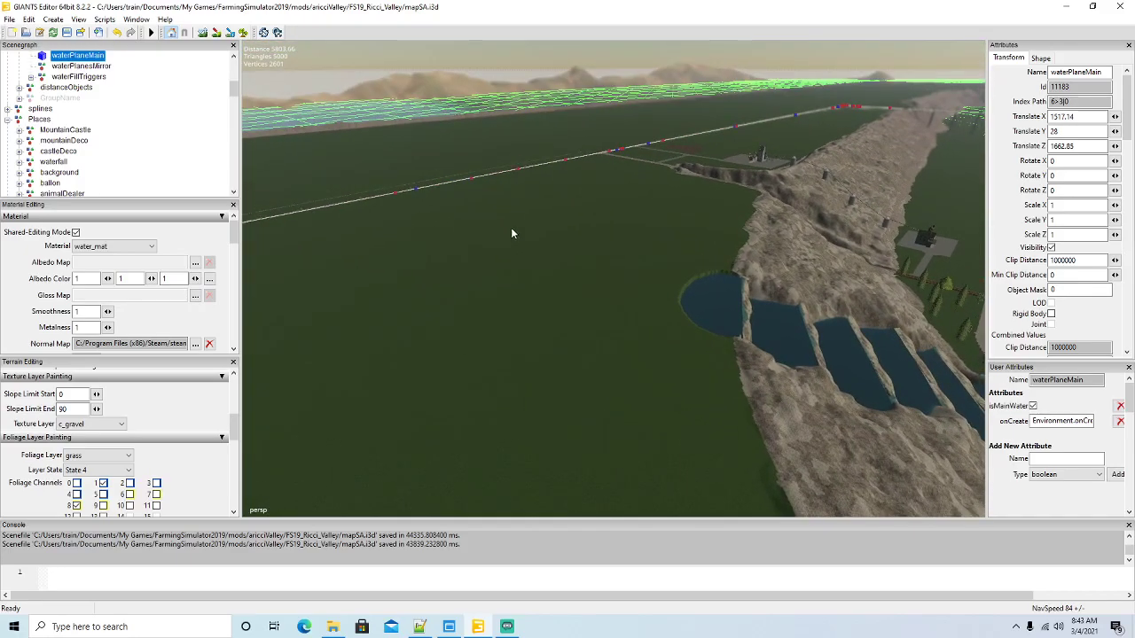
Examine the rock ridge, the terraced ponds and the surrounding grassland from several viewpoints
{"action": "scroll", "coordinate": [512, 226], "scroll_direction": "up", "scroll_amount": 4}
{"action": "scroll", "coordinate": [522, 247], "scroll_direction": "down", "scroll_amount": 5}
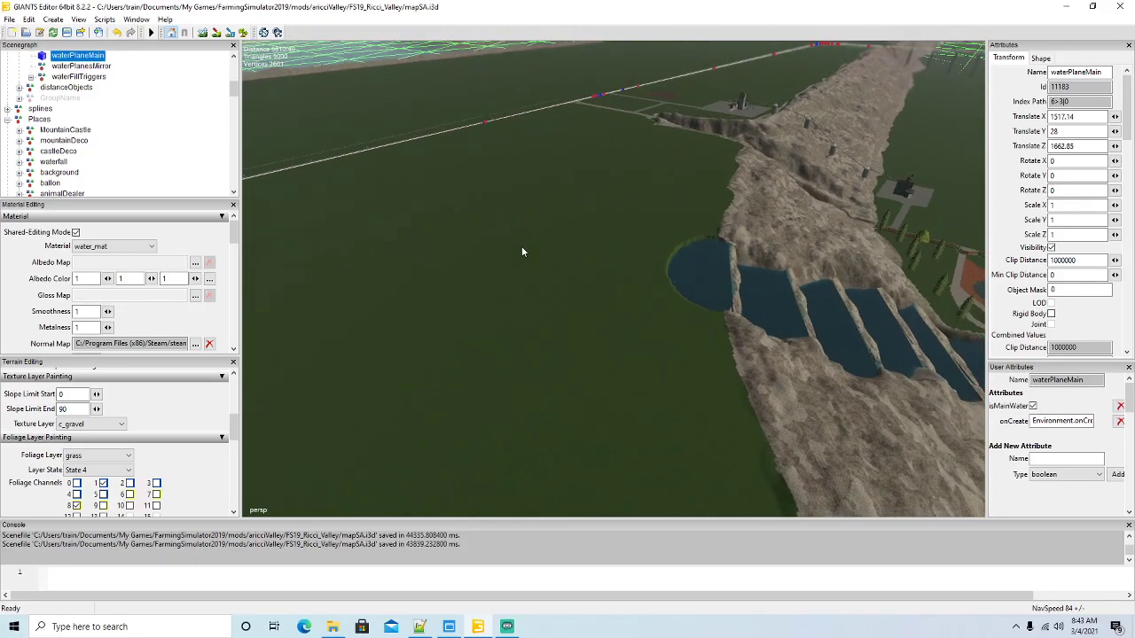
{"action": "scroll", "coordinate": [527, 254], "scroll_direction": "up", "scroll_amount": 5}
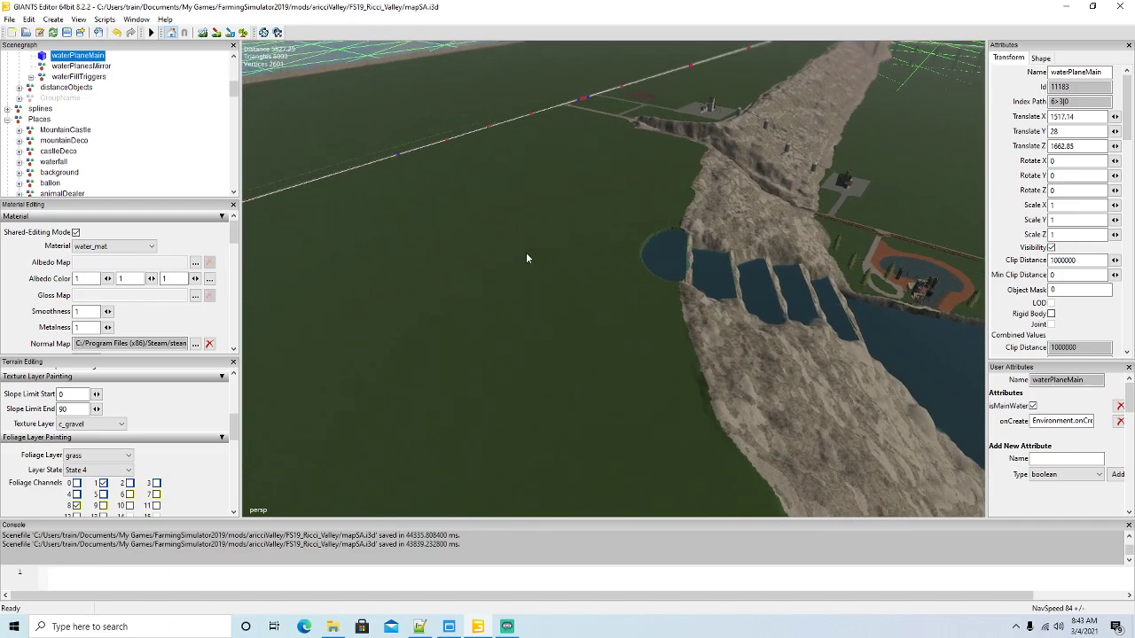
{"action": "middle_click_drag", "start_coordinate": [530, 261], "coordinate": [497, 282]}
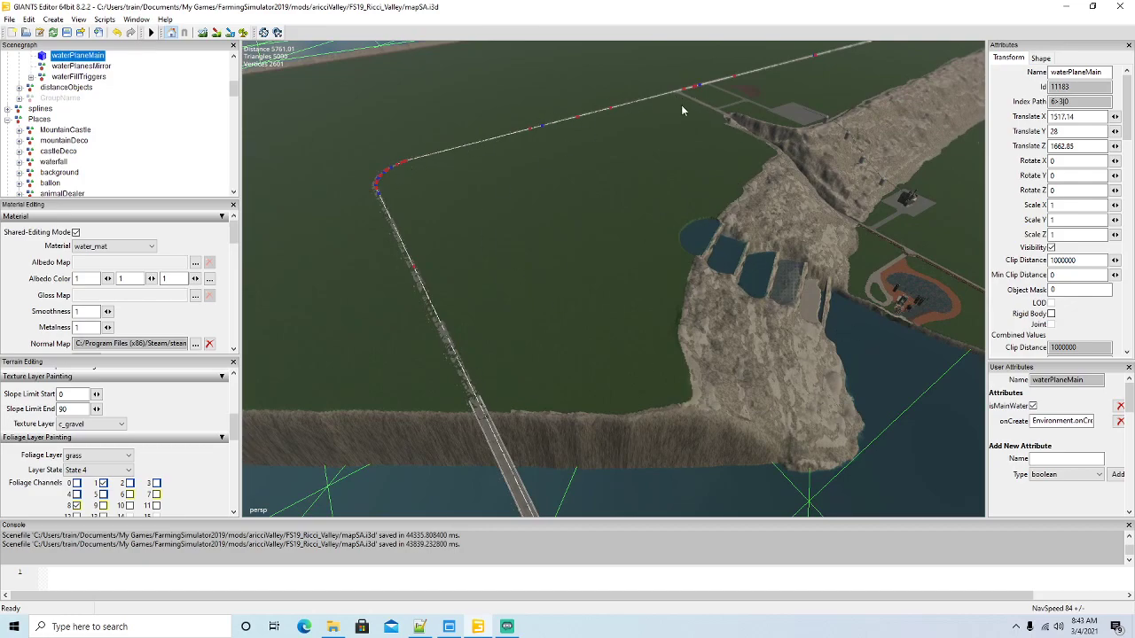
{"action": "middle_click_drag", "start_coordinate": [586, 276], "coordinate": [600, 320]}
{"action": "middle_click_drag", "start_coordinate": [771, 225], "coordinate": [520, 297]}
{"action": "left_click_drag", "start_coordinate": [518, 292], "coordinate": [407, 312], "text": "alt"}
{"action": "scroll", "coordinate": [550, 276], "scroll_direction": "up", "scroll_amount": 3}
{"action": "scroll", "coordinate": [542, 281], "scroll_direction": "down", "scroll_amount": 3}
{"action": "middle_click_drag", "start_coordinate": [407, 317], "coordinate": [593, 318]}
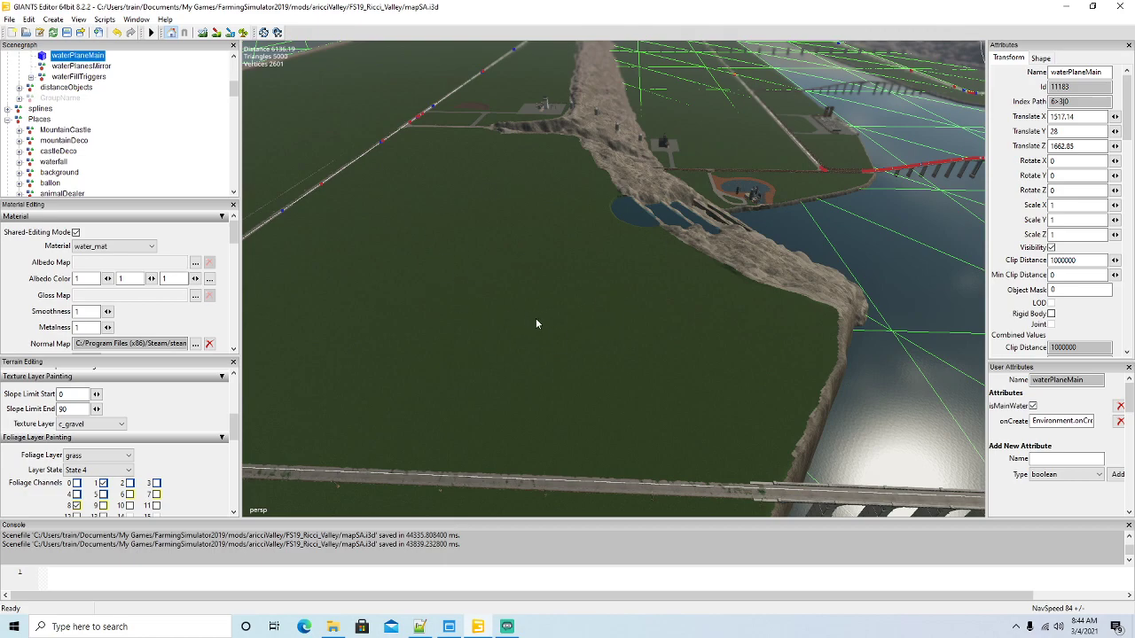
{"action": "mouse_move", "coordinate": [548, 320]}
{"action": "left_mouse_down", "text": "alt"}
{"action": "mouse_move", "coordinate": [531, 317]}
{"action": "mouse_move", "coordinate": [534, 302]}
{"action": "left_mouse_up", "text": "alt"}
{"action": "scroll", "coordinate": [534, 302], "scroll_direction": "up", "scroll_amount": 3}
{"action": "right_click_drag", "start_coordinate": [536, 309], "coordinate": [566, 291]}
{"action": "scroll", "coordinate": [565, 291], "scroll_direction": "up", "scroll_amount": 10}
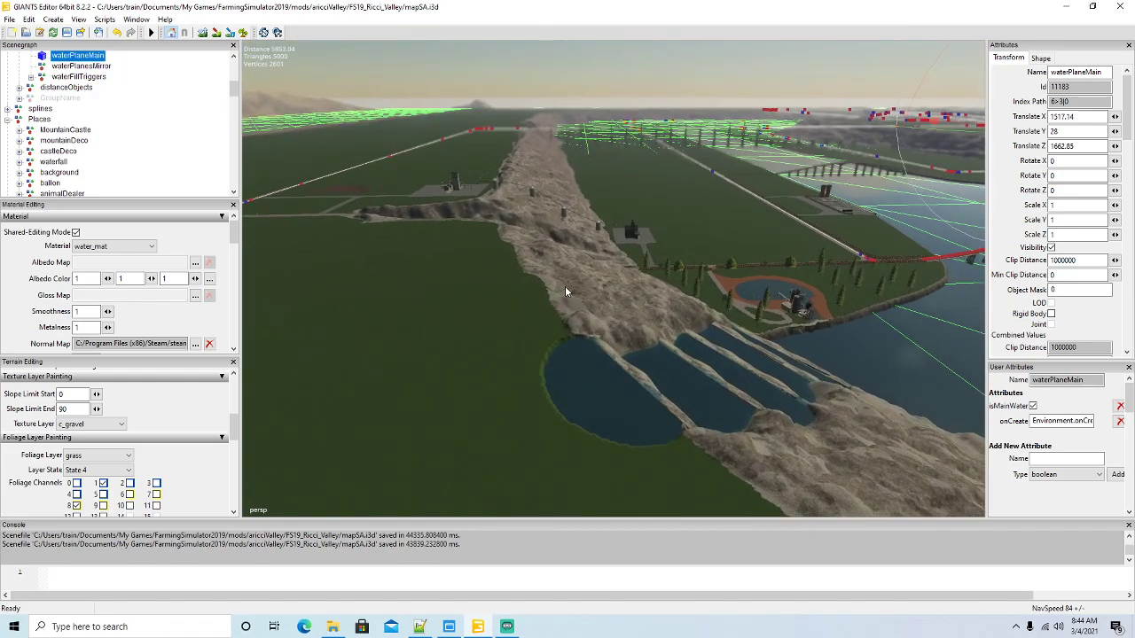
Select the rounded upper pond's water plane, riverWaterPlane01 in waterfall2, and hide it
{"action": "right_click_drag", "start_coordinate": [549, 352], "coordinate": [618, 348]}
{"action": "left_click", "coordinate": [673, 317]}
{"action": "scroll", "coordinate": [592, 347], "scroll_direction": "down", "scroll_amount": 5}
{"action": "scroll", "coordinate": [615, 360], "scroll_direction": "up", "scroll_amount": 5}
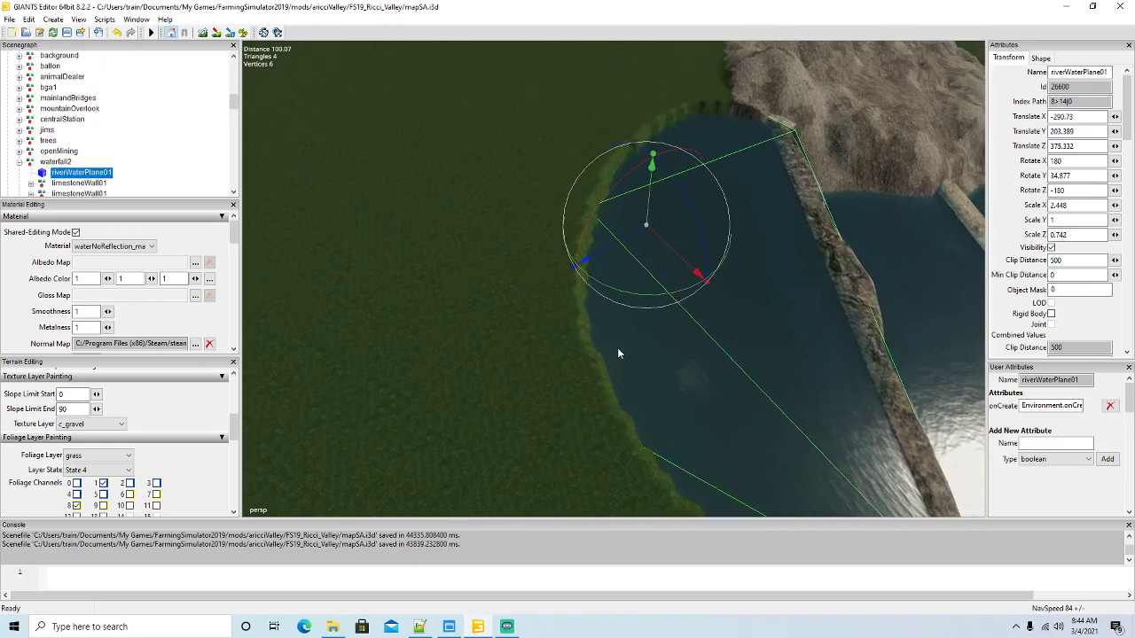
{"action": "scroll", "coordinate": [618, 348], "scroll_direction": "down", "scroll_amount": 5}
{"action": "scroll", "coordinate": [618, 349], "scroll_direction": "up", "scroll_amount": 2}
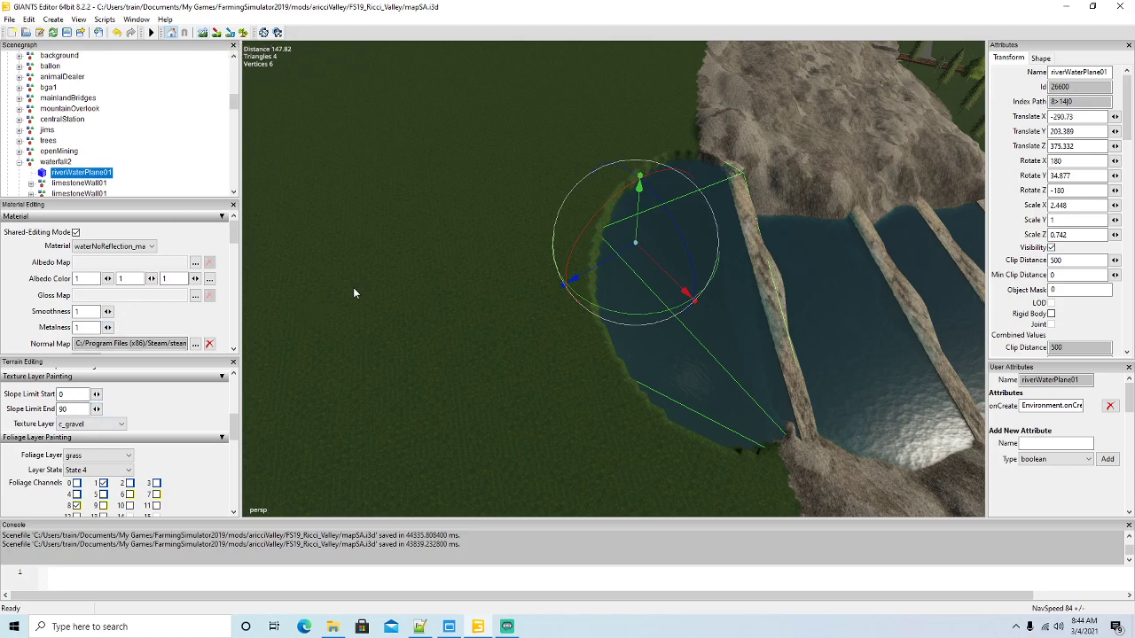
{"action": "left_click", "coordinate": [1051, 248]}
Activate terrain sculpting with a Round brush and pick a terrain height of 200 as the replace value
{"action": "left_click", "coordinate": [202, 32]}
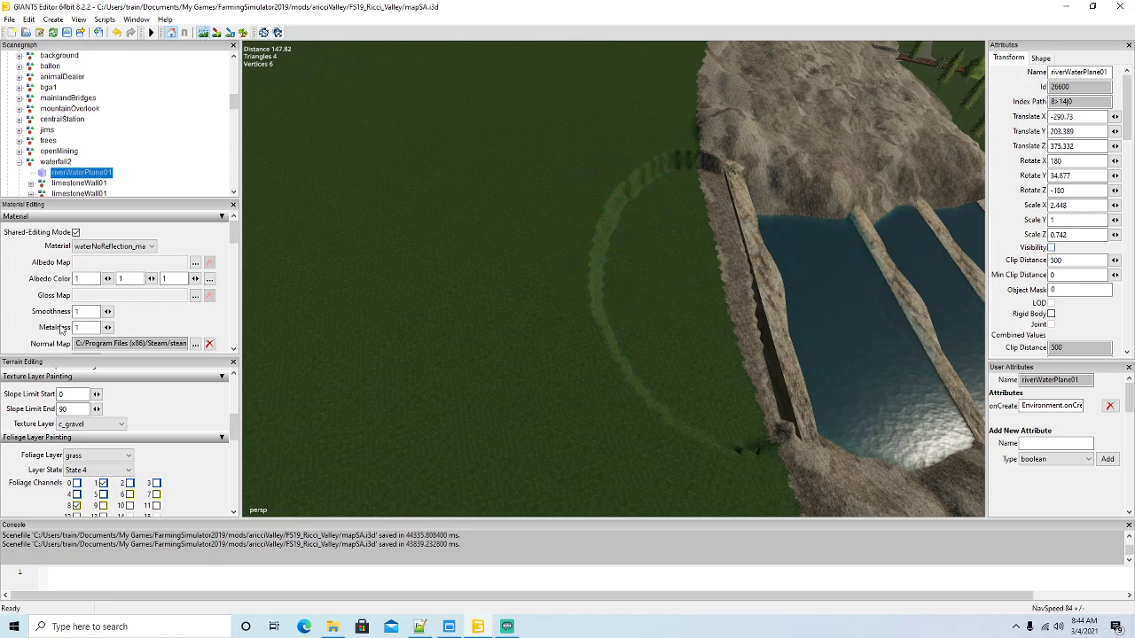
{"action": "left_click_drag", "start_coordinate": [234, 430], "coordinate": [234, 409]}
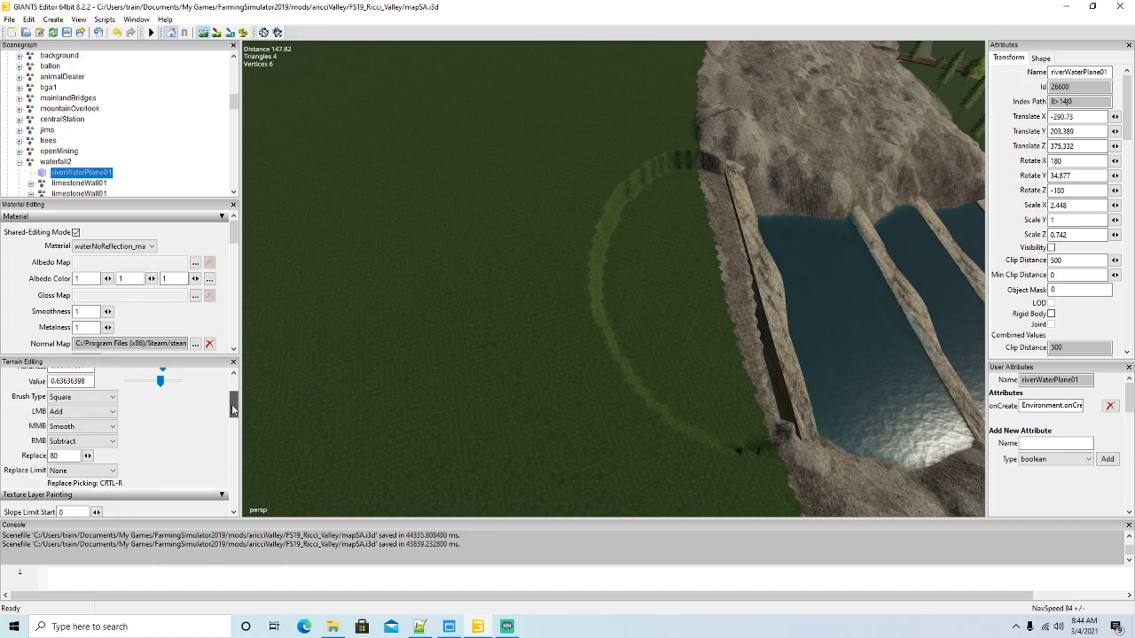
{"action": "left_click", "coordinate": [87, 398]}
{"action": "left_click", "coordinate": [75, 418]}
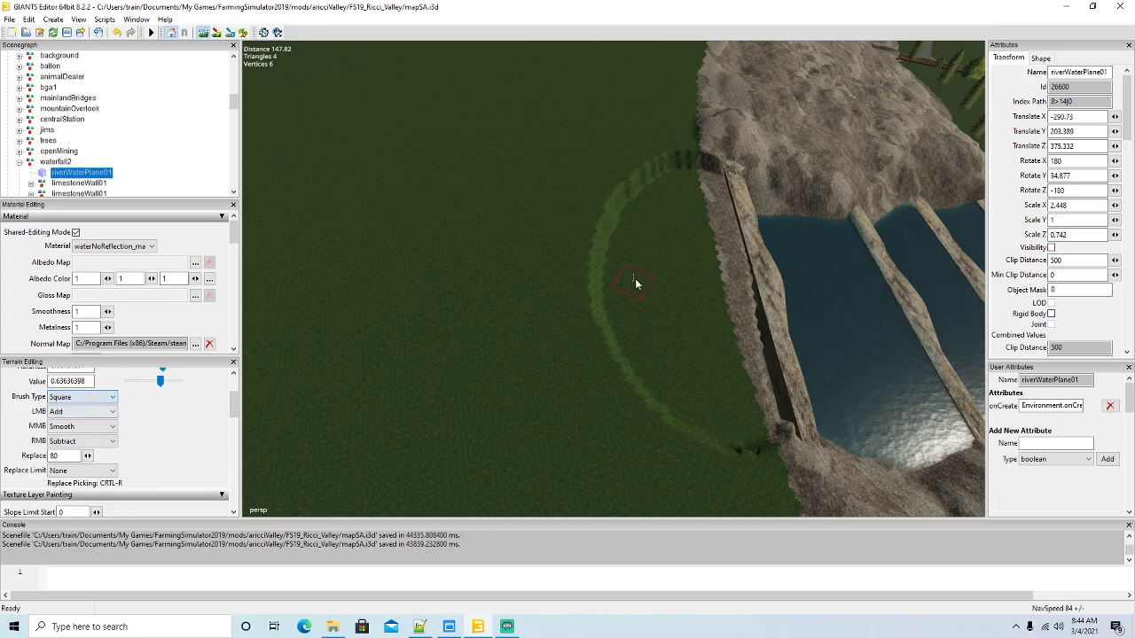
{"action": "left_click", "coordinate": [97, 397]}
{"action": "left_click", "coordinate": [76, 408]}
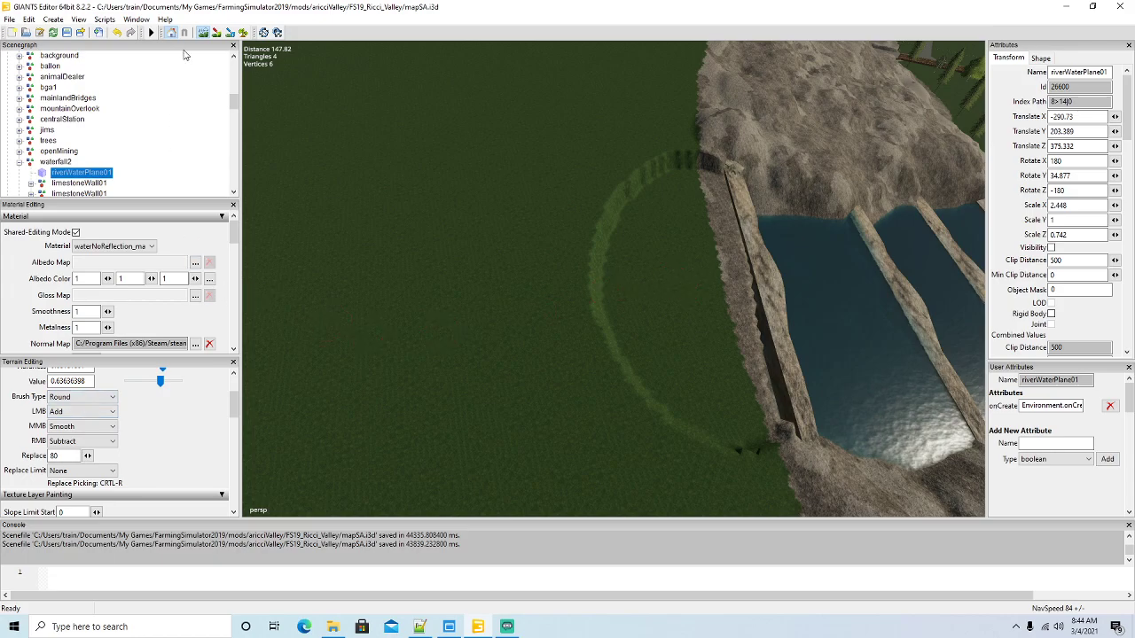
{"action": "left_click_drag", "start_coordinate": [236, 403], "coordinate": [236, 406]}
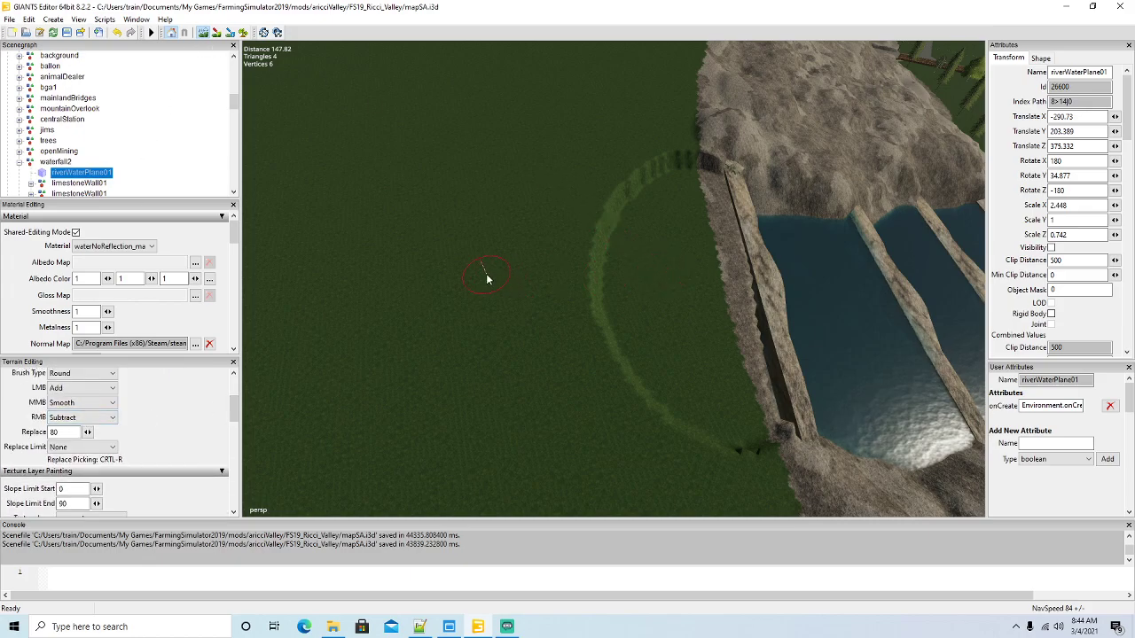
{"action": "key", "text": "ctrl+r"}
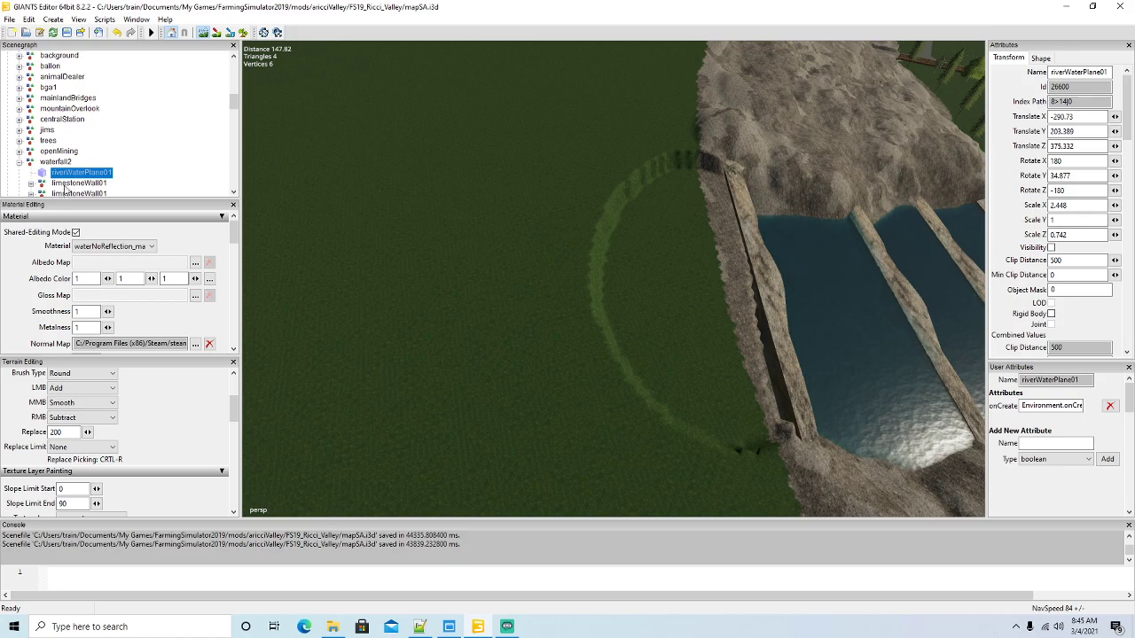
Make riverWaterPlane01 visible again and lower the terrain along the pond's outer grassy bank to widen the basin
{"action": "left_click", "coordinate": [1051, 248]}
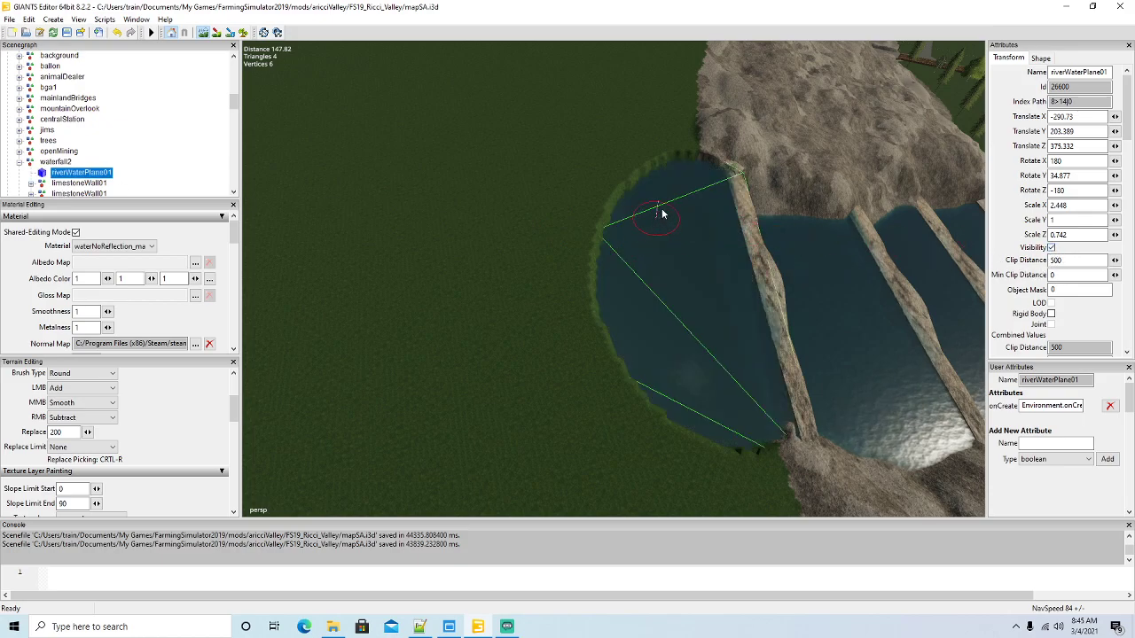
{"action": "mouse_move", "coordinate": [656, 197]}
{"action": "right_mouse_down"}
{"action": "mouse_move", "coordinate": [620, 208]}
{"action": "mouse_move", "coordinate": [596, 235]}
{"action": "mouse_move", "coordinate": [595, 319]}
{"action": "right_mouse_up"}
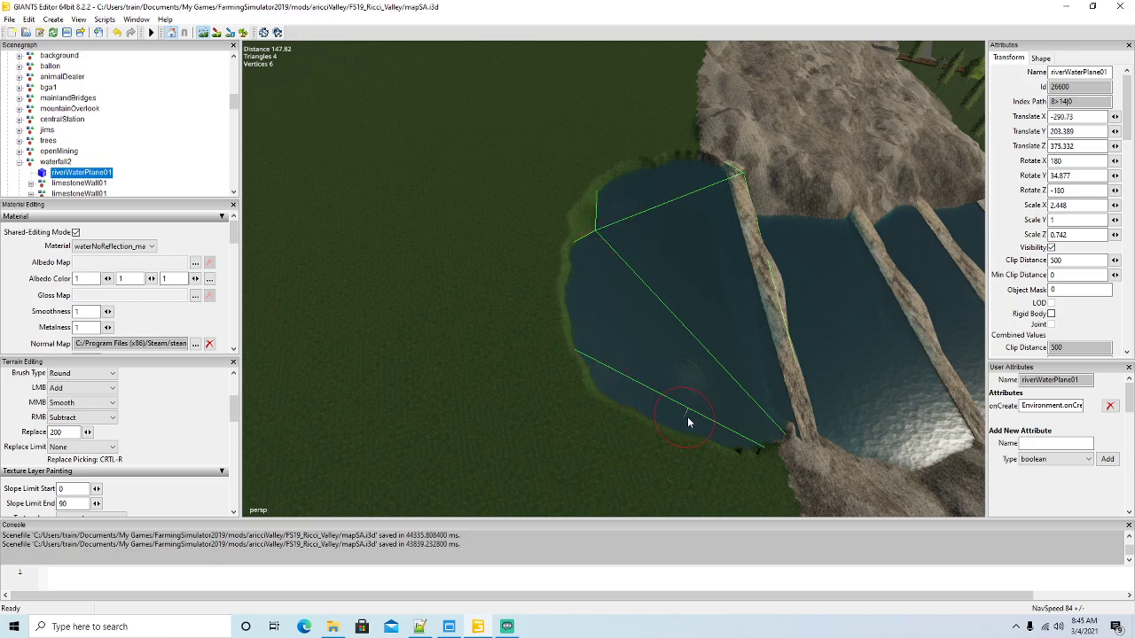
{"action": "mouse_move", "coordinate": [610, 390]}
{"action": "right_mouse_down"}
{"action": "mouse_move", "coordinate": [582, 329]}
{"action": "mouse_move", "coordinate": [580, 266]}
{"action": "mouse_move", "coordinate": [621, 210]}
{"action": "right_mouse_up"}
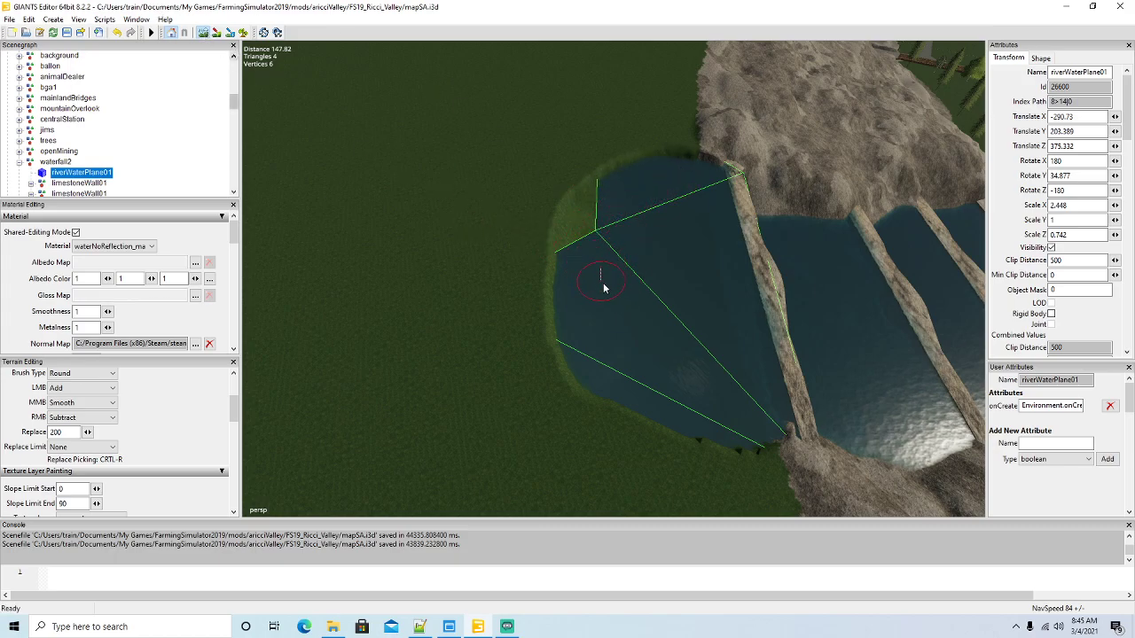
Fit riverWaterPlane01 to the widened pond with scale Z 1.221, rotation Y 20.576 and position X -278.278, Z 367.369
{"action": "left_click", "coordinate": [203, 33]}
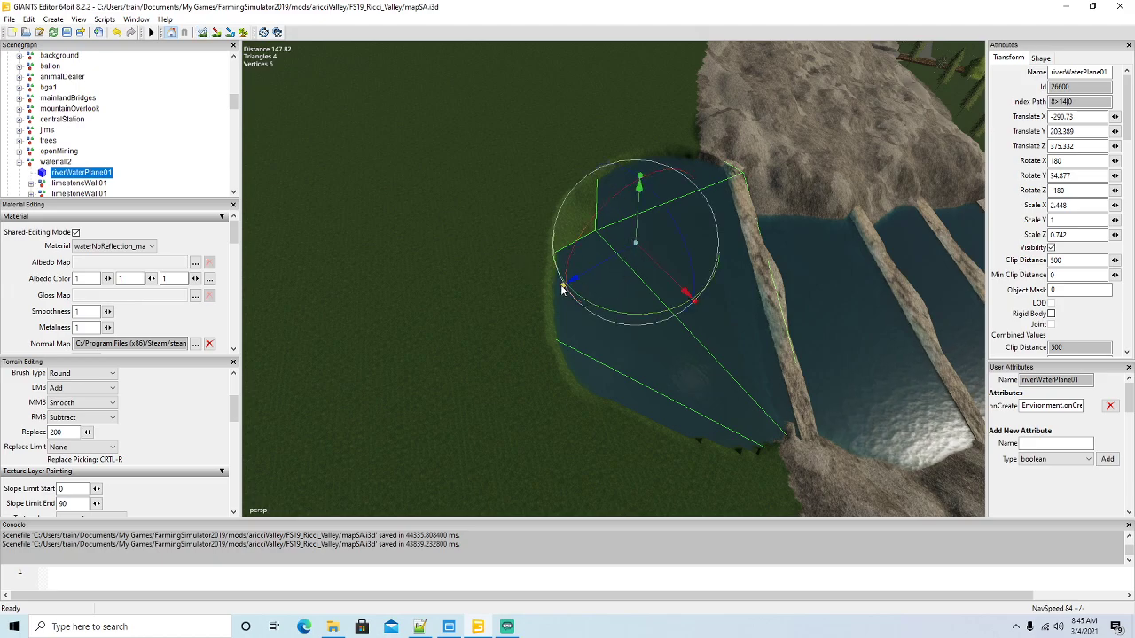
{"action": "left_click_drag", "start_coordinate": [565, 286], "coordinate": [560, 289]}
{"action": "left_click_drag", "start_coordinate": [642, 319], "coordinate": [654, 319]}
{"action": "left_click_drag", "start_coordinate": [671, 271], "coordinate": [593, 260]}
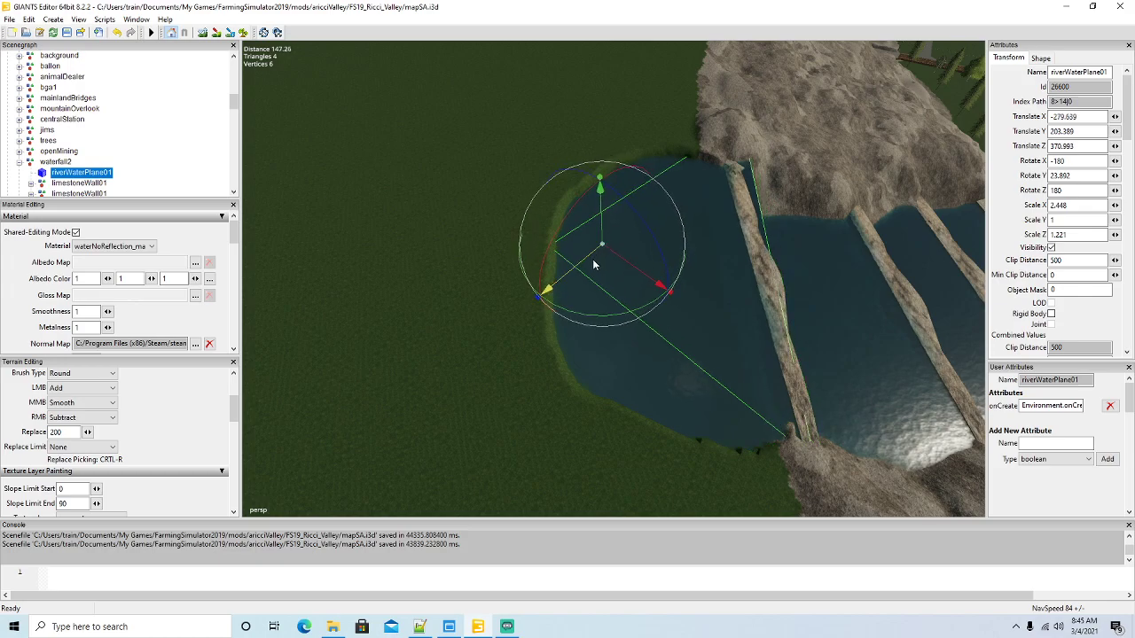
{"action": "left_click_drag", "start_coordinate": [606, 312], "coordinate": [609, 316]}
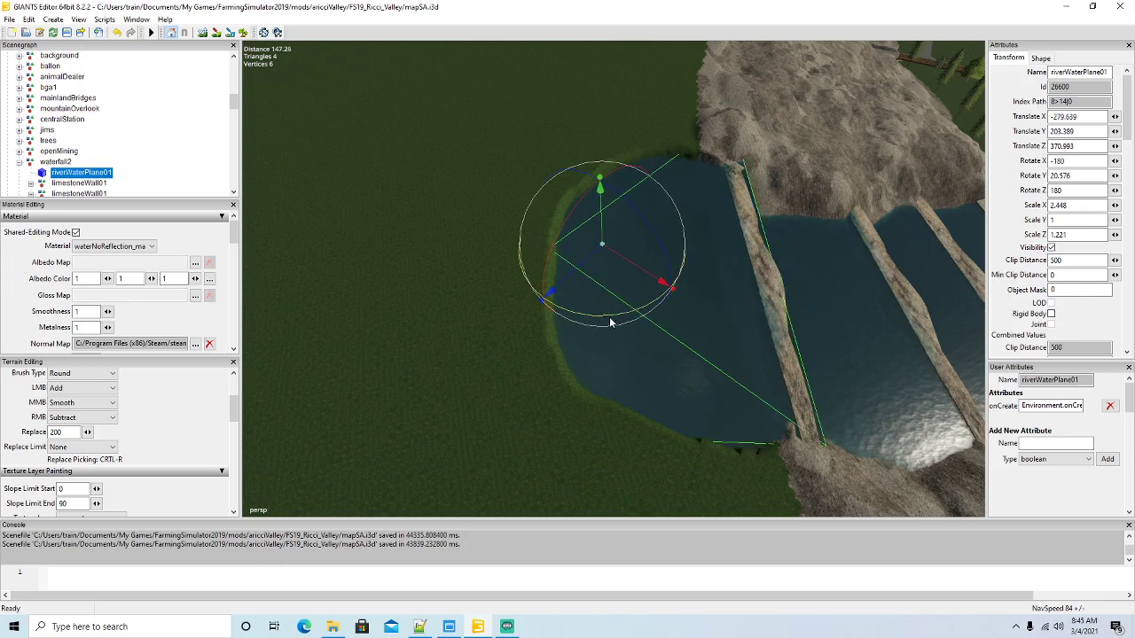
{"action": "left_click_drag", "start_coordinate": [586, 268], "coordinate": [577, 273]}
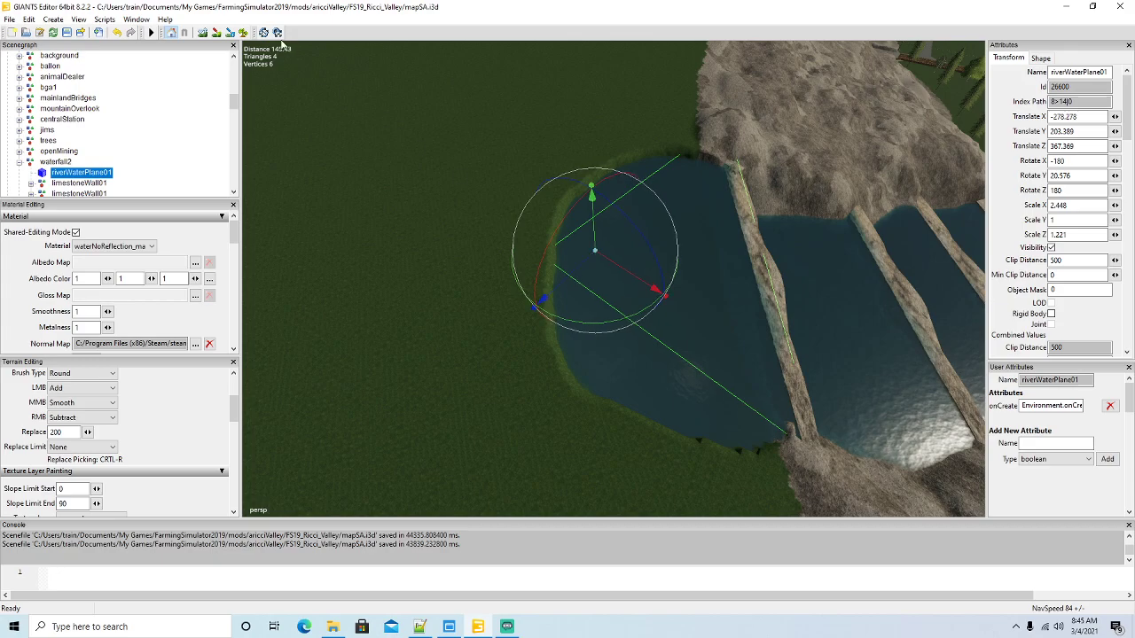
Smooth the terrain along the grassy bank around the enlarged pond
{"action": "left_click", "coordinate": [204, 33]}
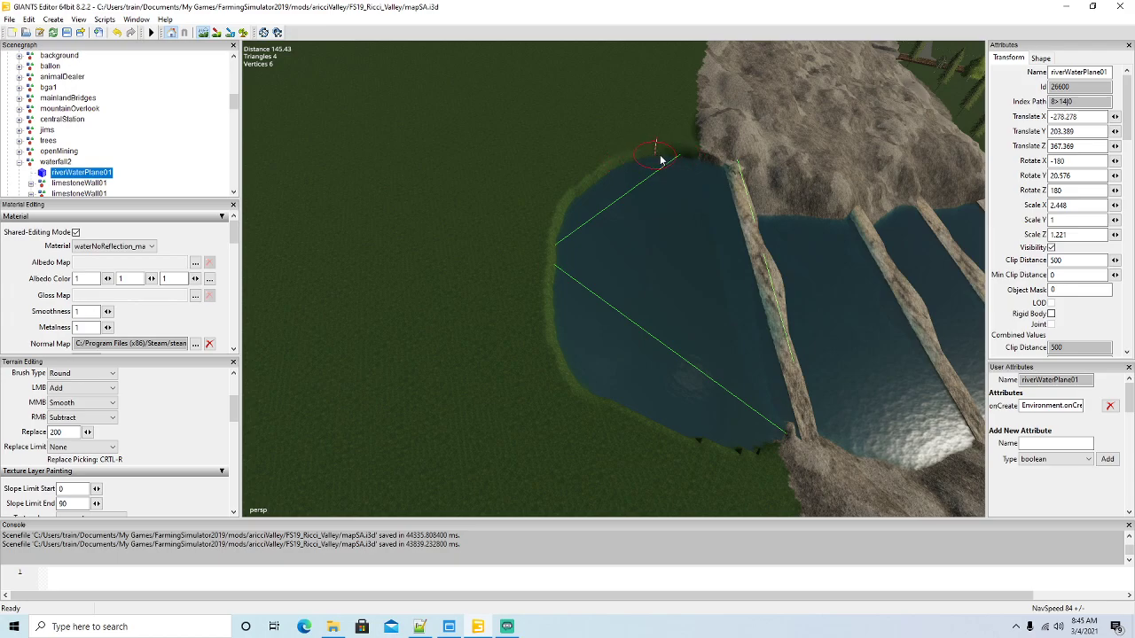
{"action": "middle_click_drag", "start_coordinate": [583, 193], "coordinate": [555, 269]}
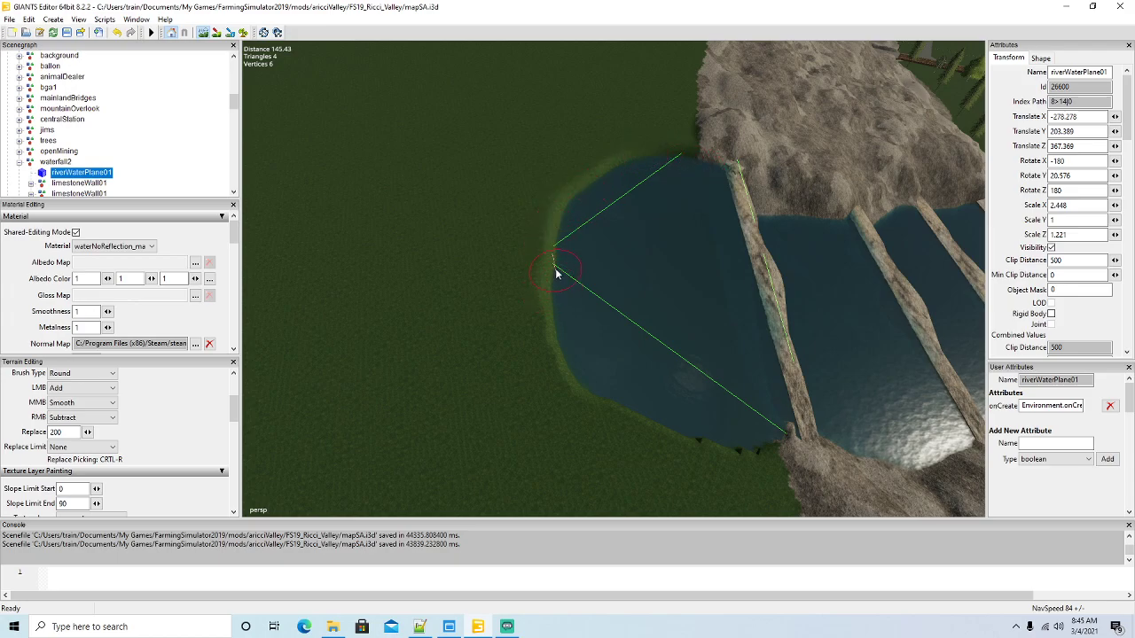
{"action": "left_click_drag", "start_coordinate": [577, 379], "coordinate": [672, 428]}
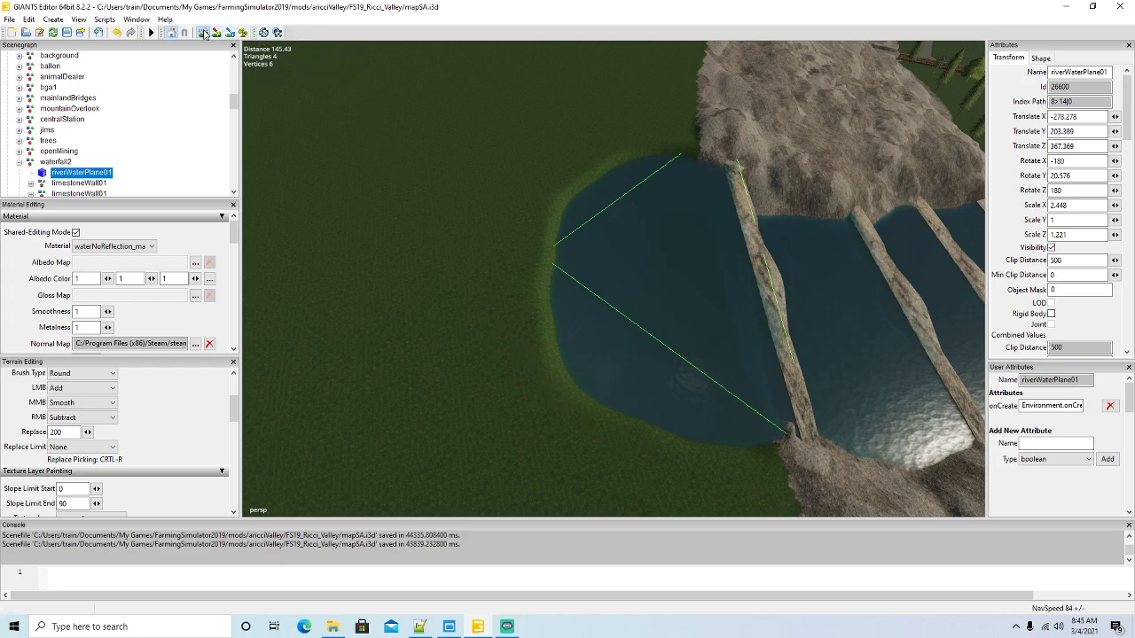
Activate foliage painting and cover the light wedge-shaped patch in the open field with grass, State 4
{"action": "left_click_drag", "start_coordinate": [424, 292], "coordinate": [512, 259], "text": "alt"}
{"action": "right_click_drag", "start_coordinate": [510, 257], "coordinate": [407, 215]}
{"action": "scroll", "coordinate": [407, 212], "scroll_direction": "up", "scroll_amount": 4}
{"action": "left_click_drag", "start_coordinate": [407, 211], "coordinate": [411, 247], "text": "alt"}
{"action": "right_click_drag", "start_coordinate": [411, 251], "coordinate": [489, 419]}
{"action": "scroll", "coordinate": [488, 419], "scroll_direction": "up", "scroll_amount": 2}
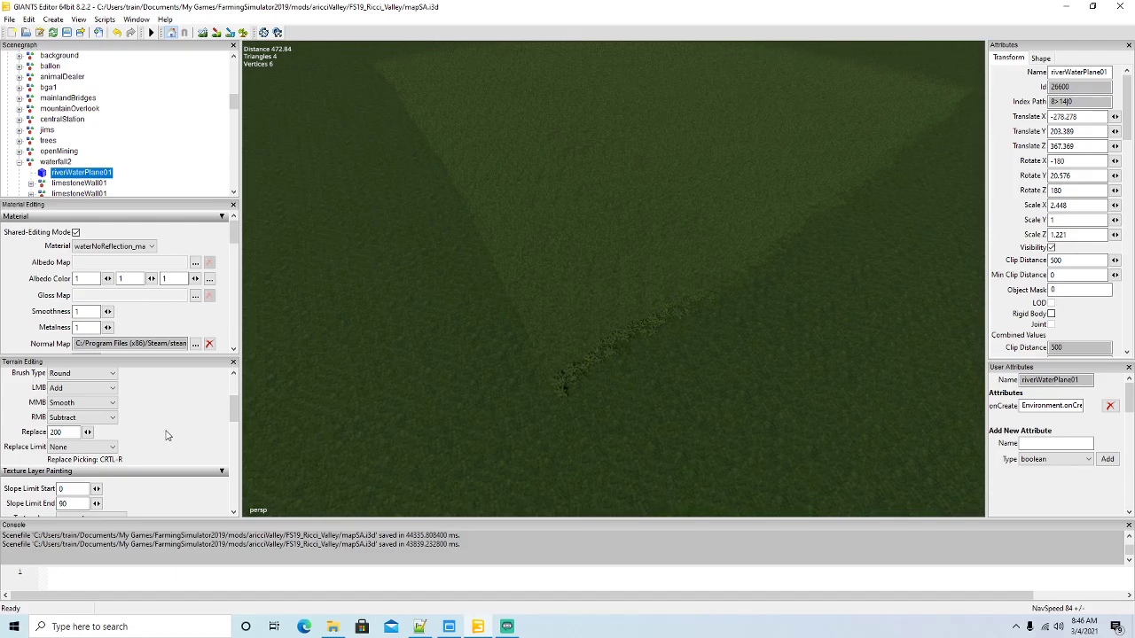
{"action": "left_click_drag", "start_coordinate": [231, 415], "coordinate": [232, 434]}
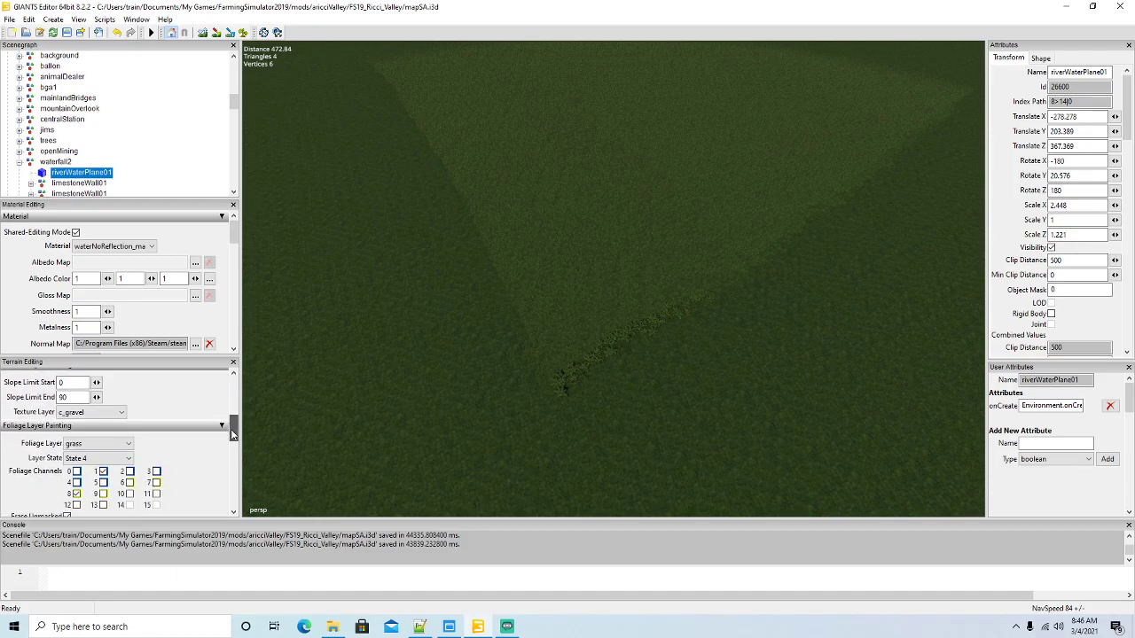
{"action": "scroll", "coordinate": [439, 156], "scroll_direction": "down", "scroll_amount": 1}
{"action": "left_click", "coordinate": [244, 33]}
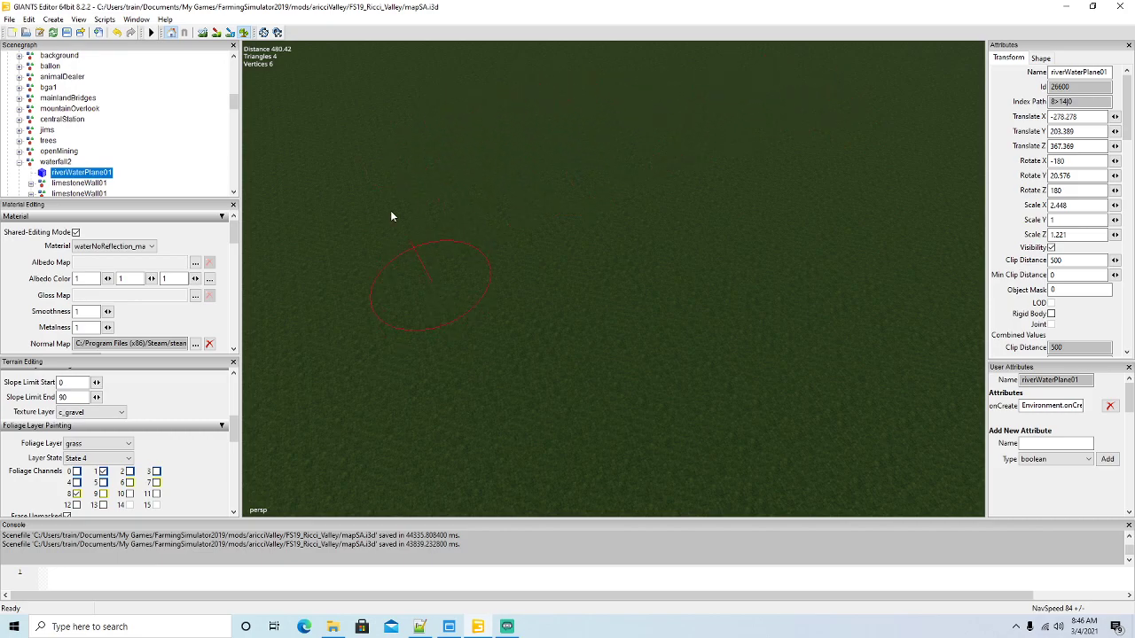
Paint grass foliage over the light rectangular patch in the field near the road
{"action": "scroll", "coordinate": [569, 230], "scroll_direction": "down", "scroll_amount": 3}
{"action": "left_click_drag", "start_coordinate": [569, 230], "coordinate": [595, 166], "text": "alt"}
{"action": "right_click_drag", "start_coordinate": [594, 170], "coordinate": [336, 234]}
{"action": "left_click", "coordinate": [243, 33]}
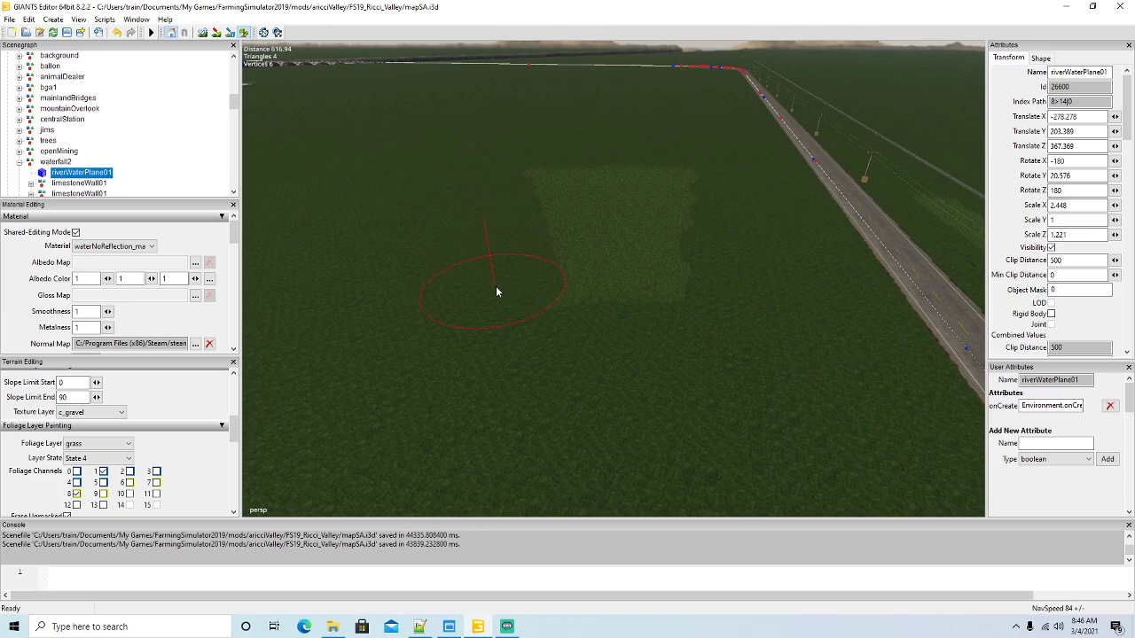
{"action": "mouse_move", "coordinate": [545, 226]}
{"action": "left_mouse_down"}
{"action": "mouse_move", "coordinate": [663, 226]}
{"action": "mouse_move", "coordinate": [705, 279]}
{"action": "left_mouse_up"}
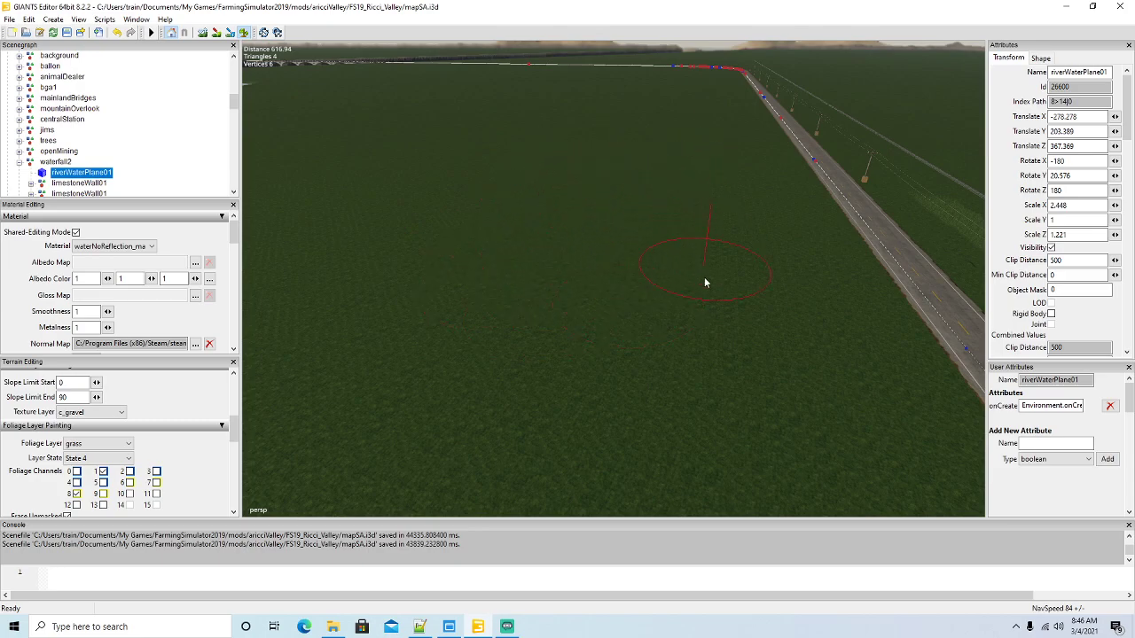
Paint grass foliage over the light, curved leftover area farther from the road
{"action": "left_click", "coordinate": [245, 33]}
{"action": "mouse_move", "coordinate": [448, 215]}
{"action": "left_mouse_down", "text": "alt"}
{"action": "mouse_move", "coordinate": [477, 141]}
{"action": "mouse_move", "coordinate": [422, 234]}
{"action": "left_mouse_up", "text": "alt"}
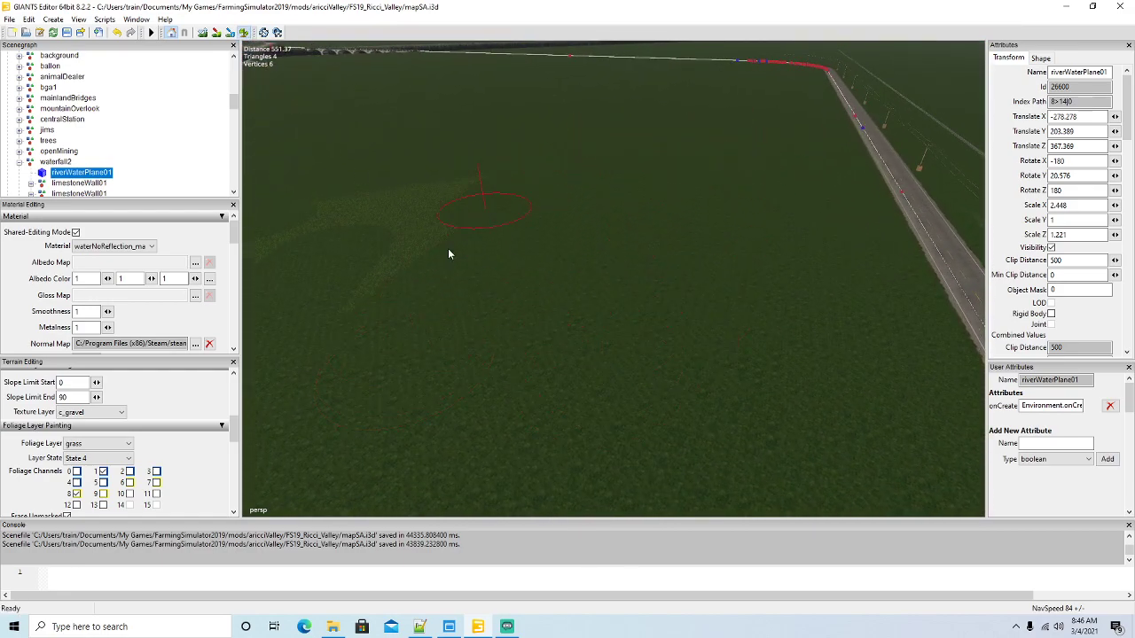
{"action": "mouse_move", "coordinate": [351, 332]}
{"action": "right_mouse_down"}
{"action": "mouse_move", "coordinate": [423, 272]}
{"action": "mouse_move", "coordinate": [443, 172]}
{"action": "mouse_move", "coordinate": [445, 279]}
{"action": "right_mouse_up"}
{"action": "right_click_drag", "start_coordinate": [597, 316], "coordinate": [639, 347]}
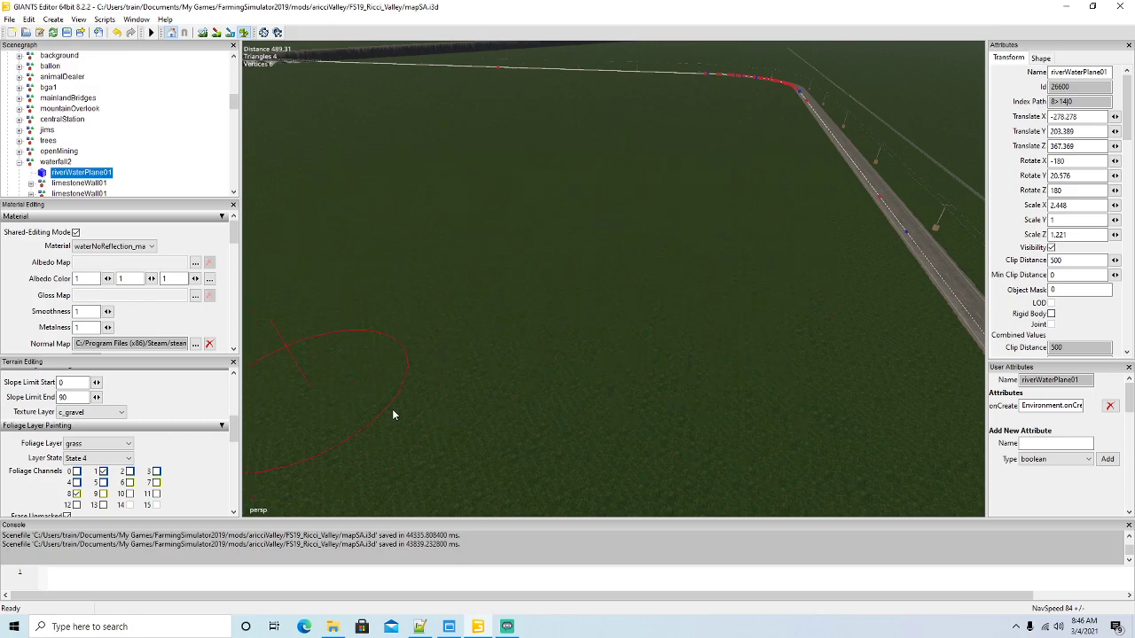
Fill the wide light strip with scalloped edges, short of the road's bend, with grass foliage
{"action": "left_click_drag", "start_coordinate": [554, 294], "coordinate": [572, 215], "text": "alt"}
{"action": "right_click_drag", "start_coordinate": [573, 214], "coordinate": [564, 286]}
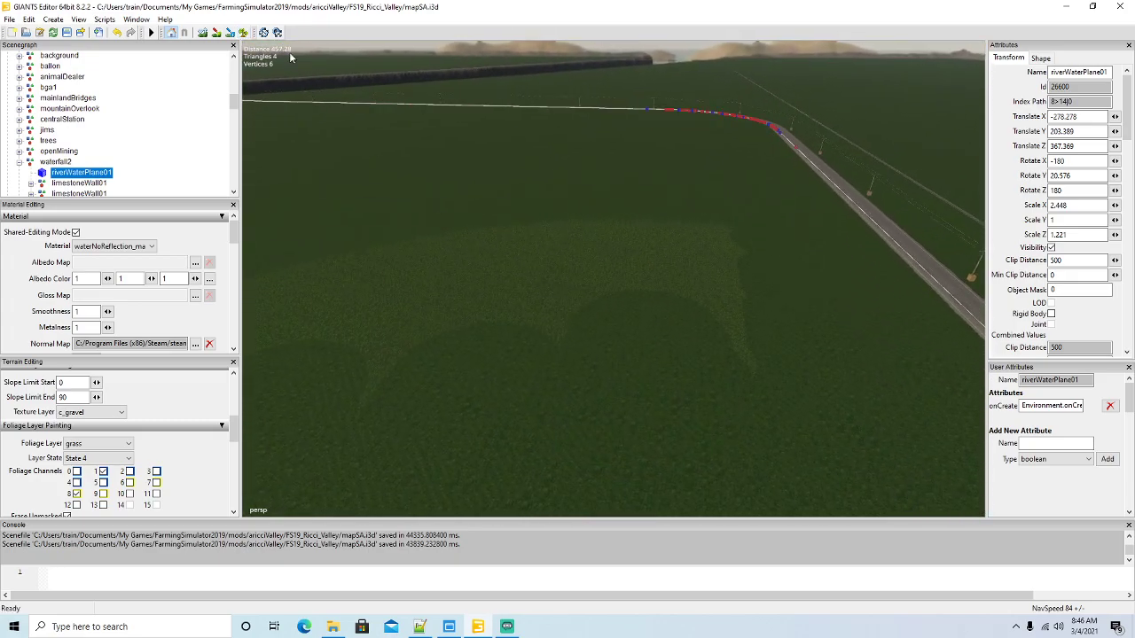
{"action": "left_click", "coordinate": [243, 33]}
{"action": "left_click", "coordinate": [244, 34]}
{"action": "mouse_move", "coordinate": [592, 301]}
{"action": "left_mouse_down", "text": "alt"}
{"action": "mouse_move", "coordinate": [614, 246]}
{"action": "mouse_move", "coordinate": [620, 325]}
{"action": "mouse_move", "coordinate": [599, 363]}
{"action": "left_mouse_up", "text": "alt"}
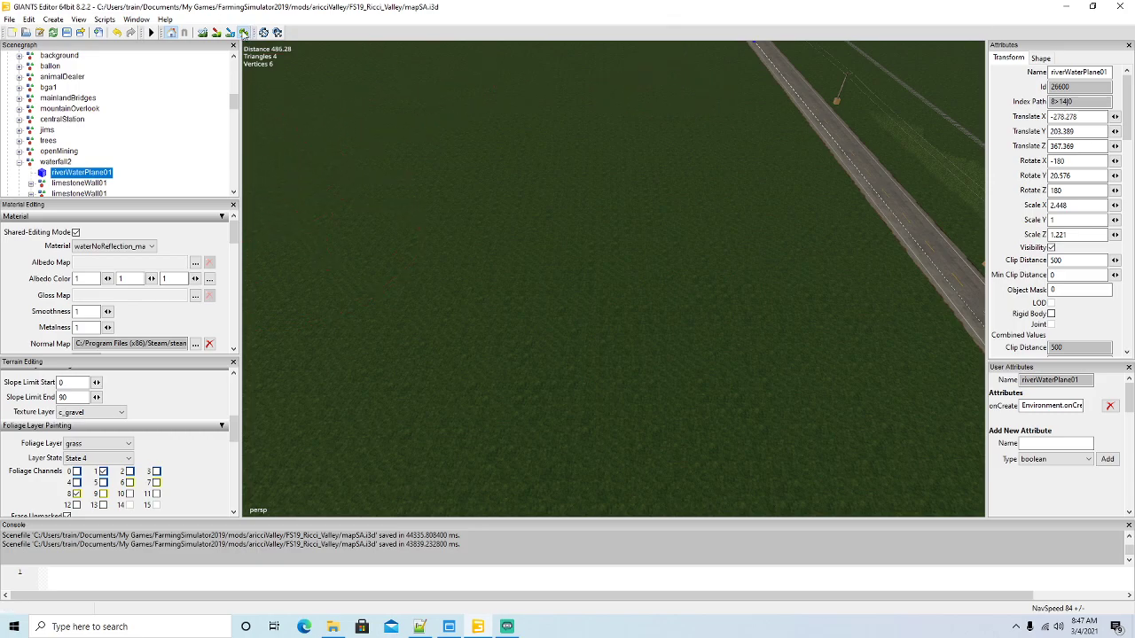
Paint grass foliage over the light ground along the inside of the road's curve
{"action": "right_click_drag", "start_coordinate": [407, 207], "coordinate": [415, 116]}
{"action": "left_click_drag", "start_coordinate": [415, 119], "coordinate": [379, 208], "text": "alt"}
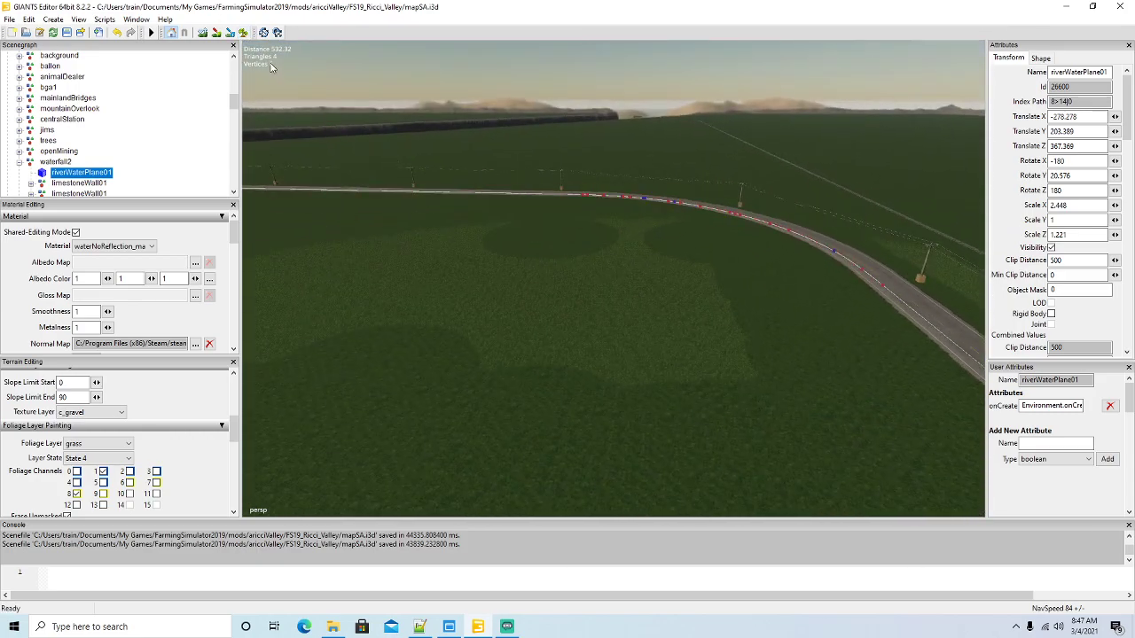
{"action": "left_click", "coordinate": [243, 33]}
{"action": "mouse_move", "coordinate": [664, 222]}
{"action": "left_mouse_down"}
{"action": "mouse_move", "coordinate": [696, 392]}
{"action": "mouse_move", "coordinate": [592, 250]}
{"action": "mouse_move", "coordinate": [532, 223]}
{"action": "left_mouse_up"}
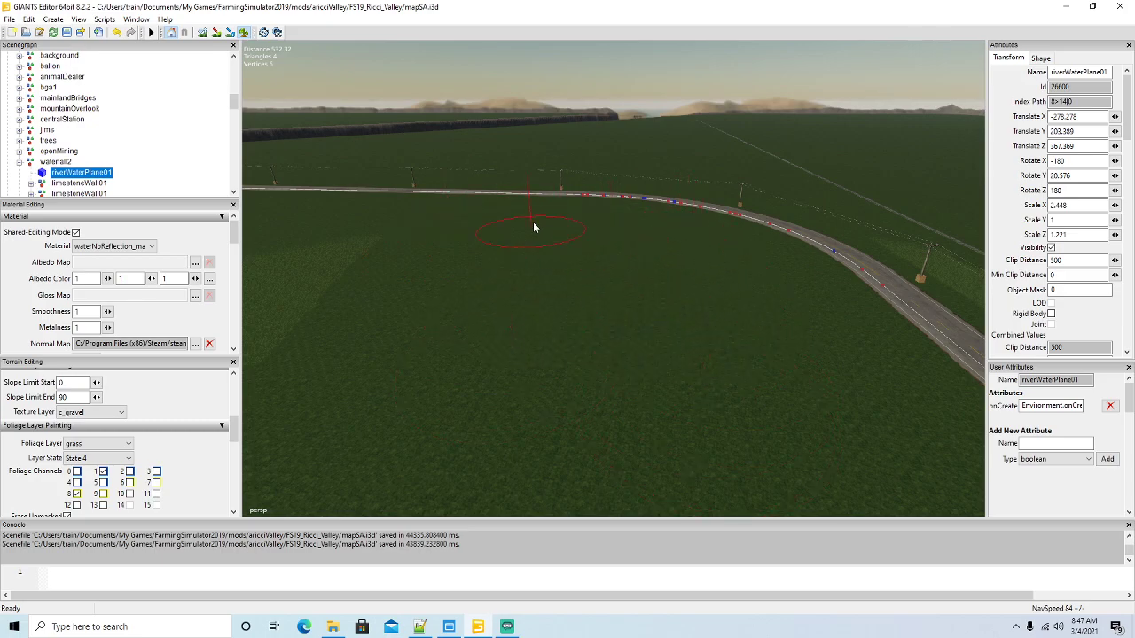
Paint grass foliage over the remaining light patch in the open field, away from the road's curve
{"action": "left_click", "coordinate": [243, 33]}
{"action": "mouse_move", "coordinate": [337, 297]}
{"action": "left_mouse_down", "text": "alt"}
{"action": "mouse_move", "coordinate": [334, 220]}
{"action": "mouse_move", "coordinate": [146, 317]}
{"action": "mouse_move", "coordinate": [173, 348]}
{"action": "left_mouse_up", "text": "alt"}
{"action": "scroll", "coordinate": [334, 221], "scroll_direction": "up", "scroll_amount": 3}
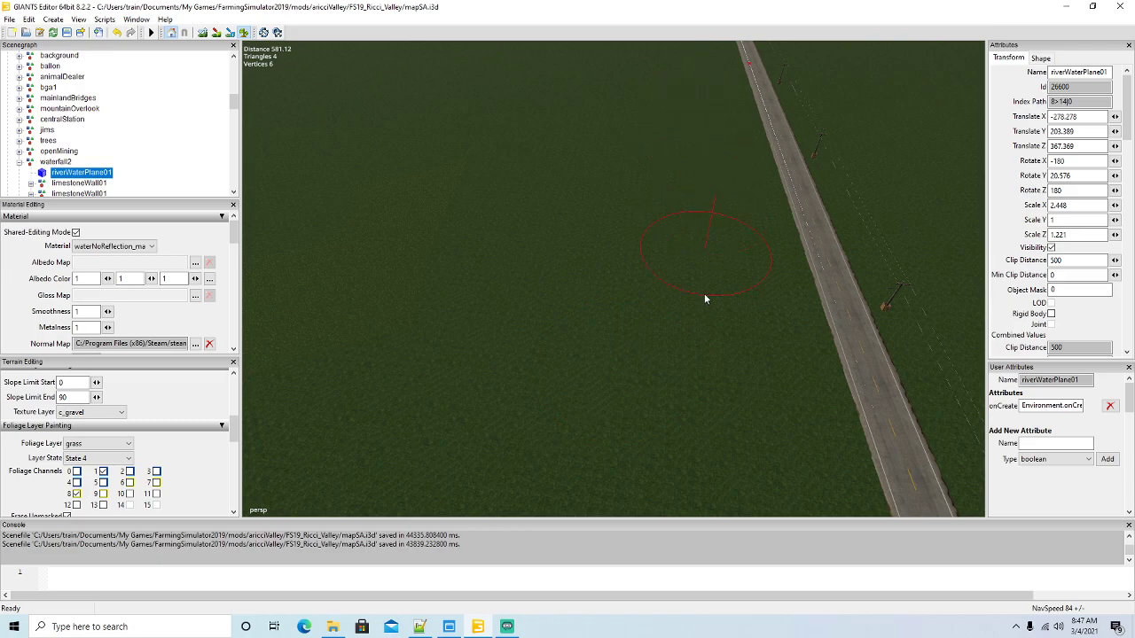
{"action": "left_click", "coordinate": [244, 33]}
{"action": "mouse_move", "coordinate": [475, 194]}
{"action": "left_mouse_down", "text": "alt"}
{"action": "mouse_move", "coordinate": [370, 134]}
{"action": "mouse_move", "coordinate": [373, 185]}
{"action": "left_mouse_up", "text": "alt"}
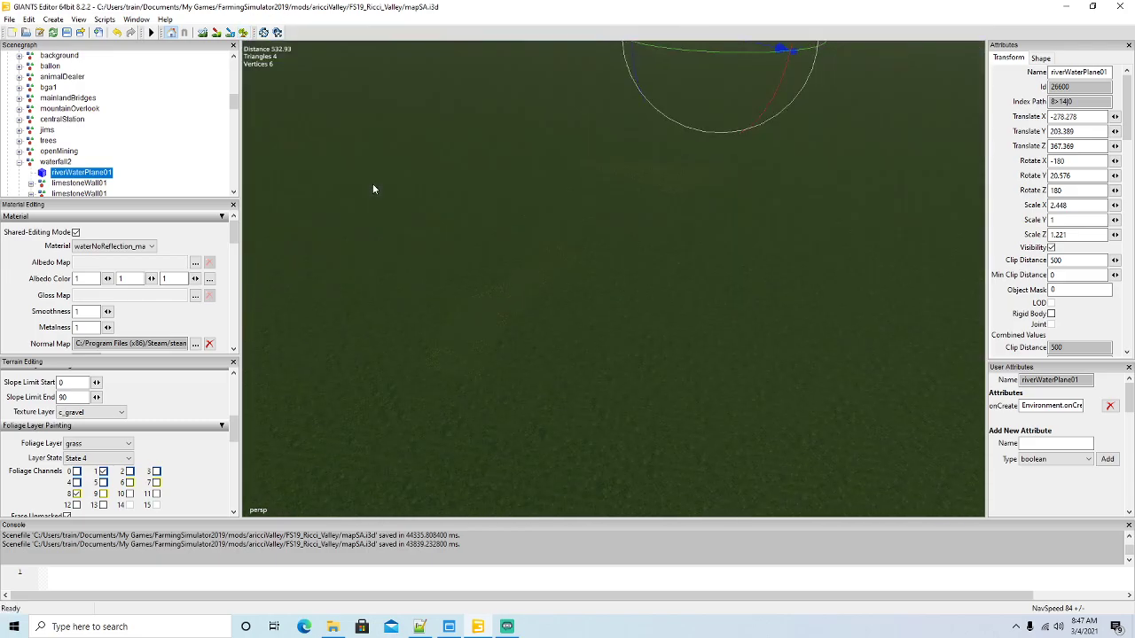
{"action": "left_click", "coordinate": [244, 33]}
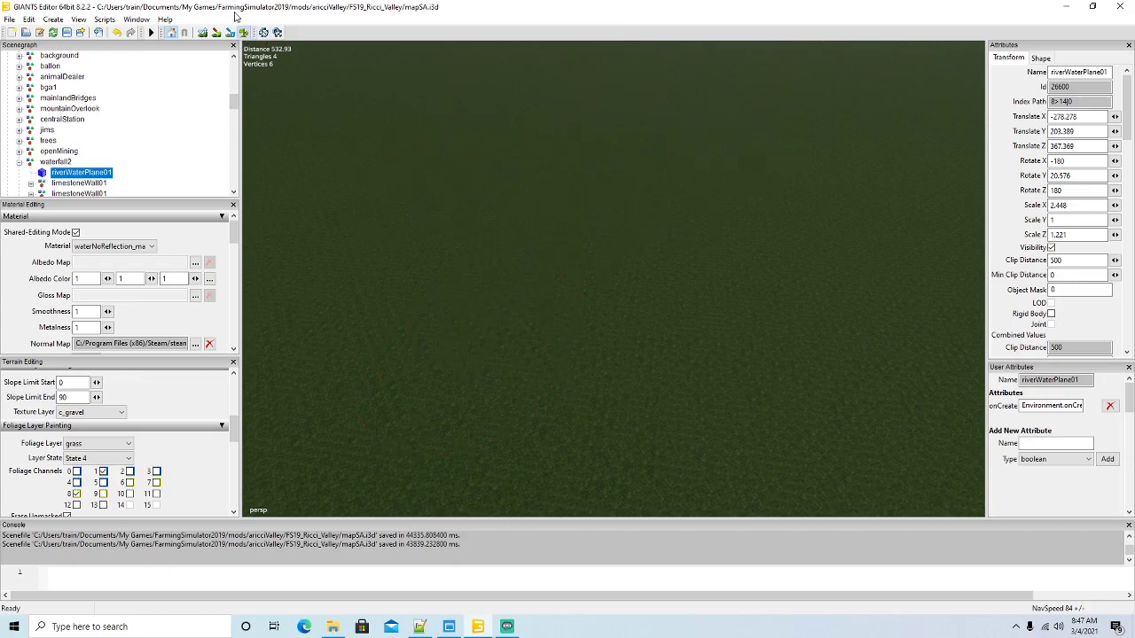
Fill the small light wedge and the large light patch beside the straight, pole-lined road with grass foliage
{"action": "right_click_drag", "start_coordinate": [532, 375], "coordinate": [657, 273]}
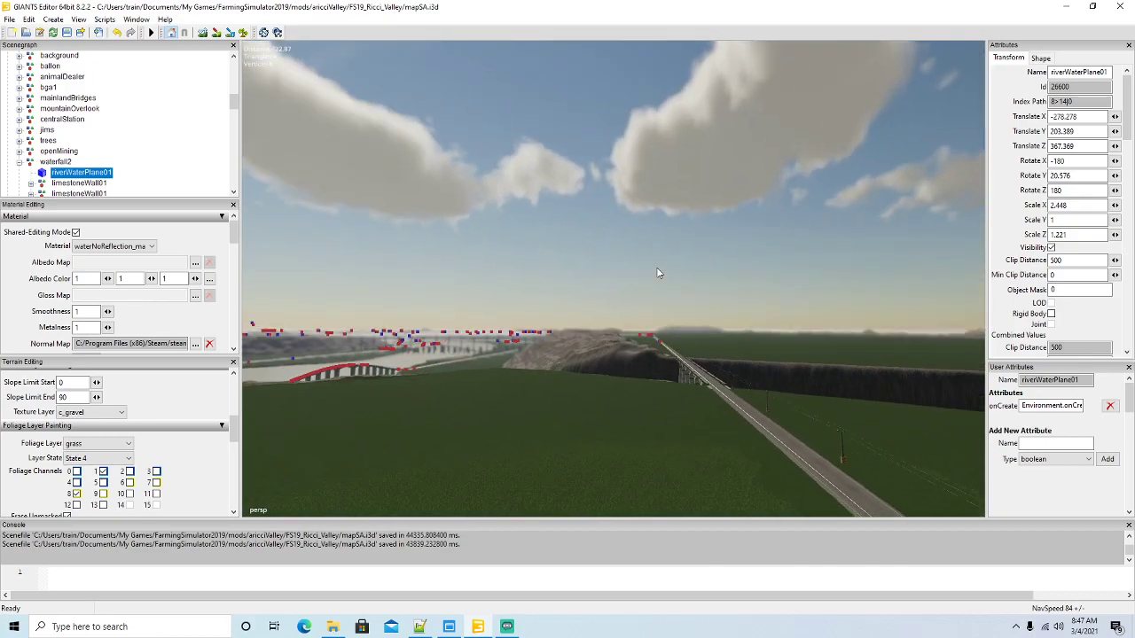
{"action": "scroll", "coordinate": [657, 269], "scroll_direction": "up", "scroll_amount": 6}
{"action": "left_click_drag", "start_coordinate": [657, 269], "coordinate": [579, 426], "text": "alt"}
{"action": "scroll", "coordinate": [551, 407], "scroll_direction": "down", "scroll_amount": 4}
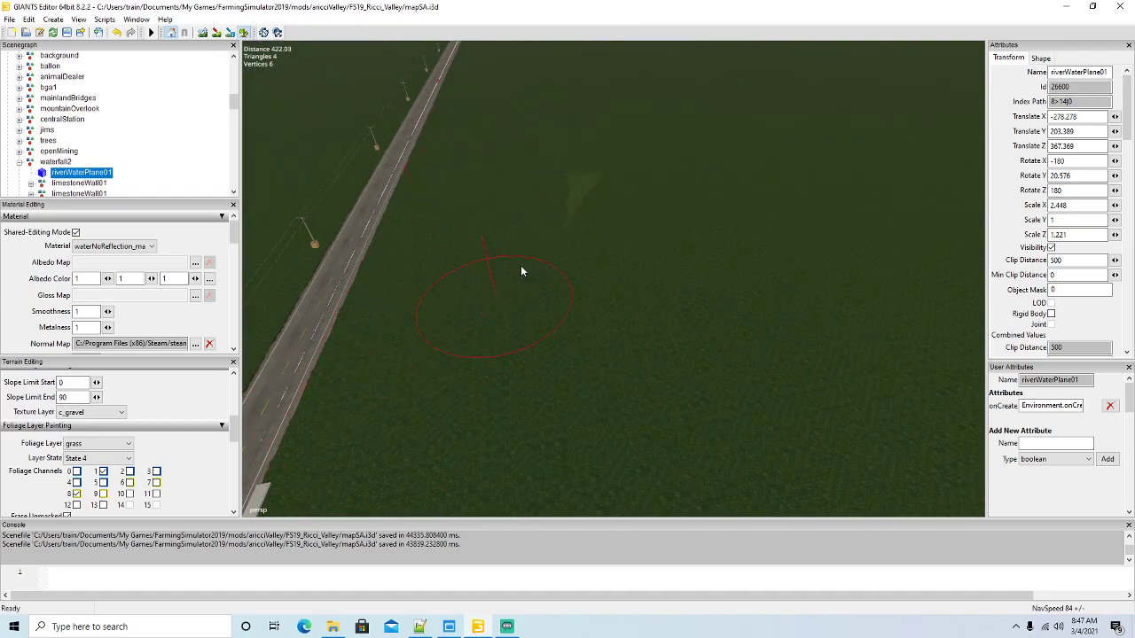
{"action": "left_click_drag", "start_coordinate": [447, 282], "coordinate": [448, 245], "text": "alt"}
{"action": "right_click_drag", "start_coordinate": [446, 244], "coordinate": [447, 249]}
{"action": "left_click", "coordinate": [244, 32]}
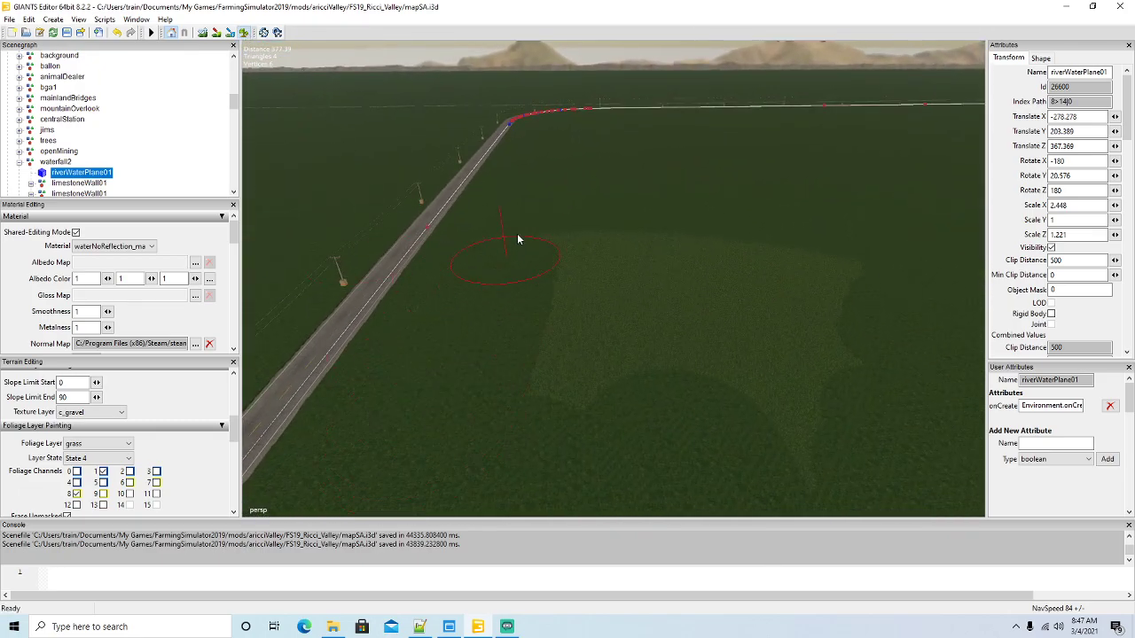
{"action": "mouse_move", "coordinate": [701, 263]}
{"action": "left_mouse_down"}
{"action": "mouse_move", "coordinate": [790, 473]}
{"action": "mouse_move", "coordinate": [830, 197]}
{"action": "left_mouse_up"}
Paint grass foliage over the star-shaped leftover and the large irregular light patch next to it in the field
{"action": "left_click_drag", "start_coordinate": [393, 270], "coordinate": [502, 255], "text": "alt"}
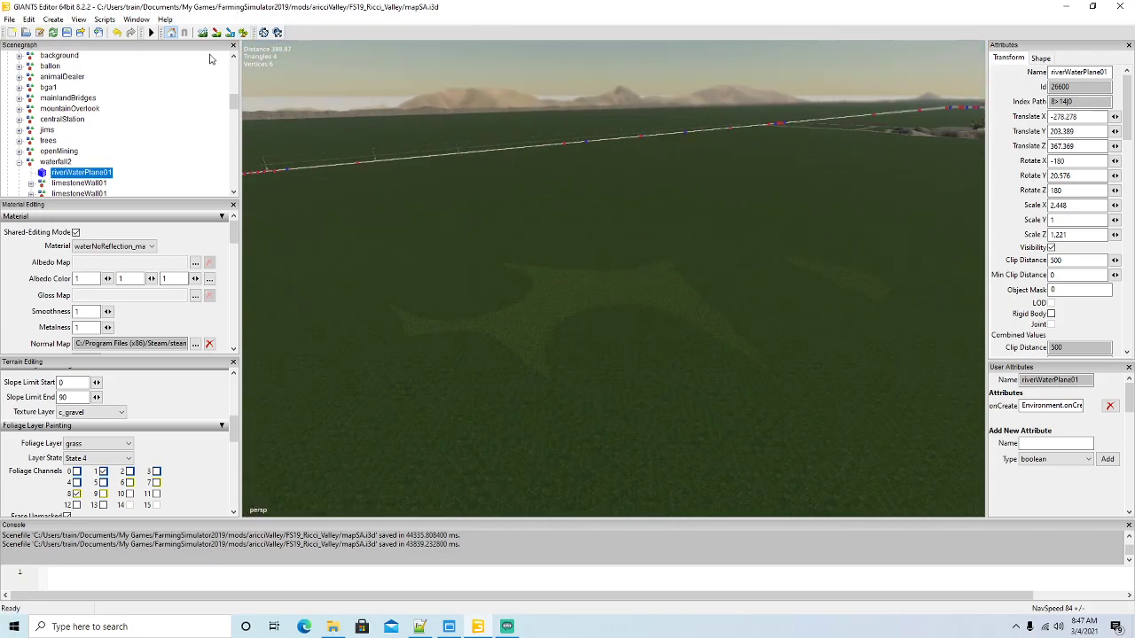
{"action": "left_click_drag", "start_coordinate": [383, 248], "coordinate": [389, 294], "text": "alt"}
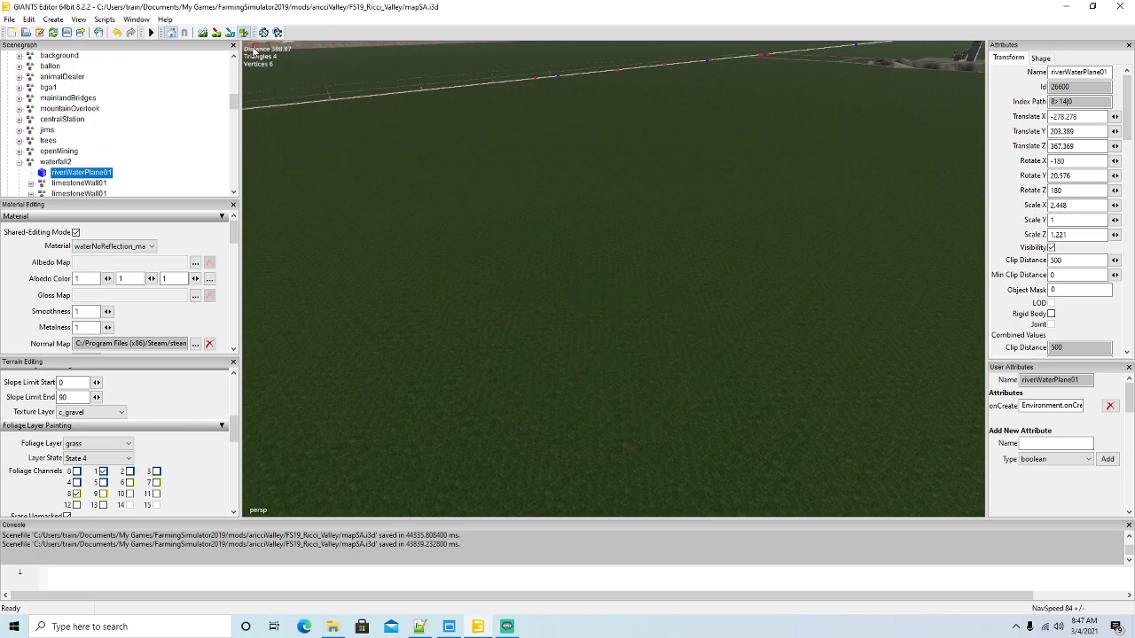
{"action": "right_click_drag", "start_coordinate": [526, 340], "coordinate": [636, 299]}
{"action": "left_click_drag", "start_coordinate": [635, 300], "coordinate": [534, 311], "text": "alt"}
{"action": "scroll", "coordinate": [664, 248], "scroll_direction": "up", "scroll_amount": 3}
{"action": "right_click_drag", "start_coordinate": [535, 312], "coordinate": [461, 328]}
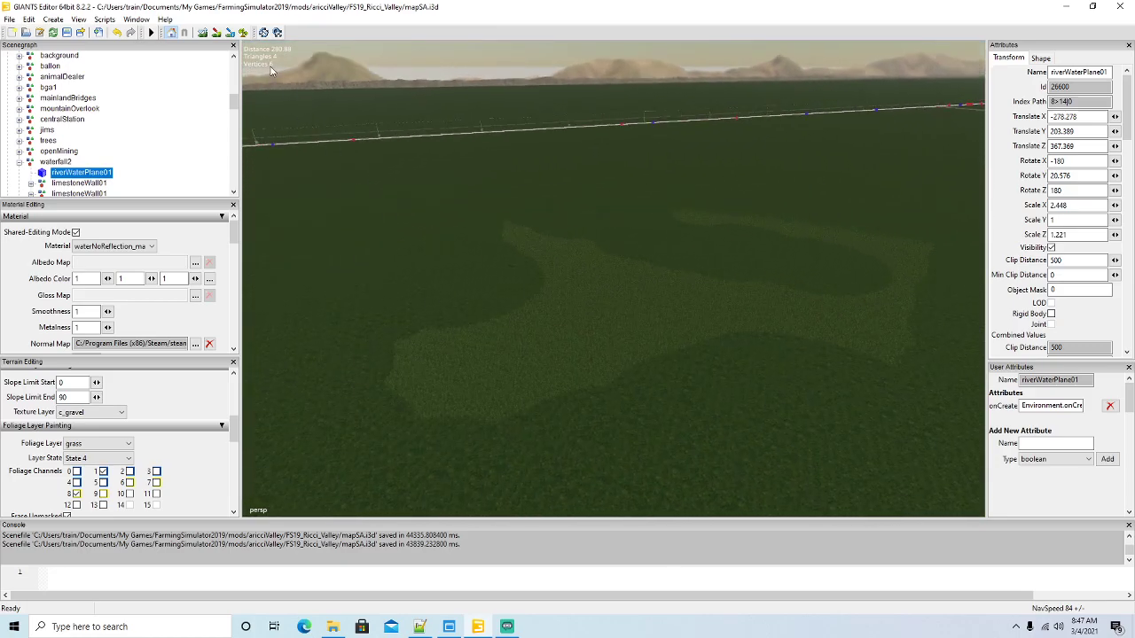
{"action": "mouse_move", "coordinate": [386, 266]}
{"action": "left_mouse_down"}
{"action": "mouse_move", "coordinate": [507, 245]}
{"action": "mouse_move", "coordinate": [632, 382]}
{"action": "left_mouse_up"}
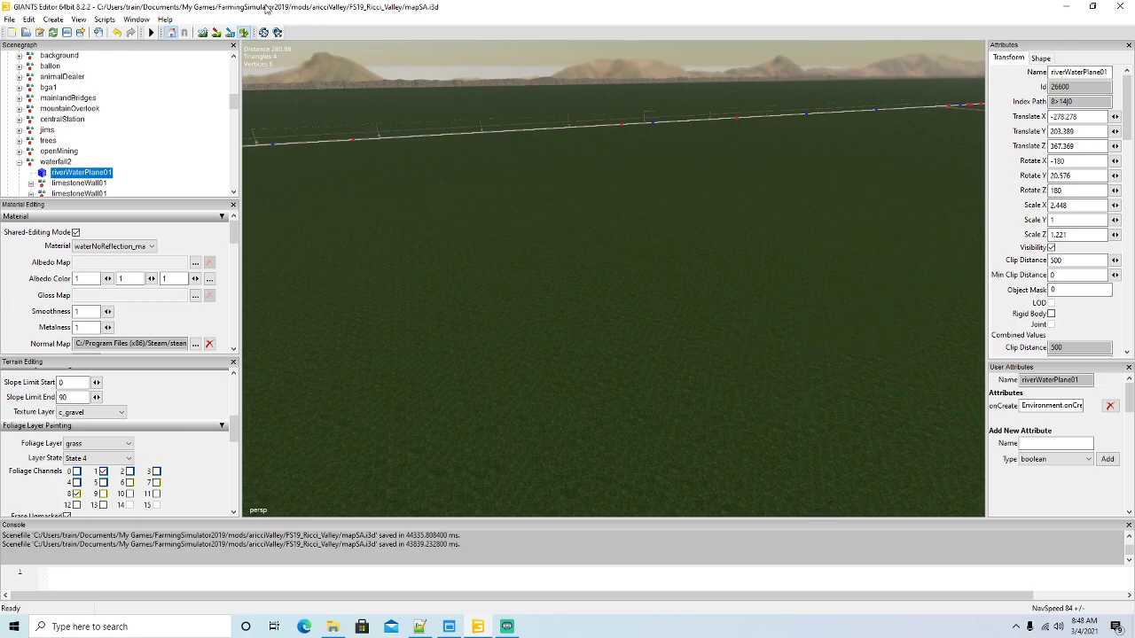
Cover the two scalloped light patches farther across the field with grass foliage
{"action": "right_click_drag", "start_coordinate": [431, 236], "coordinate": [445, 191]}
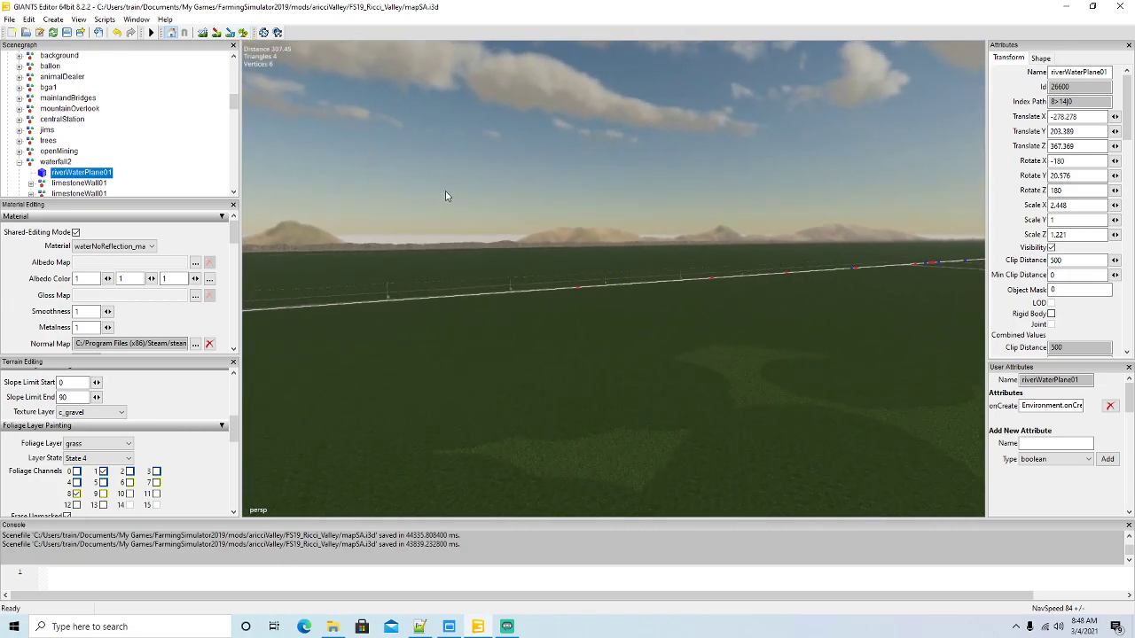
{"action": "left_click_drag", "start_coordinate": [445, 190], "coordinate": [470, 244], "text": "alt"}
{"action": "left_click", "coordinate": [243, 32]}
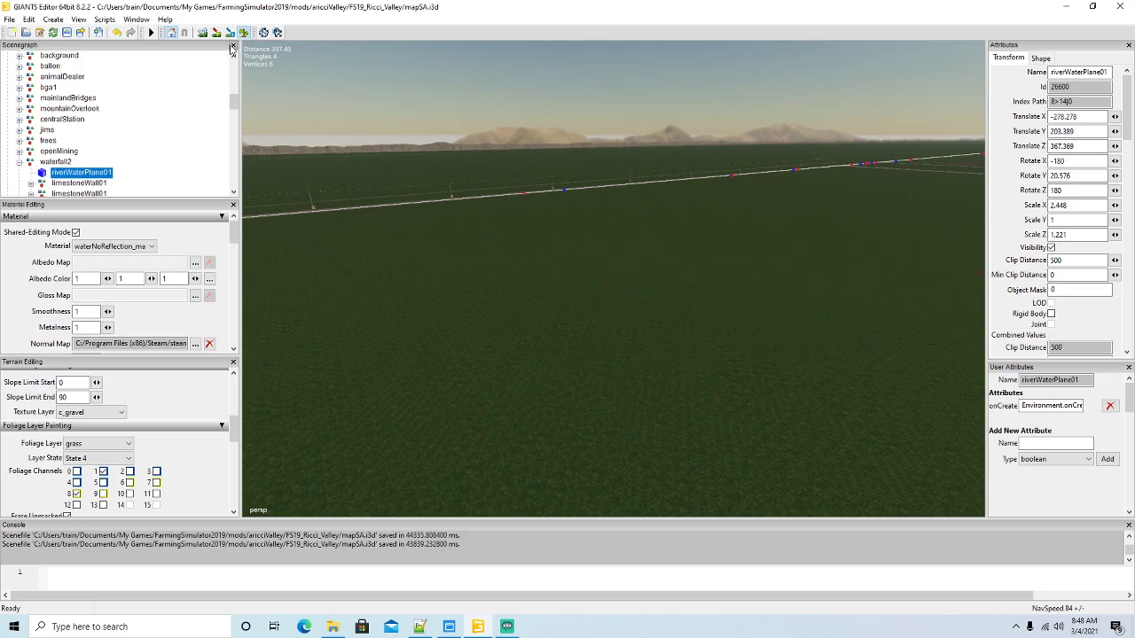
{"action": "mouse_move", "coordinate": [451, 353]}
{"action": "right_mouse_down"}
{"action": "mouse_move", "coordinate": [604, 313]}
{"action": "mouse_move", "coordinate": [555, 375]}
{"action": "mouse_move", "coordinate": [296, 179]}
{"action": "right_mouse_up"}
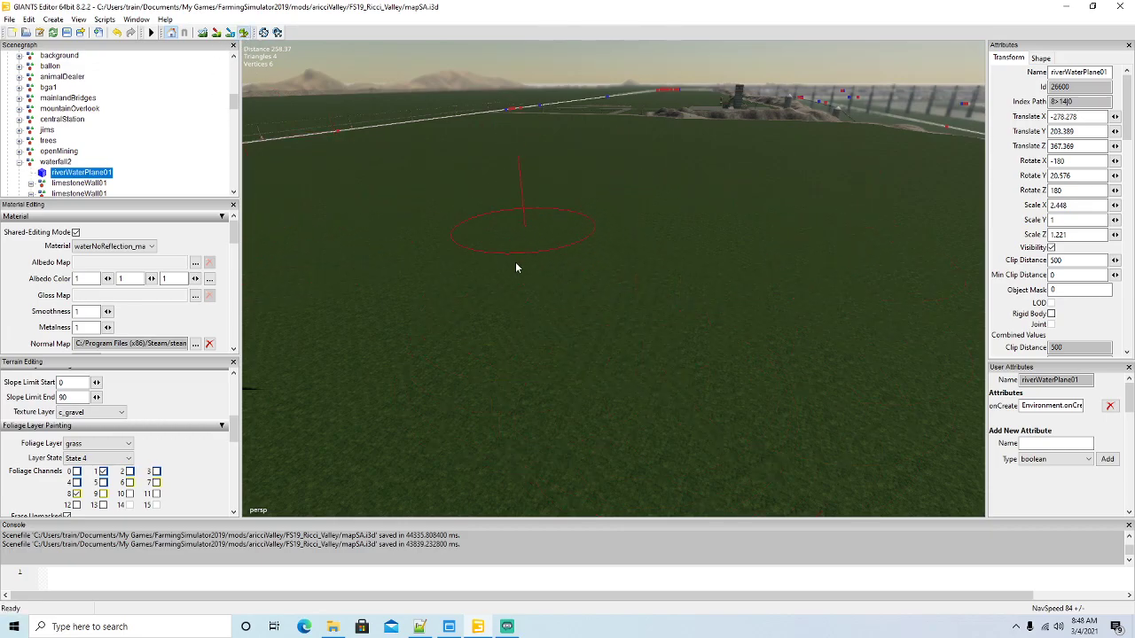
Fill the broad light area and the small spot behind it, short of the distant road, with grass foliage
{"action": "right_click_drag", "start_coordinate": [463, 271], "coordinate": [544, 206]}
{"action": "scroll", "coordinate": [543, 202], "scroll_direction": "up", "scroll_amount": 4}
{"action": "left_click_drag", "start_coordinate": [544, 202], "coordinate": [406, 297], "text": "alt"}
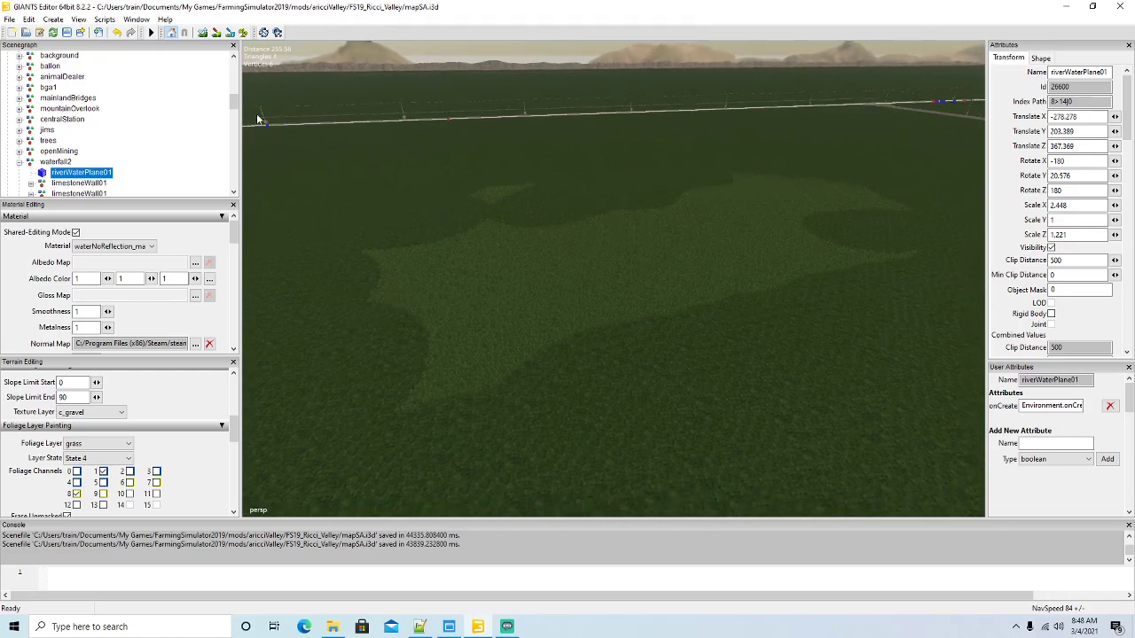
{"action": "left_click", "coordinate": [243, 33]}
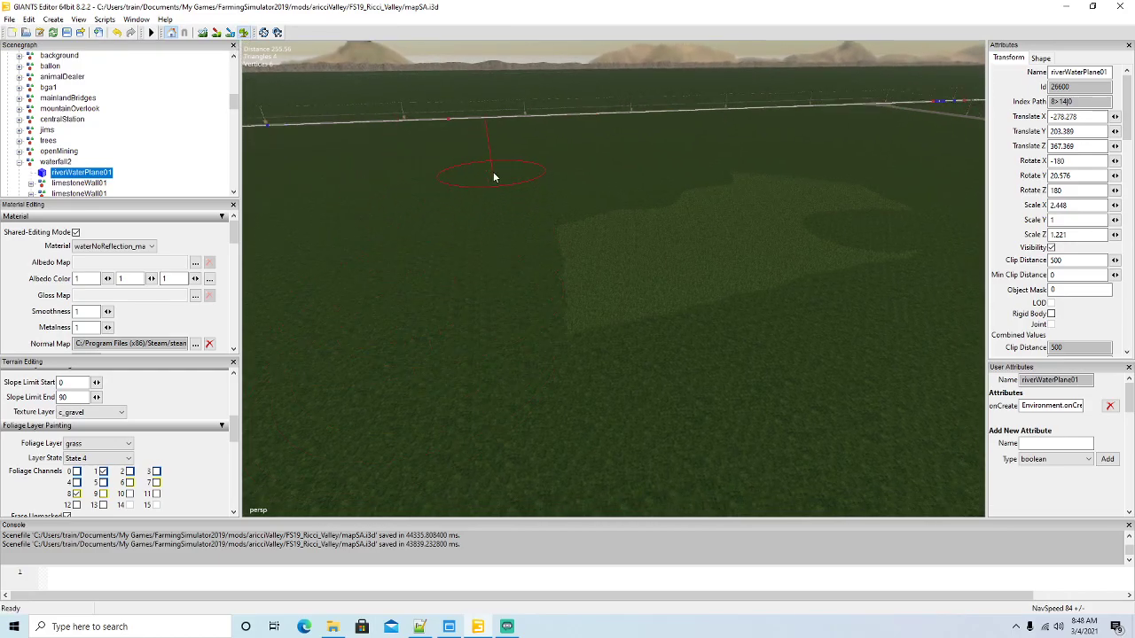
{"action": "mouse_move", "coordinate": [601, 257]}
{"action": "left_mouse_down"}
{"action": "mouse_move", "coordinate": [825, 166]}
{"action": "mouse_move", "coordinate": [792, 352]}
{"action": "left_mouse_up"}
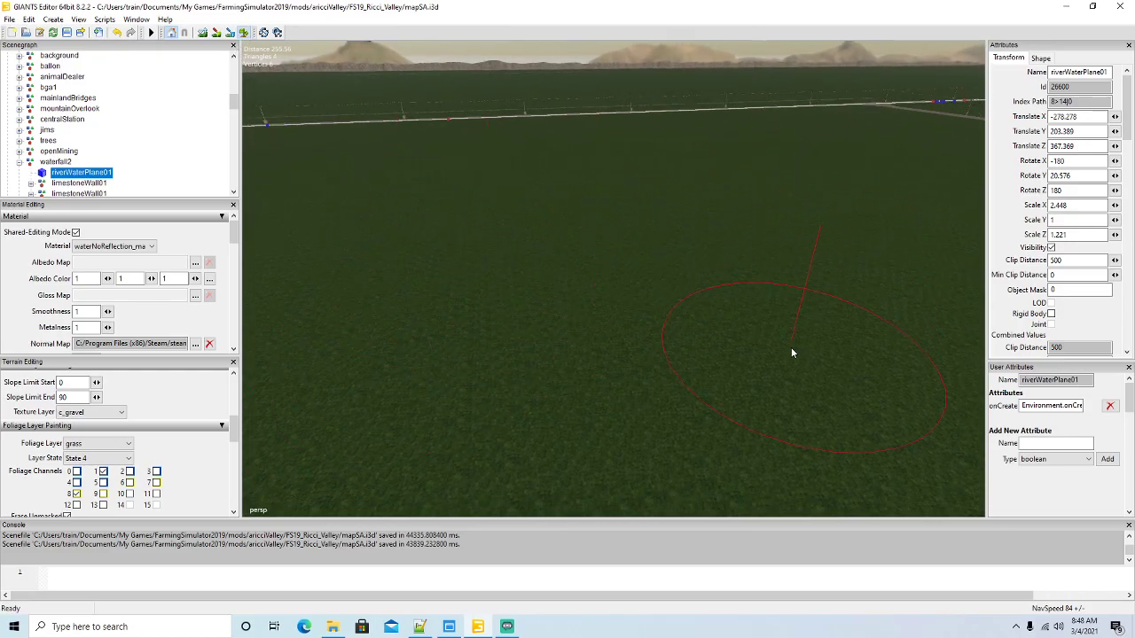
{"action": "left_click", "coordinate": [243, 32]}
Choose c_gravel as the texture layer and set the terrain brush type to Square for painting the road shoulders
{"action": "left_click_drag", "start_coordinate": [578, 297], "coordinate": [549, 377], "text": "alt"}
{"action": "scroll", "coordinate": [589, 284], "scroll_direction": "up", "scroll_amount": 3}
{"action": "scroll", "coordinate": [592, 294], "scroll_direction": "up", "scroll_amount": 4}
{"action": "right_click_drag", "start_coordinate": [549, 383], "coordinate": [422, 388]}
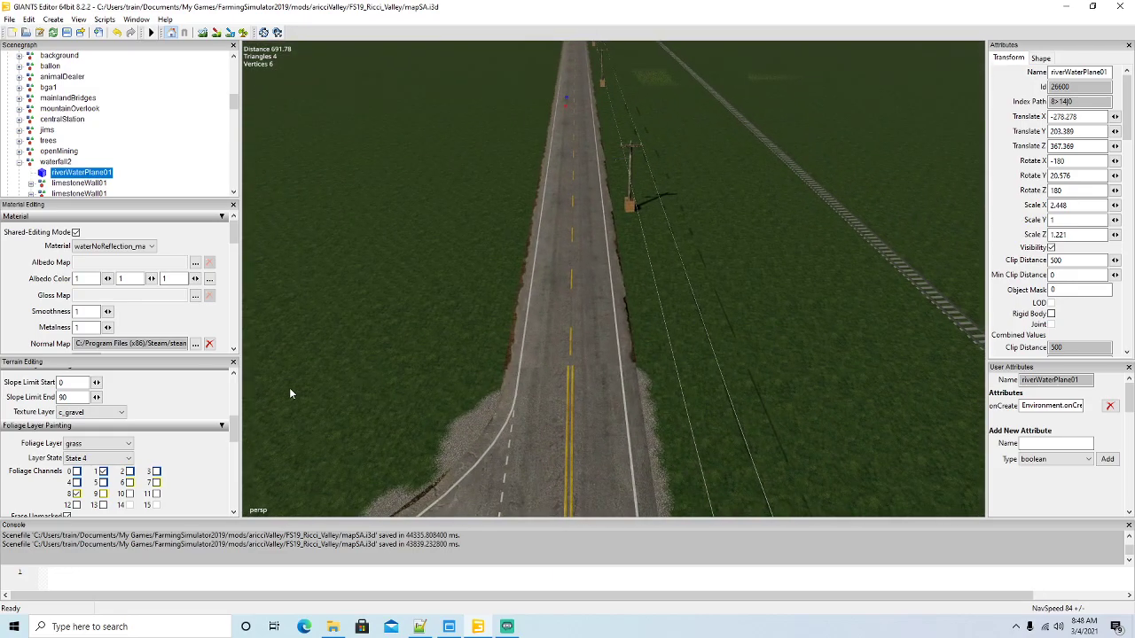
{"action": "left_click", "coordinate": [102, 412]}
{"action": "scroll", "coordinate": [78, 248], "scroll_direction": "up", "scroll_amount": 2}
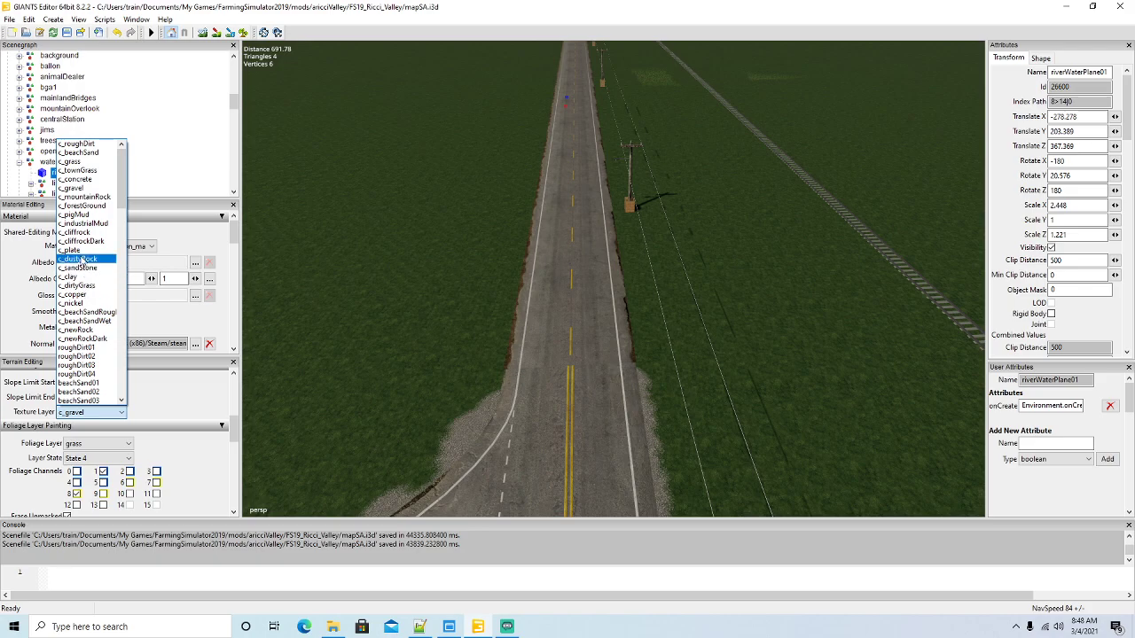
{"action": "left_click", "coordinate": [89, 188]}
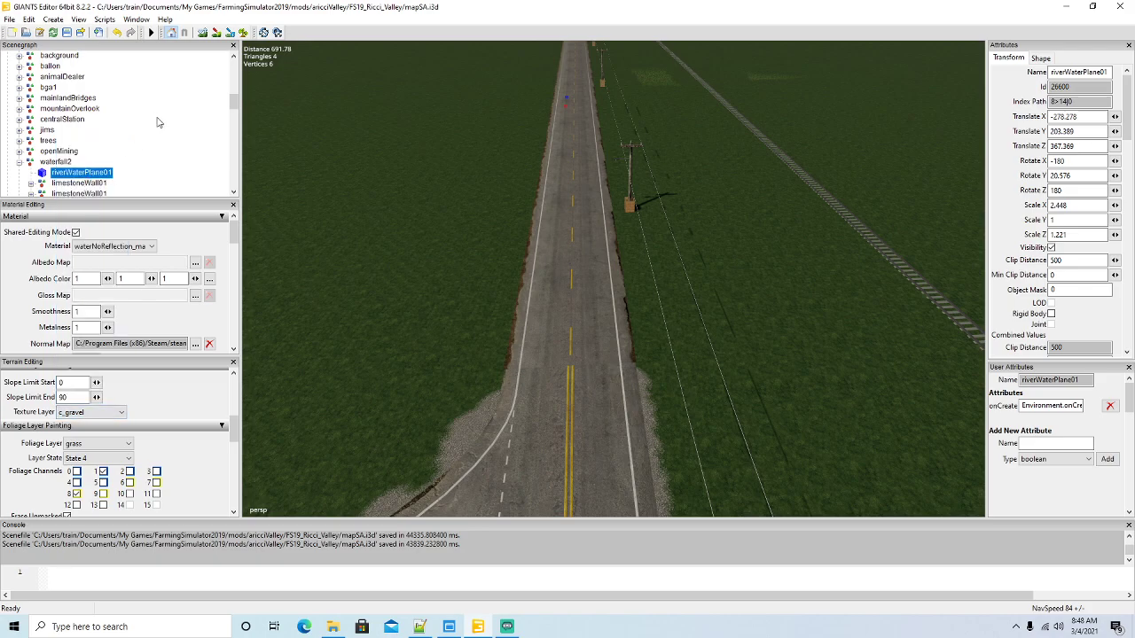
{"action": "left_click_drag", "start_coordinate": [236, 434], "coordinate": [236, 411]}
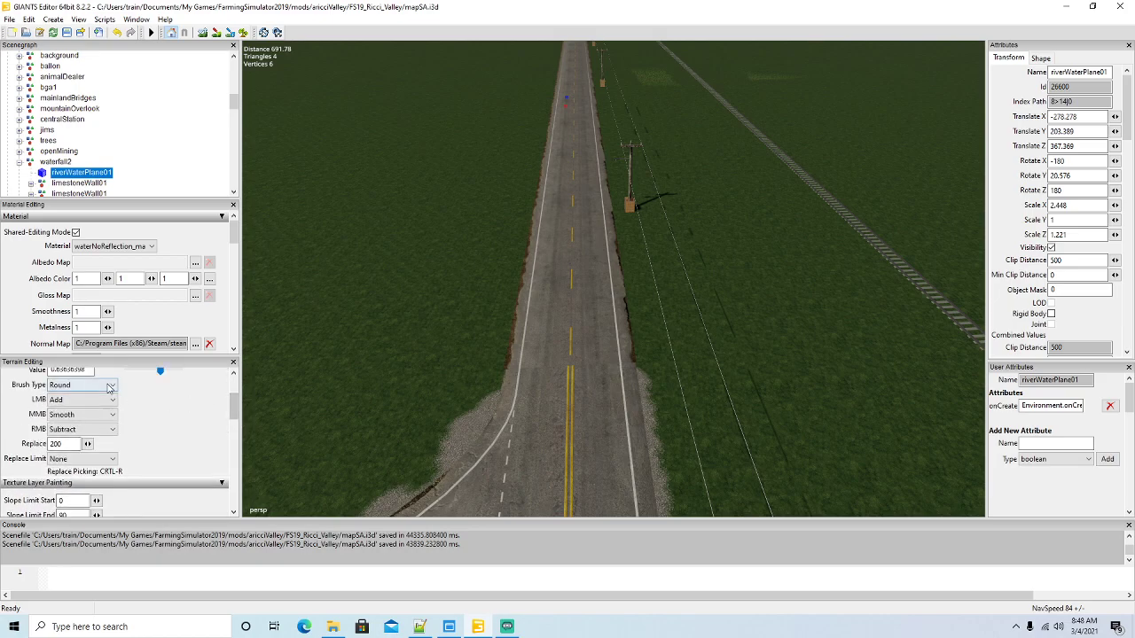
{"action": "left_click", "coordinate": [88, 385]}
{"action": "left_click", "coordinate": [89, 405]}
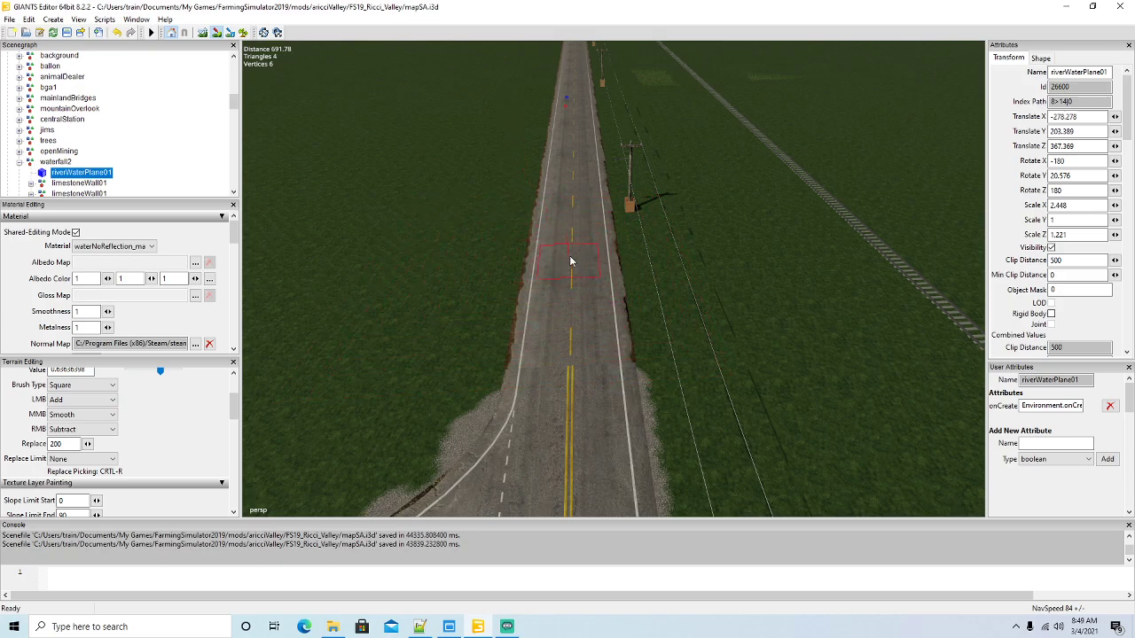
Paint c_gravel shoulders along both edges of the straight road, starting from the side-road junction
{"action": "left_click", "coordinate": [608, 358]}
{"action": "mouse_move", "coordinate": [597, 347]}
{"action": "left_mouse_down"}
{"action": "mouse_move", "coordinate": [587, 119]}
{"action": "mouse_move", "coordinate": [568, 120]}
{"action": "mouse_move", "coordinate": [556, 355]}
{"action": "left_mouse_up"}
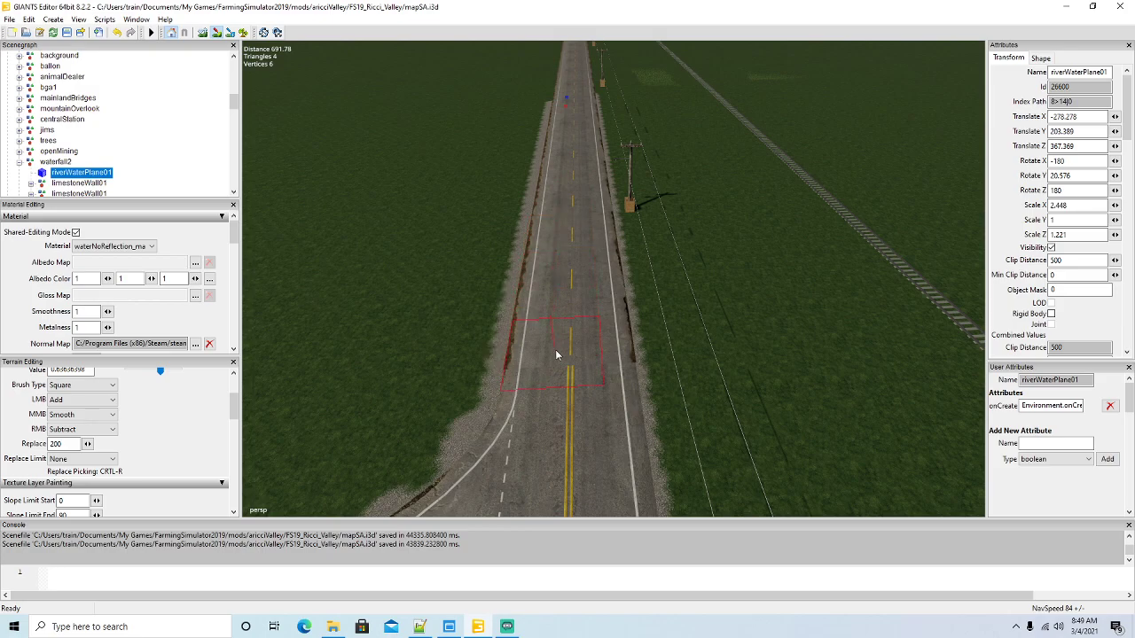
{"action": "left_click_drag", "start_coordinate": [354, 169], "coordinate": [360, 98], "text": "alt"}
{"action": "right_click_drag", "start_coordinate": [360, 96], "coordinate": [376, 167]}
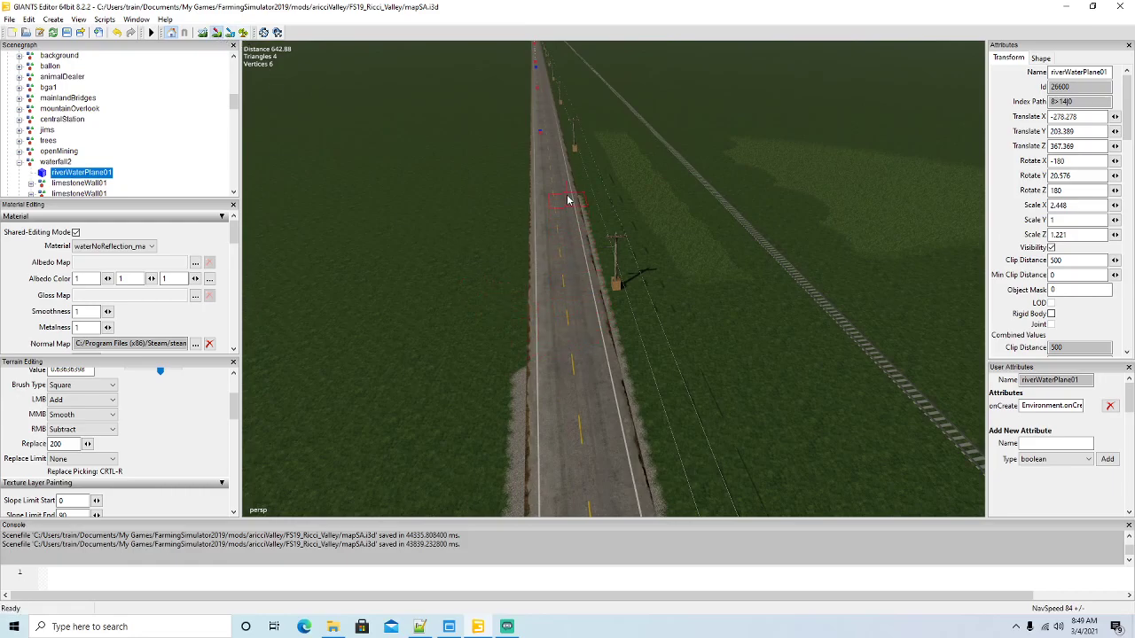
{"action": "left_click_drag", "start_coordinate": [544, 173], "coordinate": [556, 357]}
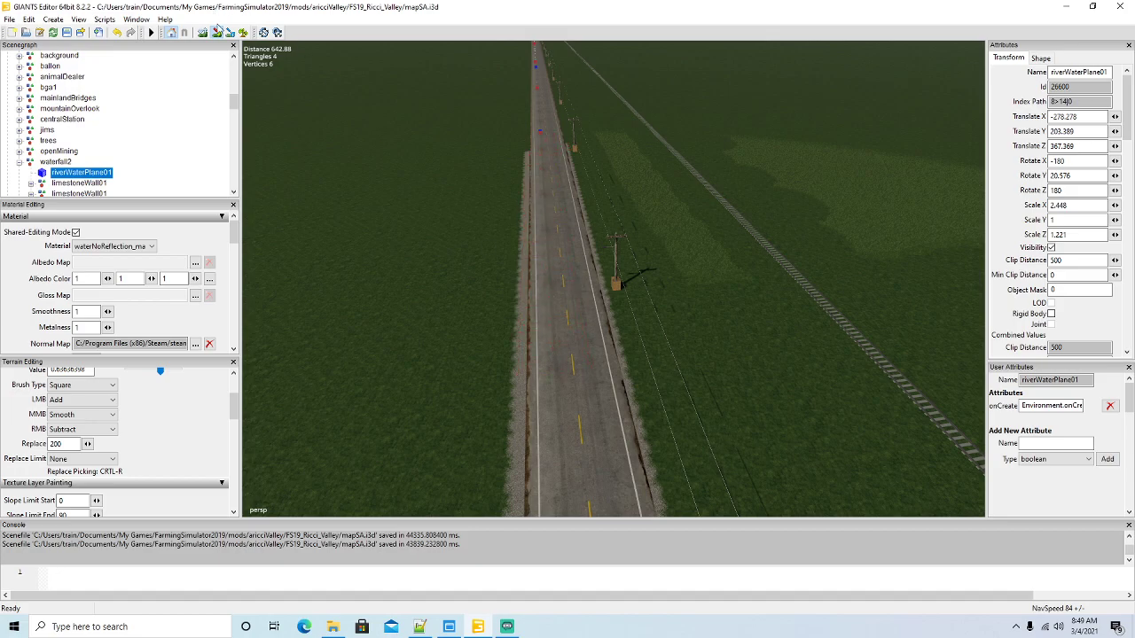
Extend the c_gravel shoulders on both sides of the road along the next stretch beside the utility poles
{"action": "left_click_drag", "start_coordinate": [264, 50], "coordinate": [292, 95], "text": "alt"}
{"action": "scroll", "coordinate": [289, 94], "scroll_direction": "up", "scroll_amount": 4}
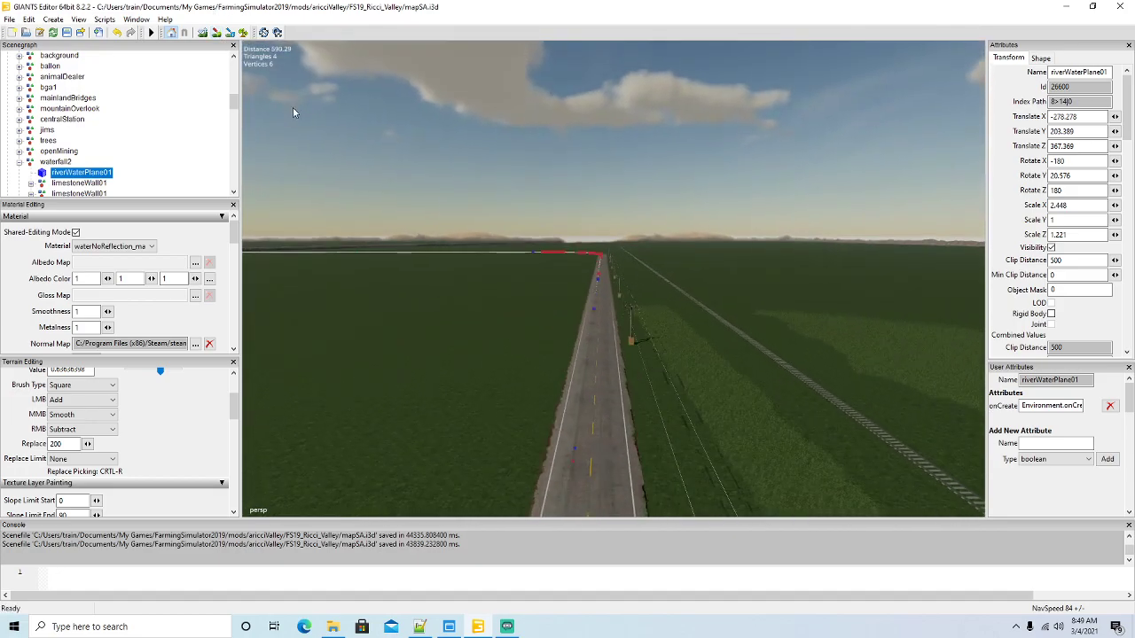
{"action": "right_click_drag", "start_coordinate": [289, 96], "coordinate": [545, 416]}
{"action": "left_click_drag", "start_coordinate": [543, 414], "coordinate": [561, 217]}
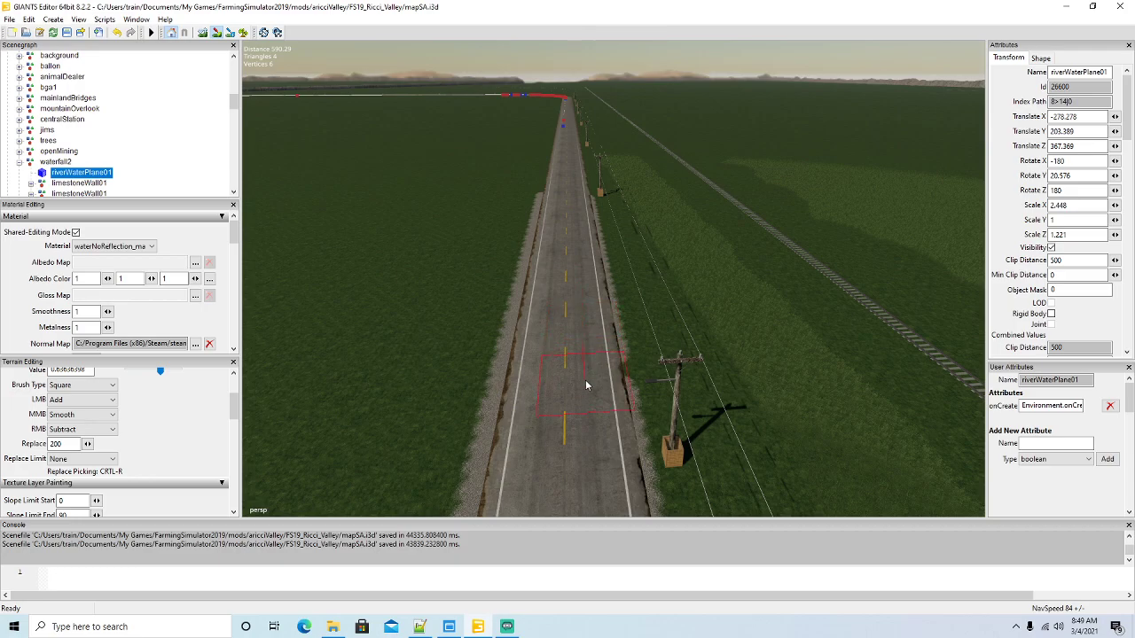
Continue the c_gravel shoulders on both road edges over the following two stretches of the straight
{"action": "left_click_drag", "start_coordinate": [287, 140], "coordinate": [290, 94], "text": "alt"}
{"action": "scroll", "coordinate": [290, 94], "scroll_direction": "up", "scroll_amount": 3}
{"action": "right_click_drag", "start_coordinate": [290, 99], "coordinate": [294, 183]}
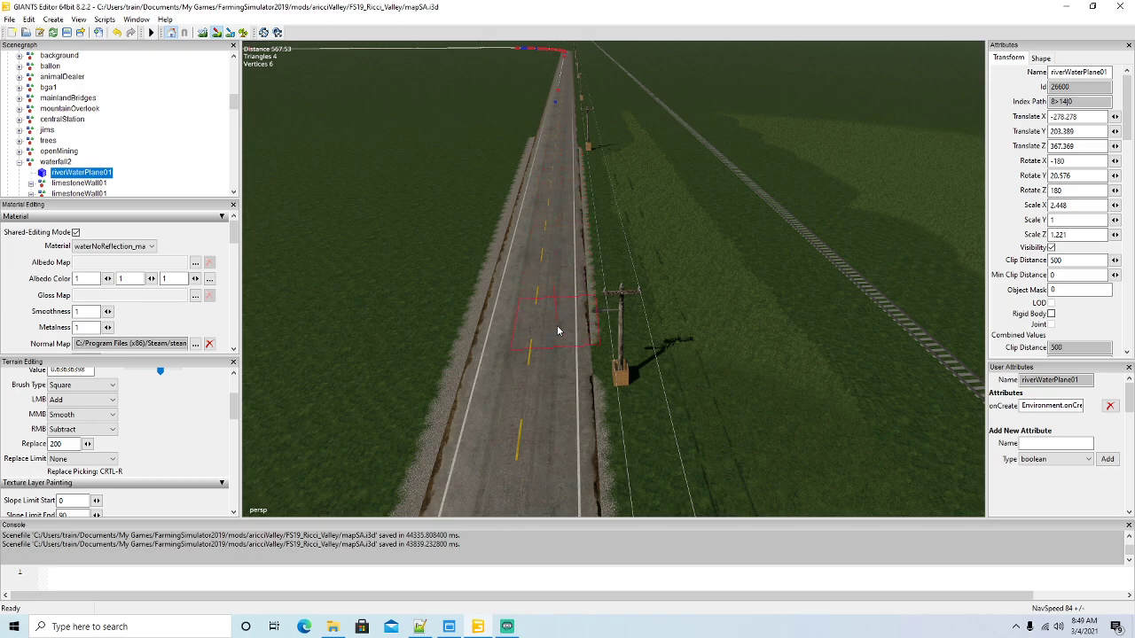
{"action": "left_click_drag", "start_coordinate": [284, 127], "coordinate": [332, 153], "text": "alt"}
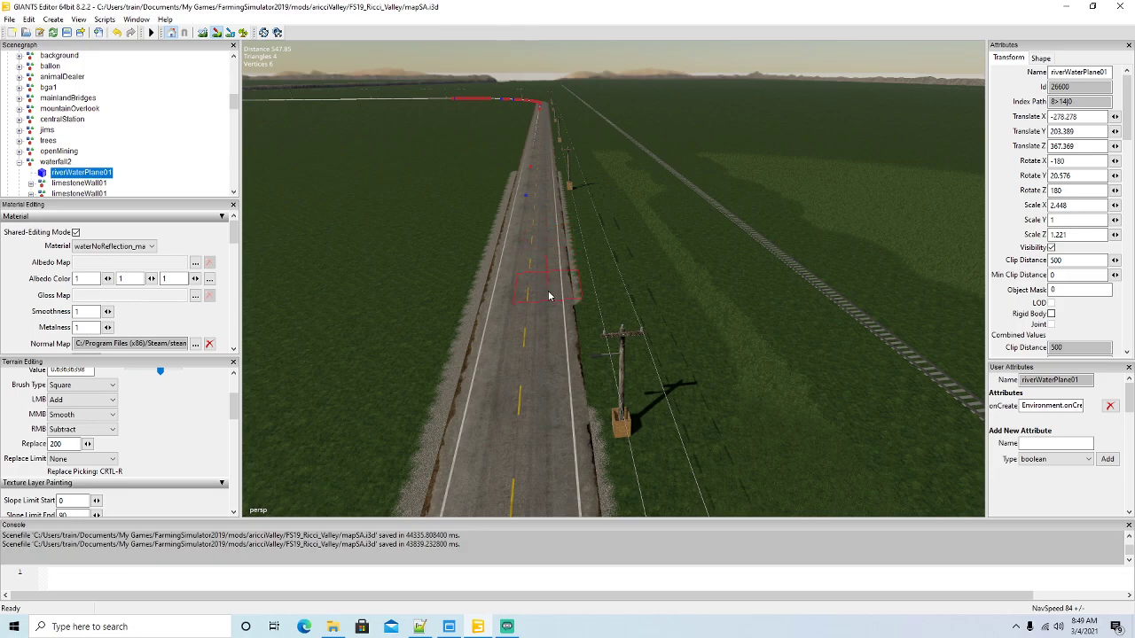
Paint c_gravel along both bare road edges from the end of the existing shoulders toward the distant bend
{"action": "mouse_move", "coordinate": [263, 121]}
{"action": "left_mouse_down", "text": "alt"}
{"action": "mouse_move", "coordinate": [245, 62]}
{"action": "mouse_move", "coordinate": [266, 94]}
{"action": "mouse_move", "coordinate": [268, 136]}
{"action": "left_mouse_up", "text": "alt"}
{"action": "scroll", "coordinate": [266, 94], "scroll_direction": "up", "scroll_amount": 3}
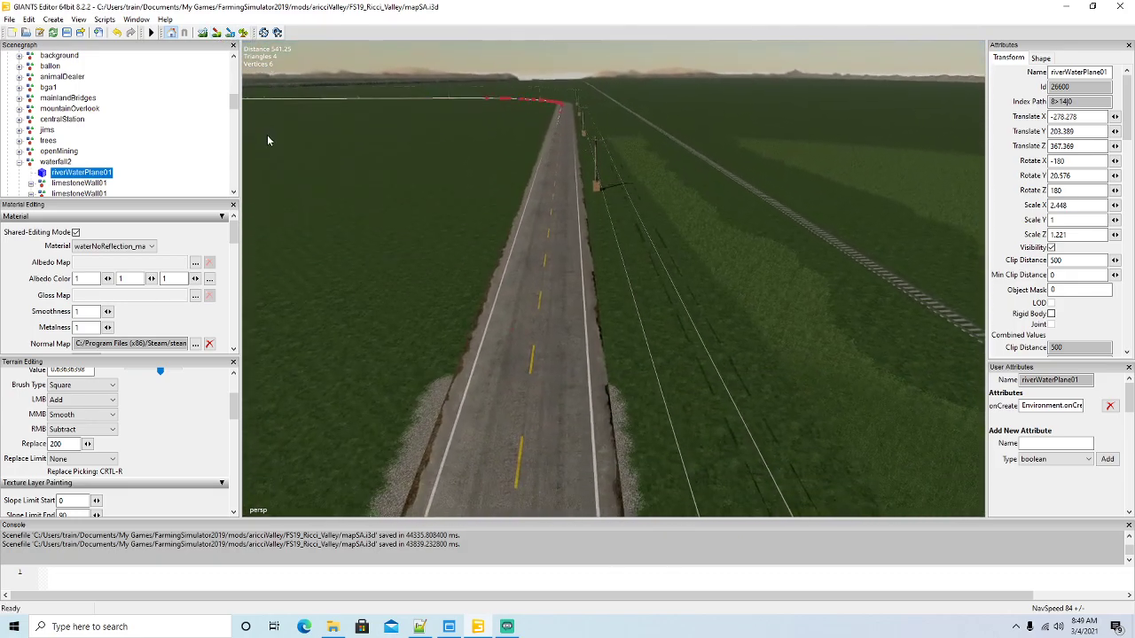
{"action": "right_click_drag", "start_coordinate": [268, 139], "coordinate": [273, 152]}
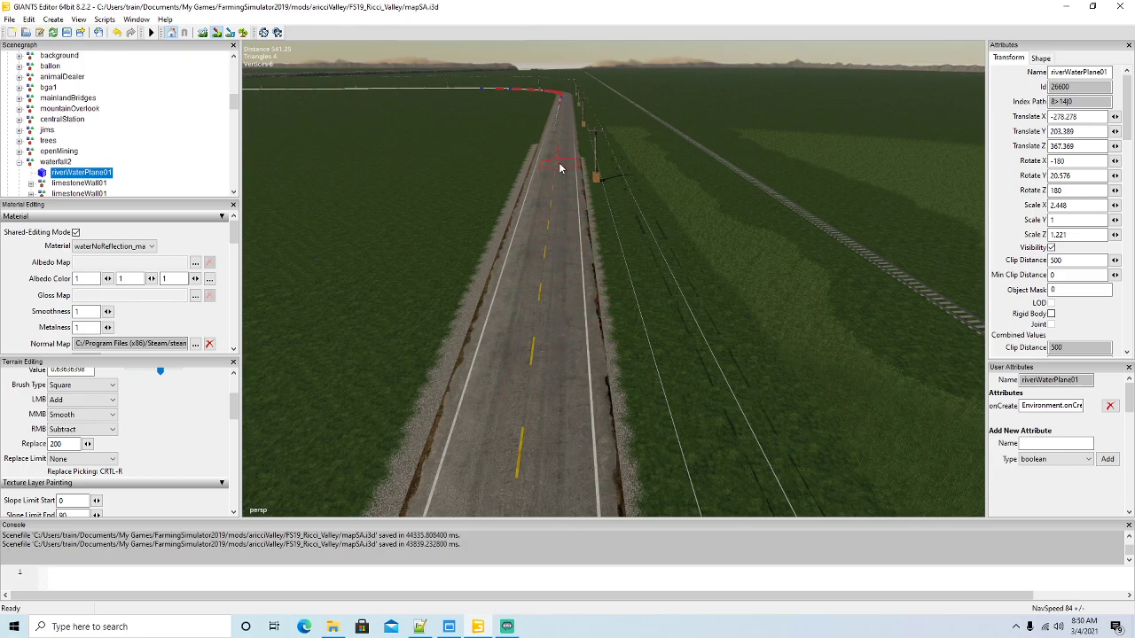
{"action": "left_click", "coordinate": [216, 31]}
Undo the ragged gravel stroke and repaint c_gravel along both road edges up to the start of the bend
{"action": "left_click_drag", "start_coordinate": [286, 114], "coordinate": [283, 69], "text": "alt"}
{"action": "right_click_drag", "start_coordinate": [284, 69], "coordinate": [284, 129]}
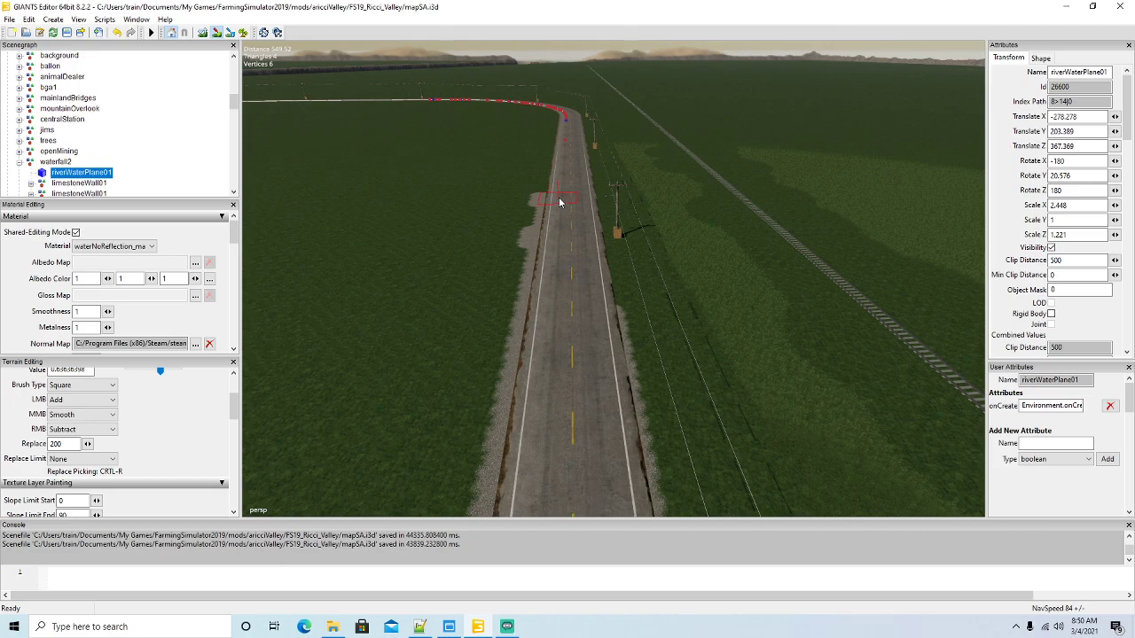
{"action": "key", "text": "ctrl+z"}
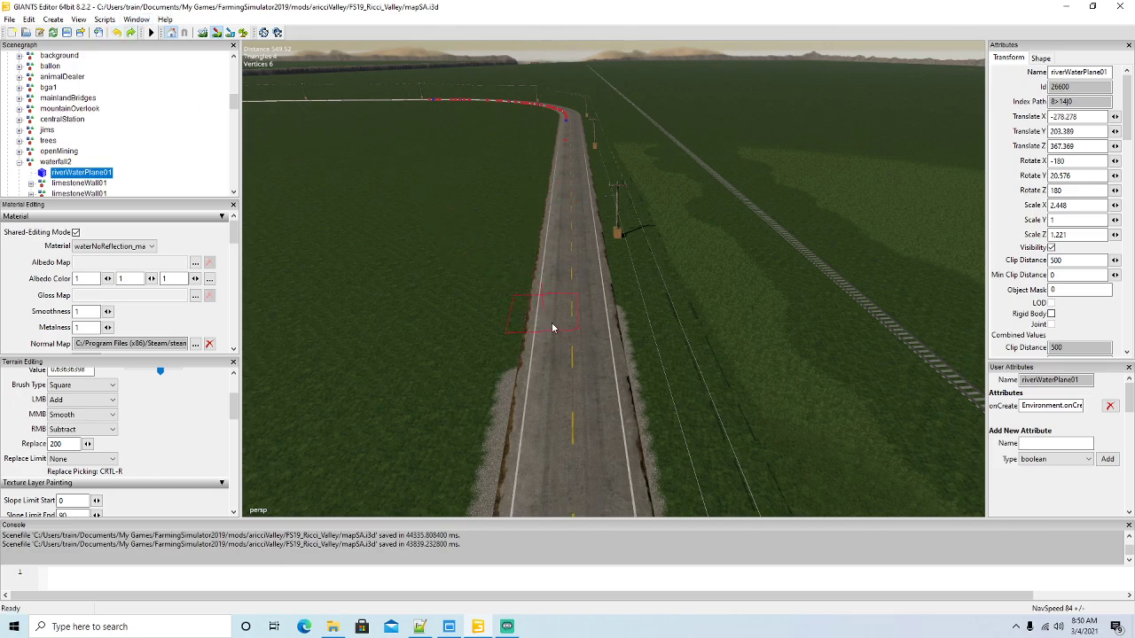
{"action": "left_click_drag", "start_coordinate": [564, 342], "coordinate": [568, 189]}
{"action": "left_click_drag", "start_coordinate": [568, 139], "coordinate": [568, 126]}
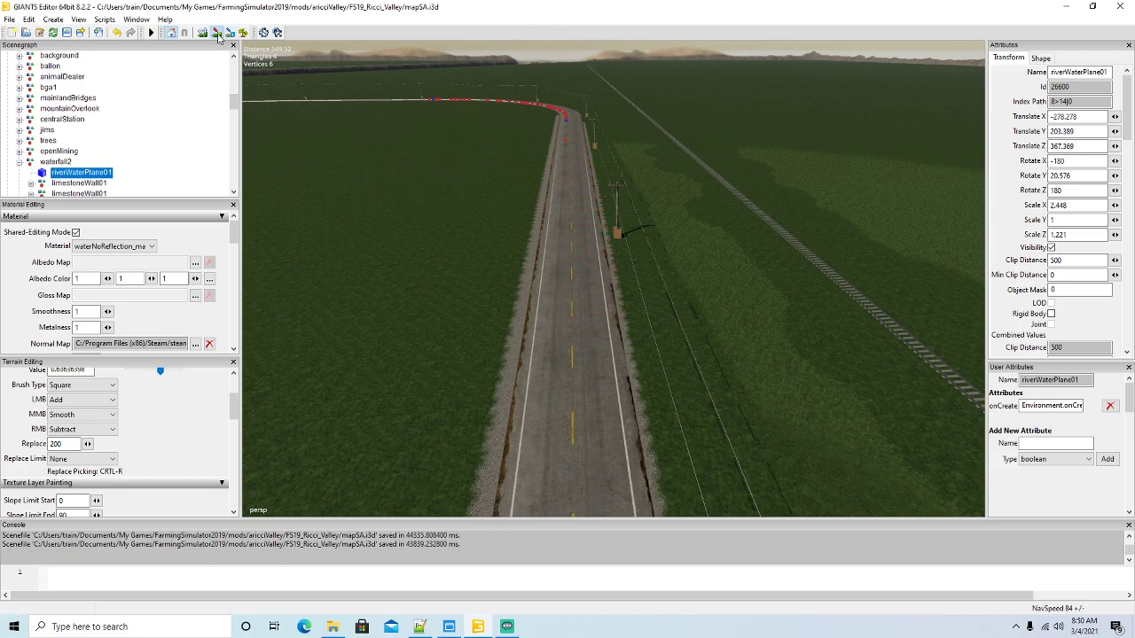
Paint c_gravel along the inner and outer road edges through the first part of the bend
{"action": "left_click_drag", "start_coordinate": [493, 312], "coordinate": [462, 321], "text": "alt"}
{"action": "scroll", "coordinate": [486, 243], "scroll_direction": "up", "scroll_amount": 4}
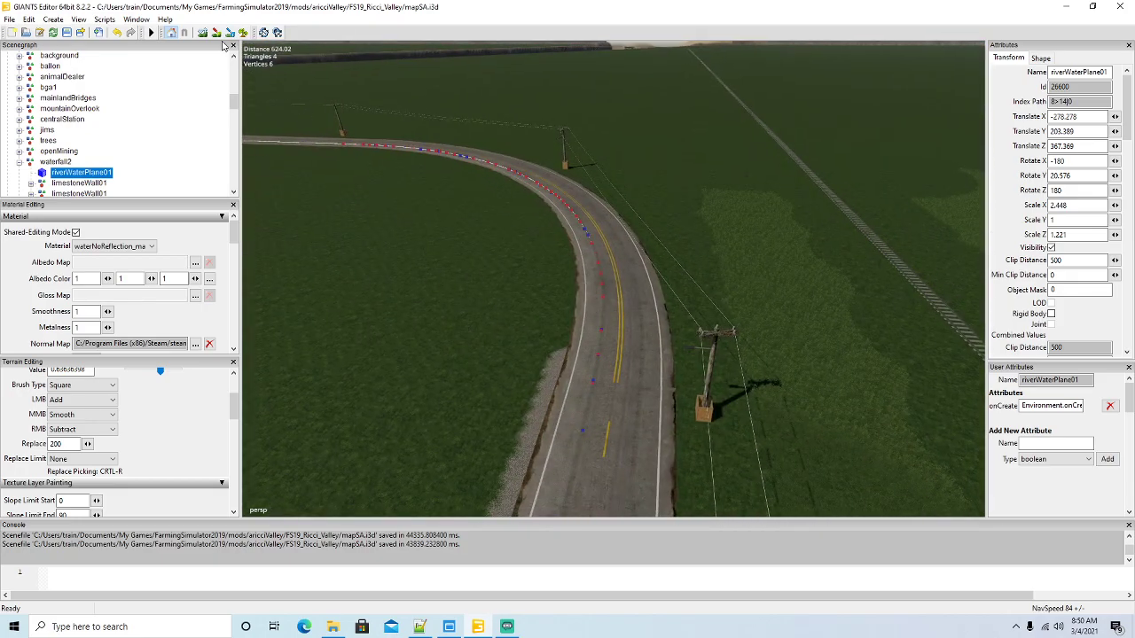
{"action": "middle_click_drag", "start_coordinate": [492, 283], "coordinate": [504, 305]}
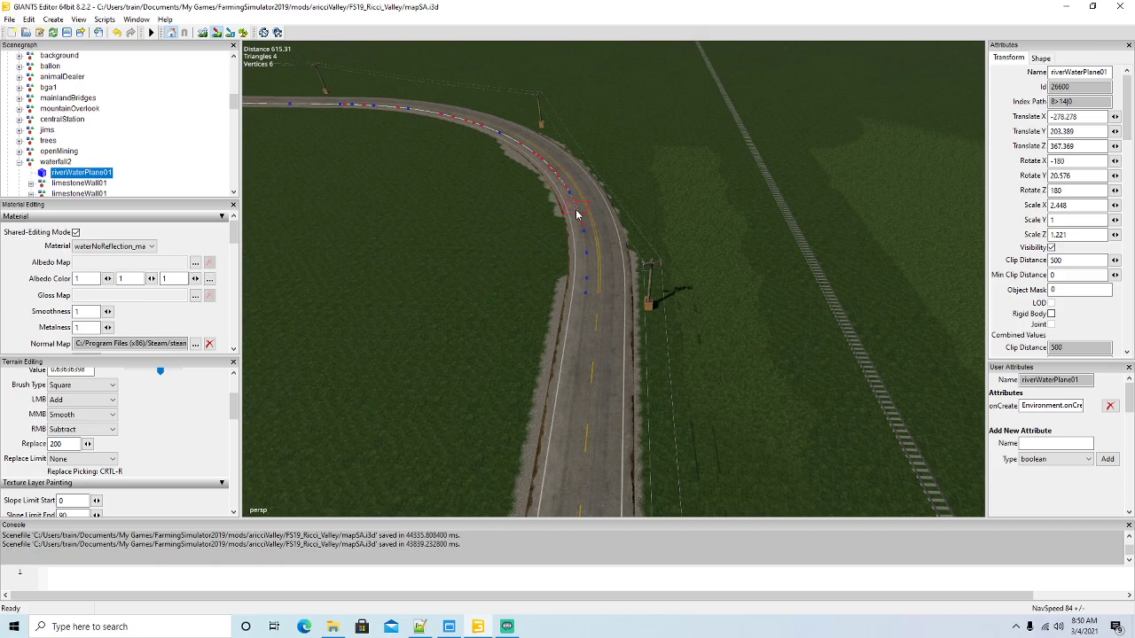
{"action": "left_click", "coordinate": [214, 31]}
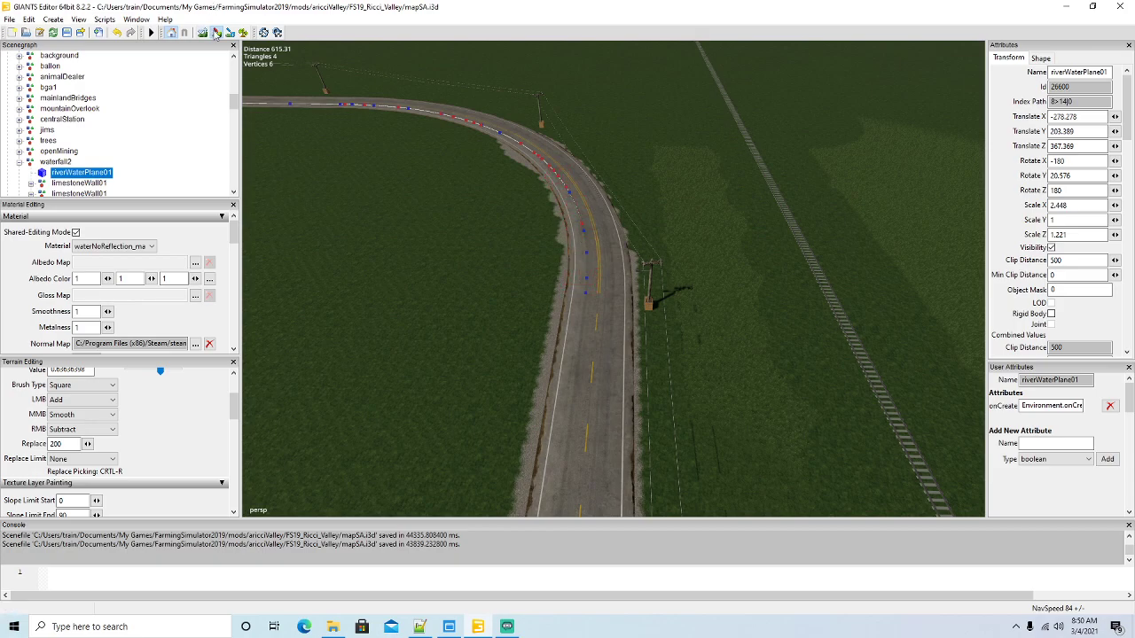
Continue the c_gravel shoulders on both road edges around the rest of the bend past the utility pole
{"action": "left_click_drag", "start_coordinate": [375, 270], "coordinate": [273, 250], "text": "alt"}
{"action": "scroll", "coordinate": [352, 194], "scroll_direction": "up", "scroll_amount": 3}
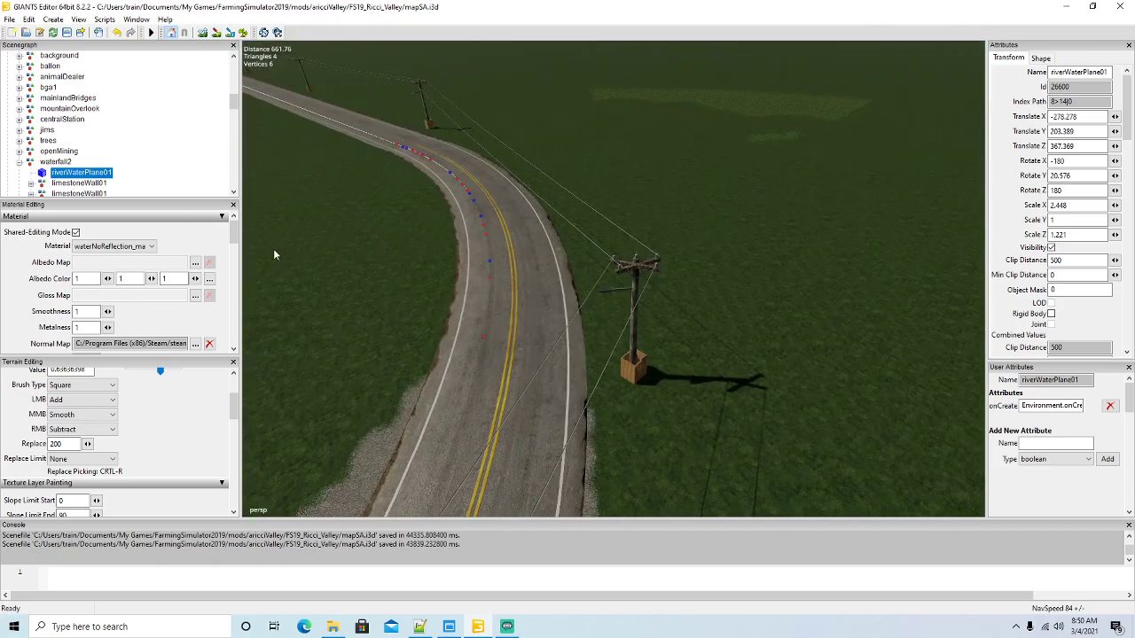
{"action": "scroll", "coordinate": [274, 249], "scroll_direction": "down", "scroll_amount": 3}
{"action": "middle_click_drag", "start_coordinate": [513, 382], "coordinate": [330, 152]}
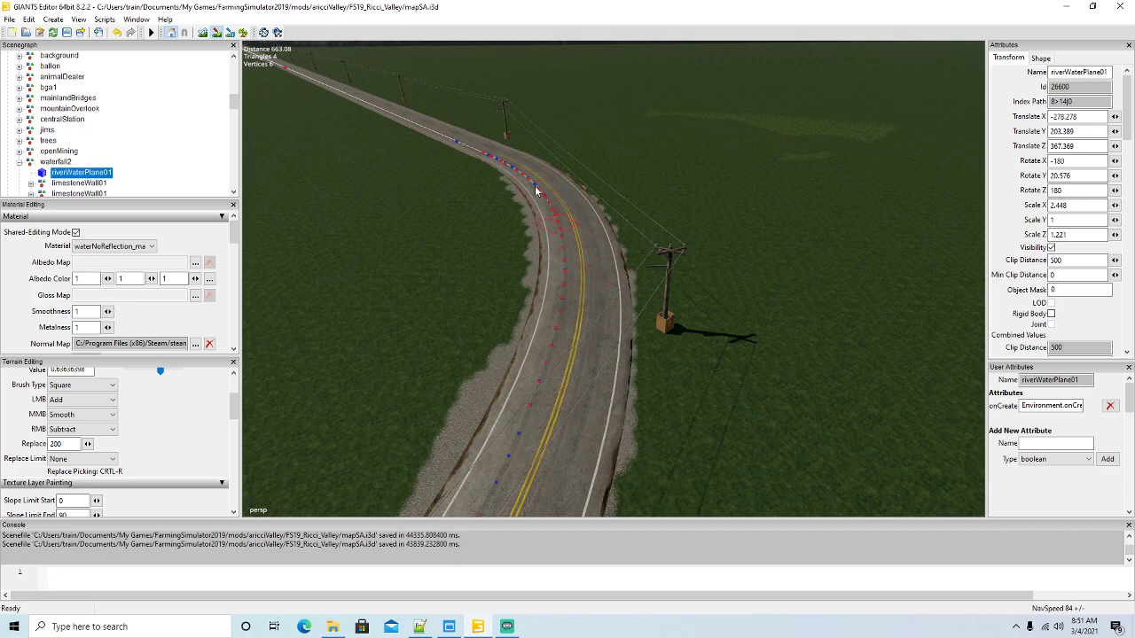
Paint c_gravel along both road edges where the bend runs out into the long straight
{"action": "left_click_drag", "start_coordinate": [360, 200], "coordinate": [301, 198], "text": "alt"}
{"action": "right_click_drag", "start_coordinate": [301, 202], "coordinate": [281, 99]}
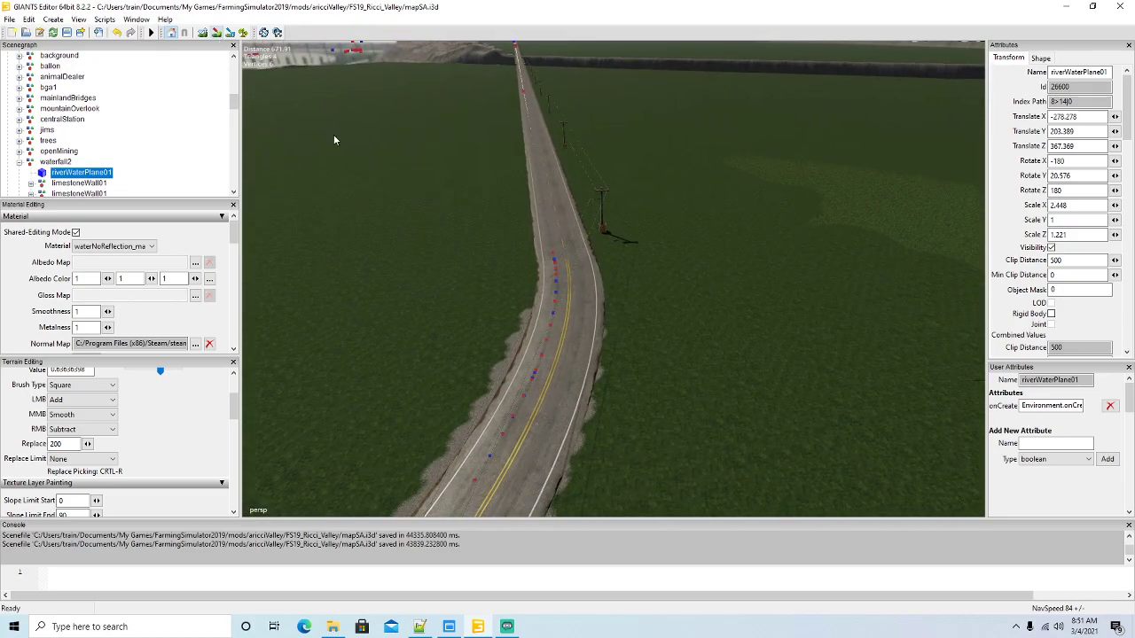
{"action": "left_click_drag", "start_coordinate": [550, 310], "coordinate": [550, 236]}
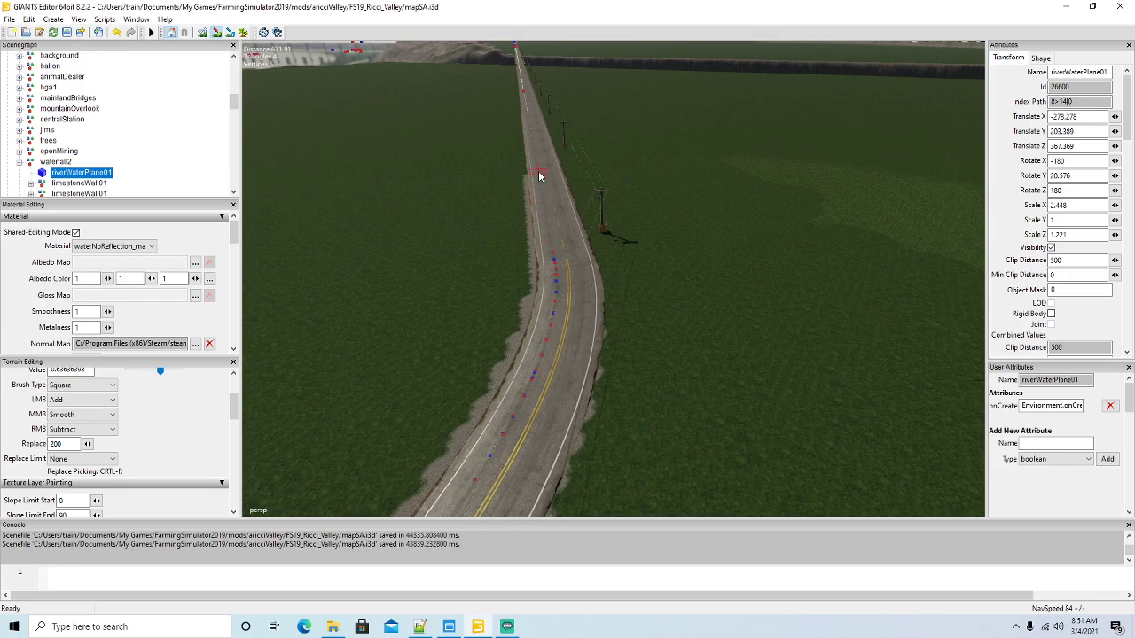
{"action": "left_click_drag", "start_coordinate": [570, 208], "coordinate": [580, 235]}
{"action": "left_click", "coordinate": [588, 256]}
Extend the c_gravel shoulders on both sides along the first stretch of the long straight
{"action": "left_click_drag", "start_coordinate": [330, 213], "coordinate": [323, 156], "text": "alt"}
{"action": "scroll", "coordinate": [323, 110], "scroll_direction": "up", "scroll_amount": 4}
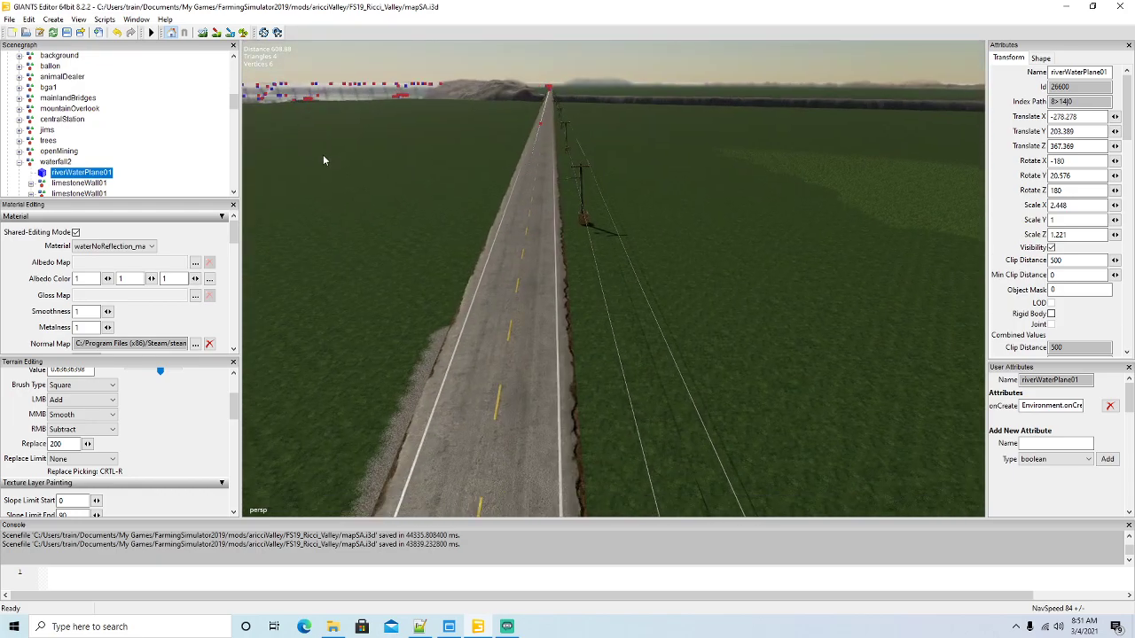
{"action": "scroll", "coordinate": [322, 155], "scroll_direction": "down", "scroll_amount": 3}
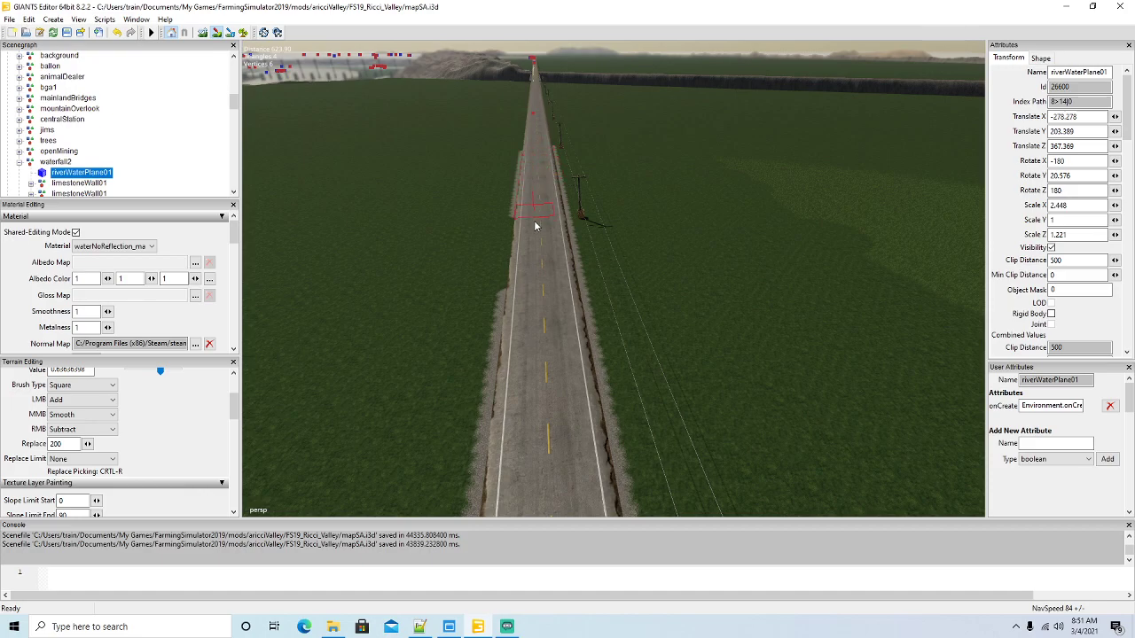
{"action": "left_click", "coordinate": [217, 32]}
Carry the c_gravel shoulders along both road edges of the next stretch past the nearby utility pole
{"action": "left_click_drag", "start_coordinate": [321, 177], "coordinate": [335, 204], "text": "alt"}
{"action": "scroll", "coordinate": [312, 133], "scroll_direction": "up", "scroll_amount": 6}
{"action": "right_click_drag", "start_coordinate": [335, 209], "coordinate": [306, 164]}
{"action": "mouse_move", "coordinate": [562, 410]}
{"action": "left_mouse_down"}
{"action": "mouse_move", "coordinate": [562, 401]}
{"action": "mouse_move", "coordinate": [560, 420]}
{"action": "mouse_move", "coordinate": [570, 390]}
{"action": "mouse_move", "coordinate": [567, 207]}
{"action": "left_mouse_up"}
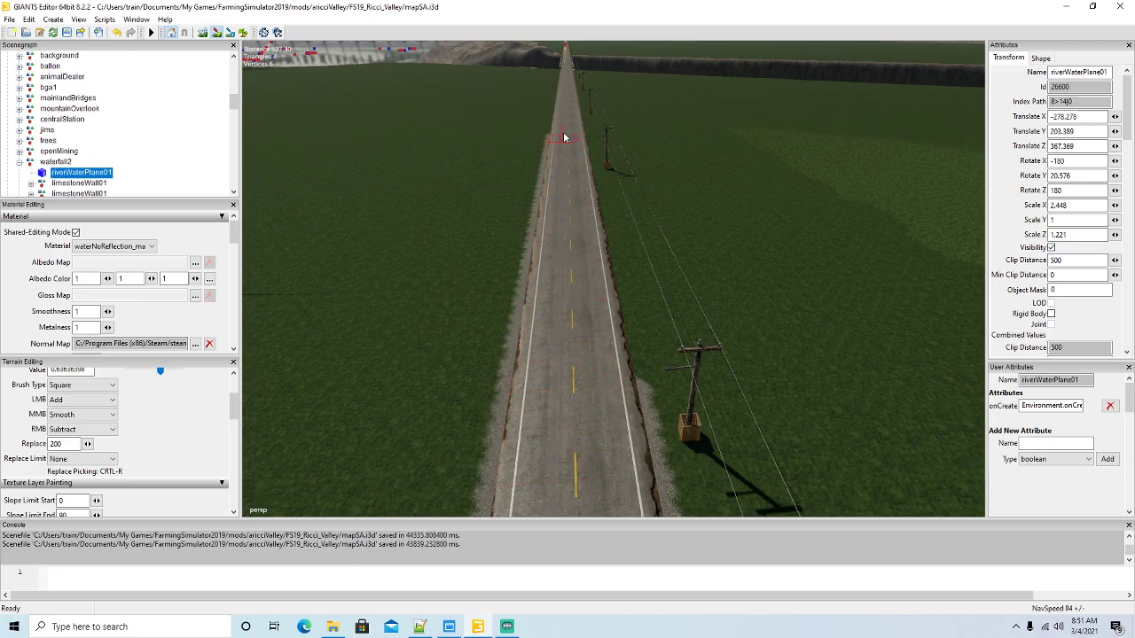
{"action": "left_click_drag", "start_coordinate": [578, 167], "coordinate": [597, 352]}
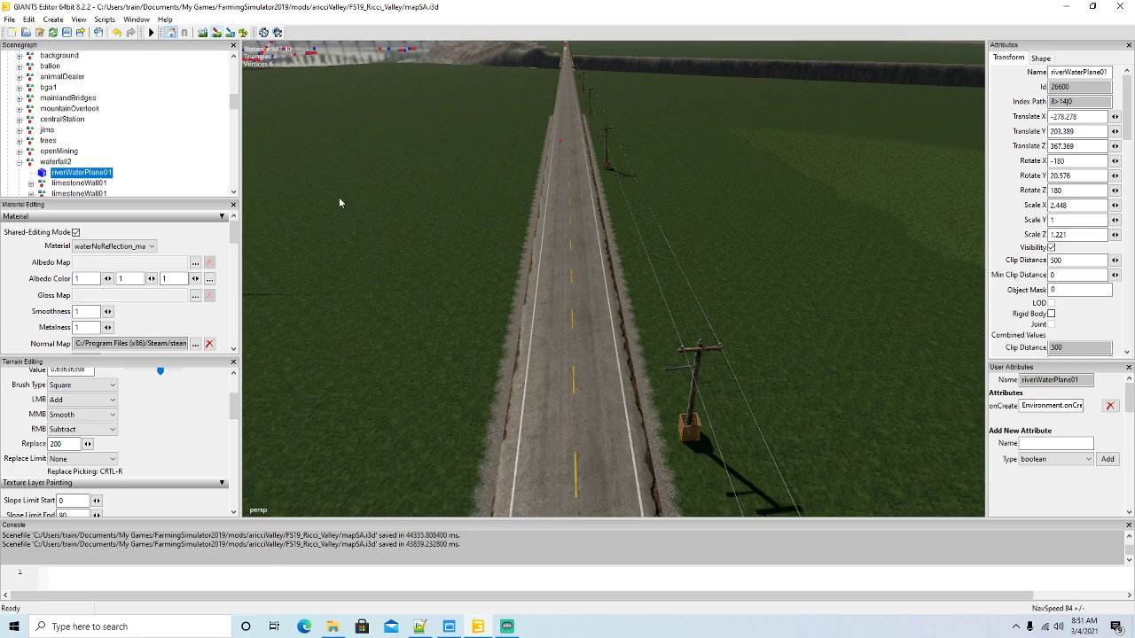
Undo the gravel stroke that spreads into the grass and repaint c_gravel narrowly along both road edges
{"action": "left_click_drag", "start_coordinate": [338, 198], "coordinate": [326, 115], "text": "alt"}
{"action": "scroll", "coordinate": [321, 125], "scroll_direction": "up", "scroll_amount": 2}
{"action": "right_click_drag", "start_coordinate": [322, 127], "coordinate": [337, 240]}
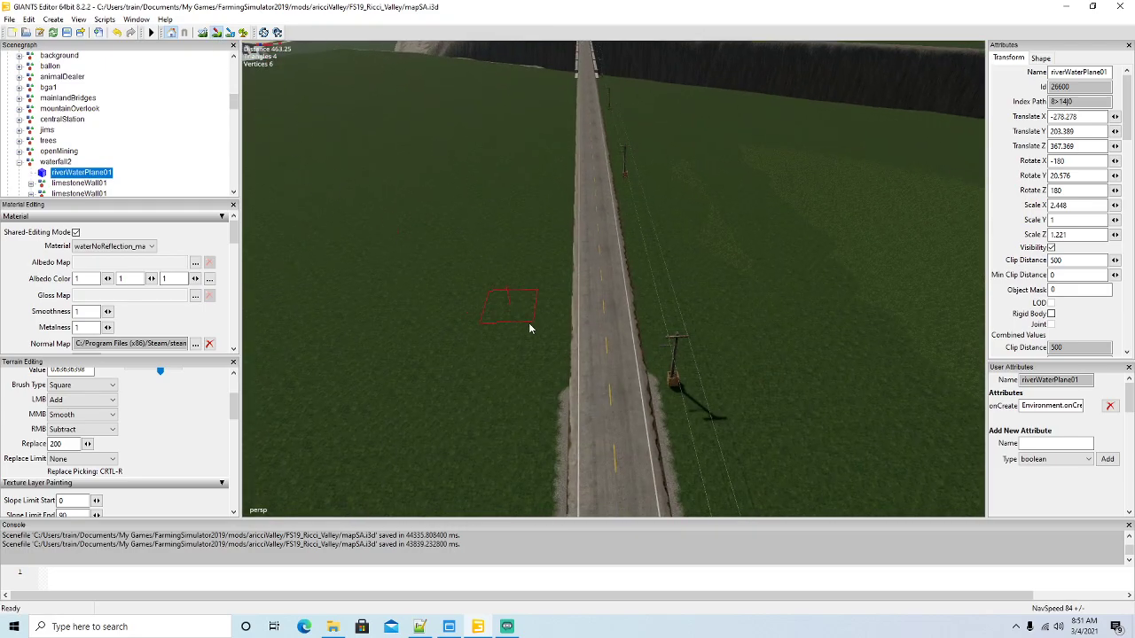
{"action": "left_click_drag", "start_coordinate": [596, 382], "coordinate": [593, 352]}
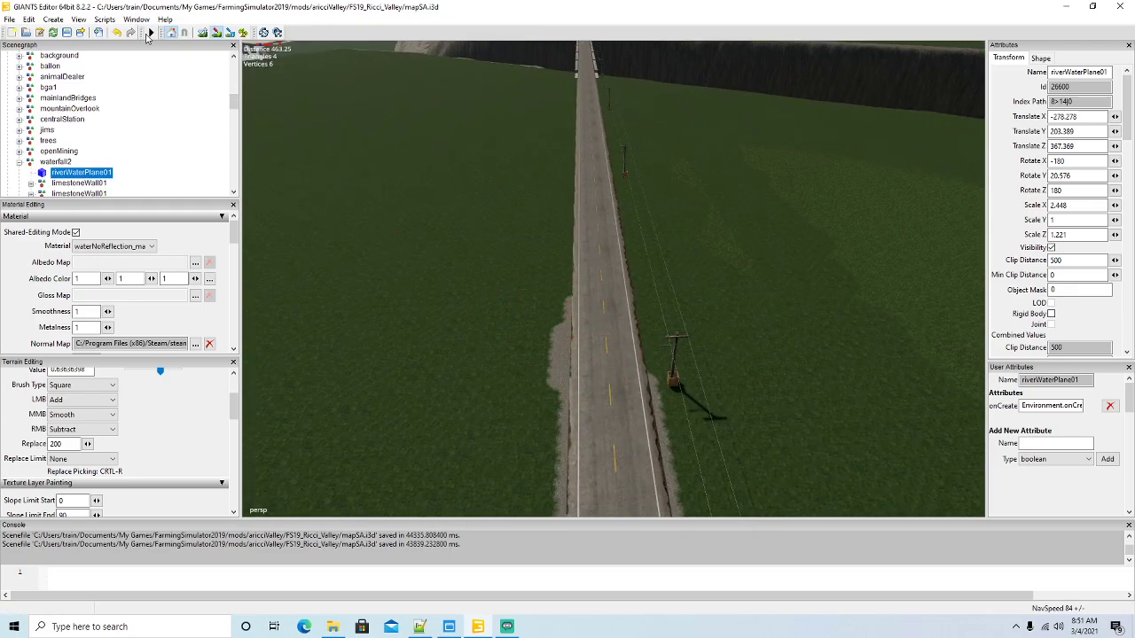
{"action": "left_click", "coordinate": [116, 32]}
{"action": "left_click_drag", "start_coordinate": [610, 379], "coordinate": [600, 370]}
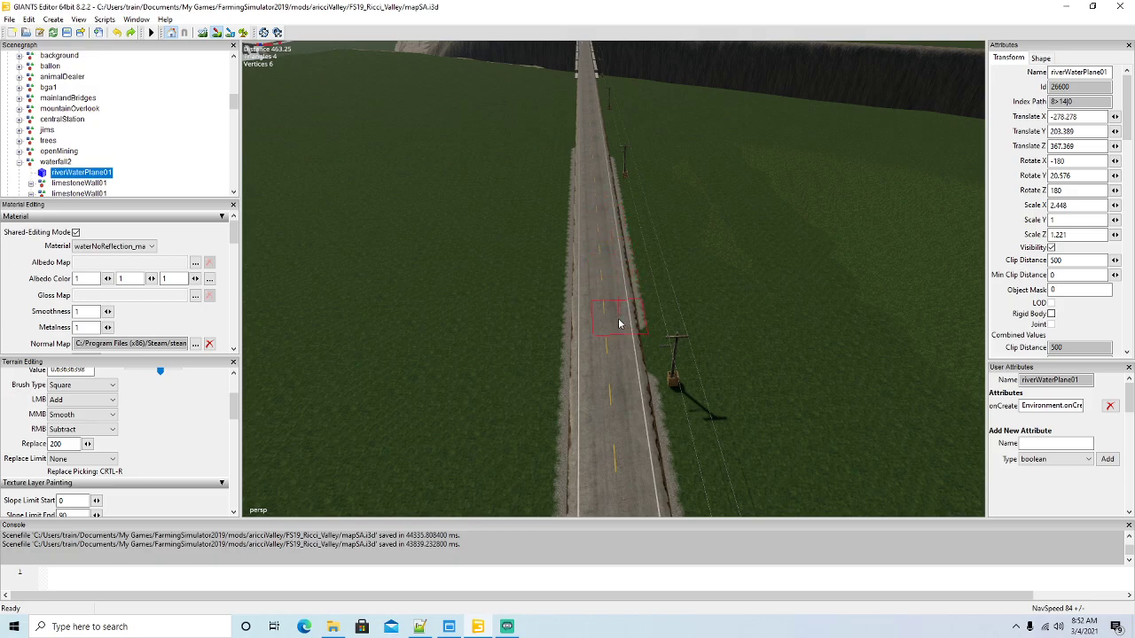
{"action": "left_click", "coordinate": [218, 32]}
Paint c_gravel along both road edges of the last stretch leading up to the bridge
{"action": "left_click_drag", "start_coordinate": [365, 183], "coordinate": [358, 134], "text": "alt"}
{"action": "right_click_drag", "start_coordinate": [358, 140], "coordinate": [355, 228]}
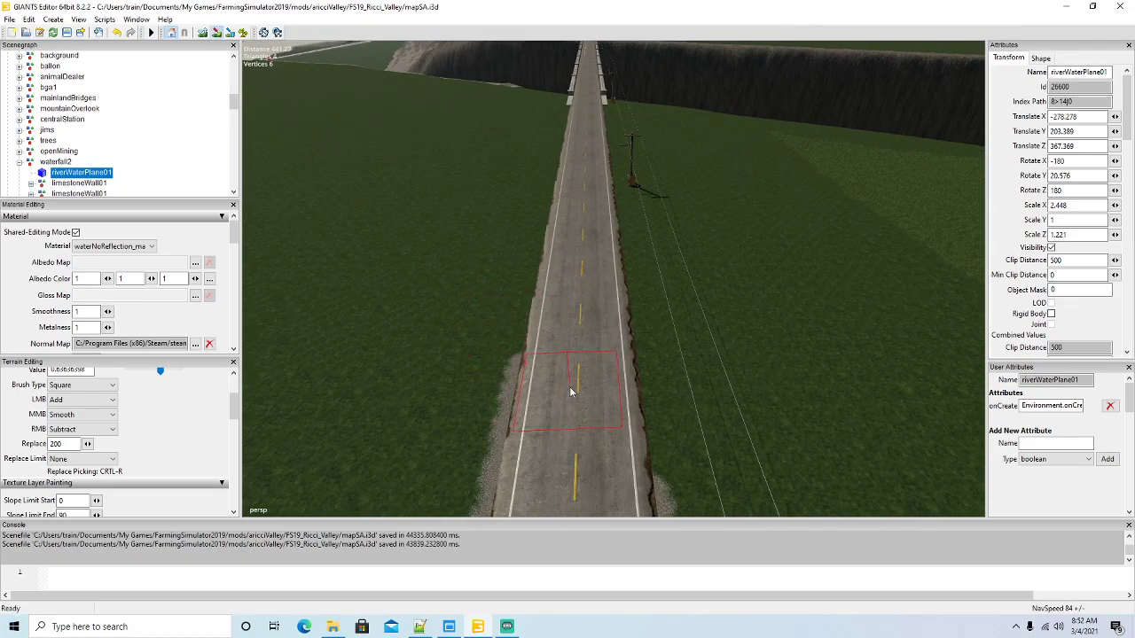
{"action": "left_click_drag", "start_coordinate": [576, 319], "coordinate": [582, 193]}
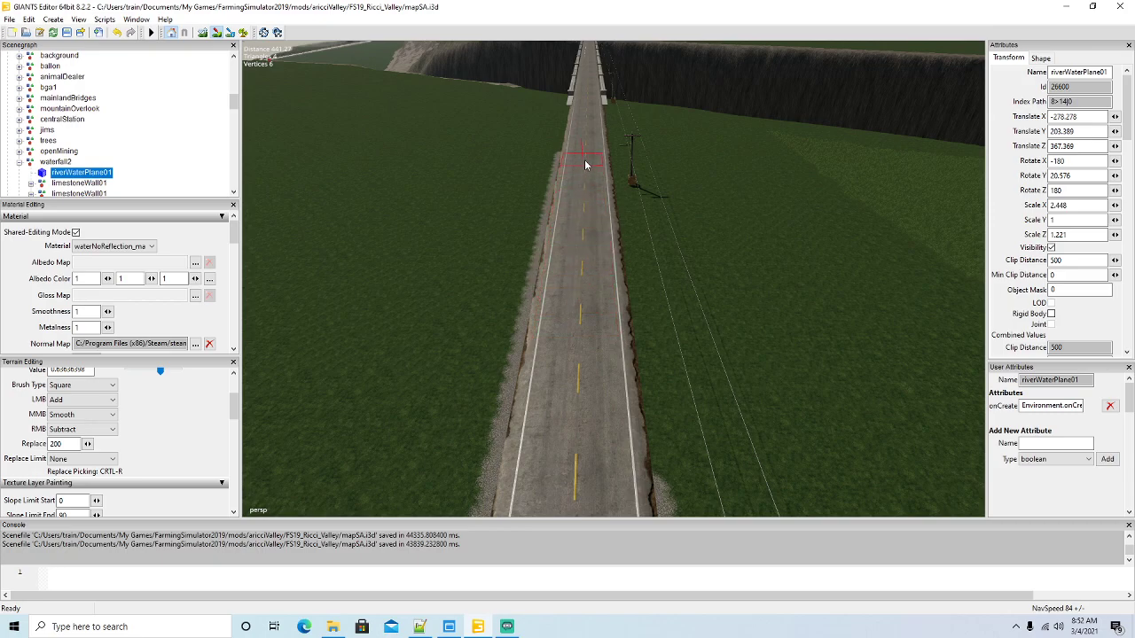
{"action": "left_click_drag", "start_coordinate": [598, 275], "coordinate": [603, 440]}
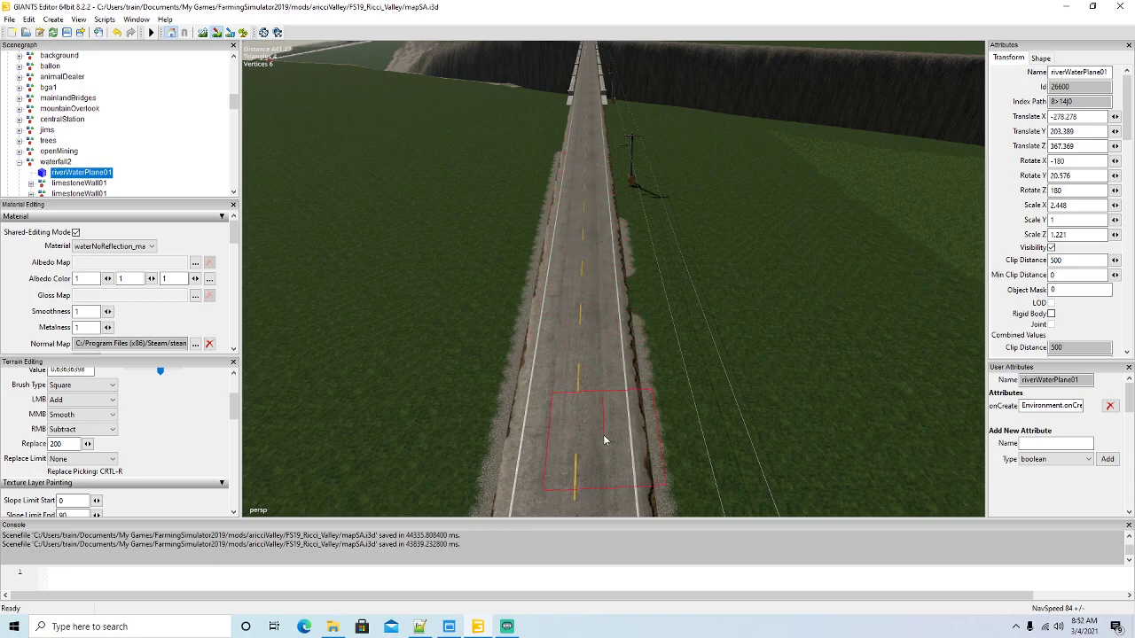
{"action": "left_click_drag", "start_coordinate": [599, 311], "coordinate": [598, 273]}
{"action": "left_click_drag", "start_coordinate": [597, 219], "coordinate": [598, 115]}
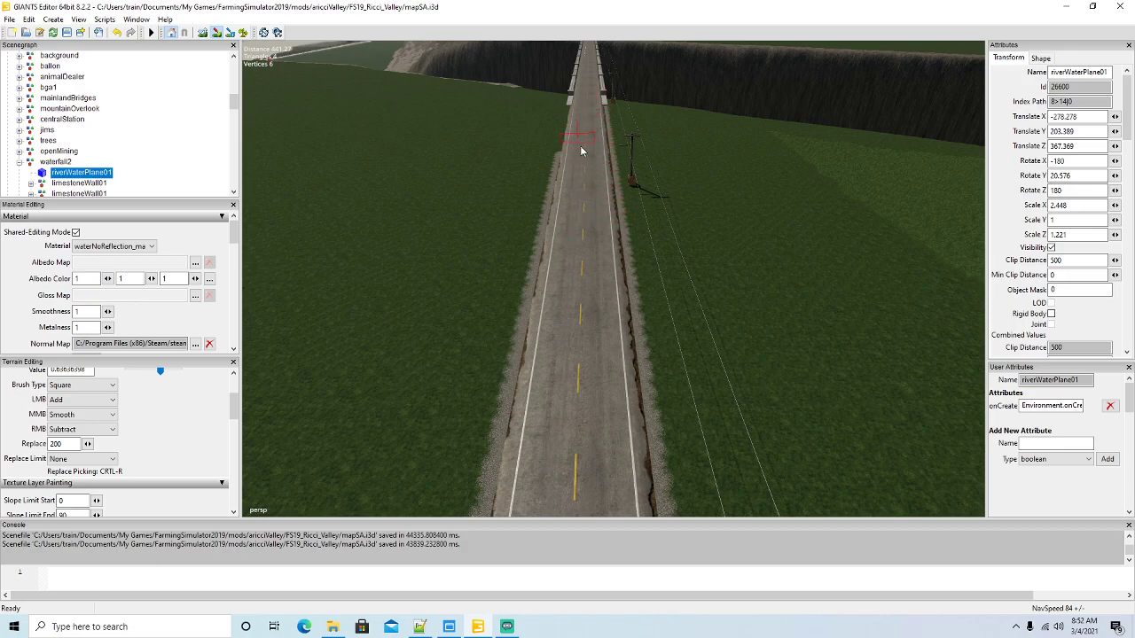
{"action": "left_click", "coordinate": [215, 32]}
Set the terrain brush to Round with opacity 0.534, hardness 0.545 and value 0.591 for work on the riverbank
{"action": "mouse_move", "coordinate": [528, 237]}
{"action": "left_mouse_down", "text": "alt"}
{"action": "mouse_move", "coordinate": [493, 302]}
{"action": "mouse_move", "coordinate": [474, 253]}
{"action": "mouse_move", "coordinate": [458, 314]}
{"action": "mouse_move", "coordinate": [550, 303]}
{"action": "mouse_move", "coordinate": [552, 291]}
{"action": "mouse_move", "coordinate": [598, 297]}
{"action": "left_mouse_up", "text": "alt"}
{"action": "scroll", "coordinate": [493, 302], "scroll_direction": "down", "scroll_amount": 3}
{"action": "scroll", "coordinate": [551, 292], "scroll_direction": "up", "scroll_amount": 6}
{"action": "middle_click_drag", "start_coordinate": [598, 296], "coordinate": [473, 332]}
{"action": "left_click_drag", "start_coordinate": [474, 328], "coordinate": [530, 363], "text": "alt"}
{"action": "middle_click_drag", "start_coordinate": [531, 369], "coordinate": [396, 330]}
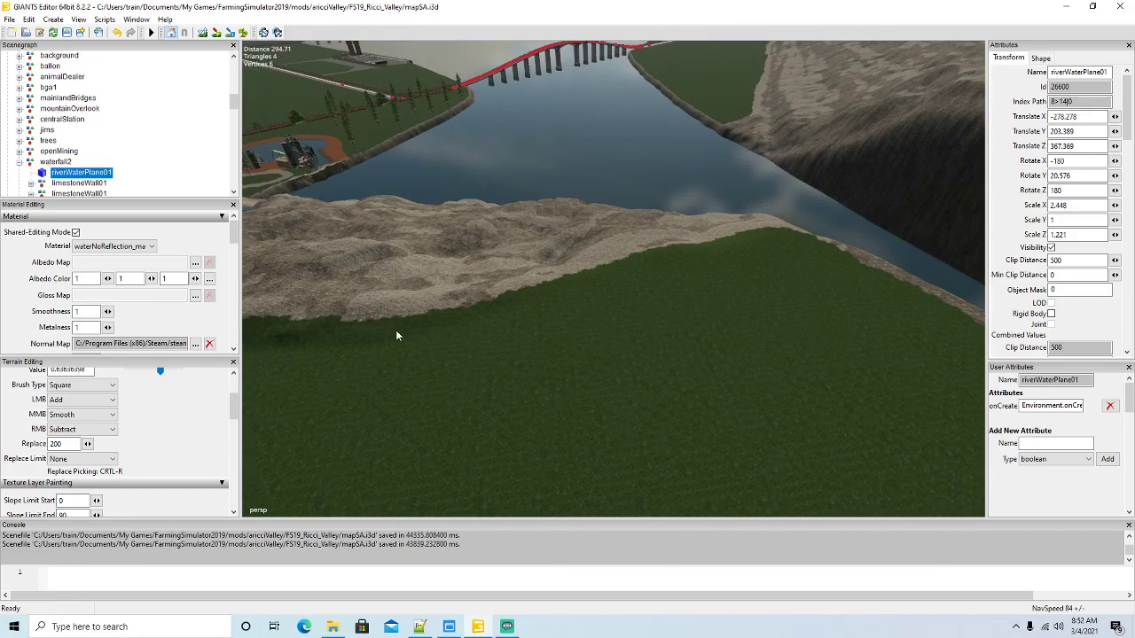
{"action": "left_click_drag", "start_coordinate": [235, 415], "coordinate": [236, 407]}
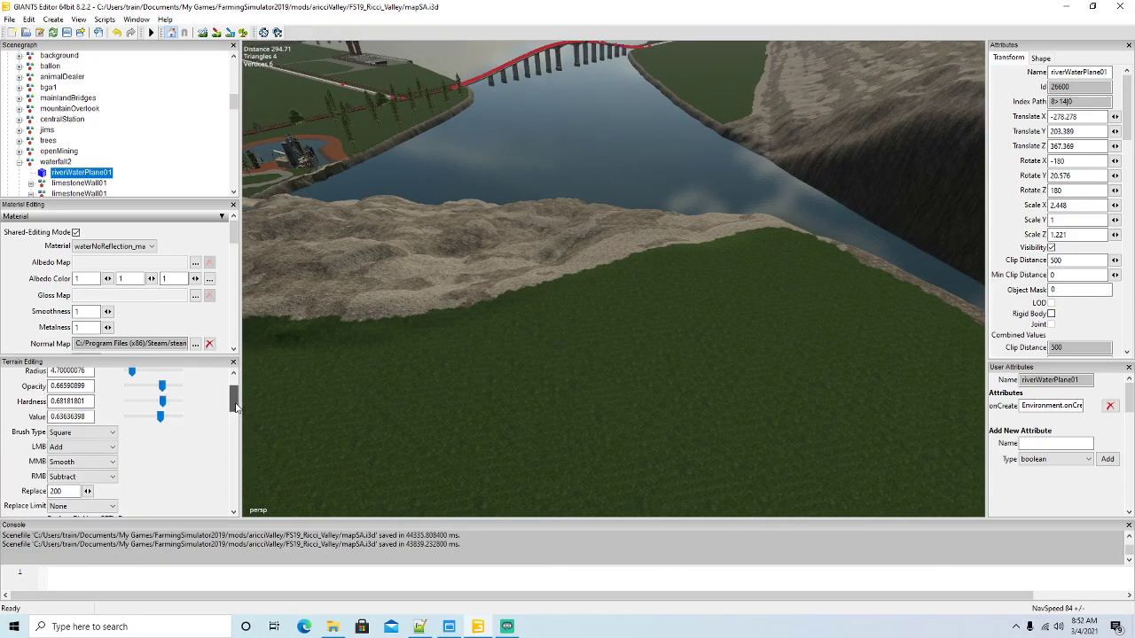
{"action": "left_click_drag", "start_coordinate": [161, 386], "coordinate": [157, 420]}
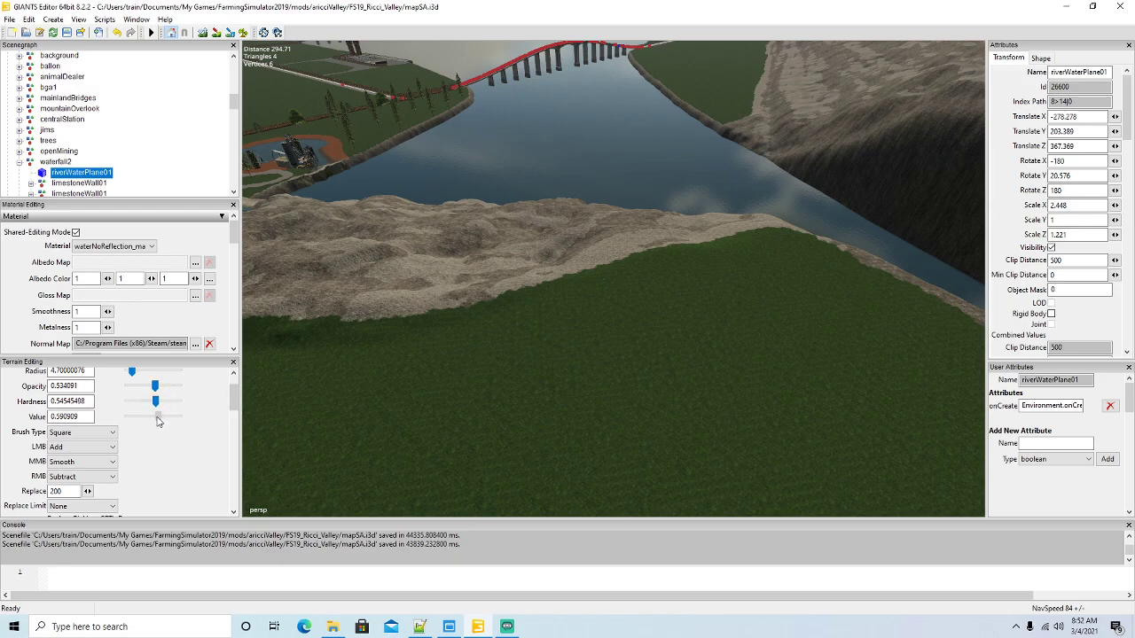
{"action": "left_click", "coordinate": [80, 432]}
{"action": "left_click", "coordinate": [66, 444]}
Raise the terrain along the border between the rocky riverbank and the grass, using a brush radius of 5.45
{"action": "scroll", "coordinate": [578, 245], "scroll_direction": "up", "scroll_amount": 3}
{"action": "left_click_drag", "start_coordinate": [585, 236], "coordinate": [558, 253]}
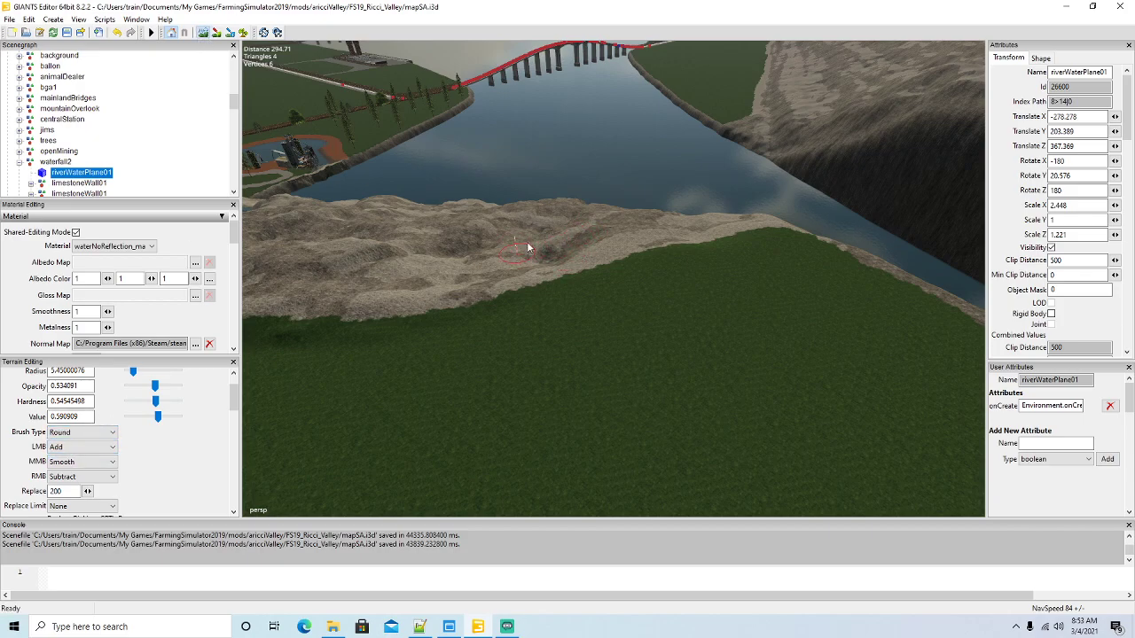
{"action": "scroll", "coordinate": [515, 233], "scroll_direction": "up", "scroll_amount": 4}
{"action": "scroll", "coordinate": [727, 221], "scroll_direction": "down", "scroll_amount": 2}
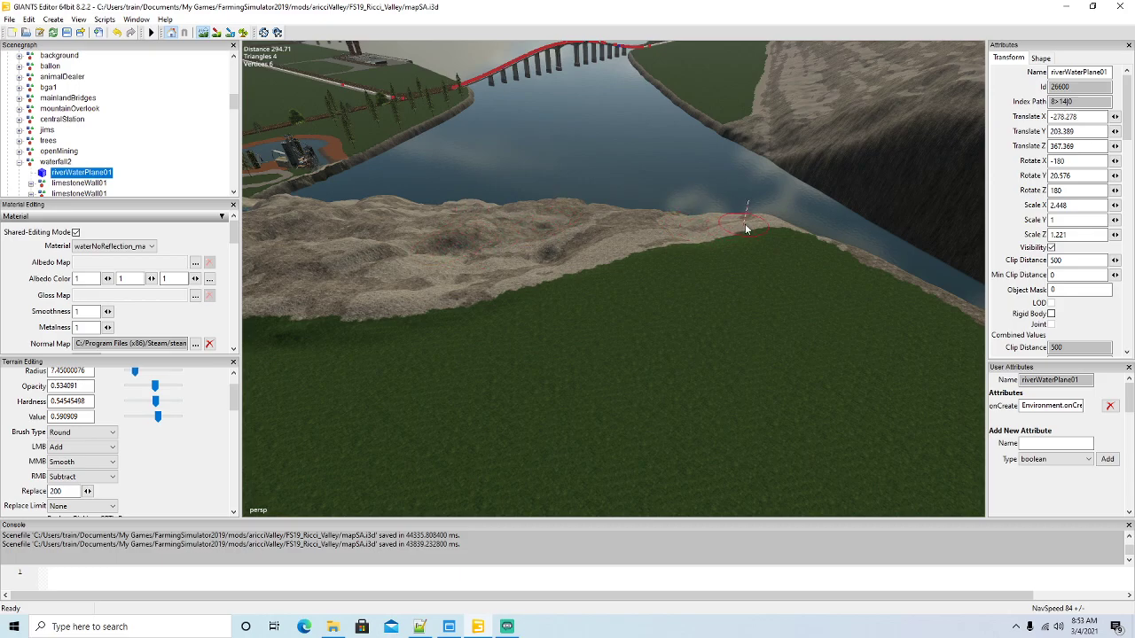
{"action": "scroll", "coordinate": [743, 225], "scroll_direction": "down", "scroll_amount": 2}
{"action": "mouse_move", "coordinate": [758, 230]}
{"action": "left_mouse_down"}
{"action": "mouse_move", "coordinate": [622, 249]}
{"action": "mouse_move", "coordinate": [638, 249]}
{"action": "mouse_move", "coordinate": [475, 294]}
{"action": "mouse_move", "coordinate": [754, 230]}
{"action": "left_mouse_up"}
{"action": "mouse_move", "coordinate": [584, 265]}
{"action": "left_mouse_down"}
{"action": "mouse_move", "coordinate": [331, 316]}
{"action": "mouse_move", "coordinate": [431, 304]}
{"action": "left_mouse_up"}
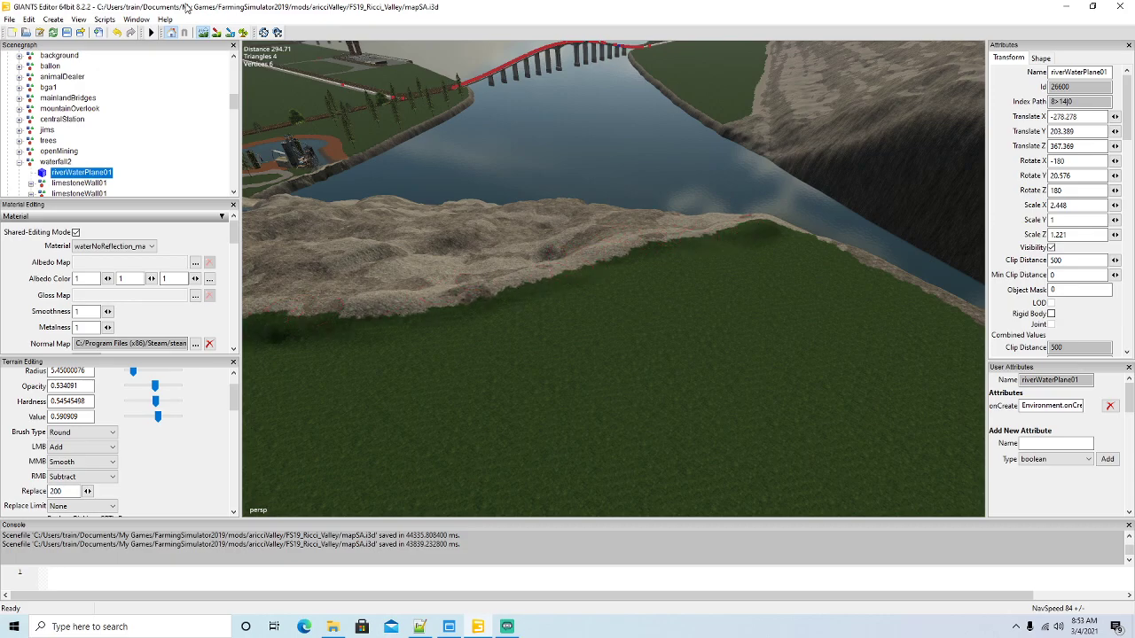
{"action": "left_click", "coordinate": [203, 32]}
Raise the grassy rim of the riverbank from the corner toward the arched bridge, reducing the brush radius to 3.95
{"action": "left_click_drag", "start_coordinate": [395, 350], "coordinate": [431, 306], "text": "alt"}
{"action": "right_click_drag", "start_coordinate": [431, 307], "coordinate": [584, 337]}
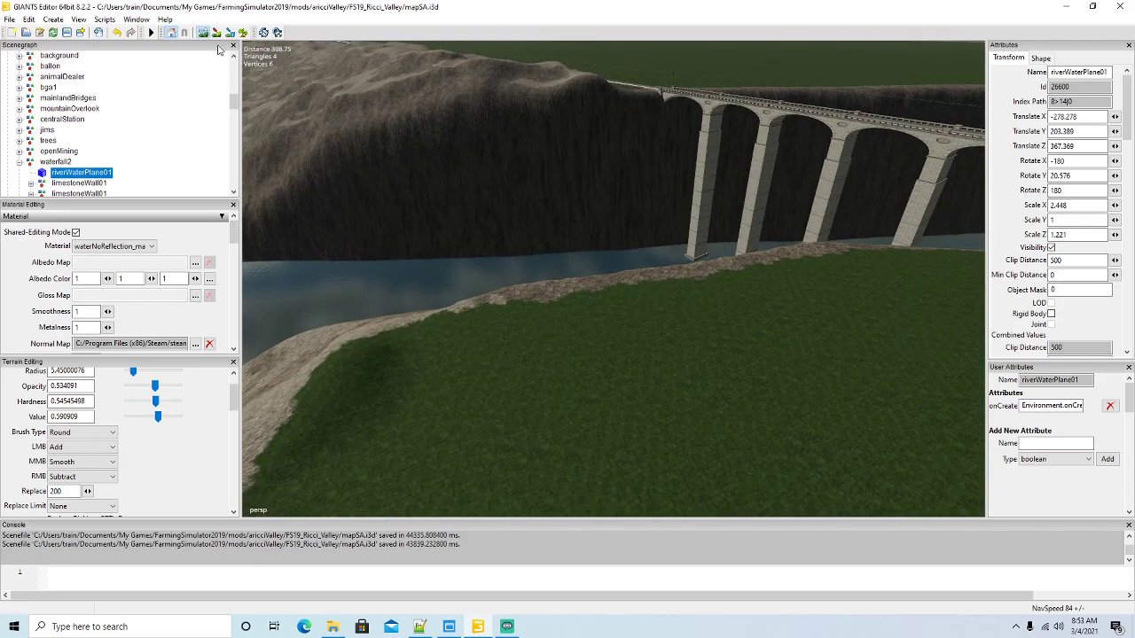
{"action": "mouse_move", "coordinate": [397, 342]}
{"action": "left_mouse_down"}
{"action": "mouse_move", "coordinate": [511, 314]}
{"action": "mouse_move", "coordinate": [523, 291]}
{"action": "mouse_move", "coordinate": [597, 292]}
{"action": "mouse_move", "coordinate": [701, 258]}
{"action": "mouse_move", "coordinate": [733, 269]}
{"action": "mouse_move", "coordinate": [664, 275]}
{"action": "left_mouse_up"}
{"action": "scroll", "coordinate": [569, 296], "scroll_direction": "up", "scroll_amount": 1}
{"action": "mouse_move", "coordinate": [769, 252]}
{"action": "left_mouse_down"}
{"action": "mouse_move", "coordinate": [811, 253]}
{"action": "mouse_move", "coordinate": [745, 246]}
{"action": "mouse_move", "coordinate": [844, 256]}
{"action": "left_mouse_up"}
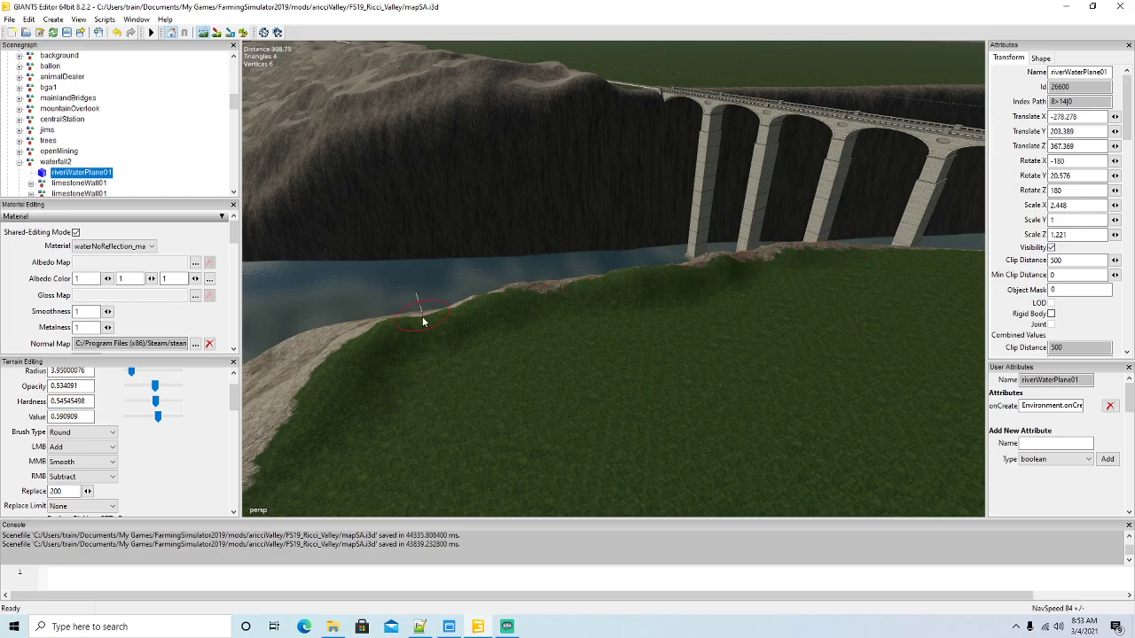
{"action": "left_click", "coordinate": [203, 33]}
Enlarge the terrain brush radius to 16.2 and sculpt uneven relief into the rocky hill beside the stepped waterfall ponds
{"action": "mouse_move", "coordinate": [560, 284]}
{"action": "left_mouse_down", "text": "alt"}
{"action": "mouse_move", "coordinate": [598, 284]}
{"action": "mouse_move", "coordinate": [468, 214]}
{"action": "left_mouse_up", "text": "alt"}
{"action": "scroll", "coordinate": [467, 215], "scroll_direction": "up", "scroll_amount": 6}
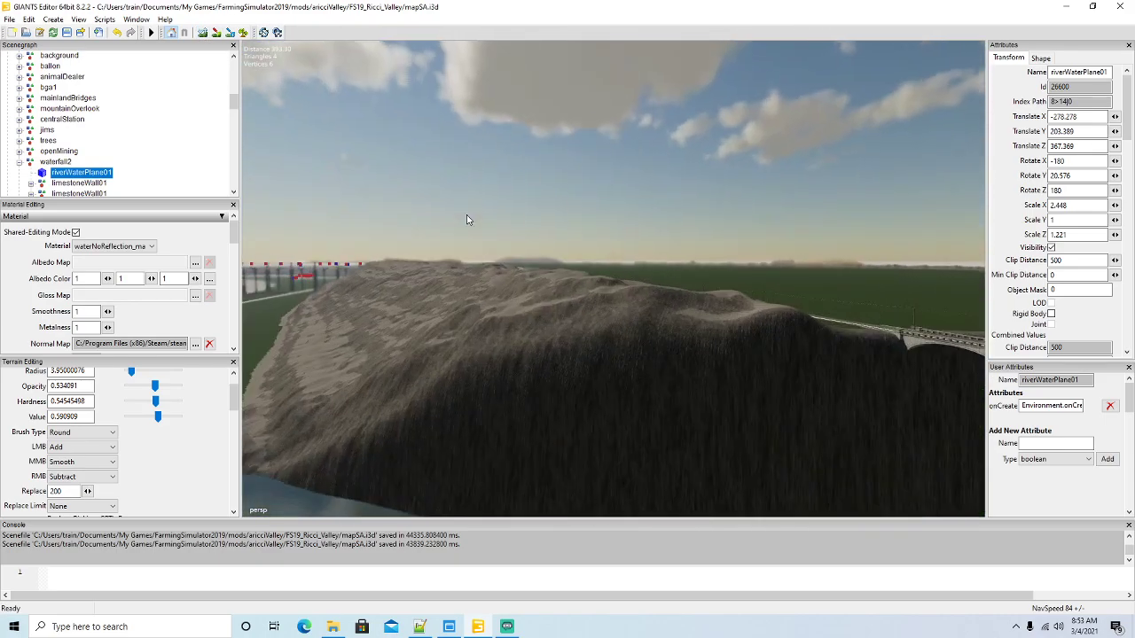
{"action": "left_click_drag", "start_coordinate": [541, 236], "coordinate": [639, 318], "text": "alt"}
{"action": "scroll", "coordinate": [563, 242], "scroll_direction": "down", "scroll_amount": 5}
{"action": "scroll", "coordinate": [583, 327], "scroll_direction": "down", "scroll_amount": 4}
{"action": "scroll", "coordinate": [688, 254], "scroll_direction": "up", "scroll_amount": 5}
{"action": "mouse_move", "coordinate": [639, 317]}
{"action": "right_mouse_down"}
{"action": "mouse_move", "coordinate": [595, 391]}
{"action": "mouse_move", "coordinate": [622, 306]}
{"action": "right_mouse_up"}
{"action": "left_click_drag", "start_coordinate": [621, 307], "coordinate": [621, 324], "text": "alt"}
{"action": "left_click", "coordinate": [202, 32]}
{"action": "scroll", "coordinate": [539, 185], "scroll_direction": "up", "scroll_amount": 7}
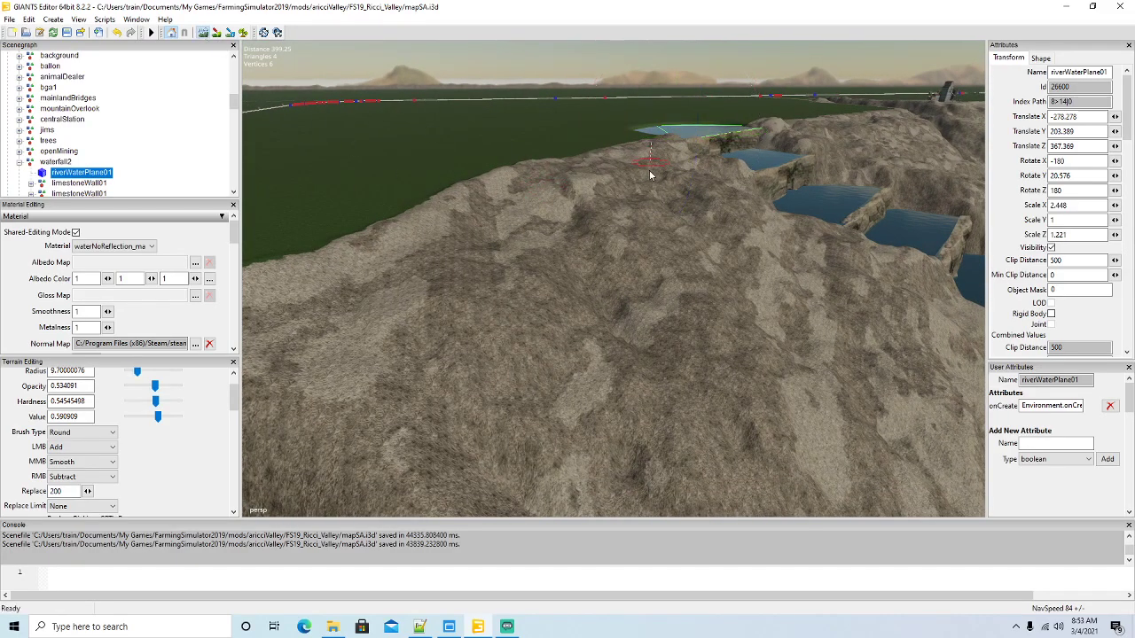
{"action": "scroll", "coordinate": [622, 181], "scroll_direction": "up", "scroll_amount": 2, "text": "ctrl"}
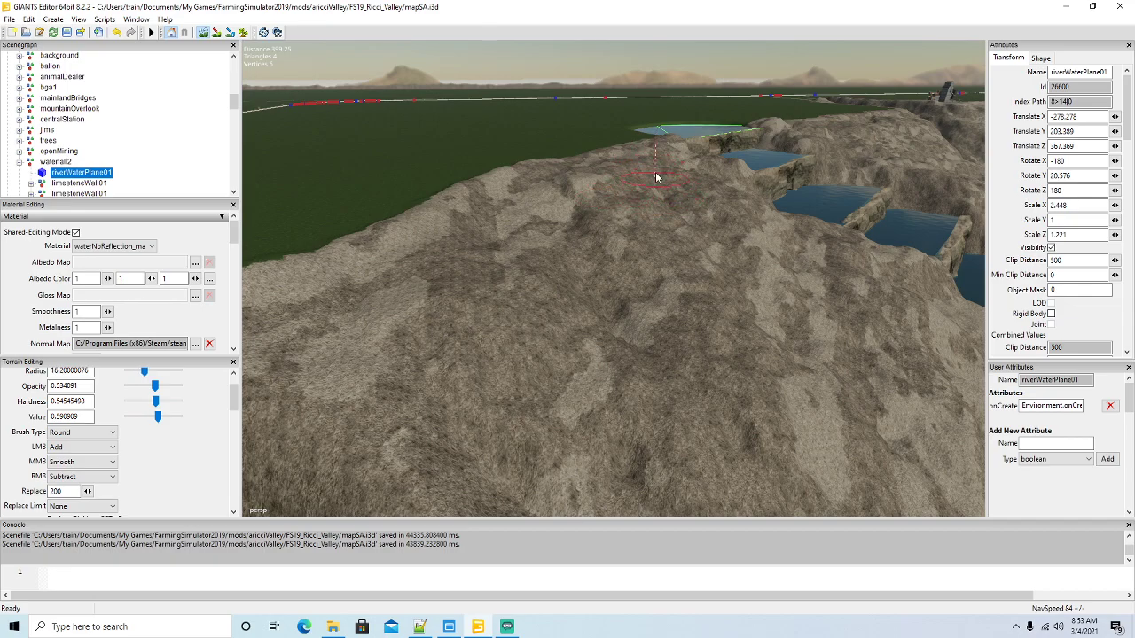
{"action": "mouse_move", "coordinate": [604, 158]}
{"action": "left_mouse_down"}
{"action": "mouse_move", "coordinate": [535, 182]}
{"action": "mouse_move", "coordinate": [521, 200]}
{"action": "mouse_move", "coordinate": [544, 203]}
{"action": "mouse_move", "coordinate": [577, 185]}
{"action": "mouse_move", "coordinate": [580, 210]}
{"action": "mouse_move", "coordinate": [519, 182]}
{"action": "mouse_move", "coordinate": [464, 245]}
{"action": "mouse_move", "coordinate": [615, 254]}
{"action": "mouse_move", "coordinate": [648, 186]}
{"action": "left_mouse_up"}
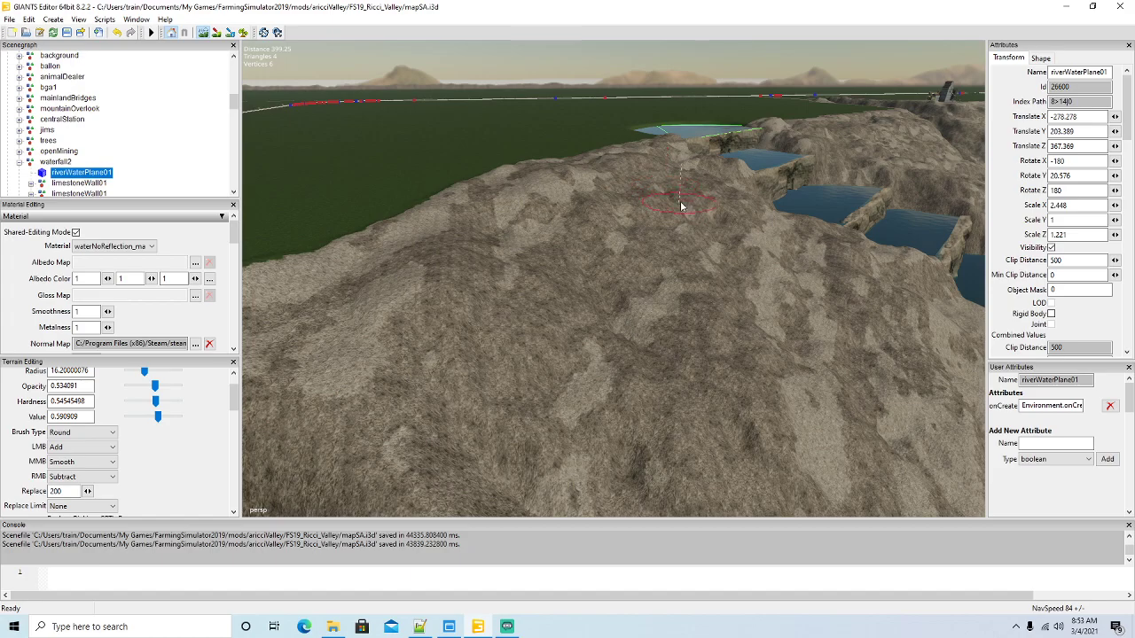
{"action": "mouse_move", "coordinate": [791, 266]}
{"action": "left_mouse_down"}
{"action": "mouse_move", "coordinate": [765, 220]}
{"action": "mouse_move", "coordinate": [874, 355]}
{"action": "mouse_move", "coordinate": [694, 238]}
{"action": "mouse_move", "coordinate": [660, 167]}
{"action": "left_mouse_up"}
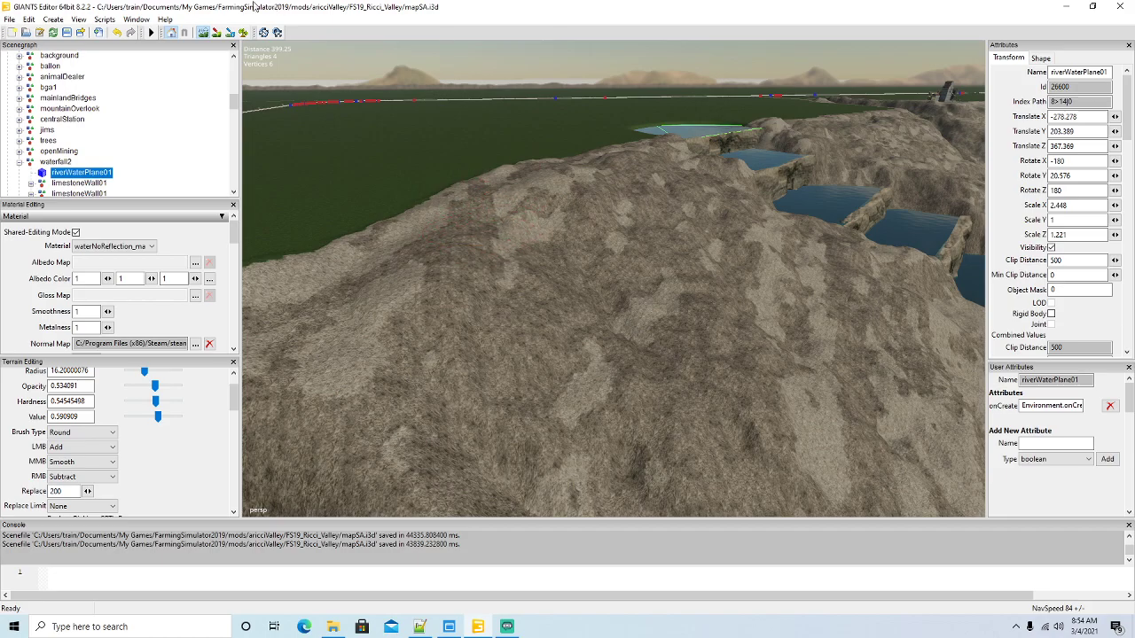
Sculpt uneven relief into the rocky riverbank above the lake, reducing the terrain brush radius to 12.2
{"action": "left_click_drag", "start_coordinate": [459, 246], "coordinate": [497, 229], "text": "alt"}
{"action": "scroll", "coordinate": [496, 229], "scroll_direction": "up", "scroll_amount": 2}
{"action": "right_click_drag", "start_coordinate": [496, 229], "coordinate": [706, 354]}
{"action": "right_click_drag", "start_coordinate": [388, 363], "coordinate": [337, 160]}
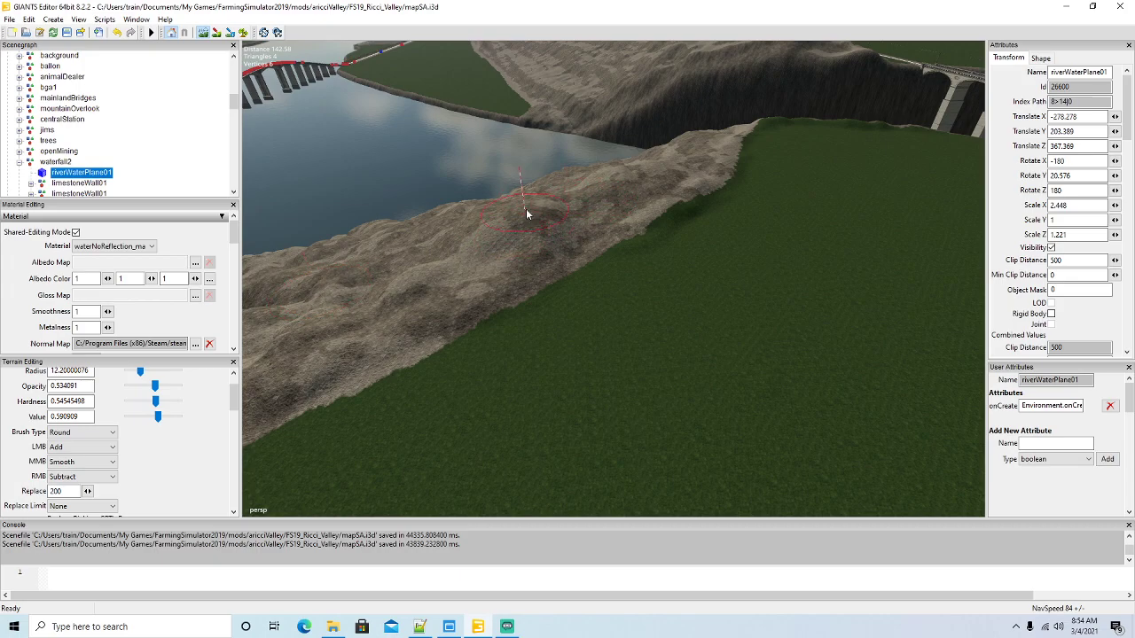
{"action": "left_click", "coordinate": [203, 33]}
Reduce the terrain brush radius to about 7 and sculpt finer relief into the rocky bank beside the grass border
{"action": "left_click_drag", "start_coordinate": [577, 340], "coordinate": [497, 348], "text": "alt"}
{"action": "right_click_drag", "start_coordinate": [496, 352], "coordinate": [275, 409]}
{"action": "right_click_drag", "start_coordinate": [525, 402], "coordinate": [494, 415]}
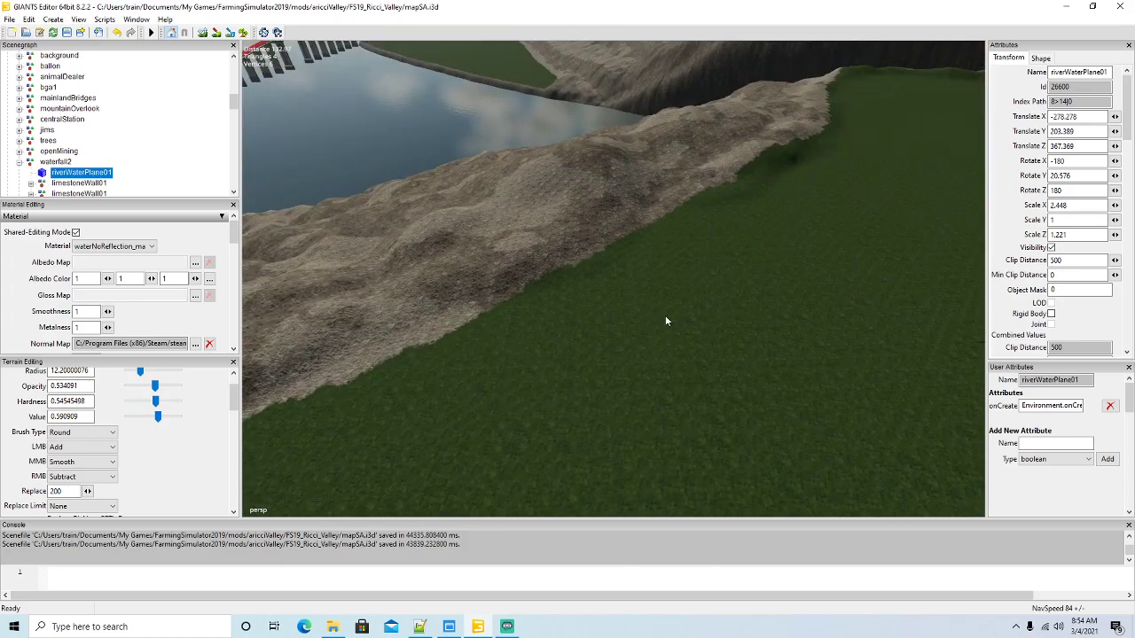
{"action": "right_click_drag", "start_coordinate": [666, 321], "coordinate": [625, 340]}
{"action": "left_click", "coordinate": [203, 33]}
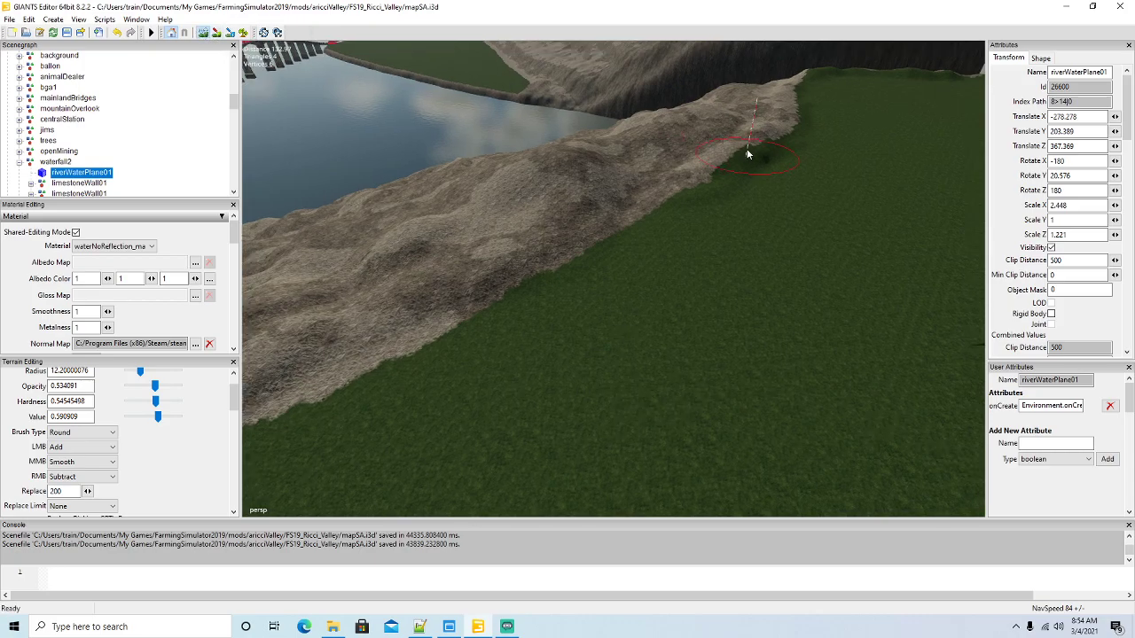
{"action": "scroll", "coordinate": [751, 106], "scroll_direction": "down", "scroll_amount": 2, "text": "ctrl"}
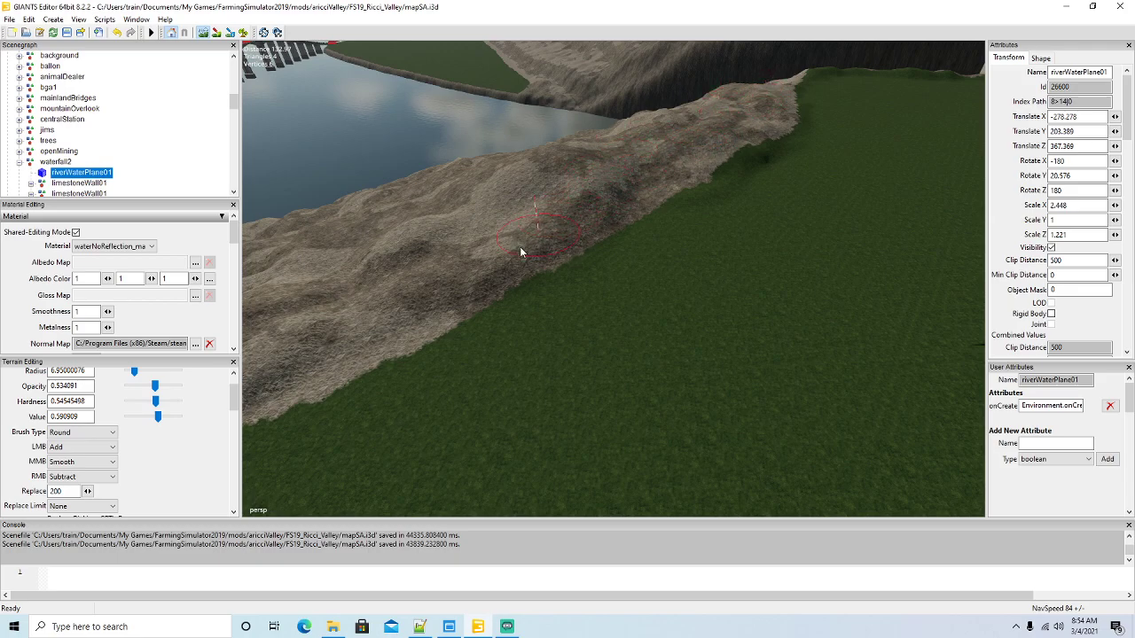
{"action": "scroll", "coordinate": [514, 251], "scroll_direction": "up", "scroll_amount": 1}
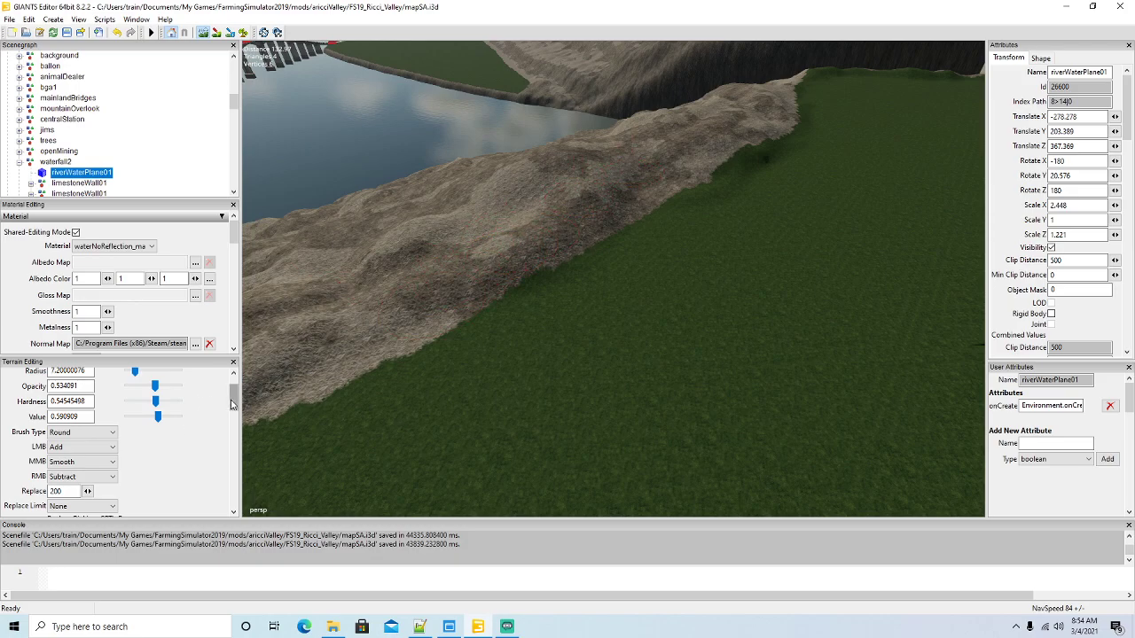
Choose the c_cliffrockDark texture layer and paint it over the raised grassy rim of the riverbank
{"action": "scroll", "coordinate": [133, 443], "scroll_direction": "down", "scroll_amount": 5}
{"action": "left_click", "coordinate": [93, 471]}
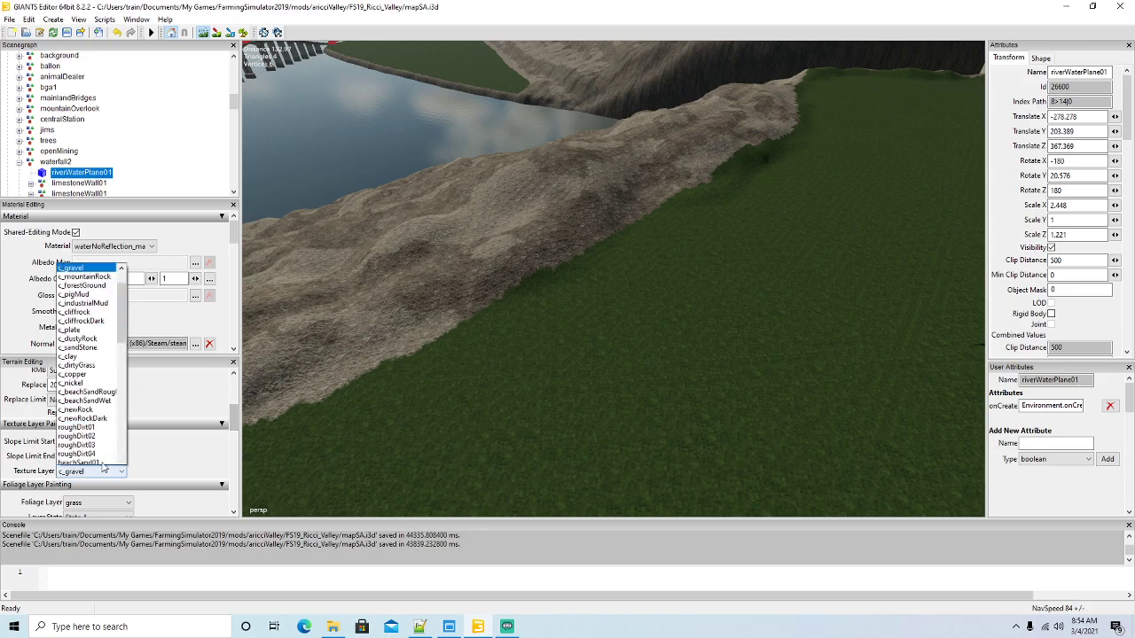
{"action": "left_click", "coordinate": [89, 300]}
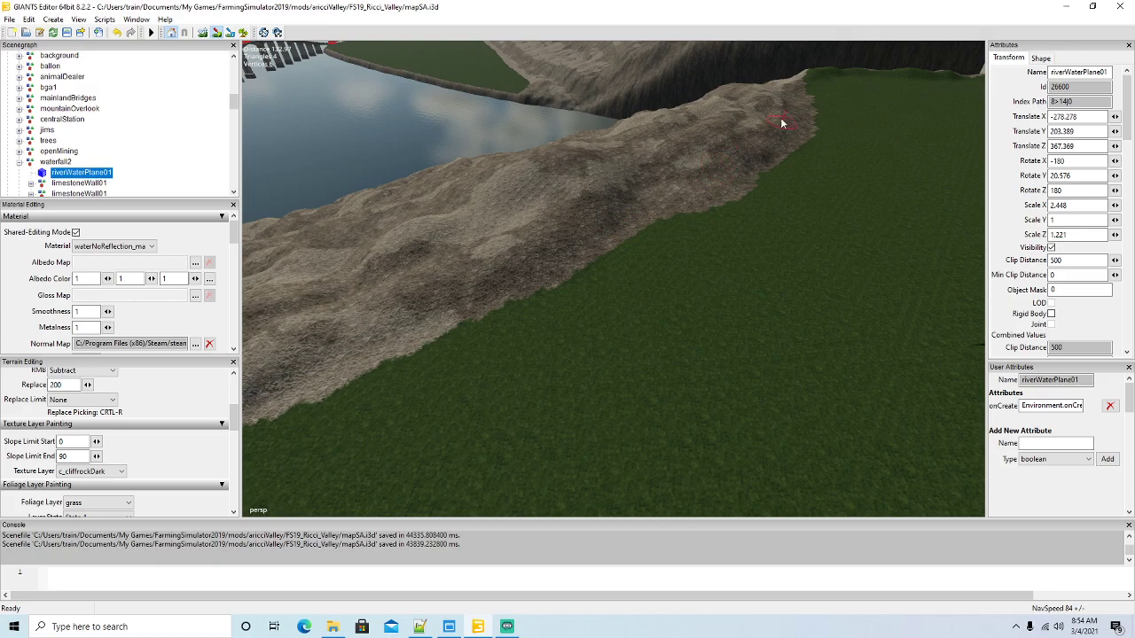
{"action": "left_click", "coordinate": [217, 34]}
Paint c_cliffrockDark along the raised grass rim around the corner toward the arched bridge
{"action": "left_click_drag", "start_coordinate": [622, 362], "coordinate": [703, 279], "text": "alt"}
{"action": "scroll", "coordinate": [702, 279], "scroll_direction": "up", "scroll_amount": 5}
{"action": "right_click_drag", "start_coordinate": [702, 288], "coordinate": [420, 204]}
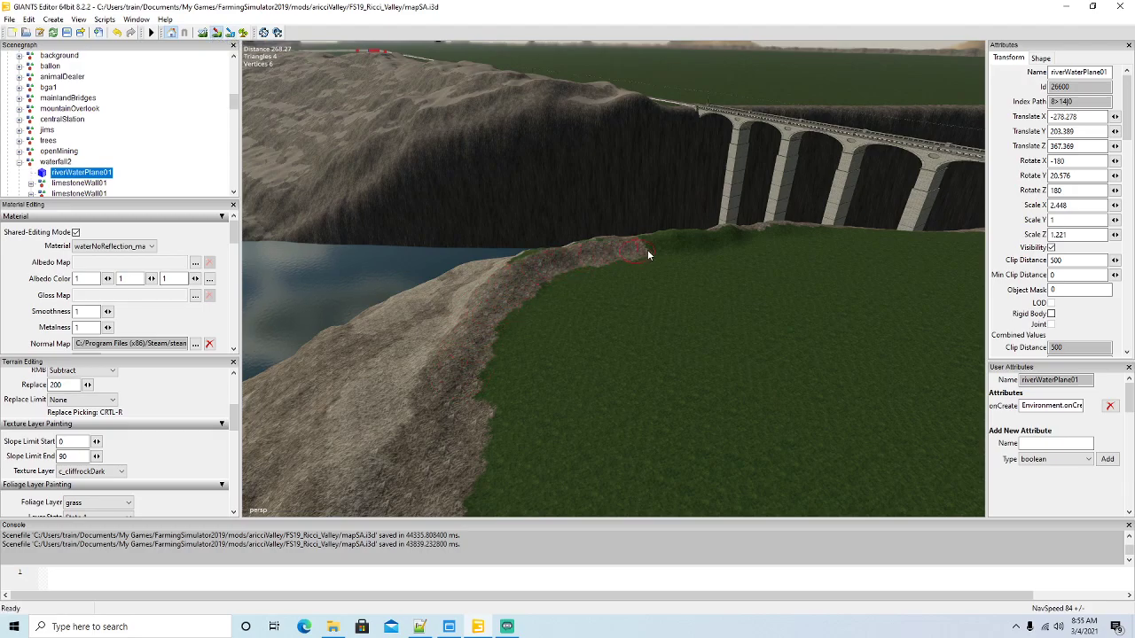
{"action": "left_click_drag", "start_coordinate": [645, 251], "coordinate": [724, 244]}
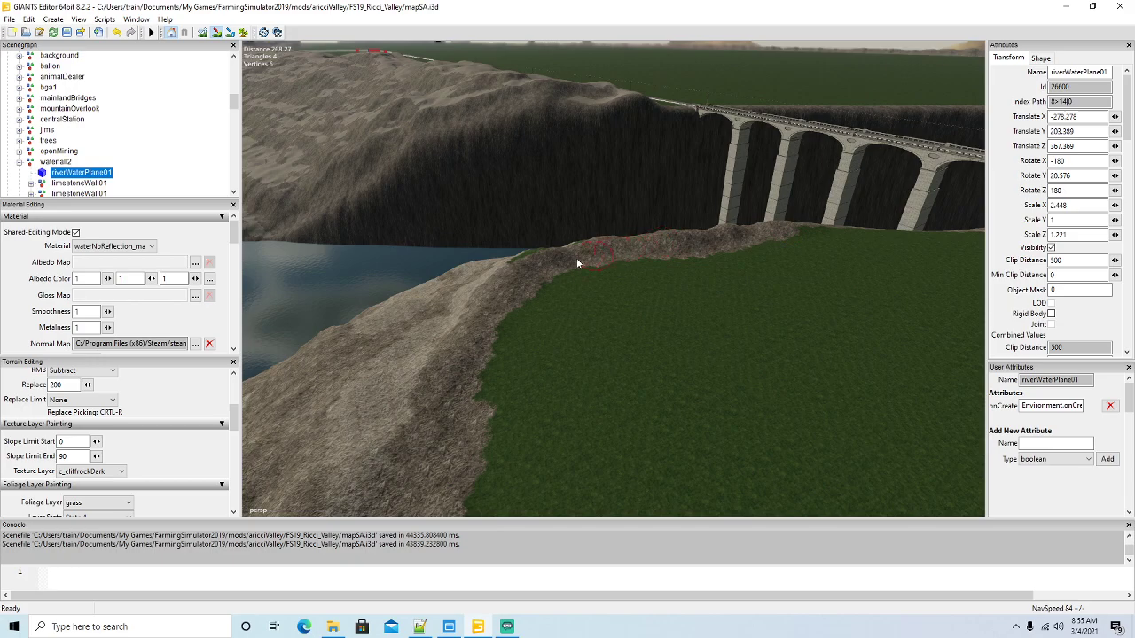
{"action": "left_click", "coordinate": [216, 32]}
Cover the leftover grass patches on the rocky corner near the bridge piers with c_cliffrockDark
{"action": "mouse_move", "coordinate": [523, 332]}
{"action": "left_mouse_down", "text": "alt"}
{"action": "mouse_move", "coordinate": [495, 284]}
{"action": "mouse_move", "coordinate": [788, 351]}
{"action": "mouse_move", "coordinate": [681, 356]}
{"action": "mouse_move", "coordinate": [657, 341]}
{"action": "left_mouse_up", "text": "alt"}
{"action": "scroll", "coordinate": [495, 284], "scroll_direction": "up", "scroll_amount": 5}
{"action": "scroll", "coordinate": [788, 346], "scroll_direction": "down", "scroll_amount": 4}
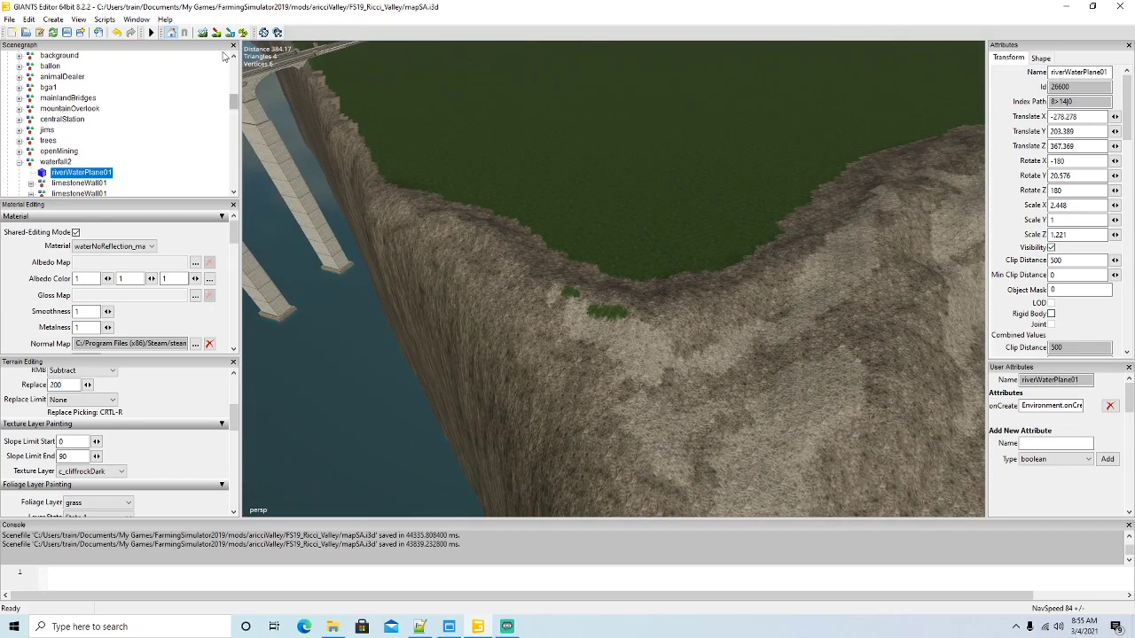
{"action": "left_click_drag", "start_coordinate": [565, 298], "coordinate": [645, 323]}
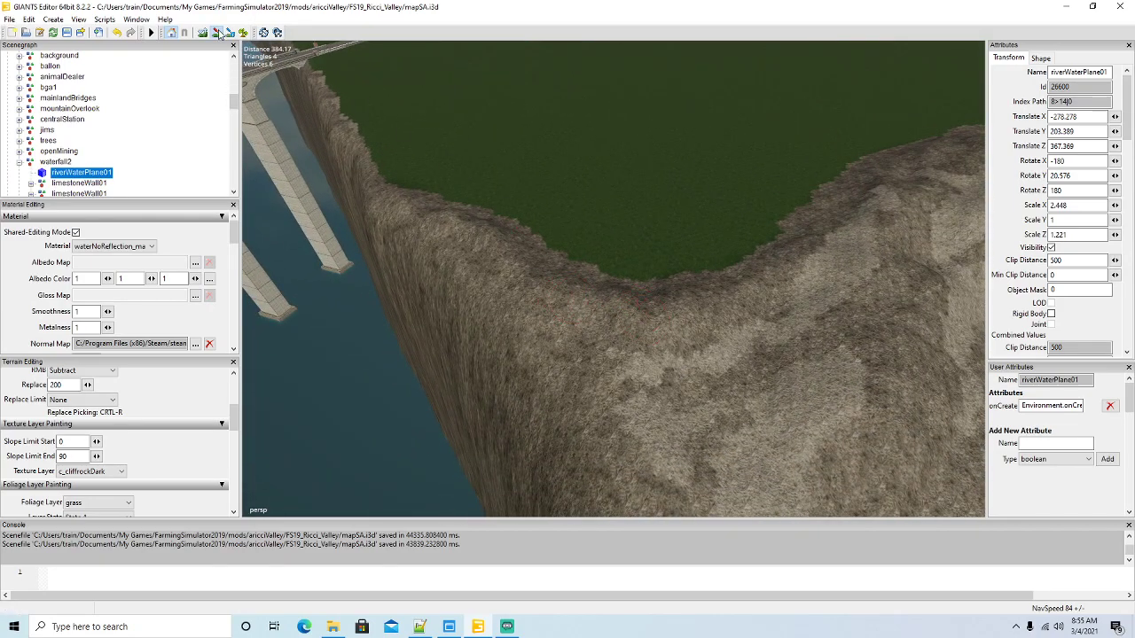
Sculpt relief along the rocky ridge above the tree-lined pond and undo the last stroke on its grass border
{"action": "left_click_drag", "start_coordinate": [563, 278], "coordinate": [603, 313], "text": "alt"}
{"action": "scroll", "coordinate": [605, 247], "scroll_direction": "down", "scroll_amount": 3}
{"action": "scroll", "coordinate": [630, 179], "scroll_direction": "up", "scroll_amount": 5}
{"action": "right_click_drag", "start_coordinate": [603, 318], "coordinate": [363, 317]}
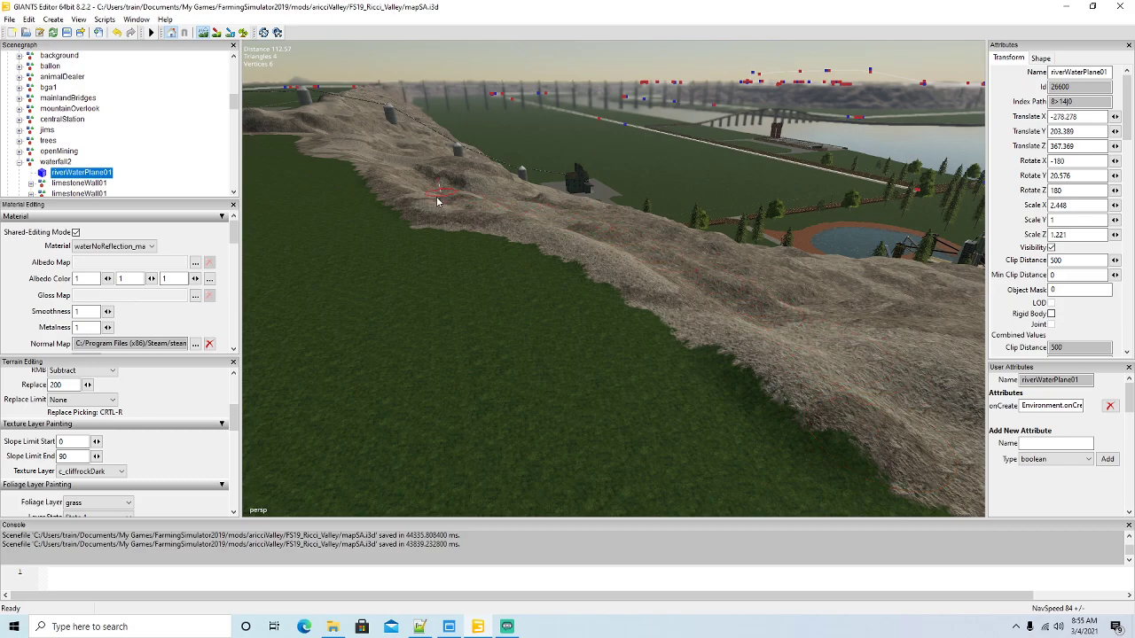
{"action": "left_click_drag", "start_coordinate": [683, 301], "coordinate": [865, 443]}
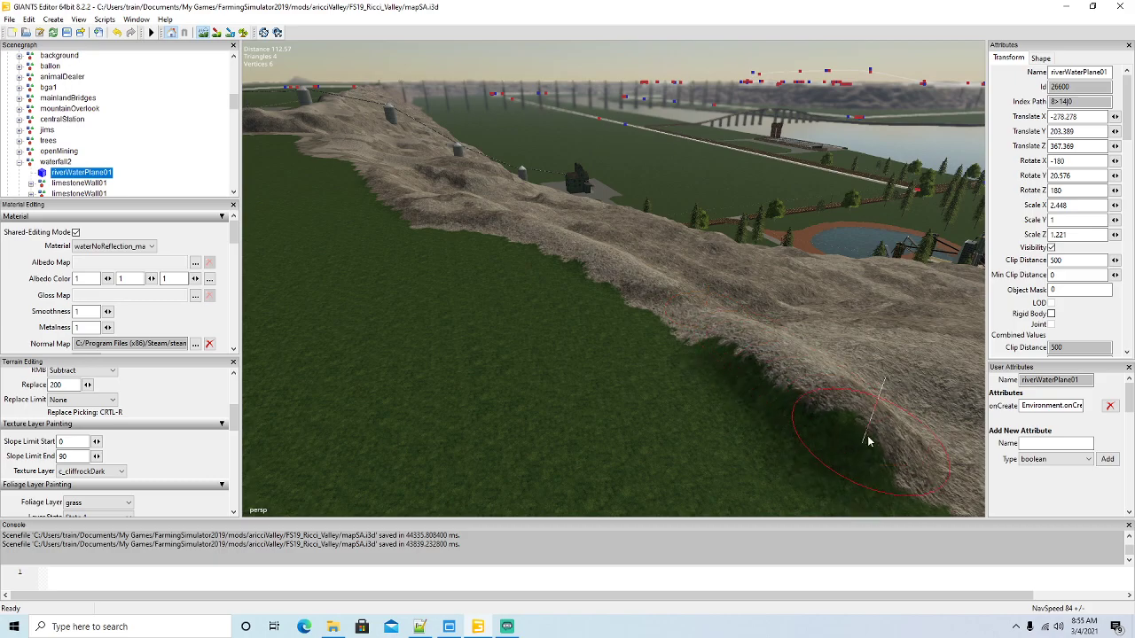
{"action": "key", "text": "ctrl+z"}
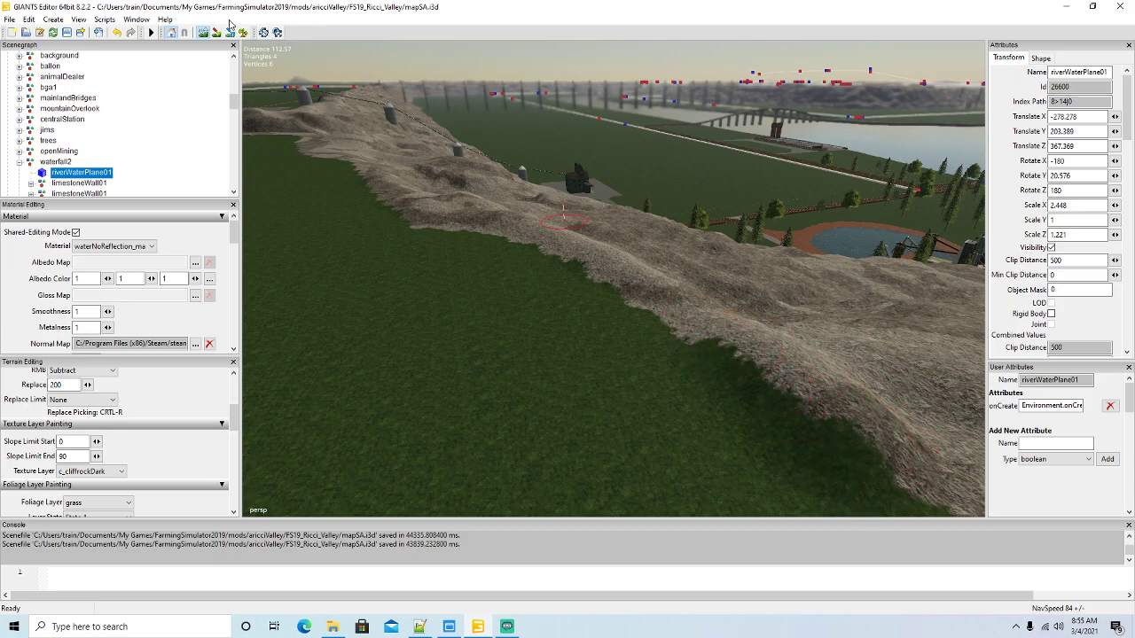
Raise the terrain along the grass border of the rocky ridge that leads toward the cable towers
{"action": "left_click", "coordinate": [203, 32]}
{"action": "mouse_move", "coordinate": [471, 360]}
{"action": "left_mouse_down", "text": "alt"}
{"action": "mouse_move", "coordinate": [368, 292]}
{"action": "mouse_move", "coordinate": [463, 361]}
{"action": "left_mouse_up", "text": "alt"}
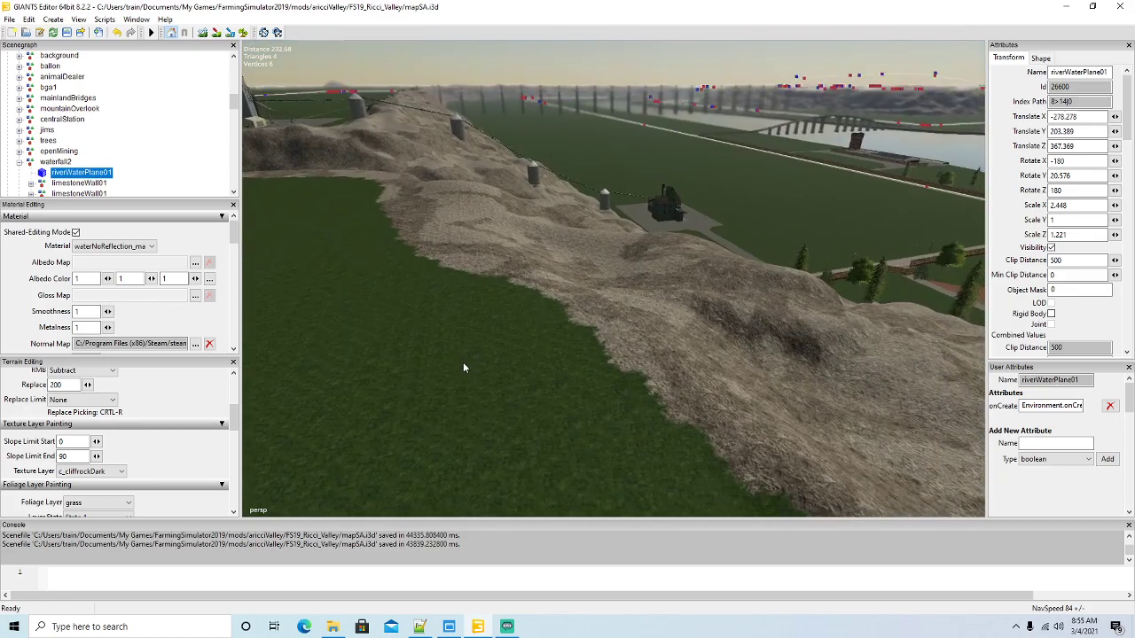
{"action": "scroll", "coordinate": [464, 364], "scroll_direction": "up", "scroll_amount": 2}
{"action": "middle_click_drag", "start_coordinate": [464, 365], "coordinate": [354, 236], "text": "alt"}
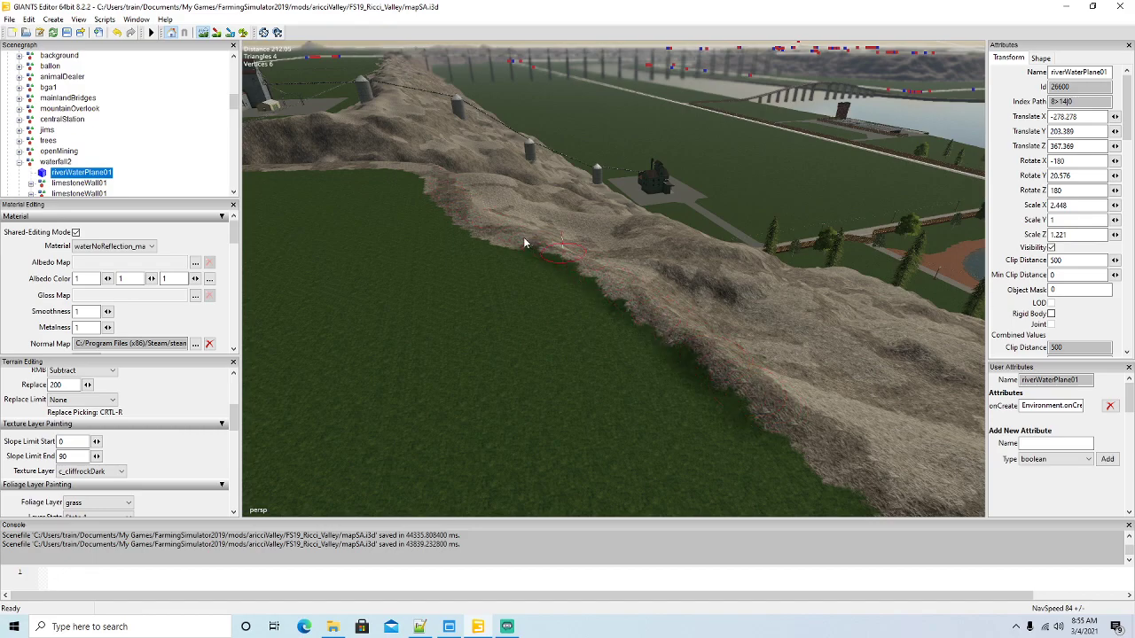
Sculpt uneven relief into the broad rocky hill next to the stepped waterfall ponds
{"action": "left_click_drag", "start_coordinate": [422, 280], "coordinate": [273, 291], "text": "alt"}
{"action": "scroll", "coordinate": [441, 230], "scroll_direction": "up", "scroll_amount": 5}
{"action": "scroll", "coordinate": [486, 259], "scroll_direction": "up", "scroll_amount": 4}
{"action": "scroll", "coordinate": [283, 282], "scroll_direction": "down", "scroll_amount": 3}
{"action": "left_click", "coordinate": [202, 33]}
{"action": "scroll", "coordinate": [514, 257], "scroll_direction": "down", "scroll_amount": 1}
{"action": "left_click", "coordinate": [203, 33]}
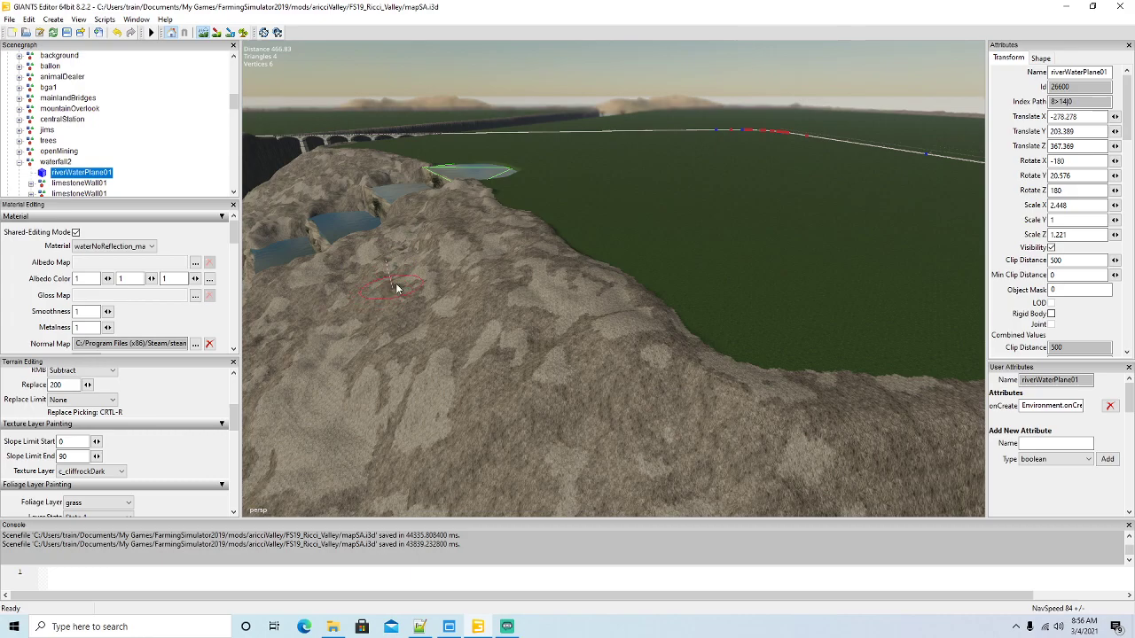
Add further relief to the rocky slope directly beside the pond walls, working across toward the grass edge
{"action": "left_click_drag", "start_coordinate": [253, 130], "coordinate": [610, 367], "text": "alt"}
{"action": "scroll", "coordinate": [293, 268], "scroll_direction": "up", "scroll_amount": 6}
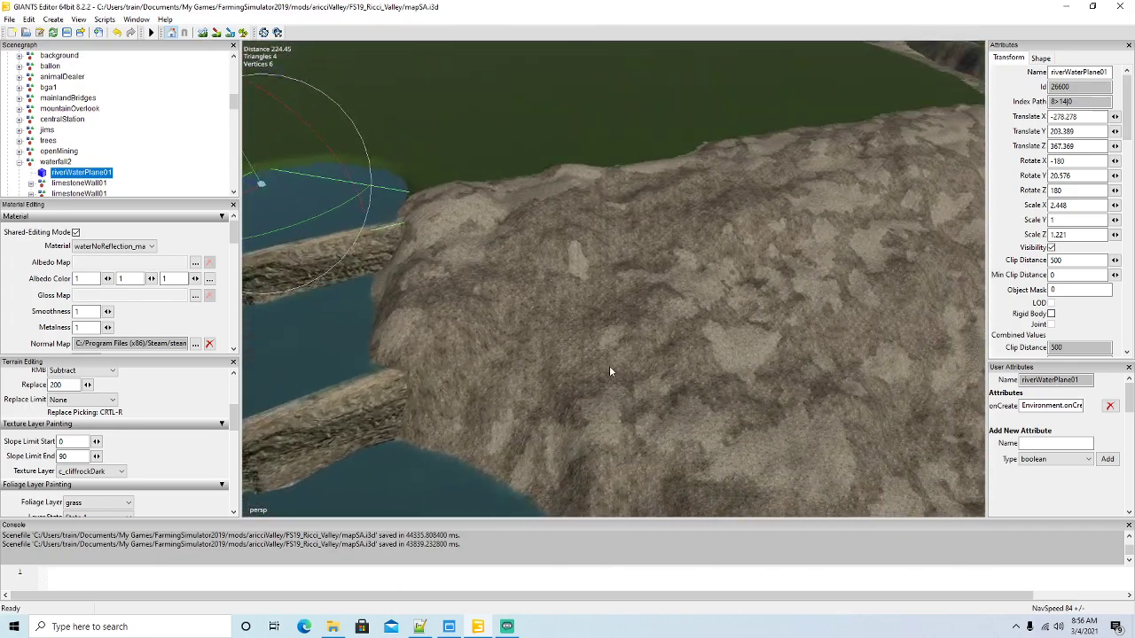
{"action": "left_click", "coordinate": [203, 33]}
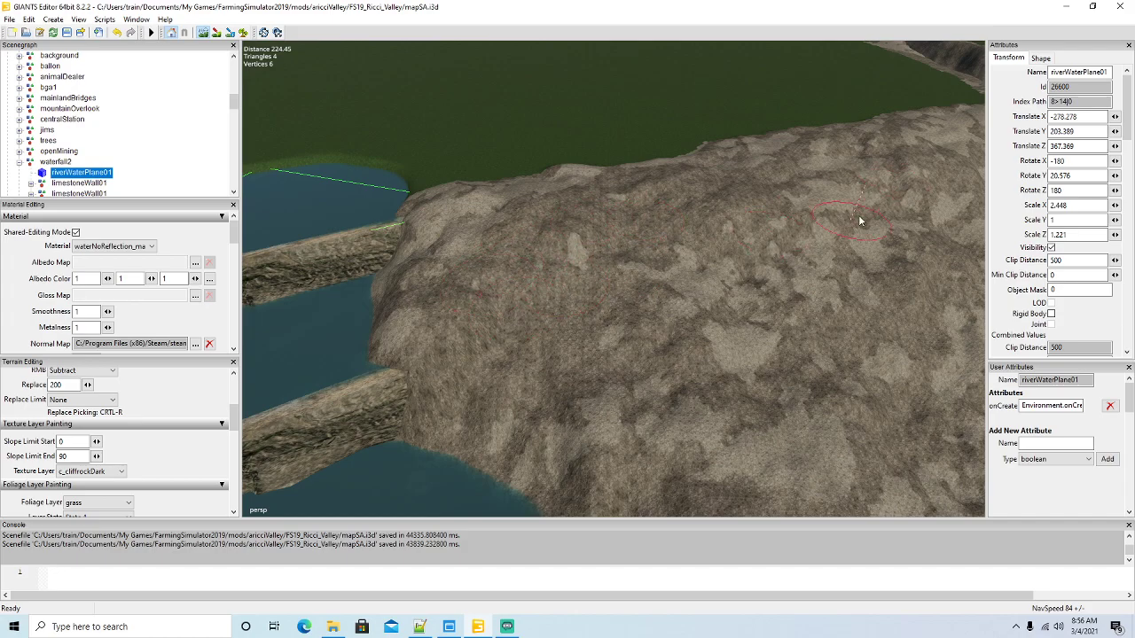
Raise the grass edge along the narrow ravine, from the rocky hill to the rocky tip near the road
{"action": "left_click", "coordinate": [204, 34]}
{"action": "mouse_move", "coordinate": [595, 324]}
{"action": "left_mouse_down", "text": "alt"}
{"action": "mouse_move", "coordinate": [615, 260]}
{"action": "mouse_move", "coordinate": [640, 243]}
{"action": "left_mouse_up", "text": "alt"}
{"action": "scroll", "coordinate": [646, 242], "scroll_direction": "up", "scroll_amount": 3}
{"action": "right_click_drag", "start_coordinate": [644, 242], "coordinate": [531, 371]}
{"action": "left_click_drag", "start_coordinate": [579, 359], "coordinate": [418, 369], "text": "alt"}
{"action": "scroll", "coordinate": [664, 300], "scroll_direction": "up", "scroll_amount": 4}
{"action": "scroll", "coordinate": [664, 300], "scroll_direction": "up", "scroll_amount": 3}
{"action": "scroll", "coordinate": [726, 326], "scroll_direction": "up", "scroll_amount": 2}
{"action": "right_click_drag", "start_coordinate": [418, 374], "coordinate": [397, 387]}
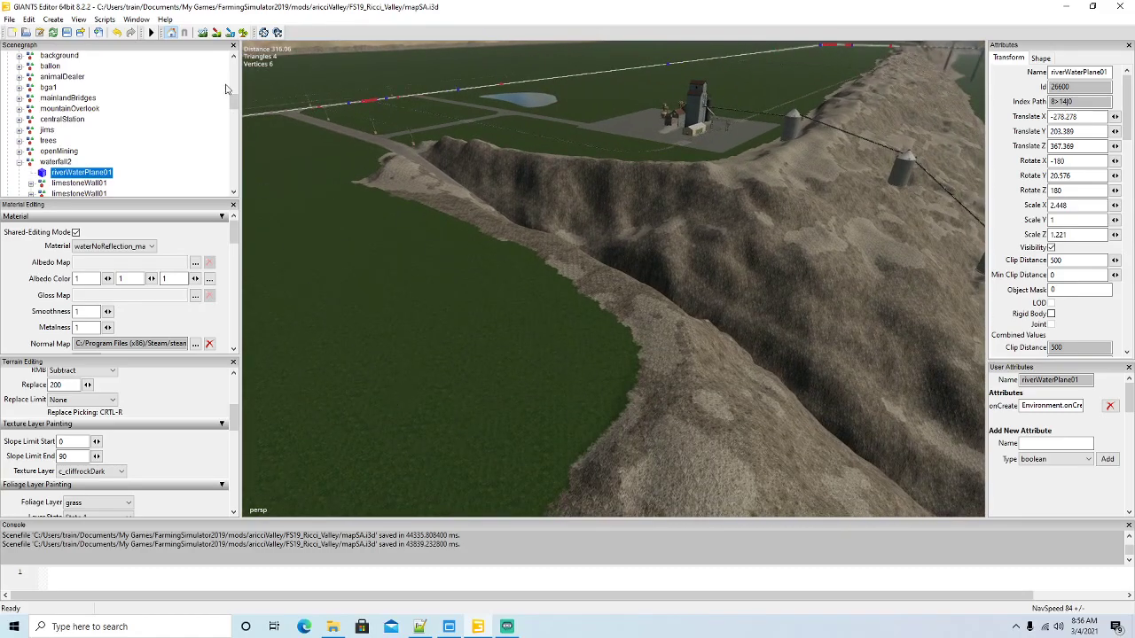
{"action": "left_click", "coordinate": [203, 32]}
{"action": "mouse_move", "coordinate": [422, 183]}
{"action": "left_mouse_down"}
{"action": "mouse_move", "coordinate": [405, 181]}
{"action": "mouse_move", "coordinate": [566, 265]}
{"action": "mouse_move", "coordinate": [656, 346]}
{"action": "mouse_move", "coordinate": [635, 438]}
{"action": "mouse_move", "coordinate": [594, 297]}
{"action": "mouse_move", "coordinate": [563, 266]}
{"action": "mouse_move", "coordinate": [397, 188]}
{"action": "left_mouse_up"}
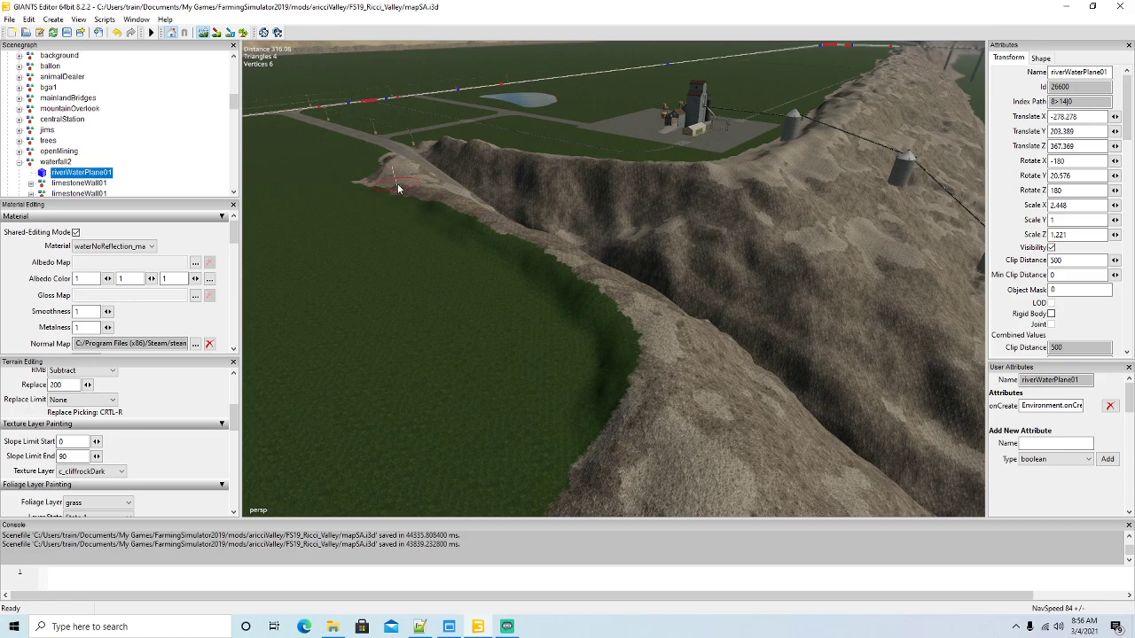
Paint c_cliffrockDark over the raised grass edge along the rocky bank beside the paved road
{"action": "left_click", "coordinate": [200, 32]}
{"action": "left_click_drag", "start_coordinate": [327, 216], "coordinate": [283, 266], "text": "alt"}
{"action": "scroll", "coordinate": [283, 266], "scroll_direction": "up", "scroll_amount": 4}
{"action": "right_click_drag", "start_coordinate": [282, 265], "coordinate": [522, 362]}
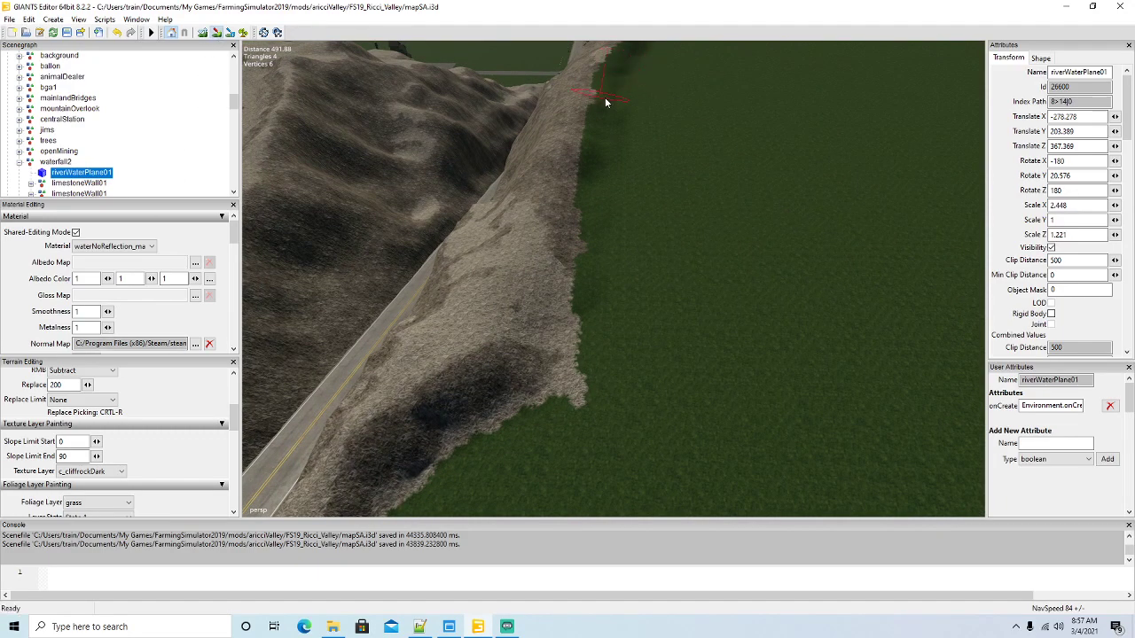
{"action": "left_click_drag", "start_coordinate": [606, 73], "coordinate": [598, 105]}
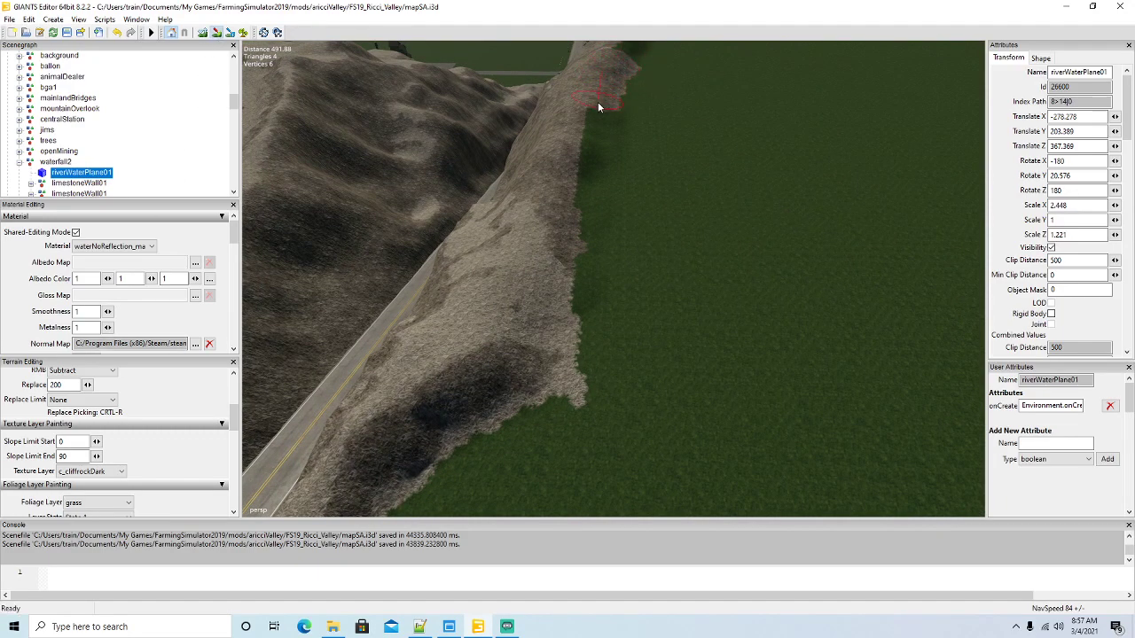
{"action": "left_click_drag", "start_coordinate": [597, 158], "coordinate": [557, 291]}
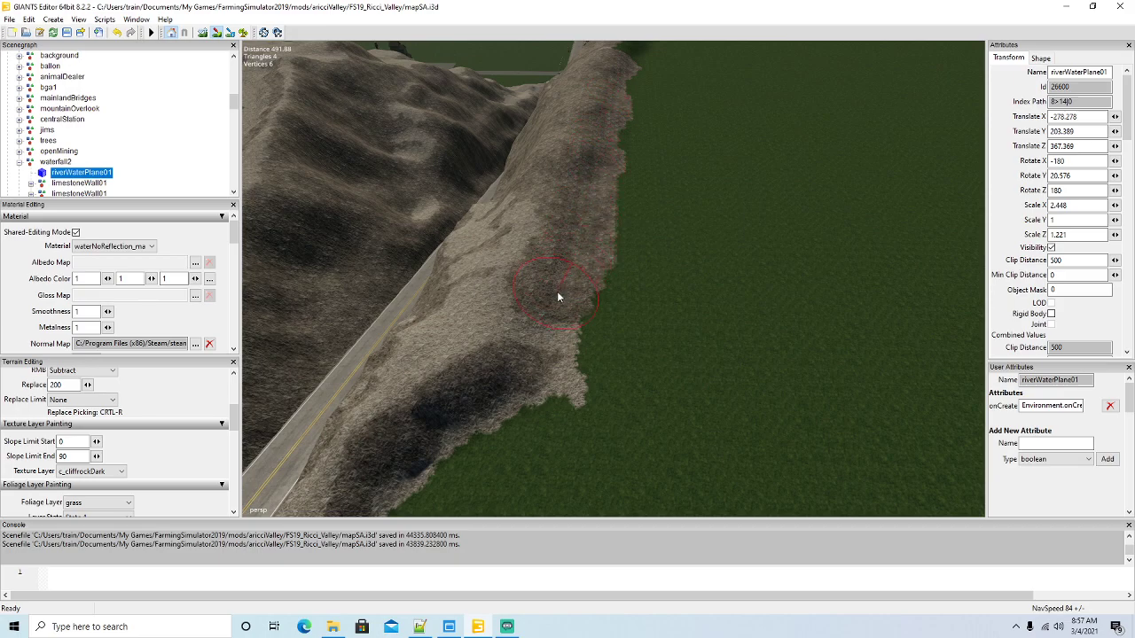
Continue the c_cliffrockDark texture along the grass border of the ridge toward the waterfall
{"action": "left_click", "coordinate": [216, 33]}
{"action": "mouse_move", "coordinate": [626, 326]}
{"action": "left_mouse_down", "text": "alt"}
{"action": "mouse_move", "coordinate": [630, 235]}
{"action": "mouse_move", "coordinate": [639, 228]}
{"action": "mouse_move", "coordinate": [667, 267]}
{"action": "left_mouse_up", "text": "alt"}
{"action": "scroll", "coordinate": [638, 228], "scroll_direction": "up", "scroll_amount": 4}
{"action": "left_click", "coordinate": [230, 33]}
{"action": "mouse_move", "coordinate": [489, 322]}
{"action": "left_mouse_down"}
{"action": "mouse_move", "coordinate": [524, 279]}
{"action": "mouse_move", "coordinate": [570, 256]}
{"action": "mouse_move", "coordinate": [752, 234]}
{"action": "left_mouse_up"}
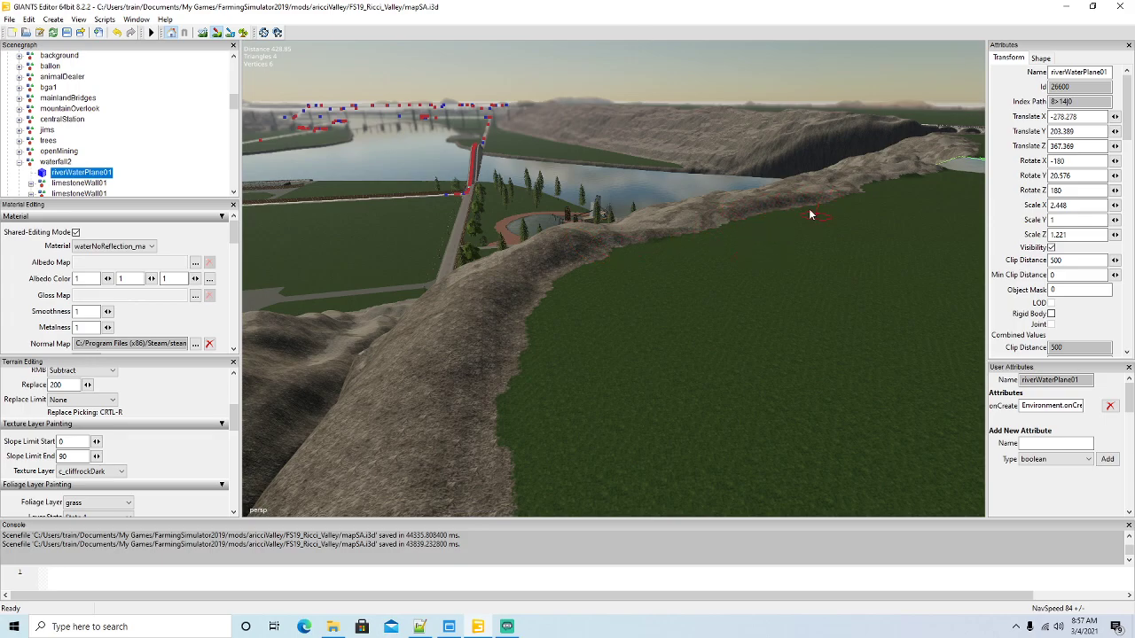
Paint c_cliffrockDark along the remaining grass border leading up to the upper waterfall pond
{"action": "left_click", "coordinate": [218, 32]}
{"action": "mouse_move", "coordinate": [631, 334]}
{"action": "left_mouse_down", "text": "alt"}
{"action": "mouse_move", "coordinate": [742, 333]}
{"action": "mouse_move", "coordinate": [787, 320]}
{"action": "mouse_move", "coordinate": [701, 383]}
{"action": "left_mouse_up", "text": "alt"}
{"action": "scroll", "coordinate": [758, 321], "scroll_direction": "up", "scroll_amount": 2}
{"action": "scroll", "coordinate": [758, 316], "scroll_direction": "up", "scroll_amount": 4}
{"action": "left_click", "coordinate": [217, 32]}
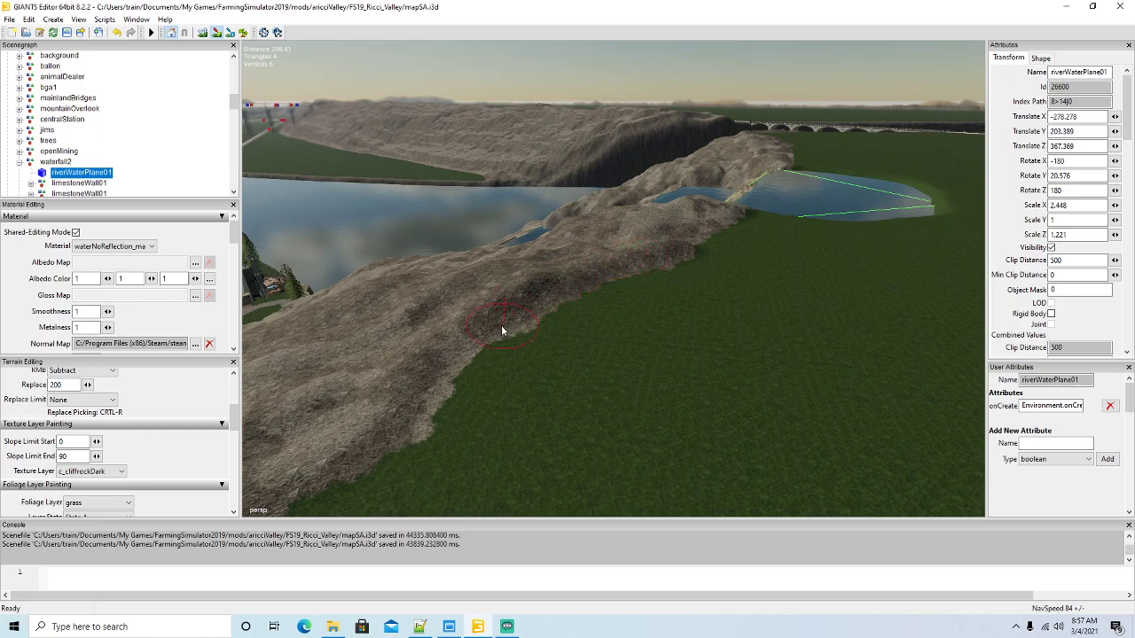
Sculpt relief into the rocky hill below the upper pond and even out the deep pit left in it
{"action": "left_click", "coordinate": [217, 34]}
{"action": "mouse_move", "coordinate": [570, 364]}
{"action": "left_mouse_down", "text": "alt"}
{"action": "mouse_move", "coordinate": [534, 327]}
{"action": "mouse_move", "coordinate": [716, 367]}
{"action": "mouse_move", "coordinate": [627, 365]}
{"action": "left_mouse_up", "text": "alt"}
{"action": "scroll", "coordinate": [532, 327], "scroll_direction": "up", "scroll_amount": 3}
{"action": "scroll", "coordinate": [657, 358], "scroll_direction": "down", "scroll_amount": 3}
{"action": "scroll", "coordinate": [715, 367], "scroll_direction": "up", "scroll_amount": 3}
{"action": "right_click_drag", "start_coordinate": [628, 371], "coordinate": [555, 299]}
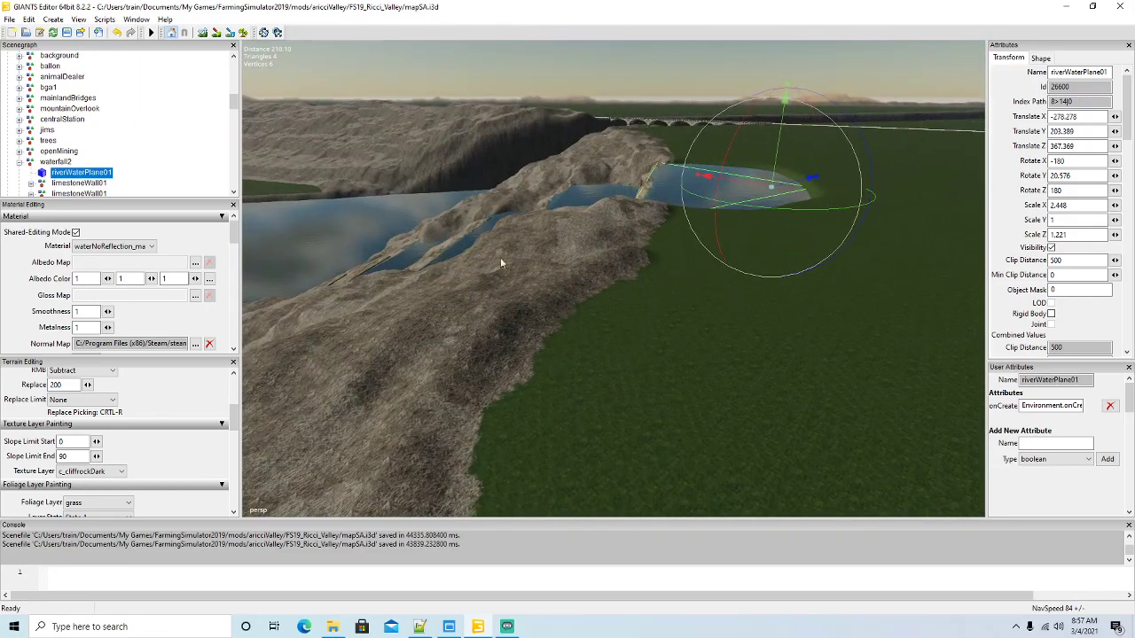
{"action": "left_click", "coordinate": [203, 32]}
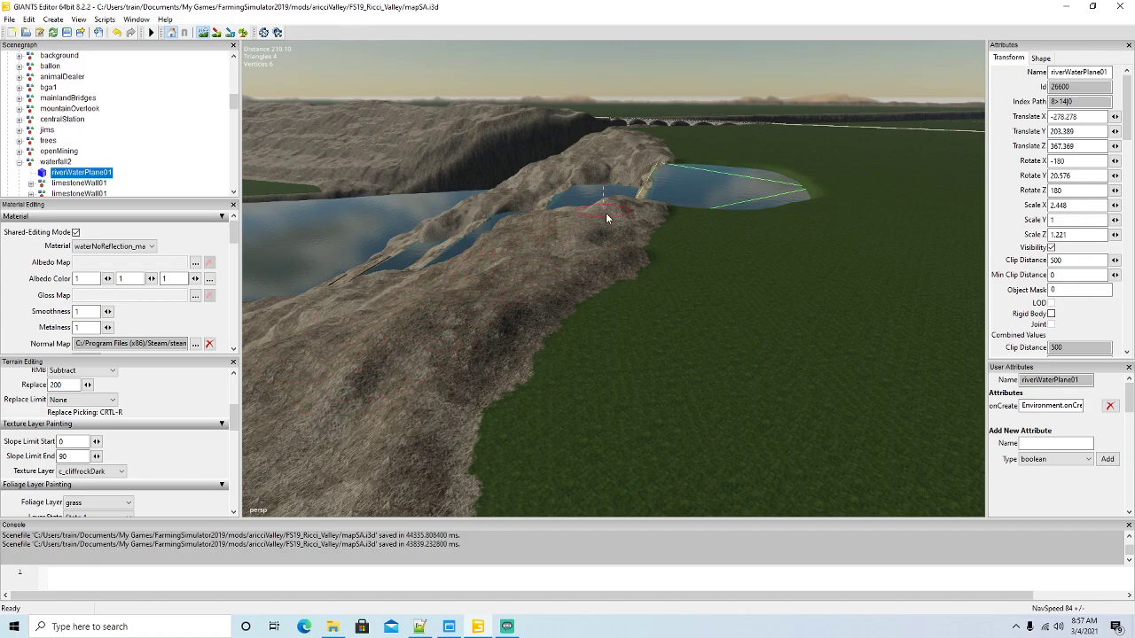
{"action": "left_click_drag", "start_coordinate": [470, 293], "coordinate": [370, 356]}
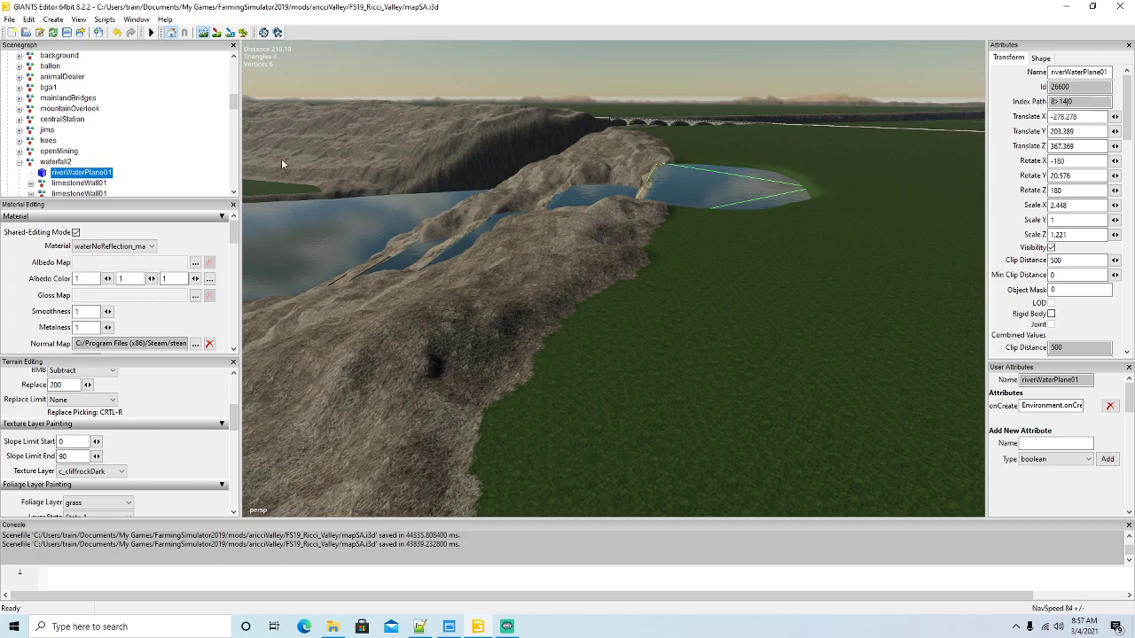
{"action": "left_click", "coordinate": [426, 345]}
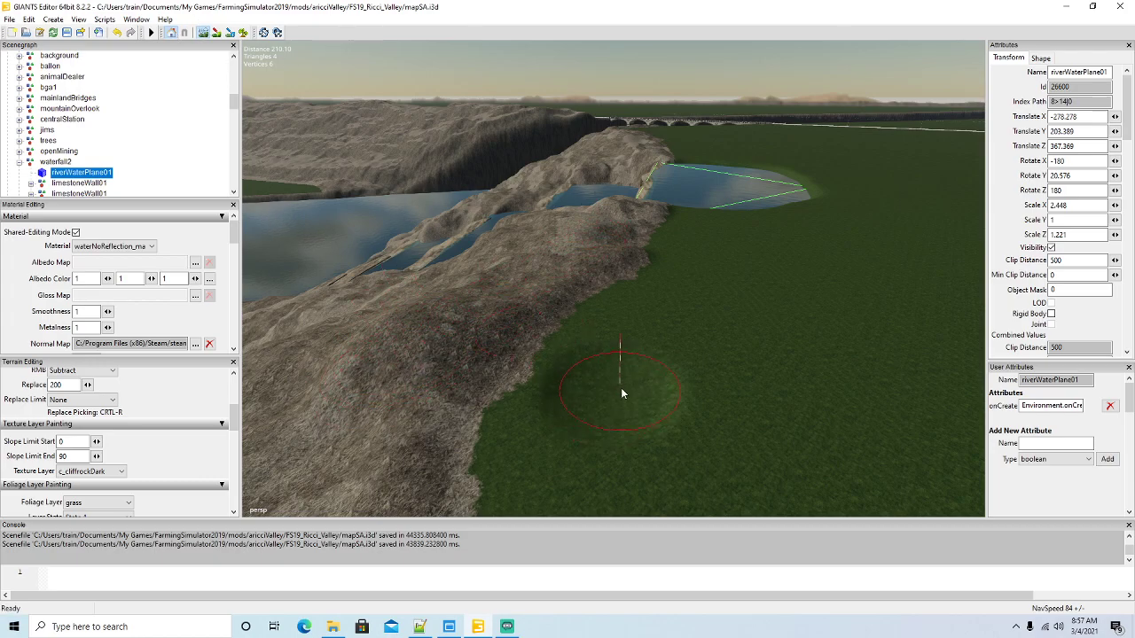
Focus on riverWaterPlane01 and paint c_cliffrockDark along the border between grass and rock next to the pond
{"action": "left_click", "coordinate": [204, 33]}
{"action": "key", "text": "f"}
{"action": "left_click_drag", "start_coordinate": [703, 334], "coordinate": [447, 371], "text": "alt"}
{"action": "left_click", "coordinate": [216, 33]}
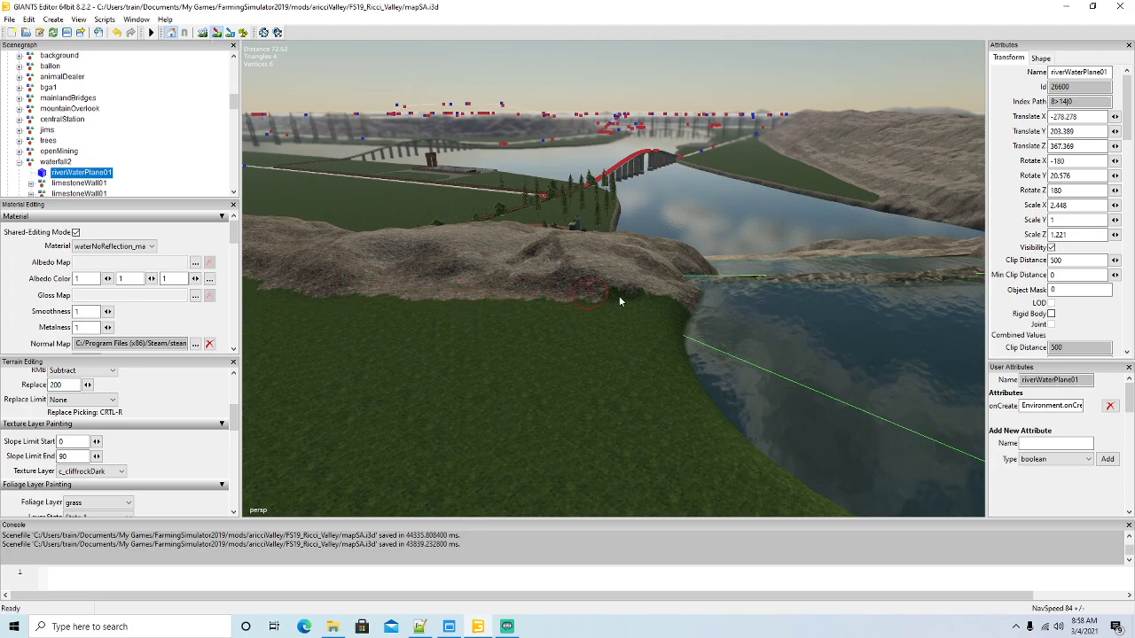
Paint a c_cliffrockDark strip along the grassy shore of the upper pond, starting from the rocky hill
{"action": "left_click", "coordinate": [216, 33]}
{"action": "mouse_move", "coordinate": [420, 360]}
{"action": "left_mouse_down", "text": "alt"}
{"action": "mouse_move", "coordinate": [505, 374]}
{"action": "mouse_move", "coordinate": [564, 315]}
{"action": "mouse_move", "coordinate": [286, 385]}
{"action": "mouse_move", "coordinate": [292, 336]}
{"action": "mouse_move", "coordinate": [244, 372]}
{"action": "left_mouse_up", "text": "alt"}
{"action": "scroll", "coordinate": [564, 315], "scroll_direction": "up", "scroll_amount": 3}
{"action": "scroll", "coordinate": [292, 334], "scroll_direction": "up", "scroll_amount": 3}
{"action": "scroll", "coordinate": [243, 372], "scroll_direction": "down", "scroll_amount": 3}
{"action": "left_click", "coordinate": [215, 33]}
{"action": "mouse_move", "coordinate": [753, 280]}
{"action": "left_mouse_down"}
{"action": "mouse_move", "coordinate": [709, 258]}
{"action": "mouse_move", "coordinate": [551, 256]}
{"action": "left_mouse_up"}
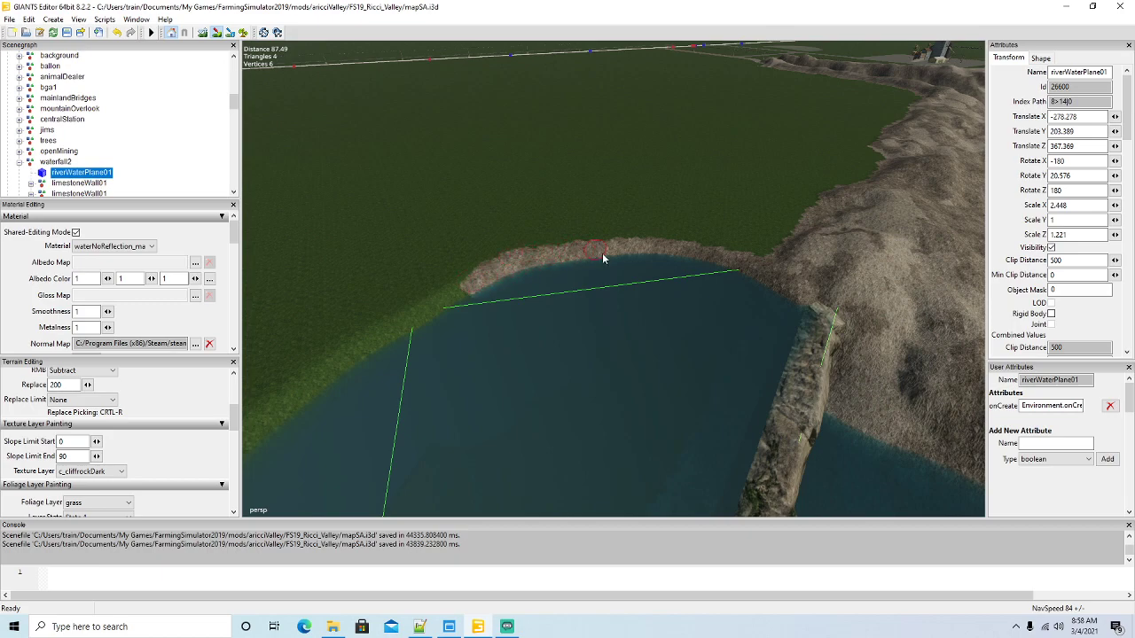
{"action": "left_click_drag", "start_coordinate": [449, 304], "coordinate": [305, 401]}
Paint c_cliffrockDark along the rest of the upper pond's grassy shore up to the rocky hill, and widen the strip
{"action": "left_click", "coordinate": [215, 32]}
{"action": "left_click_drag", "start_coordinate": [537, 145], "coordinate": [304, 179], "text": "alt"}
{"action": "scroll", "coordinate": [303, 178], "scroll_direction": "down", "scroll_amount": 3}
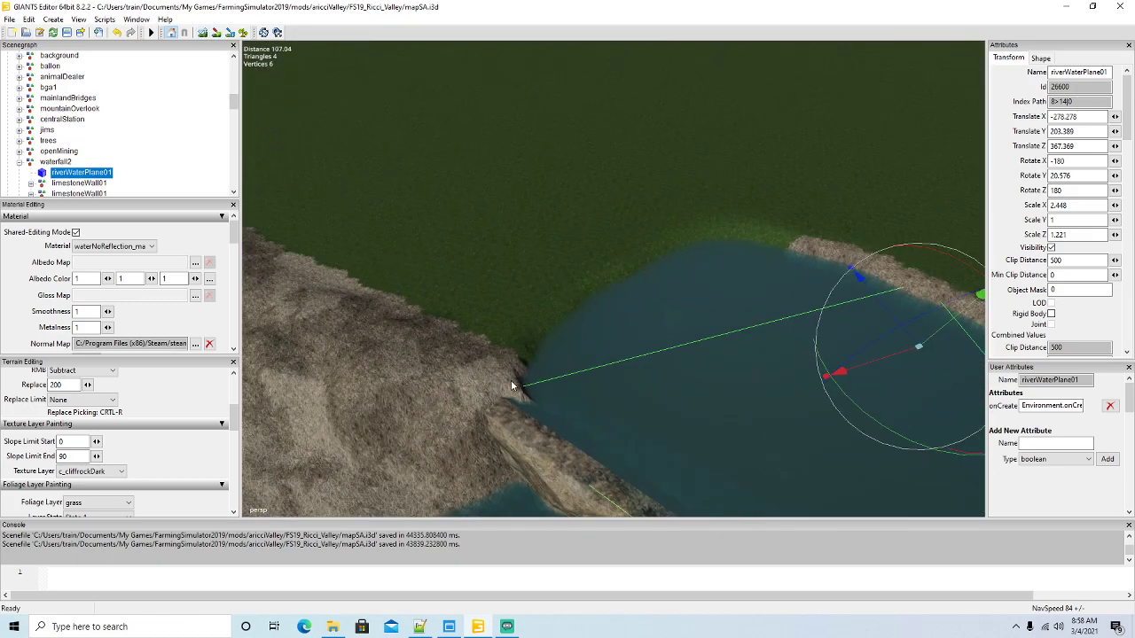
{"action": "left_click", "coordinate": [202, 31]}
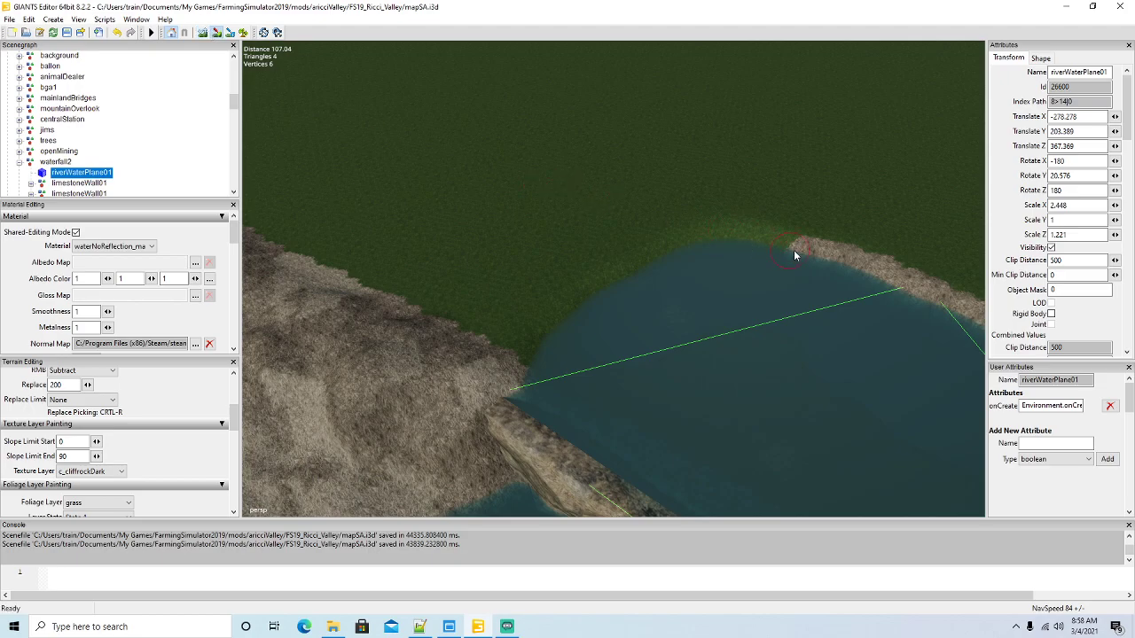
{"action": "left_click_drag", "start_coordinate": [755, 242], "coordinate": [784, 245]}
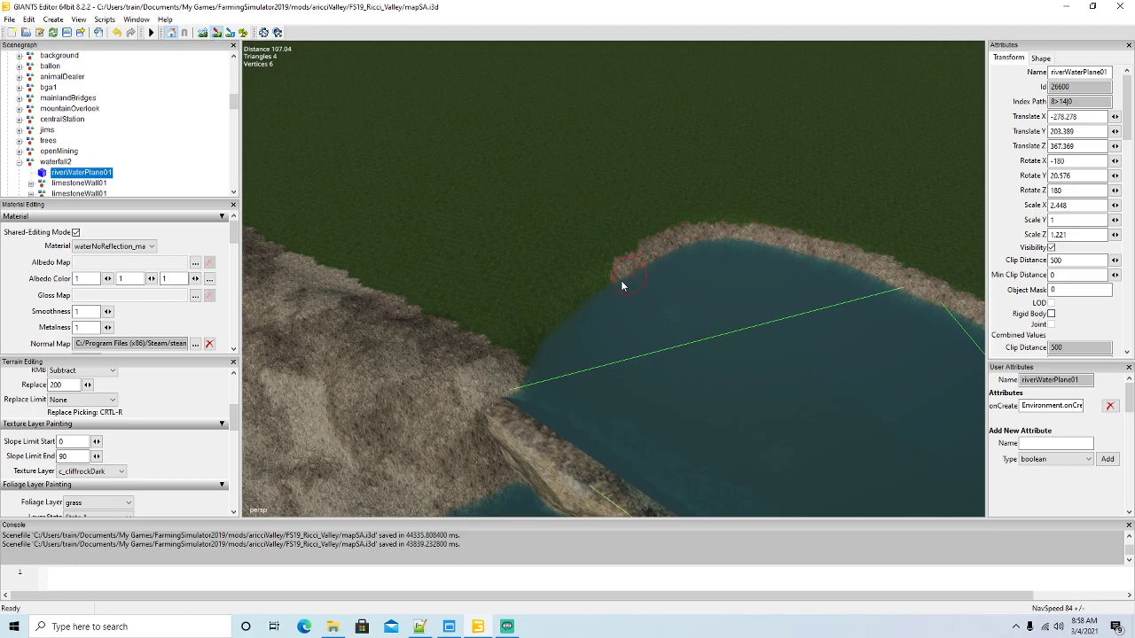
{"action": "left_click_drag", "start_coordinate": [623, 283], "coordinate": [543, 347]}
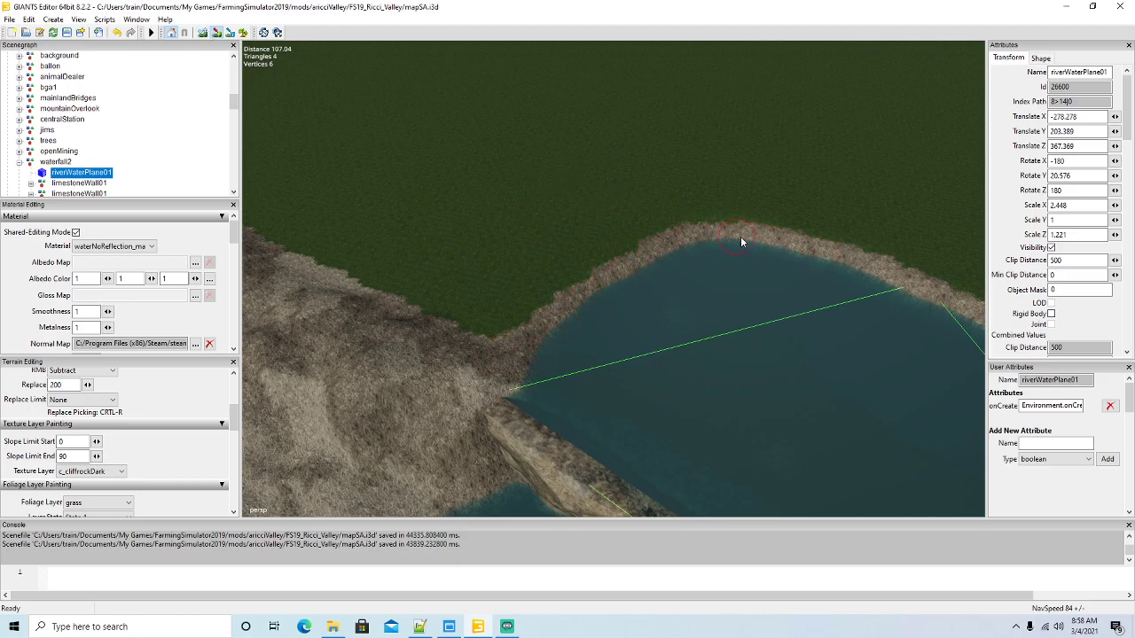
{"action": "mouse_move", "coordinate": [719, 233]}
{"action": "left_mouse_down"}
{"action": "mouse_move", "coordinate": [785, 240]}
{"action": "mouse_move", "coordinate": [915, 287]}
{"action": "left_mouse_up"}
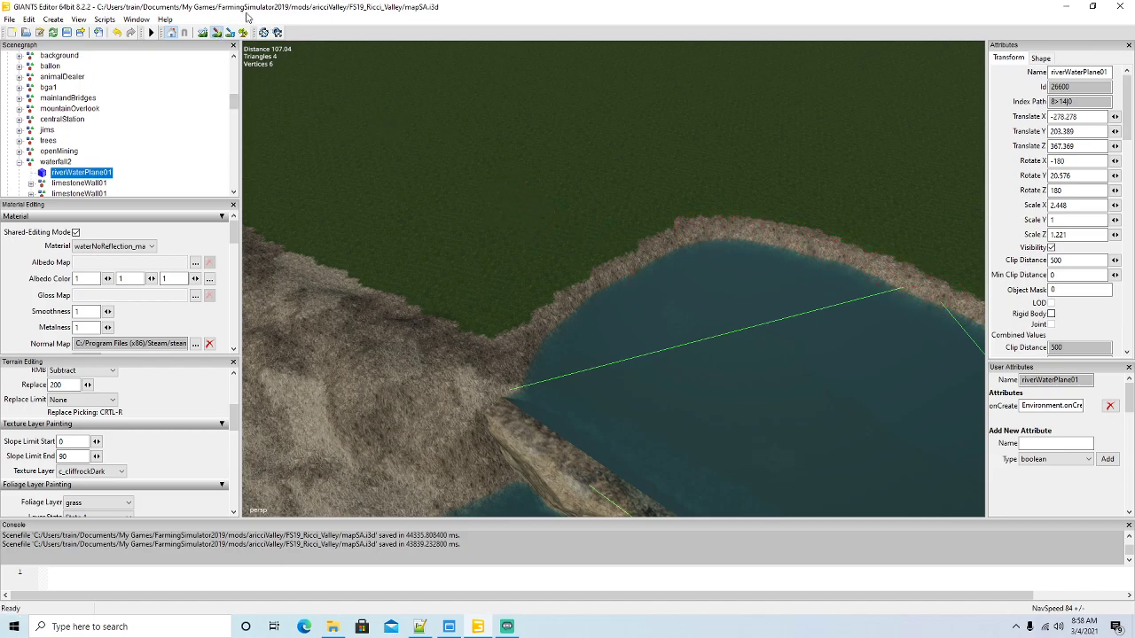
Examine the painted shoreline of the upper pond and the grass field beside the rocky ridge
{"action": "left_click", "coordinate": [216, 33]}
{"action": "mouse_move", "coordinate": [465, 197]}
{"action": "left_mouse_down", "text": "alt"}
{"action": "mouse_move", "coordinate": [457, 135]}
{"action": "mouse_move", "coordinate": [654, 150]}
{"action": "mouse_move", "coordinate": [632, 182]}
{"action": "mouse_move", "coordinate": [685, 181]}
{"action": "left_mouse_up", "text": "alt"}
{"action": "scroll", "coordinate": [684, 182], "scroll_direction": "down", "scroll_amount": 3}
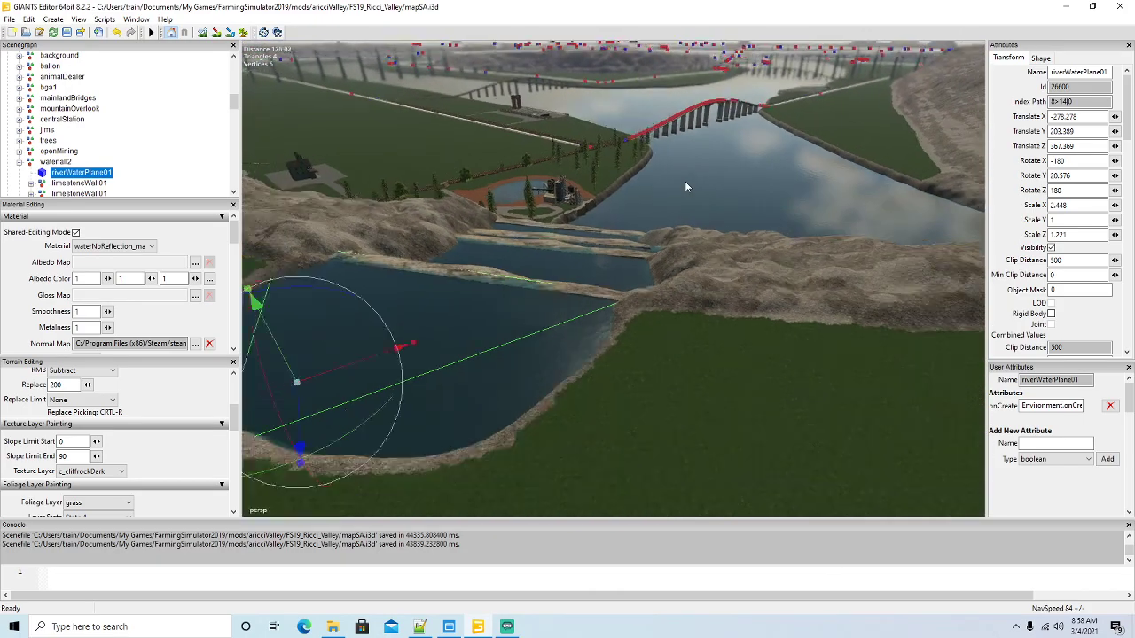
{"action": "right_click_drag", "start_coordinate": [685, 186], "coordinate": [684, 234]}
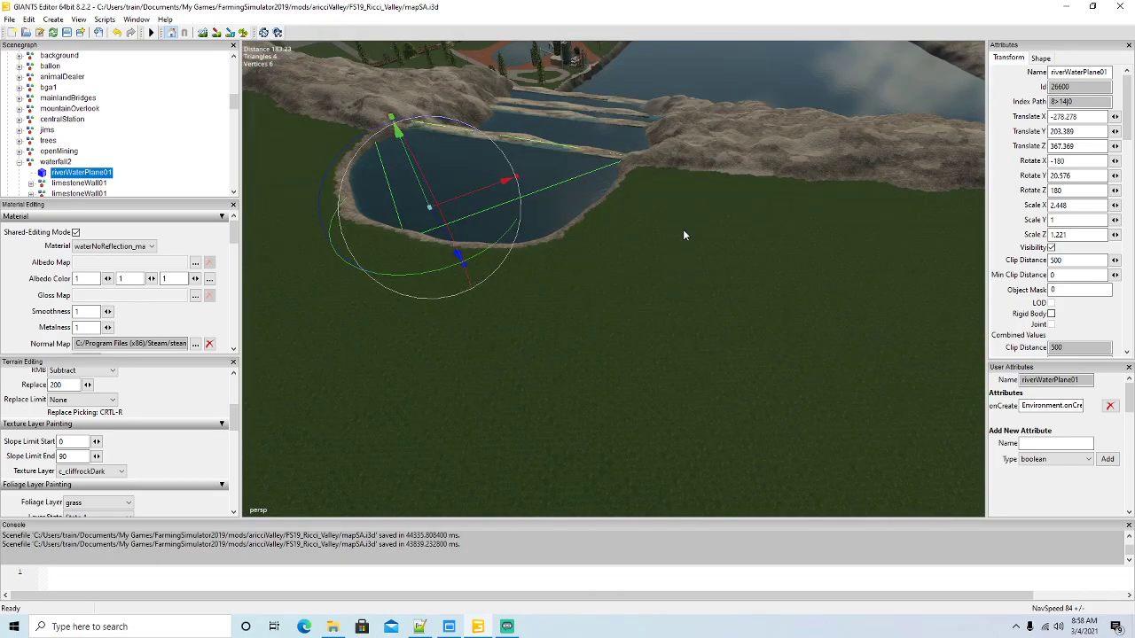
{"action": "right_click_drag", "start_coordinate": [690, 325], "coordinate": [693, 158]}
{"action": "right_click_drag", "start_coordinate": [598, 209], "coordinate": [623, 430]}
{"action": "right_click_drag", "start_coordinate": [427, 377], "coordinate": [288, 262]}
{"action": "scroll", "coordinate": [409, 314], "scroll_direction": "up", "scroll_amount": 6}
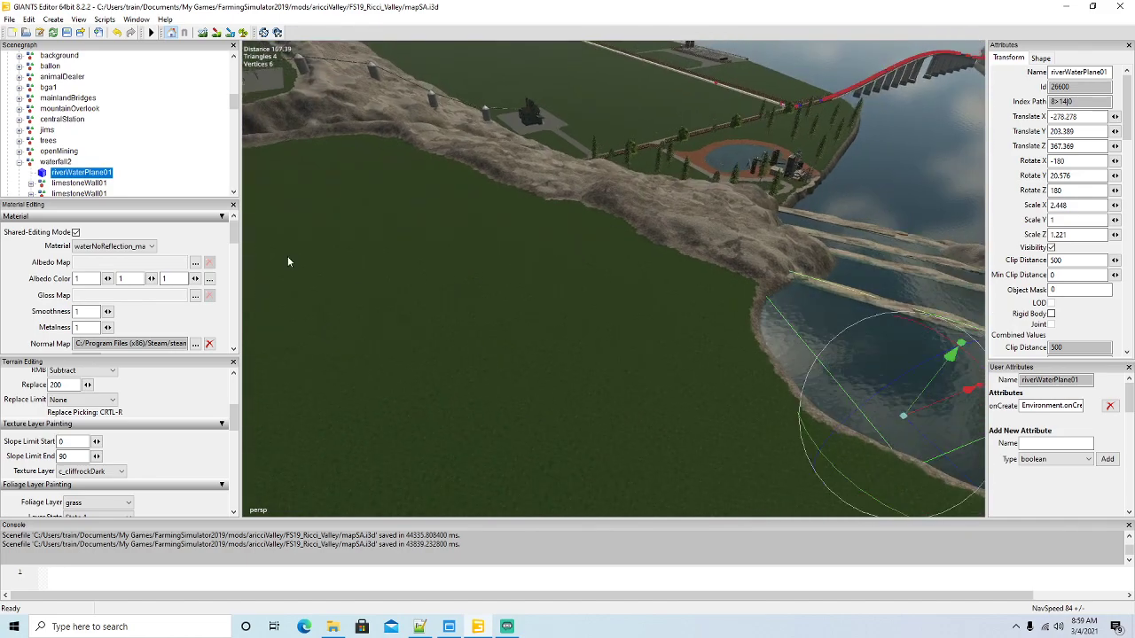
Tidy the scenegraph by collapsing the waterfall2, Places, fields, Map and ships groups
{"action": "left_click", "coordinate": [19, 164]}
{"action": "scroll", "coordinate": [100, 157], "scroll_direction": "up", "scroll_amount": 4}
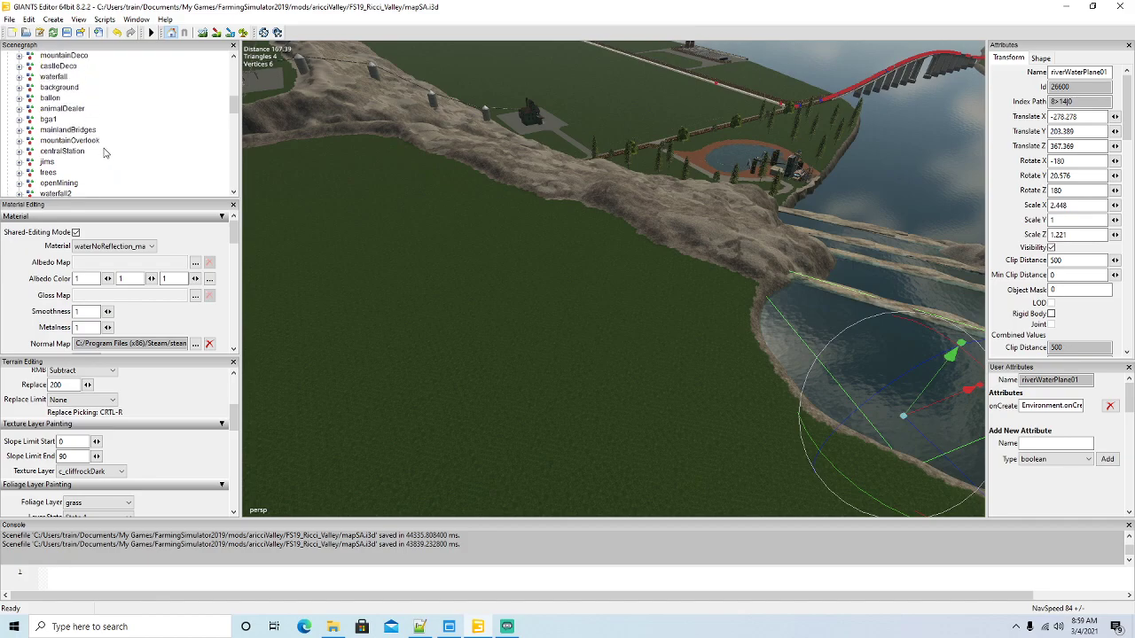
{"action": "left_click", "coordinate": [8, 131]}
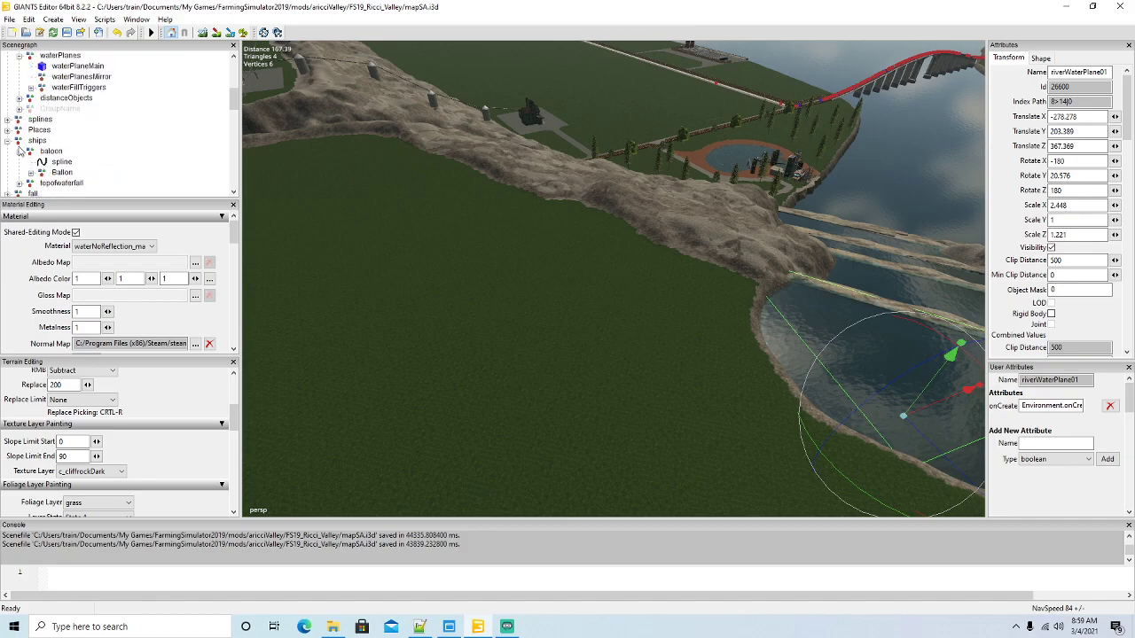
{"action": "scroll", "coordinate": [45, 152], "scroll_direction": "up", "scroll_amount": 4}
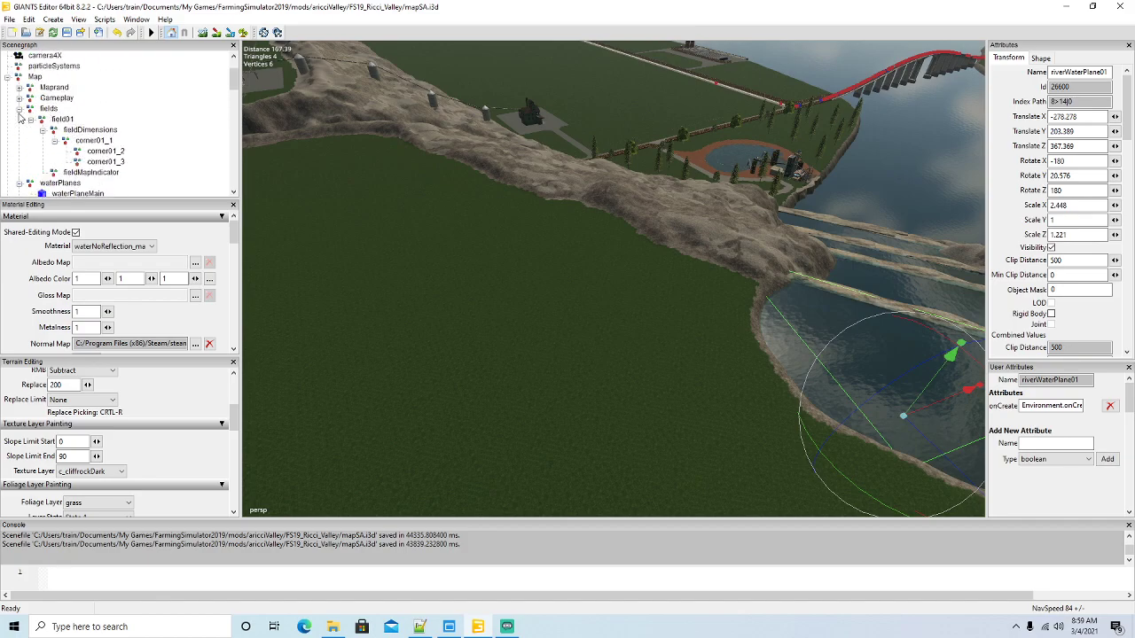
{"action": "left_click", "coordinate": [20, 111]}
{"action": "left_click", "coordinate": [8, 77]}
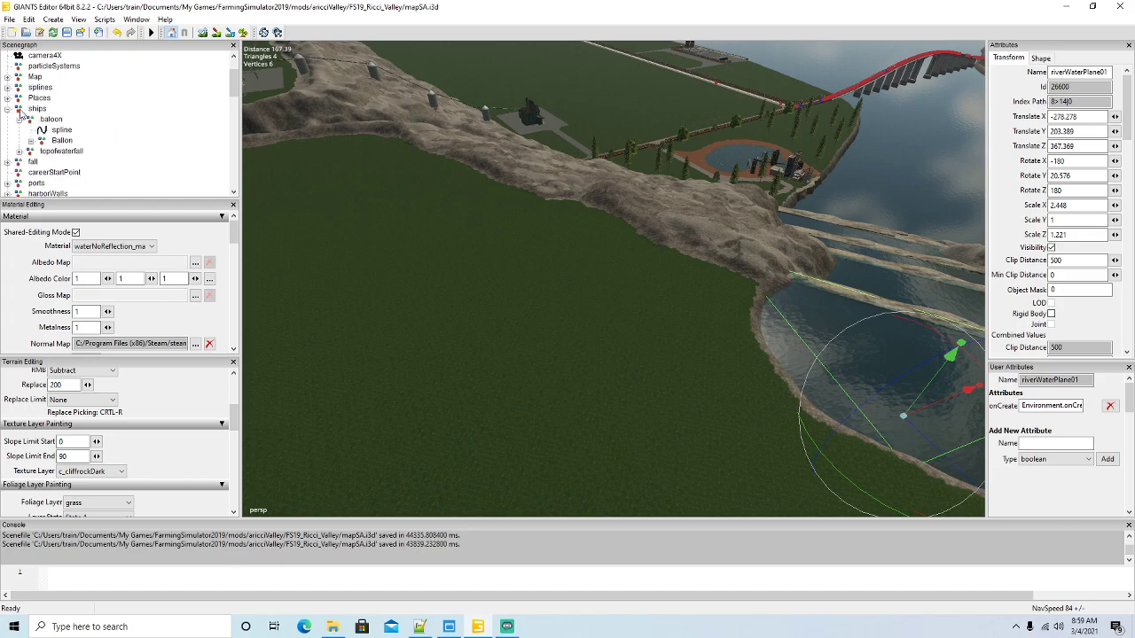
{"action": "left_click", "coordinate": [8, 109]}
{"action": "scroll", "coordinate": [61, 124], "scroll_direction": "down", "scroll_amount": 3}
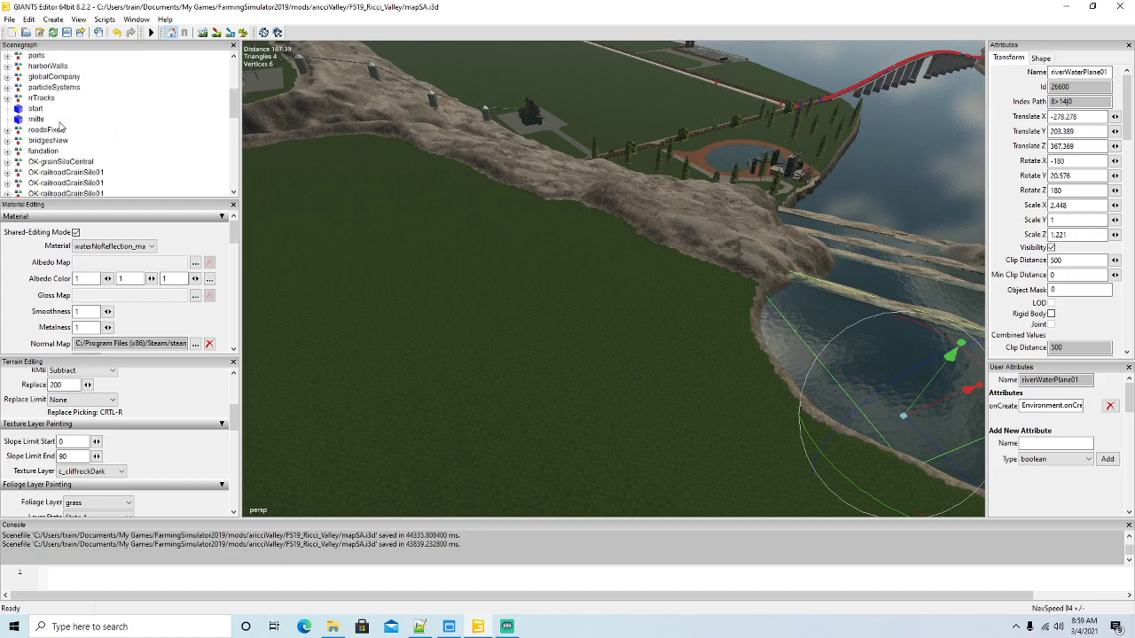
{"action": "scroll", "coordinate": [60, 130], "scroll_direction": "up", "scroll_amount": 3}
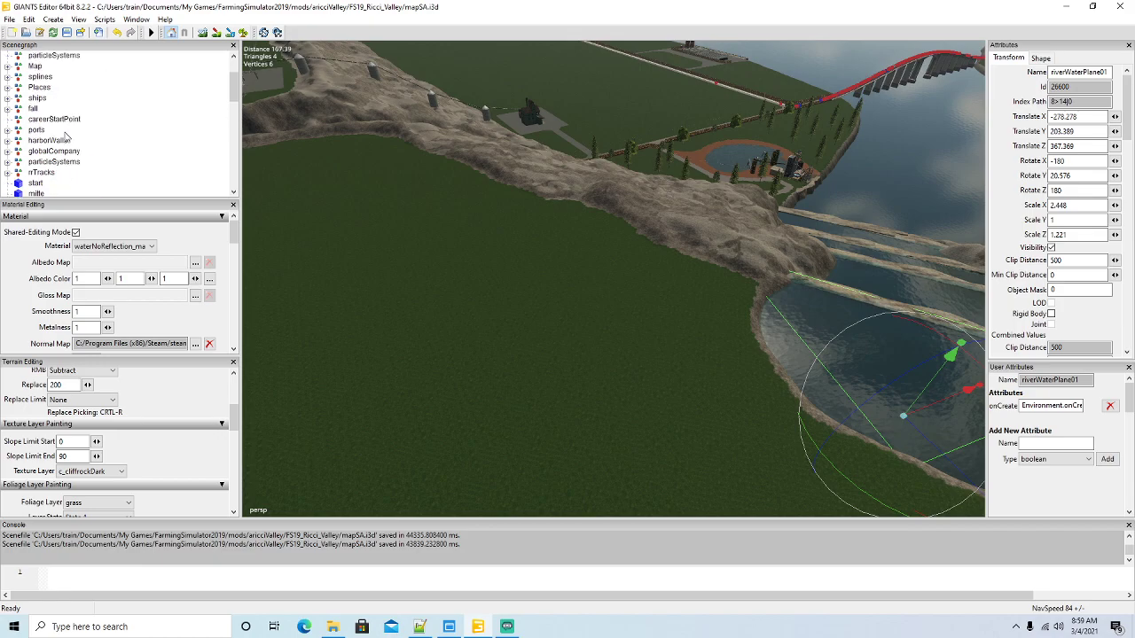
{"action": "left_click", "coordinate": [338, 297]}
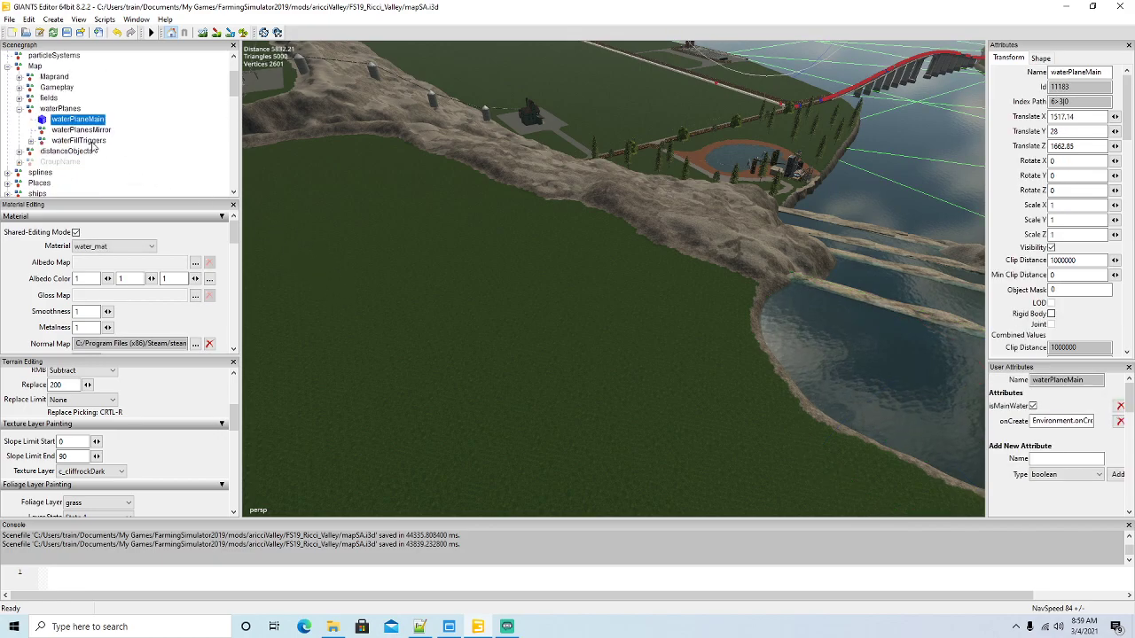
Expand the globalCompany group and duplicate the empty transform group at its end twice
{"action": "scroll", "coordinate": [53, 153], "scroll_direction": "down", "scroll_amount": 5}
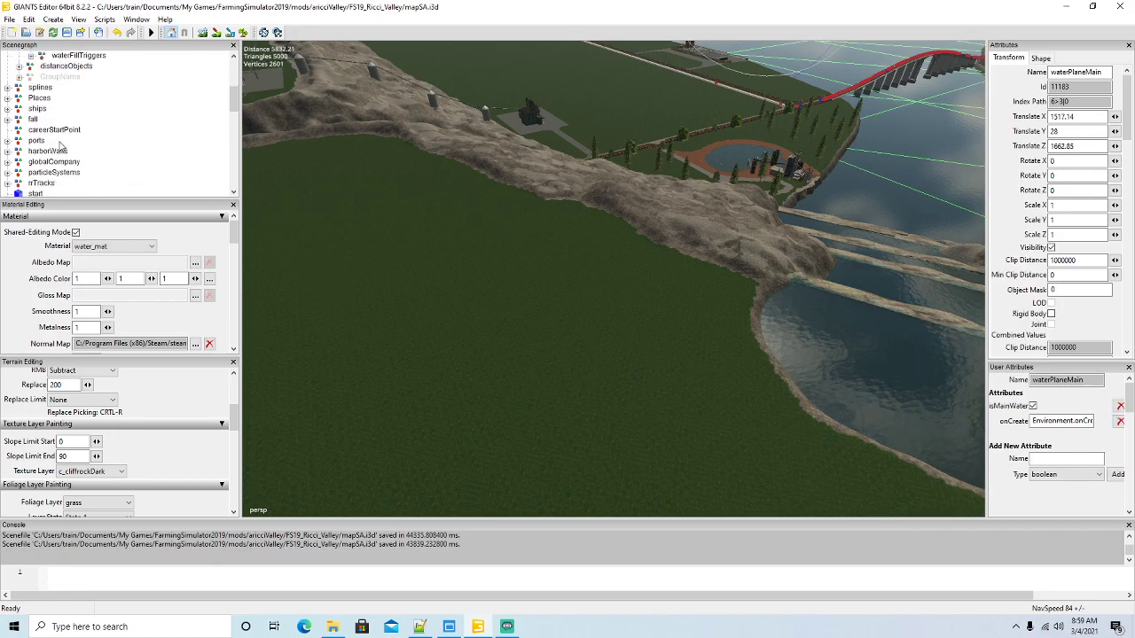
{"action": "left_click", "coordinate": [7, 118]}
{"action": "scroll", "coordinate": [89, 140], "scroll_direction": "down", "scroll_amount": 5}
{"action": "scroll", "coordinate": [88, 138], "scroll_direction": "down", "scroll_amount": 2}
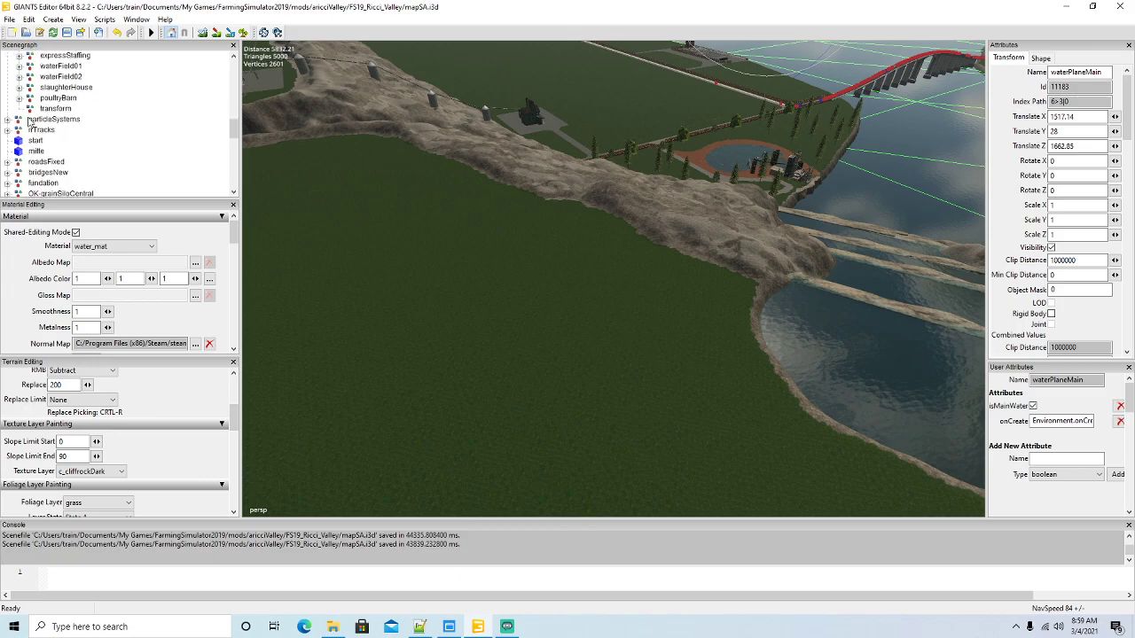
{"action": "left_click", "coordinate": [32, 110]}
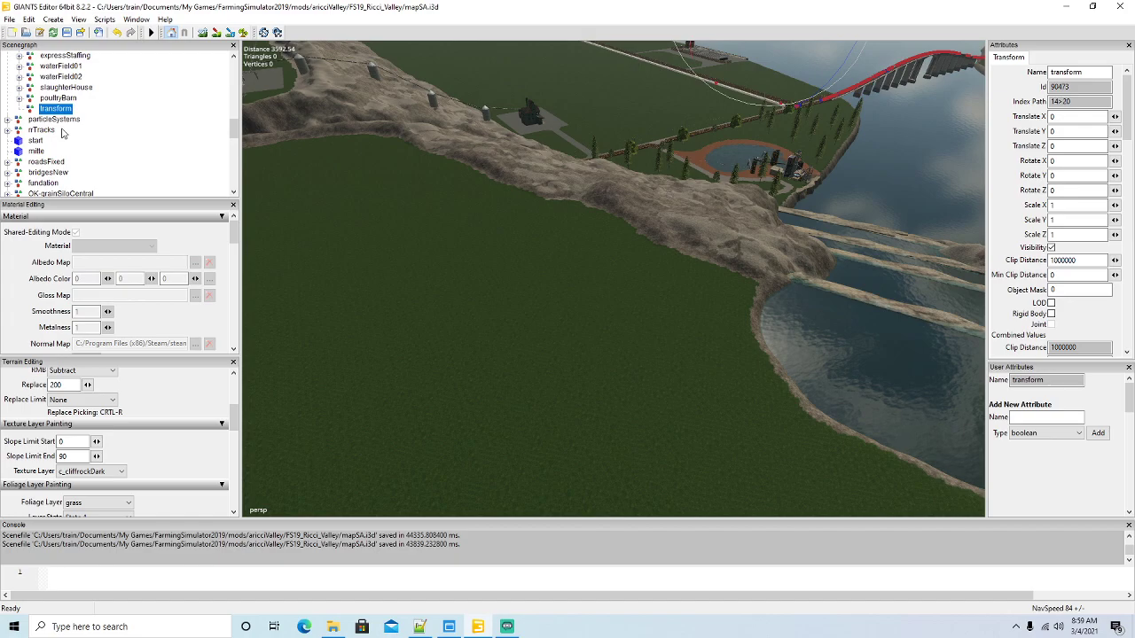
{"action": "key", "text": "ctrl+d"}
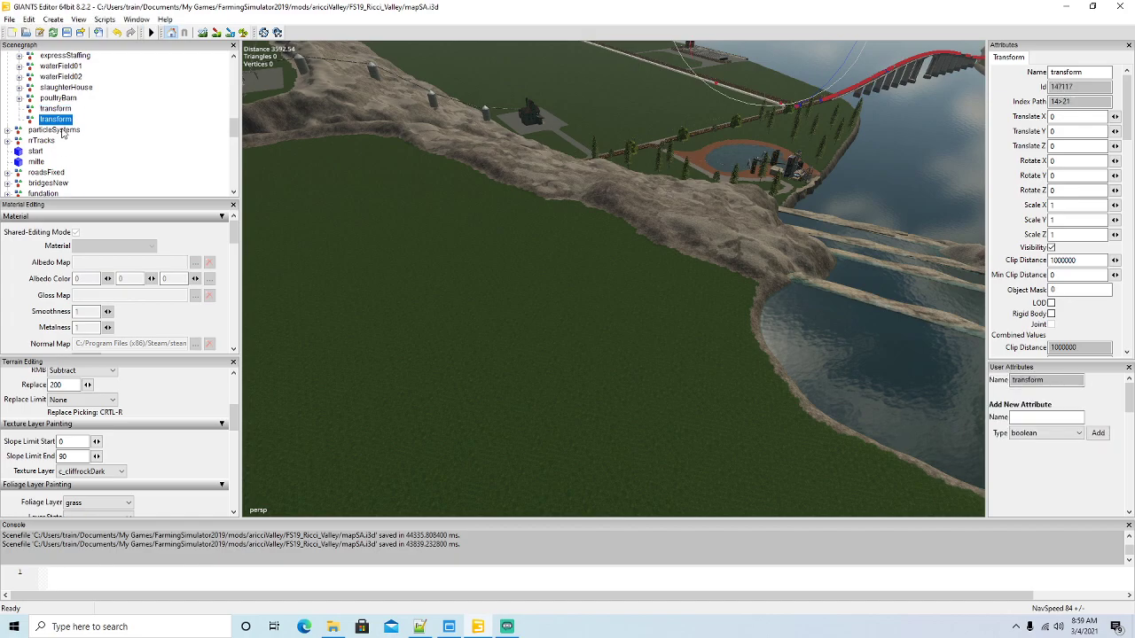
{"action": "key", "text": "ctrl+d"}
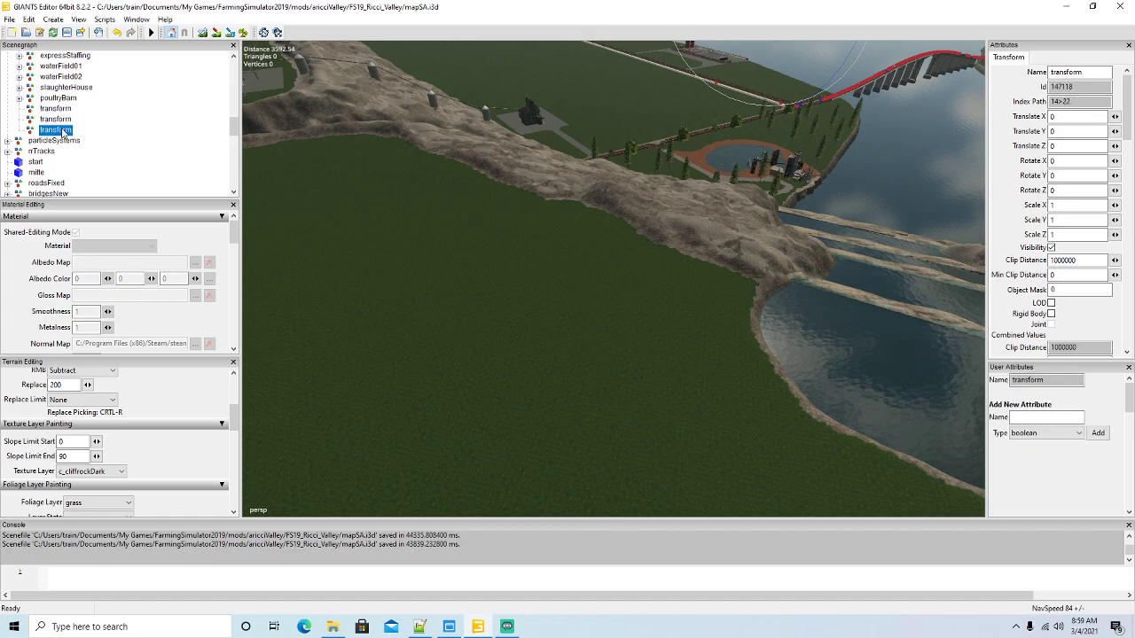
Rename the first of the empty transform groups in globalCompany as boatHouse
{"action": "left_click", "coordinate": [33, 110]}
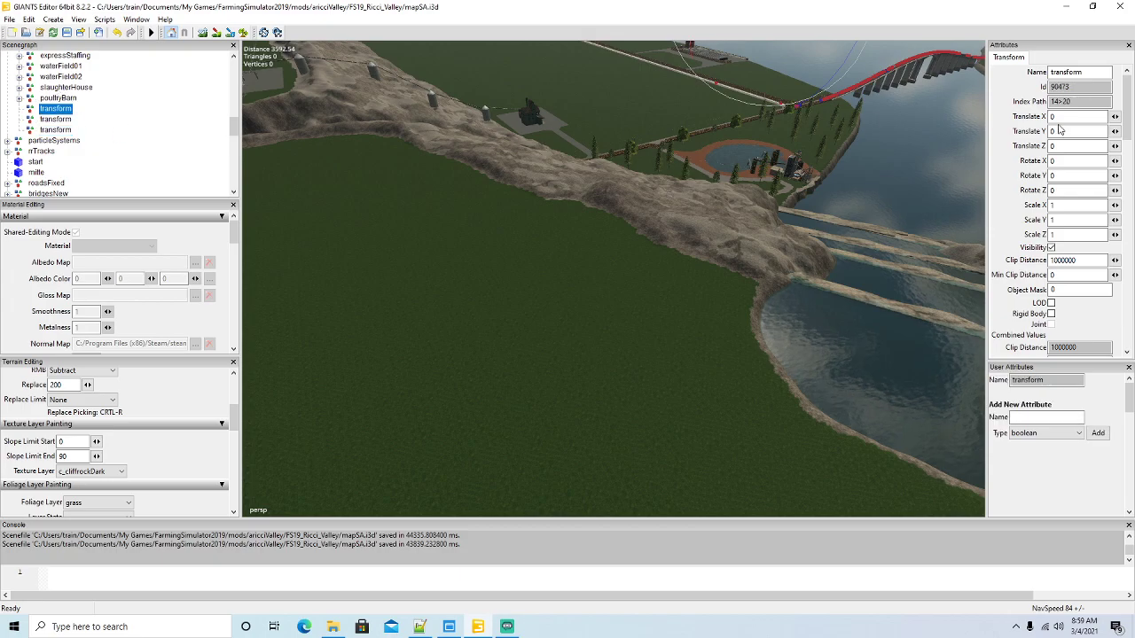
{"action": "double_click", "coordinate": [1066, 72]}
{"action": "type", "text": "bo"}
{"action": "key", "text": "Return"}
Import the boatHouse i3d file from the newBuildings folder into the scene
{"action": "left_click", "coordinate": [9, 18]}
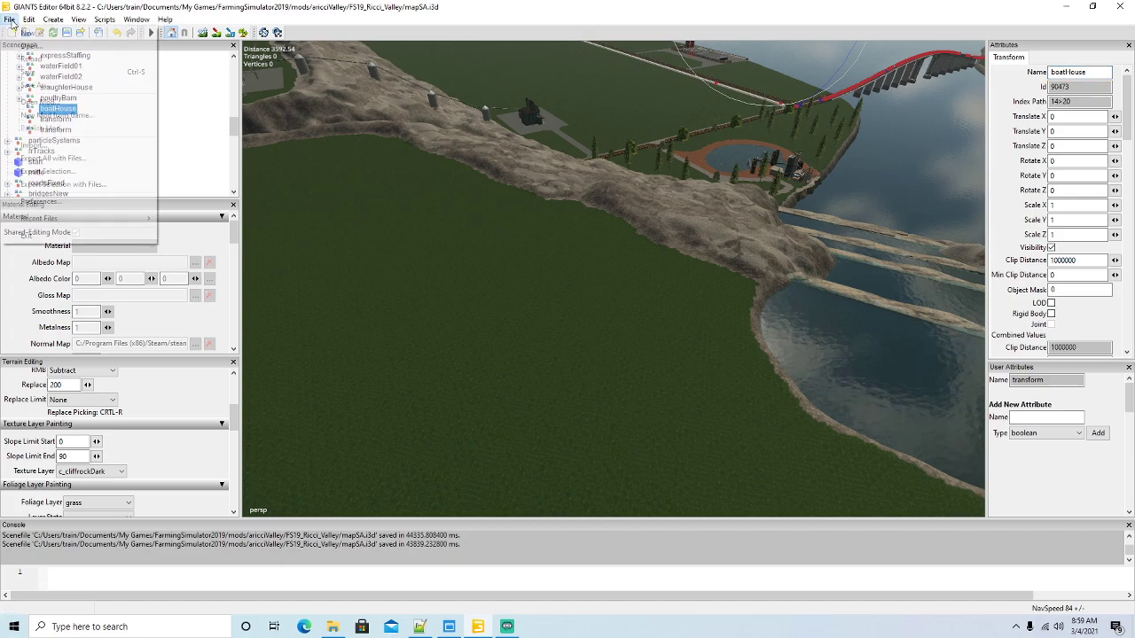
{"action": "left_click", "coordinate": [28, 146]}
{"action": "left_click", "coordinate": [385, 229]}
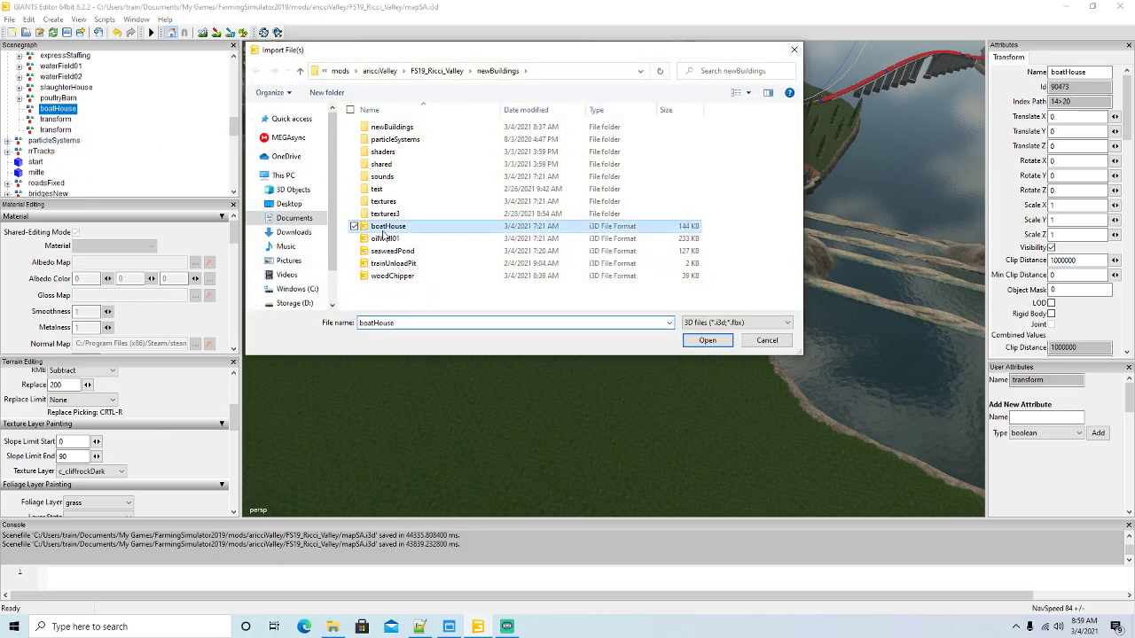
{"action": "left_click", "coordinate": [693, 341]}
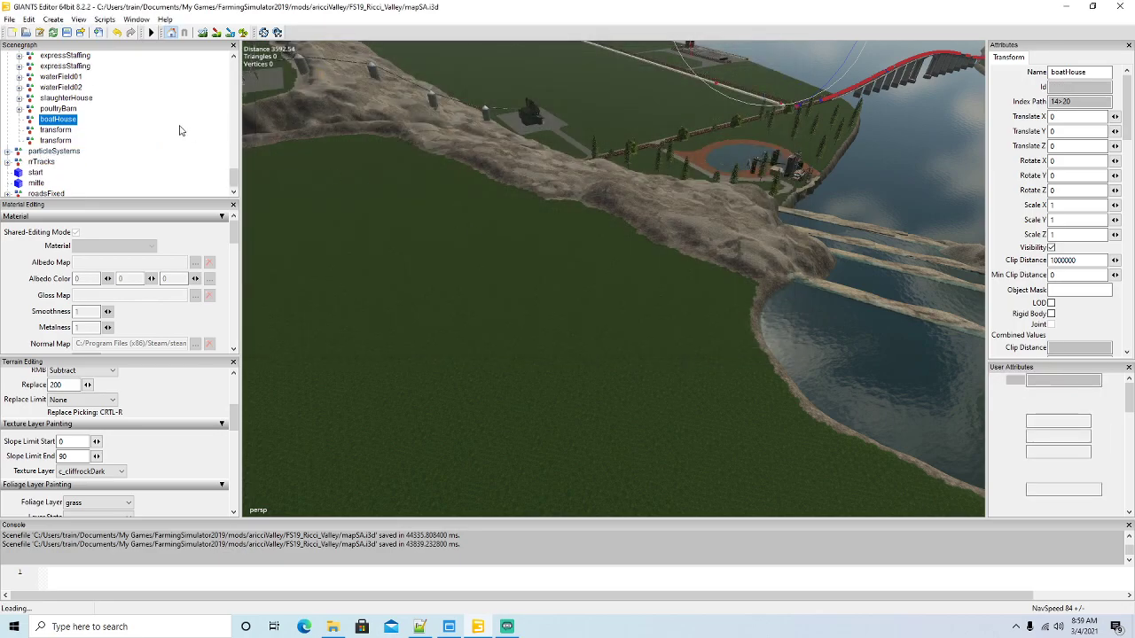
Cut the imported boatHouse and paste it into the empty boatHouse group under globalCompany
{"action": "scroll", "coordinate": [93, 117], "scroll_direction": "up", "scroll_amount": 10}
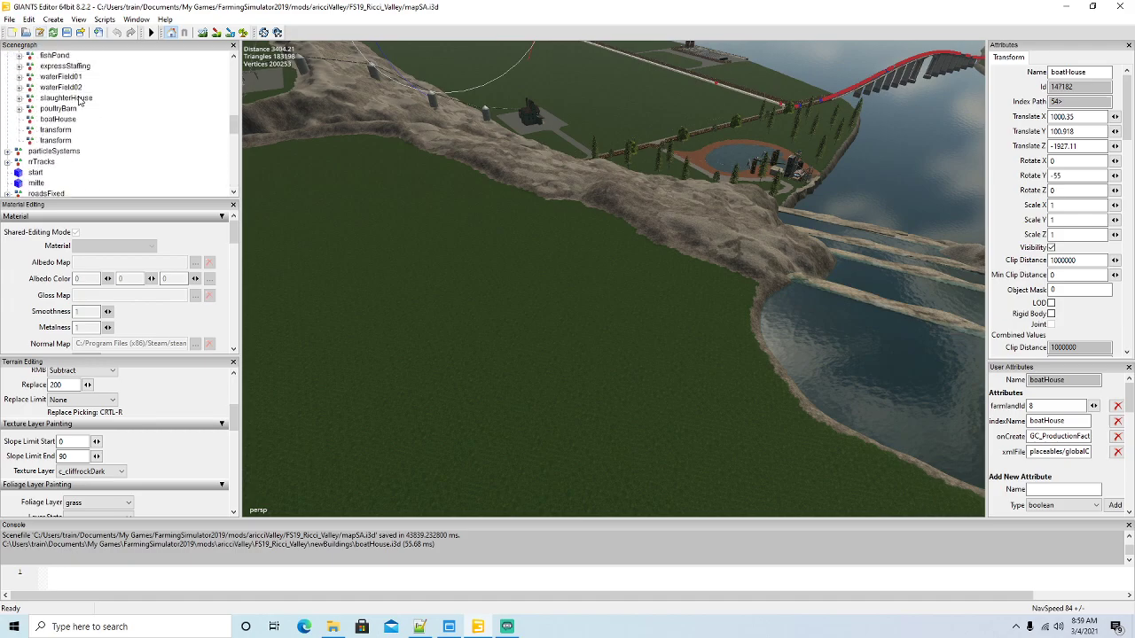
{"action": "left_click", "coordinate": [28, 19]}
{"action": "left_click", "coordinate": [47, 90]}
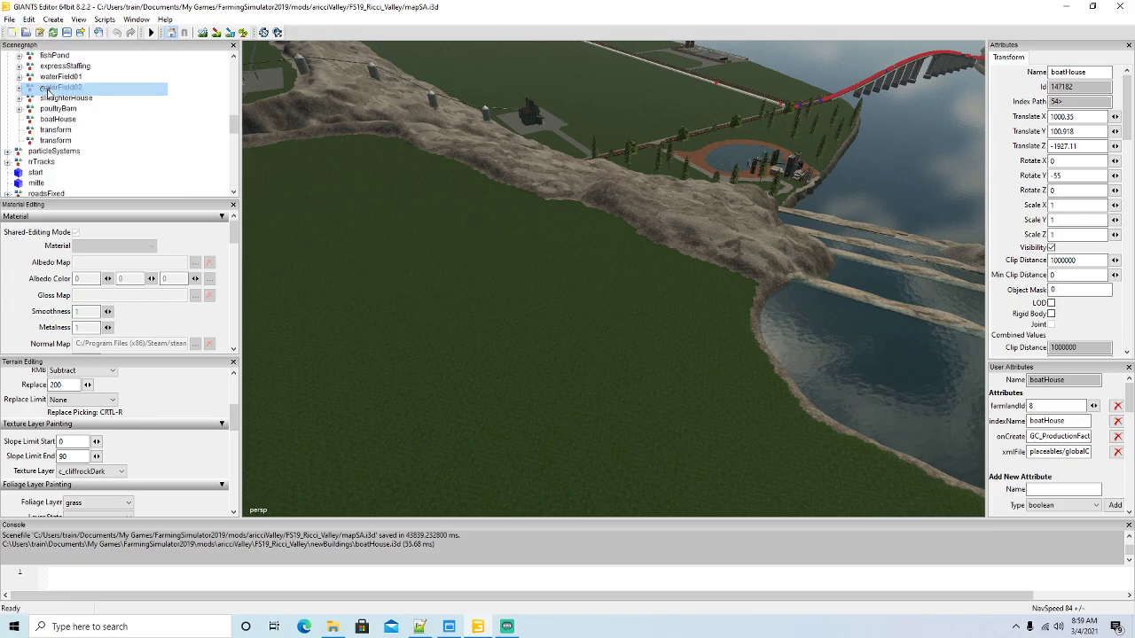
{"action": "left_click", "coordinate": [37, 121]}
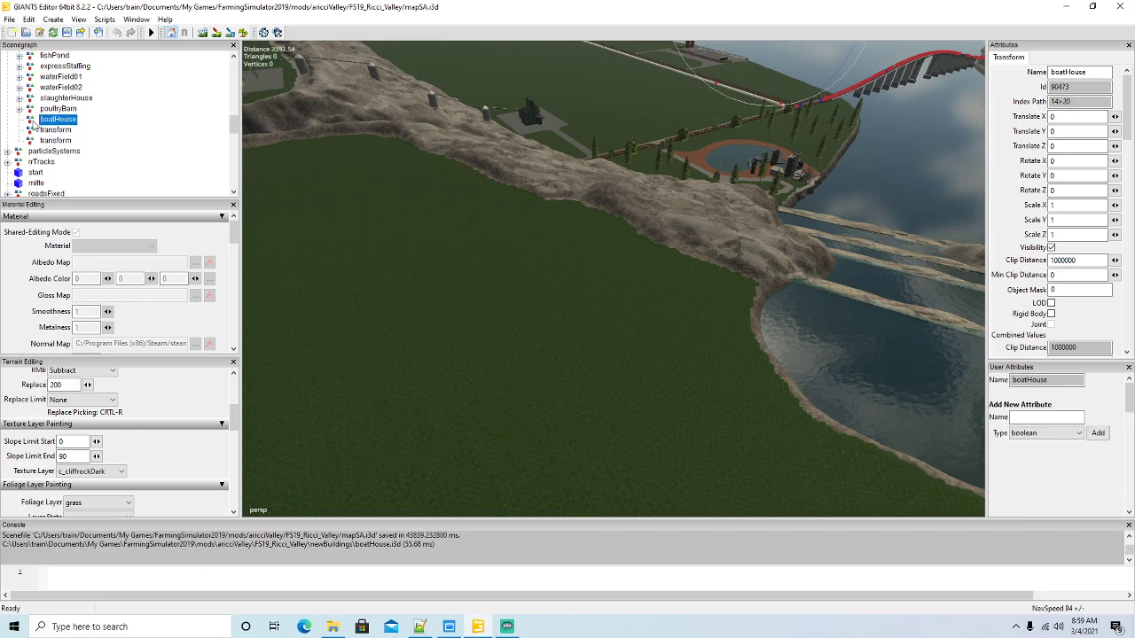
{"action": "left_click", "coordinate": [29, 18]}
{"action": "left_click", "coordinate": [49, 114]}
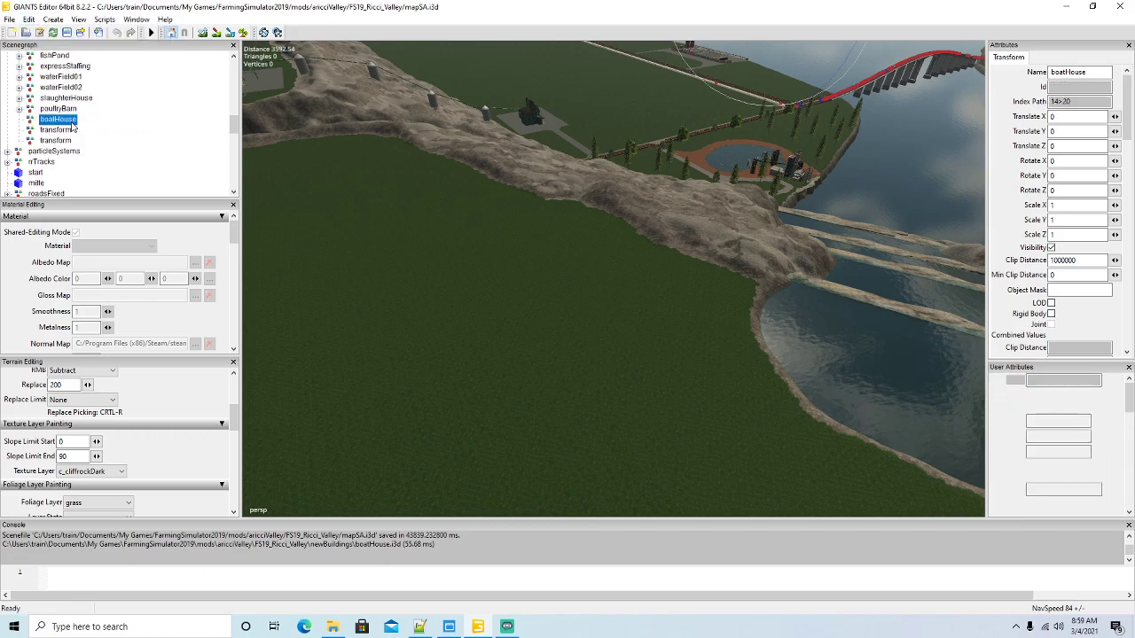
Place the boatHouse on the grass field near the upper pond with Interactive Placement, at about X -2164, Z -2706
{"action": "left_click", "coordinate": [28, 19]}
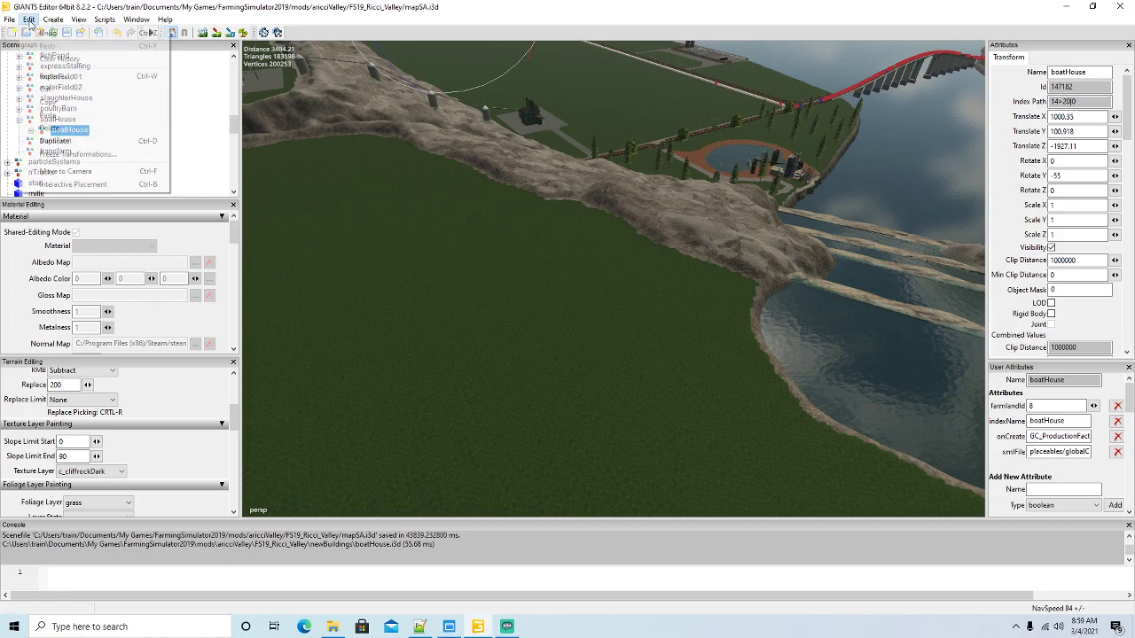
{"action": "left_click", "coordinate": [76, 183]}
{"action": "key", "text": "ctrl+b"}
{"action": "left_click", "coordinate": [520, 290]}
{"action": "scroll", "coordinate": [574, 332], "scroll_direction": "down", "scroll_amount": 3}
{"action": "scroll", "coordinate": [568, 340], "scroll_direction": "down", "scroll_amount": 3}
{"action": "left_click_drag", "start_coordinate": [569, 340], "coordinate": [630, 377], "text": "alt"}
{"action": "scroll", "coordinate": [579, 353], "scroll_direction": "down", "scroll_amount": 2}
{"action": "scroll", "coordinate": [519, 353], "scroll_direction": "up", "scroll_amount": 8}
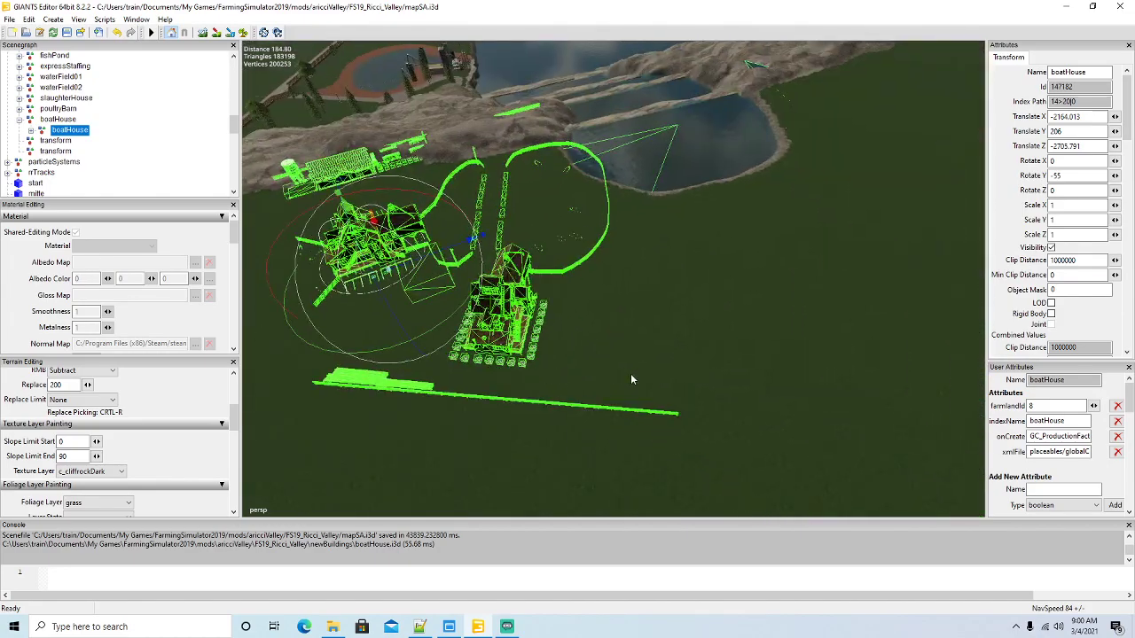
Move the boatHouse beside the rocky ridge to about X -2060, Z -2766, and rotate it to about -70.6° around Y
{"action": "scroll", "coordinate": [630, 376], "scroll_direction": "down", "scroll_amount": 7}
{"action": "right_click_drag", "start_coordinate": [627, 383], "coordinate": [460, 326]}
{"action": "left_click_drag", "start_coordinate": [460, 326], "coordinate": [722, 363], "text": "alt"}
{"action": "scroll", "coordinate": [722, 364], "scroll_direction": "down", "scroll_amount": 3}
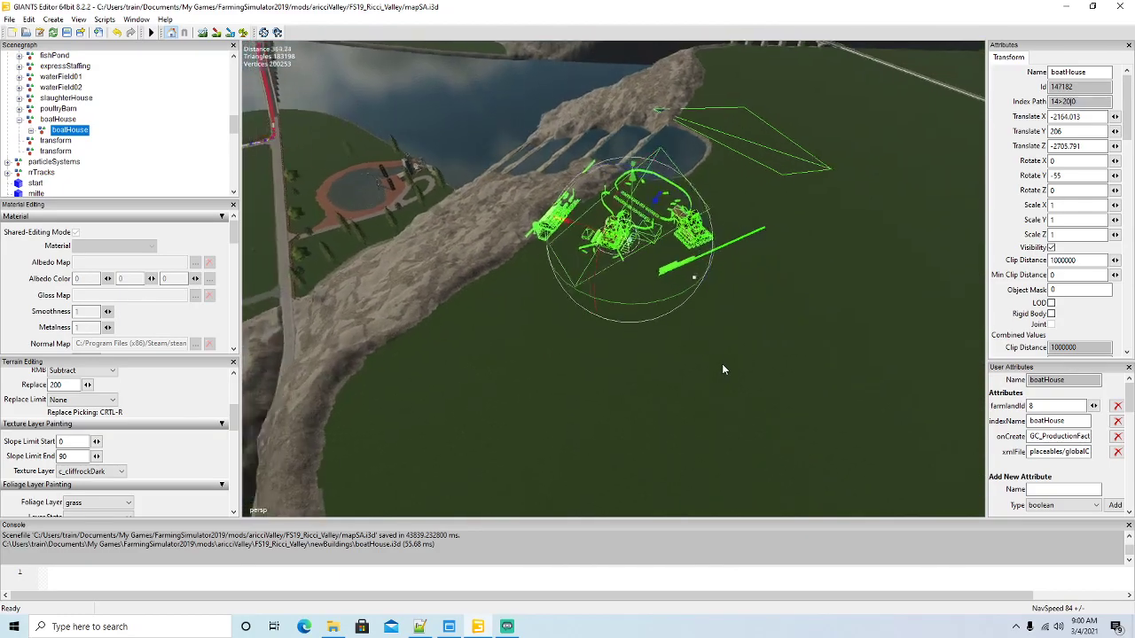
{"action": "left_click_drag", "start_coordinate": [664, 280], "coordinate": [752, 387]}
{"action": "scroll", "coordinate": [537, 390], "scroll_direction": "up", "scroll_amount": 5}
{"action": "scroll", "coordinate": [528, 389], "scroll_direction": "up", "scroll_amount": 3}
{"action": "scroll", "coordinate": [752, 386], "scroll_direction": "down", "scroll_amount": 2}
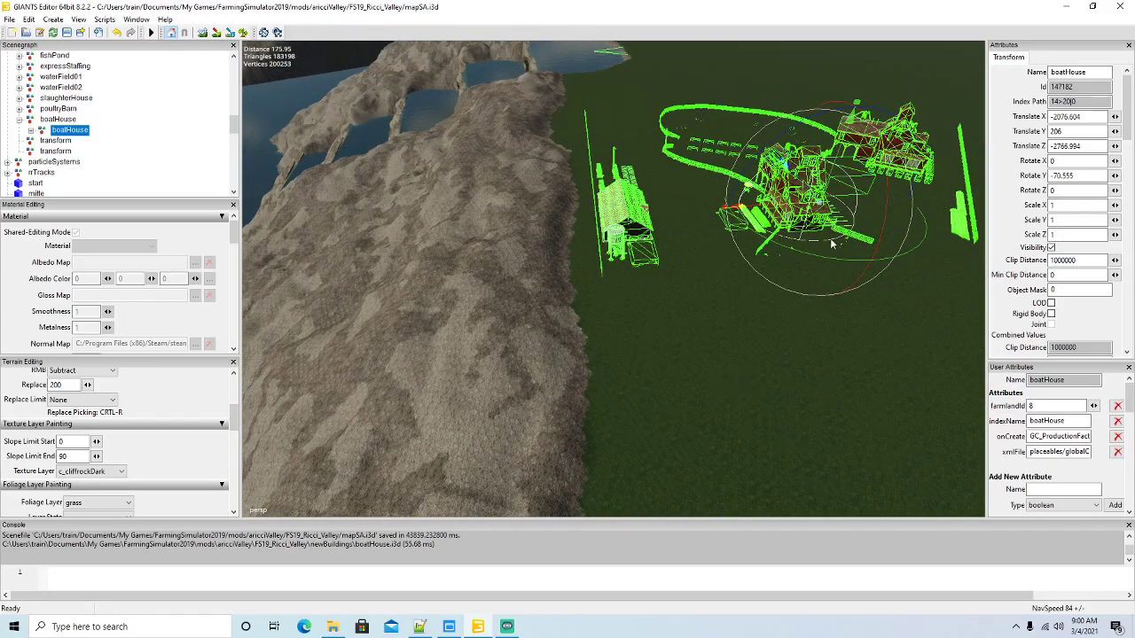
{"action": "left_click_drag", "start_coordinate": [798, 185], "coordinate": [762, 240]}
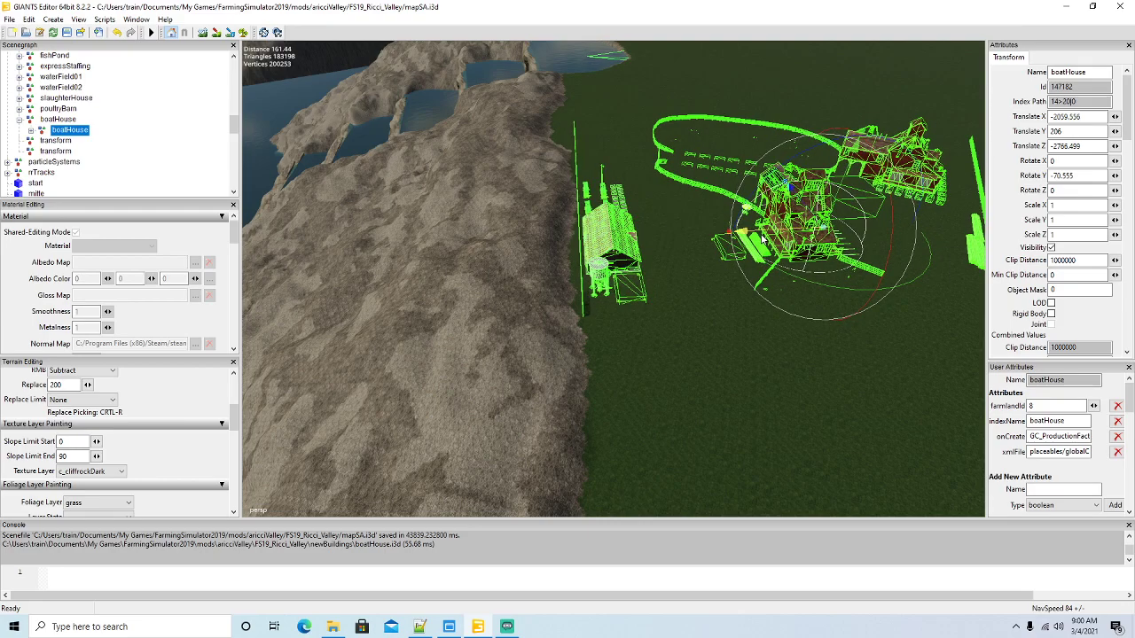
Examine the boatHouse's placement on the grass field from several sides, relative to the rocky ridge and upper pond
{"action": "left_click_drag", "start_coordinate": [734, 288], "coordinate": [570, 364], "text": "alt"}
{"action": "scroll", "coordinate": [577, 321], "scroll_direction": "down", "scroll_amount": 3}
{"action": "scroll", "coordinate": [574, 343], "scroll_direction": "up", "scroll_amount": 3}
{"action": "scroll", "coordinate": [554, 339], "scroll_direction": "down", "scroll_amount": 5}
{"action": "scroll", "coordinate": [469, 351], "scroll_direction": "up", "scroll_amount": 3}
{"action": "scroll", "coordinate": [469, 352], "scroll_direction": "up", "scroll_amount": 4}
{"action": "scroll", "coordinate": [530, 355], "scroll_direction": "down", "scroll_amount": 8}
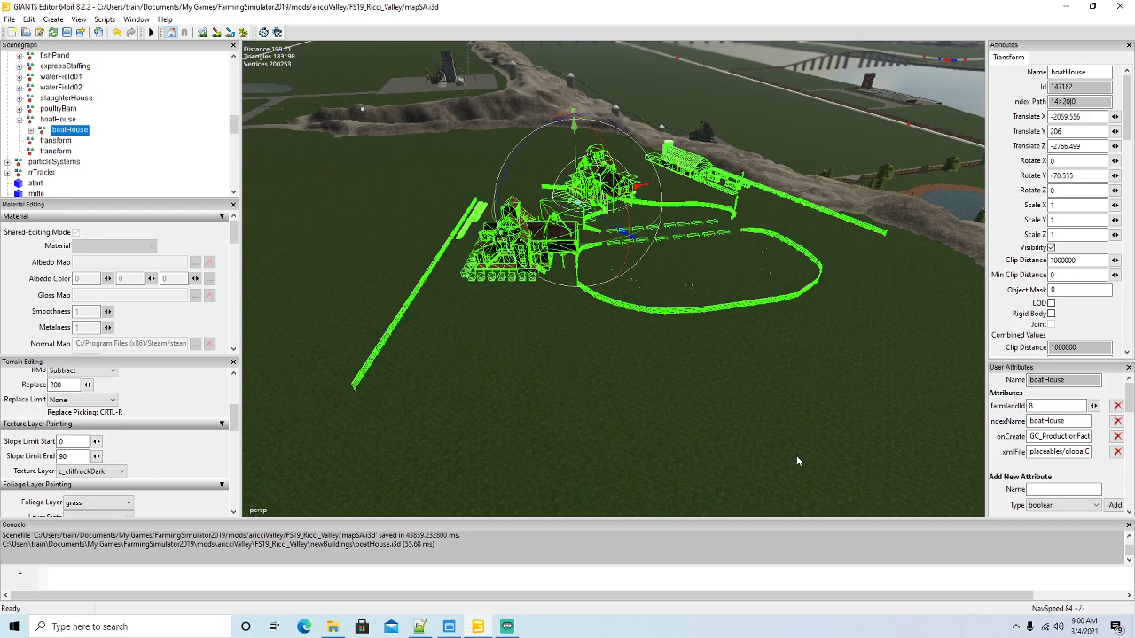
{"action": "left_click_drag", "start_coordinate": [564, 391], "coordinate": [728, 404]}
{"action": "scroll", "coordinate": [647, 360], "scroll_direction": "up", "scroll_amount": 5}
{"action": "scroll", "coordinate": [582, 375], "scroll_direction": "down", "scroll_amount": 8}
{"action": "scroll", "coordinate": [727, 404], "scroll_direction": "down", "scroll_amount": 9}
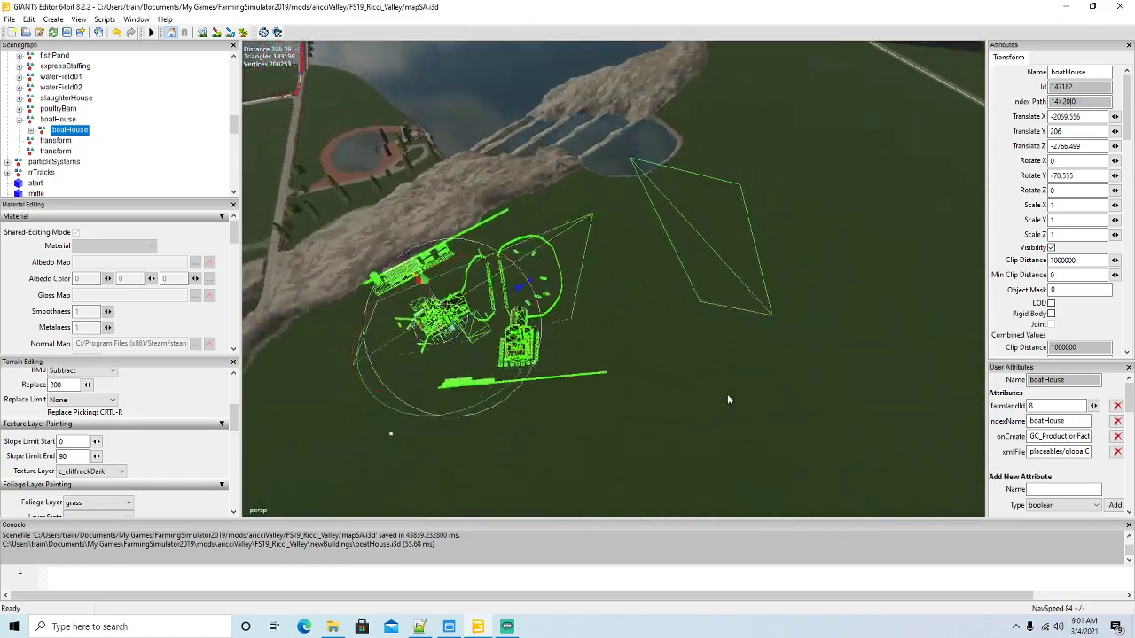
Select the boatHouse's river water plane and examine the fenced pond area between the two buildings, the docks and the surrounding yard
{"action": "left_click", "coordinate": [732, 240]}
{"action": "left_click_drag", "start_coordinate": [696, 197], "coordinate": [613, 322]}
{"action": "scroll", "coordinate": [613, 322], "scroll_direction": "up", "scroll_amount": 6}
{"action": "right_click_drag", "start_coordinate": [613, 328], "coordinate": [498, 285]}
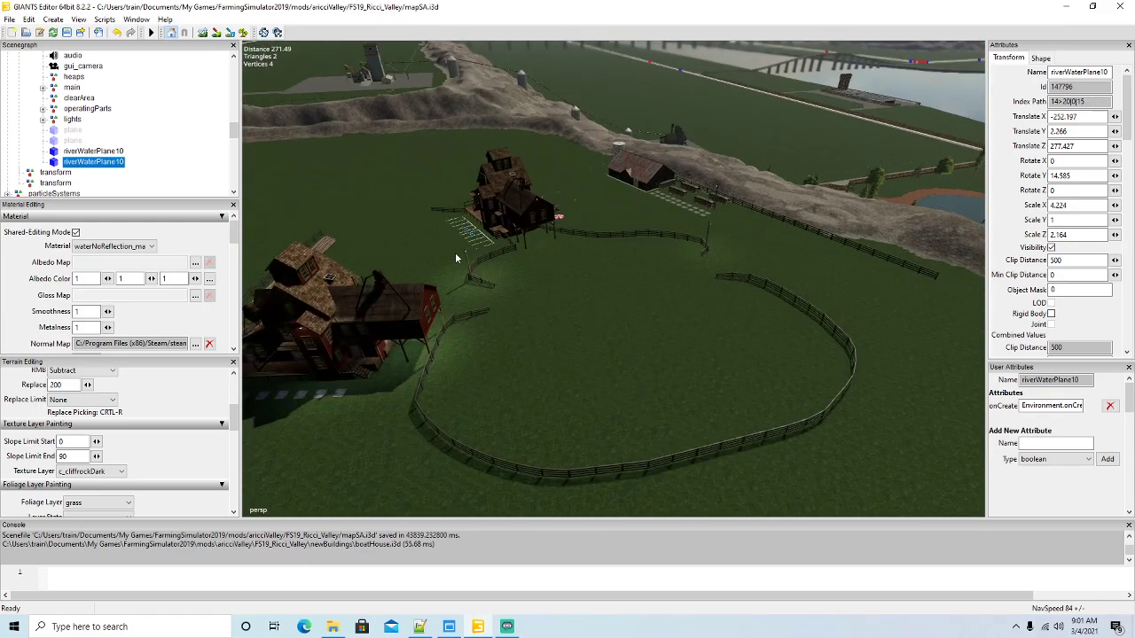
{"action": "scroll", "coordinate": [88, 143], "scroll_direction": "up", "scroll_amount": 5}
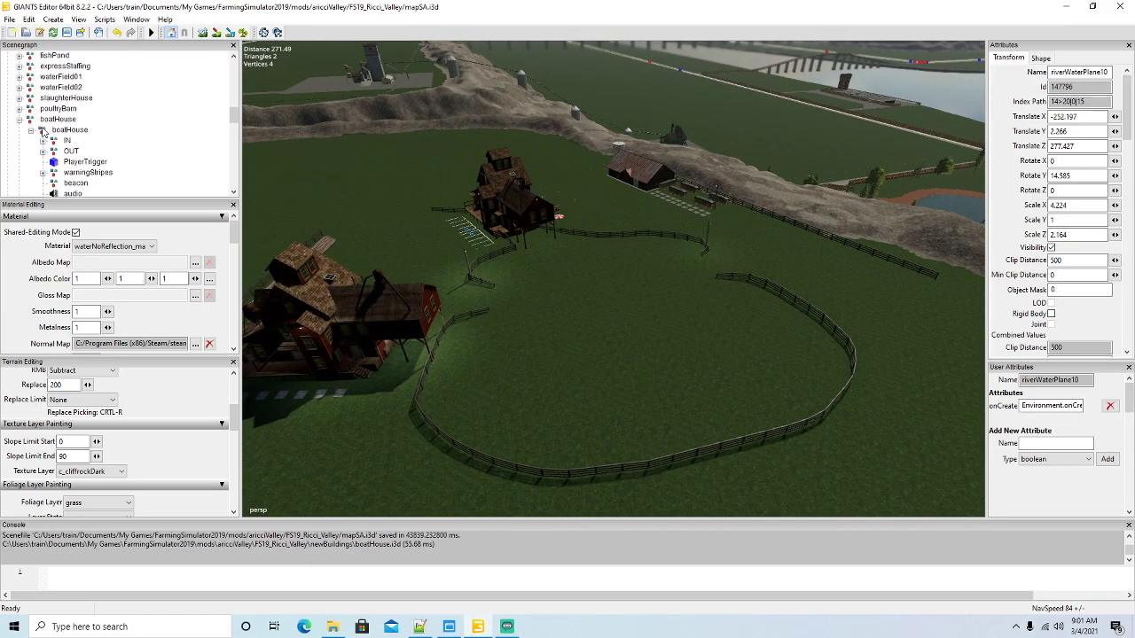
{"action": "left_click_drag", "start_coordinate": [577, 346], "coordinate": [508, 303], "text": "alt"}
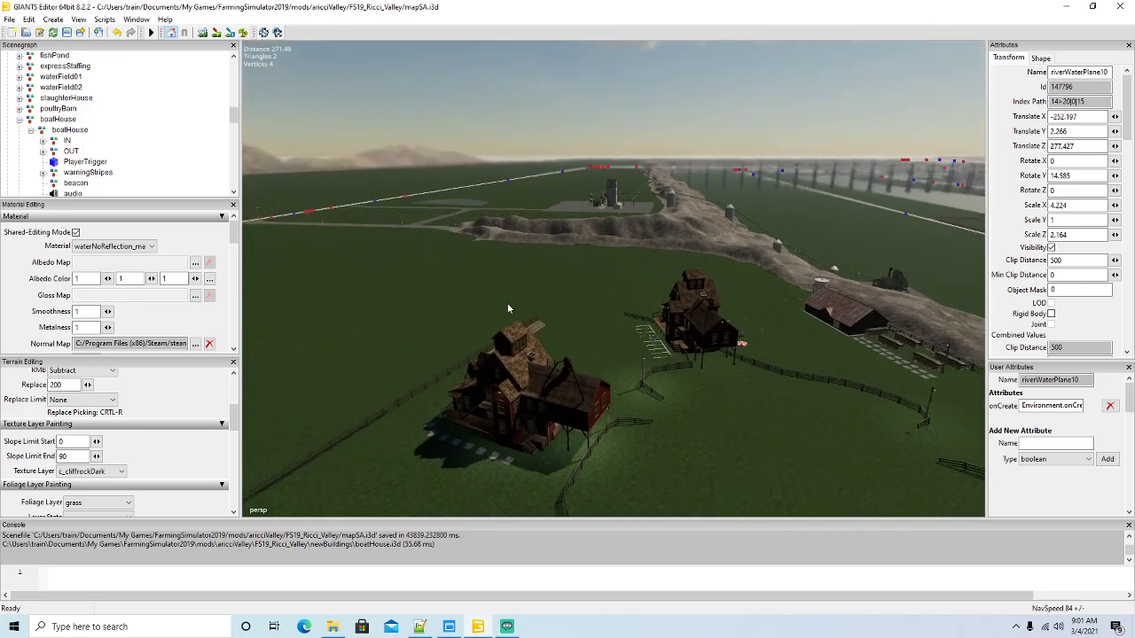
{"action": "scroll", "coordinate": [508, 303], "scroll_direction": "up", "scroll_amount": 8}
{"action": "left_click_drag", "start_coordinate": [589, 323], "coordinate": [658, 348], "text": "alt"}
{"action": "scroll", "coordinate": [600, 347], "scroll_direction": "down", "scroll_amount": 7}
{"action": "scroll", "coordinate": [658, 331], "scroll_direction": "up", "scroll_amount": 4}
{"action": "scroll", "coordinate": [651, 349], "scroll_direction": "up", "scroll_amount": 3}
{"action": "right_click_drag", "start_coordinate": [644, 356], "coordinate": [620, 361]}
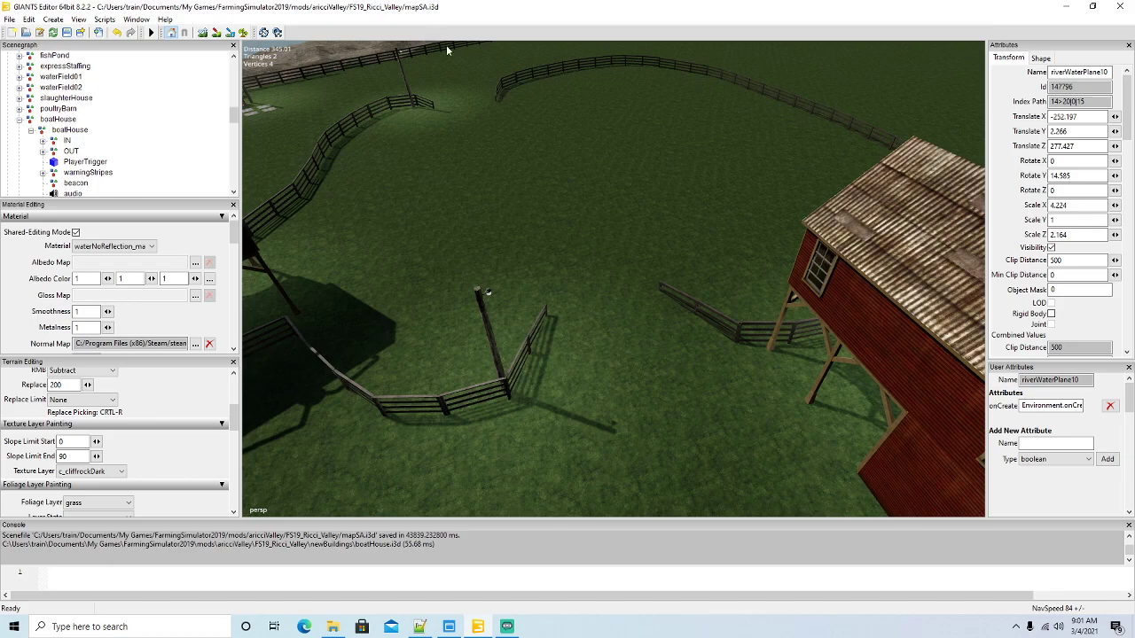
{"action": "left_click_drag", "start_coordinate": [609, 307], "coordinate": [597, 312], "text": "alt"}
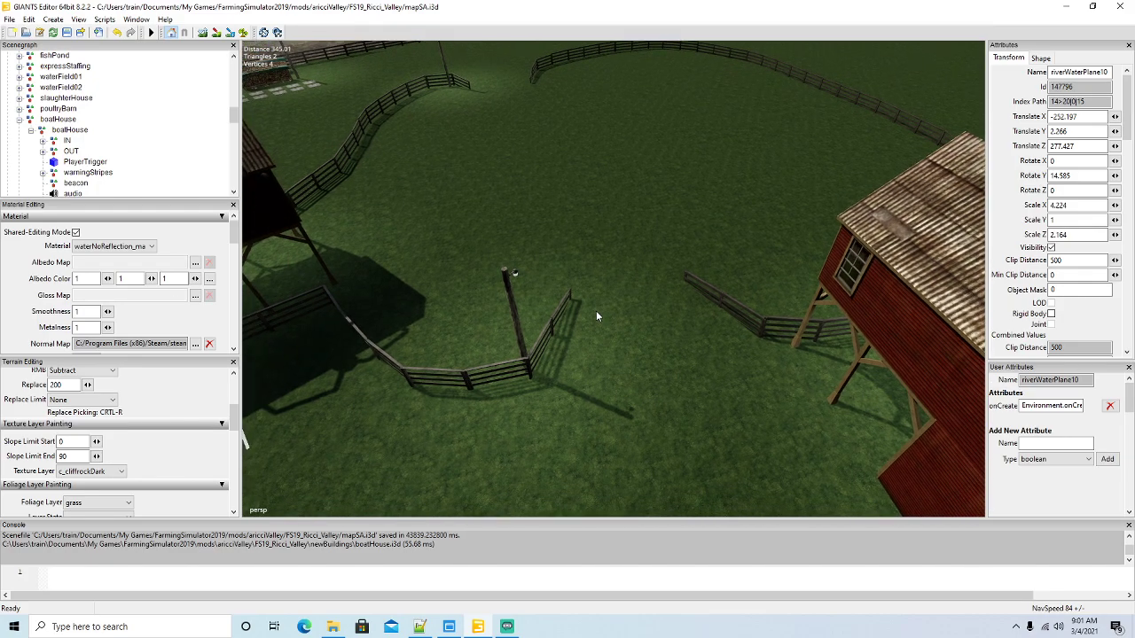
{"action": "scroll", "coordinate": [597, 311], "scroll_direction": "down", "scroll_amount": 3}
{"action": "scroll", "coordinate": [596, 310], "scroll_direction": "up", "scroll_amount": 5}
{"action": "right_click_drag", "start_coordinate": [596, 310], "coordinate": [562, 298]}
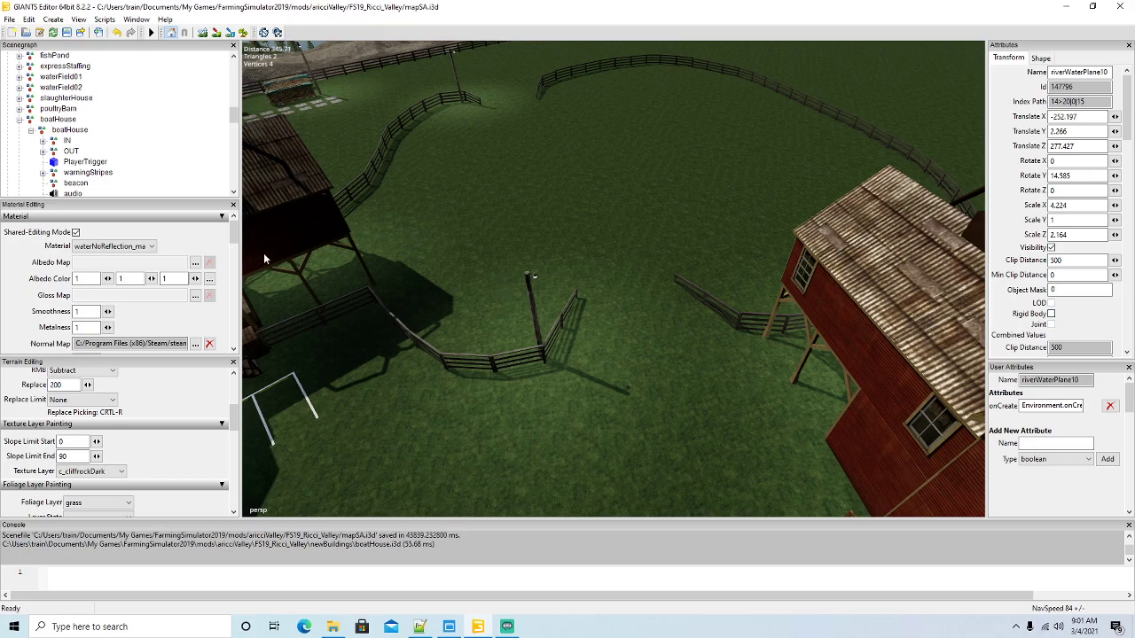
Set the terrain brush to Replace with opacity 0.68, hardness 0.66 and value 0.65, and lower the channel inside the boatHouse fences to height 205
{"action": "scroll", "coordinate": [133, 426], "scroll_direction": "up", "scroll_amount": 1}
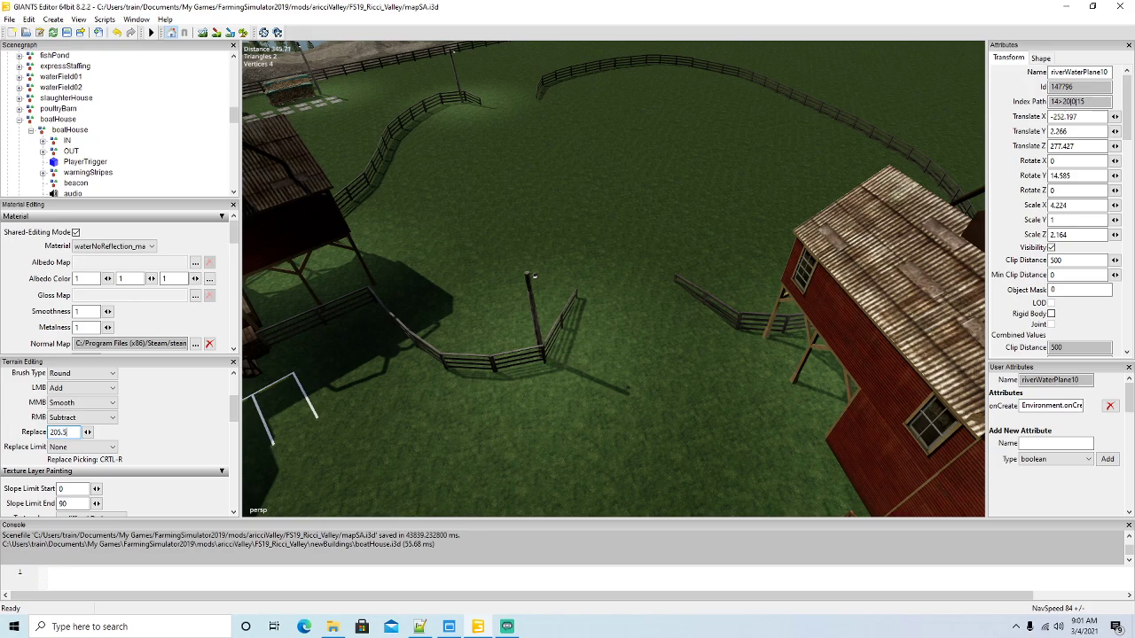
{"action": "left_click", "coordinate": [81, 416]}
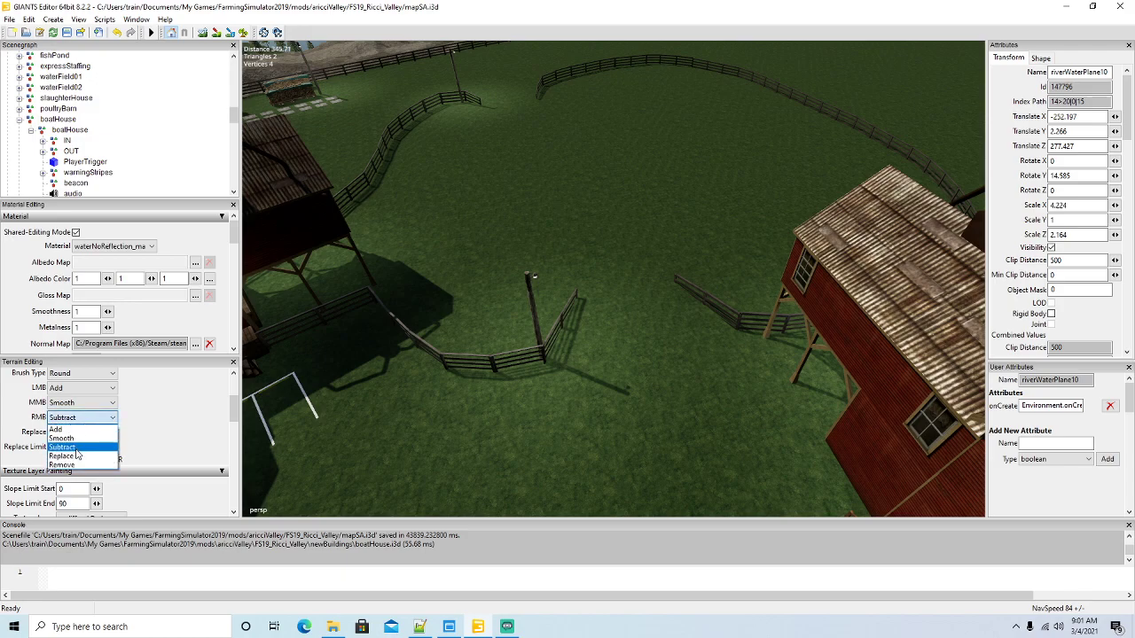
{"action": "left_click", "coordinate": [76, 459]}
{"action": "scroll", "coordinate": [238, 405], "scroll_direction": "up", "scroll_amount": 2}
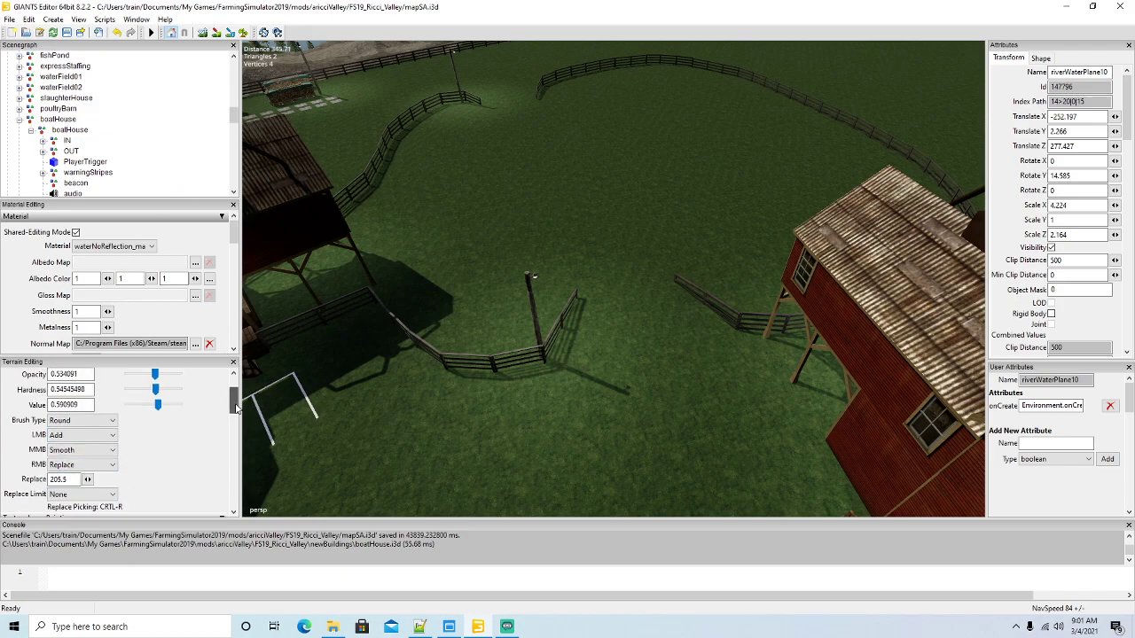
{"action": "left_click_drag", "start_coordinate": [155, 425], "coordinate": [161, 440]}
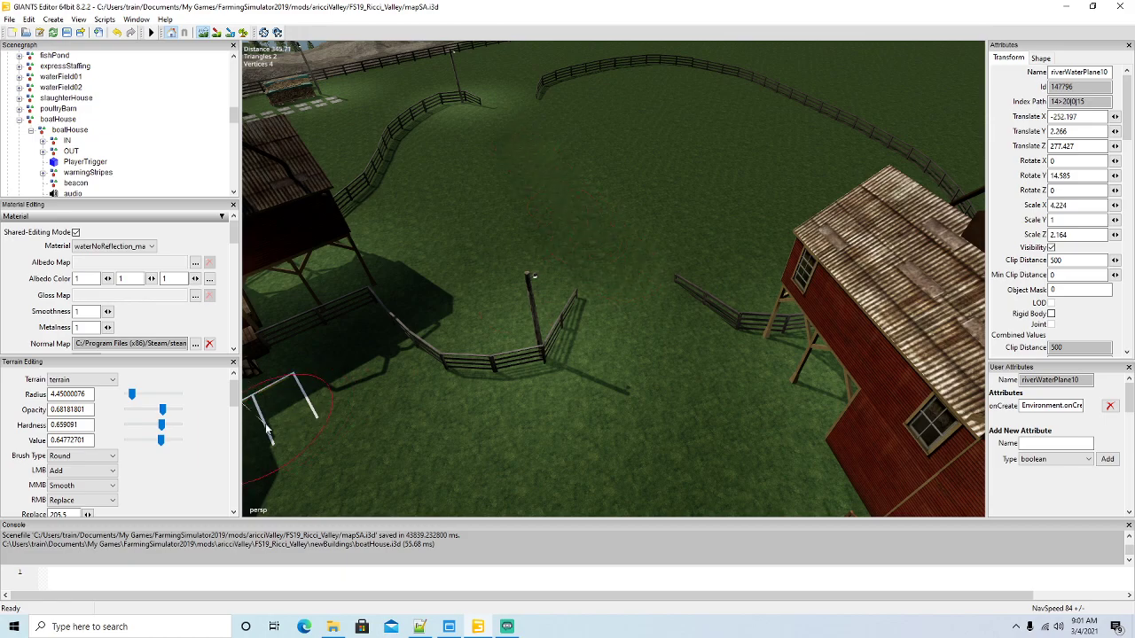
{"action": "scroll", "coordinate": [203, 430], "scroll_direction": "down", "scroll_amount": 2}
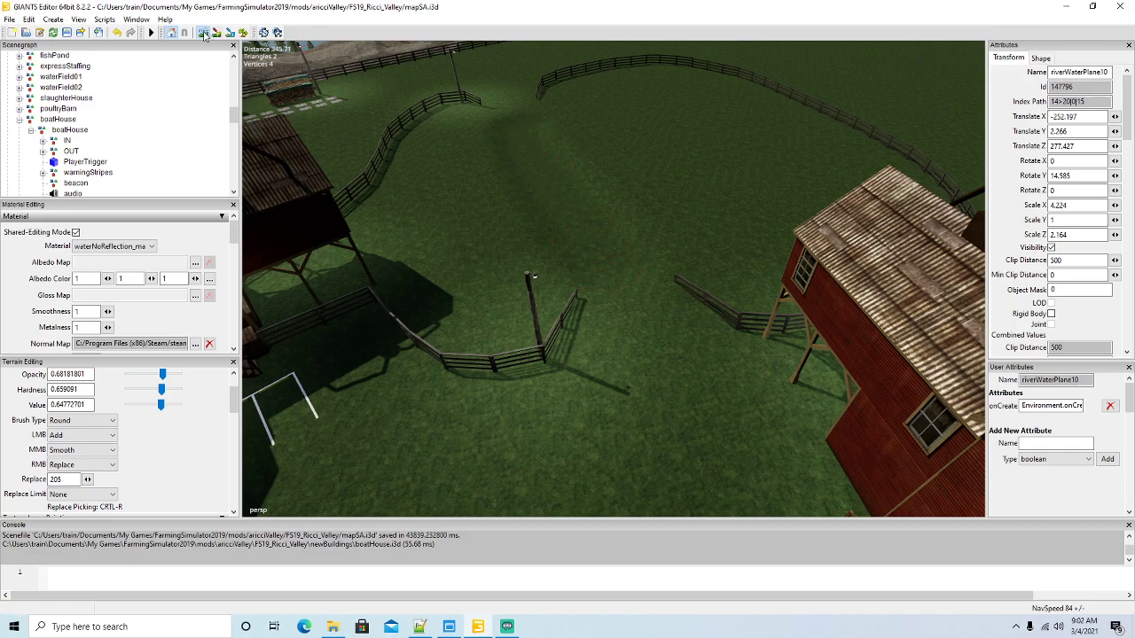
Select the boatHouse and examine the lowered channel against its wireframe, the fences and the nearby ridge from above
{"action": "left_click_drag", "start_coordinate": [492, 270], "coordinate": [482, 300], "text": "alt"}
{"action": "scroll", "coordinate": [482, 301], "scroll_direction": "down", "scroll_amount": 8}
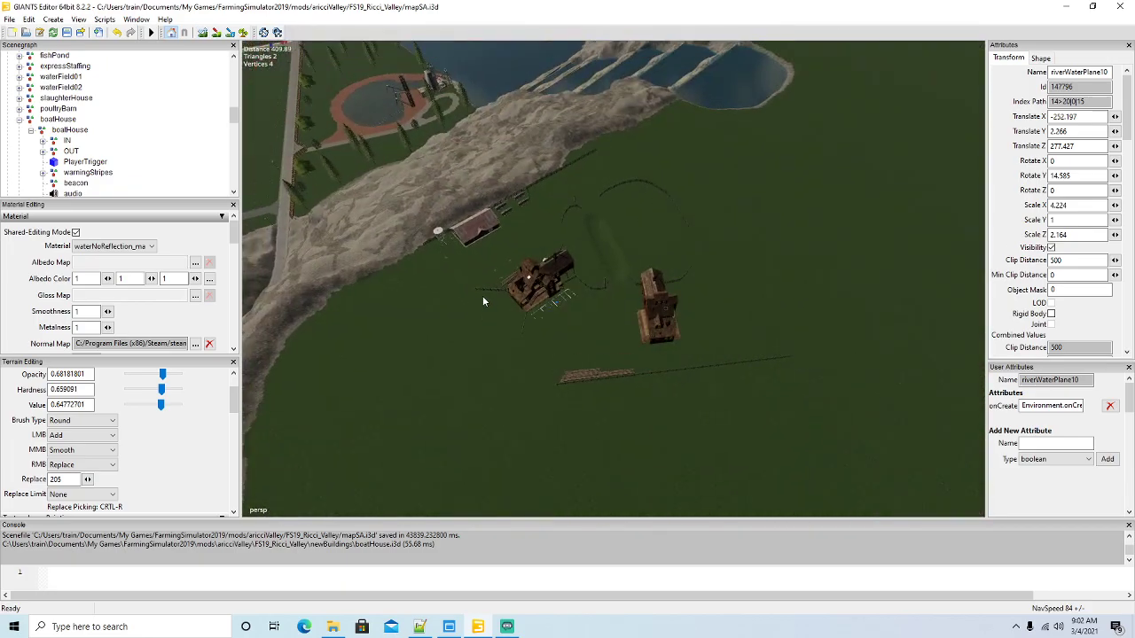
{"action": "scroll", "coordinate": [482, 295], "scroll_direction": "up", "scroll_amount": 4}
{"action": "left_click", "coordinate": [53, 131]}
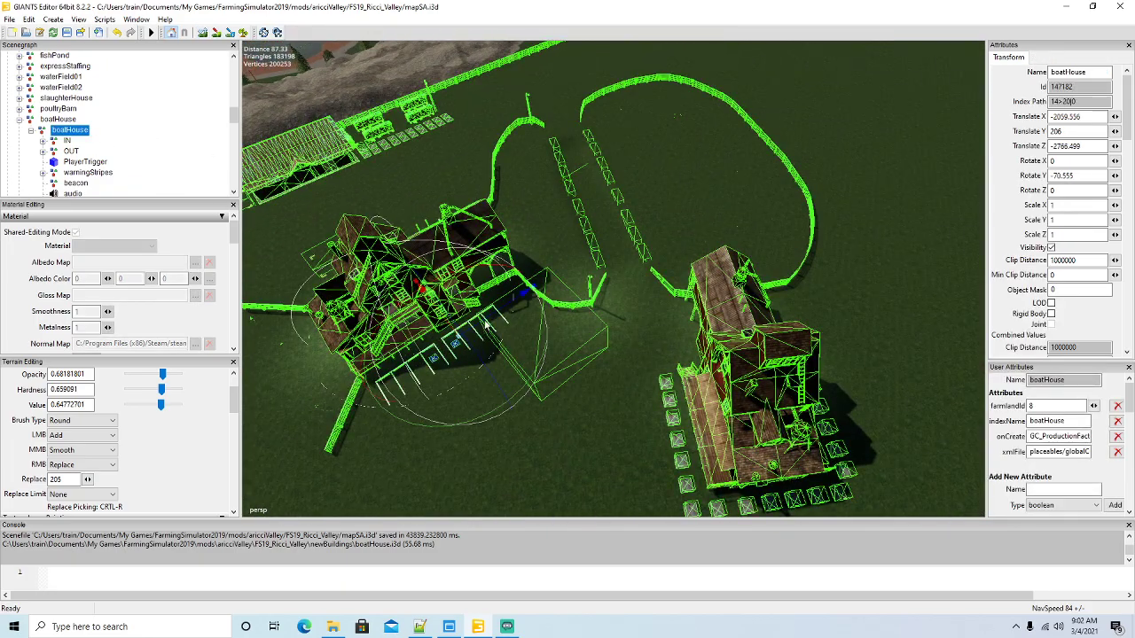
{"action": "key", "text": "f"}
{"action": "scroll", "coordinate": [474, 329], "scroll_direction": "down", "scroll_amount": 10}
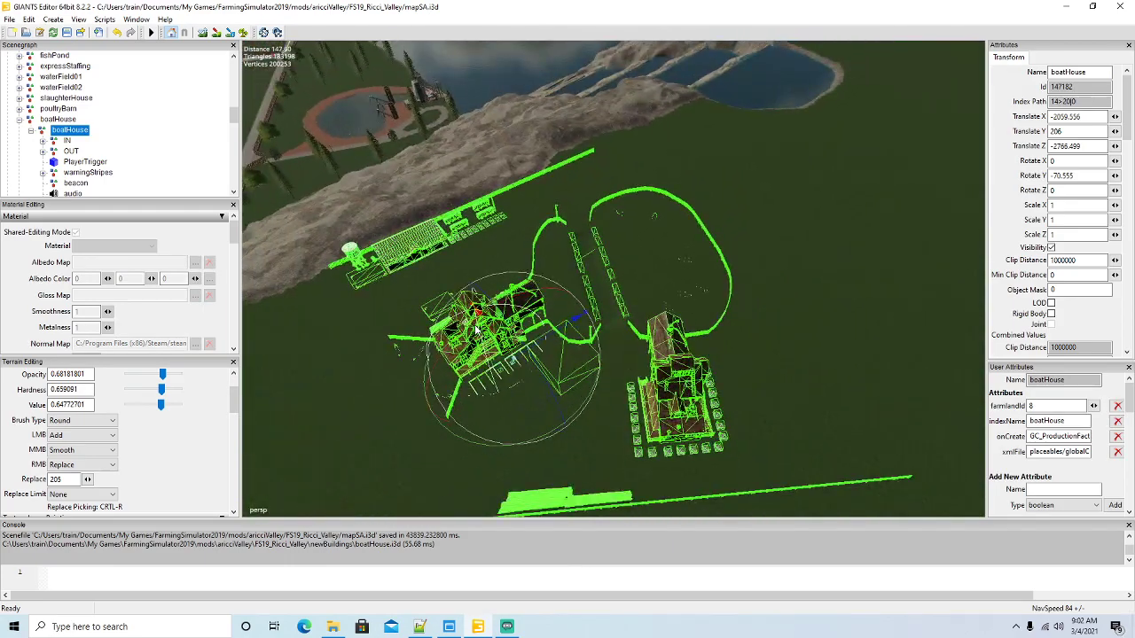
{"action": "scroll", "coordinate": [475, 324], "scroll_direction": "down", "scroll_amount": 2}
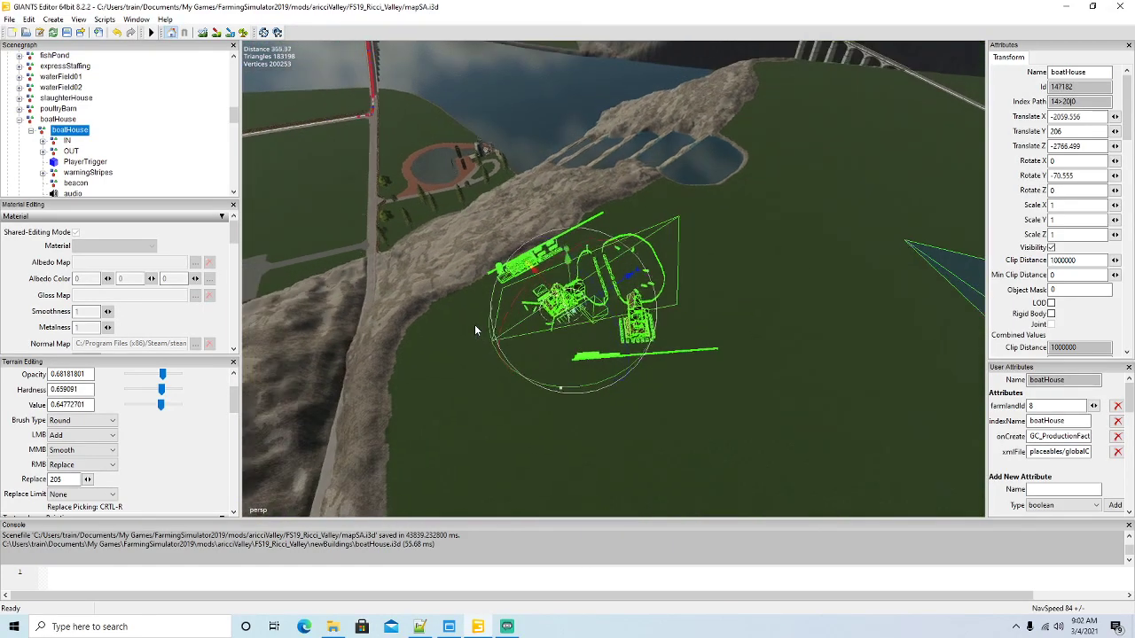
{"action": "scroll", "coordinate": [479, 333], "scroll_direction": "up", "scroll_amount": 10}
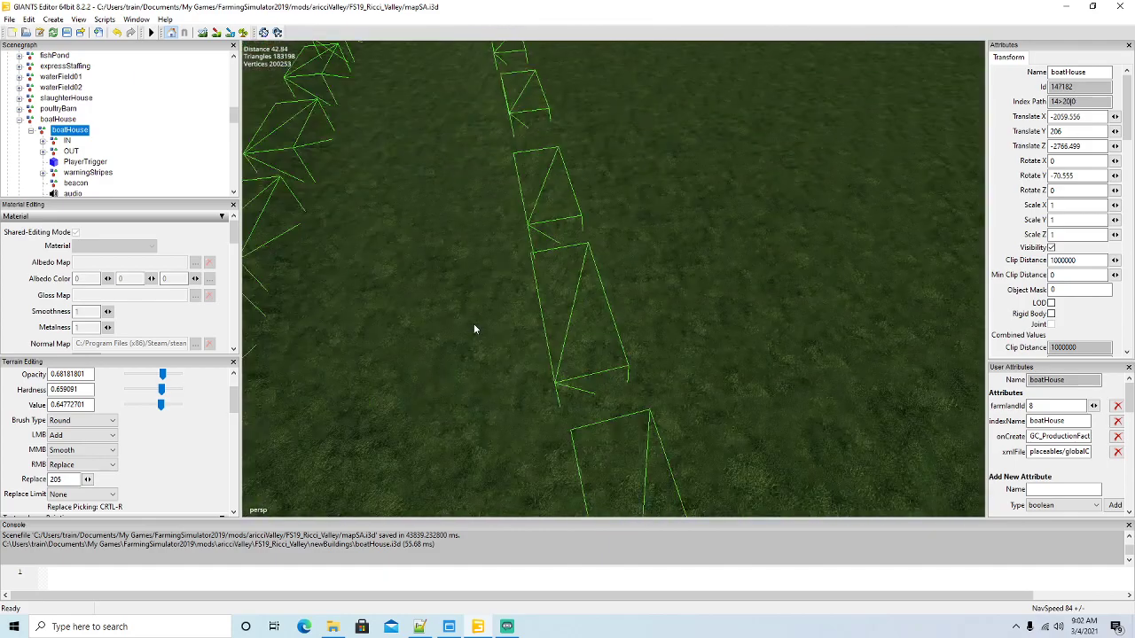
Set the terrain Replace height to 204.5 and dig the channel between the two rows of wireframe boxes down to the water
{"action": "middle_click_drag", "start_coordinate": [474, 329], "coordinate": [394, 298]}
{"action": "mouse_move", "coordinate": [586, 340]}
{"action": "middle_mouse_down"}
{"action": "mouse_move", "coordinate": [706, 339]}
{"action": "mouse_move", "coordinate": [592, 312]}
{"action": "mouse_move", "coordinate": [575, 322]}
{"action": "middle_mouse_up"}
{"action": "left_click_drag", "start_coordinate": [575, 317], "coordinate": [575, 315], "text": "alt"}
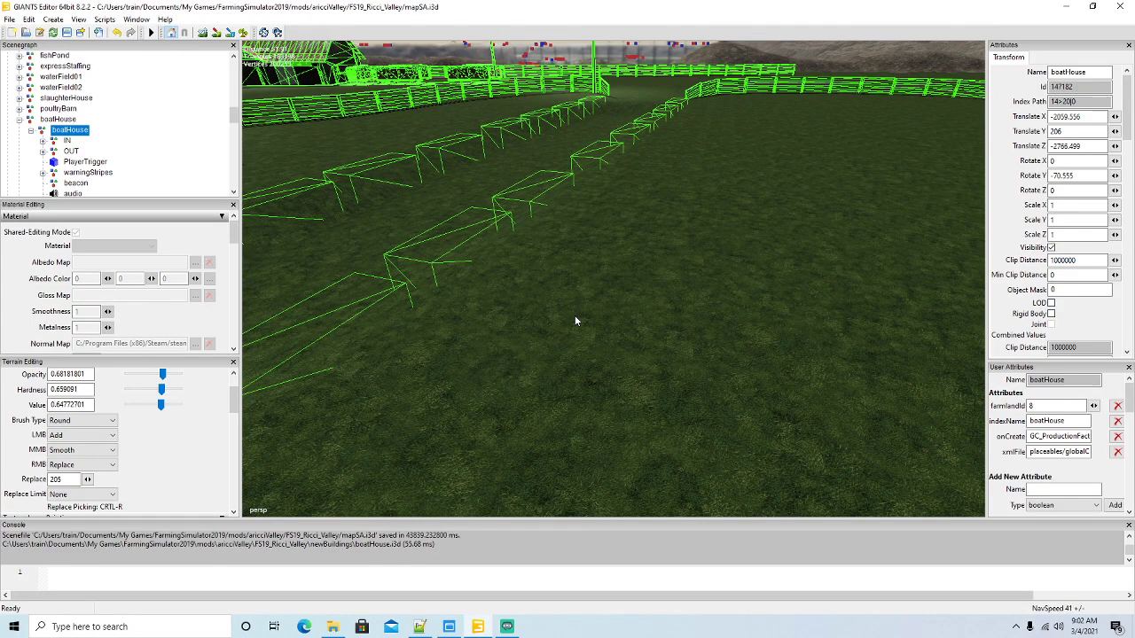
{"action": "middle_click_drag", "start_coordinate": [578, 318], "coordinate": [439, 199]}
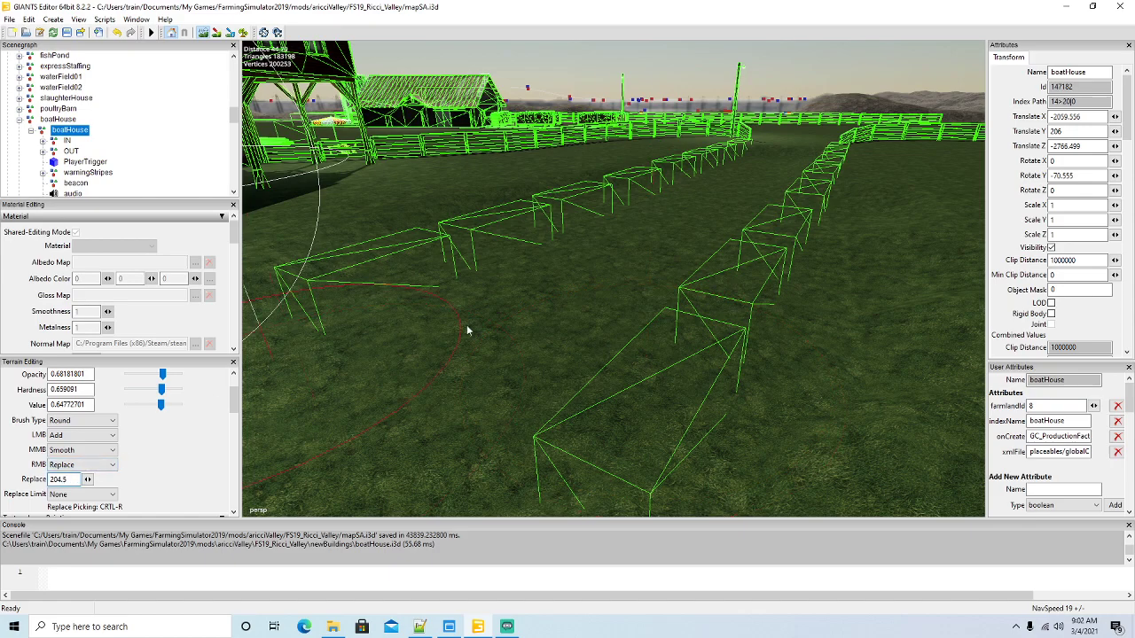
{"action": "mouse_move", "coordinate": [551, 308]}
{"action": "right_mouse_down"}
{"action": "mouse_move", "coordinate": [578, 271]}
{"action": "mouse_move", "coordinate": [398, 324]}
{"action": "mouse_move", "coordinate": [638, 213]}
{"action": "mouse_move", "coordinate": [678, 206]}
{"action": "mouse_move", "coordinate": [712, 319]}
{"action": "right_mouse_up"}
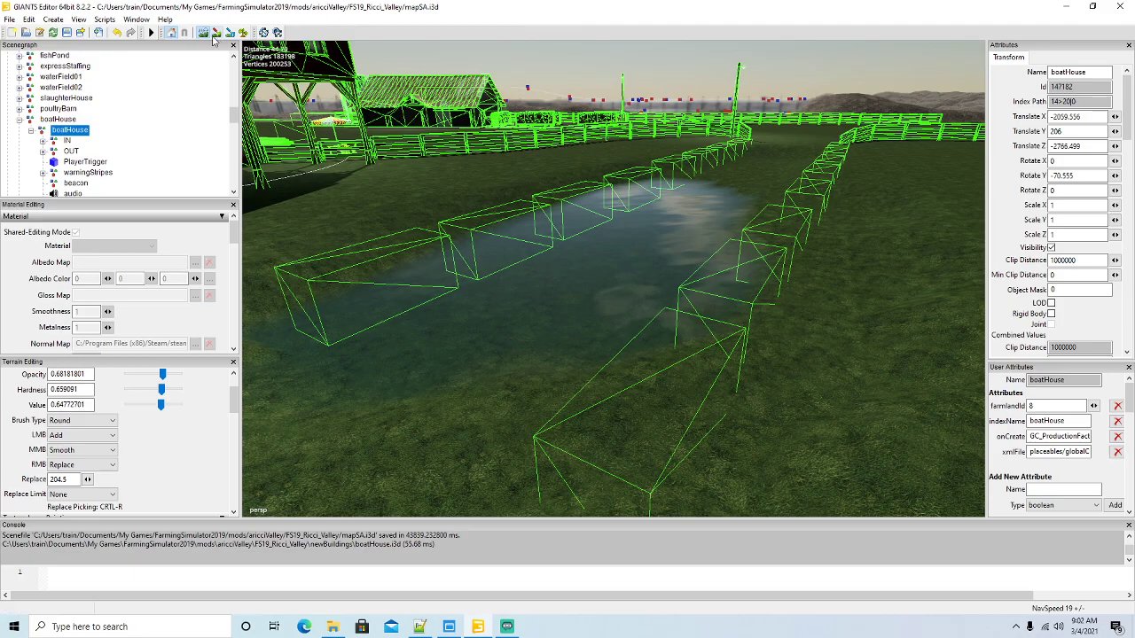
Extend the pond on both sides of the channel by lowering the ground to 204.5 out to the curved boatHouse fences
{"action": "left_click_drag", "start_coordinate": [443, 313], "coordinate": [362, 306], "text": "alt"}
{"action": "right_click_drag", "start_coordinate": [363, 310], "coordinate": [450, 380]}
{"action": "scroll", "coordinate": [450, 375], "scroll_direction": "down", "scroll_amount": 5}
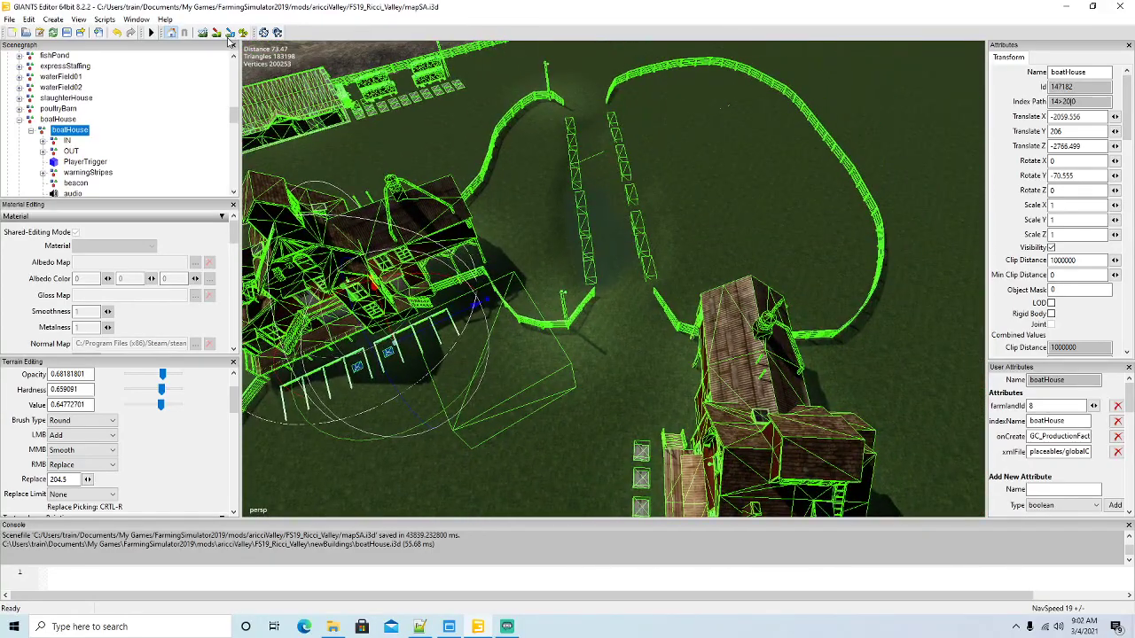
{"action": "left_click", "coordinate": [203, 32]}
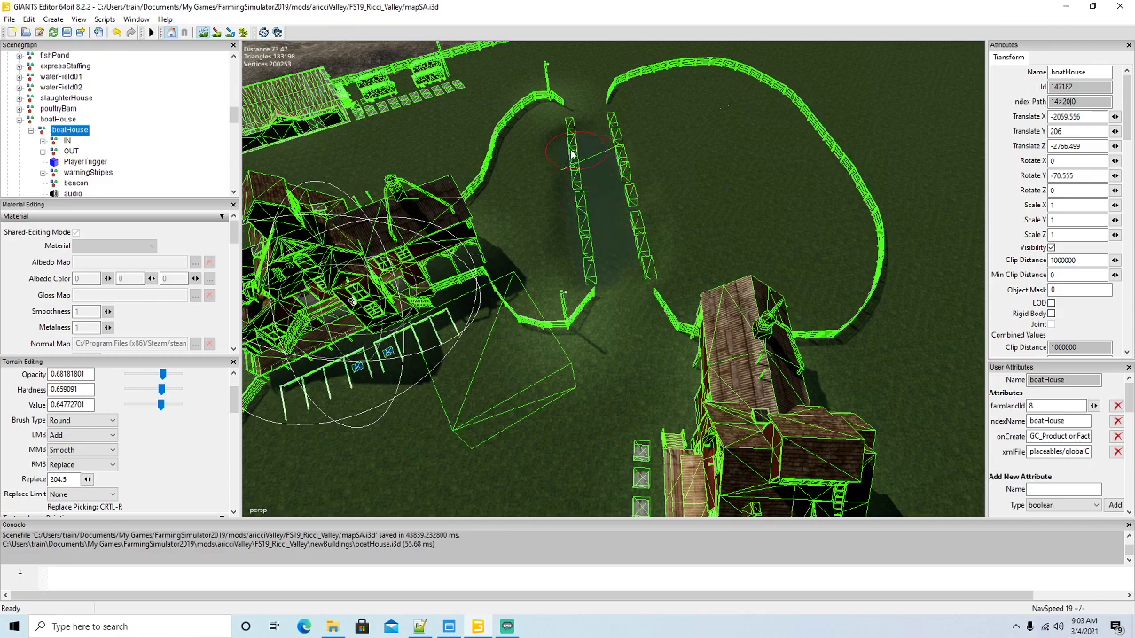
{"action": "mouse_move", "coordinate": [558, 148]}
{"action": "left_mouse_down"}
{"action": "mouse_move", "coordinate": [518, 239]}
{"action": "mouse_move", "coordinate": [538, 278]}
{"action": "left_mouse_up"}
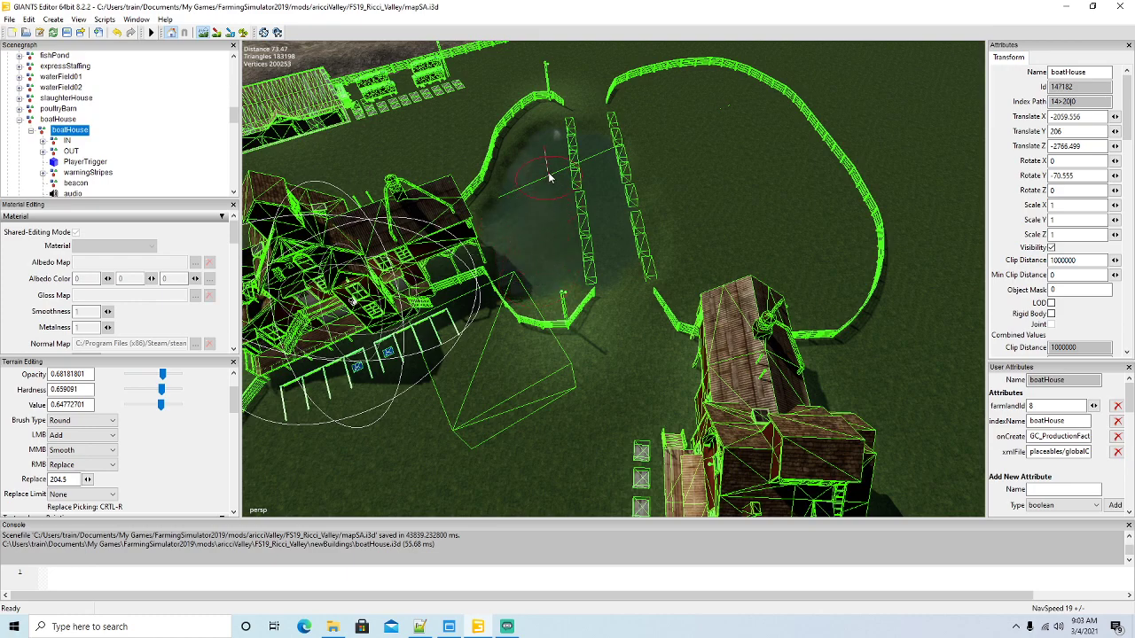
{"action": "mouse_move", "coordinate": [606, 182]}
{"action": "left_mouse_down"}
{"action": "mouse_move", "coordinate": [648, 119]}
{"action": "mouse_move", "coordinate": [705, 106]}
{"action": "mouse_move", "coordinate": [745, 116]}
{"action": "mouse_move", "coordinate": [829, 266]}
{"action": "mouse_move", "coordinate": [824, 297]}
{"action": "mouse_move", "coordinate": [753, 262]}
{"action": "mouse_move", "coordinate": [738, 275]}
{"action": "mouse_move", "coordinate": [679, 232]}
{"action": "mouse_move", "coordinate": [631, 233]}
{"action": "mouse_move", "coordinate": [685, 125]}
{"action": "left_mouse_up"}
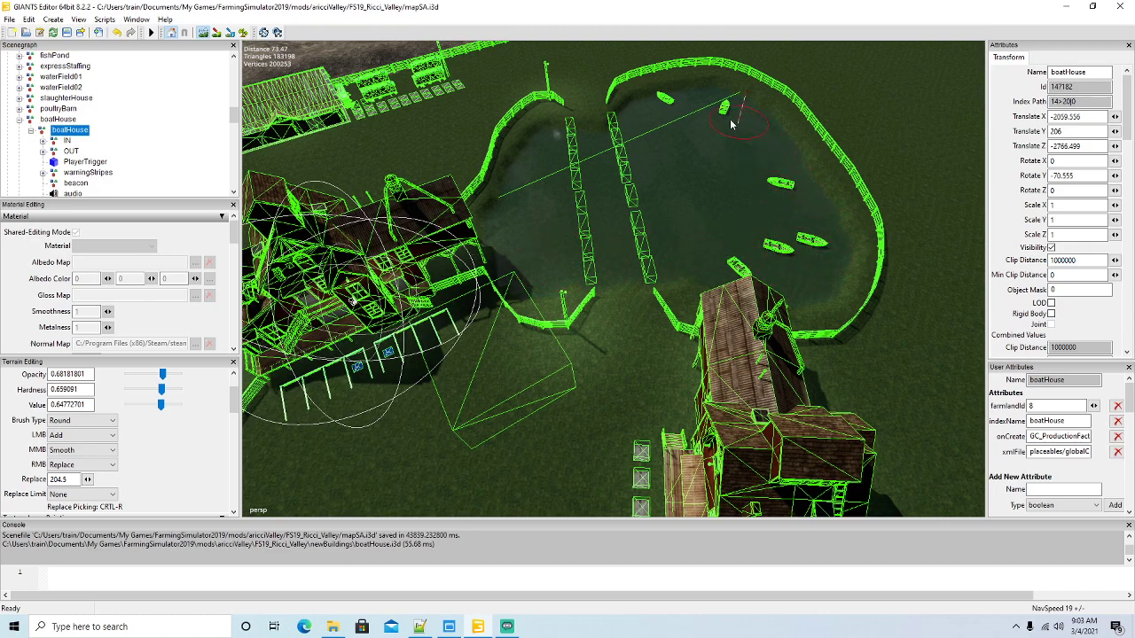
{"action": "left_click", "coordinate": [206, 33]}
Lower the pond bank under the boatHouse's raised dock to 204.5 so that the two moored boats sit in water
{"action": "mouse_move", "coordinate": [547, 310]}
{"action": "left_mouse_down", "text": "alt"}
{"action": "mouse_move", "coordinate": [552, 269]}
{"action": "mouse_move", "coordinate": [592, 293]}
{"action": "mouse_move", "coordinate": [575, 241]}
{"action": "left_mouse_up", "text": "alt"}
{"action": "scroll", "coordinate": [551, 272], "scroll_direction": "up", "scroll_amount": 3}
{"action": "scroll", "coordinate": [550, 267], "scroll_direction": "up", "scroll_amount": 5}
{"action": "right_click_drag", "start_coordinate": [574, 247], "coordinate": [523, 290]}
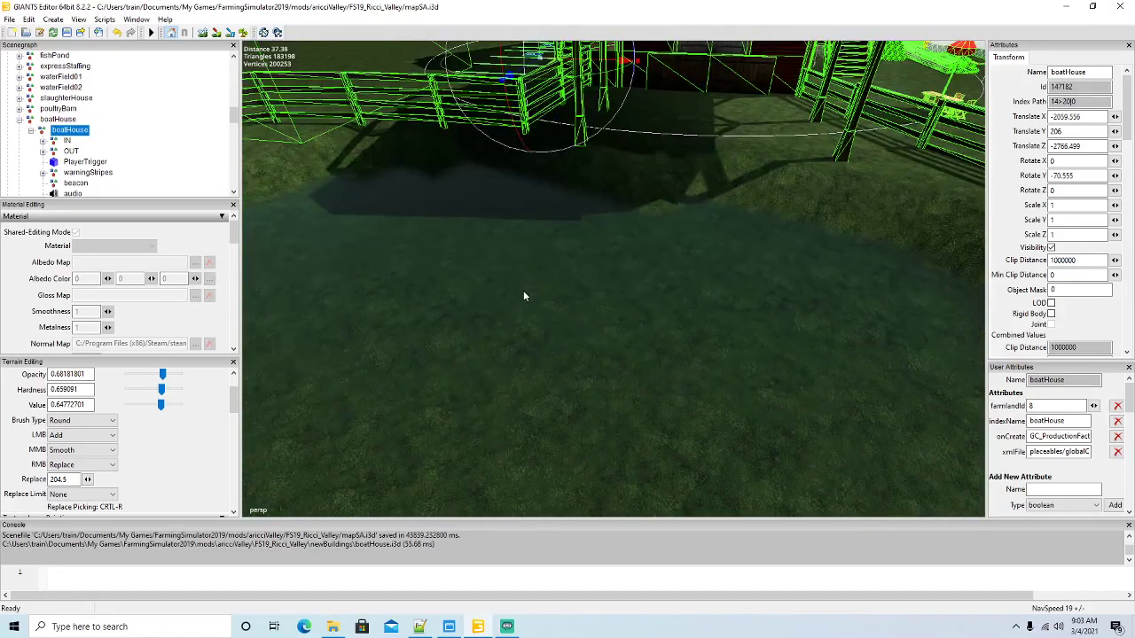
{"action": "left_click", "coordinate": [203, 32]}
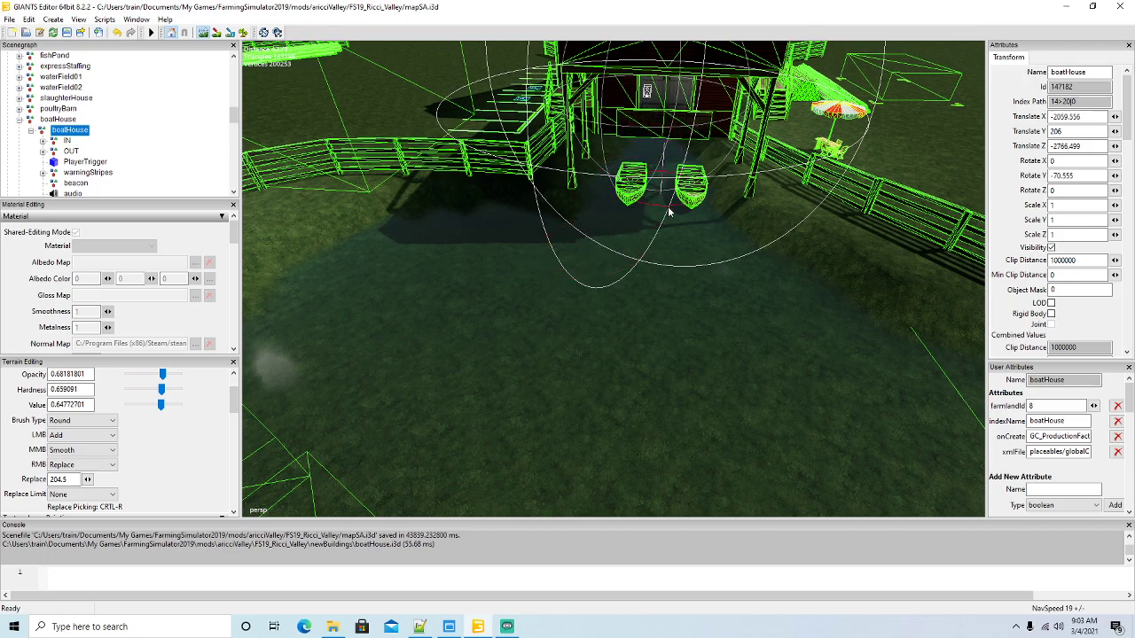
{"action": "left_click", "coordinate": [203, 32]}
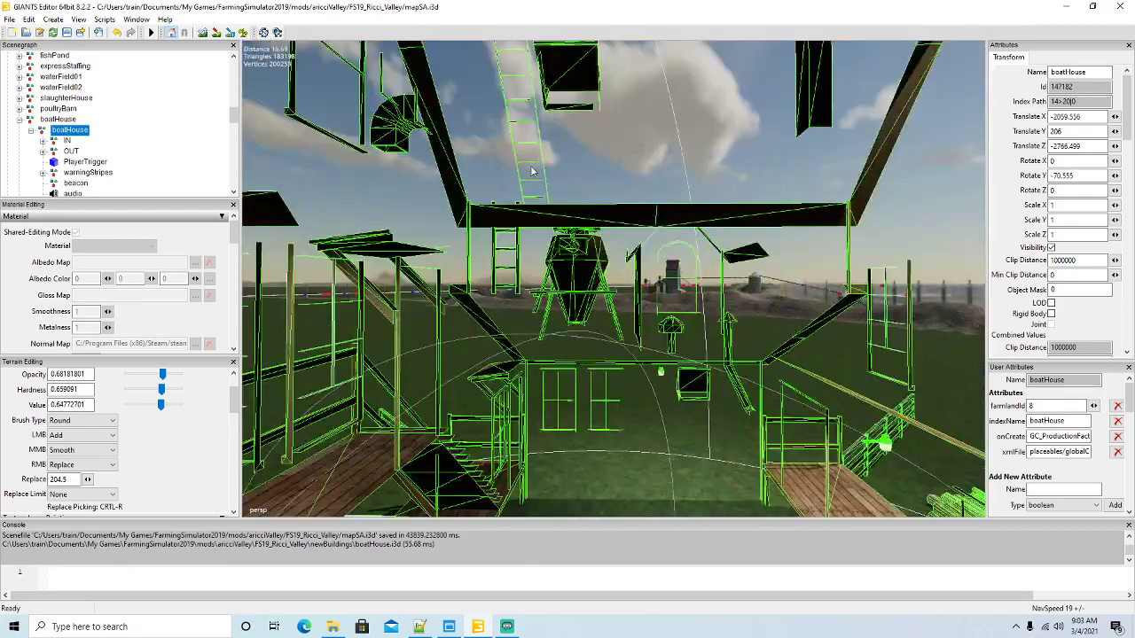
Dig a second pond at height 204.5 behind the boatHouse, between the two angled fences and around the three boats
{"action": "scroll", "coordinate": [531, 167], "scroll_direction": "up", "scroll_amount": 3}
{"action": "left_click_drag", "start_coordinate": [531, 167], "coordinate": [446, 298], "text": "alt"}
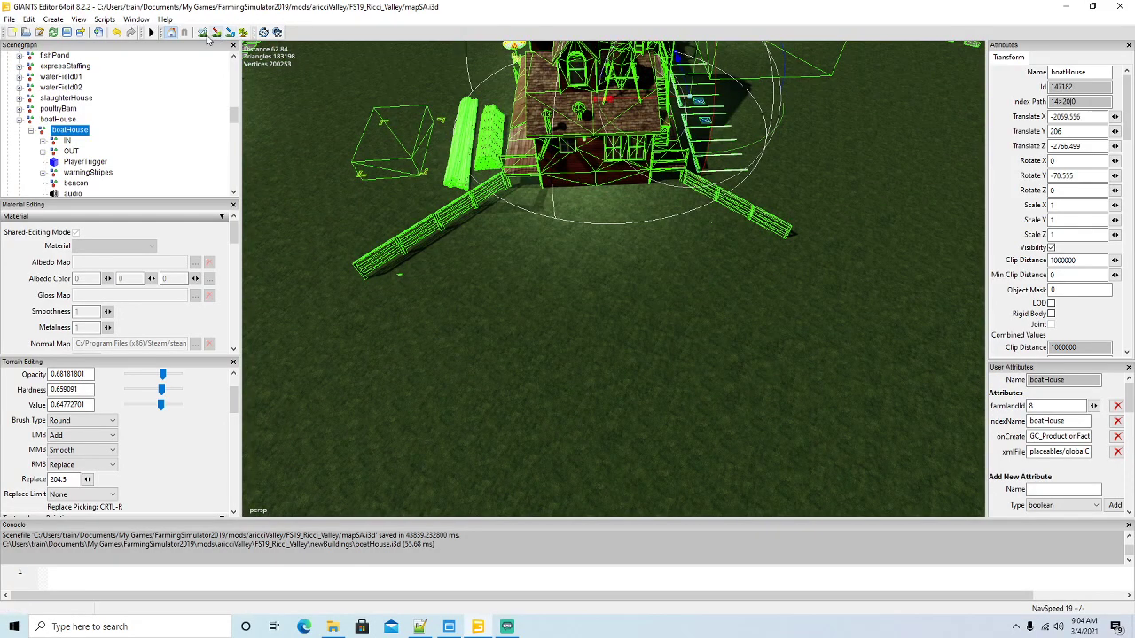
{"action": "mouse_move", "coordinate": [599, 223]}
{"action": "right_mouse_down"}
{"action": "mouse_move", "coordinate": [595, 193]}
{"action": "mouse_move", "coordinate": [686, 227]}
{"action": "mouse_move", "coordinate": [668, 272]}
{"action": "mouse_move", "coordinate": [656, 245]}
{"action": "right_mouse_up"}
{"action": "mouse_move", "coordinate": [617, 210]}
{"action": "right_mouse_down"}
{"action": "mouse_move", "coordinate": [557, 218]}
{"action": "mouse_move", "coordinate": [514, 246]}
{"action": "mouse_move", "coordinate": [567, 288]}
{"action": "mouse_move", "coordinate": [628, 273]}
{"action": "mouse_move", "coordinate": [556, 277]}
{"action": "right_mouse_up"}
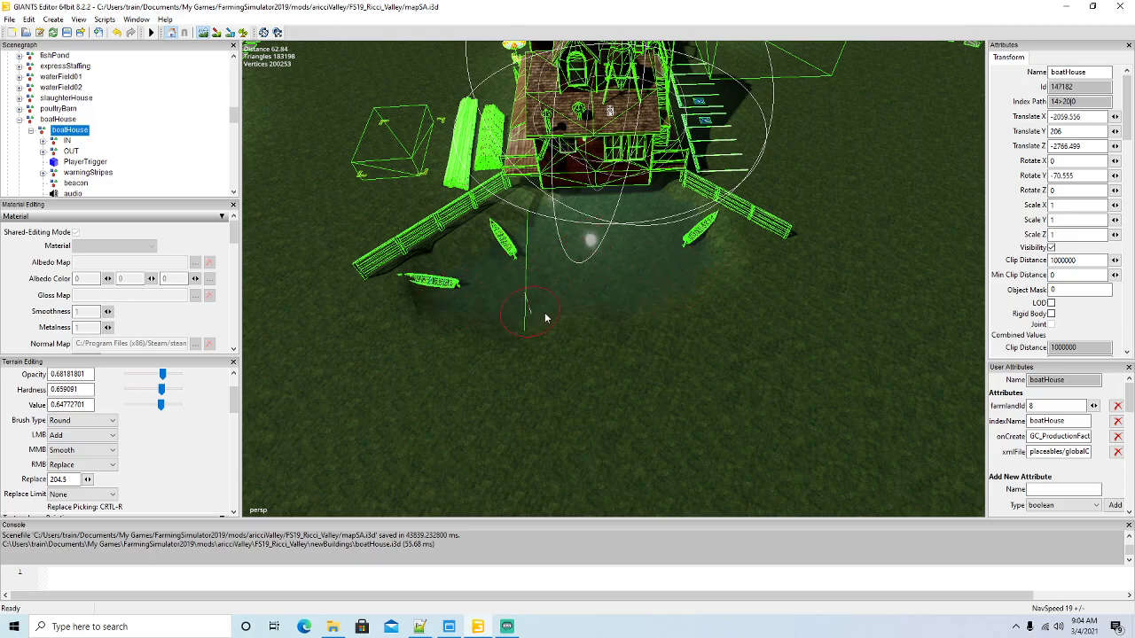
{"action": "mouse_move", "coordinate": [678, 311]}
{"action": "right_mouse_down"}
{"action": "mouse_move", "coordinate": [570, 322]}
{"action": "mouse_move", "coordinate": [653, 324]}
{"action": "mouse_move", "coordinate": [717, 271]}
{"action": "mouse_move", "coordinate": [689, 304]}
{"action": "right_mouse_up"}
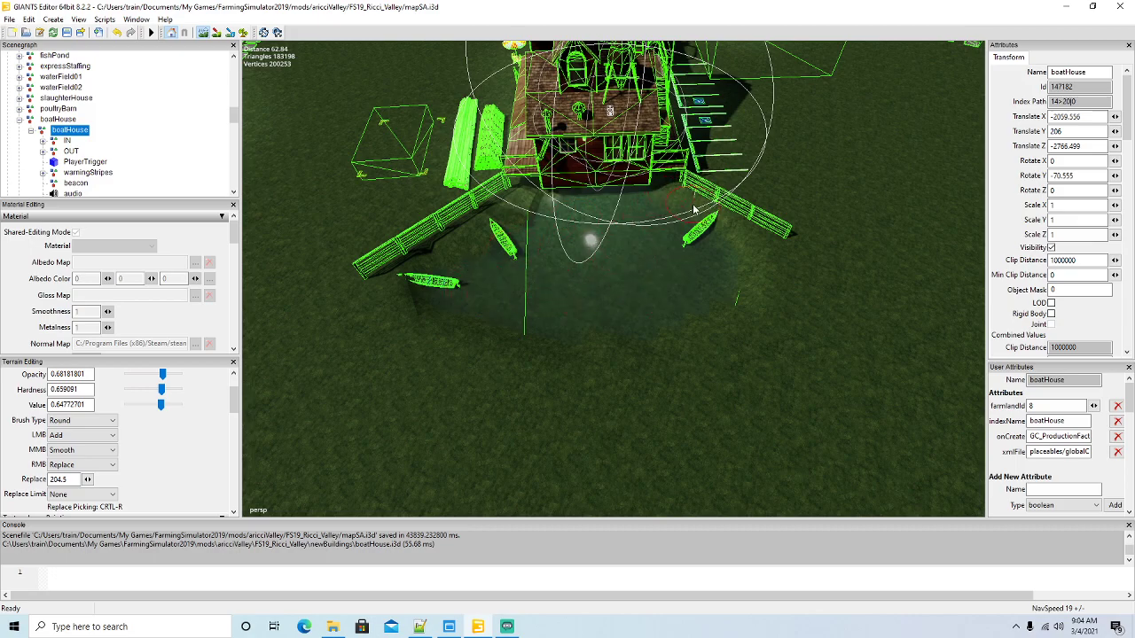
Clear the boatHouse wireframe by selecting slaughterHouse, smooth the back pond's bank, and lower the ground around the blue boat again
{"action": "left_click", "coordinate": [35, 98]}
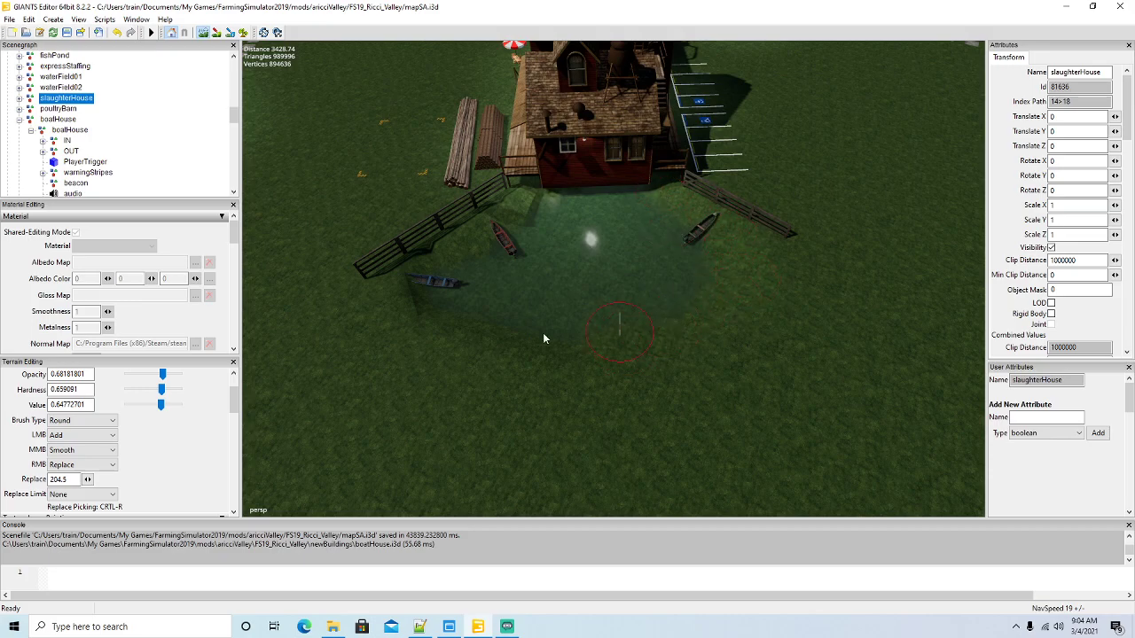
{"action": "middle_click_drag", "start_coordinate": [423, 297], "coordinate": [420, 254]}
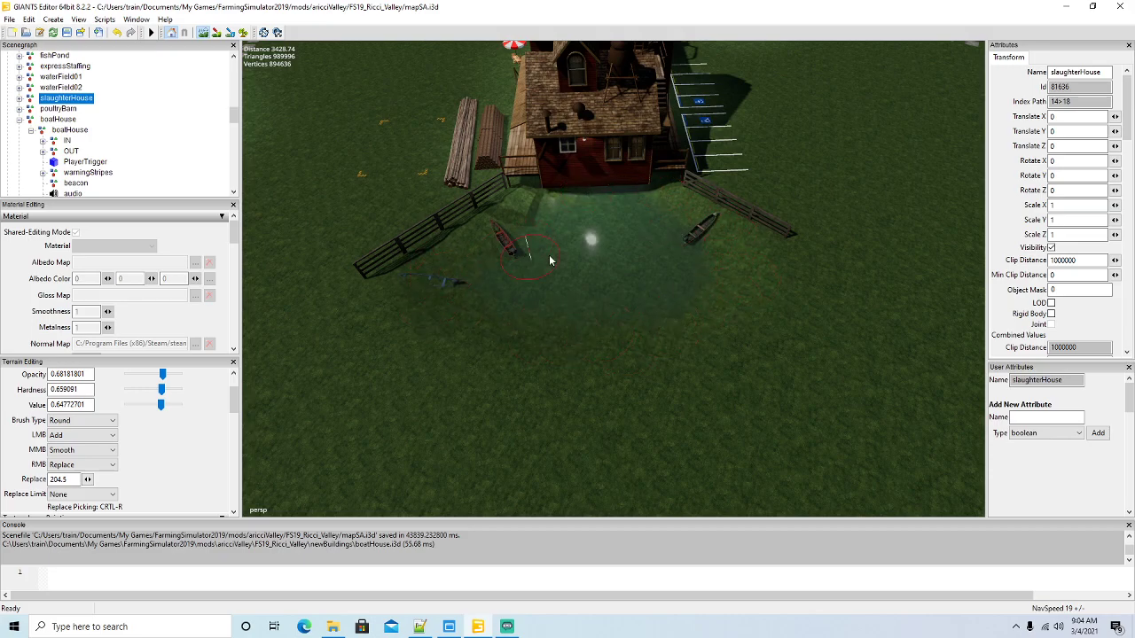
{"action": "right_click_drag", "start_coordinate": [456, 283], "coordinate": [441, 296]}
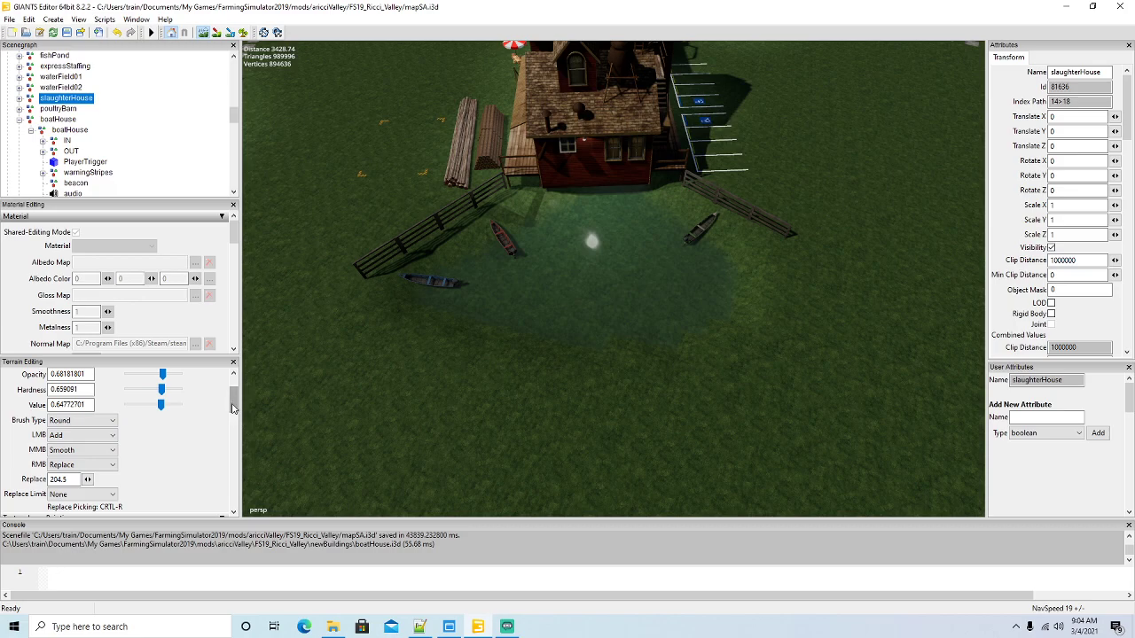
Set the painting texture layer to c_pigMud and undo the terrain mound raised behind the boatHouse
{"action": "left_click_drag", "start_coordinate": [234, 408], "coordinate": [230, 395]}
{"action": "scroll", "coordinate": [227, 388], "scroll_direction": "down", "scroll_amount": 5}
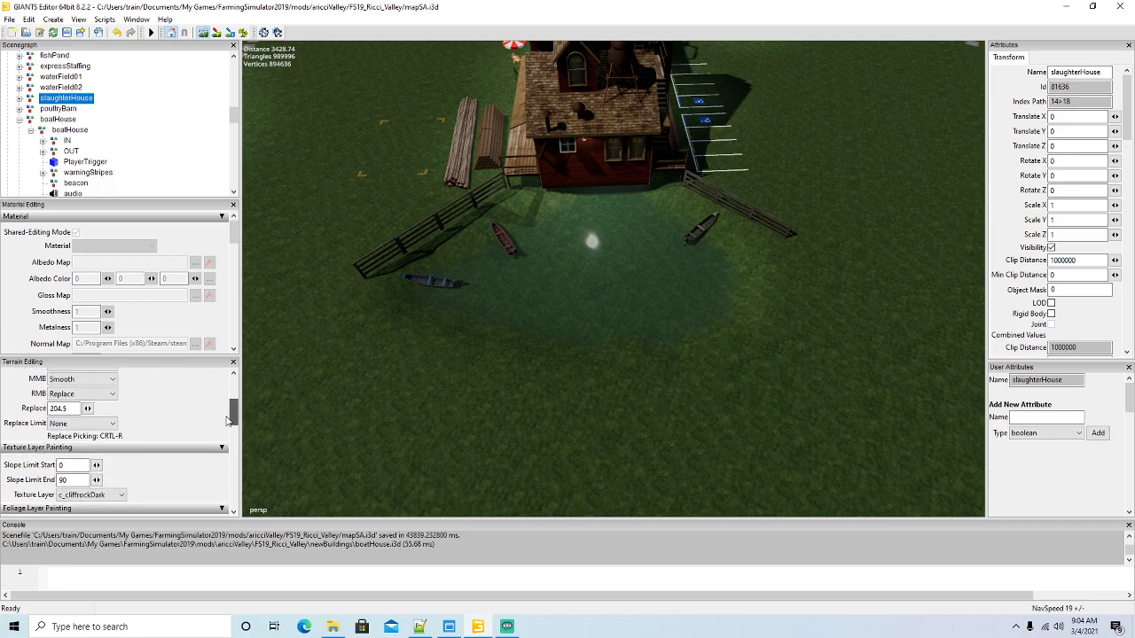
{"action": "left_click", "coordinate": [98, 447]}
{"action": "scroll", "coordinate": [94, 266], "scroll_direction": "up", "scroll_amount": 2}
{"action": "left_click", "coordinate": [95, 250]}
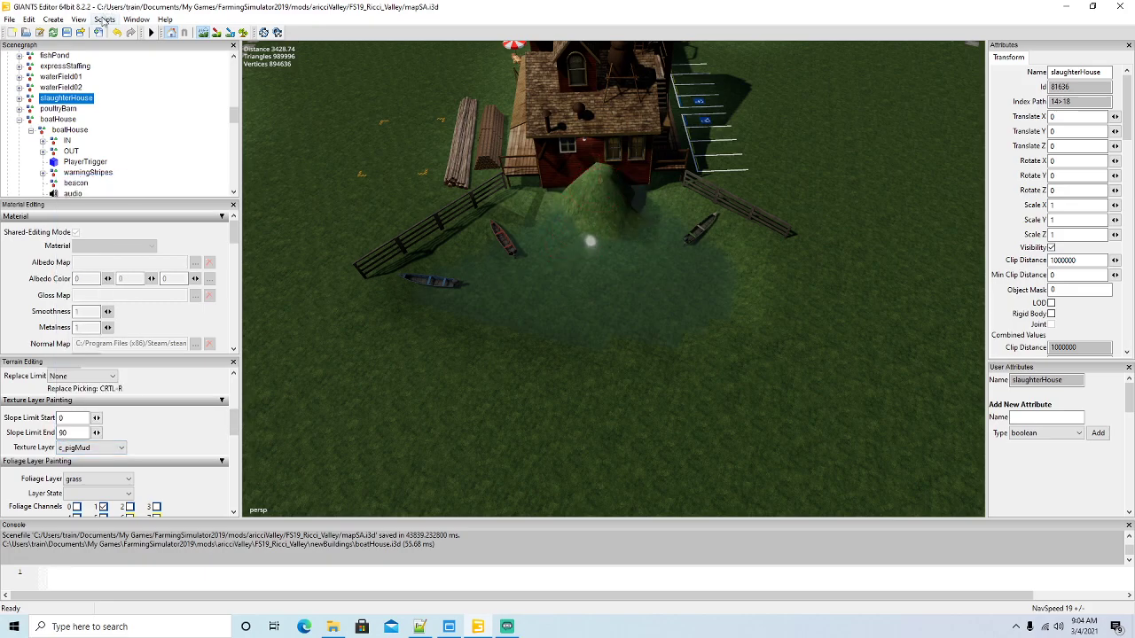
{"action": "left_click", "coordinate": [116, 32]}
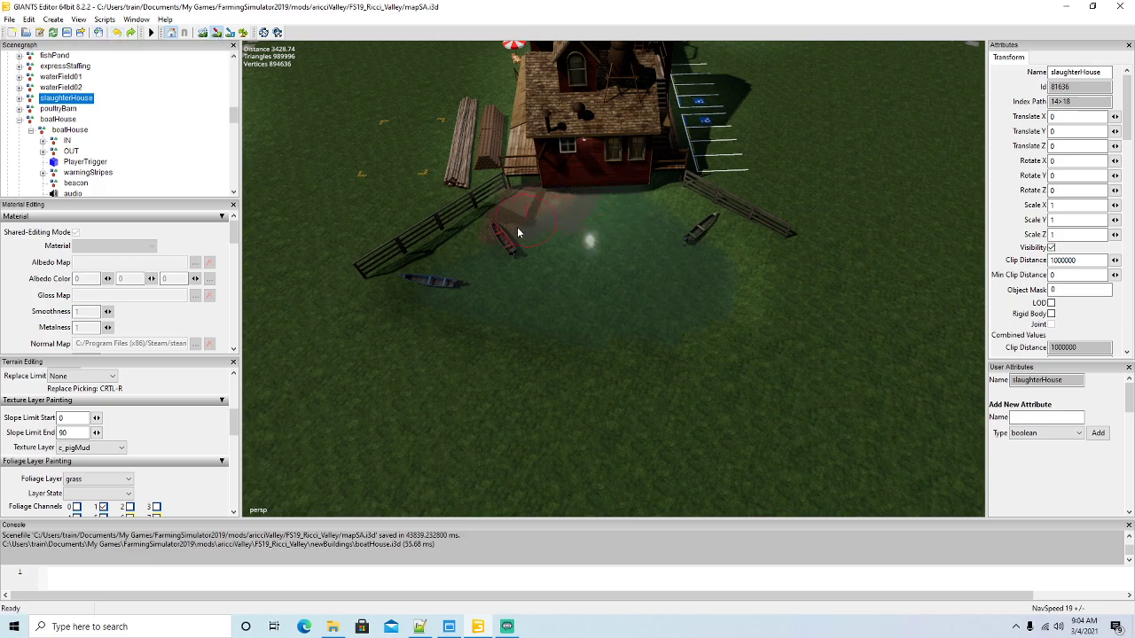
Paint the c_pigMud texture over the back pond's bed and all around its bank, including beside the three boats
{"action": "mouse_move", "coordinate": [457, 282]}
{"action": "left_mouse_down"}
{"action": "mouse_move", "coordinate": [446, 291]}
{"action": "mouse_move", "coordinate": [514, 312]}
{"action": "left_mouse_up"}
{"action": "left_click_drag", "start_coordinate": [461, 395], "coordinate": [620, 359], "text": "alt"}
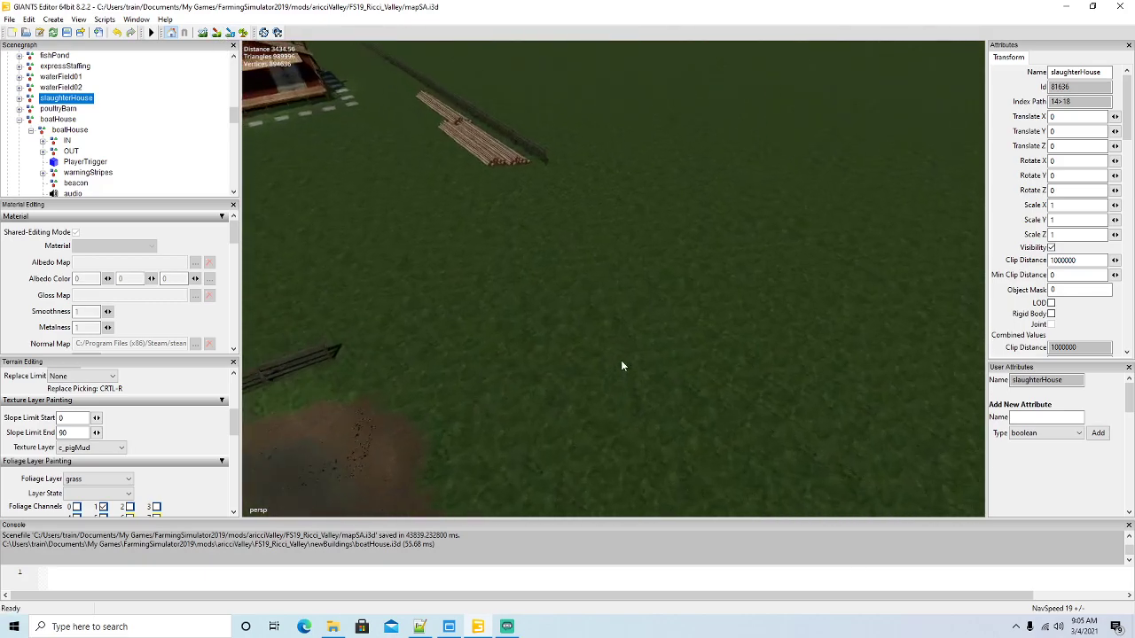
{"action": "scroll", "coordinate": [620, 360], "scroll_direction": "up", "scroll_amount": 3}
{"action": "right_click_drag", "start_coordinate": [621, 365], "coordinate": [354, 306]}
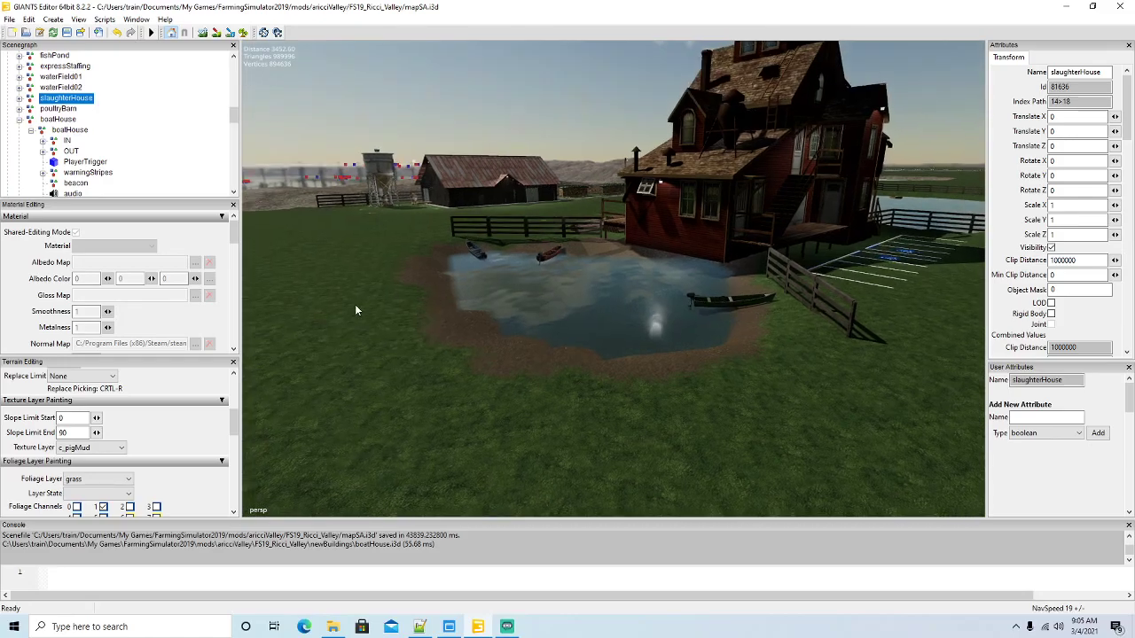
{"action": "left_click_drag", "start_coordinate": [485, 339], "coordinate": [477, 370], "text": "alt"}
{"action": "scroll", "coordinate": [486, 323], "scroll_direction": "up", "scroll_amount": 3}
{"action": "right_click_drag", "start_coordinate": [476, 375], "coordinate": [535, 396]}
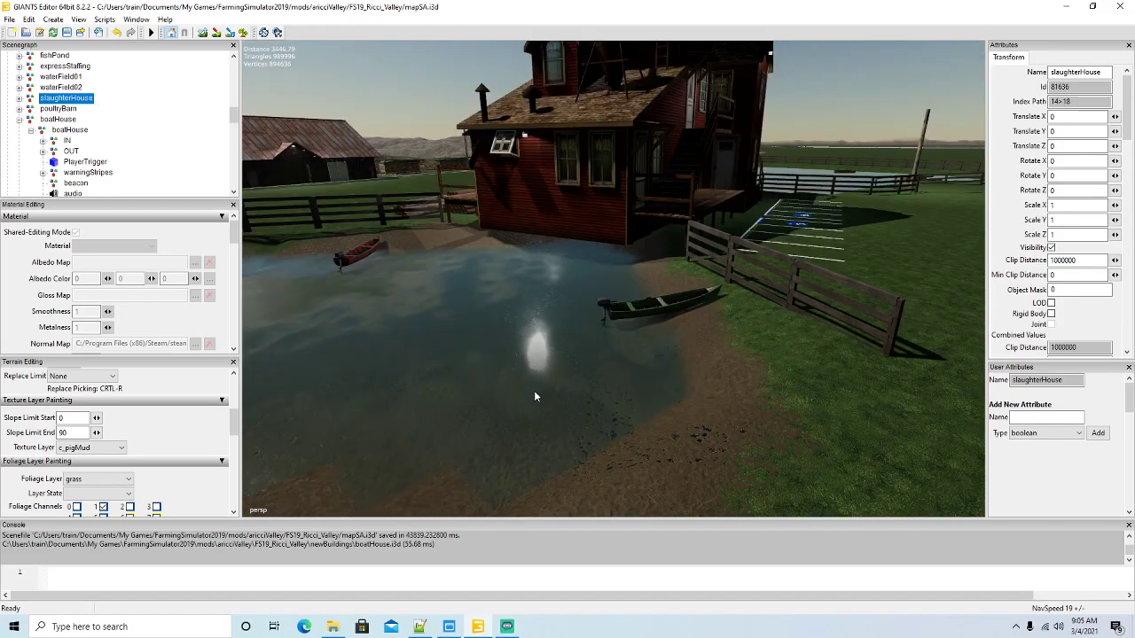
{"action": "scroll", "coordinate": [534, 391], "scroll_direction": "down", "scroll_amount": 3}
{"action": "left_click_drag", "start_coordinate": [534, 391], "coordinate": [583, 342], "text": "alt"}
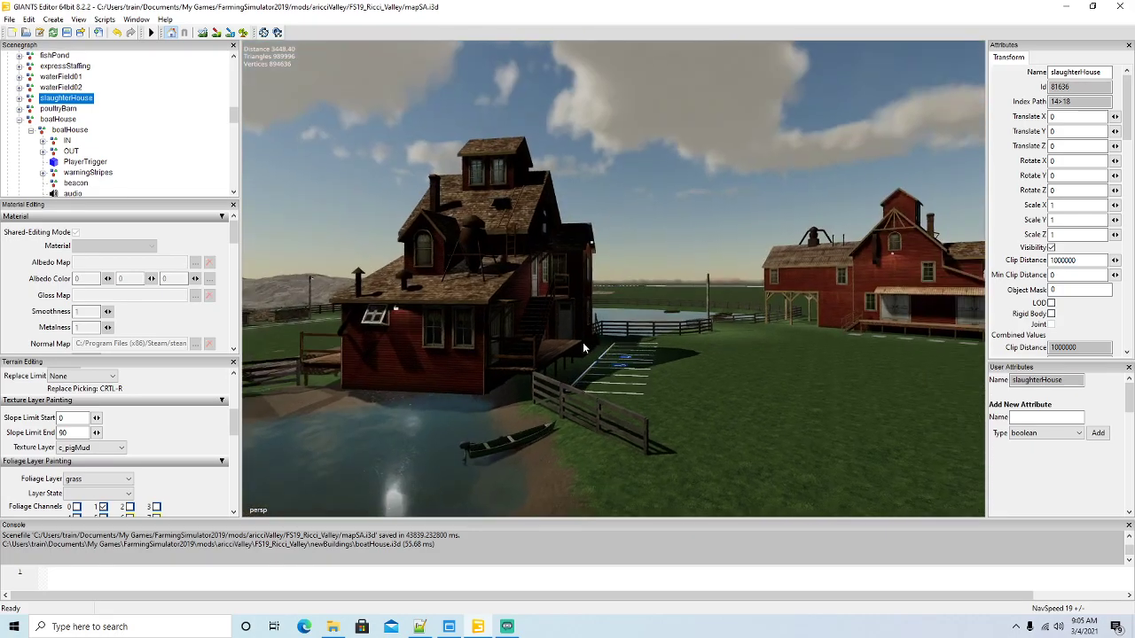
Smooth the front pond's bank beside the two moored boats under the boatHouse's raised dock
{"action": "scroll", "coordinate": [583, 342], "scroll_direction": "up", "scroll_amount": 6}
{"action": "scroll", "coordinate": [582, 343], "scroll_direction": "up", "scroll_amount": 5}
{"action": "left_click_drag", "start_coordinate": [370, 362], "coordinate": [472, 415], "text": "alt"}
{"action": "mouse_move", "coordinate": [472, 419]}
{"action": "right_mouse_down"}
{"action": "mouse_move", "coordinate": [464, 377]}
{"action": "mouse_move", "coordinate": [465, 409]}
{"action": "right_mouse_up"}
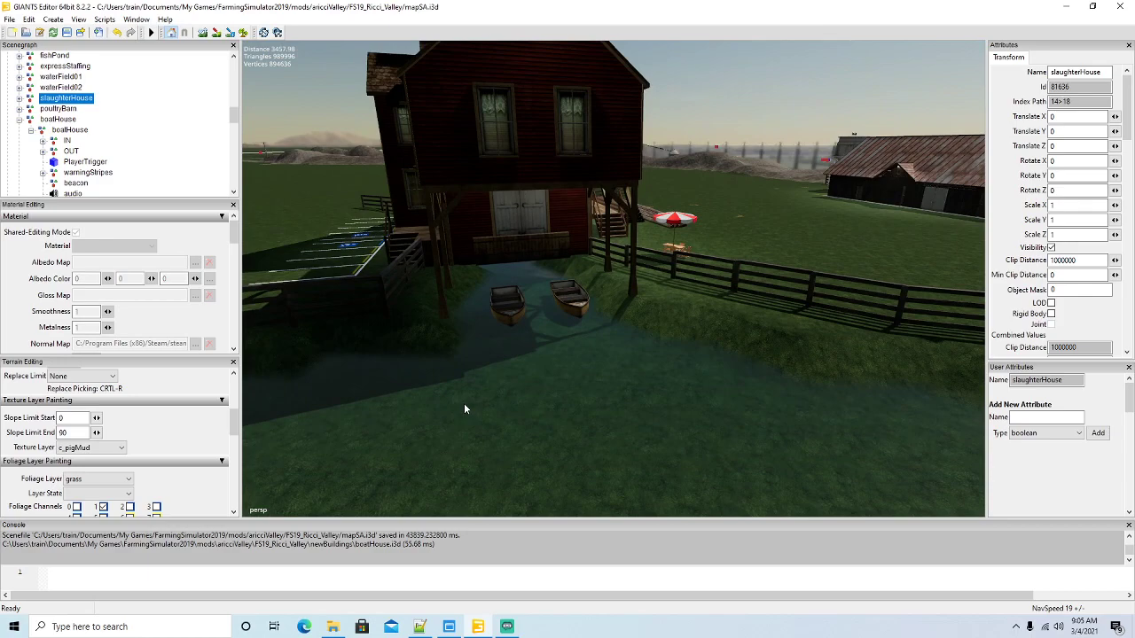
{"action": "left_click", "coordinate": [202, 32]}
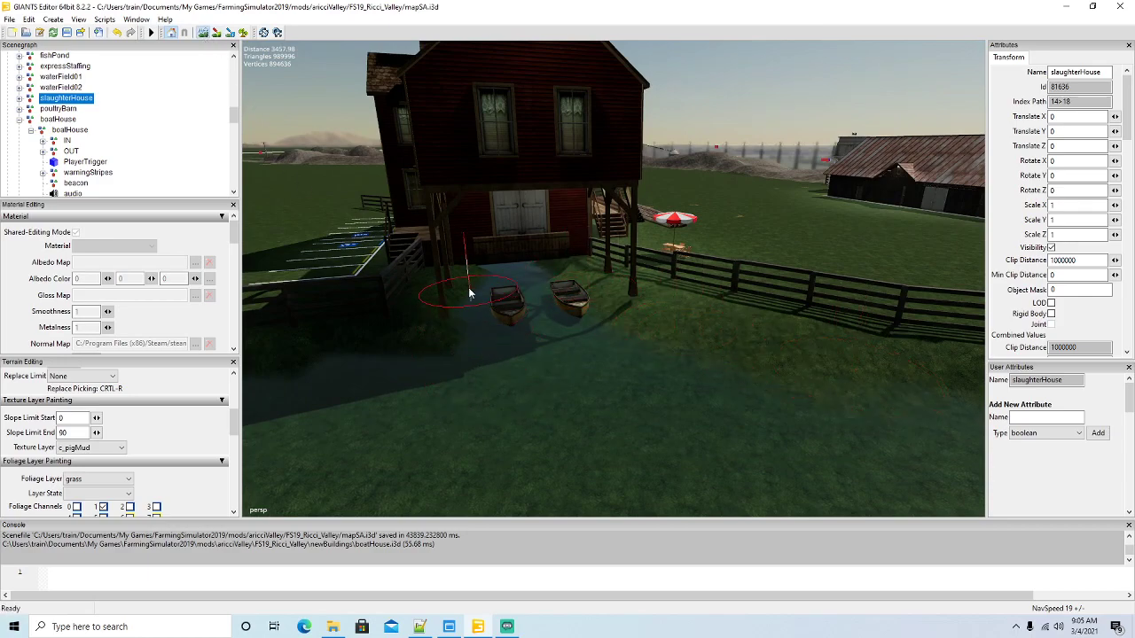
{"action": "left_click", "coordinate": [202, 32]}
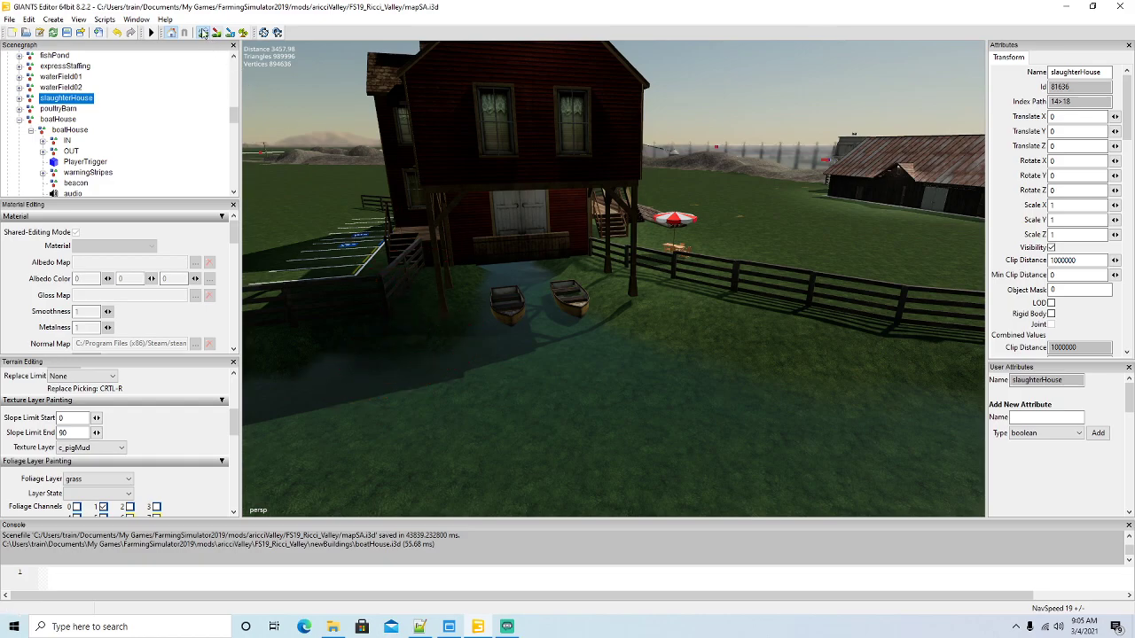
Set the brush opacity and value to 0.44318199 and hardness to 0.42045501, then smooth the front pond's bank at the fence opening
{"action": "scroll", "coordinate": [486, 352], "scroll_direction": "down", "scroll_amount": 3}
{"action": "left_click_drag", "start_coordinate": [517, 321], "coordinate": [531, 370], "text": "alt"}
{"action": "scroll", "coordinate": [589, 361], "scroll_direction": "down", "scroll_amount": 2}
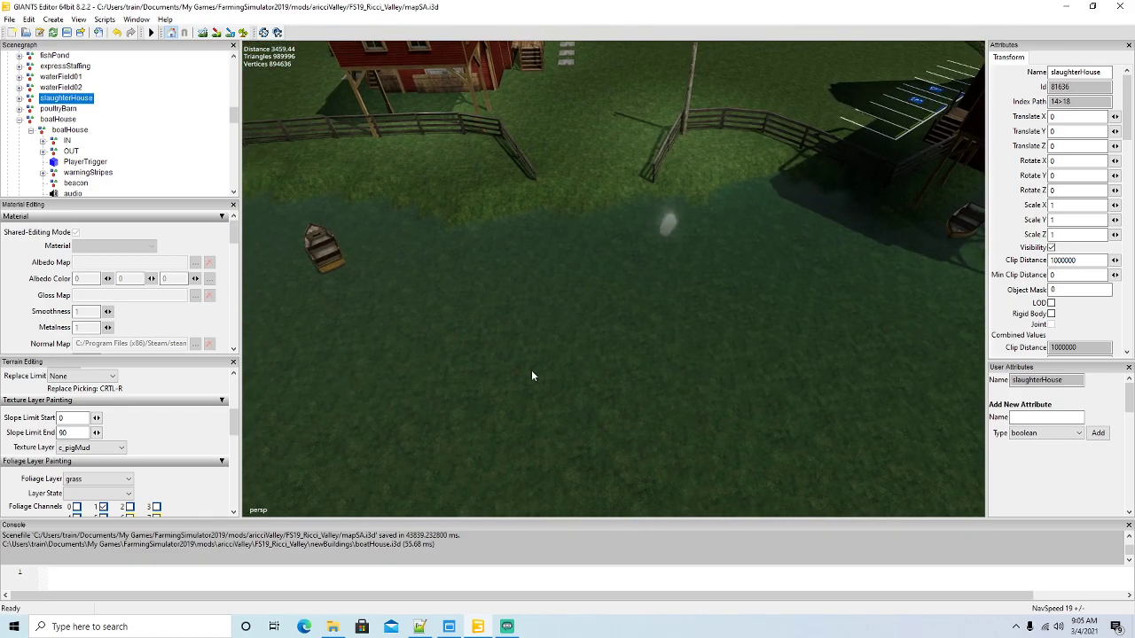
{"action": "scroll", "coordinate": [233, 417], "scroll_direction": "up", "scroll_amount": 5}
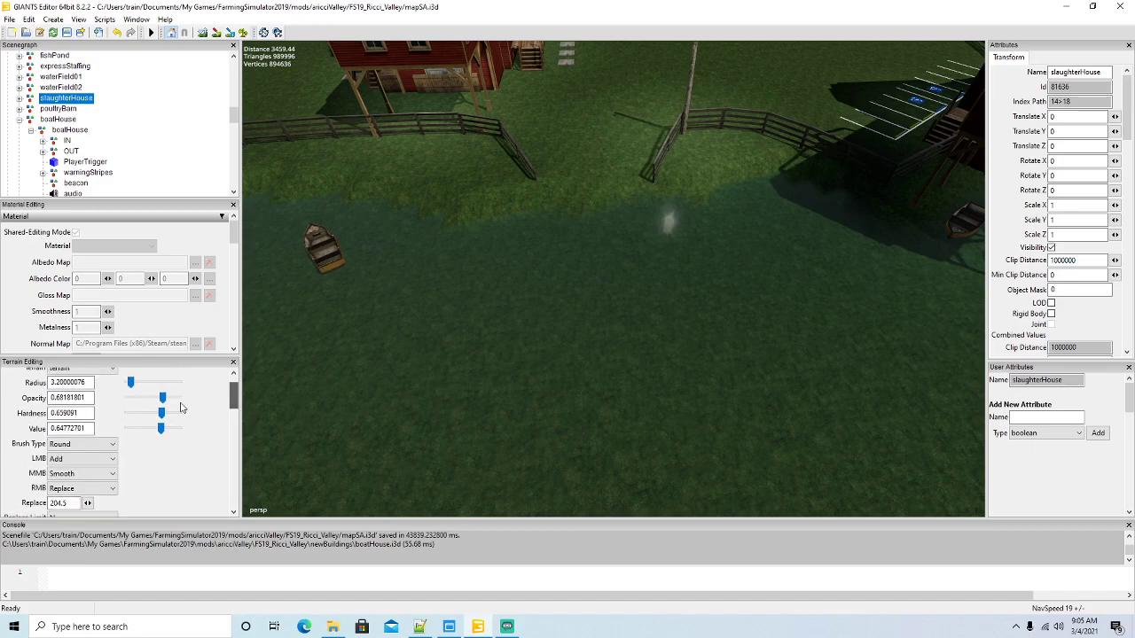
{"action": "left_click_drag", "start_coordinate": [162, 401], "coordinate": [150, 429]}
{"action": "left_click", "coordinate": [202, 33]}
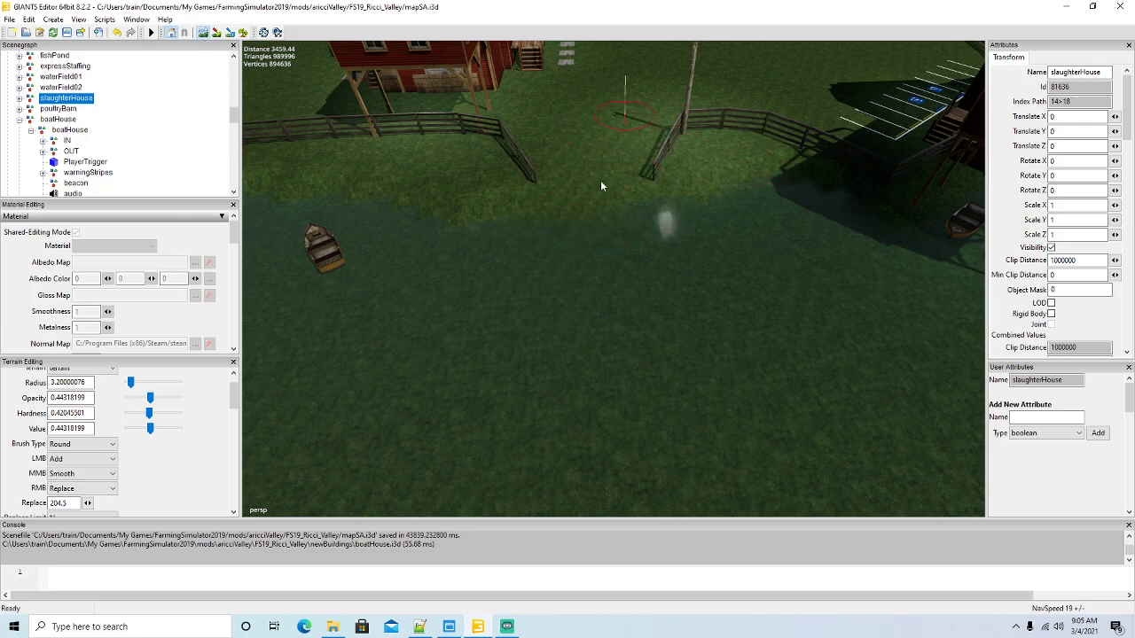
{"action": "scroll", "coordinate": [578, 200], "scroll_direction": "up", "scroll_amount": 1}
{"action": "scroll", "coordinate": [539, 220], "scroll_direction": "down", "scroll_amount": 2, "text": "ctrl"}
Smooth the front pond's bank along the curved fence beside the floating boats, using a brush radius of about 2.95
{"action": "left_click_drag", "start_coordinate": [274, 116], "coordinate": [357, 237], "text": "alt"}
{"action": "scroll", "coordinate": [378, 188], "scroll_direction": "up", "scroll_amount": 3}
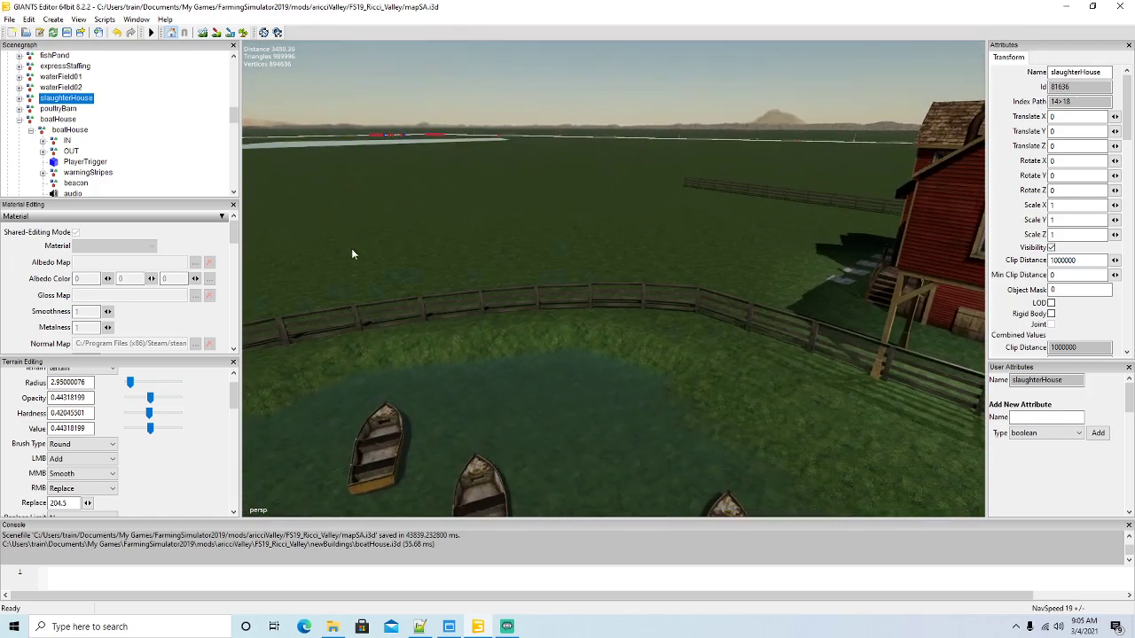
{"action": "right_click_drag", "start_coordinate": [358, 240], "coordinate": [350, 261]}
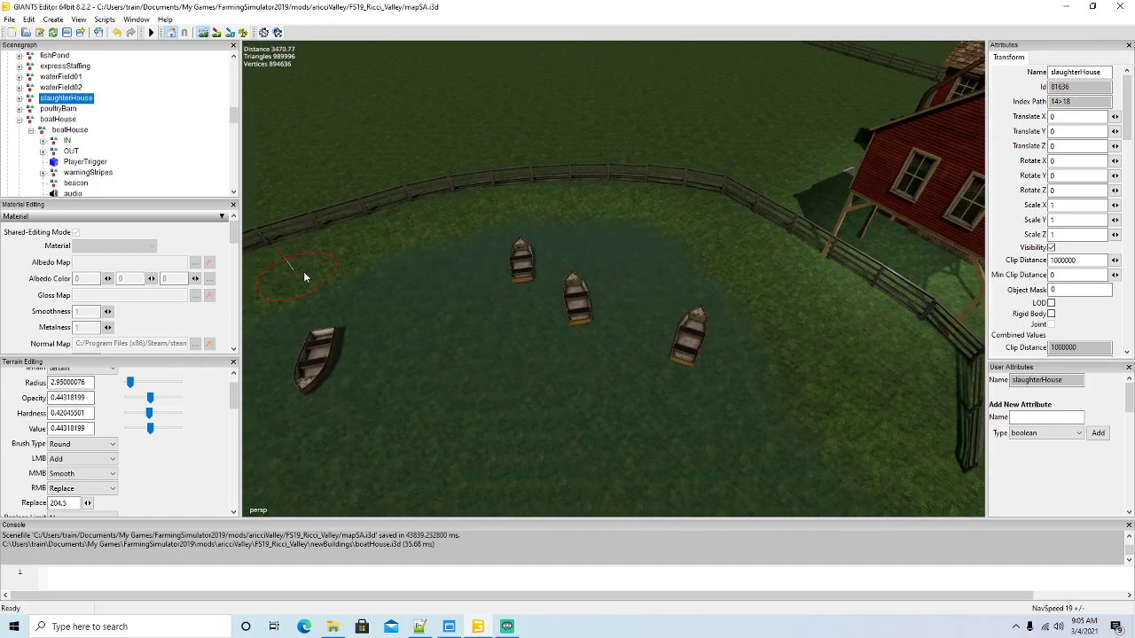
{"action": "left_click_drag", "start_coordinate": [547, 282], "coordinate": [438, 295], "text": "alt"}
{"action": "left_click", "coordinate": [206, 37]}
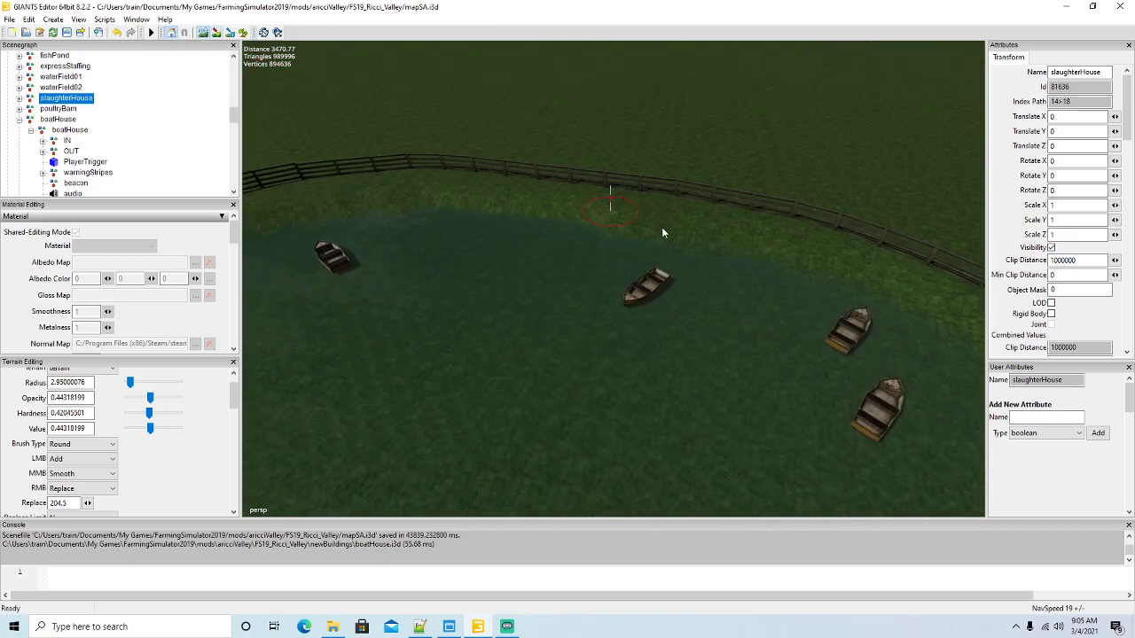
{"action": "scroll", "coordinate": [601, 215], "scroll_direction": "up", "scroll_amount": 1}
{"action": "left_click", "coordinate": [206, 37]}
Smooth the steep banks around the fence ends and opening of the front pond with the brush radius enlarged from about 4.7 to 5.2
{"action": "left_click_drag", "start_coordinate": [547, 277], "coordinate": [403, 273], "text": "alt"}
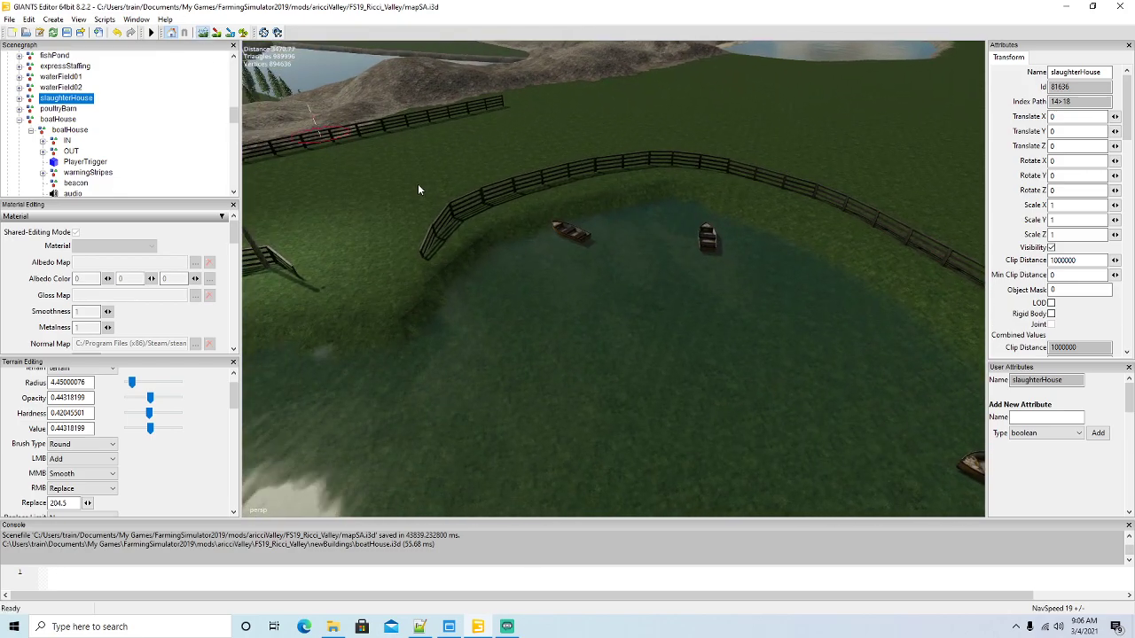
{"action": "scroll", "coordinate": [664, 203], "scroll_direction": "up", "scroll_amount": 5}
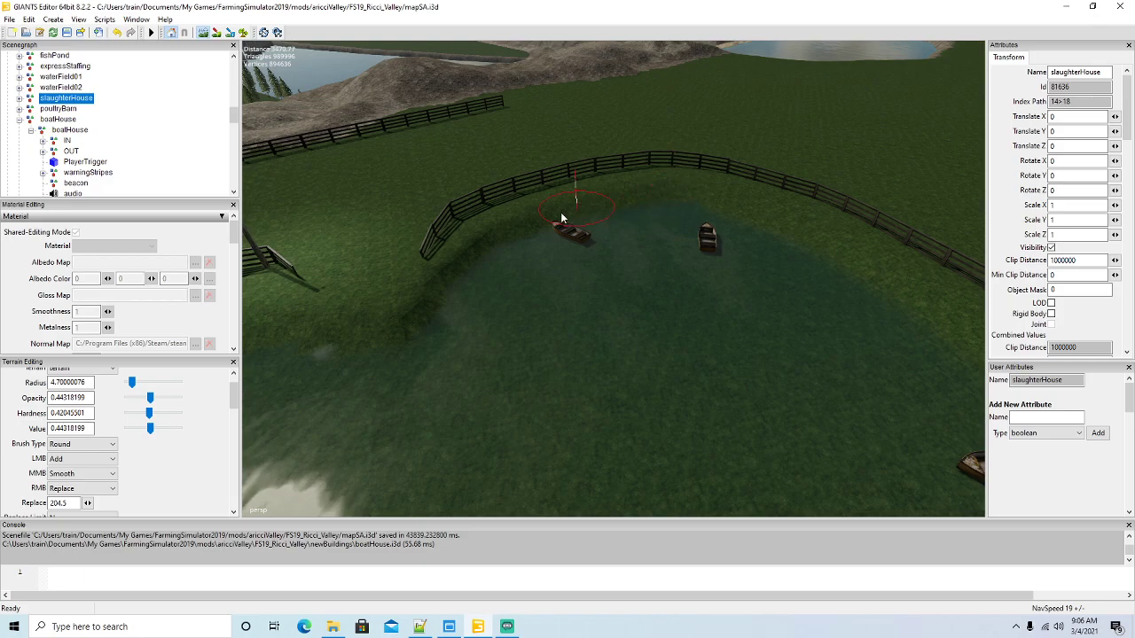
{"action": "left_click", "coordinate": [204, 34]}
{"action": "left_click_drag", "start_coordinate": [590, 343], "coordinate": [433, 354], "text": "alt"}
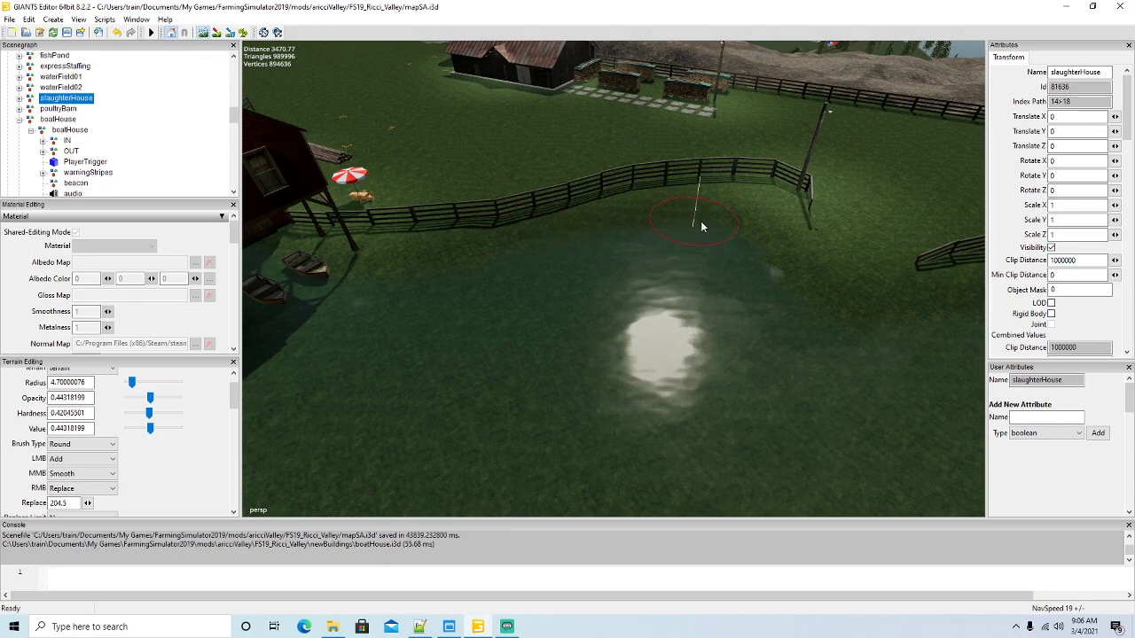
{"action": "right_click_drag", "start_coordinate": [448, 316], "coordinate": [565, 328]}
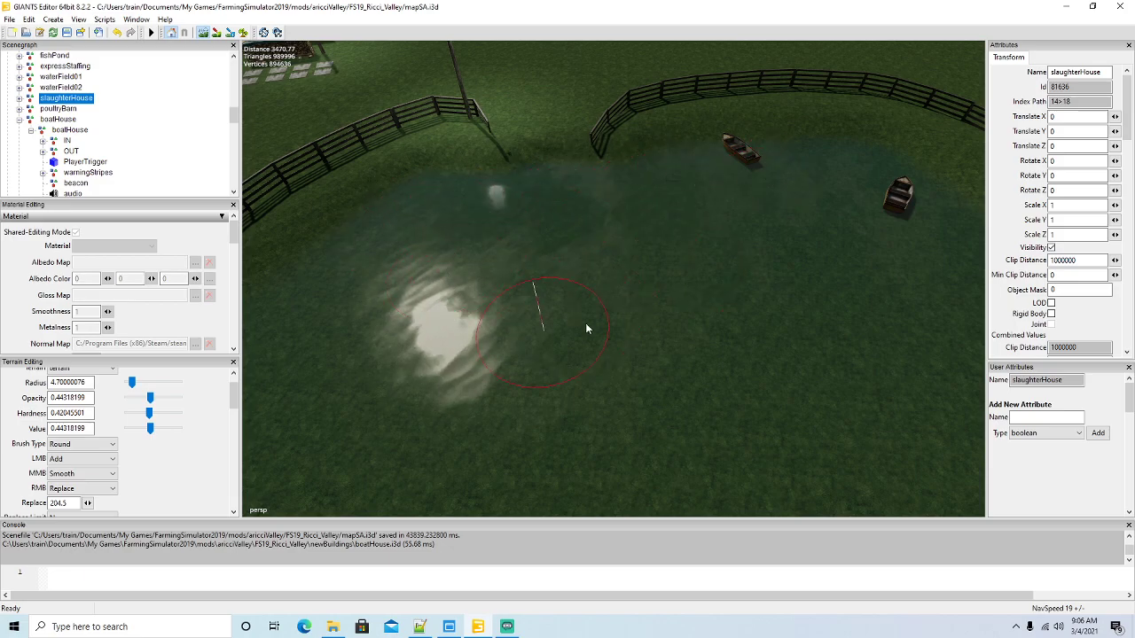
{"action": "scroll", "coordinate": [551, 127], "scroll_direction": "up", "scroll_amount": 1}
{"action": "scroll", "coordinate": [551, 128], "scroll_direction": "up", "scroll_amount": 1}
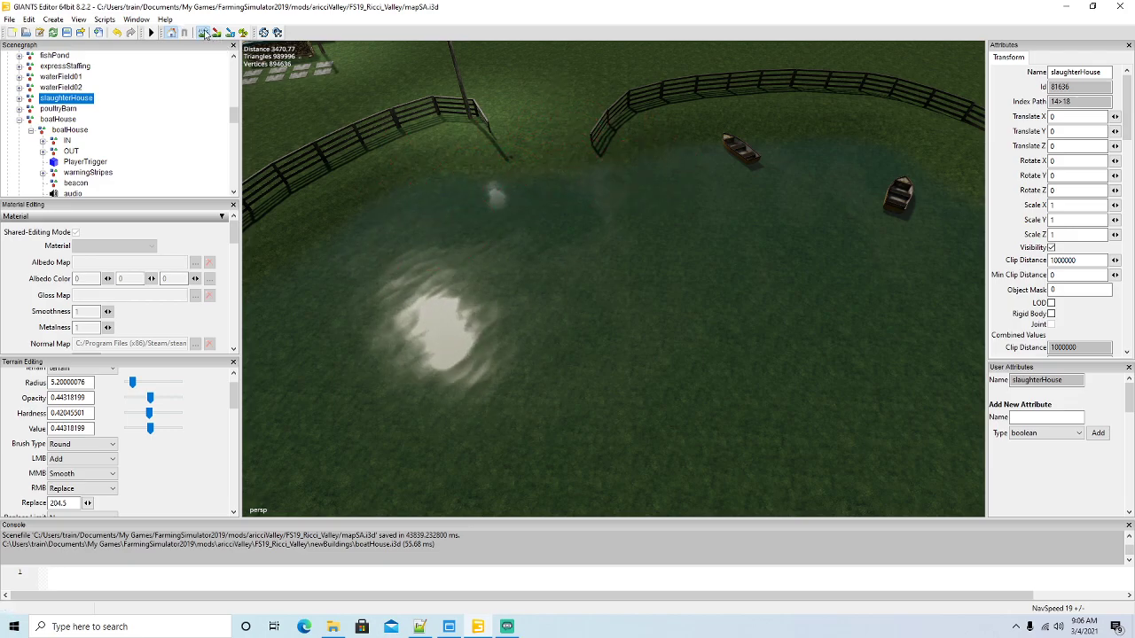
Paint c_pigMud over the front pond's bed and bank from the two far boats past the fence opening to the moored boats, at radius 5.2
{"action": "mouse_move", "coordinate": [395, 206]}
{"action": "left_mouse_down"}
{"action": "mouse_move", "coordinate": [417, 178]}
{"action": "mouse_move", "coordinate": [533, 201]}
{"action": "mouse_move", "coordinate": [660, 160]}
{"action": "left_mouse_up"}
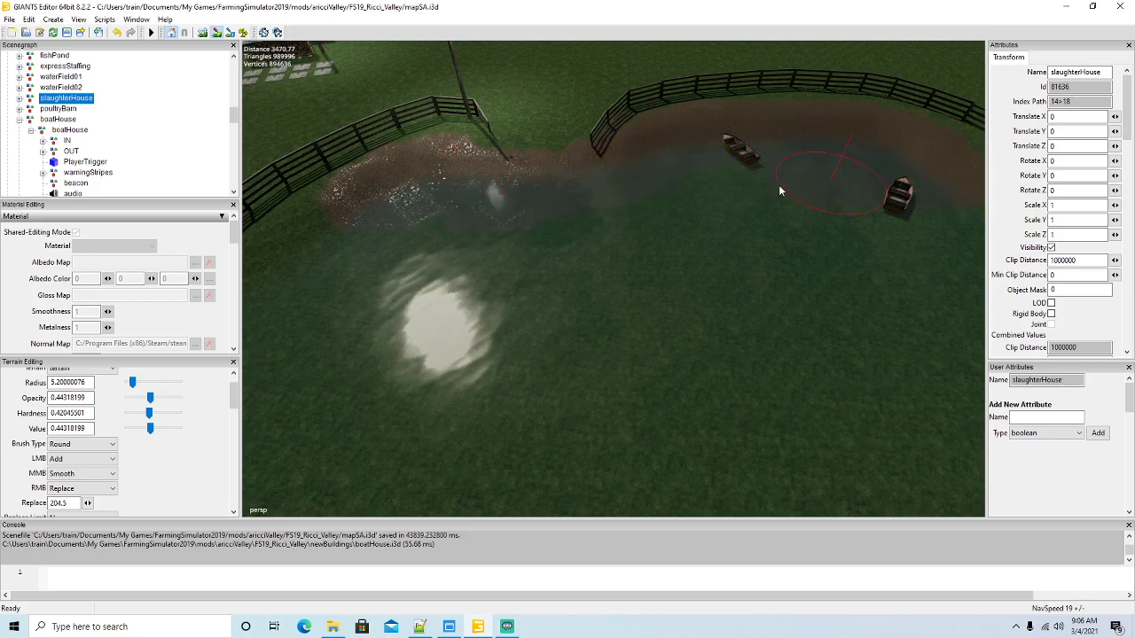
{"action": "mouse_move", "coordinate": [818, 214]}
{"action": "left_mouse_down"}
{"action": "mouse_move", "coordinate": [398, 262]}
{"action": "mouse_move", "coordinate": [576, 312]}
{"action": "left_mouse_up"}
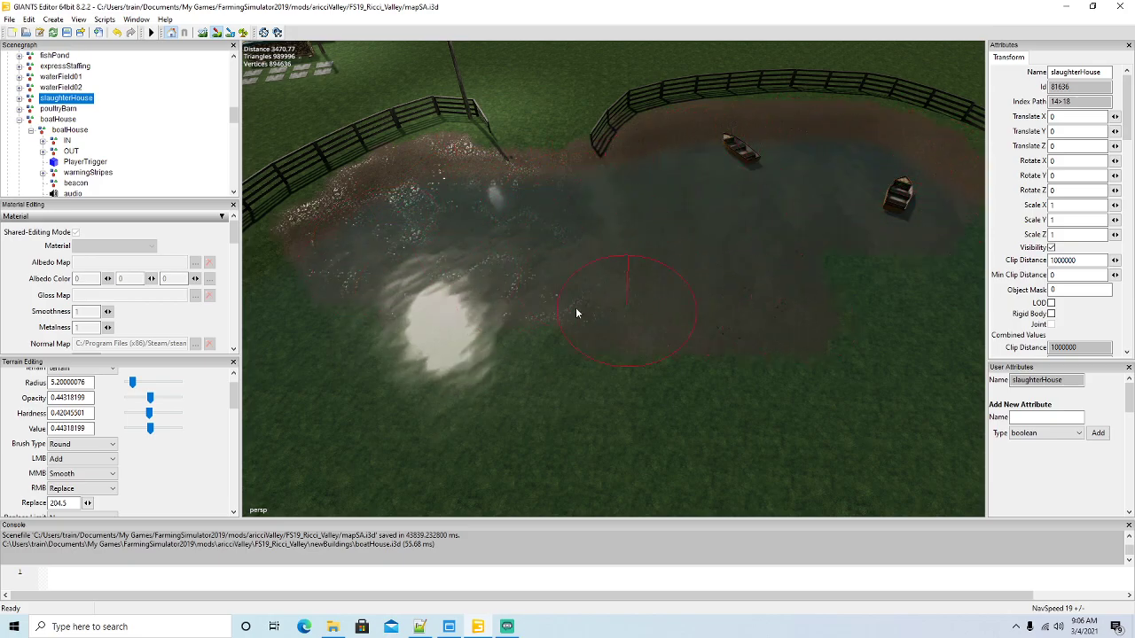
{"action": "left_click", "coordinate": [218, 33]}
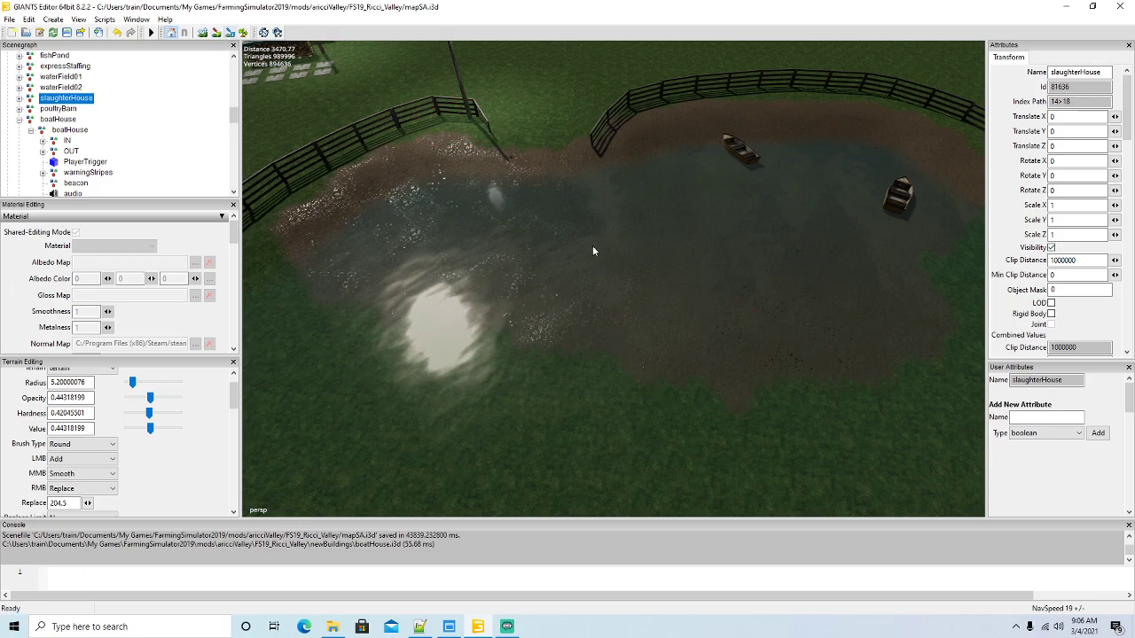
{"action": "left_click_drag", "start_coordinate": [576, 241], "coordinate": [518, 262], "text": "alt"}
{"action": "right_click_drag", "start_coordinate": [519, 266], "coordinate": [479, 271]}
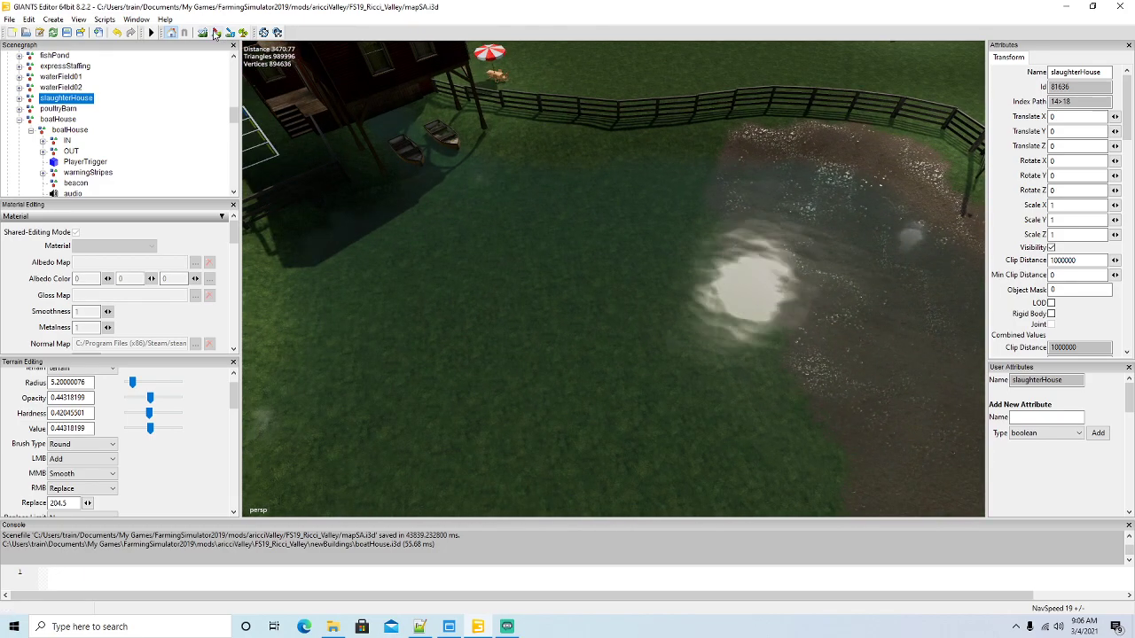
{"action": "mouse_move", "coordinate": [681, 165]}
{"action": "left_mouse_down"}
{"action": "mouse_move", "coordinate": [749, 180]}
{"action": "mouse_move", "coordinate": [612, 187]}
{"action": "mouse_move", "coordinate": [904, 178]}
{"action": "left_mouse_up"}
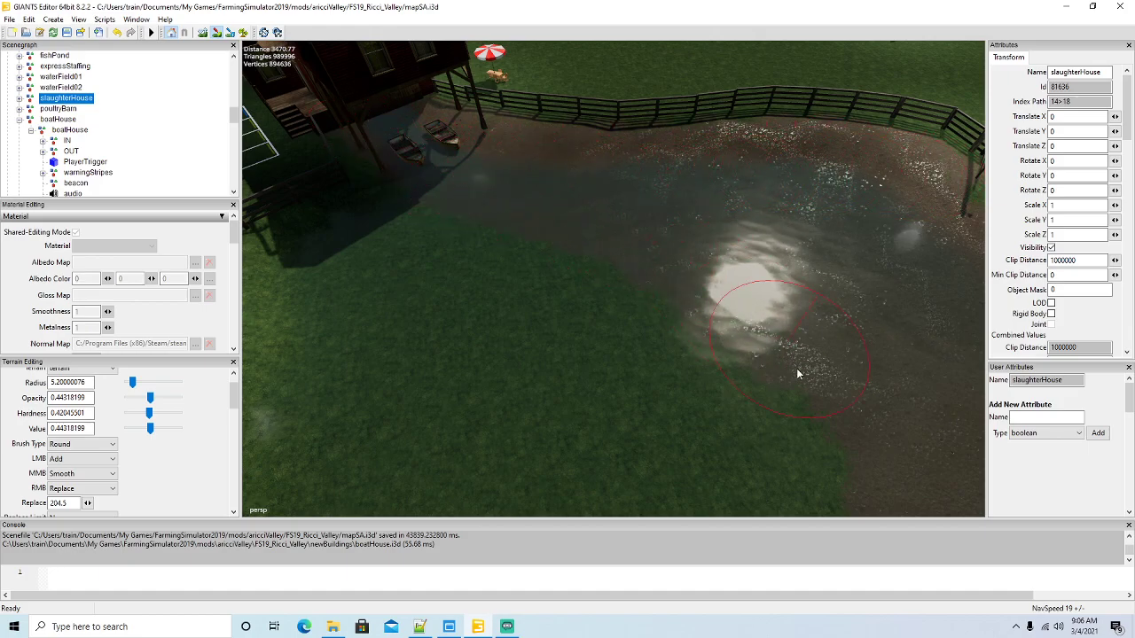
{"action": "left_click_drag", "start_coordinate": [656, 265], "coordinate": [537, 262], "text": "alt"}
Smooth the grassy pond bank inside the fence on the parking-lot side of the boatHouse, using a brush radius of about 4.2
{"action": "left_click", "coordinate": [217, 33]}
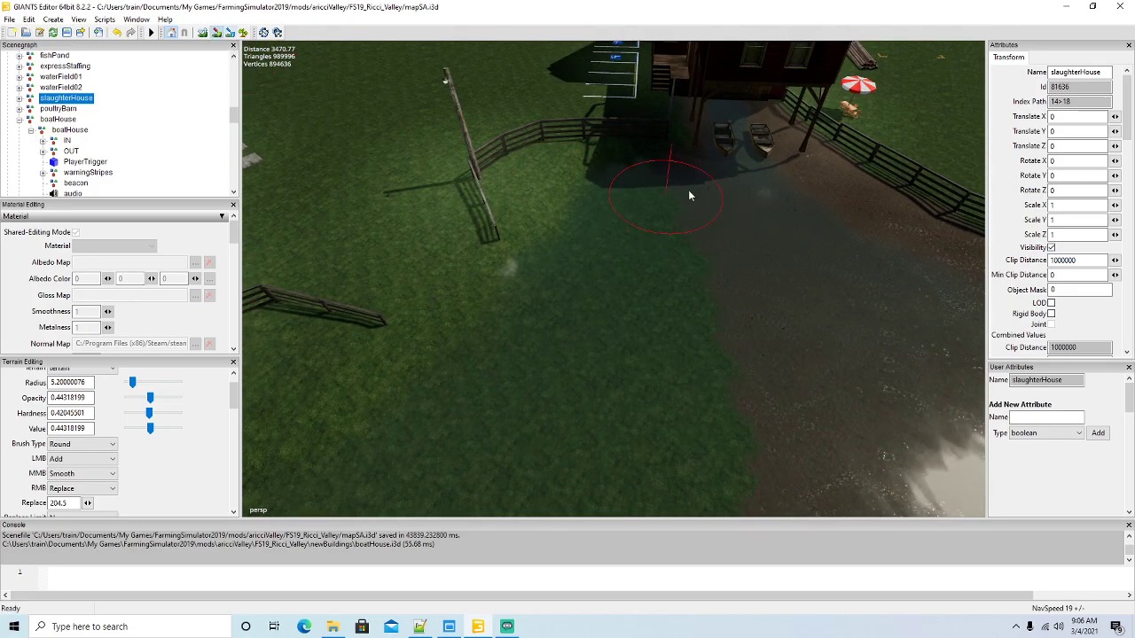
{"action": "left_click", "coordinate": [203, 33]}
{"action": "scroll", "coordinate": [614, 235], "scroll_direction": "down", "scroll_amount": 1}
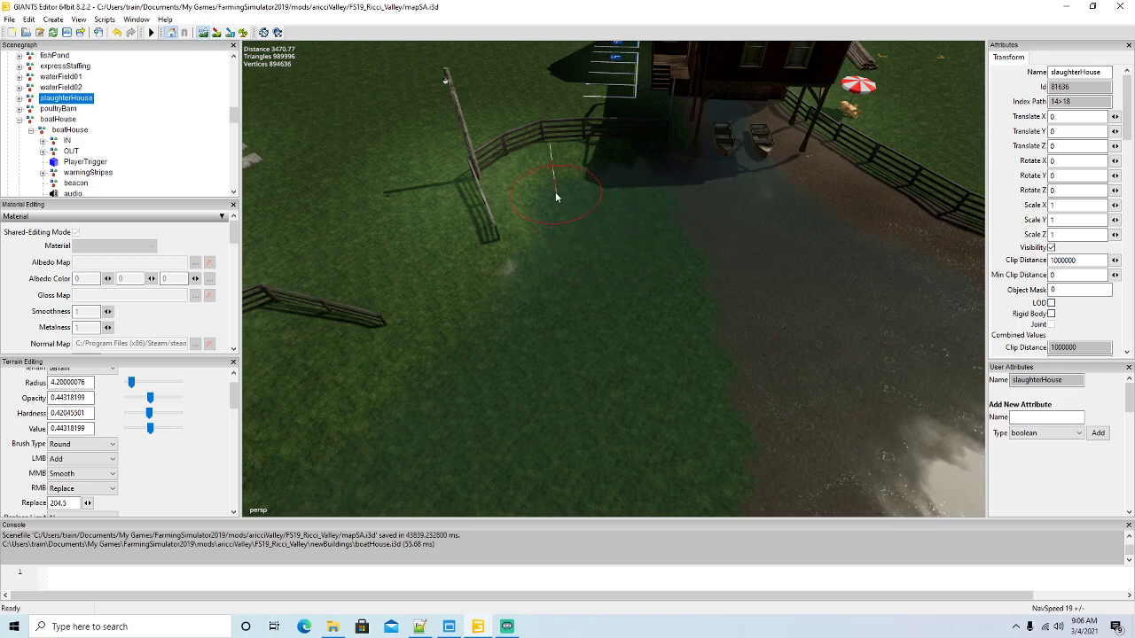
{"action": "scroll", "coordinate": [605, 165], "scroll_direction": "up", "scroll_amount": 1}
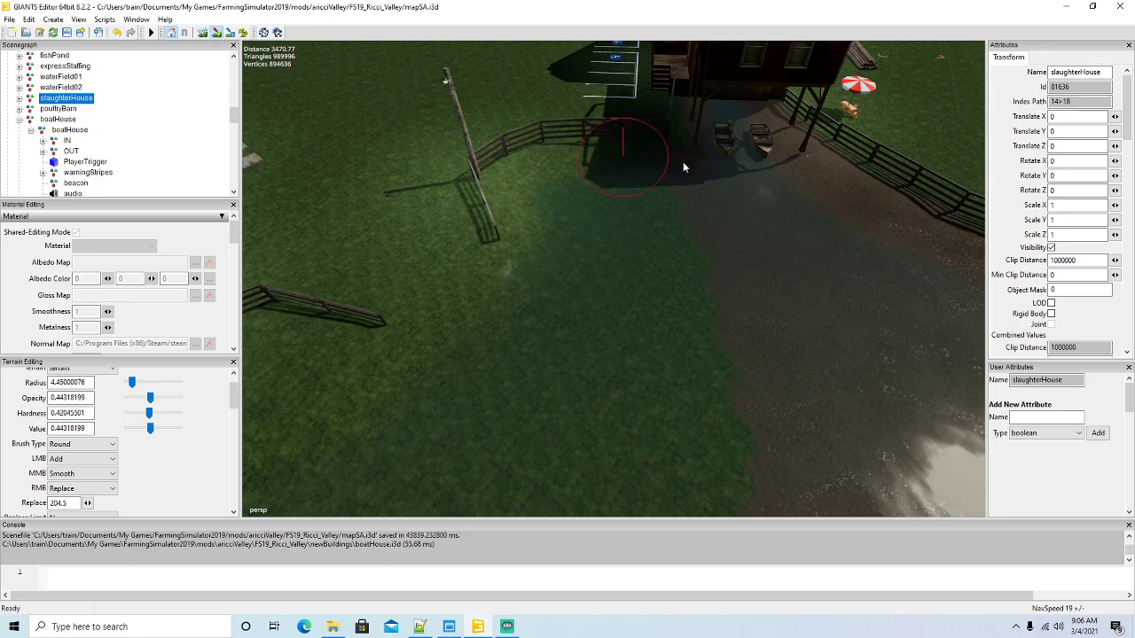
Paint c_pigMud over the remaining grass of the front pond's bed and banks, out to the curved fences on every side
{"action": "mouse_move", "coordinate": [565, 179]}
{"action": "left_mouse_down"}
{"action": "mouse_move", "coordinate": [518, 186]}
{"action": "mouse_move", "coordinate": [531, 276]}
{"action": "mouse_move", "coordinate": [684, 248]}
{"action": "left_mouse_up"}
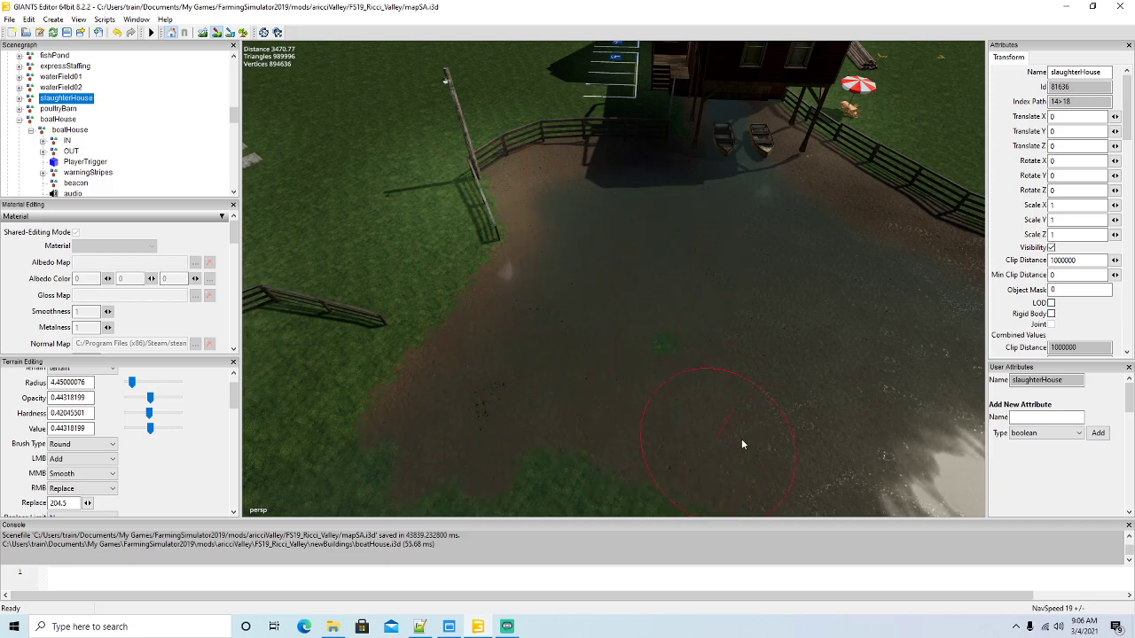
{"action": "left_click_drag", "start_coordinate": [772, 299], "coordinate": [553, 296], "text": "alt"}
{"action": "scroll", "coordinate": [555, 298], "scroll_direction": "down", "scroll_amount": 2}
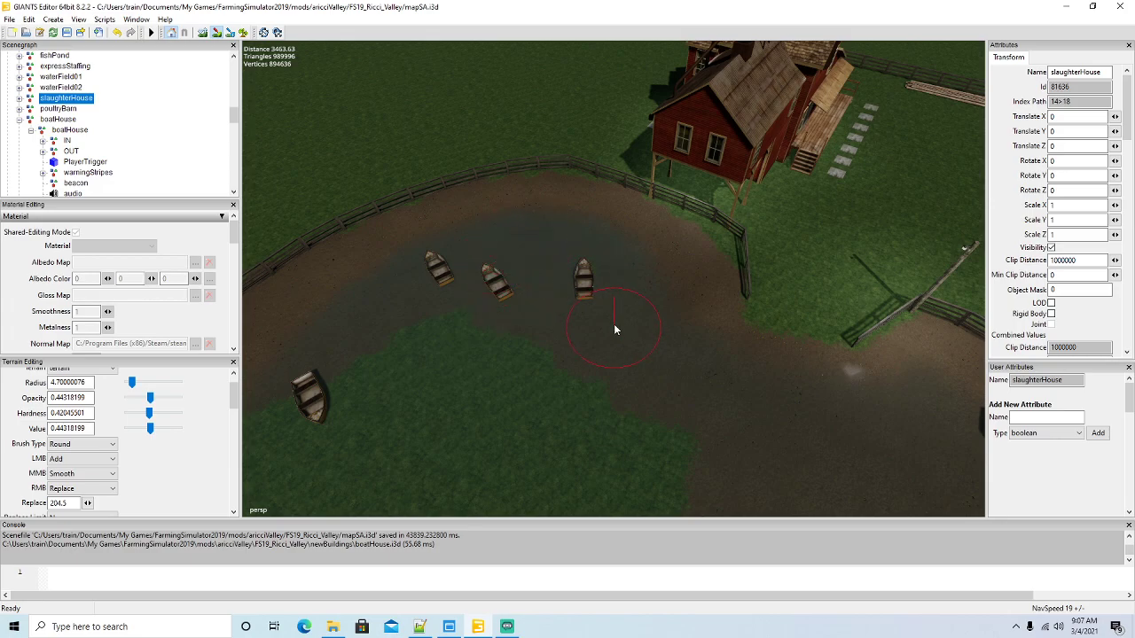
{"action": "left_click_drag", "start_coordinate": [372, 195], "coordinate": [390, 212], "text": "alt"}
{"action": "scroll", "coordinate": [473, 237], "scroll_direction": "down", "scroll_amount": 3}
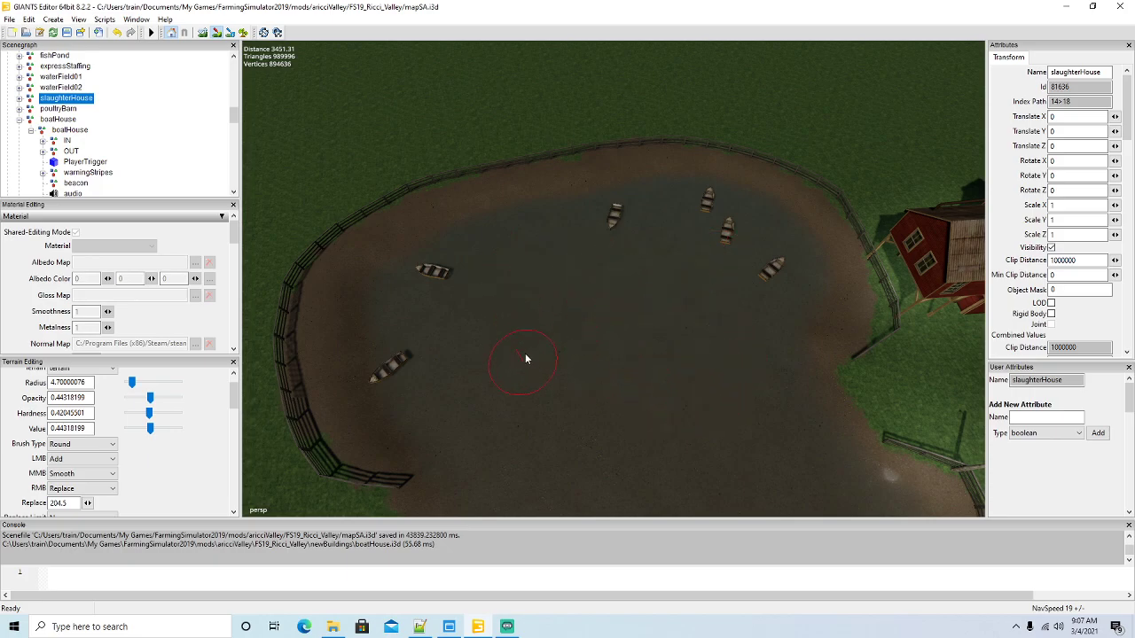
{"action": "left_click", "coordinate": [214, 33]}
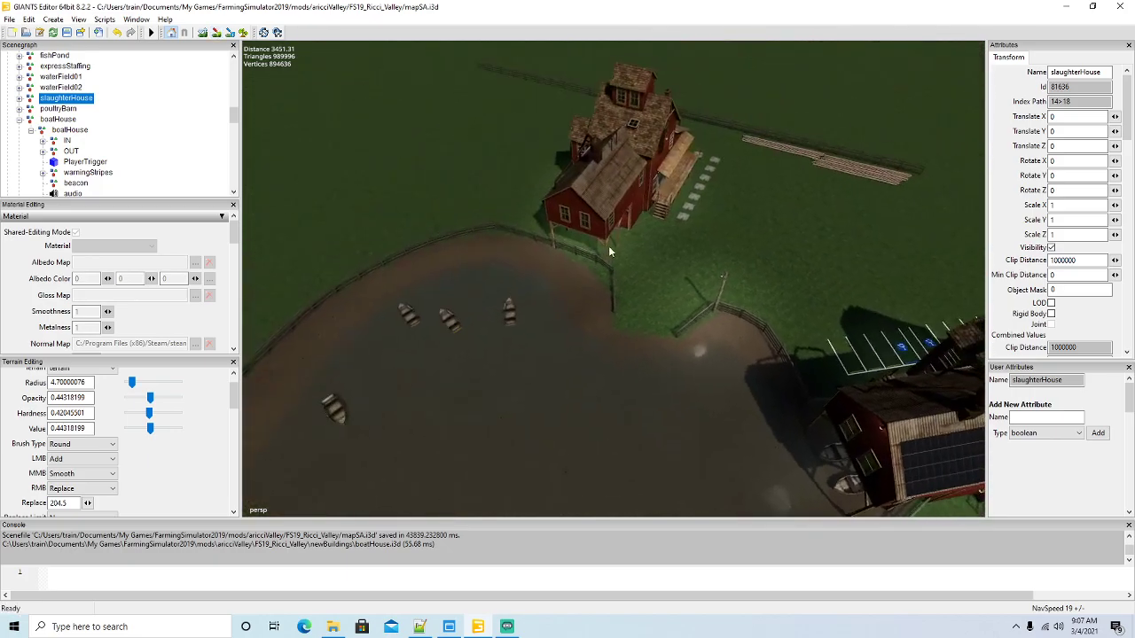
Smooth the back pond's jagged muddy bank between the green and blue boats with a brush radius of about 2.2
{"action": "scroll", "coordinate": [646, 227], "scroll_direction": "up", "scroll_amount": 3}
{"action": "left_click_drag", "start_coordinate": [646, 227], "coordinate": [456, 237], "text": "alt"}
{"action": "scroll", "coordinate": [584, 244], "scroll_direction": "up", "scroll_amount": 2}
{"action": "scroll", "coordinate": [647, 236], "scroll_direction": "up", "scroll_amount": 3}
{"action": "scroll", "coordinate": [738, 208], "scroll_direction": "up", "scroll_amount": 3}
{"action": "scroll", "coordinate": [735, 200], "scroll_direction": "down", "scroll_amount": 3}
{"action": "scroll", "coordinate": [493, 205], "scroll_direction": "up", "scroll_amount": 10}
{"action": "scroll", "coordinate": [497, 188], "scroll_direction": "up", "scroll_amount": 3}
{"action": "scroll", "coordinate": [564, 283], "scroll_direction": "down", "scroll_amount": 6}
{"action": "scroll", "coordinate": [431, 238], "scroll_direction": "up", "scroll_amount": 10}
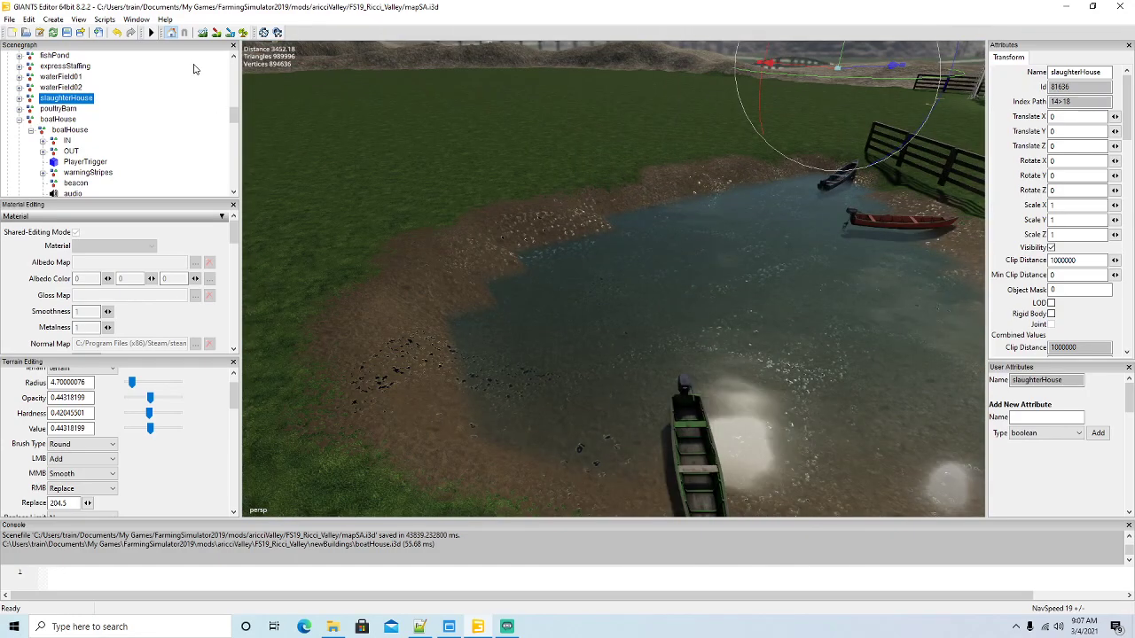
{"action": "left_click", "coordinate": [202, 33]}
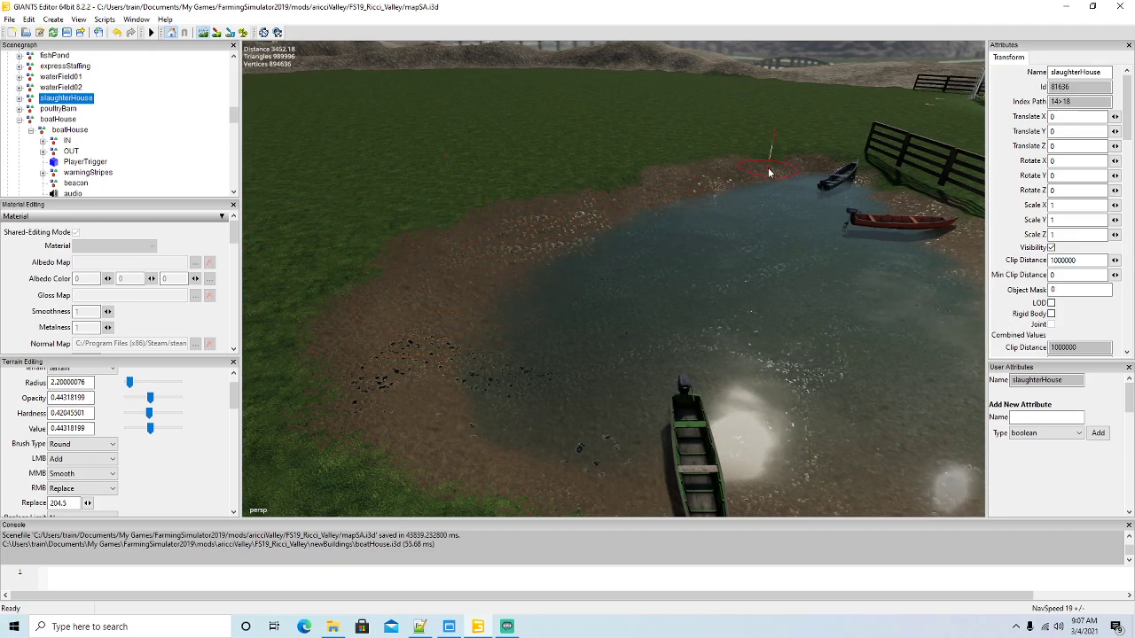
Leave terrain sculpting and inspect the moored boats, fence and muddy banks around the back pond at water level
{"action": "left_click", "coordinate": [203, 32]}
{"action": "left_click_drag", "start_coordinate": [450, 225], "coordinate": [552, 203], "text": "alt"}
{"action": "scroll", "coordinate": [551, 228], "scroll_direction": "up", "scroll_amount": 3}
{"action": "scroll", "coordinate": [552, 229], "scroll_direction": "up", "scroll_amount": 2}
{"action": "scroll", "coordinate": [552, 203], "scroll_direction": "up", "scroll_amount": 3}
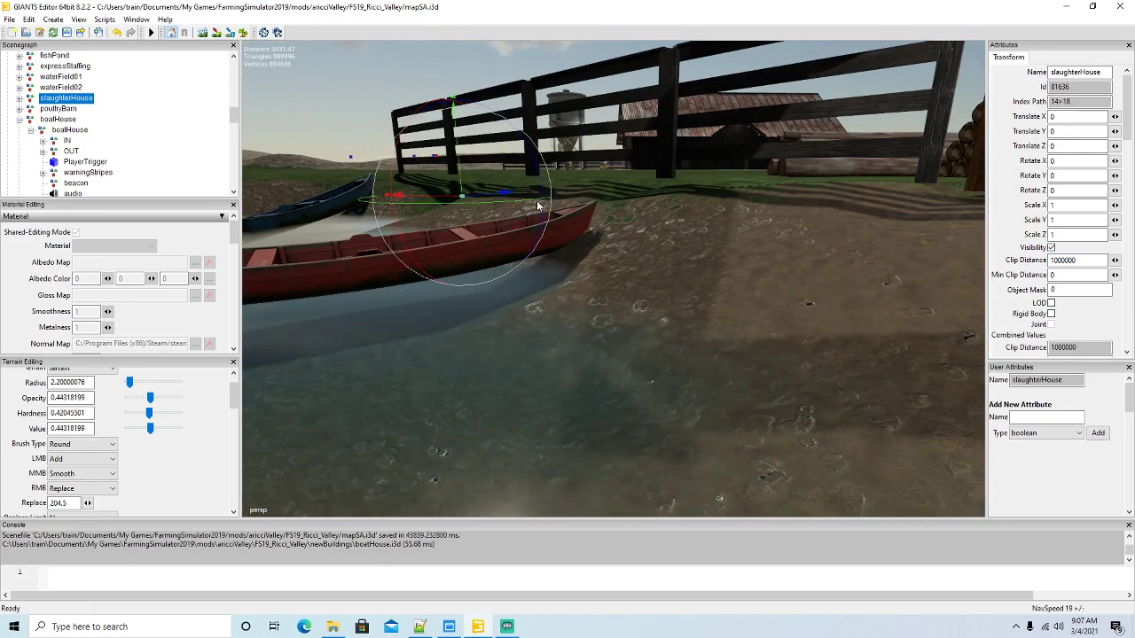
{"action": "right_click_drag", "start_coordinate": [544, 207], "coordinate": [495, 200]}
{"action": "left_click_drag", "start_coordinate": [524, 276], "coordinate": [472, 302], "text": "alt"}
{"action": "scroll", "coordinate": [516, 313], "scroll_direction": "down", "scroll_amount": 3}
{"action": "scroll", "coordinate": [515, 317], "scroll_direction": "up", "scroll_amount": 3}
{"action": "scroll", "coordinate": [515, 317], "scroll_direction": "down", "scroll_amount": 3}
{"action": "scroll", "coordinate": [515, 312], "scroll_direction": "up", "scroll_amount": 3}
{"action": "scroll", "coordinate": [542, 289], "scroll_direction": "up", "scroll_amount": 3}
{"action": "scroll", "coordinate": [491, 278], "scroll_direction": "down", "scroll_amount": 3}
{"action": "scroll", "coordinate": [470, 250], "scroll_direction": "up", "scroll_amount": 2}
{"action": "scroll", "coordinate": [468, 244], "scroll_direction": "up", "scroll_amount": 4}
{"action": "left_click_drag", "start_coordinate": [558, 331], "coordinate": [593, 352], "text": "alt"}
{"action": "scroll", "coordinate": [743, 353], "scroll_direction": "down", "scroll_amount": 3}
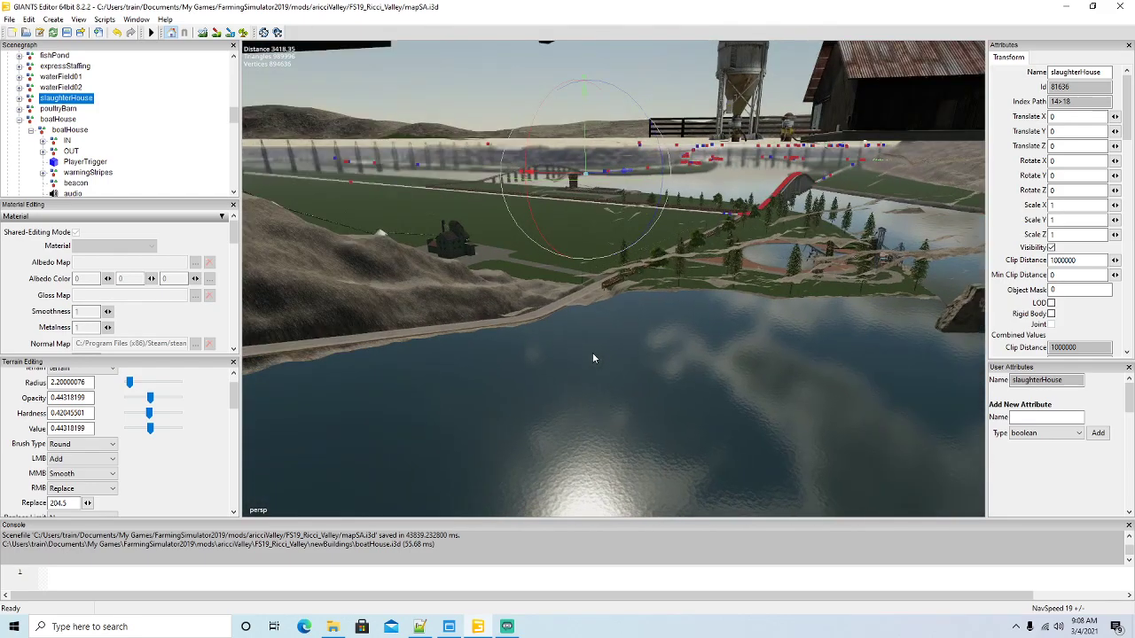
Turn the blue motorboat in the back pond about its vertical axis to a Y rotation of about -47, roughly crosswise to its former heading
{"action": "right_click_drag", "start_coordinate": [593, 358], "coordinate": [620, 360]}
{"action": "left_click", "coordinate": [557, 246]}
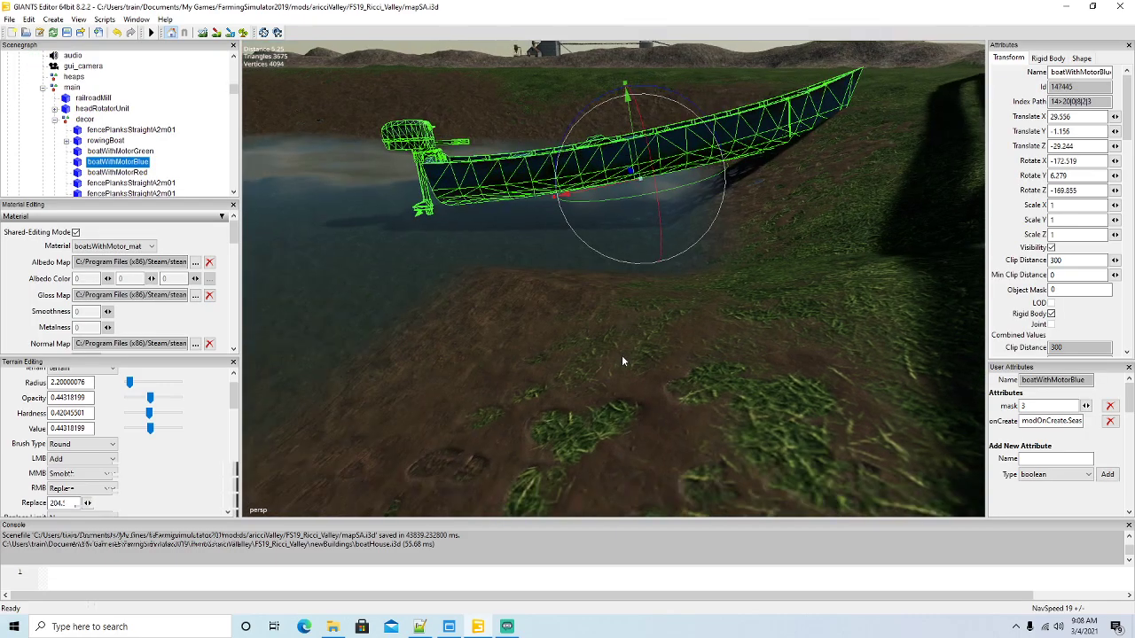
{"action": "scroll", "coordinate": [625, 357], "scroll_direction": "down", "scroll_amount": 5}
{"action": "left_click_drag", "start_coordinate": [625, 357], "coordinate": [761, 360], "text": "alt"}
{"action": "scroll", "coordinate": [574, 316], "scroll_direction": "up", "scroll_amount": 5}
{"action": "scroll", "coordinate": [741, 369], "scroll_direction": "down", "scroll_amount": 5}
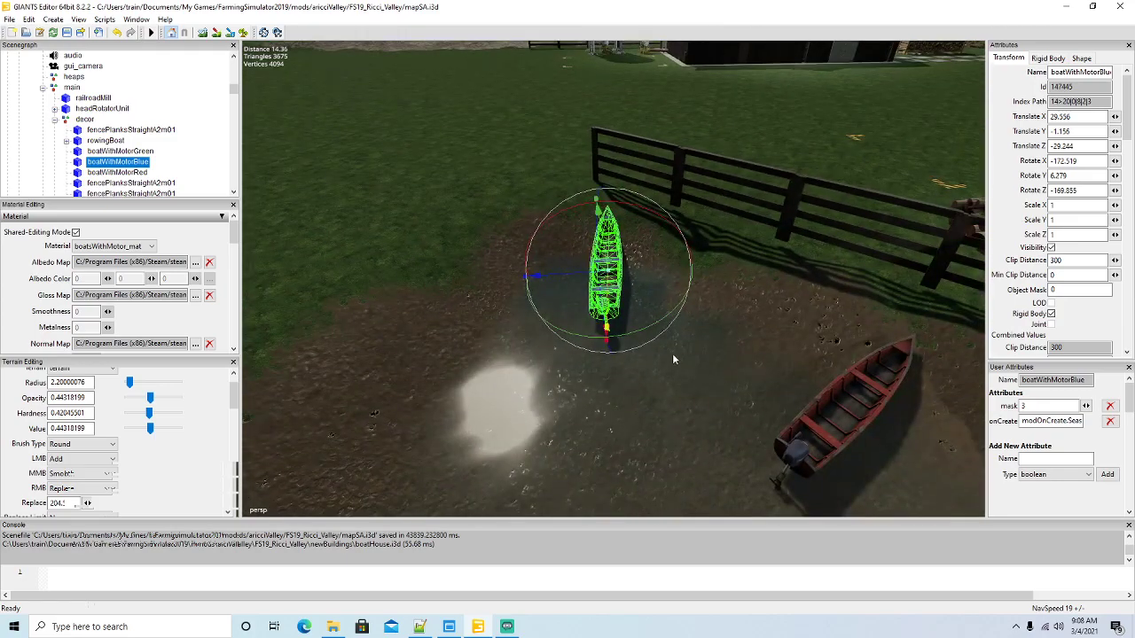
{"action": "left_click_drag", "start_coordinate": [650, 333], "coordinate": [727, 280]}
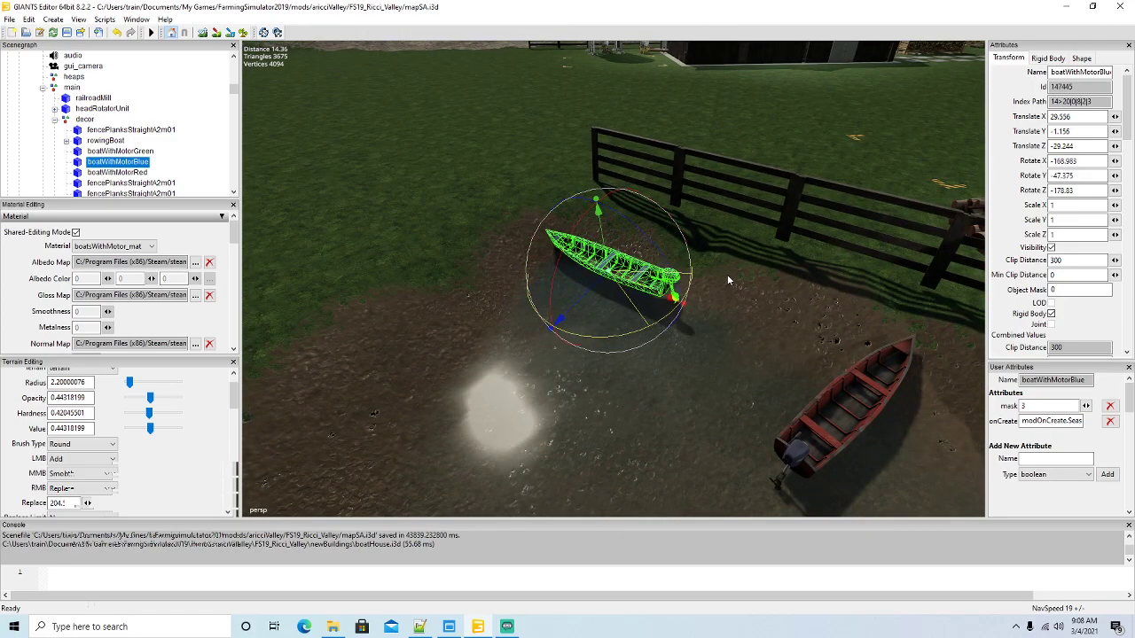
Move the blue motorboat to the muddy bank at about X 27.2, Z -30.9, adjusting its tilt to the slope
{"action": "left_click_drag", "start_coordinate": [594, 294], "coordinate": [327, 356]}
{"action": "middle_click_drag", "start_coordinate": [326, 357], "coordinate": [609, 312]}
{"action": "left_click_drag", "start_coordinate": [614, 215], "coordinate": [625, 200]}
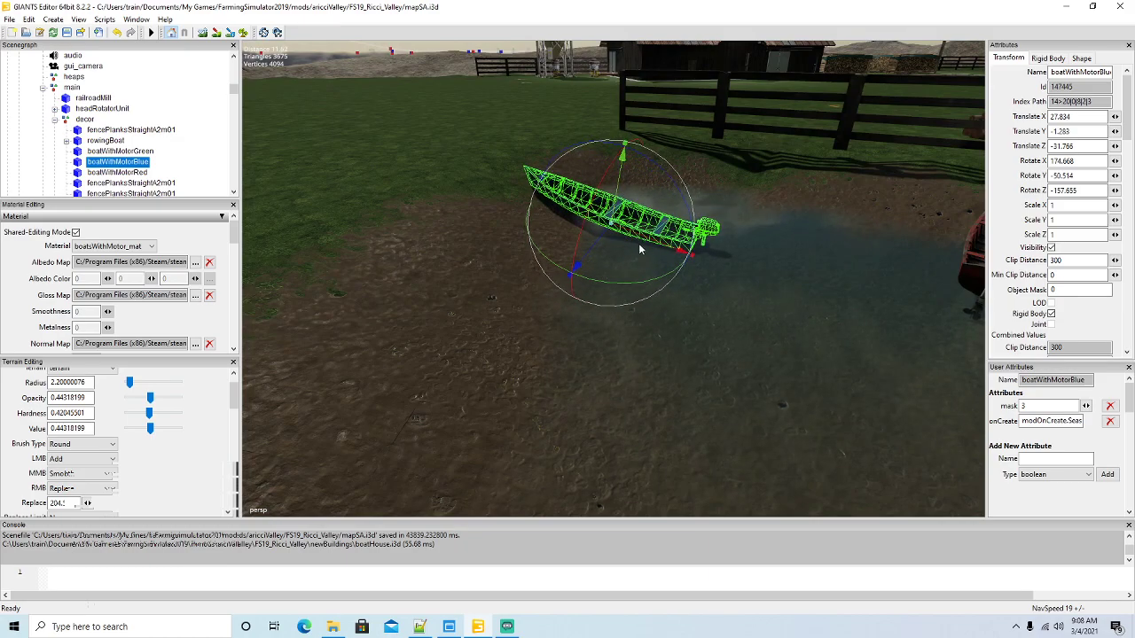
{"action": "left_click_drag", "start_coordinate": [647, 238], "coordinate": [672, 255]}
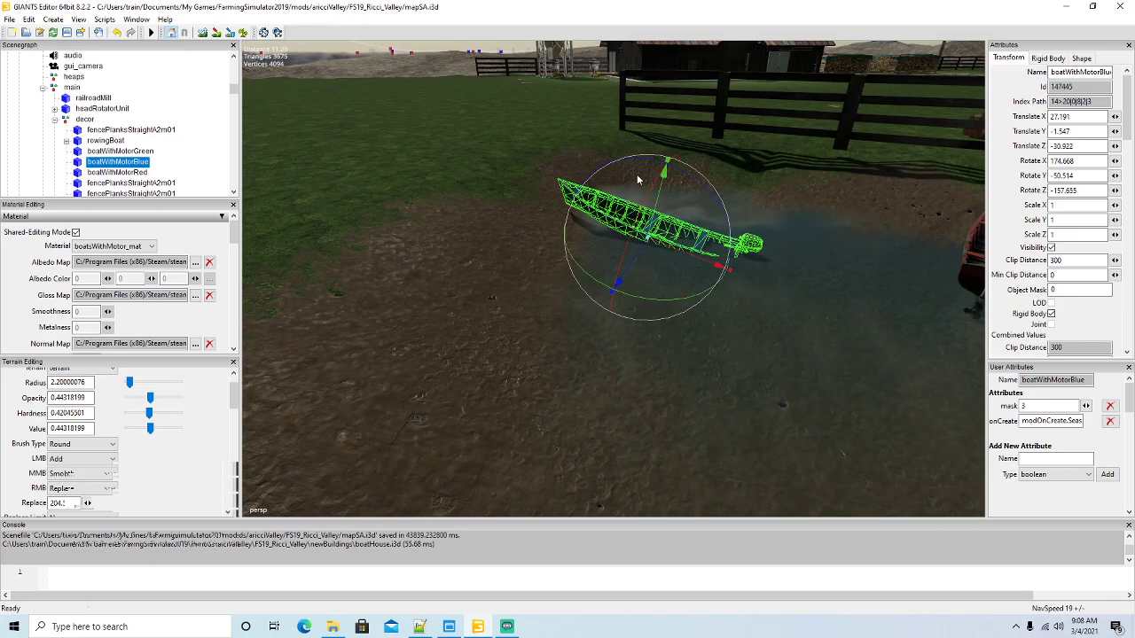
Level the blue motorboat's tilt to a Z rotation of about -170.6 and raise the hull to about Y -1.16
{"action": "left_click_drag", "start_coordinate": [648, 165], "coordinate": [635, 159]}
{"action": "left_click_drag", "start_coordinate": [638, 225], "coordinate": [666, 244], "text": "alt"}
{"action": "scroll", "coordinate": [616, 284], "scroll_direction": "up", "scroll_amount": 3}
{"action": "scroll", "coordinate": [666, 244], "scroll_direction": "down", "scroll_amount": 2}
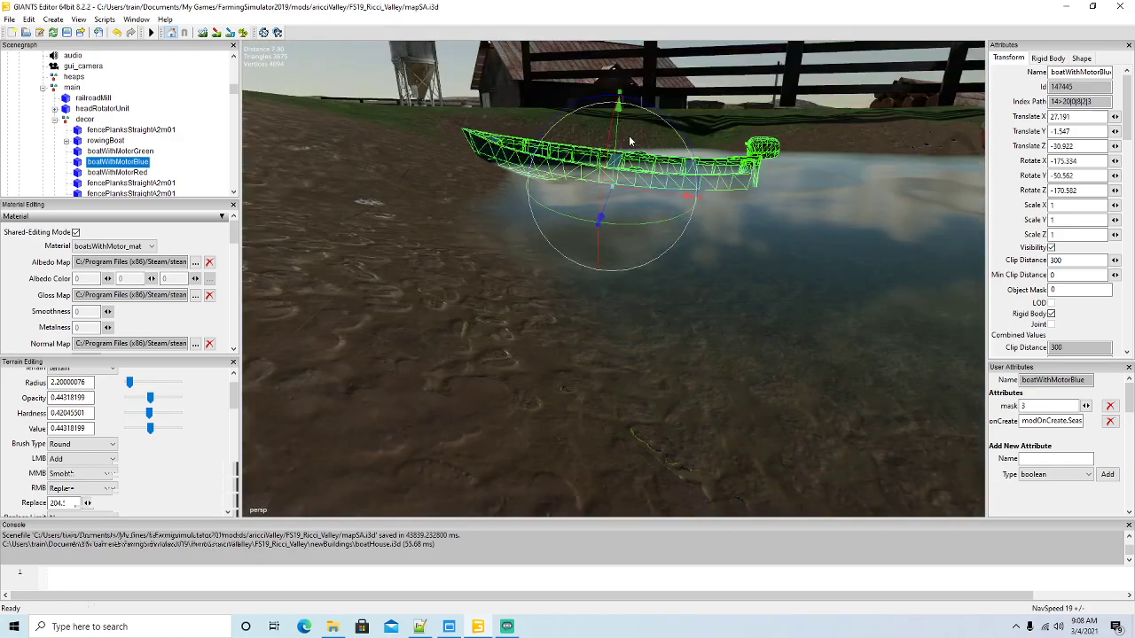
{"action": "left_click_drag", "start_coordinate": [621, 136], "coordinate": [619, 112]}
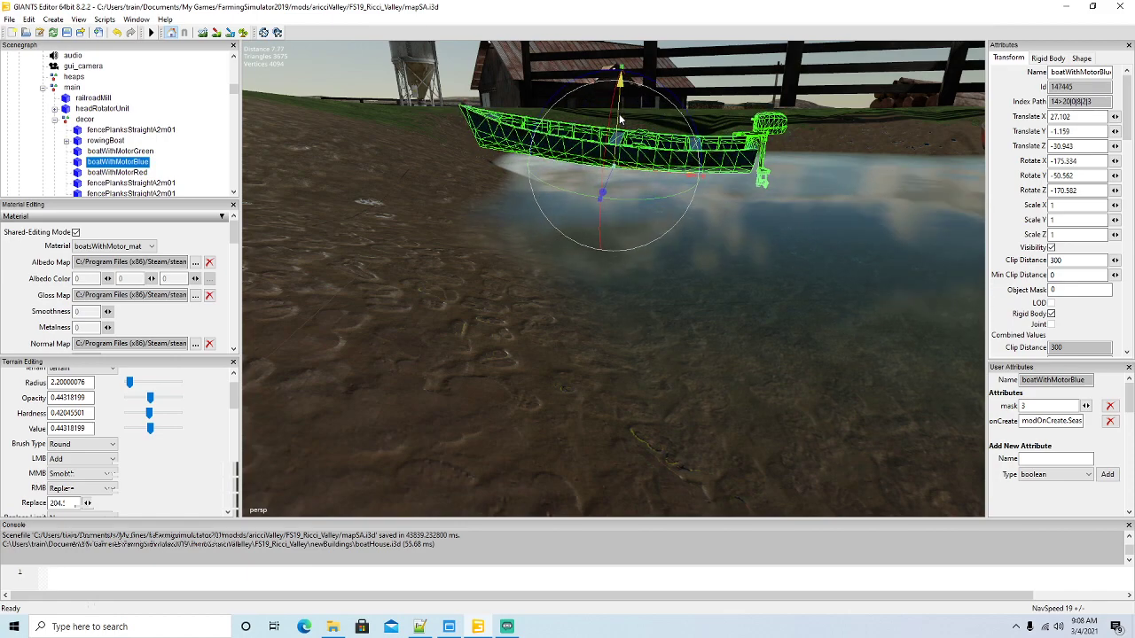
Shift the green motorboat on the opposite bank slightly to about X 3.3, Y -1.26, Z -24.5
{"action": "left_click_drag", "start_coordinate": [668, 171], "coordinate": [775, 206]}
{"action": "scroll", "coordinate": [638, 240], "scroll_direction": "down", "scroll_amount": 5}
{"action": "scroll", "coordinate": [638, 243], "scroll_direction": "down", "scroll_amount": 2}
{"action": "scroll", "coordinate": [609, 202], "scroll_direction": "up", "scroll_amount": 7}
{"action": "scroll", "coordinate": [871, 237], "scroll_direction": "down", "scroll_amount": 6}
{"action": "scroll", "coordinate": [946, 173], "scroll_direction": "up", "scroll_amount": 8}
{"action": "right_click_drag", "start_coordinate": [775, 211], "coordinate": [608, 216]}
{"action": "left_click", "coordinate": [621, 203]}
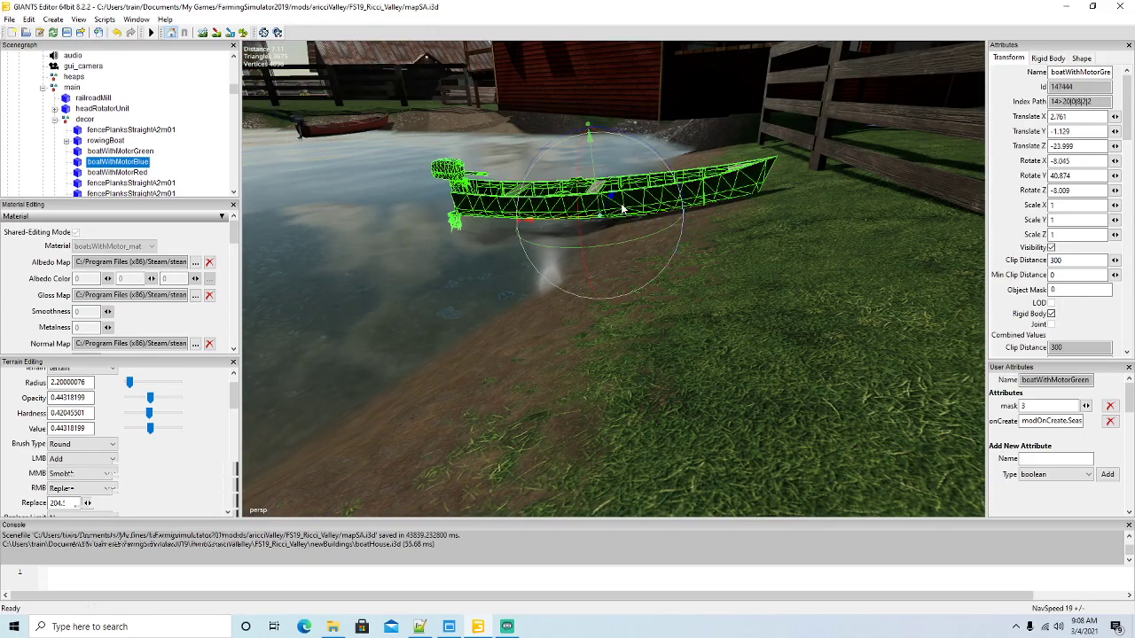
{"action": "left_click_drag", "start_coordinate": [551, 222], "coordinate": [507, 241]}
{"action": "scroll", "coordinate": [574, 284], "scroll_direction": "down", "scroll_amount": 8}
{"action": "scroll", "coordinate": [510, 238], "scroll_direction": "up", "scroll_amount": 4}
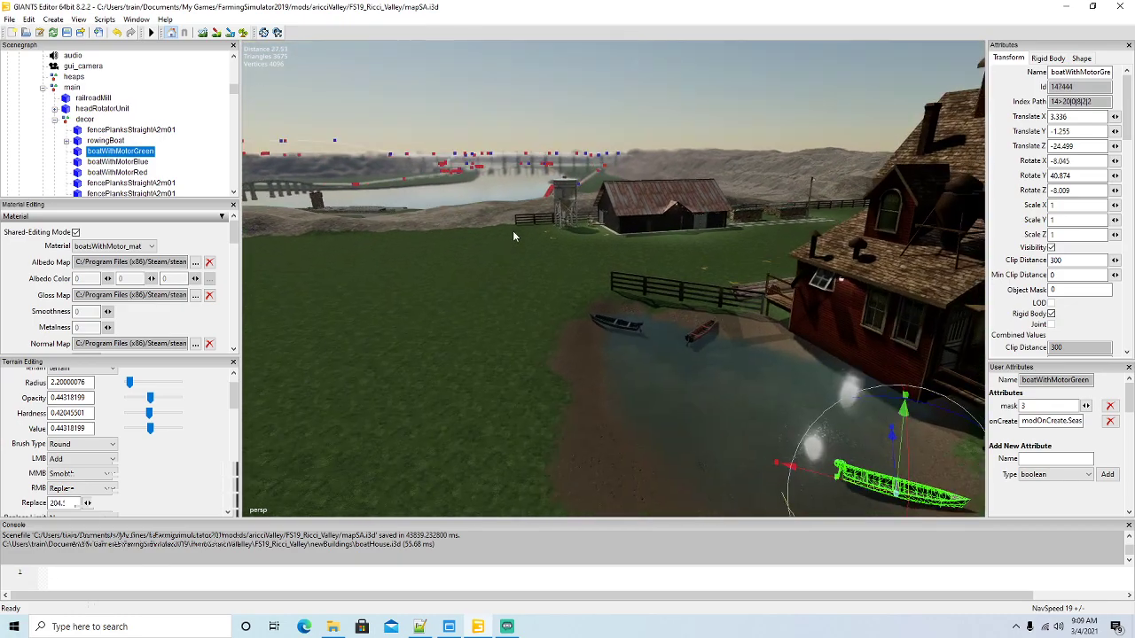
Set the terrain replace height to 206 and check the grass around the back pond's fence ends with the sculpting brush
{"action": "scroll", "coordinate": [513, 236], "scroll_direction": "up", "scroll_amount": 10}
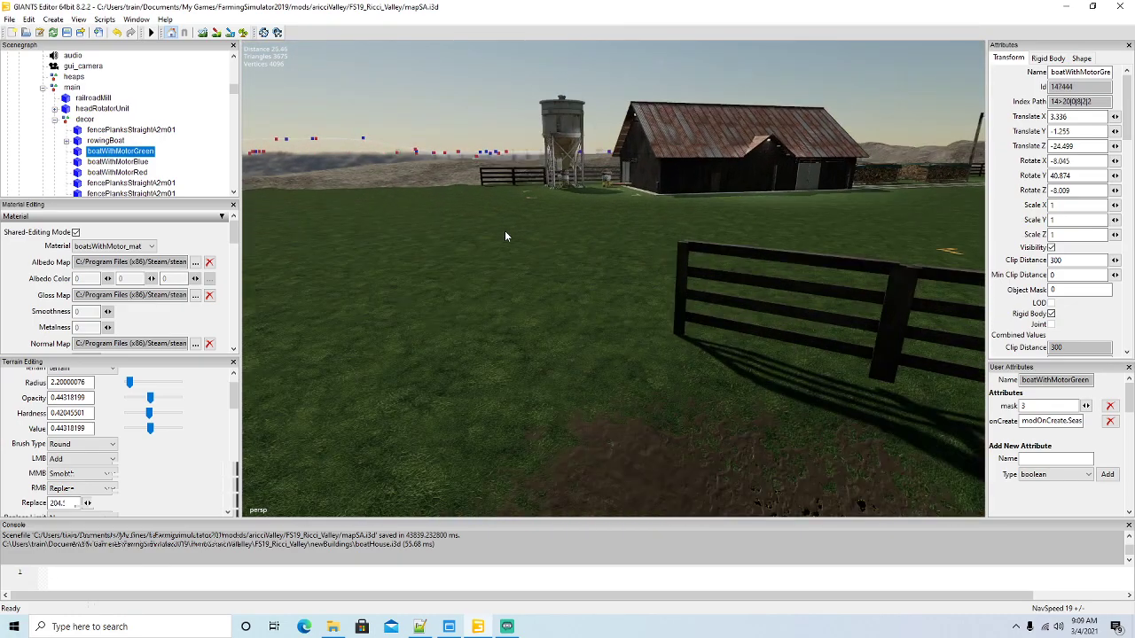
{"action": "scroll", "coordinate": [506, 232], "scroll_direction": "up", "scroll_amount": 3}
{"action": "left_click_drag", "start_coordinate": [505, 232], "coordinate": [674, 255], "text": "alt"}
{"action": "scroll", "coordinate": [671, 253], "scroll_direction": "down", "scroll_amount": 6}
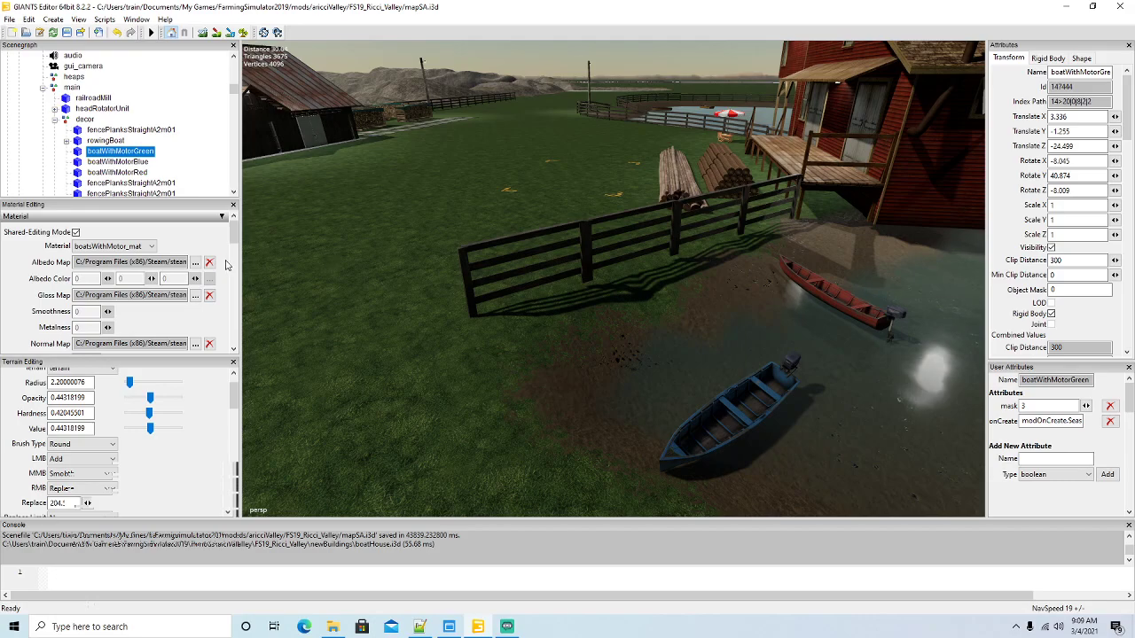
{"action": "scroll", "coordinate": [234, 401], "scroll_direction": "down", "scroll_amount": 5}
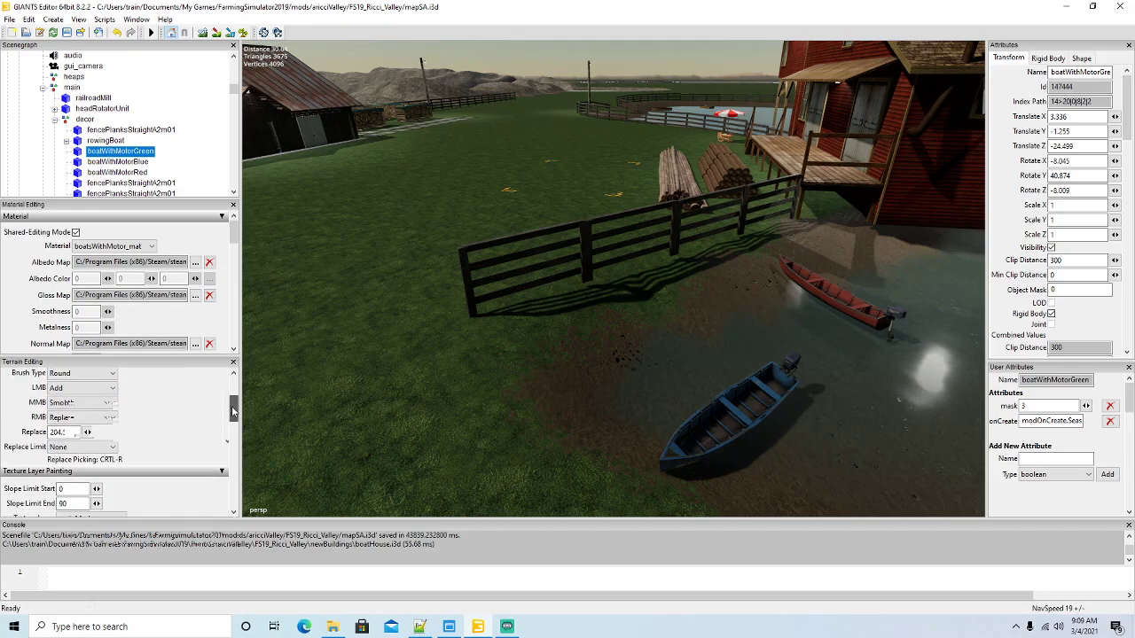
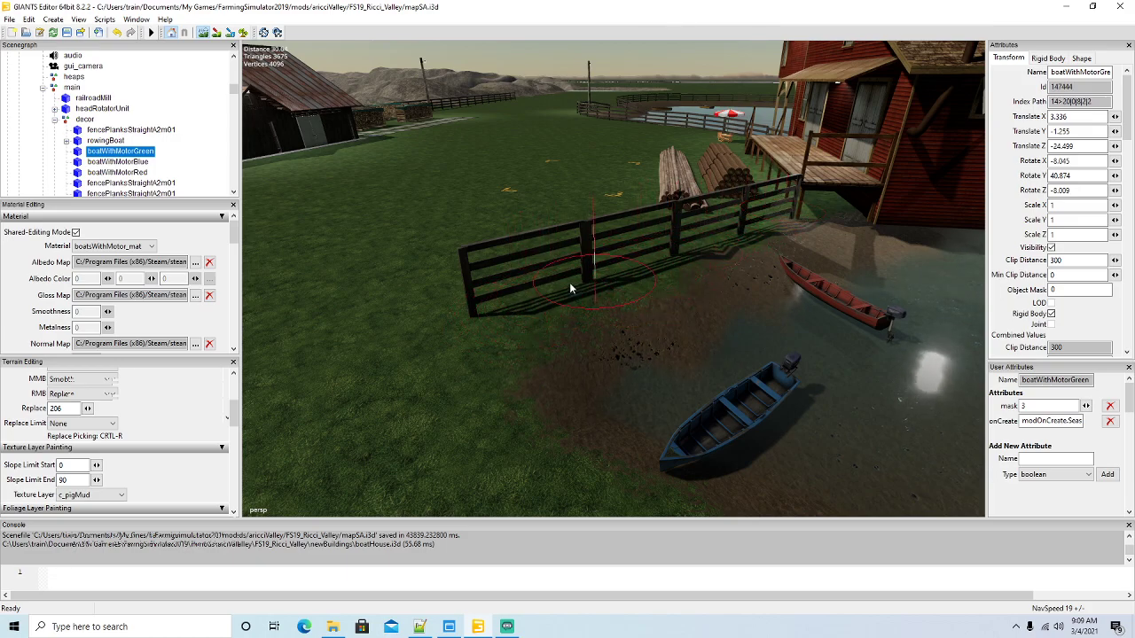
{"action": "left_click", "coordinate": [202, 32]}
{"action": "left_click_drag", "start_coordinate": [439, 250], "coordinate": [390, 263], "text": "alt"}
{"action": "scroll", "coordinate": [546, 197], "scroll_direction": "up", "scroll_amount": 5}
{"action": "scroll", "coordinate": [395, 263], "scroll_direction": "down", "scroll_amount": 4}
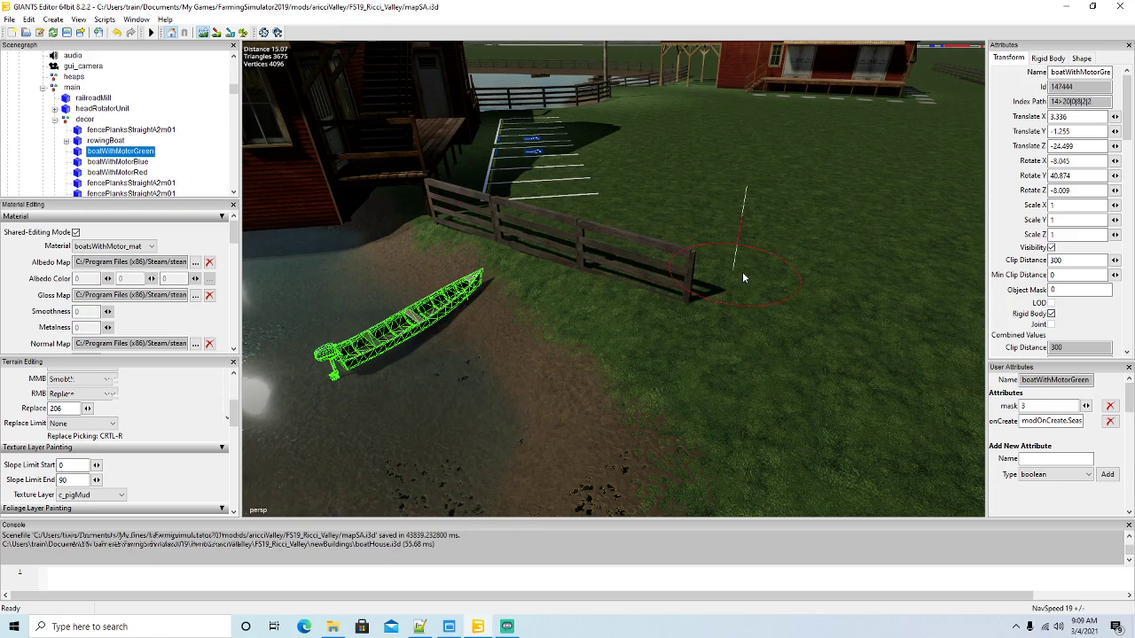
{"action": "left_click", "coordinate": [203, 33]}
Delete the outer sections of the long plank fence along the rocky hill, one after another from its open end
{"action": "mouse_move", "coordinate": [497, 266]}
{"action": "left_mouse_down", "text": "alt"}
{"action": "mouse_move", "coordinate": [610, 270]}
{"action": "mouse_move", "coordinate": [600, 293]}
{"action": "mouse_move", "coordinate": [613, 321]}
{"action": "mouse_move", "coordinate": [660, 301]}
{"action": "mouse_move", "coordinate": [704, 302]}
{"action": "left_mouse_up", "text": "alt"}
{"action": "scroll", "coordinate": [610, 271], "scroll_direction": "down", "scroll_amount": 5}
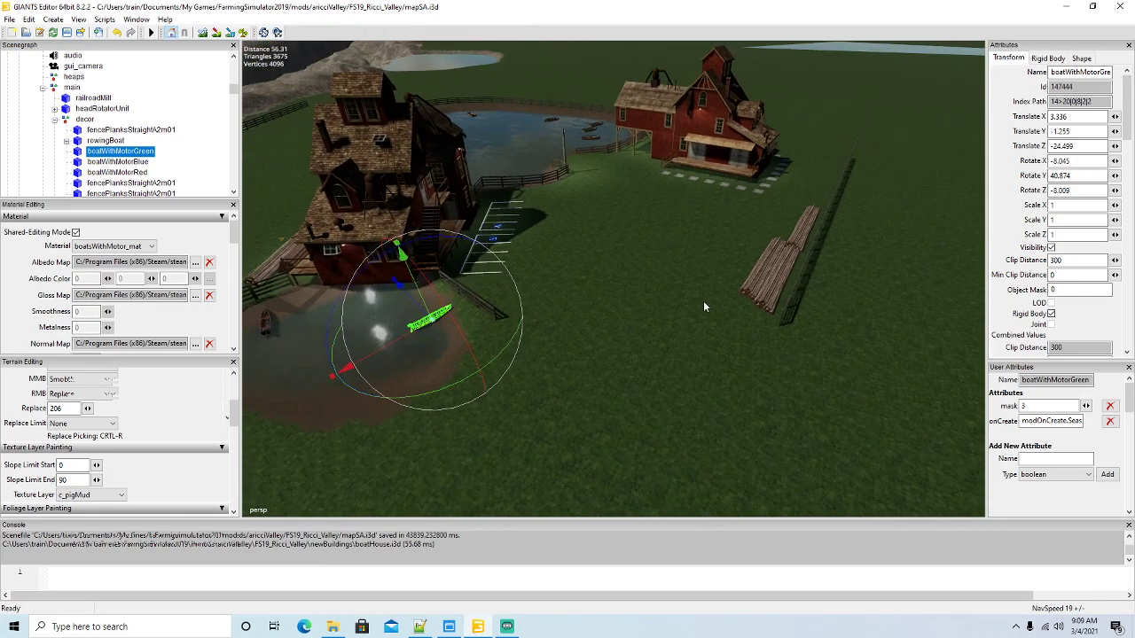
{"action": "scroll", "coordinate": [704, 301], "scroll_direction": "down", "scroll_amount": 3}
{"action": "middle_click_drag", "start_coordinate": [703, 306], "coordinate": [620, 307]}
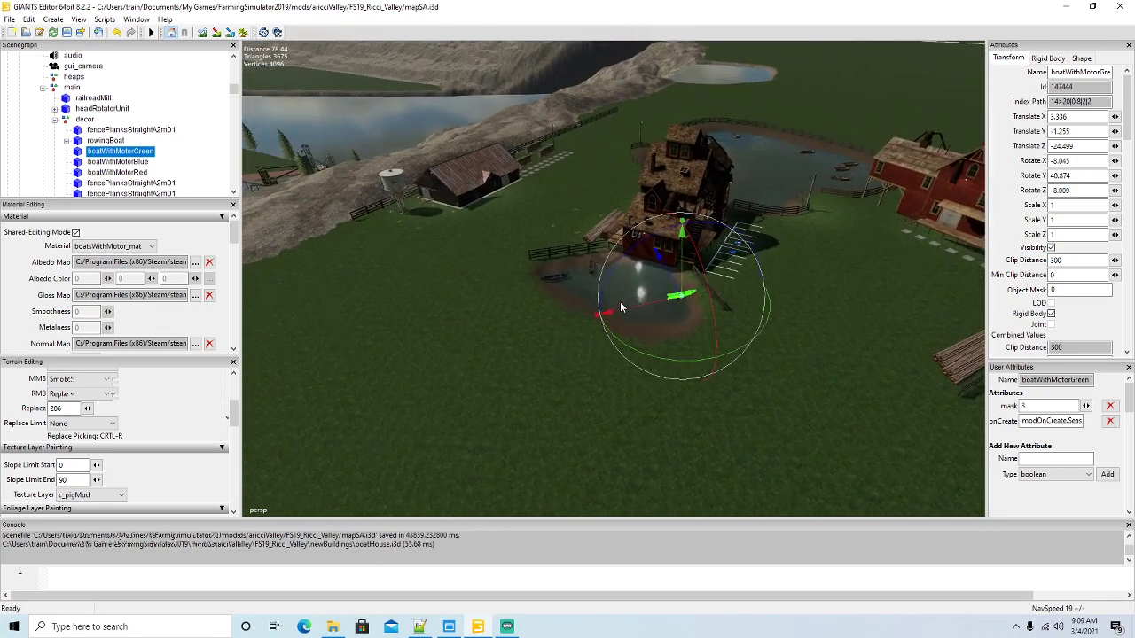
{"action": "left_click_drag", "start_coordinate": [619, 302], "coordinate": [578, 277], "text": "alt"}
{"action": "scroll", "coordinate": [625, 241], "scroll_direction": "up", "scroll_amount": 6}
{"action": "scroll", "coordinate": [632, 227], "scroll_direction": "up", "scroll_amount": 10}
{"action": "middle_click_drag", "start_coordinate": [578, 282], "coordinate": [773, 315]}
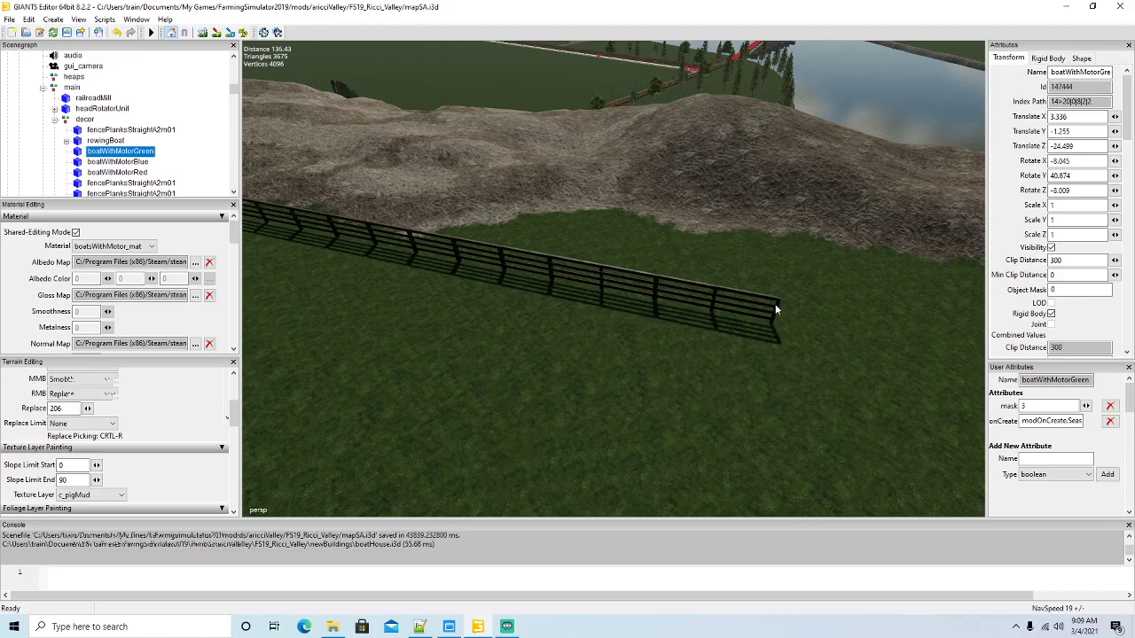
{"action": "left_click", "coordinate": [778, 311]}
{"action": "key", "text": "Delete"}
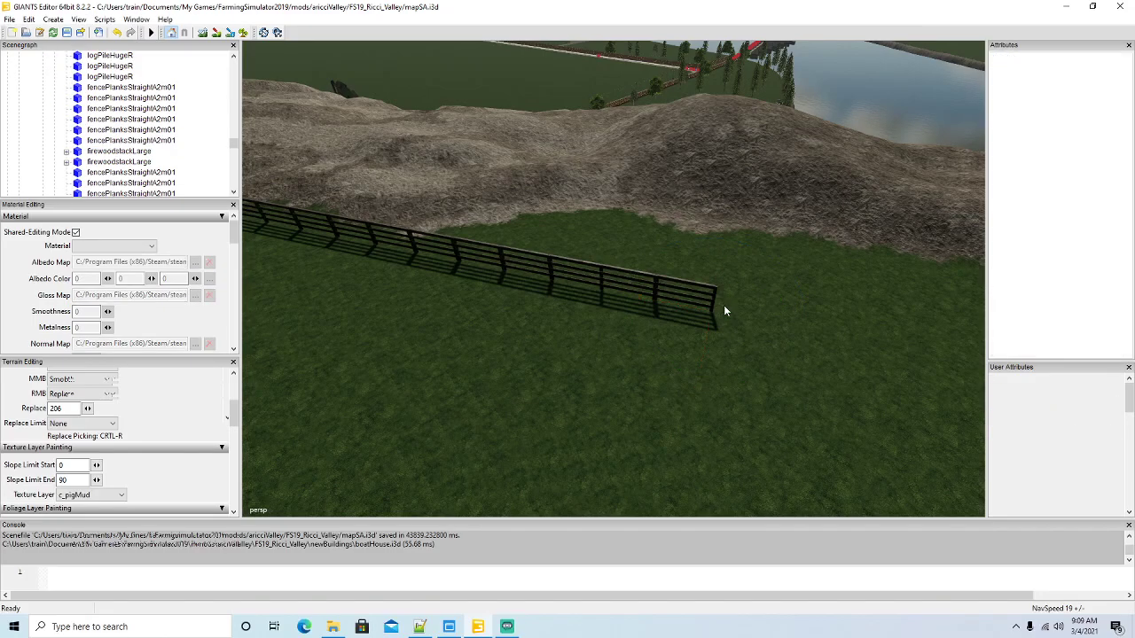
{"action": "left_click", "coordinate": [713, 301]}
{"action": "left_click", "coordinate": [654, 291]}
{"action": "key", "text": "Delete"}
{"action": "left_click", "coordinate": [601, 278]}
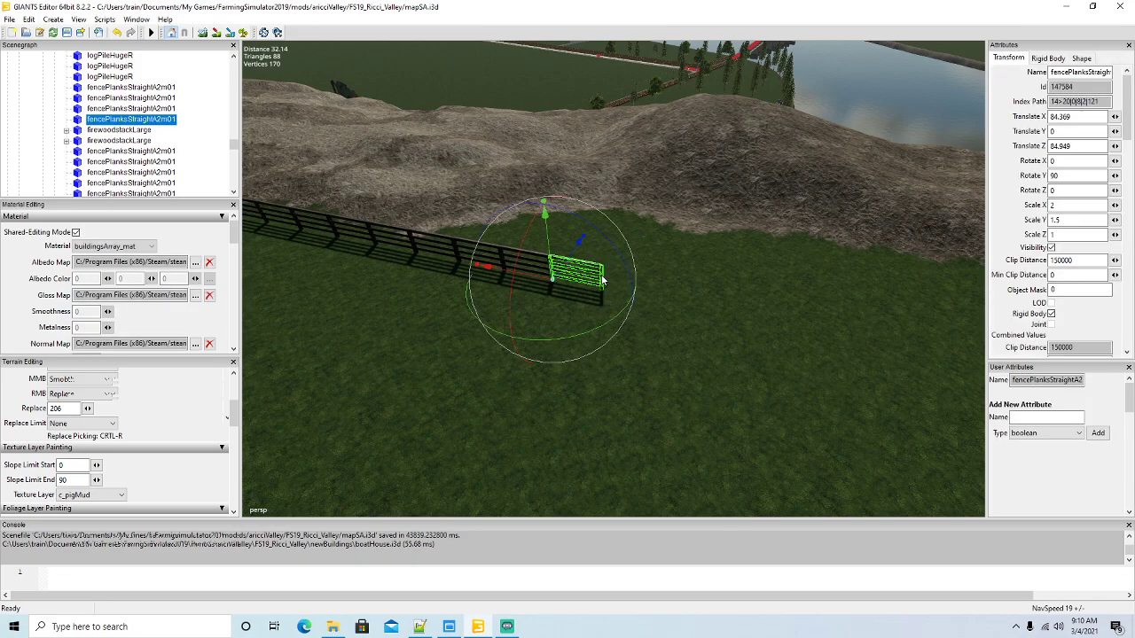
{"action": "key", "text": "Delete"}
{"action": "left_click", "coordinate": [523, 263]}
{"action": "key", "text": "Delete"}
{"action": "left_click", "coordinate": [485, 257]}
{"action": "key", "text": "Delete"}
{"action": "left_click", "coordinate": [451, 244]}
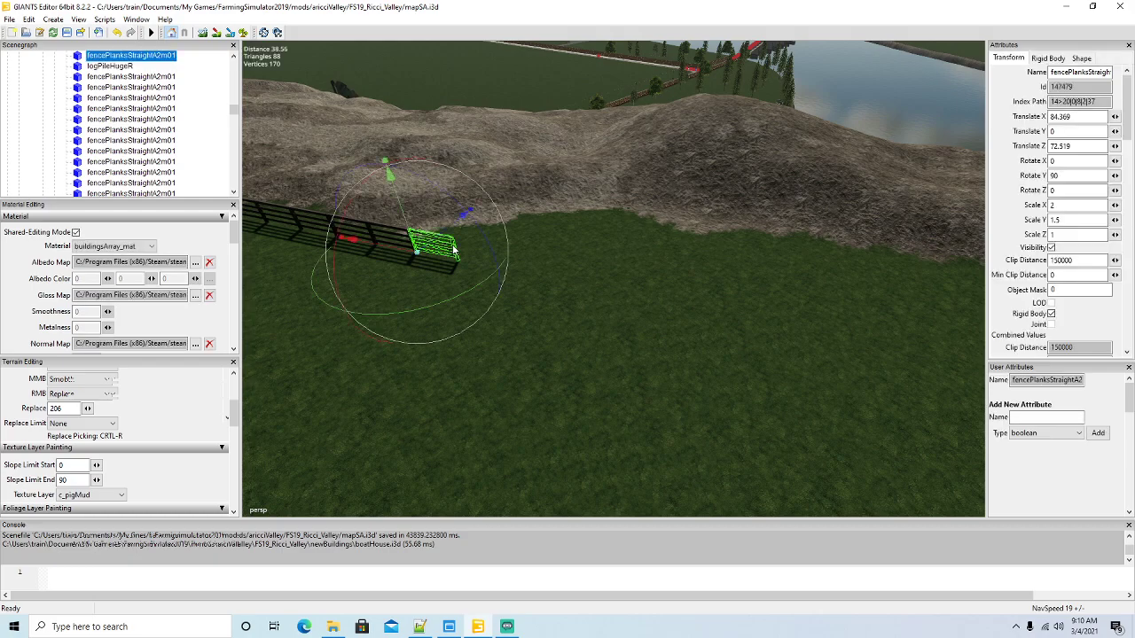
{"action": "key", "text": "Delete"}
{"action": "left_click", "coordinate": [410, 235]}
{"action": "key", "text": "Delete"}
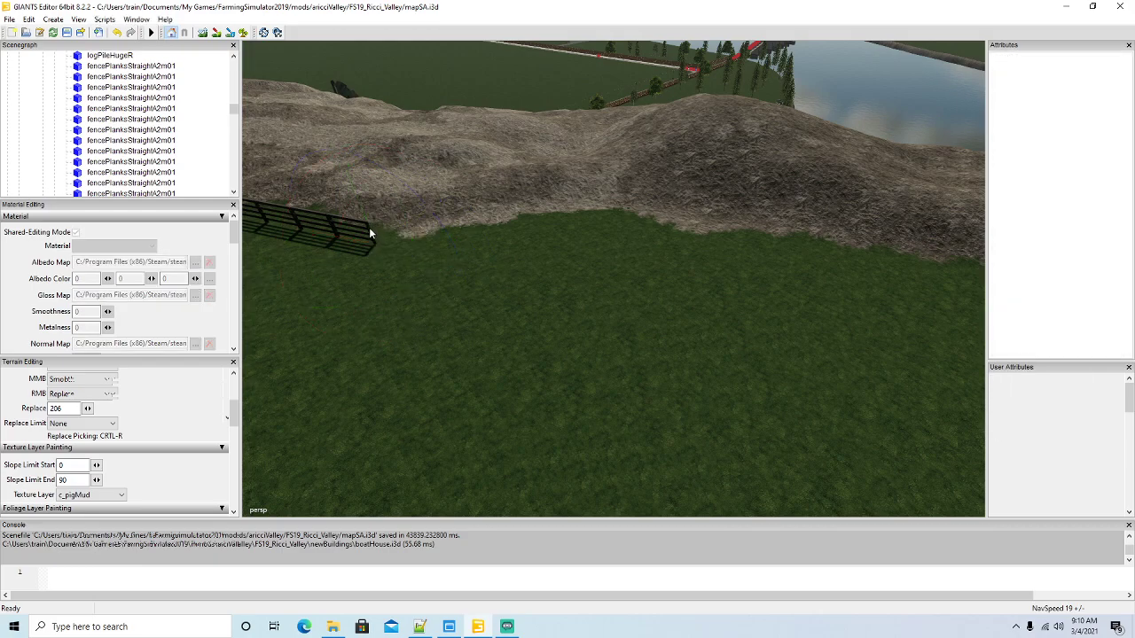
{"action": "left_click", "coordinate": [367, 227]}
{"action": "key", "text": "Delete"}
{"action": "left_click", "coordinate": [329, 219]}
{"action": "key", "text": "Delete"}
Shorten the hillside plank fence further by deleting its end sections back to the firewood stacks
{"action": "left_click_drag", "start_coordinate": [496, 316], "coordinate": [292, 232], "text": "alt"}
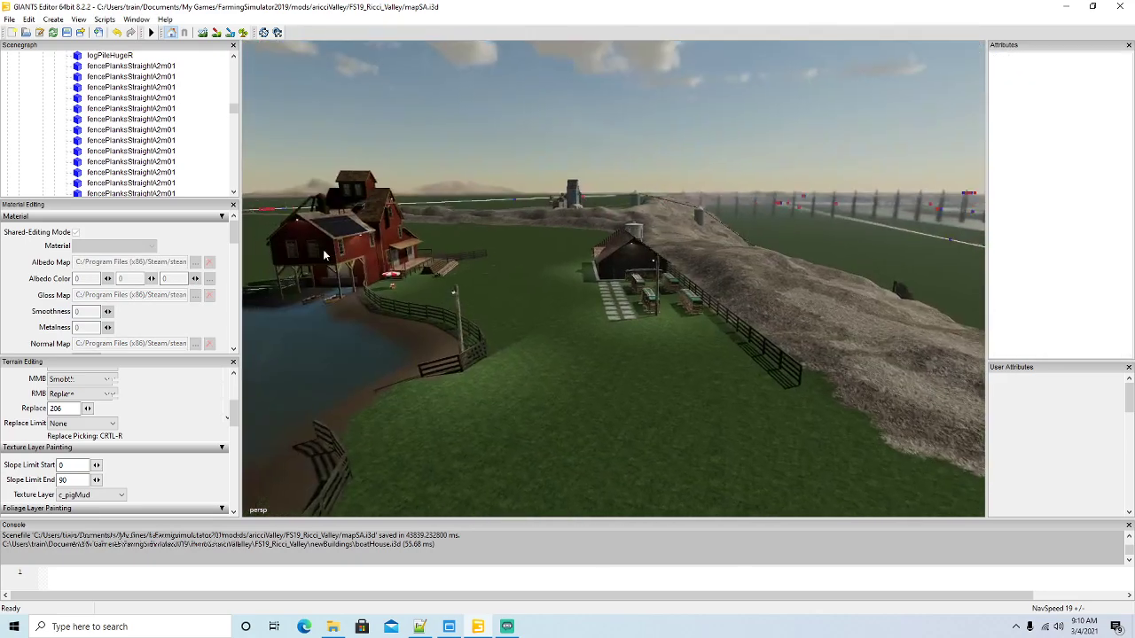
{"action": "scroll", "coordinate": [351, 261], "scroll_direction": "up", "scroll_amount": 5}
{"action": "left_click_drag", "start_coordinate": [351, 261], "coordinate": [458, 298], "text": "alt"}
{"action": "middle_click_drag", "start_coordinate": [458, 304], "coordinate": [747, 301]}
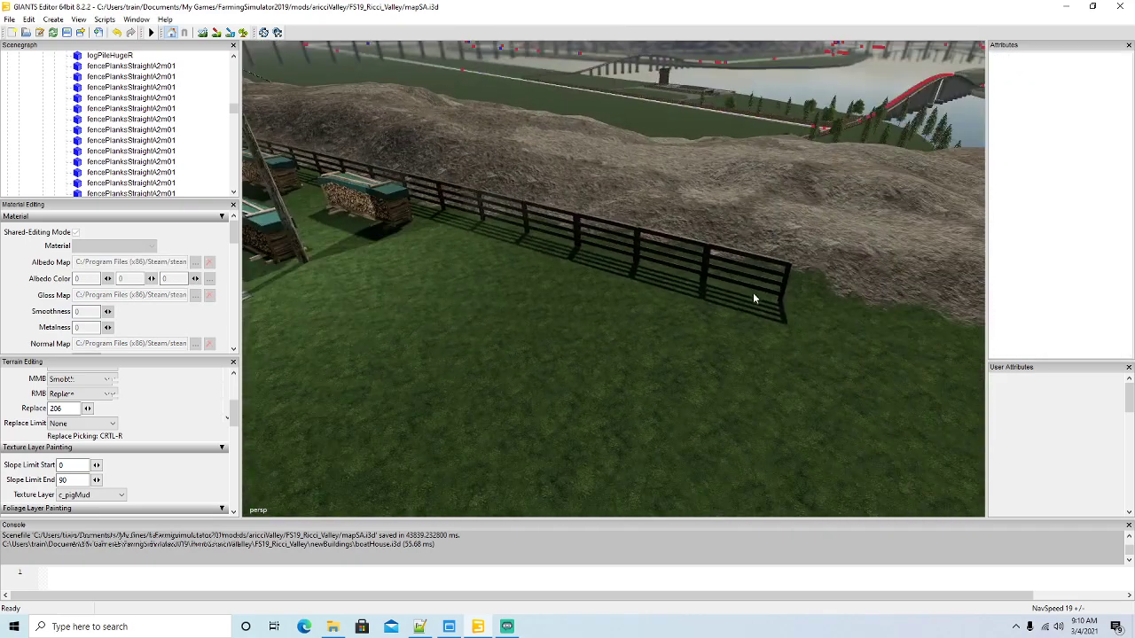
{"action": "left_click", "coordinate": [785, 280]}
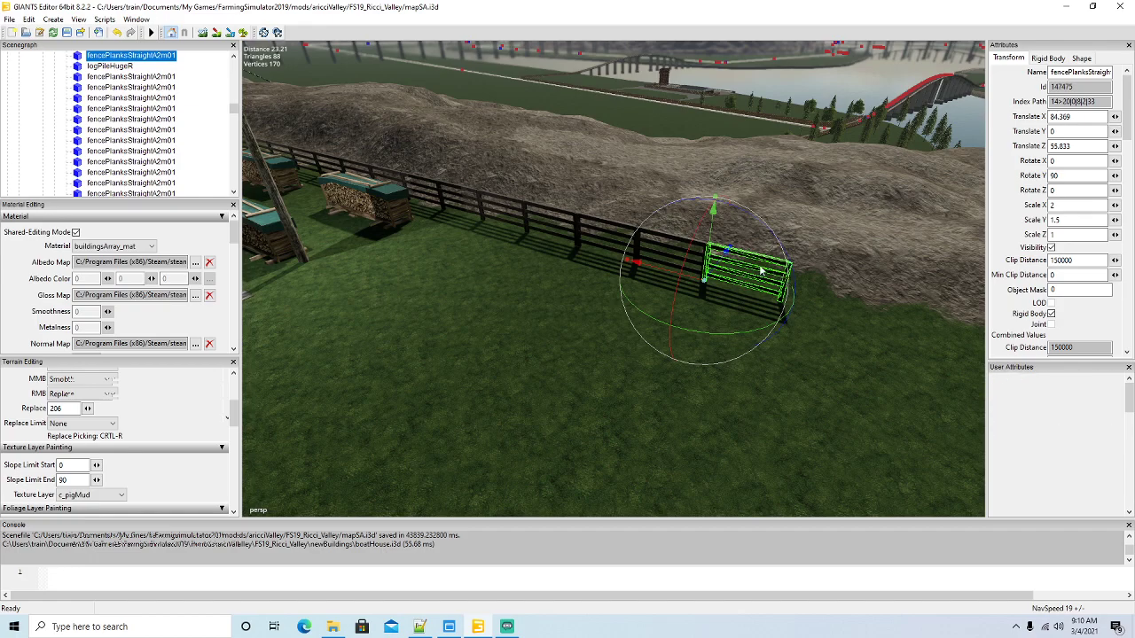
{"action": "key", "text": "Delete"}
{"action": "left_click", "coordinate": [706, 259]}
{"action": "key", "text": "Delete"}
{"action": "left_click", "coordinate": [637, 239]}
{"action": "key", "text": "Delete"}
{"action": "left_click", "coordinate": [575, 228]}
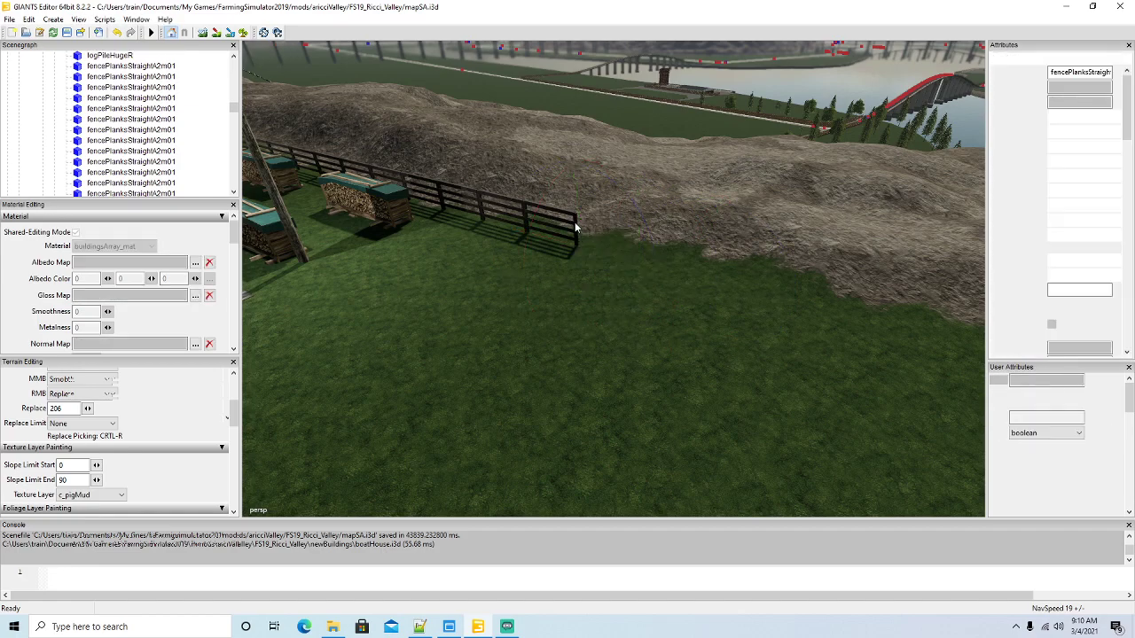
{"action": "key", "text": "Delete"}
{"action": "left_click", "coordinate": [525, 208]}
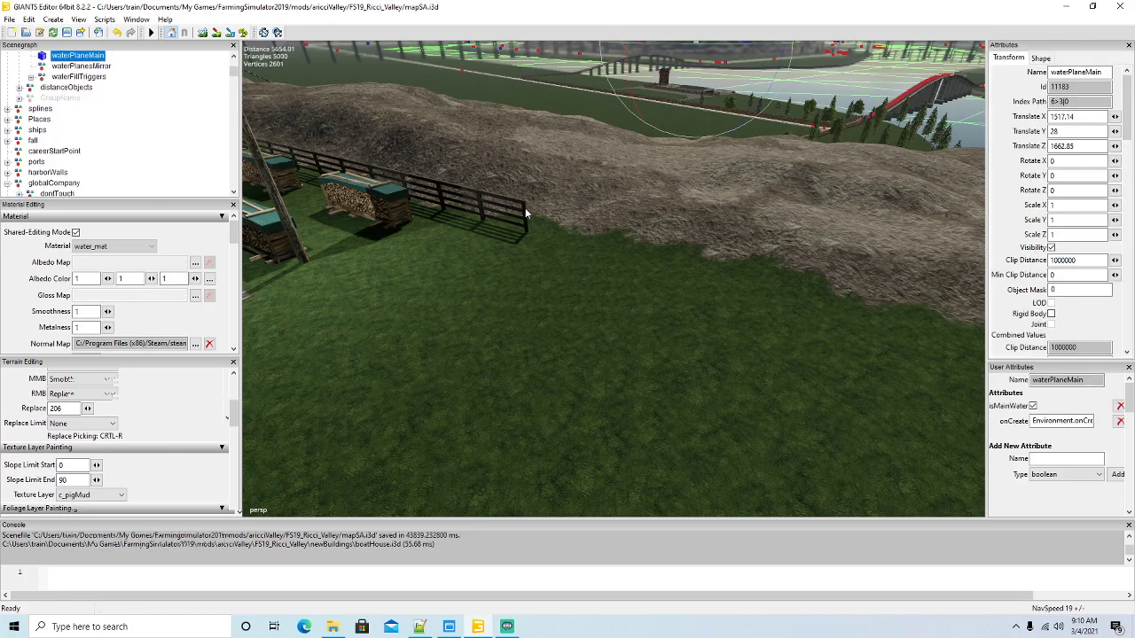
{"action": "left_click", "coordinate": [505, 210]}
{"action": "key", "text": "Delete"}
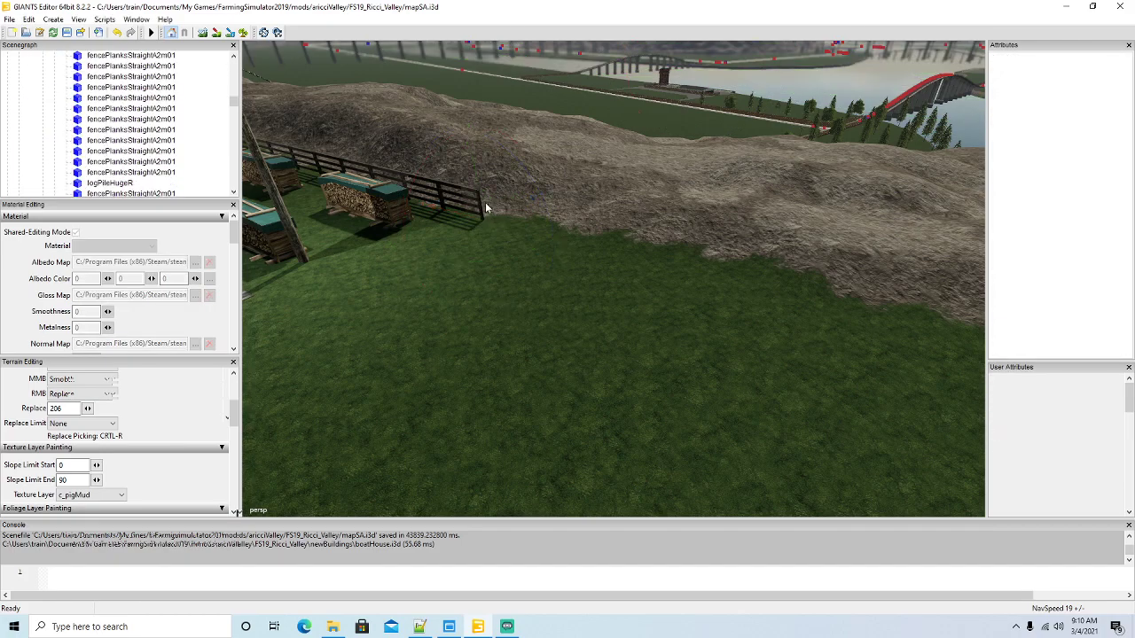
{"action": "left_click", "coordinate": [478, 202]}
{"action": "key", "text": "Delete"}
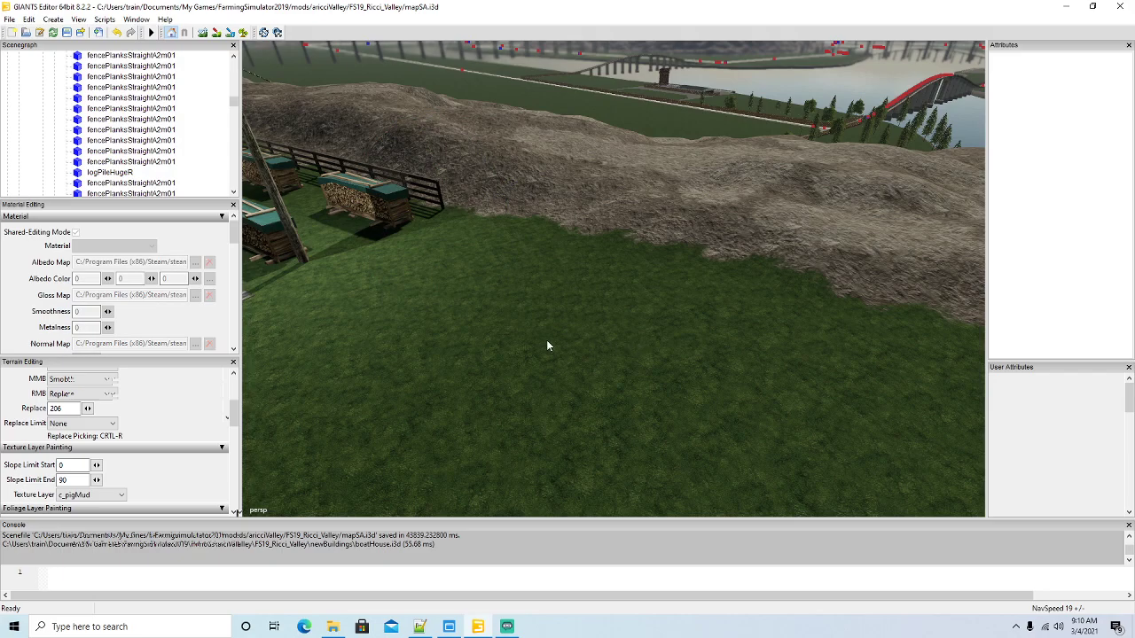
Move one huge log pile from beside the far fence to the foot of the hill near the water tower, about X 82.7, Z -42.5, aligned with the hillside
{"action": "left_click_drag", "start_coordinate": [586, 348], "coordinate": [513, 351], "text": "alt"}
{"action": "left_click_drag", "start_coordinate": [624, 369], "coordinate": [557, 365], "text": "alt"}
{"action": "right_click_drag", "start_coordinate": [558, 370], "coordinate": [336, 383]}
{"action": "right_click_drag", "start_coordinate": [532, 199], "coordinate": [609, 375]}
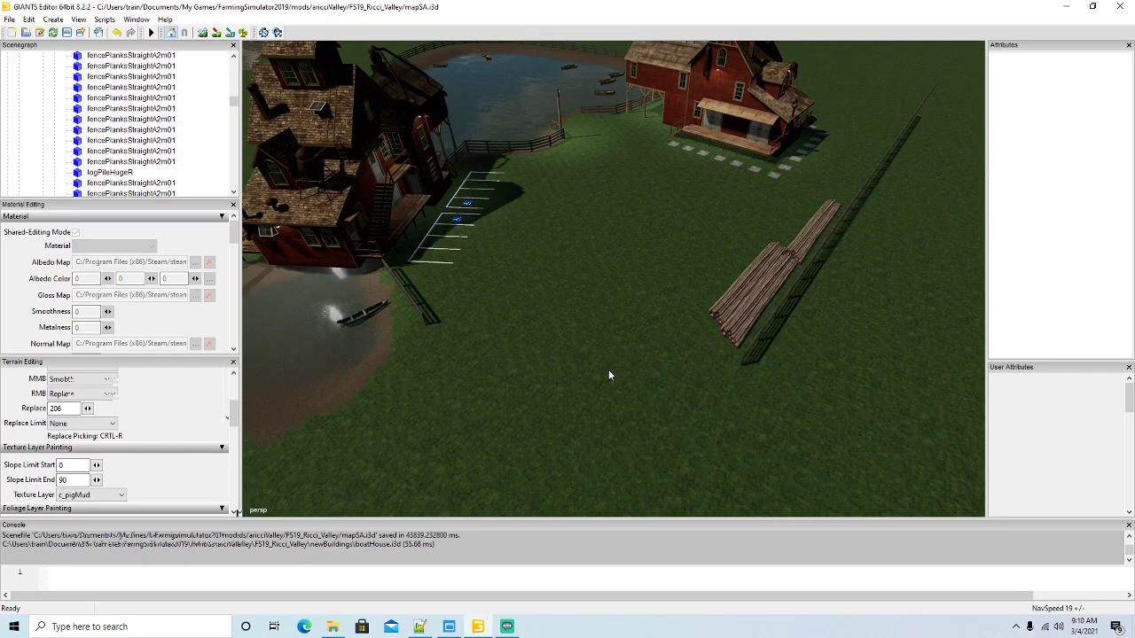
{"action": "left_click_drag", "start_coordinate": [609, 371], "coordinate": [625, 356], "text": "alt"}
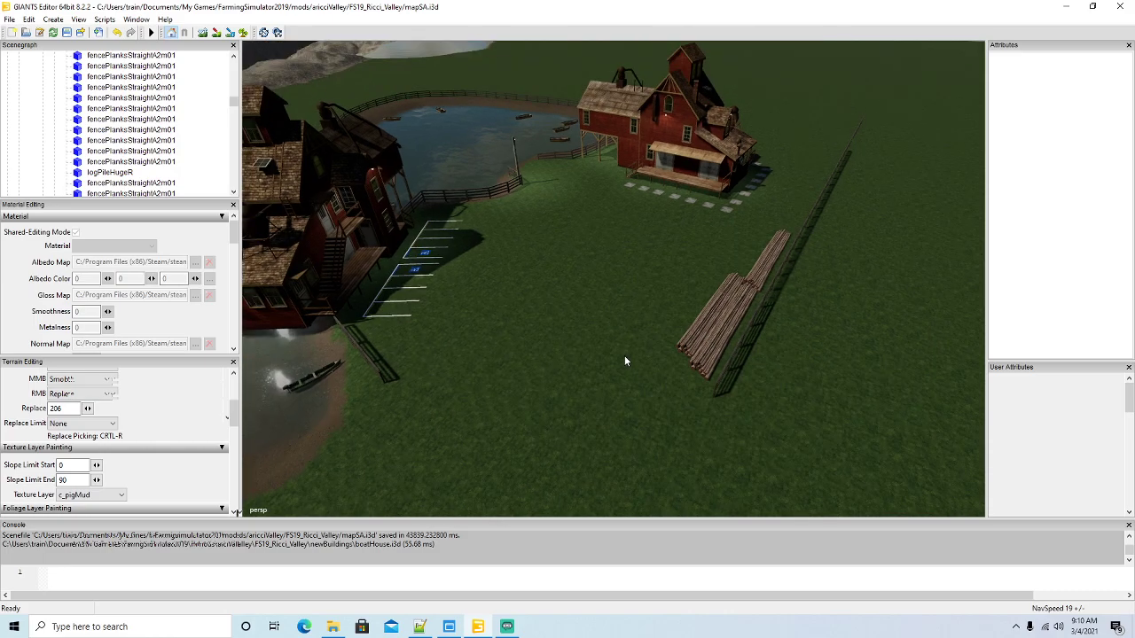
{"action": "right_click_drag", "start_coordinate": [624, 361], "coordinate": [692, 418]}
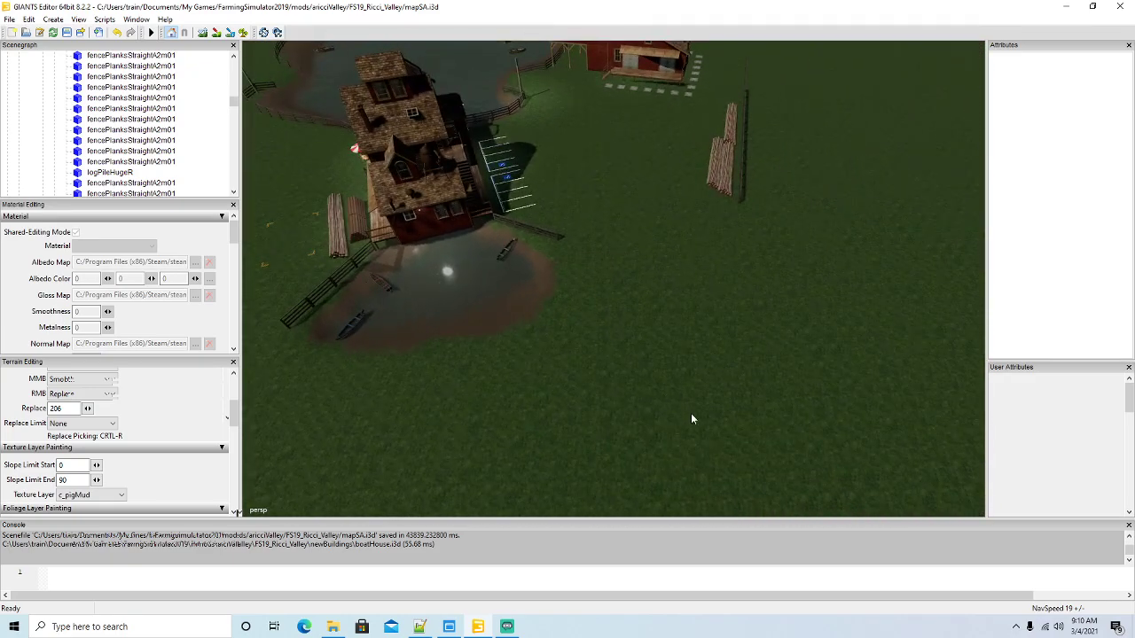
{"action": "left_click", "coordinate": [710, 187]}
{"action": "left_click_drag", "start_coordinate": [670, 157], "coordinate": [220, 136]}
{"action": "left_click_drag", "start_coordinate": [519, 194], "coordinate": [550, 170], "text": "alt"}
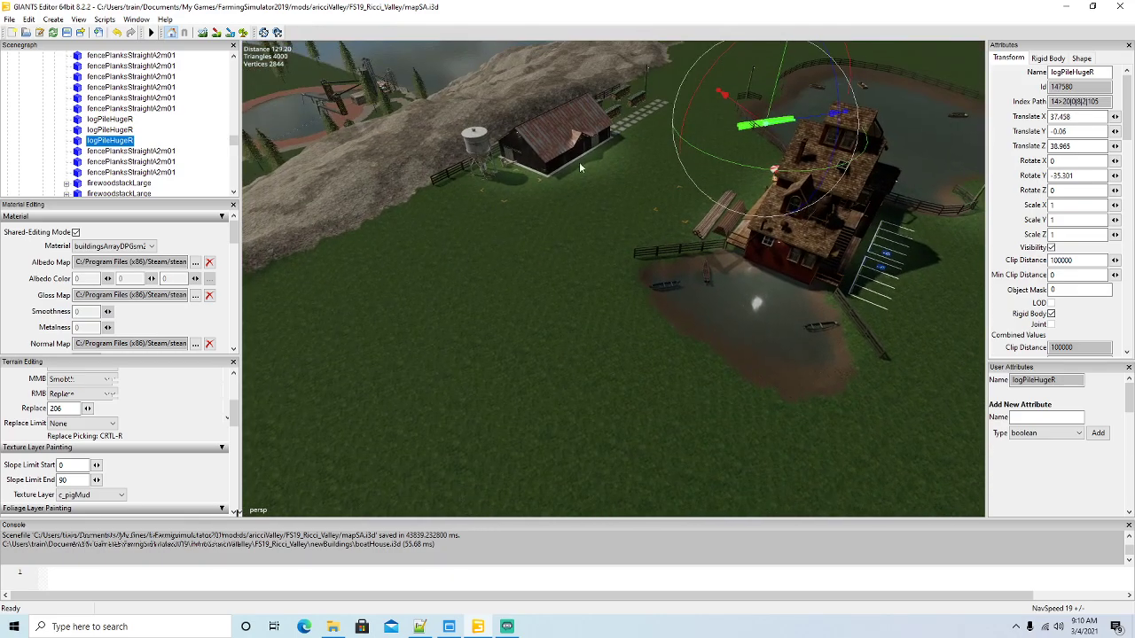
{"action": "left_click_drag", "start_coordinate": [765, 126], "coordinate": [322, 303]}
{"action": "scroll", "coordinate": [464, 251], "scroll_direction": "up", "scroll_amount": 5}
{"action": "scroll", "coordinate": [465, 256], "scroll_direction": "up", "scroll_amount": 2}
{"action": "left_click_drag", "start_coordinate": [449, 352], "coordinate": [636, 224]}
{"action": "scroll", "coordinate": [555, 375], "scroll_direction": "up", "scroll_amount": 3}
{"action": "scroll", "coordinate": [742, 386], "scroll_direction": "up", "scroll_amount": 3}
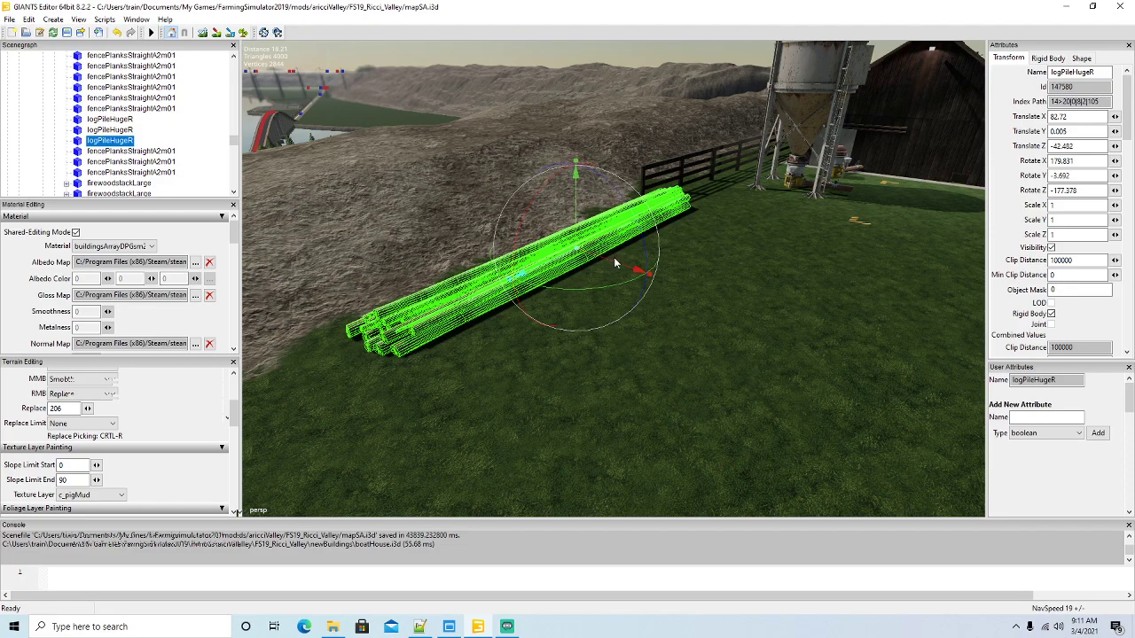
Duplicate the huge log pile and place the copy end to end with it along the hill, about X 83, Z -60.5, Rotate Y 7.1
{"action": "left_click_drag", "start_coordinate": [614, 264], "coordinate": [662, 389], "text": "alt"}
{"action": "scroll", "coordinate": [676, 380], "scroll_direction": "down", "scroll_amount": 6}
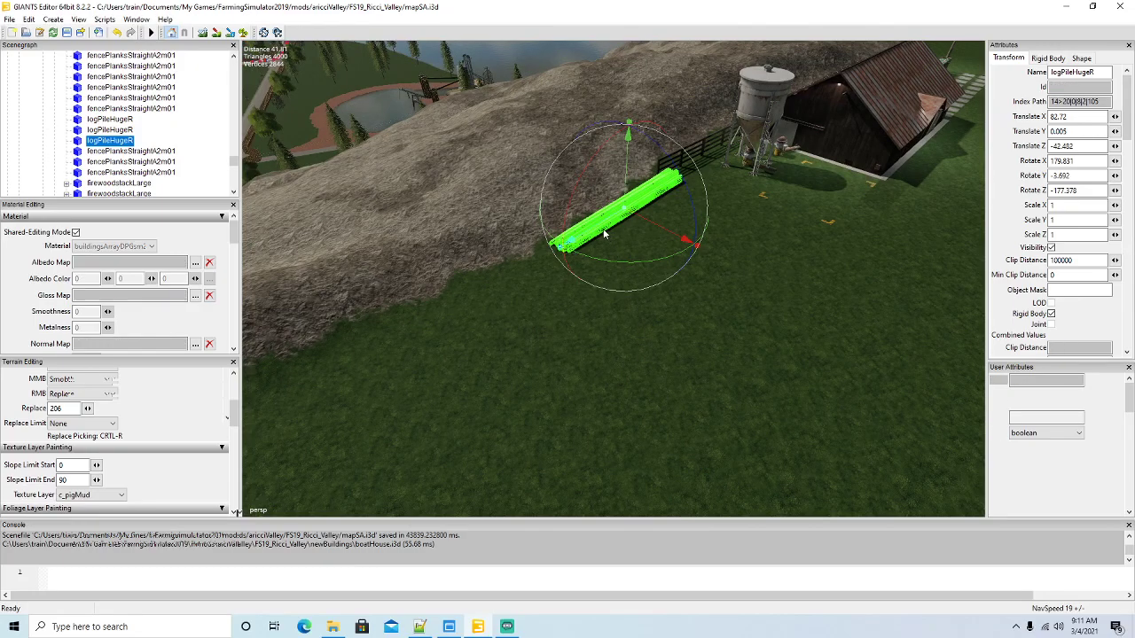
{"action": "key", "text": "ctrl+d"}
{"action": "left_click_drag", "start_coordinate": [605, 235], "coordinate": [380, 320]}
{"action": "left_click_drag", "start_coordinate": [476, 379], "coordinate": [482, 332]}
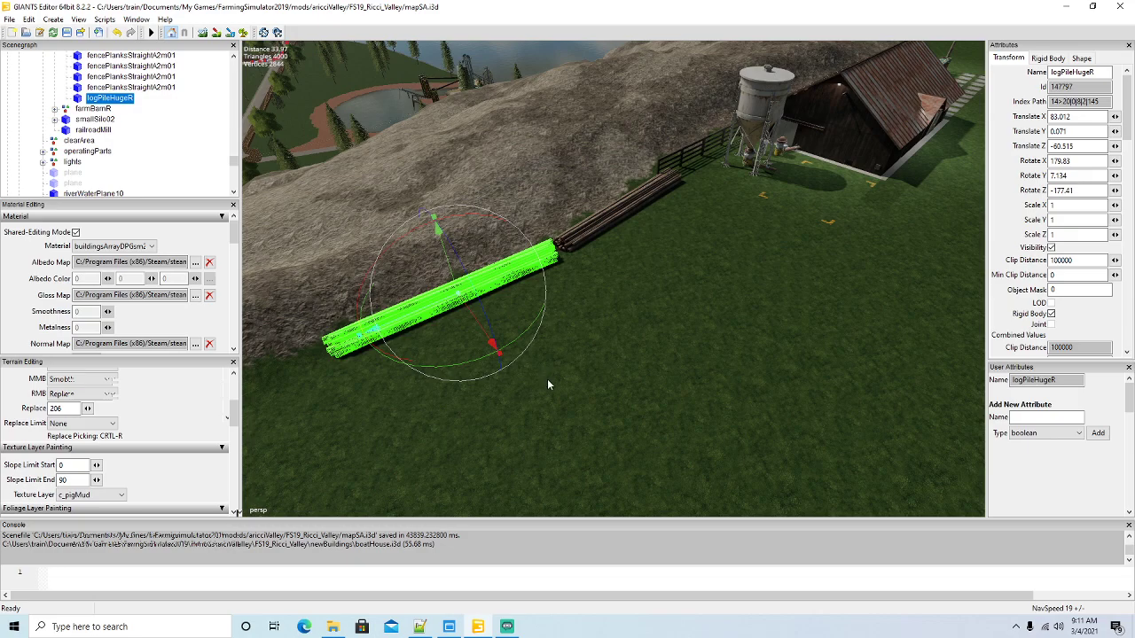
Duplicate the new log pile and set the copy in front of the other two, about X 79.6, Z -51.8, Rotate Y 7.3
{"action": "key", "text": "ctrl+d"}
{"action": "left_click_drag", "start_coordinate": [472, 315], "coordinate": [577, 284]}
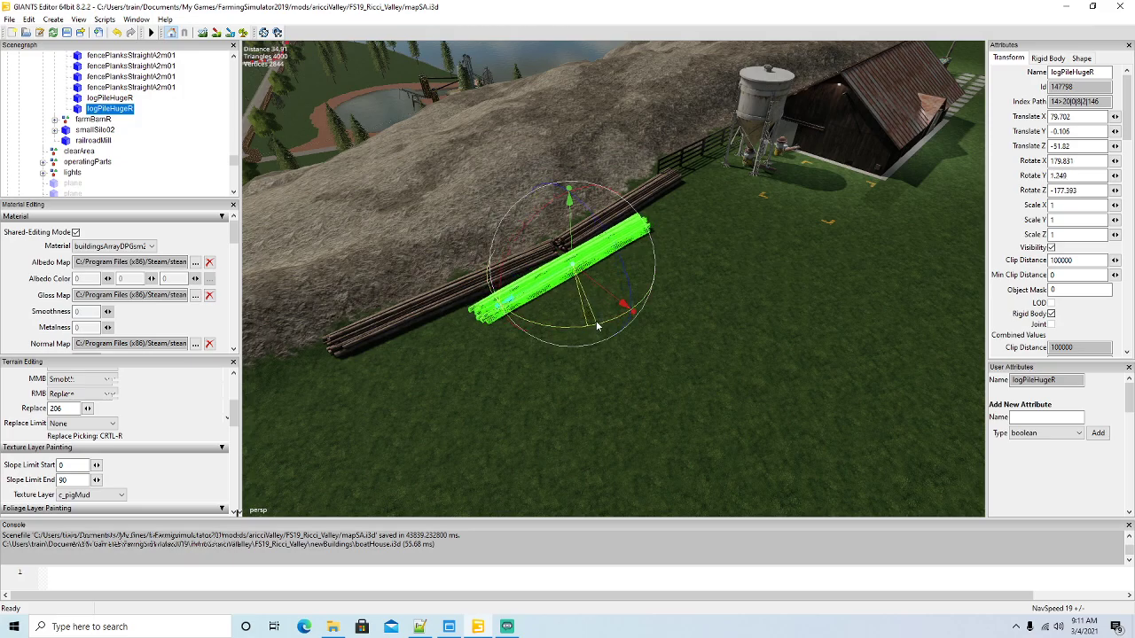
{"action": "left_click_drag", "start_coordinate": [593, 344], "coordinate": [724, 358], "text": "alt"}
{"action": "scroll", "coordinate": [503, 344], "scroll_direction": "up", "scroll_amount": 4}
{"action": "right_click_drag", "start_coordinate": [725, 357], "coordinate": [681, 248]}
{"action": "left_click_drag", "start_coordinate": [671, 226], "coordinate": [830, 175]}
Delete the two remaining huge log piles beside the far plank fence
{"action": "scroll", "coordinate": [668, 262], "scroll_direction": "down", "scroll_amount": 4}
{"action": "scroll", "coordinate": [831, 174], "scroll_direction": "up", "scroll_amount": 8}
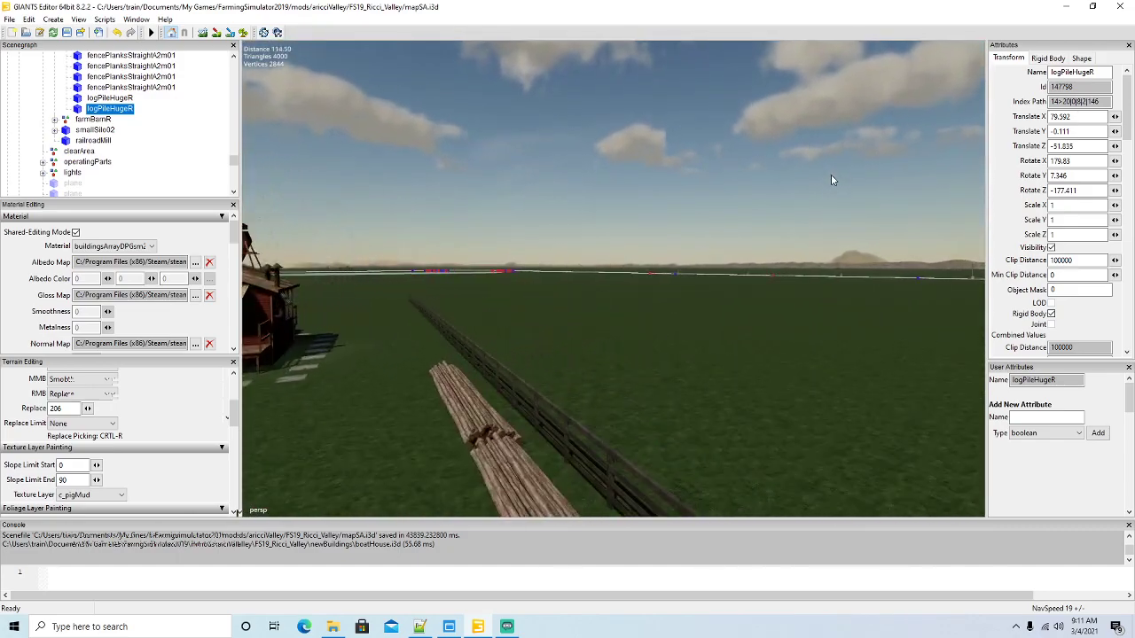
{"action": "right_click_drag", "start_coordinate": [831, 173], "coordinate": [847, 227]}
{"action": "left_click", "coordinate": [622, 384]}
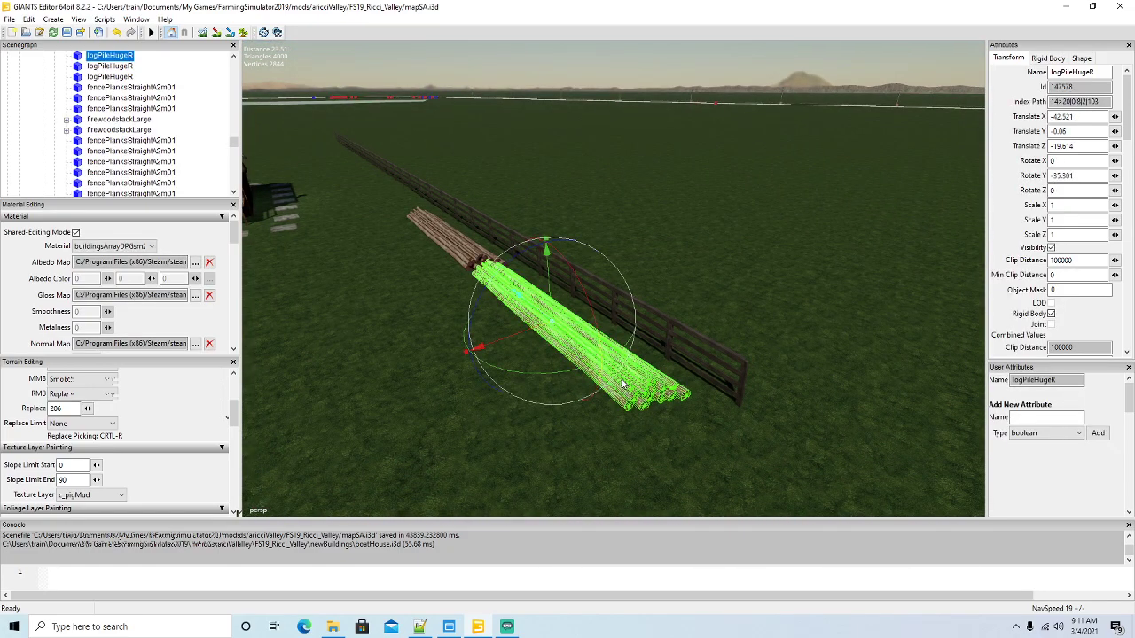
{"action": "key", "text": "Delete"}
{"action": "left_click", "coordinate": [461, 241]}
{"action": "key", "text": "Delete"}
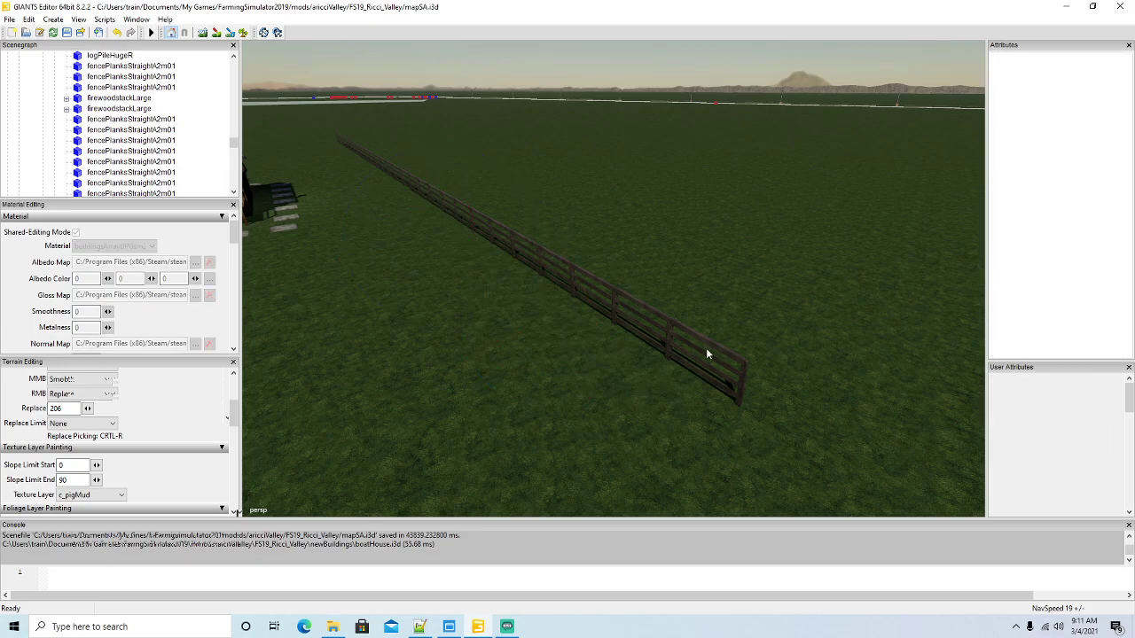
Delete the first five sections of the far plank fence, one after another from its near open end
{"action": "left_click", "coordinate": [742, 369]}
{"action": "key", "text": "Delete"}
{"action": "left_click", "coordinate": [666, 331]}
{"action": "key", "text": "Delete"}
{"action": "left_click", "coordinate": [613, 301]}
{"action": "key", "text": "Delete"}
{"action": "left_click", "coordinate": [570, 280]}
{"action": "key", "text": "Delete"}
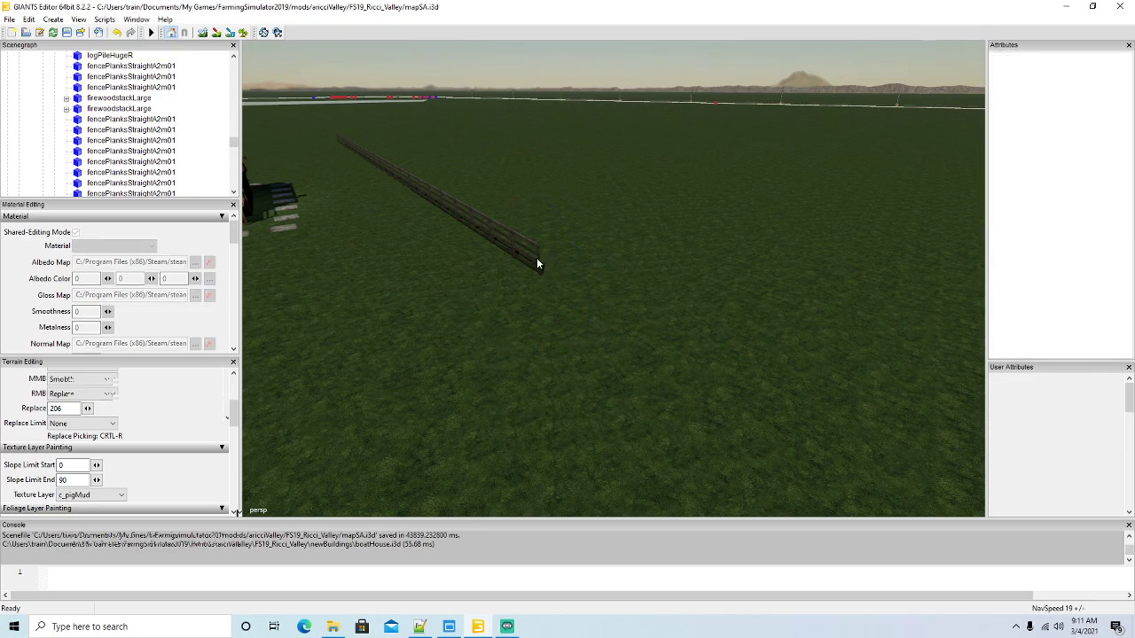
{"action": "left_click", "coordinate": [538, 259]}
{"action": "key", "text": "Delete"}
Shorten the far plank fence by another seven sections, following it across the grass field
{"action": "left_click_drag", "start_coordinate": [575, 375], "coordinate": [470, 303], "text": "alt"}
{"action": "right_click_drag", "start_coordinate": [471, 307], "coordinate": [792, 398]}
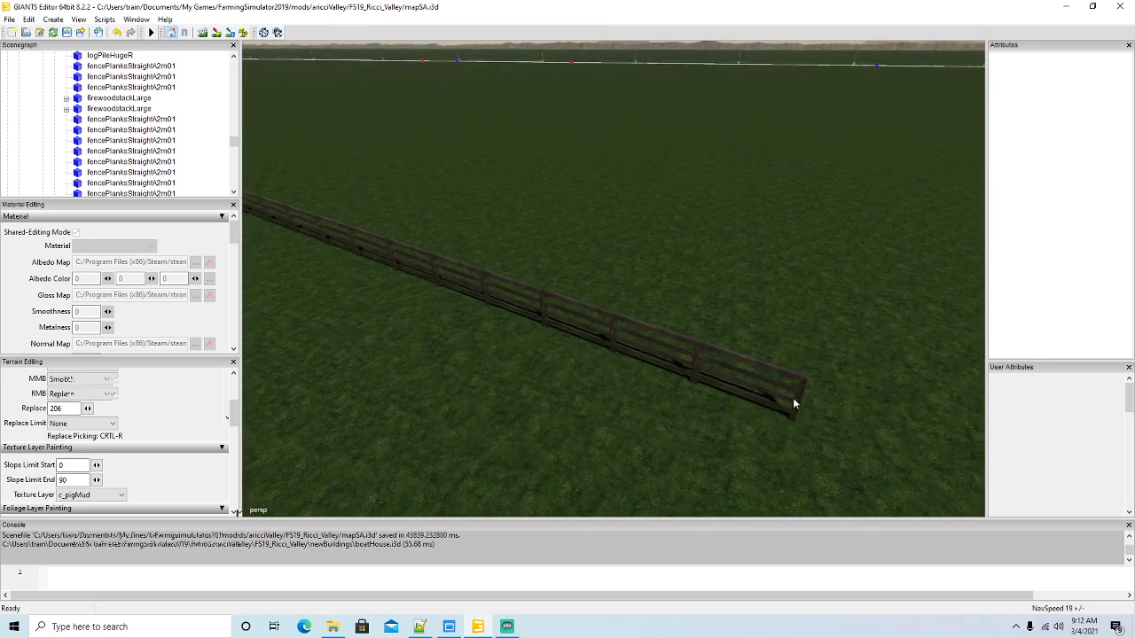
{"action": "left_click", "coordinate": [796, 397]}
{"action": "key", "text": "Delete"}
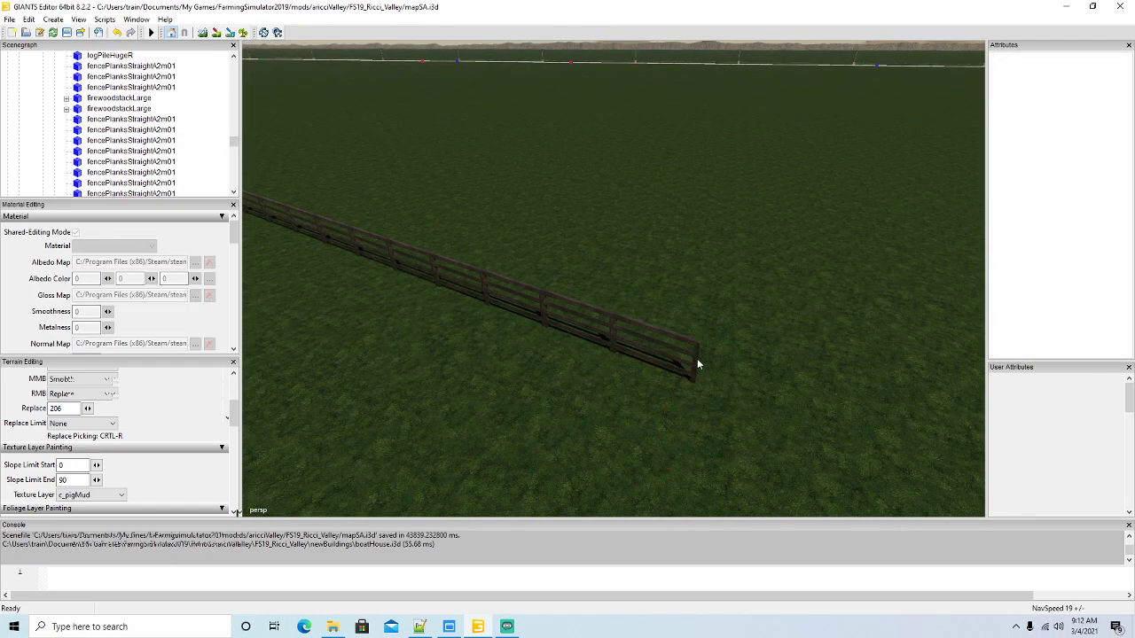
{"action": "left_click", "coordinate": [696, 356]}
{"action": "key", "text": "Delete"}
{"action": "left_click", "coordinate": [610, 331]}
{"action": "key", "text": "Delete"}
{"action": "left_click", "coordinate": [544, 307]}
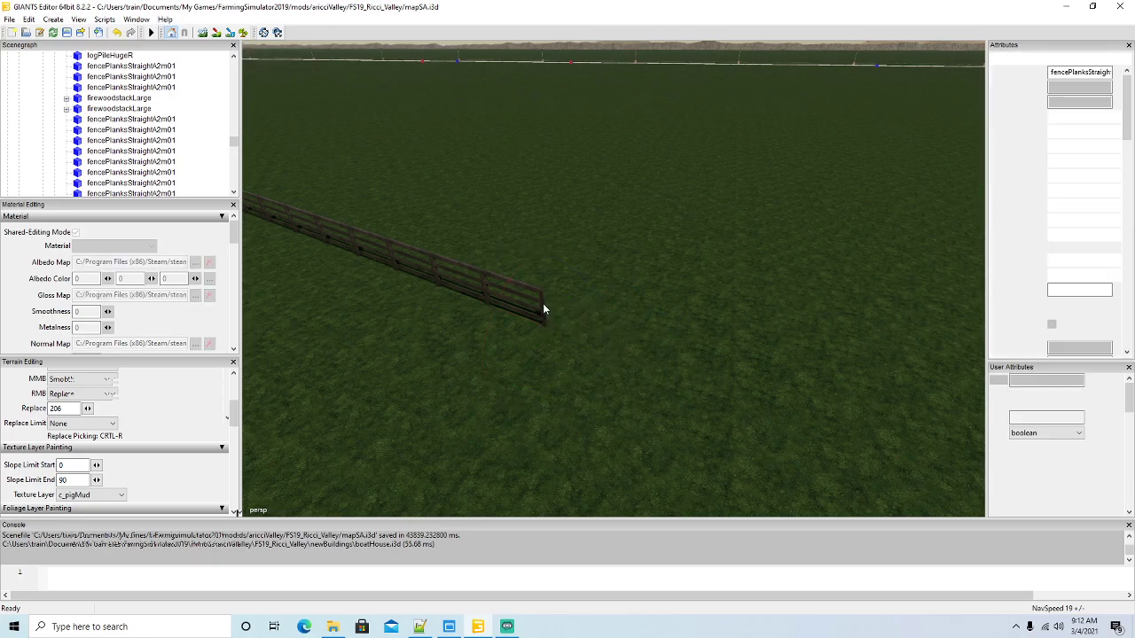
{"action": "key", "text": "Delete"}
{"action": "left_click", "coordinate": [484, 285]}
{"action": "key", "text": "Delete"}
{"action": "left_click", "coordinate": [432, 266]}
{"action": "key", "text": "Delete"}
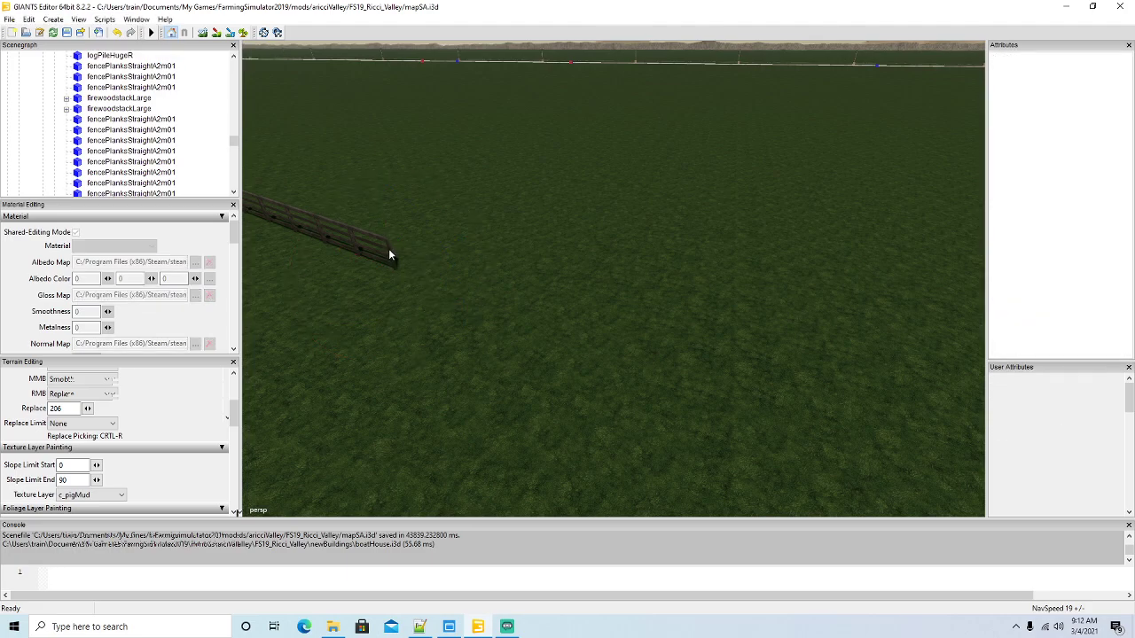
{"action": "left_click", "coordinate": [389, 250]}
{"action": "key", "text": "Delete"}
Remove six more end sections from the long plank fence in the field
{"action": "left_click_drag", "start_coordinate": [523, 351], "coordinate": [404, 299], "text": "alt"}
{"action": "right_click_drag", "start_coordinate": [405, 303], "coordinate": [560, 377]}
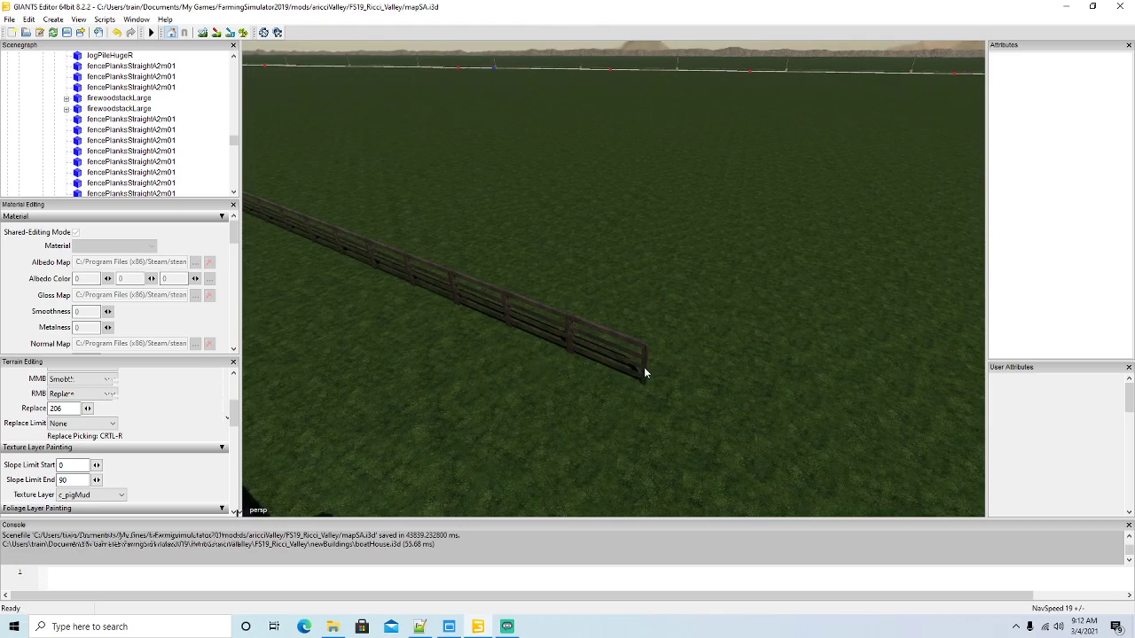
{"action": "left_click", "coordinate": [645, 372]}
{"action": "key", "text": "Delete"}
{"action": "left_click", "coordinate": [567, 334]}
{"action": "key", "text": "Delete"}
{"action": "left_click", "coordinate": [492, 303]}
{"action": "key", "text": "Delete"}
{"action": "left_click", "coordinate": [452, 283]}
{"action": "key", "text": "Delete"}
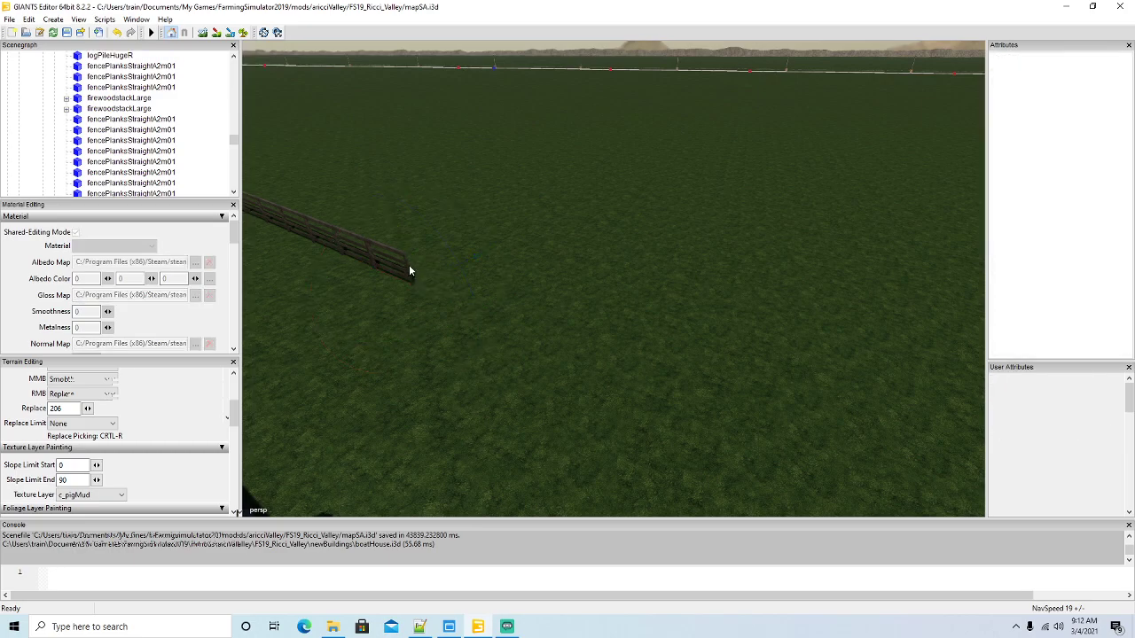
{"action": "left_click", "coordinate": [406, 264]}
{"action": "key", "text": "Delete"}
{"action": "left_click", "coordinate": [371, 251]}
{"action": "key", "text": "Delete"}
Keep deleting the field fence's end sections until only a three-section stub remains
{"action": "right_click_drag", "start_coordinate": [514, 343], "coordinate": [381, 278]}
{"action": "left_click_drag", "start_coordinate": [381, 279], "coordinate": [541, 342], "text": "alt"}
{"action": "scroll", "coordinate": [365, 264], "scroll_direction": "up", "scroll_amount": 3}
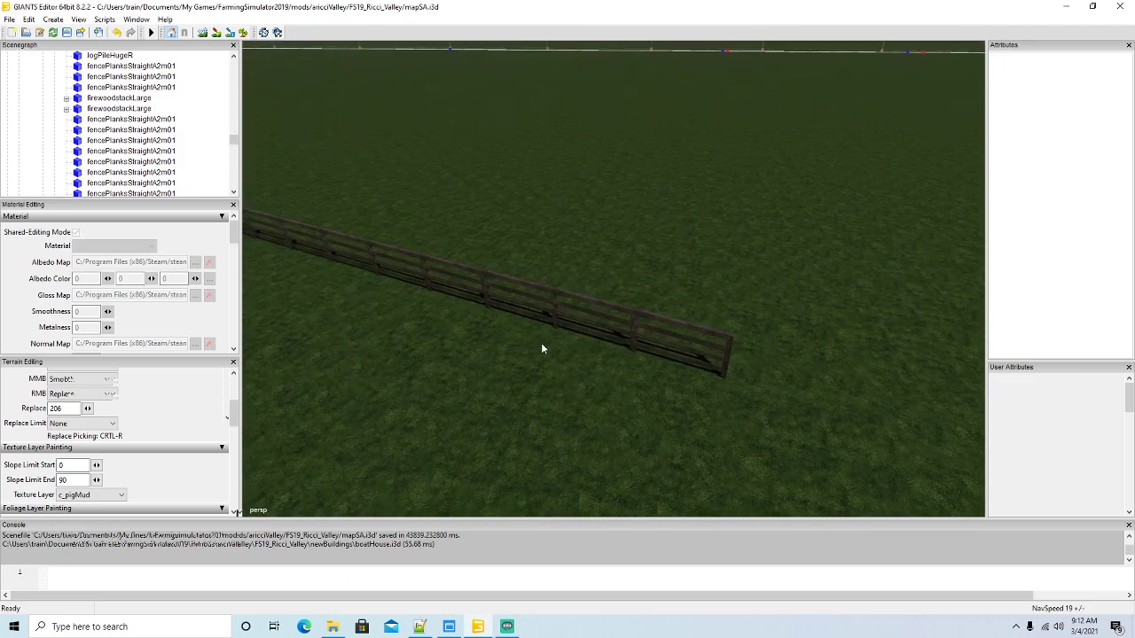
{"action": "left_click", "coordinate": [725, 361]}
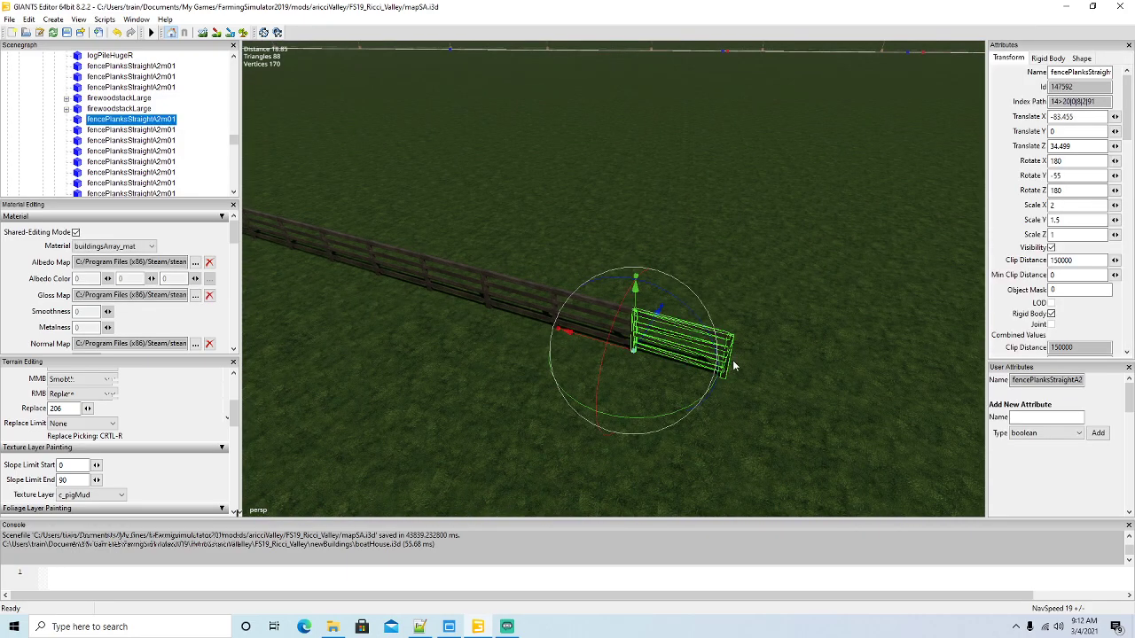
{"action": "key", "text": "Delete"}
{"action": "left_click", "coordinate": [632, 332]}
{"action": "key", "text": "Delete"}
{"action": "left_click", "coordinate": [552, 303]}
{"action": "key", "text": "Delete"}
{"action": "left_click", "coordinate": [485, 283]}
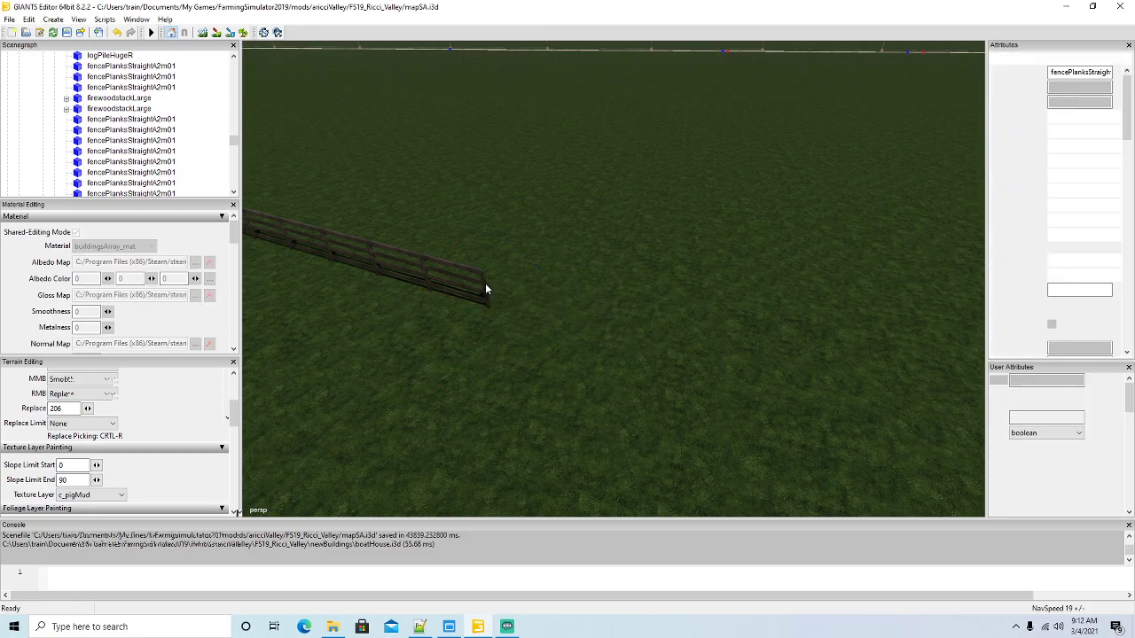
{"action": "key", "text": "Delete"}
{"action": "left_click", "coordinate": [424, 271]}
{"action": "key", "text": "Delete"}
{"action": "left_click", "coordinate": [371, 255]}
{"action": "key", "text": "Delete"}
{"action": "left_click", "coordinate": [319, 247]}
{"action": "key", "text": "Delete"}
Delete the last three standing sections of the far plank fence
{"action": "left_click_drag", "start_coordinate": [387, 295], "coordinate": [529, 344], "text": "alt"}
{"action": "scroll", "coordinate": [336, 282], "scroll_direction": "up", "scroll_amount": 3}
{"action": "right_click_drag", "start_coordinate": [530, 344], "coordinate": [692, 338]}
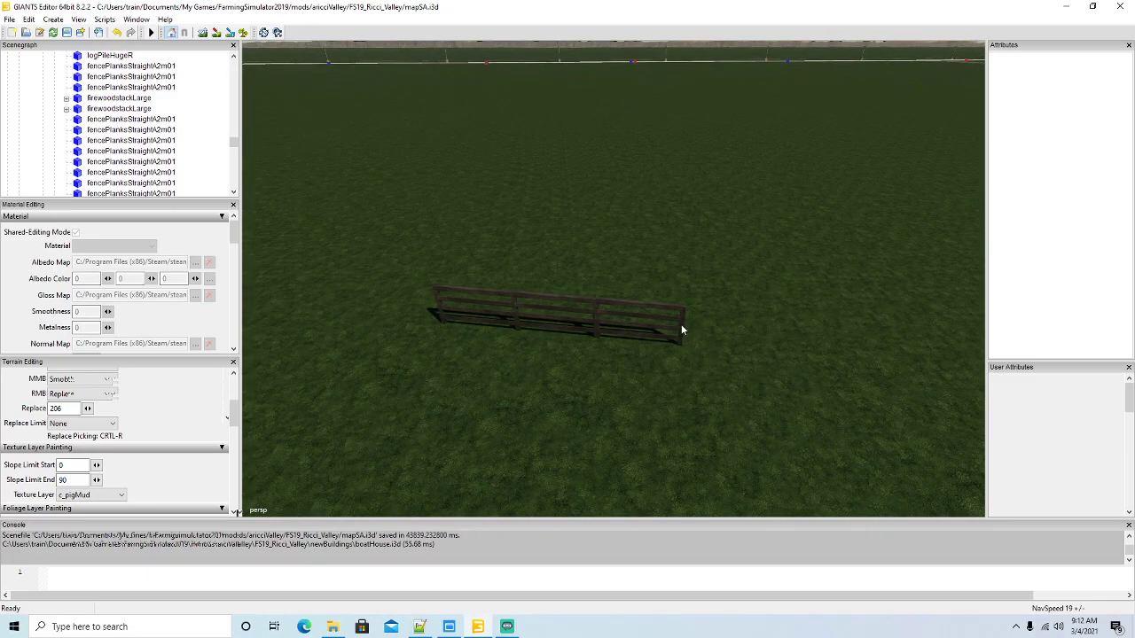
{"action": "left_click", "coordinate": [682, 330]}
{"action": "key", "text": "Delete"}
{"action": "left_click", "coordinate": [596, 314]}
{"action": "key", "text": "Delete"}
{"action": "left_click", "coordinate": [517, 316]}
{"action": "key", "text": "Delete"}
Review the cleared field and the boathouse site with its ponds, parking spaces, fences and log piles
{"action": "left_click_drag", "start_coordinate": [516, 316], "coordinate": [724, 371], "text": "alt"}
{"action": "scroll", "coordinate": [731, 391], "scroll_direction": "down", "scroll_amount": 3}
{"action": "right_click_drag", "start_coordinate": [725, 377], "coordinate": [569, 318]}
{"action": "key", "text": "w"}
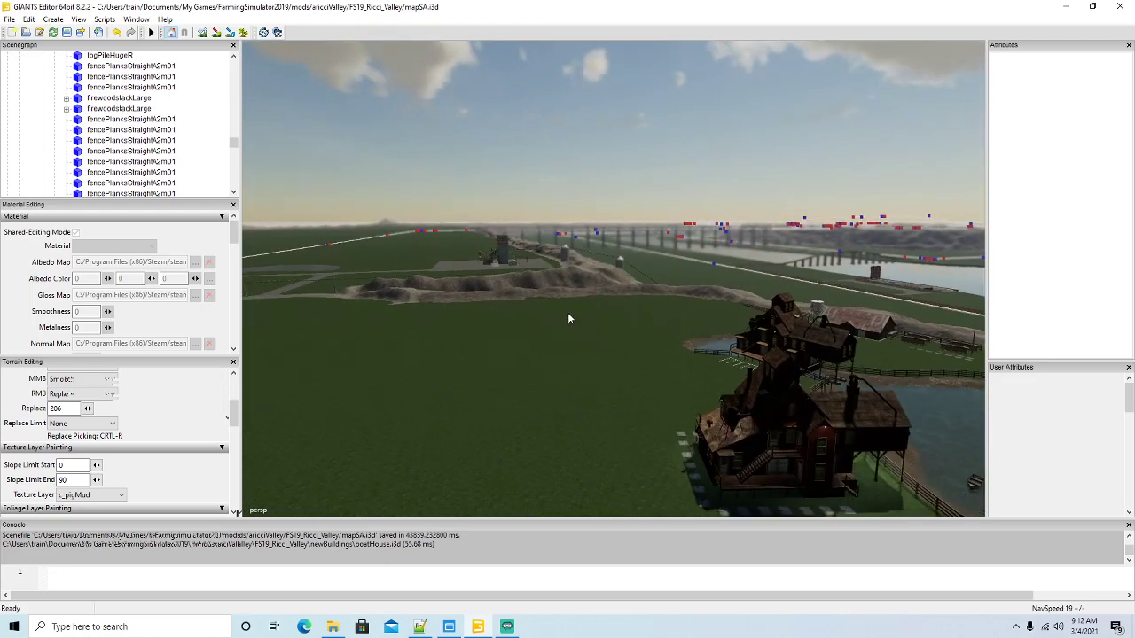
{"action": "key", "text": "w"}
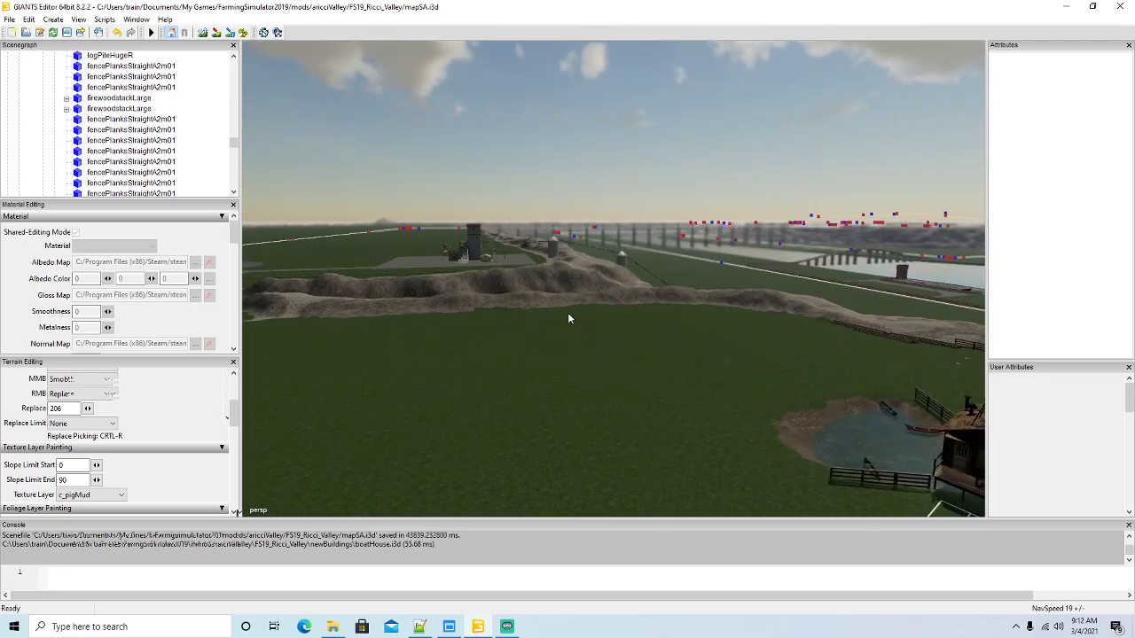
{"action": "right_click_drag", "start_coordinate": [569, 318], "coordinate": [602, 376]}
{"action": "left_click_drag", "start_coordinate": [602, 371], "coordinate": [693, 414], "text": "alt"}
{"action": "scroll", "coordinate": [693, 414], "scroll_direction": "down", "scroll_amount": 5}
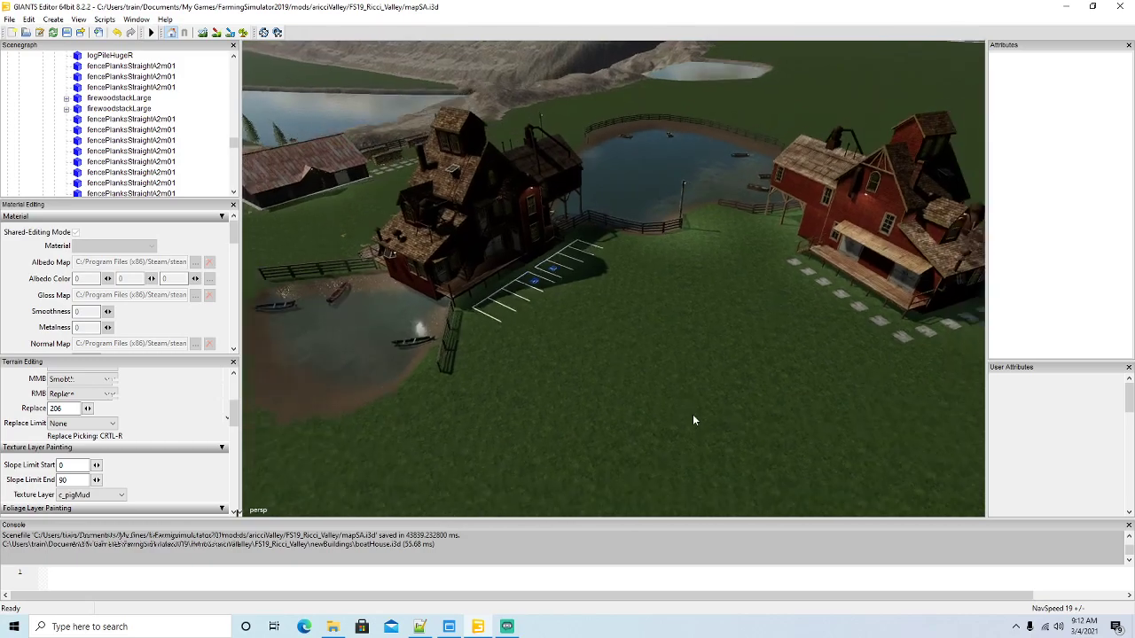
{"action": "right_click_drag", "start_coordinate": [693, 420], "coordinate": [776, 435]}
{"action": "key", "text": "w"}
{"action": "key", "text": "s"}
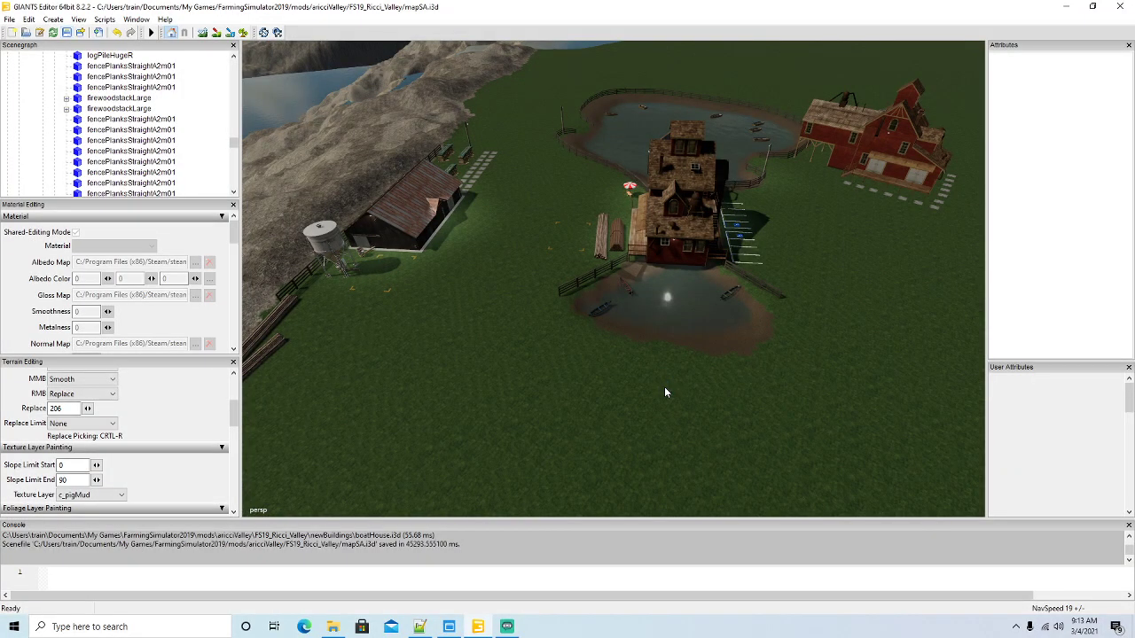
Examine the open grassland between the cascading pools and the arched bridge as a site for another production
{"action": "scroll", "coordinate": [594, 397], "scroll_direction": "down", "scroll_amount": 5}
{"action": "scroll", "coordinate": [593, 405], "scroll_direction": "down", "scroll_amount": 3}
{"action": "left_click_drag", "start_coordinate": [592, 405], "coordinate": [688, 409], "text": "alt"}
{"action": "right_click_drag", "start_coordinate": [688, 407], "coordinate": [615, 332]}
{"action": "scroll", "coordinate": [615, 331], "scroll_direction": "up", "scroll_amount": 5}
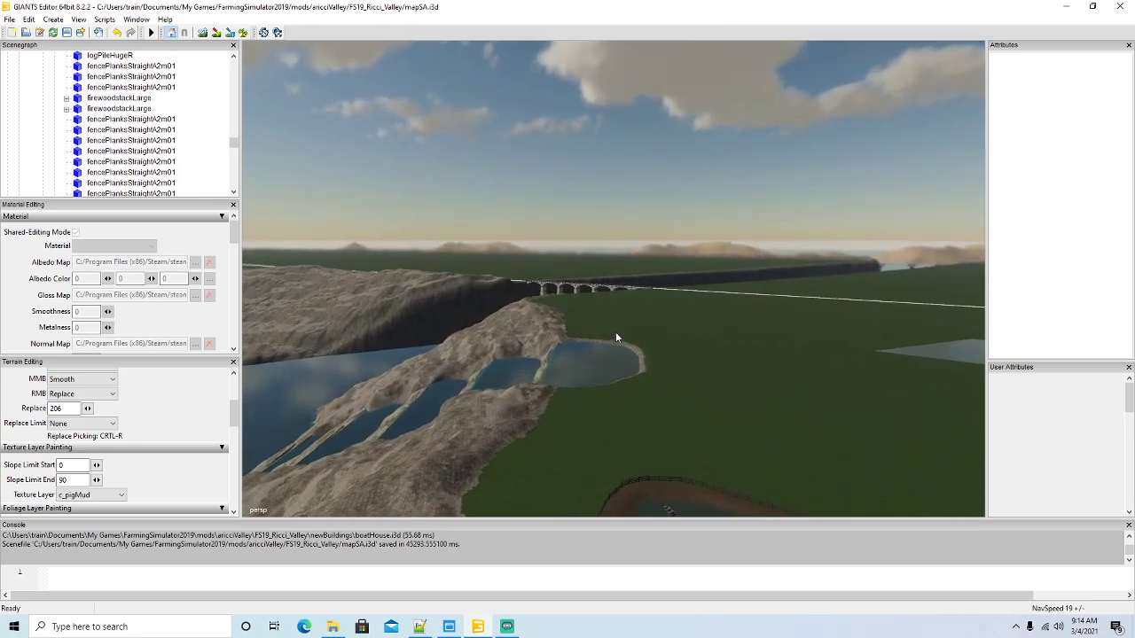
{"action": "left_click_drag", "start_coordinate": [615, 332], "coordinate": [617, 342], "text": "alt"}
{"action": "scroll", "coordinate": [617, 342], "scroll_direction": "up", "scroll_amount": 2}
{"action": "mouse_move", "coordinate": [617, 342]}
{"action": "right_mouse_down"}
{"action": "mouse_move", "coordinate": [778, 414]}
{"action": "mouse_move", "coordinate": [625, 349]}
{"action": "mouse_move", "coordinate": [626, 336]}
{"action": "right_mouse_up"}
{"action": "scroll", "coordinate": [626, 335], "scroll_direction": "up", "scroll_amount": 8}
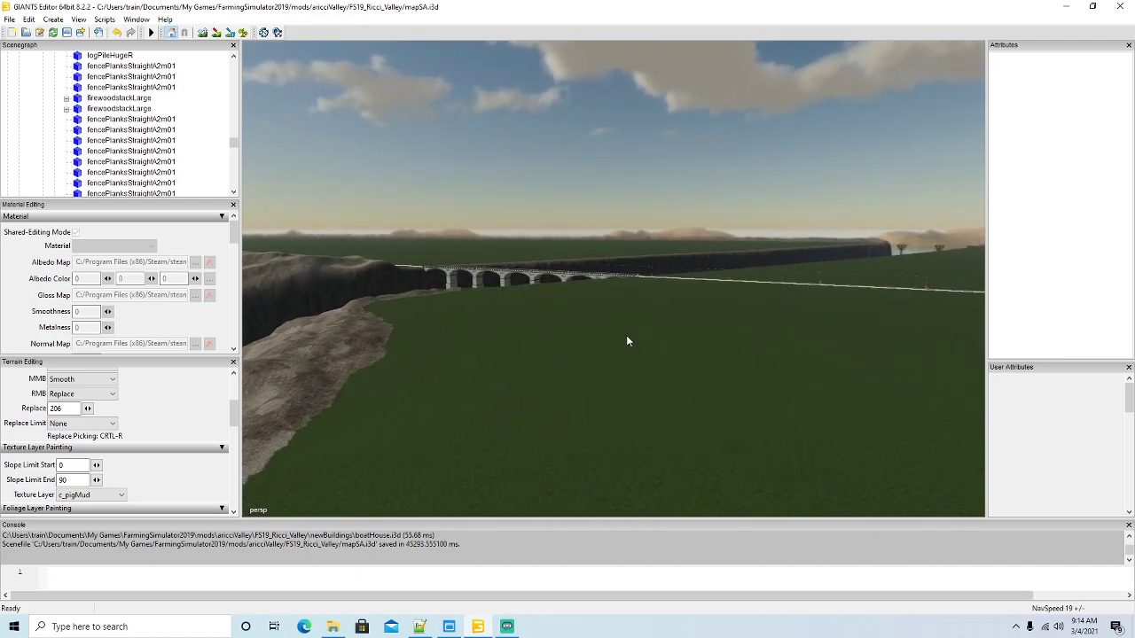
{"action": "right_click_drag", "start_coordinate": [626, 335], "coordinate": [522, 412]}
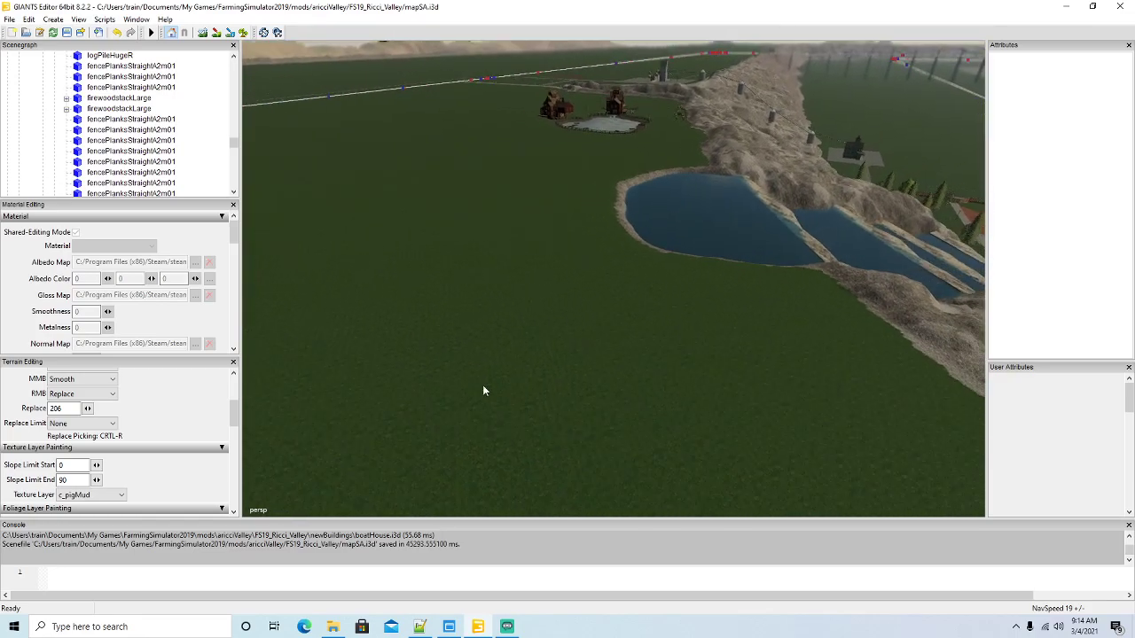
{"action": "right_click_drag", "start_coordinate": [469, 265], "coordinate": [555, 383]}
{"action": "scroll", "coordinate": [555, 383], "scroll_direction": "up", "scroll_amount": 2}
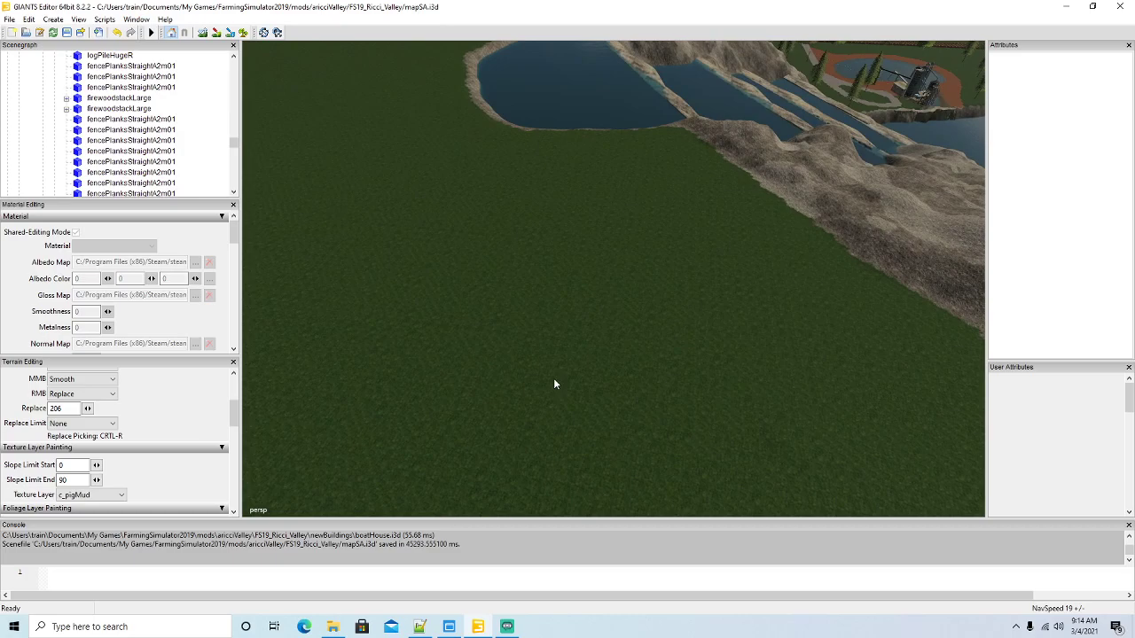
Rename the first empty transform group below boatHouse to seaweedpond and add two new transform groups to the list
{"action": "left_click", "coordinate": [447, 277]}
{"action": "scroll", "coordinate": [105, 135], "scroll_direction": "down", "scroll_amount": 6}
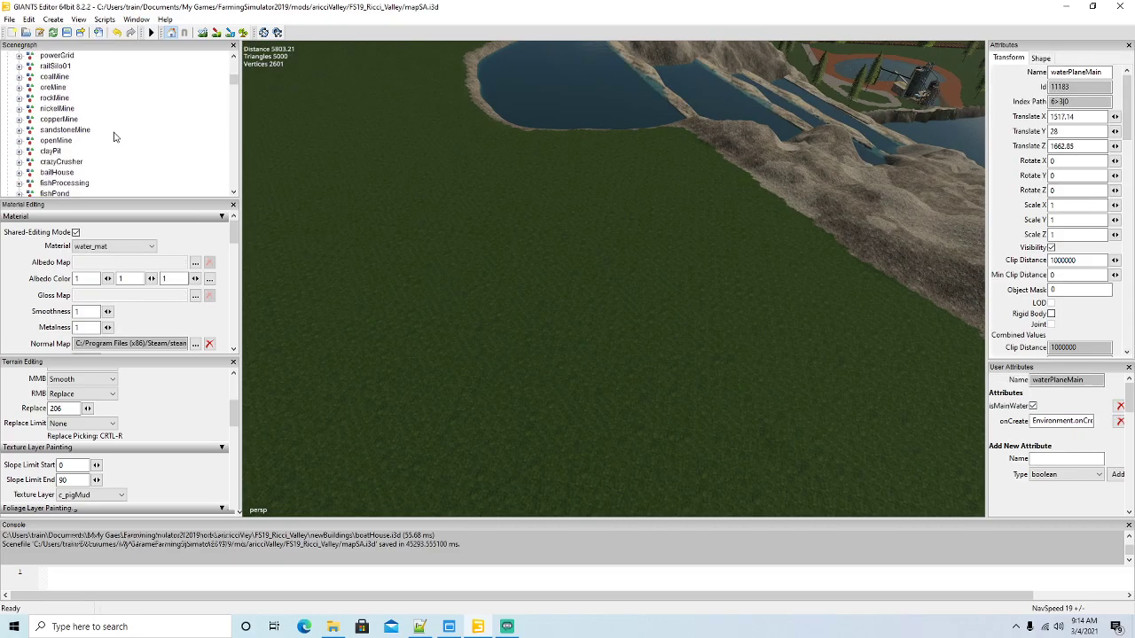
{"action": "scroll", "coordinate": [155, 125], "scroll_direction": "down", "scroll_amount": 2}
{"action": "right_click_drag", "start_coordinate": [493, 282], "coordinate": [456, 243]}
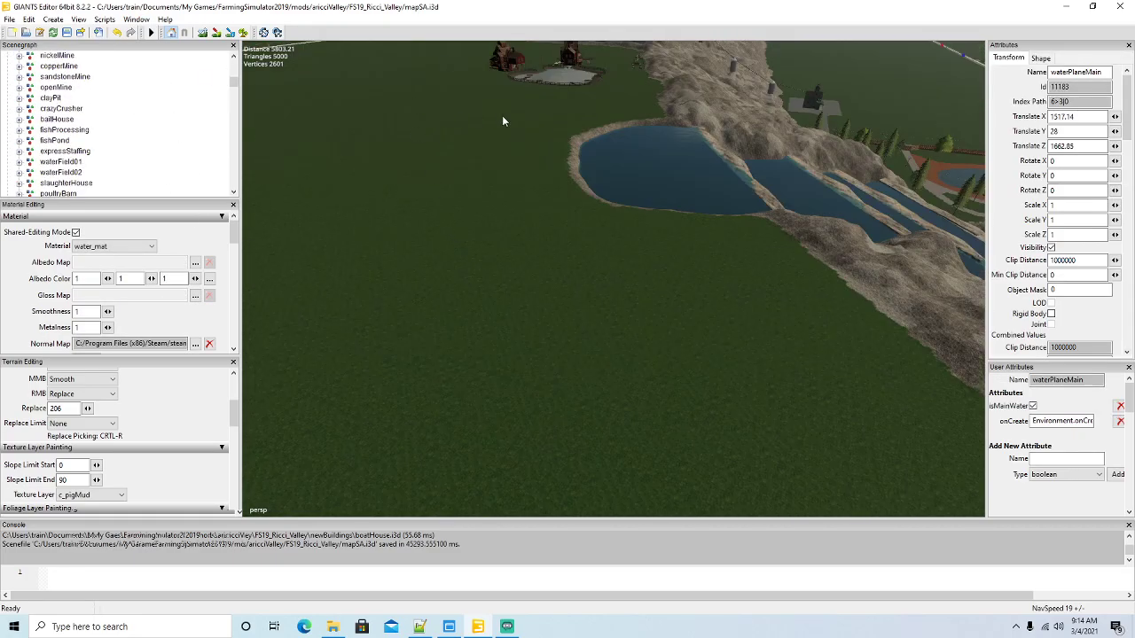
{"action": "scroll", "coordinate": [442, 320], "scroll_direction": "up", "scroll_amount": 2}
{"action": "scroll", "coordinate": [80, 151], "scroll_direction": "down", "scroll_amount": 2}
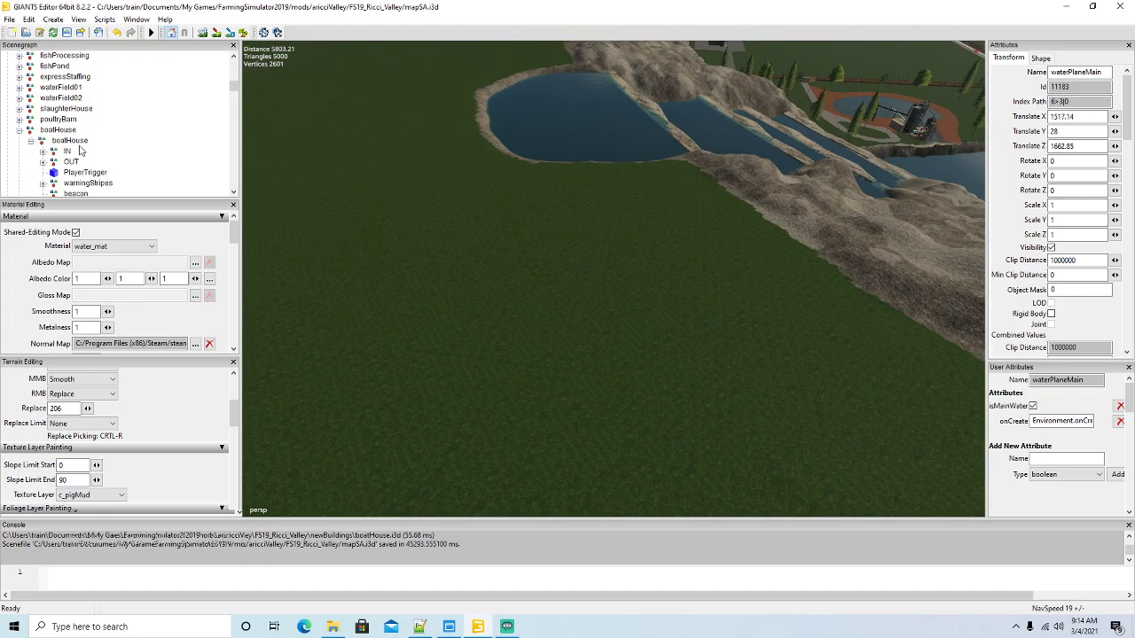
{"action": "left_click", "coordinate": [31, 141]}
{"action": "left_click", "coordinate": [54, 150]}
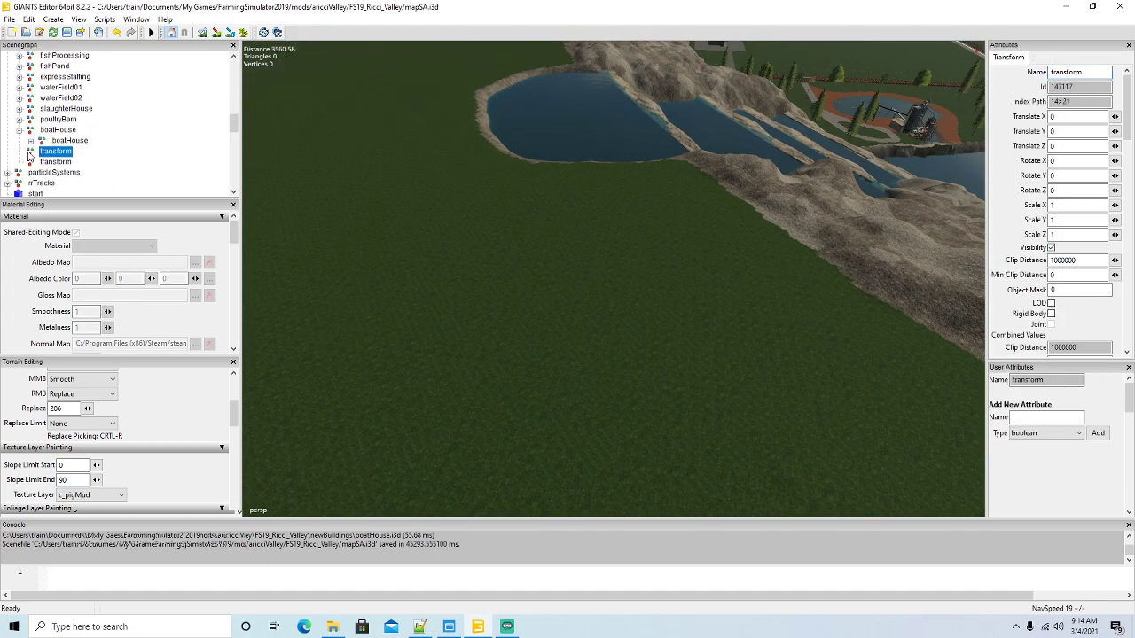
{"action": "double_click", "coordinate": [1078, 72]}
{"action": "type", "text": "seaweedpond"}
{"action": "key", "text": "Return"}
{"action": "key", "text": "Down"}
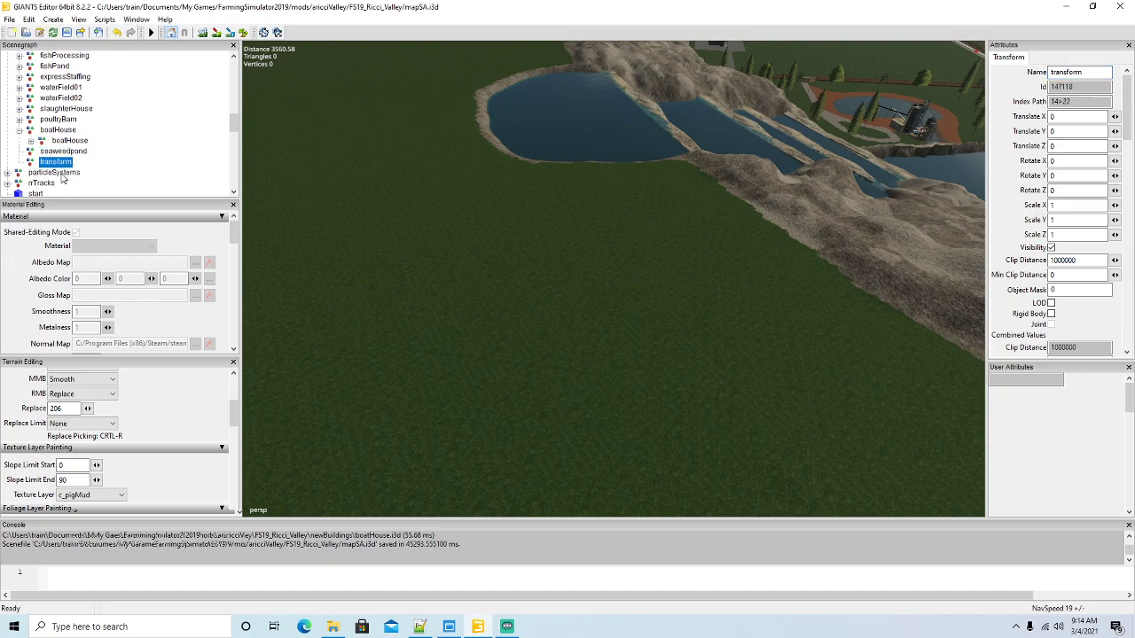
{"action": "key", "text": "ctrl+alt+t"}
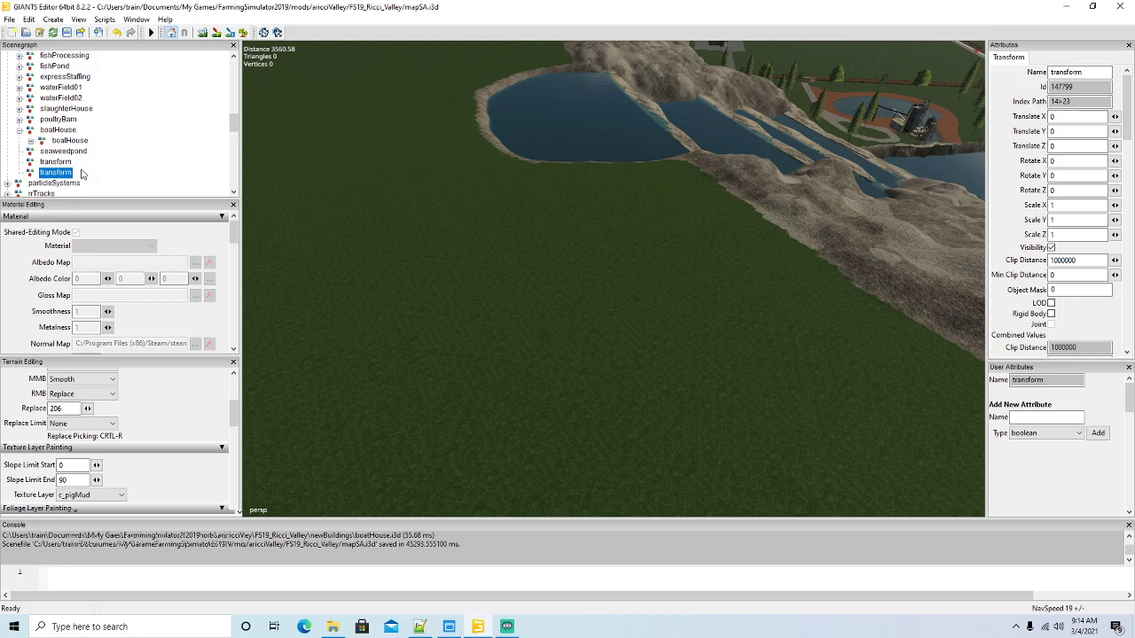
Import seaweedPond.i3d from the newBuildings folder and locate the seaweedpond group in the scenegraph
{"action": "left_click", "coordinate": [9, 19]}
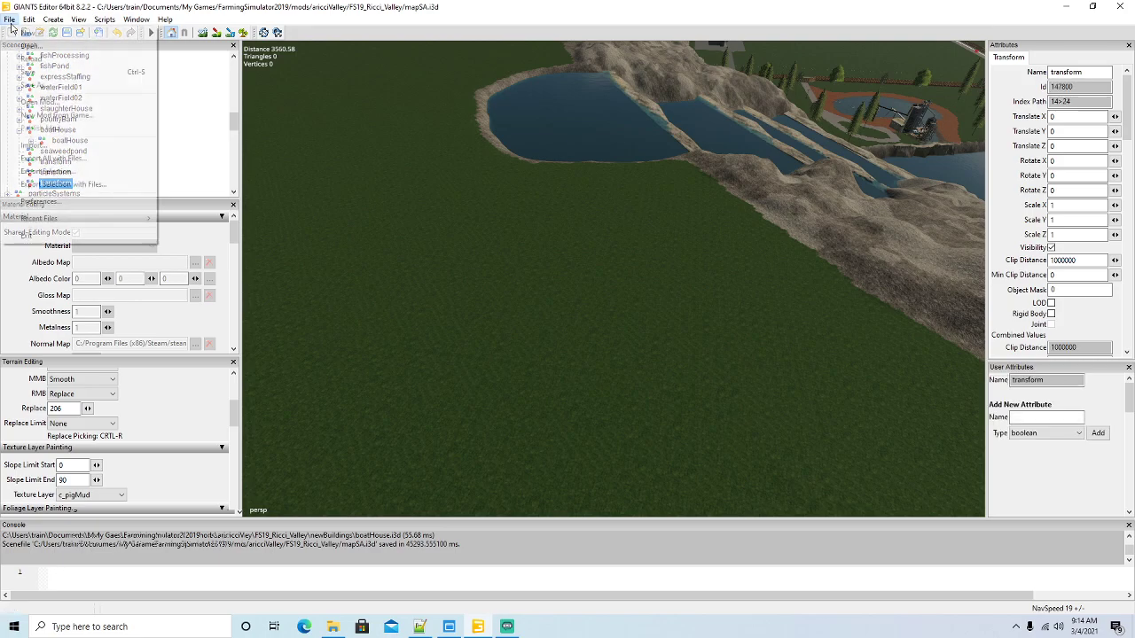
{"action": "left_click", "coordinate": [36, 148]}
{"action": "left_click", "coordinate": [399, 252]}
{"action": "left_click", "coordinate": [707, 342]}
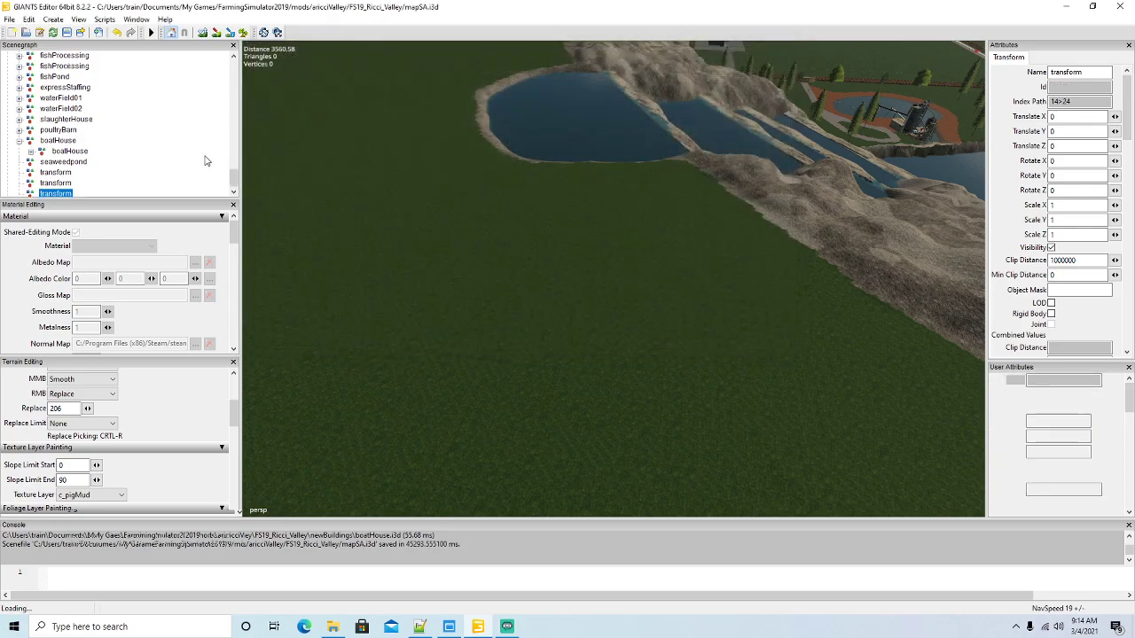
{"action": "scroll", "coordinate": [146, 137], "scroll_direction": "up", "scroll_amount": 10}
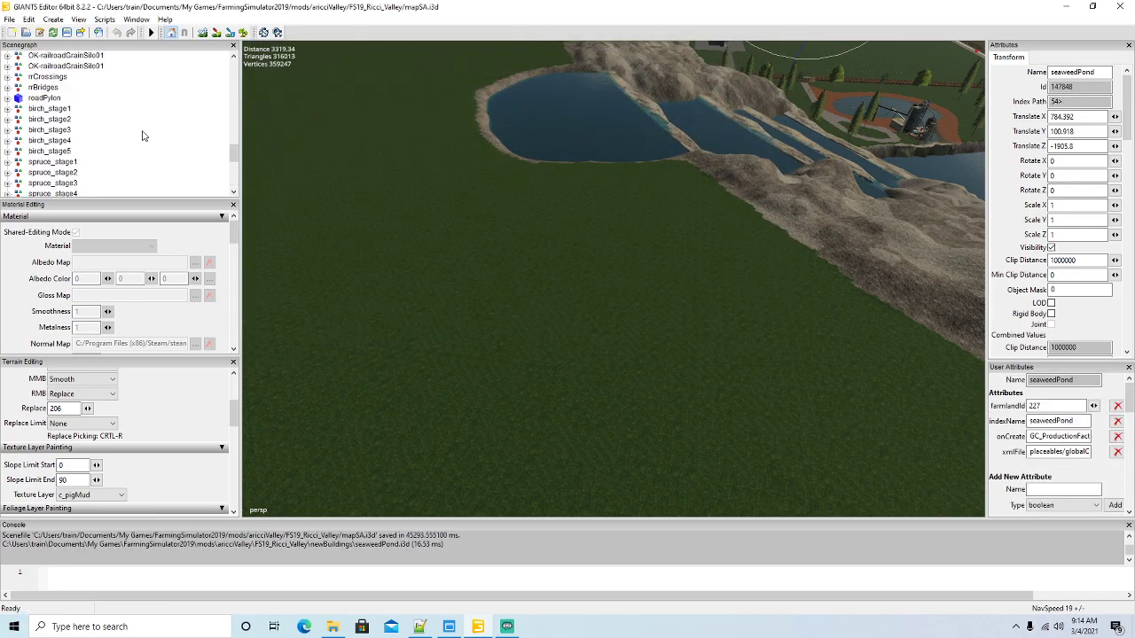
{"action": "scroll", "coordinate": [139, 134], "scroll_direction": "up", "scroll_amount": 1}
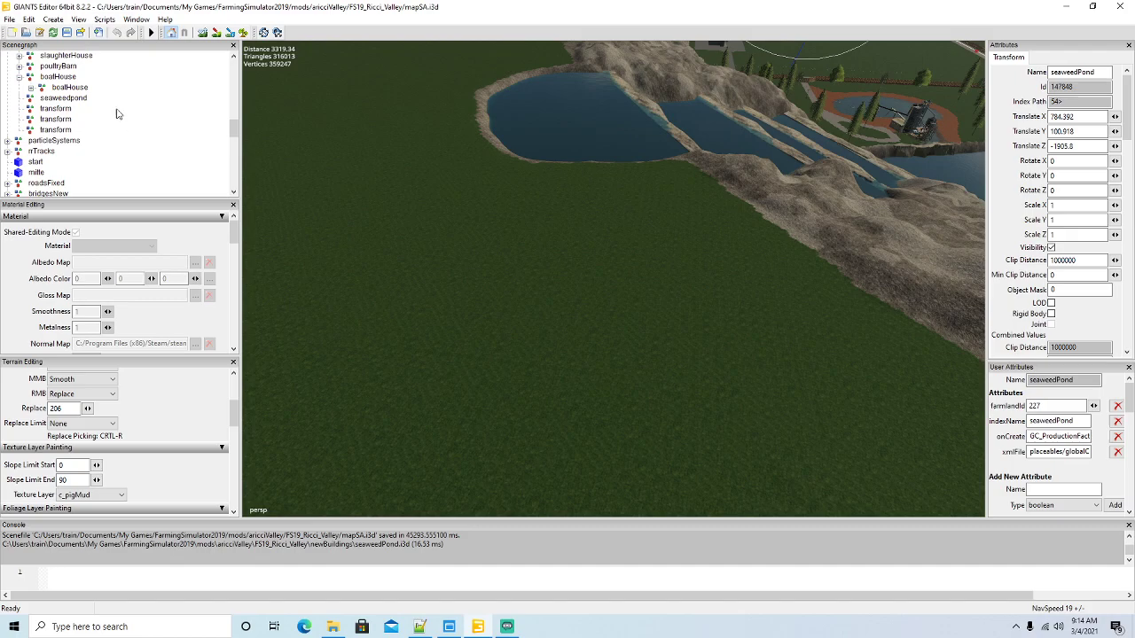
Move the imported seaweedPond object into the seaweedpond transform group in the scenegraph
{"action": "left_click", "coordinate": [28, 20]}
{"action": "left_click", "coordinate": [42, 104]}
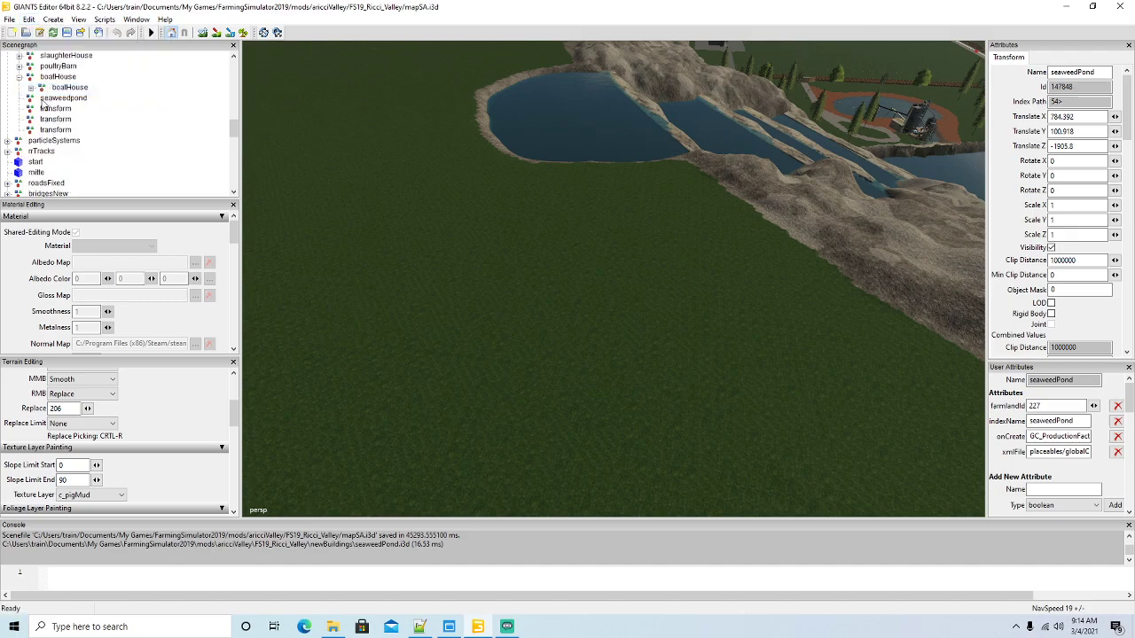
{"action": "left_click", "coordinate": [40, 99]}
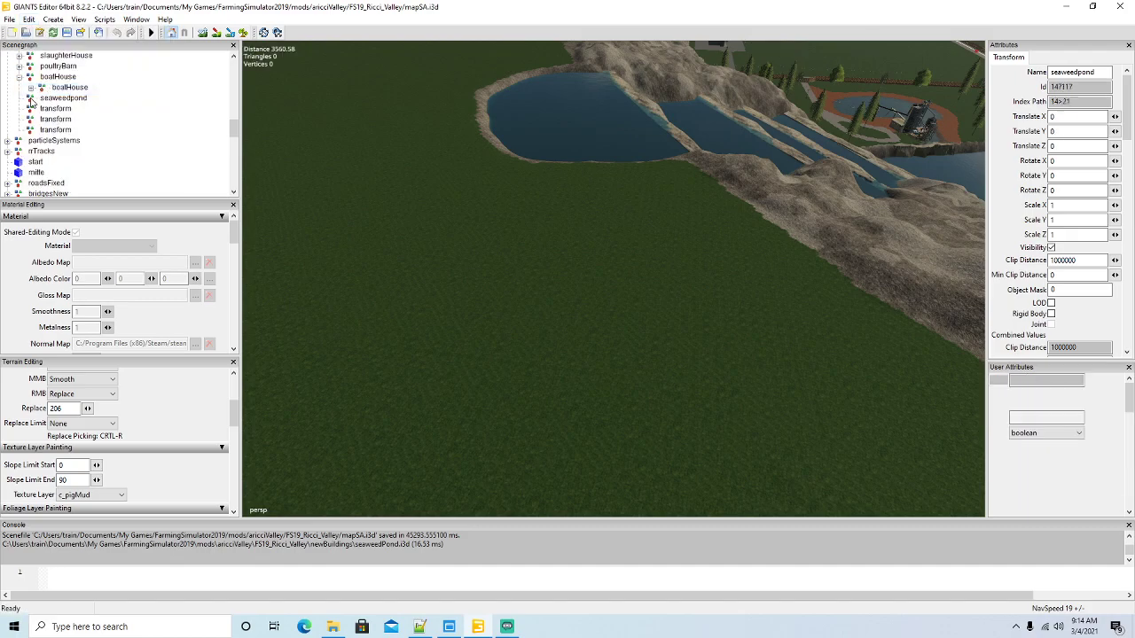
{"action": "left_click", "coordinate": [28, 20]}
{"action": "left_click", "coordinate": [47, 116]}
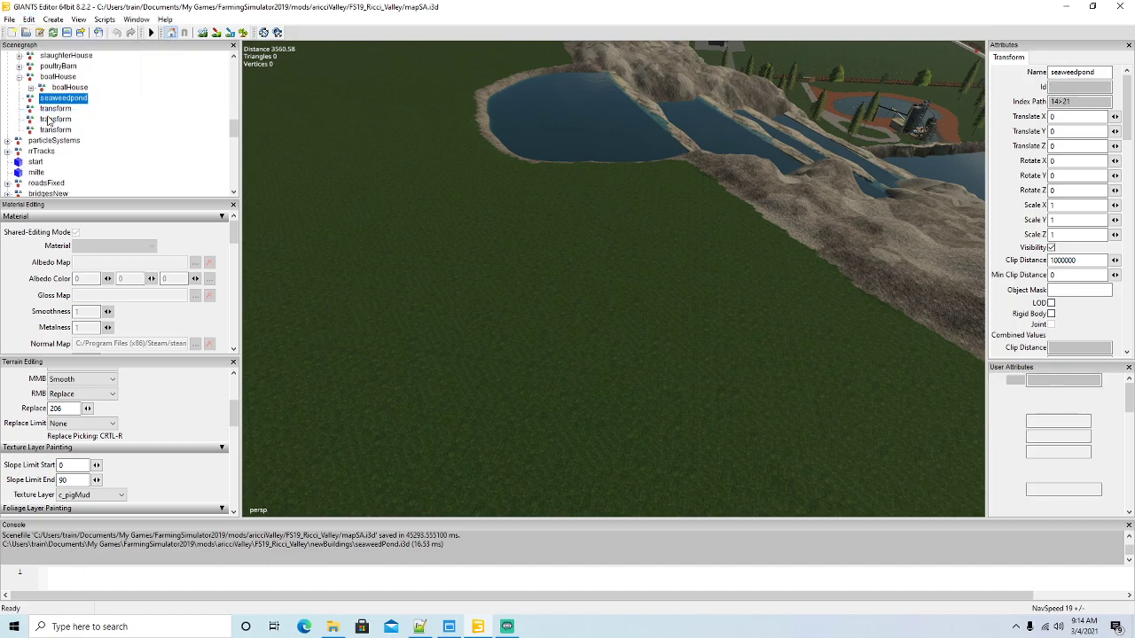
Use Interactive Placement to put seaweedPond on the grassland beside the cascading pools
{"action": "left_click", "coordinate": [29, 19]}
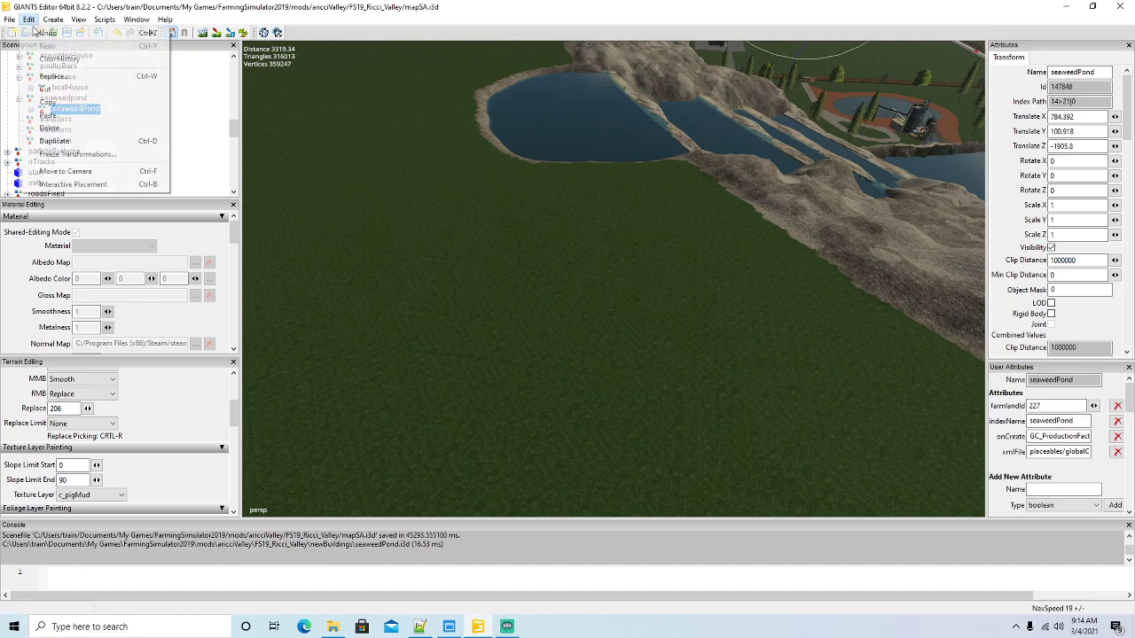
{"action": "left_click", "coordinate": [46, 186]}
{"action": "left_click", "coordinate": [581, 274]}
{"action": "left_click_drag", "start_coordinate": [594, 286], "coordinate": [548, 308], "text": "alt"}
{"action": "scroll", "coordinate": [593, 297], "scroll_direction": "down", "scroll_amount": 3}
{"action": "middle_click_drag", "start_coordinate": [415, 262], "coordinate": [556, 283]}
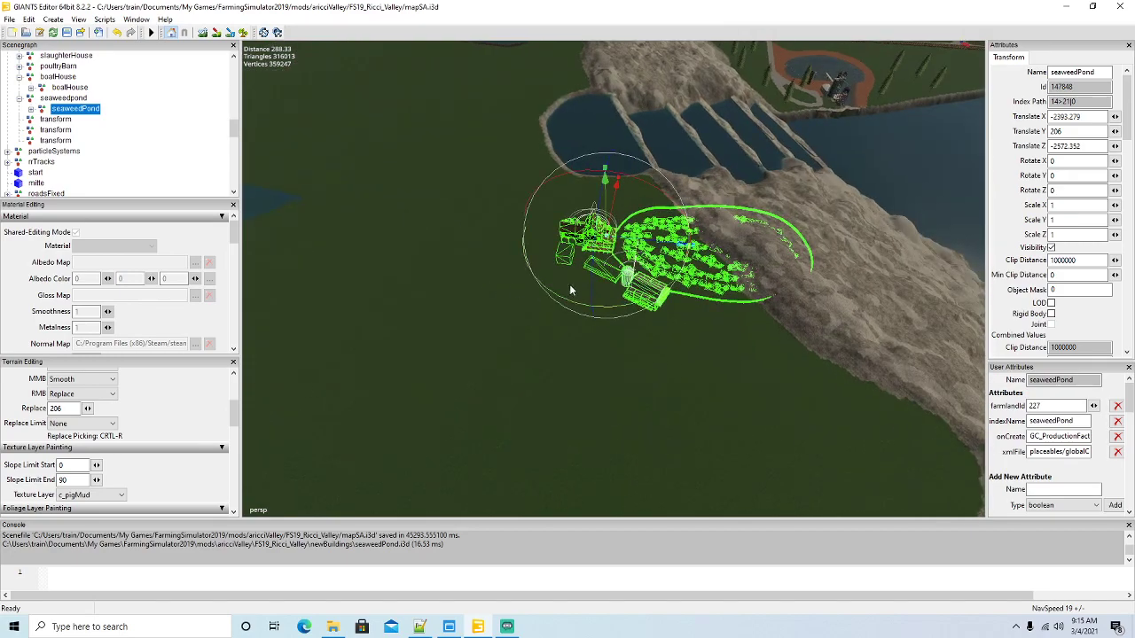
Try seaweedPond farther from the rocky ridge, rotated about 31.6° in Y, at about X -2437, Z -2643
{"action": "left_click_drag", "start_coordinate": [612, 310], "coordinate": [497, 224]}
{"action": "left_click_drag", "start_coordinate": [532, 279], "coordinate": [441, 274], "text": "alt"}
{"action": "scroll", "coordinate": [617, 283], "scroll_direction": "up", "scroll_amount": 5}
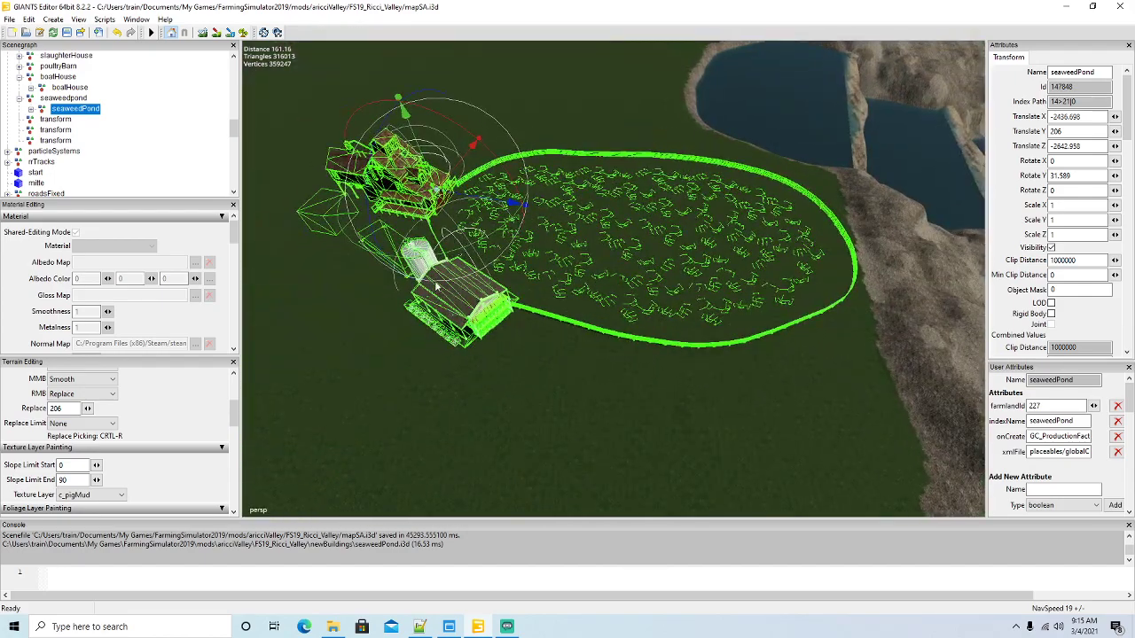
{"action": "scroll", "coordinate": [399, 260], "scroll_direction": "down", "scroll_amount": 5}
{"action": "right_click_drag", "start_coordinate": [442, 272], "coordinate": [431, 264]}
{"action": "left_click_drag", "start_coordinate": [542, 341], "coordinate": [500, 296], "text": "alt"}
{"action": "scroll", "coordinate": [501, 304], "scroll_direction": "up", "scroll_amount": 3}
{"action": "right_click_drag", "start_coordinate": [500, 300], "coordinate": [511, 357]}
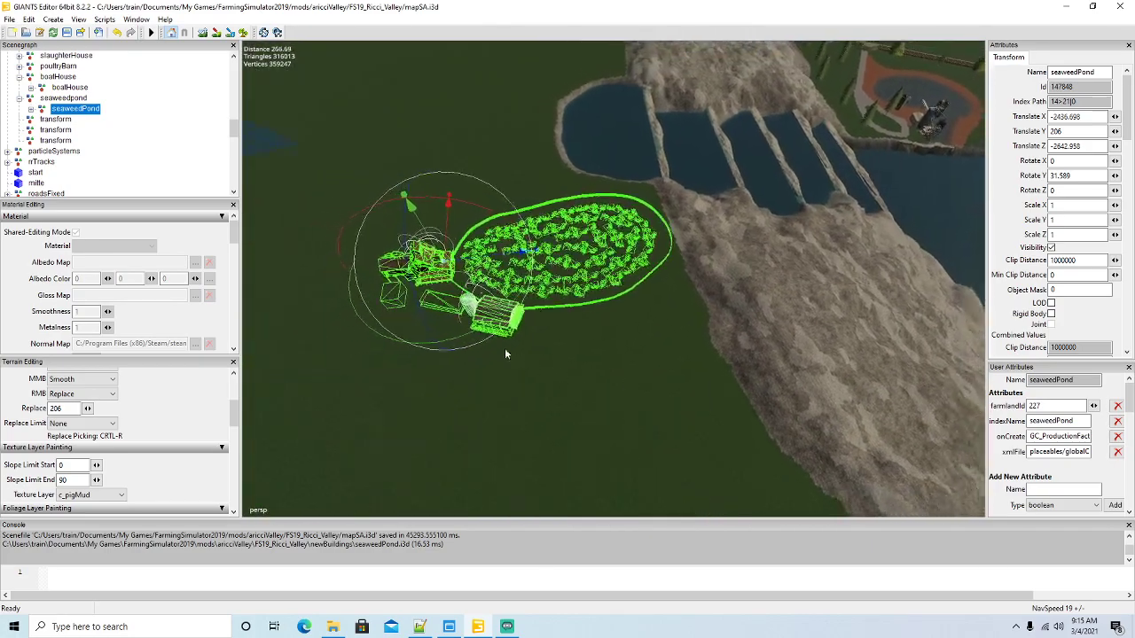
Try turning seaweedPond so its pond points toward the upper pool, at about X -2462, Z -2527 with Rotate Y 65.2
{"action": "left_click_drag", "start_coordinate": [470, 340], "coordinate": [519, 276]}
{"action": "left_click_drag", "start_coordinate": [398, 260], "coordinate": [511, 319]}
{"action": "left_click_drag", "start_coordinate": [560, 274], "coordinate": [558, 379]}
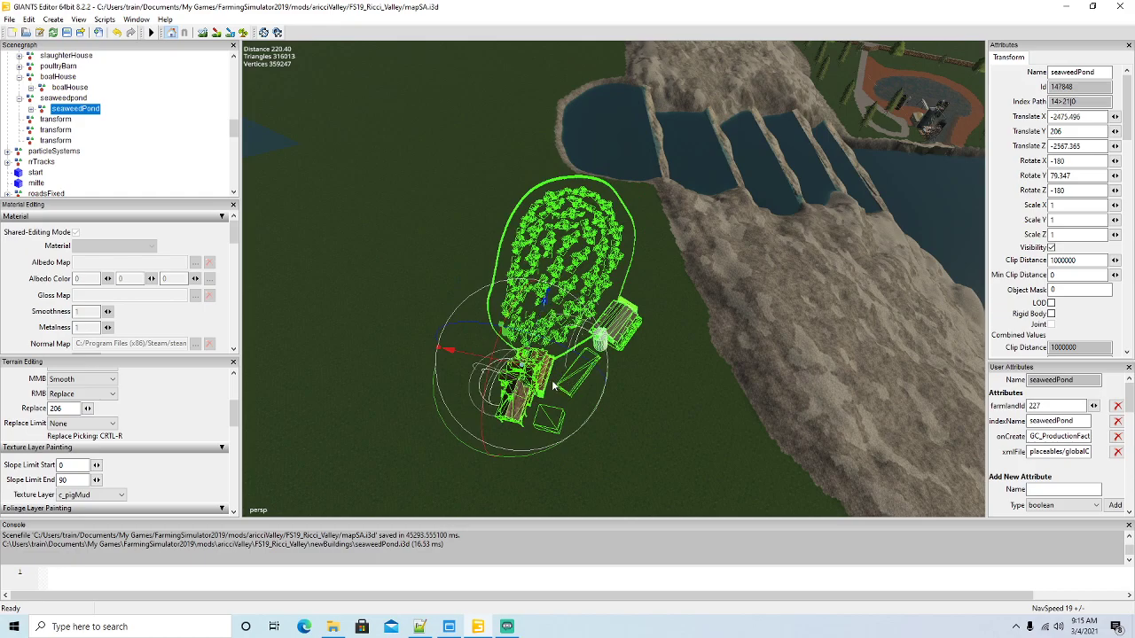
{"action": "left_click_drag", "start_coordinate": [475, 360], "coordinate": [552, 401]}
{"action": "mouse_move", "coordinate": [555, 464]}
{"action": "left_mouse_down"}
{"action": "mouse_move", "coordinate": [584, 470]}
{"action": "mouse_move", "coordinate": [562, 443]}
{"action": "left_mouse_up"}
{"action": "left_click_drag", "start_coordinate": [507, 385], "coordinate": [492, 354]}
Examine the terrain around the seaweed pond, from the cascading pools across to the arched bridge
{"action": "scroll", "coordinate": [492, 354], "scroll_direction": "up", "scroll_amount": 6}
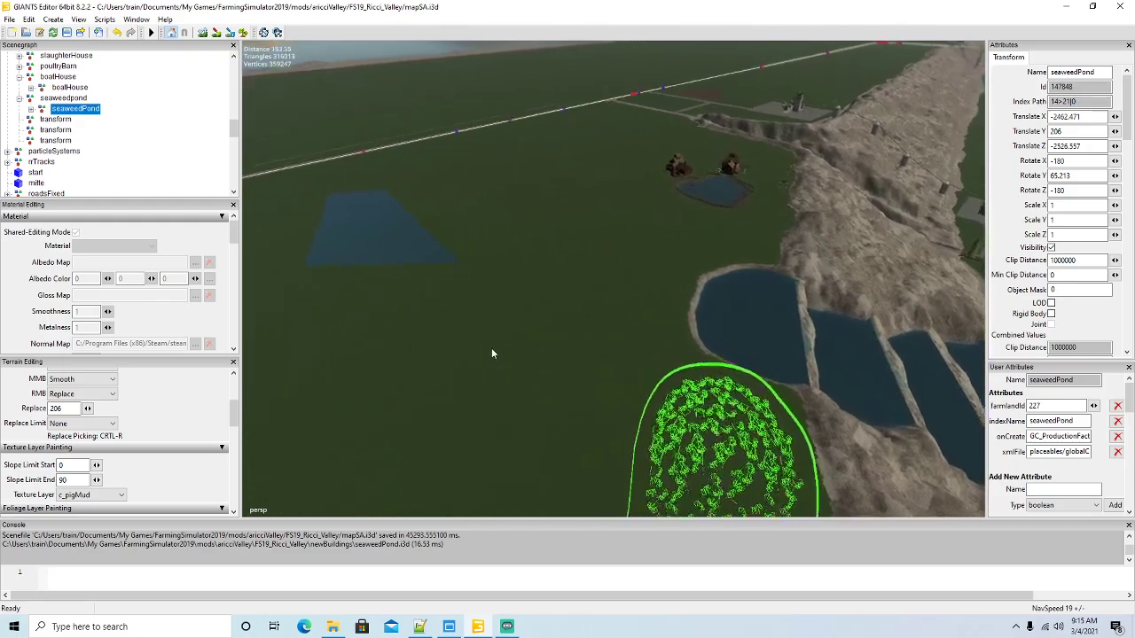
{"action": "scroll", "coordinate": [492, 349], "scroll_direction": "up", "scroll_amount": 6}
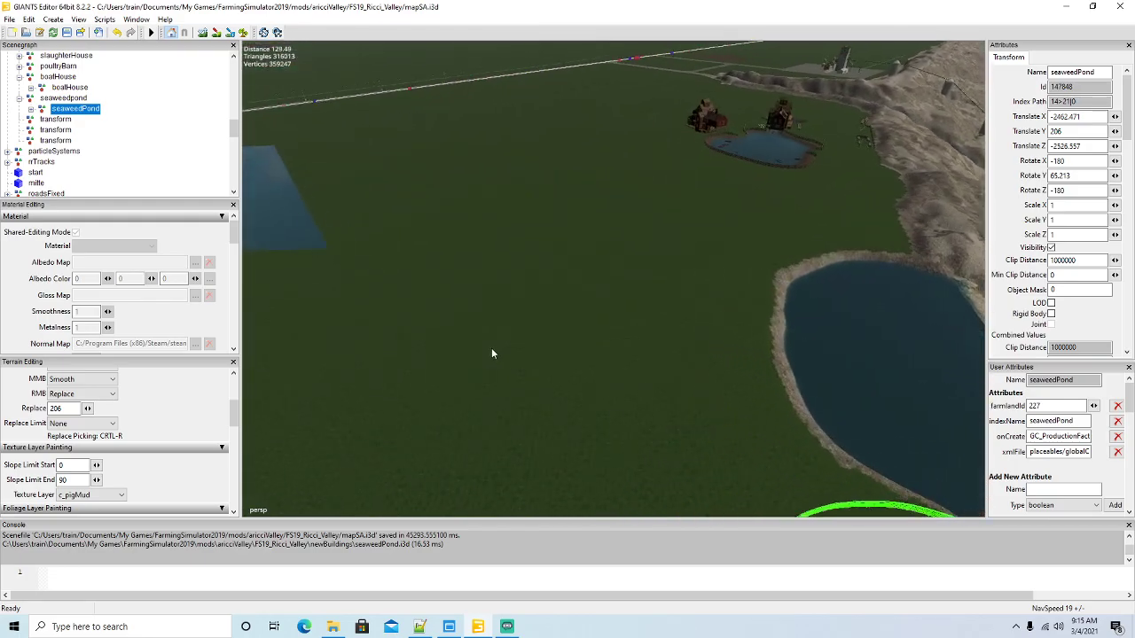
{"action": "left_click_drag", "start_coordinate": [499, 352], "coordinate": [600, 393], "text": "alt"}
{"action": "scroll", "coordinate": [674, 391], "scroll_direction": "down", "scroll_amount": 5}
{"action": "right_click_drag", "start_coordinate": [599, 398], "coordinate": [682, 404]}
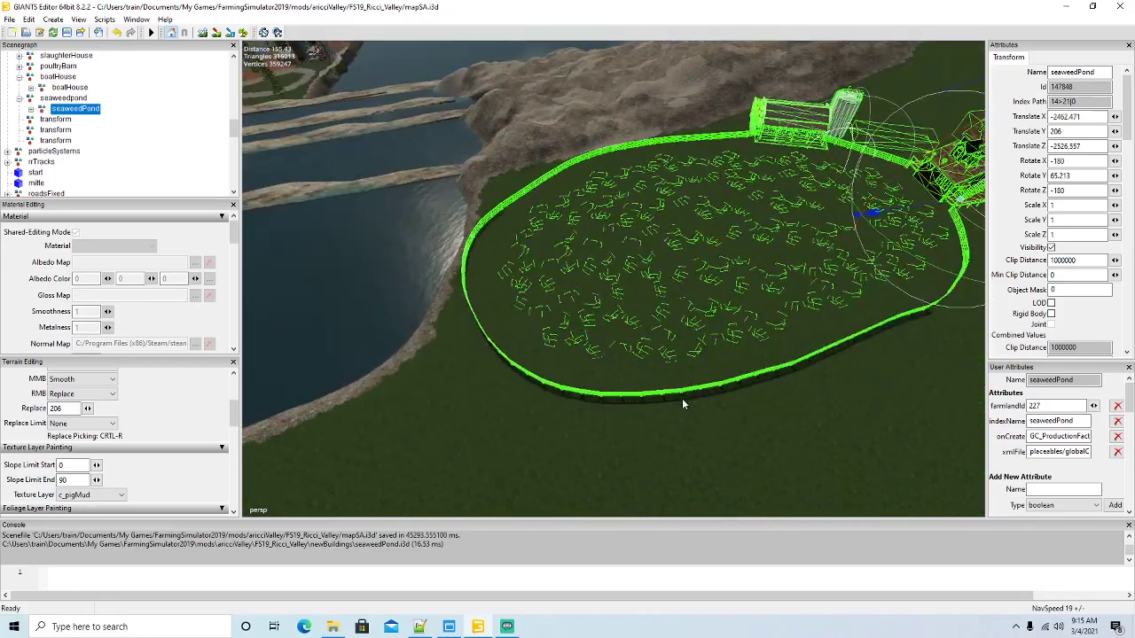
{"action": "right_click_drag", "start_coordinate": [633, 290], "coordinate": [546, 242]}
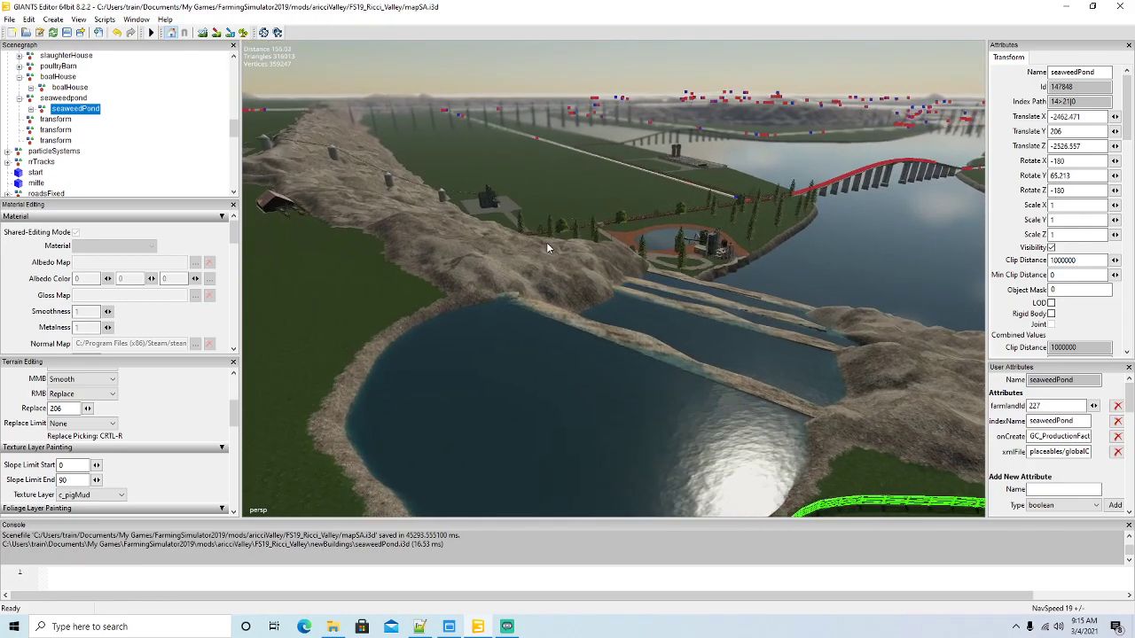
{"action": "scroll", "coordinate": [546, 242], "scroll_direction": "up", "scroll_amount": 5}
{"action": "left_click_drag", "start_coordinate": [550, 245], "coordinate": [633, 324], "text": "alt"}
{"action": "right_click_drag", "start_coordinate": [632, 328], "coordinate": [671, 210]}
{"action": "scroll", "coordinate": [671, 204], "scroll_direction": "up", "scroll_amount": 8}
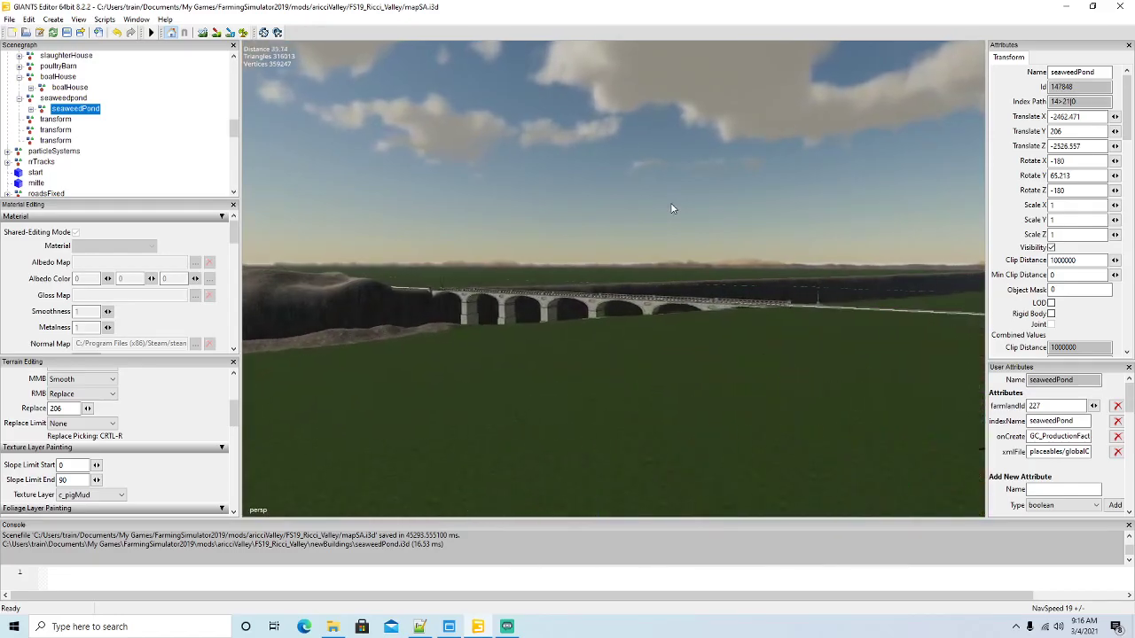
{"action": "left_click_drag", "start_coordinate": [671, 204], "coordinate": [701, 338], "text": "alt"}
{"action": "scroll", "coordinate": [641, 364], "scroll_direction": "down", "scroll_amount": 15}
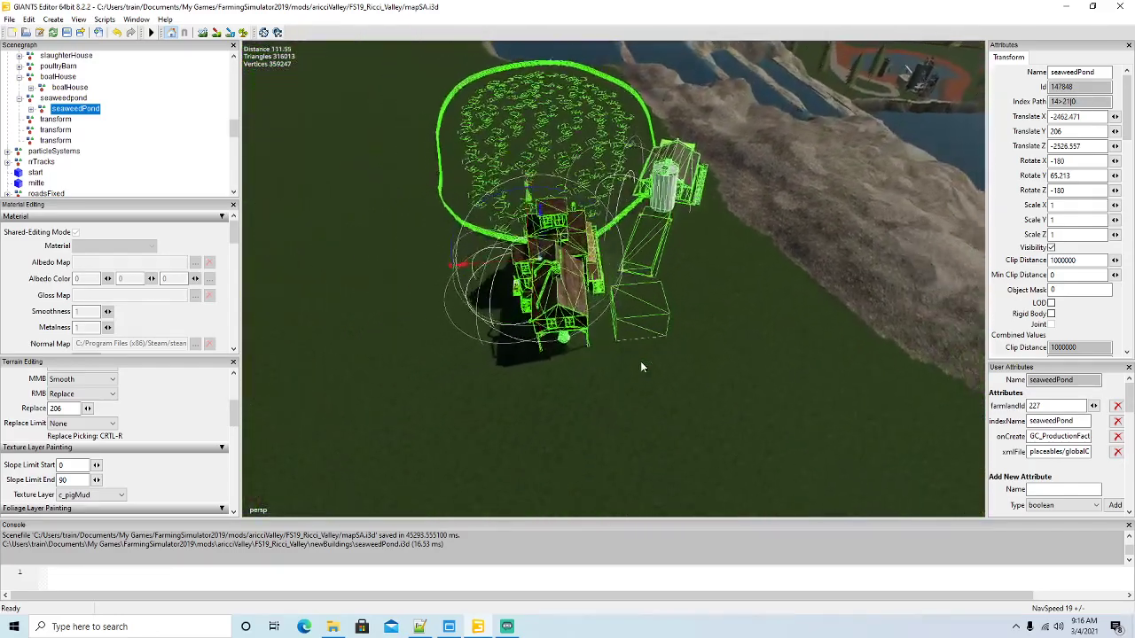
Try rotating seaweedPond and moving it near the ridge, and undo the move that lifts it off the ground
{"action": "scroll", "coordinate": [641, 365], "scroll_direction": "down", "scroll_amount": 2}
{"action": "left_click_drag", "start_coordinate": [641, 365], "coordinate": [603, 294], "text": "alt"}
{"action": "scroll", "coordinate": [765, 276], "scroll_direction": "up", "scroll_amount": 2}
{"action": "scroll", "coordinate": [598, 311], "scroll_direction": "down", "scroll_amount": 4}
{"action": "right_click_drag", "start_coordinate": [603, 293], "coordinate": [596, 269]}
{"action": "left_click_drag", "start_coordinate": [580, 247], "coordinate": [571, 368]}
{"action": "left_click_drag", "start_coordinate": [494, 342], "coordinate": [592, 272]}
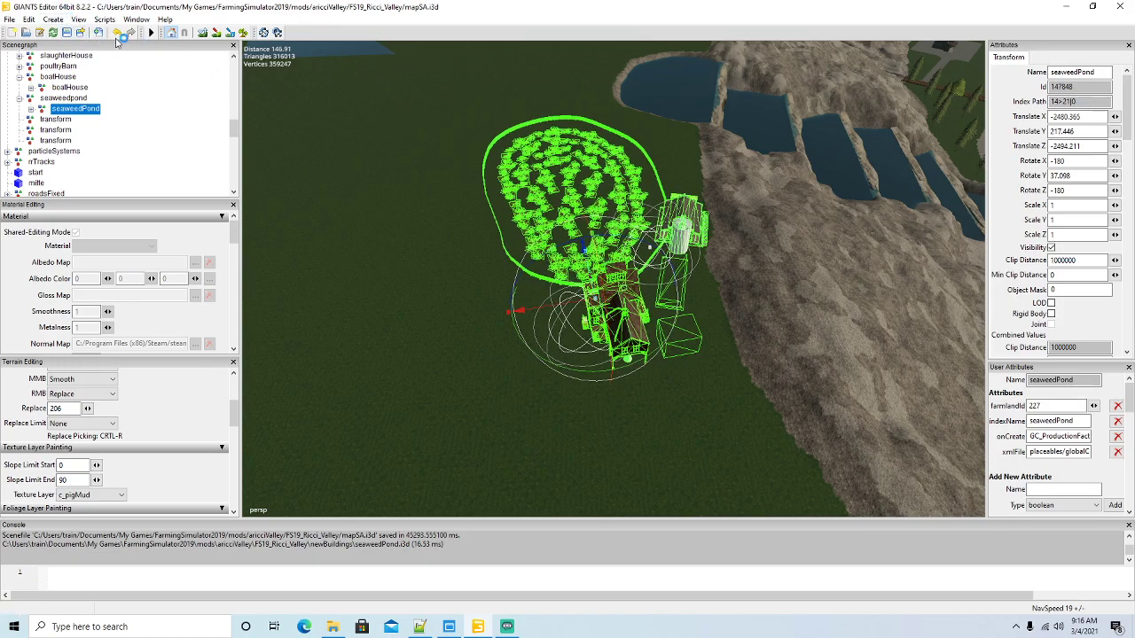
{"action": "left_click", "coordinate": [117, 32]}
Try seaweedPond at Rotate Y 31.6, shifted away from the rocky ridge to about X -2469, Z -2512
{"action": "right_click_drag", "start_coordinate": [442, 354], "coordinate": [352, 317]}
{"action": "key", "text": "f"}
{"action": "left_click_drag", "start_coordinate": [479, 344], "coordinate": [458, 388]}
{"action": "left_click_drag", "start_coordinate": [502, 419], "coordinate": [472, 362]}
{"action": "left_click_drag", "start_coordinate": [471, 361], "coordinate": [564, 378], "text": "alt"}
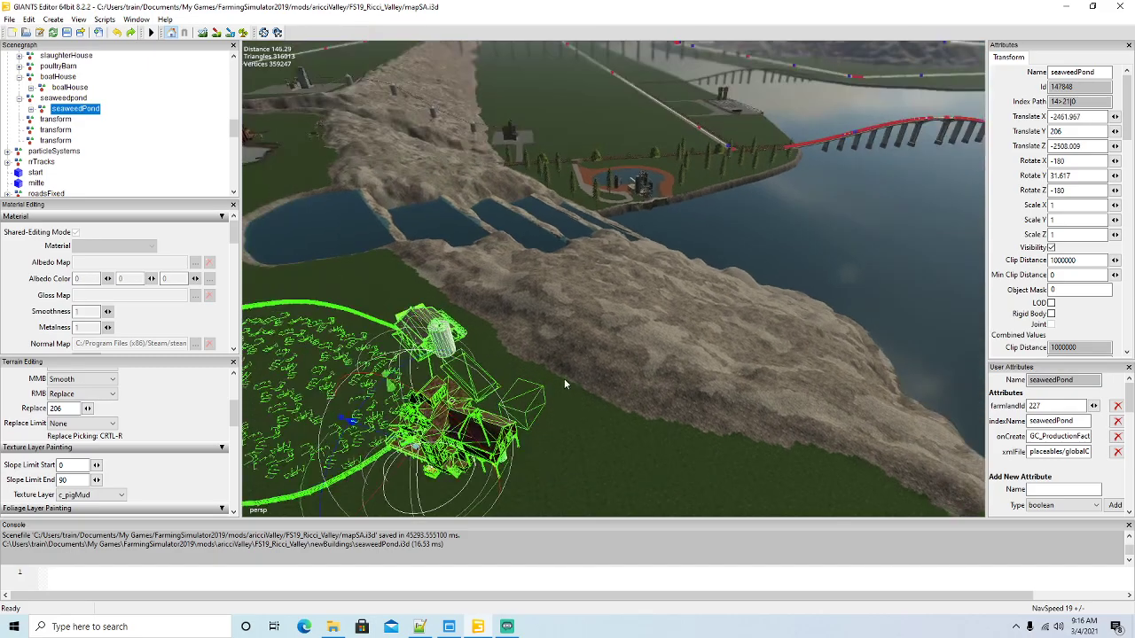
{"action": "scroll", "coordinate": [564, 379], "scroll_direction": "up", "scroll_amount": 6}
{"action": "key", "text": "f"}
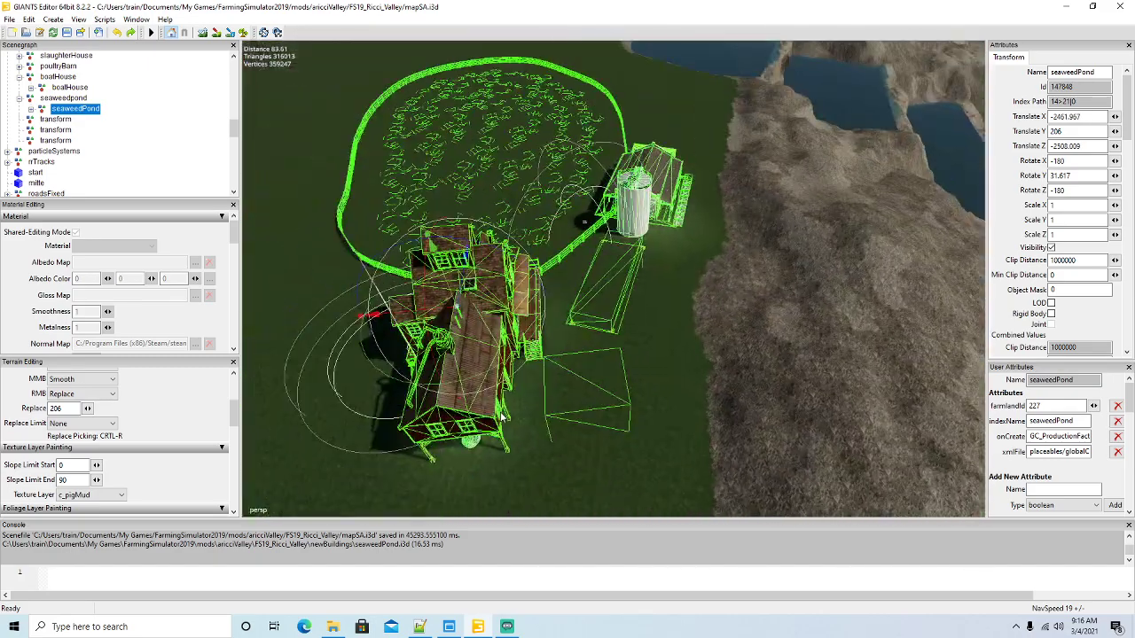
{"action": "left_click_drag", "start_coordinate": [463, 309], "coordinate": [428, 304]}
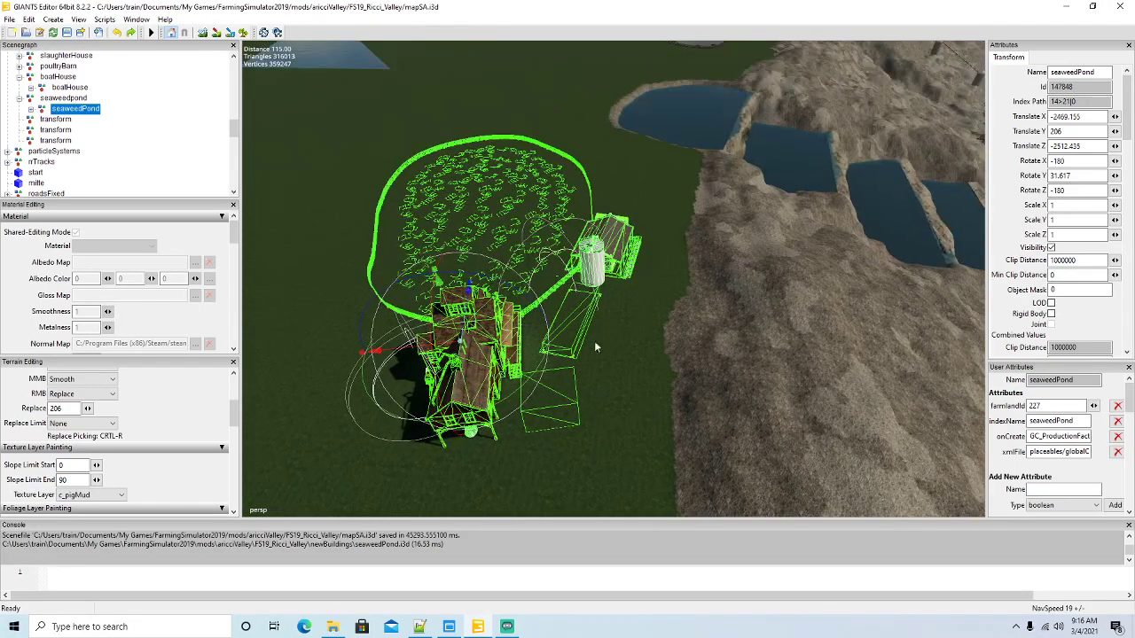
Turn seaweedPond around to about -55° in Y and move it beside the uppermost pool at about X -2391, Z -2550
{"action": "left_click_drag", "start_coordinate": [596, 386], "coordinate": [567, 385], "text": "alt"}
{"action": "scroll", "coordinate": [567, 385], "scroll_direction": "down", "scroll_amount": 6}
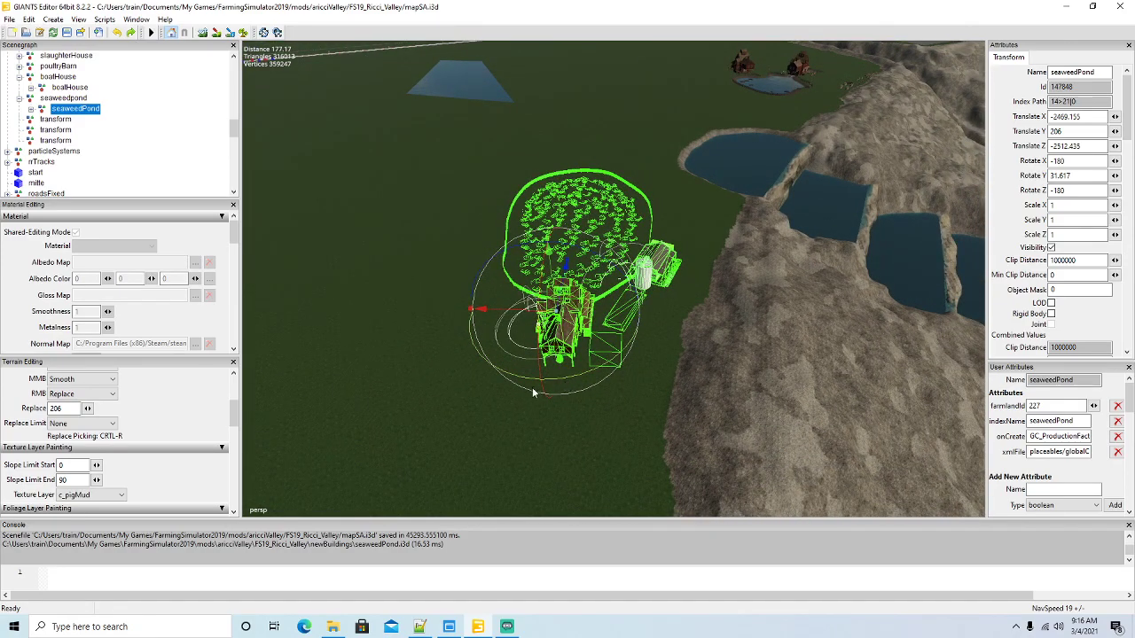
{"action": "left_click_drag", "start_coordinate": [555, 381], "coordinate": [615, 241]}
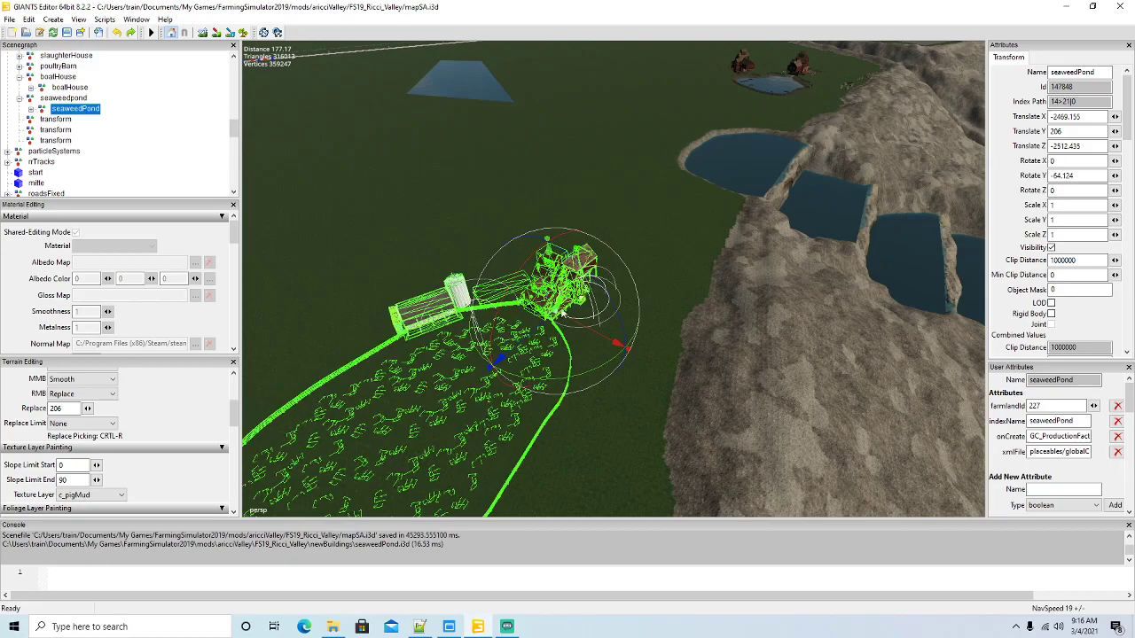
{"action": "left_click_drag", "start_coordinate": [533, 329], "coordinate": [711, 225]}
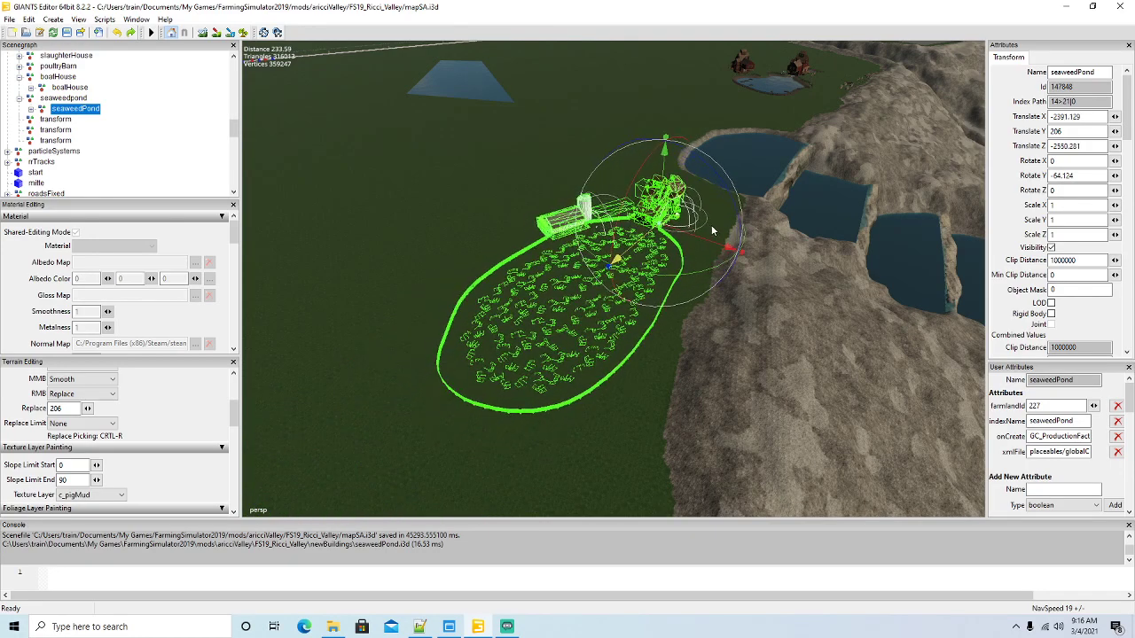
{"action": "left_click_drag", "start_coordinate": [685, 279], "coordinate": [706, 282]}
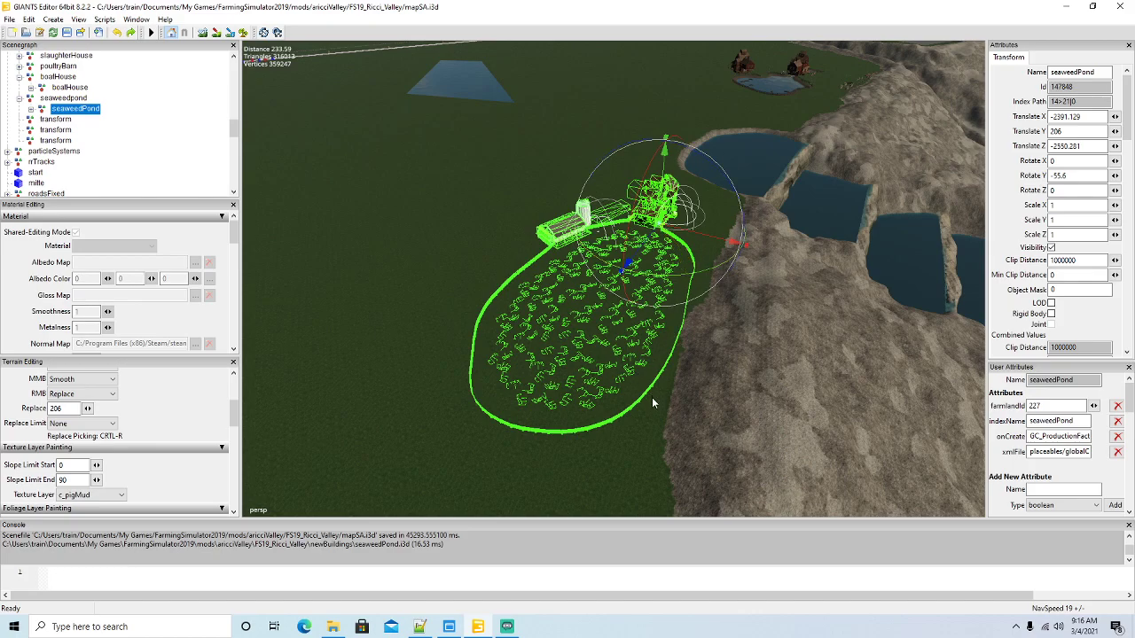
{"action": "scroll", "coordinate": [656, 410], "scroll_direction": "up", "scroll_amount": 3}
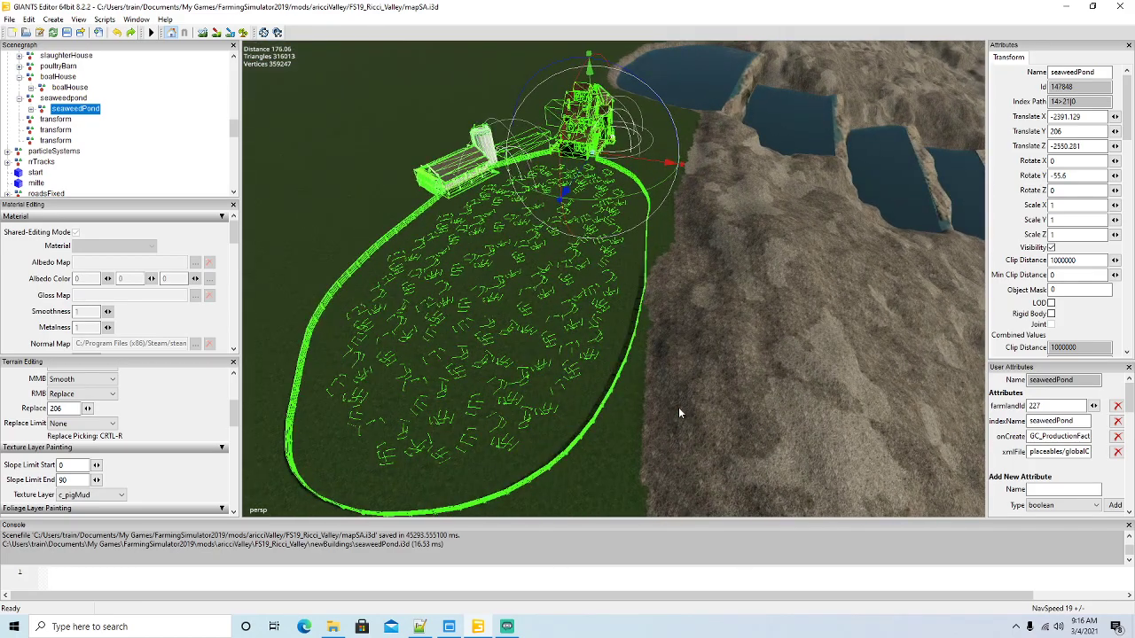
{"action": "scroll", "coordinate": [676, 405], "scroll_direction": "down", "scroll_amount": 2}
{"action": "left_click_drag", "start_coordinate": [654, 217], "coordinate": [651, 209]}
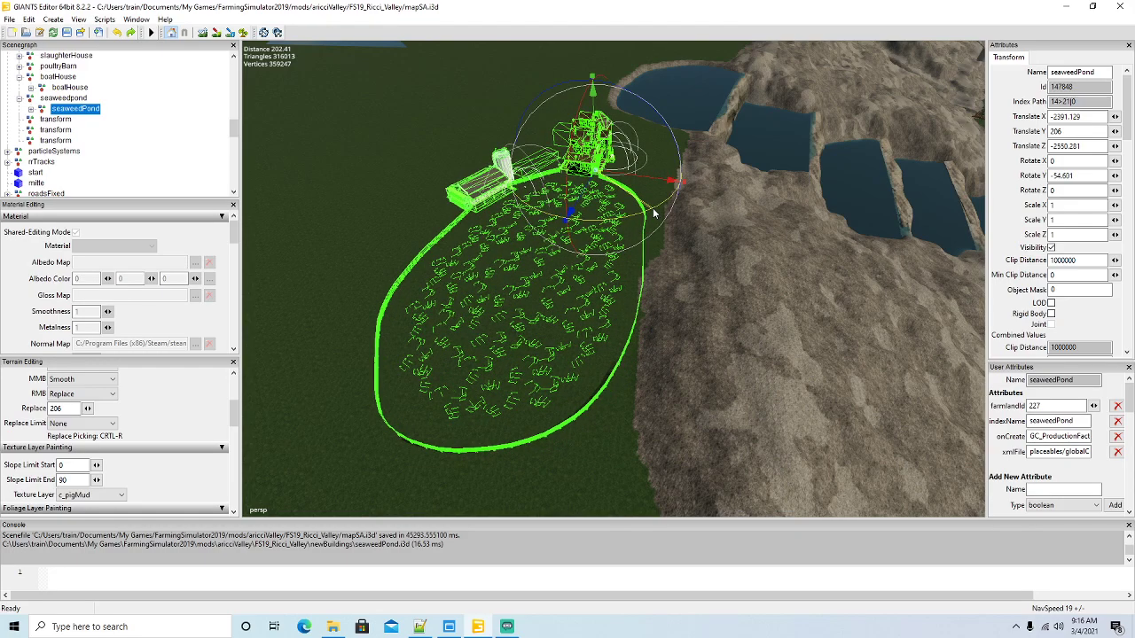
Fine-tune seaweedPond along the ridge to about X -2386, Z -2541 with Rotate Y about -63
{"action": "left_click_drag", "start_coordinate": [643, 264], "coordinate": [681, 282], "text": "alt"}
{"action": "scroll", "coordinate": [671, 201], "scroll_direction": "up", "scroll_amount": 3}
{"action": "scroll", "coordinate": [669, 203], "scroll_direction": "up", "scroll_amount": 3}
{"action": "scroll", "coordinate": [647, 195], "scroll_direction": "up", "scroll_amount": 8}
{"action": "scroll", "coordinate": [647, 190], "scroll_direction": "up", "scroll_amount": 3}
{"action": "scroll", "coordinate": [682, 286], "scroll_direction": "down", "scroll_amount": 2}
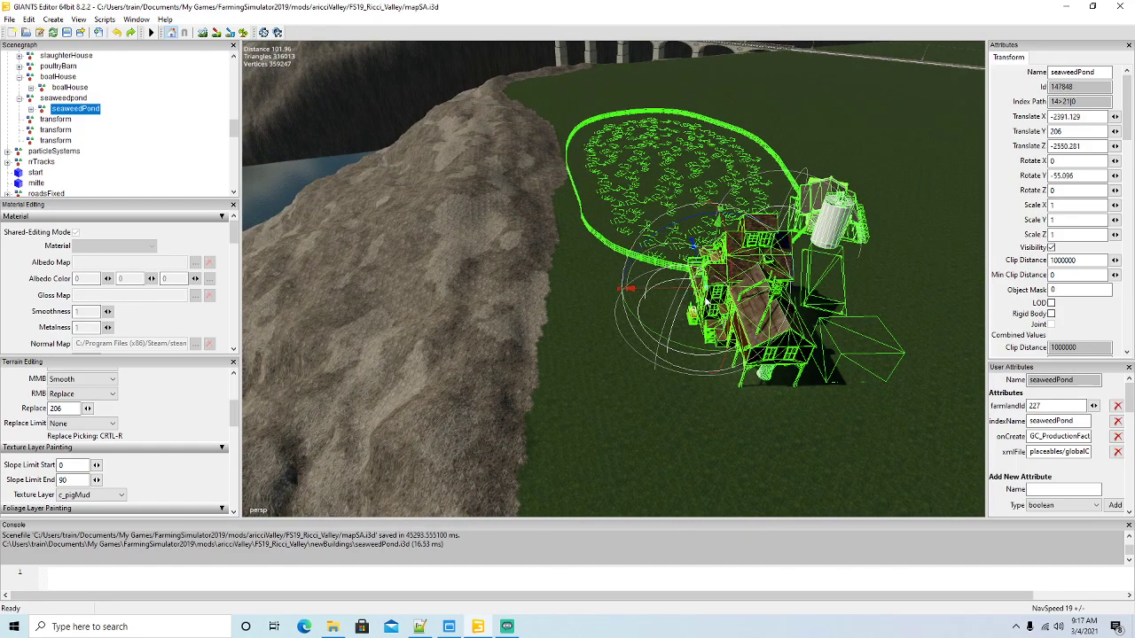
{"action": "left_click_drag", "start_coordinate": [702, 353], "coordinate": [601, 289]}
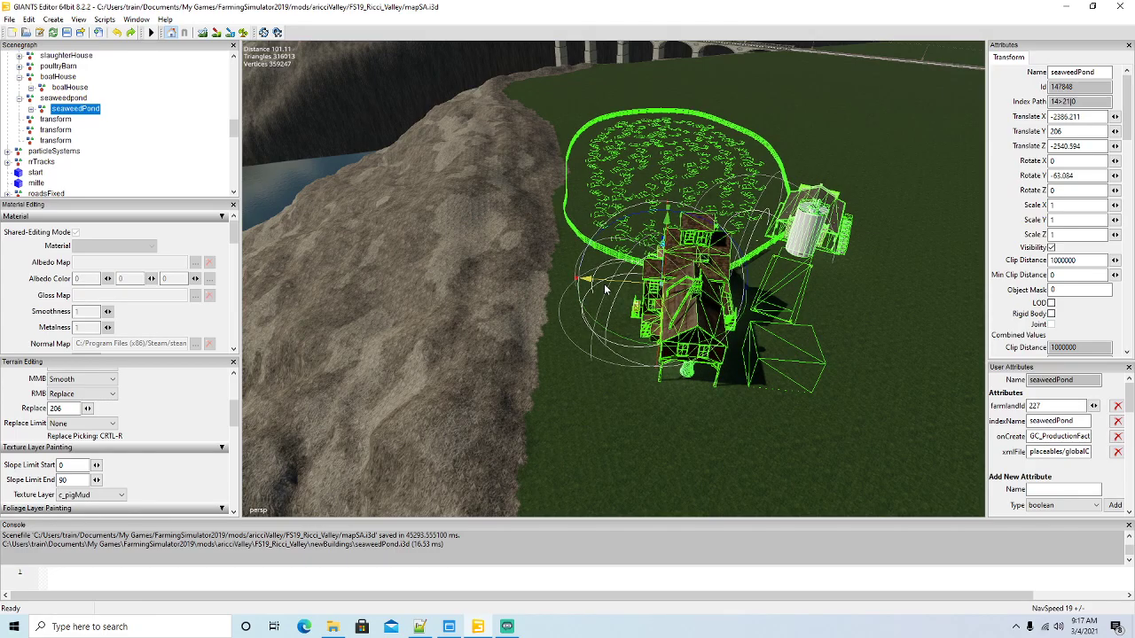
Select the spare riverWaterPlane10 in the open field and move it to the seaweed pond's fenced area
{"action": "left_click_drag", "start_coordinate": [582, 356], "coordinate": [667, 372], "text": "alt"}
{"action": "scroll", "coordinate": [589, 273], "scroll_direction": "up", "scroll_amount": 6}
{"action": "scroll", "coordinate": [663, 329], "scroll_direction": "down", "scroll_amount": 4}
{"action": "scroll", "coordinate": [665, 346], "scroll_direction": "down", "scroll_amount": 2}
{"action": "scroll", "coordinate": [665, 349], "scroll_direction": "down", "scroll_amount": 5}
{"action": "left_click", "coordinate": [681, 131]}
{"action": "left_click", "coordinate": [683, 131]}
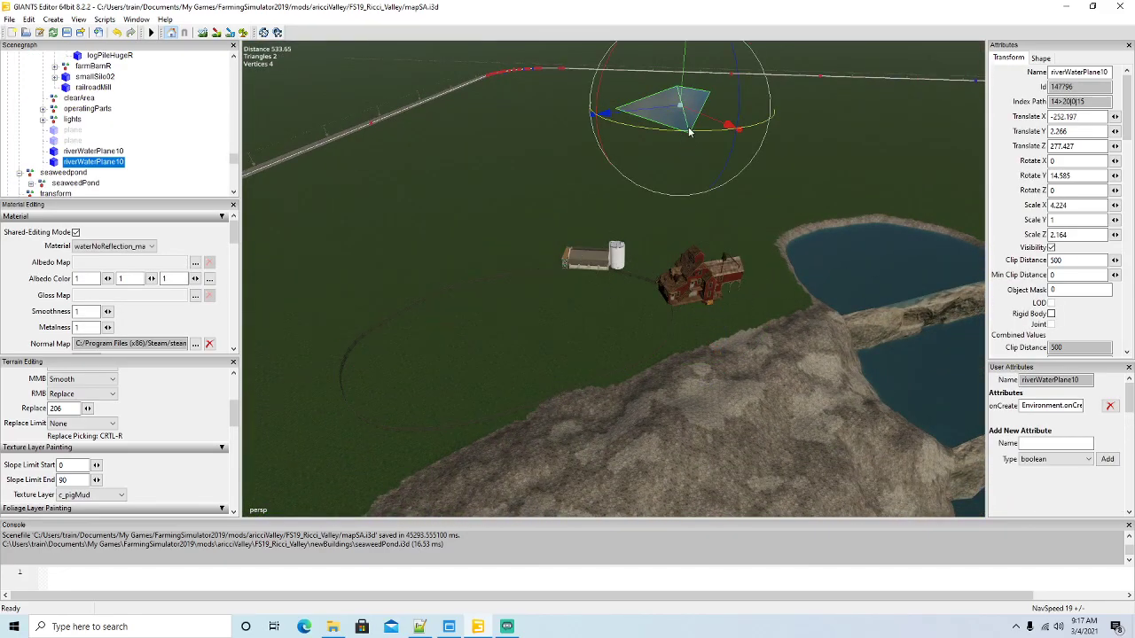
{"action": "left_click_drag", "start_coordinate": [670, 113], "coordinate": [395, 375]}
{"action": "scroll", "coordinate": [394, 376], "scroll_direction": "up", "scroll_amount": 3}
Lower the water plane to about 0.108 in Y and align it over the fenced pond with Rotate Y about -34.9
{"action": "right_click_drag", "start_coordinate": [395, 376], "coordinate": [612, 368]}
{"action": "left_click_drag", "start_coordinate": [569, 231], "coordinate": [569, 235]}
{"action": "left_click_drag", "start_coordinate": [585, 282], "coordinate": [742, 362]}
{"action": "right_click_drag", "start_coordinate": [740, 362], "coordinate": [750, 381]}
{"action": "scroll", "coordinate": [750, 381], "scroll_direction": "down", "scroll_amount": 3}
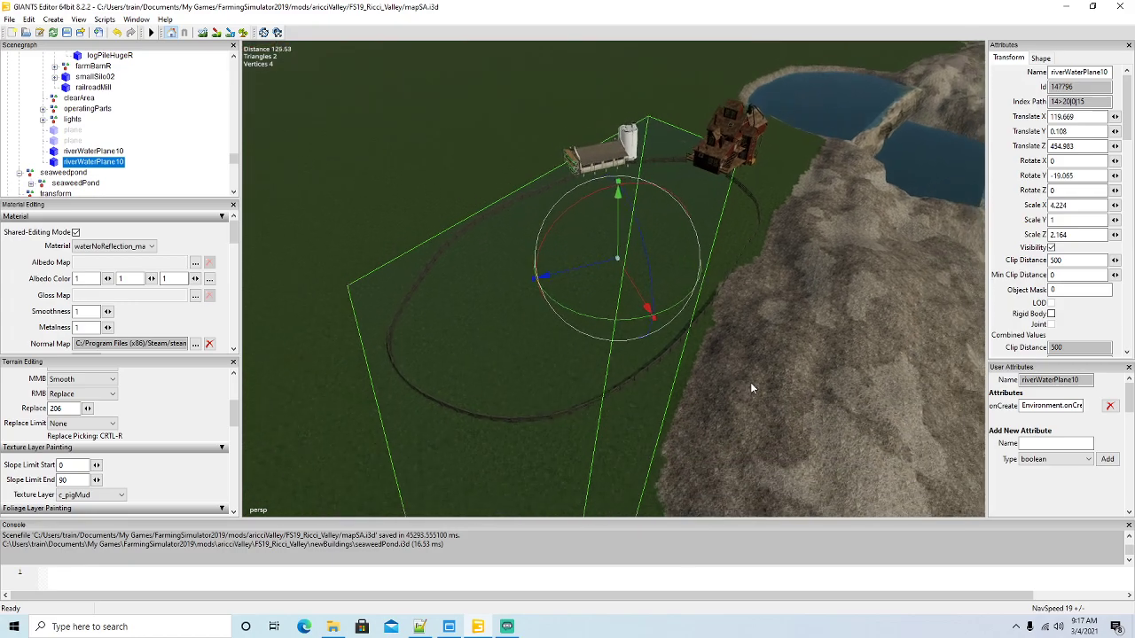
{"action": "left_click_drag", "start_coordinate": [637, 282], "coordinate": [622, 327]}
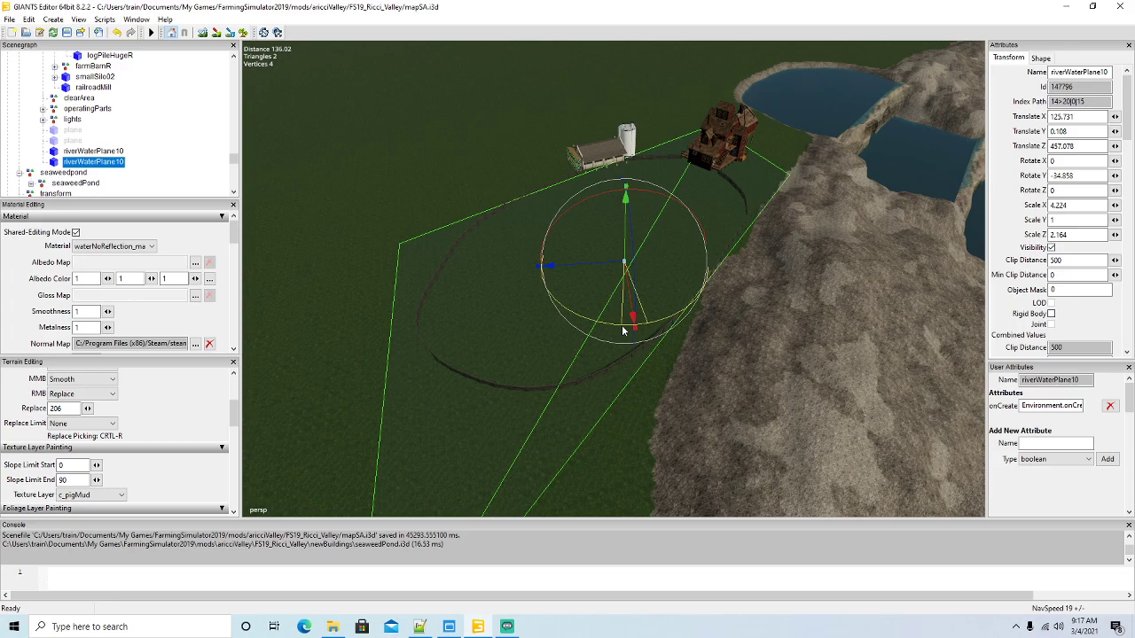
Widen the water plane to about 4.558 in Scale X and nudge it to about X 126.5, Z 456 inside the fence
{"action": "left_click_drag", "start_coordinate": [684, 330], "coordinate": [818, 313], "text": "alt"}
{"action": "scroll", "coordinate": [625, 297], "scroll_direction": "up", "scroll_amount": 4}
{"action": "scroll", "coordinate": [623, 293], "scroll_direction": "up", "scroll_amount": 3}
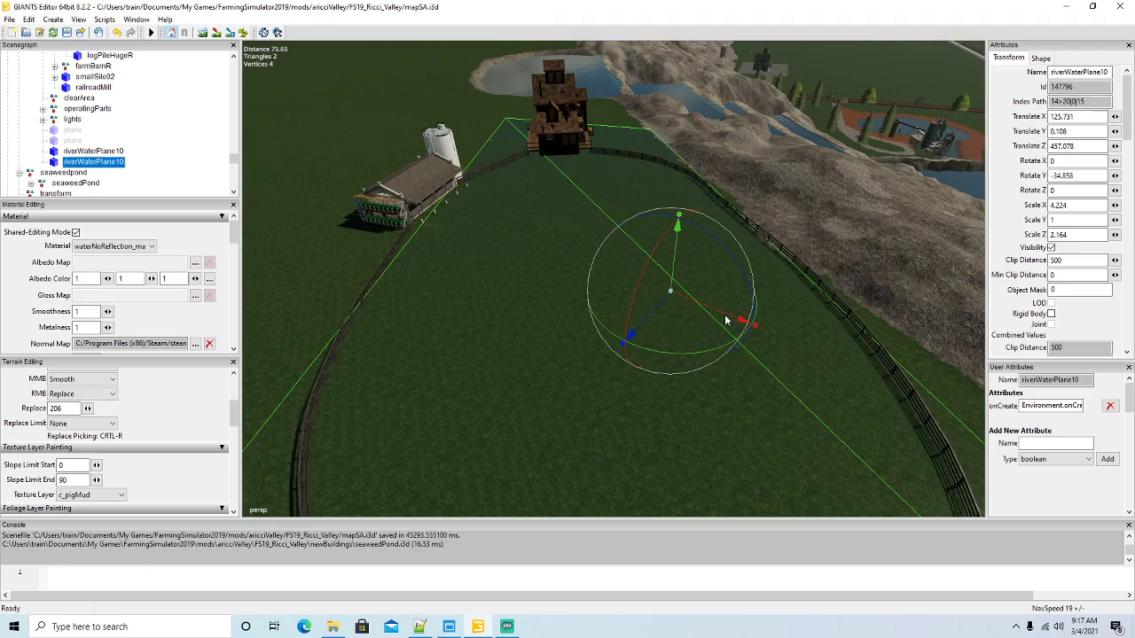
{"action": "left_click_drag", "start_coordinate": [758, 331], "coordinate": [758, 331]}
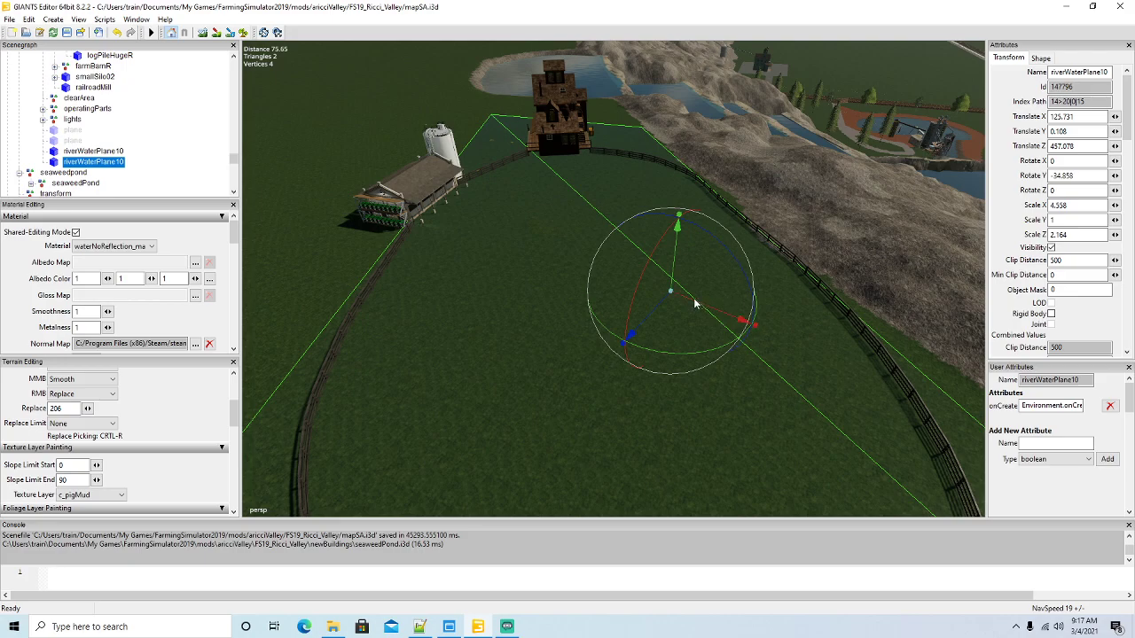
{"action": "left_click_drag", "start_coordinate": [661, 307], "coordinate": [754, 291]}
Lower the water plane below the grass surface to -0.26 in Translate Y
{"action": "scroll", "coordinate": [532, 352], "scroll_direction": "up", "scroll_amount": 5}
{"action": "key", "text": "f"}
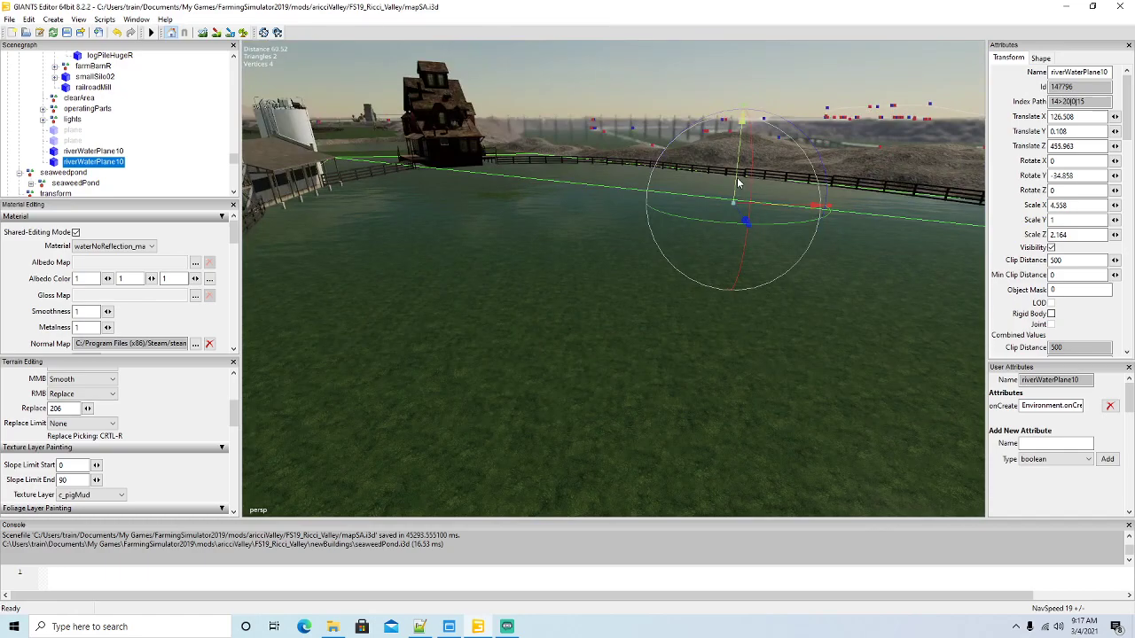
{"action": "left_click_drag", "start_coordinate": [738, 182], "coordinate": [739, 185]}
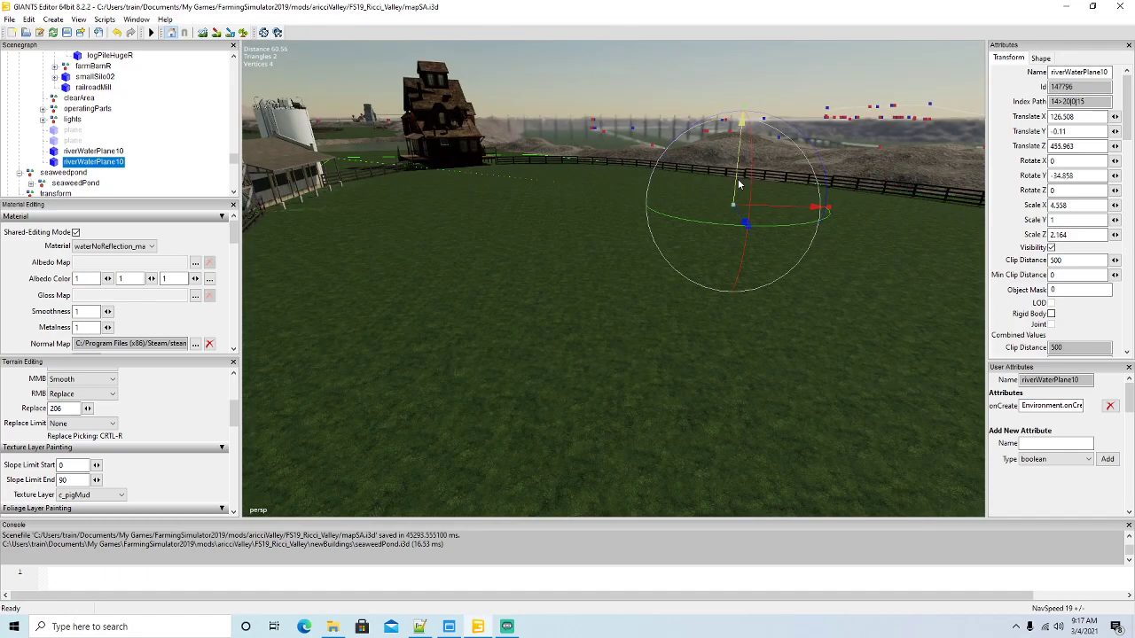
{"action": "left_click_drag", "start_coordinate": [740, 184], "coordinate": [739, 185]}
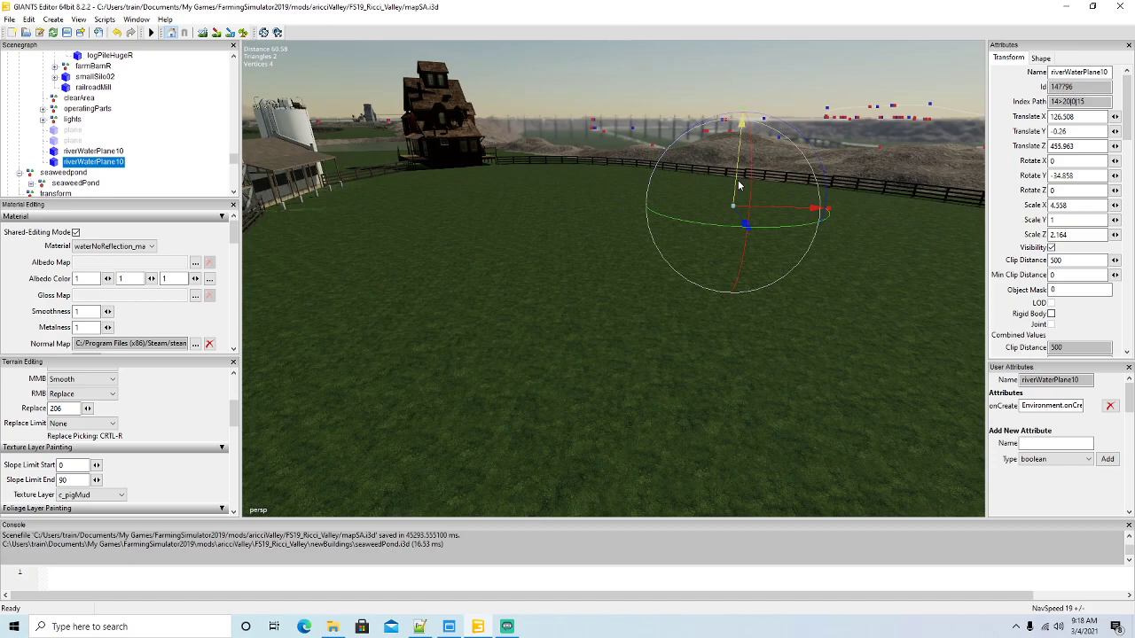
{"action": "mouse_move", "coordinate": [664, 271]}
{"action": "left_mouse_down", "text": "alt"}
{"action": "mouse_move", "coordinate": [677, 291]}
{"action": "mouse_move", "coordinate": [686, 263]}
{"action": "mouse_move", "coordinate": [672, 272]}
{"action": "left_mouse_up", "text": "alt"}
{"action": "scroll", "coordinate": [676, 291], "scroll_direction": "down", "scroll_amount": 3}
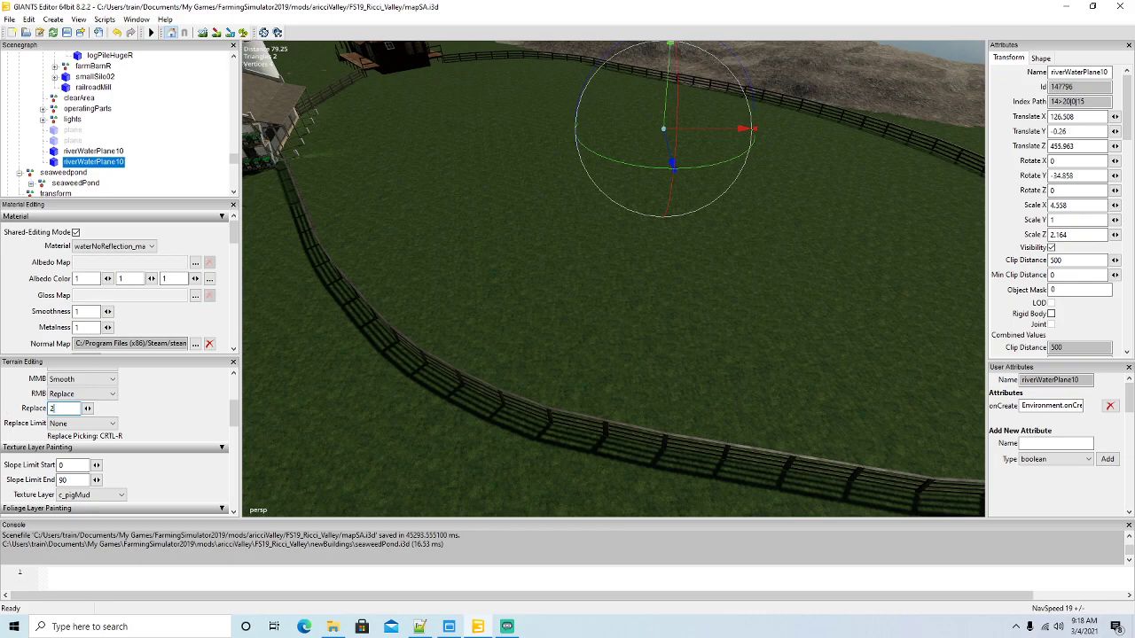
Set the terrain Replace height to 205 and lower the first part of the pond bed inside the fence, undoing a misplaced stroke
{"action": "type", "text": "05"}
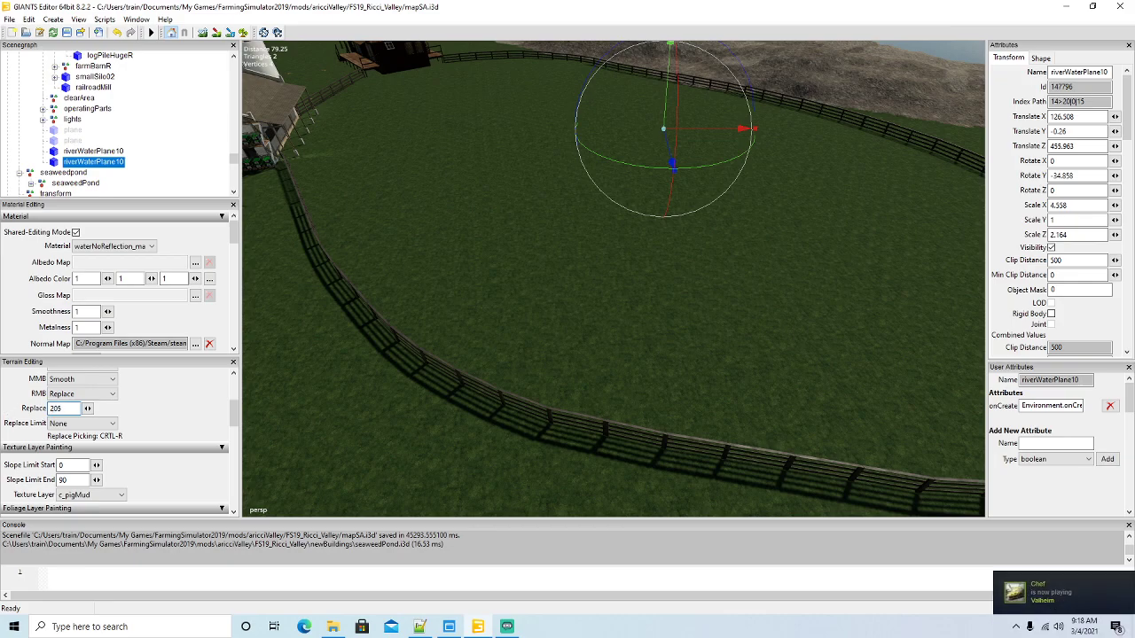
{"action": "left_click", "coordinate": [203, 33]}
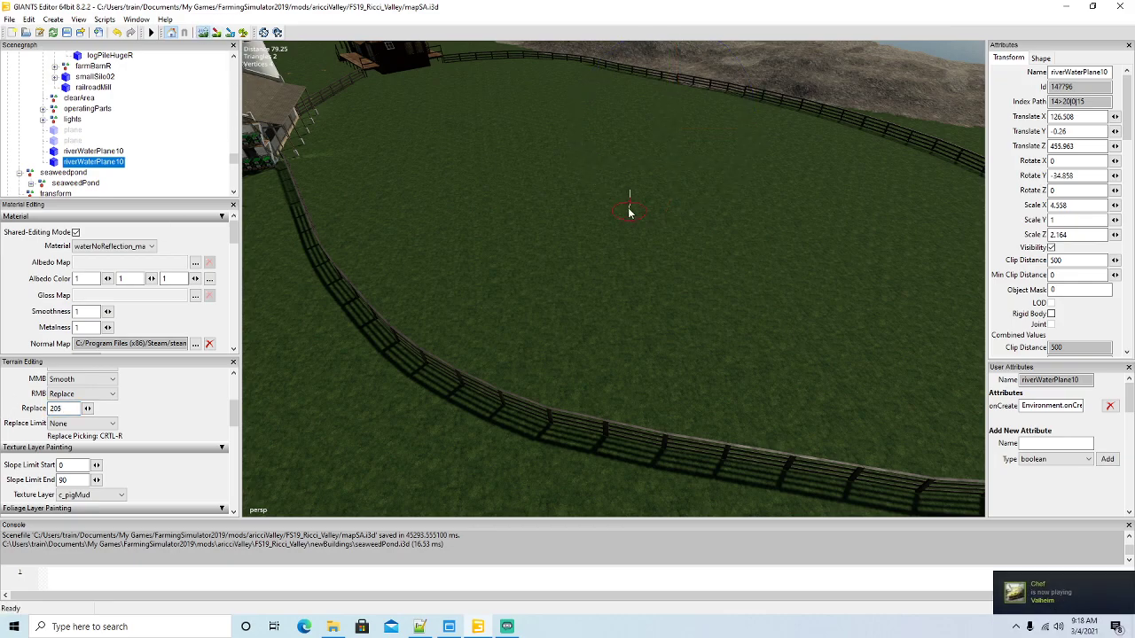
{"action": "mouse_move", "coordinate": [612, 188]}
{"action": "left_mouse_down"}
{"action": "mouse_move", "coordinate": [545, 233]}
{"action": "mouse_move", "coordinate": [628, 155]}
{"action": "mouse_move", "coordinate": [679, 249]}
{"action": "mouse_move", "coordinate": [507, 255]}
{"action": "mouse_move", "coordinate": [389, 173]}
{"action": "left_mouse_up"}
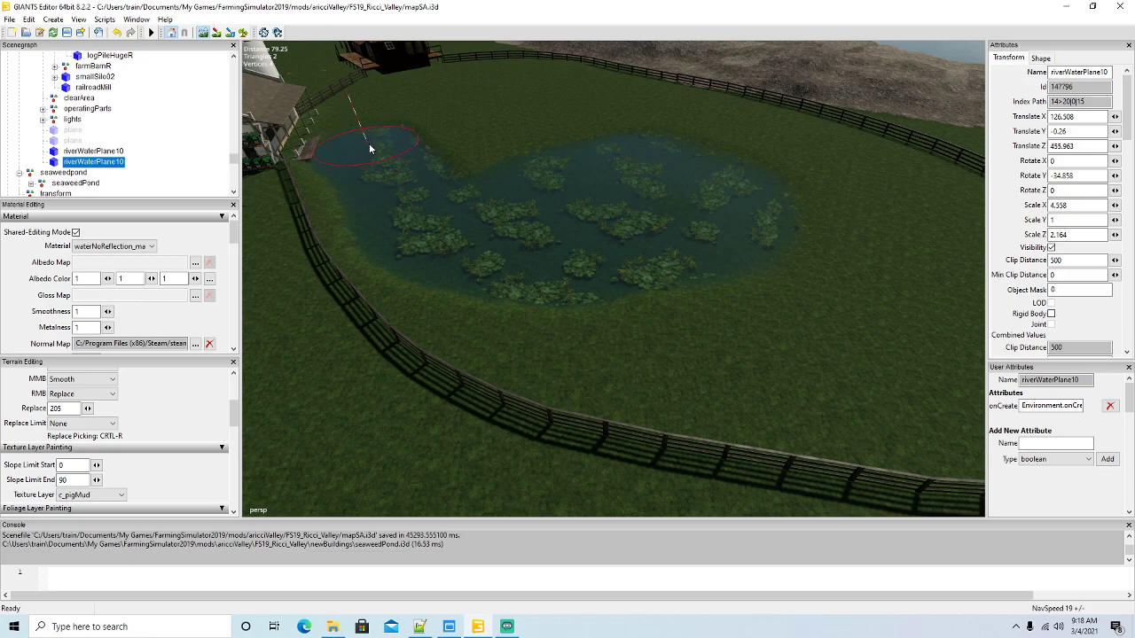
{"action": "left_click", "coordinate": [118, 33]}
{"action": "mouse_move", "coordinate": [461, 168]}
{"action": "left_mouse_down"}
{"action": "mouse_move", "coordinate": [404, 144]}
{"action": "mouse_move", "coordinate": [387, 118]}
{"action": "left_mouse_up"}
{"action": "mouse_move", "coordinate": [440, 216]}
{"action": "left_mouse_down"}
{"action": "mouse_move", "coordinate": [614, 309]}
{"action": "mouse_move", "coordinate": [754, 345]}
{"action": "mouse_move", "coordinate": [759, 304]}
{"action": "mouse_move", "coordinate": [523, 208]}
{"action": "mouse_move", "coordinate": [443, 115]}
{"action": "mouse_move", "coordinate": [653, 202]}
{"action": "mouse_move", "coordinate": [851, 310]}
{"action": "mouse_move", "coordinate": [617, 276]}
{"action": "left_mouse_up"}
Extend the terrain lowered to height 205 across the rest of the fenced seaweed pond
{"action": "left_click", "coordinate": [204, 31]}
{"action": "left_click_drag", "start_coordinate": [461, 258], "coordinate": [541, 273], "text": "alt"}
{"action": "right_click_drag", "start_coordinate": [541, 276], "coordinate": [440, 324]}
{"action": "left_click_drag", "start_coordinate": [440, 323], "coordinate": [340, 153], "text": "alt"}
{"action": "scroll", "coordinate": [339, 153], "scroll_direction": "up", "scroll_amount": 3}
{"action": "key", "text": "f"}
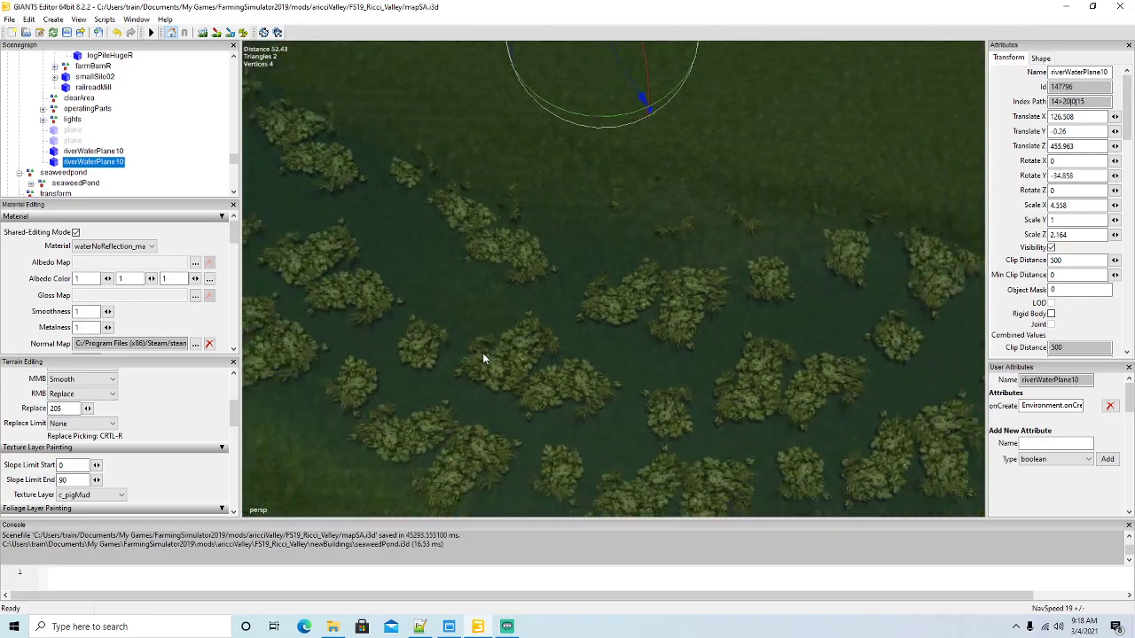
{"action": "scroll", "coordinate": [484, 341], "scroll_direction": "down", "scroll_amount": 5}
{"action": "left_click", "coordinate": [203, 33]}
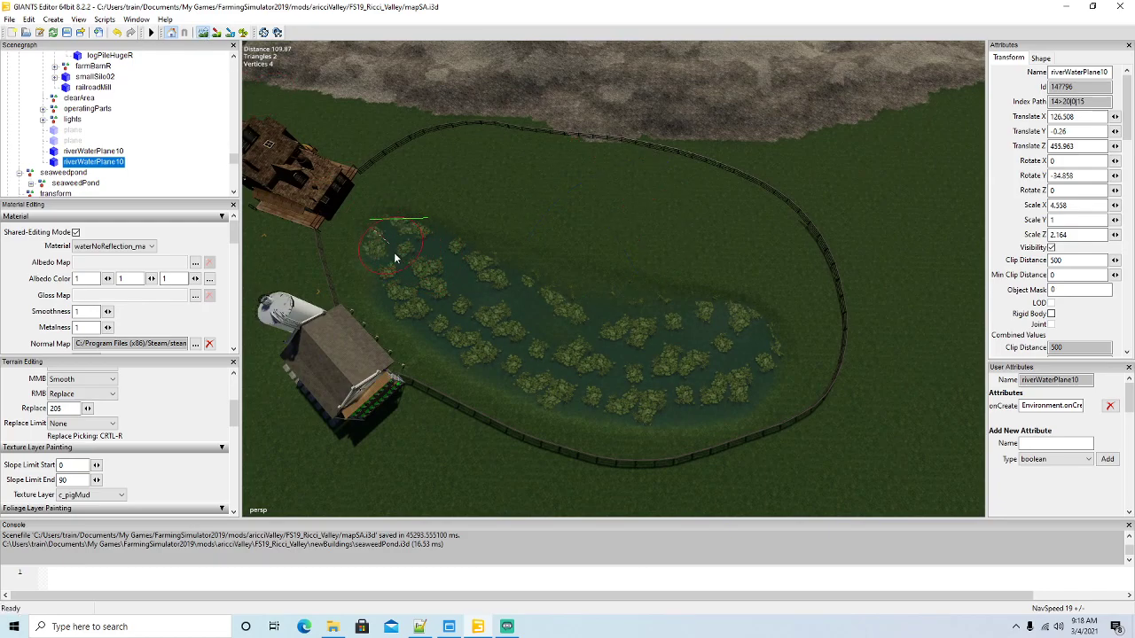
{"action": "mouse_move", "coordinate": [396, 214]}
{"action": "left_mouse_down"}
{"action": "mouse_move", "coordinate": [423, 183]}
{"action": "mouse_move", "coordinate": [508, 174]}
{"action": "mouse_move", "coordinate": [704, 222]}
{"action": "mouse_move", "coordinate": [683, 213]}
{"action": "mouse_move", "coordinate": [740, 259]}
{"action": "mouse_move", "coordinate": [781, 321]}
{"action": "left_mouse_up"}
{"action": "mouse_move", "coordinate": [767, 264]}
{"action": "left_mouse_down"}
{"action": "mouse_move", "coordinate": [698, 213]}
{"action": "mouse_move", "coordinate": [602, 184]}
{"action": "mouse_move", "coordinate": [487, 171]}
{"action": "mouse_move", "coordinate": [700, 258]}
{"action": "mouse_move", "coordinate": [452, 213]}
{"action": "mouse_move", "coordinate": [711, 295]}
{"action": "left_mouse_up"}
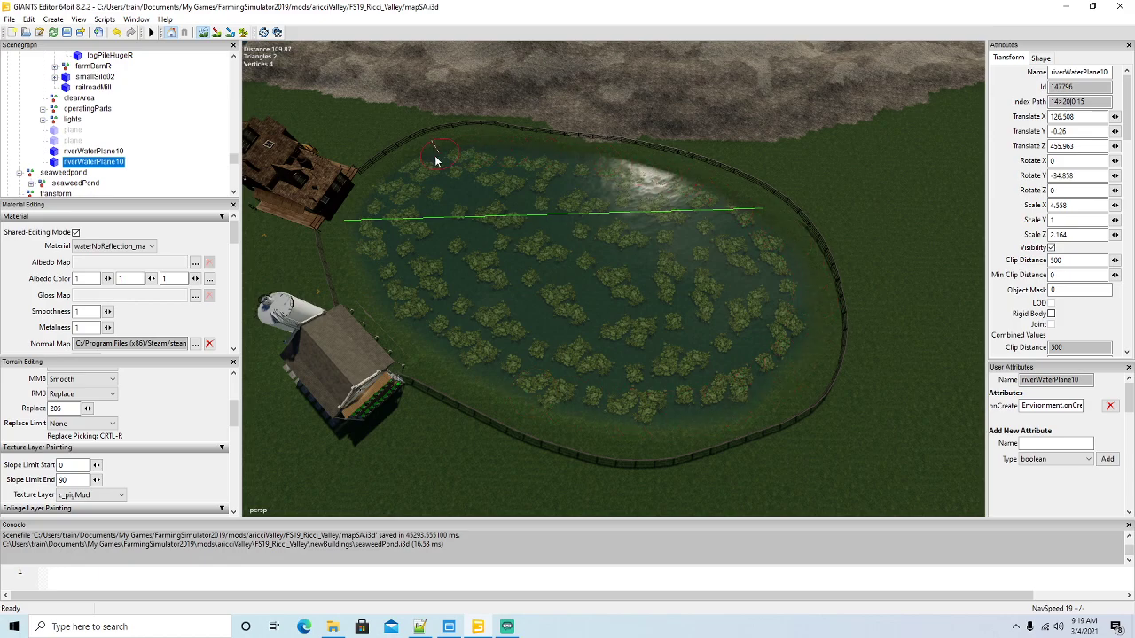
Lower the seaweed pond's water plane to -0.6 in Translate Y
{"action": "scroll", "coordinate": [514, 332], "scroll_direction": "up", "scroll_amount": 10}
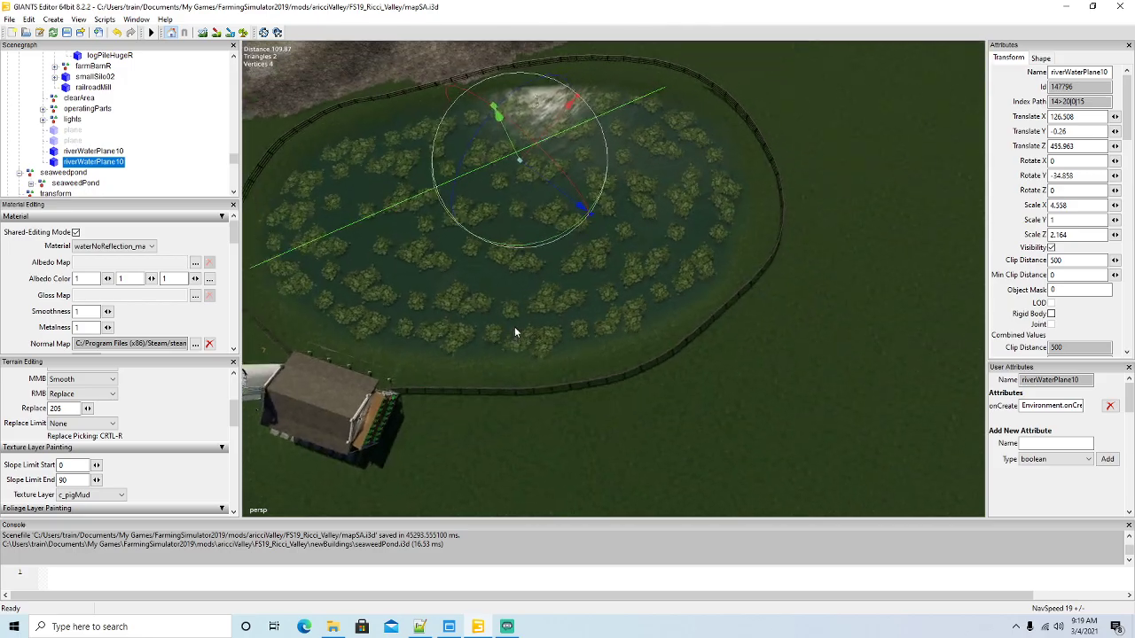
{"action": "scroll", "coordinate": [514, 327], "scroll_direction": "up", "scroll_amount": 5}
{"action": "left_click_drag", "start_coordinate": [514, 327], "coordinate": [434, 209], "text": "alt"}
{"action": "scroll", "coordinate": [424, 201], "scroll_direction": "down", "scroll_amount": 5}
{"action": "right_click_drag", "start_coordinate": [426, 204], "coordinate": [621, 139]}
{"action": "left_click_drag", "start_coordinate": [615, 139], "coordinate": [614, 142]}
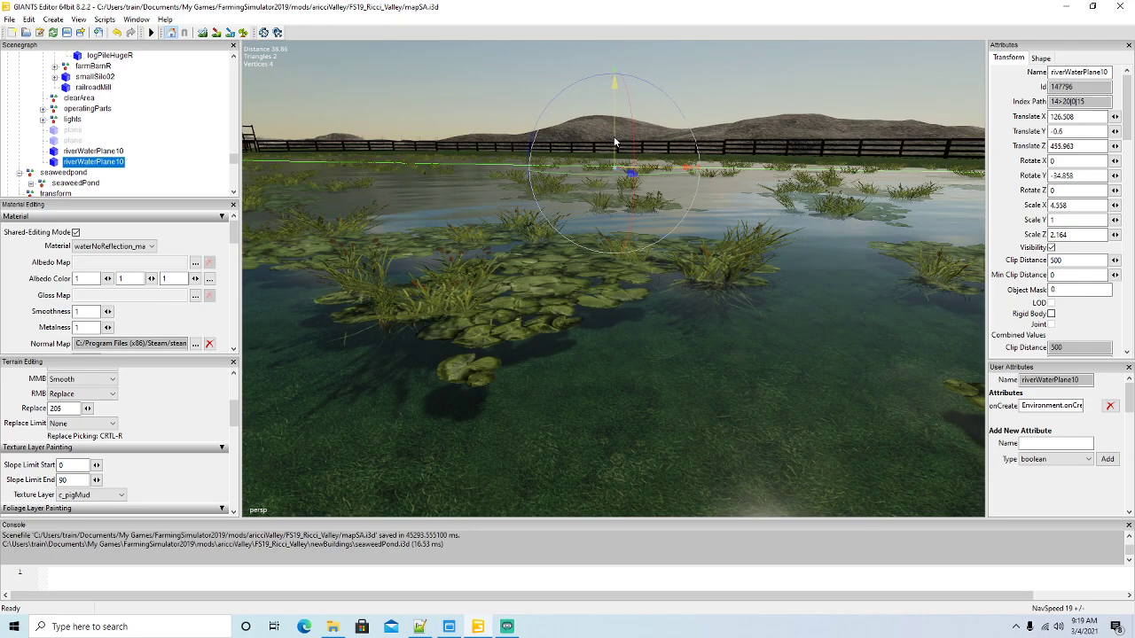
Paint the pond's bed and banks inside the fence with the c_pigMud texture layer
{"action": "left_click_drag", "start_coordinate": [555, 297], "coordinate": [384, 393], "text": "alt"}
{"action": "scroll", "coordinate": [435, 337], "scroll_direction": "down", "scroll_amount": 8}
{"action": "scroll", "coordinate": [533, 309], "scroll_direction": "up", "scroll_amount": 5}
{"action": "scroll", "coordinate": [385, 393], "scroll_direction": "down", "scroll_amount": 4}
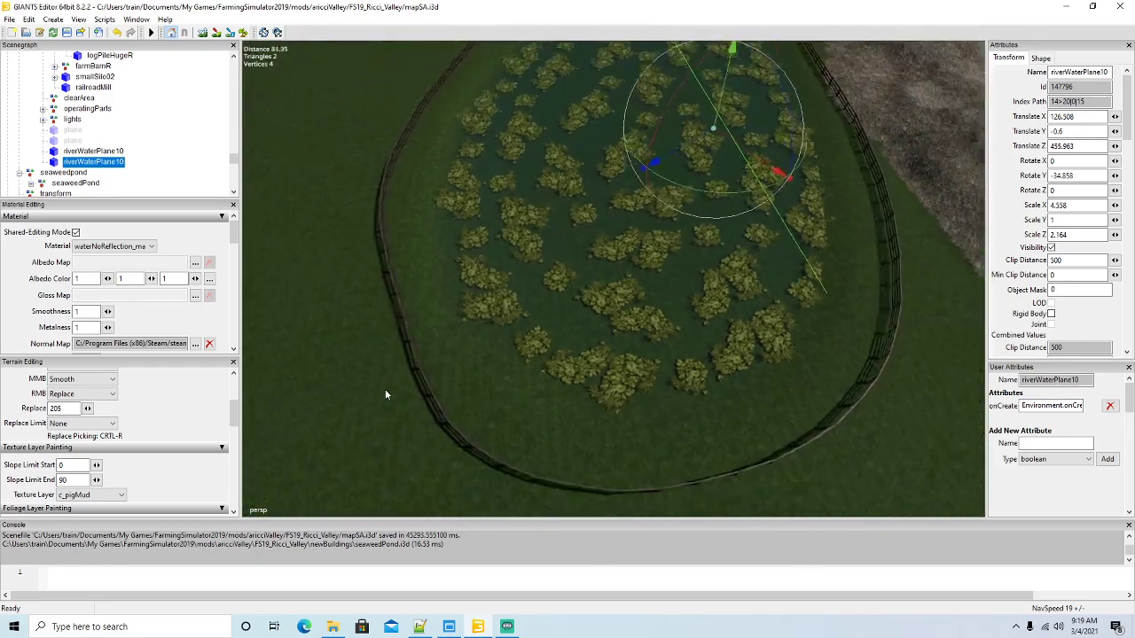
{"action": "scroll", "coordinate": [385, 389], "scroll_direction": "down", "scroll_amount": 3}
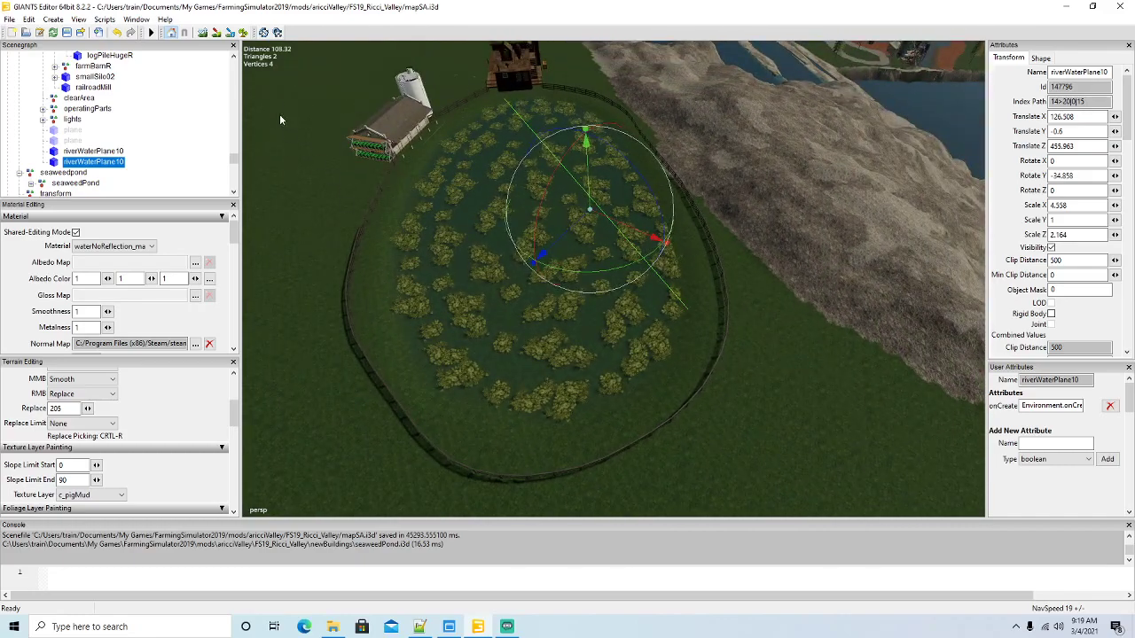
{"action": "left_click", "coordinate": [203, 32]}
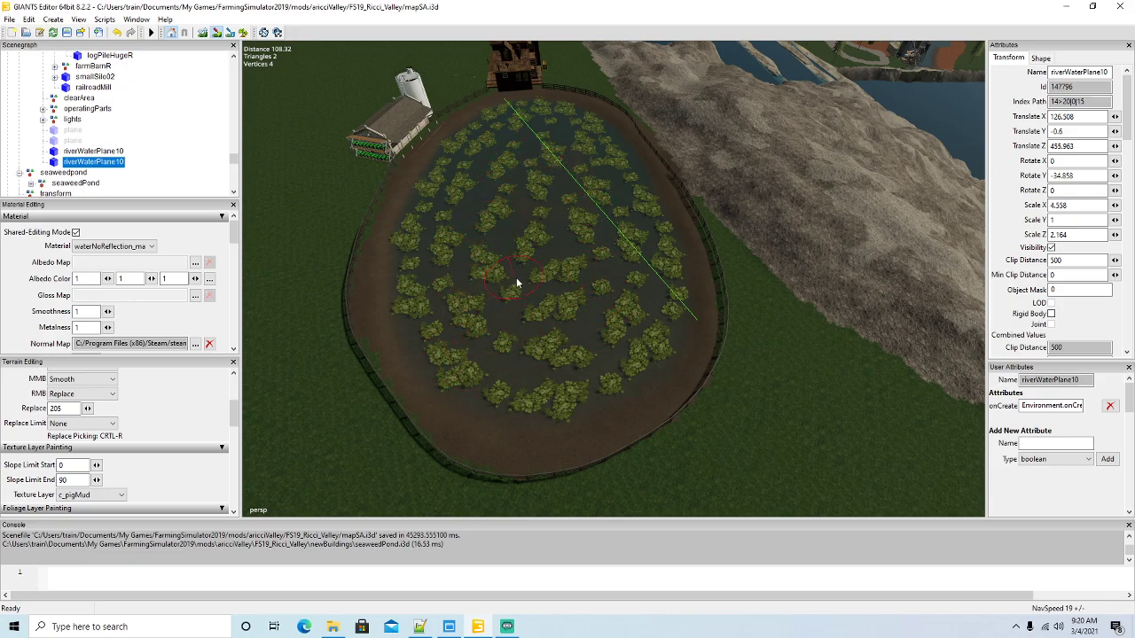
{"action": "left_click", "coordinate": [216, 33]}
Inspect the muddy bank and waterline of the seaweed pond up close and from above
{"action": "left_click_drag", "start_coordinate": [496, 243], "coordinate": [360, 167], "text": "alt"}
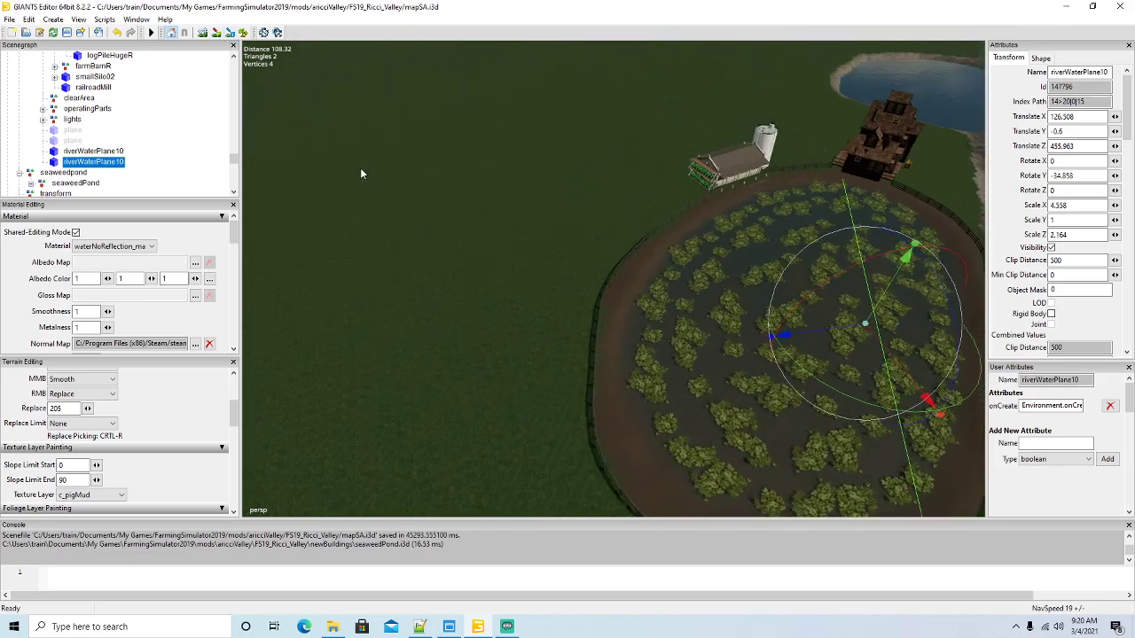
{"action": "left_click", "coordinate": [360, 168]}
{"action": "middle_click_drag", "start_coordinate": [360, 168], "coordinate": [440, 278], "text": "alt"}
{"action": "scroll", "coordinate": [440, 276], "scroll_direction": "up", "scroll_amount": 6}
{"action": "left_click_drag", "start_coordinate": [440, 276], "coordinate": [690, 237], "text": "alt"}
{"action": "scroll", "coordinate": [724, 286], "scroll_direction": "up", "scroll_amount": 6}
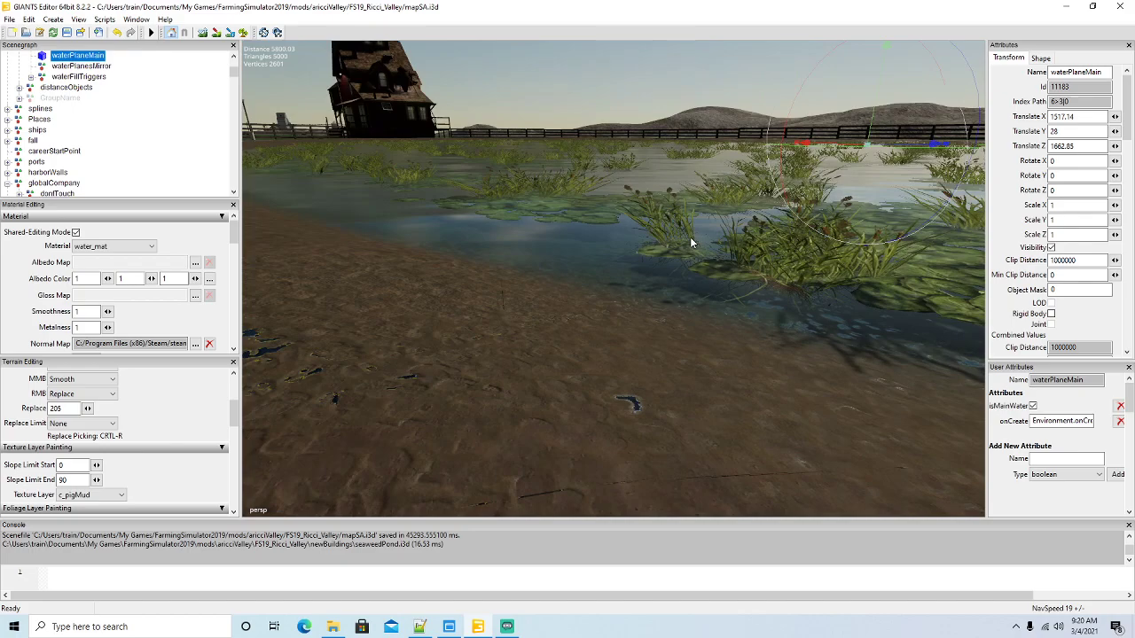
{"action": "left_click_drag", "start_coordinate": [663, 201], "coordinate": [683, 282], "text": "alt"}
{"action": "key", "text": "s"}
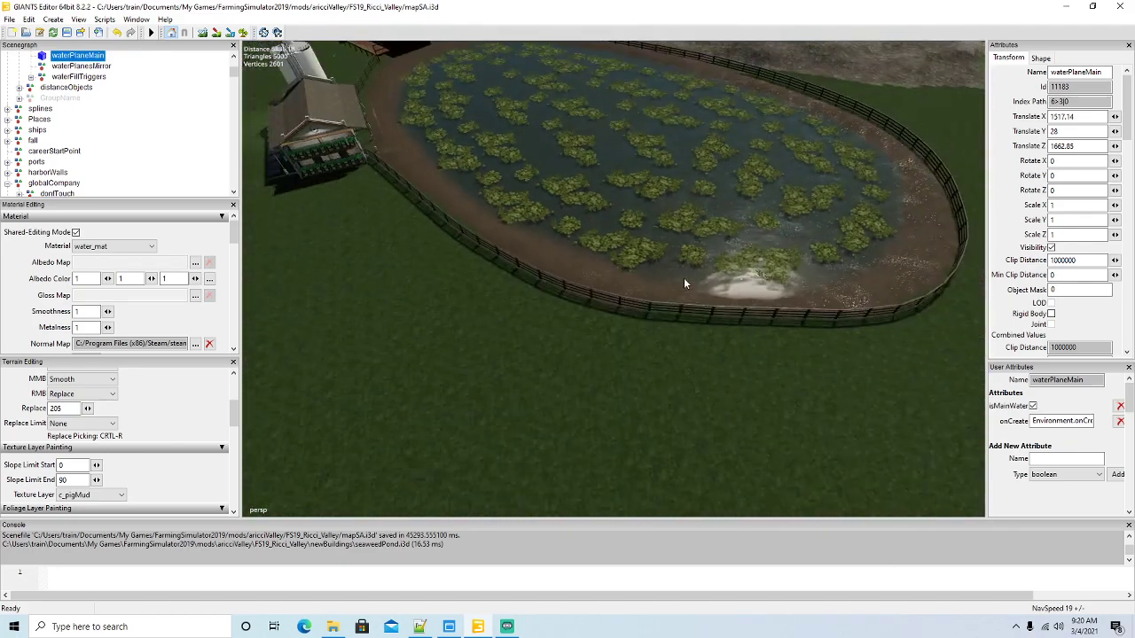
Examine how the seaweed pond sits beside the cascading pools, the river and the nearby buildings
{"action": "right_click_drag", "start_coordinate": [707, 280], "coordinate": [571, 199]}
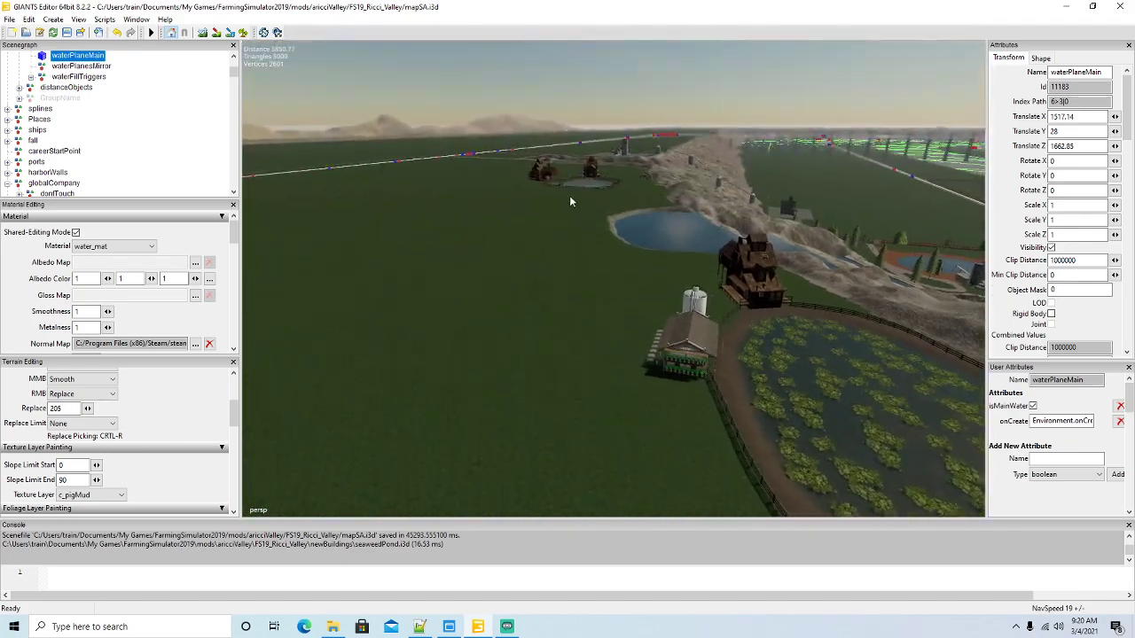
{"action": "key", "text": "w"}
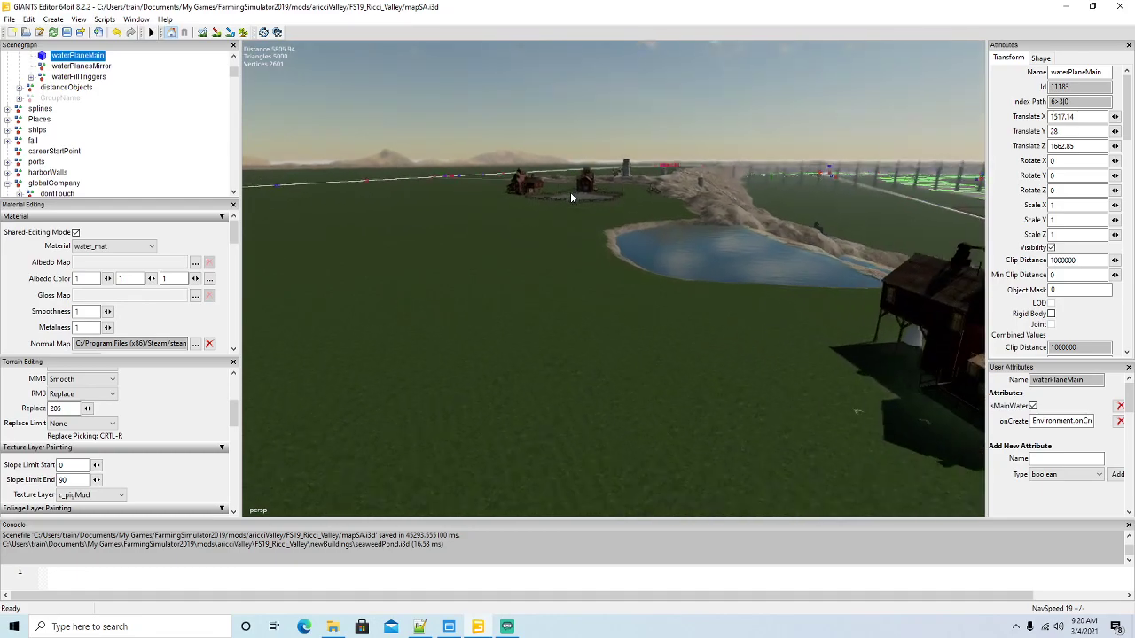
{"action": "right_click_drag", "start_coordinate": [570, 191], "coordinate": [601, 291]}
{"action": "key", "text": "s"}
{"action": "key", "text": "s"}
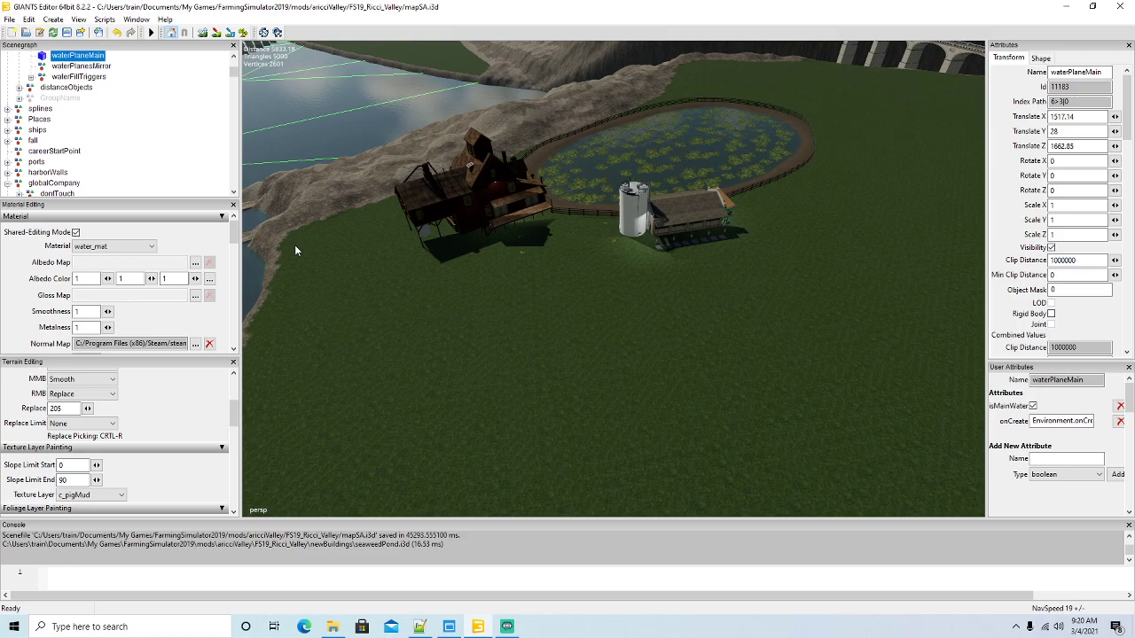
{"action": "left_click_drag", "start_coordinate": [417, 327], "coordinate": [582, 305], "text": "alt"}
{"action": "scroll", "coordinate": [594, 342], "scroll_direction": "down", "scroll_amount": 8}
{"action": "scroll", "coordinate": [582, 306], "scroll_direction": "down", "scroll_amount": 3}
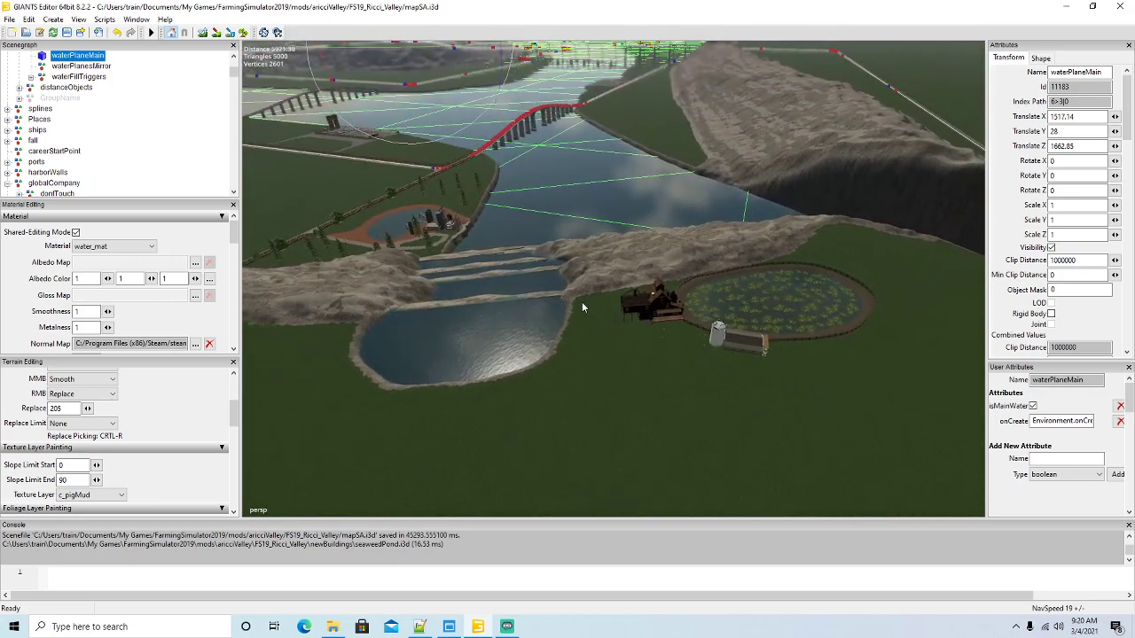
Hide waterPlaneMain temporarily to view the bare riverbed behind the cascading pools, and make it visible again
{"action": "left_click", "coordinate": [566, 196]}
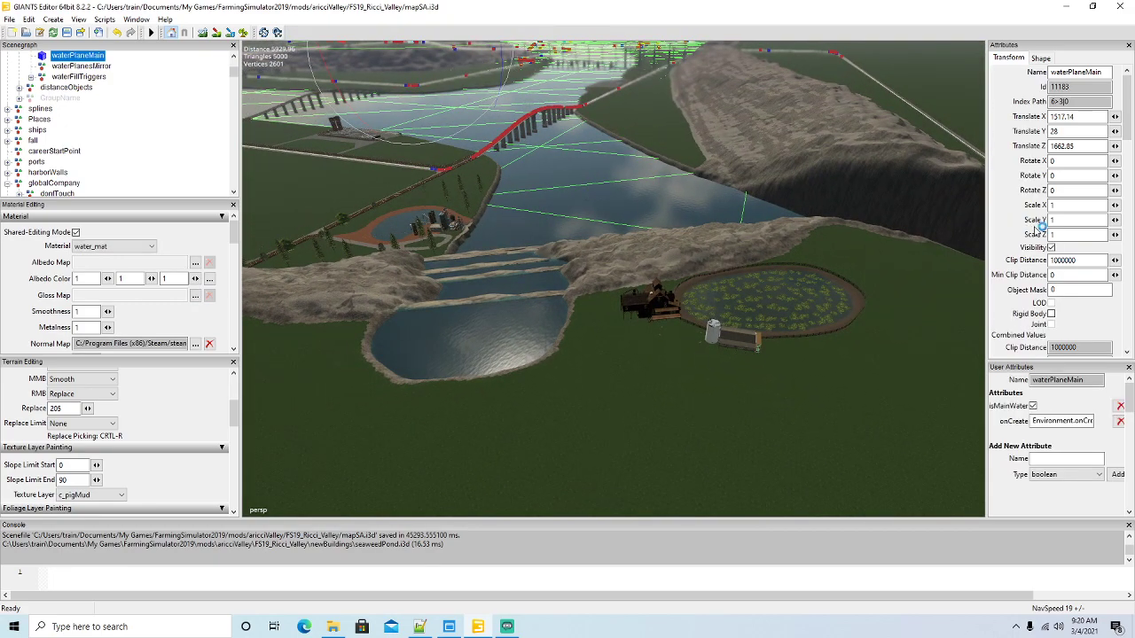
{"action": "left_click", "coordinate": [1051, 247]}
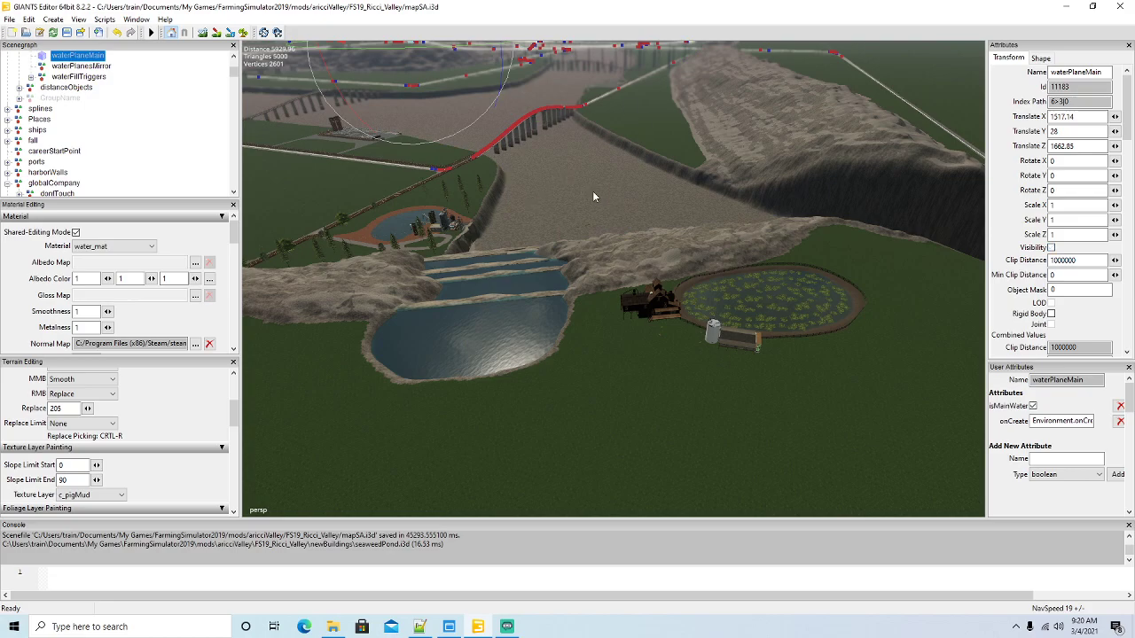
{"action": "right_click_drag", "start_coordinate": [594, 197], "coordinate": [529, 149]}
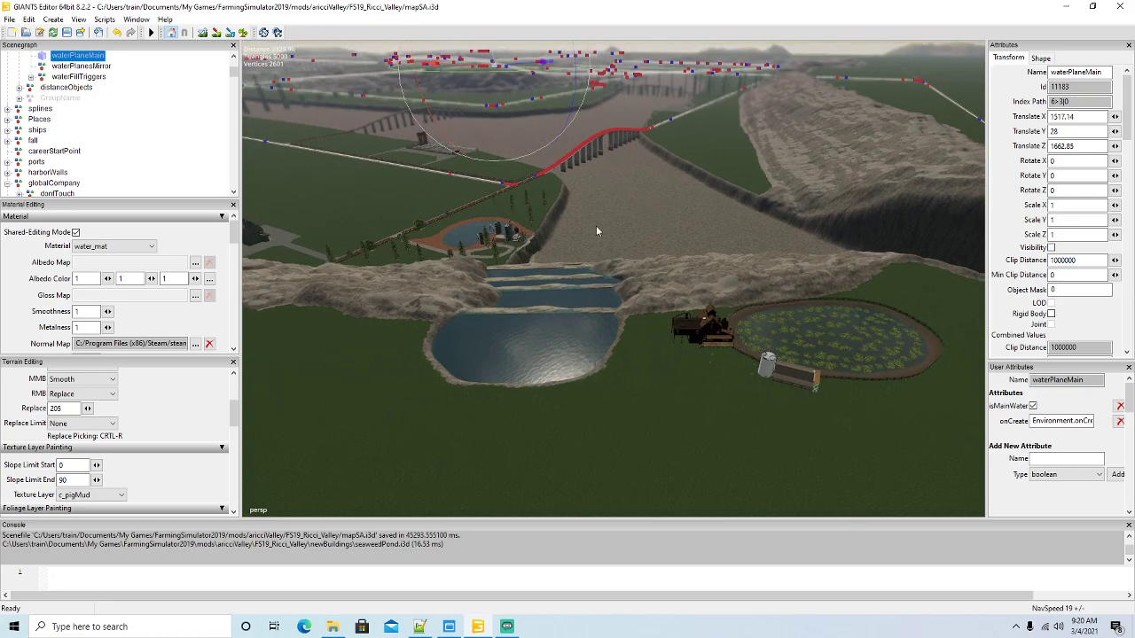
{"action": "left_click", "coordinate": [1050, 247]}
Survey the large open field between the seaweed pond, the river and the perimeter road
{"action": "right_click_drag", "start_coordinate": [624, 407], "coordinate": [845, 347]}
{"action": "key", "text": "w"}
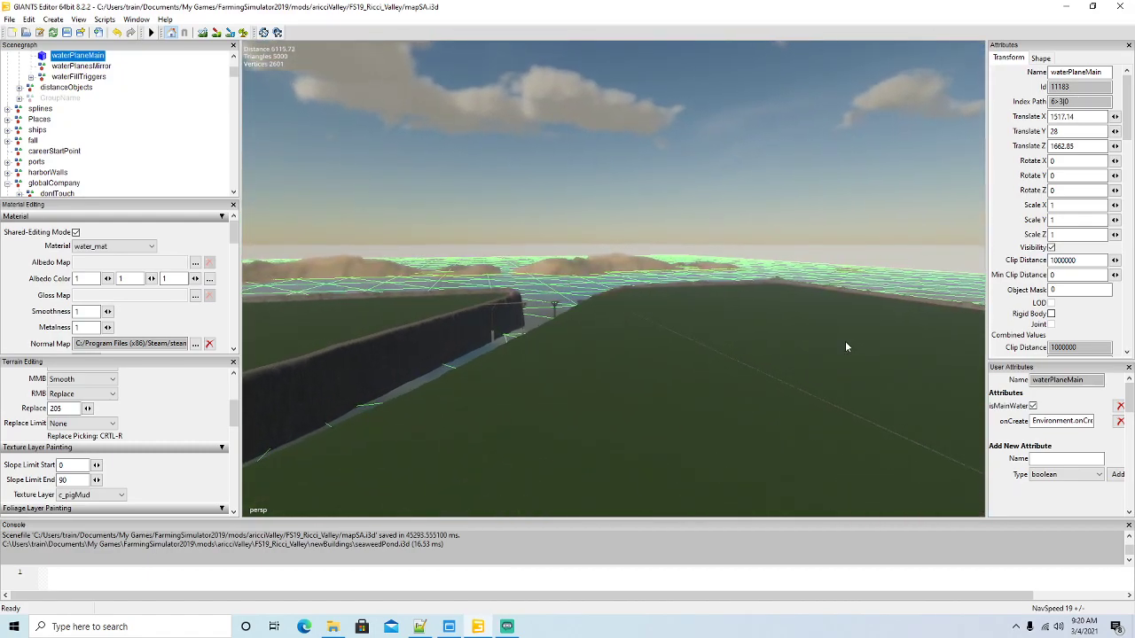
{"action": "right_click_drag", "start_coordinate": [845, 348], "coordinate": [612, 424]}
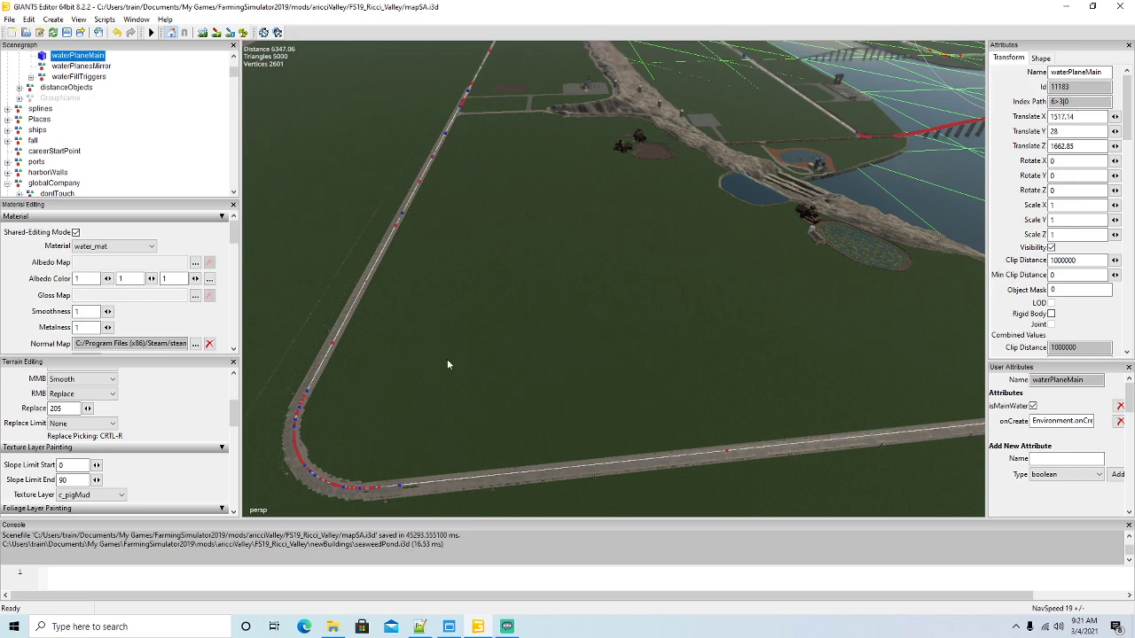
{"action": "middle_click_drag", "start_coordinate": [476, 348], "coordinate": [539, 346]}
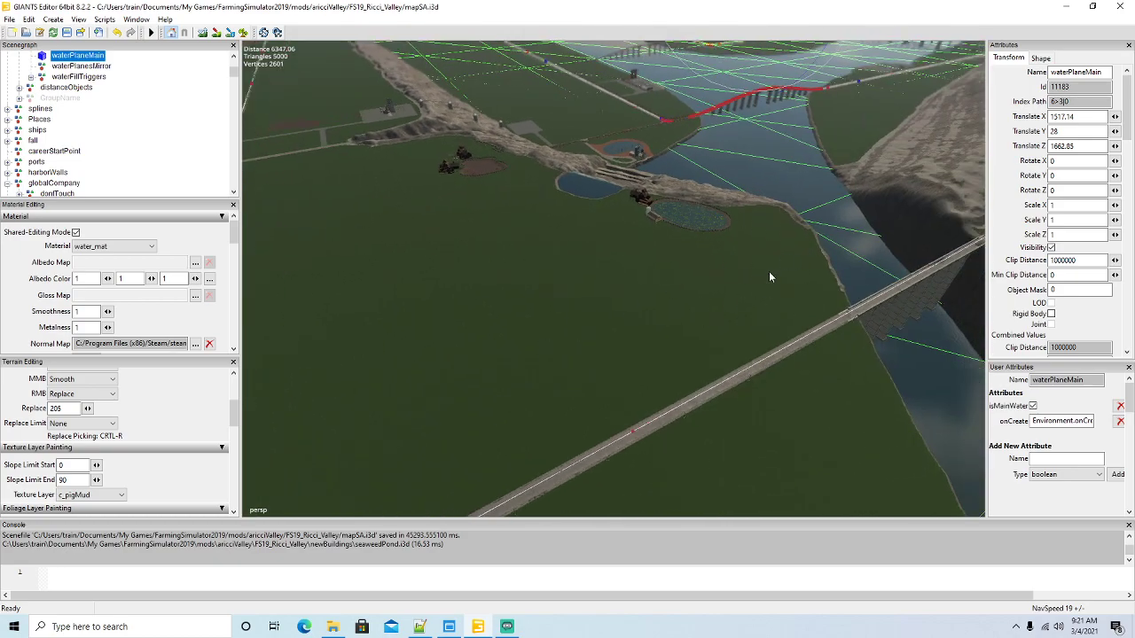
{"action": "middle_click_drag", "start_coordinate": [647, 315], "coordinate": [668, 195]}
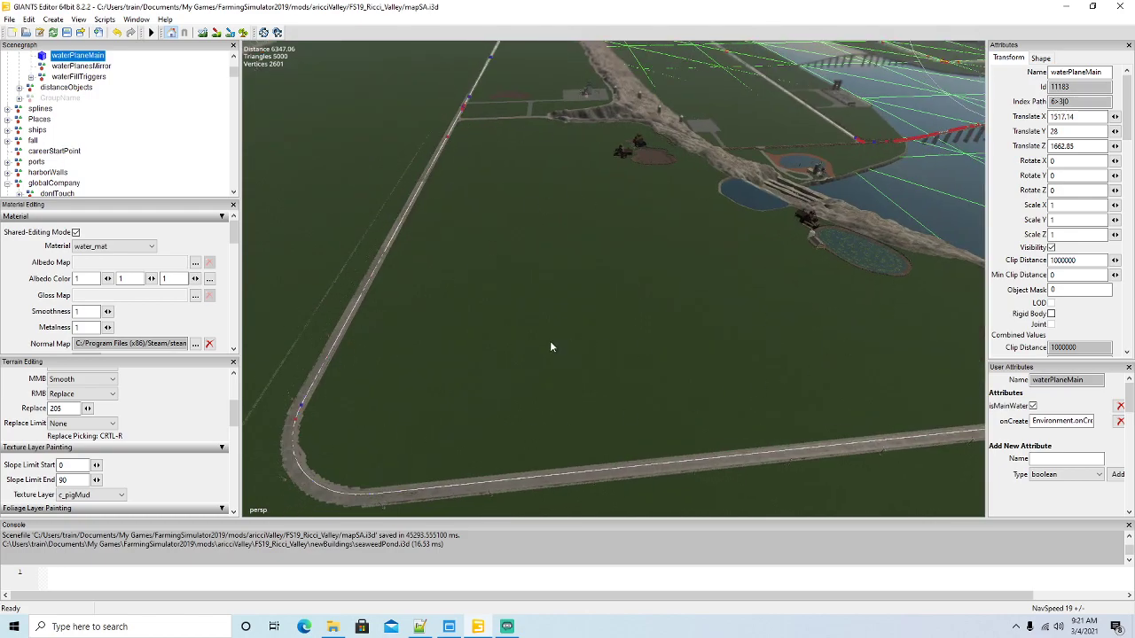
{"action": "left_click_drag", "start_coordinate": [608, 337], "coordinate": [607, 328], "text": "alt"}
{"action": "middle_click_drag", "start_coordinate": [607, 334], "coordinate": [574, 349]}
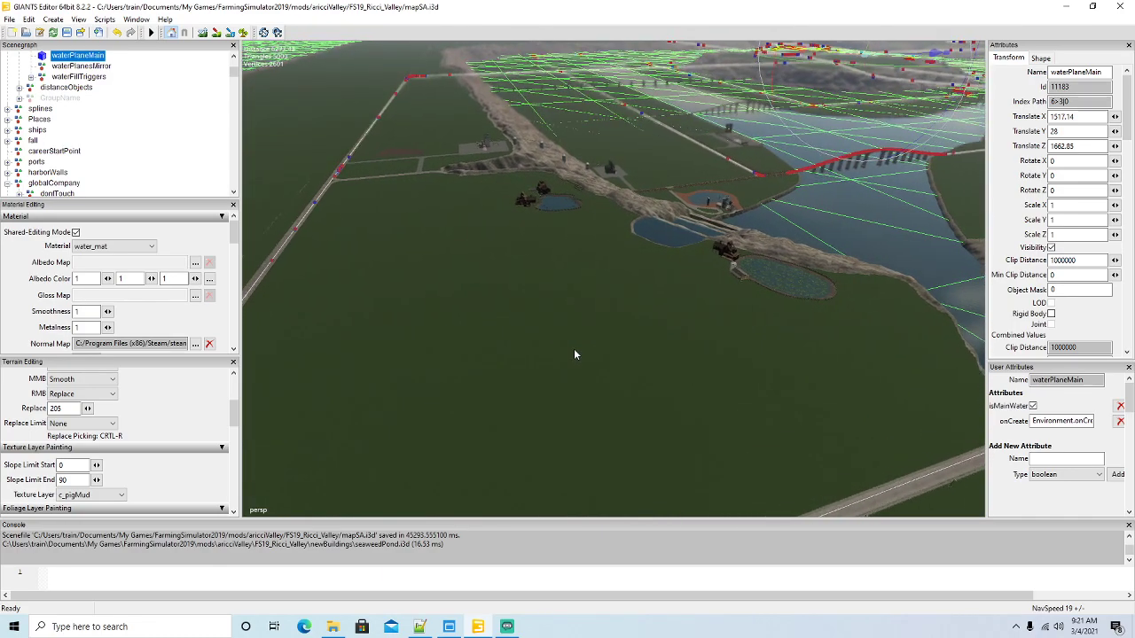
{"action": "left_click_drag", "start_coordinate": [573, 349], "coordinate": [659, 351], "text": "alt"}
{"action": "scroll", "coordinate": [659, 350], "scroll_direction": "up", "scroll_amount": 6}
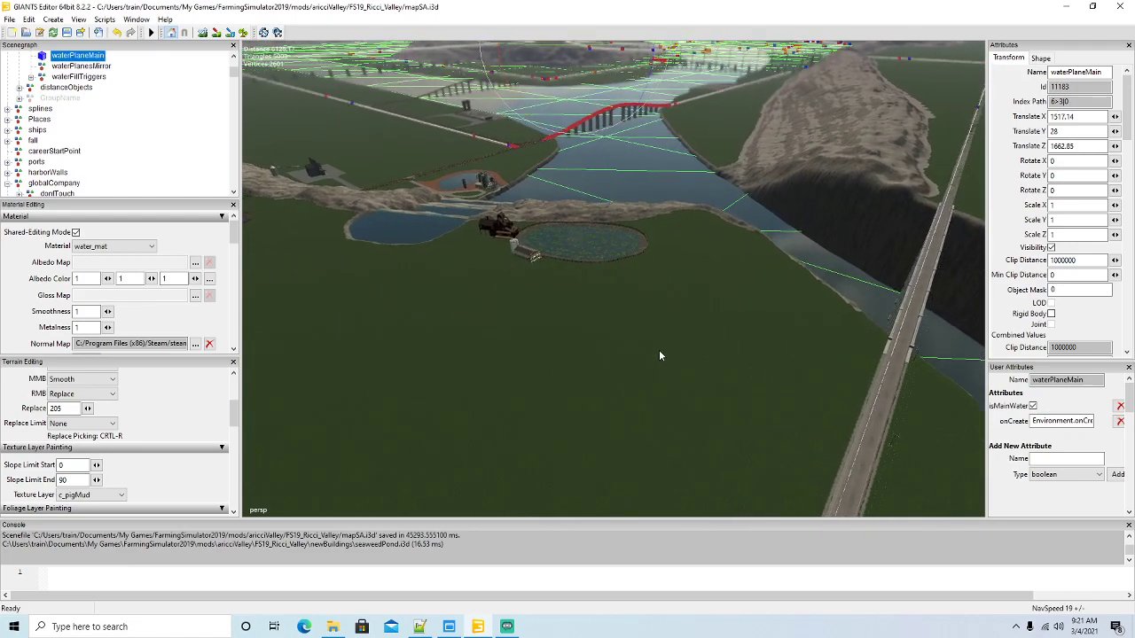
{"action": "middle_click_drag", "start_coordinate": [661, 353], "coordinate": [529, 375]}
{"action": "scroll", "coordinate": [528, 372], "scroll_direction": "down", "scroll_amount": 5}
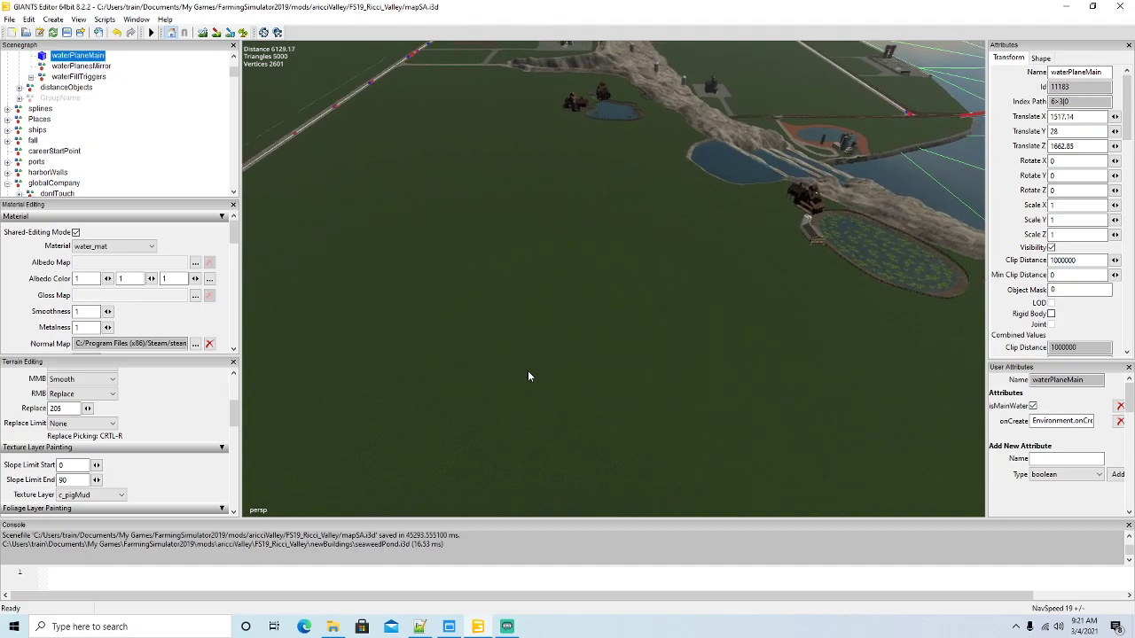
{"action": "key", "text": "s"}
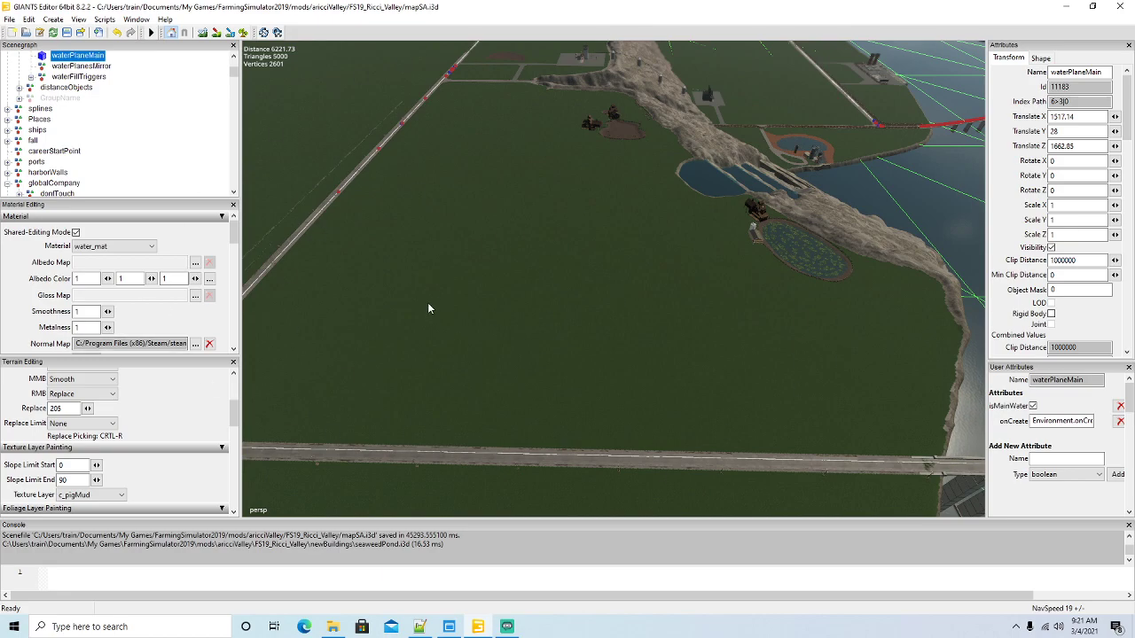
Examine the open ground around the ponds from several angles and the curved corner of the perimeter road
{"action": "left_click_drag", "start_coordinate": [428, 303], "coordinate": [382, 191], "text": "alt"}
{"action": "left_click_drag", "start_coordinate": [501, 343], "coordinate": [506, 317], "text": "alt"}
{"action": "scroll", "coordinate": [493, 331], "scroll_direction": "up", "scroll_amount": 4}
{"action": "right_click_drag", "start_coordinate": [506, 322], "coordinate": [589, 337]}
{"action": "scroll", "coordinate": [533, 307], "scroll_direction": "up", "scroll_amount": 8}
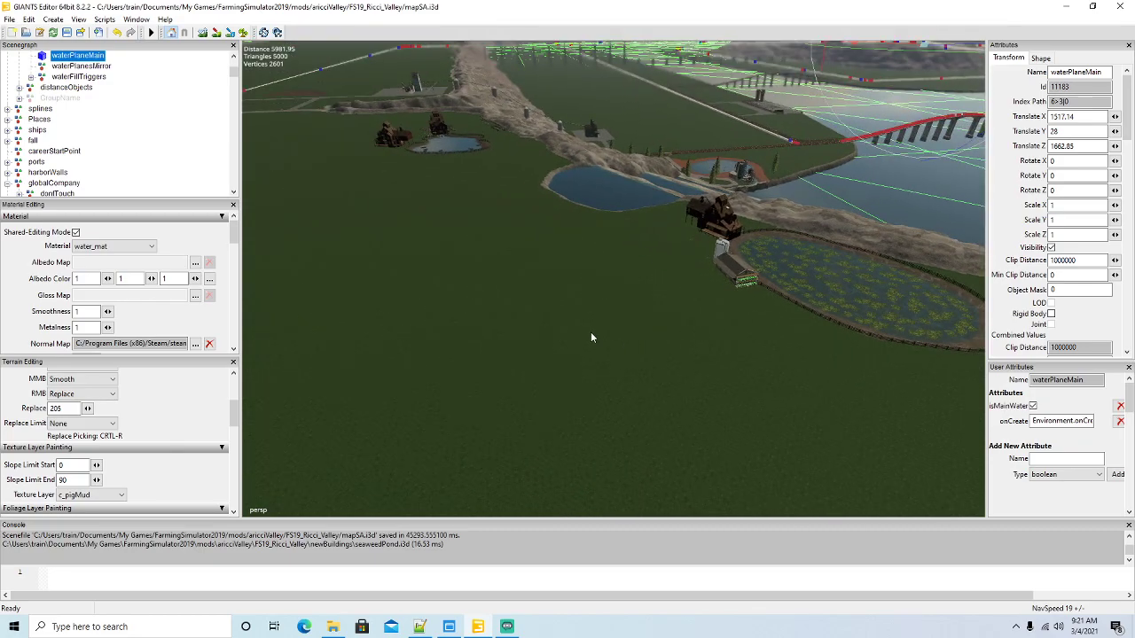
{"action": "scroll", "coordinate": [565, 340], "scroll_direction": "down", "scroll_amount": 3}
{"action": "left_click_drag", "start_coordinate": [566, 340], "coordinate": [576, 361], "text": "alt"}
{"action": "right_click_drag", "start_coordinate": [468, 312], "coordinate": [557, 329]}
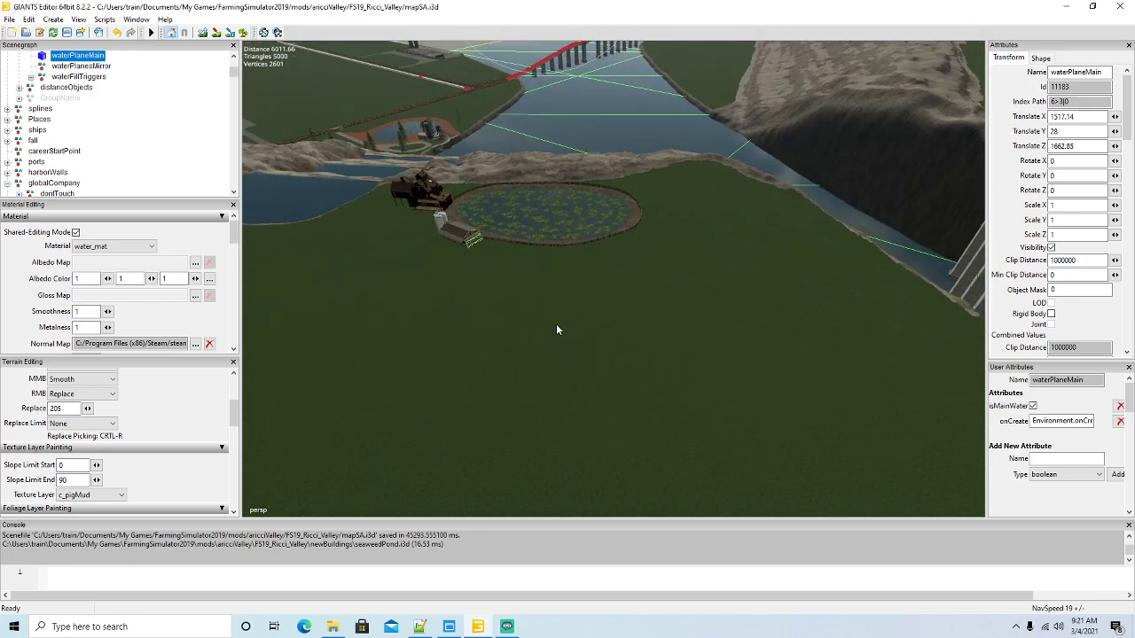
{"action": "right_click_drag", "start_coordinate": [451, 266], "coordinate": [399, 378]}
{"action": "right_click_drag", "start_coordinate": [490, 234], "coordinate": [621, 309]}
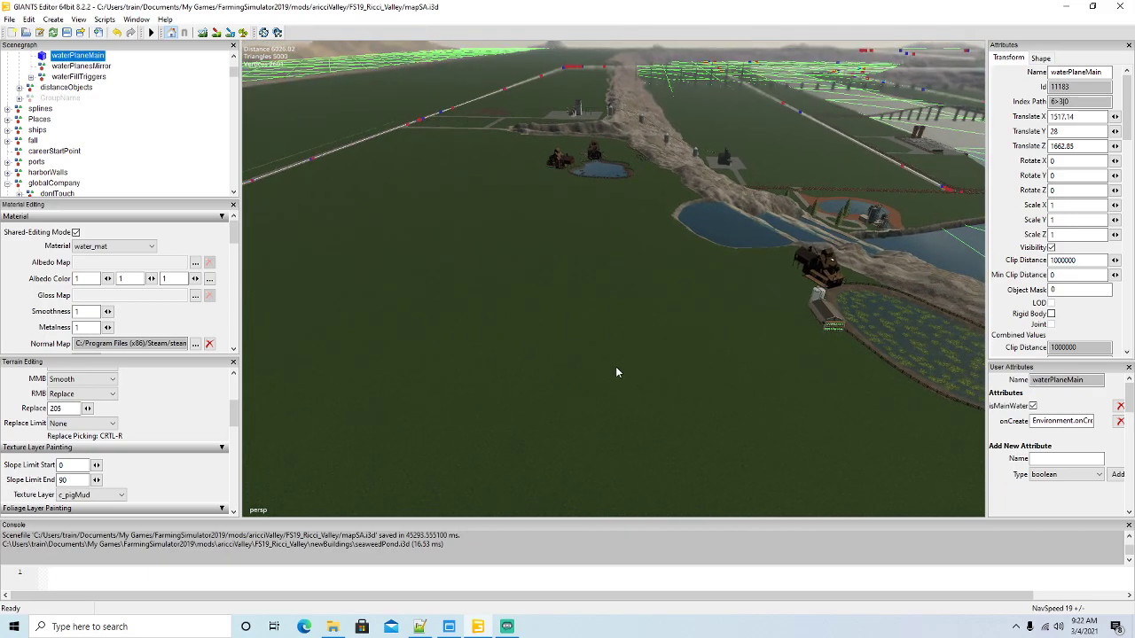
{"action": "right_click_drag", "start_coordinate": [482, 369], "coordinate": [585, 388]}
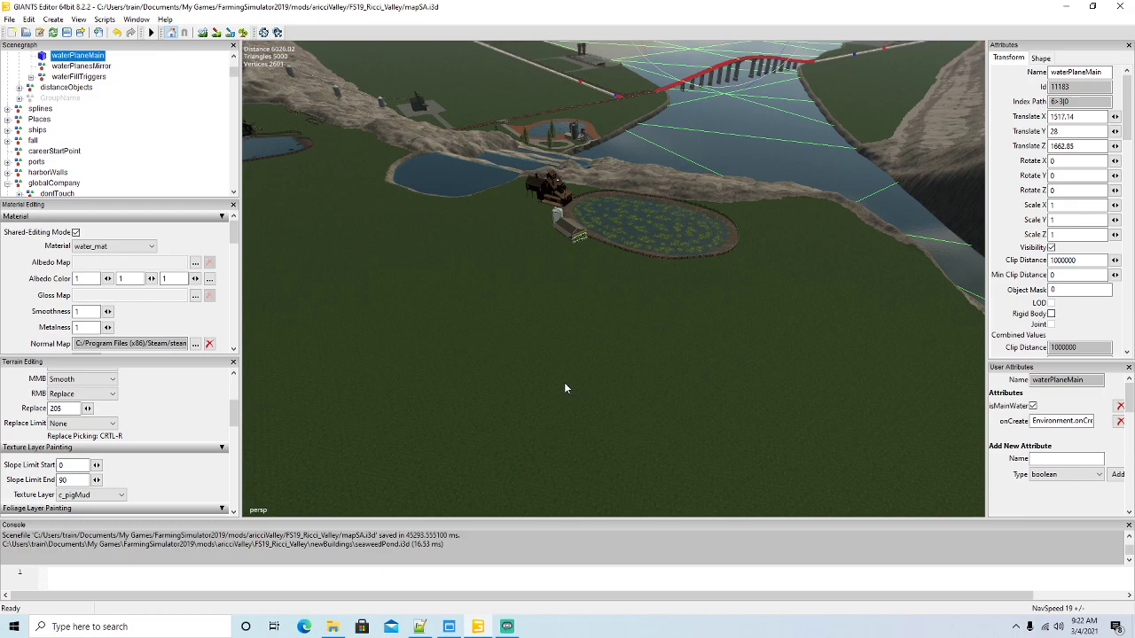
{"action": "right_click_drag", "start_coordinate": [567, 387], "coordinate": [543, 386]}
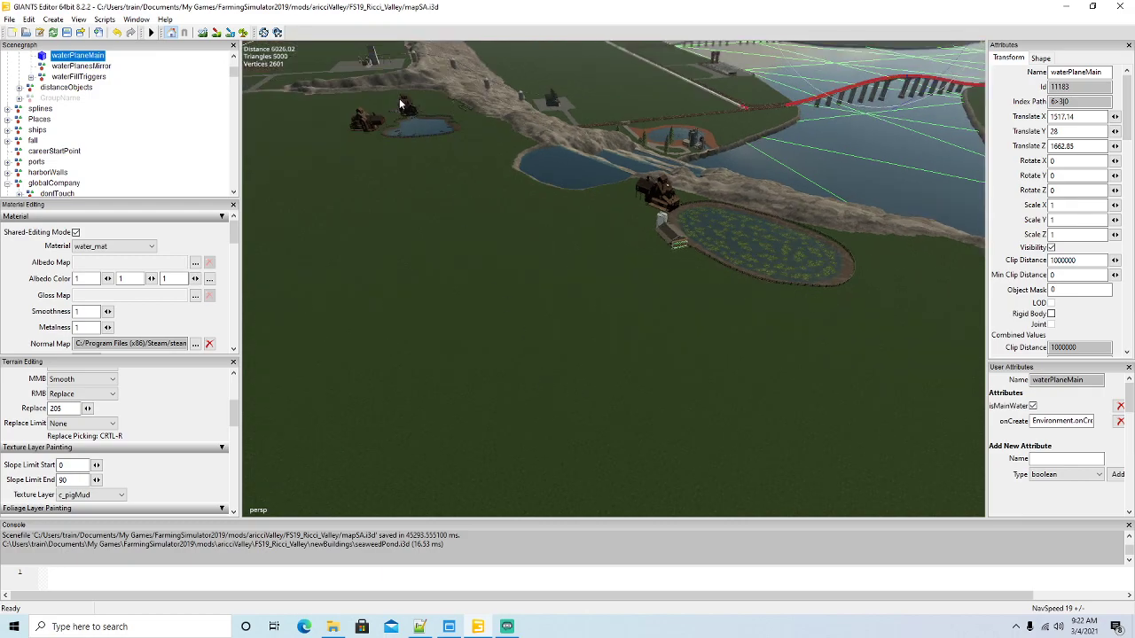
{"action": "right_click_drag", "start_coordinate": [711, 392], "coordinate": [544, 360]}
{"action": "scroll", "coordinate": [543, 360], "scroll_direction": "up", "scroll_amount": 4}
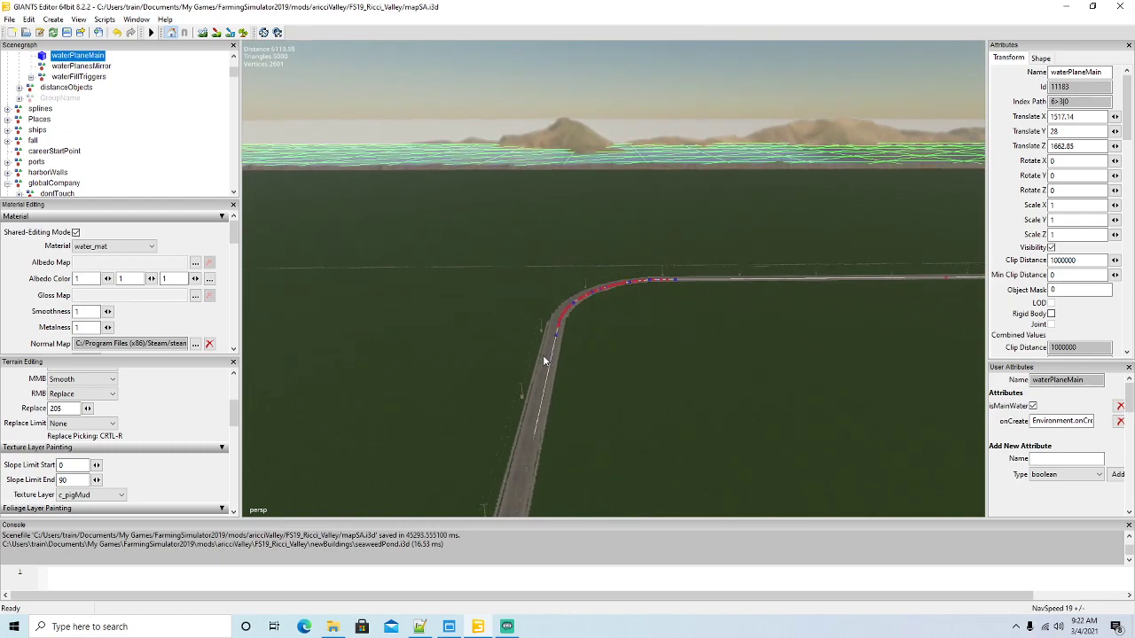
Rename the first empty transform group below seaweedpond in the globalCompany group as woodChipper
{"action": "key", "text": "d"}
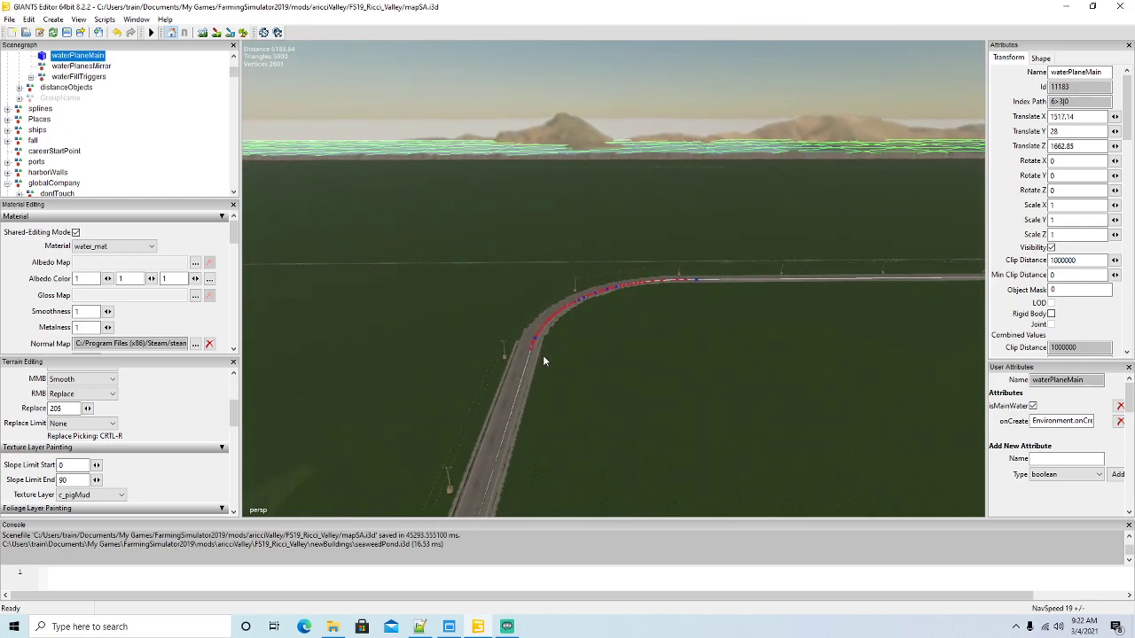
{"action": "key", "text": "d"}
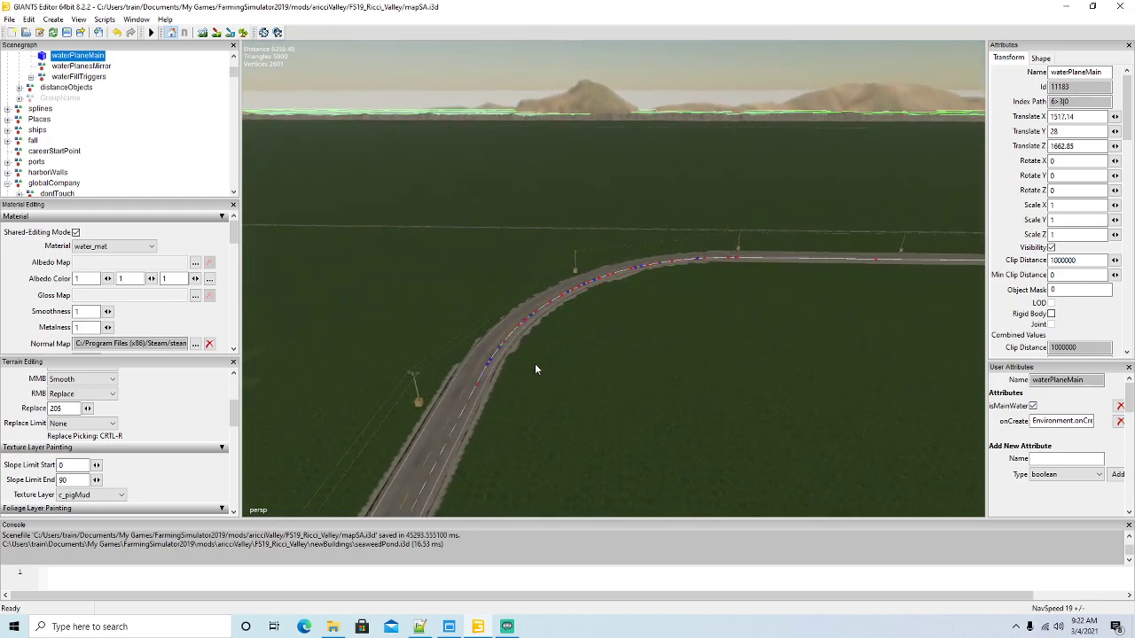
{"action": "right_click_drag", "start_coordinate": [534, 363], "coordinate": [670, 430]}
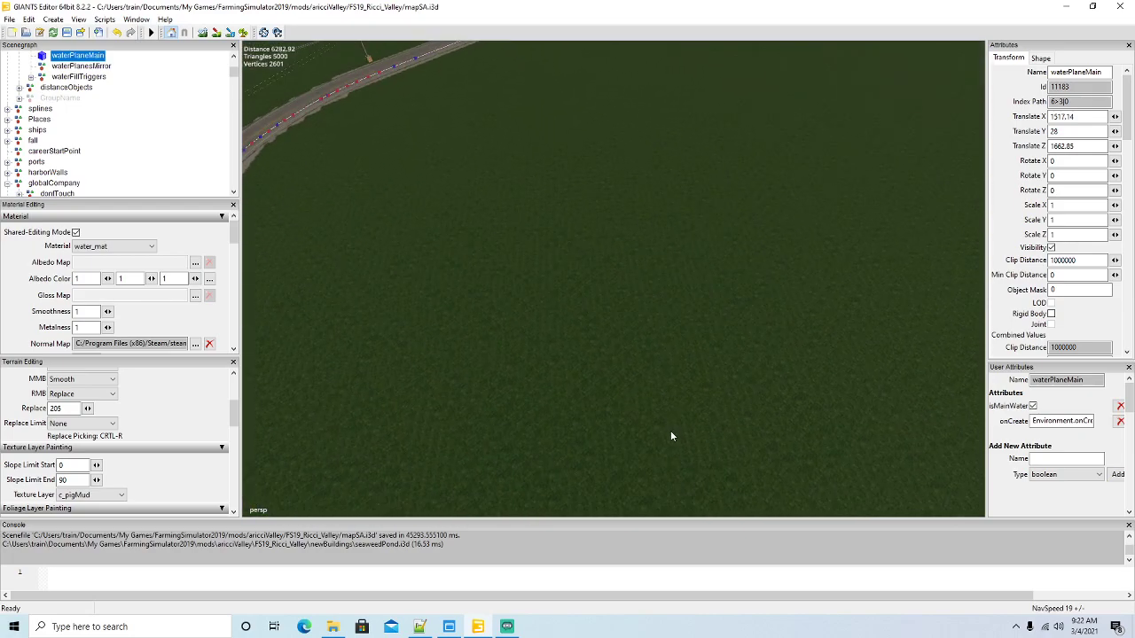
{"action": "scroll", "coordinate": [103, 149], "scroll_direction": "down", "scroll_amount": 10}
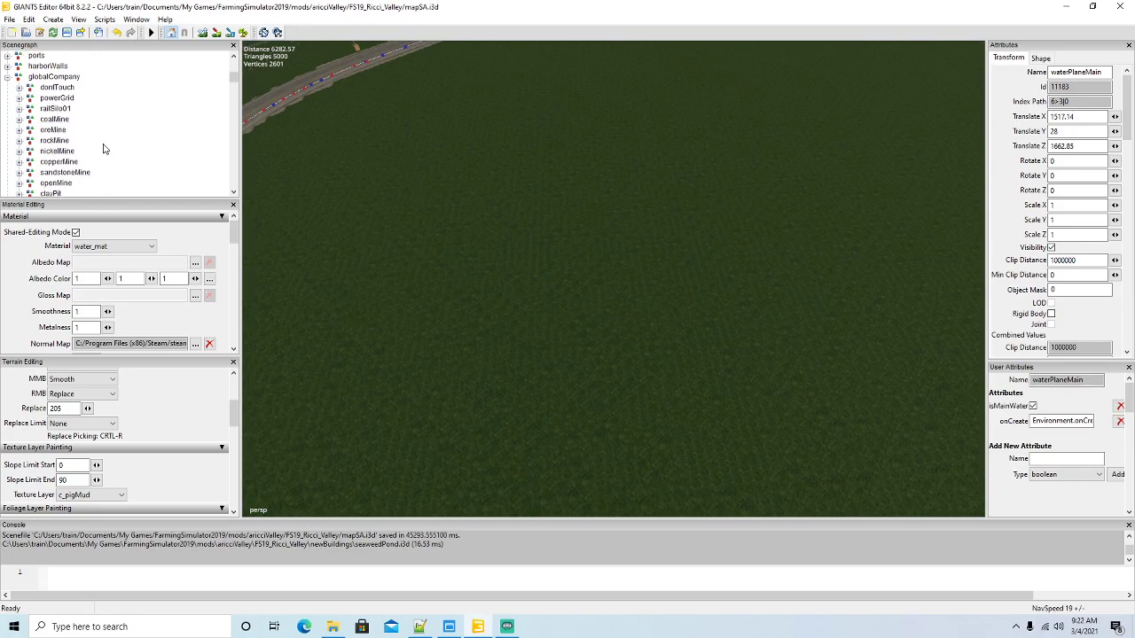
{"action": "scroll", "coordinate": [103, 149], "scroll_direction": "down", "scroll_amount": 2}
{"action": "left_click", "coordinate": [32, 141]}
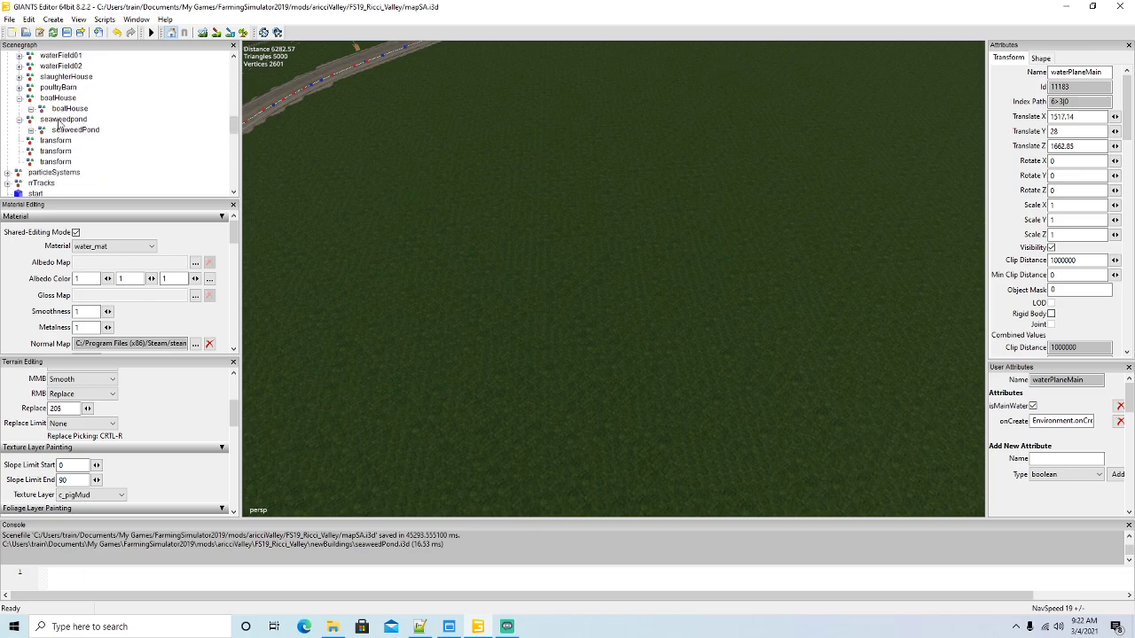
{"action": "left_click", "coordinate": [35, 141]}
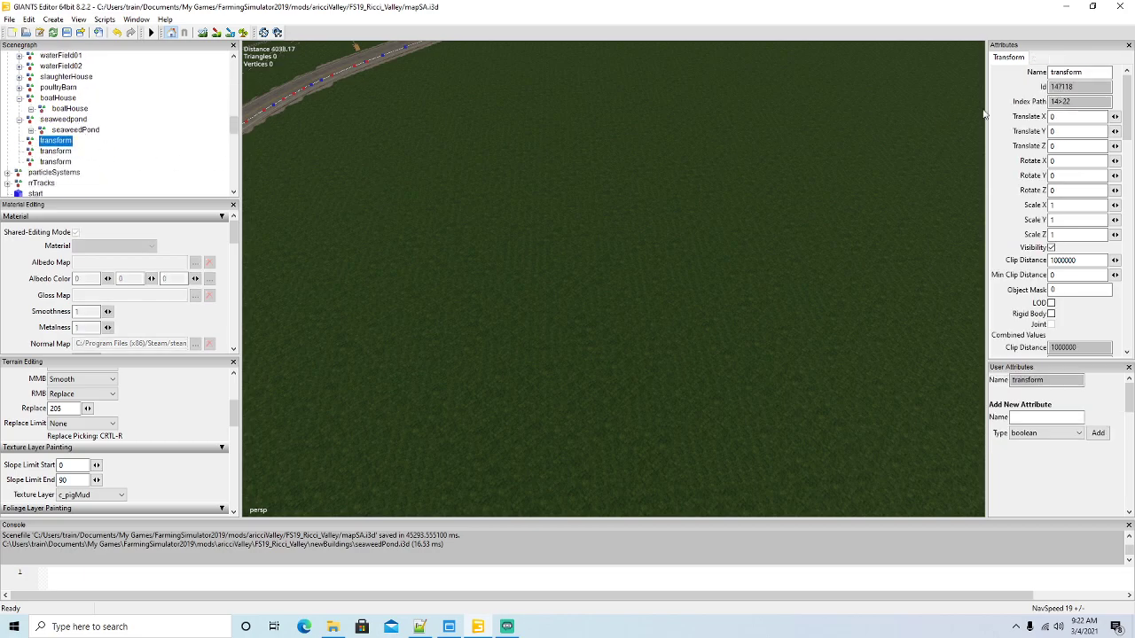
{"action": "left_click_drag", "start_coordinate": [1090, 73], "coordinate": [946, 73]}
{"action": "type", "text": "wood"}
{"action": "key", "text": "Return"}
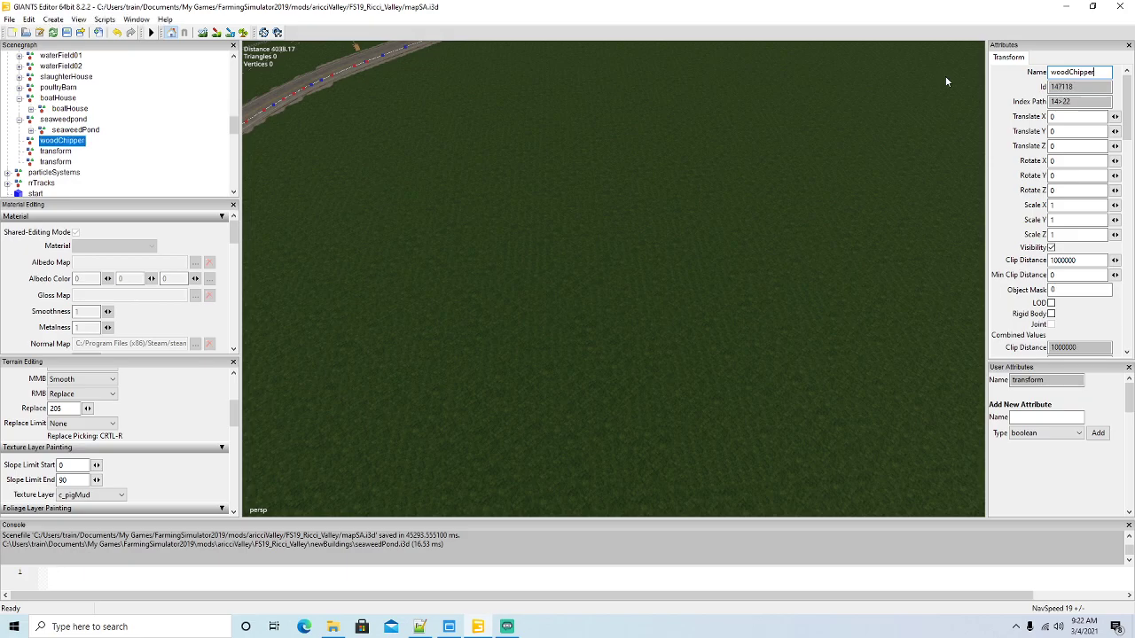
Import the woodChipper i3d file from the newBuildings folder into the map
{"action": "left_click", "coordinate": [9, 19]}
{"action": "left_click", "coordinate": [31, 146]}
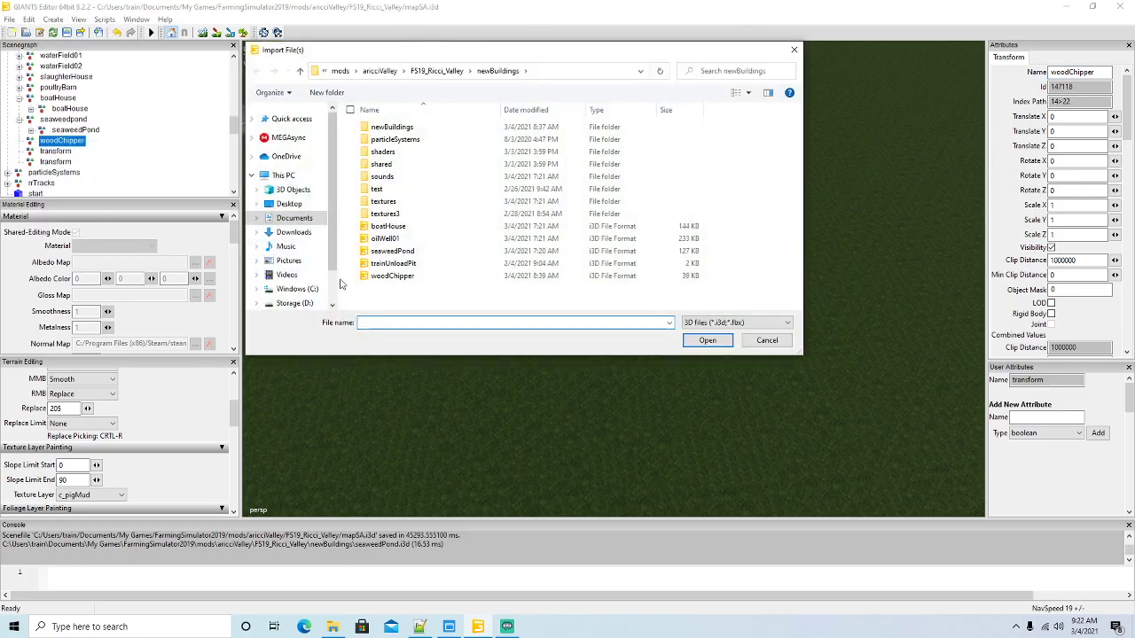
{"action": "left_click", "coordinate": [391, 276]}
{"action": "left_click", "coordinate": [700, 344]}
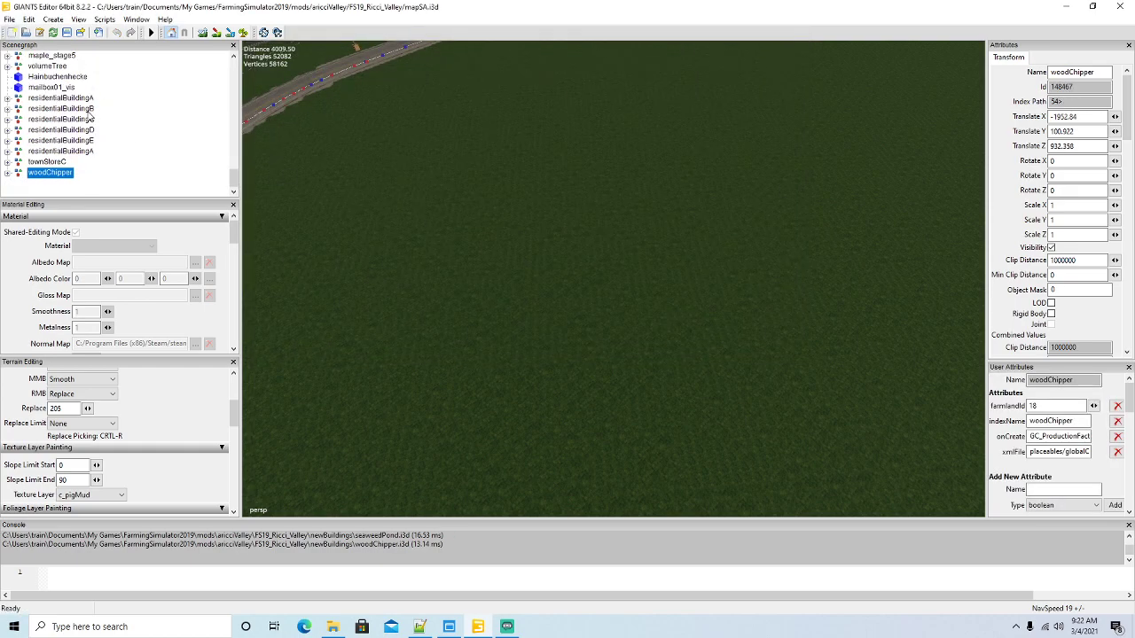
Cut the imported woodChipper object from the scene root and paste it into the woodChipper transform group under globalCompany
{"action": "scroll", "coordinate": [89, 114], "scroll_direction": "up", "scroll_amount": 15}
{"action": "scroll", "coordinate": [90, 111], "scroll_direction": "up", "scroll_amount": 1}
{"action": "left_click", "coordinate": [28, 19]}
{"action": "left_click", "coordinate": [53, 93]}
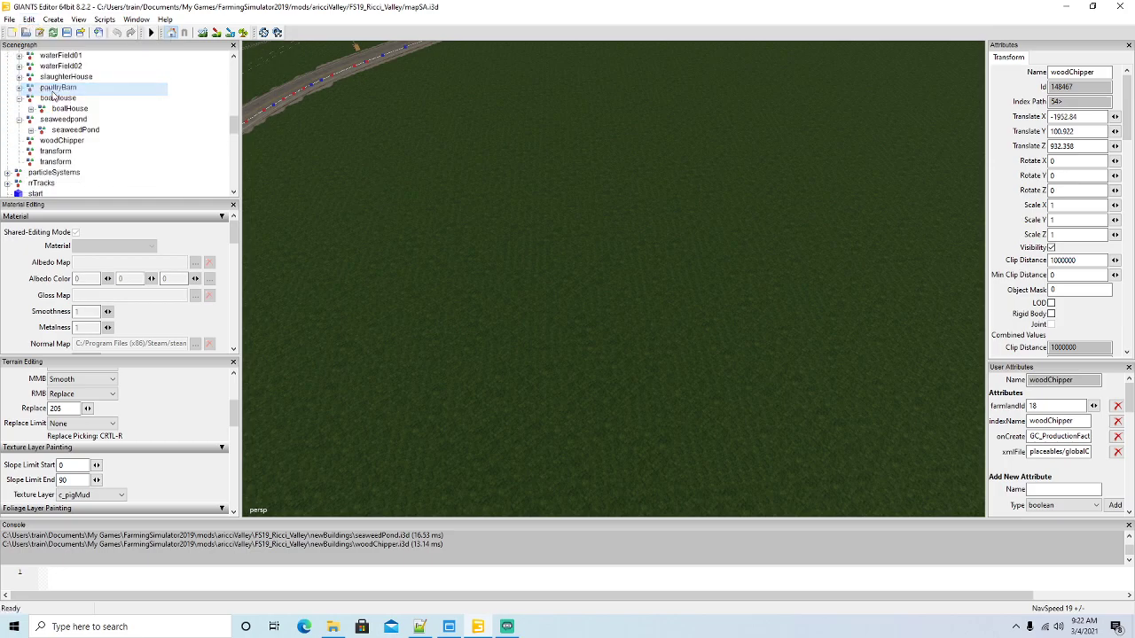
{"action": "left_click", "coordinate": [32, 142]}
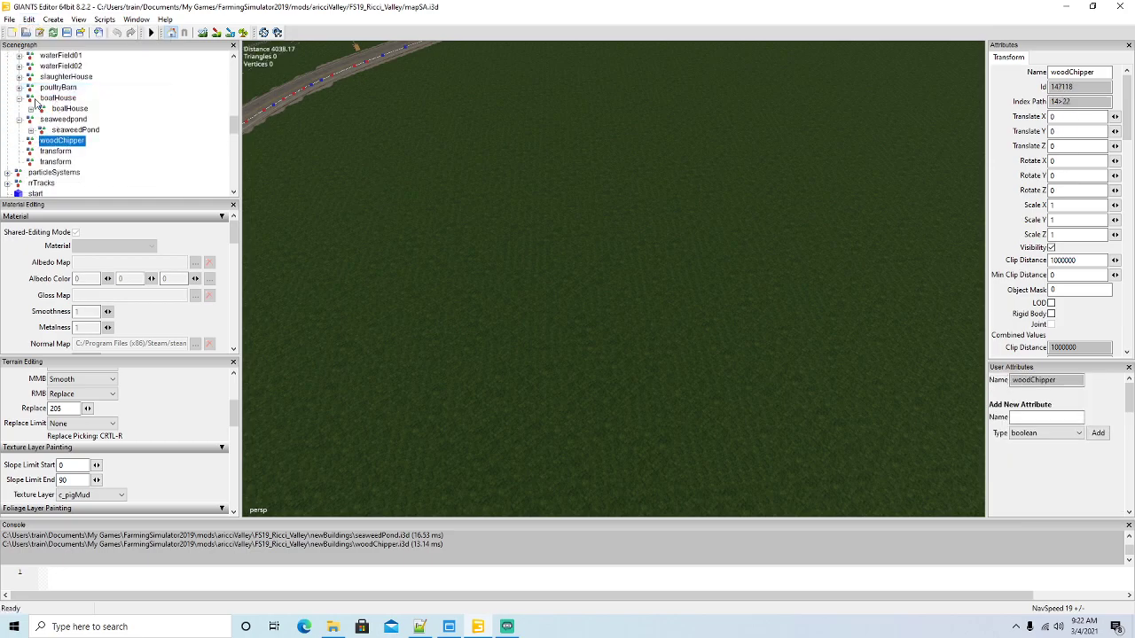
{"action": "left_click", "coordinate": [29, 19]}
{"action": "left_click", "coordinate": [49, 127]}
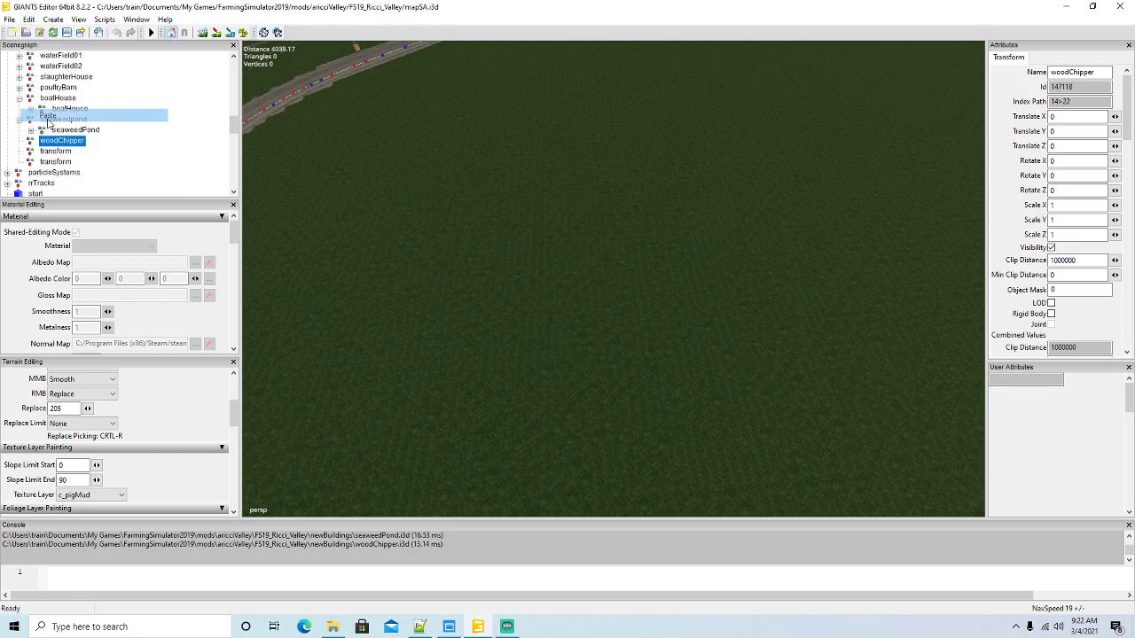
Place the wood chipper building inside the road bend with Interactive Placement and set its Y rotation to -45
{"action": "left_click", "coordinate": [28, 19]}
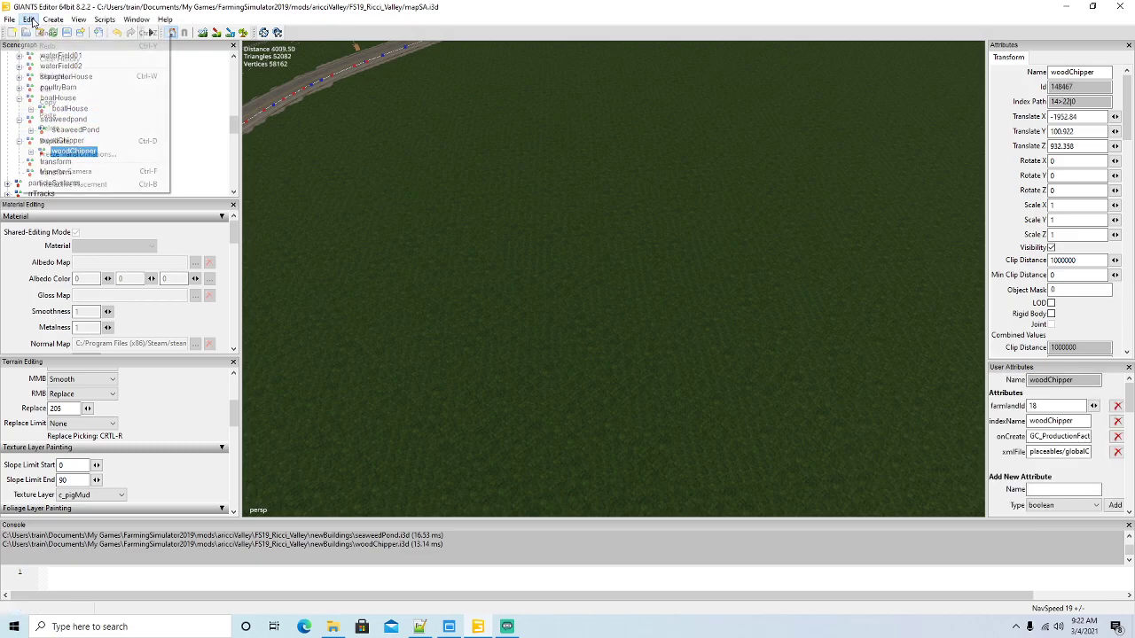
{"action": "left_click", "coordinate": [78, 184]}
{"action": "left_click", "coordinate": [494, 200]}
{"action": "middle_click_drag", "start_coordinate": [494, 328], "coordinate": [580, 269], "text": "alt"}
{"action": "scroll", "coordinate": [580, 269], "scroll_direction": "down", "scroll_amount": 3}
{"action": "left_click_drag", "start_coordinate": [579, 269], "coordinate": [498, 325], "text": "alt"}
{"action": "scroll", "coordinate": [626, 258], "scroll_direction": "down", "scroll_amount": 5}
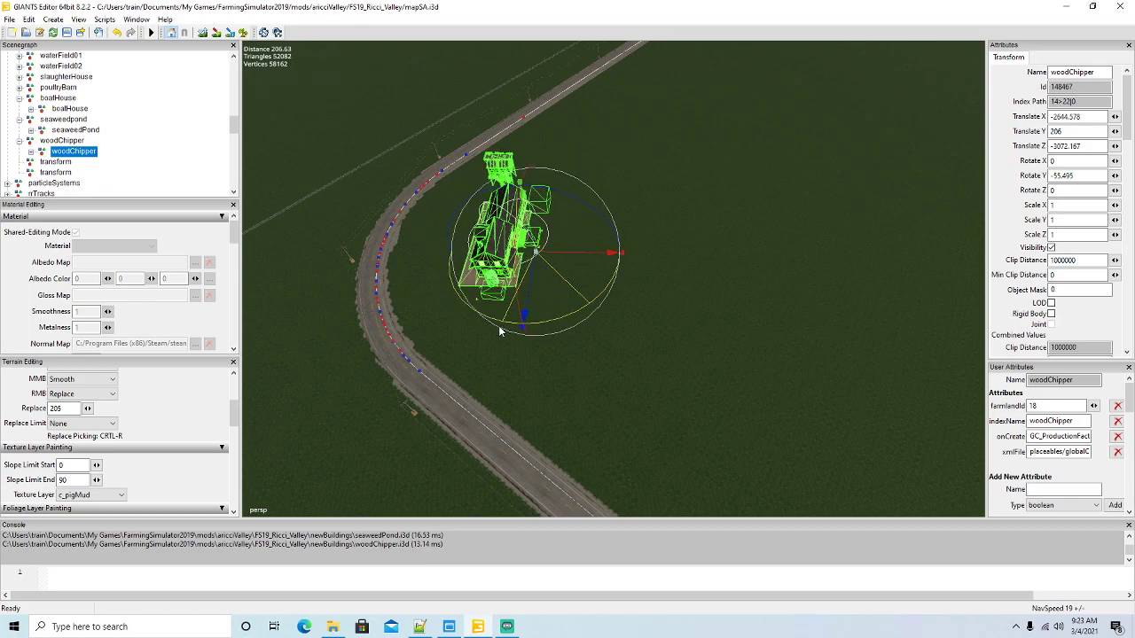
{"action": "left_click_drag", "start_coordinate": [1083, 176], "coordinate": [895, 186]}
{"action": "type", "text": "-45"}
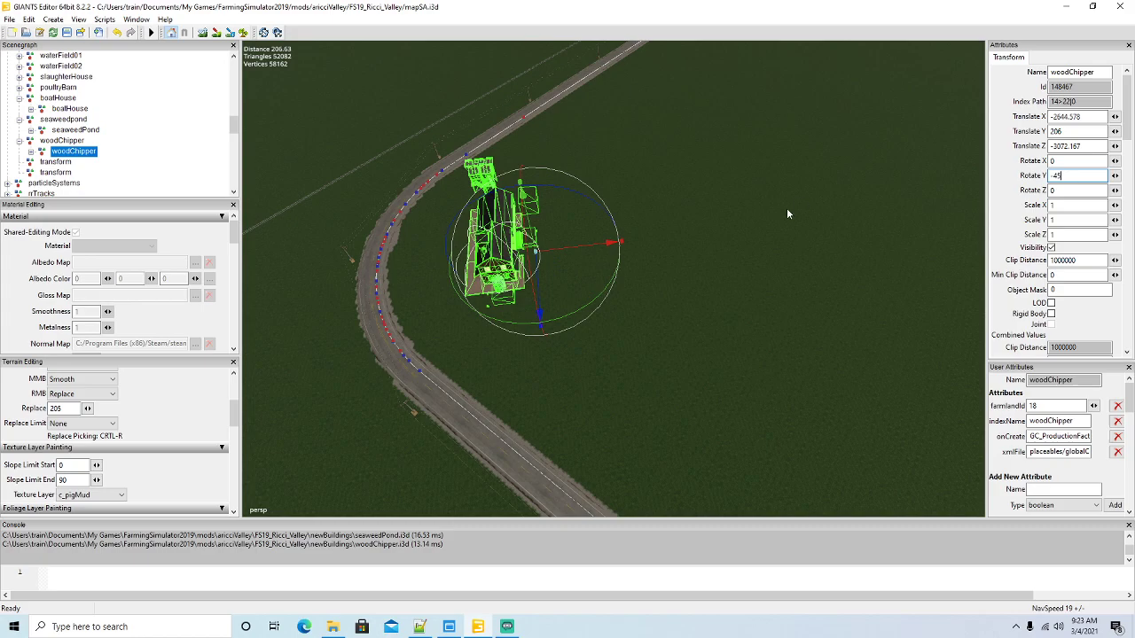
Move the wood chipper farther from the road bend, to about X -2629 and Z -3047
{"action": "left_click_drag", "start_coordinate": [577, 249], "coordinate": [610, 255]}
{"action": "left_click_drag", "start_coordinate": [567, 311], "coordinate": [491, 266], "text": "alt"}
{"action": "scroll", "coordinate": [487, 263], "scroll_direction": "up", "scroll_amount": 8}
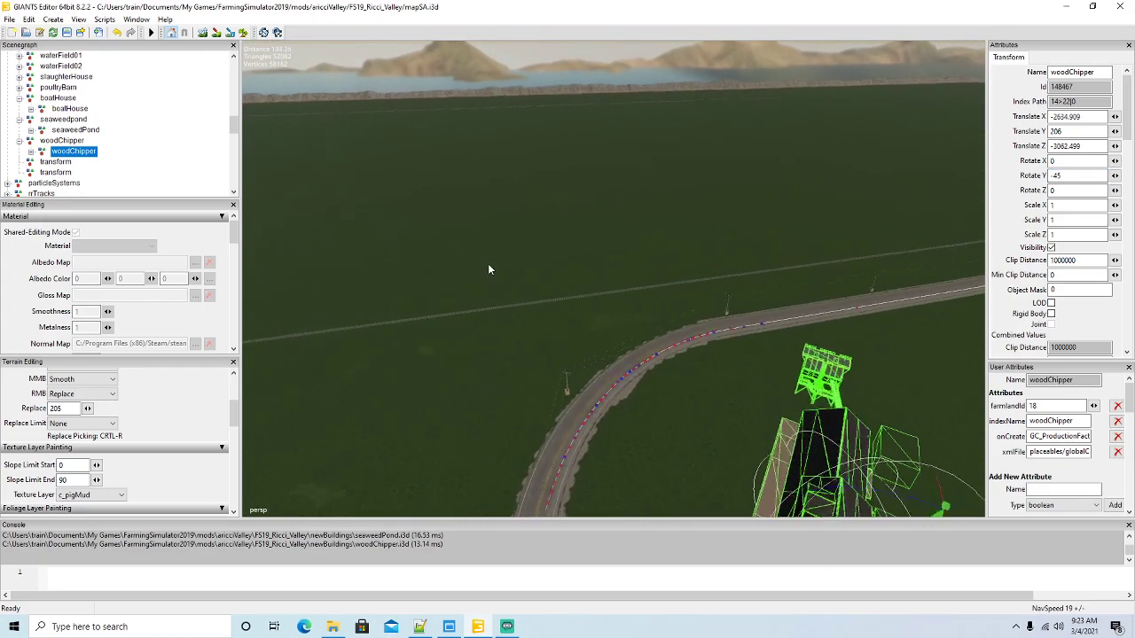
{"action": "key", "text": "f"}
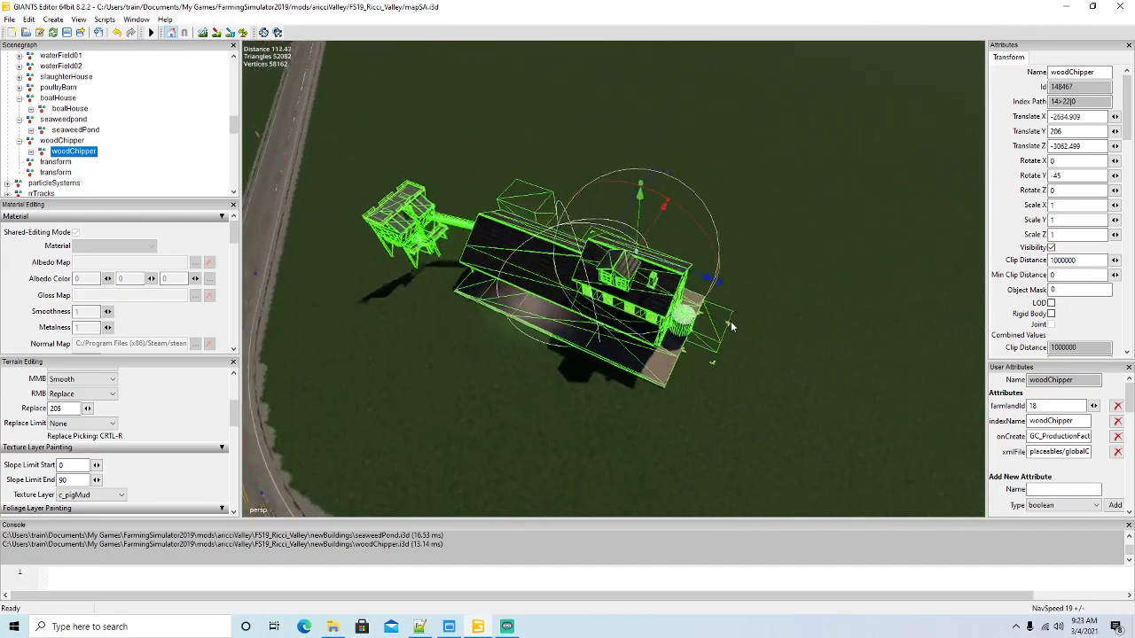
{"action": "left_click_drag", "start_coordinate": [656, 236], "coordinate": [720, 253]}
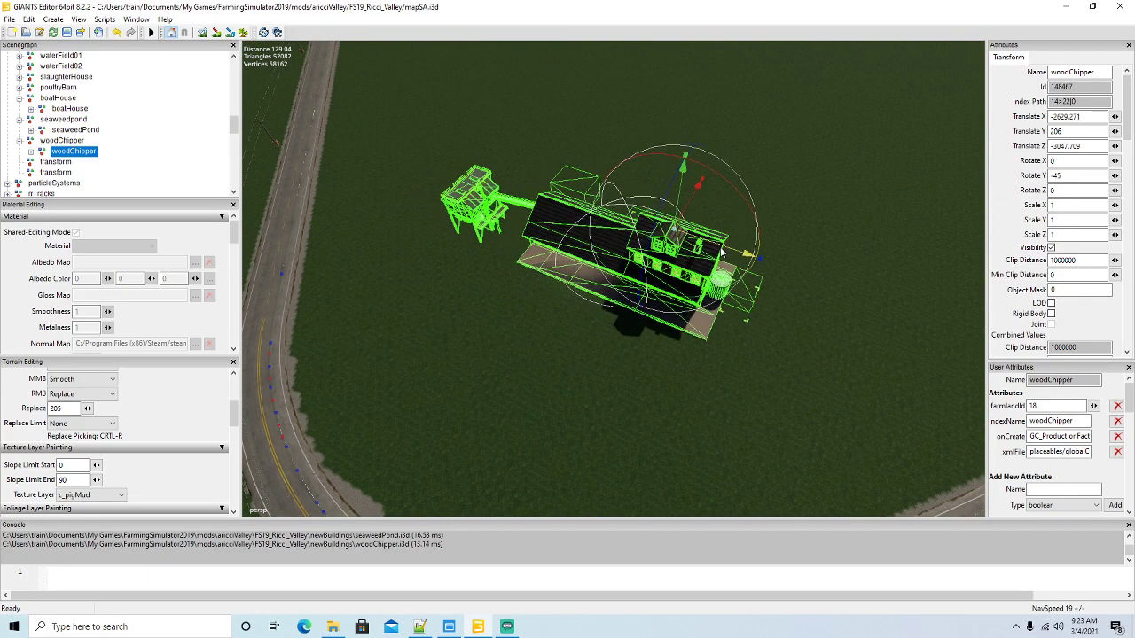
{"action": "scroll", "coordinate": [741, 335], "scroll_direction": "up", "scroll_amount": 3}
{"action": "left_click_drag", "start_coordinate": [716, 328], "coordinate": [765, 299], "text": "alt"}
{"action": "scroll", "coordinate": [764, 298], "scroll_direction": "up", "scroll_amount": 3}
{"action": "left_click_drag", "start_coordinate": [762, 297], "coordinate": [591, 193], "text": "alt"}
{"action": "scroll", "coordinate": [591, 194], "scroll_direction": "up", "scroll_amount": 4}
{"action": "right_click_drag", "start_coordinate": [592, 197], "coordinate": [516, 310]}
{"action": "scroll", "coordinate": [516, 306], "scroll_direction": "down", "scroll_amount": 10}
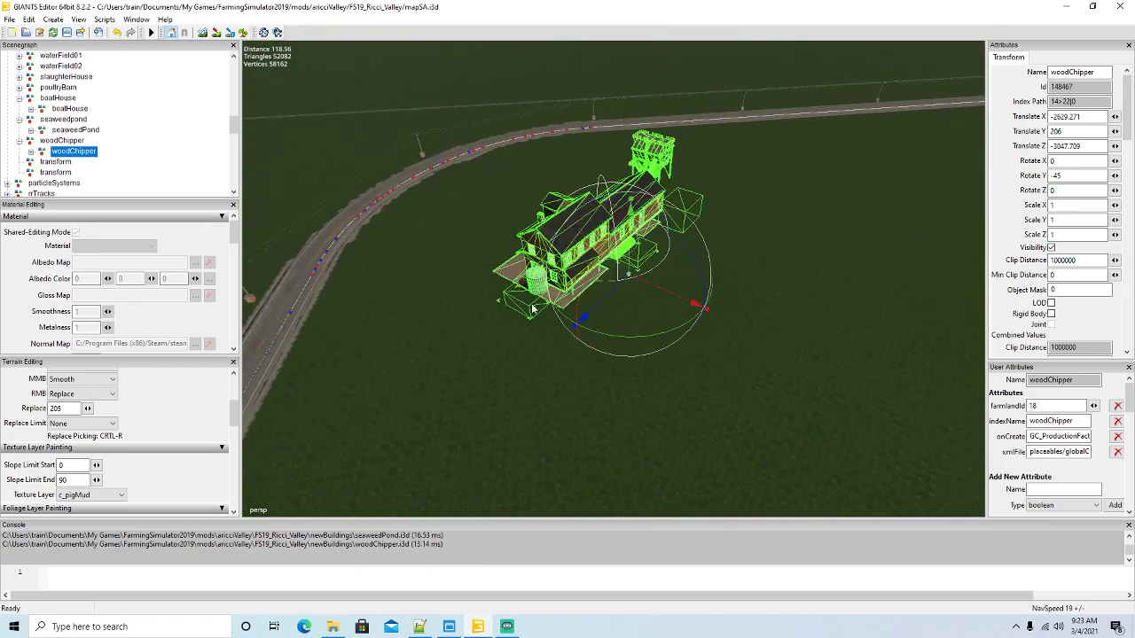
{"action": "left_click_drag", "start_coordinate": [658, 293], "coordinate": [660, 293]}
Survey the land between the wood chipper, the roads around the bend and the ponds from several angles
{"action": "right_click_drag", "start_coordinate": [661, 293], "coordinate": [577, 376]}
{"action": "scroll", "coordinate": [576, 381], "scroll_direction": "down", "scroll_amount": 2}
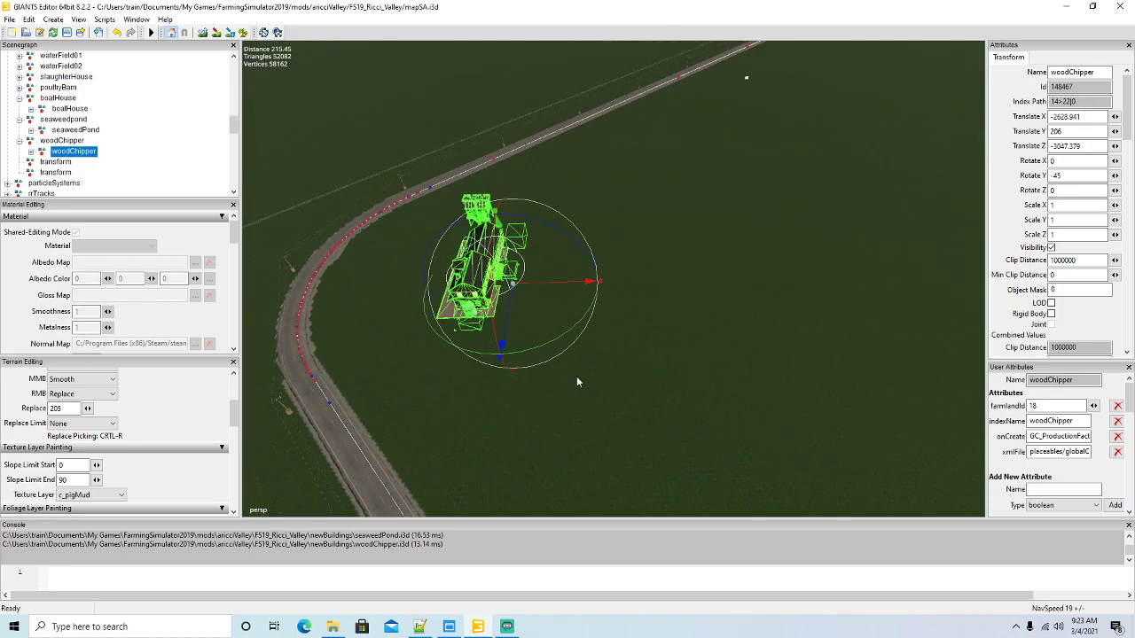
{"action": "right_click_drag", "start_coordinate": [576, 376], "coordinate": [614, 376]}
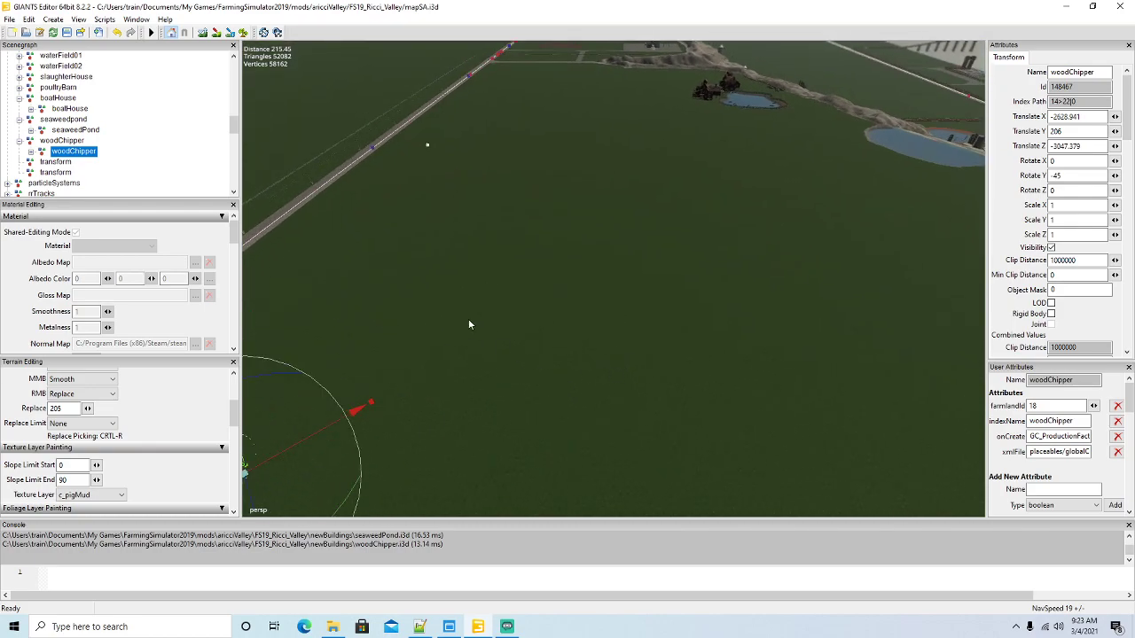
{"action": "right_click_drag", "start_coordinate": [585, 320], "coordinate": [588, 320]}
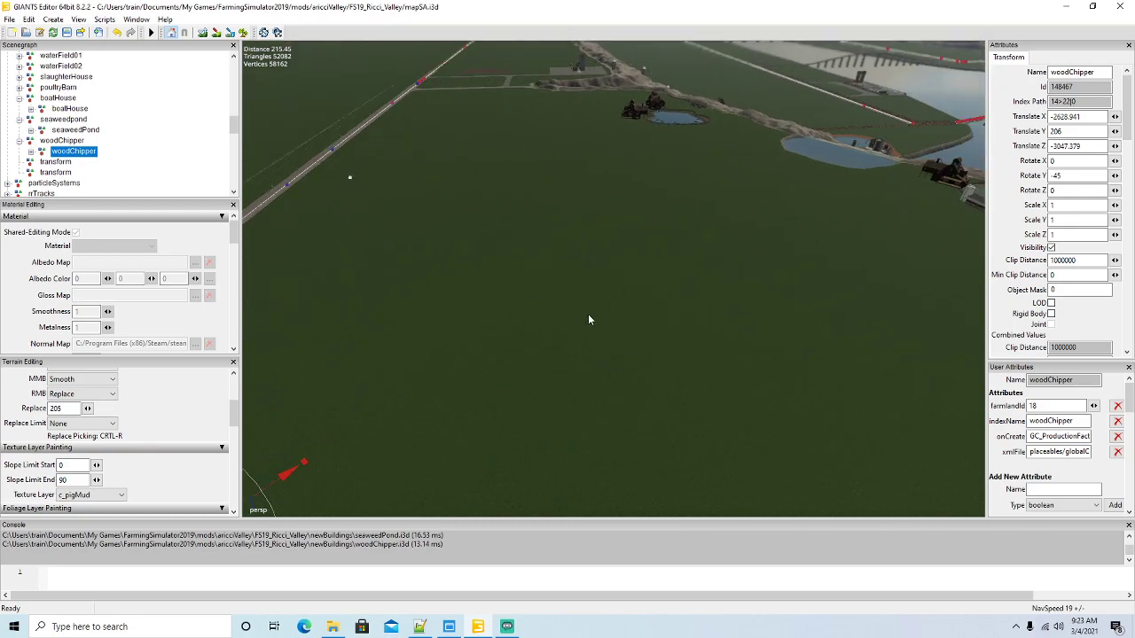
{"action": "left_click_drag", "start_coordinate": [524, 319], "coordinate": [558, 340], "text": "alt"}
{"action": "scroll", "coordinate": [533, 328], "scroll_direction": "down", "scroll_amount": 2}
{"action": "right_click_drag", "start_coordinate": [558, 347], "coordinate": [598, 317]}
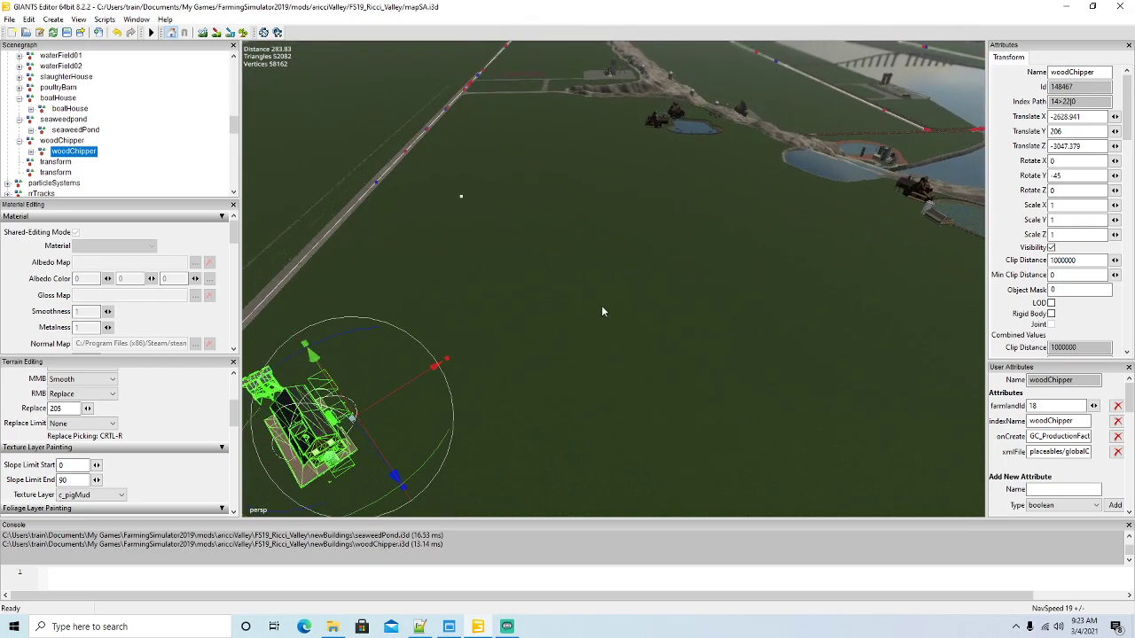
{"action": "right_click_drag", "start_coordinate": [557, 256], "coordinate": [592, 315]}
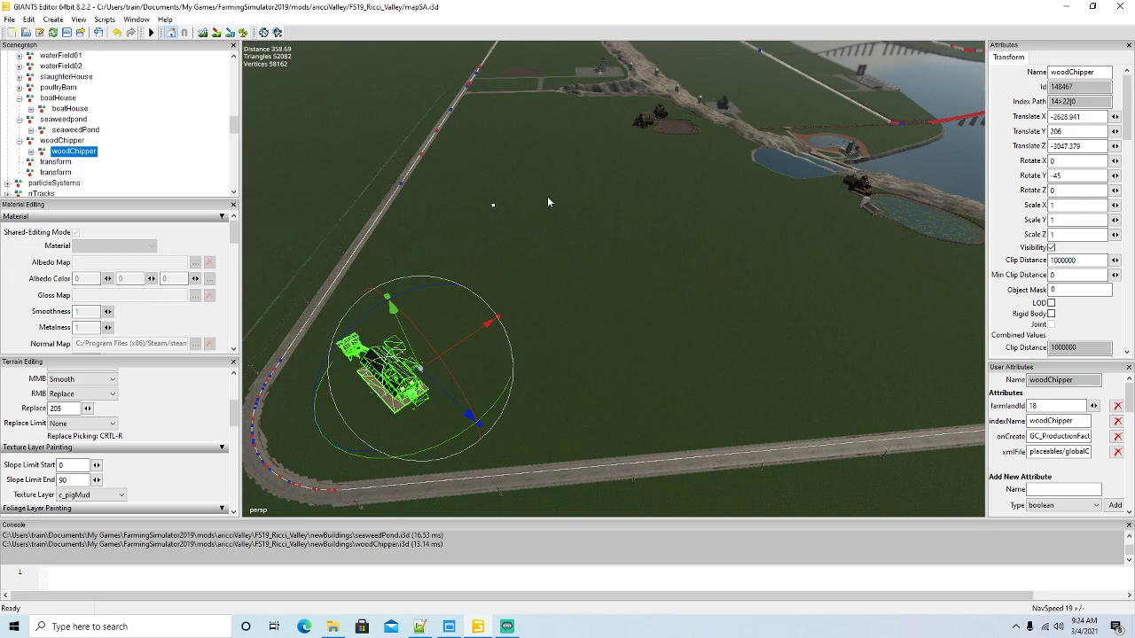
{"action": "left_click_drag", "start_coordinate": [595, 272], "coordinate": [514, 293], "text": "alt"}
{"action": "scroll", "coordinate": [626, 271], "scroll_direction": "up", "scroll_amount": 5}
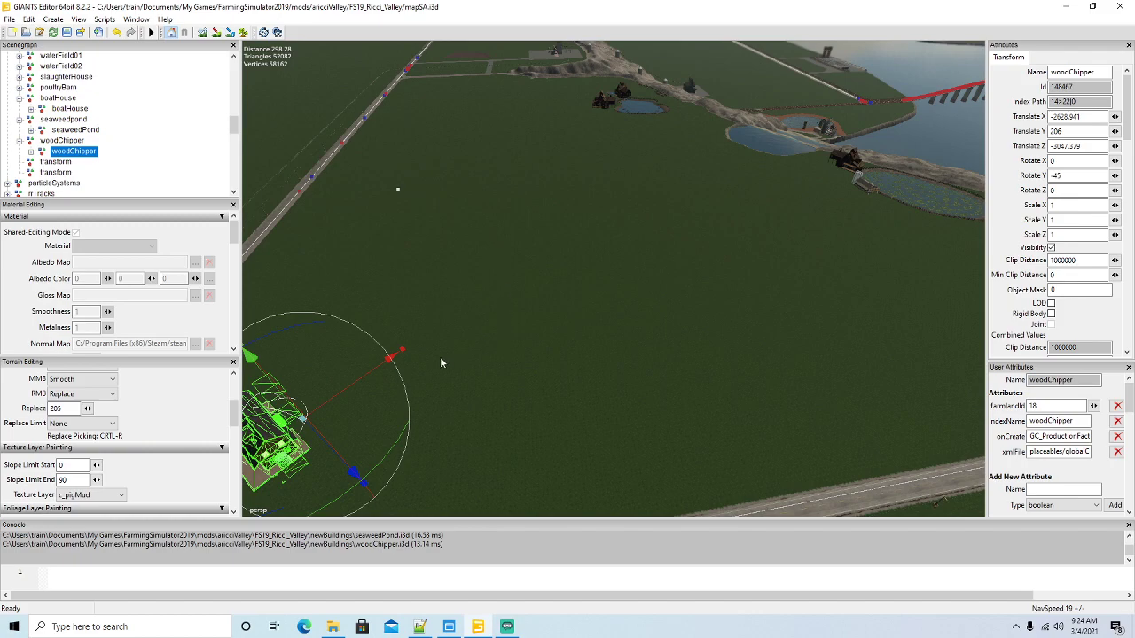
{"action": "key", "text": "d"}
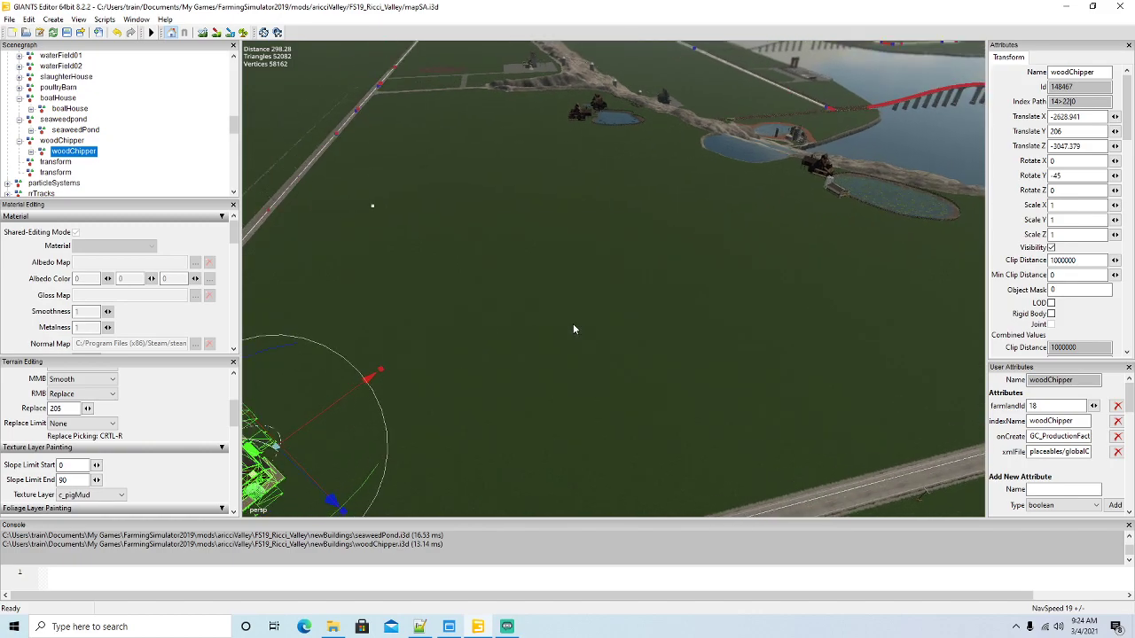
{"action": "right_click_drag", "start_coordinate": [573, 329], "coordinate": [645, 281]}
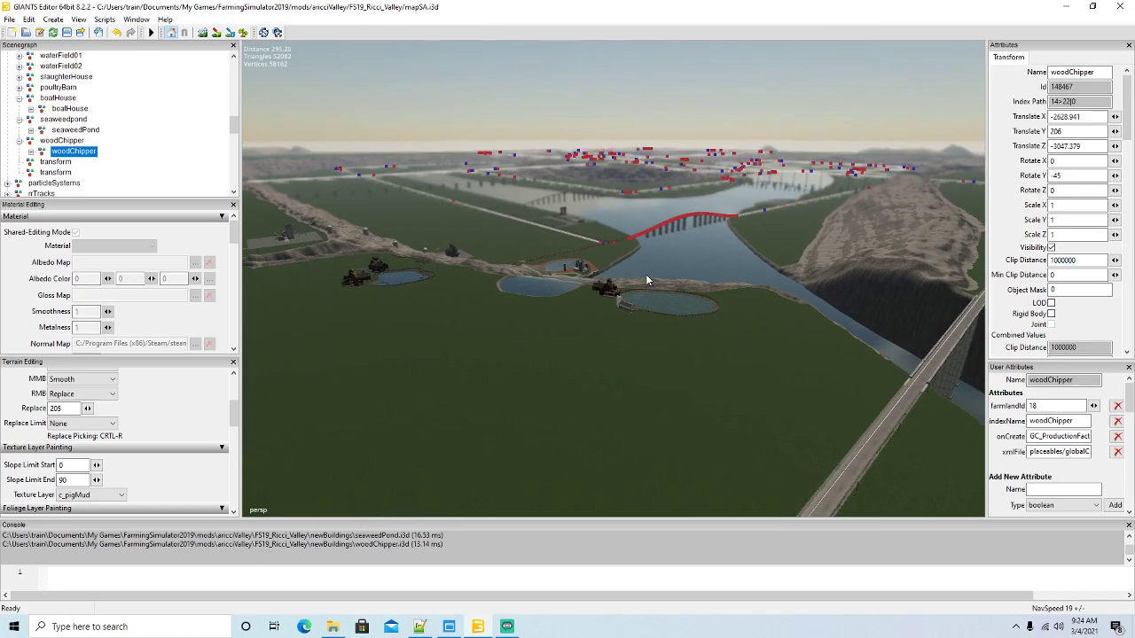
{"action": "left_click_drag", "start_coordinate": [646, 275], "coordinate": [404, 313], "text": "alt"}
{"action": "scroll", "coordinate": [549, 339], "scroll_direction": "down", "scroll_amount": 6}
{"action": "scroll", "coordinate": [548, 340], "scroll_direction": "down", "scroll_amount": 2}
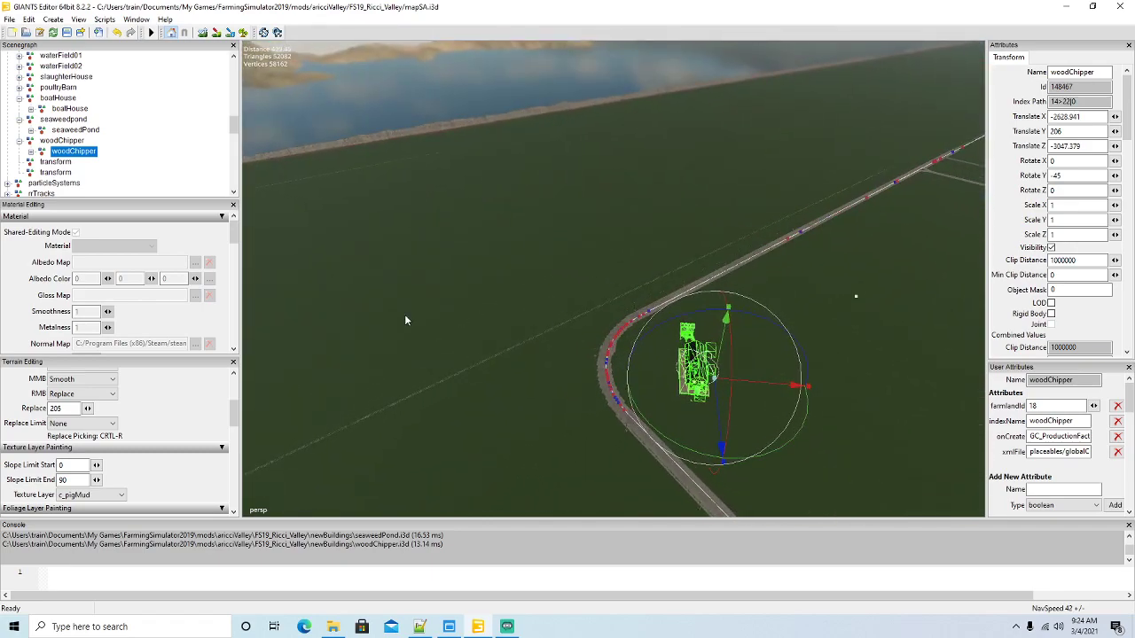
{"action": "key", "text": "plus"}
{"action": "left_click_drag", "start_coordinate": [511, 353], "coordinate": [750, 370], "text": "alt"}
{"action": "scroll", "coordinate": [480, 330], "scroll_direction": "up", "scroll_amount": 7}
{"action": "scroll", "coordinate": [733, 368], "scroll_direction": "down", "scroll_amount": 5}
{"action": "scroll", "coordinate": [749, 369], "scroll_direction": "up", "scroll_amount": 2}
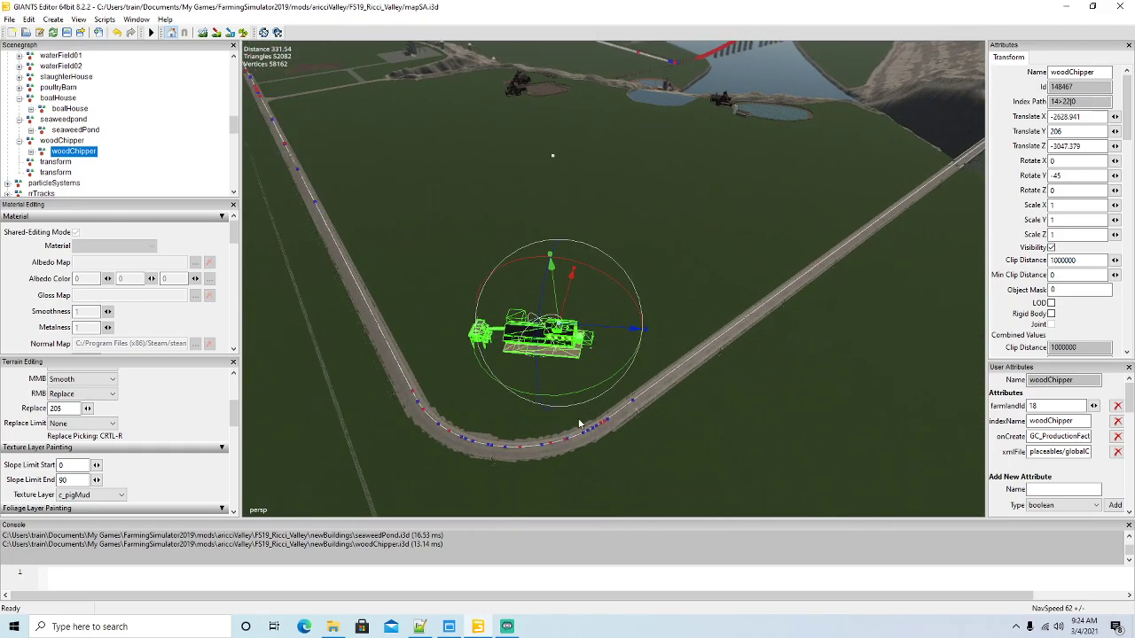
In mapSA_farmlands.xml in Notepad++, set farmland 17's priceScale to .50 and its comment to "boathouse forest"
{"action": "left_click", "coordinate": [424, 625]}
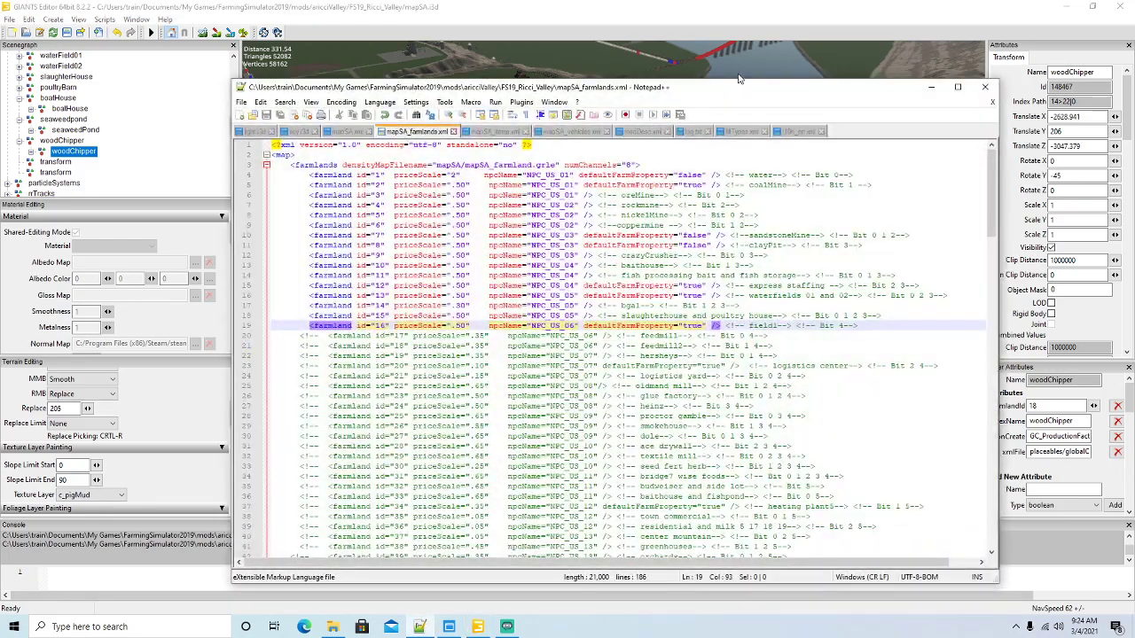
{"action": "left_click_drag", "start_coordinate": [738, 80], "coordinate": [645, 33]}
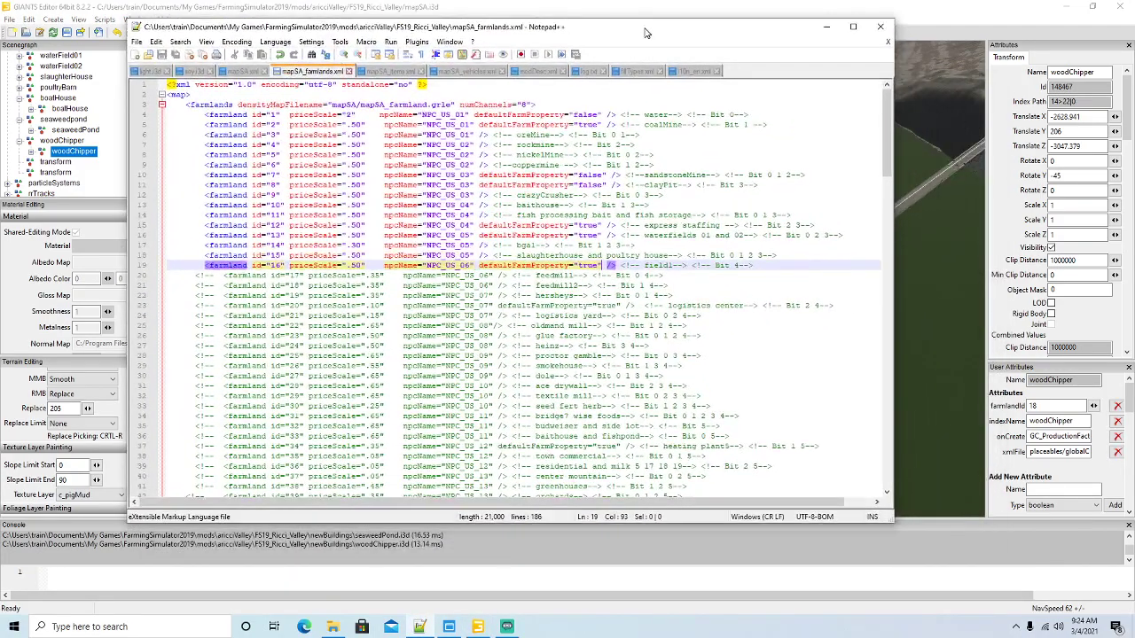
{"action": "left_click", "coordinate": [378, 276]}
{"action": "key", "text": "BackSpace"}
{"action": "key", "text": "BackSpace"}
{"action": "type", "text": "50"}
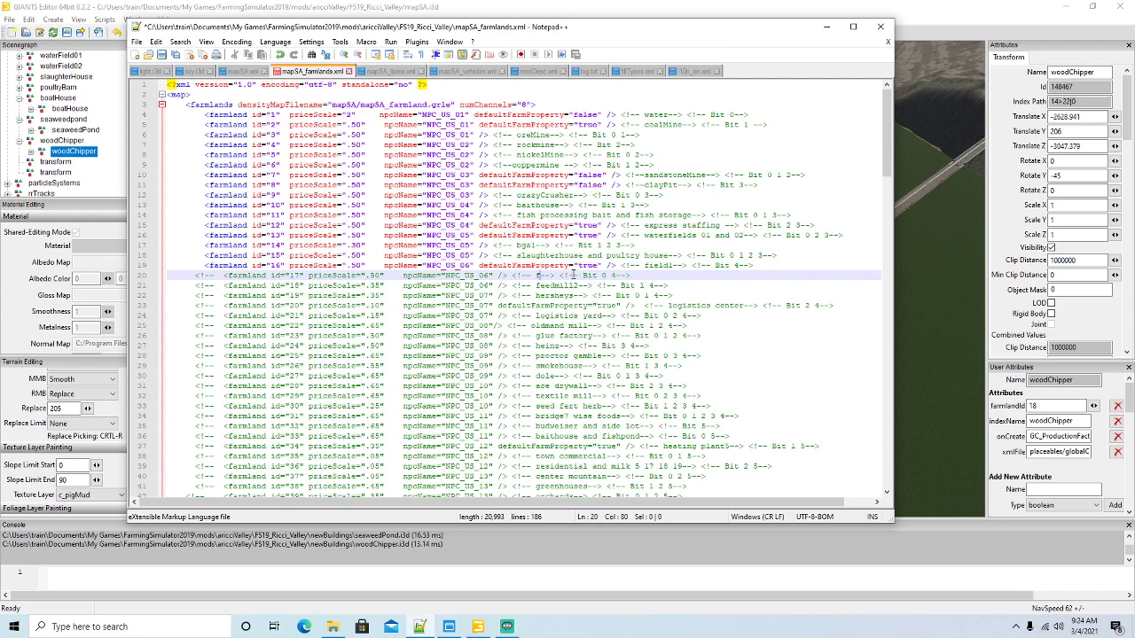
{"action": "type", "text": "boath"}
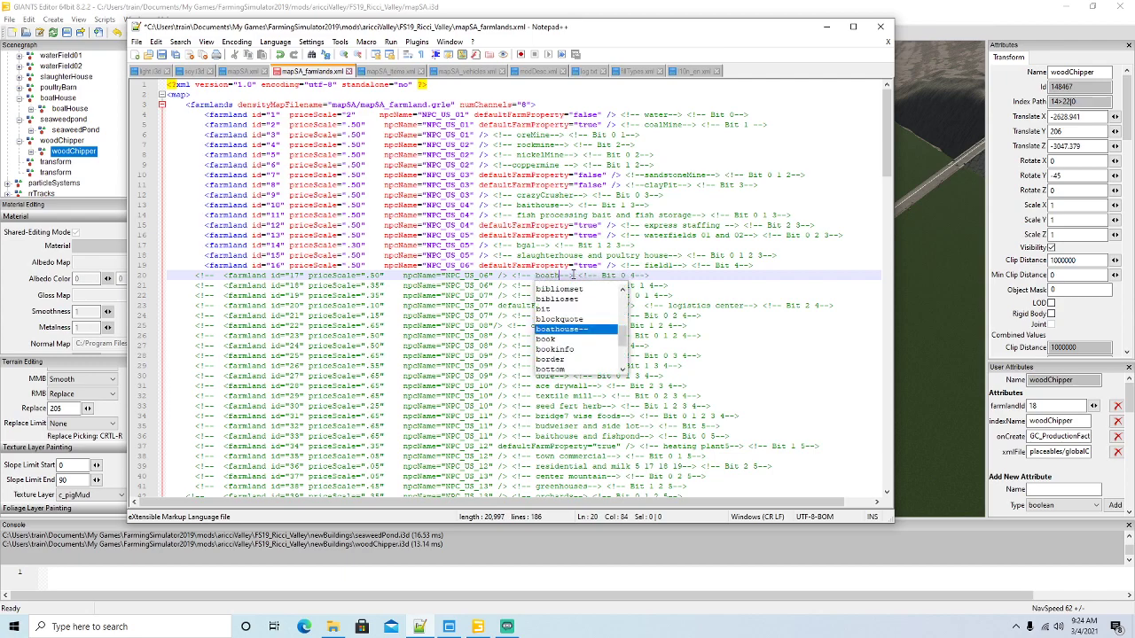
{"action": "type", "text": "ouse forest"}
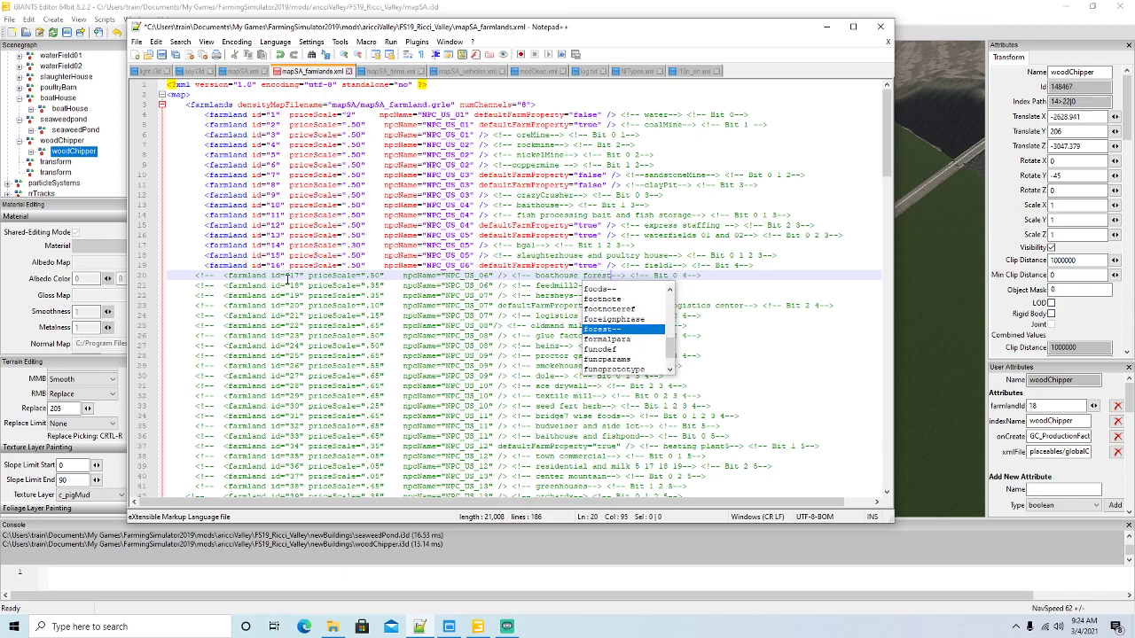
Uncomment the farmland 17 entry, save the farmlands file and return to the map in GIANTS Editor
{"action": "left_click", "coordinate": [214, 275]}
{"action": "key", "text": "BackSpace"}
{"action": "key", "text": "BackSpace"}
{"action": "key", "text": "BackSpace"}
{"action": "key", "text": "BackSpace"}
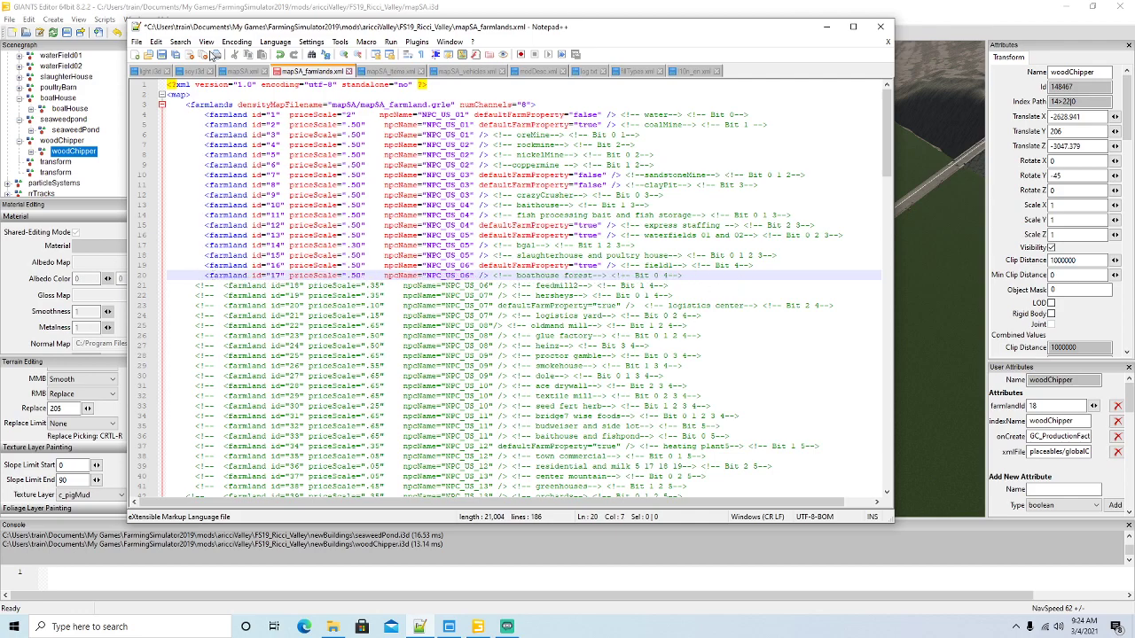
{"action": "left_click", "coordinate": [162, 56]}
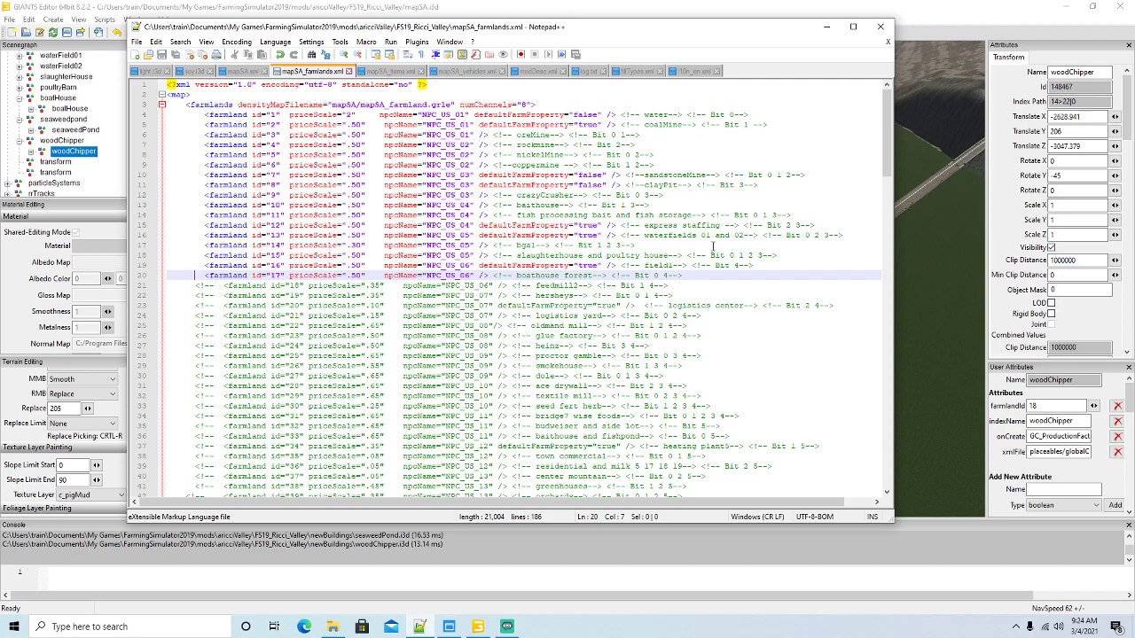
{"action": "left_click", "coordinate": [826, 27]}
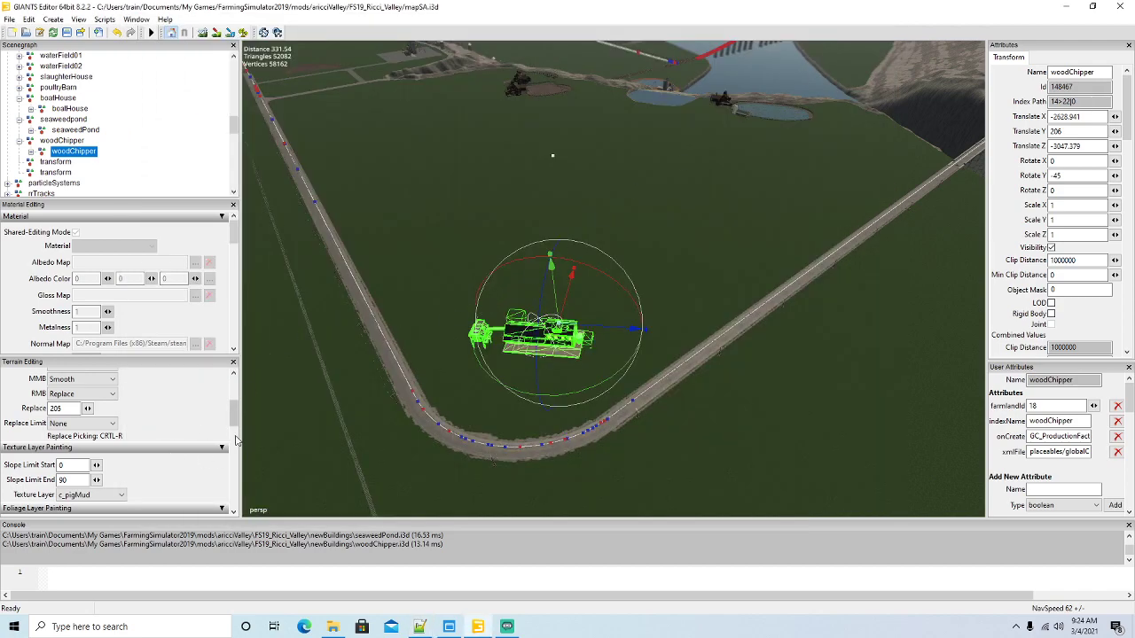
Set up info layer painting for the farmland layer with channels 0 and 4 enabled, and activate the painting mode
{"action": "left_click_drag", "start_coordinate": [236, 422], "coordinate": [235, 473]}
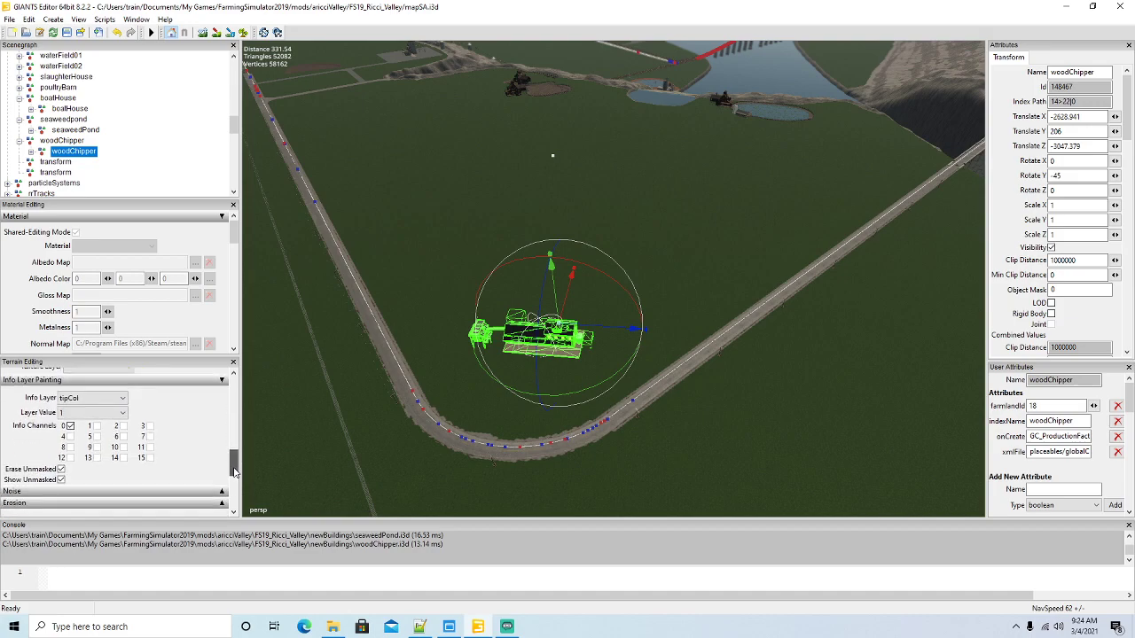
{"action": "left_click", "coordinate": [113, 400]}
{"action": "left_click", "coordinate": [84, 412]}
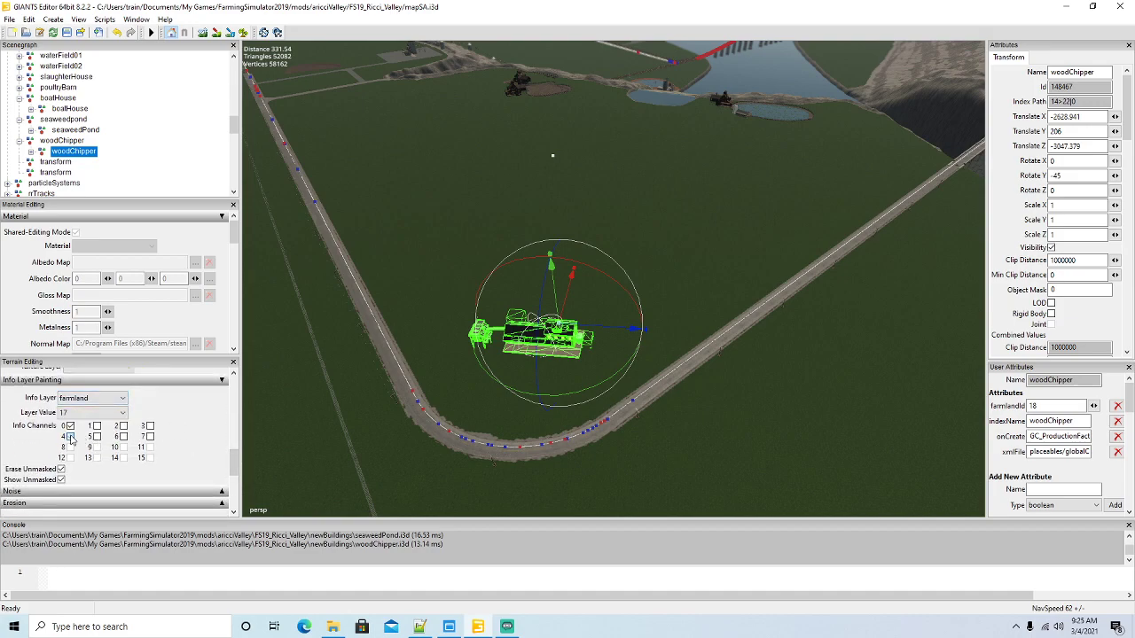
{"action": "left_click", "coordinate": [230, 33]}
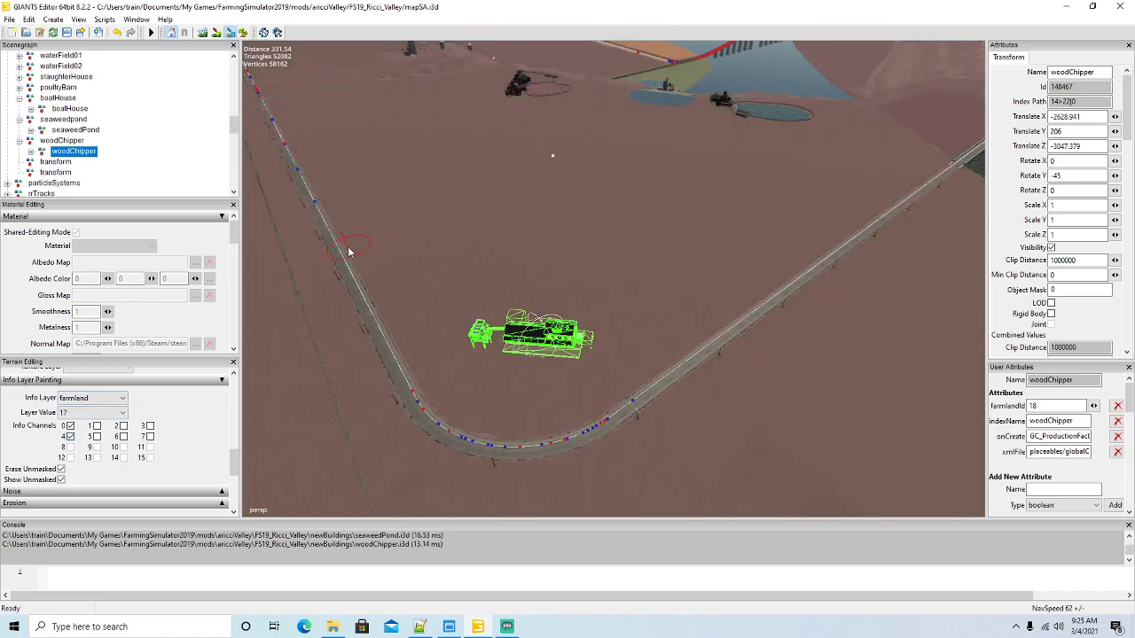
Paint farmland 17 along both roads around the bend and over the ground around the wood chipper
{"action": "mouse_move", "coordinate": [326, 233]}
{"action": "left_mouse_down"}
{"action": "mouse_move", "coordinate": [412, 392]}
{"action": "mouse_move", "coordinate": [470, 439]}
{"action": "mouse_move", "coordinate": [509, 445]}
{"action": "mouse_move", "coordinate": [563, 437]}
{"action": "mouse_move", "coordinate": [652, 396]}
{"action": "mouse_move", "coordinate": [934, 189]}
{"action": "left_mouse_up"}
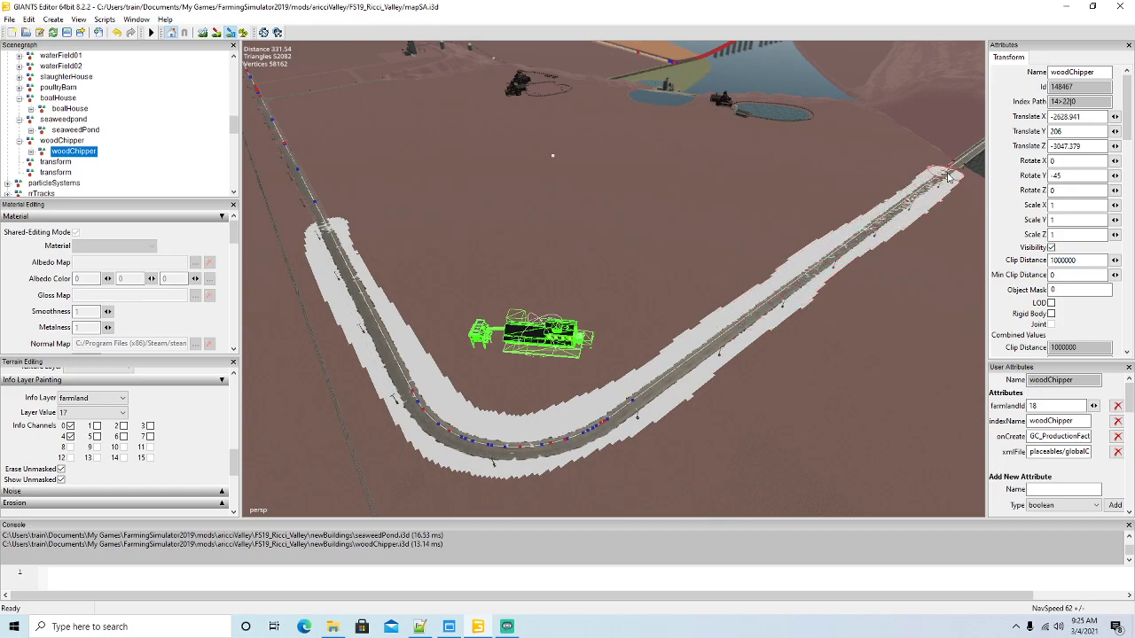
{"action": "left_click_drag", "start_coordinate": [327, 228], "coordinate": [311, 211]}
{"action": "mouse_move", "coordinate": [286, 164]}
{"action": "left_mouse_down"}
{"action": "mouse_move", "coordinate": [275, 136]}
{"action": "mouse_move", "coordinate": [467, 378]}
{"action": "mouse_move", "coordinate": [501, 394]}
{"action": "mouse_move", "coordinate": [612, 363]}
{"action": "mouse_move", "coordinate": [785, 256]}
{"action": "mouse_move", "coordinate": [631, 310]}
{"action": "mouse_move", "coordinate": [568, 348]}
{"action": "mouse_move", "coordinate": [488, 348]}
{"action": "left_mouse_up"}
{"action": "mouse_move", "coordinate": [439, 311]}
{"action": "left_mouse_down"}
{"action": "mouse_move", "coordinate": [417, 279]}
{"action": "mouse_move", "coordinate": [501, 317]}
{"action": "mouse_move", "coordinate": [565, 317]}
{"action": "mouse_move", "coordinate": [753, 237]}
{"action": "mouse_move", "coordinate": [603, 280]}
{"action": "mouse_move", "coordinate": [501, 288]}
{"action": "mouse_move", "coordinate": [430, 266]}
{"action": "left_mouse_up"}
Extend the farmland 17 paint over the unpainted grass beyond the wood chipper's area in a closer view
{"action": "left_click", "coordinate": [229, 34]}
{"action": "mouse_move", "coordinate": [477, 184]}
{"action": "left_mouse_down", "text": "alt"}
{"action": "mouse_move", "coordinate": [421, 227]}
{"action": "mouse_move", "coordinate": [250, 66]}
{"action": "left_mouse_up", "text": "alt"}
{"action": "scroll", "coordinate": [421, 225], "scroll_direction": "up", "scroll_amount": 4}
{"action": "scroll", "coordinate": [427, 232], "scroll_direction": "up", "scroll_amount": 6}
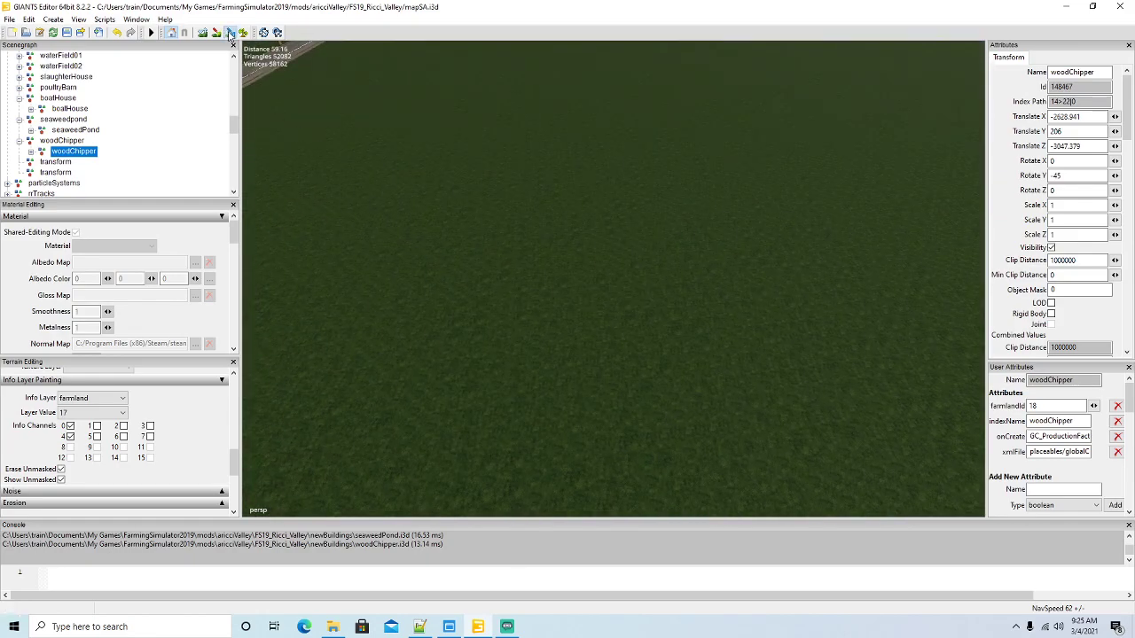
{"action": "left_click", "coordinate": [230, 33]}
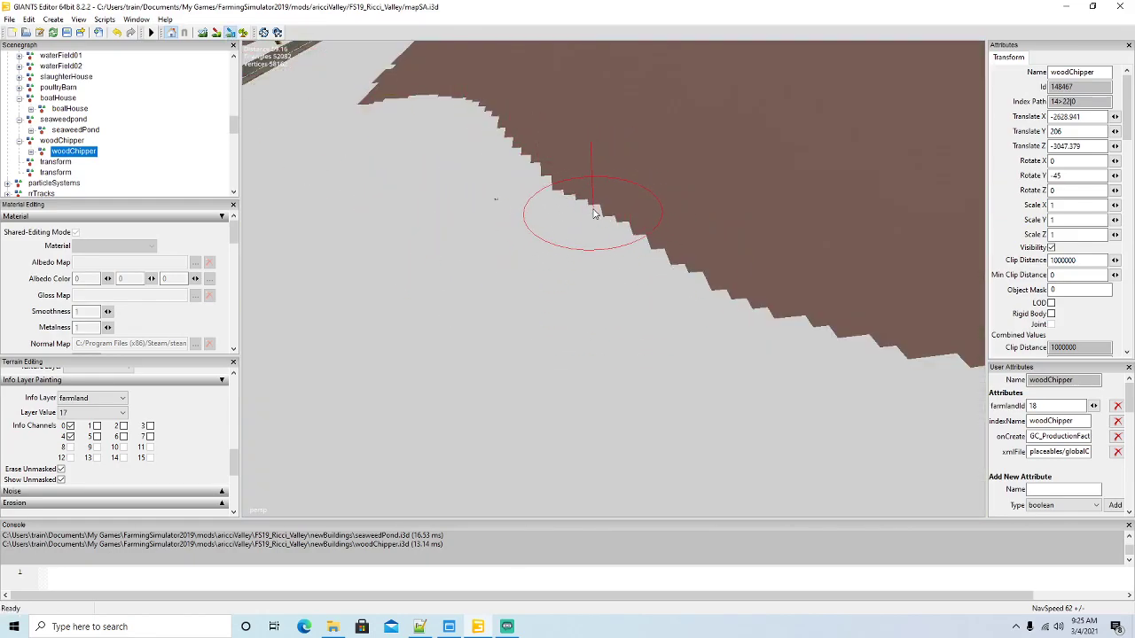
{"action": "mouse_move", "coordinate": [570, 201]}
{"action": "left_mouse_down"}
{"action": "mouse_move", "coordinate": [580, 188]}
{"action": "mouse_move", "coordinate": [652, 177]}
{"action": "mouse_move", "coordinate": [652, 223]}
{"action": "mouse_move", "coordinate": [624, 245]}
{"action": "mouse_move", "coordinate": [663, 228]}
{"action": "left_mouse_up"}
{"action": "mouse_move", "coordinate": [722, 181]}
{"action": "left_mouse_down"}
{"action": "mouse_move", "coordinate": [700, 332]}
{"action": "mouse_move", "coordinate": [713, 372]}
{"action": "mouse_move", "coordinate": [697, 173]}
{"action": "mouse_move", "coordinate": [682, 173]}
{"action": "left_mouse_up"}
{"action": "mouse_move", "coordinate": [532, 170]}
{"action": "left_mouse_down"}
{"action": "mouse_move", "coordinate": [426, 152]}
{"action": "mouse_move", "coordinate": [679, 132]}
{"action": "mouse_move", "coordinate": [602, 125]}
{"action": "left_mouse_up"}
{"action": "mouse_move", "coordinate": [808, 254]}
{"action": "left_mouse_down"}
{"action": "mouse_move", "coordinate": [830, 408]}
{"action": "mouse_move", "coordinate": [664, 203]}
{"action": "mouse_move", "coordinate": [605, 208]}
{"action": "left_mouse_up"}
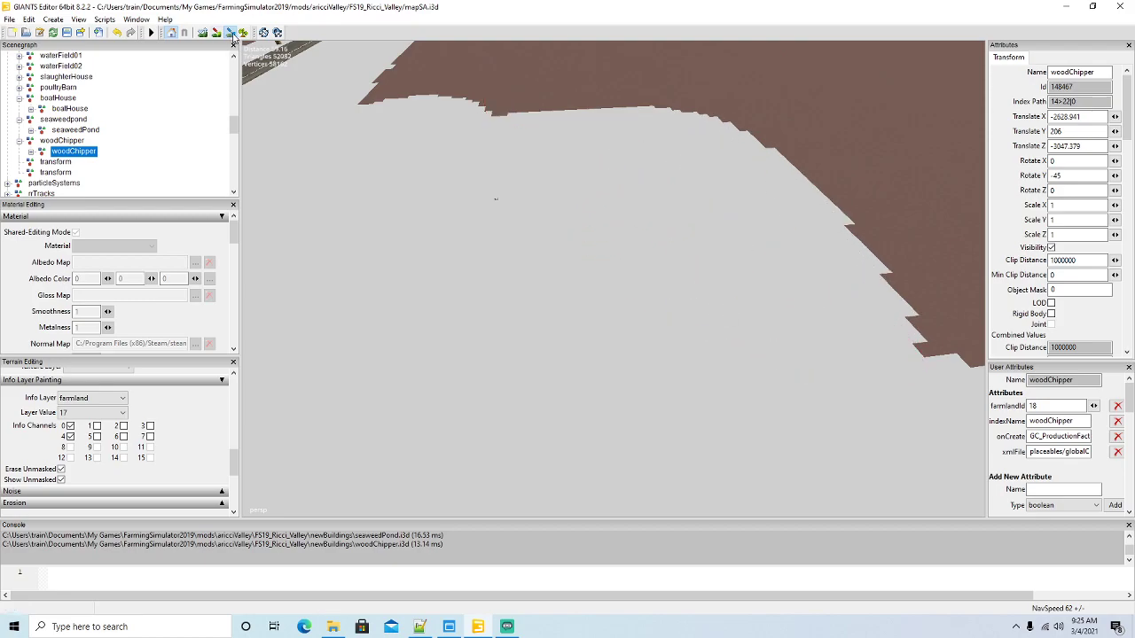
Fill the gaps along the uneven farmland 17 edge between the two roads beyond the wood chipper
{"action": "scroll", "coordinate": [517, 269], "scroll_direction": "down", "scroll_amount": 8}
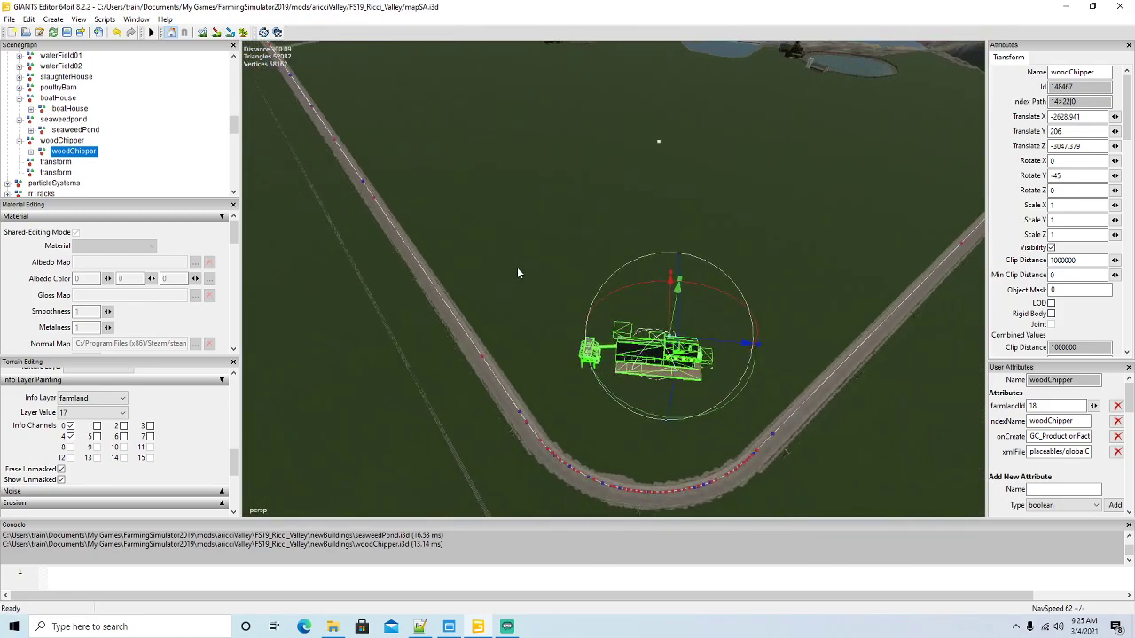
{"action": "left_click", "coordinate": [228, 32]}
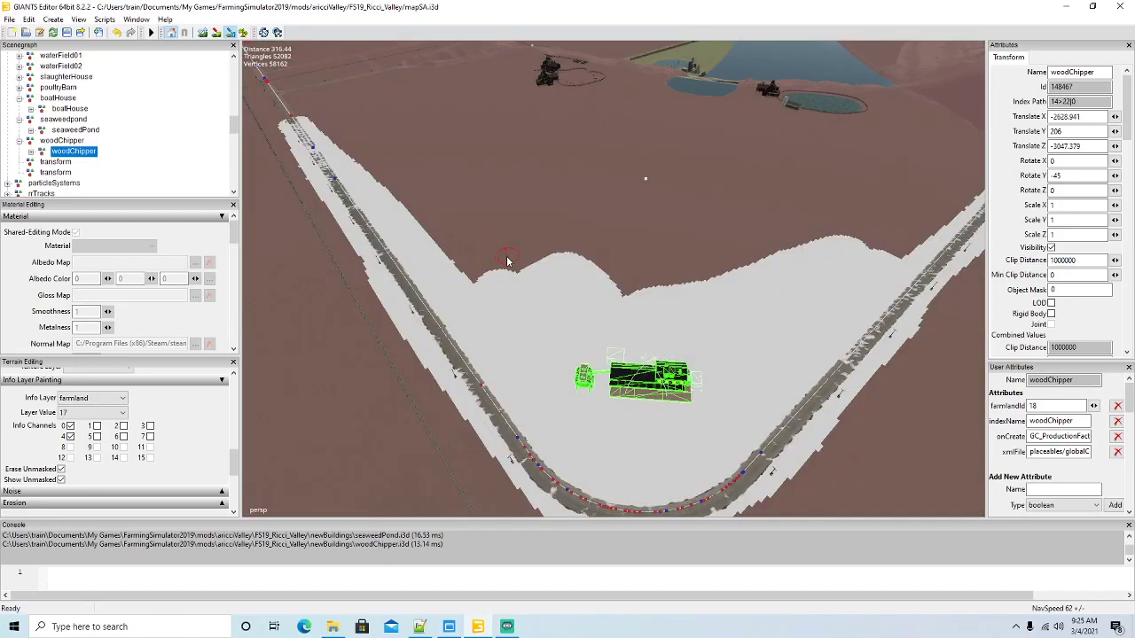
{"action": "mouse_move", "coordinate": [462, 273]}
{"action": "left_mouse_down"}
{"action": "mouse_move", "coordinate": [427, 229]}
{"action": "mouse_move", "coordinate": [532, 273]}
{"action": "mouse_move", "coordinate": [674, 282]}
{"action": "mouse_move", "coordinate": [853, 245]}
{"action": "mouse_move", "coordinate": [891, 248]}
{"action": "mouse_move", "coordinate": [640, 253]}
{"action": "mouse_move", "coordinate": [416, 215]}
{"action": "mouse_move", "coordinate": [714, 233]}
{"action": "left_mouse_up"}
{"action": "left_click_drag", "start_coordinate": [817, 230], "coordinate": [905, 238]}
Extend the farmland 17 paint across the field to the pond and along the roads up to the junction
{"action": "left_click", "coordinate": [233, 34]}
{"action": "mouse_move", "coordinate": [509, 237]}
{"action": "left_mouse_down", "text": "alt"}
{"action": "mouse_move", "coordinate": [428, 147]}
{"action": "mouse_move", "coordinate": [450, 150]}
{"action": "left_mouse_up", "text": "alt"}
{"action": "scroll", "coordinate": [428, 151], "scroll_direction": "up", "scroll_amount": 6}
{"action": "right_click_drag", "start_coordinate": [449, 149], "coordinate": [543, 266]}
{"action": "left_click", "coordinate": [230, 33]}
{"action": "mouse_move", "coordinate": [728, 242]}
{"action": "left_mouse_down"}
{"action": "mouse_move", "coordinate": [681, 383]}
{"action": "mouse_move", "coordinate": [620, 350]}
{"action": "mouse_move", "coordinate": [407, 279]}
{"action": "mouse_move", "coordinate": [383, 211]}
{"action": "mouse_move", "coordinate": [277, 160]}
{"action": "mouse_move", "coordinate": [280, 135]}
{"action": "mouse_move", "coordinate": [355, 69]}
{"action": "mouse_move", "coordinate": [319, 124]}
{"action": "mouse_move", "coordinate": [365, 177]}
{"action": "mouse_move", "coordinate": [501, 264]}
{"action": "mouse_move", "coordinate": [621, 296]}
{"action": "mouse_move", "coordinate": [678, 247]}
{"action": "left_mouse_up"}
{"action": "mouse_move", "coordinate": [723, 186]}
{"action": "left_mouse_down"}
{"action": "mouse_move", "coordinate": [734, 84]}
{"action": "mouse_move", "coordinate": [642, 253]}
{"action": "mouse_move", "coordinate": [574, 254]}
{"action": "mouse_move", "coordinate": [644, 167]}
{"action": "left_mouse_up"}
{"action": "mouse_move", "coordinate": [683, 92]}
{"action": "left_mouse_down"}
{"action": "mouse_move", "coordinate": [696, 53]}
{"action": "mouse_move", "coordinate": [687, 49]}
{"action": "mouse_move", "coordinate": [575, 224]}
{"action": "mouse_move", "coordinate": [543, 239]}
{"action": "mouse_move", "coordinate": [393, 169]}
{"action": "mouse_move", "coordinate": [365, 106]}
{"action": "mouse_move", "coordinate": [380, 78]}
{"action": "mouse_move", "coordinate": [403, 85]}
{"action": "mouse_move", "coordinate": [399, 130]}
{"action": "mouse_move", "coordinate": [408, 138]}
{"action": "mouse_move", "coordinate": [418, 124]}
{"action": "mouse_move", "coordinate": [435, 142]}
{"action": "mouse_move", "coordinate": [446, 131]}
{"action": "mouse_move", "coordinate": [444, 174]}
{"action": "mouse_move", "coordinate": [465, 93]}
{"action": "mouse_move", "coordinate": [476, 197]}
{"action": "mouse_move", "coordinate": [487, 99]}
{"action": "mouse_move", "coordinate": [534, 213]}
{"action": "mouse_move", "coordinate": [521, 108]}
{"action": "mouse_move", "coordinate": [603, 127]}
{"action": "mouse_move", "coordinate": [597, 189]}
{"action": "left_mouse_up"}
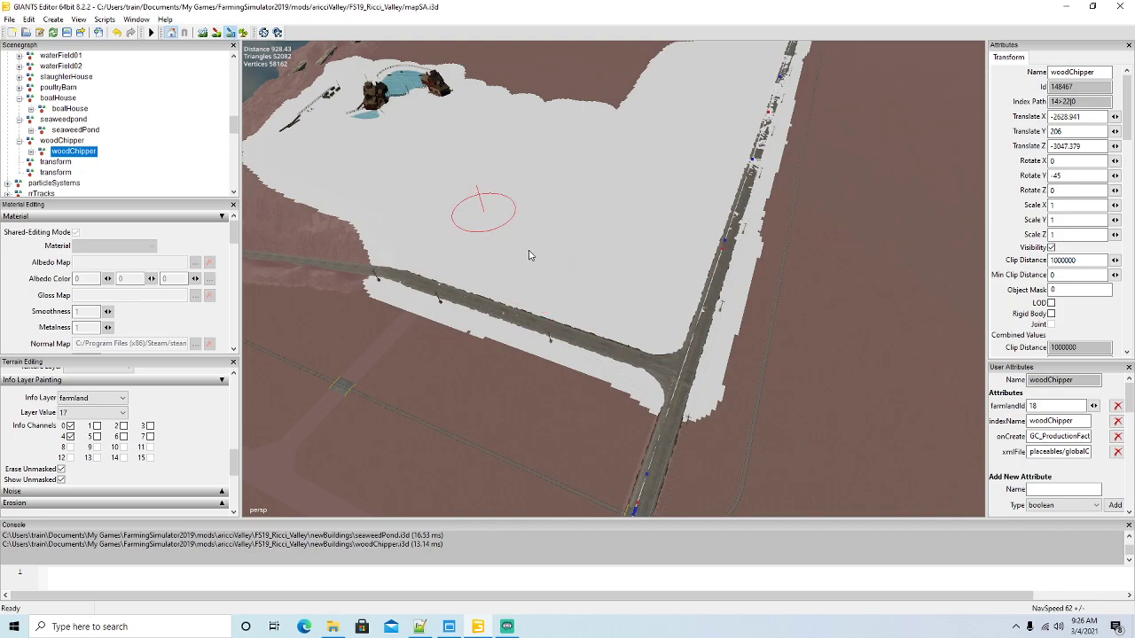
Extend the farmland 17 paint past the boathouse and along the ponds up to the seaweed pond
{"action": "left_click_drag", "start_coordinate": [488, 201], "coordinate": [606, 169], "text": "alt"}
{"action": "scroll", "coordinate": [374, 102], "scroll_direction": "up", "scroll_amount": 3}
{"action": "scroll", "coordinate": [375, 103], "scroll_direction": "up", "scroll_amount": 8}
{"action": "scroll", "coordinate": [581, 152], "scroll_direction": "down", "scroll_amount": 3}
{"action": "left_click", "coordinate": [230, 33]}
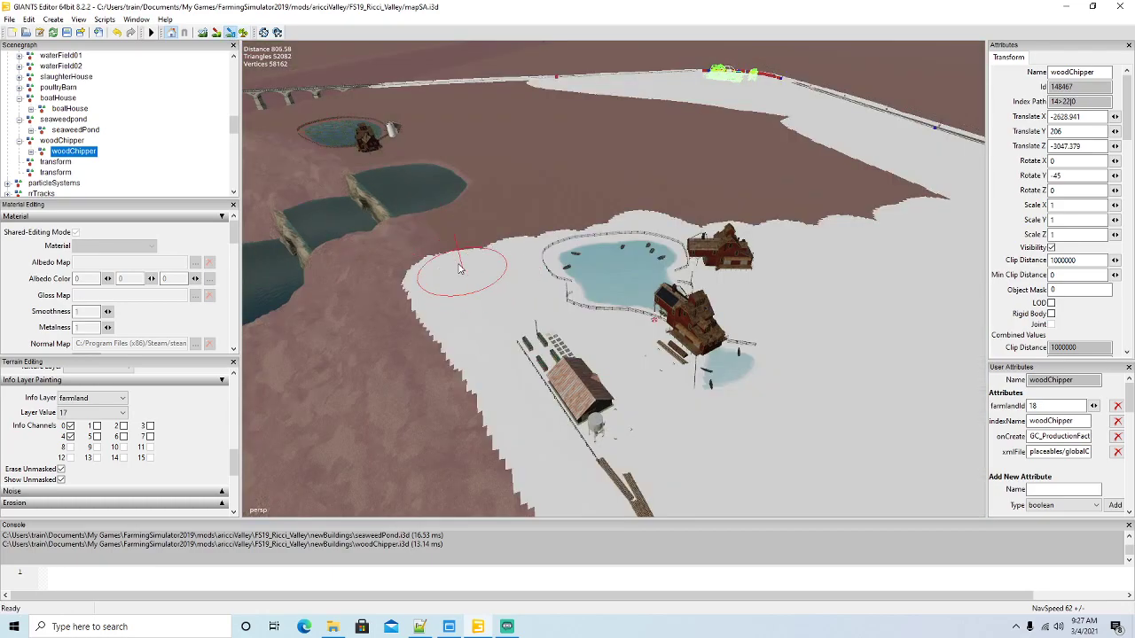
{"action": "mouse_move", "coordinate": [422, 221]}
{"action": "left_mouse_down"}
{"action": "mouse_move", "coordinate": [348, 153]}
{"action": "mouse_move", "coordinate": [306, 141]}
{"action": "mouse_move", "coordinate": [415, 171]}
{"action": "mouse_move", "coordinate": [487, 229]}
{"action": "mouse_move", "coordinate": [772, 224]}
{"action": "mouse_move", "coordinate": [851, 213]}
{"action": "mouse_move", "coordinate": [922, 182]}
{"action": "mouse_move", "coordinate": [544, 209]}
{"action": "mouse_move", "coordinate": [479, 182]}
{"action": "mouse_move", "coordinate": [635, 190]}
{"action": "mouse_move", "coordinate": [846, 173]}
{"action": "mouse_move", "coordinate": [570, 176]}
{"action": "mouse_move", "coordinate": [454, 160]}
{"action": "left_mouse_up"}
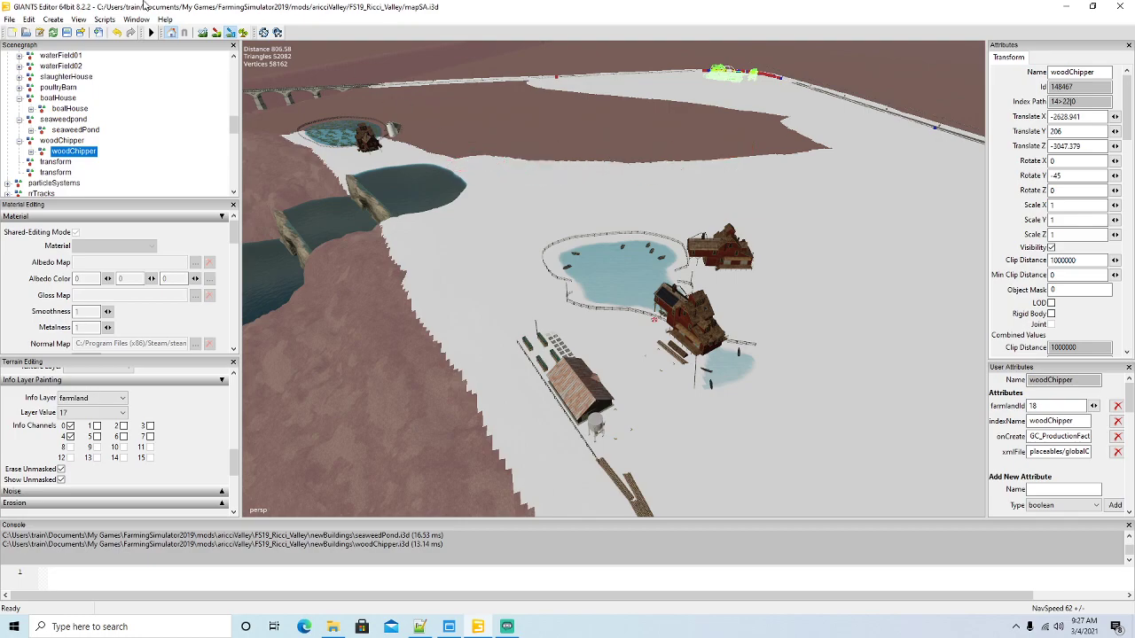
{"action": "left_click", "coordinate": [231, 32]}
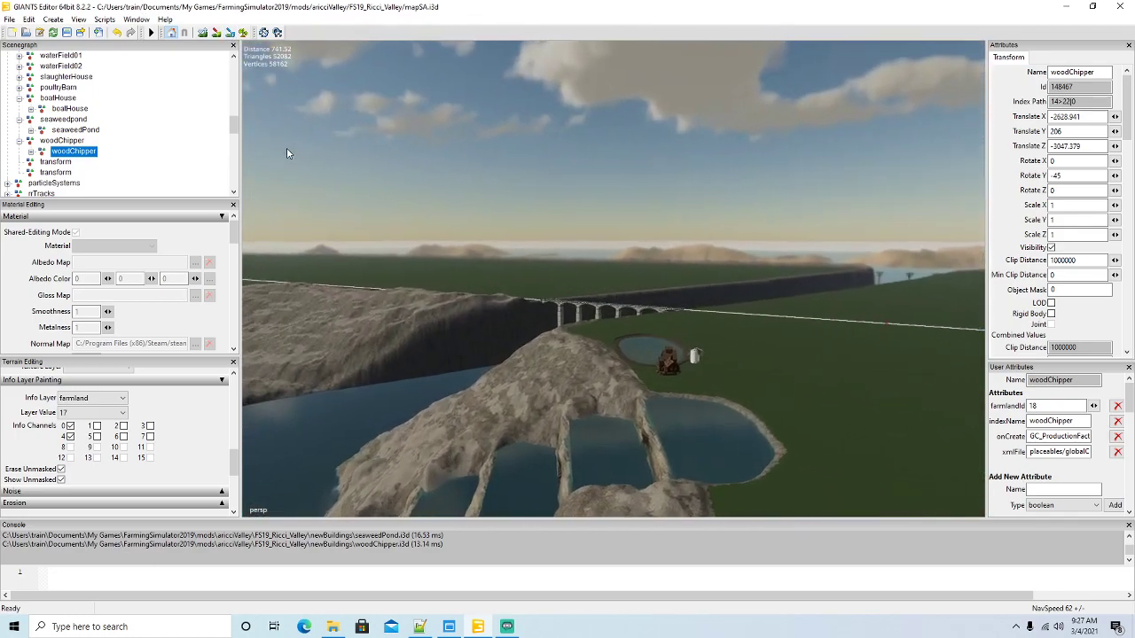
Paint farmland 17 around the outer side of the seaweed pond and along the cliff edge to the railway bridge
{"action": "key", "text": "w"}
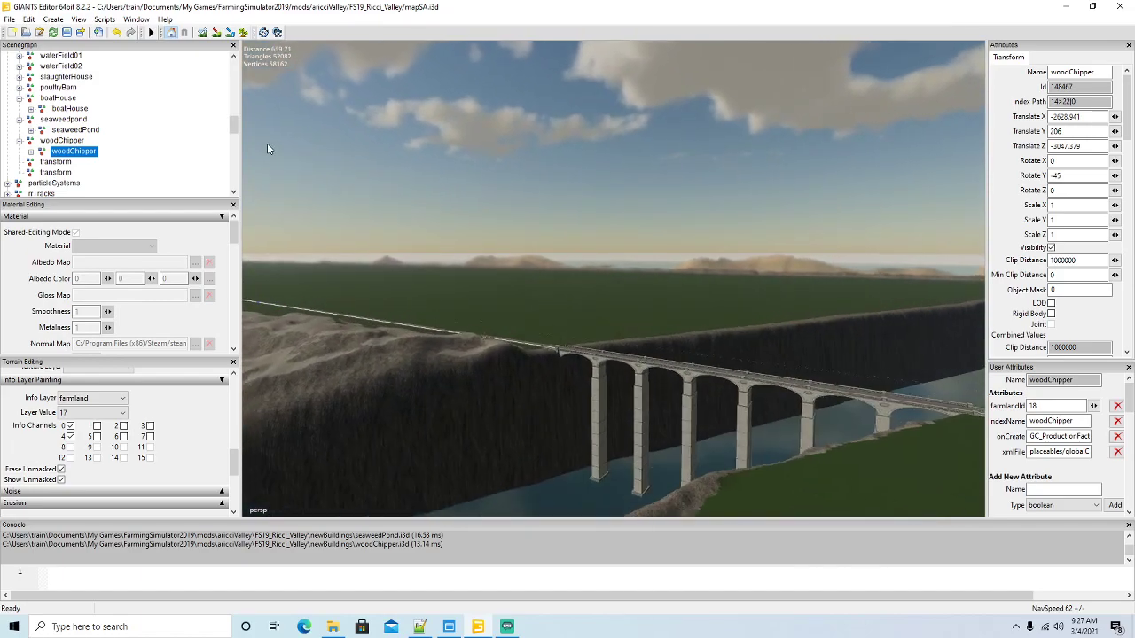
{"action": "left_click_drag", "start_coordinate": [267, 142], "coordinate": [495, 165], "text": "alt"}
{"action": "scroll", "coordinate": [628, 257], "scroll_direction": "down", "scroll_amount": 6}
{"action": "left_click", "coordinate": [231, 33]}
{"action": "mouse_move", "coordinate": [396, 289]}
{"action": "left_mouse_down"}
{"action": "mouse_move", "coordinate": [618, 335]}
{"action": "mouse_move", "coordinate": [644, 302]}
{"action": "mouse_move", "coordinate": [663, 229]}
{"action": "mouse_move", "coordinate": [592, 282]}
{"action": "left_mouse_up"}
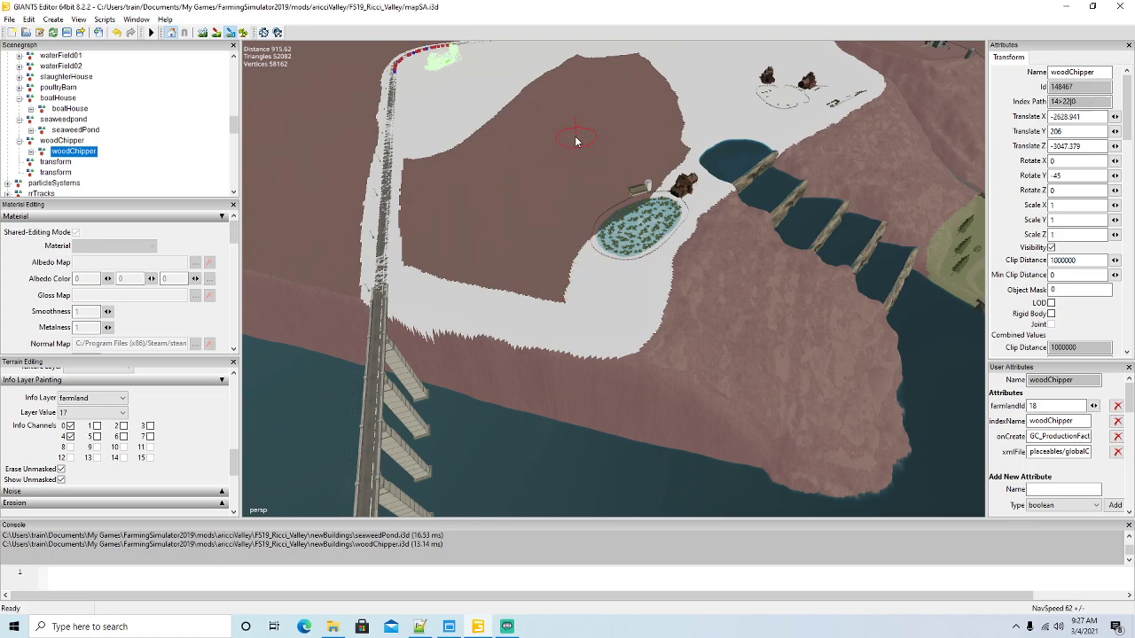
Fill the unpainted field between the seaweed pond and the railway with farmland 17
{"action": "mouse_move", "coordinate": [422, 147]}
{"action": "left_mouse_down"}
{"action": "mouse_move", "coordinate": [432, 264]}
{"action": "mouse_move", "coordinate": [536, 288]}
{"action": "mouse_move", "coordinate": [681, 169]}
{"action": "mouse_move", "coordinate": [682, 142]}
{"action": "mouse_move", "coordinate": [526, 250]}
{"action": "mouse_move", "coordinate": [451, 228]}
{"action": "mouse_move", "coordinate": [446, 172]}
{"action": "mouse_move", "coordinate": [461, 132]}
{"action": "mouse_move", "coordinate": [499, 223]}
{"action": "mouse_move", "coordinate": [494, 139]}
{"action": "mouse_move", "coordinate": [514, 101]}
{"action": "mouse_move", "coordinate": [548, 203]}
{"action": "left_mouse_up"}
{"action": "mouse_move", "coordinate": [632, 145]}
{"action": "left_mouse_down"}
{"action": "mouse_move", "coordinate": [674, 120]}
{"action": "mouse_move", "coordinate": [640, 51]}
{"action": "mouse_move", "coordinate": [645, 111]}
{"action": "mouse_move", "coordinate": [631, 124]}
{"action": "mouse_move", "coordinate": [610, 64]}
{"action": "mouse_move", "coordinate": [607, 147]}
{"action": "mouse_move", "coordinate": [581, 64]}
{"action": "mouse_move", "coordinate": [576, 152]}
{"action": "mouse_move", "coordinate": [549, 89]}
{"action": "mouse_move", "coordinate": [528, 92]}
{"action": "left_mouse_up"}
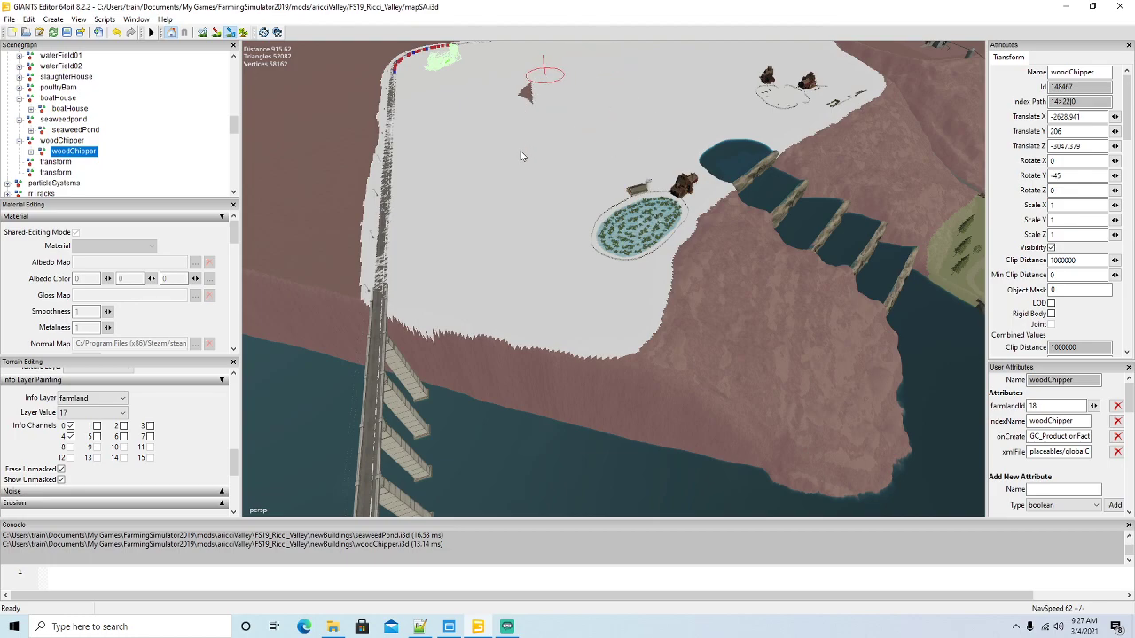
{"action": "left_click", "coordinate": [229, 33]}
Return to the wood chipper and switch the painted info layer to tipCol
{"action": "left_click_drag", "start_coordinate": [536, 252], "coordinate": [558, 269], "text": "alt"}
{"action": "key", "text": "f"}
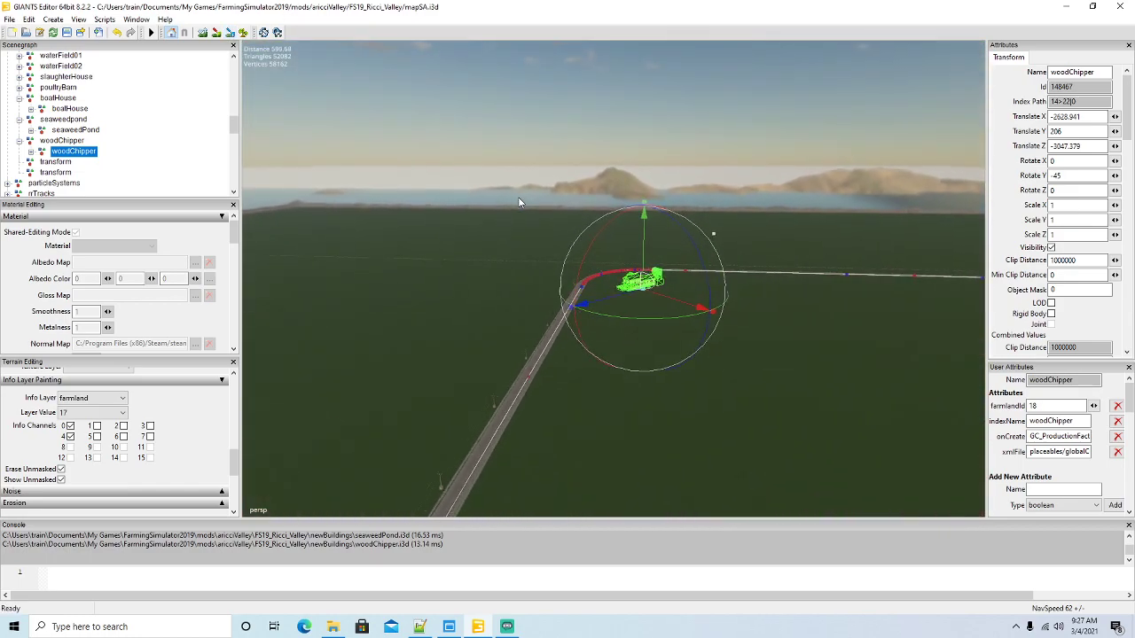
{"action": "scroll", "coordinate": [518, 200], "scroll_direction": "up", "scroll_amount": 4}
{"action": "left_click_drag", "start_coordinate": [519, 200], "coordinate": [627, 235], "text": "alt"}
{"action": "scroll", "coordinate": [459, 238], "scroll_direction": "up", "scroll_amount": 3}
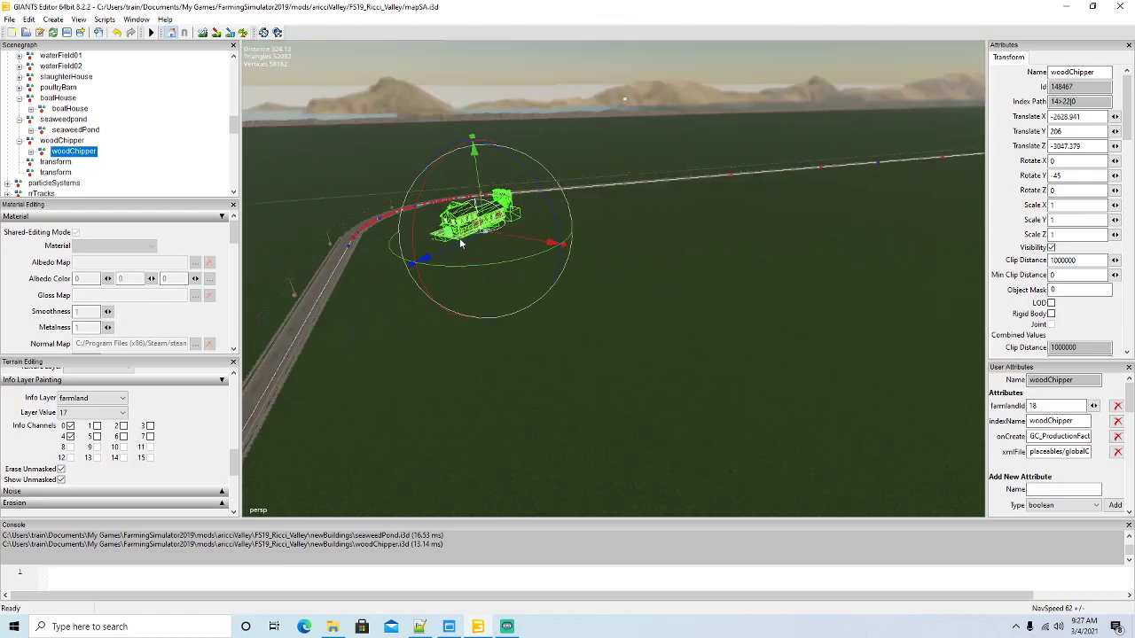
{"action": "scroll", "coordinate": [422, 212], "scroll_direction": "up", "scroll_amount": 3}
{"action": "left_click_drag", "start_coordinate": [460, 240], "coordinate": [632, 325], "text": "alt"}
{"action": "scroll", "coordinate": [392, 215], "scroll_direction": "up", "scroll_amount": 5}
{"action": "scroll", "coordinate": [622, 328], "scroll_direction": "down", "scroll_amount": 4}
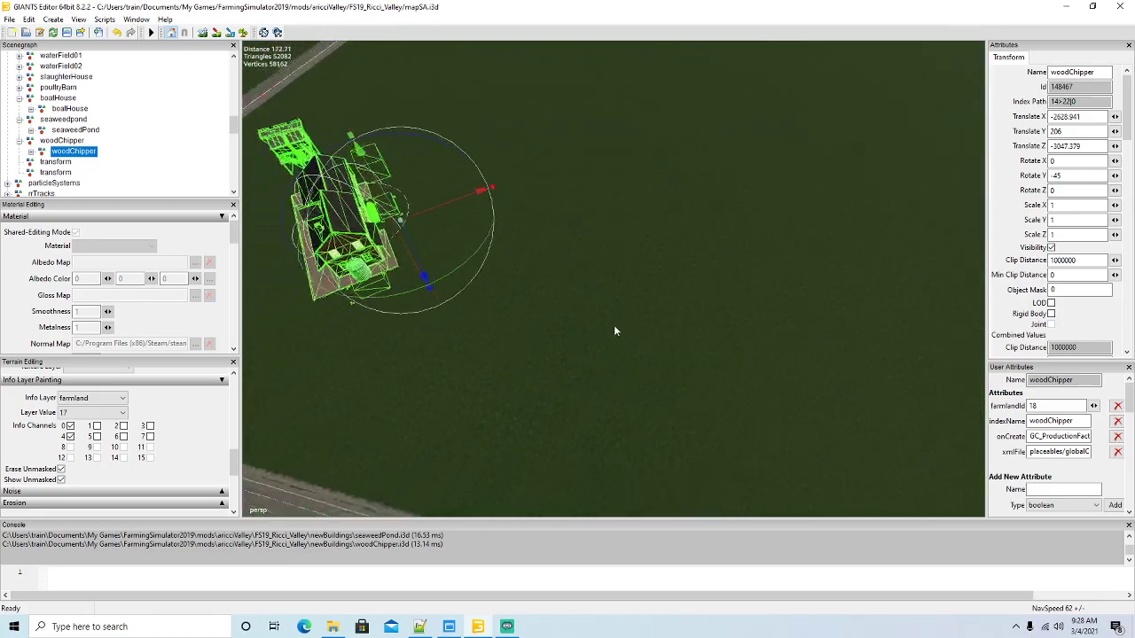
{"action": "scroll", "coordinate": [611, 340], "scroll_direction": "down", "scroll_amount": 2}
{"action": "left_click", "coordinate": [89, 398]}
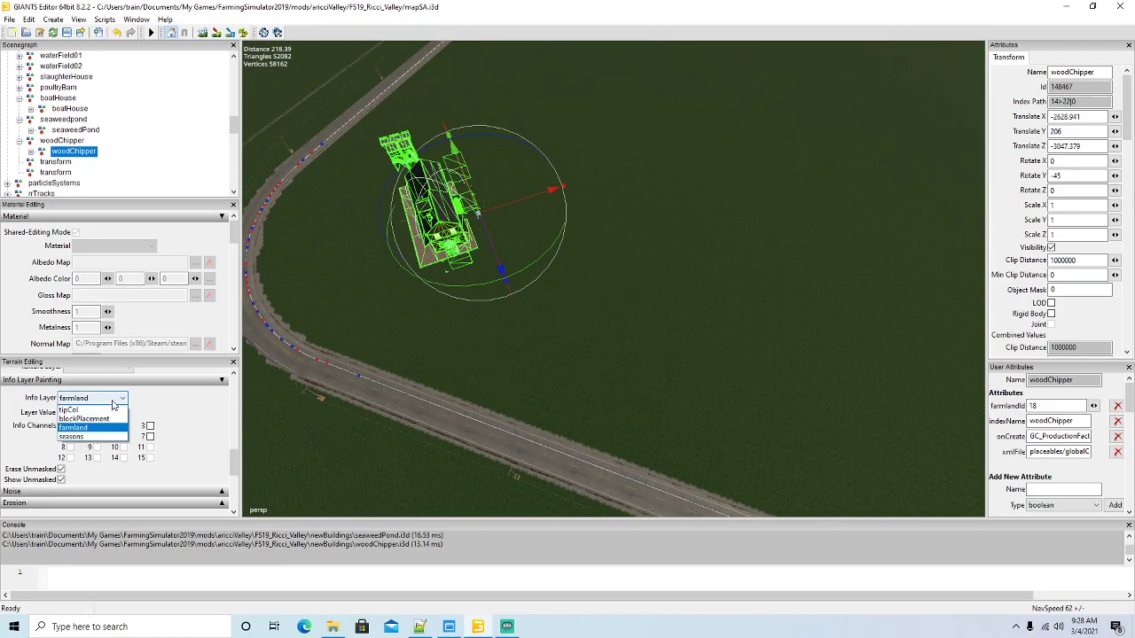
Set the farmlandId attribute to 17 for the woodChipper, seaweedPond and boatHouse objects
{"action": "double_click", "coordinate": [1051, 405]}
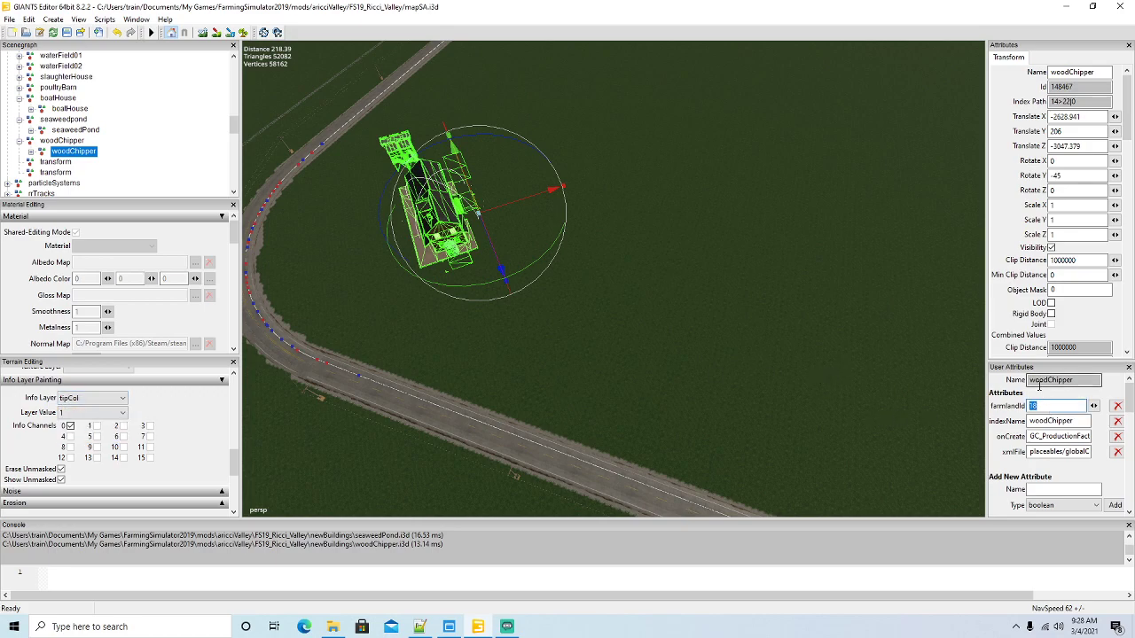
{"action": "type", "text": "17"}
{"action": "key", "text": "Return"}
{"action": "left_click", "coordinate": [41, 131]}
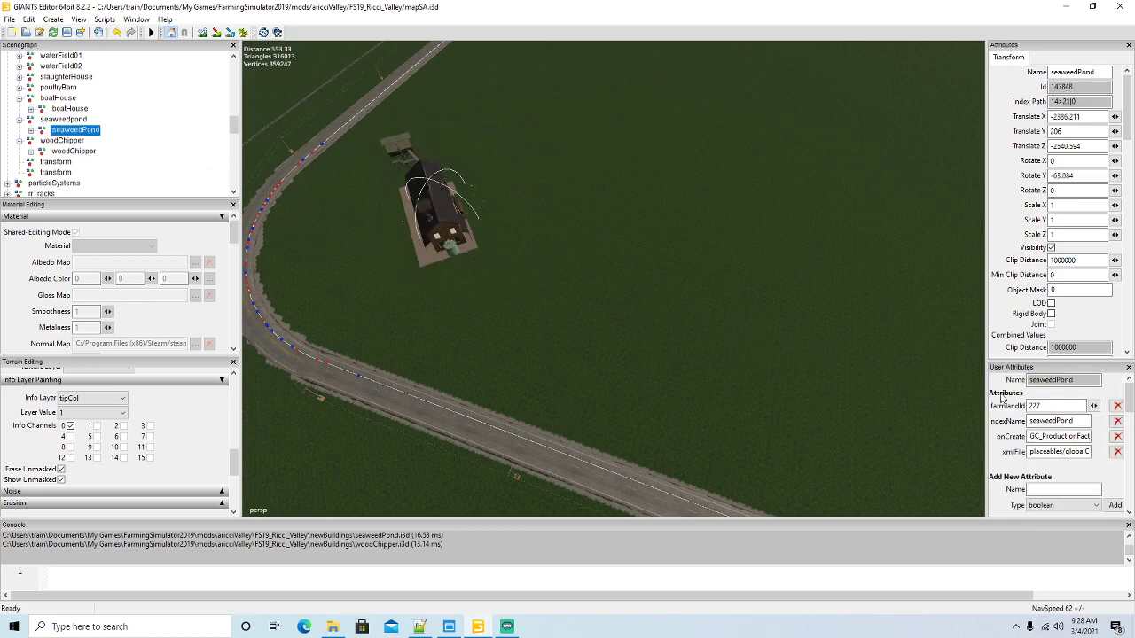
{"action": "type", "text": "17"}
{"action": "key", "text": "Return"}
{"action": "left_click", "coordinate": [40, 110]}
{"action": "double_click", "coordinate": [1035, 405]}
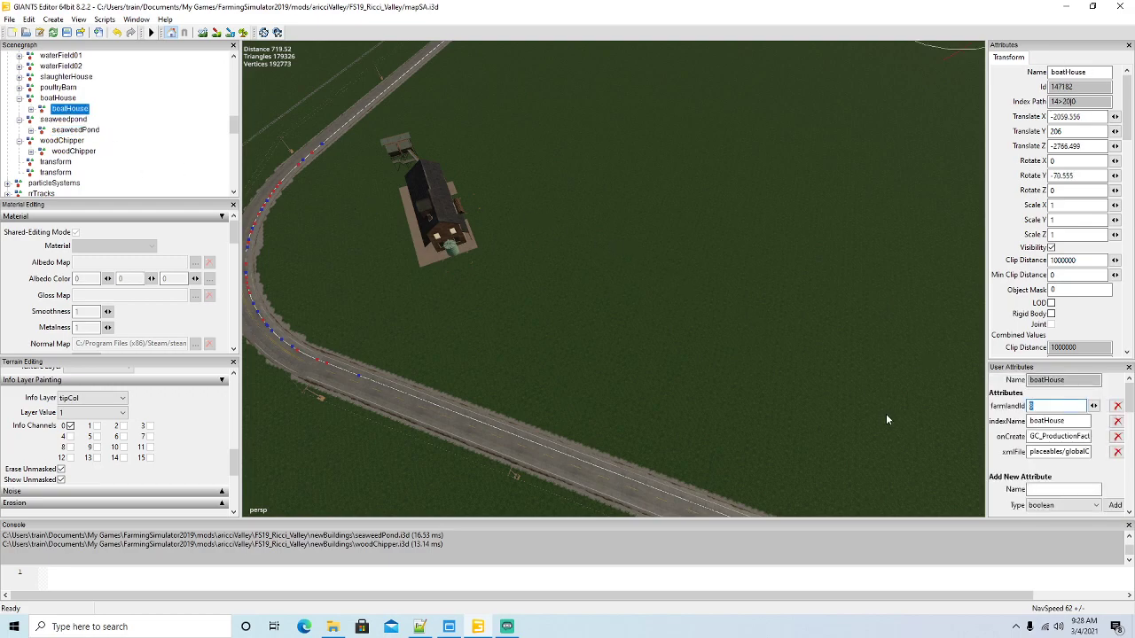
{"action": "type", "text": "17"}
Recheck the wood chipper's farmlandId attribute and save the map scene
{"action": "left_click_drag", "start_coordinate": [607, 312], "coordinate": [549, 294], "text": "alt"}
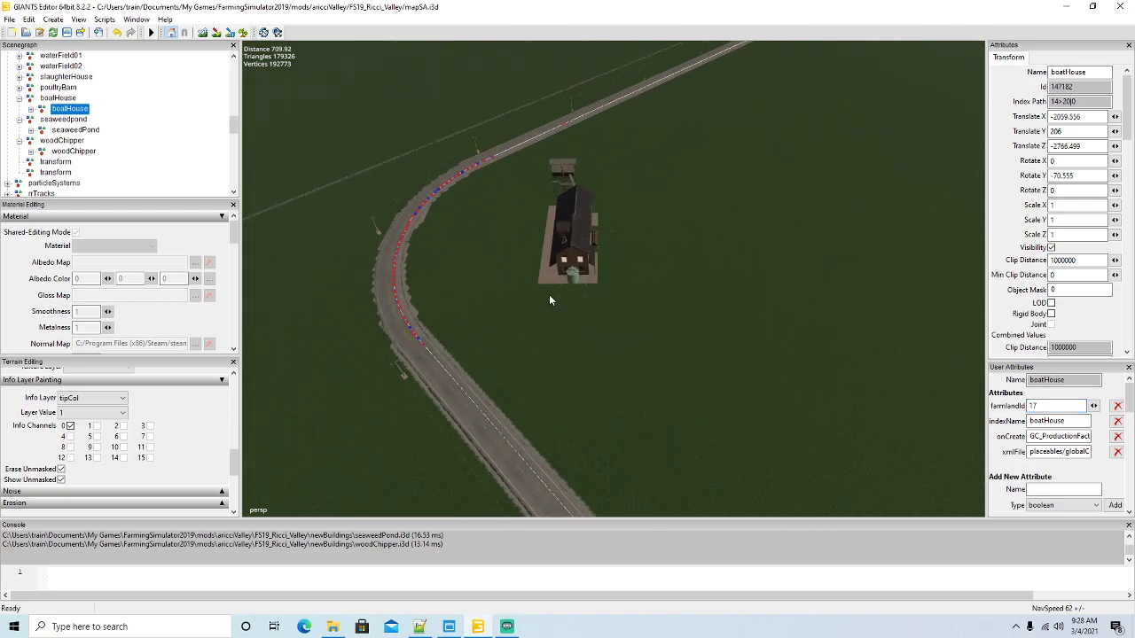
{"action": "scroll", "coordinate": [549, 295], "scroll_direction": "up", "scroll_amount": 2}
{"action": "left_click", "coordinate": [43, 152]}
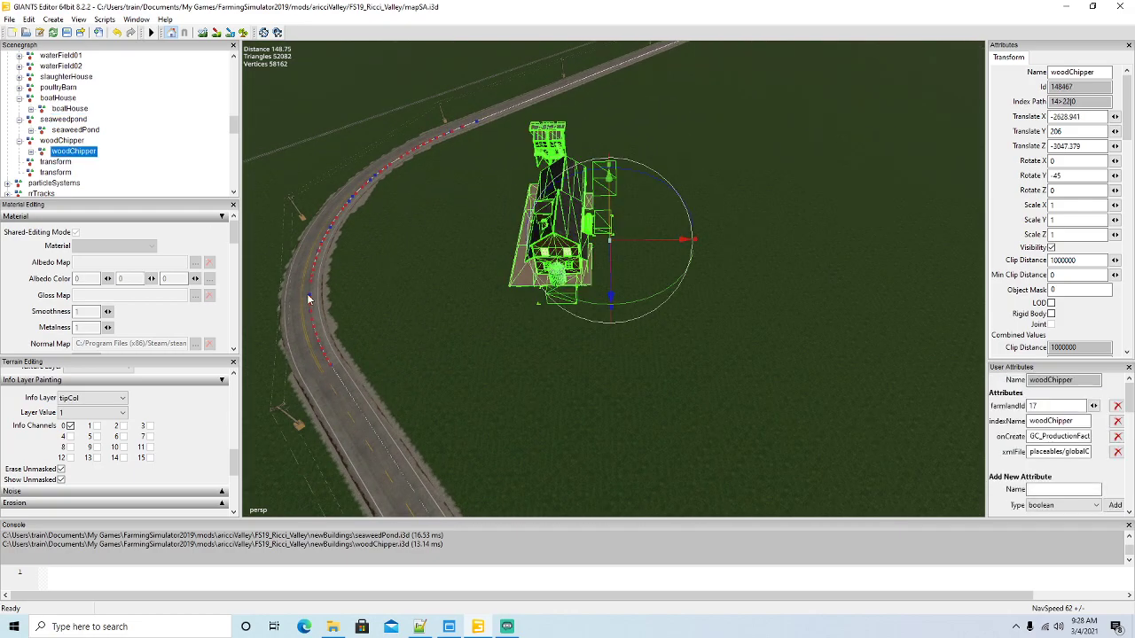
{"action": "left_click_drag", "start_coordinate": [575, 395], "coordinate": [558, 392], "text": "alt"}
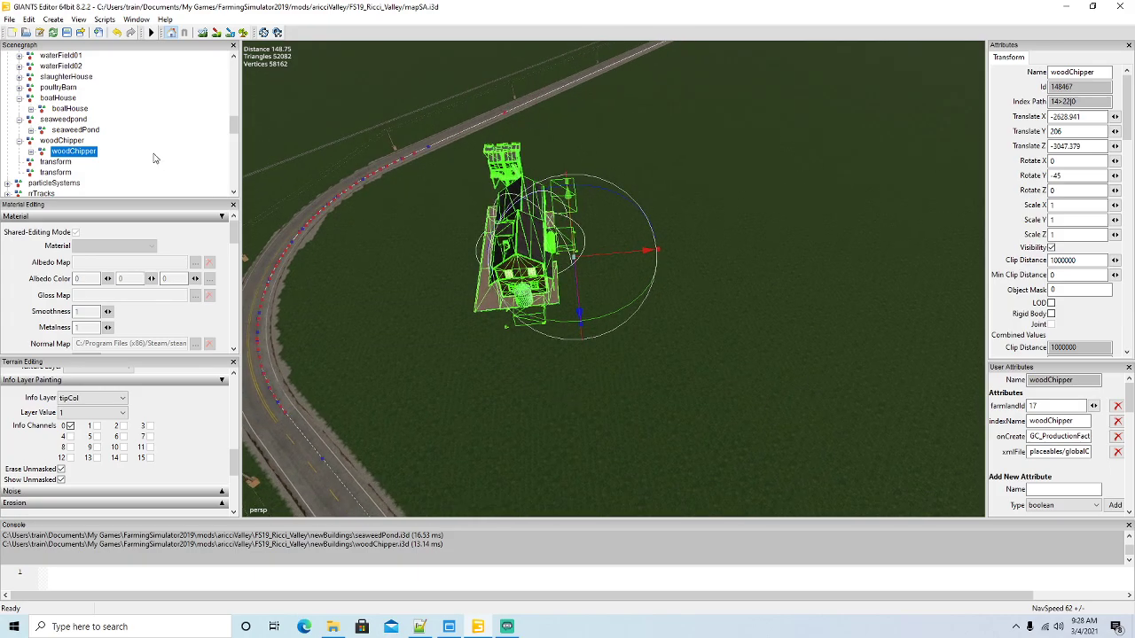
{"action": "left_click", "coordinate": [66, 33]}
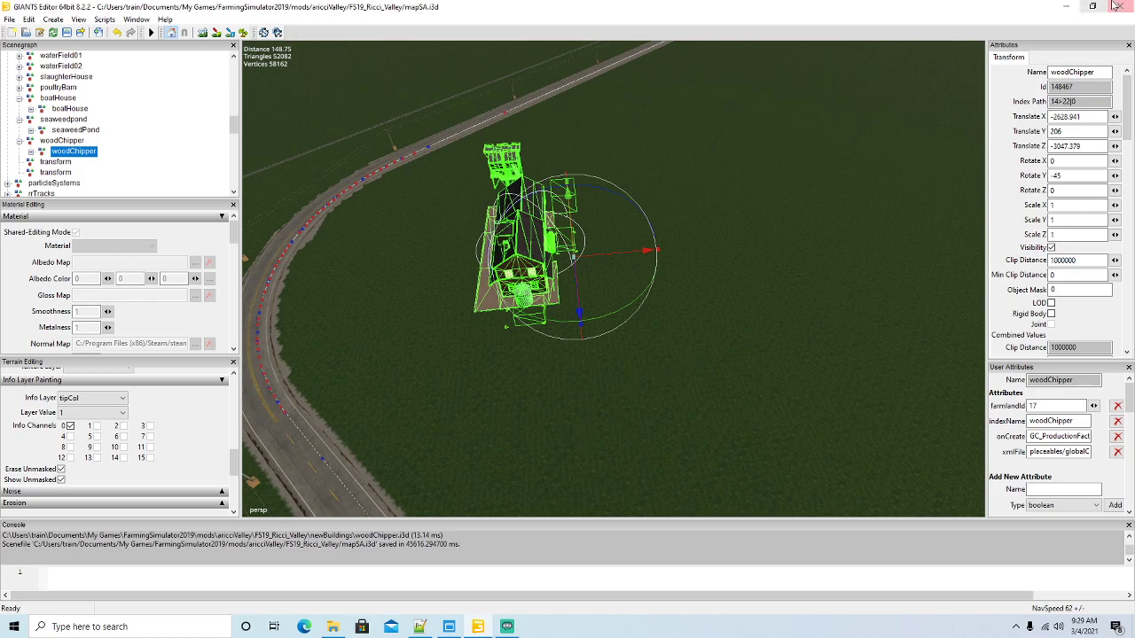
Switch to Notepad++ and close the already open l10n_en.xml of the Ricci Valley map
{"action": "left_click", "coordinate": [1065, 6]}
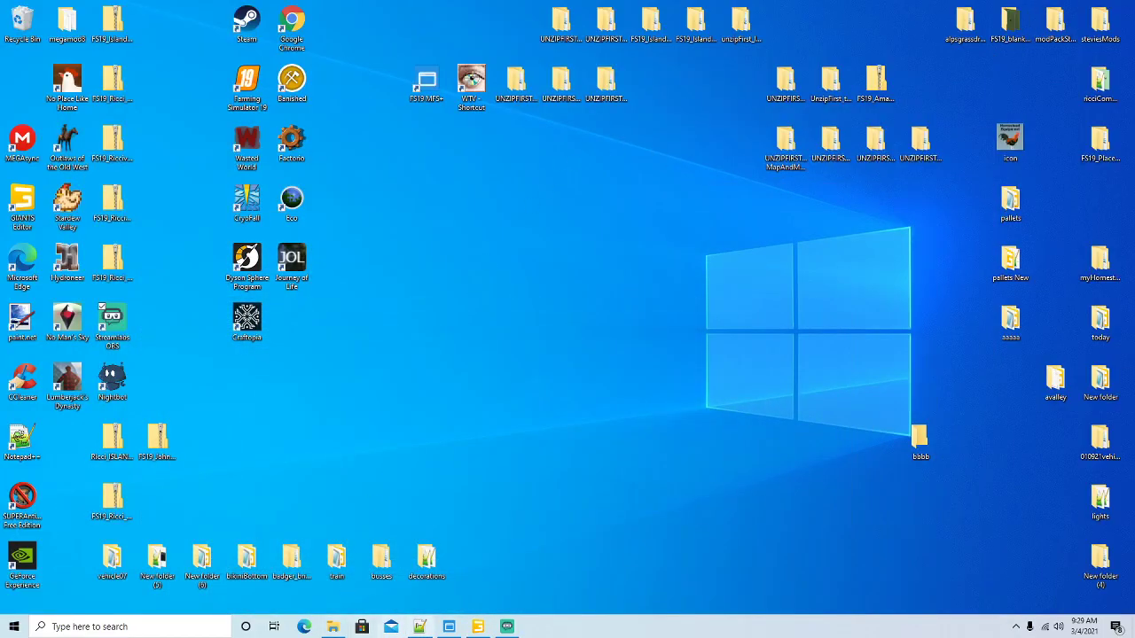
{"action": "left_click", "coordinate": [419, 627]}
{"action": "left_click_drag", "start_coordinate": [623, 34], "coordinate": [558, 34]}
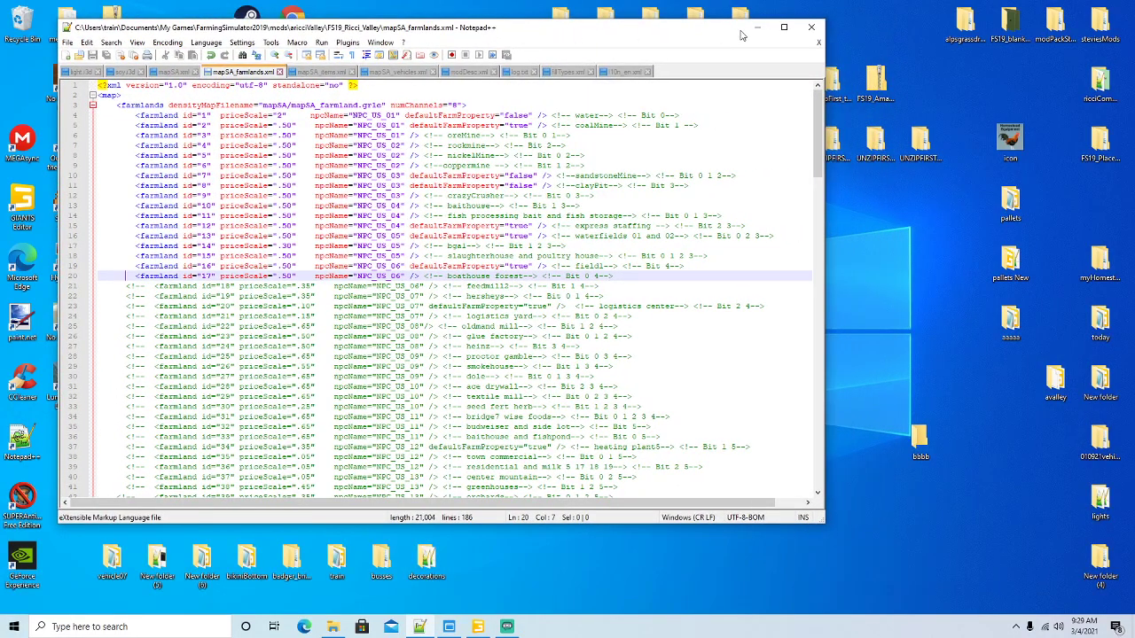
{"action": "left_click", "coordinate": [625, 72]}
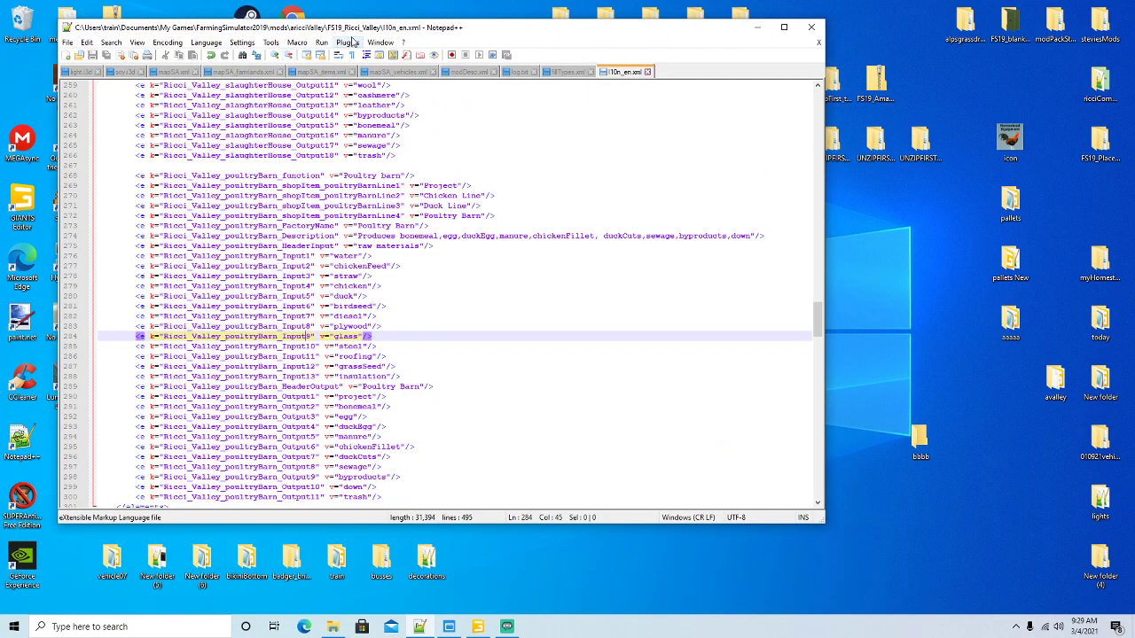
{"action": "left_click", "coordinate": [648, 72]}
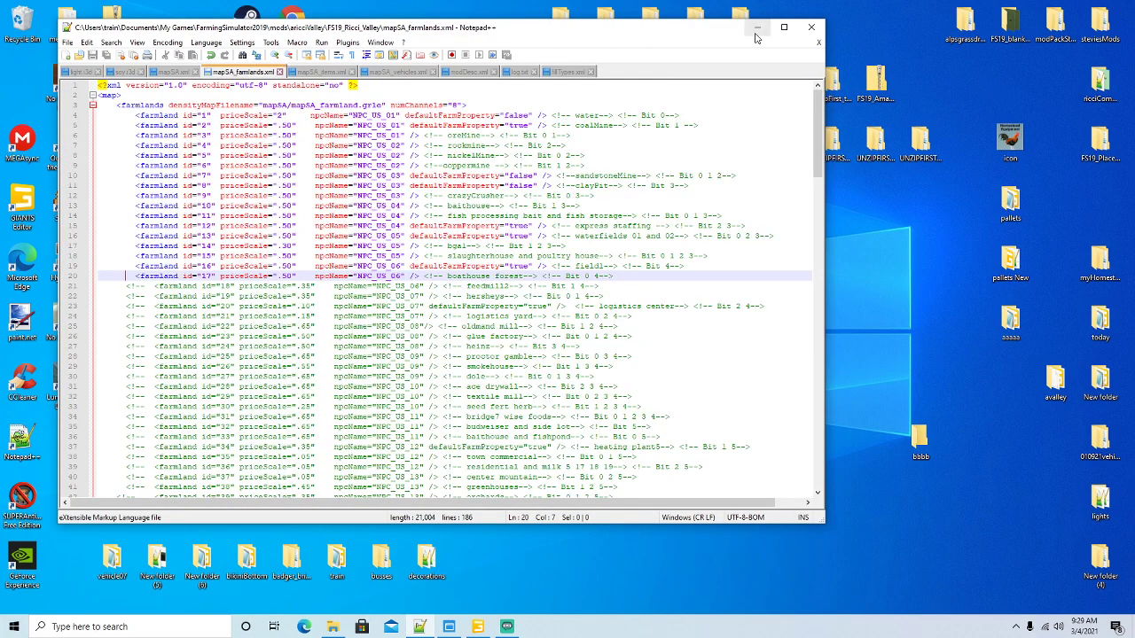
{"action": "left_click", "coordinate": [757, 27]}
Open l10n_en.xml from the FS19_Ricci_Valley folder in Notepad++ for editing
{"action": "left_click", "coordinate": [332, 627]}
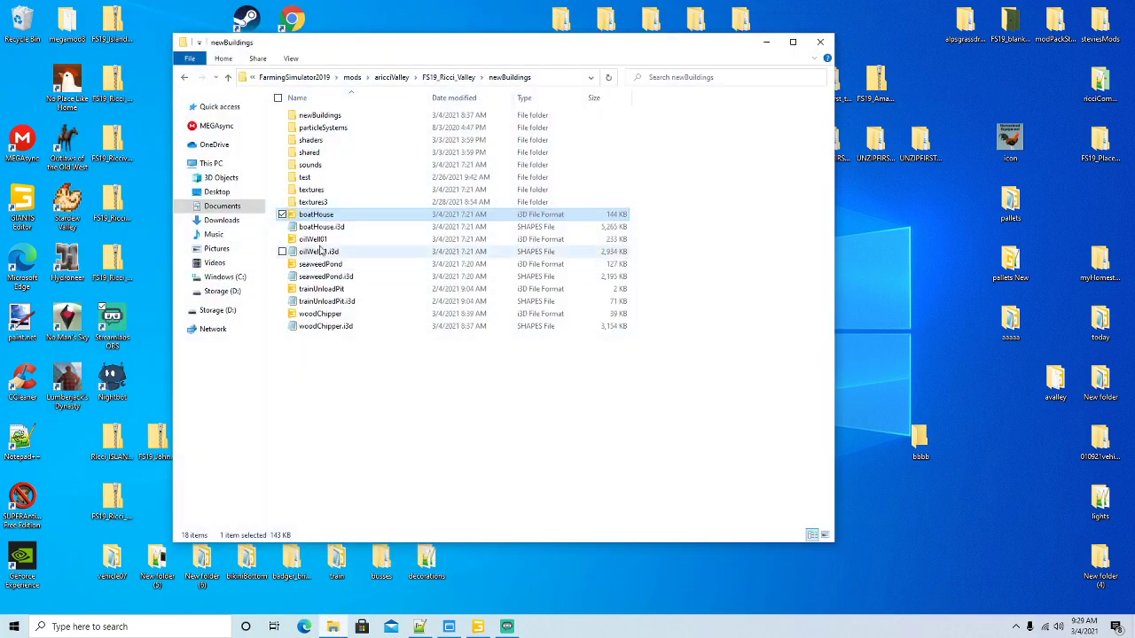
{"action": "left_click", "coordinate": [452, 78]}
{"action": "left_click_drag", "start_coordinate": [448, 44], "coordinate": [434, 41]}
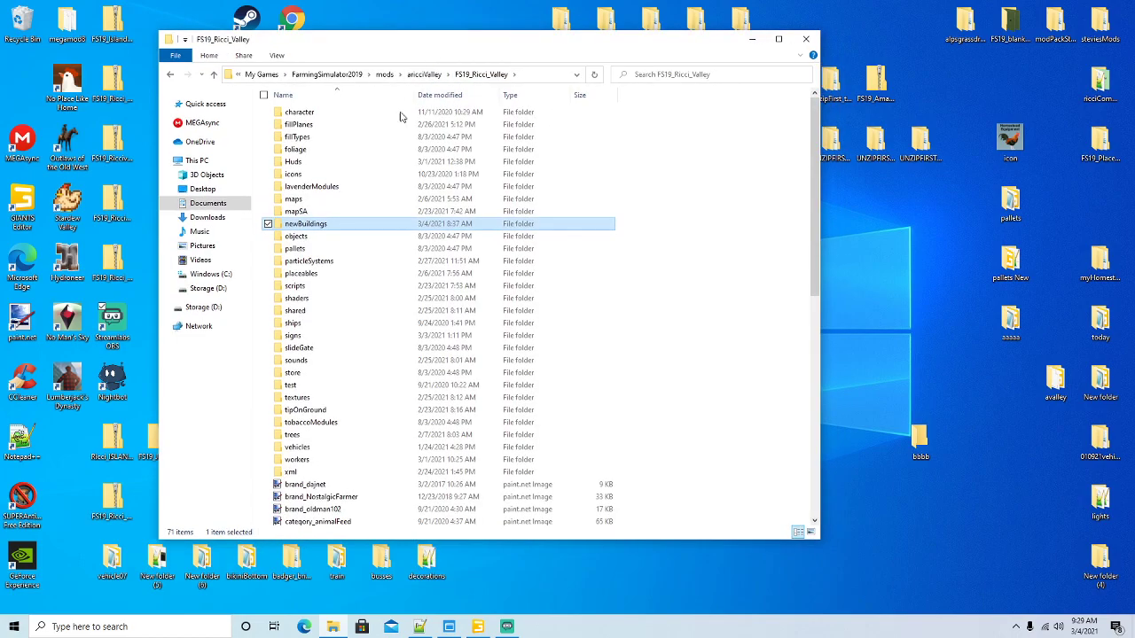
{"action": "scroll", "coordinate": [301, 357], "scroll_direction": "down", "scroll_amount": 8}
{"action": "right_click", "coordinate": [302, 357]}
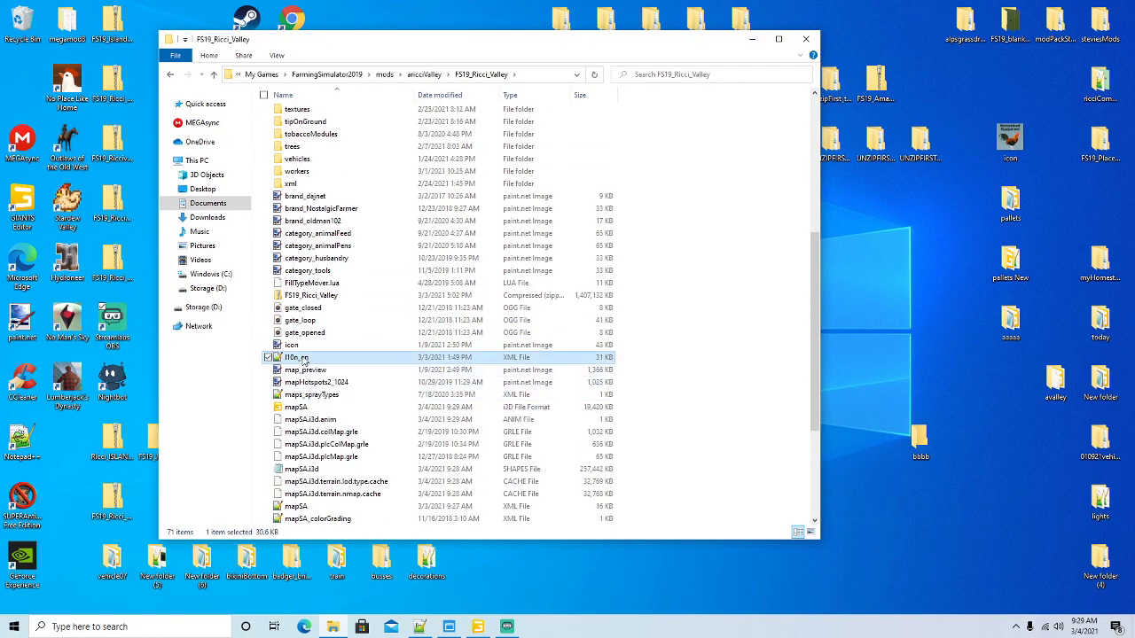
{"action": "left_click", "coordinate": [376, 155]}
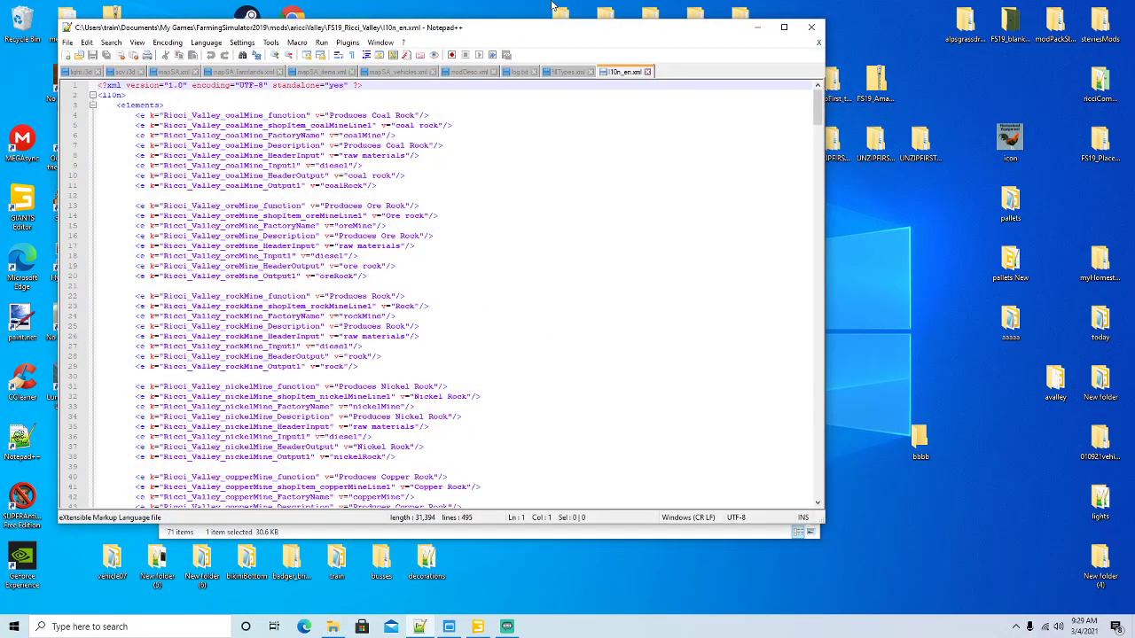
{"action": "left_click_drag", "start_coordinate": [558, 35], "coordinate": [496, 38]}
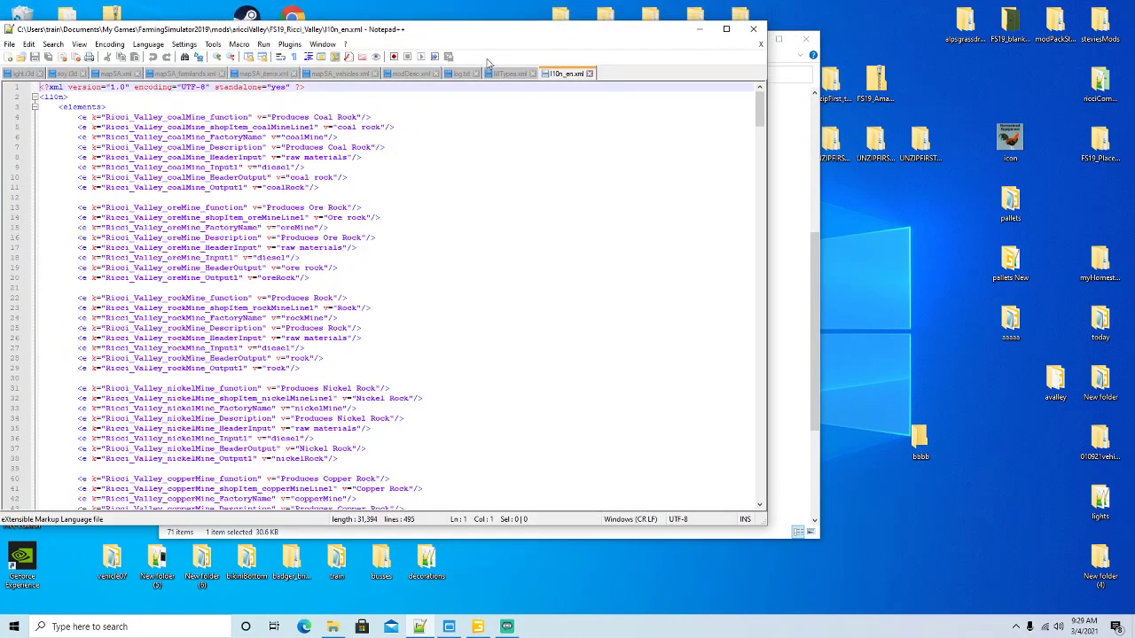
Open a second File Explorer window and browse to the FS19_Ricciville folder under FarmingSimulator2019, mods, aimport
{"action": "right_click", "coordinate": [332, 627]}
{"action": "left_click", "coordinate": [306, 564]}
{"action": "left_click_drag", "start_coordinate": [513, 64], "coordinate": [725, 55]}
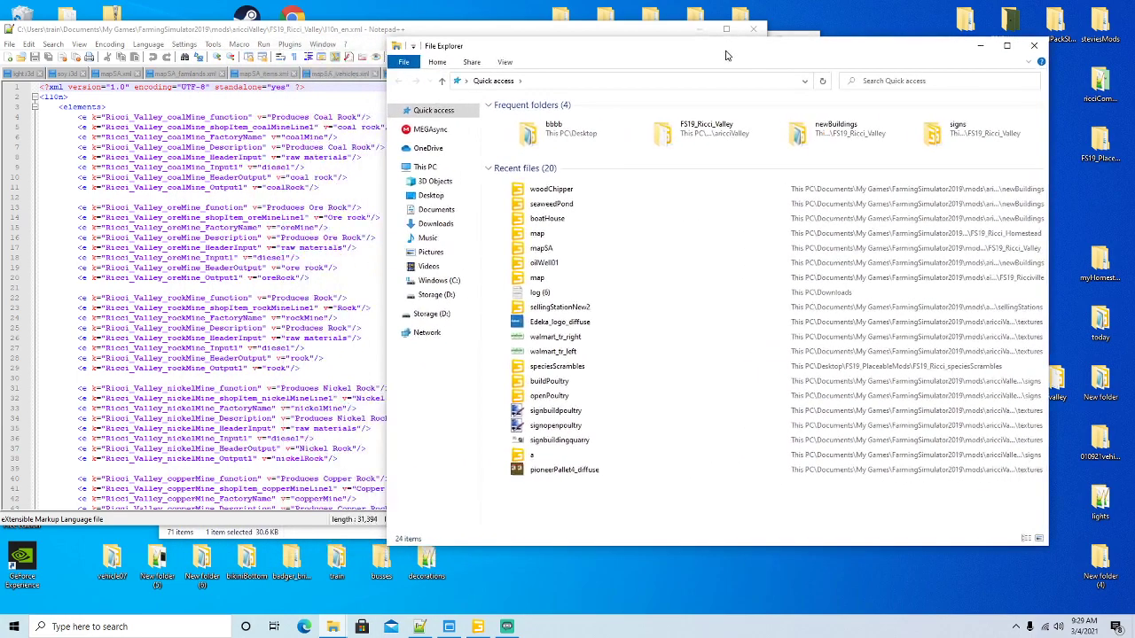
{"action": "left_click", "coordinate": [436, 211]}
{"action": "double_click", "coordinate": [531, 193]}
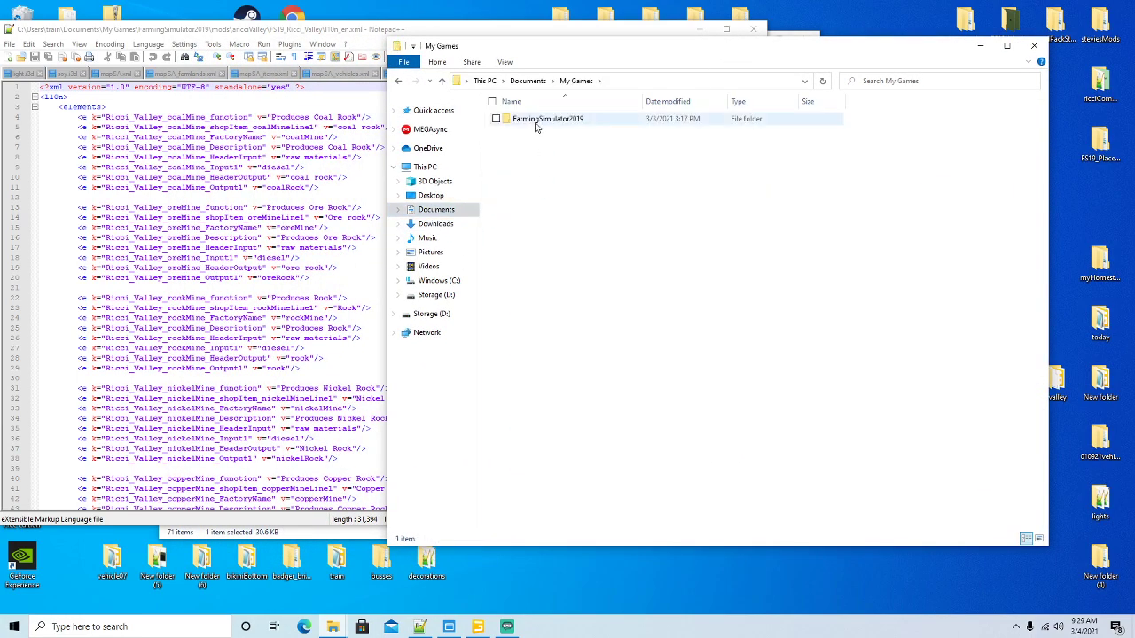
{"action": "double_click", "coordinate": [537, 123]}
{"action": "double_click", "coordinate": [532, 168]}
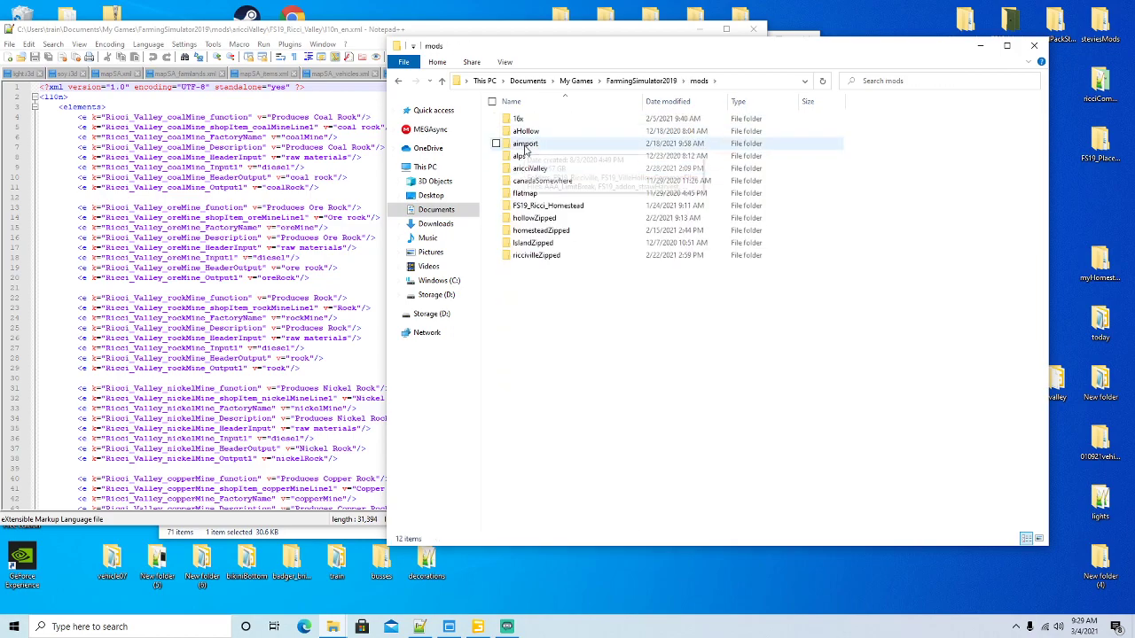
{"action": "double_click", "coordinate": [525, 145]}
{"action": "scroll", "coordinate": [530, 248], "scroll_direction": "down", "scroll_amount": 7}
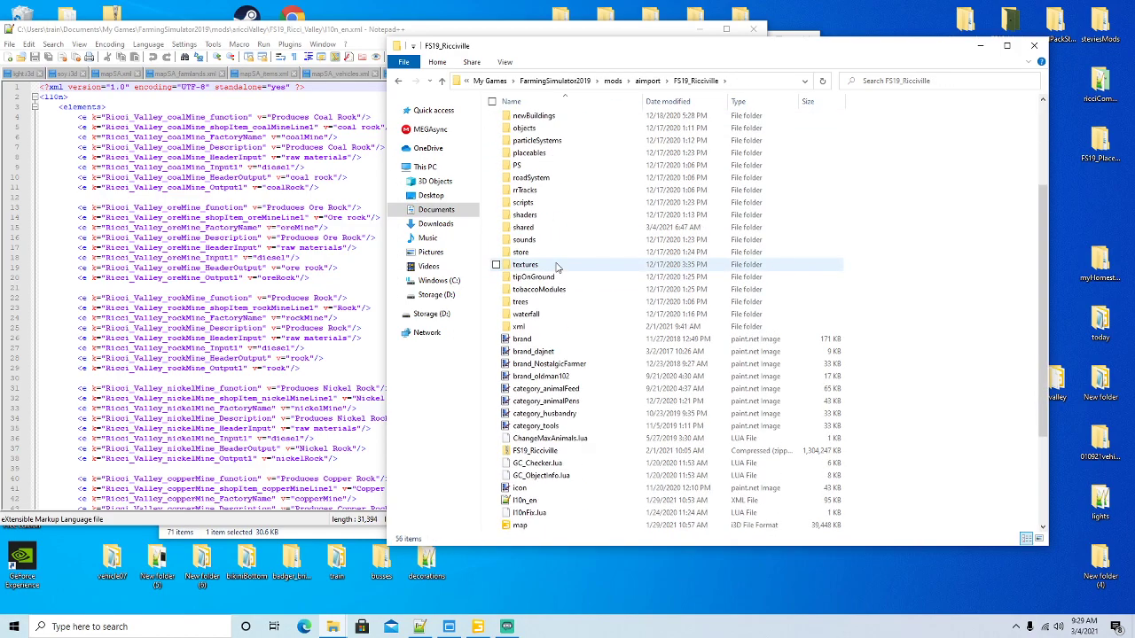
Open the FS19_Ricciville l10n_en.xml in Notepad++ and maximize the editor window
{"action": "right_click", "coordinate": [524, 365]}
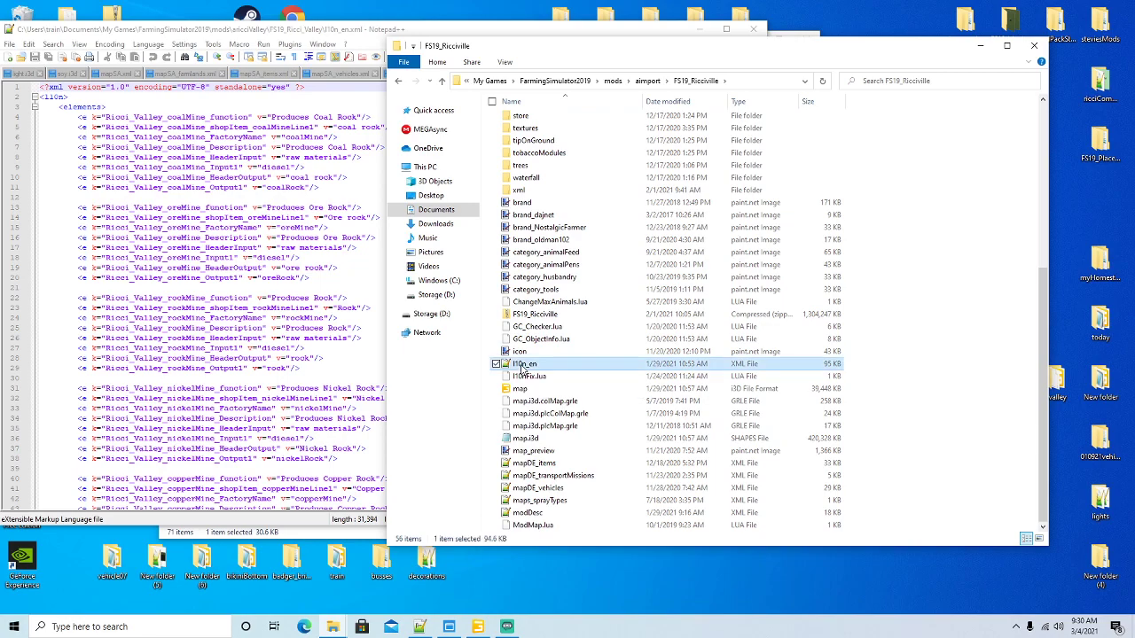
{"action": "left_click", "coordinate": [574, 157]}
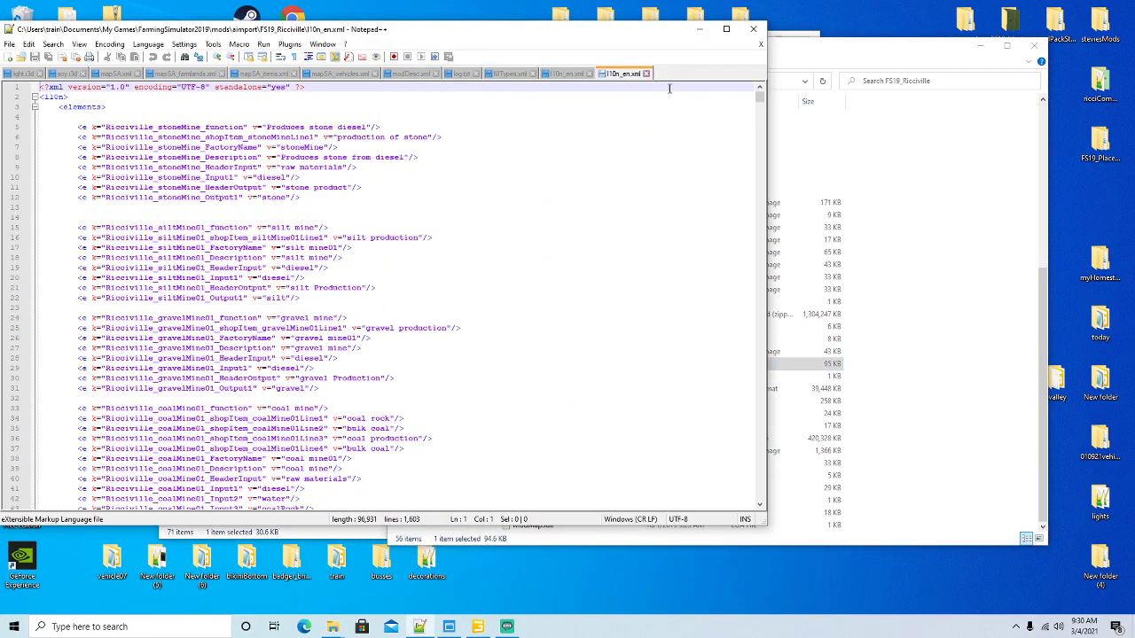
{"action": "left_click", "coordinate": [726, 28]}
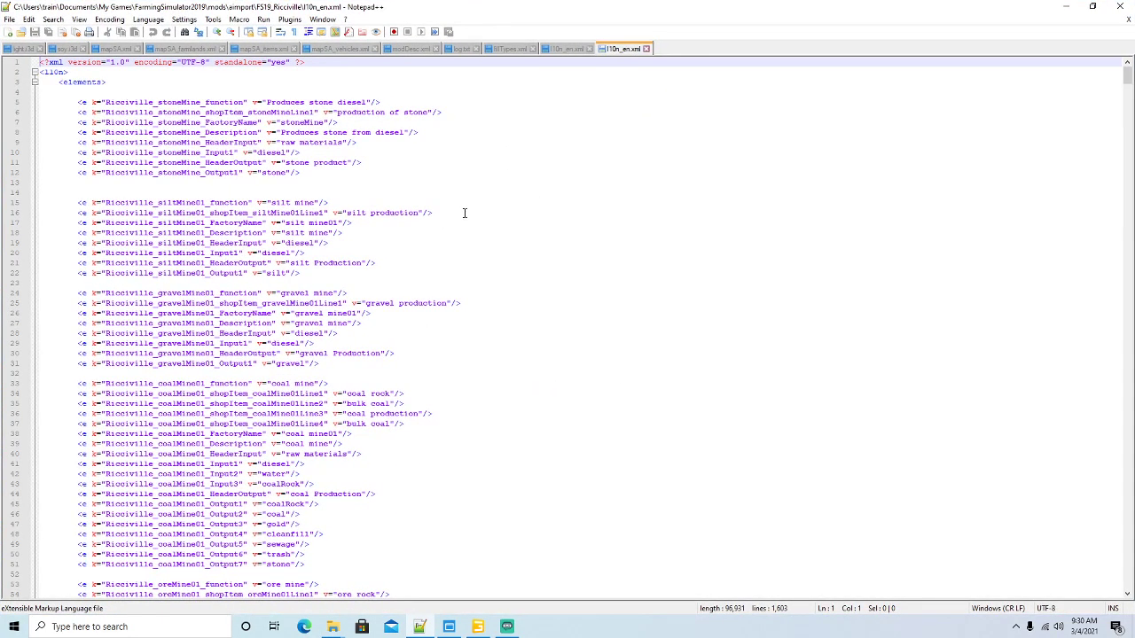
Find the boathouse entries in the Ricciville l10n_en.xml and copy the whole boatHouse block, from function to output3
{"action": "key", "text": "ctrl+f"}
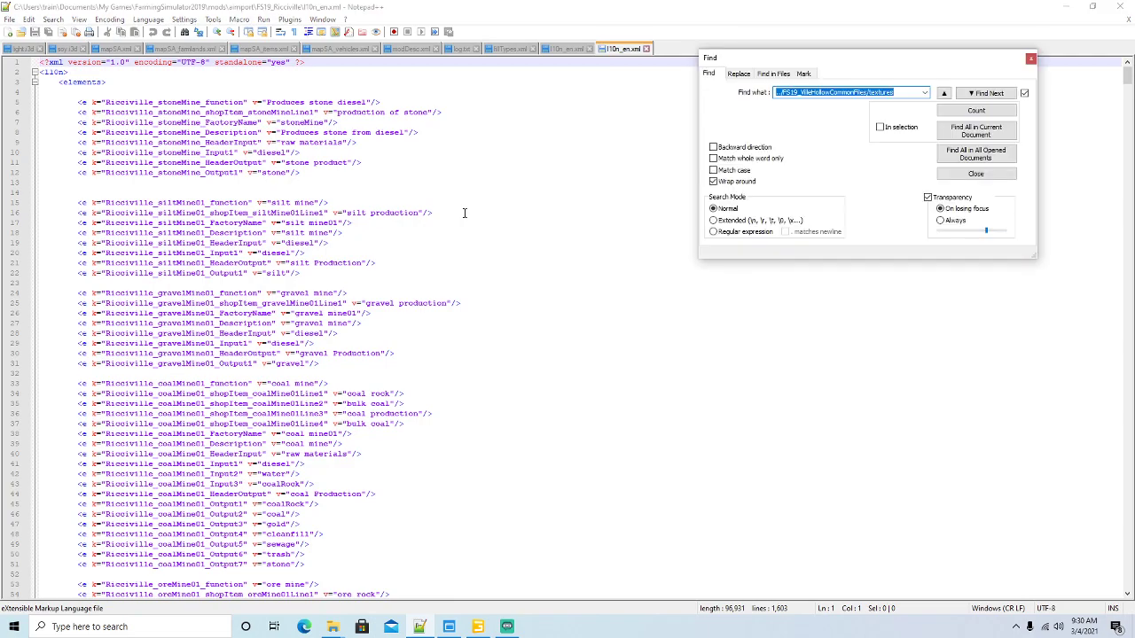
{"action": "type", "text": "boathouse"}
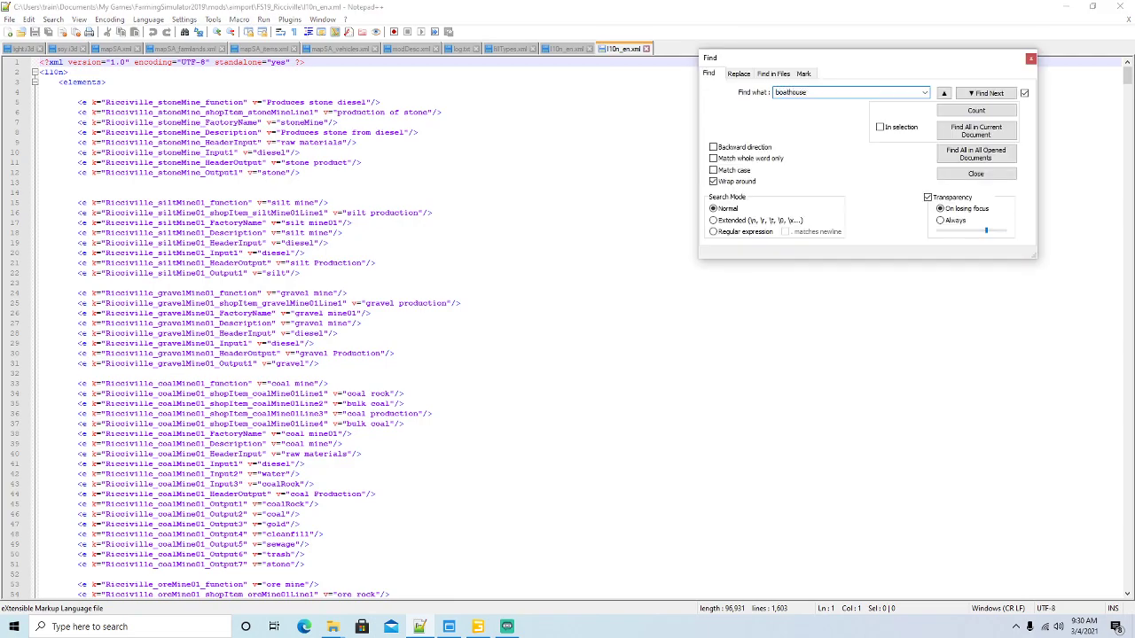
{"action": "key", "text": "Return"}
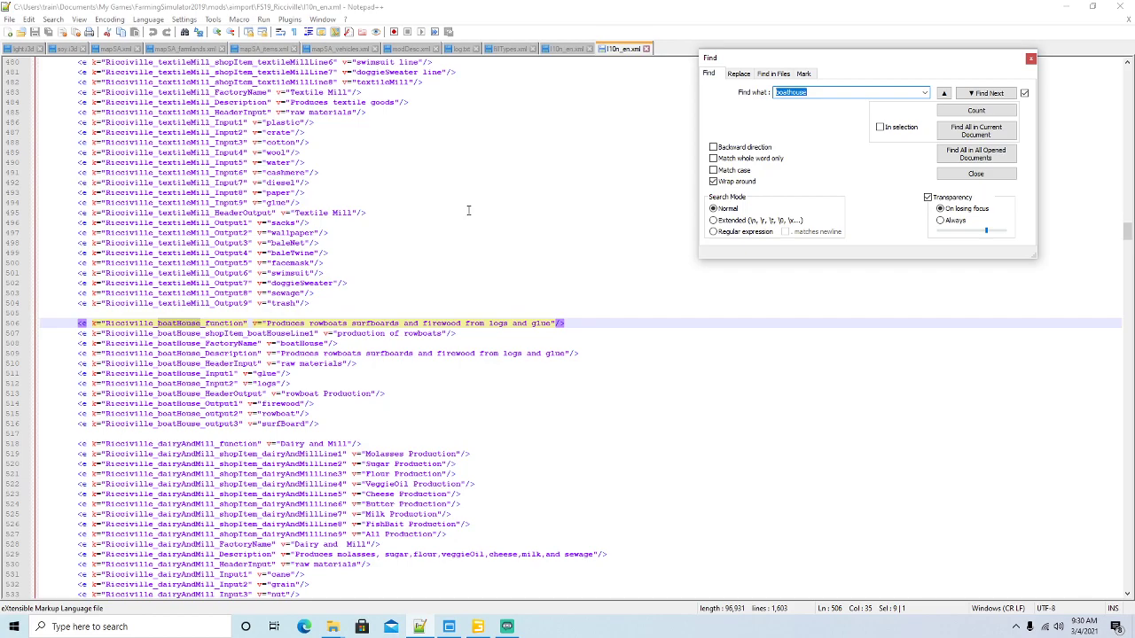
{"action": "left_click", "coordinate": [1030, 59]}
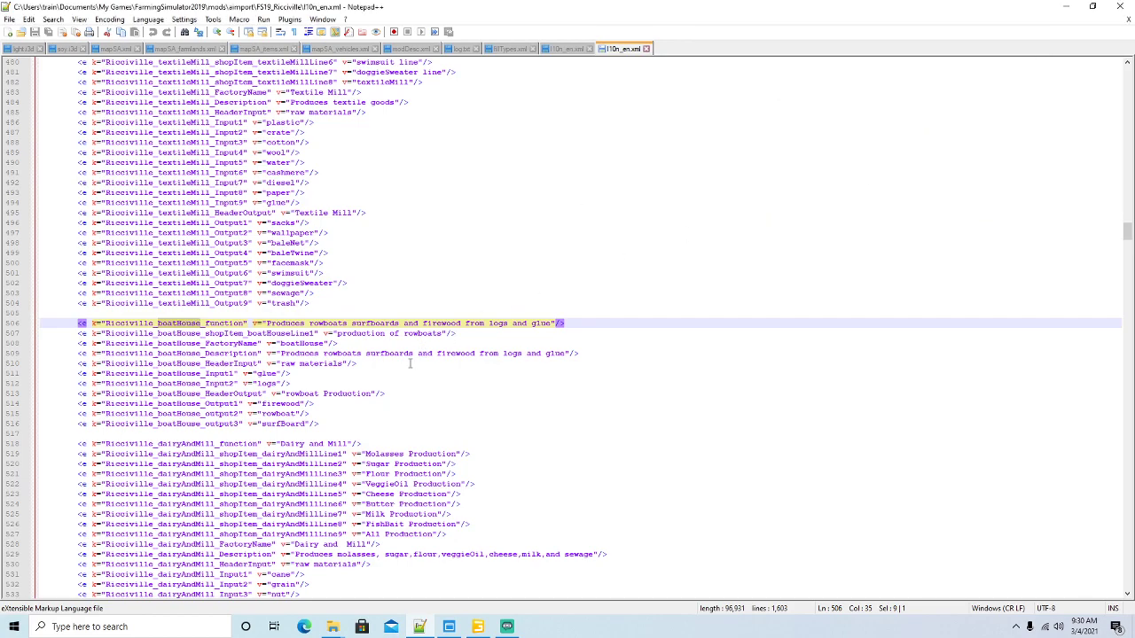
{"action": "left_click_drag", "start_coordinate": [323, 426], "coordinate": [46, 324]}
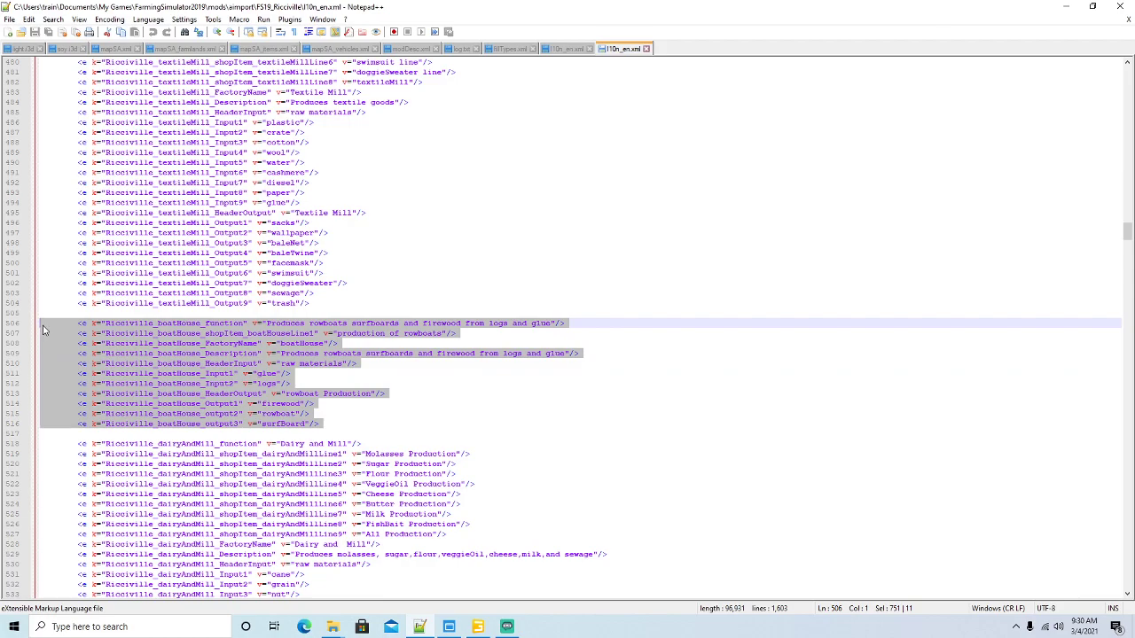
Paste the boatHouse block below the poultryBarn entries in the Ricci Valley l10n_en.xml, separated by a blank line and followed by new lines
{"action": "left_click", "coordinate": [566, 49]}
{"action": "scroll", "coordinate": [272, 352], "scroll_direction": "down", "scroll_amount": 16}
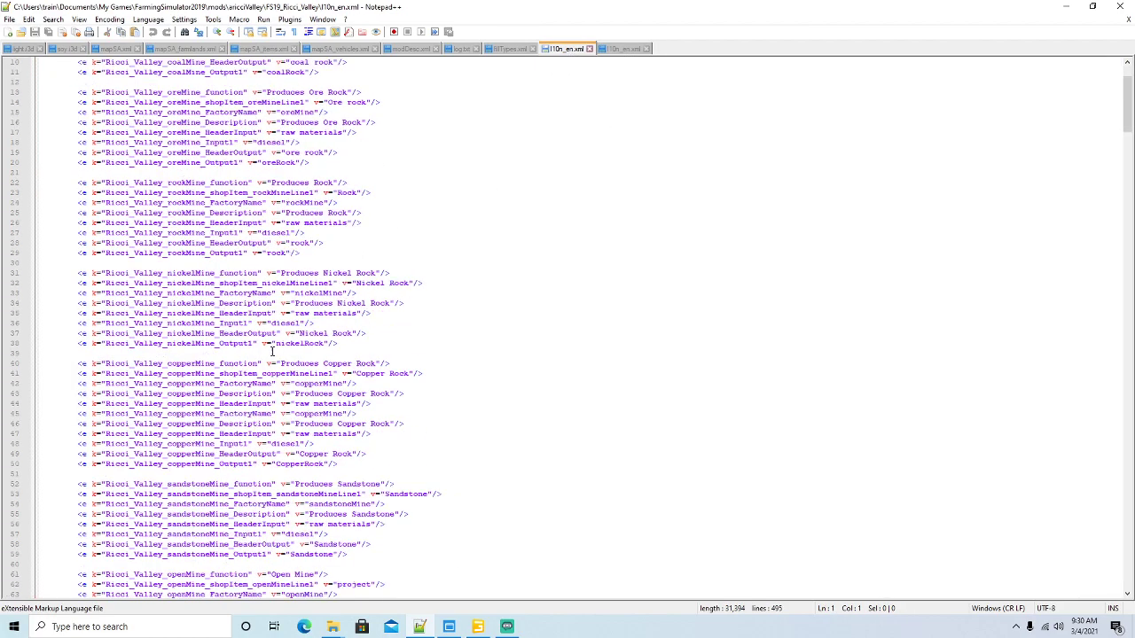
{"action": "scroll", "coordinate": [273, 352], "scroll_direction": "down", "scroll_amount": 20}
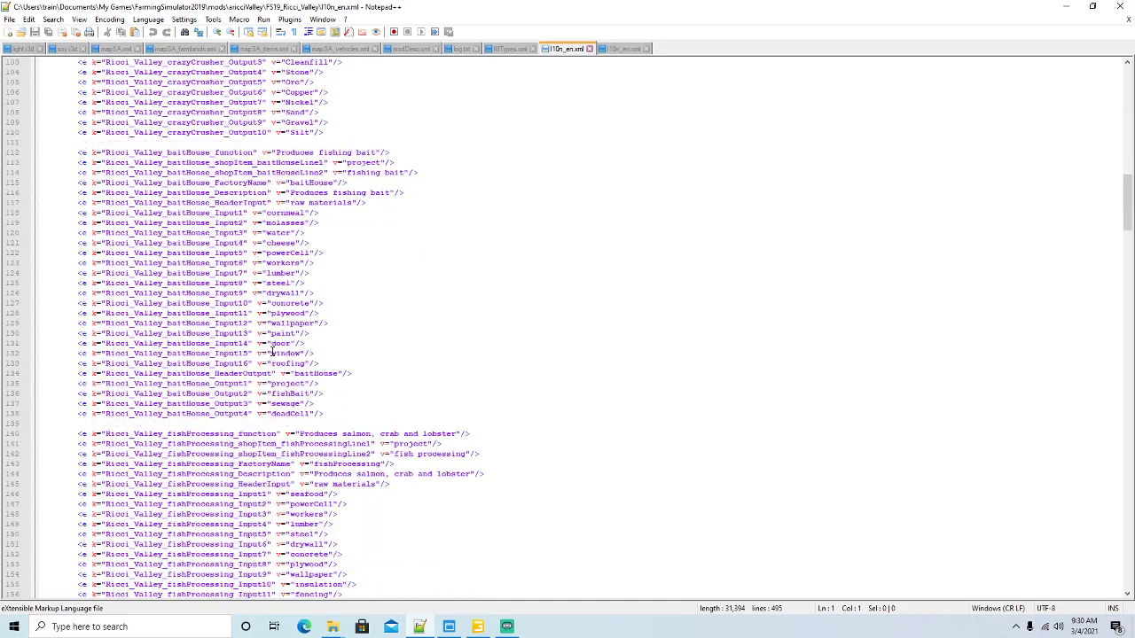
{"action": "scroll", "coordinate": [272, 352], "scroll_direction": "down", "scroll_amount": 20}
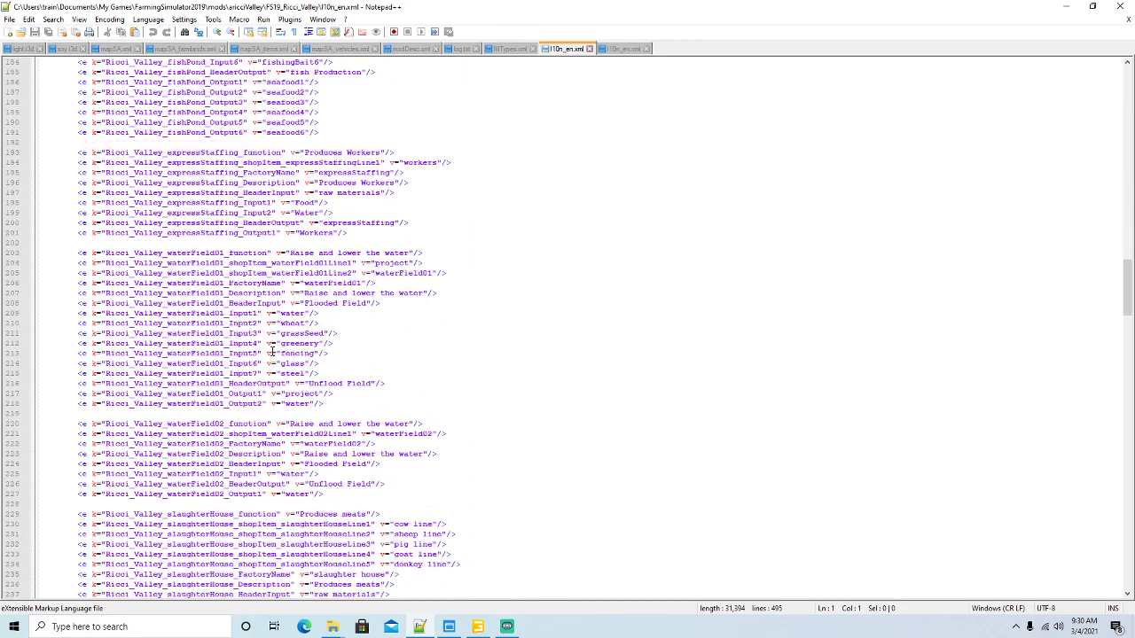
{"action": "scroll", "coordinate": [272, 354], "scroll_direction": "down", "scroll_amount": 17}
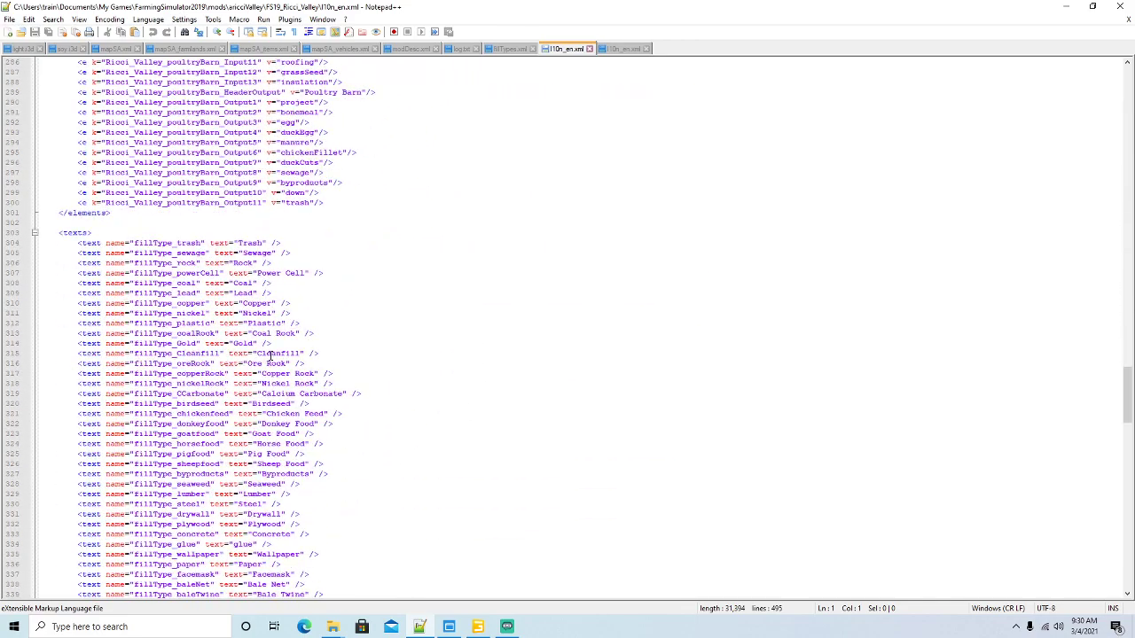
{"action": "left_click", "coordinate": [336, 203]}
{"action": "key", "text": "Return"}
{"action": "key", "text": "Return"}
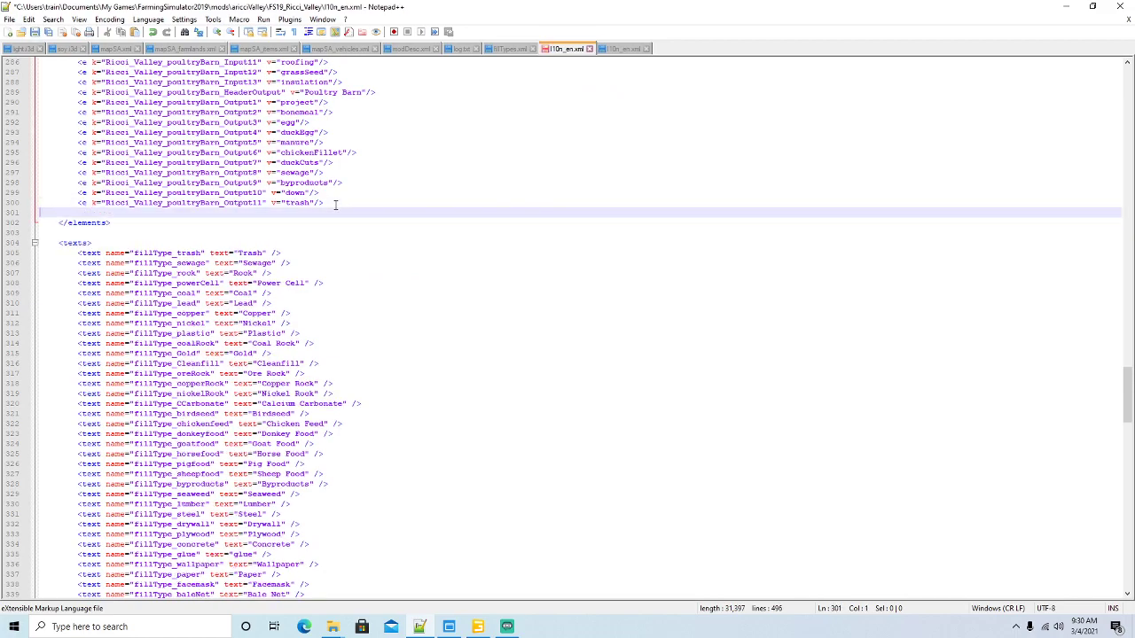
{"action": "type", "text": "<e k=\"Ricciville_boatHouse_function\" v=\"Produces rowboats surfboards and firewood from logs and glue\"/> \t\t<e k=\"Ricciville_boatHouse_shopItem_boatHouseline1\" v=\"production of rowboats\"/> \t\t<e k=\"Ricciville_boatHouse_FactoryName\" v=\"boatHouse\"/> \t\t<e k=\"Ricciville_boatHouse_Description\" v=\"Produces rowboats surfboards and firewood from logs and glue\"/> \t\t<e k=\"Ricciville_boatHouse_HeaderInput\" v=\"raw materials\"/> \t\t<e k=\"Ricciville_boatHouse_Input1\" v=\"glue\"/> \t\t<e k=\"Ricciville_boatHouse_Input2\" v=\"logs\"/> \t\t<e k=\"Ricciville_boatHouse_HeaderOutput\" v=\"rowboat Production\"/> \t\t<e k=\"Ricciville_boatHouse_Output1\" v=\"firewood\"/> \t\t<e k=\"Ricciville_boatHouse_output2\" v=\"rowboat\"/> \t\t<e k=\"Ricciville_boatHouse_output3\" v=\"surfBoard\"/>"}
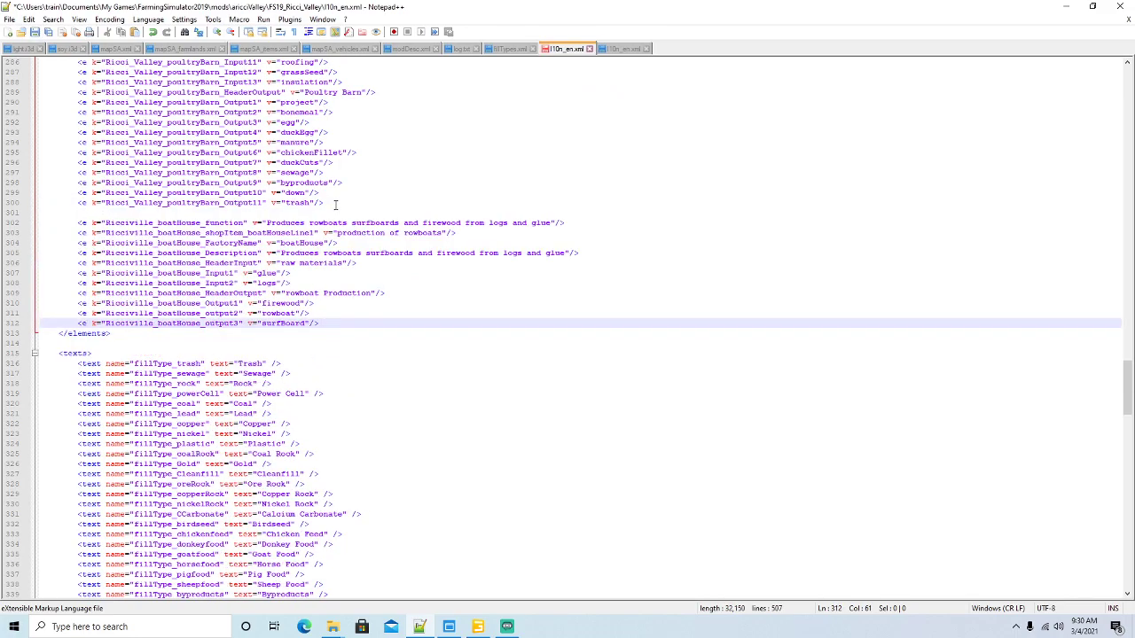
{"action": "key", "text": "Return"}
{"action": "key", "text": "Return"}
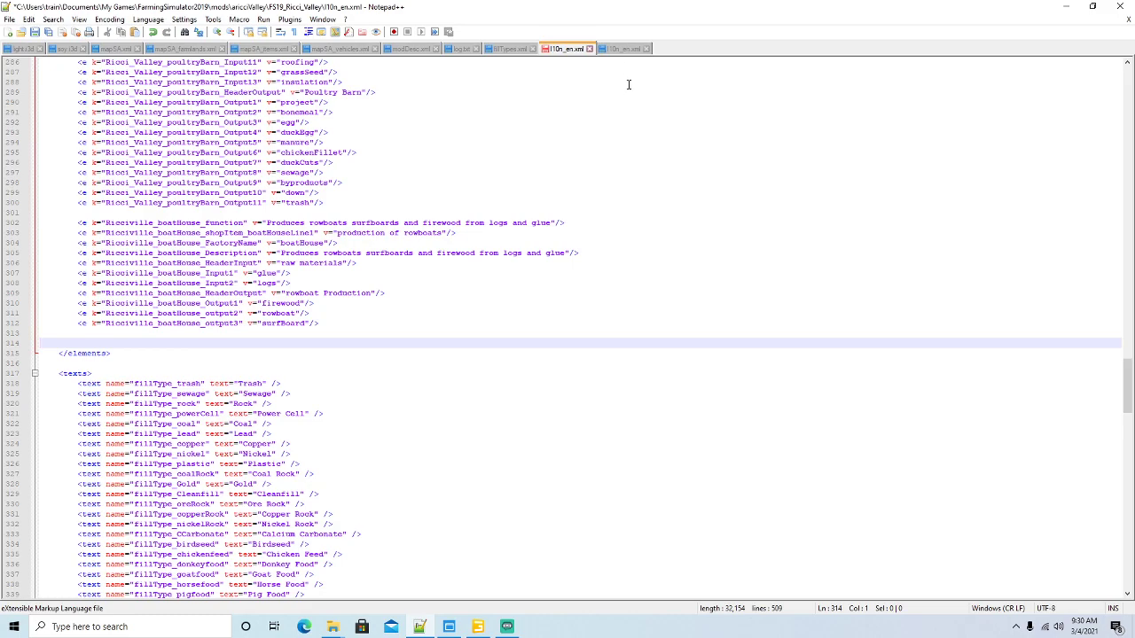
Find the seaweed entries in the Ricciville l10n_en.xml and copy the whole seaweedPond block, from function to Output2
{"action": "left_click", "coordinate": [623, 49]}
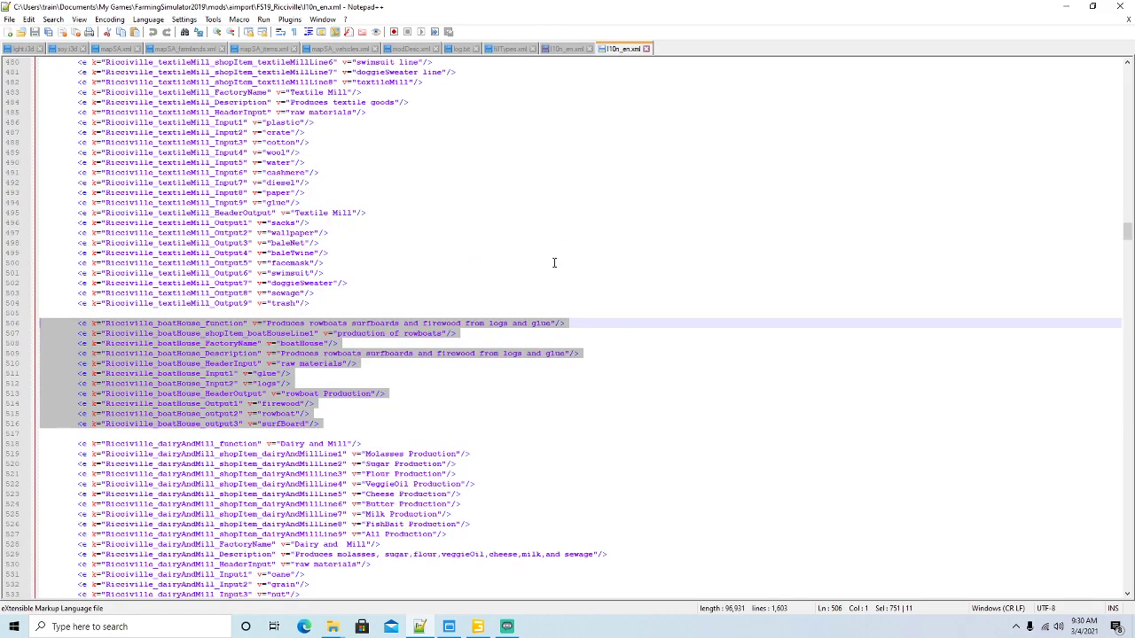
{"action": "key", "text": "ctrl+f"}
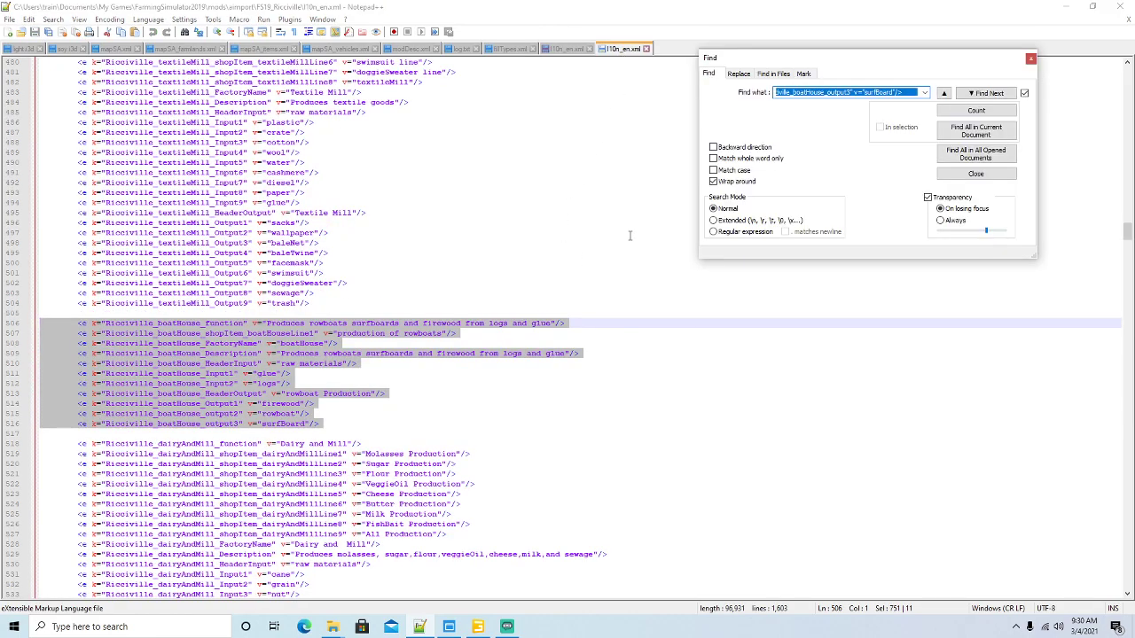
{"action": "type", "text": "seaweed"}
{"action": "key", "text": "Return"}
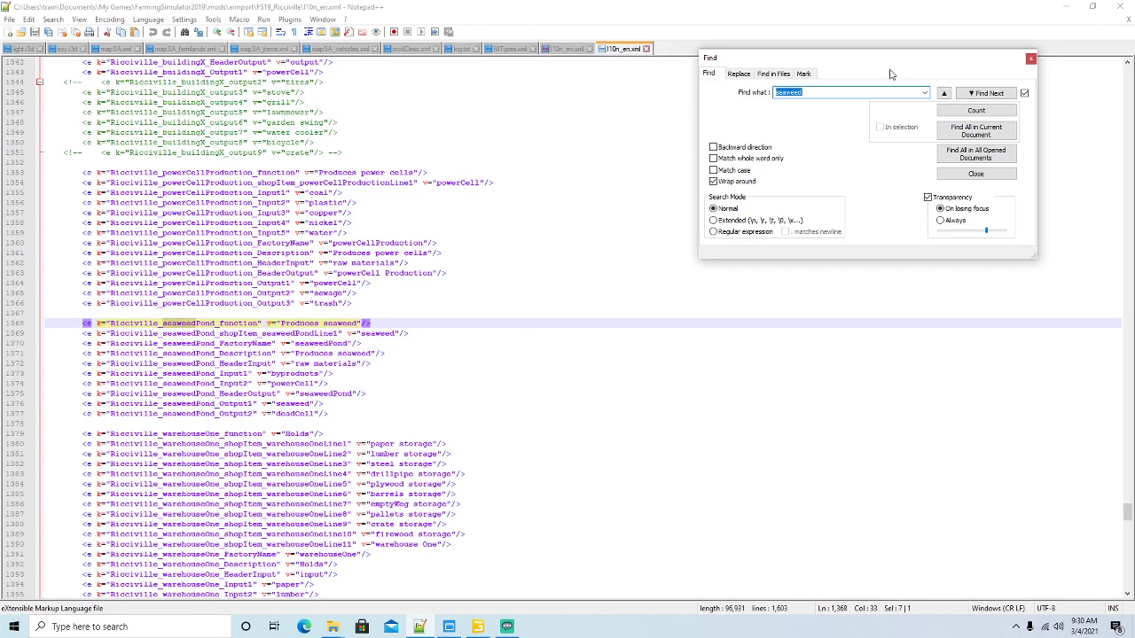
{"action": "left_click", "coordinate": [1030, 59]}
{"action": "left_click_drag", "start_coordinate": [327, 417], "coordinate": [44, 323]}
{"action": "key", "text": "ctrl+c"}
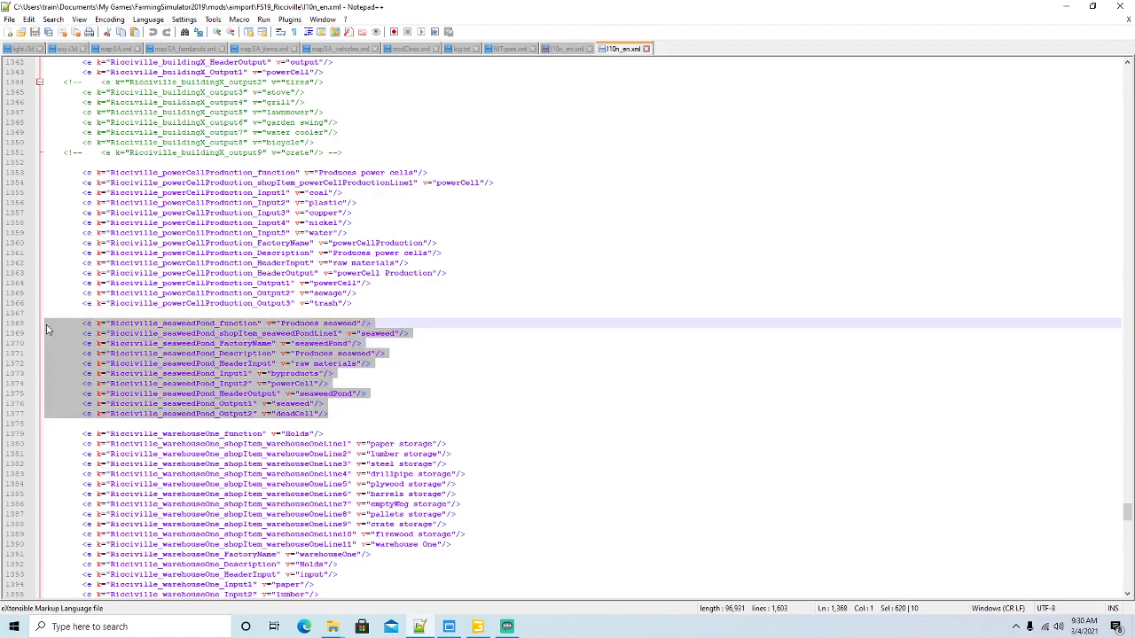
Paste the seaweedPond block below the boatHouse entries in the Ricci Valley l10n_en.xml and add new lines after it
{"action": "left_click", "coordinate": [562, 50]}
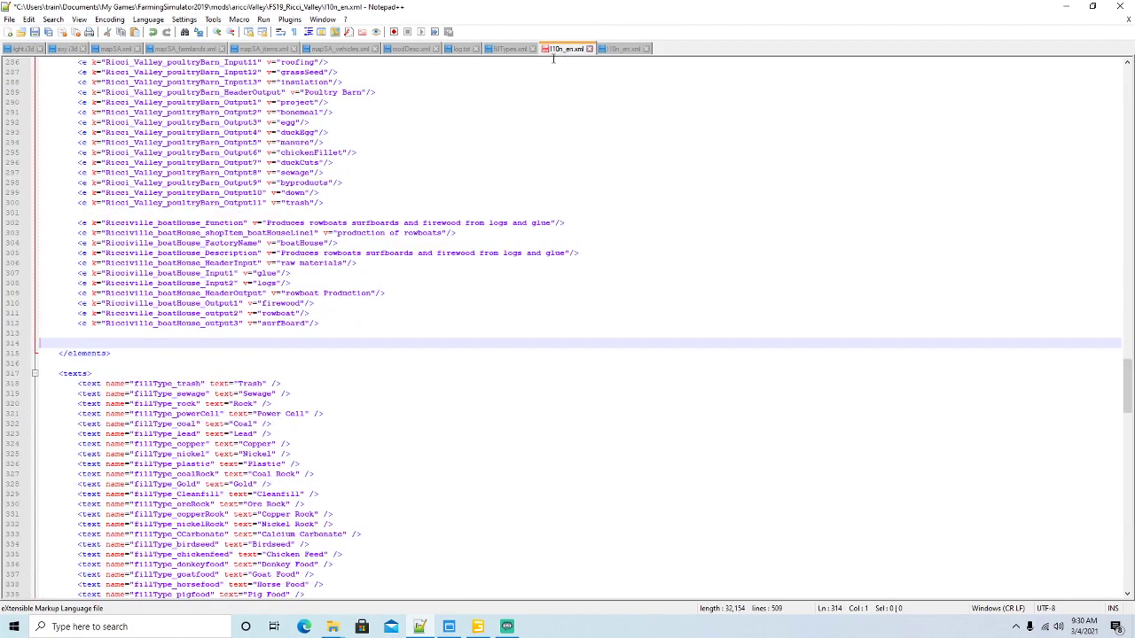
{"action": "key", "text": "ctrl+v"}
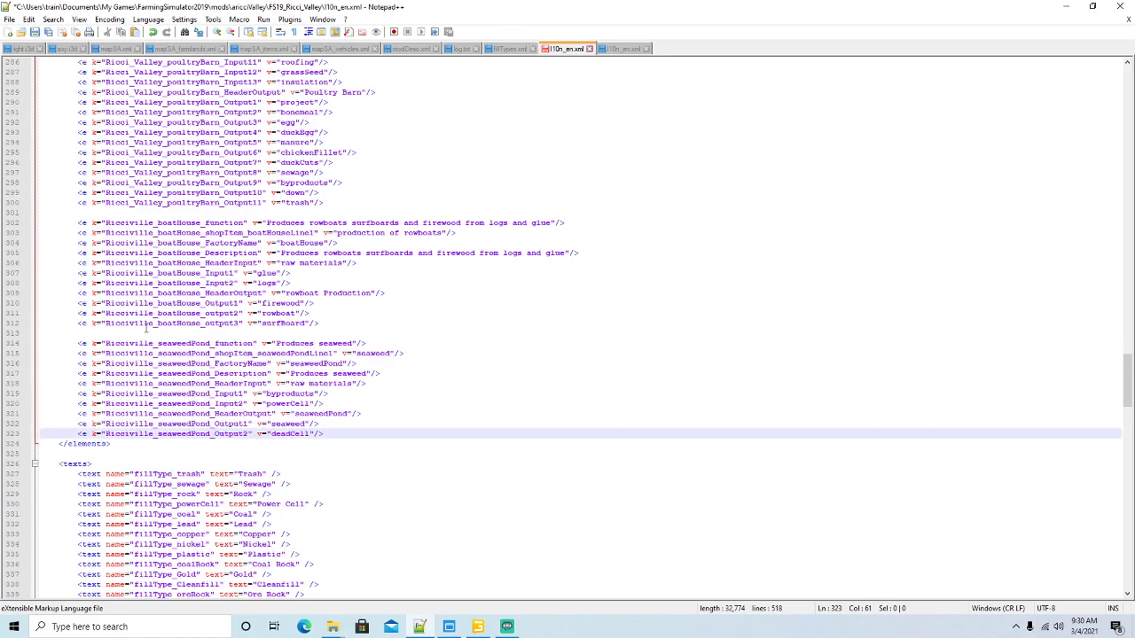
{"action": "key", "text": "Return"}
{"action": "key", "text": "Return"}
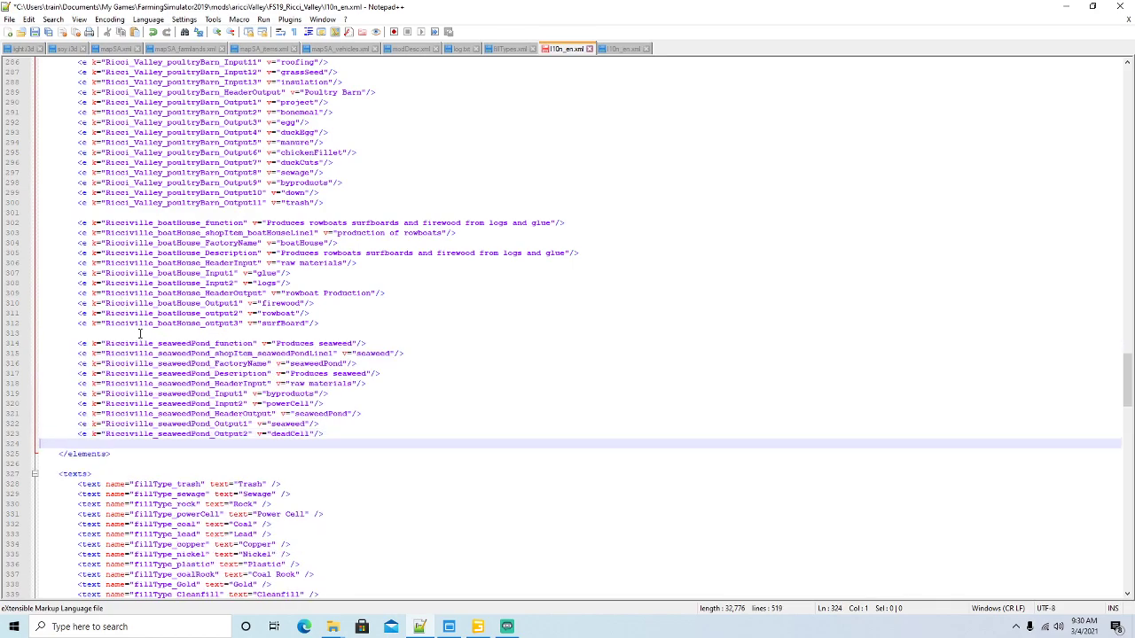
Close the Ricciville l10n_en.xml and minimize the editor to get back to the two folder windows
{"action": "left_click", "coordinate": [623, 50]}
{"action": "left_click", "coordinate": [647, 49]}
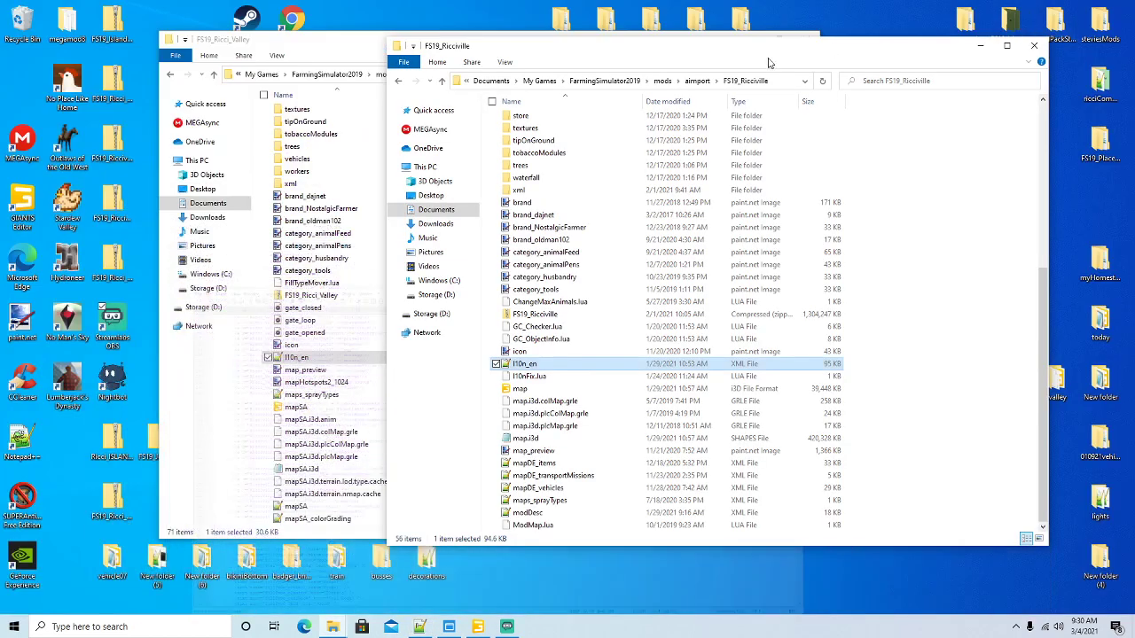
{"action": "left_click", "coordinate": [1066, 7]}
Open the globalCompany folder inside placeables in the FS19_Ricci_Valley window
{"action": "left_click_drag", "start_coordinate": [344, 45], "coordinate": [265, 50]}
{"action": "scroll", "coordinate": [250, 274], "scroll_direction": "up", "scroll_amount": 6}
{"action": "scroll", "coordinate": [248, 261], "scroll_direction": "up", "scroll_amount": 2}
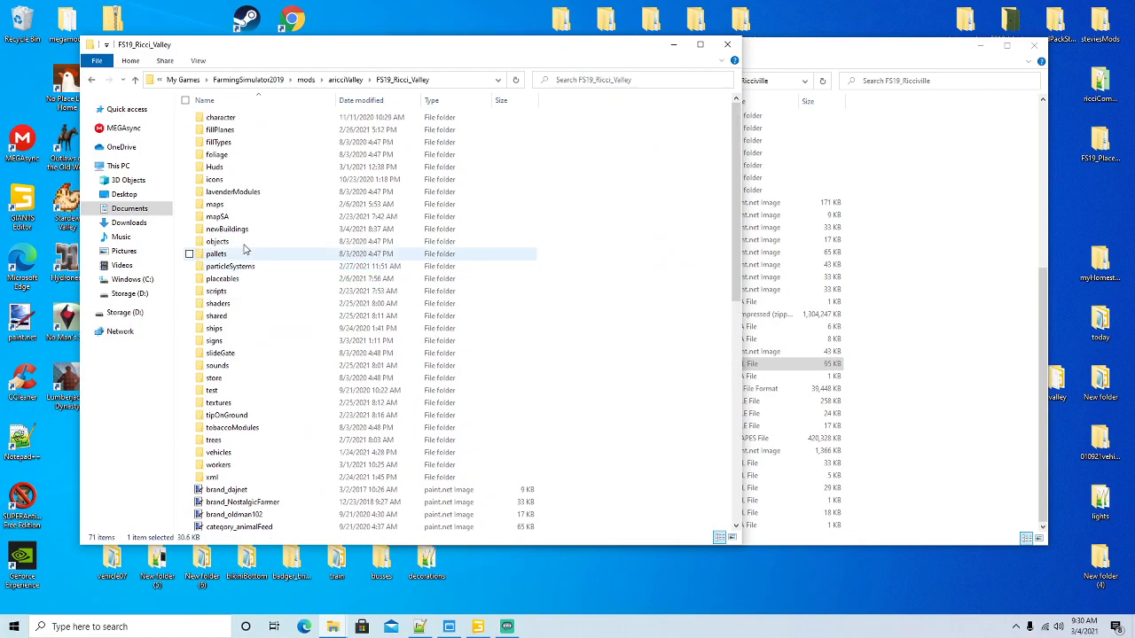
{"action": "double_click", "coordinate": [233, 284]}
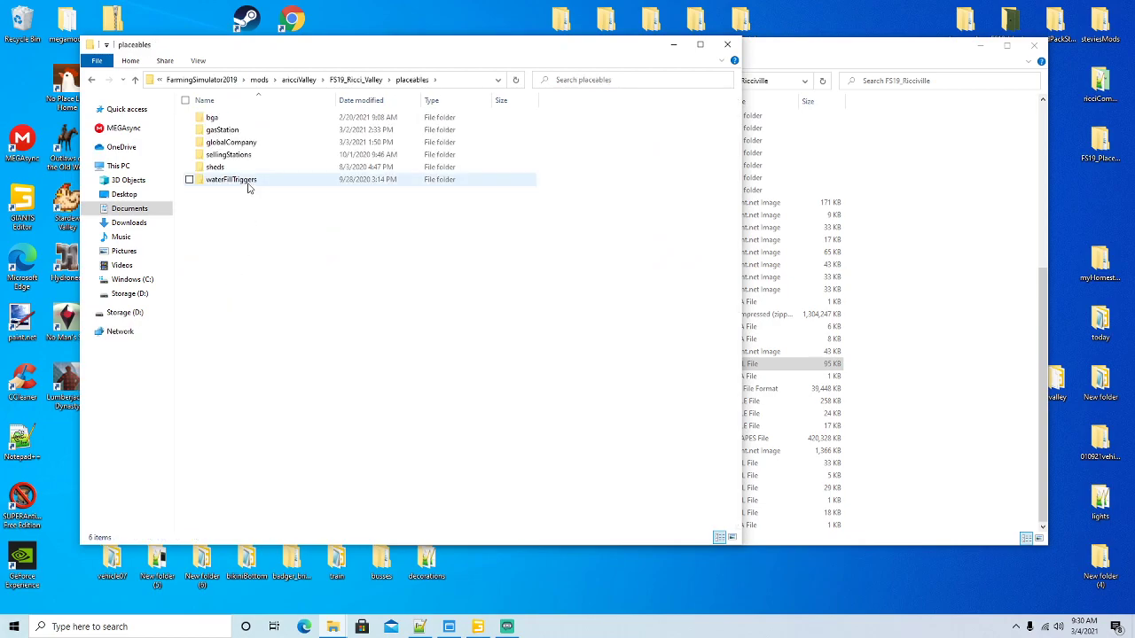
{"action": "double_click", "coordinate": [246, 144]}
Open the globalCompany folder inside placeables in the FS19_Ricciville window
{"action": "left_click", "coordinate": [825, 82]}
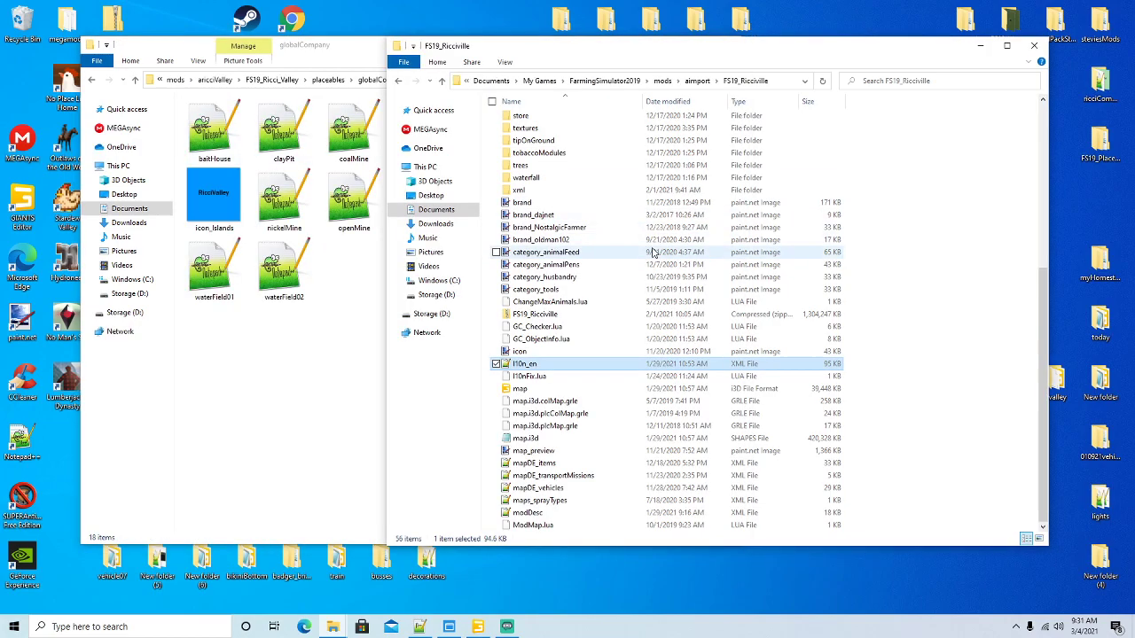
{"action": "scroll", "coordinate": [651, 254], "scroll_direction": "up", "scroll_amount": 7}
{"action": "double_click", "coordinate": [541, 292]}
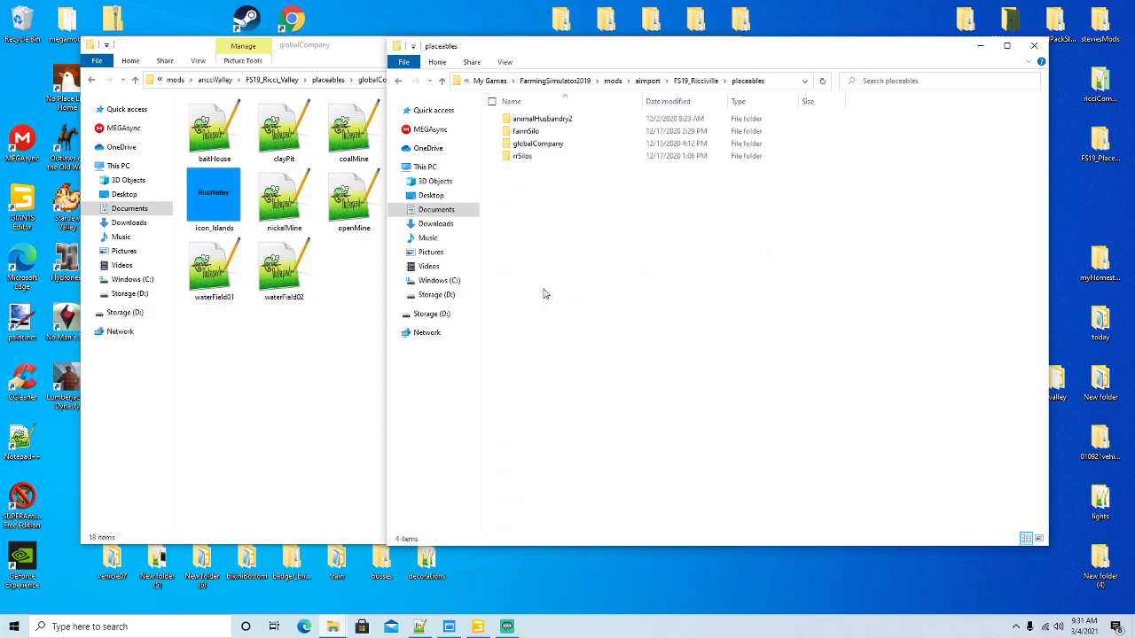
{"action": "double_click", "coordinate": [549, 147]}
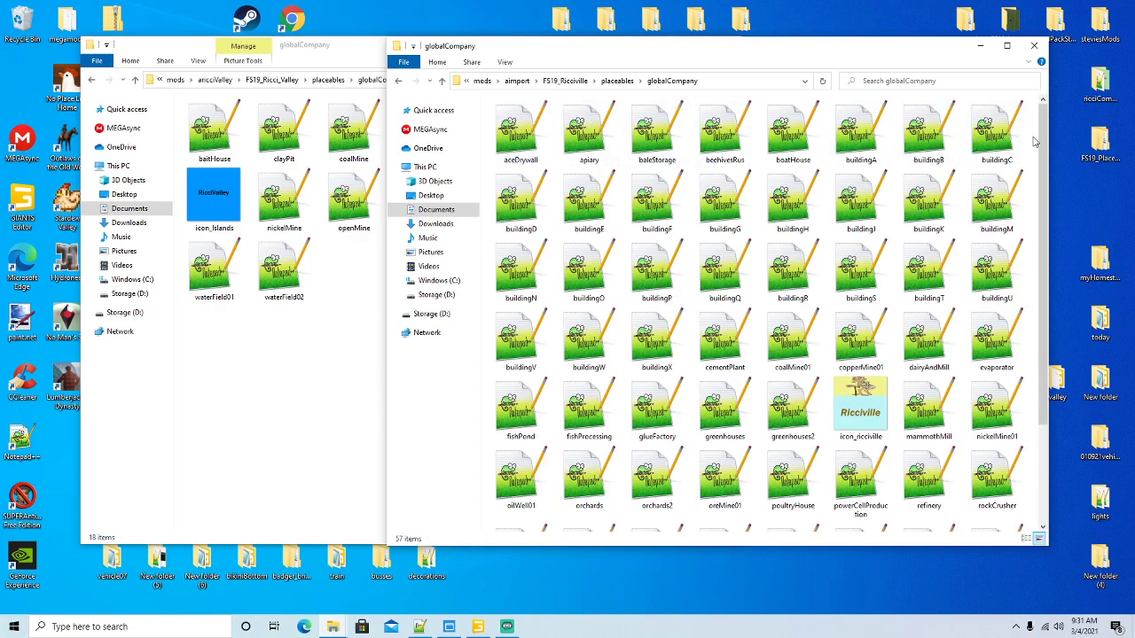
{"action": "mouse_move", "coordinate": [1041, 156]}
{"action": "left_mouse_down"}
{"action": "mouse_move", "coordinate": [1038, 175]}
{"action": "mouse_move", "coordinate": [1039, 165]}
{"action": "left_mouse_up"}
Copy the boatHouse file from Ricciville's globalCompany folder into the Ricci Valley globalCompany folder
{"action": "right_click", "coordinate": [803, 137]}
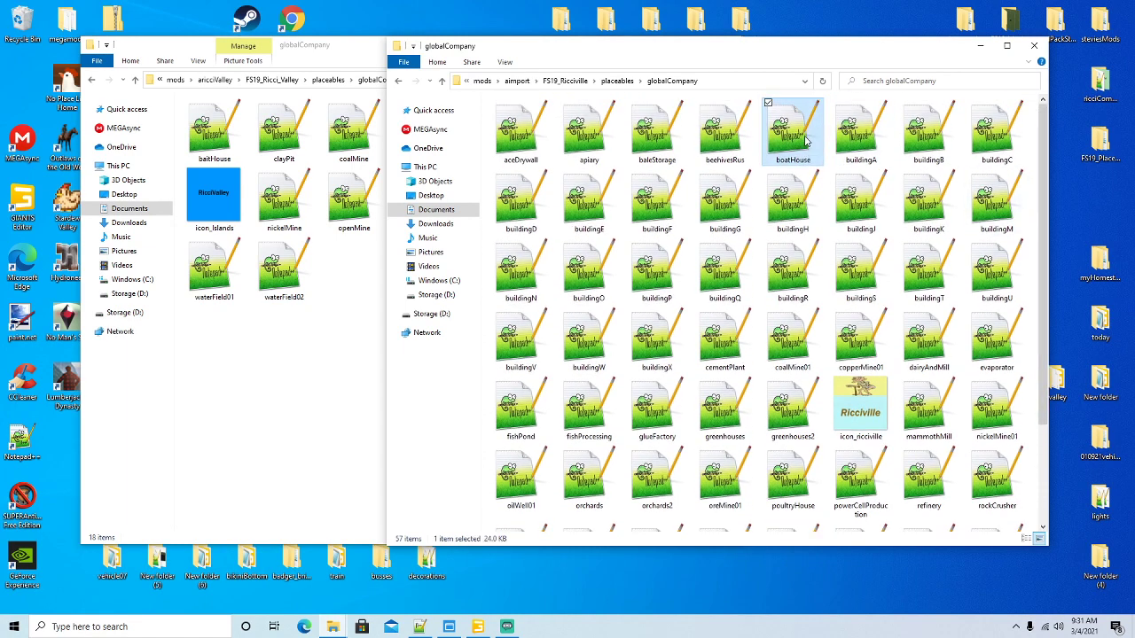
{"action": "left_click", "coordinate": [833, 348]}
{"action": "left_click", "coordinate": [251, 381]}
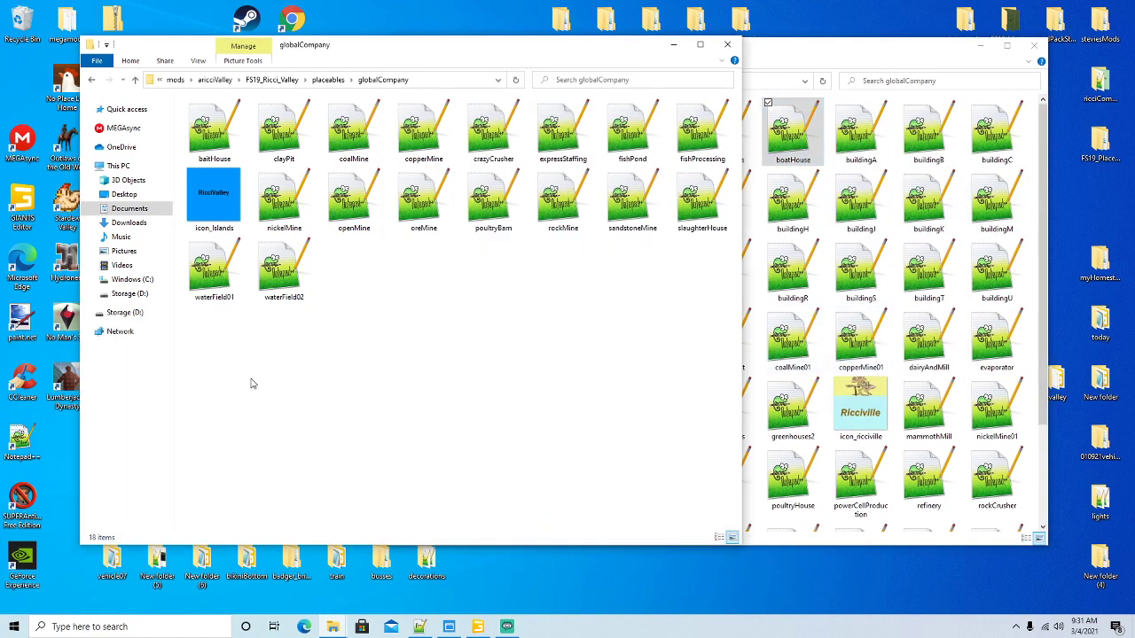
{"action": "right_click", "coordinate": [251, 380]}
{"action": "left_click", "coordinate": [280, 461]}
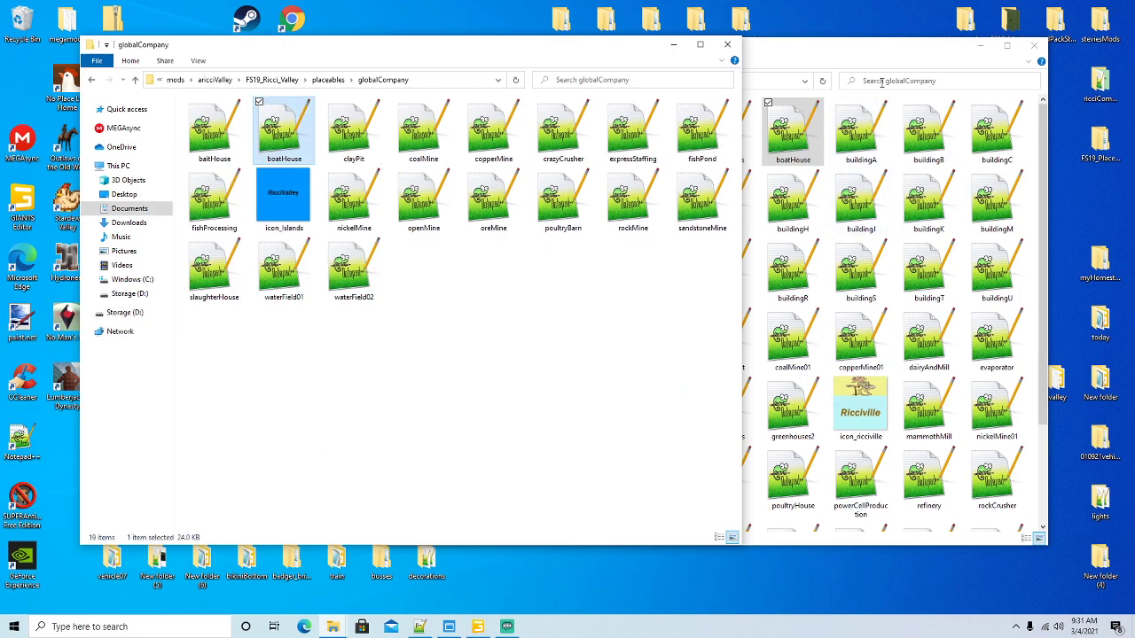
Copy the seaweedPond file from Ricciville's globalCompany folder into the Ricci Valley globalCompany folder
{"action": "left_click", "coordinate": [873, 65]}
{"action": "scroll", "coordinate": [1033, 207], "scroll_direction": "down", "scroll_amount": 2}
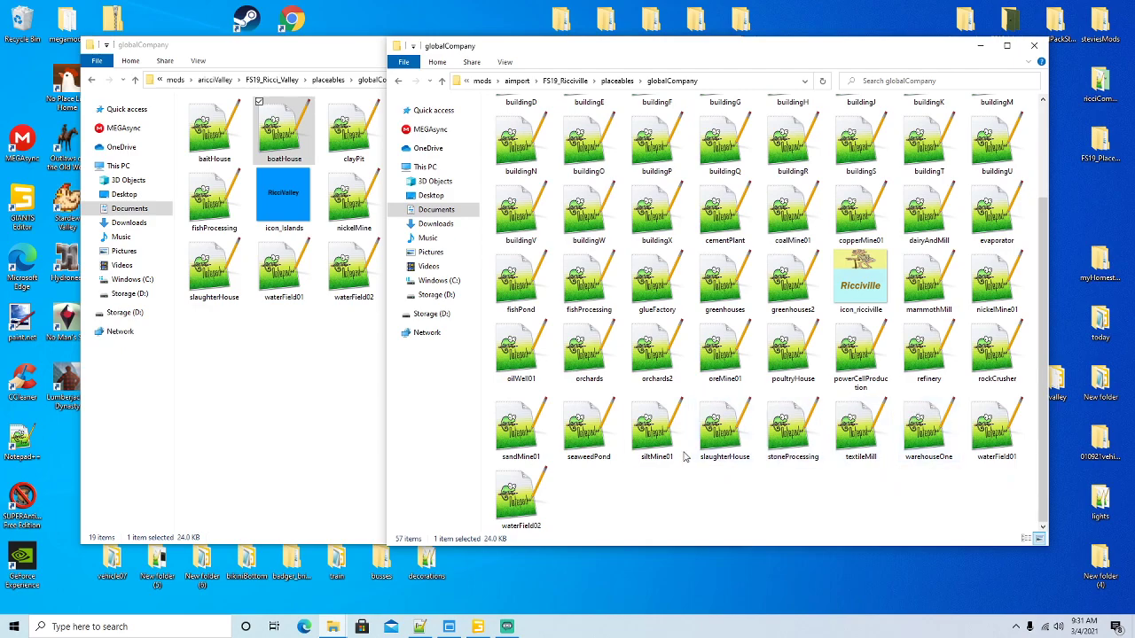
{"action": "left_click", "coordinate": [585, 446]}
{"action": "right_click", "coordinate": [585, 446]}
{"action": "left_click", "coordinate": [621, 373]}
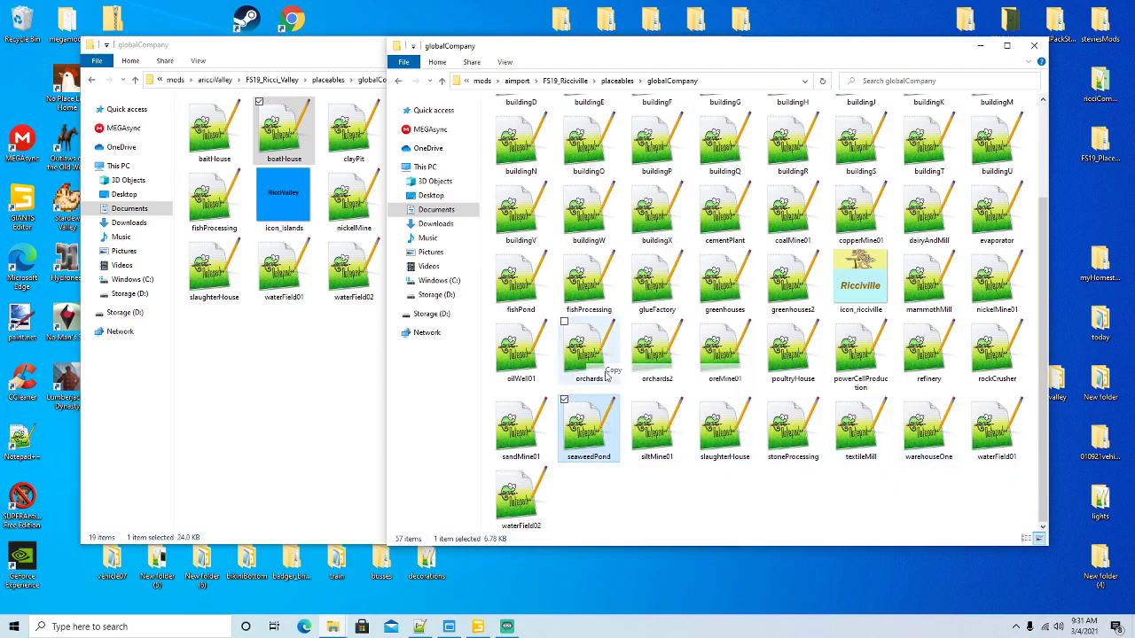
{"action": "left_click", "coordinate": [289, 410]}
{"action": "right_click", "coordinate": [290, 411]}
{"action": "left_click", "coordinate": [319, 490]}
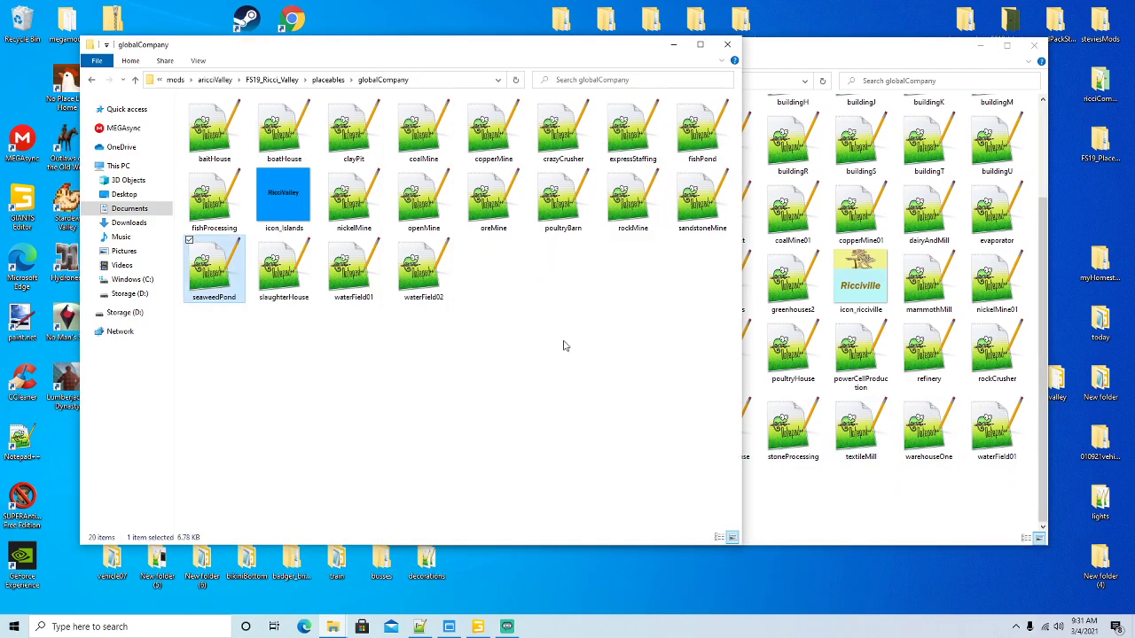
Close the Ricciville window and open the inner FS19_Ricci_Homestead folder from mods in a new File Explorer window
{"action": "left_click", "coordinate": [883, 56]}
{"action": "left_click", "coordinate": [1034, 44]}
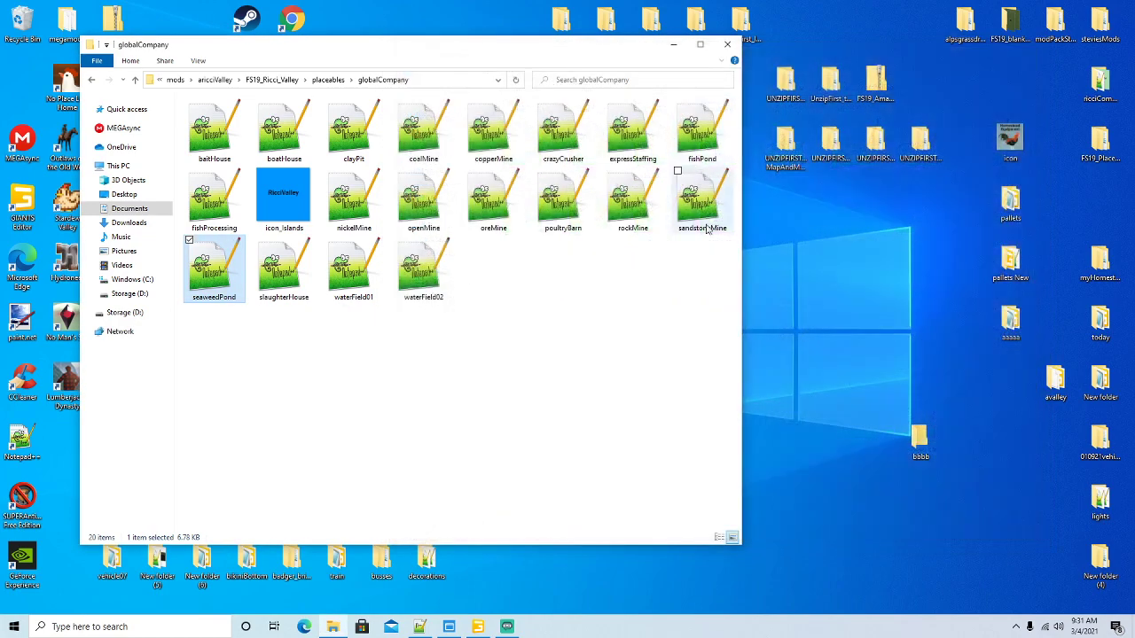
{"action": "right_click", "coordinate": [333, 627]}
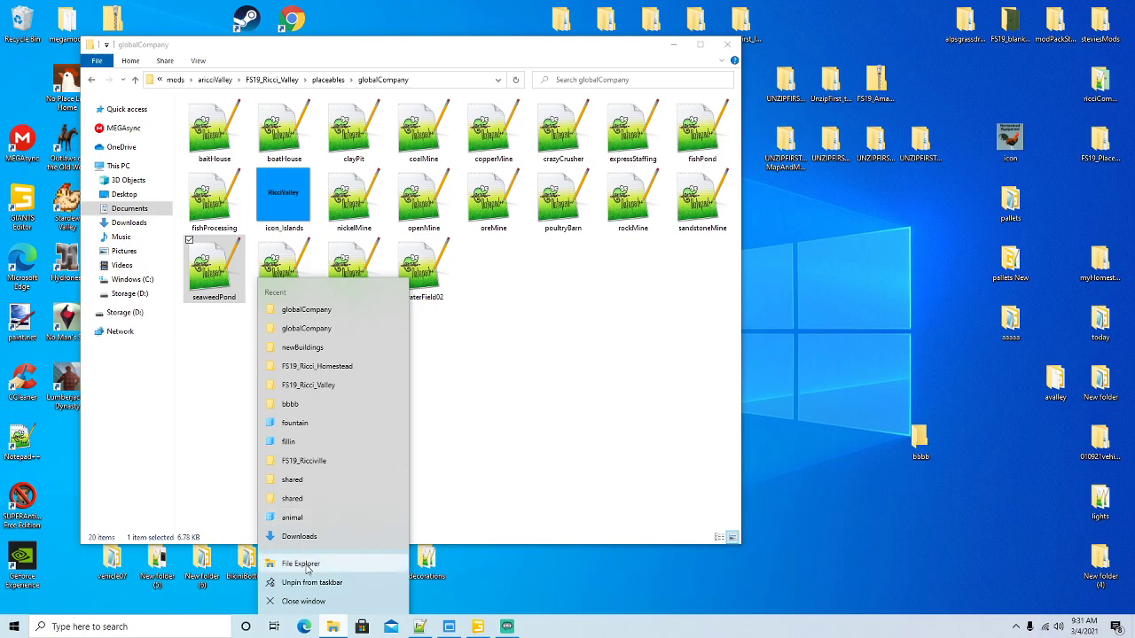
{"action": "left_click", "coordinate": [305, 565]}
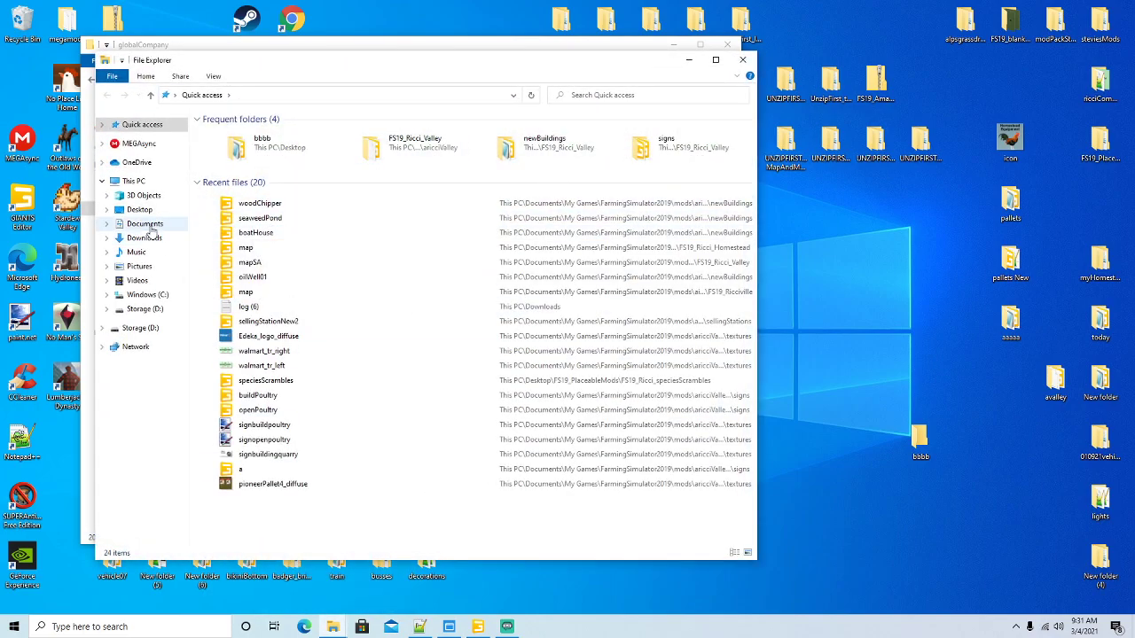
{"action": "left_click", "coordinate": [145, 223]}
{"action": "left_click_drag", "start_coordinate": [459, 69], "coordinate": [775, 36]}
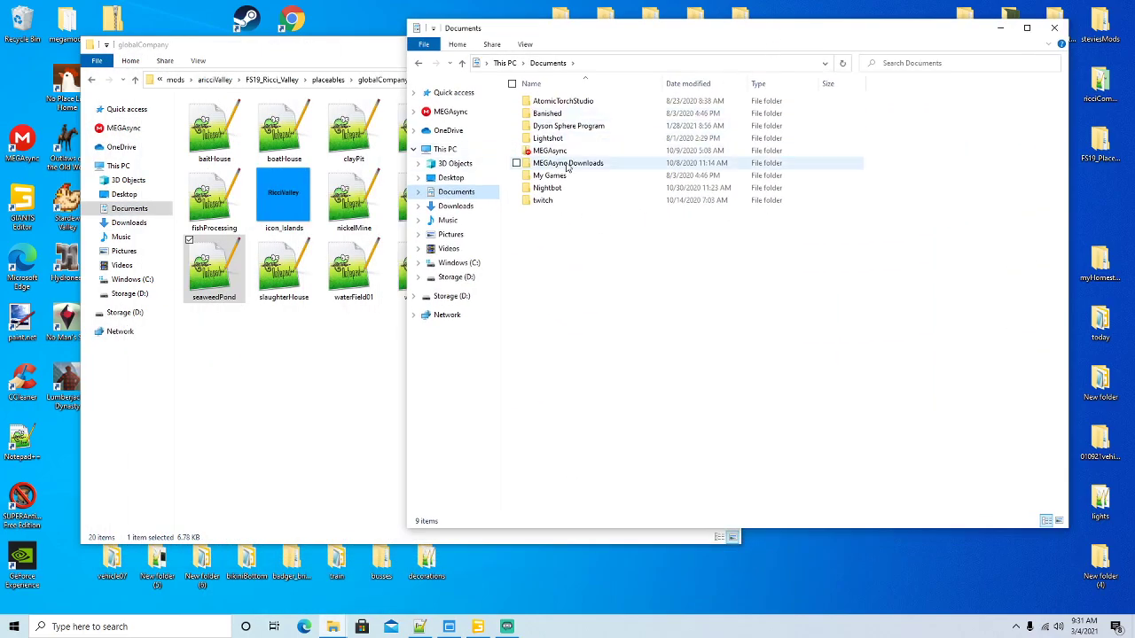
{"action": "double_click", "coordinate": [562, 178]}
{"action": "double_click", "coordinate": [570, 102]}
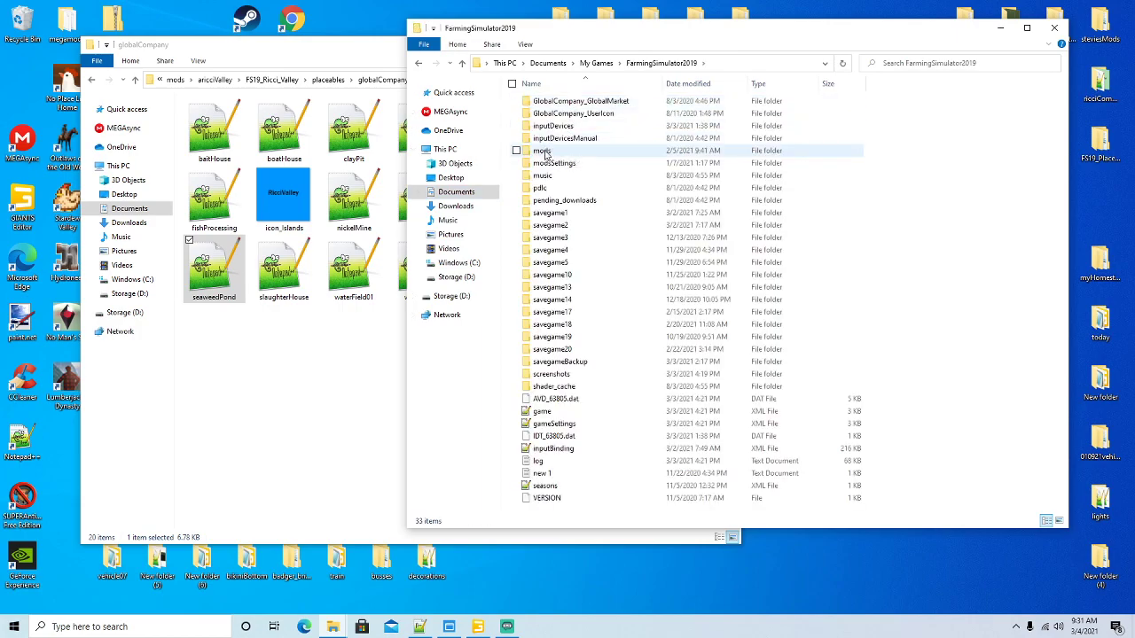
{"action": "double_click", "coordinate": [567, 152]}
{"action": "double_click", "coordinate": [572, 189]}
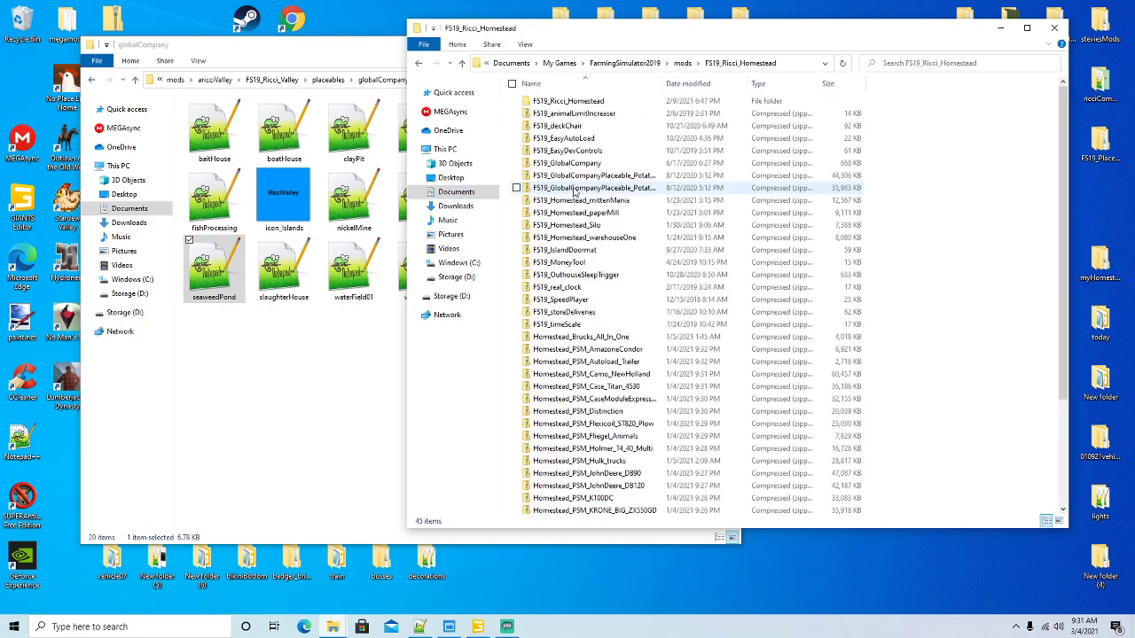
{"action": "double_click", "coordinate": [568, 100]}
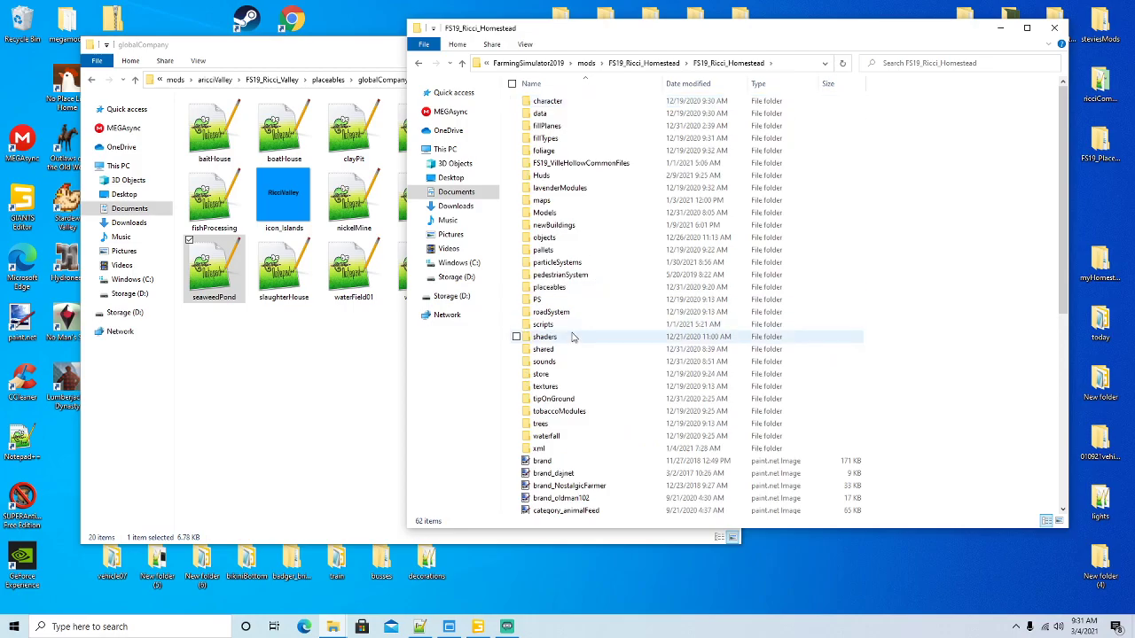
Open the l10n_en XML file of the FS19_Ricci_Homestead map in Notepad++
{"action": "scroll", "coordinate": [568, 404], "scroll_direction": "down", "scroll_amount": 6}
{"action": "left_click", "coordinate": [549, 372]}
{"action": "right_click", "coordinate": [554, 372]}
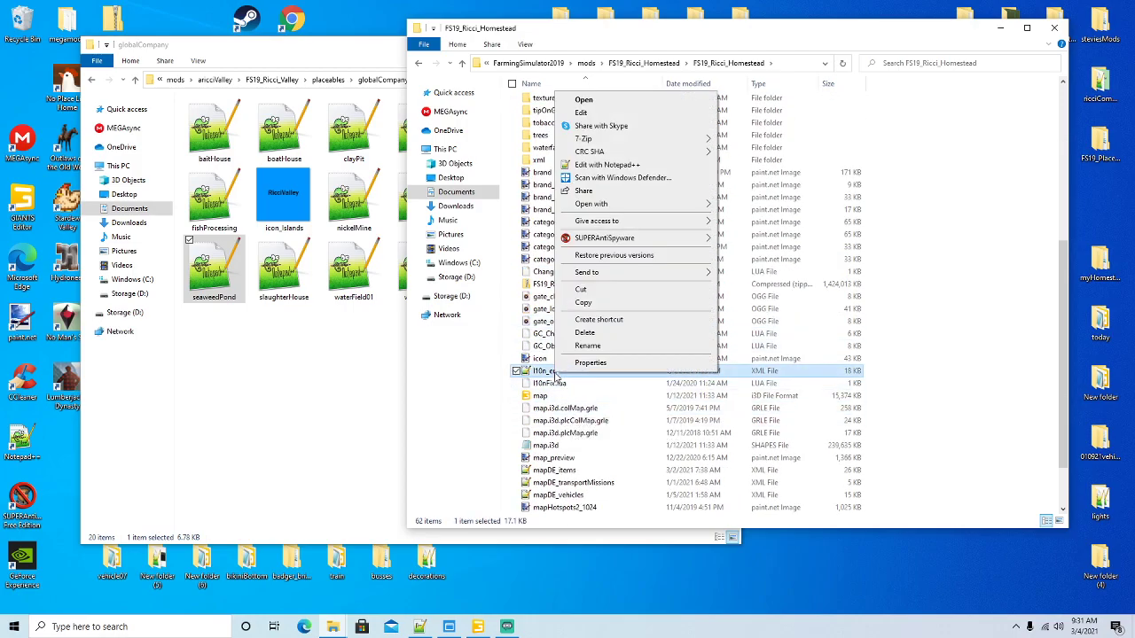
{"action": "left_click", "coordinate": [620, 165]}
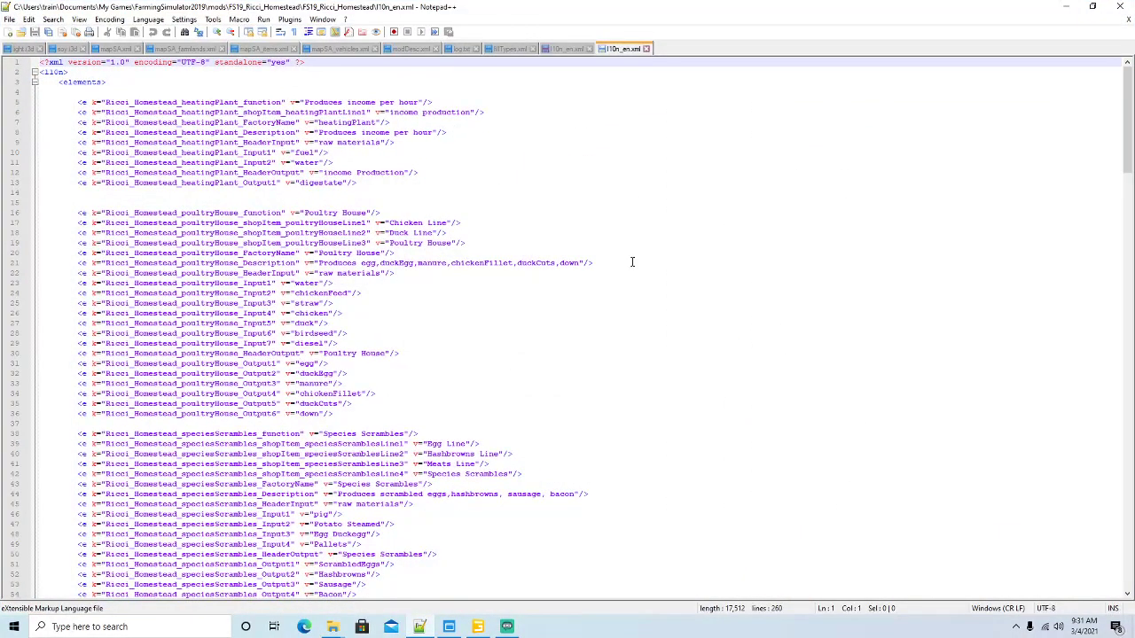
Copy the block of Ricci_Homestead_woodChipper entries, from function through Output2, in the Homestead l10n_en.xml
{"action": "scroll", "coordinate": [632, 261], "scroll_direction": "down", "scroll_amount": 20}
{"action": "scroll", "coordinate": [633, 262], "scroll_direction": "down", "scroll_amount": 20}
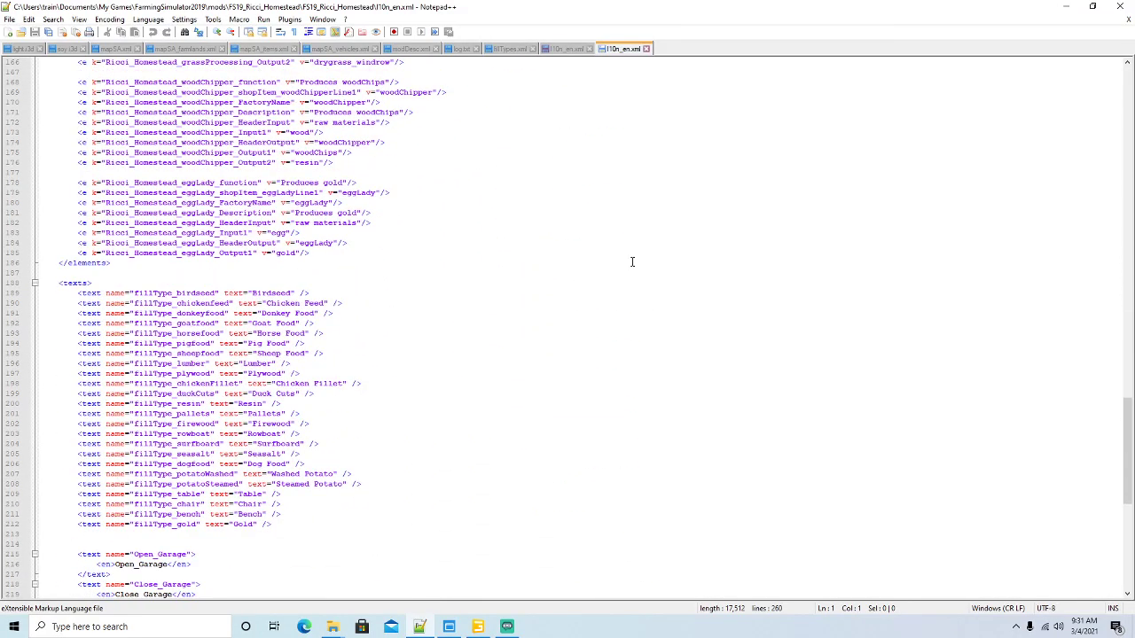
{"action": "scroll", "coordinate": [632, 261], "scroll_direction": "up", "scroll_amount": 11}
{"action": "left_click_drag", "start_coordinate": [348, 493], "coordinate": [42, 414]}
{"action": "key", "text": "ctrl+c"}
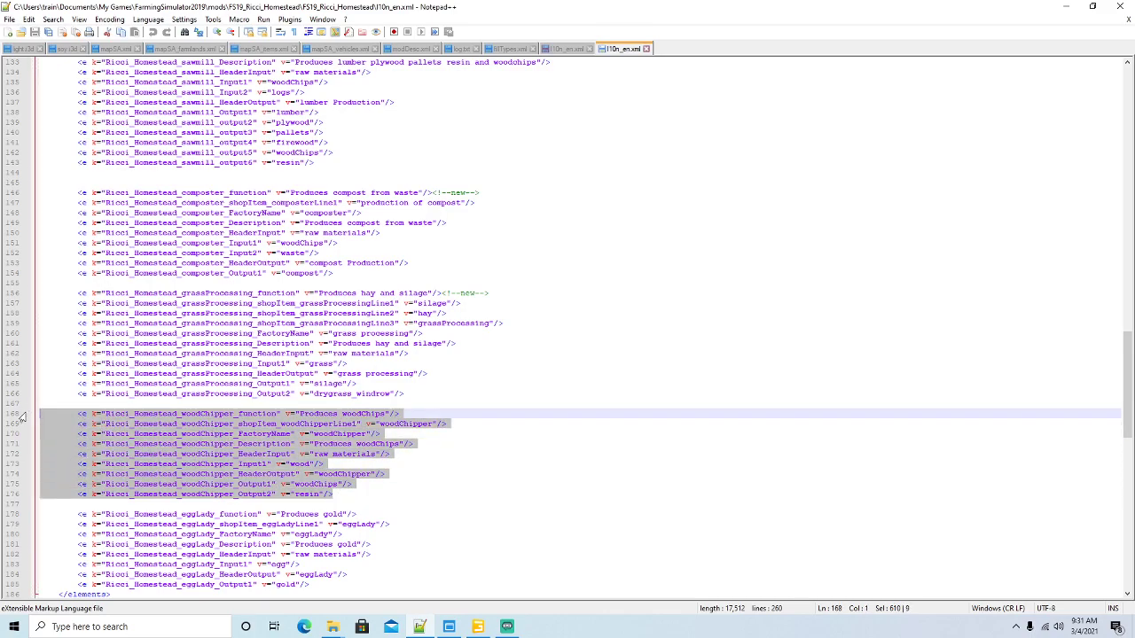
Paste the woodChipper entries below the seaweedPond block in Ricci Valley's l10n_en.xml, save it, and close the Homestead file
{"action": "left_click", "coordinate": [570, 50]}
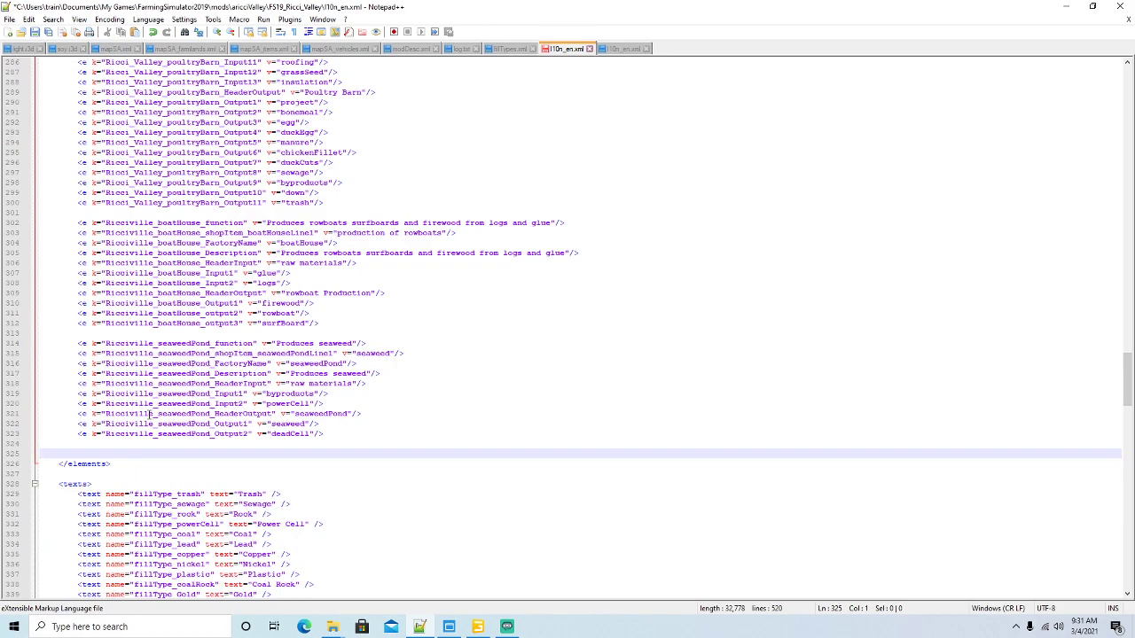
{"action": "key", "text": "ctrl+v"}
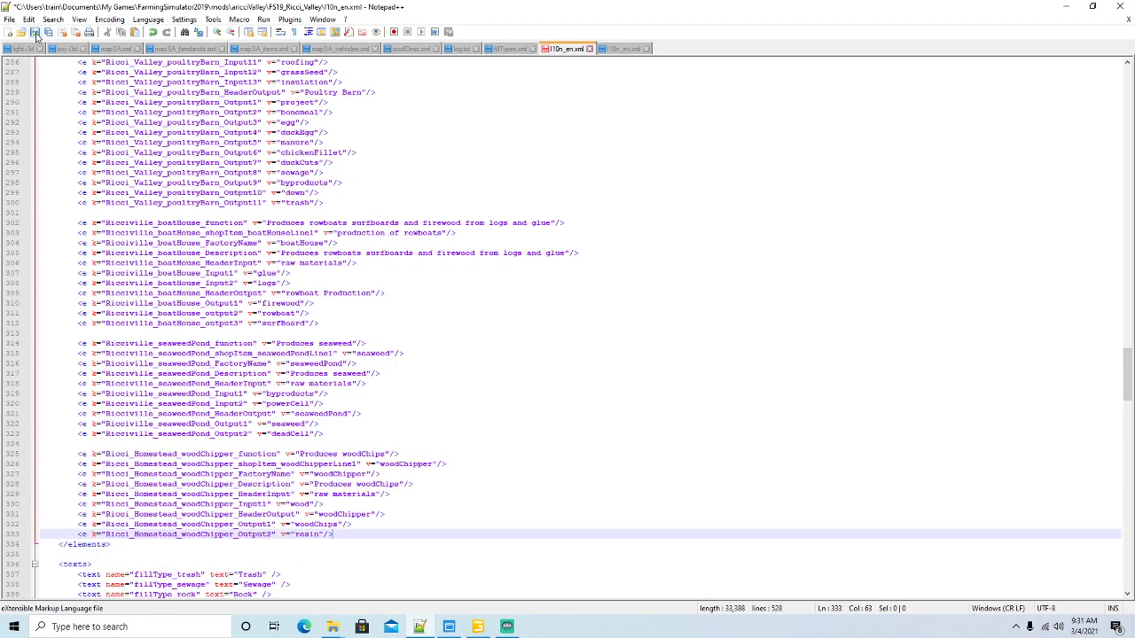
{"action": "left_click", "coordinate": [647, 49]}
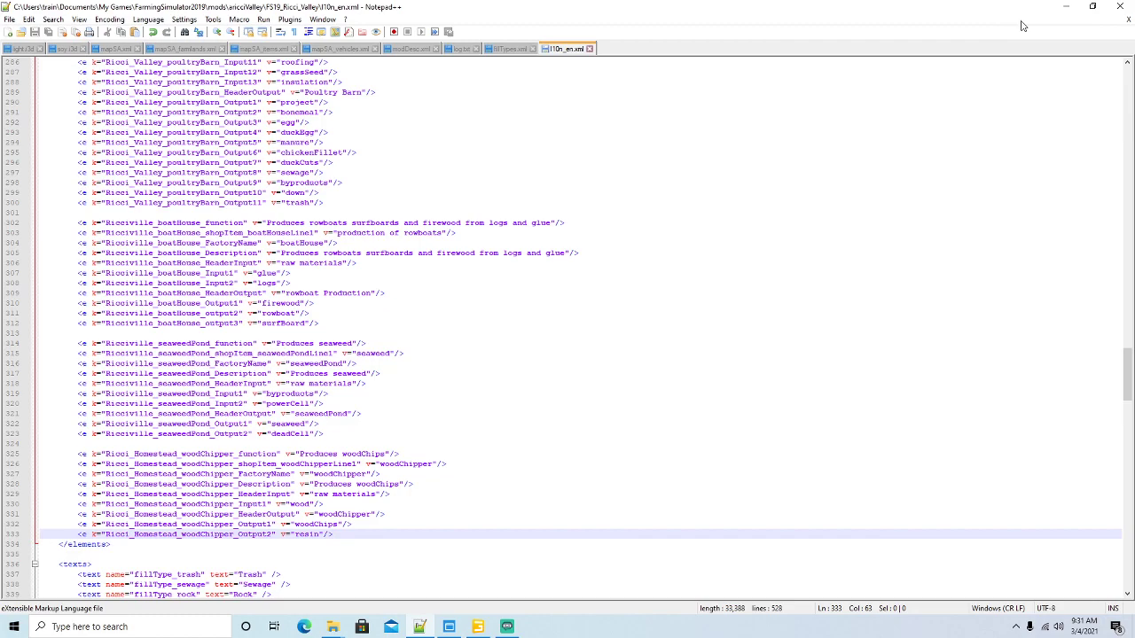
{"action": "left_click", "coordinate": [1066, 6]}
Open the globalCompany folder inside placeables in the FS19_Ricci_Homestead window
{"action": "scroll", "coordinate": [623, 244], "scroll_direction": "up", "scroll_amount": 8}
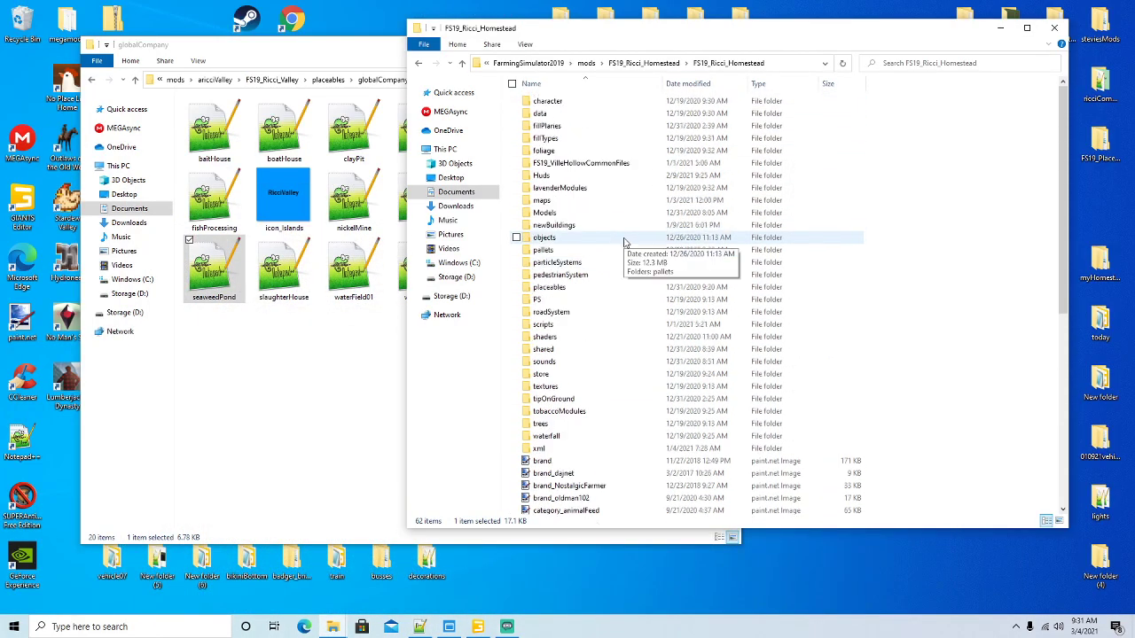
{"action": "double_click", "coordinate": [568, 286]}
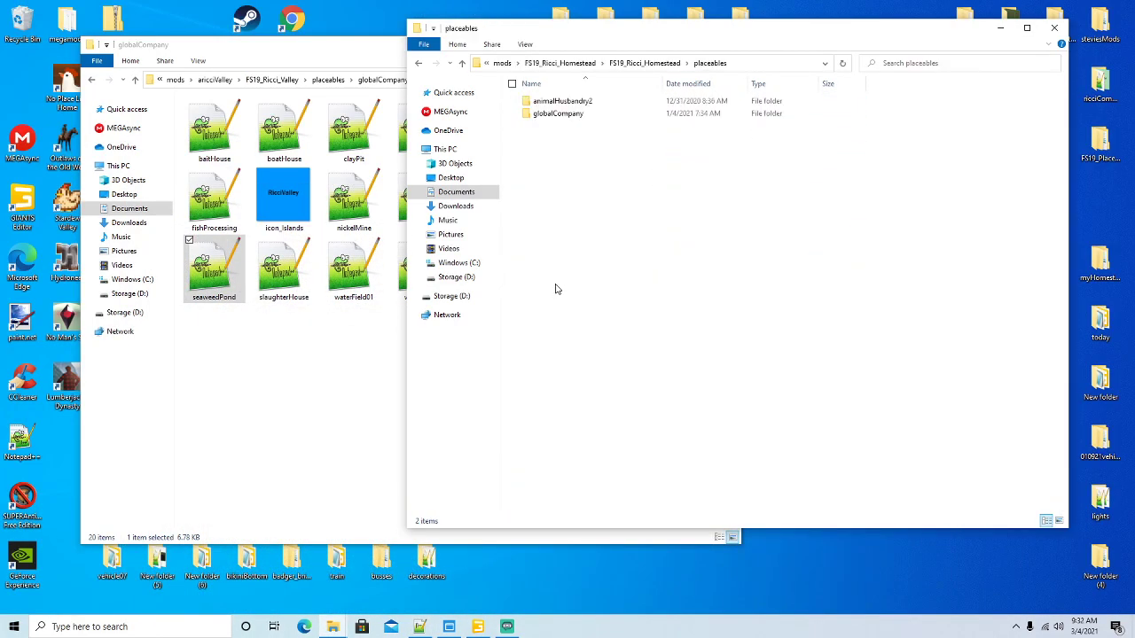
{"action": "left_click", "coordinate": [562, 115]}
{"action": "double_click", "coordinate": [559, 115]}
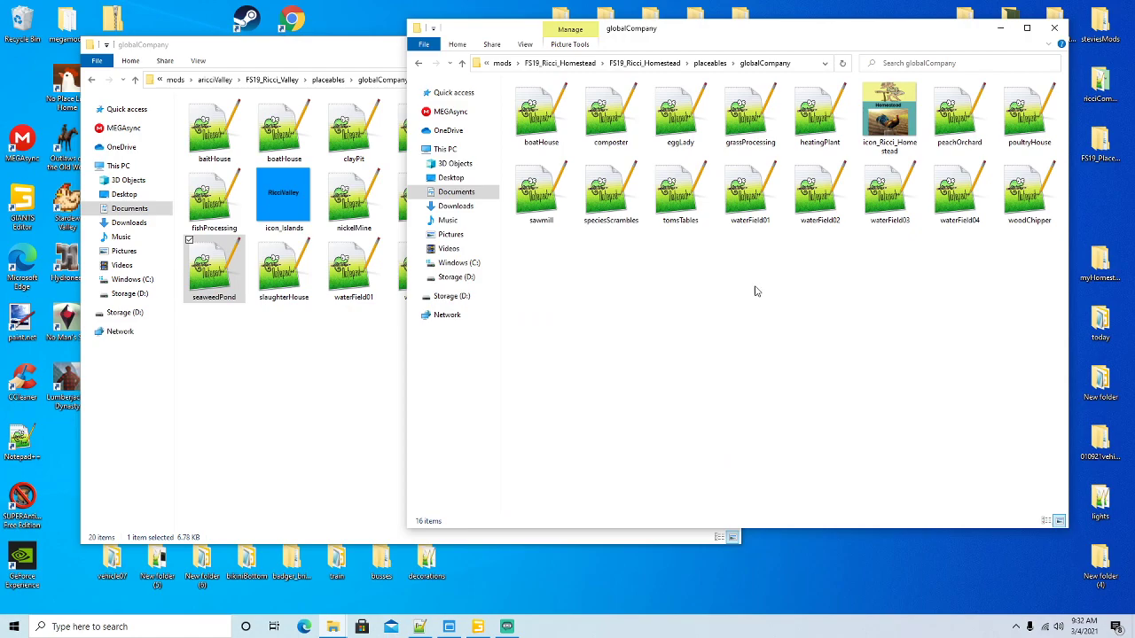
Copy the woodChipper file from Homestead's globalCompany folder into Ricci Valley's globalCompany folder and close the Homestead window
{"action": "right_click", "coordinate": [1028, 202]}
{"action": "left_click", "coordinate": [1000, 415]}
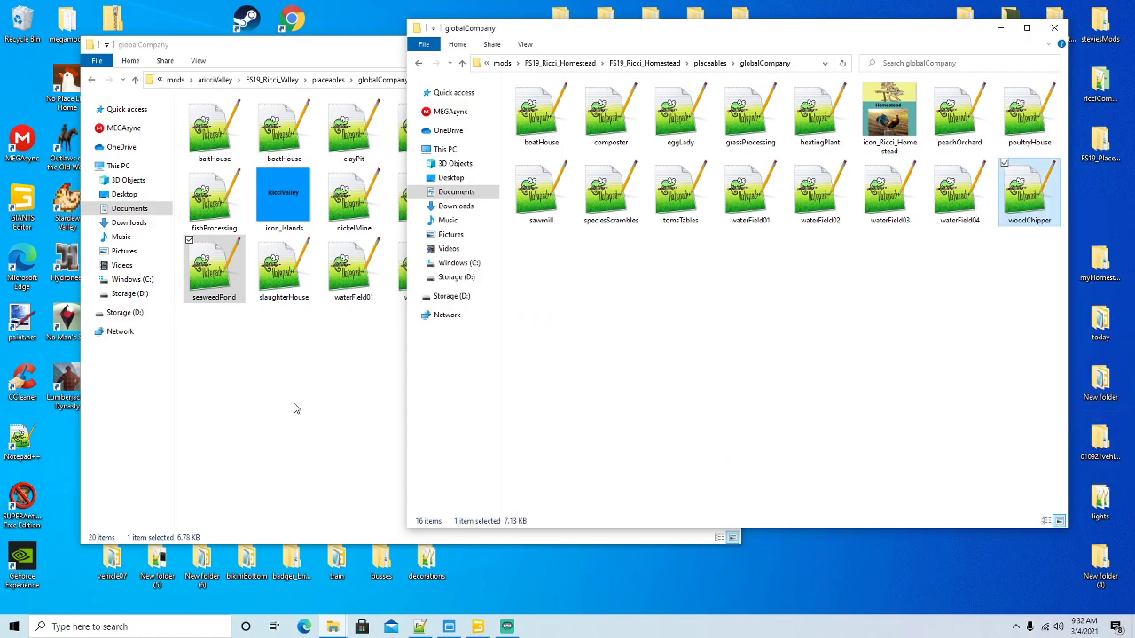
{"action": "right_click", "coordinate": [301, 404]}
{"action": "left_click", "coordinate": [312, 483]}
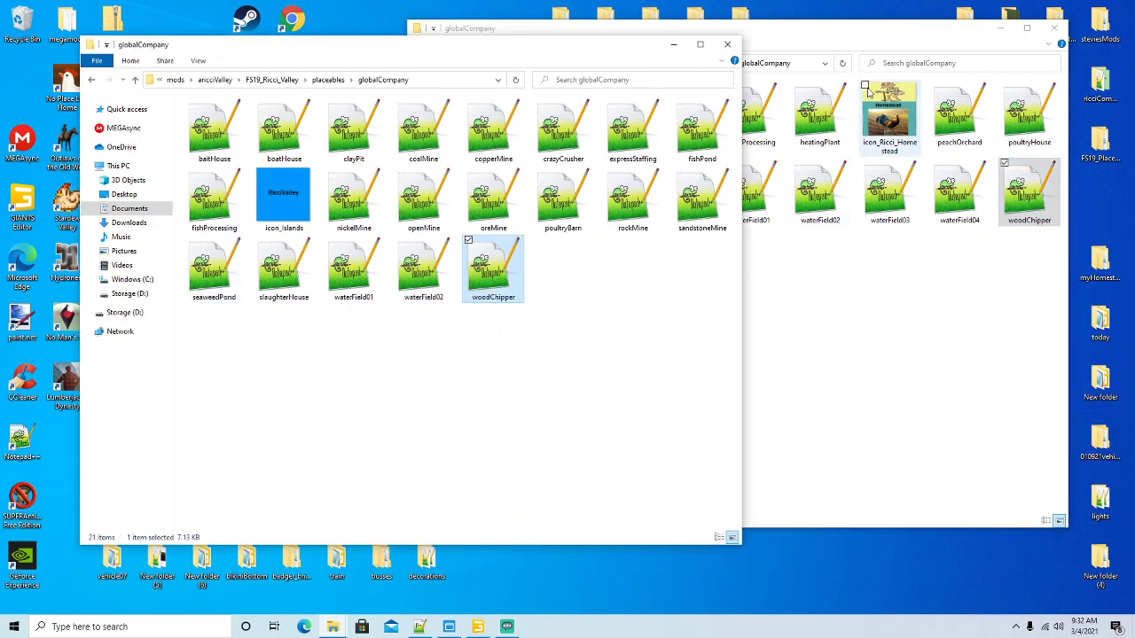
{"action": "left_click", "coordinate": [848, 40]}
{"action": "left_click", "coordinate": [1054, 28]}
Open Ricci Valley's woodChipper file in Notepad++ and shrink the editor window so the globalCompany folder can be checked behind it
{"action": "left_click_drag", "start_coordinate": [456, 49], "coordinate": [508, 49]}
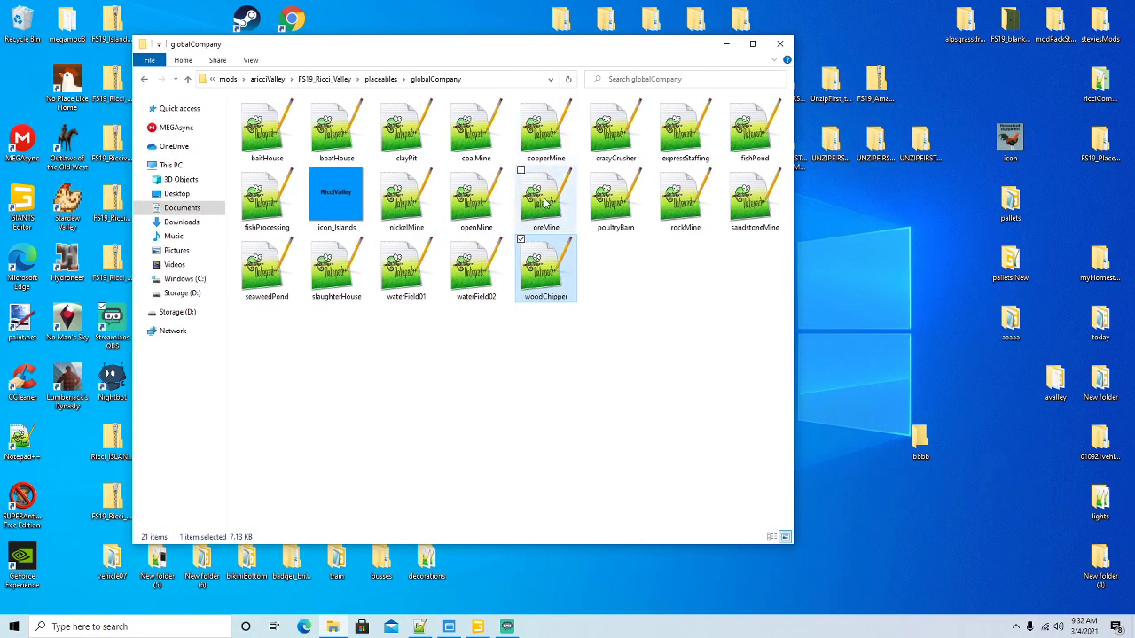
{"action": "right_click", "coordinate": [539, 278]}
{"action": "left_click", "coordinate": [581, 351]}
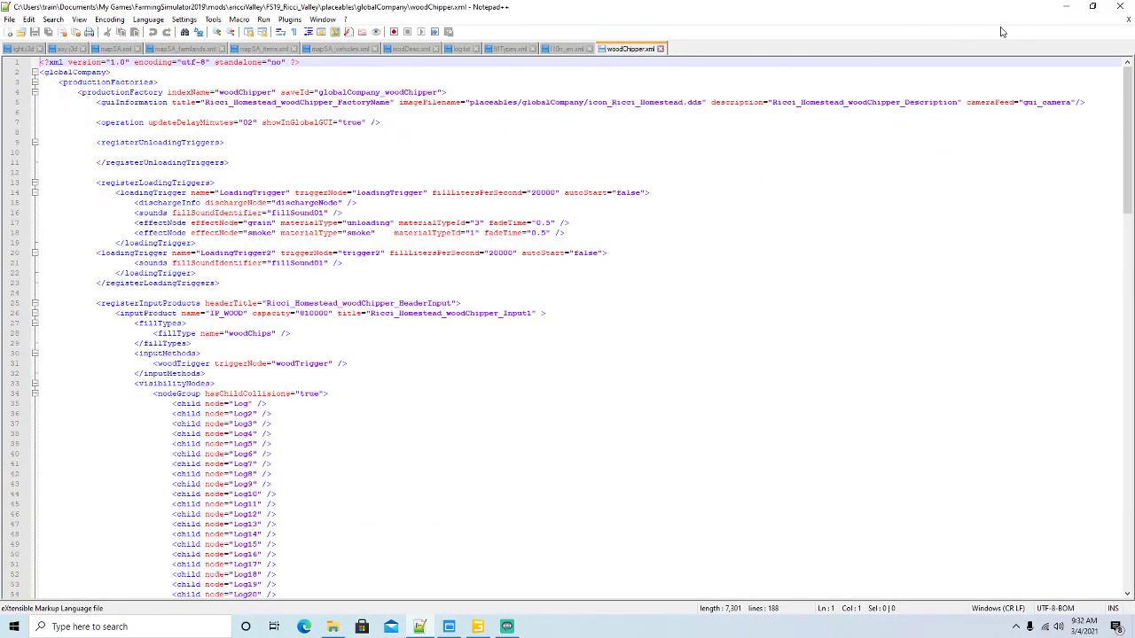
{"action": "left_click", "coordinate": [1092, 8]}
{"action": "left_click_drag", "start_coordinate": [585, 38], "coordinate": [646, 126]}
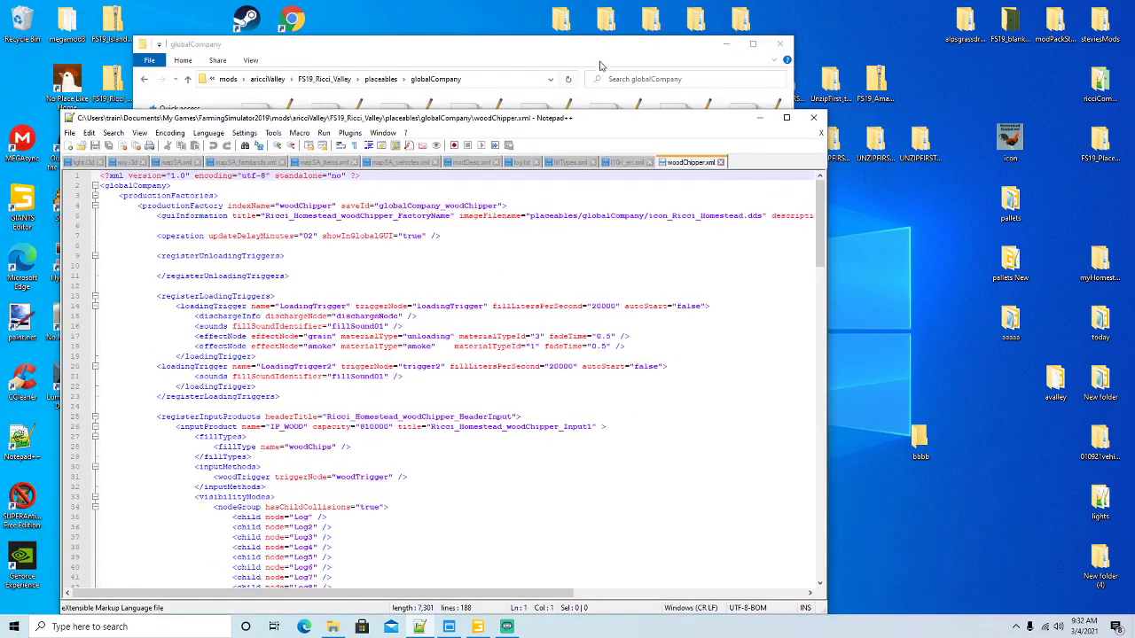
{"action": "left_click", "coordinate": [597, 68]}
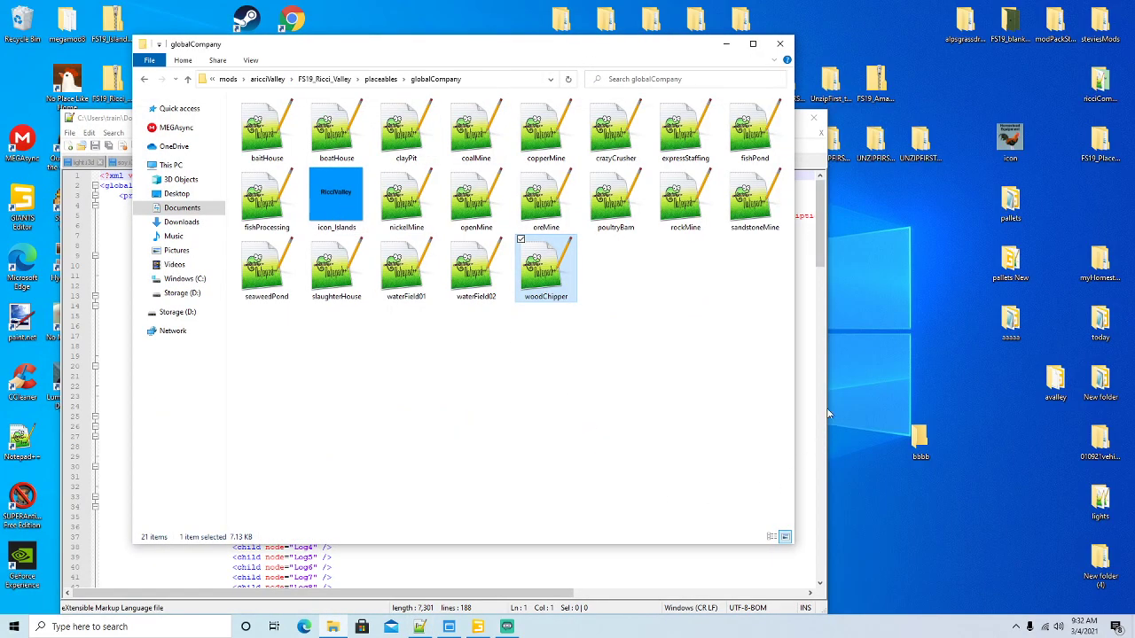
{"action": "left_click", "coordinate": [803, 140]}
{"action": "left_click_drag", "start_coordinate": [692, 129], "coordinate": [738, 90]}
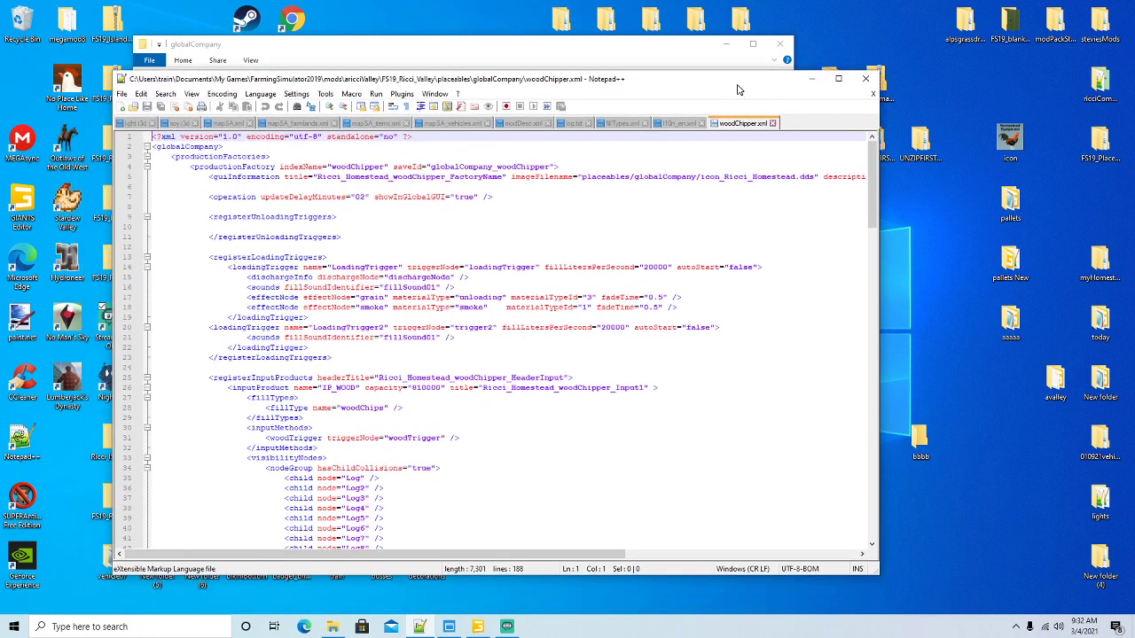
Change the icon file in the woodChipper's imageFilename path to icon_Islands.dds and save the file
{"action": "left_click", "coordinate": [796, 177]}
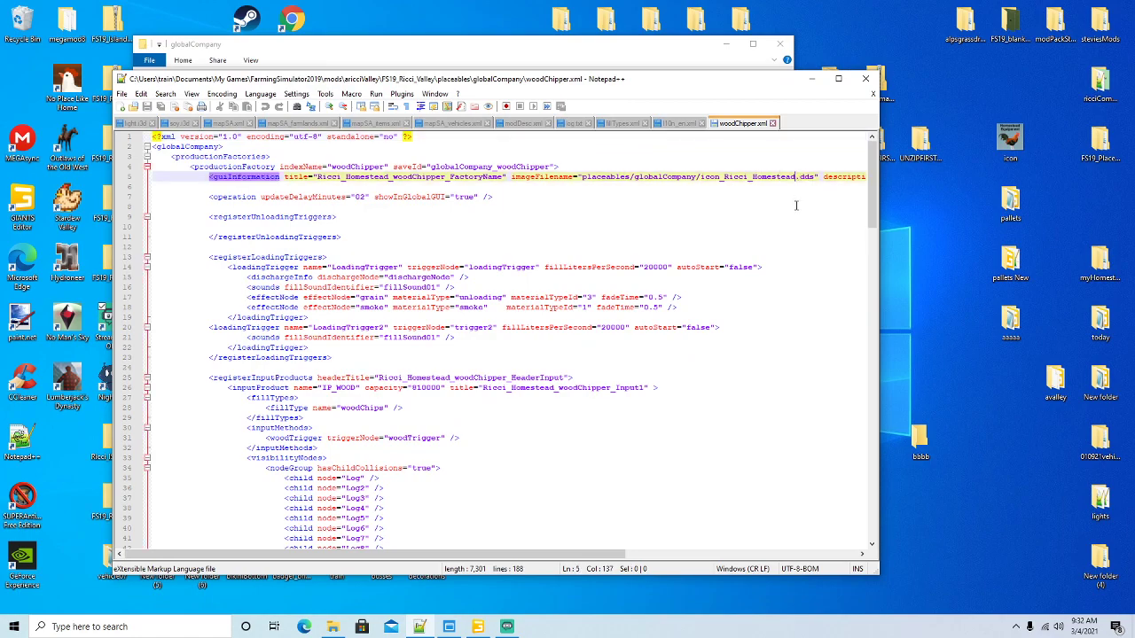
{"action": "key", "text": "BackSpace"}
{"action": "key", "text": "BackSpace"}
{"action": "key", "text": "BackSpace"}
{"action": "key", "text": "BackSpace"}
{"action": "key", "text": "BackSpace"}
{"action": "key", "text": "BackSpace"}
{"action": "key", "text": "BackSpace"}
{"action": "key", "text": "BackSpace"}
{"action": "key", "text": "BackSpace"}
{"action": "key", "text": "BackSpace"}
{"action": "key", "text": "BackSpace"}
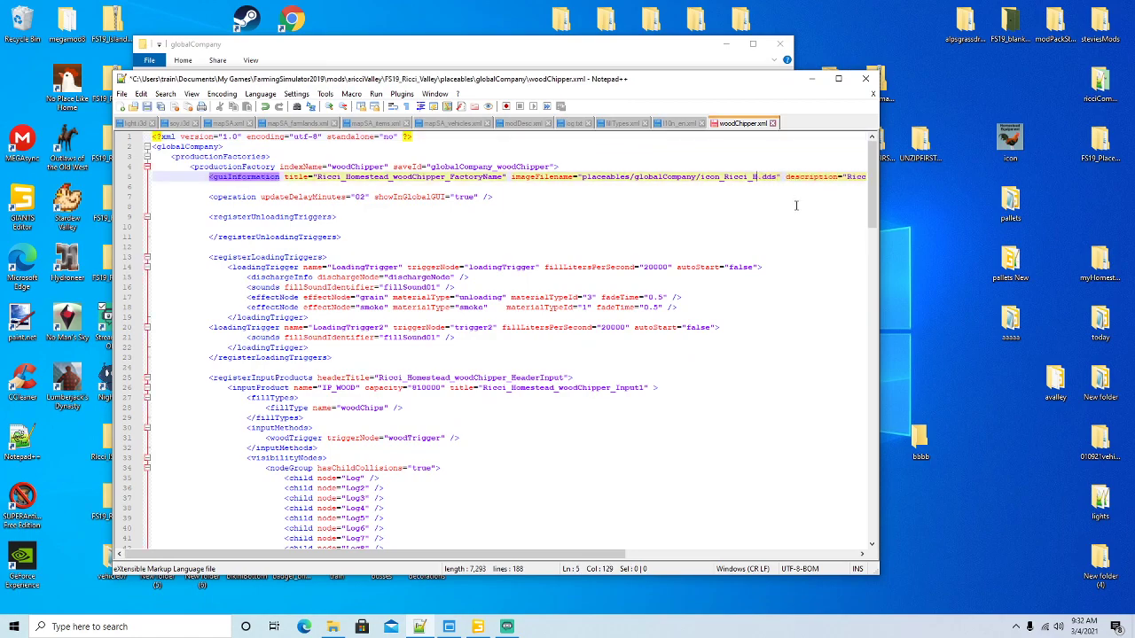
{"action": "key", "text": "BackSpace"}
{"action": "key", "text": "BackSpace"}
{"action": "key", "text": "BackSpace"}
{"action": "key", "text": "BackSpace"}
{"action": "type", "text": "Islands"}
{"action": "mouse_move", "coordinate": [695, 84]}
{"action": "left_mouse_down"}
{"action": "mouse_move", "coordinate": [656, 187]}
{"action": "mouse_move", "coordinate": [656, 256]}
{"action": "mouse_move", "coordinate": [697, 103]}
{"action": "left_mouse_up"}
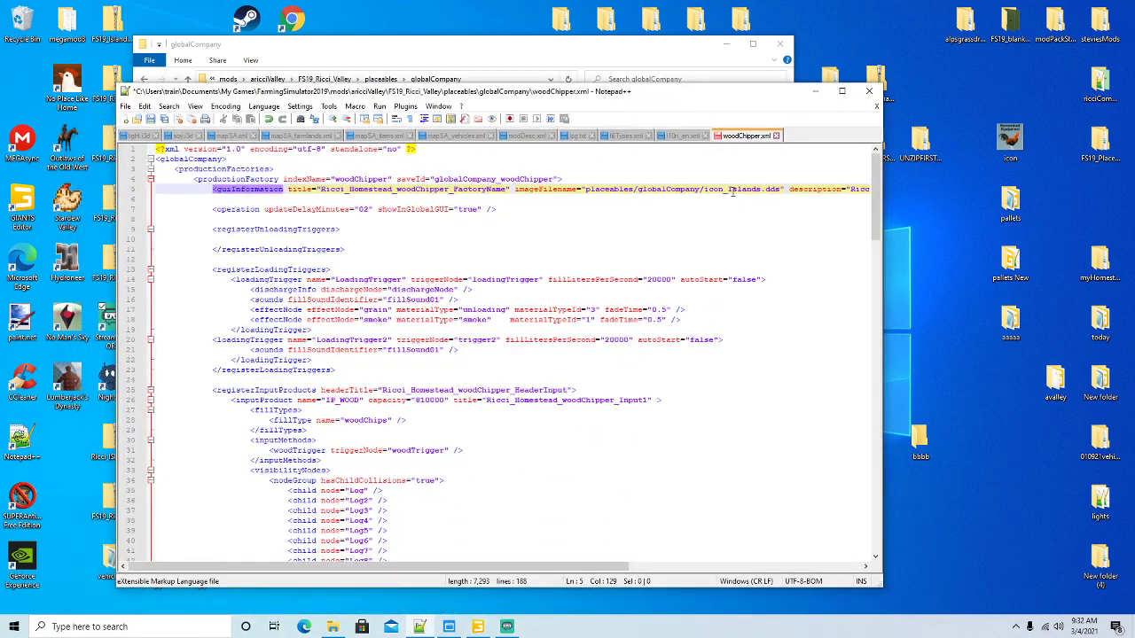
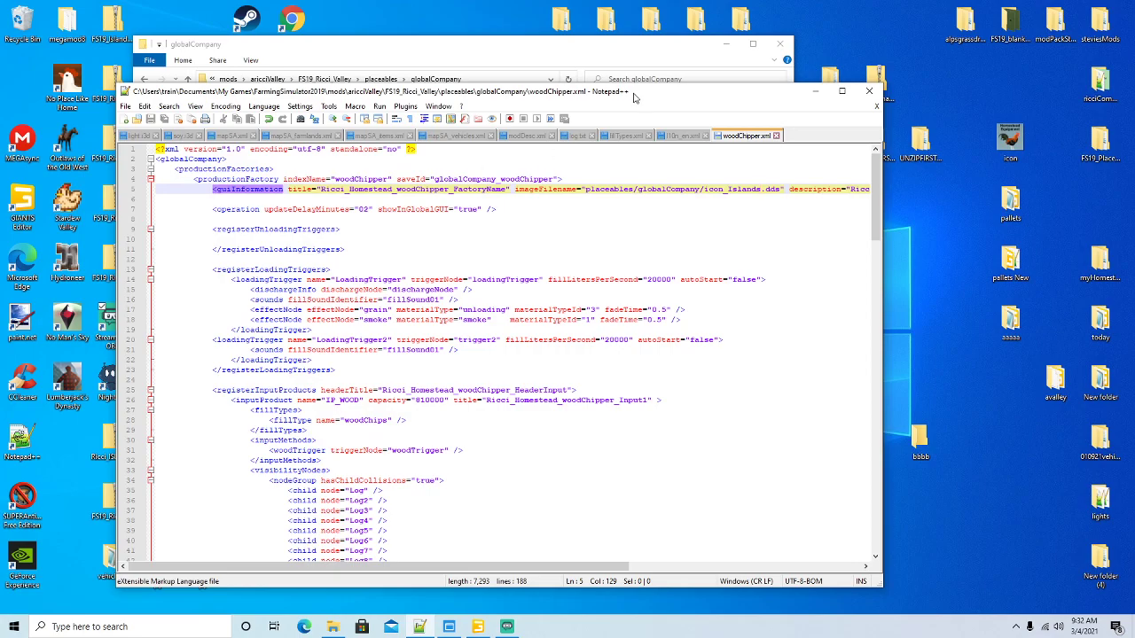
Replace Homestead with Valley in every woodChipper text entry of the l10n_en.xml file
{"action": "left_click_drag", "start_coordinate": [632, 96], "coordinate": [616, 120]}
{"action": "left_click", "coordinate": [656, 162]}
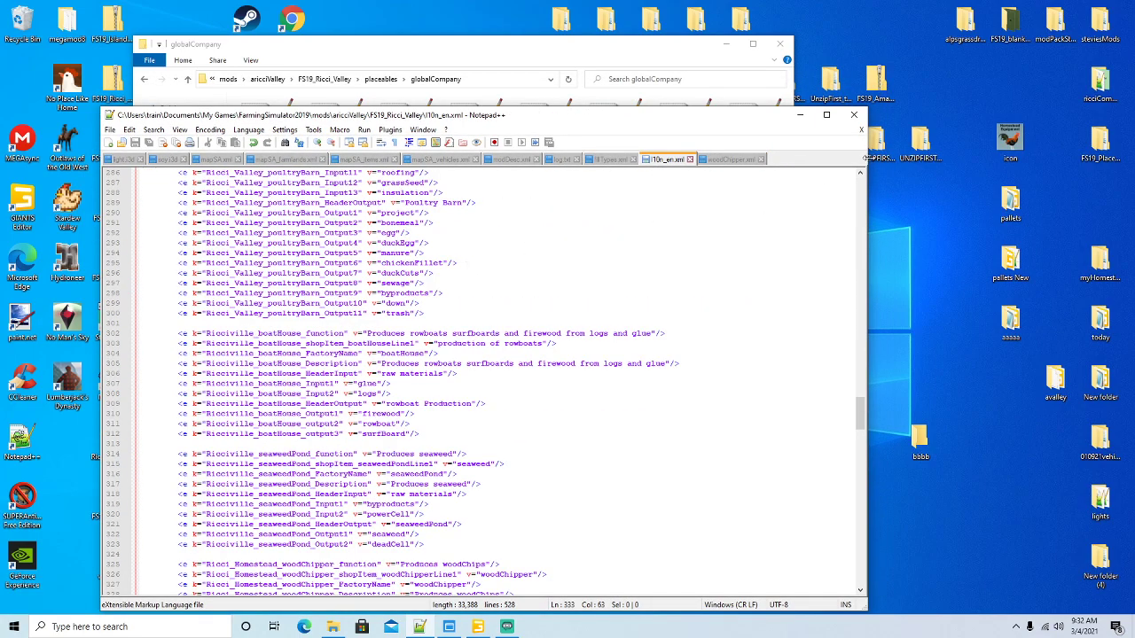
{"action": "left_click", "coordinate": [826, 117]}
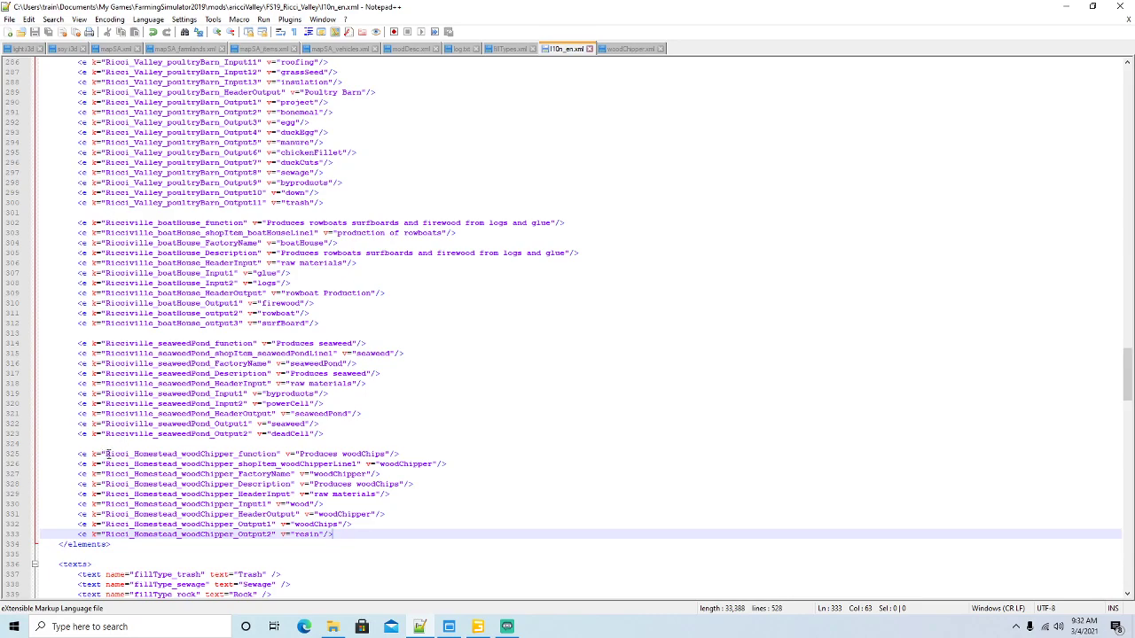
{"action": "left_click_drag", "start_coordinate": [106, 454], "coordinate": [114, 454]}
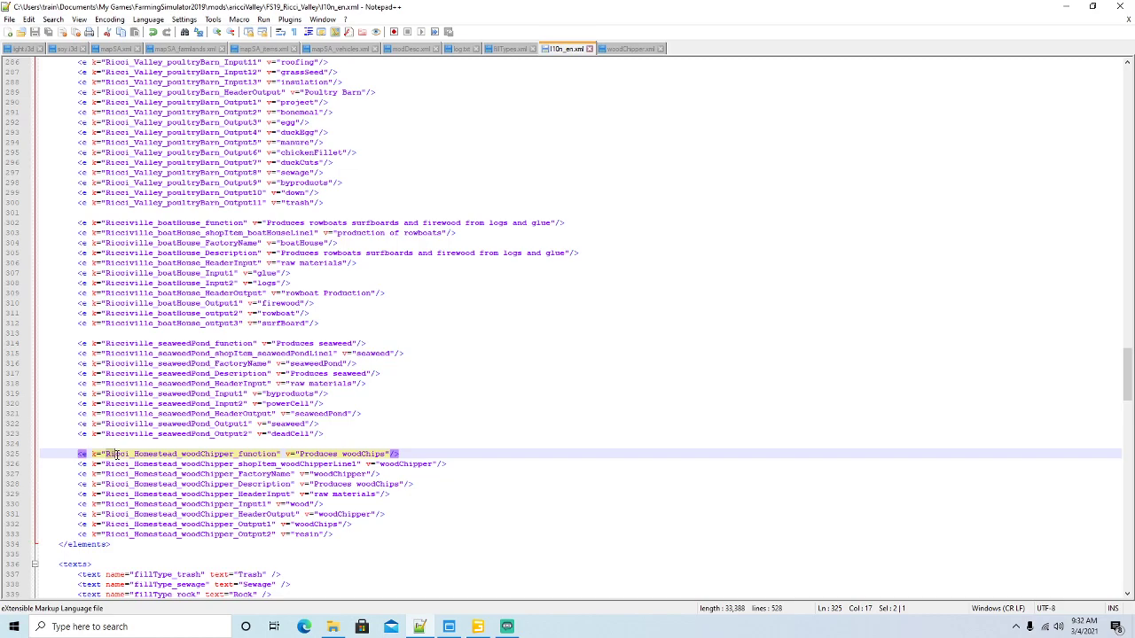
{"action": "left_click", "coordinate": [560, 477]}
{"action": "left_click_drag", "start_coordinate": [134, 453], "coordinate": [175, 454]}
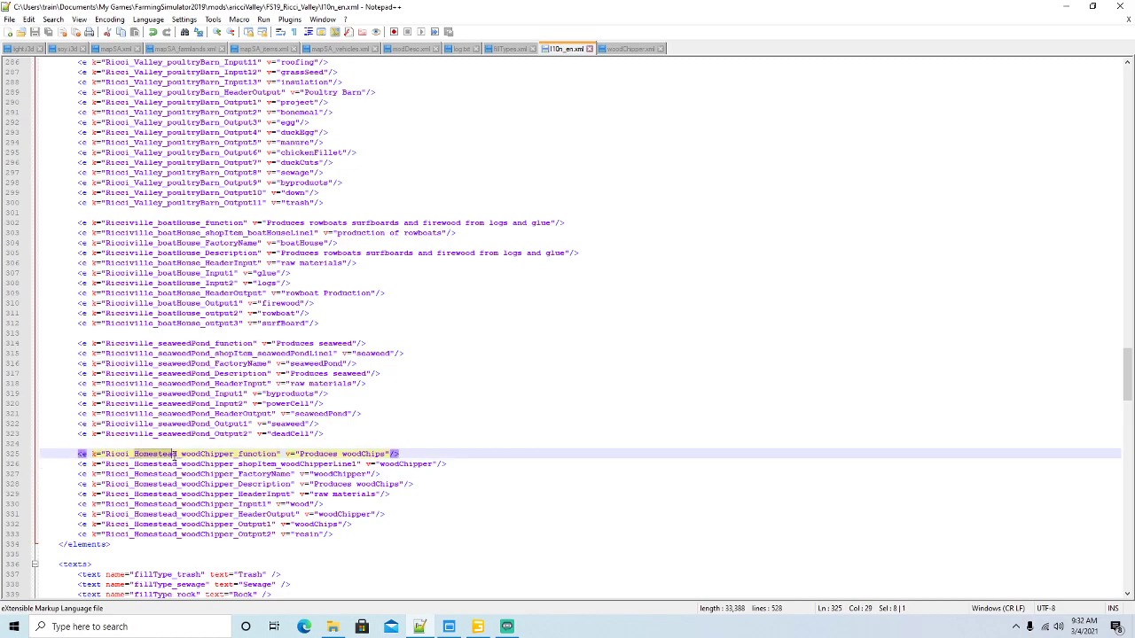
{"action": "left_click", "coordinate": [53, 20]}
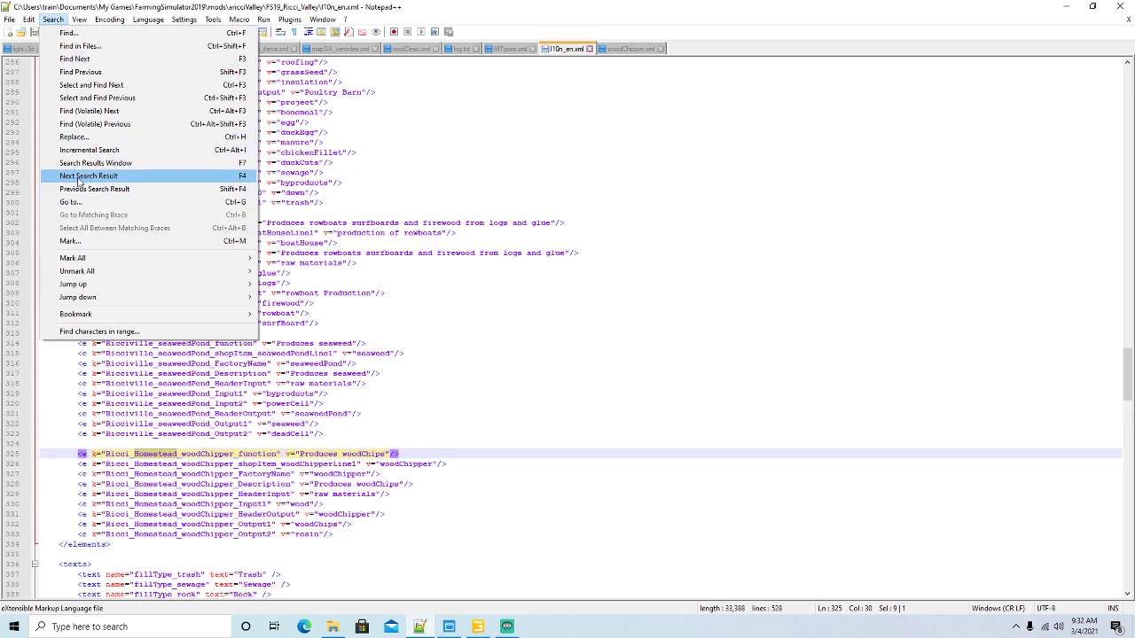
{"action": "left_click", "coordinate": [75, 136]}
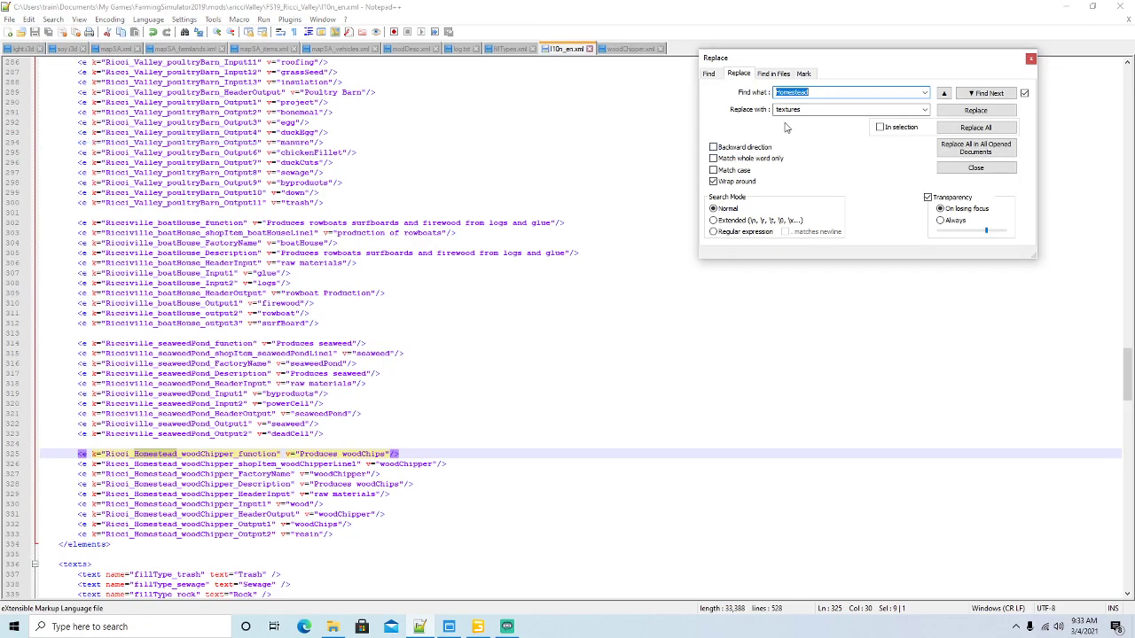
{"action": "key", "text": "Tab"}
{"action": "type", "text": "V"}
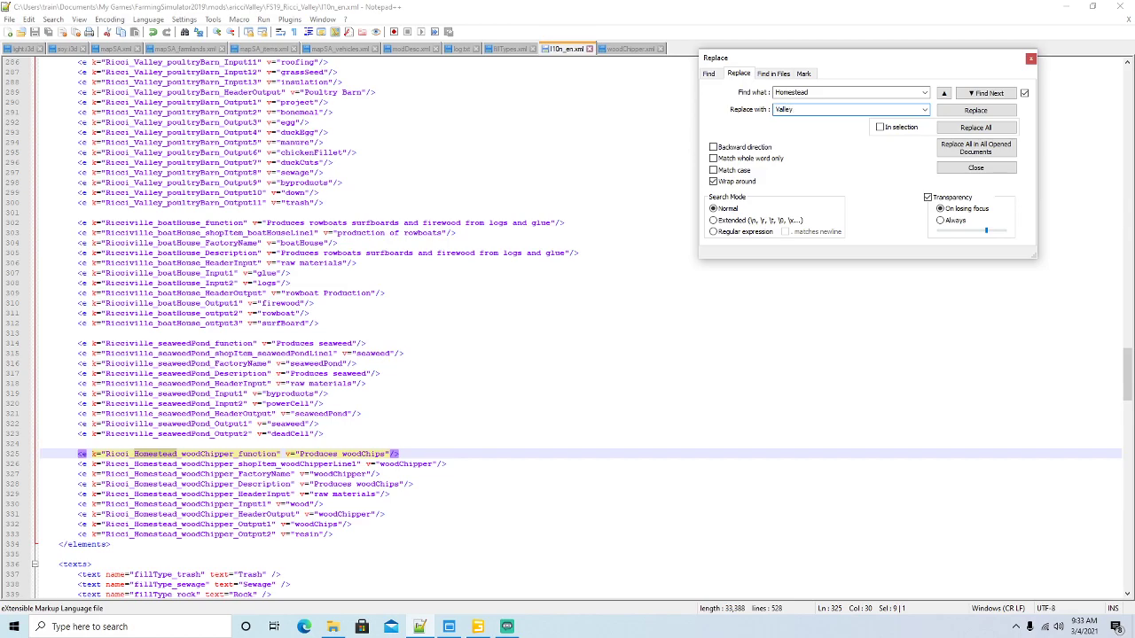
{"action": "left_click", "coordinate": [991, 111]}
{"action": "left_click", "coordinate": [991, 112]}
{"action": "left_click", "coordinate": [993, 113]}
{"action": "left_click", "coordinate": [993, 114]}
{"action": "left_click", "coordinate": [993, 113]}
{"action": "left_click", "coordinate": [993, 113]}
{"action": "left_click", "coordinate": [993, 113]}
{"action": "left_click", "coordinate": [993, 113]}
{"action": "left_click", "coordinate": [993, 113]}
{"action": "left_click", "coordinate": [1030, 58]}
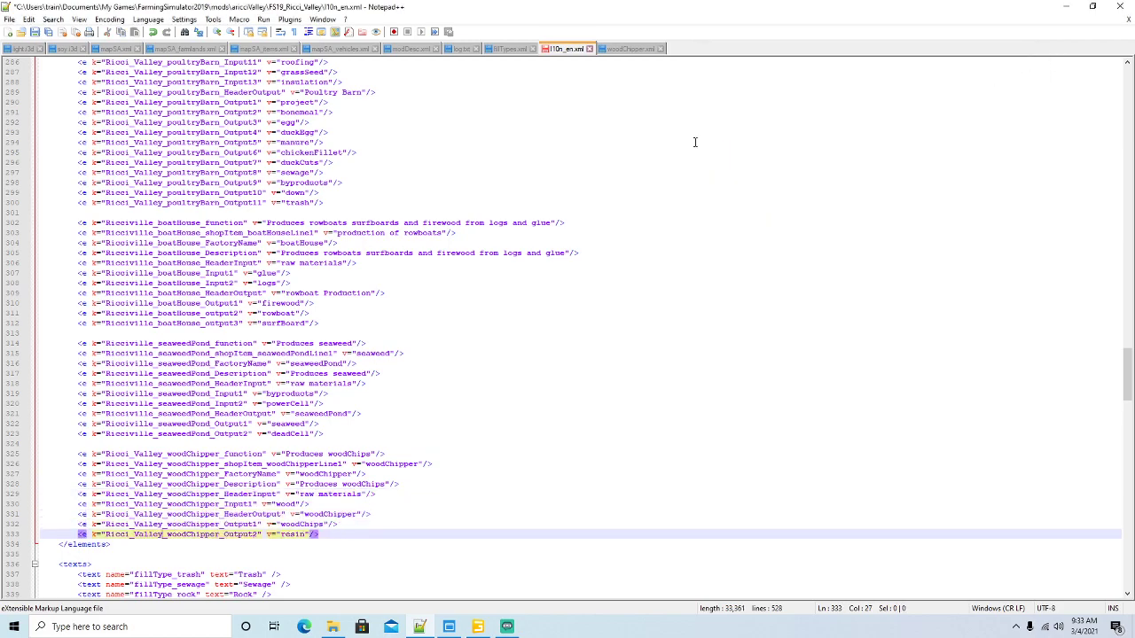
Compare the Ricci_Valley prefix of the woodChipper entries with the poultryBarn entries and review the woodChipper's input and output texts
{"action": "left_click_drag", "start_coordinate": [105, 203], "coordinate": [164, 204]}
{"action": "left_click_drag", "start_coordinate": [106, 534], "coordinate": [164, 535]}
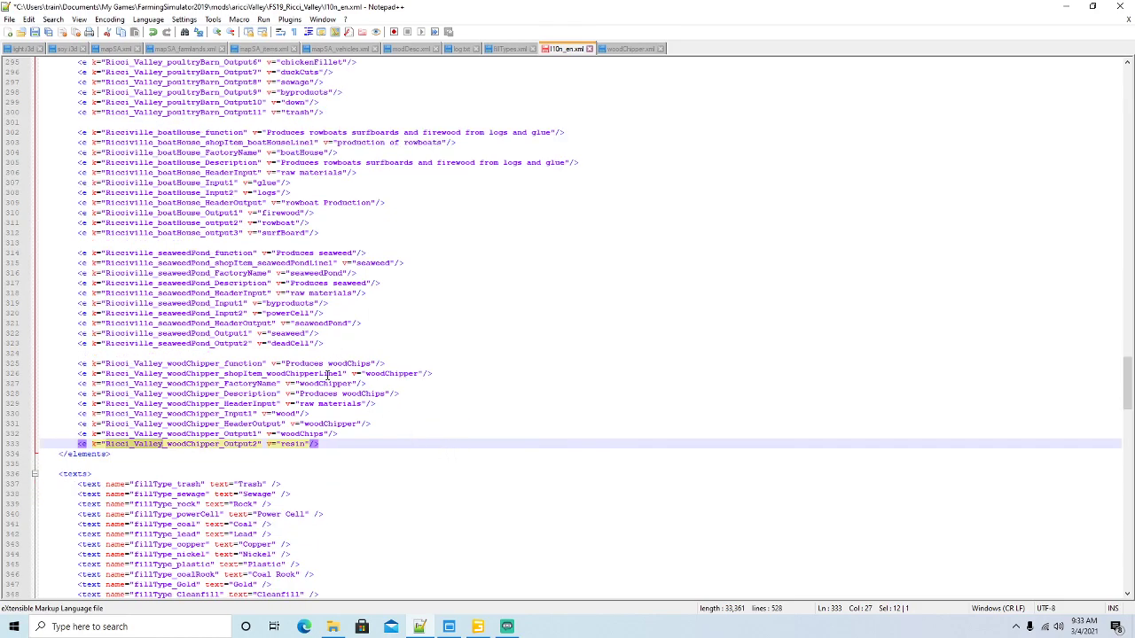
{"action": "left_click", "coordinate": [285, 413]}
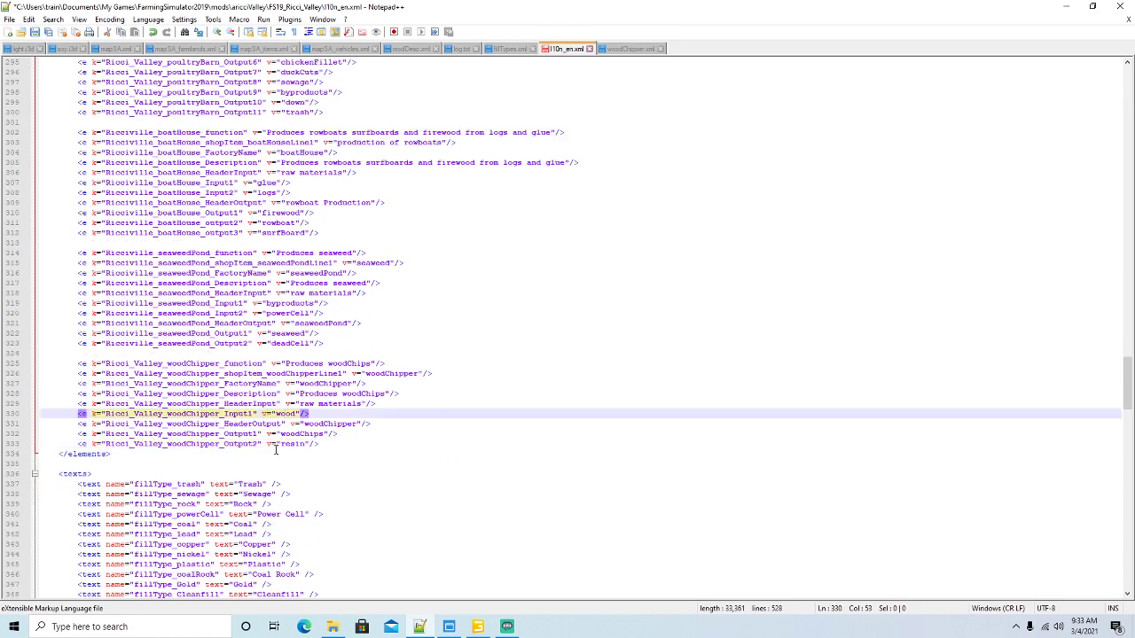
Replace Homestead with Valley in all title and description references of woodChipper.xml and save the file
{"action": "left_click", "coordinate": [627, 49]}
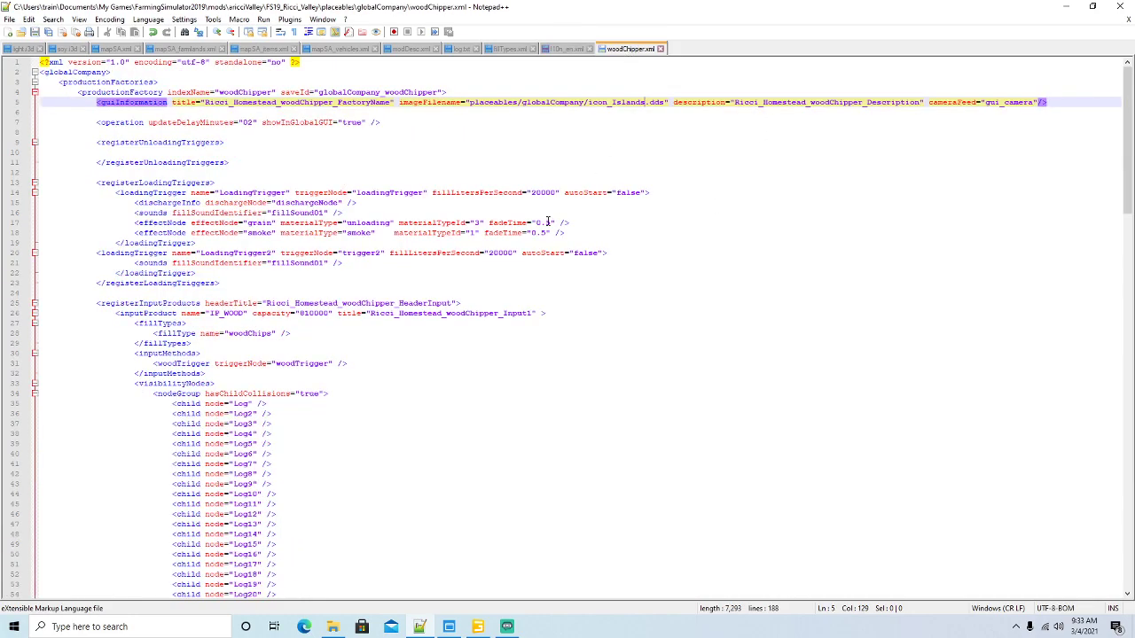
{"action": "left_click", "coordinate": [385, 153]}
{"action": "left_click_drag", "start_coordinate": [233, 101], "coordinate": [277, 105]}
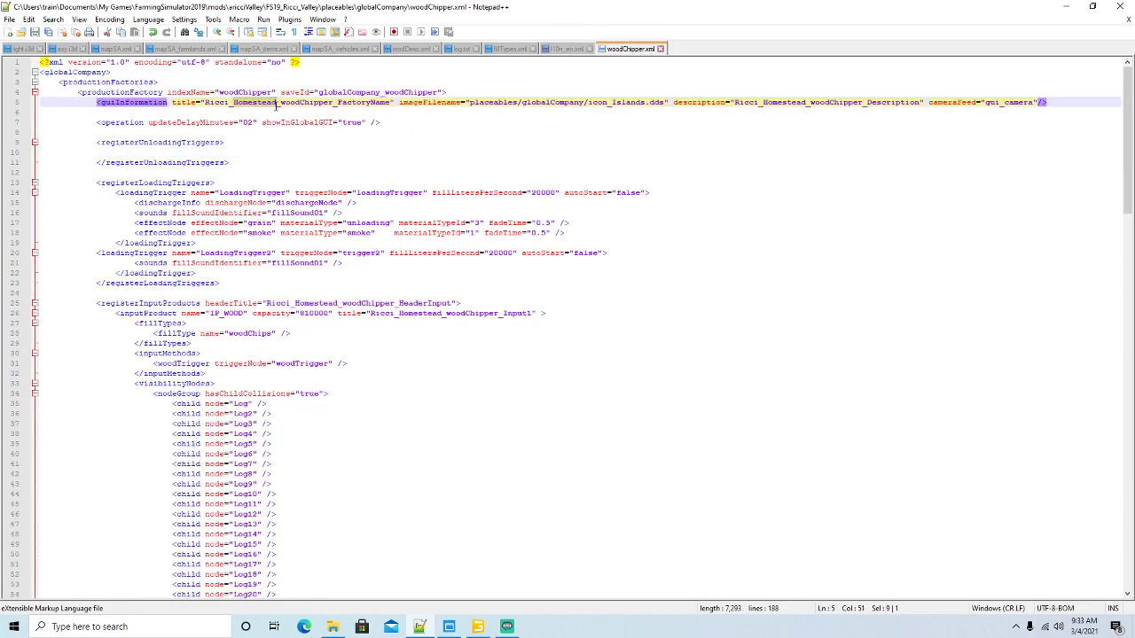
{"action": "left_click", "coordinate": [52, 20]}
{"action": "left_click", "coordinate": [74, 138]}
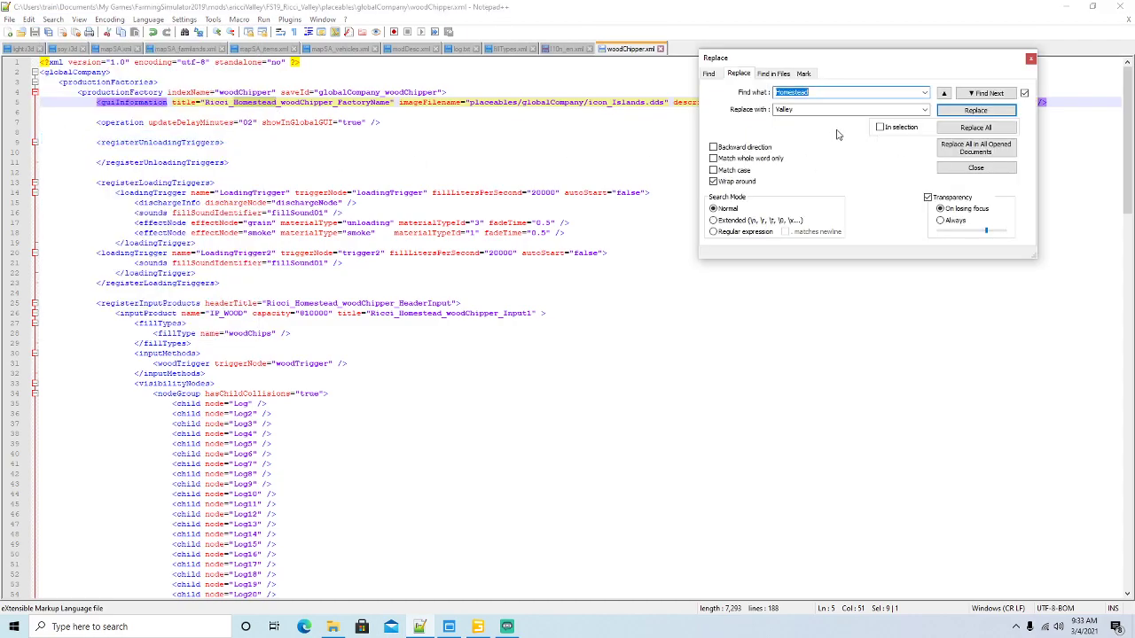
{"action": "left_click", "coordinate": [945, 112]}
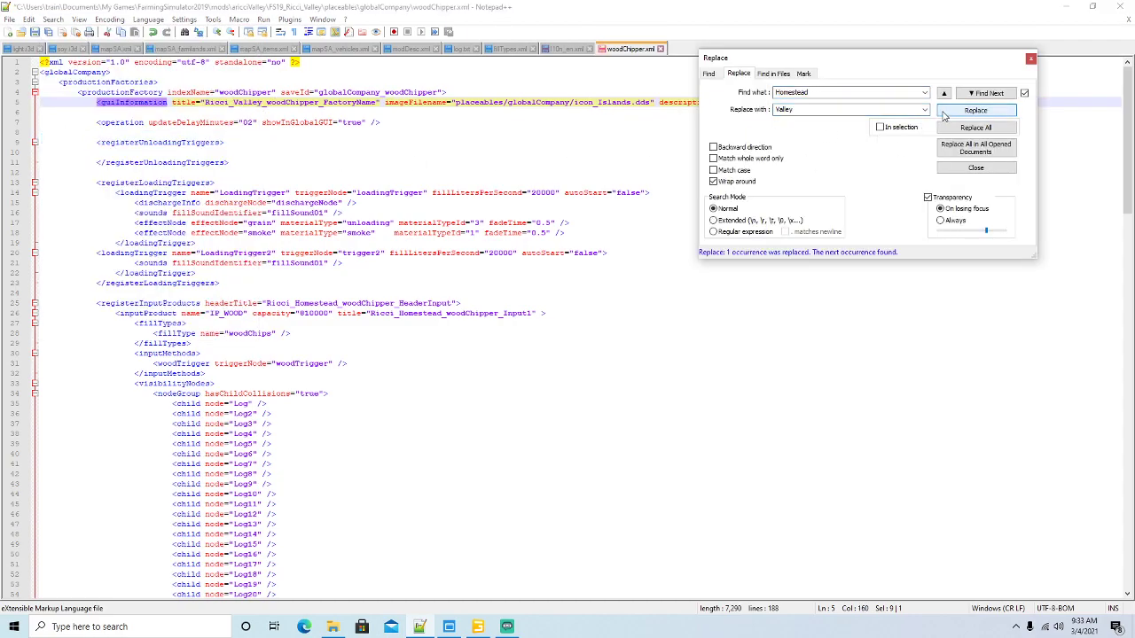
{"action": "left_click", "coordinate": [945, 113]}
{"action": "left_click", "coordinate": [945, 113]}
{"action": "left_click", "coordinate": [945, 113]}
{"action": "left_click", "coordinate": [945, 113]}
{"action": "left_click", "coordinate": [1030, 58]}
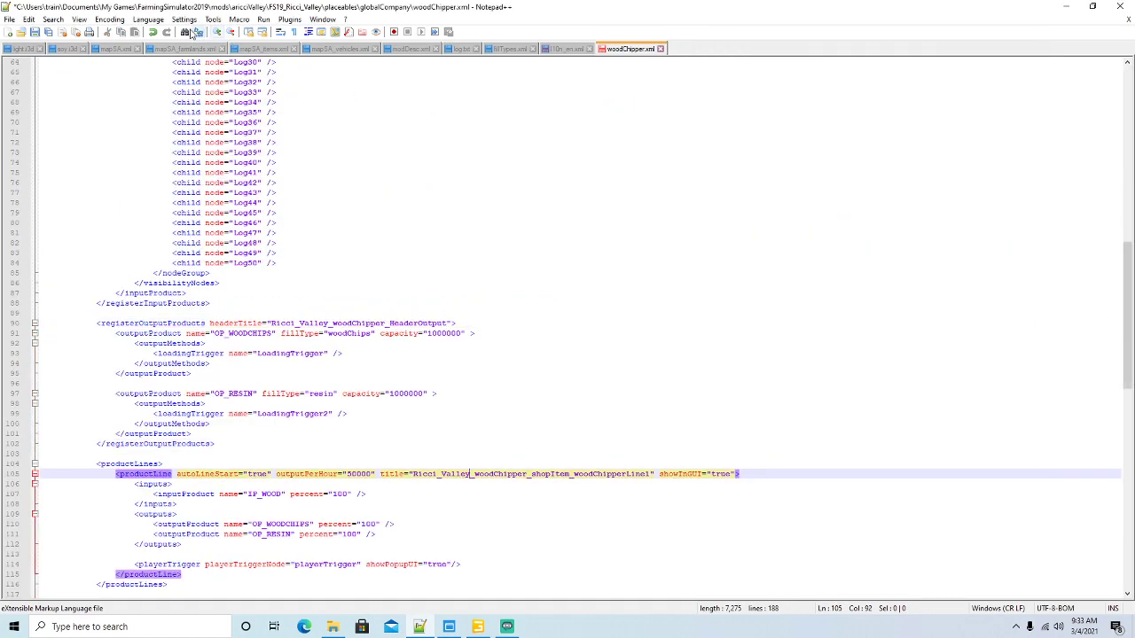
{"action": "left_click", "coordinate": [34, 32]}
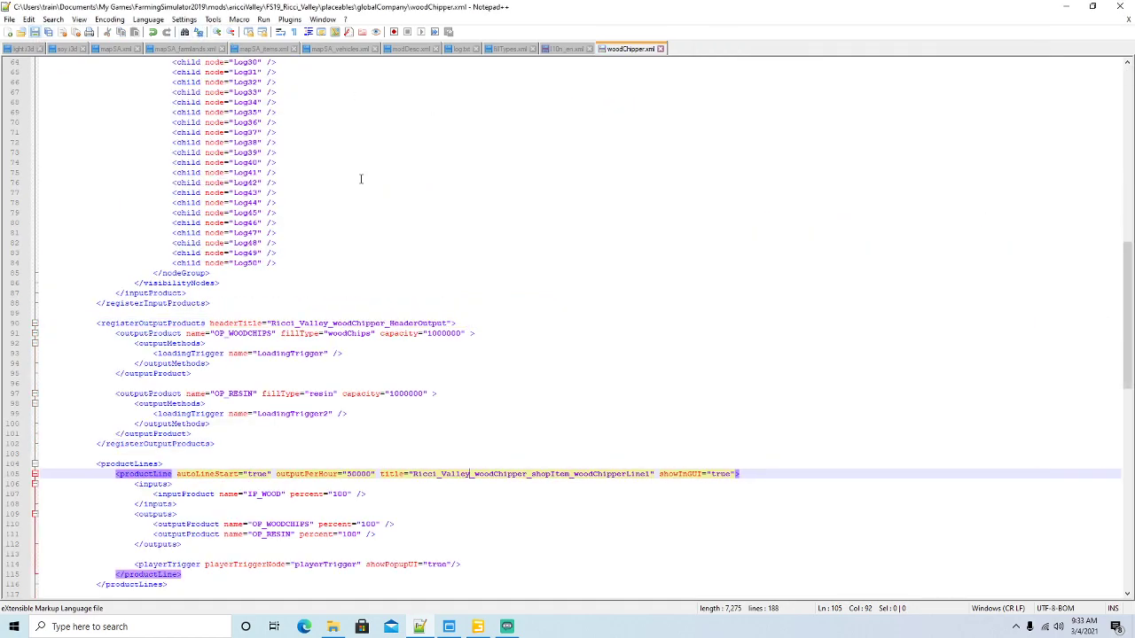
Shrink the editor window and review the i3dMappings and product line sections of woodChipper.xml
{"action": "left_click", "coordinate": [1092, 6]}
{"action": "scroll", "coordinate": [551, 309], "scroll_direction": "down", "scroll_amount": 20}
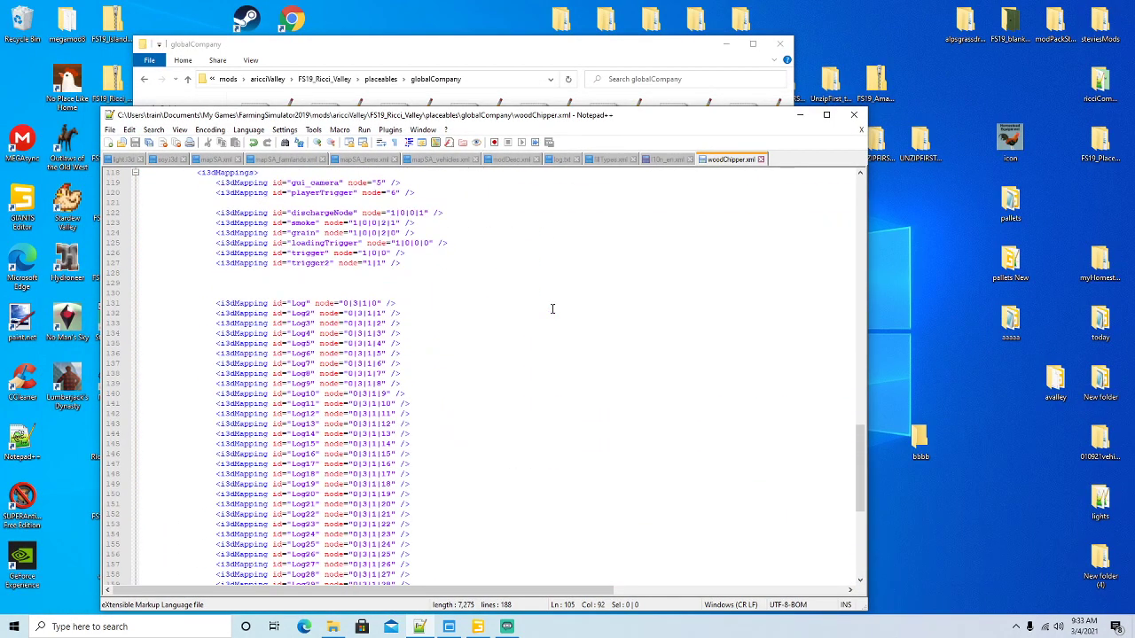
{"action": "scroll", "coordinate": [551, 308], "scroll_direction": "down", "scroll_amount": 4}
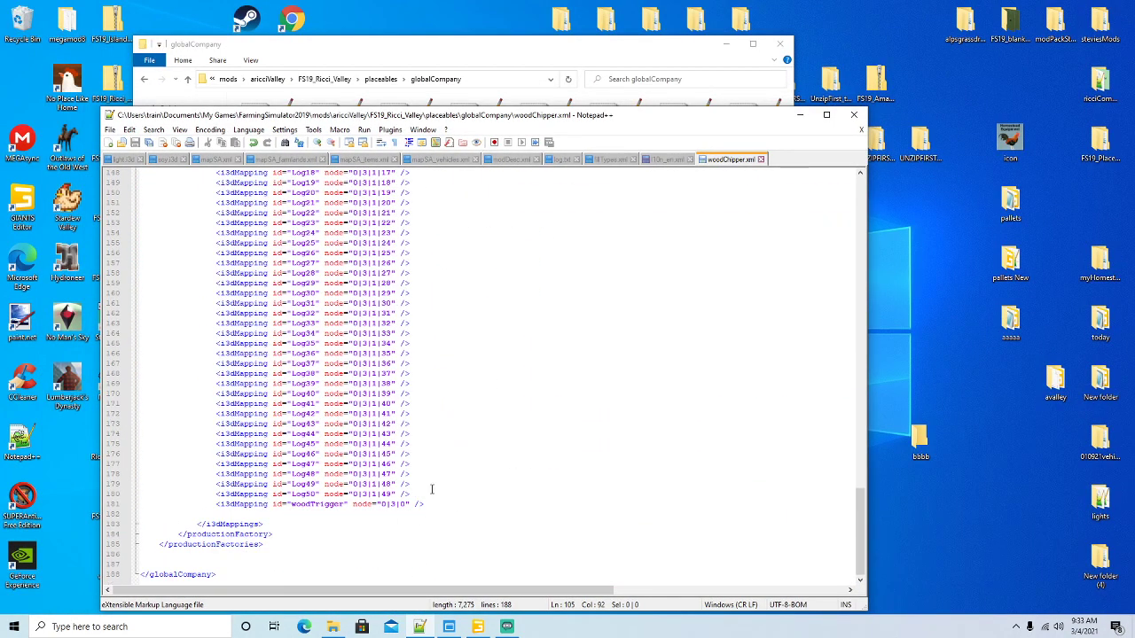
{"action": "scroll", "coordinate": [432, 489], "scroll_direction": "up", "scroll_amount": 19}
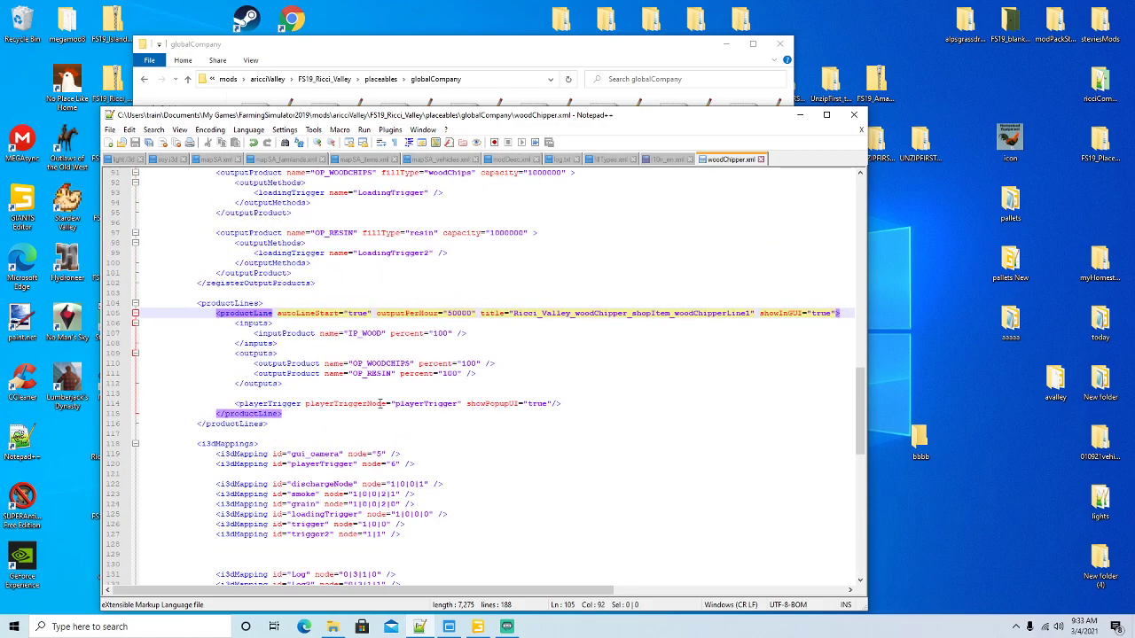
{"action": "left_click_drag", "start_coordinate": [632, 117], "coordinate": [704, 72]}
Switch to GIANTS Editor and check the woodChipper's PlayerTrigger and gui_camera nodes against the mappings in woodChipper.xml
{"action": "left_click", "coordinate": [478, 627]}
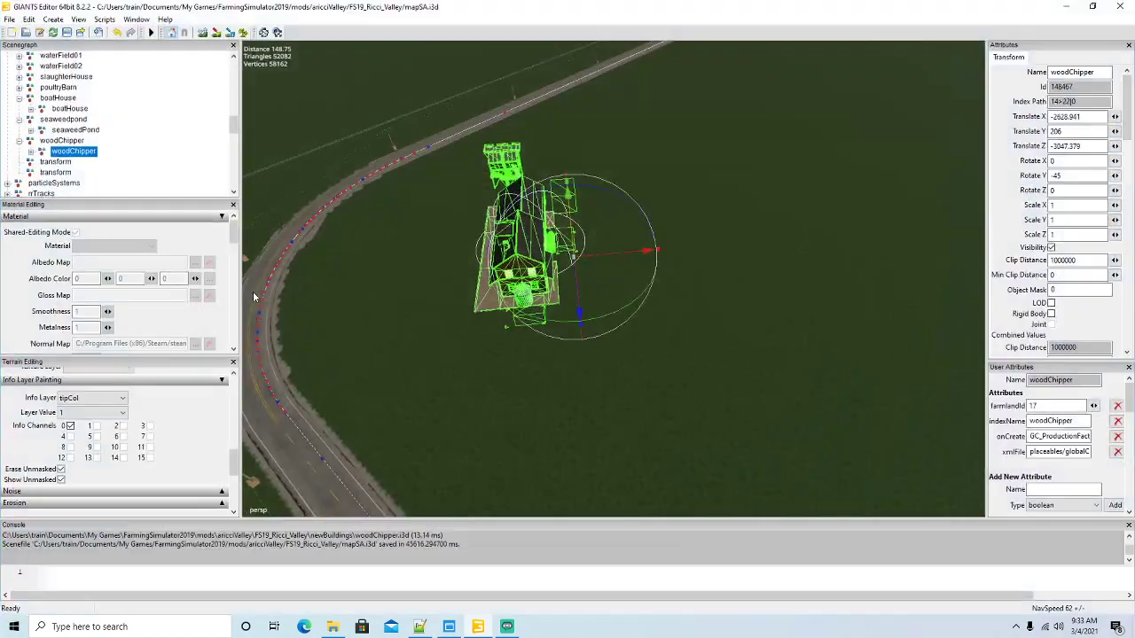
{"action": "left_click", "coordinate": [30, 152]}
{"action": "scroll", "coordinate": [119, 177], "scroll_direction": "down", "scroll_amount": 3}
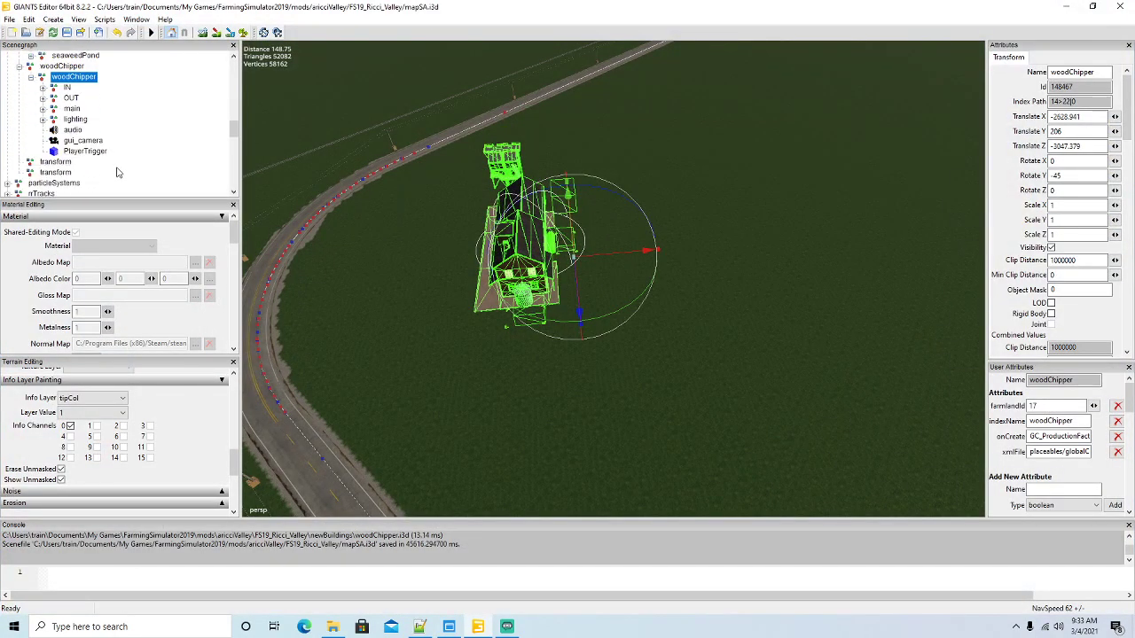
{"action": "left_click", "coordinate": [56, 152]}
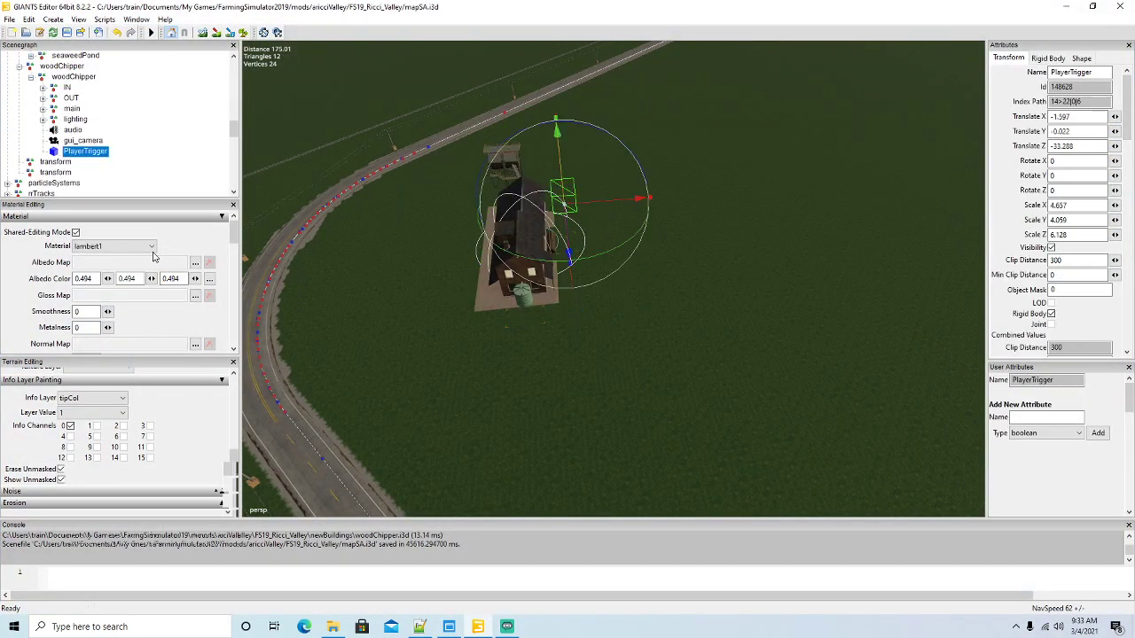
{"action": "left_click", "coordinate": [419, 627]}
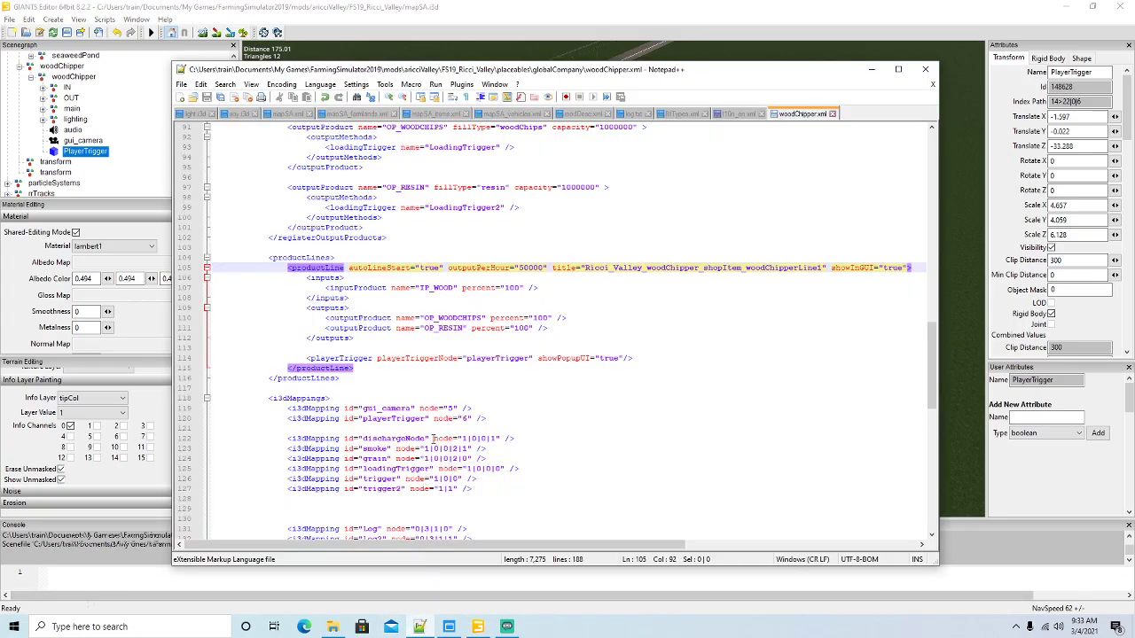
{"action": "left_click", "coordinate": [403, 407]}
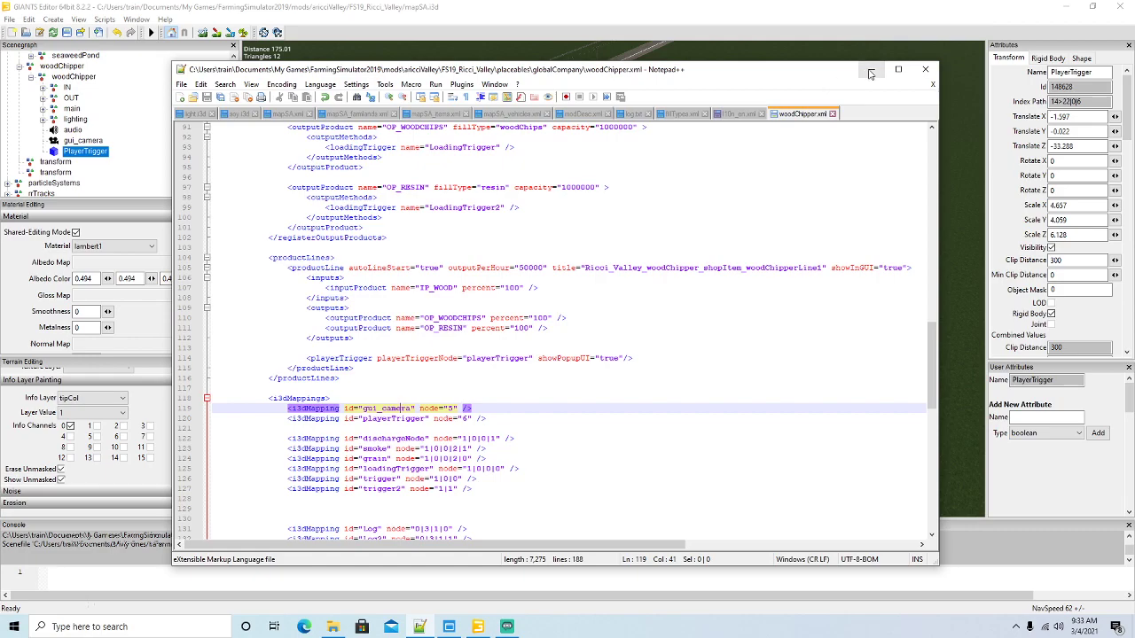
{"action": "left_click", "coordinate": [869, 71]}
Examine the area around the woodChipper's PlayerTrigger, and find and expand the touricons group in the scenegraph
{"action": "left_click_drag", "start_coordinate": [497, 385], "coordinate": [398, 414], "text": "alt"}
{"action": "scroll", "coordinate": [504, 311], "scroll_direction": "up", "scroll_amount": 3}
{"action": "scroll", "coordinate": [487, 355], "scroll_direction": "up", "scroll_amount": 3}
{"action": "scroll", "coordinate": [398, 413], "scroll_direction": "down", "scroll_amount": 3}
{"action": "right_click_drag", "start_coordinate": [397, 413], "coordinate": [349, 399]}
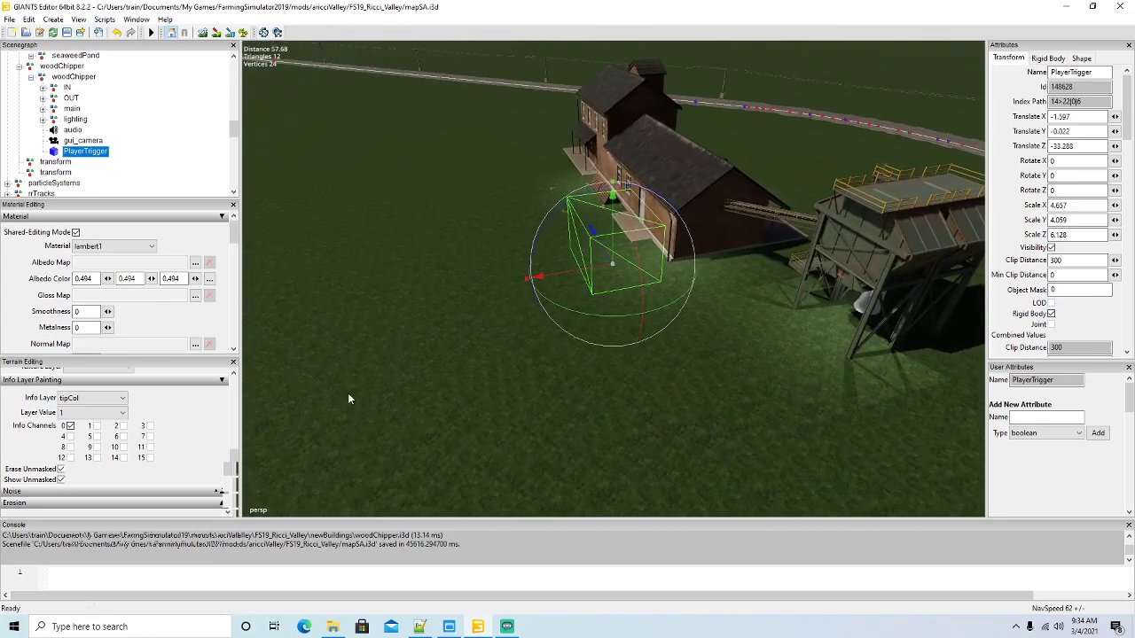
{"action": "scroll", "coordinate": [148, 131], "scroll_direction": "down", "scroll_amount": 15}
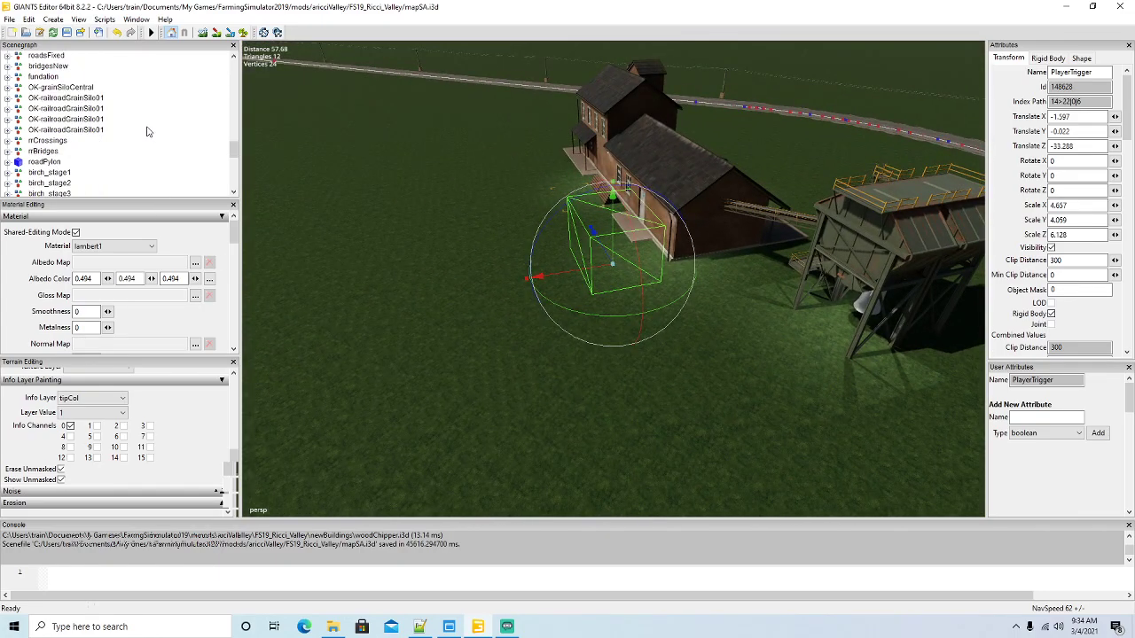
{"action": "scroll", "coordinate": [148, 131], "scroll_direction": "down", "scroll_amount": 10}
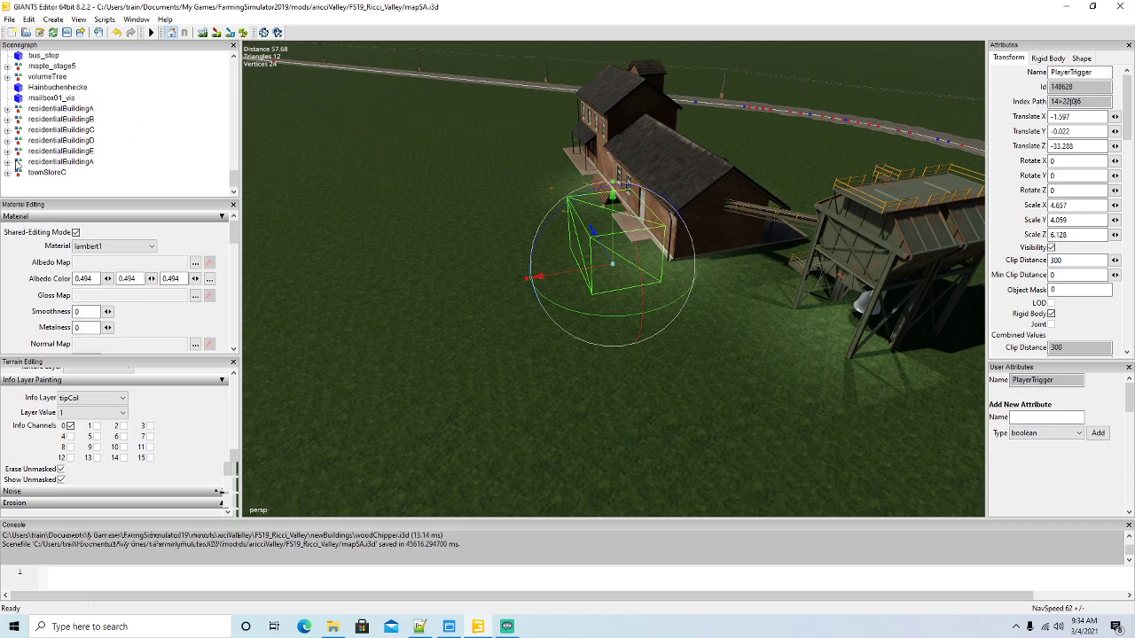
{"action": "scroll", "coordinate": [73, 149], "scroll_direction": "up", "scroll_amount": 10}
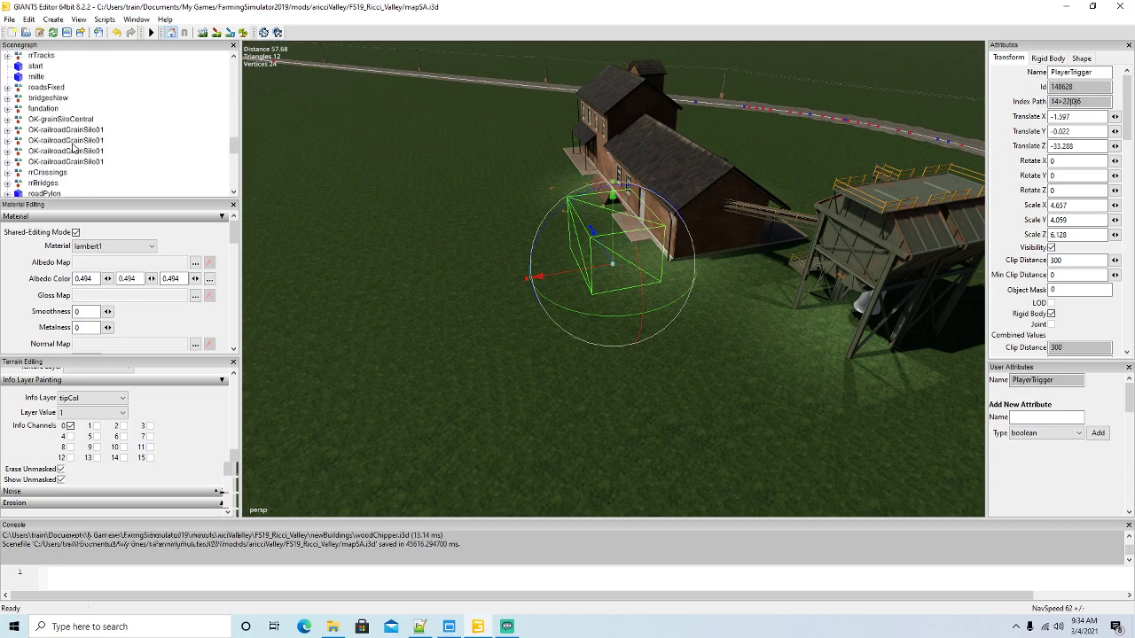
{"action": "scroll", "coordinate": [47, 108], "scroll_direction": "up", "scroll_amount": 1}
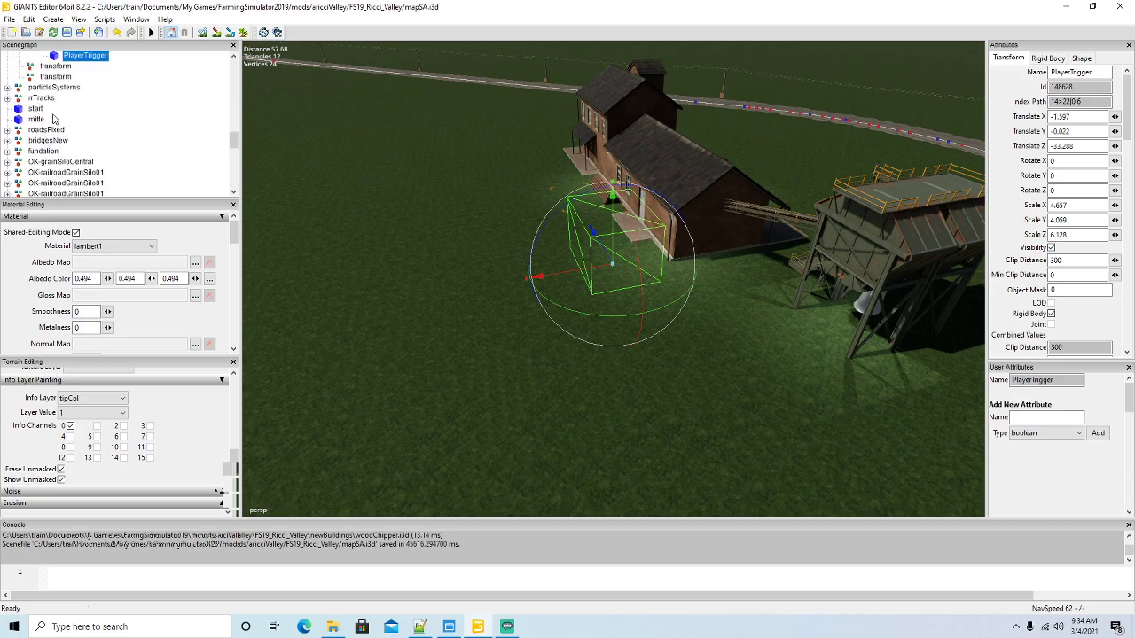
{"action": "scroll", "coordinate": [62, 150], "scroll_direction": "up", "scroll_amount": 3}
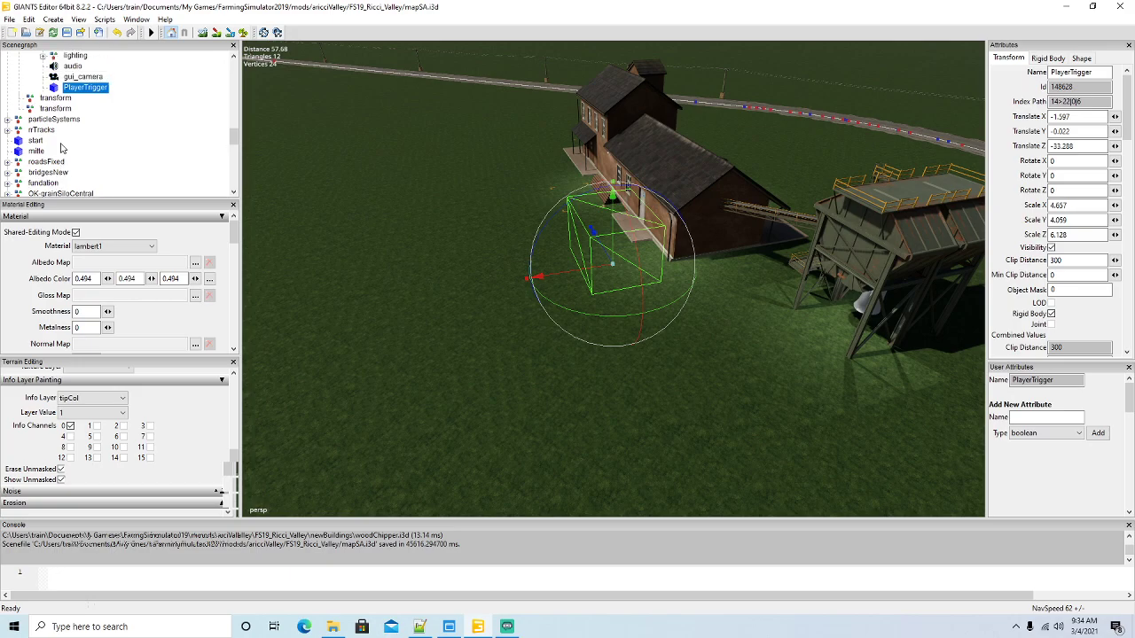
{"action": "scroll", "coordinate": [121, 138], "scroll_direction": "down", "scroll_amount": 1}
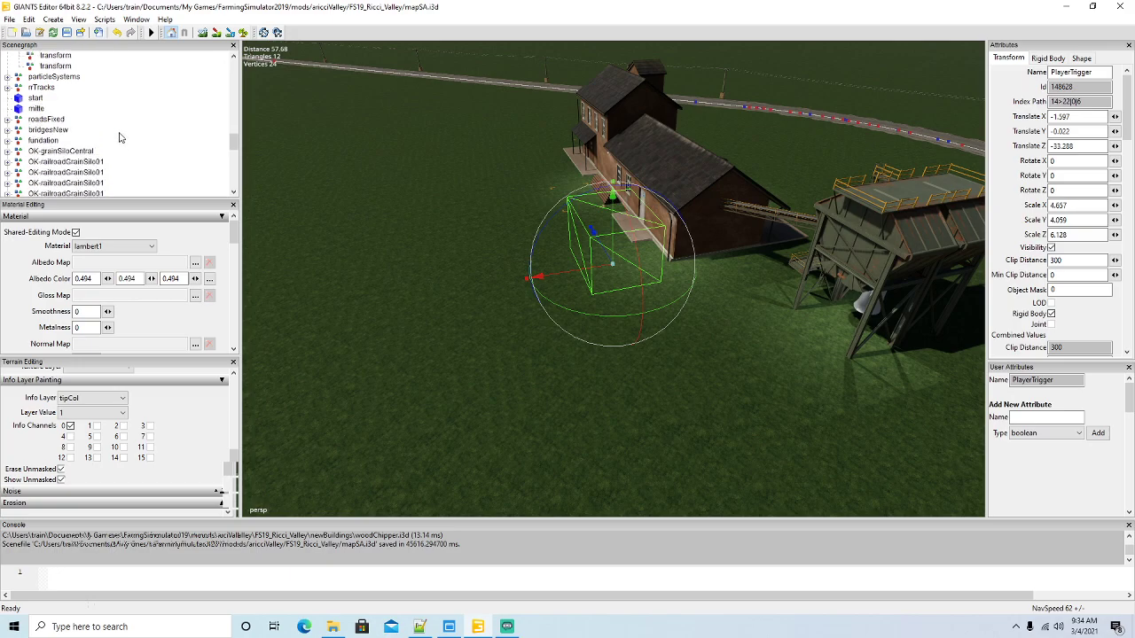
{"action": "scroll", "coordinate": [121, 138], "scroll_direction": "down", "scroll_amount": 2}
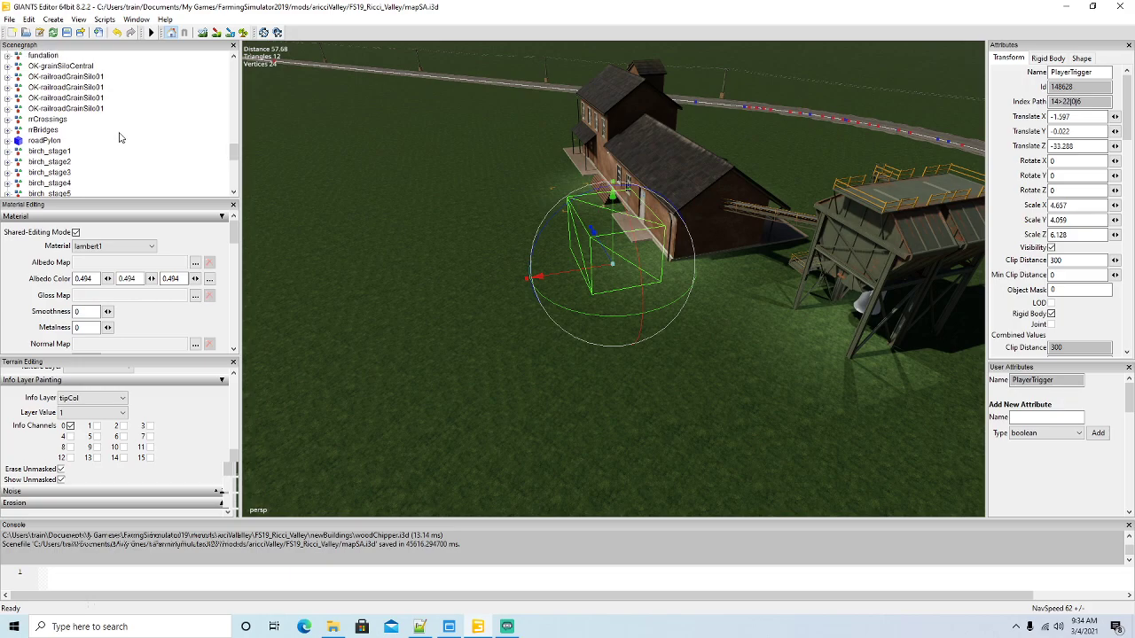
{"action": "scroll", "coordinate": [121, 138], "scroll_direction": "down", "scroll_amount": 3}
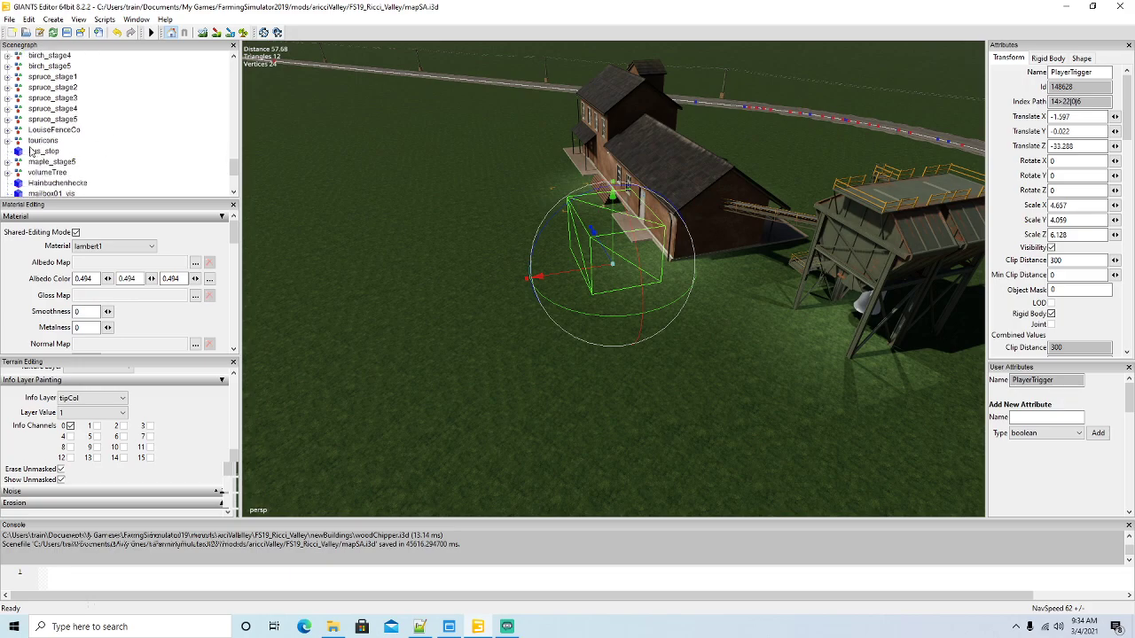
{"action": "left_click", "coordinate": [9, 141]}
{"action": "scroll", "coordinate": [62, 149], "scroll_direction": "down", "scroll_amount": 3}
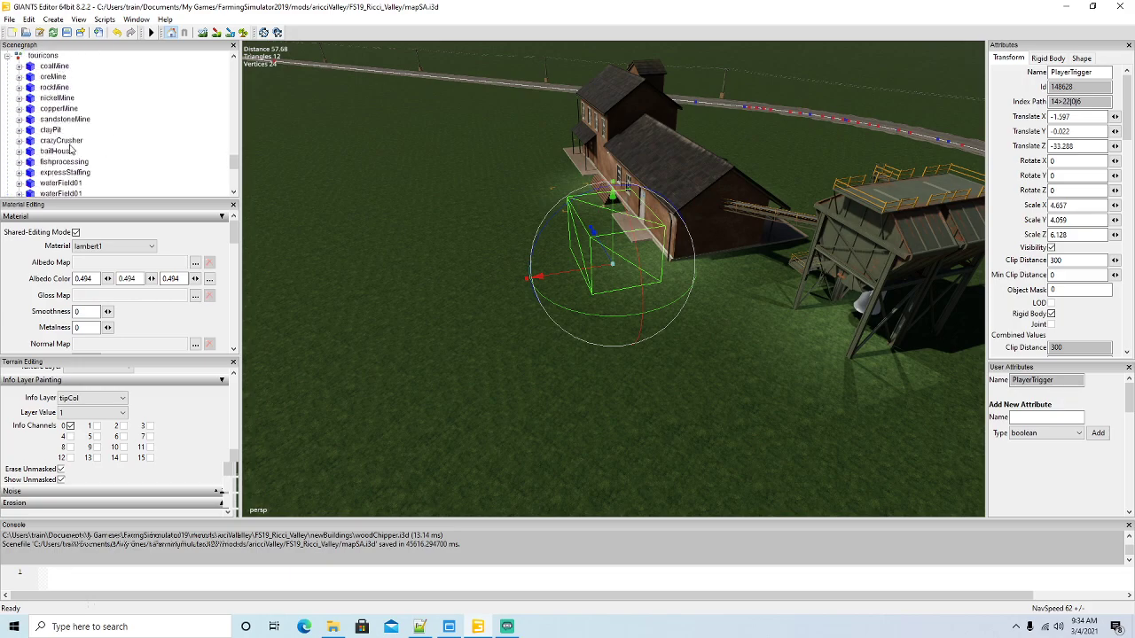
Duplicate the poultryHouse tour icon and place the copy on the ground in front of the wood chipper building
{"action": "scroll", "coordinate": [73, 151], "scroll_direction": "down", "scroll_amount": 1}
{"action": "left_click", "coordinate": [49, 130]}
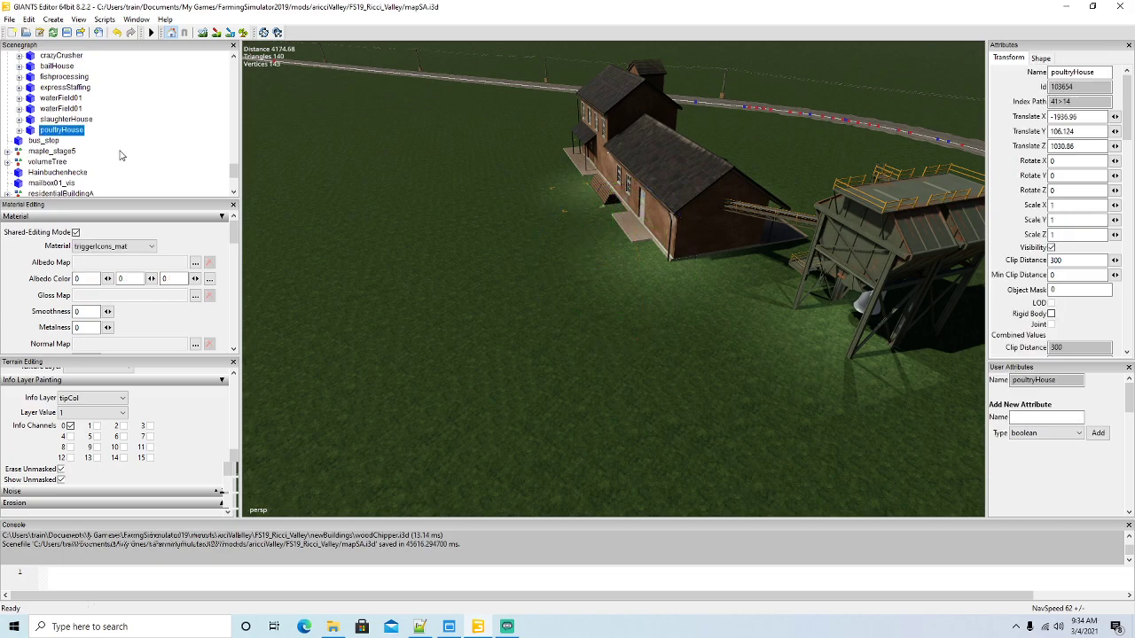
{"action": "key", "text": "ctrl+d"}
{"action": "key", "text": "alt+e"}
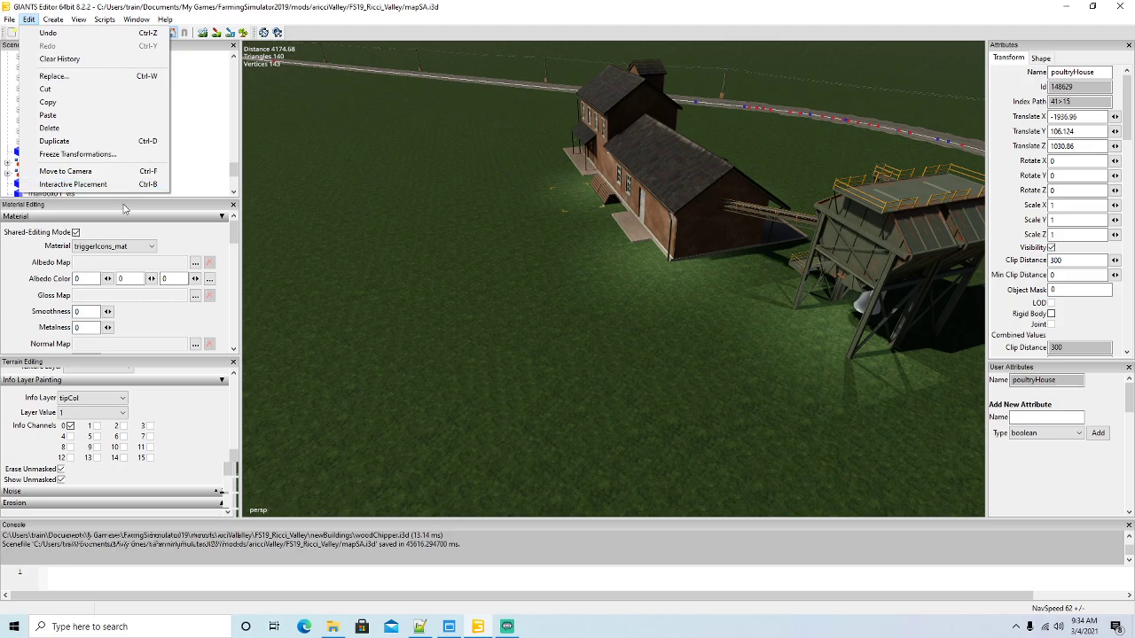
{"action": "left_click", "coordinate": [102, 186]}
{"action": "left_click_drag", "start_coordinate": [570, 306], "coordinate": [570, 298]}
{"action": "left_click_drag", "start_coordinate": [556, 339], "coordinate": [645, 301]}
{"action": "left_click_drag", "start_coordinate": [588, 274], "coordinate": [635, 288]}
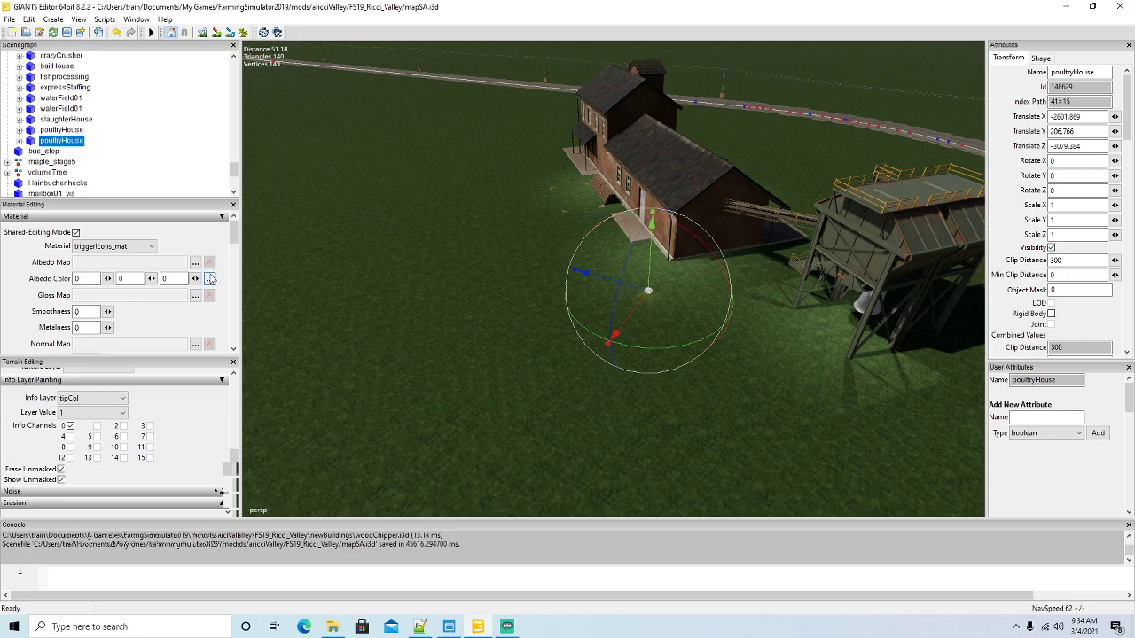
Select the woodChipper node and examine where its player trigger lies relative to the newly placed tour icon
{"action": "left_click_drag", "start_coordinate": [391, 389], "coordinate": [429, 383], "text": "alt"}
{"action": "scroll", "coordinate": [380, 406], "scroll_direction": "up", "scroll_amount": 3}
{"action": "scroll", "coordinate": [428, 382], "scroll_direction": "down", "scroll_amount": 3}
{"action": "right_click_drag", "start_coordinate": [427, 386], "coordinate": [400, 393]}
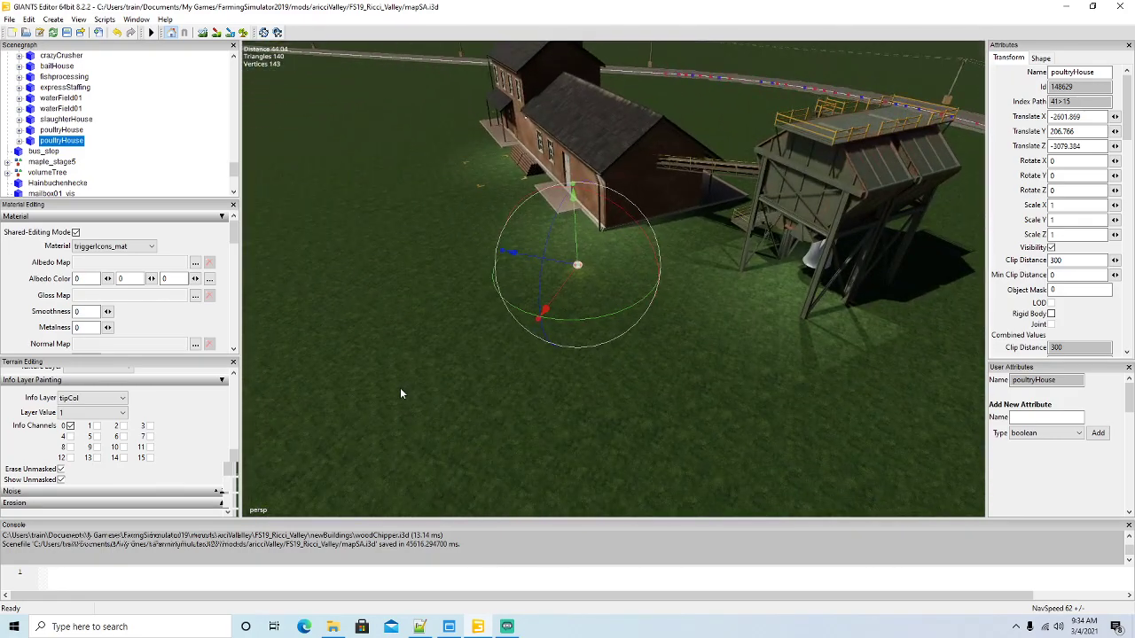
{"action": "scroll", "coordinate": [114, 172], "scroll_direction": "up", "scroll_amount": 10}
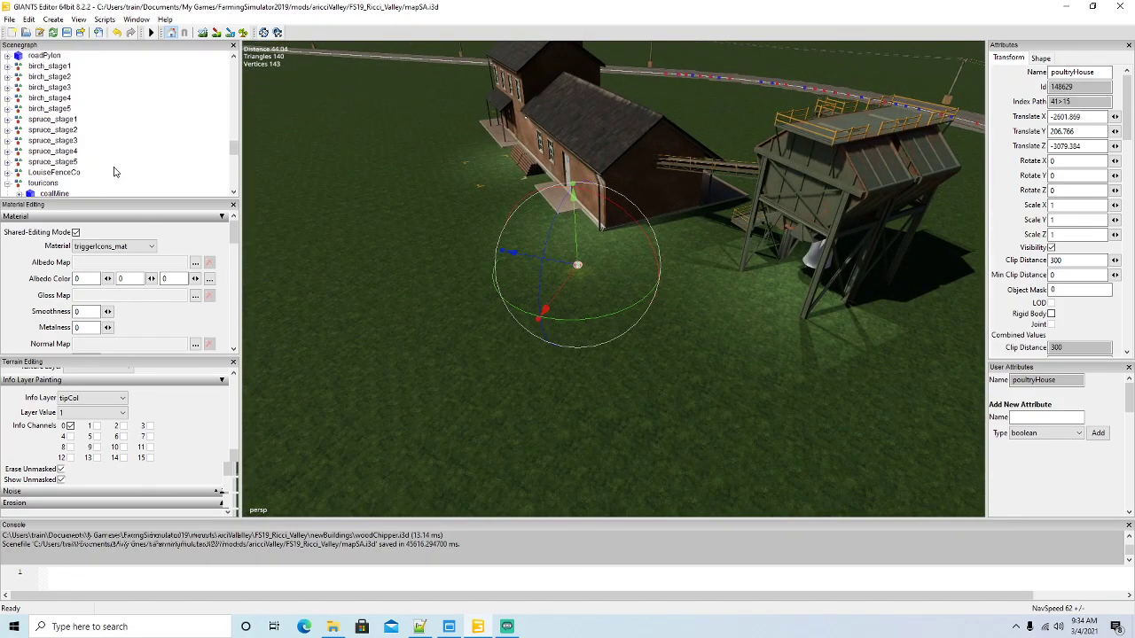
{"action": "scroll", "coordinate": [114, 172], "scroll_direction": "up", "scroll_amount": 8}
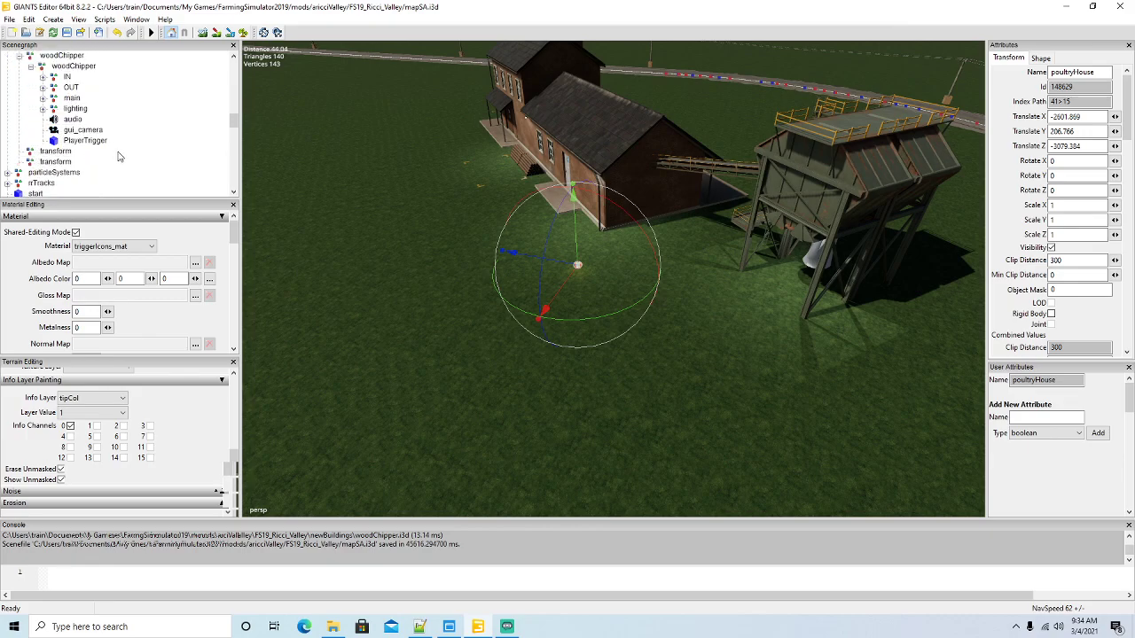
{"action": "left_click", "coordinate": [46, 99]}
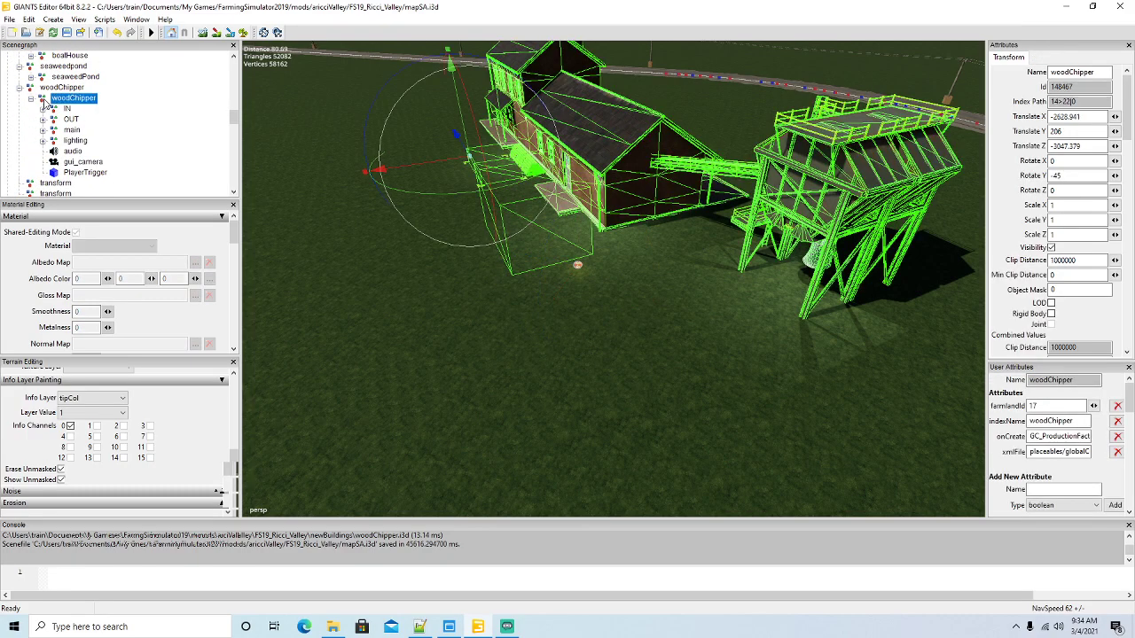
{"action": "left_click_drag", "start_coordinate": [448, 315], "coordinate": [547, 333], "text": "alt"}
{"action": "scroll", "coordinate": [347, 264], "scroll_direction": "up", "scroll_amount": 3}
{"action": "scroll", "coordinate": [547, 334], "scroll_direction": "down", "scroll_amount": 3}
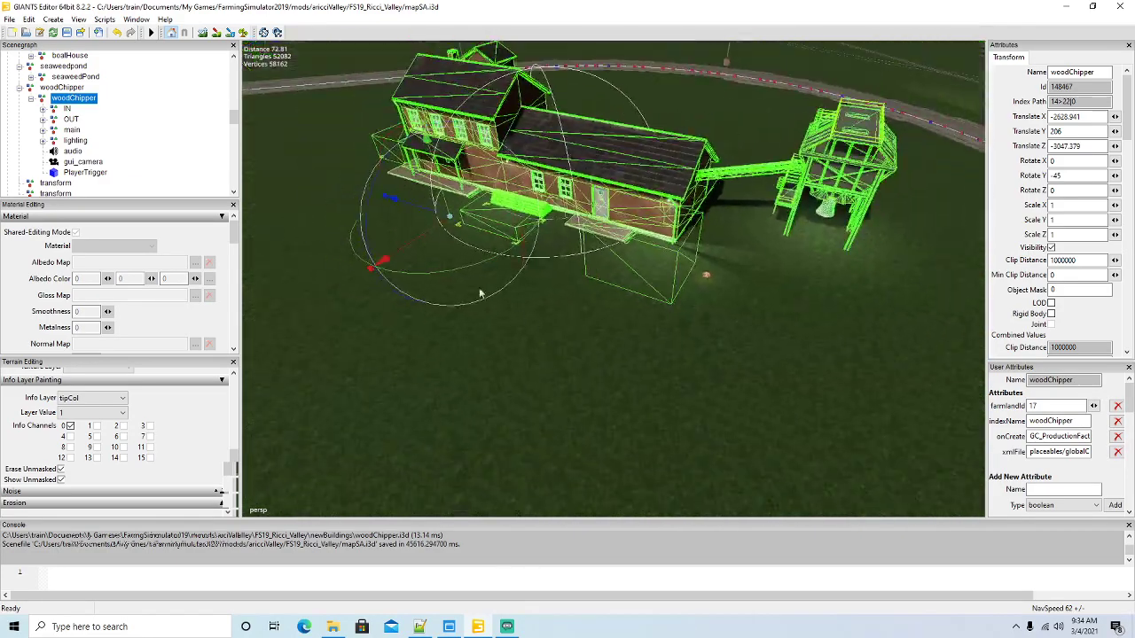
Move the duplicated poultryHouse tour icon closer to the wood chipper building so it sits within the player trigger area
{"action": "scroll", "coordinate": [97, 143], "scroll_direction": "down", "scroll_amount": 5}
{"action": "scroll", "coordinate": [100, 146], "scroll_direction": "down", "scroll_amount": 10}
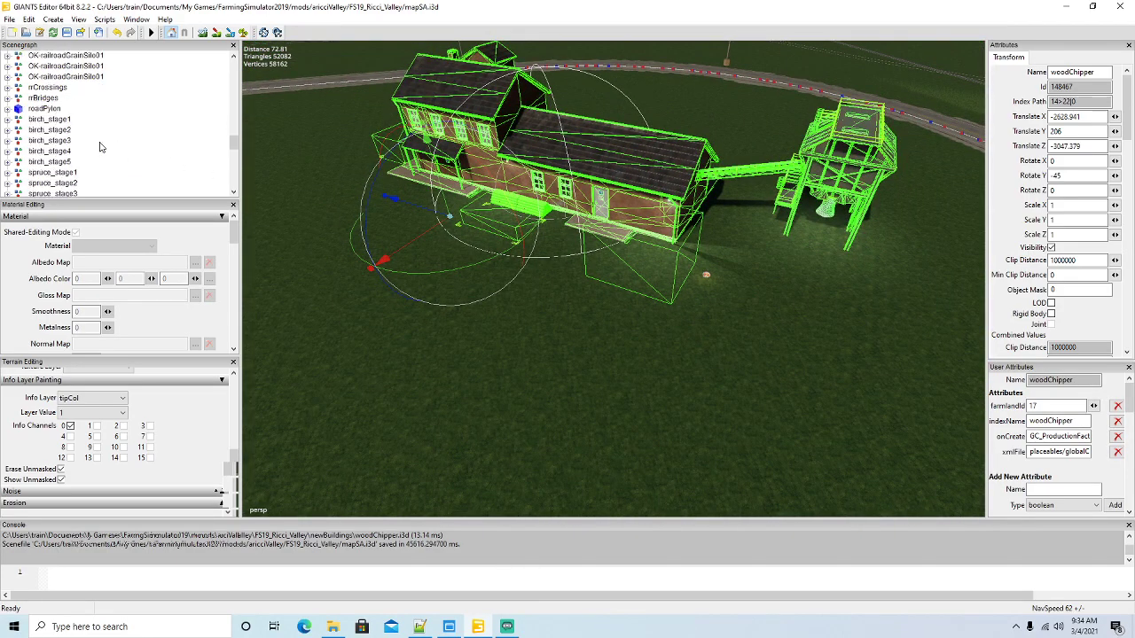
{"action": "scroll", "coordinate": [103, 157], "scroll_direction": "down", "scroll_amount": 2}
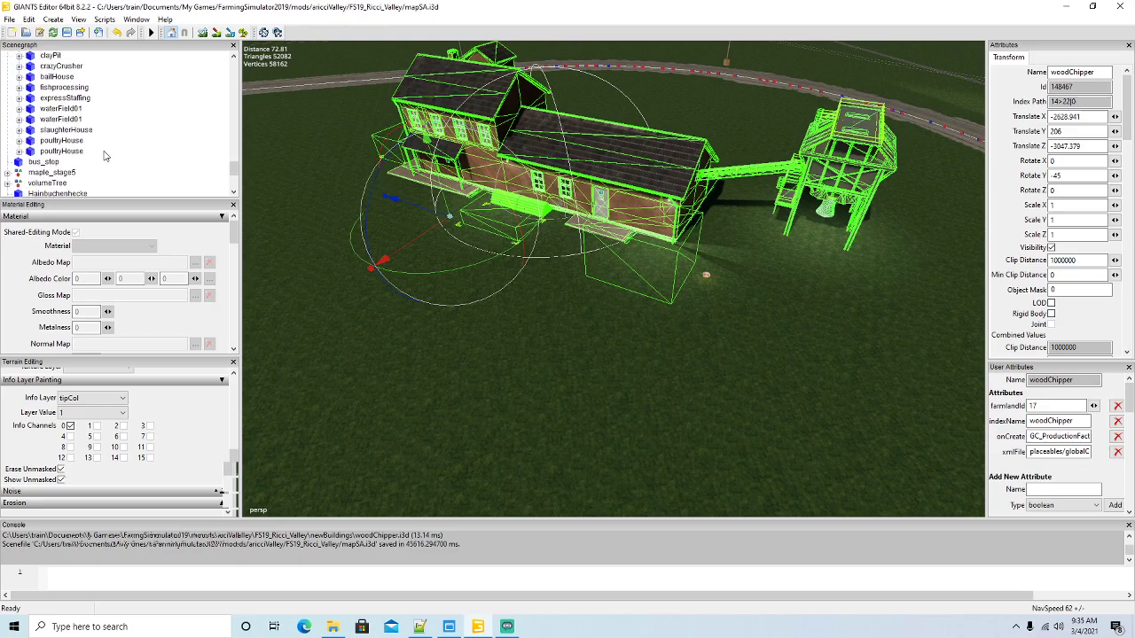
{"action": "left_click", "coordinate": [61, 151]}
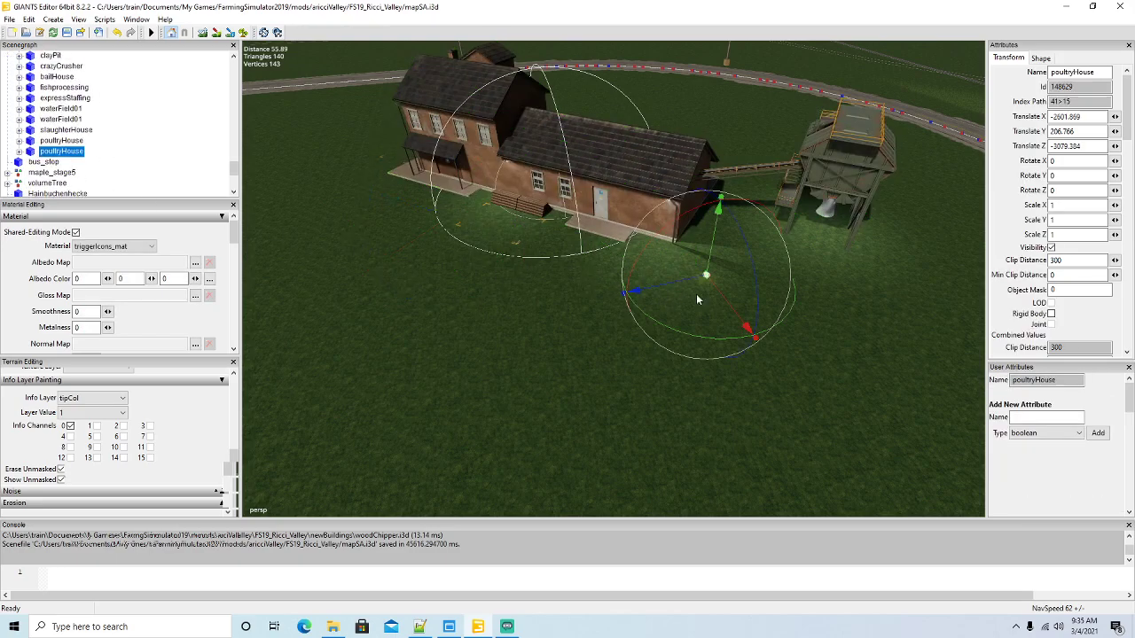
{"action": "left_click_drag", "start_coordinate": [668, 310], "coordinate": [659, 295]}
Rename the duplicated poultryHouse tour icon as woodchipper
{"action": "double_click", "coordinate": [1095, 72]}
{"action": "type", "text": "woodchipper"}
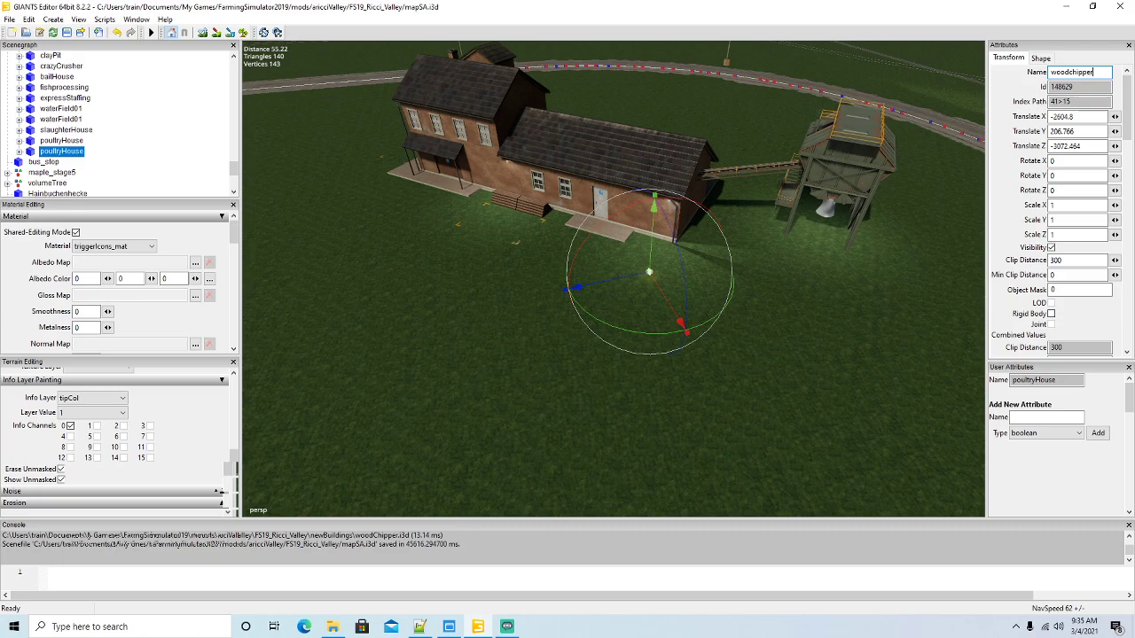
{"action": "key", "text": "Return"}
Switch to Notepad++ and duplicate the poultryHouse hotspot line in mapSA.xml on the empty line below it
{"action": "left_click", "coordinate": [419, 627]}
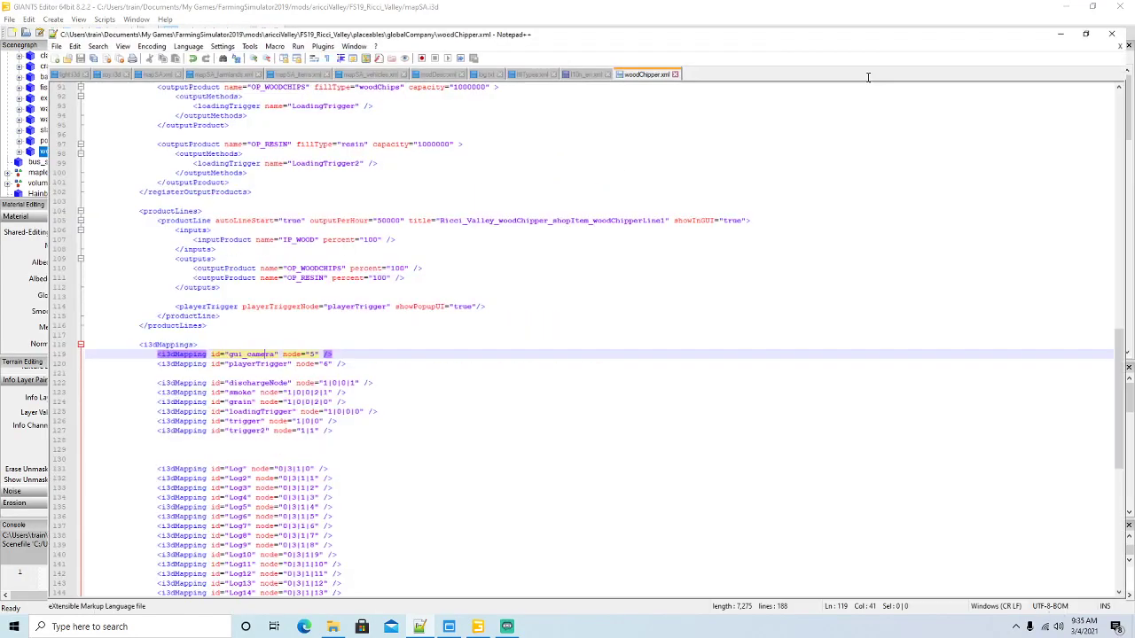
{"action": "double_click", "coordinate": [868, 33]}
{"action": "left_click", "coordinate": [115, 48]}
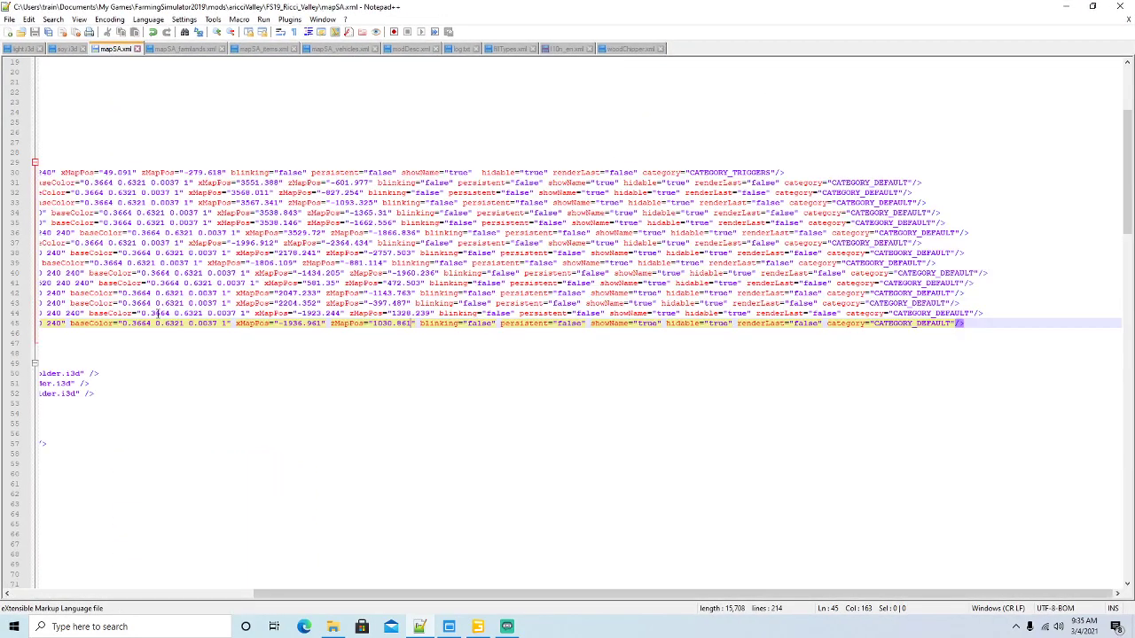
{"action": "left_click_drag", "start_coordinate": [301, 593], "coordinate": [60, 593]}
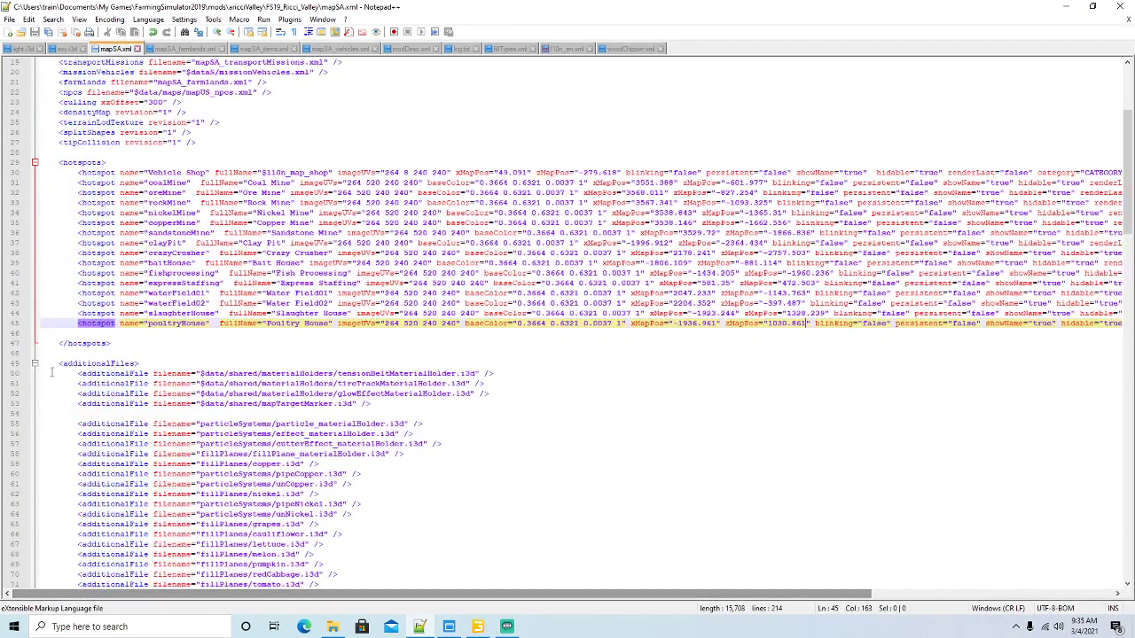
{"action": "left_click", "coordinate": [13, 325]}
{"action": "key", "text": "ctrl+c"}
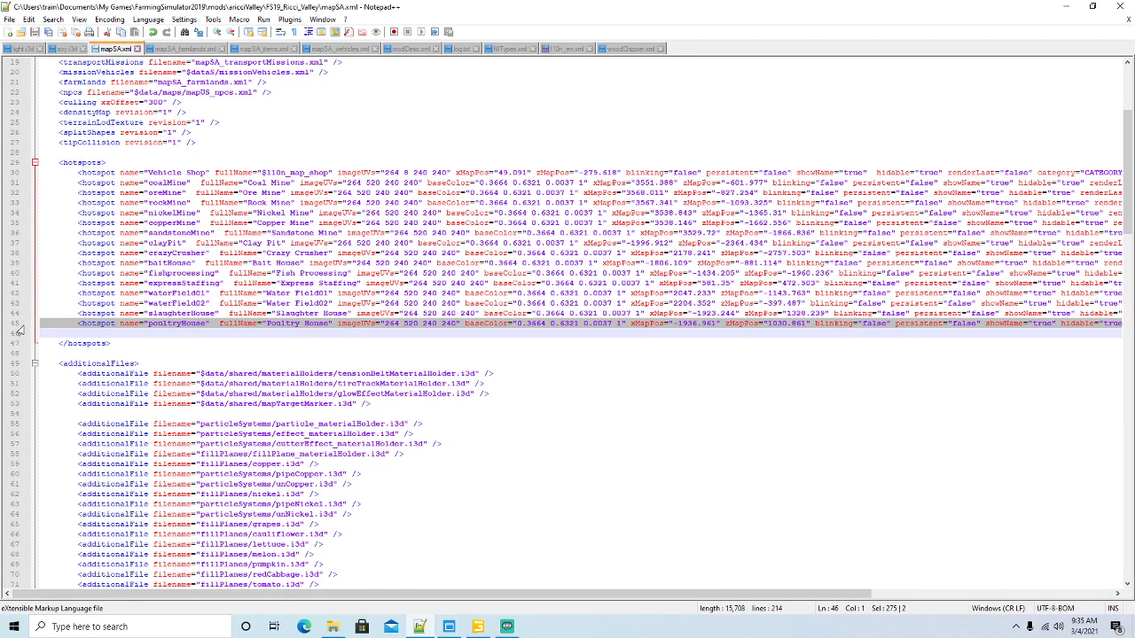
{"action": "left_click", "coordinate": [43, 333]}
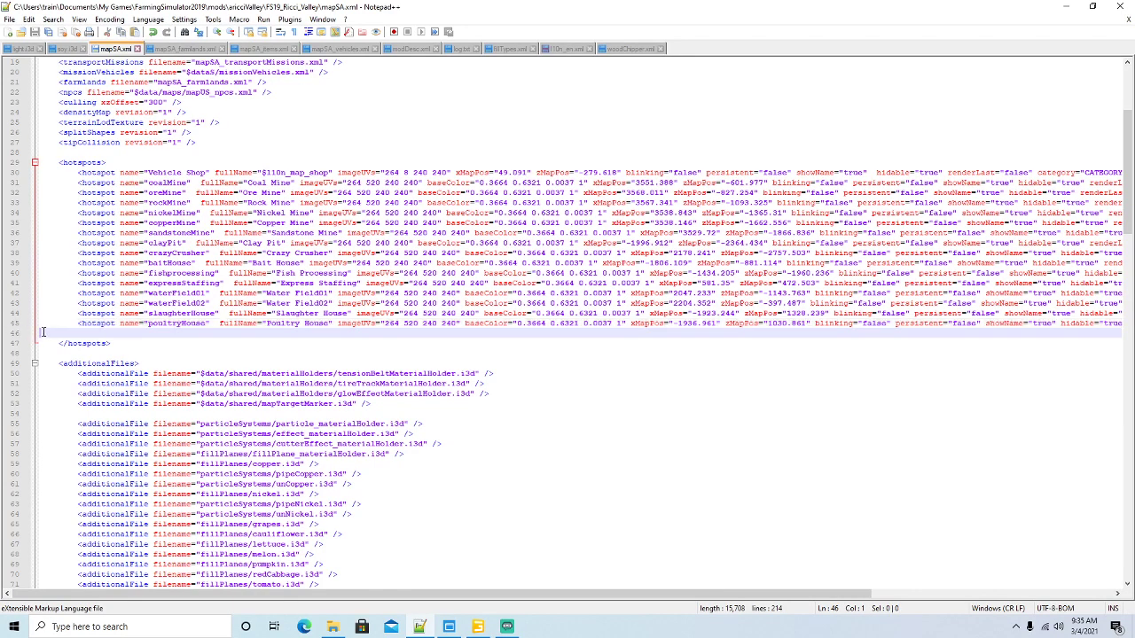
{"action": "key", "text": "ctrl+v"}
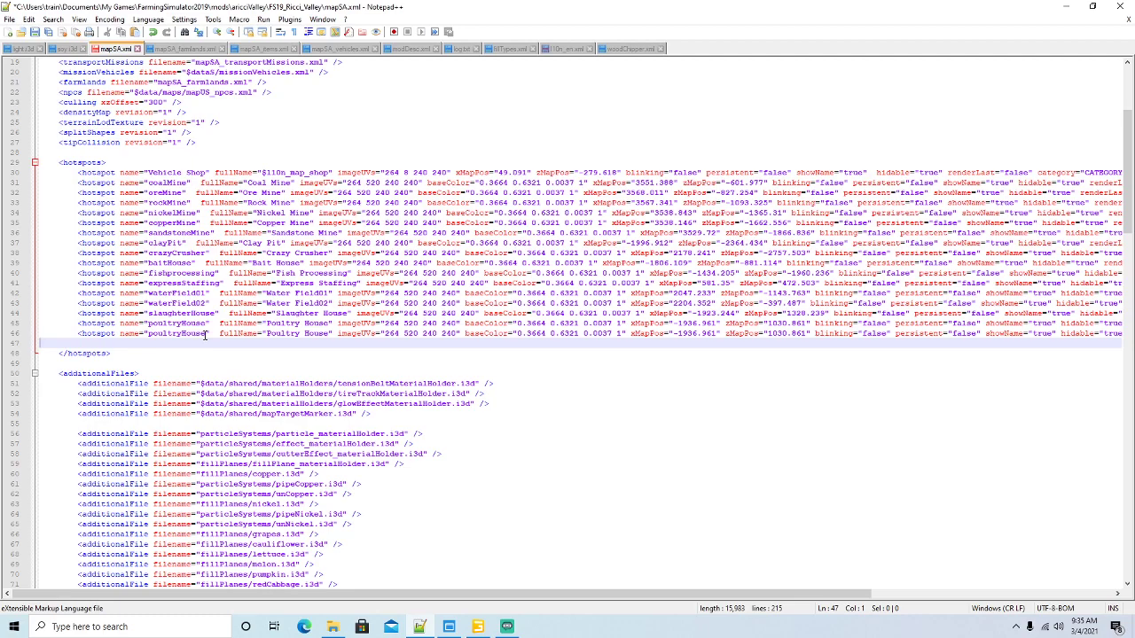
Change the name of the duplicated poultryHouse hotspot to woodchipper
{"action": "left_click", "coordinate": [205, 334]}
{"action": "key", "text": "BackSpace"}
{"action": "key", "text": "BackSpace"}
{"action": "key", "text": "BackSpace"}
{"action": "key", "text": "BackSpace"}
{"action": "key", "text": "BackSpace"}
{"action": "key", "text": "BackSpace"}
{"action": "key", "text": "BackSpace"}
{"action": "key", "text": "BackSpace"}
{"action": "key", "text": "BackSpace"}
{"action": "key", "text": "BackSpace"}
{"action": "key", "text": "BackSpace"}
{"action": "key", "text": "BackSpace"}
{"action": "type", "text": "woodchipper"}
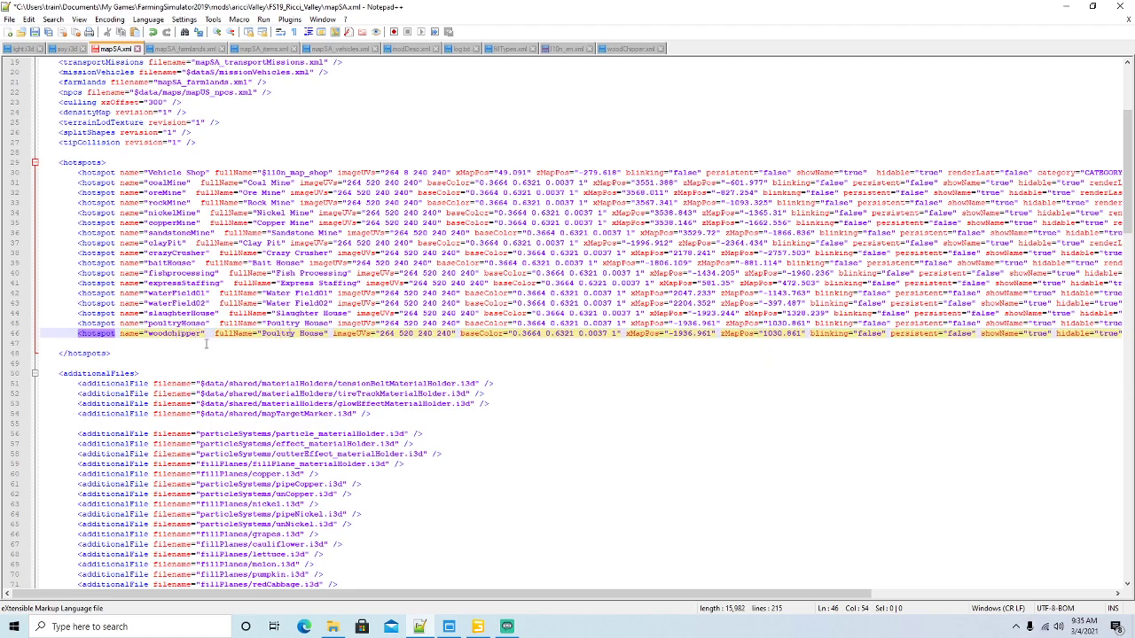
Replace the new hotspot's fullName Poultry House with Woodchipper
{"action": "key", "text": "BackSpace"}
{"action": "key", "text": "BackSpace"}
{"action": "key", "text": "BackSpace"}
{"action": "key", "text": "BackSpace"}
{"action": "key", "text": "BackSpace"}
{"action": "key", "text": "BackSpace"}
{"action": "key", "text": "BackSpace"}
{"action": "key", "text": "BackSpace"}
{"action": "key", "text": "BackSpace"}
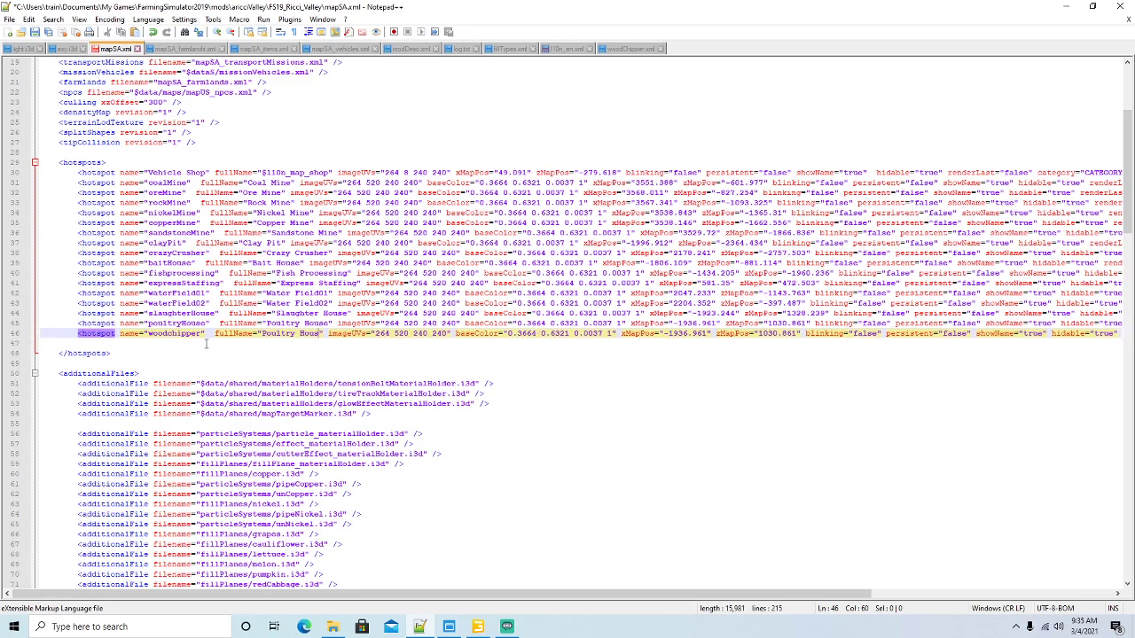
{"action": "key", "text": "BackSpace"}
{"action": "key", "text": "BackSpace"}
{"action": "key", "text": "BackSpace"}
{"action": "key", "text": "BackSpace"}
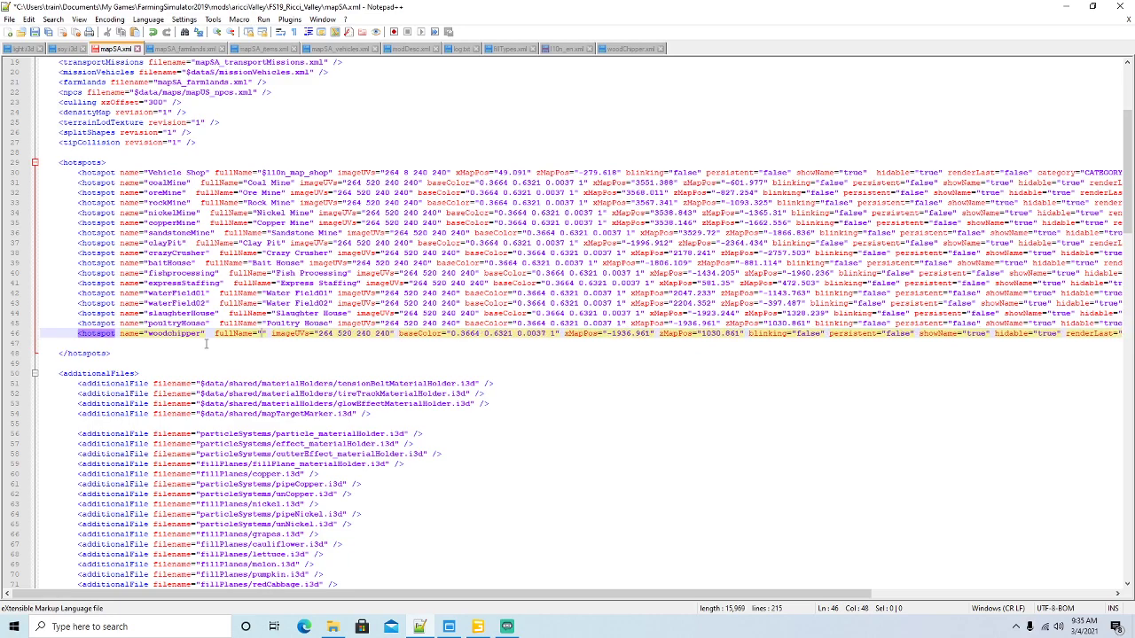
{"action": "type", "text": "Woodchi"}
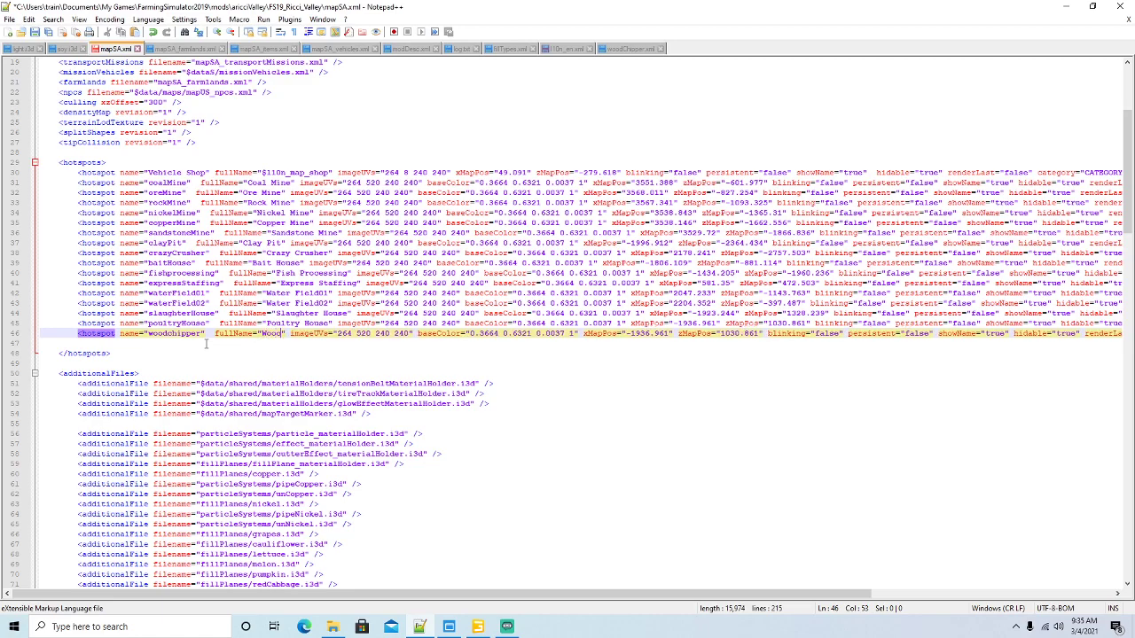
{"action": "type", "text": "pper"}
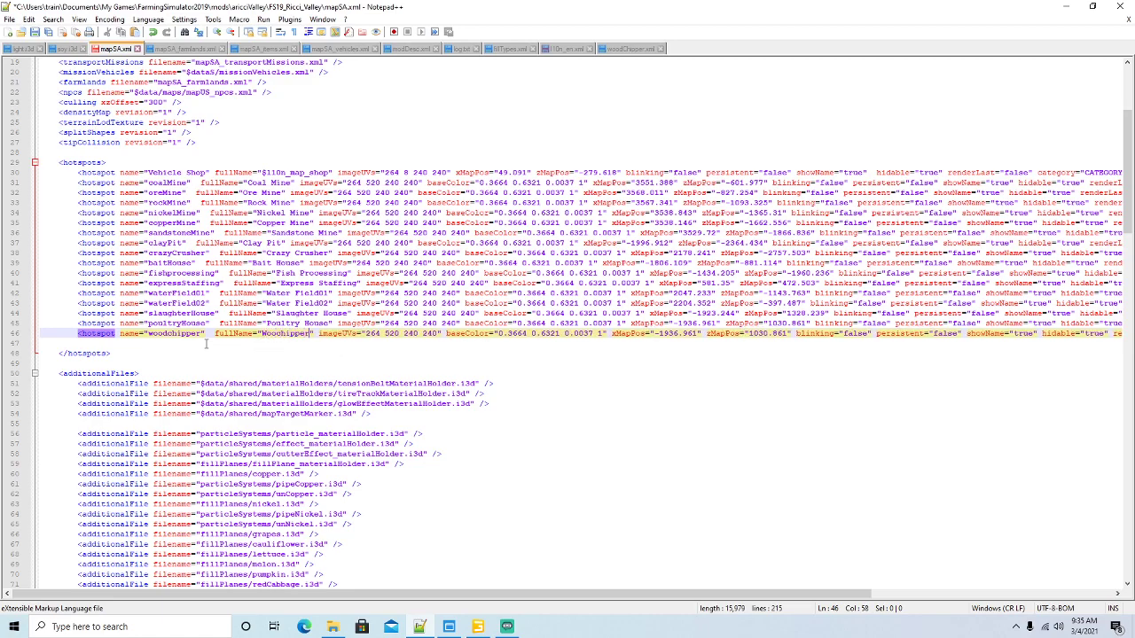
Copy the woodchipper tour icon's Translate X from GIANTS Editor into the woodchipper hotspot's xMapPos in Notepad++, setting it to -2604.8
{"action": "left_click", "coordinate": [1093, 6]}
{"action": "left_click_drag", "start_coordinate": [513, 532], "coordinate": [678, 532]}
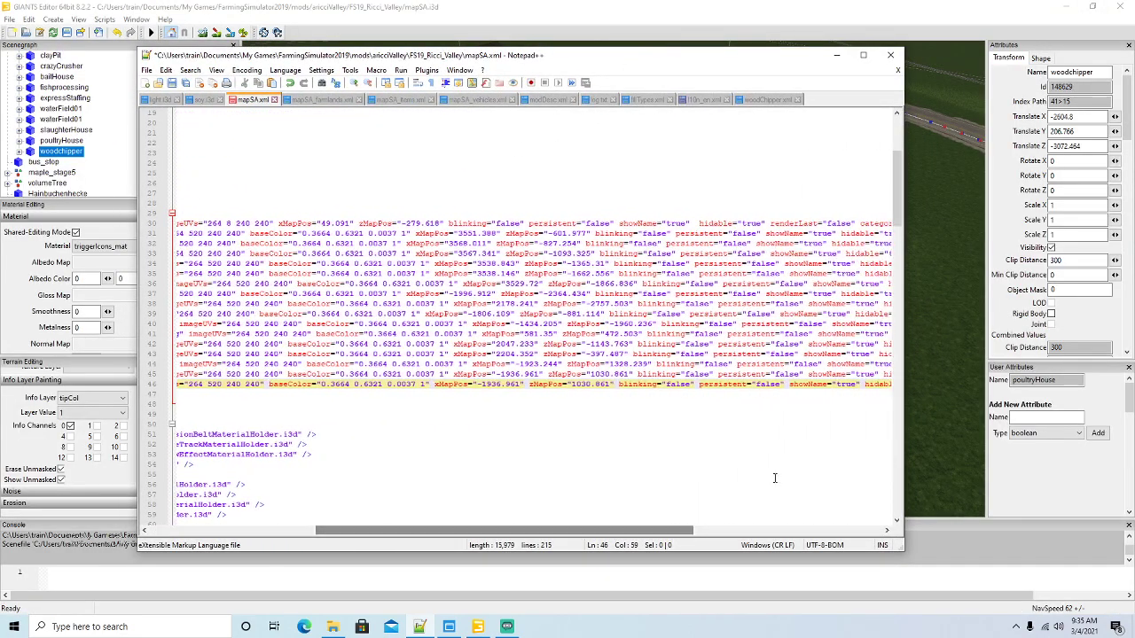
{"action": "left_click", "coordinate": [1082, 116]}
{"action": "key", "text": "ctrl+c"}
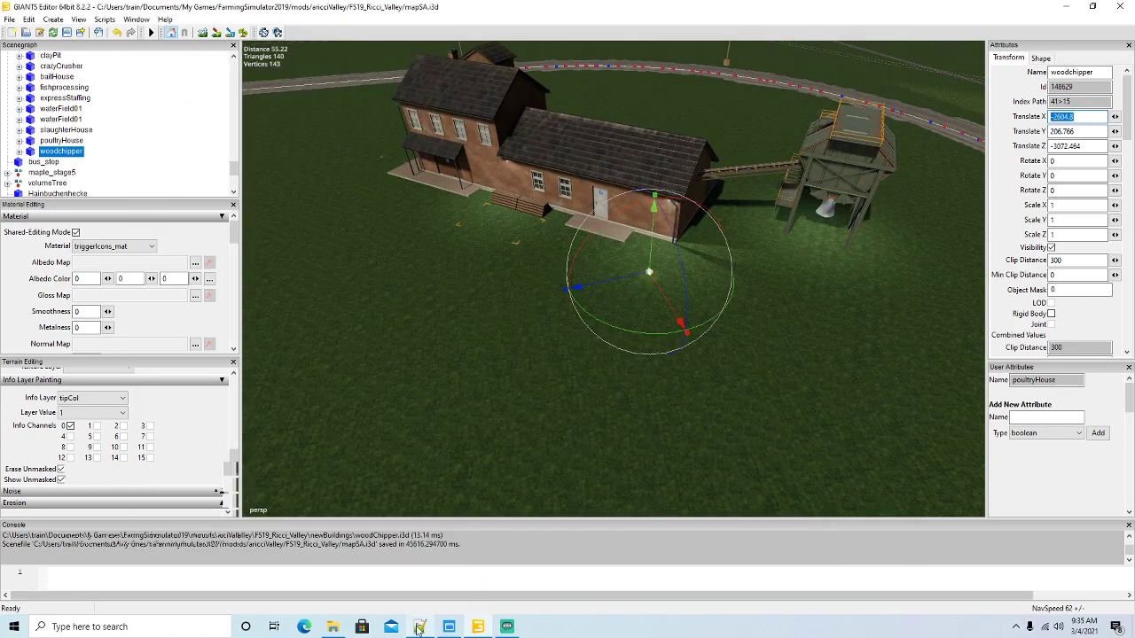
{"action": "left_click", "coordinate": [420, 626]}
{"action": "left_click_drag", "start_coordinate": [479, 384], "coordinate": [515, 384]}
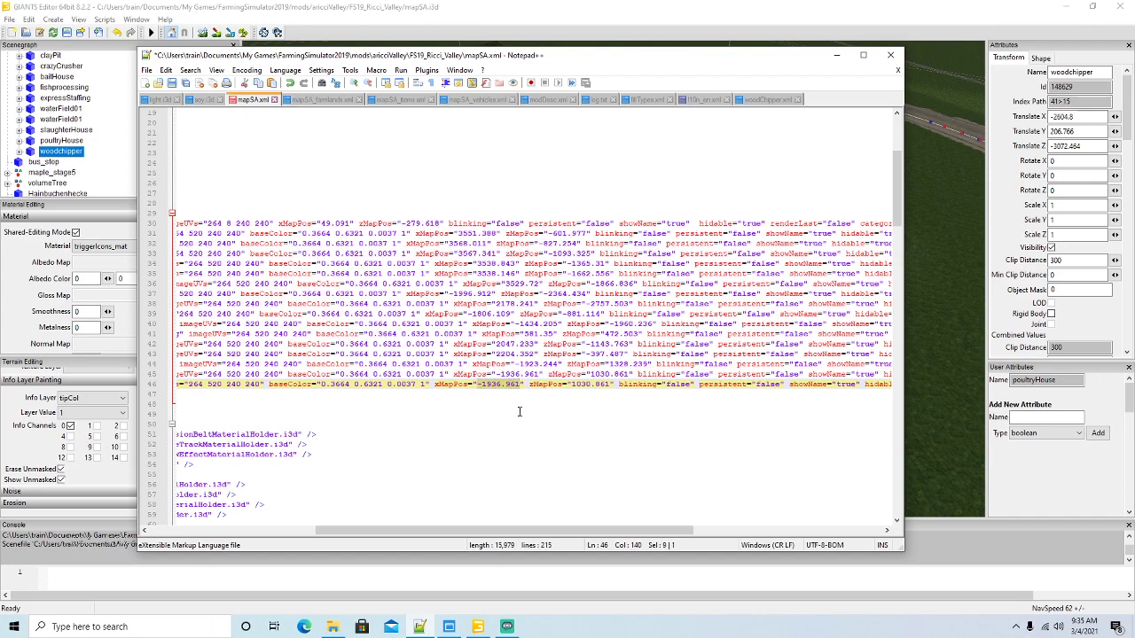
{"action": "key", "text": "ctrl+v"}
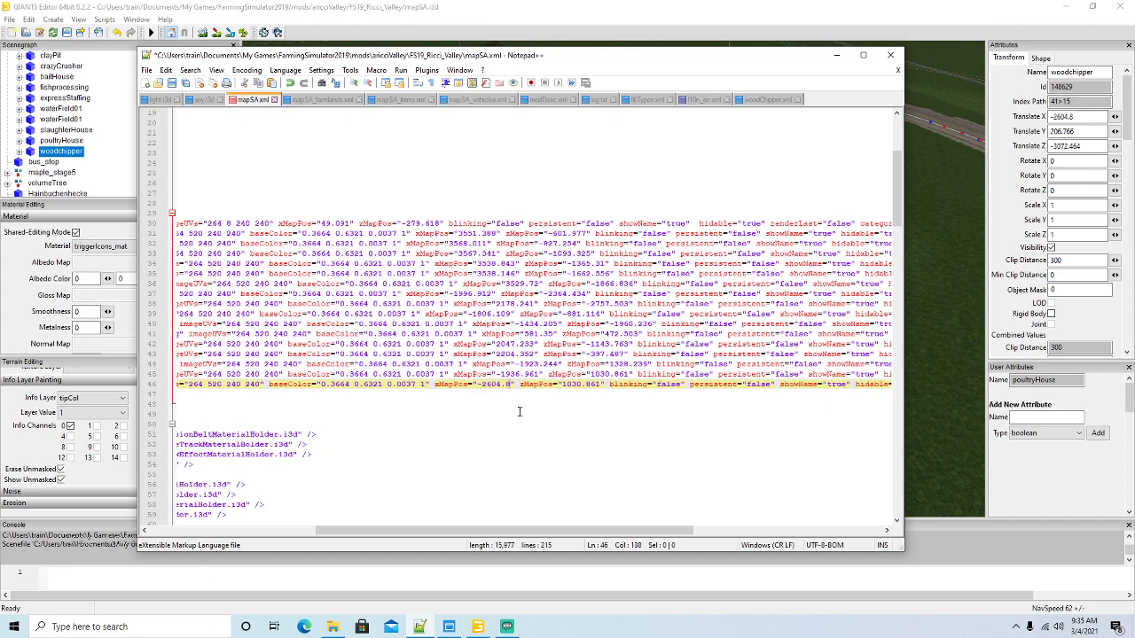
Copy the icon's Translate Z into the woodchipper hotspot's zMapPos, setting it to -3072.464, and save mapSA.xml
{"action": "left_click", "coordinate": [1077, 147]}
{"action": "key", "text": "ctrl+c"}
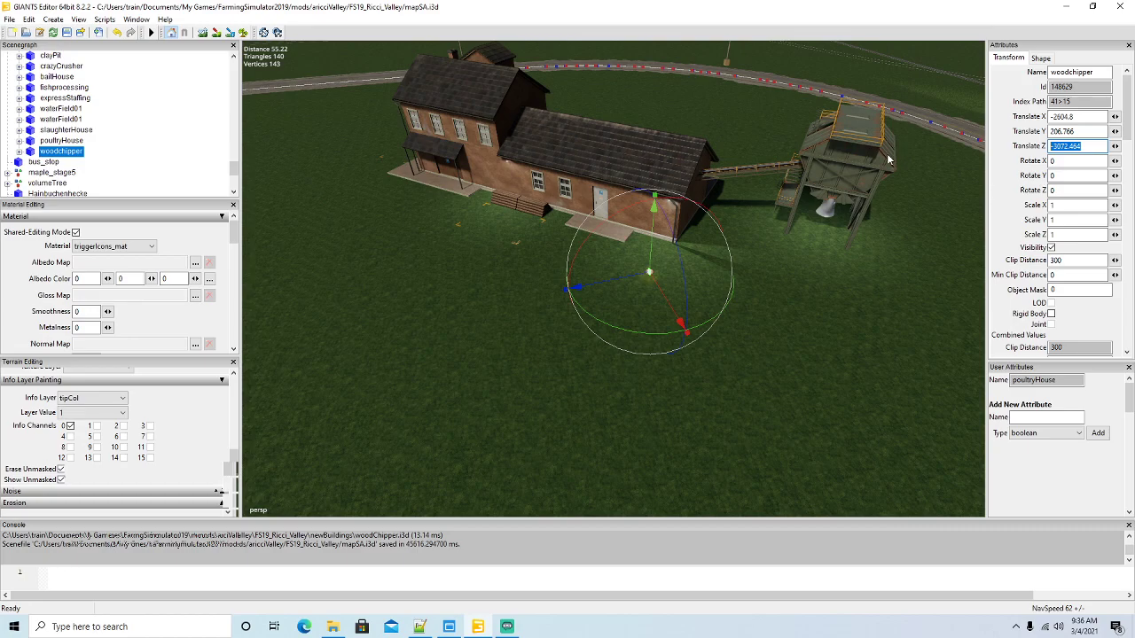
{"action": "left_click", "coordinate": [419, 627]}
{"action": "right_click", "coordinate": [419, 626]}
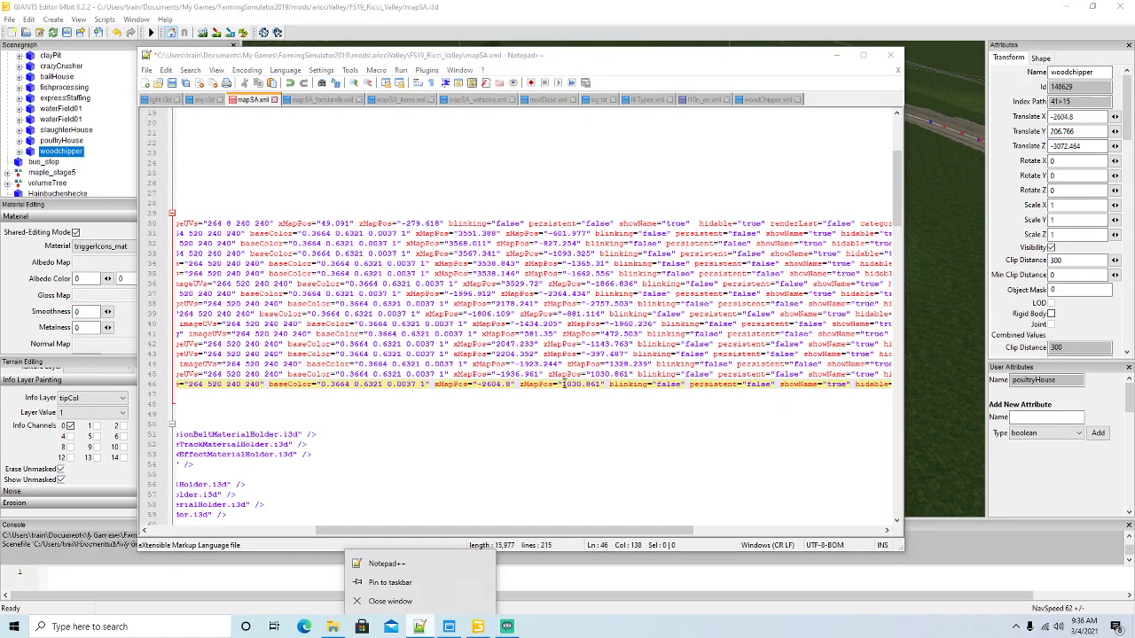
{"action": "left_click_drag", "start_coordinate": [564, 383], "coordinate": [585, 383]}
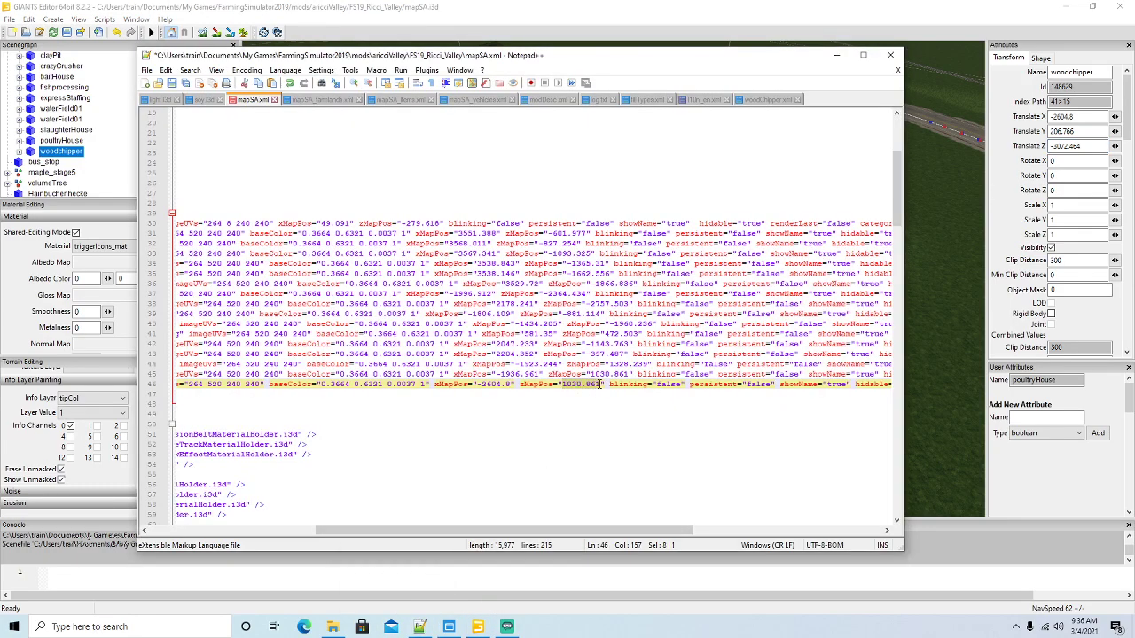
{"action": "key", "text": "ctrl+v"}
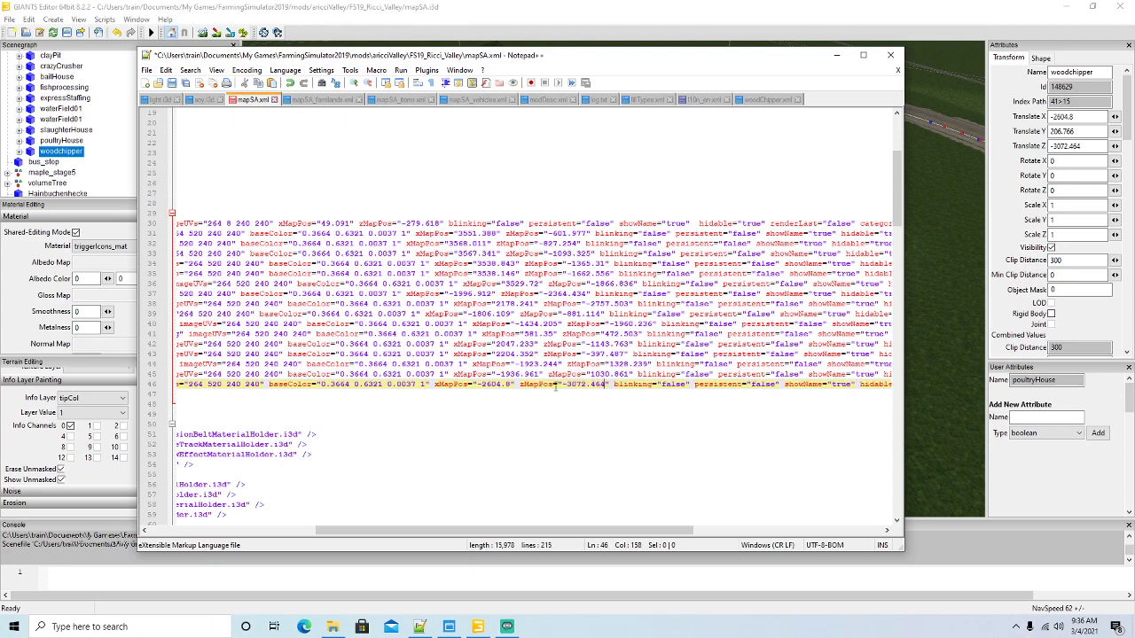
{"action": "left_click", "coordinate": [172, 82]}
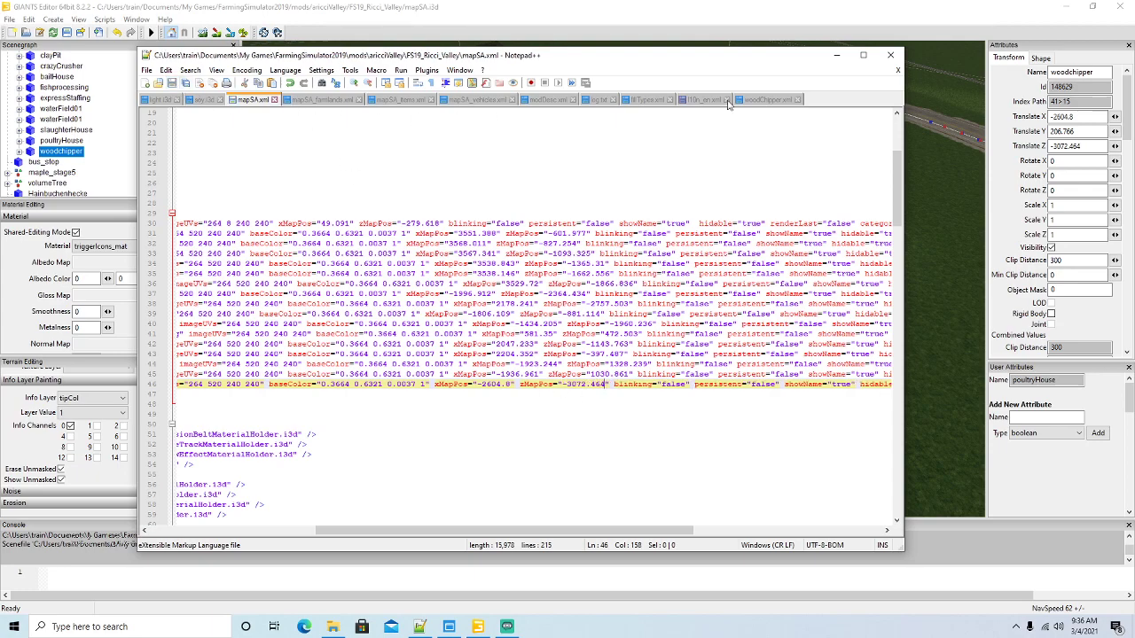
Switch to GIANTS Editor, collapse the woodChipper building's node and bring the ground in front of the seaweedPond building into view
{"action": "left_click", "coordinate": [838, 57]}
{"action": "left_click_drag", "start_coordinate": [590, 356], "coordinate": [500, 307], "text": "alt"}
{"action": "scroll", "coordinate": [623, 368], "scroll_direction": "down", "scroll_amount": 4}
{"action": "scroll", "coordinate": [499, 307], "scroll_direction": "up", "scroll_amount": 3}
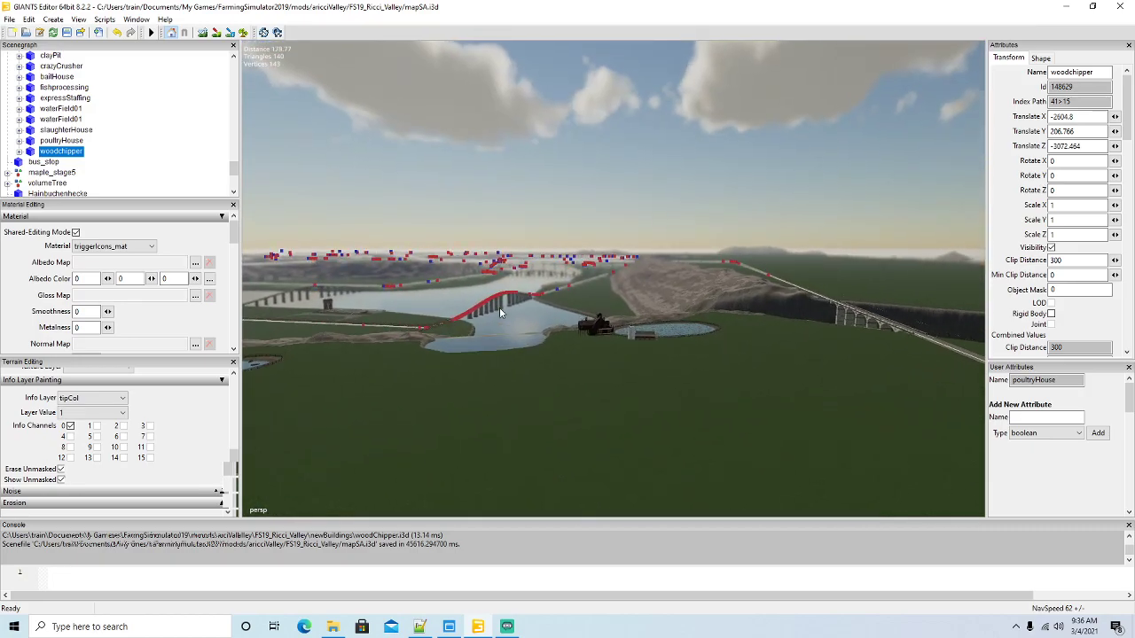
{"action": "scroll", "coordinate": [494, 312], "scroll_direction": "up", "scroll_amount": 6}
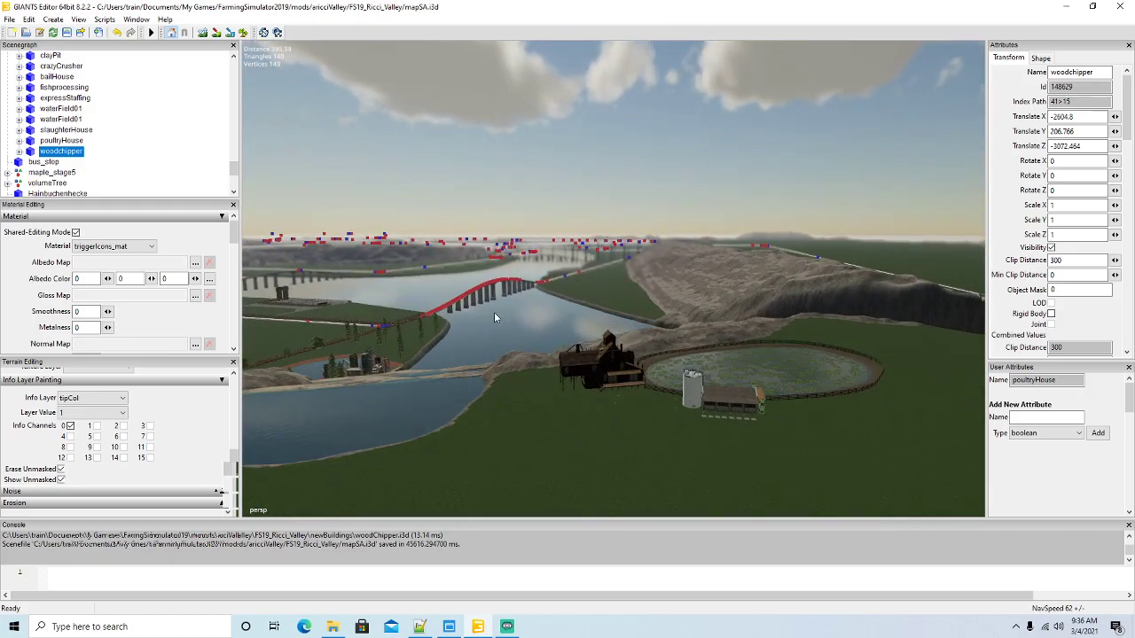
{"action": "scroll", "coordinate": [465, 317], "scroll_direction": "up", "scroll_amount": 5}
{"action": "left_click_drag", "start_coordinate": [466, 317], "coordinate": [669, 409], "text": "alt"}
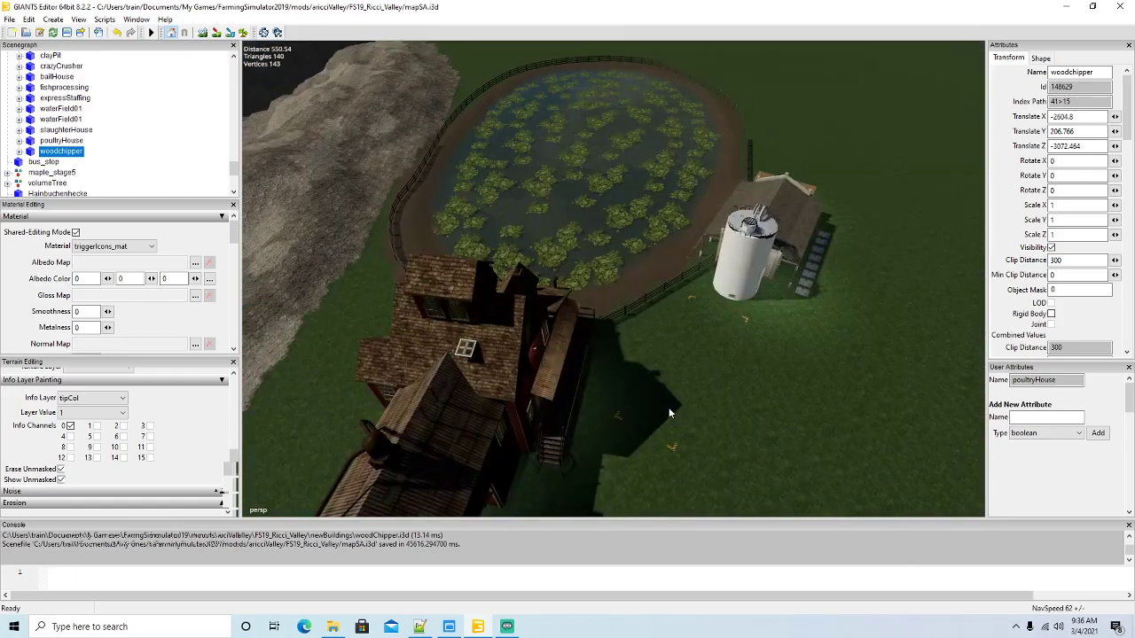
{"action": "scroll", "coordinate": [670, 410], "scroll_direction": "down", "scroll_amount": 5}
{"action": "scroll", "coordinate": [146, 168], "scroll_direction": "down", "scroll_amount": 10}
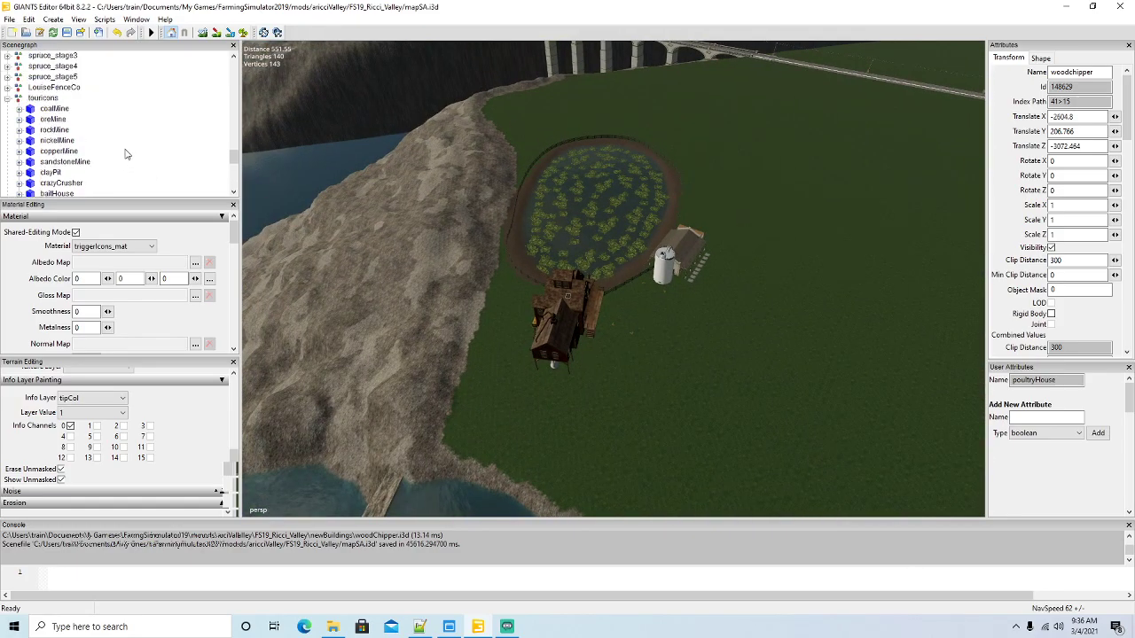
{"action": "scroll", "coordinate": [125, 154], "scroll_direction": "up", "scroll_amount": 10}
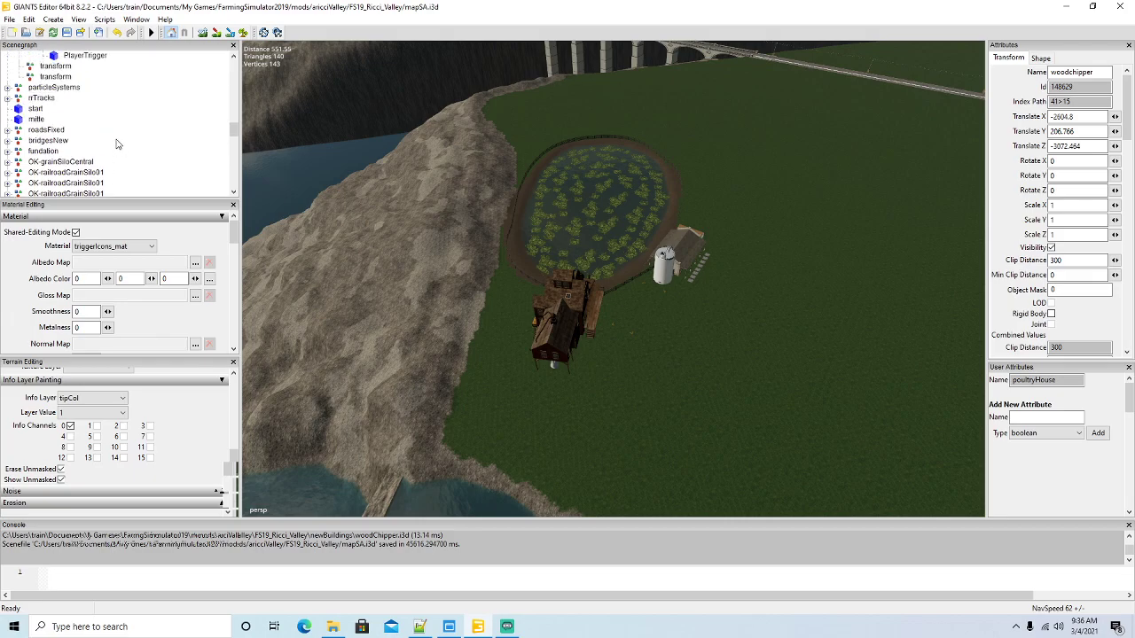
{"action": "scroll", "coordinate": [115, 143], "scroll_direction": "up", "scroll_amount": 3}
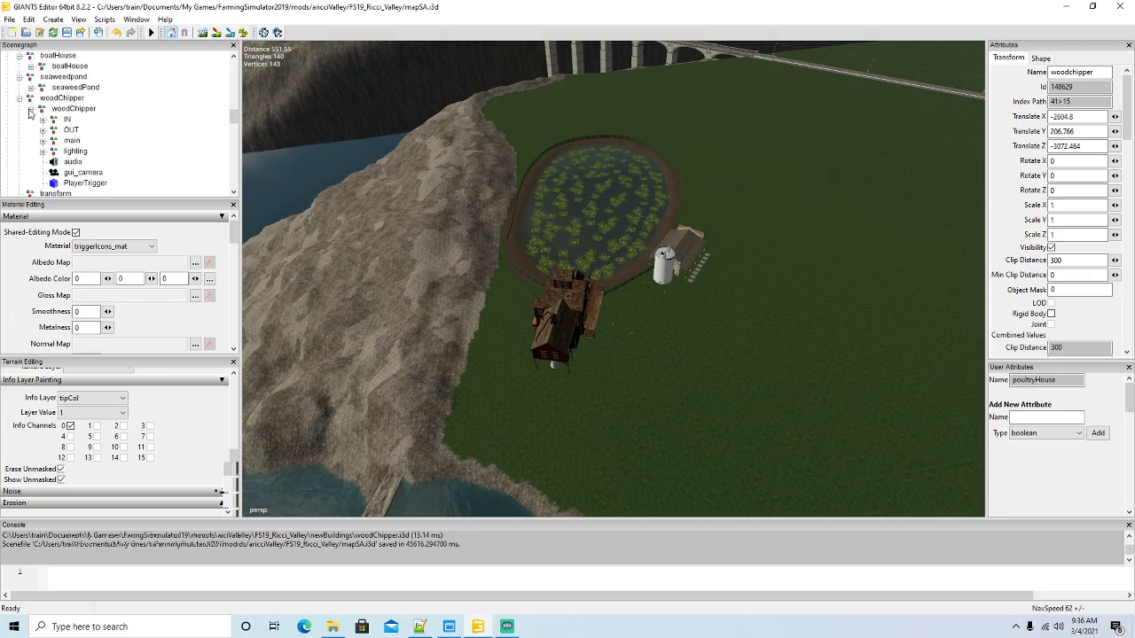
{"action": "left_click", "coordinate": [31, 108]}
{"action": "left_click", "coordinate": [74, 87]}
{"action": "key", "text": "f"}
{"action": "scroll", "coordinate": [517, 403], "scroll_direction": "up", "scroll_amount": 4}
{"action": "left_click_drag", "start_coordinate": [517, 403], "coordinate": [401, 389], "text": "alt"}
{"action": "scroll", "coordinate": [421, 412], "scroll_direction": "up", "scroll_amount": 2}
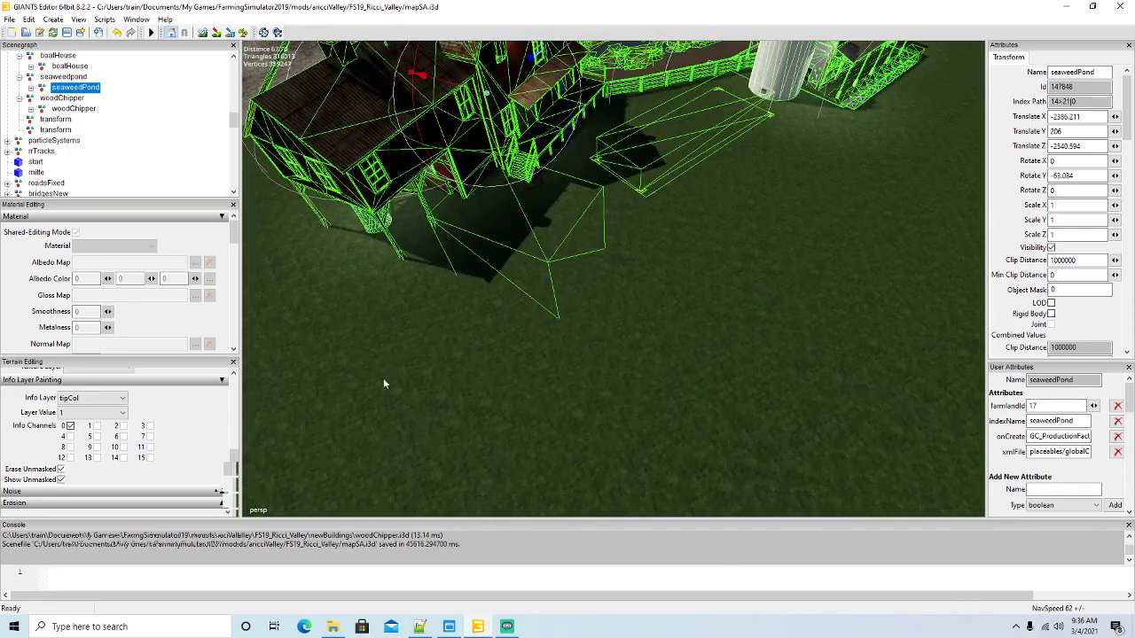
Duplicate the woodchipper tour icon and place the copy on the grass in front of the seaweedPond building with Interactive Placement
{"action": "scroll", "coordinate": [142, 158], "scroll_direction": "down", "scroll_amount": 10}
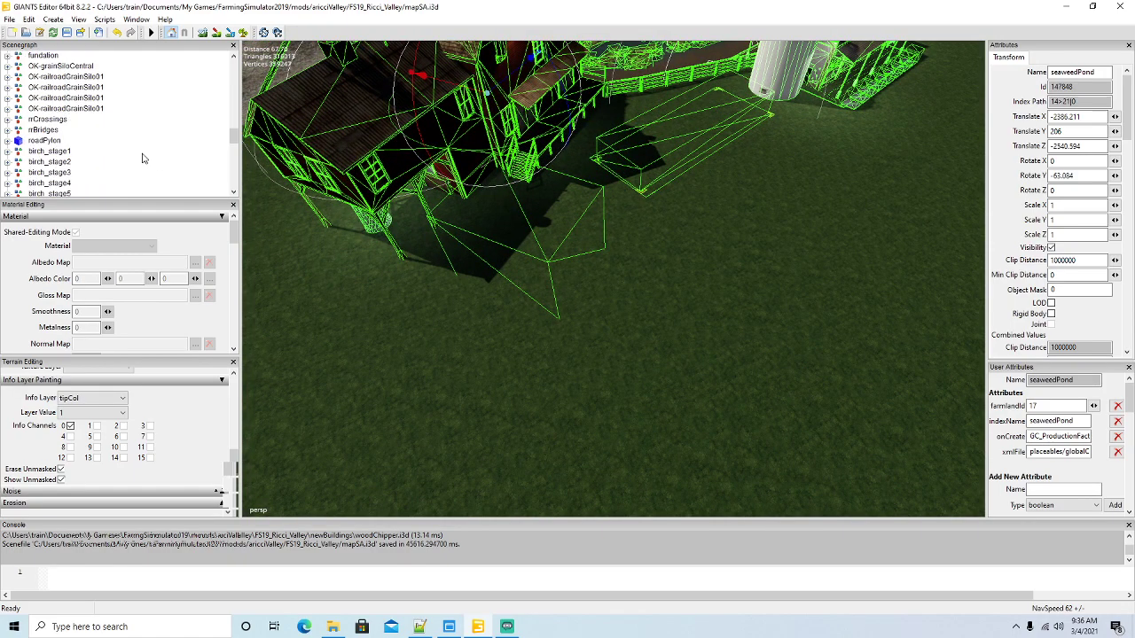
{"action": "scroll", "coordinate": [142, 158], "scroll_direction": "down", "scroll_amount": 6}
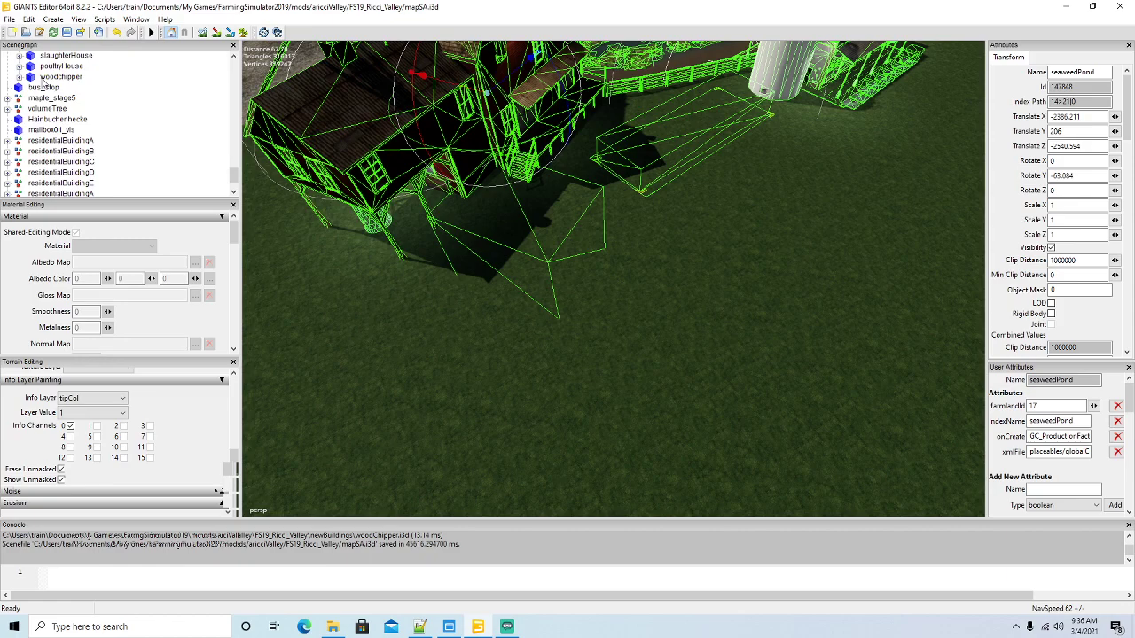
{"action": "left_click", "coordinate": [60, 76]}
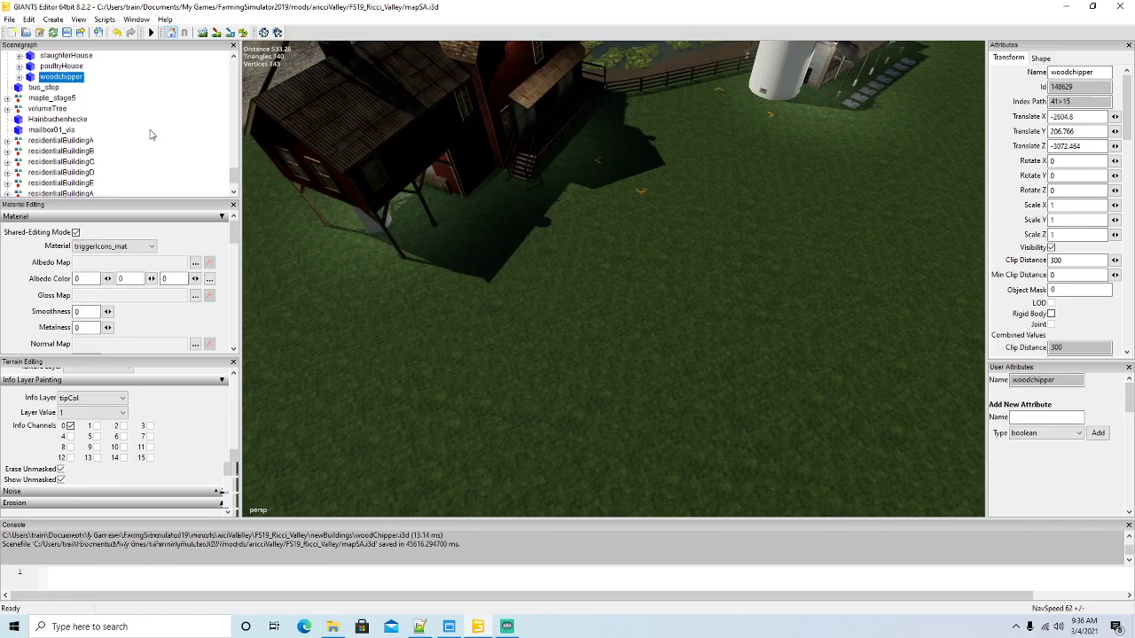
{"action": "key", "text": "ctrl+d"}
{"action": "left_click", "coordinate": [30, 19]}
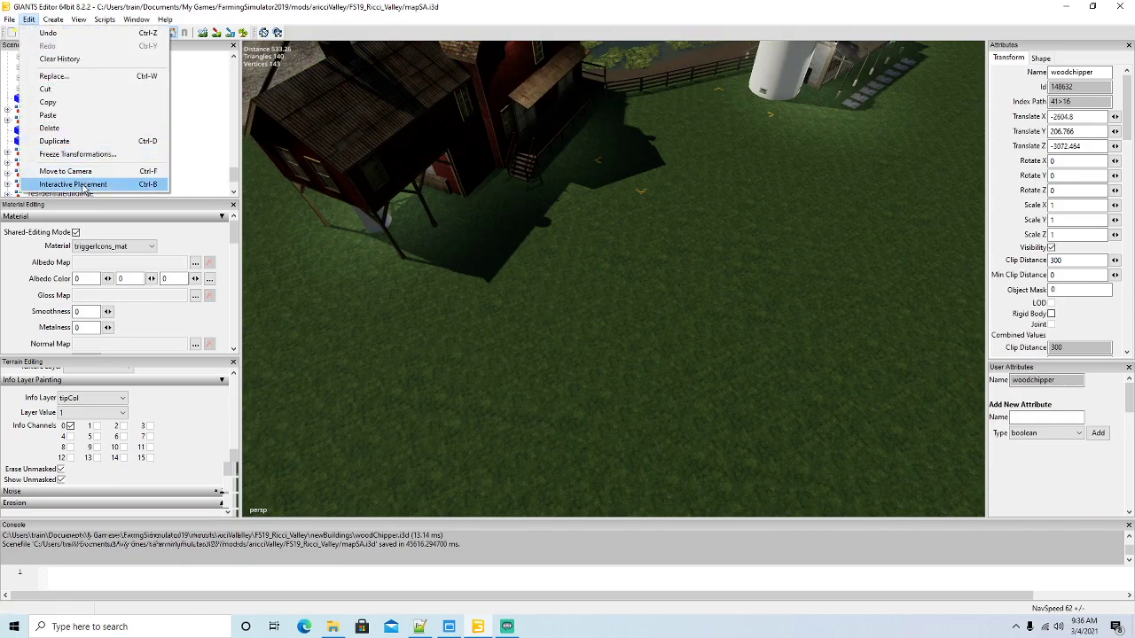
{"action": "left_click", "coordinate": [79, 180]}
{"action": "left_click_drag", "start_coordinate": [625, 250], "coordinate": [620, 336]}
{"action": "left_click_drag", "start_coordinate": [618, 331], "coordinate": [467, 223]}
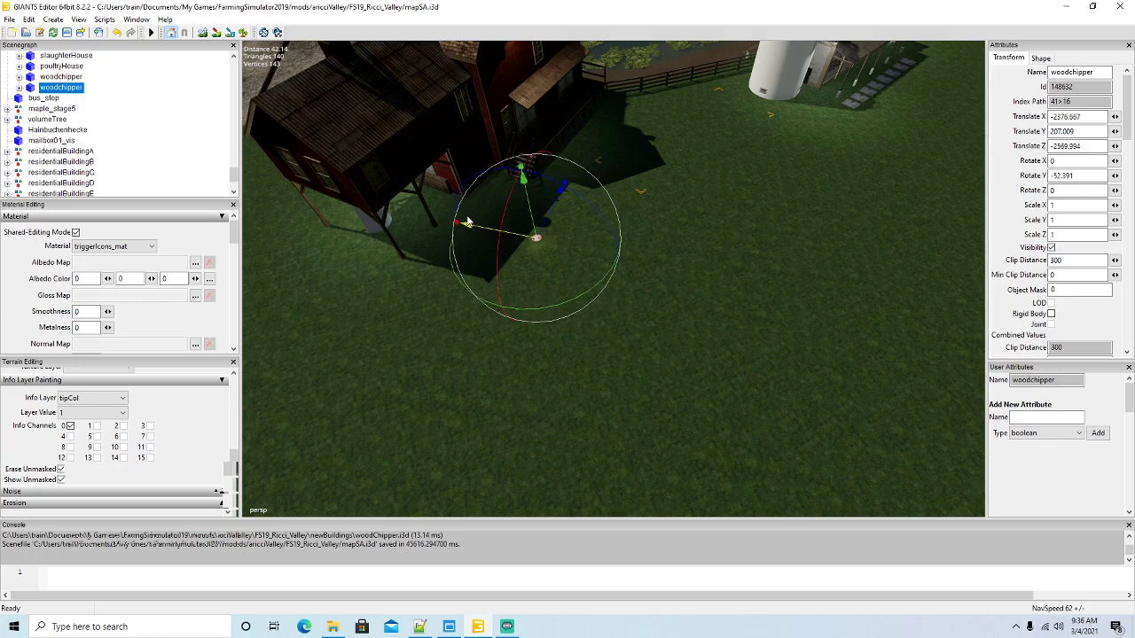
Rename the duplicated woodchipper tour icon as seaweedPond
{"action": "scroll", "coordinate": [125, 156], "scroll_direction": "up", "scroll_amount": 1}
{"action": "scroll", "coordinate": [125, 156], "scroll_direction": "up", "scroll_amount": 1}
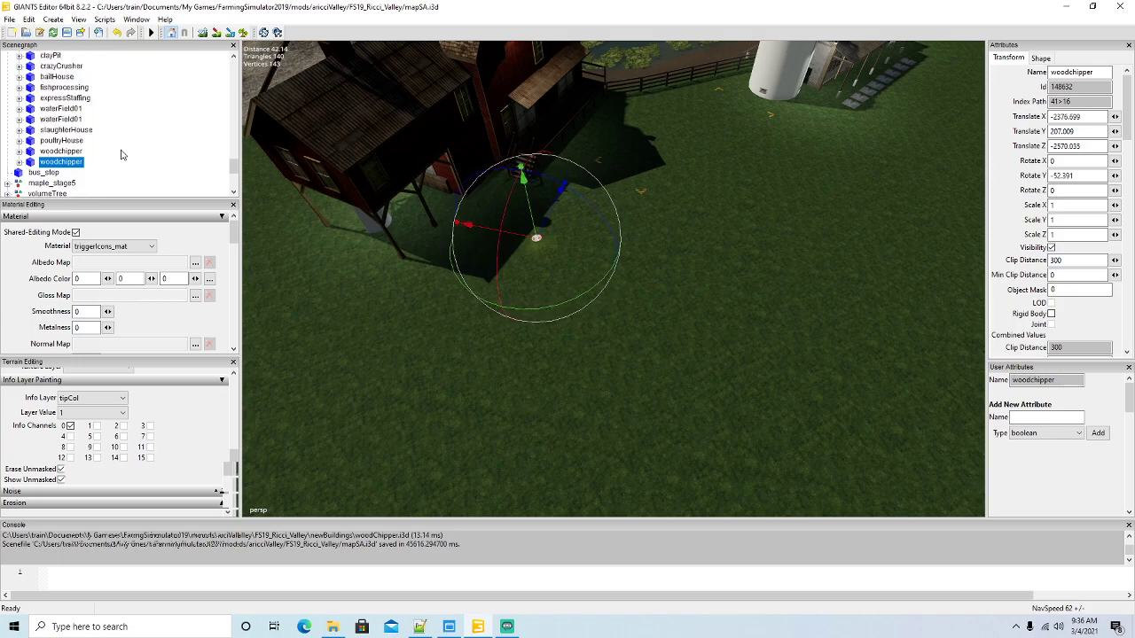
{"action": "double_click", "coordinate": [1103, 72]}
{"action": "type", "text": "seaweedPond"}
{"action": "key", "text": "Return"}
Check the boatHouse and seaweedPond building nodes in the scenegraph, and select the new seaweedPond tour icon
{"action": "scroll", "coordinate": [159, 133], "scroll_direction": "up", "scroll_amount": 10}
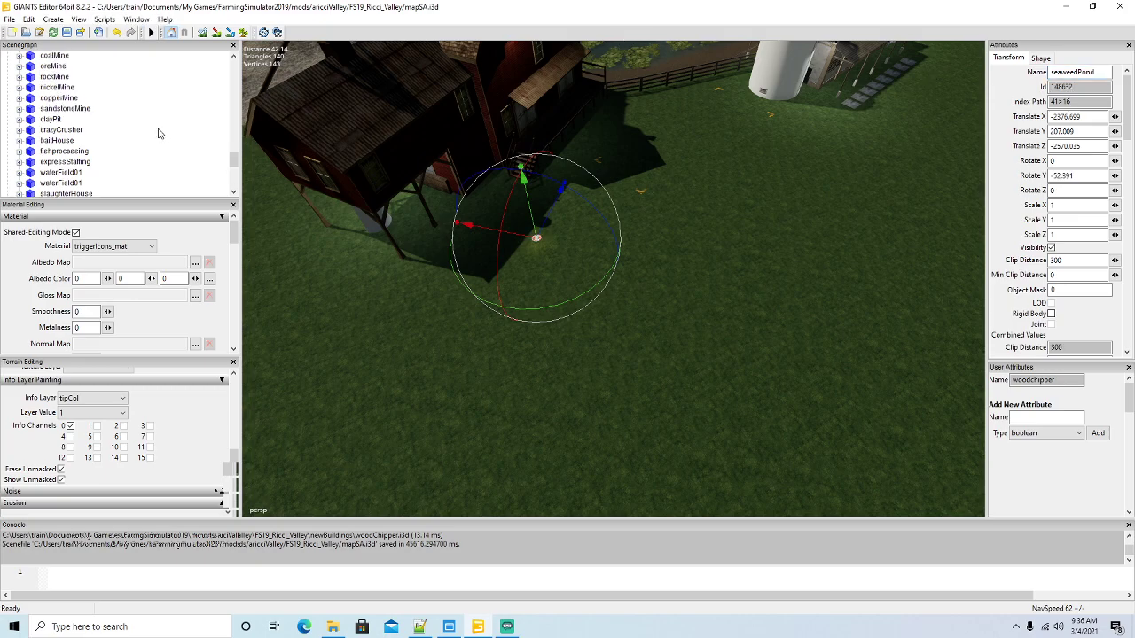
{"action": "scroll", "coordinate": [159, 133], "scroll_direction": "down", "scroll_amount": 10}
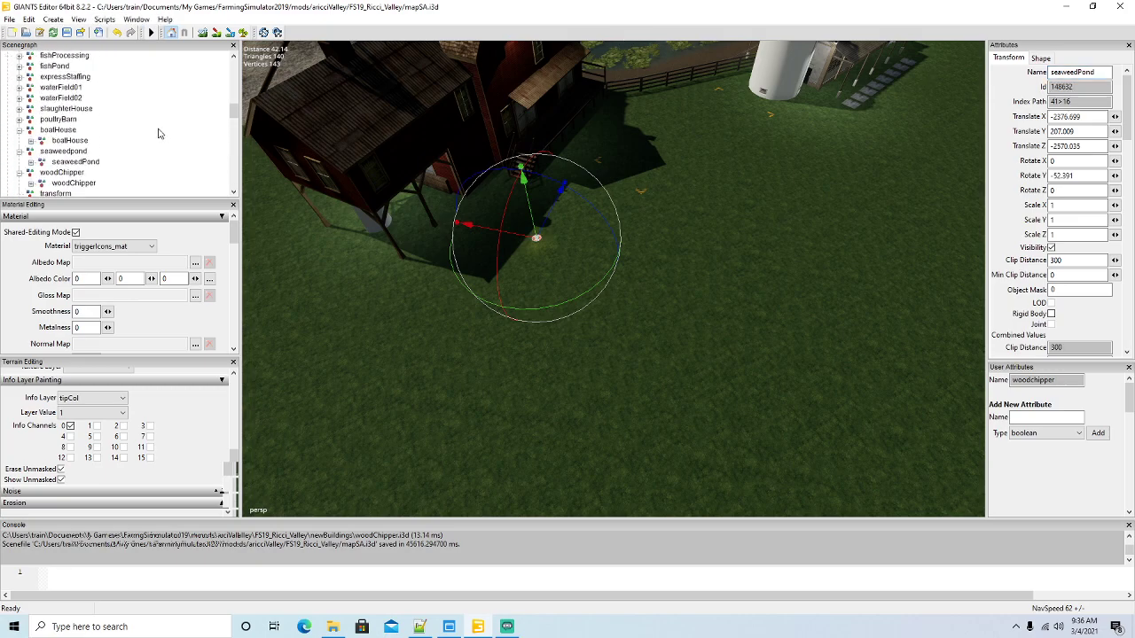
{"action": "left_click", "coordinate": [56, 109]}
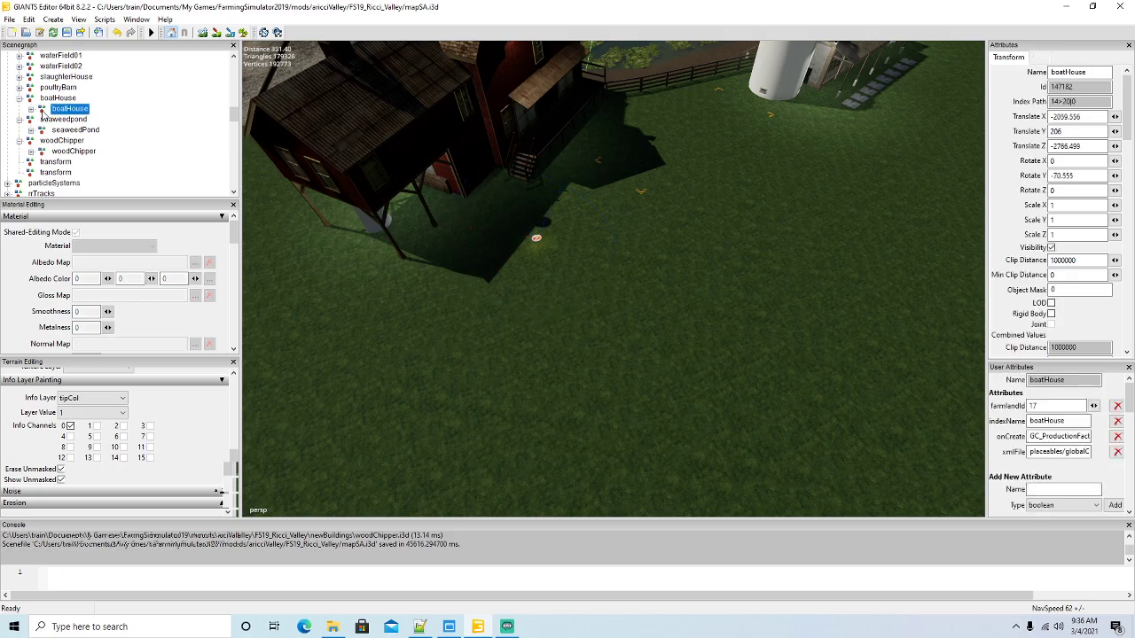
{"action": "left_click", "coordinate": [71, 131]}
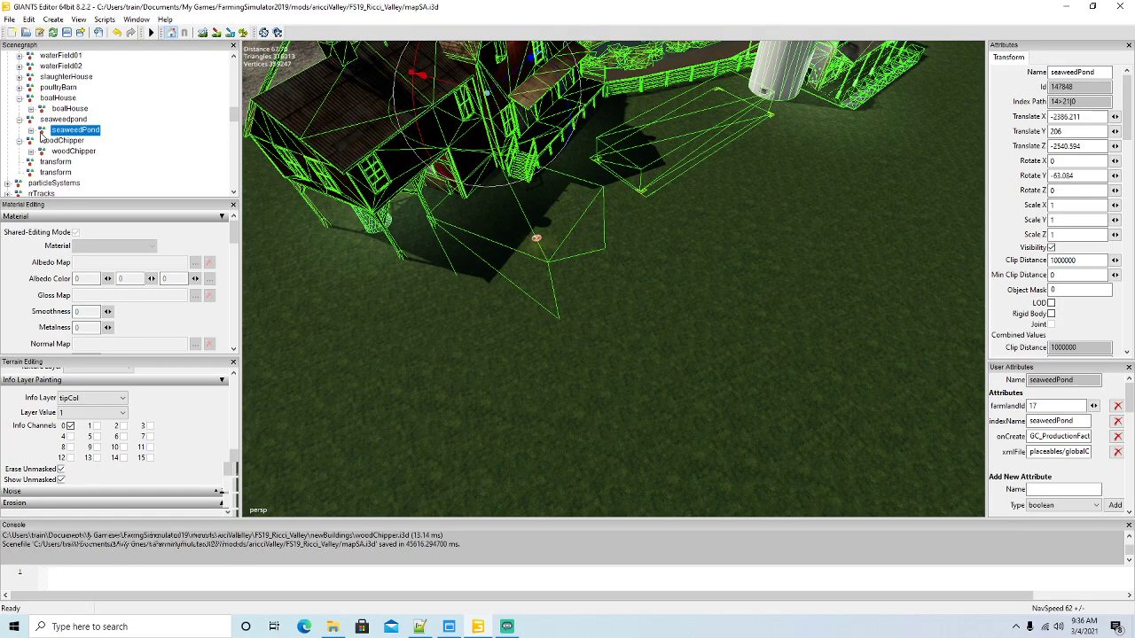
{"action": "scroll", "coordinate": [88, 140], "scroll_direction": "down", "scroll_amount": 12}
{"action": "scroll", "coordinate": [91, 141], "scroll_direction": "down", "scroll_amount": 3}
{"action": "left_click", "coordinate": [30, 175]}
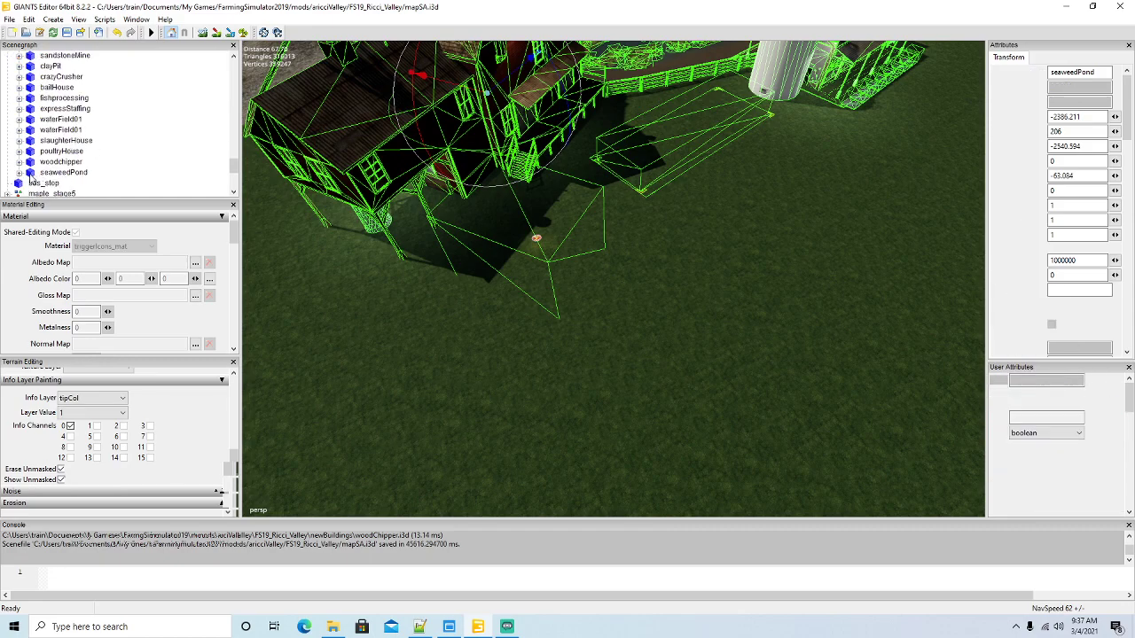
Switch to Notepad++ and duplicate the woodchipper hotspot line in mapSA.xml on the empty line below it
{"action": "left_click", "coordinate": [420, 627]}
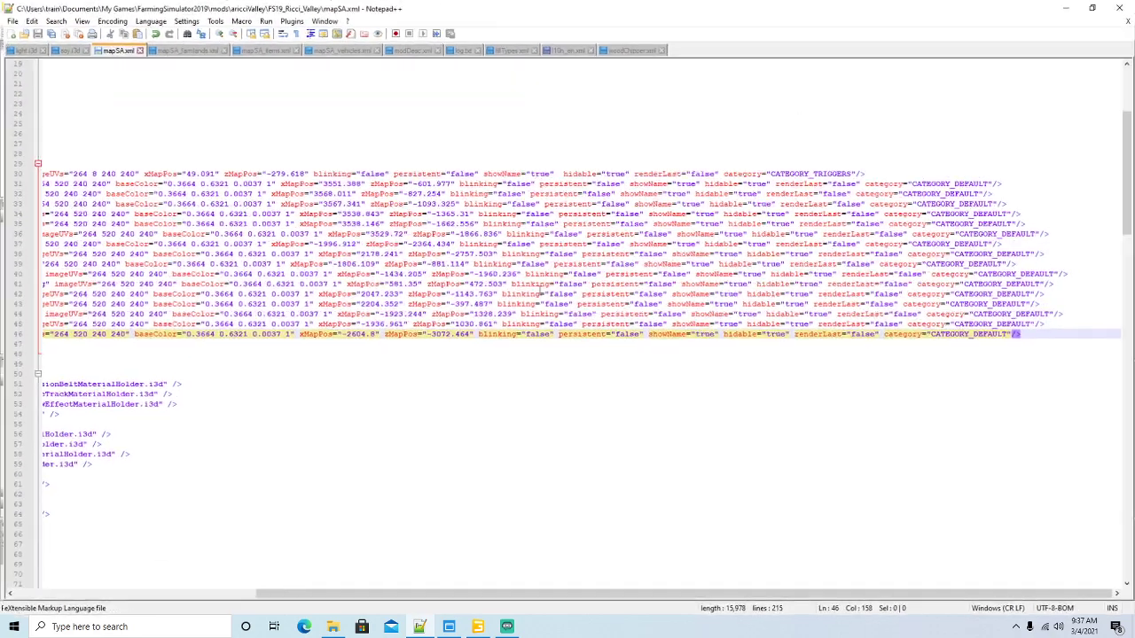
{"action": "left_click", "coordinate": [862, 55]}
{"action": "left_click_drag", "start_coordinate": [440, 595], "coordinate": [177, 595]}
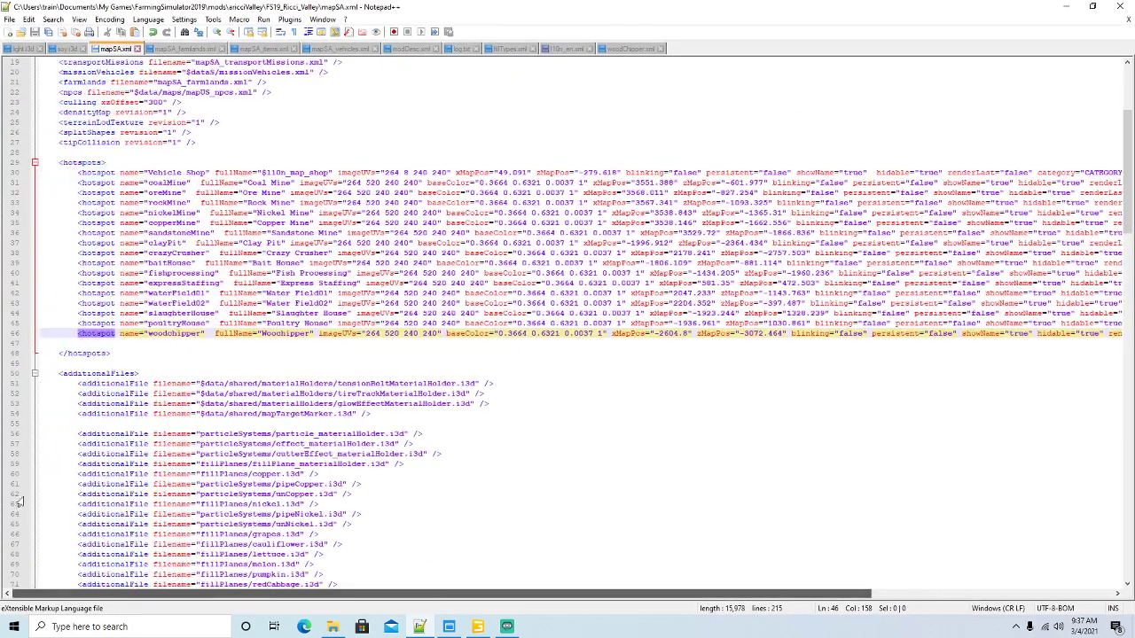
{"action": "left_click", "coordinate": [13, 340]}
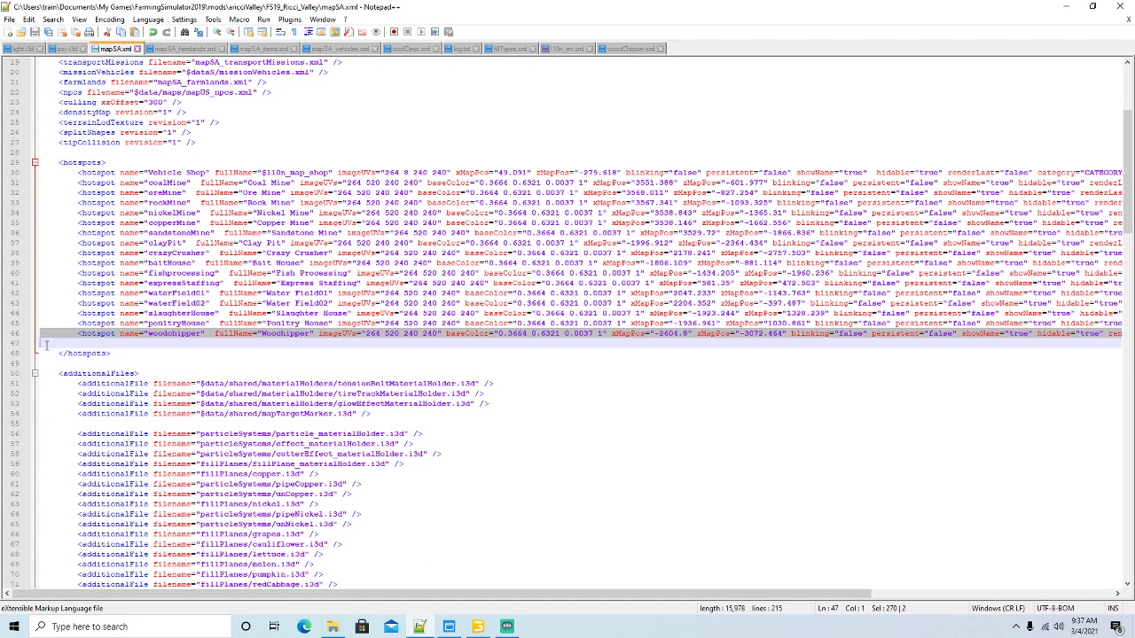
{"action": "left_click", "coordinate": [47, 344]}
{"action": "key", "text": "ctrl+v"}
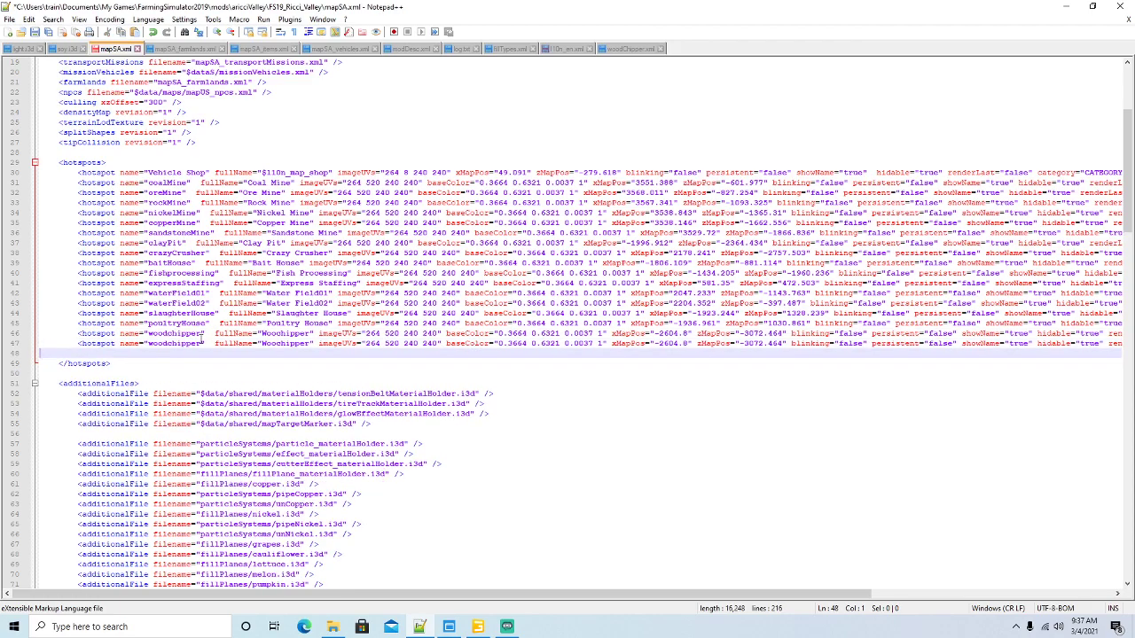
Change the name of the duplicated woodchipper hotspot to seaweedPond
{"action": "left_click", "coordinate": [203, 343]}
{"action": "key", "text": "BackSpace"}
{"action": "key", "text": "BackSpace"}
{"action": "key", "text": "BackSpace"}
{"action": "key", "text": "BackSpace"}
{"action": "key", "text": "BackSpace"}
{"action": "key", "text": "BackSpace"}
{"action": "key", "text": "BackSpace"}
{"action": "key", "text": "BackSpace"}
{"action": "key", "text": "BackSpace"}
{"action": "key", "text": "BackSpace"}
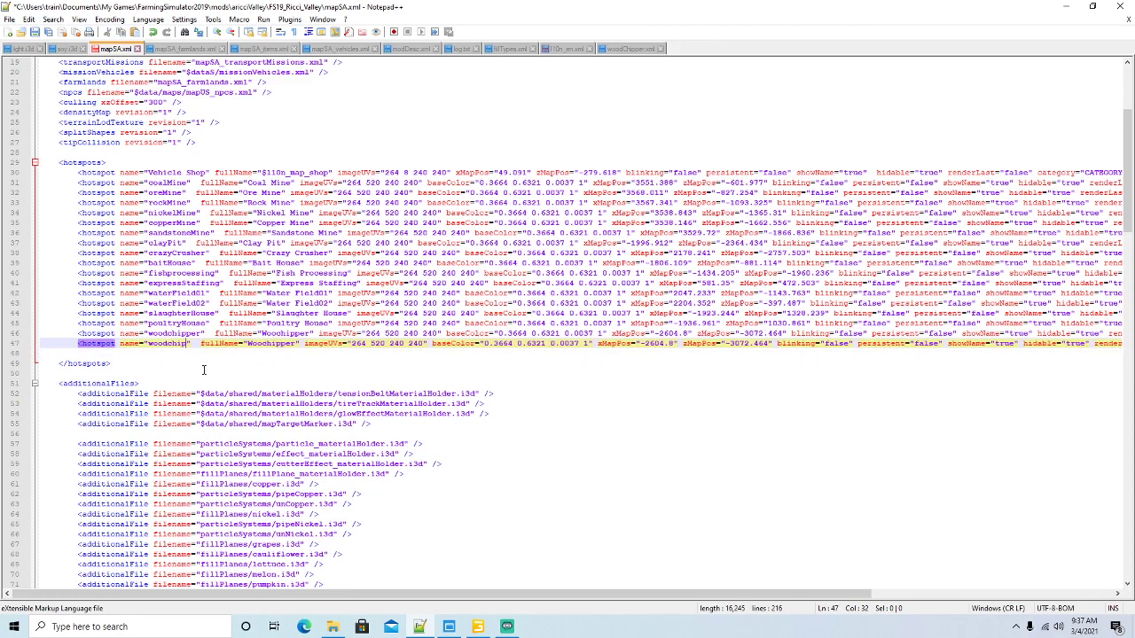
{"action": "key", "text": "BackSpace"}
{"action": "type", "text": "seaweed"}
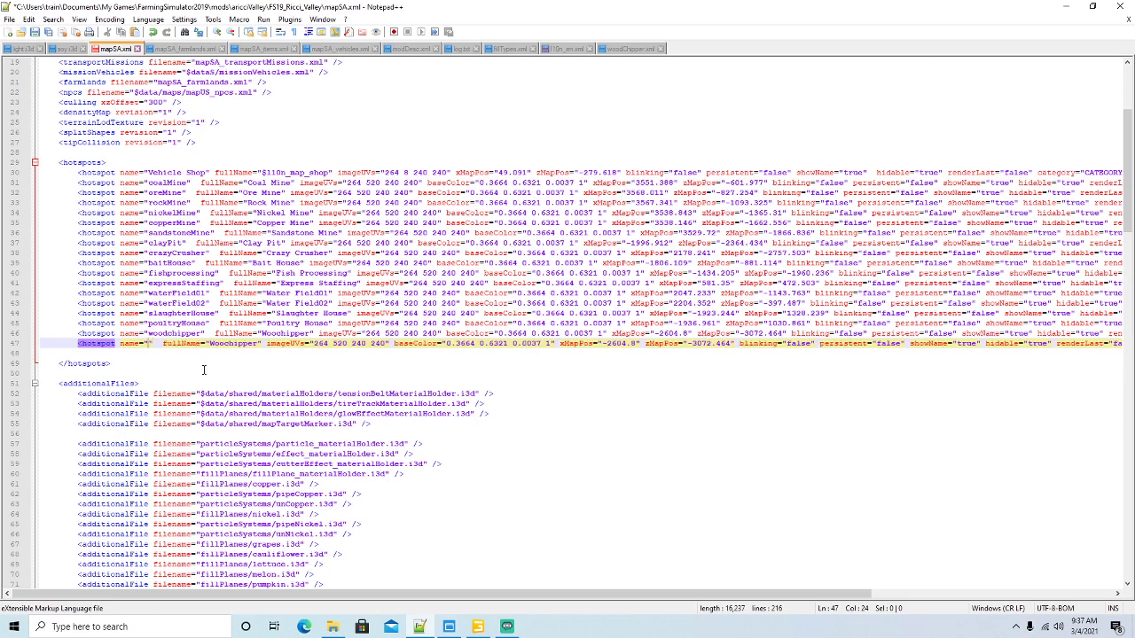
{"action": "type", "text": "Pond"}
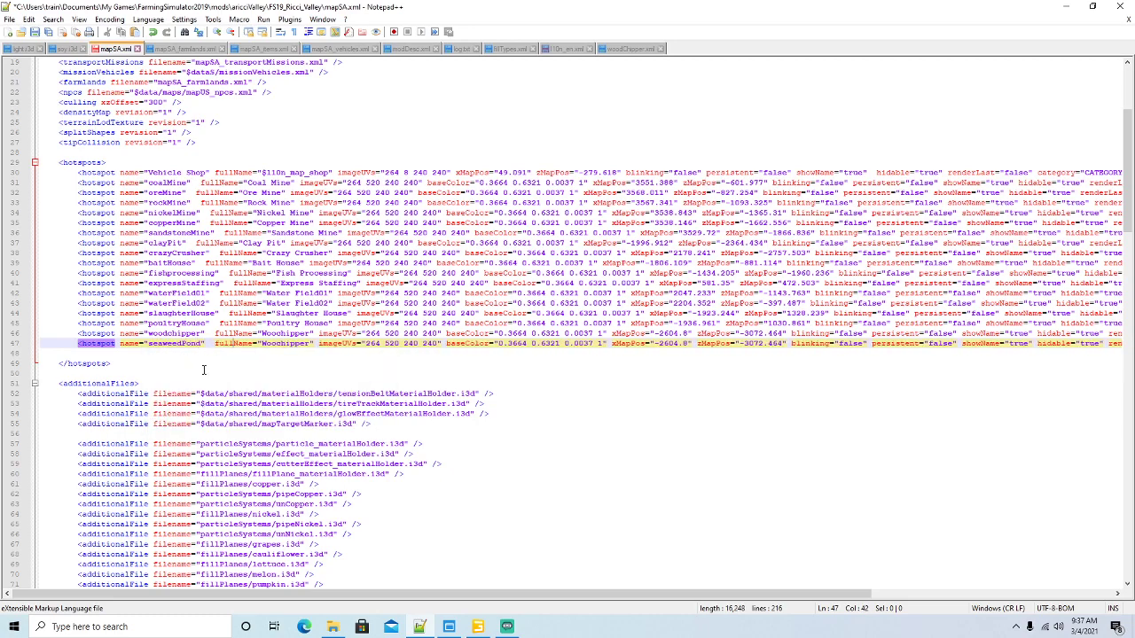
Change the full name of the seaweedPond hotspot to "Seaweed Pond"
{"action": "key", "text": "BackSpace"}
{"action": "key", "text": "BackSpace"}
{"action": "key", "text": "BackSpace"}
{"action": "key", "text": "BackSpace"}
{"action": "key", "text": "BackSpace"}
{"action": "key", "text": "BackSpace"}
{"action": "key", "text": "BackSpace"}
{"action": "key", "text": "BackSpace"}
{"action": "key", "text": "BackSpace"}
{"action": "key", "text": "BackSpace"}
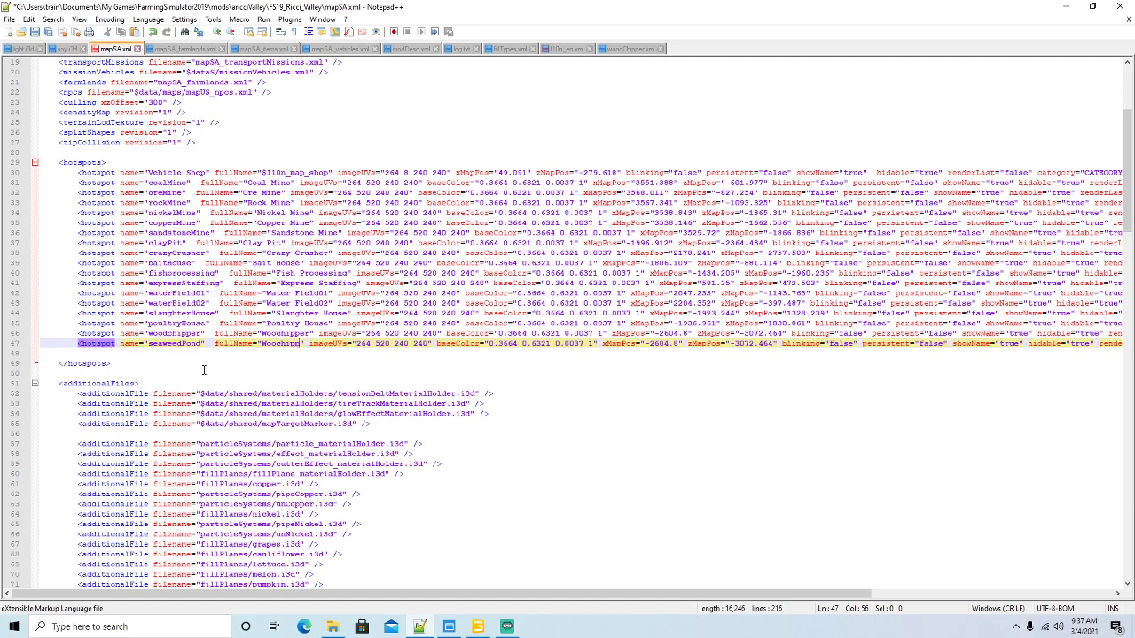
{"action": "type", "text": "Seaweed Pond"}
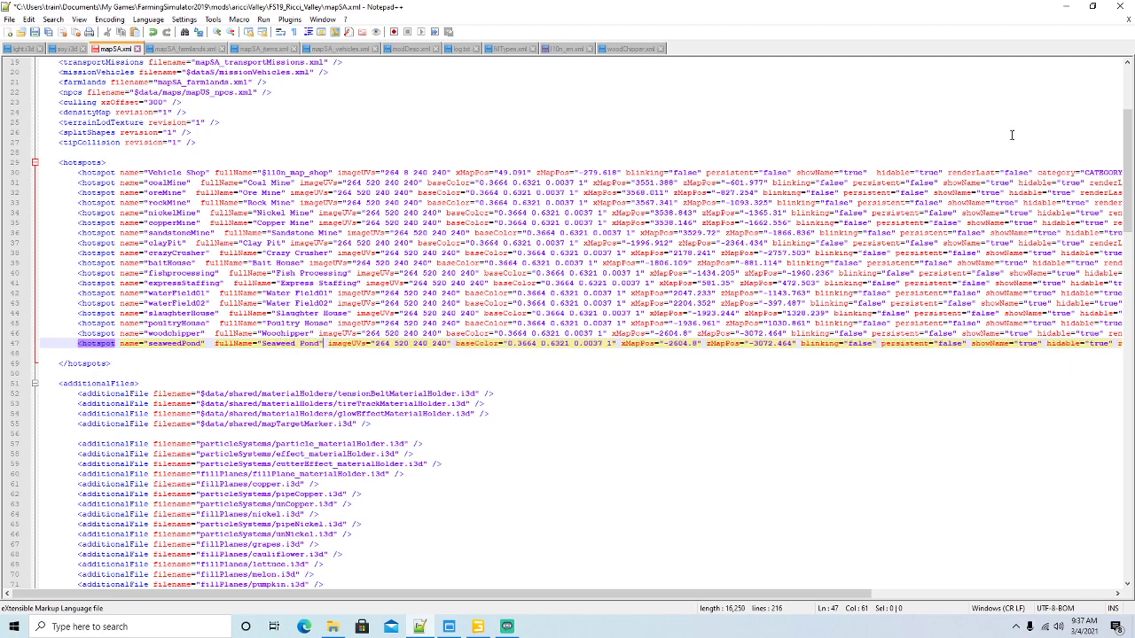
Copy the seaweedPond tour icon's Translate X from GIANTS Editor into the seaweedPond hotspot's xMapPos, giving -2376.699
{"action": "left_click", "coordinate": [1093, 6]}
{"action": "left_click_drag", "start_coordinate": [523, 532], "coordinate": [714, 532]}
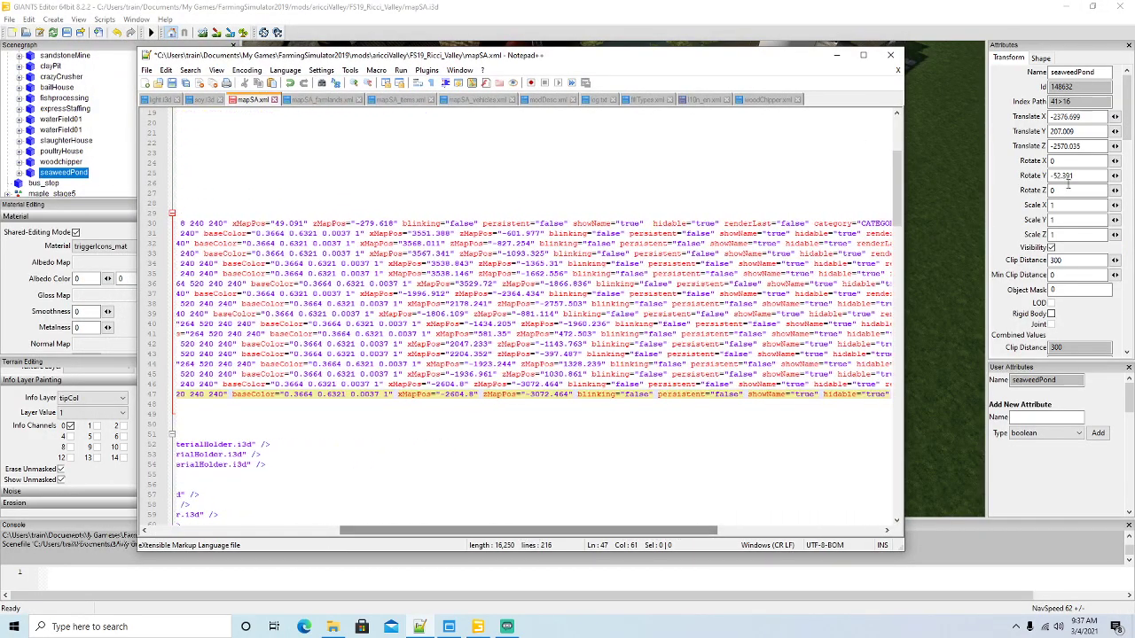
{"action": "left_click", "coordinate": [1087, 117]}
{"action": "key", "text": "ctrl+c"}
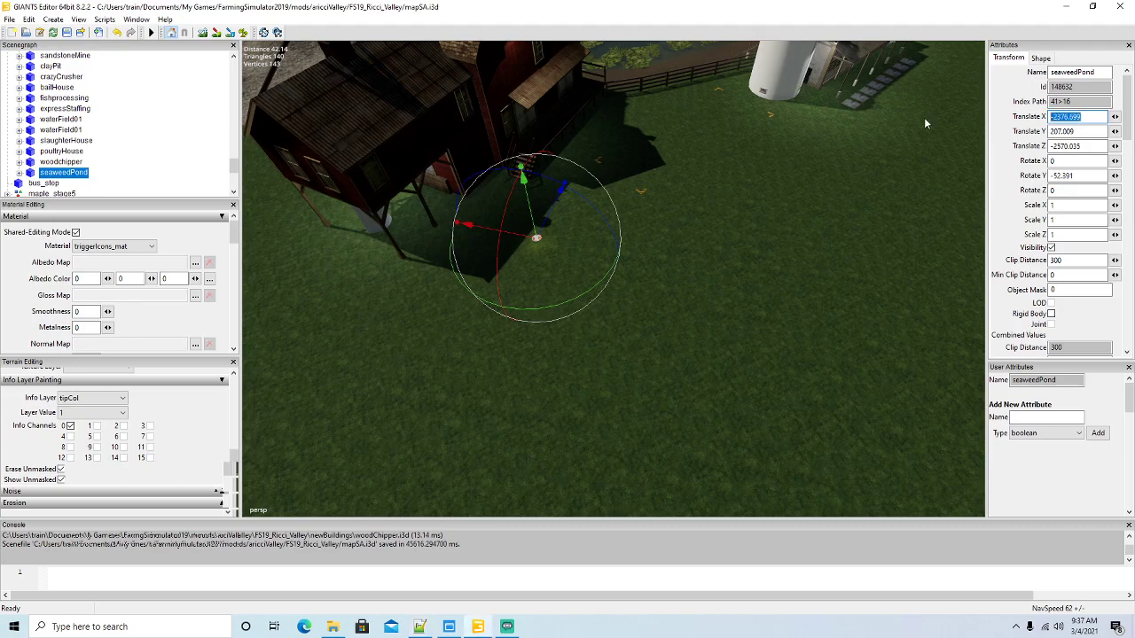
{"action": "left_click", "coordinate": [419, 627]}
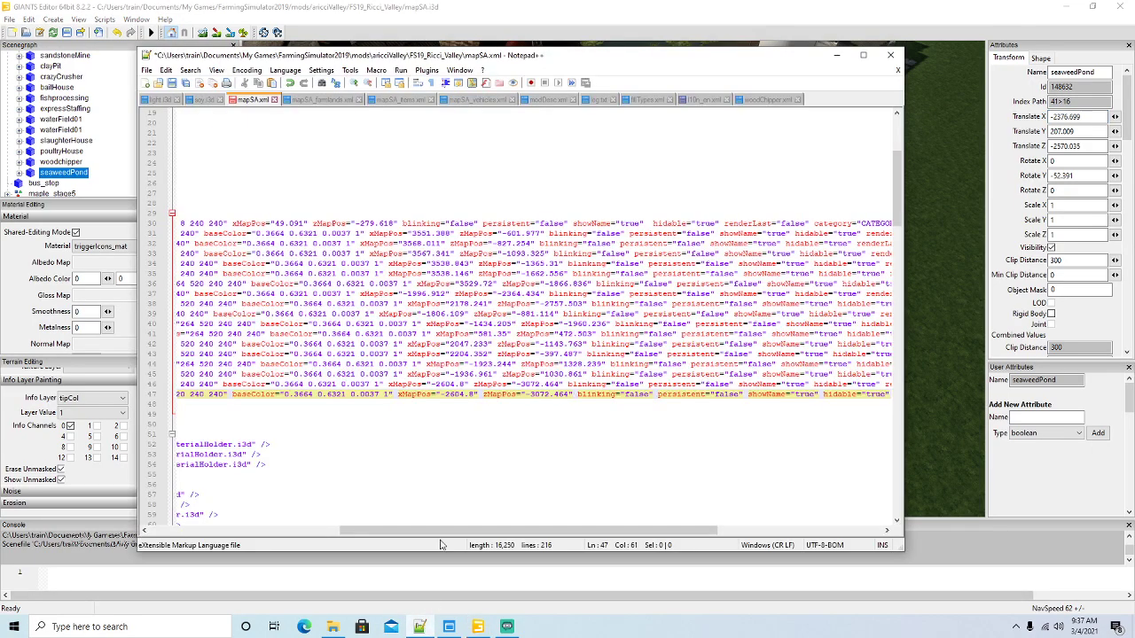
{"action": "left_click_drag", "start_coordinate": [440, 395], "coordinate": [470, 394]}
{"action": "key", "text": "ctrl+v"}
Copy the tour icon's Translate Z into the seaweedPond hotspot's zMapPos as -2570.035 and save mapSA.xml
{"action": "left_click", "coordinate": [1090, 146]}
{"action": "key", "text": "ctrl+c"}
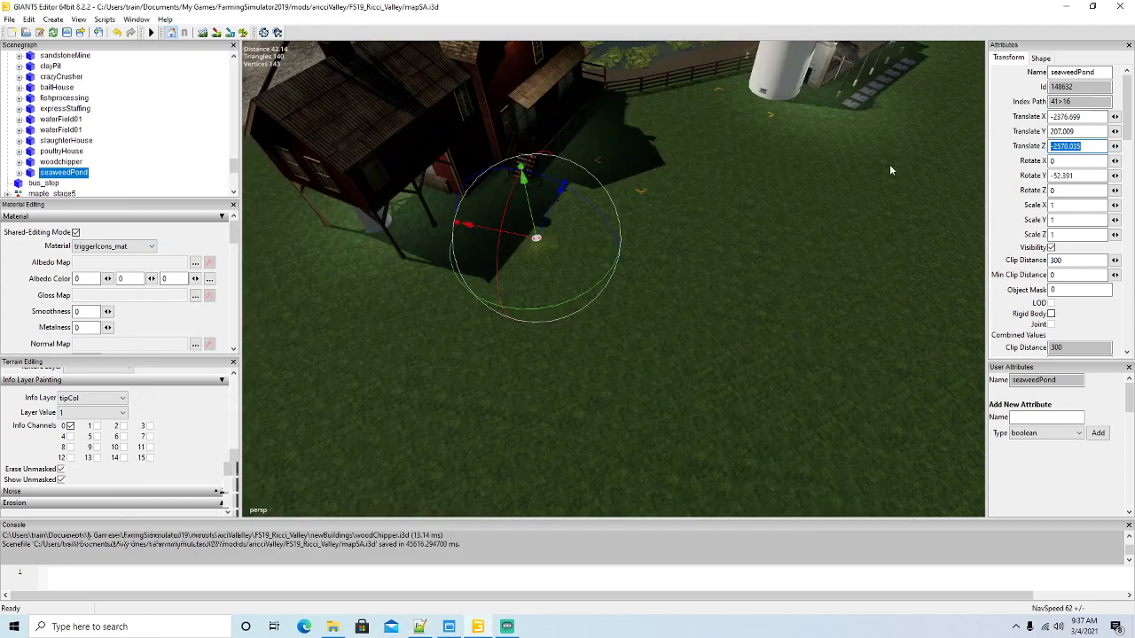
{"action": "left_click", "coordinate": [419, 627]}
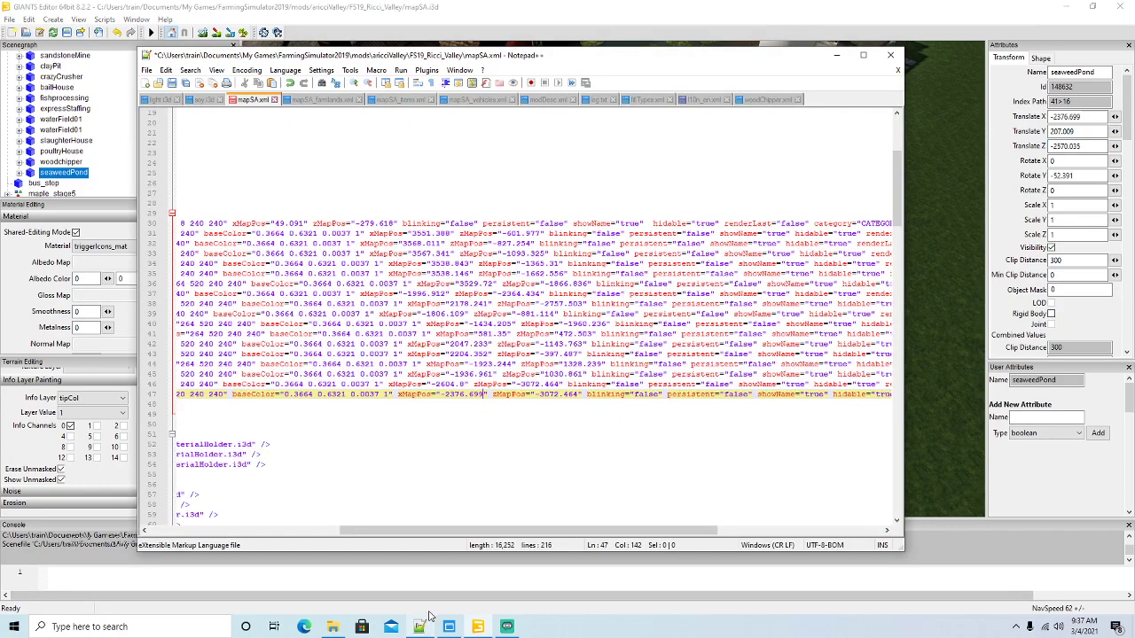
{"action": "left_click_drag", "start_coordinate": [535, 394], "coordinate": [578, 398]}
{"action": "key", "text": "ctrl+v"}
{"action": "left_click", "coordinate": [172, 83]}
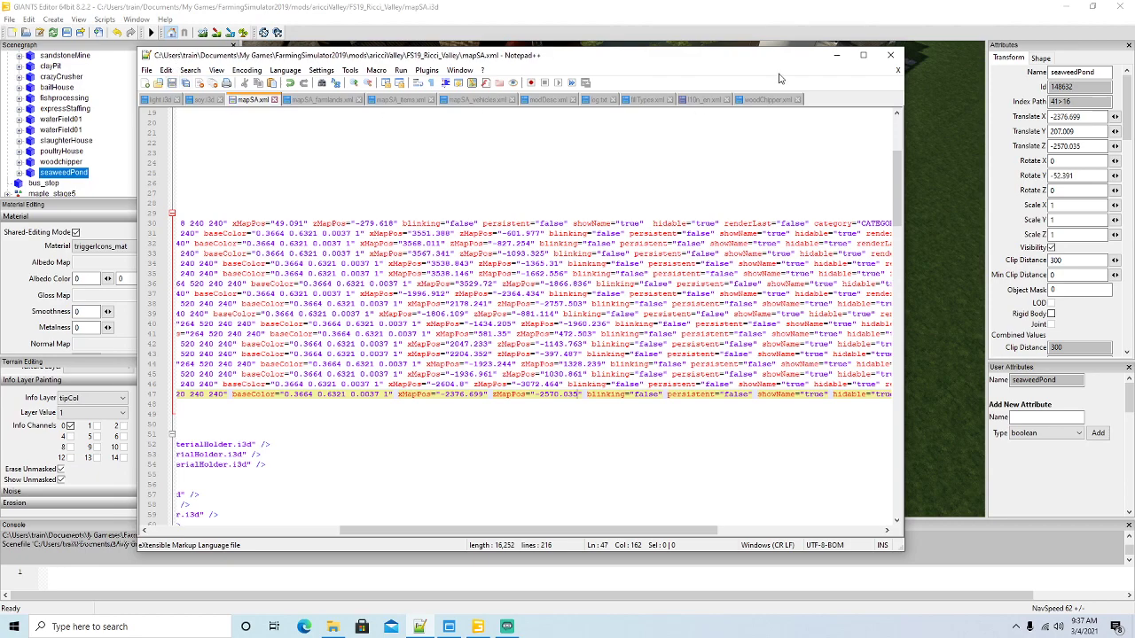
Return to GIANTS Editor and select the seaweedPond building node in the scenegraph to inspect its attributes
{"action": "left_click", "coordinate": [836, 55]}
{"action": "scroll", "coordinate": [720, 275], "scroll_direction": "down", "scroll_amount": 5}
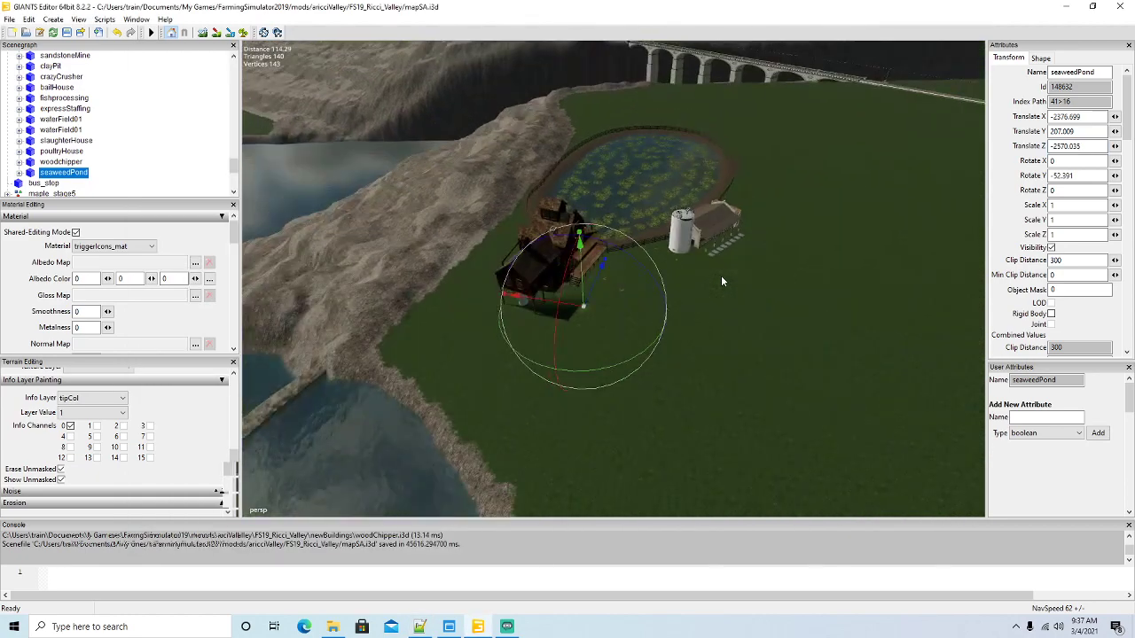
{"action": "scroll", "coordinate": [130, 162], "scroll_direction": "up", "scroll_amount": 15}
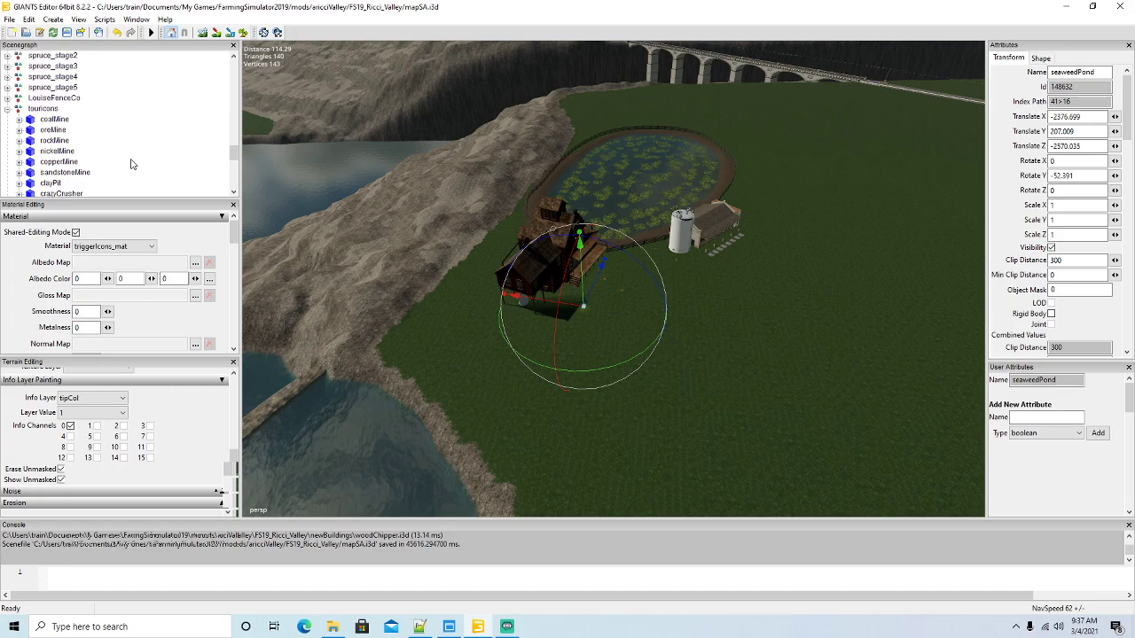
{"action": "scroll", "coordinate": [131, 160], "scroll_direction": "up", "scroll_amount": 10}
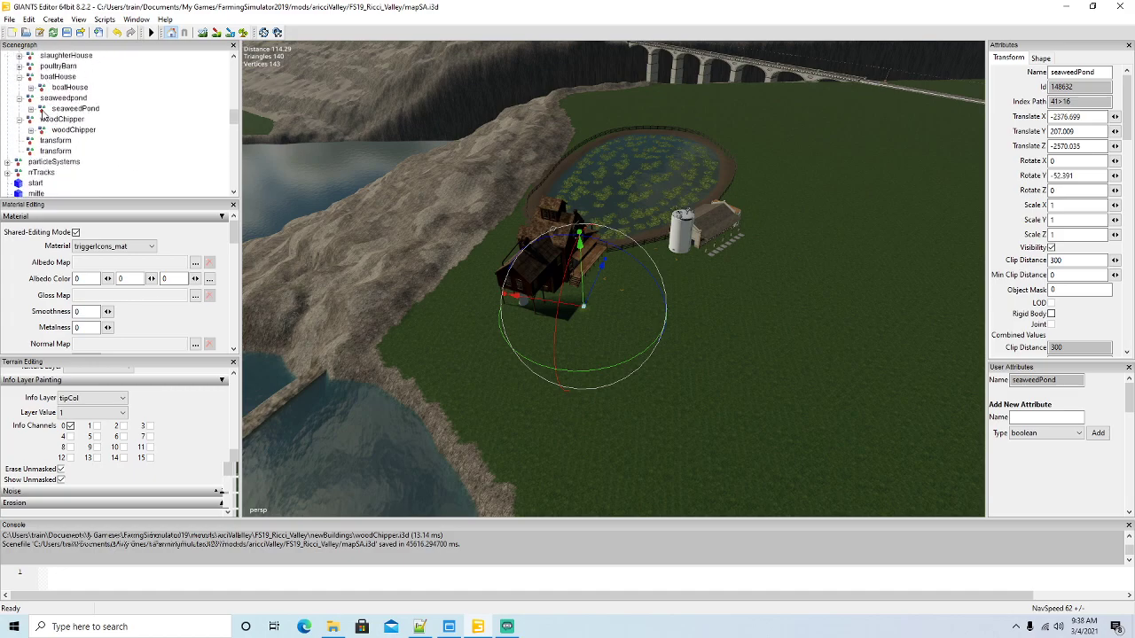
{"action": "left_click", "coordinate": [53, 109]}
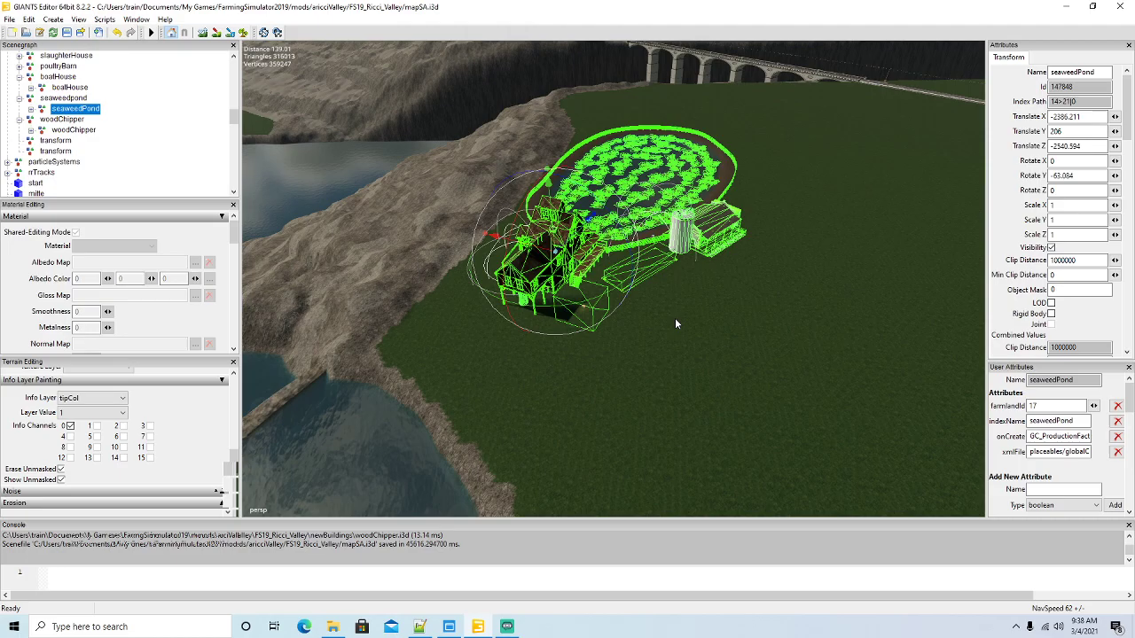
In Notepad++, replace Ricciville with Ricci_Valley in every boatHouse and seaweedPond entry of l10n_en.xml, and save the file
{"action": "left_click", "coordinate": [419, 627]}
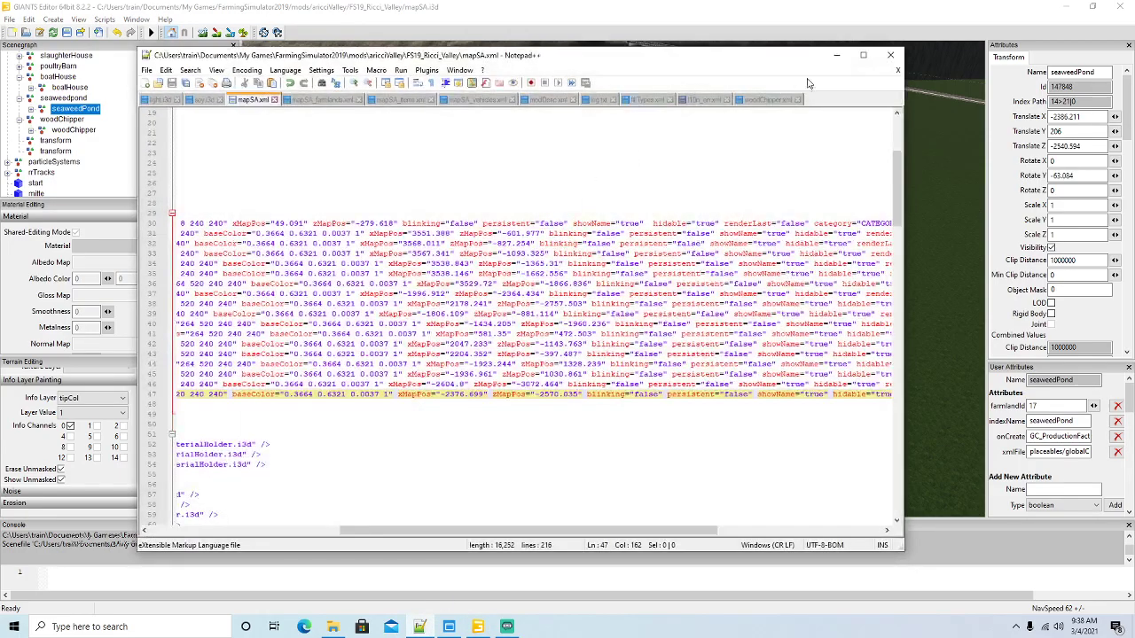
{"action": "left_click", "coordinate": [862, 55]}
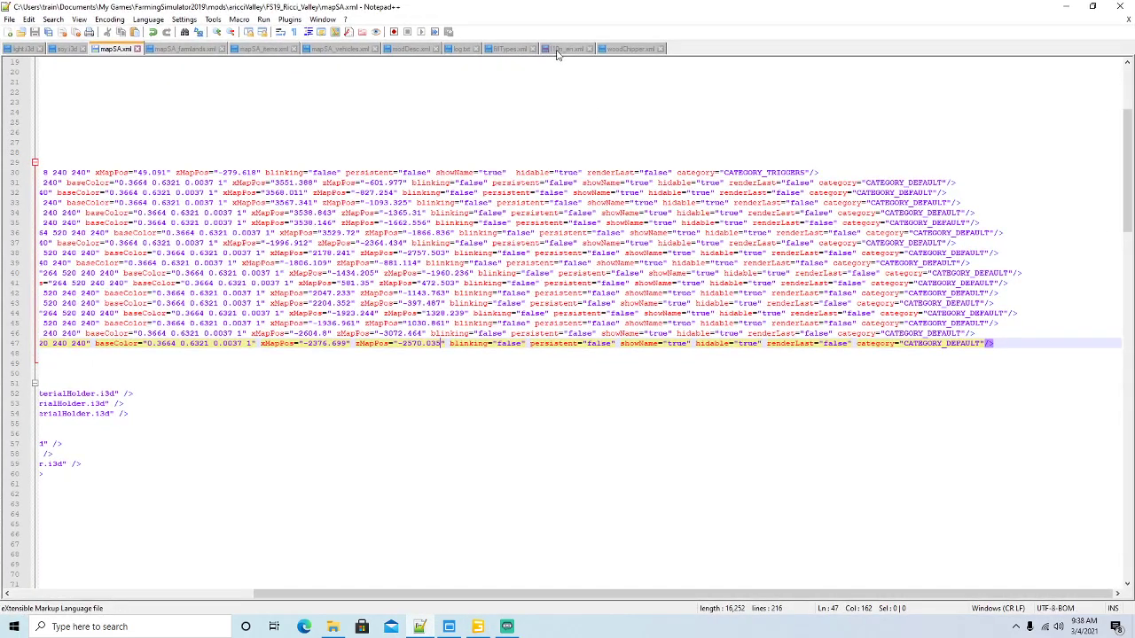
{"action": "left_click", "coordinate": [565, 49]}
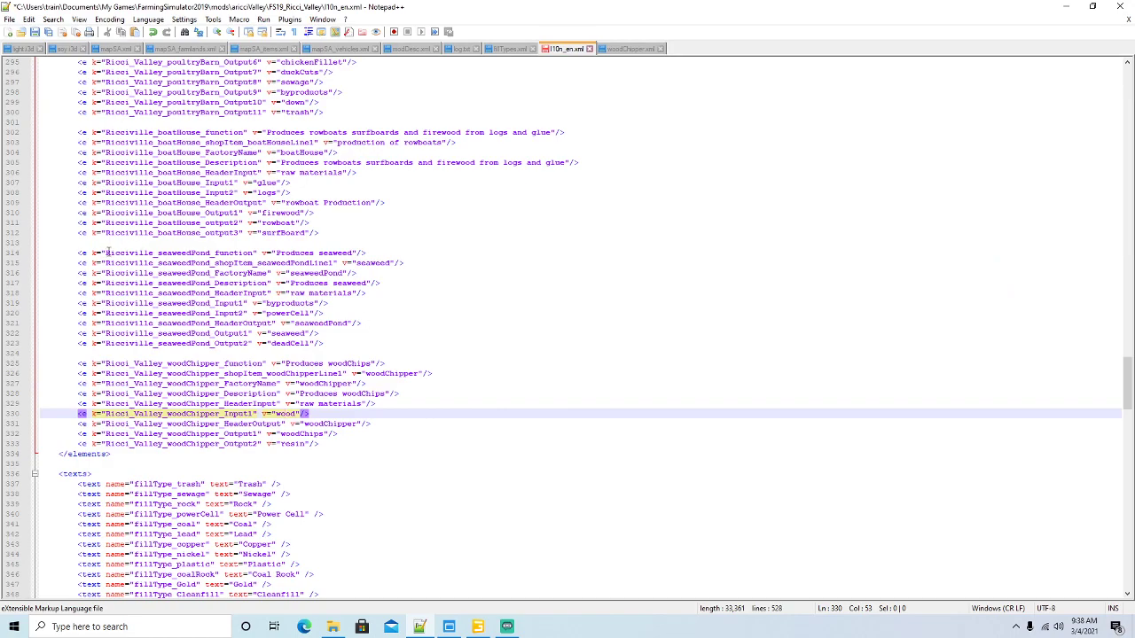
{"action": "scroll", "coordinate": [249, 257], "scroll_direction": "up", "scroll_amount": 2}
{"action": "left_click_drag", "start_coordinate": [104, 192], "coordinate": [154, 192]}
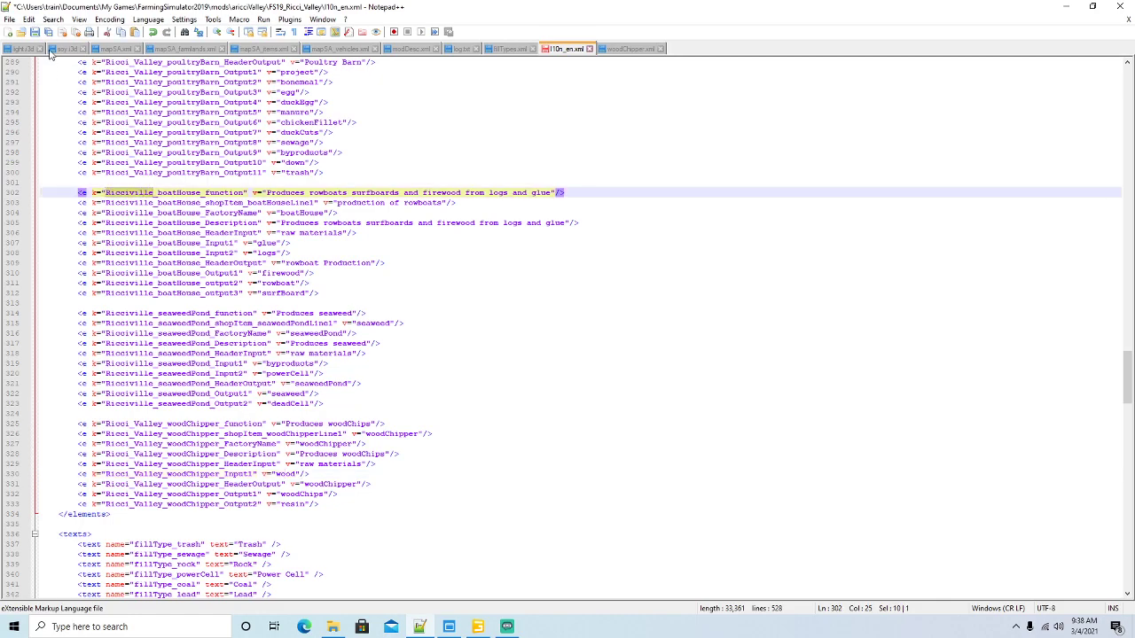
{"action": "left_click", "coordinate": [52, 19]}
{"action": "left_click", "coordinate": [80, 136]}
{"action": "key", "text": "Tab"}
{"action": "type", "text": "R"}
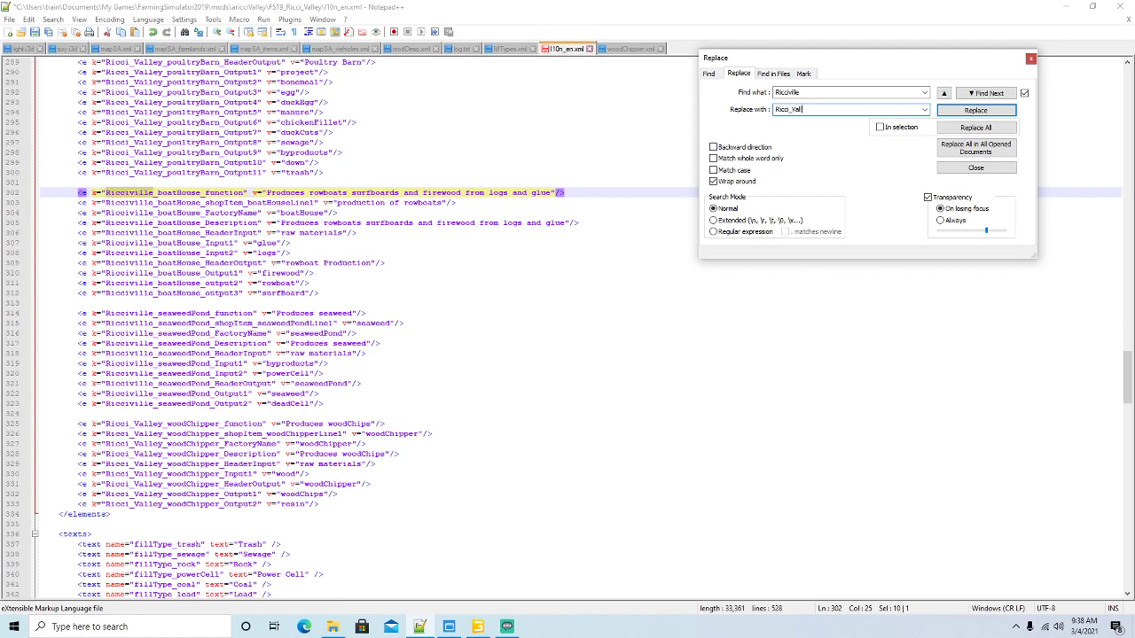
{"action": "left_click", "coordinate": [958, 112]}
{"action": "left_click", "coordinate": [957, 112]}
{"action": "left_click", "coordinate": [957, 112]}
{"action": "left_click", "coordinate": [958, 112]}
{"action": "left_click", "coordinate": [958, 112]}
{"action": "left_click", "coordinate": [958, 112]}
{"action": "left_click", "coordinate": [957, 111]}
{"action": "left_click", "coordinate": [958, 112]}
{"action": "left_click", "coordinate": [957, 112]}
{"action": "left_click", "coordinate": [957, 112]}
{"action": "left_click", "coordinate": [957, 112]}
{"action": "left_click", "coordinate": [958, 111]}
{"action": "left_click", "coordinate": [957, 112]}
{"action": "left_click", "coordinate": [958, 112]}
{"action": "left_click", "coordinate": [958, 112]}
{"action": "left_click", "coordinate": [958, 111]}
{"action": "left_click", "coordinate": [958, 112]}
{"action": "left_click", "coordinate": [958, 112]}
{"action": "left_click", "coordinate": [958, 111]}
{"action": "left_click", "coordinate": [958, 112]}
{"action": "left_click", "coordinate": [957, 111]}
{"action": "left_click", "coordinate": [1030, 58]}
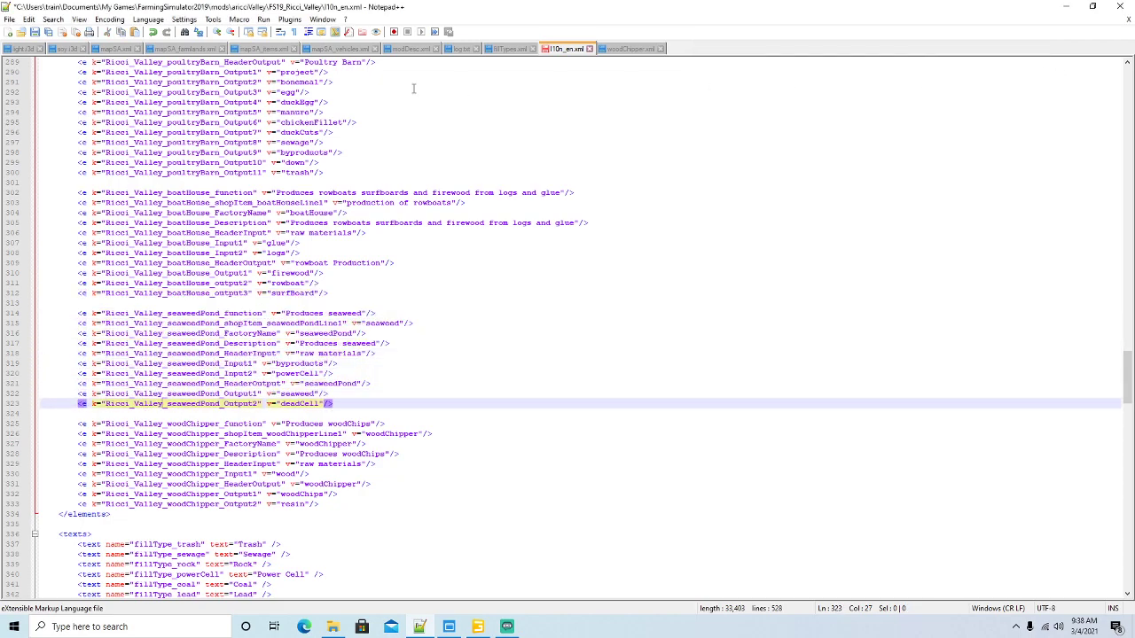
{"action": "left_click", "coordinate": [35, 33]}
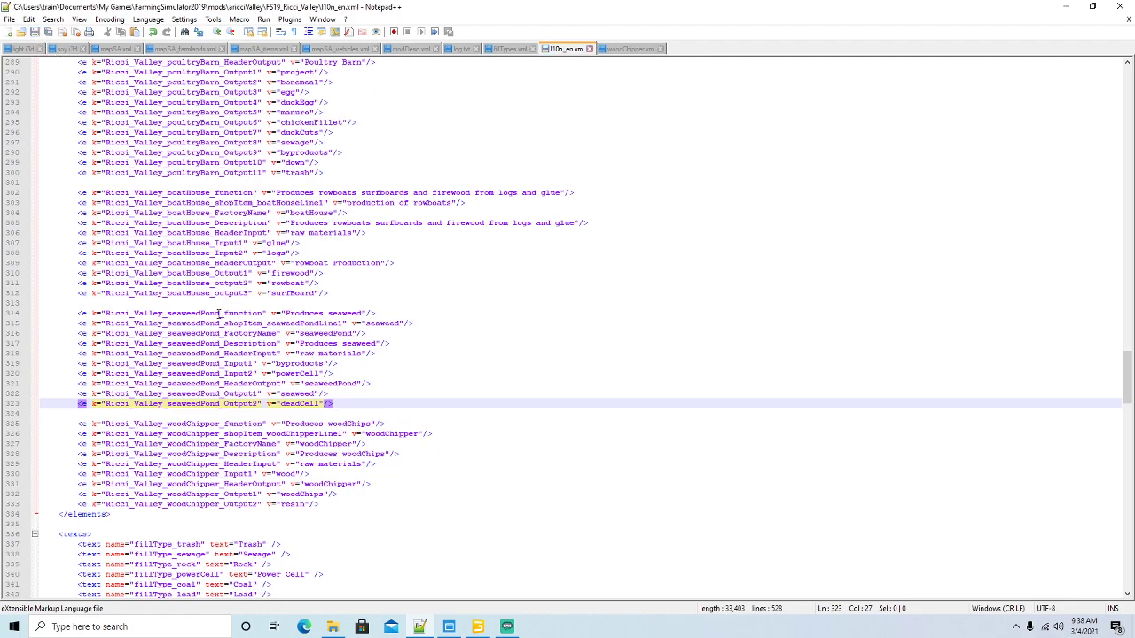
Check the function, input and output entries of the seaweedPond in l10n_en.xml
{"action": "left_click", "coordinate": [220, 313]}
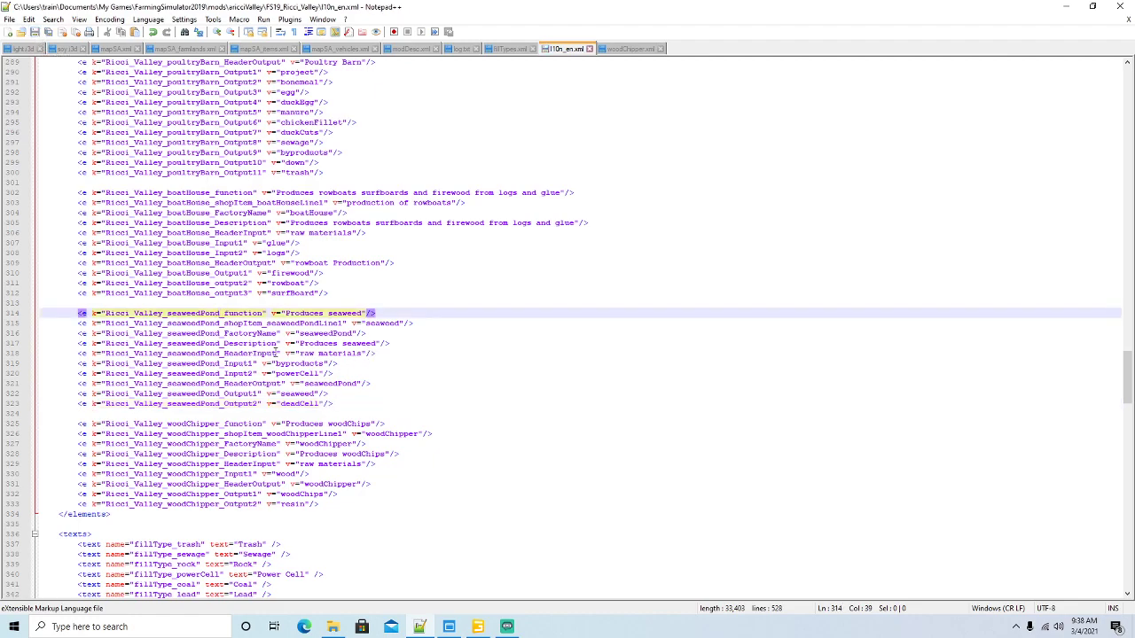
{"action": "left_click", "coordinate": [256, 364]}
{"action": "left_click", "coordinate": [300, 373]}
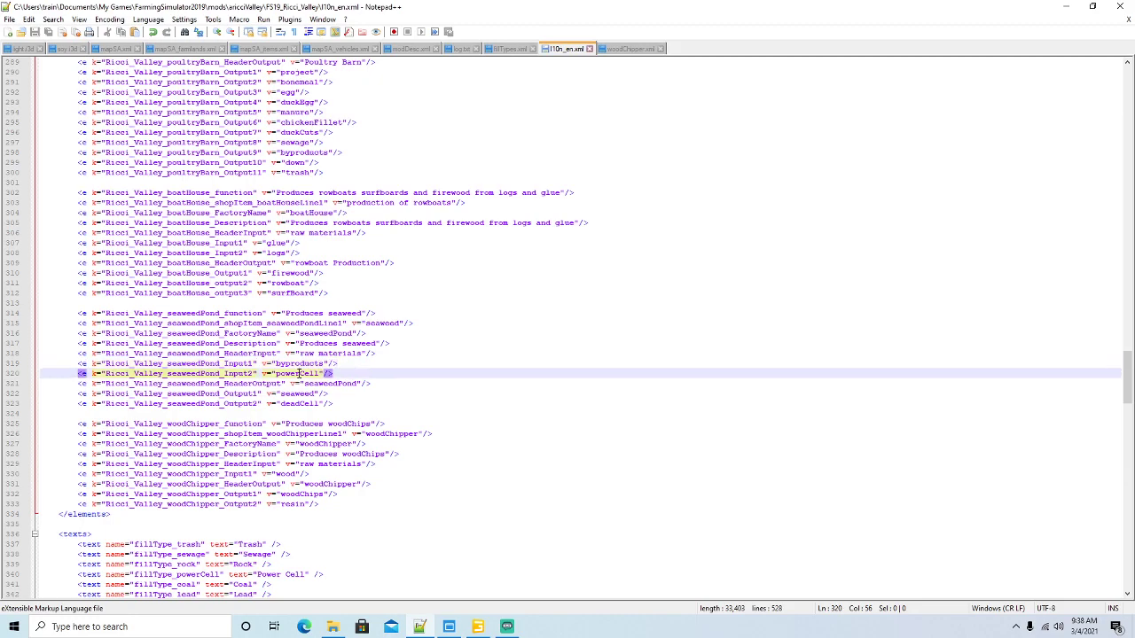
{"action": "left_click", "coordinate": [312, 393]}
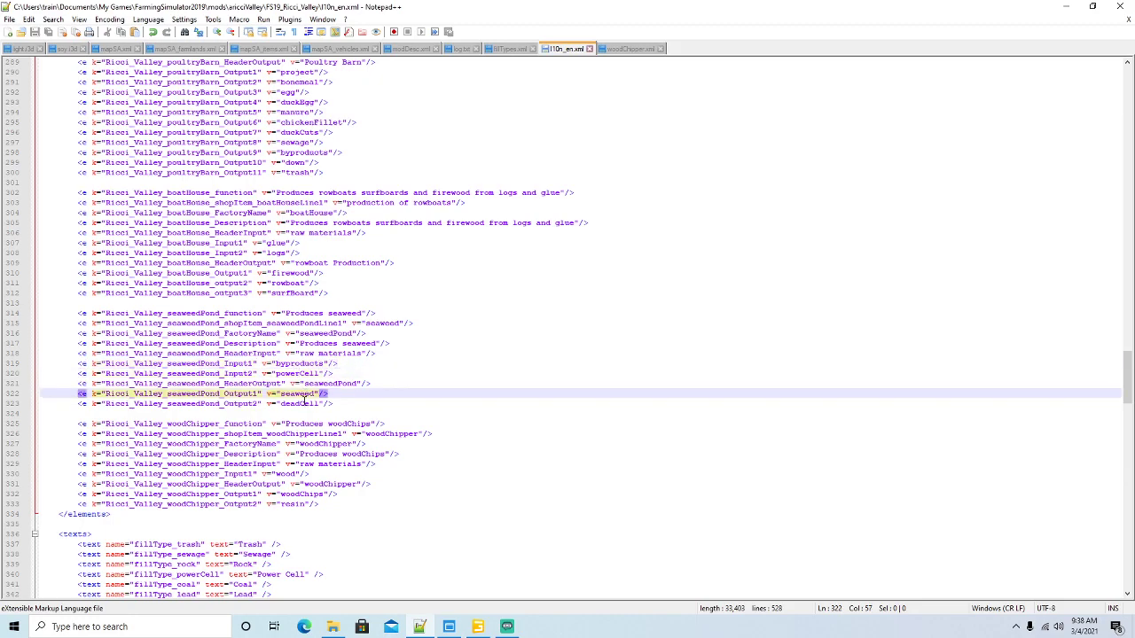
{"action": "left_click", "coordinate": [303, 403]}
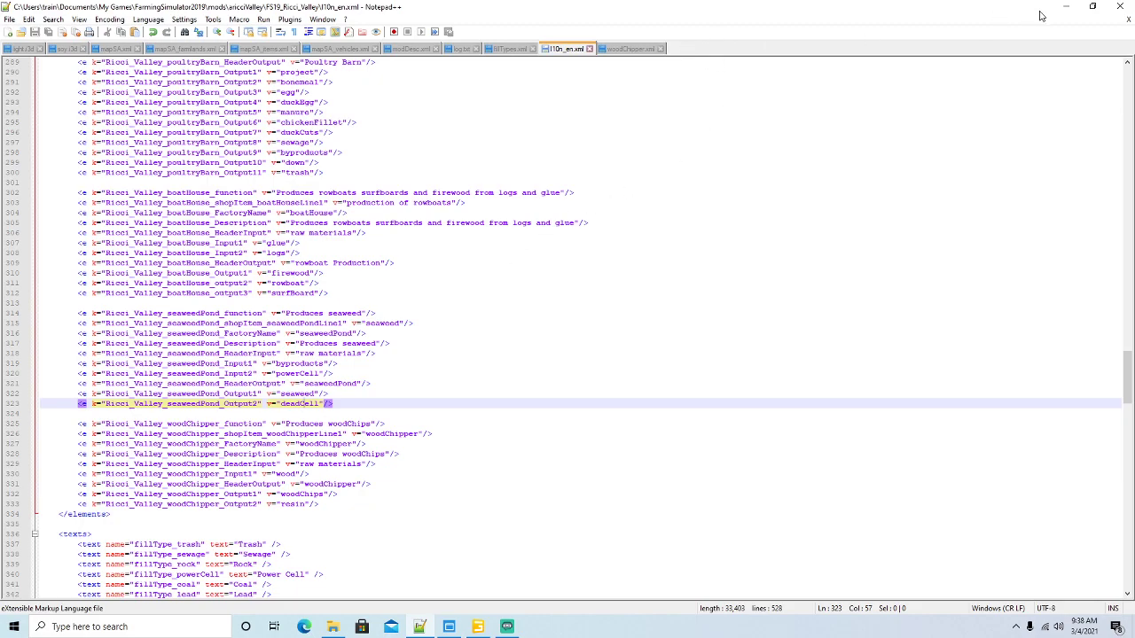
Open seaweedPond from the globalCompany folder in File Explorer for editing in Notepad++
{"action": "left_click", "coordinate": [332, 627]}
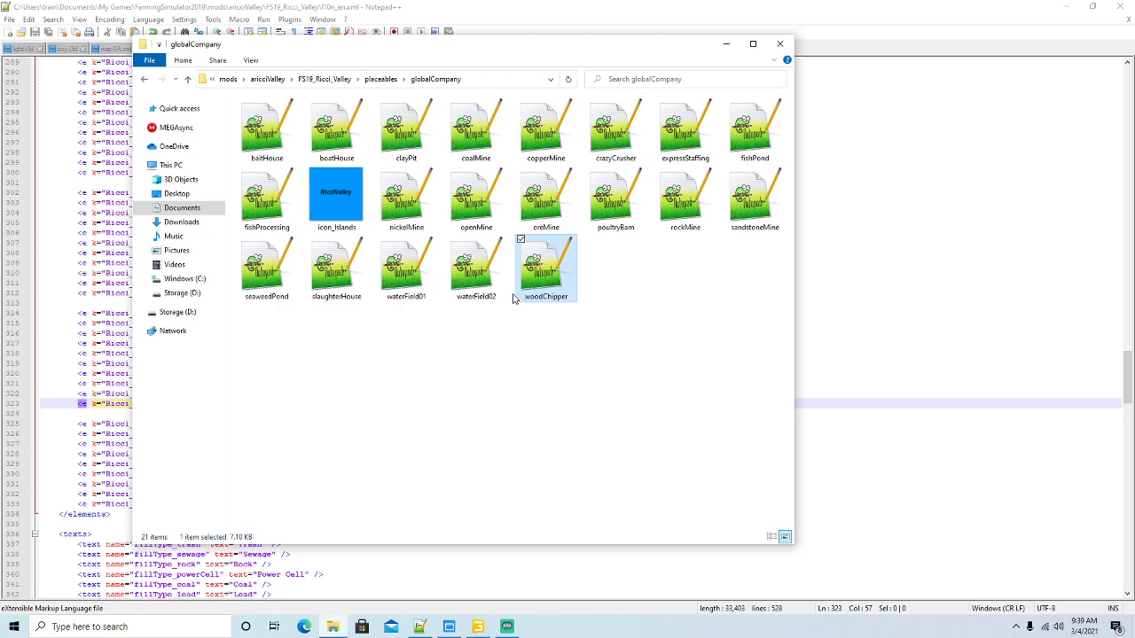
{"action": "left_click", "coordinate": [273, 282]}
{"action": "right_click", "coordinate": [273, 282]}
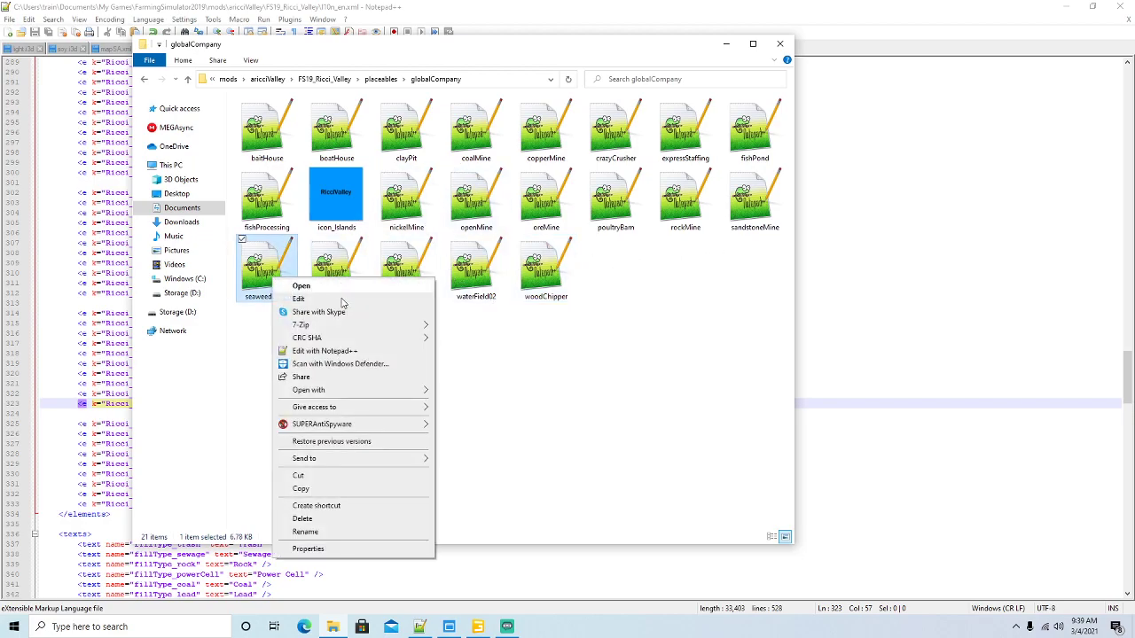
{"action": "left_click", "coordinate": [346, 351]}
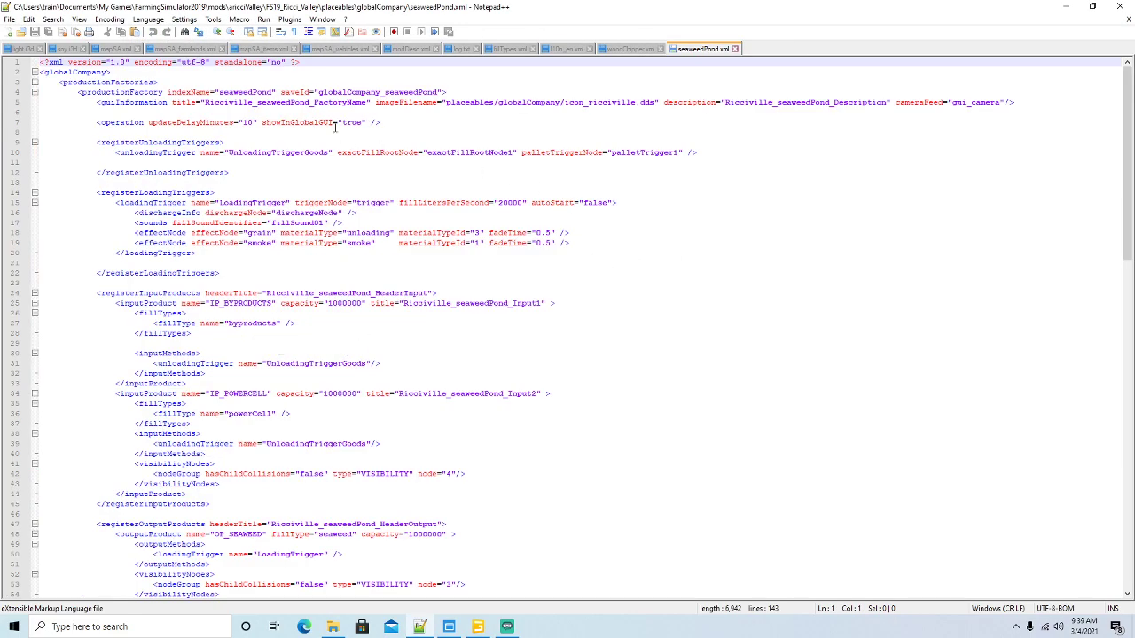
Replace every occurrence of Ricciville with Ricci_Valley in seaweedPond.xml
{"action": "left_click_drag", "start_coordinate": [205, 102], "coordinate": [254, 102]}
{"action": "left_click", "coordinate": [53, 20]}
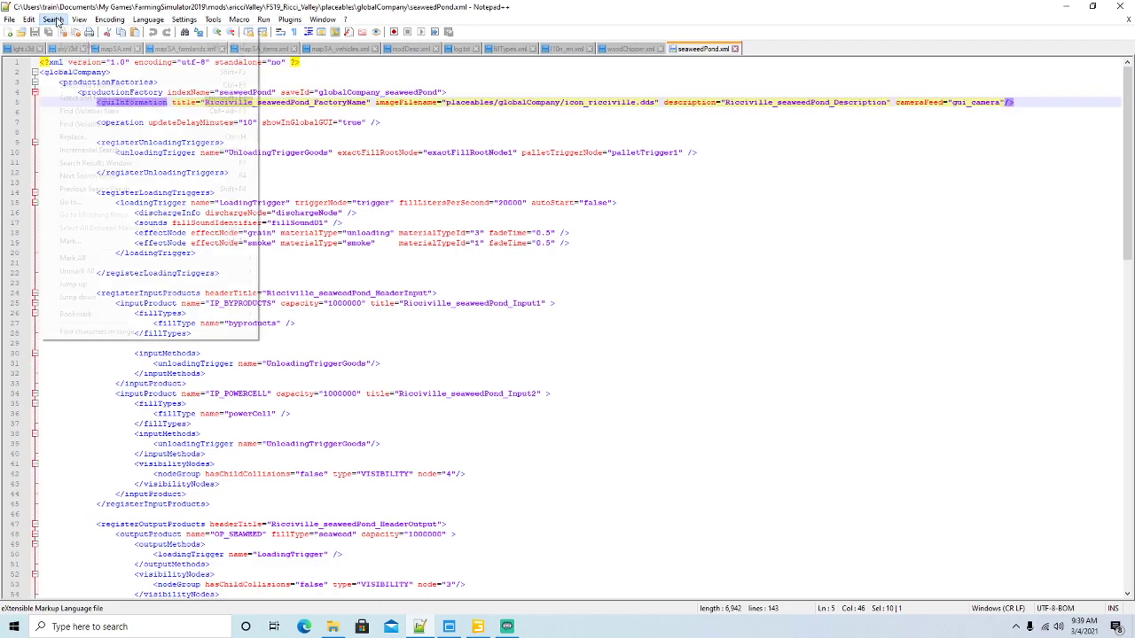
{"action": "left_click", "coordinate": [82, 140]}
{"action": "left_click", "coordinate": [974, 110]}
{"action": "left_click", "coordinate": [970, 112]}
{"action": "left_click", "coordinate": [972, 112]}
{"action": "left_click", "coordinate": [972, 111]}
{"action": "left_click", "coordinate": [972, 111]}
{"action": "left_click", "coordinate": [971, 112]}
{"action": "left_click", "coordinate": [972, 112]}
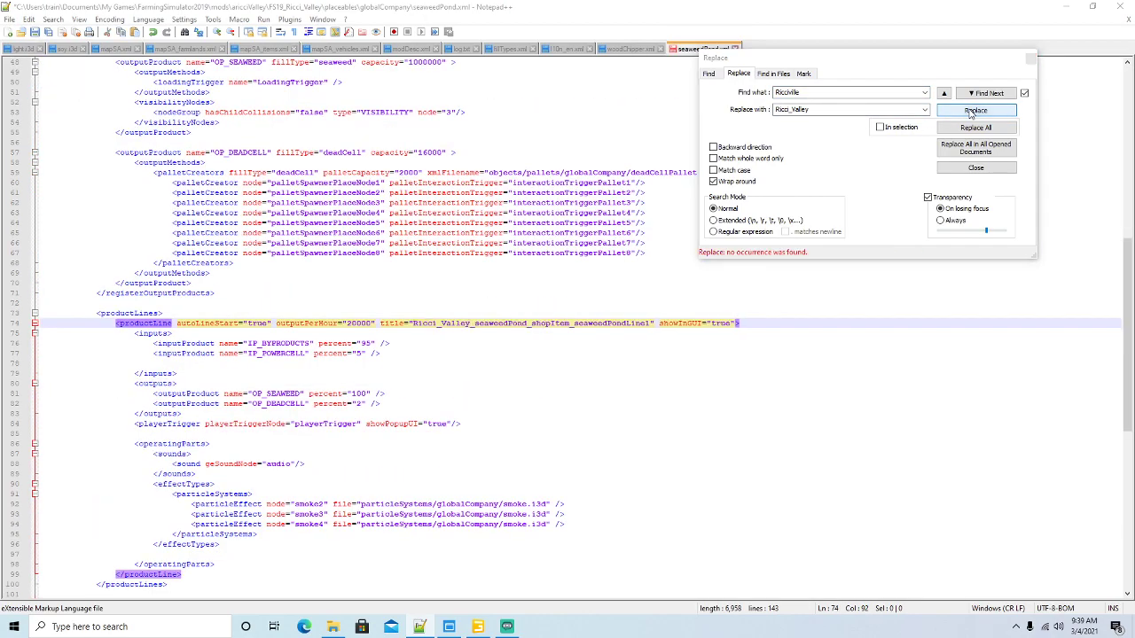
{"action": "left_click", "coordinate": [1030, 58]}
Change the guiInformation image file name to icon_Islands.dds, save seaweedPond.xml and look over its product definitions
{"action": "scroll", "coordinate": [887, 182], "scroll_direction": "up", "scroll_amount": 16}
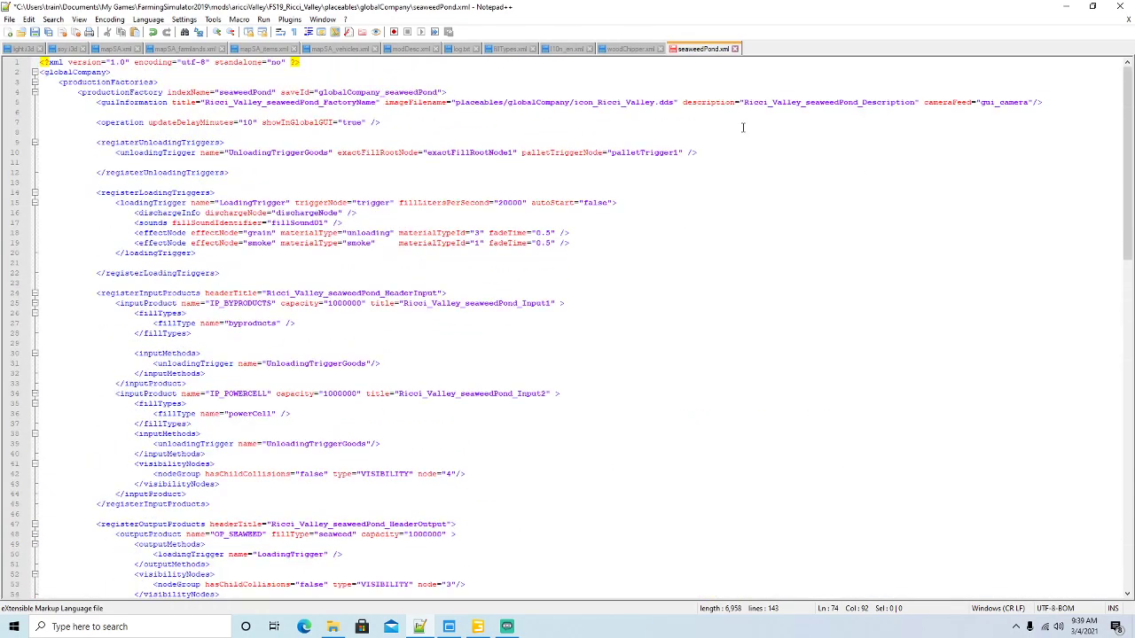
{"action": "left_click", "coordinate": [657, 102]}
{"action": "key", "text": "BackSpace"}
{"action": "key", "text": "BackSpace"}
{"action": "key", "text": "BackSpace"}
{"action": "key", "text": "BackSpace"}
{"action": "key", "text": "BackSpace"}
{"action": "key", "text": "BackSpace"}
{"action": "key", "text": "BackSpace"}
{"action": "key", "text": "BackSpace"}
{"action": "key", "text": "BackSpace"}
{"action": "key", "text": "BackSpace"}
{"action": "key", "text": "BackSpace"}
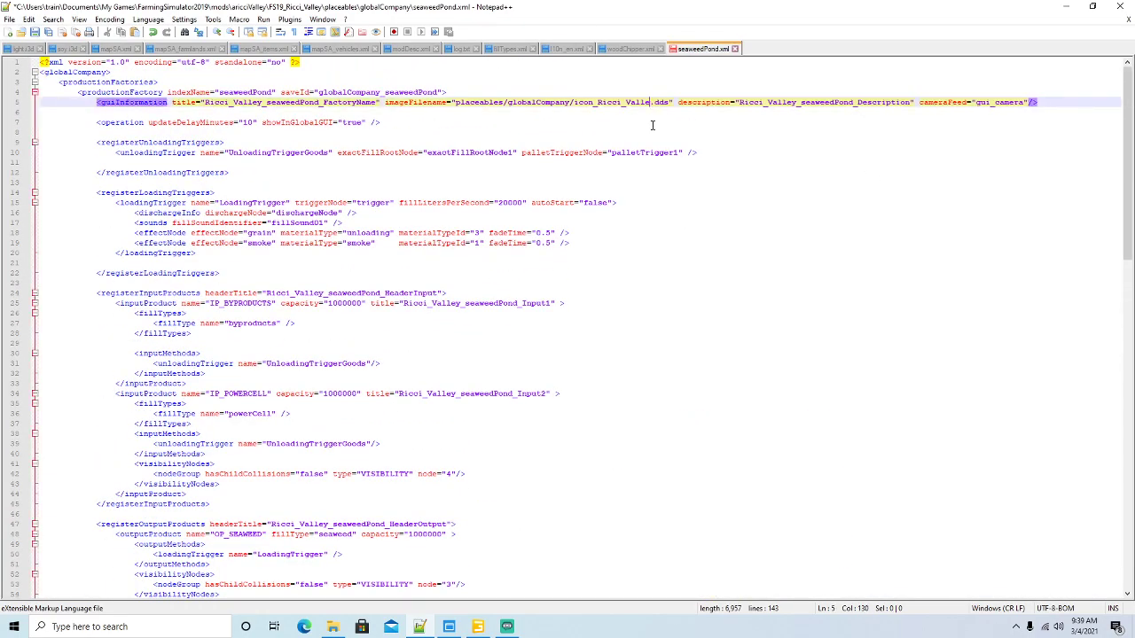
{"action": "key", "text": "BackSpace"}
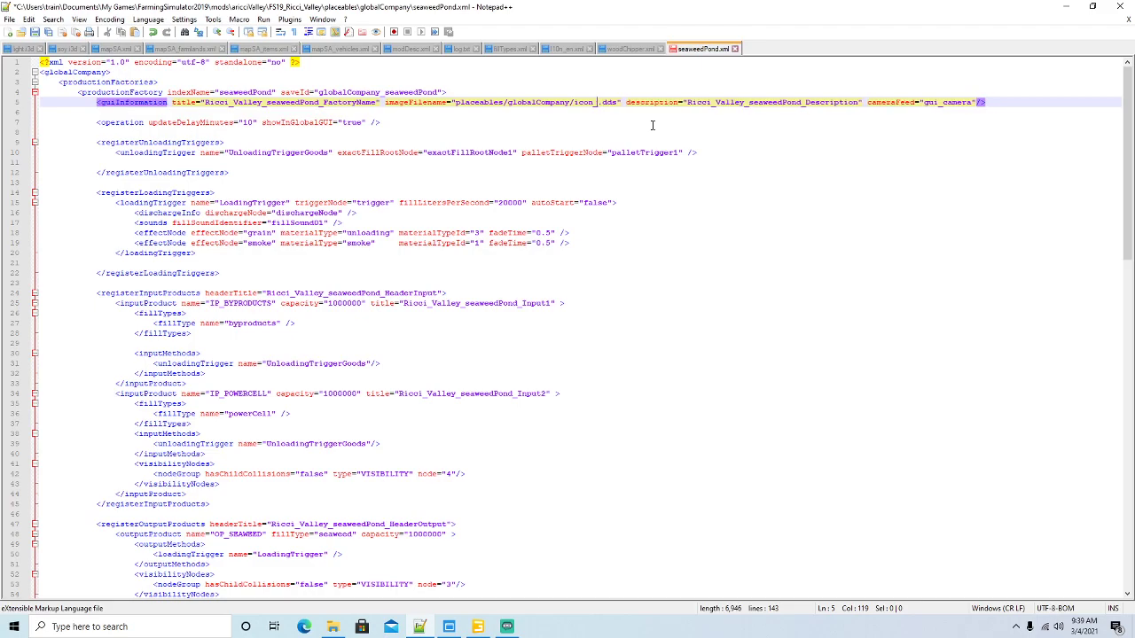
{"action": "type", "text": "Islands"}
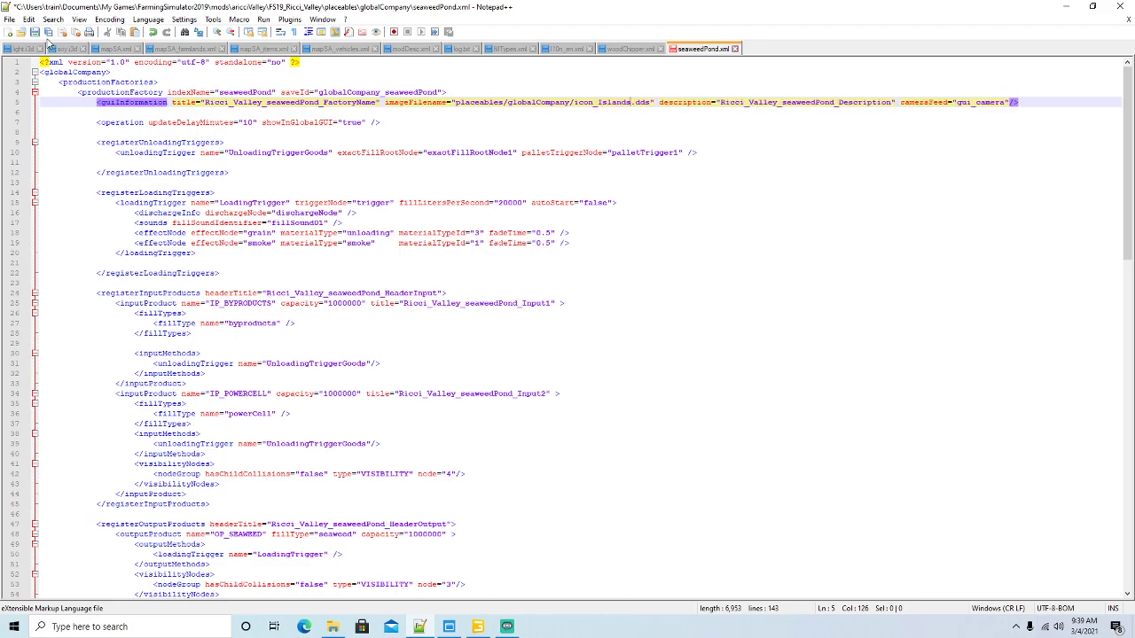
{"action": "key", "text": "ctrl+s"}
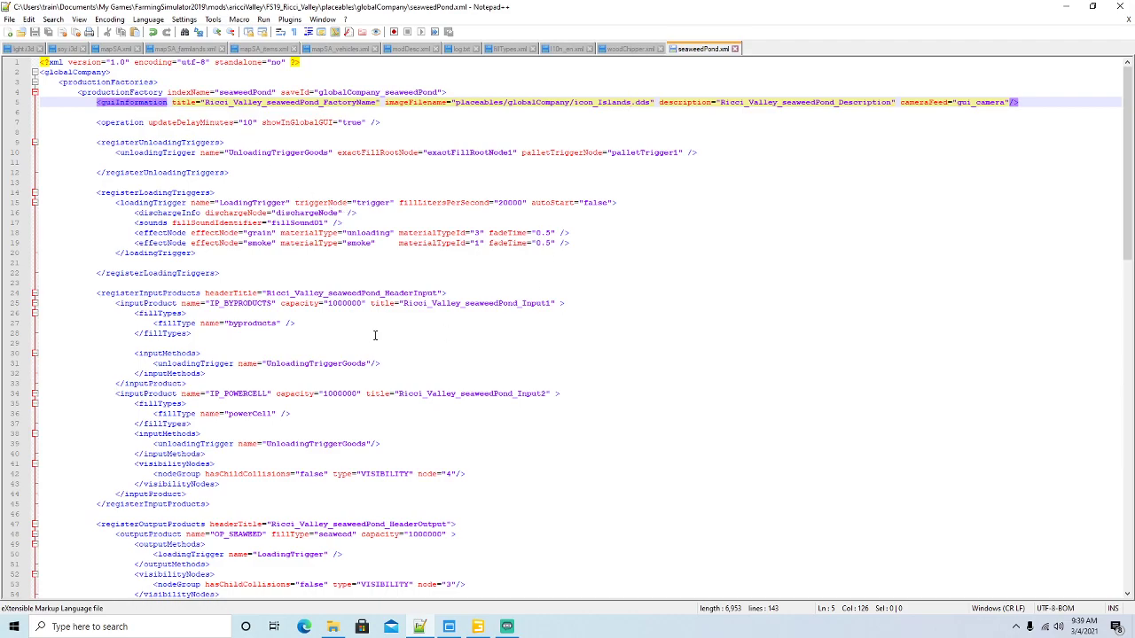
{"action": "scroll", "coordinate": [375, 335], "scroll_direction": "down", "scroll_amount": 6}
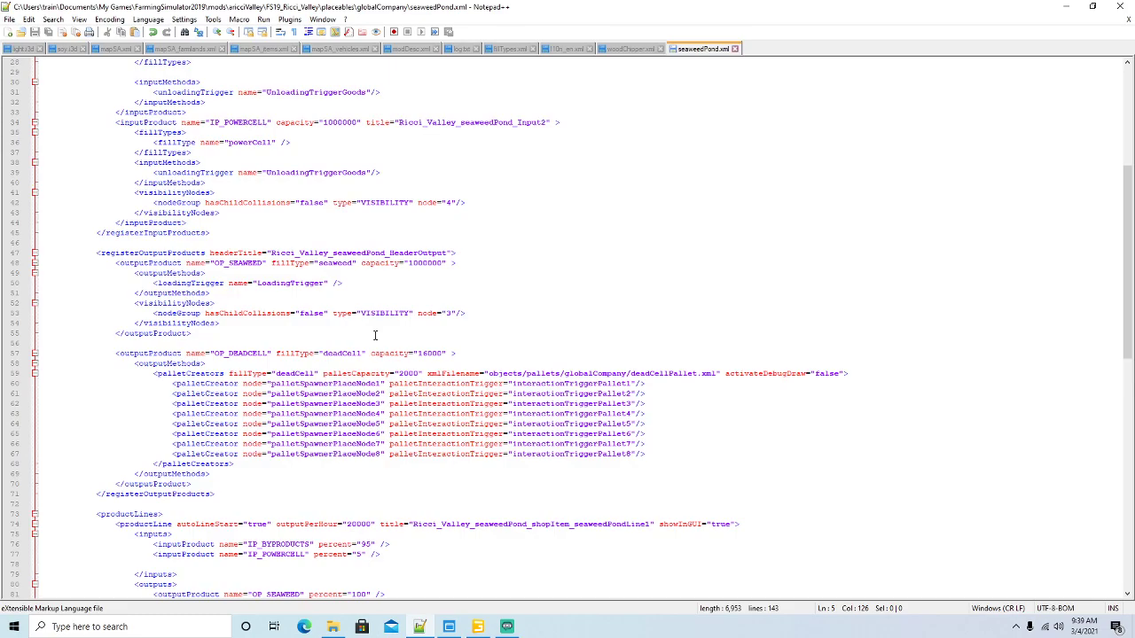
{"action": "scroll", "coordinate": [375, 335], "scroll_direction": "up", "scroll_amount": 6}
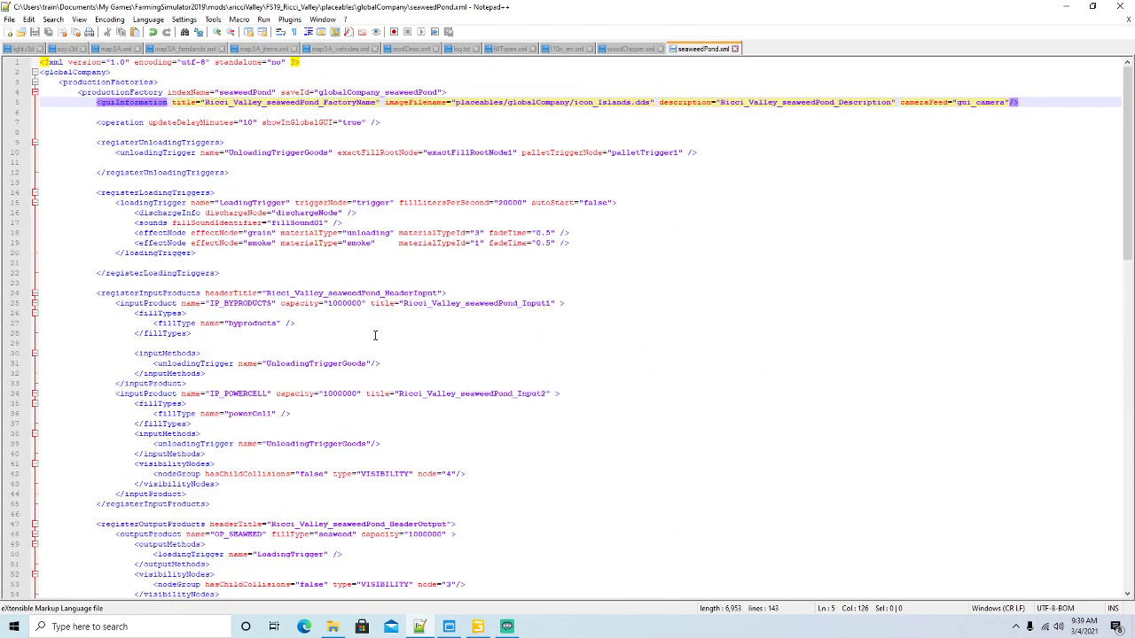
Look through seaweedPond.xml down to its i3dMappings and restore the Notepad++ window over GIANTS Editor with the Scenegraph exposed
{"action": "scroll", "coordinate": [375, 335], "scroll_direction": "down", "scroll_amount": 4}
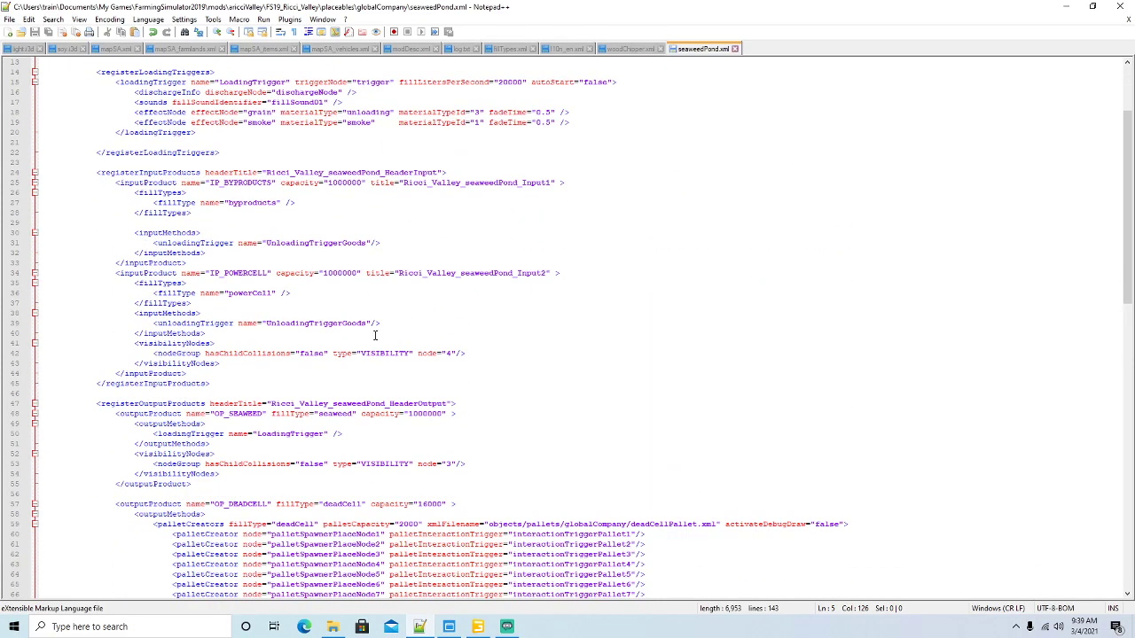
{"action": "scroll", "coordinate": [375, 335], "scroll_direction": "down", "scroll_amount": 3}
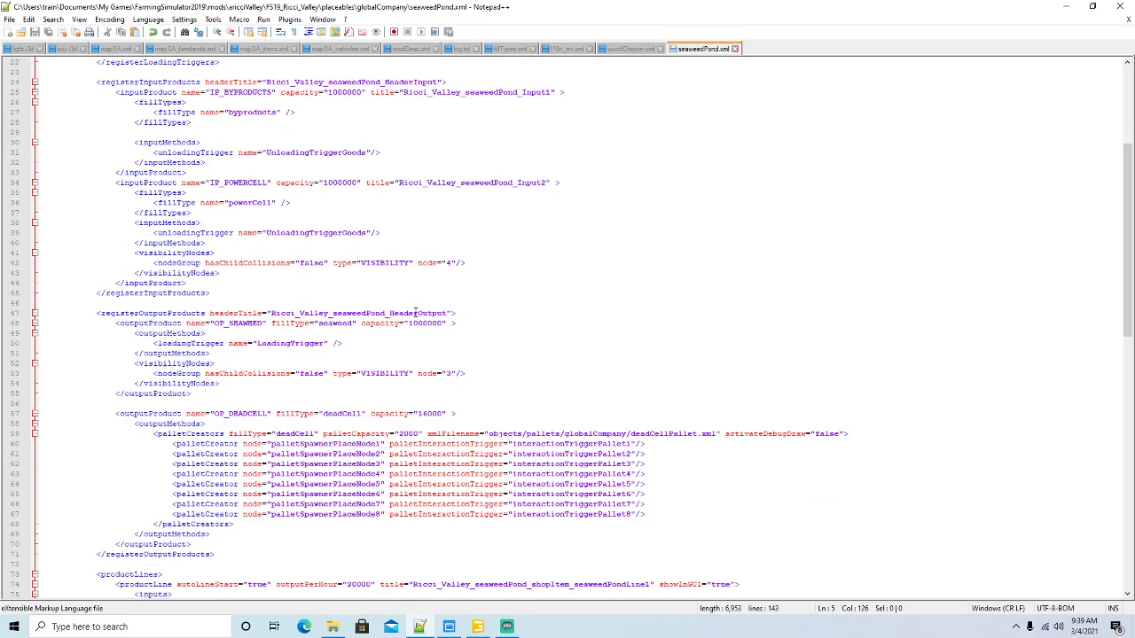
{"action": "scroll", "coordinate": [417, 313], "scroll_direction": "down", "scroll_amount": 20}
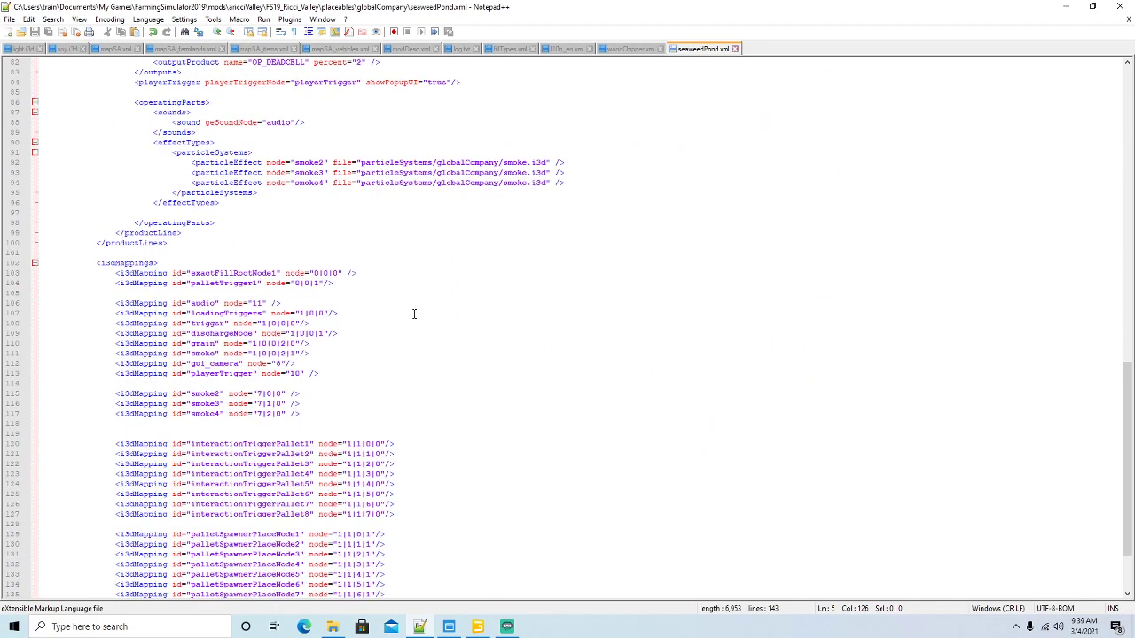
{"action": "scroll", "coordinate": [413, 314], "scroll_direction": "down", "scroll_amount": 3}
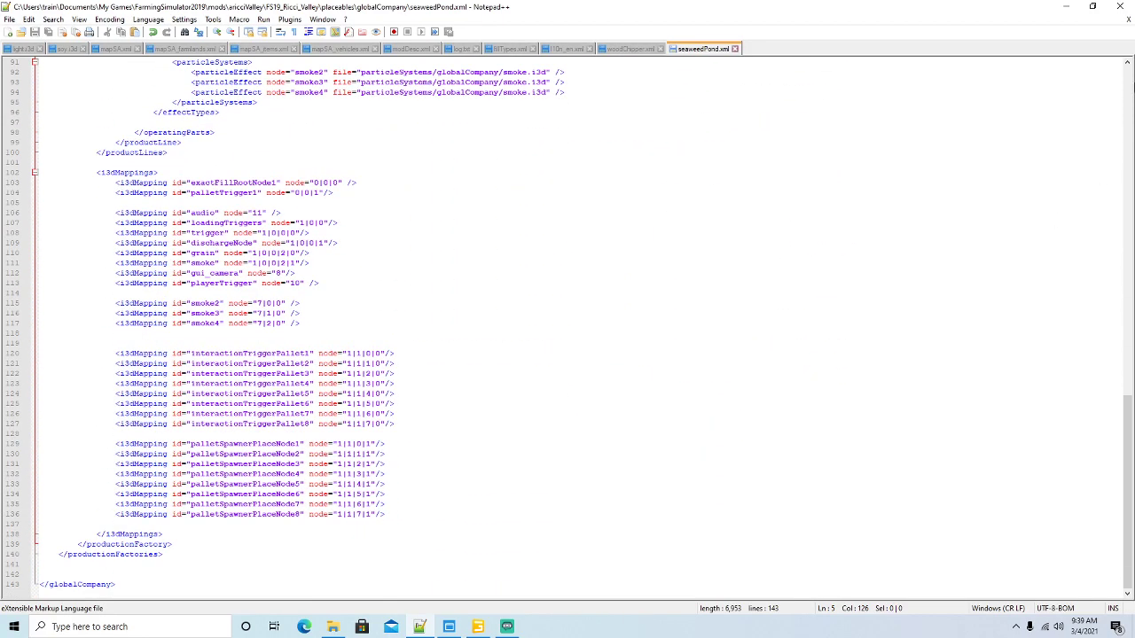
{"action": "left_click", "coordinate": [1093, 6]}
{"action": "left_click_drag", "start_coordinate": [636, 59], "coordinate": [744, 61]}
{"action": "left_click", "coordinate": [664, 40]}
{"action": "left_click", "coordinate": [725, 43]}
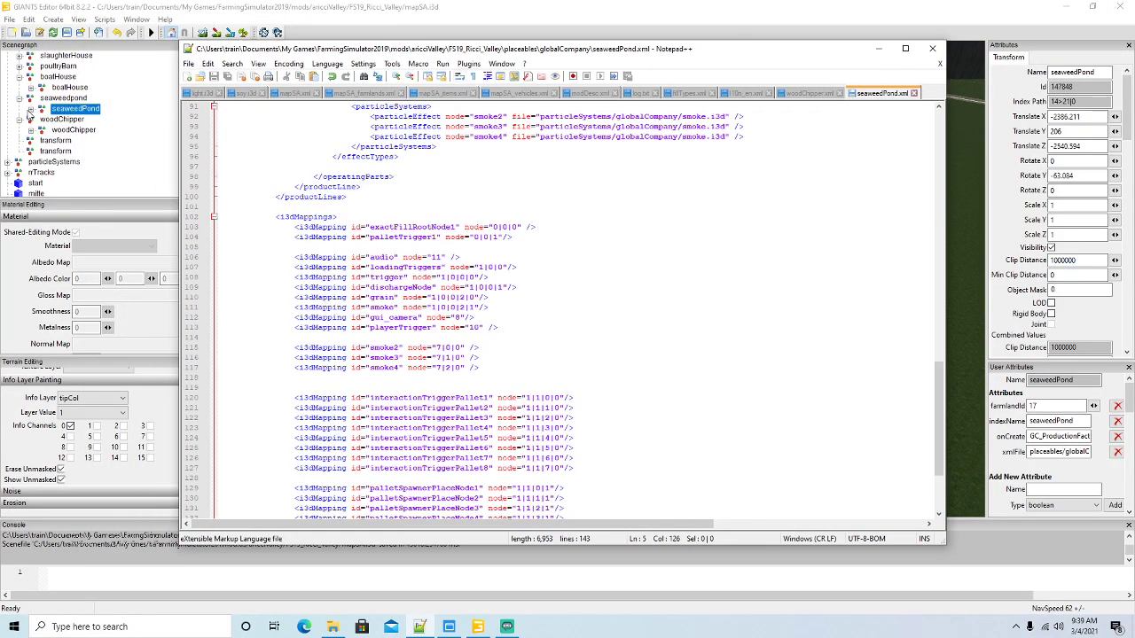
Compare the index paths of exactFillRouteNode1 and palletTrigger1 under the seaweedPond's IN group with their i3dMappings
{"action": "left_click", "coordinate": [31, 109]}
{"action": "scroll", "coordinate": [104, 156], "scroll_direction": "down", "scroll_amount": 1}
{"action": "left_click", "coordinate": [55, 88]}
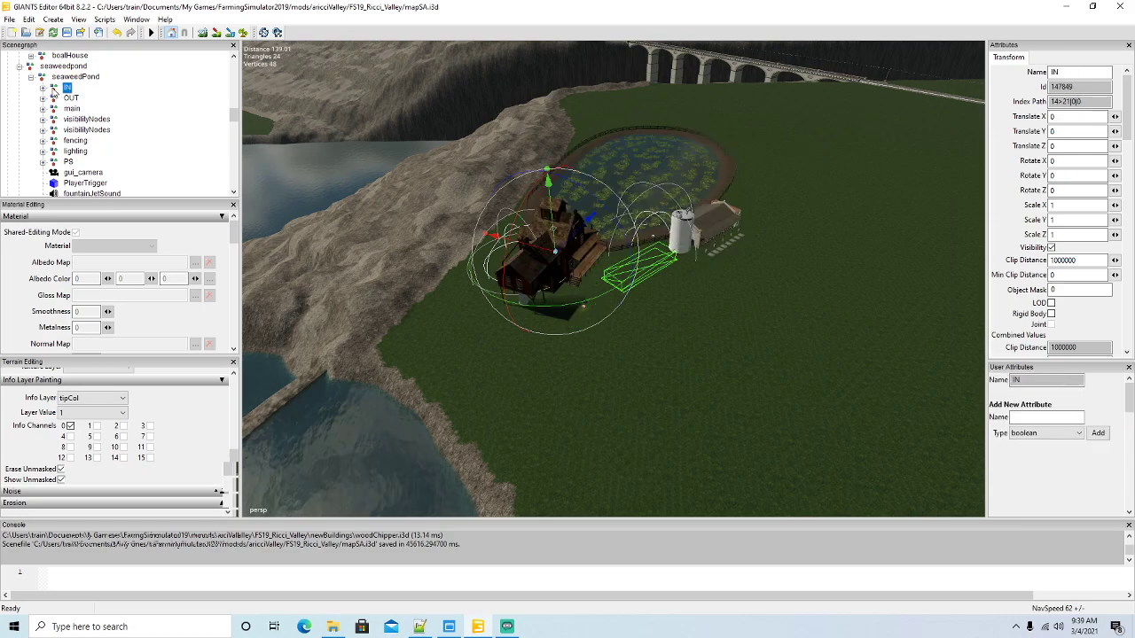
{"action": "left_click", "coordinate": [42, 88]}
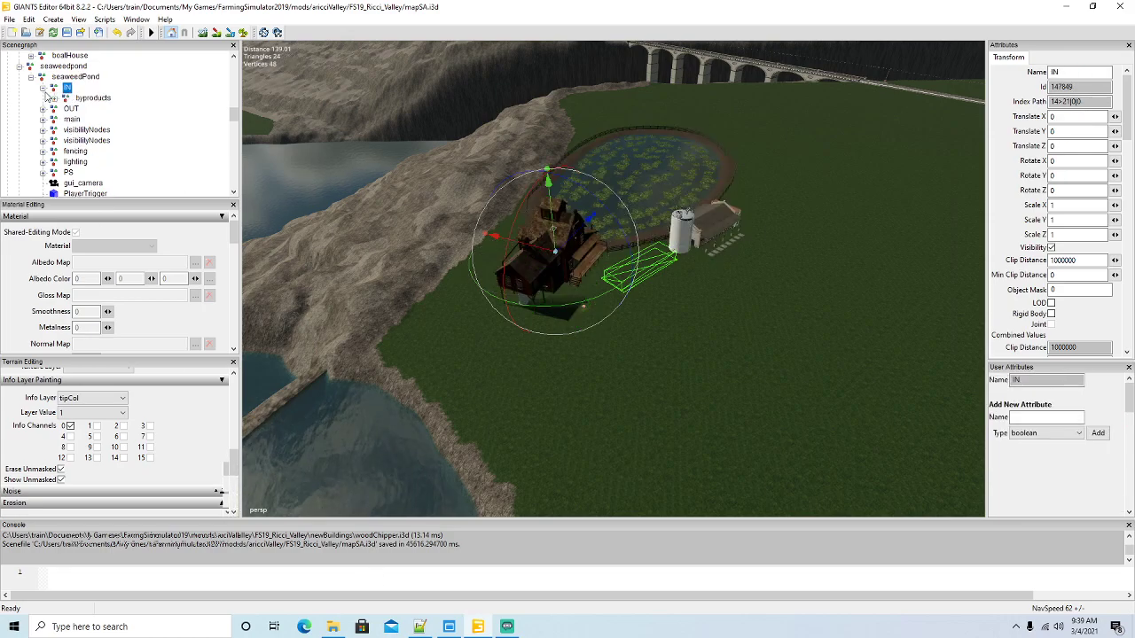
{"action": "left_click", "coordinate": [54, 98]}
{"action": "left_click", "coordinate": [84, 109]}
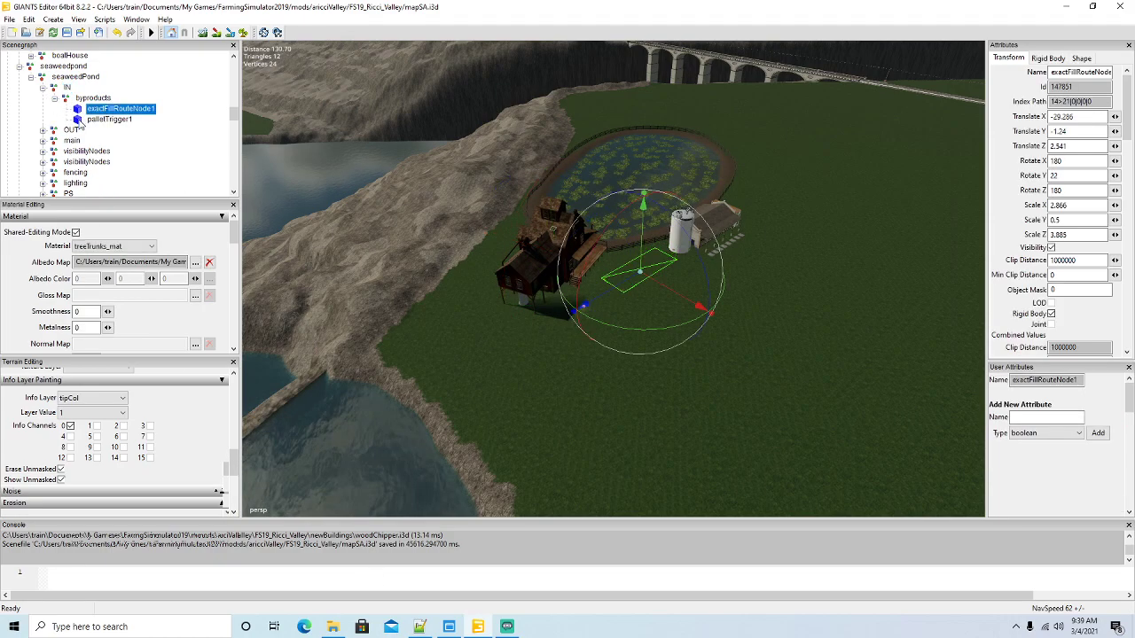
{"action": "left_click", "coordinate": [107, 119]}
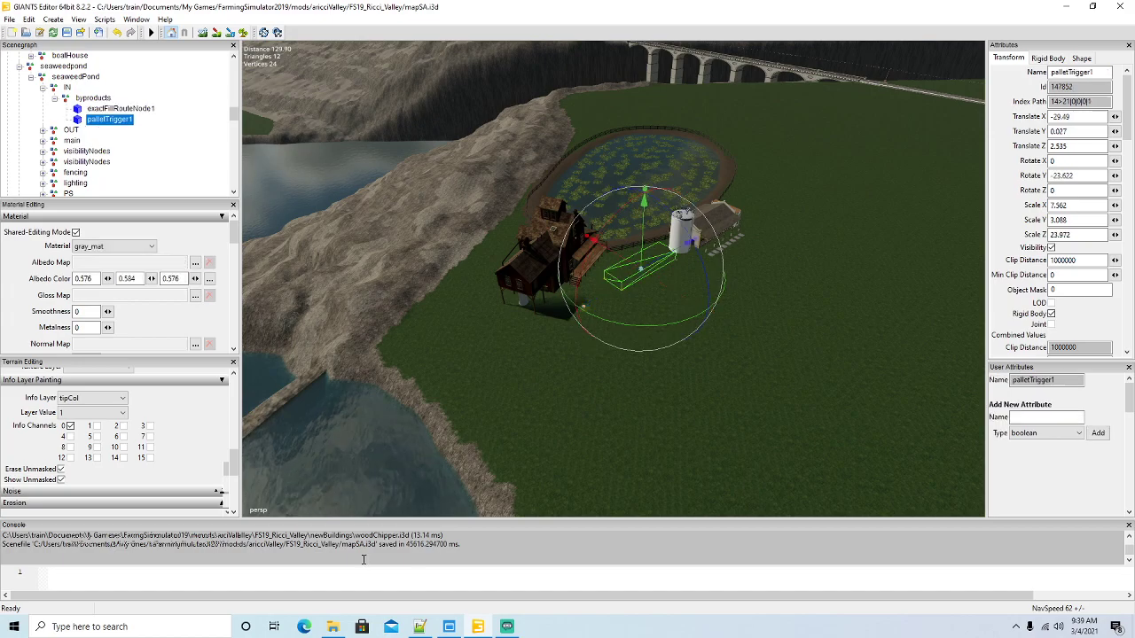
{"action": "left_click", "coordinate": [420, 626]}
{"action": "left_click", "coordinate": [426, 238]}
{"action": "scroll", "coordinate": [588, 283], "scroll_direction": "down", "scroll_amount": 2}
{"action": "scroll", "coordinate": [93, 133], "scroll_direction": "down", "scroll_amount": 1}
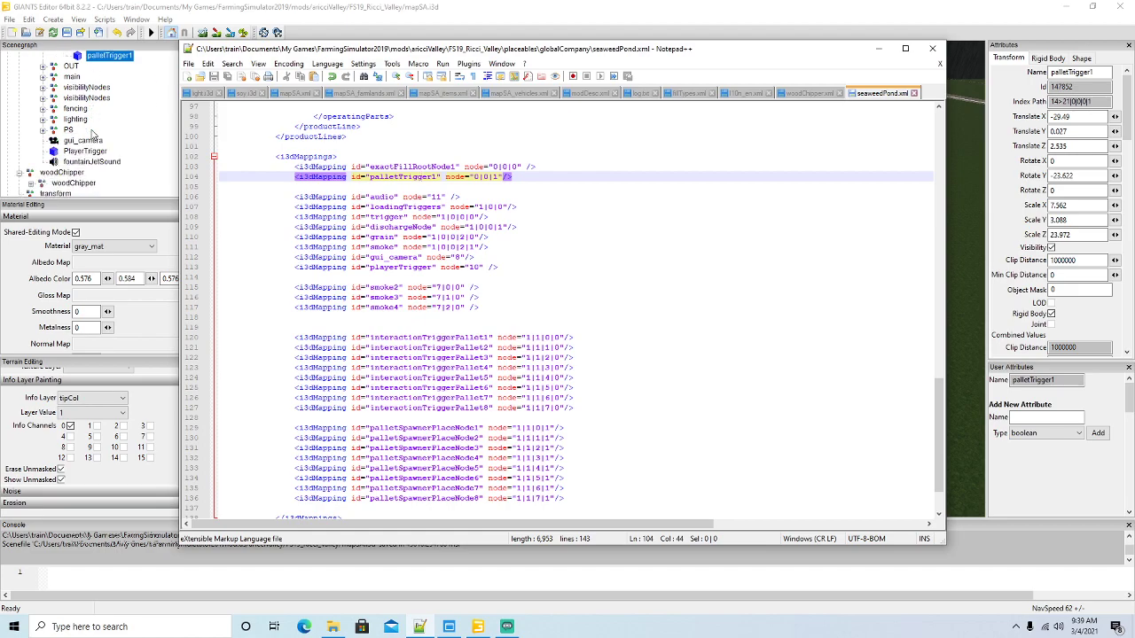
Set the audio i3dMapping node to 10 to match the fountainJetSound index path and save seaweedPond.xml
{"action": "left_click", "coordinate": [55, 163]}
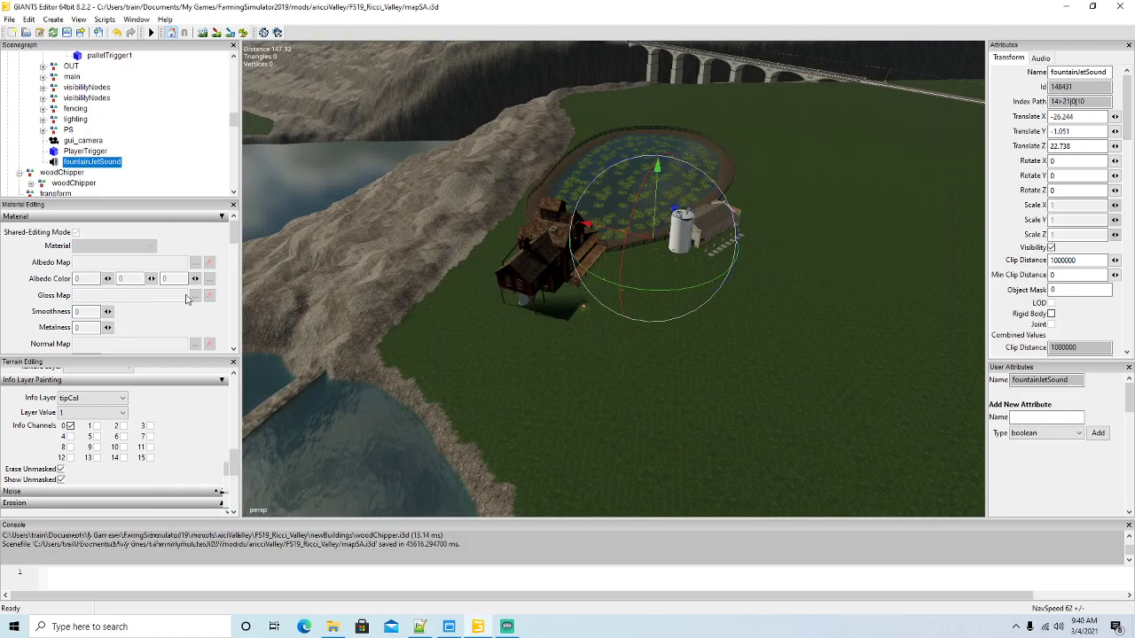
{"action": "left_click", "coordinate": [419, 627]}
{"action": "right_click", "coordinate": [419, 627]}
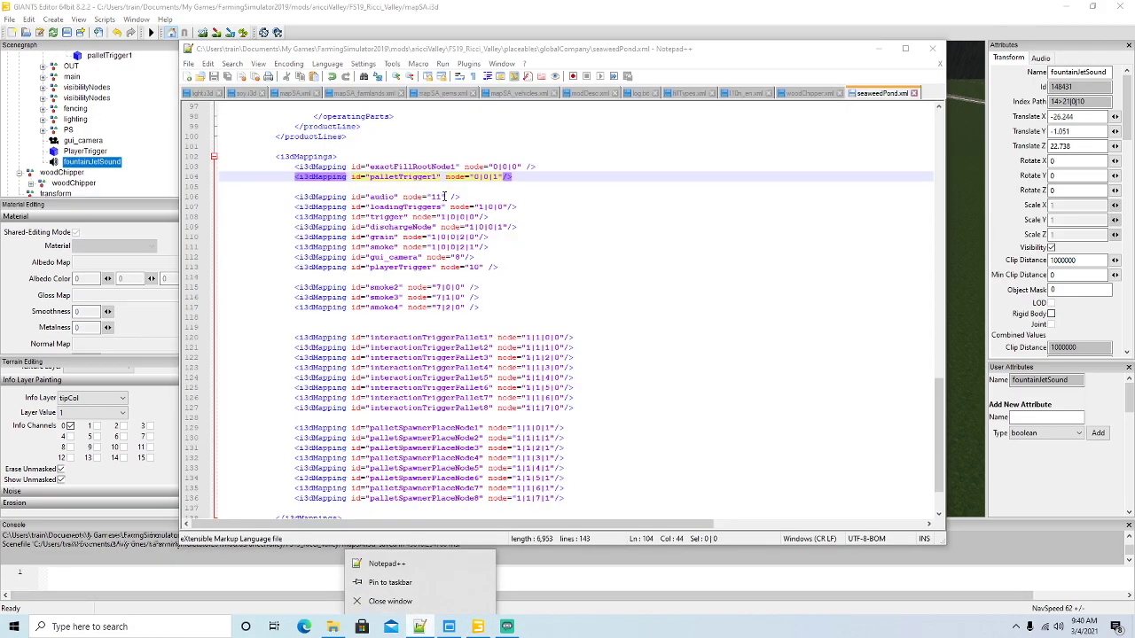
{"action": "left_click", "coordinate": [450, 197]}
{"action": "key", "text": "BackSpace"}
{"action": "type", "text": "0"}
{"action": "left_click", "coordinate": [214, 78]}
Check the index paths of the seaweedPond's loading trigger under OUT and its gui_camera against their i3dMappings
{"action": "scroll", "coordinate": [107, 116], "scroll_direction": "up", "scroll_amount": 1}
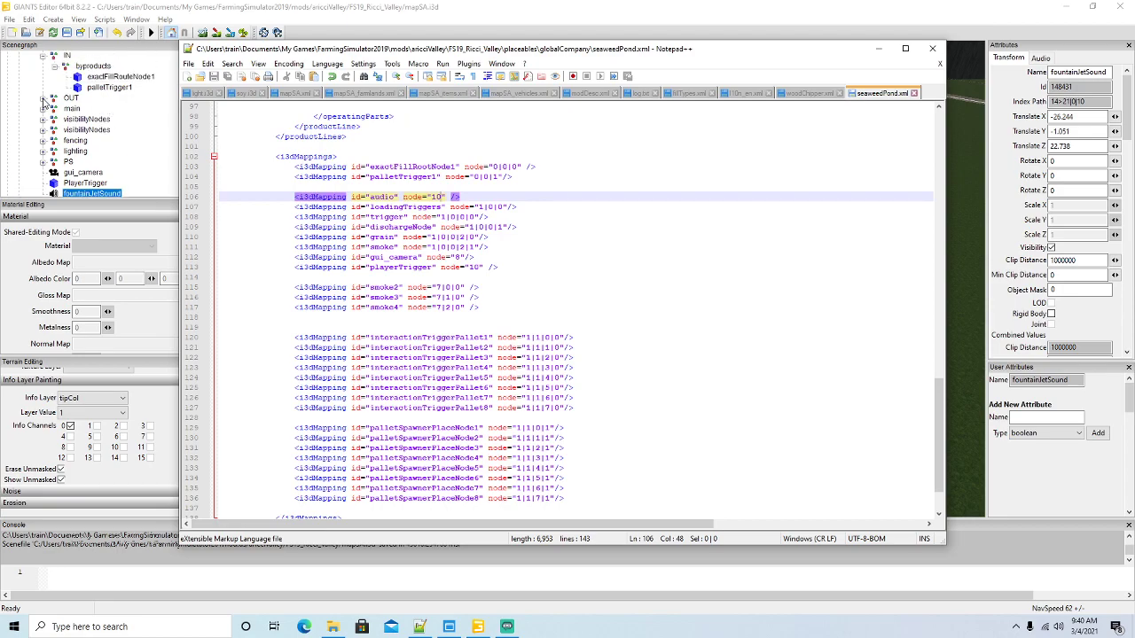
{"action": "left_click", "coordinate": [44, 97]}
{"action": "left_click", "coordinate": [54, 108]}
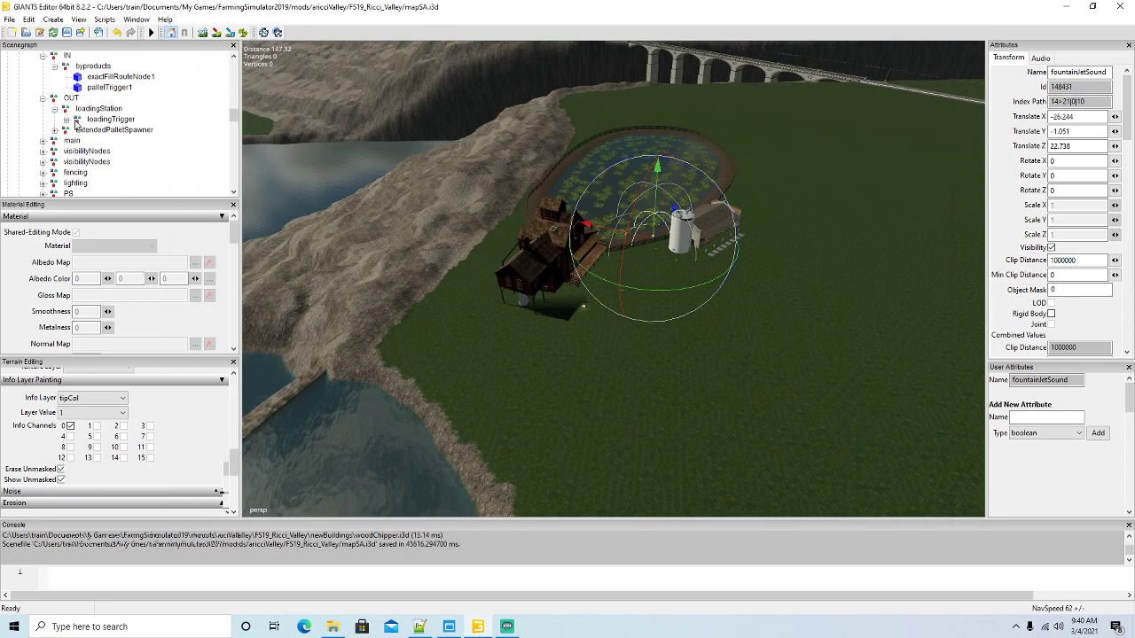
{"action": "left_click", "coordinate": [66, 119]}
{"action": "left_click", "coordinate": [90, 130]}
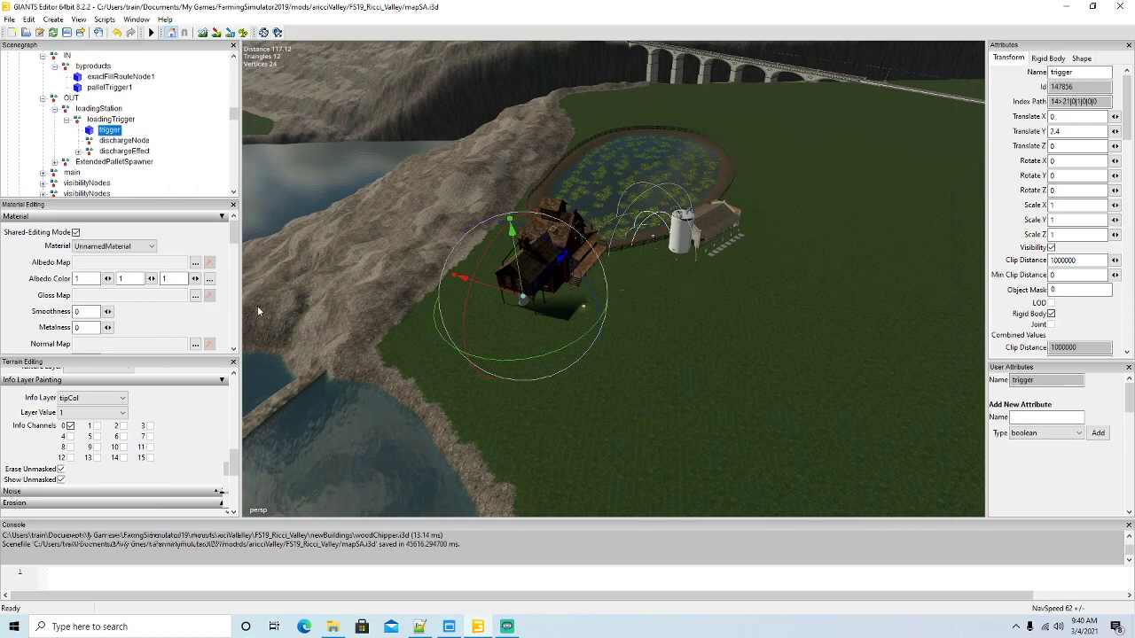
{"action": "left_click", "coordinate": [419, 627]}
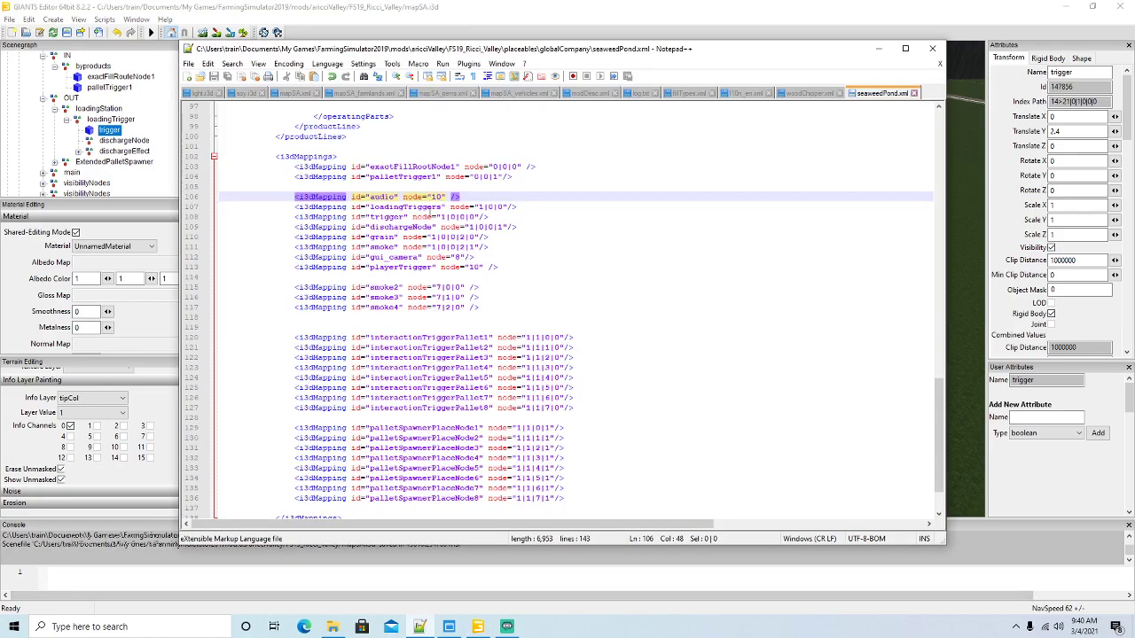
{"action": "left_click", "coordinate": [391, 249]}
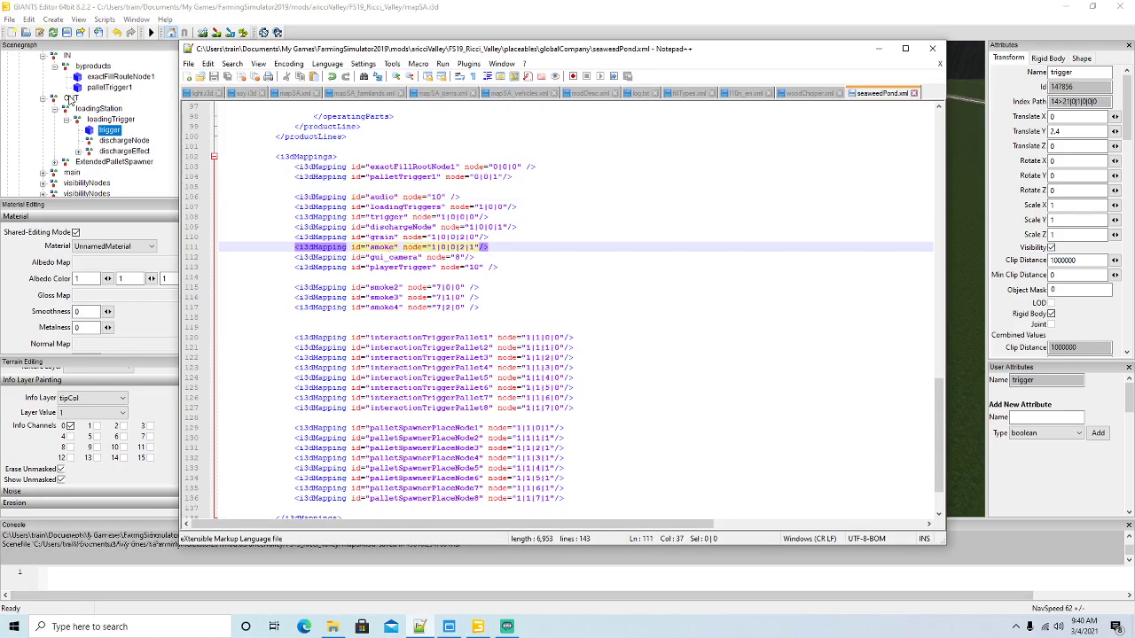
{"action": "scroll", "coordinate": [71, 99], "scroll_direction": "down", "scroll_amount": 2}
{"action": "left_click", "coordinate": [57, 165]}
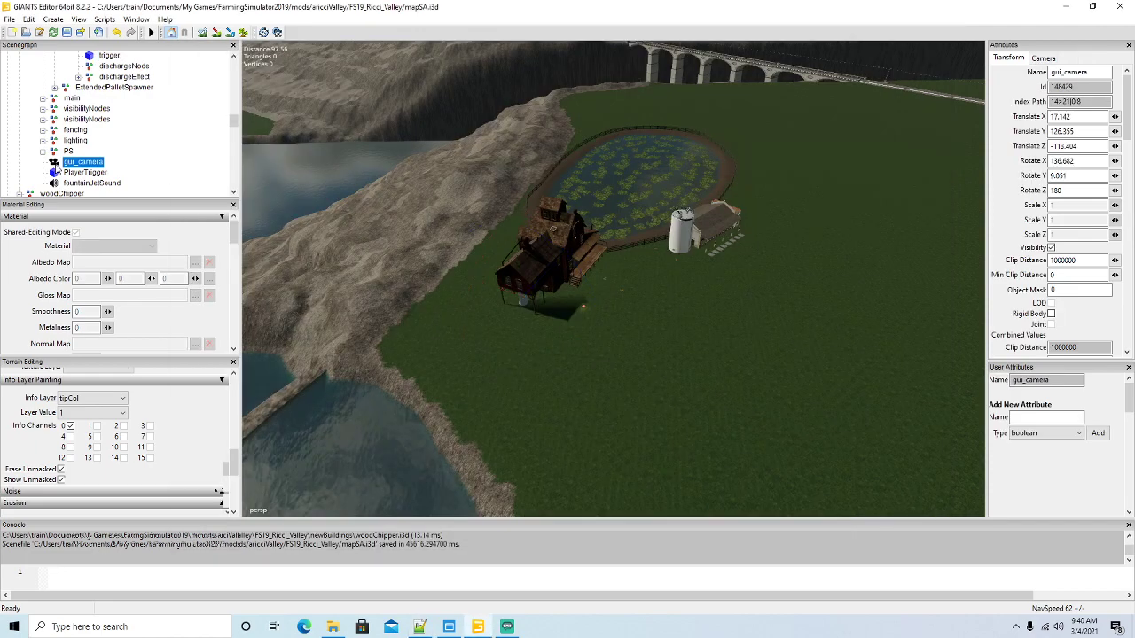
{"action": "left_click", "coordinate": [421, 626]}
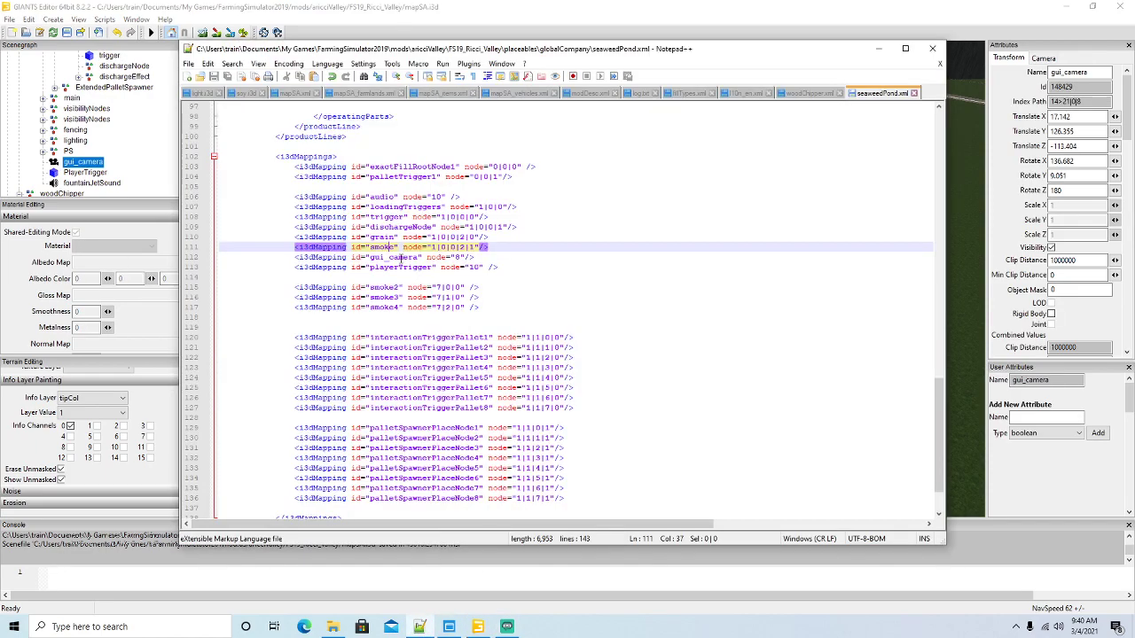
Set the playerTrigger i3dMapping node to 9 to match the PlayerTrigger index path and save seaweedPond.xml
{"action": "left_click", "coordinate": [58, 174]}
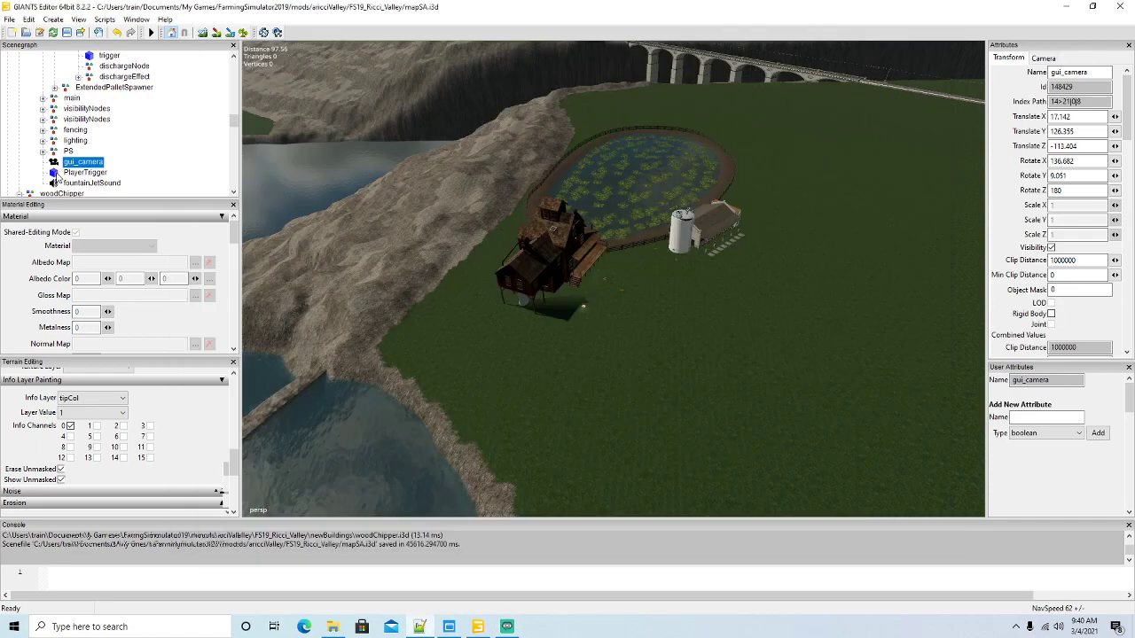
{"action": "left_click", "coordinate": [419, 627]}
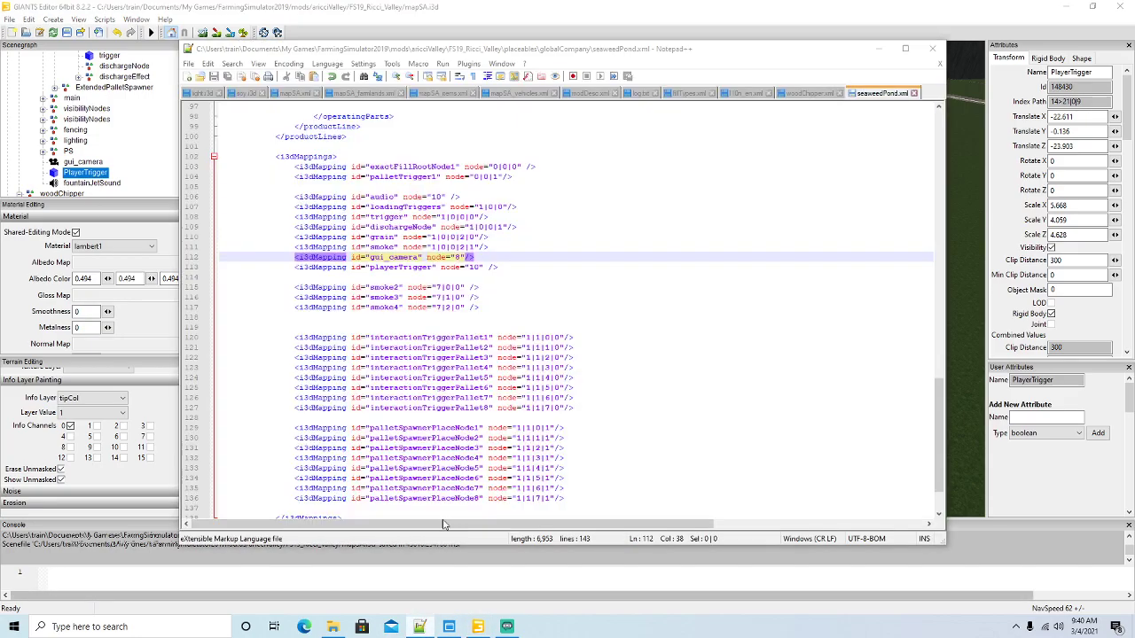
{"action": "right_click", "coordinate": [419, 627]}
{"action": "left_click", "coordinate": [489, 267]}
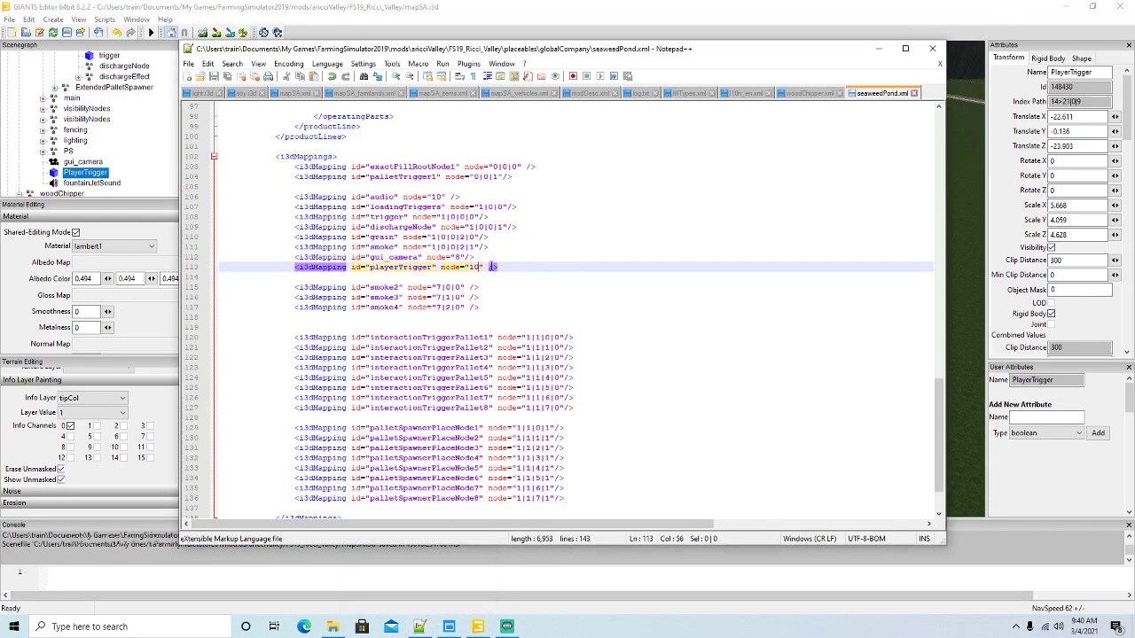
{"action": "key", "text": "Left"}
{"action": "key", "text": "Left"}
{"action": "key", "text": "BackSpace"}
{"action": "key", "text": "BackSpace"}
{"action": "type", "text": "9"}
{"action": "key", "text": "Right"}
{"action": "key", "text": "Right"}
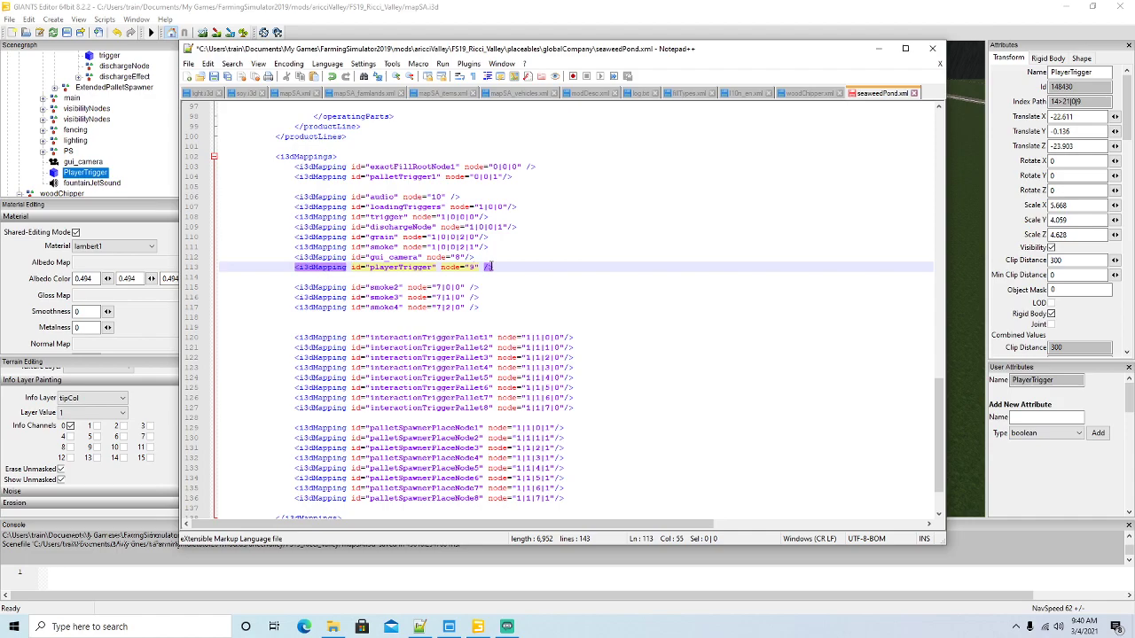
{"action": "left_click", "coordinate": [213, 76]}
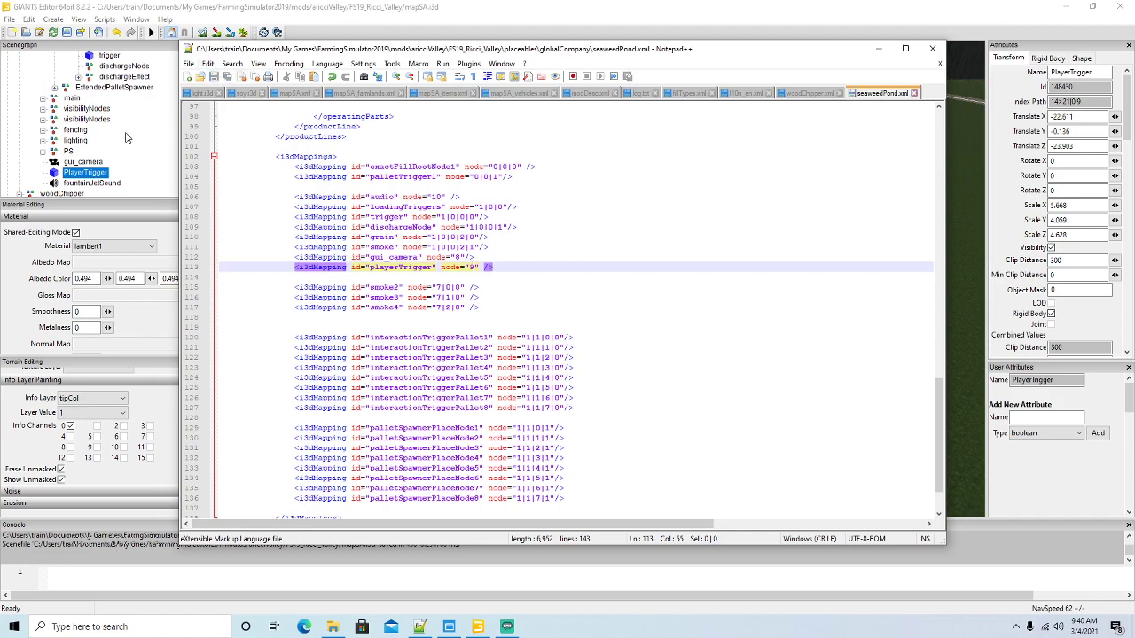
Check the index paths of smoke2, smoke3 and smoke4 in the PS group against their mappings and review the remaining i3dMappings
{"action": "scroll", "coordinate": [129, 138], "scroll_direction": "down", "scroll_amount": 3}
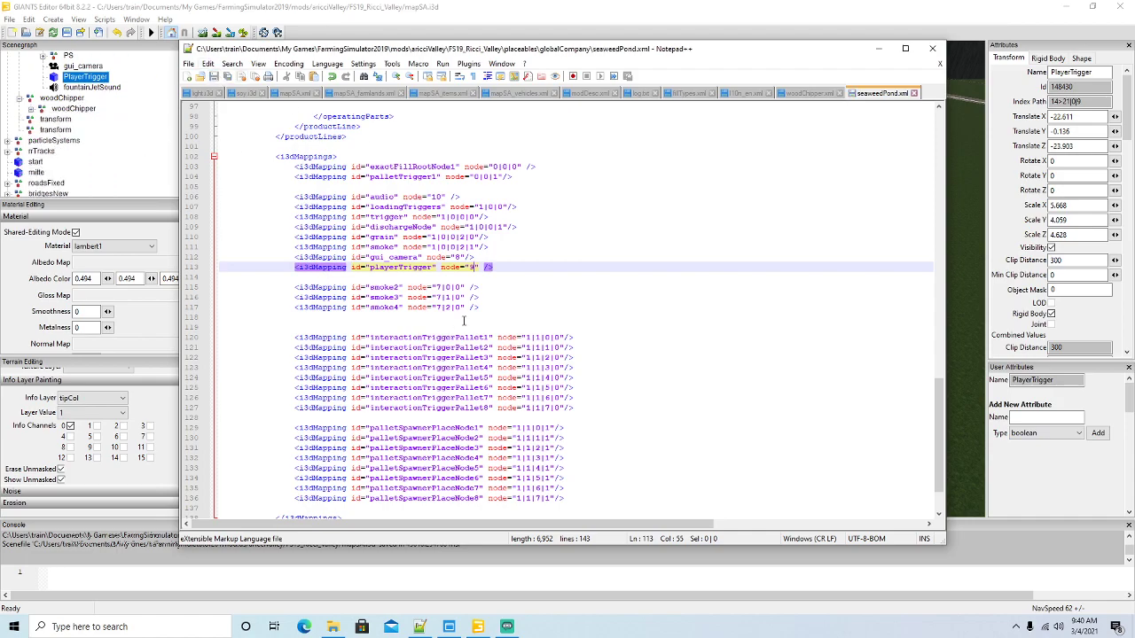
{"action": "scroll", "coordinate": [109, 124], "scroll_direction": "up", "scroll_amount": 1}
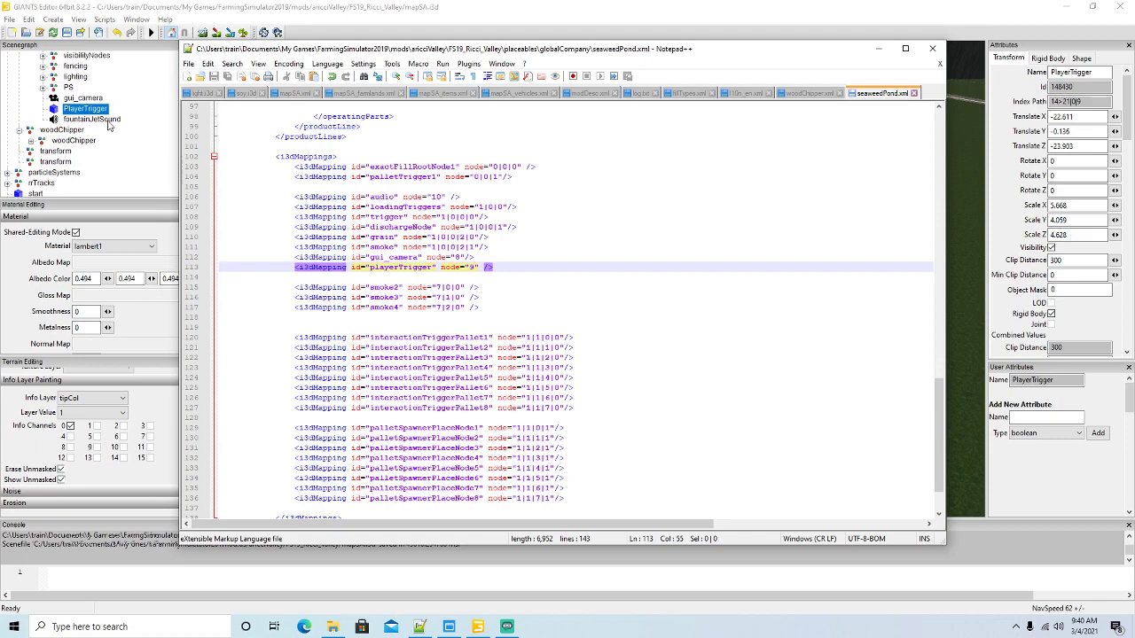
{"action": "left_click", "coordinate": [43, 88]}
{"action": "left_click", "coordinate": [63, 102]}
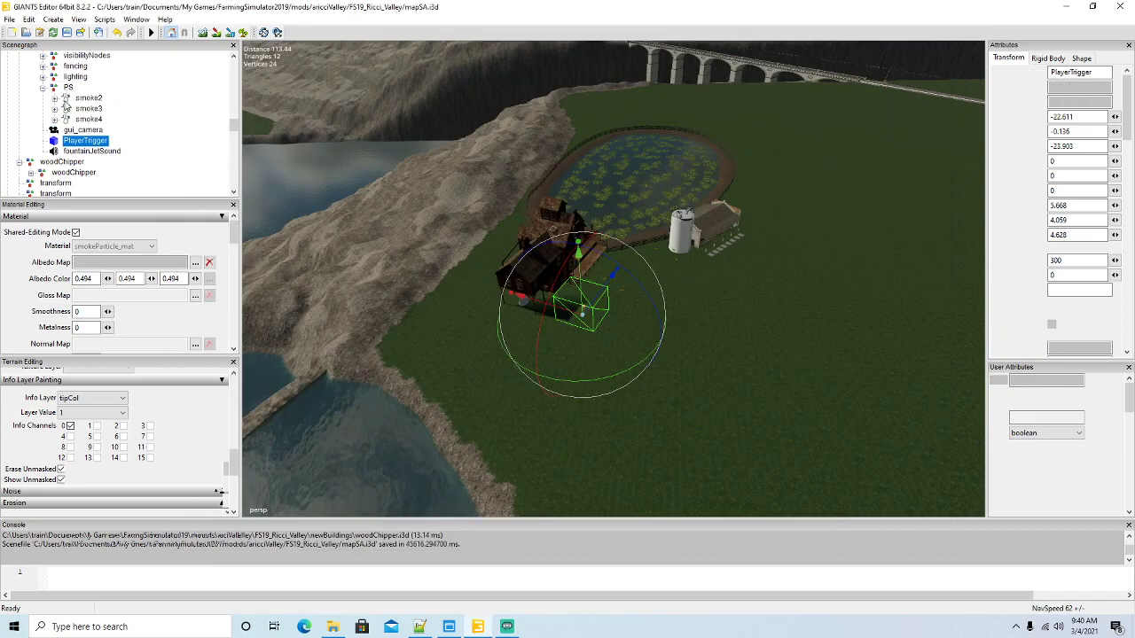
{"action": "left_click", "coordinate": [65, 110]}
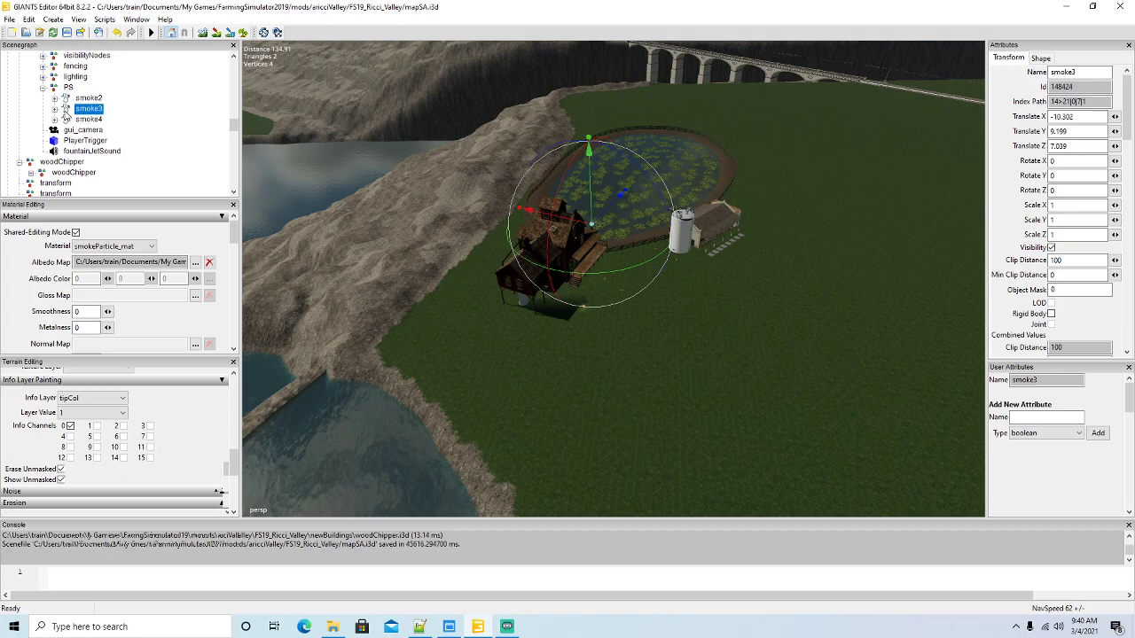
{"action": "left_click", "coordinate": [67, 121]}
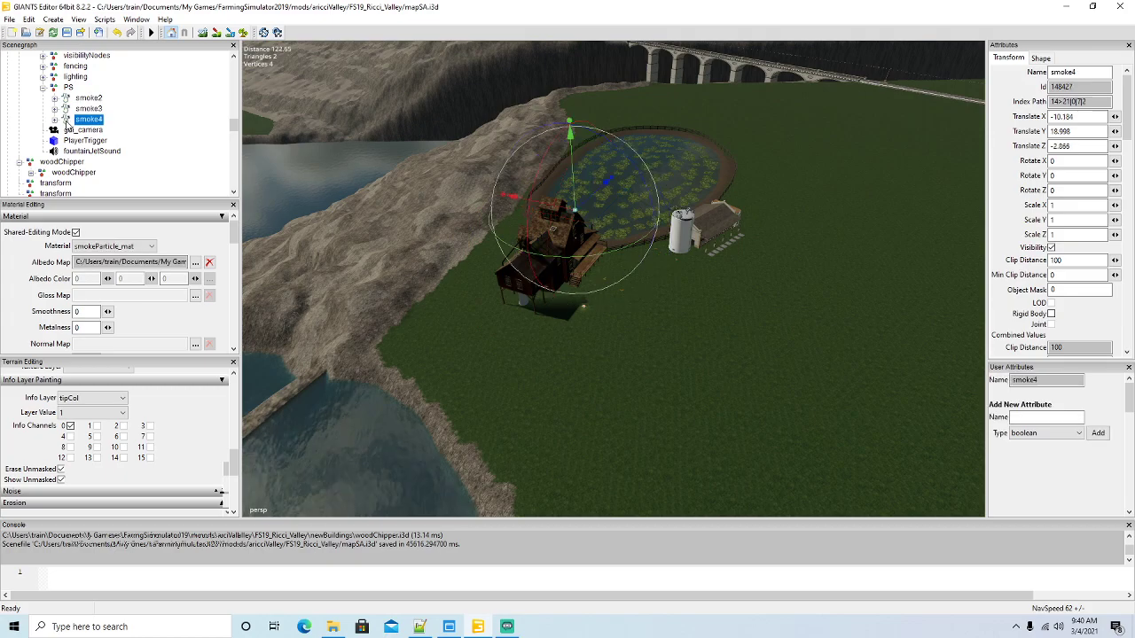
{"action": "left_click", "coordinate": [420, 627]}
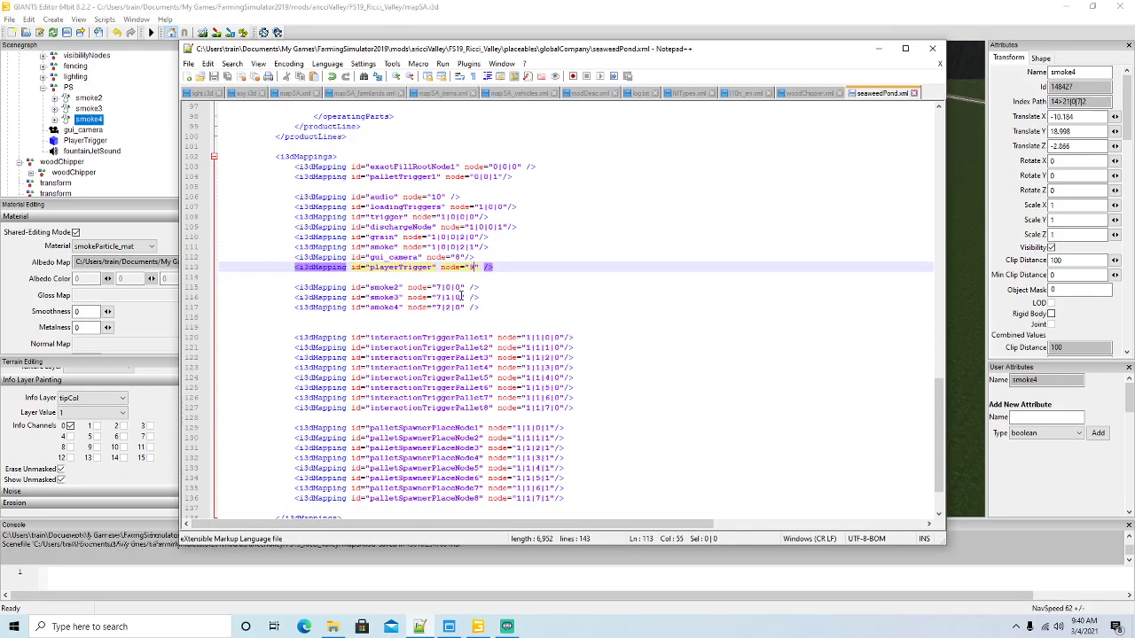
{"action": "left_click", "coordinate": [401, 307]}
{"action": "scroll", "coordinate": [611, 343], "scroll_direction": "down", "scroll_amount": 2}
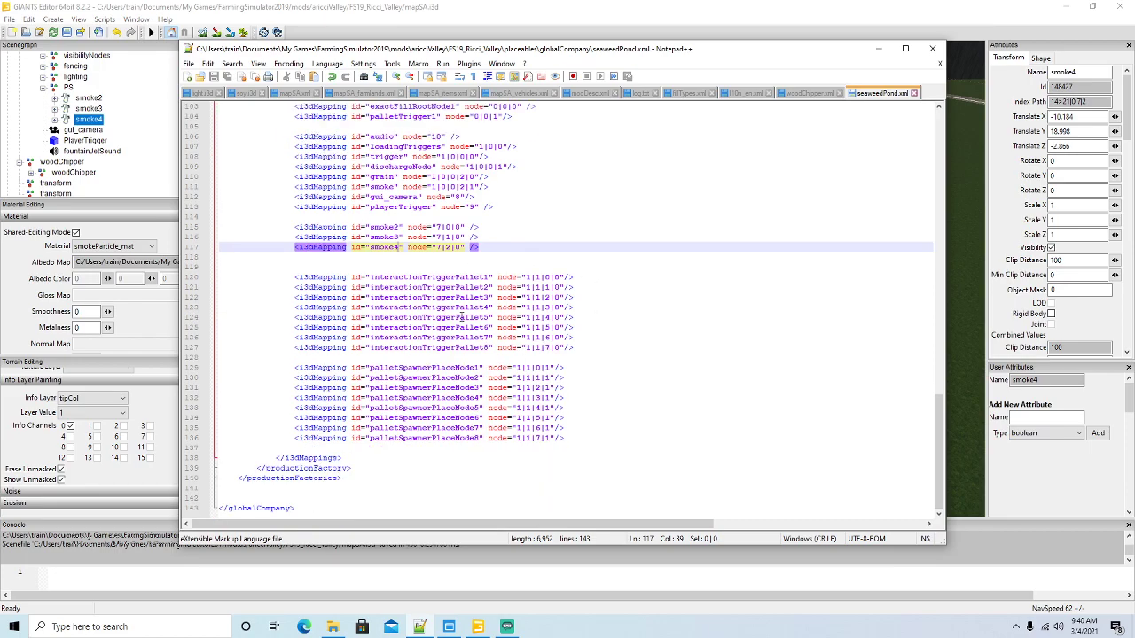
{"action": "scroll", "coordinate": [631, 163], "scroll_direction": "up", "scroll_amount": 3}
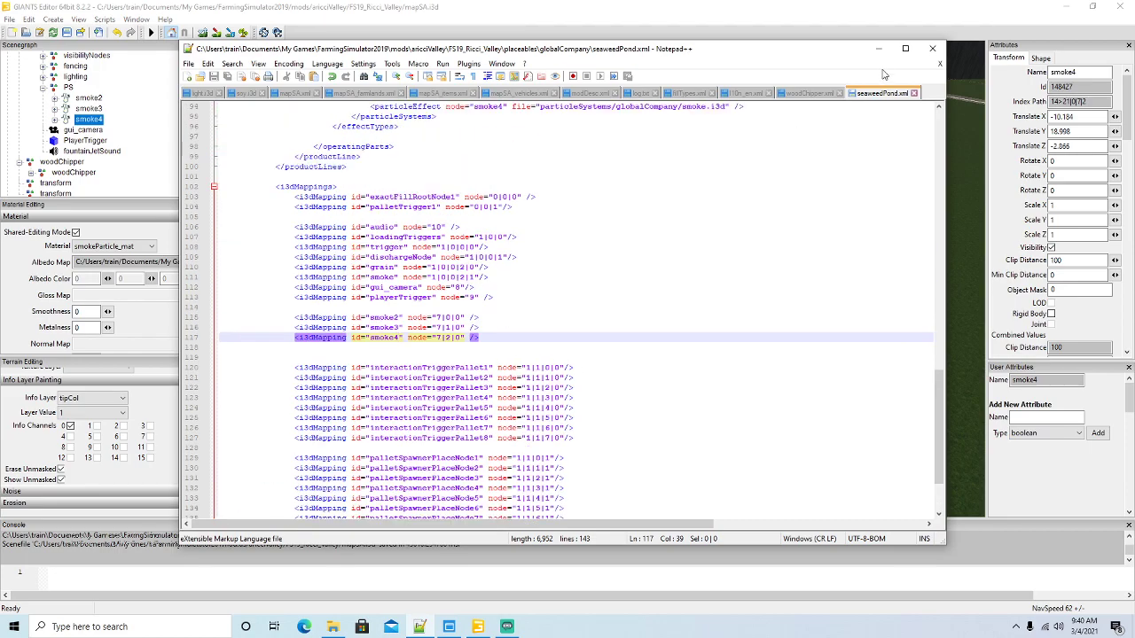
Minimise Notepad++ and view the cluster of buildings around the ponds on the map in GIANTS Editor
{"action": "left_click", "coordinate": [877, 48]}
{"action": "left_click_drag", "start_coordinate": [577, 332], "coordinate": [673, 364], "text": "alt"}
{"action": "right_click_drag", "start_coordinate": [674, 371], "coordinate": [634, 399]}
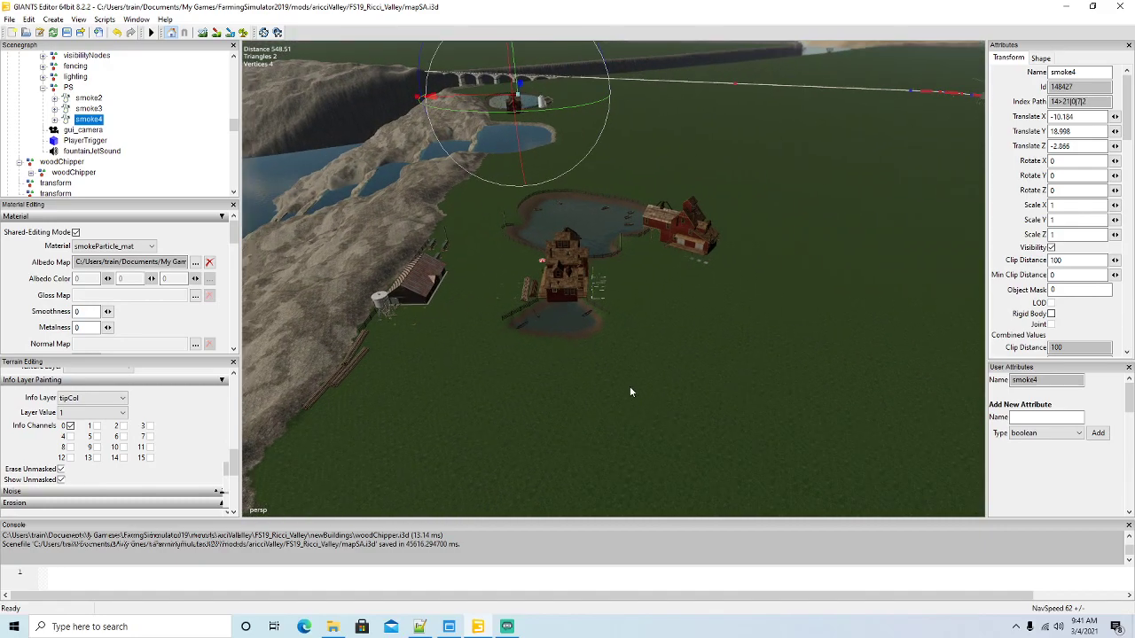
{"action": "right_click_drag", "start_coordinate": [683, 303], "coordinate": [686, 324]}
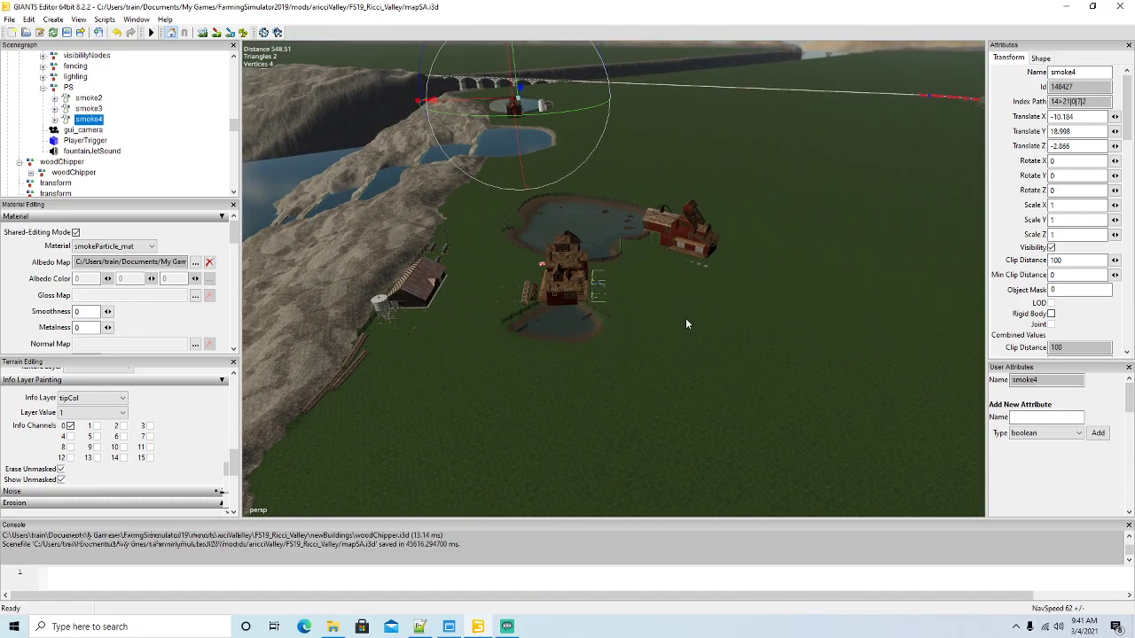
{"action": "scroll", "coordinate": [686, 323], "scroll_direction": "up", "scroll_amount": 1}
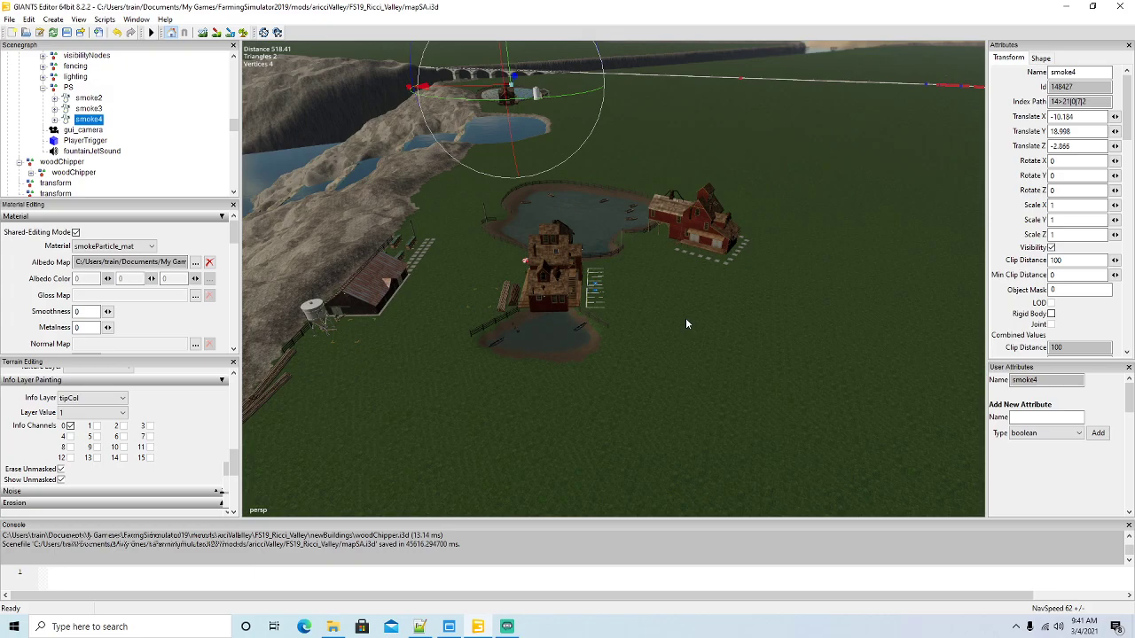
Collapse the seaweedPond group in the scenegraph and focus the view on the boatHouse building
{"action": "right_click", "coordinate": [685, 319]}
{"action": "left_click", "coordinate": [629, 368]}
{"action": "left_click_drag", "start_coordinate": [629, 368], "coordinate": [913, 108], "text": "alt"}
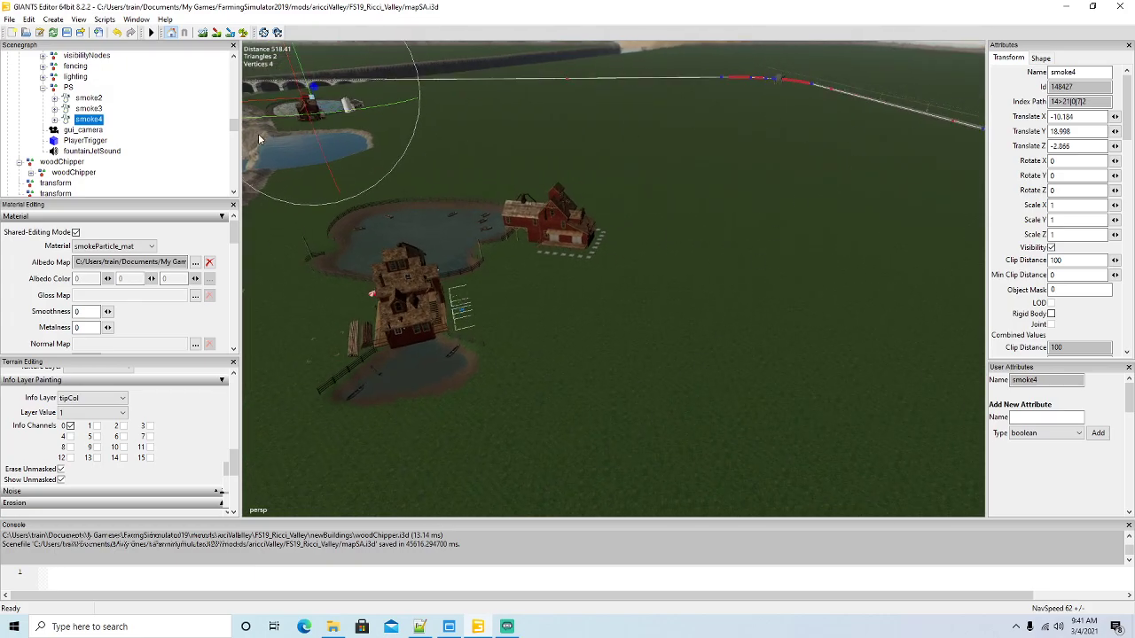
{"action": "right_click_drag", "start_coordinate": [526, 242], "coordinate": [609, 348]}
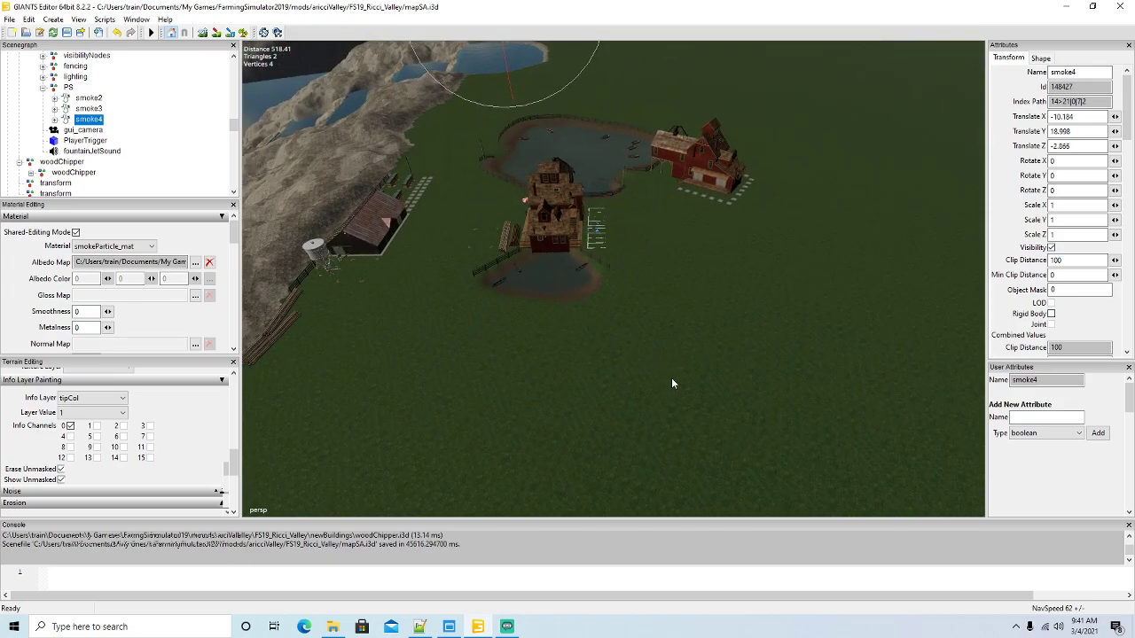
{"action": "right_click_drag", "start_coordinate": [672, 383], "coordinate": [673, 377]}
{"action": "scroll", "coordinate": [108, 139], "scroll_direction": "up", "scroll_amount": 6}
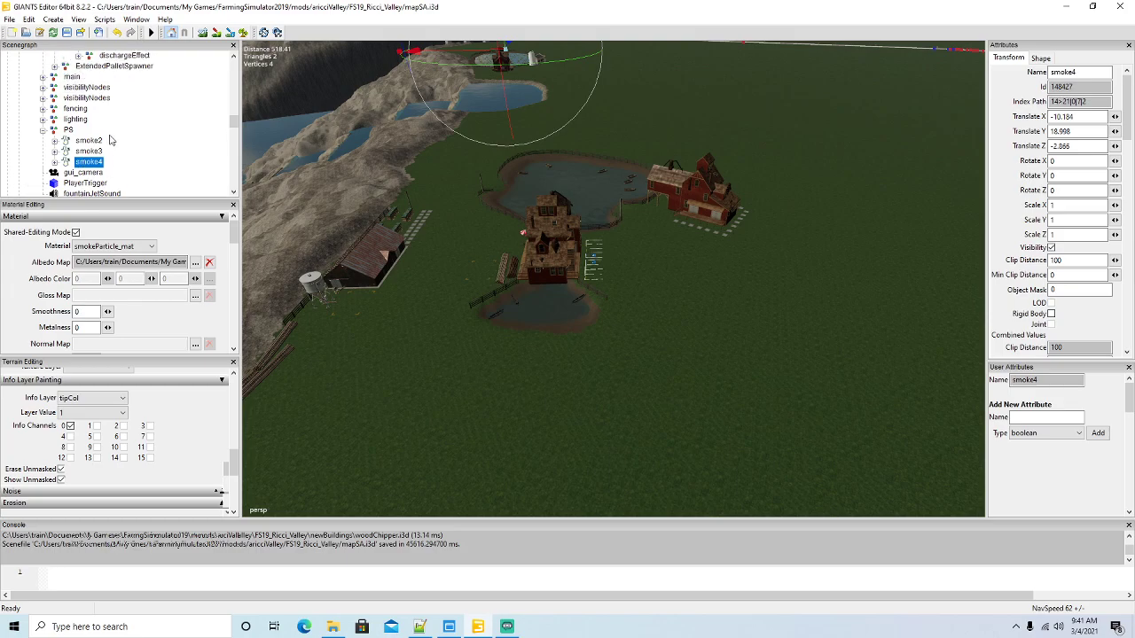
{"action": "scroll", "coordinate": [108, 139], "scroll_direction": "up", "scroll_amount": 2}
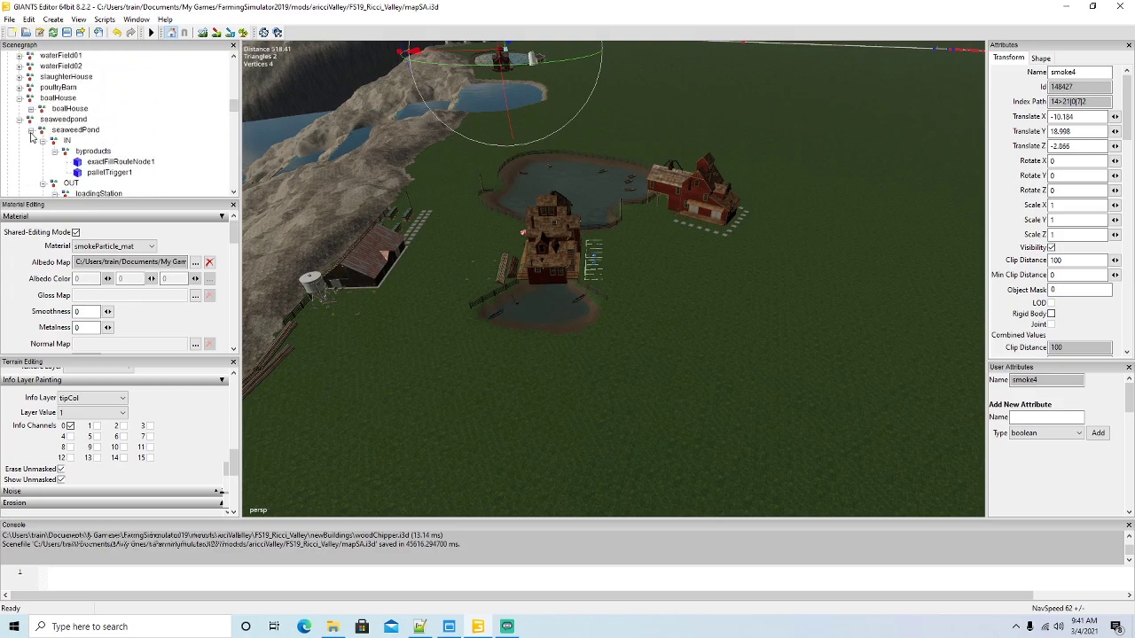
{"action": "left_click", "coordinate": [30, 130]}
{"action": "left_click", "coordinate": [43, 110]}
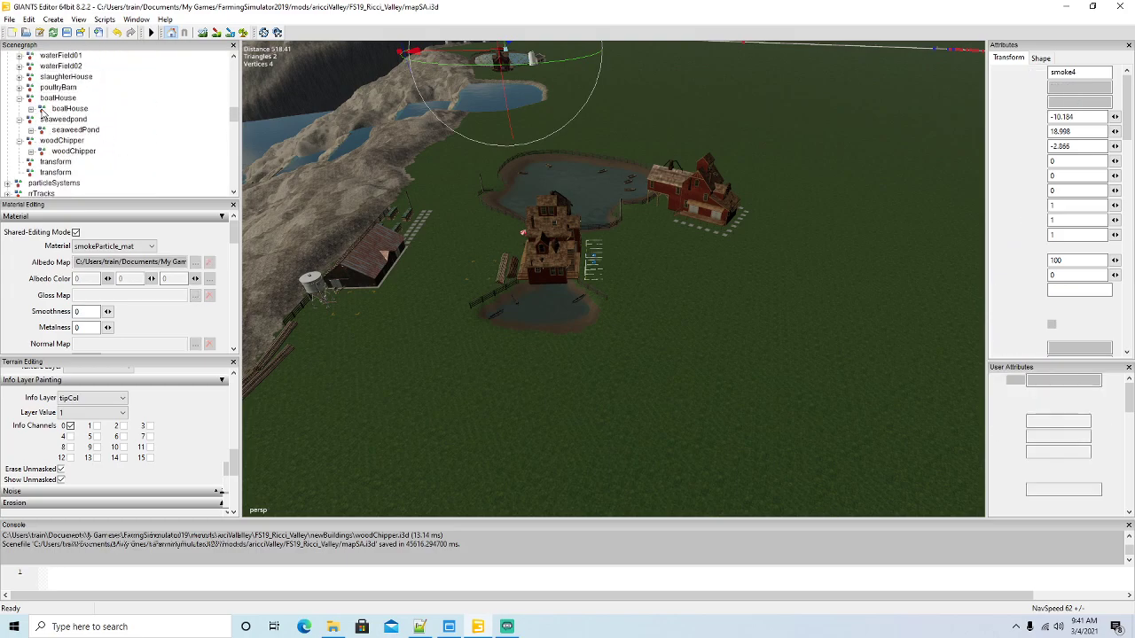
{"action": "right_click_drag", "start_coordinate": [453, 339], "coordinate": [450, 351]}
{"action": "left_click_drag", "start_coordinate": [451, 346], "coordinate": [423, 334], "text": "alt"}
{"action": "scroll", "coordinate": [516, 324], "scroll_direction": "up", "scroll_amount": 5}
{"action": "scroll", "coordinate": [481, 323], "scroll_direction": "up", "scroll_amount": 2}
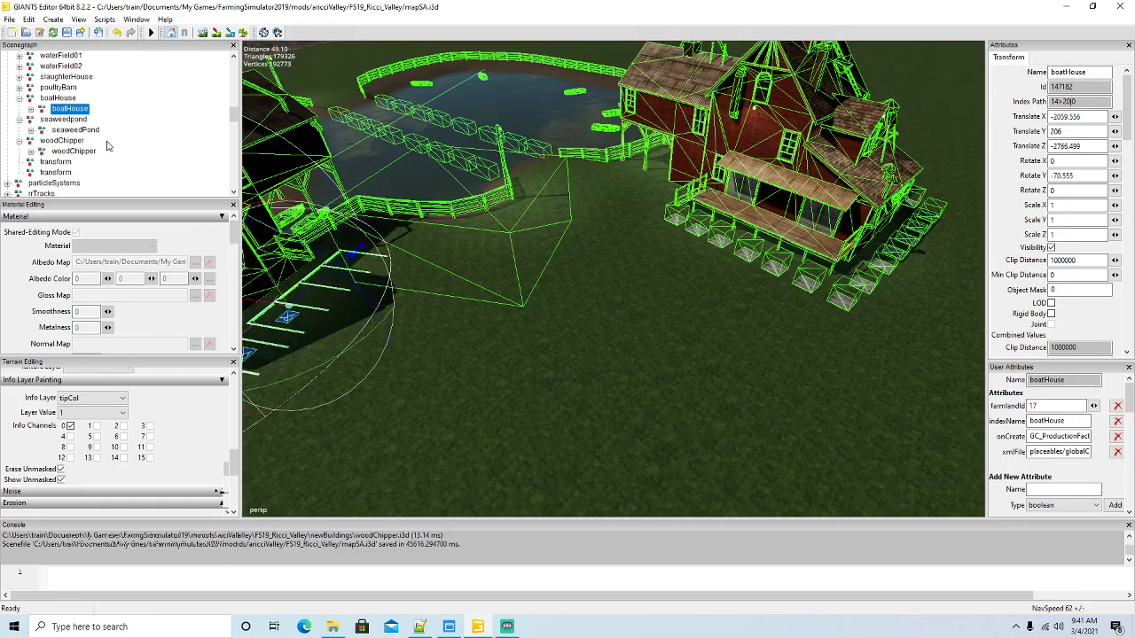
Duplicate the seaweedPond icon in the tourIcons group
{"action": "scroll", "coordinate": [106, 146], "scroll_direction": "down", "scroll_amount": 10}
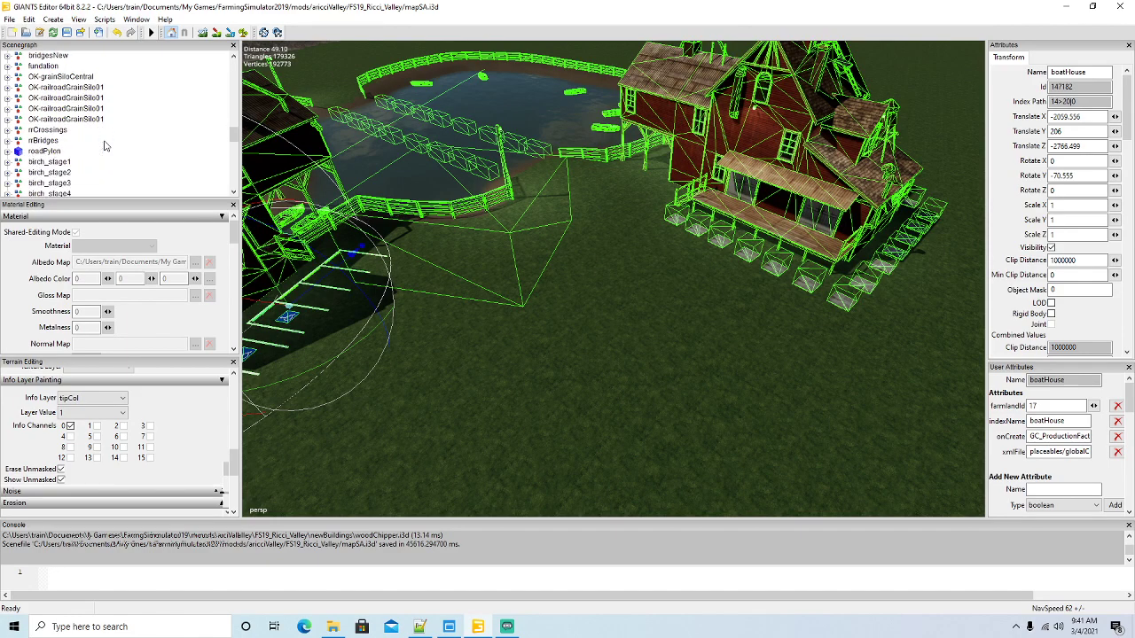
{"action": "scroll", "coordinate": [104, 146], "scroll_direction": "down", "scroll_amount": 5}
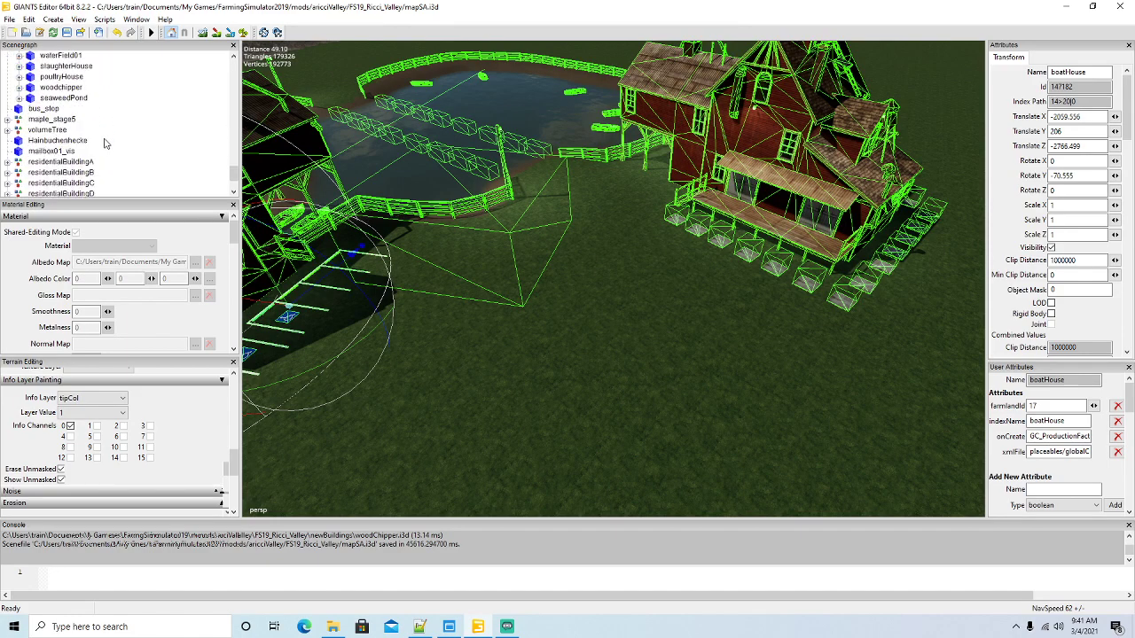
{"action": "left_click", "coordinate": [57, 97]}
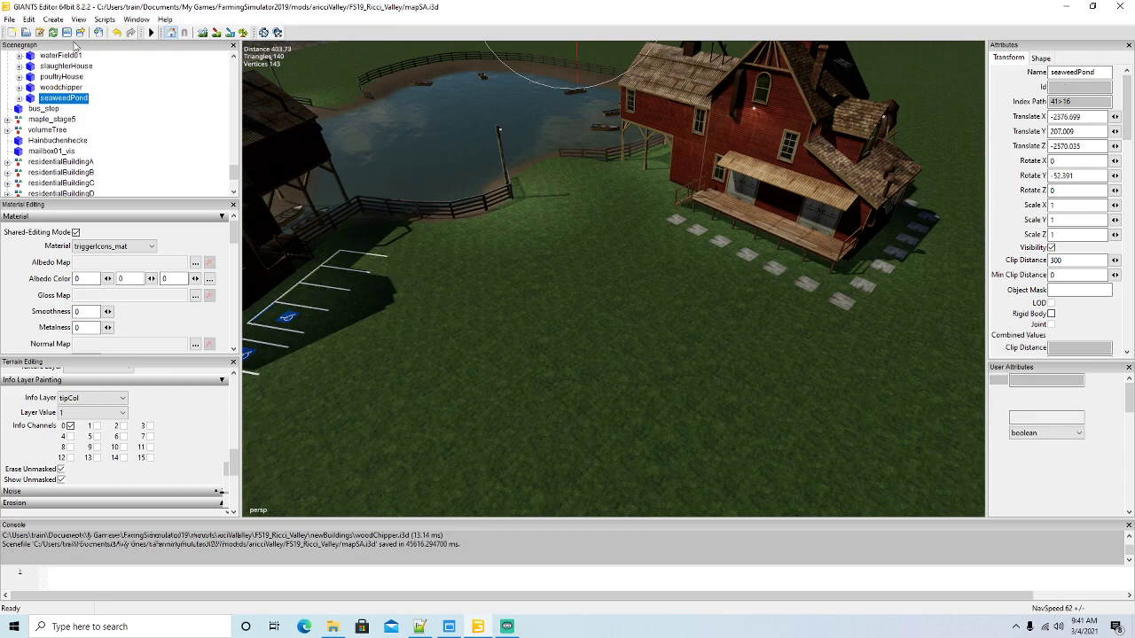
{"action": "key", "text": "ctrl+d"}
{"action": "left_click", "coordinate": [28, 18]}
{"action": "left_click", "coordinate": [72, 185]}
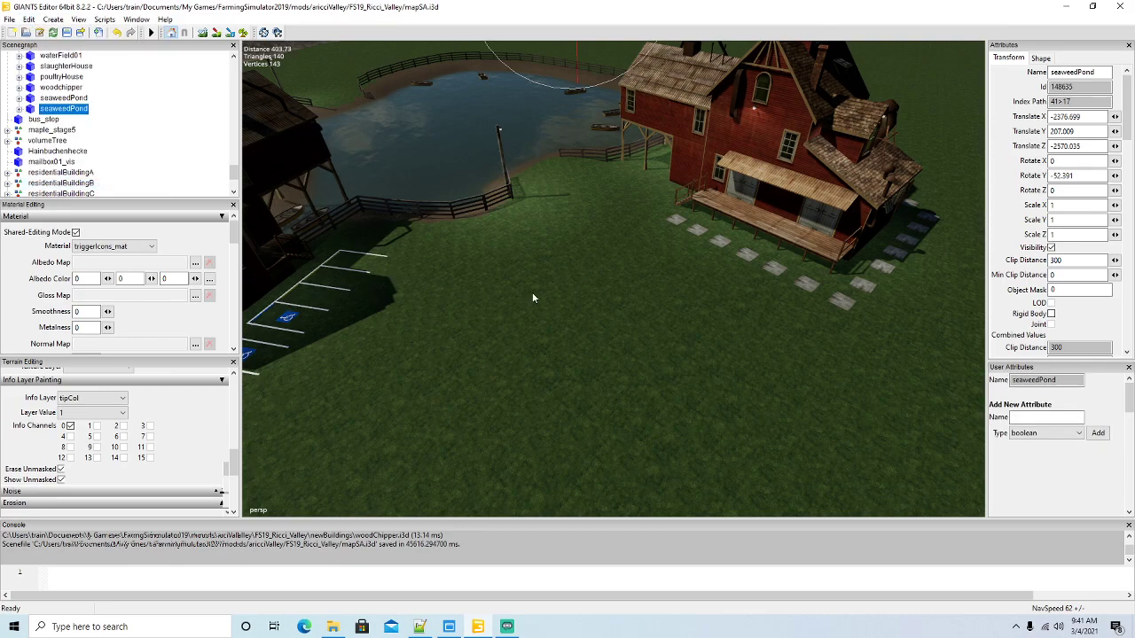
Place the duplicated tour icon on the grass beside the boathouse parking bays, at about X -2076 and Z -2776
{"action": "left_click", "coordinate": [544, 293]}
{"action": "left_click_drag", "start_coordinate": [540, 265], "coordinate": [539, 256]}
{"action": "left_click_drag", "start_coordinate": [568, 329], "coordinate": [441, 201]}
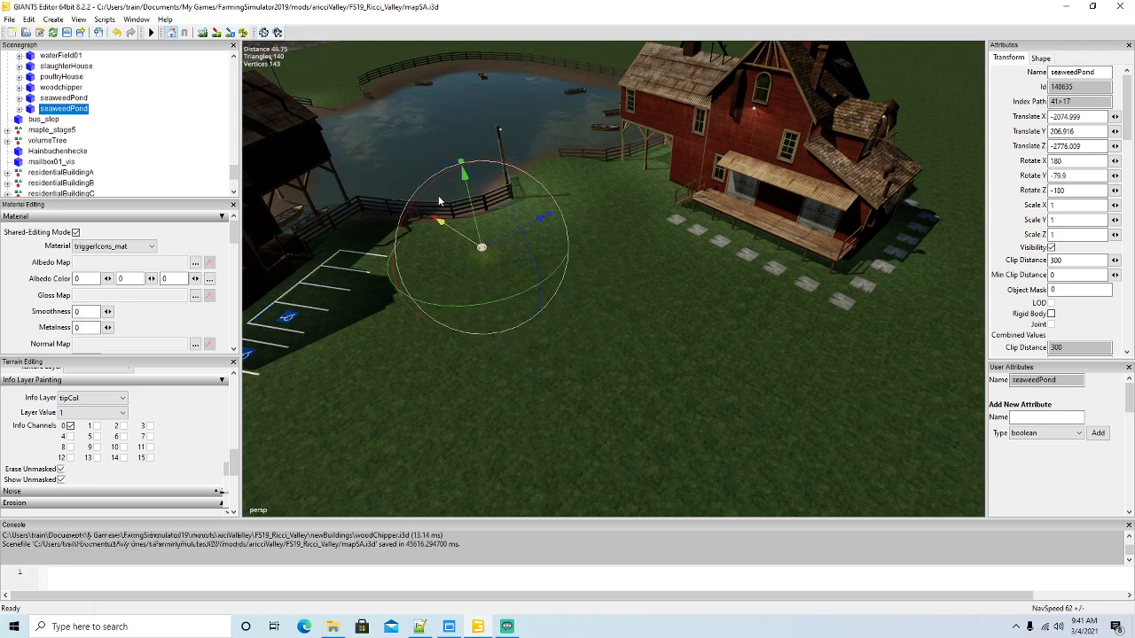
{"action": "left_click_drag", "start_coordinate": [496, 240], "coordinate": [504, 237]}
{"action": "scroll", "coordinate": [142, 126], "scroll_direction": "up", "scroll_amount": 1}
{"action": "scroll", "coordinate": [141, 124], "scroll_direction": "down", "scroll_amount": 1}
Rename the duplicated tour icon as boatHouse
{"action": "left_click_drag", "start_coordinate": [1098, 72], "coordinate": [1046, 73]}
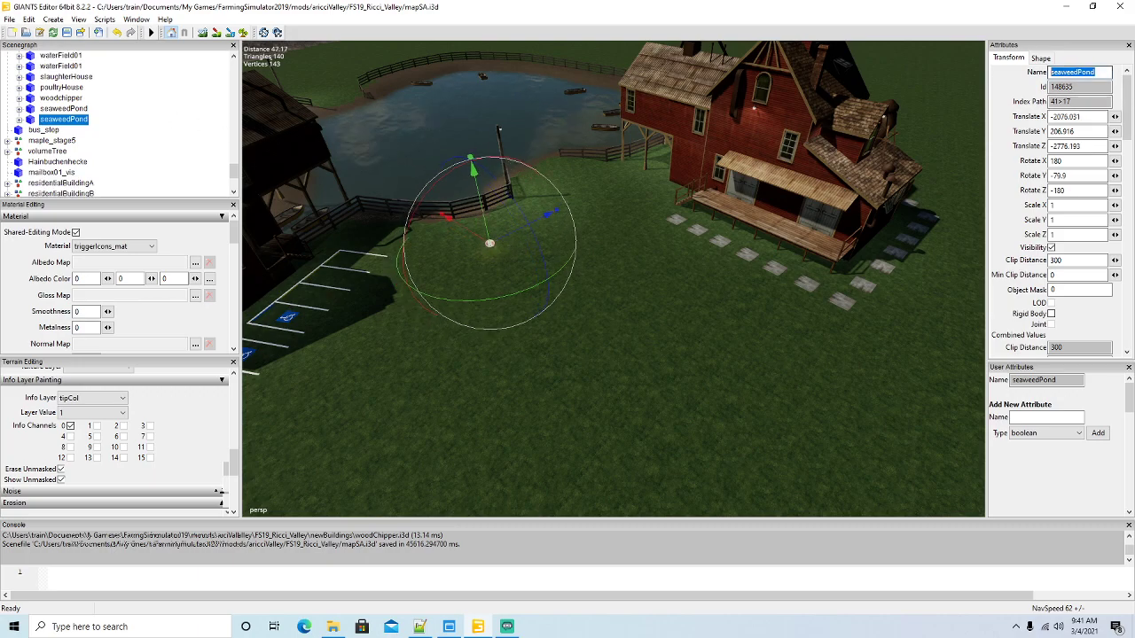
{"action": "type", "text": "boatHouse"}
{"action": "key", "text": "Return"}
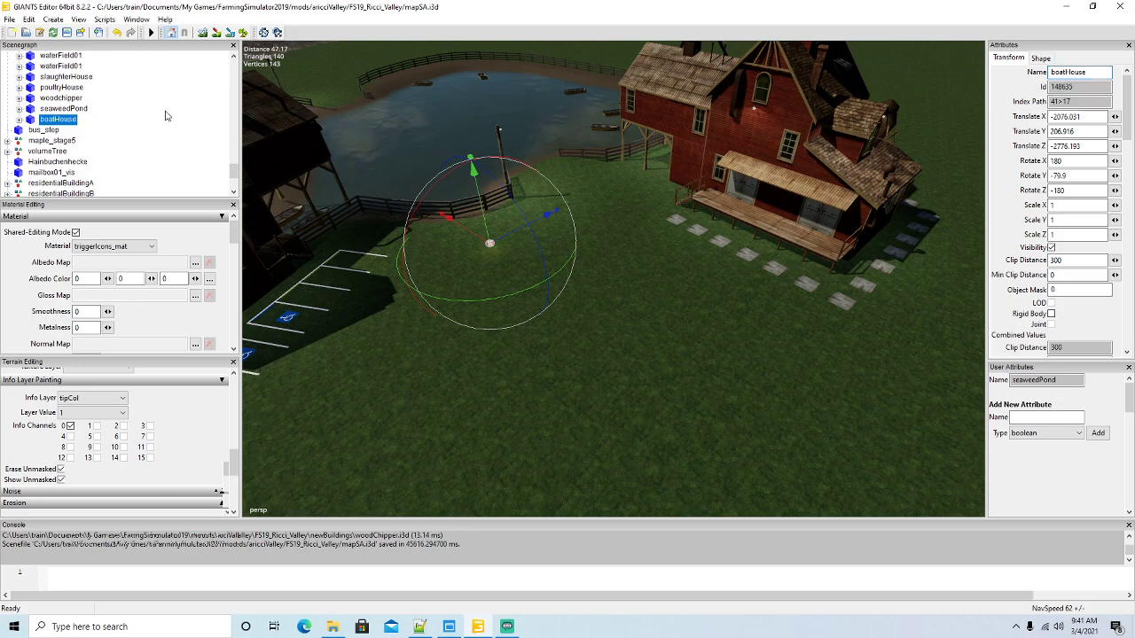
Check the boatHouse building's transform and user attributes, and reselect the boatHouse tour icon
{"action": "scroll", "coordinate": [138, 124], "scroll_direction": "up", "scroll_amount": 10}
{"action": "scroll", "coordinate": [137, 123], "scroll_direction": "down", "scroll_amount": 10}
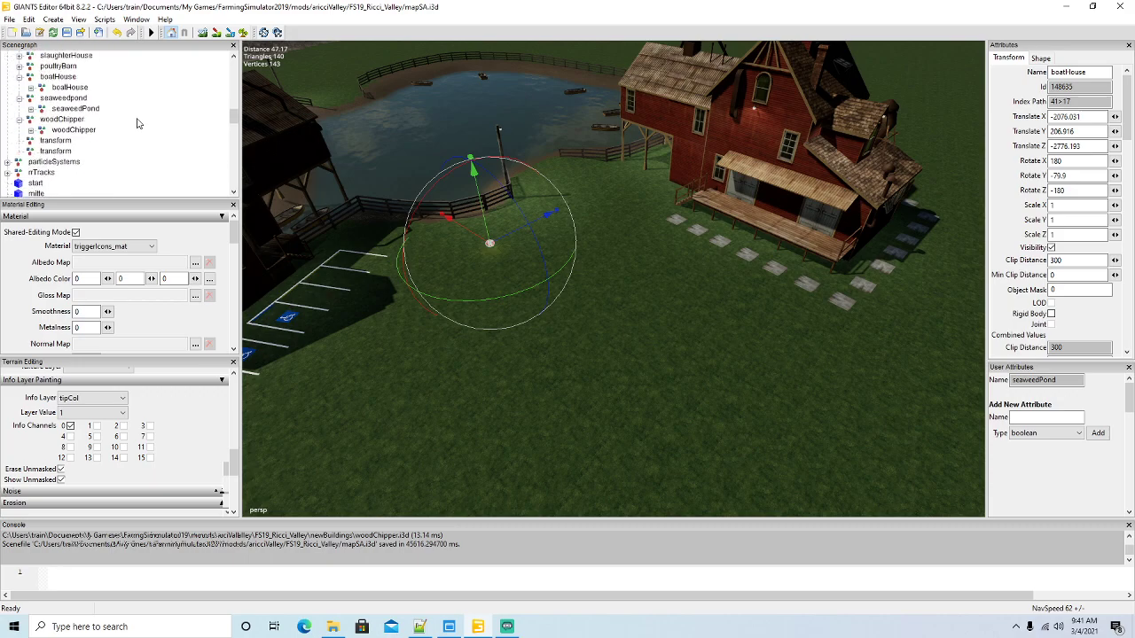
{"action": "left_click", "coordinate": [44, 87]}
{"action": "scroll", "coordinate": [127, 129], "scroll_direction": "up", "scroll_amount": 10}
{"action": "scroll", "coordinate": [127, 129], "scroll_direction": "down", "scroll_amount": 10}
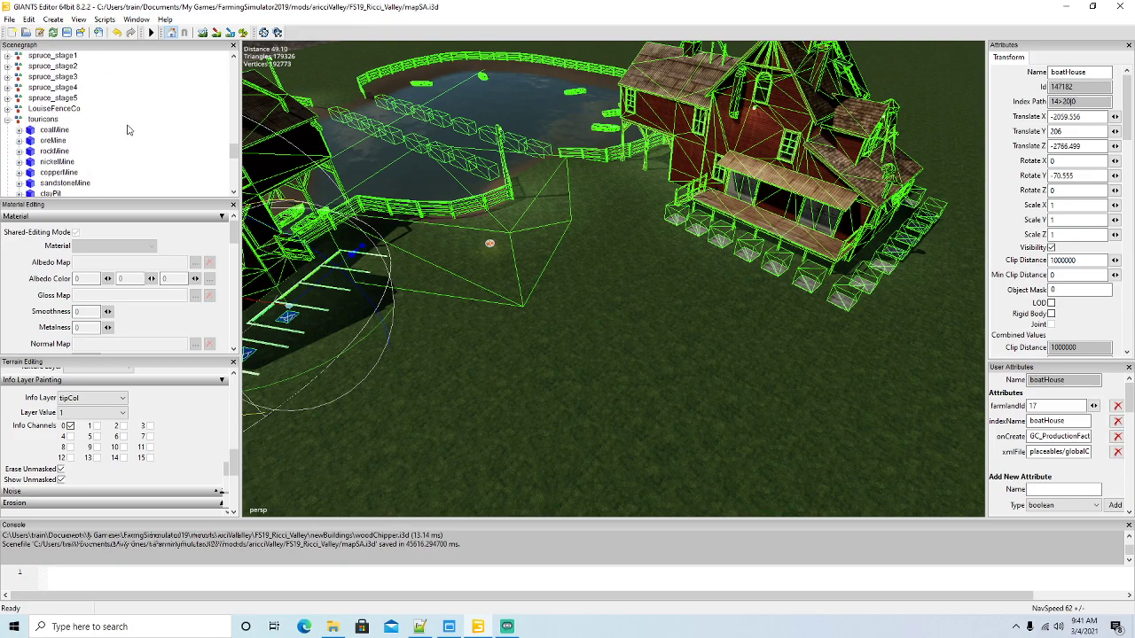
{"action": "double_click", "coordinate": [55, 161]}
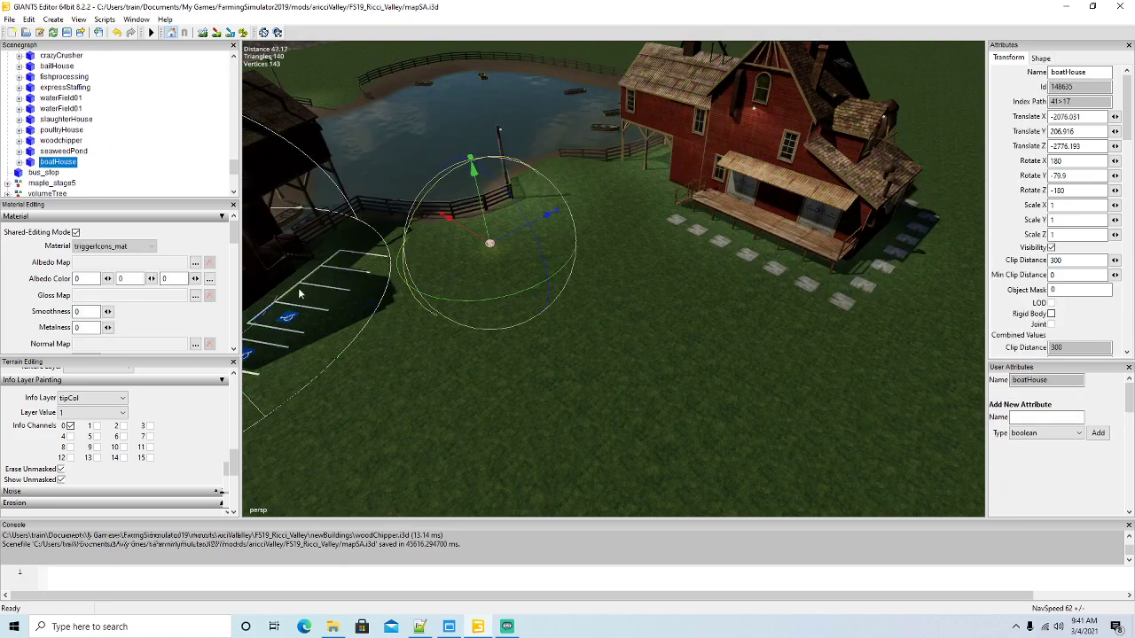
Switch to mapSA.xml in Notepad++ and duplicate the seaweedPond hotspot line directly below the original
{"action": "left_click", "coordinate": [419, 626]}
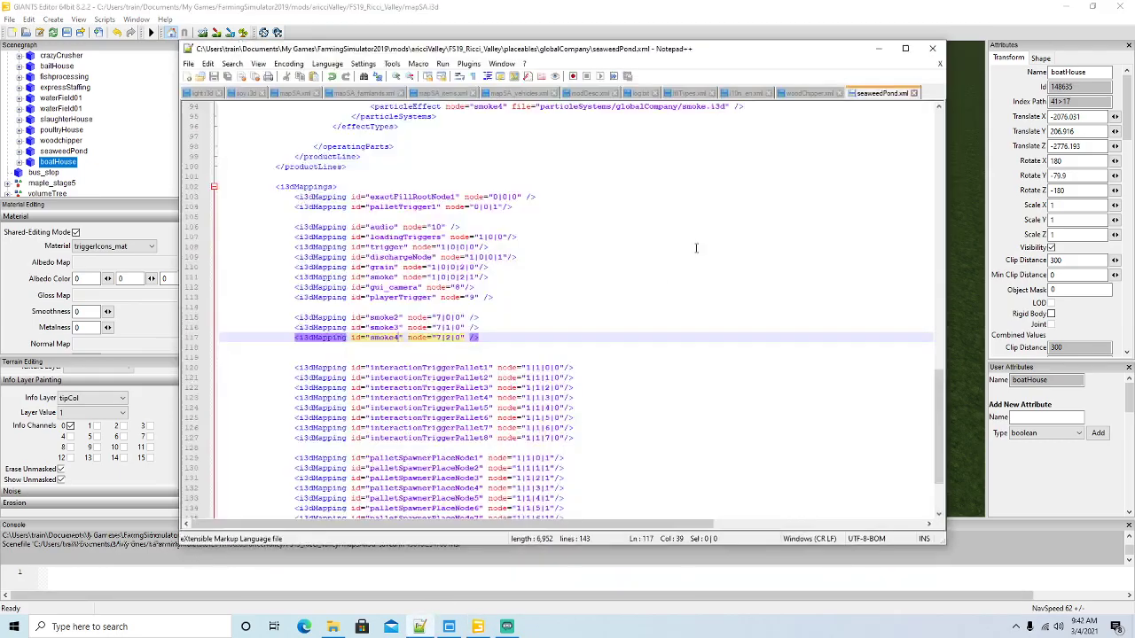
{"action": "left_click", "coordinate": [905, 48]}
{"action": "left_click", "coordinate": [123, 48]}
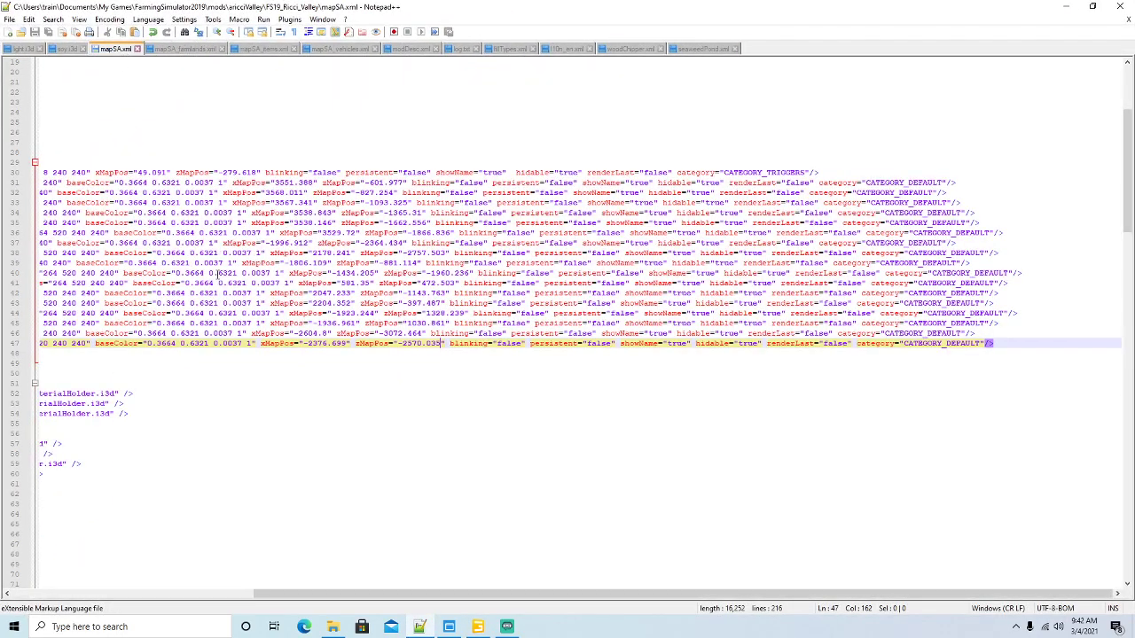
{"action": "left_click_drag", "start_coordinate": [358, 594], "coordinate": [111, 594]}
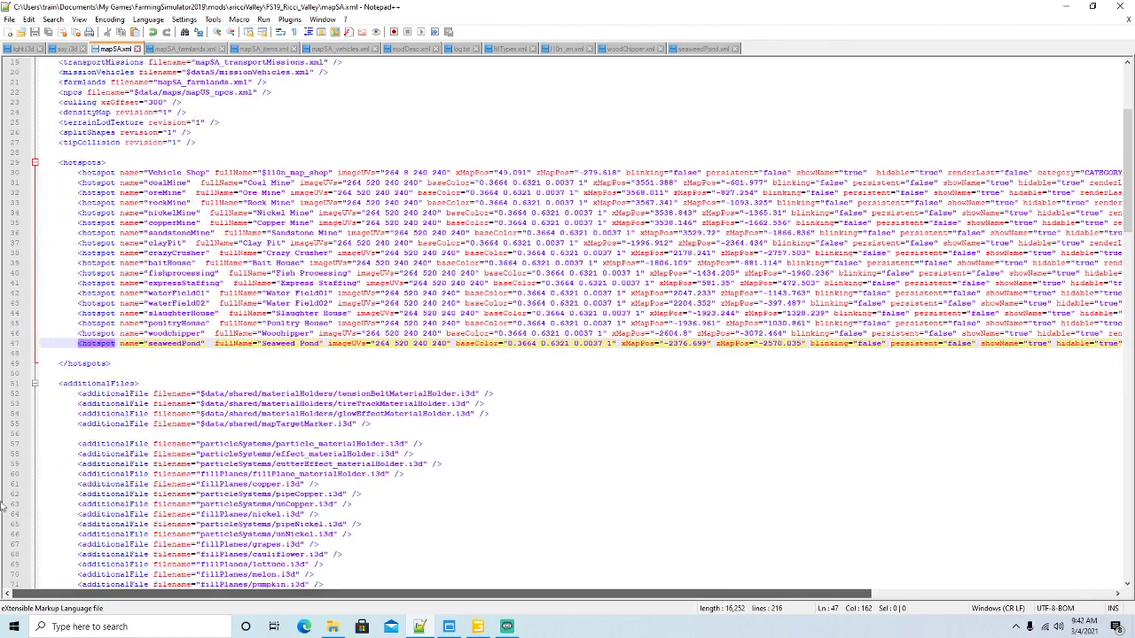
{"action": "left_click", "coordinate": [11, 347]}
{"action": "key", "text": "ctrl+c"}
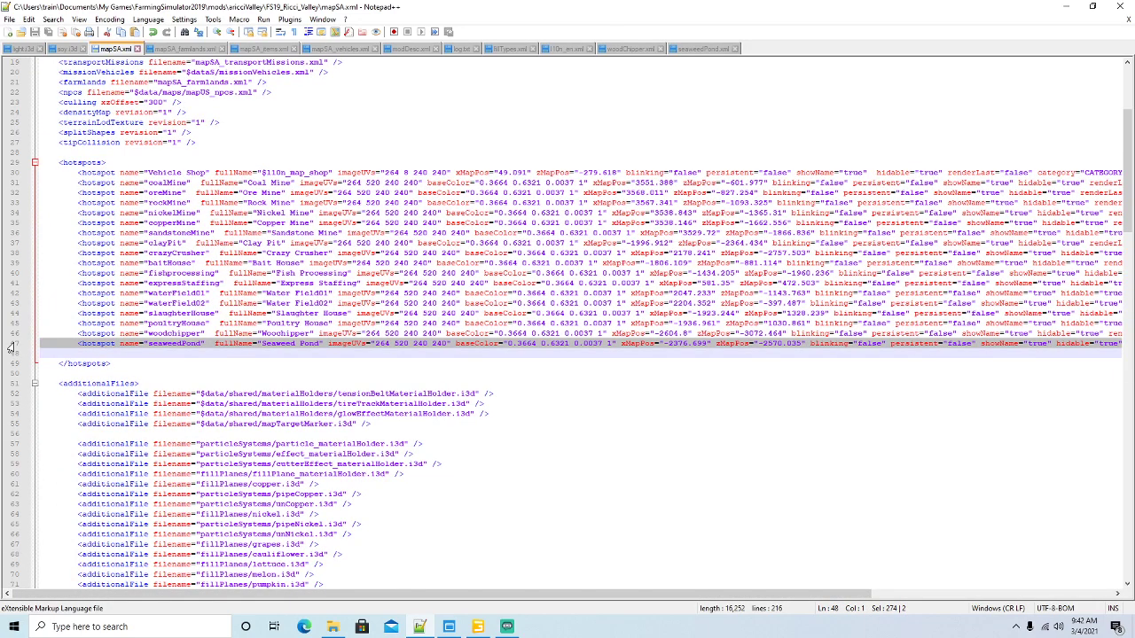
{"action": "left_click", "coordinate": [45, 357]}
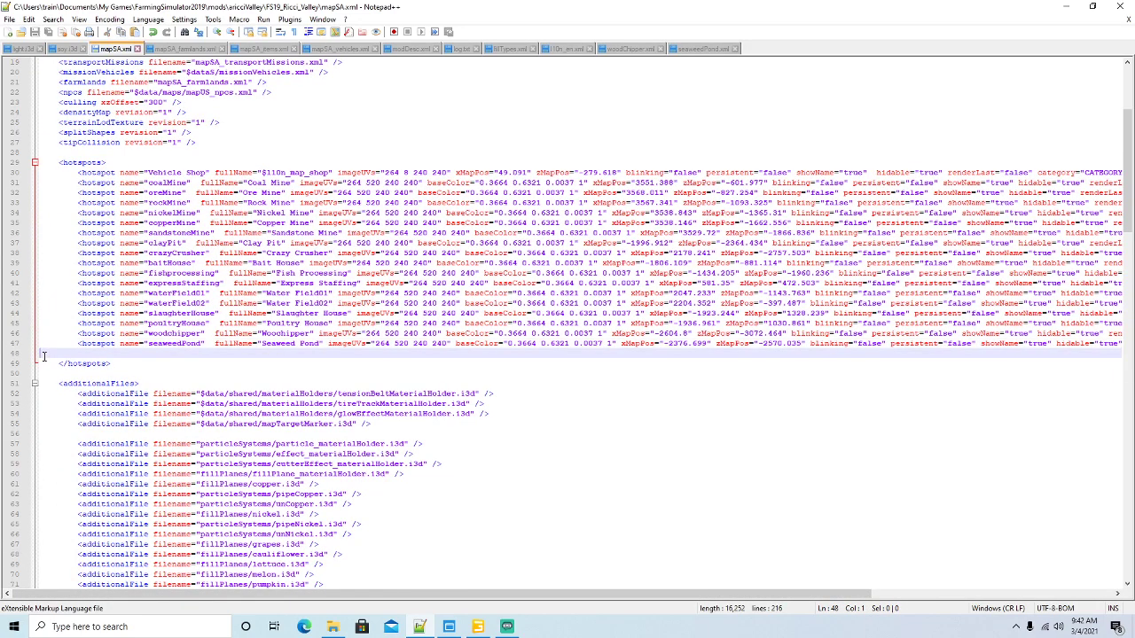
{"action": "key", "text": "ctrl+v"}
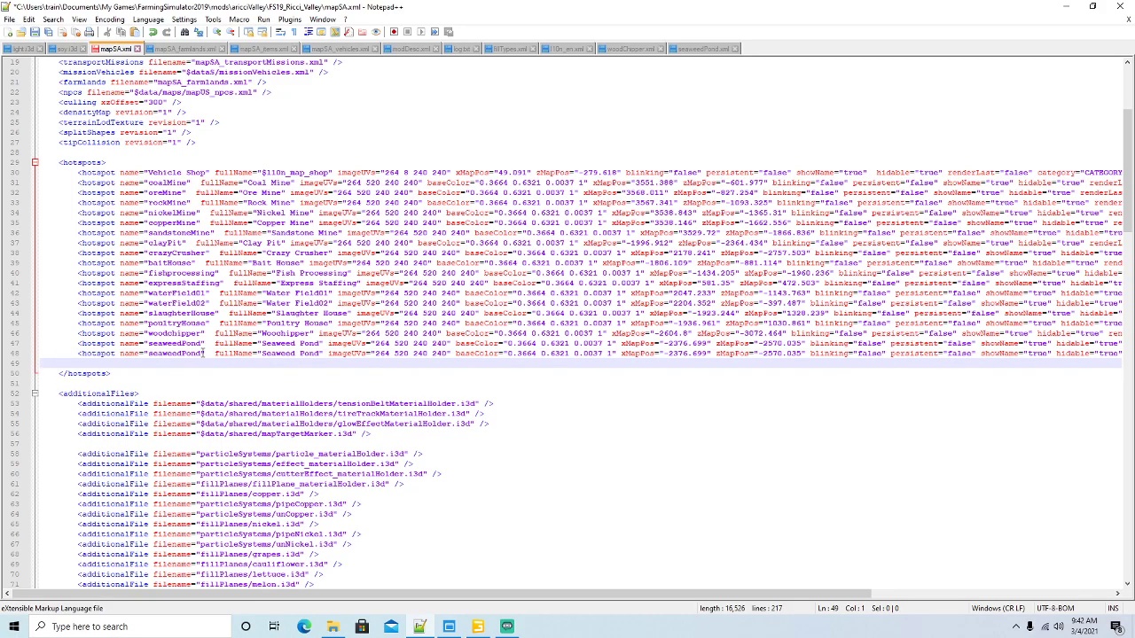
Set the name of the duplicated hotspot to boatHouse
{"action": "left_click", "coordinate": [204, 353]}
{"action": "key", "text": "BackSpace"}
{"action": "key", "text": "BackSpace"}
{"action": "key", "text": "BackSpace"}
{"action": "key", "text": "BackSpace"}
{"action": "key", "text": "BackSpace"}
{"action": "key", "text": "BackSpace"}
{"action": "key", "text": "BackSpace"}
{"action": "key", "text": "BackSpace"}
{"action": "key", "text": "BackSpace"}
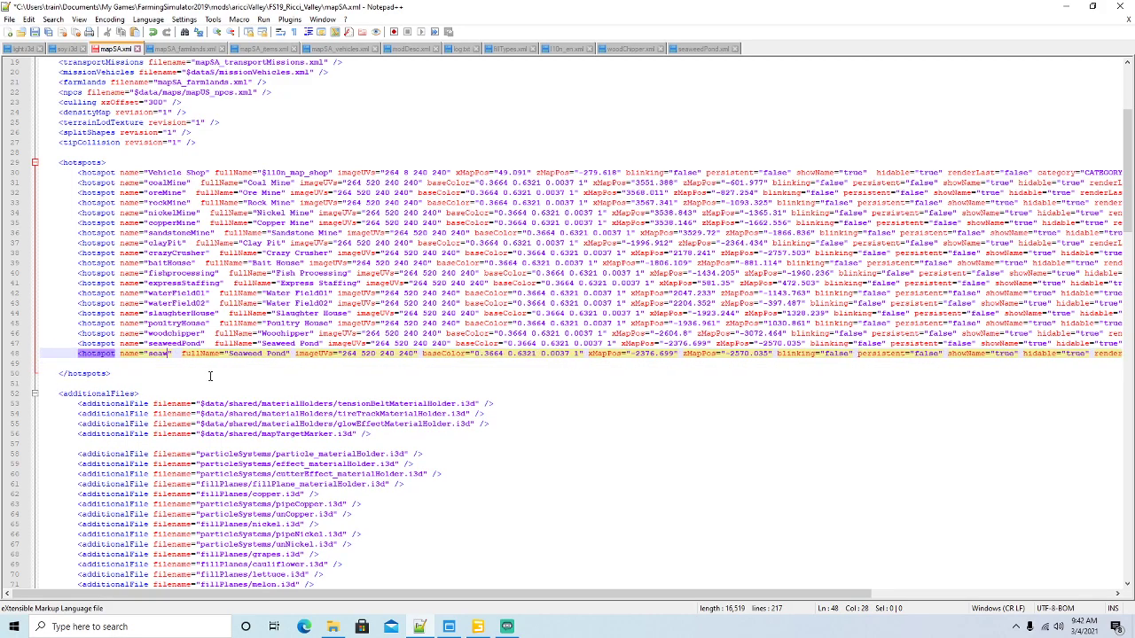
{"action": "key", "text": "BackSpace"}
{"action": "type", "text": "boatH"}
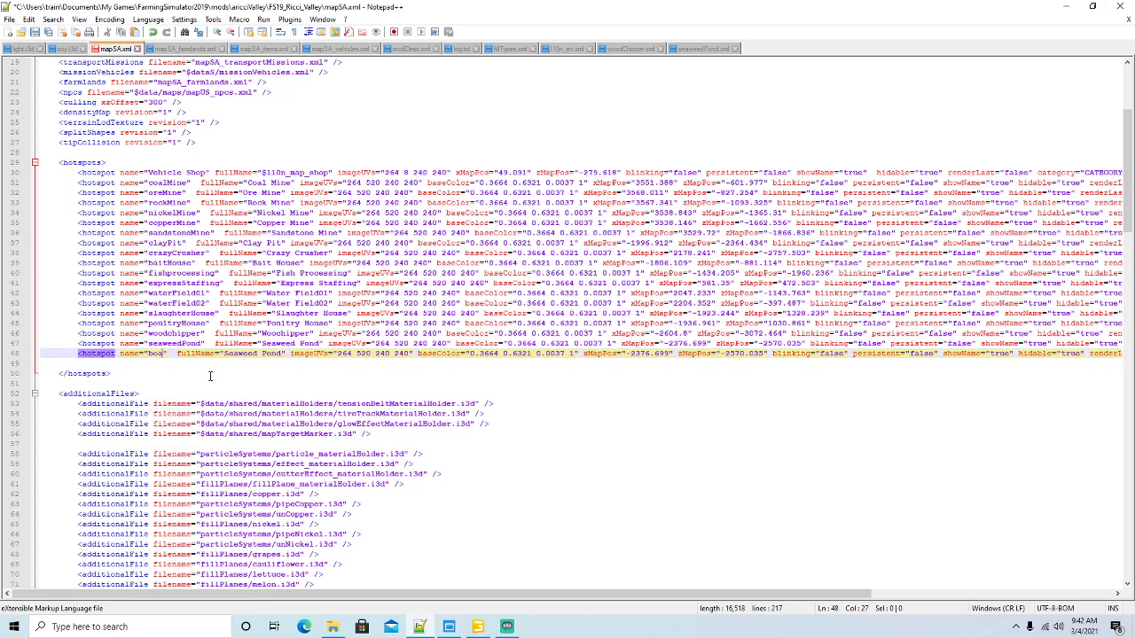
{"action": "type", "text": "ouse"}
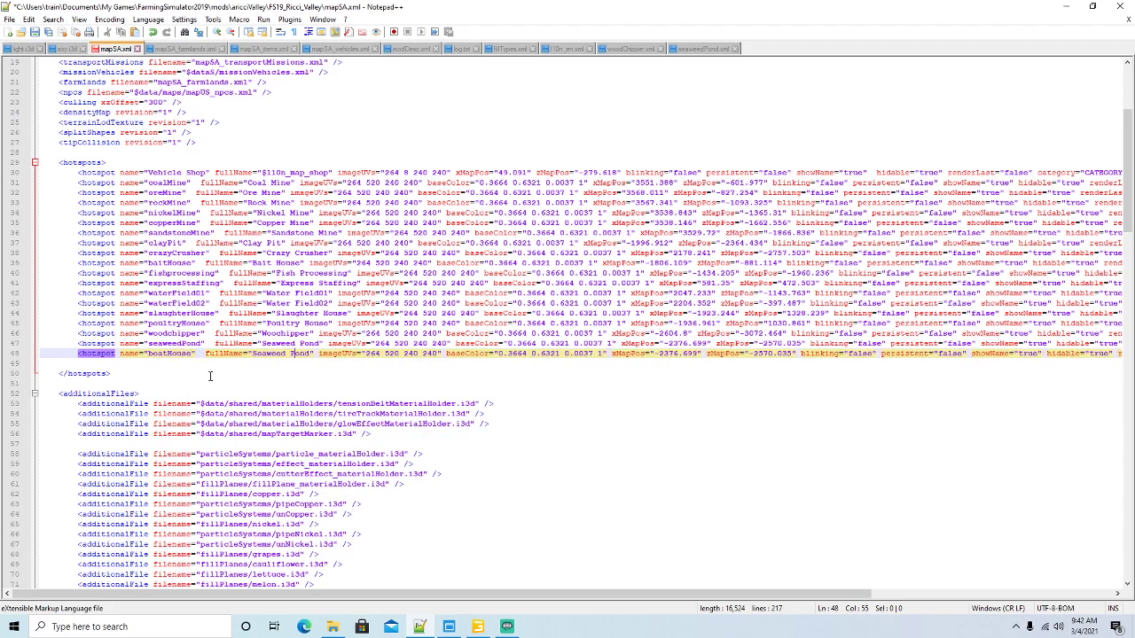
Set the boatHouse hotspot's fullName to "Boat House"
{"action": "key", "text": "BackSpace"}
{"action": "key", "text": "BackSpace"}
{"action": "key", "text": "BackSpace"}
{"action": "key", "text": "BackSpace"}
{"action": "key", "text": "BackSpace"}
{"action": "key", "text": "BackSpace"}
{"action": "key", "text": "BackSpace"}
{"action": "key", "text": "BackSpace"}
{"action": "key", "text": "BackSpace"}
{"action": "key", "text": "BackSpace"}
{"action": "key", "text": "BackSpace"}
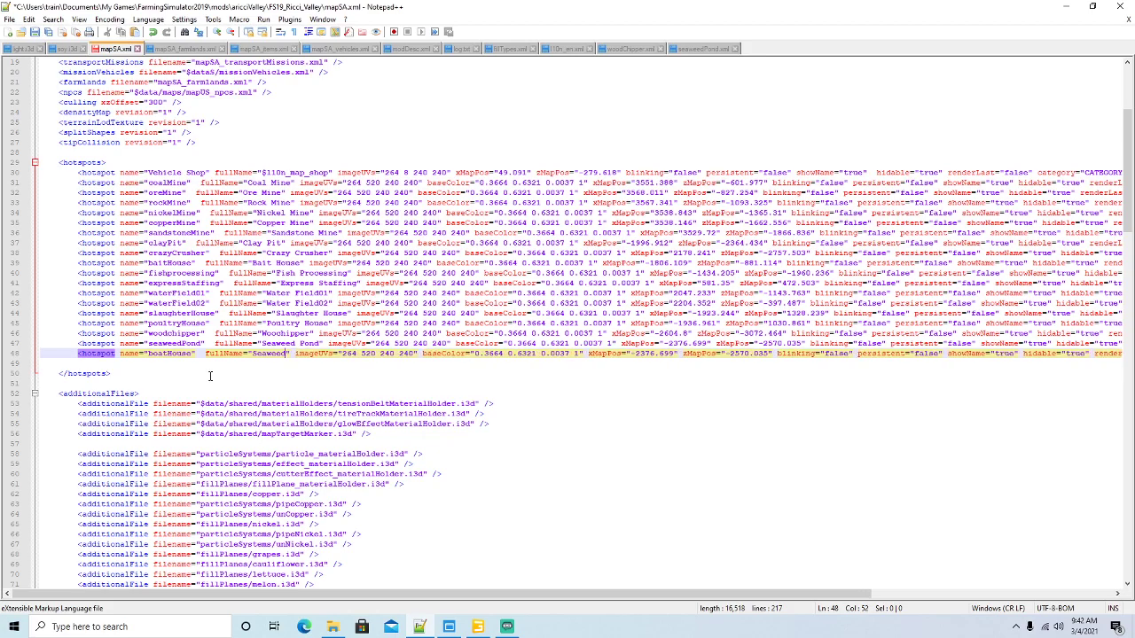
{"action": "key", "text": "BackSpace"}
{"action": "type", "text": "Boat "}
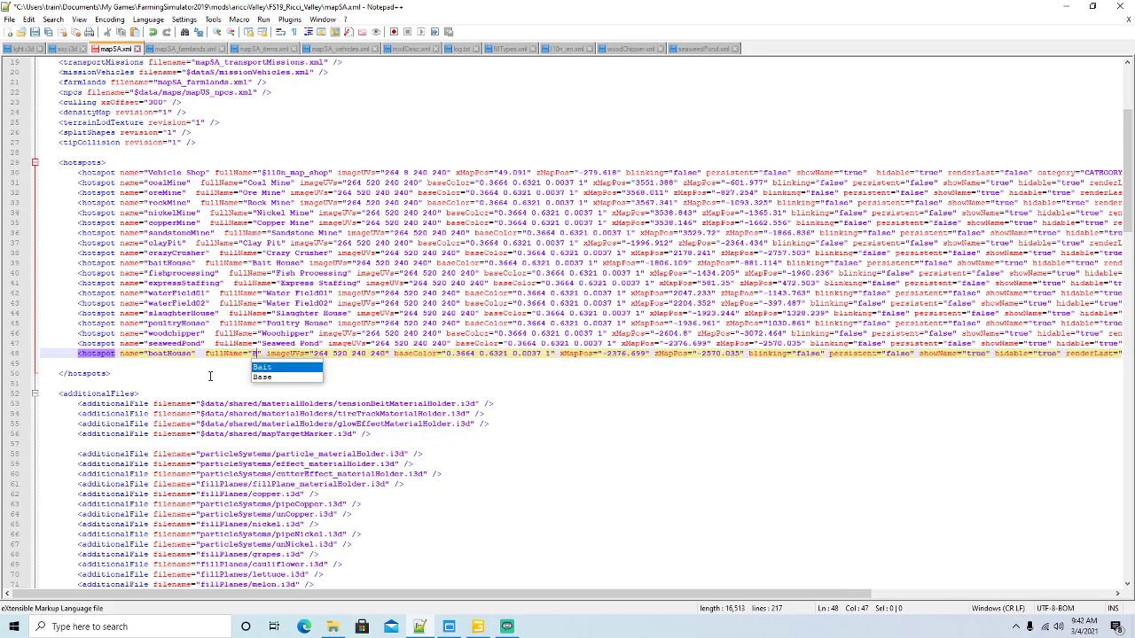
{"action": "type", "text": "house"}
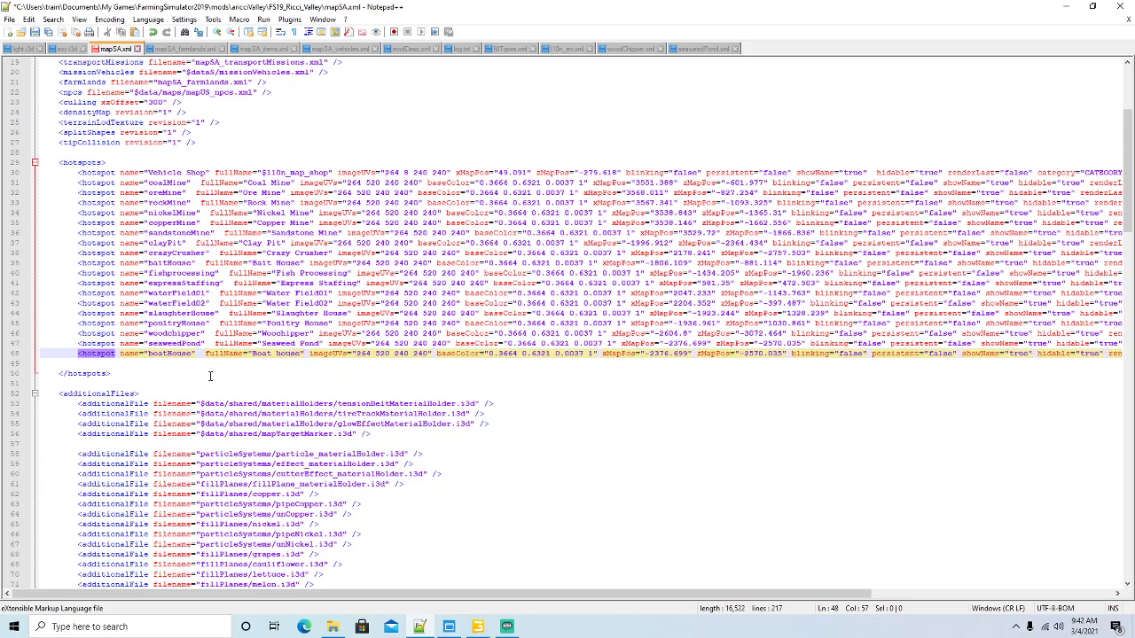
{"action": "key", "text": "BackSpace"}
{"action": "type", "text": "H"}
Copy the boatHouse tour icon's Translate X from GIANTS Editor into the hotspot's xMapPos, setting it to -2076.031
{"action": "left_click", "coordinate": [1092, 6]}
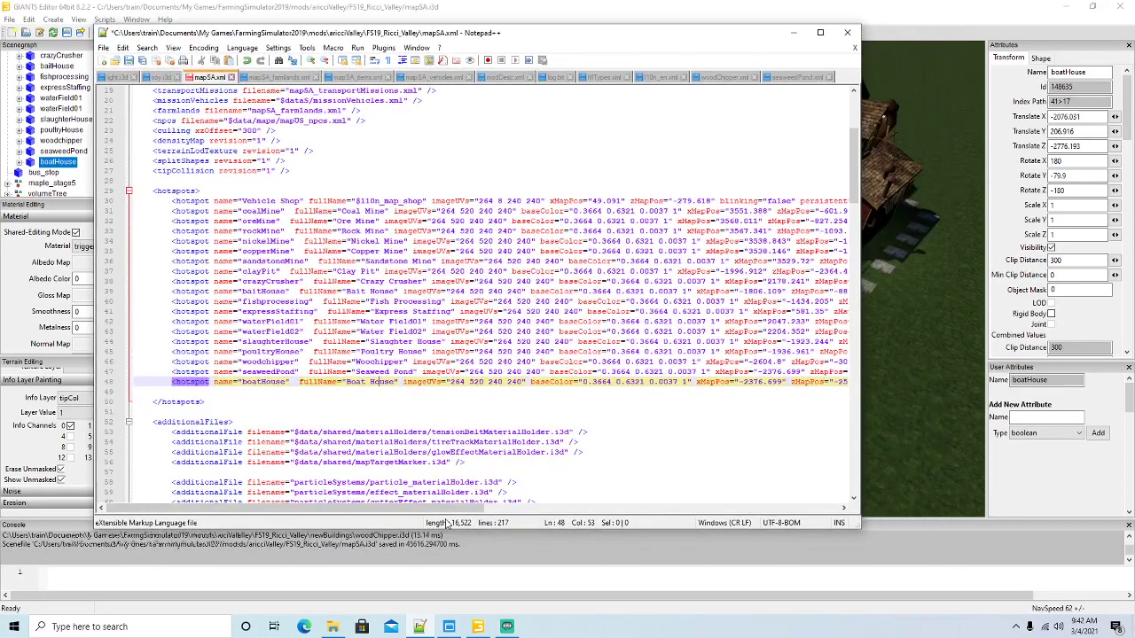
{"action": "left_click_drag", "start_coordinate": [448, 511], "coordinate": [631, 512]}
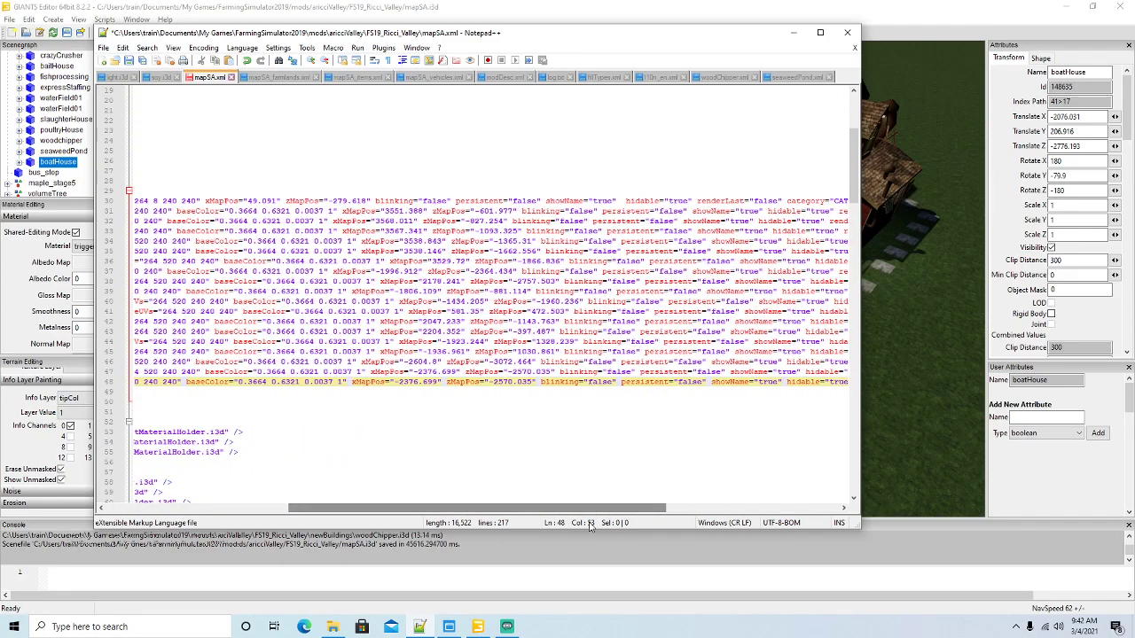
{"action": "left_click", "coordinate": [1089, 117]}
{"action": "key", "text": "ctrl+c"}
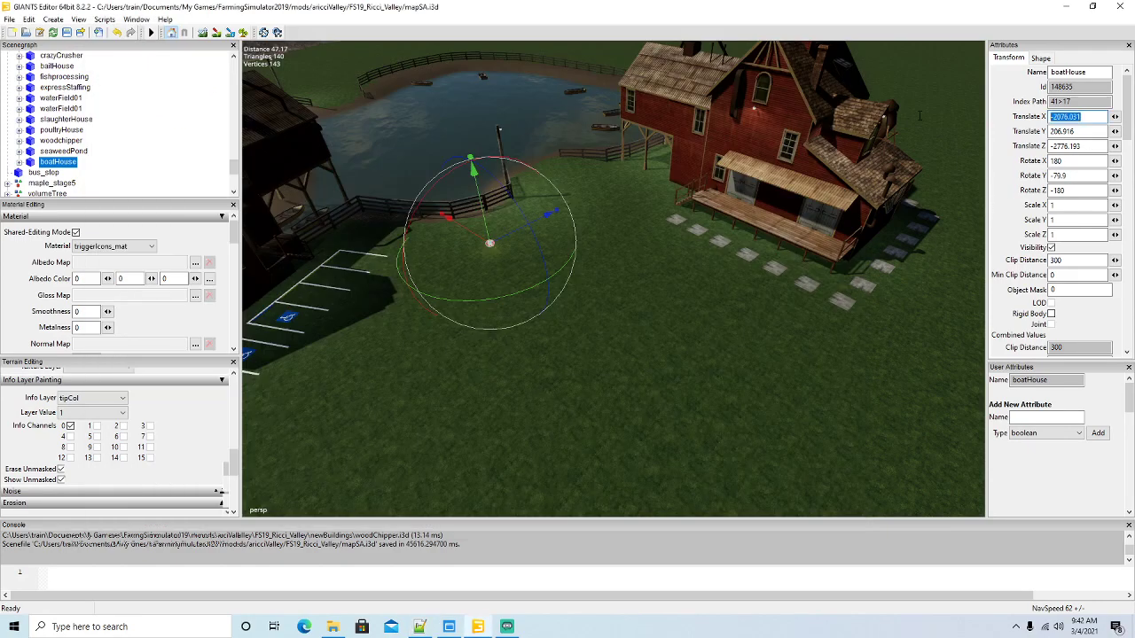
{"action": "left_click", "coordinate": [419, 626]}
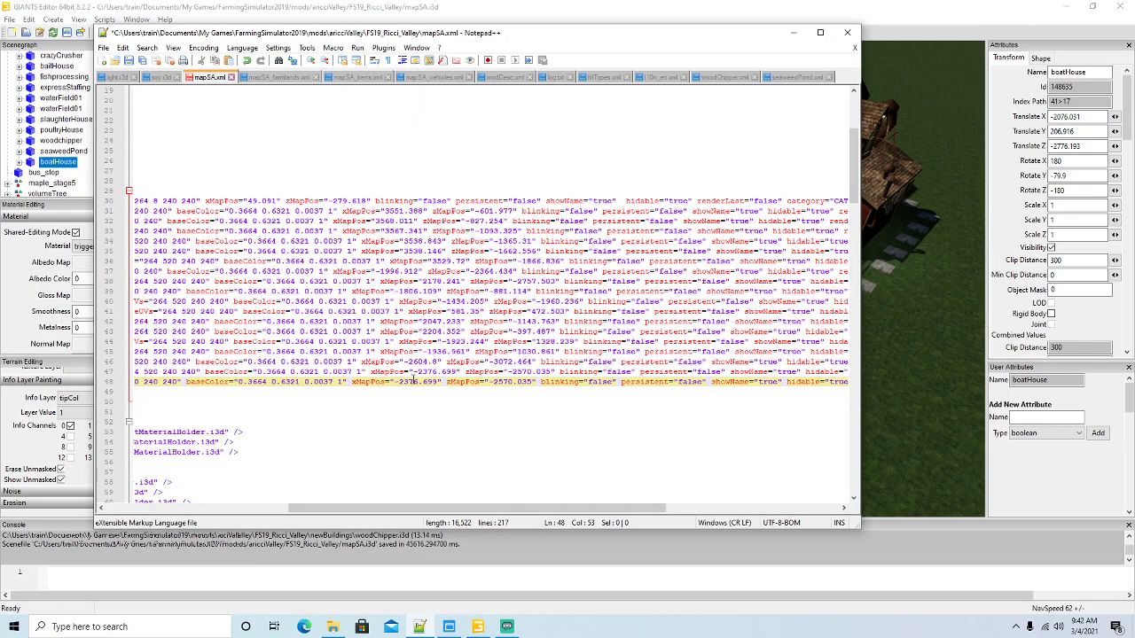
{"action": "left_click_drag", "start_coordinate": [395, 382], "coordinate": [438, 383]}
{"action": "key", "text": "ctrl+v"}
Copy the tour icon's Translate Z into the boatHouse hotspot's zMapPos, setting it to -2776.193, and return to GIANTS Editor
{"action": "left_click", "coordinate": [1084, 147]}
{"action": "key", "text": "ctrl+c"}
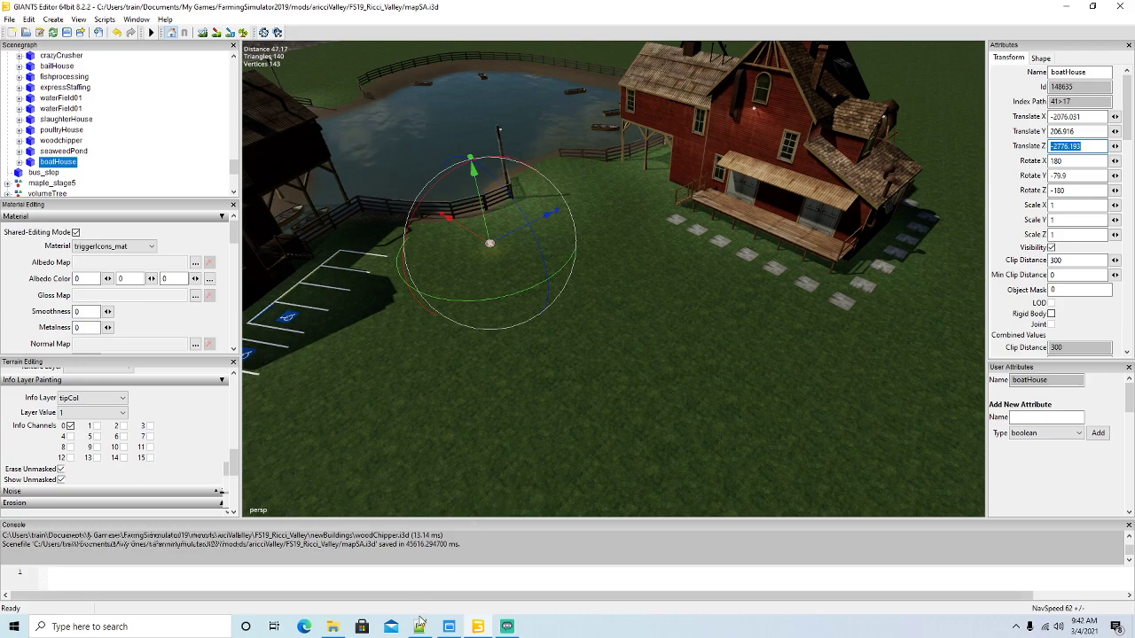
{"action": "key", "text": "alt+Tab"}
{"action": "left_click_drag", "start_coordinate": [490, 382], "coordinate": [525, 382]}
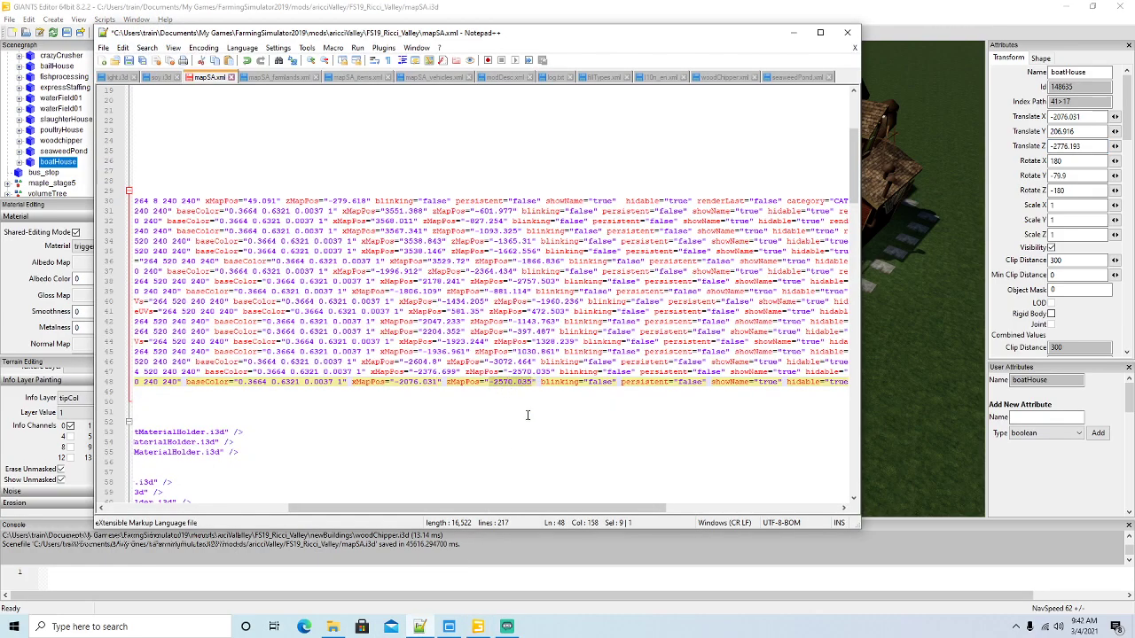
{"action": "key", "text": "ctrl+v"}
{"action": "left_click", "coordinate": [794, 35]}
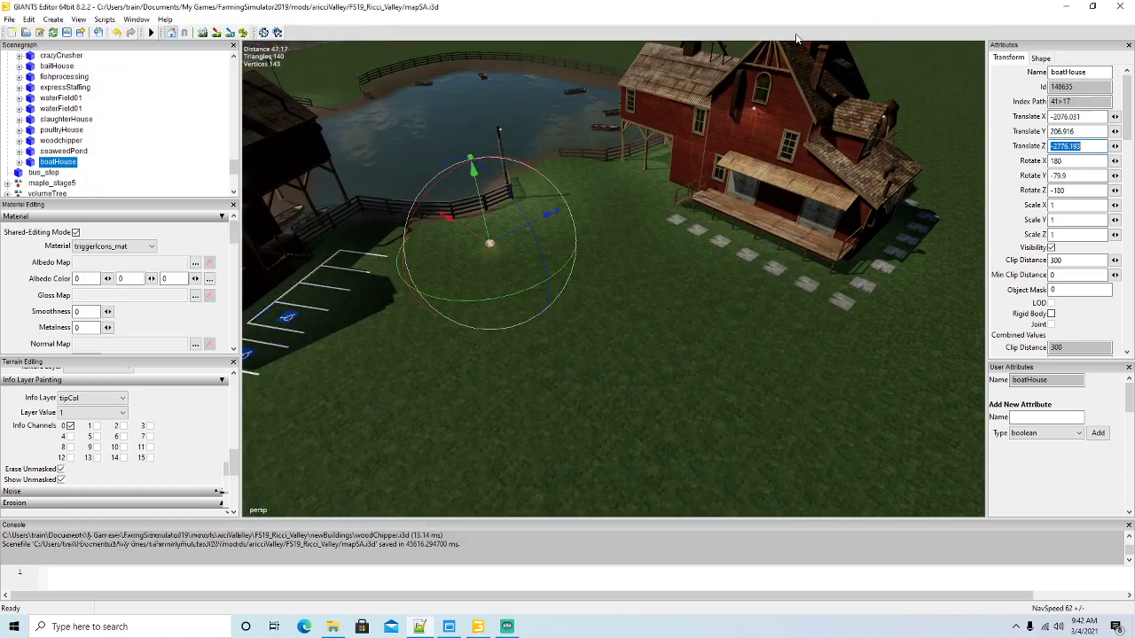
Examine the ground around the boat house, ponds and barn from several sides for a suitable bus stop location
{"action": "left_click_drag", "start_coordinate": [646, 303], "coordinate": [611, 349], "text": "alt"}
{"action": "scroll", "coordinate": [630, 344], "scroll_direction": "down", "scroll_amount": 5}
{"action": "scroll", "coordinate": [631, 345], "scroll_direction": "up", "scroll_amount": 3}
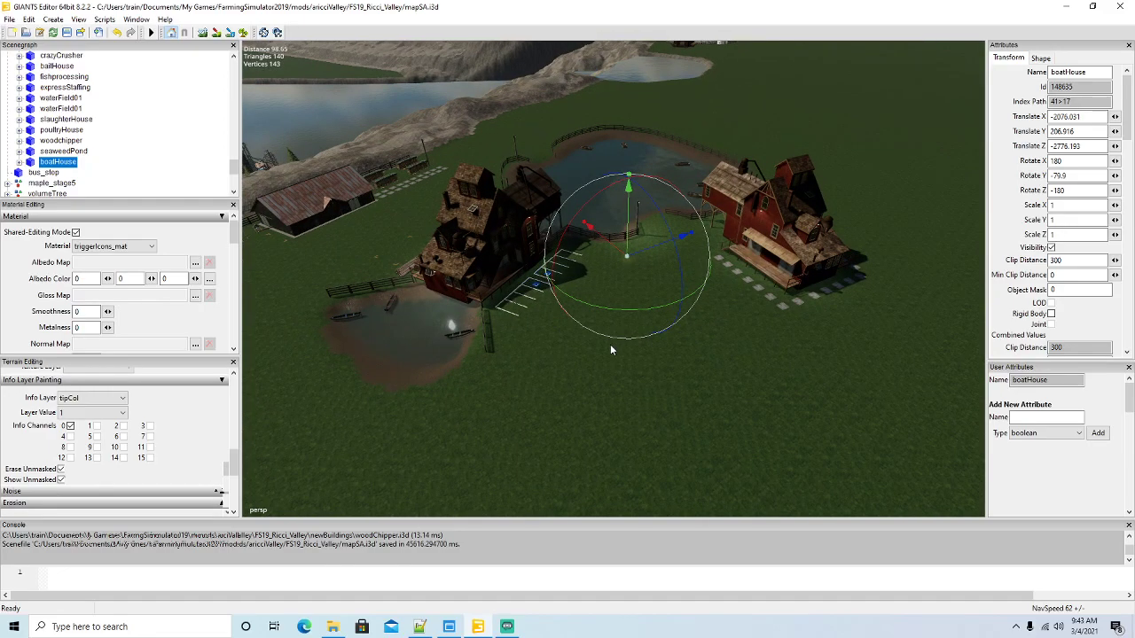
{"action": "right_click_drag", "start_coordinate": [619, 362], "coordinate": [472, 314]}
{"action": "left_click_drag", "start_coordinate": [472, 313], "coordinate": [720, 388], "text": "alt"}
{"action": "scroll", "coordinate": [694, 393], "scroll_direction": "down", "scroll_amount": 6}
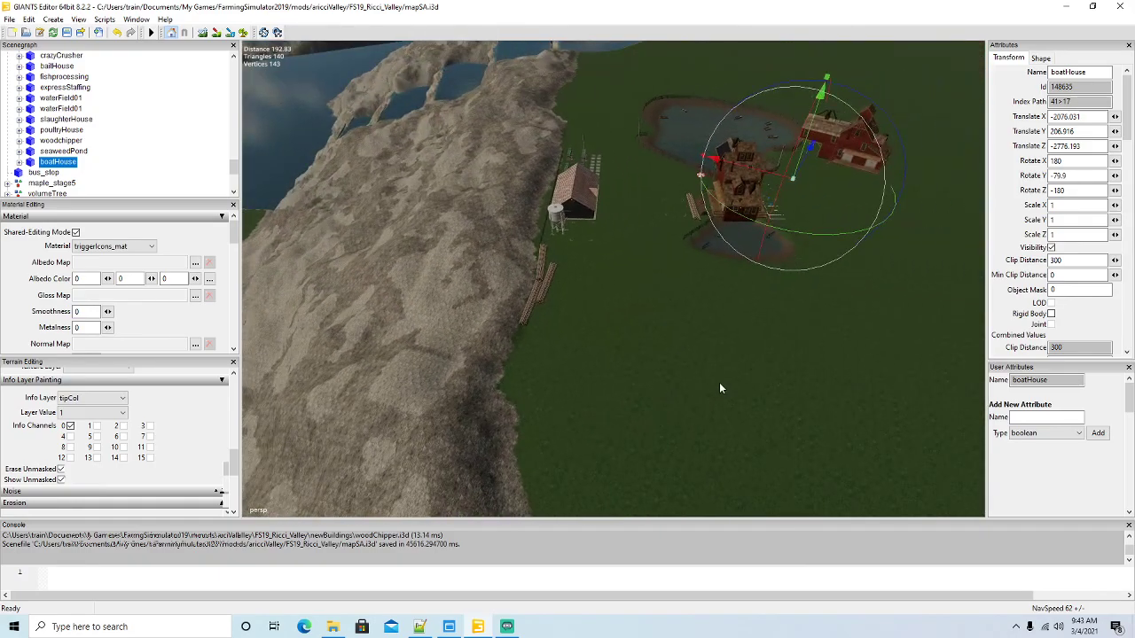
{"action": "left_click_drag", "start_coordinate": [612, 399], "coordinate": [586, 386], "text": "alt"}
{"action": "scroll", "coordinate": [586, 385], "scroll_direction": "up", "scroll_amount": 3}
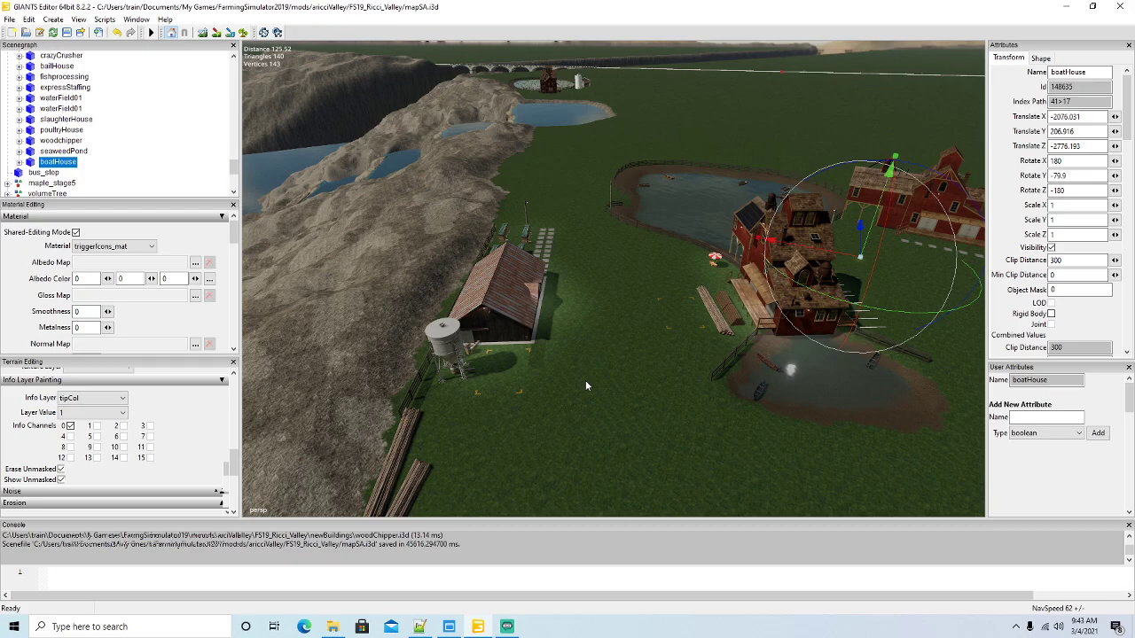
{"action": "scroll", "coordinate": [587, 387], "scroll_direction": "down", "scroll_amount": 3}
{"action": "left_click_drag", "start_coordinate": [590, 384], "coordinate": [688, 312], "text": "alt"}
{"action": "scroll", "coordinate": [688, 312], "scroll_direction": "up", "scroll_amount": 4}
{"action": "right_click_drag", "start_coordinate": [687, 314], "coordinate": [532, 419]}
{"action": "scroll", "coordinate": [636, 426], "scroll_direction": "down", "scroll_amount": 5}
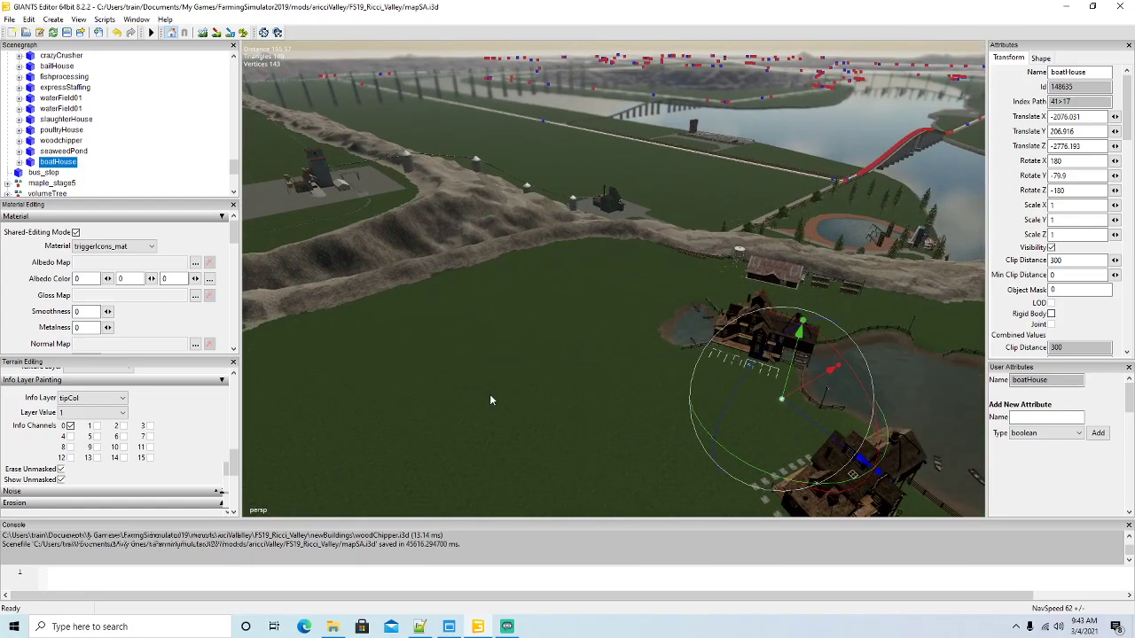
{"action": "scroll", "coordinate": [490, 400], "scroll_direction": "up", "scroll_amount": 5}
{"action": "scroll", "coordinate": [608, 413], "scroll_direction": "down", "scroll_amount": 5}
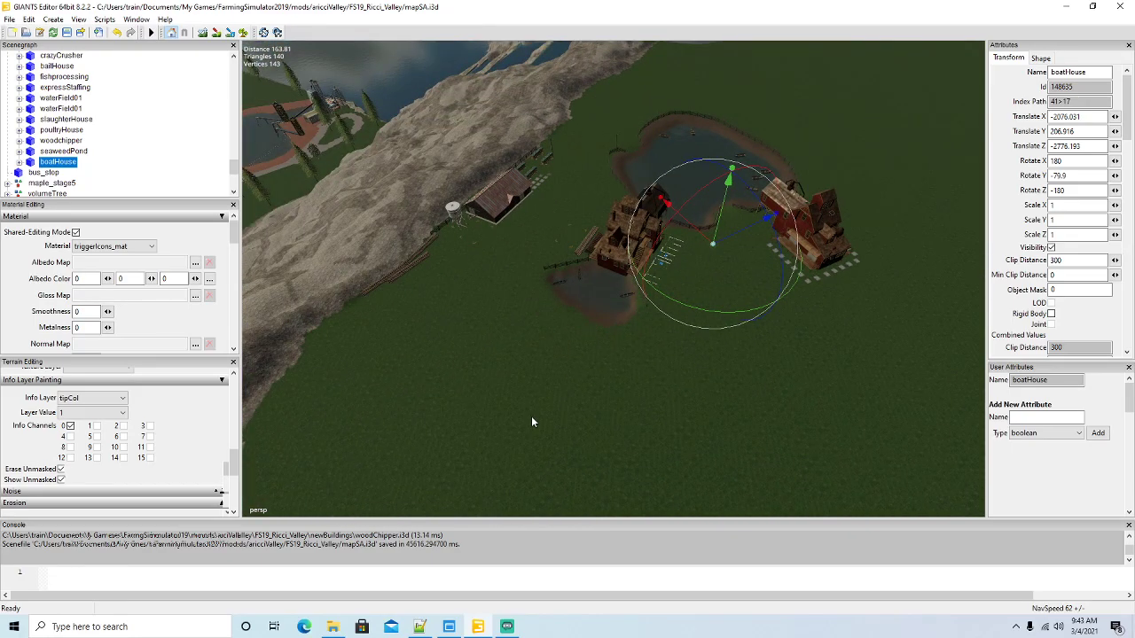
{"action": "left_click_drag", "start_coordinate": [531, 418], "coordinate": [391, 386], "text": "alt"}
{"action": "scroll", "coordinate": [434, 405], "scroll_direction": "up", "scroll_amount": 6}
{"action": "right_click_drag", "start_coordinate": [393, 390], "coordinate": [479, 363]}
{"action": "scroll", "coordinate": [108, 172], "scroll_direction": "down", "scroll_amount": 3}
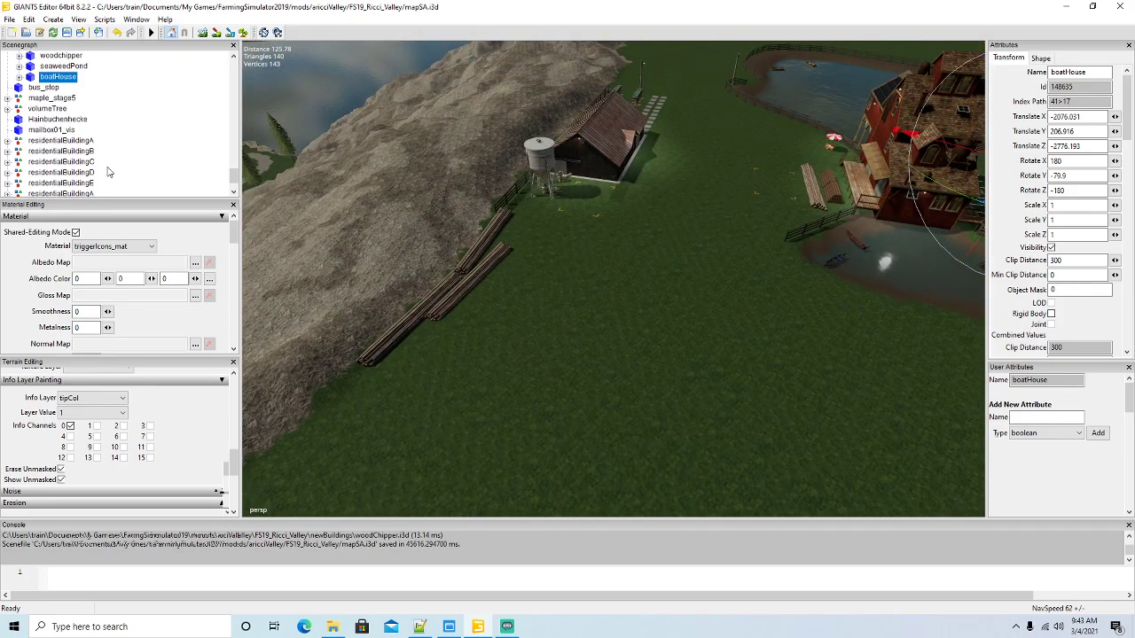
Duplicate the bus_stop object and locate the main group inside the boatHouse node in the scenegraph
{"action": "left_click", "coordinate": [32, 141]}
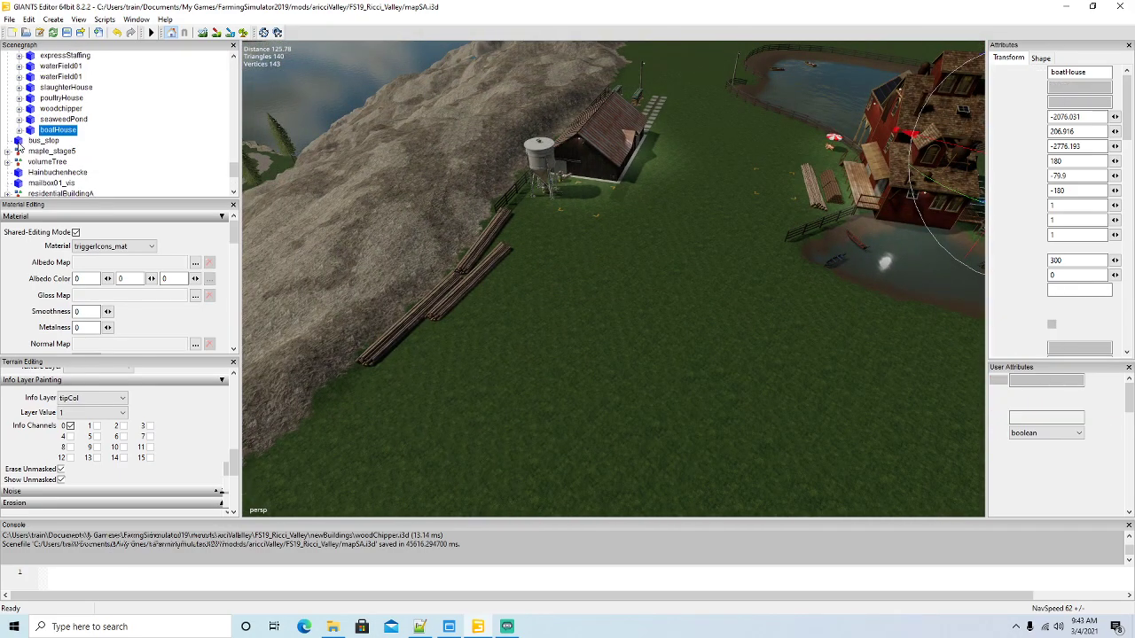
{"action": "key", "text": "ctrl+d"}
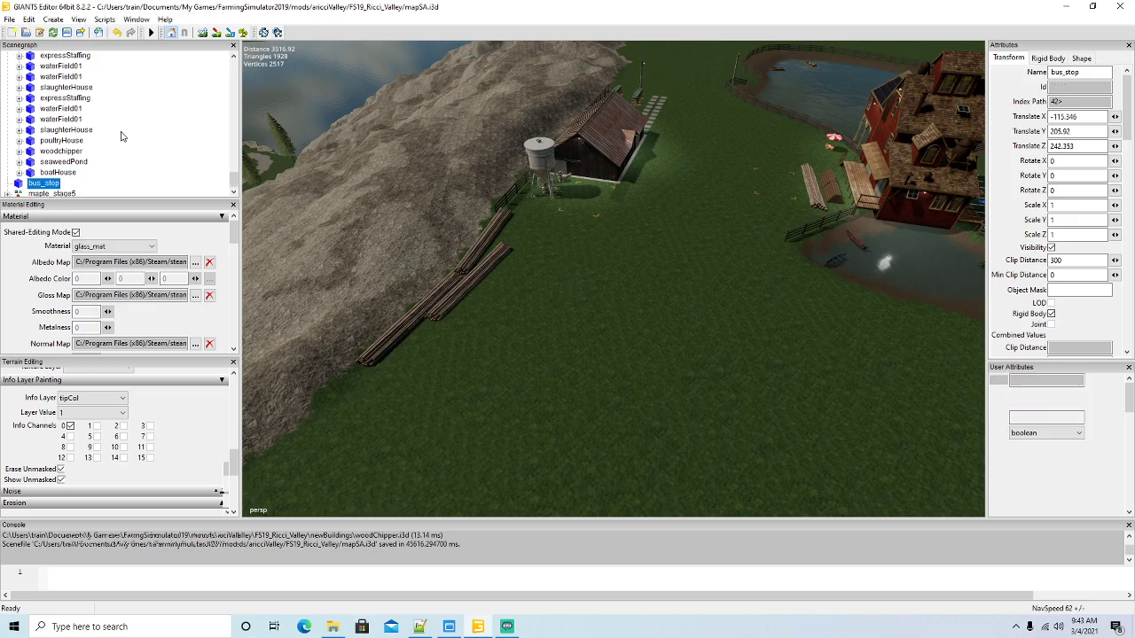
{"action": "scroll", "coordinate": [155, 145], "scroll_direction": "up", "scroll_amount": 5}
{"action": "scroll", "coordinate": [156, 145], "scroll_direction": "up", "scroll_amount": 10}
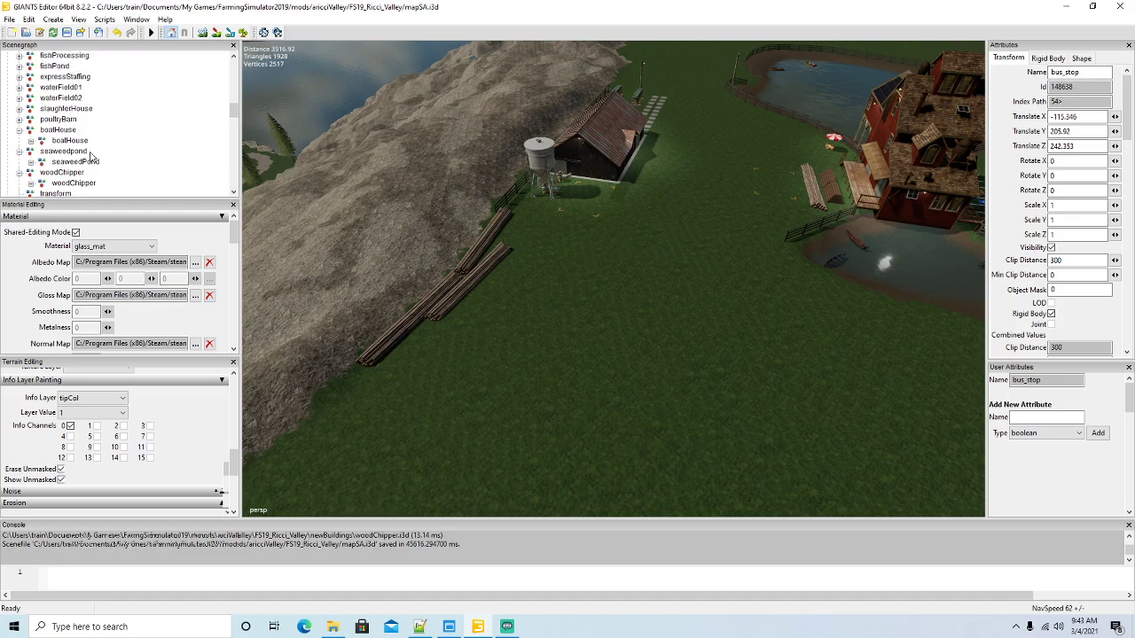
{"action": "scroll", "coordinate": [167, 159], "scroll_direction": "down", "scroll_amount": 1}
{"action": "left_click", "coordinate": [30, 109]}
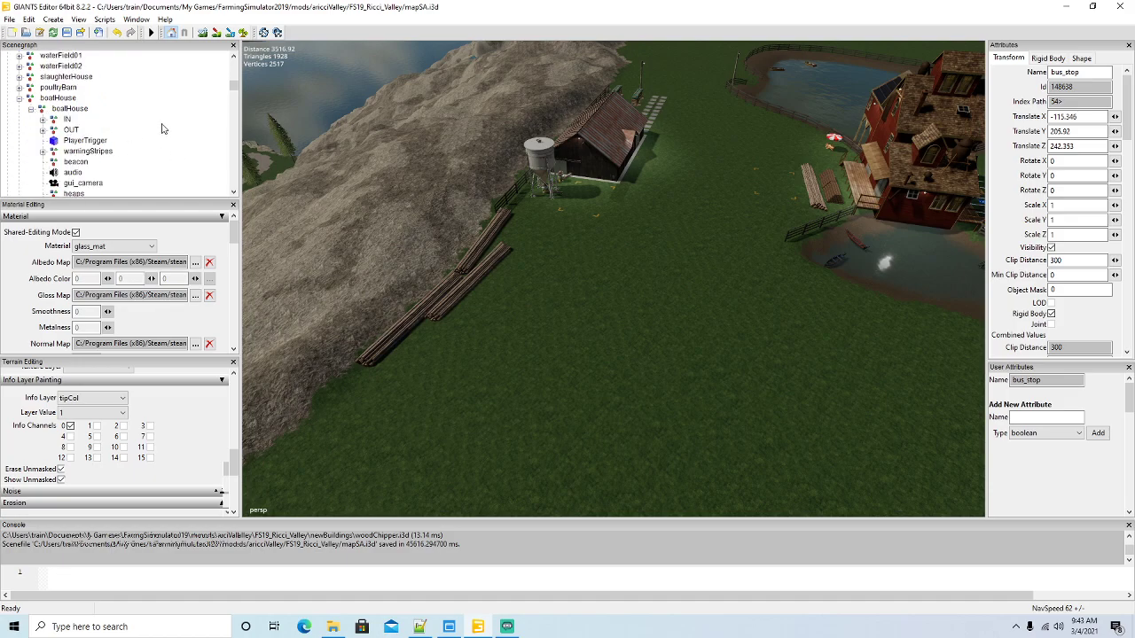
{"action": "scroll", "coordinate": [162, 128], "scroll_direction": "down", "scroll_amount": 3}
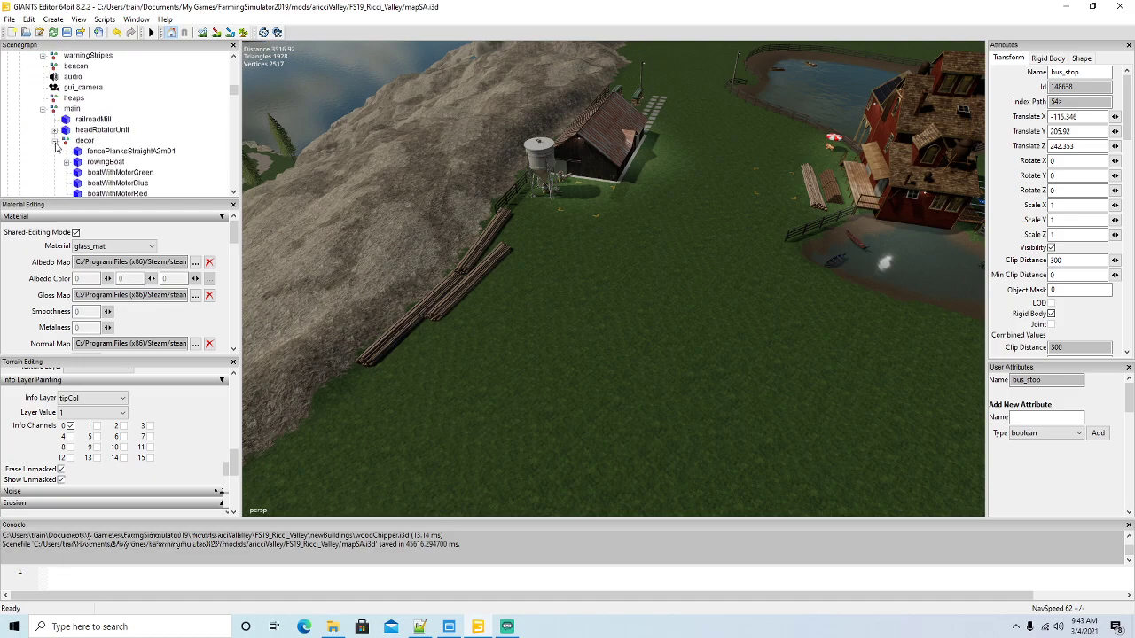
{"action": "left_click", "coordinate": [54, 141]}
Cut the duplicated bus_stop and paste it into the boatHouse's main group
{"action": "left_click", "coordinate": [29, 19]}
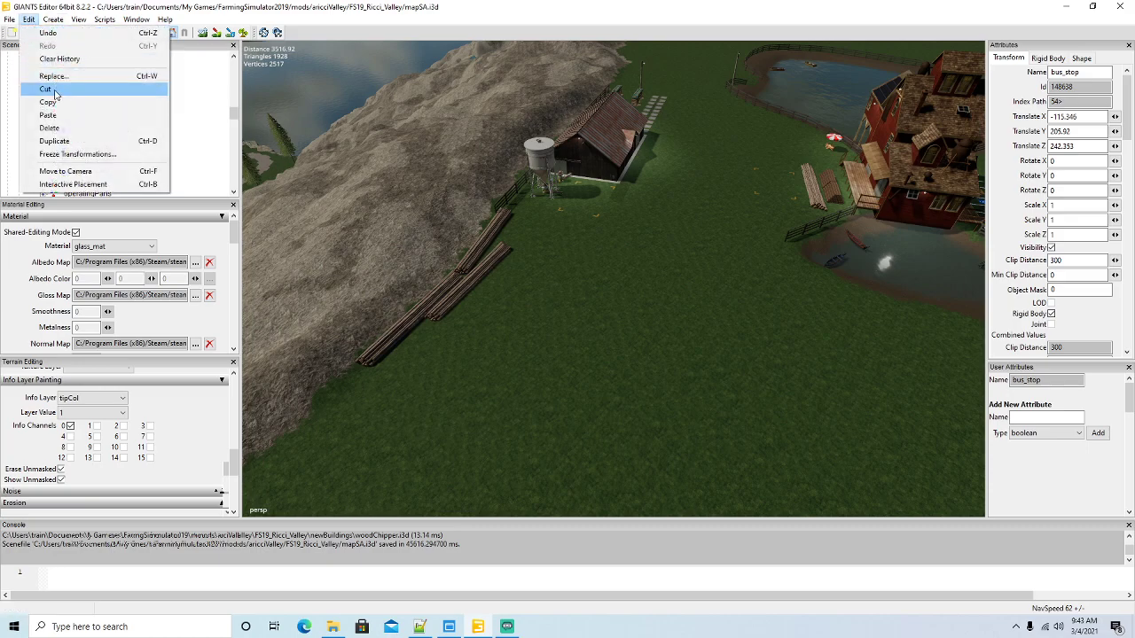
{"action": "left_click", "coordinate": [46, 89]}
{"action": "left_click", "coordinate": [72, 108]}
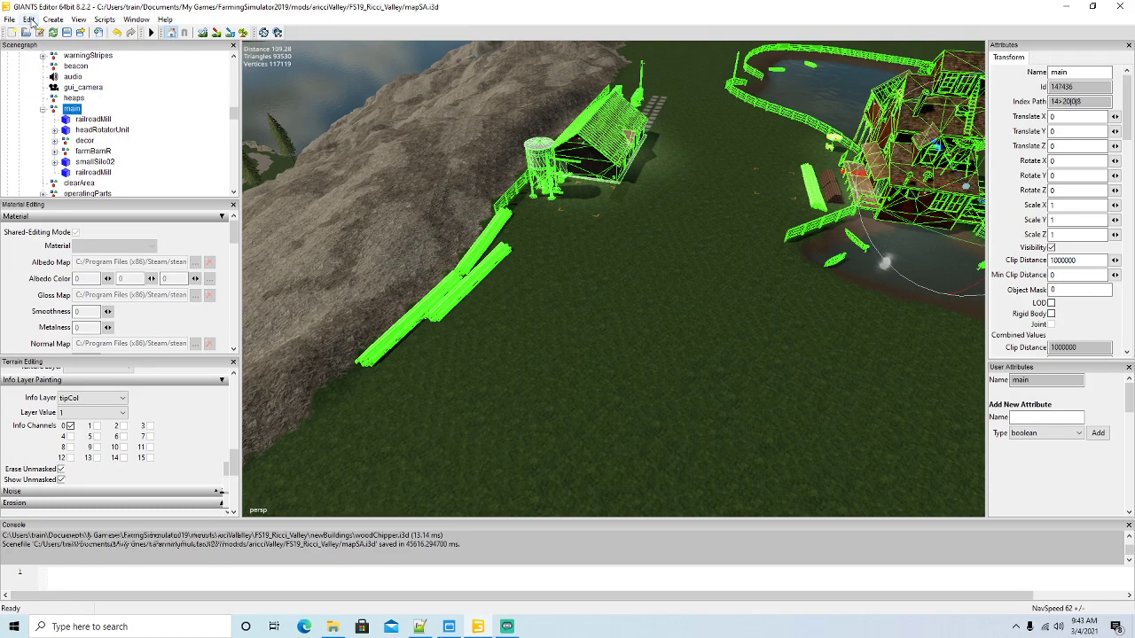
{"action": "left_click", "coordinate": [30, 19]}
{"action": "left_click", "coordinate": [40, 113]}
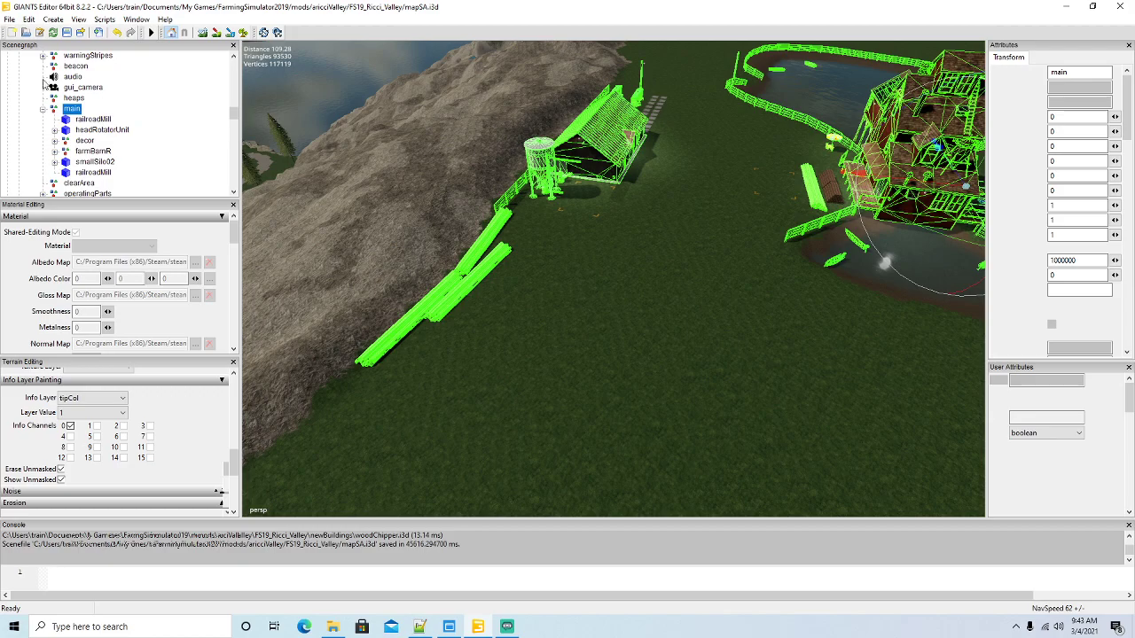
Place the bus stop on the grass beside the log piles and turn it to about -4.7 degrees around Y
{"action": "left_click", "coordinate": [29, 19]}
{"action": "left_click", "coordinate": [39, 184]}
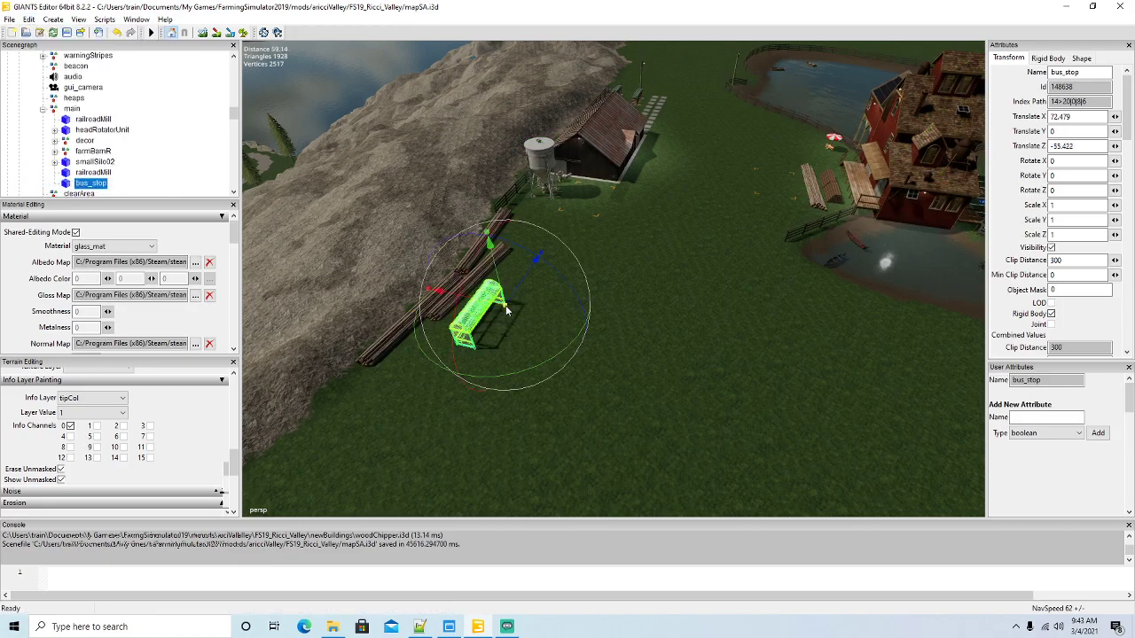
{"action": "left_click_drag", "start_coordinate": [507, 309], "coordinate": [601, 365], "text": "alt"}
{"action": "scroll", "coordinate": [600, 365], "scroll_direction": "up", "scroll_amount": 4}
{"action": "scroll", "coordinate": [597, 362], "scroll_direction": "down", "scroll_amount": 1}
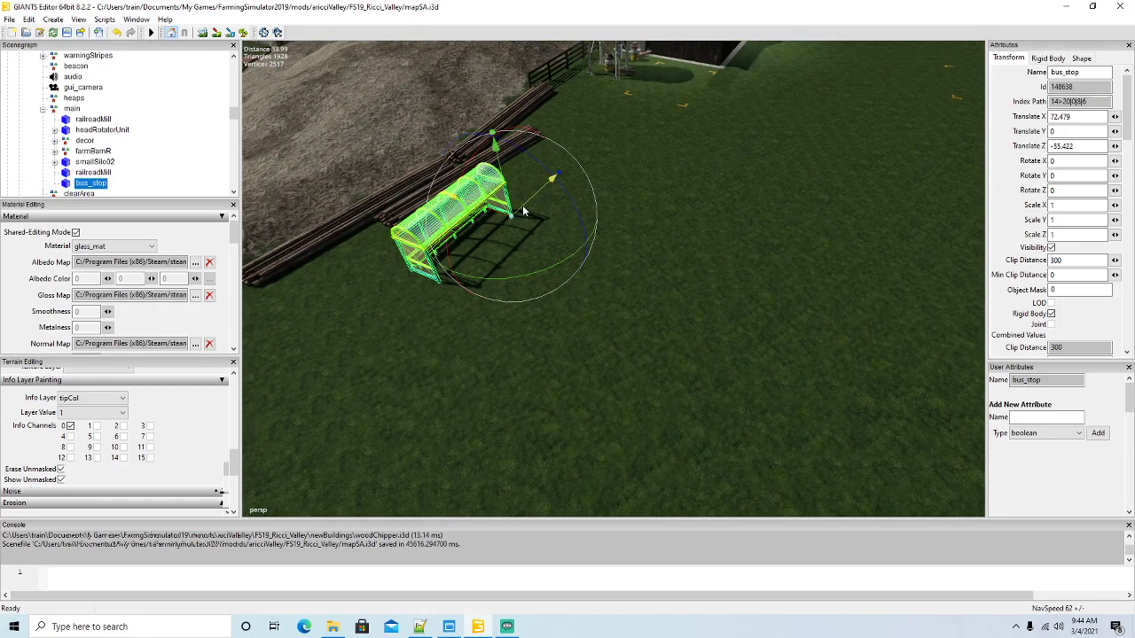
{"action": "left_click_drag", "start_coordinate": [523, 211], "coordinate": [618, 165]}
{"action": "mouse_move", "coordinate": [598, 223]}
{"action": "left_mouse_down"}
{"action": "mouse_move", "coordinate": [570, 222]}
{"action": "mouse_move", "coordinate": [592, 228]}
{"action": "left_mouse_up"}
{"action": "left_click_drag", "start_coordinate": [609, 283], "coordinate": [670, 277], "text": "alt"}
{"action": "scroll", "coordinate": [670, 277], "scroll_direction": "down", "scroll_amount": 5}
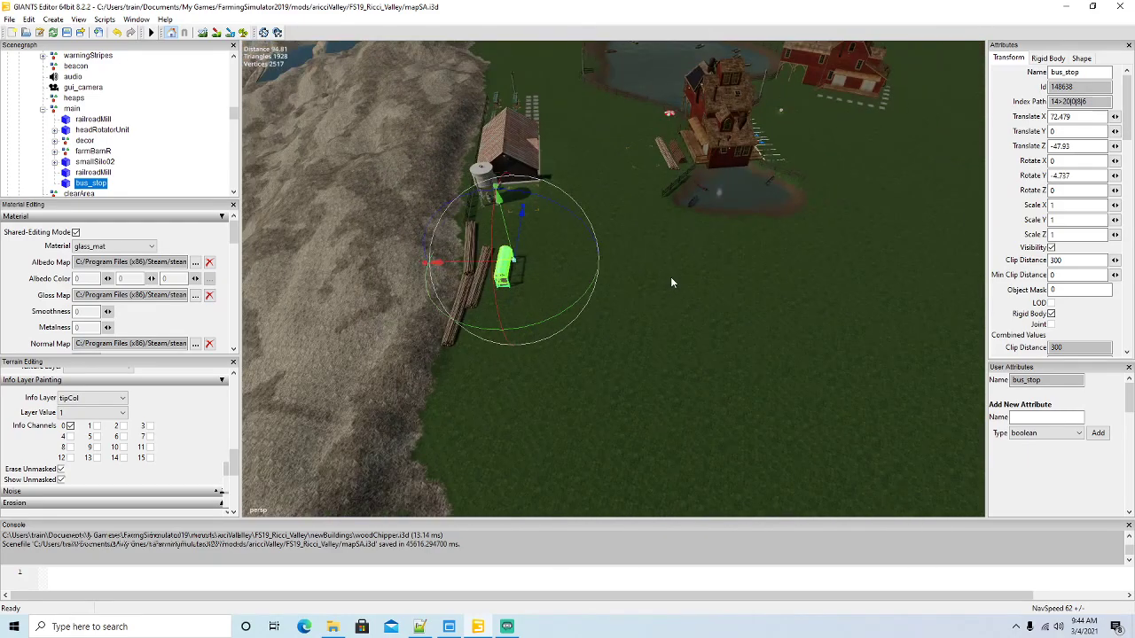
Move the bus stop across to the large pond, to about X 33.6 and Z 13.3
{"action": "right_click_drag", "start_coordinate": [696, 303], "coordinate": [711, 284]}
{"action": "left_click_drag", "start_coordinate": [712, 280], "coordinate": [716, 280], "text": "alt"}
{"action": "left_click_drag", "start_coordinate": [488, 361], "coordinate": [576, 238]}
{"action": "left_click_drag", "start_coordinate": [576, 237], "coordinate": [544, 255], "text": "alt"}
{"action": "scroll", "coordinate": [532, 249], "scroll_direction": "up", "scroll_amount": 8}
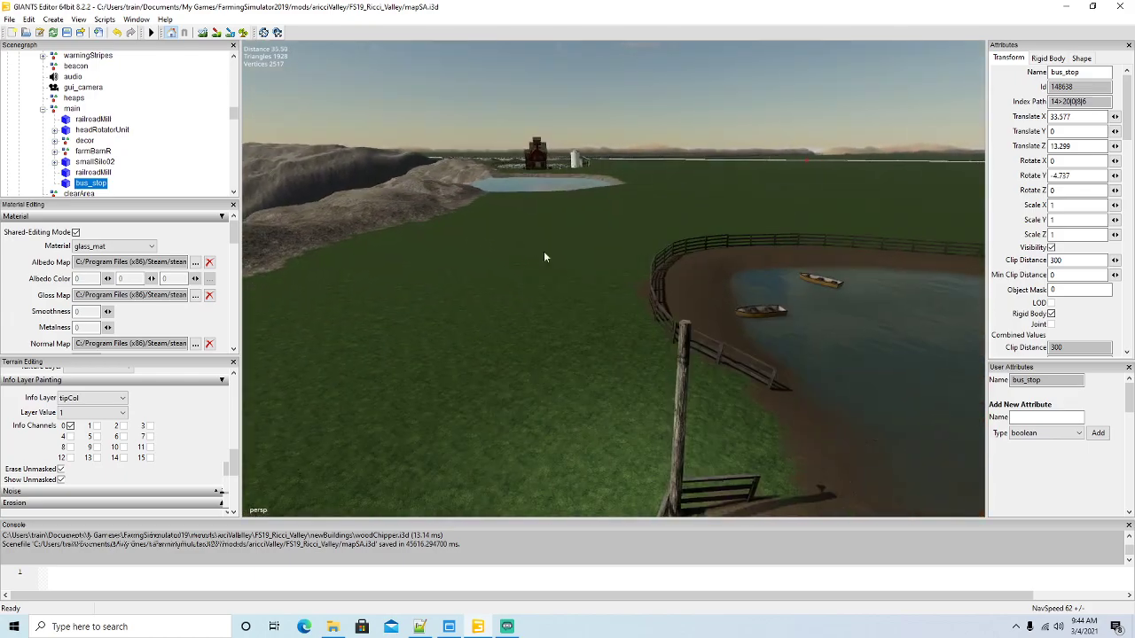
Turn the bus stop to about -58.5 degrees around Y and position it along the pond fence at about X 34.8, Z 26.8
{"action": "key", "text": "f"}
{"action": "left_click_drag", "start_coordinate": [637, 255], "coordinate": [605, 173]}
{"action": "left_click_drag", "start_coordinate": [651, 211], "coordinate": [594, 205]}
{"action": "right_click_drag", "start_coordinate": [679, 236], "coordinate": [766, 240]}
{"action": "left_click_drag", "start_coordinate": [766, 240], "coordinate": [650, 365], "text": "alt"}
{"action": "left_click_drag", "start_coordinate": [736, 430], "coordinate": [857, 404], "text": "alt"}
{"action": "scroll", "coordinate": [623, 361], "scroll_direction": "up", "scroll_amount": 3}
{"action": "left_click_drag", "start_coordinate": [546, 264], "coordinate": [556, 264]}
{"action": "left_click_drag", "start_coordinate": [588, 254], "coordinate": [374, 262], "text": "alt"}
{"action": "scroll", "coordinate": [688, 258], "scroll_direction": "up", "scroll_amount": 3}
{"action": "right_click_drag", "start_coordinate": [374, 262], "coordinate": [393, 250]}
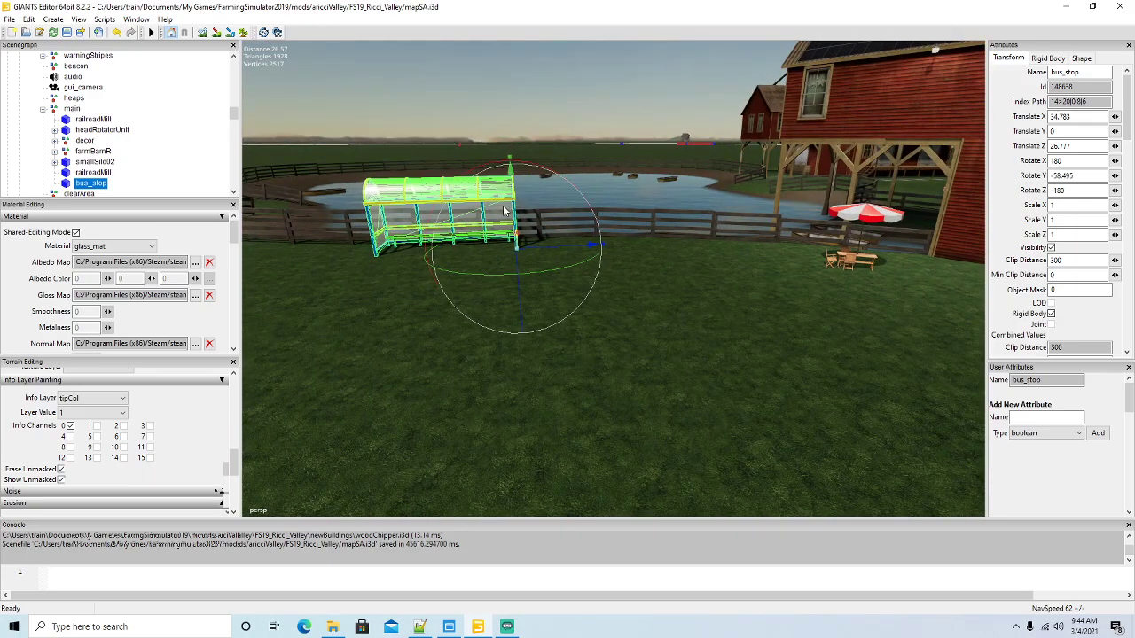
Lower the bus stop slightly into the ground, to a Translate Y of -0.017
{"action": "scroll", "coordinate": [501, 211], "scroll_direction": "up", "scroll_amount": 6}
{"action": "left_click_drag", "start_coordinate": [476, 206], "coordinate": [558, 345]}
{"action": "scroll", "coordinate": [485, 298], "scroll_direction": "down", "scroll_amount": 8}
{"action": "scroll", "coordinate": [407, 263], "scroll_direction": "up", "scroll_amount": 5}
{"action": "scroll", "coordinate": [557, 344], "scroll_direction": "down", "scroll_amount": 5}
{"action": "right_click_drag", "start_coordinate": [557, 348], "coordinate": [476, 301]}
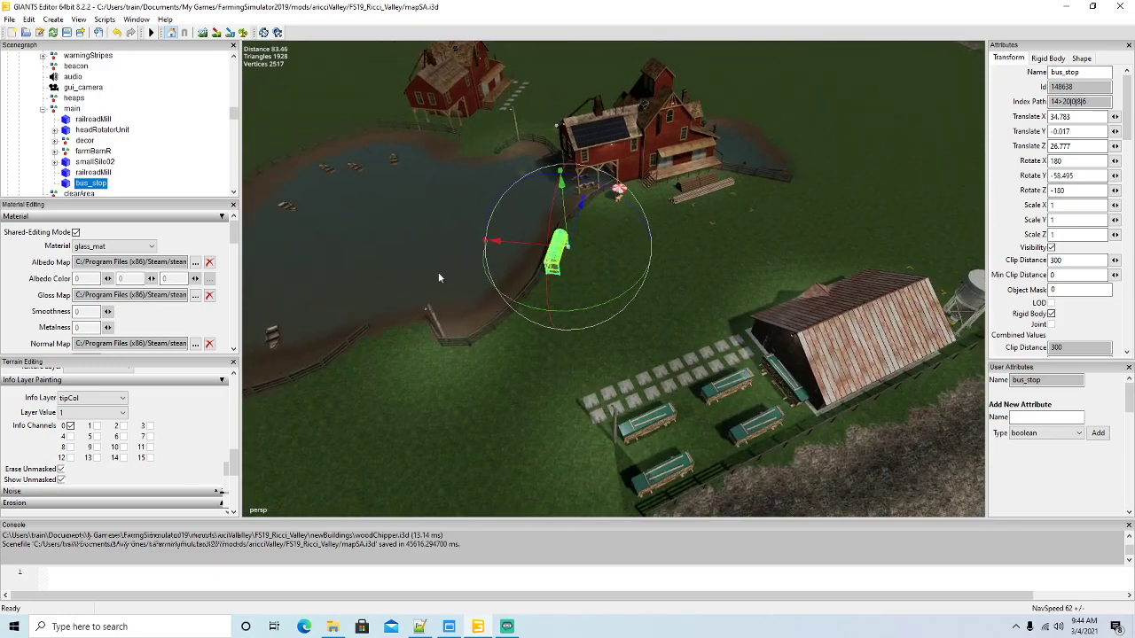
Duplicate the pineTar node in the boatHouse's IN group and name the copy workers
{"action": "scroll", "coordinate": [128, 164], "scroll_direction": "up", "scroll_amount": 2}
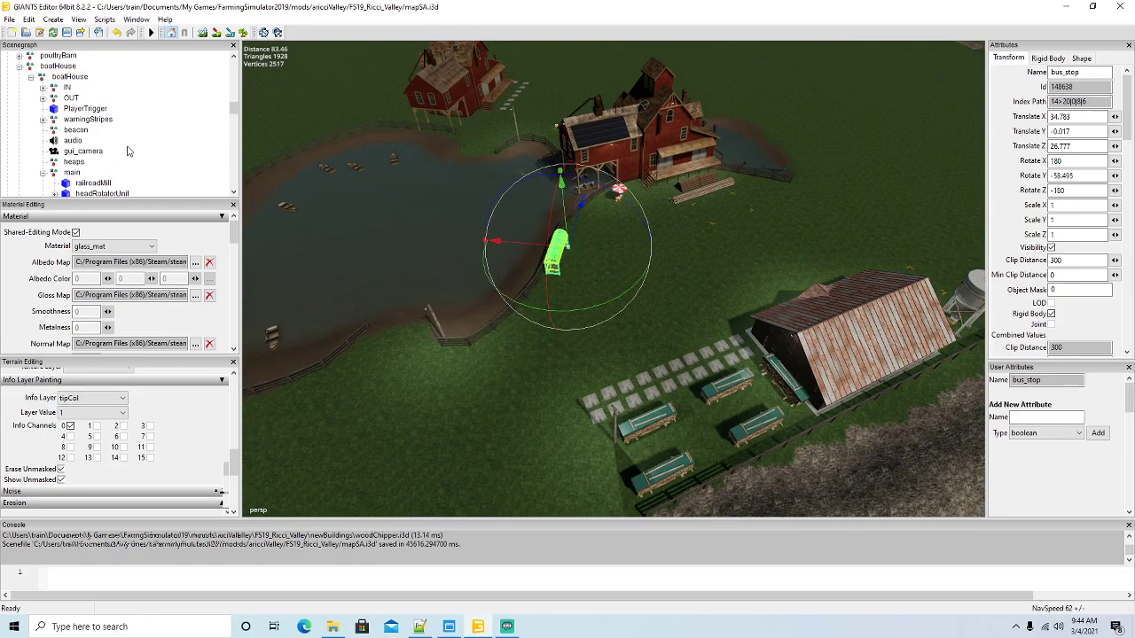
{"action": "left_click", "coordinate": [43, 88]}
{"action": "left_click", "coordinate": [54, 98]}
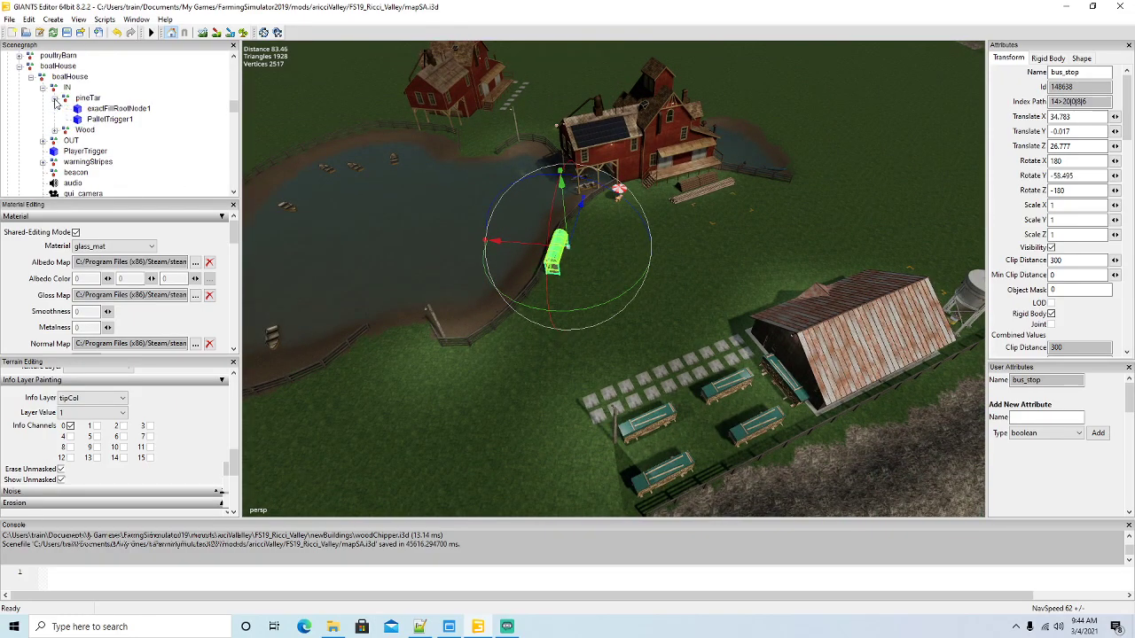
{"action": "left_click", "coordinate": [54, 99]}
{"action": "left_click", "coordinate": [54, 109]}
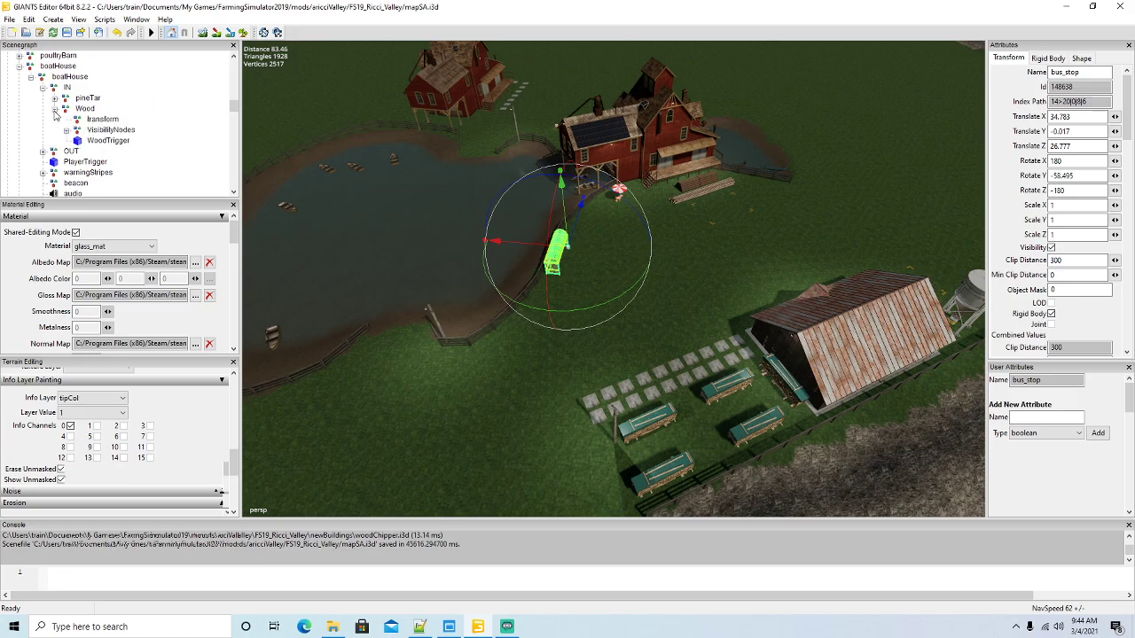
{"action": "left_click", "coordinate": [54, 109]}
{"action": "left_click", "coordinate": [86, 98]}
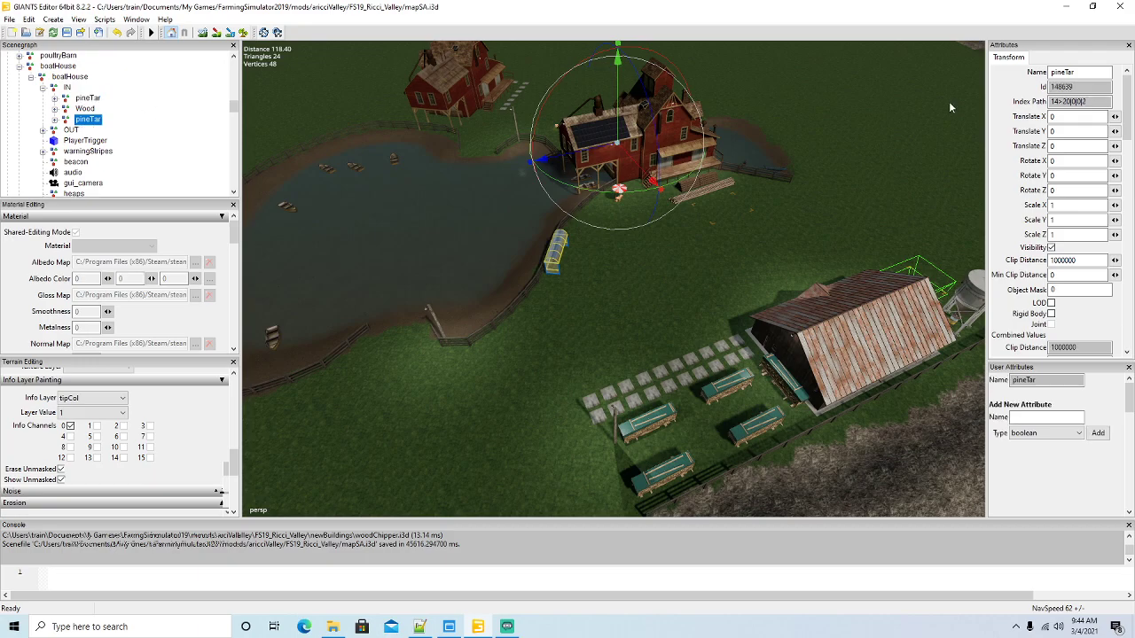
{"action": "type", "text": "w"}
{"action": "key", "text": "Return"}
Delete PalletTrigger1 from the workers group and move its exactFillRootNode1 beside the bus stop, at about X 39.9, Z 24.7, Rotate Y 58.3
{"action": "left_click", "coordinate": [54, 119]}
{"action": "left_click", "coordinate": [106, 141]}
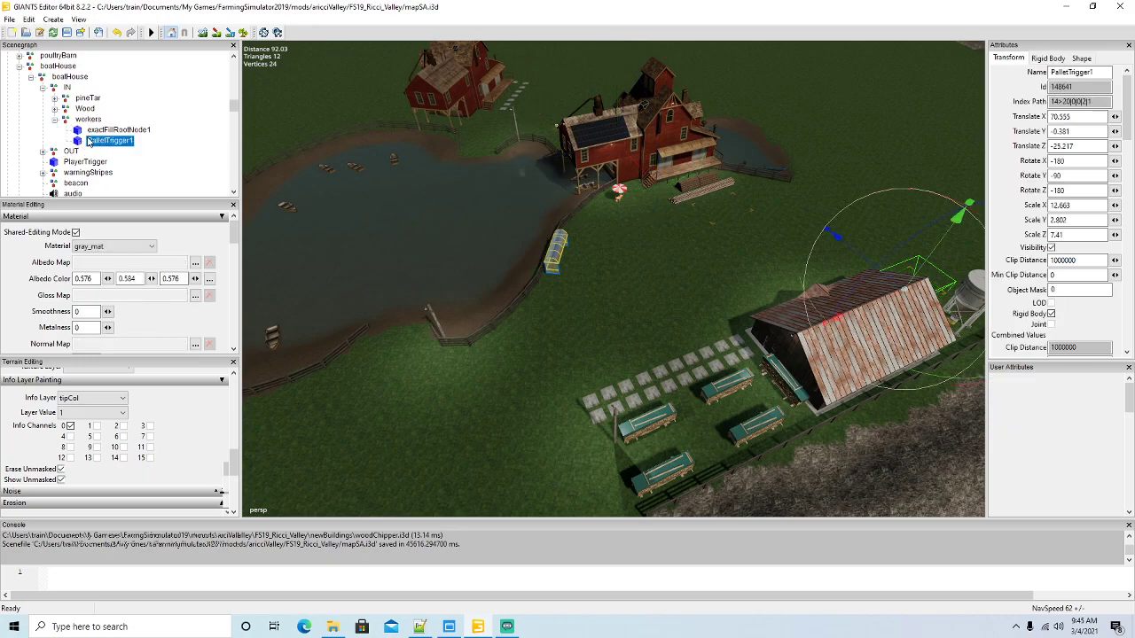
{"action": "key", "text": "Delete"}
{"action": "left_click", "coordinate": [84, 130]}
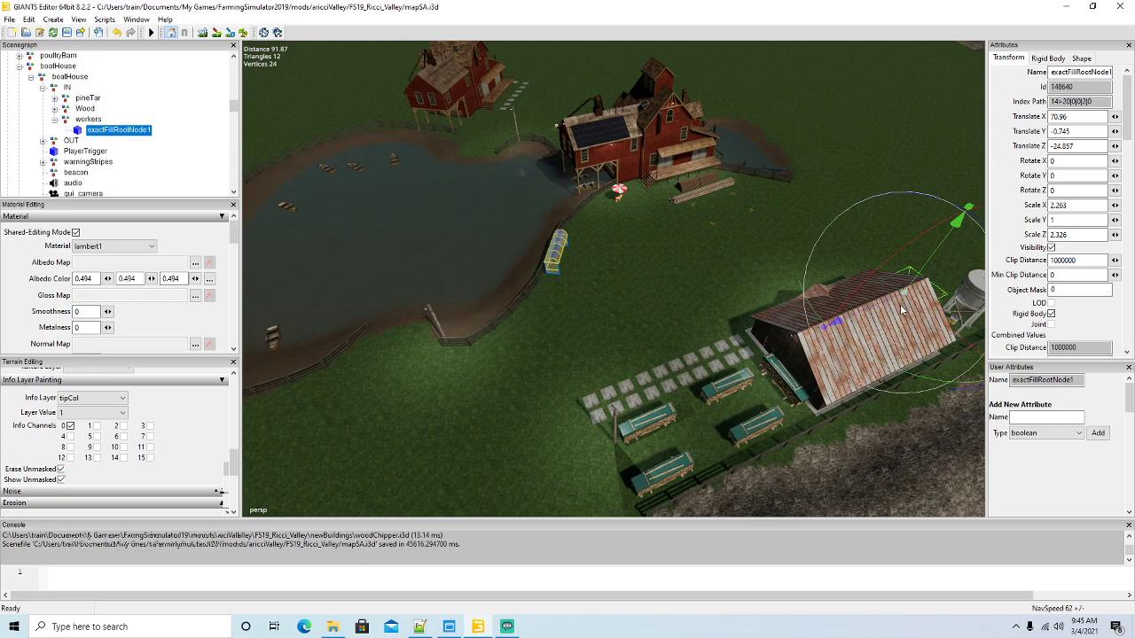
{"action": "left_click_drag", "start_coordinate": [918, 321], "coordinate": [581, 299]}
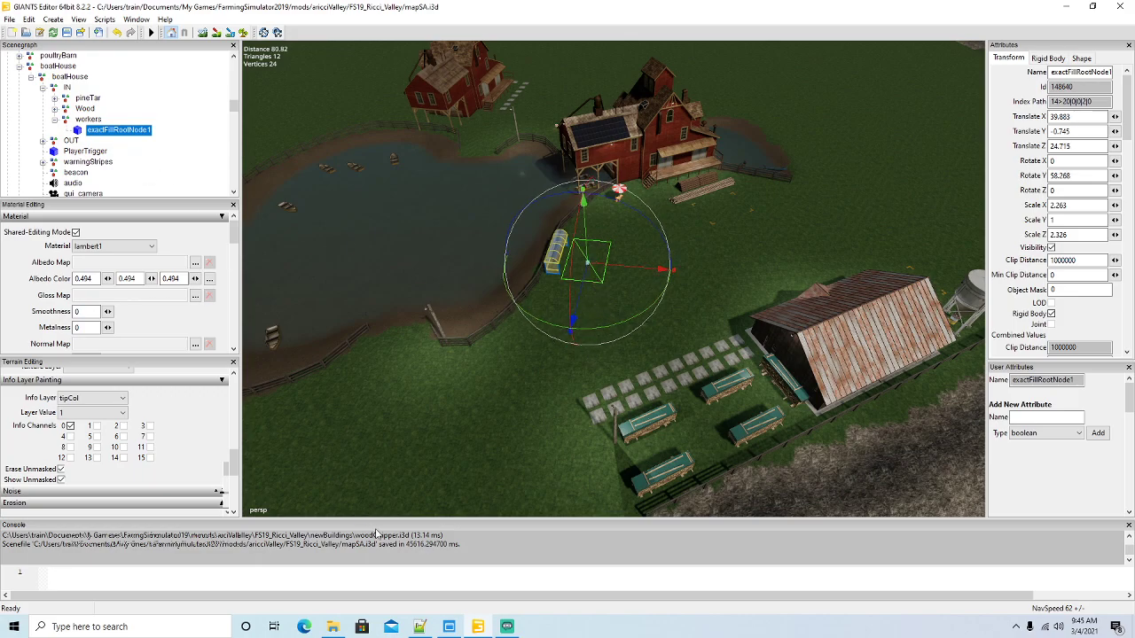
{"action": "left_click", "coordinate": [419, 627]}
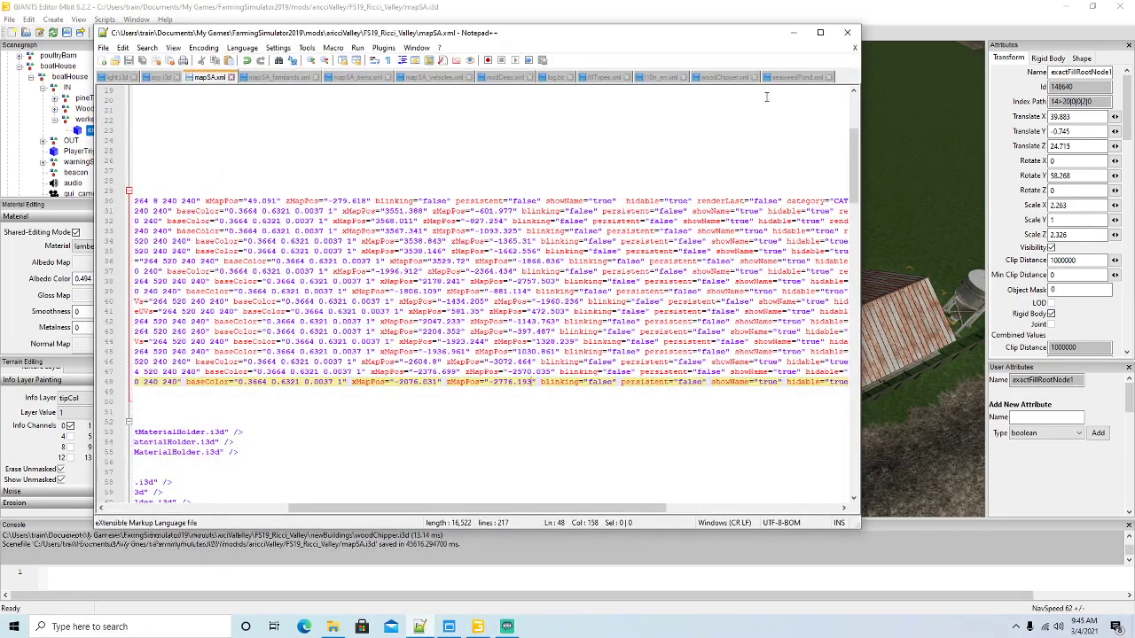
{"action": "left_click", "coordinate": [794, 33]}
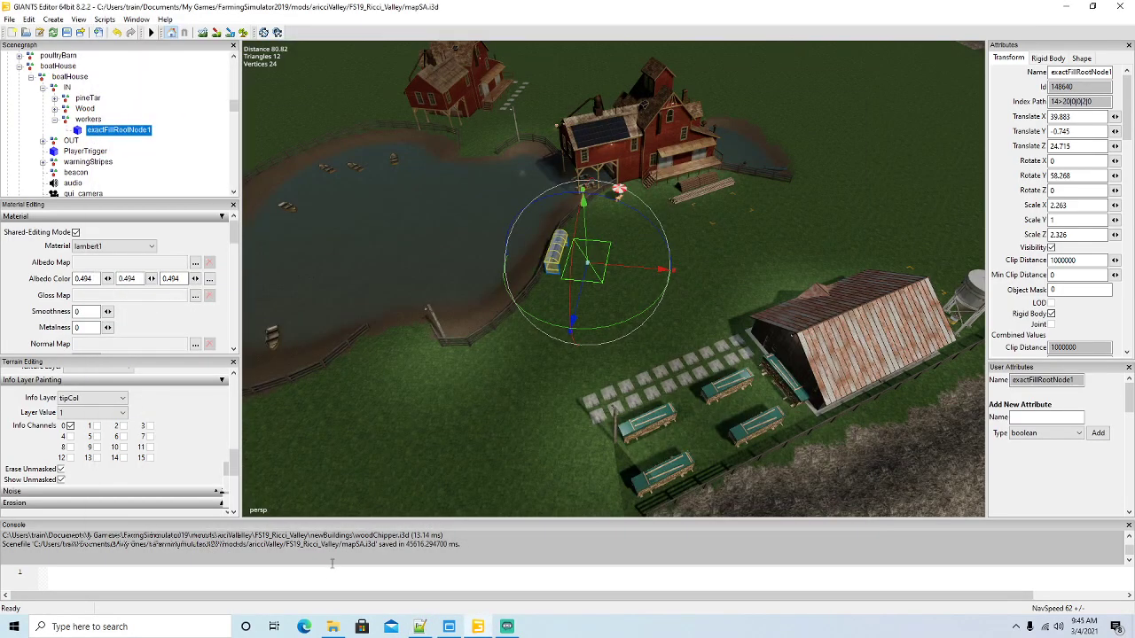
{"action": "left_click", "coordinate": [332, 627]}
{"action": "right_click", "coordinate": [272, 156]}
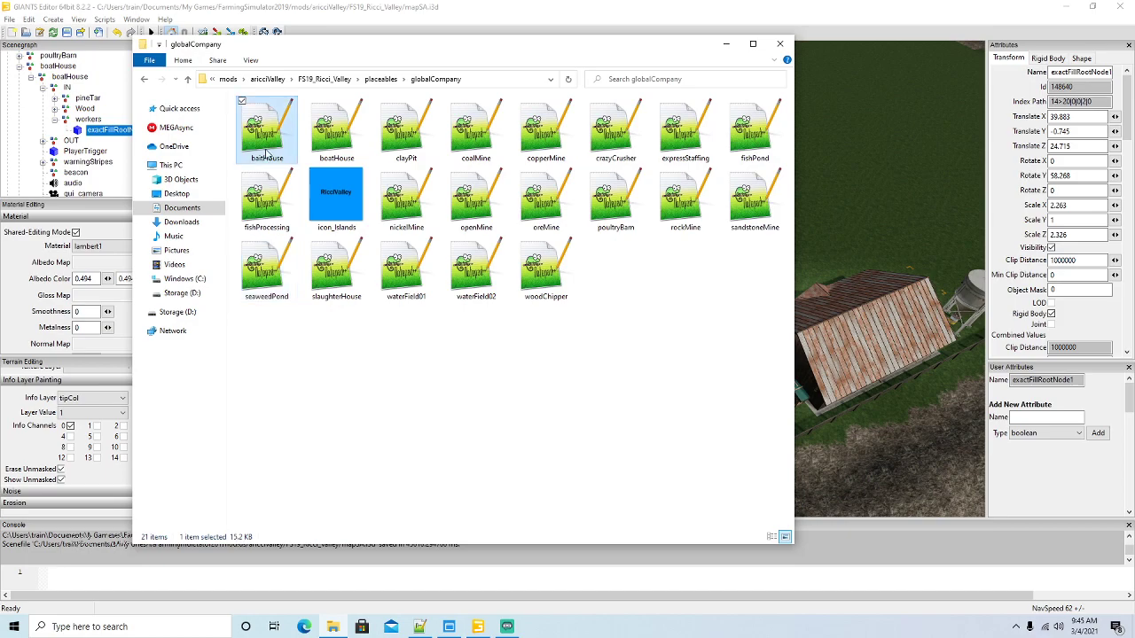
{"action": "left_click", "coordinate": [319, 223]}
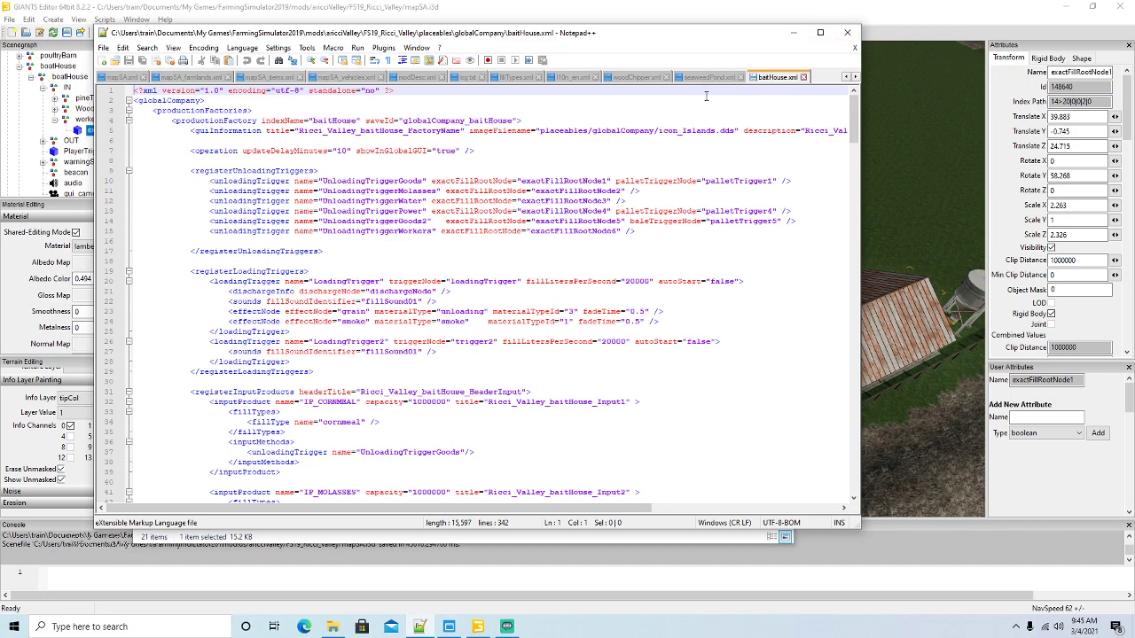
{"action": "left_click", "coordinate": [804, 77]}
{"action": "left_click", "coordinate": [793, 32]}
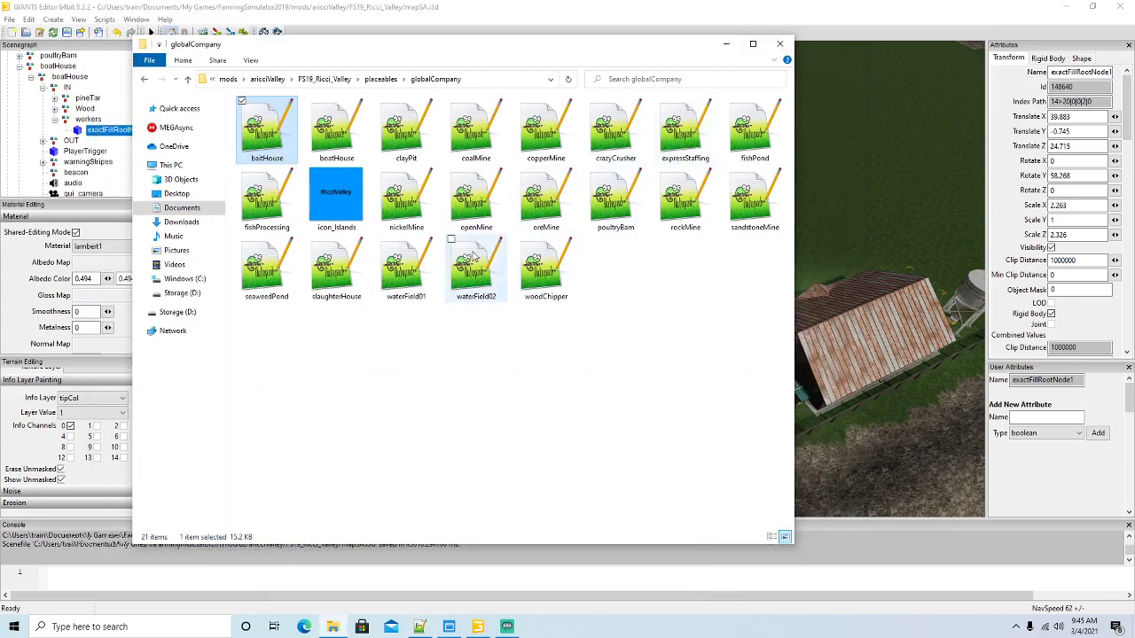
Open boatHouse.xml from the globalCompany folder in Notepad++, check its unloading triggers, and return to GIANTS Editor
{"action": "left_click", "coordinate": [329, 149]}
{"action": "right_click", "coordinate": [330, 149]}
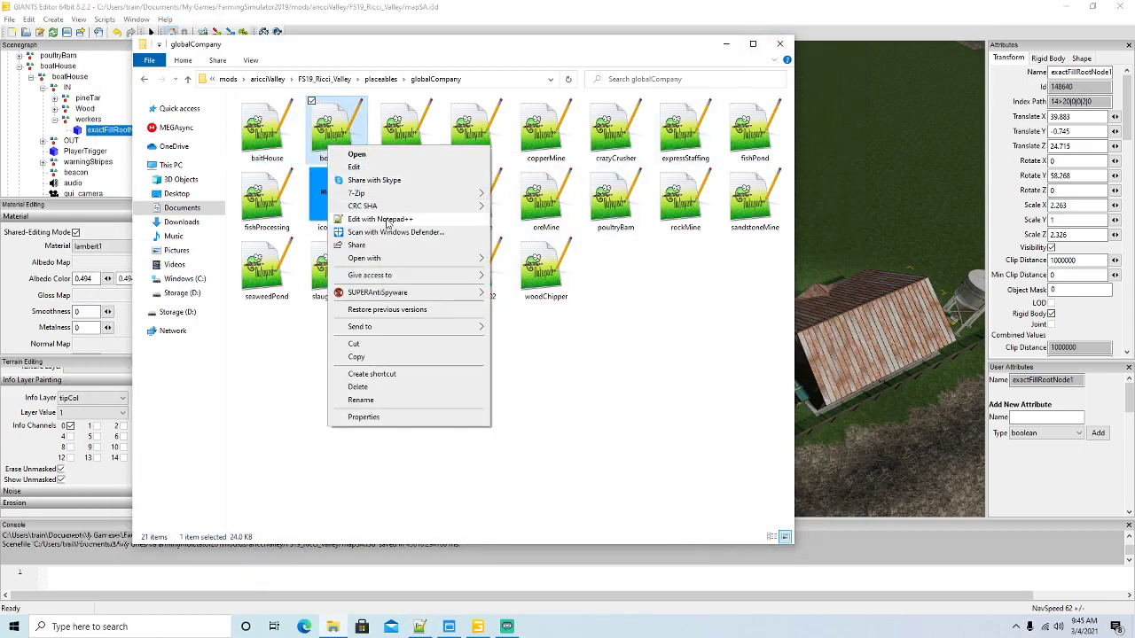
{"action": "left_click", "coordinate": [388, 221]}
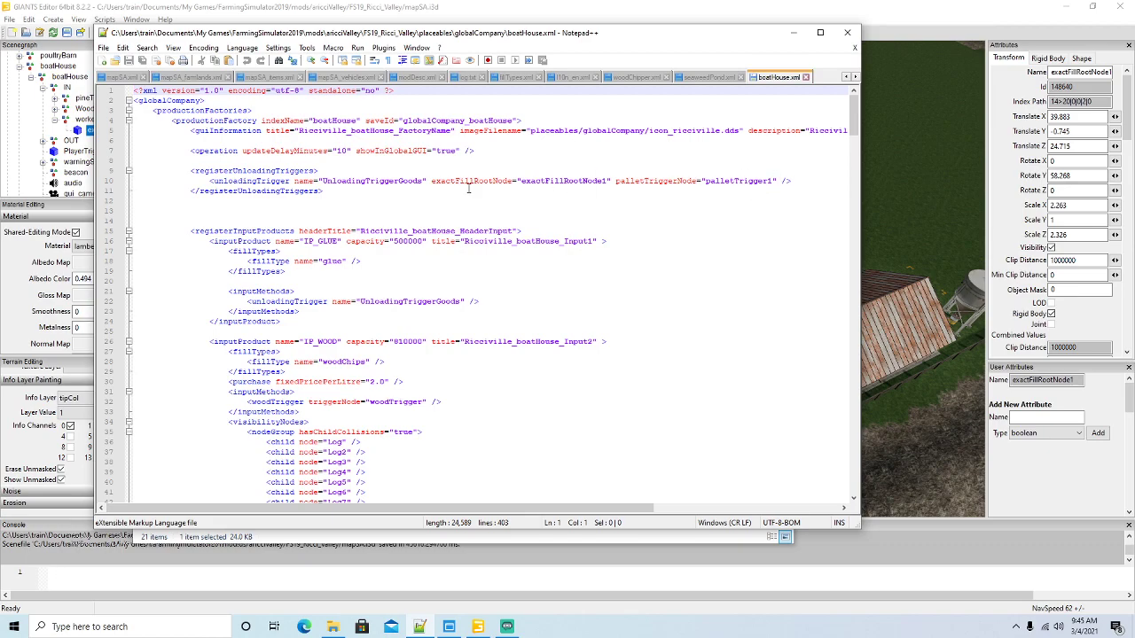
{"action": "left_click", "coordinate": [794, 33]}
{"action": "left_click", "coordinate": [729, 50]}
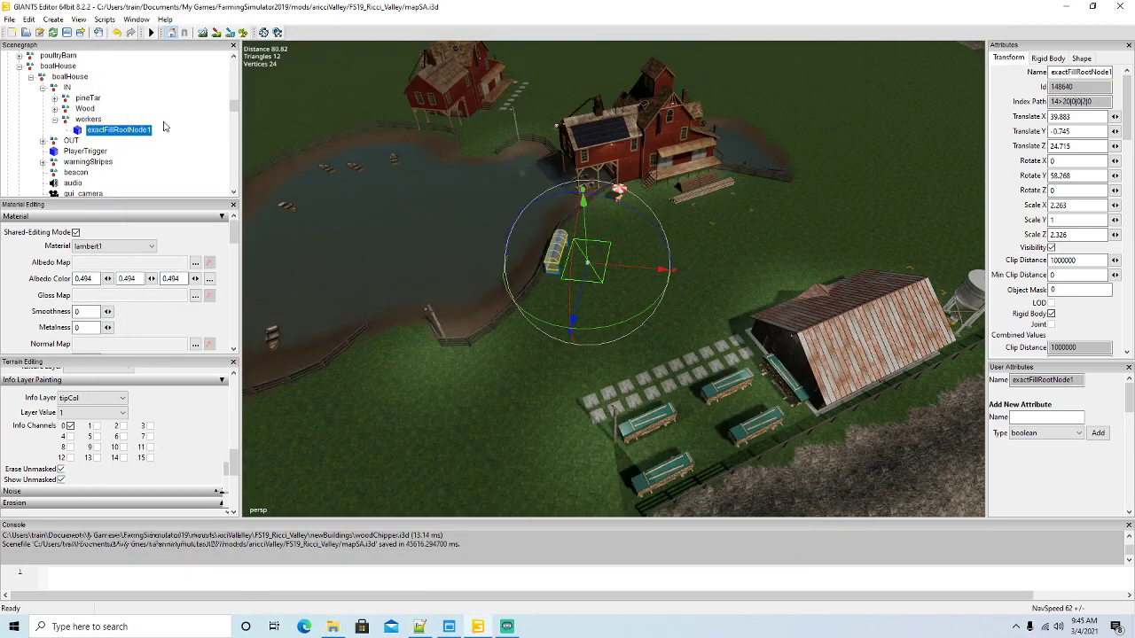
Rename the workers group's exactFillRootNode1 as exactFillRootNode3 and check its trigger area beside the bus stop
{"action": "left_click", "coordinate": [1097, 71]}
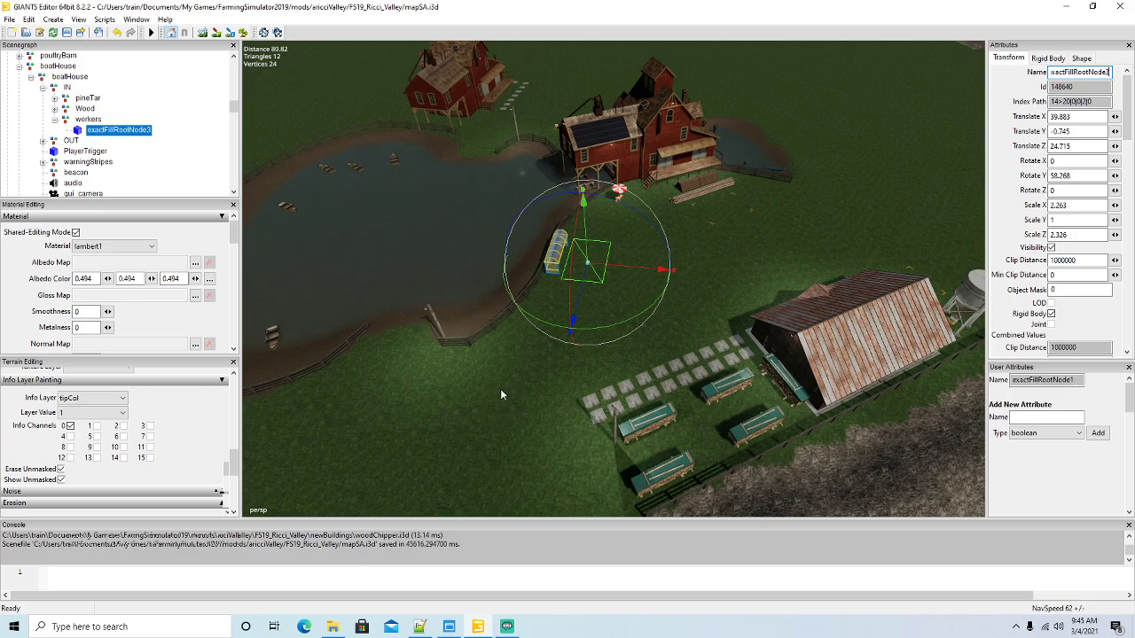
{"action": "scroll", "coordinate": [504, 392], "scroll_direction": "up", "scroll_amount": 5}
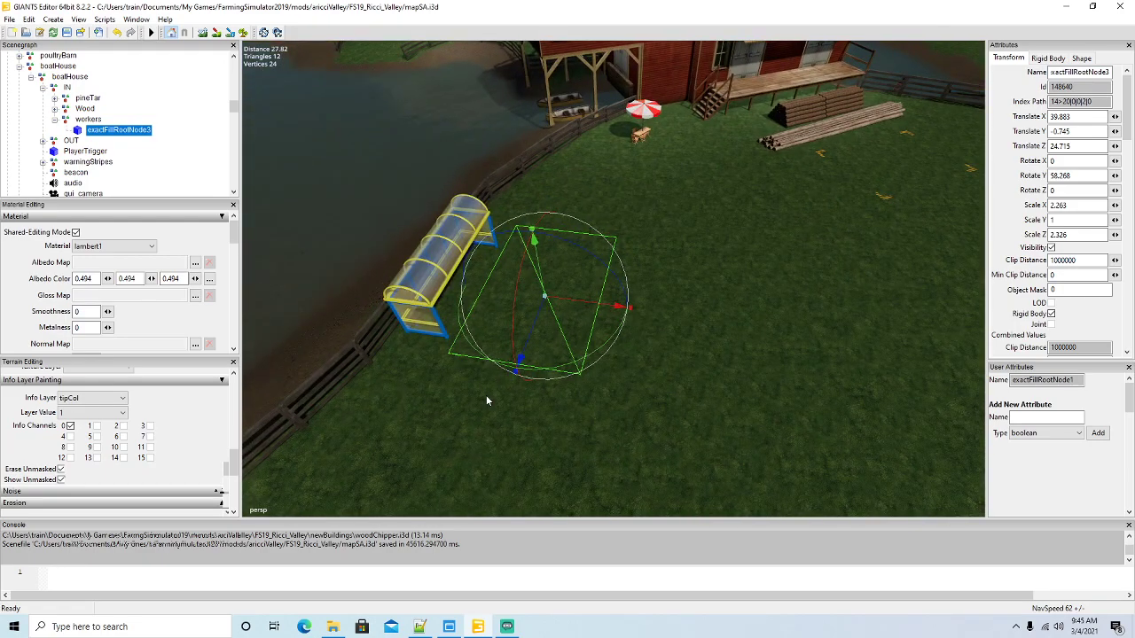
{"action": "scroll", "coordinate": [545, 411], "scroll_direction": "down", "scroll_amount": 4}
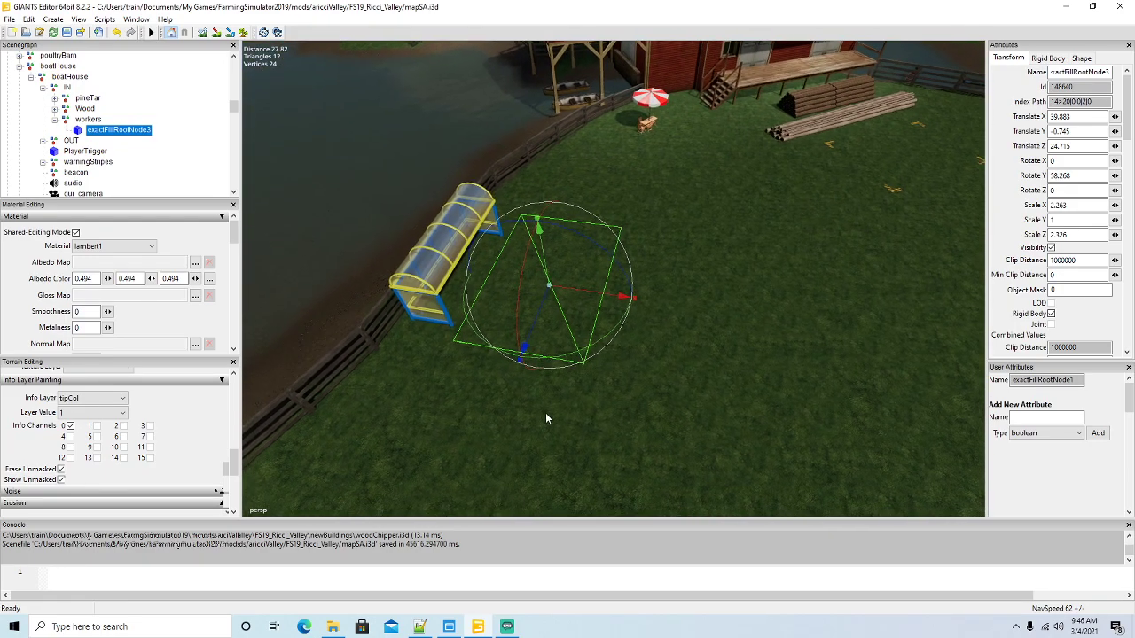
{"action": "scroll", "coordinate": [545, 412], "scroll_direction": "up", "scroll_amount": 2}
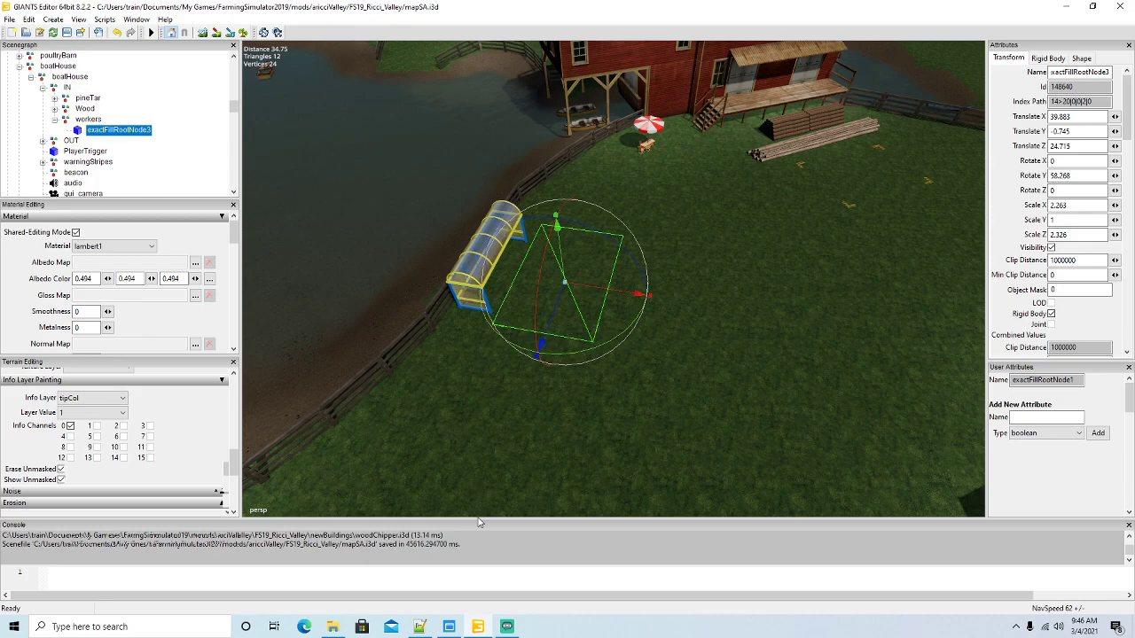
Switch to boatHouse.xml in Notepad++ and change the guiInformation image file name to icon_Islands.dds
{"action": "left_click", "coordinate": [419, 626]}
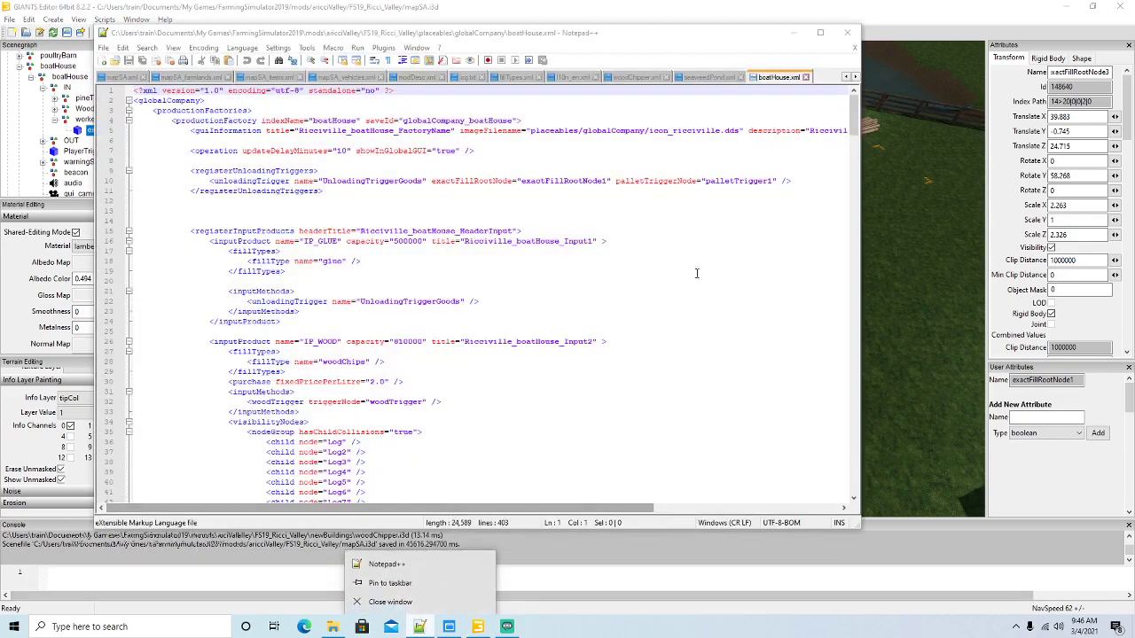
{"action": "left_click", "coordinate": [820, 34]}
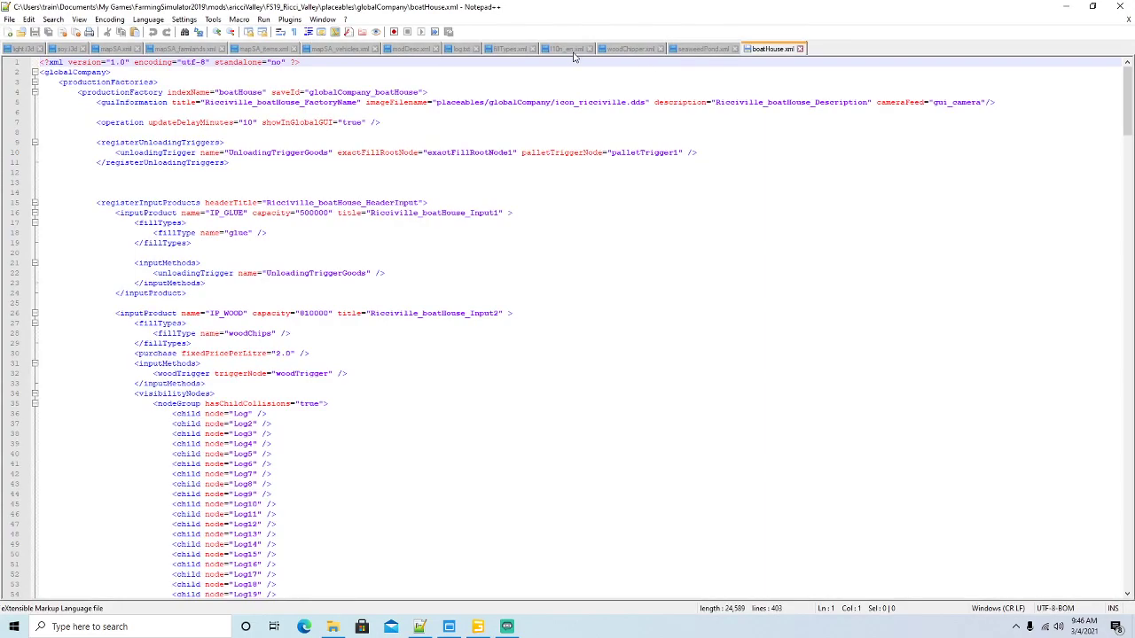
{"action": "left_click", "coordinate": [569, 50]}
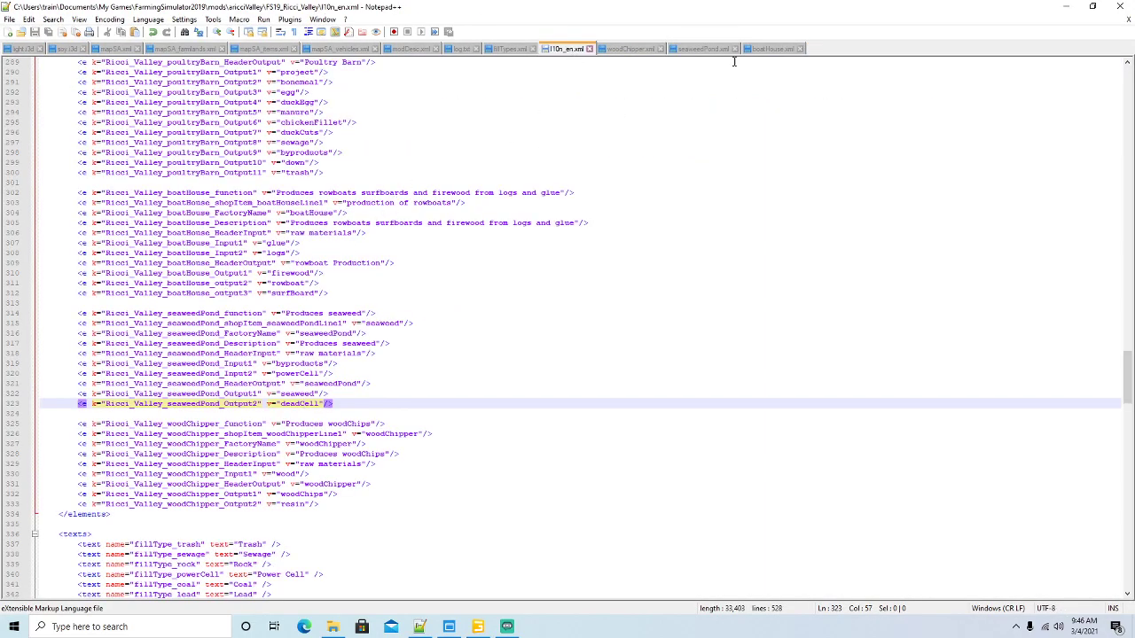
{"action": "left_click", "coordinate": [768, 50]}
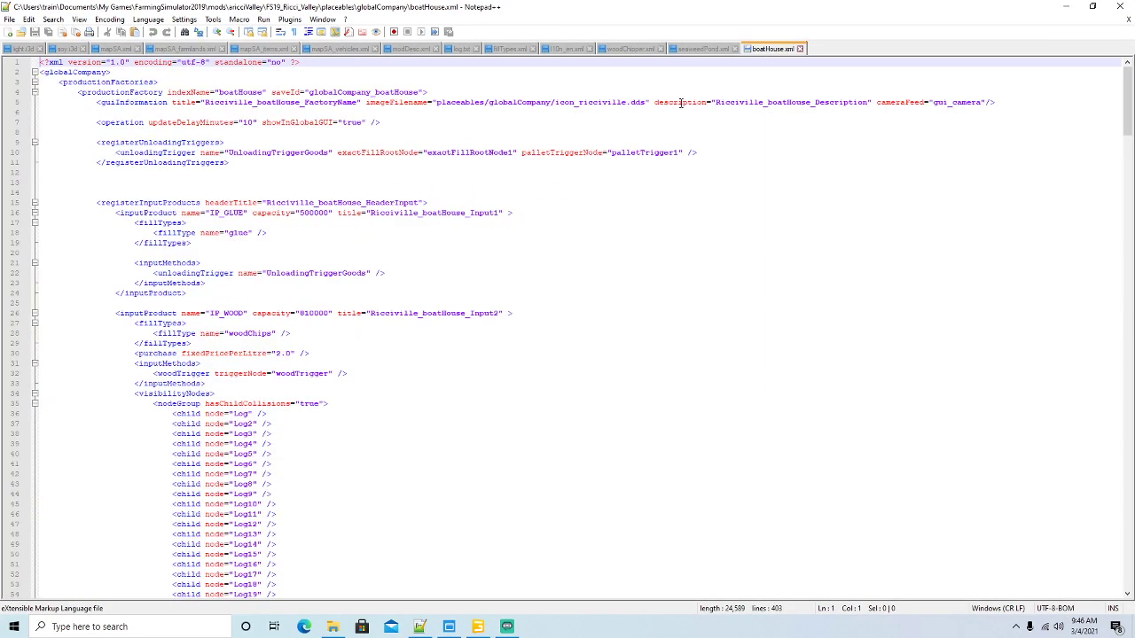
{"action": "left_click", "coordinate": [628, 102]}
{"action": "key", "text": "BackSpace"}
{"action": "key", "text": "BackSpace"}
{"action": "key", "text": "BackSpace"}
{"action": "key", "text": "BackSpace"}
{"action": "key", "text": "BackSpace"}
{"action": "key", "text": "BackSpace"}
{"action": "key", "text": "BackSpace"}
{"action": "key", "text": "BackSpace"}
{"action": "key", "text": "BackSpace"}
{"action": "key", "text": "BackSpace"}
{"action": "type", "text": "islands"}
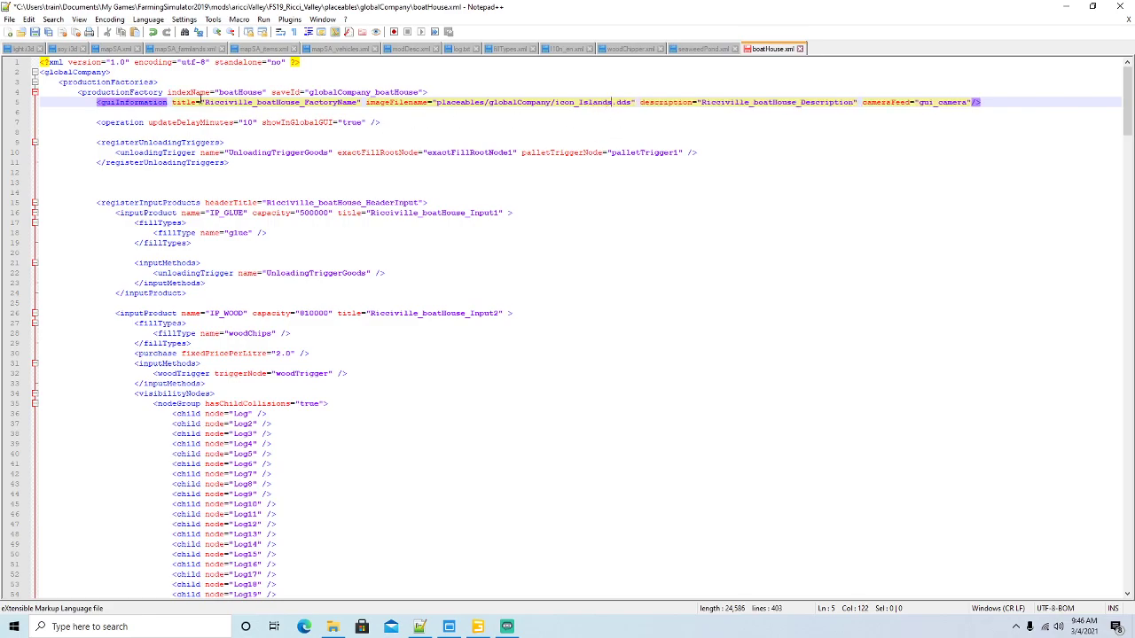
Replace every occurrence of Ricciville with Ricci_Valley in boatHouse.xml and save the file
{"action": "left_click_drag", "start_coordinate": [204, 102], "coordinate": [253, 102]}
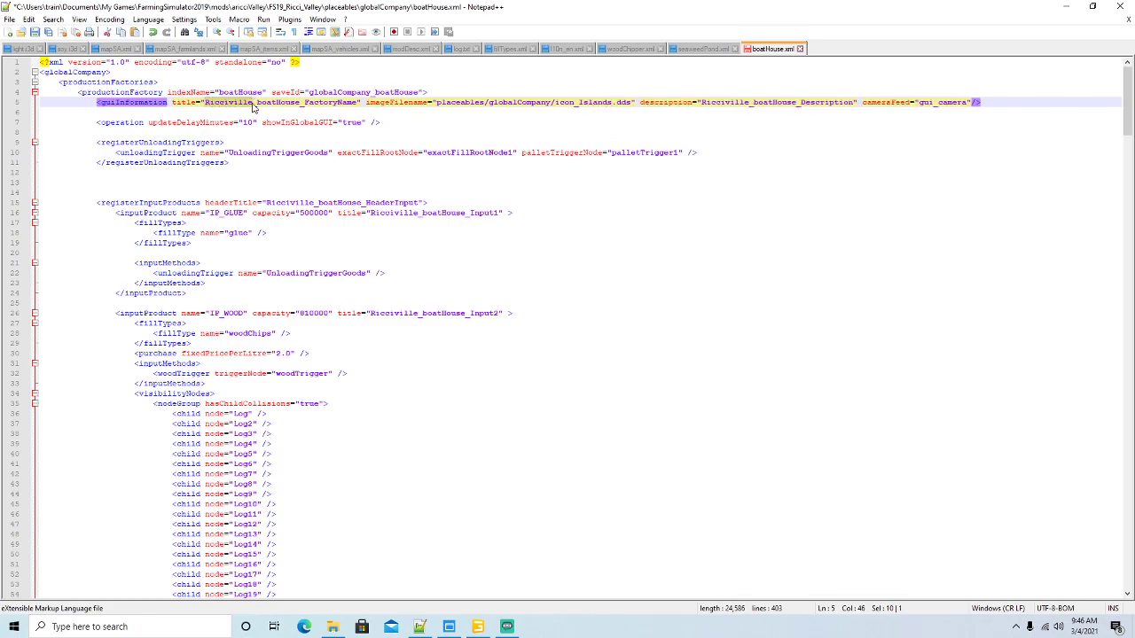
{"action": "left_click", "coordinate": [52, 20]}
{"action": "left_click", "coordinate": [80, 138]}
{"action": "double_click", "coordinate": [824, 110]}
{"action": "left_click", "coordinate": [959, 112]}
{"action": "left_click", "coordinate": [959, 111]}
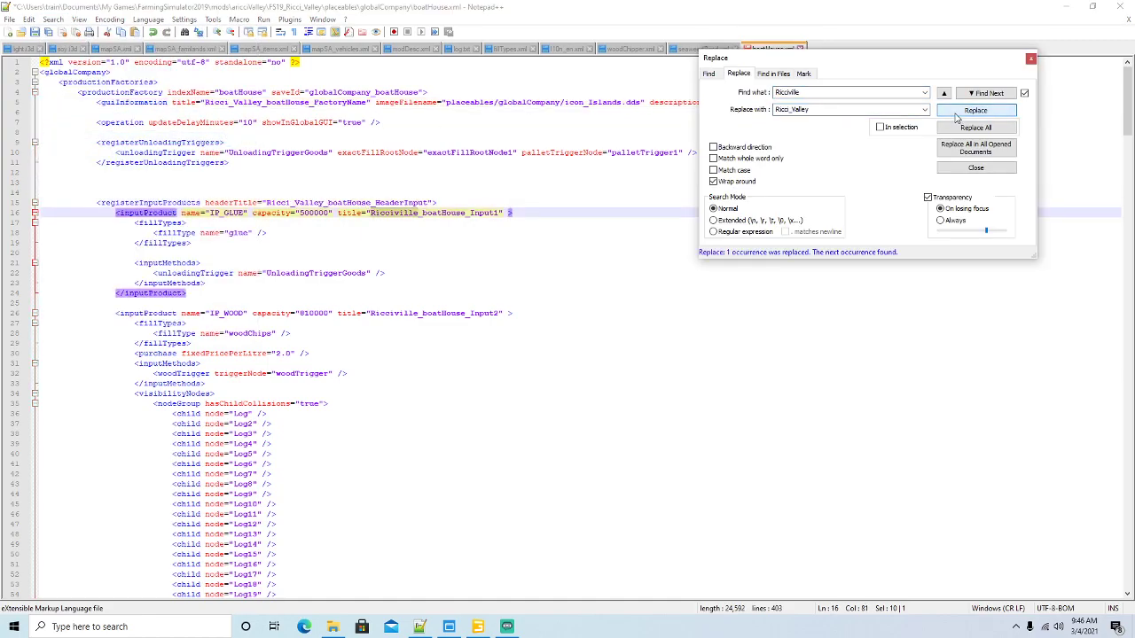
{"action": "left_click", "coordinate": [957, 113]}
{"action": "left_click", "coordinate": [957, 113]}
{"action": "left_click", "coordinate": [958, 113]}
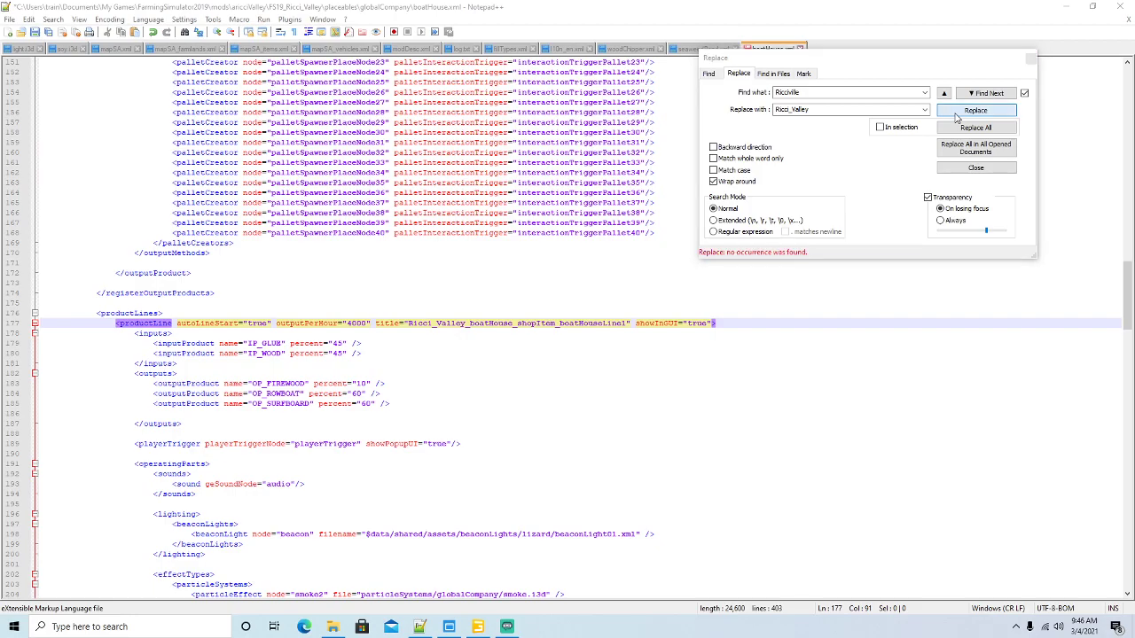
{"action": "left_click", "coordinate": [1030, 59]}
{"action": "left_click", "coordinate": [35, 34]}
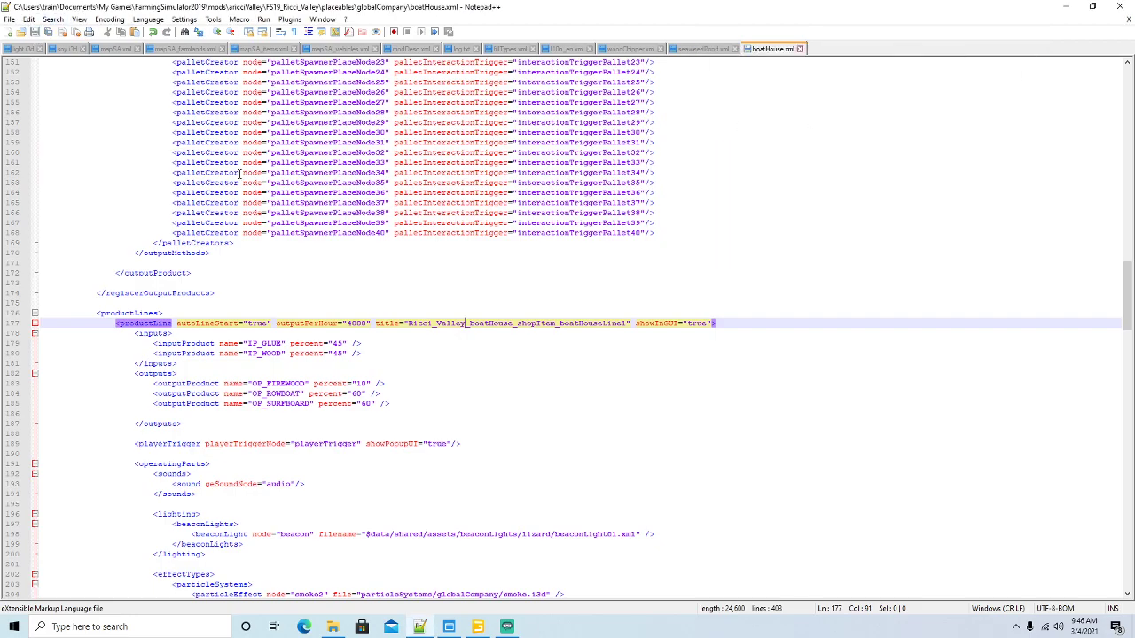
In l10n_en.xml, duplicate the Ricci_Valley_boatHouse_Input2 entry directly below itself and rename the copy's key Ricci_Valley_boatHouse_Input3
{"action": "scroll", "coordinate": [238, 173], "scroll_direction": "up", "scroll_amount": 20}
{"action": "scroll", "coordinate": [237, 173], "scroll_direction": "up", "scroll_amount": 19}
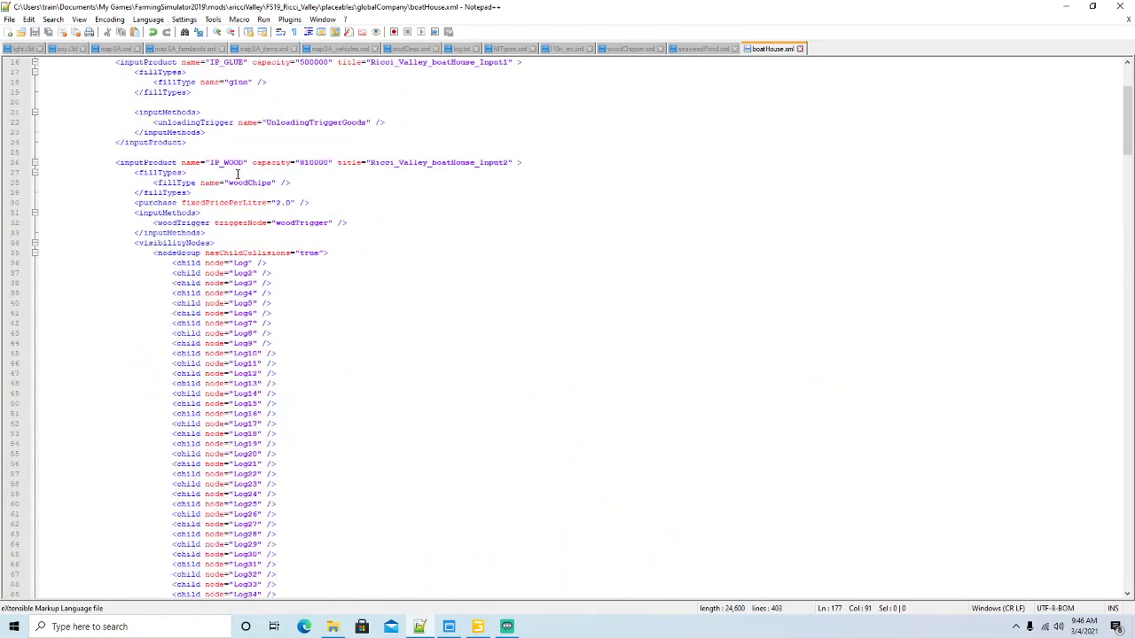
{"action": "left_click", "coordinate": [567, 50]}
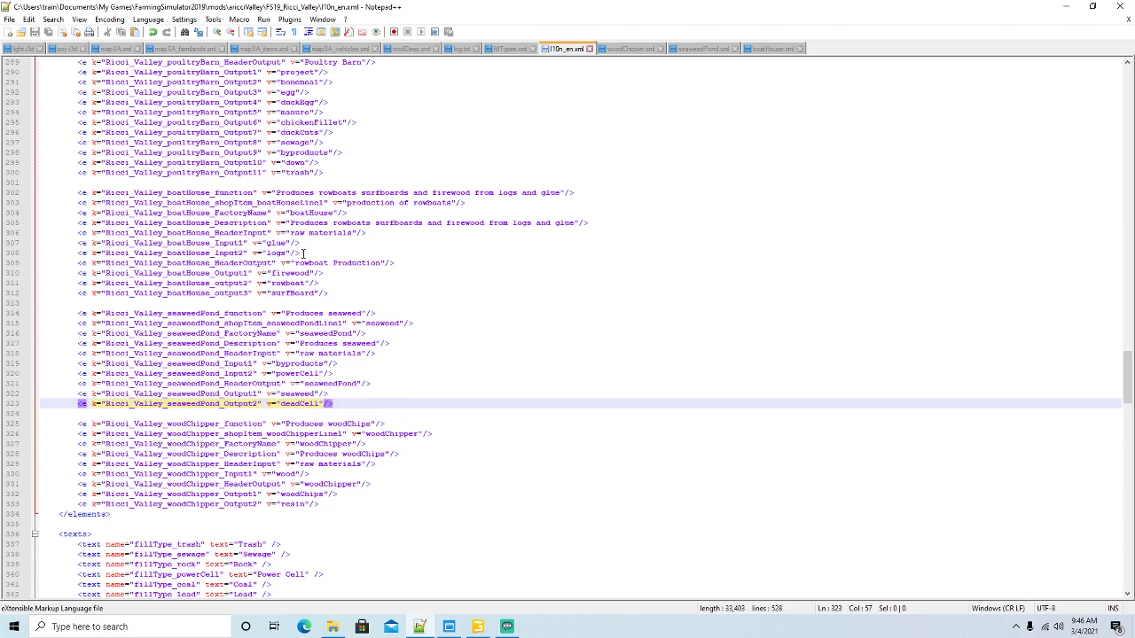
{"action": "left_click", "coordinate": [331, 254]}
{"action": "key", "text": "Return"}
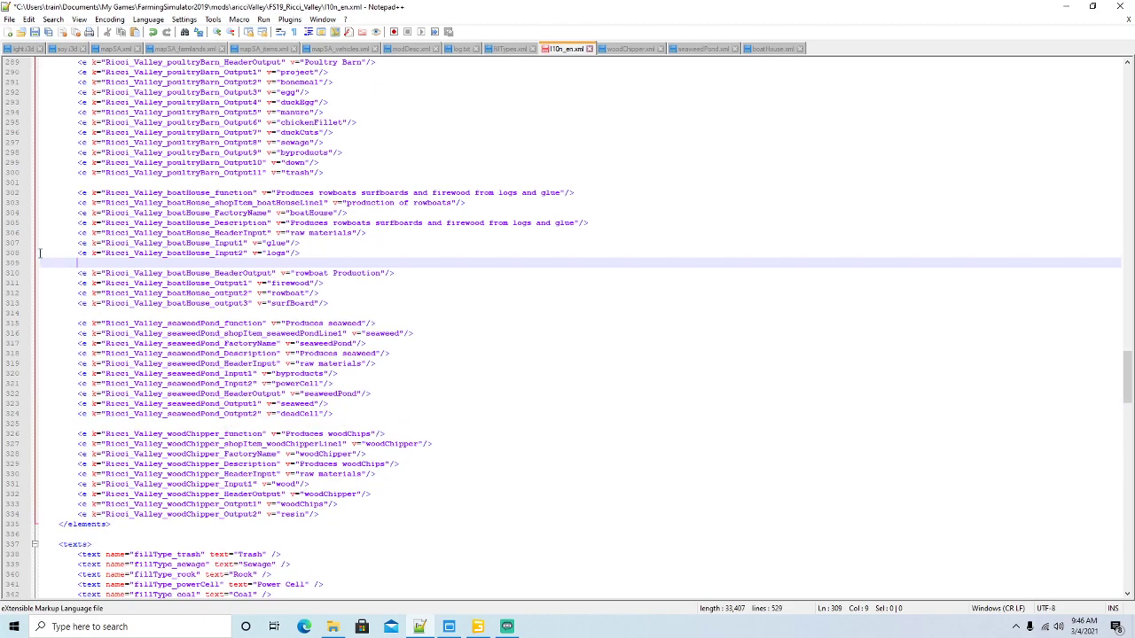
{"action": "left_click", "coordinate": [10, 253]}
{"action": "key", "text": "ctrl+c"}
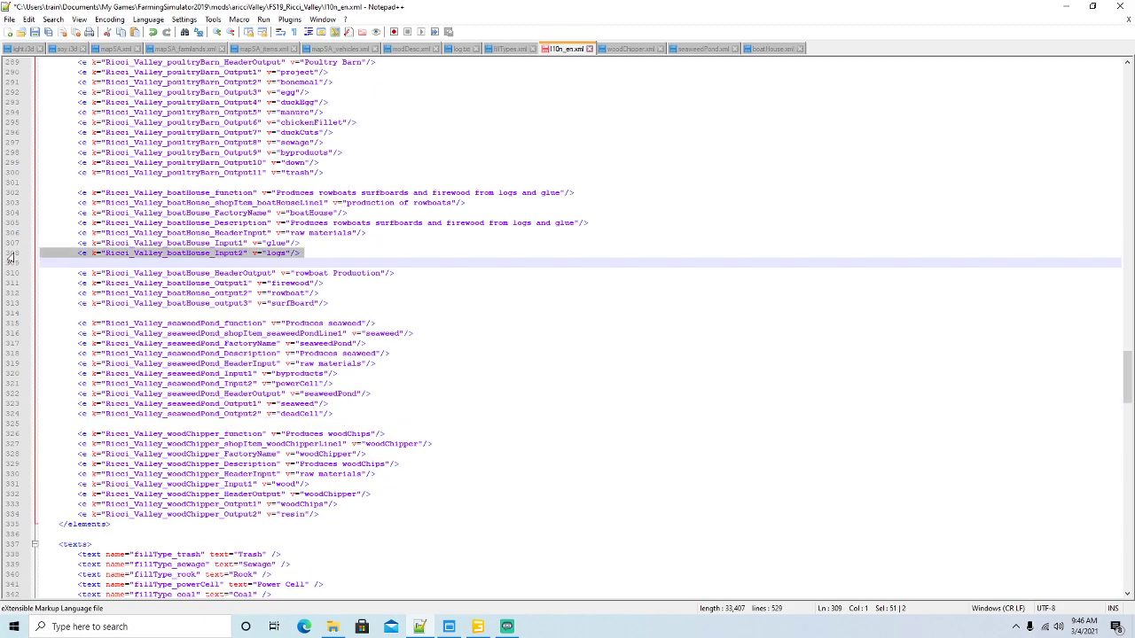
{"action": "left_click", "coordinate": [44, 262]}
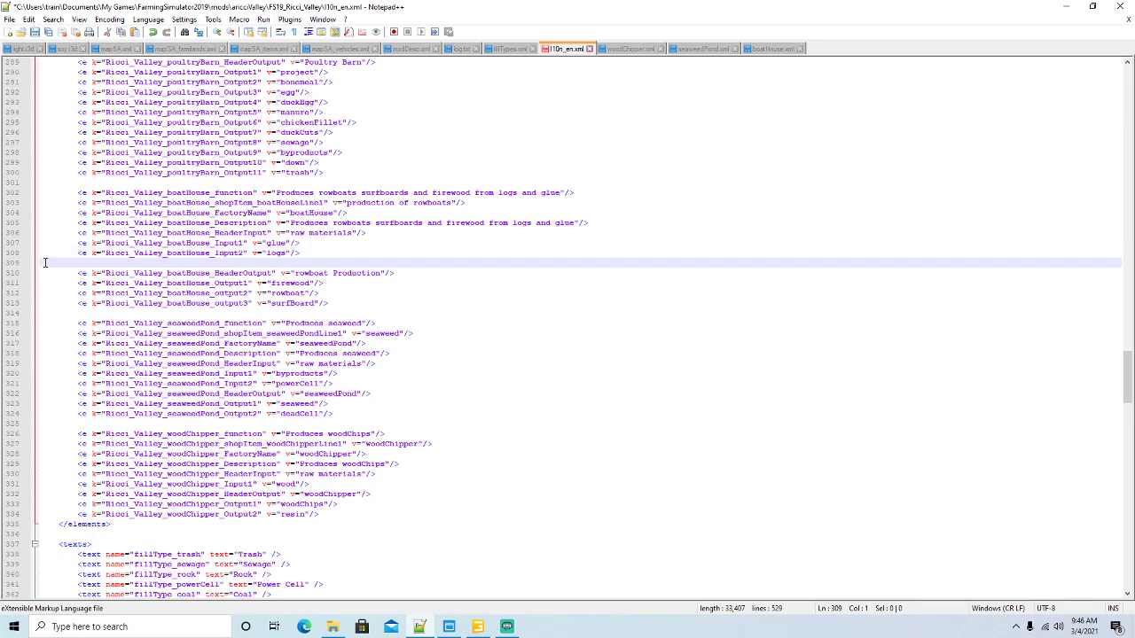
{"action": "key", "text": "ctrl+v"}
{"action": "left_click", "coordinate": [13, 275]}
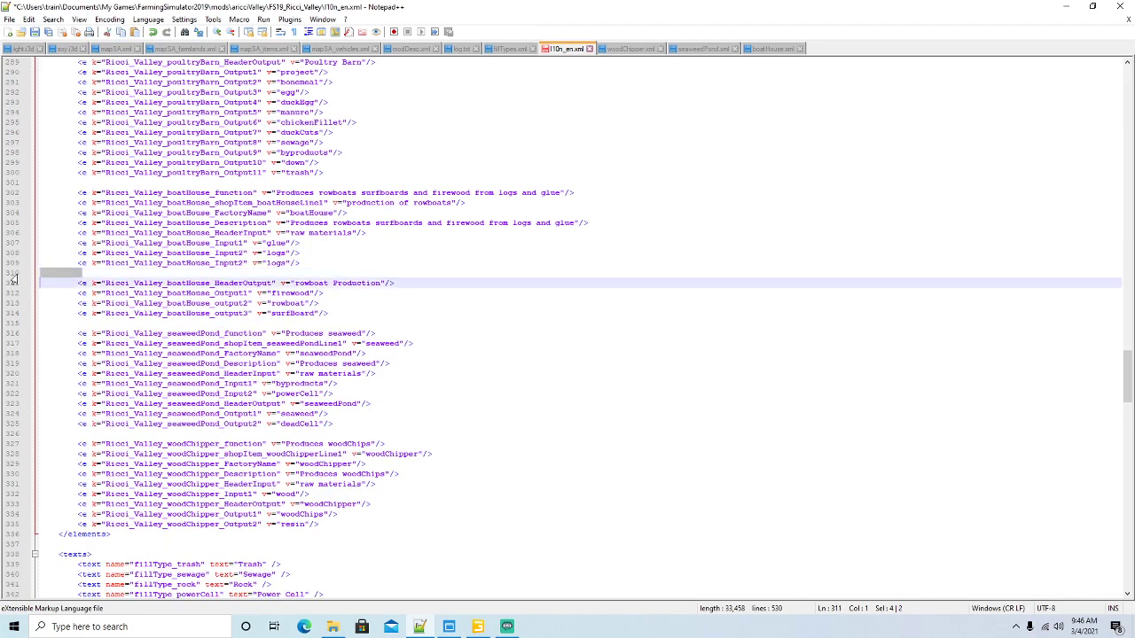
{"action": "key", "text": "Delete"}
{"action": "left_click", "coordinate": [243, 264]}
{"action": "key", "text": "Delete"}
{"action": "type", "text": "3"}
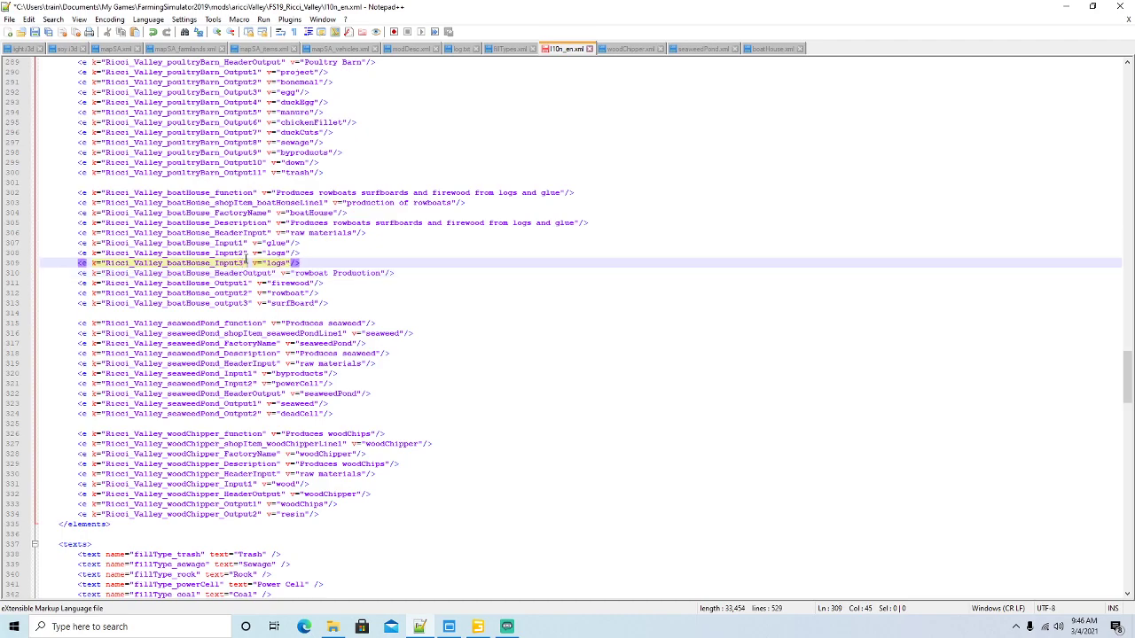
Set the text of the boatHouse_Input3 entry to workers and save l10n_en.xml
{"action": "key", "text": "BackSpace"}
{"action": "key", "text": "BackSpace"}
{"action": "key", "text": "BackSpace"}
{"action": "key", "text": "BackSpace"}
{"action": "type", "text": "workers"}
{"action": "key", "text": "ctrl+s"}
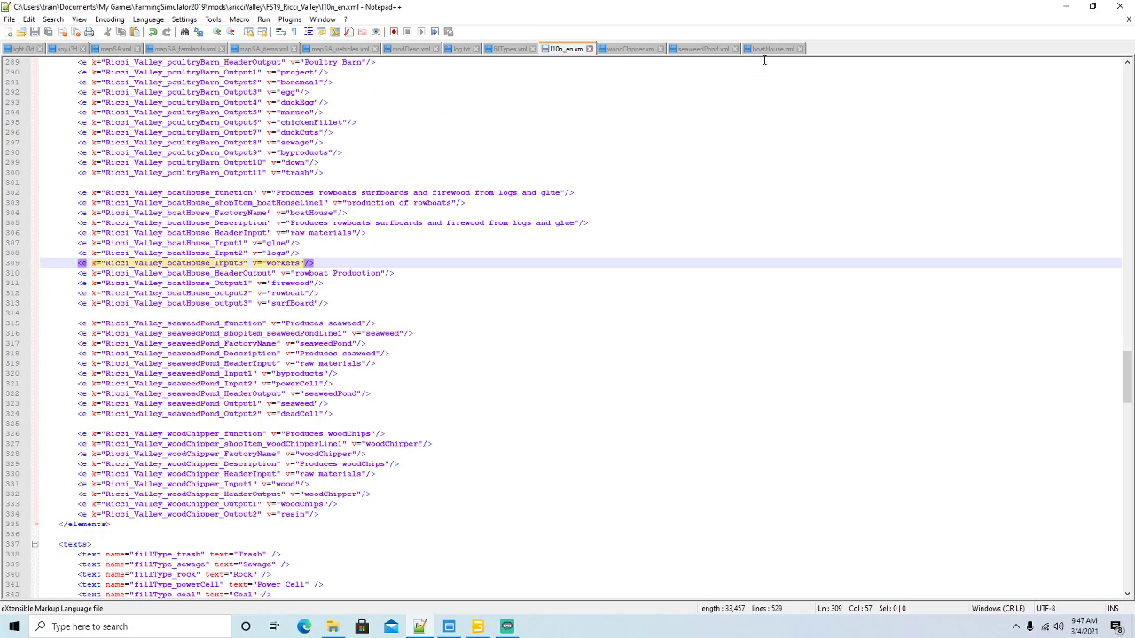
In boatHouse.xml, duplicate the UnloadingTriggerGoods line inside registerUnloadingTriggers and remove the leftover blank line
{"action": "left_click", "coordinate": [768, 48]}
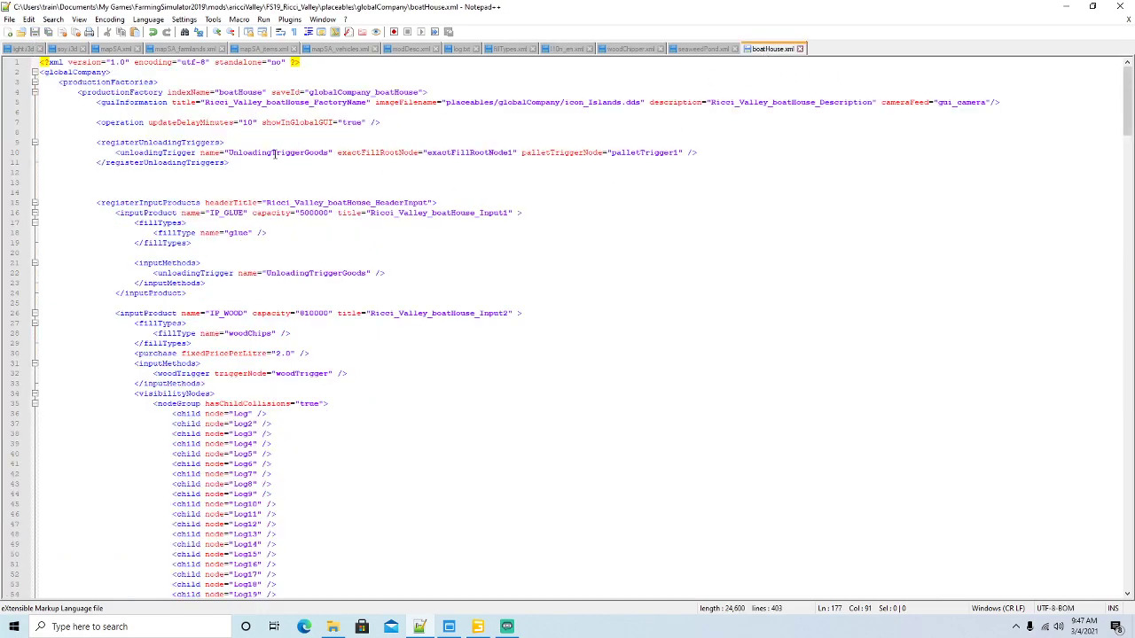
{"action": "left_click", "coordinate": [699, 153]}
{"action": "key", "text": "Return"}
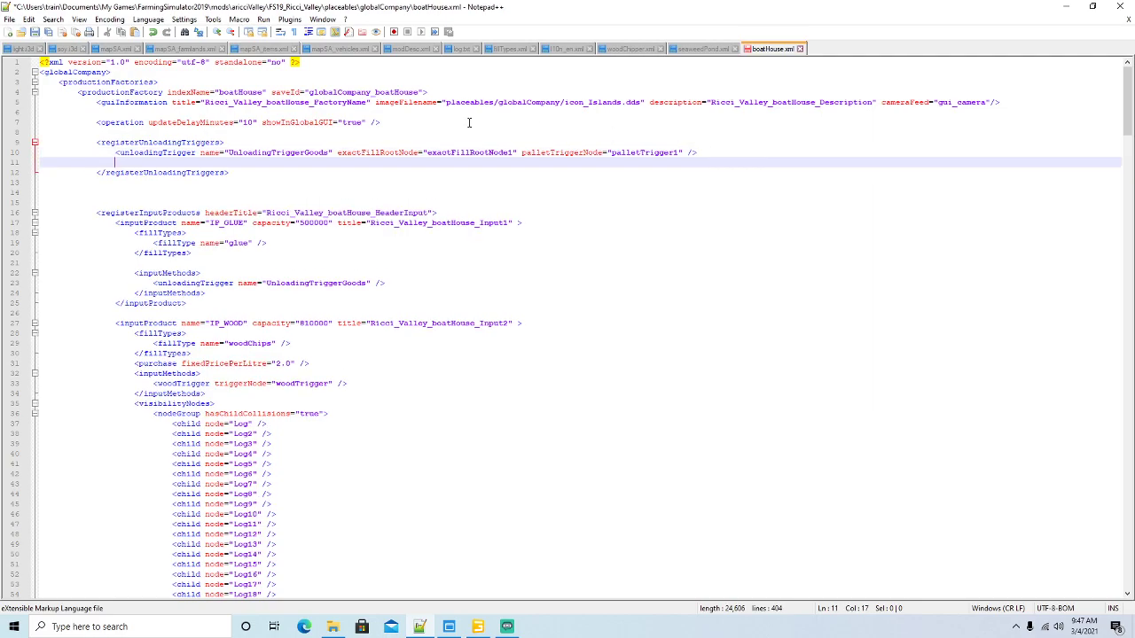
{"action": "left_click", "coordinate": [13, 156]}
{"action": "key", "text": "ctrl+c"}
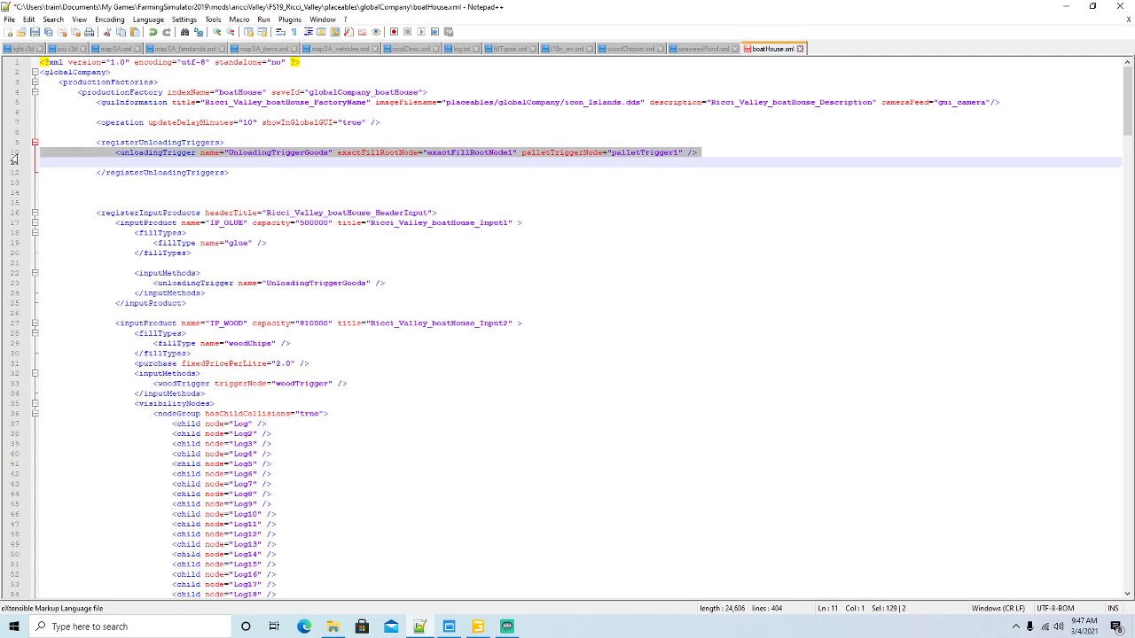
{"action": "left_click", "coordinate": [42, 162]}
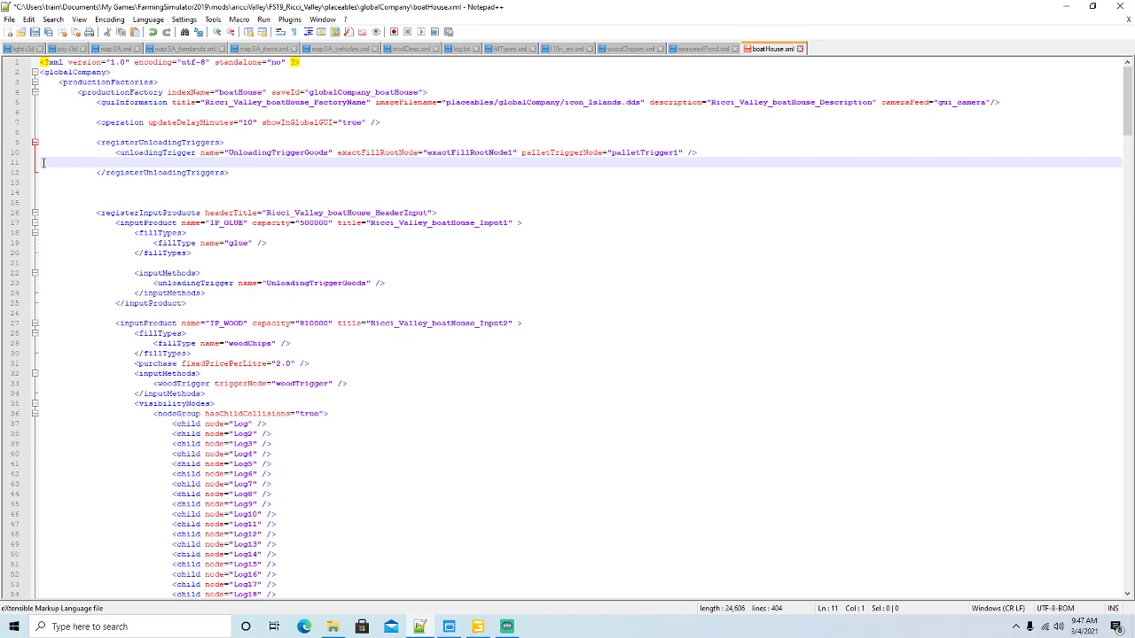
{"action": "key", "text": "ctrl+v"}
{"action": "left_click", "coordinate": [10, 174]}
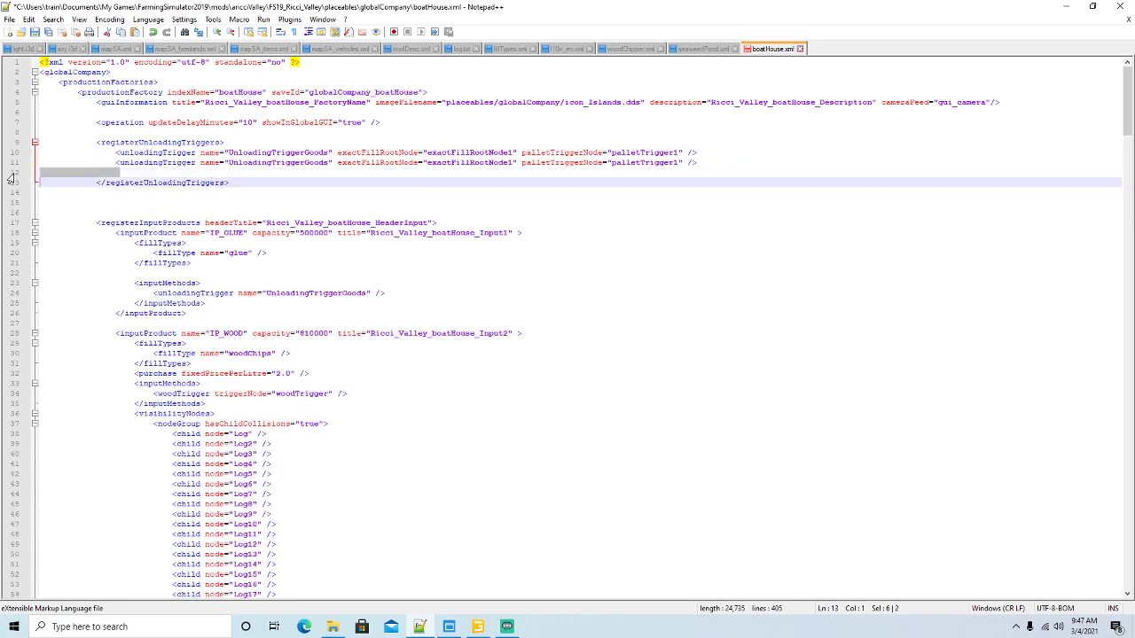
{"action": "key", "text": "Delete"}
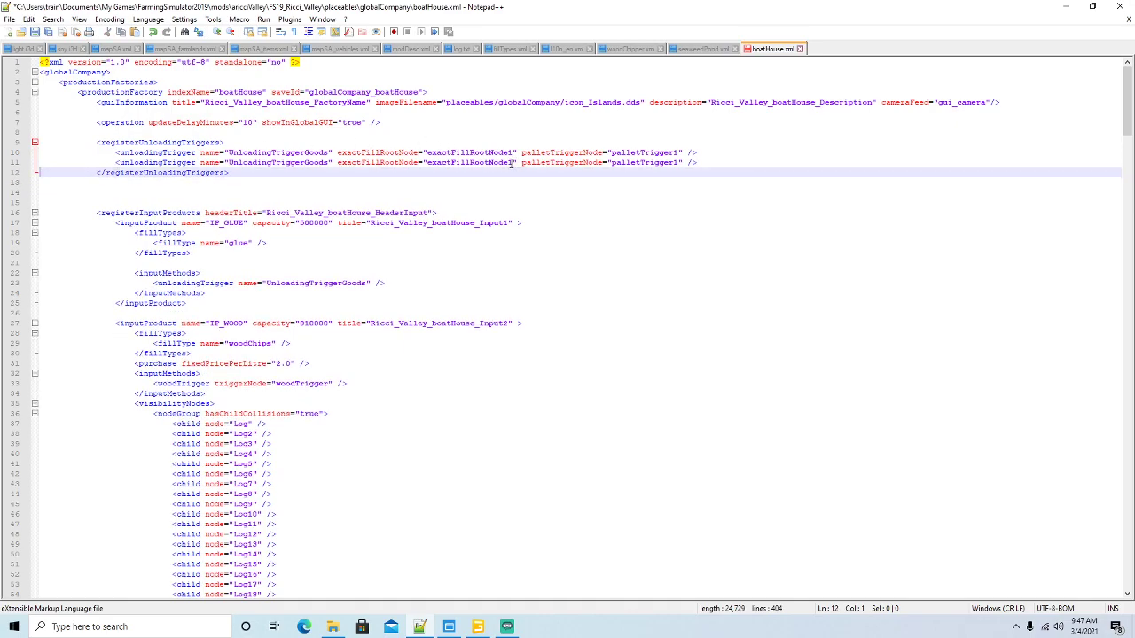
Rename the second unloading trigger in registerUnloadingTriggers to UnloadingTriggerWorkers
{"action": "left_click", "coordinate": [328, 163]}
{"action": "key", "text": "BackSpace"}
{"action": "key", "text": "BackSpace"}
{"action": "key", "text": "BackSpace"}
{"action": "key", "text": "BackSpace"}
{"action": "key", "text": "BackSpace"}
{"action": "type", "text": "Workers"}
Set the exactFillRootNode value of the UnloadingTriggerWorkers line to exactFillRootNode3
{"action": "key", "text": "Right"}
{"action": "key", "text": "Right"}
{"action": "key", "text": "Right"}
{"action": "key", "text": "Right"}
{"action": "key", "text": "Right"}
{"action": "key", "text": "Right"}
{"action": "key", "text": "Right"}
{"action": "key", "text": "Right"}
{"action": "key", "text": "Right"}
{"action": "key", "text": "Right"}
{"action": "key", "text": "Right"}
{"action": "key", "text": "Right"}
{"action": "key", "text": "Right"}
{"action": "key", "text": "Right"}
{"action": "key", "text": "Right"}
{"action": "key", "text": "Right"}
{"action": "key", "text": "Right"}
{"action": "key", "text": "Right"}
{"action": "key", "text": "Right"}
{"action": "key", "text": "Right"}
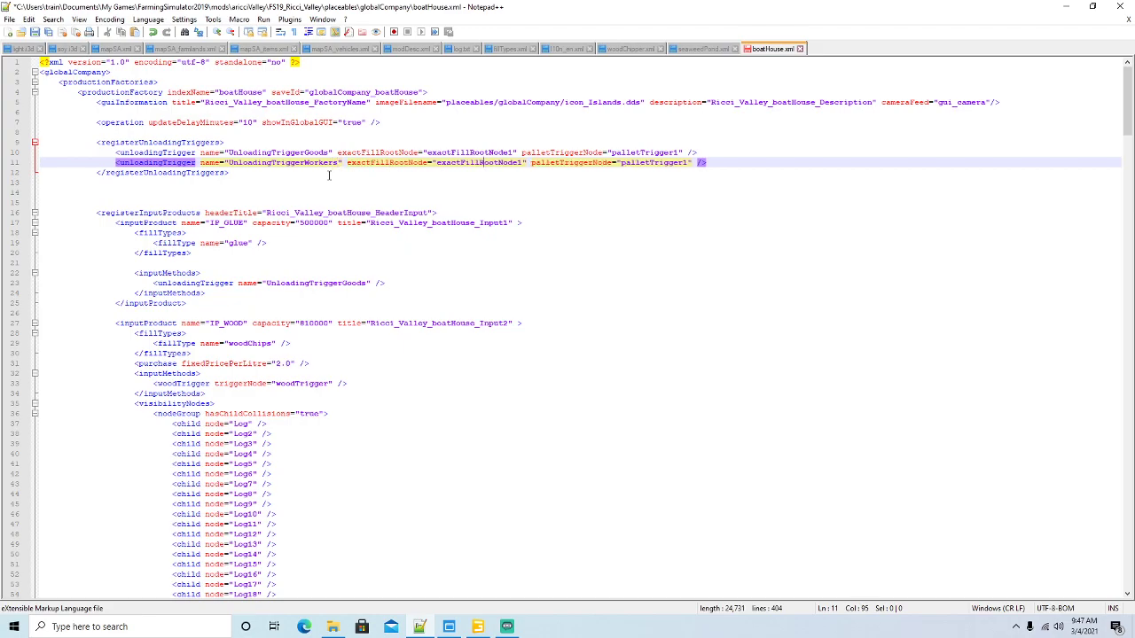
{"action": "key", "text": "Right"}
{"action": "key", "text": "Right"}
{"action": "key", "text": "Right"}
{"action": "key", "text": "BackSpace"}
{"action": "type", "text": "3"}
Remove the palletTriggerNode attribute from the UnloadingTriggerWorkers line and save the file
{"action": "key", "text": "Right"}
{"action": "key", "text": "Right"}
{"action": "key", "text": "Right"}
{"action": "key", "text": "Right"}
{"action": "key", "text": "Right"}
{"action": "key", "text": "Right"}
{"action": "key", "text": "Right"}
{"action": "key", "text": "Right"}
{"action": "key", "text": "Right"}
{"action": "key", "text": "Right"}
{"action": "key", "text": "Right"}
{"action": "key", "text": "Right"}
{"action": "key", "text": "Right"}
{"action": "key", "text": "Right"}
{"action": "key", "text": "Right"}
{"action": "key", "text": "Right"}
{"action": "key", "text": "Right"}
{"action": "key", "text": "Right"}
{"action": "key", "text": "Right"}
{"action": "key", "text": "Right"}
{"action": "key", "text": "BackSpace"}
{"action": "key", "text": "BackSpace"}
{"action": "key", "text": "BackSpace"}
{"action": "key", "text": "BackSpace"}
{"action": "key", "text": "BackSpace"}
{"action": "key", "text": "BackSpace"}
{"action": "key", "text": "BackSpace"}
{"action": "key", "text": "BackSpace"}
{"action": "key", "text": "BackSpace"}
{"action": "key", "text": "BackSpace"}
{"action": "key", "text": "BackSpace"}
{"action": "key", "text": "BackSpace"}
{"action": "key", "text": "BackSpace"}
{"action": "key", "text": "BackSpace"}
{"action": "key", "text": "BackSpace"}
{"action": "key", "text": "BackSpace"}
{"action": "key", "text": "BackSpace"}
{"action": "key", "text": "BackSpace"}
{"action": "key", "text": "BackSpace"}
{"action": "key", "text": "BackSpace"}
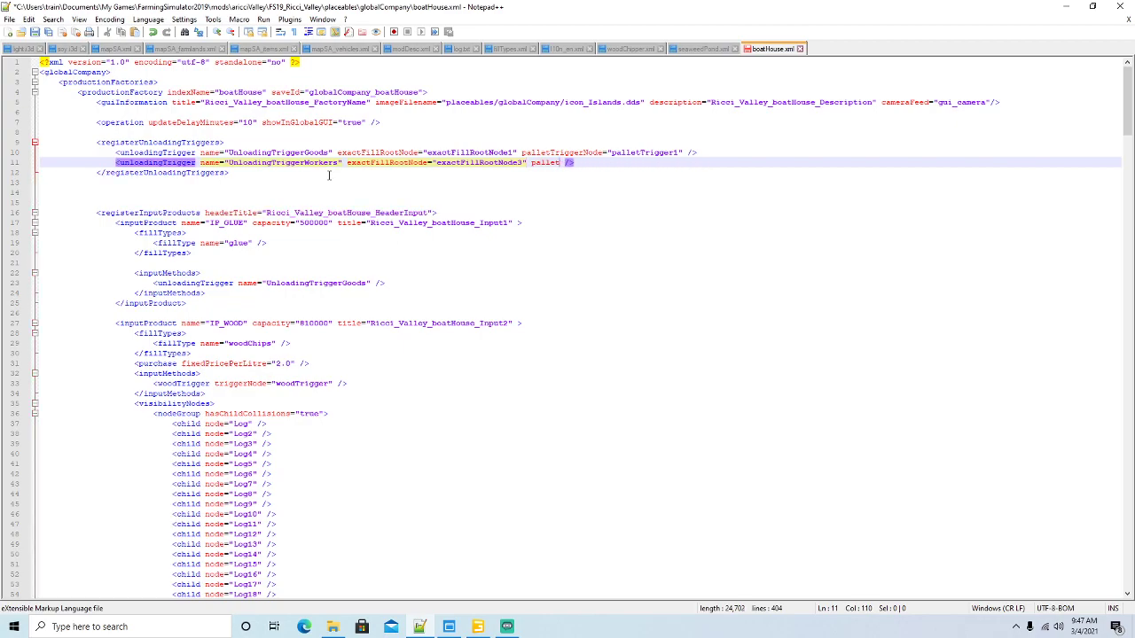
{"action": "key", "text": "BackSpace"}
{"action": "key", "text": "BackSpace"}
Copy the whole IP_GLUE inputProduct block and paste it after the IP_WOOD block, before the closing registerInputProducts tag
{"action": "scroll", "coordinate": [277, 244], "scroll_direction": "down", "scroll_amount": 20}
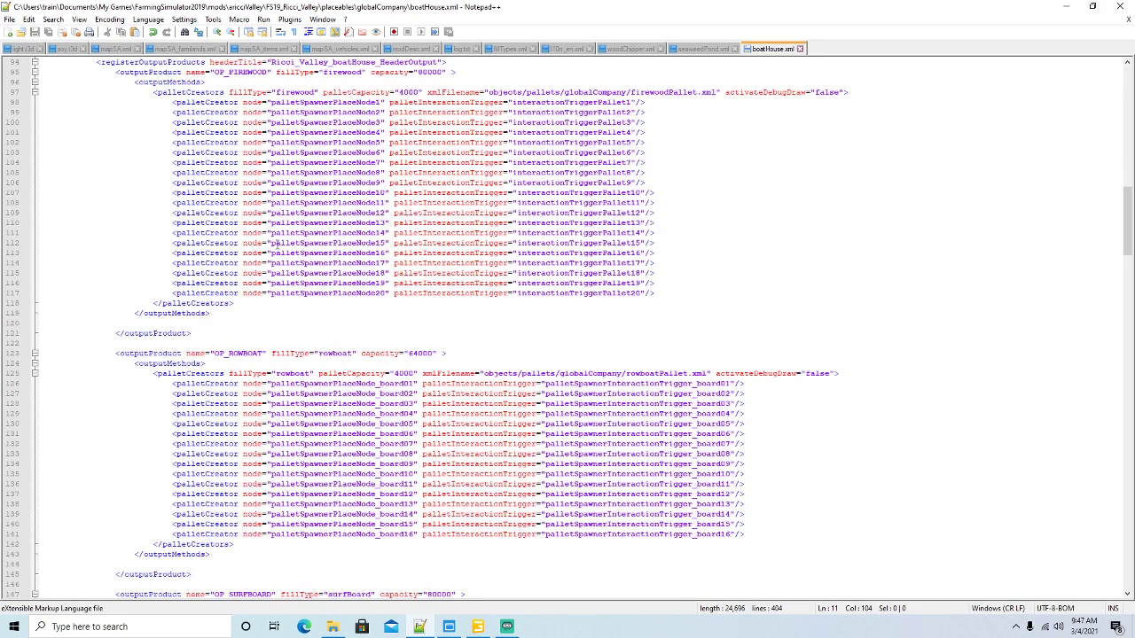
{"action": "scroll", "coordinate": [277, 244], "scroll_direction": "up", "scroll_amount": 12}
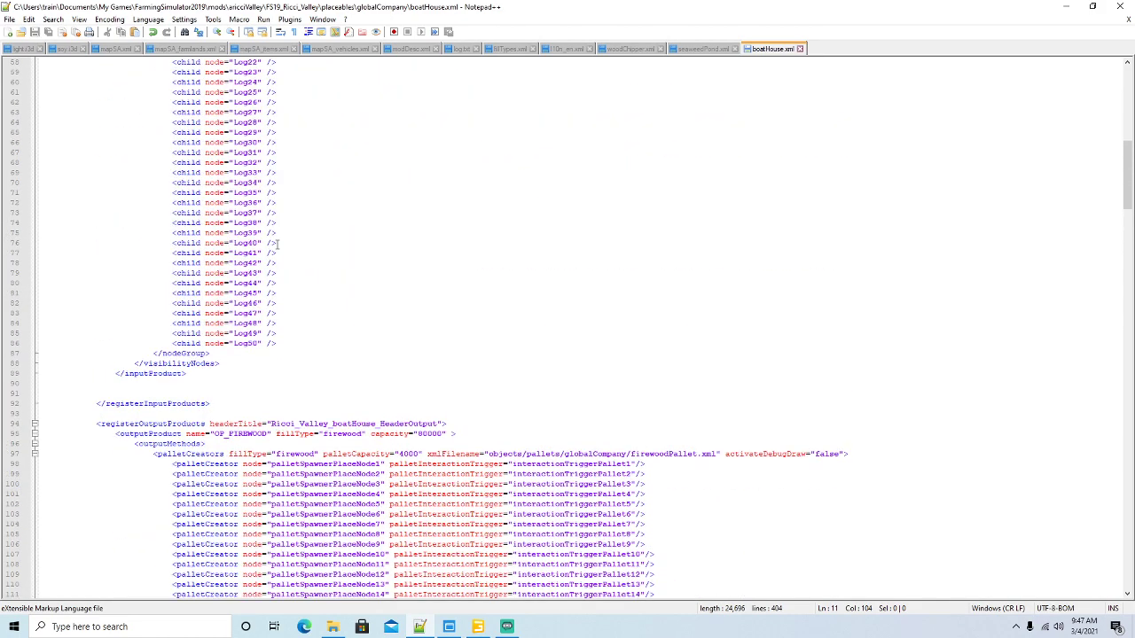
{"action": "scroll", "coordinate": [277, 243], "scroll_direction": "up", "scroll_amount": 17}
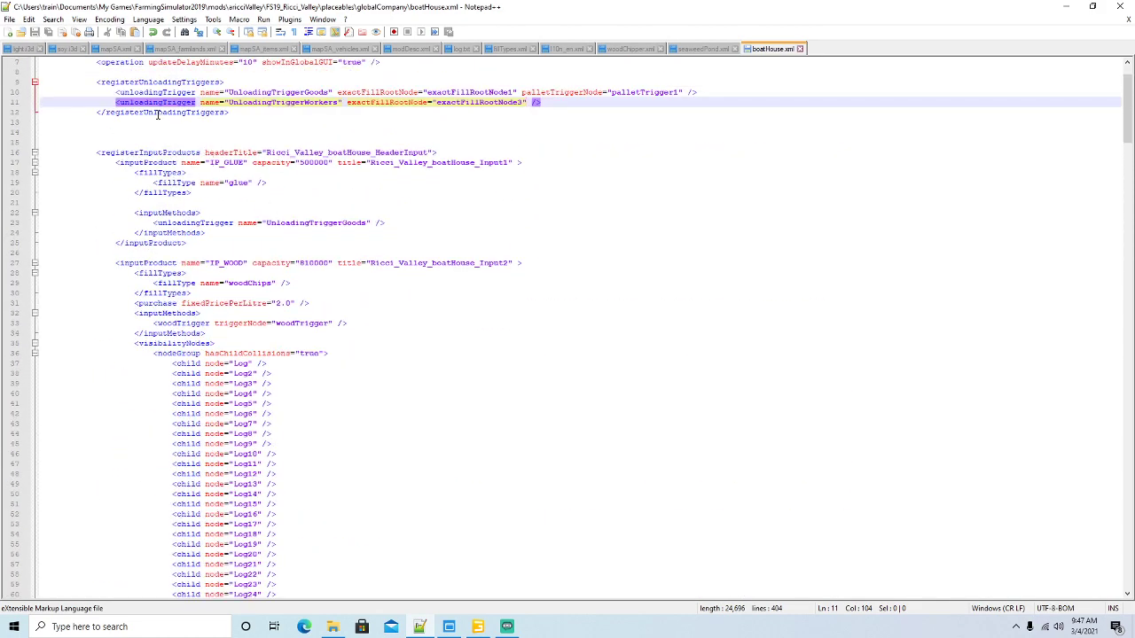
{"action": "left_click", "coordinate": [149, 164]}
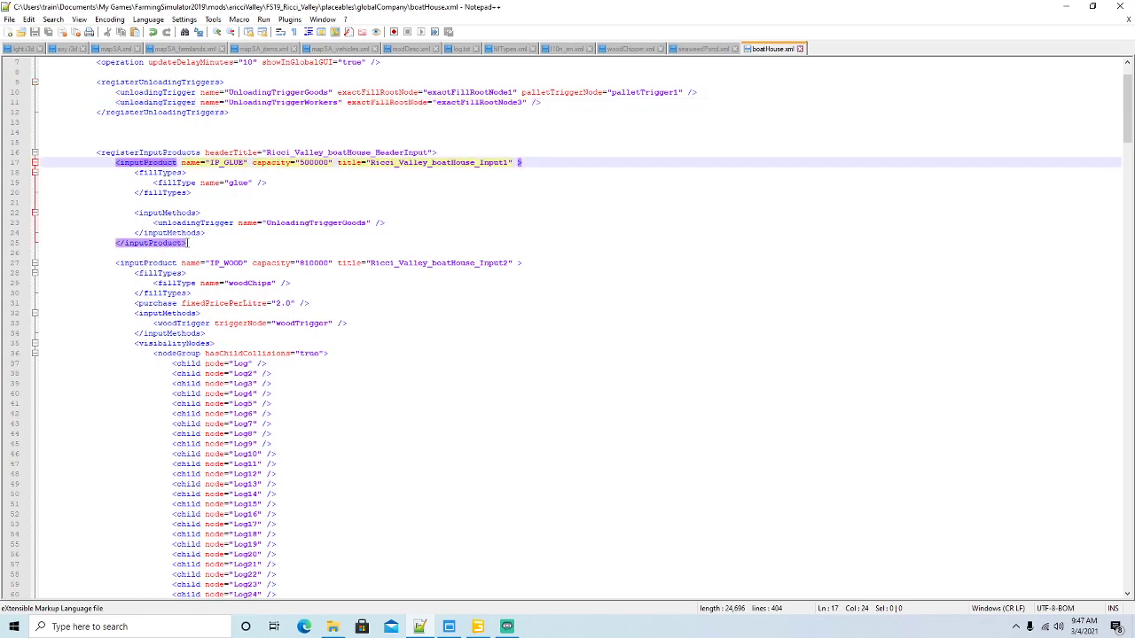
{"action": "left_click_drag", "start_coordinate": [189, 244], "coordinate": [47, 168]}
{"action": "key", "text": "ctrl+c"}
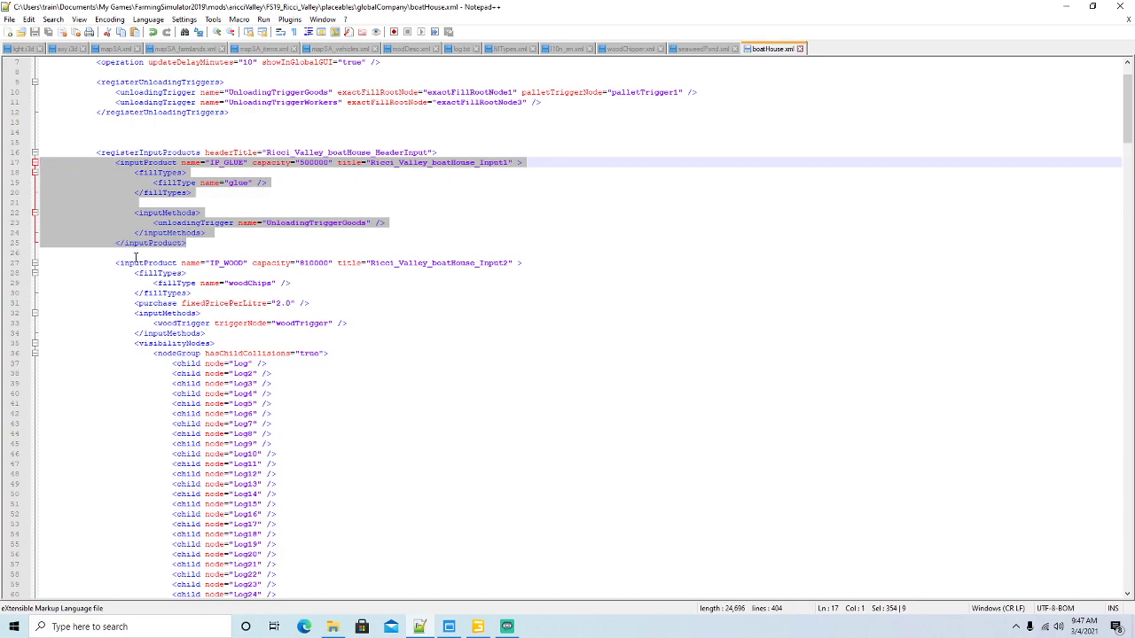
{"action": "left_click", "coordinate": [139, 262]}
{"action": "scroll", "coordinate": [226, 350], "scroll_direction": "down", "scroll_amount": 13}
{"action": "scroll", "coordinate": [222, 352], "scroll_direction": "down", "scroll_amount": 4}
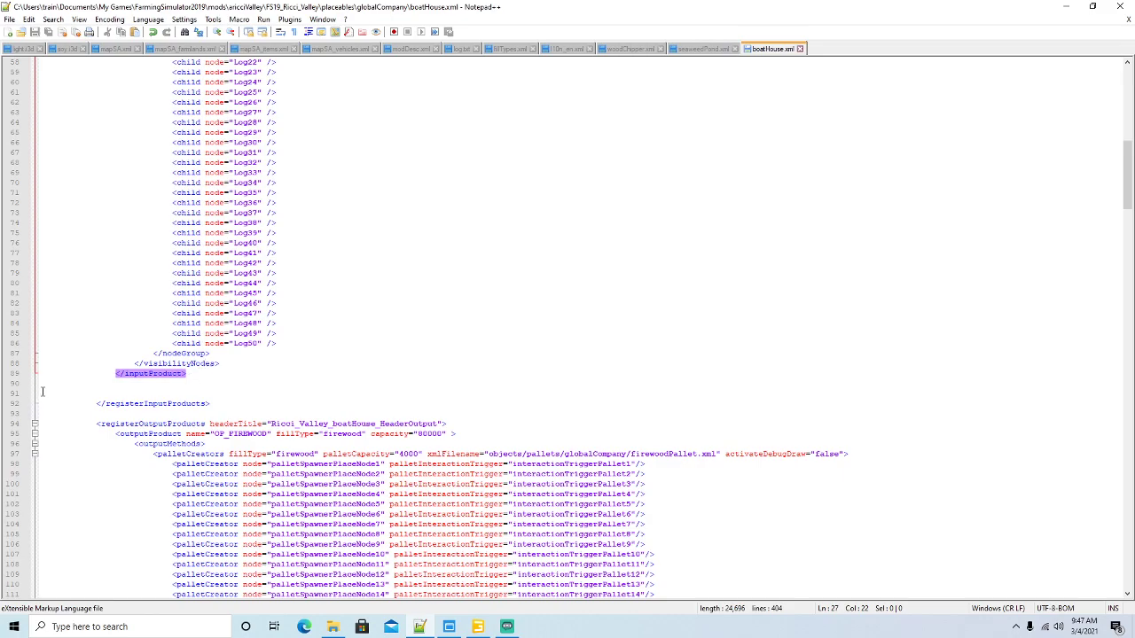
{"action": "left_click", "coordinate": [71, 394]}
{"action": "key", "text": "ctrl+v"}
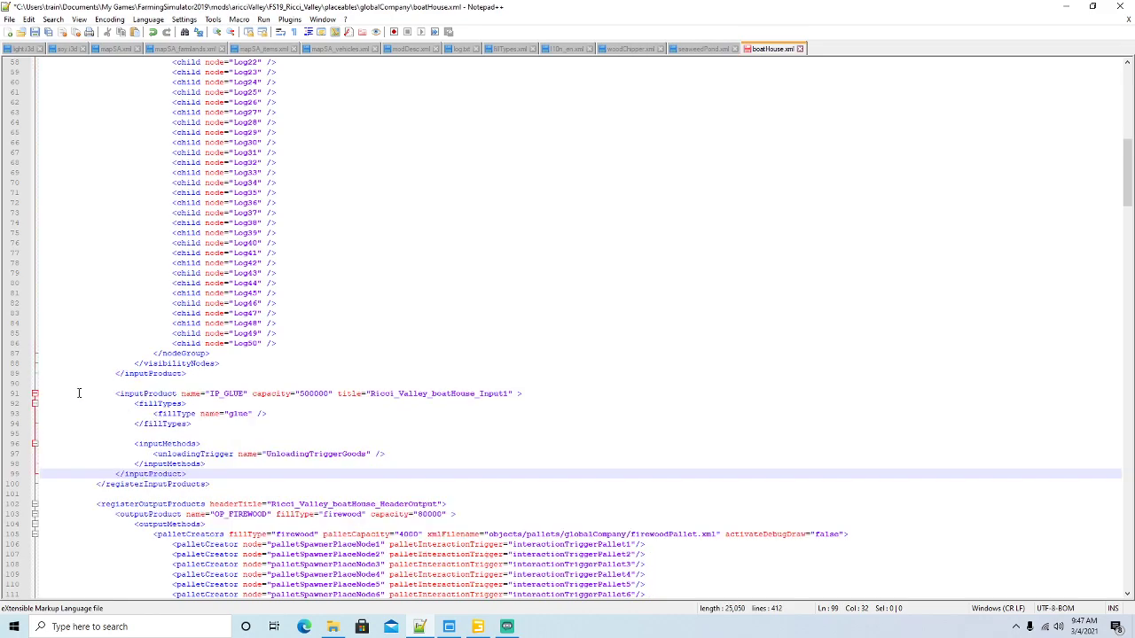
Set the pasted input product's title to Ricci_Valley_boatHouse_Input3 and its name to IP_WORKERS
{"action": "left_click", "coordinate": [509, 392]}
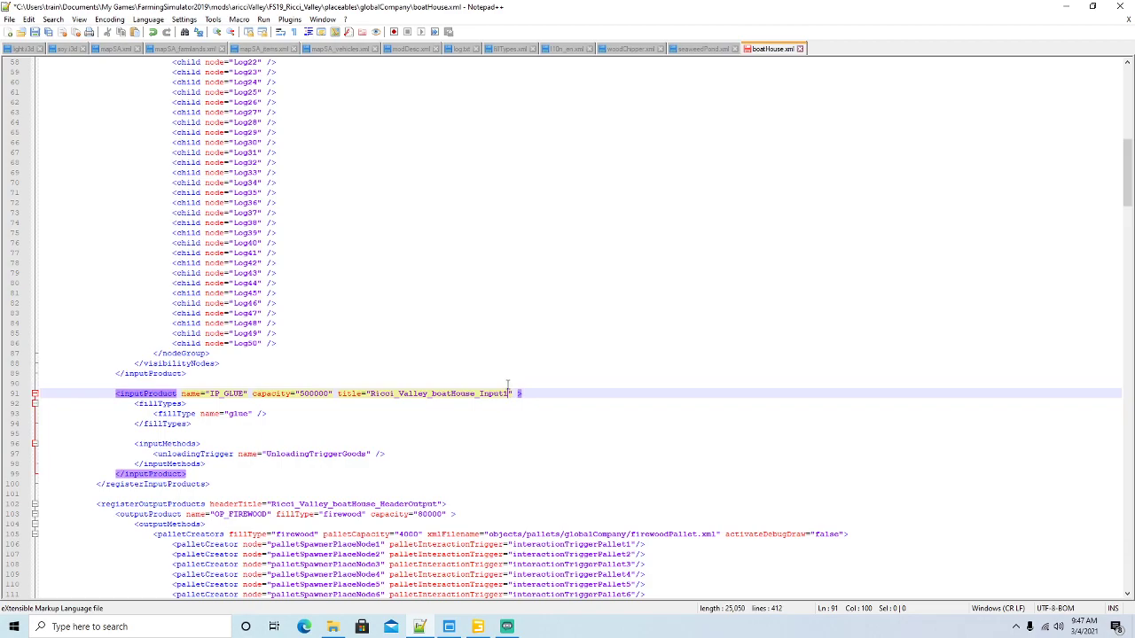
{"action": "key", "text": "BackSpace"}
{"action": "type", "text": "3"}
{"action": "left_click", "coordinate": [243, 393]}
{"action": "key", "text": "BackSpace"}
{"action": "key", "text": "BackSpace"}
{"action": "key", "text": "BackSpace"}
{"action": "key", "text": "BackSpace"}
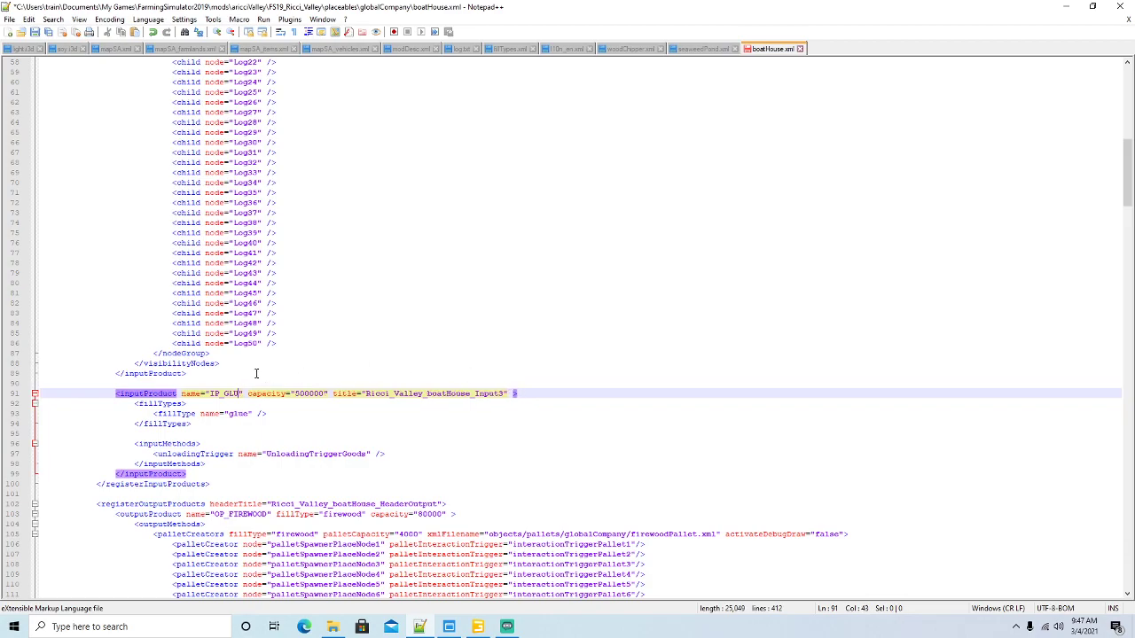
{"action": "type", "text": "WORK"}
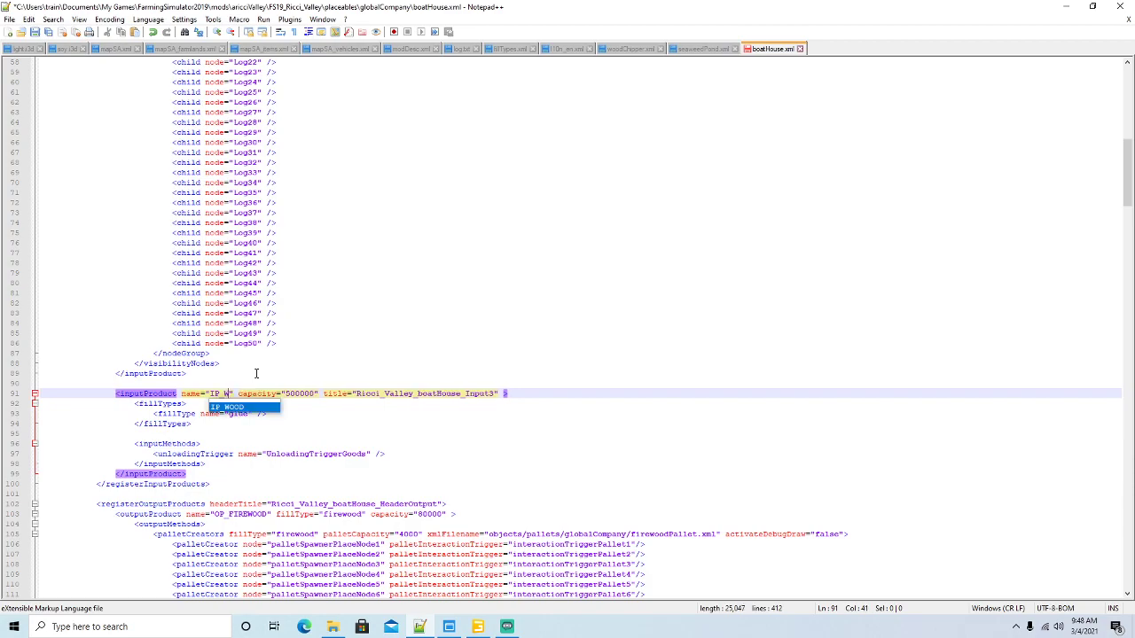
{"action": "type", "text": "ERS"}
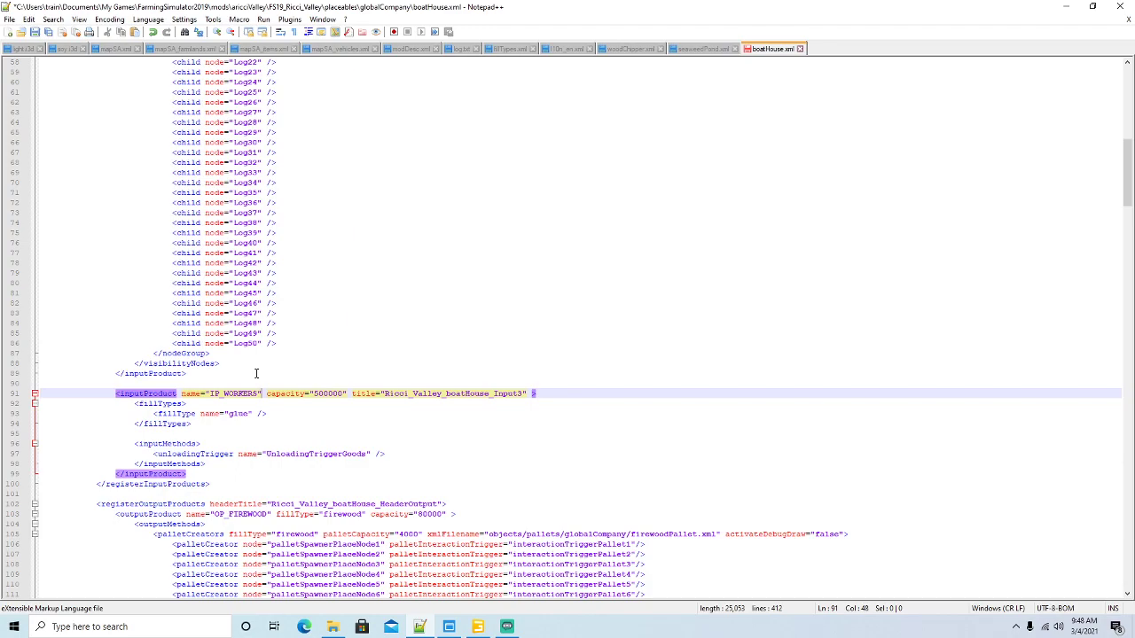
Set the capacity of the IP_WORKERS input product to 360
{"action": "key", "text": "BackSpace"}
{"action": "key", "text": "BackSpace"}
{"action": "key", "text": "BackSpace"}
{"action": "key", "text": "BackSpace"}
{"action": "key", "text": "BackSpace"}
{"action": "key", "text": "BackSpace"}
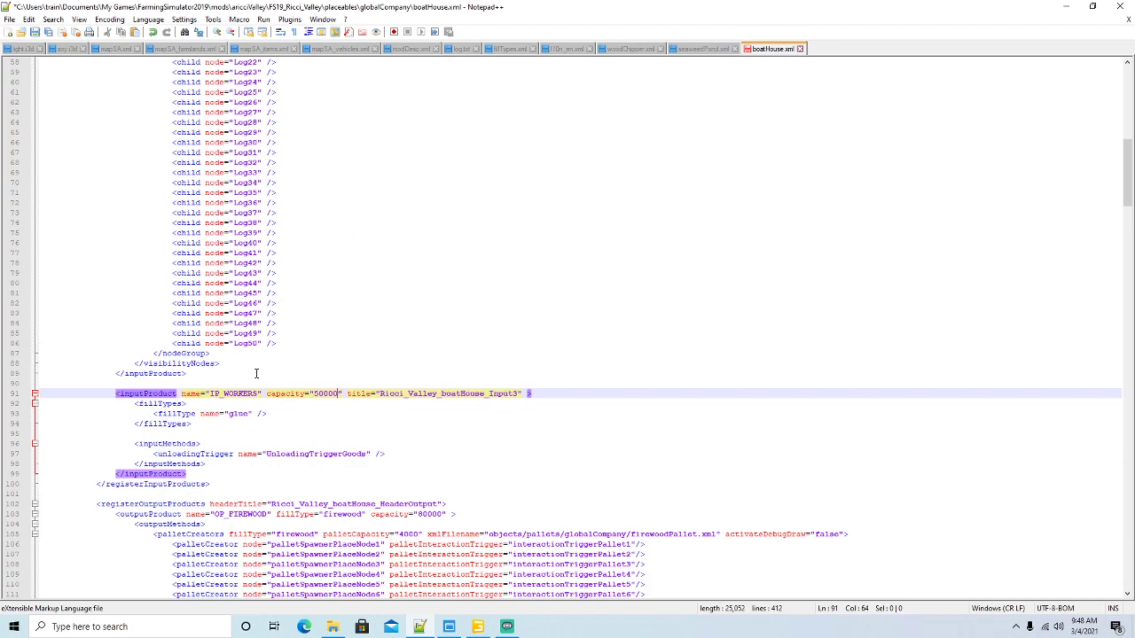
{"action": "type", "text": "3"}
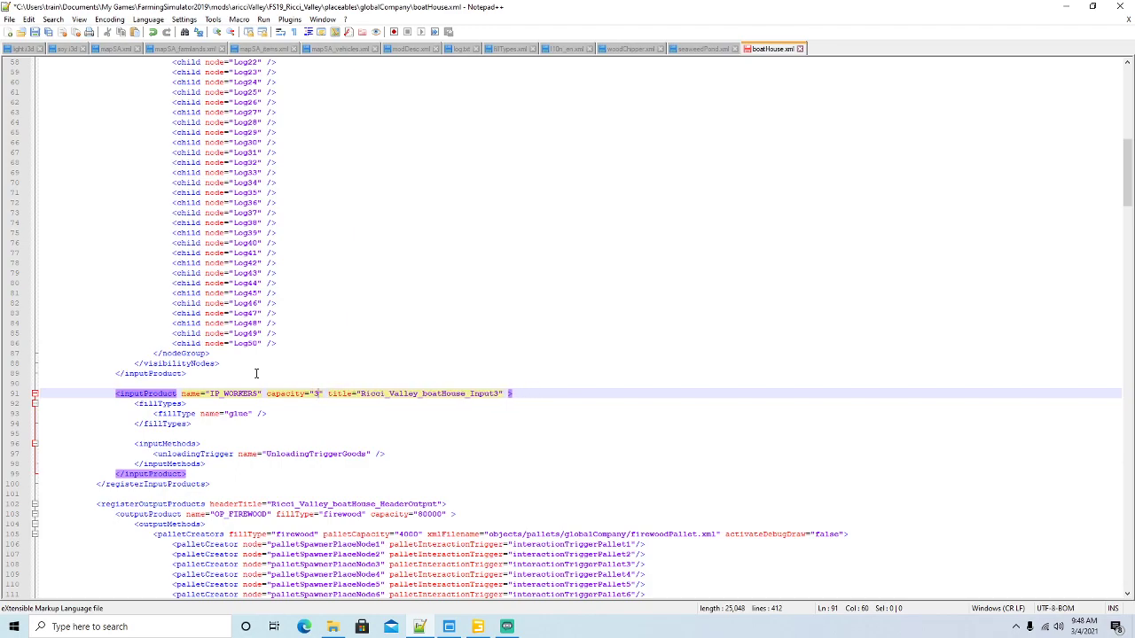
{"action": "type", "text": "60"}
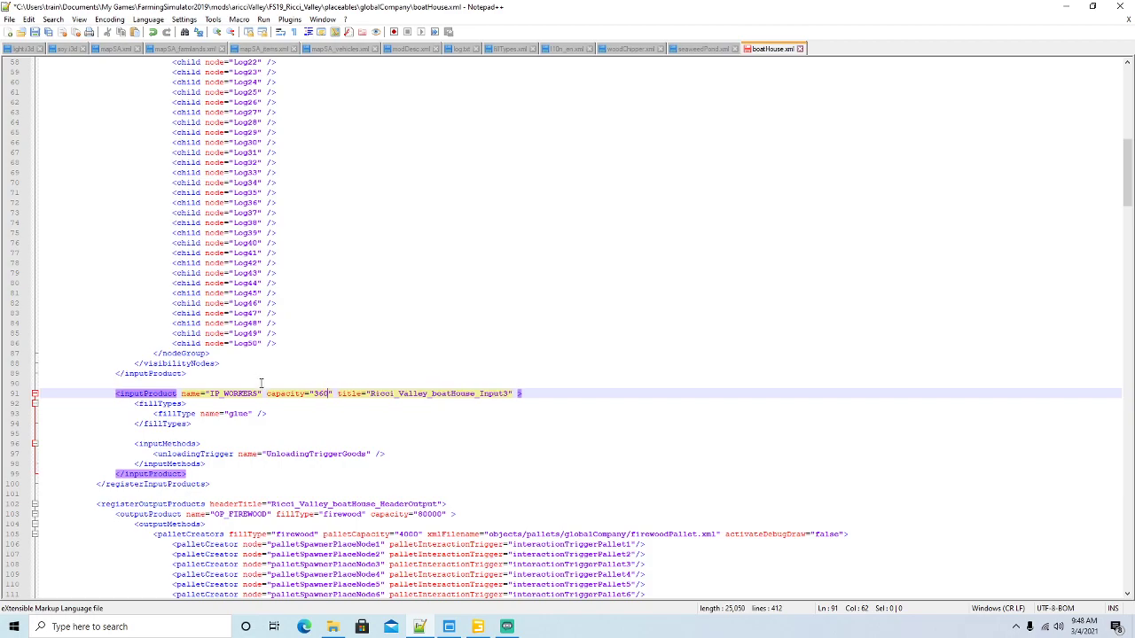
Change the fillType name in the IP_WORKERS block to workers
{"action": "left_click", "coordinate": [248, 413]}
{"action": "key", "text": "BackSpace"}
{"action": "key", "text": "BackSpace"}
{"action": "key", "text": "BackSpace"}
{"action": "key", "text": "BackSpace"}
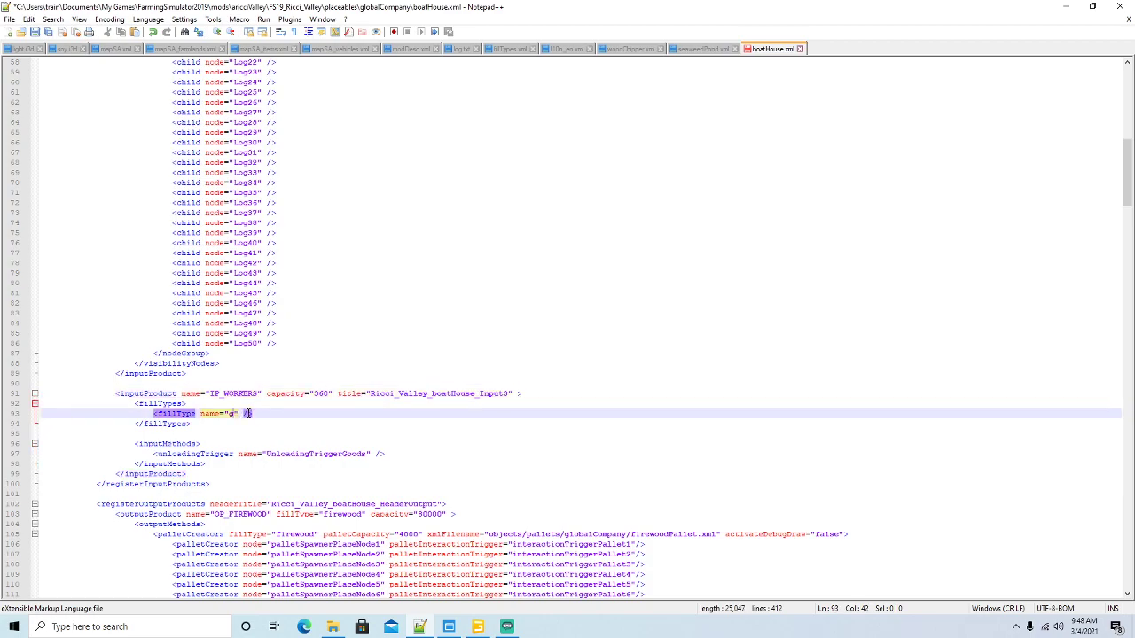
{"action": "type", "text": "workers"}
Set the IP_WORKERS input method's unloading trigger to UnloadingTriggerWorkers and save the file
{"action": "left_click", "coordinate": [368, 453]}
{"action": "key", "text": "BackSpace"}
{"action": "key", "text": "BackSpace"}
{"action": "key", "text": "BackSpace"}
{"action": "key", "text": "BackSpace"}
{"action": "key", "text": "BackSpace"}
{"action": "type", "text": "Worker"}
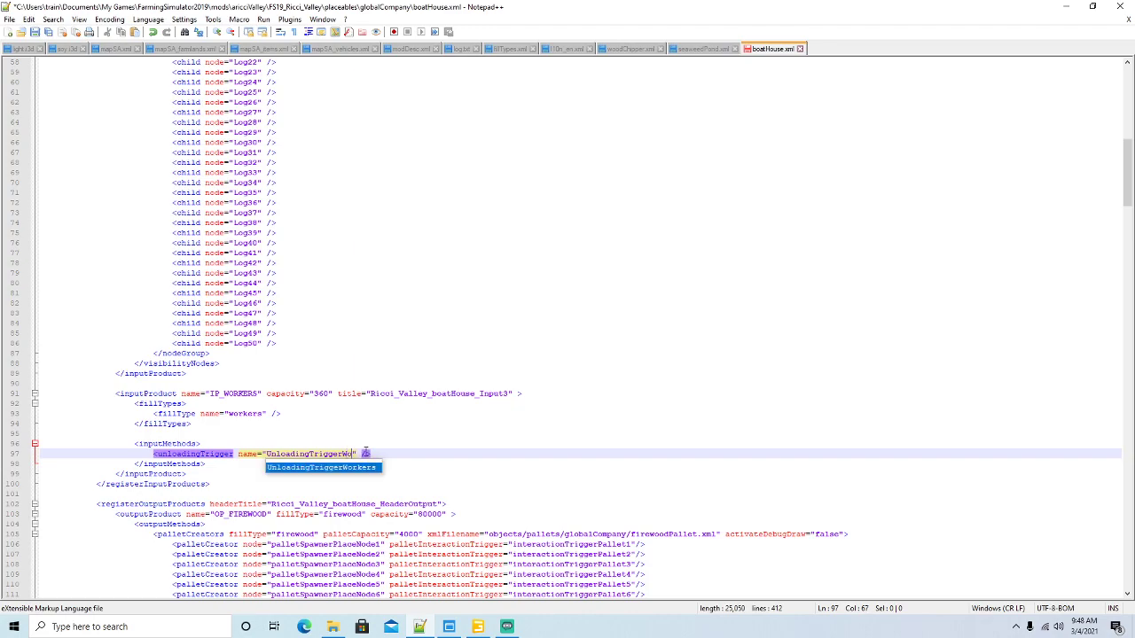
{"action": "type", "text": "s"}
{"action": "key", "text": "Right"}
{"action": "left_click", "coordinate": [154, 393]}
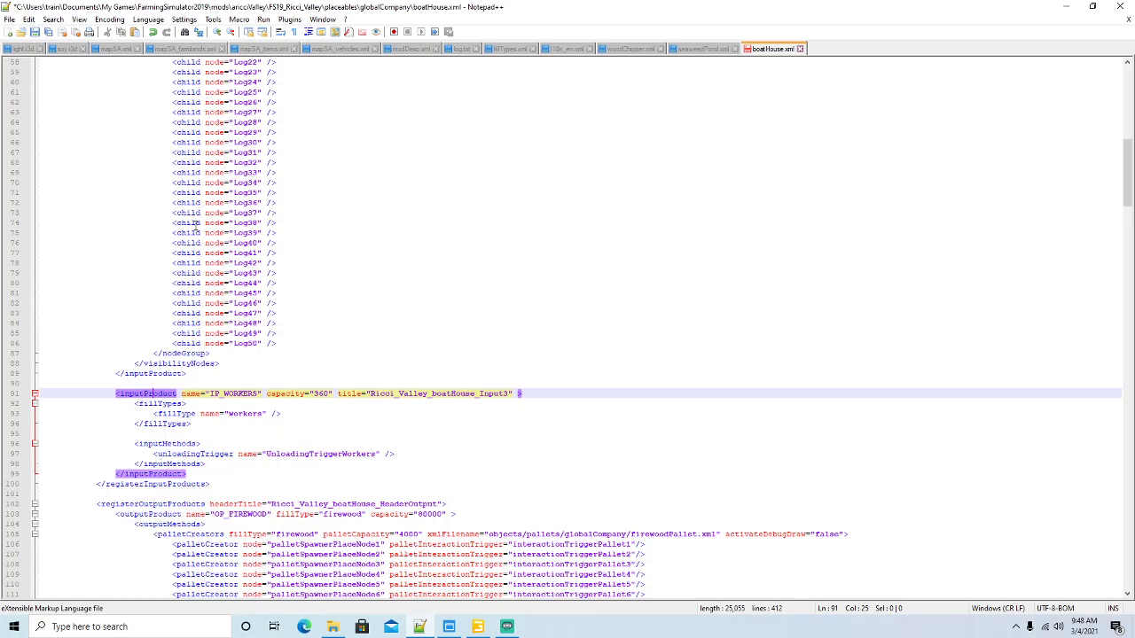
{"action": "left_click", "coordinate": [35, 32]}
Duplicate the IP_WOOD inputProduct line directly below itself in the product line's inputs
{"action": "scroll", "coordinate": [264, 202], "scroll_direction": "down", "scroll_amount": 20}
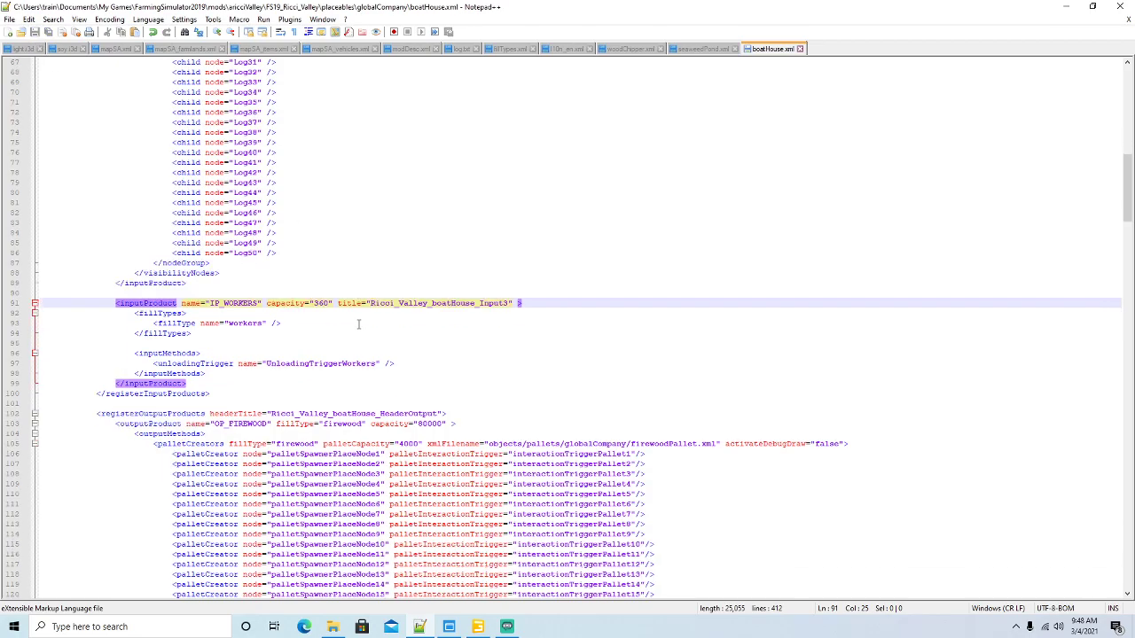
{"action": "scroll", "coordinate": [358, 325], "scroll_direction": "down", "scroll_amount": 6}
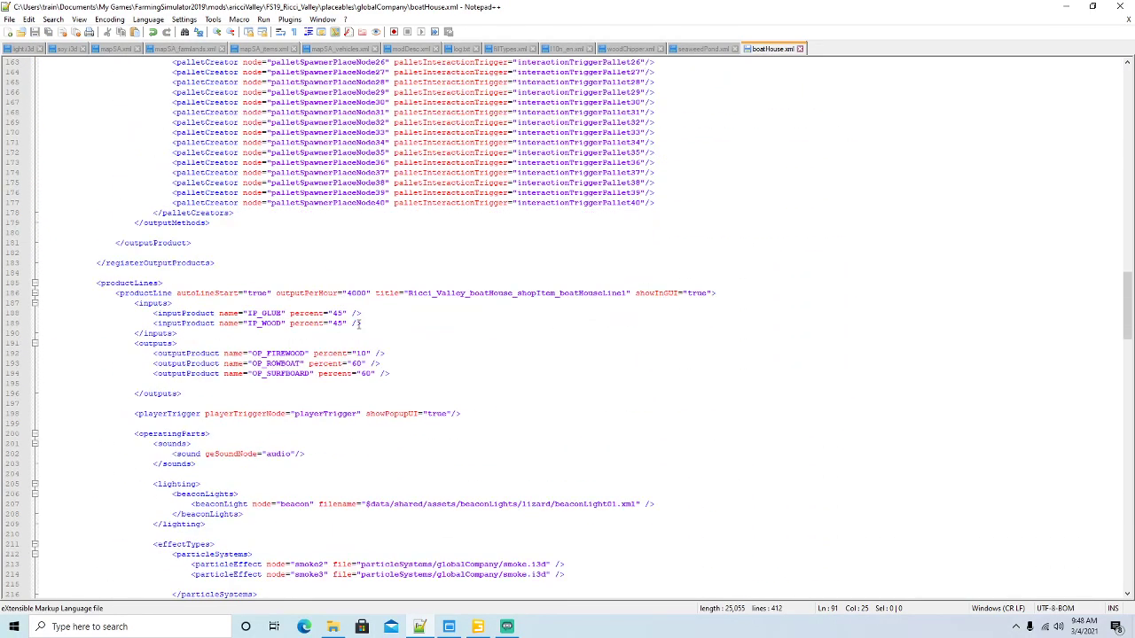
{"action": "left_click", "coordinate": [370, 322]}
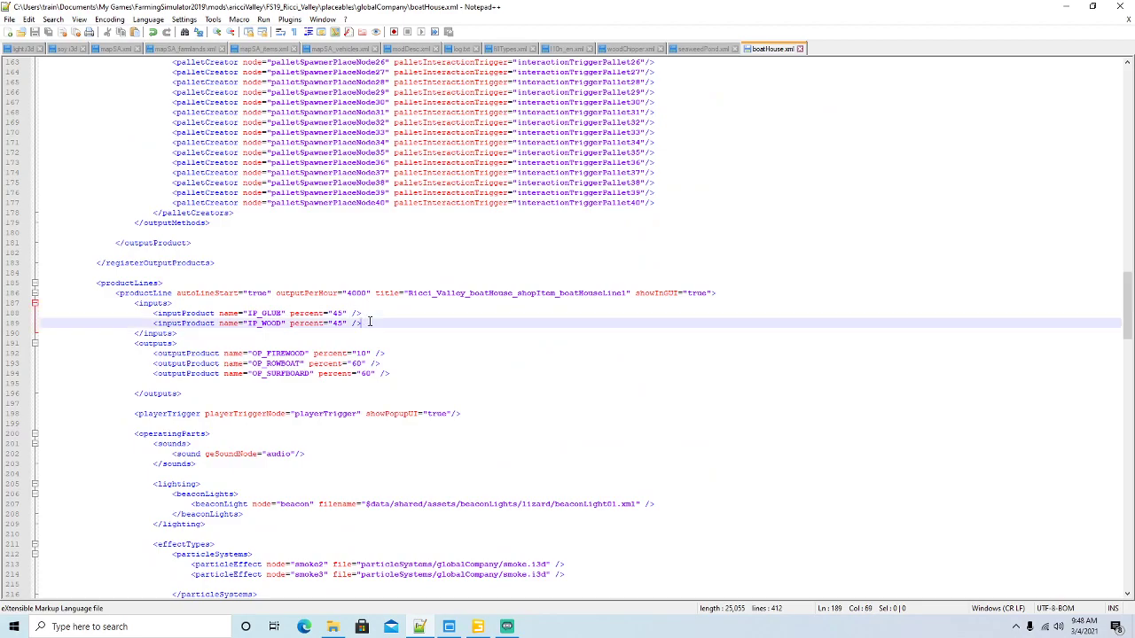
{"action": "key", "text": "Return"}
{"action": "left_click", "coordinate": [14, 324]}
{"action": "key", "text": "ctrl+c"}
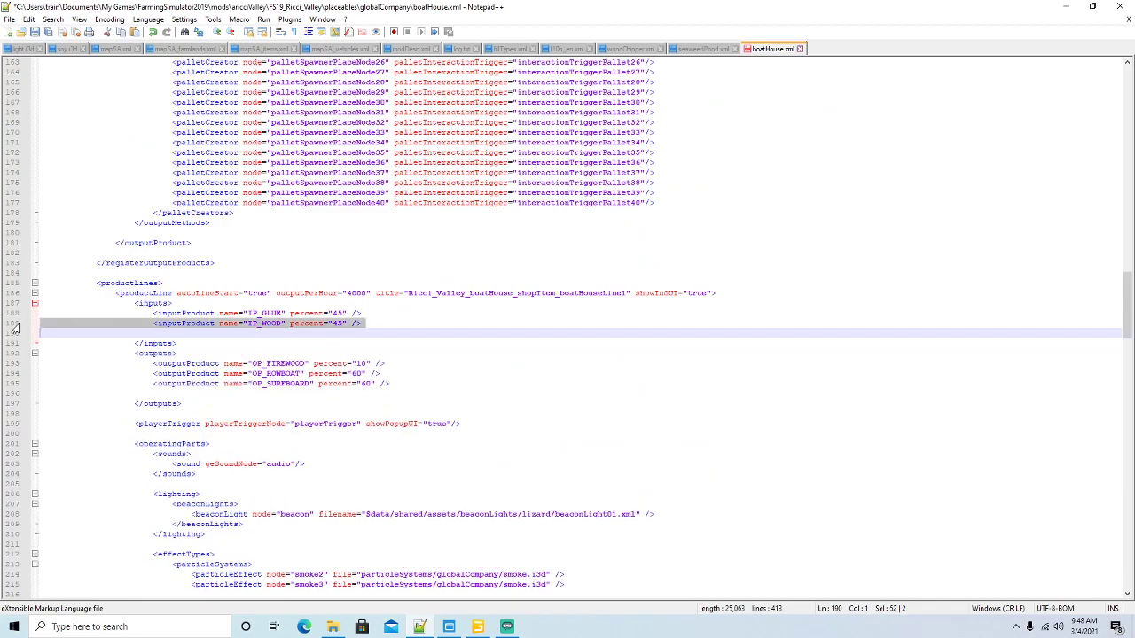
{"action": "left_click", "coordinate": [42, 335]}
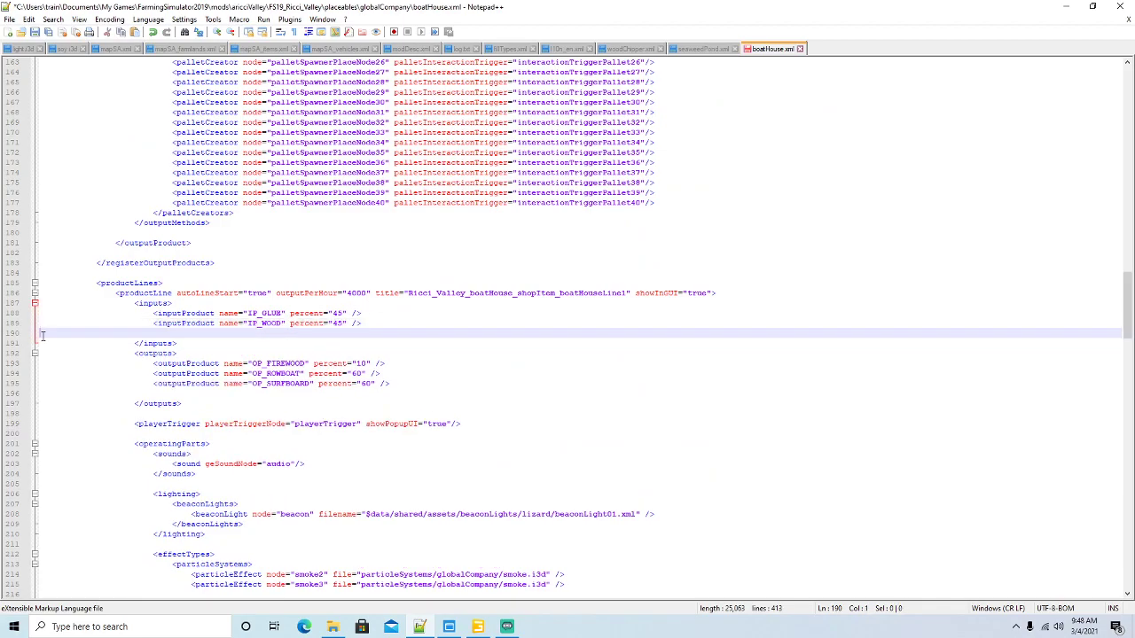
{"action": "left_click", "coordinate": [12, 338]}
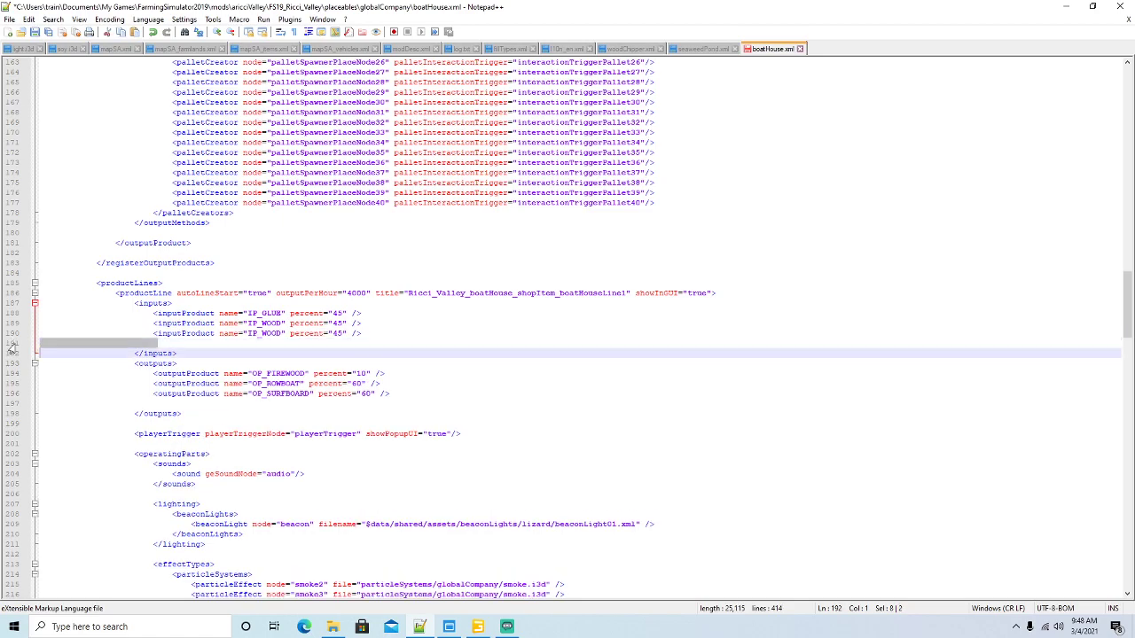
{"action": "key", "text": "ctrl+v"}
Rename the duplicated product line input to IP_WORKERS, set its percent to 1, and save the file
{"action": "left_click", "coordinate": [284, 332]}
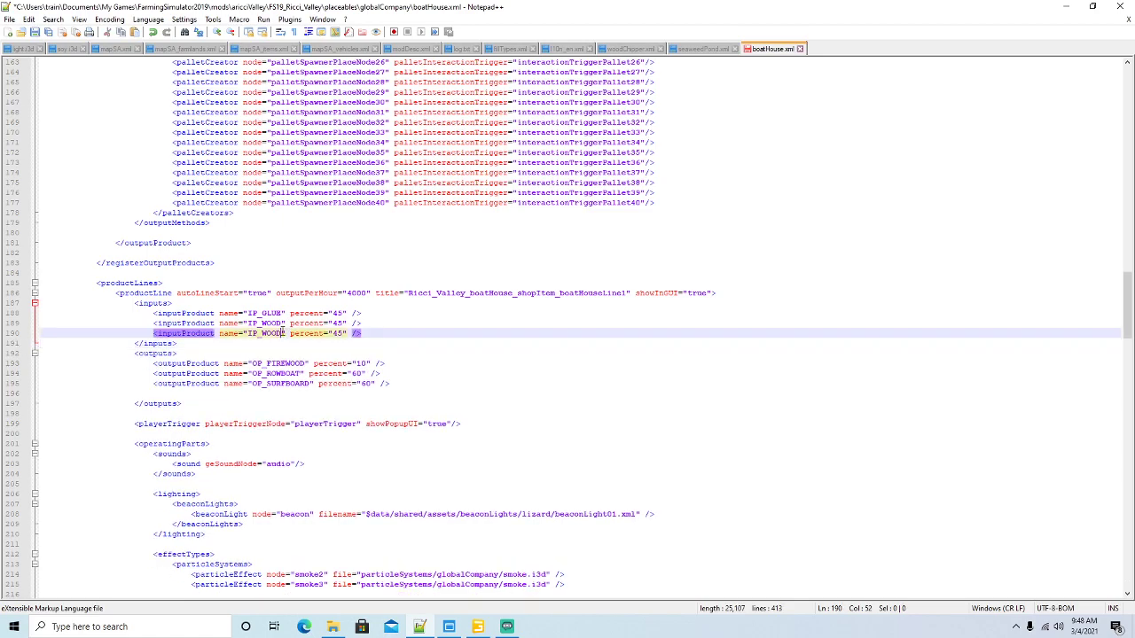
{"action": "key", "text": "BackSpace"}
{"action": "key", "text": "BackSpace"}
{"action": "type", "text": "RKER"}
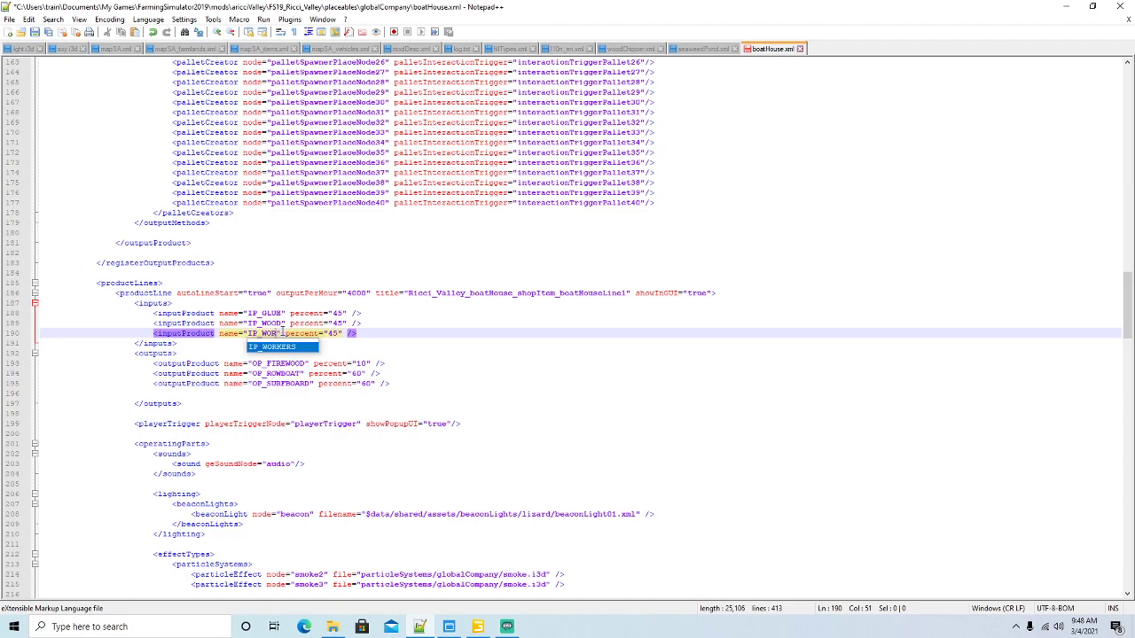
{"action": "type", "text": "S"}
{"action": "key", "text": "Right"}
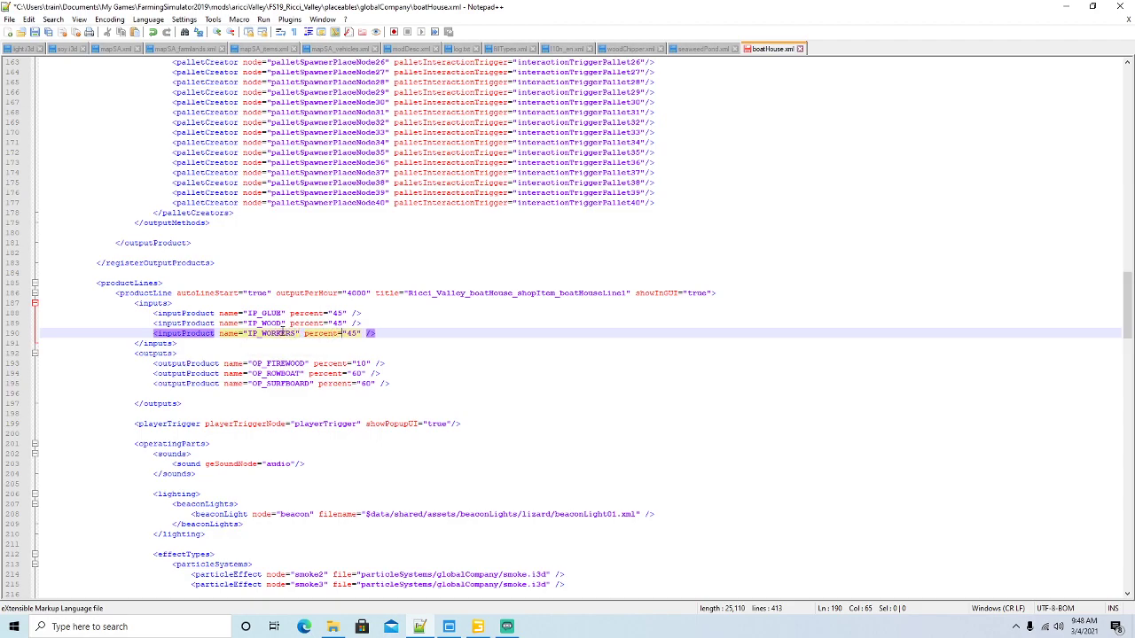
{"action": "key", "text": "BackSpace"}
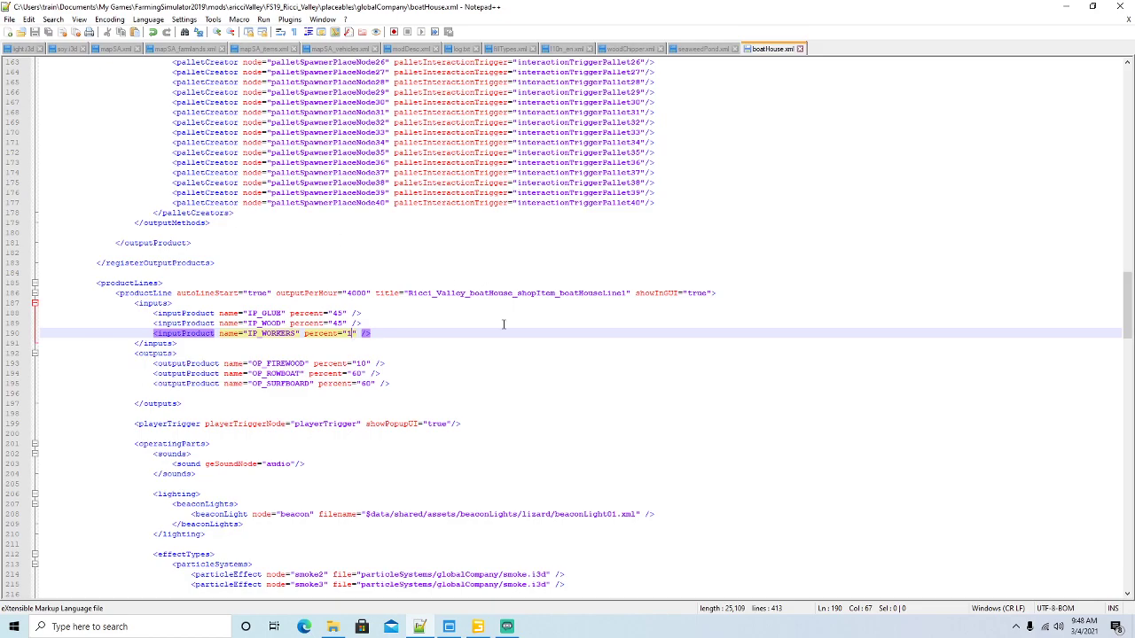
Shrink the text editor window to reveal GIANTS Editor, and copy the exactFillRootNode1 i3dMapping line below the woodTrigger mapping
{"action": "left_click", "coordinate": [1092, 6]}
{"action": "left_click_drag", "start_coordinate": [680, 42], "coordinate": [700, 39]}
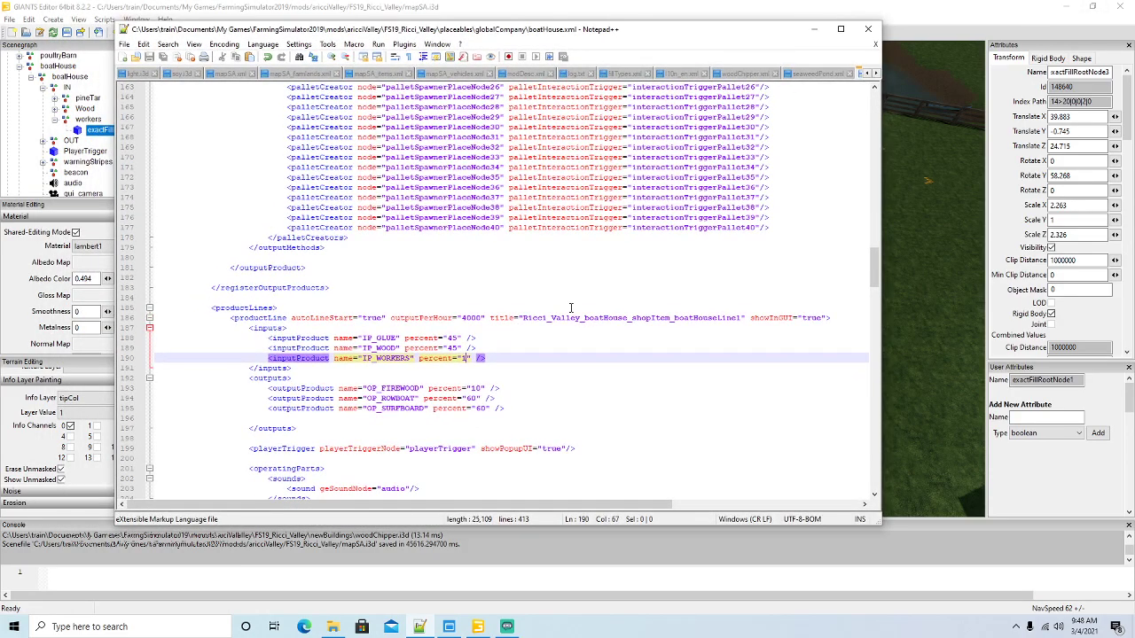
{"action": "scroll", "coordinate": [568, 309], "scroll_direction": "down", "scroll_amount": 18}
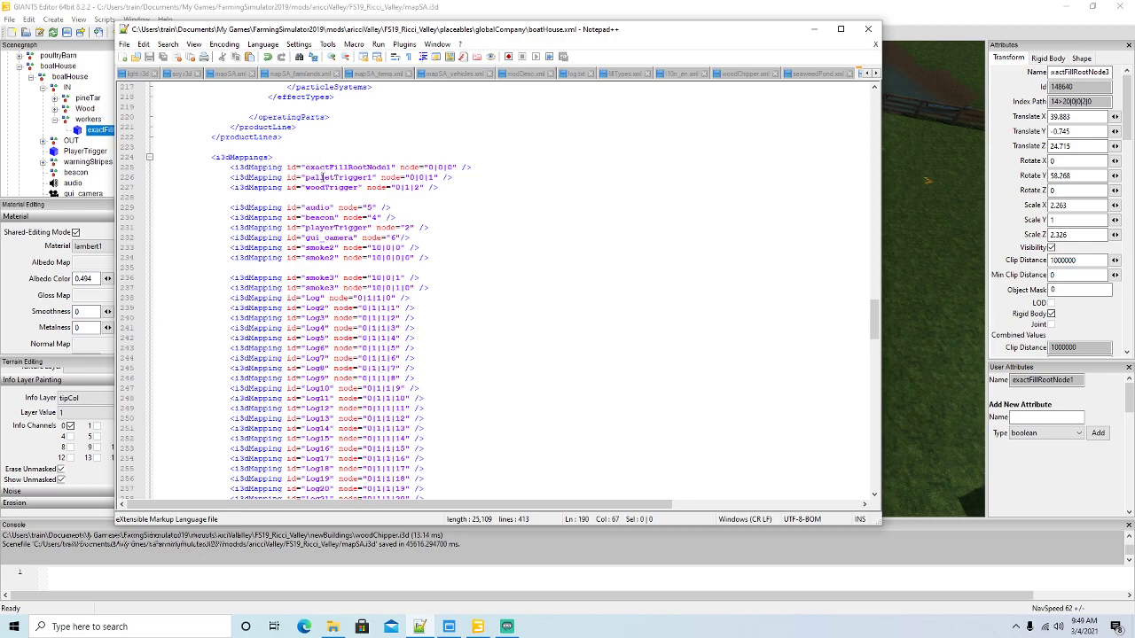
{"action": "left_click", "coordinate": [127, 168]}
{"action": "key", "text": "ctrl+c"}
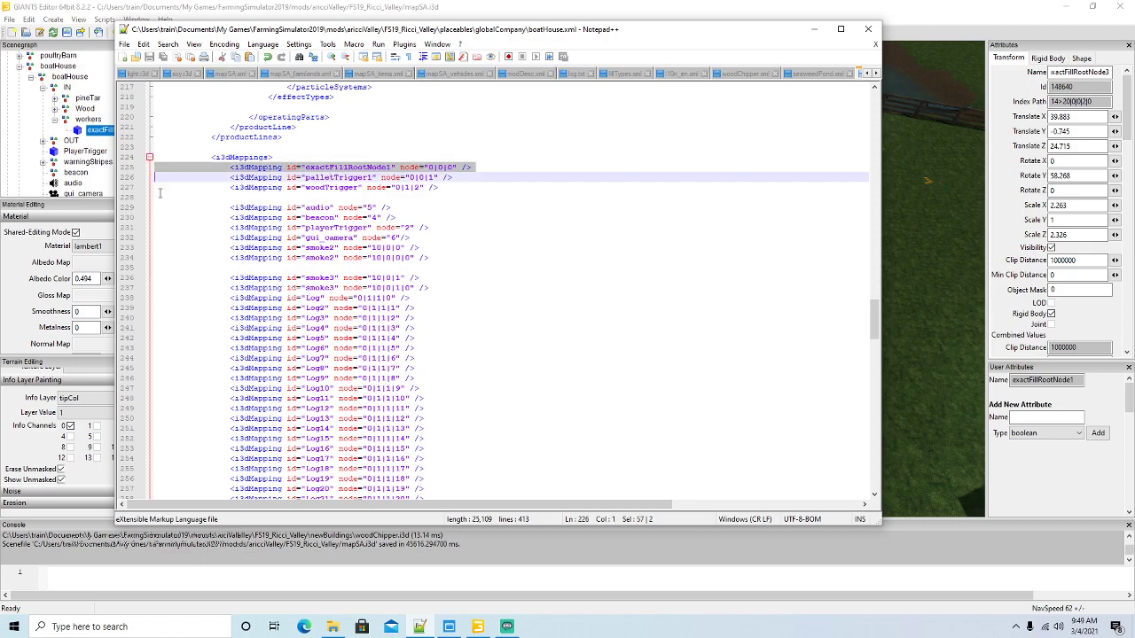
{"action": "left_click", "coordinate": [160, 195]}
{"action": "key", "text": "ctrl+v"}
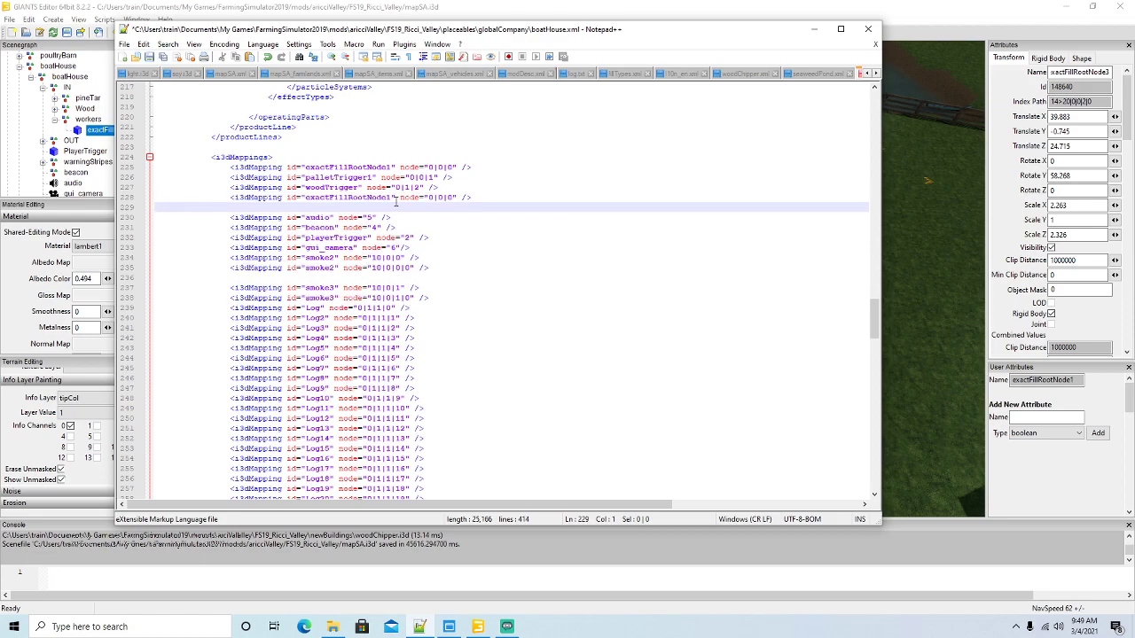
Set the pasted mapping's id to exactFillRootNode3, save the file, and move the window clear of the Scenegraph
{"action": "left_click", "coordinate": [391, 197]}
{"action": "key", "text": "BackSpace"}
{"action": "type", "text": "3"}
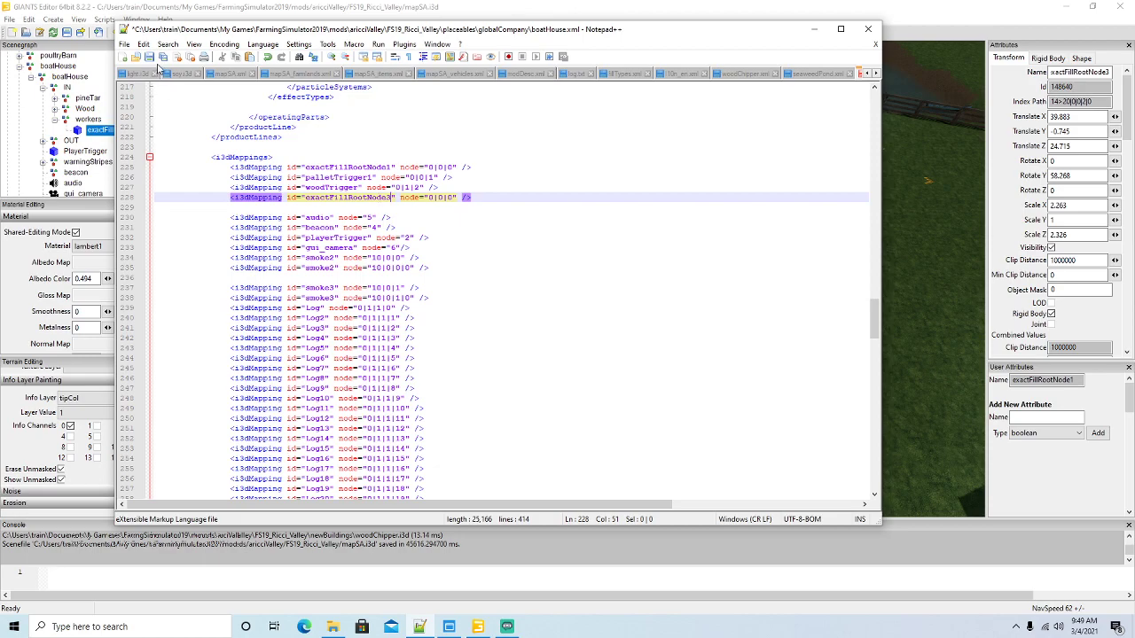
{"action": "left_click_drag", "start_coordinate": [661, 35], "coordinate": [708, 34]}
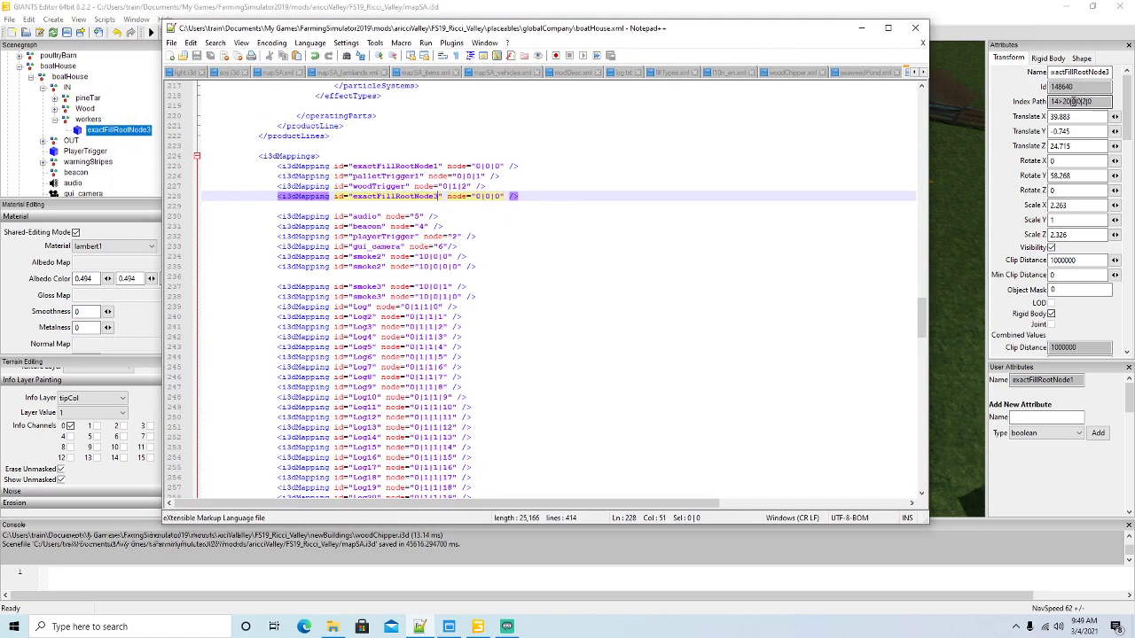
Set the node of the exactFillRootNode3 i3dMapping to 0|2|0
{"action": "left_click", "coordinate": [492, 196]}
{"action": "key", "text": "BackSpace"}
{"action": "type", "text": "2"}
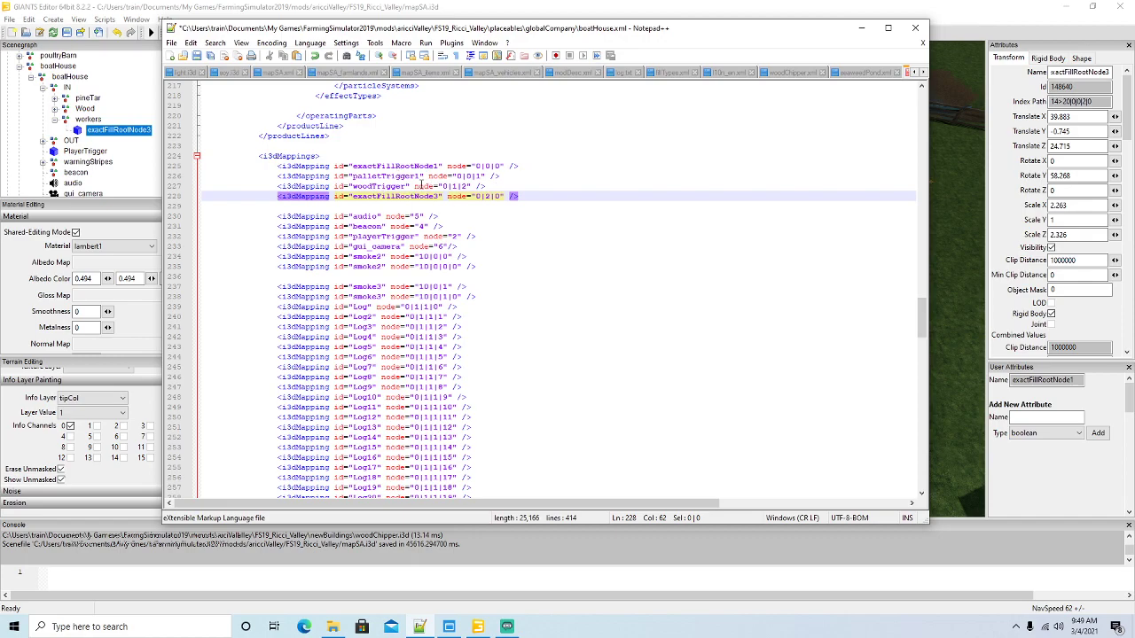
Compare the audio i3dMapping with the audio node's index path in the GIANTS Editor Scenegraph, and return to boatHouse.xml in Notepad++
{"action": "left_click", "coordinate": [380, 216]}
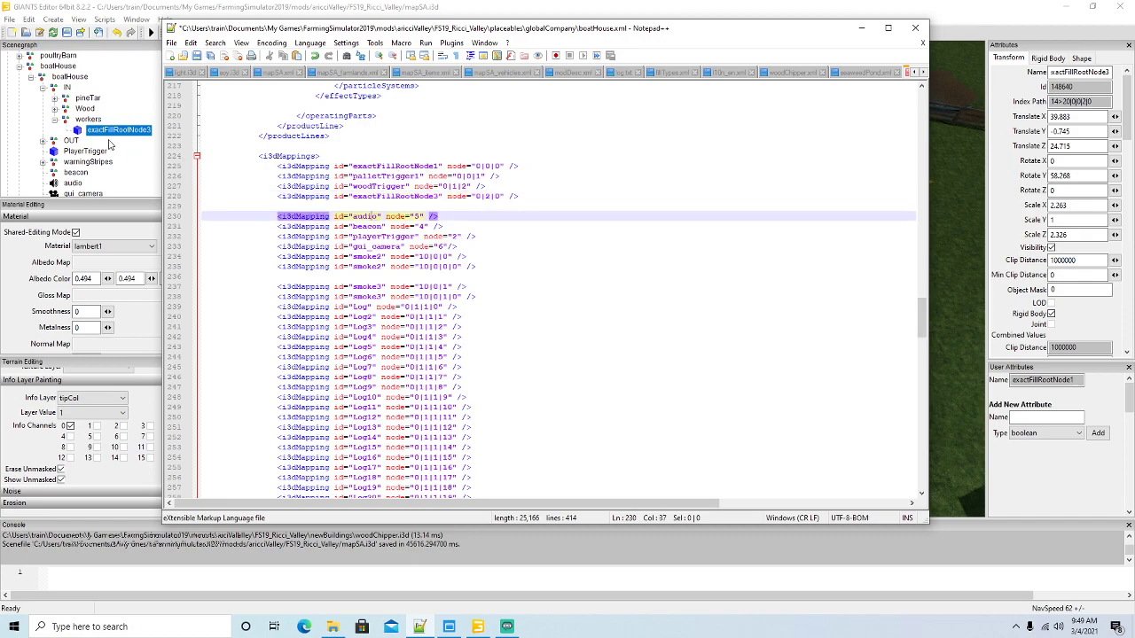
{"action": "scroll", "coordinate": [111, 143], "scroll_direction": "down", "scroll_amount": 1}
{"action": "left_click", "coordinate": [59, 152]}
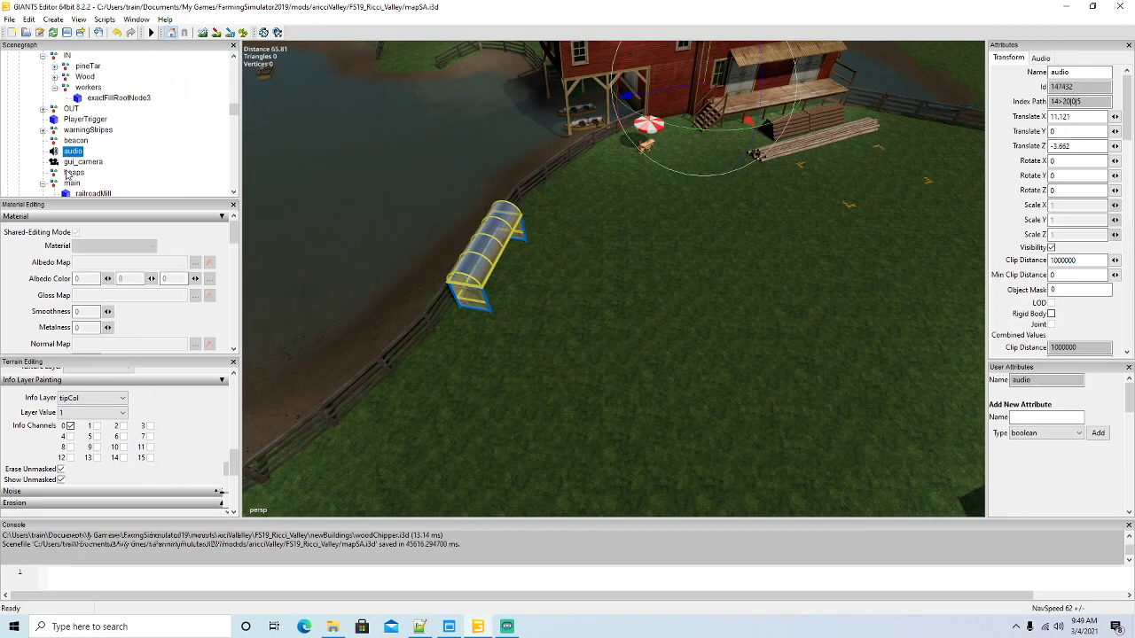
{"action": "left_click", "coordinate": [419, 627]}
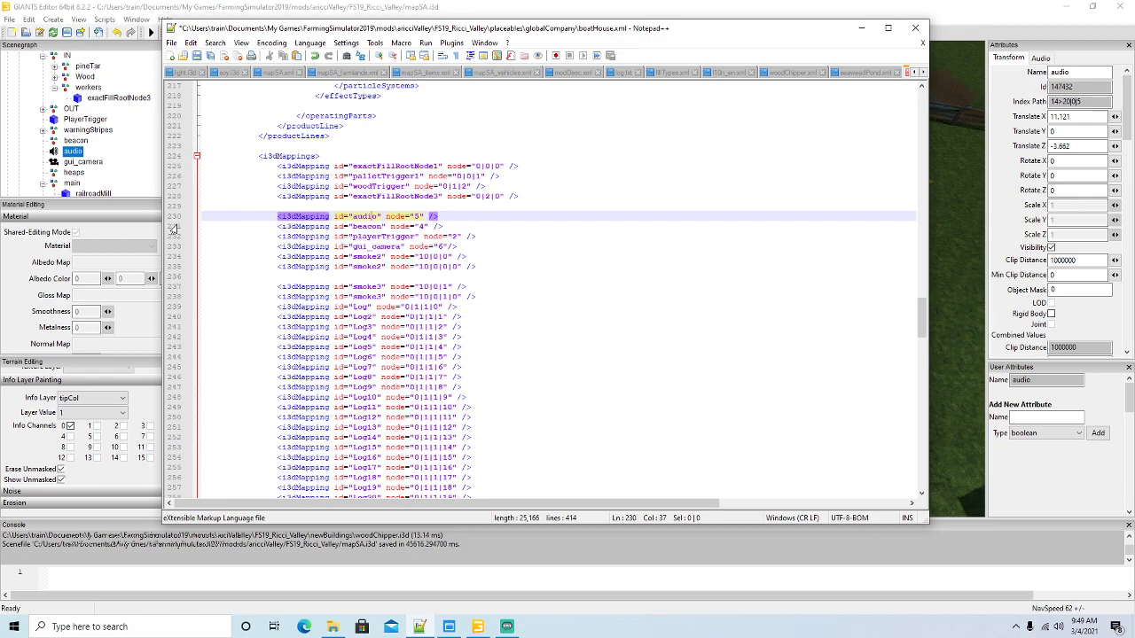
Delete the beacon i3dMapping line and the entire lighting block with its leftover blank lines from operatingParts, and save the file
{"action": "left_click", "coordinate": [171, 226]}
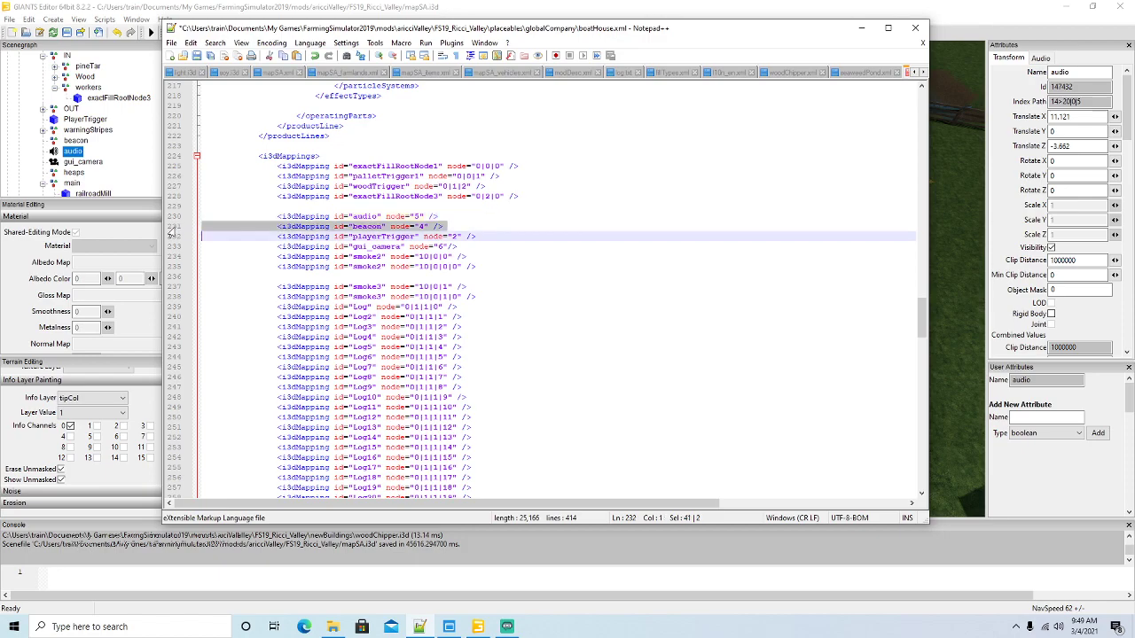
{"action": "key", "text": "Delete"}
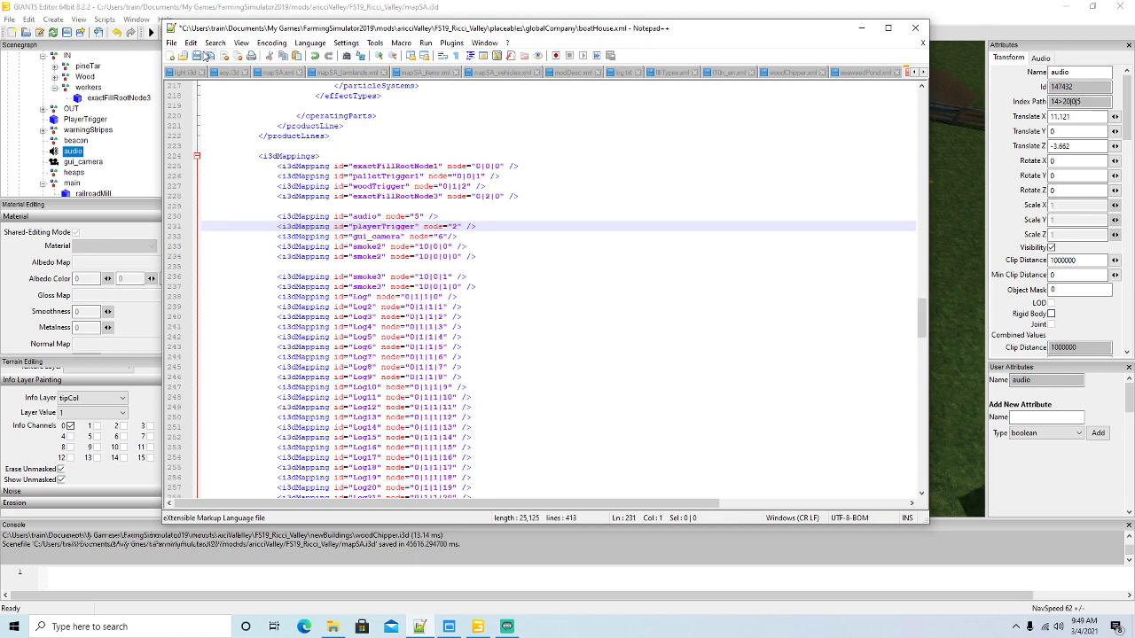
{"action": "scroll", "coordinate": [449, 231], "scroll_direction": "up", "scroll_amount": 3}
{"action": "scroll", "coordinate": [449, 232], "scroll_direction": "up", "scroll_amount": 3}
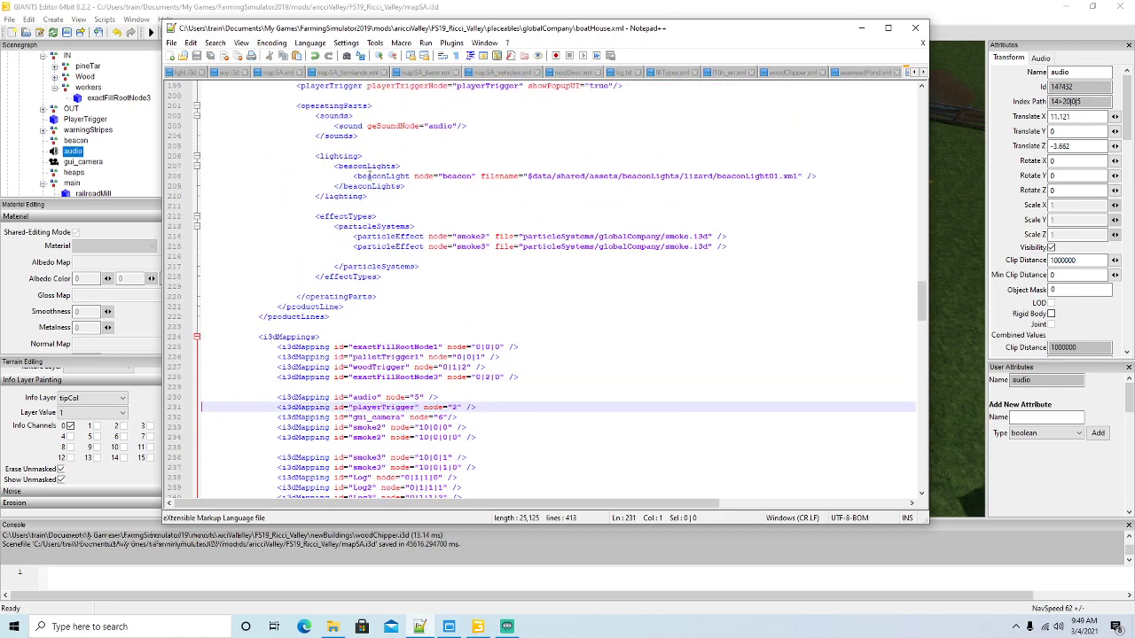
{"action": "left_click", "coordinate": [349, 157]}
{"action": "left_click_drag", "start_coordinate": [367, 196], "coordinate": [205, 148]}
{"action": "key", "text": "Delete"}
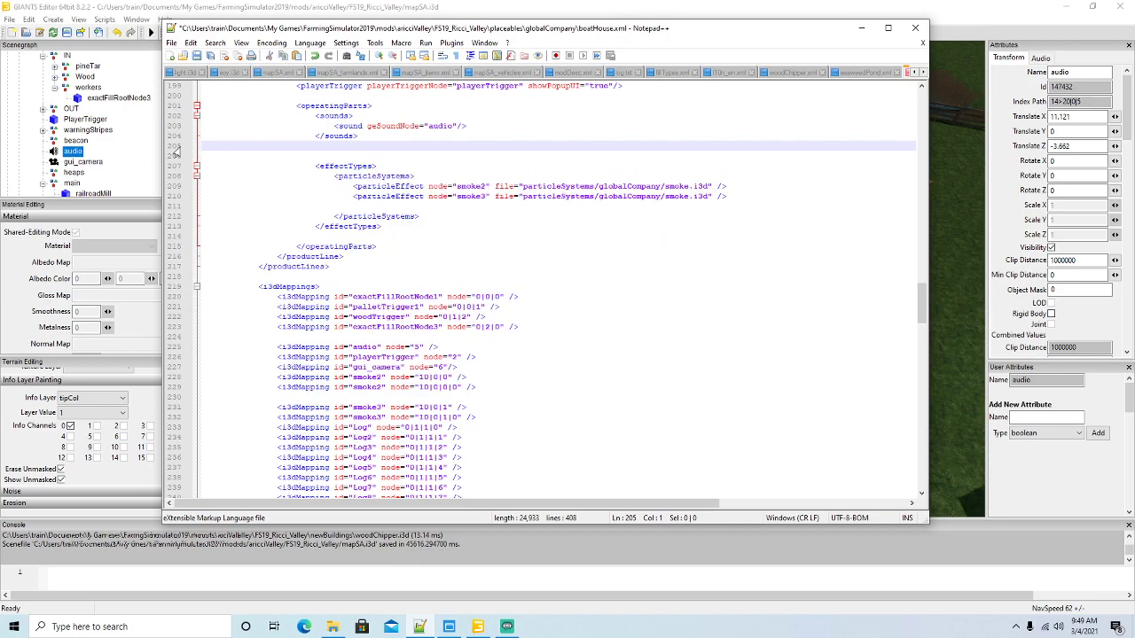
{"action": "key", "text": "Delete"}
{"action": "key", "text": "Delete"}
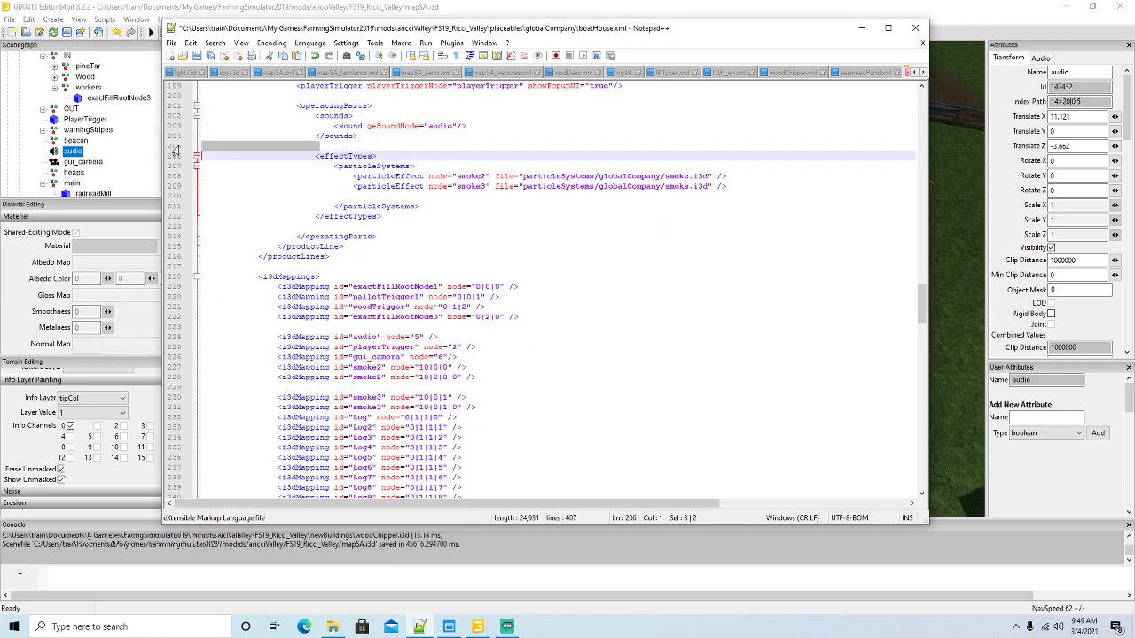
Check the playerTrigger and gui_camera i3dMappings against the index paths of the matching nodes in the GIANTS Editor Scenegraph
{"action": "scroll", "coordinate": [405, 254], "scroll_direction": "down", "scroll_amount": 4}
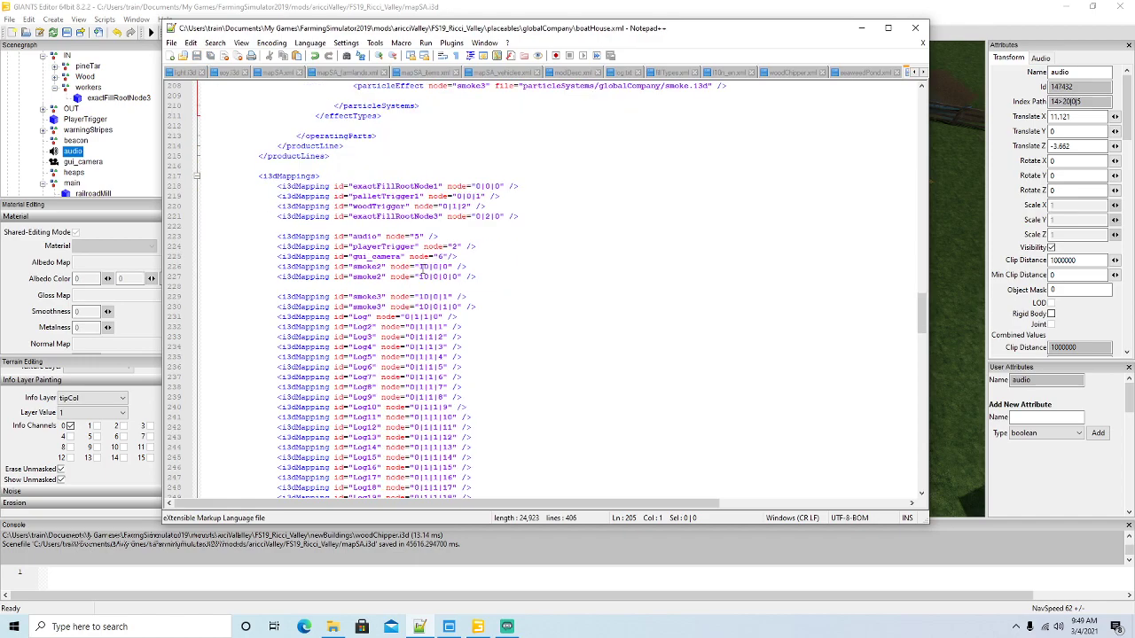
{"action": "scroll", "coordinate": [406, 255], "scroll_direction": "down", "scroll_amount": 1}
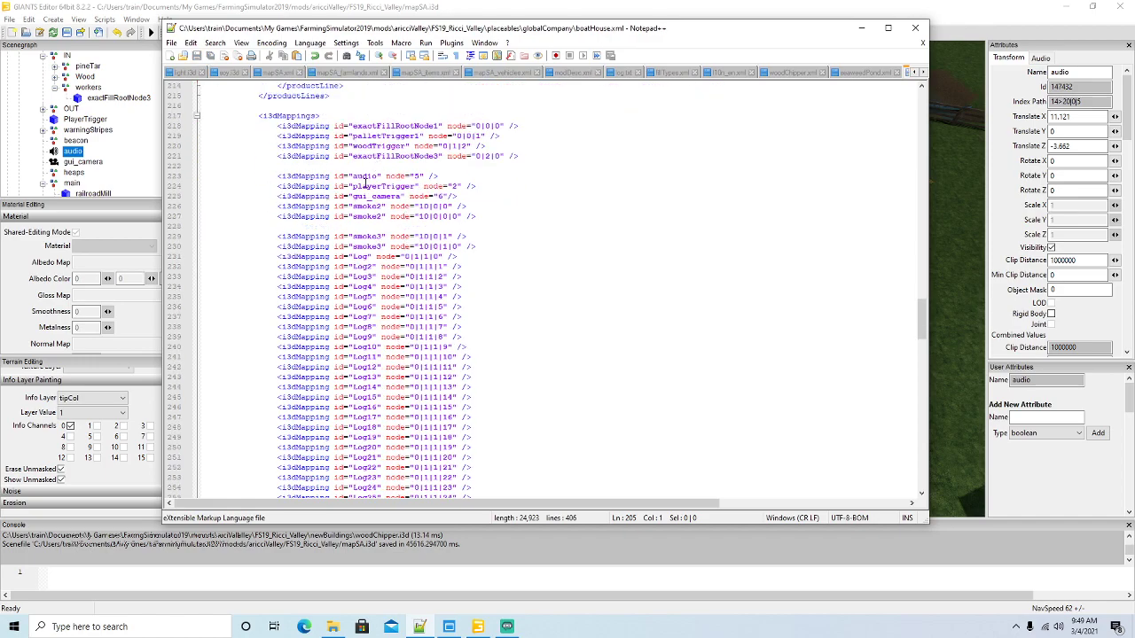
{"action": "left_click", "coordinate": [366, 184]}
{"action": "scroll", "coordinate": [80, 178], "scroll_direction": "down", "scroll_amount": 2}
{"action": "left_click", "coordinate": [45, 163]}
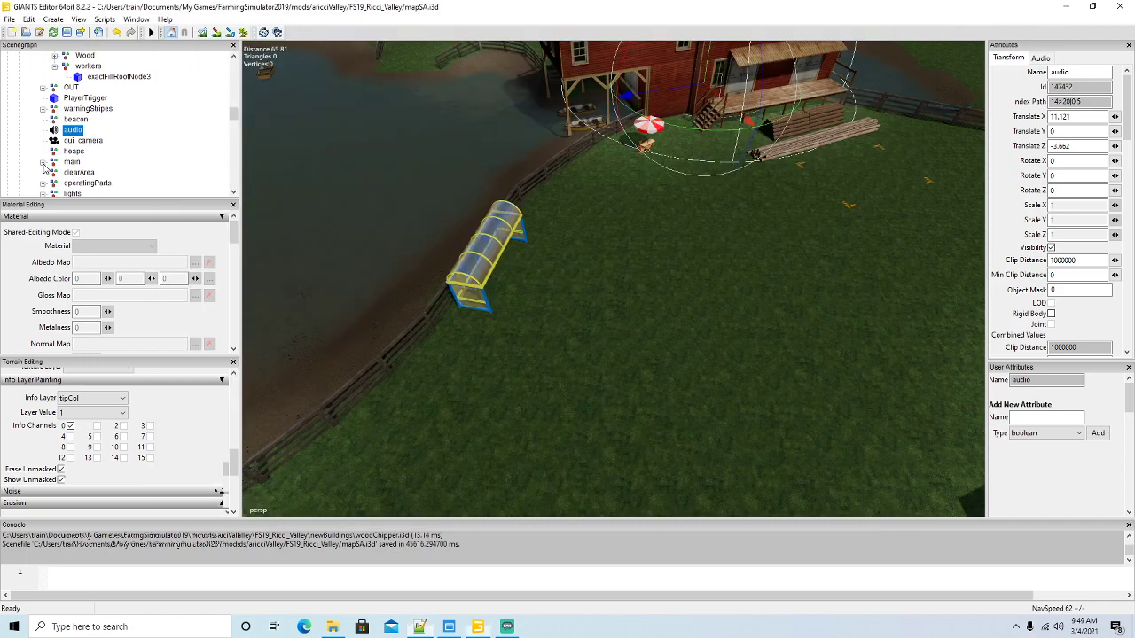
{"action": "left_click", "coordinate": [57, 98]}
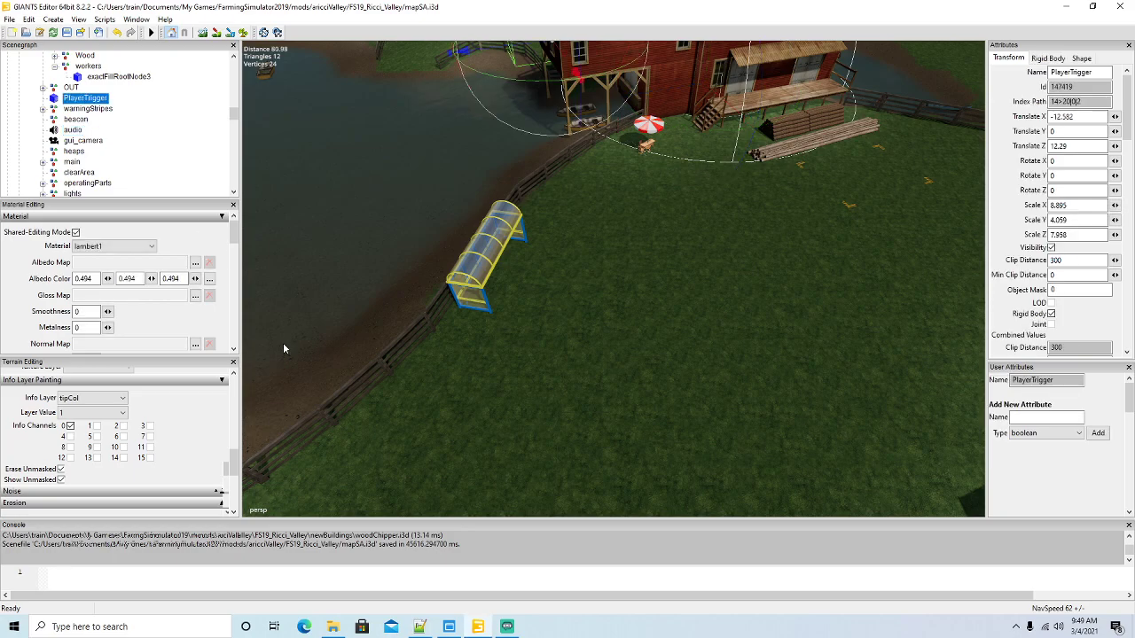
{"action": "key", "text": "alt+Tab"}
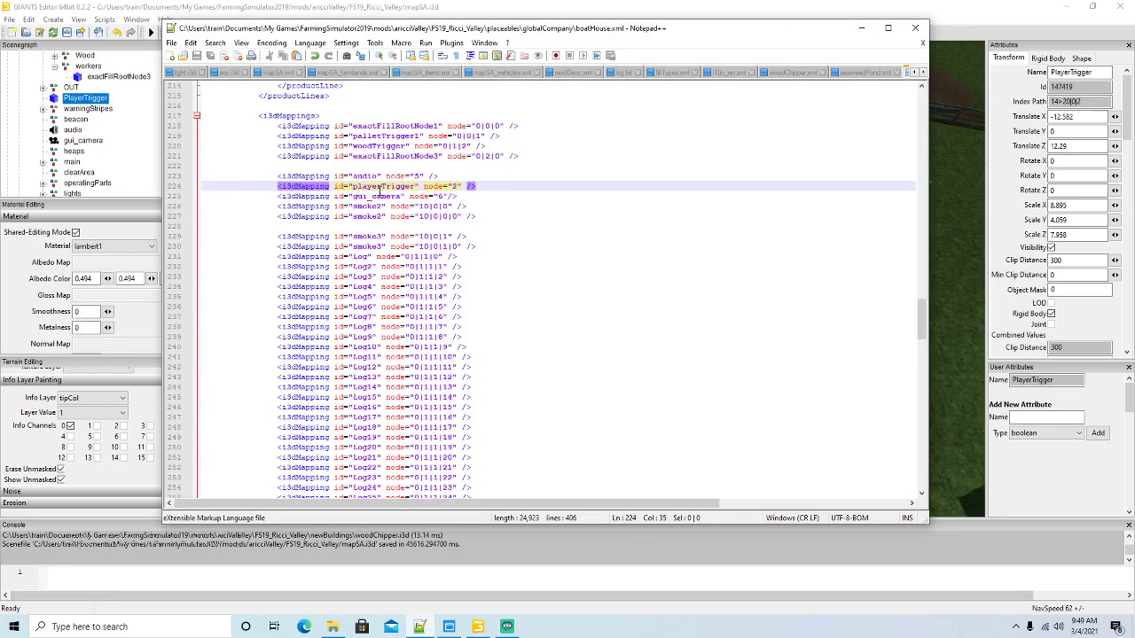
{"action": "left_click", "coordinate": [56, 140]}
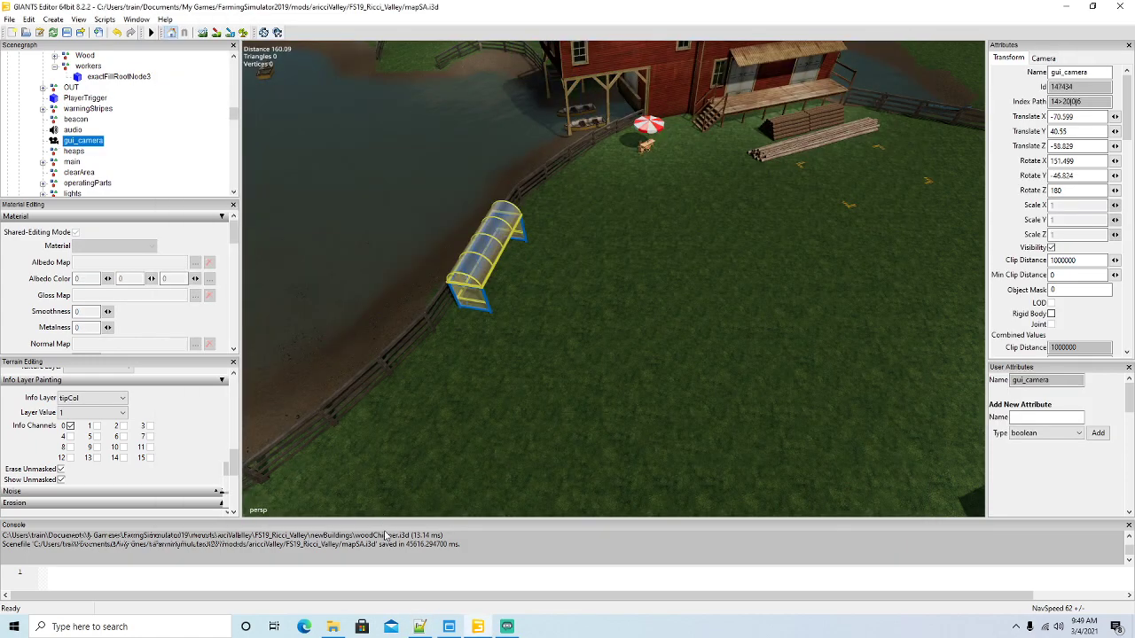
{"action": "key", "text": "alt+Tab"}
{"action": "left_click", "coordinate": [367, 196]}
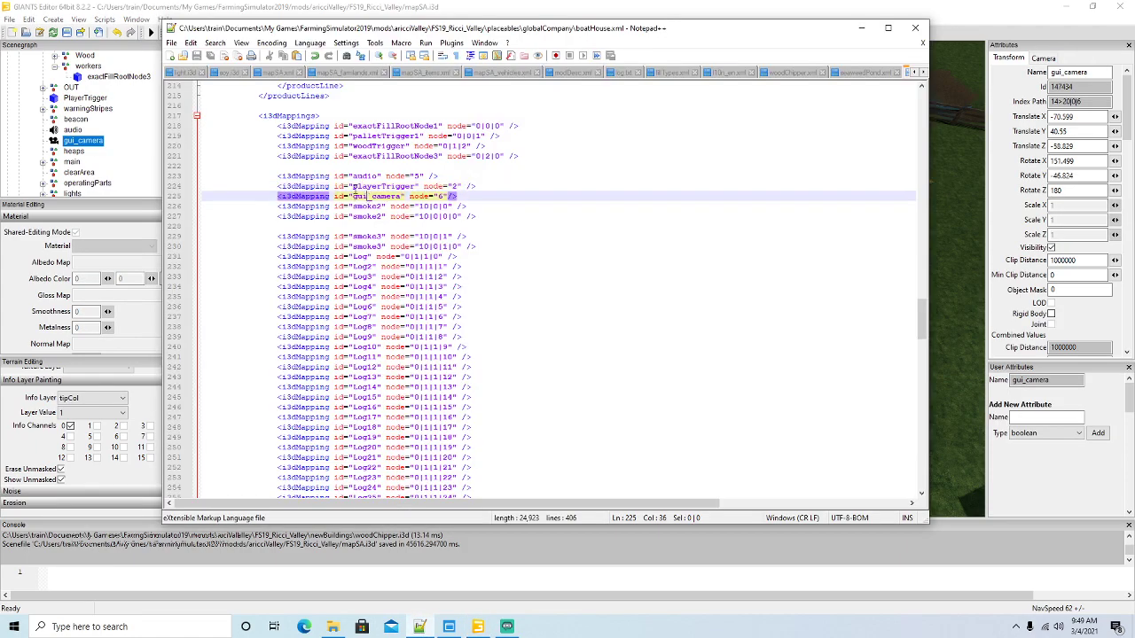
Expand operatingParts and its PS group in GIANTS Editor, and compare the smoke2 and smoke3 index paths with their i3dMappings in boatHouse.xml
{"action": "scroll", "coordinate": [142, 142], "scroll_direction": "down", "scroll_amount": 2}
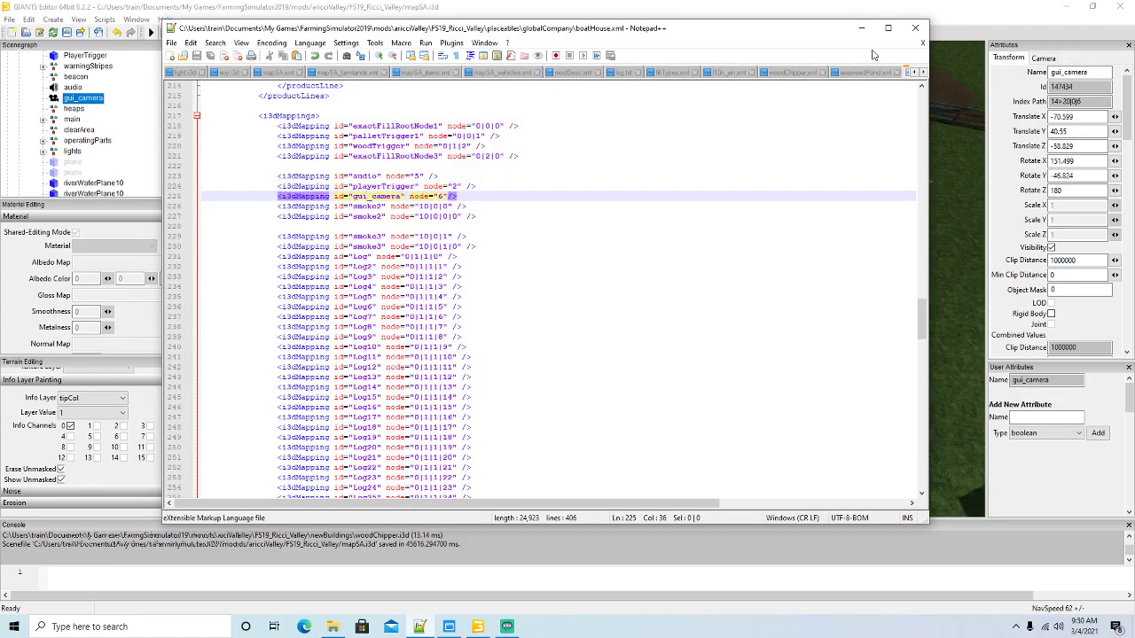
{"action": "left_click", "coordinate": [861, 28]}
{"action": "scroll", "coordinate": [639, 311], "scroll_direction": "down", "scroll_amount": 5}
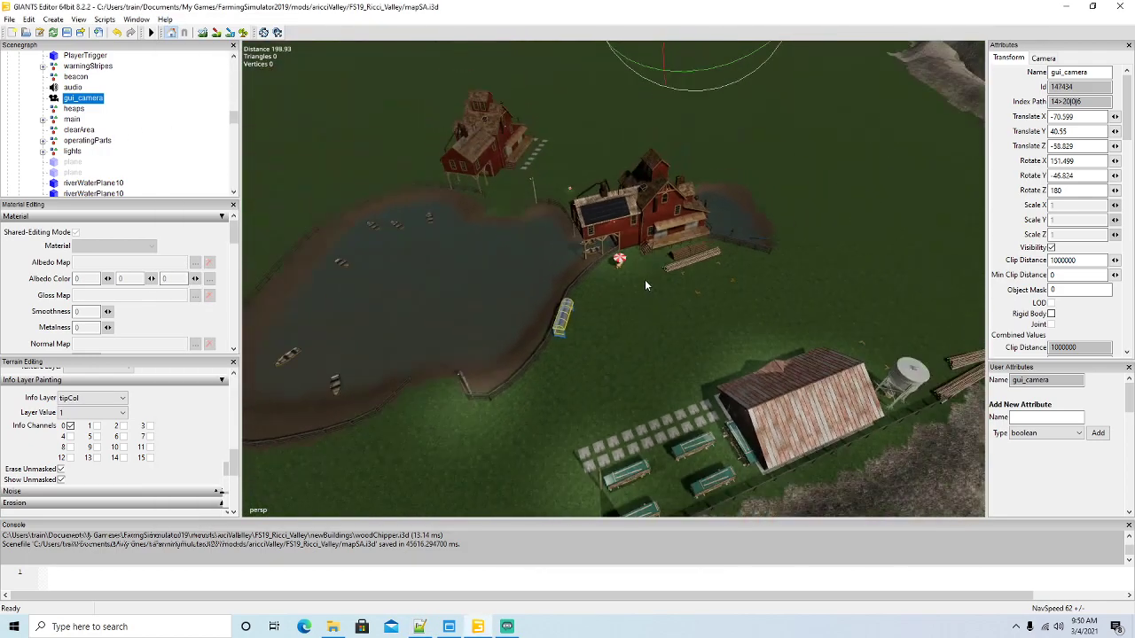
{"action": "scroll", "coordinate": [142, 151], "scroll_direction": "down", "scroll_amount": 2}
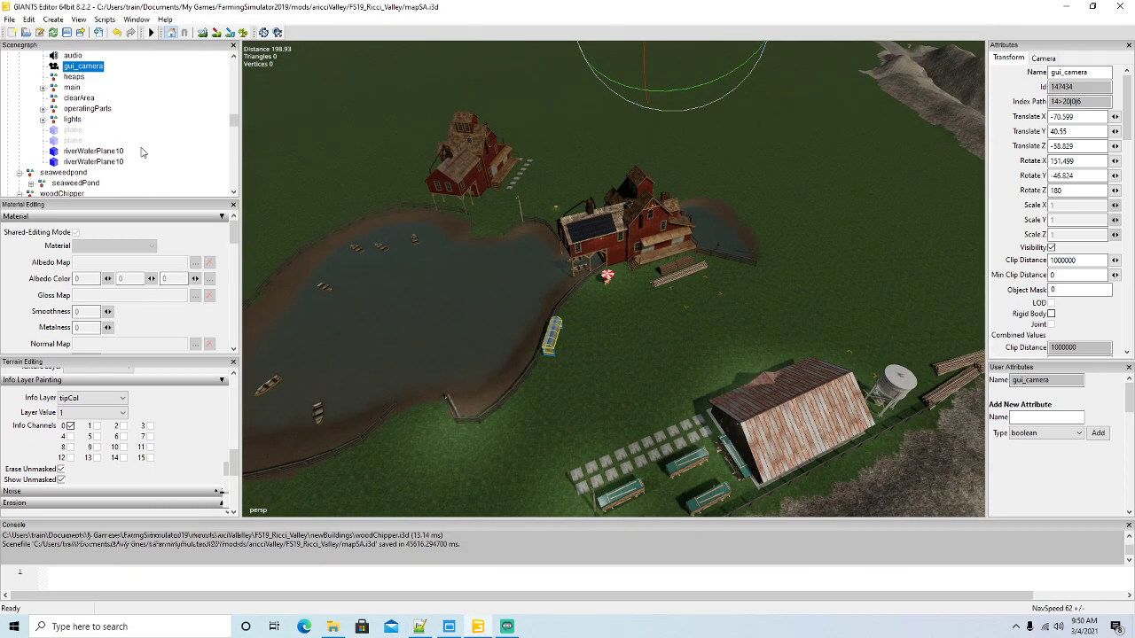
{"action": "scroll", "coordinate": [140, 149], "scroll_direction": "up", "scroll_amount": 2}
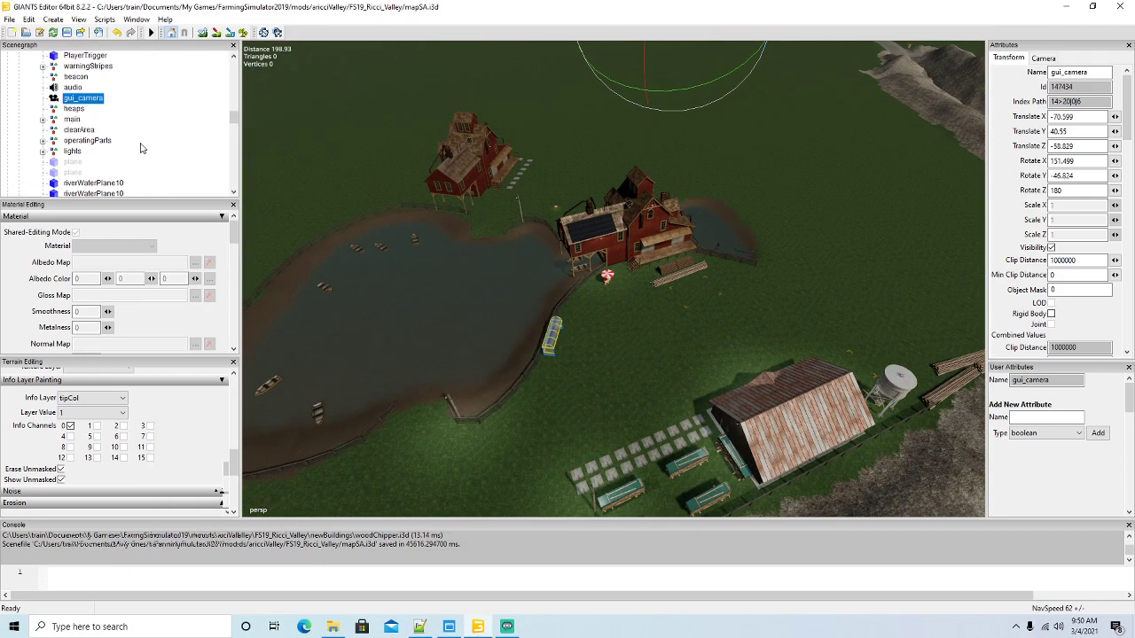
{"action": "left_click", "coordinate": [42, 141]}
{"action": "left_click", "coordinate": [54, 150]}
{"action": "left_click", "coordinate": [77, 163]}
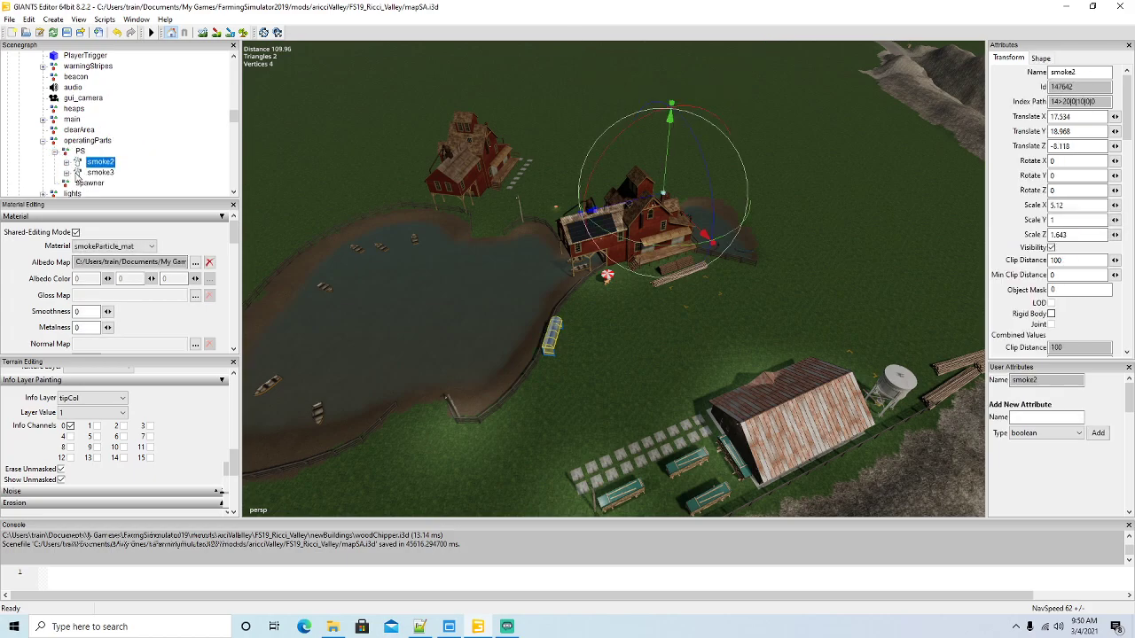
{"action": "left_click", "coordinate": [80, 174]}
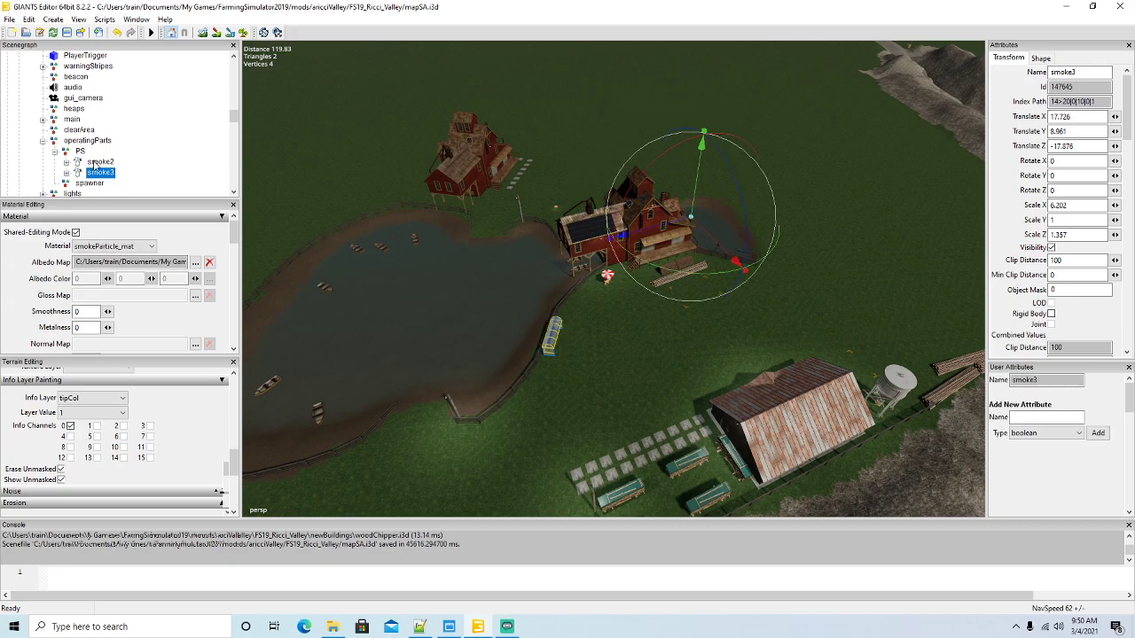
{"action": "left_click", "coordinate": [419, 627]}
{"action": "left_click", "coordinate": [379, 217]}
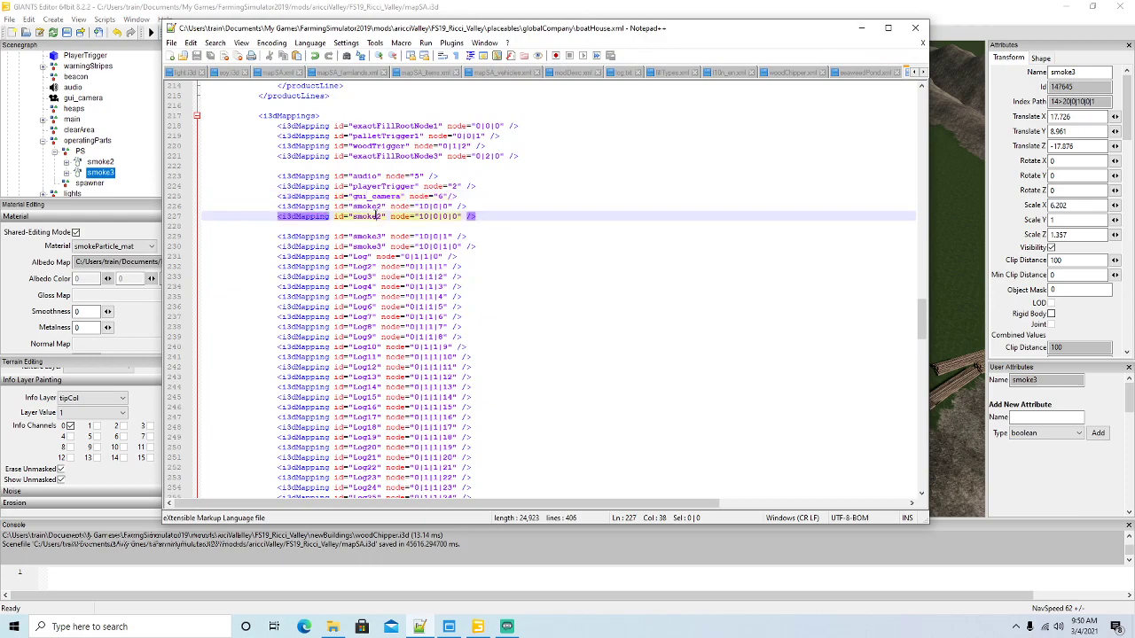
{"action": "scroll", "coordinate": [372, 217], "scroll_direction": "down", "scroll_amount": 1}
{"action": "left_click", "coordinate": [369, 217]}
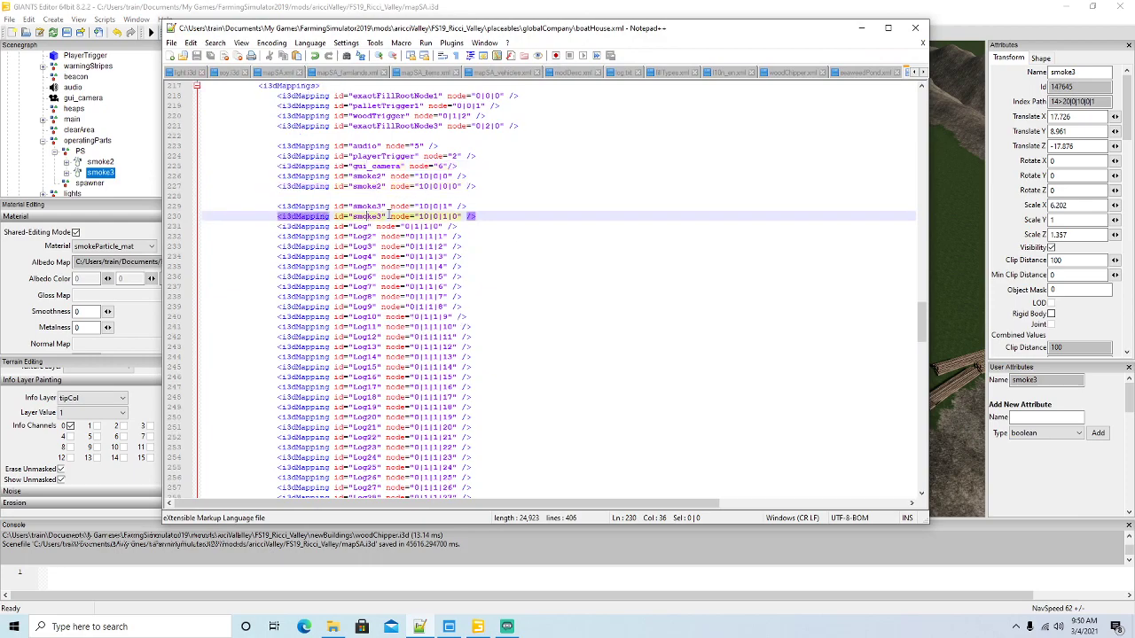
Review the remaining Log, interactionTriggerPallet and palletSpawnerPlaceNode mappings through to the end of the file
{"action": "scroll", "coordinate": [527, 233], "scroll_direction": "down", "scroll_amount": 11}
{"action": "scroll", "coordinate": [480, 255], "scroll_direction": "down", "scroll_amount": 20}
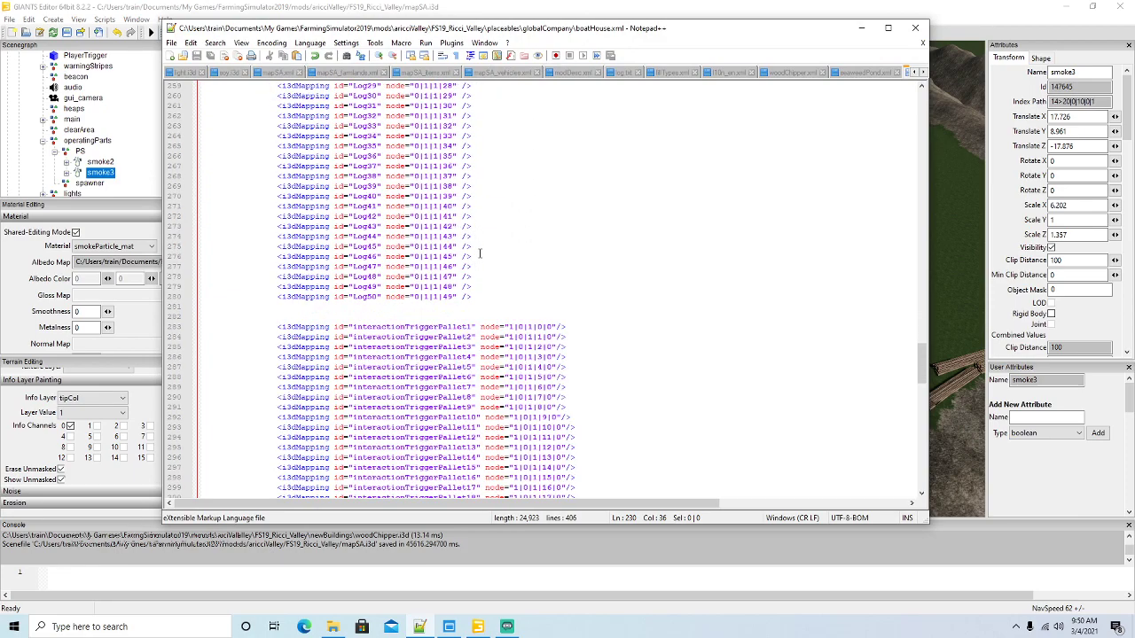
{"action": "scroll", "coordinate": [484, 256], "scroll_direction": "down", "scroll_amount": 18}
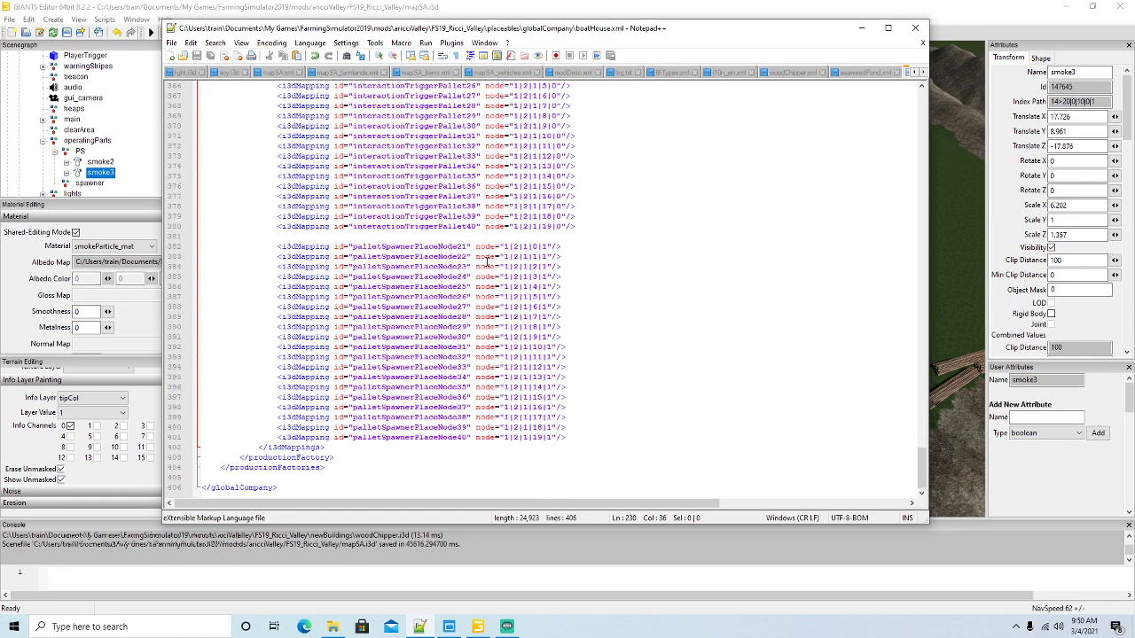
{"action": "scroll", "coordinate": [486, 258], "scroll_direction": "up", "scroll_amount": 20}
{"action": "scroll", "coordinate": [488, 258], "scroll_direction": "up", "scroll_amount": 20}
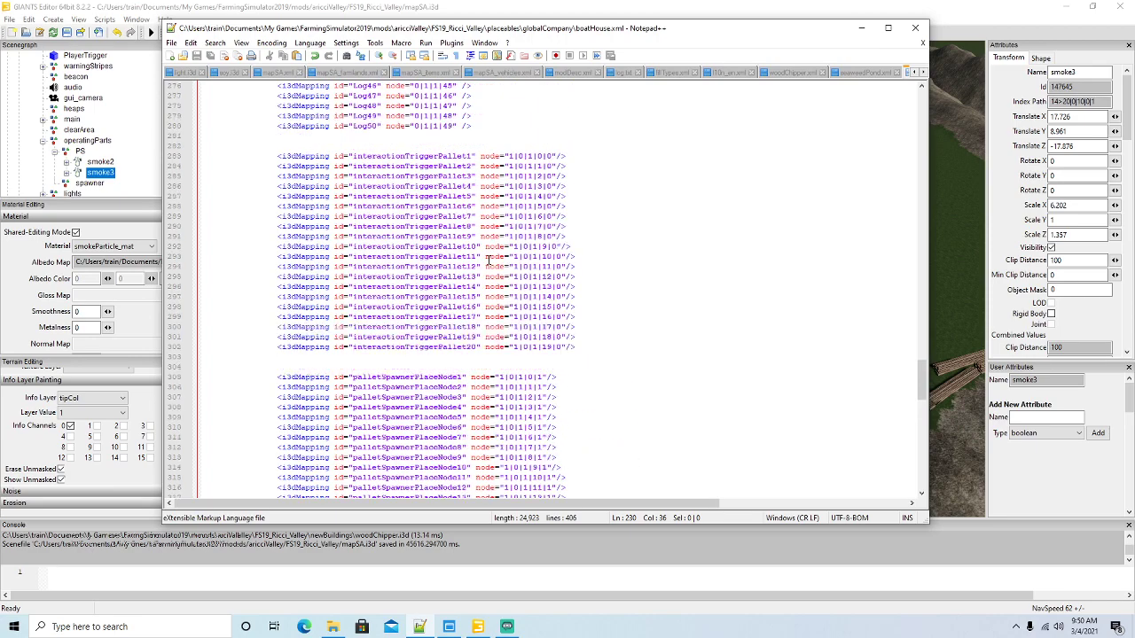
{"action": "scroll", "coordinate": [488, 258], "scroll_direction": "up", "scroll_amount": 2}
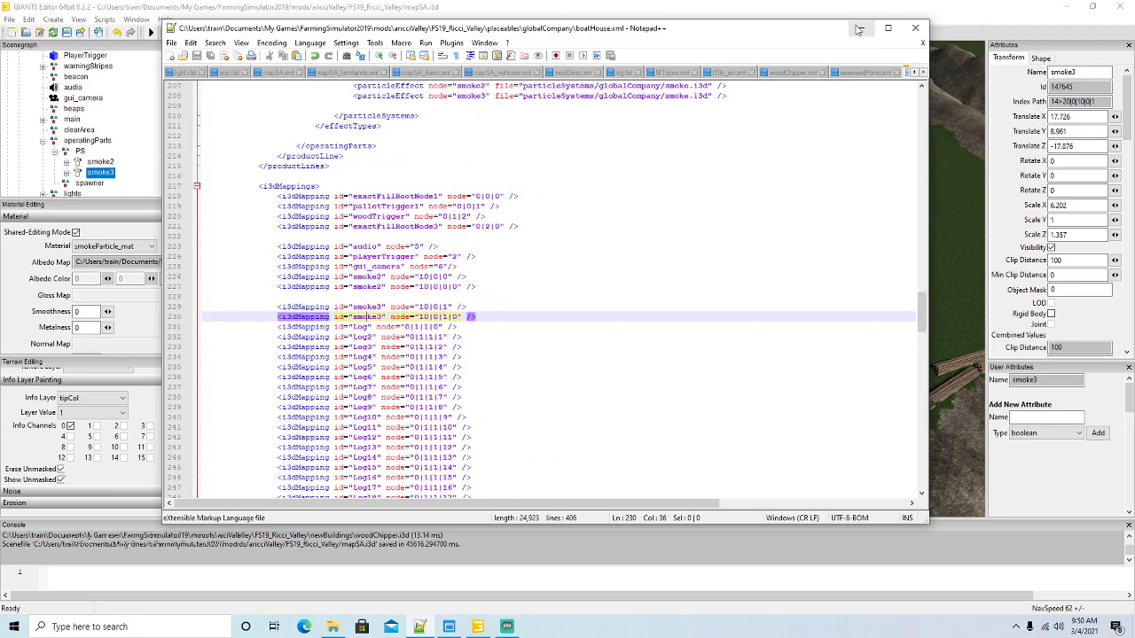
Return to GIANTS Editor, collapse the inner boatHouse group, and inspect the user attributes of boatHouse and seaweedPond
{"action": "left_click", "coordinate": [863, 29]}
{"action": "right_click_drag", "start_coordinate": [664, 299], "coordinate": [722, 225]}
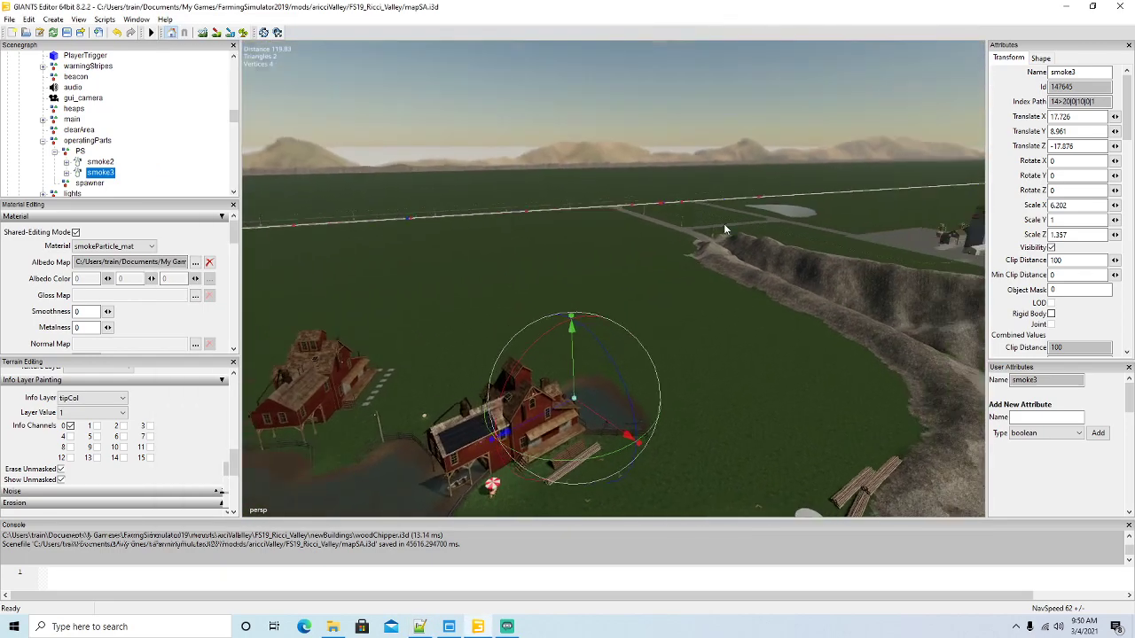
{"action": "scroll", "coordinate": [725, 226], "scroll_direction": "up", "scroll_amount": 5}
{"action": "key", "text": "f"}
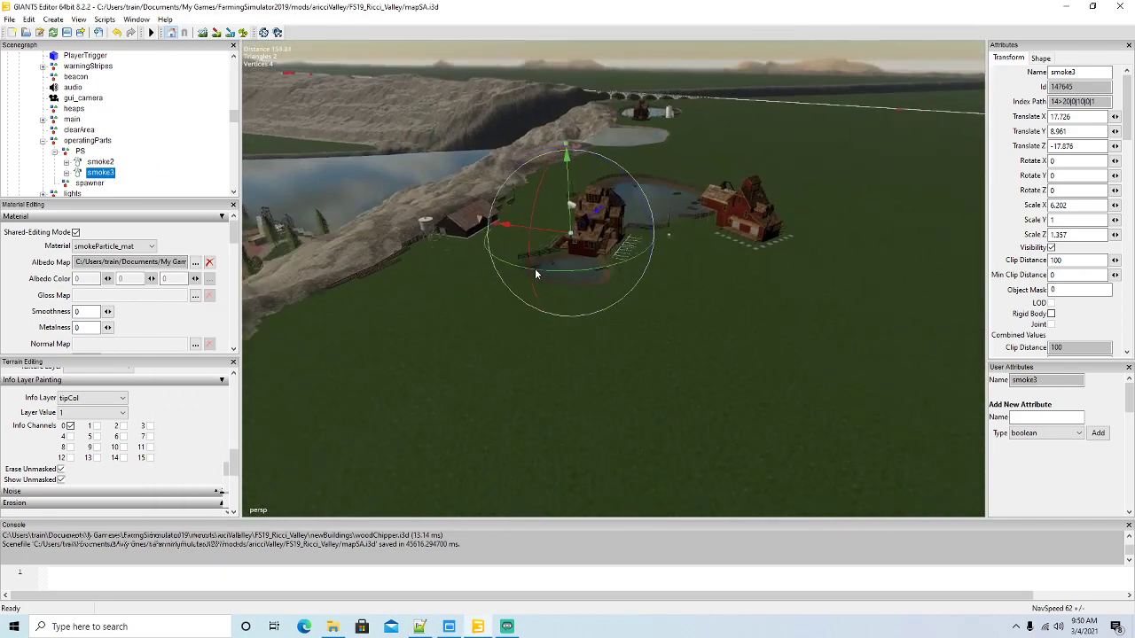
{"action": "scroll", "coordinate": [131, 149], "scroll_direction": "up", "scroll_amount": 5}
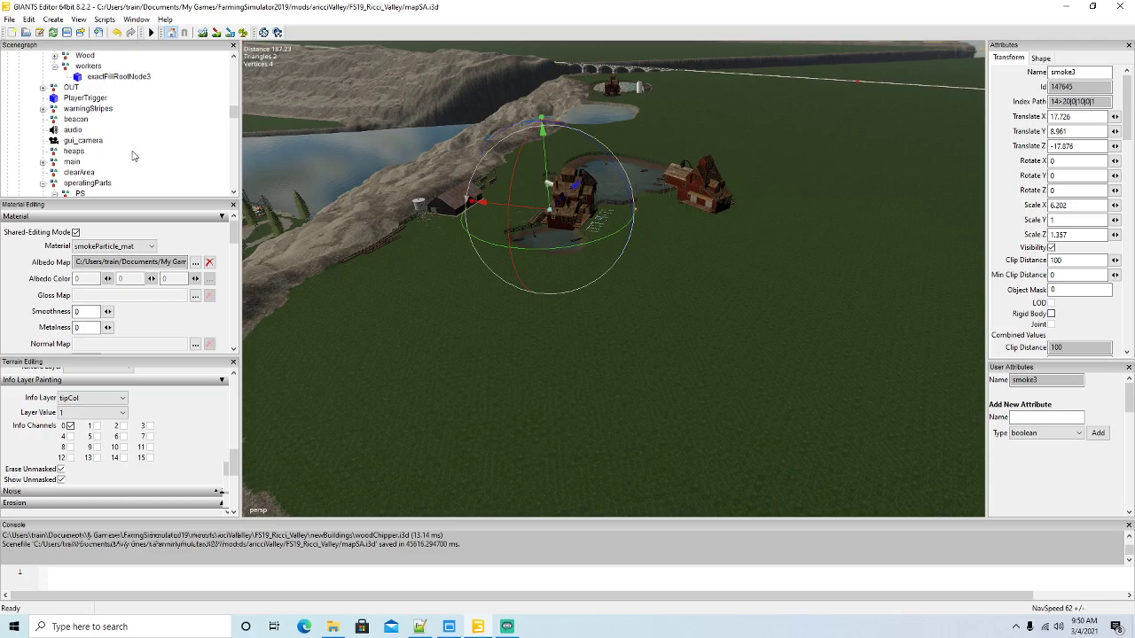
{"action": "scroll", "coordinate": [131, 149], "scroll_direction": "up", "scroll_amount": 1}
{"action": "left_click", "coordinate": [30, 140]}
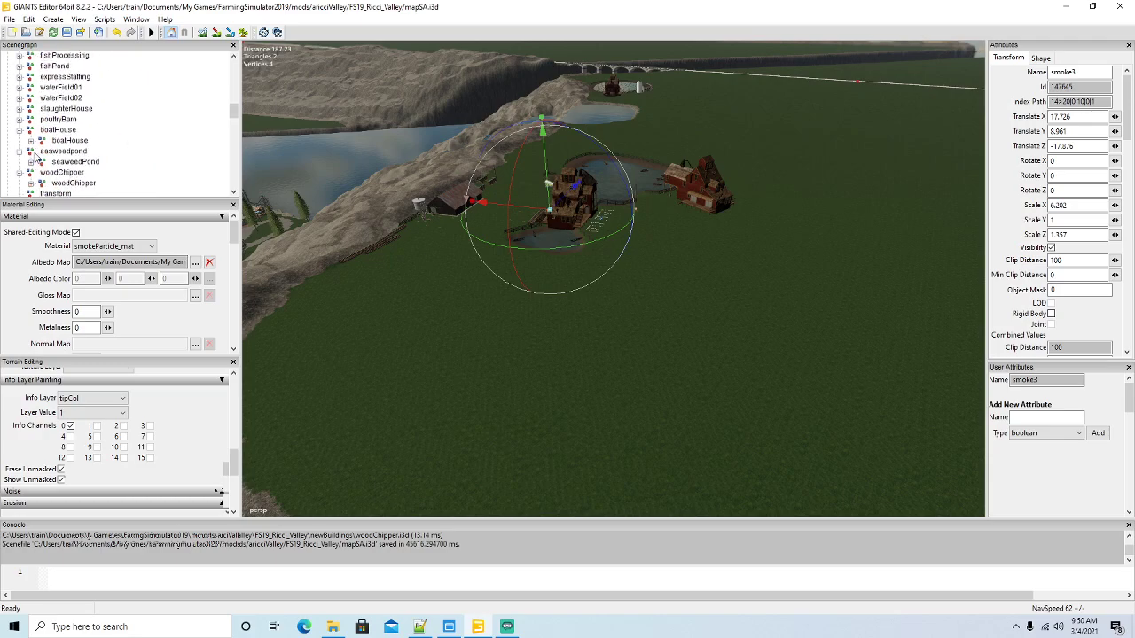
{"action": "scroll", "coordinate": [96, 171], "scroll_direction": "down", "scroll_amount": 1}
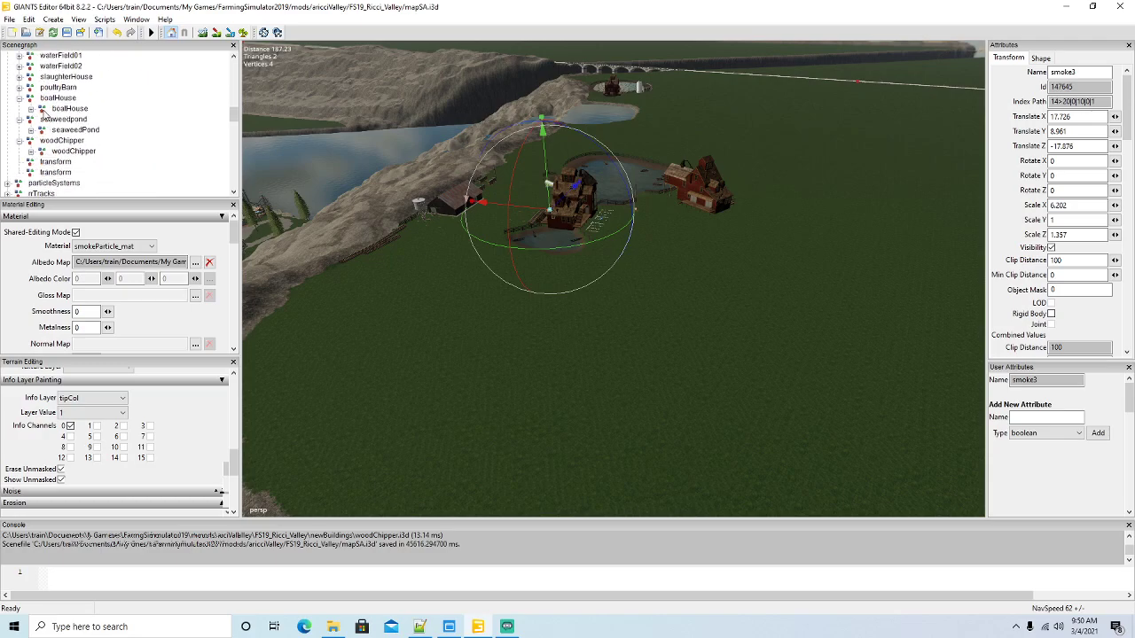
{"action": "left_click", "coordinate": [46, 109]}
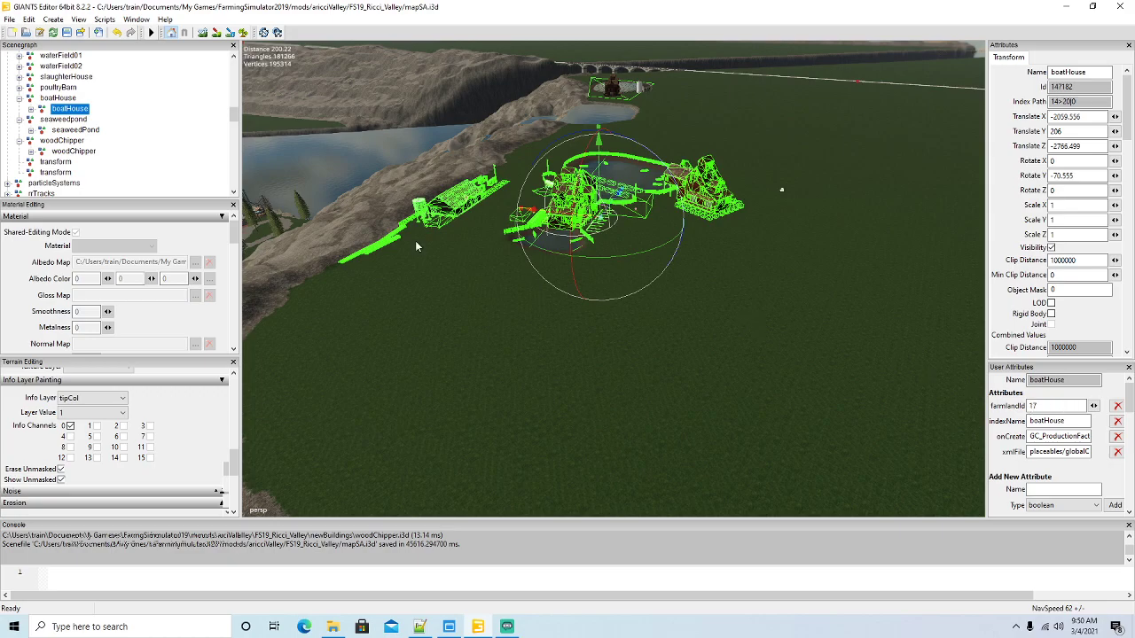
{"action": "left_click", "coordinate": [74, 130]}
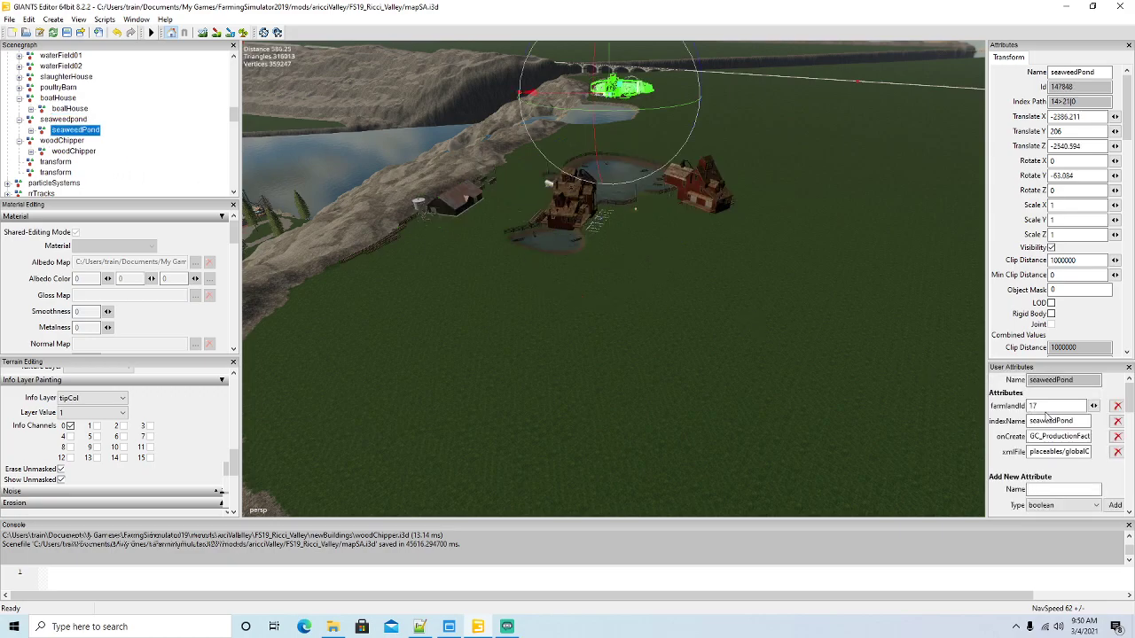
Inspect the user attributes of woodChipper and save the map scene
{"action": "left_click", "coordinate": [73, 151]}
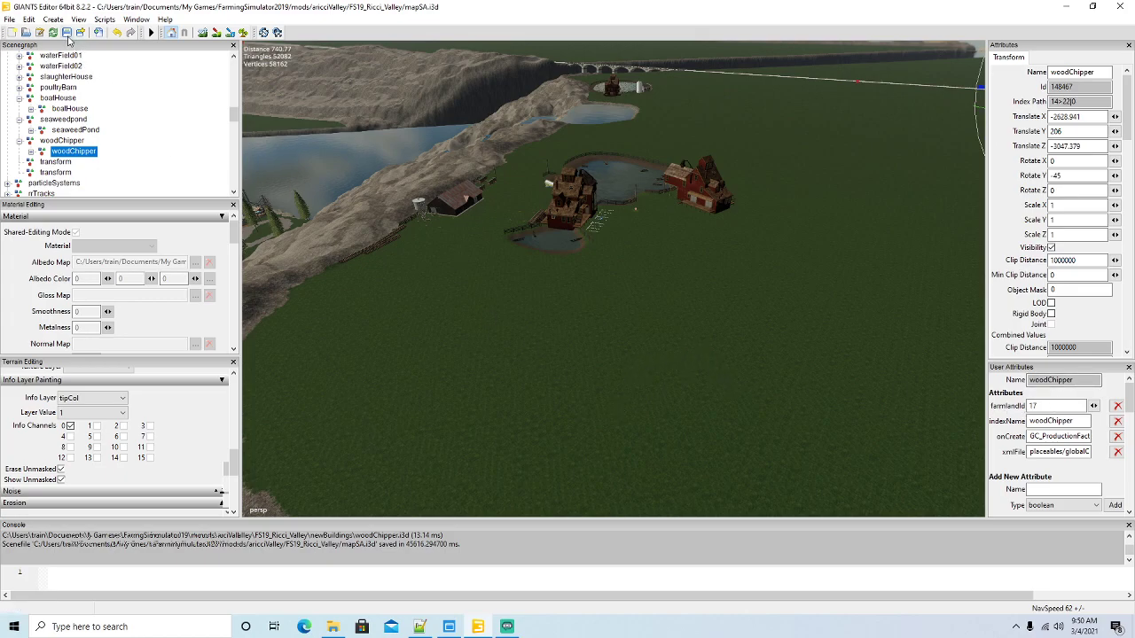
{"action": "left_click", "coordinate": [68, 33]}
Switch to Notepad++ and check the Ricci_Valley prefixes of the boatHouse, seaweedPond and woodChipper entries and the boatHouse workers input in l10n_en.xml
{"action": "left_click", "coordinate": [419, 626]}
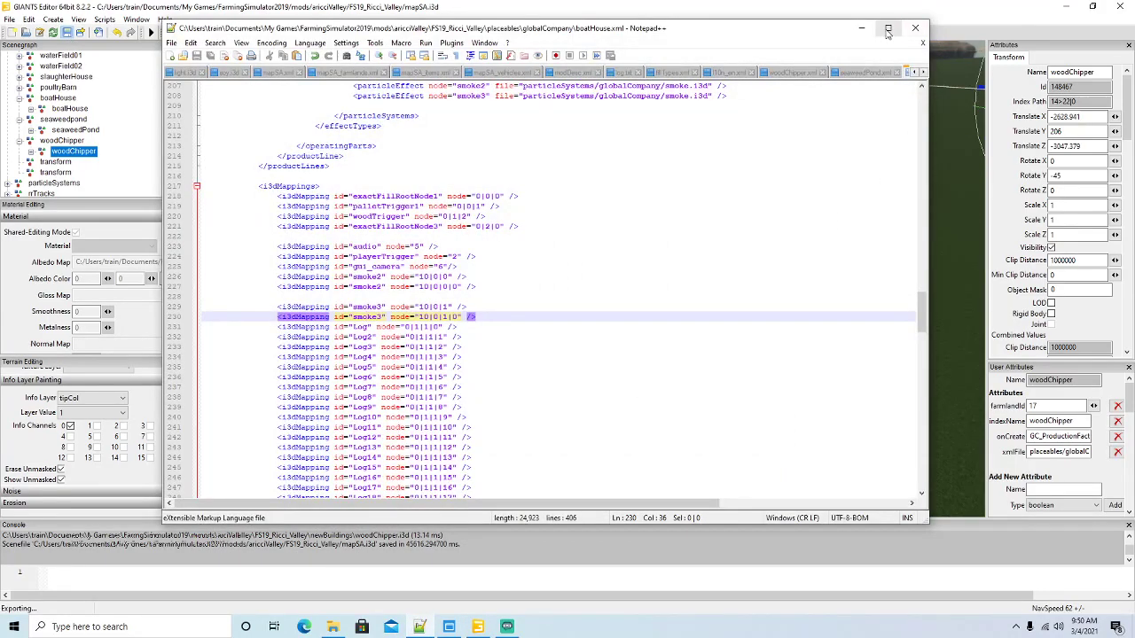
{"action": "left_click", "coordinate": [888, 27]}
{"action": "left_click", "coordinate": [570, 50]}
{"action": "scroll", "coordinate": [332, 221], "scroll_direction": "up", "scroll_amount": 3}
{"action": "scroll", "coordinate": [333, 217], "scroll_direction": "down", "scroll_amount": 2}
{"action": "scroll", "coordinate": [332, 213], "scroll_direction": "down", "scroll_amount": 3}
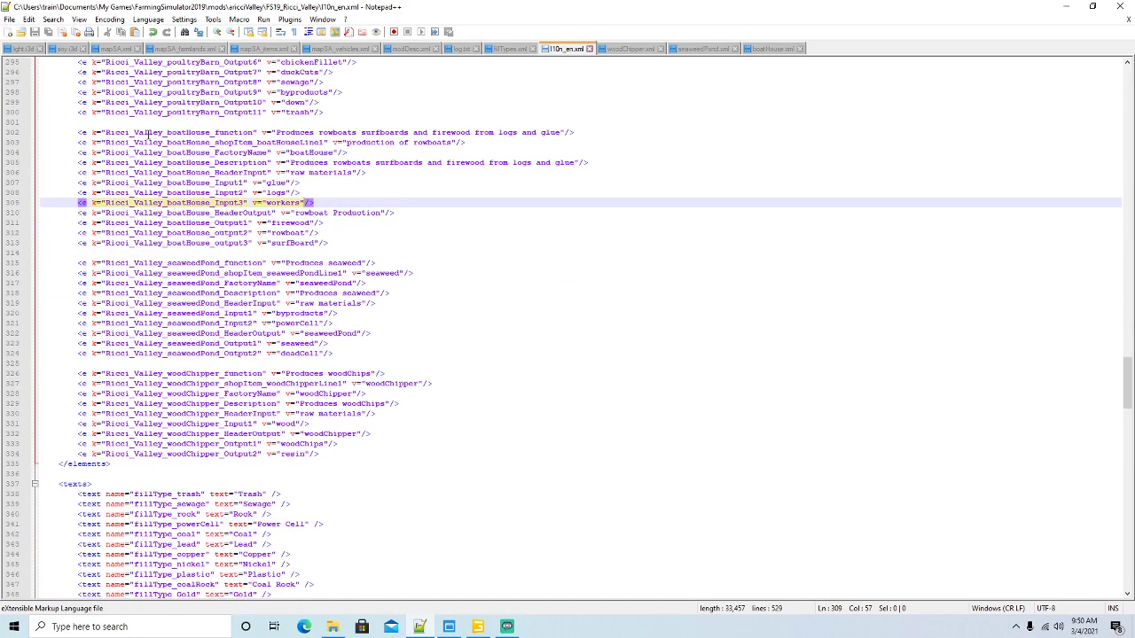
{"action": "left_click_drag", "start_coordinate": [103, 132], "coordinate": [165, 134]}
{"action": "left_click_drag", "start_coordinate": [110, 263], "coordinate": [160, 263]}
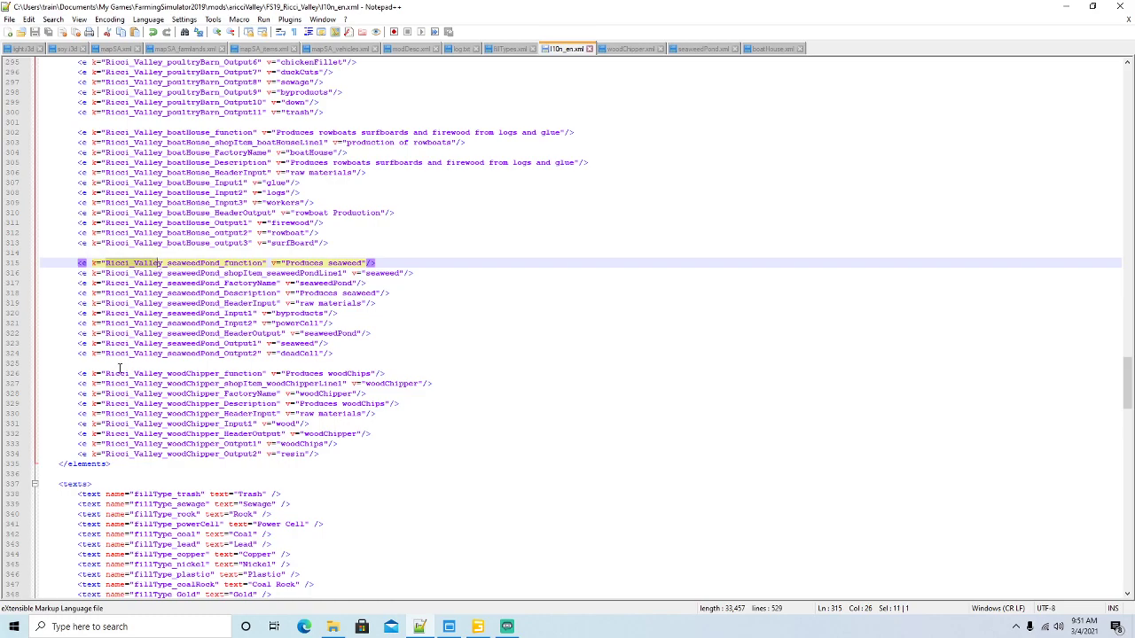
{"action": "left_click_drag", "start_coordinate": [106, 375], "coordinate": [159, 374]}
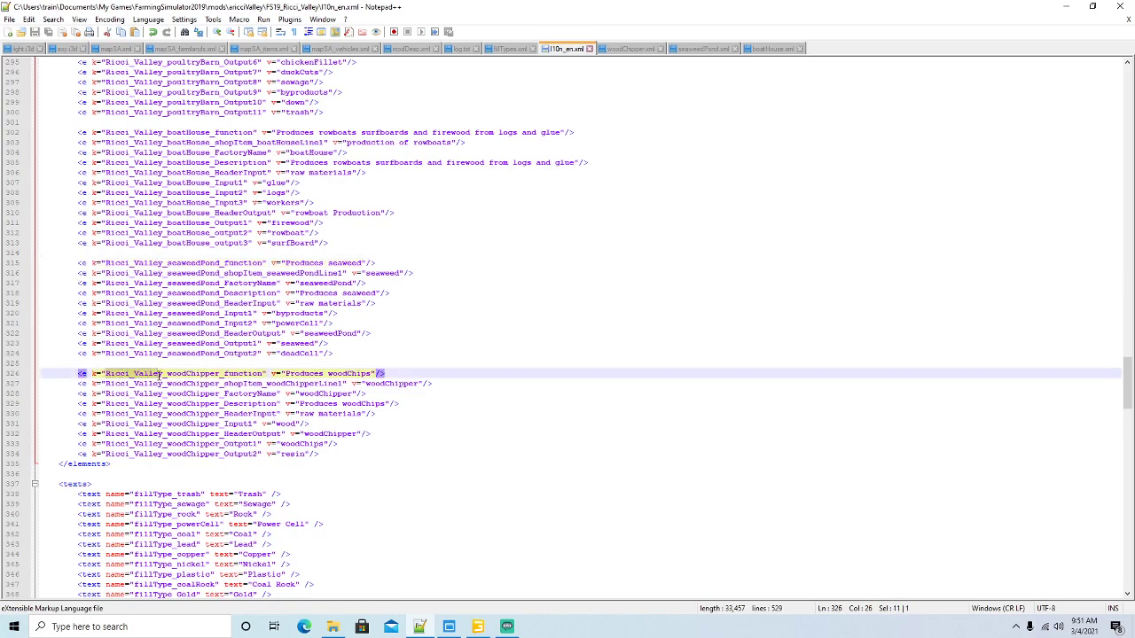
{"action": "left_click", "coordinate": [186, 132]}
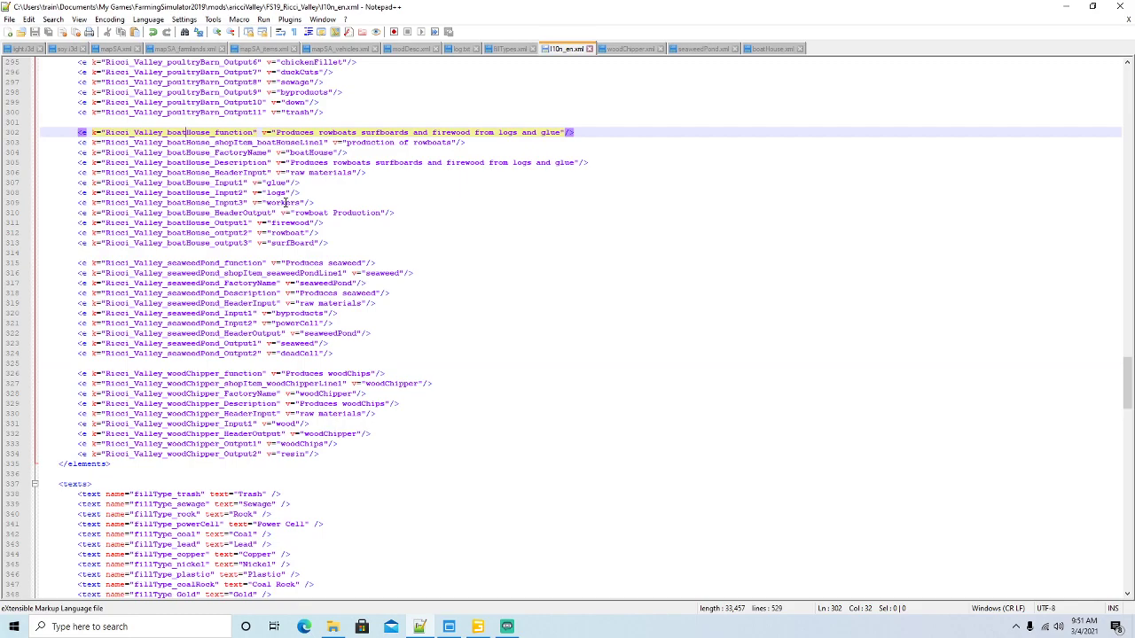
{"action": "left_click", "coordinate": [286, 202]}
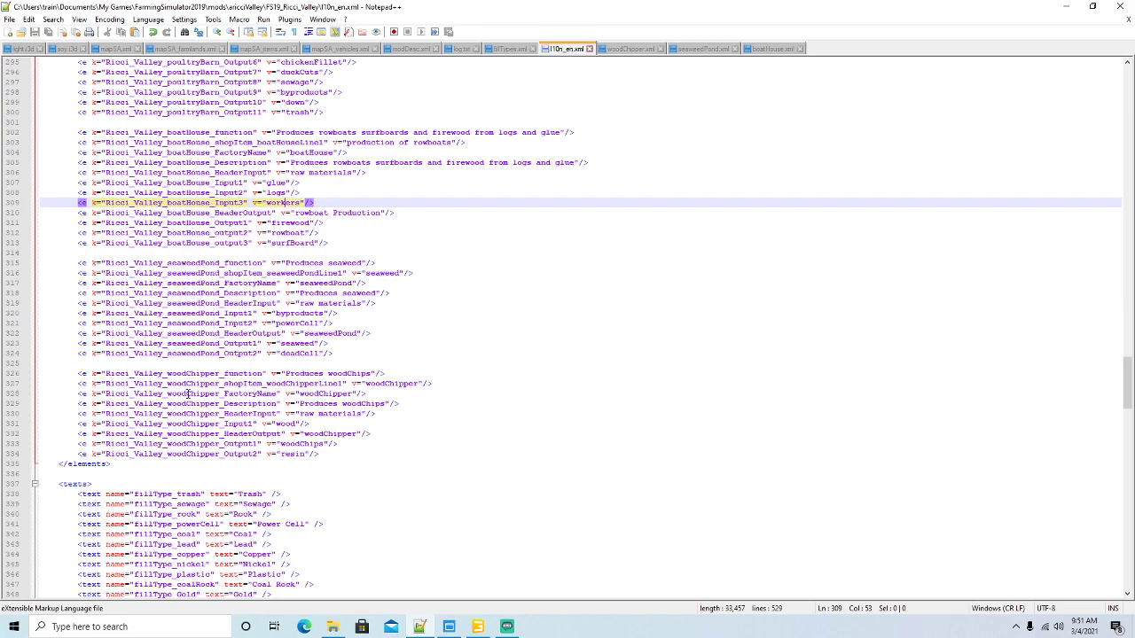
Check the Ricci_Valley prefix in the guiInformation title of woodChipper.xml
{"action": "left_click", "coordinate": [631, 49]}
{"action": "scroll", "coordinate": [323, 223], "scroll_direction": "up", "scroll_amount": 15}
{"action": "scroll", "coordinate": [323, 222], "scroll_direction": "up", "scroll_amount": 15}
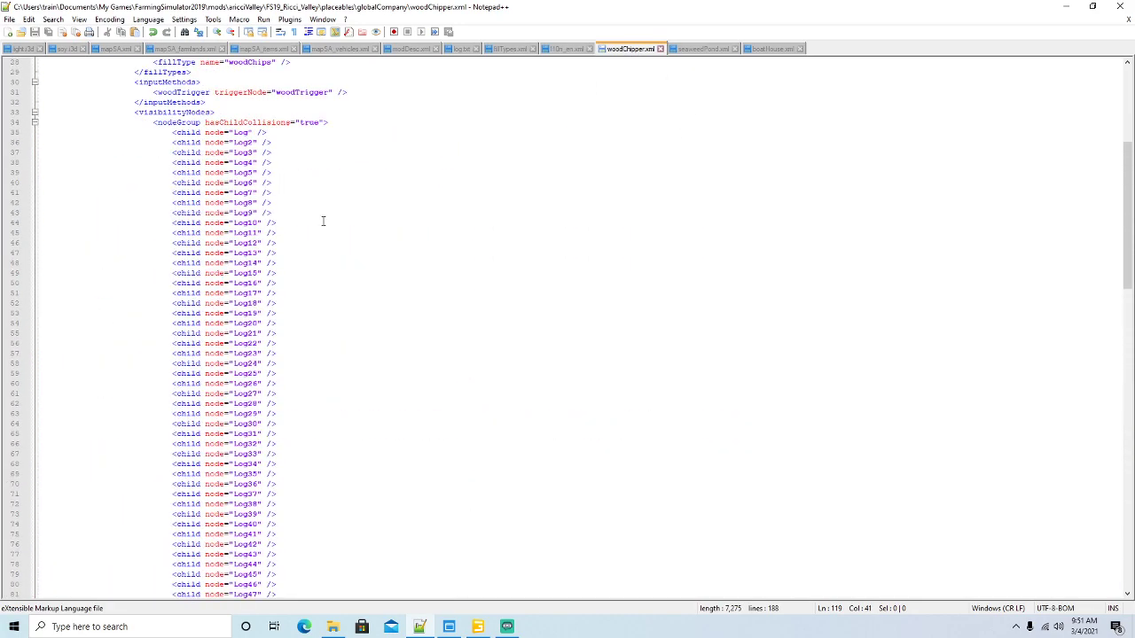
{"action": "left_click_drag", "start_coordinate": [207, 101], "coordinate": [264, 104]}
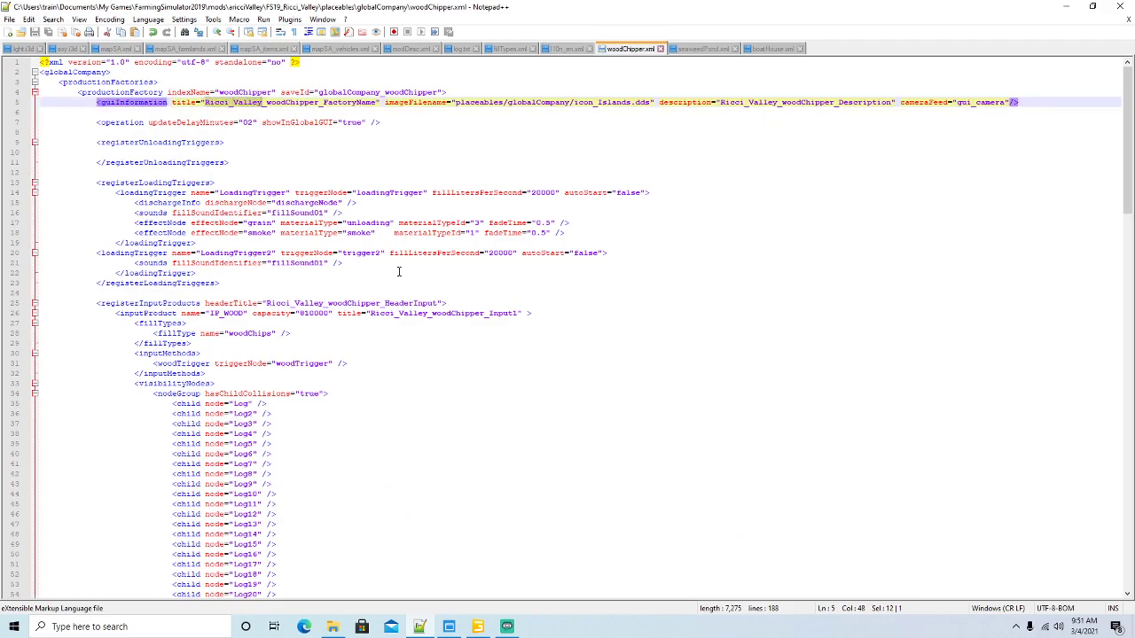
Check that the guiInformation title in seaweedPond.xml uses the Ricci_Valley prefix
{"action": "left_click", "coordinate": [693, 50]}
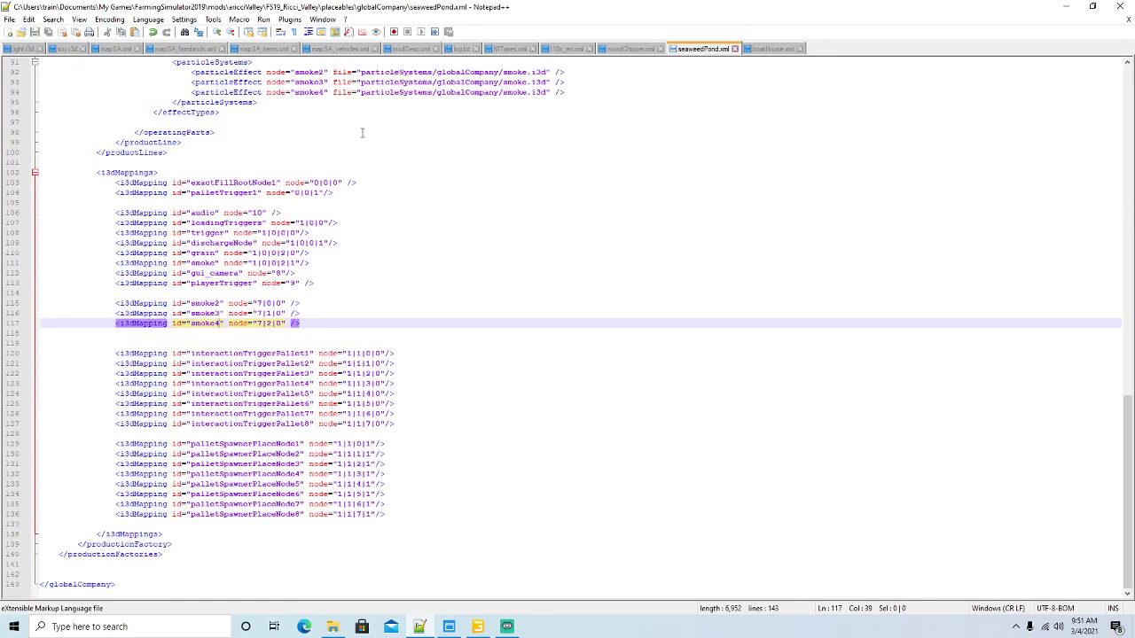
{"action": "scroll", "coordinate": [330, 206], "scroll_direction": "up", "scroll_amount": 16}
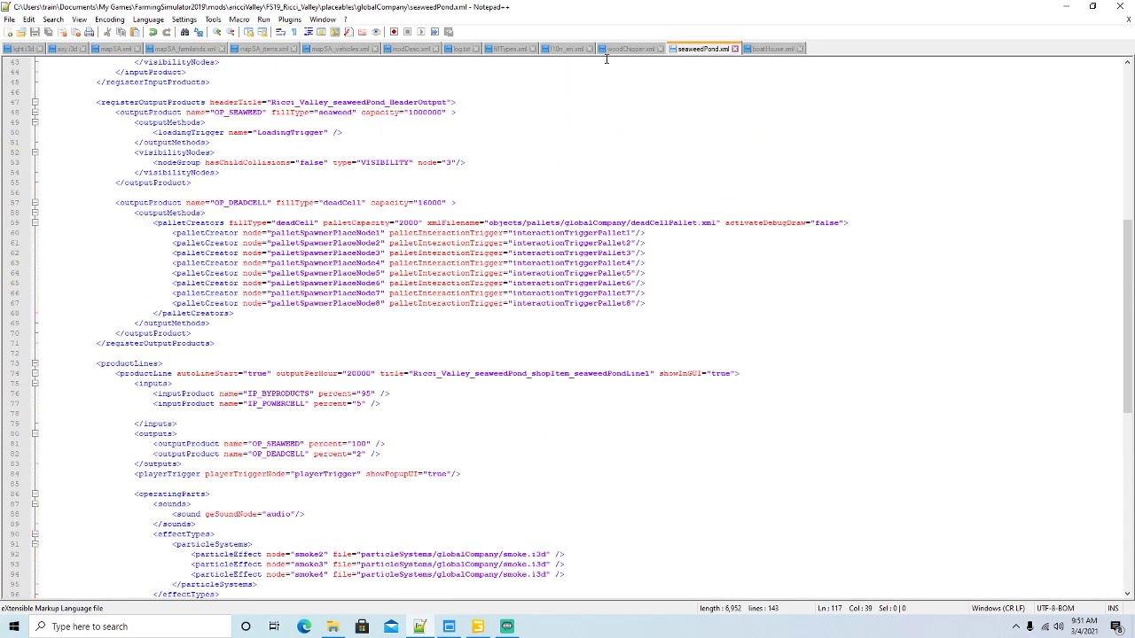
{"action": "left_click", "coordinate": [618, 51]}
{"action": "left_click", "coordinate": [689, 50]}
{"action": "scroll", "coordinate": [513, 190], "scroll_direction": "up", "scroll_amount": 14}
{"action": "left_click_drag", "start_coordinate": [205, 102], "coordinate": [258, 102]}
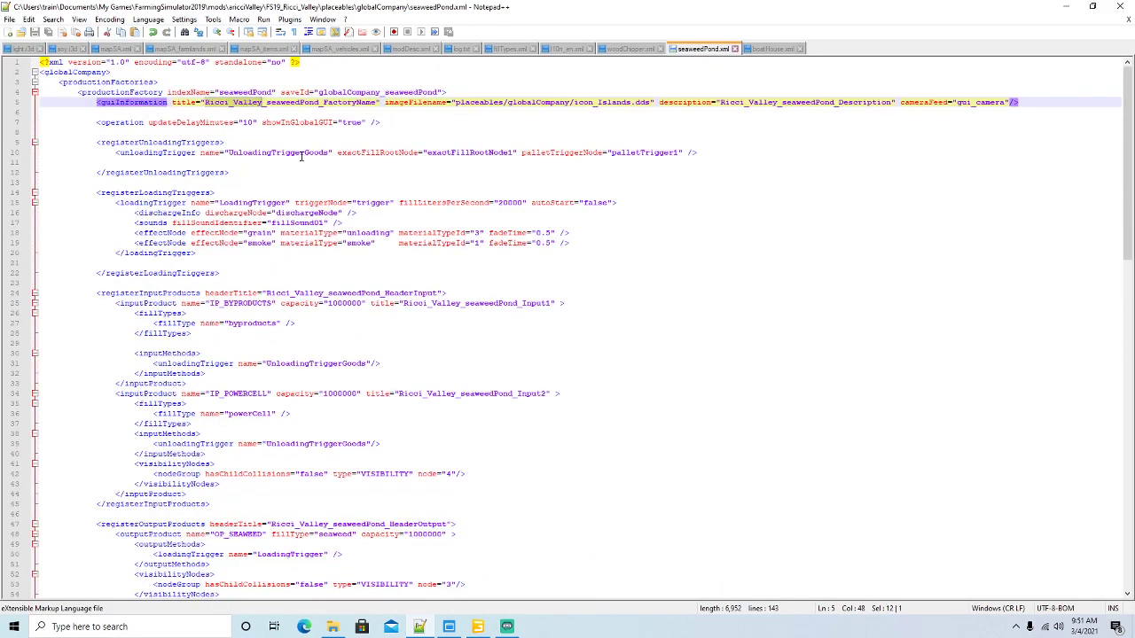
Check the guiInformation title at the start of boatHouse.xml for the Ricci_Valley prefix
{"action": "left_click", "coordinate": [769, 50]}
{"action": "scroll", "coordinate": [539, 197], "scroll_direction": "up", "scroll_amount": 15}
{"action": "scroll", "coordinate": [539, 197], "scroll_direction": "up", "scroll_amount": 20}
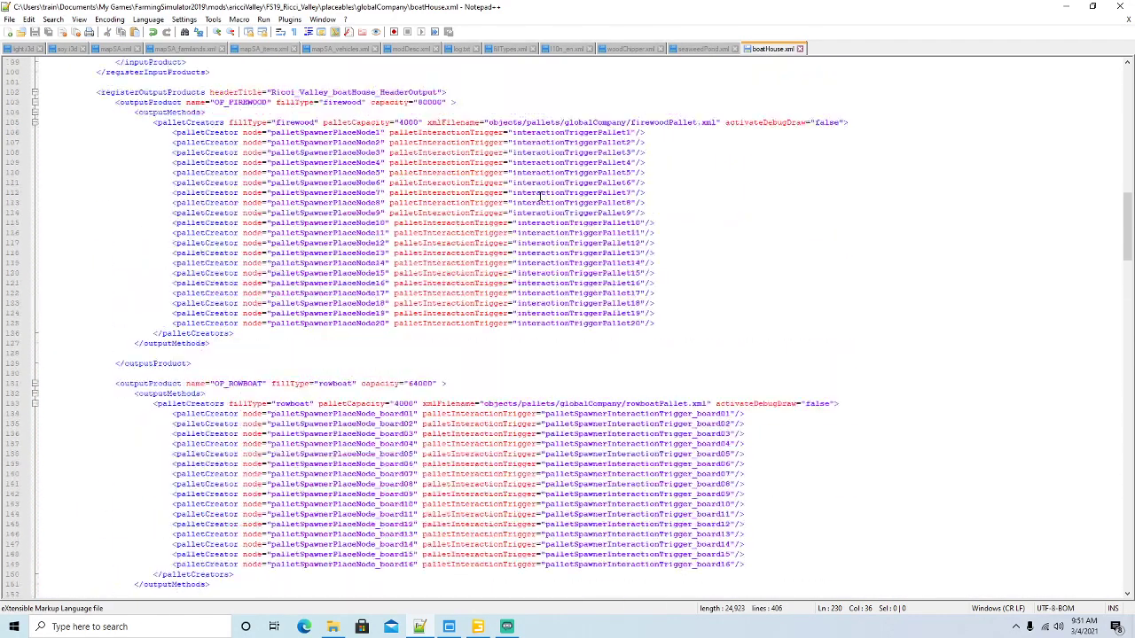
{"action": "scroll", "coordinate": [539, 197], "scroll_direction": "up", "scroll_amount": 13}
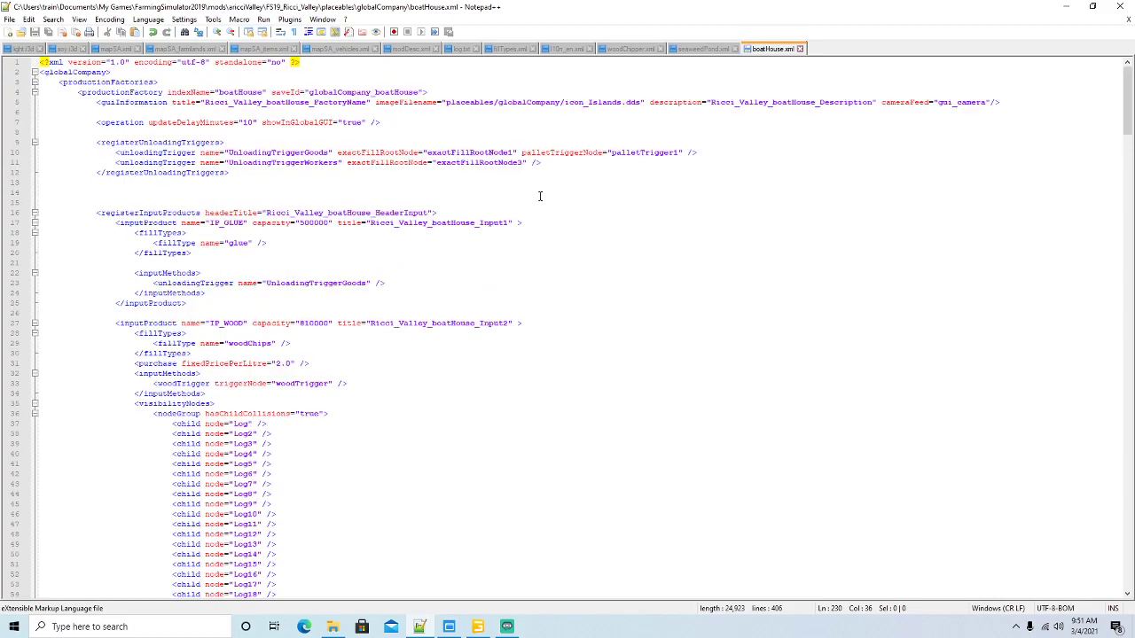
{"action": "left_click_drag", "start_coordinate": [205, 102], "coordinate": [262, 102]}
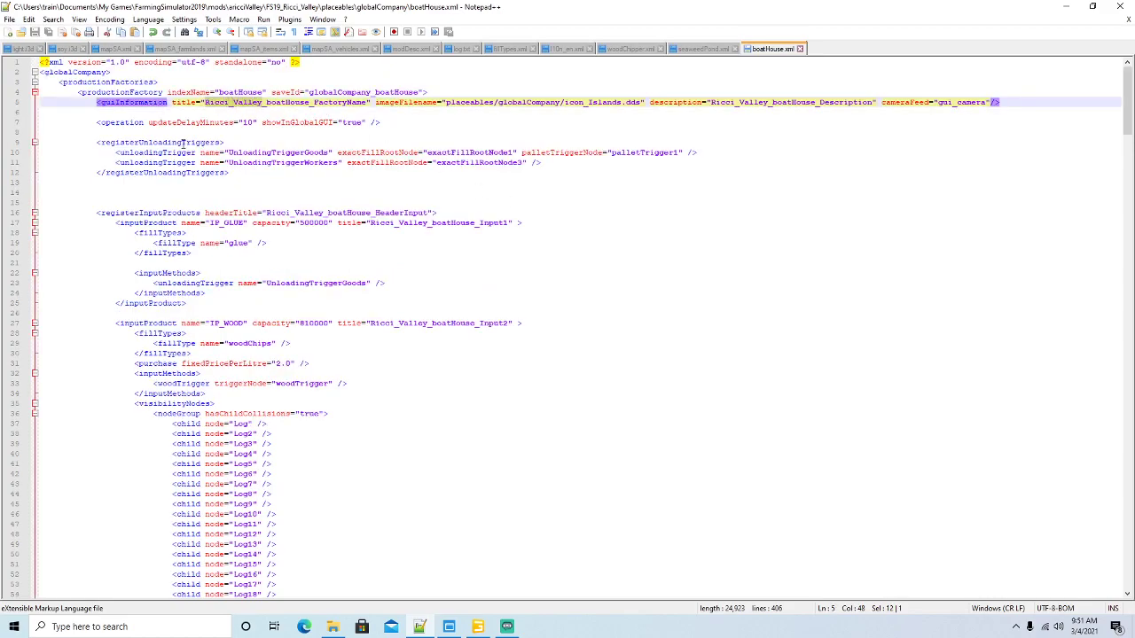
Leave the editors, check the valleyUnzipped mod folder in FS19_MFS+, and launch Farming Simulator 19 from the desktop
{"action": "left_click", "coordinate": [1065, 7]}
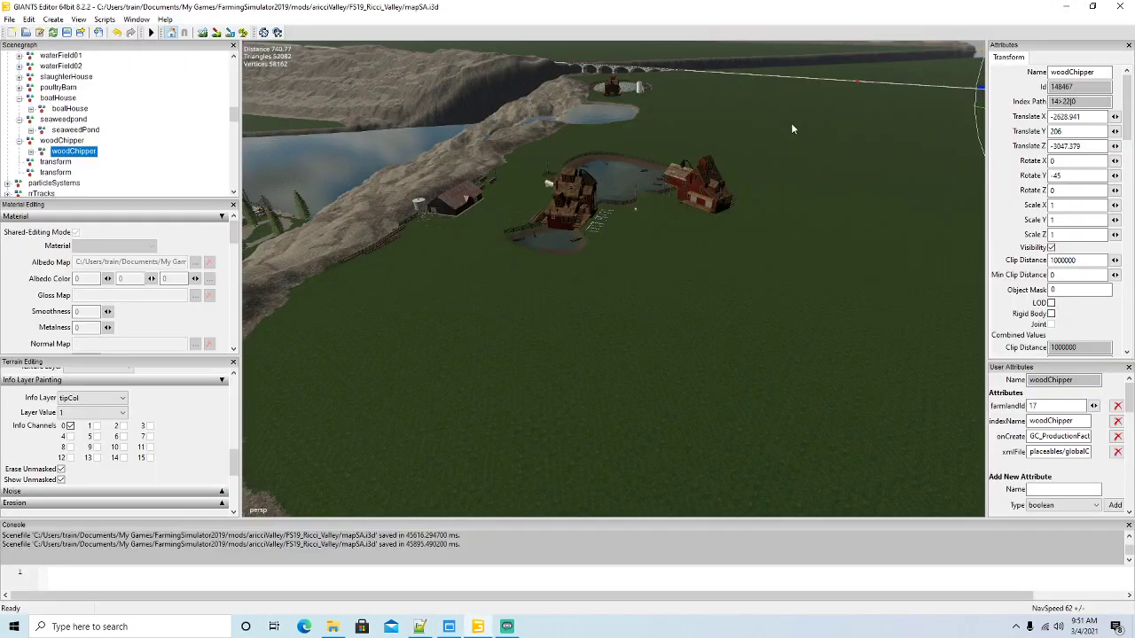
{"action": "left_click", "coordinate": [1066, 7]}
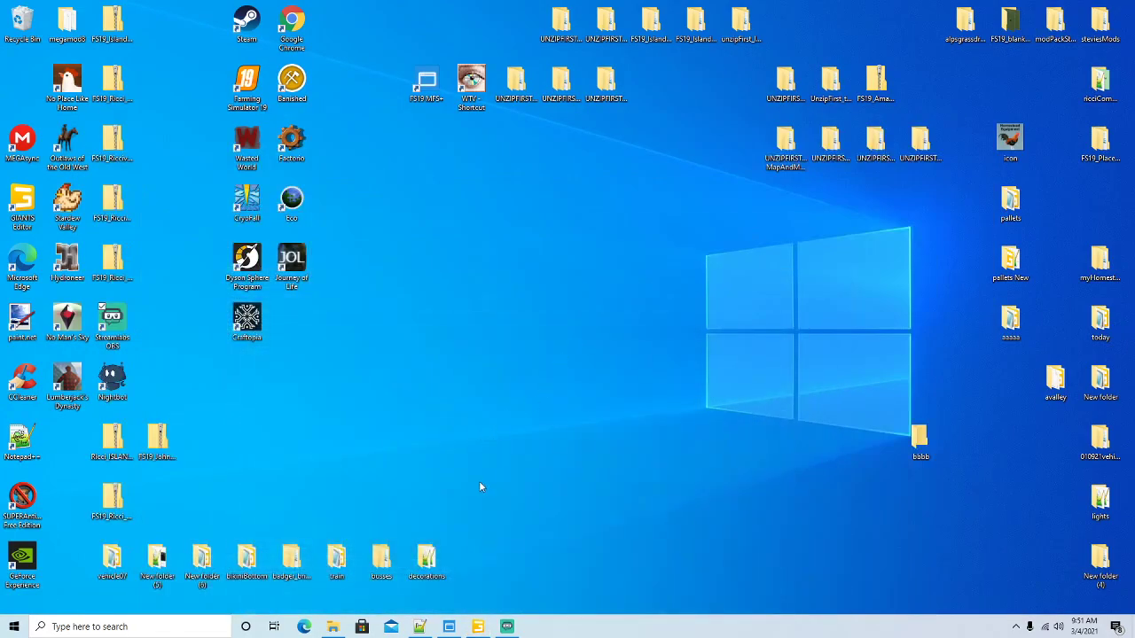
{"action": "left_click", "coordinate": [448, 627]}
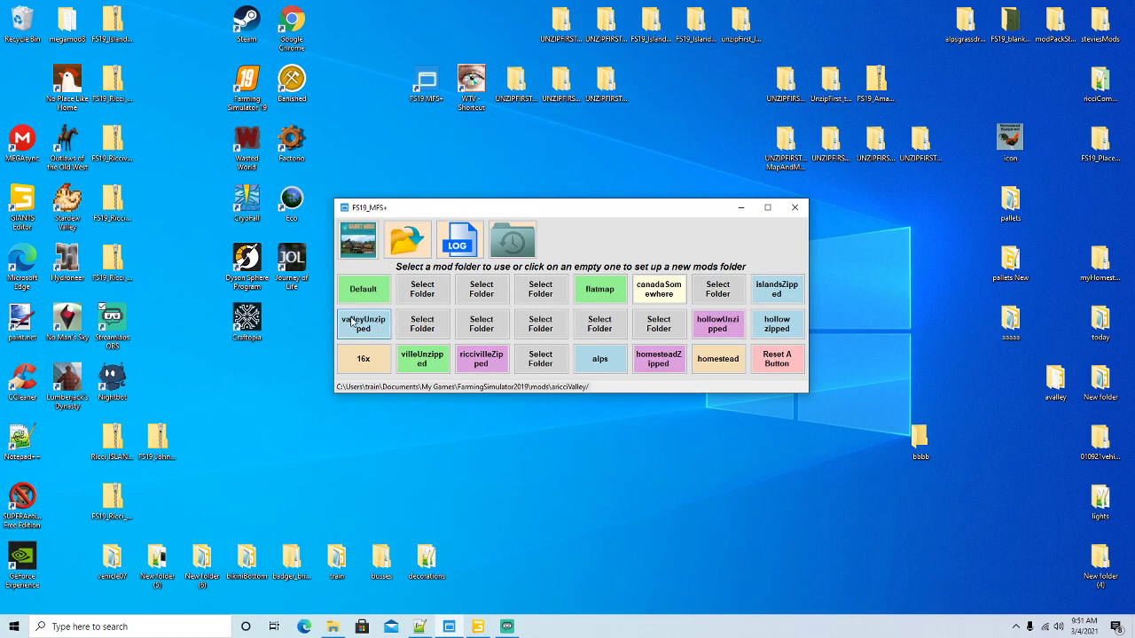
{"action": "right_click", "coordinate": [252, 91]}
{"action": "left_click", "coordinate": [277, 100]}
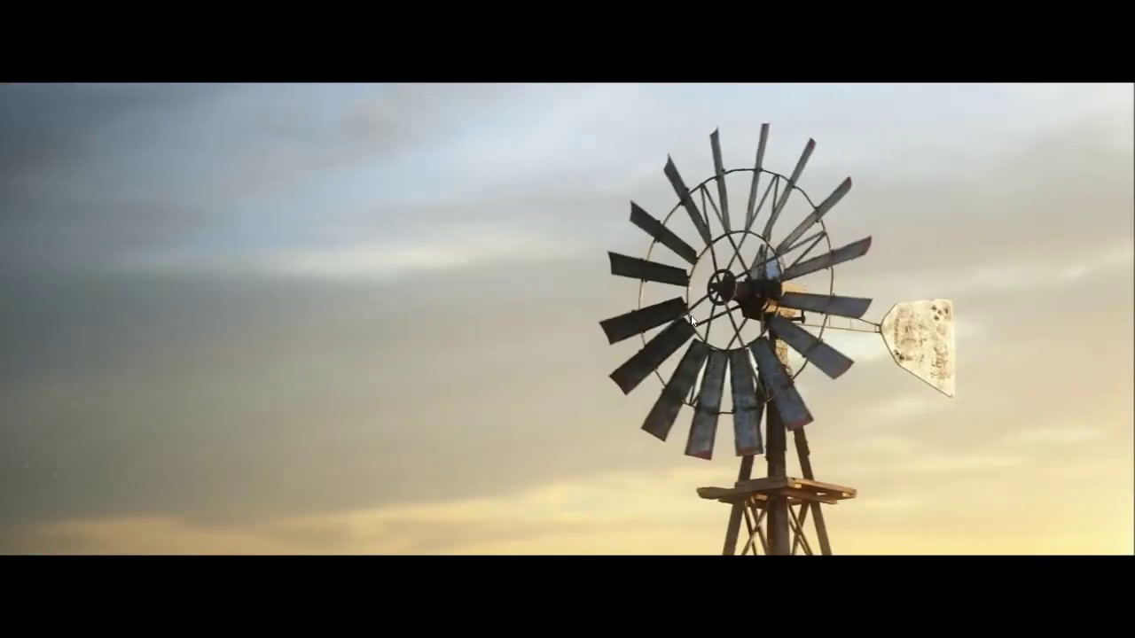
Skip the game intro, enter career mode, and continue with a savegame slot for a new game
{"action": "left_click", "coordinate": [691, 315]}
{"action": "left_click", "coordinate": [126, 363]}
{"action": "scroll", "coordinate": [472, 371], "scroll_direction": "down", "scroll_amount": 4}
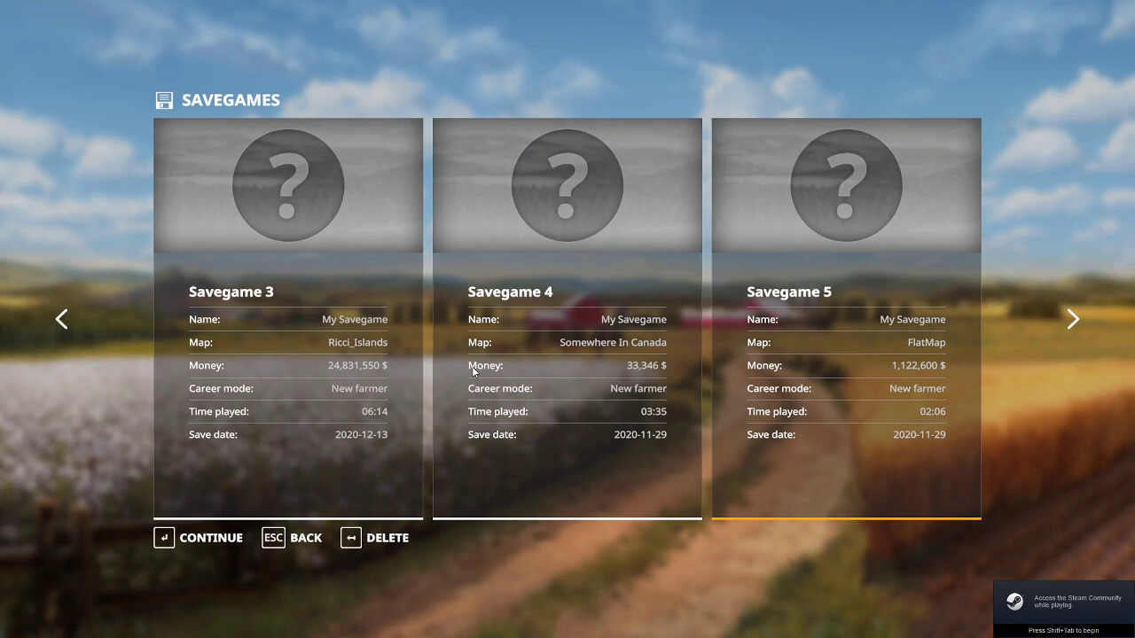
{"action": "scroll", "coordinate": [474, 369], "scroll_direction": "down", "scroll_amount": 3}
{"action": "left_click", "coordinate": [206, 537]}
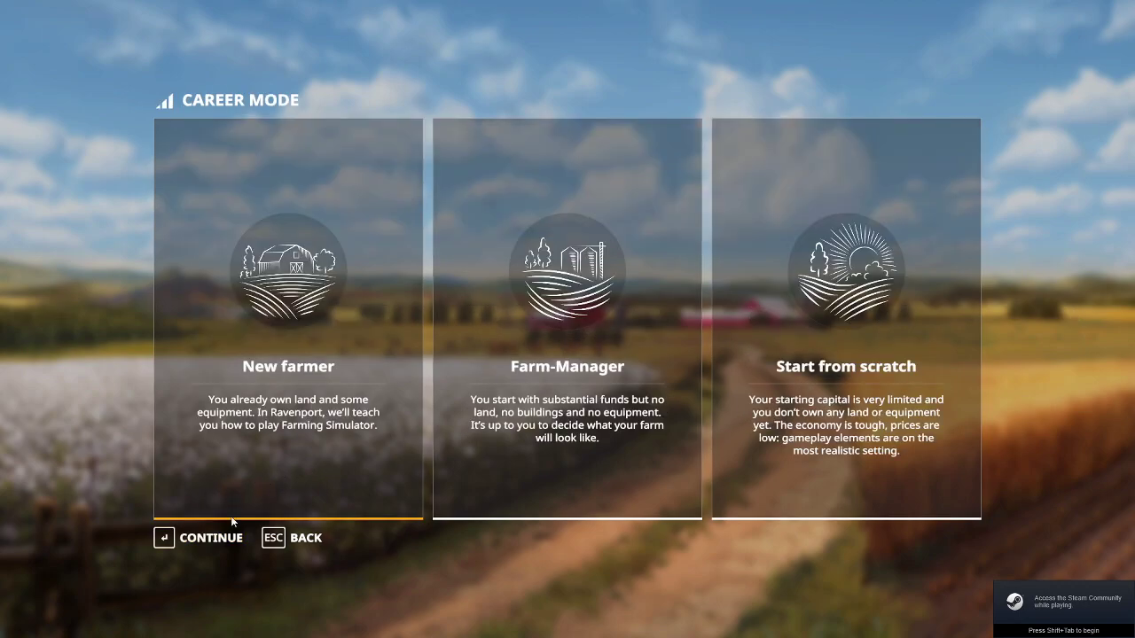
Start a New farmer career on the Ricci_Valley map and enter the game world
{"action": "left_click", "coordinate": [226, 533]}
{"action": "scroll", "coordinate": [244, 522], "scroll_direction": "down", "scroll_amount": 3}
{"action": "left_click", "coordinate": [218, 538]}
{"action": "left_click", "coordinate": [217, 536]}
{"action": "left_click", "coordinate": [214, 533]}
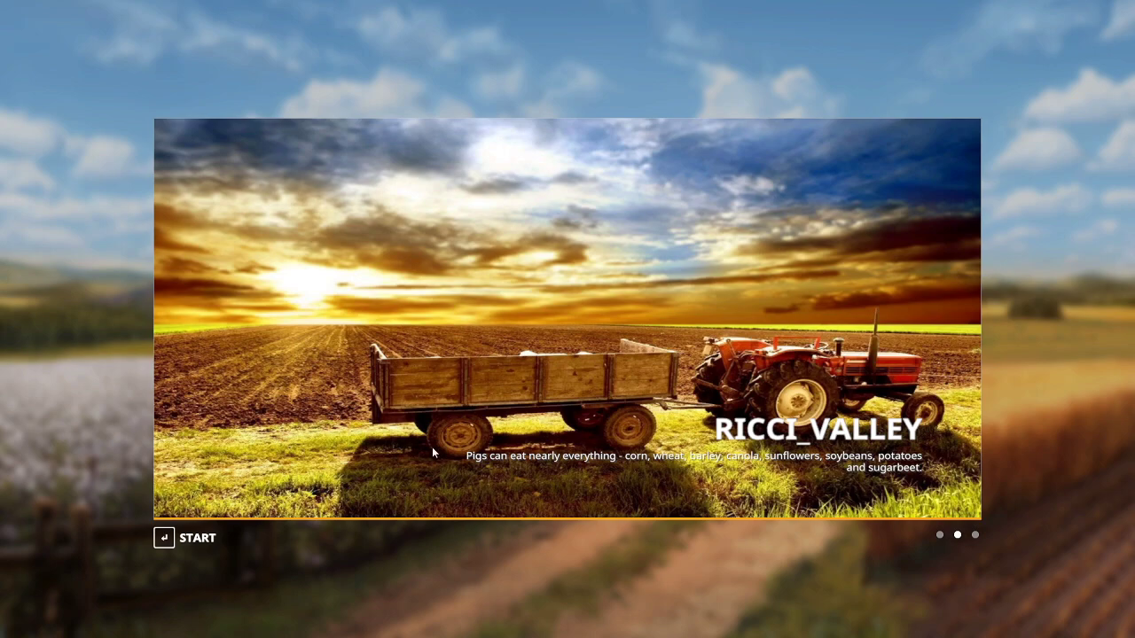
{"action": "left_click", "coordinate": [186, 537]}
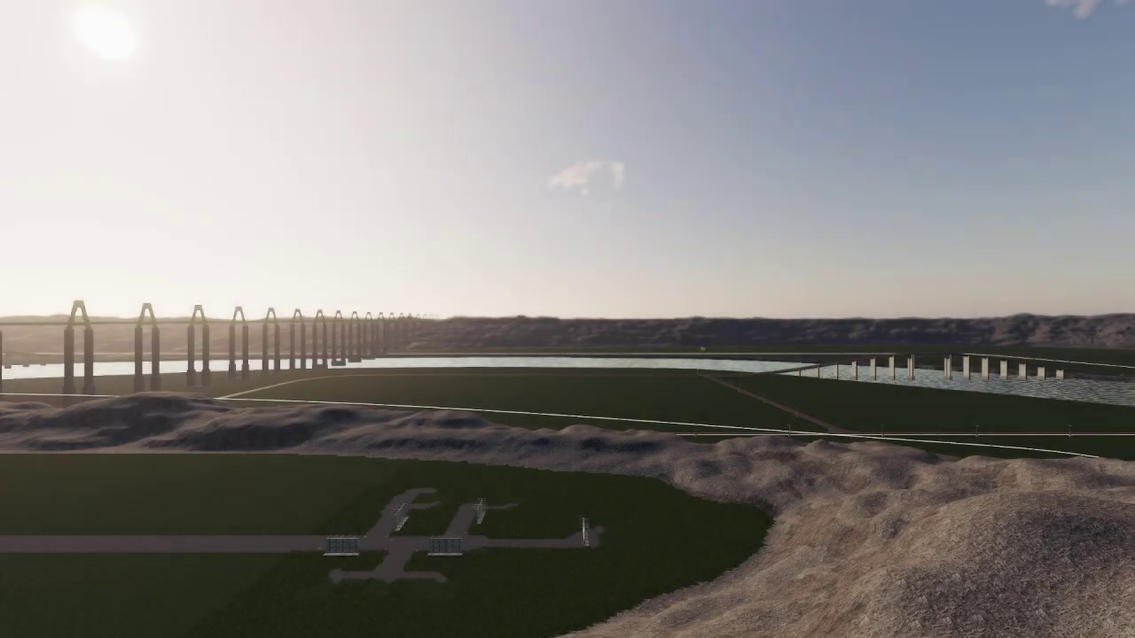
{"action": "left_click", "coordinate": [566, 319]}
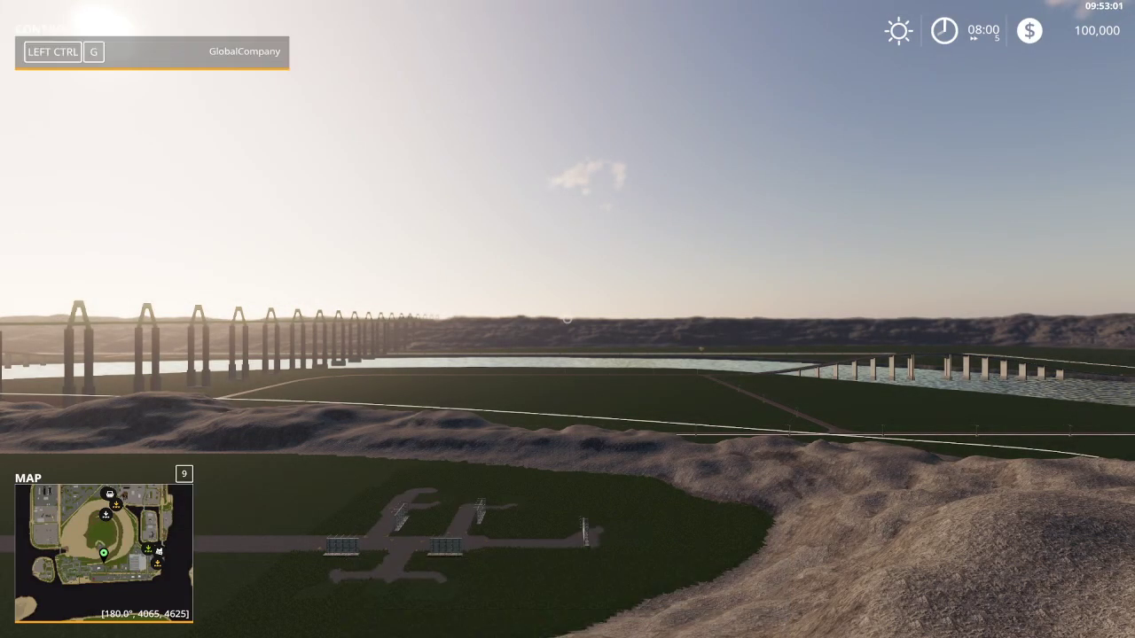
Check on the in-game lands map which farmland covers the Woodchipper, Boat House and Seaweed Pond, and return to the overview
{"action": "key", "text": "Escape"}
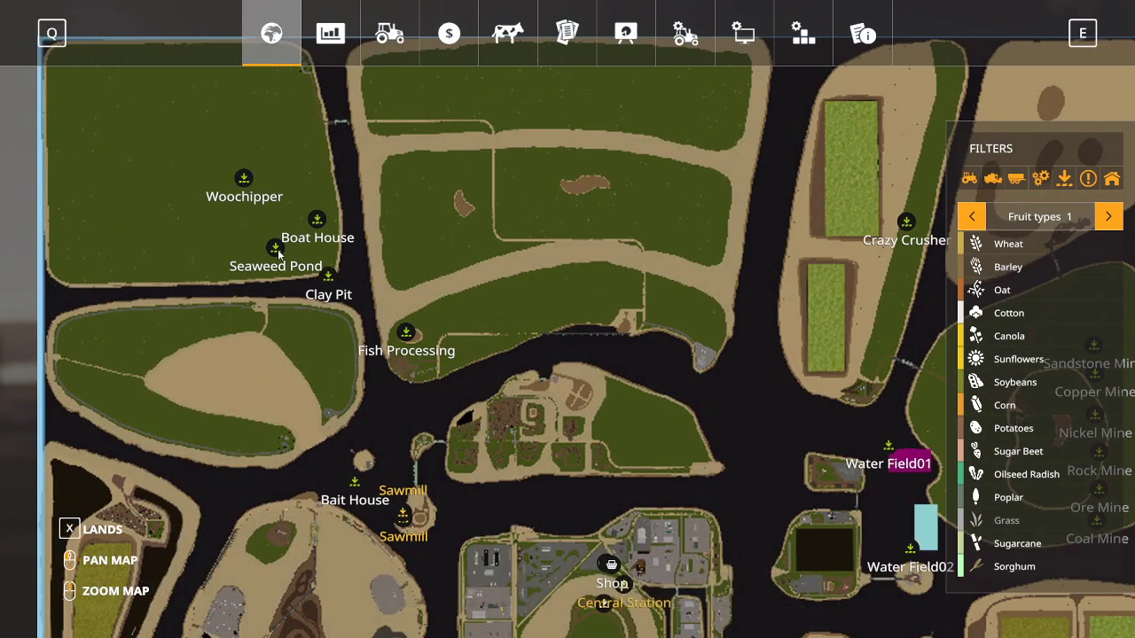
{"action": "left_click", "coordinate": [71, 529]}
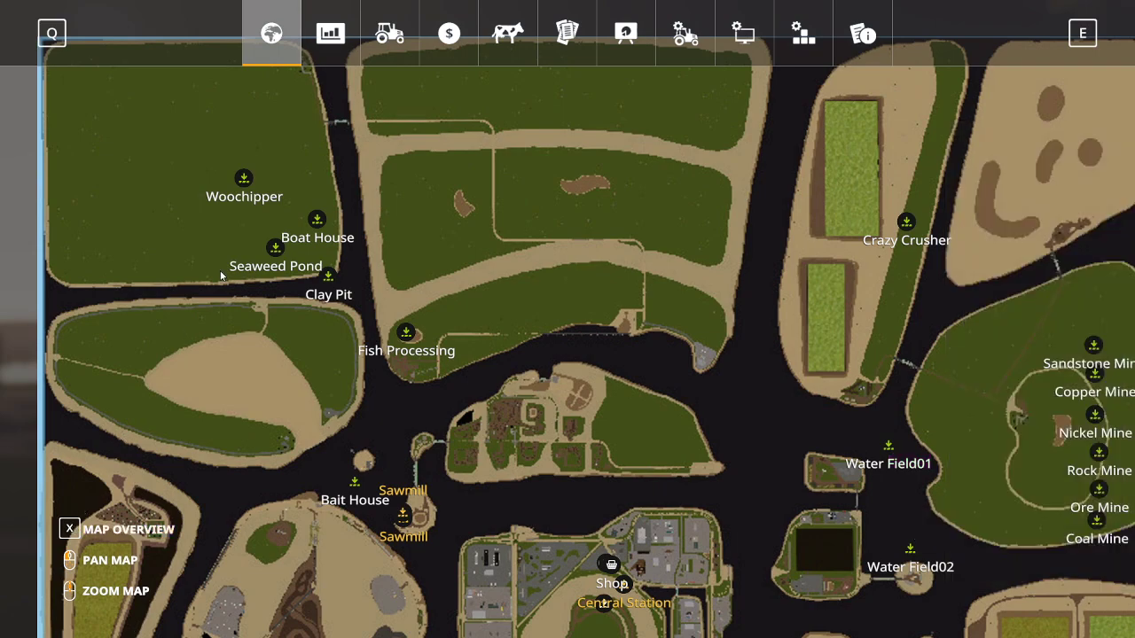
{"action": "mouse_move", "coordinate": [320, 200]}
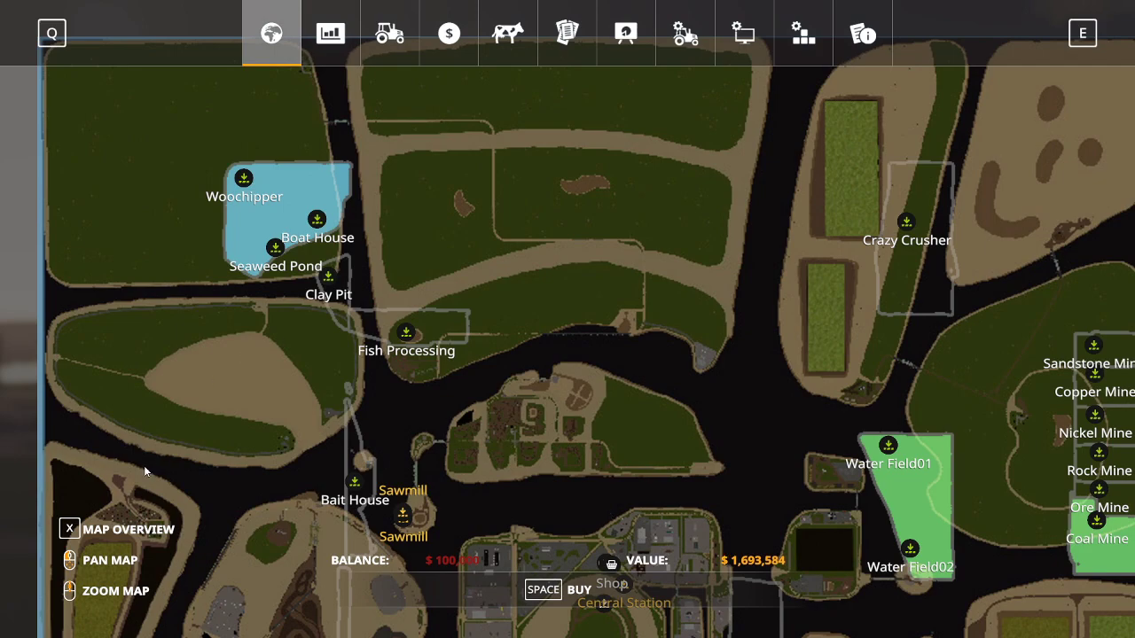
{"action": "left_click", "coordinate": [71, 530]}
Visit the Seaweed Pond from the map and back away from the building to view its player trigger
{"action": "mouse_move", "coordinate": [277, 252]}
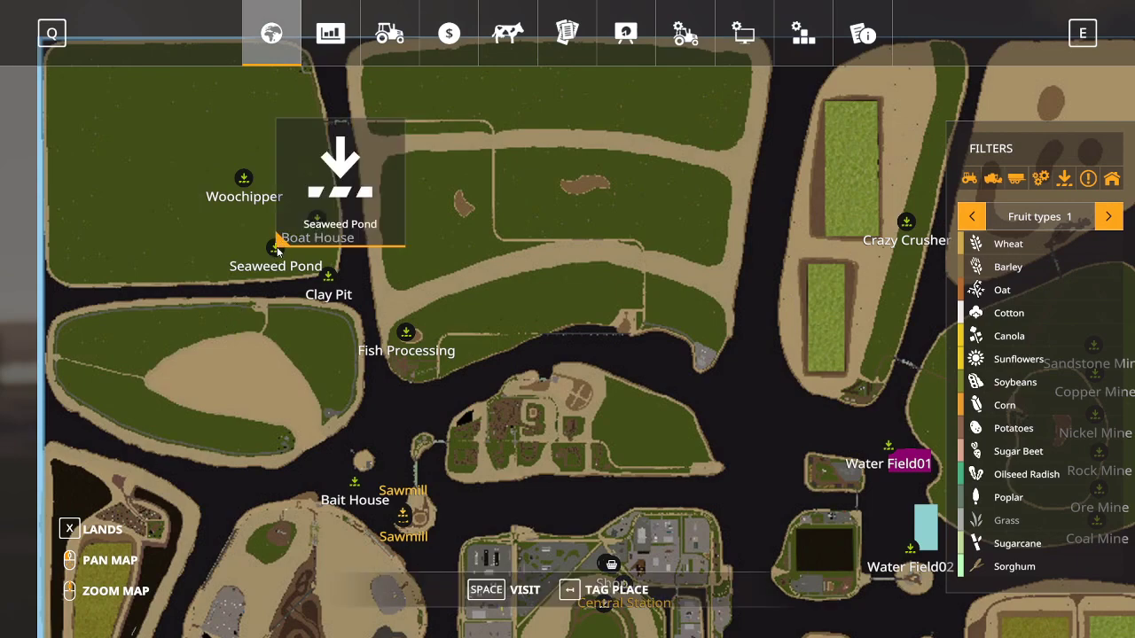
{"action": "left_click", "coordinate": [527, 590]}
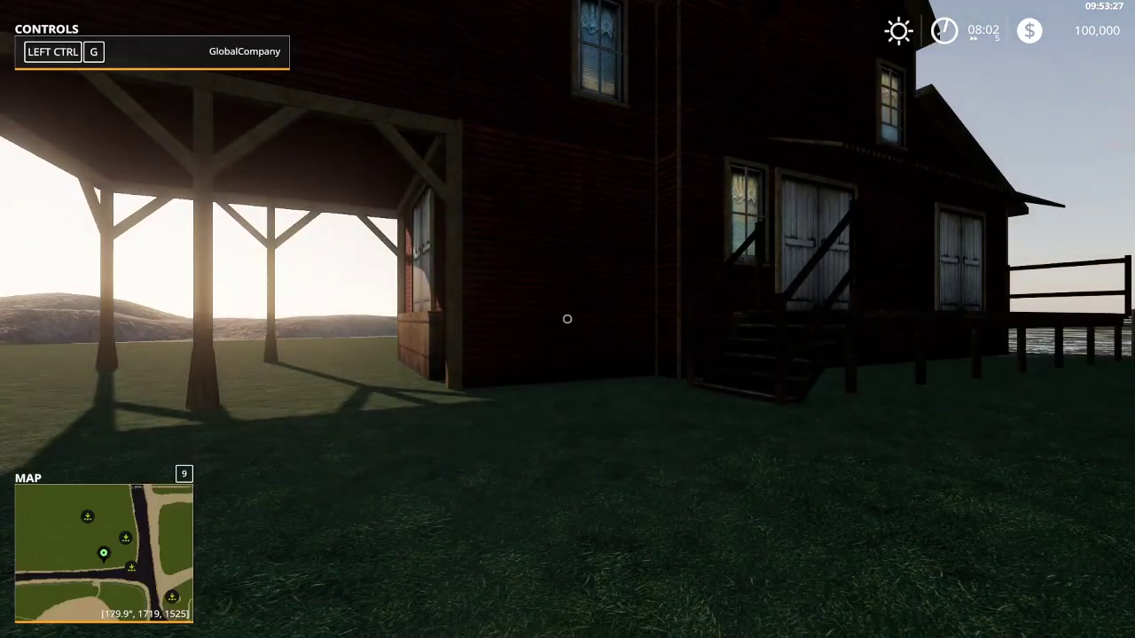
{"action": "key", "text": "s"}
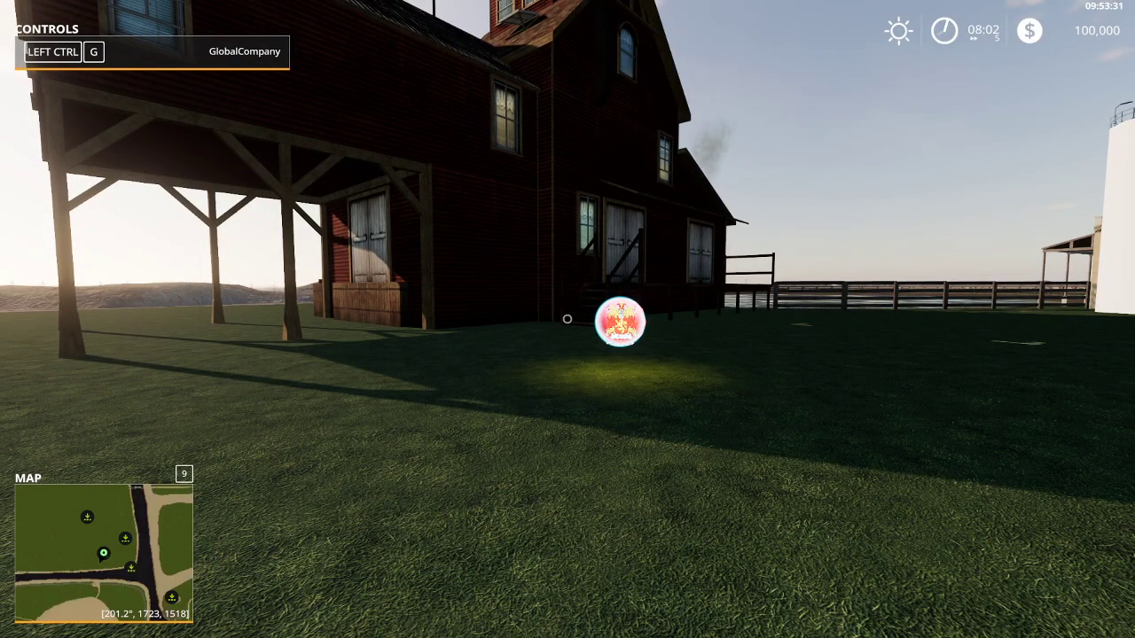
Add $20,000,000 to the account with Easy Development Commands and toggle the Speed Multiplier Warning in the player settings
{"action": "key", "text": "alt+e"}
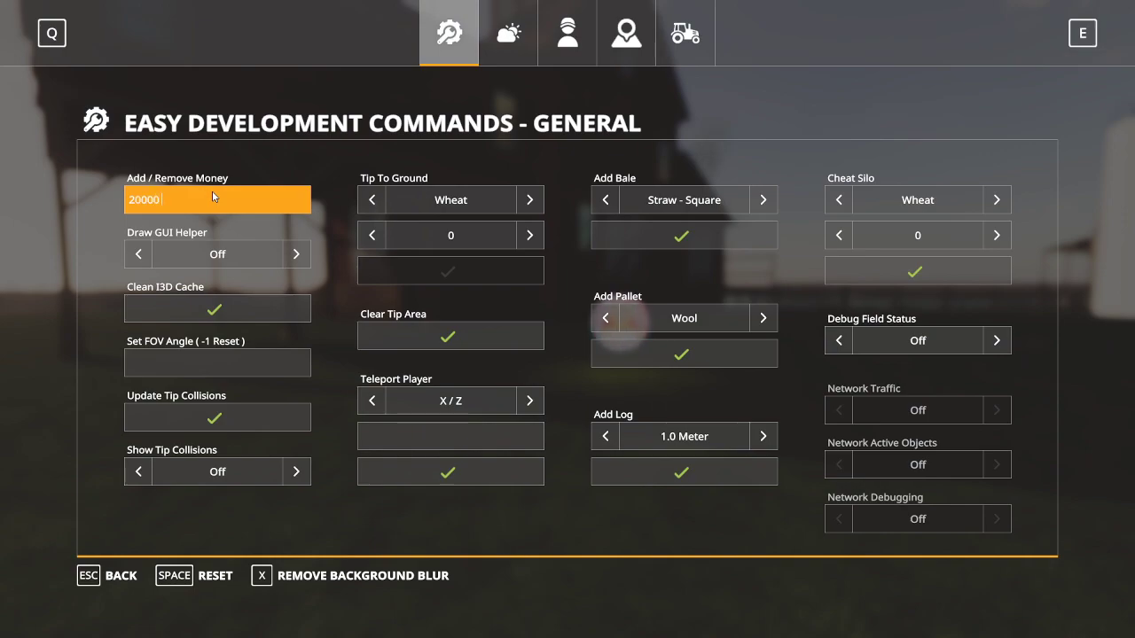
{"action": "key", "text": "Return"}
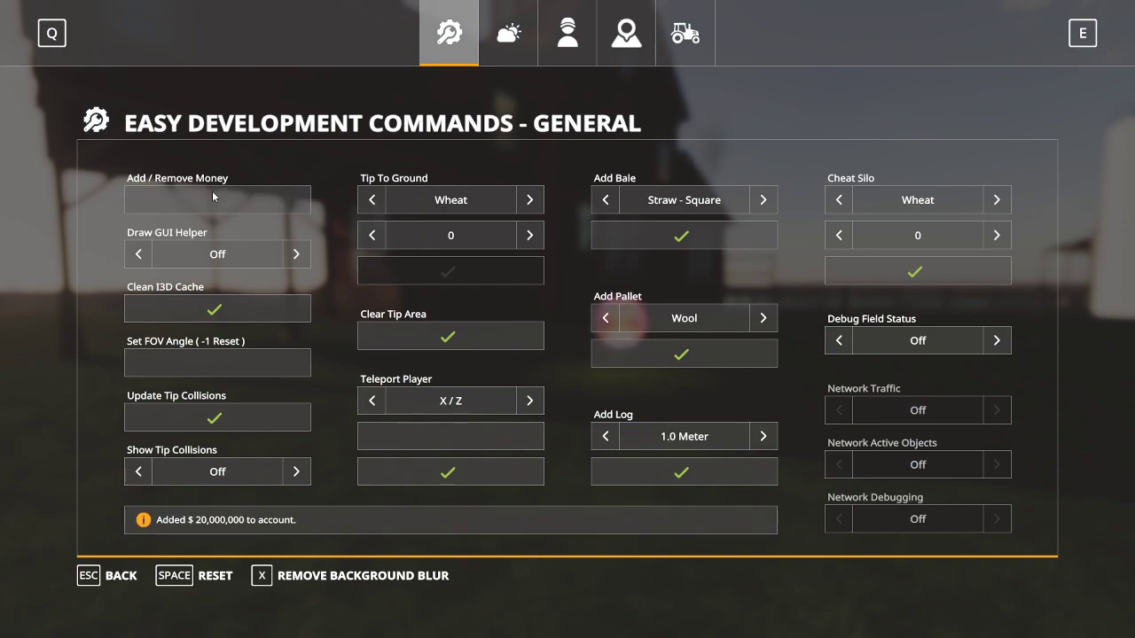
{"action": "left_click", "coordinate": [582, 40]}
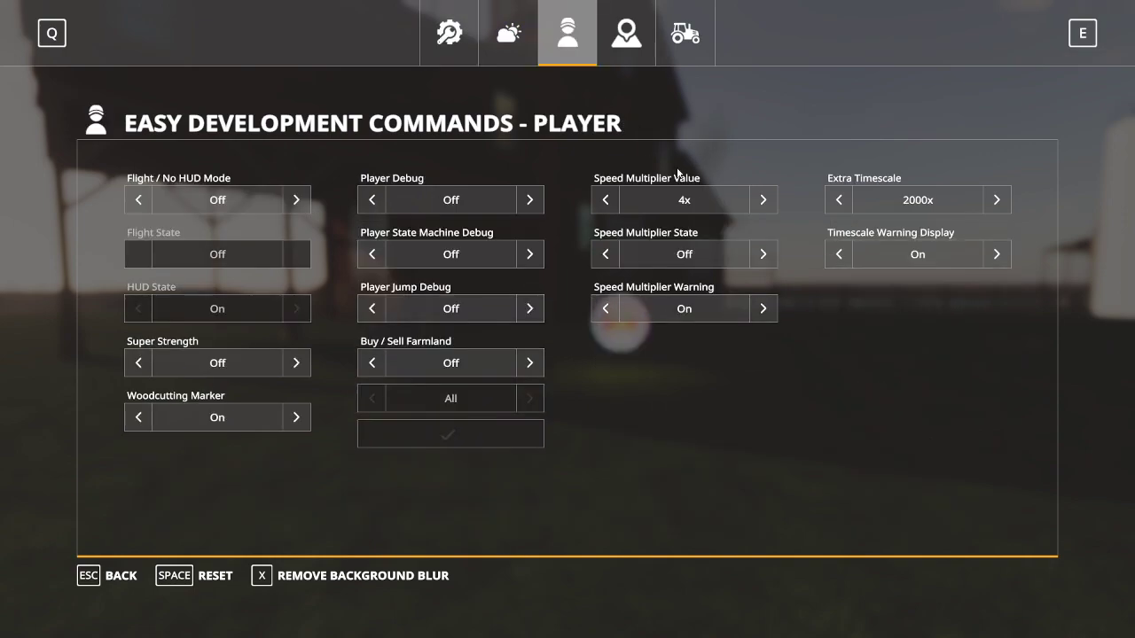
{"action": "left_click", "coordinate": [772, 309]}
{"action": "key", "text": "Escape"}
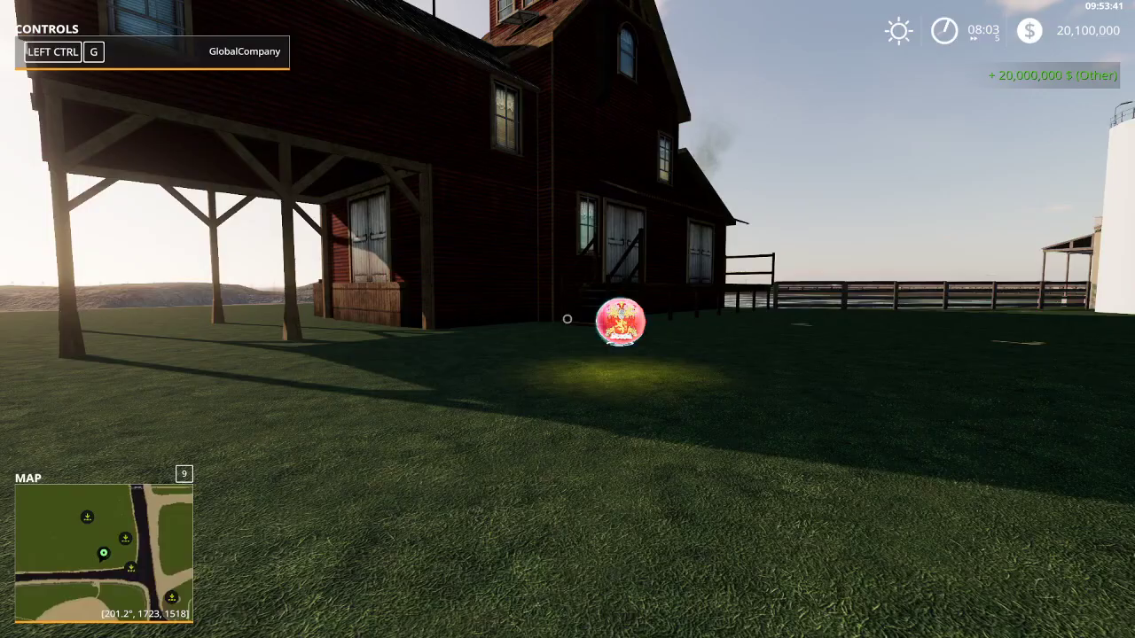
Buy the farmland covering the Woodchipper, Boat House and Seaweed Pond for $1,693,584 and return to the game world
{"action": "key", "text": "Escape"}
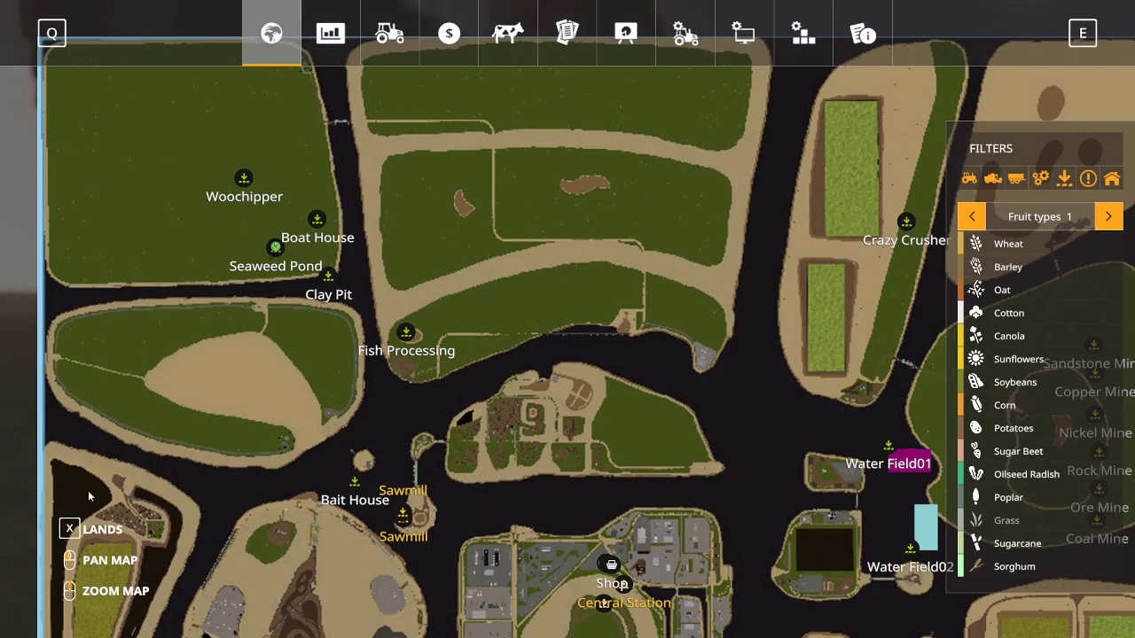
{"action": "left_click", "coordinate": [69, 530]}
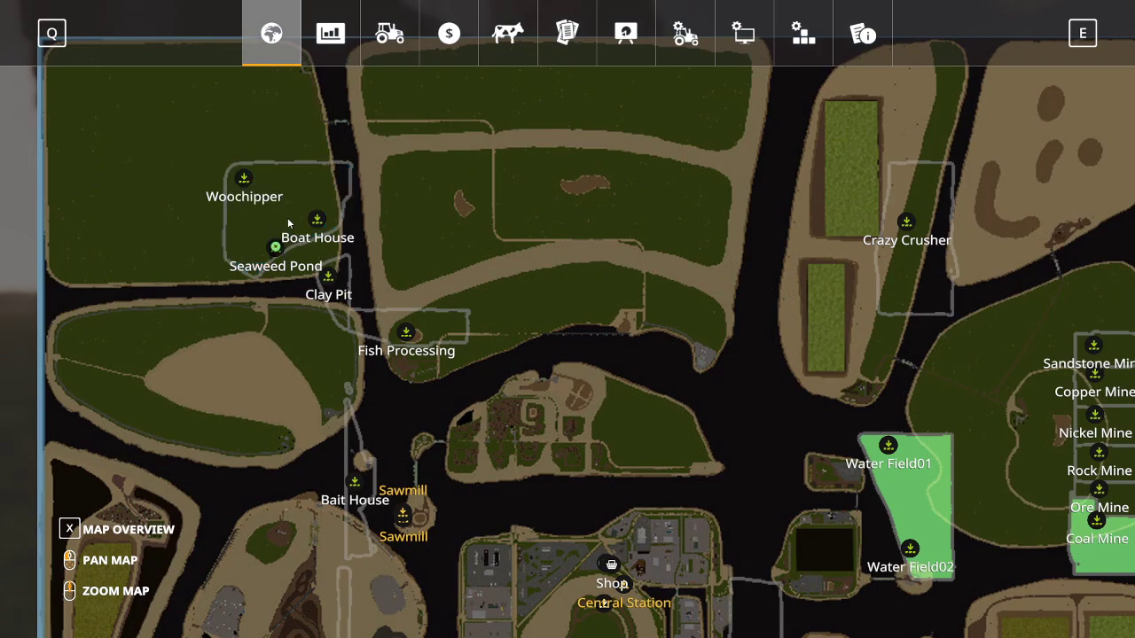
{"action": "left_click", "coordinate": [288, 224]}
{"action": "left_click", "coordinate": [581, 591]}
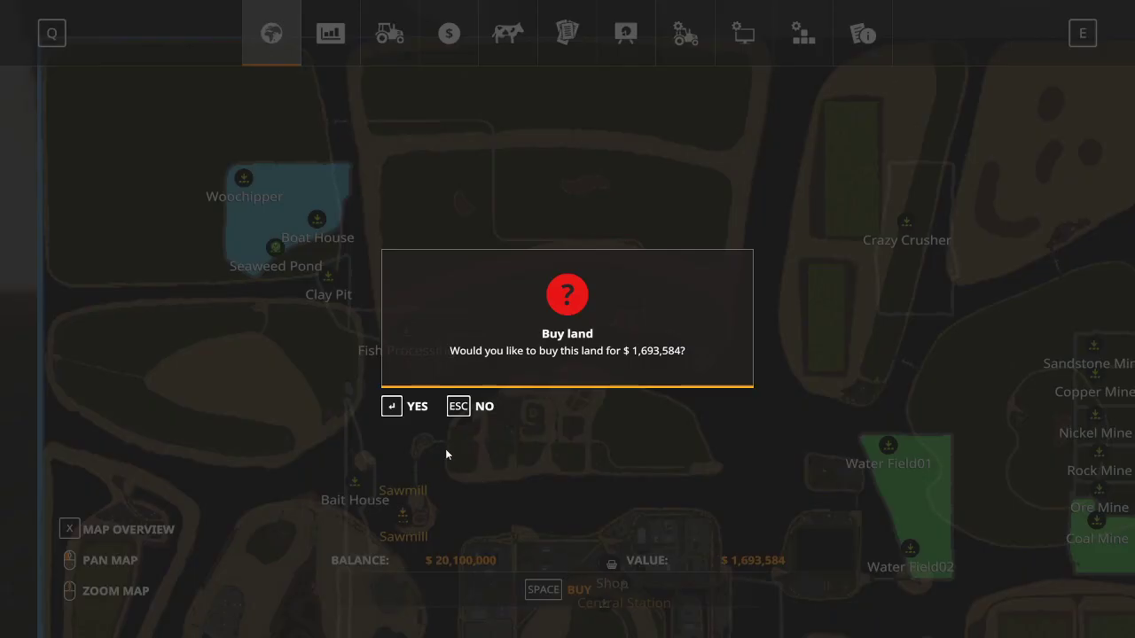
{"action": "left_click", "coordinate": [415, 406]}
{"action": "key", "text": "Escape"}
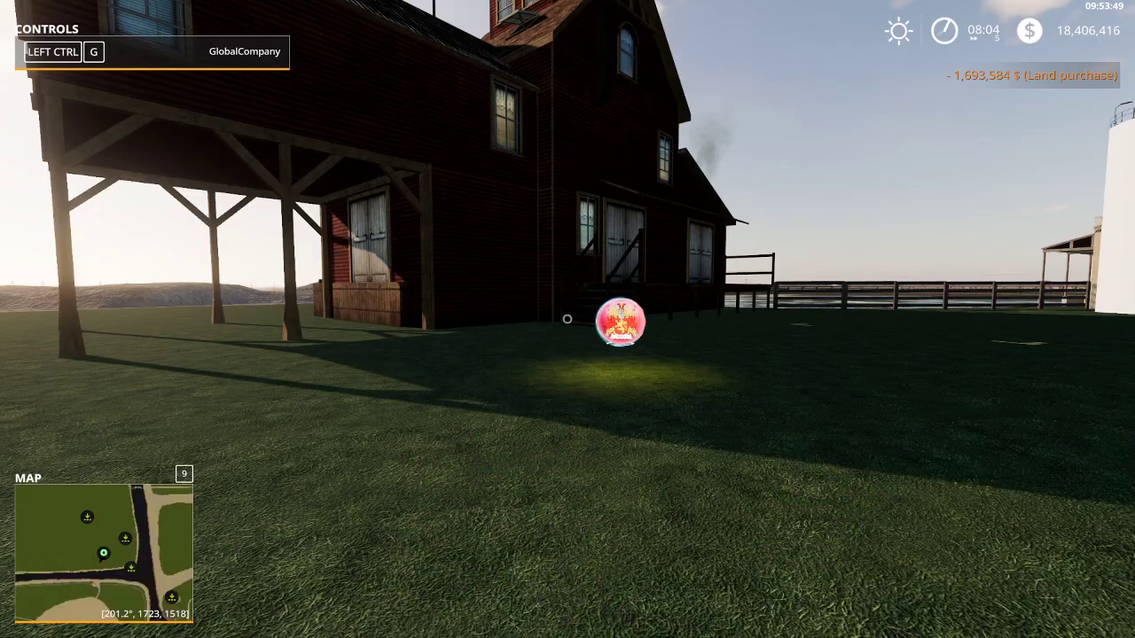
Examine the Seaweed Pond's raw materials and products at its player trigger, close the overview and back away
{"action": "key", "text": "r"}
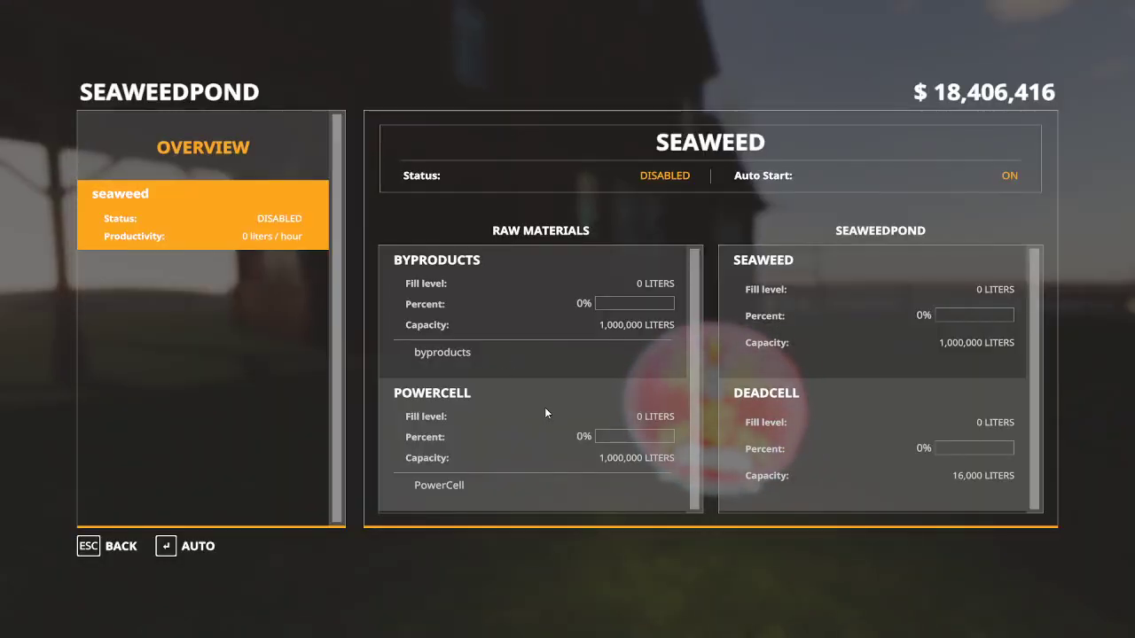
{"action": "key", "text": "Escape"}
{"action": "key", "text": "s"}
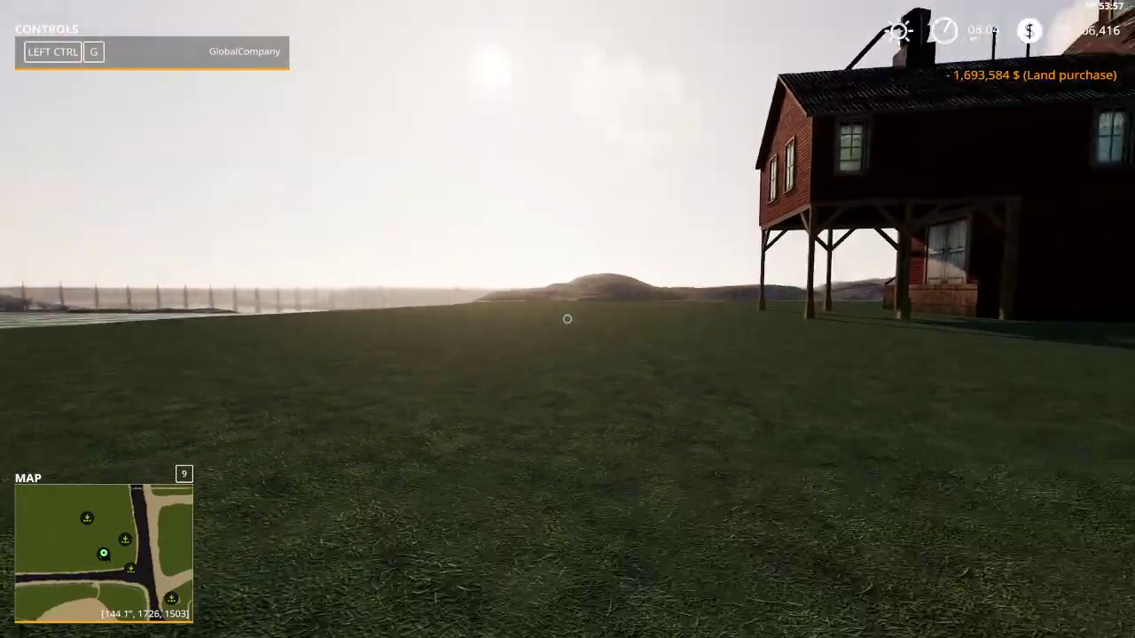
{"action": "key", "text": "s"}
Walk across the field to the Woodchipper building and examine its raw materials and products at the player trigger
{"action": "key", "text": "d"}
{"action": "key", "text": "d"}
{"action": "key", "text": "w"}
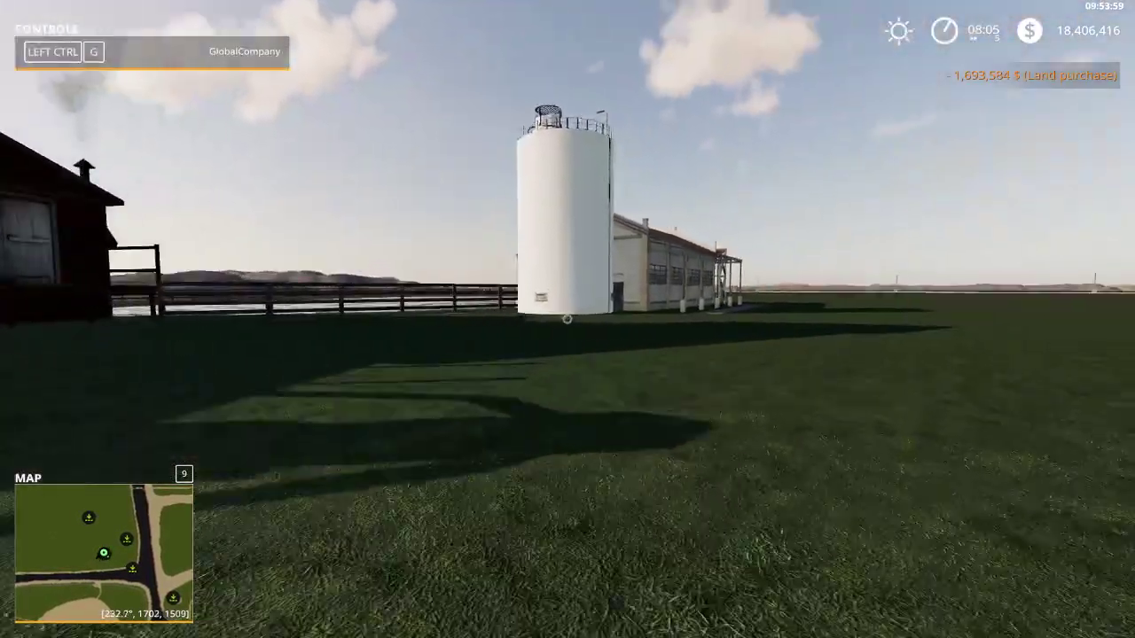
{"action": "key", "text": "w"}
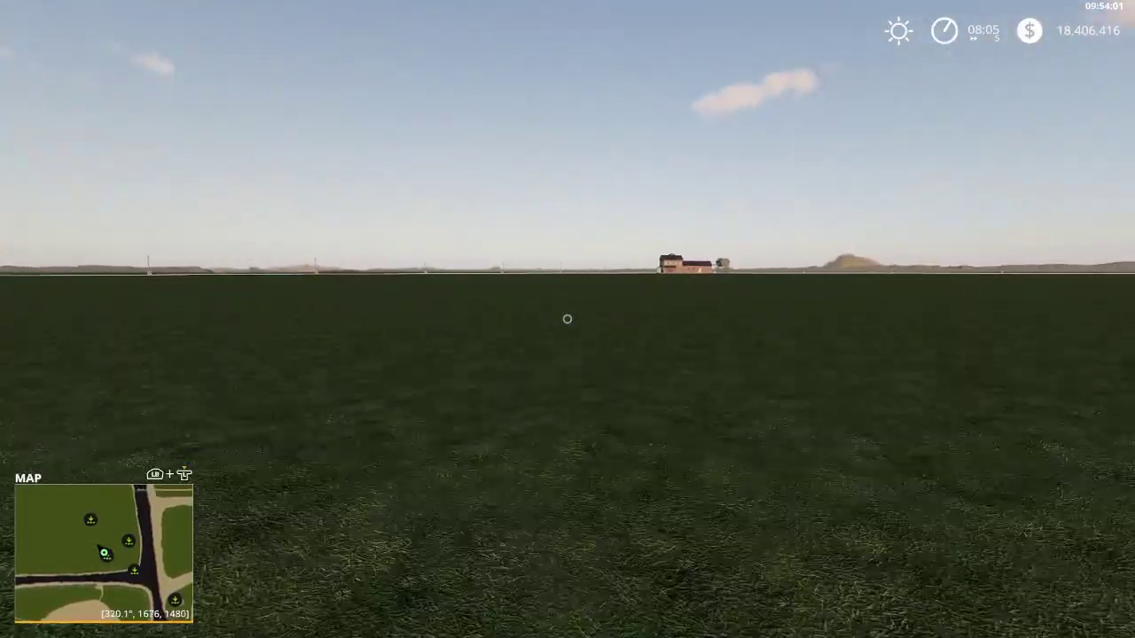
{"action": "key", "text": "w"}
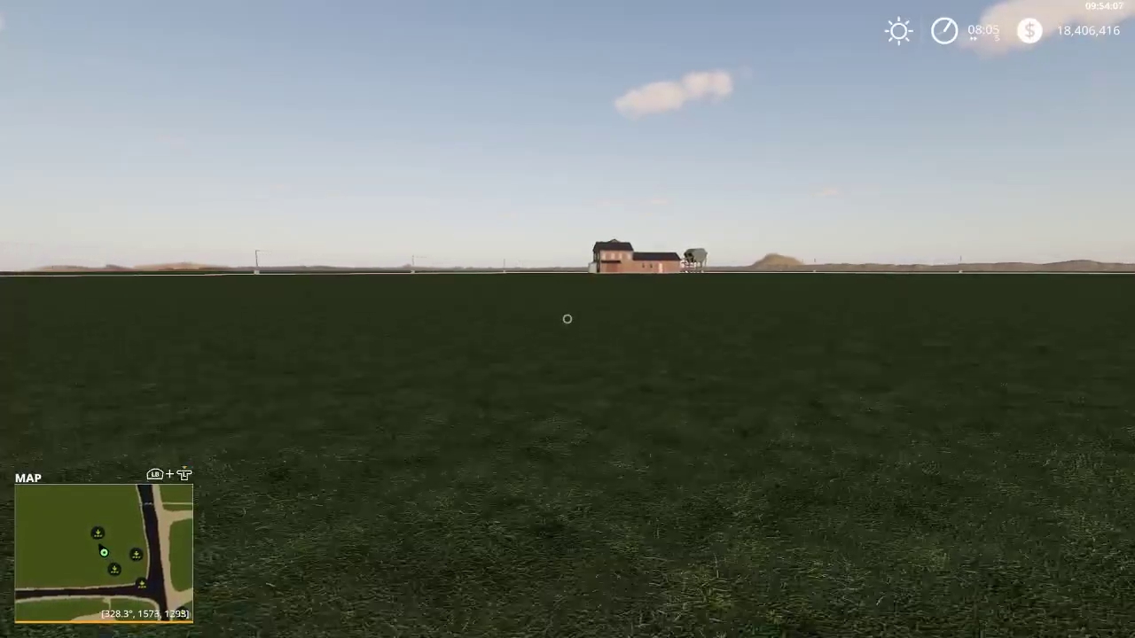
{"action": "key", "text": "w"}
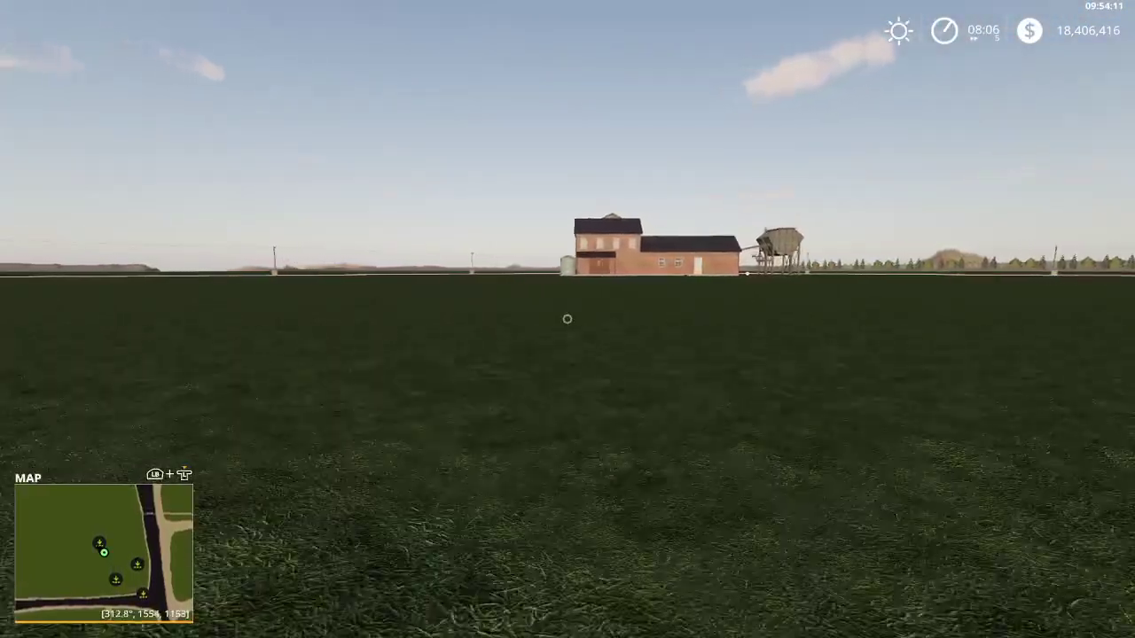
{"action": "key", "text": "w"}
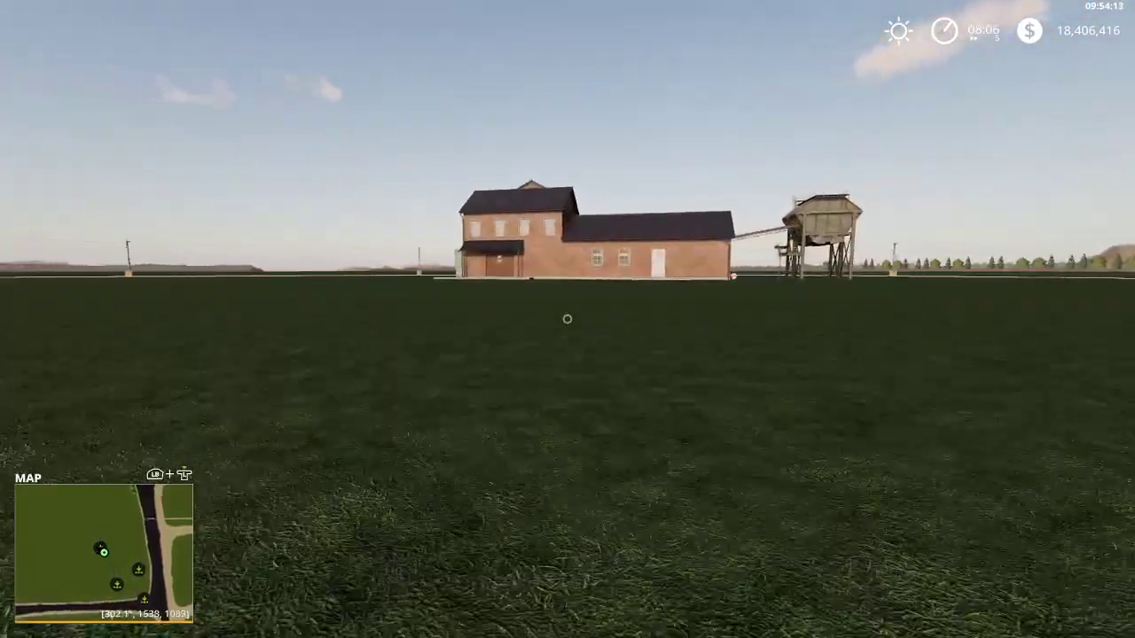
{"action": "key", "text": "w"}
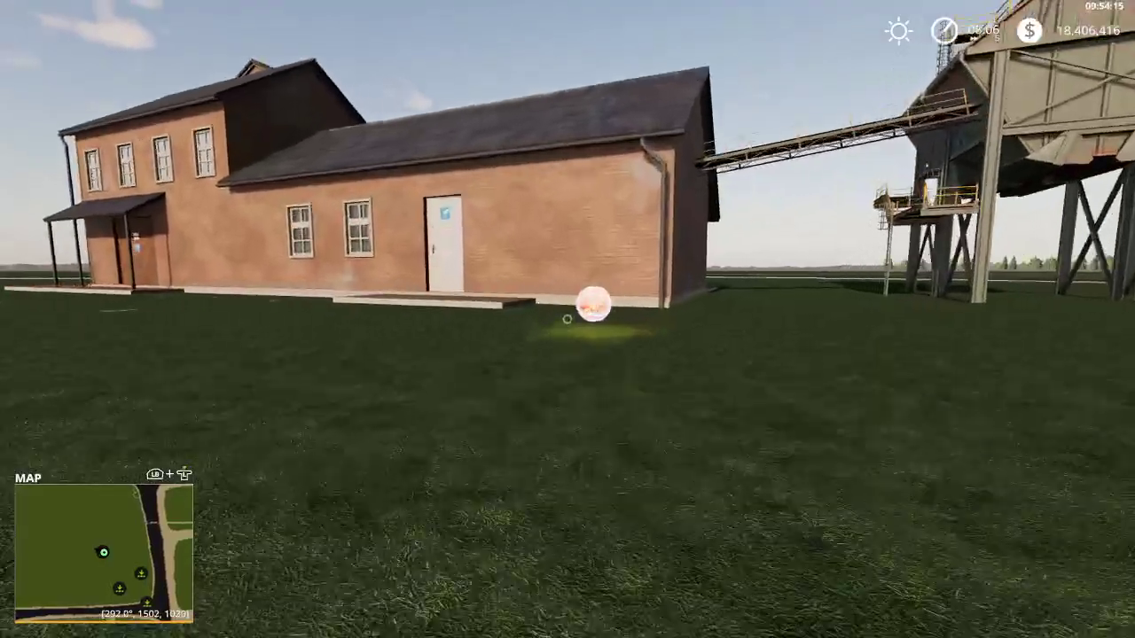
{"action": "key", "text": "r"}
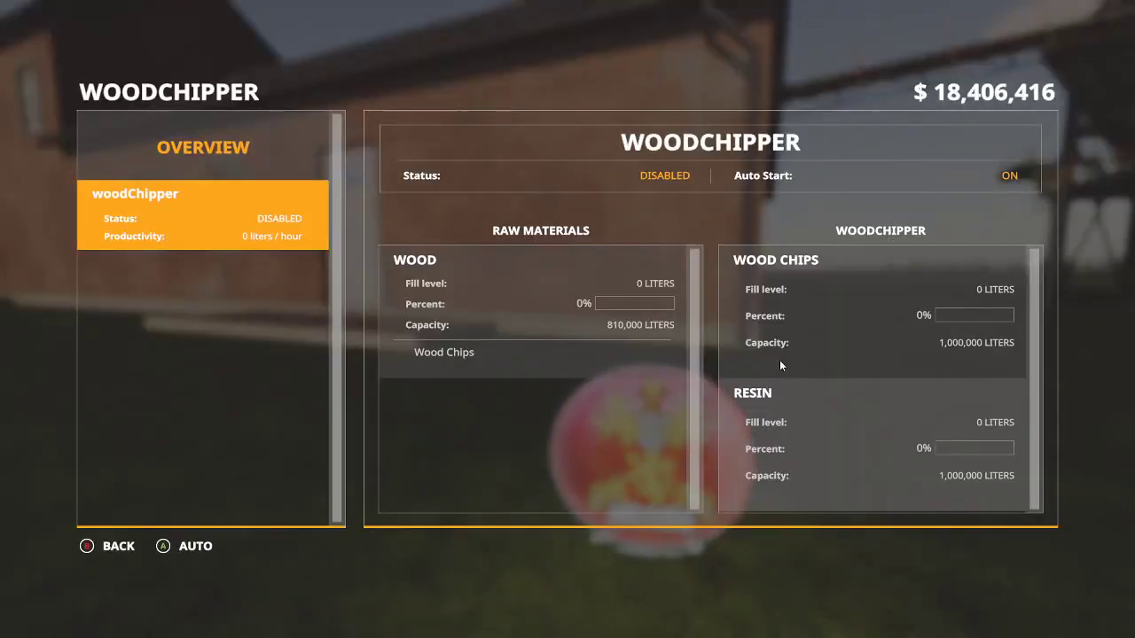
{"action": "left_click", "coordinate": [522, 319]}
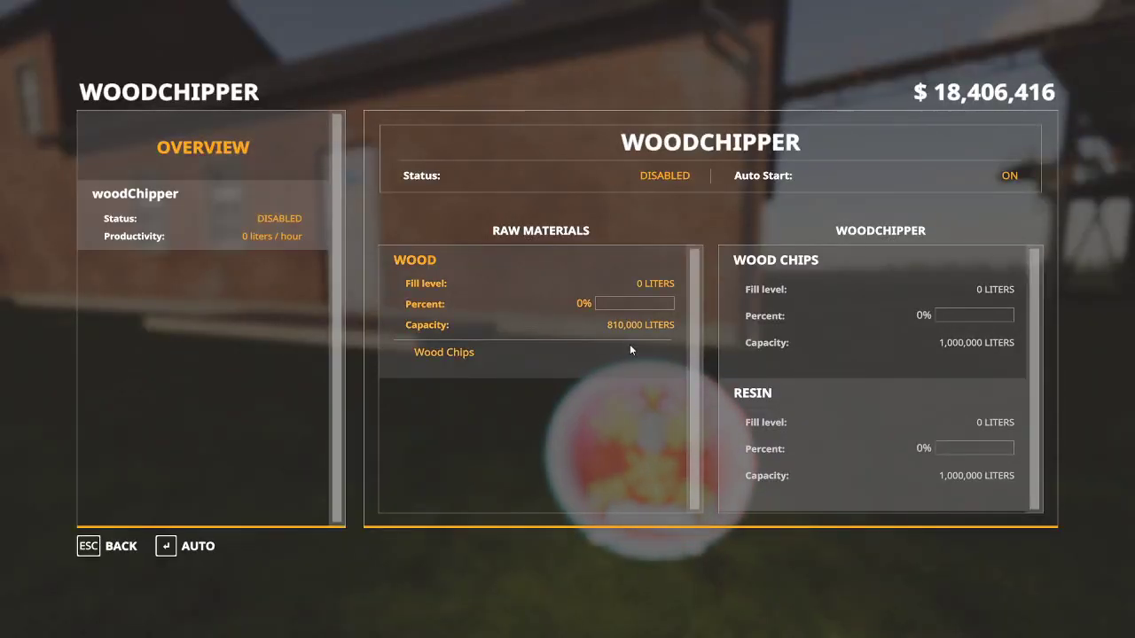
{"action": "key", "text": "Escape"}
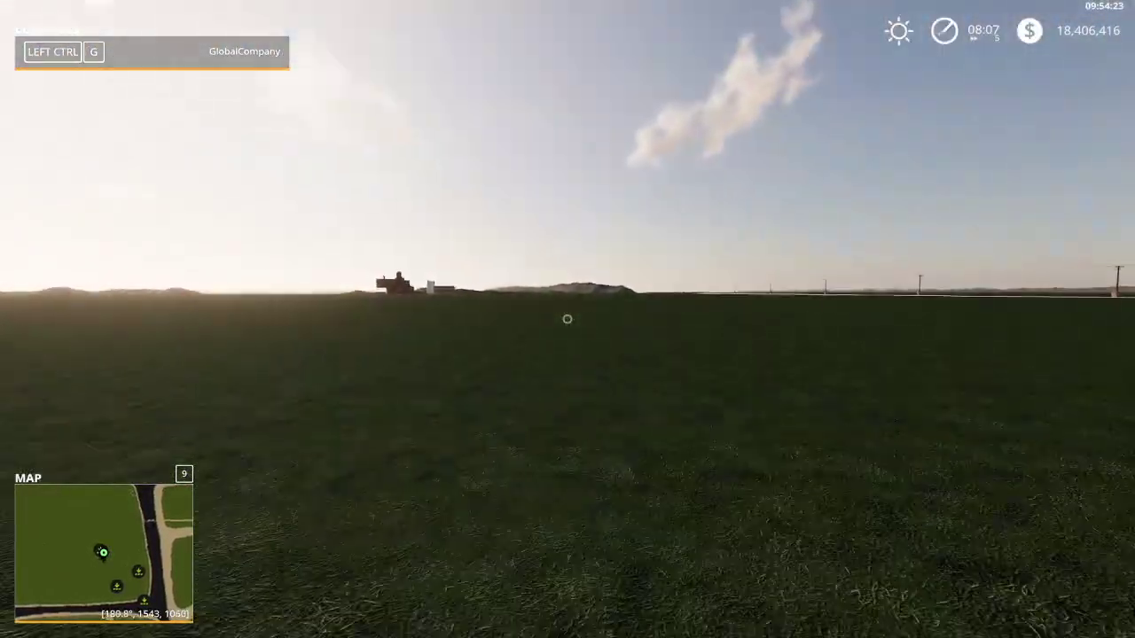
Walk from the Woodchipper to the Boat House site and go around its fenced pond to the opening in the fence
{"action": "key", "text": "w"}
{"action": "key", "text": "w"}
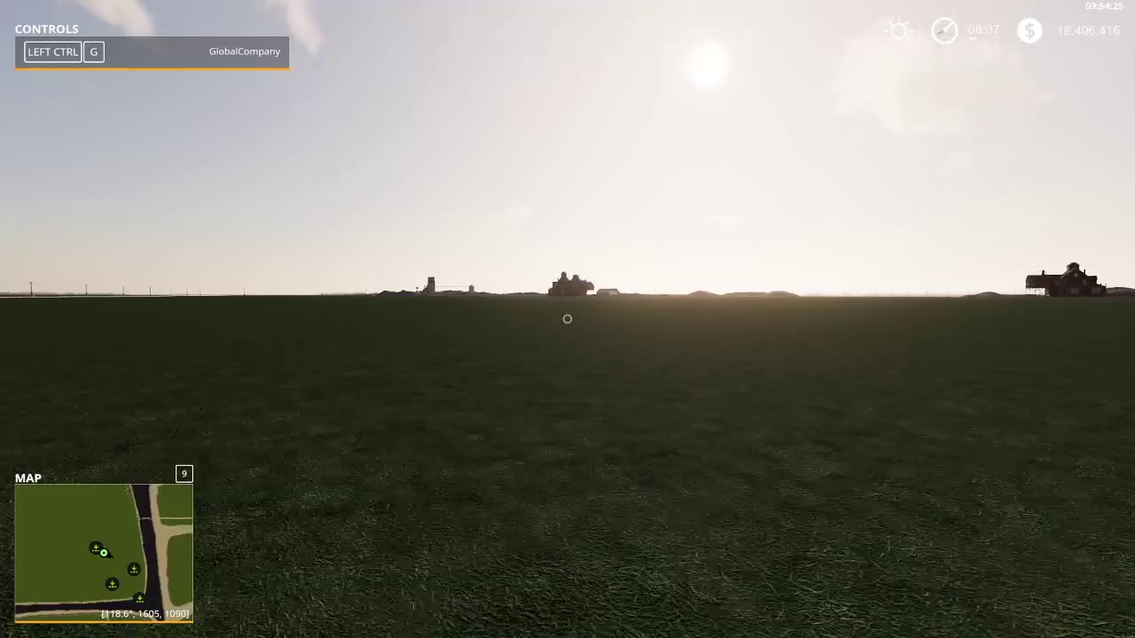
{"action": "key", "text": "w"}
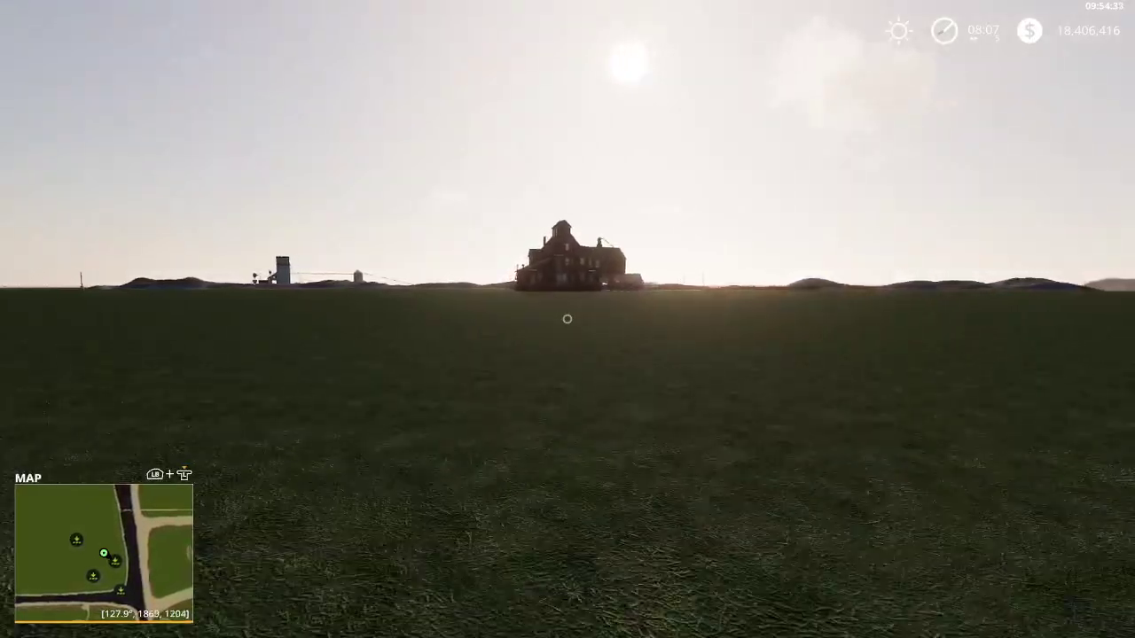
{"action": "key", "text": "w"}
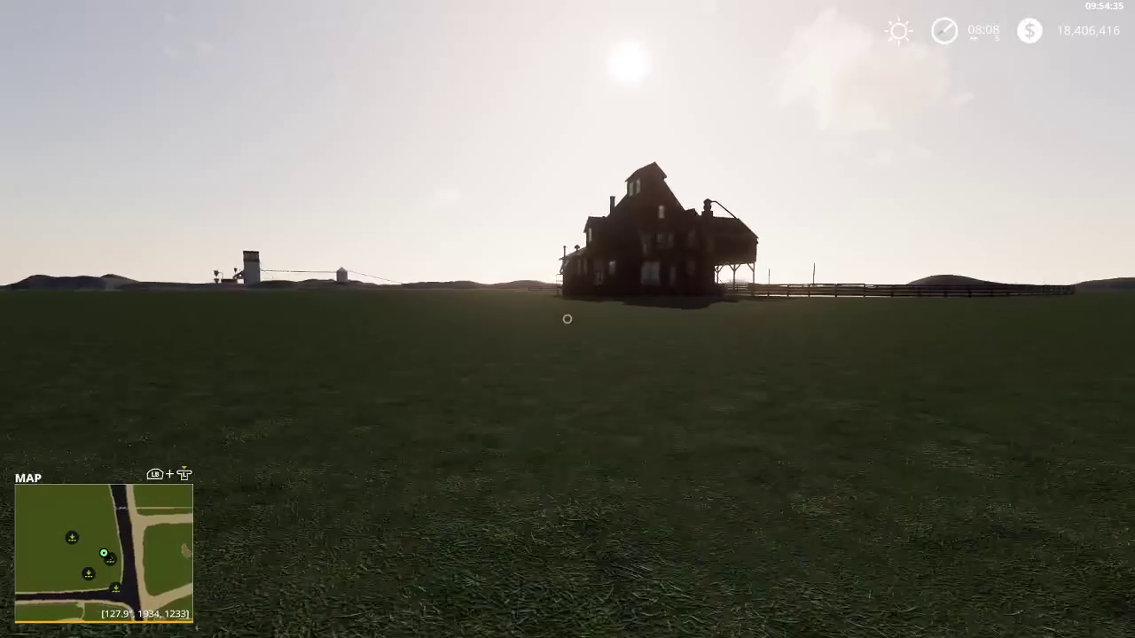
{"action": "key", "text": "w"}
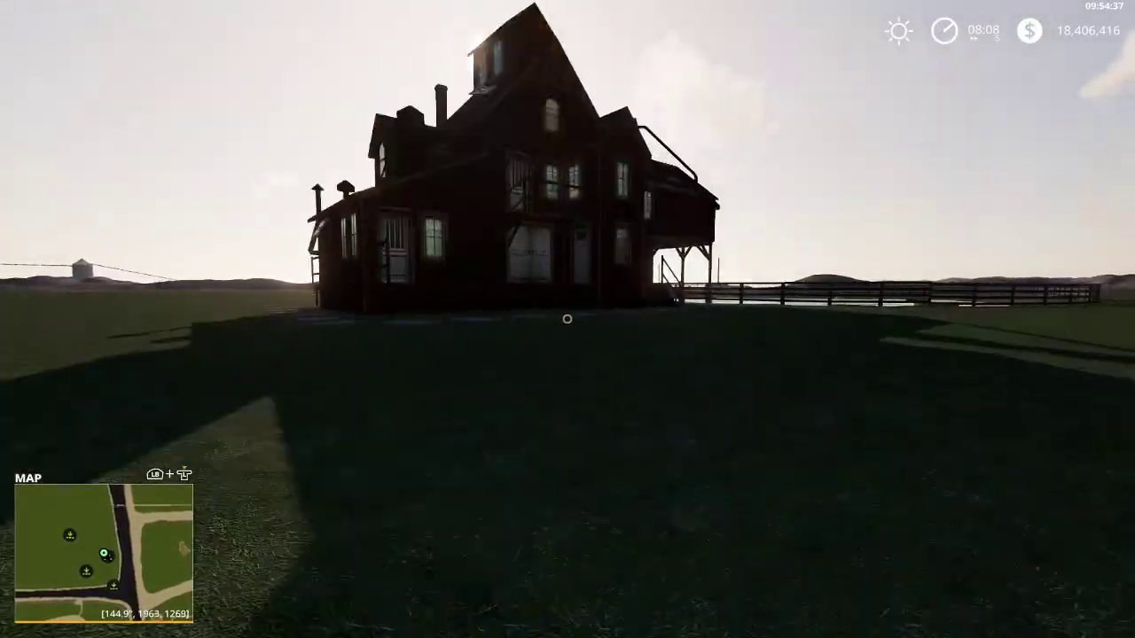
{"action": "key", "text": "w"}
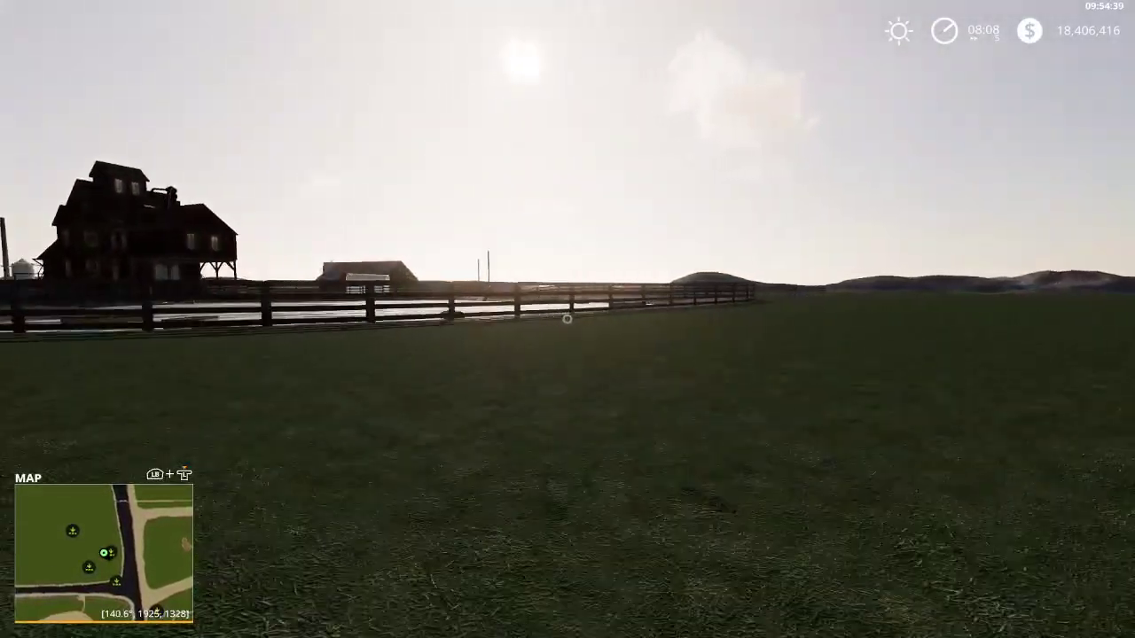
{"action": "key", "text": "w"}
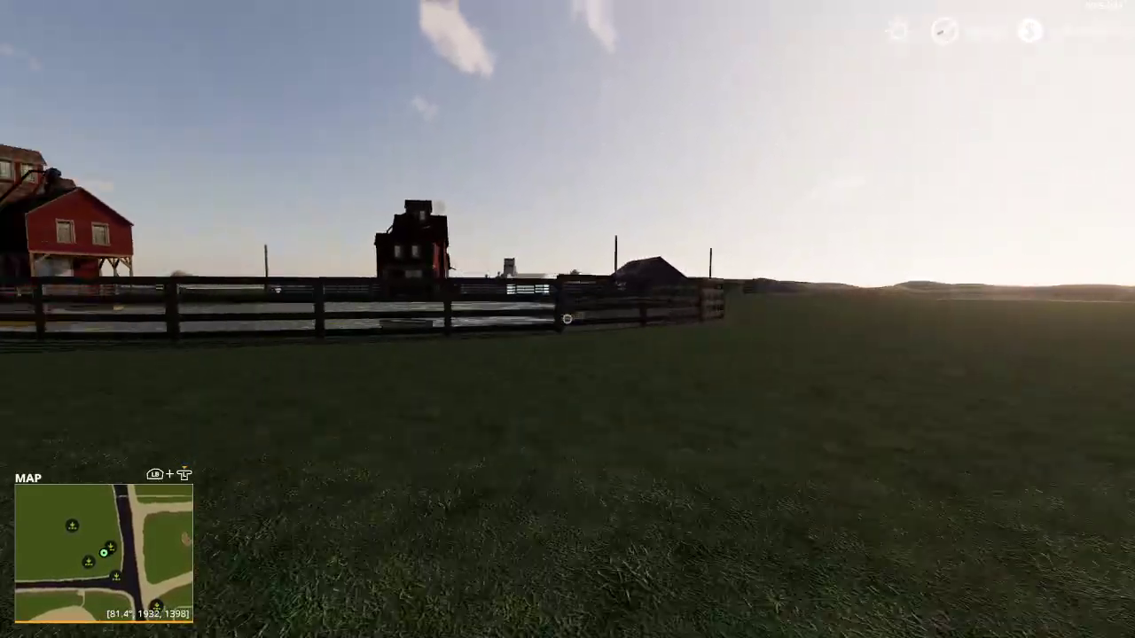
{"action": "key", "text": "w"}
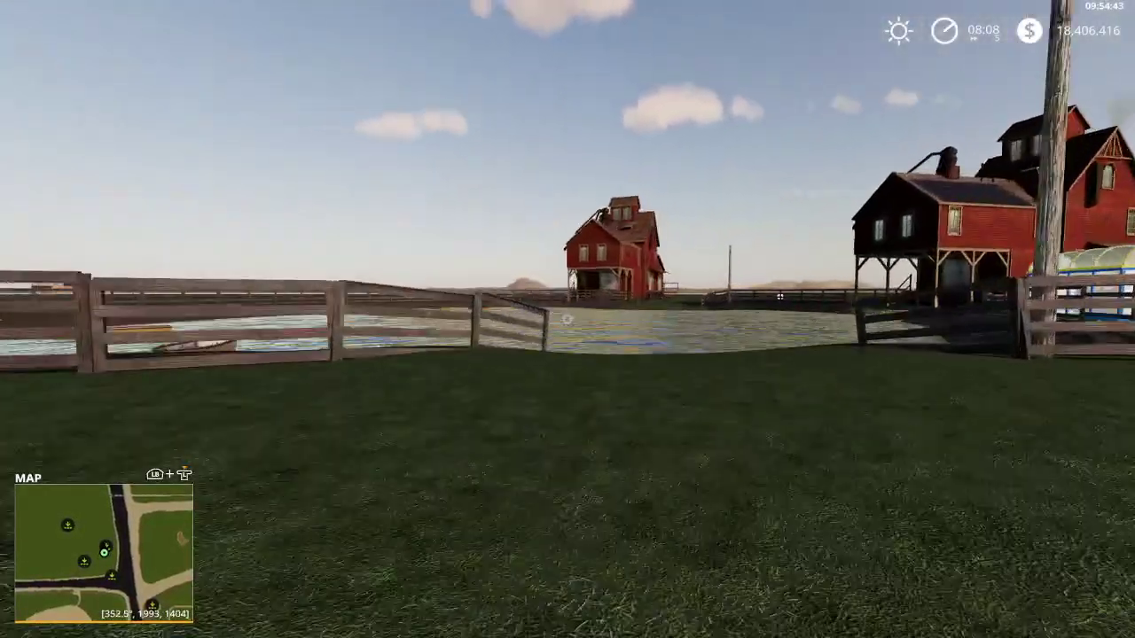
Wade into the Boat House pond and inspect the yellow rowboats on the water
{"action": "key", "text": "w"}
{"action": "key", "text": "w"}
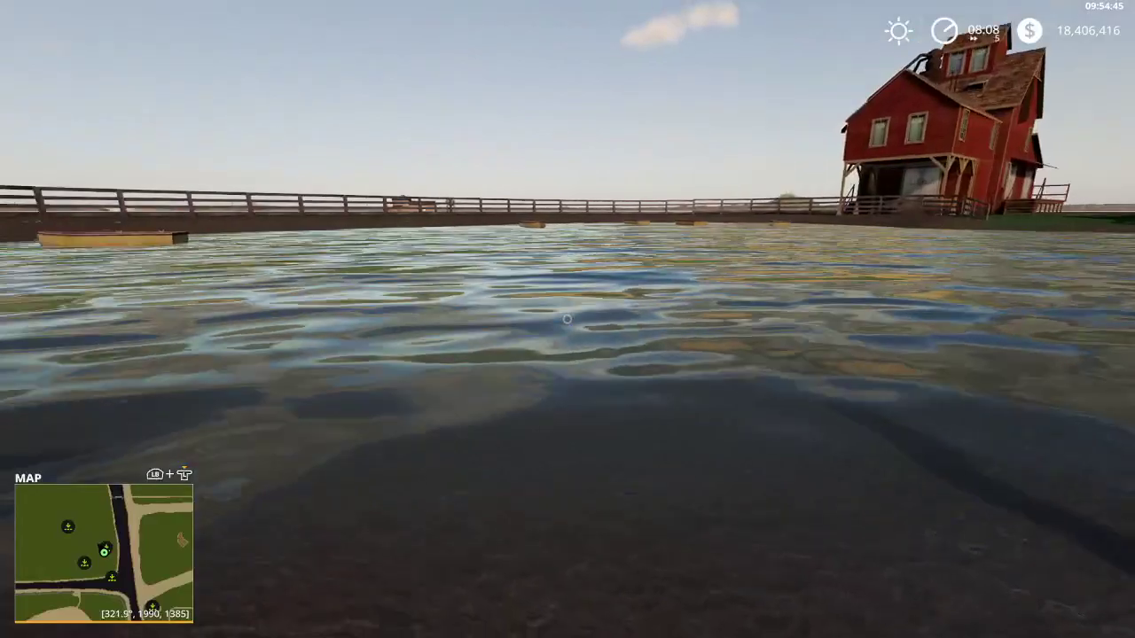
{"action": "key", "text": "w"}
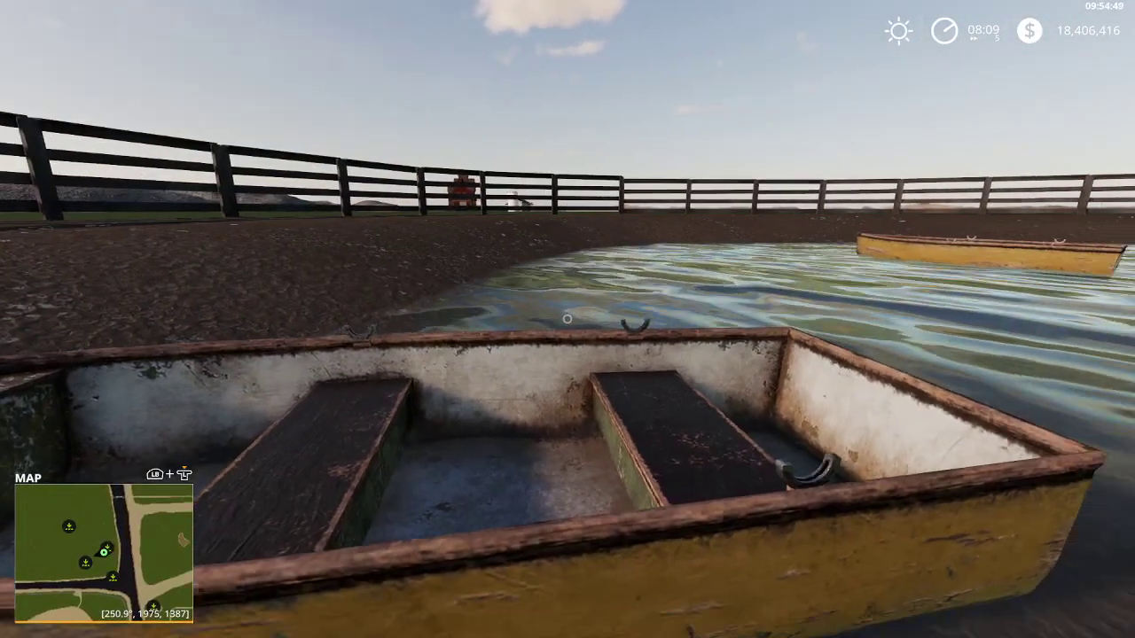
{"action": "key", "text": "w"}
{"action": "key", "text": "w"}
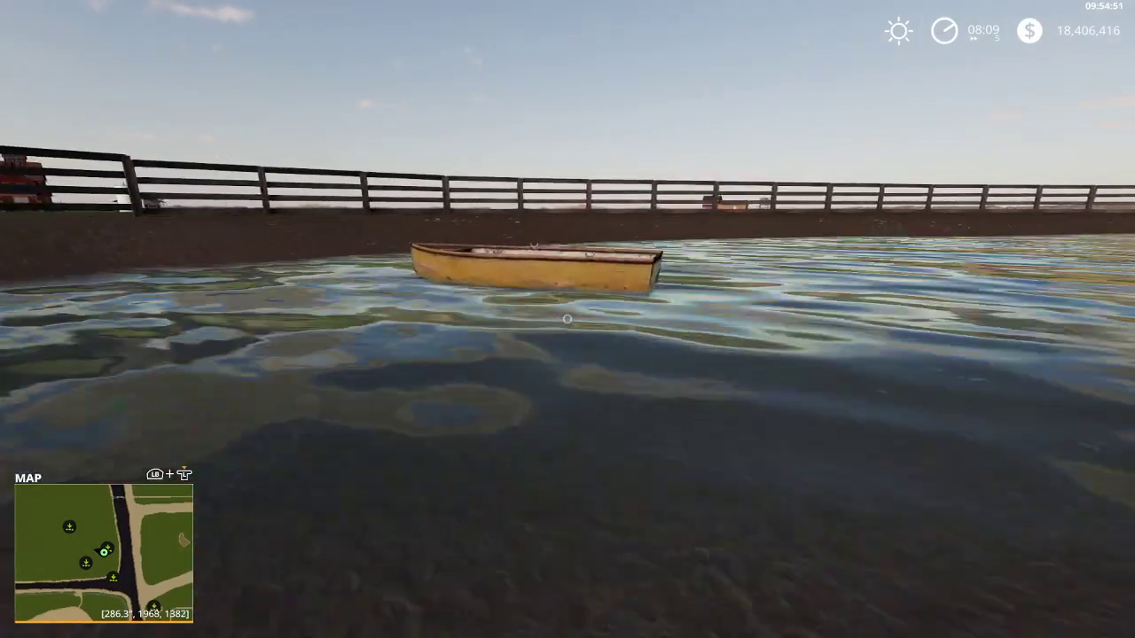
{"action": "key", "text": "w"}
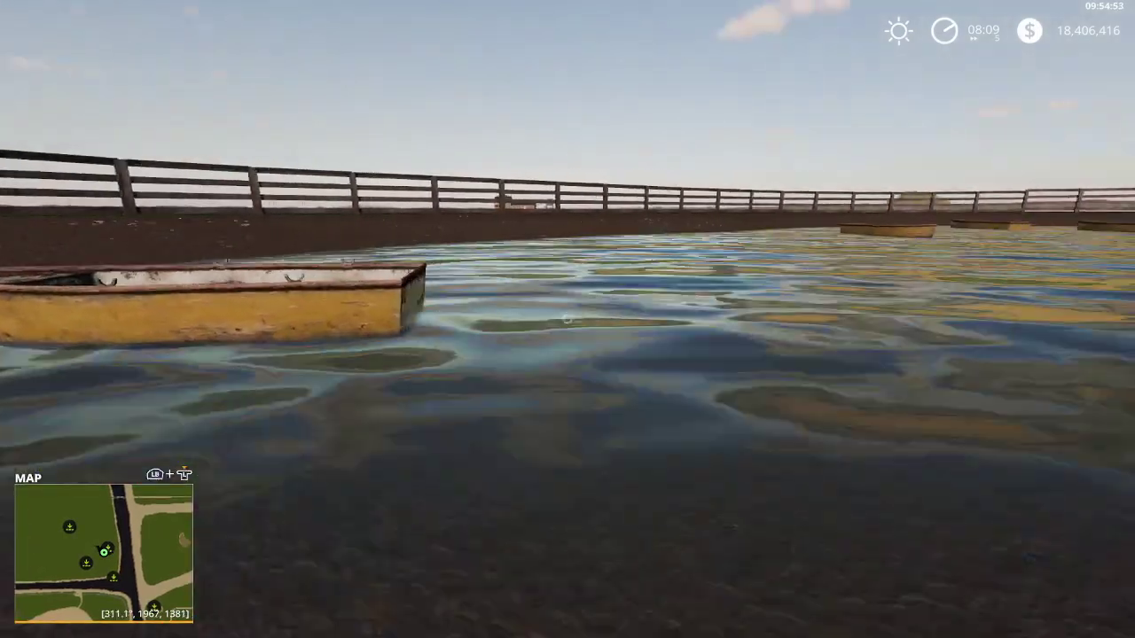
{"action": "key", "text": "w"}
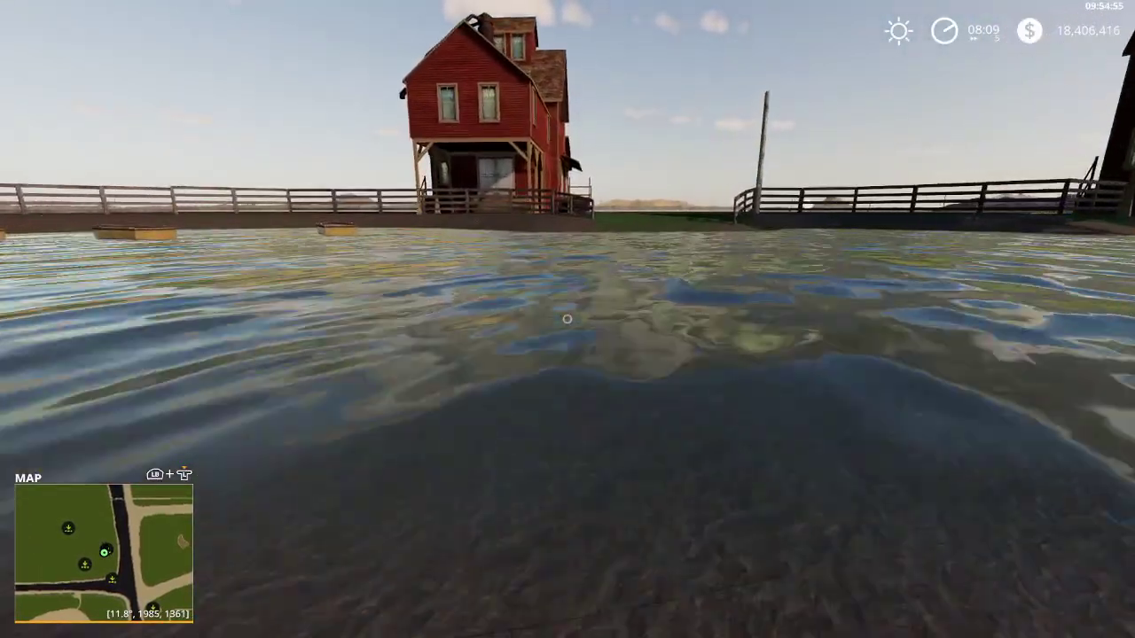
Wade out of the fenced pond through the fence opening and walk to the Boat House's player trigger
{"action": "key", "text": "d"}
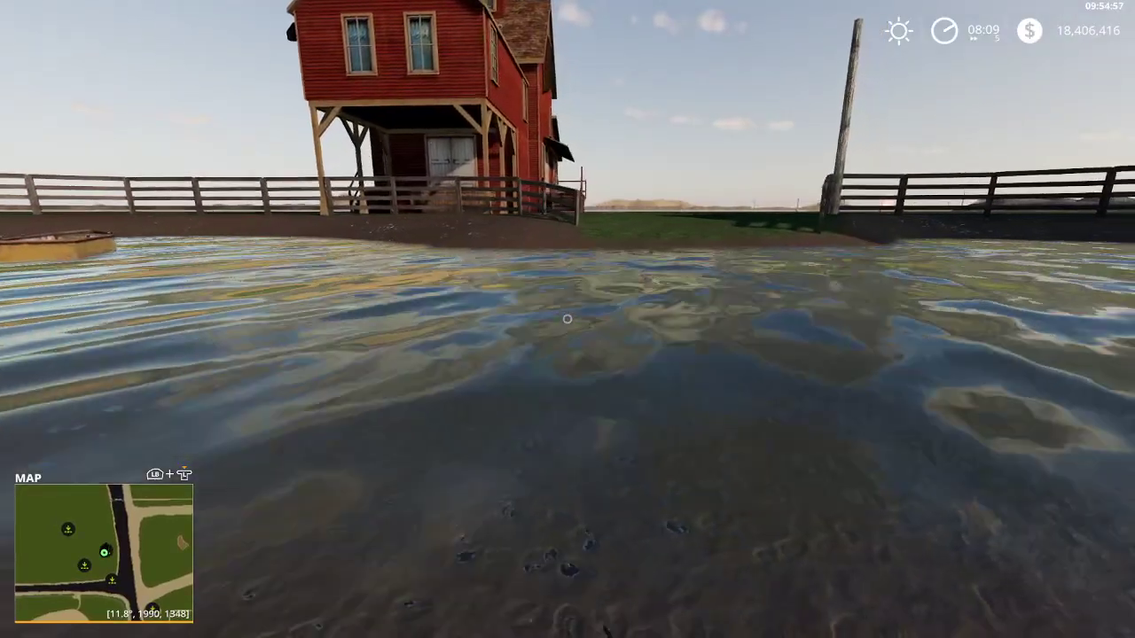
{"action": "key", "text": "w"}
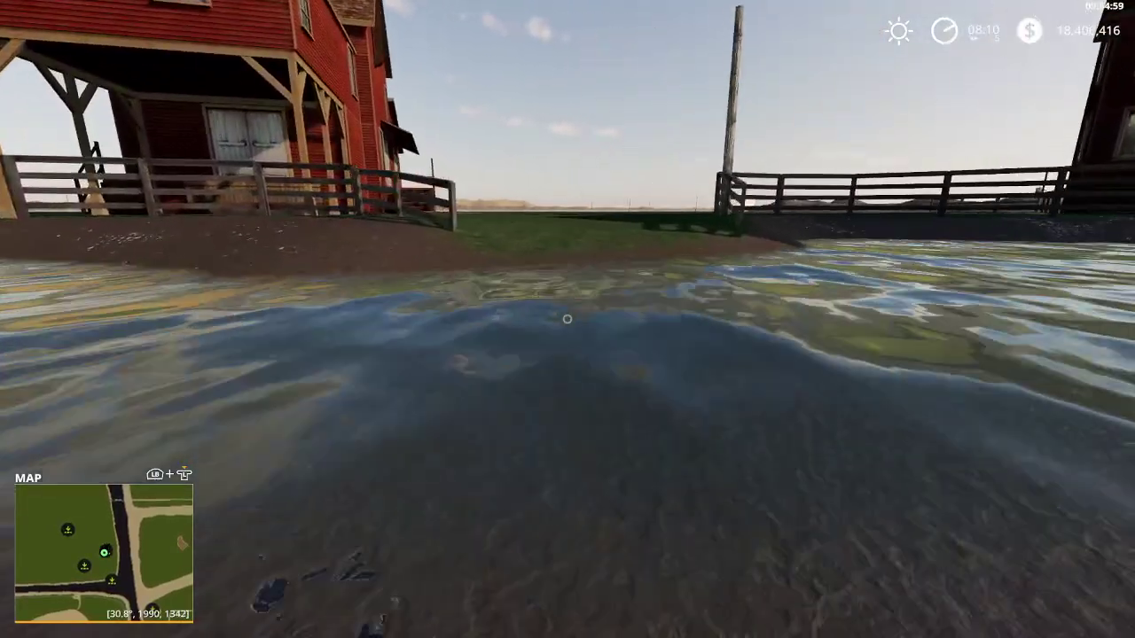
{"action": "key", "text": "w"}
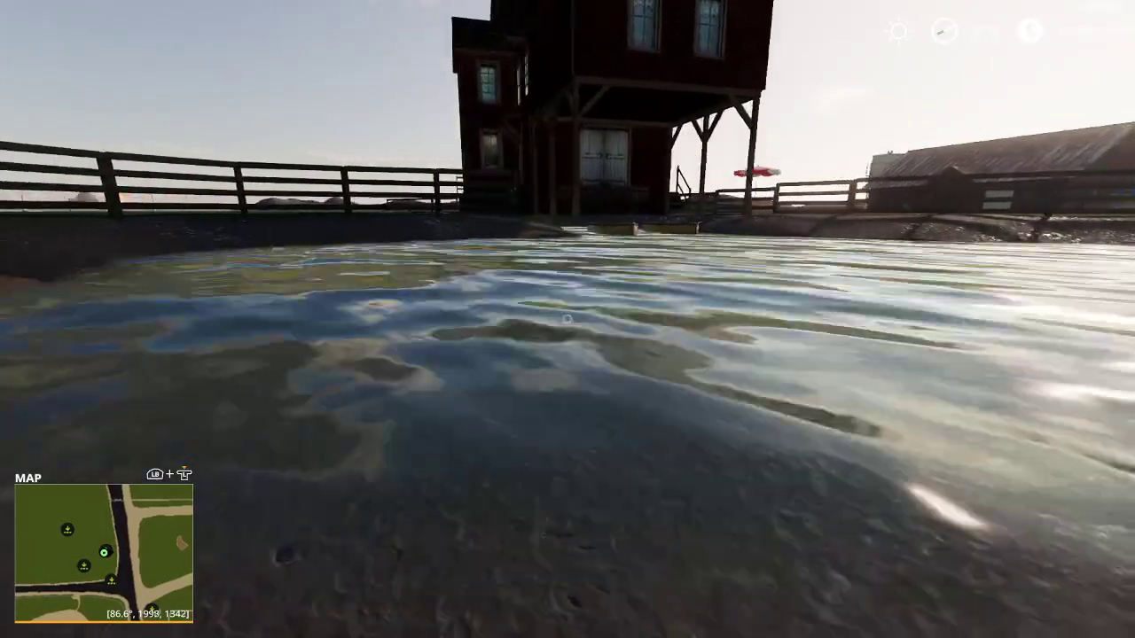
{"action": "key", "text": "w"}
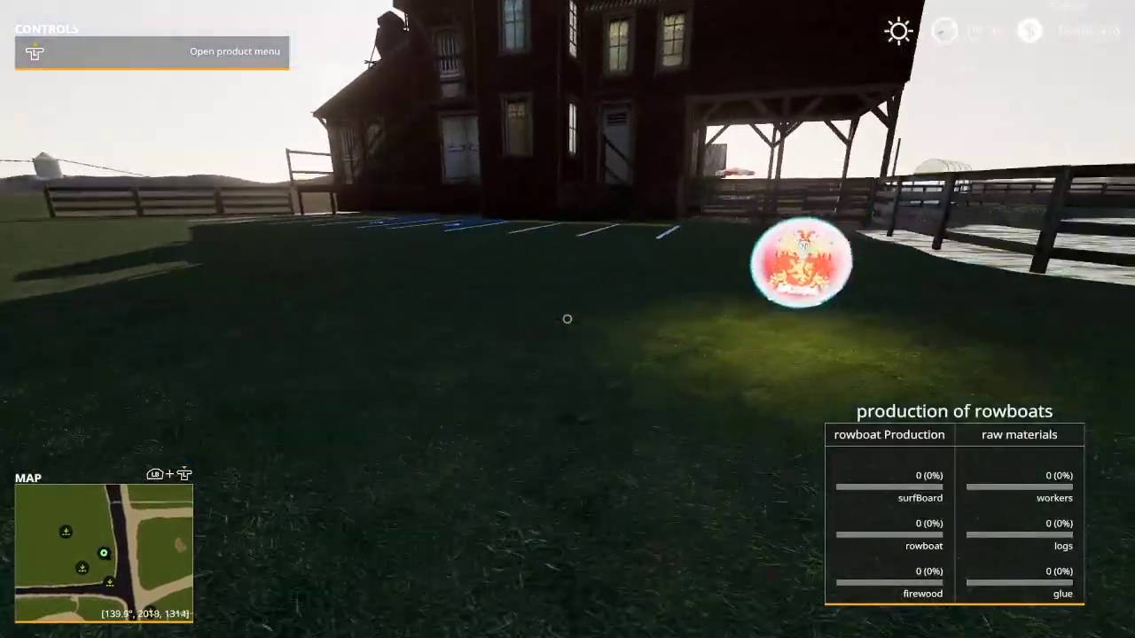
Examine all the Boat House's raw materials and rowboat production products in its overview, and close it
{"action": "key", "text": "r"}
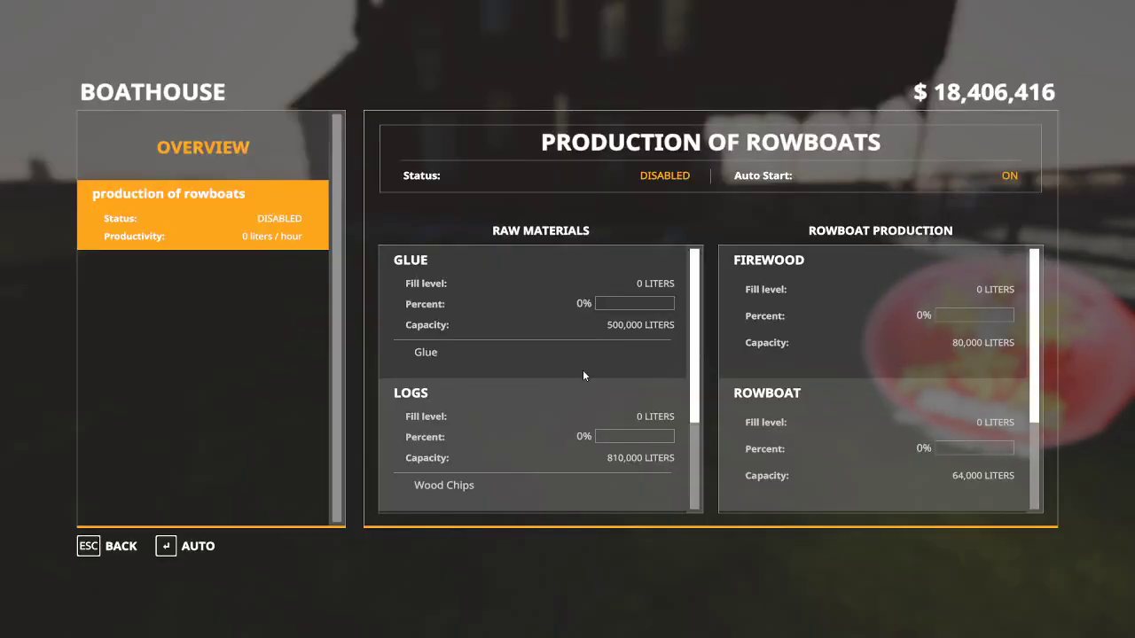
{"action": "scroll", "coordinate": [578, 371], "scroll_direction": "down", "scroll_amount": 1}
{"action": "scroll", "coordinate": [577, 372], "scroll_direction": "up", "scroll_amount": 1}
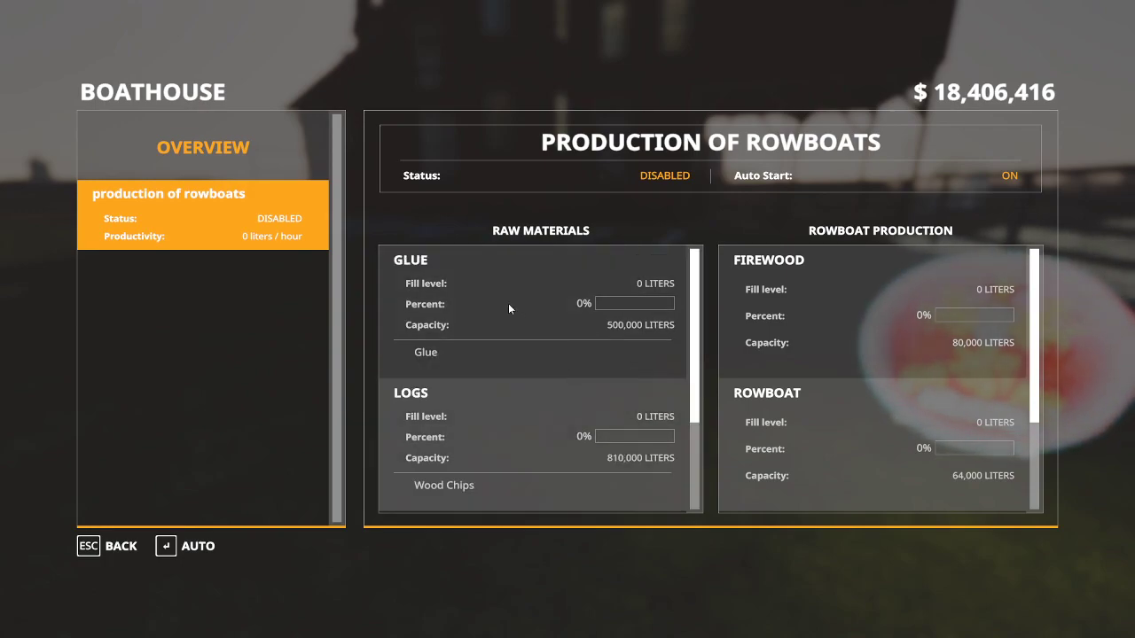
{"action": "scroll", "coordinate": [526, 383], "scroll_direction": "down", "scroll_amount": 1}
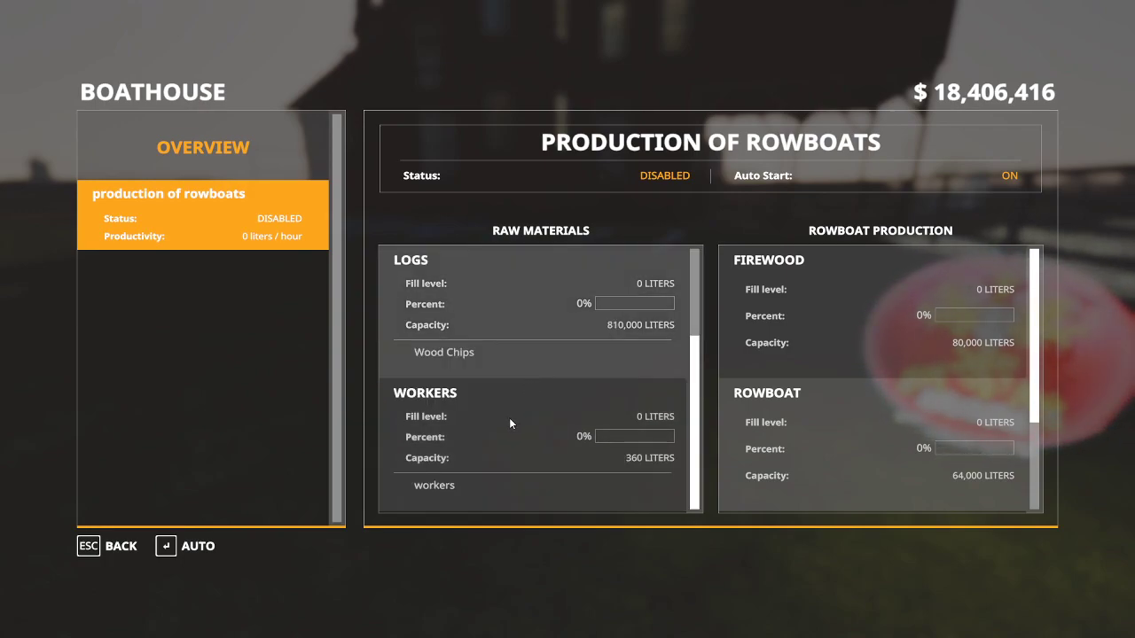
{"action": "scroll", "coordinate": [487, 330], "scroll_direction": "up", "scroll_amount": 1}
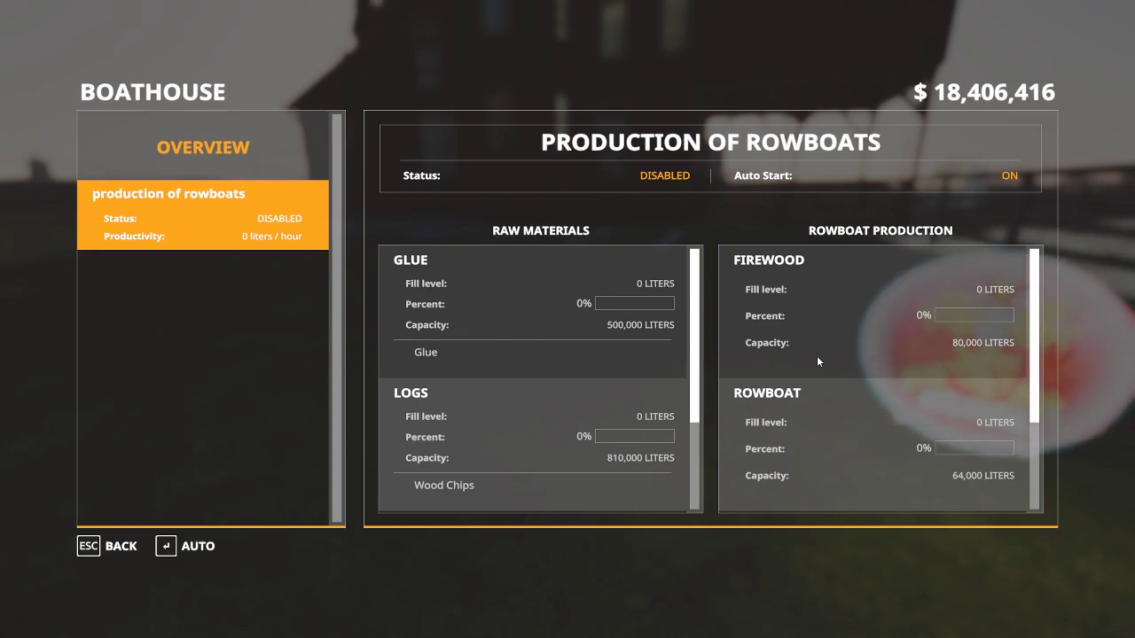
{"action": "scroll", "coordinate": [817, 359], "scroll_direction": "down", "scroll_amount": 1}
{"action": "scroll", "coordinate": [544, 399], "scroll_direction": "down", "scroll_amount": 1}
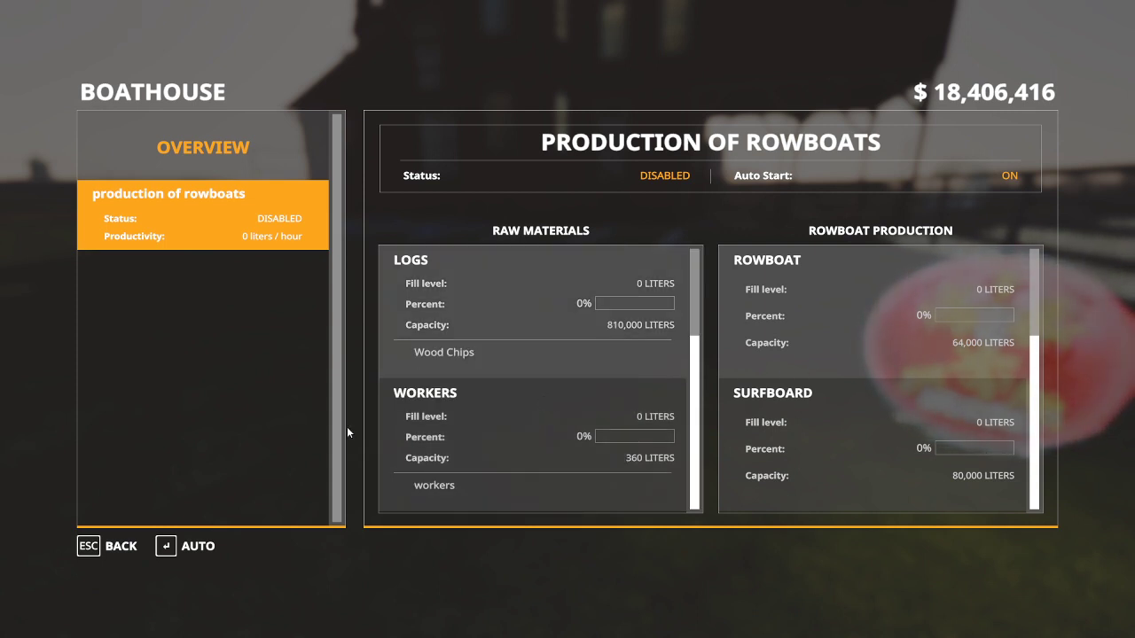
{"action": "key", "text": "Escape"}
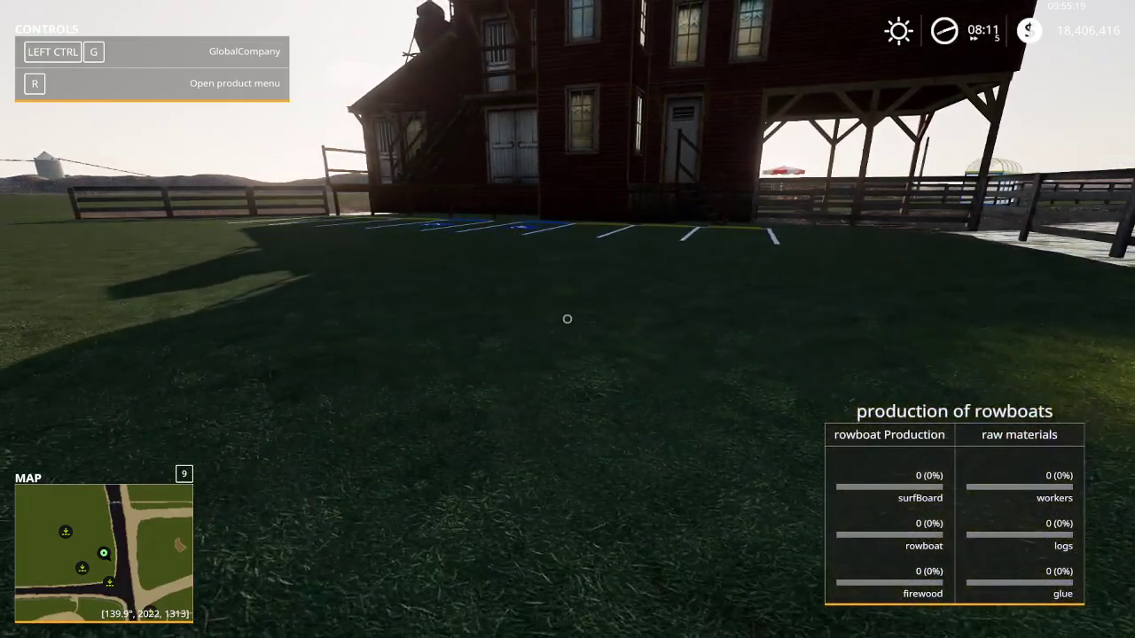
Walk around the Boat House to the small pond at its far end and inspect the green motorboat
{"action": "key", "text": "a"}
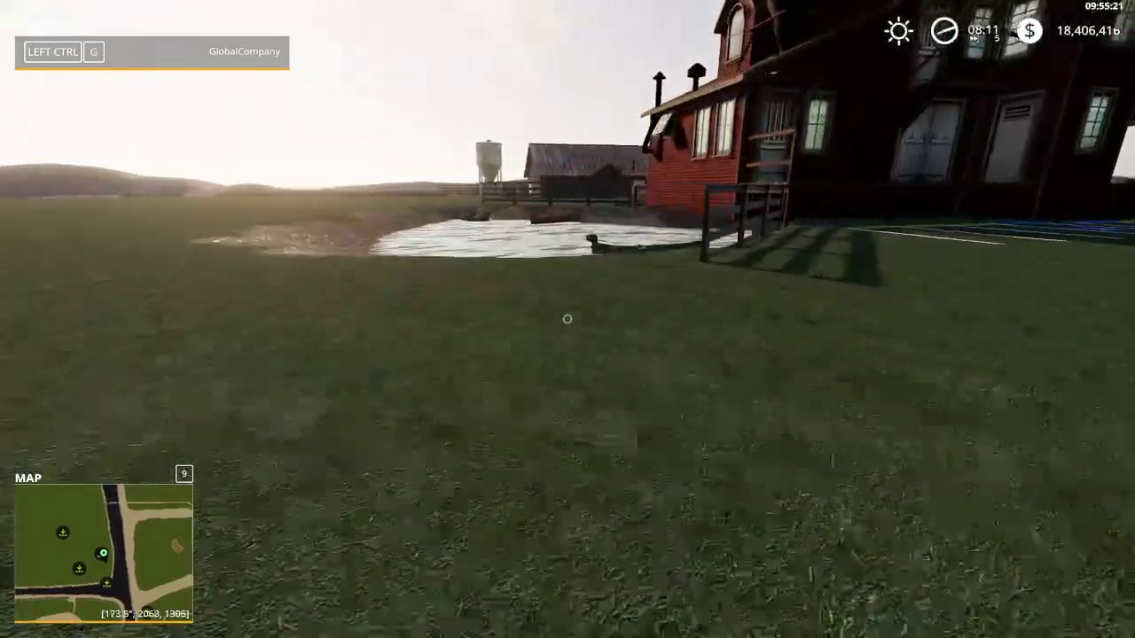
{"action": "key", "text": "w"}
{"action": "key", "text": "w"}
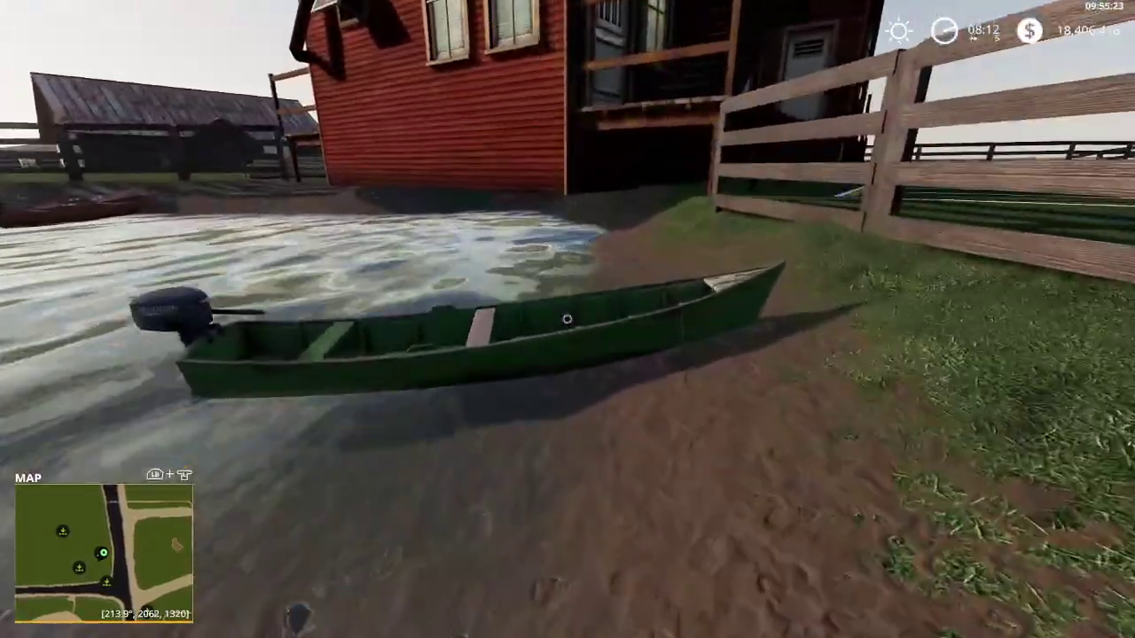
{"action": "key", "text": "w"}
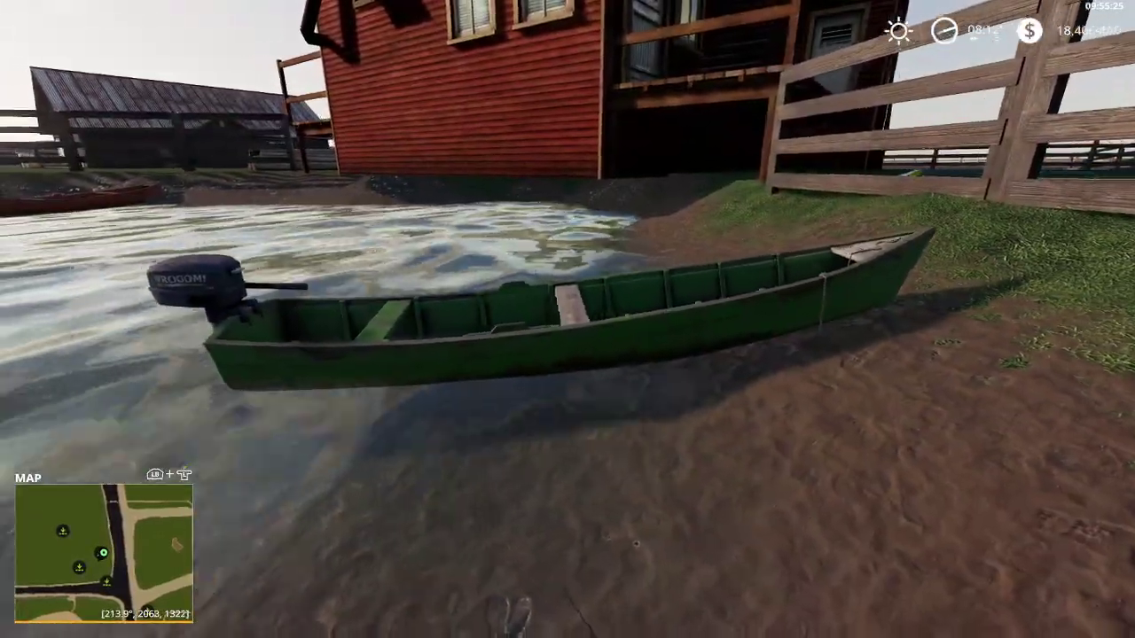
{"action": "key", "text": "w"}
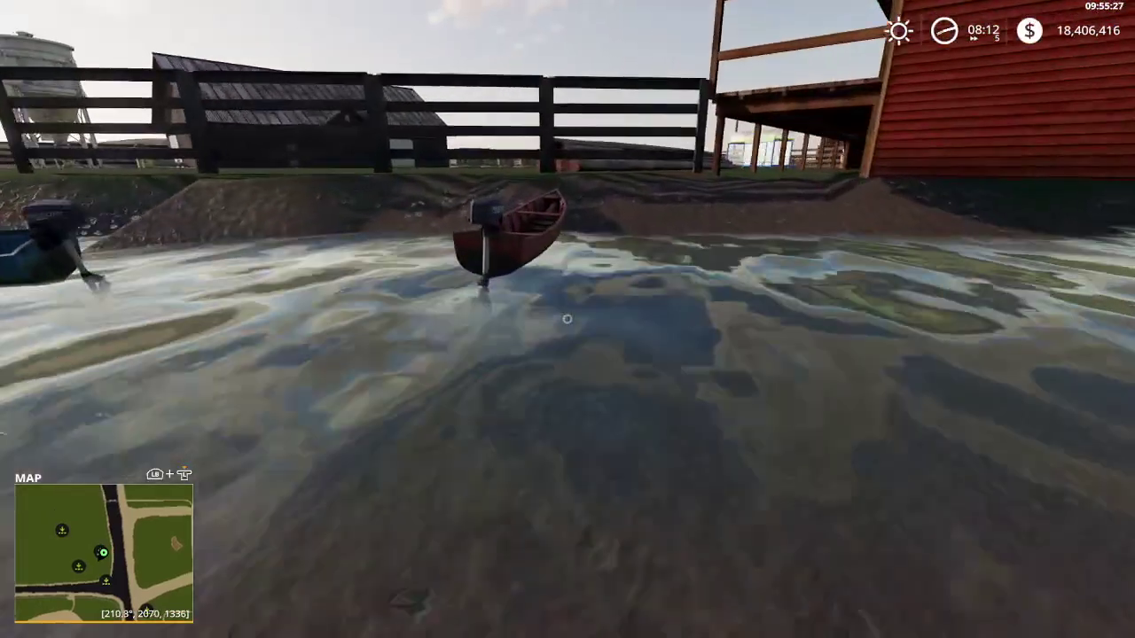
Cross the small pond to inspect the red and blue motorboats and back out onto the bank
{"action": "key", "text": "w"}
{"action": "key", "text": "s"}
{"action": "key", "text": "a"}
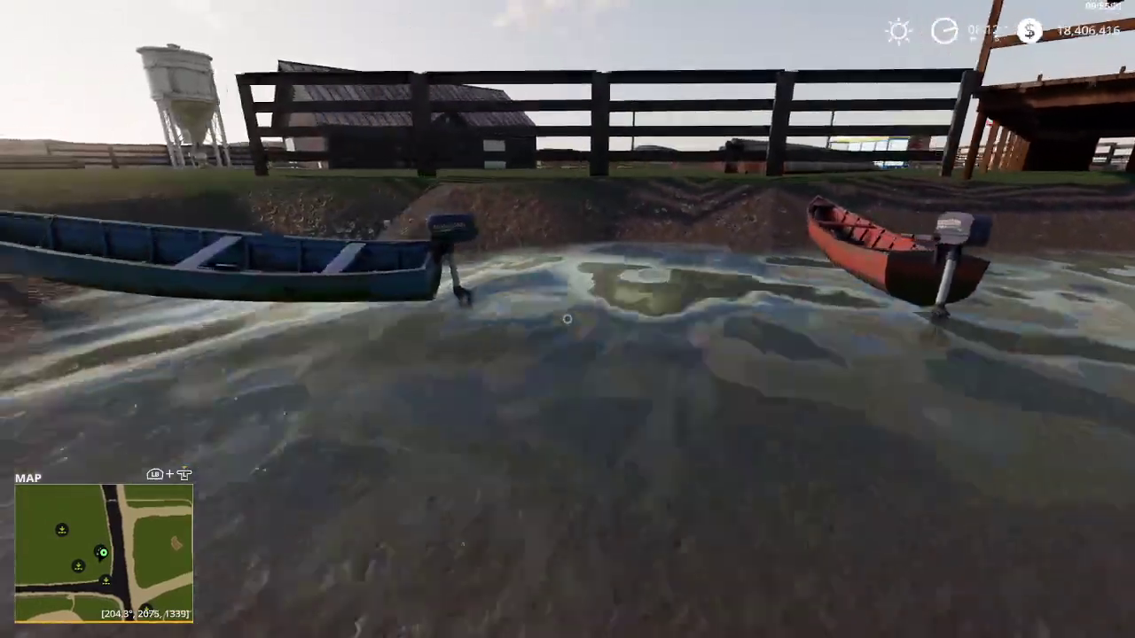
{"action": "key", "text": "w"}
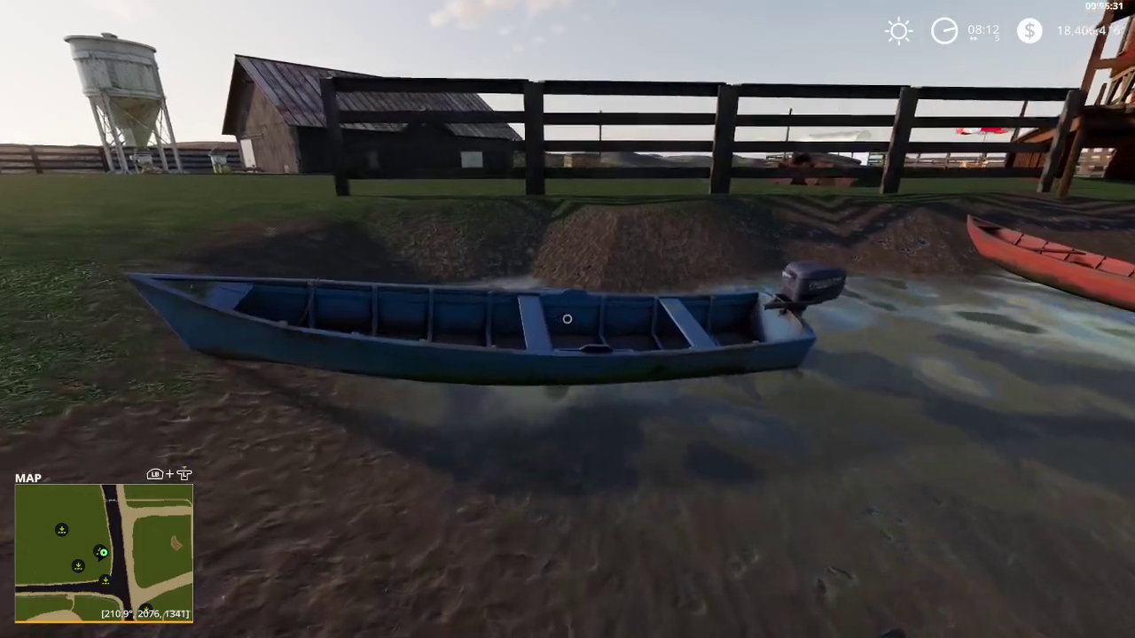
{"action": "key", "text": "s"}
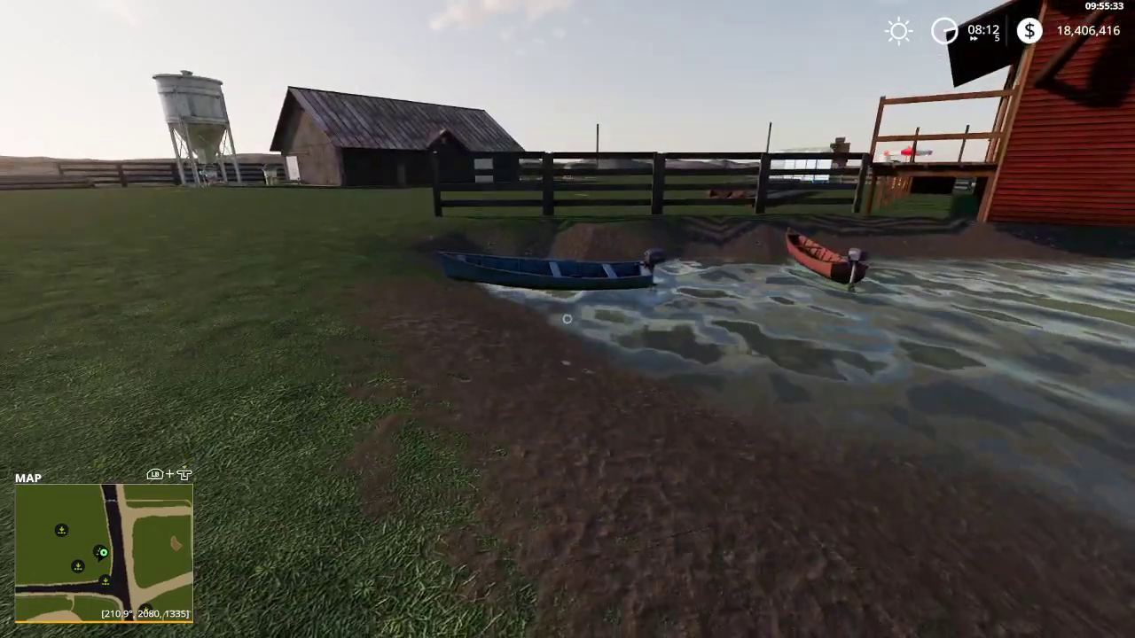
Move around the small pond's grassy bank and look over its boats and the Boat House from a distance
{"action": "key", "text": "a"}
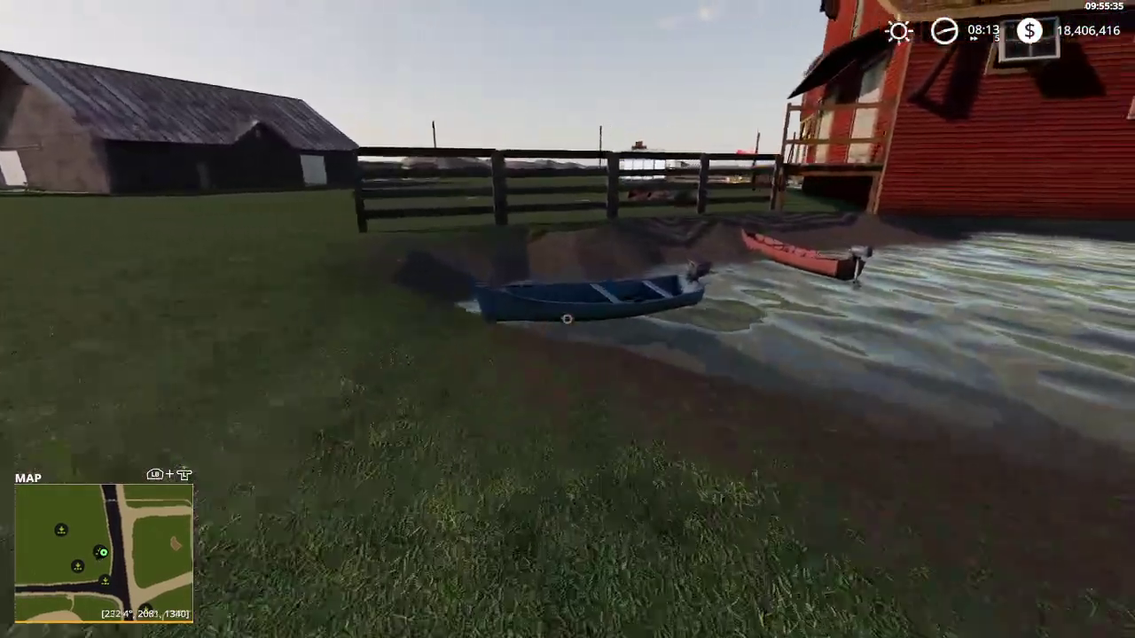
{"action": "key", "text": "w"}
{"action": "key", "text": "s"}
{"action": "key", "text": "s"}
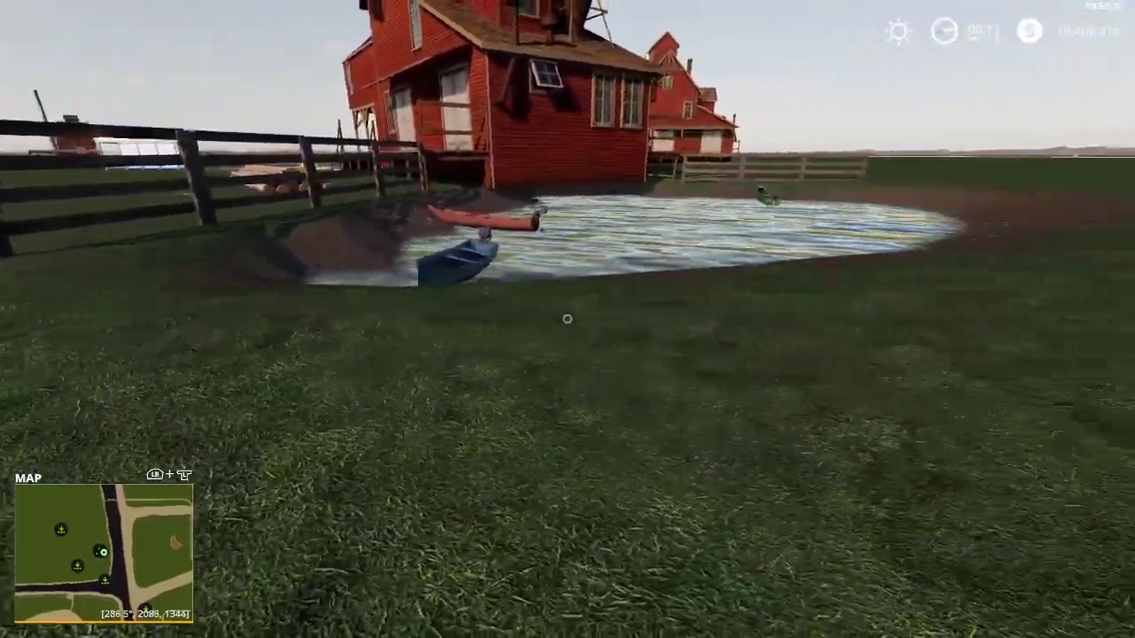
{"action": "key", "text": "a"}
{"action": "key", "text": "w"}
{"action": "key", "text": "s"}
{"action": "key", "text": "a"}
{"action": "key", "text": "d"}
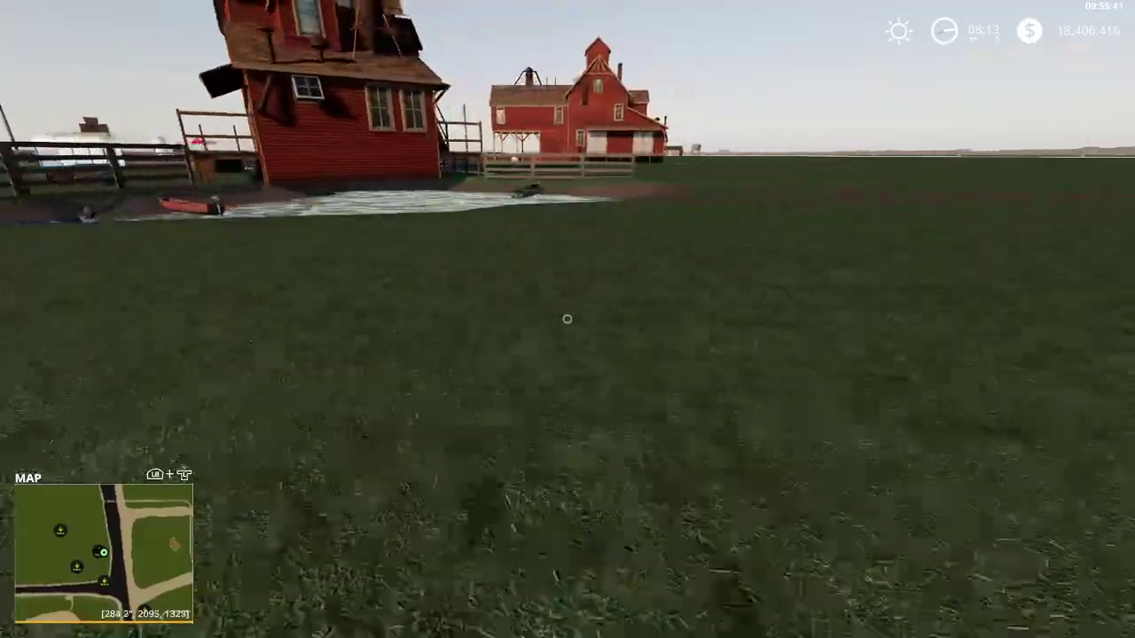
Walk back past the Boat House to the large pond's fence opening and look out over the water
{"action": "key", "text": "d"}
{"action": "key", "text": "w"}
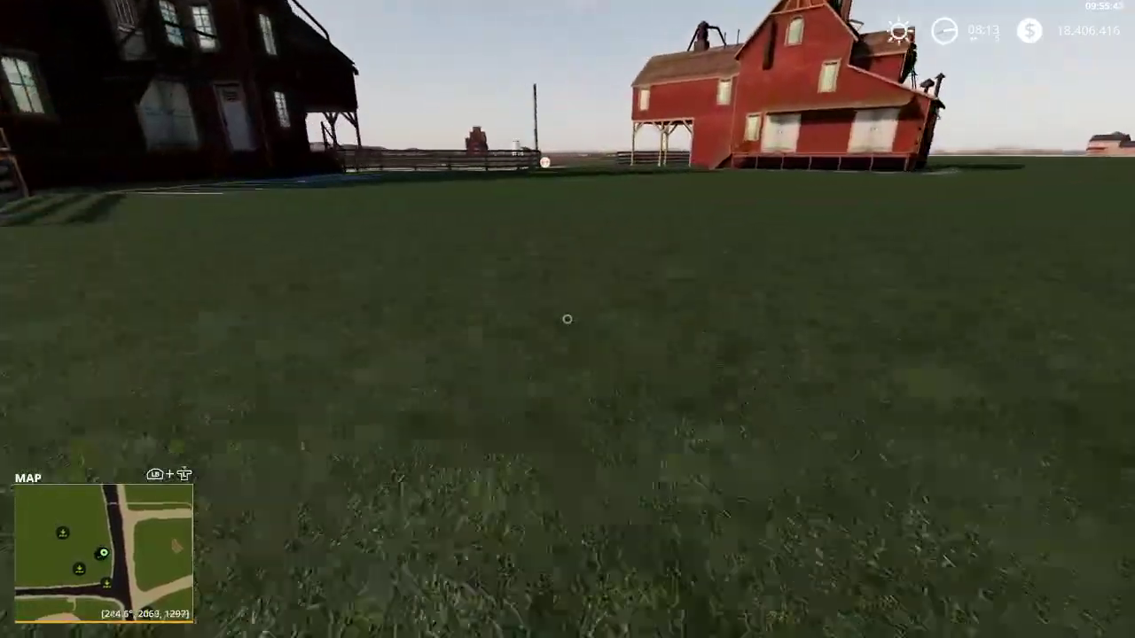
{"action": "key", "text": "w"}
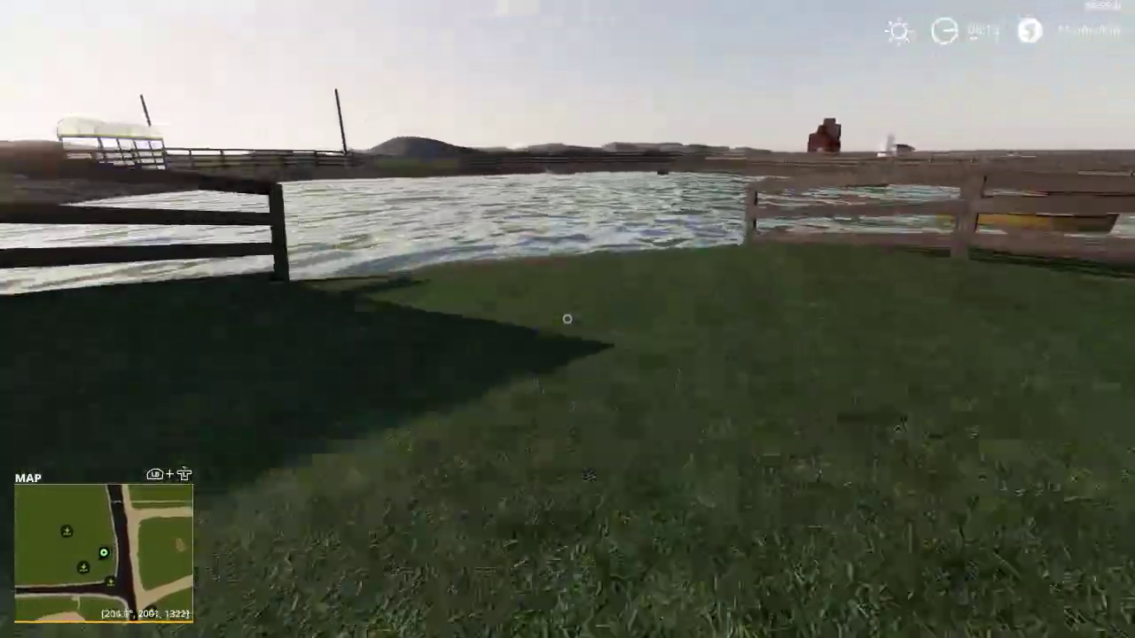
{"action": "key", "text": "s"}
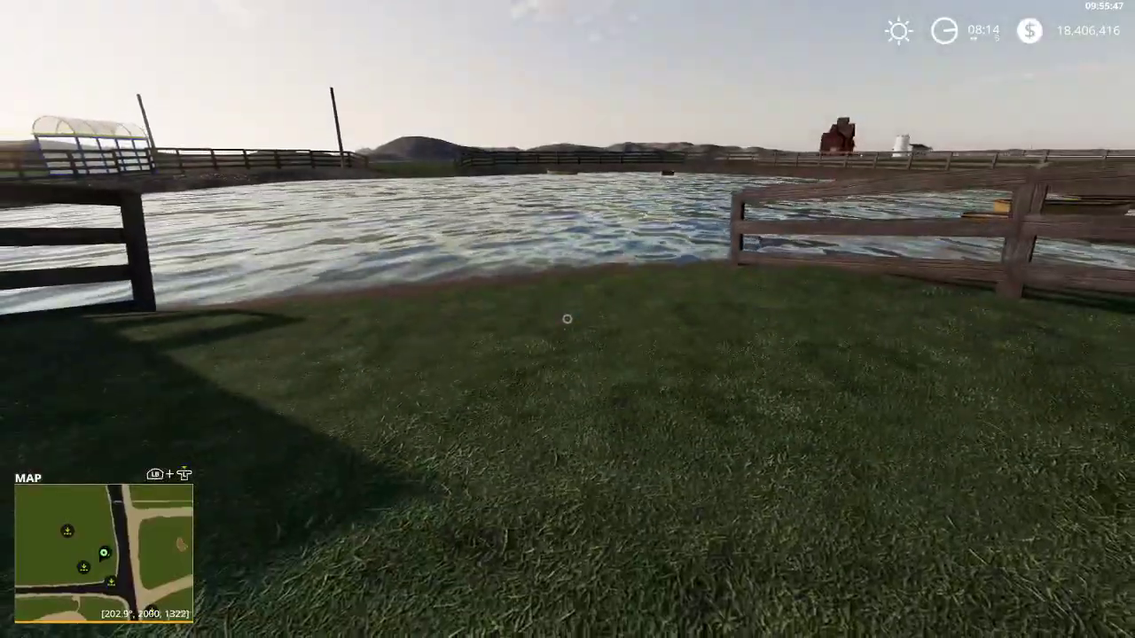
Return to the Boat House's player trigger and recheck the logs and workers raw materials in the overview
{"action": "key", "text": "s"}
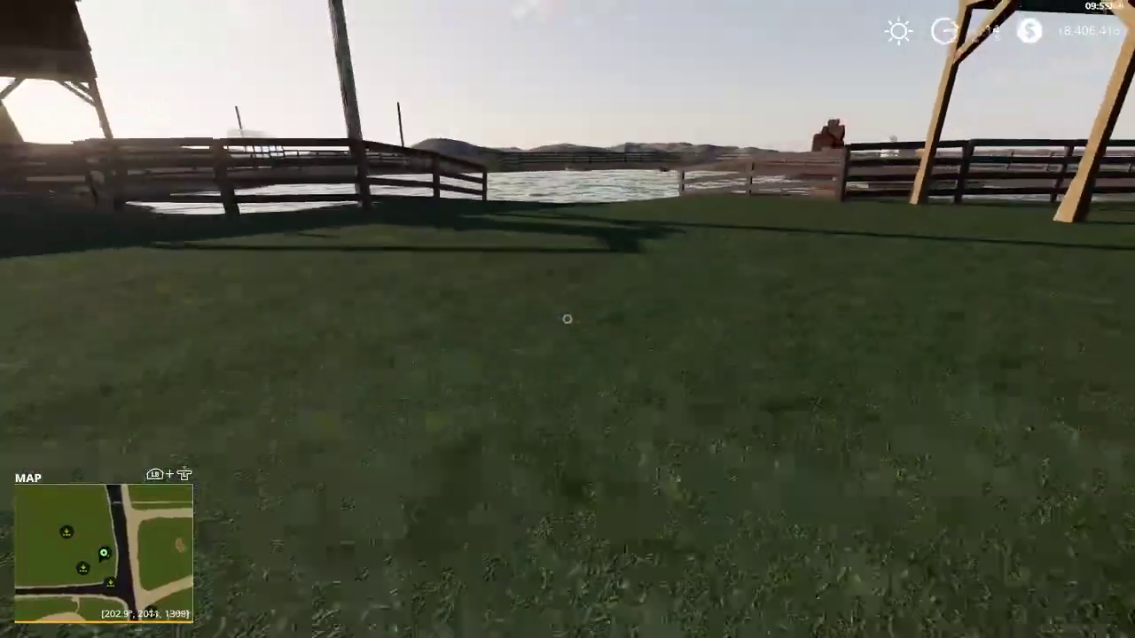
{"action": "key", "text": "w"}
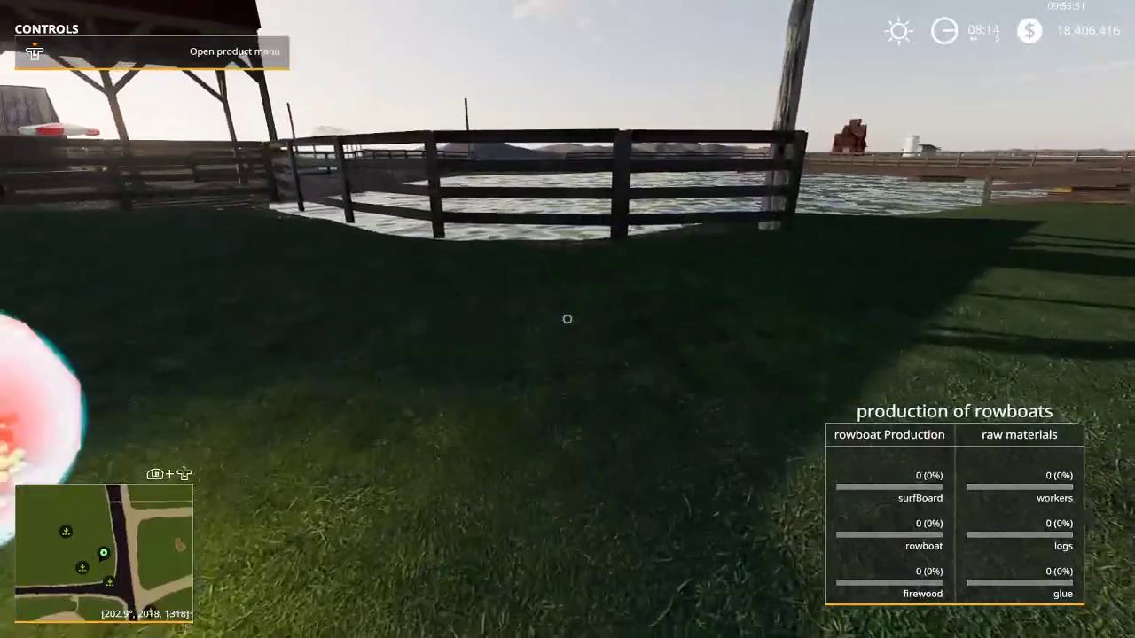
{"action": "key", "text": "s"}
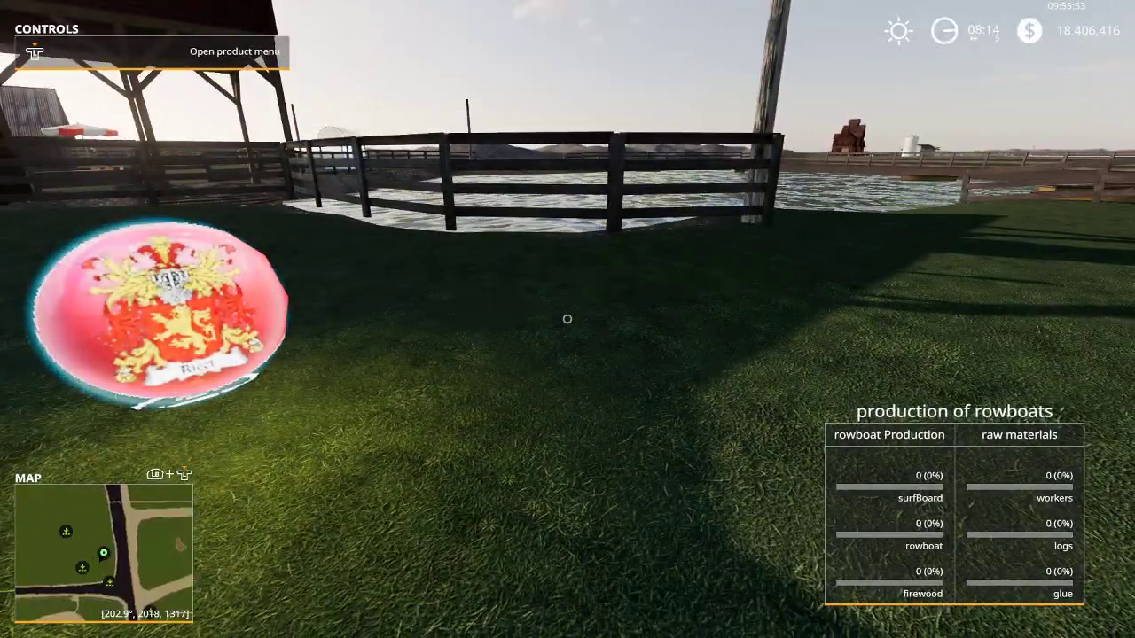
{"action": "key", "text": "r"}
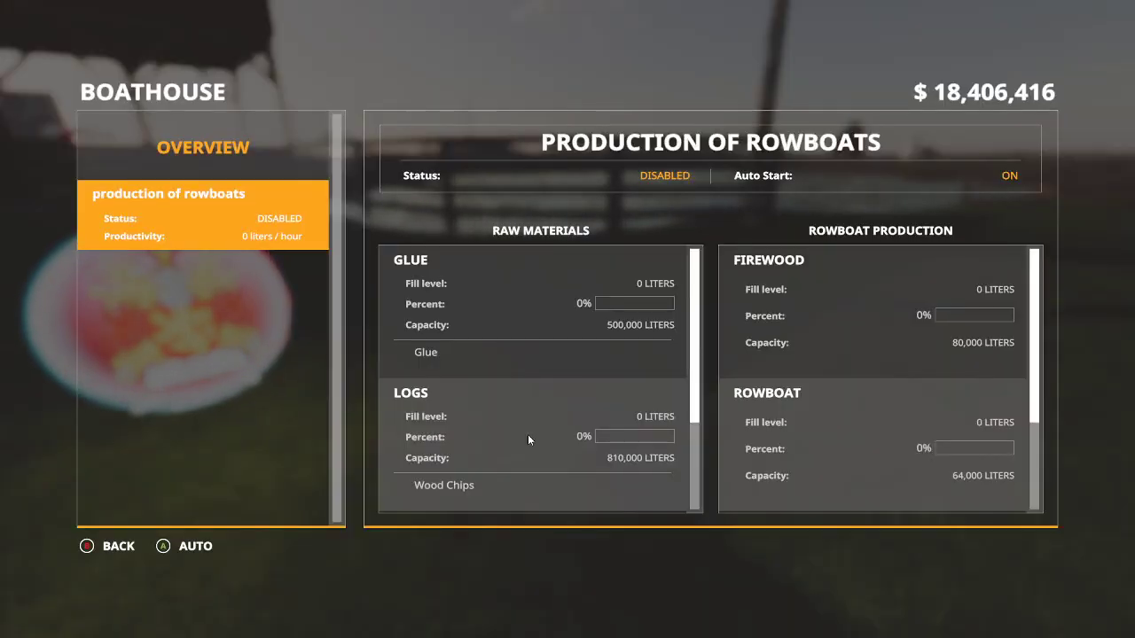
{"action": "scroll", "coordinate": [524, 423], "scroll_direction": "down", "scroll_amount": 2}
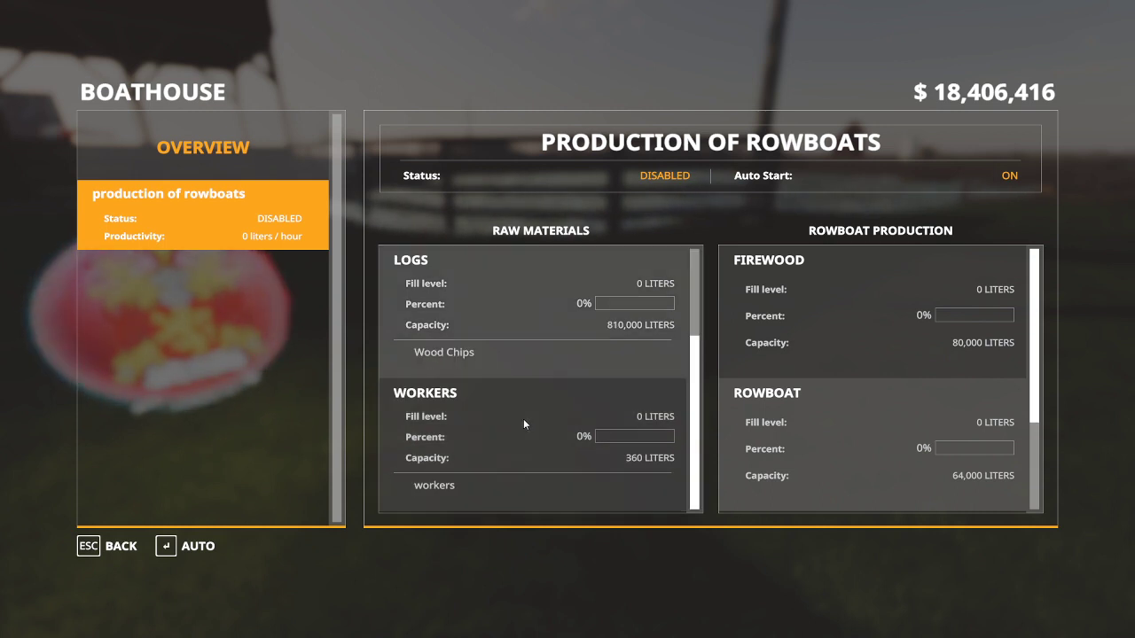
{"action": "key", "text": "Escape"}
Walk away from the Boat House onto the open grass field
{"action": "key", "text": "w"}
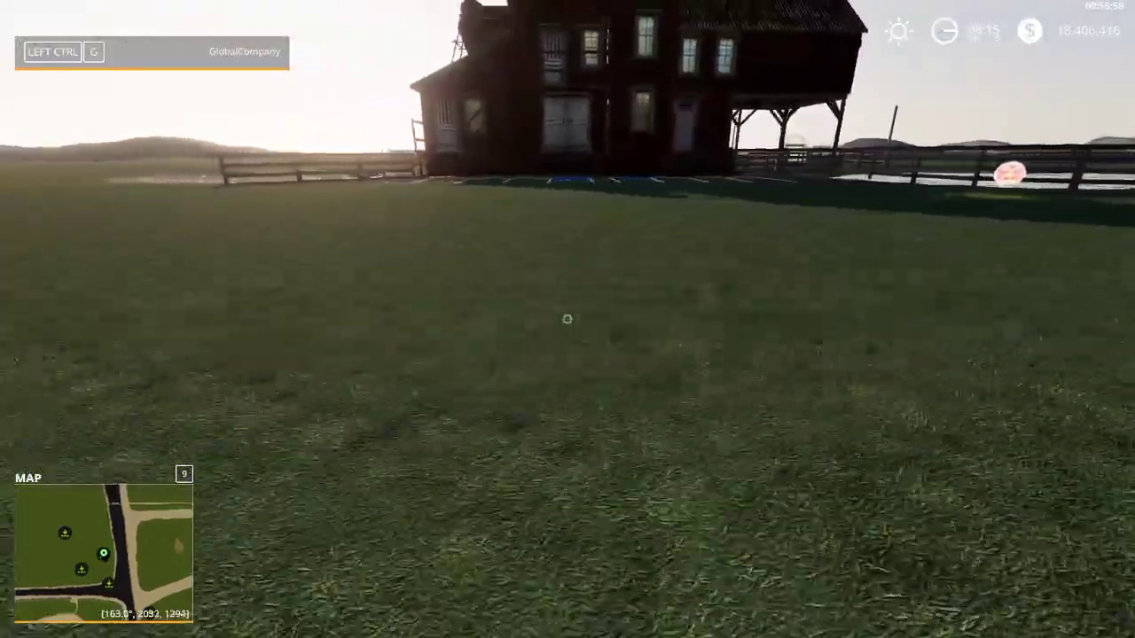
{"action": "key", "text": "w"}
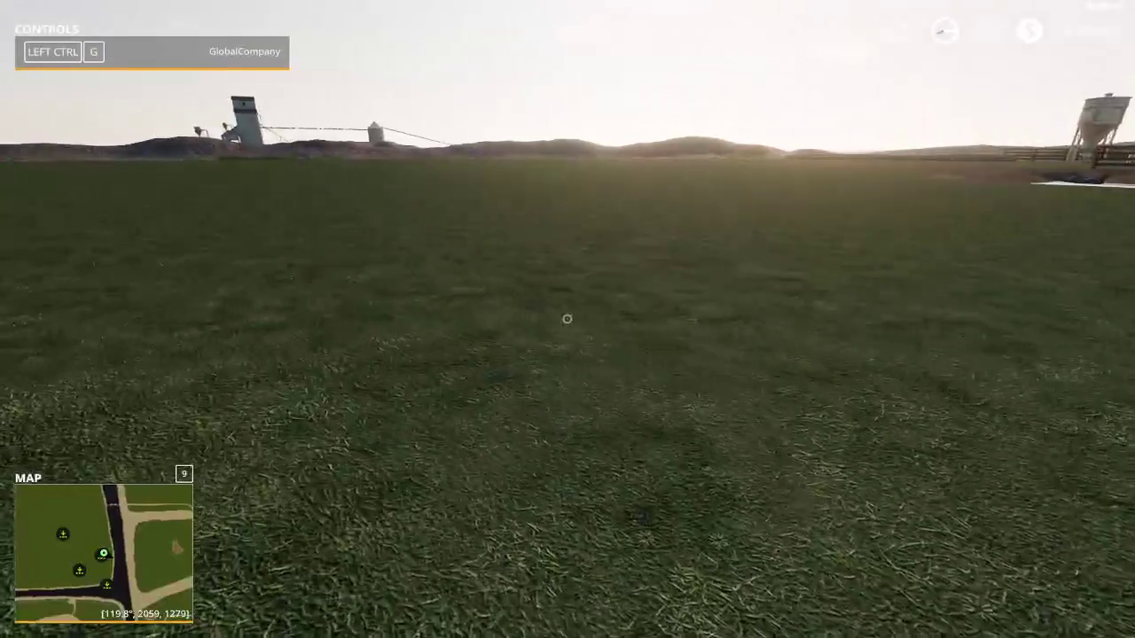
{"action": "key", "text": "s"}
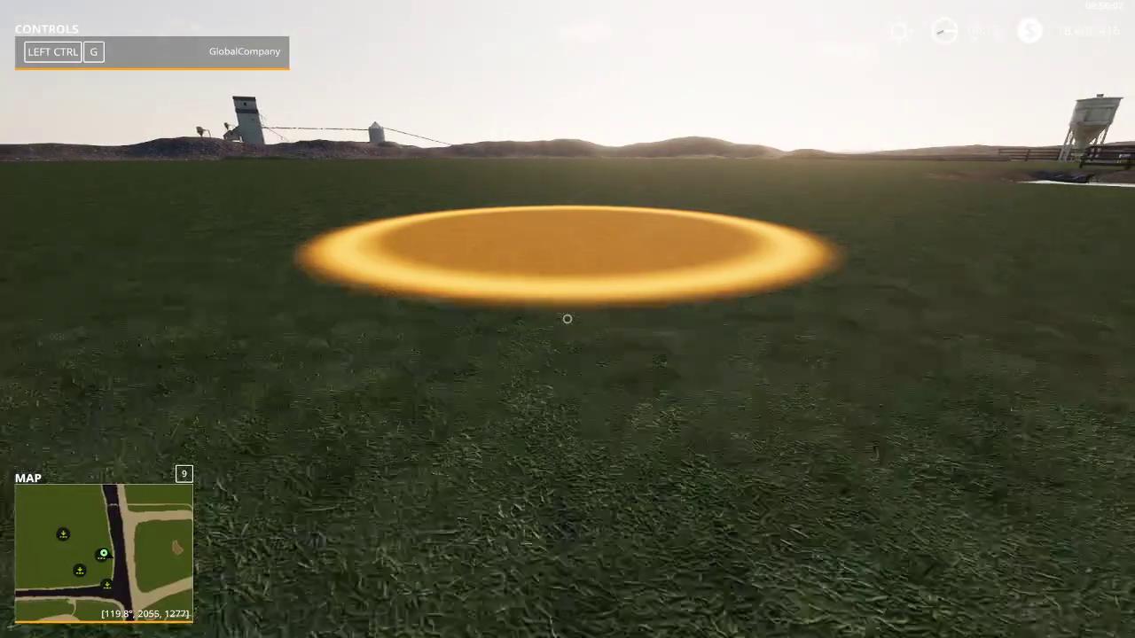
Buy the Roadrunner truck from the Ricci Collaboration Modding Team vehicles with its standard configuration
{"action": "key", "text": "p"}
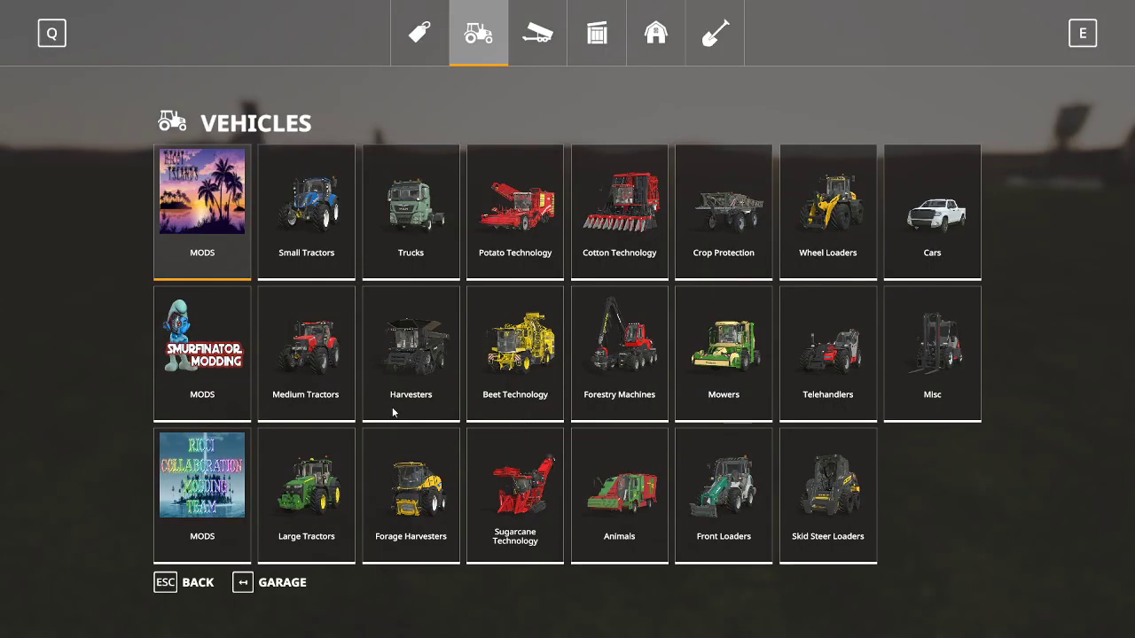
{"action": "double_click", "coordinate": [224, 504]}
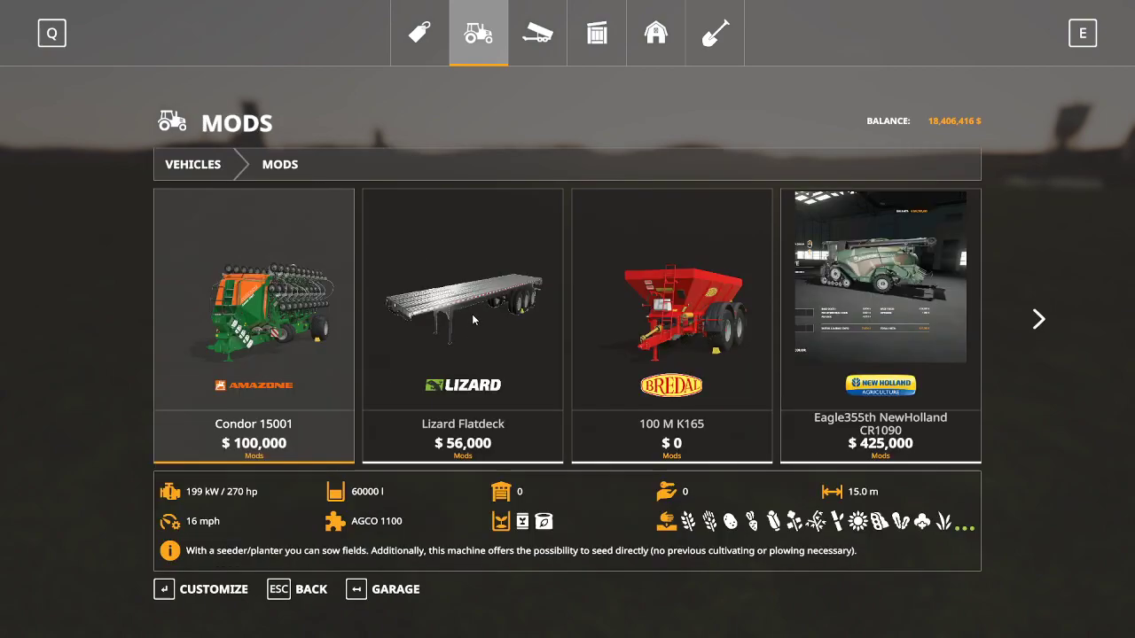
{"action": "scroll", "coordinate": [474, 315], "scroll_direction": "down", "scroll_amount": 5}
{"action": "scroll", "coordinate": [474, 316], "scroll_direction": "down", "scroll_amount": 15}
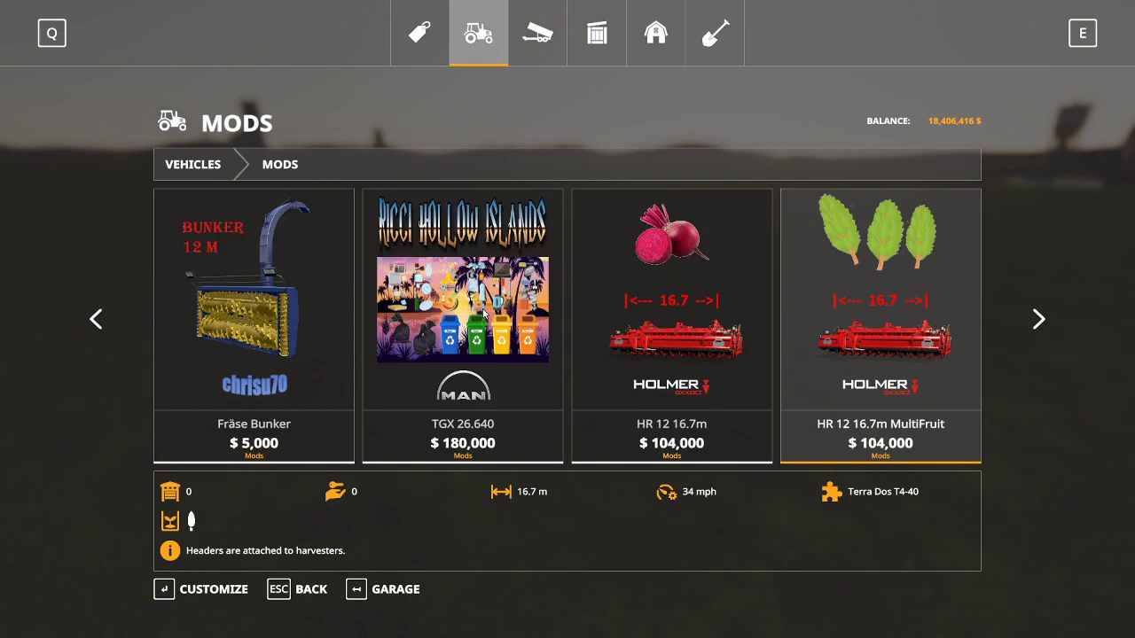
{"action": "scroll", "coordinate": [482, 307], "scroll_direction": "down", "scroll_amount": 10}
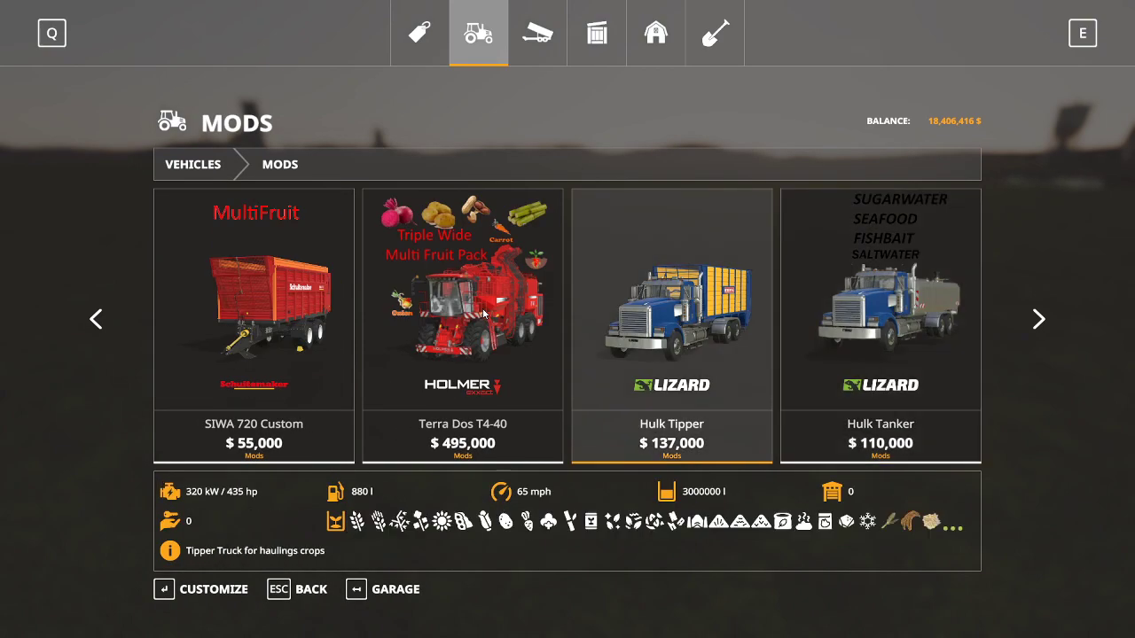
{"action": "scroll", "coordinate": [483, 312], "scroll_direction": "down", "scroll_amount": 3}
{"action": "scroll", "coordinate": [509, 313], "scroll_direction": "down", "scroll_amount": 12}
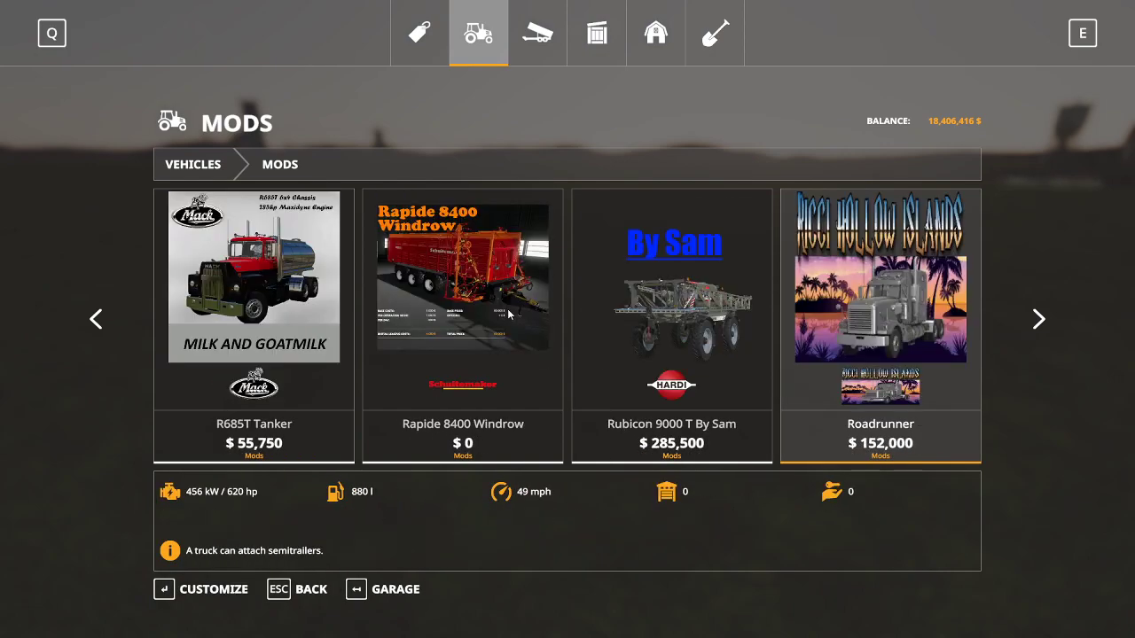
{"action": "scroll", "coordinate": [509, 314], "scroll_direction": "down", "scroll_amount": 1}
{"action": "left_click", "coordinate": [683, 337]}
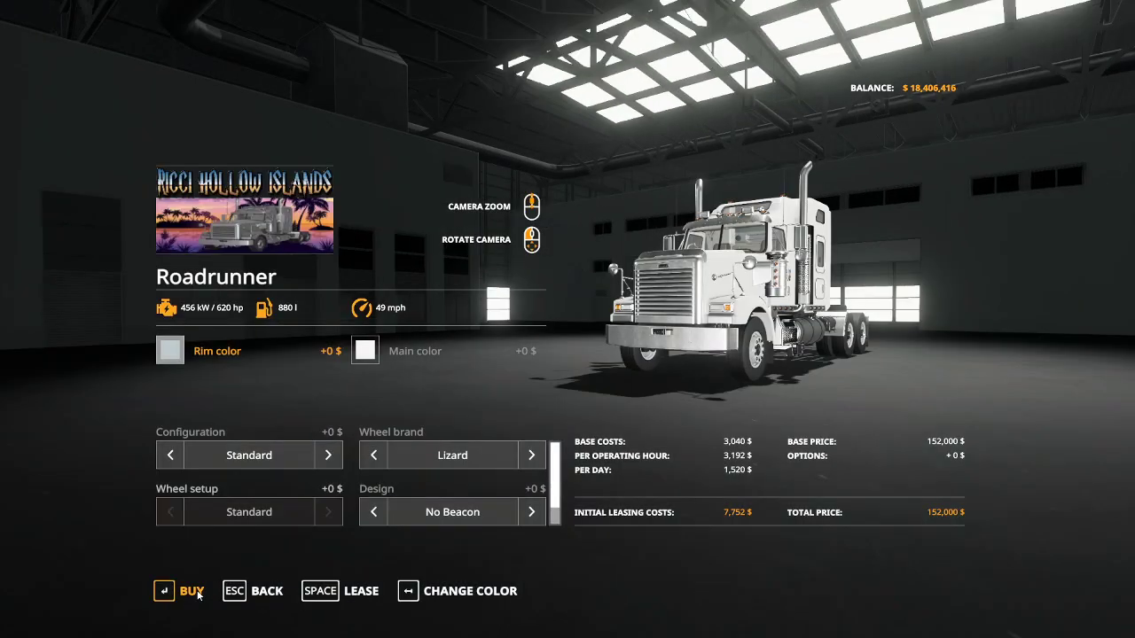
{"action": "left_click", "coordinate": [192, 591]}
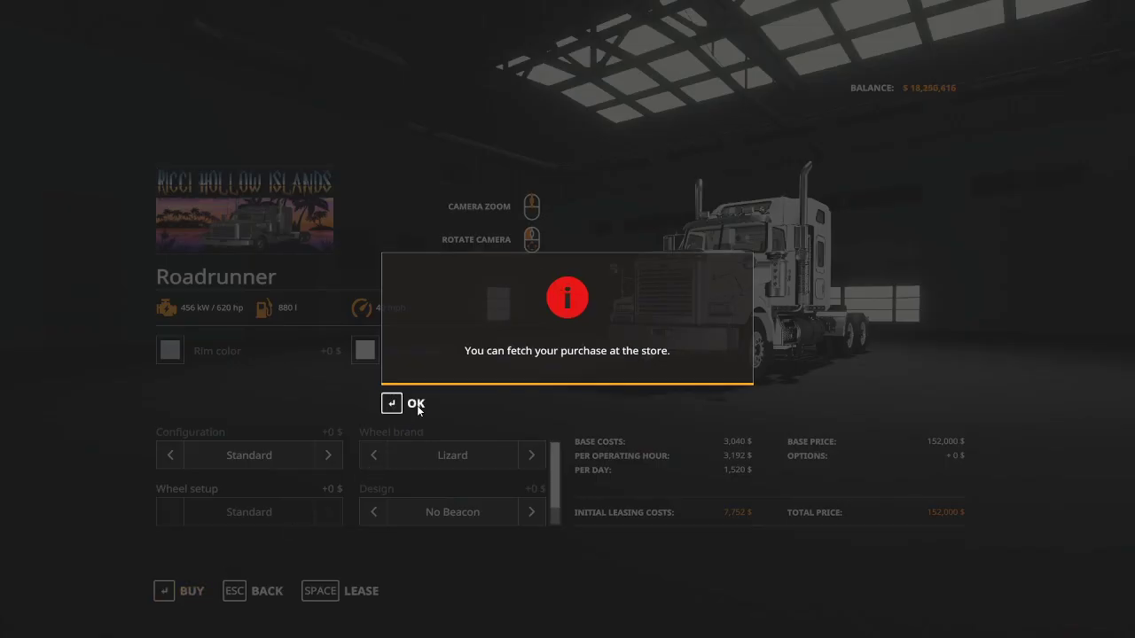
{"action": "left_click", "coordinate": [416, 405]}
Buy the FS19_RICCIVILLE_TANKER trailer from the same mod vehicles and leave the shop
{"action": "left_click", "coordinate": [266, 591]}
{"action": "key", "text": "Right"}
{"action": "key", "text": "Right"}
{"action": "key", "text": "Right"}
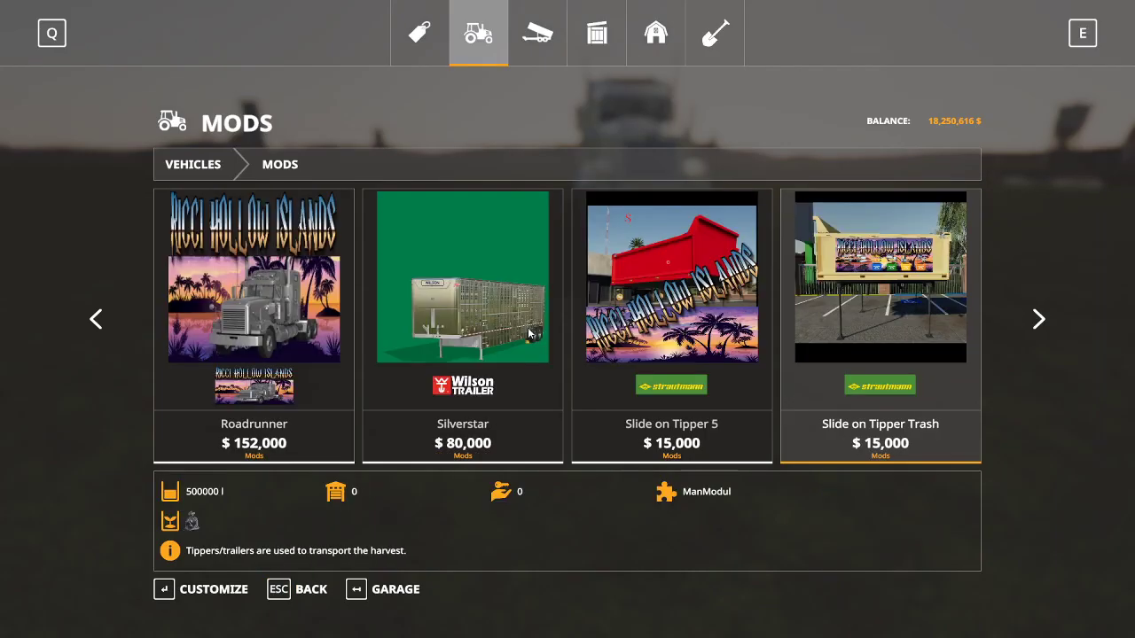
{"action": "key", "text": "Right"}
{"action": "key", "text": "Right"}
{"action": "key", "text": "Right"}
{"action": "key", "text": "Right"}
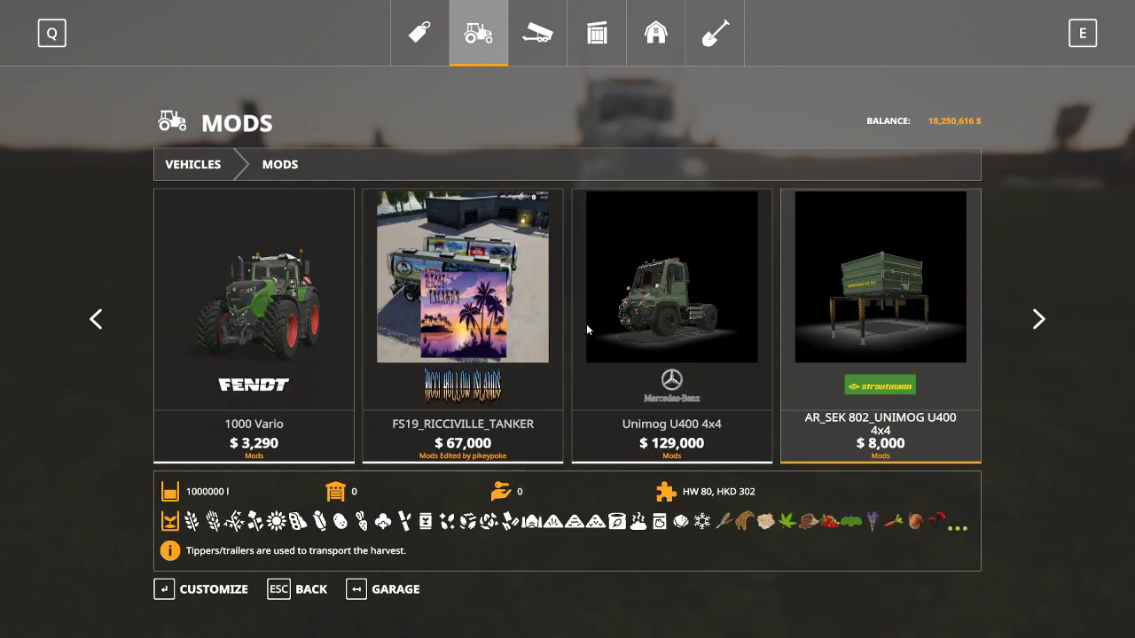
{"action": "left_click", "coordinate": [491, 303]}
{"action": "key", "text": "Return"}
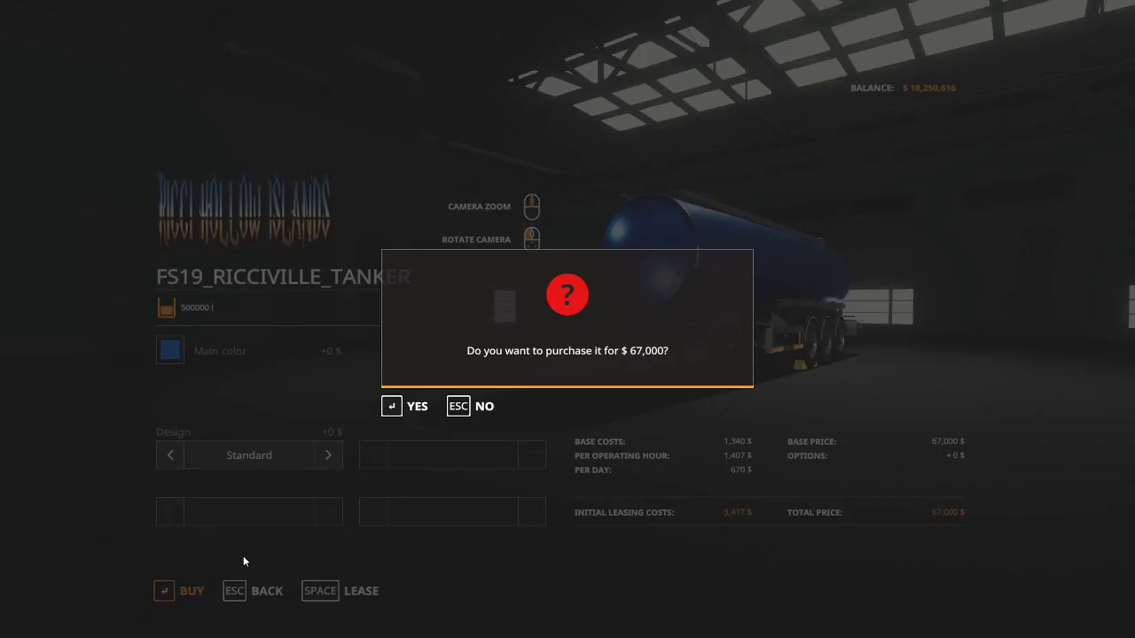
{"action": "left_click", "coordinate": [416, 404]}
{"action": "key", "text": "Escape"}
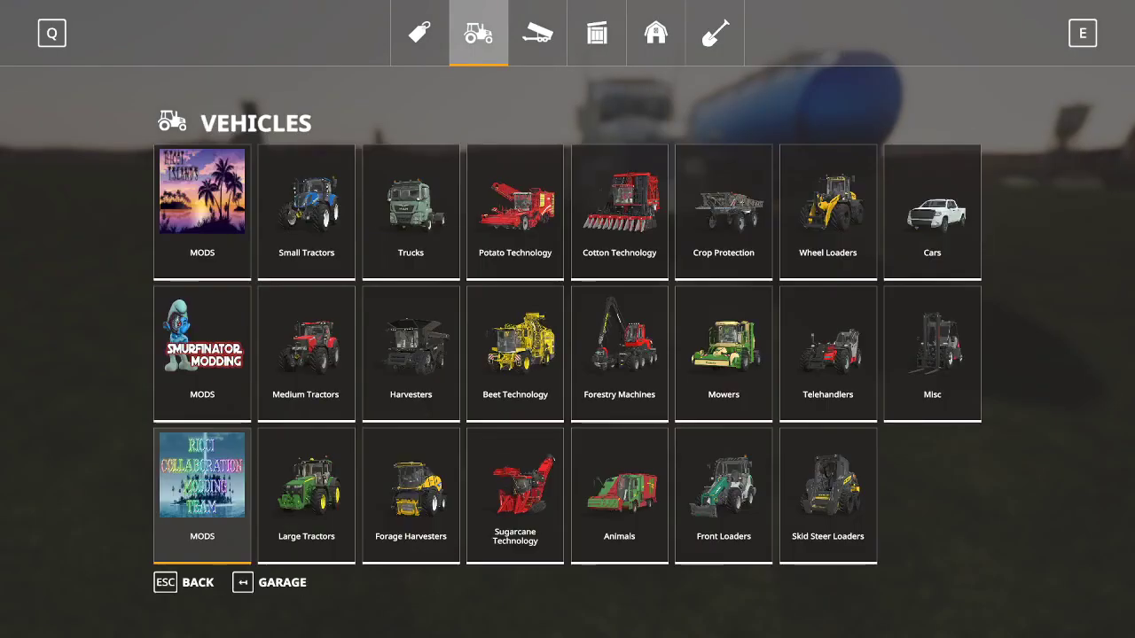
{"action": "key", "text": "Escape"}
Manoeuvre the Roadrunner in front of the blue tanker trailer, back up to it and attach it
{"action": "scroll", "coordinate": [567, 355], "scroll_direction": "down", "scroll_amount": 10}
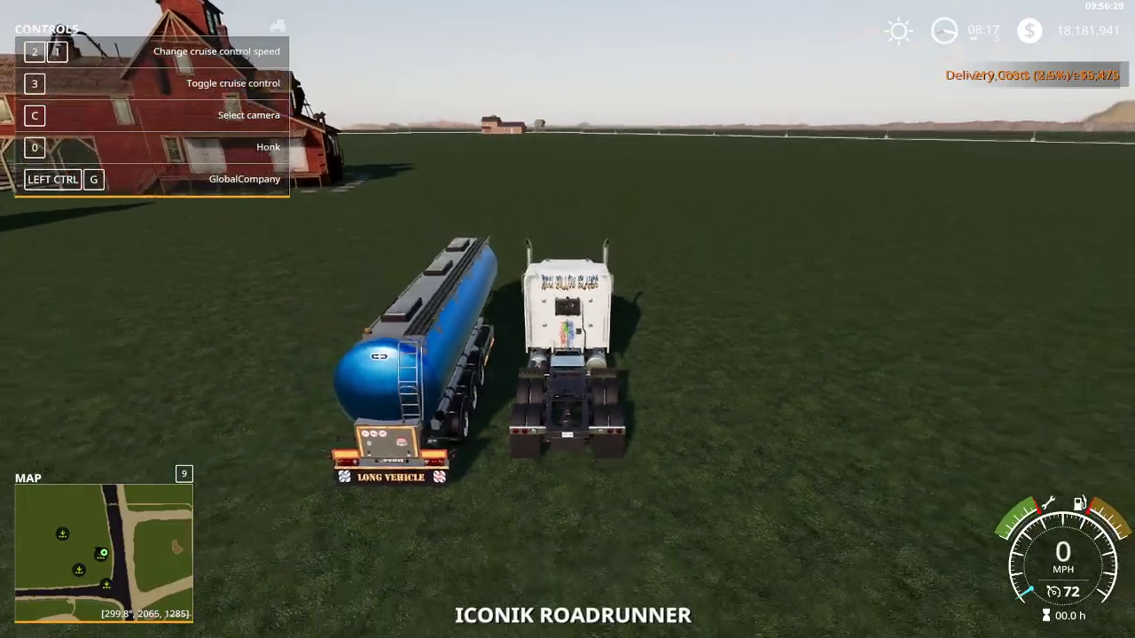
{"action": "key", "text": "w"}
{"action": "key", "text": "a"}
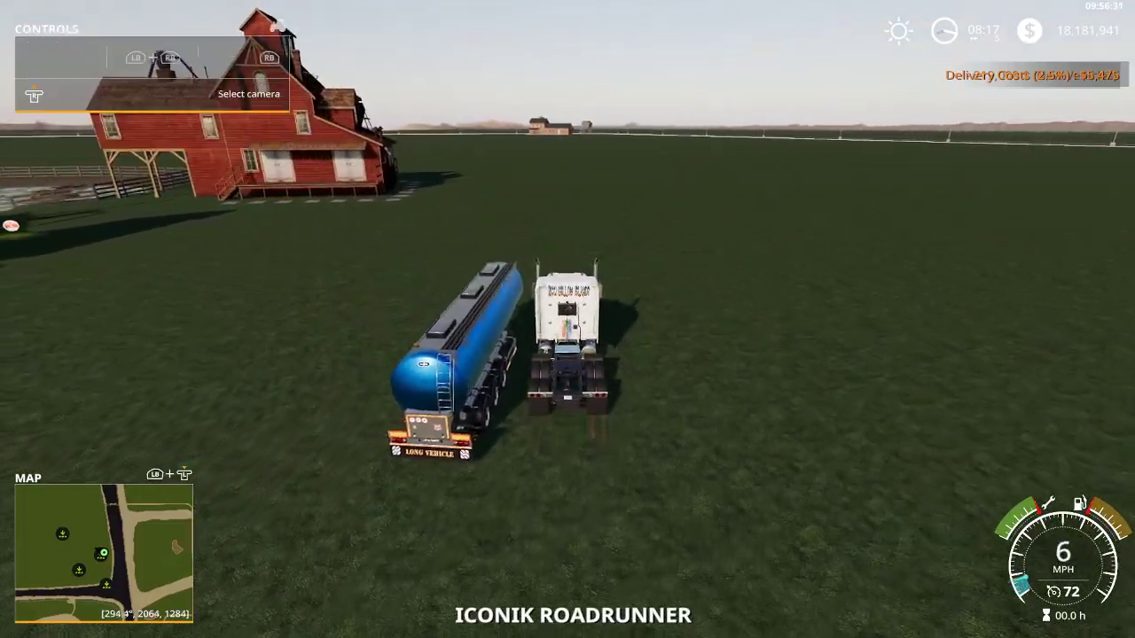
{"action": "key", "text": "w"}
{"action": "key", "text": "a"}
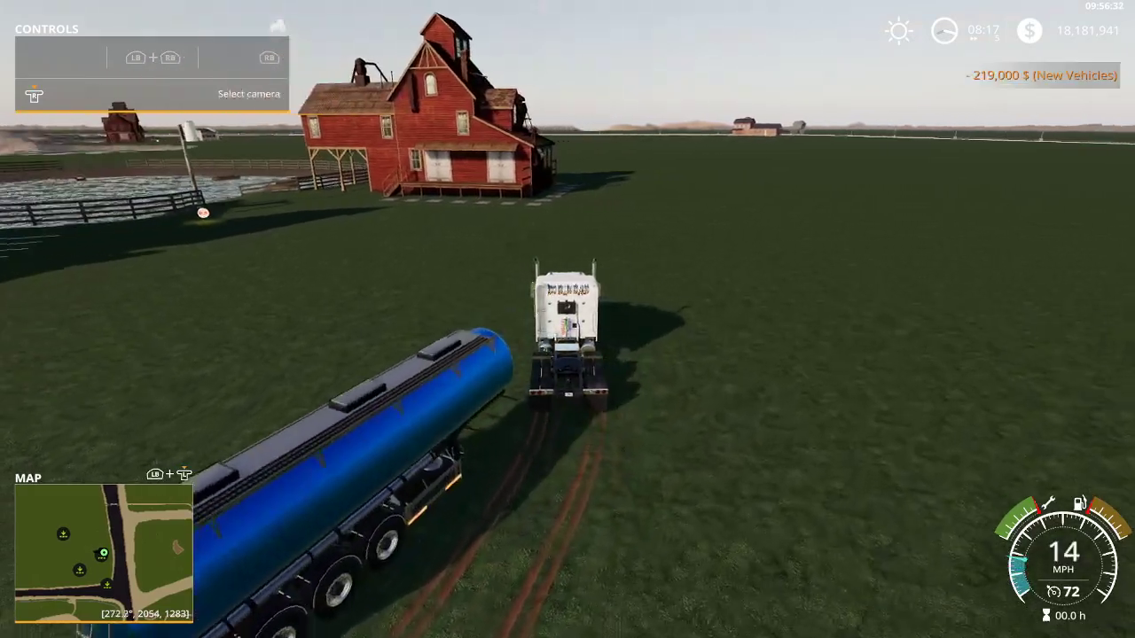
{"action": "key", "text": "d"}
{"action": "key", "text": "s"}
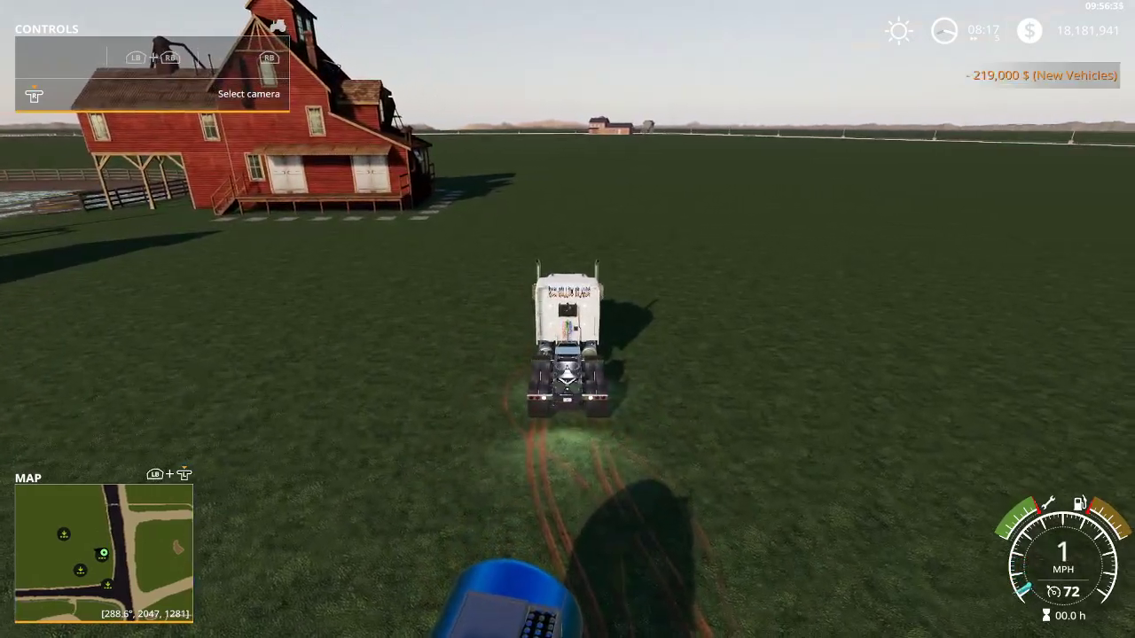
{"action": "key", "text": "s"}
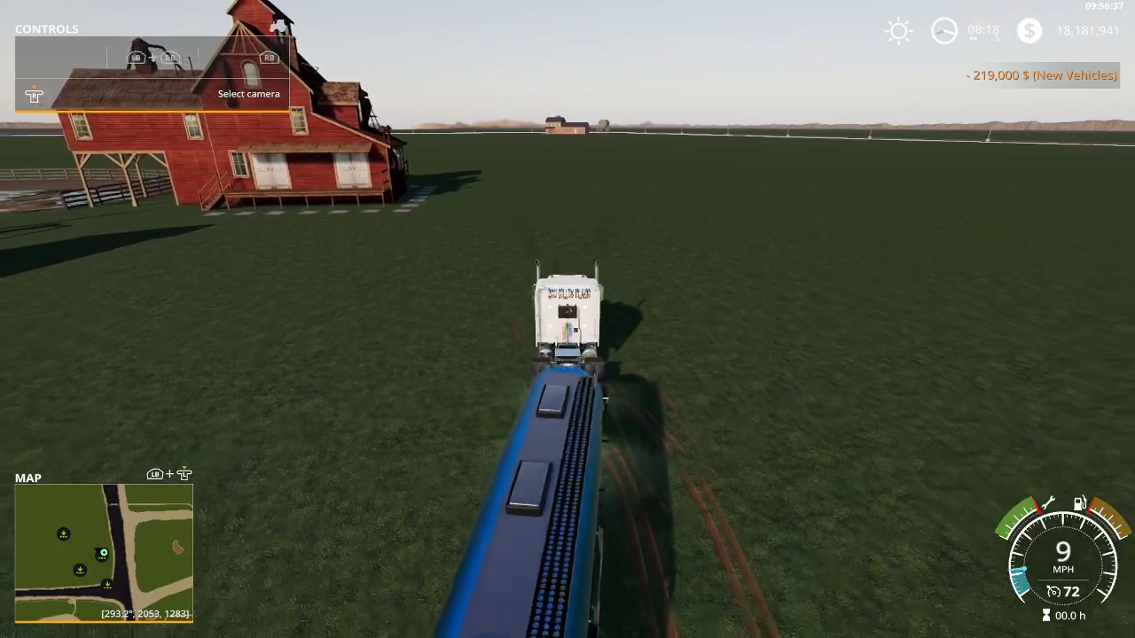
{"action": "key", "text": "w"}
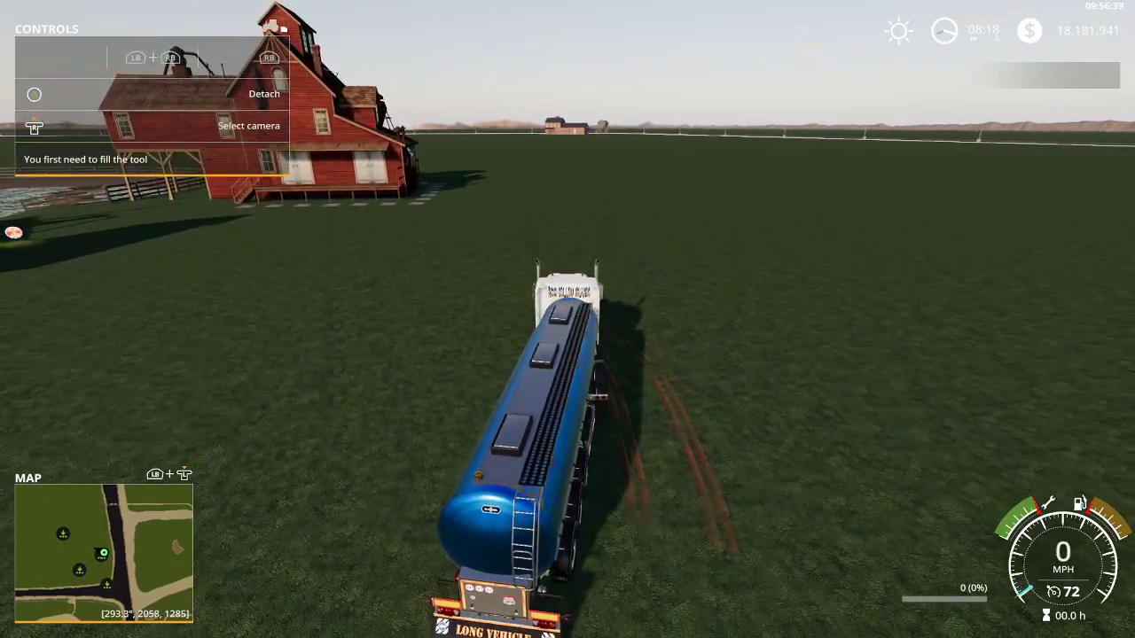
Drive the truck and tanker in a turn across the grass past the small pond
{"action": "key", "text": "w"}
{"action": "key", "text": "a"}
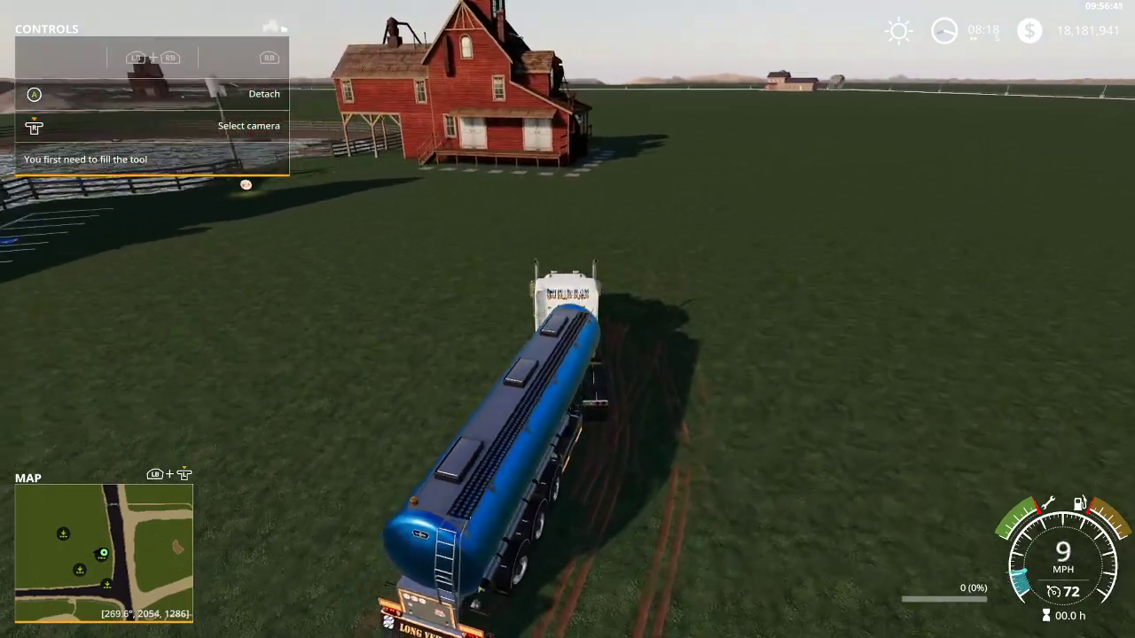
{"action": "key", "text": "w"}
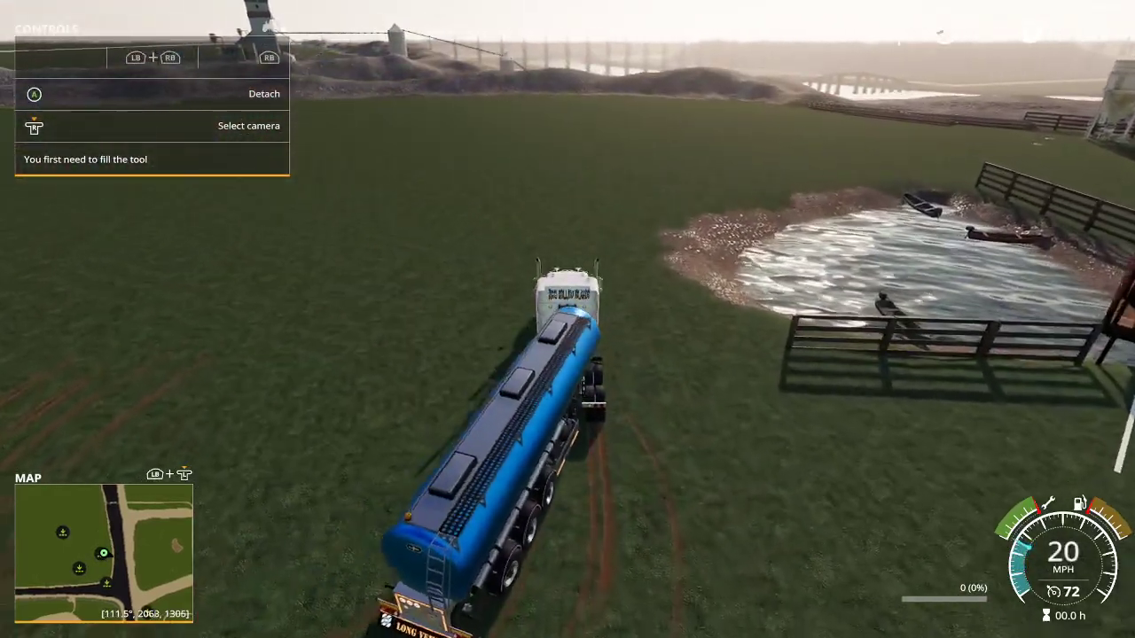
{"action": "key", "text": "shift+e"}
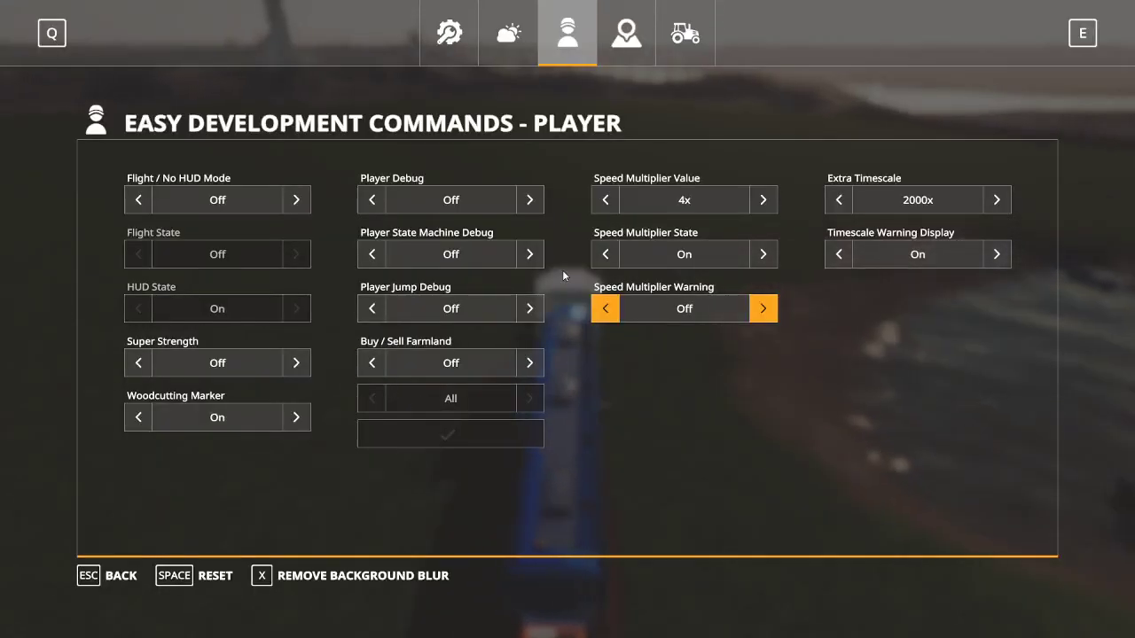
{"action": "left_click", "coordinate": [687, 37]}
{"action": "left_click", "coordinate": [996, 239]}
{"action": "left_click", "coordinate": [995, 240]}
{"action": "left_click", "coordinate": [996, 240]}
{"action": "left_click", "coordinate": [996, 239]}
{"action": "left_click", "coordinate": [995, 239]}
{"action": "left_click", "coordinate": [996, 240]}
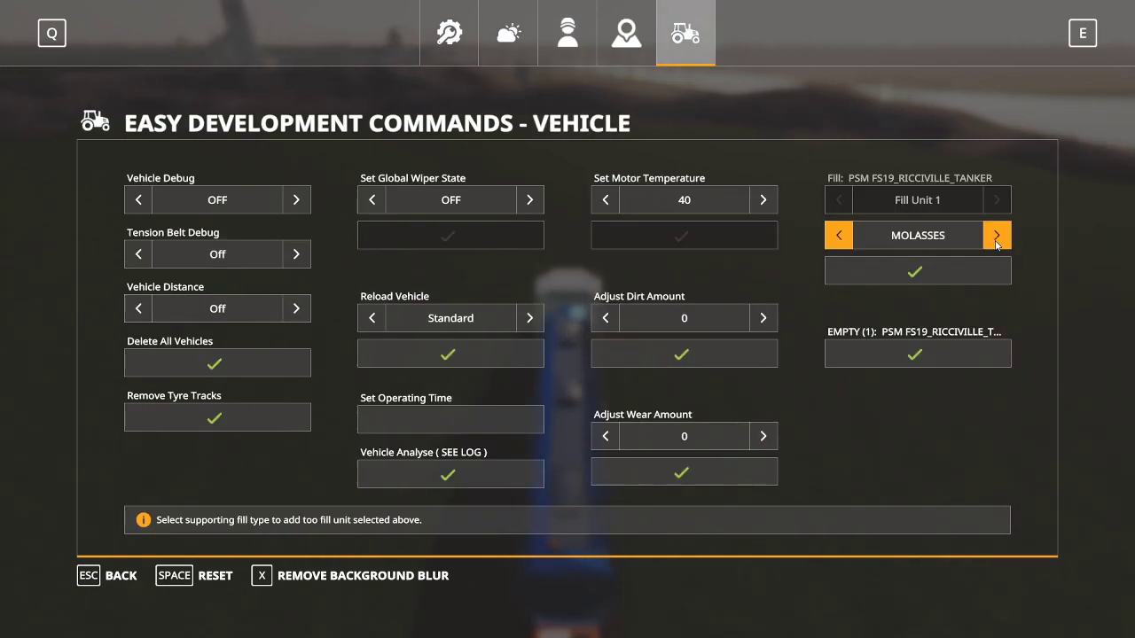
{"action": "key", "text": "Escape"}
Slow the truck and fill the tanker with GLUE through the Easy Development Commands vehicle settings
{"action": "key", "text": "s"}
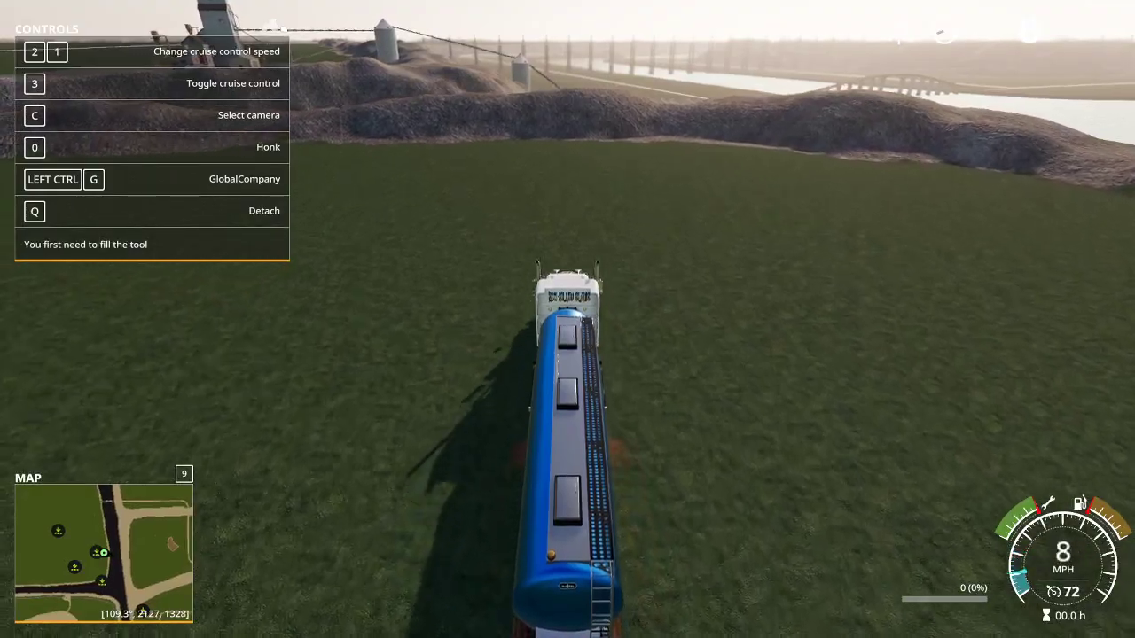
{"action": "key", "text": "alt+e"}
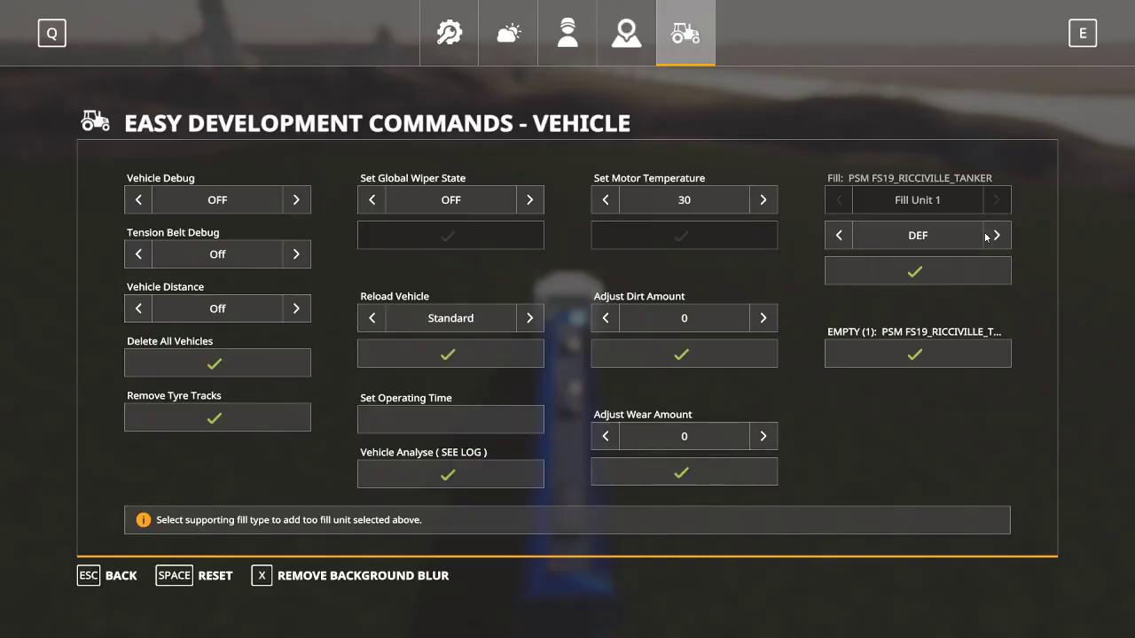
{"action": "left_click", "coordinate": [995, 236]}
{"action": "left_click", "coordinate": [995, 236]}
{"action": "left_click", "coordinate": [995, 235]}
{"action": "left_click", "coordinate": [995, 236]}
{"action": "left_click", "coordinate": [994, 236]}
{"action": "left_click", "coordinate": [995, 236]}
{"action": "left_click", "coordinate": [994, 236]}
{"action": "left_click", "coordinate": [995, 236]}
{"action": "left_click", "coordinate": [995, 235]}
{"action": "left_click", "coordinate": [840, 237]}
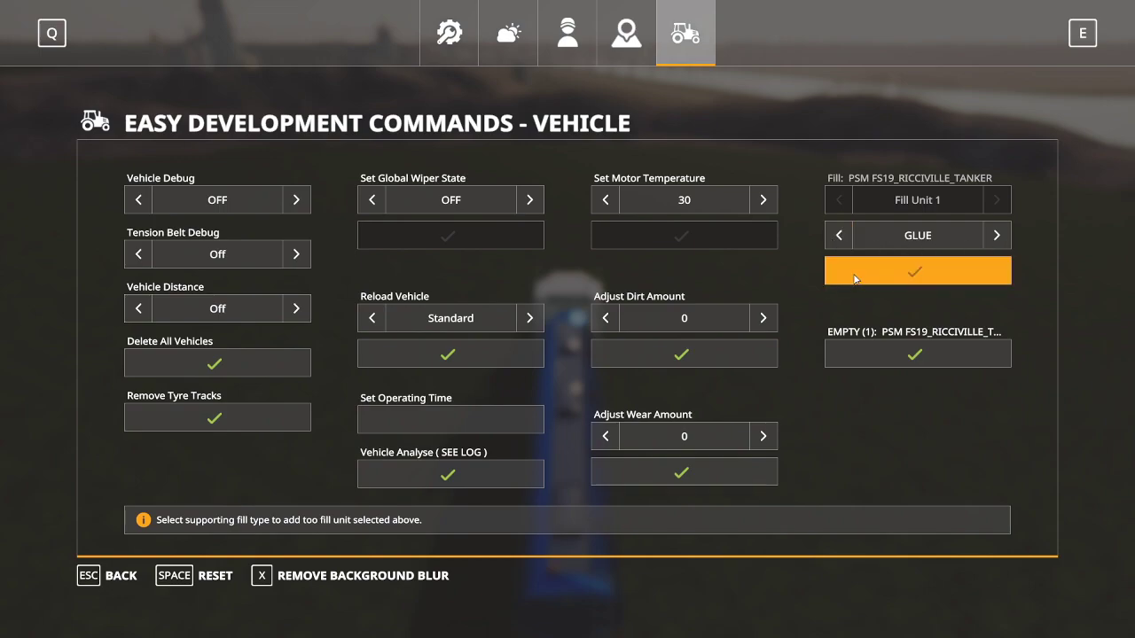
{"action": "key", "text": "Escape"}
Drive the glue tanker around the field to the silo beside the wooden barn
{"action": "key", "text": "w"}
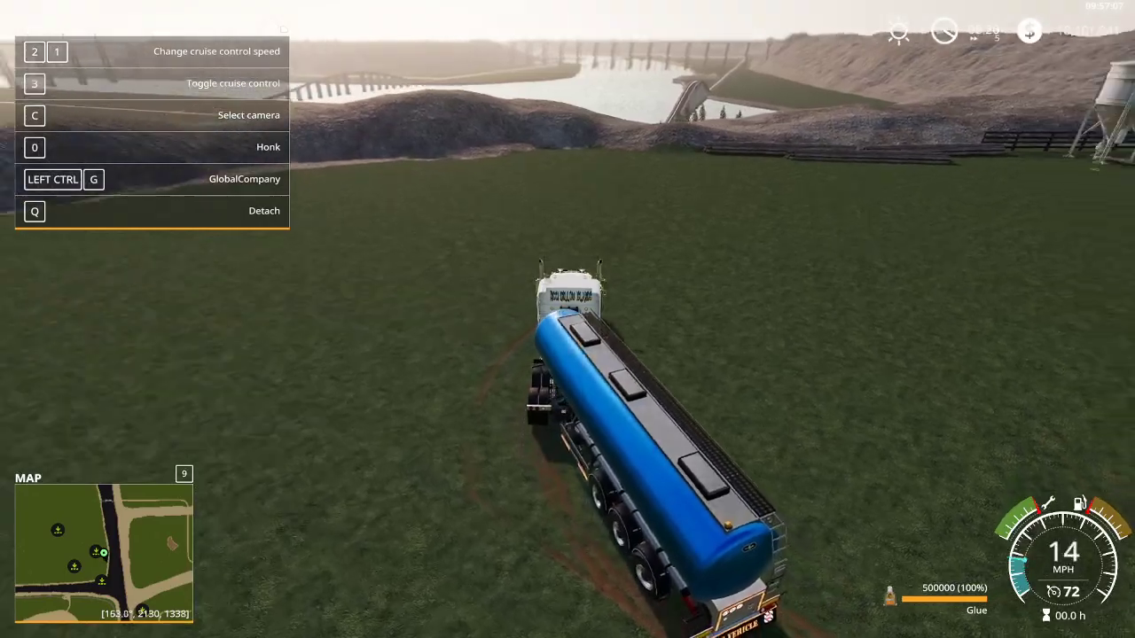
{"action": "key", "text": "w"}
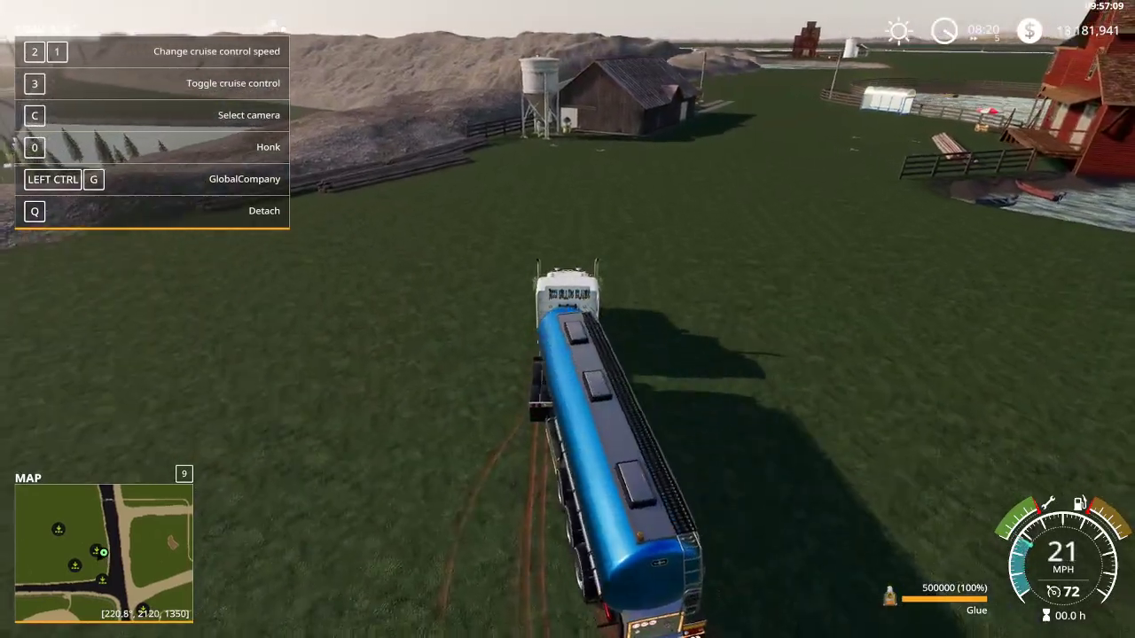
{"action": "key", "text": "w"}
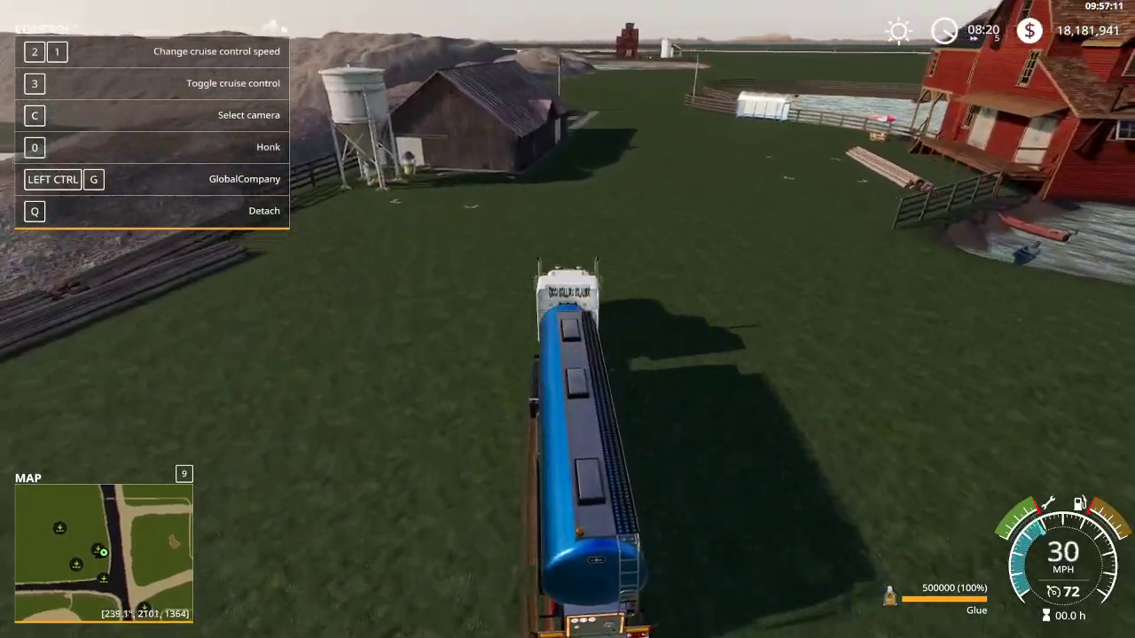
{"action": "key", "text": "a"}
{"action": "key", "text": "s"}
{"action": "key", "text": "a"}
{"action": "key", "text": "s"}
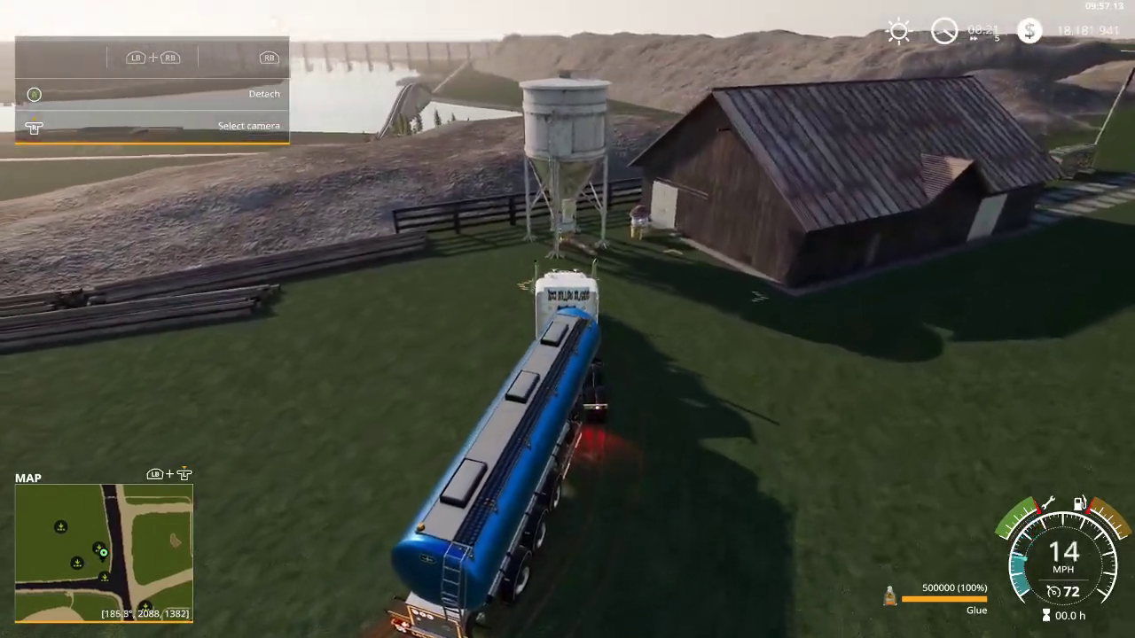
Turn the tanker around near the silo to line it up with the striped ground markers
{"action": "key", "text": "w"}
{"action": "key", "text": "s"}
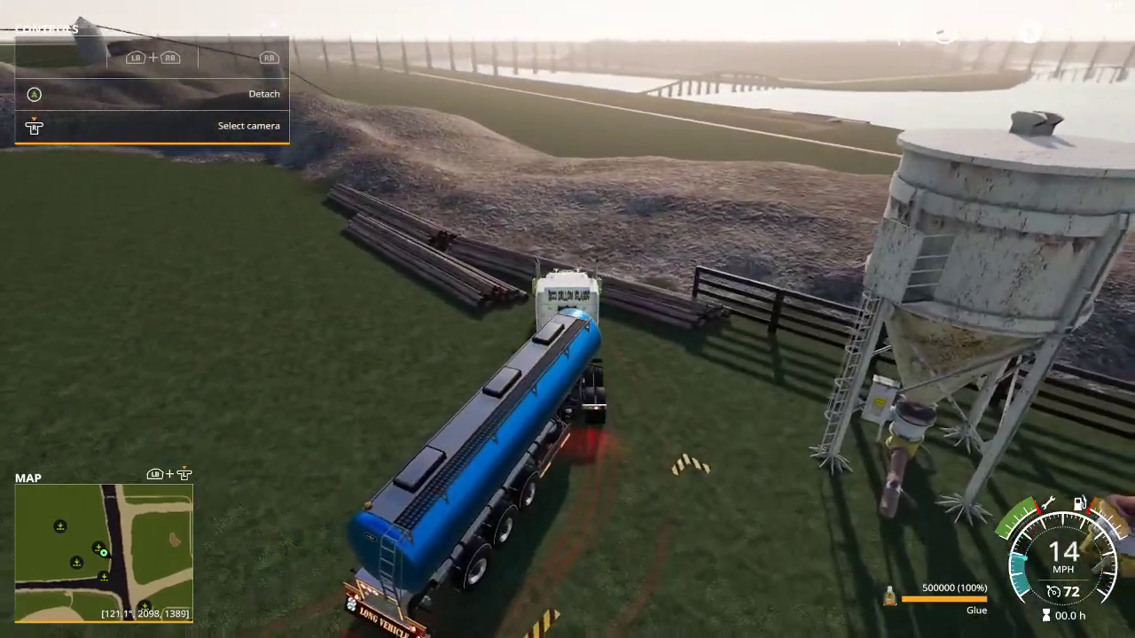
{"action": "key", "text": "w"}
{"action": "key", "text": "w"}
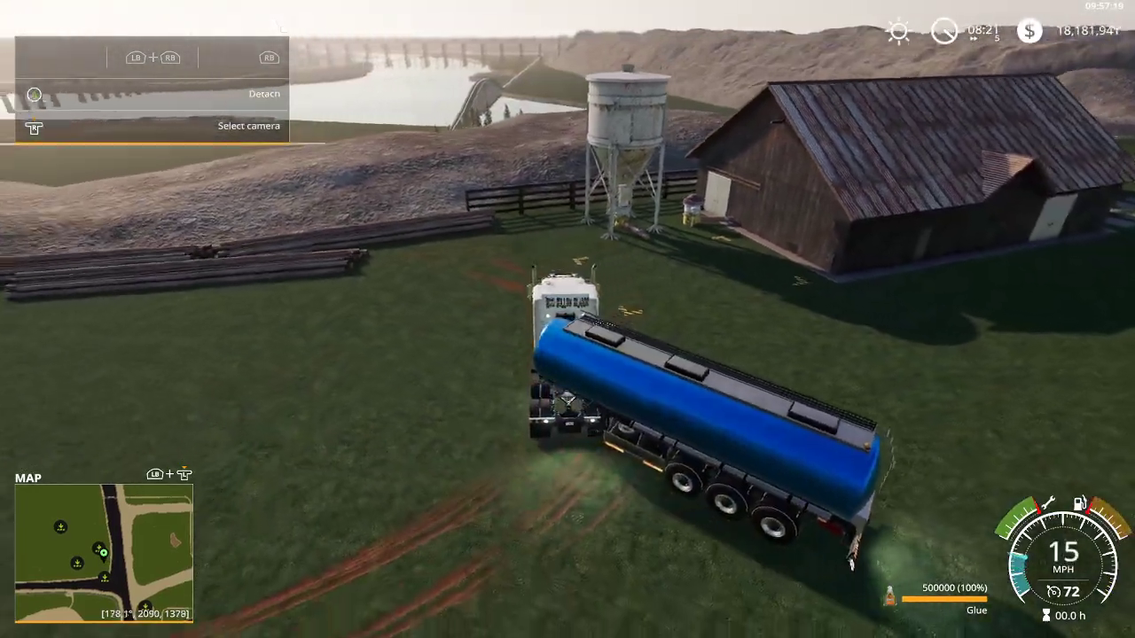
{"action": "key", "text": "s"}
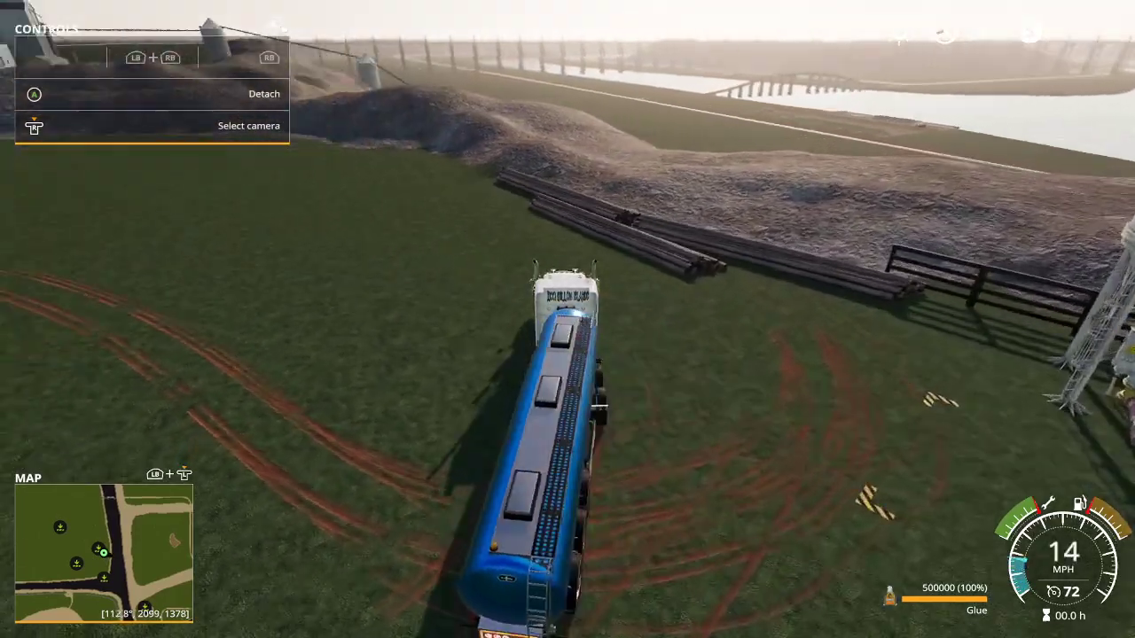
Straighten the rig, back the tanker onto the striped unloading spot and unload glue there
{"action": "key", "text": "w"}
{"action": "key", "text": "a"}
{"action": "key", "text": "s"}
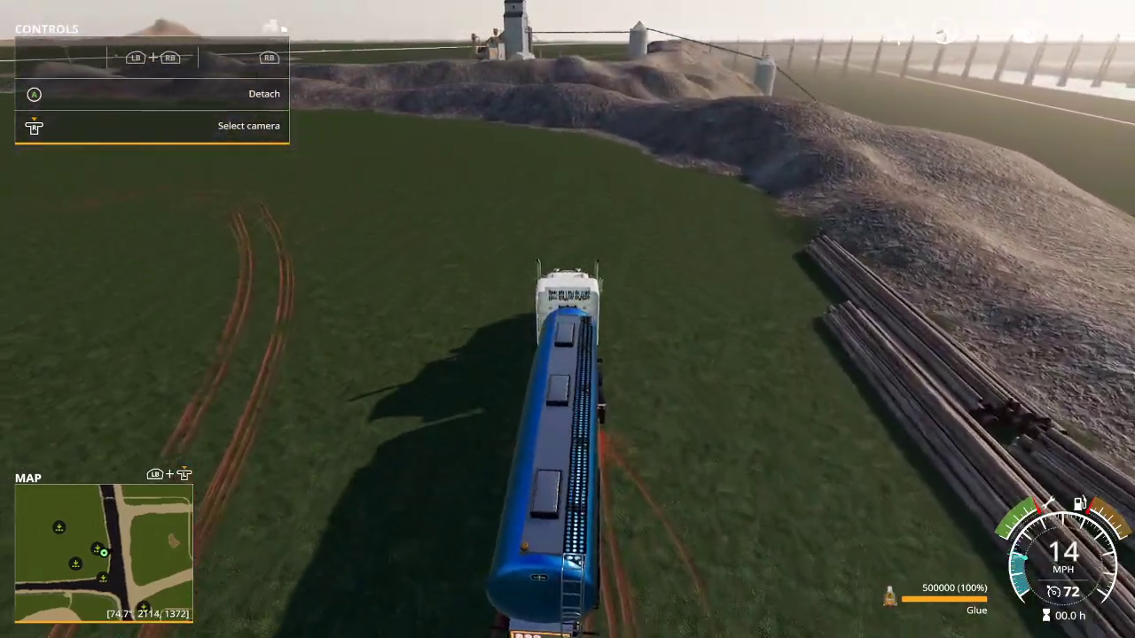
{"action": "key", "text": "s"}
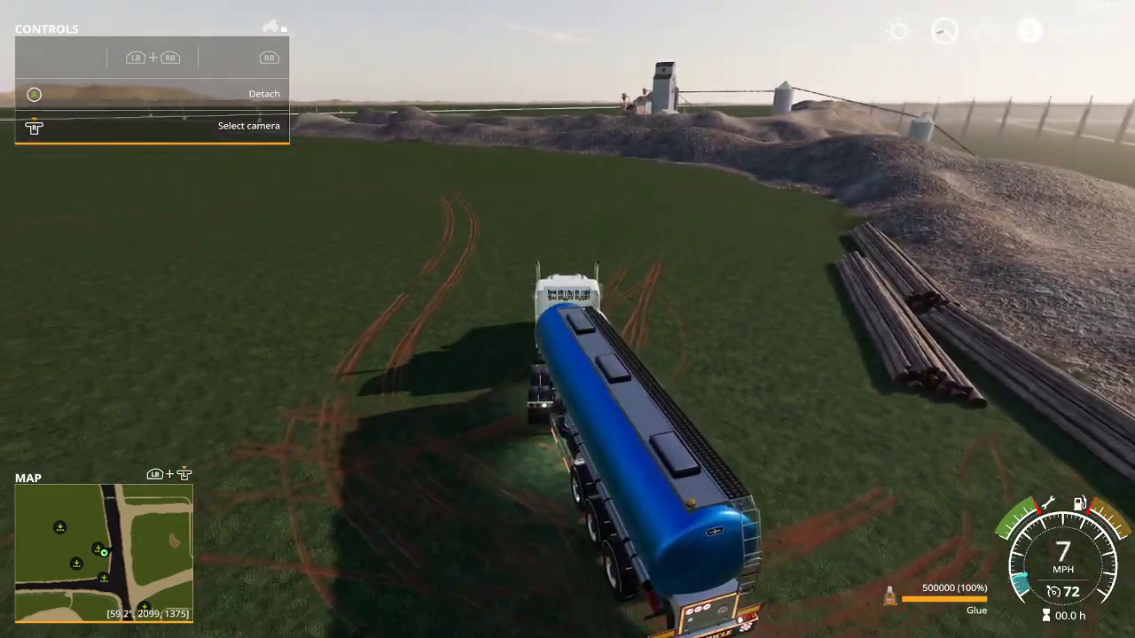
{"action": "key", "text": "s"}
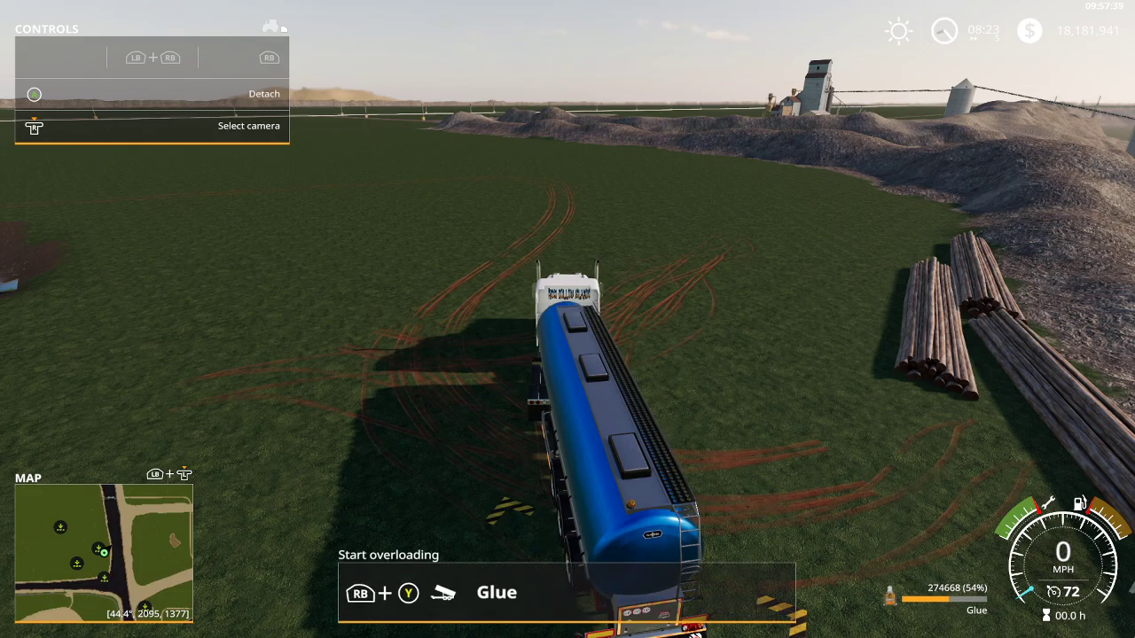
Drive the glue tanker off the striped unloading spot toward the log pile at the red boathouse and slow down there
{"action": "key", "text": "w"}
{"action": "key", "text": "a"}
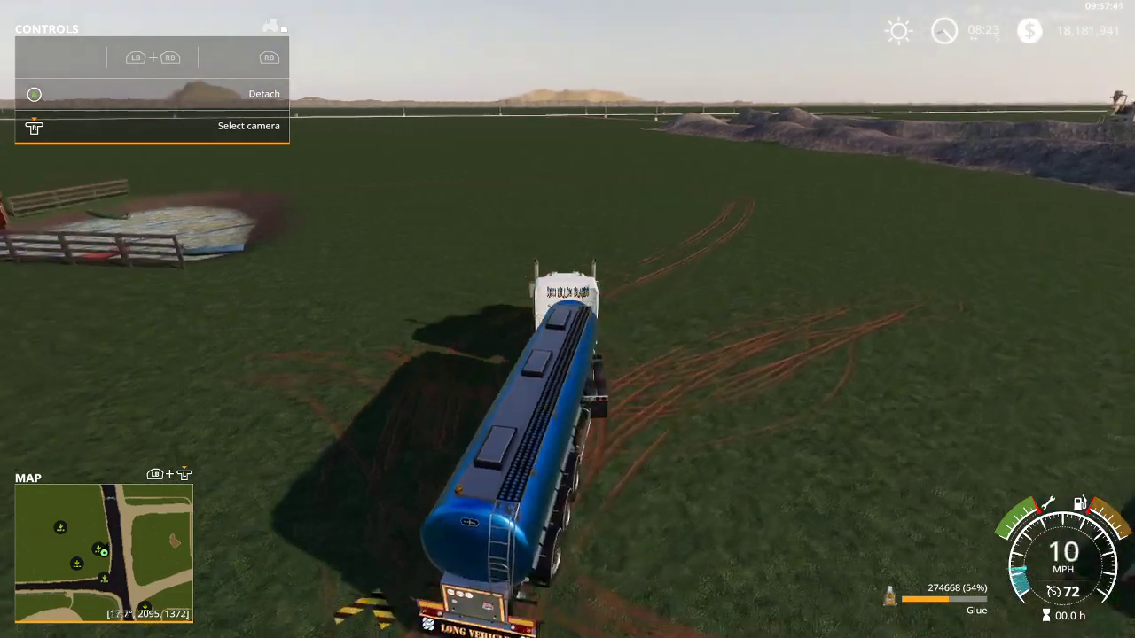
{"action": "key", "text": "a"}
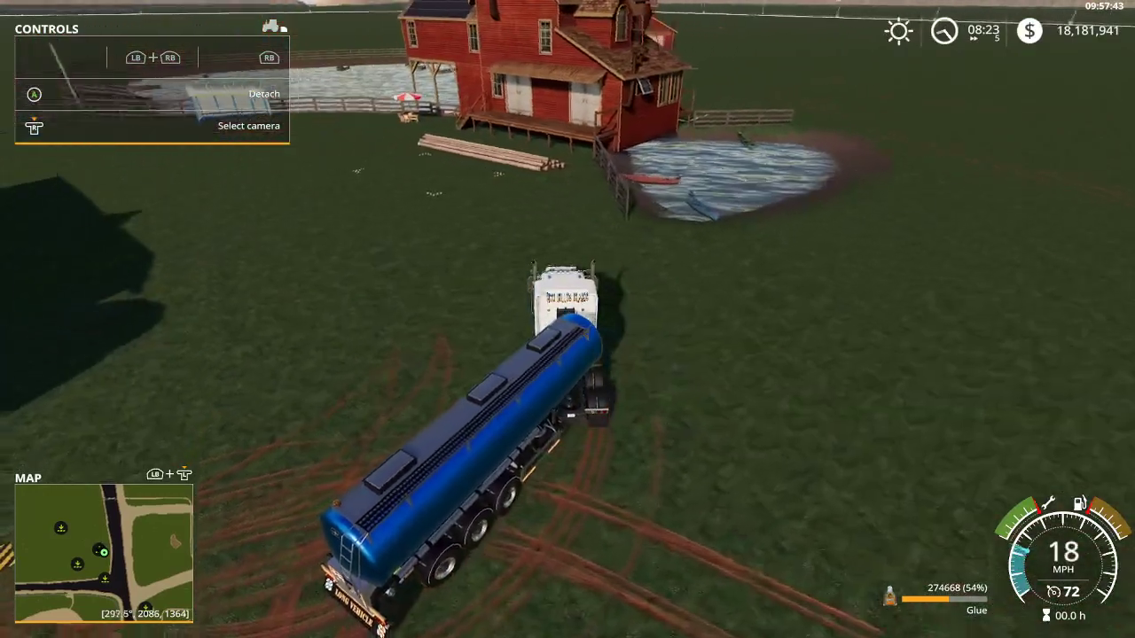
{"action": "key", "text": "s"}
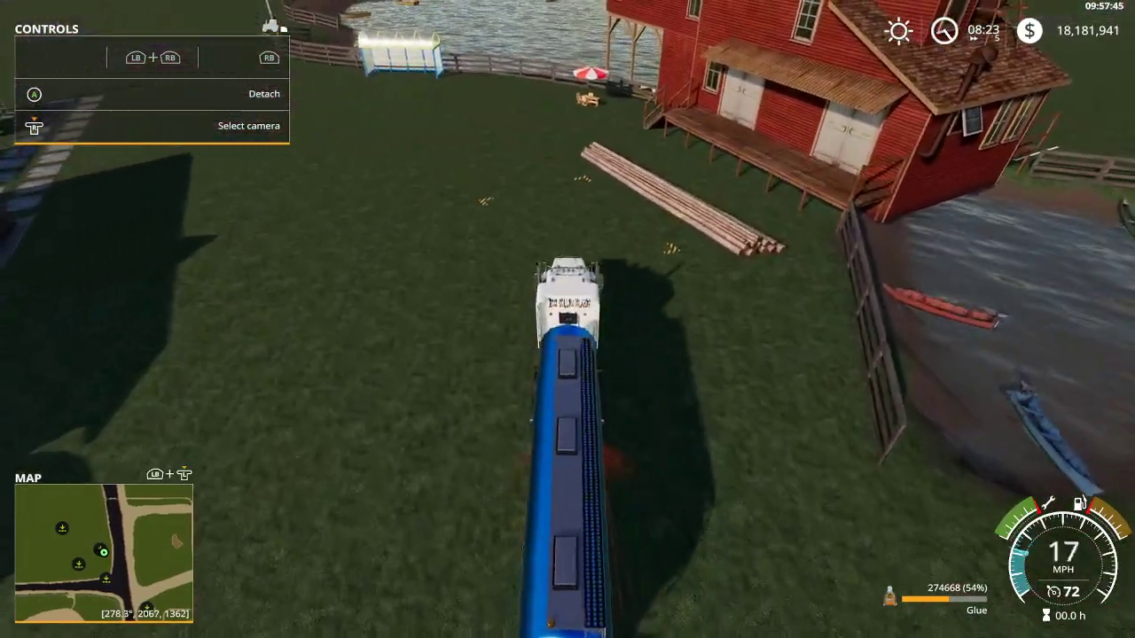
Add an 8.0 Meters log through the general settings of Easy Development Commands and return to the game
{"action": "key", "text": "ctrl+shift+d"}
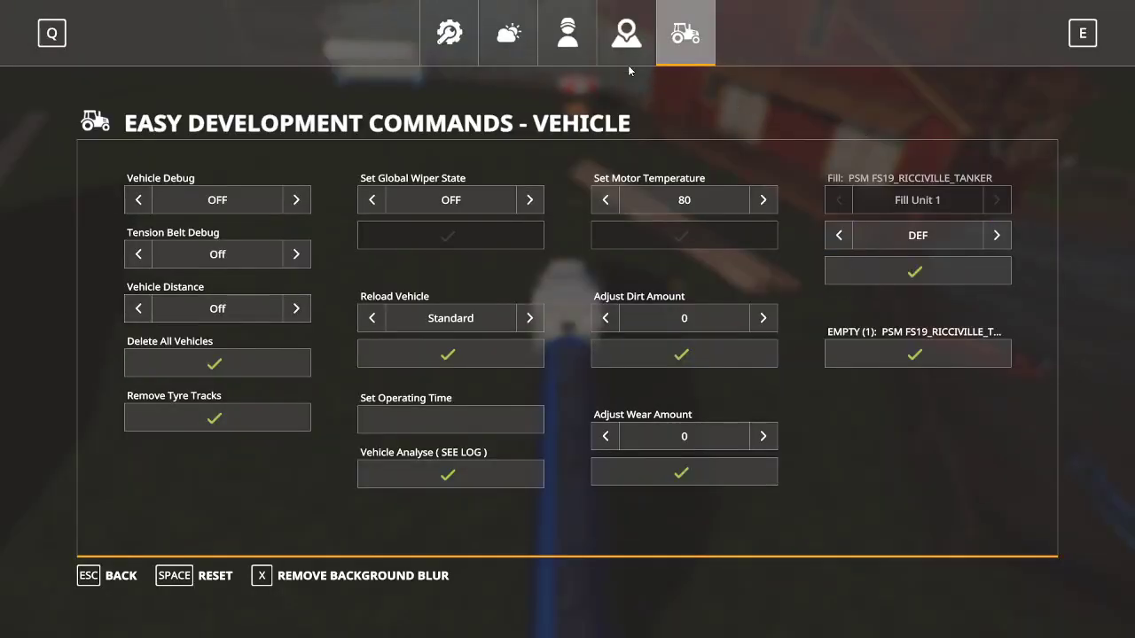
{"action": "left_click", "coordinate": [574, 52]}
{"action": "left_click", "coordinate": [452, 40]}
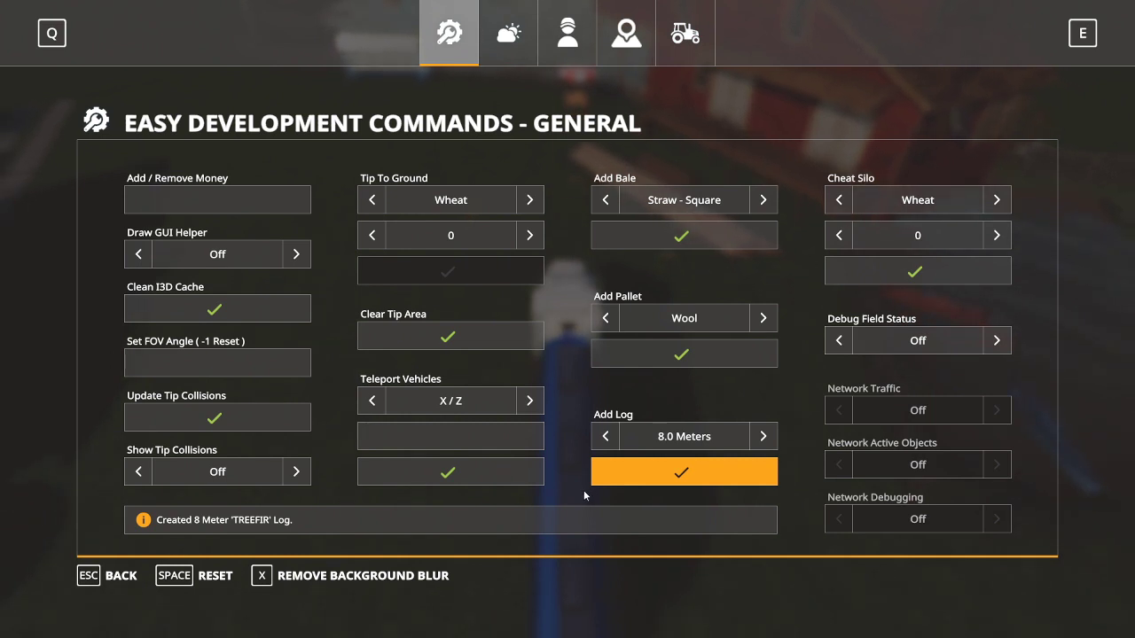
{"action": "key", "text": "Escape"}
Leave the truck and go on foot past the red boathouse to the open grass on its far side
{"action": "key", "text": "e"}
{"action": "key", "text": "d"}
{"action": "key", "text": "s"}
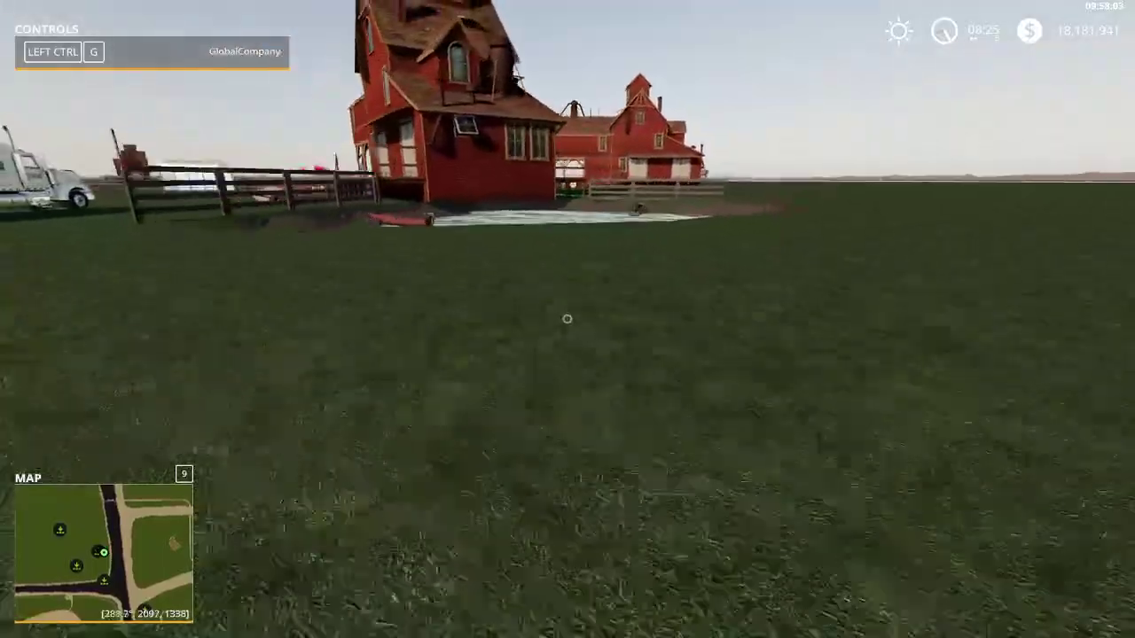
{"action": "key", "text": "w"}
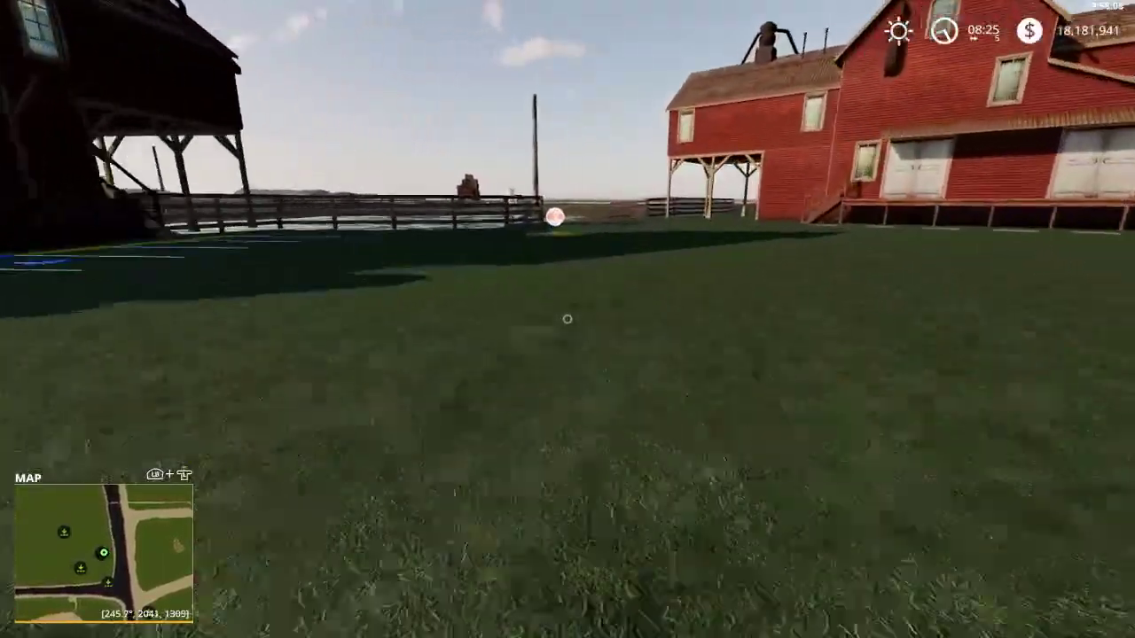
{"action": "key", "text": "w"}
{"action": "key", "text": "w"}
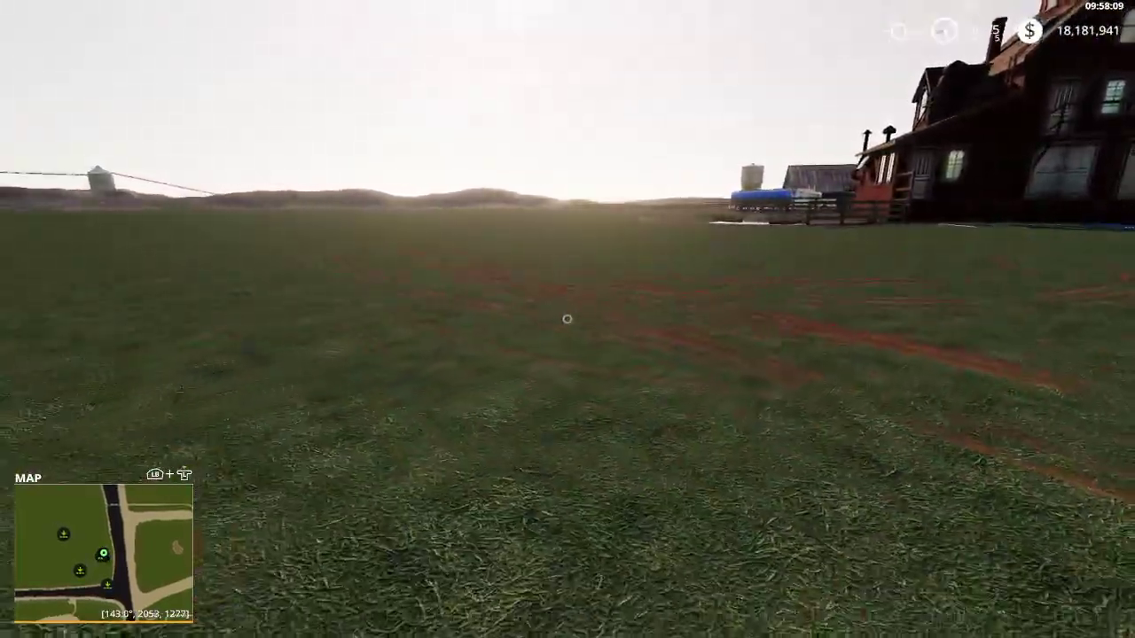
Buy the yellow Икарус-280 Служебный bus for $20,000 from the Trucks category of the shop and return to the field
{"action": "key", "text": "p"}
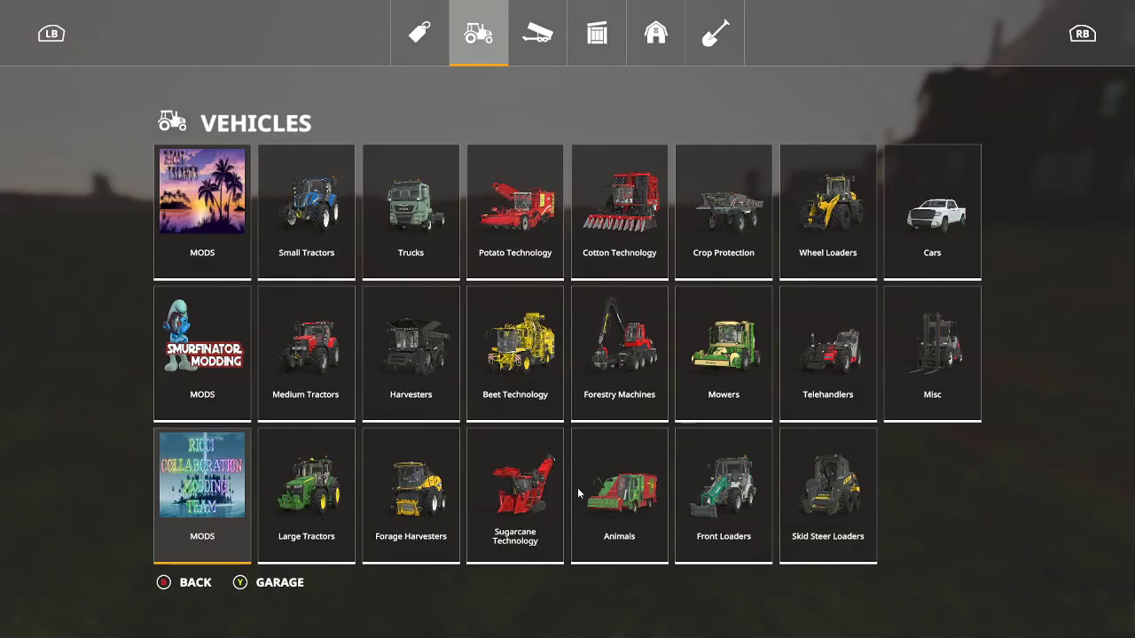
{"action": "left_click", "coordinate": [401, 228]}
{"action": "scroll", "coordinate": [571, 274], "scroll_direction": "down", "scroll_amount": 2}
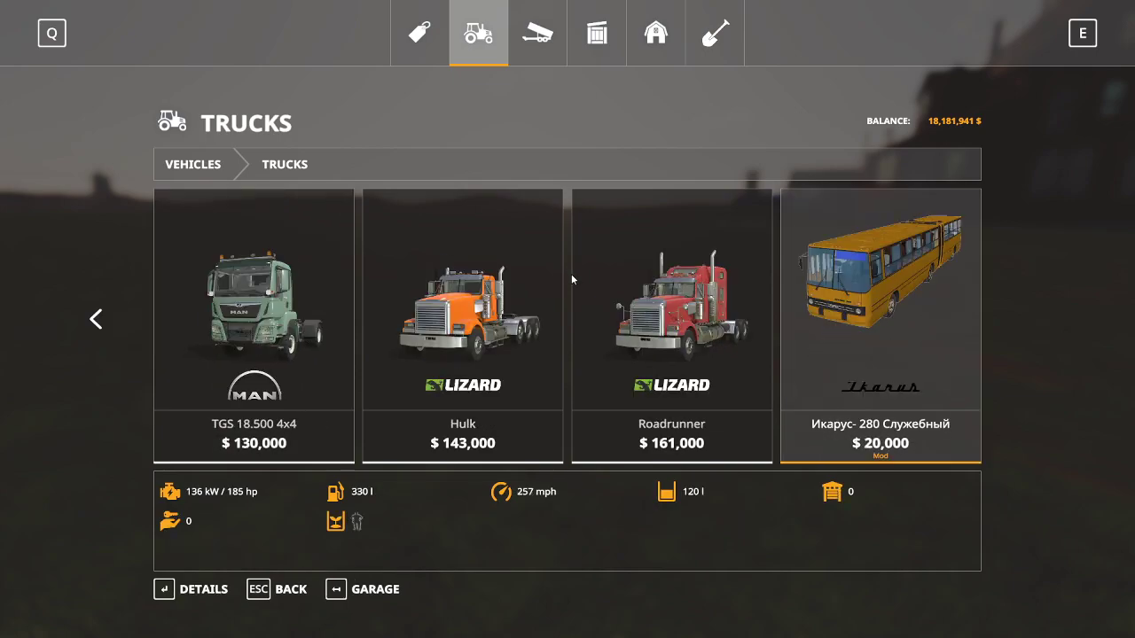
{"action": "left_click", "coordinate": [844, 315]}
{"action": "key", "text": "Return"}
{"action": "left_click", "coordinate": [408, 405]}
{"action": "left_click", "coordinate": [410, 404]}
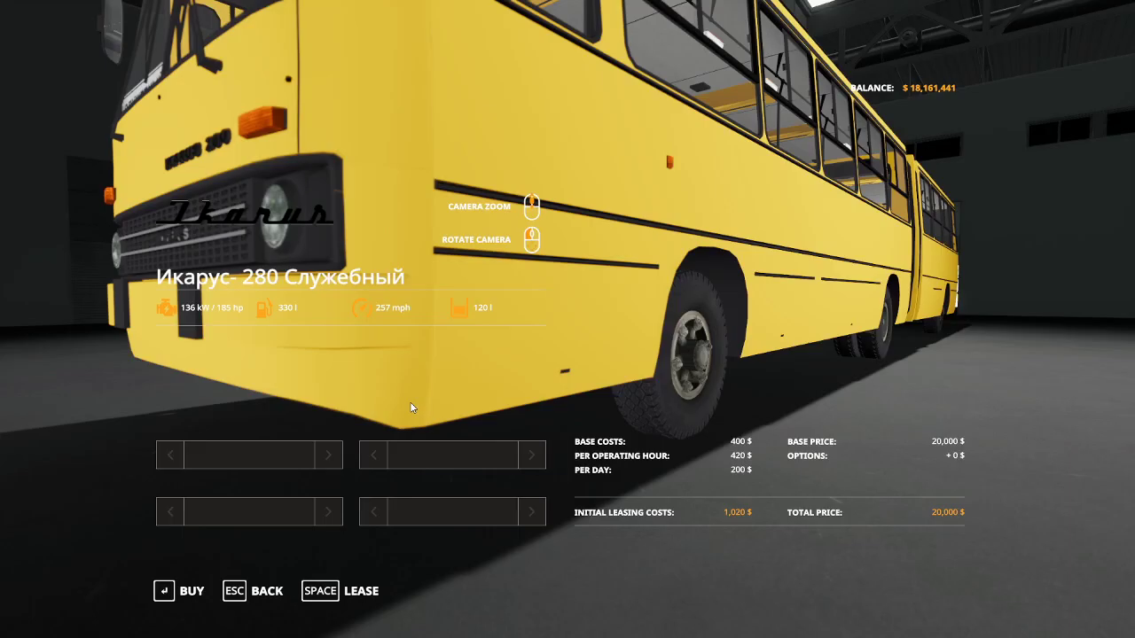
{"action": "key", "text": "Escape"}
{"action": "key", "text": "Escape"}
{"action": "key", "text": "Escape"}
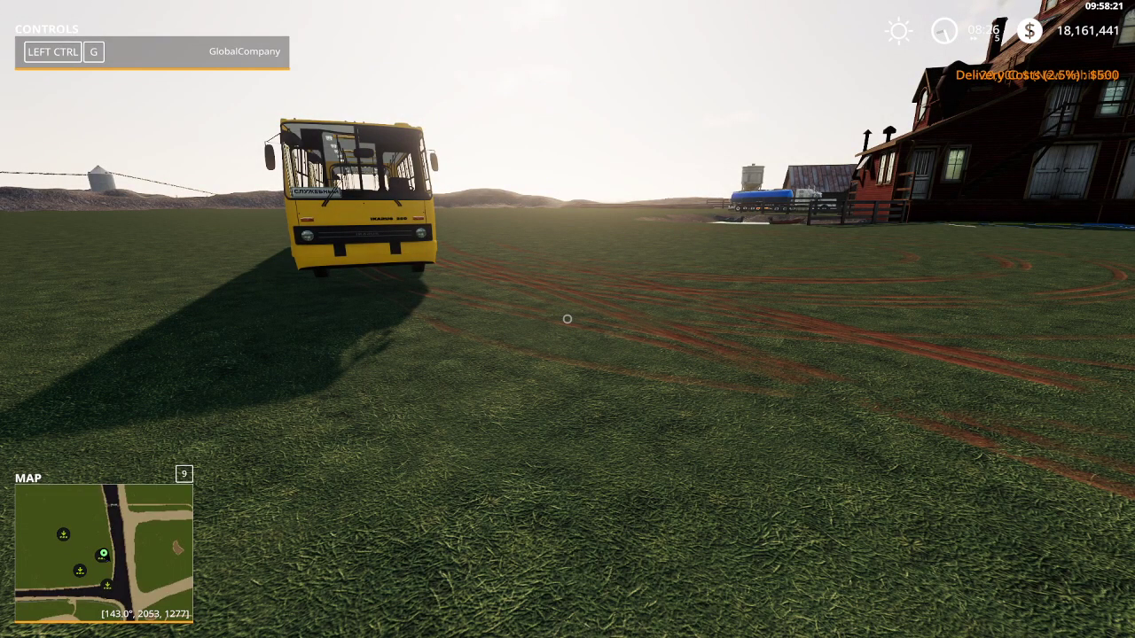
{"action": "key", "text": "ctrl+e"}
{"action": "left_click", "coordinate": [685, 36]}
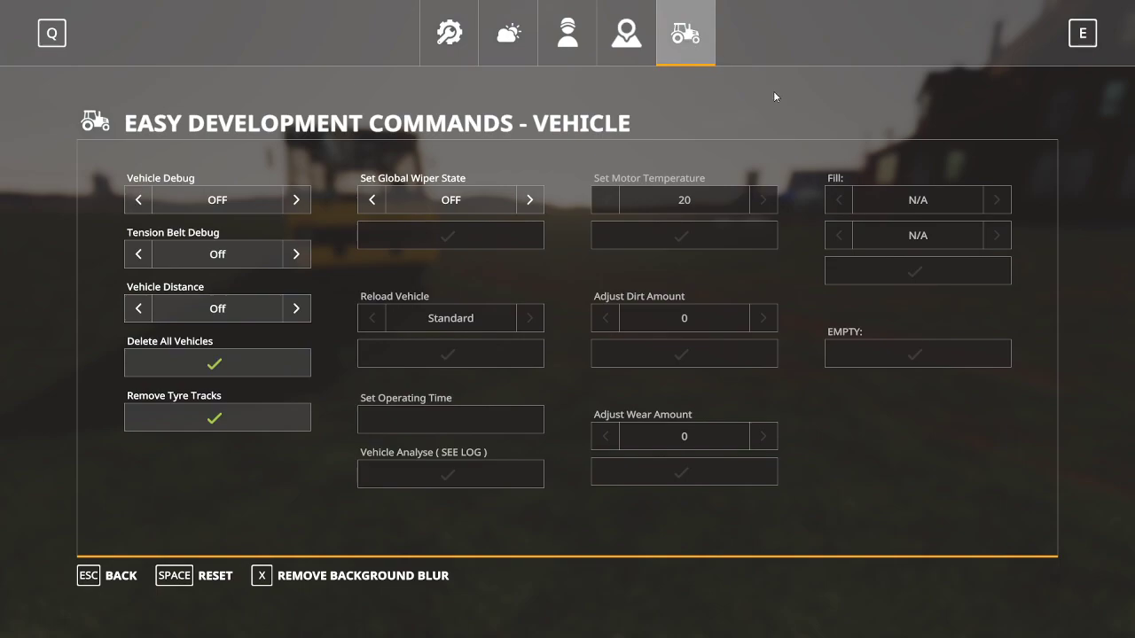
{"action": "key", "text": "Escape"}
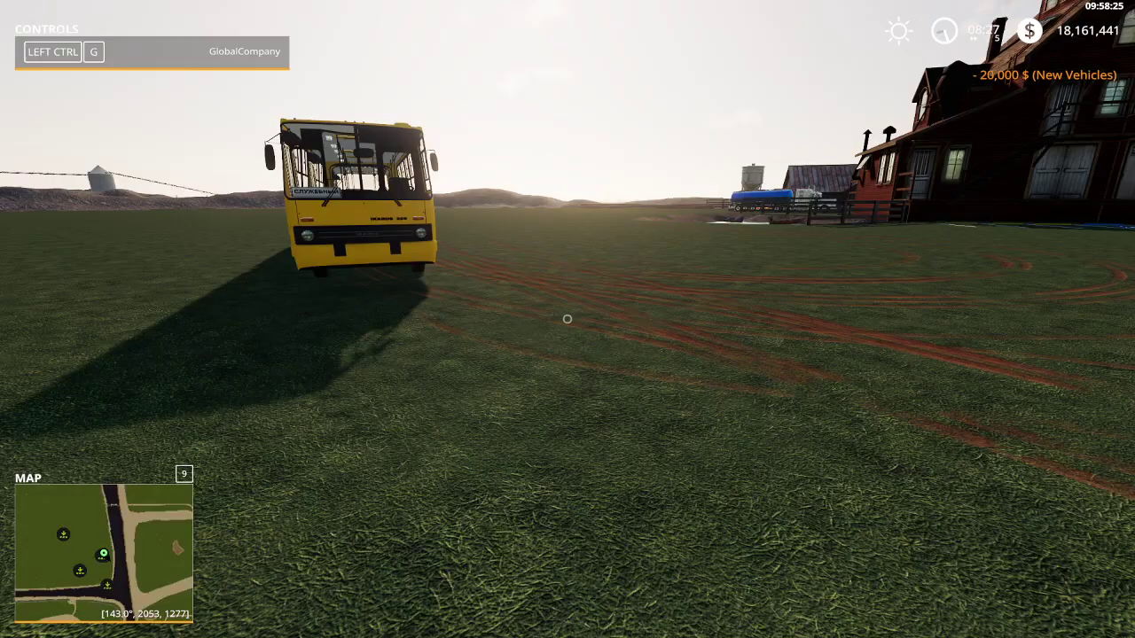
Get into the yellow bus and fill it with workers through the Easy Development Commands vehicle settings
{"action": "key", "text": "e"}
{"action": "key", "text": "ctrl+alt+e"}
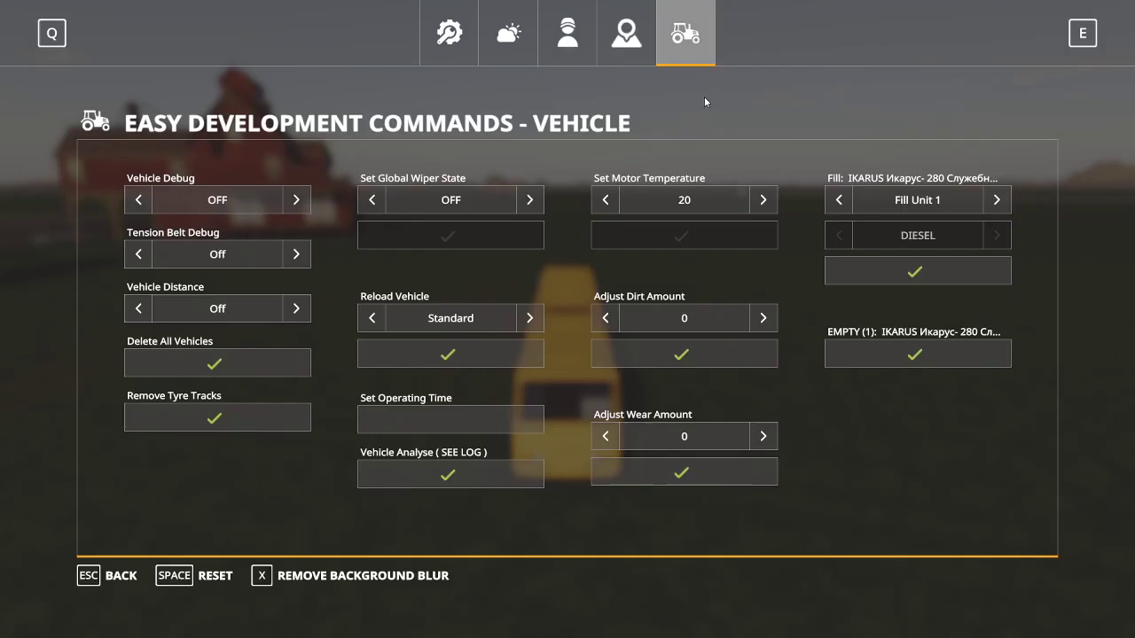
{"action": "left_click", "coordinate": [997, 206]}
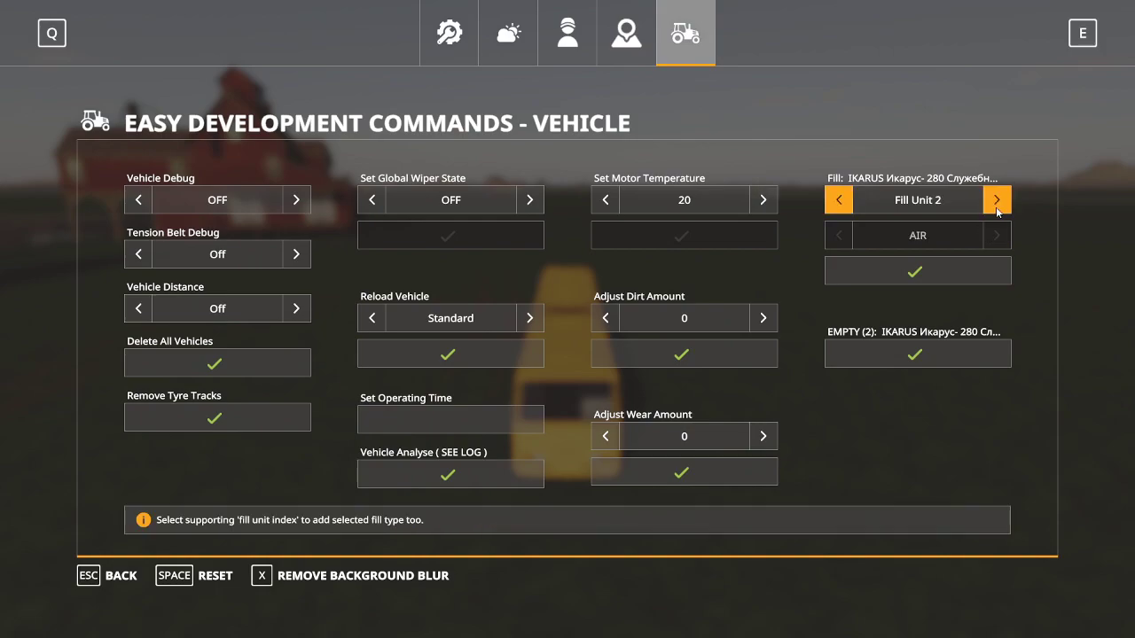
{"action": "left_click", "coordinate": [979, 271]}
{"action": "key", "text": "Escape"}
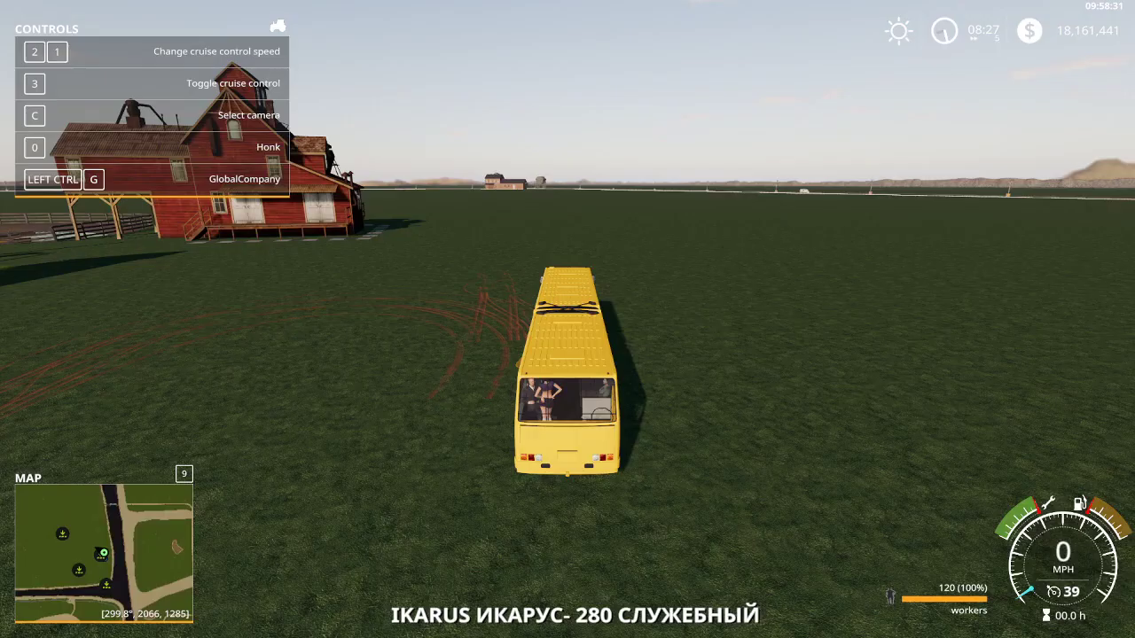
Turn the bus around on the grass and drive it past the small pond toward the hills
{"action": "key", "text": "w"}
{"action": "key", "text": "a"}
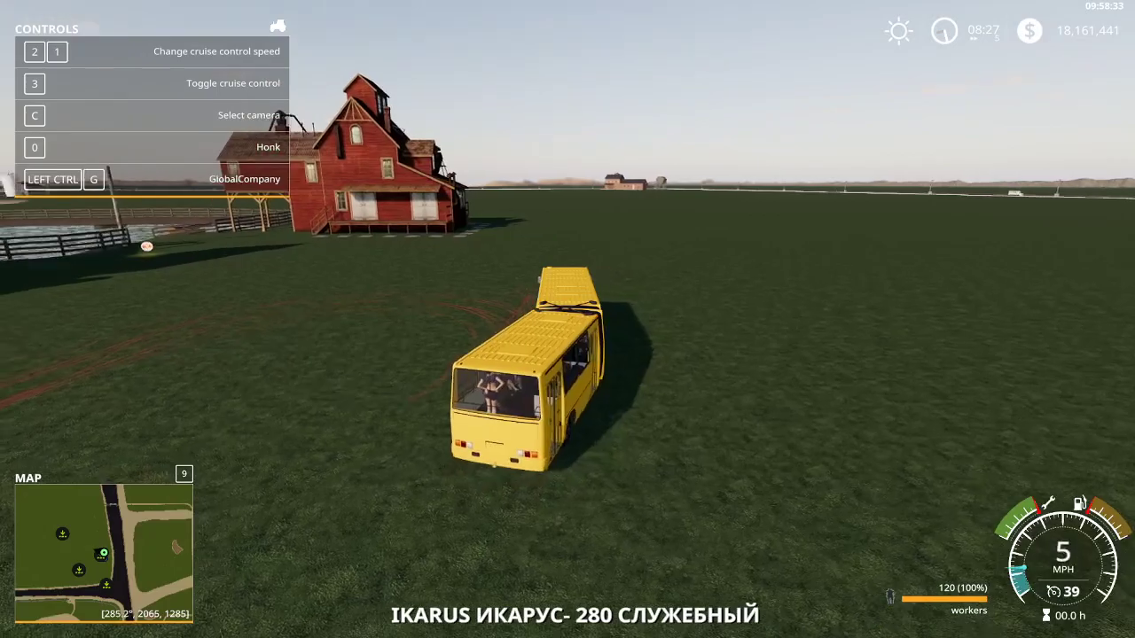
{"action": "key", "text": "w"}
{"action": "key", "text": "a"}
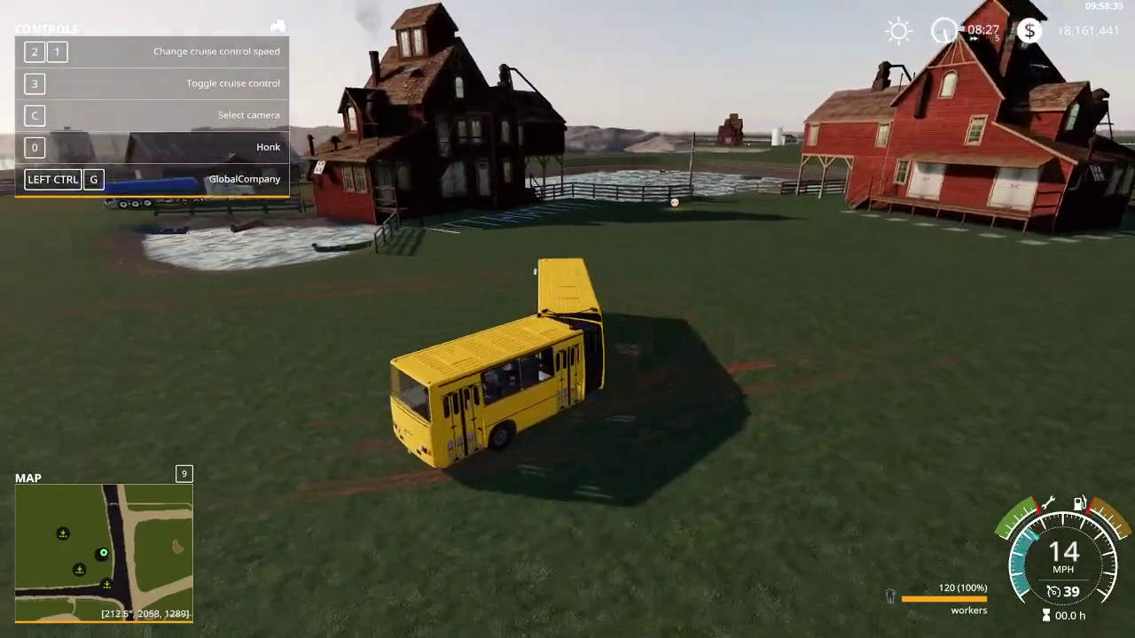
{"action": "key", "text": "w"}
{"action": "key", "text": "a"}
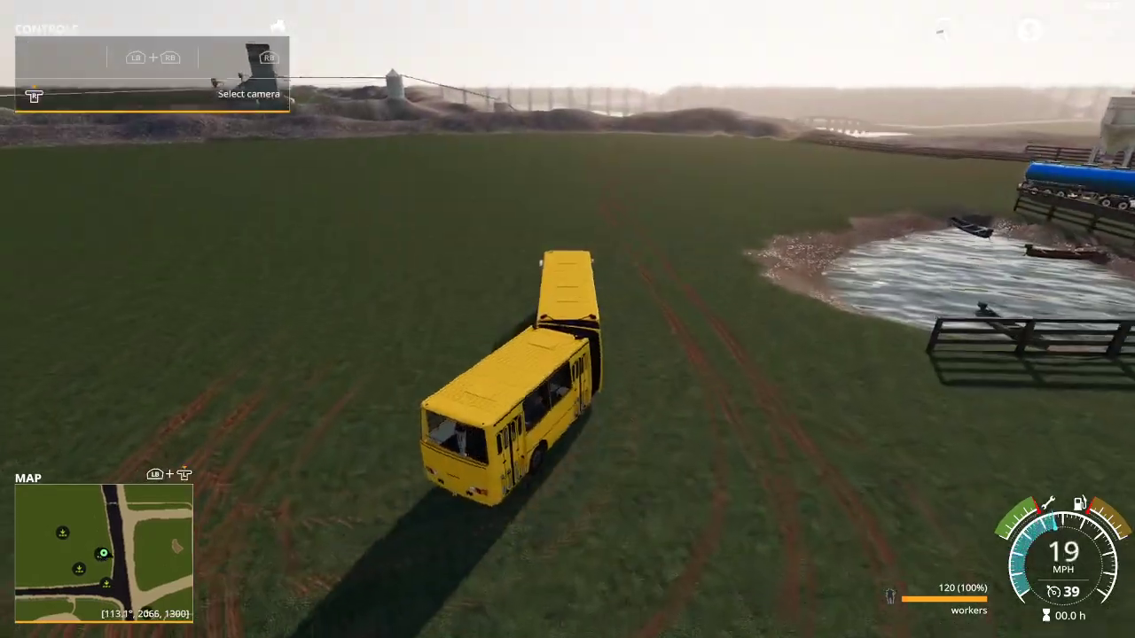
{"action": "key", "text": "w"}
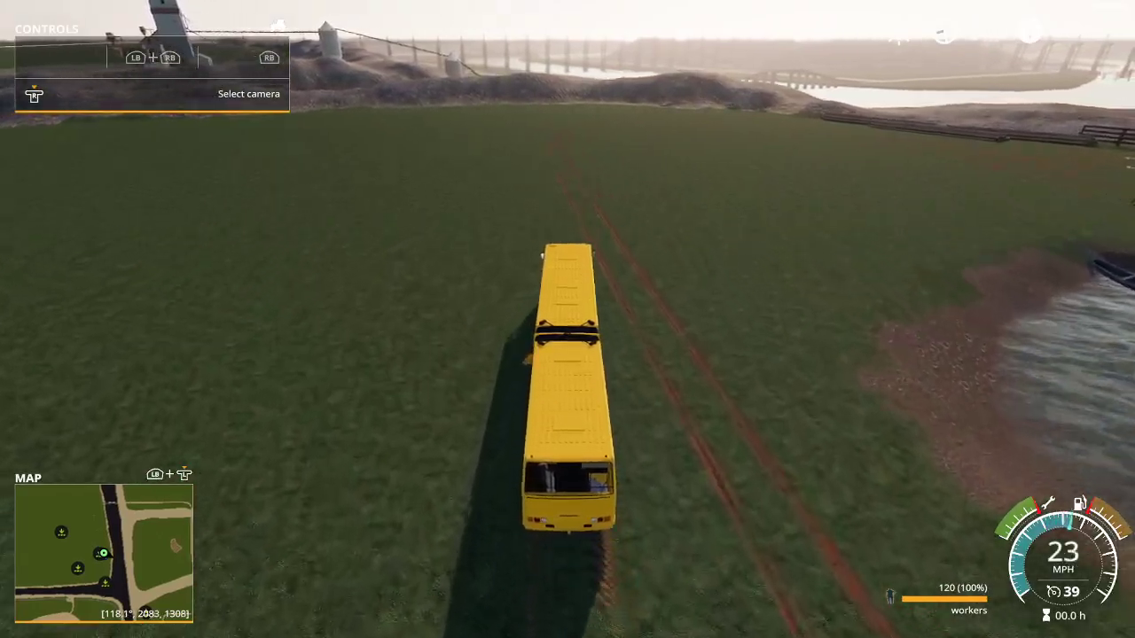
Steer the bus around beyond the small pond and drive between the wooden barn and the parked glue tanker
{"action": "key", "text": "d"}
{"action": "key", "text": "w"}
{"action": "key", "text": "d"}
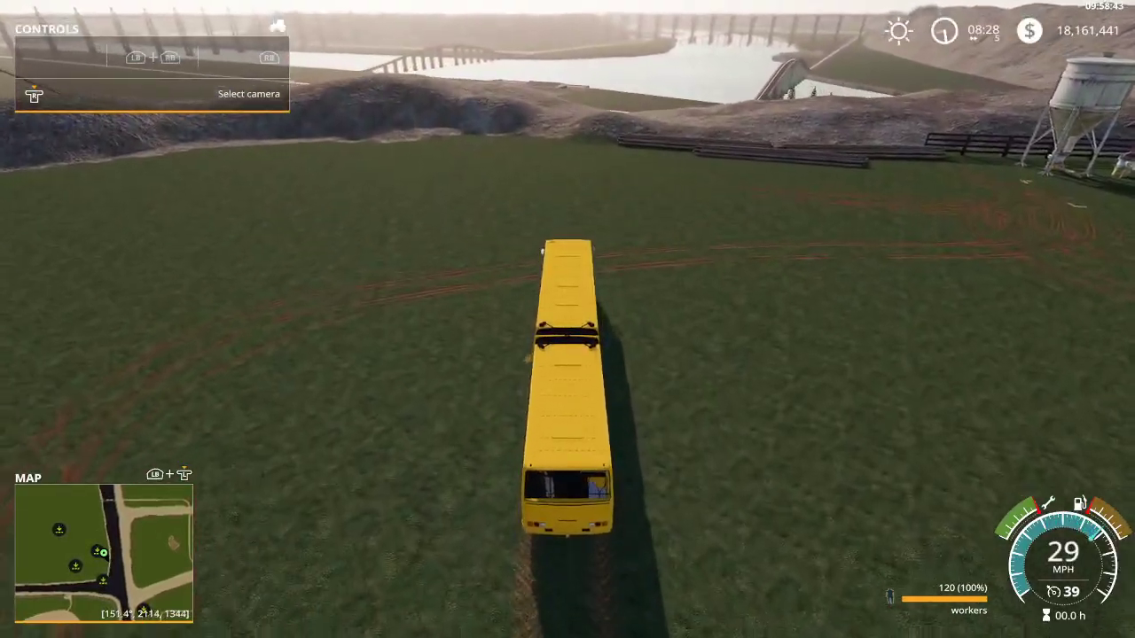
{"action": "key", "text": "d"}
{"action": "key", "text": "d"}
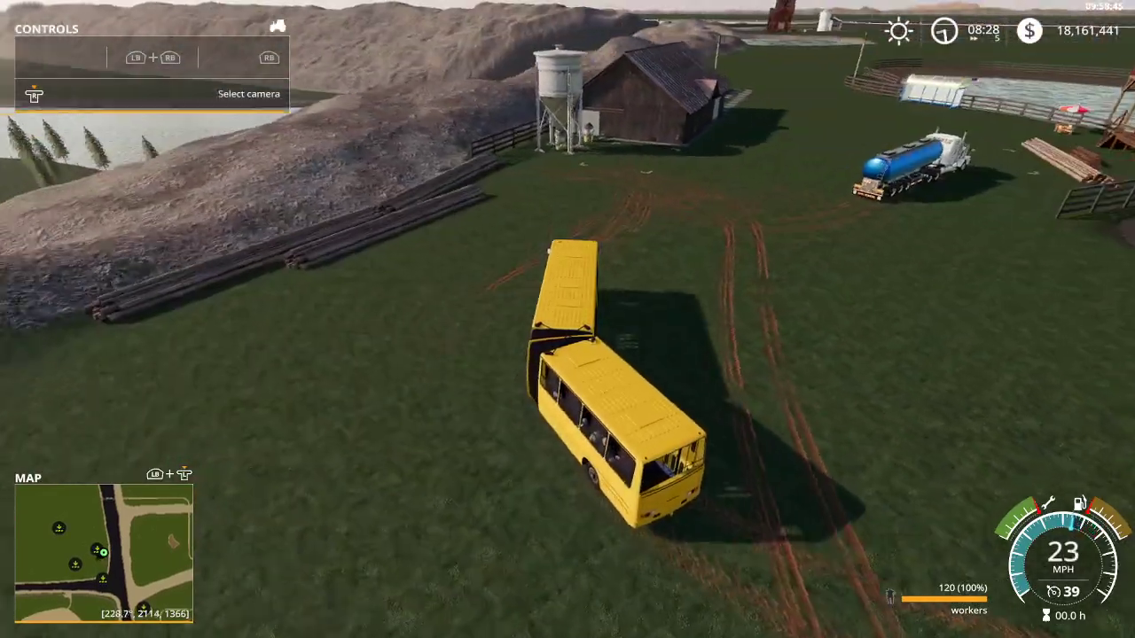
{"action": "key", "text": "w"}
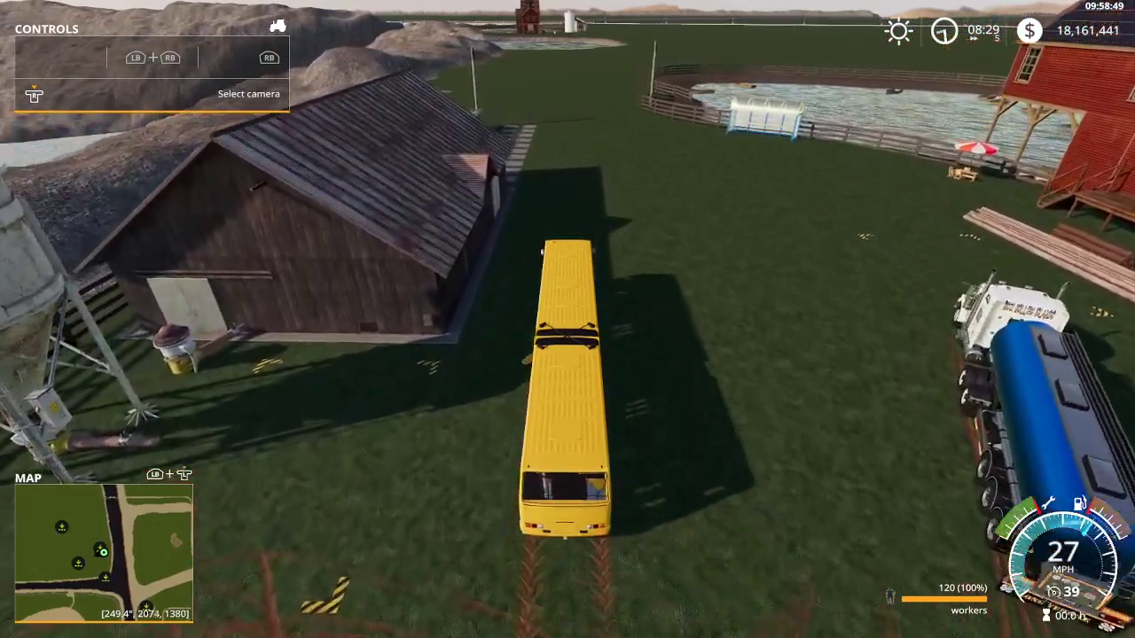
{"action": "key", "text": "w"}
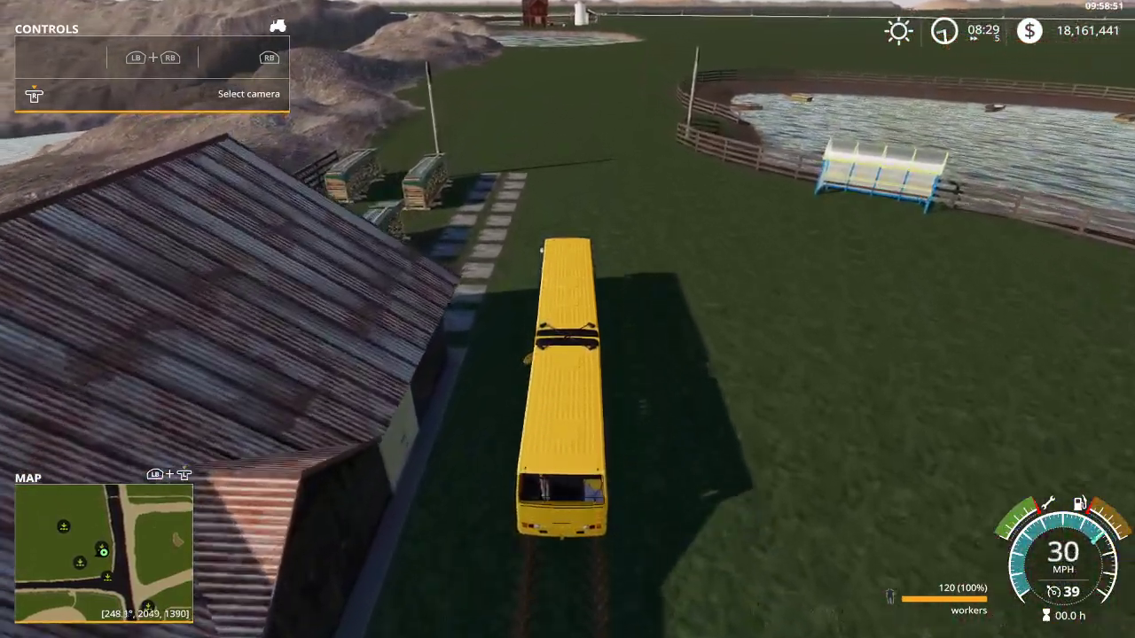
Turn the bus toward the blue and yellow shelter at the large pond, stop, and back up to realign it
{"action": "key", "text": "d"}
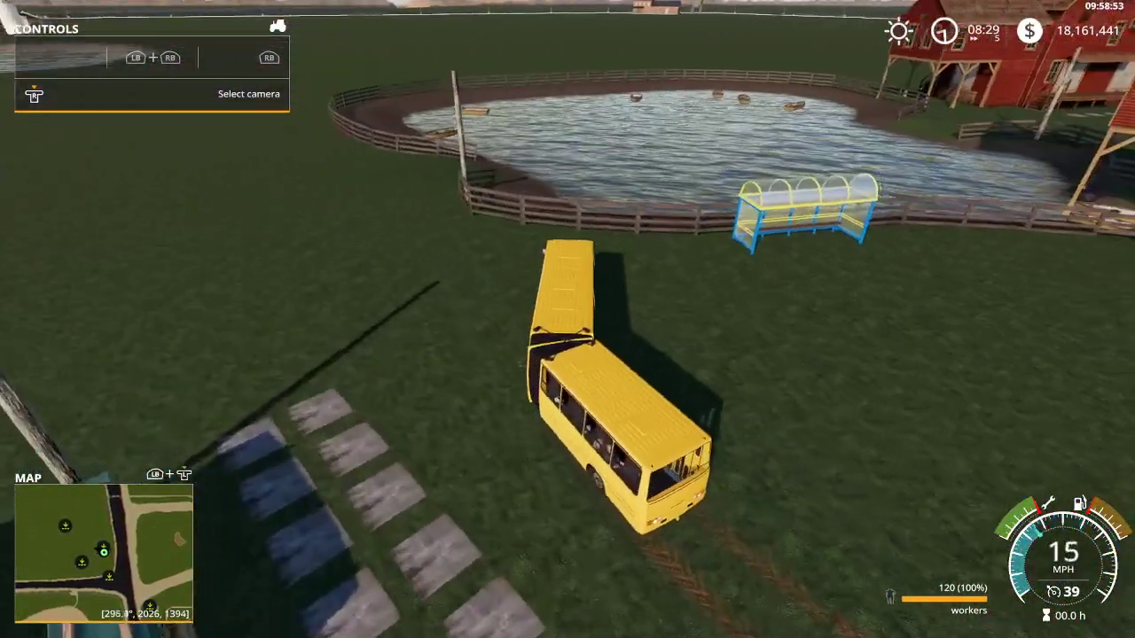
{"action": "key", "text": "s"}
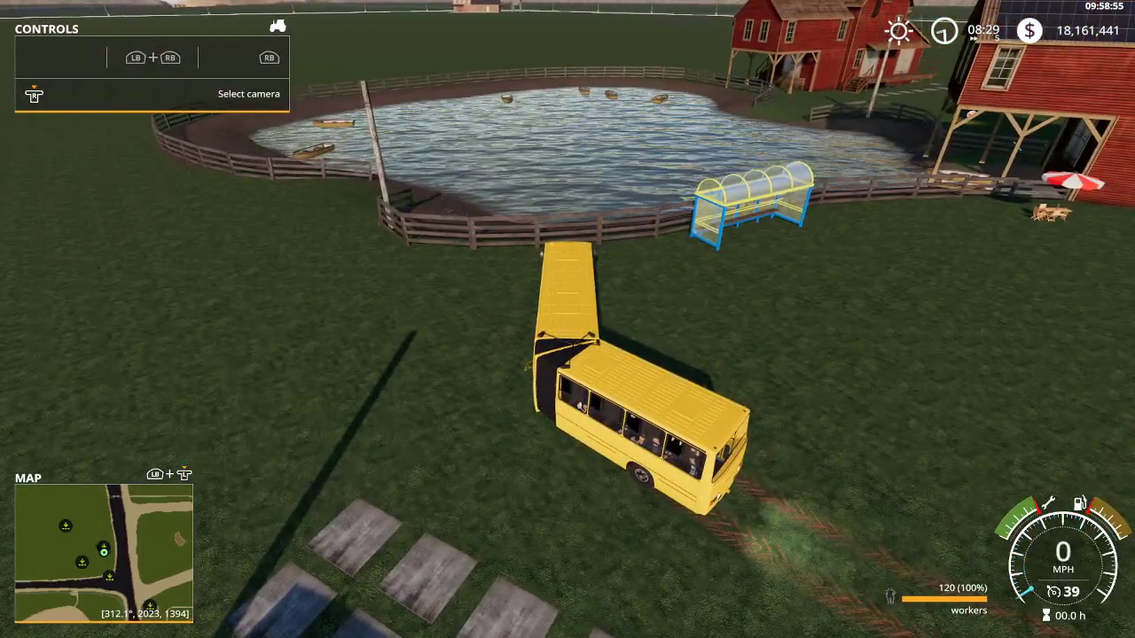
{"action": "key", "text": "s"}
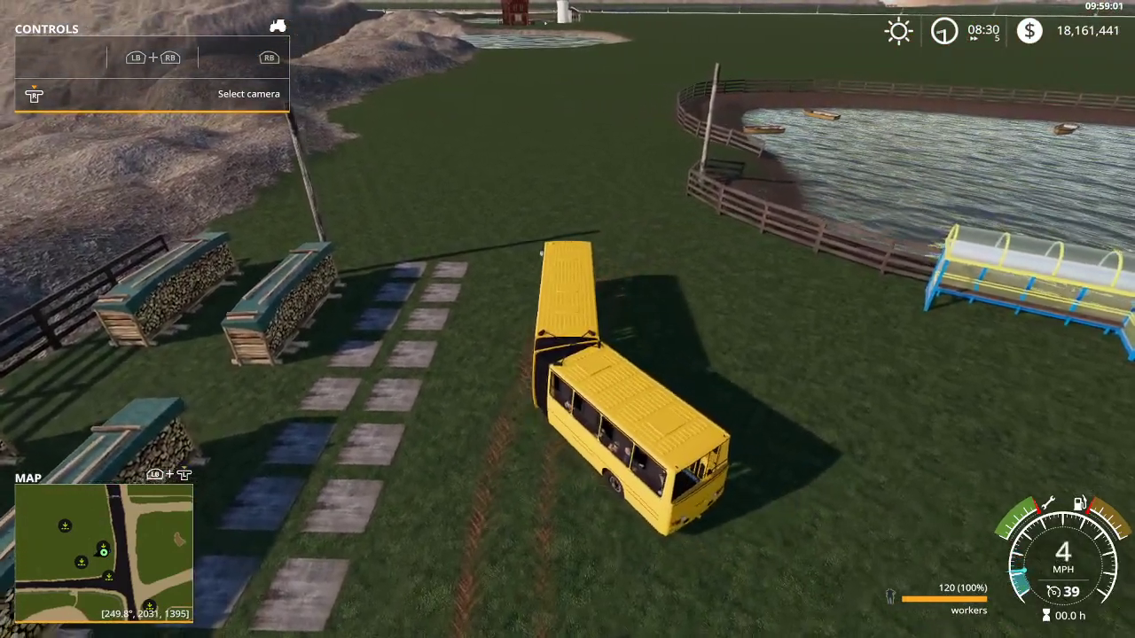
Loop the bus around the grass beyond the large pond and approach the shelter parallel to the fence
{"action": "key", "text": "w"}
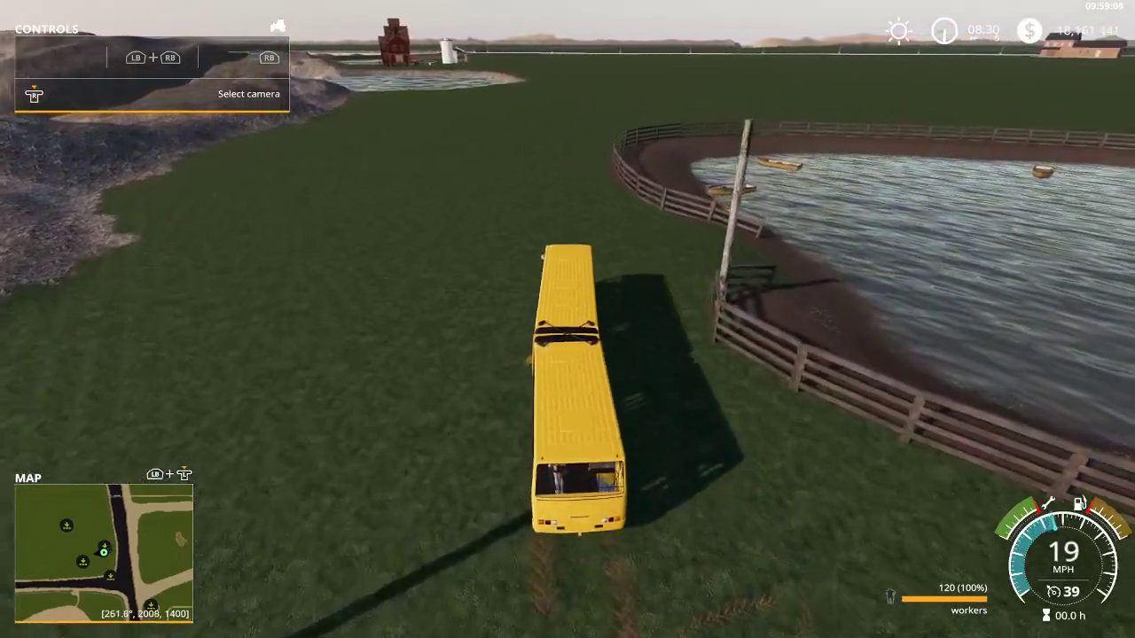
{"action": "key", "text": "a"}
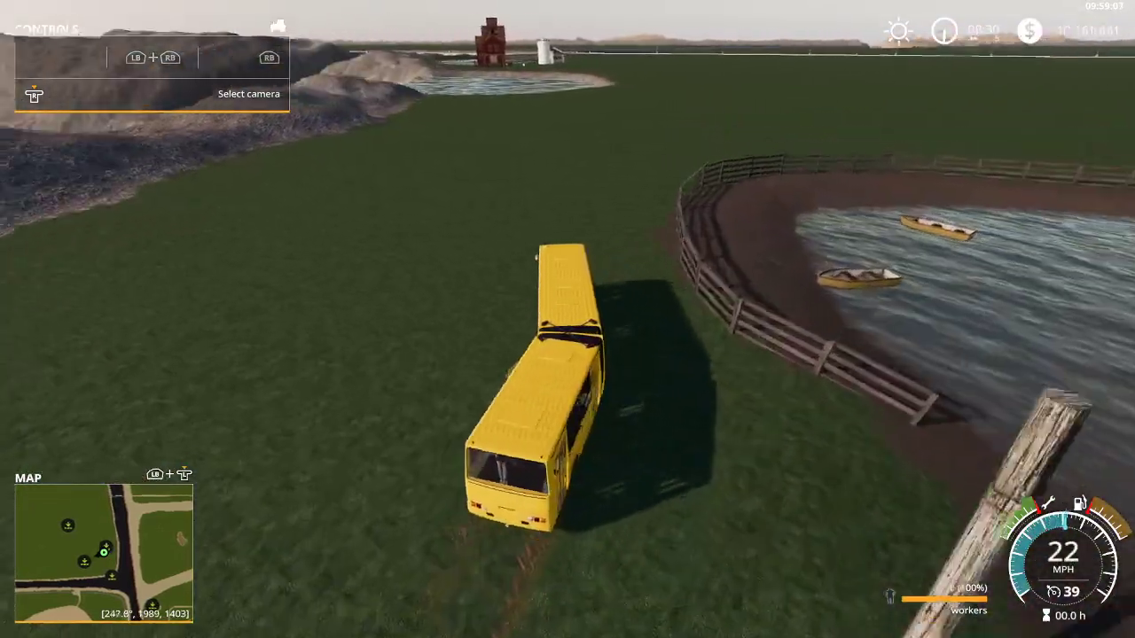
{"action": "key", "text": "a"}
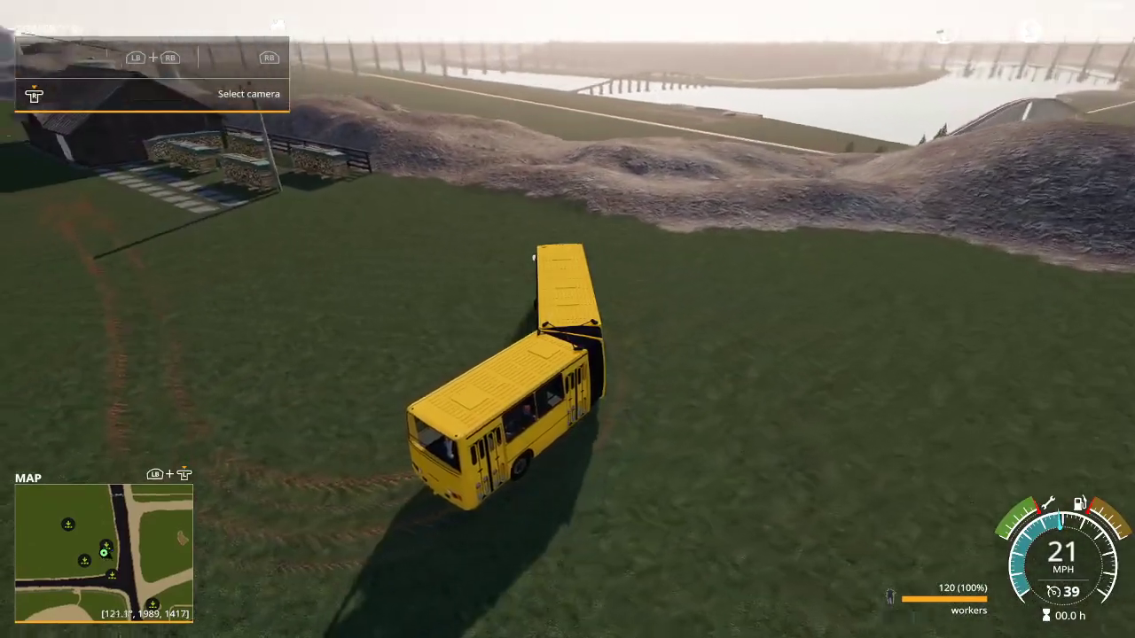
{"action": "key", "text": "w"}
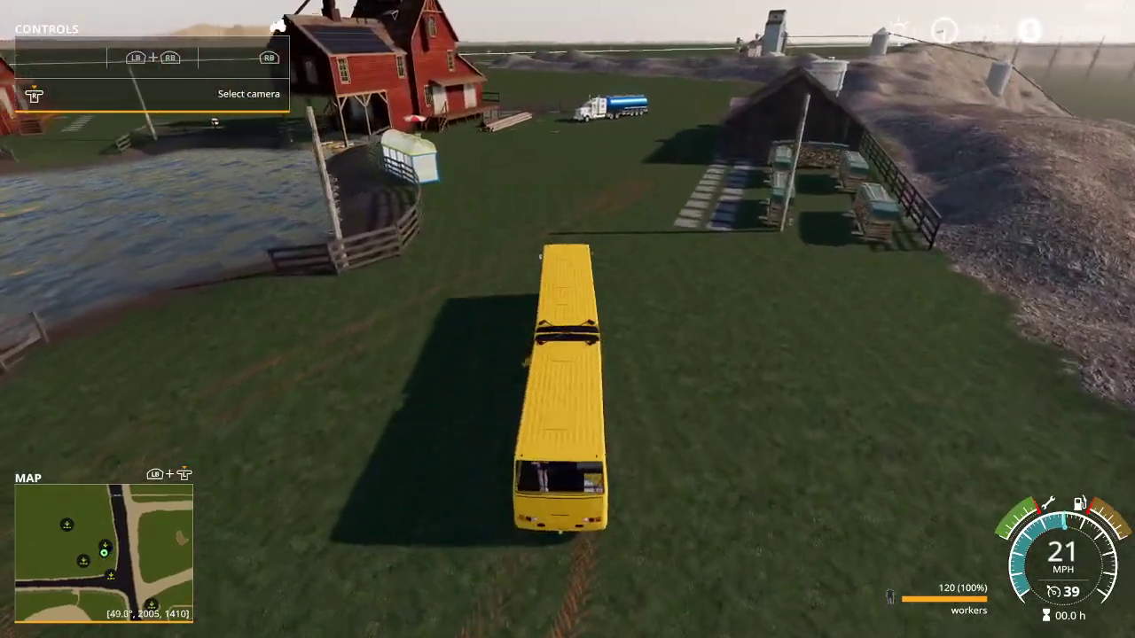
{"action": "key", "text": "a"}
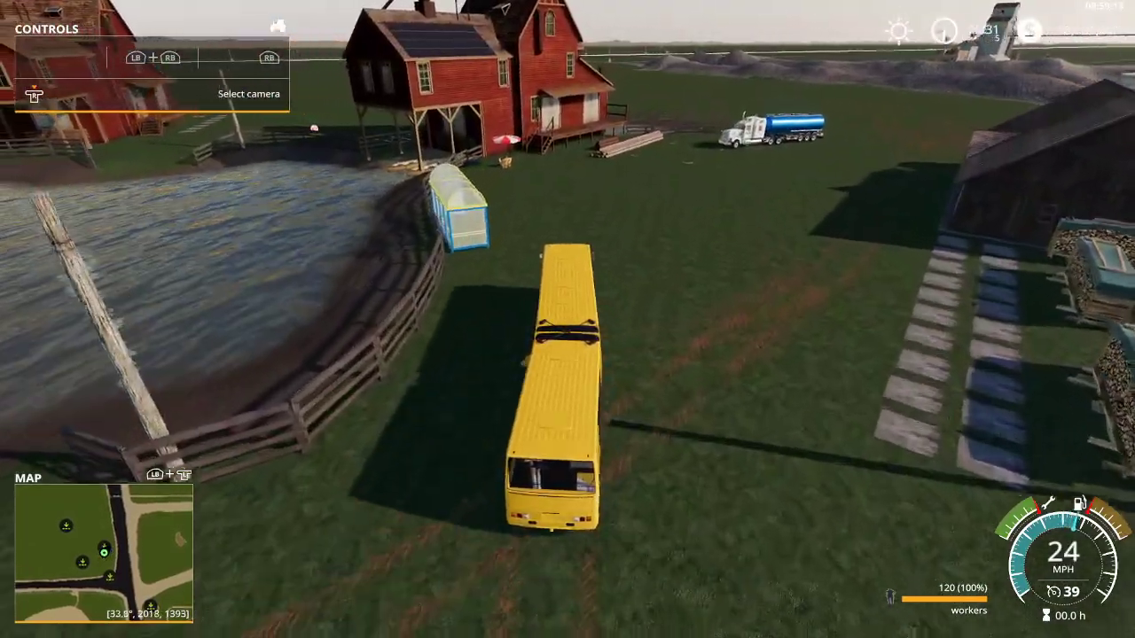
Stop the bus alongside the shelter, unload the workers there, and get out of the bus
{"action": "key", "text": "s"}
{"action": "key", "text": "s"}
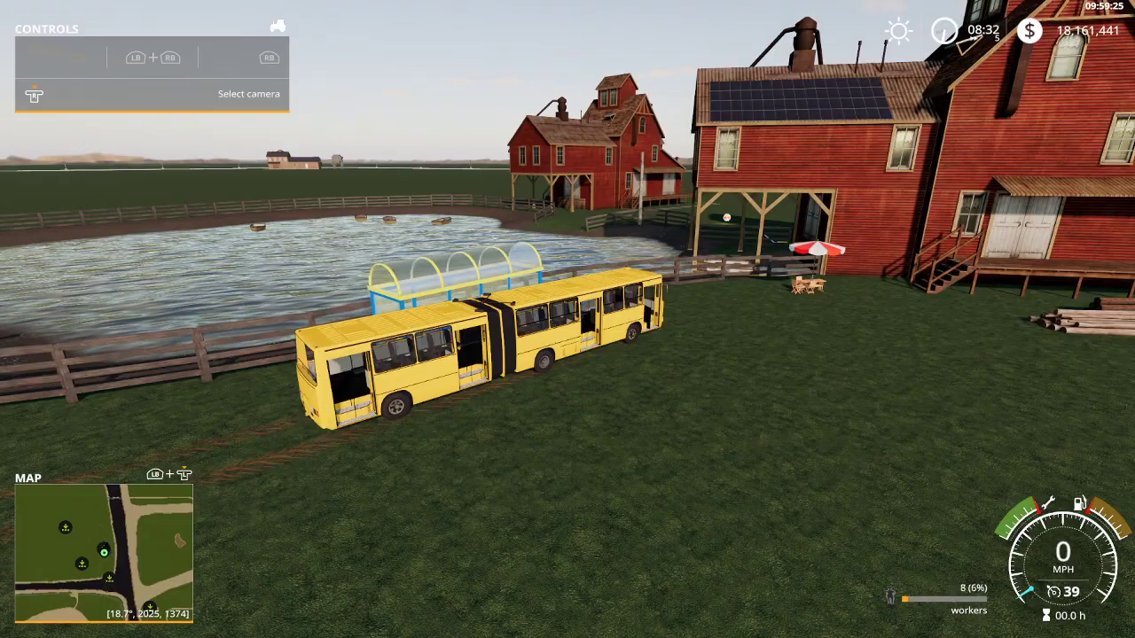
{"action": "key", "text": "e"}
{"action": "key", "text": "s"}
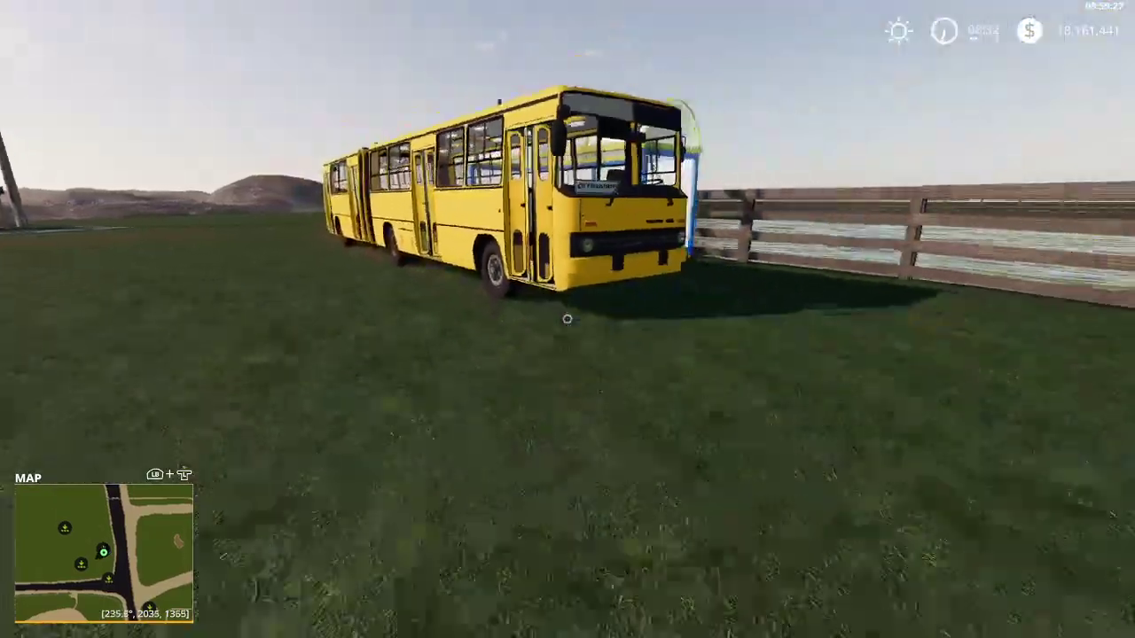
Walk from the parked bus around the fenced pond to the boat house's product menu marker near the fence
{"action": "key", "text": "w"}
{"action": "key", "text": "d"}
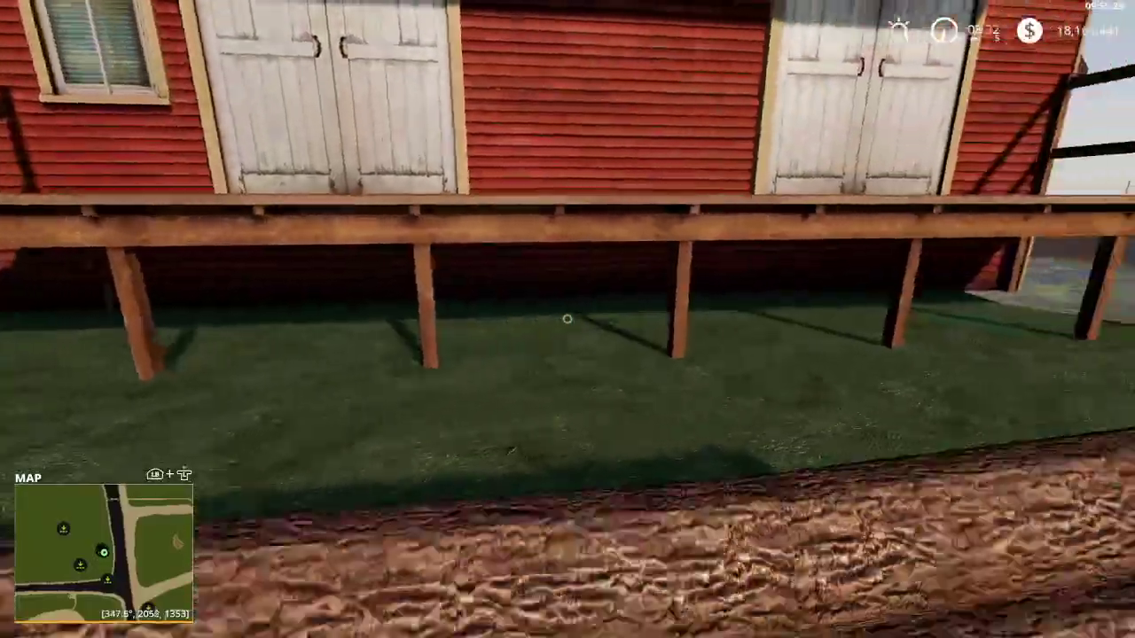
{"action": "key", "text": "s"}
{"action": "key", "text": "d"}
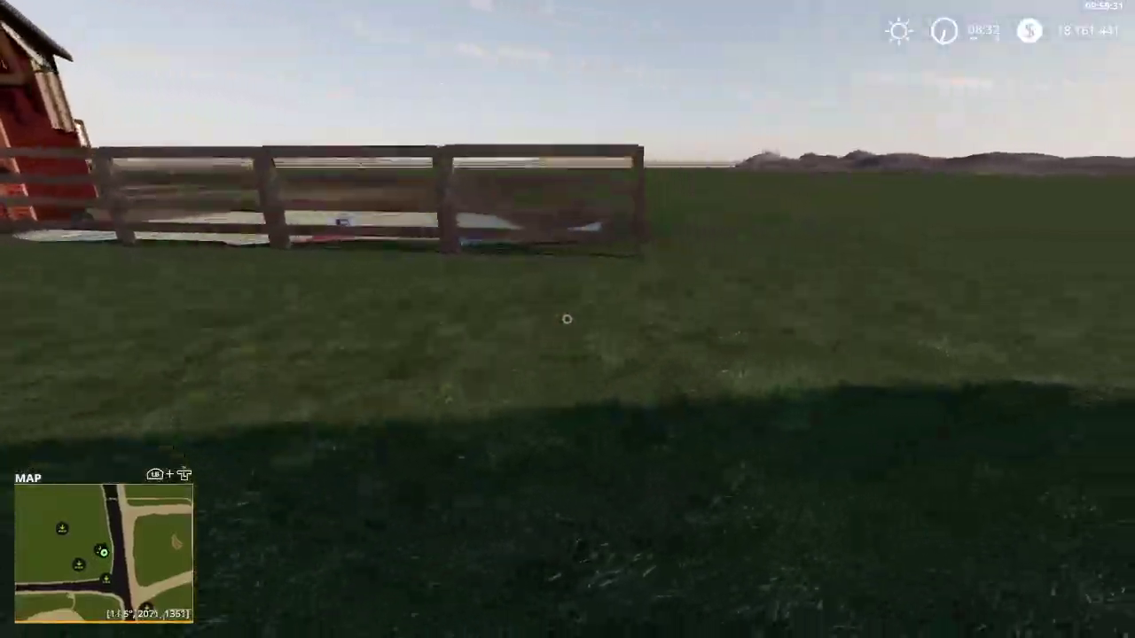
{"action": "key", "text": "w"}
{"action": "key", "text": "d"}
{"action": "key", "text": "w"}
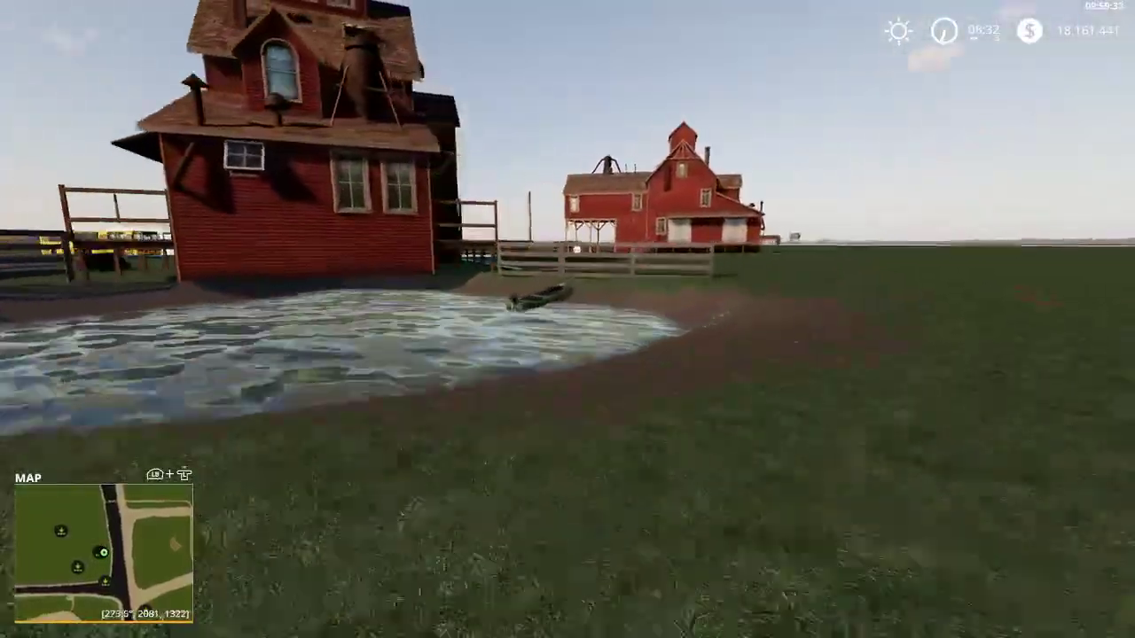
{"action": "key", "text": "w"}
{"action": "key", "text": "d"}
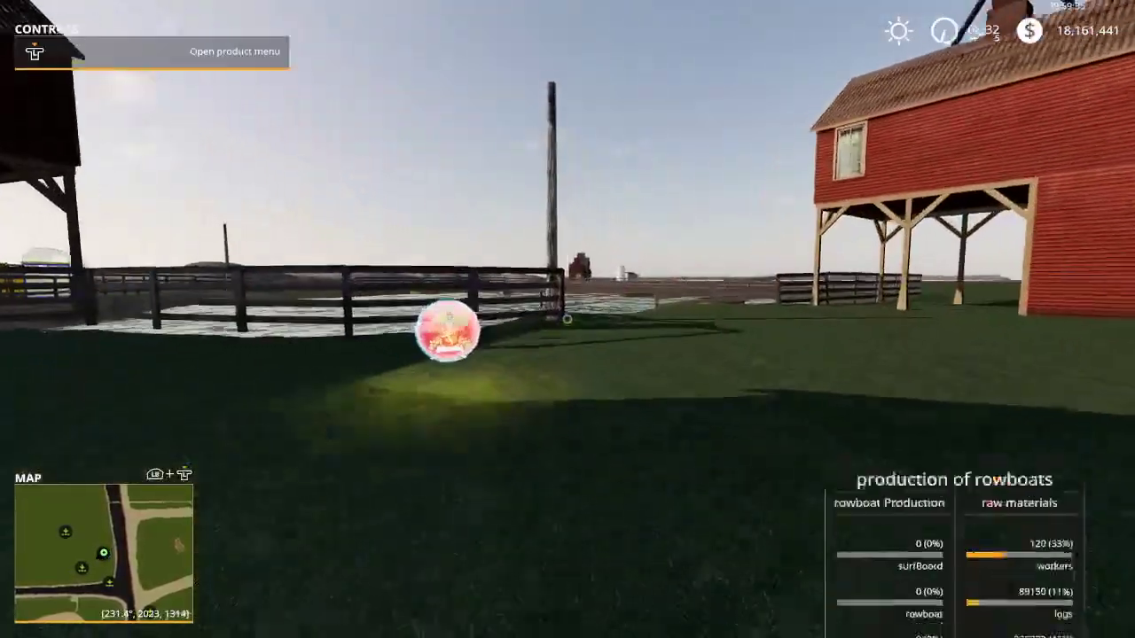
Open the boat house product menu, review the raw materials and rowboat production levels, and close it
{"action": "key", "text": "r"}
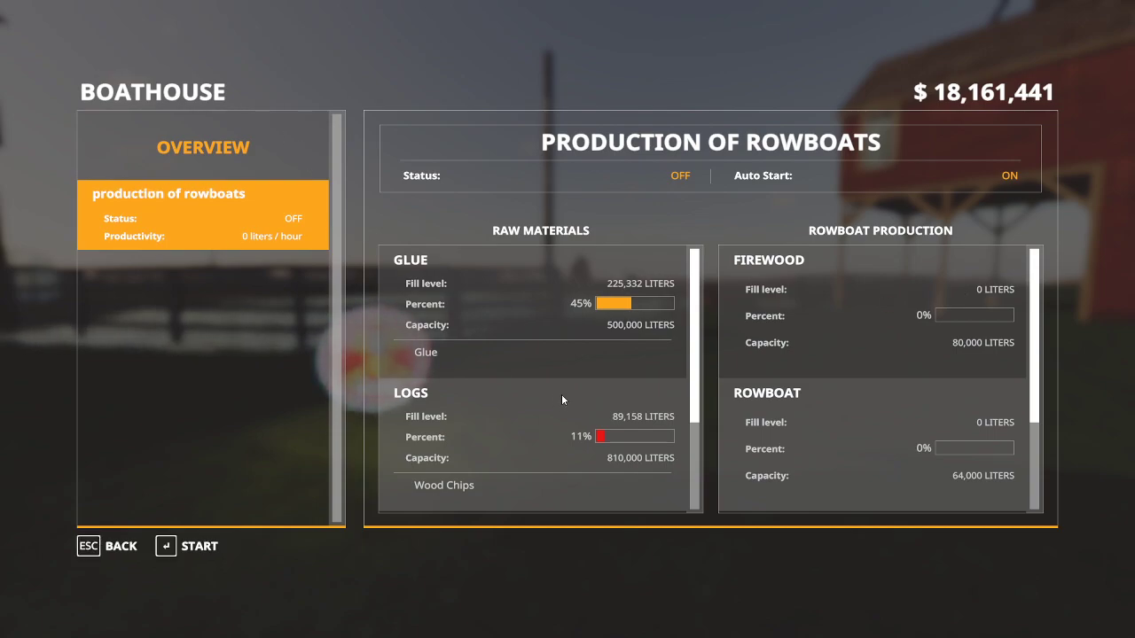
{"action": "scroll", "coordinate": [561, 393], "scroll_direction": "down", "scroll_amount": 1}
{"action": "scroll", "coordinate": [561, 391], "scroll_direction": "up", "scroll_amount": 1}
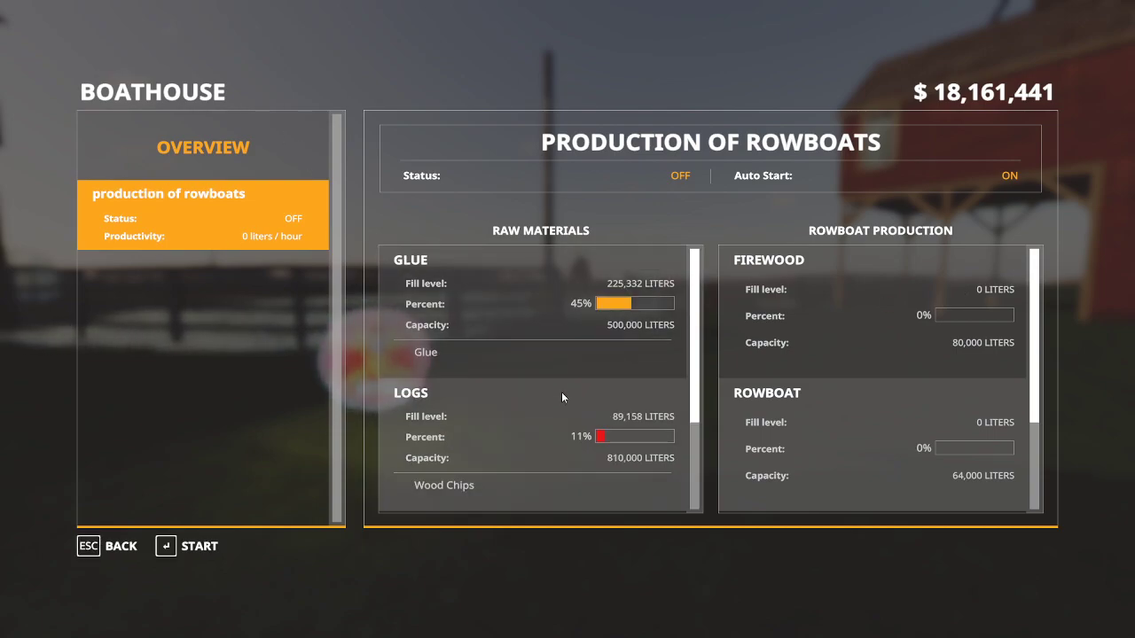
{"action": "key", "text": "Escape"}
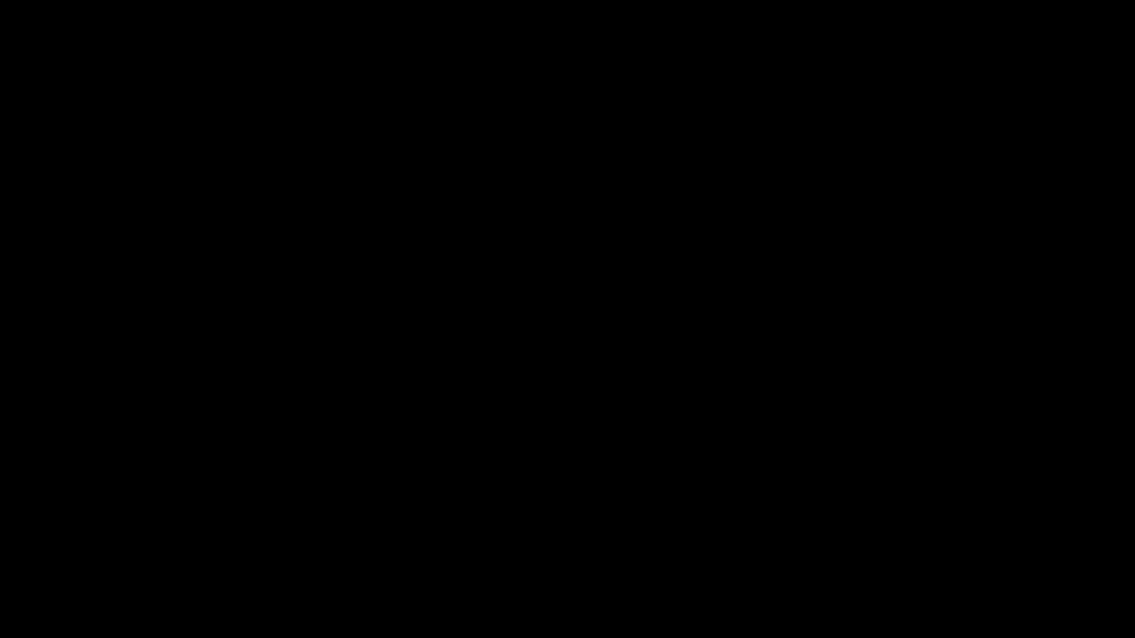
Switch to Notepad++, reload the modified log.txt, and read down to its latest entries
{"action": "left_click", "coordinate": [418, 633]}
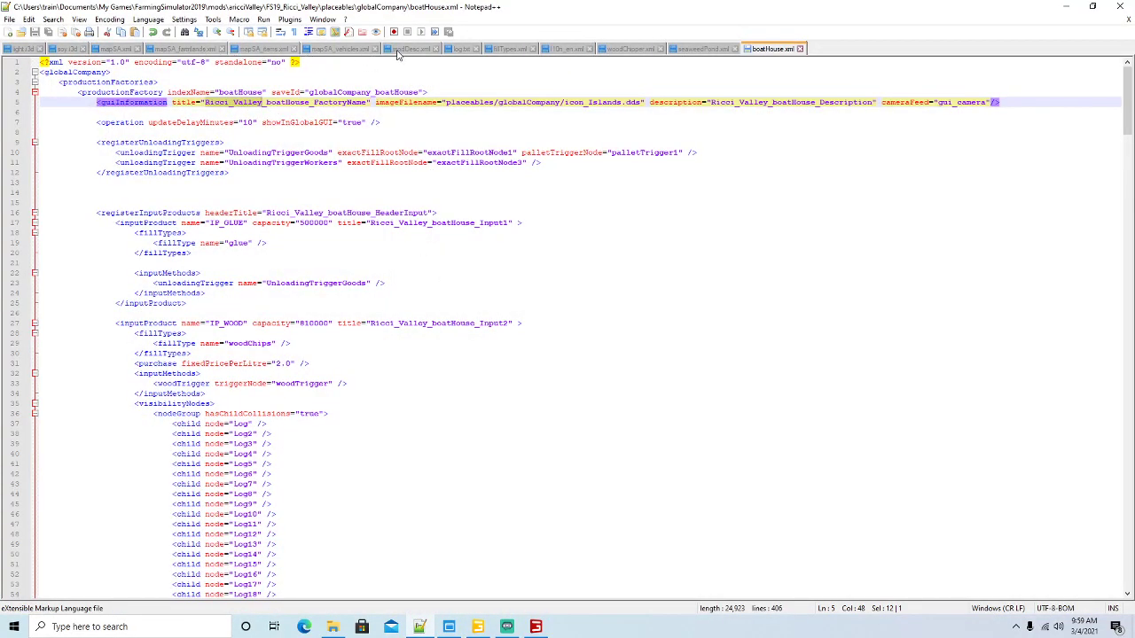
{"action": "left_click", "coordinate": [461, 49]}
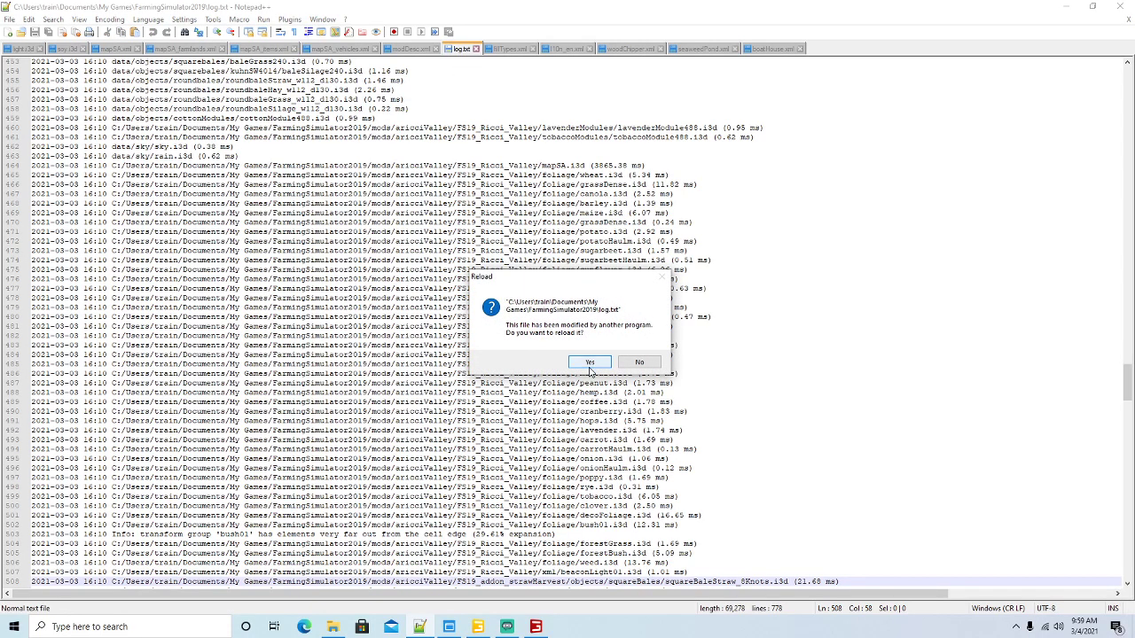
{"action": "left_click", "coordinate": [590, 362]}
{"action": "scroll", "coordinate": [578, 326], "scroll_direction": "down", "scroll_amount": 18}
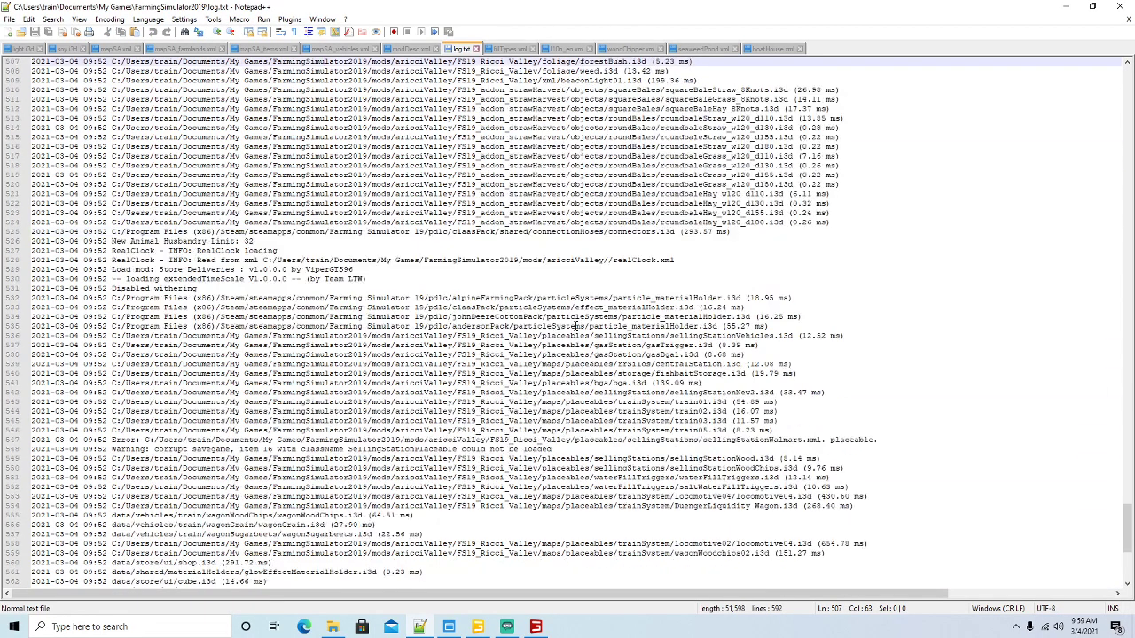
{"action": "scroll", "coordinate": [576, 326], "scroll_direction": "down", "scroll_amount": 10}
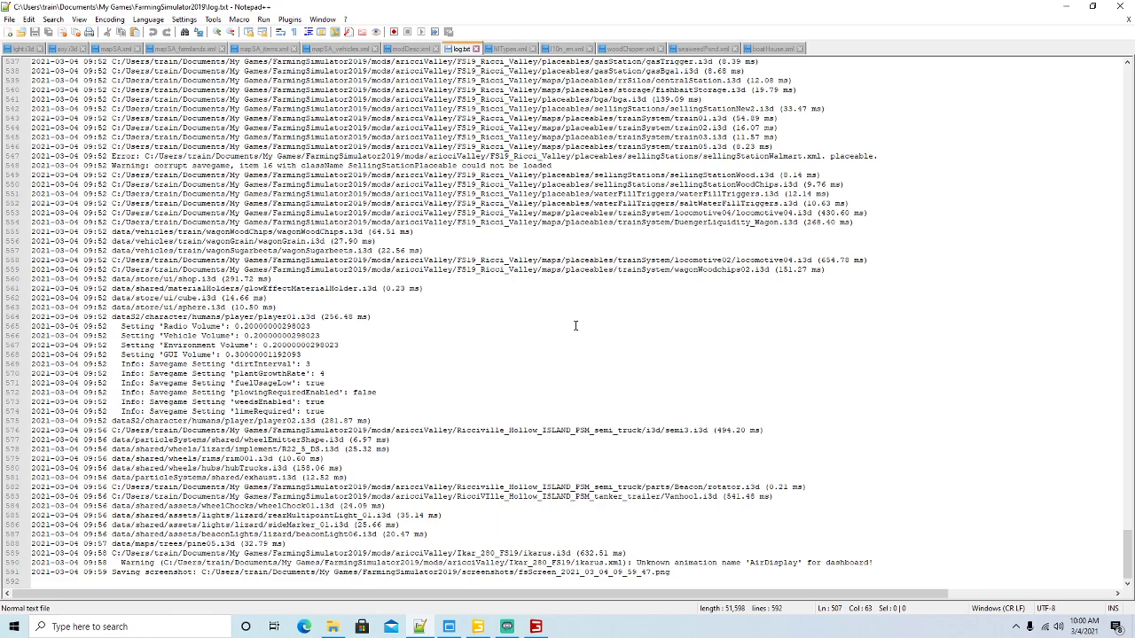
Scan log.txt for errors back through the map loading, registration and mod loading entries, and return toward the foliage entries
{"action": "scroll", "coordinate": [575, 326], "scroll_direction": "up", "scroll_amount": 20}
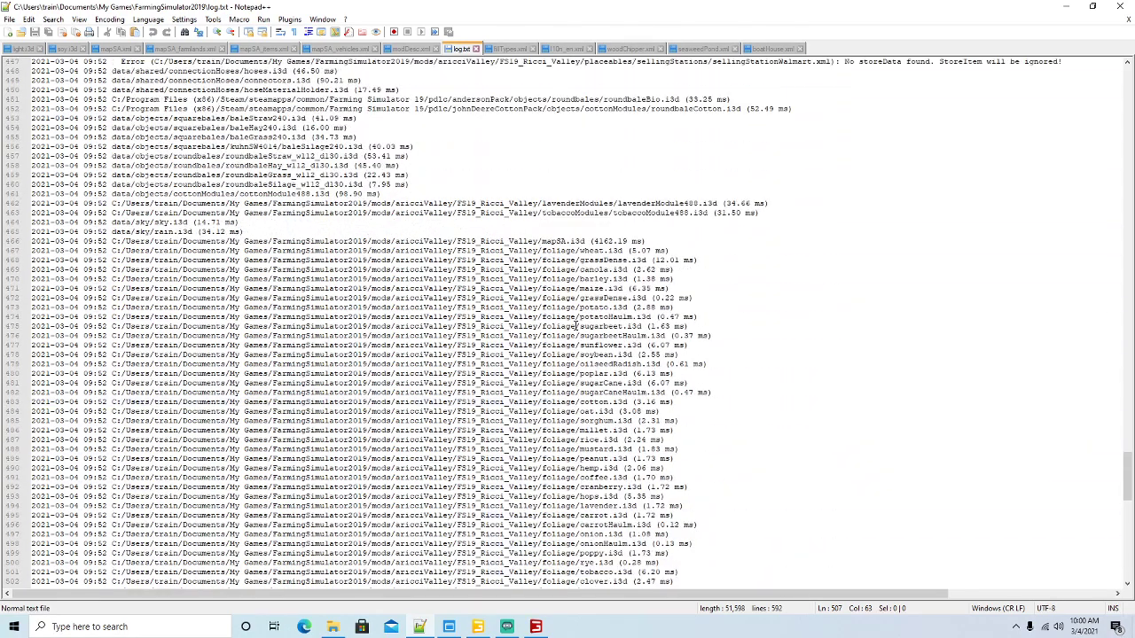
{"action": "scroll", "coordinate": [575, 325], "scroll_direction": "up", "scroll_amount": 9}
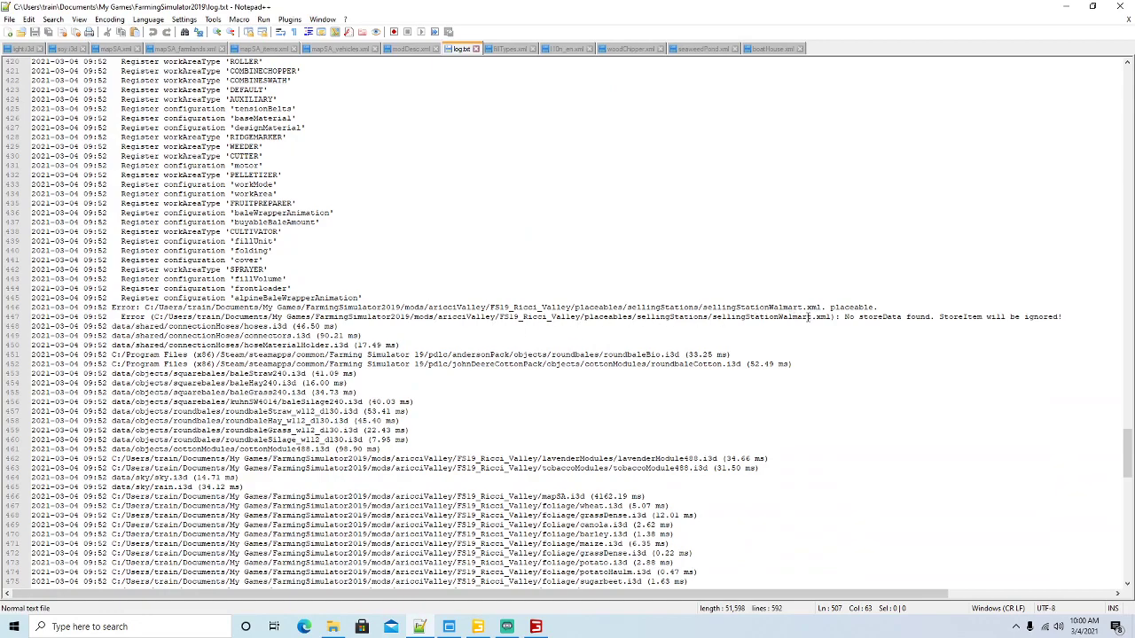
{"action": "scroll", "coordinate": [507, 316], "scroll_direction": "up", "scroll_amount": 20}
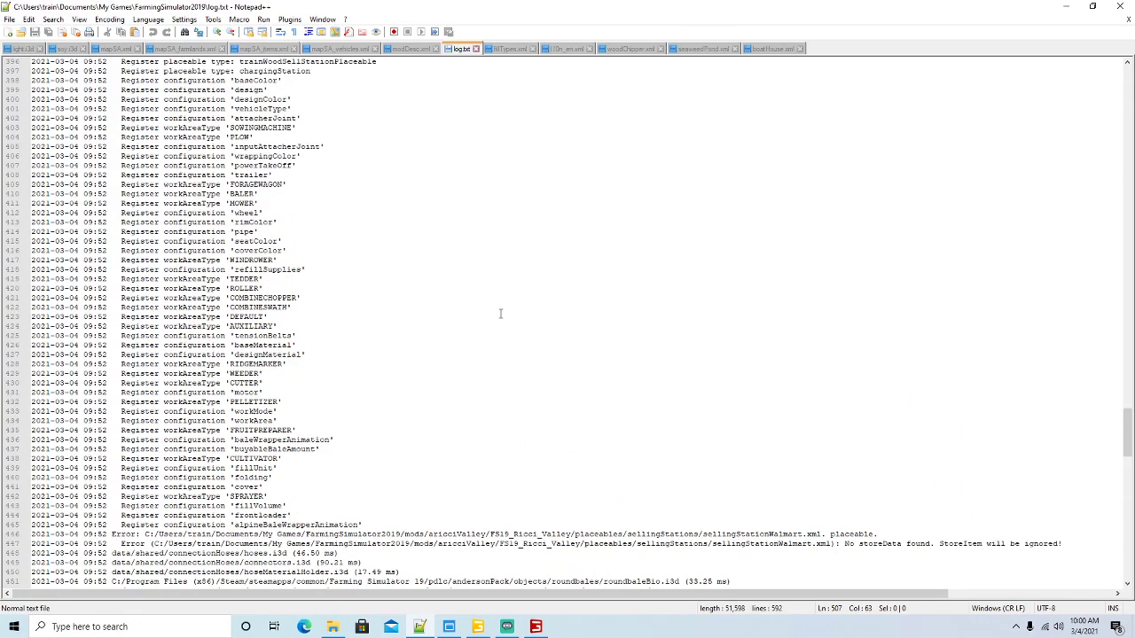
{"action": "scroll", "coordinate": [507, 316], "scroll_direction": "up", "scroll_amount": 16}
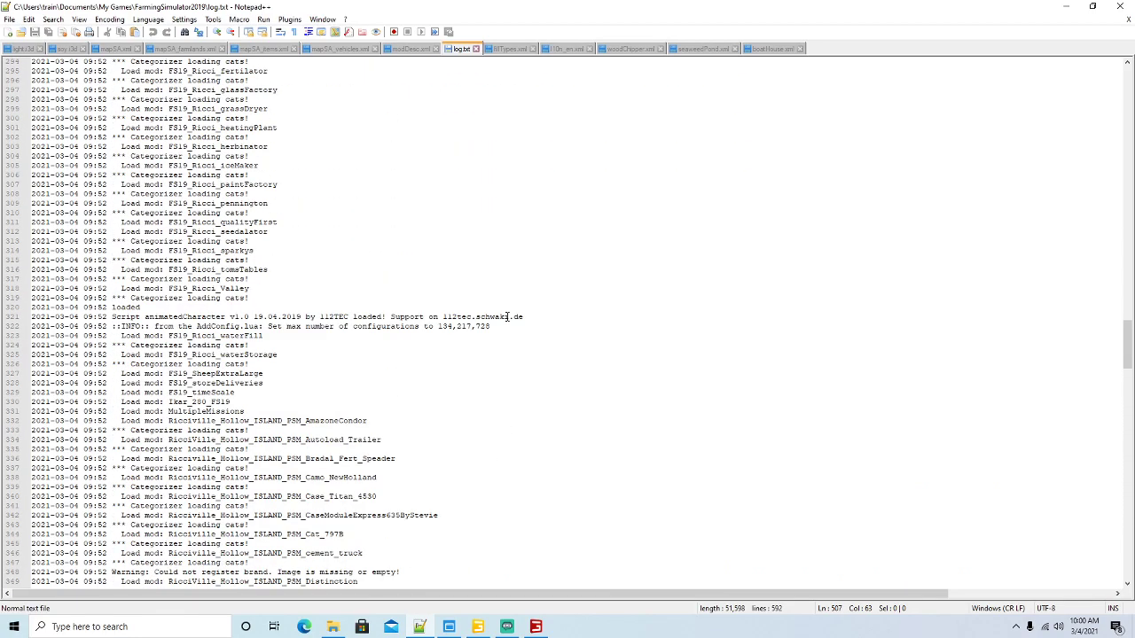
{"action": "scroll", "coordinate": [507, 317], "scroll_direction": "up", "scroll_amount": 9}
{"action": "scroll", "coordinate": [507, 316], "scroll_direction": "down", "scroll_amount": 15}
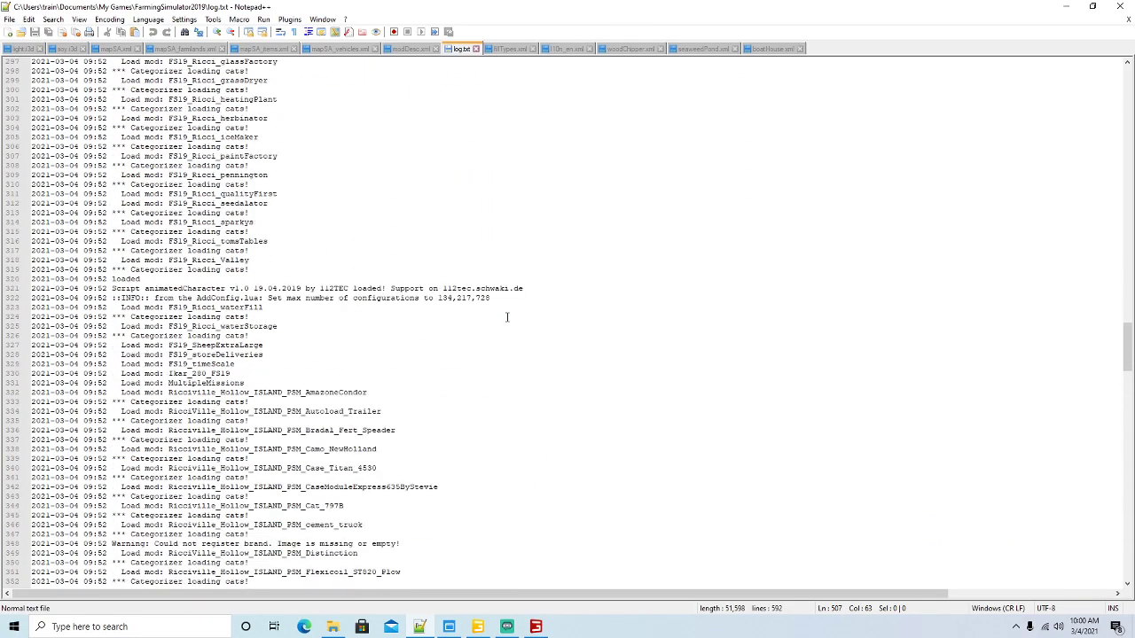
{"action": "scroll", "coordinate": [507, 317], "scroll_direction": "down", "scroll_amount": 20}
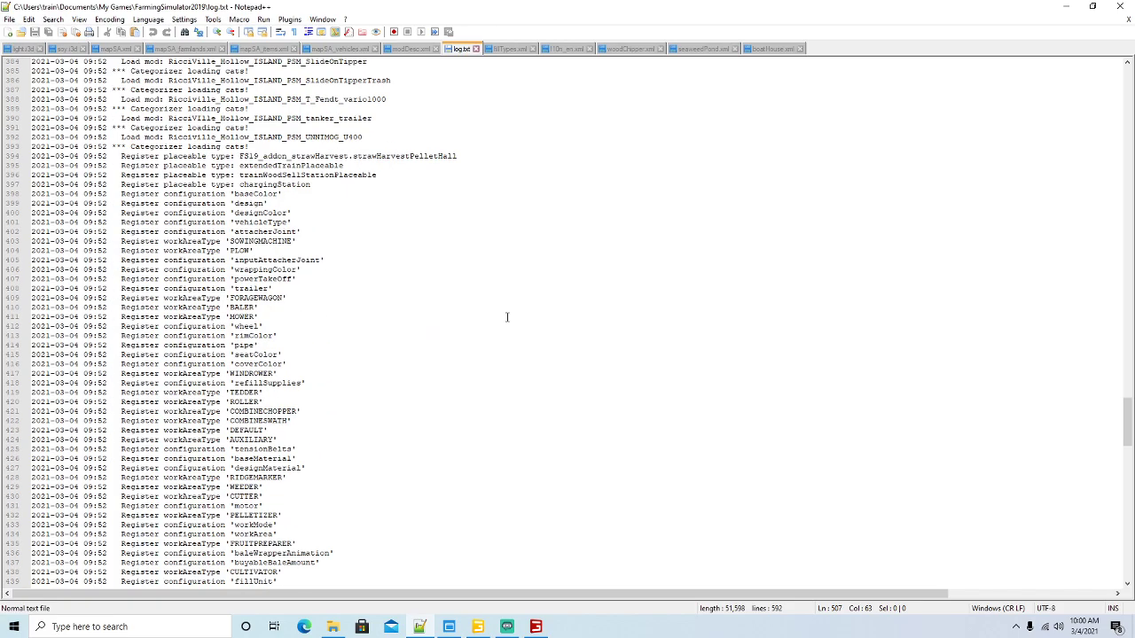
{"action": "scroll", "coordinate": [507, 316], "scroll_direction": "down", "scroll_amount": 20}
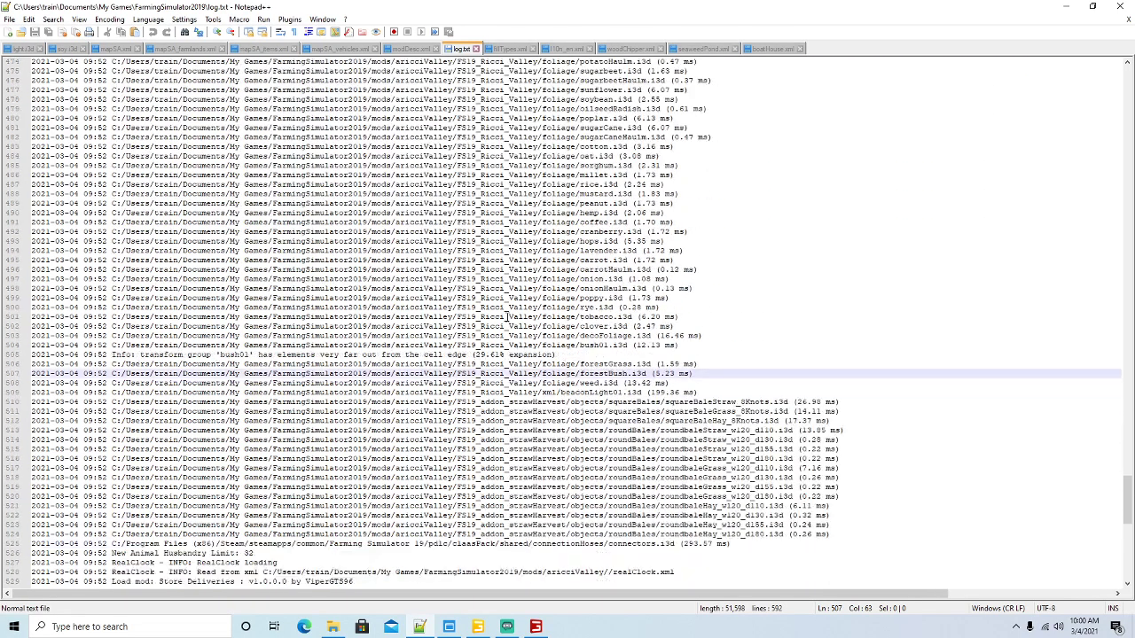
Examine the placeables loading entries, highlight the corrupt savegame warning for item 16, and check the remaining log lines
{"action": "scroll", "coordinate": [507, 317], "scroll_direction": "down", "scroll_amount": 5}
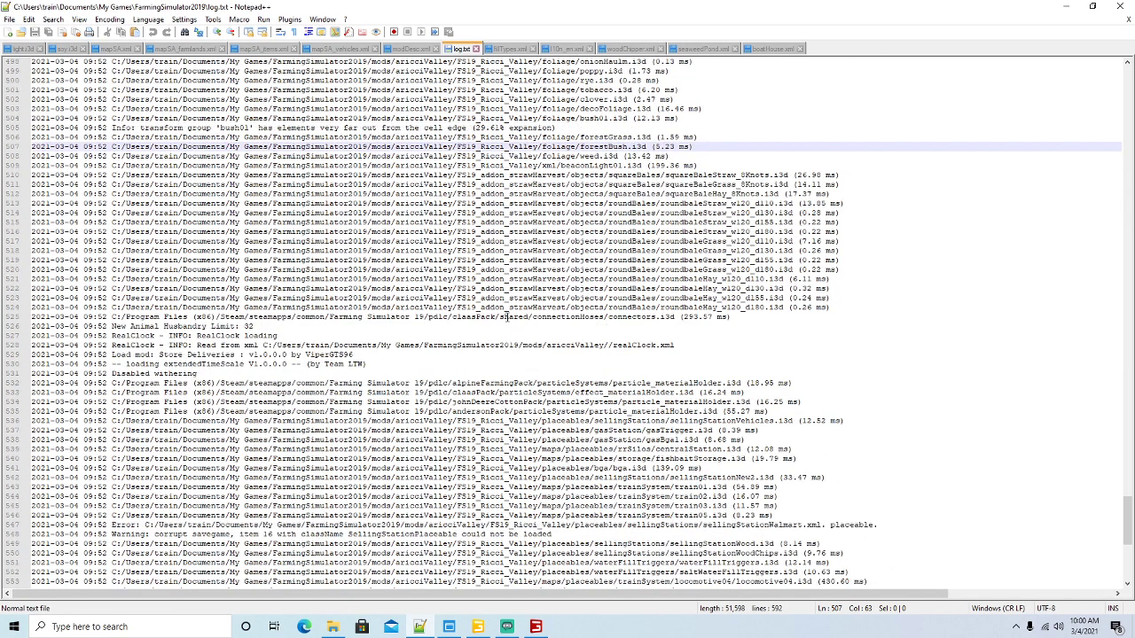
{"action": "scroll", "coordinate": [507, 316], "scroll_direction": "down", "scroll_amount": 4}
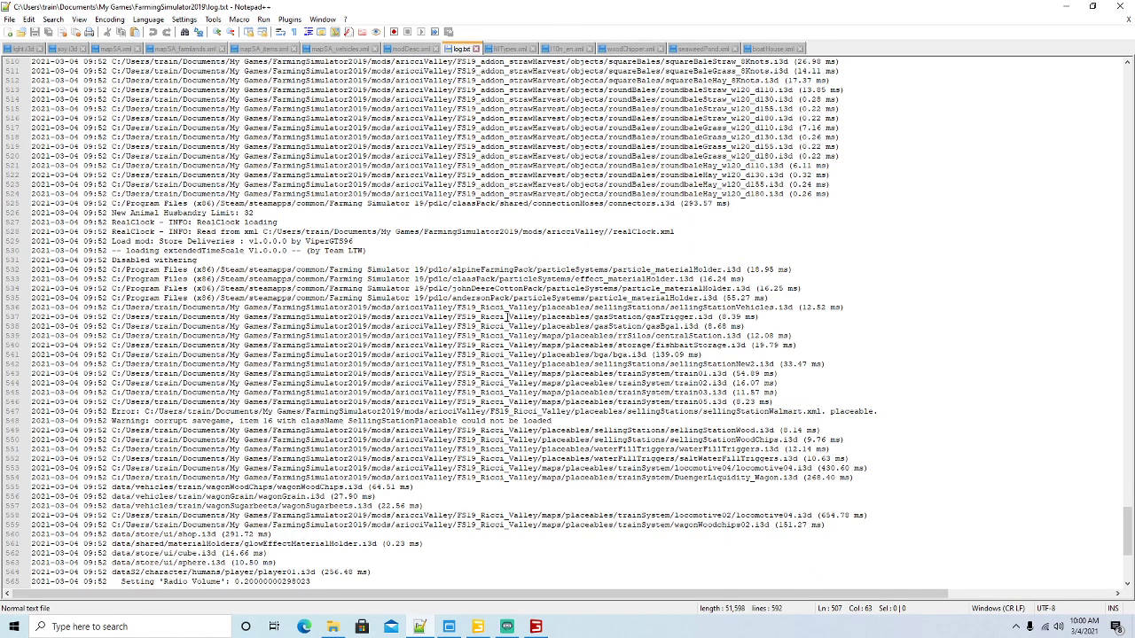
{"action": "scroll", "coordinate": [507, 317], "scroll_direction": "down", "scroll_amount": 5}
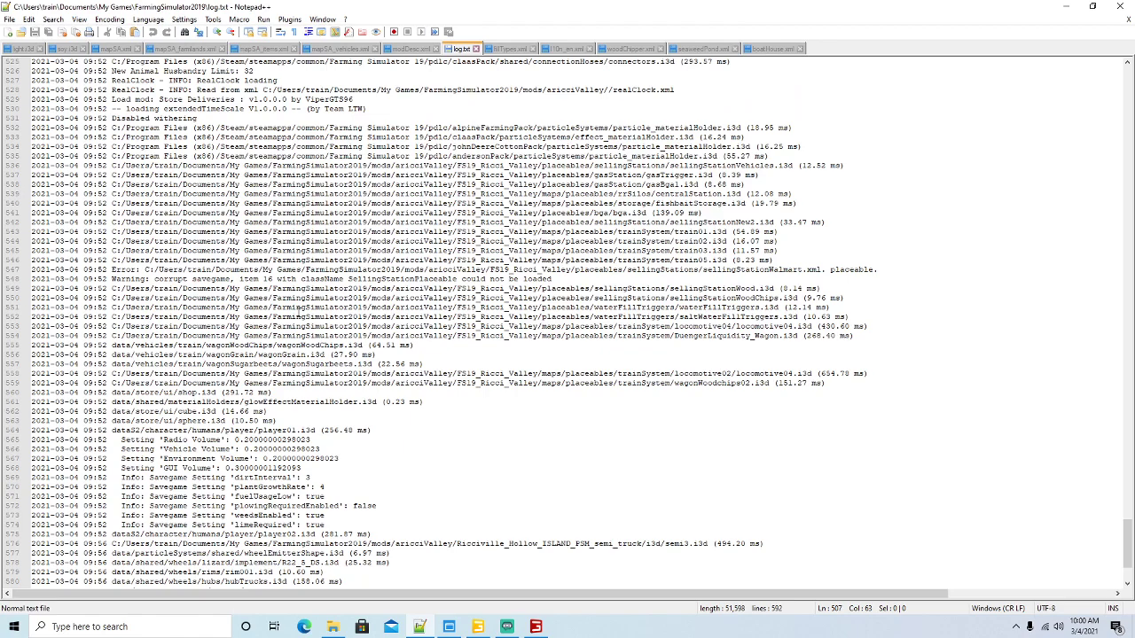
{"action": "left_click_drag", "start_coordinate": [111, 280], "coordinate": [554, 286]}
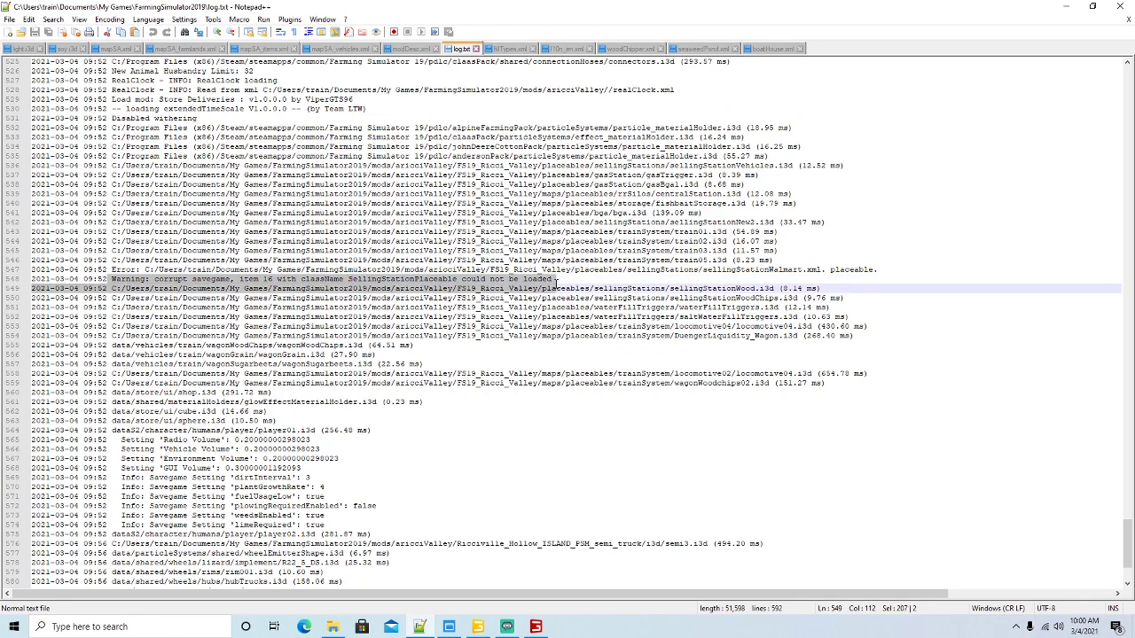
{"action": "scroll", "coordinate": [542, 373], "scroll_direction": "down", "scroll_amount": 4}
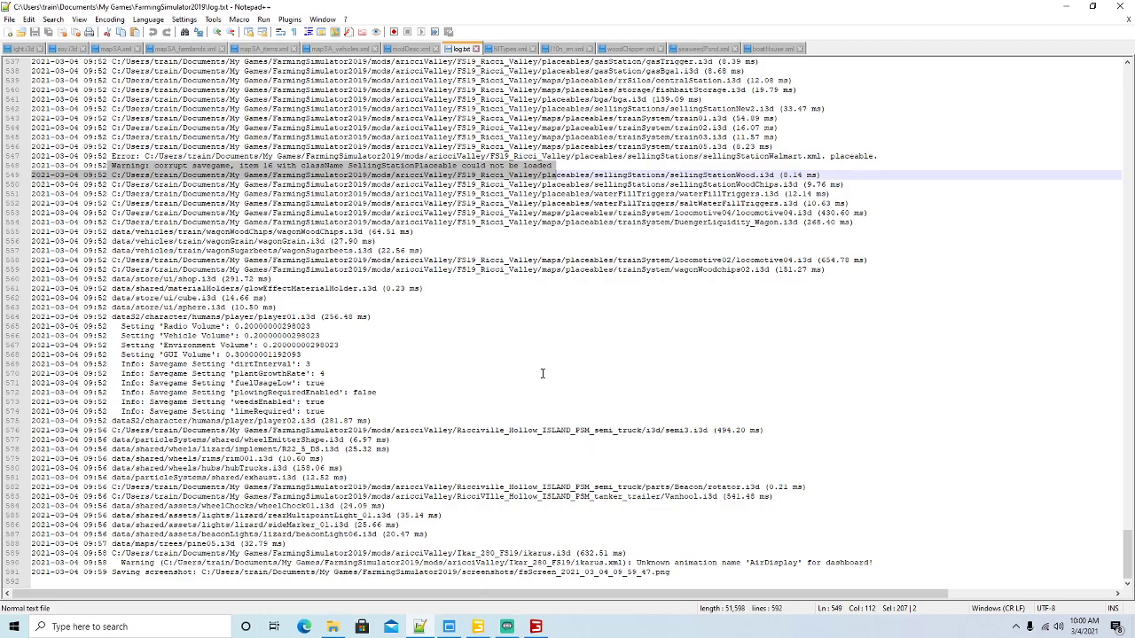
Switch back to Farming Simulator 19 and quit the game without saving
{"action": "left_click", "coordinate": [1065, 6]}
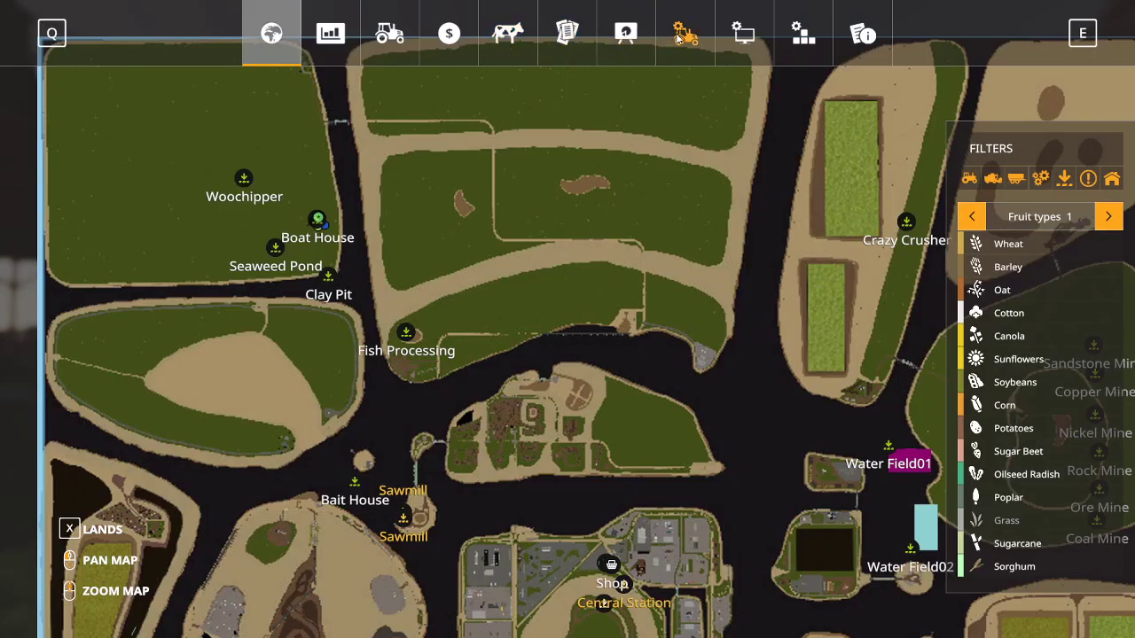
{"action": "left_click", "coordinate": [685, 32]}
{"action": "left_click", "coordinate": [312, 577]}
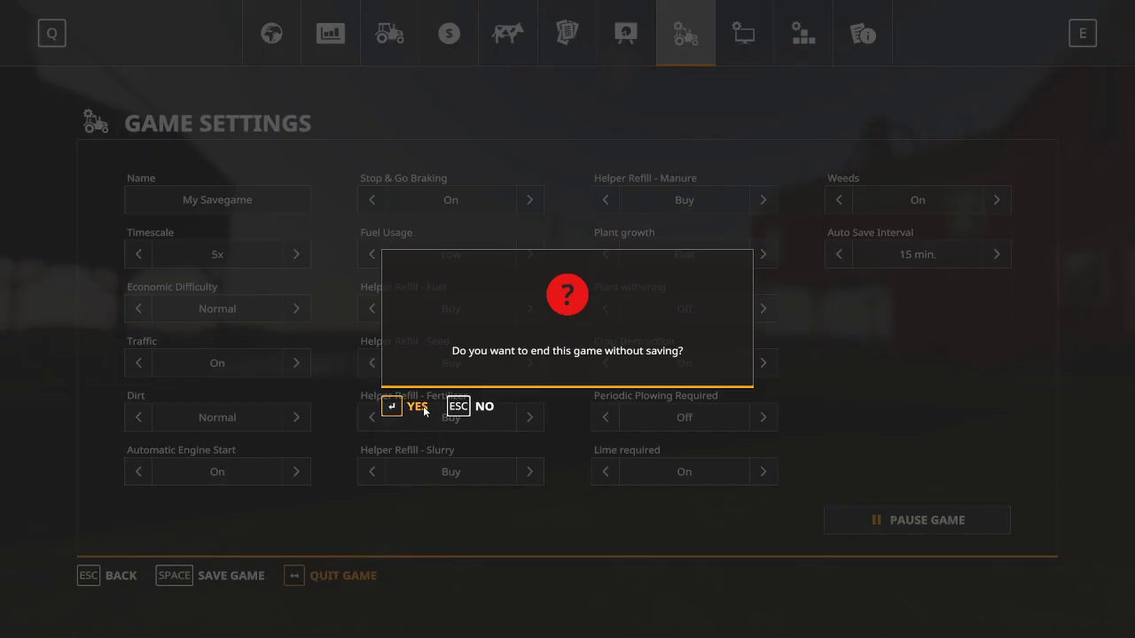
{"action": "key", "text": "Return"}
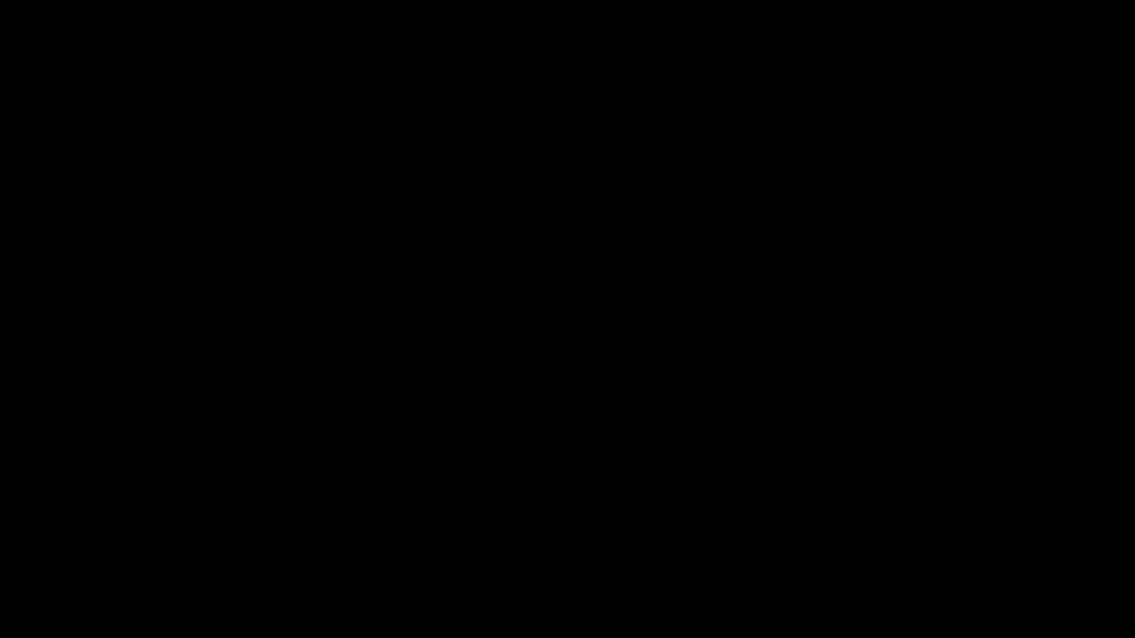
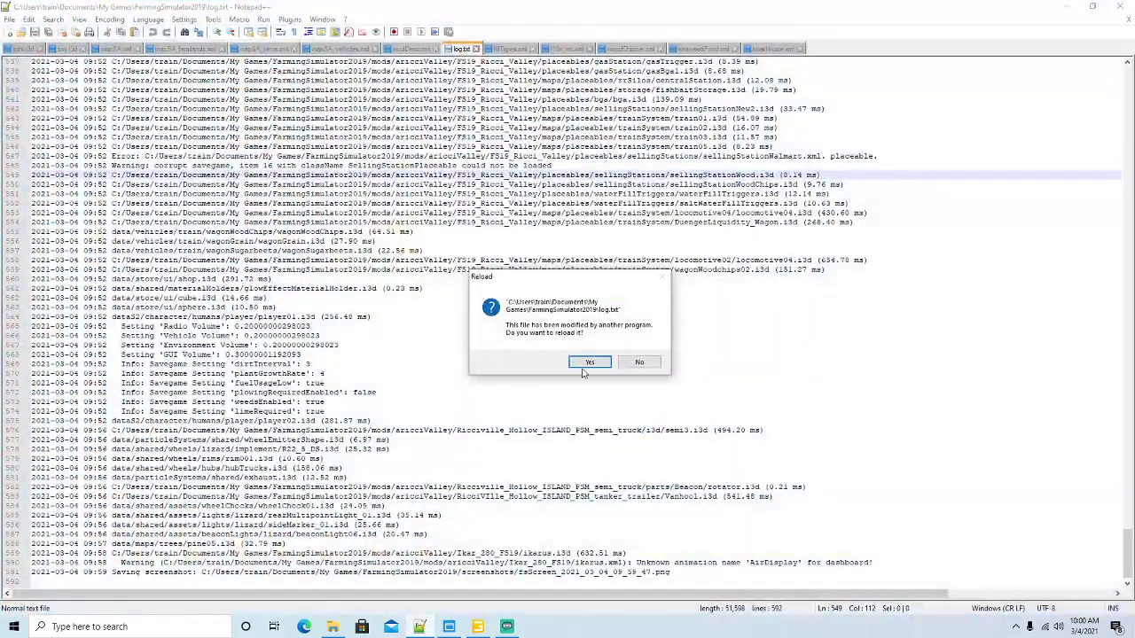
Reload log.txt in Notepad++ and highlight the two sellingStationWalmart.xml error lines following the configuration registrations
{"action": "left_click", "coordinate": [587, 369]}
{"action": "scroll", "coordinate": [393, 295], "scroll_direction": "up", "scroll_amount": 2}
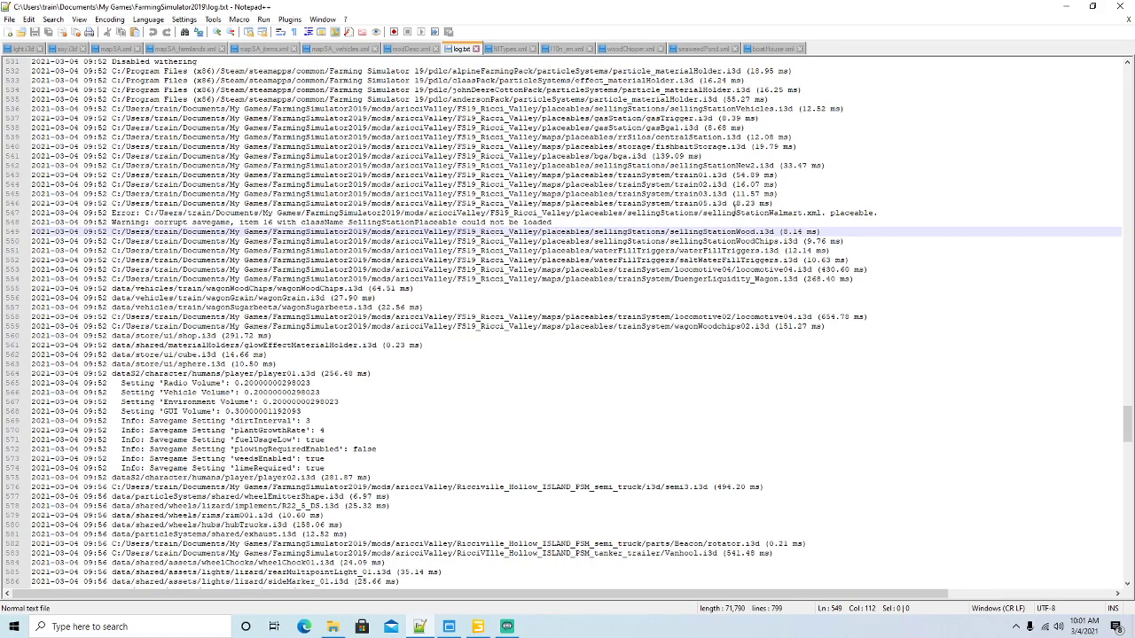
{"action": "scroll", "coordinate": [575, 219], "scroll_direction": "up", "scroll_amount": 20}
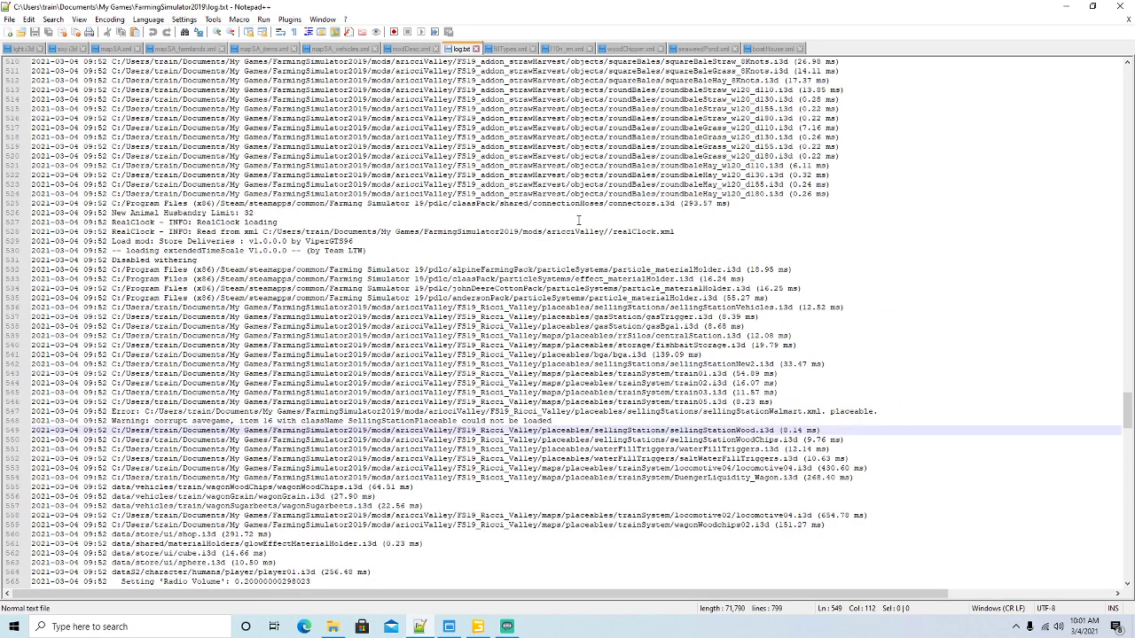
{"action": "scroll", "coordinate": [575, 220], "scroll_direction": "up", "scroll_amount": 16}
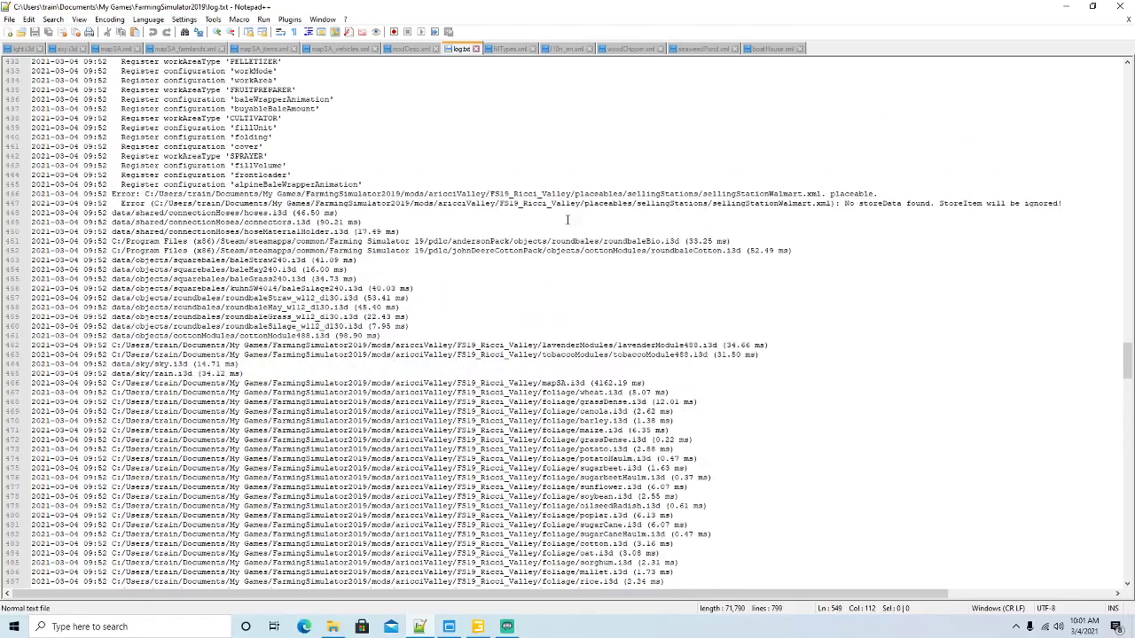
{"action": "scroll", "coordinate": [490, 302], "scroll_direction": "down", "scroll_amount": 5}
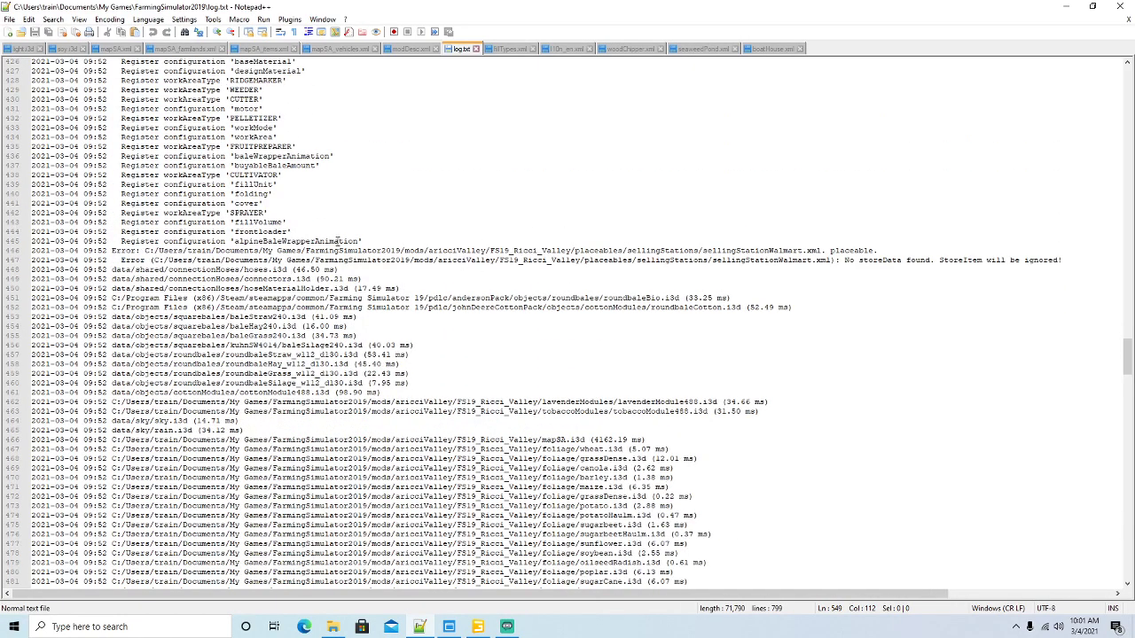
{"action": "left_click_drag", "start_coordinate": [111, 251], "coordinate": [1063, 272]}
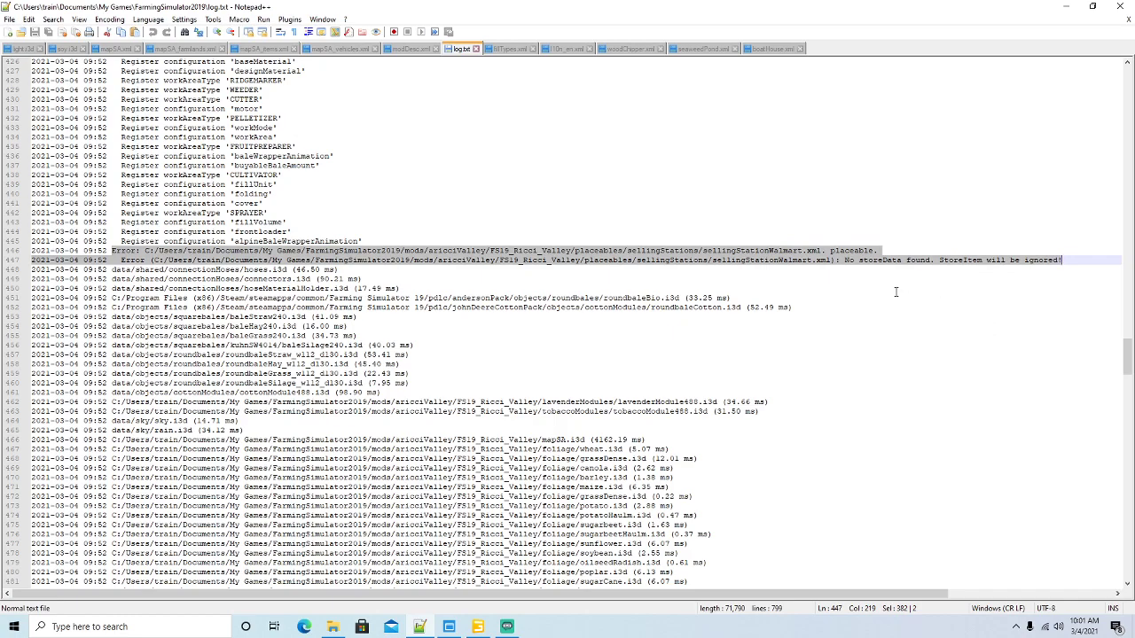
Switch to File Explorer and go up from the globalCompany folder to the map's placeables folder
{"action": "left_click", "coordinate": [1065, 6]}
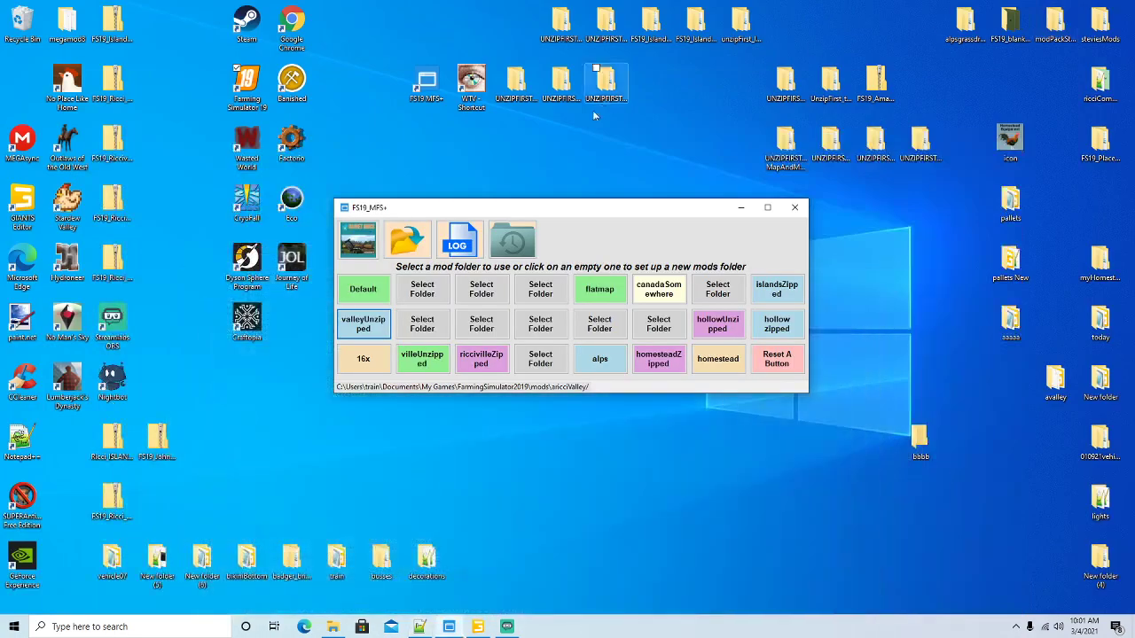
{"action": "left_click", "coordinate": [332, 627]}
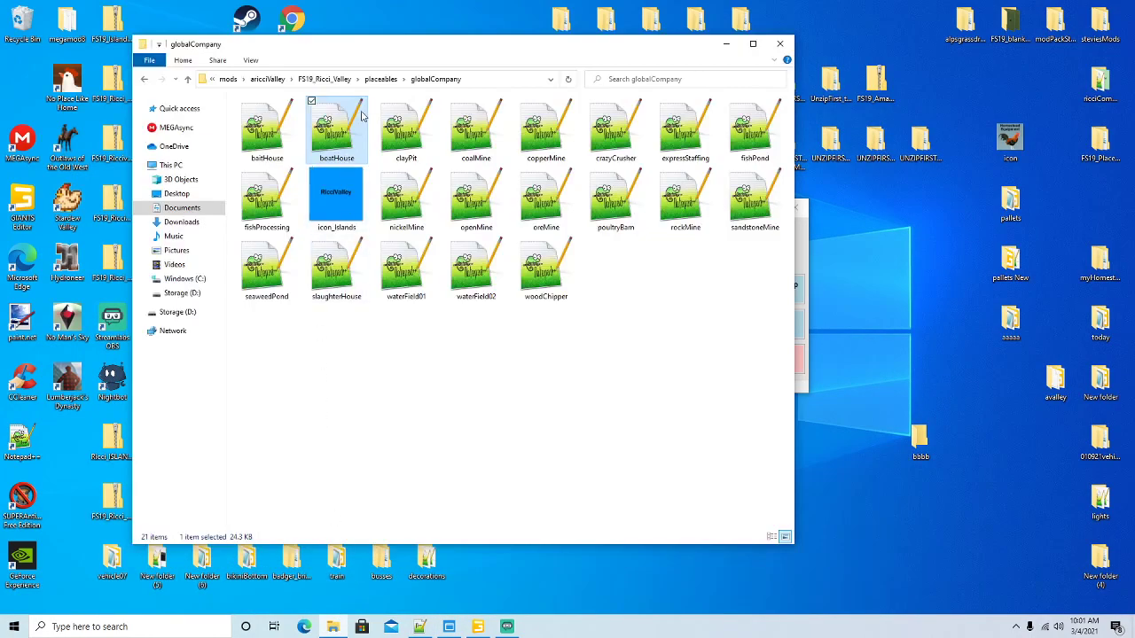
{"action": "left_click", "coordinate": [372, 78]}
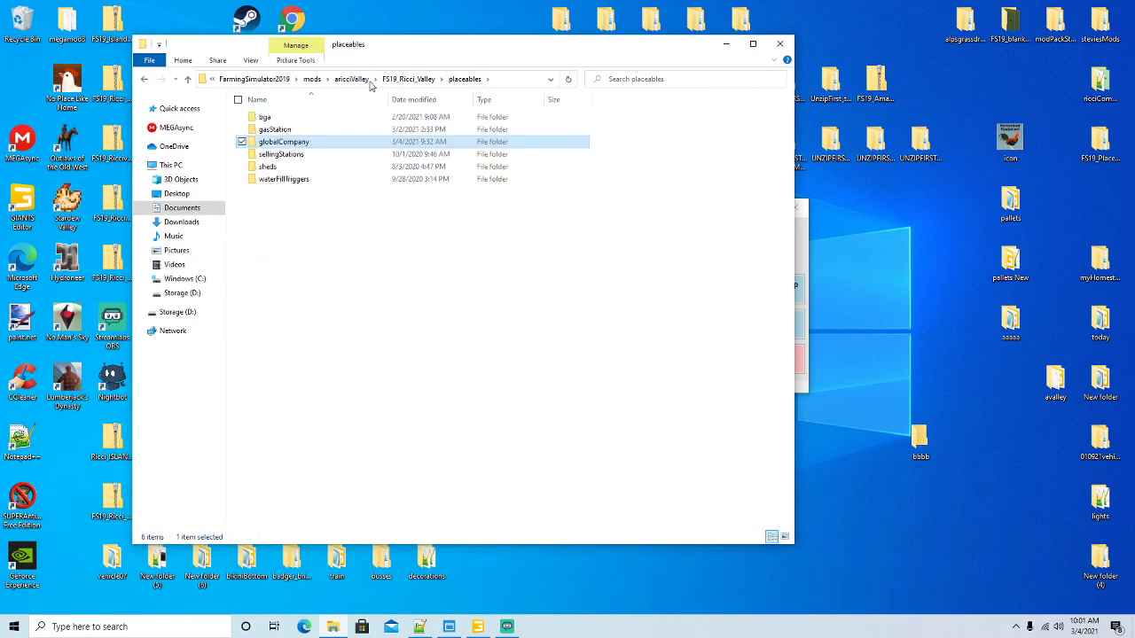
Open sellingStationWalmart.xml from the map's placeables/sellingStations folder for editing in Notepad++
{"action": "left_click", "coordinate": [370, 80]}
{"action": "scroll", "coordinate": [292, 144], "scroll_direction": "down", "scroll_amount": 2}
{"action": "scroll", "coordinate": [293, 144], "scroll_direction": "up", "scroll_amount": 2}
{"action": "double_click", "coordinate": [291, 130]}
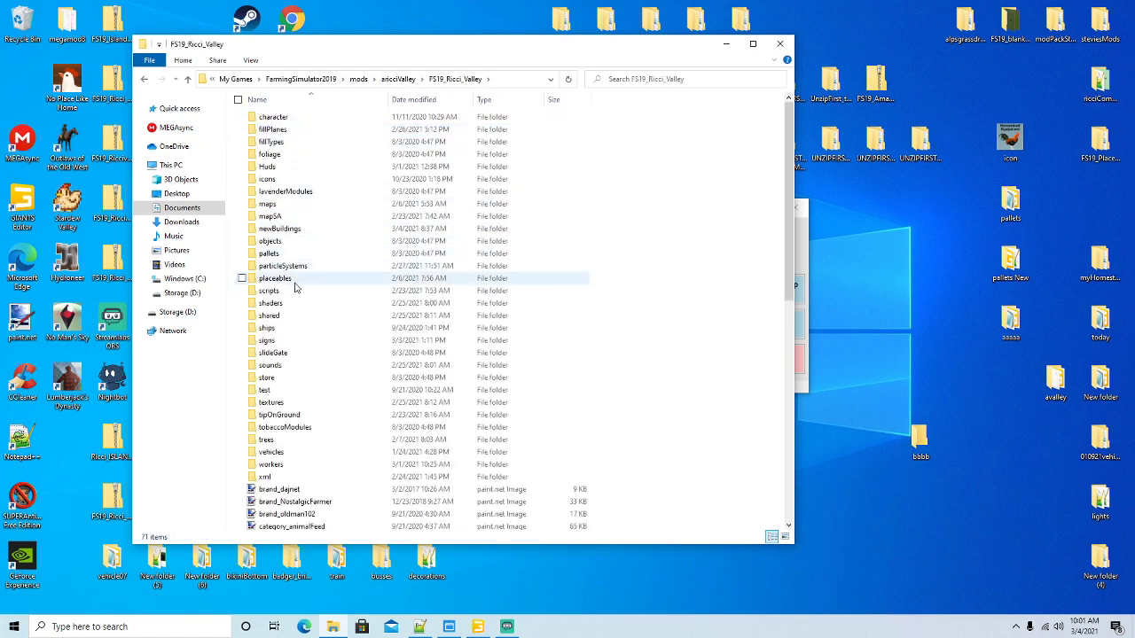
{"action": "double_click", "coordinate": [286, 280]}
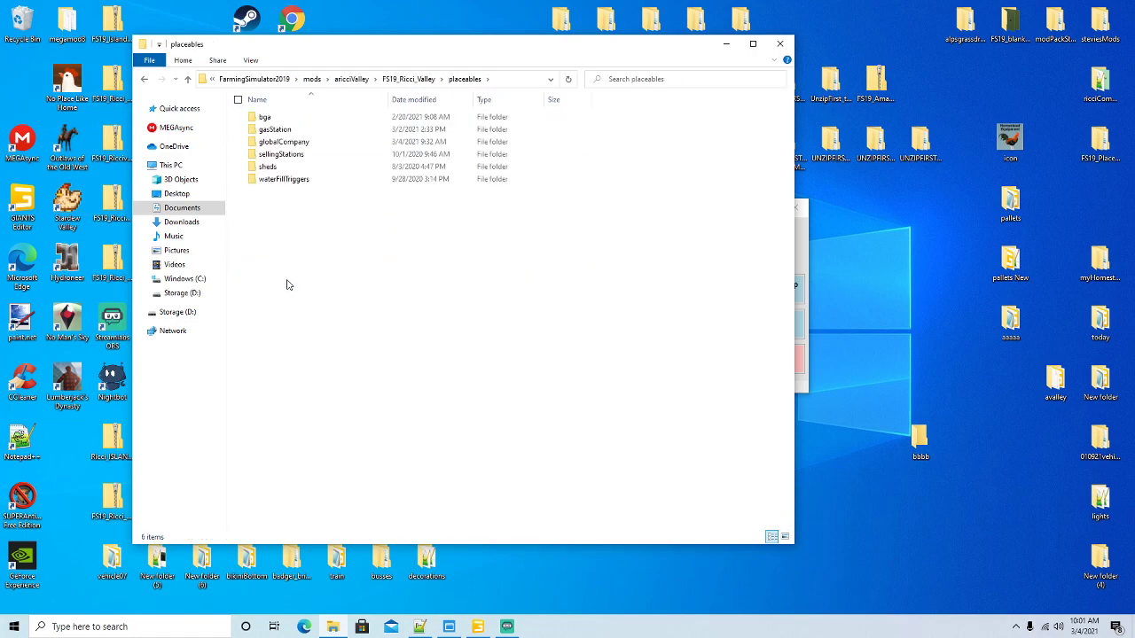
{"action": "double_click", "coordinate": [302, 156]}
{"action": "scroll", "coordinate": [332, 262], "scroll_direction": "down", "scroll_amount": 4}
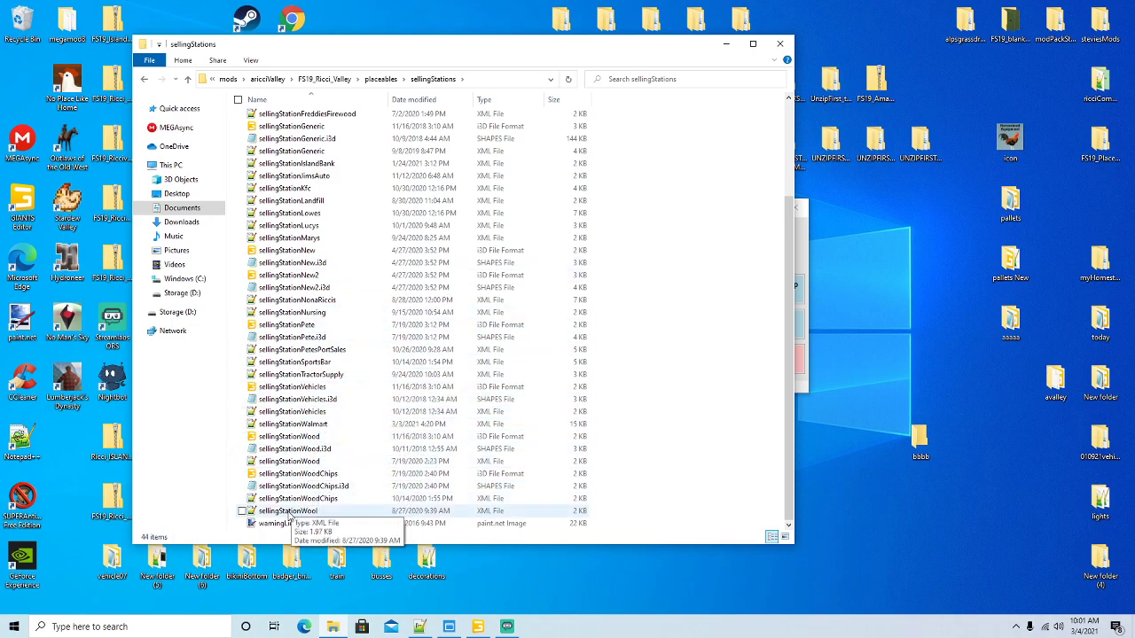
{"action": "right_click", "coordinate": [288, 429]}
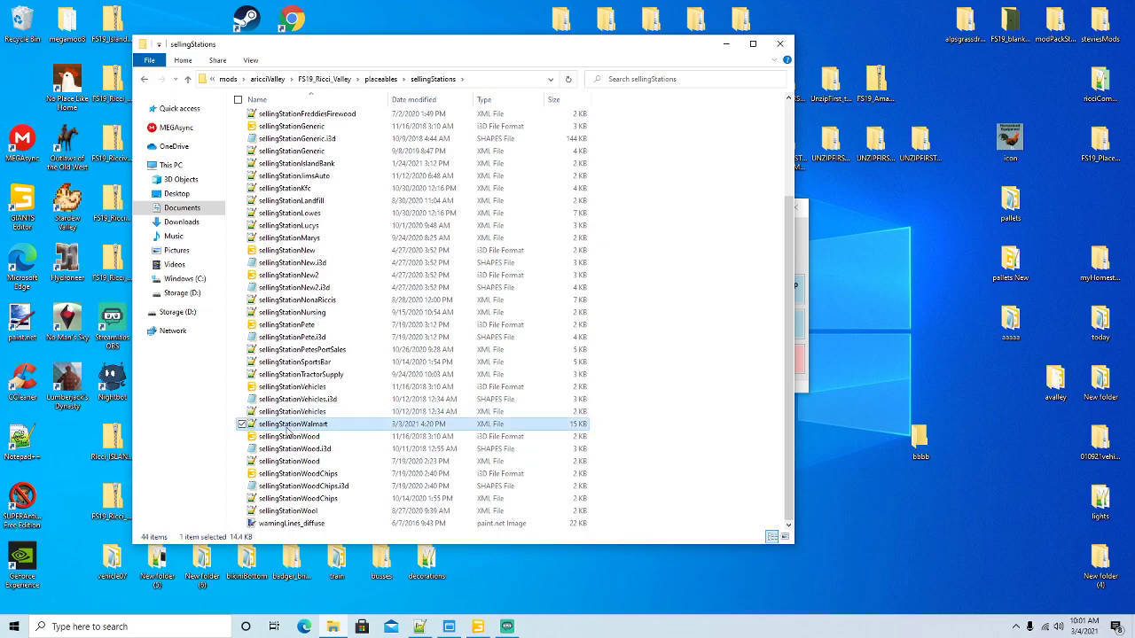
{"action": "left_click", "coordinate": [383, 220]}
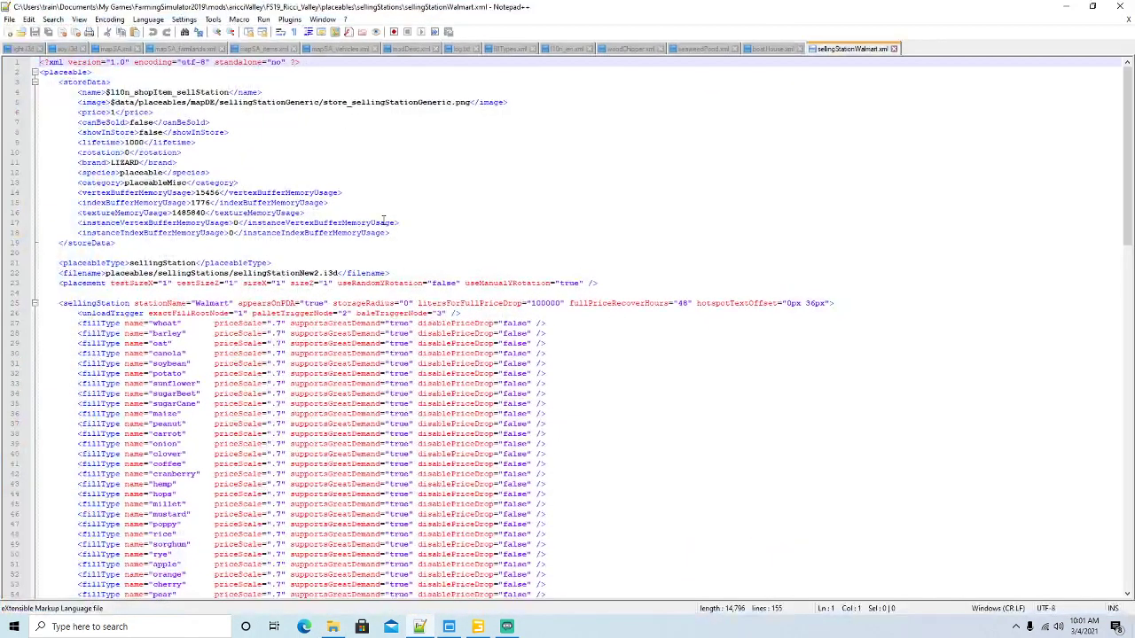
Compare the i3d filename in sellingStationWalmart.xml with the folder contents, selecting sellingStationNew2 in File Explorer before returning to the maximized editor
{"action": "left_click", "coordinate": [1092, 6]}
{"action": "left_click_drag", "start_coordinate": [720, 35], "coordinate": [669, 173]}
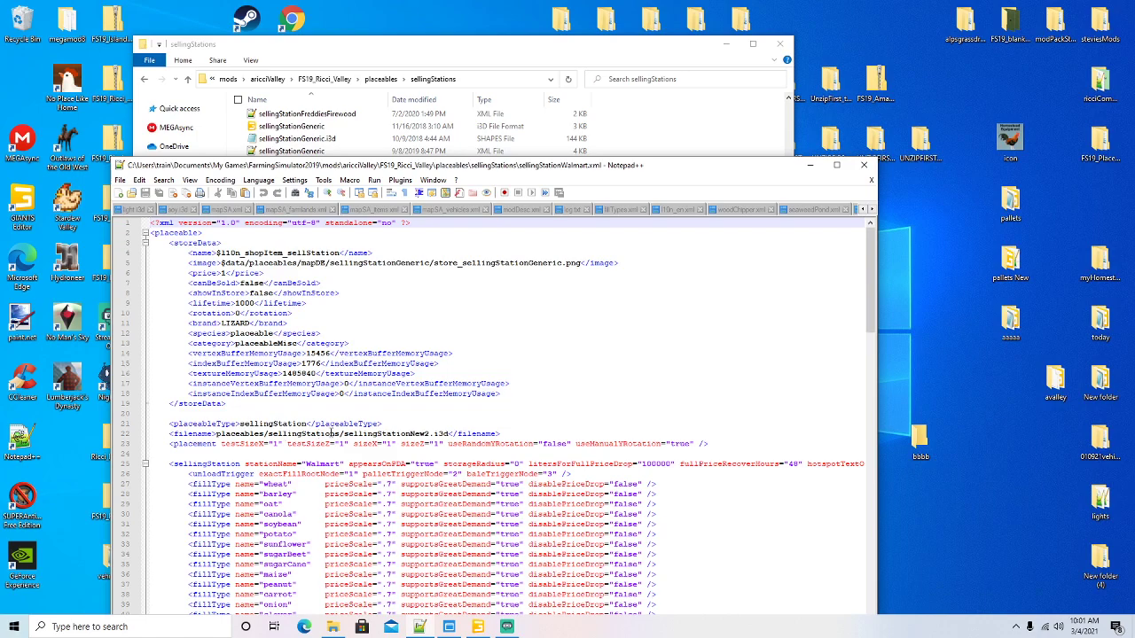
{"action": "left_click", "coordinate": [487, 58]}
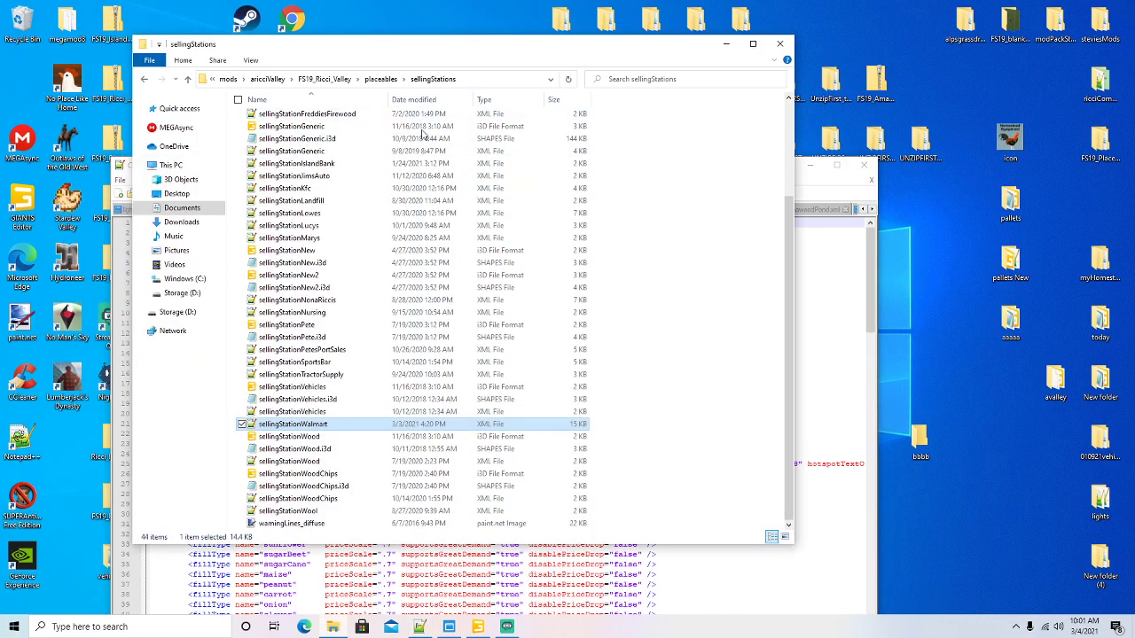
{"action": "left_click", "coordinate": [297, 275]}
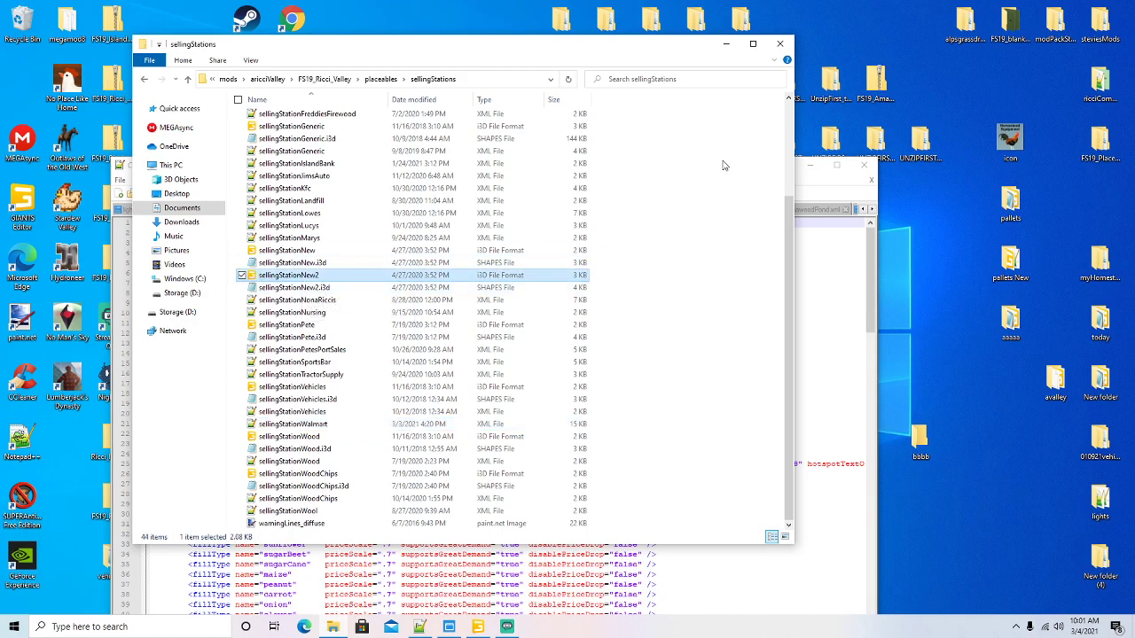
{"action": "left_click_drag", "start_coordinate": [743, 170], "coordinate": [795, 72]}
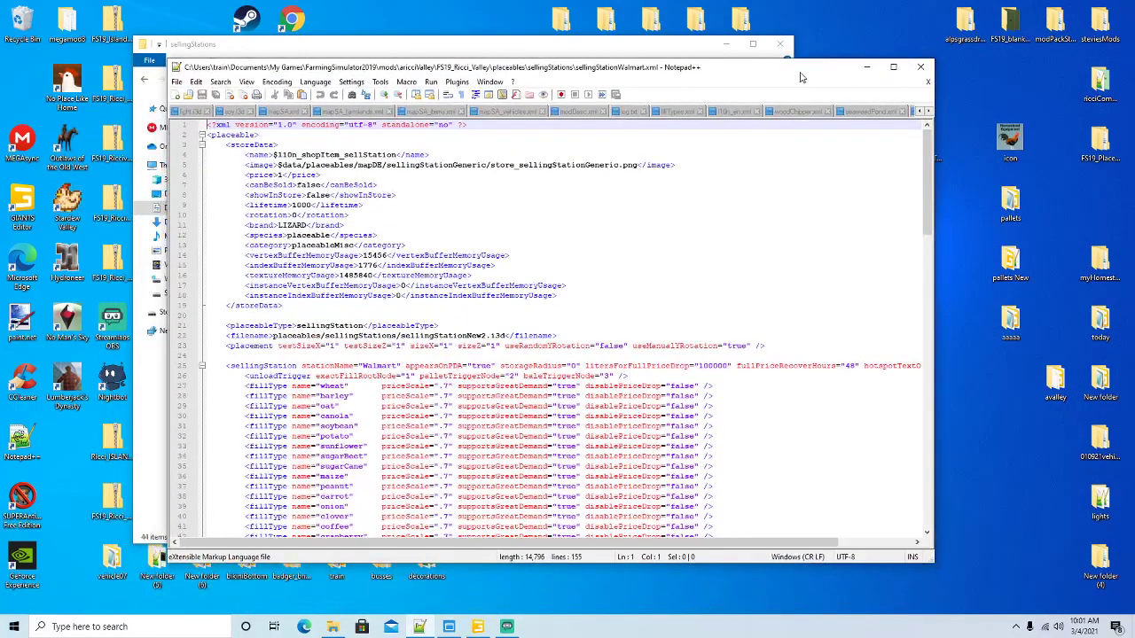
{"action": "left_click", "coordinate": [893, 67]}
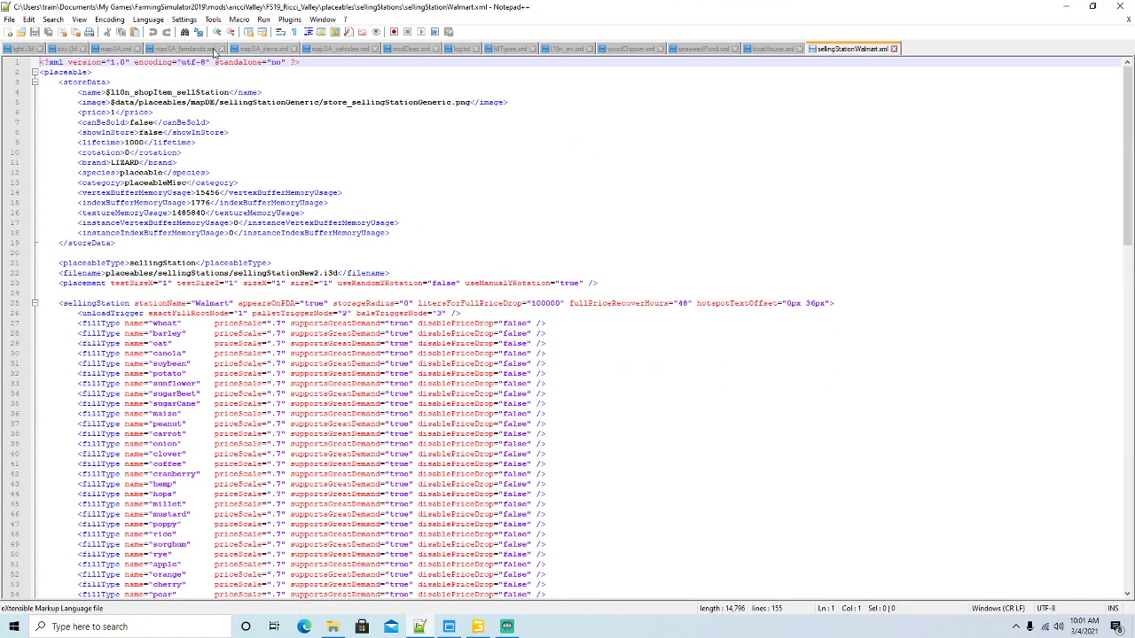
Check the sellingStationWalmart storeItem path on line 124 of modDesc.xml against the folder path, highlighting its sellingStations part
{"action": "left_click", "coordinate": [410, 50]}
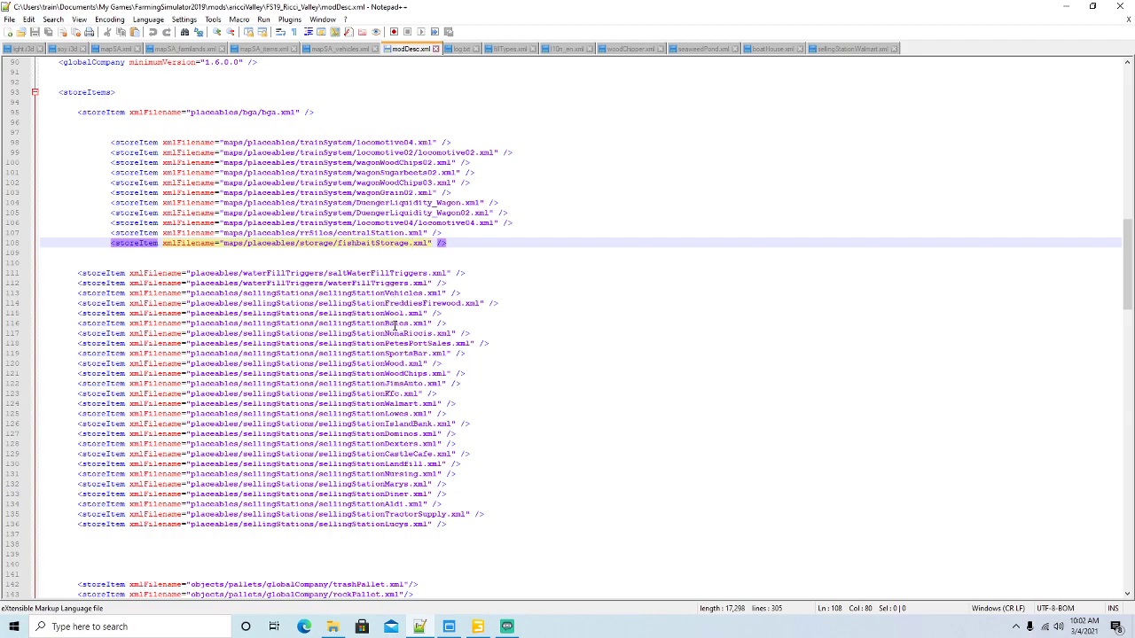
{"action": "left_click", "coordinate": [393, 403]}
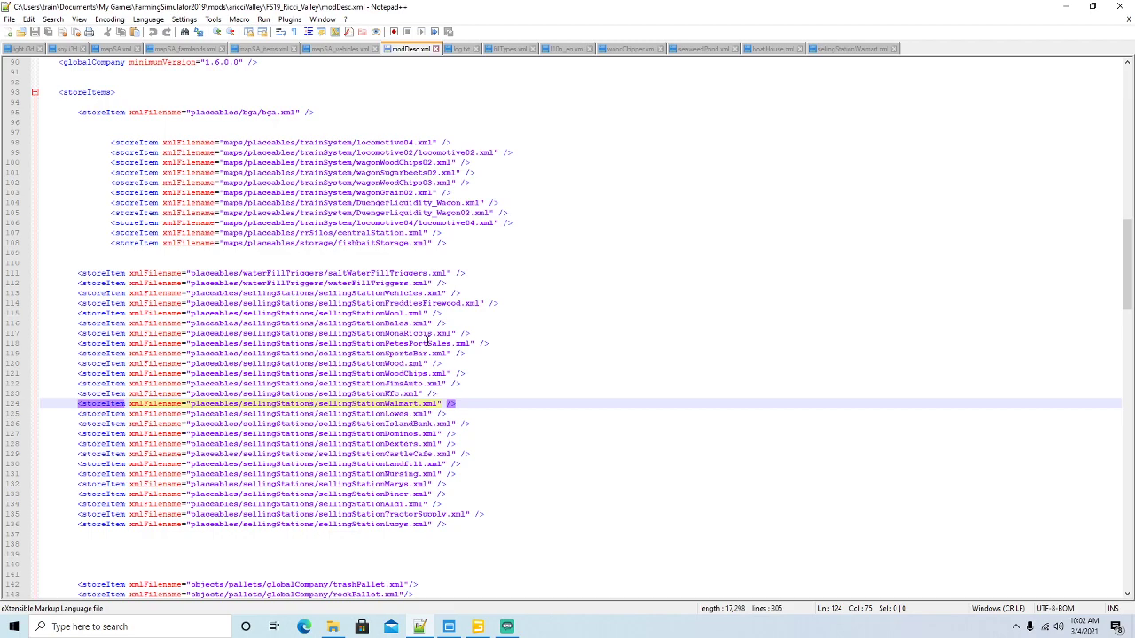
{"action": "left_click", "coordinate": [1066, 7]}
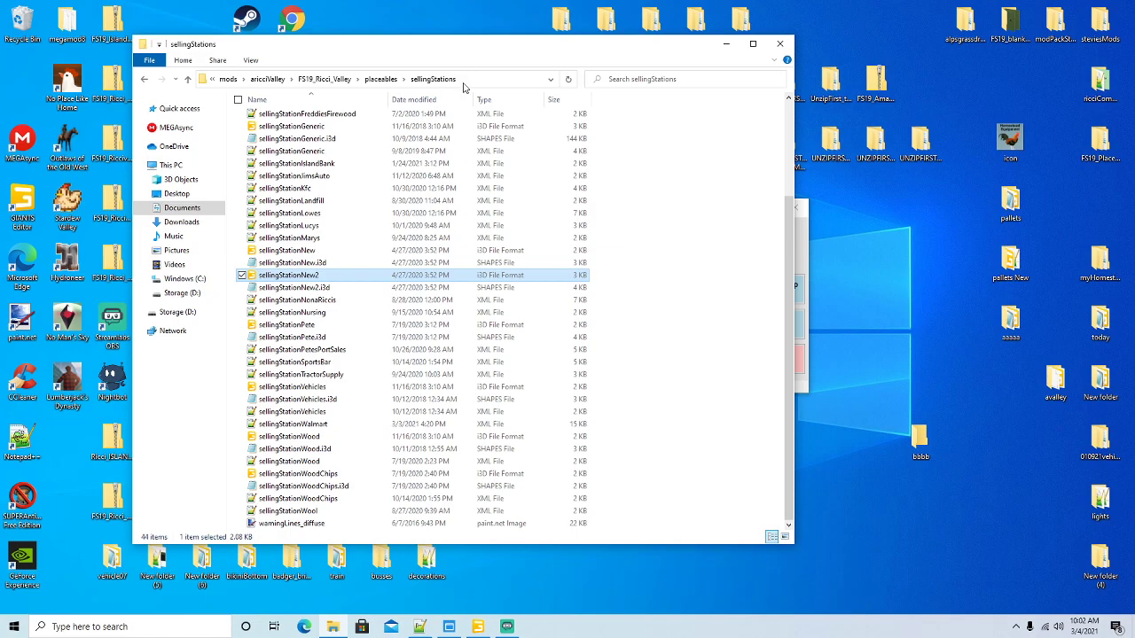
{"action": "left_click", "coordinate": [420, 627]}
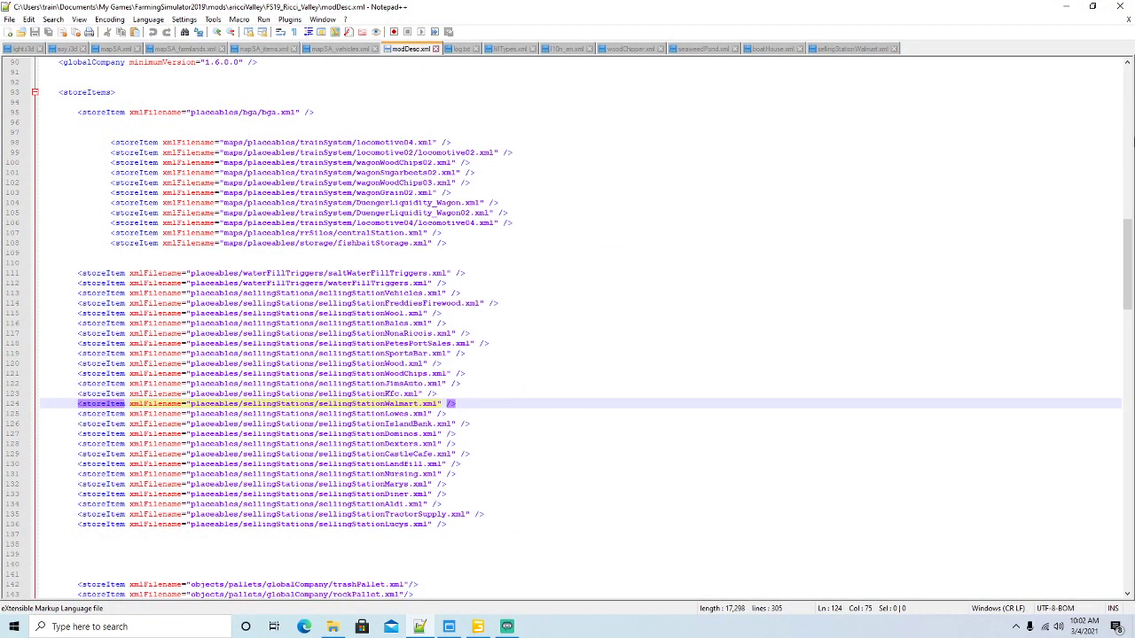
{"action": "left_click", "coordinate": [1094, 9]}
{"action": "left_click_drag", "start_coordinate": [698, 79], "coordinate": [649, 107]}
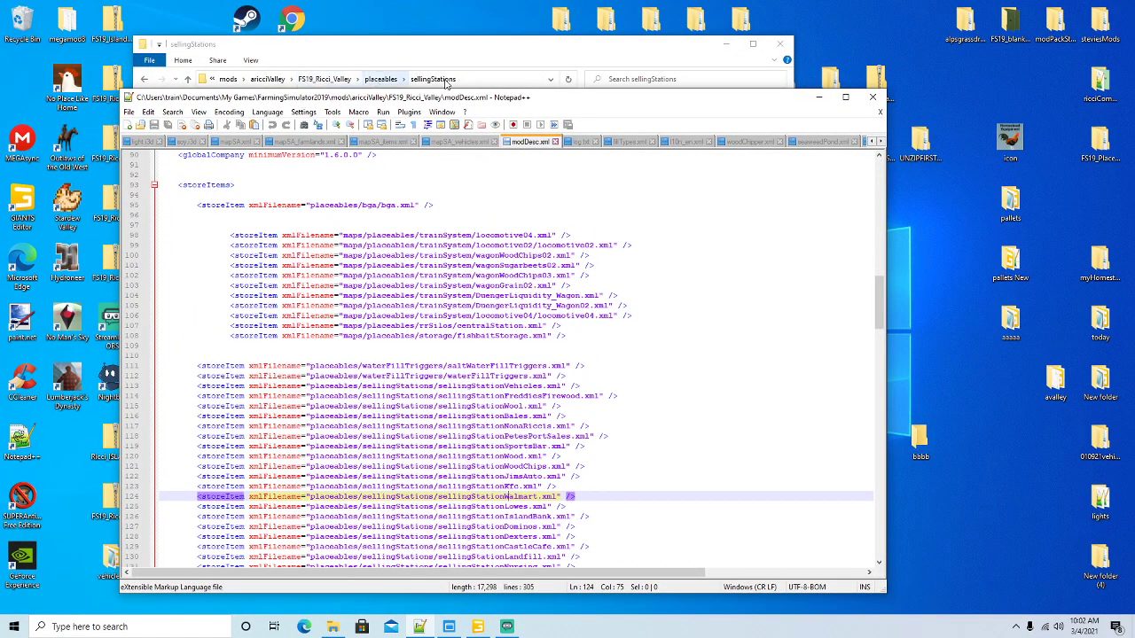
{"action": "left_click_drag", "start_coordinate": [311, 496], "coordinate": [435, 499]}
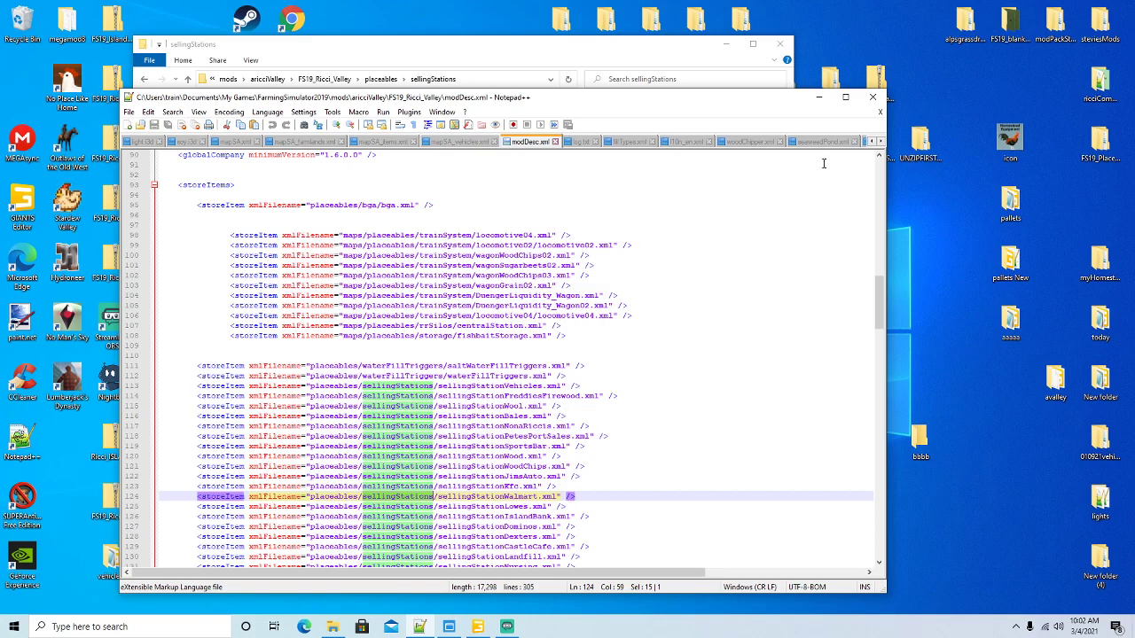
{"action": "left_click", "coordinate": [845, 97]}
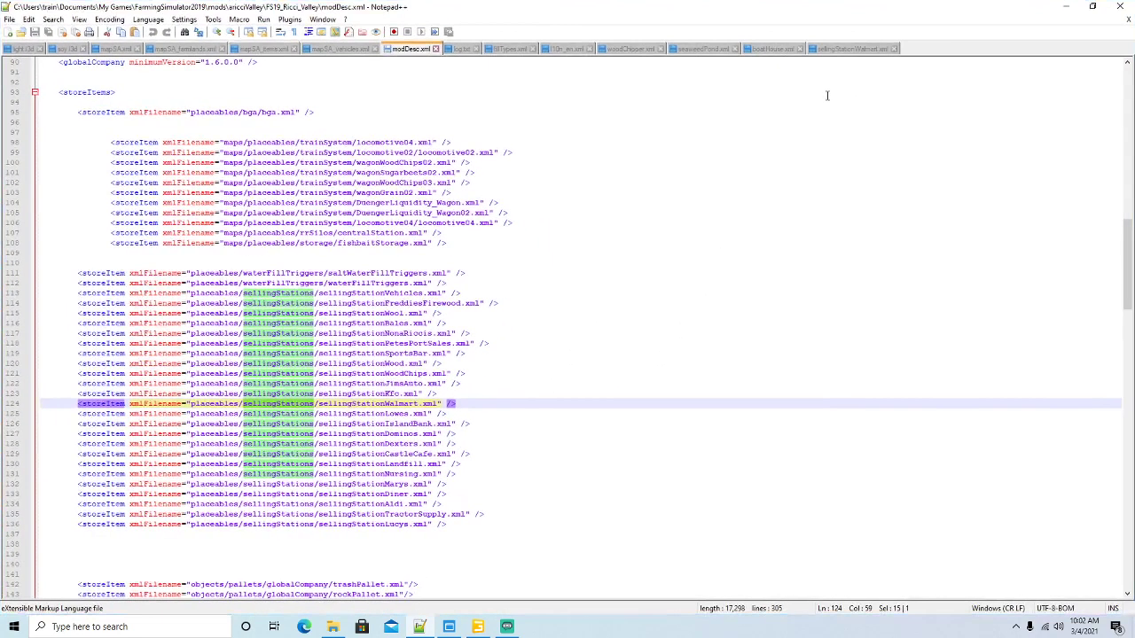
Compare the Walmart entry's path in mapSA_items.xml with the folder path, highlighting sellingStations and sellingStationWalmart.xml on line 49
{"action": "left_click", "coordinate": [847, 48]}
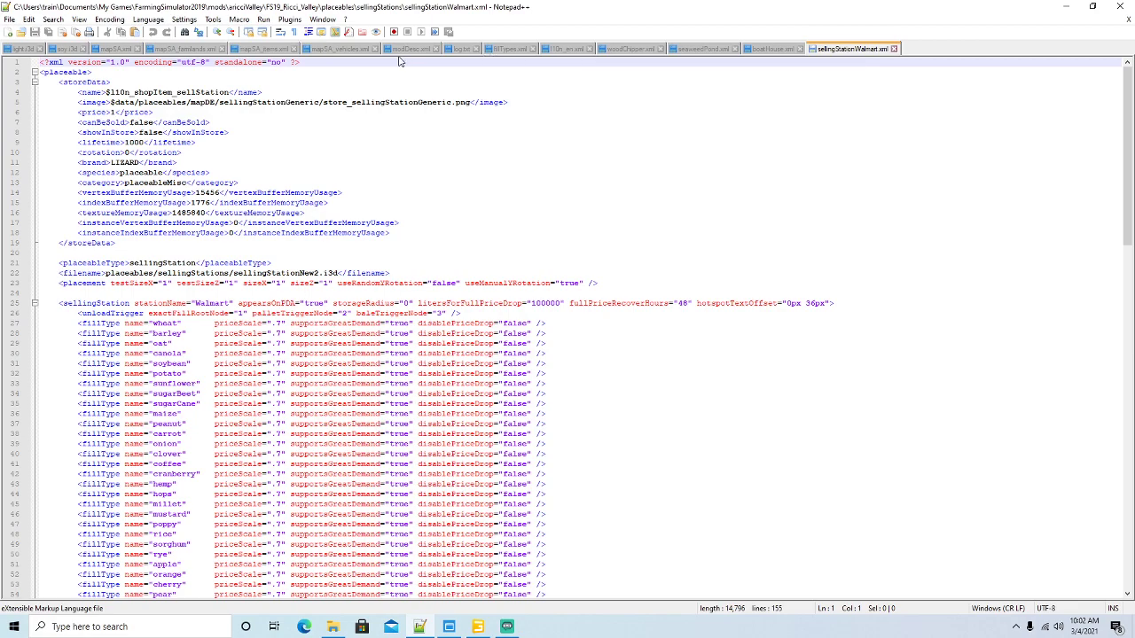
{"action": "left_click", "coordinate": [263, 49]}
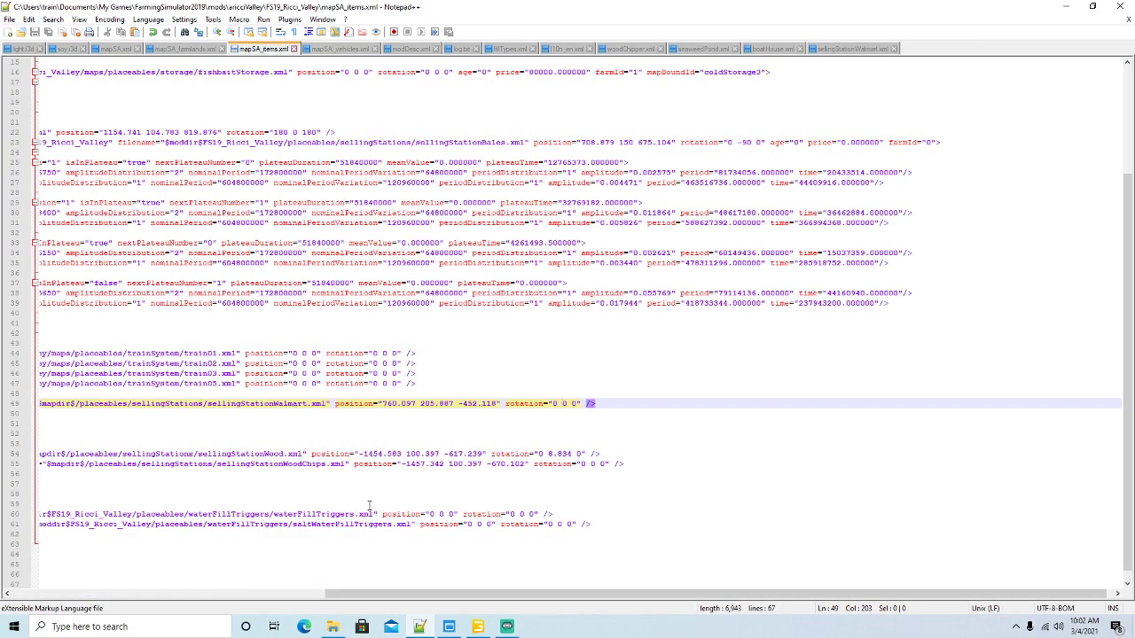
{"action": "left_click_drag", "start_coordinate": [384, 594], "coordinate": [269, 594]}
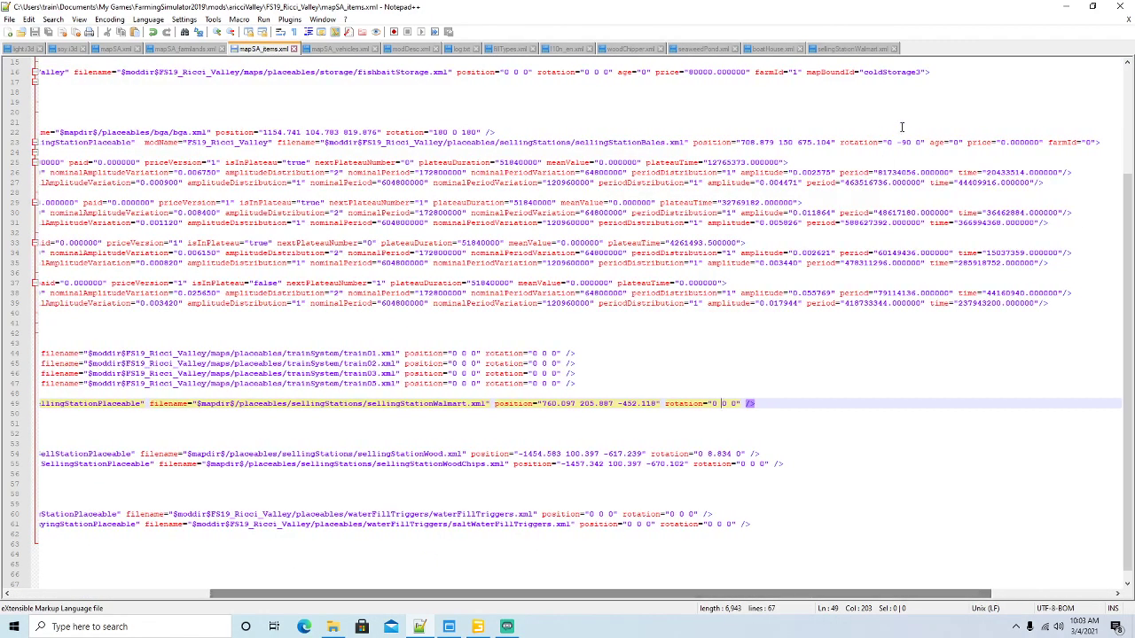
{"action": "left_click", "coordinate": [1092, 6]}
{"action": "left_click_drag", "start_coordinate": [602, 105], "coordinate": [556, 120]}
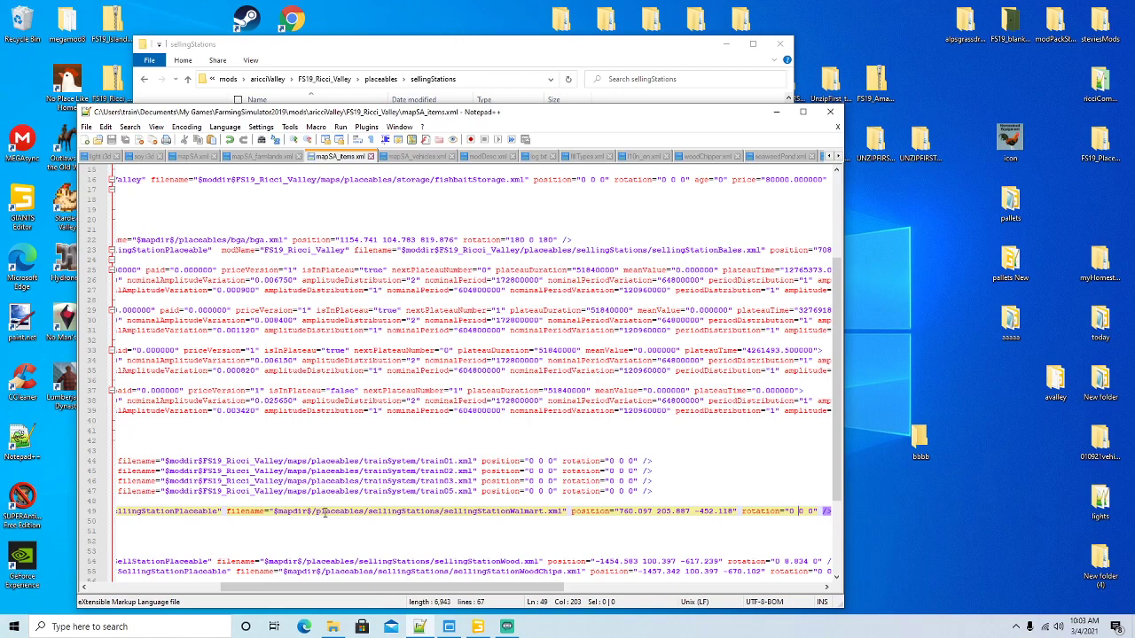
{"action": "left_click_drag", "start_coordinate": [315, 512], "coordinate": [438, 512]}
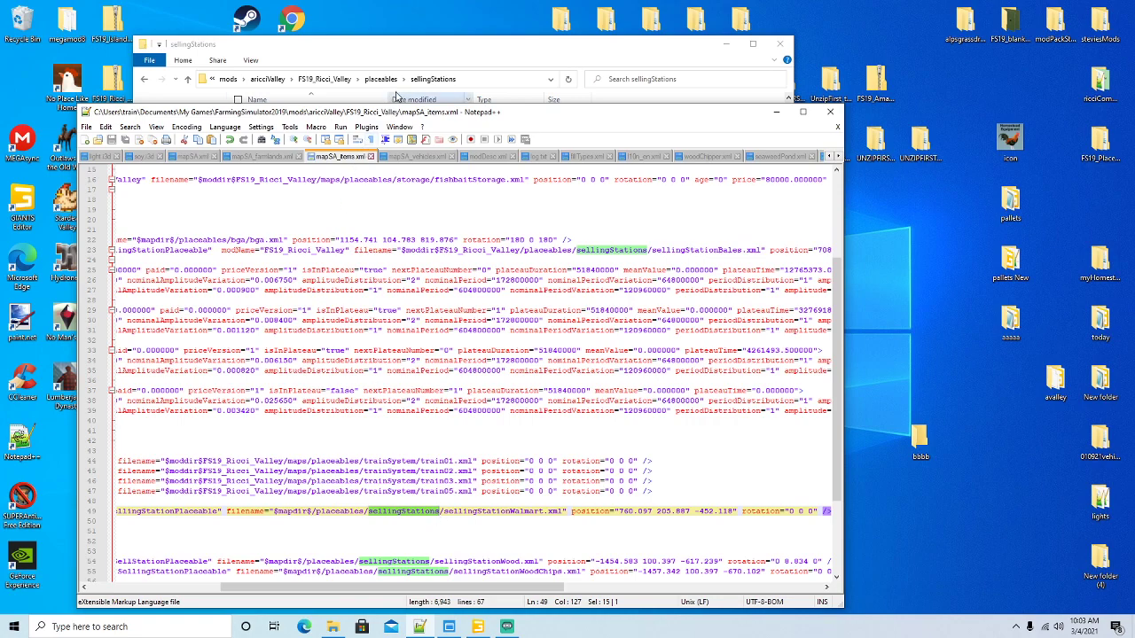
{"action": "left_click_drag", "start_coordinate": [446, 512], "coordinate": [561, 512]}
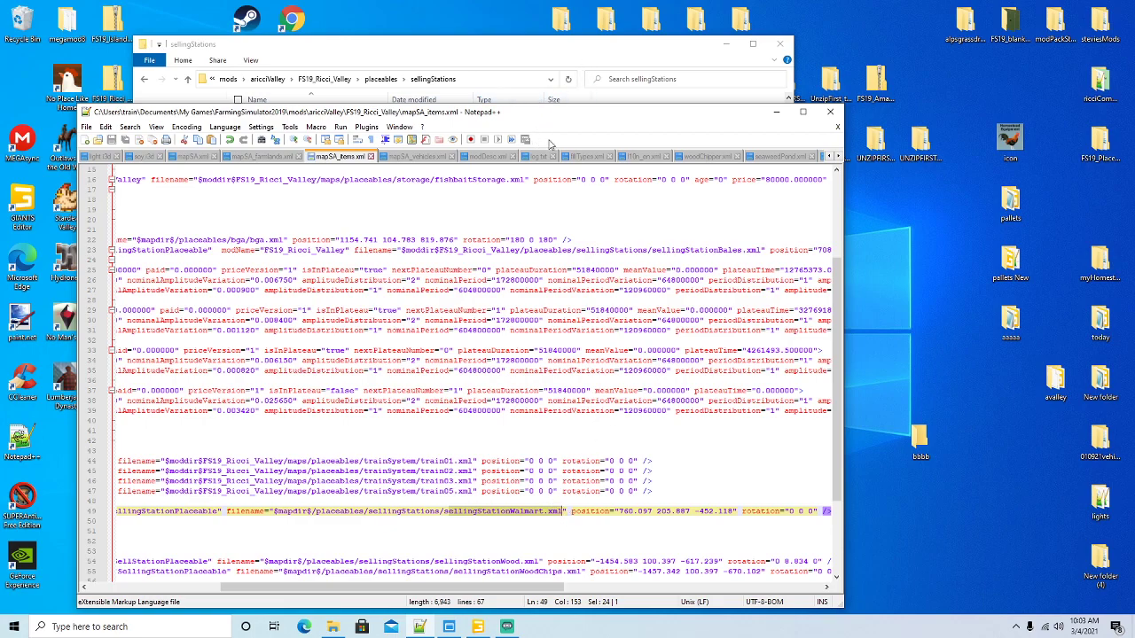
{"action": "left_click", "coordinate": [802, 111]}
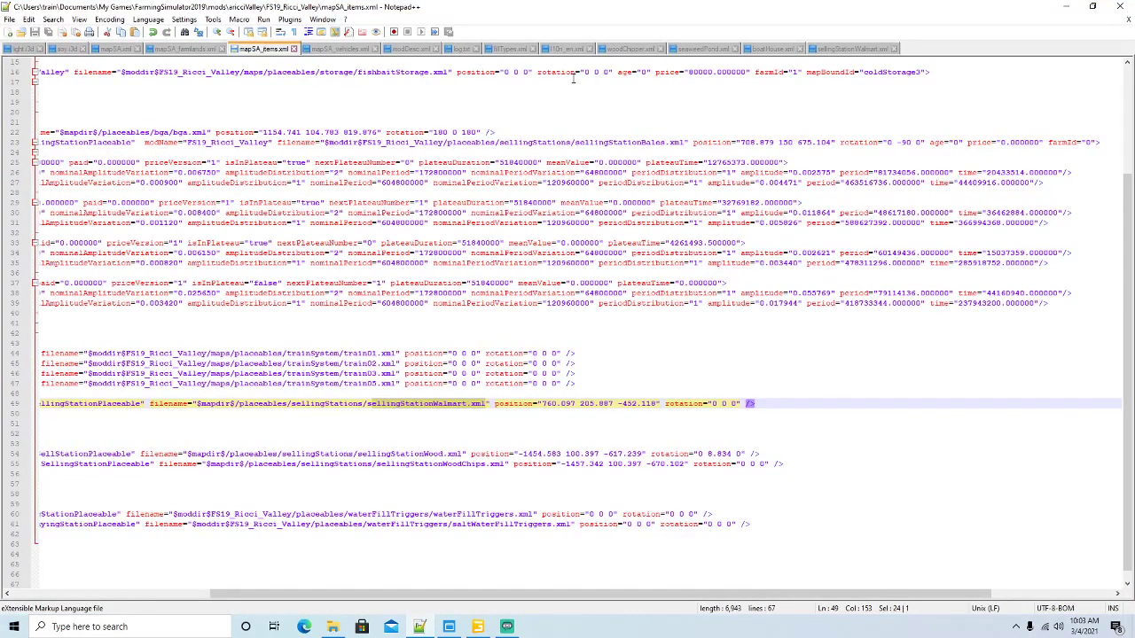
Check the storeData block of sellingStationWalmart.xml against the log.txt error and highlight the species value placeable
{"action": "left_click", "coordinate": [843, 50]}
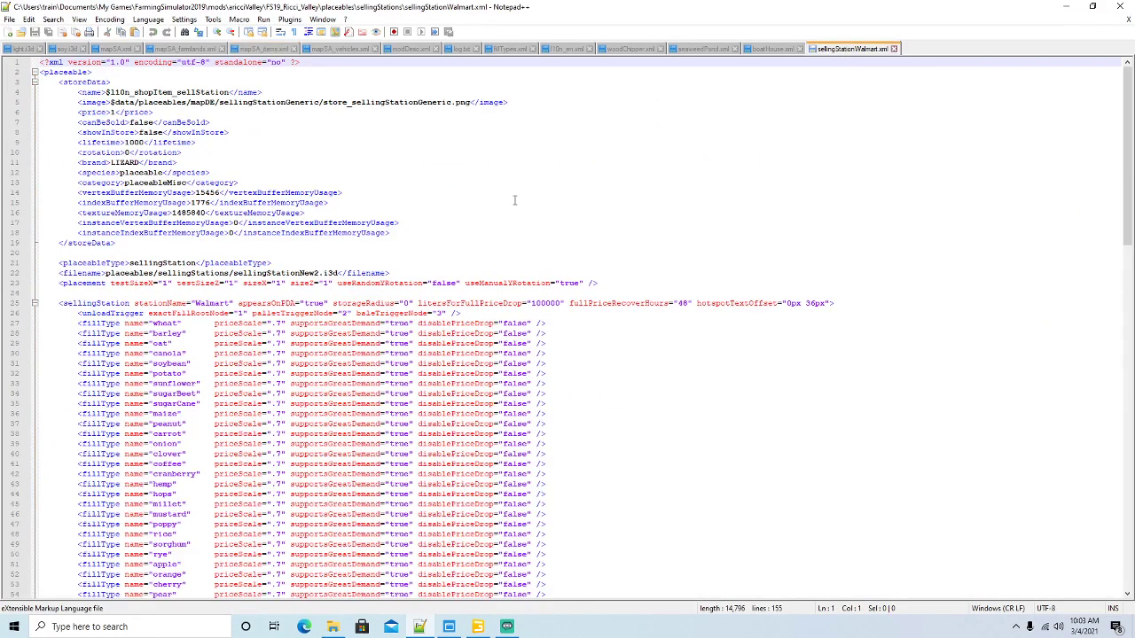
{"action": "left_click", "coordinate": [89, 82]}
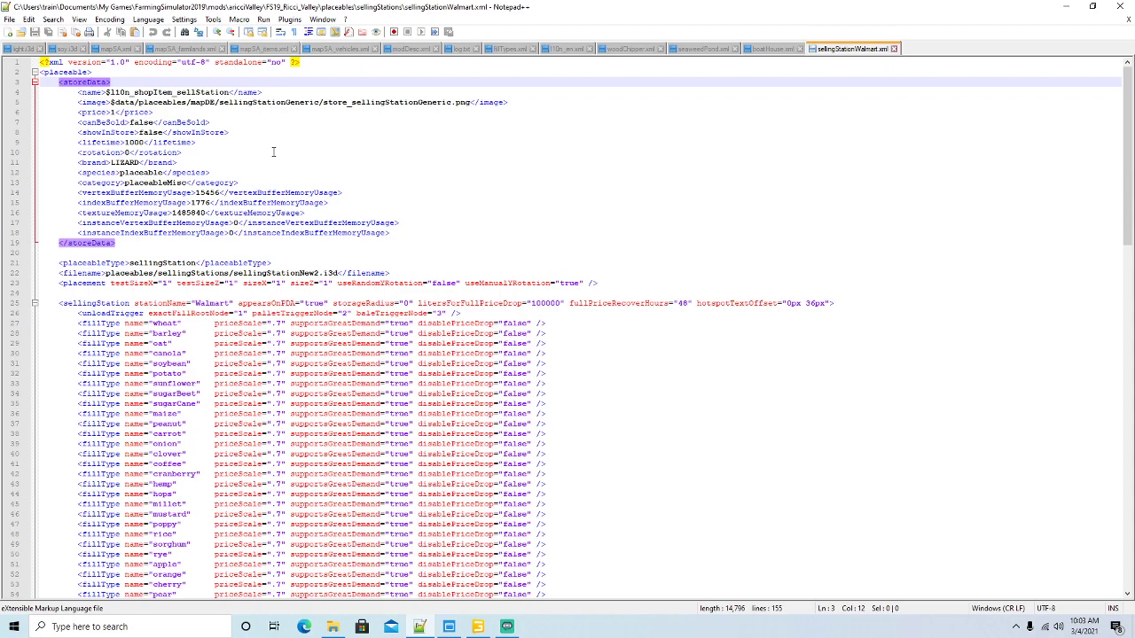
{"action": "left_click", "coordinate": [461, 49]}
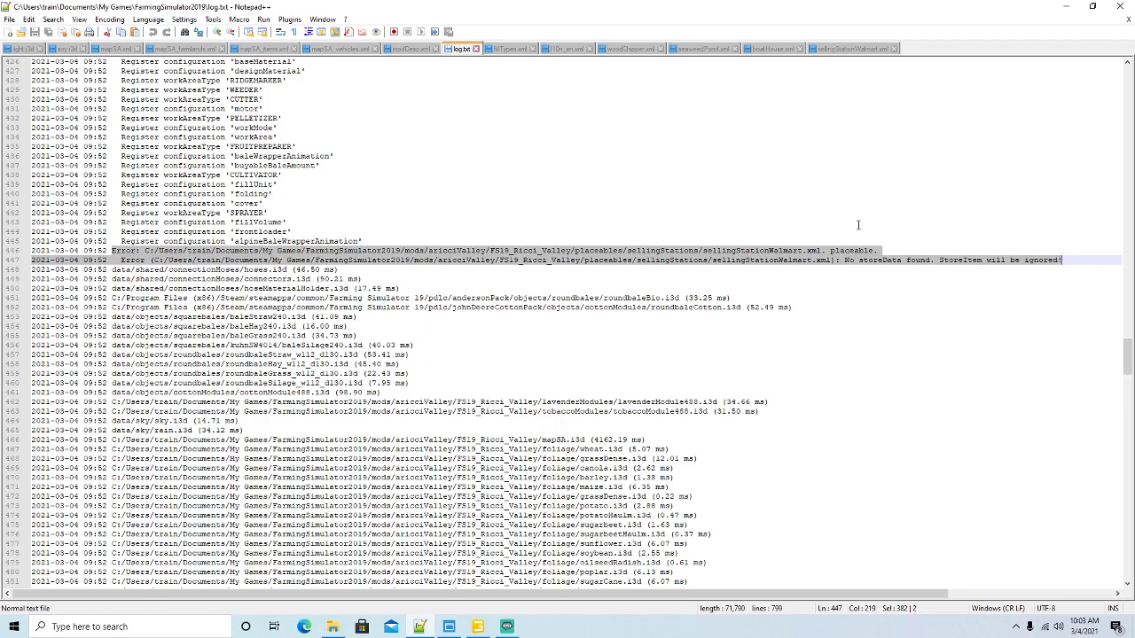
{"action": "left_click", "coordinate": [849, 50]}
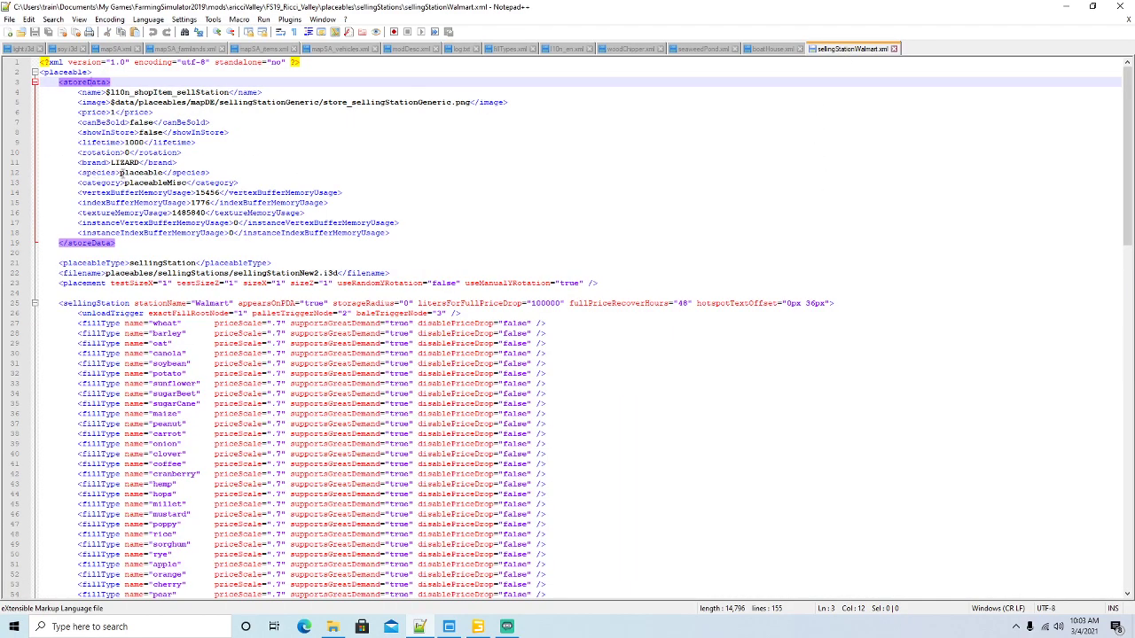
{"action": "left_click", "coordinate": [124, 172]}
{"action": "left_click_drag", "start_coordinate": [116, 172], "coordinate": [163, 172]}
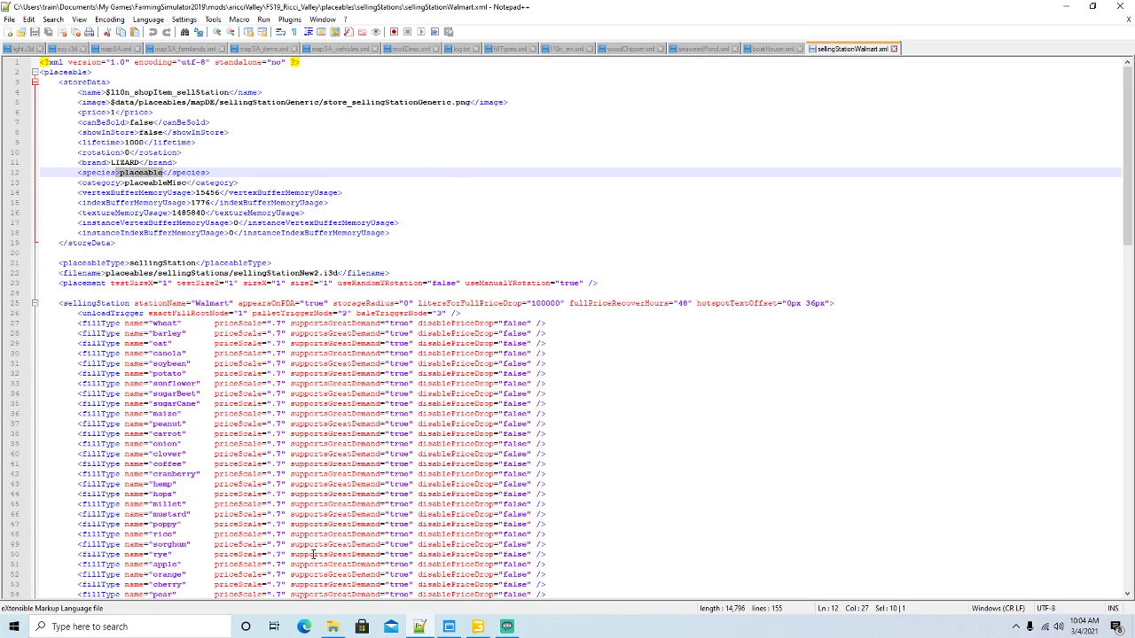
Open sellingStationLucys.xml from the sellingStations folder in Notepad++ and highlight its species value for comparison with the Walmart file
{"action": "left_click", "coordinate": [332, 626]}
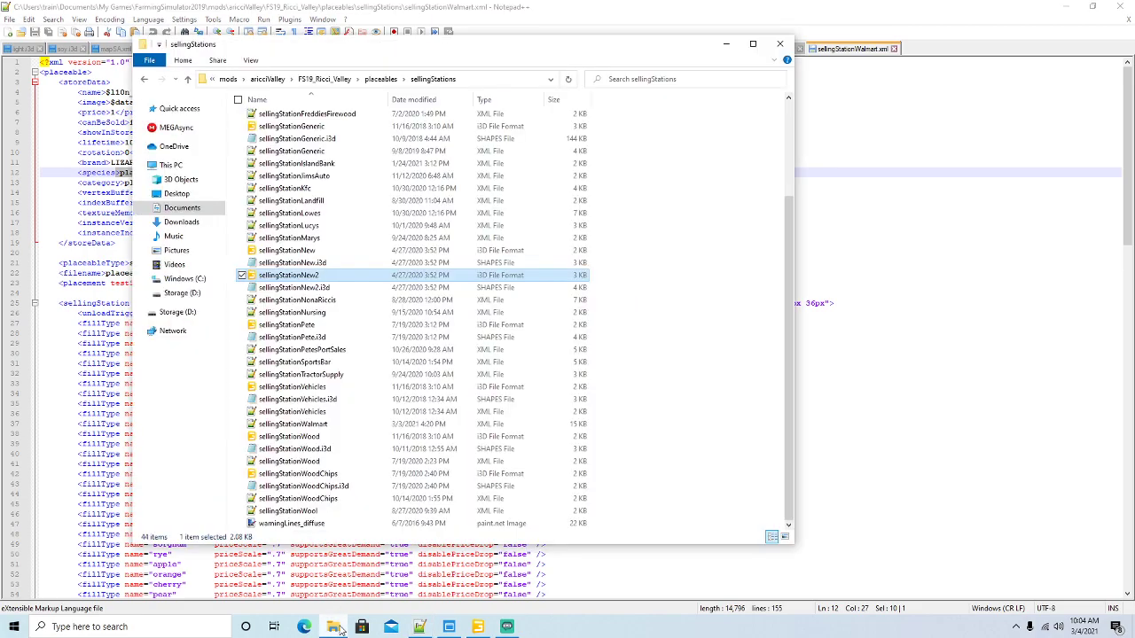
{"action": "right_click", "coordinate": [296, 228]}
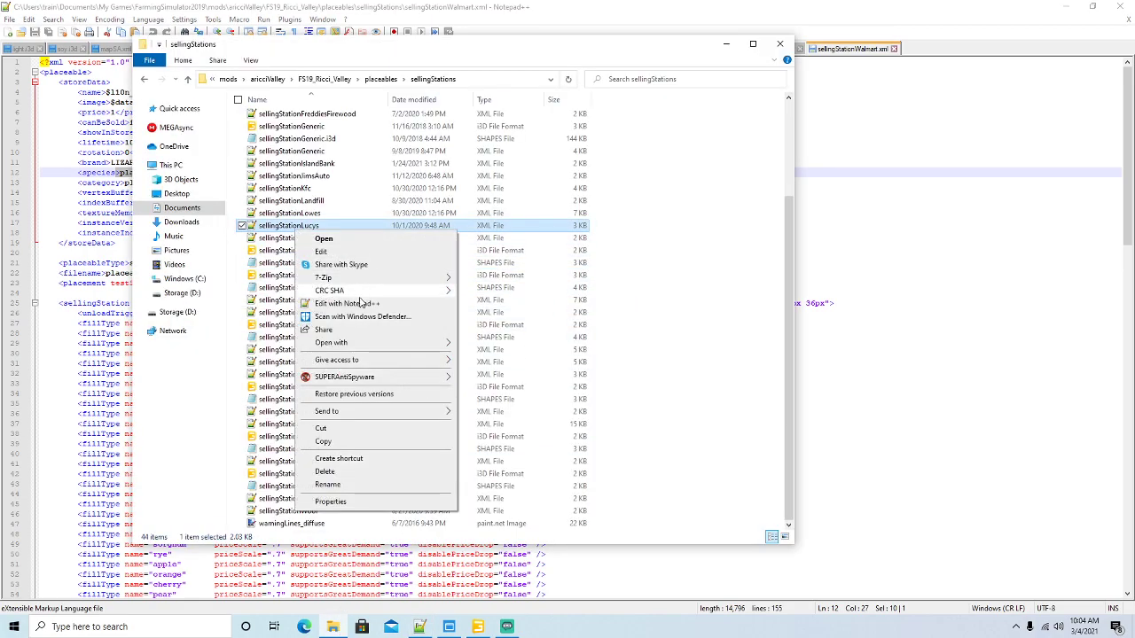
{"action": "left_click", "coordinate": [346, 303]}
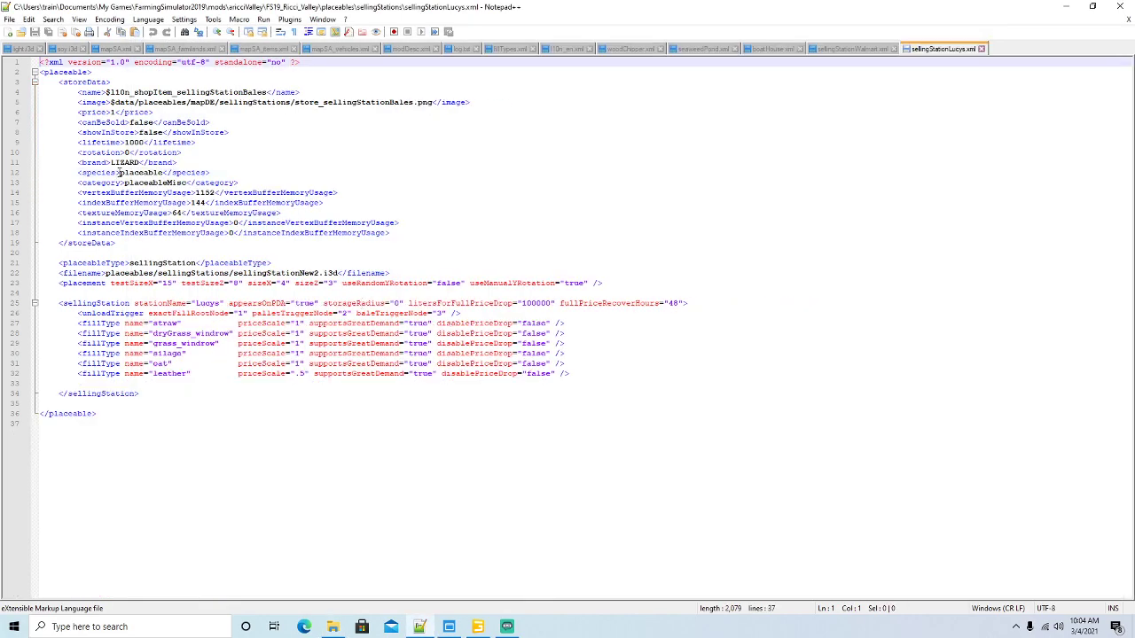
{"action": "double_click", "coordinate": [119, 173]}
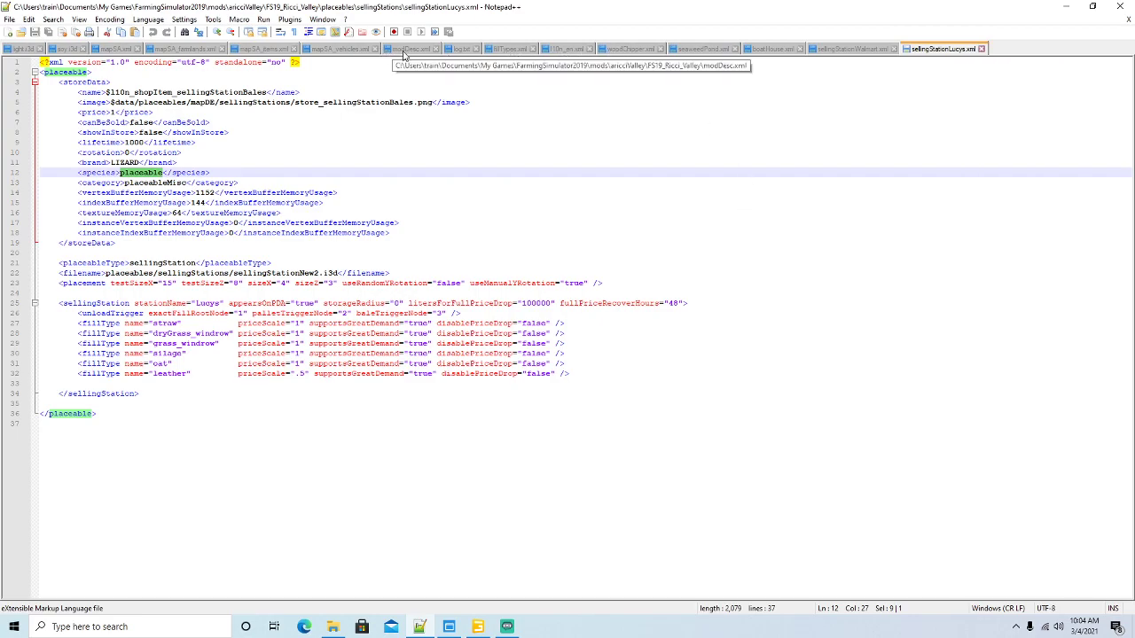
Return to mapSA_items.xml and highlight the sellingStationWalmart mapBoundId at the start of line 49
{"action": "left_click", "coordinate": [277, 51]}
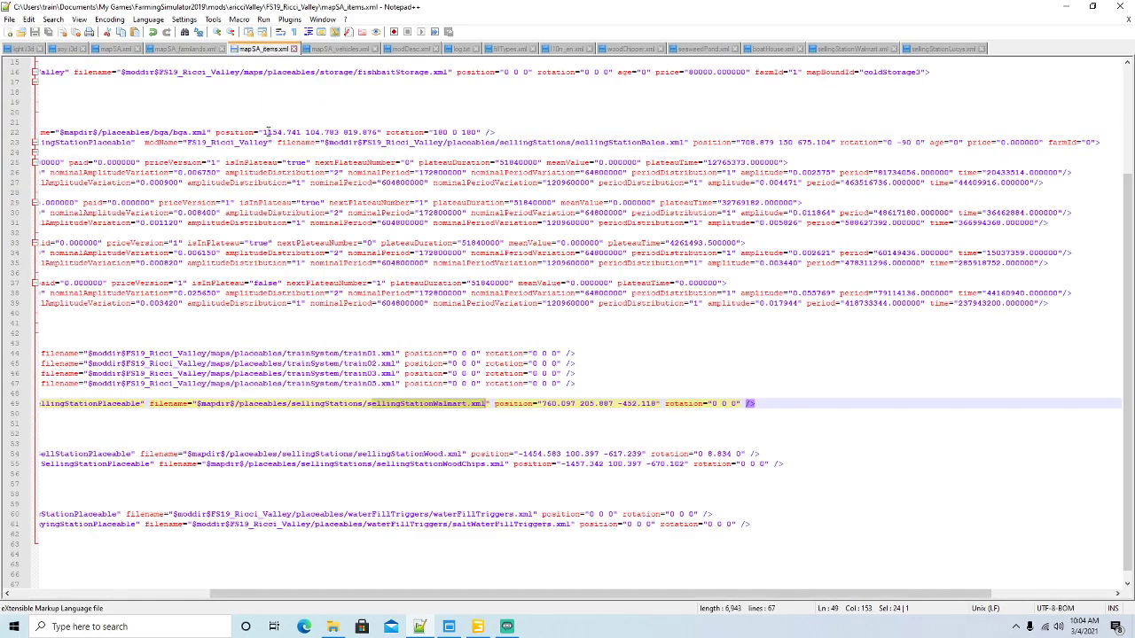
{"action": "left_click_drag", "start_coordinate": [236, 593], "coordinate": [5, 572]}
{"action": "left_click_drag", "start_coordinate": [144, 403], "coordinate": [245, 403]}
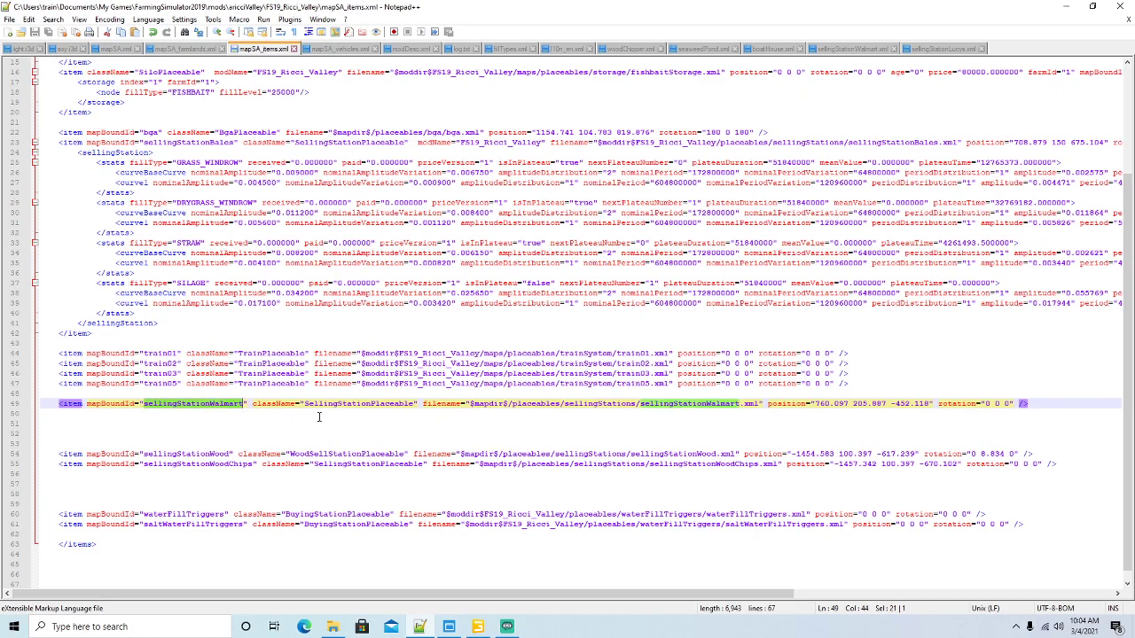
Compare the Walmart className with the sellingStationWood and sellingStationWoodChips entries in mapSA_items.xml, and close sellingStationLucys.xml
{"action": "left_click_drag", "start_coordinate": [304, 403], "coordinate": [413, 403]}
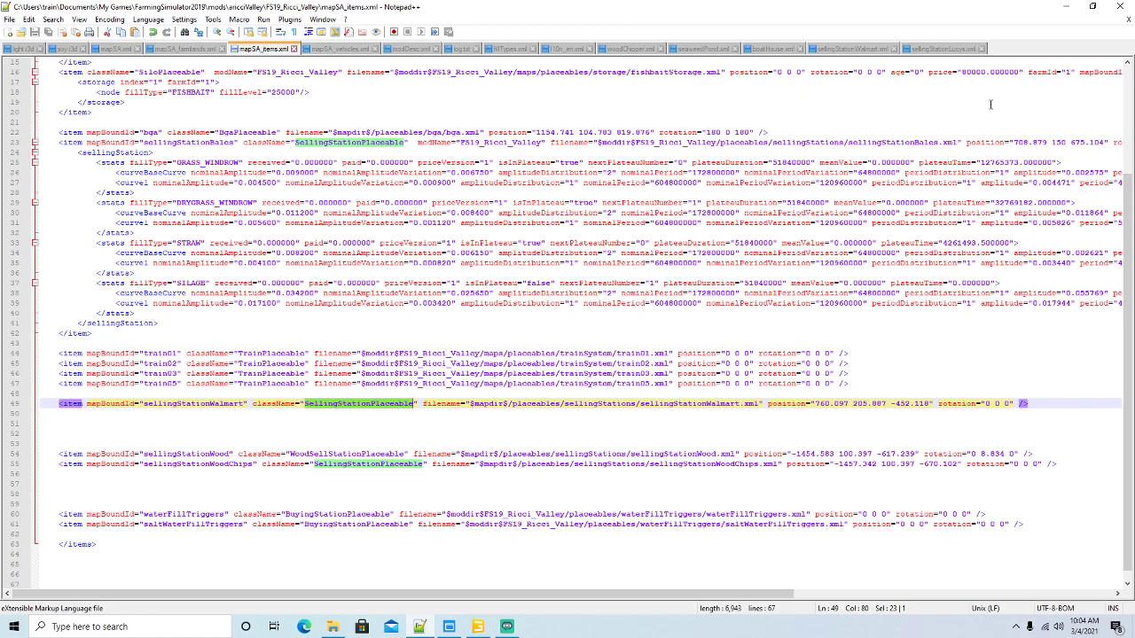
{"action": "left_click", "coordinate": [942, 49]}
{"action": "left_click", "coordinate": [980, 48]}
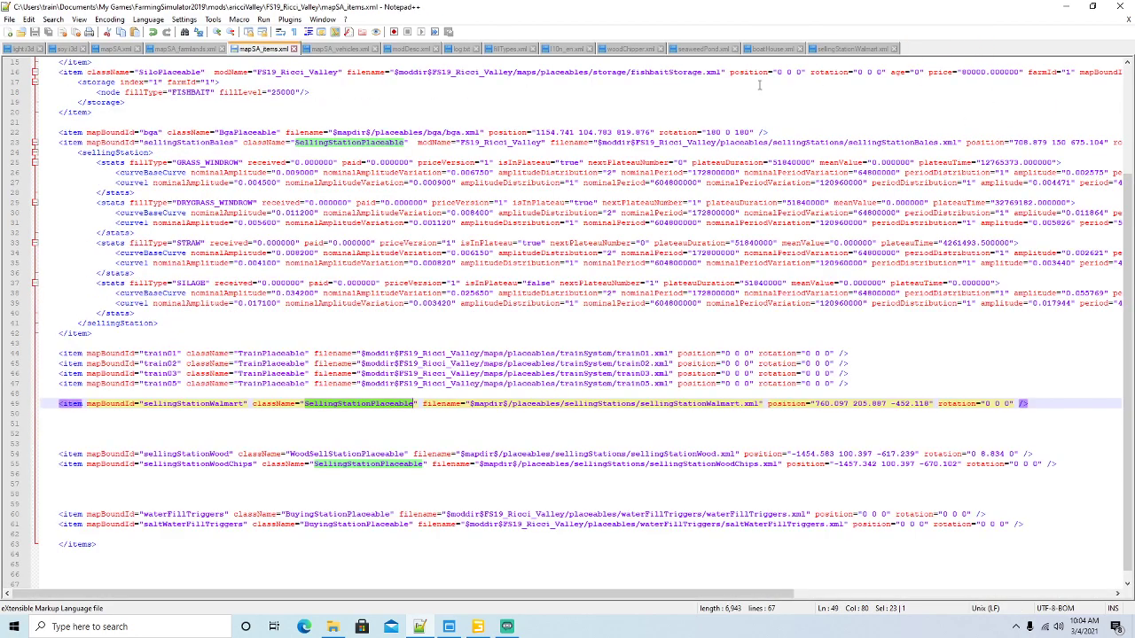
{"action": "left_click_drag", "start_coordinate": [144, 453], "coordinate": [229, 453]}
{"action": "left_click_drag", "start_coordinate": [141, 464], "coordinate": [254, 468]}
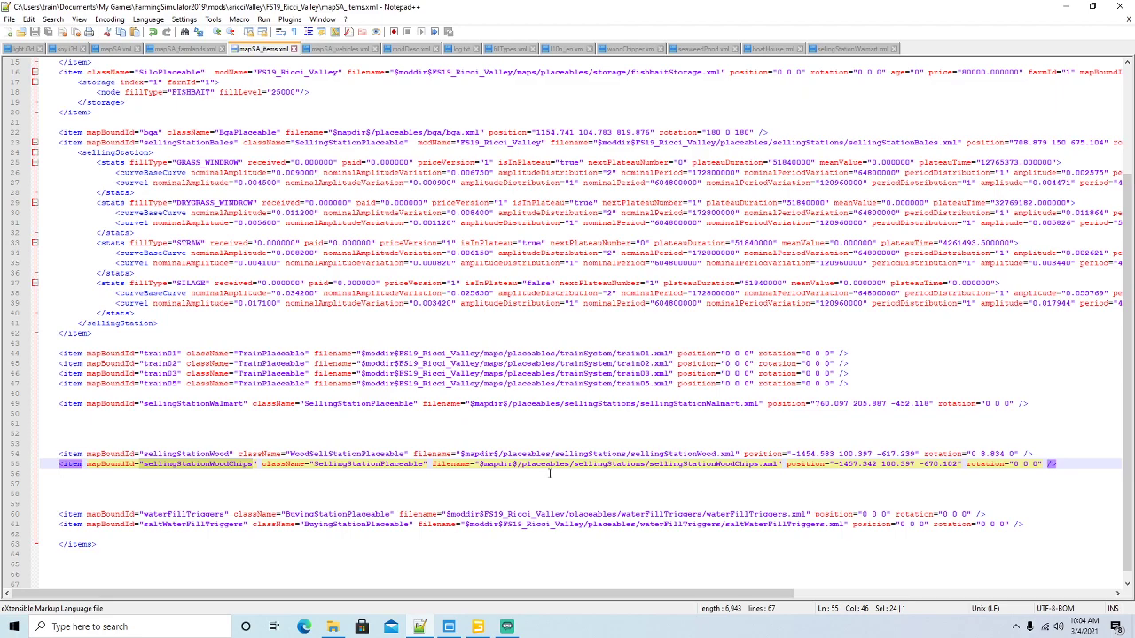
Open sellingStationWoodChips.xml from the sellingStations folder in Notepad++ and highlight its species value
{"action": "left_click", "coordinate": [333, 626]}
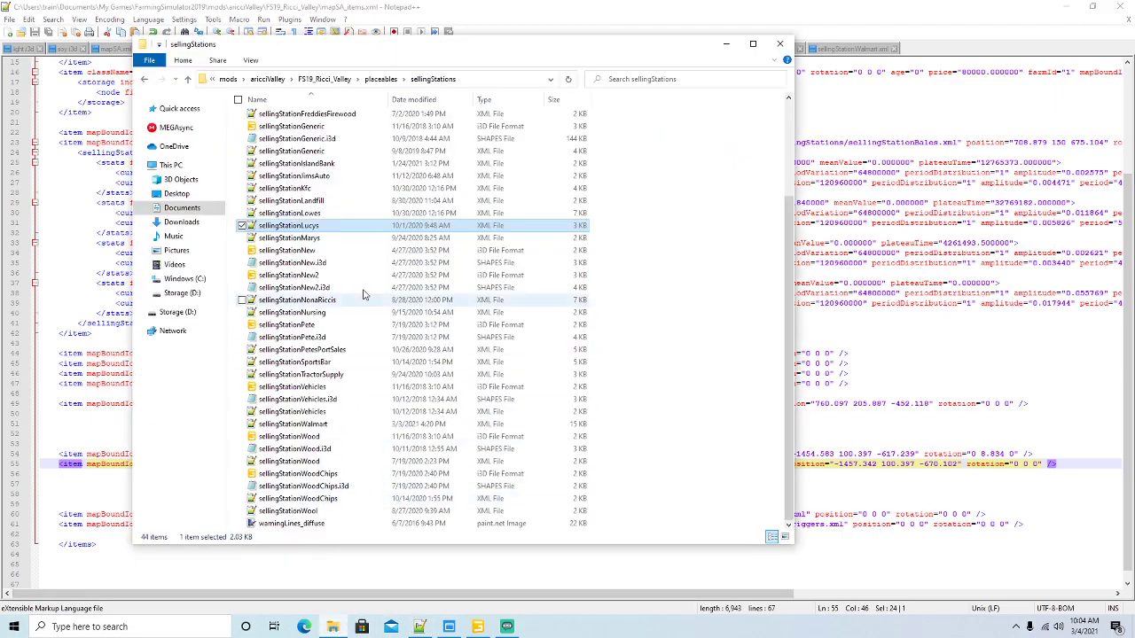
{"action": "left_click", "coordinate": [321, 500]}
{"action": "right_click", "coordinate": [321, 502]}
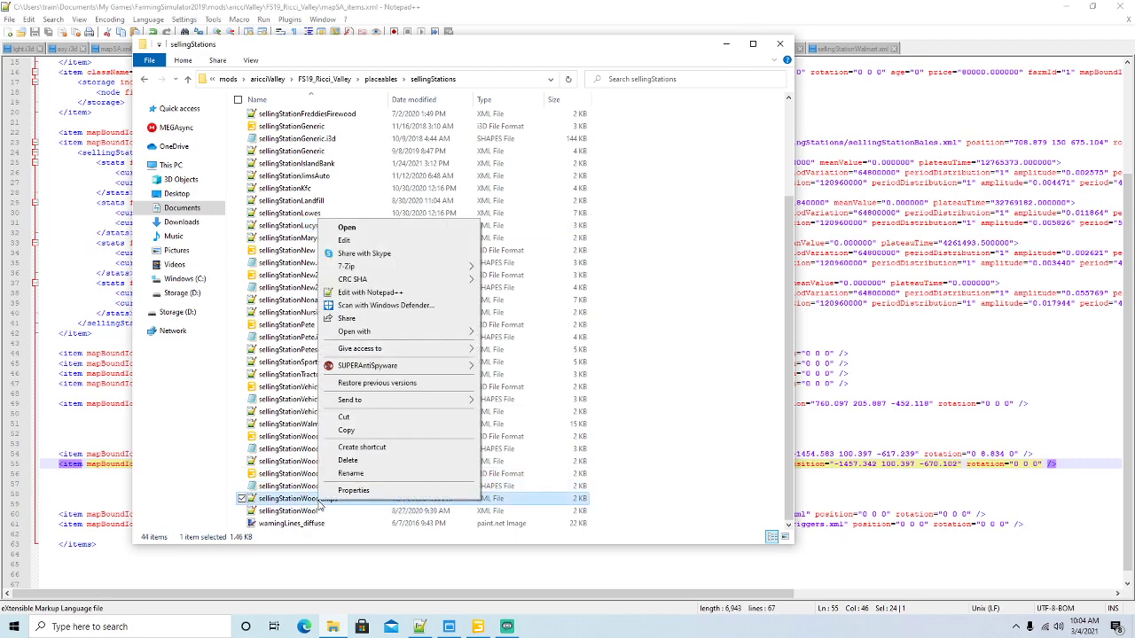
{"action": "left_click", "coordinate": [396, 293]}
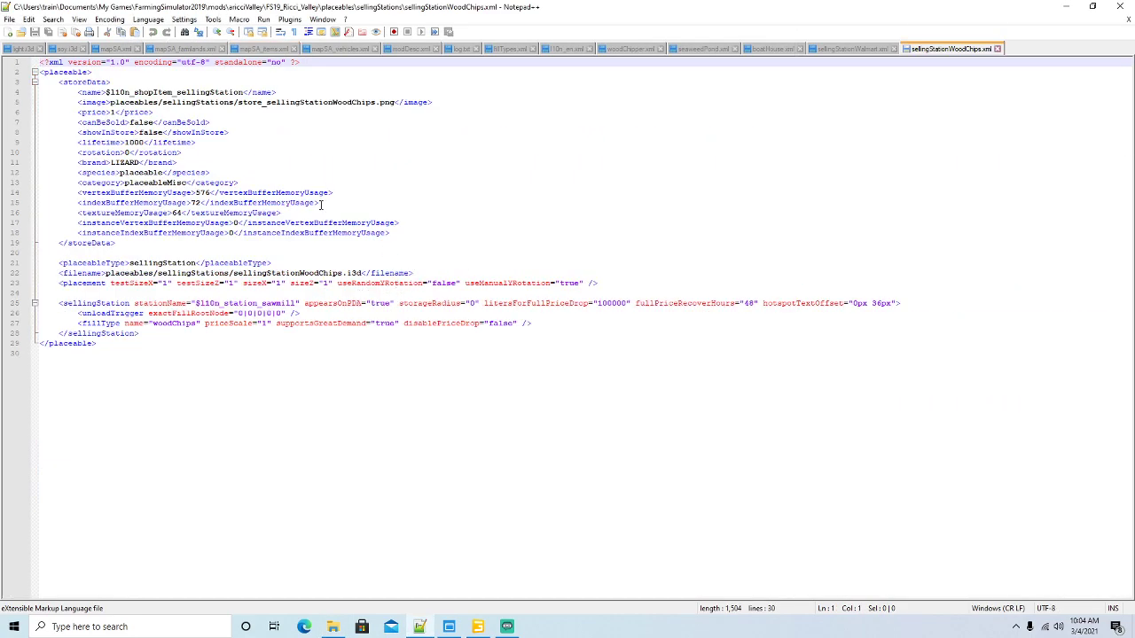
{"action": "left_click_drag", "start_coordinate": [78, 172], "coordinate": [155, 173]}
{"action": "left_click", "coordinate": [222, 164]}
{"action": "double_click", "coordinate": [124, 173]}
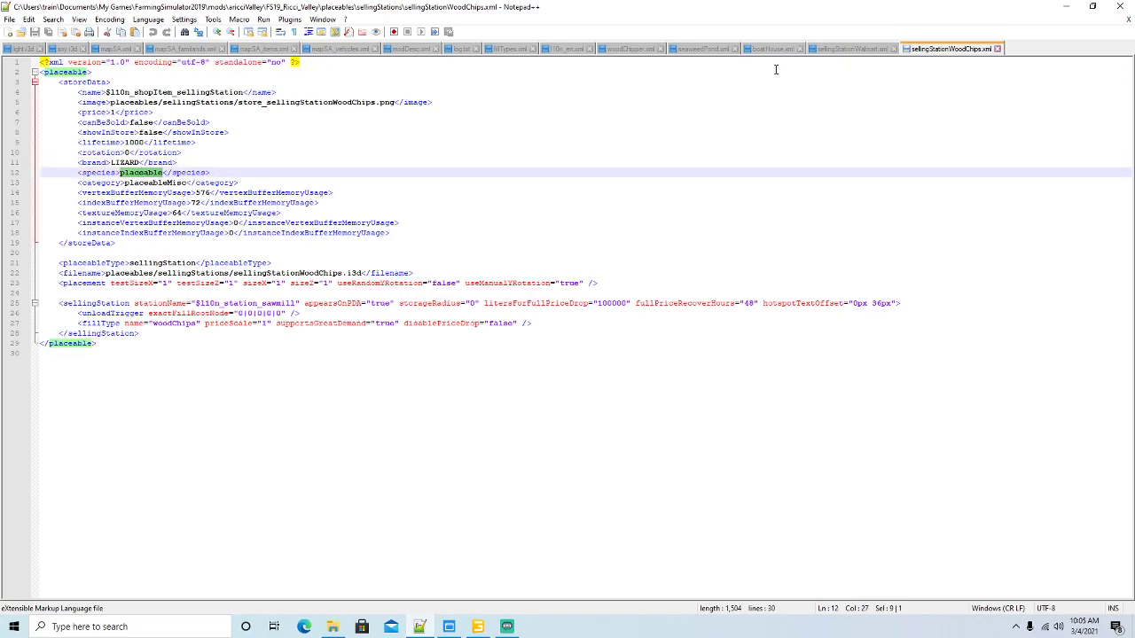
Return to sellingStationWalmart.xml, highlight its species value and inspect the closing sellingStation tags at the end of the file
{"action": "left_click", "coordinate": [842, 49]}
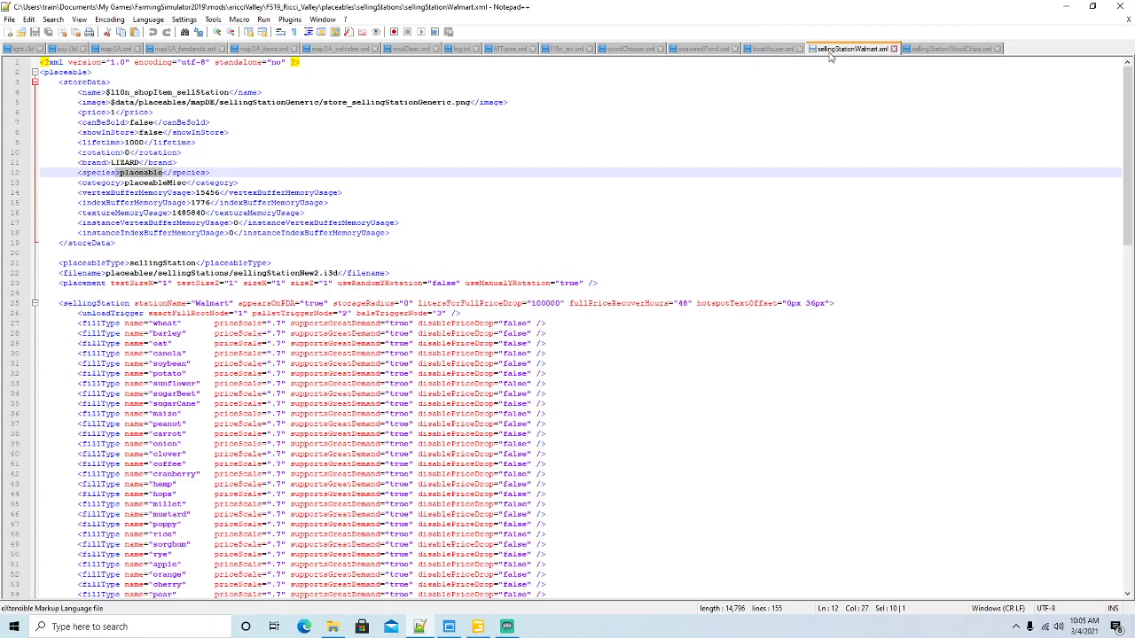
{"action": "left_click", "coordinate": [292, 162]}
{"action": "double_click", "coordinate": [122, 172]}
{"action": "scroll", "coordinate": [426, 286], "scroll_direction": "down", "scroll_amount": 20}
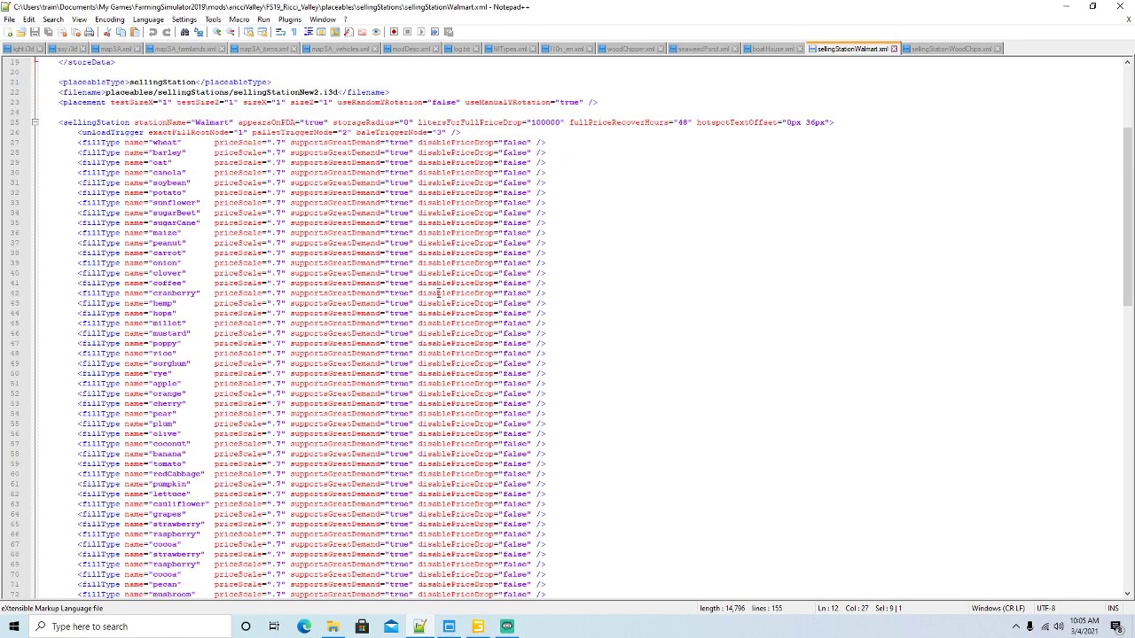
{"action": "scroll", "coordinate": [439, 293], "scroll_direction": "down", "scroll_amount": 11}
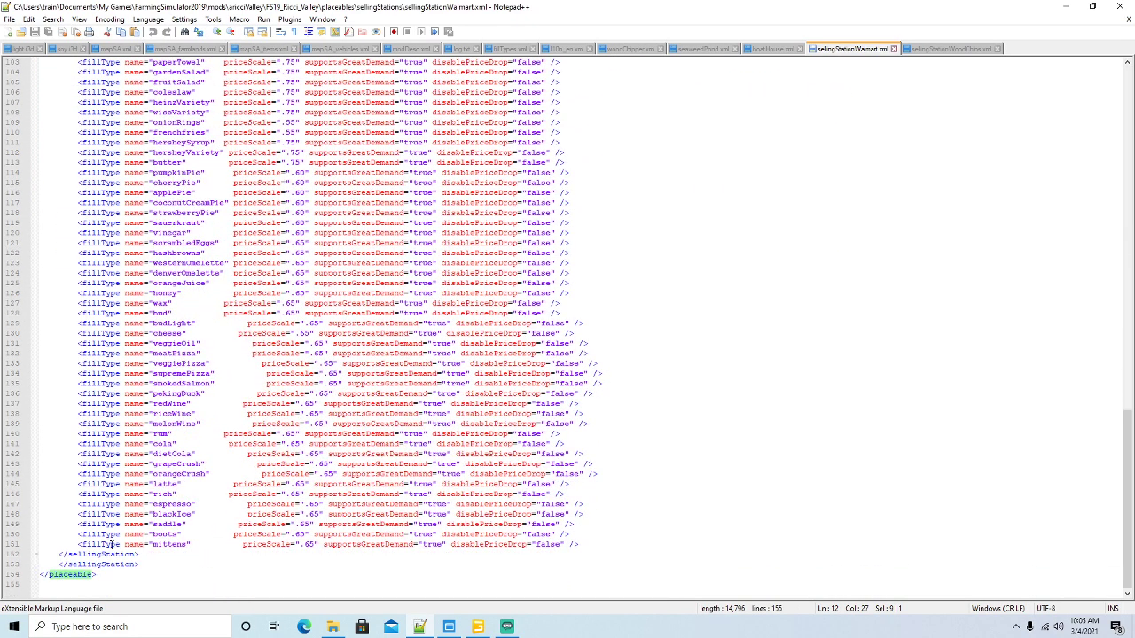
{"action": "left_click", "coordinate": [113, 555]}
{"action": "left_click", "coordinate": [113, 564]}
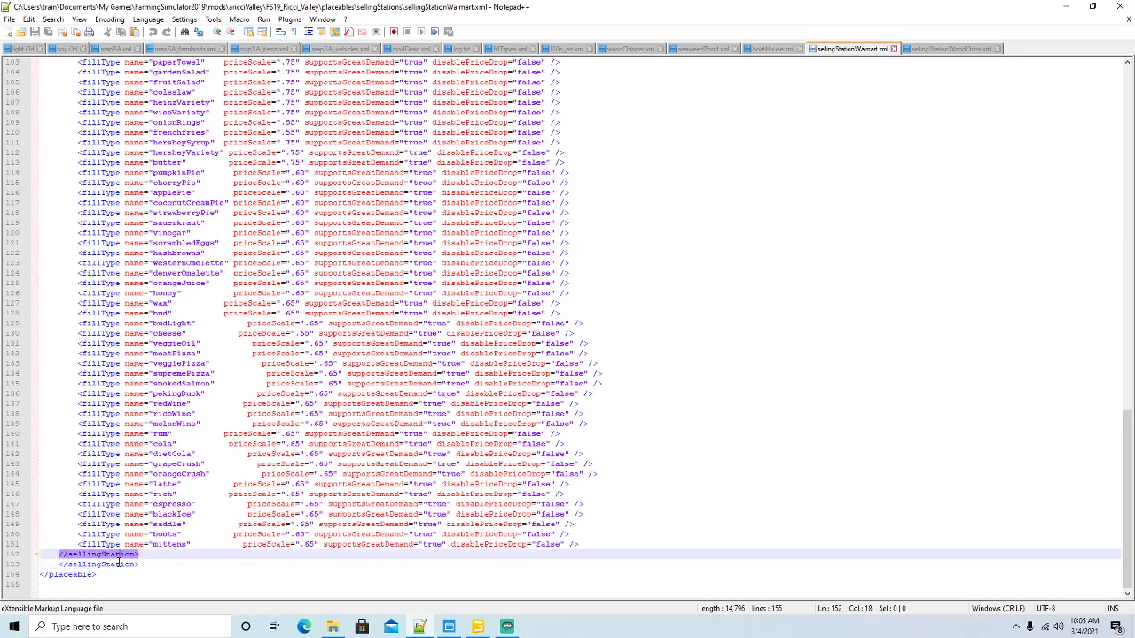
Check the storeData, placeableType, filename, placement and sellingStation tags in the Walmart file for matching closing tags
{"action": "scroll", "coordinate": [174, 486], "scroll_direction": "up", "scroll_amount": 6}
{"action": "scroll", "coordinate": [175, 486], "scroll_direction": "up", "scroll_amount": 20}
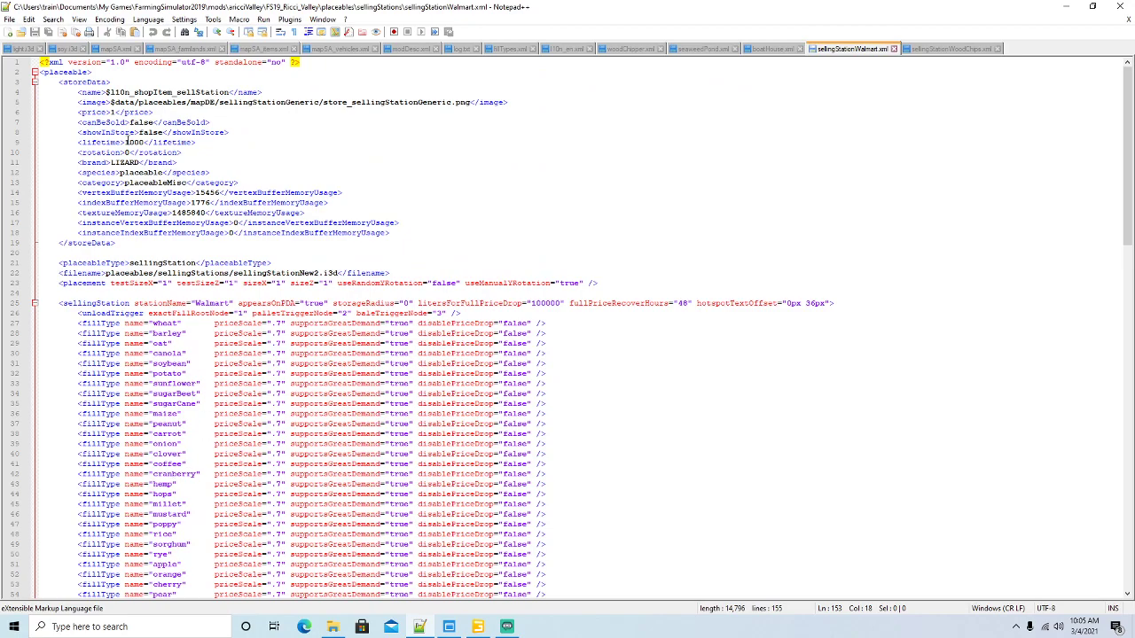
{"action": "left_click", "coordinate": [83, 81]}
{"action": "left_click", "coordinate": [73, 263]}
{"action": "scroll", "coordinate": [147, 321], "scroll_direction": "down", "scroll_amount": 20}
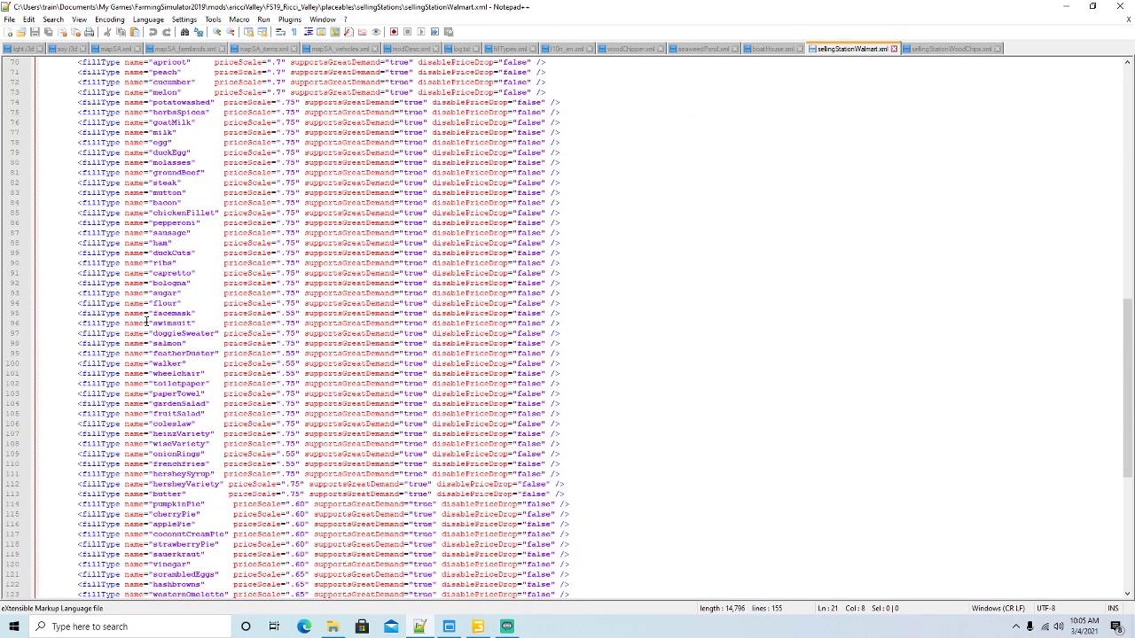
{"action": "scroll", "coordinate": [147, 321], "scroll_direction": "down", "scroll_amount": 11}
{"action": "scroll", "coordinate": [146, 321], "scroll_direction": "up", "scroll_amount": 20}
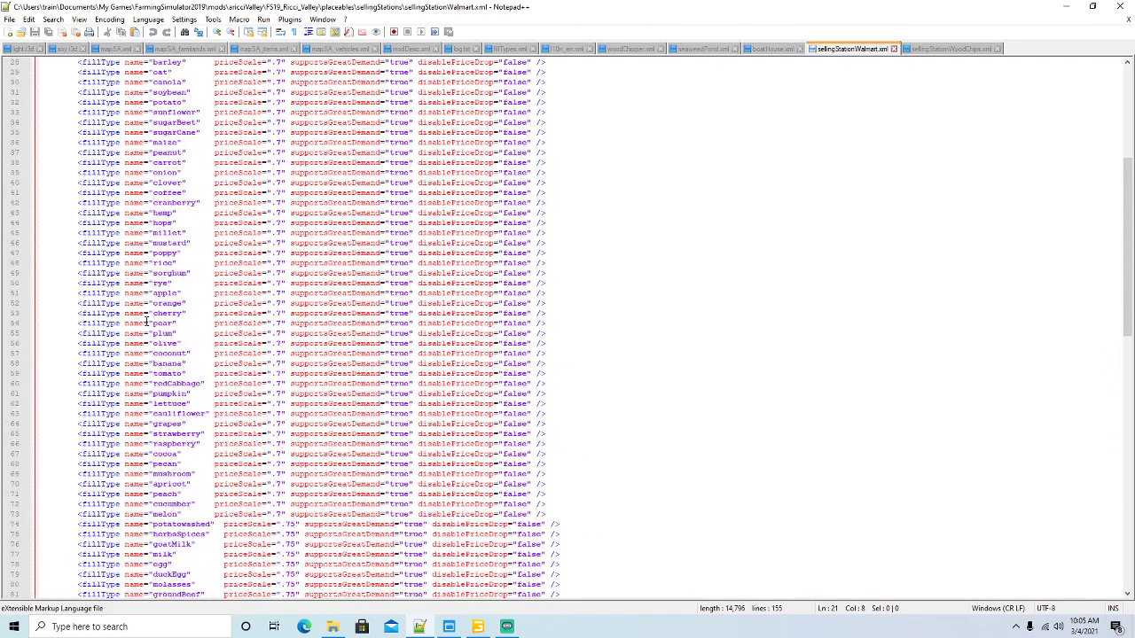
{"action": "scroll", "coordinate": [146, 321], "scroll_direction": "up", "scroll_amount": 8}
{"action": "left_click", "coordinate": [88, 242]}
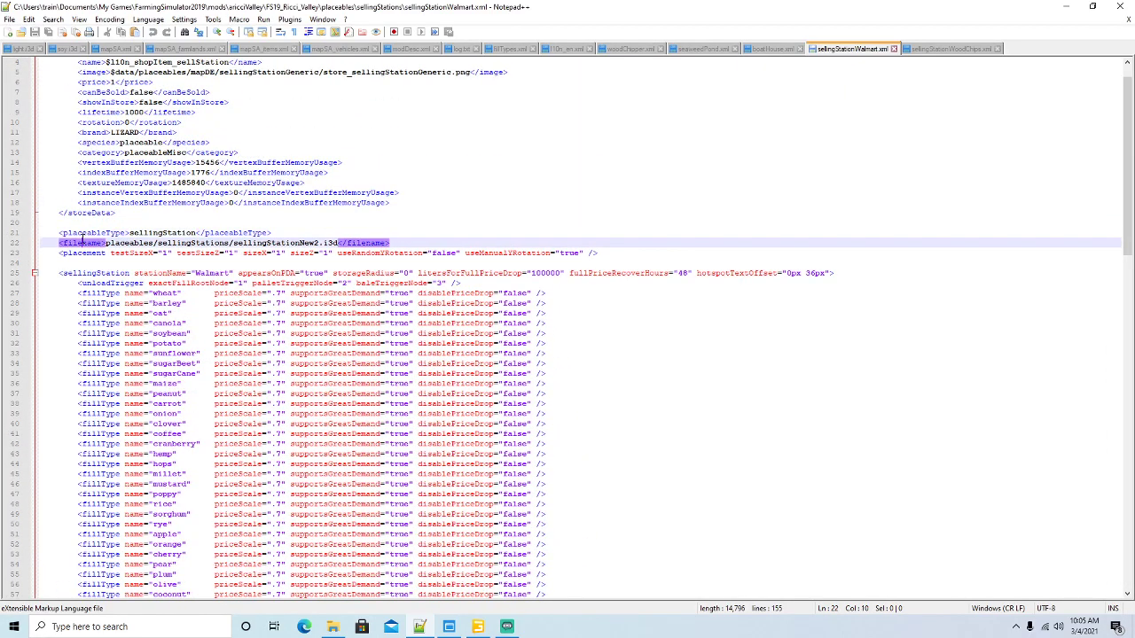
{"action": "left_click", "coordinate": [82, 253]}
{"action": "left_click", "coordinate": [91, 274]}
{"action": "scroll", "coordinate": [144, 342], "scroll_direction": "down", "scroll_amount": 20}
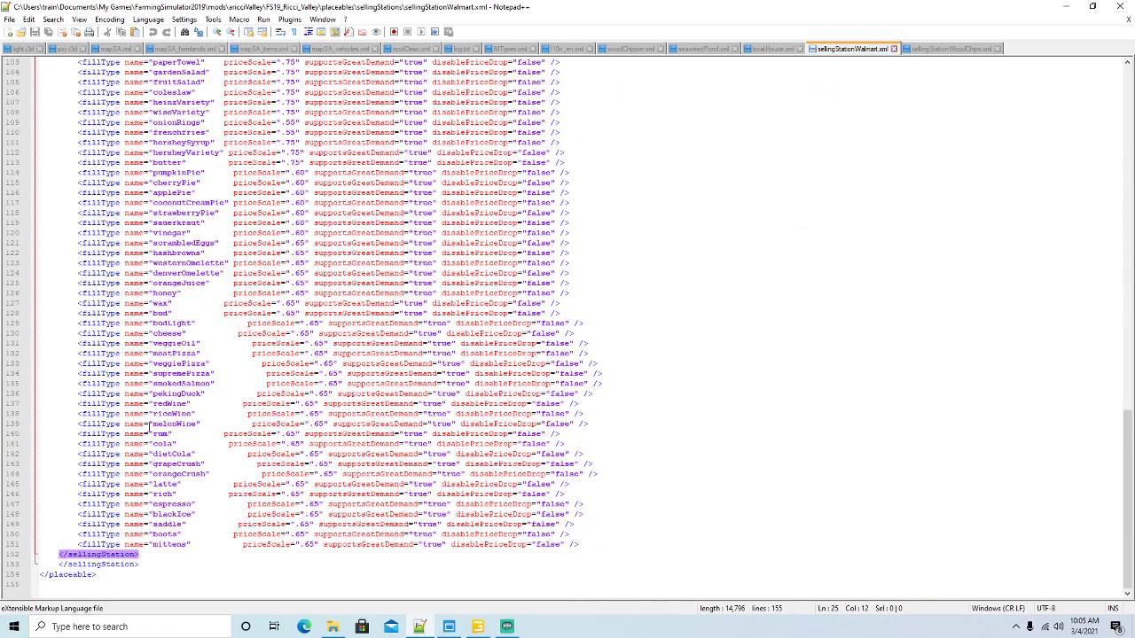
Delete the duplicate closing sellingStation tag on line 153 of sellingStationWalmart.xml and save the file
{"action": "left_click", "coordinate": [7, 568]}
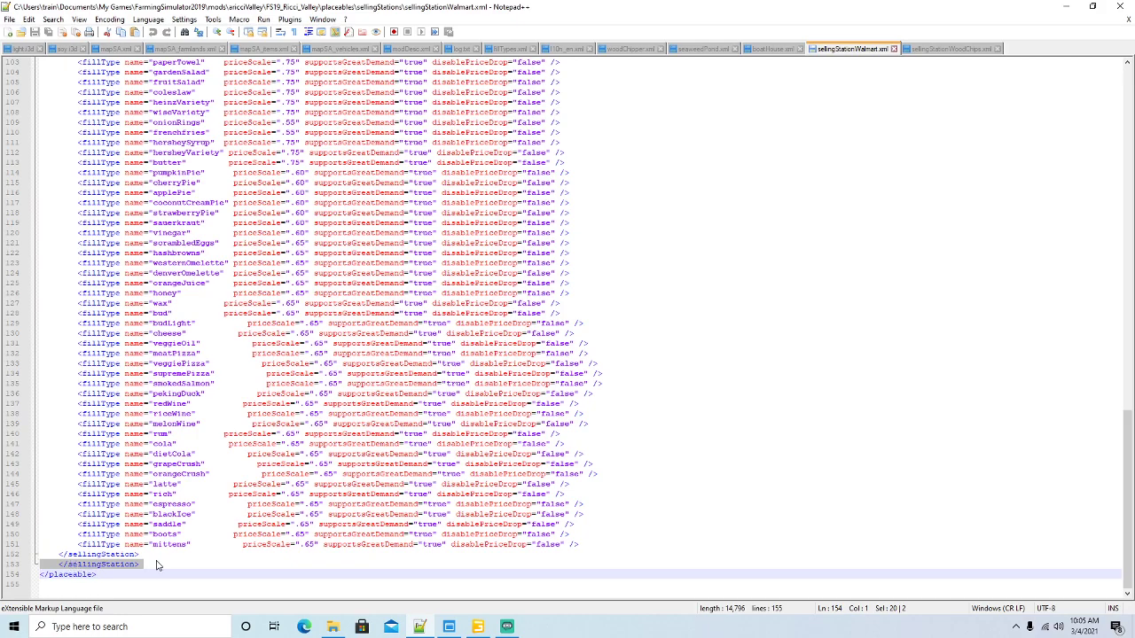
{"action": "key", "text": "Delete"}
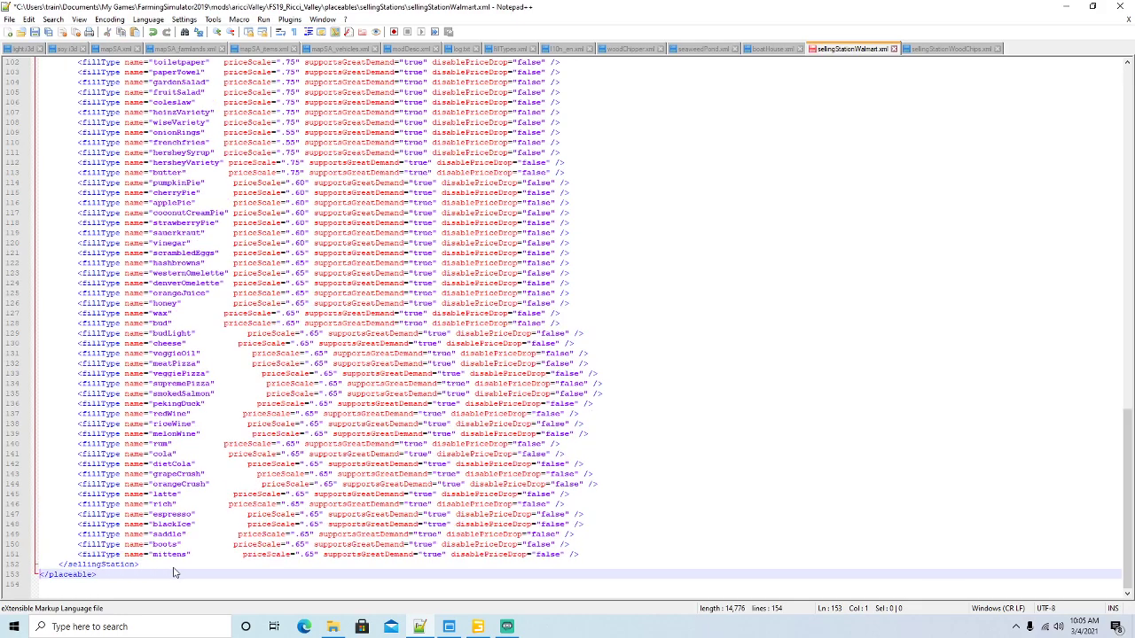
{"action": "left_click", "coordinate": [35, 33]}
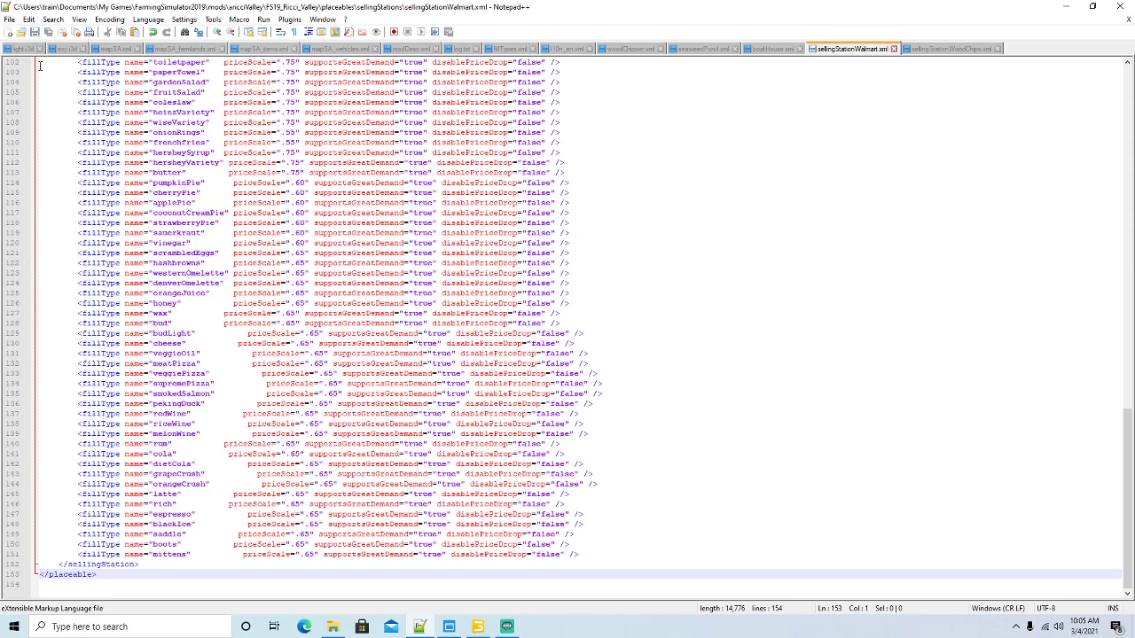
Verify that the opening sellingStation tag on line 25 pairs with the remaining closing tag at the end of the file
{"action": "scroll", "coordinate": [149, 282], "scroll_direction": "up", "scroll_amount": 4}
{"action": "scroll", "coordinate": [149, 282], "scroll_direction": "up", "scroll_amount": 20}
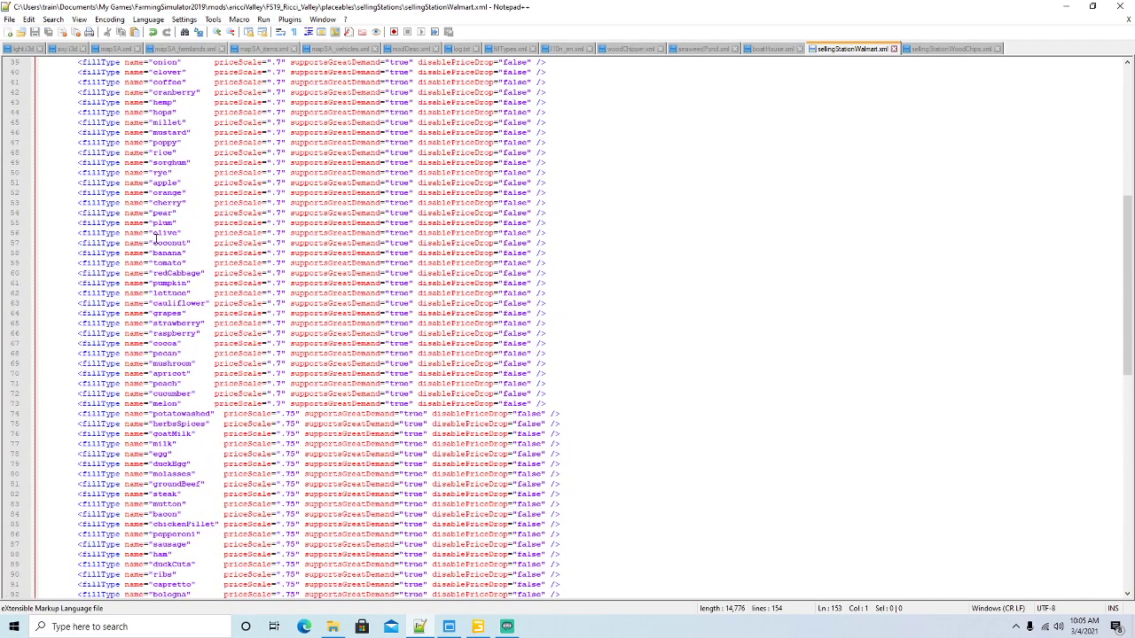
{"action": "scroll", "coordinate": [155, 239], "scroll_direction": "up", "scroll_amount": 2}
{"action": "left_click", "coordinate": [75, 222]}
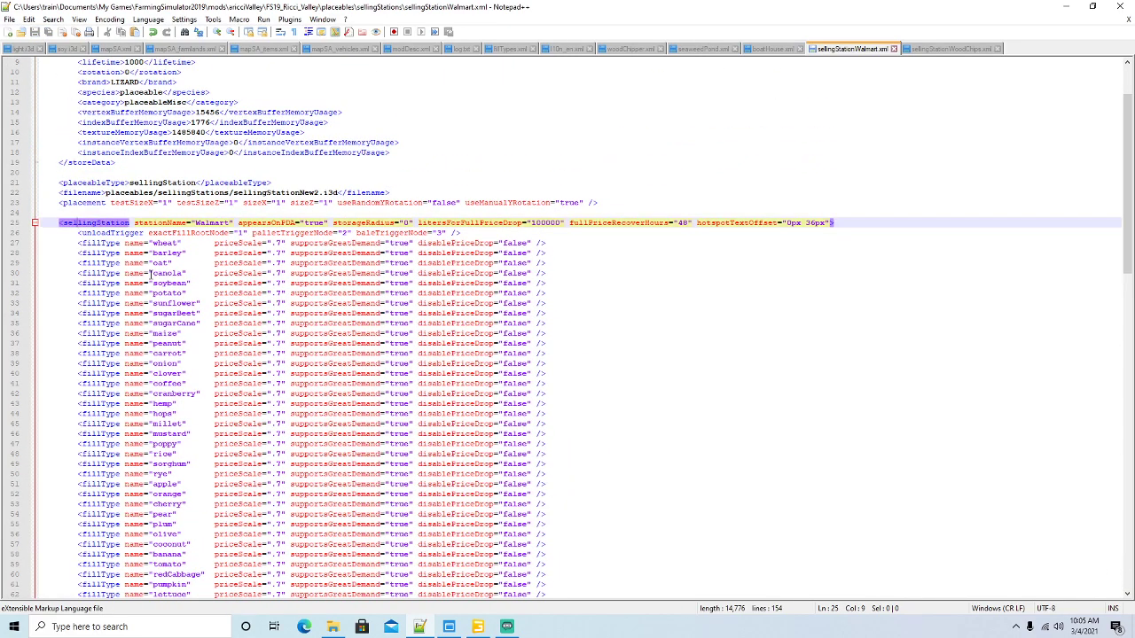
{"action": "scroll", "coordinate": [149, 280], "scroll_direction": "down", "scroll_amount": 20}
{"action": "scroll", "coordinate": [149, 279], "scroll_direction": "down", "scroll_amount": 2}
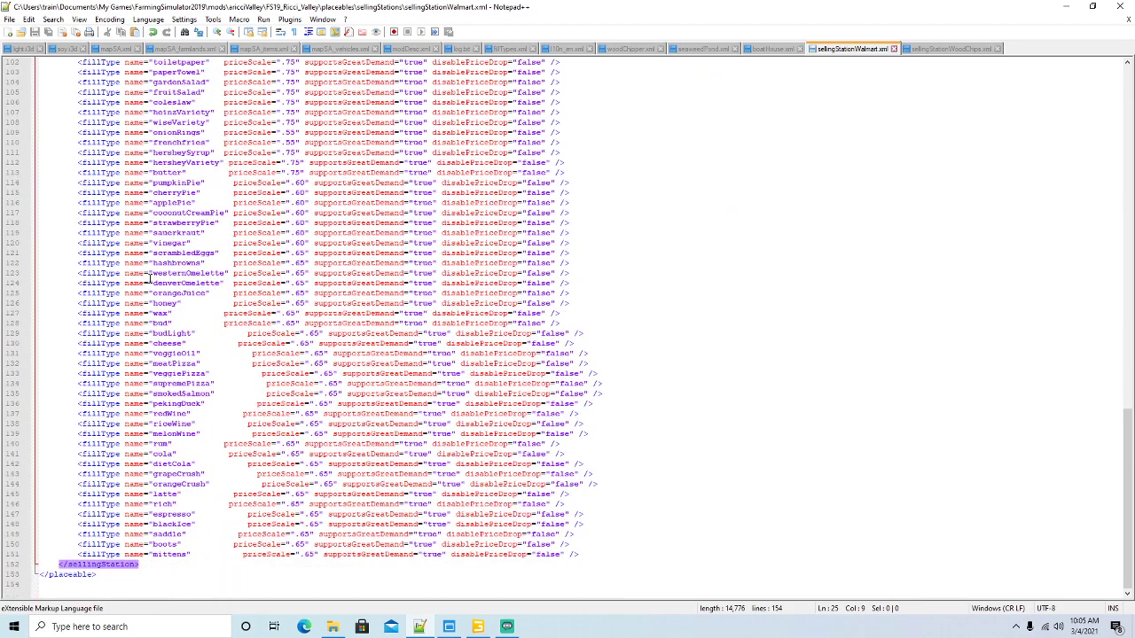
{"action": "scroll", "coordinate": [149, 273], "scroll_direction": "up", "scroll_amount": 11}
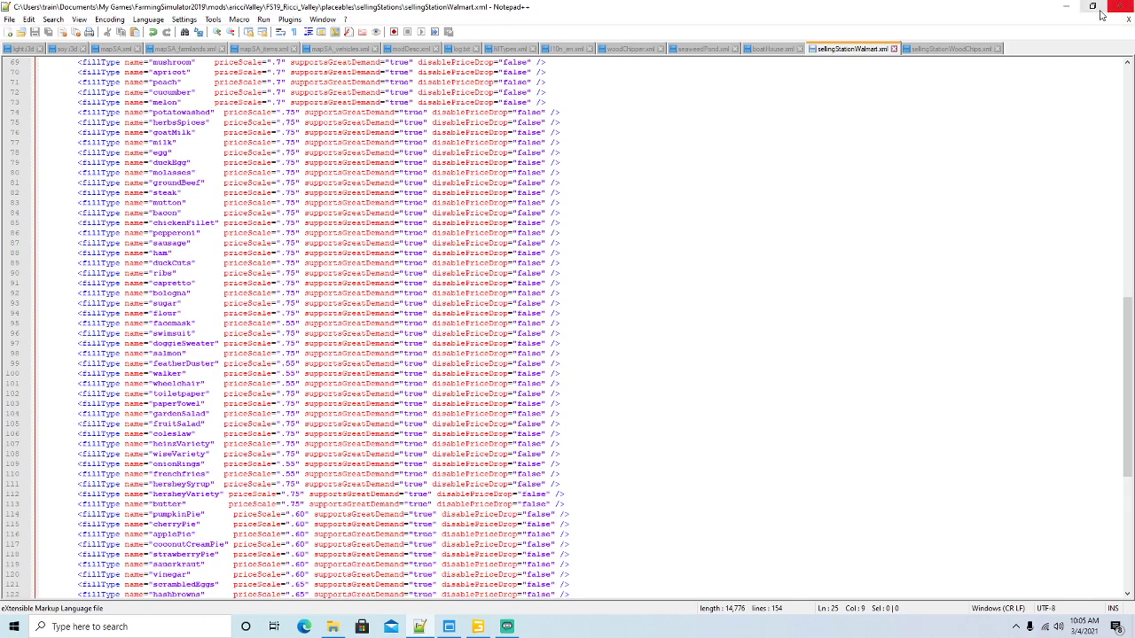
Minimize the open windows and launch Farming Simulator 19 from the desktop
{"action": "left_click", "coordinate": [1065, 6]}
{"action": "left_click", "coordinate": [724, 50]}
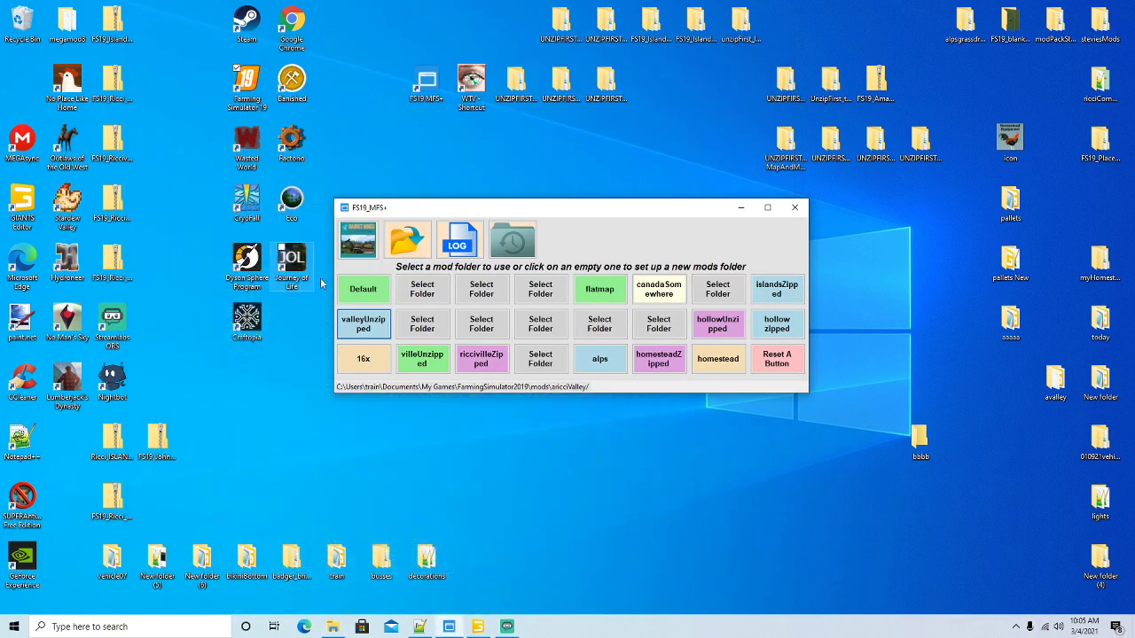
{"action": "right_click", "coordinate": [249, 84]}
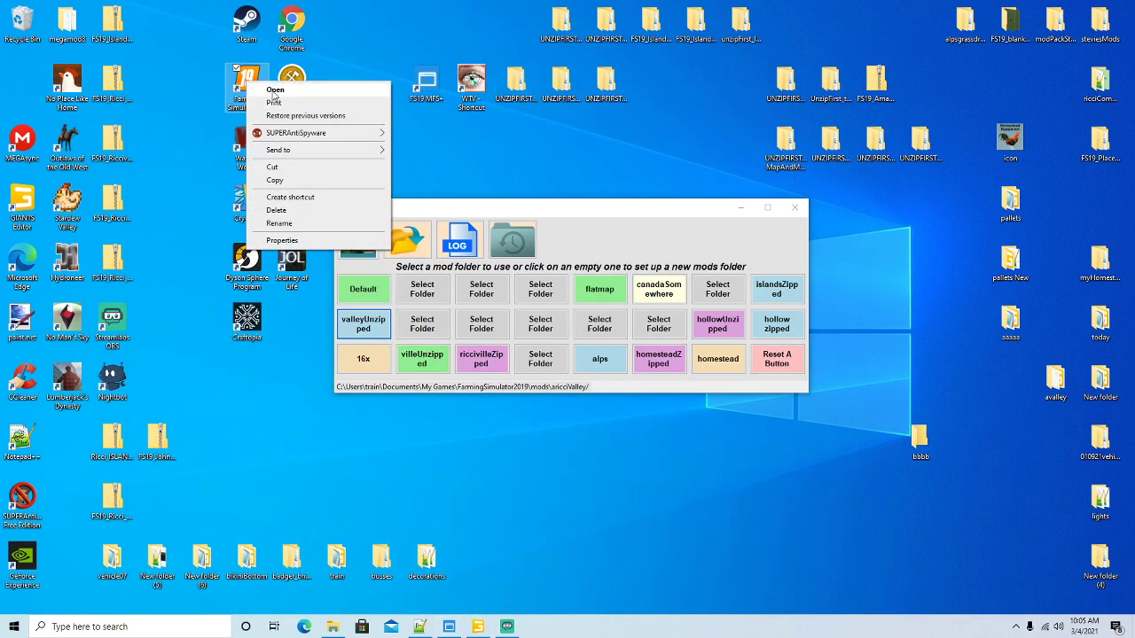
{"action": "left_click", "coordinate": [273, 90]}
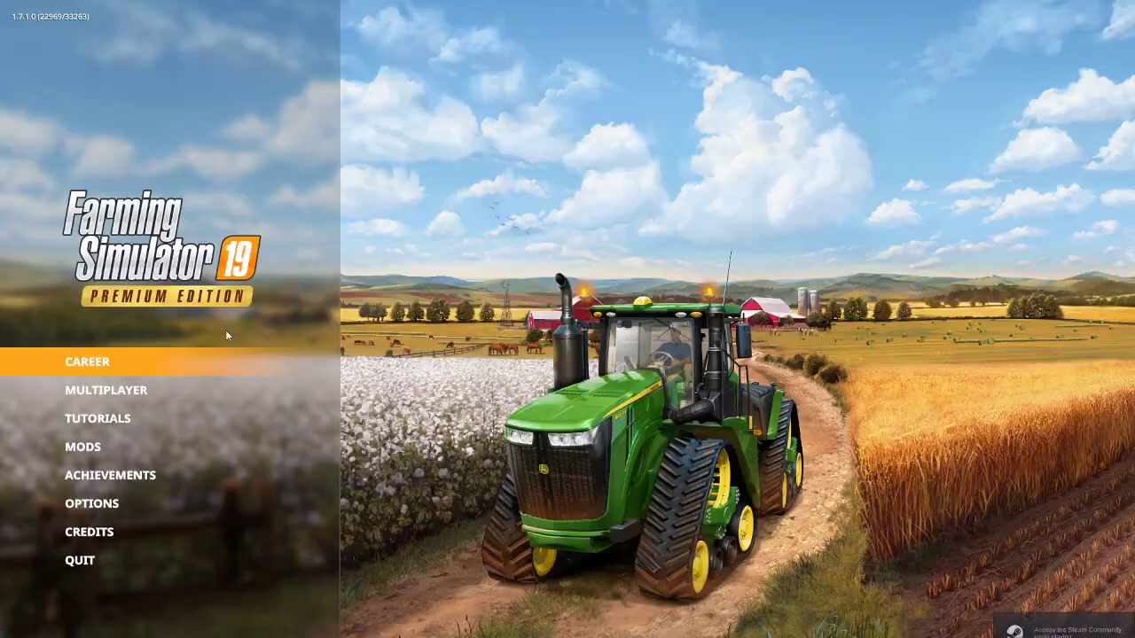
Begin a new career in an unused savegame slot with the New farmer mode
{"action": "left_click", "coordinate": [95, 363]}
{"action": "scroll", "coordinate": [459, 351], "scroll_direction": "down", "scroll_amount": 6}
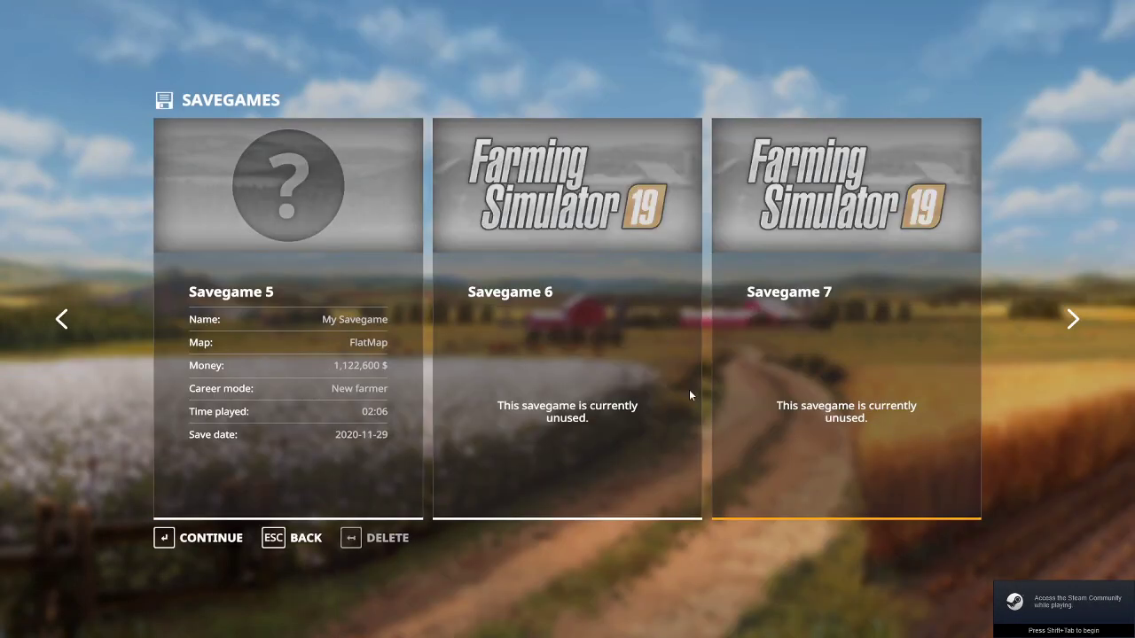
{"action": "key", "text": "Right"}
{"action": "left_click", "coordinate": [214, 538]}
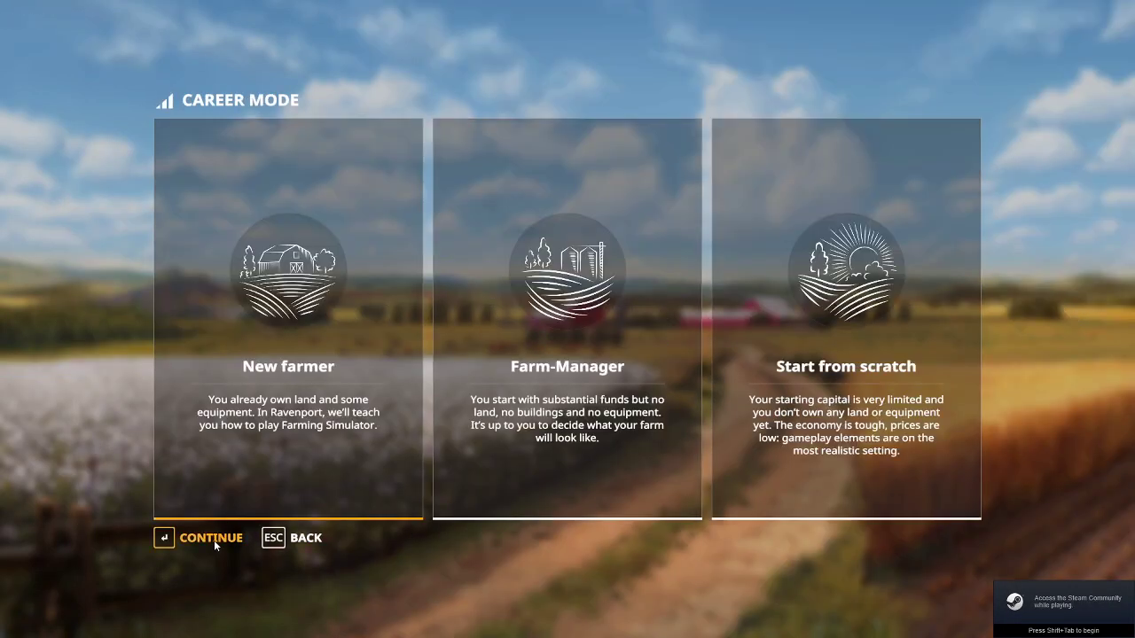
{"action": "left_click", "coordinate": [214, 540]}
Choose the Ricci_Valley map, keep the mods selected, start the game and dismiss the introductory tutorial message
{"action": "key", "text": "Right"}
{"action": "key", "text": "Right"}
{"action": "key", "text": "Right"}
{"action": "left_click", "coordinate": [213, 543]}
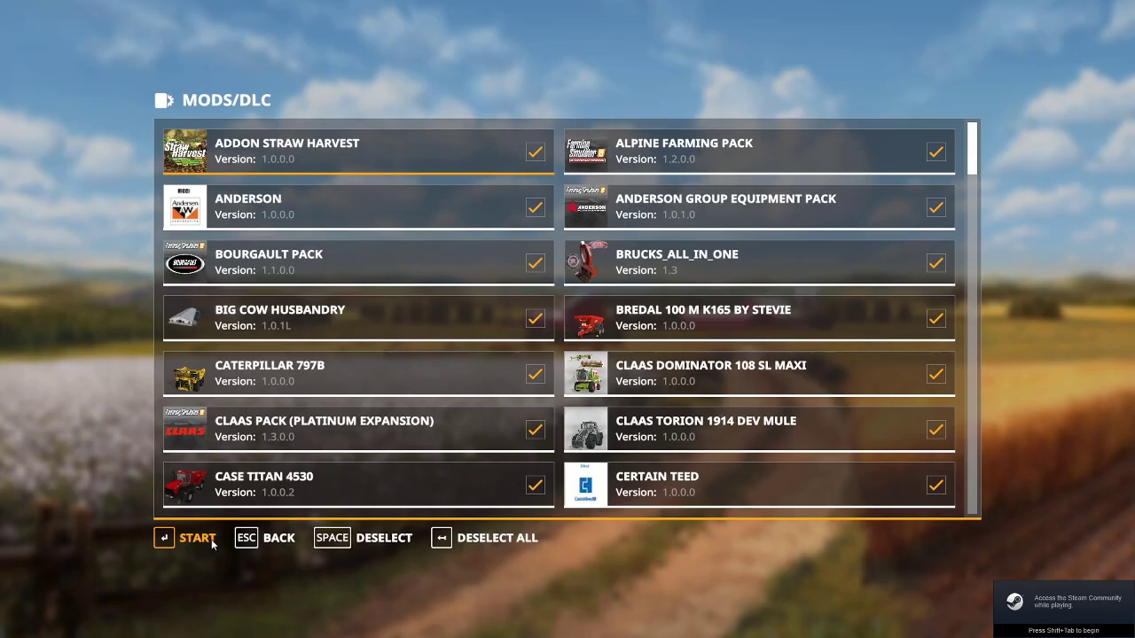
{"action": "left_click", "coordinate": [213, 543]}
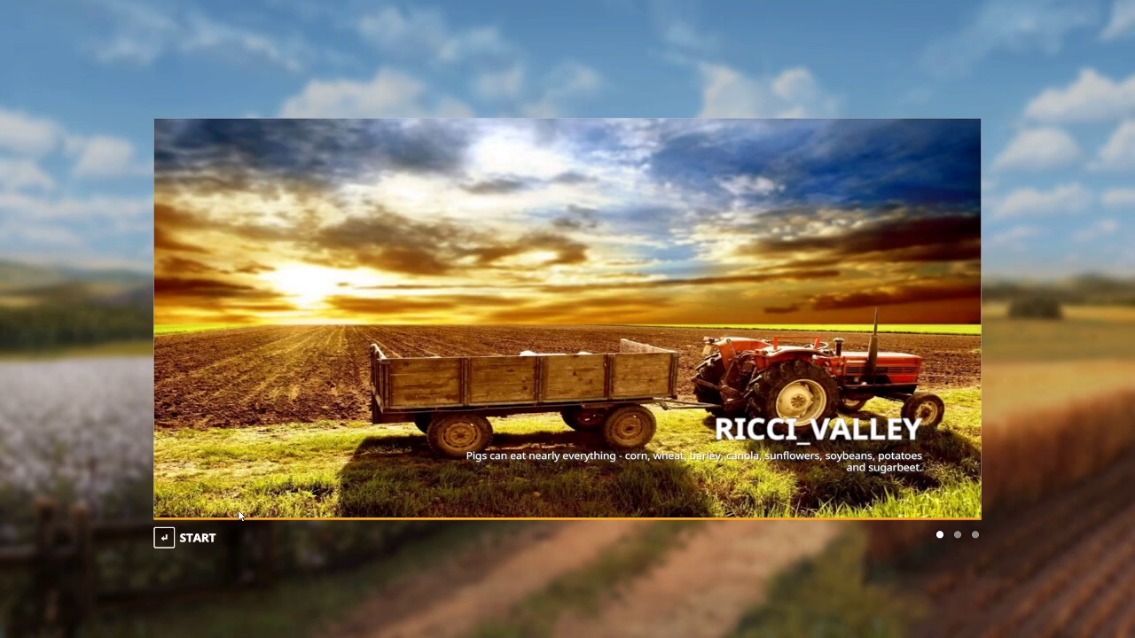
{"action": "left_click", "coordinate": [196, 537]}
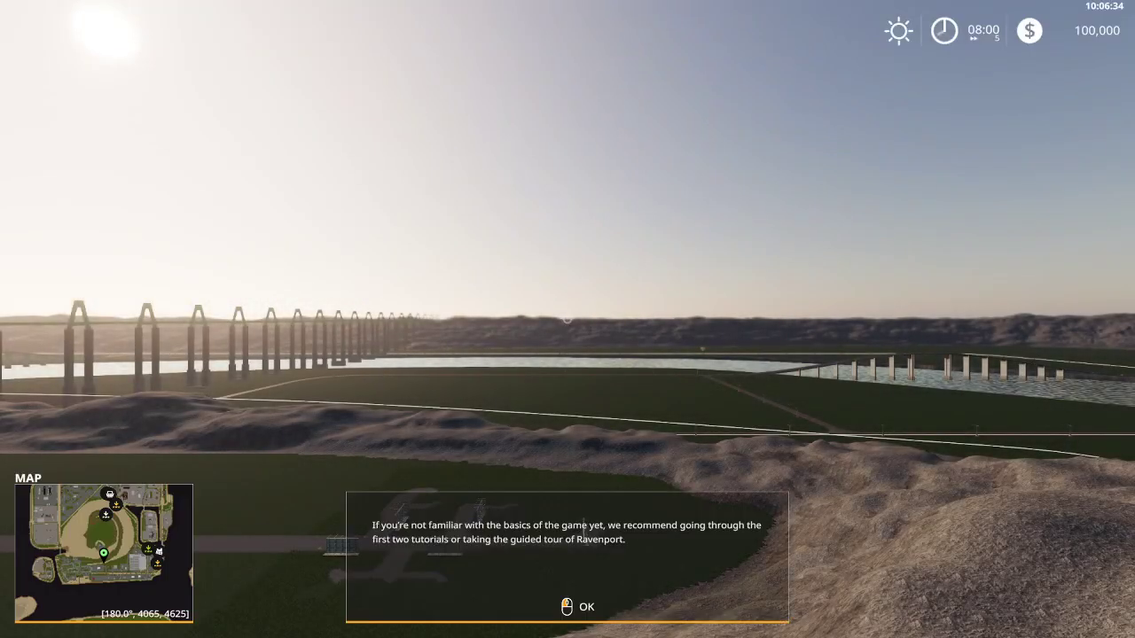
{"action": "left_click", "coordinate": [567, 319]}
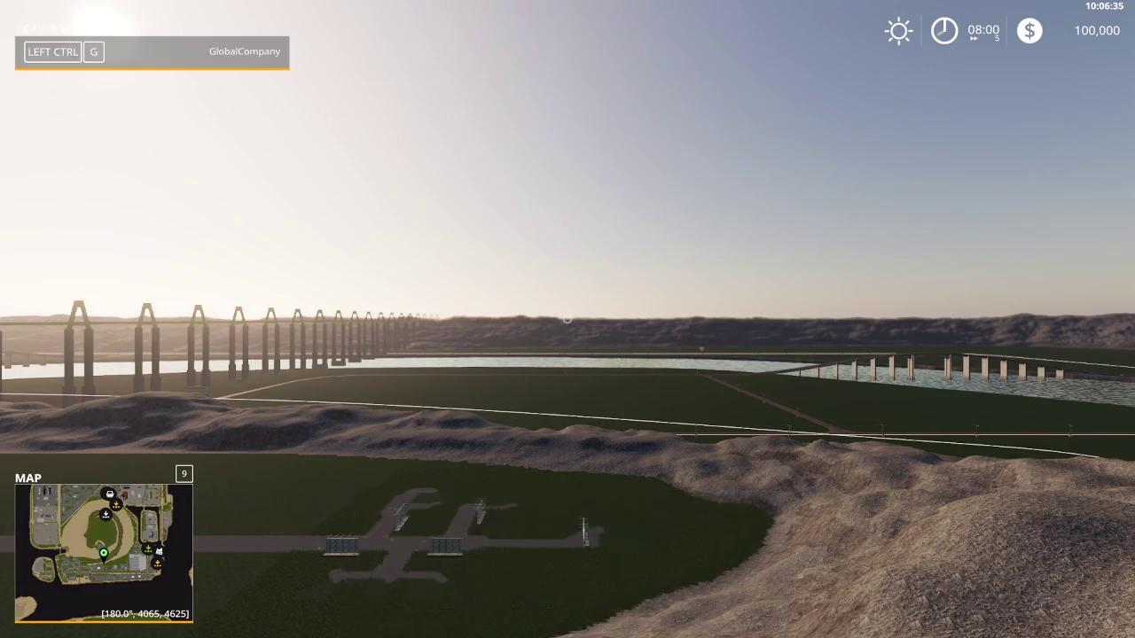
Open Easy Development Commands and add 20000000 to the farm's money
{"action": "key", "text": "alt+e"}
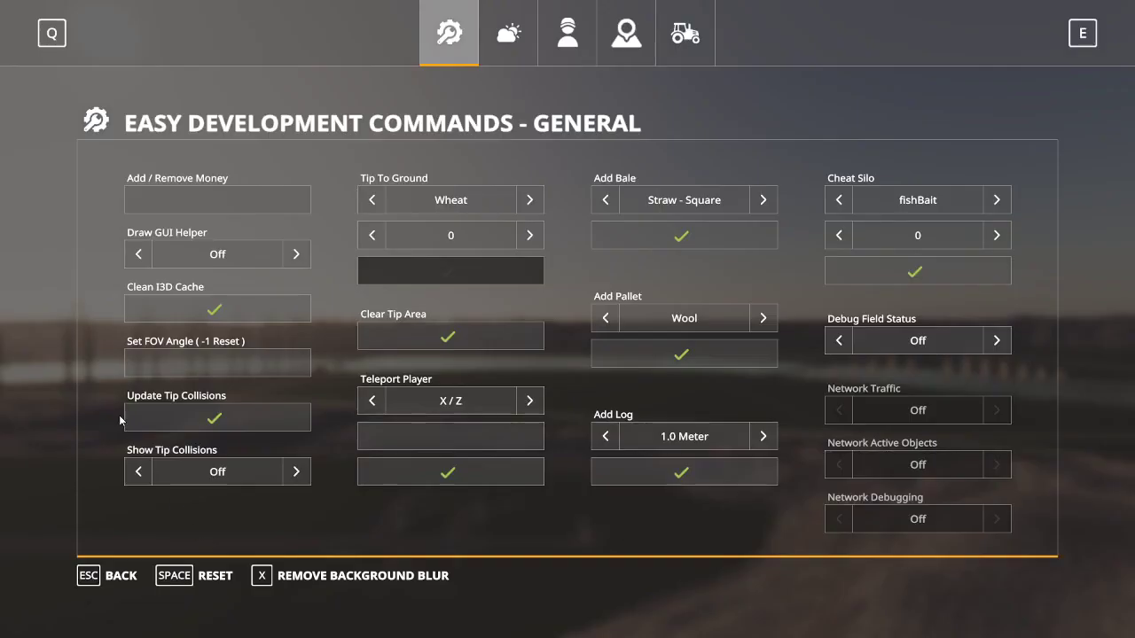
{"action": "left_click", "coordinate": [206, 212]}
{"action": "type", "text": "20000000"}
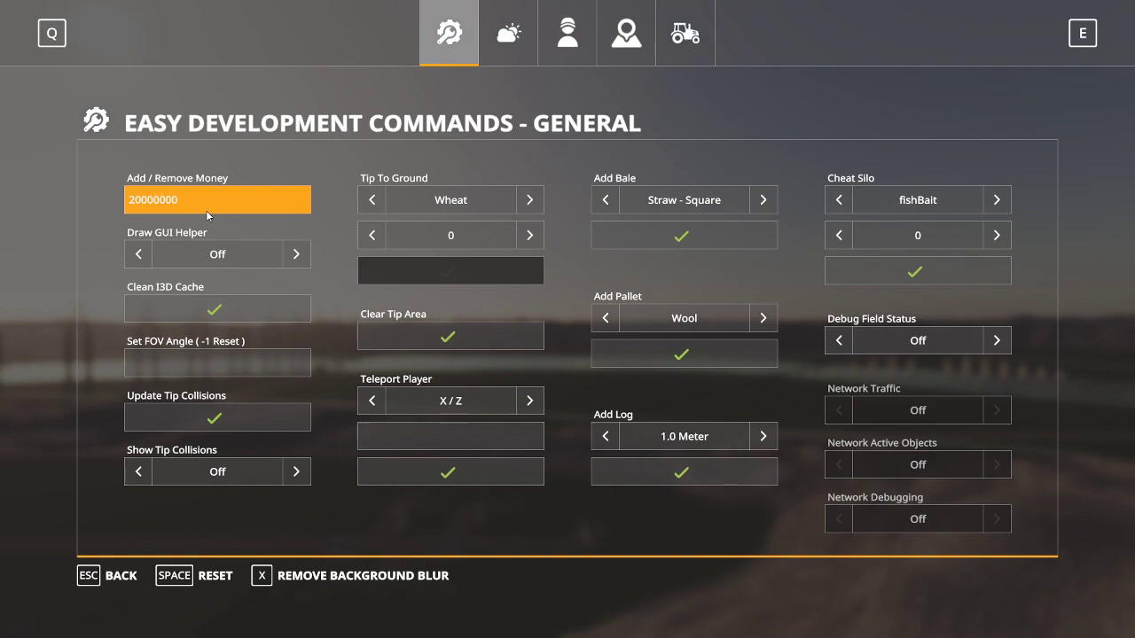
{"action": "key", "text": "Return"}
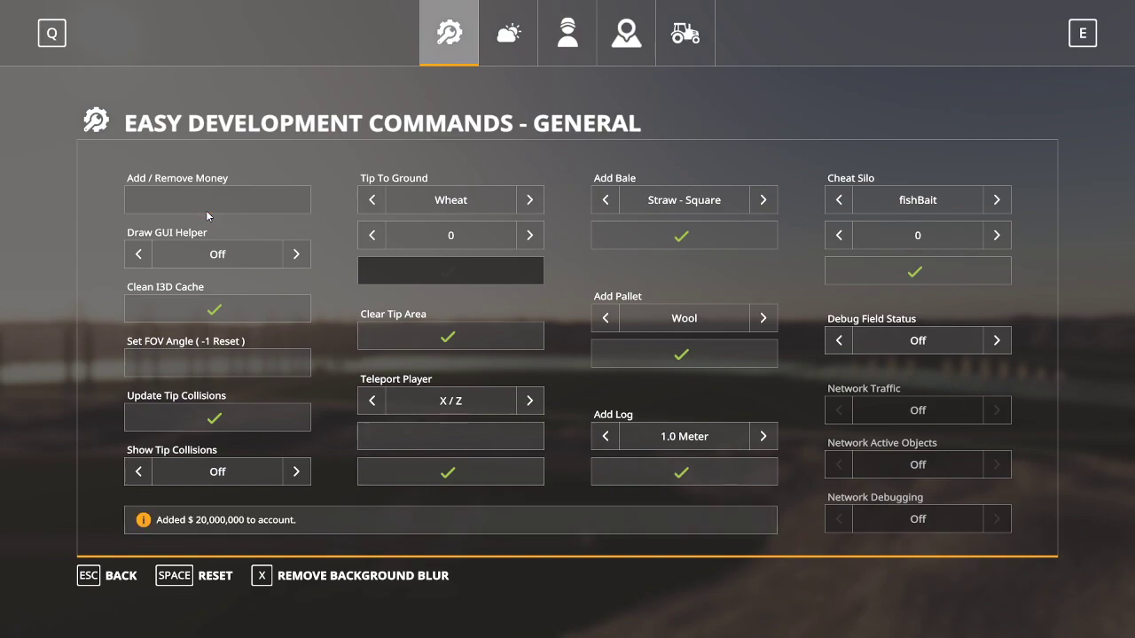
Switch on the player's speed multiplier at 4x, toggle its warning setting and return to the game
{"action": "left_click", "coordinate": [567, 33]}
{"action": "left_click", "coordinate": [763, 255]}
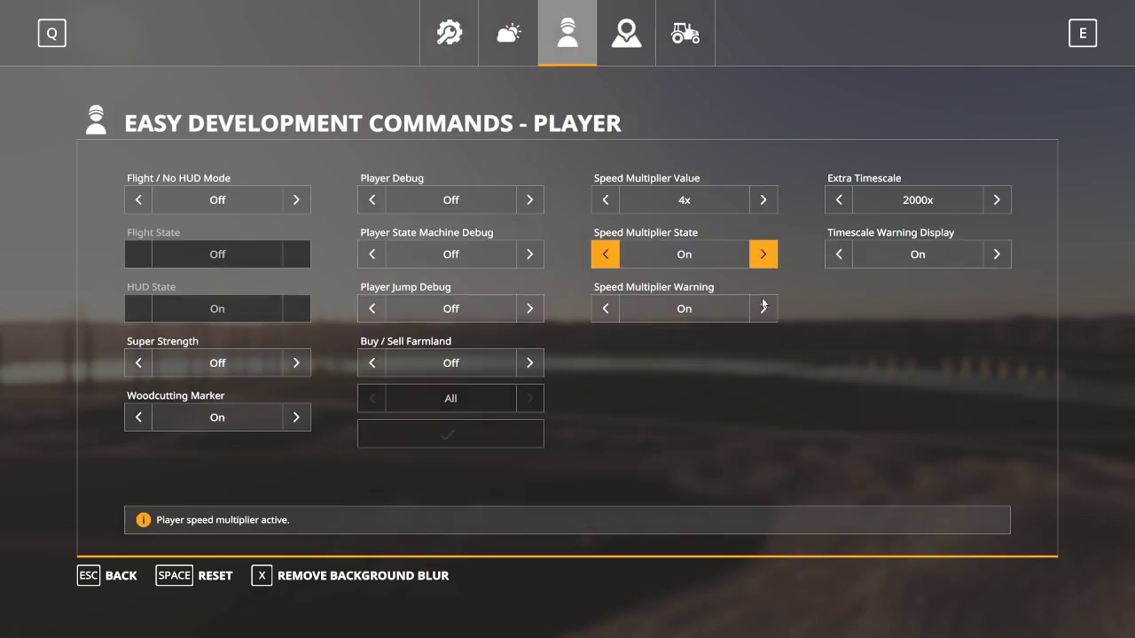
{"action": "left_click", "coordinate": [762, 309]}
{"action": "key", "text": "Escape"}
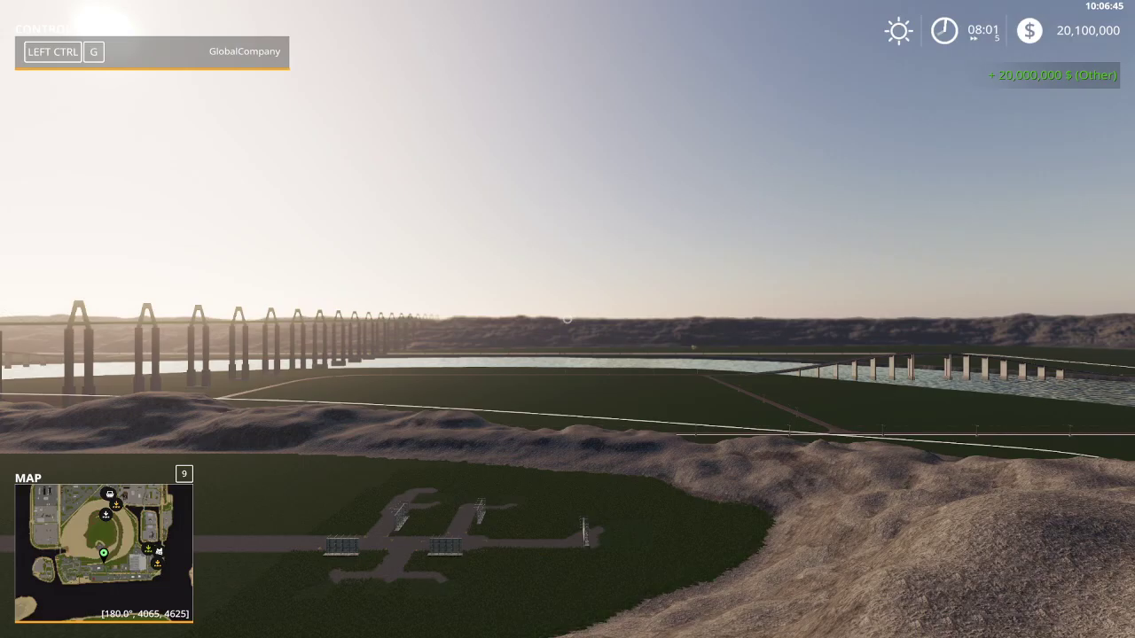
Buy the farmland parcel around the Boat House and Seaweed Pond from the land map
{"action": "key", "text": "Escape"}
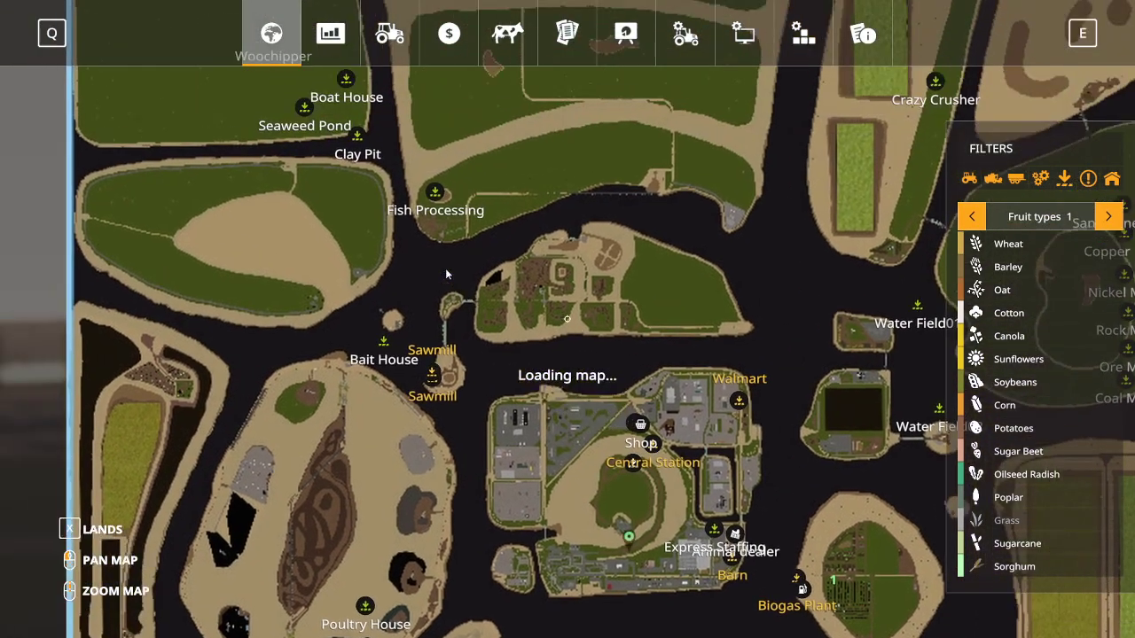
{"action": "key", "text": "x"}
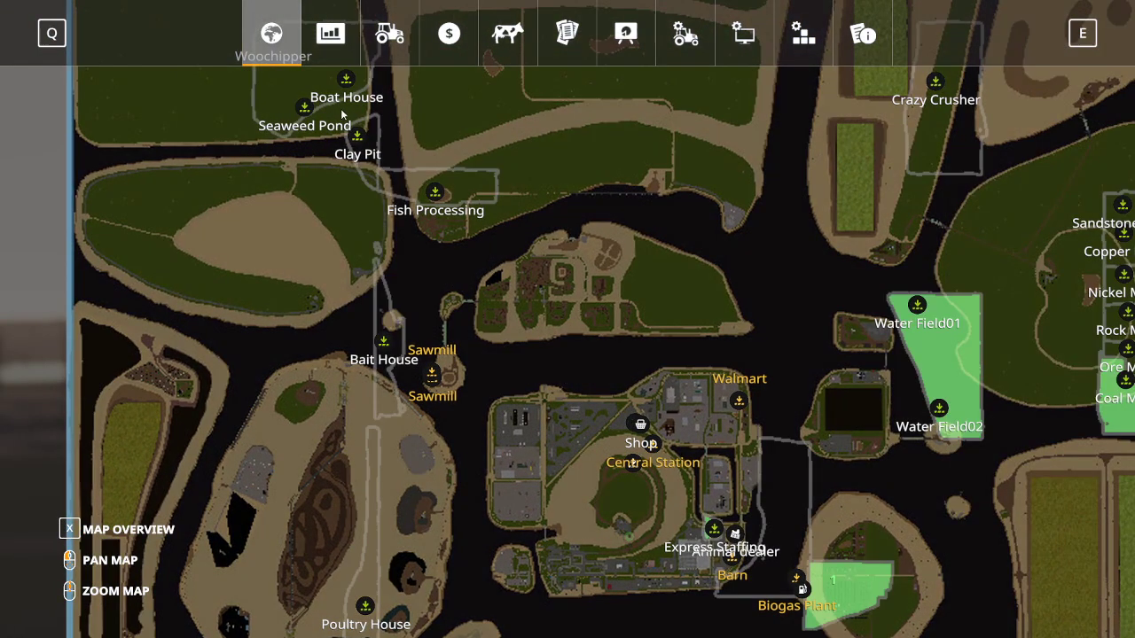
{"action": "left_click", "coordinate": [272, 103]}
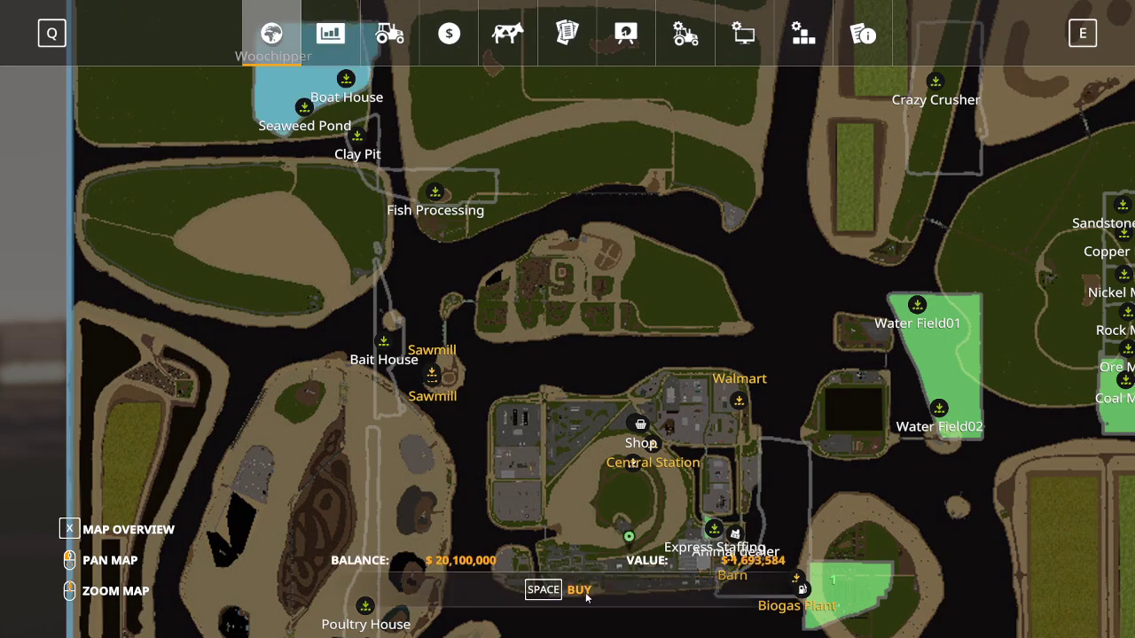
{"action": "key", "text": "space"}
{"action": "left_click", "coordinate": [418, 409]}
{"action": "key", "text": "Escape"}
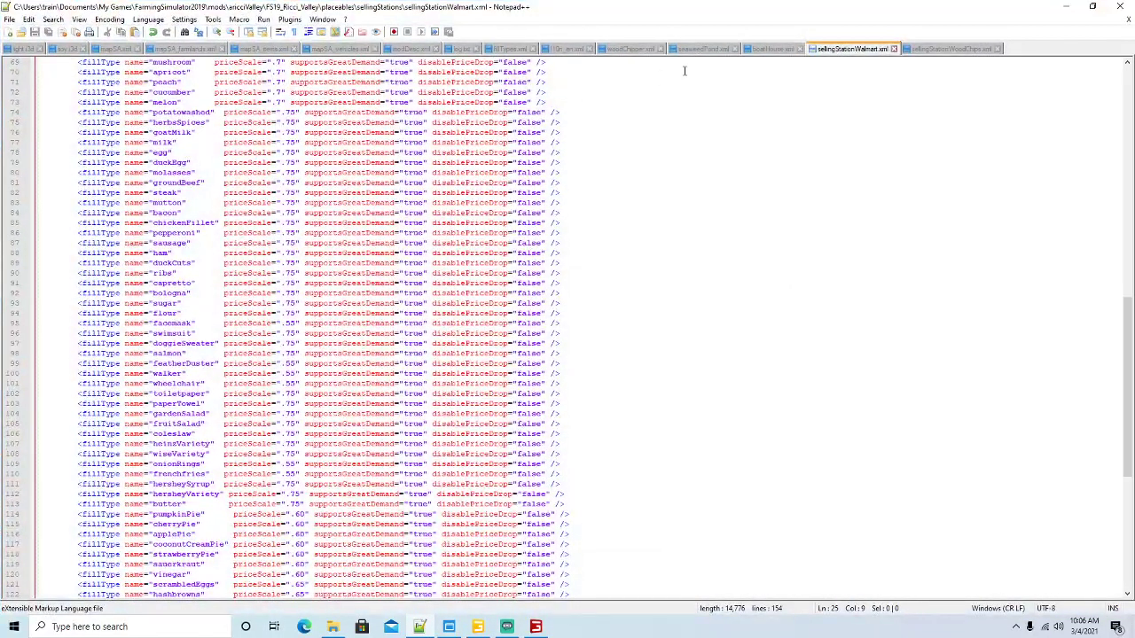
Reload log.txt in Notepad++ and examine the entries from the latest map load for errors
{"action": "left_click", "coordinate": [461, 53]}
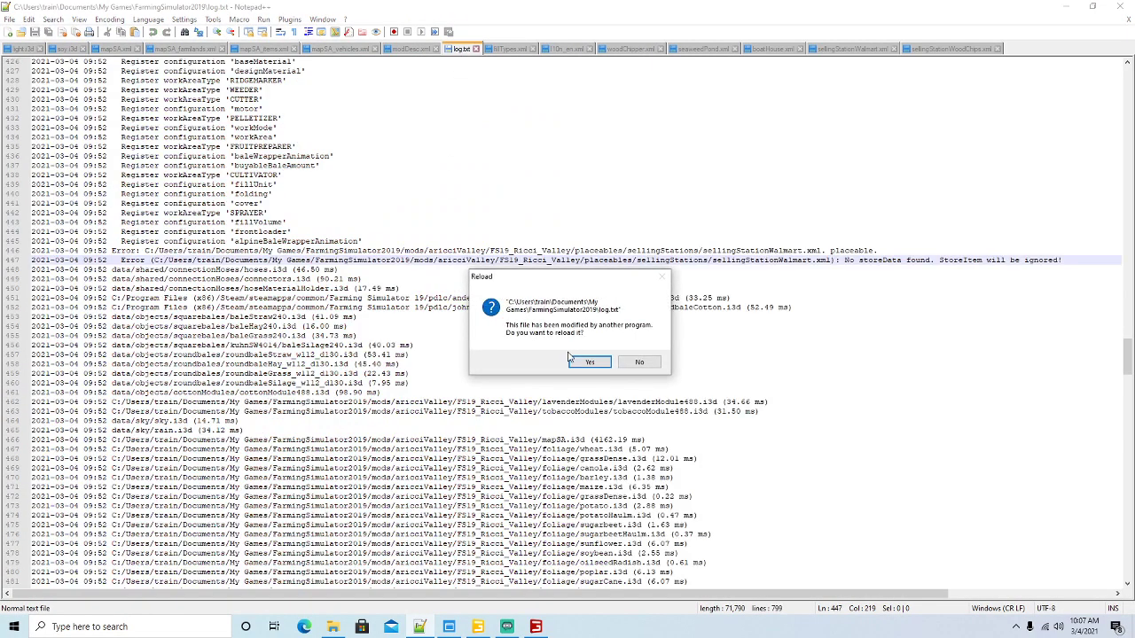
{"action": "left_click", "coordinate": [578, 362]}
{"action": "scroll", "coordinate": [527, 346], "scroll_direction": "up", "scroll_amount": 15}
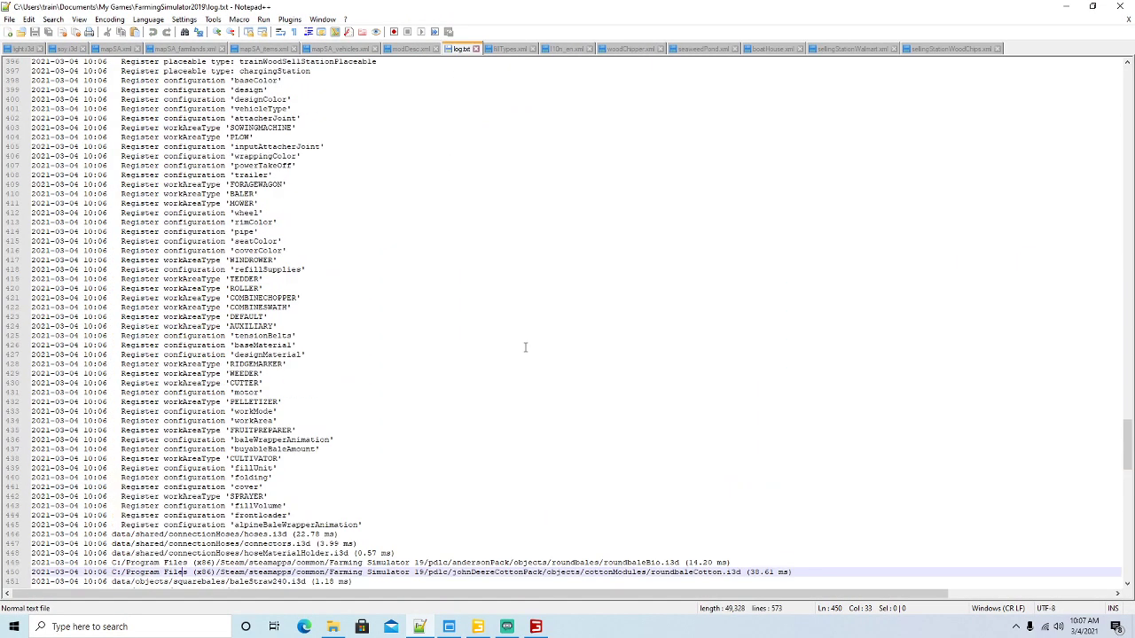
{"action": "scroll", "coordinate": [515, 319], "scroll_direction": "down", "scroll_amount": 13}
{"action": "scroll", "coordinate": [512, 309], "scroll_direction": "down", "scroll_amount": 20}
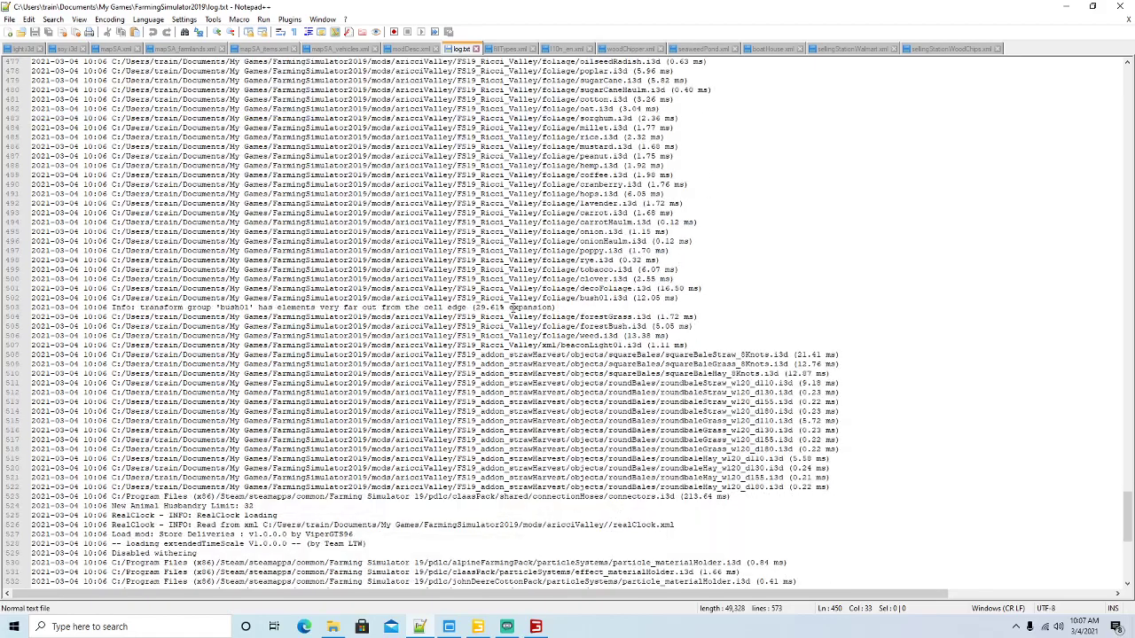
{"action": "scroll", "coordinate": [512, 310], "scroll_direction": "down", "scroll_amount": 8}
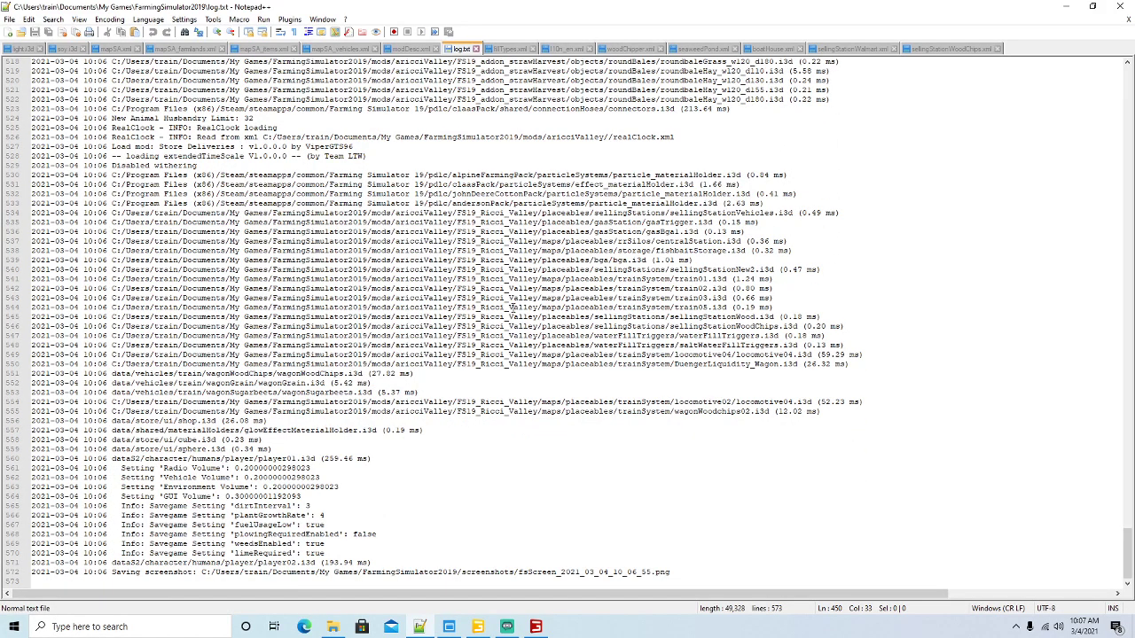
{"action": "scroll", "coordinate": [511, 310], "scroll_direction": "up", "scroll_amount": 16}
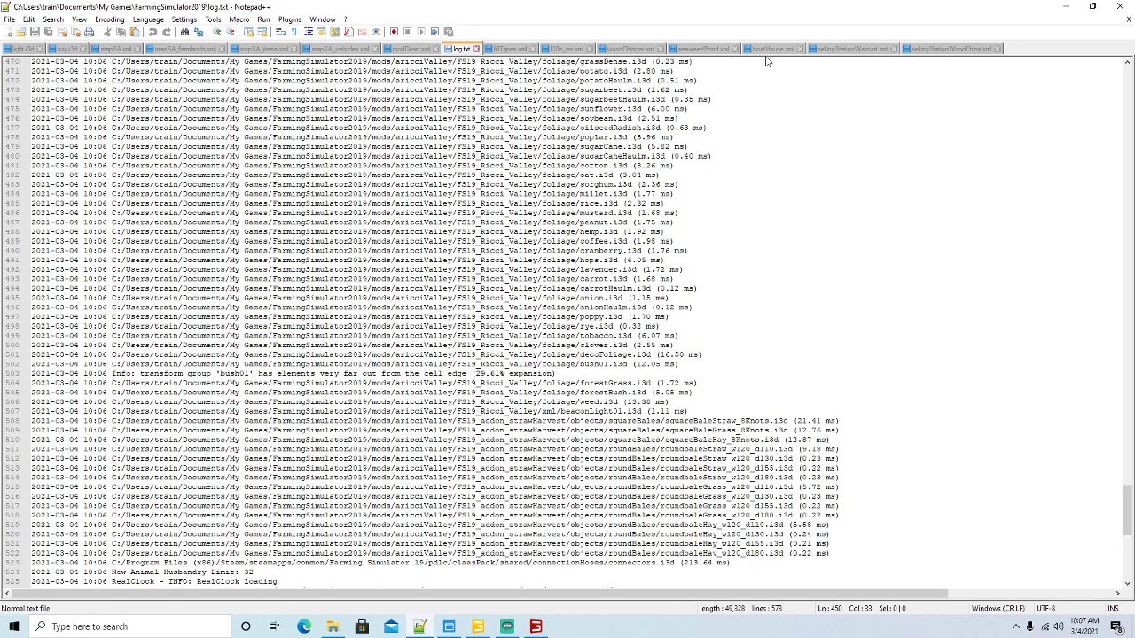
Inspect the productLine definition in boatHouse.xml, including its inputs, outputs and hourly rate
{"action": "left_click", "coordinate": [767, 49]}
{"action": "scroll", "coordinate": [685, 232], "scroll_direction": "down", "scroll_amount": 20}
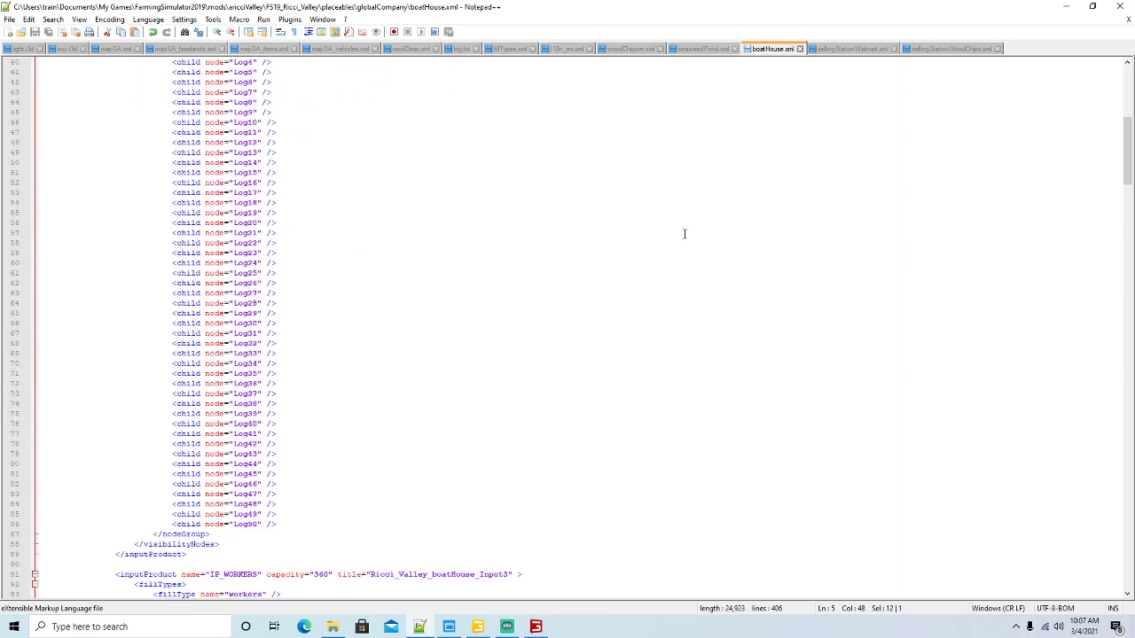
{"action": "scroll", "coordinate": [685, 234], "scroll_direction": "down", "scroll_amount": 20}
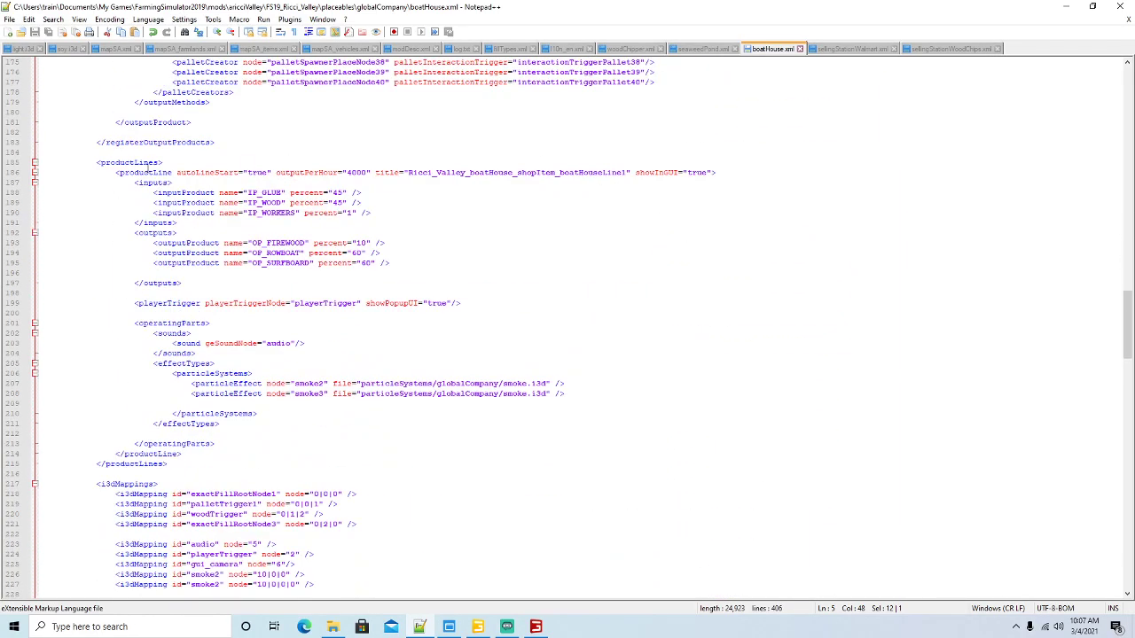
{"action": "left_click", "coordinate": [185, 172]}
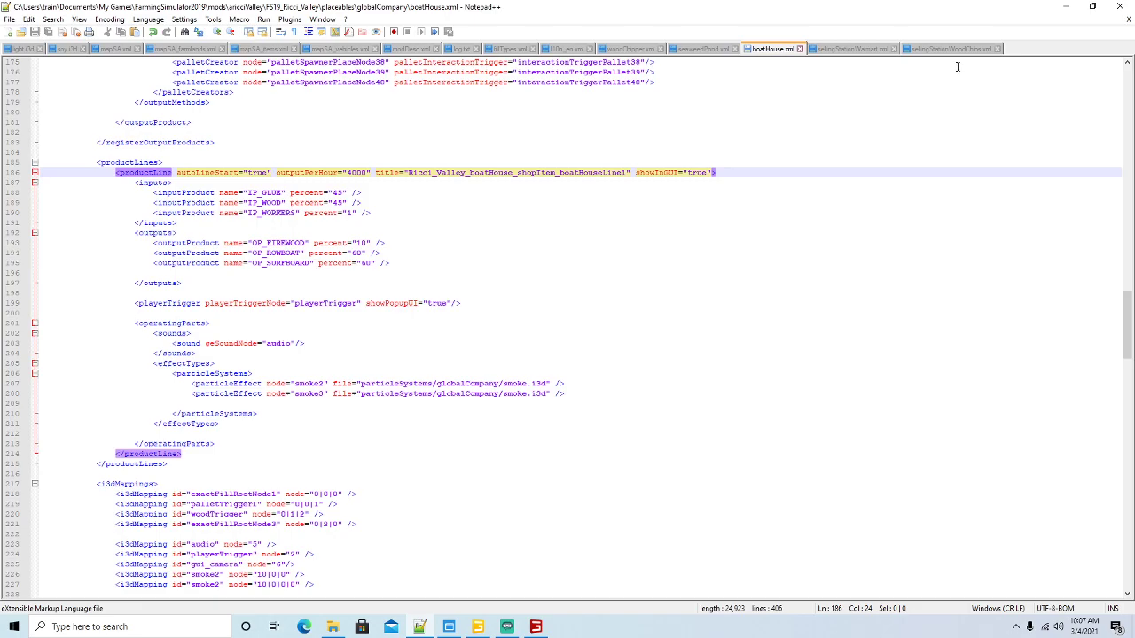
Switch back to Farming Simulator 19 and teleport the player to the Boat House using the map
{"action": "left_click", "coordinate": [1066, 6]}
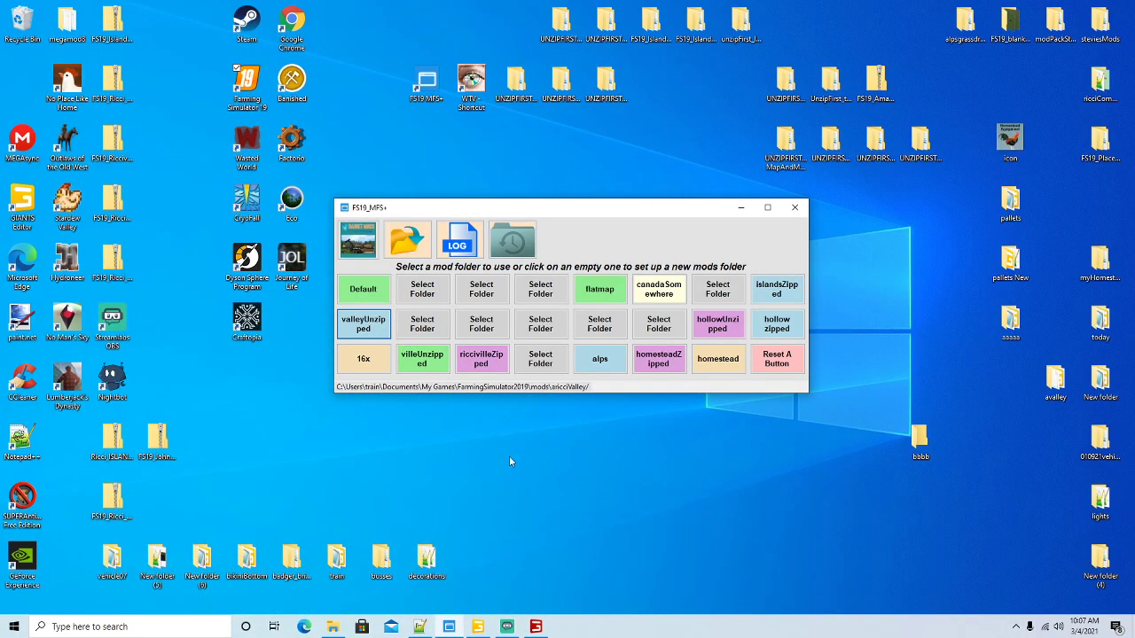
{"action": "left_click", "coordinate": [535, 626]}
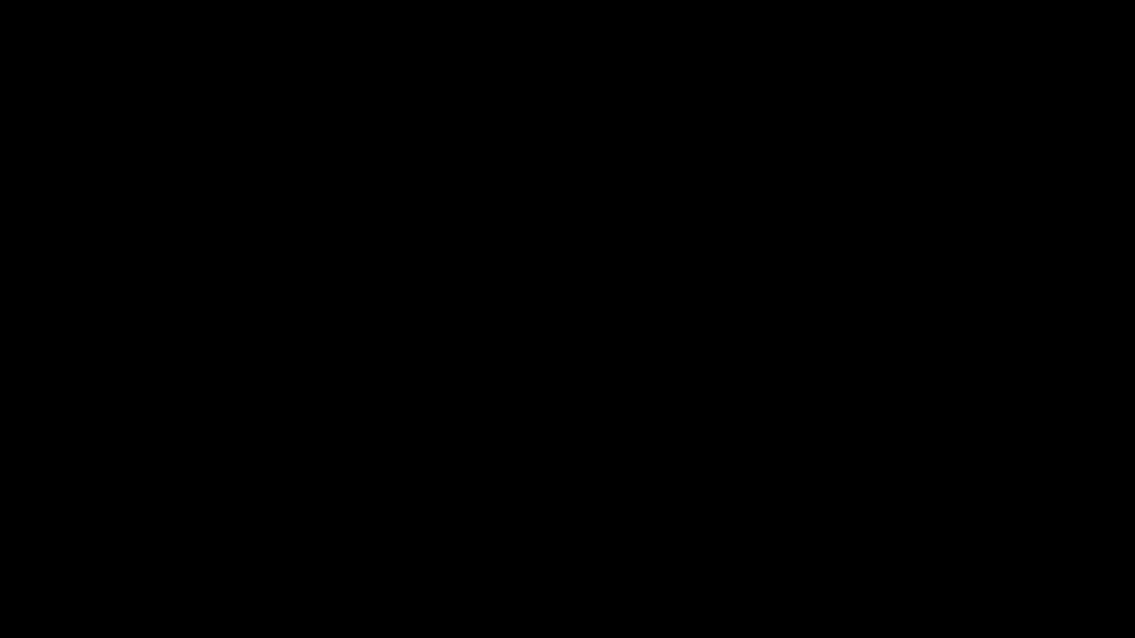
{"action": "key", "text": "p"}
{"action": "key", "text": "Escape"}
{"action": "key", "text": "Escape"}
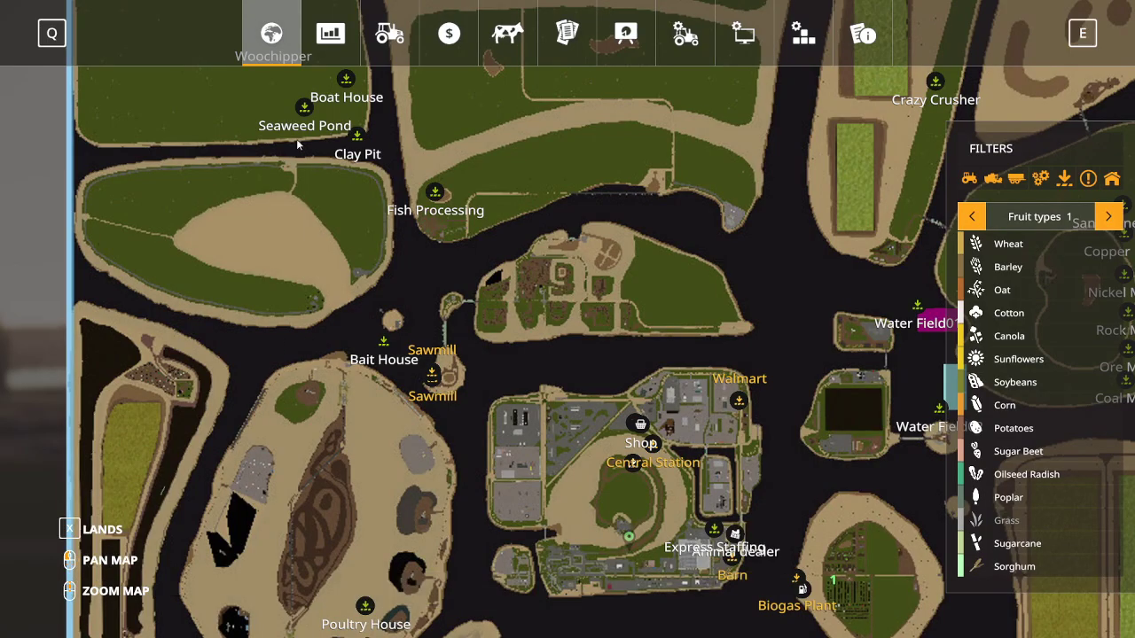
{"action": "left_click", "coordinate": [346, 82]}
{"action": "key", "text": "space"}
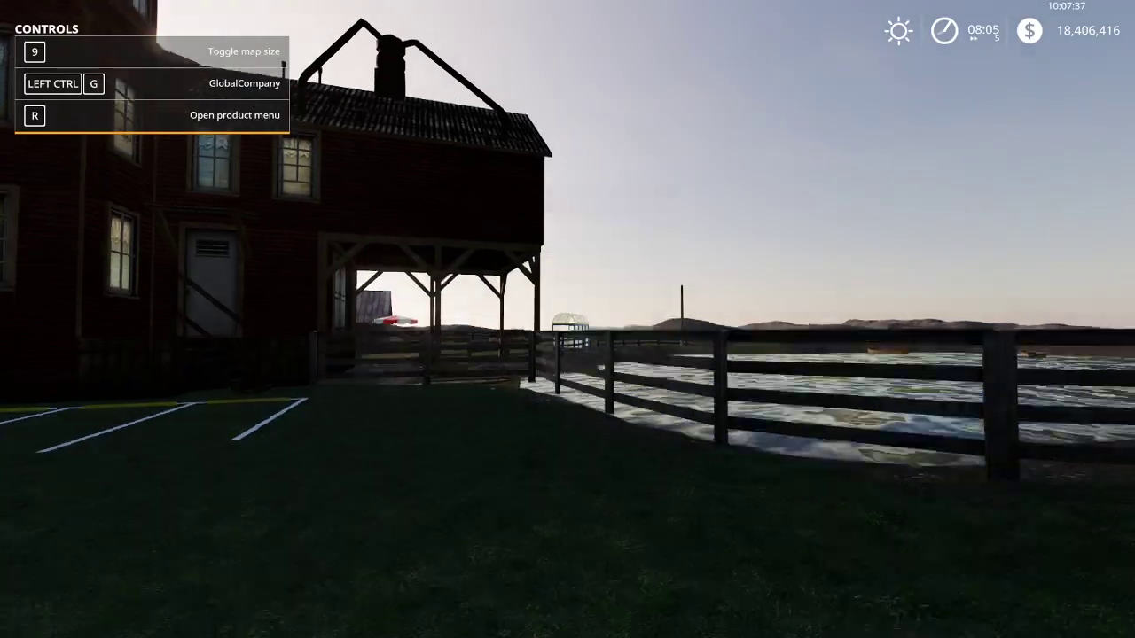
Move the player away from the Boat House onto the open grass
{"action": "key", "text": "s"}
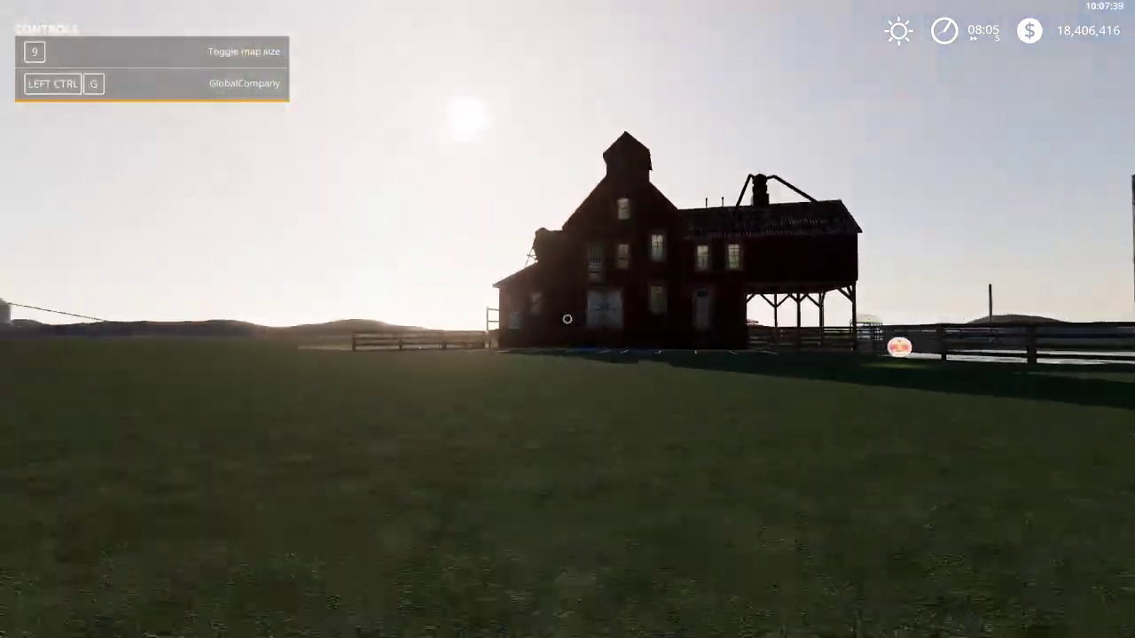
{"action": "key", "text": "w"}
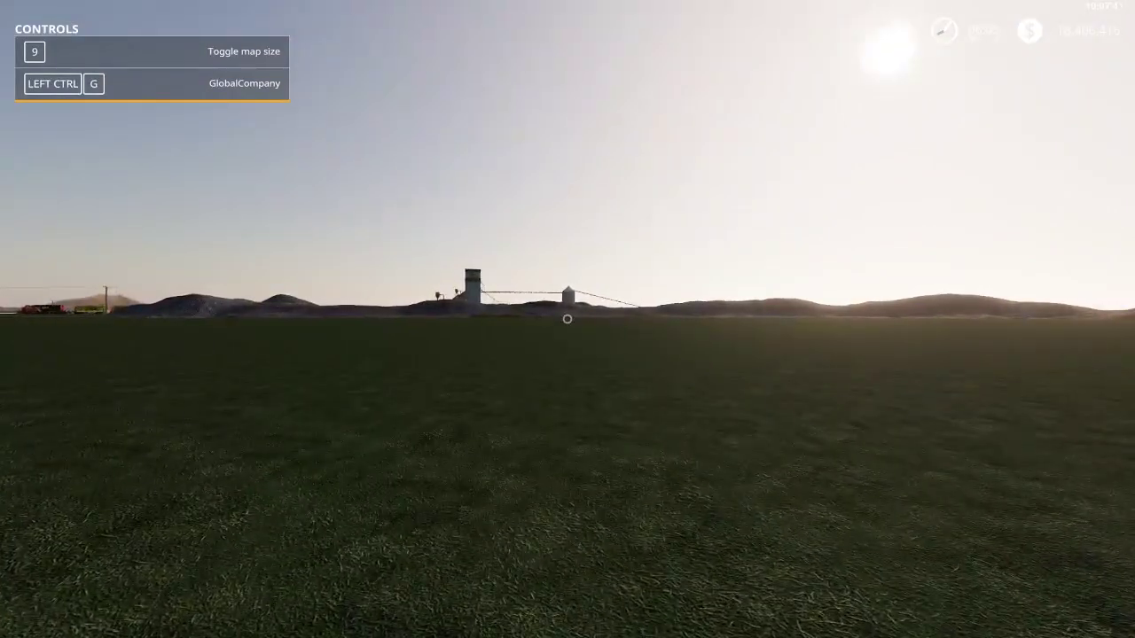
{"action": "key", "text": "s"}
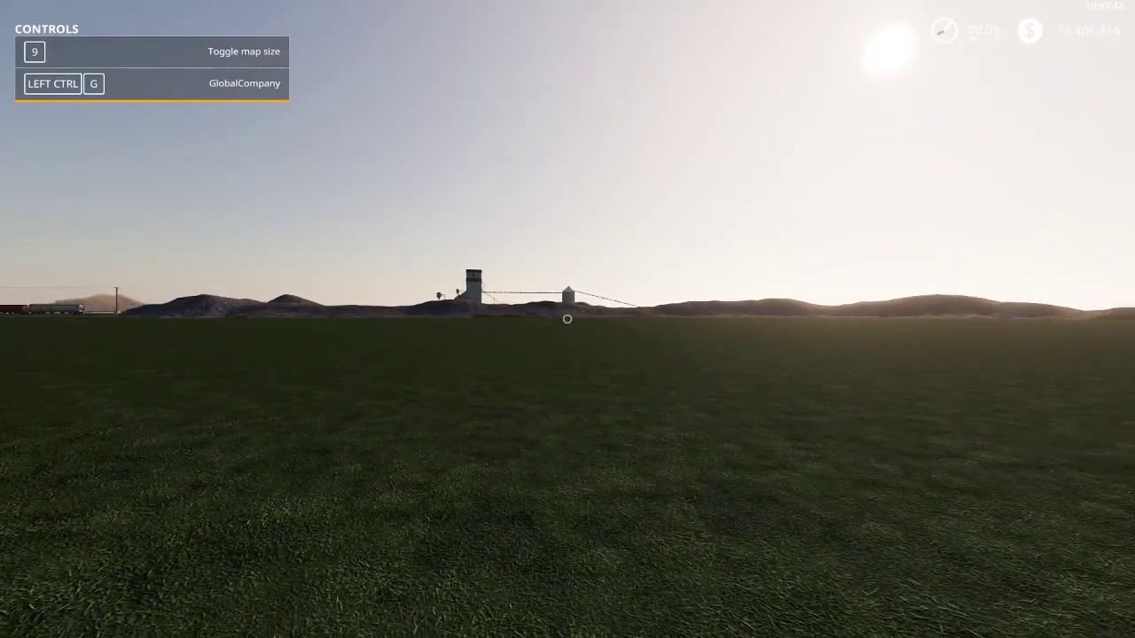
Buy the Roadrunner truck in its standard configuration from the Ricci Collaboration Modding Team vehicle mods
{"action": "key", "text": "p"}
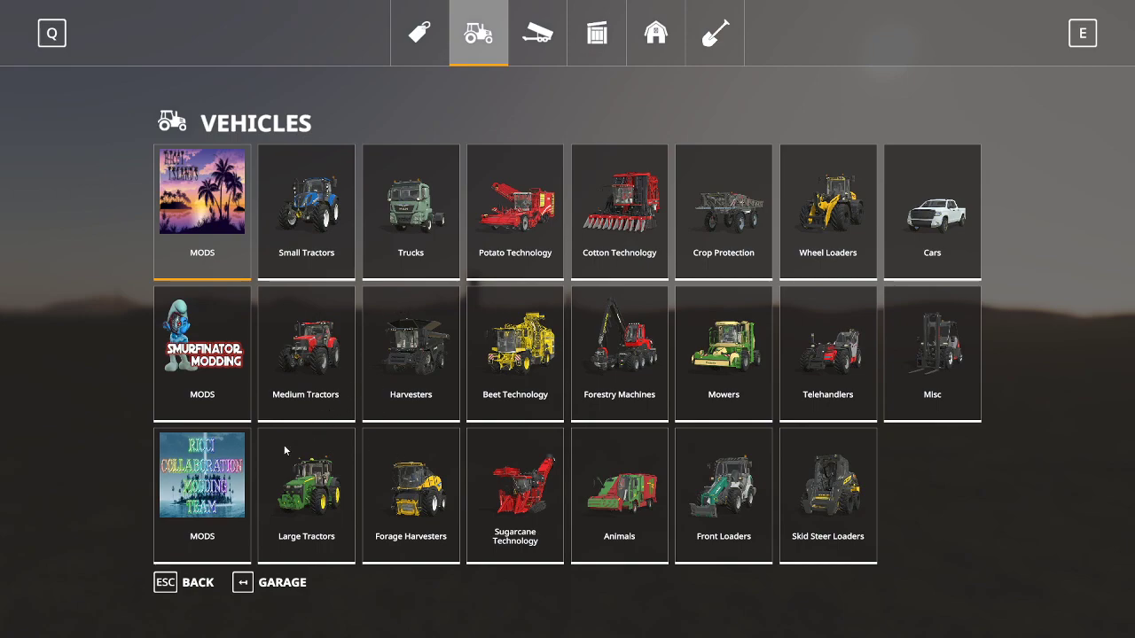
{"action": "left_click", "coordinate": [214, 489]}
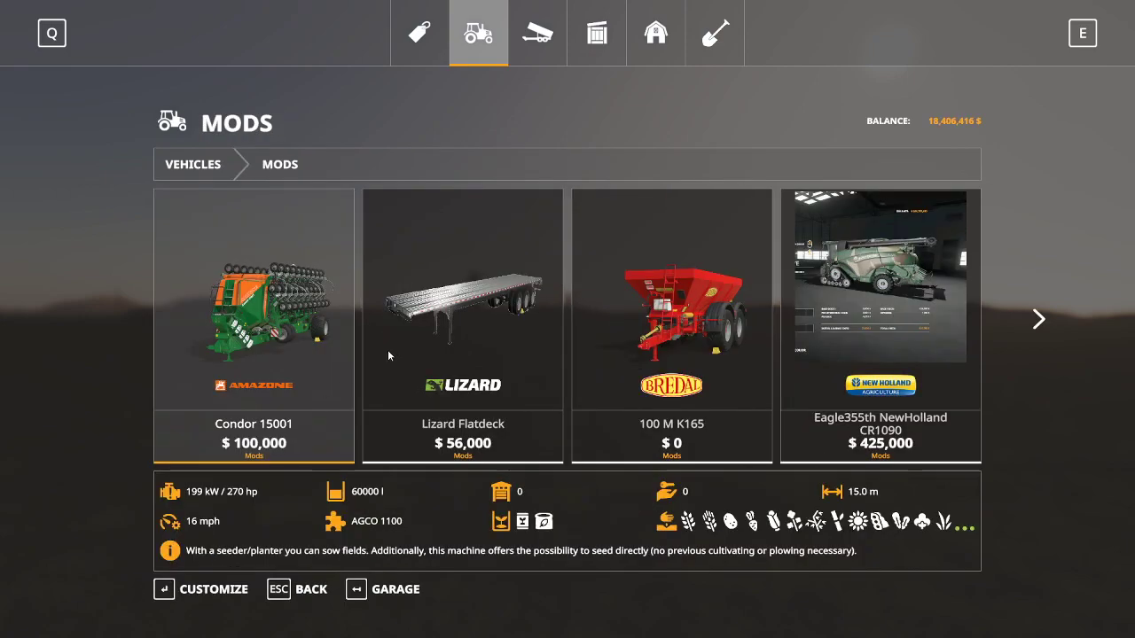
{"action": "scroll", "coordinate": [394, 352], "scroll_direction": "down", "scroll_amount": 15}
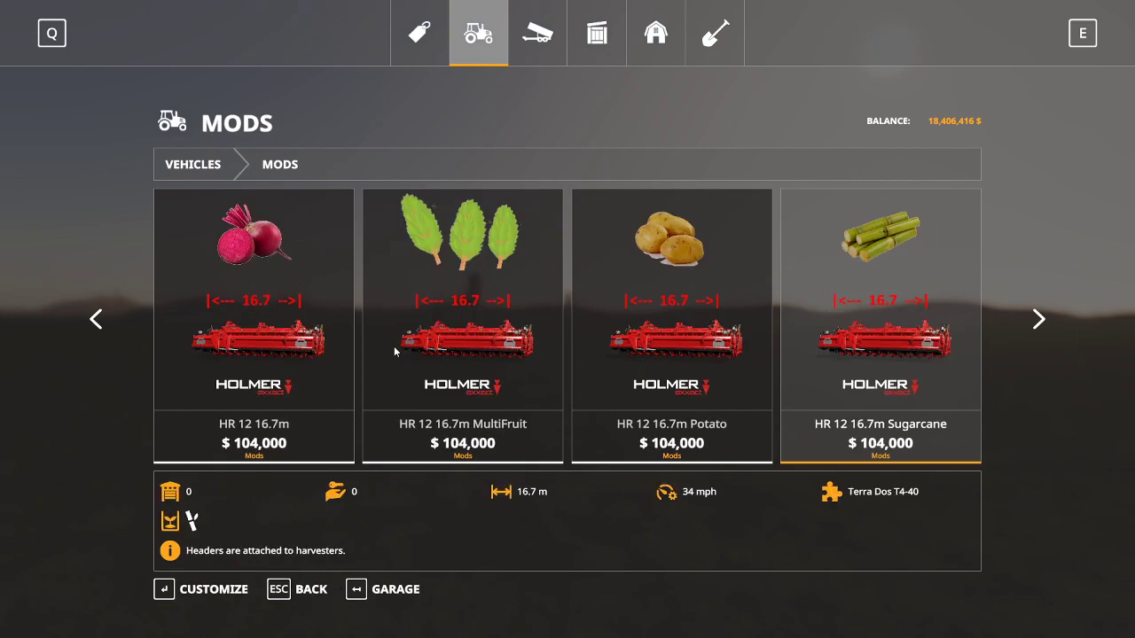
{"action": "scroll", "coordinate": [396, 352], "scroll_direction": "down", "scroll_amount": 10}
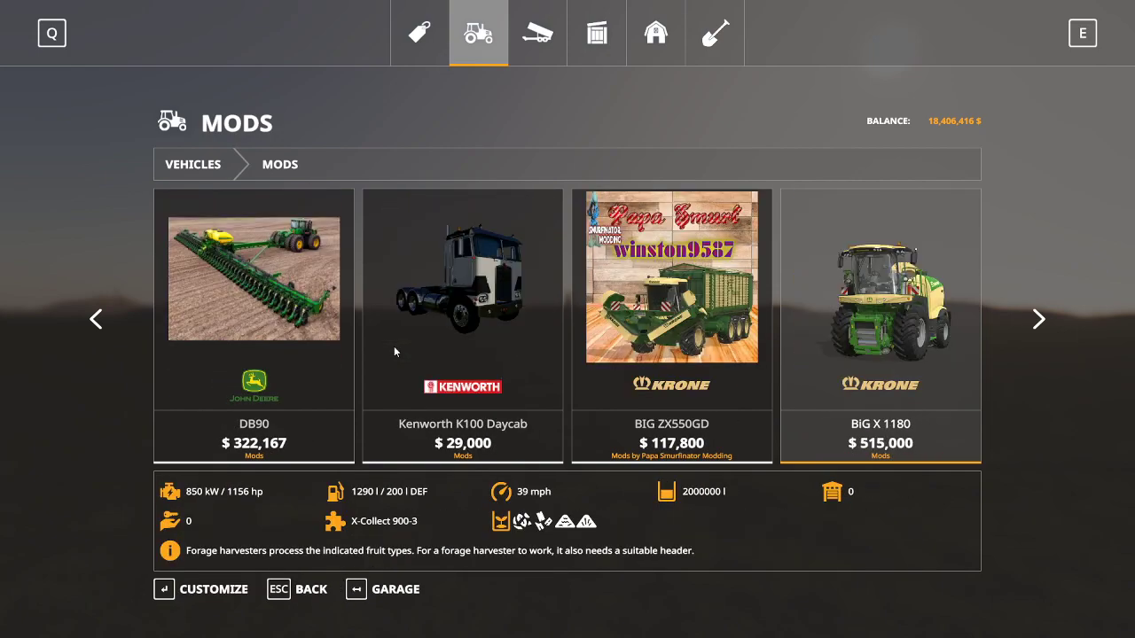
{"action": "scroll", "coordinate": [395, 352], "scroll_direction": "down", "scroll_amount": 9}
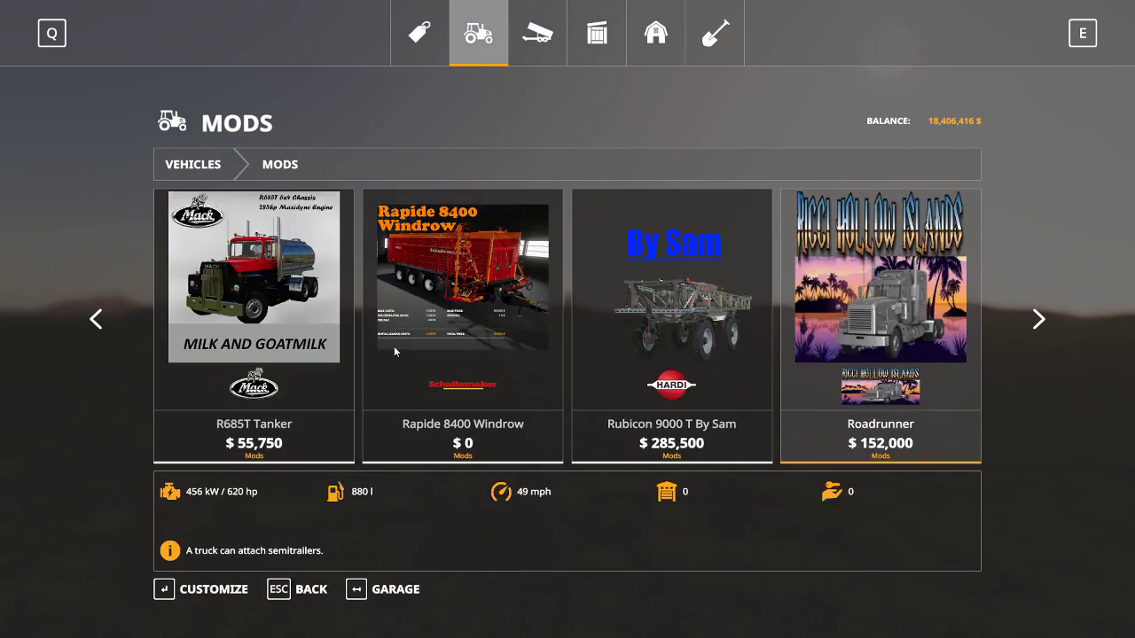
{"action": "scroll", "coordinate": [394, 352], "scroll_direction": "down", "scroll_amount": 3}
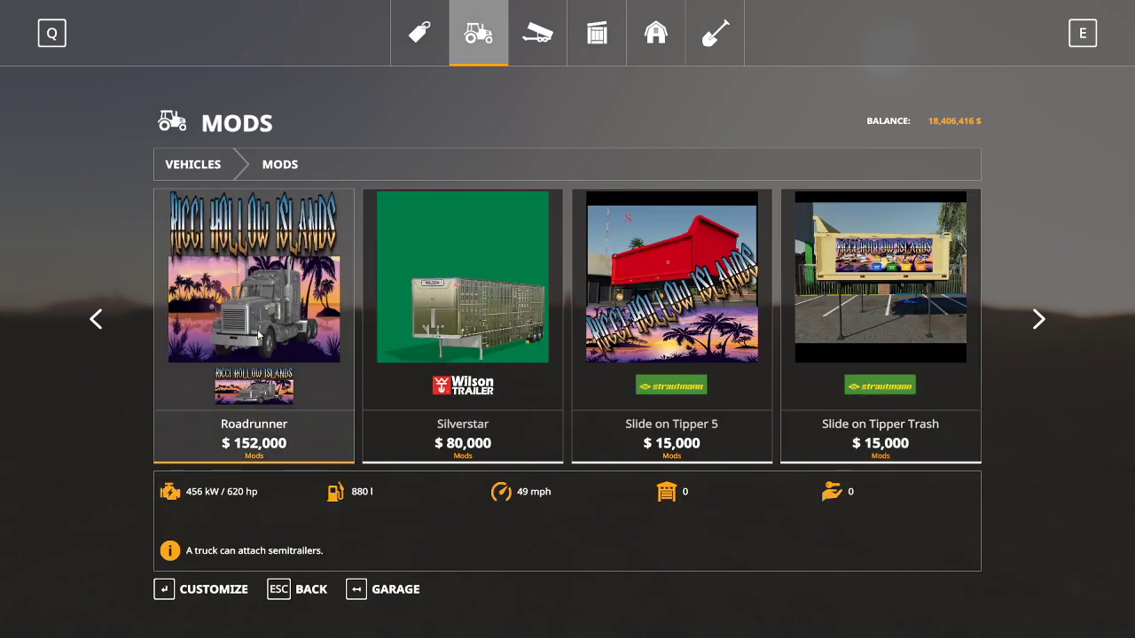
{"action": "left_click", "coordinate": [257, 335]}
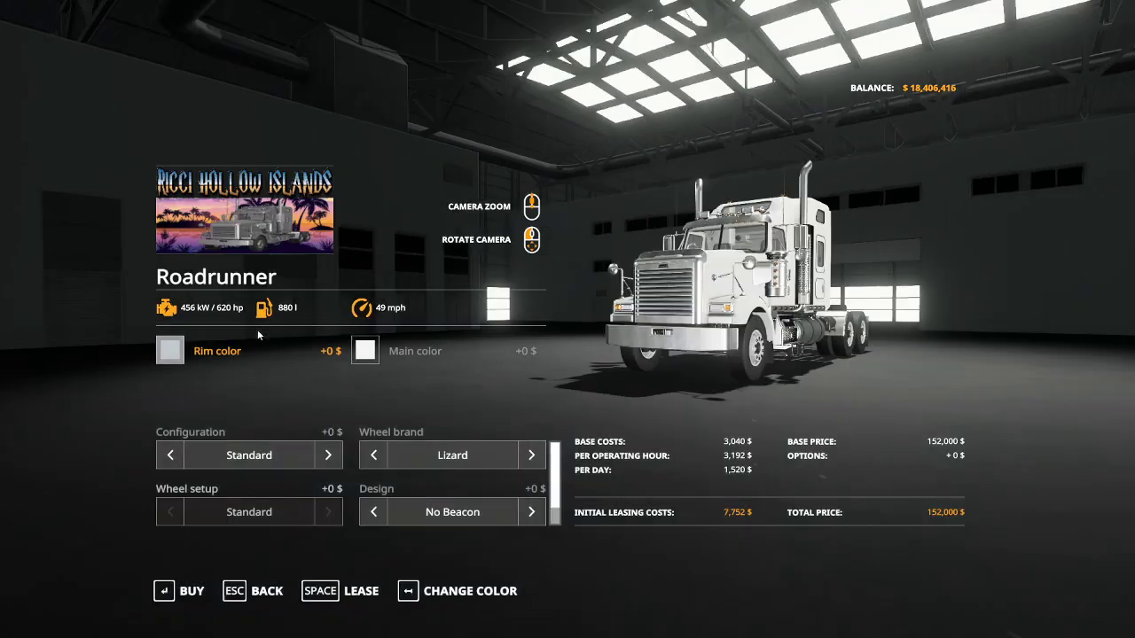
{"action": "left_click", "coordinate": [201, 594]}
{"action": "left_click", "coordinate": [417, 408]}
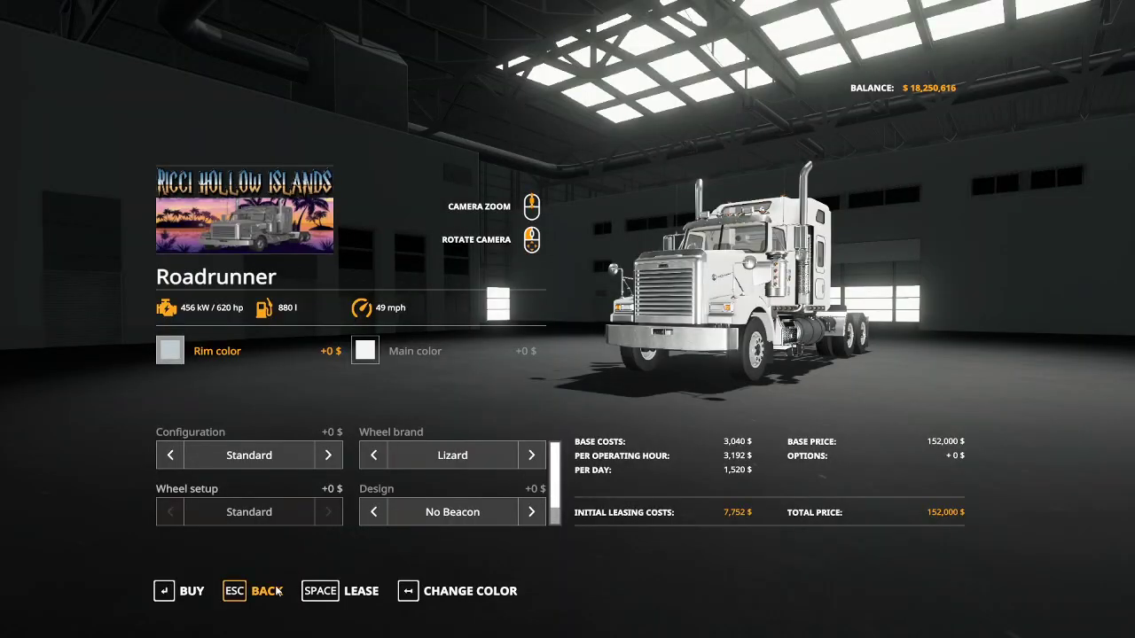
Buy the FS19_RICCIVILLE_TANKER trailer in its standard design from the same mods category and leave the shop
{"action": "left_click", "coordinate": [266, 591]}
{"action": "scroll", "coordinate": [480, 350], "scroll_direction": "down", "scroll_amount": 5}
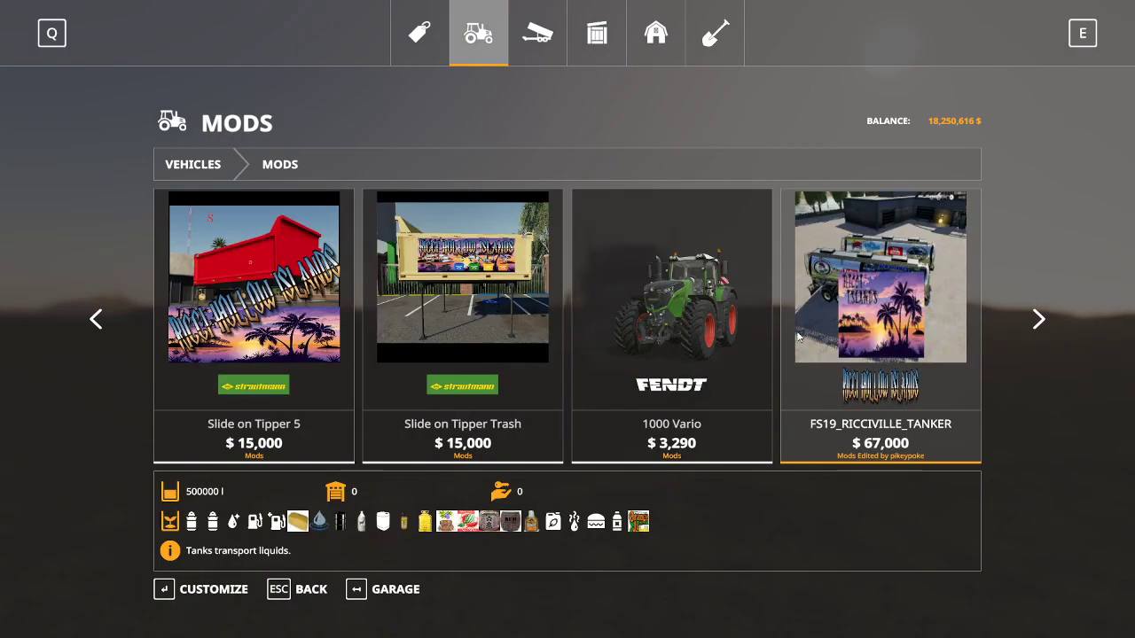
{"action": "left_click", "coordinate": [817, 318]}
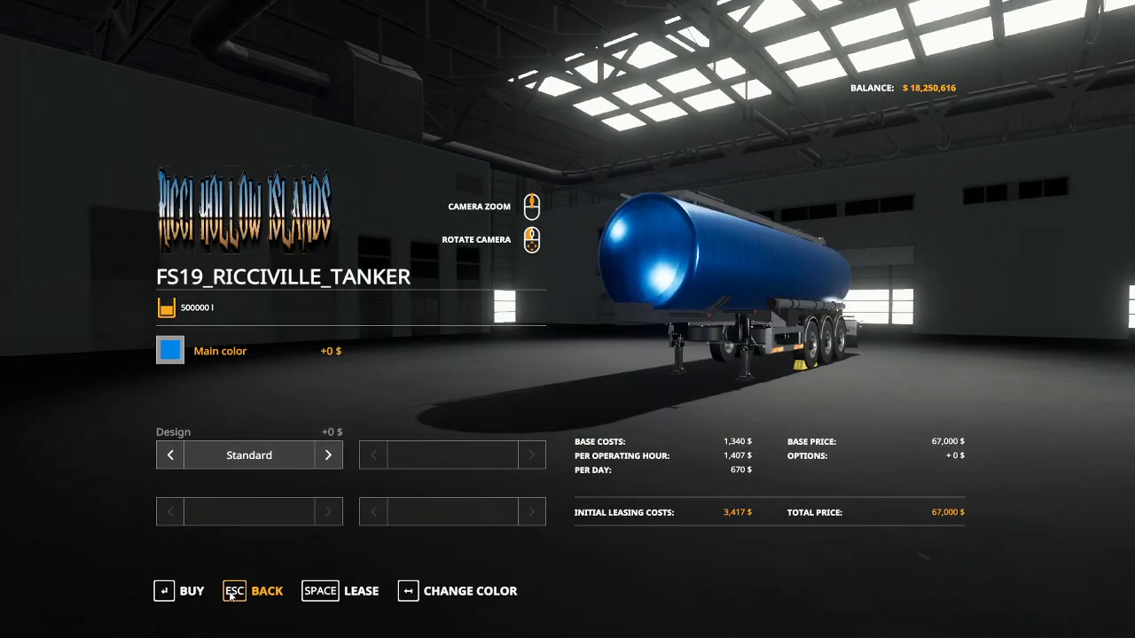
{"action": "key", "text": "Return"}
{"action": "left_click", "coordinate": [422, 410]}
{"action": "left_click", "coordinate": [414, 404]}
{"action": "key", "text": "Escape"}
Enter the Roadrunner truck, line it up ahead of the FS19_RICCIVILLE_TANKER, reverse under it and attach the tanker
{"action": "key", "text": "Tab"}
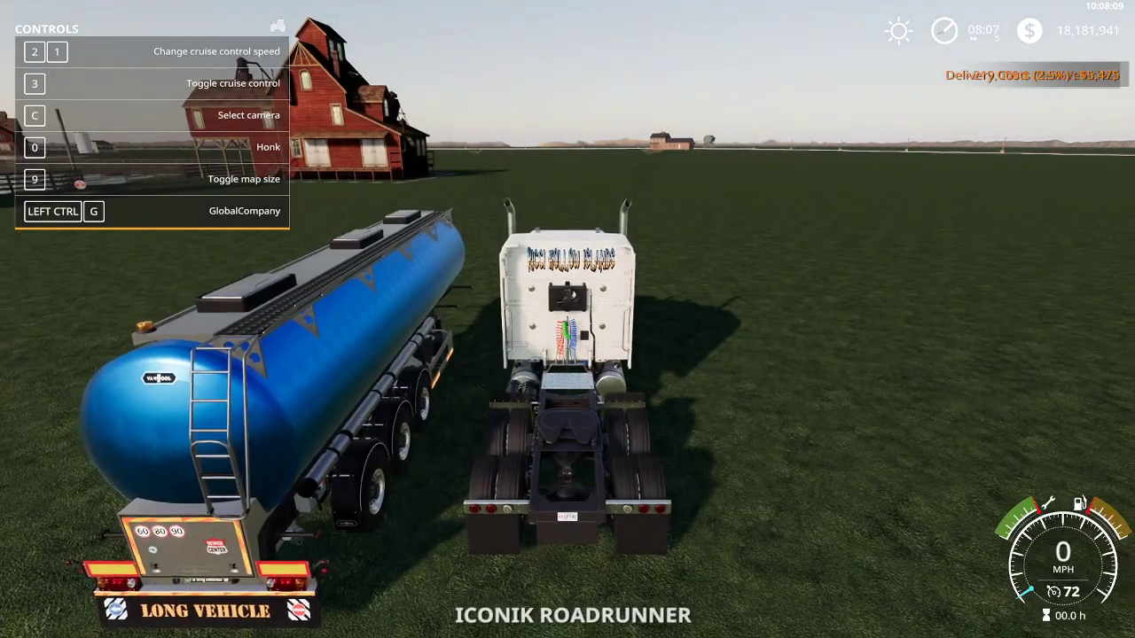
{"action": "key", "text": "w"}
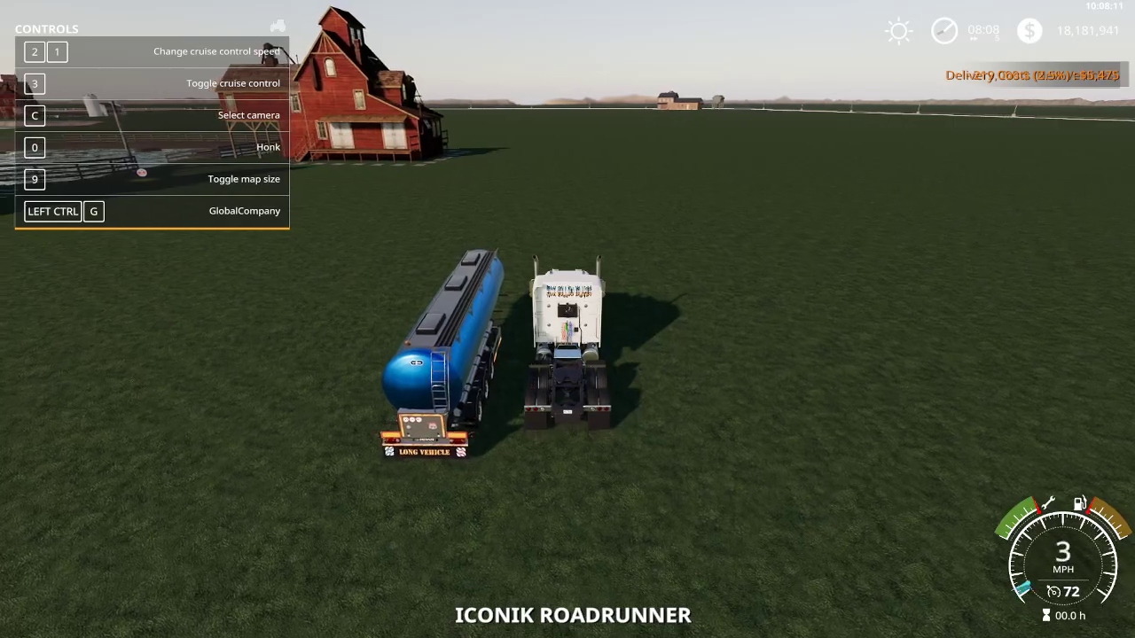
{"action": "key", "text": "w"}
{"action": "key", "text": "a"}
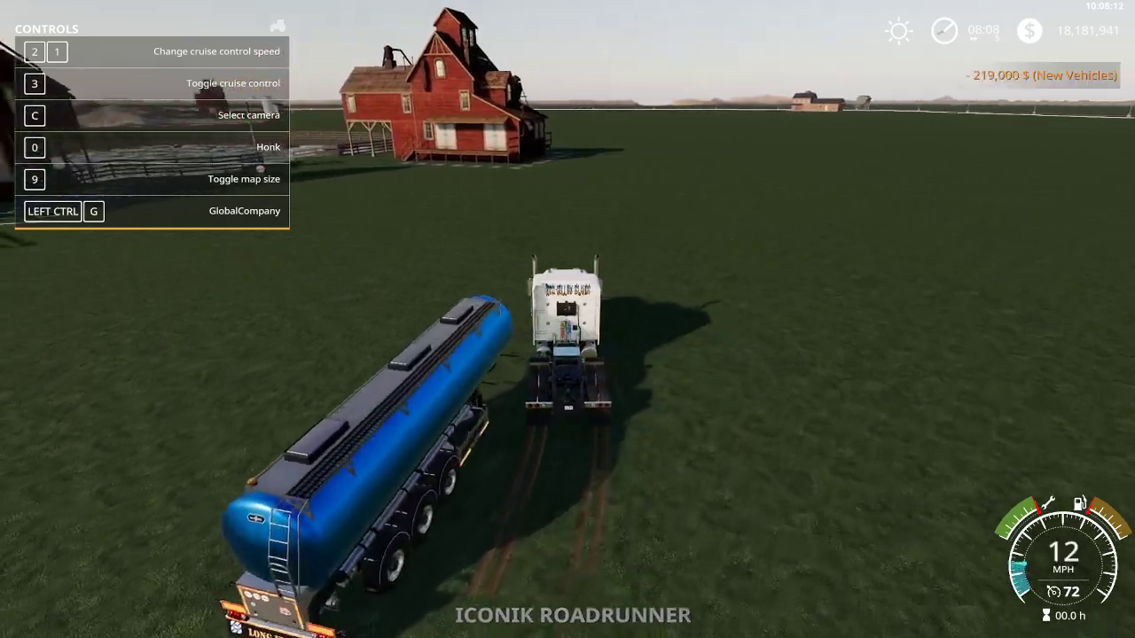
{"action": "key", "text": "s"}
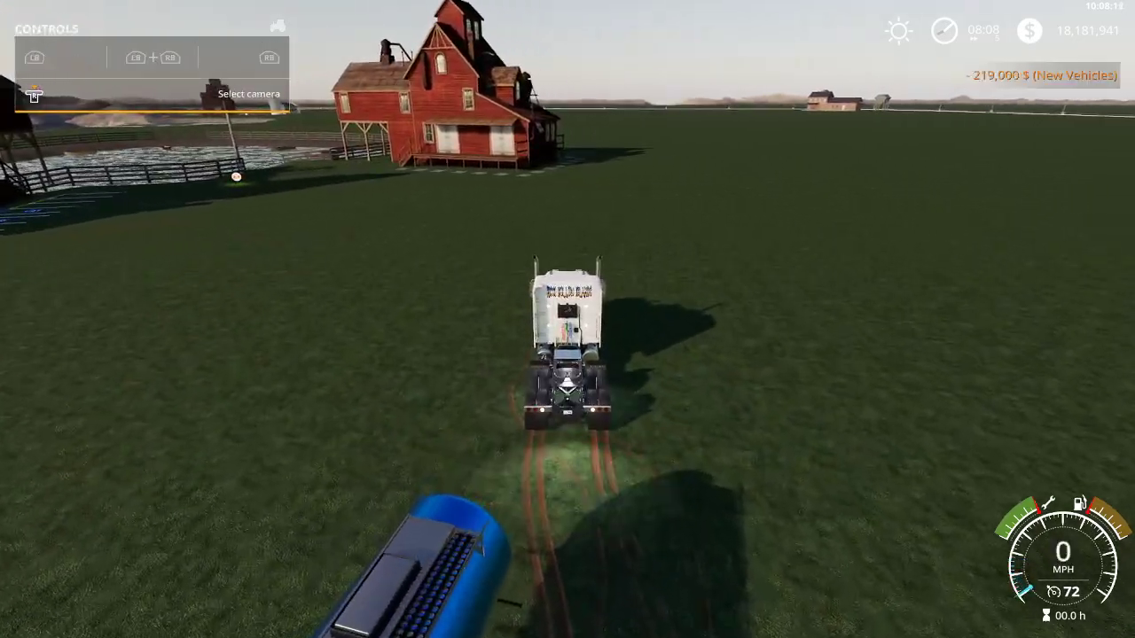
{"action": "key", "text": "s"}
{"action": "key", "text": "a"}
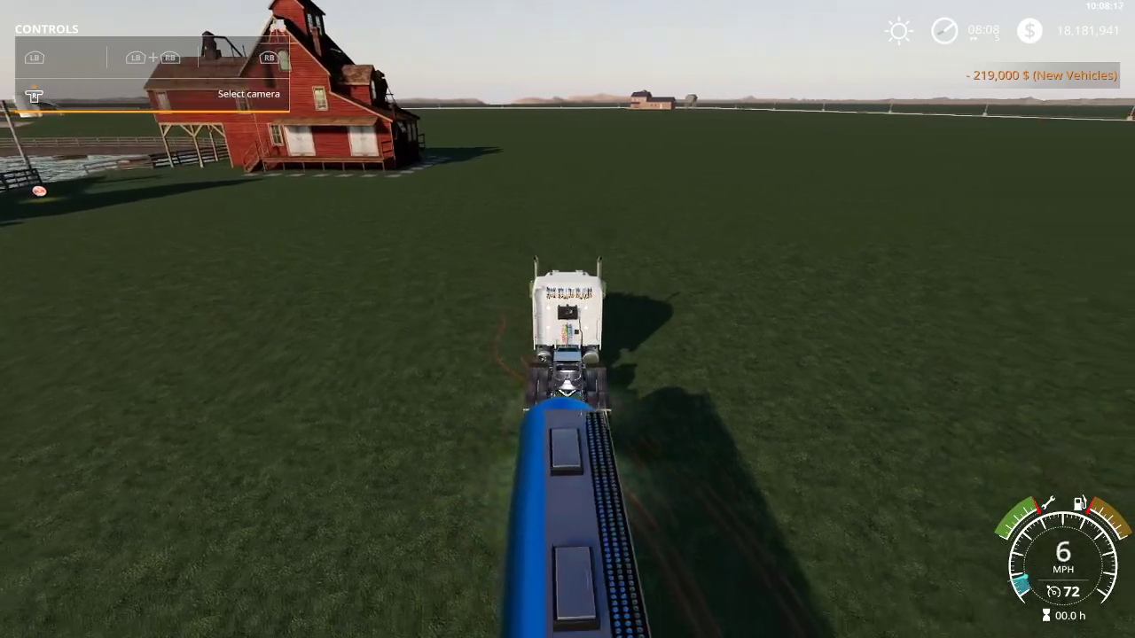
{"action": "key", "text": "s"}
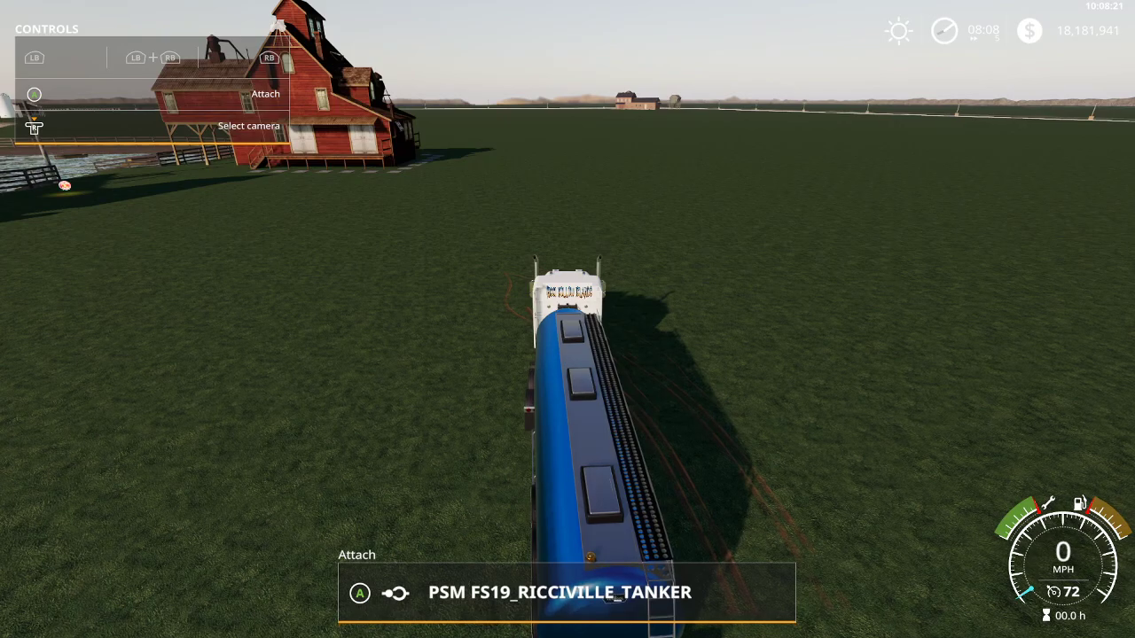
{"action": "key", "text": "q"}
{"action": "key", "text": "Escape"}
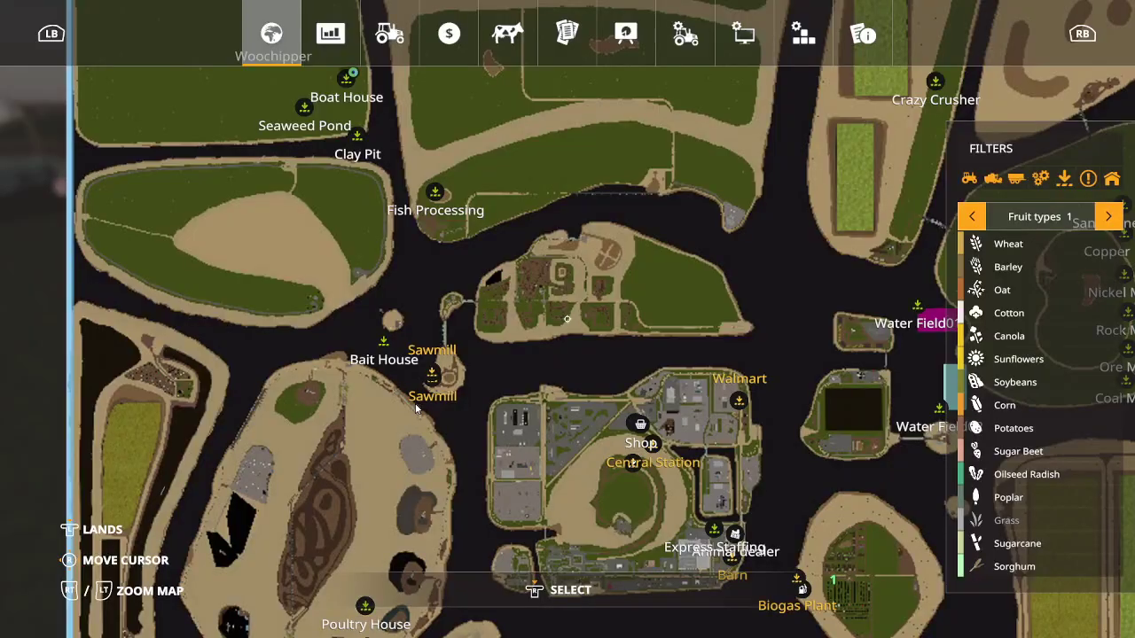
{"action": "key", "text": "Escape"}
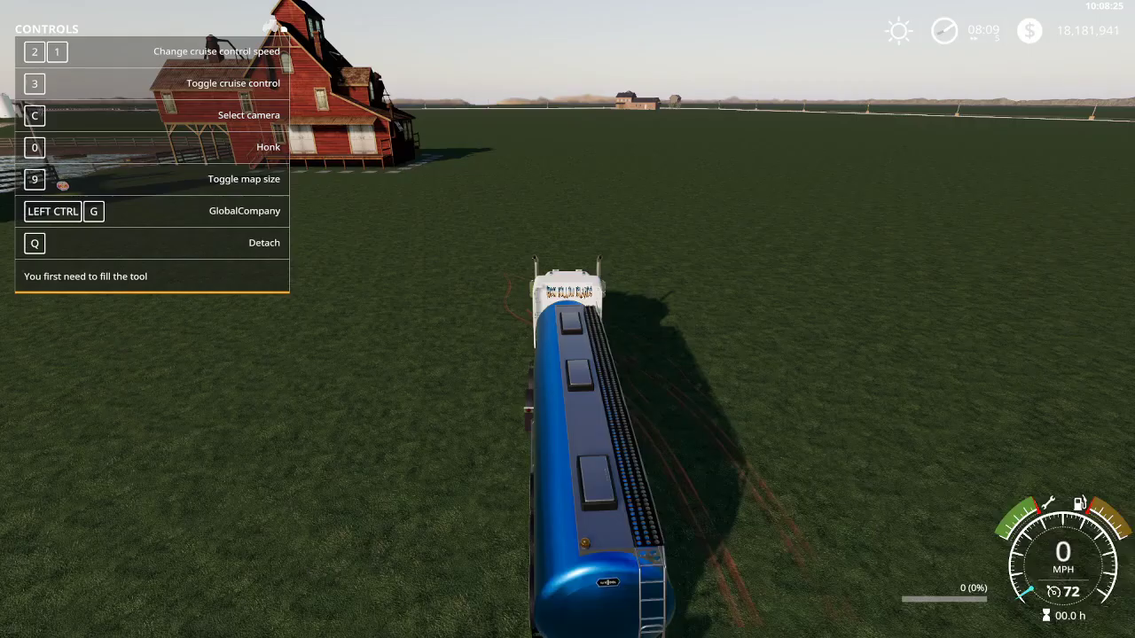
Fill the attached tanker's fill unit with Glue through the Easy Development Commands vehicle options and return to the game
{"action": "key", "text": "ctrl+d"}
{"action": "left_click", "coordinate": [684, 32]}
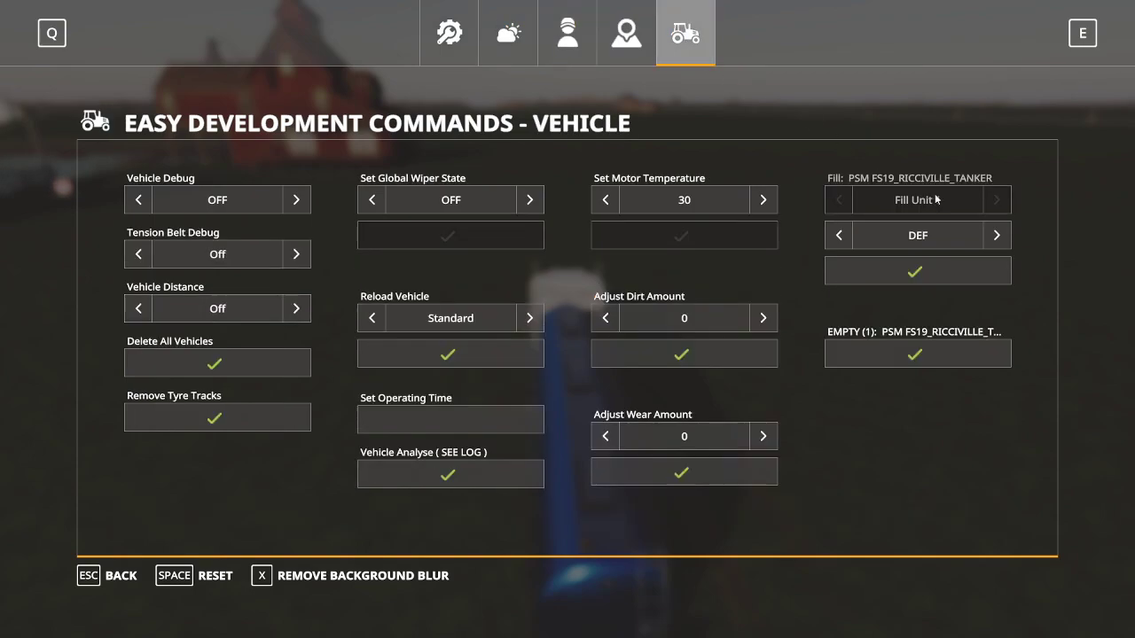
{"action": "left_click", "coordinate": [997, 236]}
{"action": "left_click", "coordinate": [998, 236]}
{"action": "left_click", "coordinate": [998, 236]}
{"action": "left_click", "coordinate": [997, 236]}
{"action": "left_click", "coordinate": [998, 236]}
{"action": "left_click", "coordinate": [998, 236]}
{"action": "left_click", "coordinate": [998, 235]}
{"action": "left_click", "coordinate": [997, 236]}
{"action": "left_click", "coordinate": [997, 235]}
{"action": "left_click", "coordinate": [997, 236]}
{"action": "left_click", "coordinate": [998, 236]}
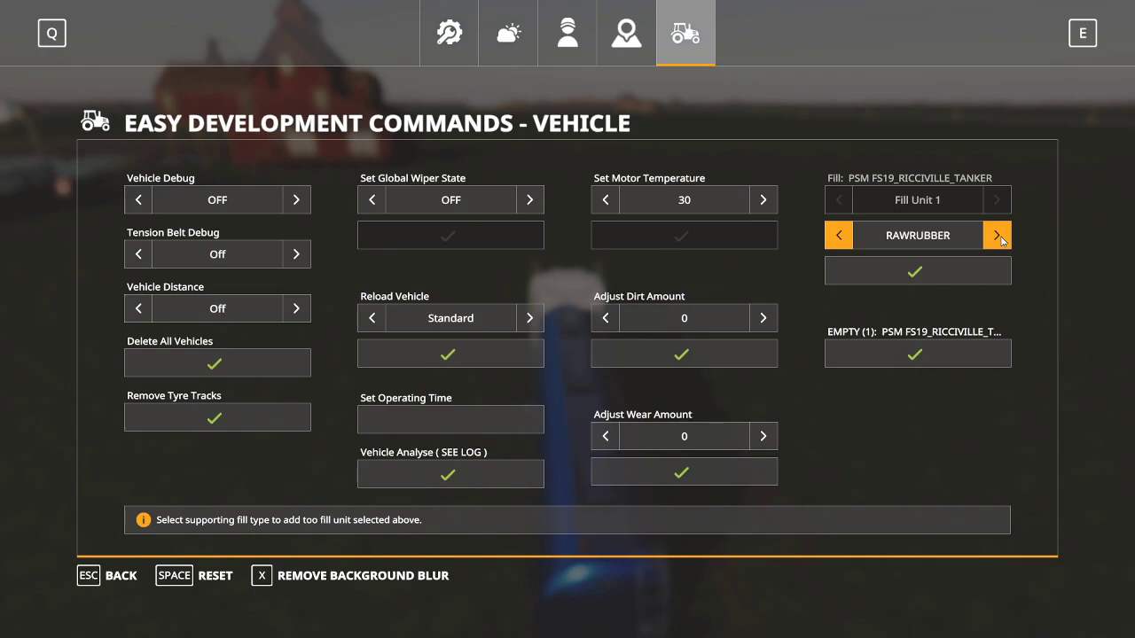
{"action": "left_click", "coordinate": [838, 235]}
{"action": "left_click", "coordinate": [915, 271]}
{"action": "key", "text": "Escape"}
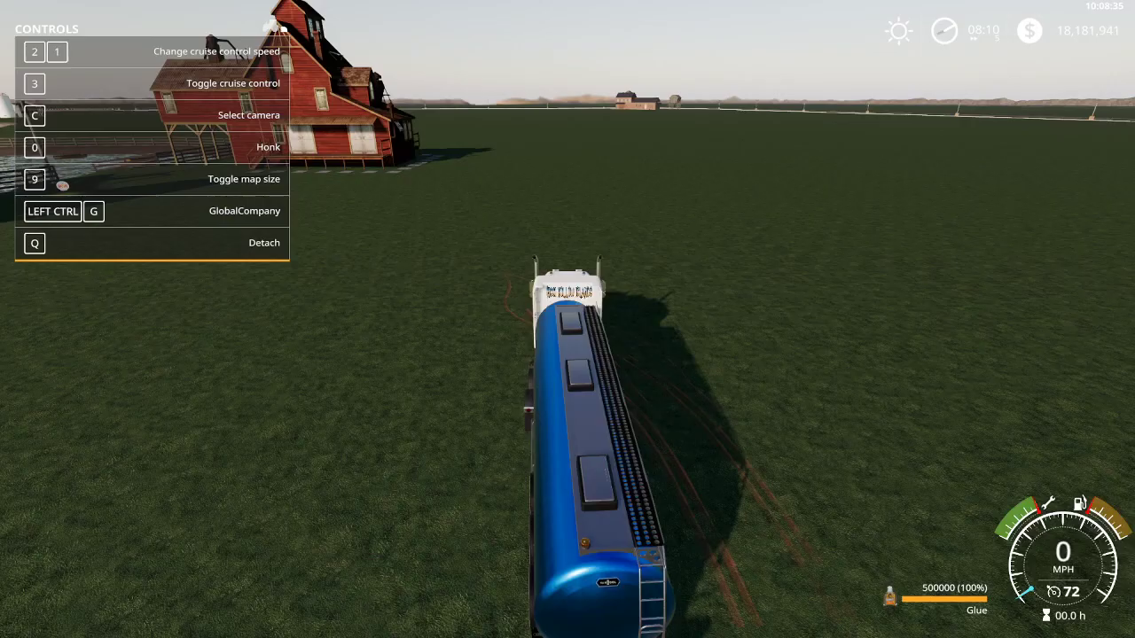
Drive the truck and loaded tanker past the red building and across the pond onto the grass on the far side
{"action": "key", "text": "w"}
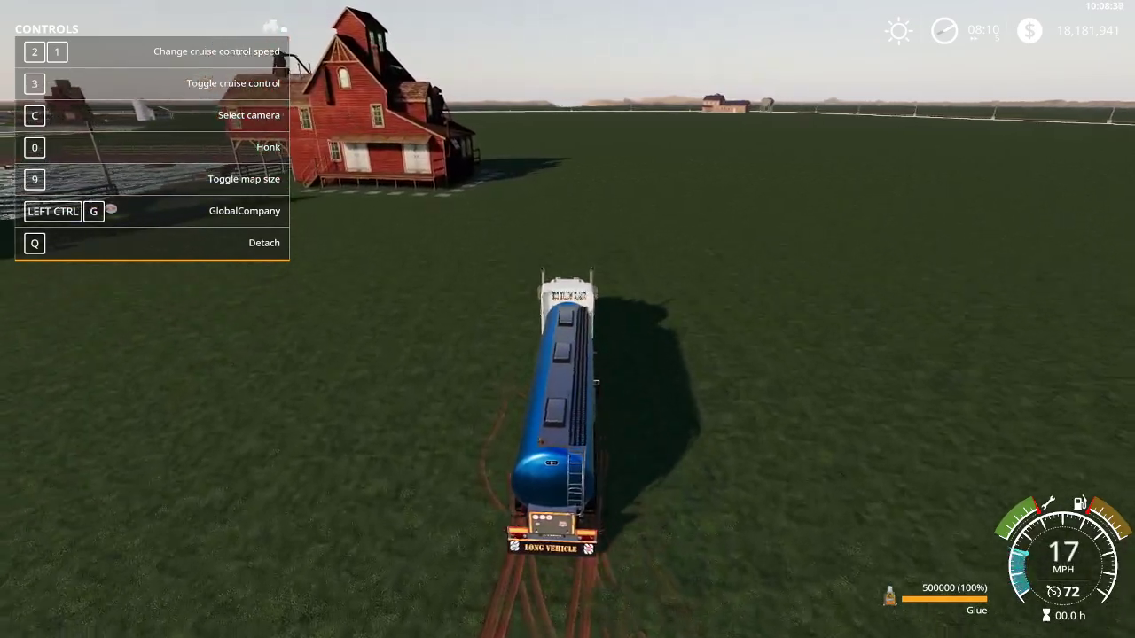
{"action": "key", "text": "w"}
{"action": "key", "text": "a"}
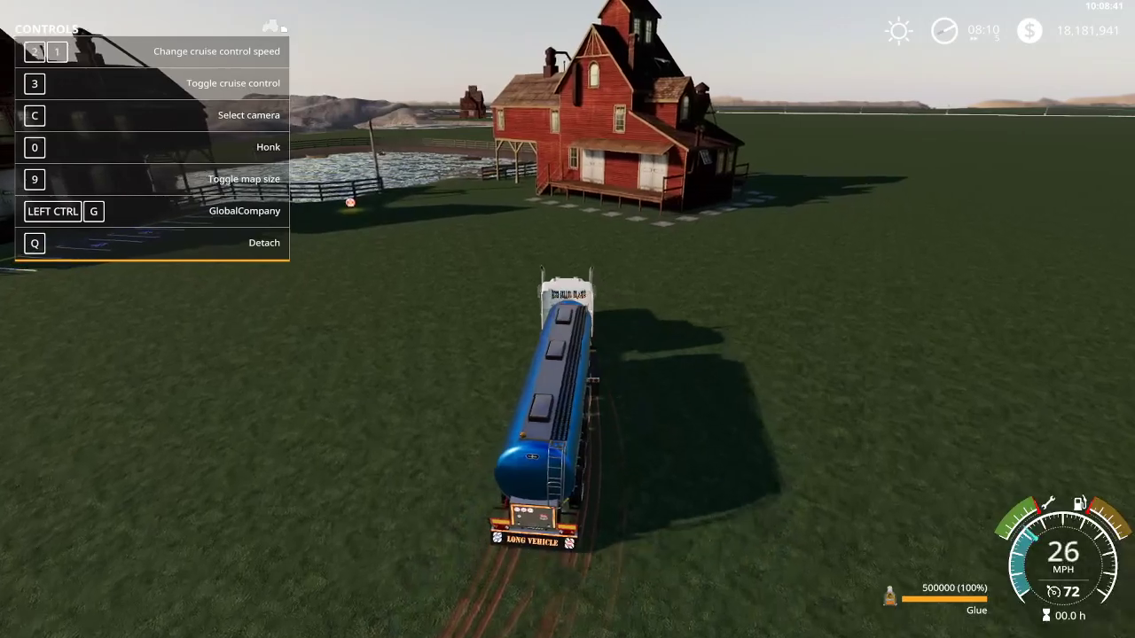
{"action": "key", "text": "w"}
{"action": "key", "text": "a"}
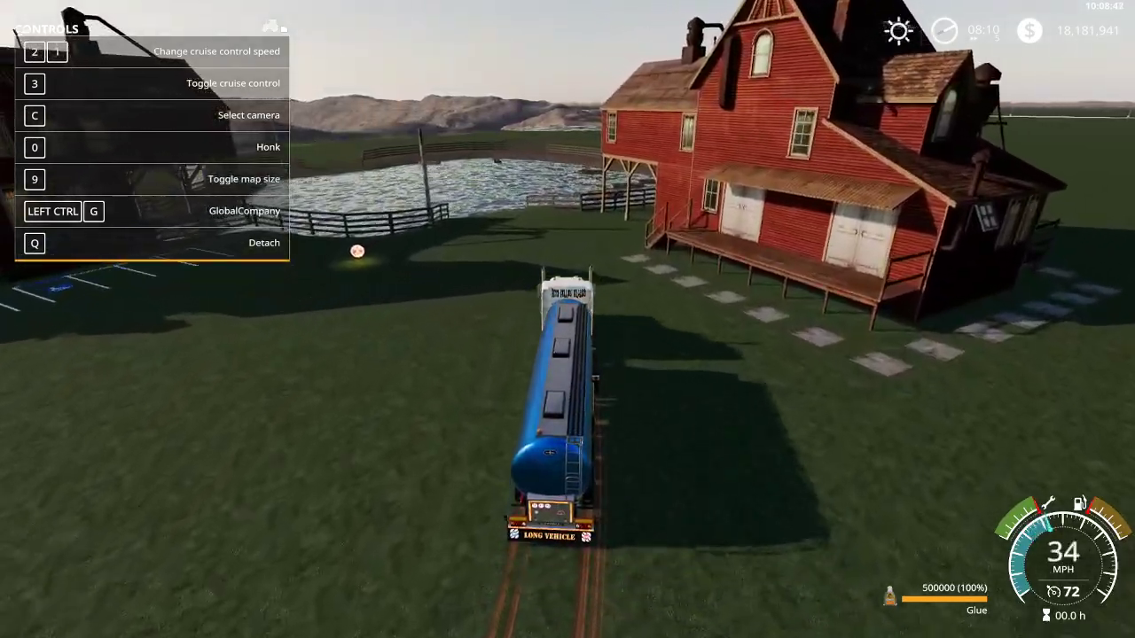
{"action": "key", "text": "a"}
{"action": "key", "text": "s"}
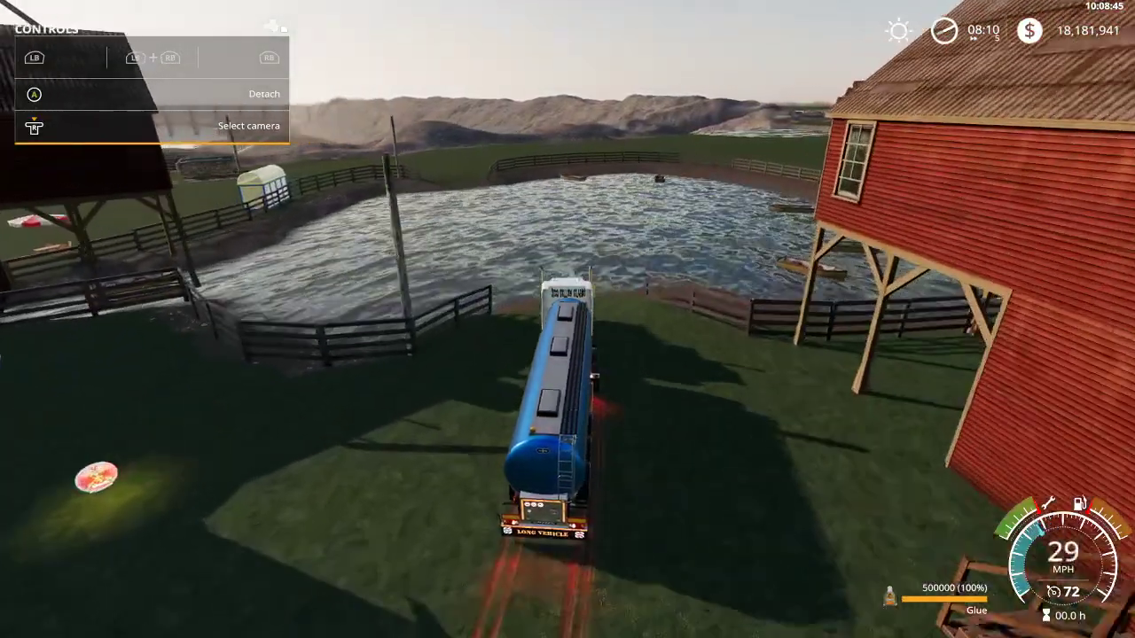
{"action": "key", "text": "w"}
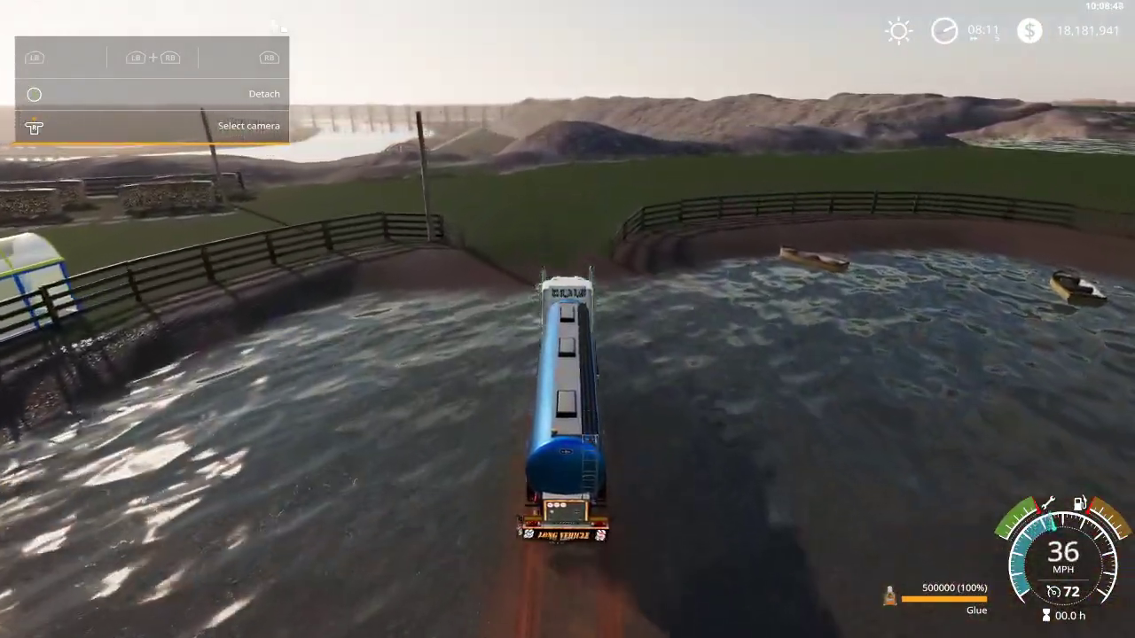
{"action": "key", "text": "a"}
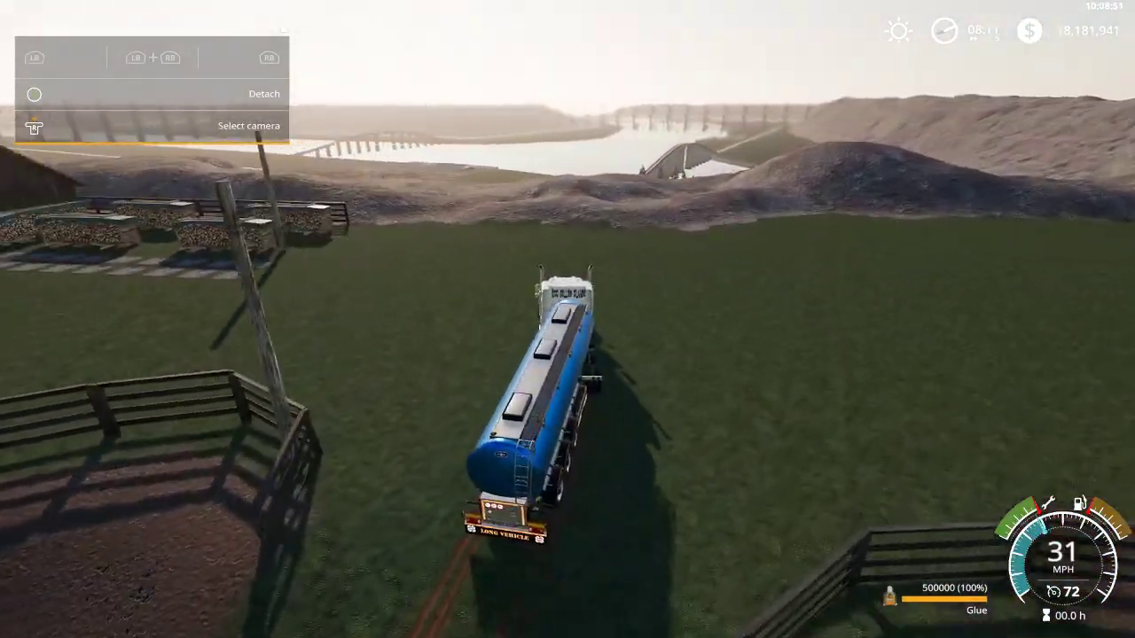
Drive the glue tanker past the dark wooden shed to the marked spot beside the rusty silo and unload the glue
{"action": "key", "text": "s"}
{"action": "key", "text": "w"}
{"action": "key", "text": "d"}
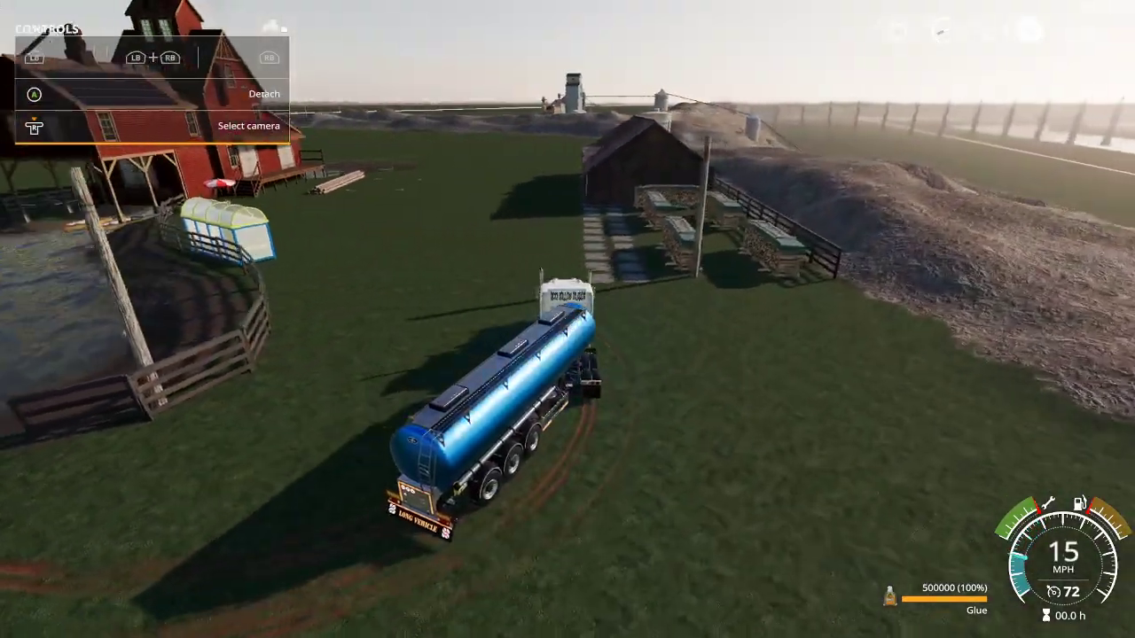
{"action": "key", "text": "w"}
{"action": "key", "text": "d"}
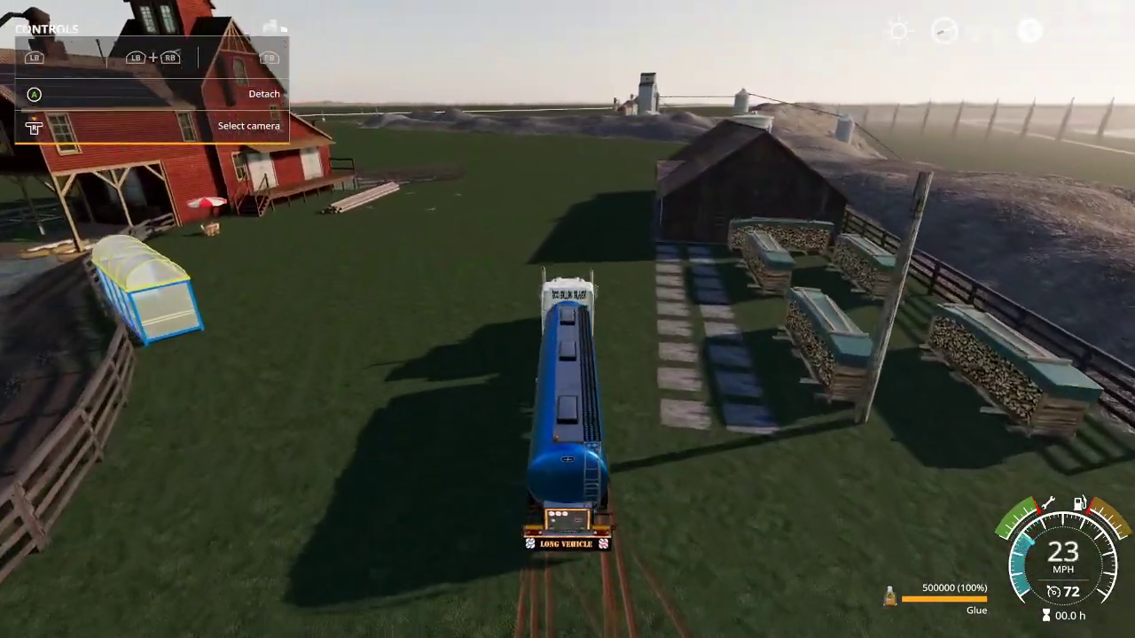
{"action": "key", "text": "w"}
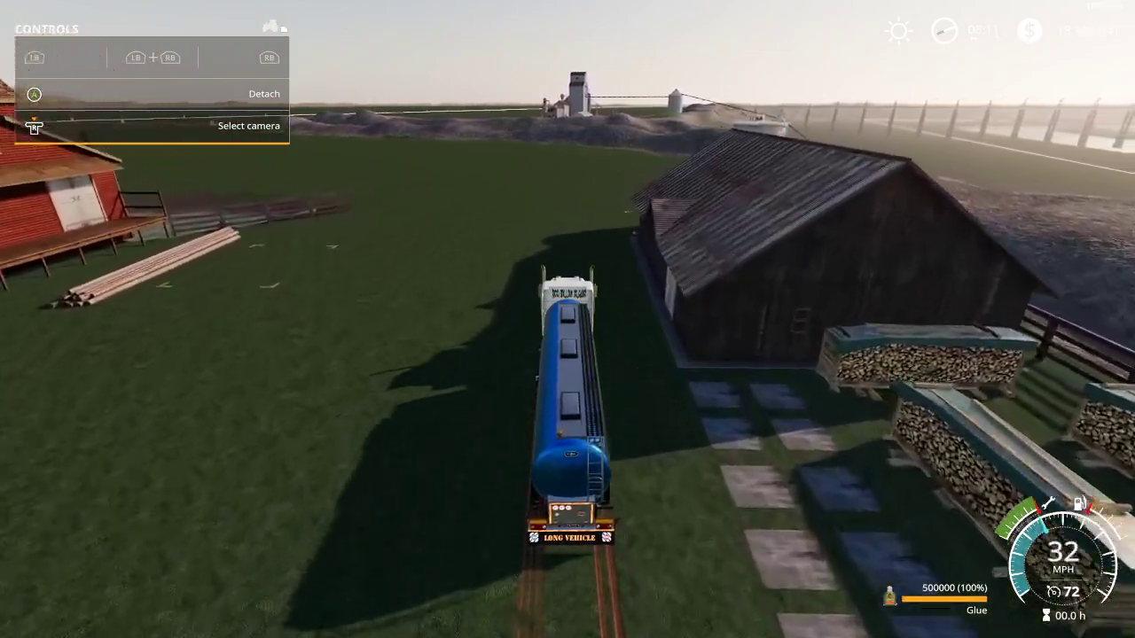
{"action": "key", "text": "s"}
{"action": "key", "text": "d"}
{"action": "key", "text": "w"}
{"action": "key", "text": "s"}
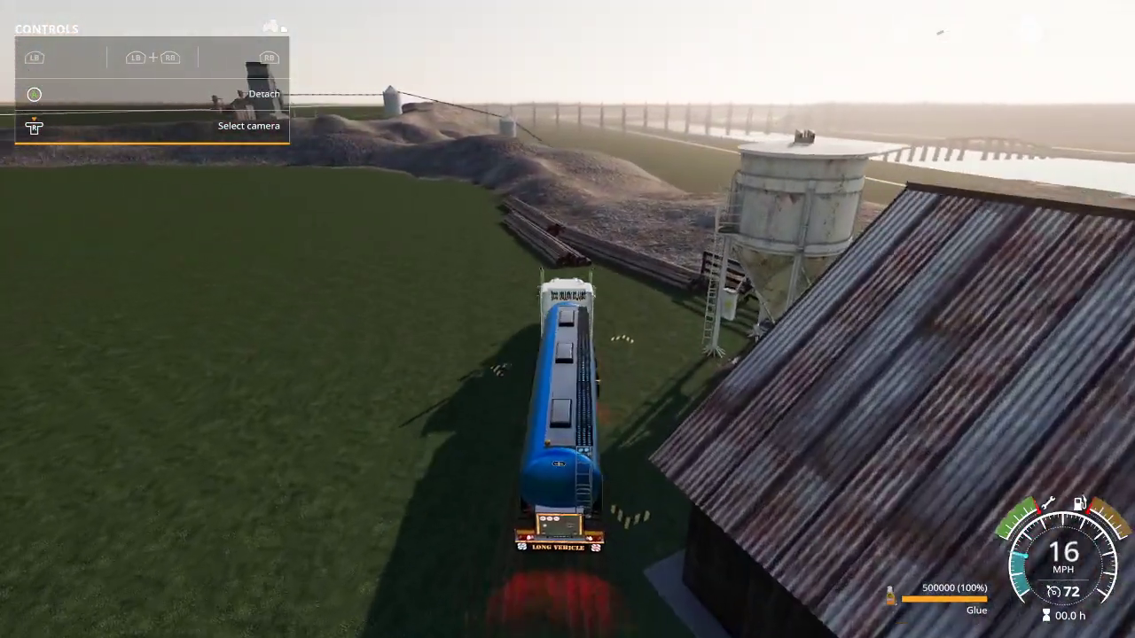
{"action": "key", "text": "w"}
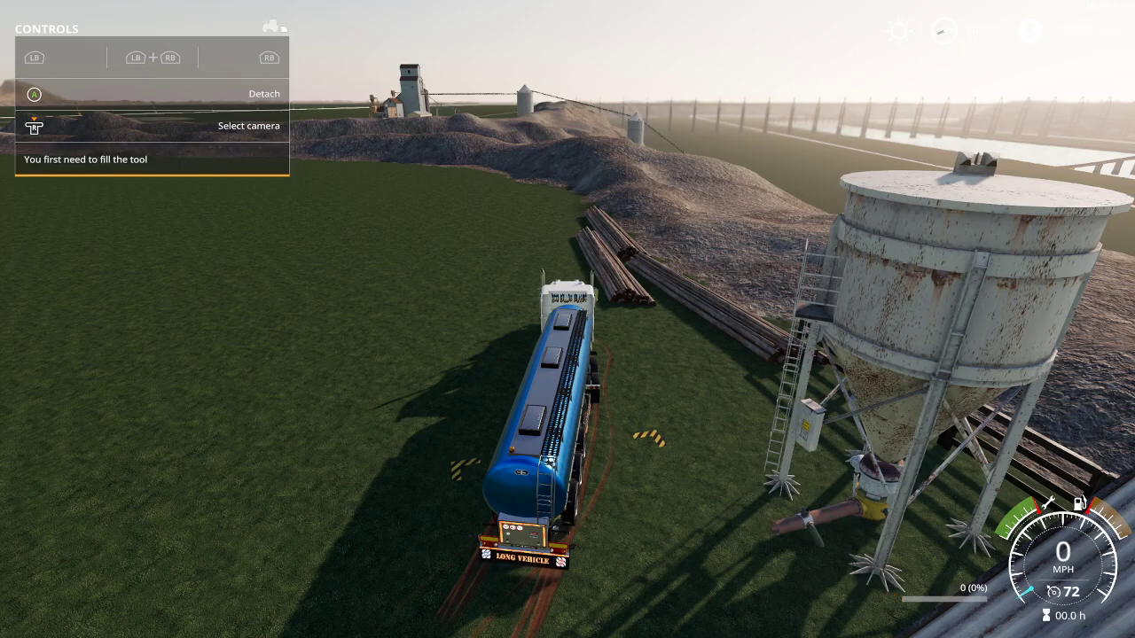
Turn the empty tanker around and park it at the marked area by the log pile in front of the red boathouse
{"action": "key", "text": "w"}
{"action": "key", "text": "w"}
{"action": "key", "text": "a"}
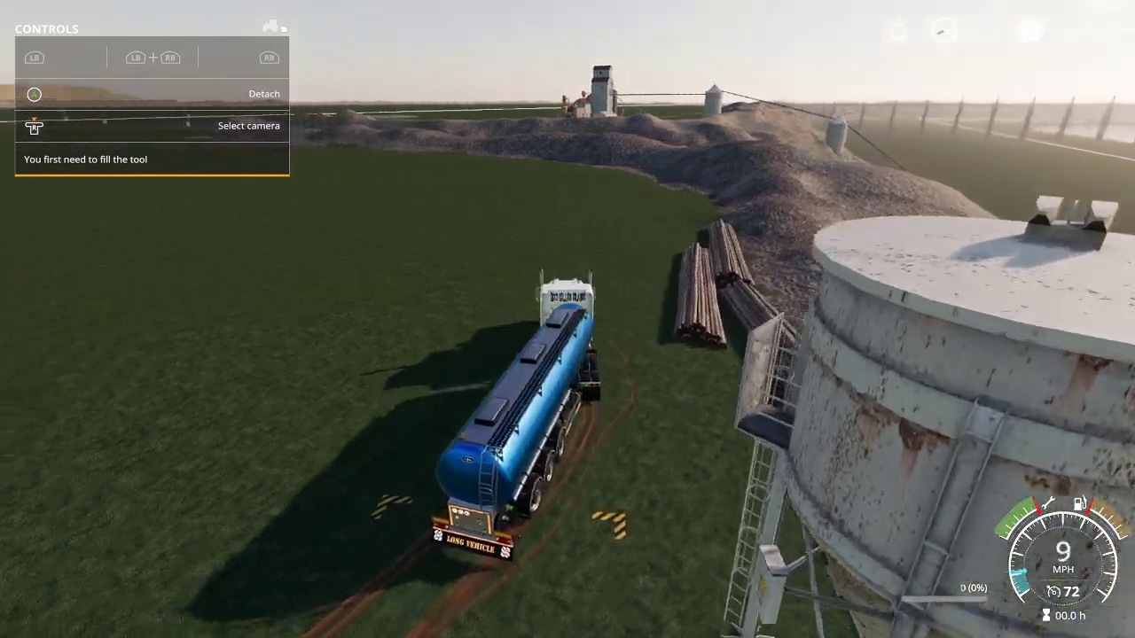
{"action": "key", "text": "w"}
{"action": "key", "text": "a"}
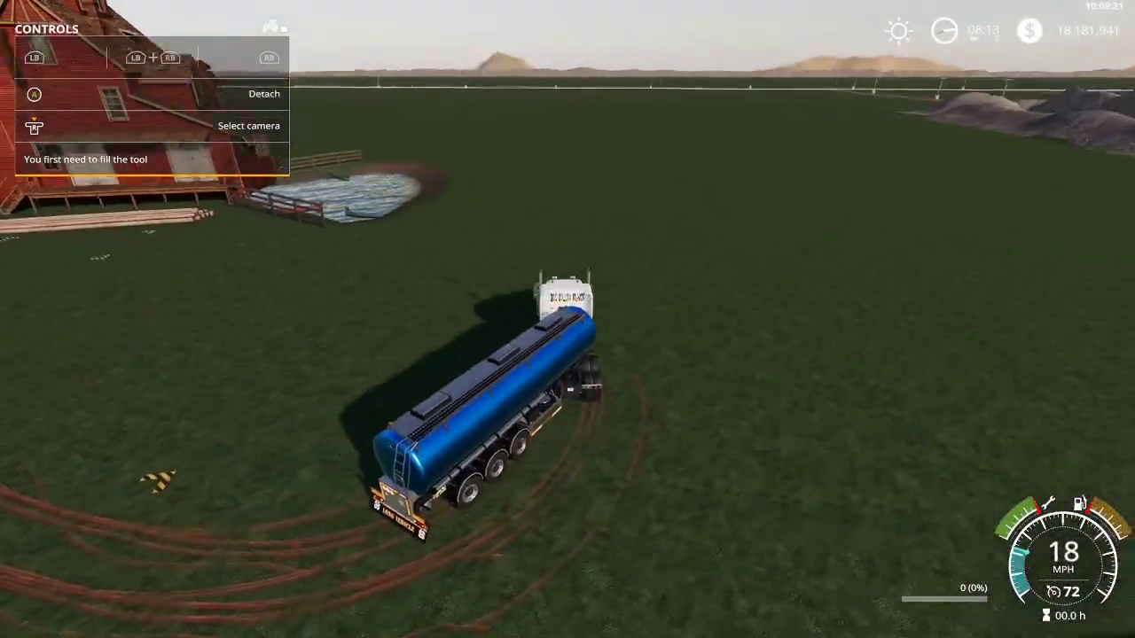
{"action": "key", "text": "w"}
{"action": "key", "text": "a"}
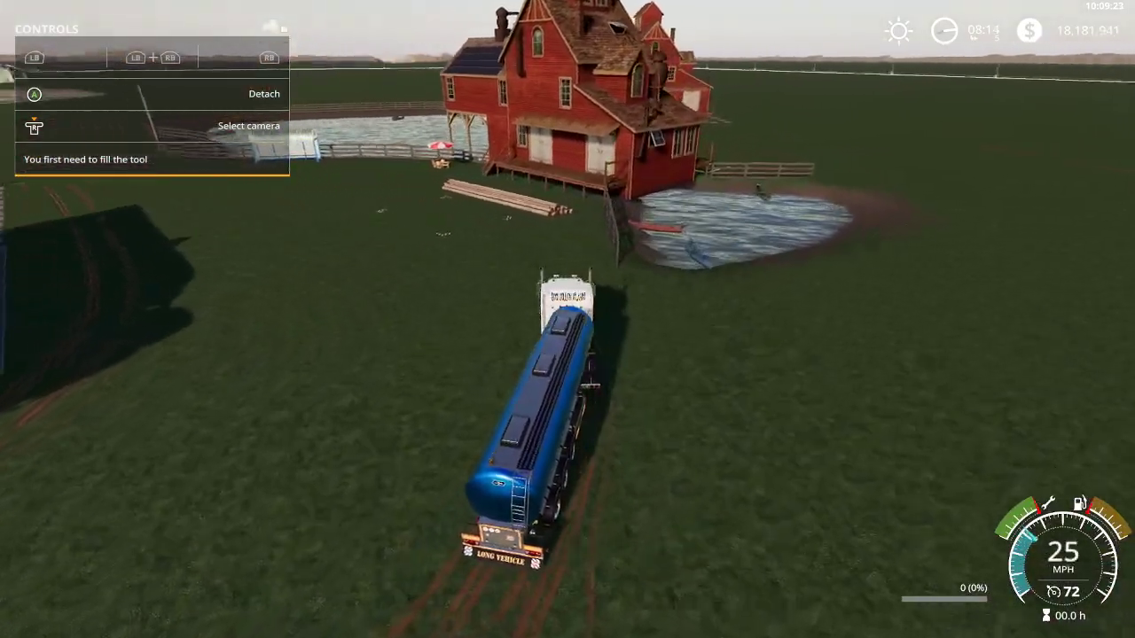
{"action": "key", "text": "s"}
{"action": "key", "text": "s"}
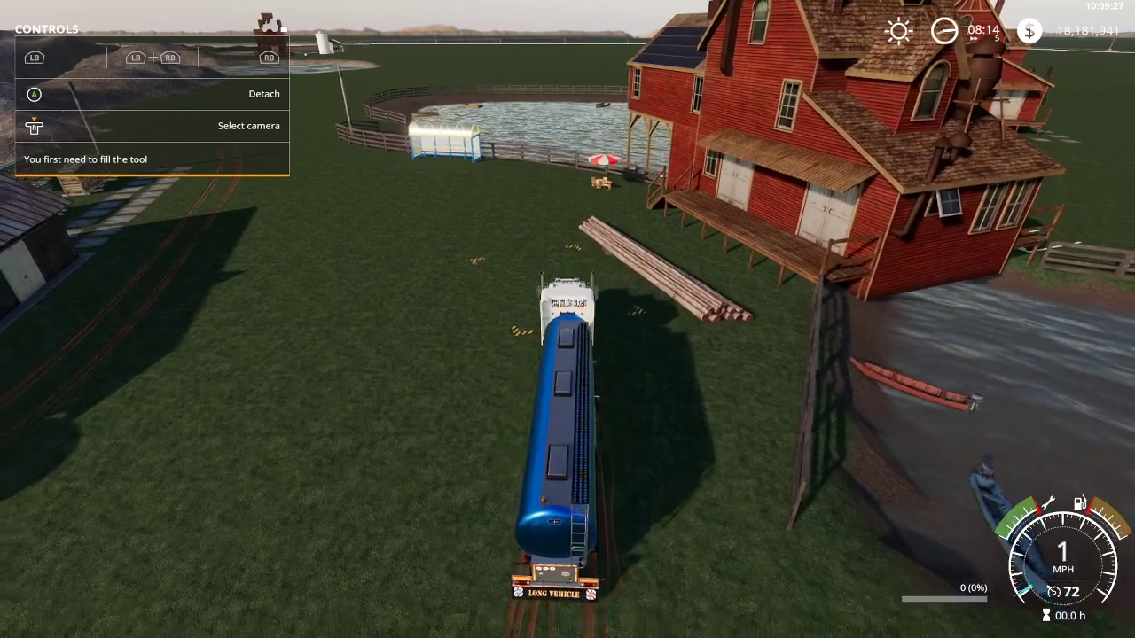
Add an 8.0 meter log in front of the truck with the Easy Development Commands general options
{"action": "key", "text": "ctrl+e"}
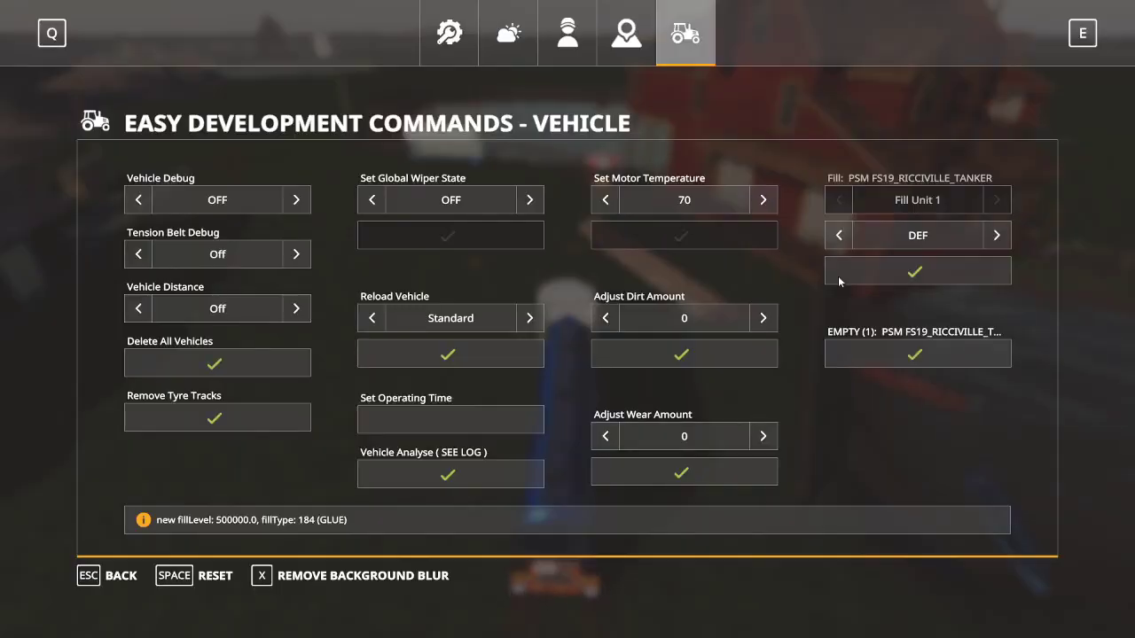
{"action": "left_click", "coordinate": [449, 34]}
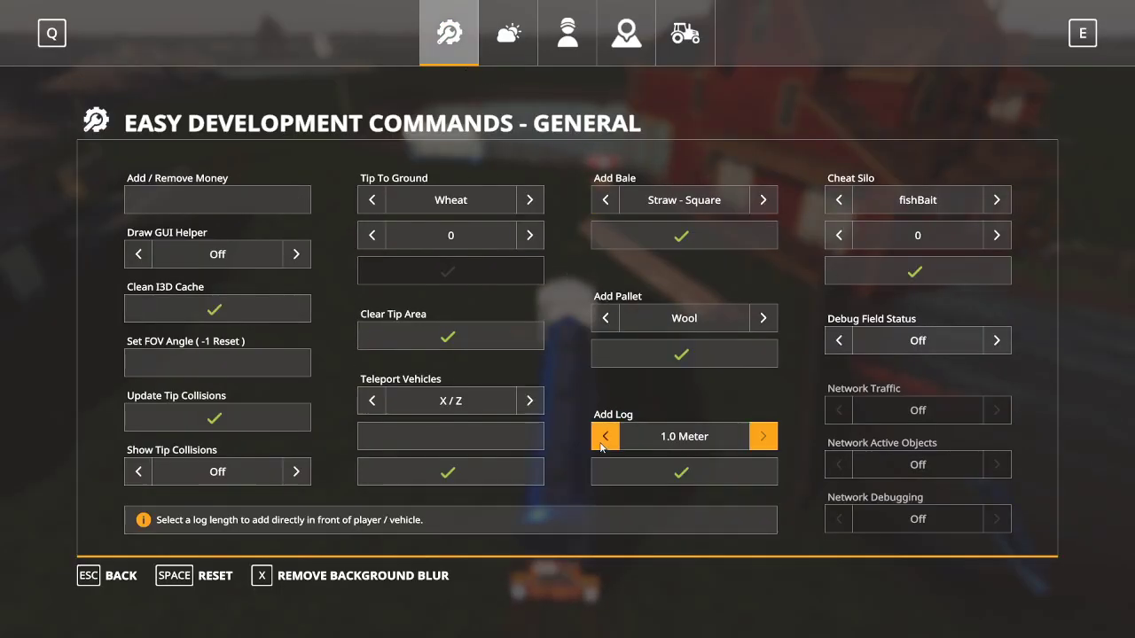
{"action": "left_click", "coordinate": [604, 435]}
{"action": "left_click", "coordinate": [610, 477]}
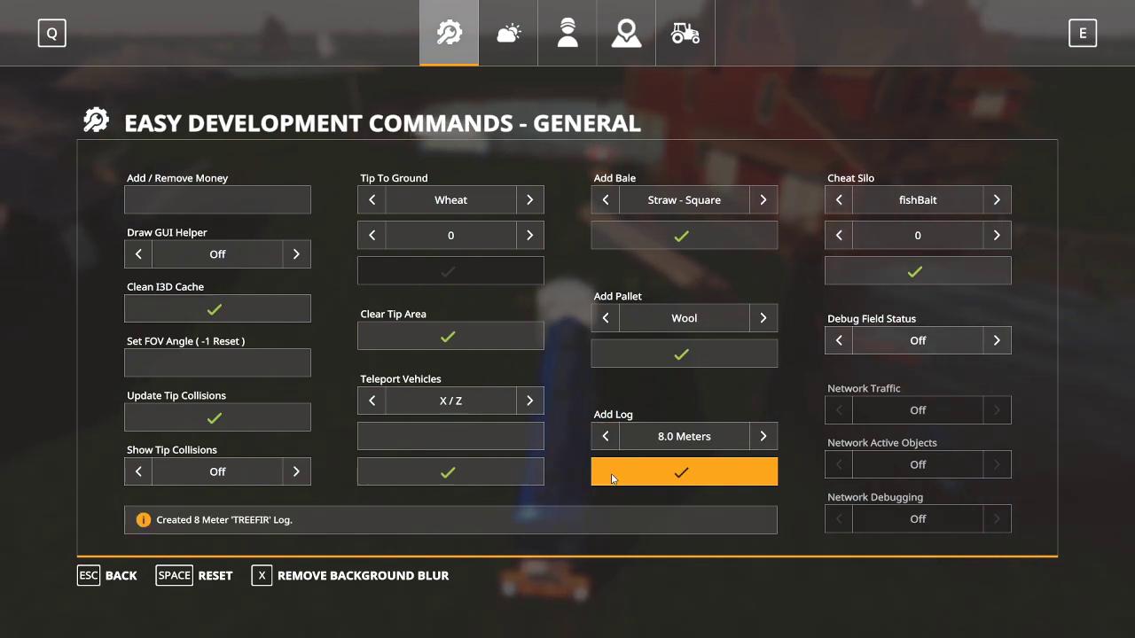
{"action": "key", "text": "Escape"}
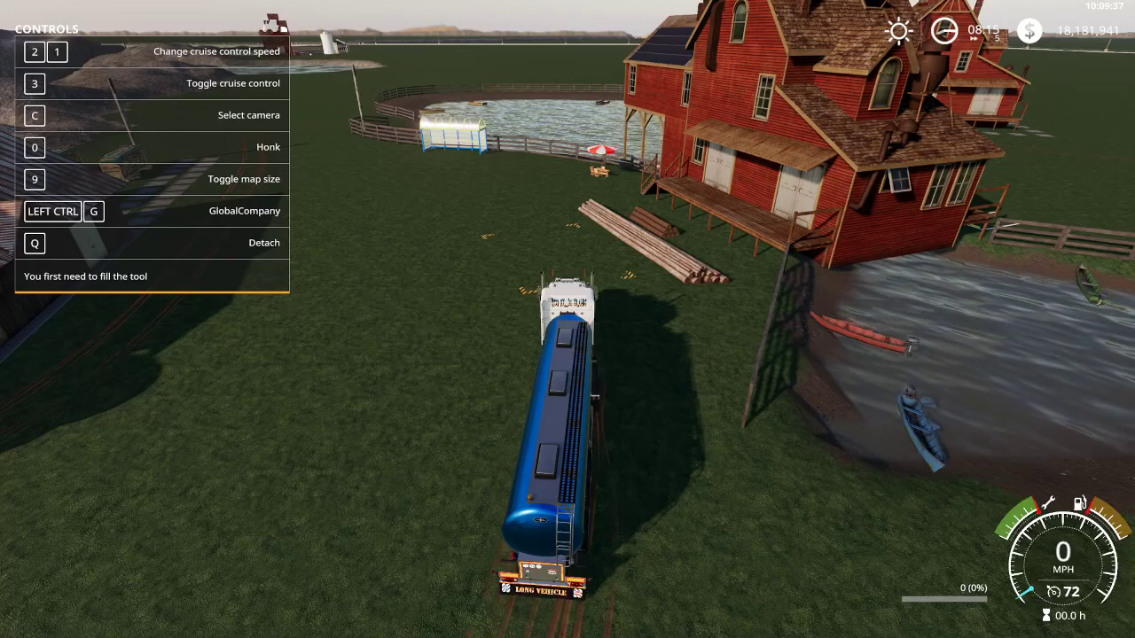
Leave the truck, walk to the boathouse's product marker and check the raw materials for the production of rowboats
{"action": "key", "text": "e"}
{"action": "key", "text": "d"}
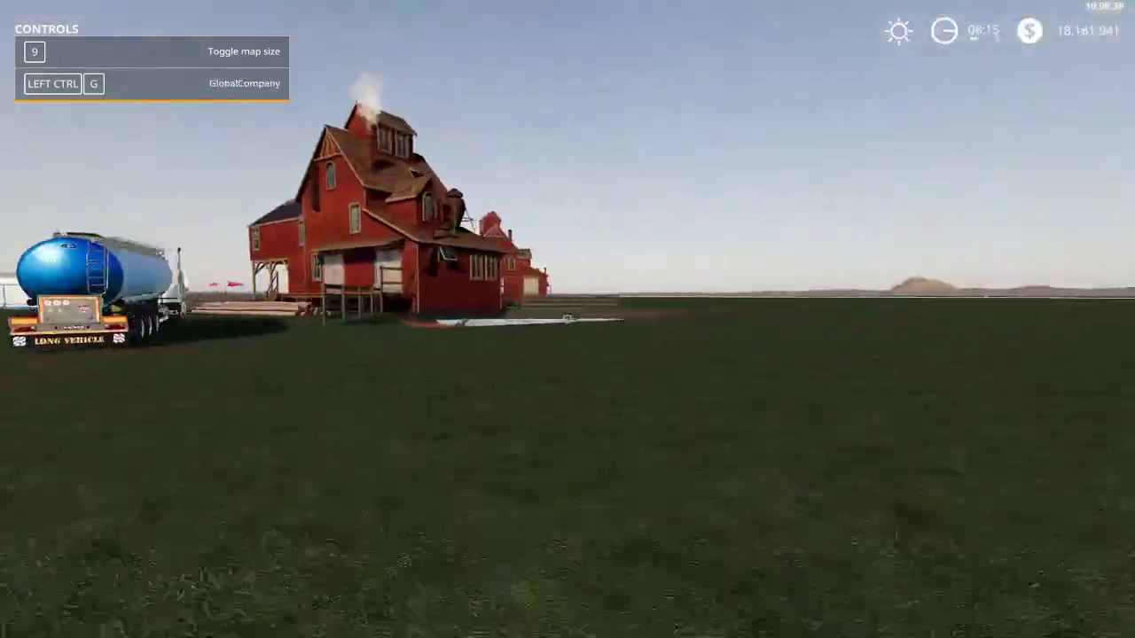
{"action": "key", "text": "w"}
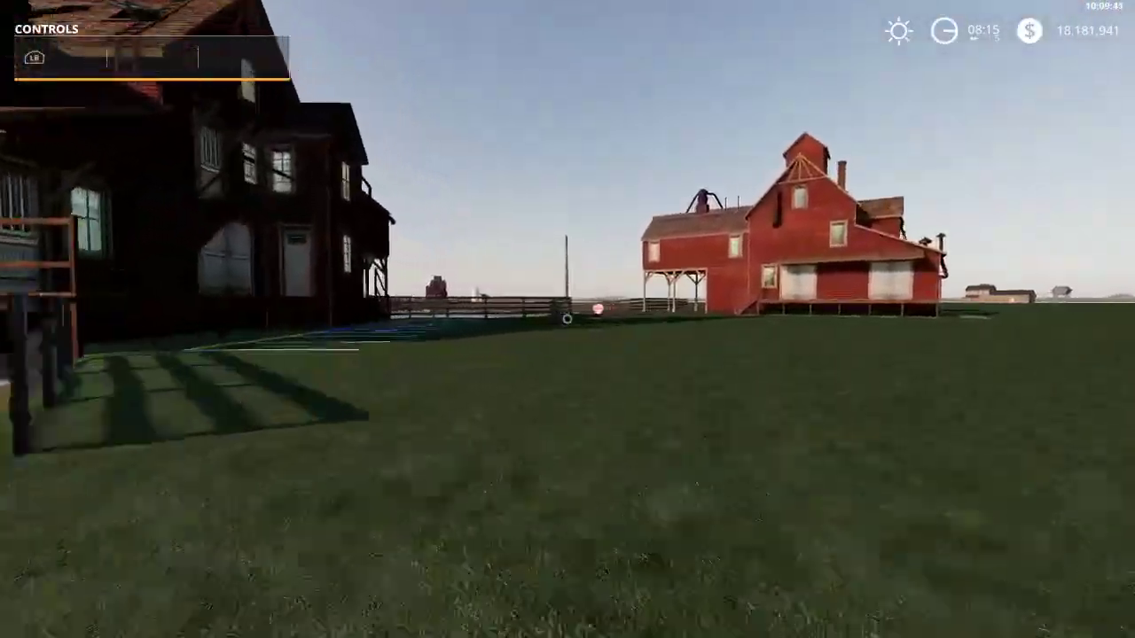
{"action": "key", "text": "w"}
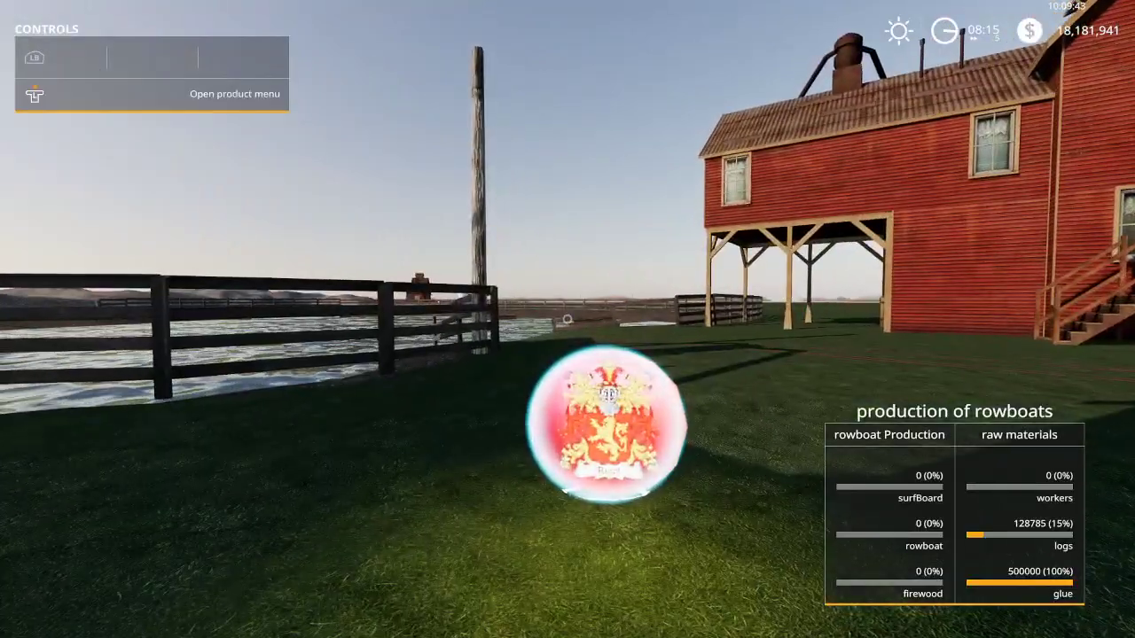
{"action": "key", "text": "r"}
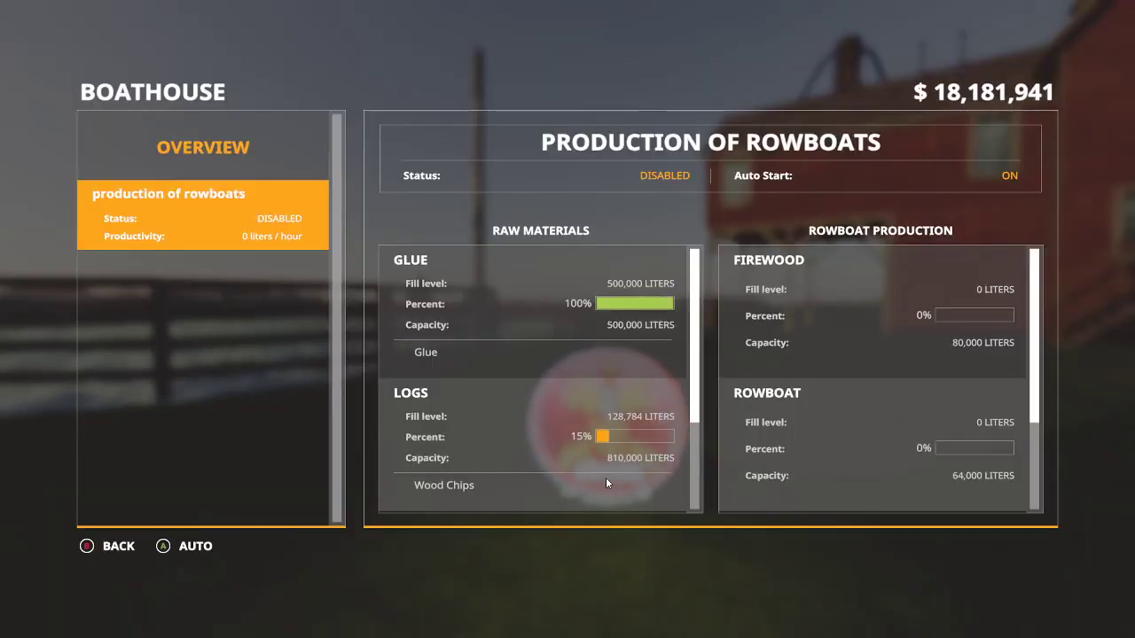
{"action": "key", "text": "Escape"}
Buy the Ikarus 280 bus from the Trucks category of the vehicle shop and switch to it
{"action": "key", "text": "s"}
{"action": "key", "text": "p"}
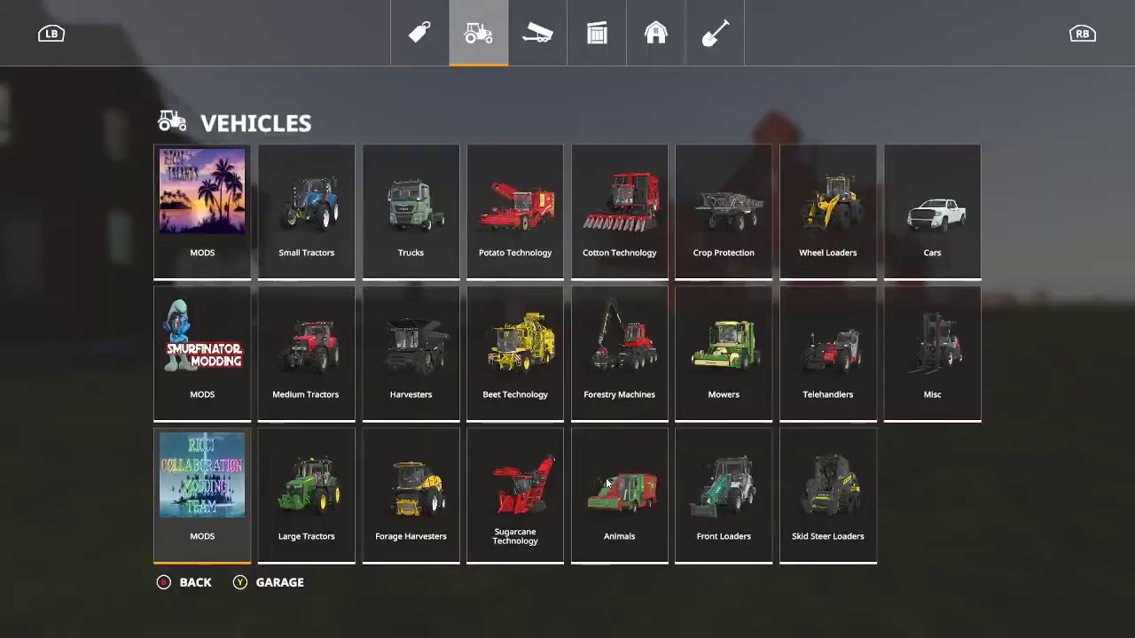
{"action": "left_click", "coordinate": [389, 218]}
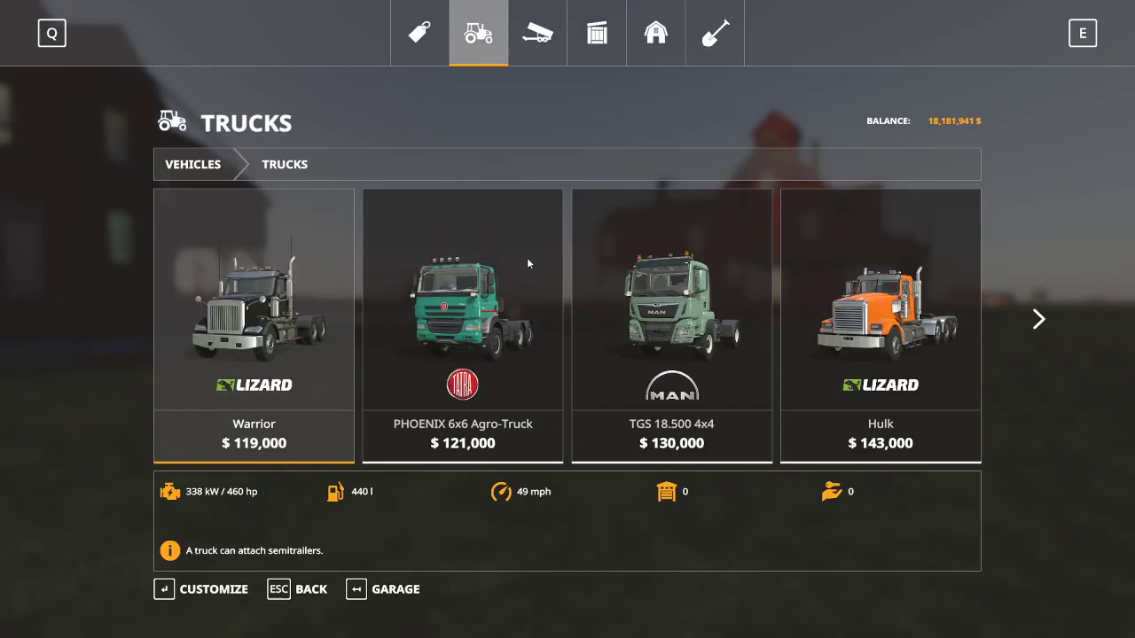
{"action": "scroll", "coordinate": [674, 293], "scroll_direction": "down", "scroll_amount": 2}
{"action": "left_click", "coordinate": [847, 305]}
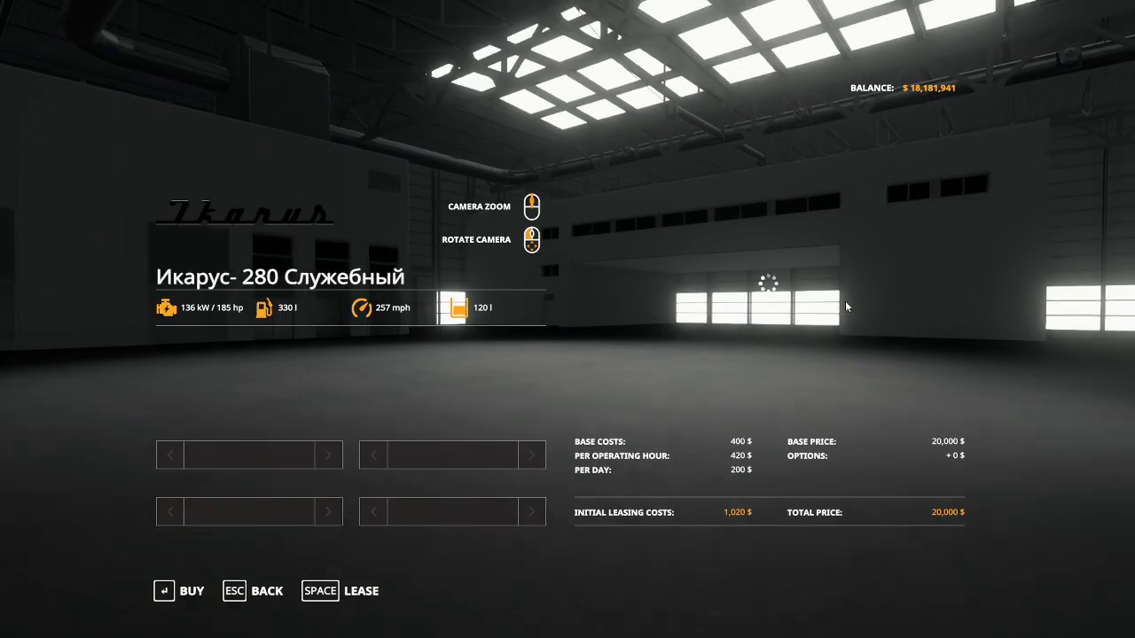
{"action": "left_click", "coordinate": [181, 591]}
{"action": "left_click", "coordinate": [415, 406]}
{"action": "left_click", "coordinate": [413, 407]}
{"action": "key", "text": "Escape"}
{"action": "key", "text": "Escape"}
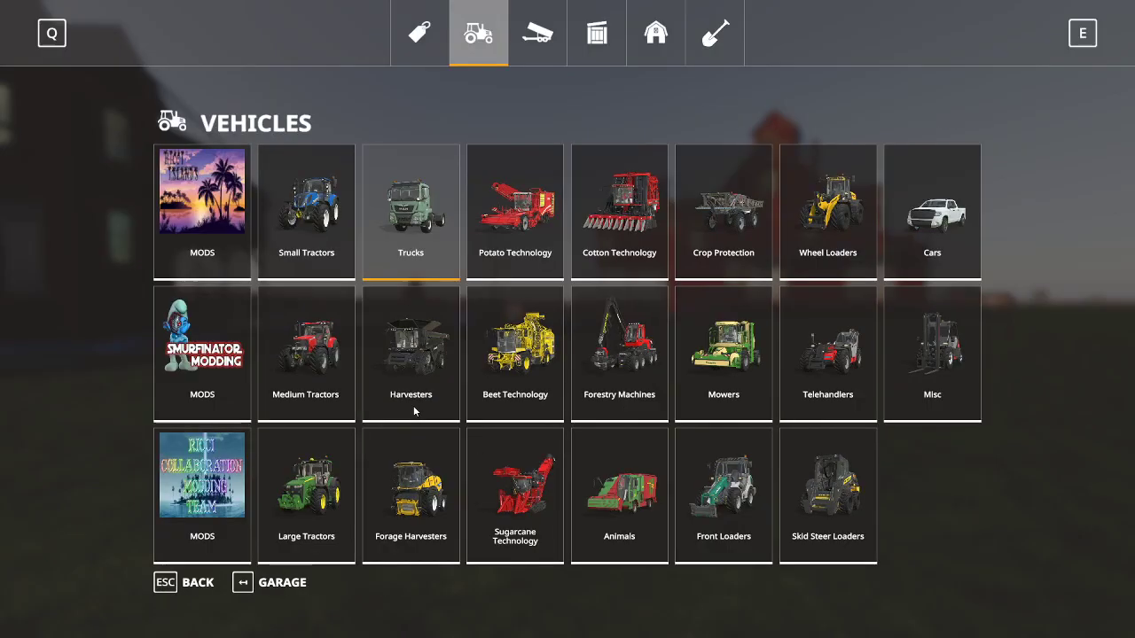
{"action": "key", "text": "Escape"}
{"action": "key", "text": "Tab"}
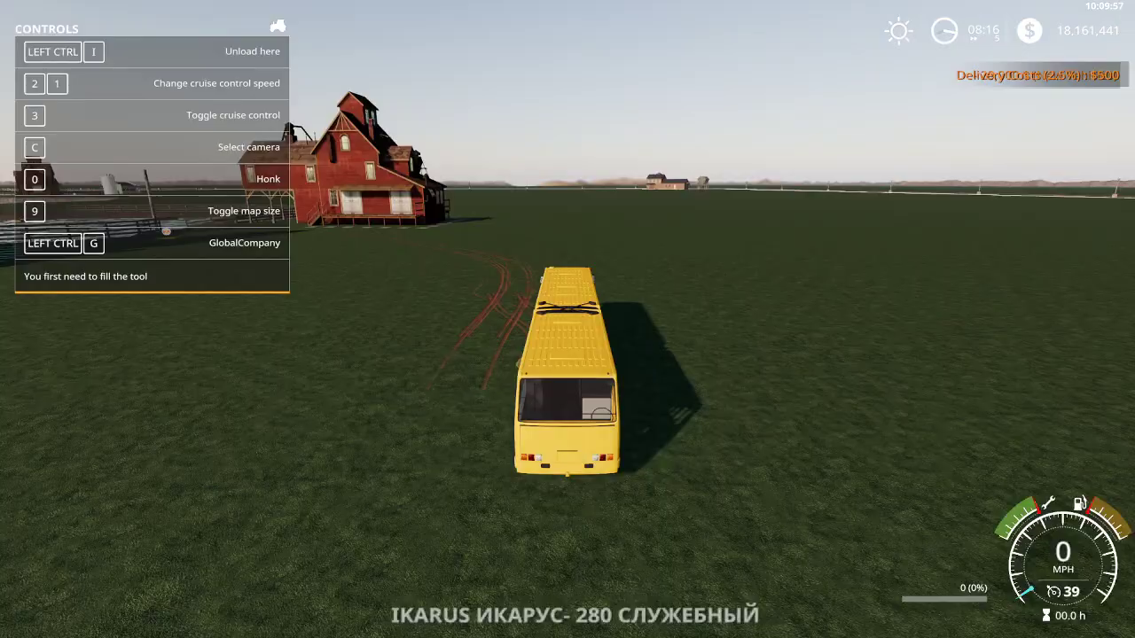
Fill the bus's Fill Unit 3 with workers using the Easy Development Commands vehicle options
{"action": "key", "text": "alt+d"}
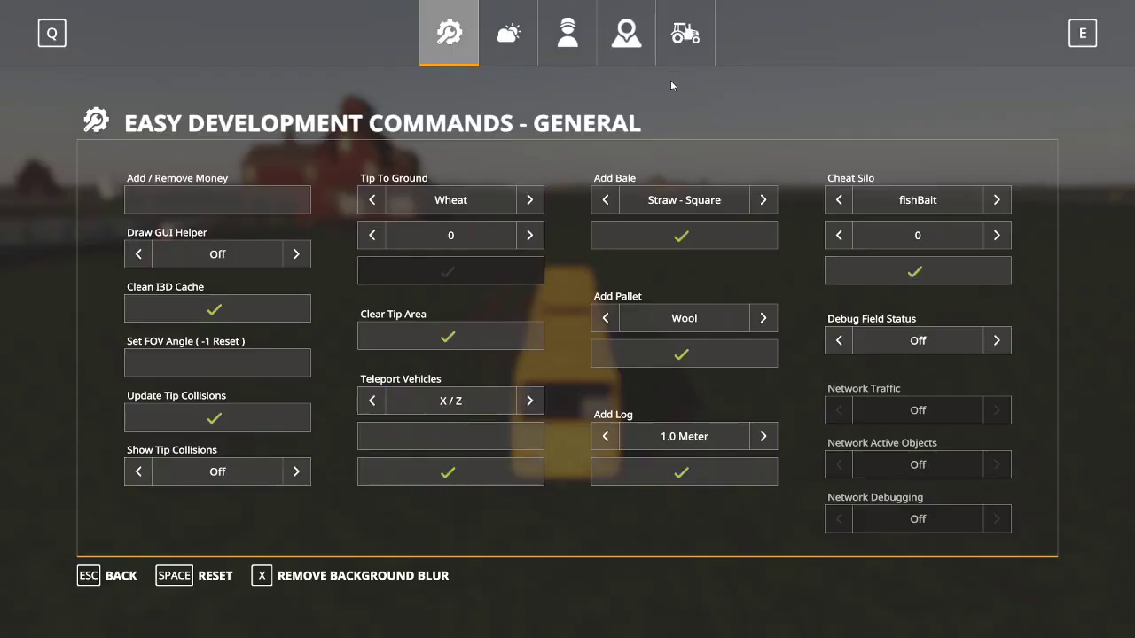
{"action": "left_click", "coordinate": [685, 36]}
{"action": "left_click", "coordinate": [998, 200]}
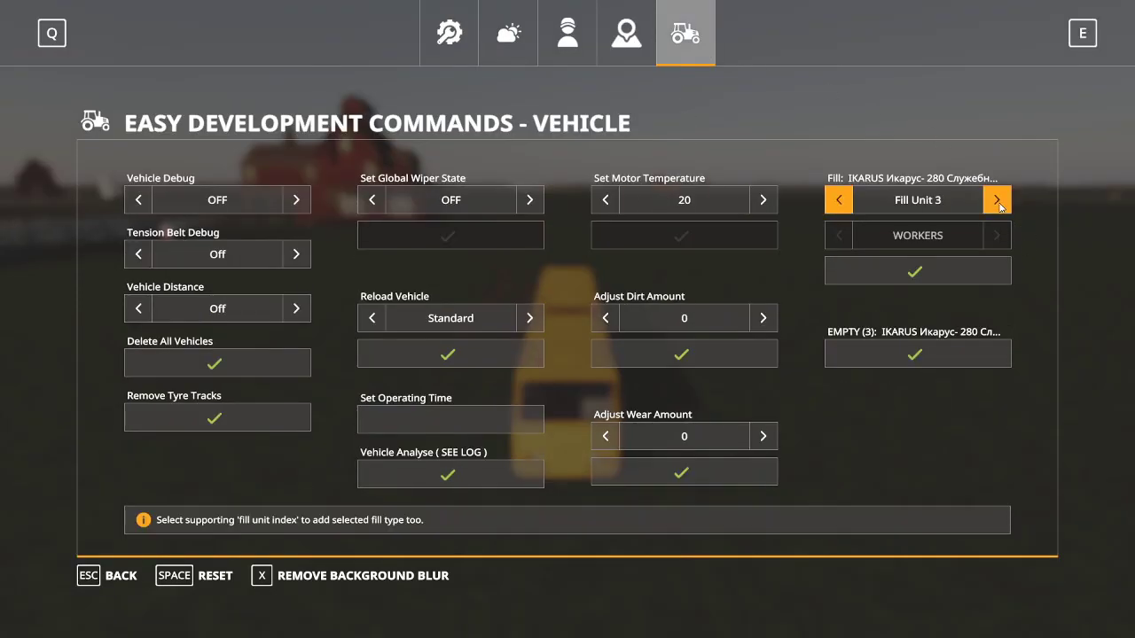
{"action": "left_click", "coordinate": [917, 270]}
{"action": "key", "text": "Escape"}
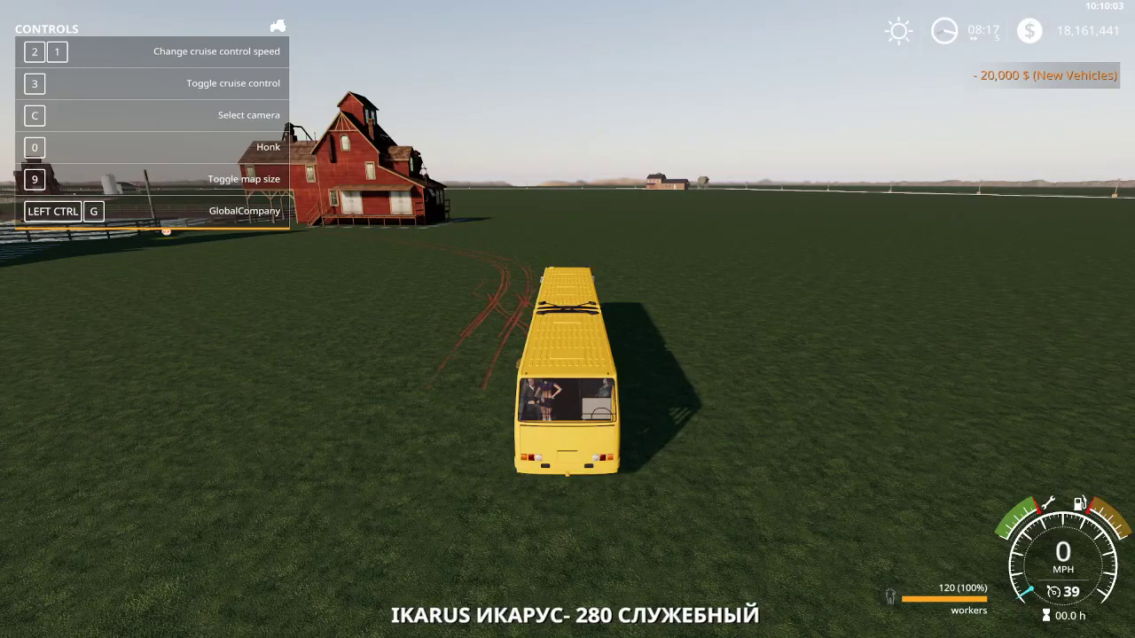
Drive the bus full of workers across the field to the near corner of the red boathouse
{"action": "key", "text": "w"}
{"action": "key", "text": "a"}
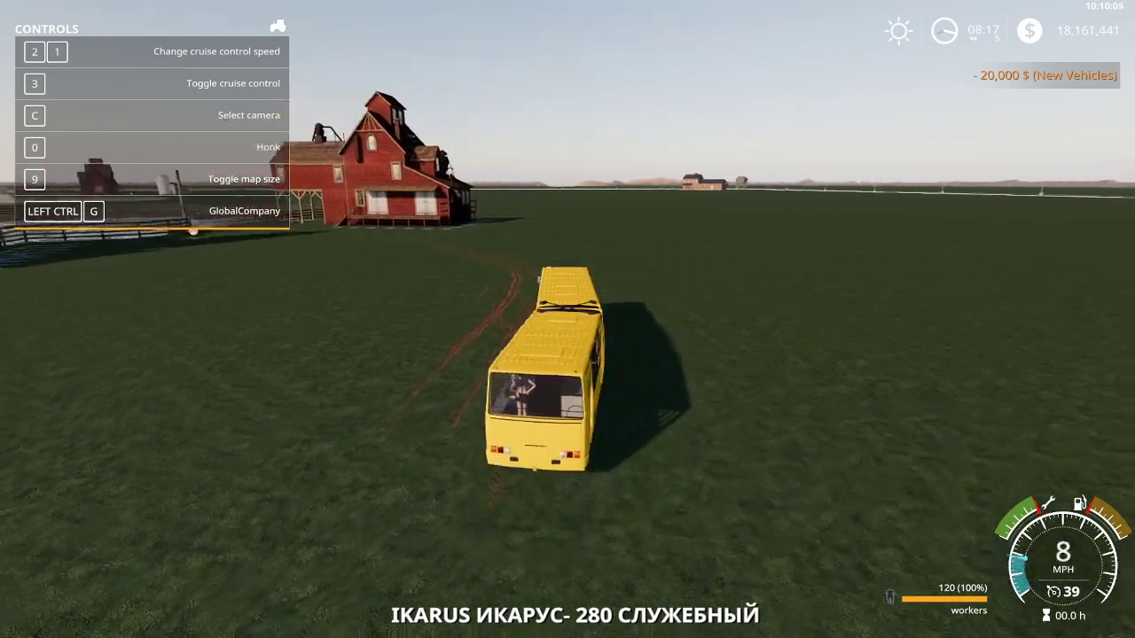
{"action": "key", "text": "w"}
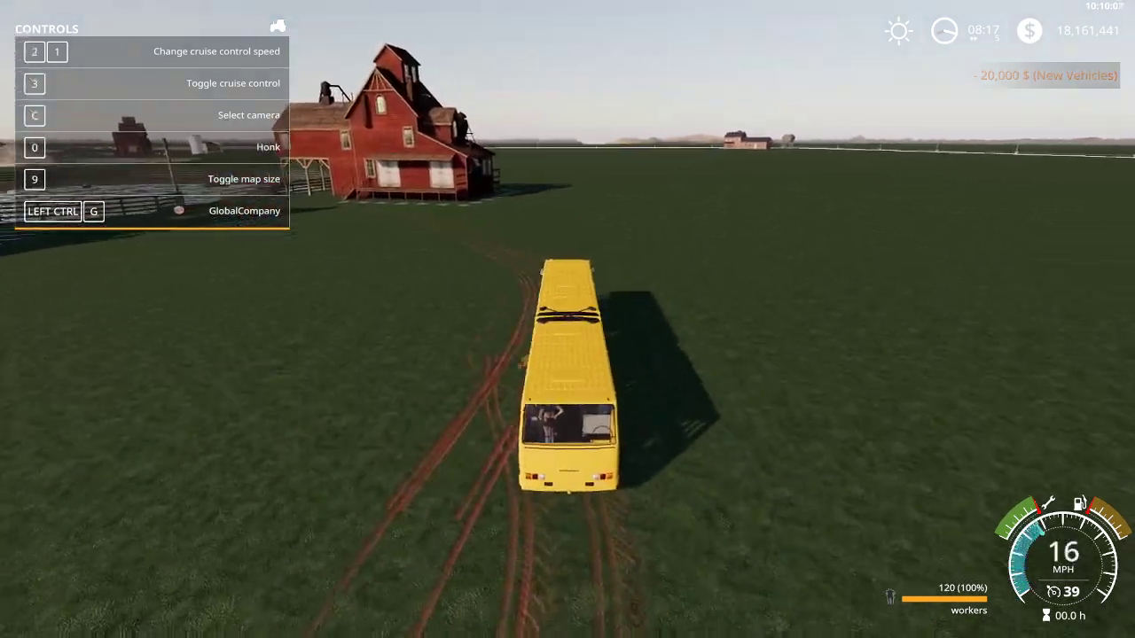
{"action": "key", "text": "w"}
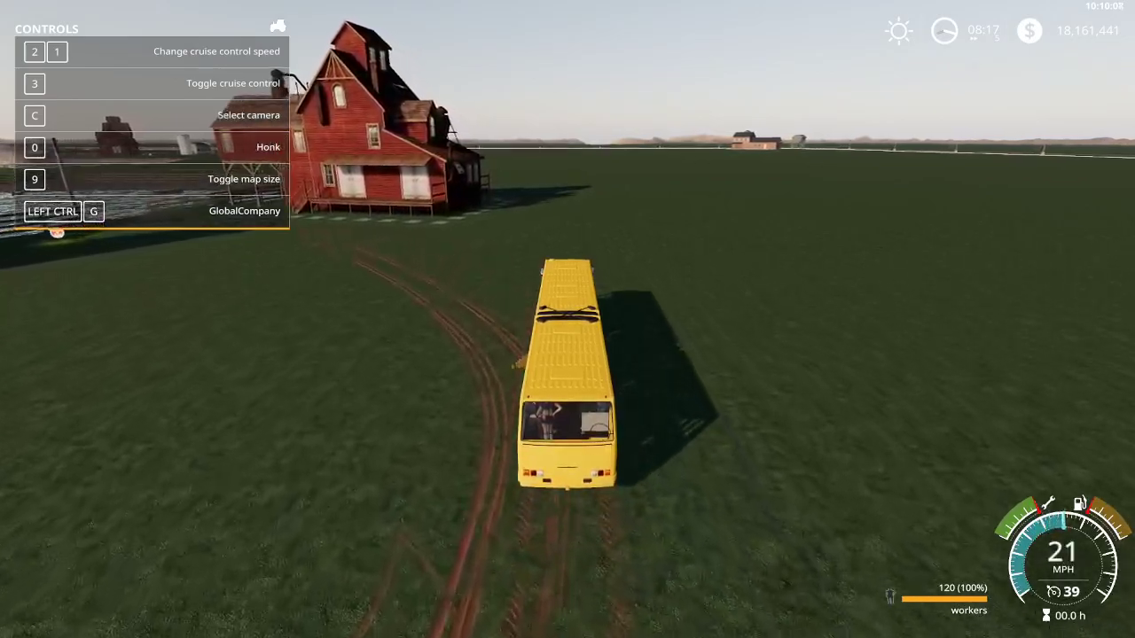
{"action": "key", "text": "w"}
{"action": "key", "text": "d"}
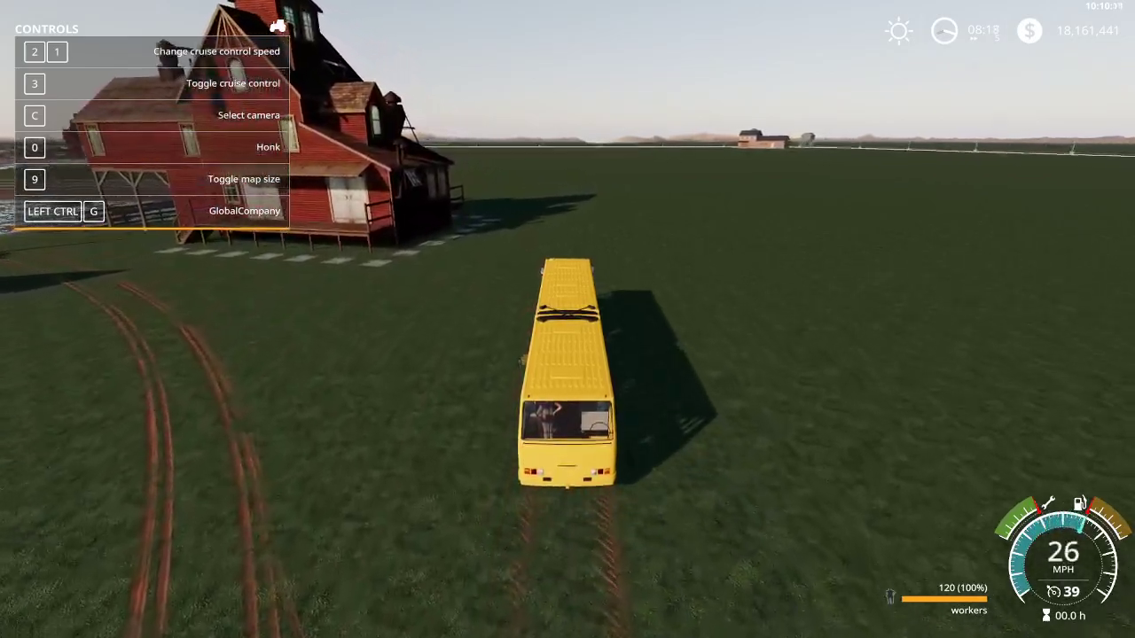
{"action": "key", "text": "w"}
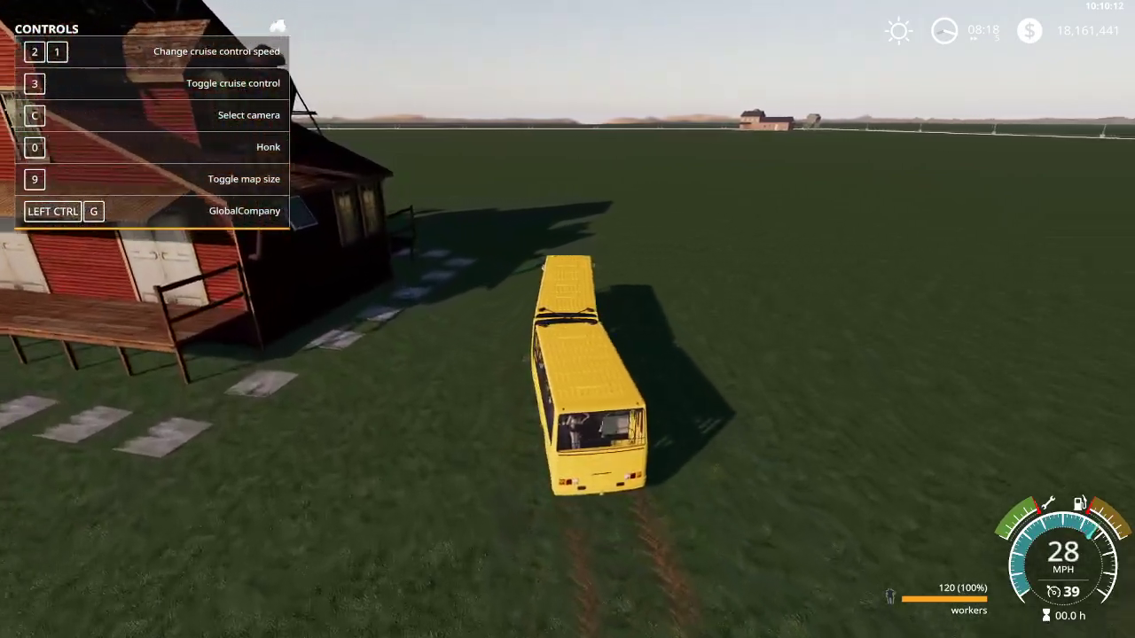
Drive the bus full of workers past the red boathouse and around the fenced pond toward the bus shelter
{"action": "key", "text": "w"}
{"action": "key", "text": "a"}
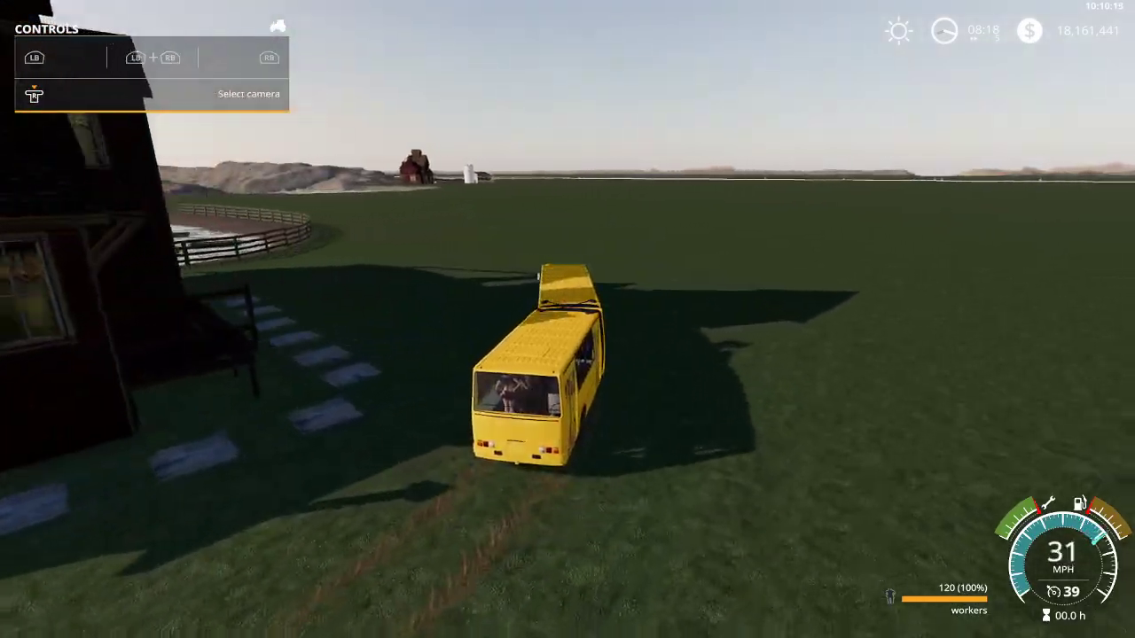
{"action": "key", "text": "w"}
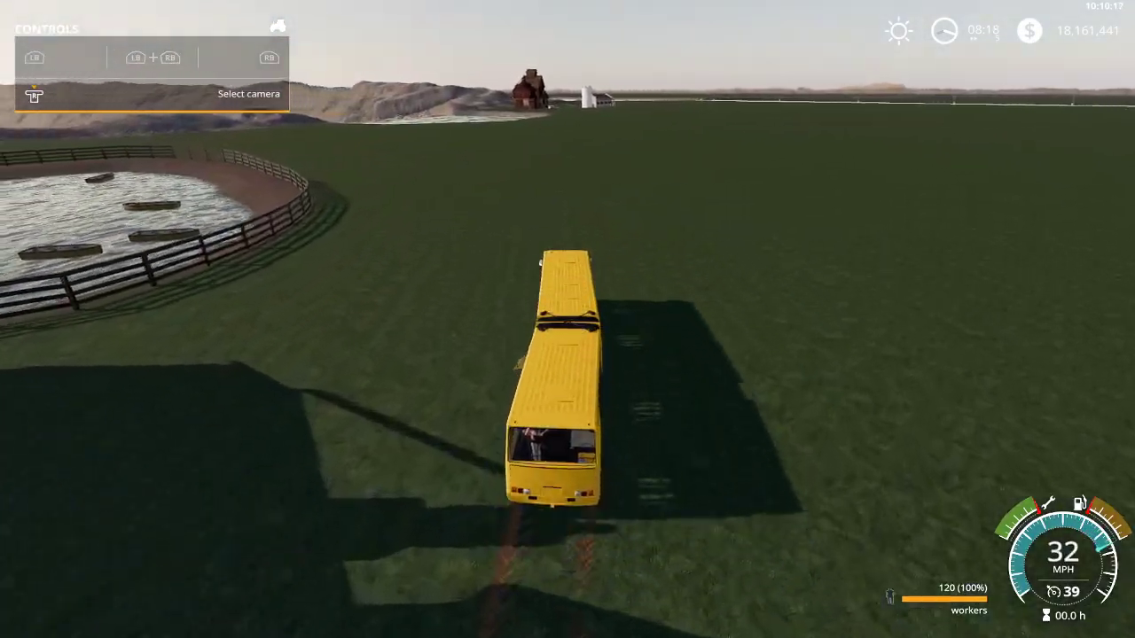
{"action": "key", "text": "w"}
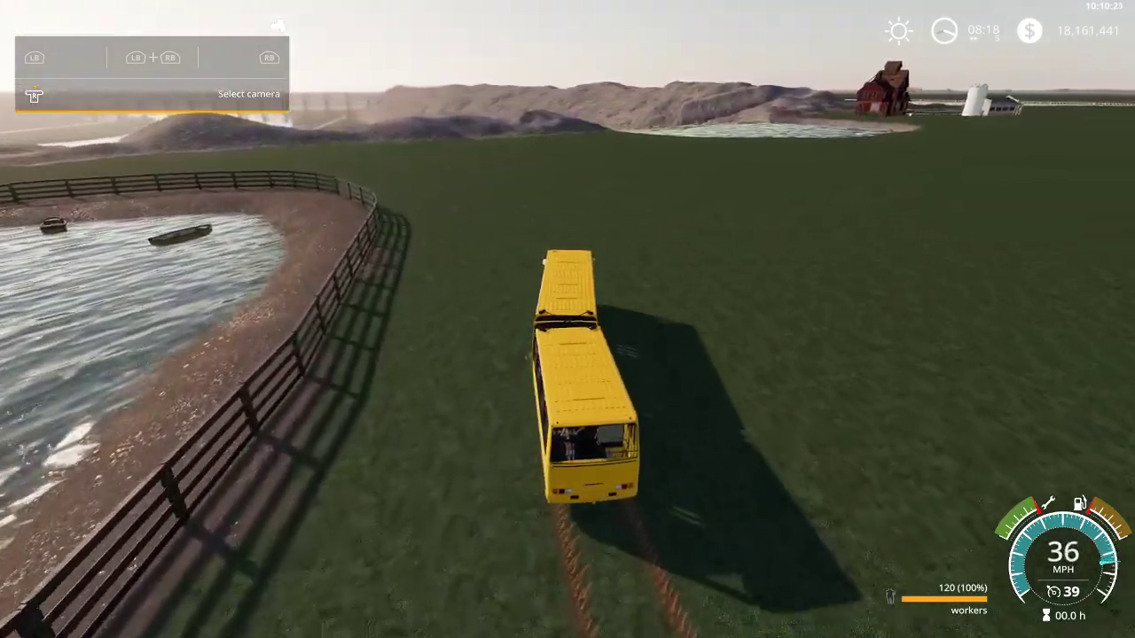
{"action": "key", "text": "w"}
{"action": "key", "text": "a"}
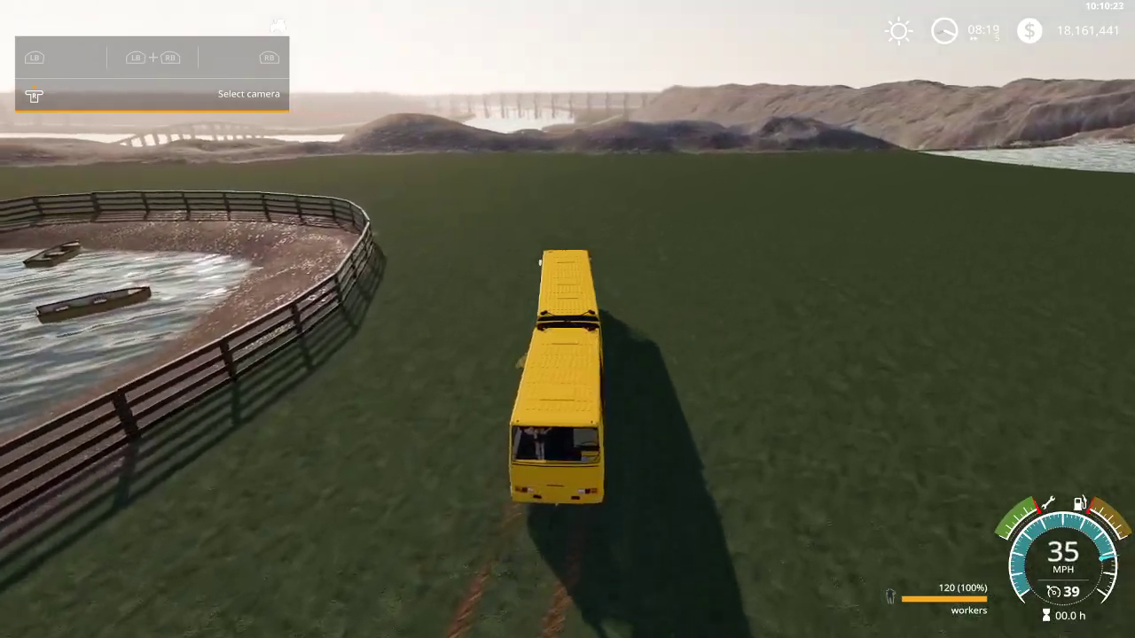
{"action": "key", "text": "w"}
{"action": "key", "text": "a"}
{"action": "key", "text": "w"}
{"action": "key", "text": "a"}
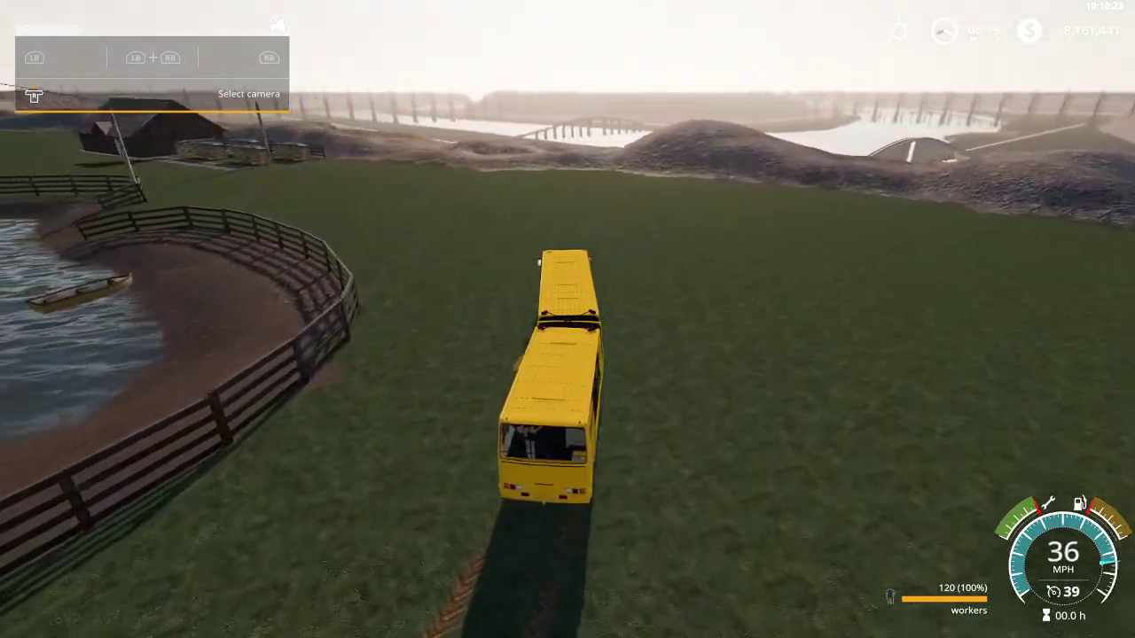
{"action": "key", "text": "w"}
{"action": "key", "text": "a"}
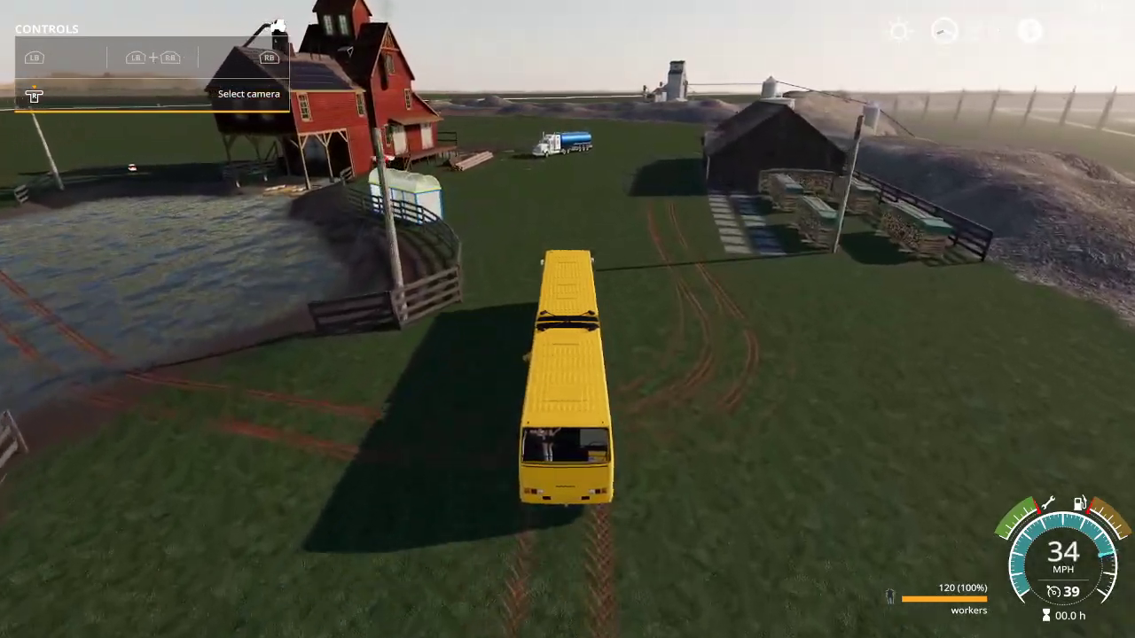
Park the bus alongside the blue and yellow bus shelter, unload the workers there and get out
{"action": "key", "text": "s"}
{"action": "key", "text": "a"}
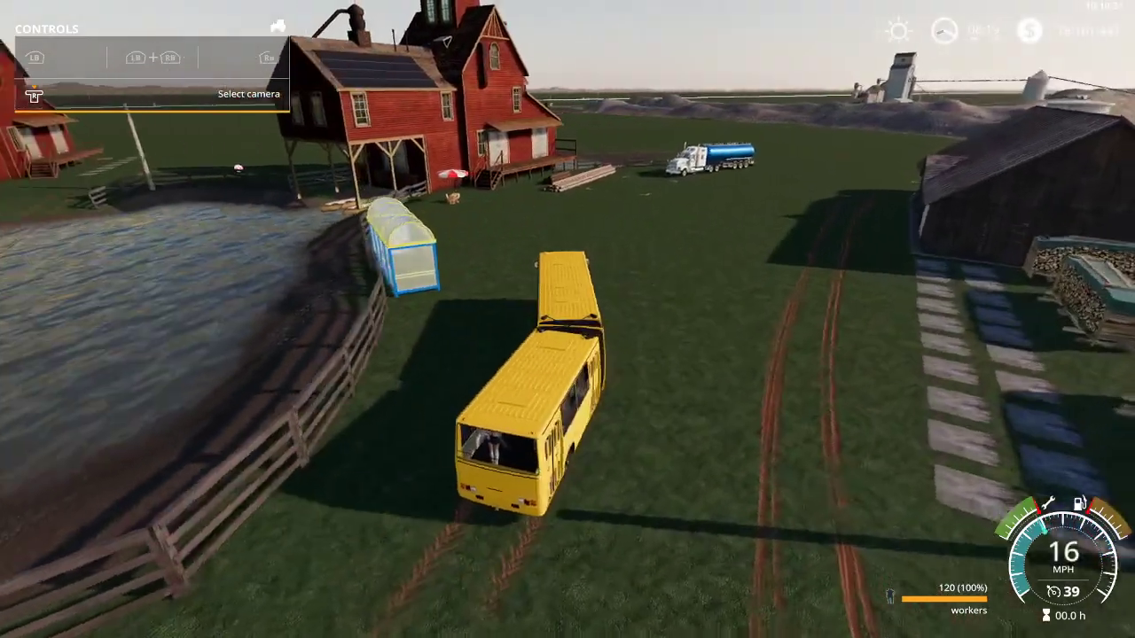
{"action": "key", "text": "s"}
{"action": "key", "text": "s"}
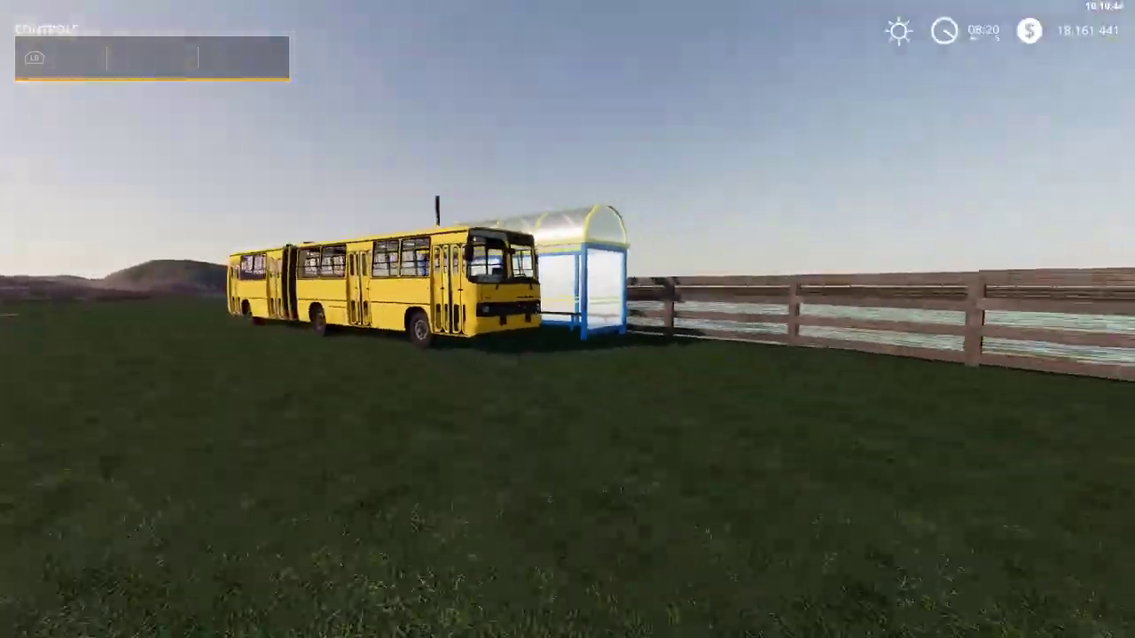
Walk to the boathouse's product marker, check its raw materials and start the production of rowboats
{"action": "key", "text": "w"}
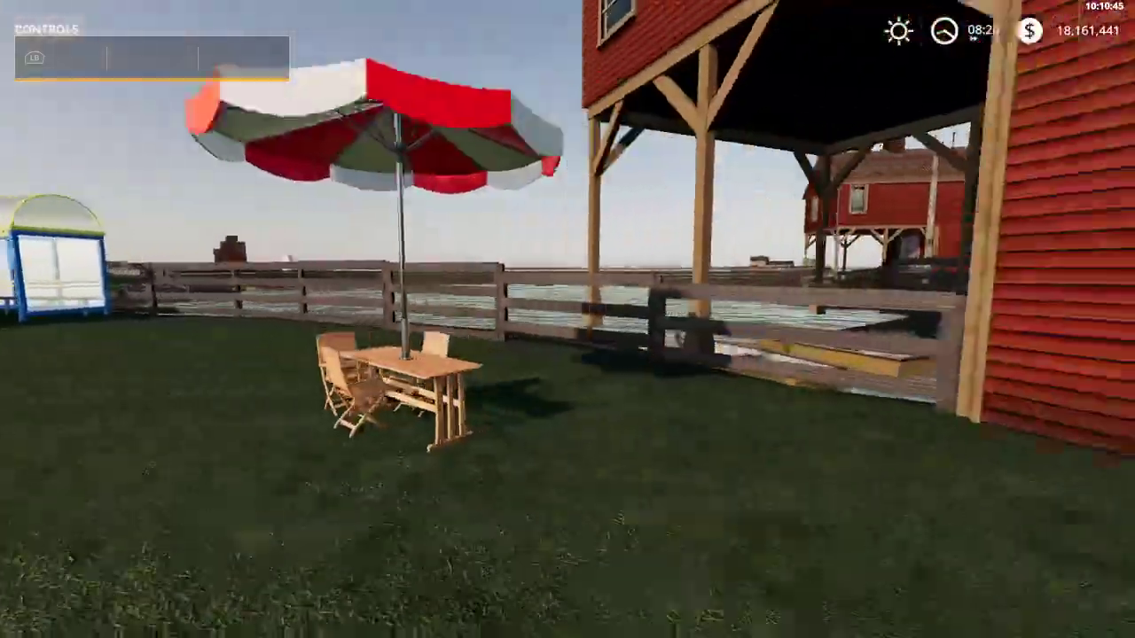
{"action": "key", "text": "w"}
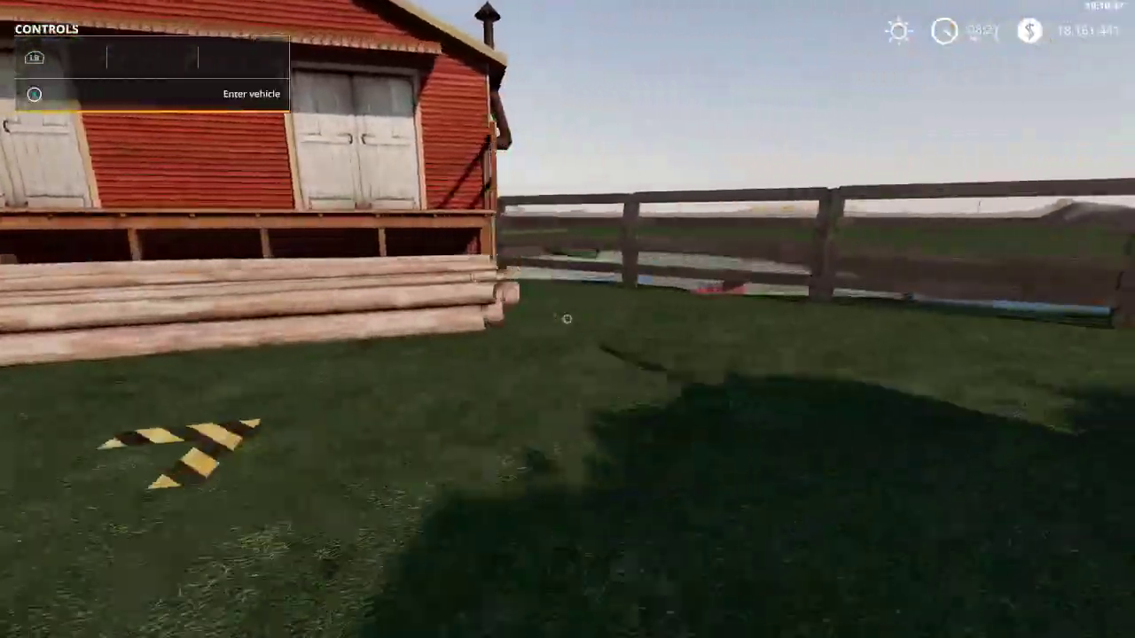
{"action": "key", "text": "w"}
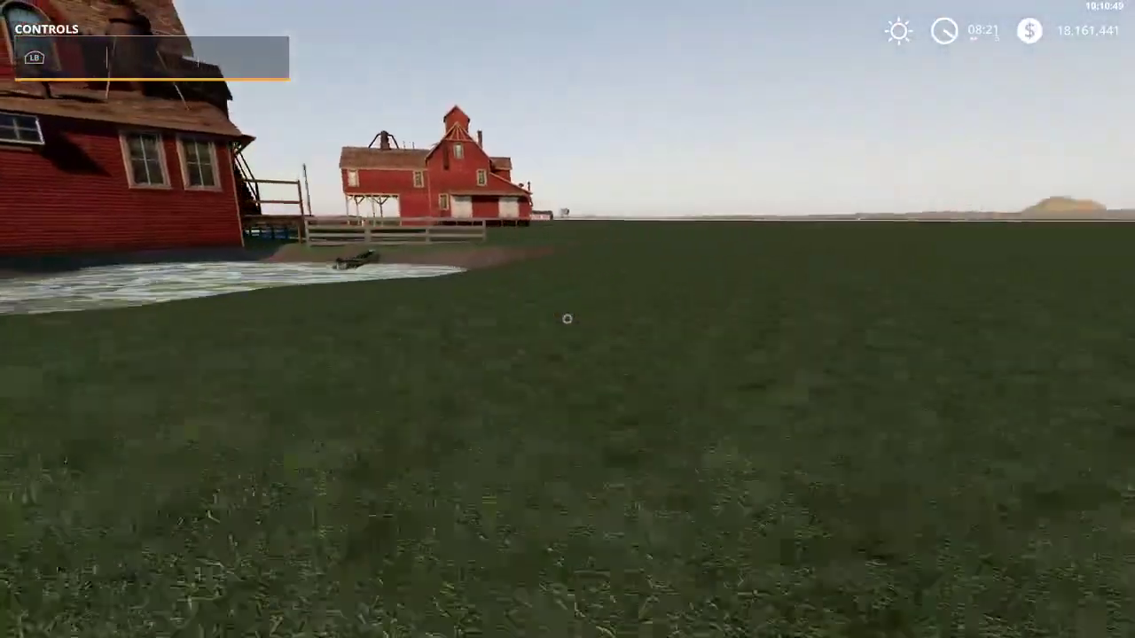
{"action": "key", "text": "w"}
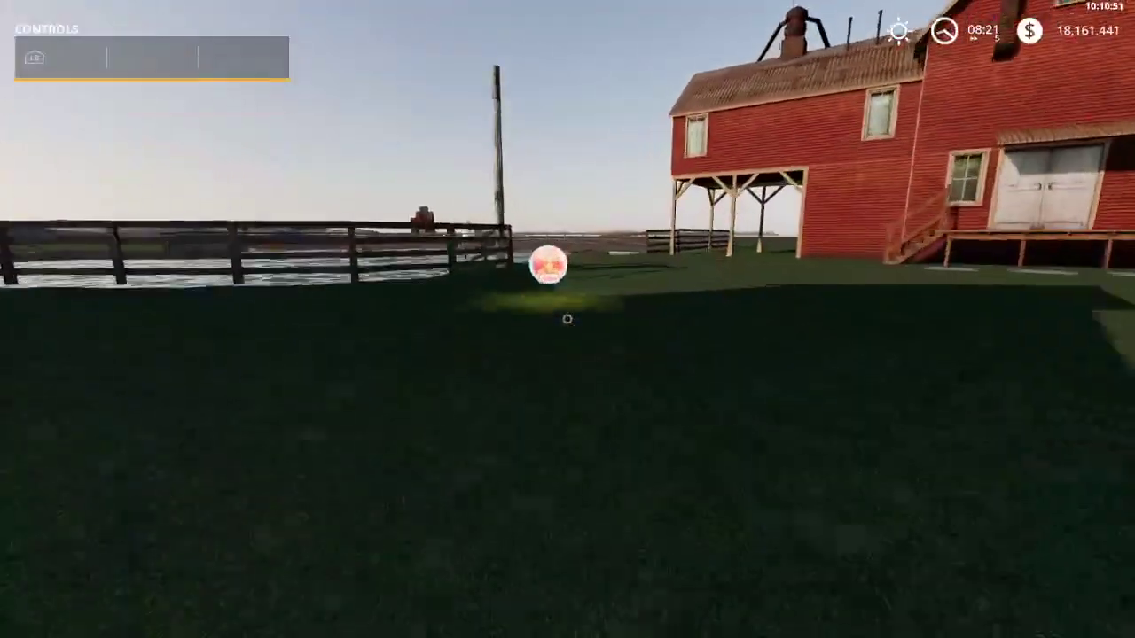
{"action": "key", "text": "r"}
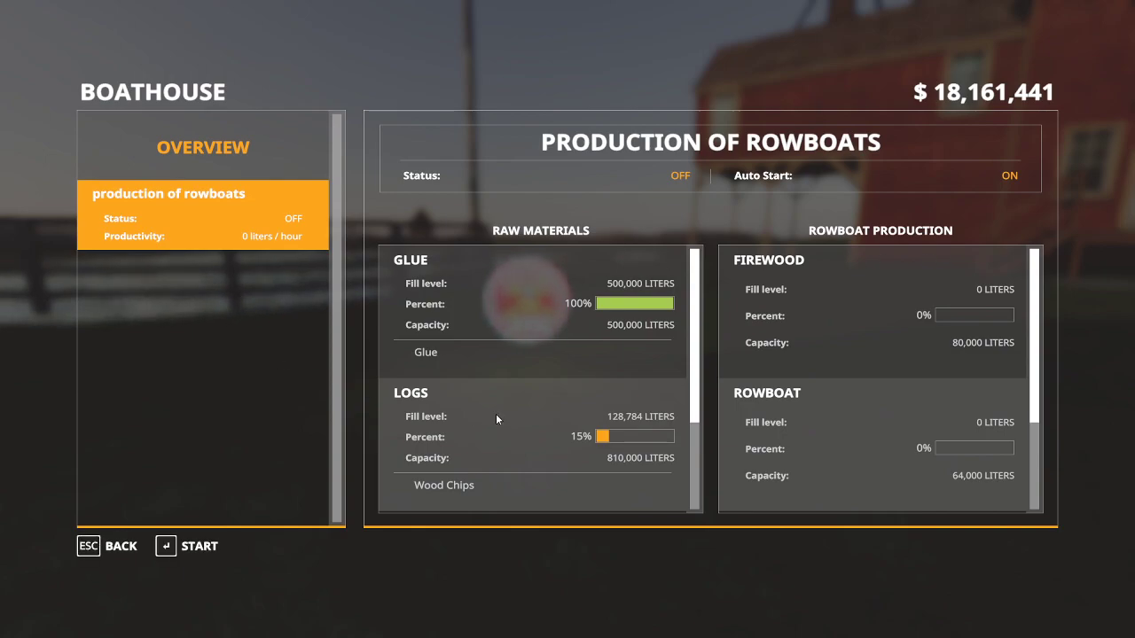
{"action": "scroll", "coordinate": [493, 413], "scroll_direction": "down", "scroll_amount": 1}
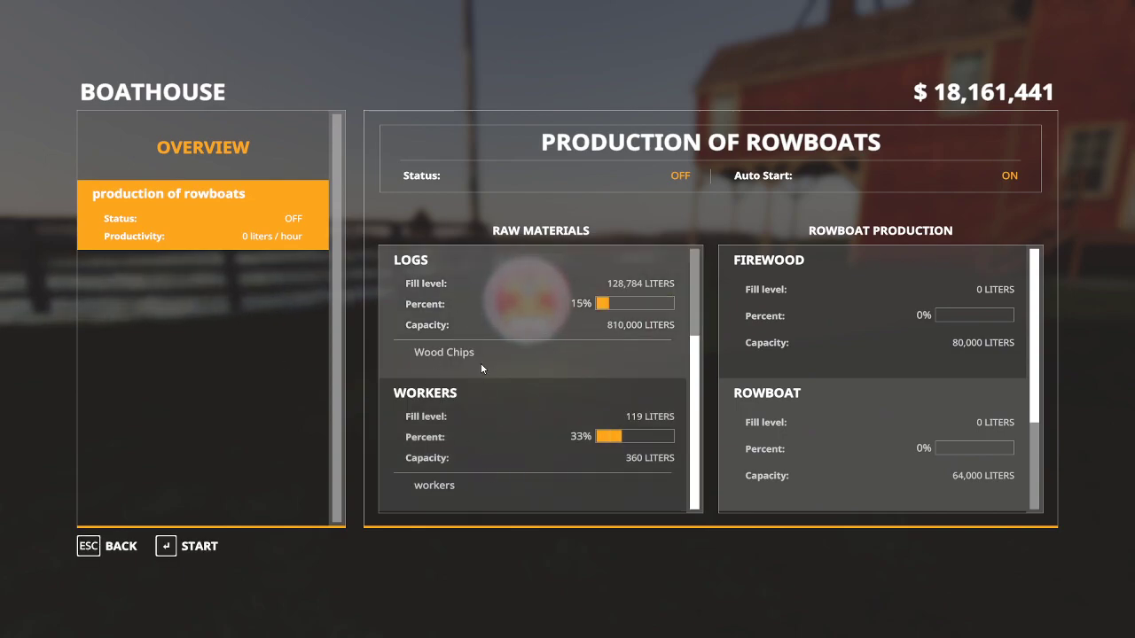
{"action": "left_click", "coordinate": [197, 235]}
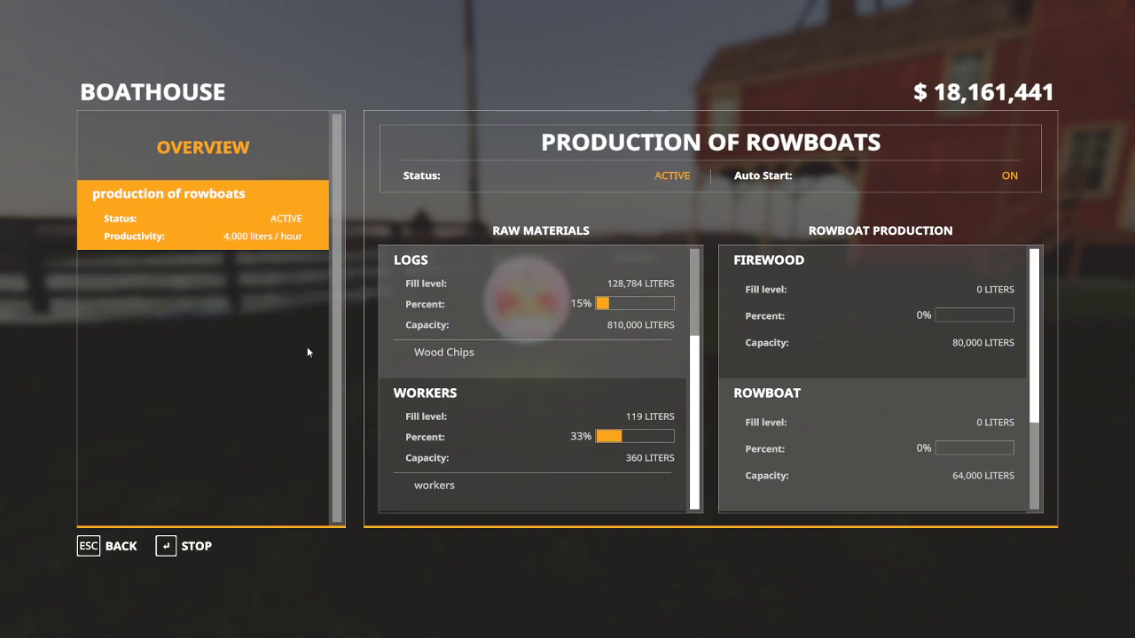
{"action": "key", "text": "Escape"}
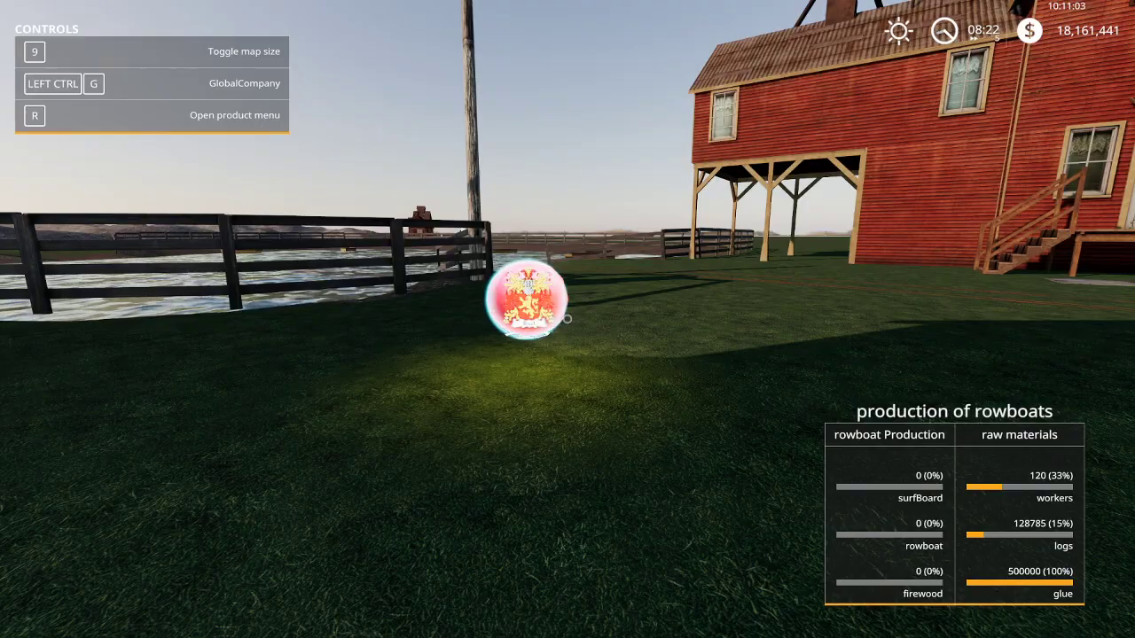
Walk to the opening in the pond fence and speed up time to 120 so the rowboat production runs faster
{"action": "key", "text": "w"}
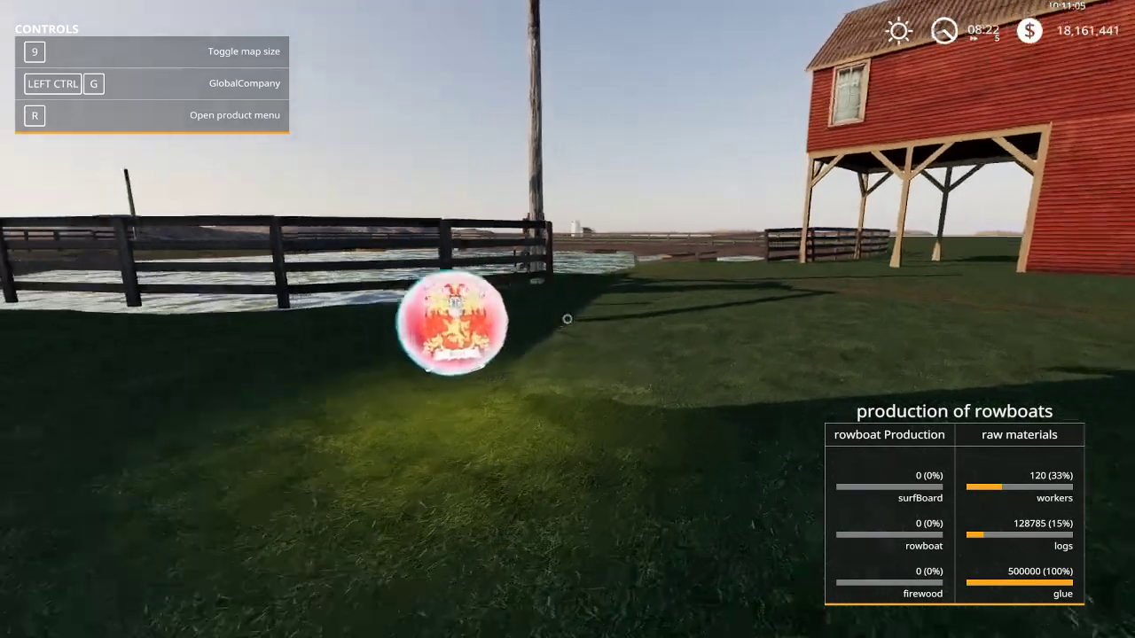
{"action": "key", "text": "w"}
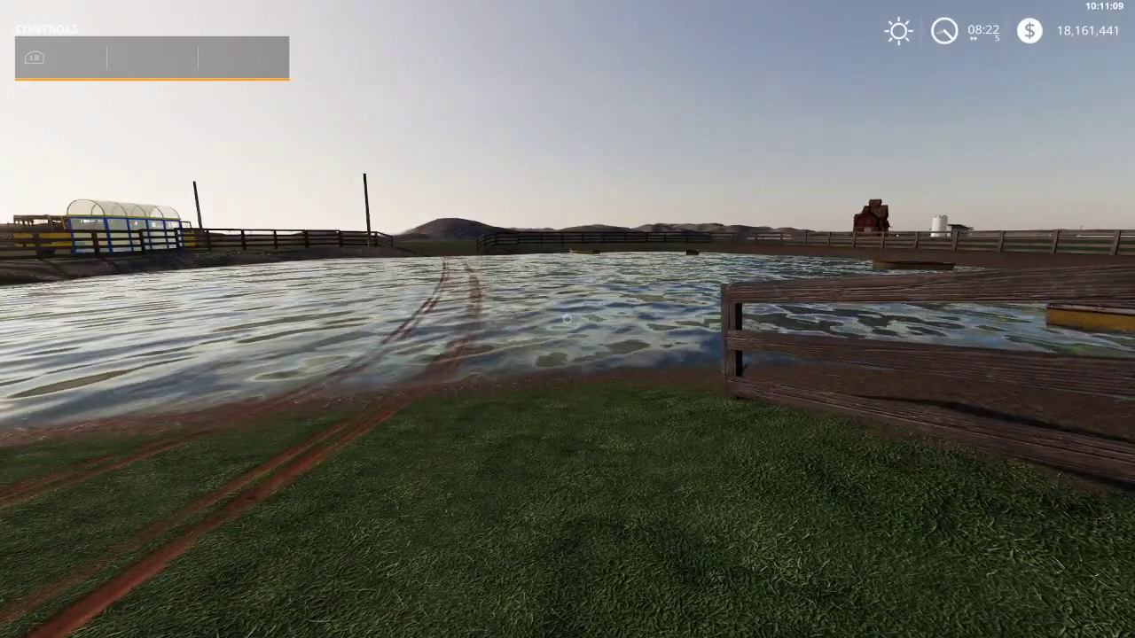
{"action": "key", "text": "8"}
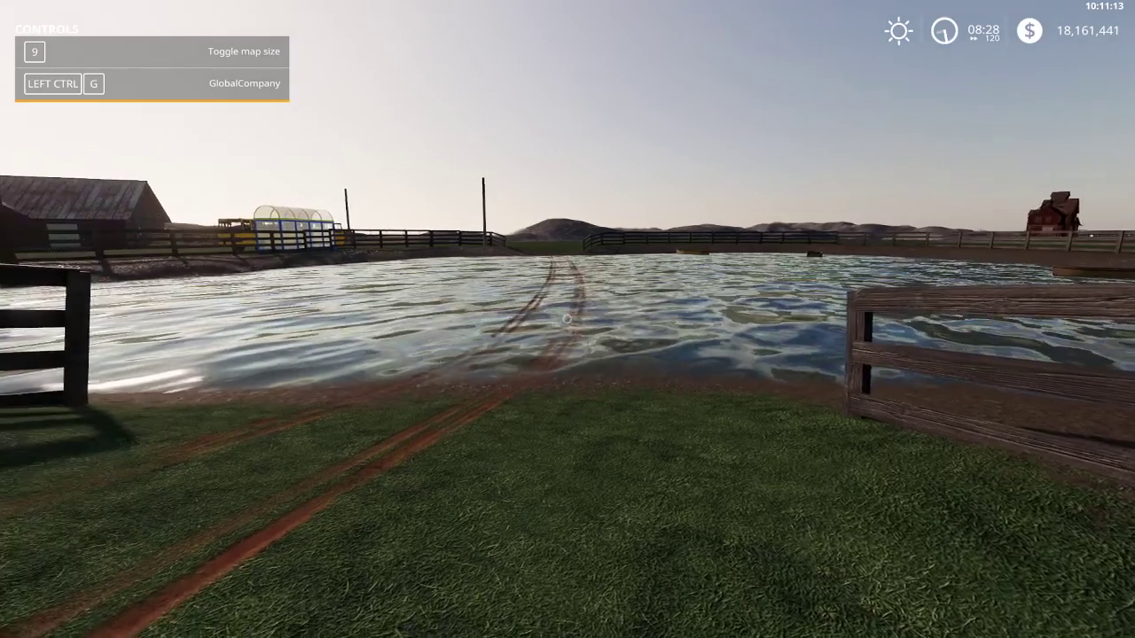
{"action": "key", "text": "w"}
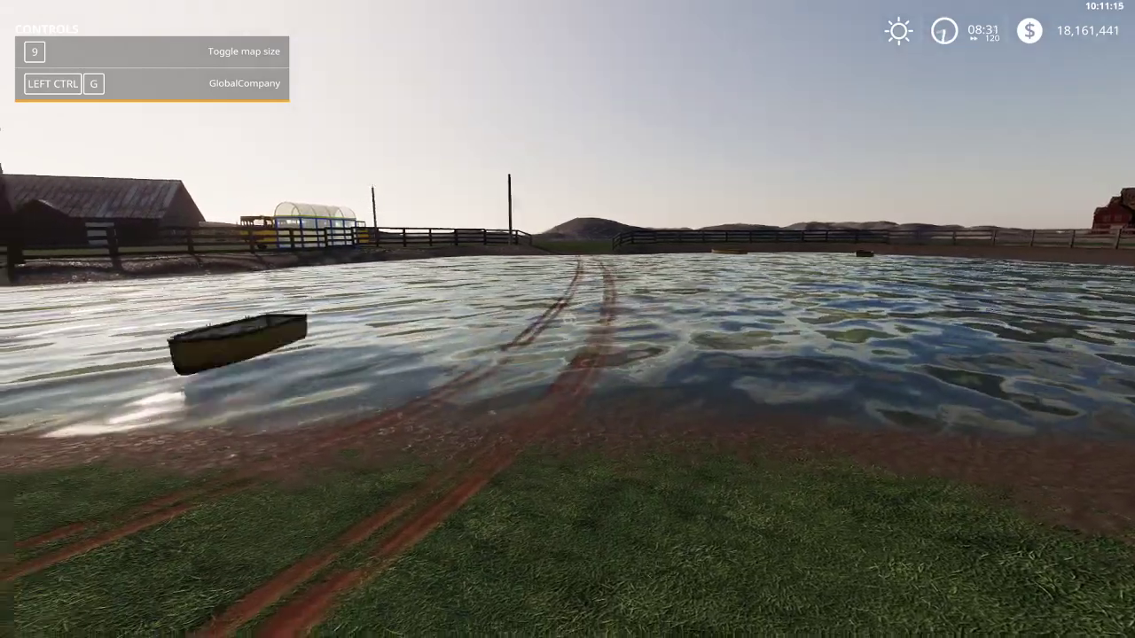
Stand at the pond's shore and watch the water for newly produced rowboats
{"action": "key", "text": "w"}
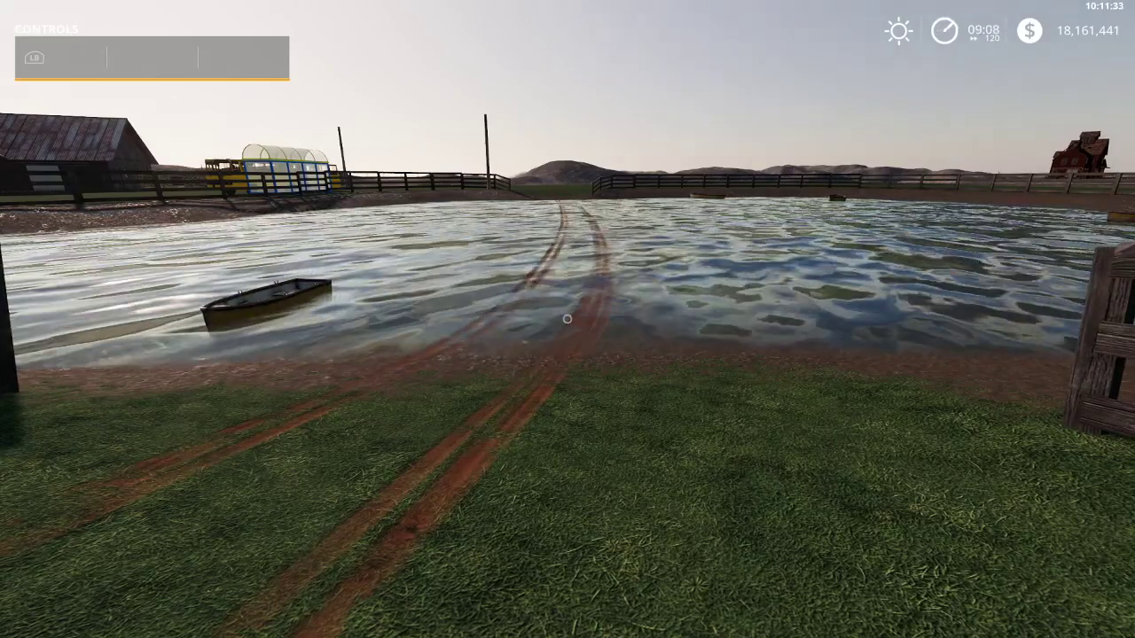
{"action": "key", "text": "w"}
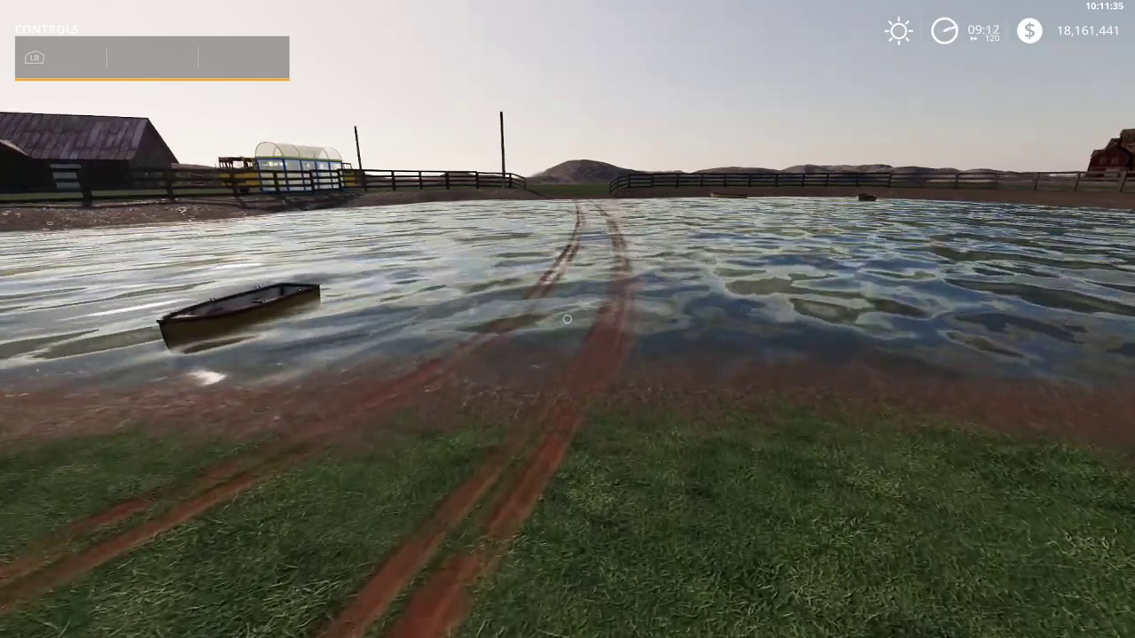
{"action": "key", "text": "w"}
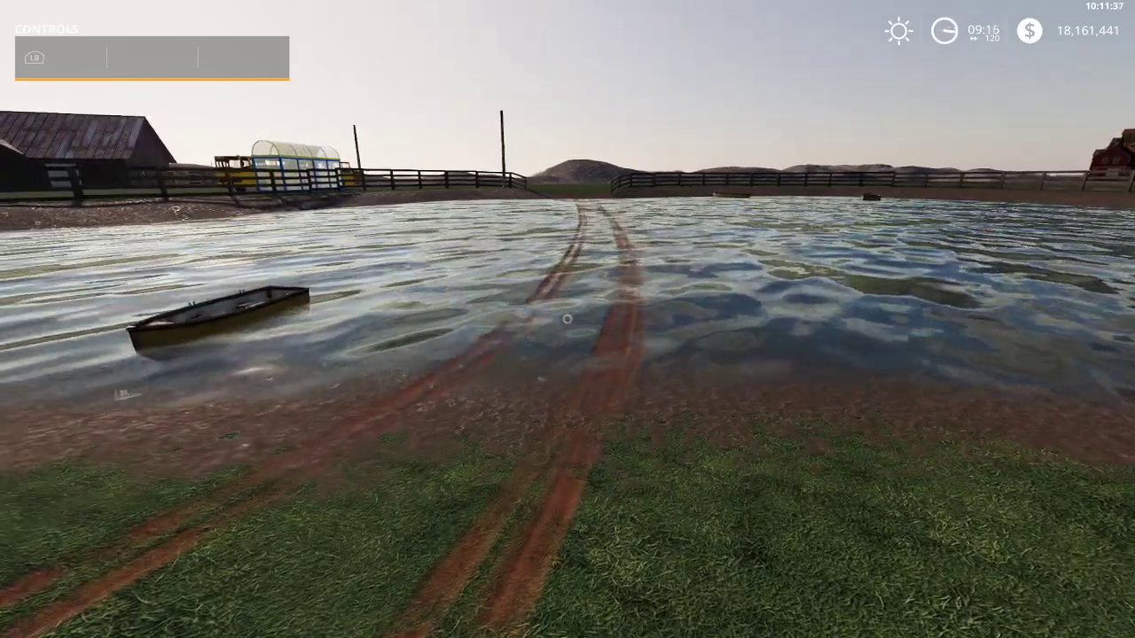
{"action": "key", "text": "a"}
{"action": "key", "text": "d"}
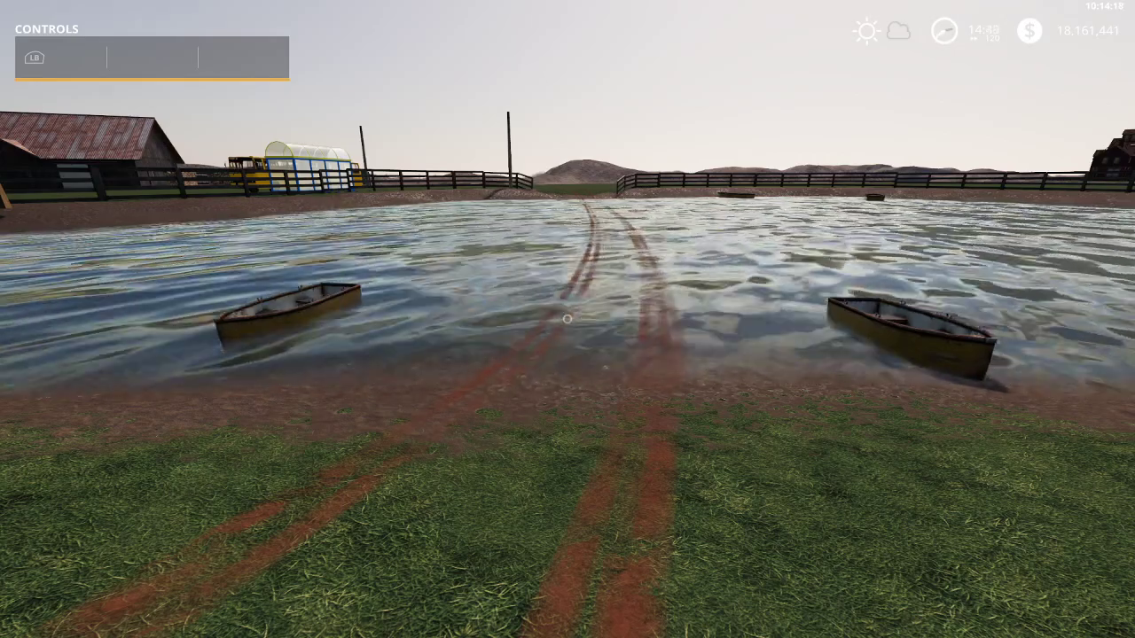
Inspect the floating rowboats with the debug wireframe overlay, turn it off and check the stock levels at the boathouse's product marker
{"action": "key", "text": "F5"}
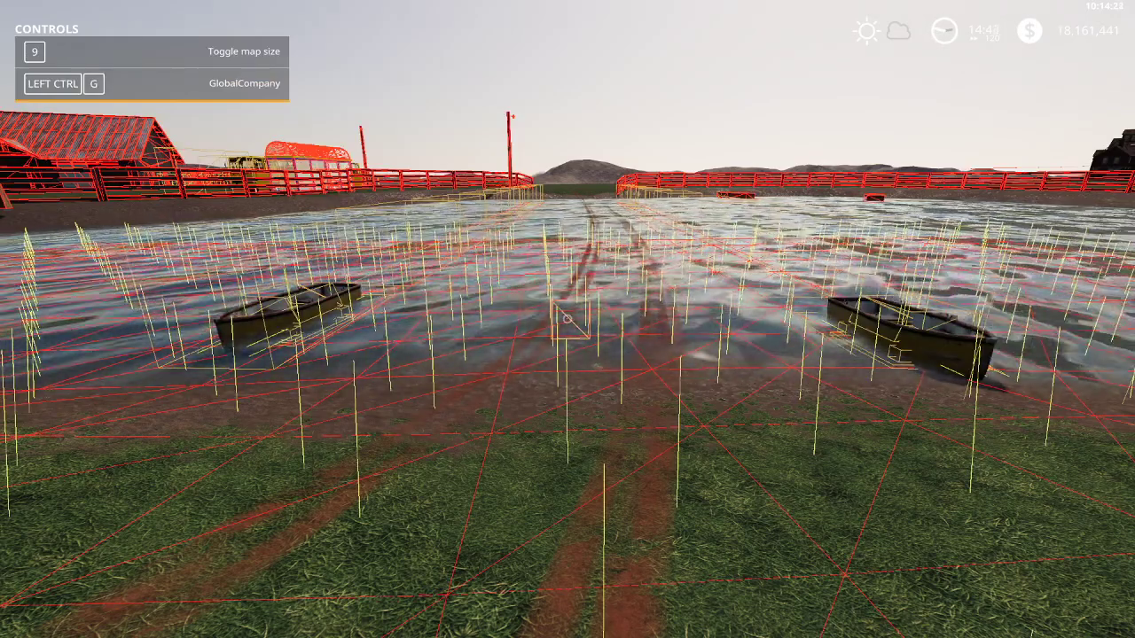
{"action": "key", "text": "F5"}
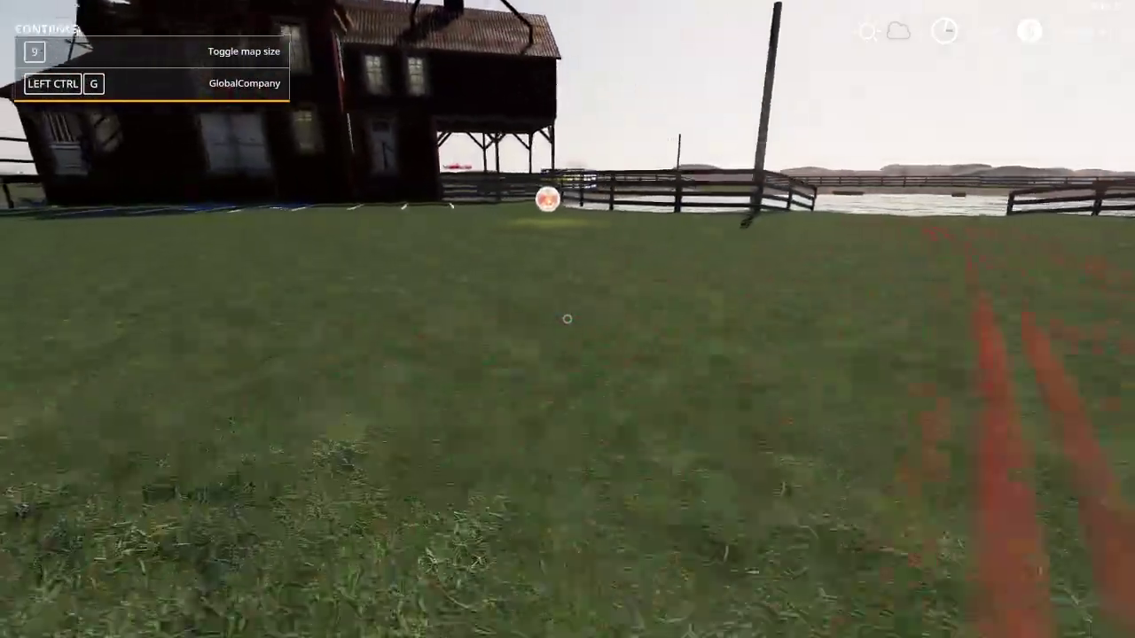
{"action": "key", "text": "w"}
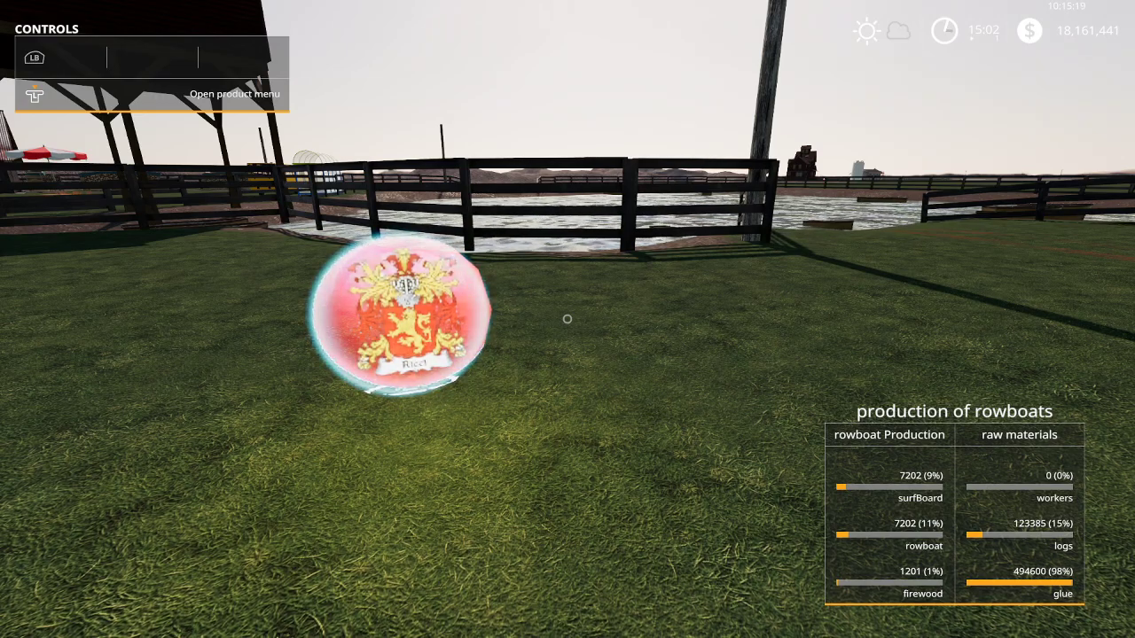
{"action": "key", "text": "s"}
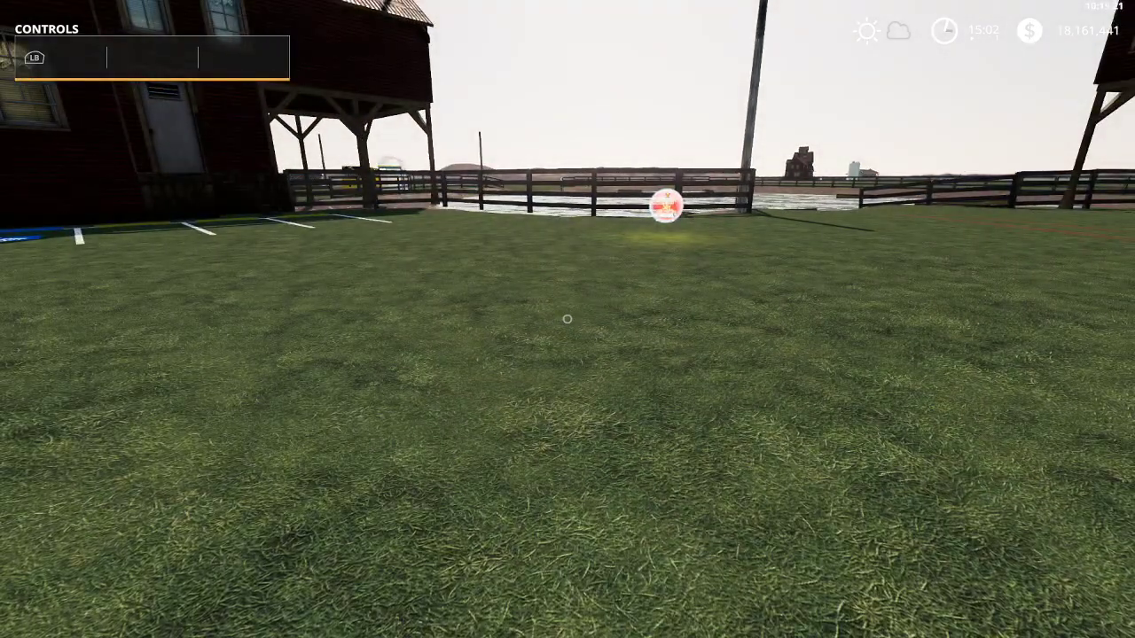
Save the game from the Game Settings page and quit it
{"action": "key", "text": "Escape"}
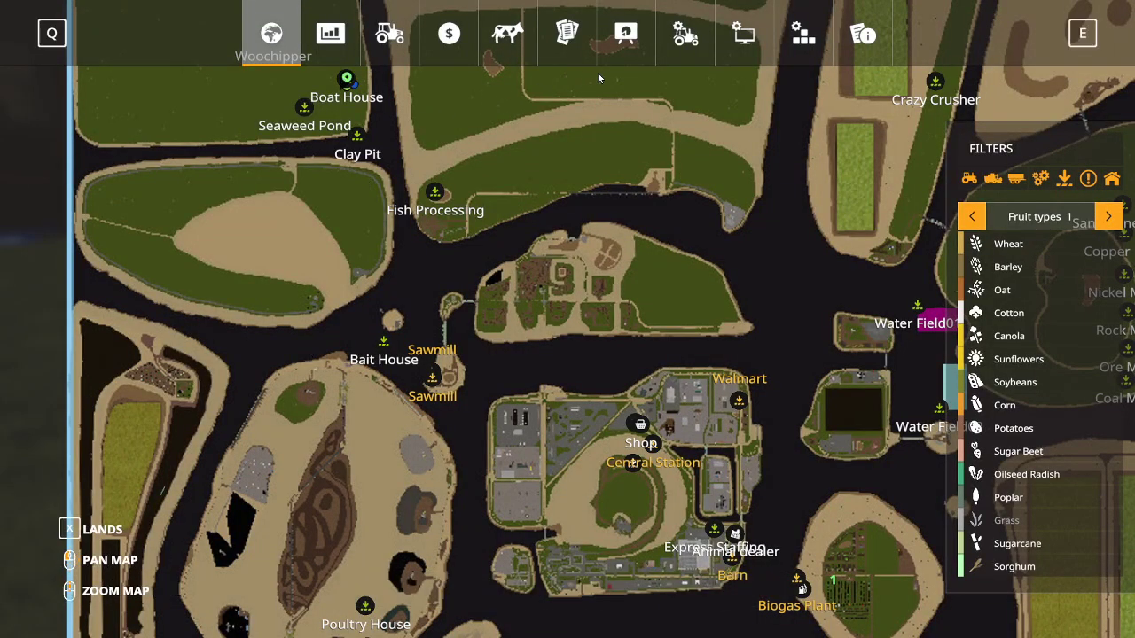
{"action": "left_click", "coordinate": [676, 44]}
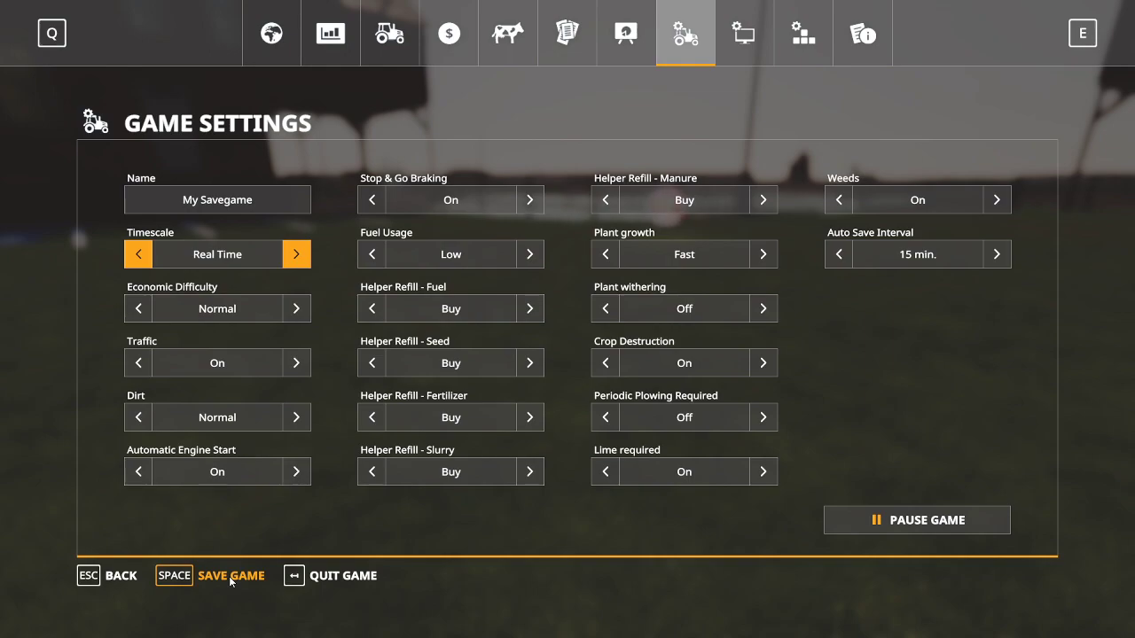
{"action": "key", "text": "space"}
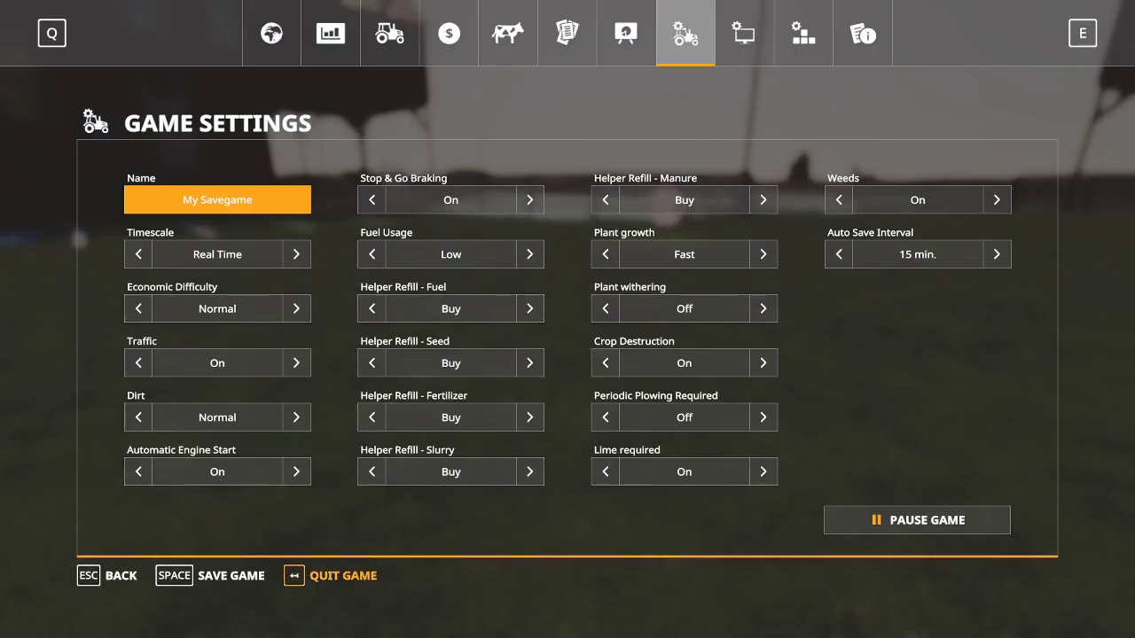
{"action": "left_click", "coordinate": [343, 576]}
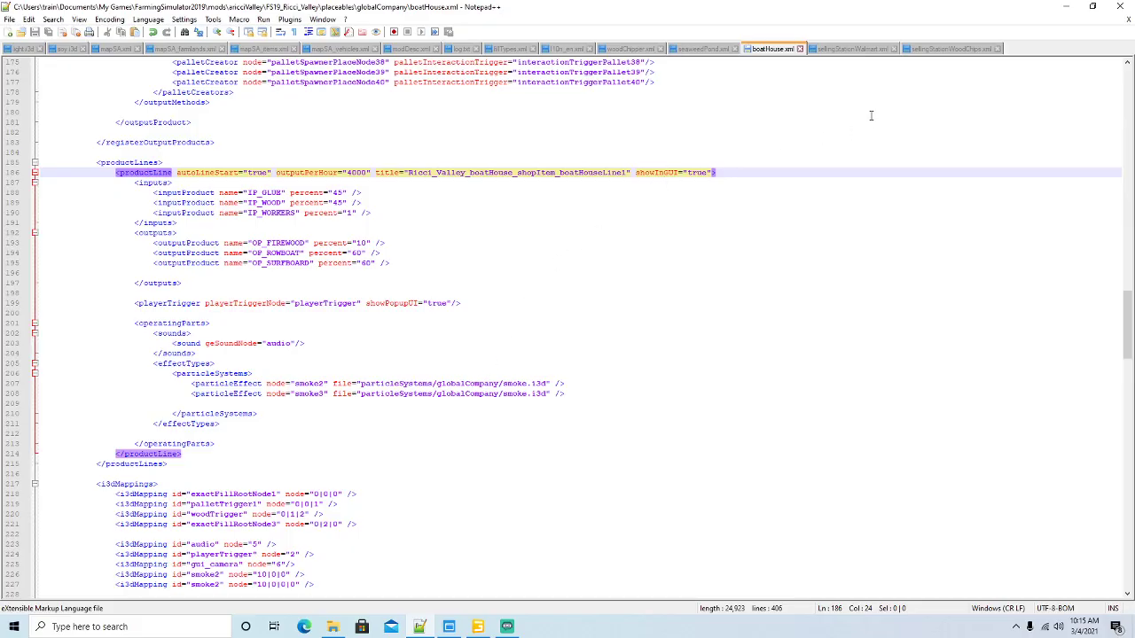
Open slaughterHouse.xml from the map's placeables globalCompany folder in Notepad++ and find the COW input's litresPerAnimal attribute
{"action": "left_click", "coordinate": [332, 627]}
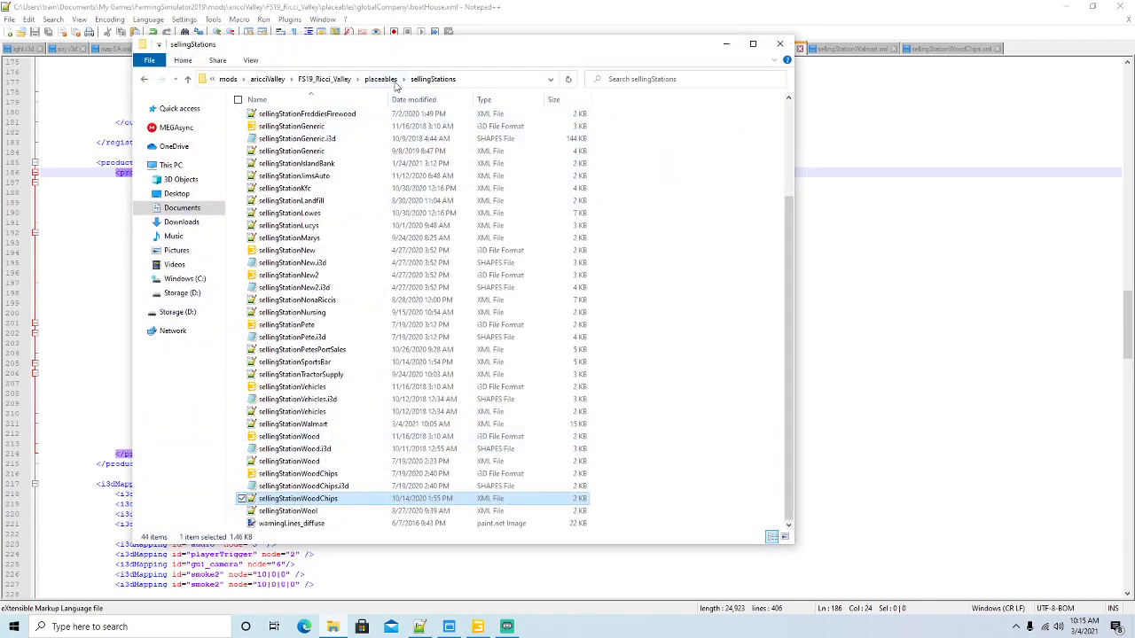
{"action": "left_click", "coordinate": [386, 80]}
{"action": "double_click", "coordinate": [299, 143]}
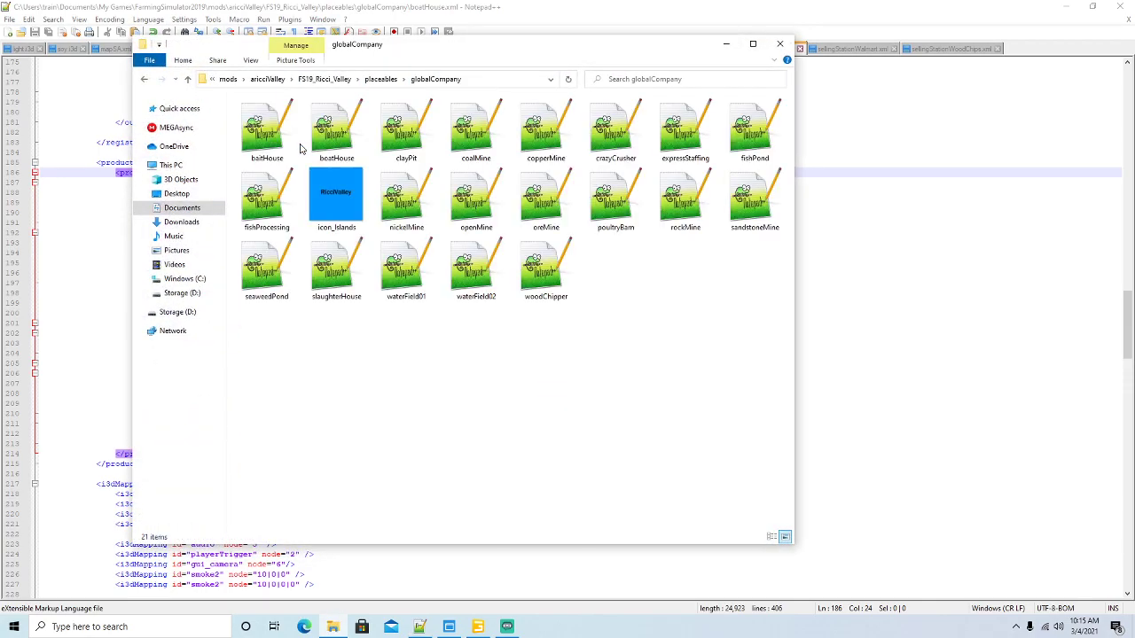
{"action": "right_click", "coordinate": [344, 277]}
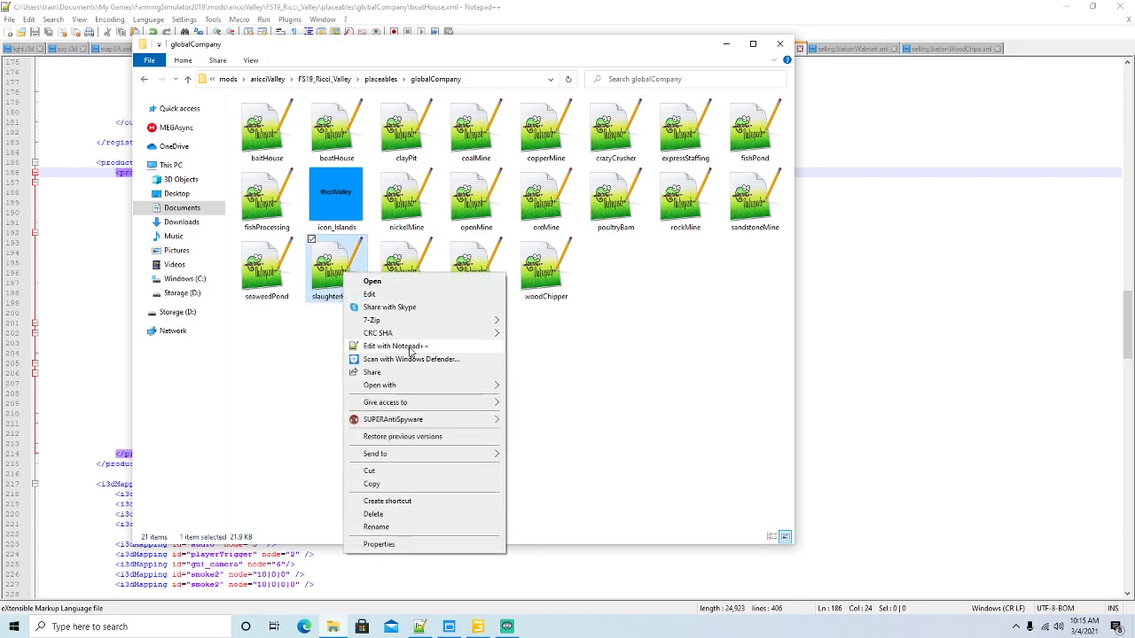
{"action": "left_click", "coordinate": [410, 347]}
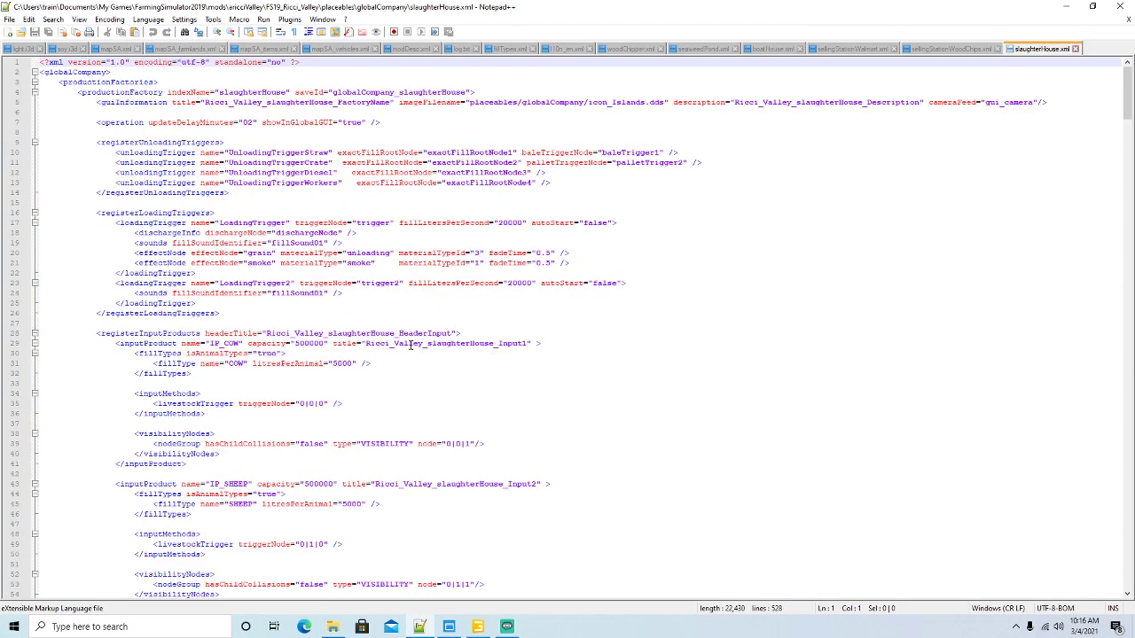
{"action": "scroll", "coordinate": [410, 347], "scroll_direction": "down", "scroll_amount": 3}
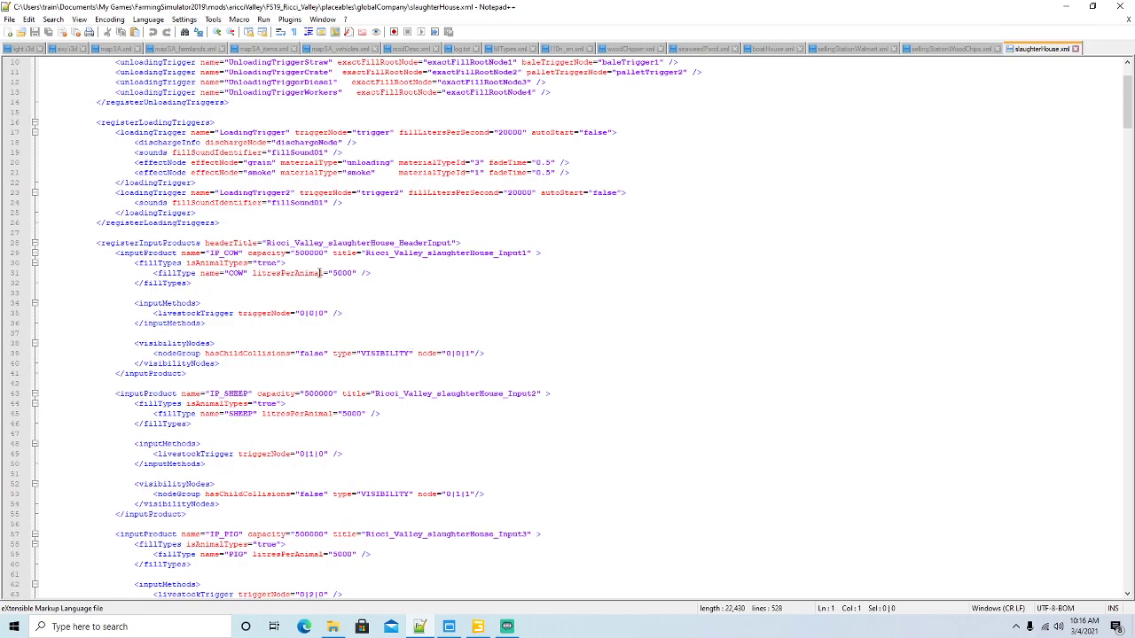
{"action": "left_click_drag", "start_coordinate": [253, 273], "coordinate": [353, 274]}
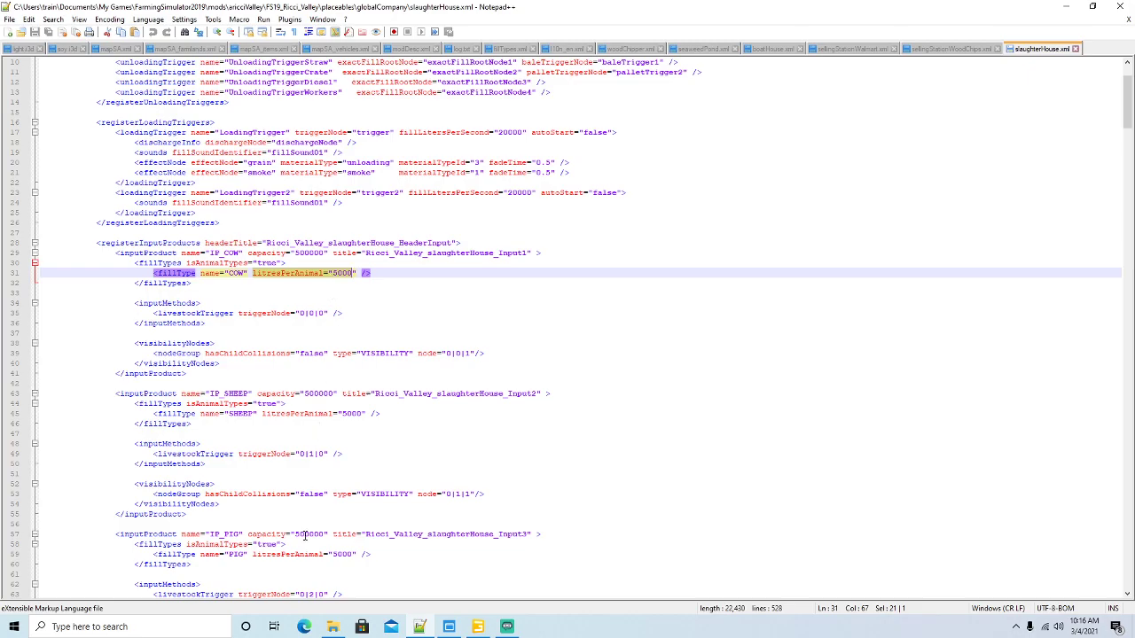
Check the ANIMAL entry among the fill type categories in fillTypes.xml
{"action": "left_click", "coordinate": [514, 49]}
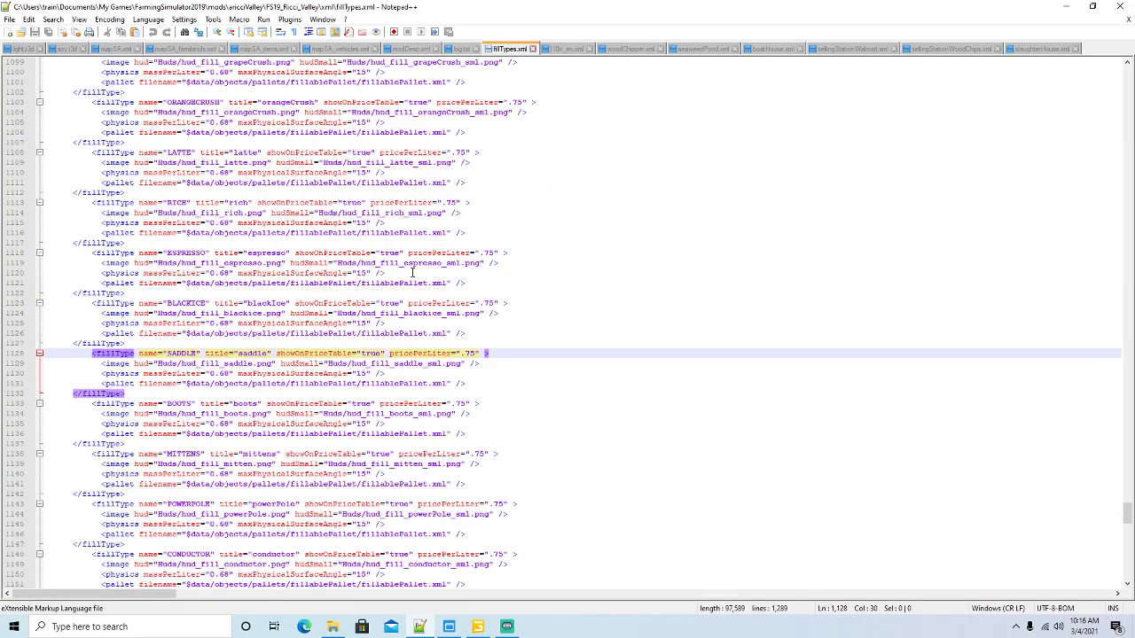
{"action": "scroll", "coordinate": [412, 273], "scroll_direction": "down", "scroll_amount": 20}
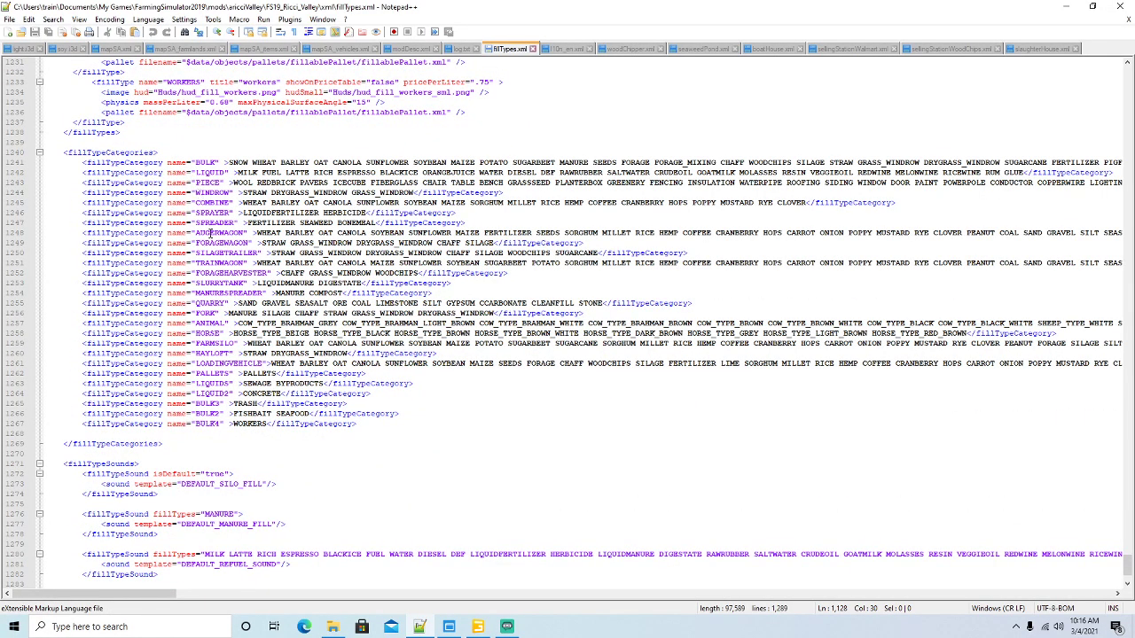
{"action": "left_click", "coordinate": [211, 323]}
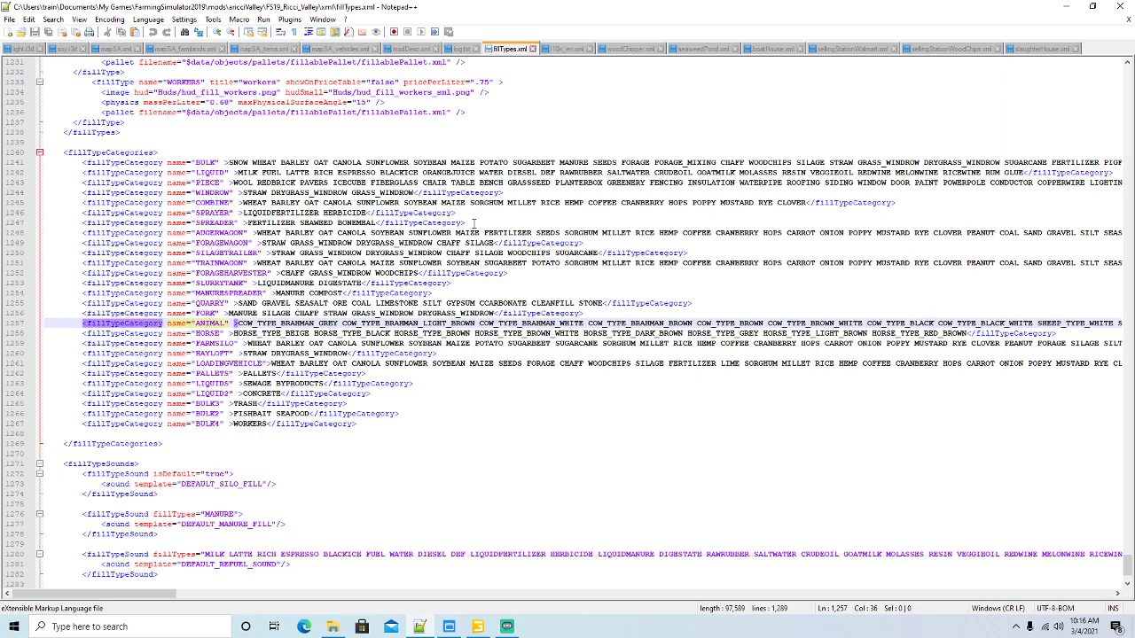
Copy the COW input's fillTypes block from slaughterHouse.xml and close the sellingStationWalmart.xml file
{"action": "left_click", "coordinate": [1042, 48]}
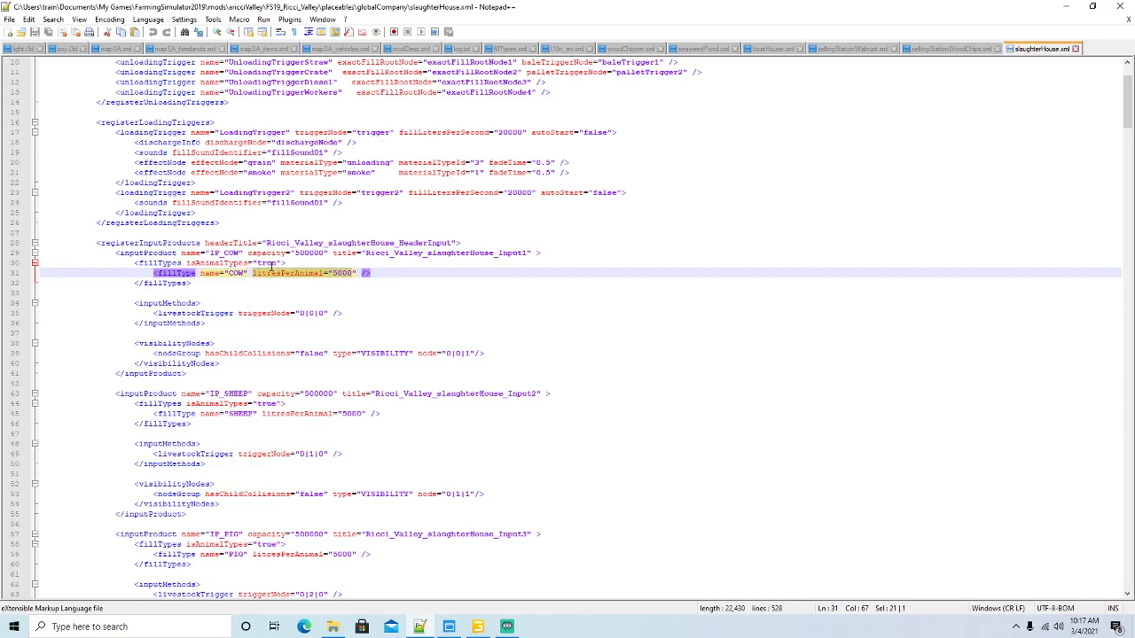
{"action": "left_click", "coordinate": [155, 263]}
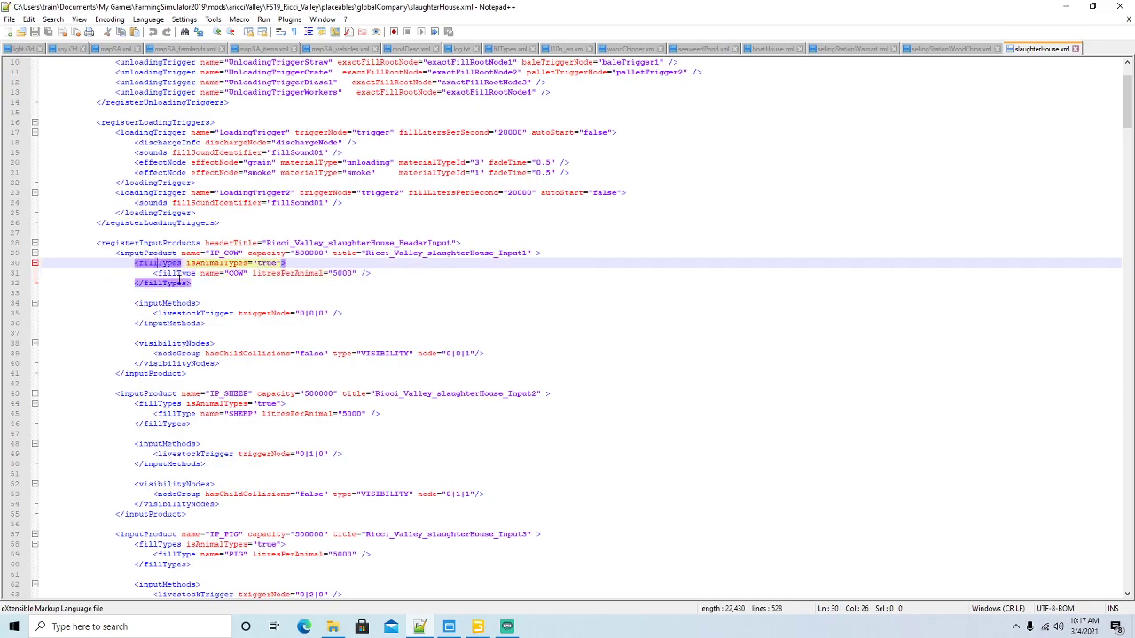
{"action": "left_click_drag", "start_coordinate": [192, 283], "coordinate": [43, 268]}
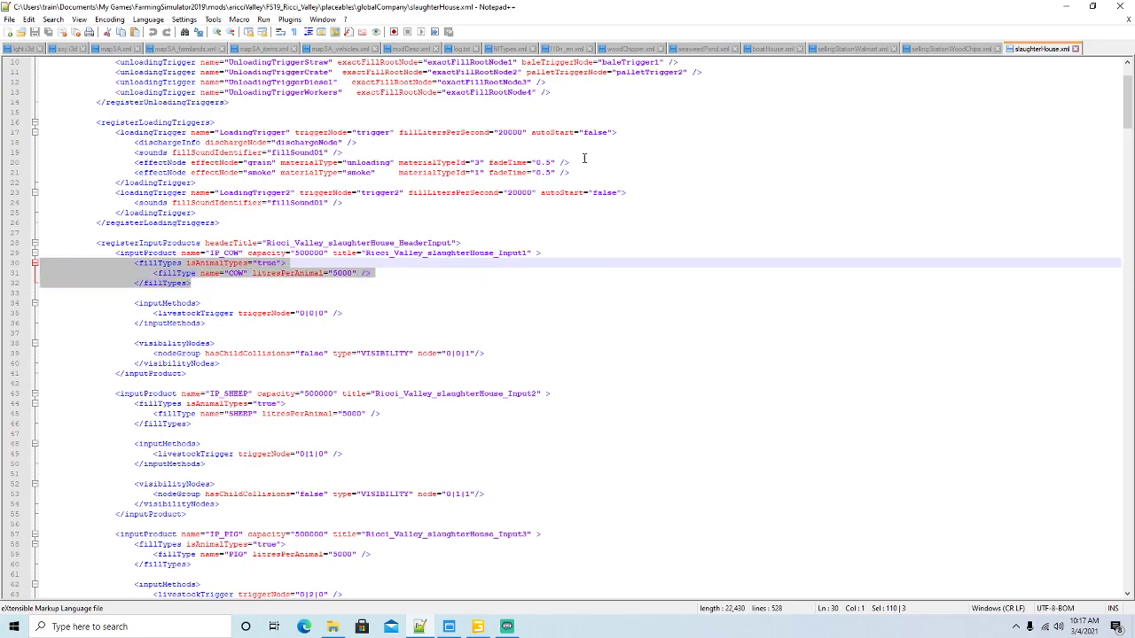
{"action": "left_click", "coordinate": [865, 54]}
{"action": "left_click", "coordinate": [893, 50]}
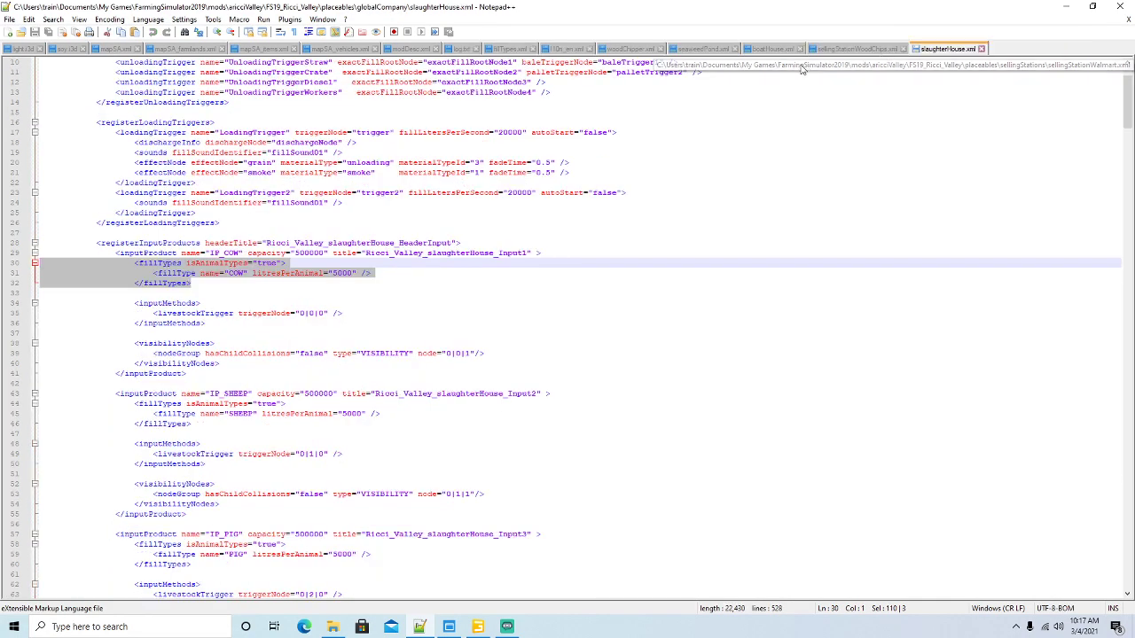
Replace the fillTypes block of the IP_WORKERS input in boatHouse.xml with the copied COW block
{"action": "left_click", "coordinate": [770, 49]}
{"action": "scroll", "coordinate": [478, 255], "scroll_direction": "up", "scroll_amount": 6}
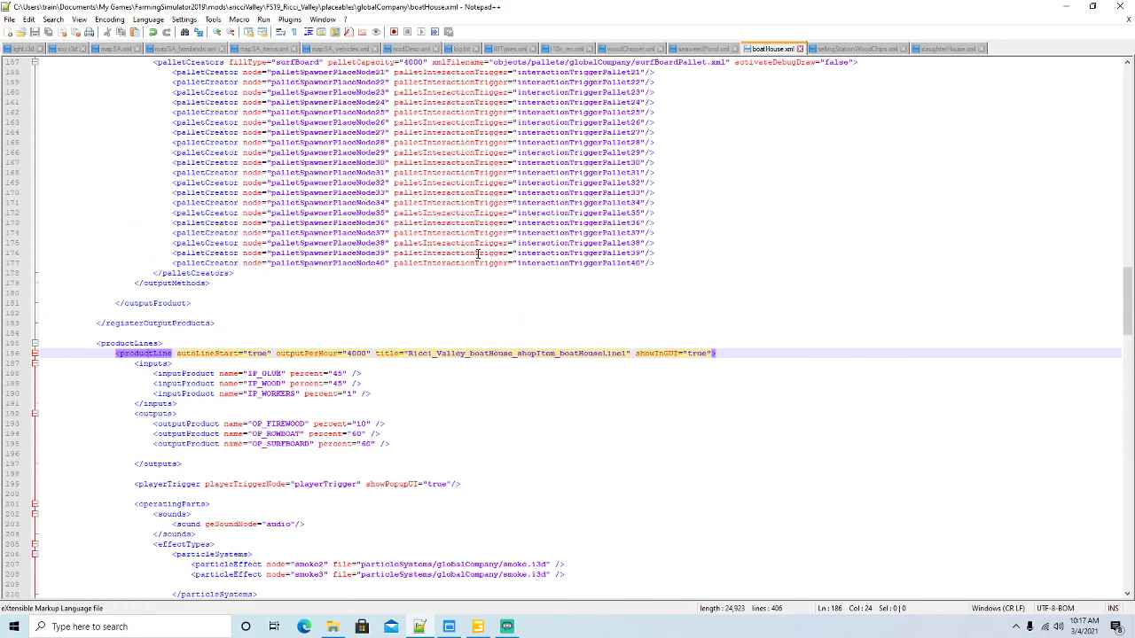
{"action": "scroll", "coordinate": [478, 254], "scroll_direction": "up", "scroll_amount": 20}
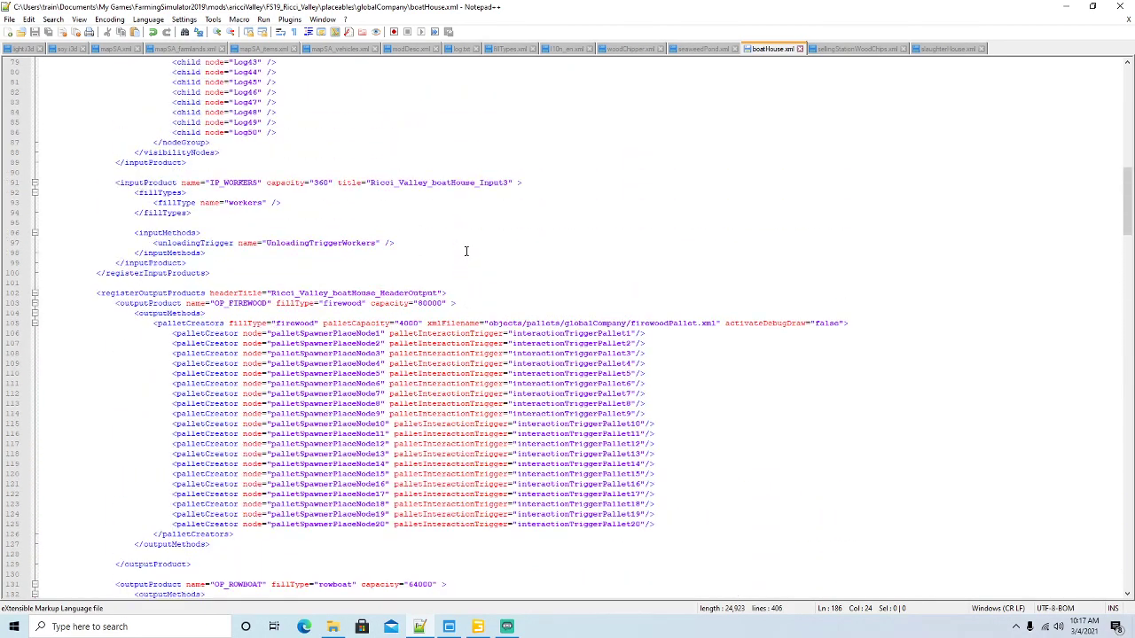
{"action": "left_click", "coordinate": [148, 193]}
{"action": "left_click_drag", "start_coordinate": [195, 212], "coordinate": [42, 198]}
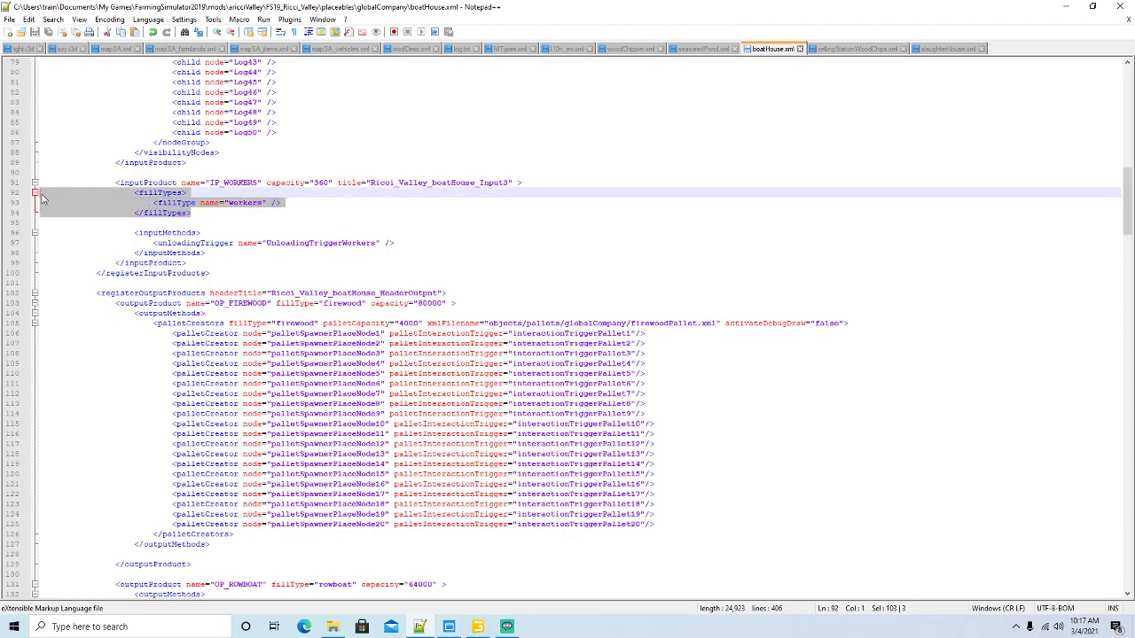
{"action": "type", "text": "<fillTypes isAnimalTypes=\"true\"> <fillType name=\"COW\" litresPerAnimal=\"5000\" /> </fillTypes>"}
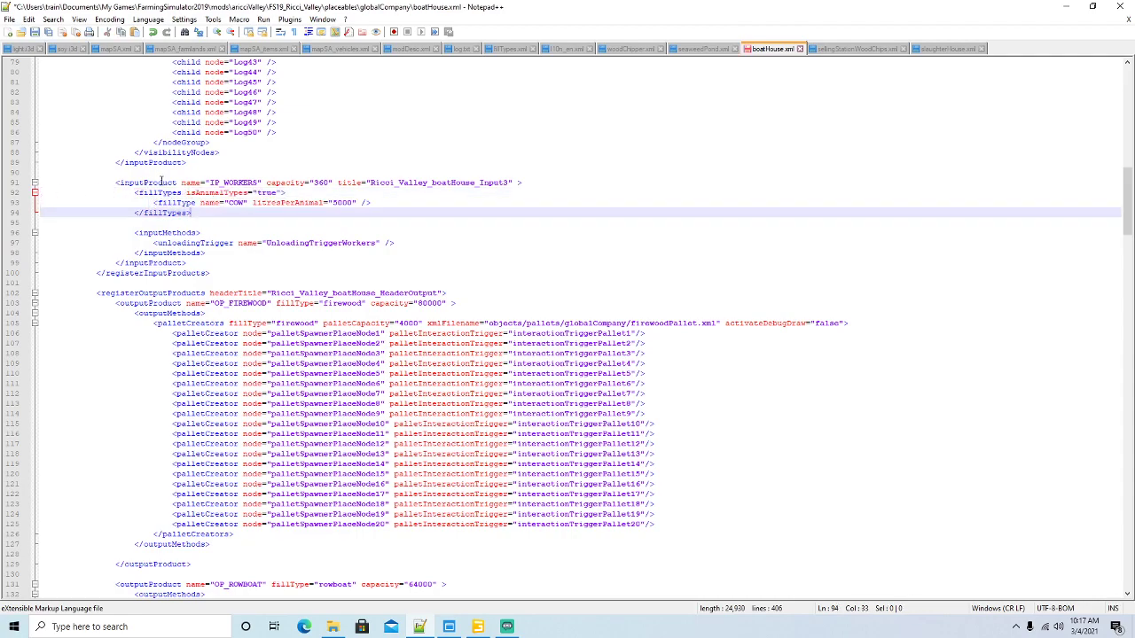
Change the fill type name in the IP_WORKERS input's pasted block to WORKERS
{"action": "left_click", "coordinate": [245, 202]}
{"action": "key", "text": "BackSpace"}
{"action": "key", "text": "BackSpace"}
{"action": "key", "text": "BackSpace"}
{"action": "type", "text": "WORK"}
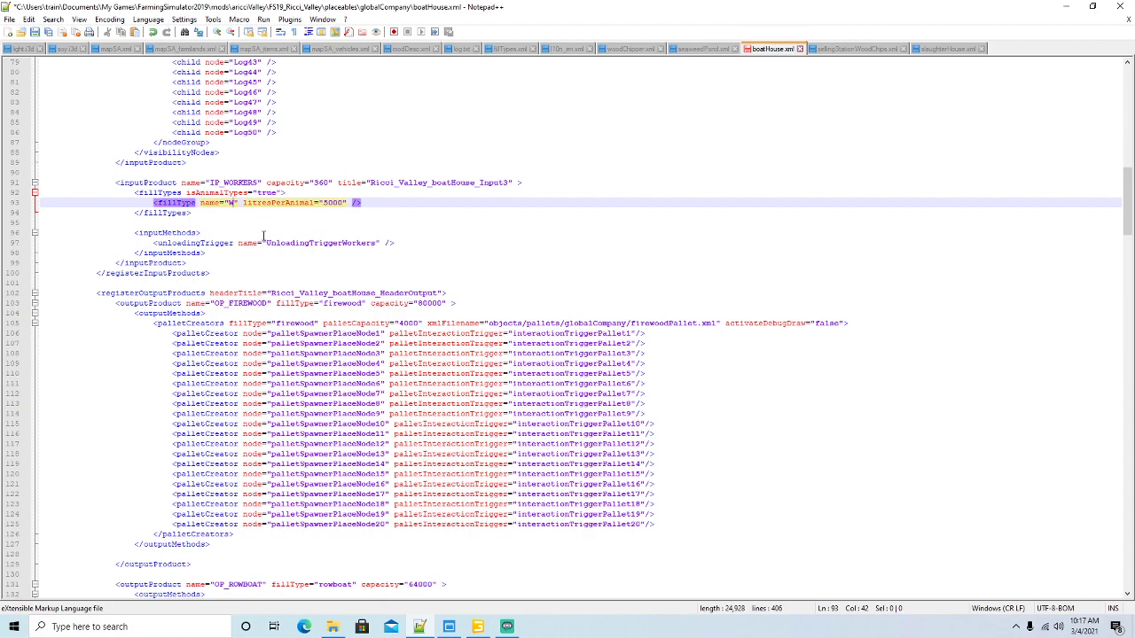
{"action": "type", "text": "ERS"}
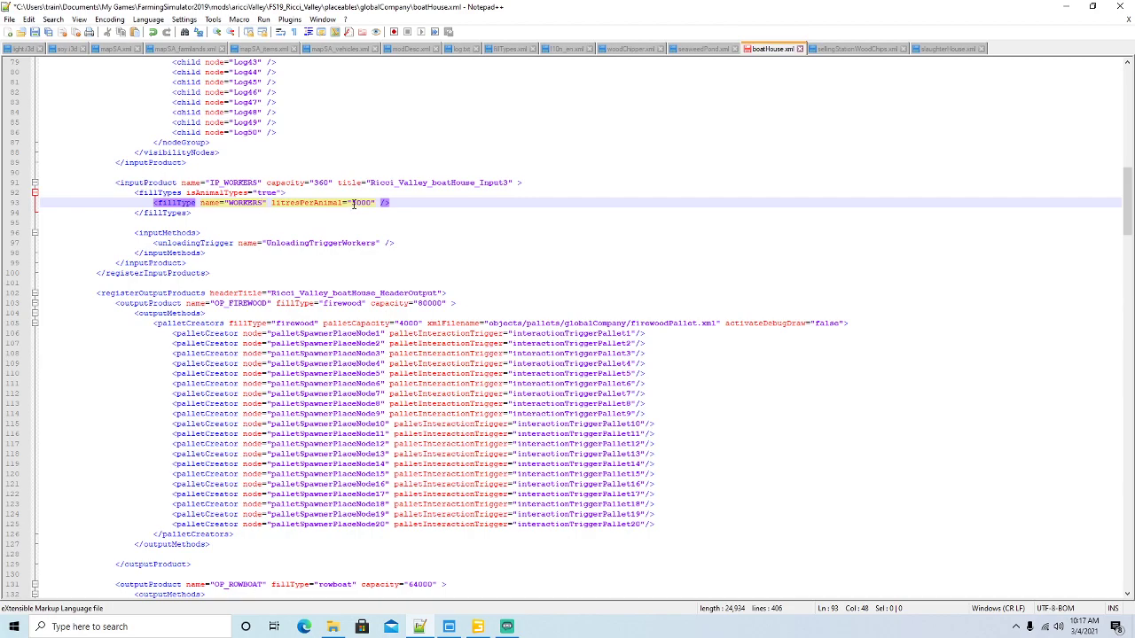
Set isAnimalTypes to false in the IP_WORKERS input's fillTypes tag
{"action": "left_click", "coordinate": [279, 193]}
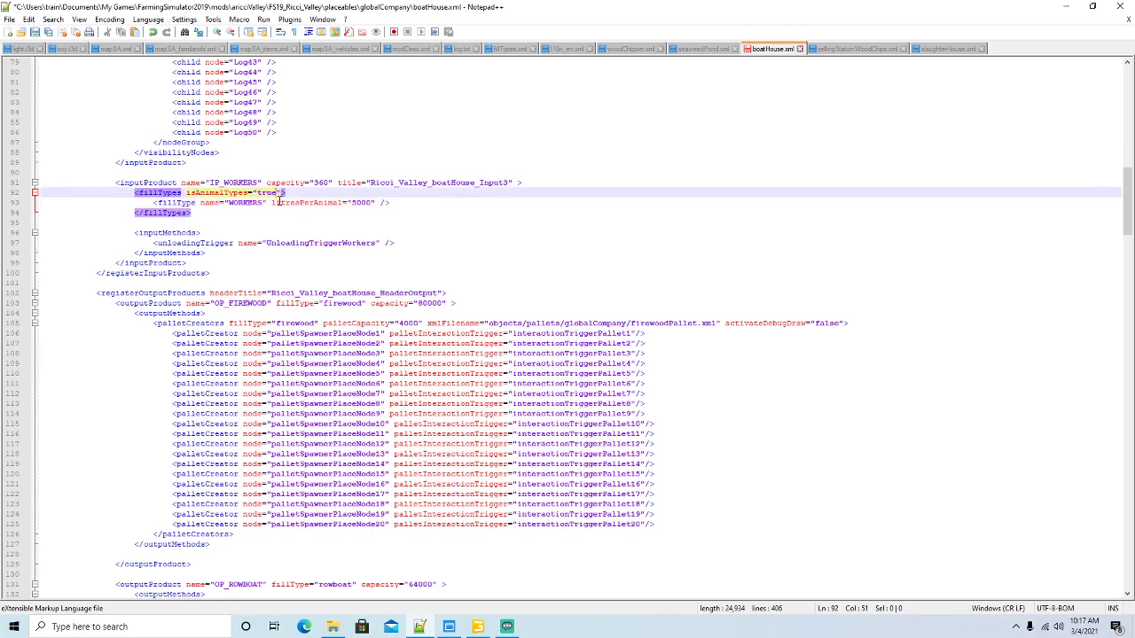
{"action": "key", "text": "BackSpace"}
{"action": "key", "text": "BackSpace"}
{"action": "key", "text": "BackSpace"}
{"action": "key", "text": "BackSpace"}
{"action": "type", "text": "false"}
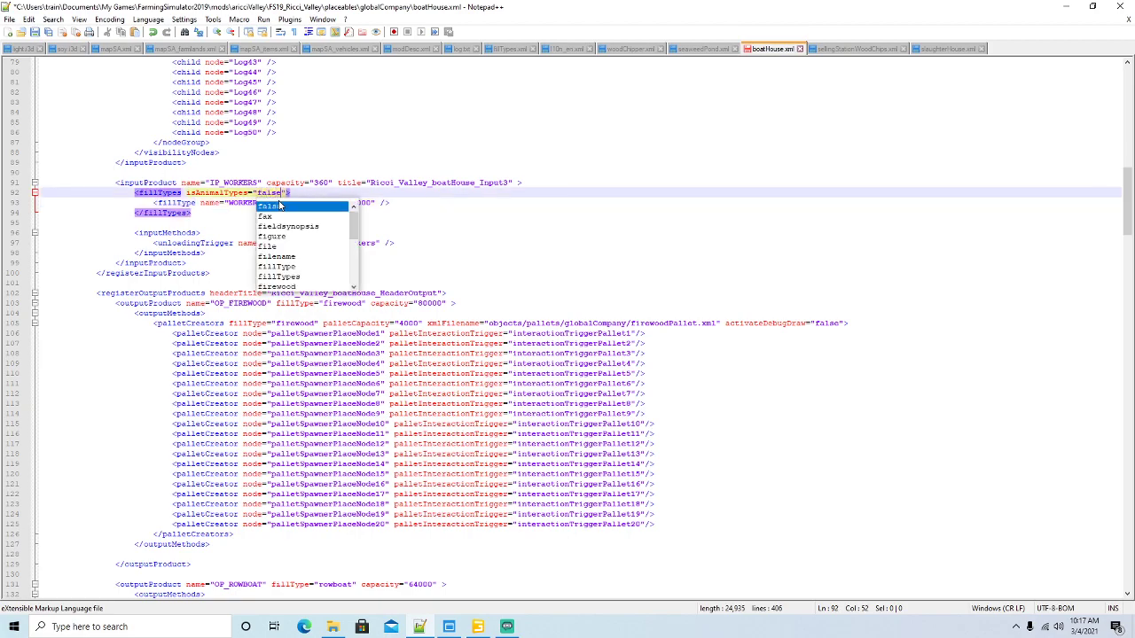
{"action": "key", "text": "Right"}
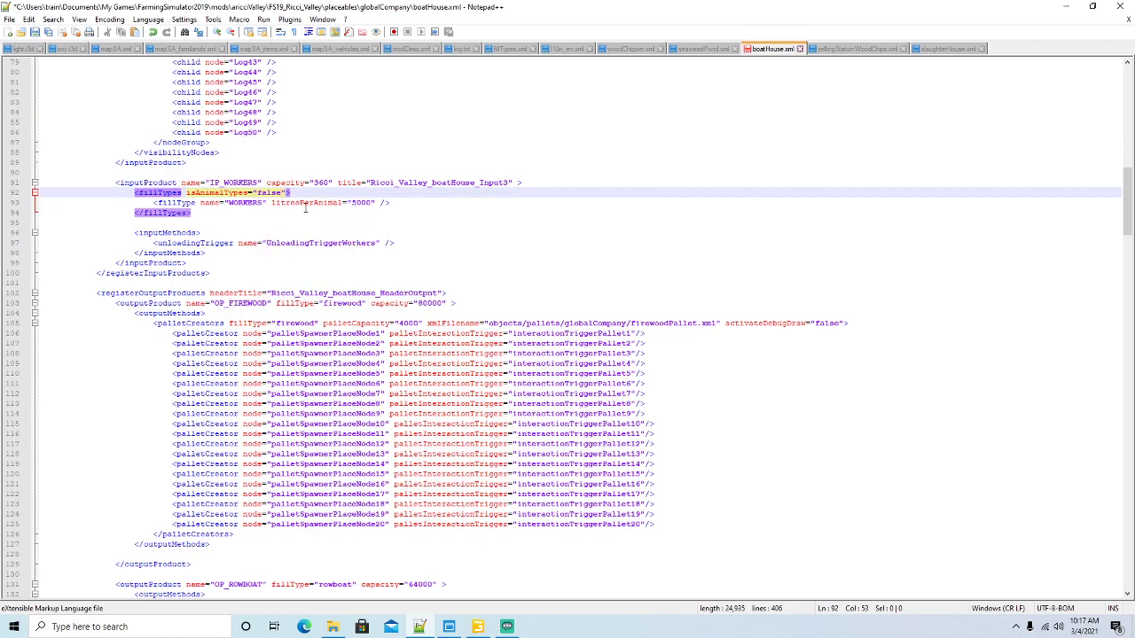
Set the IP_WORKERS input's capacity to 360000 and save boatHouse.xml
{"action": "left_click", "coordinate": [327, 181]}
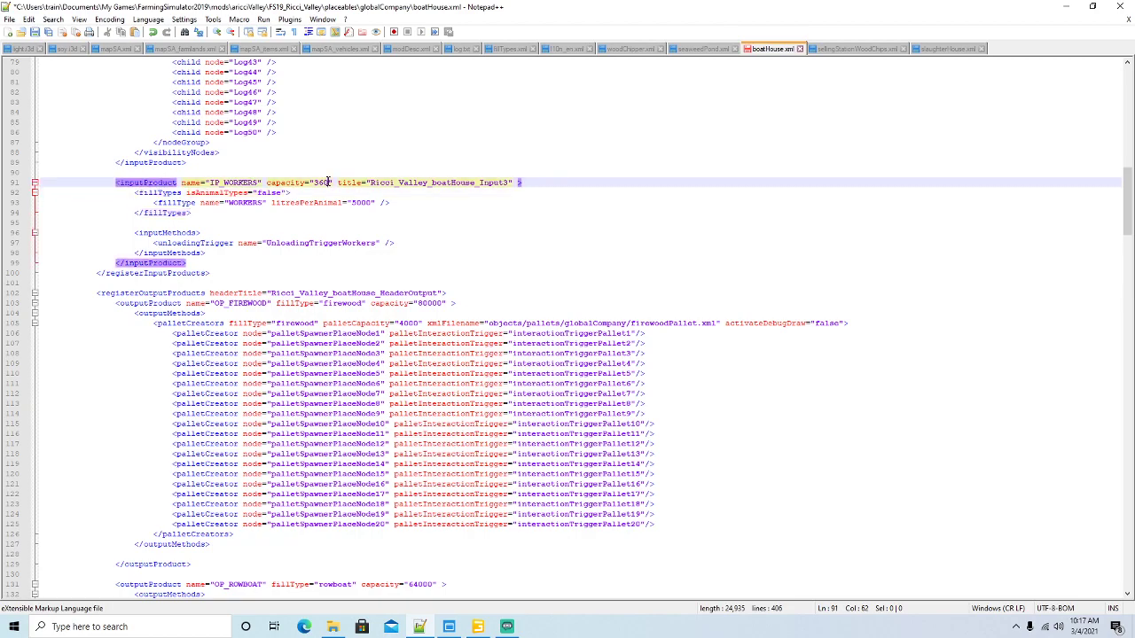
{"action": "type", "text": "00"}
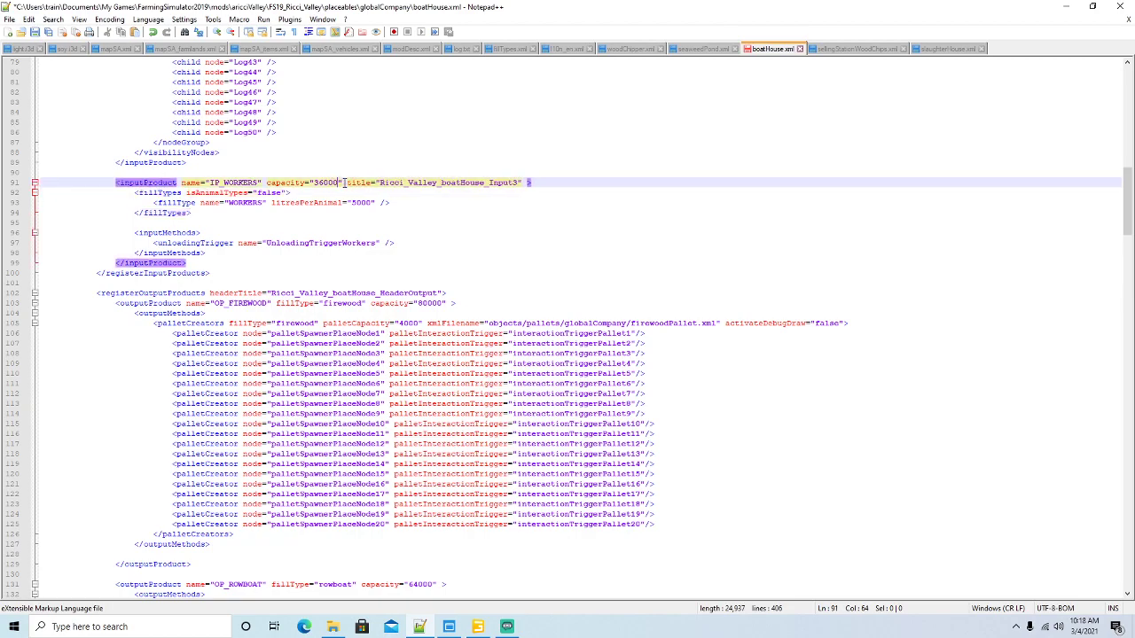
{"action": "type", "text": "0"}
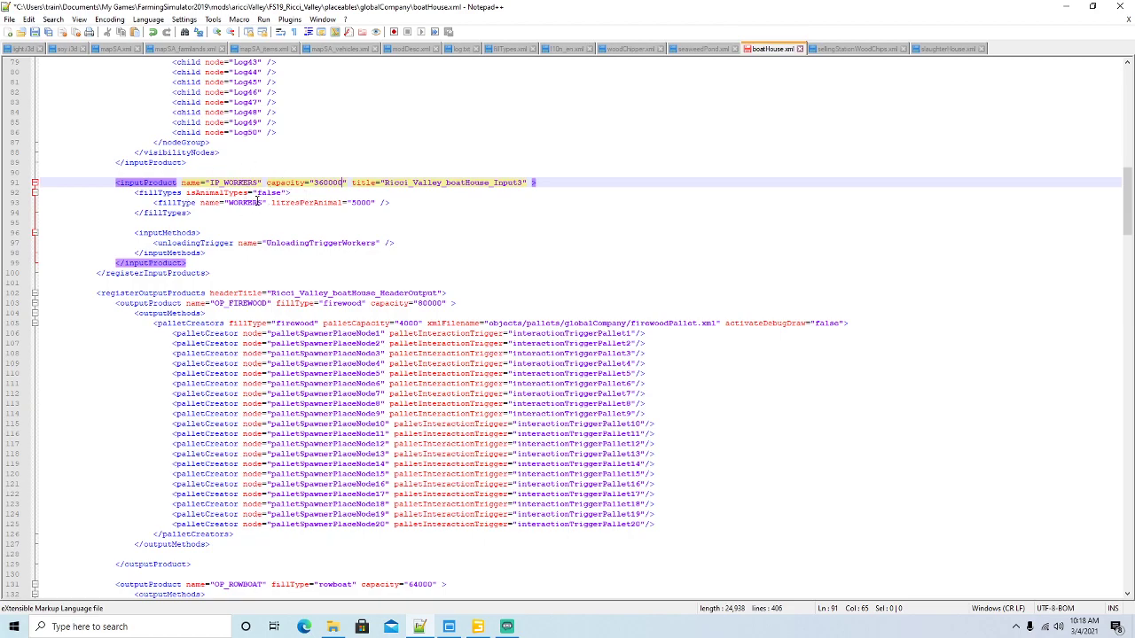
{"action": "left_click_drag", "start_coordinate": [188, 193], "coordinate": [280, 192]}
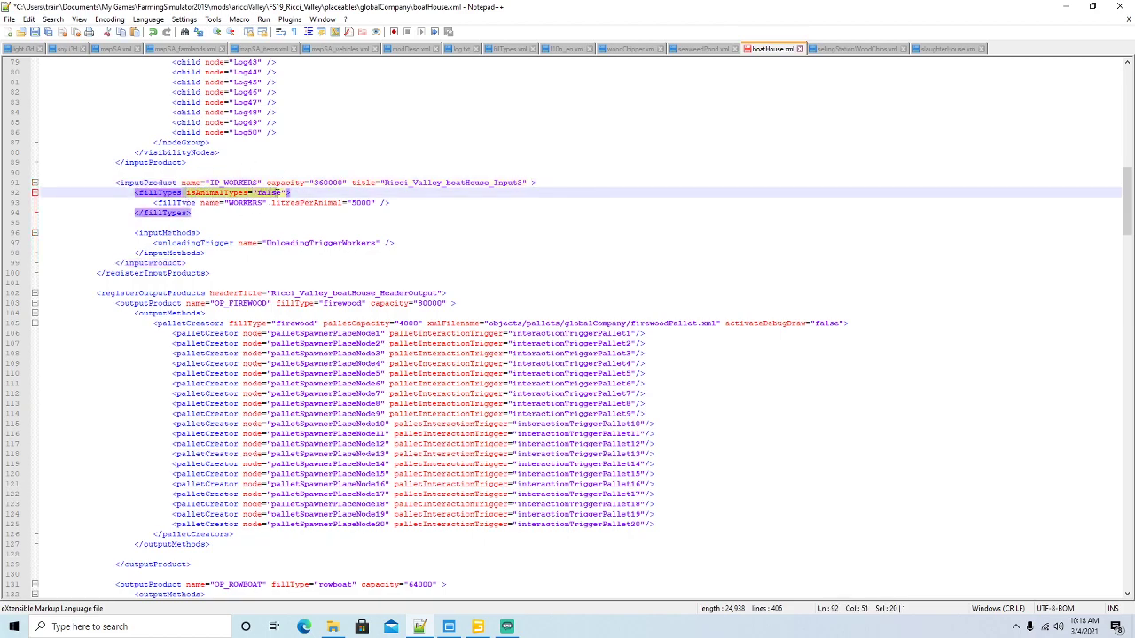
{"action": "left_click", "coordinate": [412, 202]}
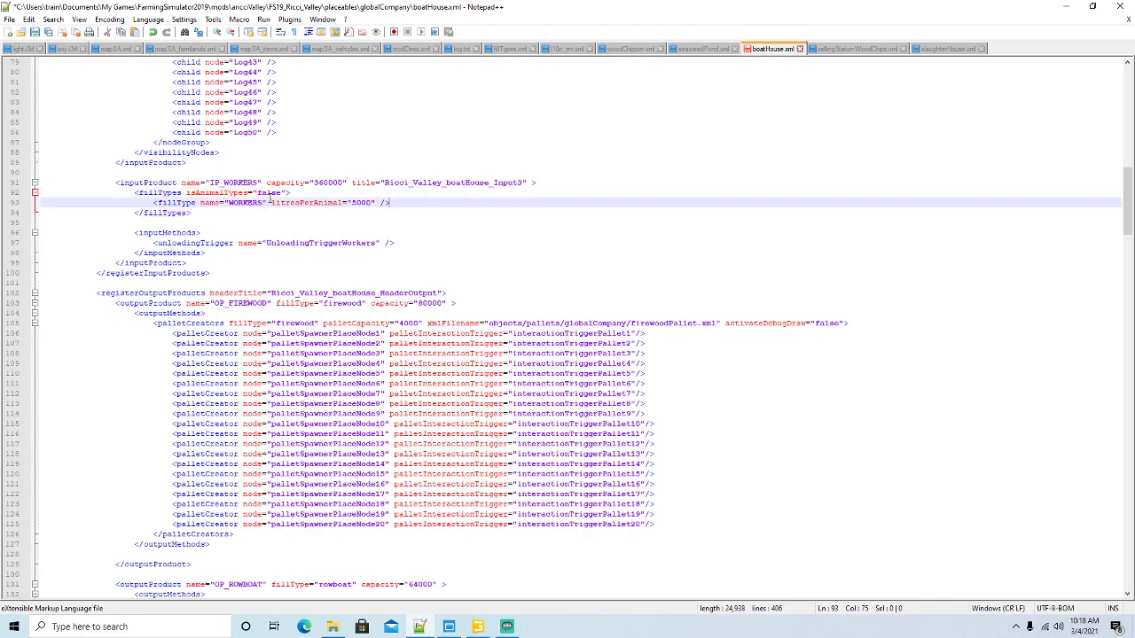
{"action": "left_click", "coordinate": [34, 32]}
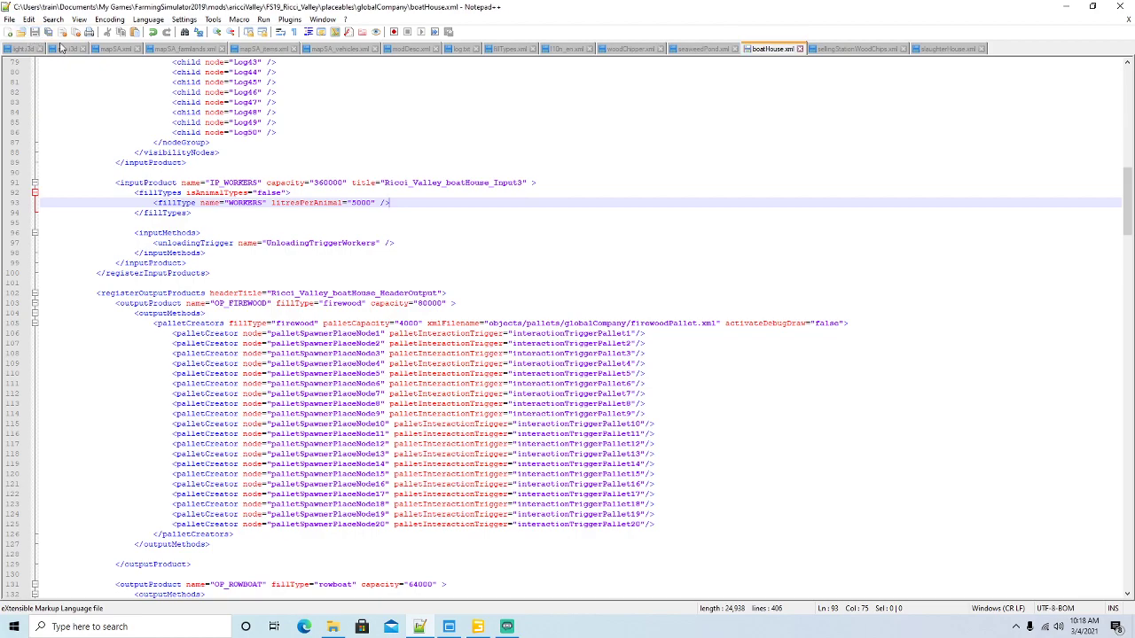
Minimize the open windows, select the valleyUnzipped mod folder in FS19_MFS+ and launch Farming Simulator 19
{"action": "left_click", "coordinate": [1067, 7]}
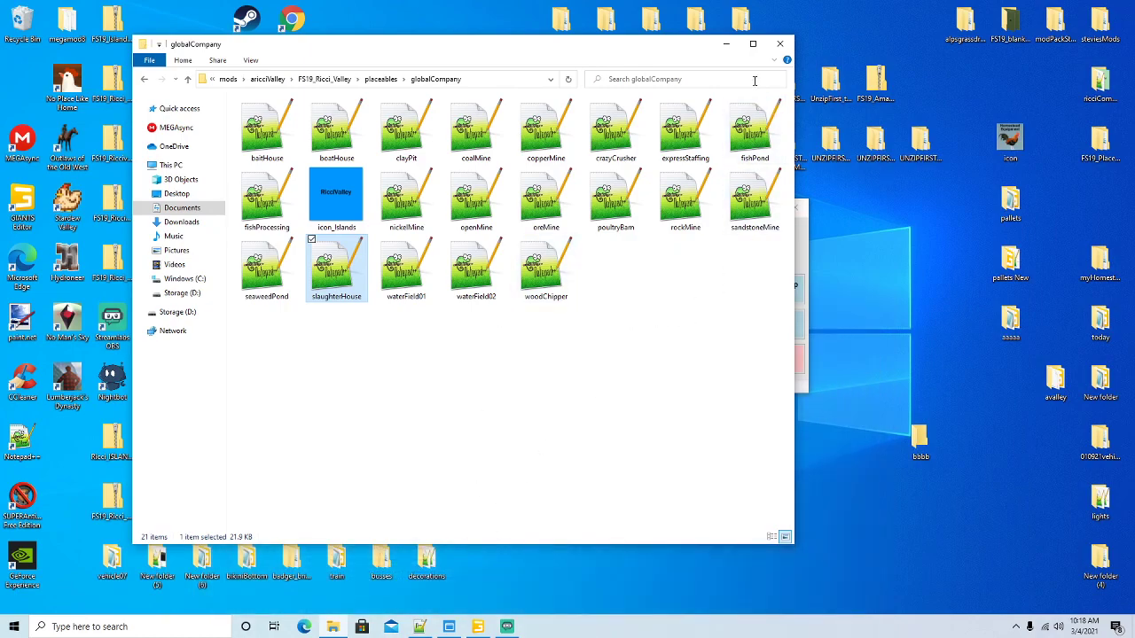
{"action": "left_click", "coordinate": [726, 43]}
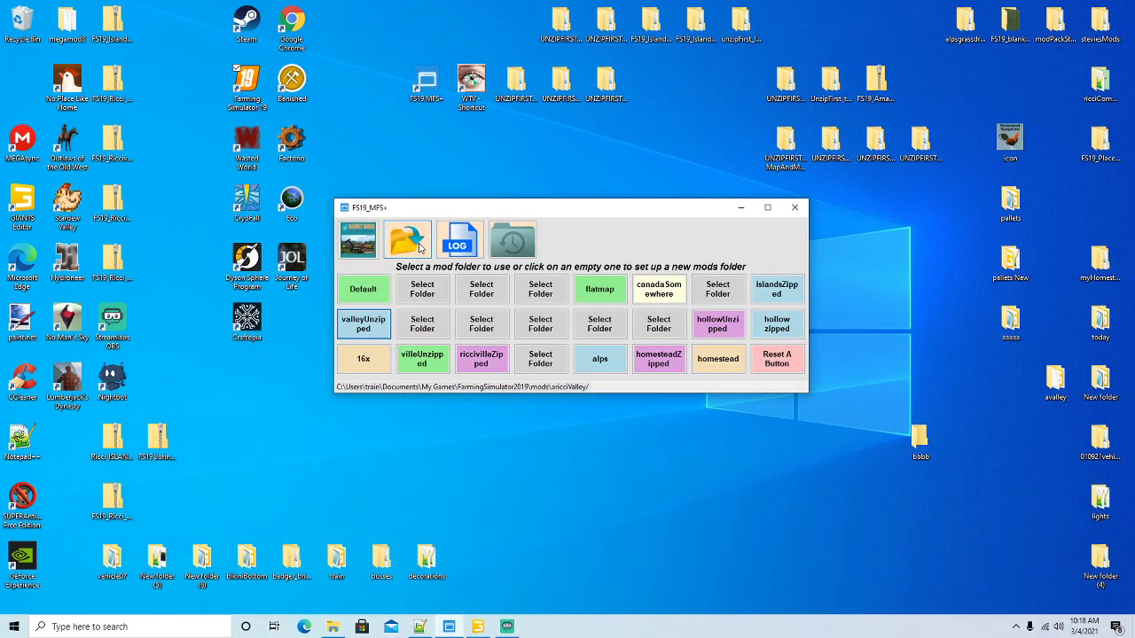
{"action": "left_click", "coordinate": [363, 326]}
{"action": "right_click", "coordinate": [262, 78]}
{"action": "left_click", "coordinate": [277, 89]}
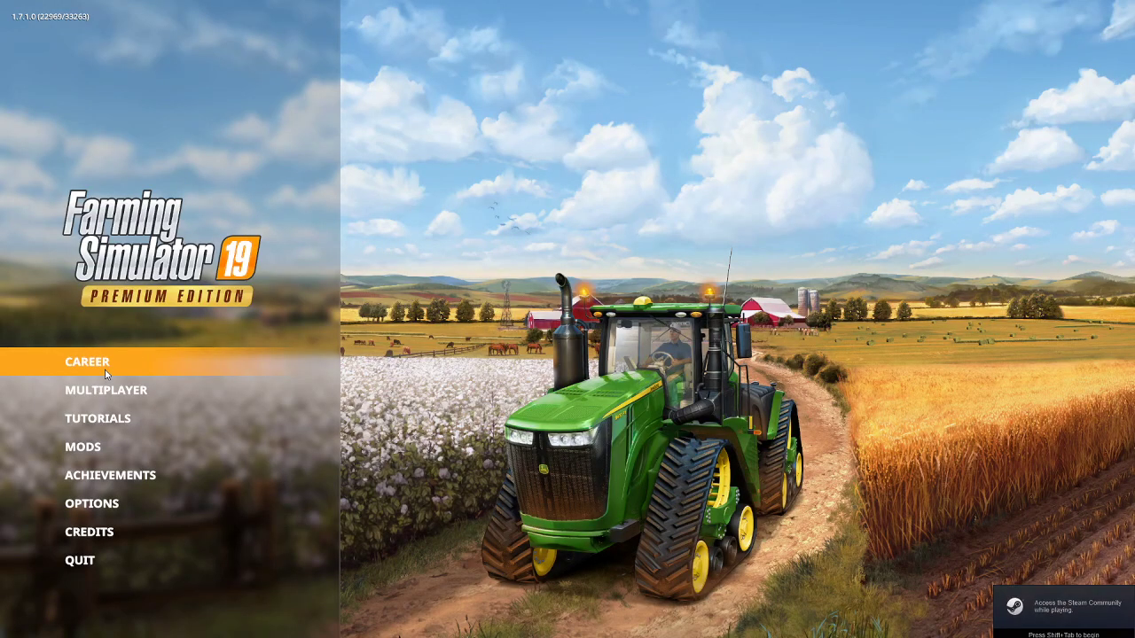
Load career Savegame 8 on the Ricci_Valley map with all its mods selected and enter the game
{"action": "left_click", "coordinate": [105, 374]}
{"action": "scroll", "coordinate": [371, 321], "scroll_direction": "down", "scroll_amount": 9}
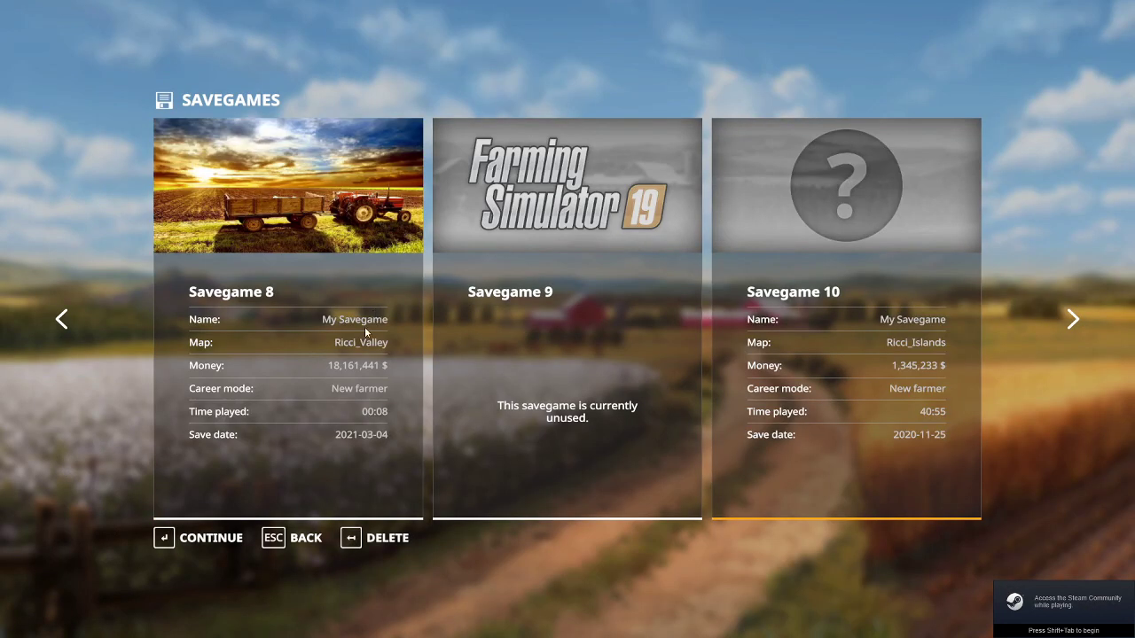
{"action": "left_click", "coordinate": [221, 538]}
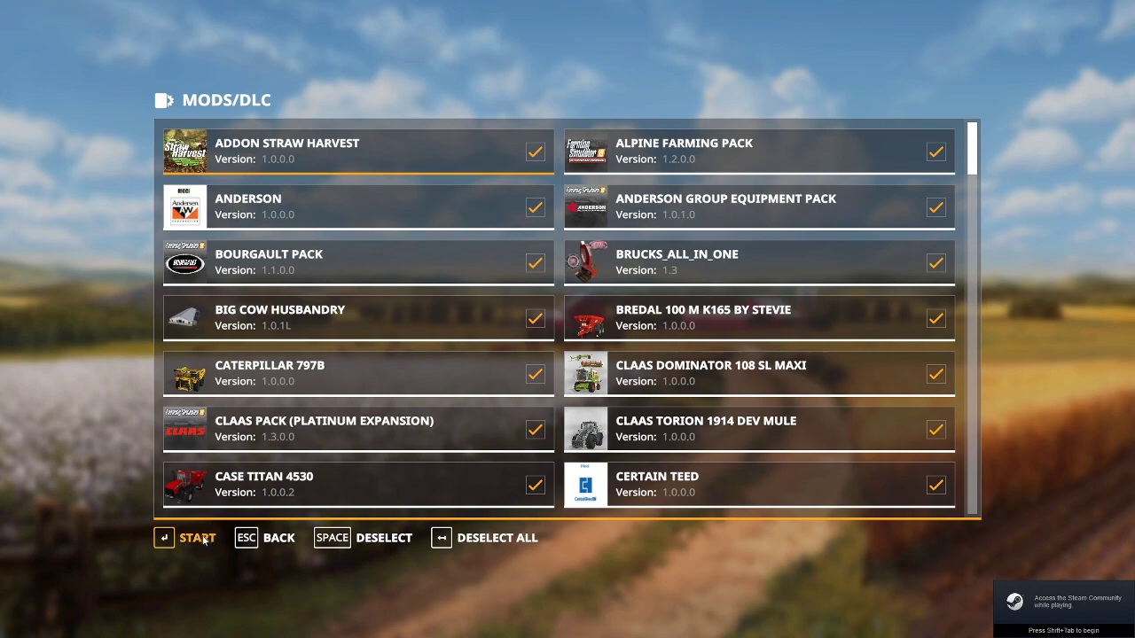
{"action": "left_click", "coordinate": [197, 538]}
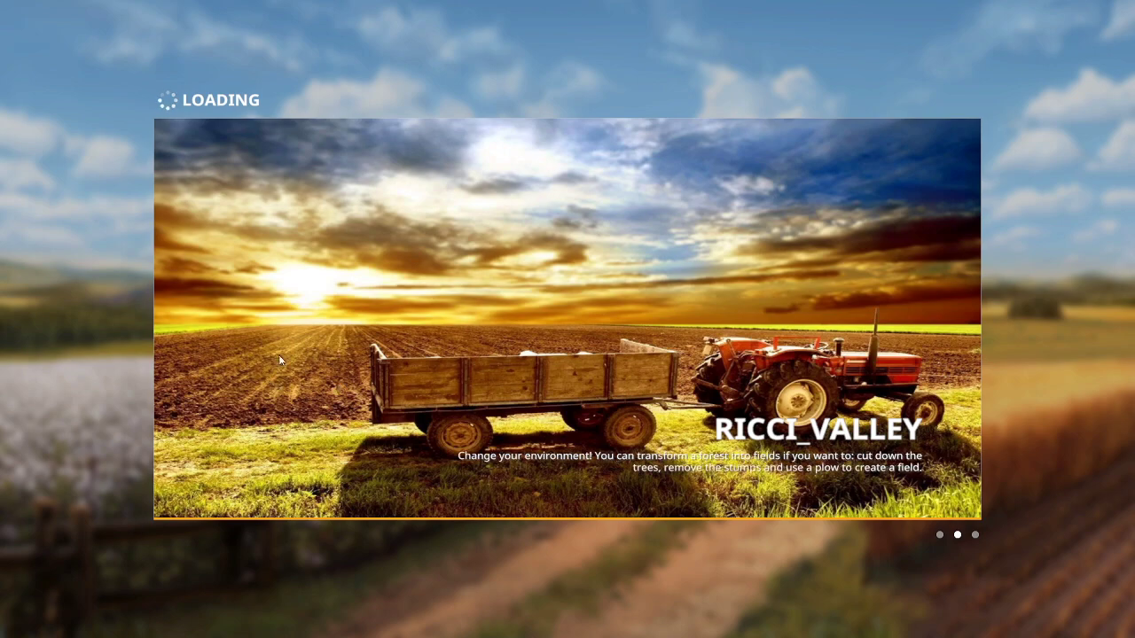
{"action": "left_click", "coordinate": [185, 544]}
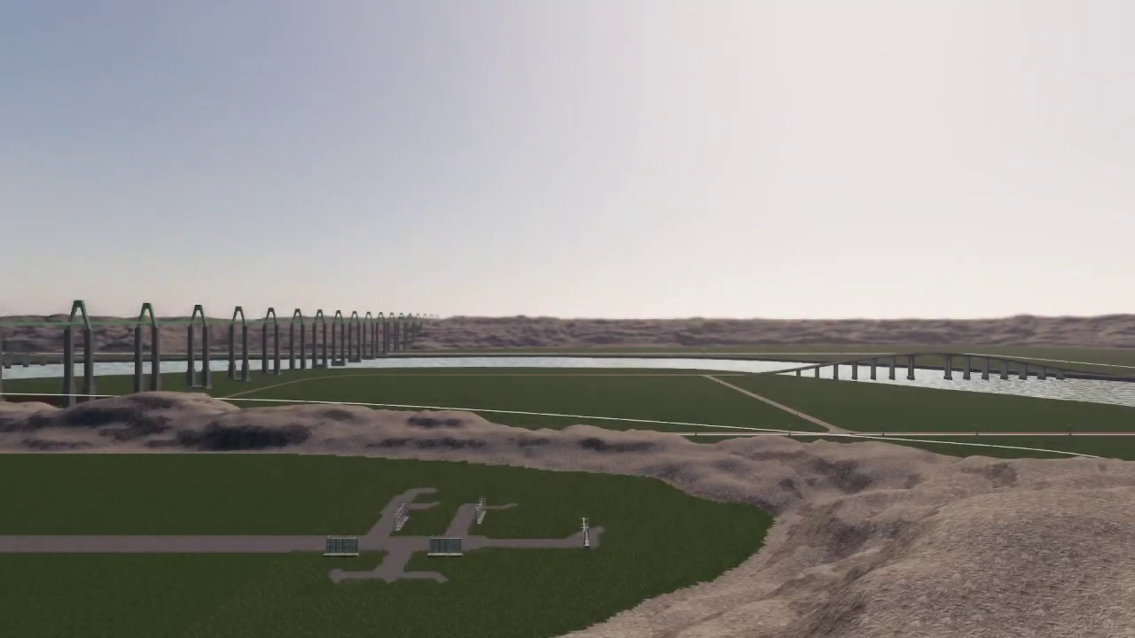
Switch to the Ikarus 280 bus, fill it with workers through the vehicle development commands and start overloading them at the boathouse stop
{"action": "key", "text": "Tab"}
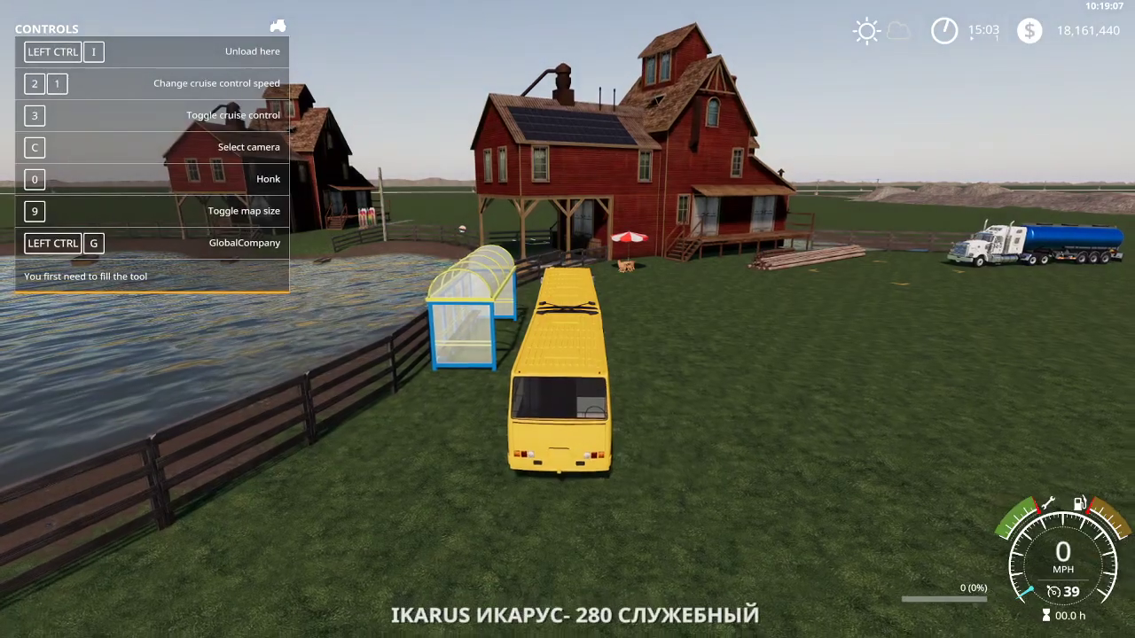
{"action": "scroll", "coordinate": [568, 319], "scroll_direction": "down", "scroll_amount": 3}
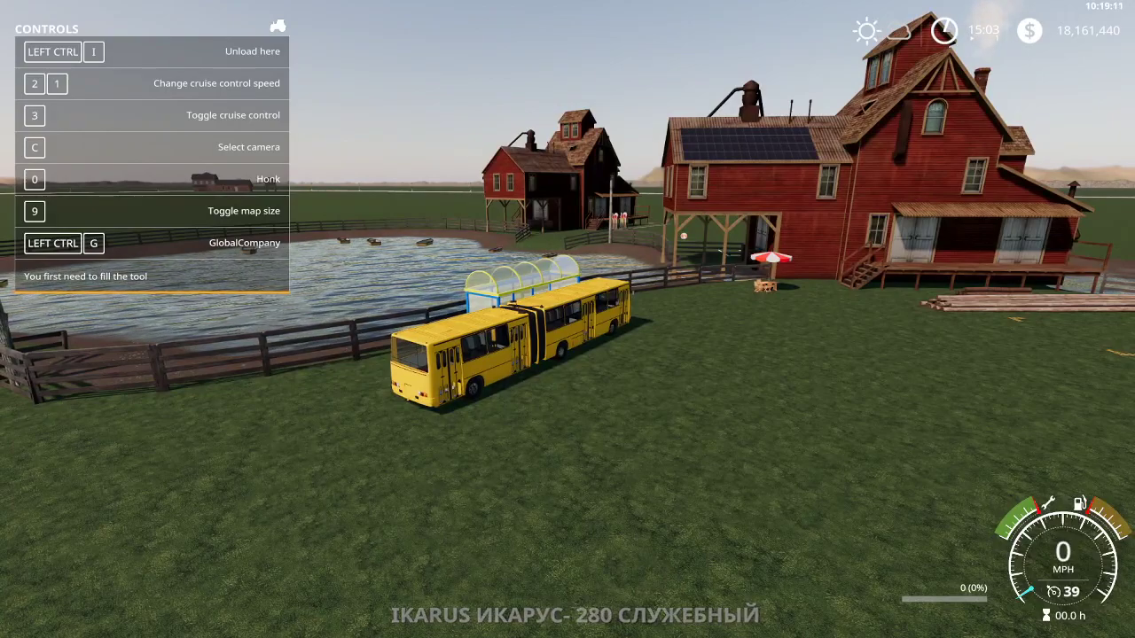
{"action": "key", "text": "alt+e"}
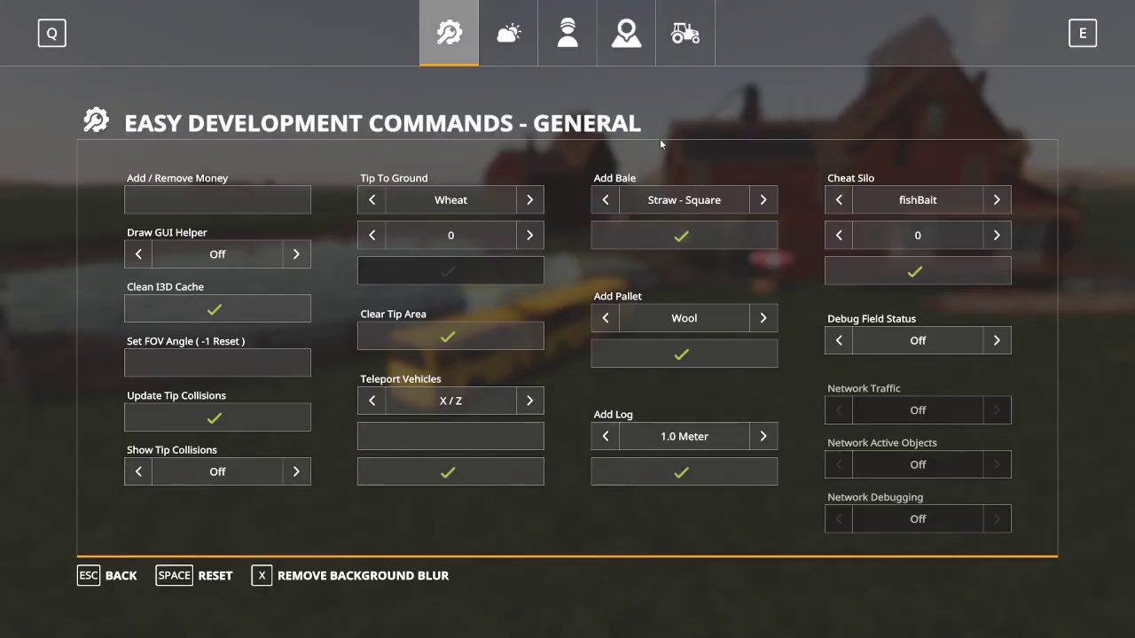
{"action": "left_click", "coordinate": [688, 46]}
{"action": "left_click", "coordinate": [993, 201]}
{"action": "left_click", "coordinate": [993, 201]}
{"action": "left_click", "coordinate": [867, 273]}
{"action": "key", "text": "Escape"}
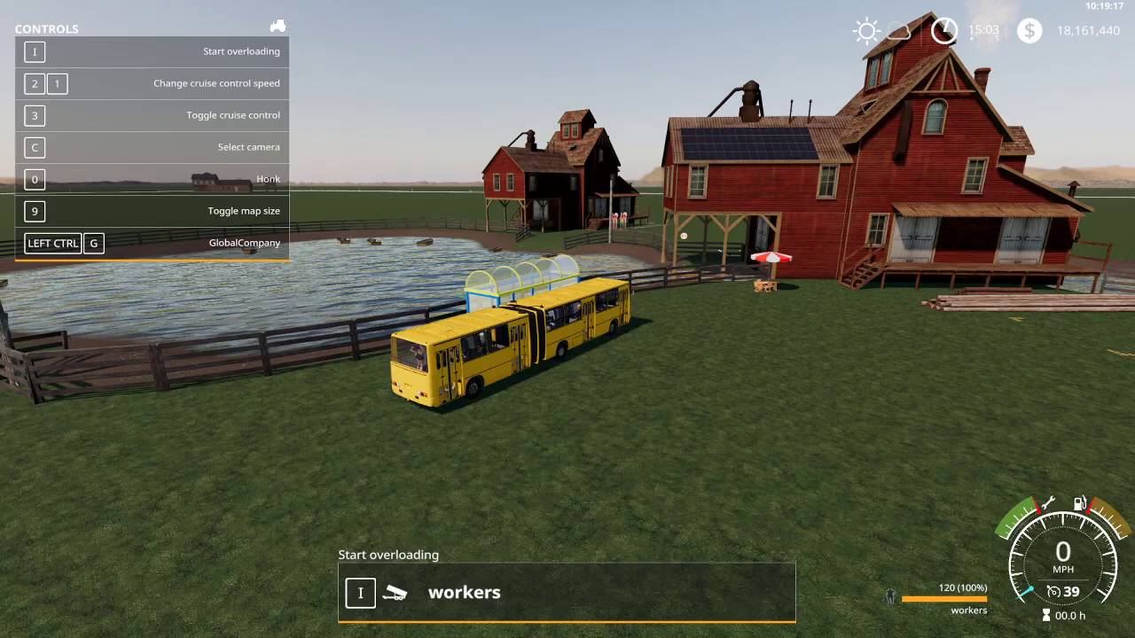
{"action": "key", "text": "i"}
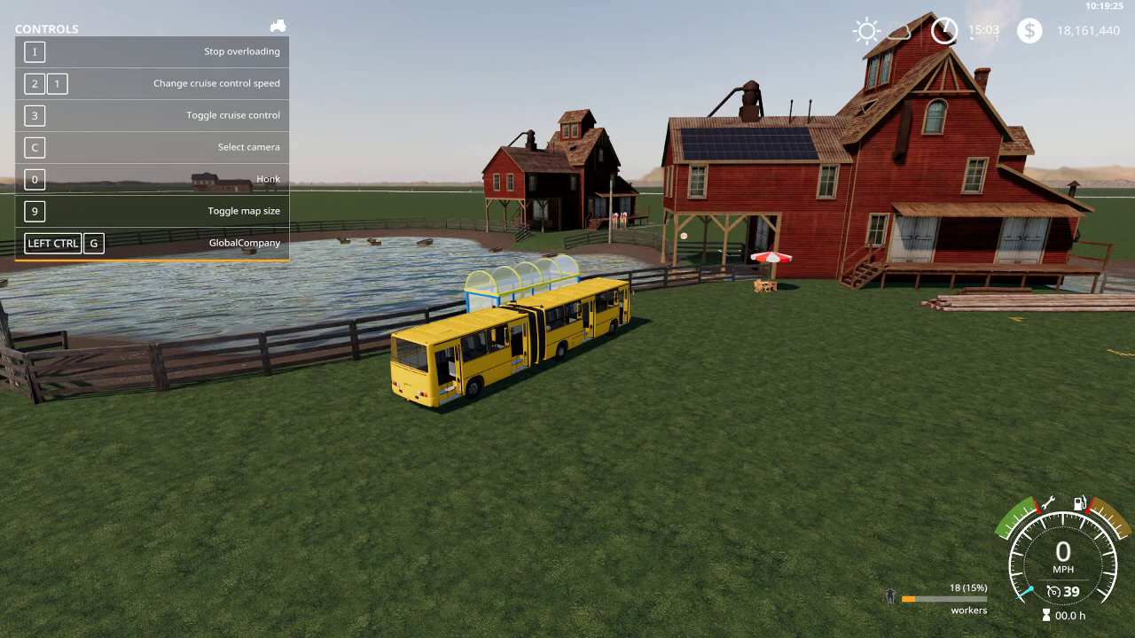
Leave the bus and enable the 4x player speed multiplier with its warning turned off
{"action": "key", "text": "e"}
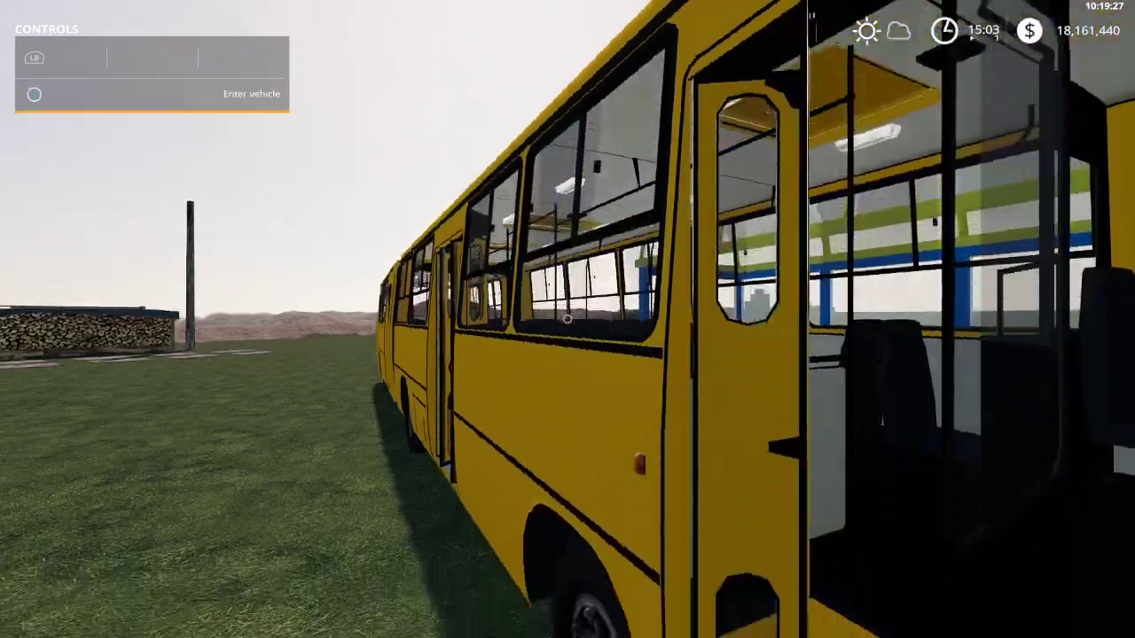
{"action": "key", "text": "w"}
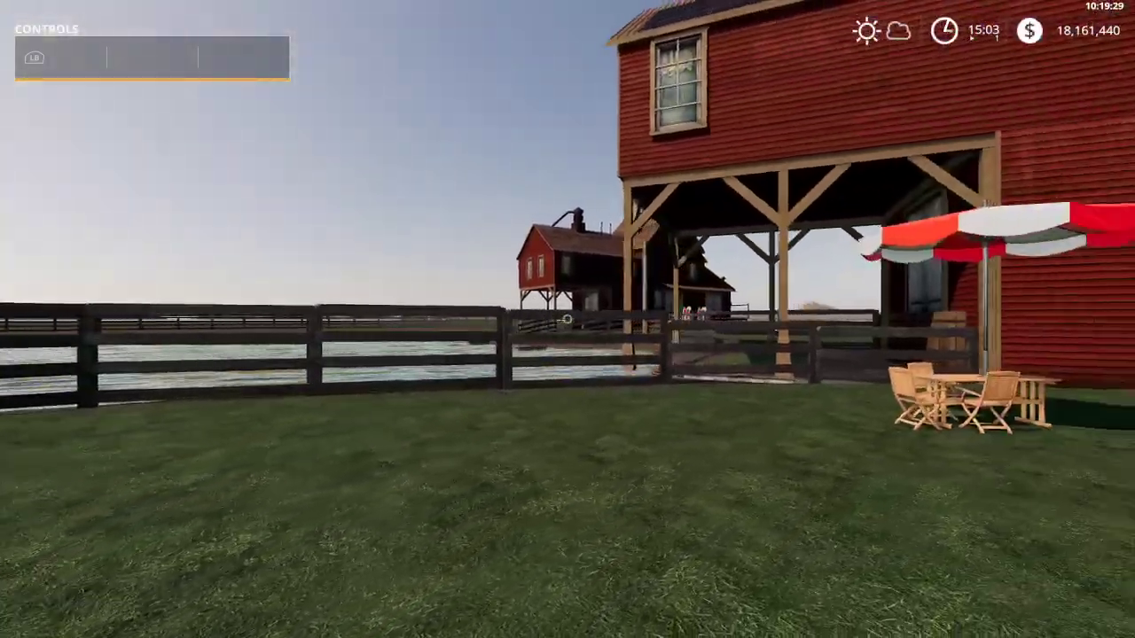
{"action": "key", "text": "w"}
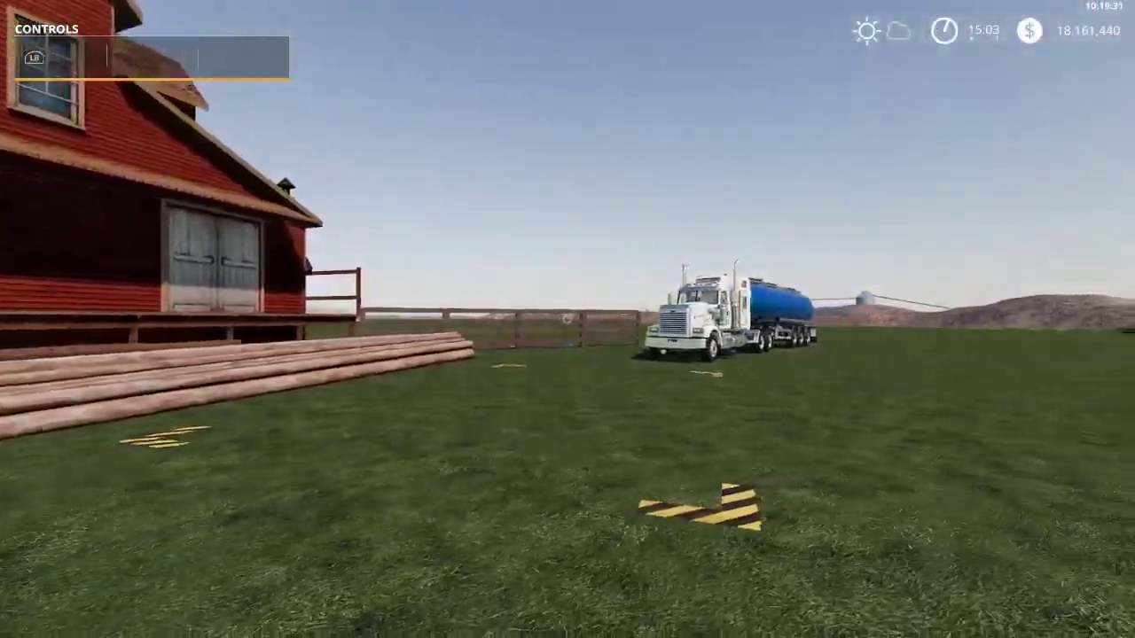
{"action": "key", "text": "s"}
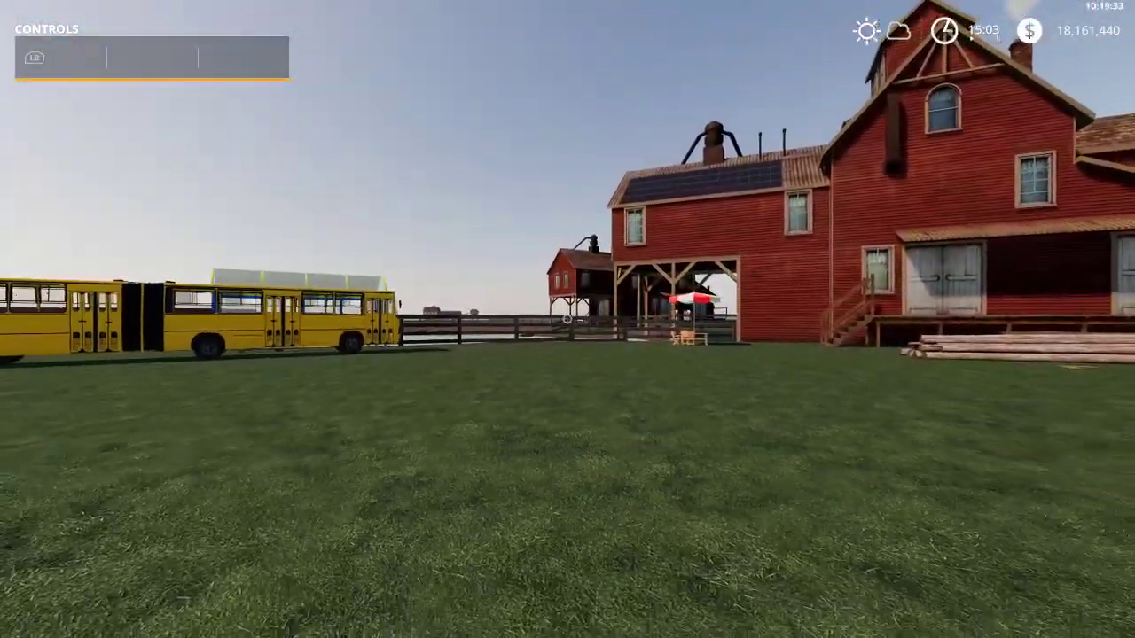
{"action": "key", "text": "s"}
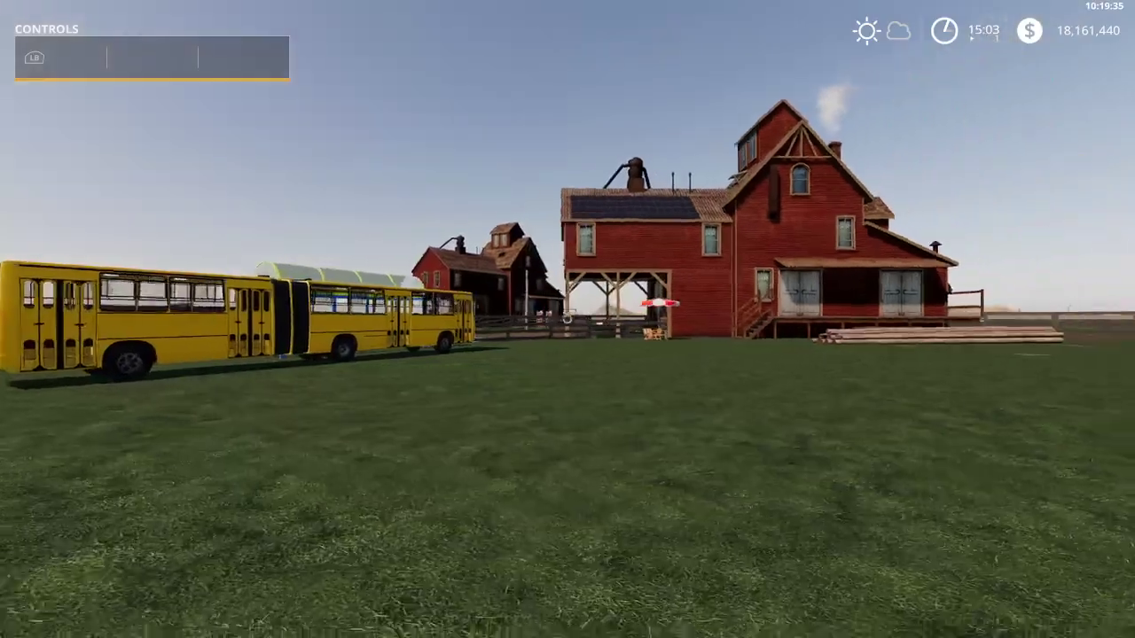
{"action": "key", "text": "ctrl+d"}
{"action": "key", "text": "q"}
{"action": "key", "text": "q"}
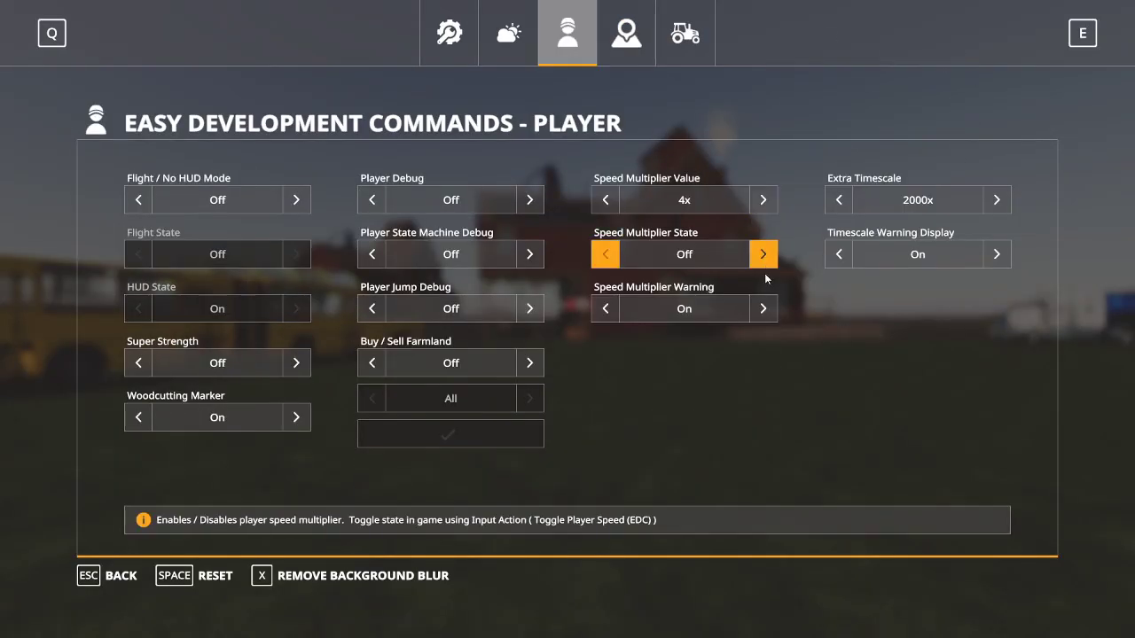
{"action": "left_click", "coordinate": [763, 259]}
{"action": "left_click", "coordinate": [768, 309]}
{"action": "key", "text": "Escape"}
Walk to the boathouse's production marker and check the workers' fill level and capacity among the raw materials
{"action": "key", "text": "w"}
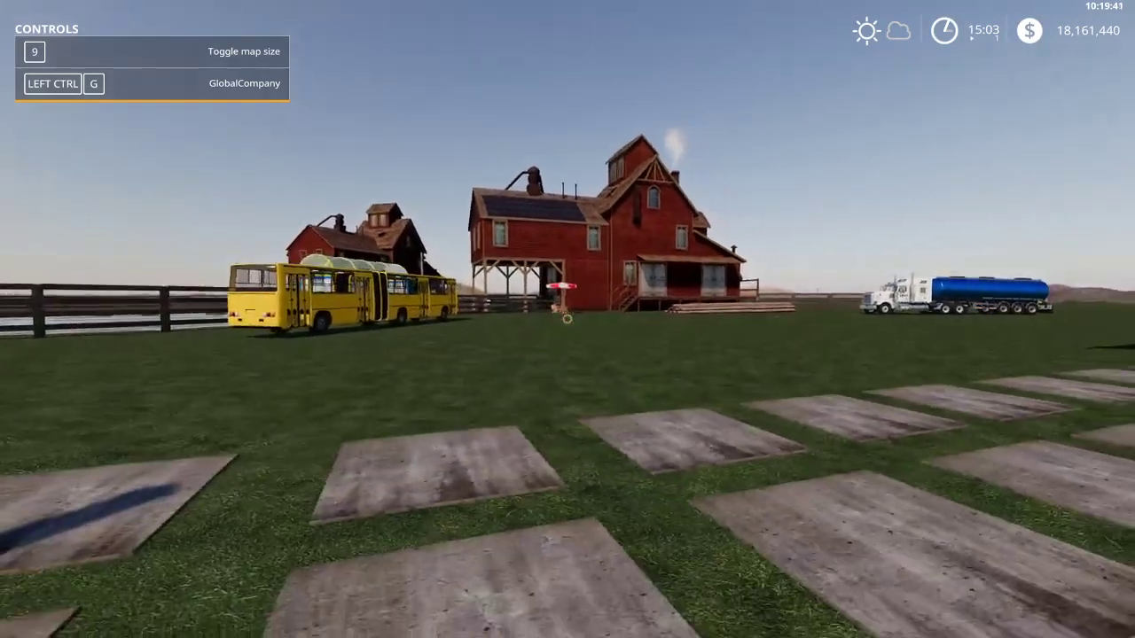
{"action": "key", "text": "w"}
{"action": "key", "text": "d"}
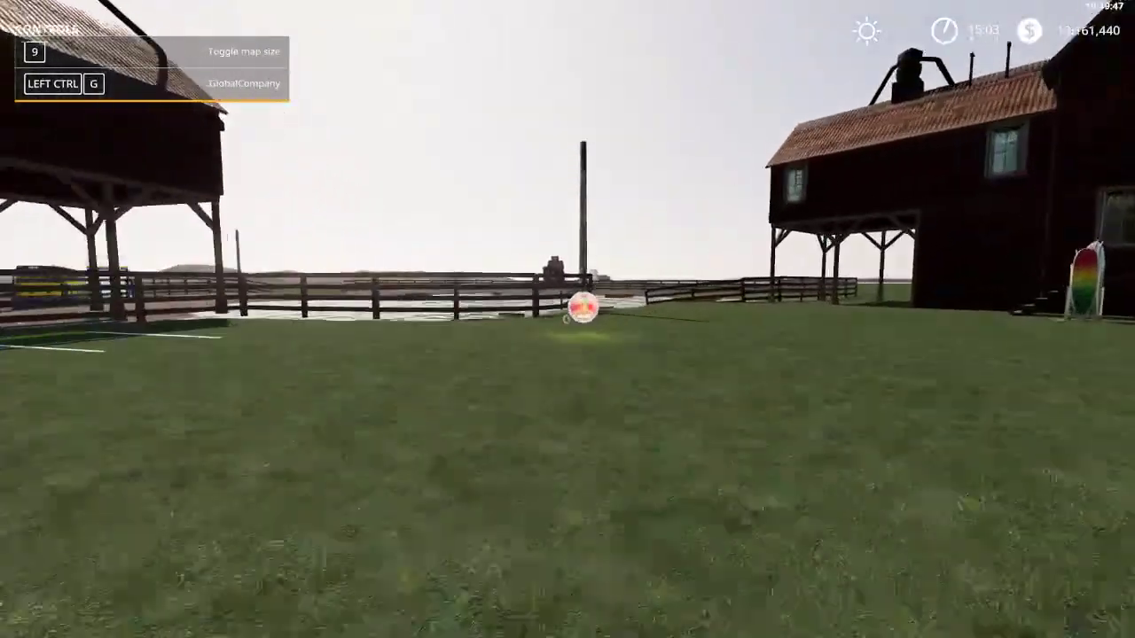
{"action": "key", "text": "r"}
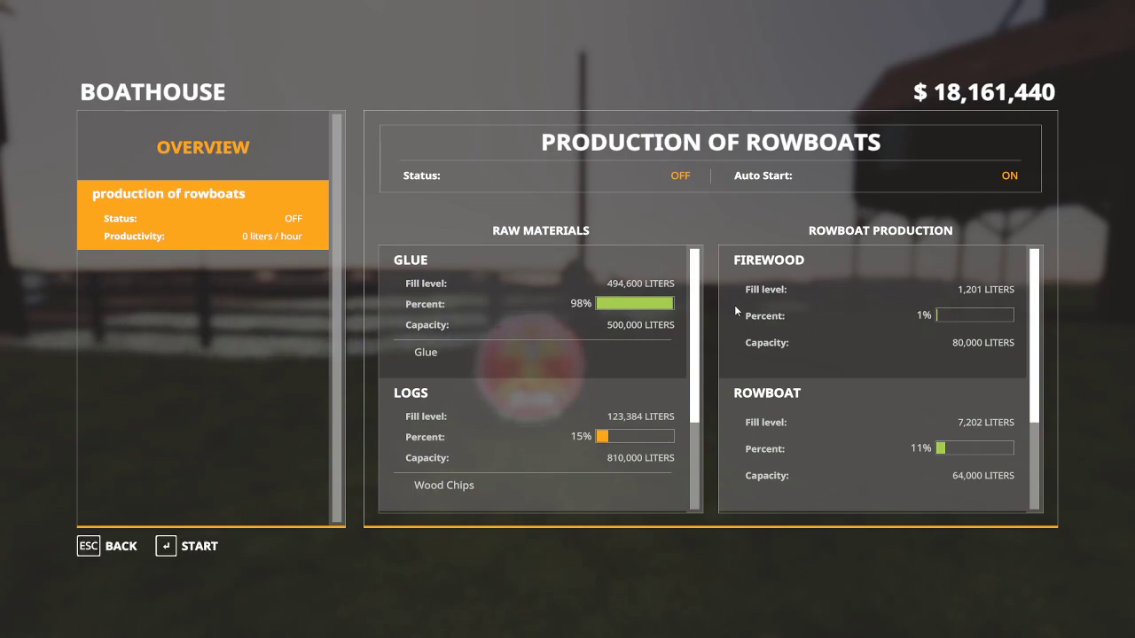
{"action": "scroll", "coordinate": [564, 381], "scroll_direction": "down", "scroll_amount": 1}
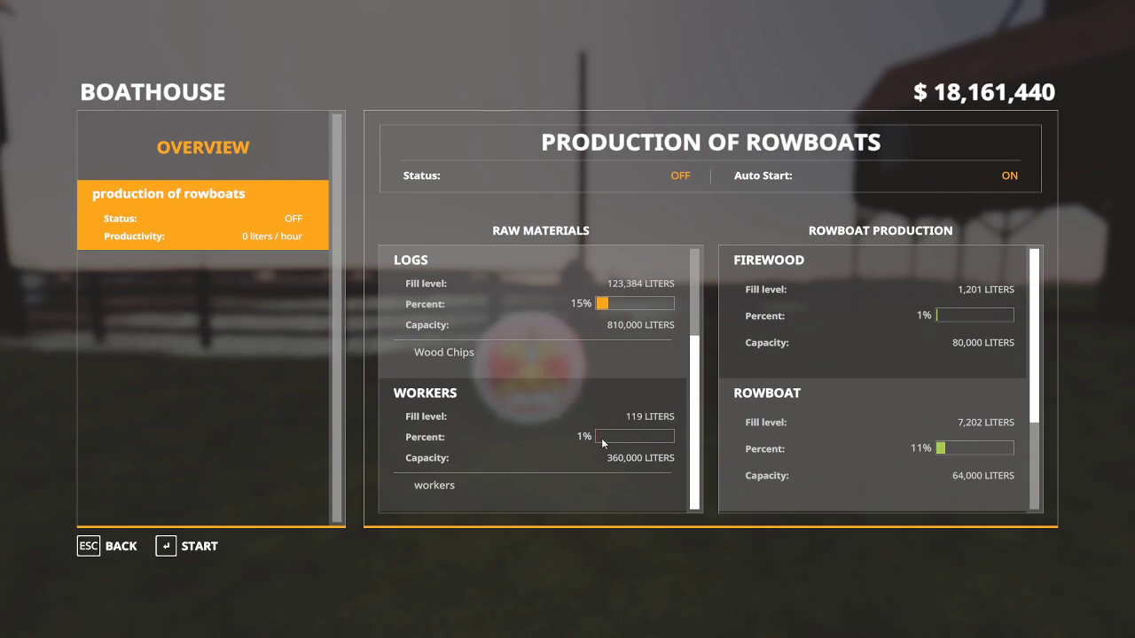
{"action": "key", "text": "Escape"}
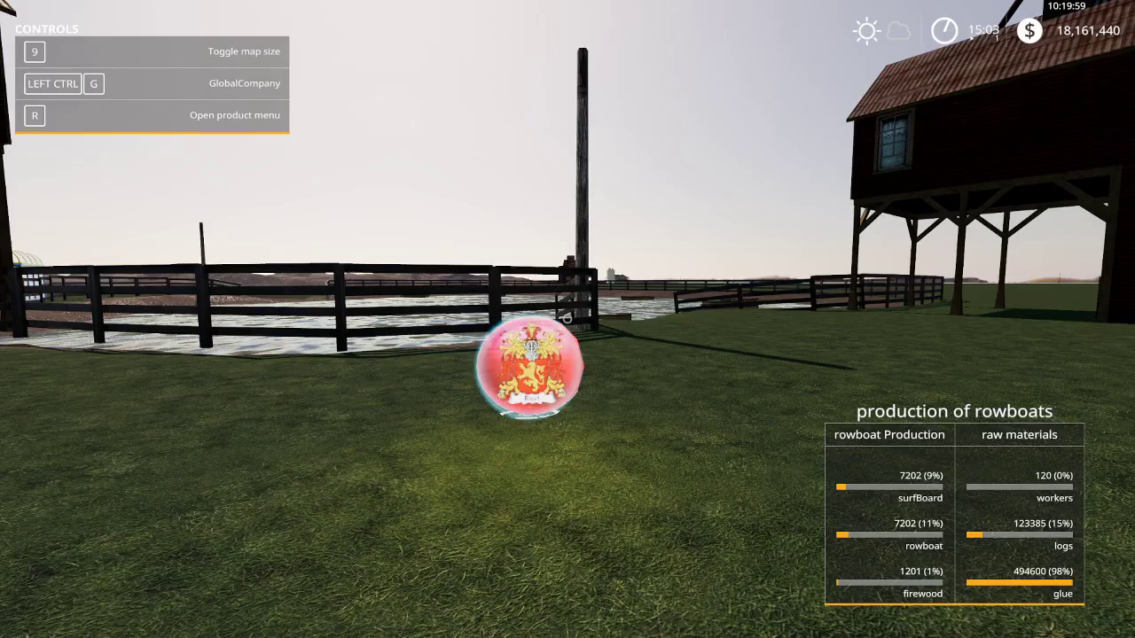
Quit the game without saving
{"action": "key", "text": "Escape"}
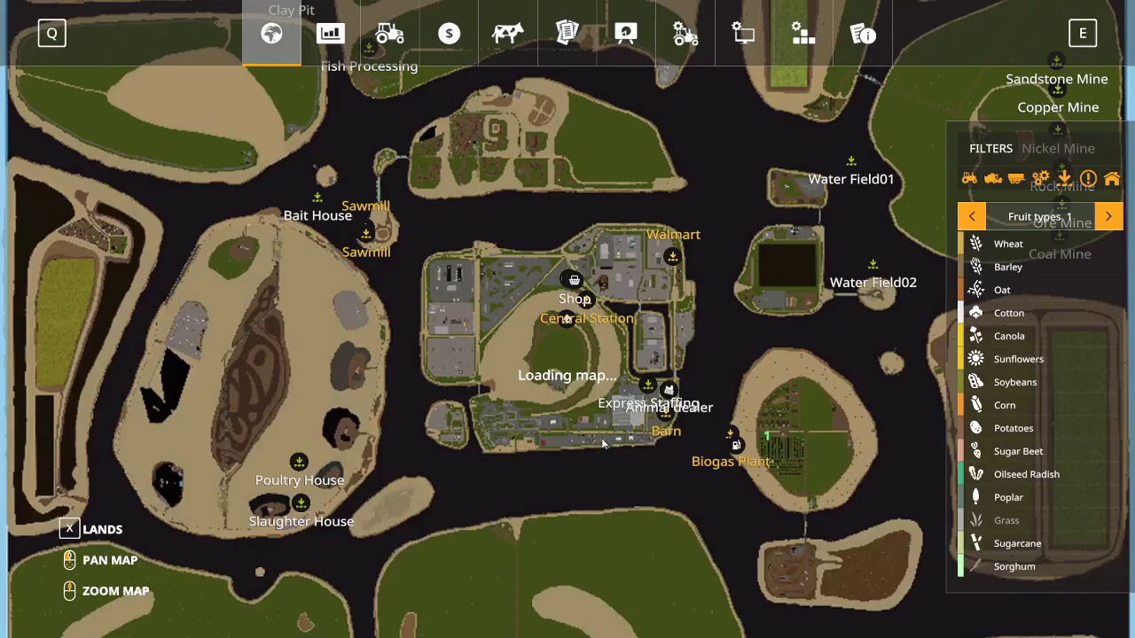
{"action": "left_click", "coordinate": [685, 34]}
{"action": "left_click", "coordinate": [343, 575]}
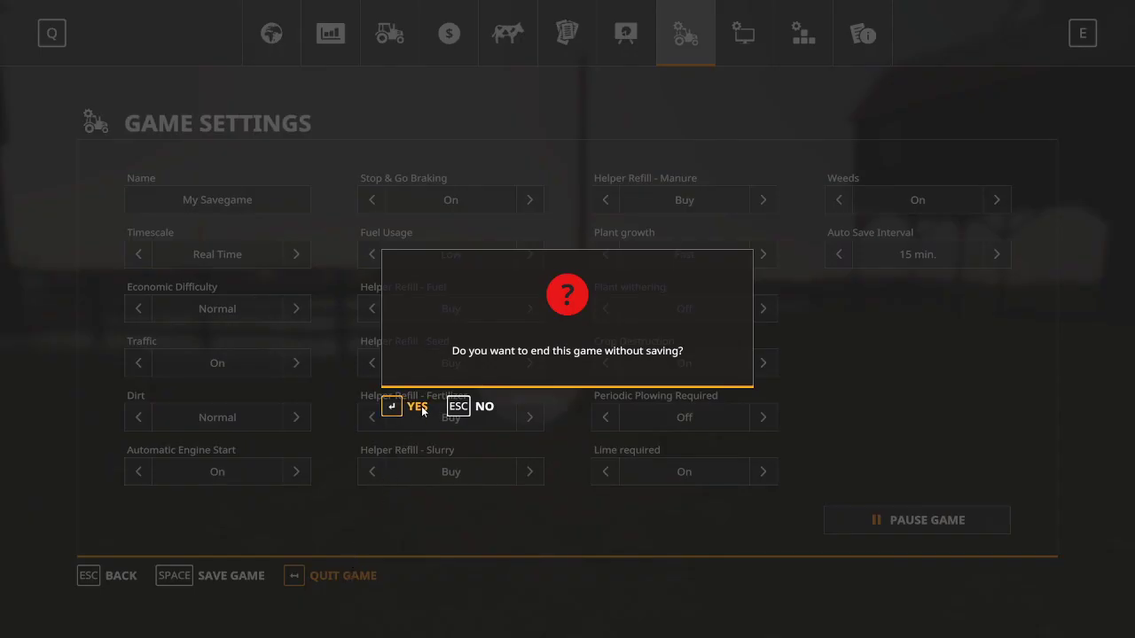
{"action": "key", "text": "Return"}
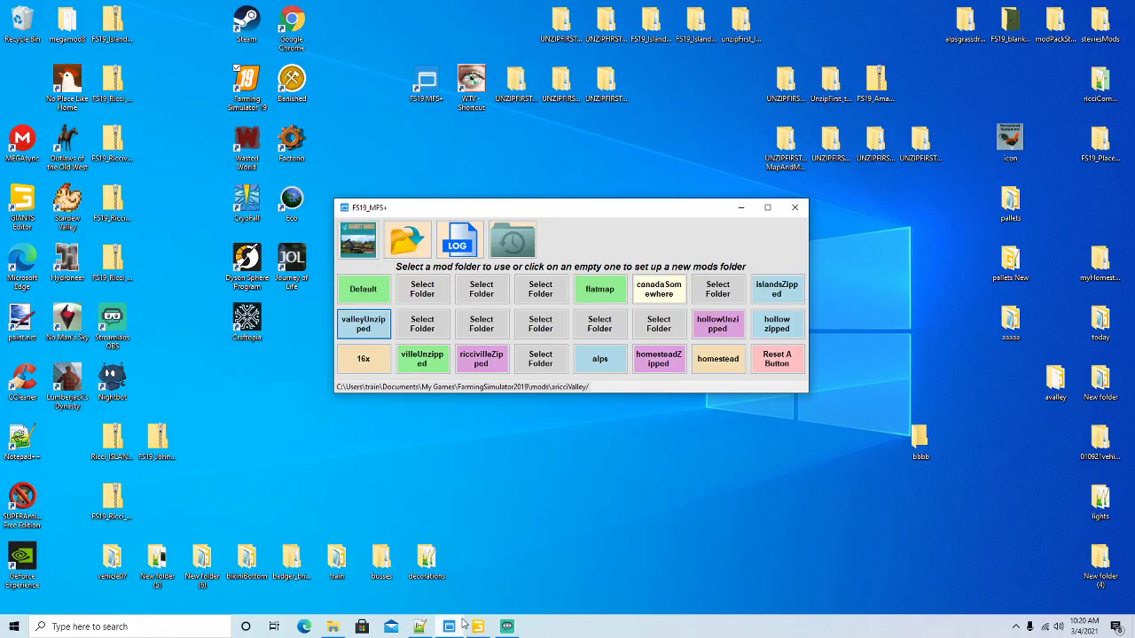
Switch to Notepad++, set isAnimalTypes to true in the IP_WORKERS input's fillTypes tag and save boatHouse.xml
{"action": "left_click", "coordinate": [420, 627]}
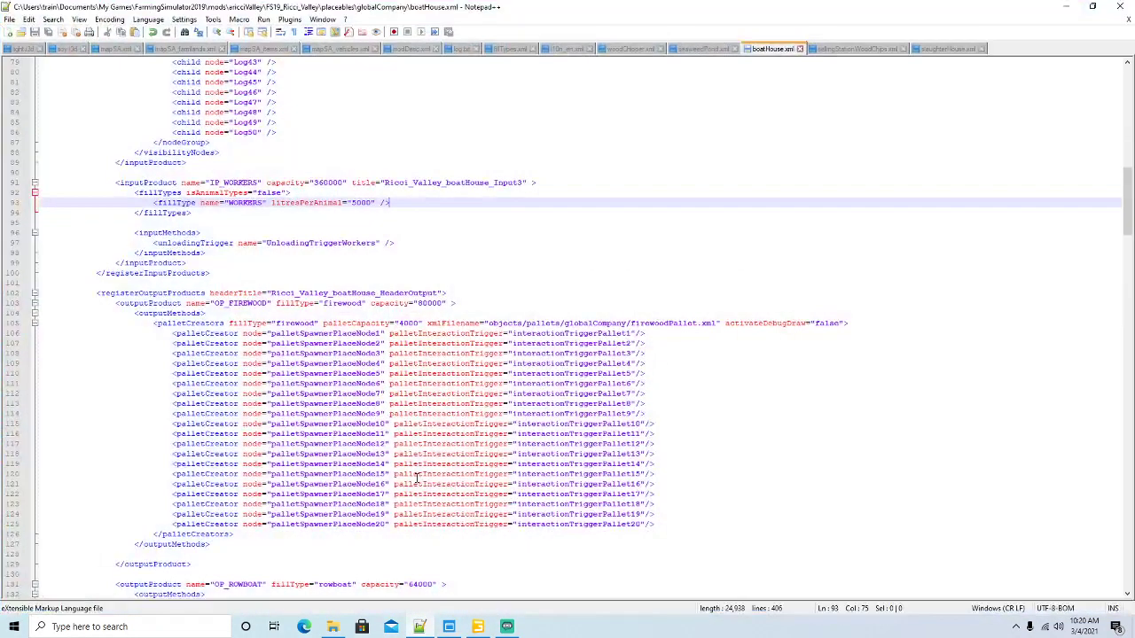
{"action": "left_click", "coordinate": [282, 192]}
{"action": "key", "text": "BackSpace"}
{"action": "key", "text": "BackSpace"}
{"action": "key", "text": "BackSpace"}
{"action": "key", "text": "BackSpace"}
{"action": "key", "text": "BackSpace"}
{"action": "type", "text": "tr"}
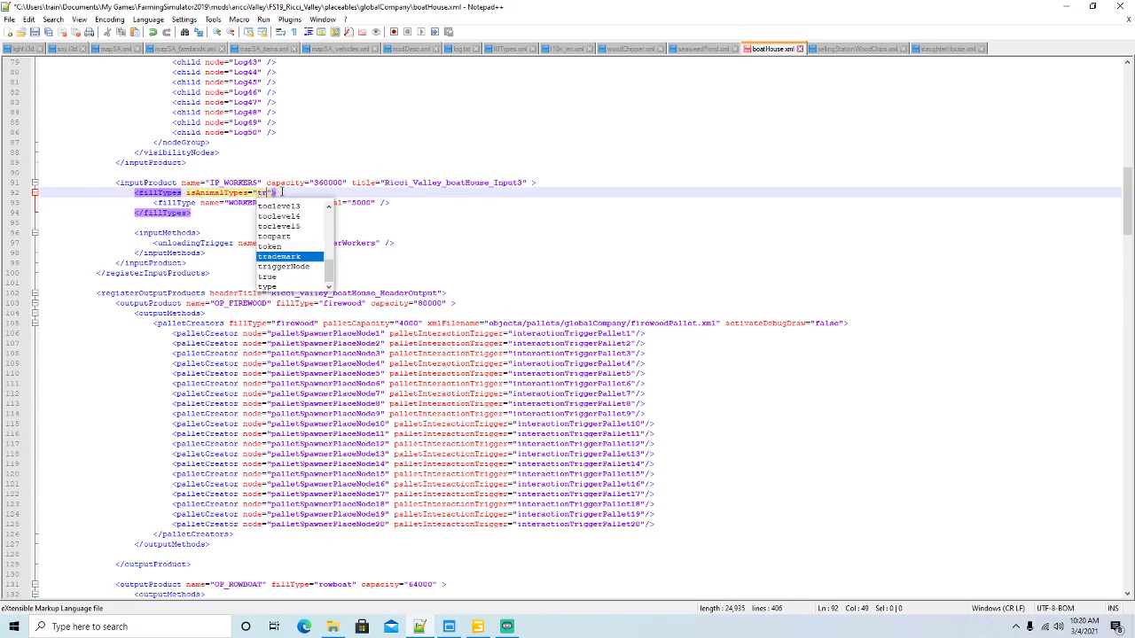
{"action": "type", "text": "ue"}
{"action": "key", "text": "Right"}
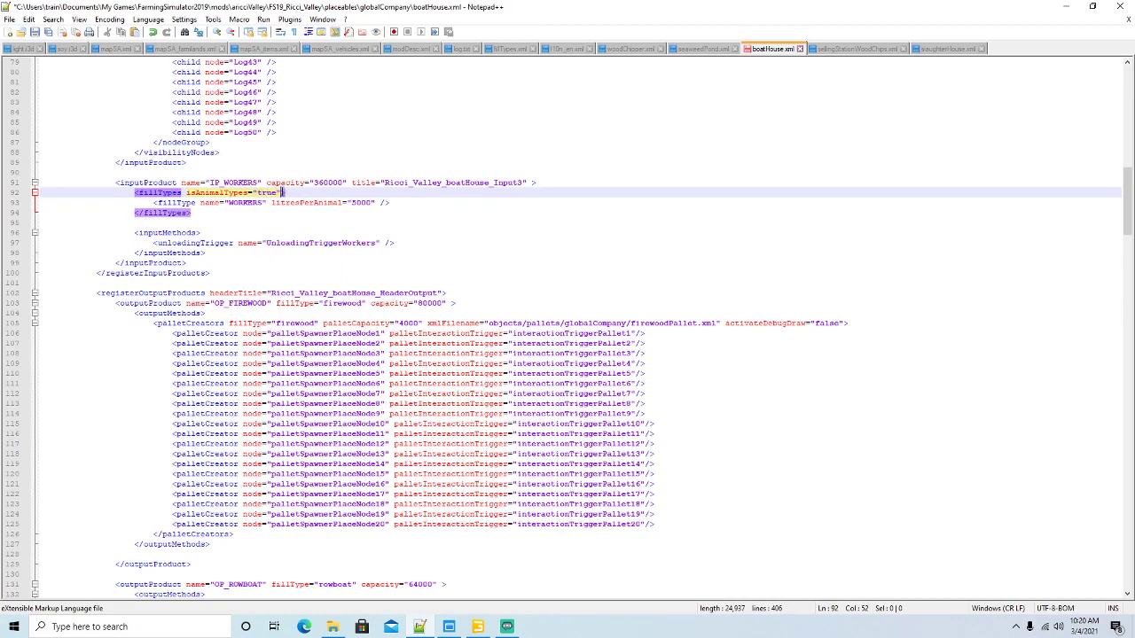
{"action": "left_click", "coordinate": [40, 34]}
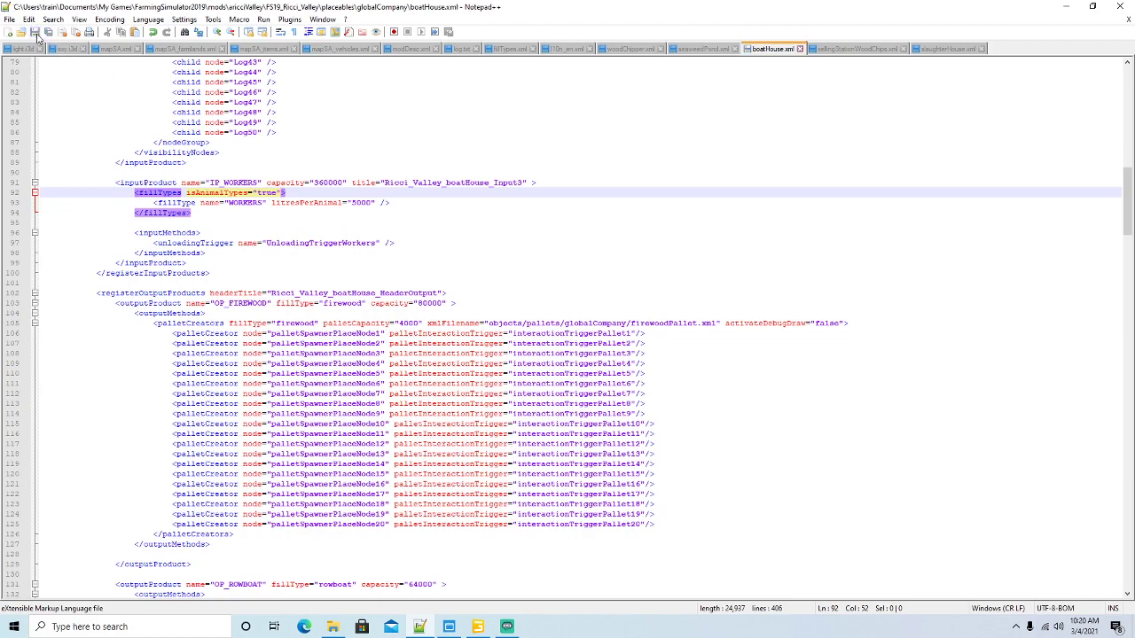
Set litresPerAnimal of the WORKERS fill type to 2000 and save boatHouse.xml
{"action": "left_click", "coordinate": [357, 203]}
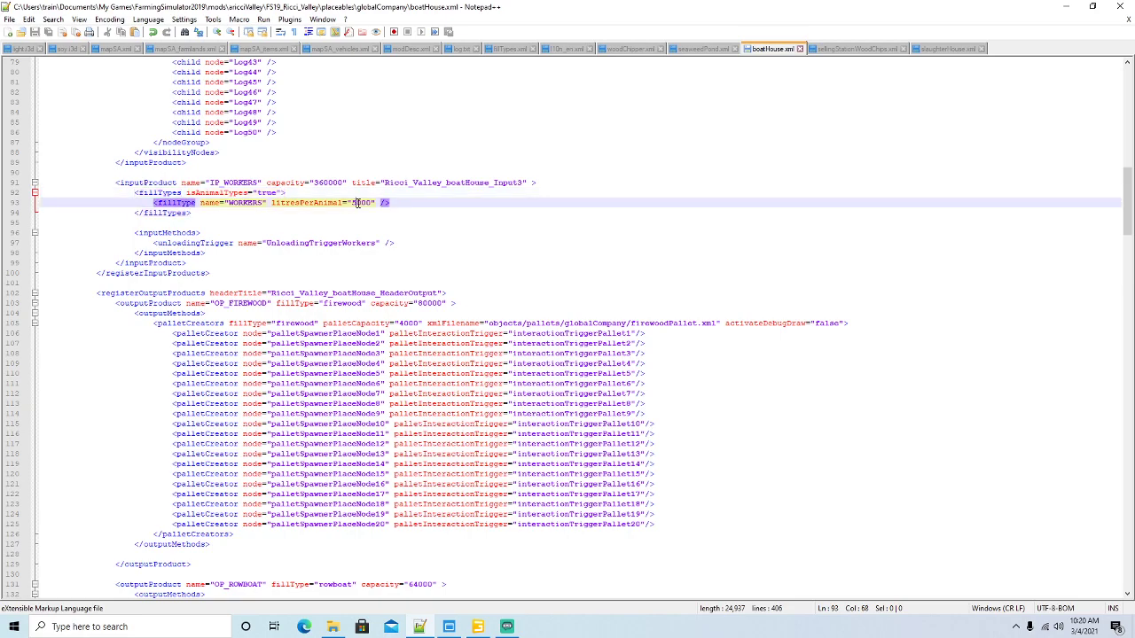
{"action": "key", "text": "BackSpace"}
{"action": "type", "text": "2"}
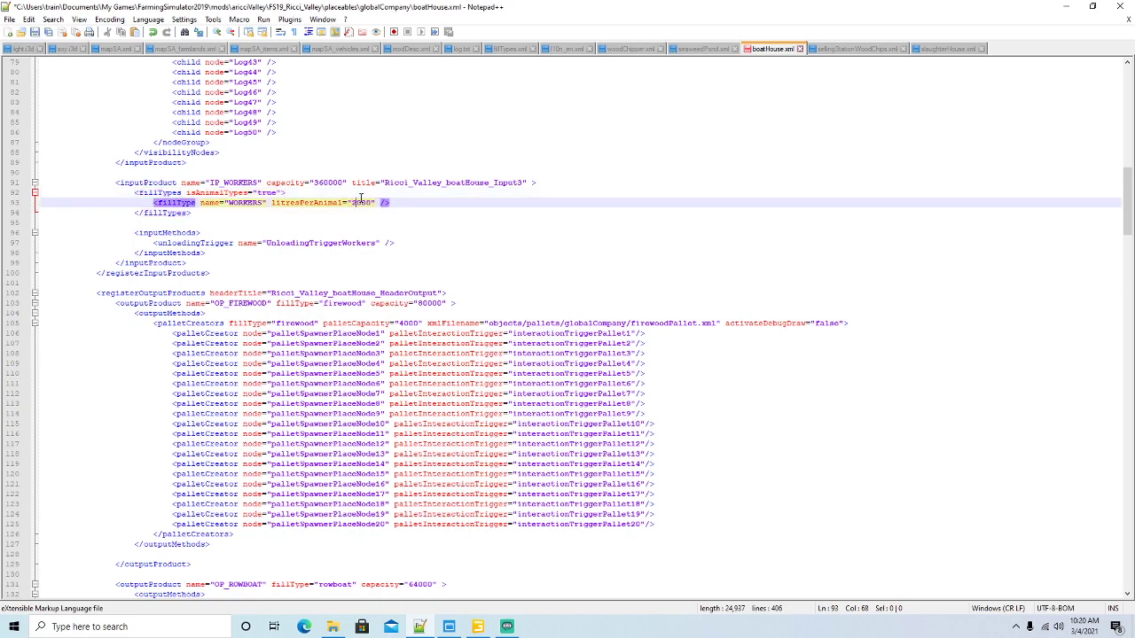
{"action": "left_click", "coordinate": [34, 32]}
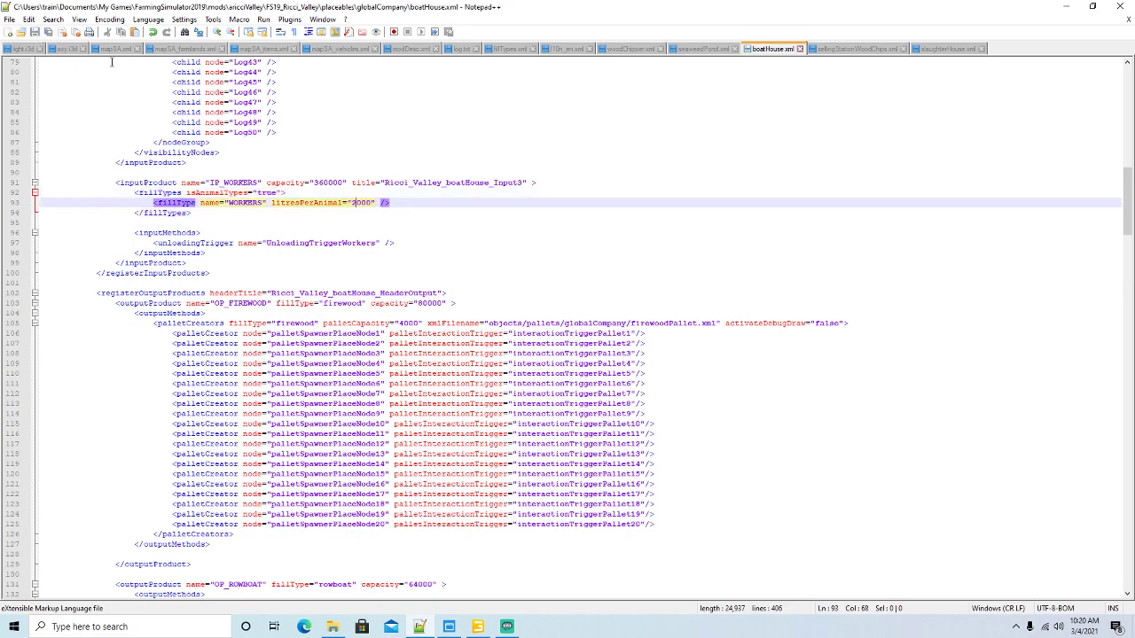
Add WORKERS at the start of the ANIMAL fillTypeCategory list in fillTypes.xml and save the file
{"action": "left_click", "coordinate": [511, 48]}
{"action": "key", "text": "Right"}
{"action": "key", "text": "Right"}
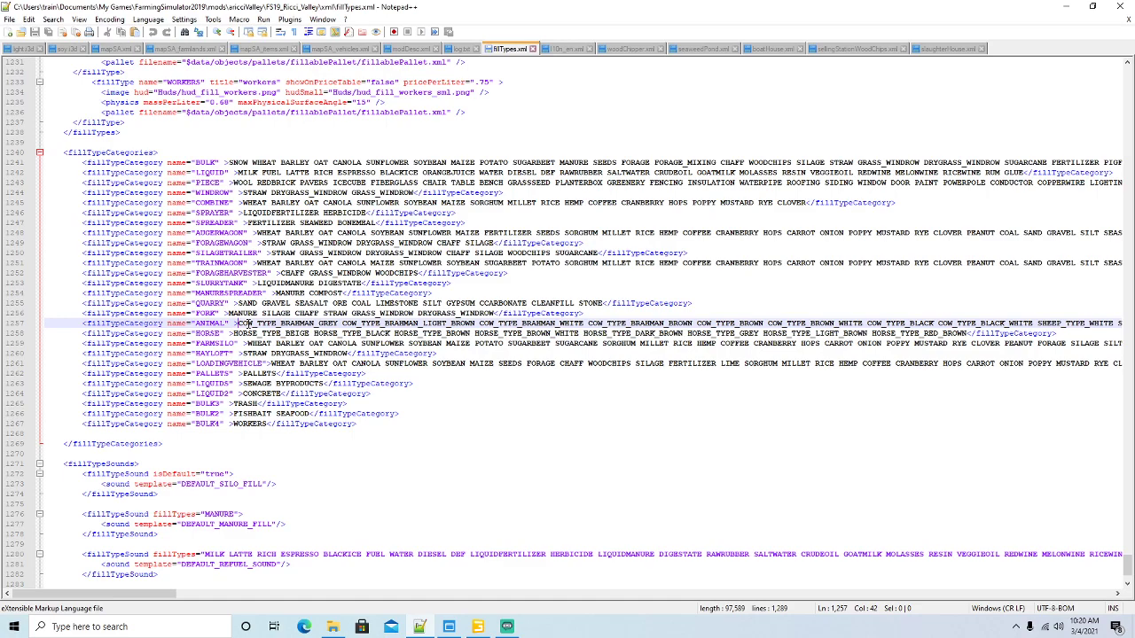
{"action": "type", "text": "WORK"}
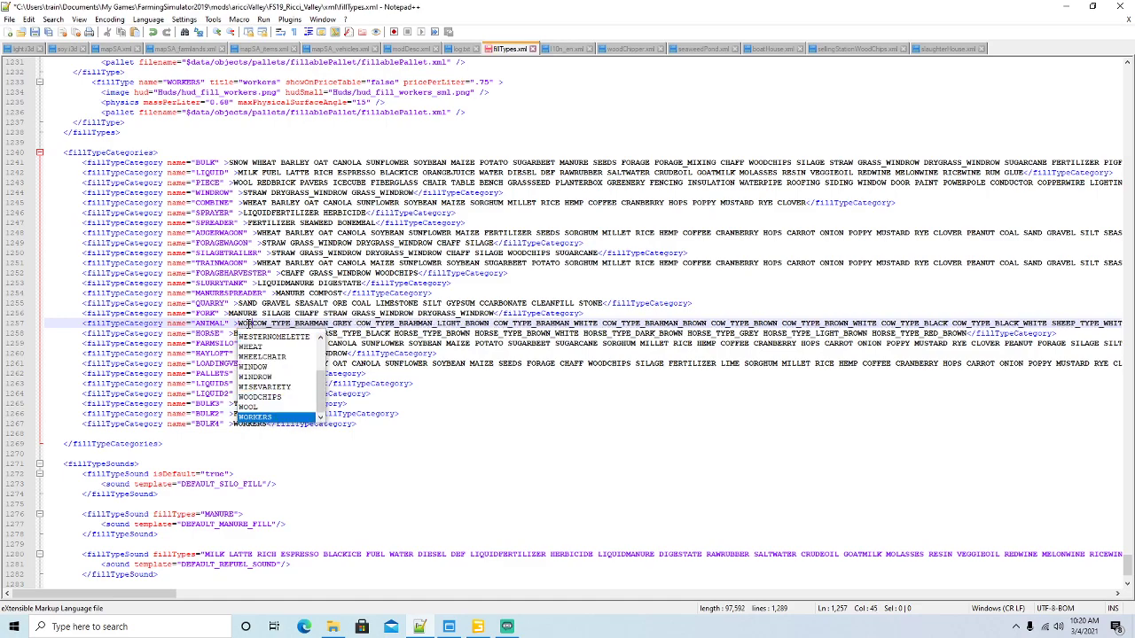
{"action": "type", "text": "ERS"}
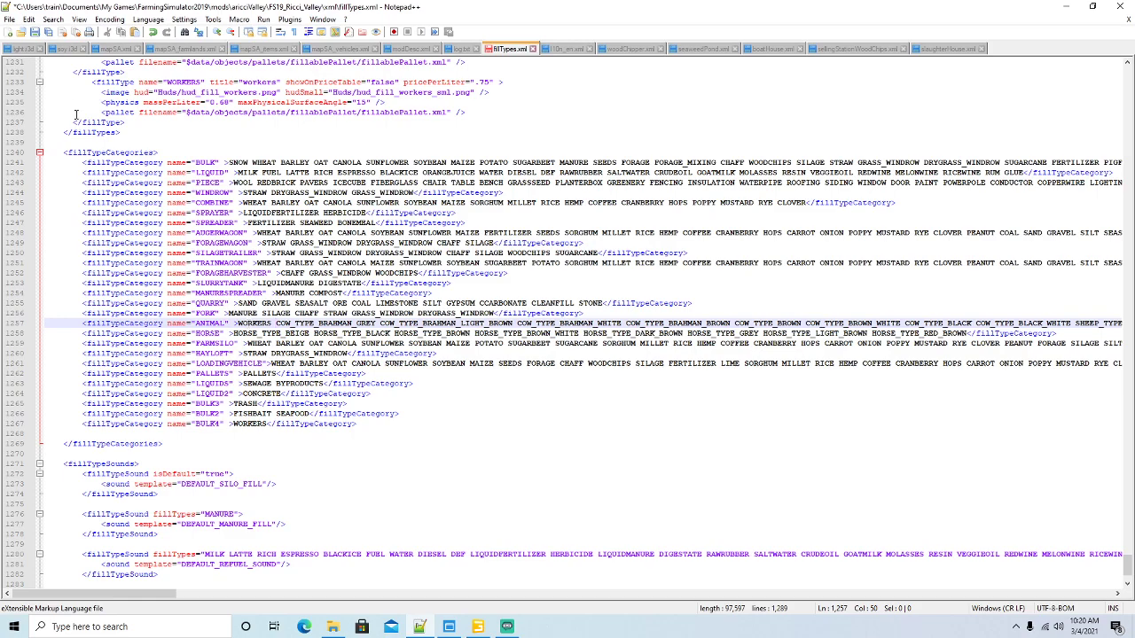
{"action": "left_click", "coordinate": [35, 33]}
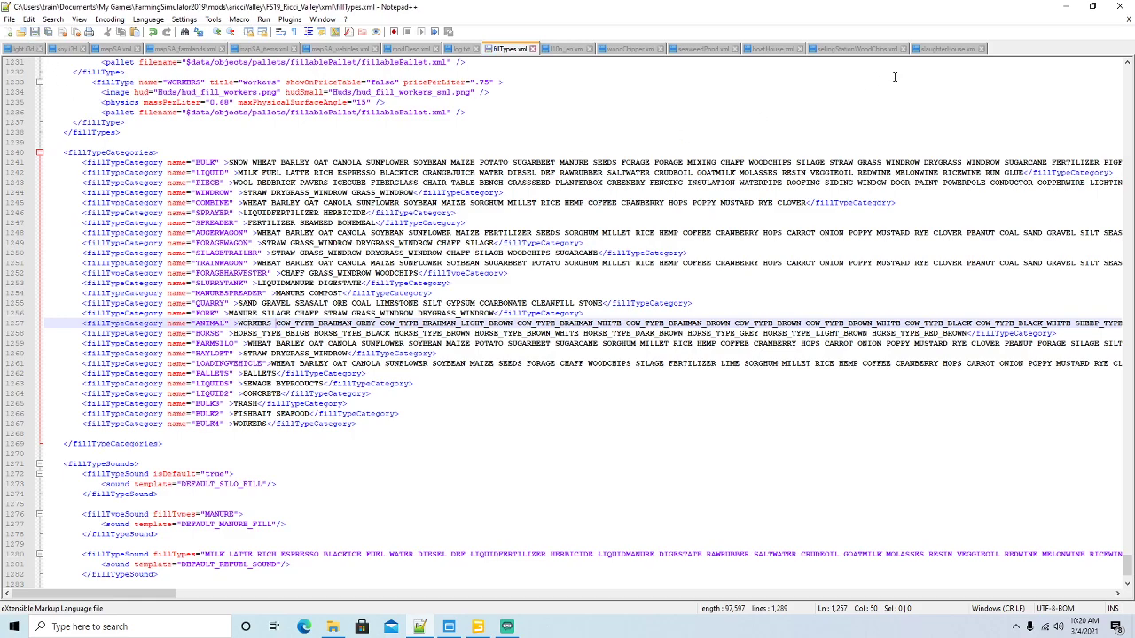
Minimize Notepad++, relaunch Farming Simulator 19 and start loading Savegame 8 on the Ricci_Valley map with all its mods selected
{"action": "left_click", "coordinate": [1065, 7]}
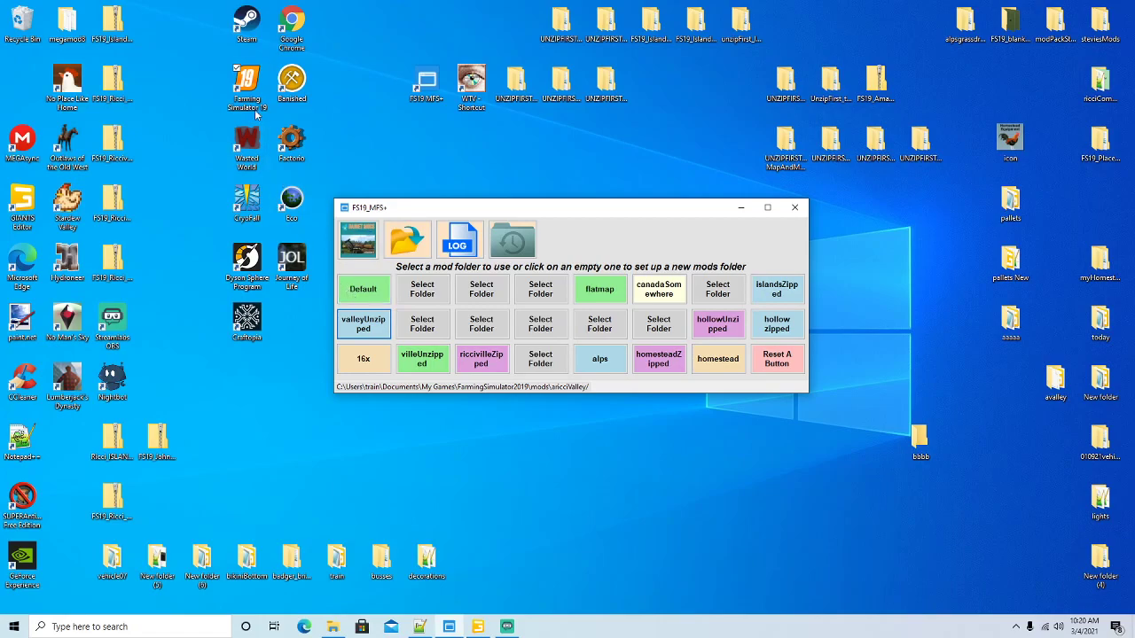
{"action": "right_click", "coordinate": [253, 95]}
{"action": "left_click", "coordinate": [284, 105]}
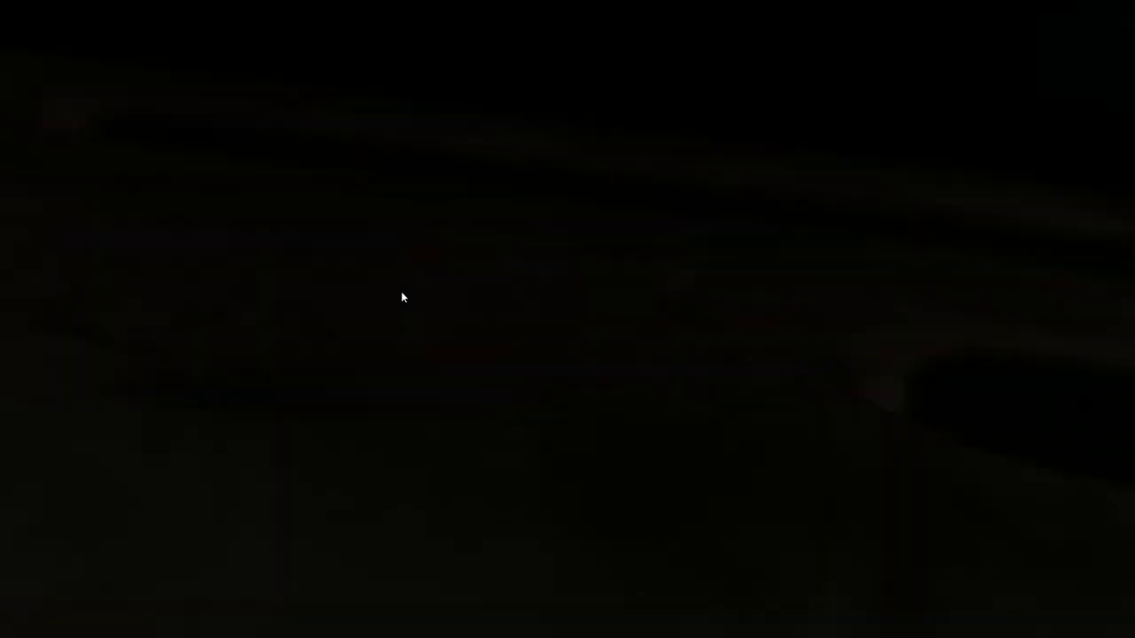
{"action": "left_click", "coordinate": [401, 291]}
{"action": "left_click", "coordinate": [96, 362]}
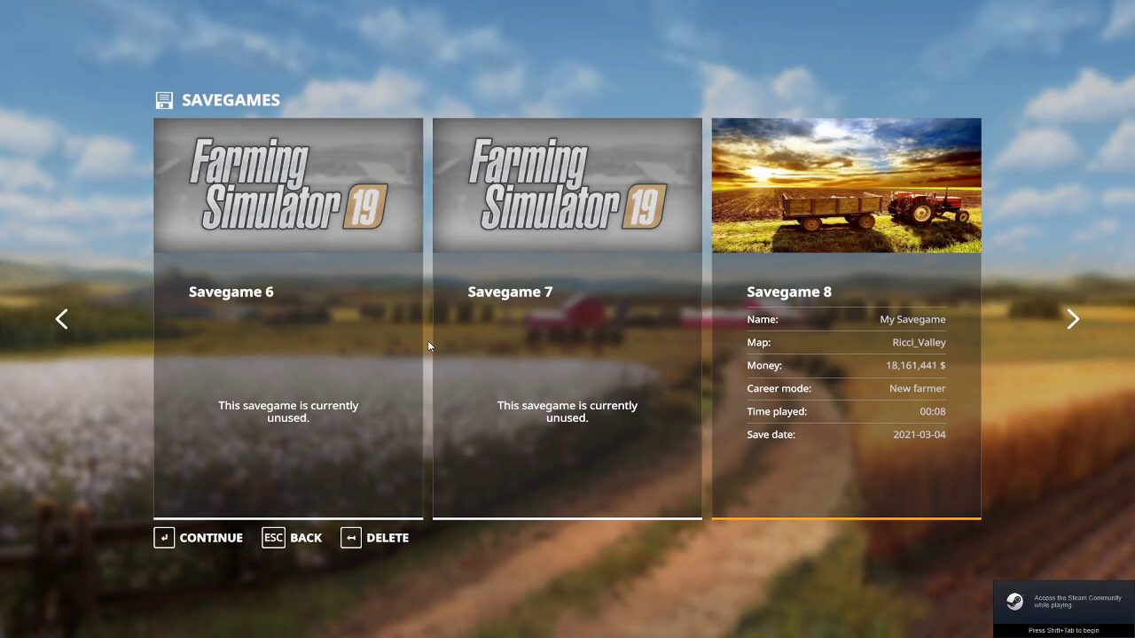
{"action": "left_click", "coordinate": [203, 540]}
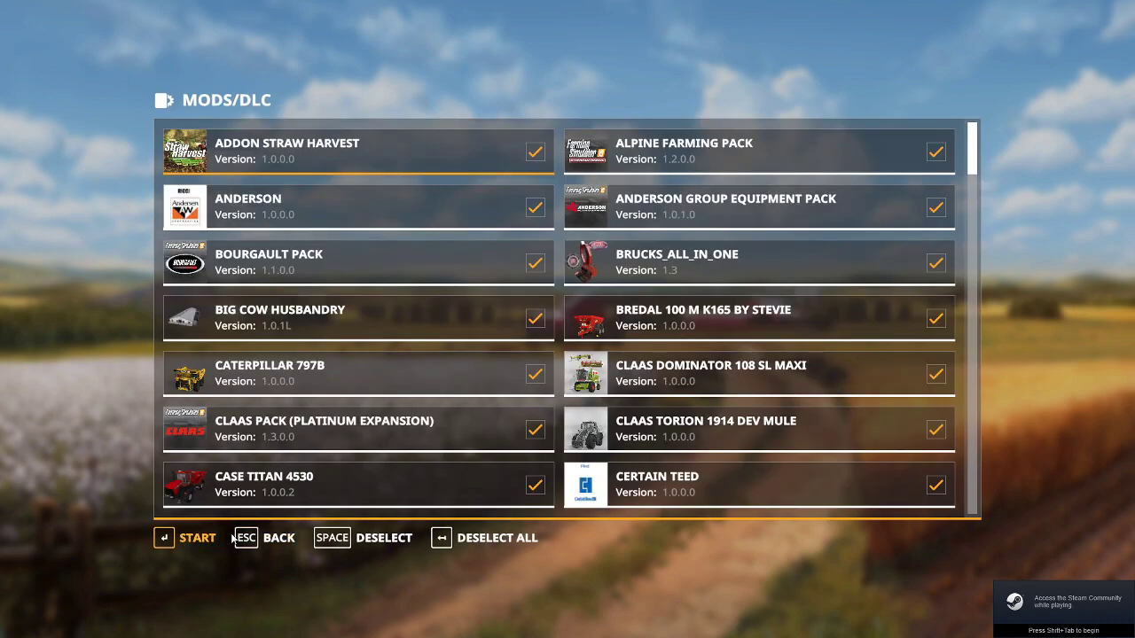
{"action": "left_click", "coordinate": [198, 538]}
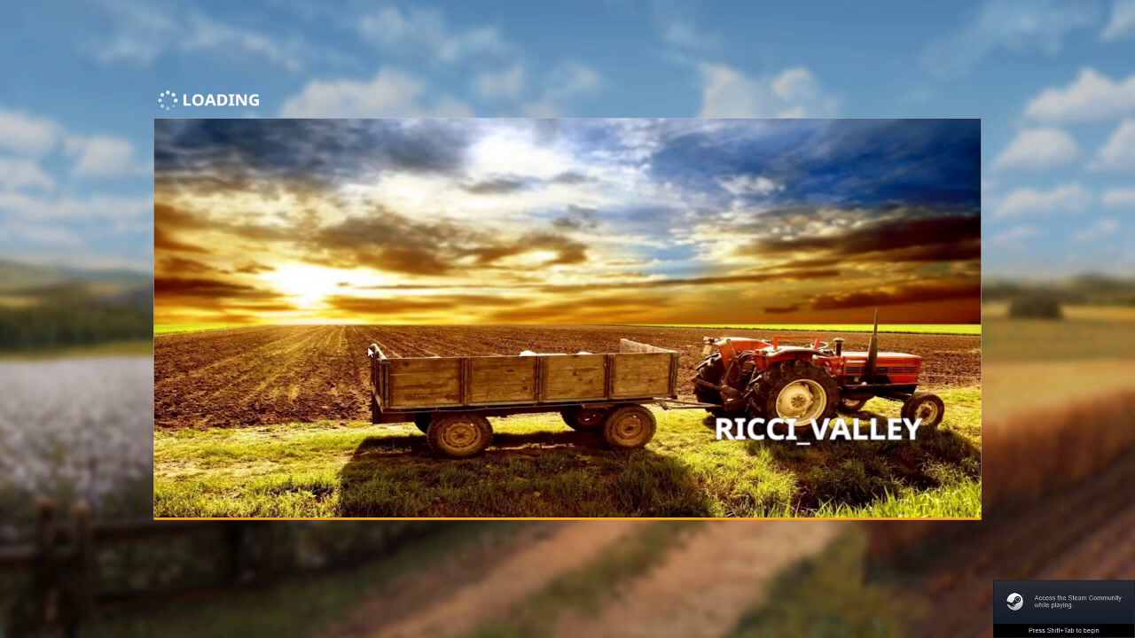
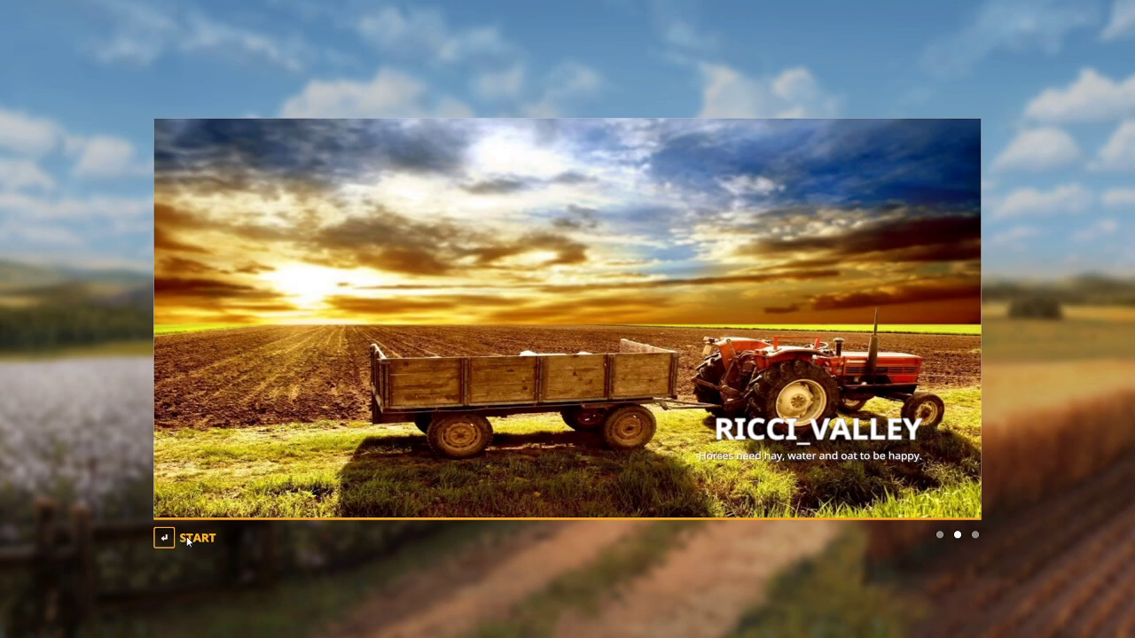
Start the loaded game, enter the Ikarus bus and fill it with workers using the Easy Development Commands vehicle options
{"action": "key", "text": "Return"}
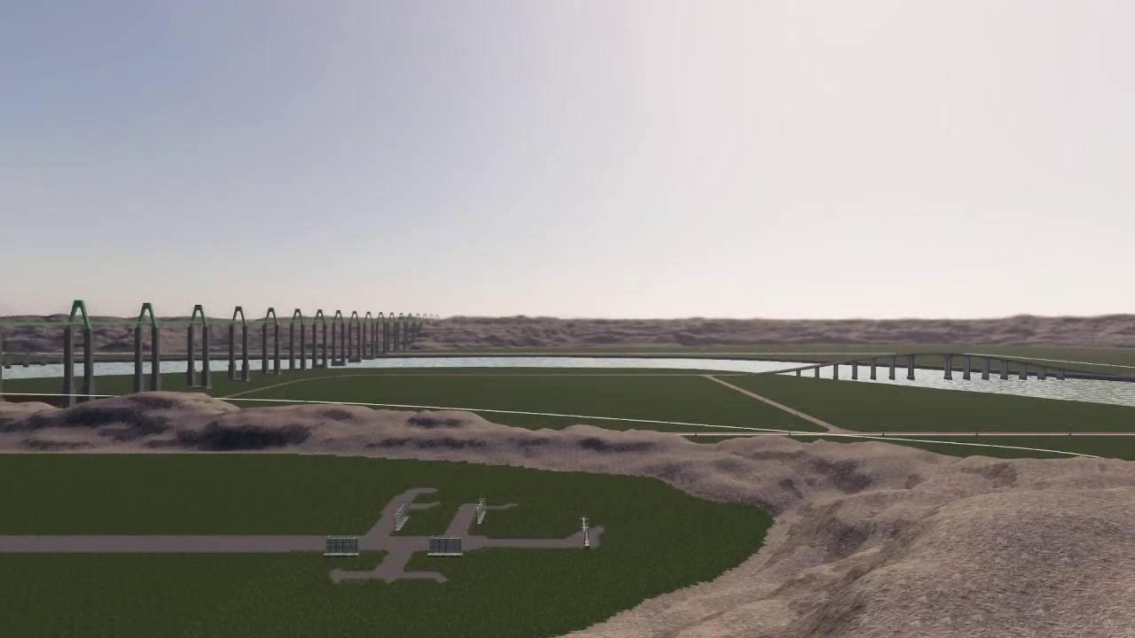
{"action": "key", "text": "Tab"}
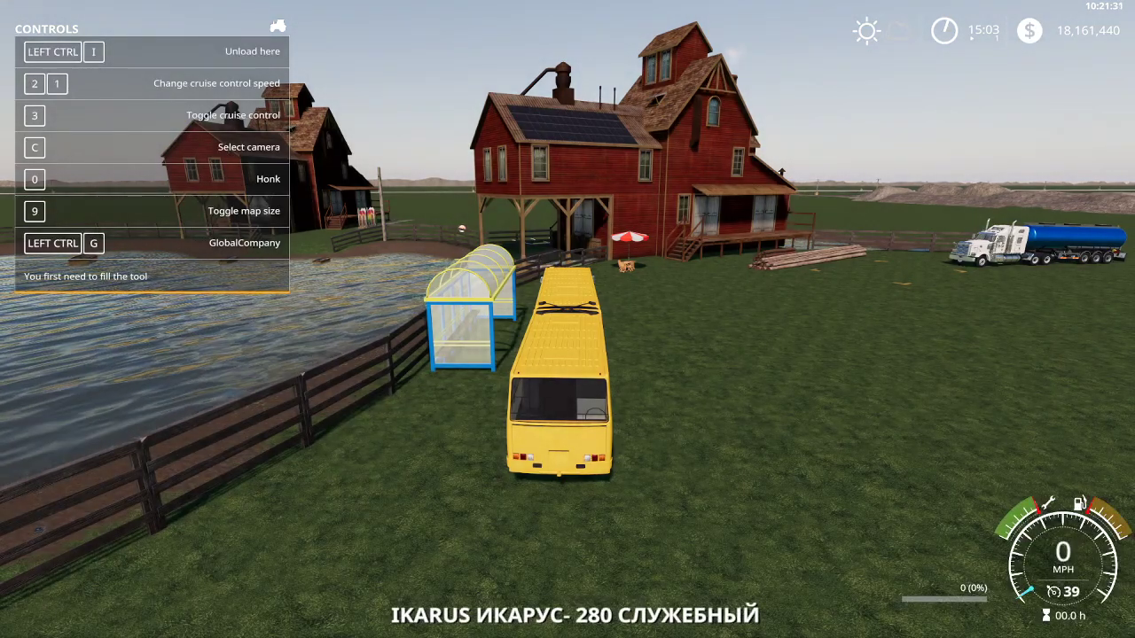
{"action": "key", "text": "ctrl+e"}
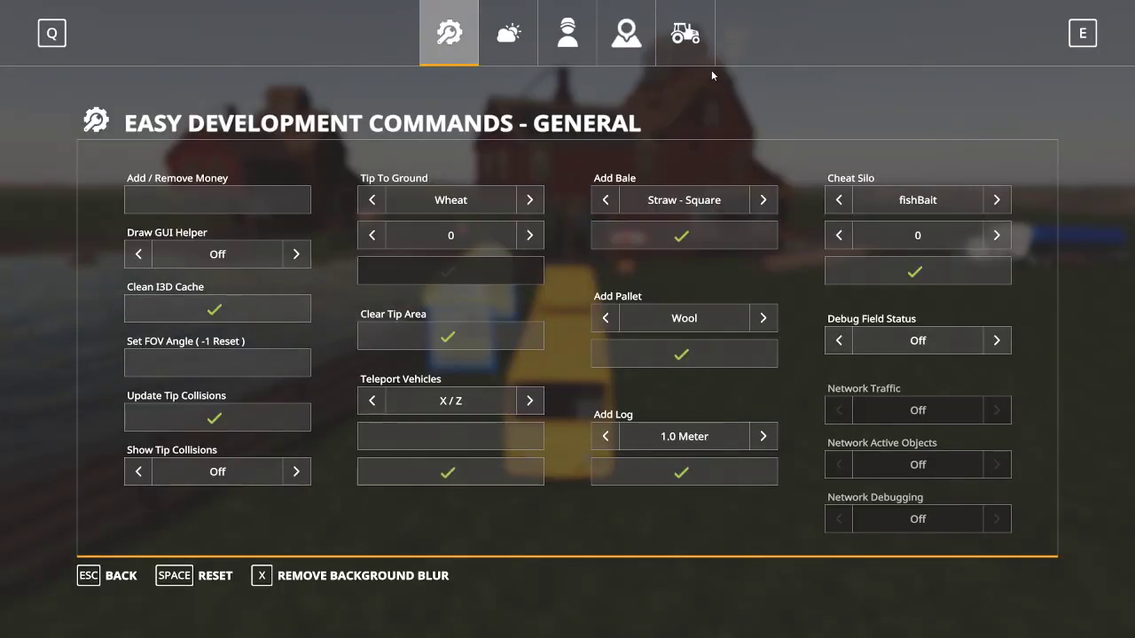
{"action": "left_click", "coordinate": [693, 49]}
{"action": "left_click", "coordinate": [834, 205]}
{"action": "left_click", "coordinate": [839, 200]}
{"action": "left_click", "coordinate": [838, 200]}
{"action": "left_click", "coordinate": [863, 275]}
{"action": "key", "text": "Escape"}
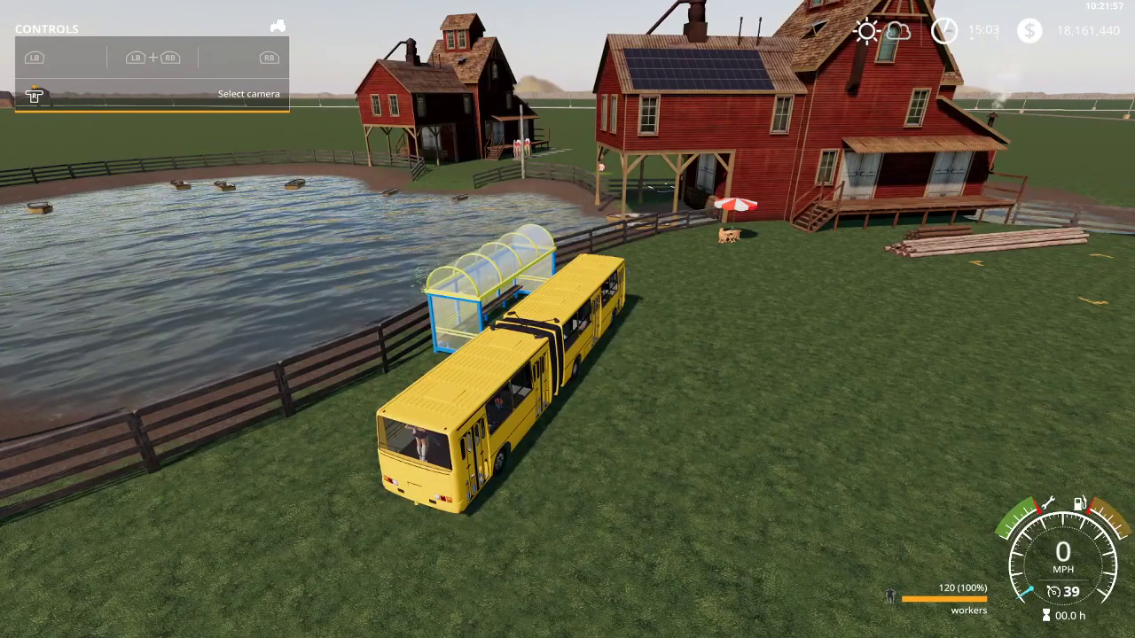
Quit the running game without saving
{"action": "key", "text": "alt+e"}
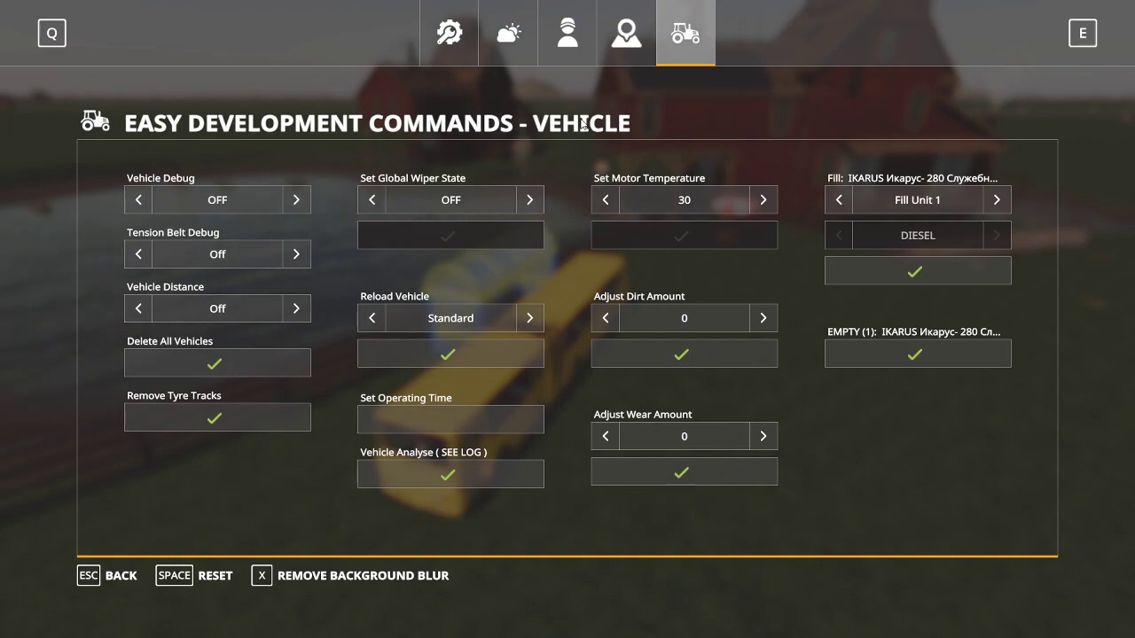
{"action": "key", "text": "Escape"}
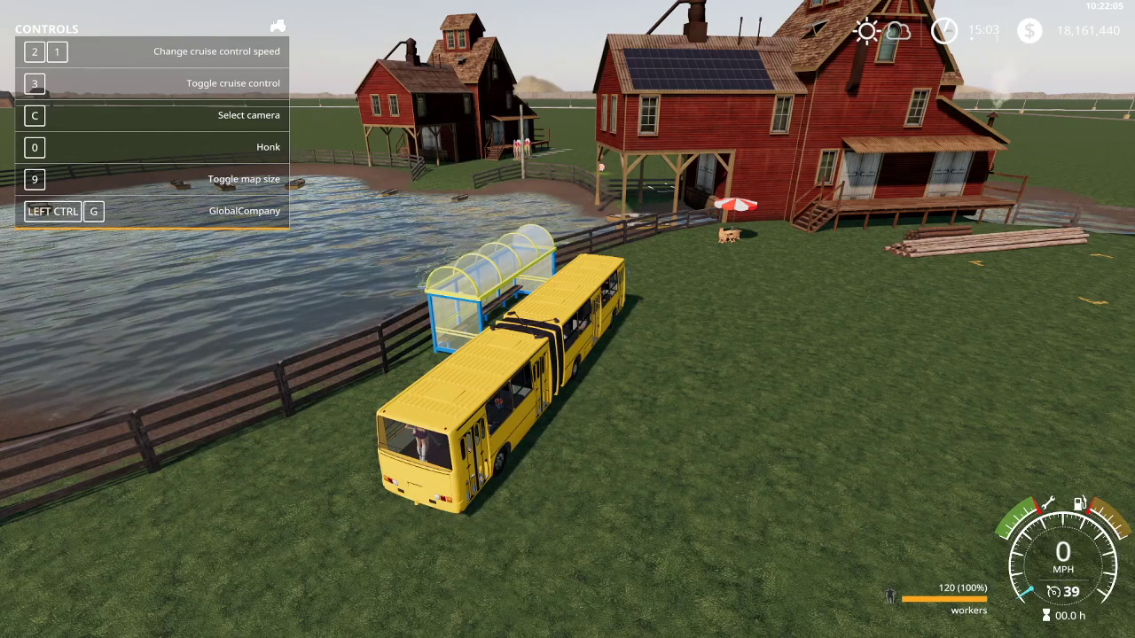
{"action": "key", "text": "Escape"}
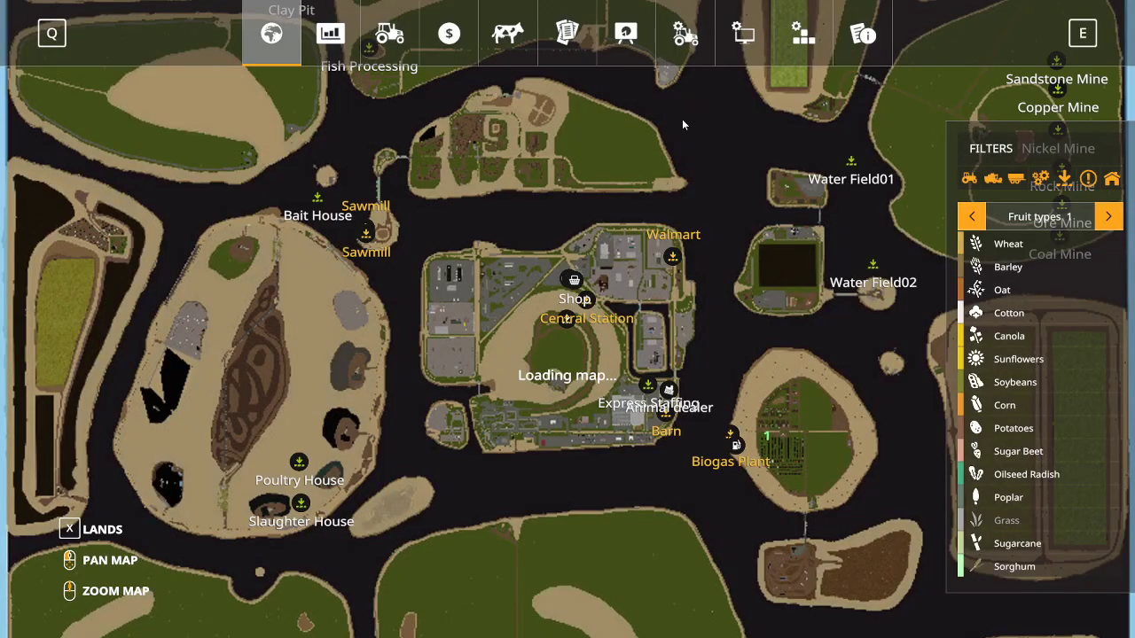
{"action": "left_click", "coordinate": [685, 36]}
{"action": "left_click", "coordinate": [361, 574]}
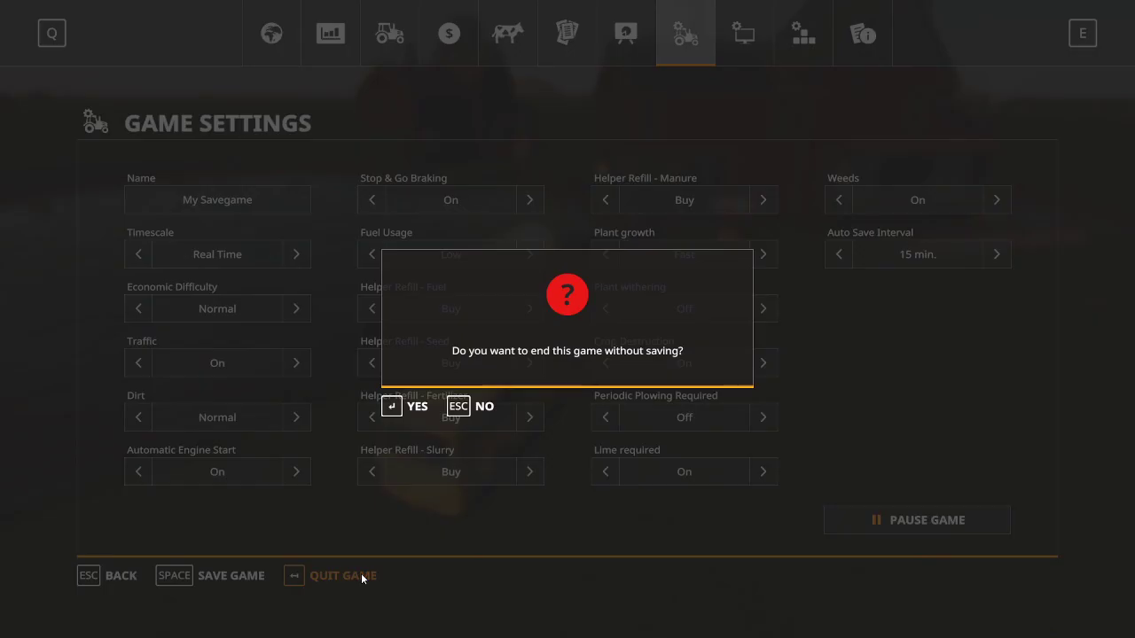
{"action": "left_click", "coordinate": [416, 407]}
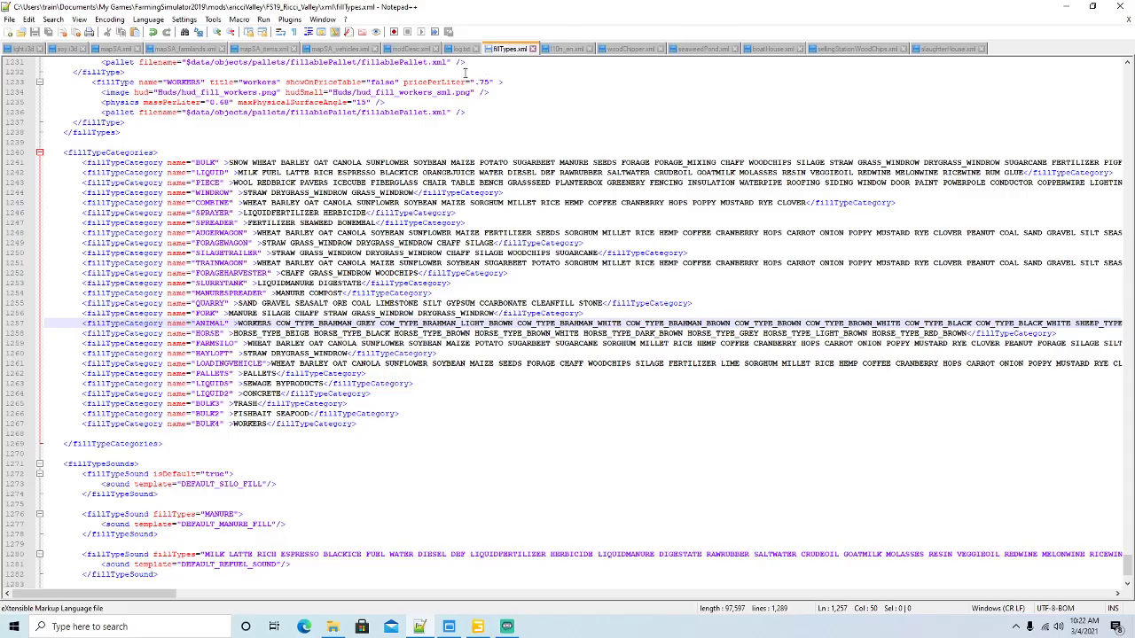
Reload log.txt in Notepad++ and examine the GlobalCompany messages about the boatHouse factory's IP_WORKERS input
{"action": "left_click", "coordinate": [461, 48]}
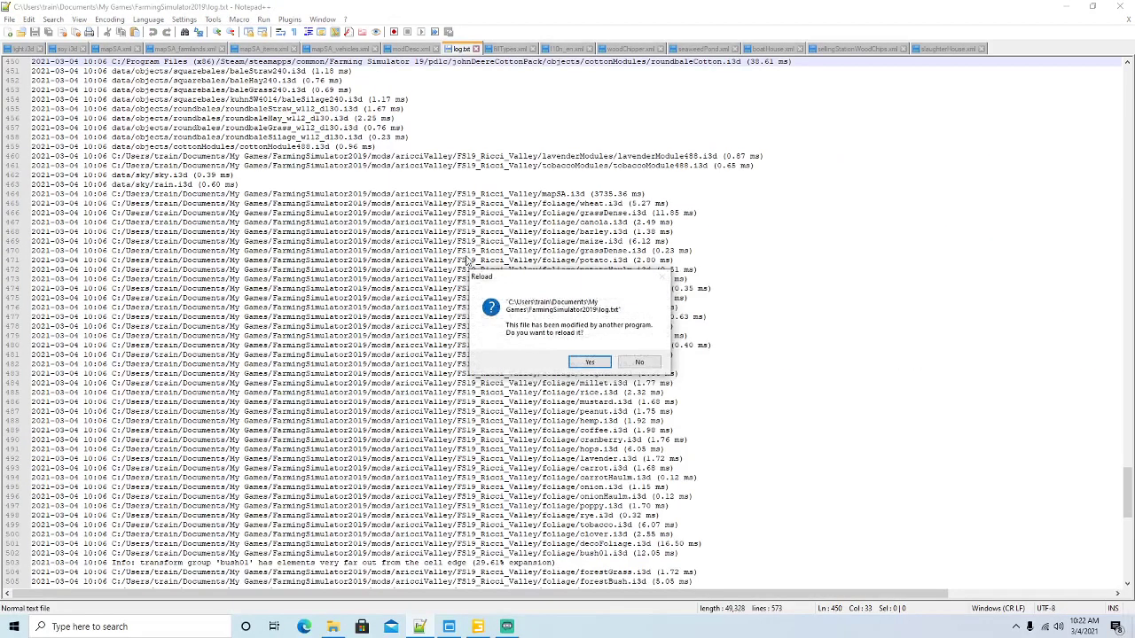
{"action": "left_click", "coordinate": [587, 362]}
{"action": "scroll", "coordinate": [539, 339], "scroll_direction": "up", "scroll_amount": 20}
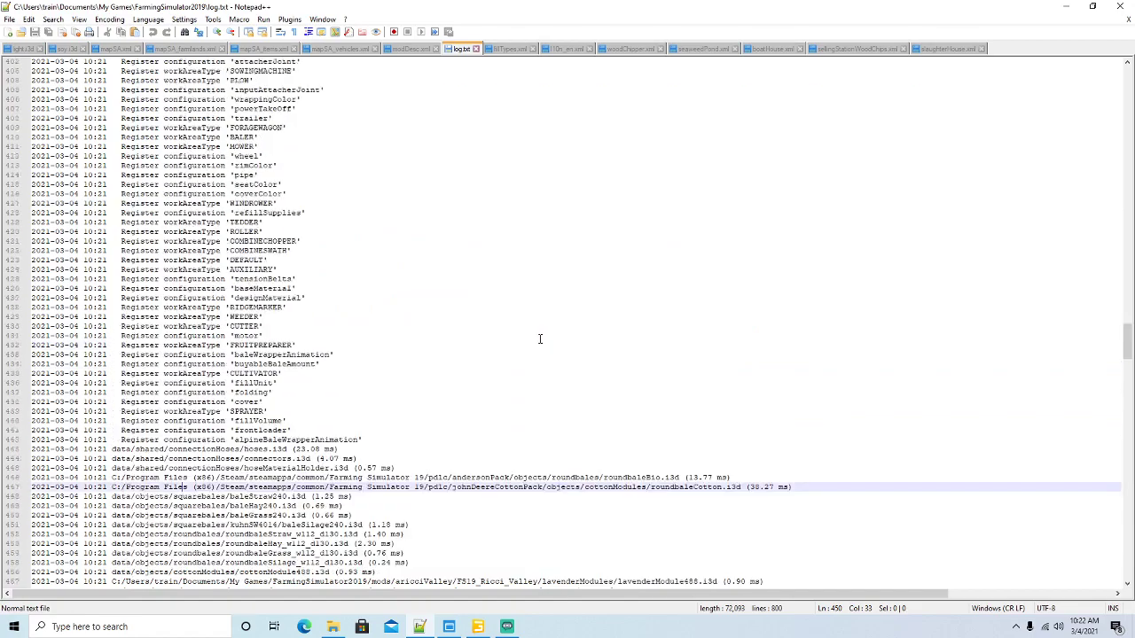
{"action": "scroll", "coordinate": [539, 338], "scroll_direction": "up", "scroll_amount": 10}
{"action": "scroll", "coordinate": [539, 337], "scroll_direction": "down", "scroll_amount": 20}
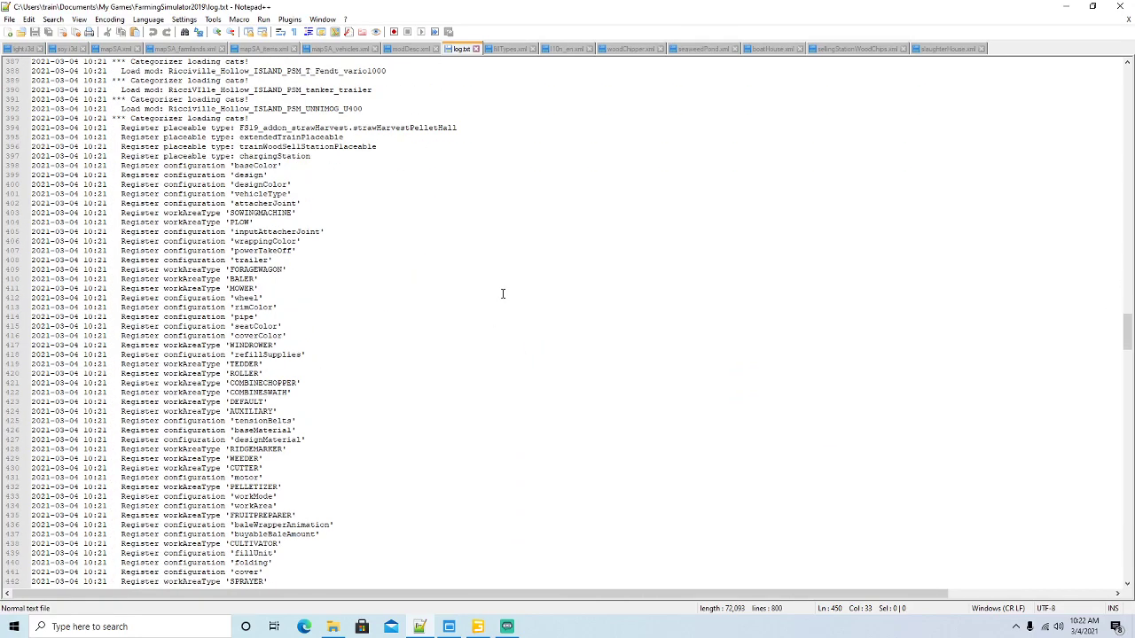
{"action": "scroll", "coordinate": [500, 293], "scroll_direction": "down", "scroll_amount": 19}
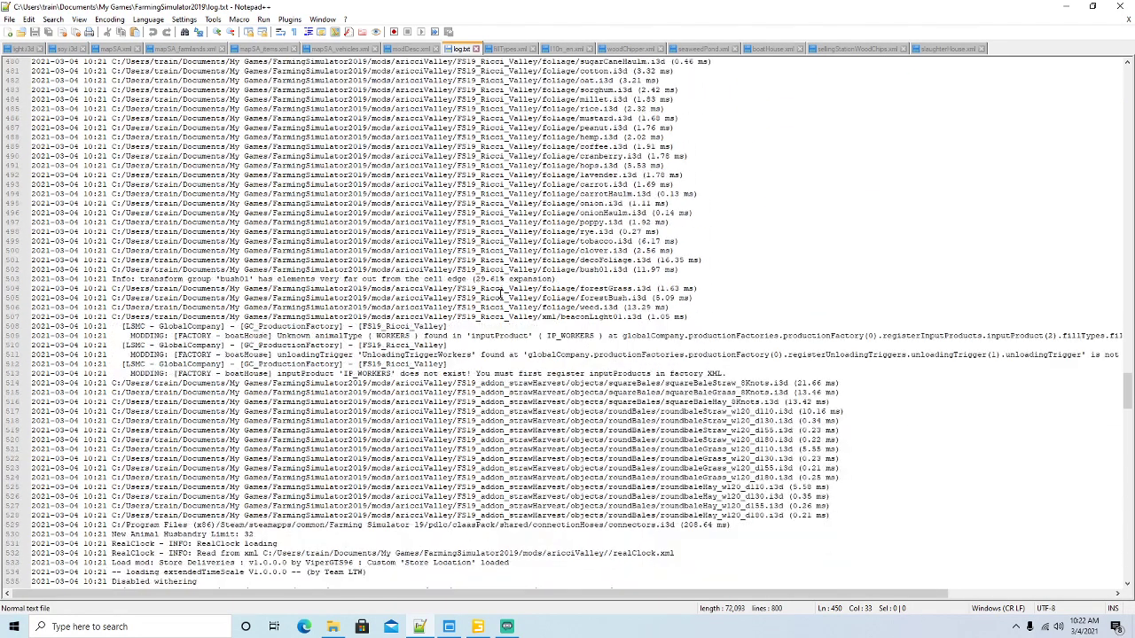
{"action": "scroll", "coordinate": [502, 294], "scroll_direction": "down", "scroll_amount": 1}
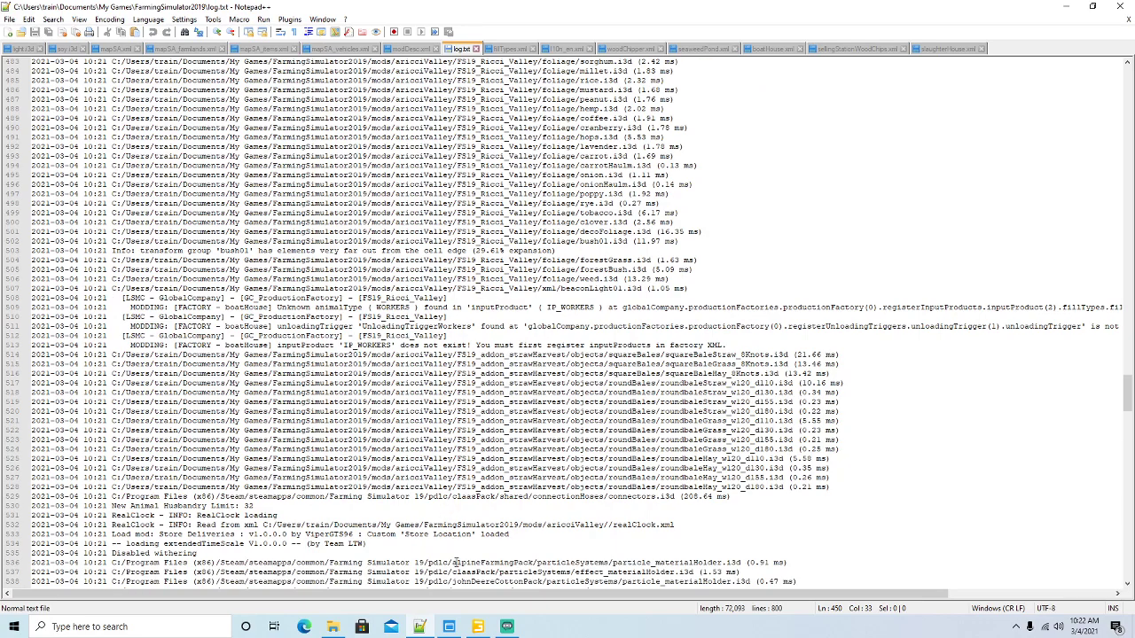
{"action": "left_click_drag", "start_coordinate": [460, 594], "coordinate": [487, 568]}
{"action": "left_click_drag", "start_coordinate": [510, 308], "coordinate": [567, 309]}
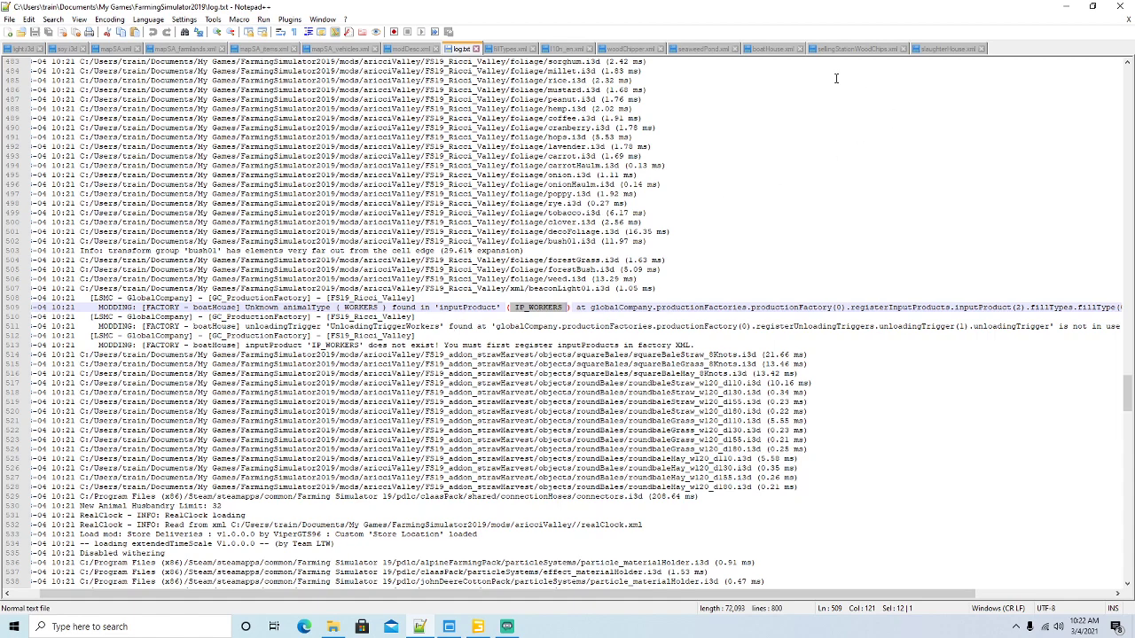
Copy the livestockTrigger inputMethods block from IP_COW in slaughterHouse.xml and paste it below the fillTypes block of IP_WORKERS in boatHouse.xml
{"action": "left_click", "coordinate": [769, 49]}
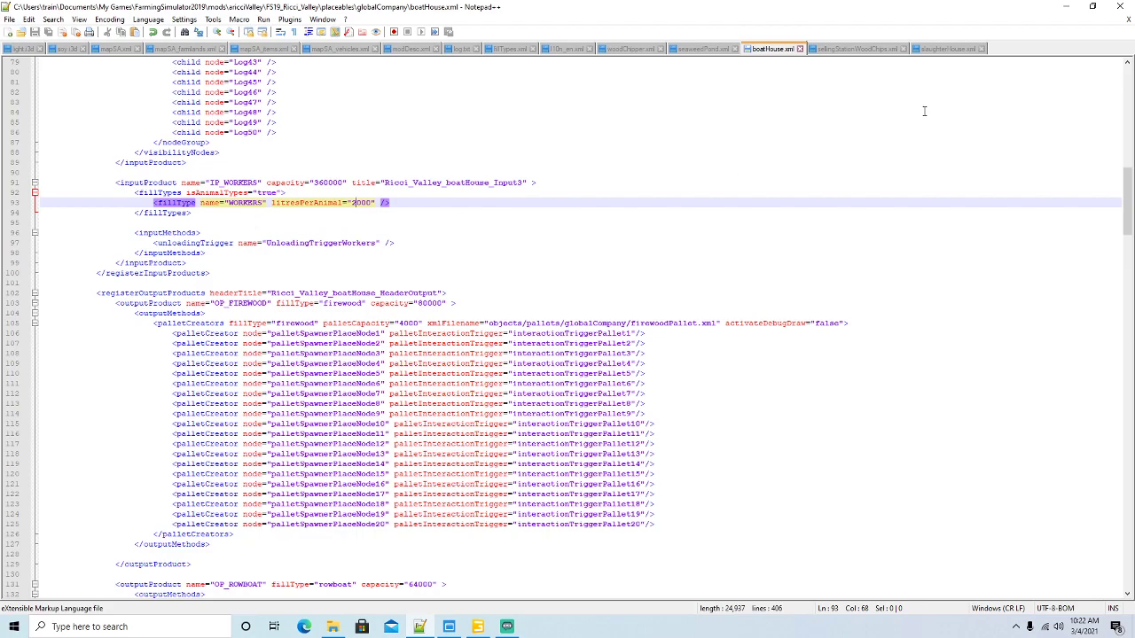
{"action": "left_click", "coordinate": [940, 49]}
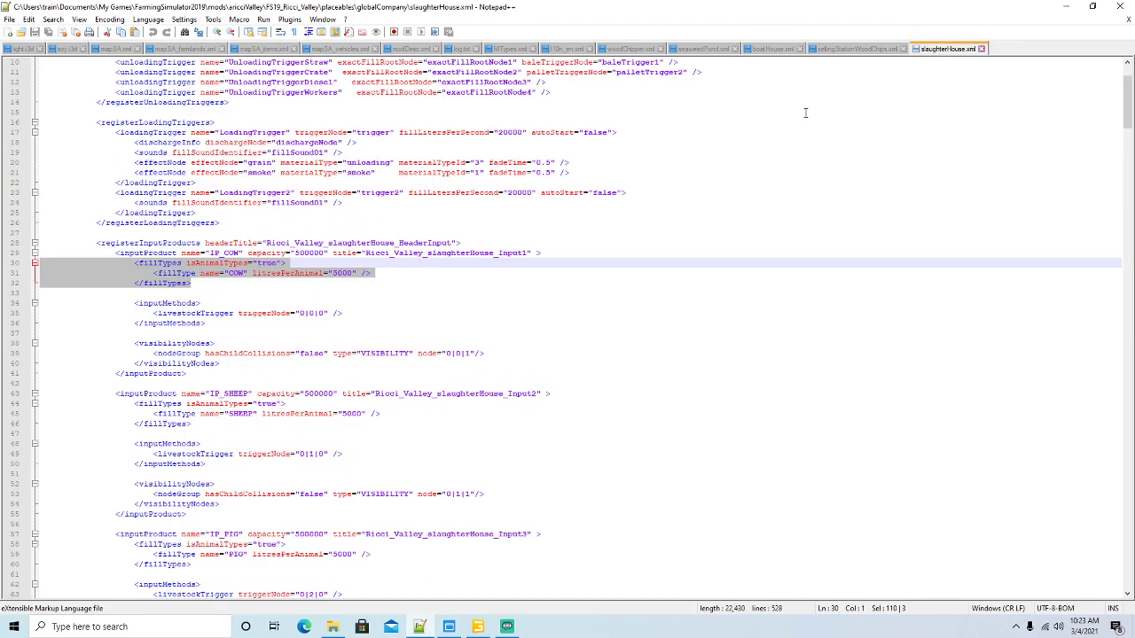
{"action": "left_click", "coordinate": [179, 302]}
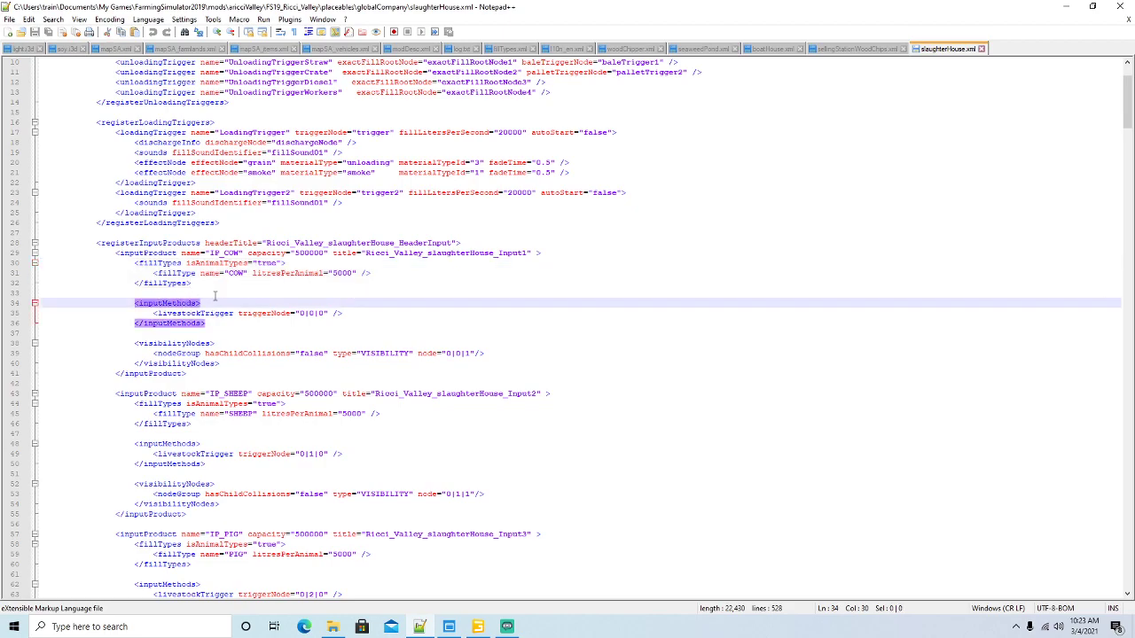
{"action": "left_click_drag", "start_coordinate": [206, 326], "coordinate": [48, 307]}
{"action": "key", "text": "ctrl+c"}
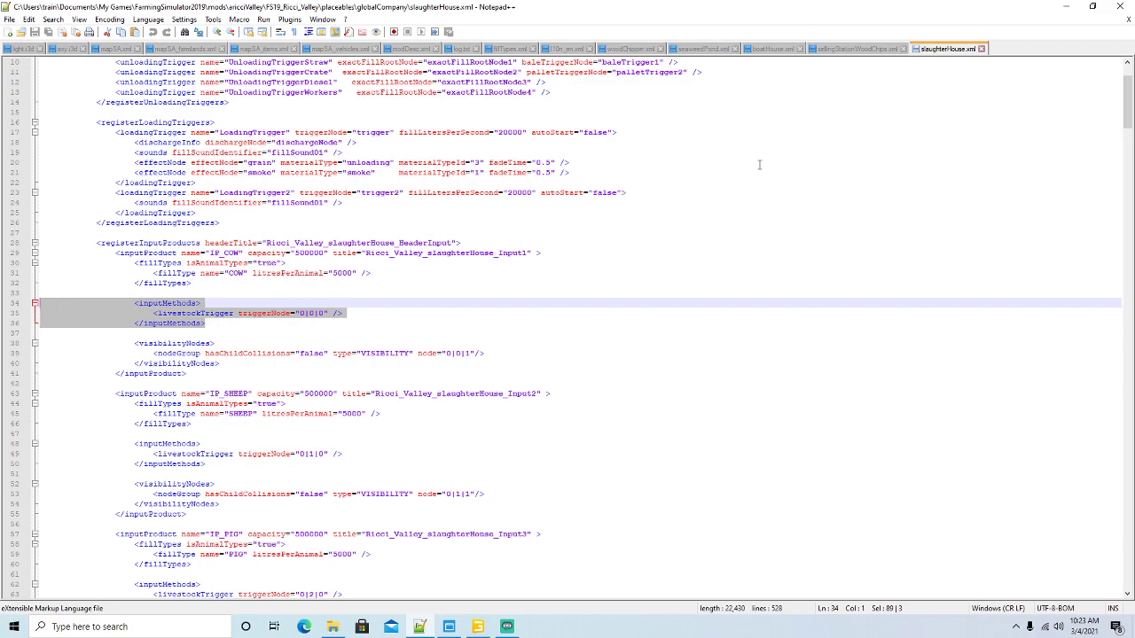
{"action": "left_click", "coordinate": [771, 50]}
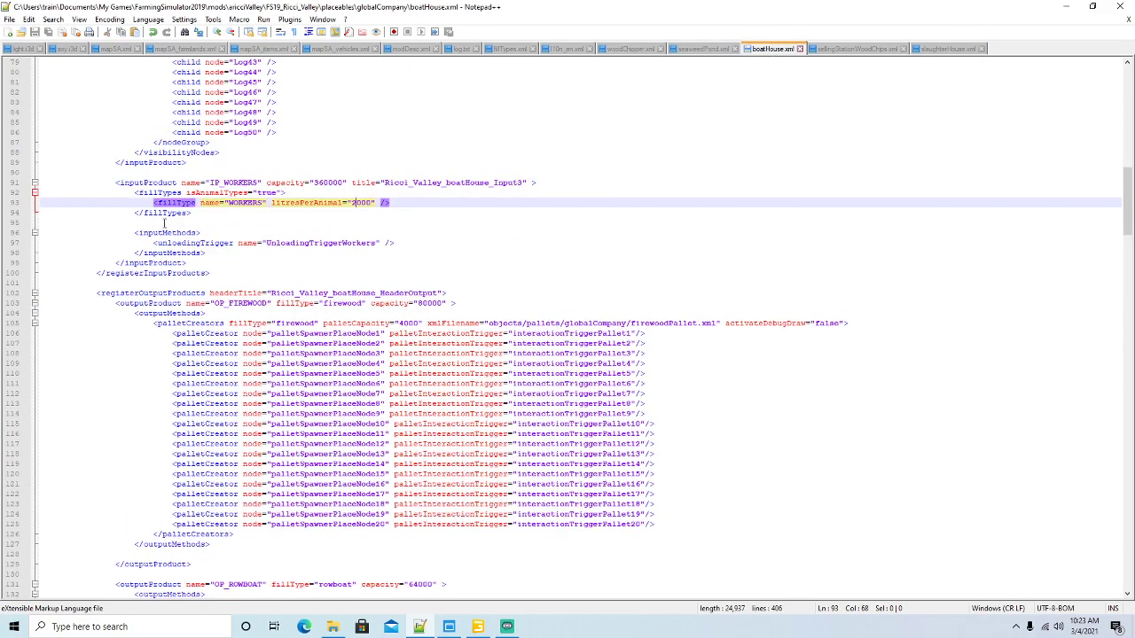
{"action": "left_click", "coordinate": [41, 222]}
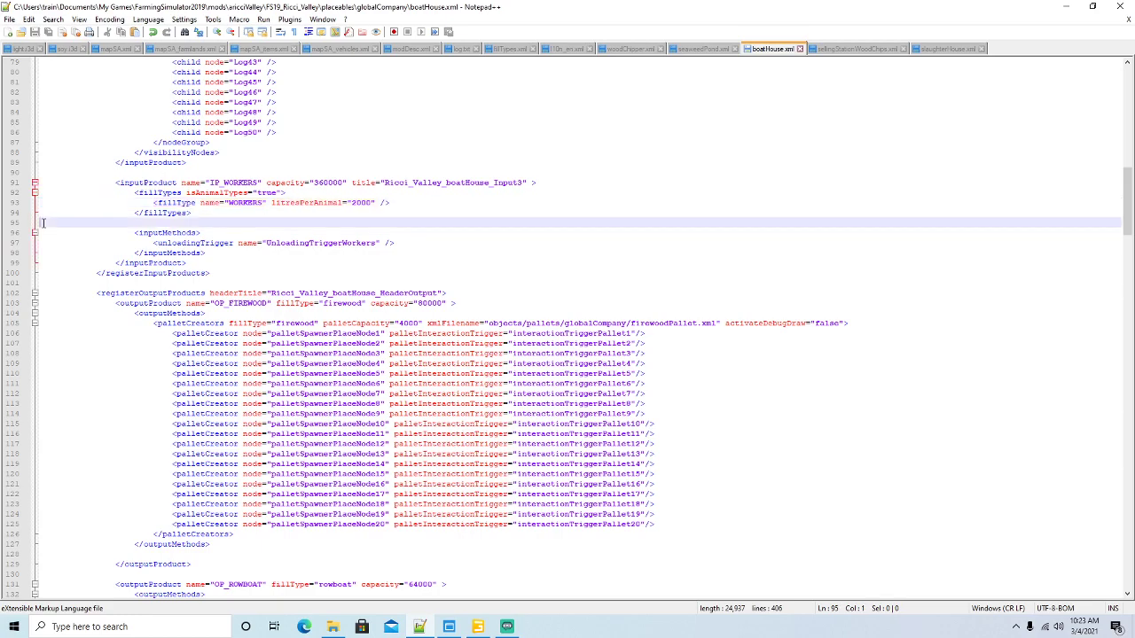
{"action": "key", "text": "ctrl+v"}
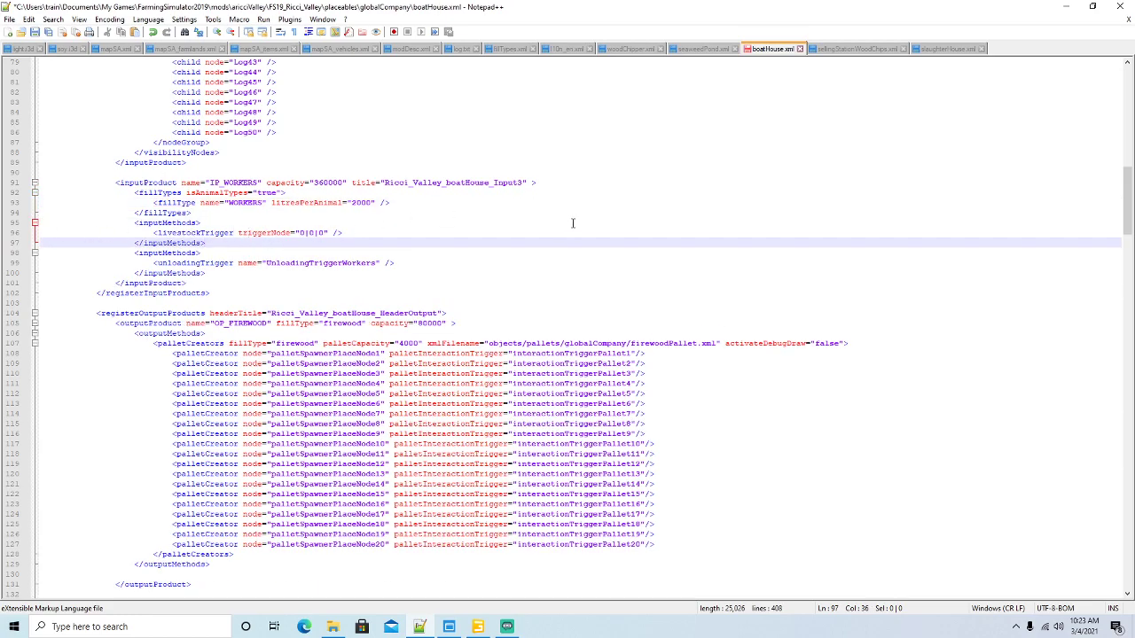
Delete the exactFillRootNode3 line from the i3dMappings of boatHouse.xml
{"action": "scroll", "coordinate": [560, 309], "scroll_direction": "down", "scroll_amount": 4}
{"action": "scroll", "coordinate": [537, 328], "scroll_direction": "down", "scroll_amount": 20}
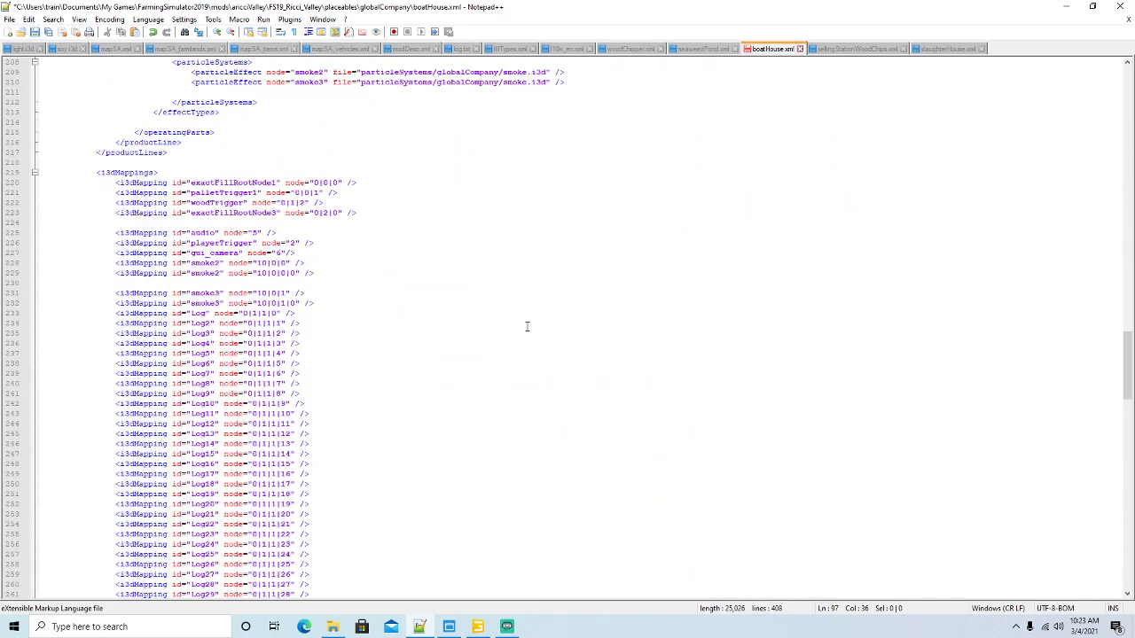
{"action": "left_click", "coordinate": [14, 214]}
{"action": "key", "text": "Delete"}
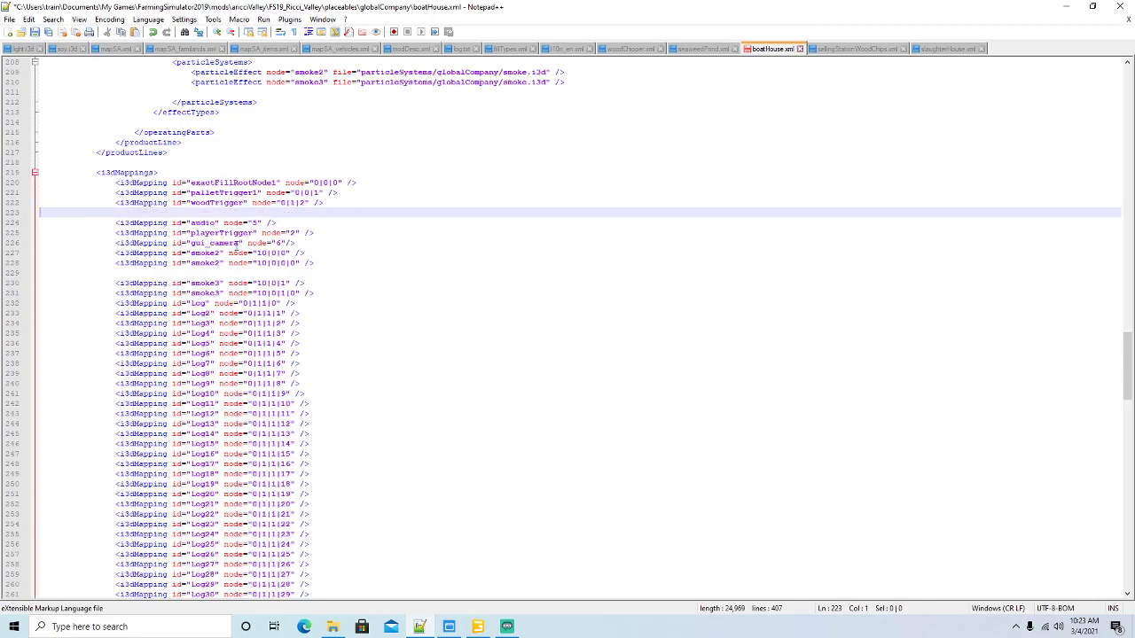
Set the triggerNode of the IP_WORKERS livestockTrigger to 0|2|0 and save boatHouse.xml
{"action": "scroll", "coordinate": [408, 263], "scroll_direction": "up", "scroll_amount": 20}
{"action": "scroll", "coordinate": [407, 264], "scroll_direction": "up", "scroll_amount": 19}
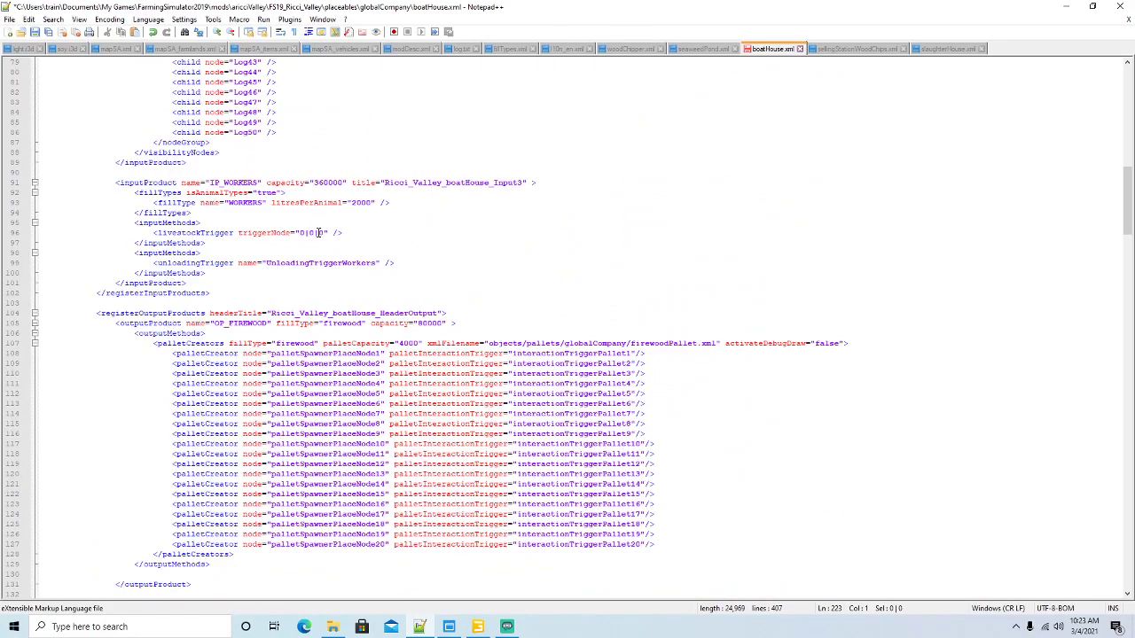
{"action": "left_click", "coordinate": [321, 230]}
{"action": "key", "text": "BackSpace"}
{"action": "type", "text": "2"}
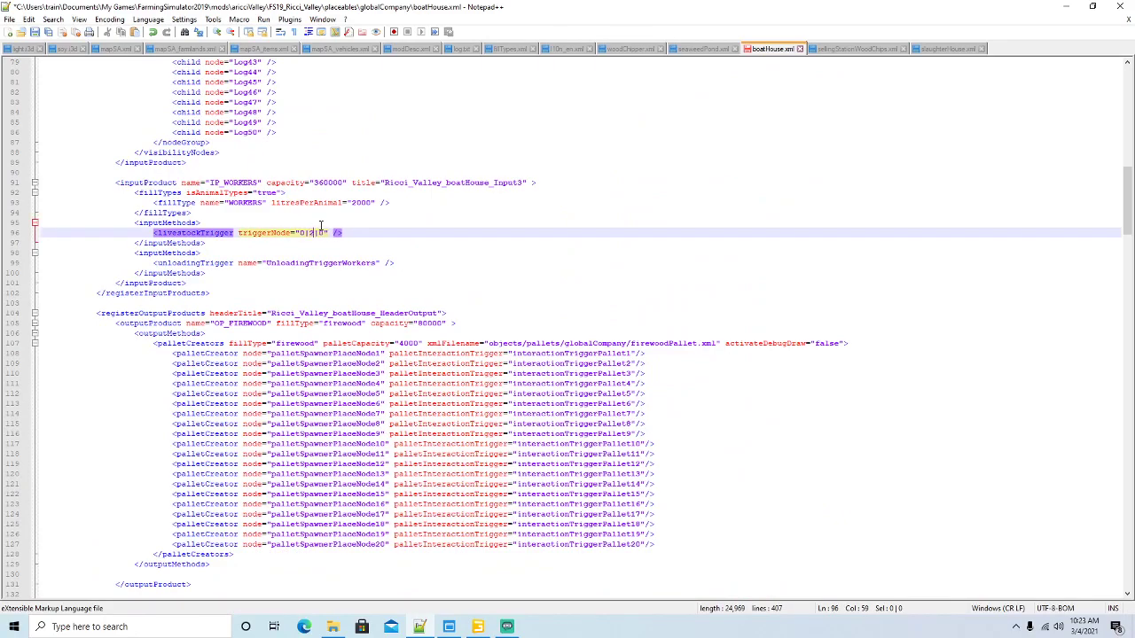
{"action": "left_click", "coordinate": [36, 33]}
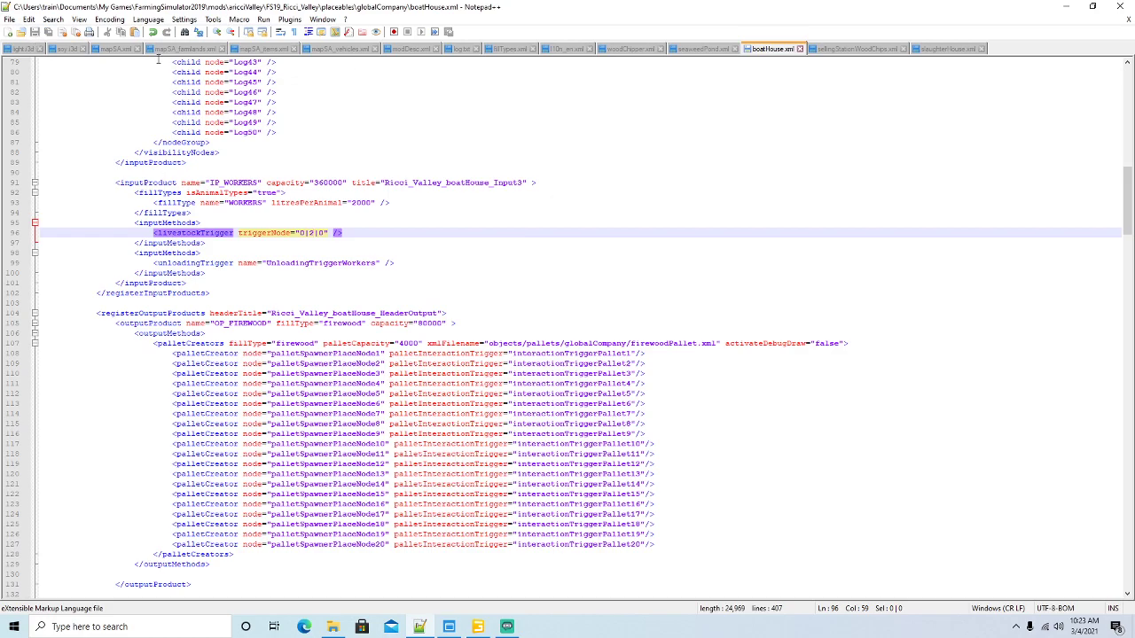
Minimize Notepad++, relaunch Farming Simulator 19 and start loading Savegame 8 with all its mods selected
{"action": "left_click", "coordinate": [1066, 6]}
{"action": "right_click", "coordinate": [246, 84]}
{"action": "left_click", "coordinate": [275, 93]}
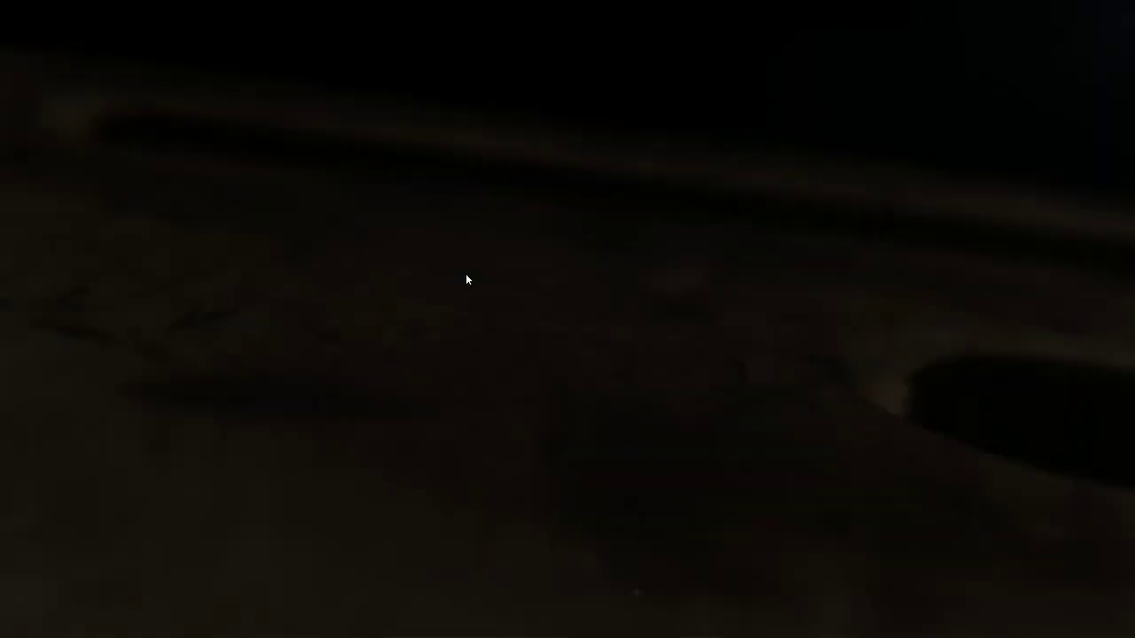
{"action": "left_click", "coordinate": [465, 273]}
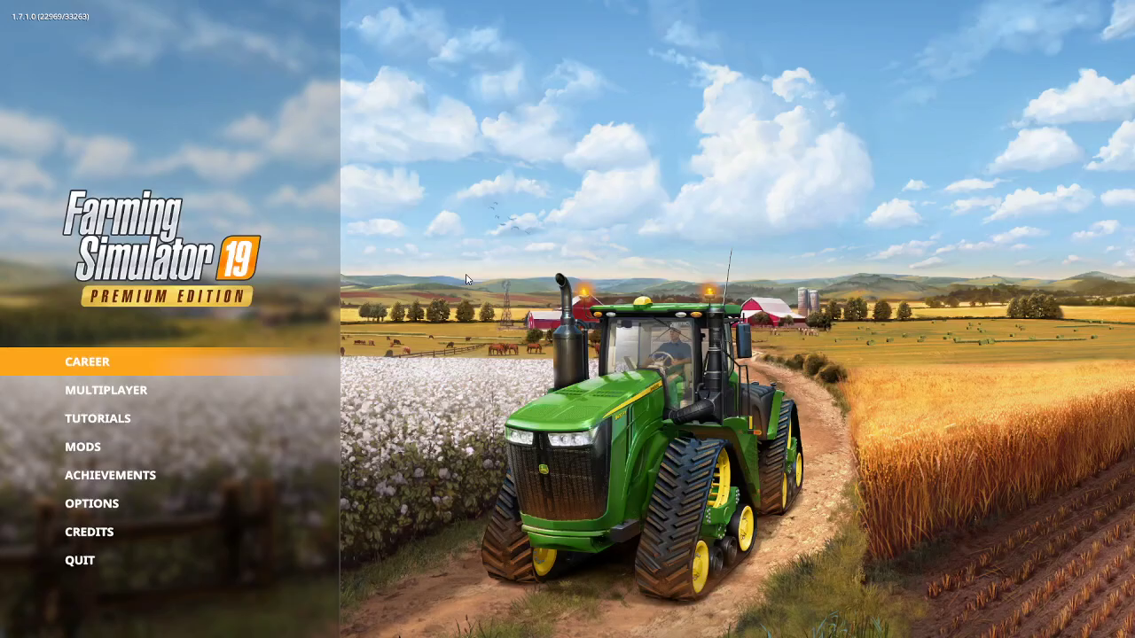
{"action": "left_click", "coordinate": [102, 360]}
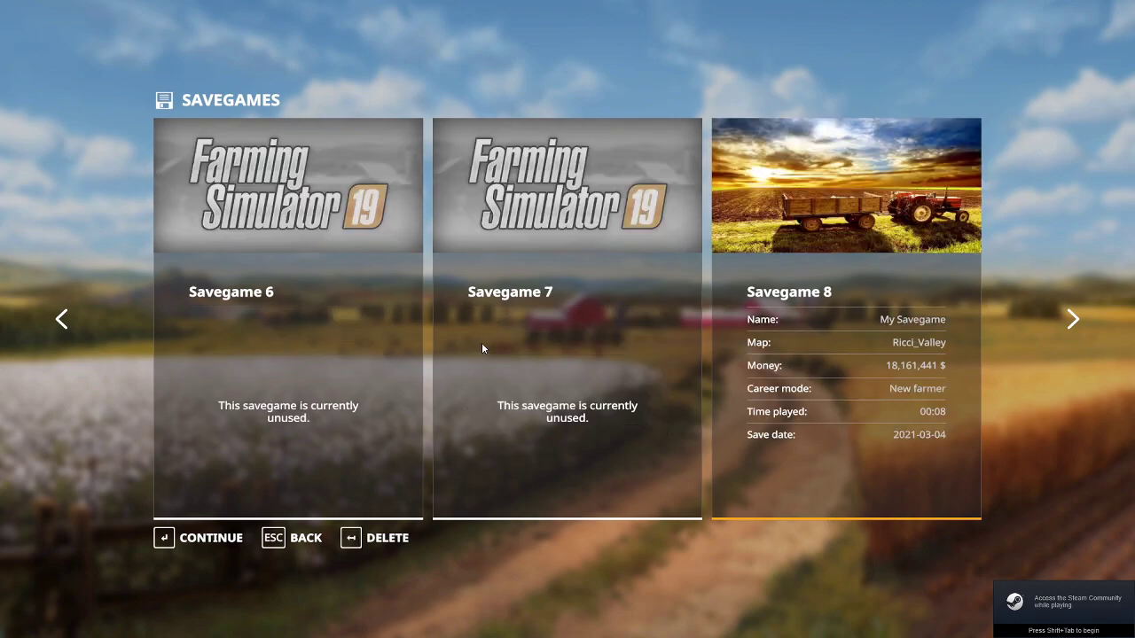
{"action": "left_click", "coordinate": [210, 537]}
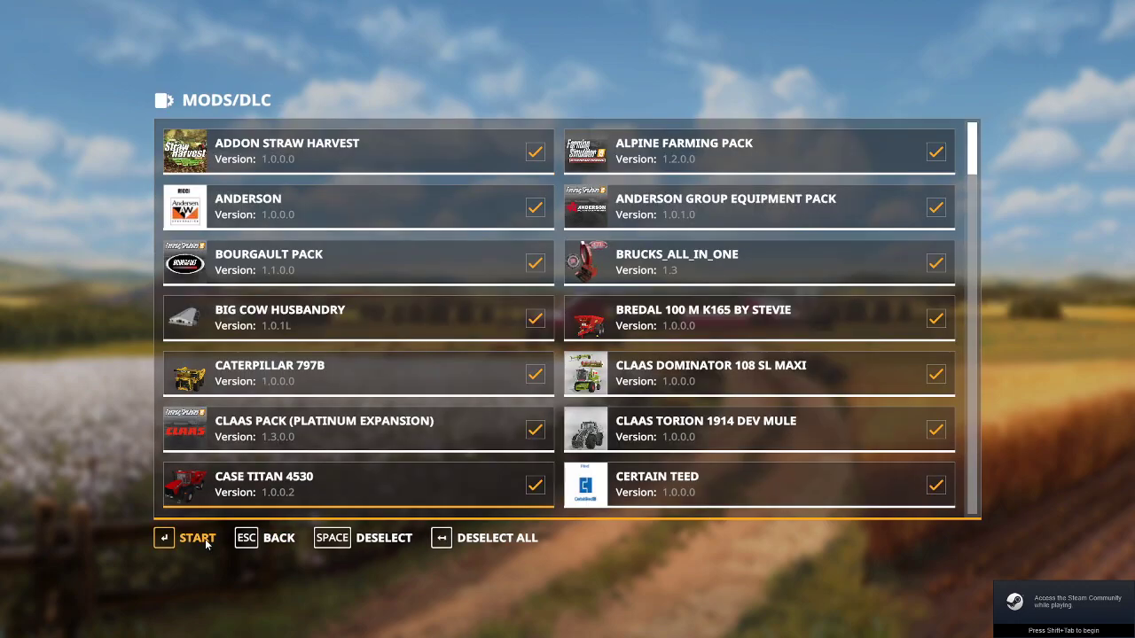
{"action": "left_click", "coordinate": [206, 539]}
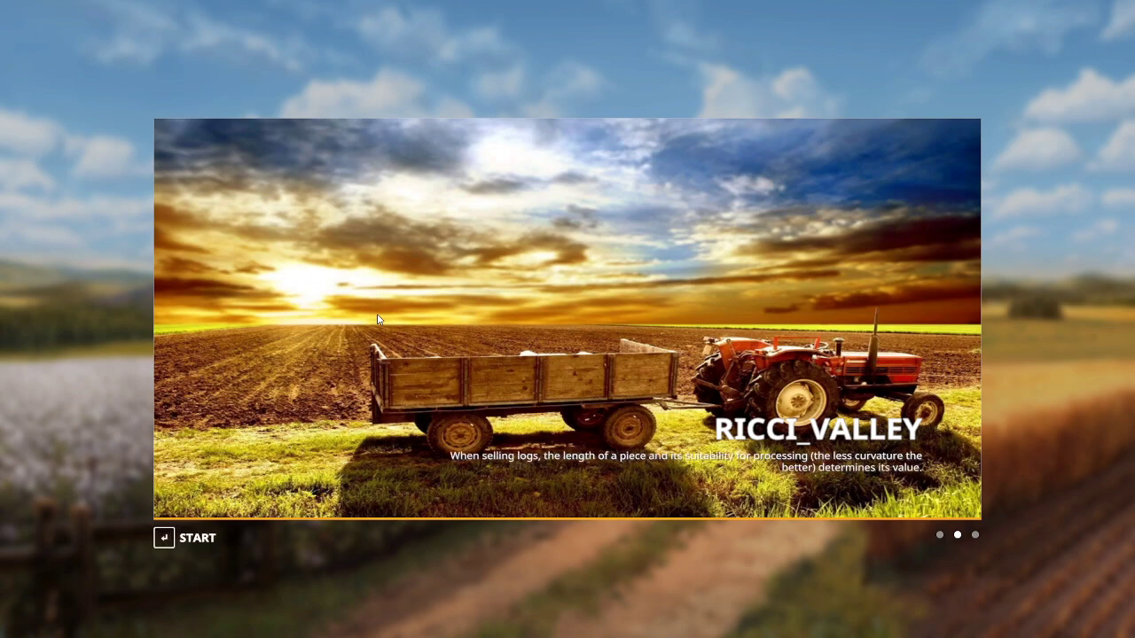
Start playing the loaded savegame and switch to the yellow Ikarus bus beside the boathouse
{"action": "left_click", "coordinate": [191, 538]}
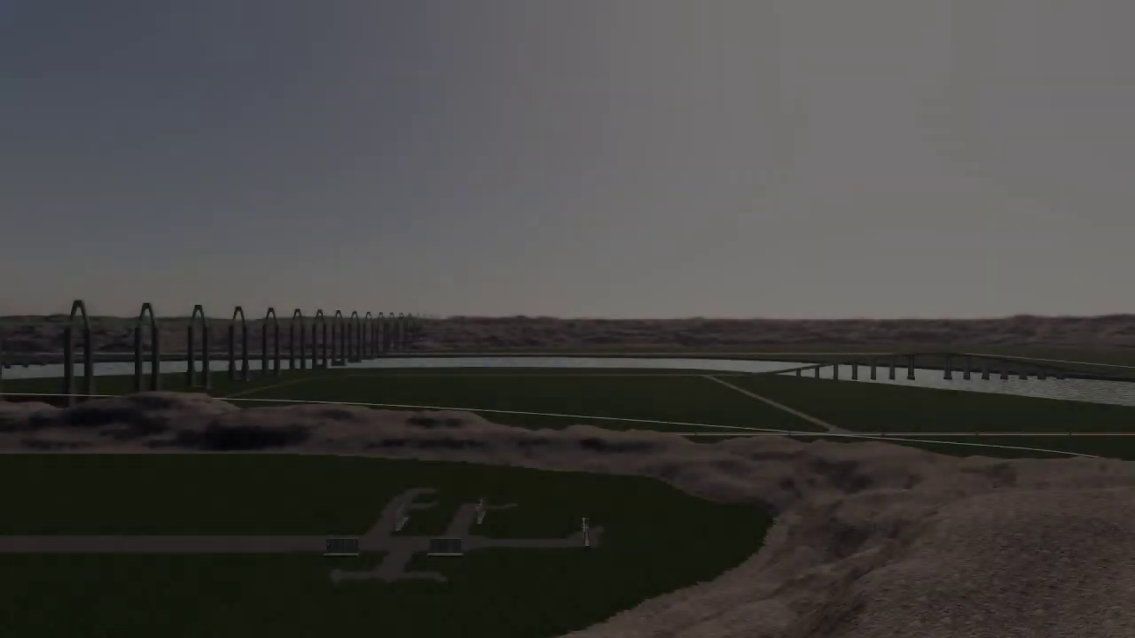
{"action": "key", "text": "p"}
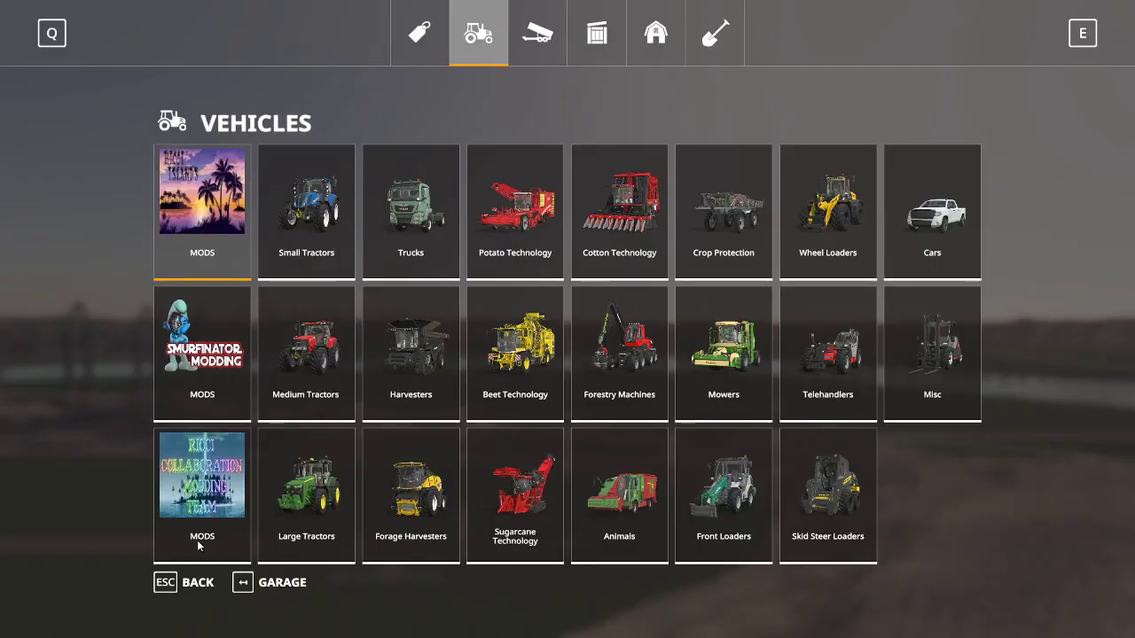
{"action": "key", "text": "Escape"}
{"action": "key", "text": "Tab"}
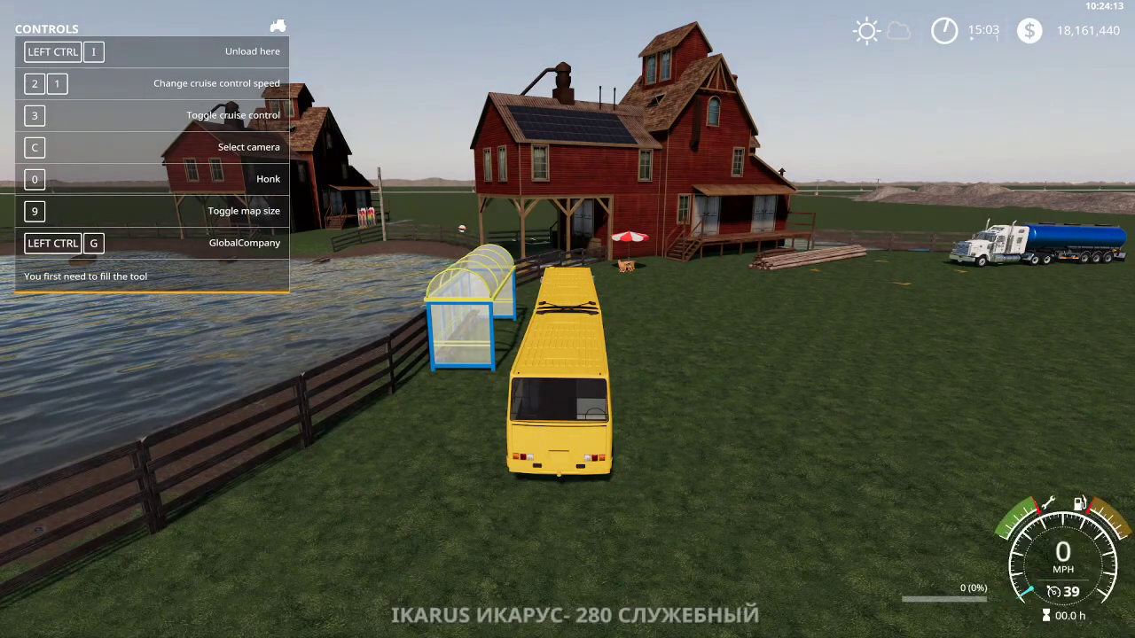
Fill the bus's Fill Unit 3 with WORKERS using the Easy Development Commands for vehicles
{"action": "key", "text": "ctrl+alt+e"}
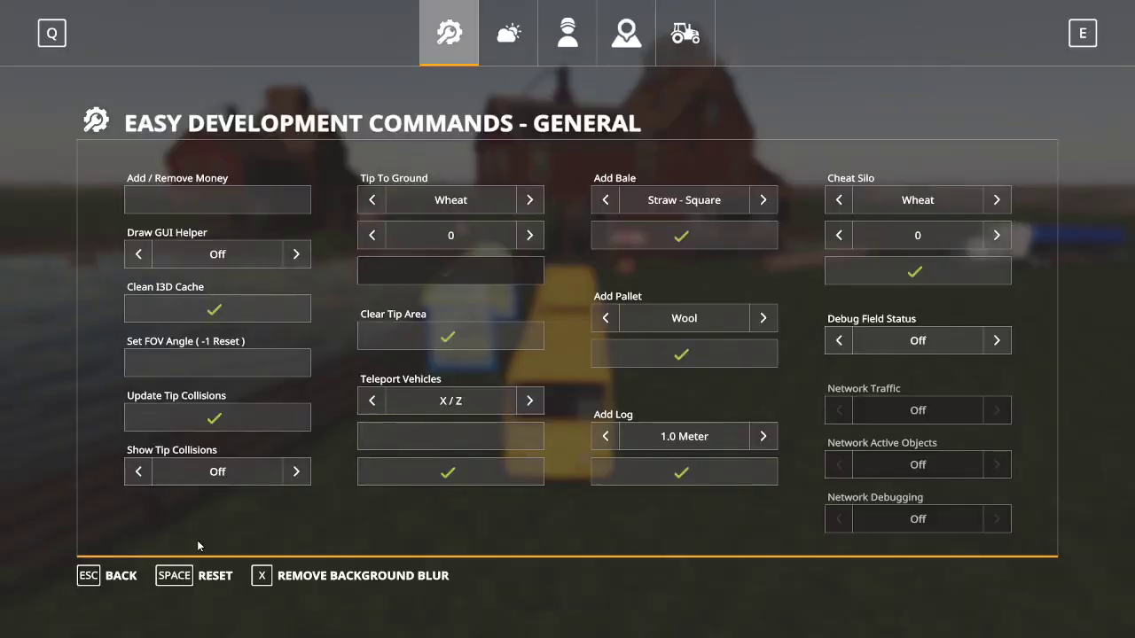
{"action": "left_click", "coordinate": [690, 30]}
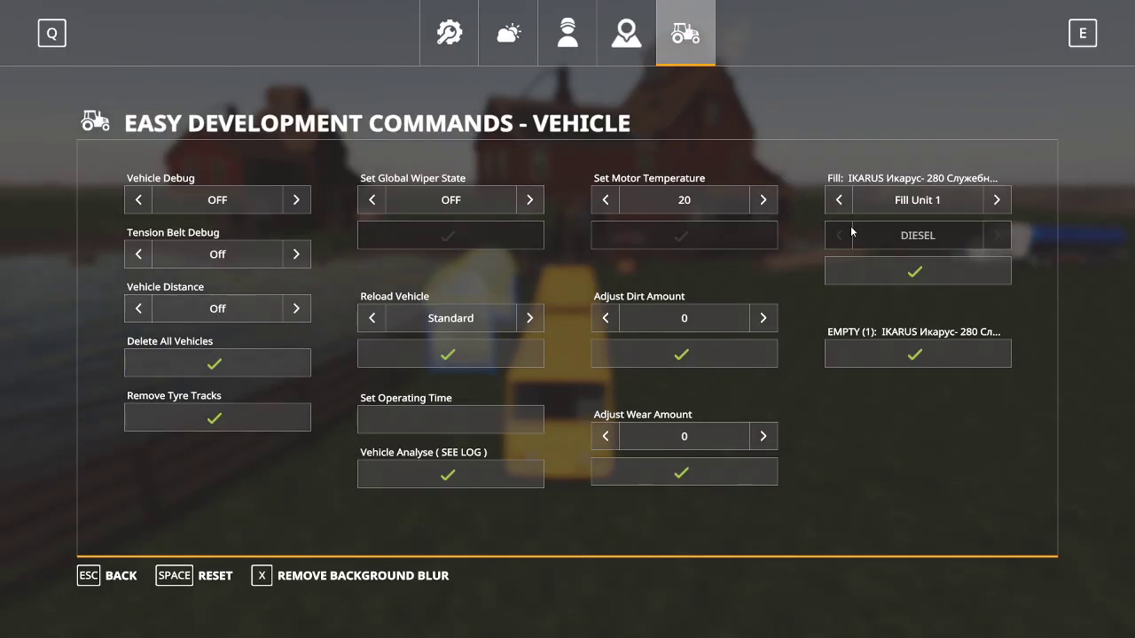
{"action": "left_click", "coordinate": [995, 202]}
{"action": "left_click", "coordinate": [995, 202]}
{"action": "left_click", "coordinate": [951, 278]}
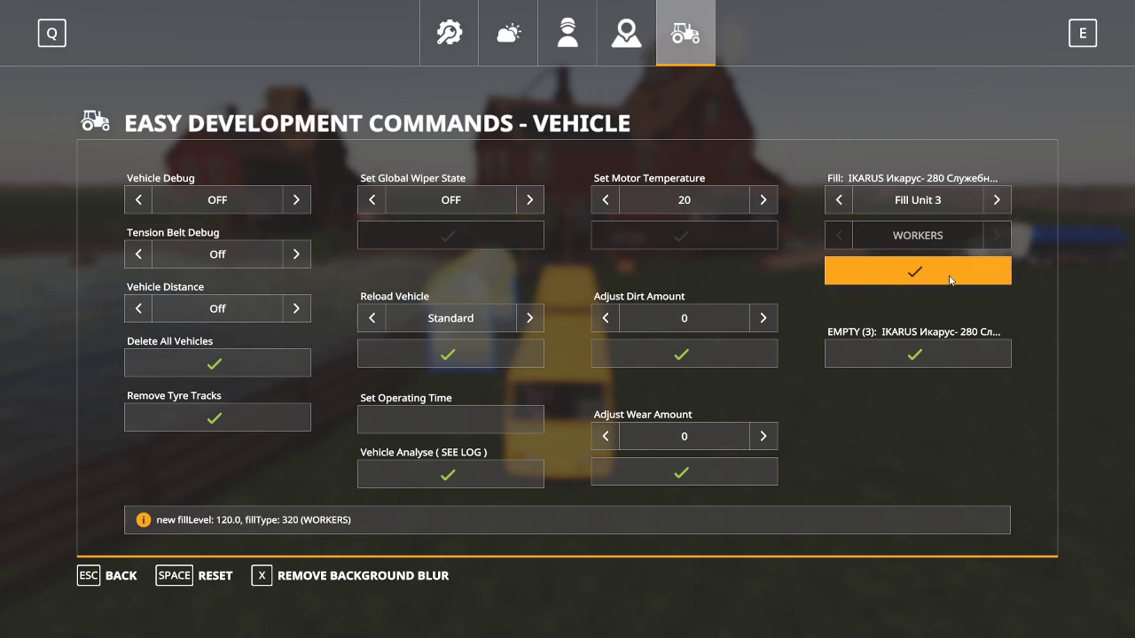
{"action": "key", "text": "Escape"}
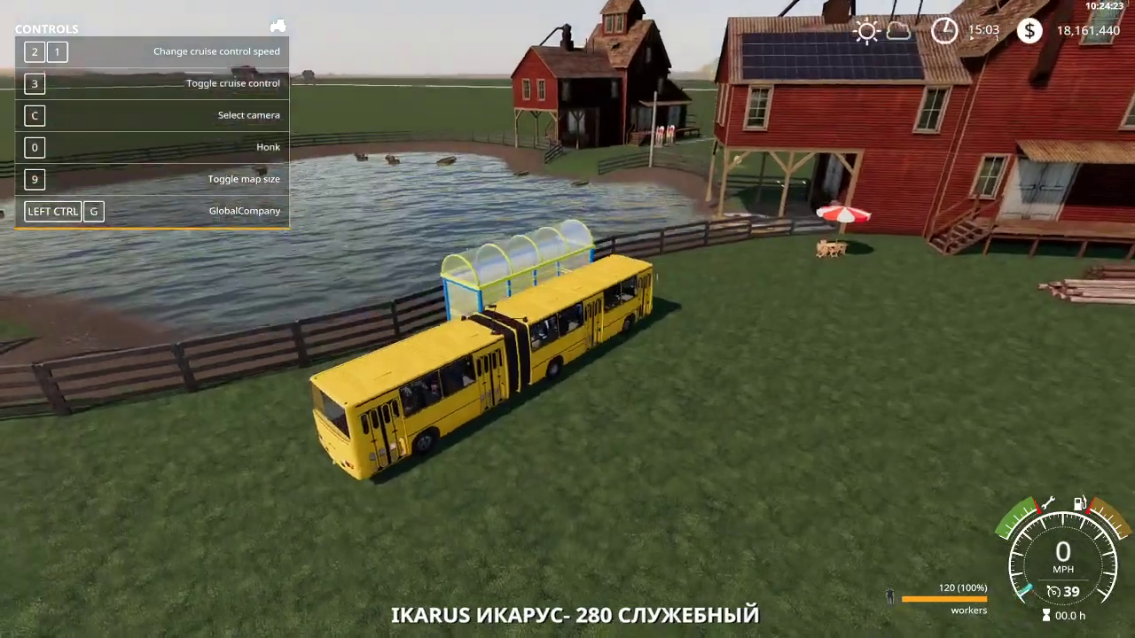
Drive the bus back and forth alongside the bus shelter to test unloading the workers at the boathouse trigger
{"action": "key", "text": "w"}
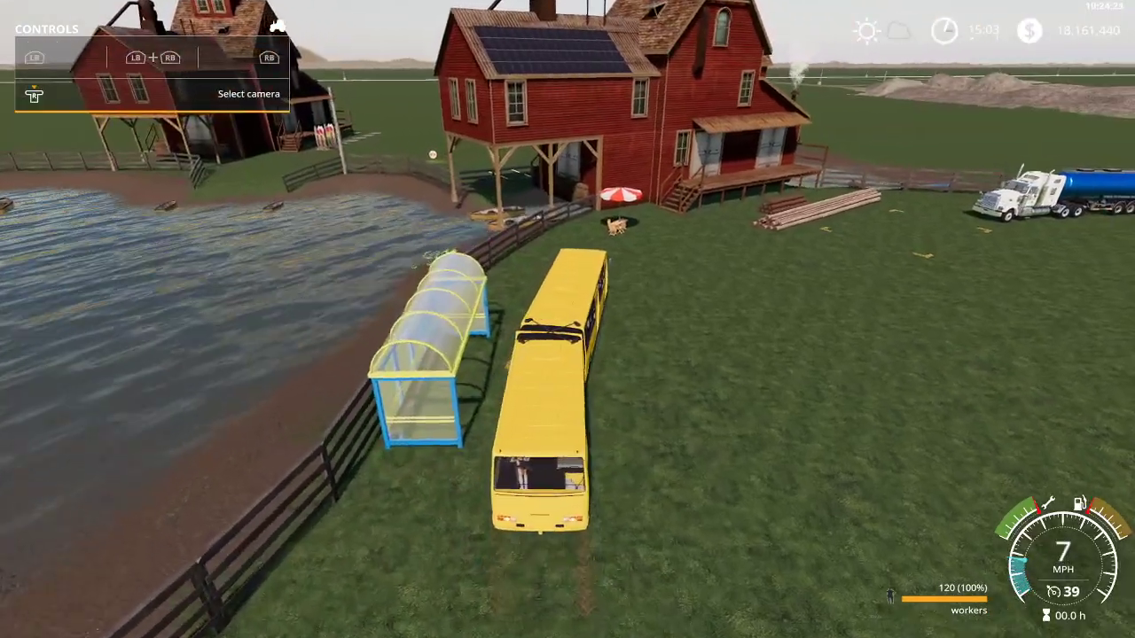
{"action": "key", "text": "s"}
{"action": "key", "text": "w"}
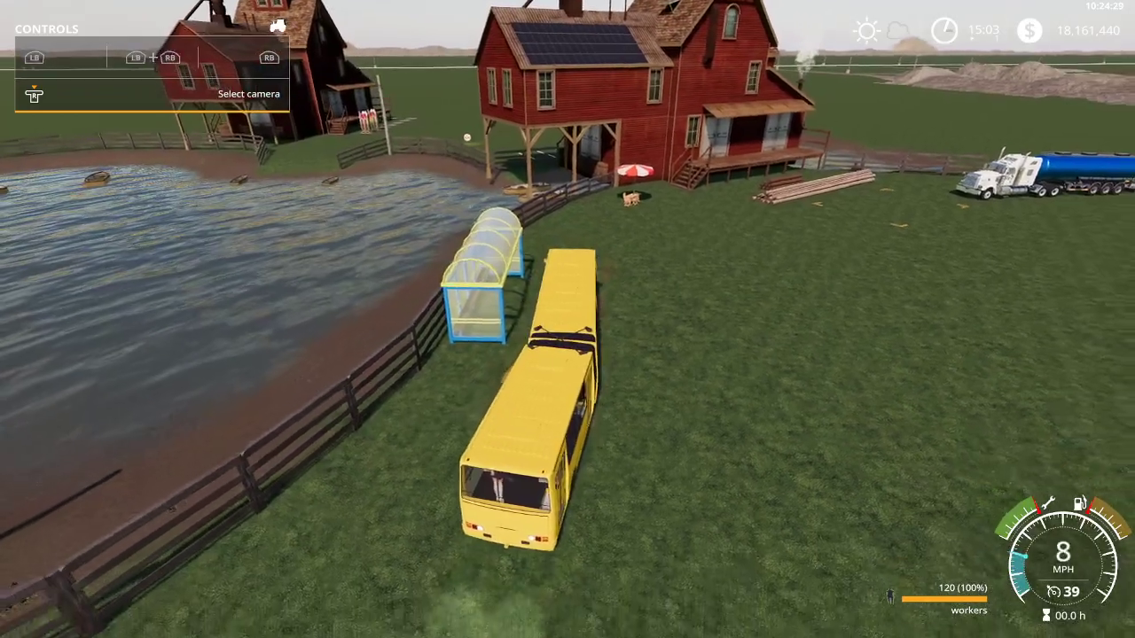
{"action": "key", "text": "w"}
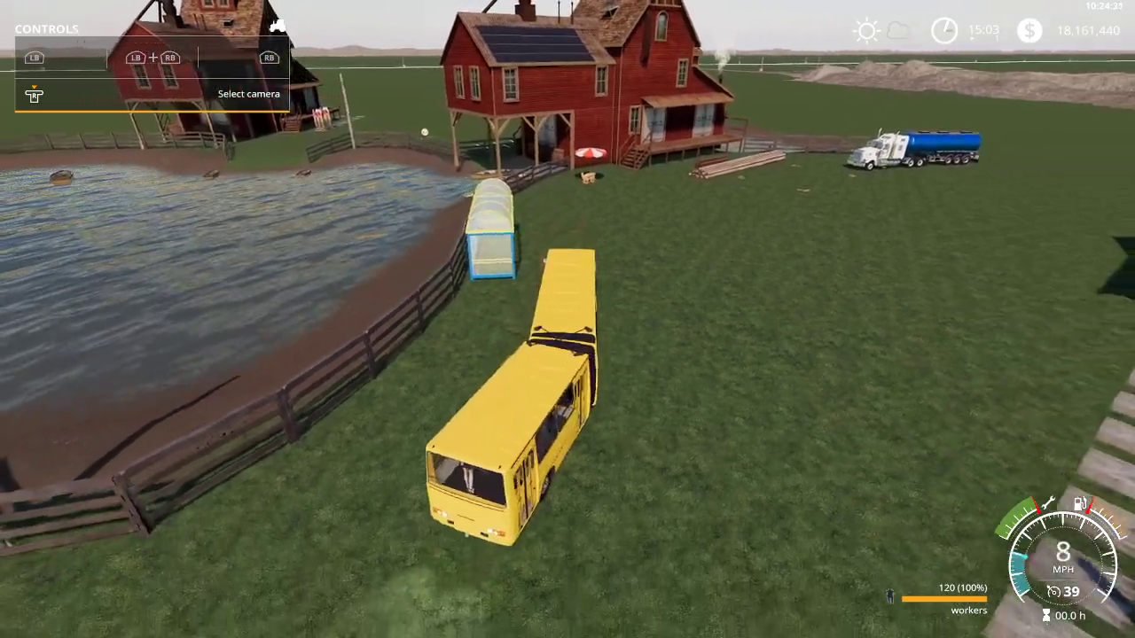
{"action": "key", "text": "w"}
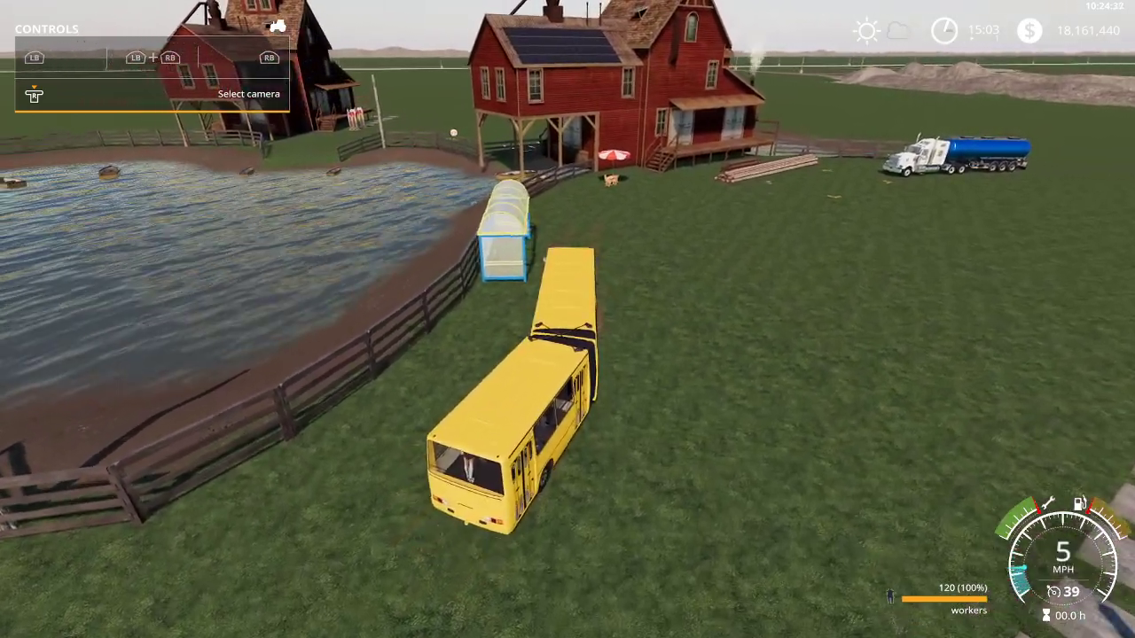
{"action": "key", "text": "w"}
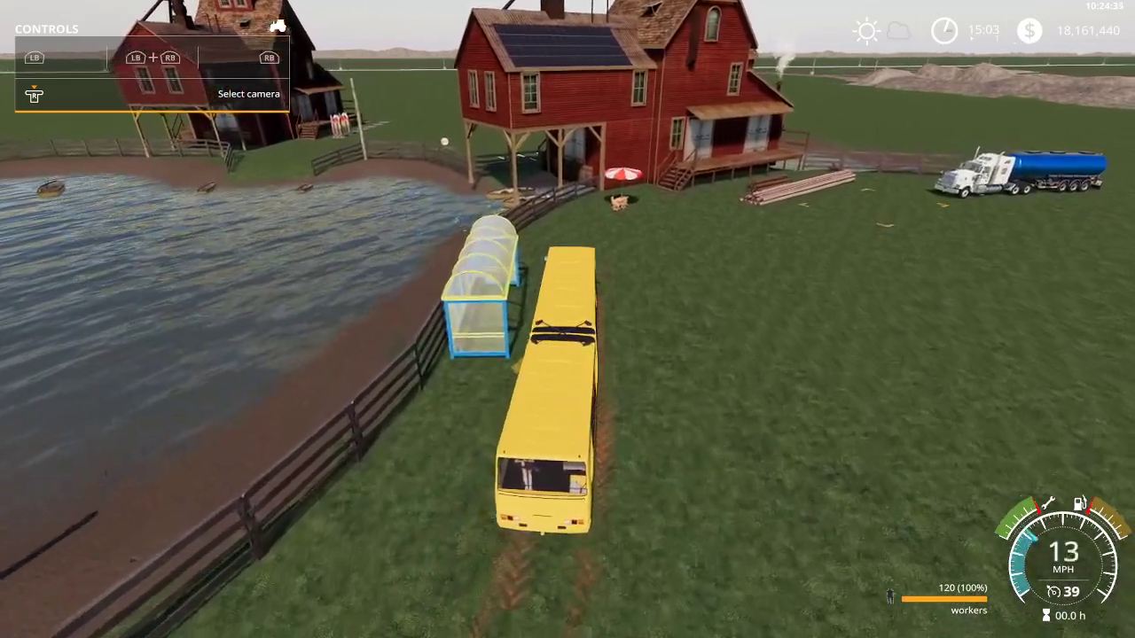
{"action": "key", "text": "w"}
{"action": "key", "text": "s"}
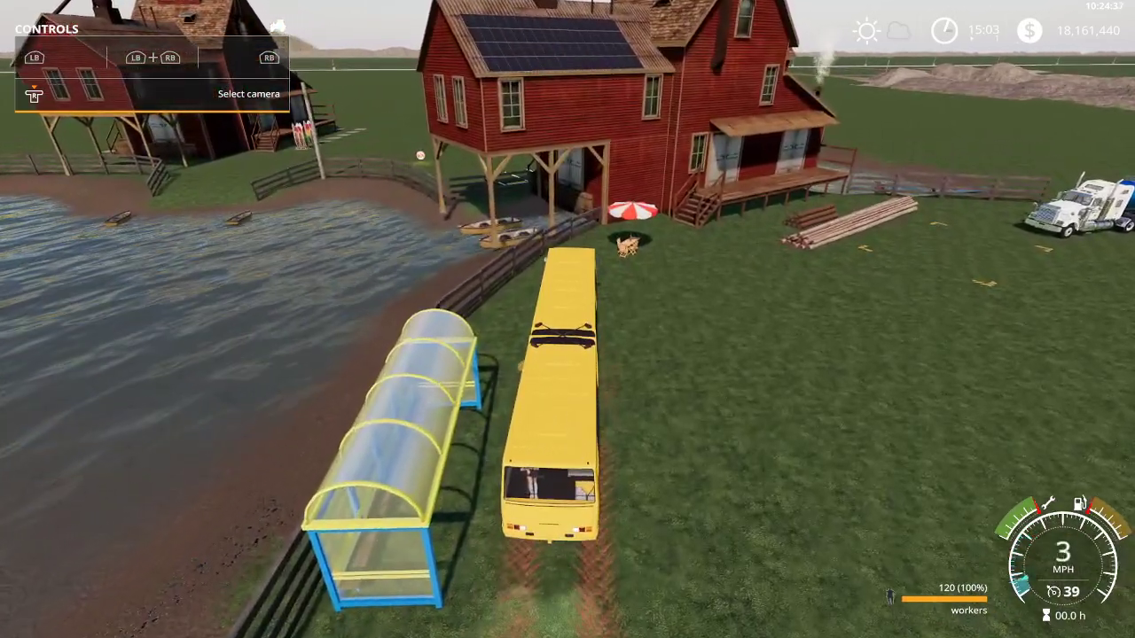
Quit the running game and return to Notepad++
{"action": "key", "text": "Escape"}
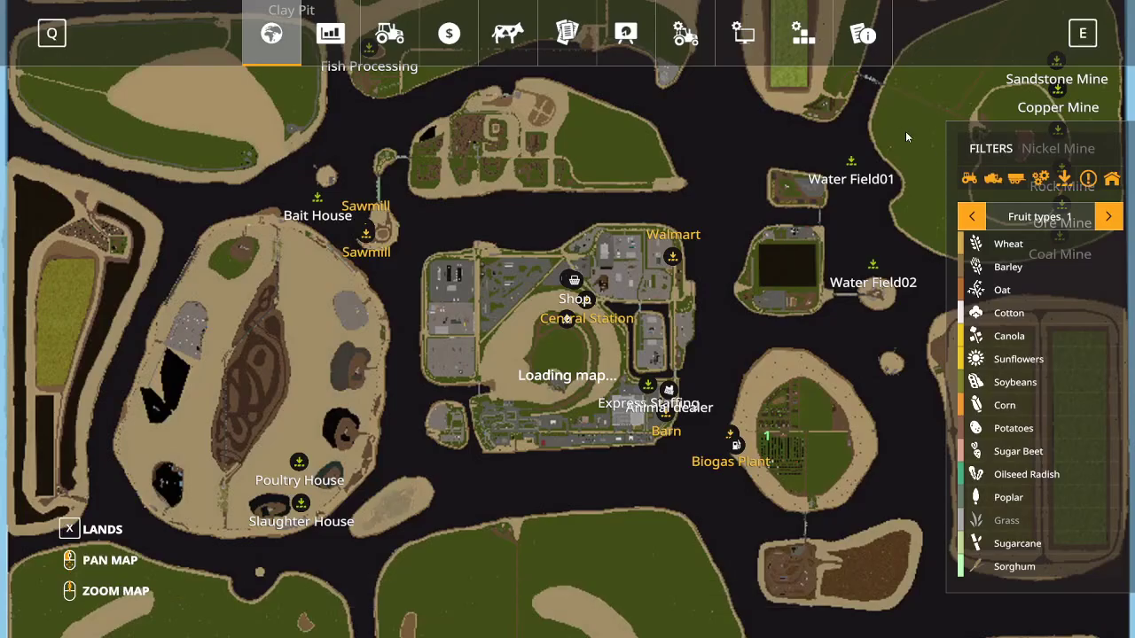
{"action": "left_click", "coordinate": [684, 33]}
{"action": "left_click", "coordinate": [318, 575]}
{"action": "left_click", "coordinate": [405, 406]}
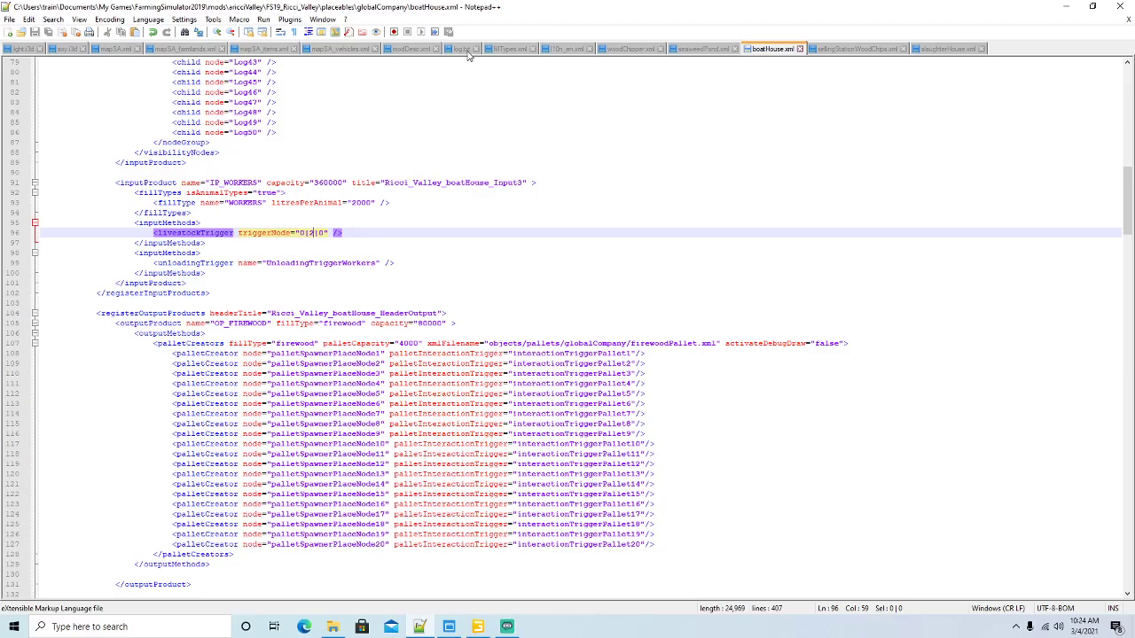
Reload log.txt and examine the boatHouse error about the WORKERS animal type
{"action": "left_click", "coordinate": [462, 49]}
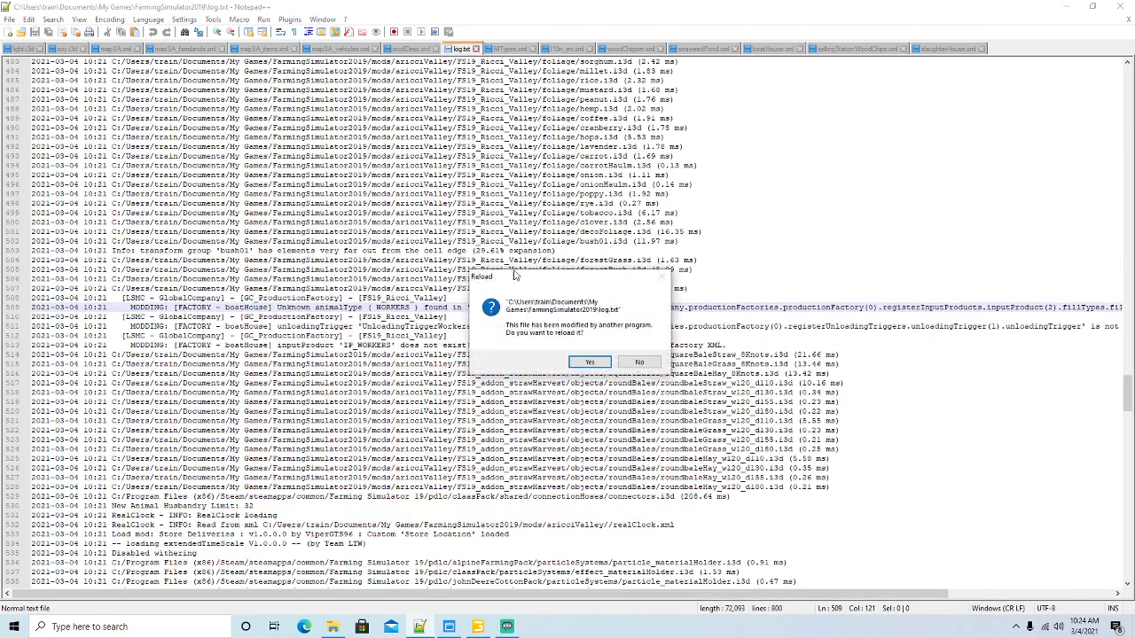
{"action": "left_click", "coordinate": [588, 363]}
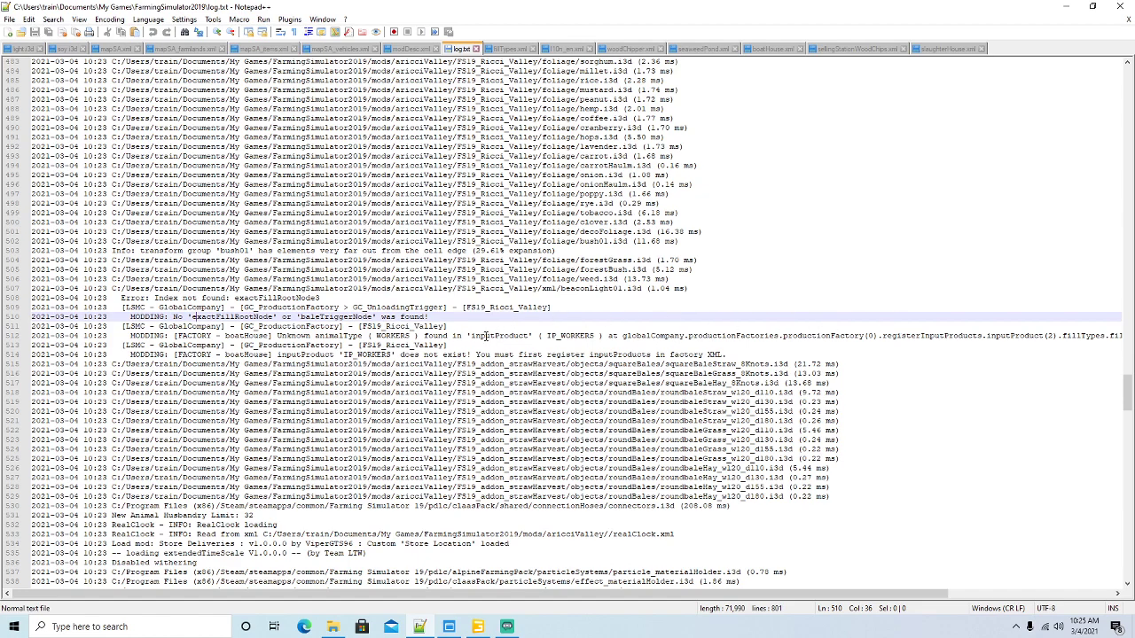
{"action": "left_click_drag", "start_coordinate": [376, 337], "coordinate": [414, 337]}
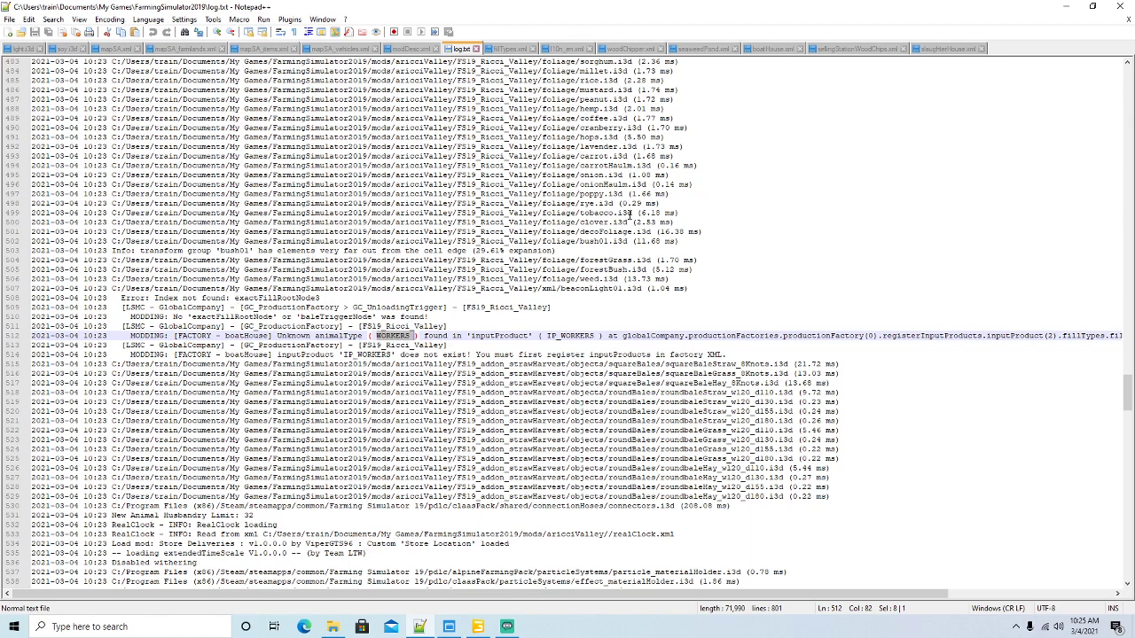
Check the unloading triggers in slaughterHouse.xml, then delete the UnloadingTriggerWorkers line from registerUnloadingTriggers in boatHouse.xml and save the file
{"action": "left_click", "coordinate": [767, 49]}
{"action": "scroll", "coordinate": [387, 215], "scroll_direction": "up", "scroll_amount": 20}
{"action": "scroll", "coordinate": [371, 209], "scroll_direction": "up", "scroll_amount": 3}
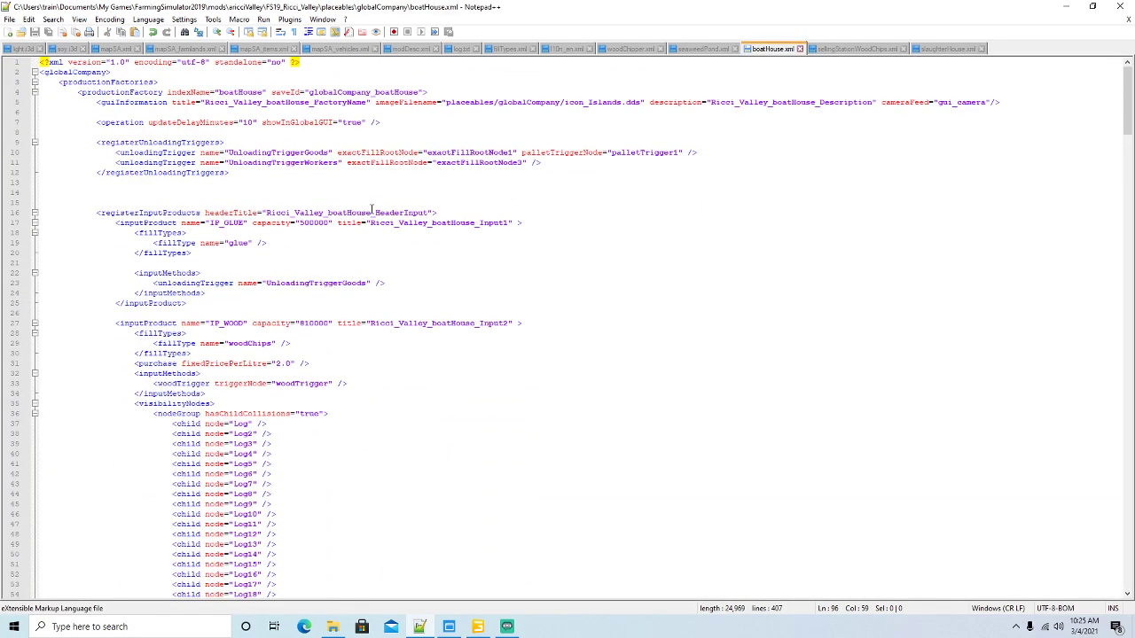
{"action": "left_click", "coordinate": [13, 166]}
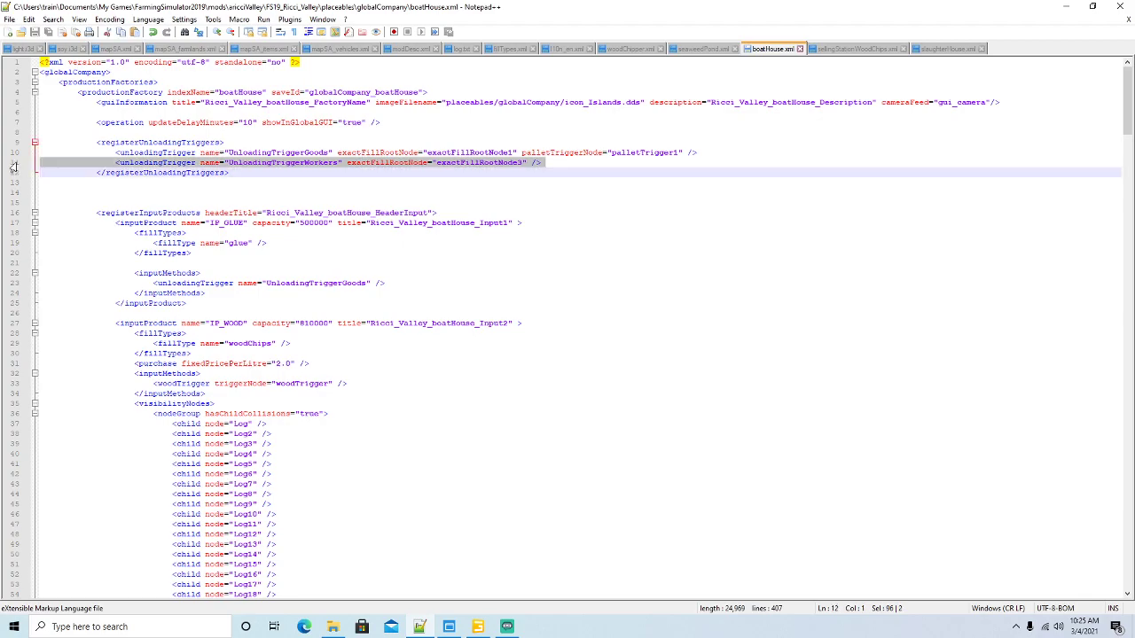
{"action": "left_click", "coordinate": [945, 48]}
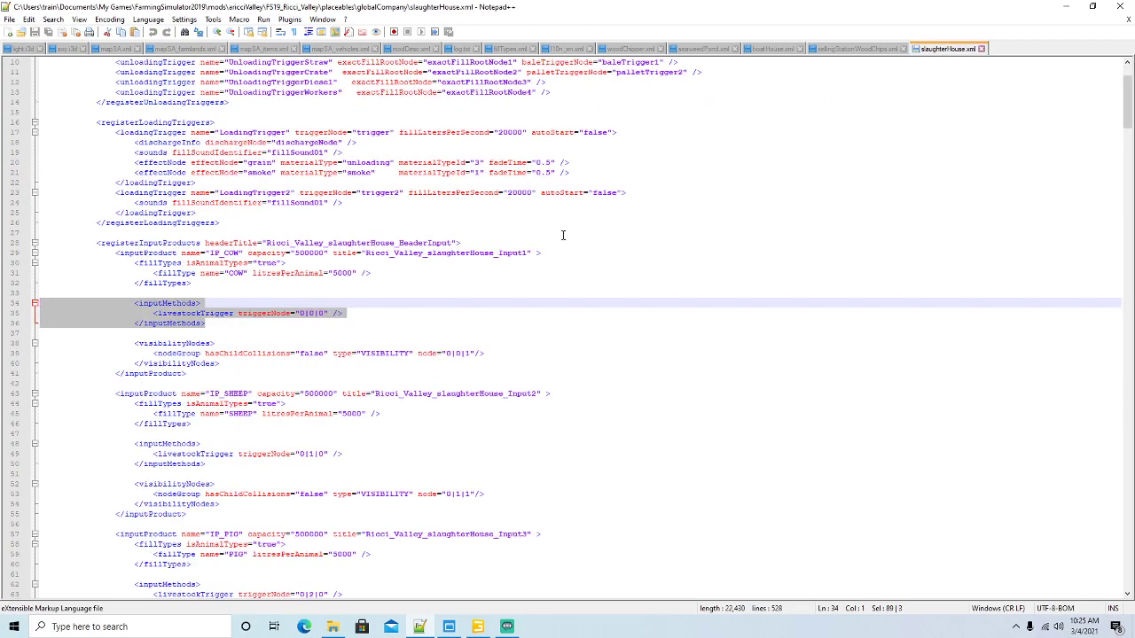
{"action": "scroll", "coordinate": [562, 235], "scroll_direction": "up", "scroll_amount": 3}
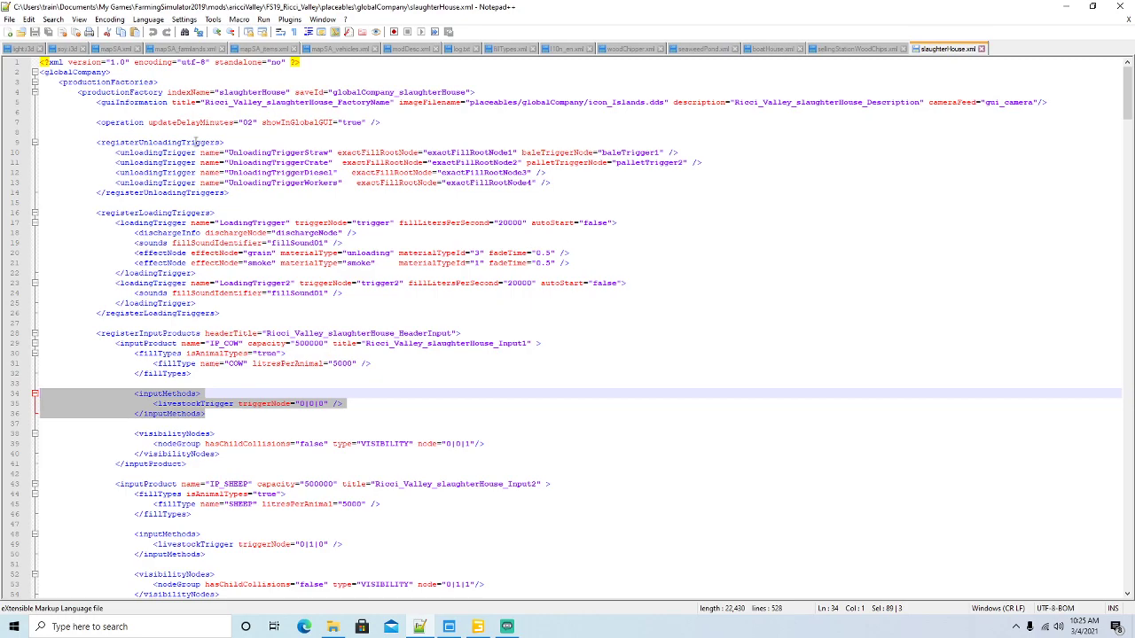
{"action": "scroll", "coordinate": [292, 231], "scroll_direction": "down", "scroll_amount": 3}
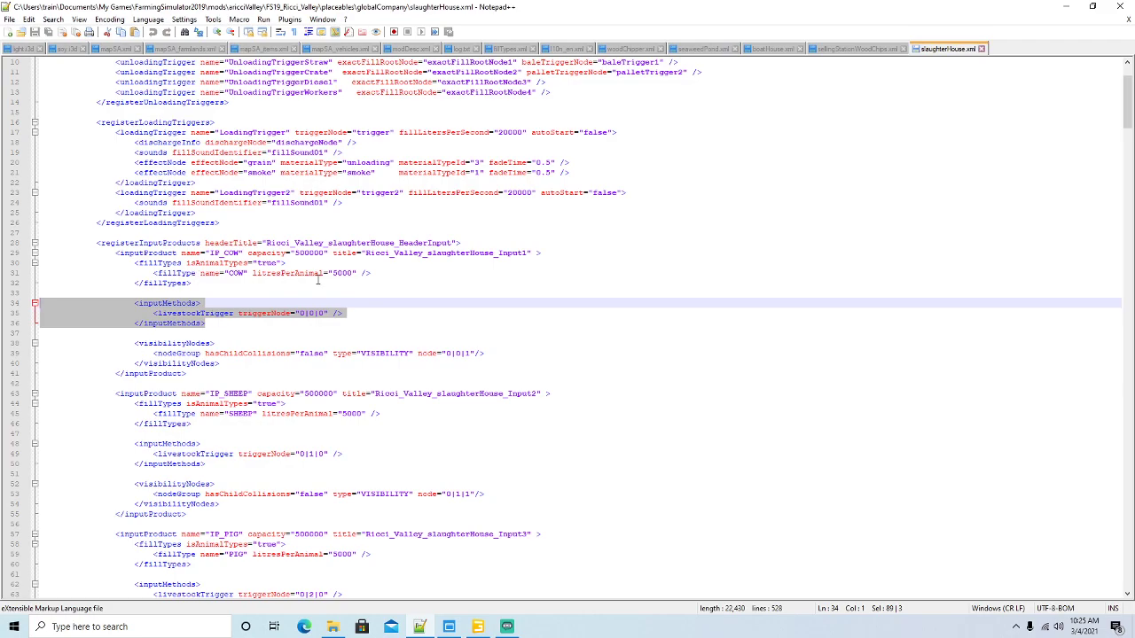
{"action": "scroll", "coordinate": [312, 280], "scroll_direction": "down", "scroll_amount": 1}
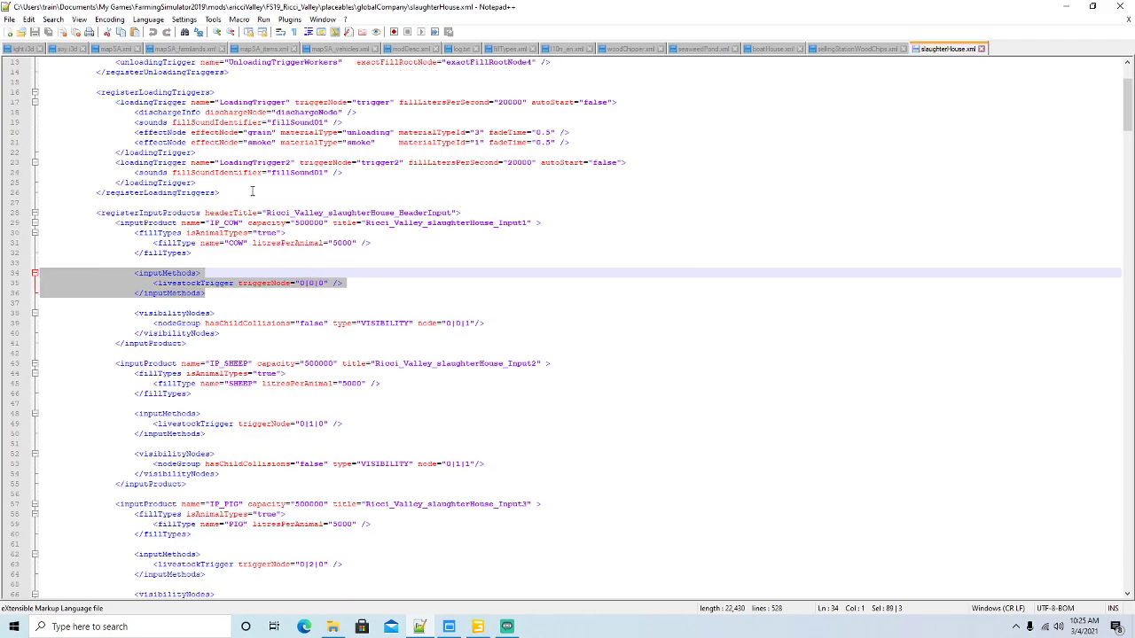
{"action": "scroll", "coordinate": [317, 227], "scroll_direction": "up", "scroll_amount": 4}
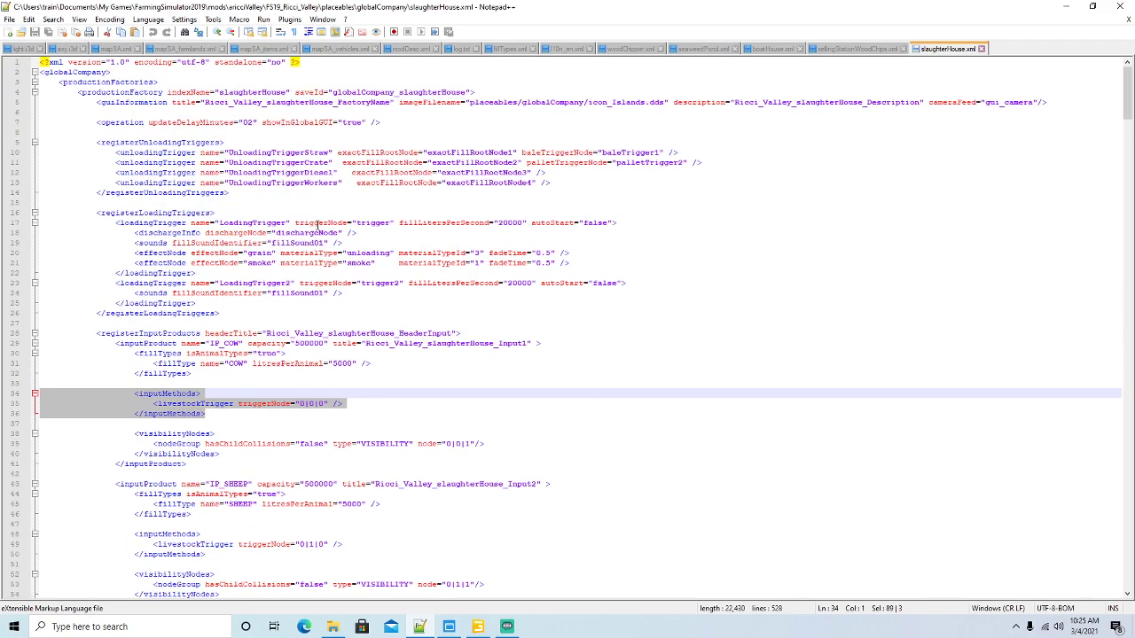
{"action": "left_click", "coordinate": [762, 50]}
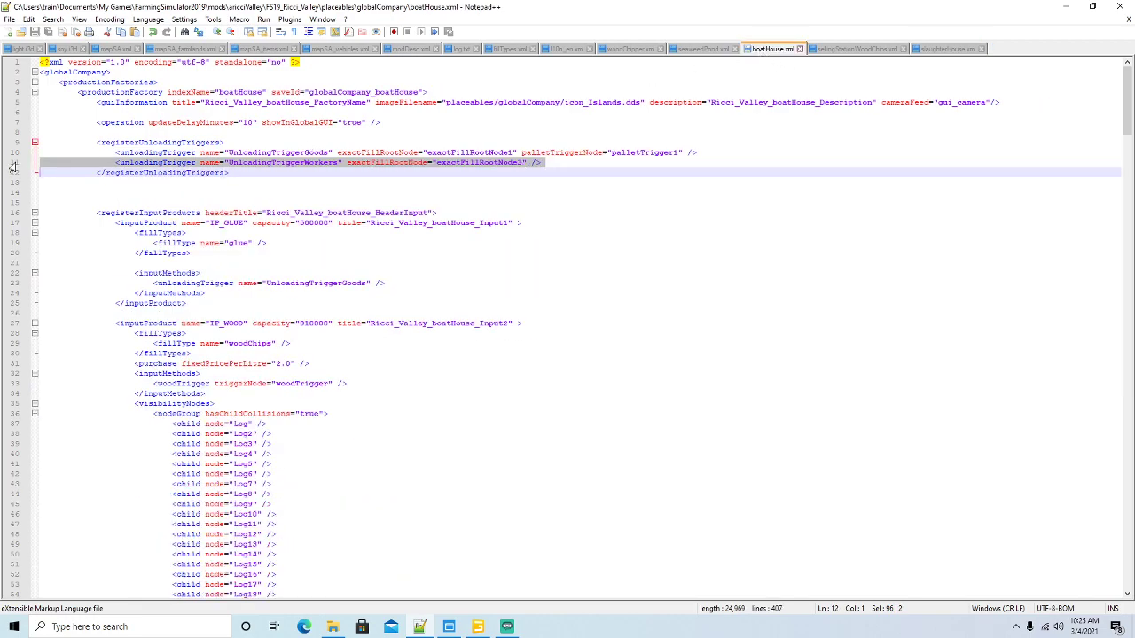
{"action": "key", "text": "Delete"}
{"action": "left_click", "coordinate": [36, 33]}
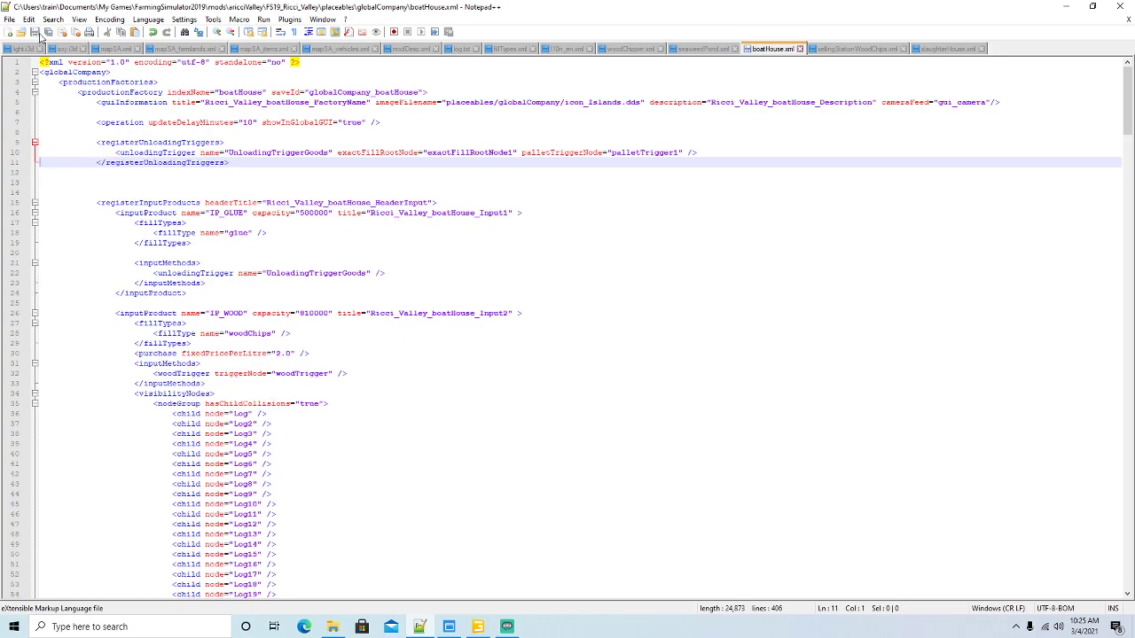
Examine the fillTypes and inputMethods tags of the IP_COW input product in slaughterHouse.xml
{"action": "left_click", "coordinate": [947, 48]}
{"action": "scroll", "coordinate": [422, 277], "scroll_direction": "down", "scroll_amount": 3}
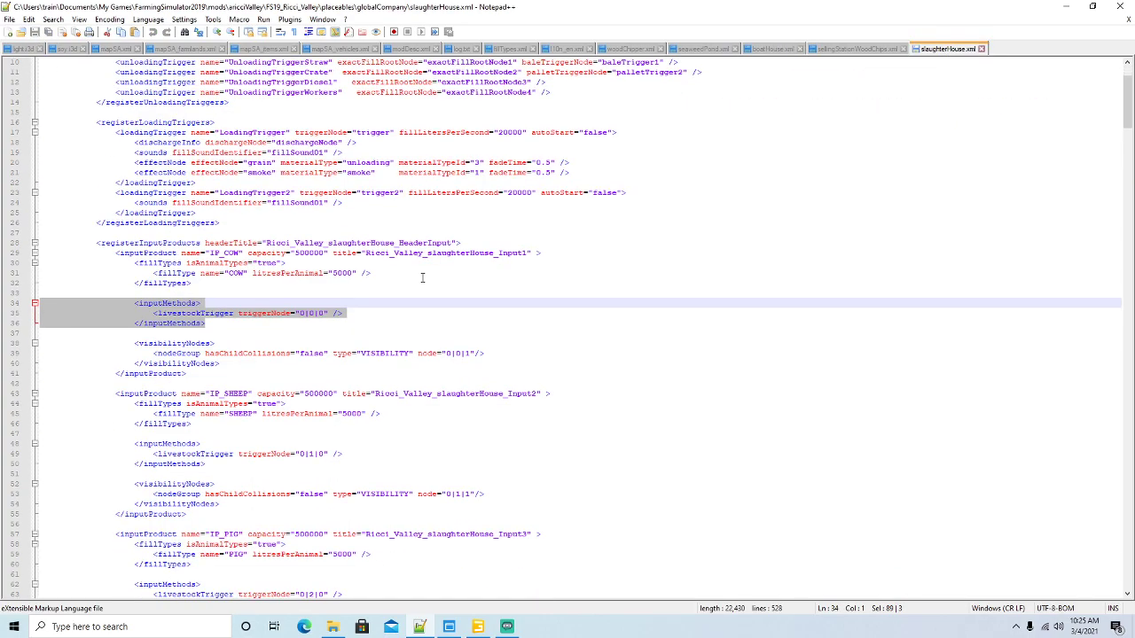
{"action": "scroll", "coordinate": [422, 278], "scroll_direction": "down", "scroll_amount": 1}
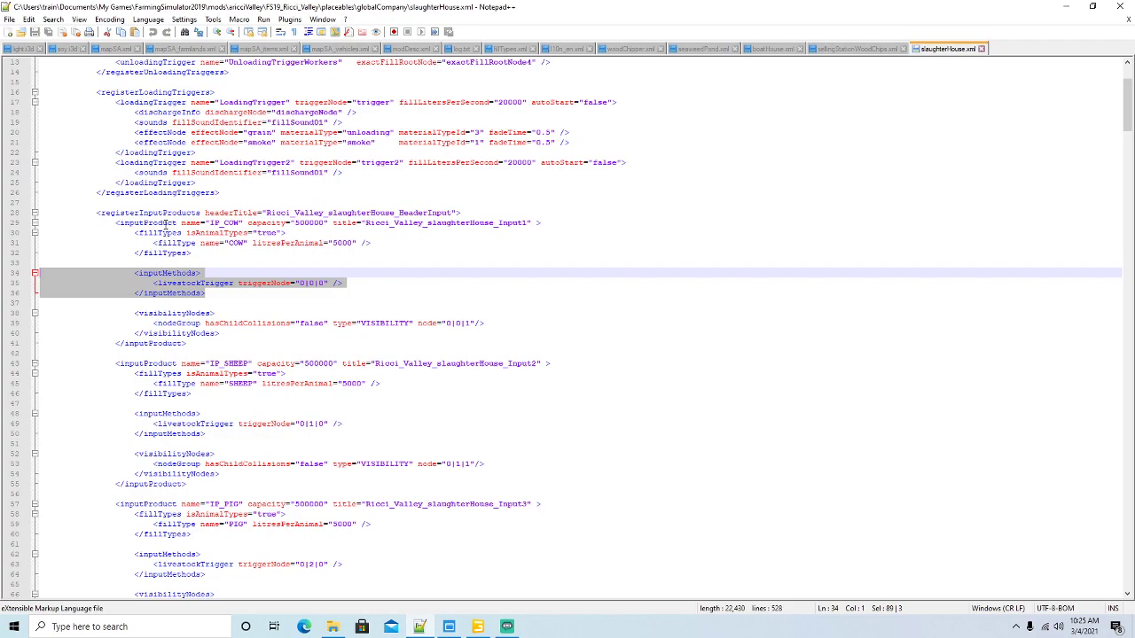
{"action": "left_click", "coordinate": [162, 232]}
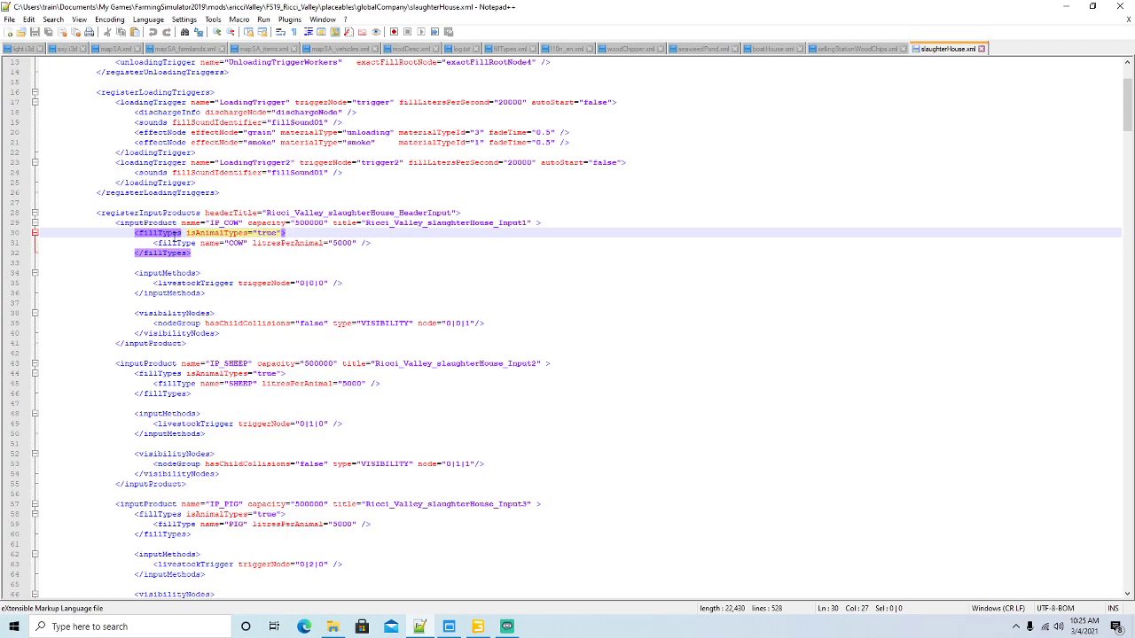
{"action": "left_click", "coordinate": [168, 235]}
{"action": "left_click", "coordinate": [181, 273]}
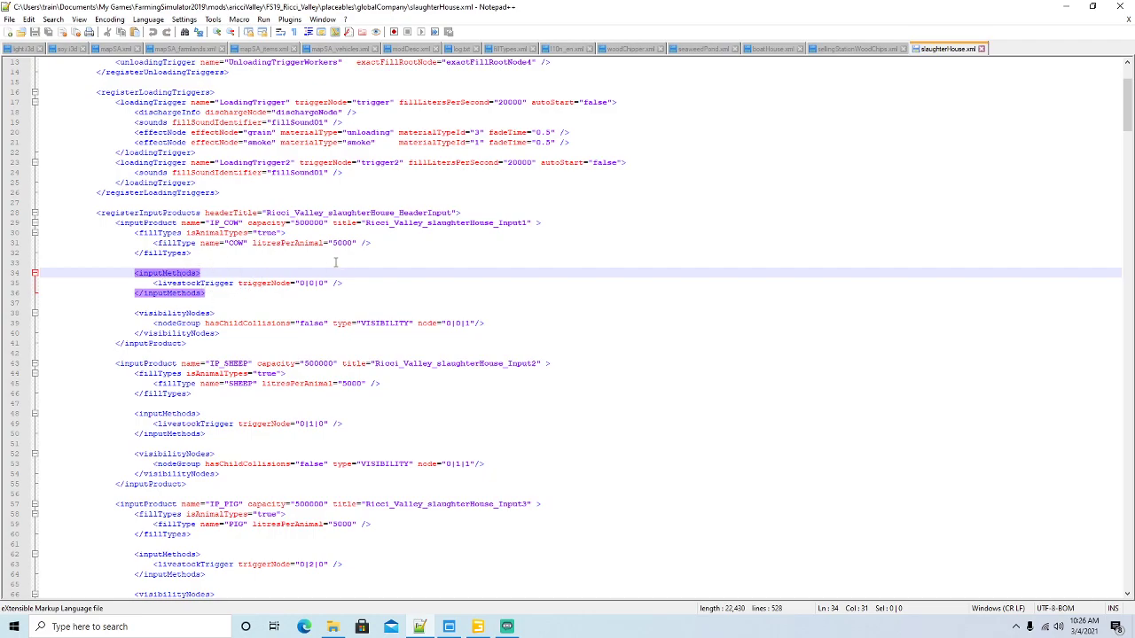
{"action": "left_click", "coordinate": [169, 233]}
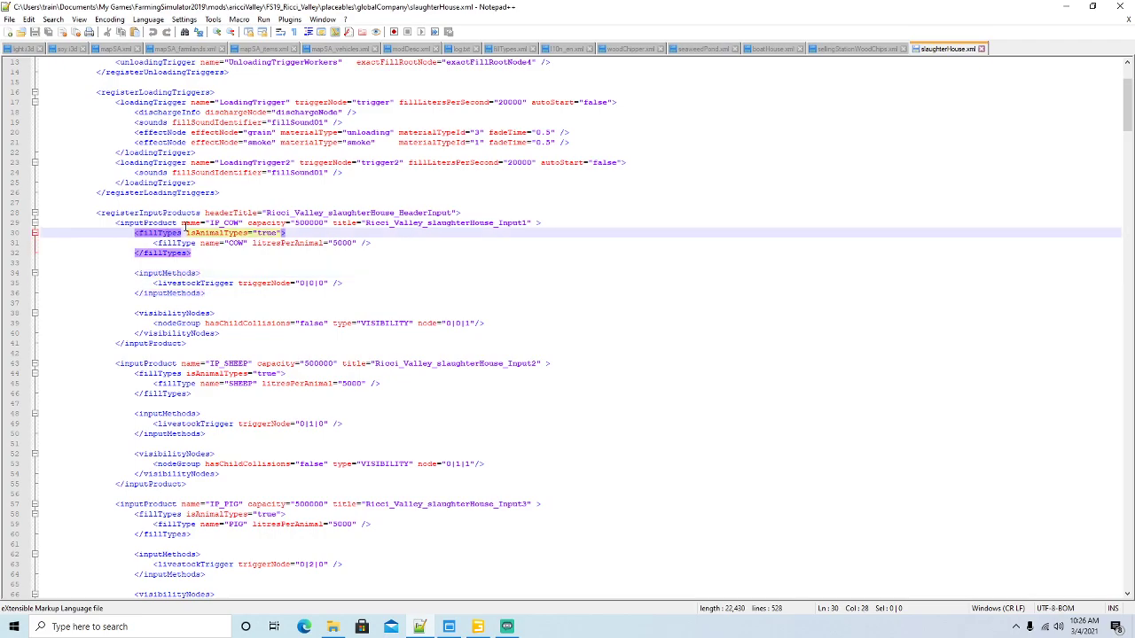
{"action": "left_click", "coordinate": [139, 222]}
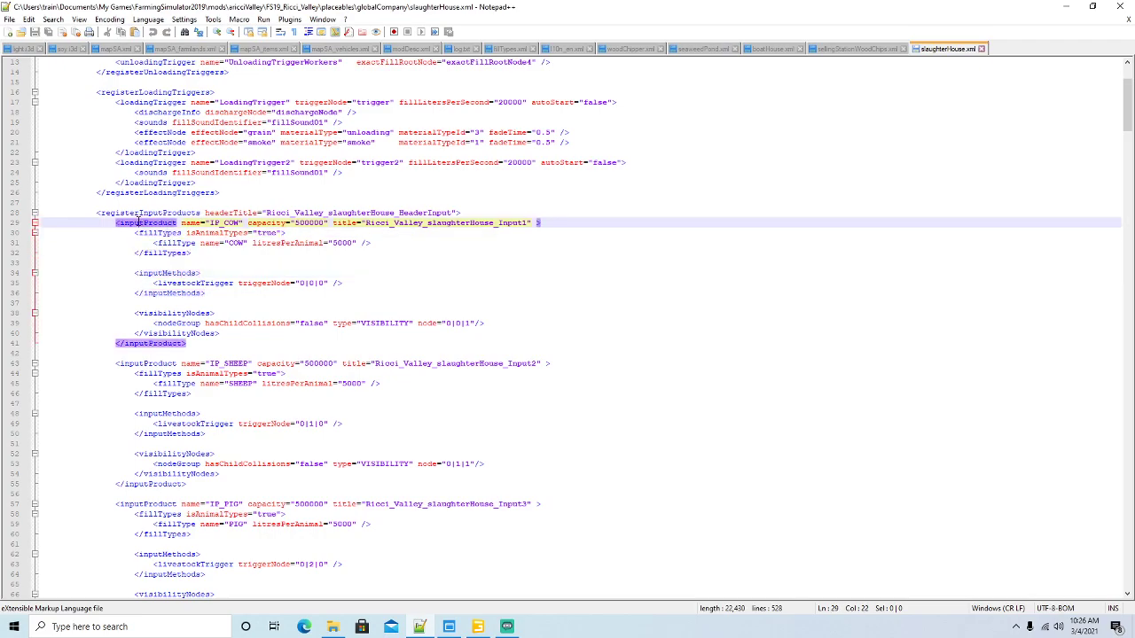
Compare the IP_WORKERS input product in boatHouse.xml with the IP_COW entry in slaughterHouse.xml
{"action": "left_click", "coordinate": [773, 48]}
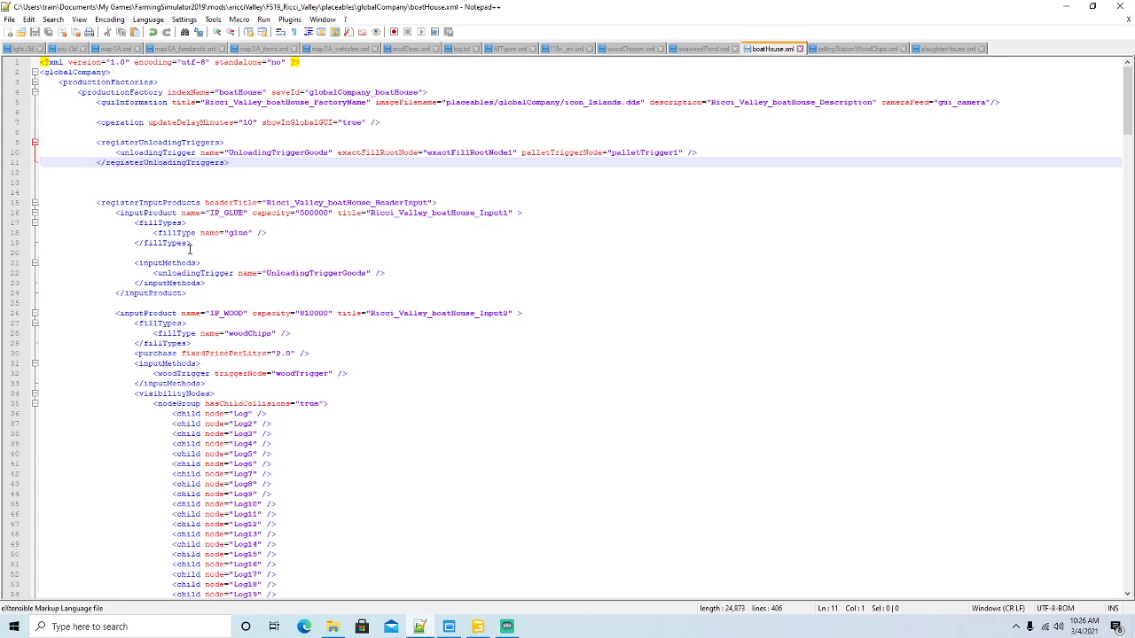
{"action": "scroll", "coordinate": [227, 243], "scroll_direction": "down", "scroll_amount": 20}
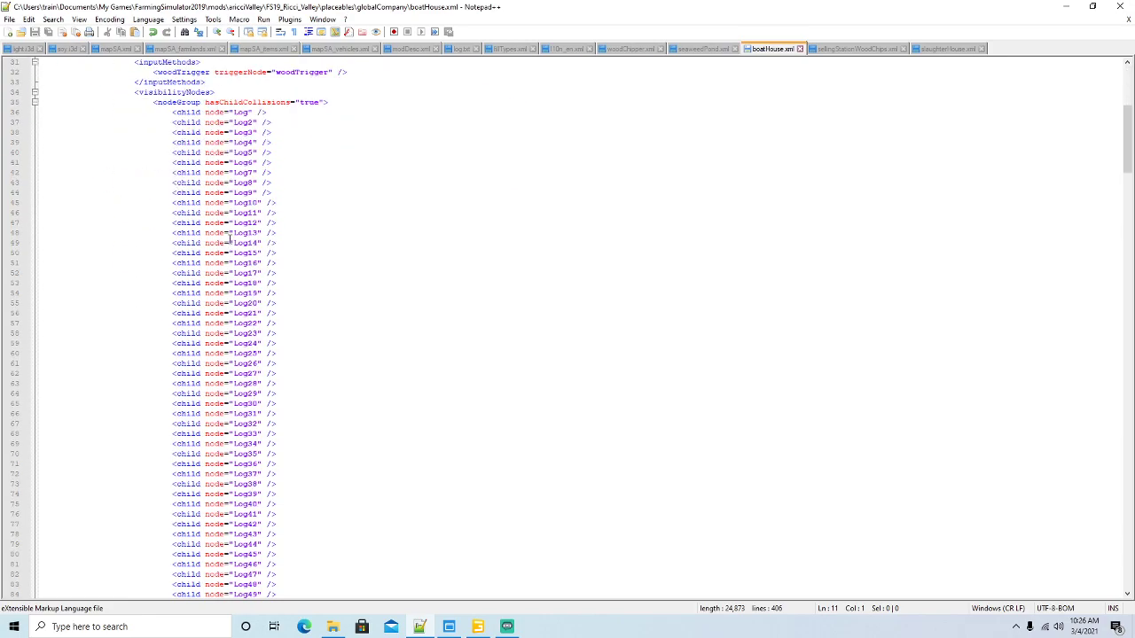
{"action": "left_click", "coordinate": [117, 262]}
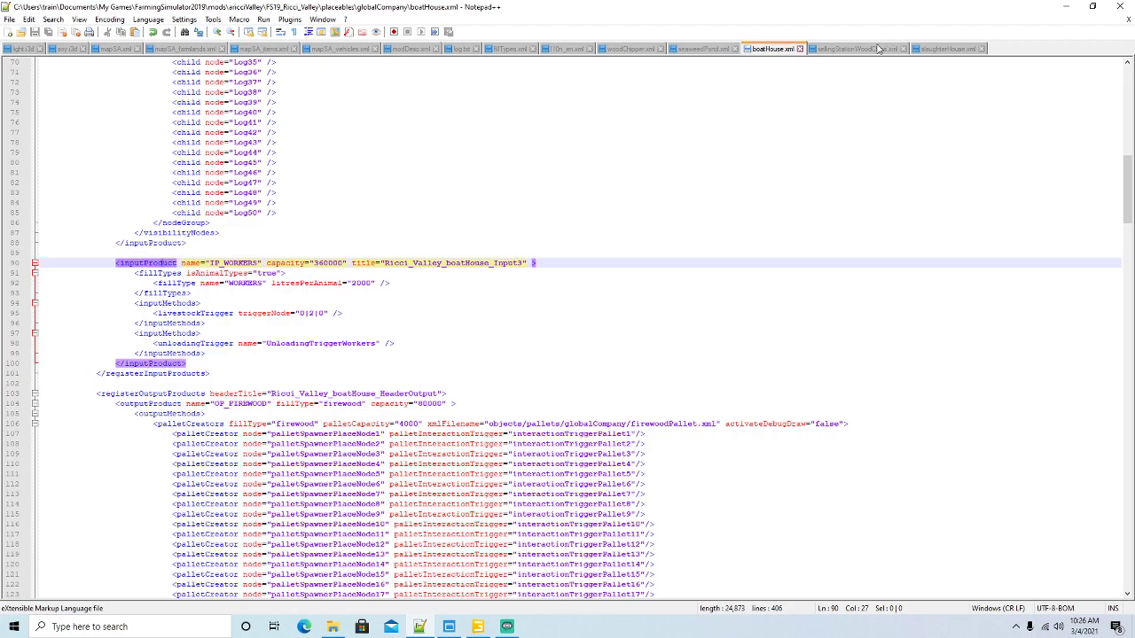
{"action": "left_click", "coordinate": [935, 51]}
{"action": "left_click", "coordinate": [164, 233]}
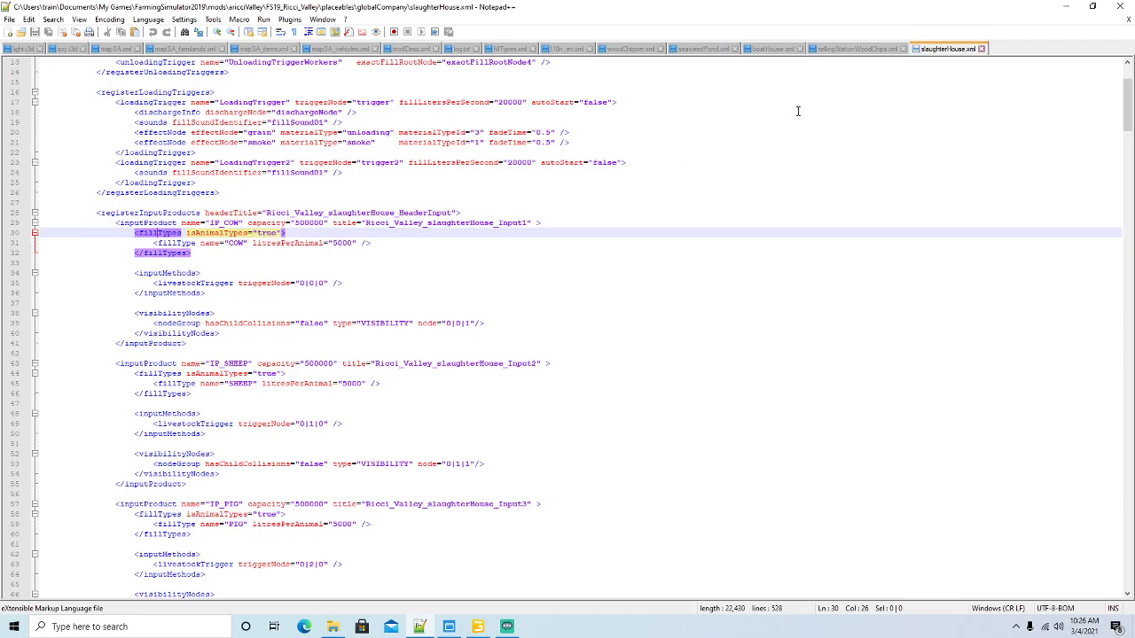
{"action": "left_click", "coordinate": [771, 51]}
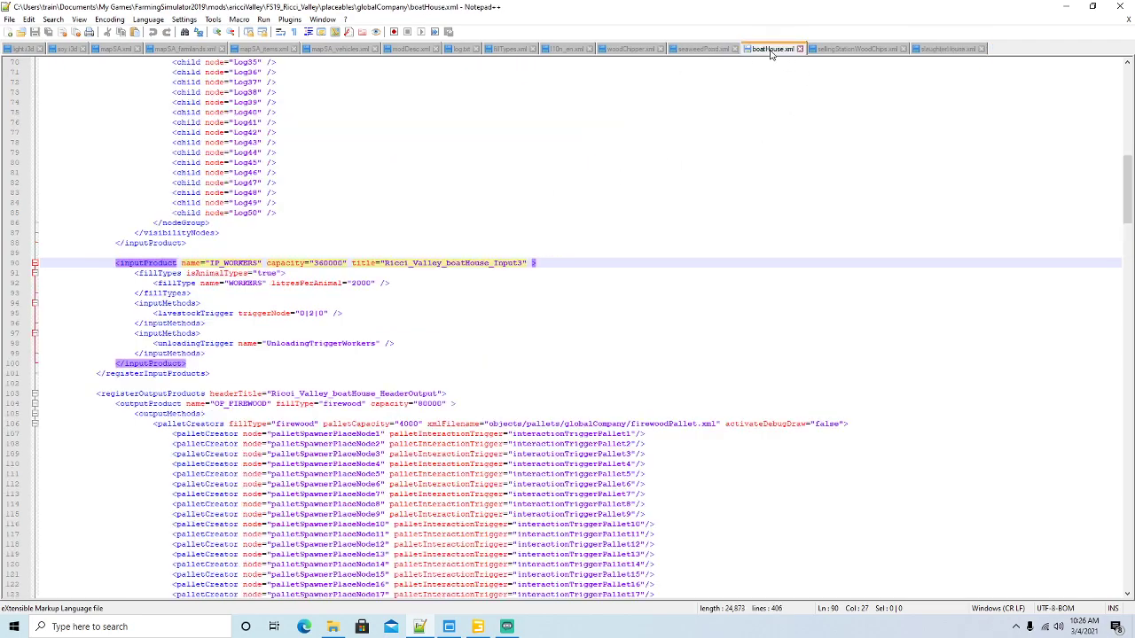
{"action": "key", "text": "Down"}
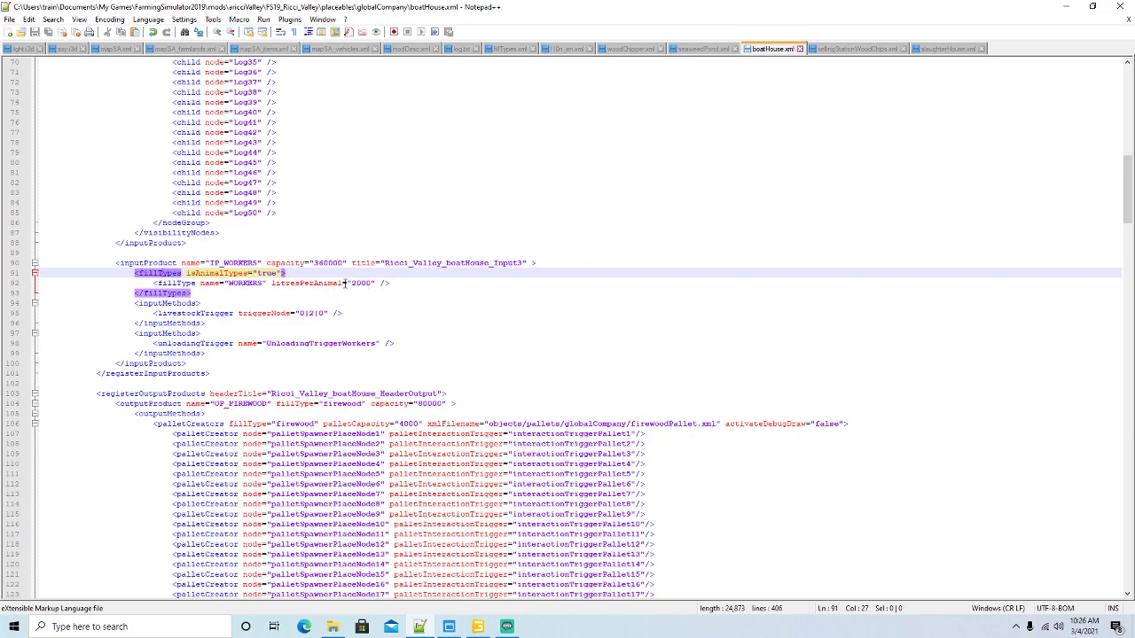
Delete the inputMethods block containing UnloadingTriggerWorkers from the IP_WORKERS input product in boatHouse.xml and save the file
{"action": "left_click", "coordinate": [193, 306]}
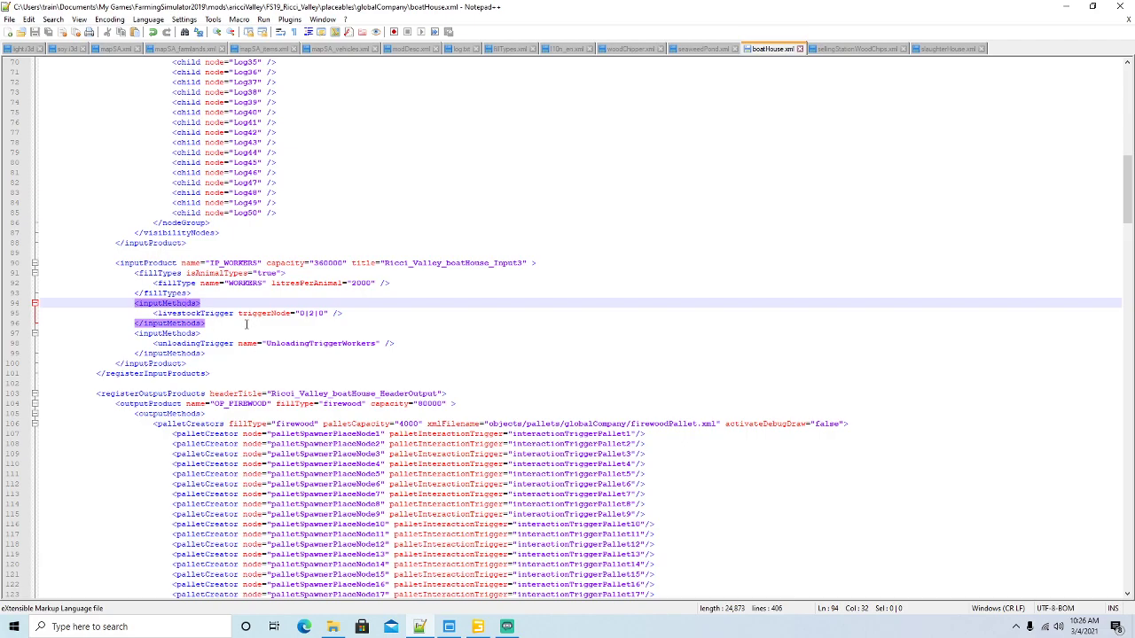
{"action": "left_click", "coordinate": [175, 334]}
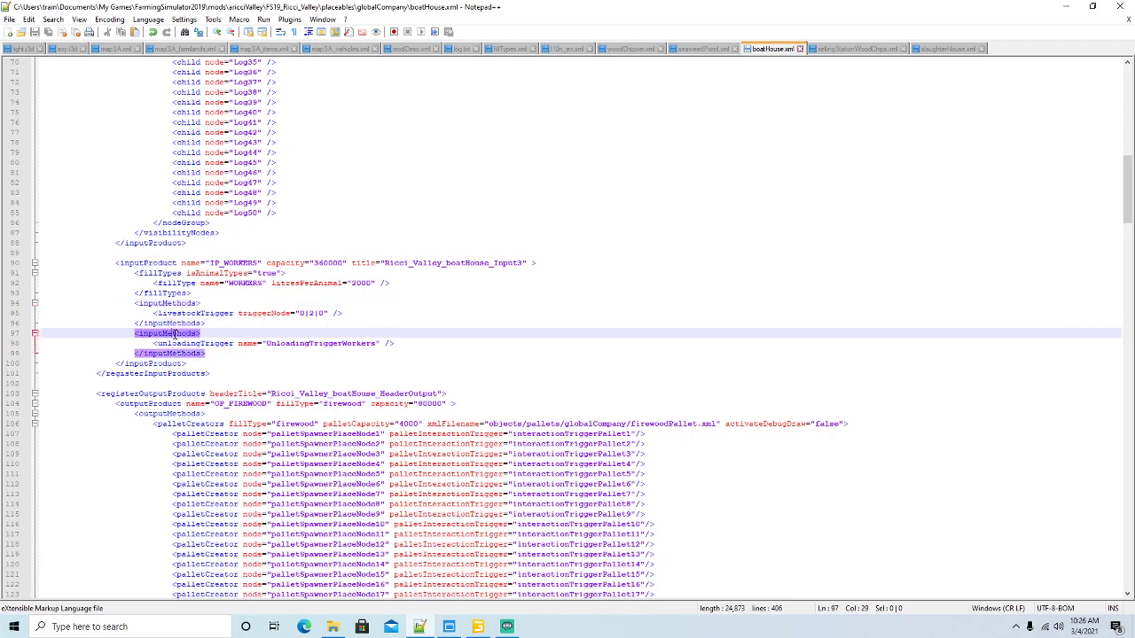
{"action": "left_click_drag", "start_coordinate": [207, 353], "coordinate": [40, 342]}
{"action": "key", "text": "Delete"}
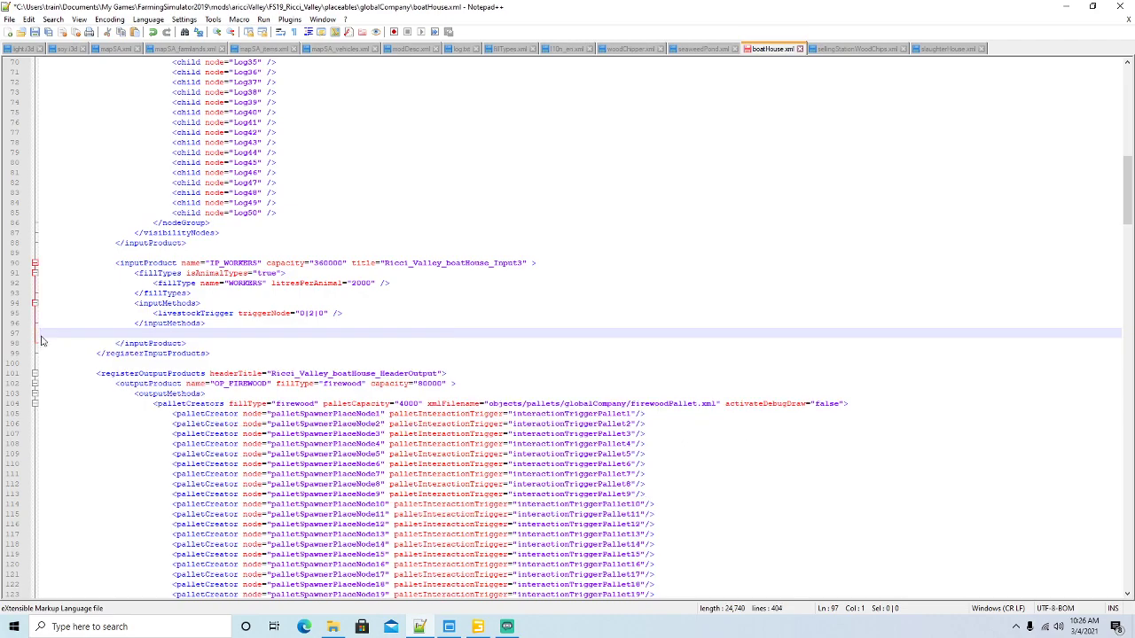
{"action": "left_click", "coordinate": [36, 32]}
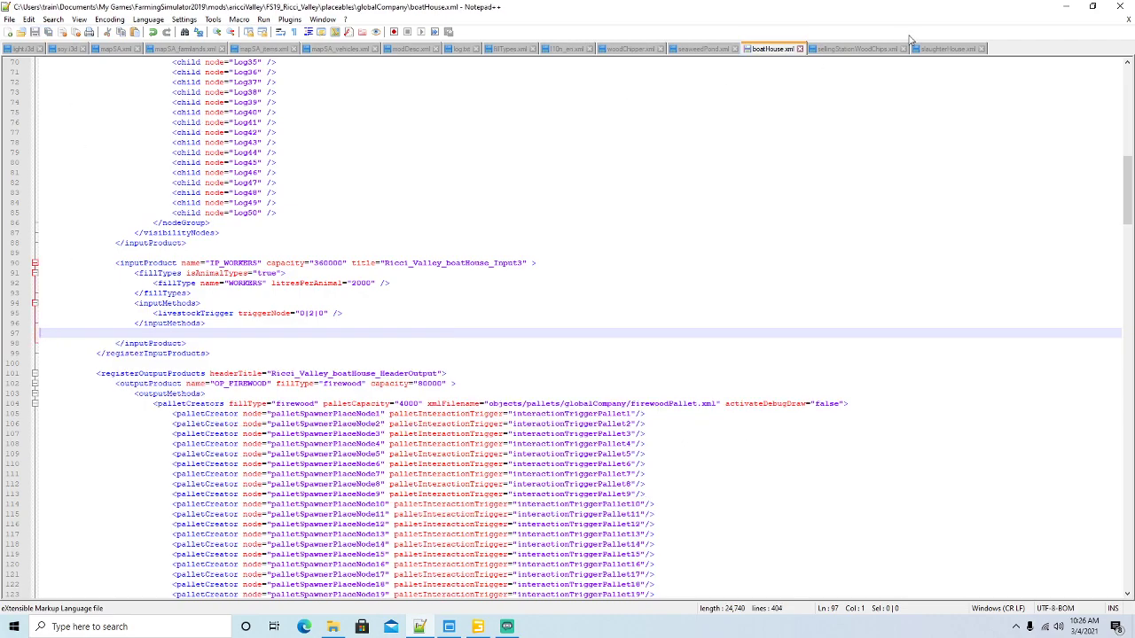
Minimize the editor, launch Farming Simulator 19 from the desktop and skip the intro
{"action": "left_click", "coordinate": [1065, 7]}
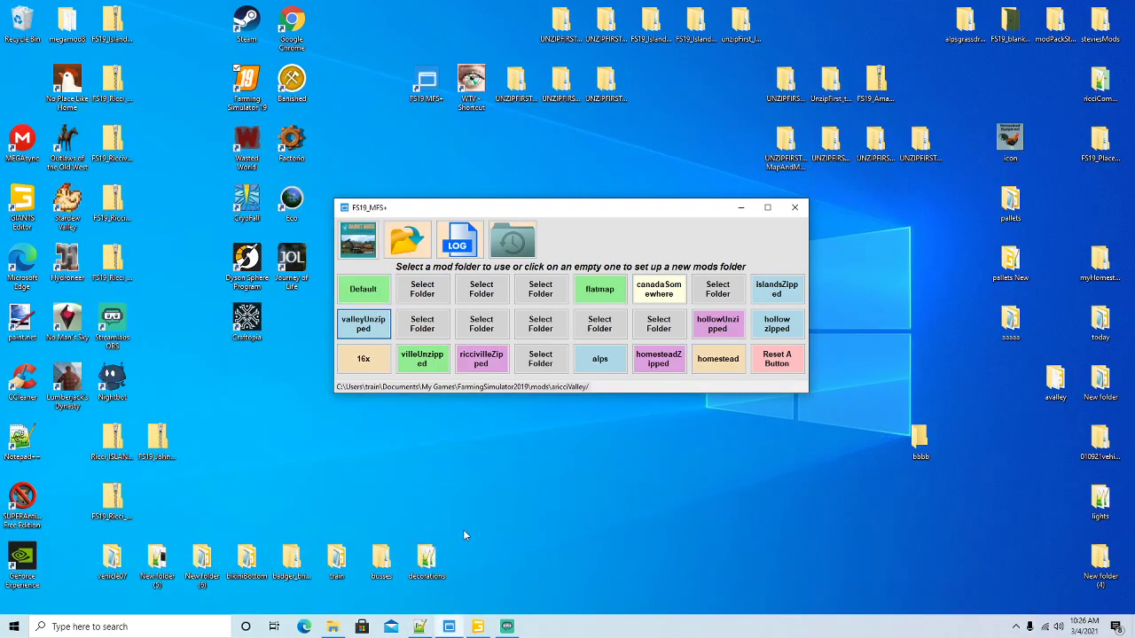
{"action": "right_click", "coordinate": [249, 90]}
{"action": "left_click", "coordinate": [278, 98]}
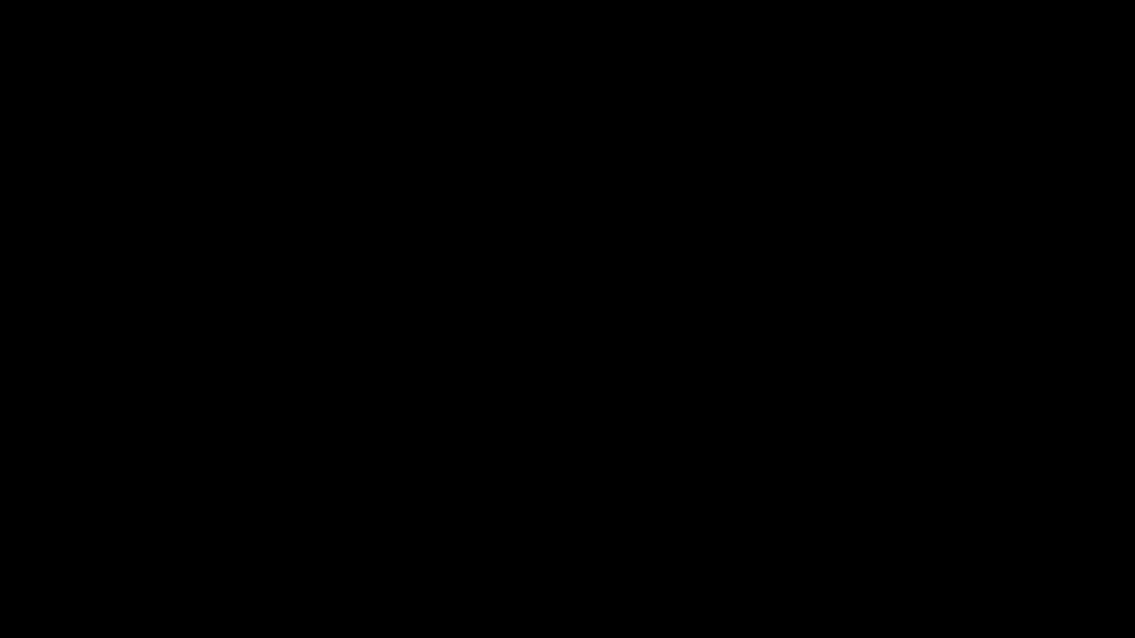
{"action": "left_click", "coordinate": [511, 262]}
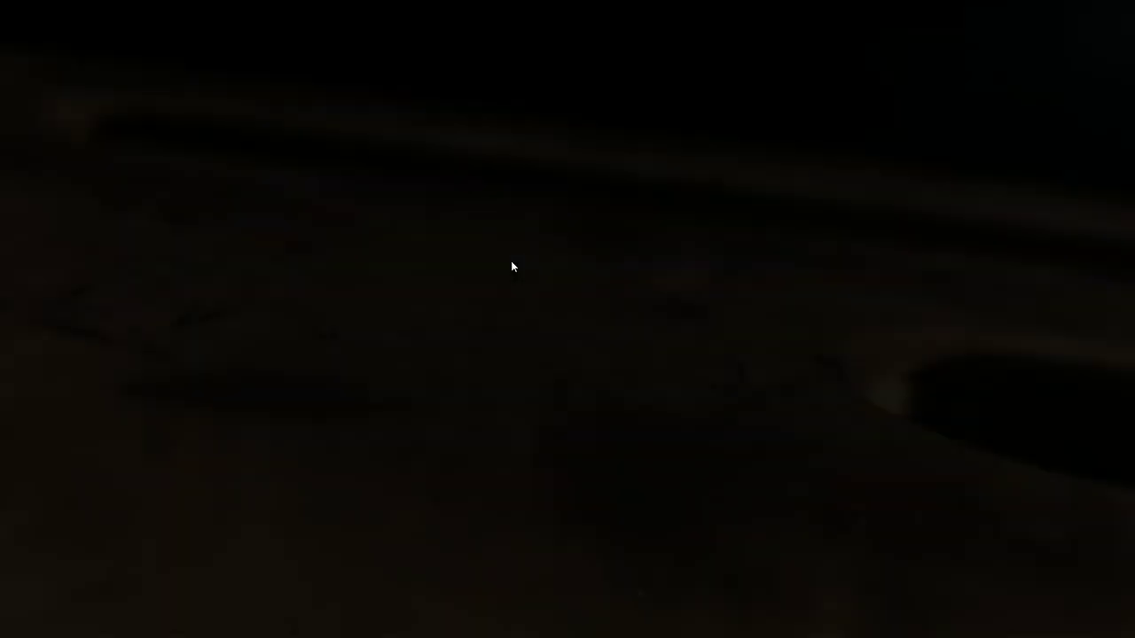
{"action": "left_click", "coordinate": [511, 263]}
{"action": "left_click", "coordinate": [511, 262]}
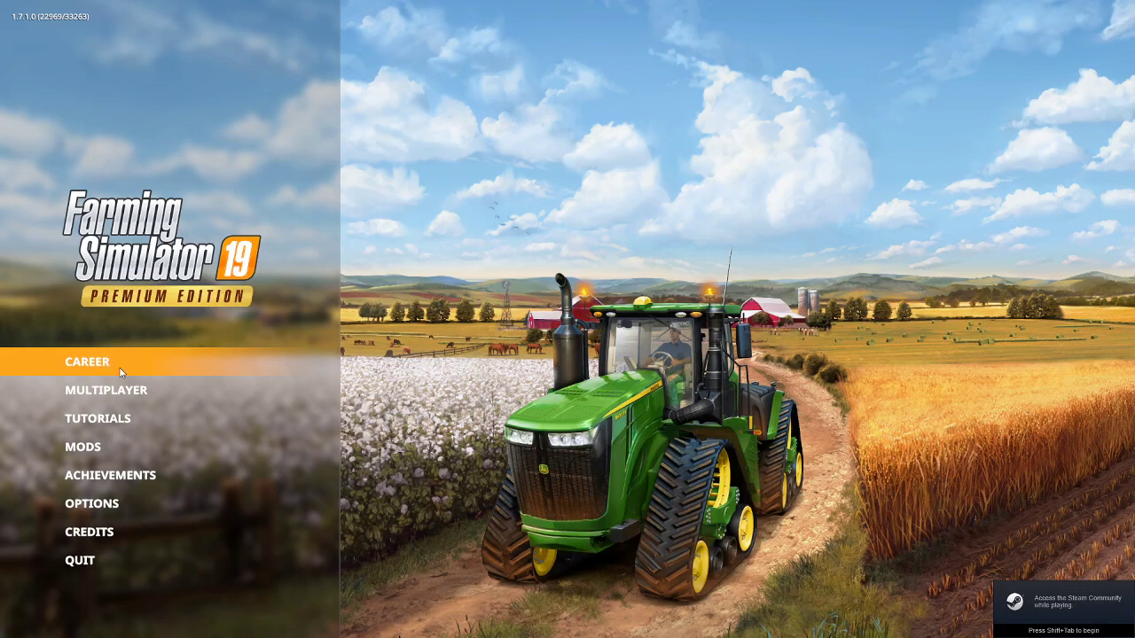
Load the career Savegame 8 on the Ricci_Valley map and start playing
{"action": "left_click", "coordinate": [110, 363]}
{"action": "scroll", "coordinate": [373, 379], "scroll_direction": "down", "scroll_amount": 6}
{"action": "scroll", "coordinate": [374, 383], "scroll_direction": "down", "scroll_amount": 2}
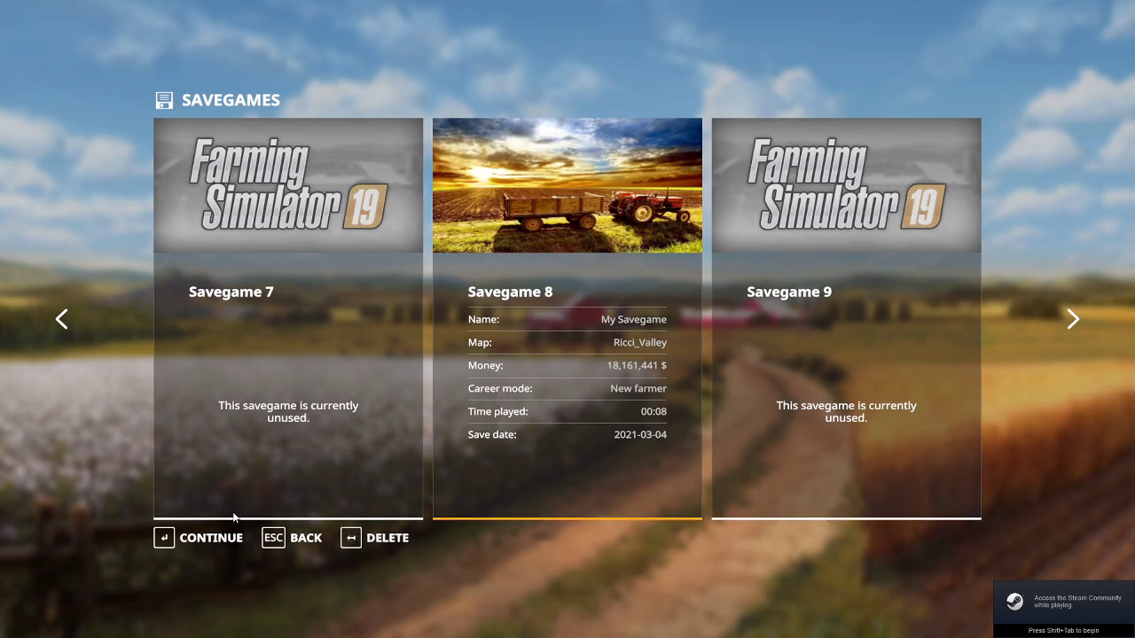
{"action": "left_click", "coordinate": [200, 536]}
{"action": "left_click", "coordinate": [211, 532]}
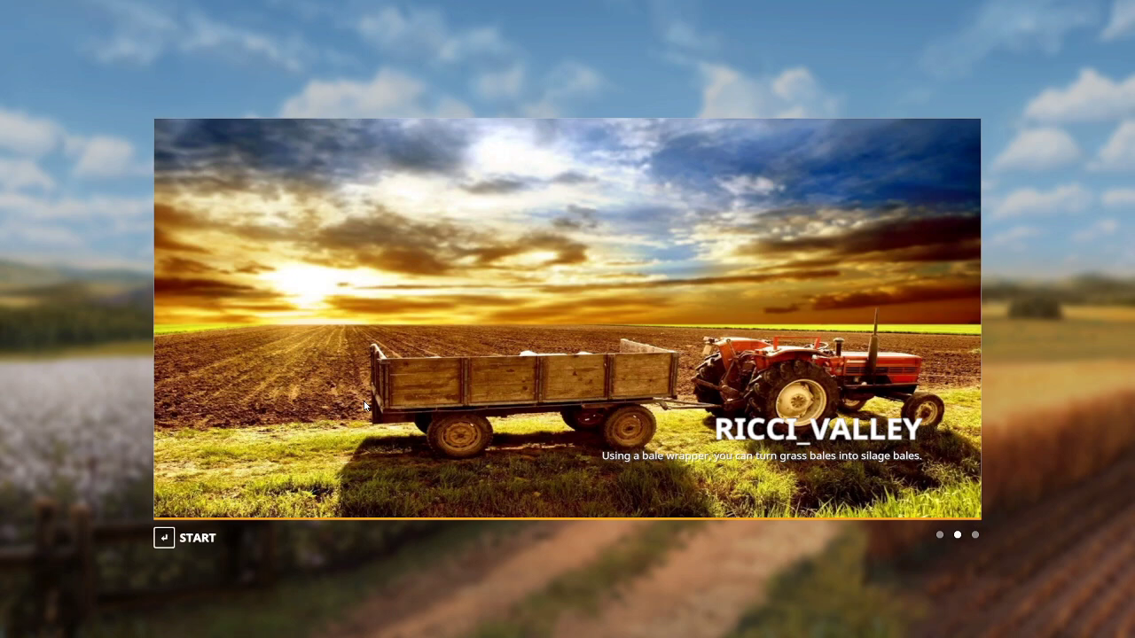
{"action": "left_click", "coordinate": [189, 549]}
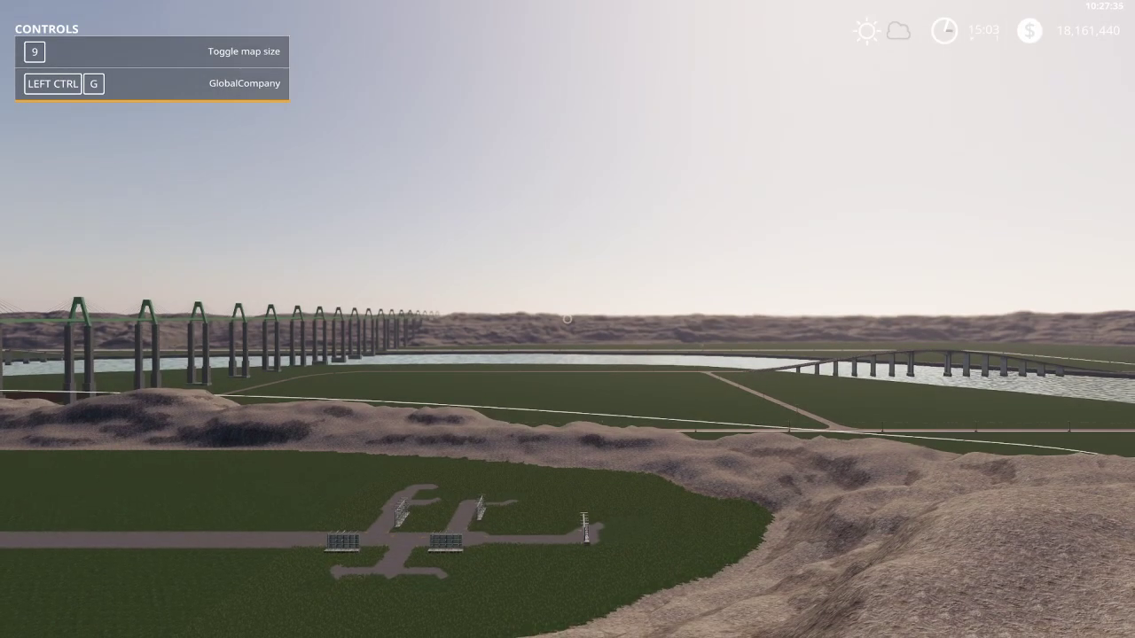
Switch into the Ikarus 280 bus and fill its Fill Unit 3 with WORKERS using the Easy Development Commands
{"action": "key", "text": "Tab"}
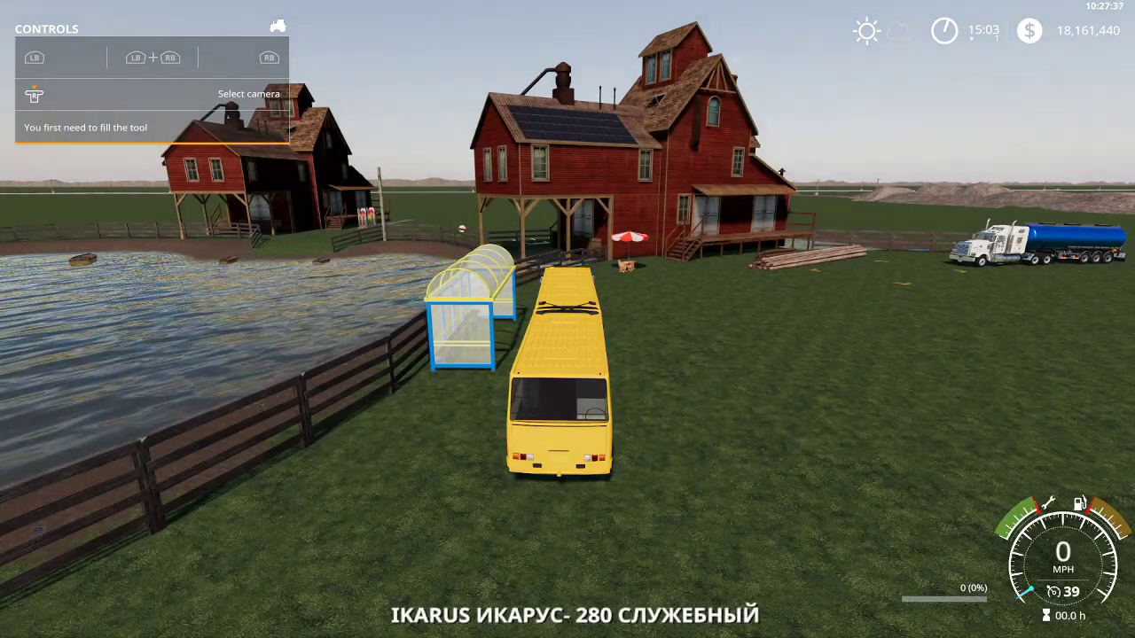
{"action": "key", "text": "alt+e"}
{"action": "left_click", "coordinate": [685, 33]}
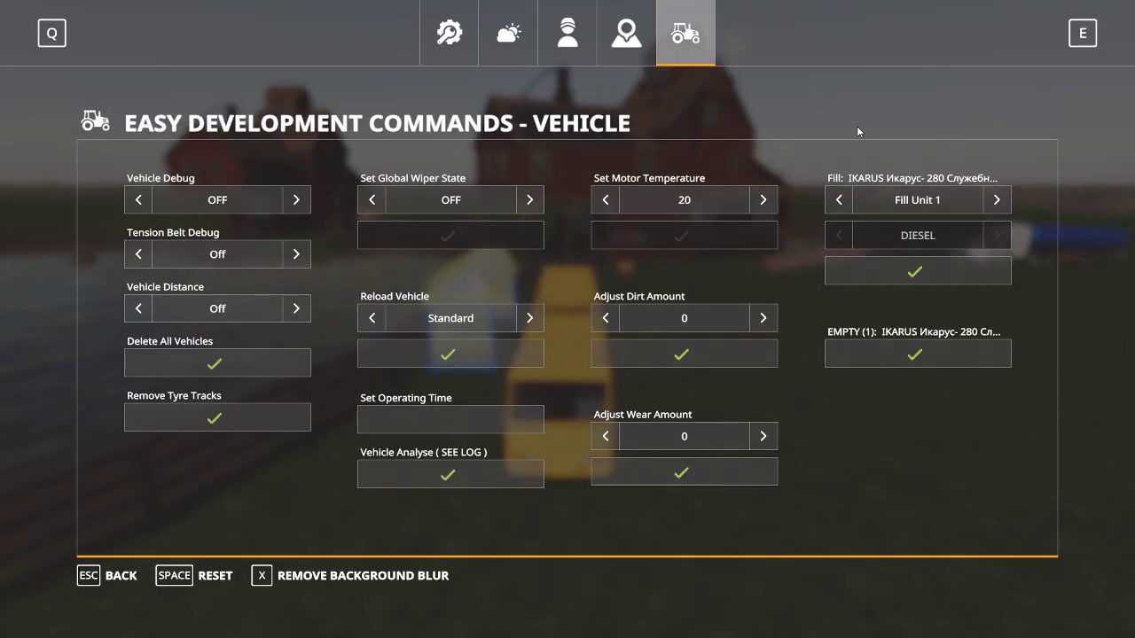
{"action": "left_click", "coordinate": [838, 199]}
{"action": "left_click", "coordinate": [955, 278]}
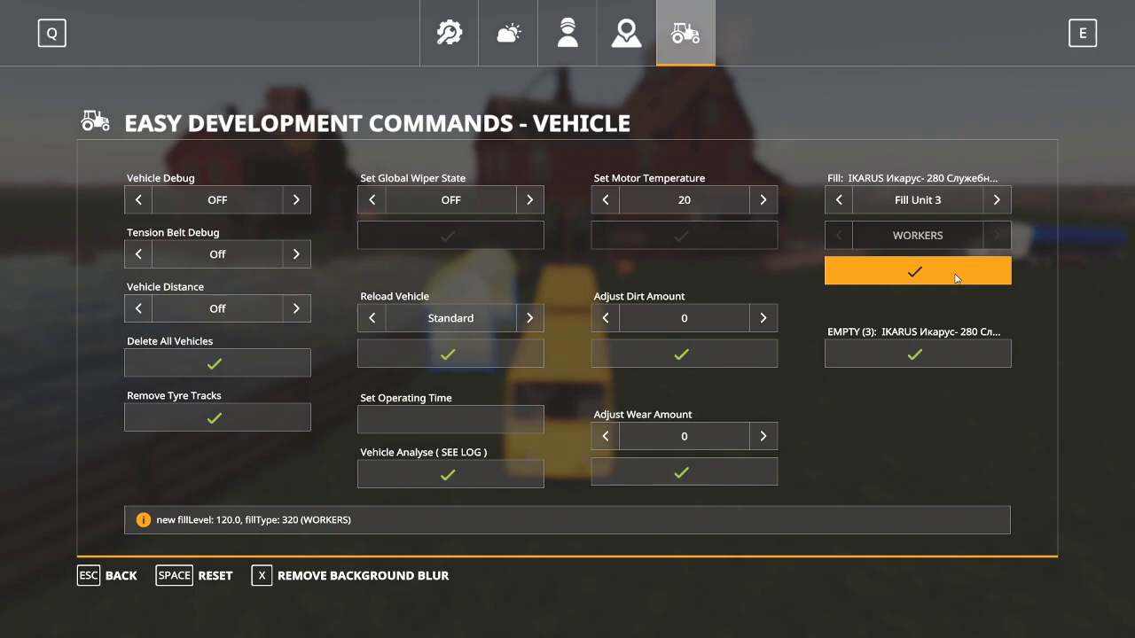
{"action": "key", "text": "Escape"}
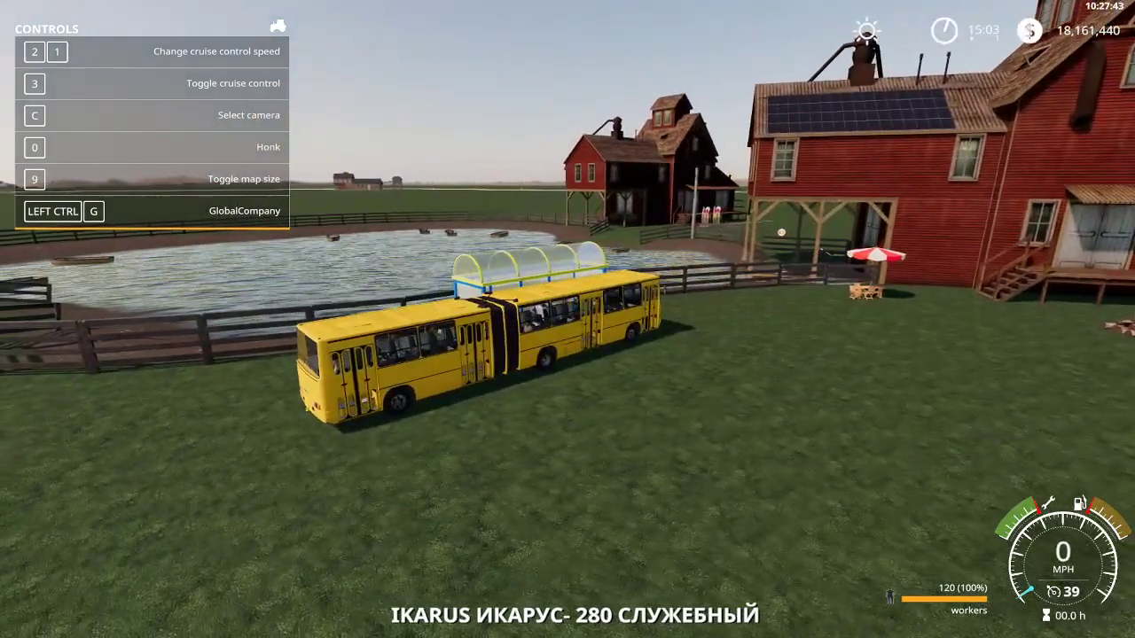
Drive the loaded bus forward and back it past the bus shelter to test the boathouse livestock trigger
{"action": "key", "text": "w"}
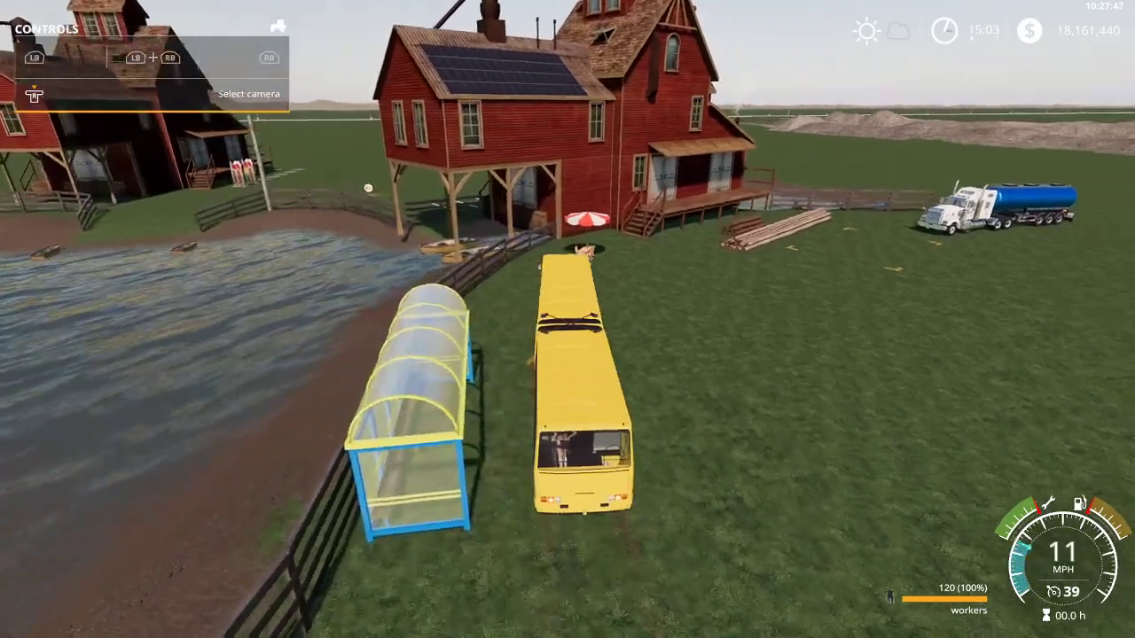
{"action": "key", "text": "s"}
{"action": "key", "text": "s"}
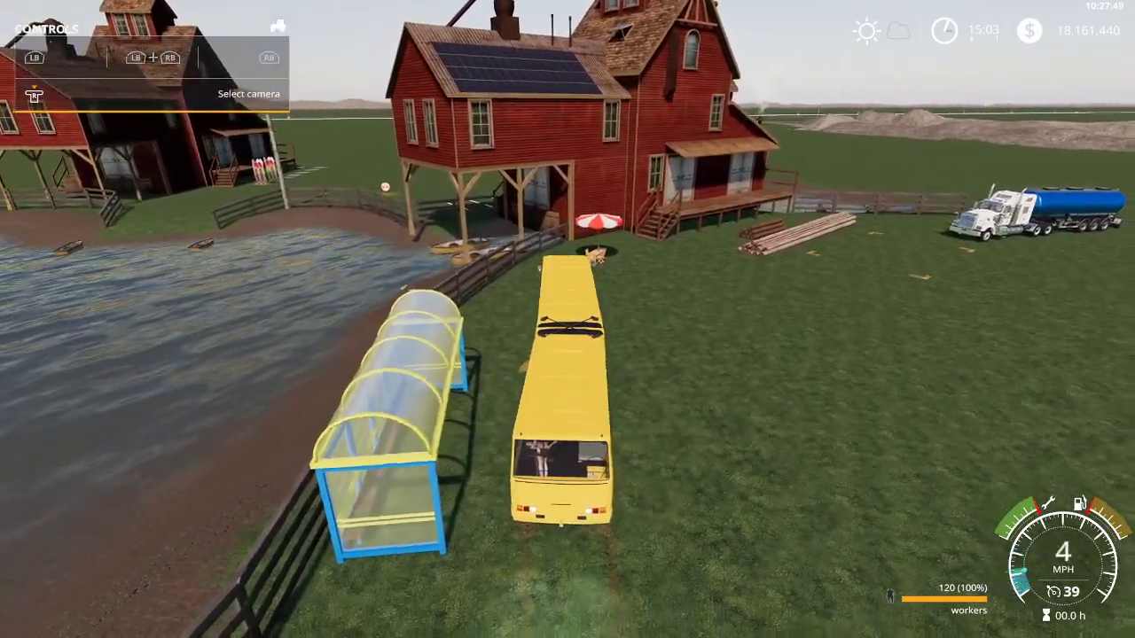
{"action": "key", "text": "s"}
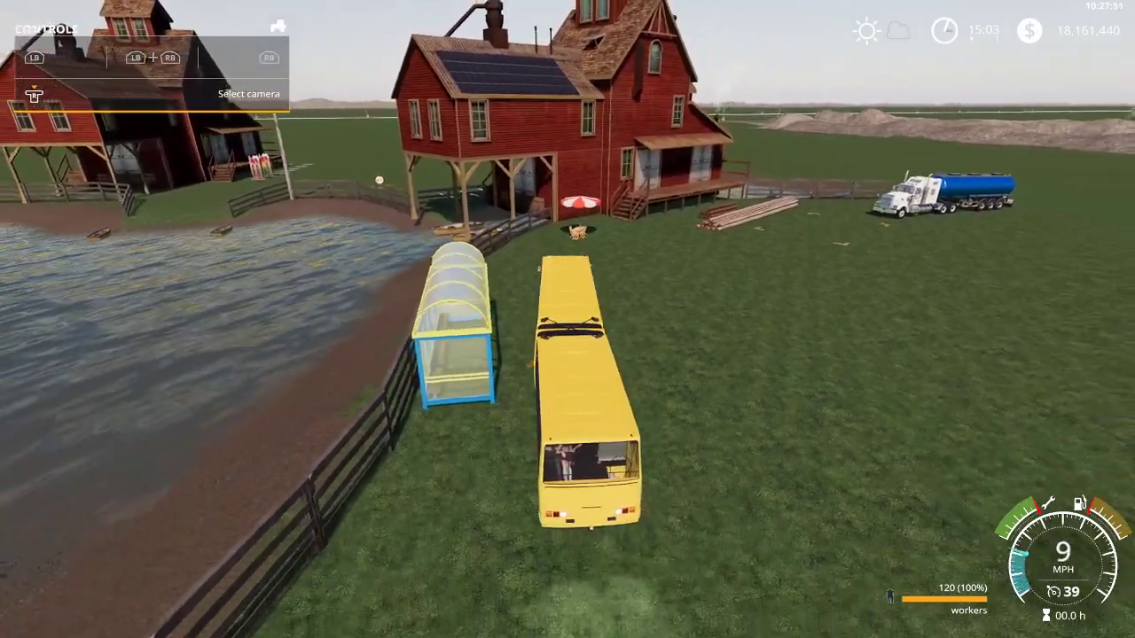
{"action": "key", "text": "s"}
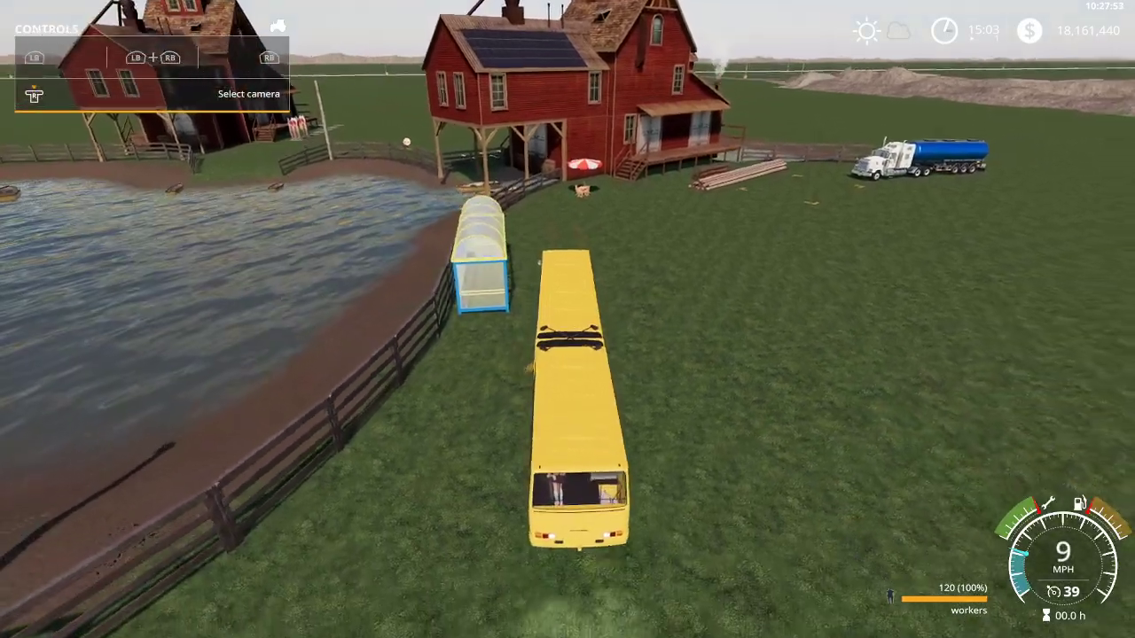
{"action": "key", "text": "s"}
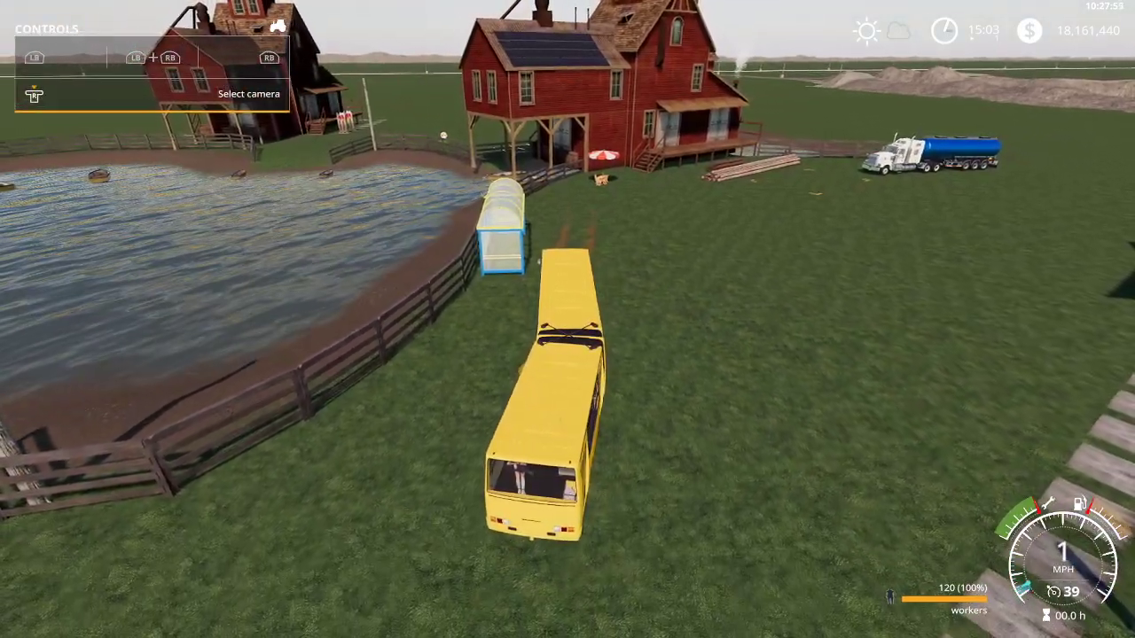
Display the collision shapes and drive the bus back and forth through the trigger beside the bus shelter to check unloading
{"action": "key", "text": "w"}
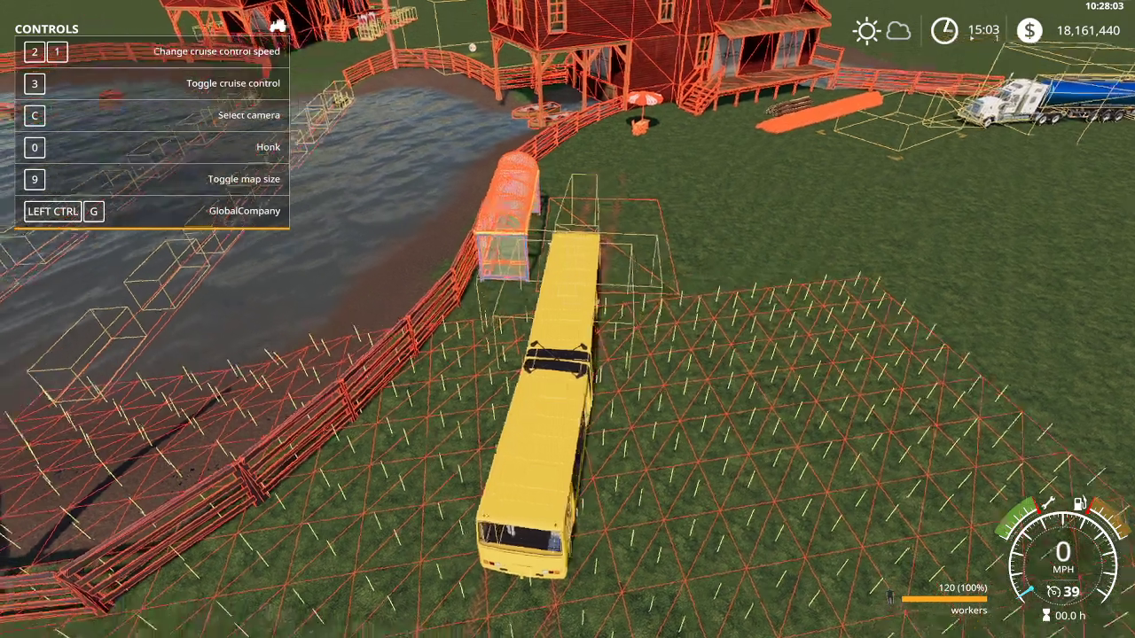
{"action": "key", "text": "s"}
{"action": "key", "text": "w"}
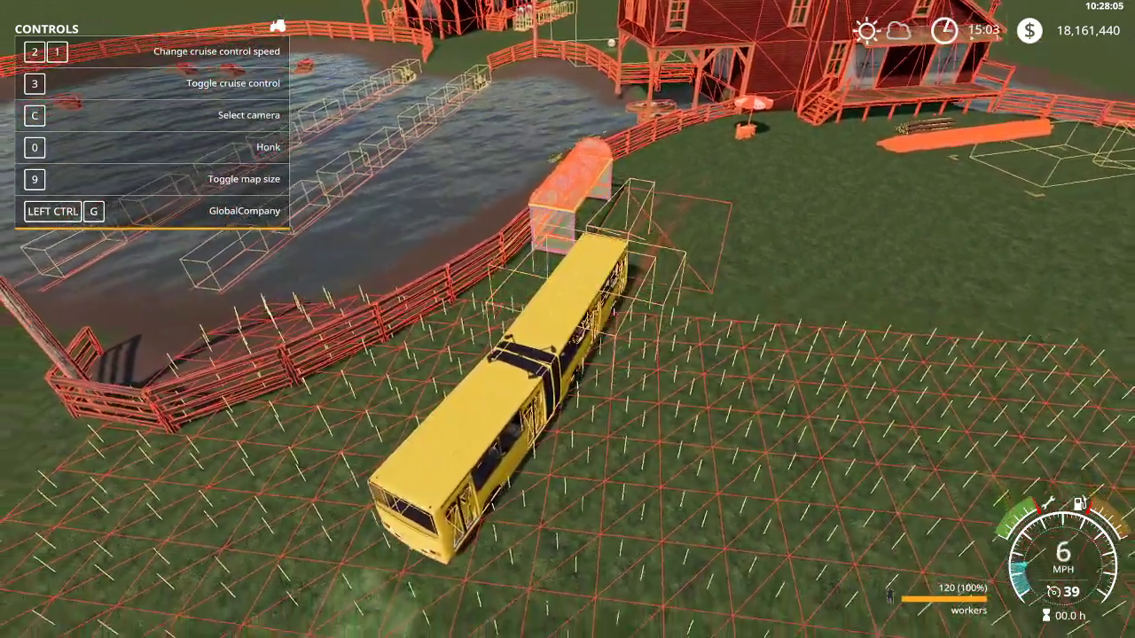
{"action": "key", "text": "s"}
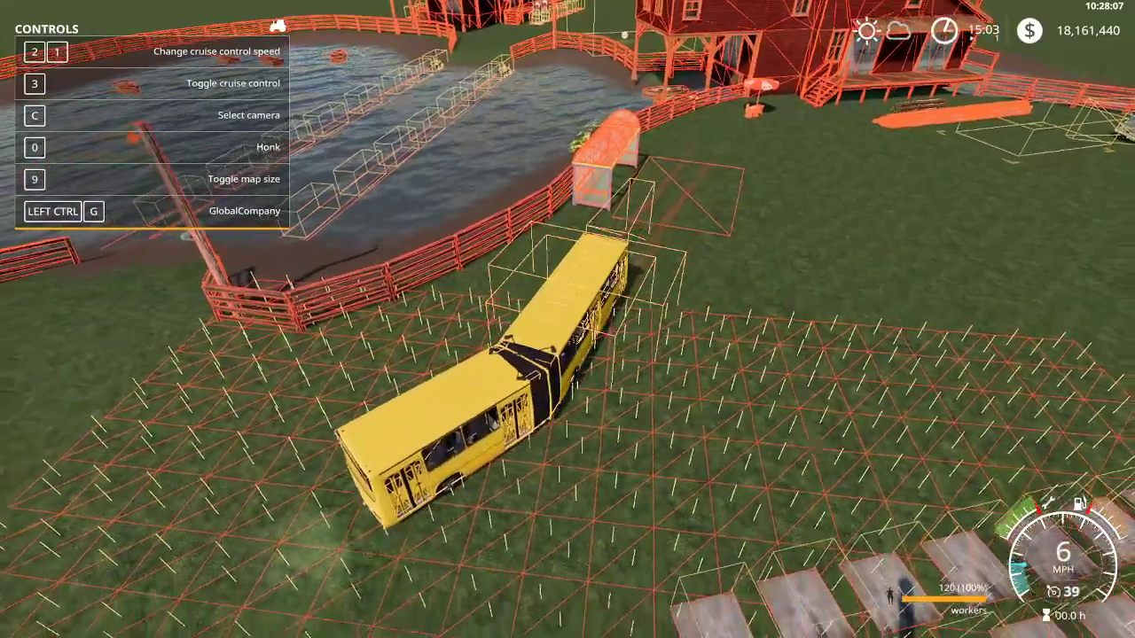
Quit the running game to the desktop without saving
{"action": "key", "text": "ctrl+d"}
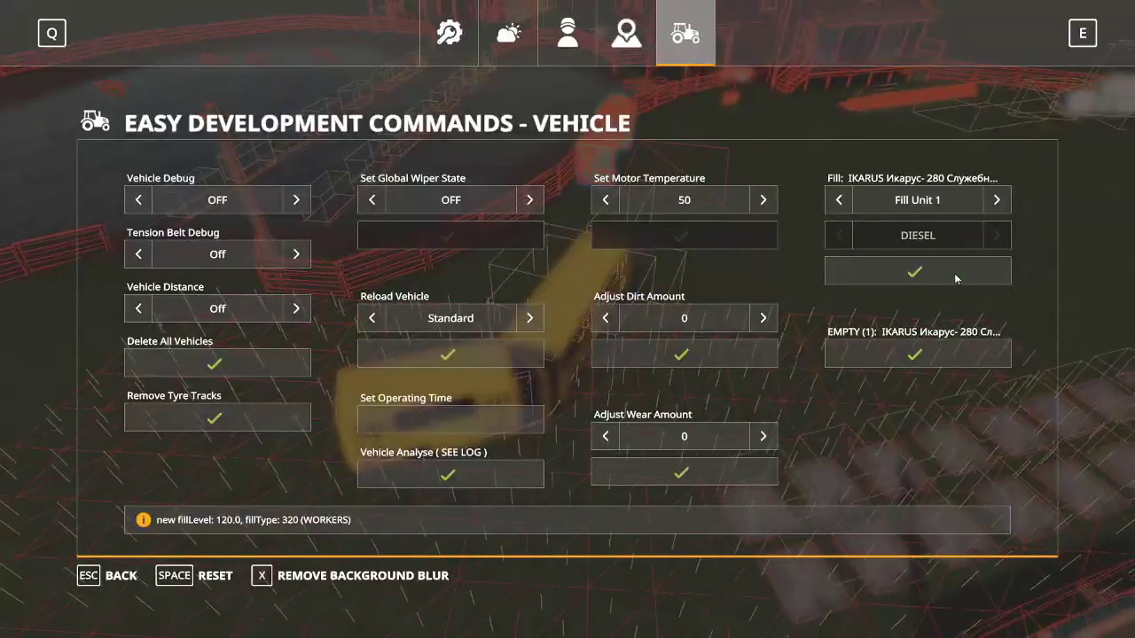
{"action": "key", "text": "Escape"}
{"action": "key", "text": "Escape"}
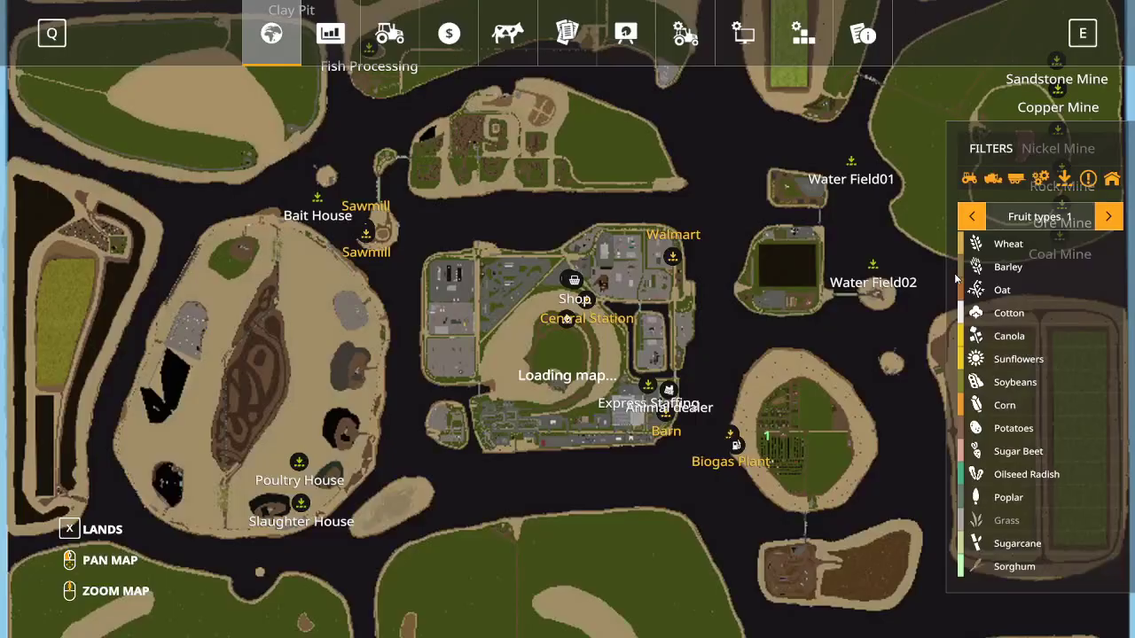
{"action": "left_click", "coordinate": [685, 34]}
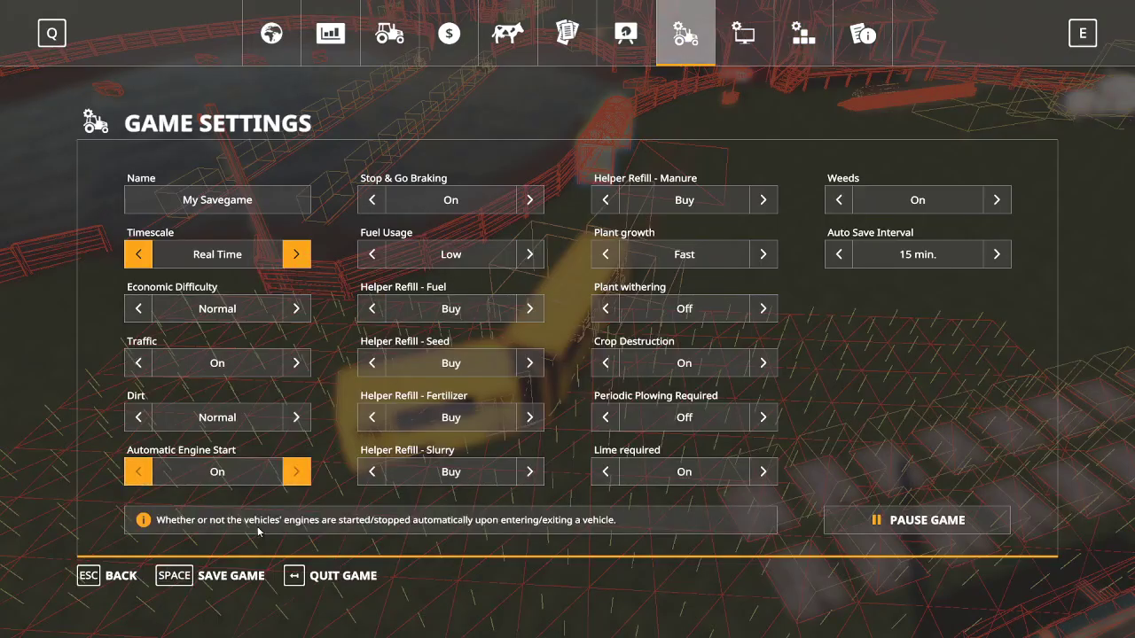
{"action": "left_click", "coordinate": [340, 578]}
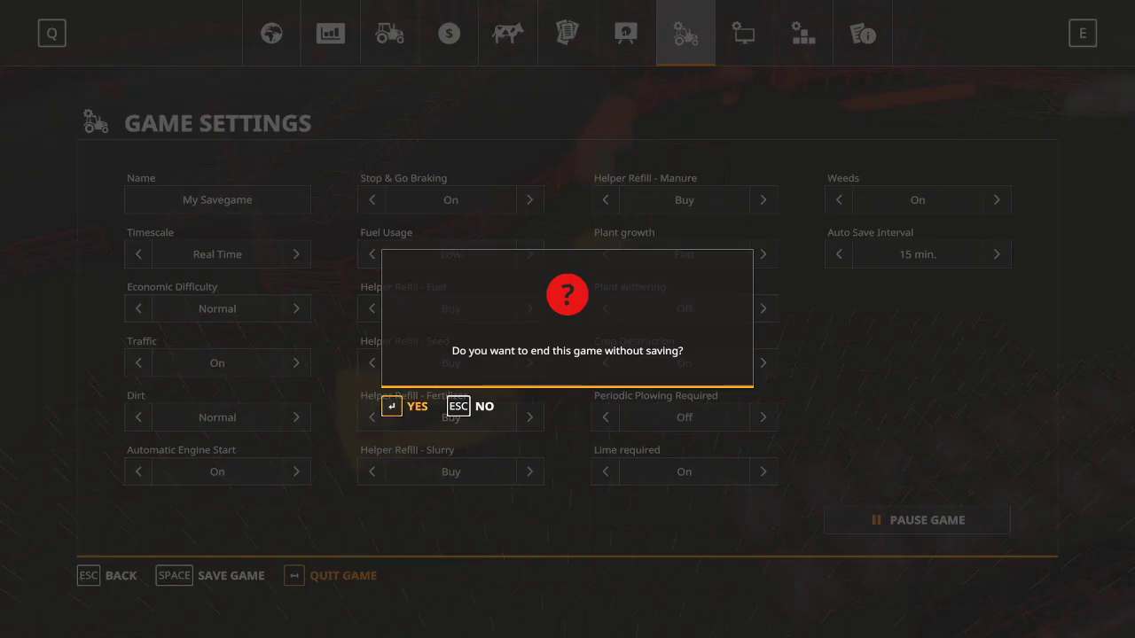
{"action": "key", "text": "Return"}
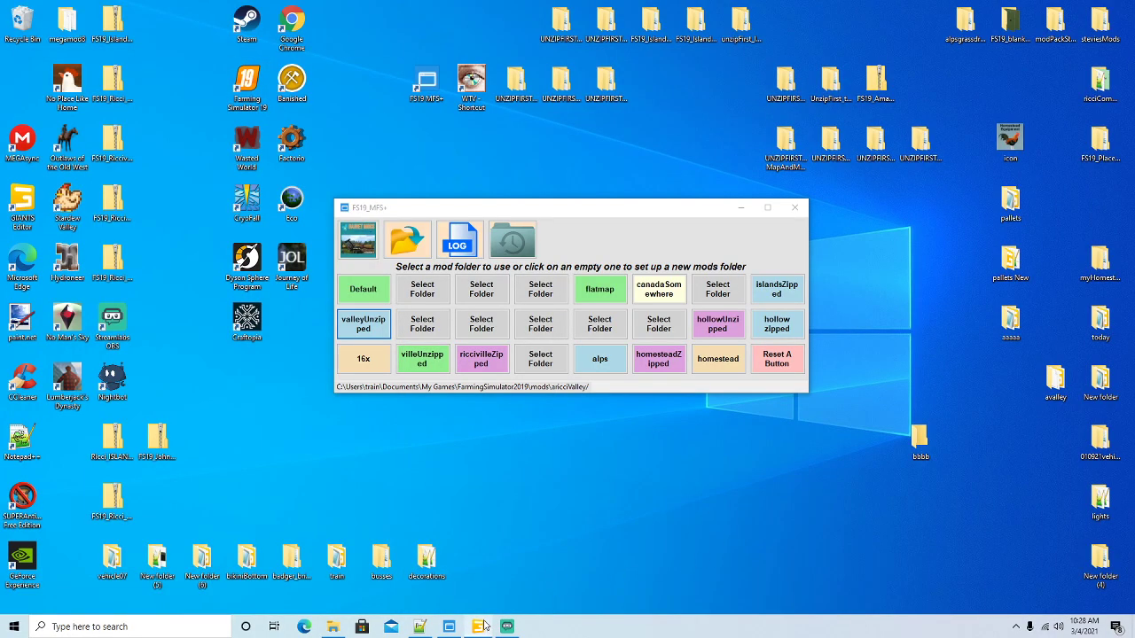
Switch to GIANTS Editor and delete boatHouse's workers input group, which holds the flat trigger beside the bus shelter
{"action": "left_click", "coordinate": [507, 627]}
{"action": "left_click_drag", "start_coordinate": [558, 377], "coordinate": [502, 349], "text": "alt"}
{"action": "scroll", "coordinate": [538, 335], "scroll_direction": "up", "scroll_amount": 4}
{"action": "scroll", "coordinate": [512, 292], "scroll_direction": "up", "scroll_amount": 5}
{"action": "scroll", "coordinate": [502, 353], "scroll_direction": "down", "scroll_amount": 5}
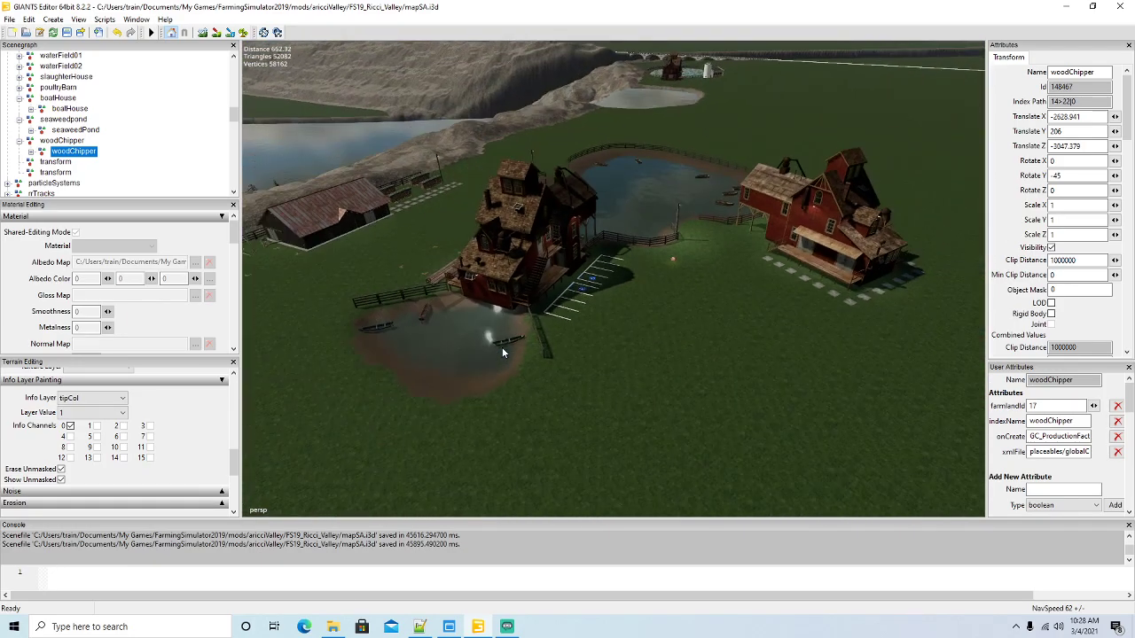
{"action": "right_click_drag", "start_coordinate": [502, 353], "coordinate": [449, 363]}
{"action": "left_click_drag", "start_coordinate": [450, 358], "coordinate": [288, 312], "text": "alt"}
{"action": "scroll", "coordinate": [493, 278], "scroll_direction": "up", "scroll_amount": 5}
{"action": "scroll", "coordinate": [492, 279], "scroll_direction": "up", "scroll_amount": 3}
{"action": "middle_click_drag", "start_coordinate": [287, 312], "coordinate": [414, 321], "text": "alt"}
{"action": "scroll", "coordinate": [413, 321], "scroll_direction": "up", "scroll_amount": 5}
{"action": "left_click_drag", "start_coordinate": [413, 321], "coordinate": [448, 359], "text": "alt"}
{"action": "scroll", "coordinate": [547, 317], "scroll_direction": "up", "scroll_amount": 6}
{"action": "scroll", "coordinate": [450, 354], "scroll_direction": "down", "scroll_amount": 5}
{"action": "left_click", "coordinate": [470, 334]}
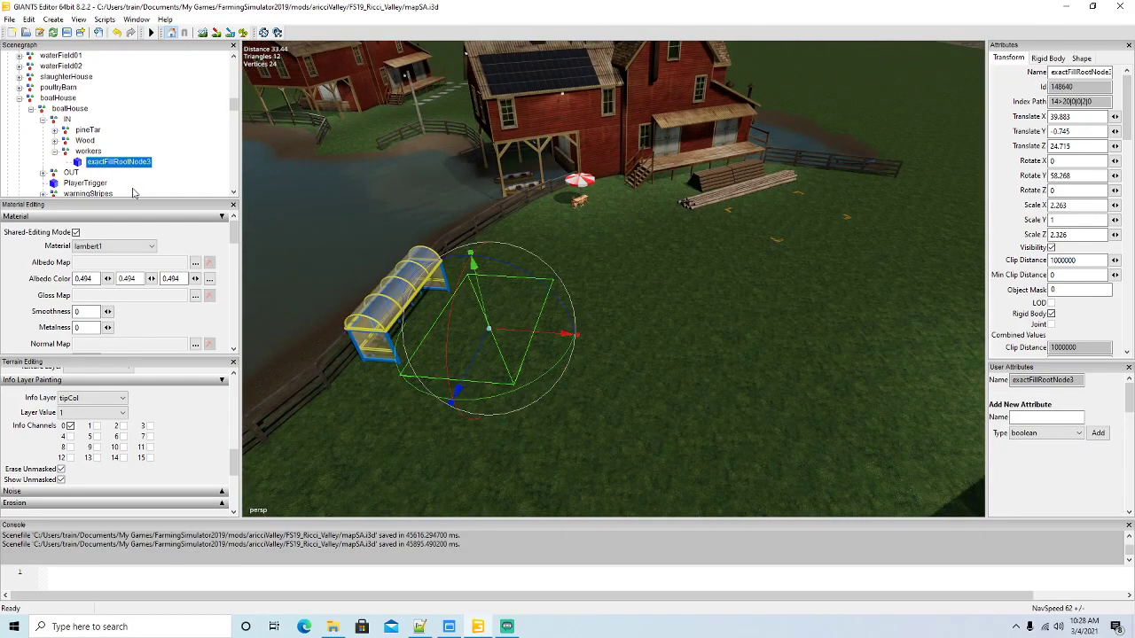
{"action": "left_click", "coordinate": [54, 151]}
{"action": "left_click", "coordinate": [64, 153]}
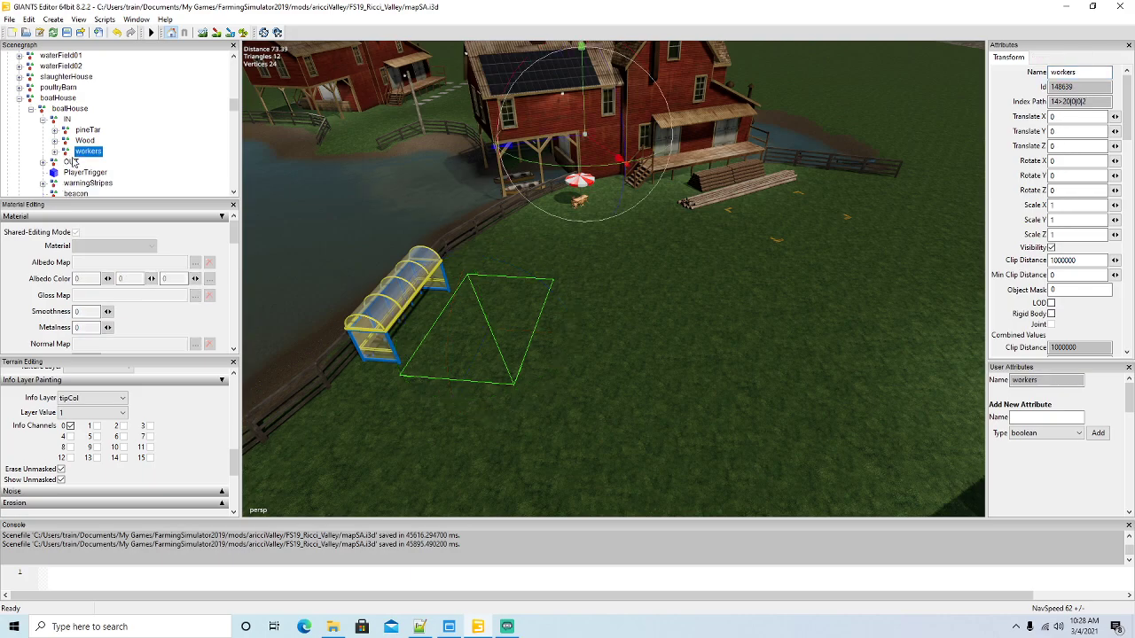
{"action": "key", "text": "Delete"}
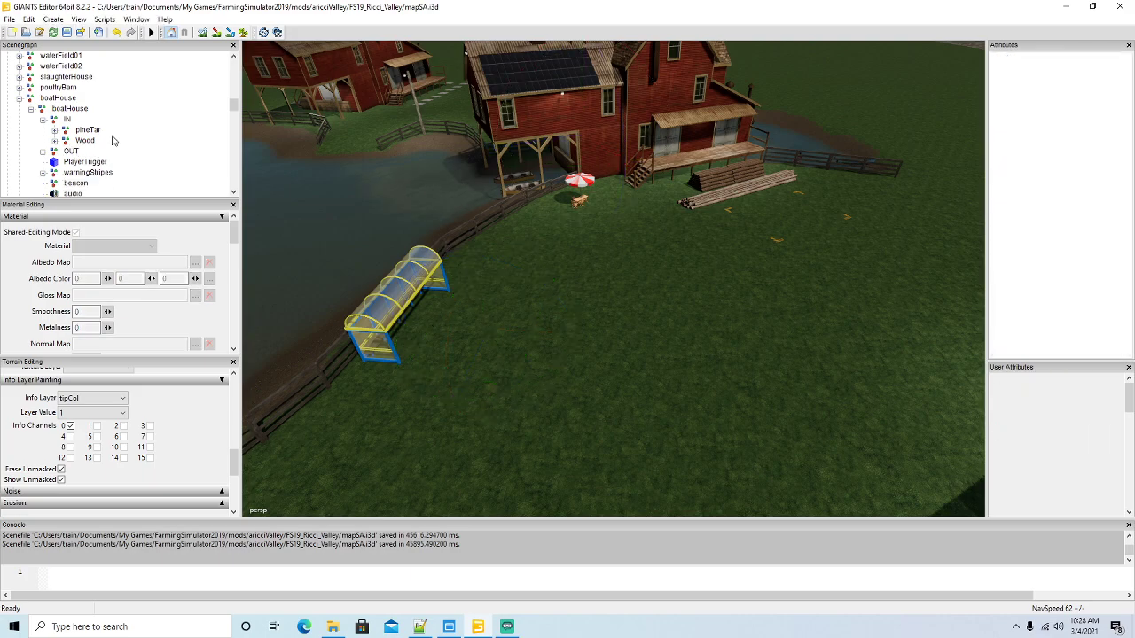
Duplicate the cow group inside the slaughterHouse IN group
{"action": "left_click", "coordinate": [20, 77]}
{"action": "left_click", "coordinate": [32, 88]}
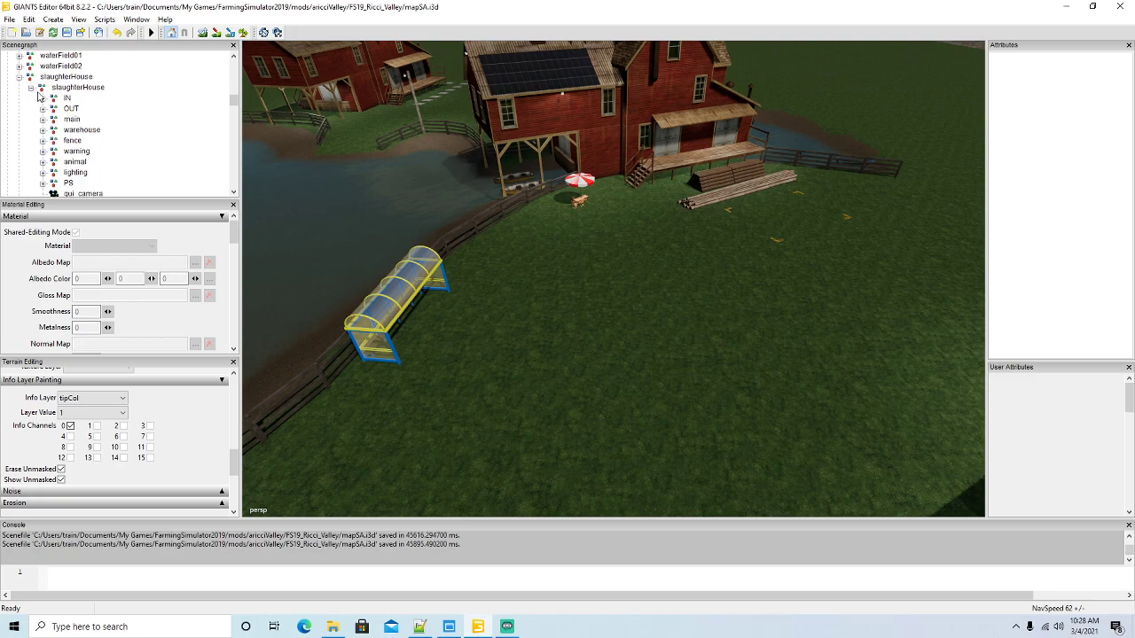
{"action": "left_click", "coordinate": [42, 99]}
{"action": "left_click", "coordinate": [54, 109]}
{"action": "left_click", "coordinate": [54, 109]}
{"action": "left_click", "coordinate": [65, 110]}
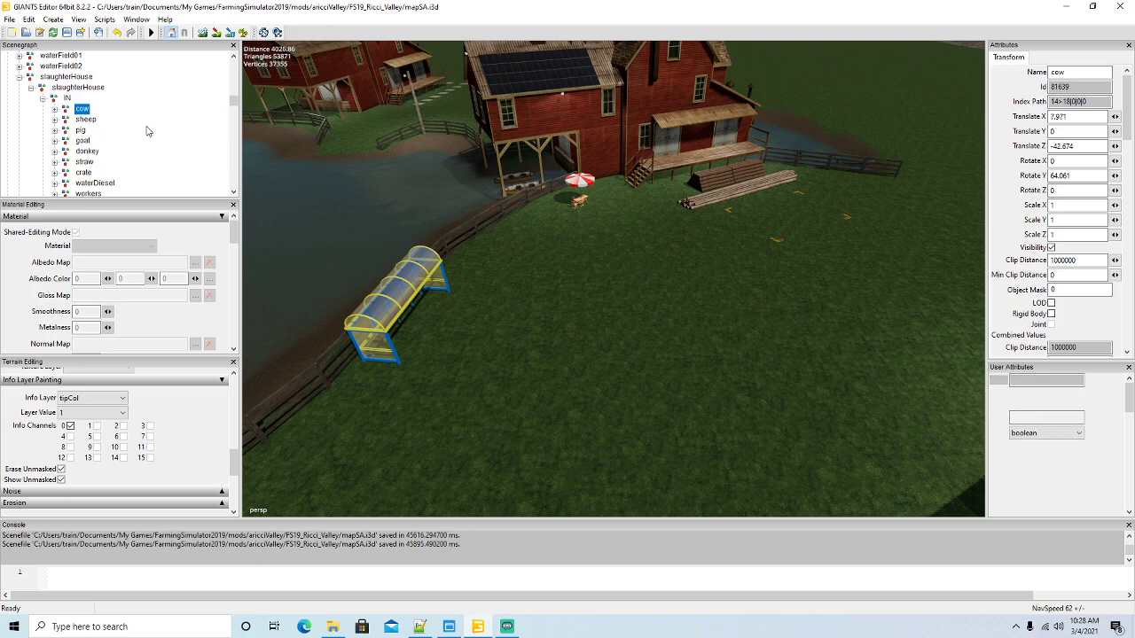
{"action": "key", "text": "ctrl+d"}
{"action": "scroll", "coordinate": [148, 132], "scroll_direction": "down", "scroll_amount": 3}
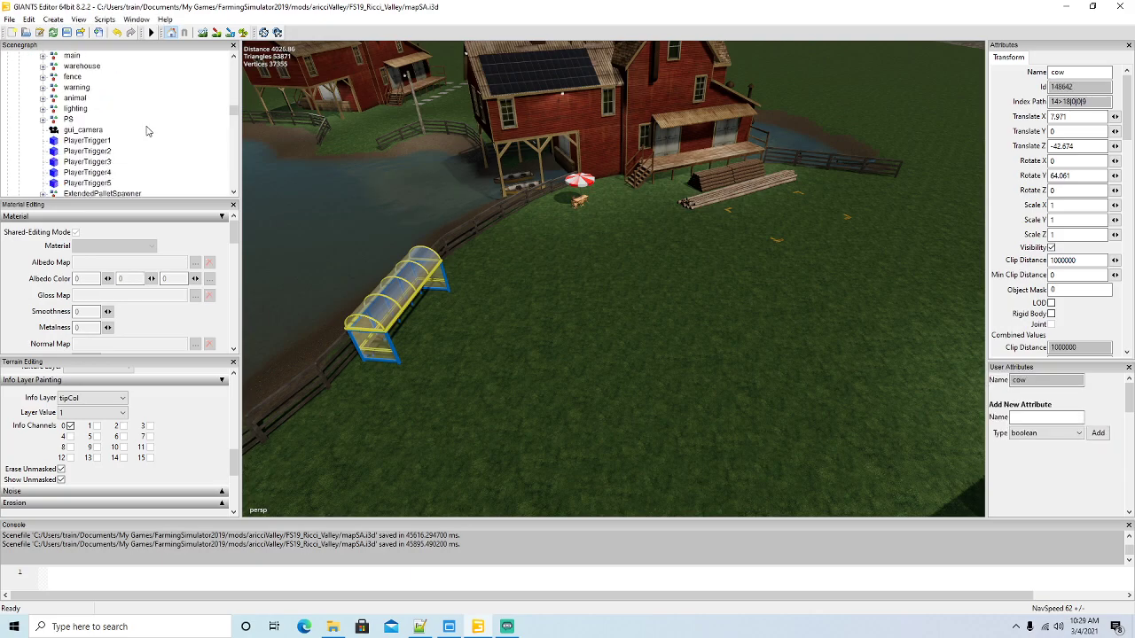
{"action": "scroll", "coordinate": [148, 131], "scroll_direction": "down", "scroll_amount": 3}
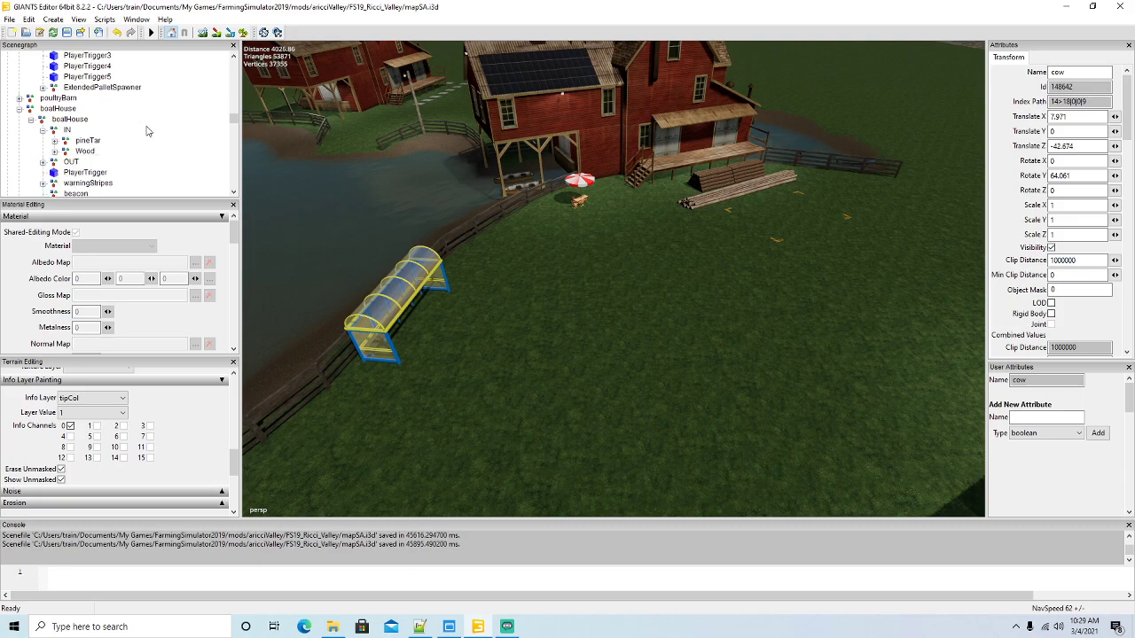
{"action": "left_click", "coordinate": [54, 130]}
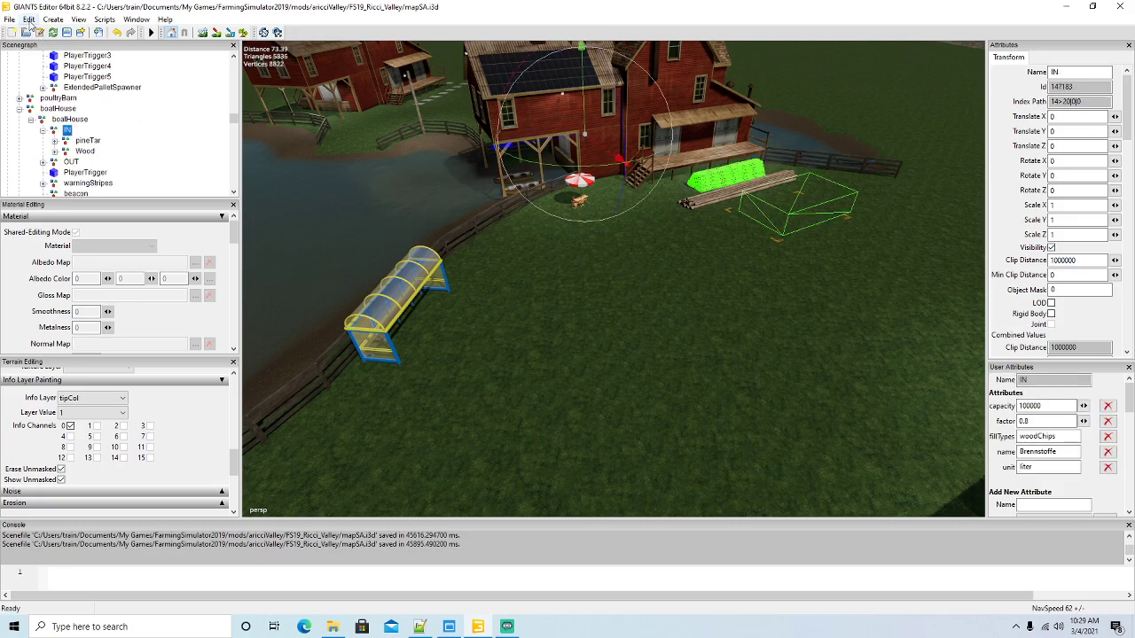
{"action": "left_click", "coordinate": [29, 22]}
{"action": "left_click", "coordinate": [44, 116]}
Cut the duplicated cow group out of the slaughterHouse IN group and paste it into the boatHouse IN group
{"action": "scroll", "coordinate": [112, 140], "scroll_direction": "up", "scroll_amount": 5}
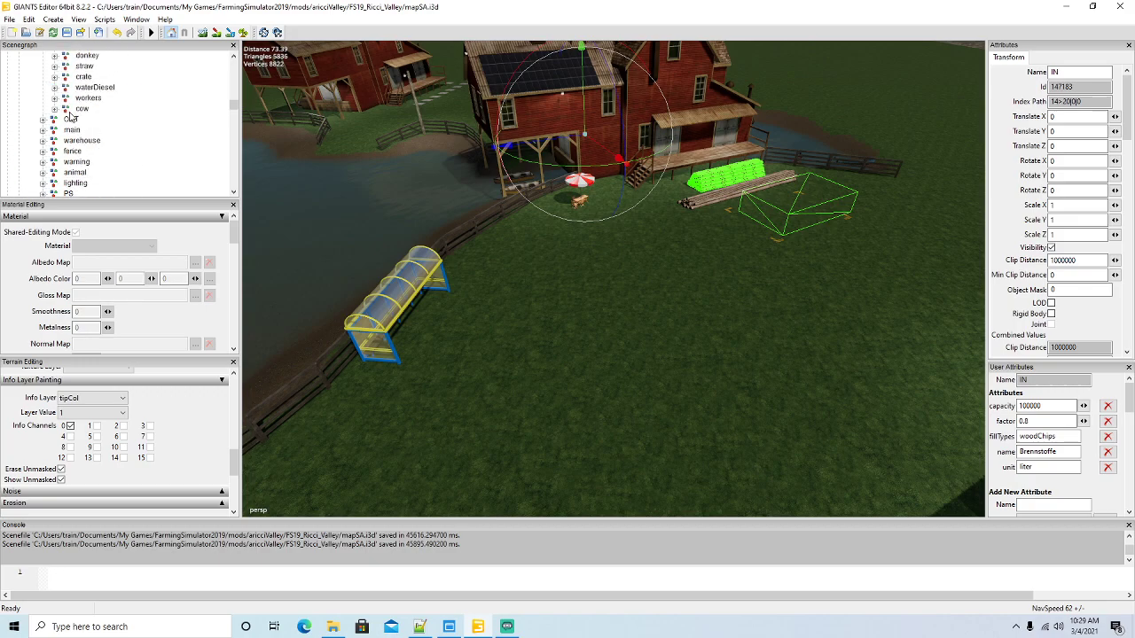
{"action": "left_click", "coordinate": [69, 111]}
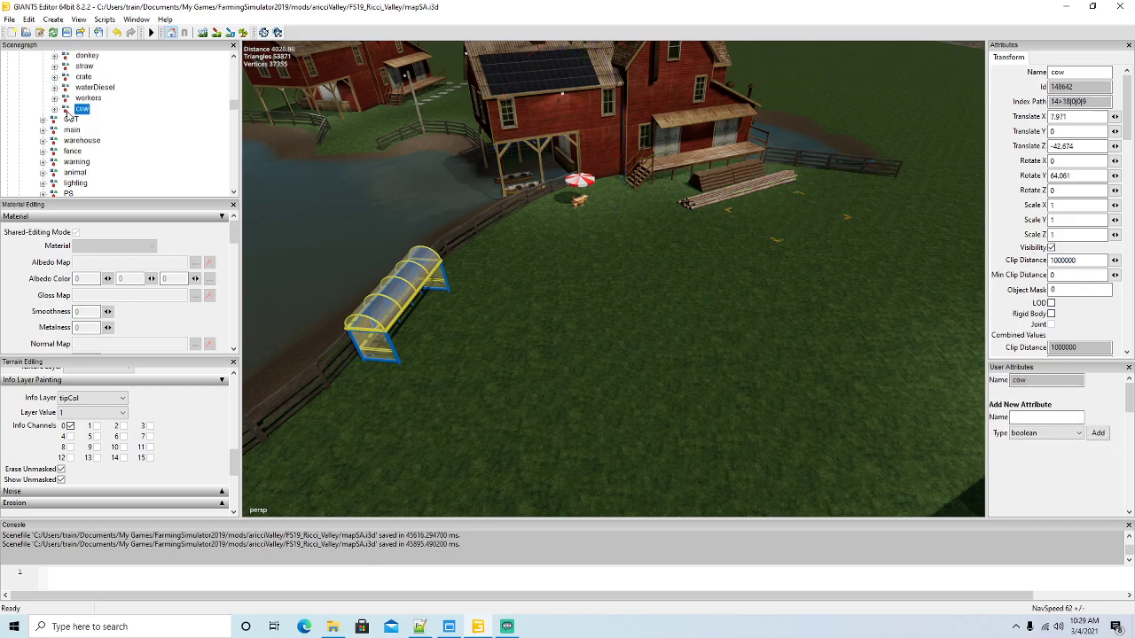
{"action": "left_click", "coordinate": [28, 19]}
{"action": "left_click", "coordinate": [46, 89]}
{"action": "scroll", "coordinate": [122, 142], "scroll_direction": "down", "scroll_amount": 4}
{"action": "scroll", "coordinate": [121, 142], "scroll_direction": "down", "scroll_amount": 2}
{"action": "left_click", "coordinate": [66, 108]}
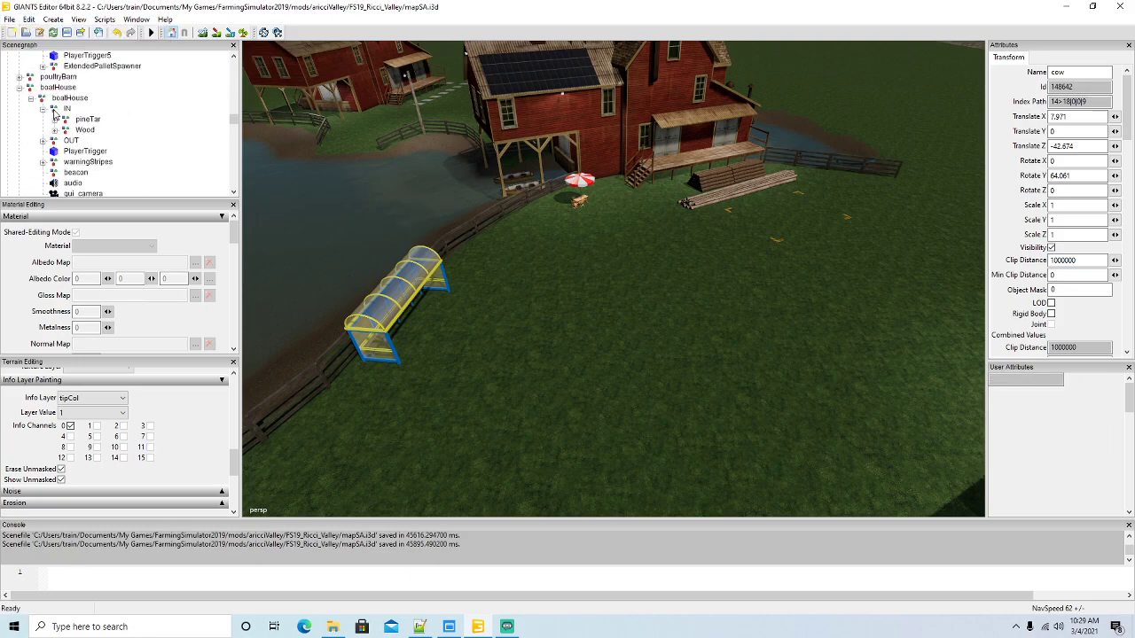
{"action": "left_click", "coordinate": [28, 18]}
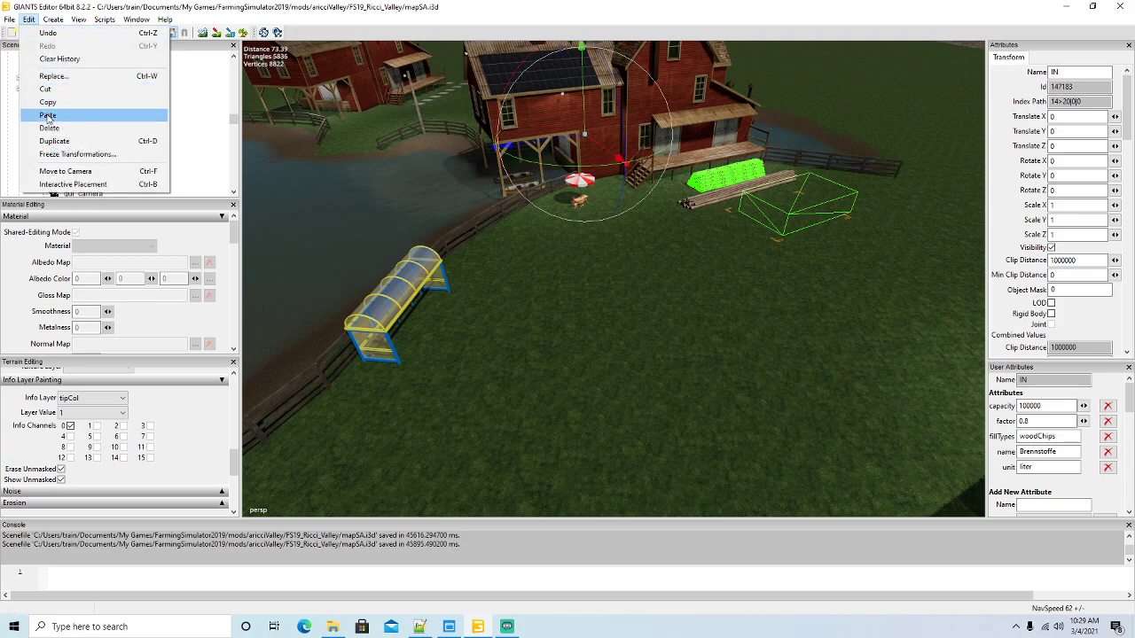
{"action": "left_click", "coordinate": [50, 113]}
Rename the pasted cow group to workers and delete its visibilityNodes child
{"action": "left_click_drag", "start_coordinate": [1083, 72], "coordinate": [1039, 71]}
{"action": "type", "text": "wo"}
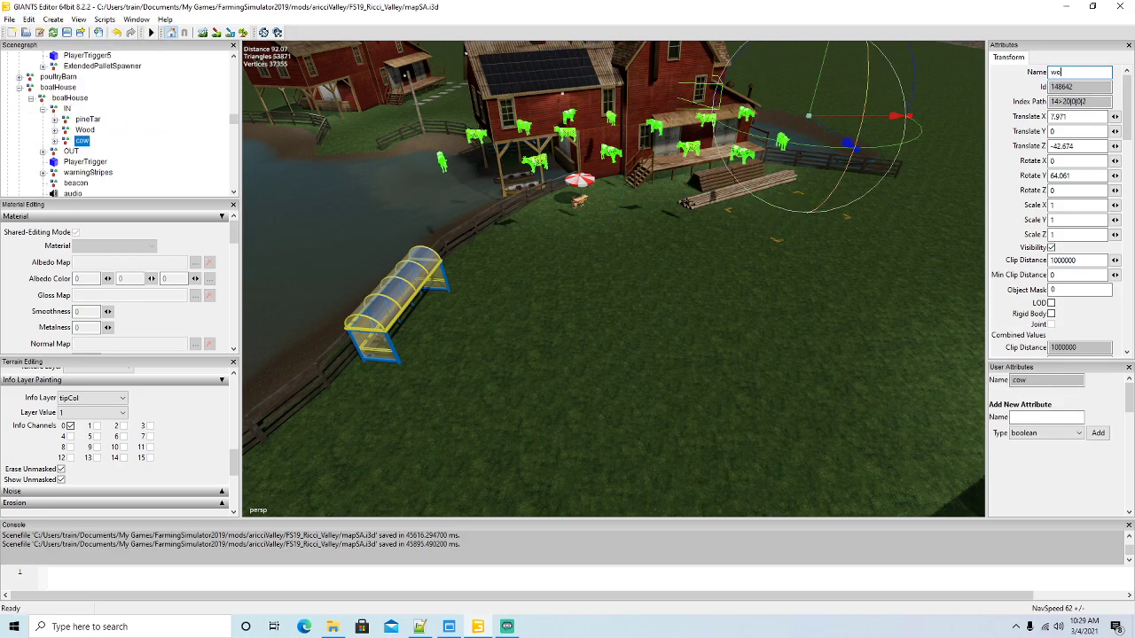
{"action": "type", "text": "rkers"}
{"action": "key", "text": "Return"}
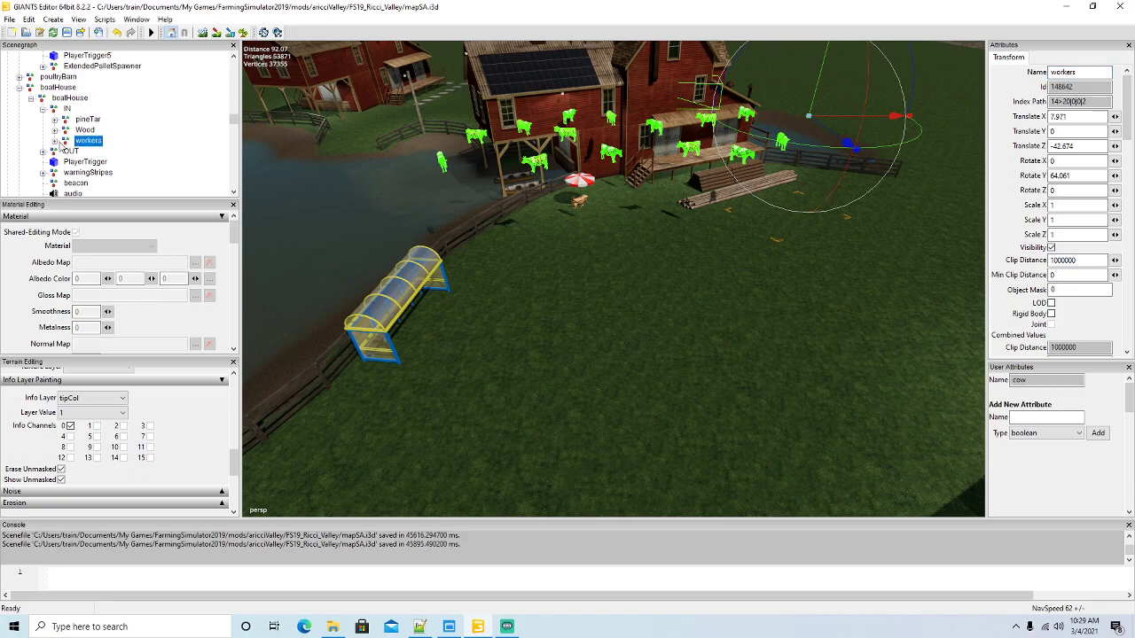
{"action": "left_click", "coordinate": [54, 140]}
{"action": "left_click", "coordinate": [104, 162]}
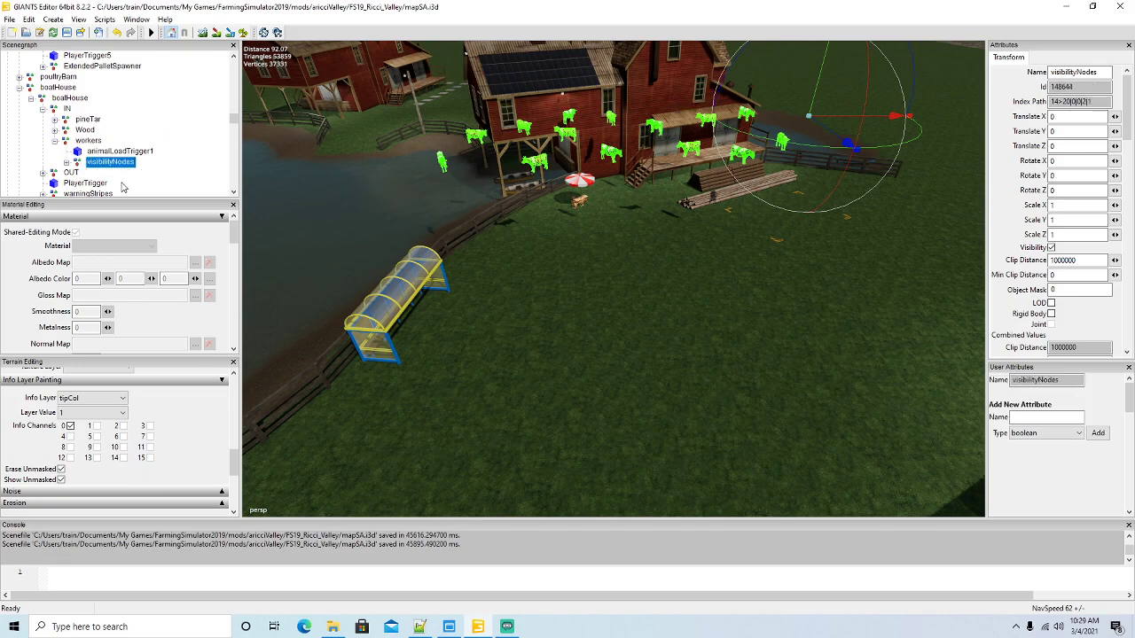
{"action": "key", "text": "Delete"}
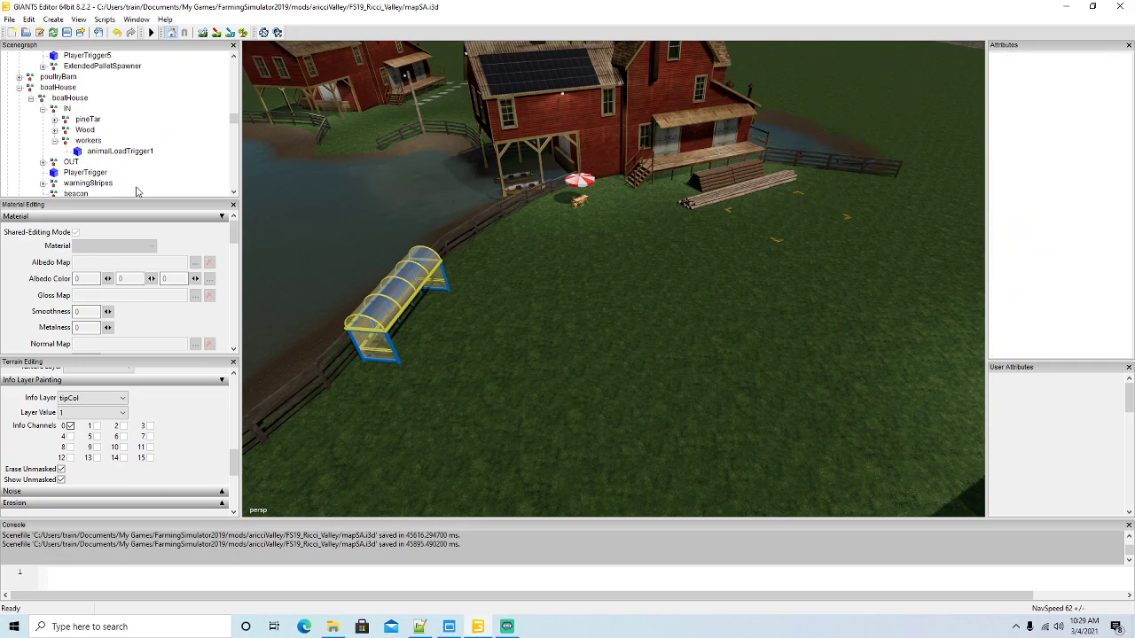
Place animalLoadTrigger1 on the ground beside the bus shelter, rotate it to run alongside the shelter, and save the map
{"action": "left_click", "coordinate": [80, 153]}
{"action": "left_click", "coordinate": [30, 19]}
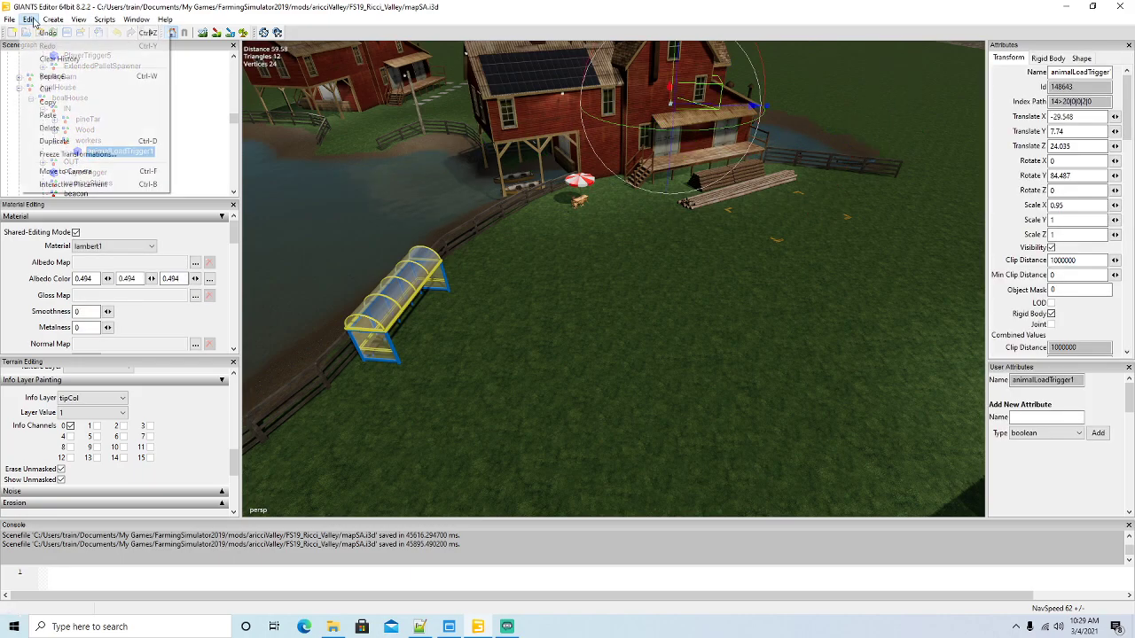
{"action": "left_click", "coordinate": [70, 184]}
{"action": "left_click", "coordinate": [461, 336]}
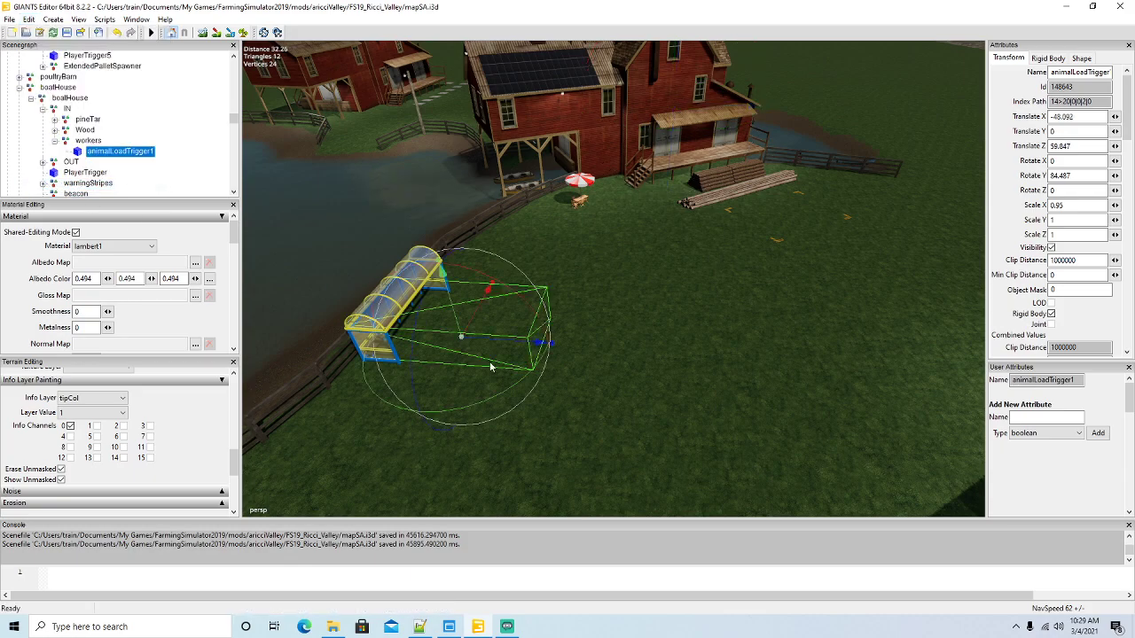
{"action": "left_click_drag", "start_coordinate": [493, 399], "coordinate": [519, 363]}
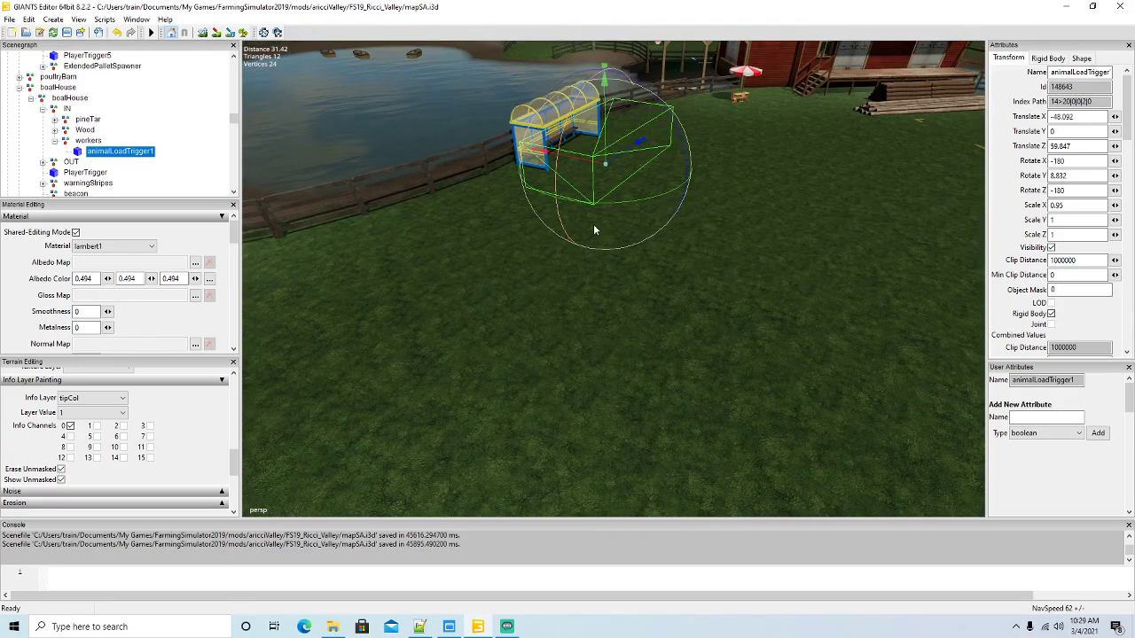
{"action": "left_click_drag", "start_coordinate": [605, 132], "coordinate": [604, 135]}
{"action": "left_click_drag", "start_coordinate": [572, 192], "coordinate": [559, 278], "text": "alt"}
{"action": "scroll", "coordinate": [559, 278], "scroll_direction": "down", "scroll_amount": 3}
{"action": "left_click", "coordinate": [1075, 101]}
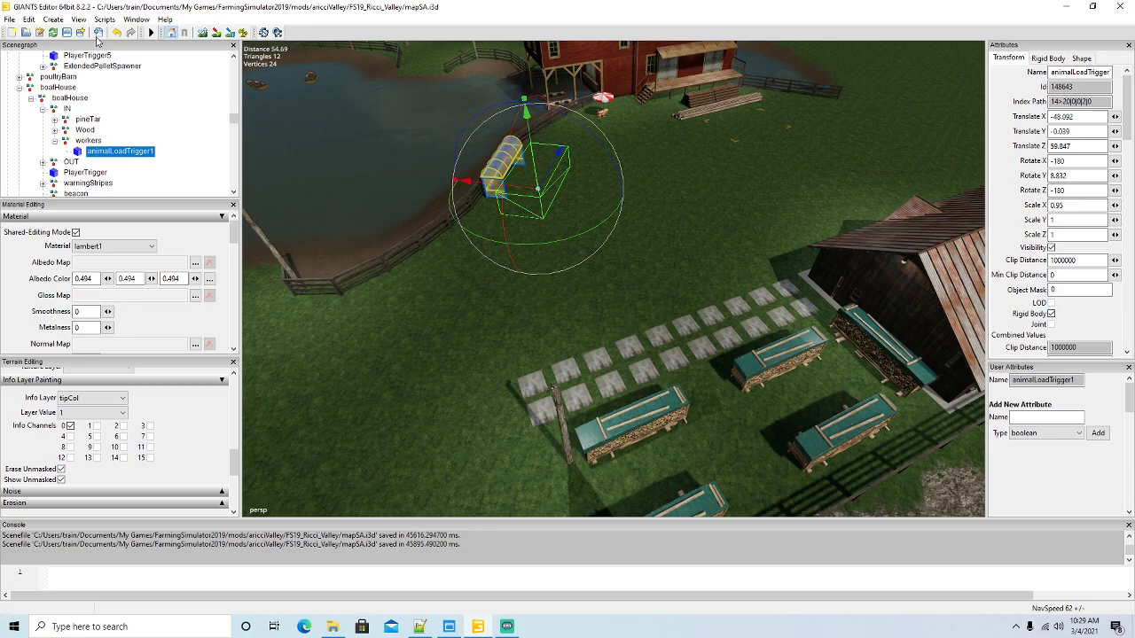
Switch to Notepad++ and check the triggerNode path of the IP_WORKERS livestock trigger in boatHouse.xml
{"action": "left_click", "coordinate": [418, 623]}
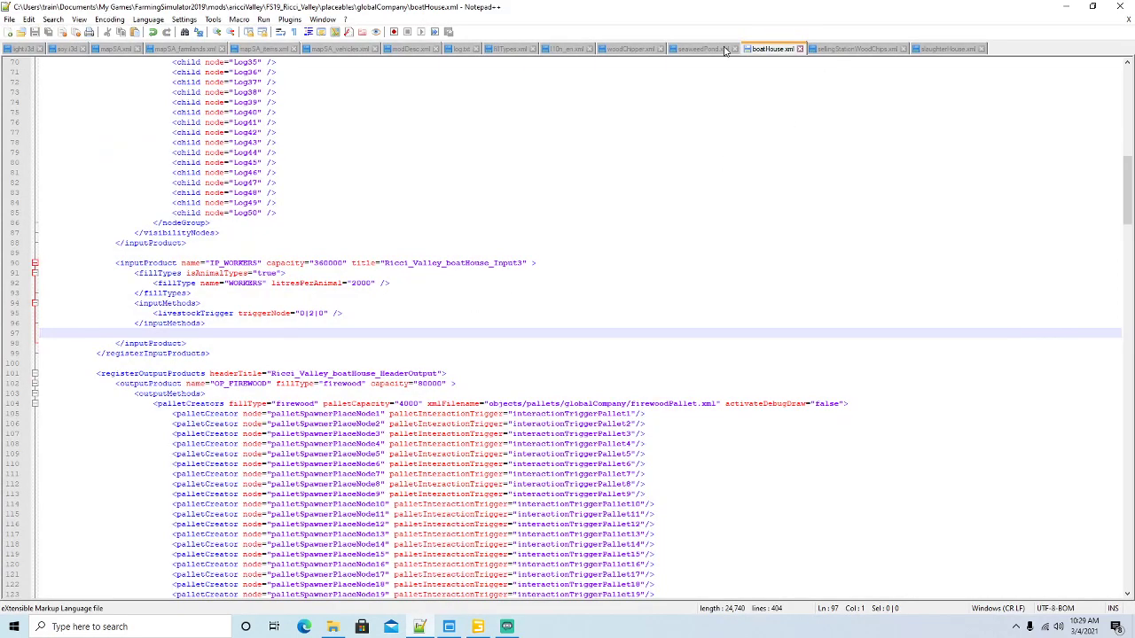
{"action": "scroll", "coordinate": [499, 202], "scroll_direction": "up", "scroll_amount": 16}
{"action": "scroll", "coordinate": [497, 209], "scroll_direction": "down", "scroll_amount": 18}
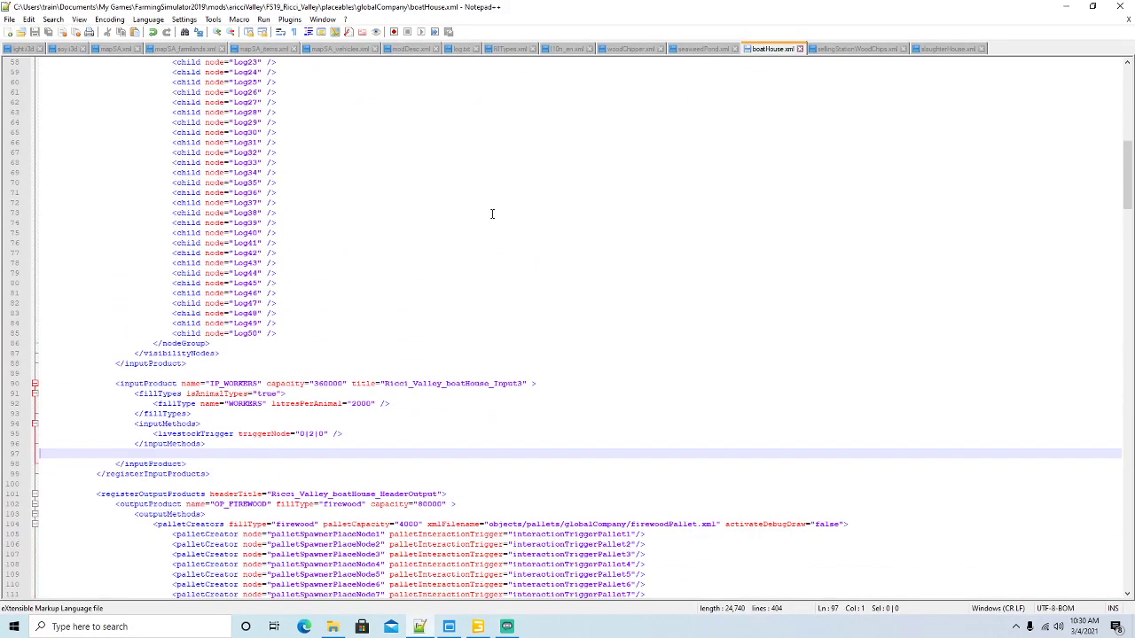
{"action": "left_click_drag", "start_coordinate": [296, 254], "coordinate": [324, 254]}
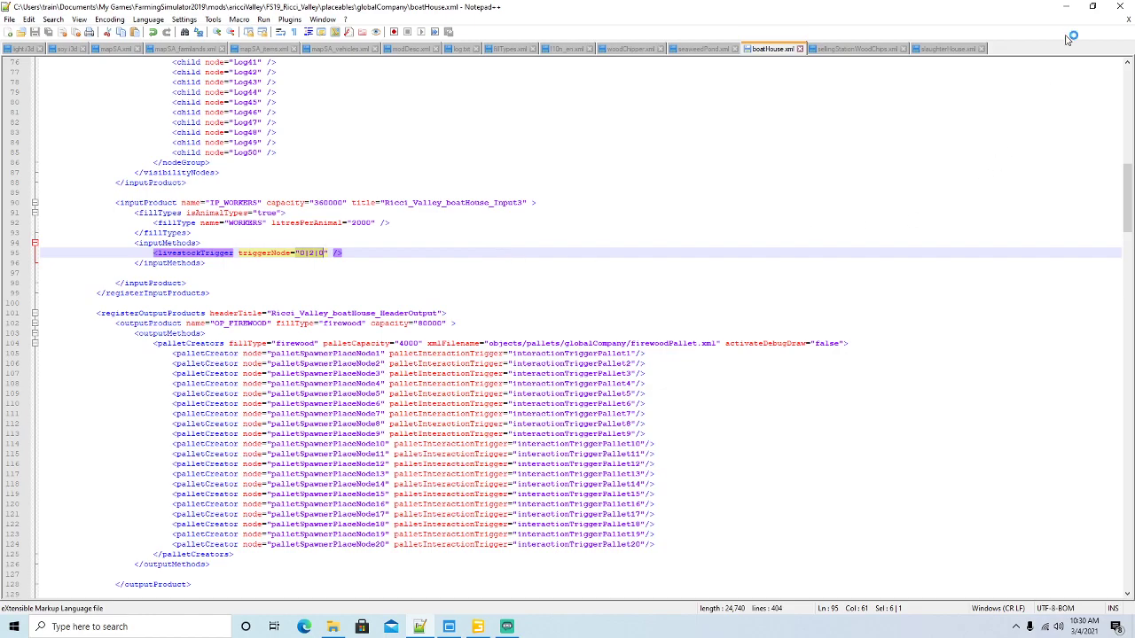
{"action": "left_click", "coordinate": [1064, 6]}
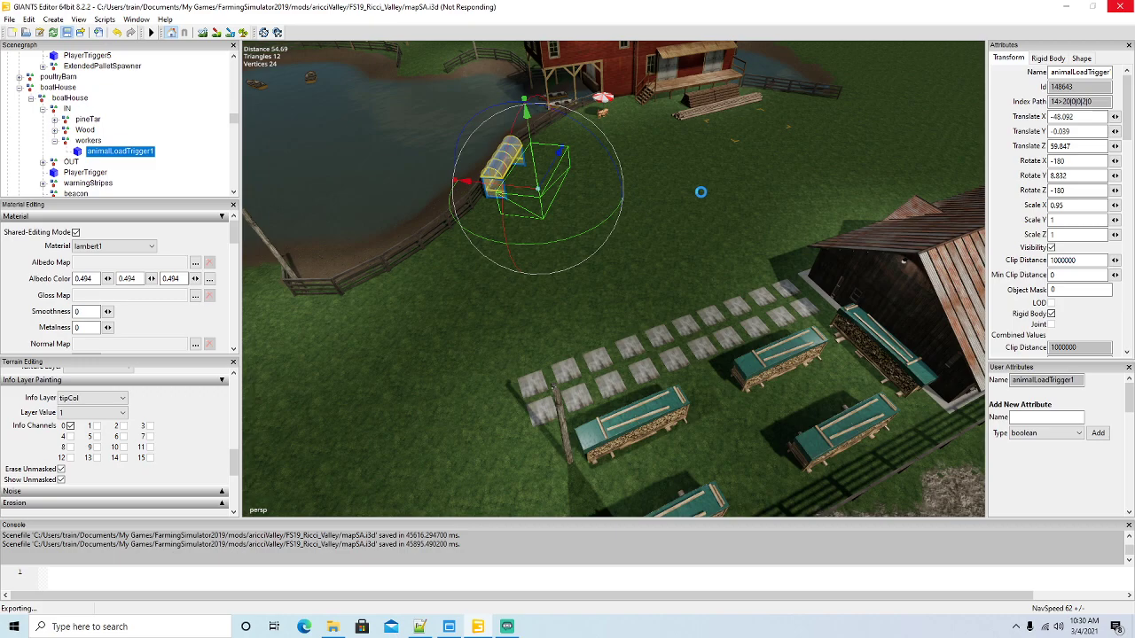
Minimize GIANTS Editor and launch Farming Simulator 19 from the desktop
{"action": "left_click", "coordinate": [1065, 8]}
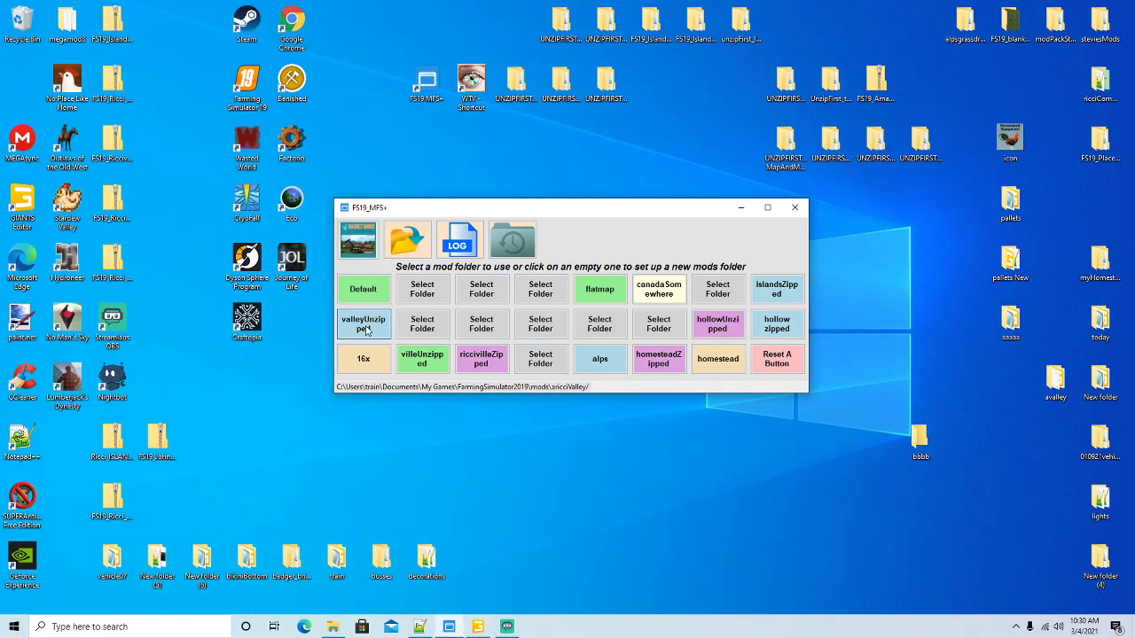
{"action": "right_click", "coordinate": [260, 93]}
{"action": "left_click", "coordinate": [282, 104]}
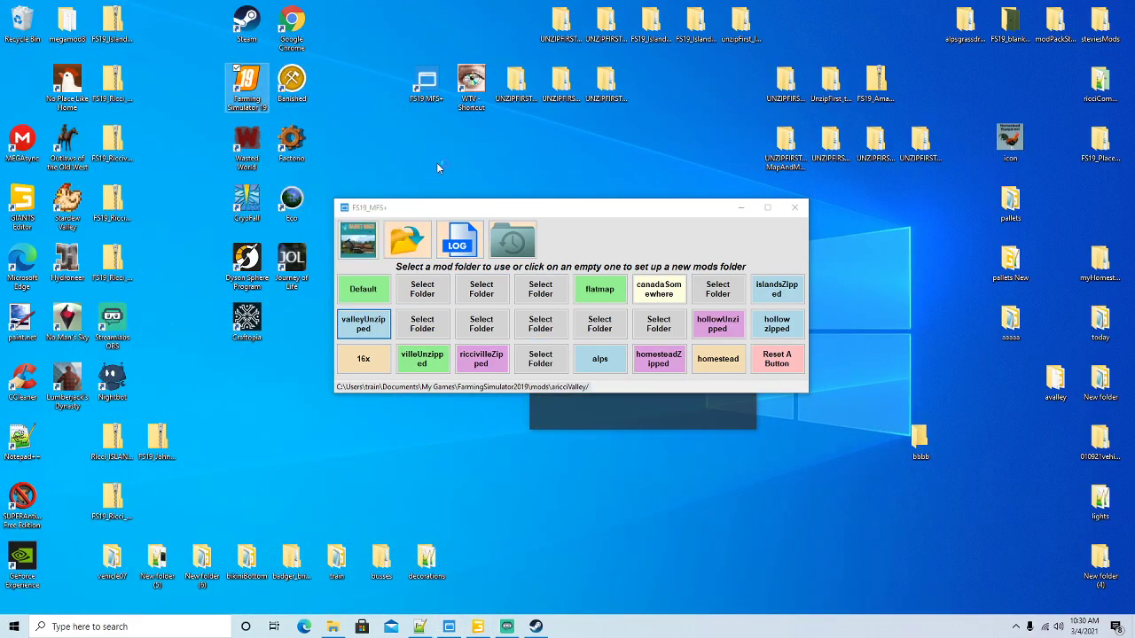
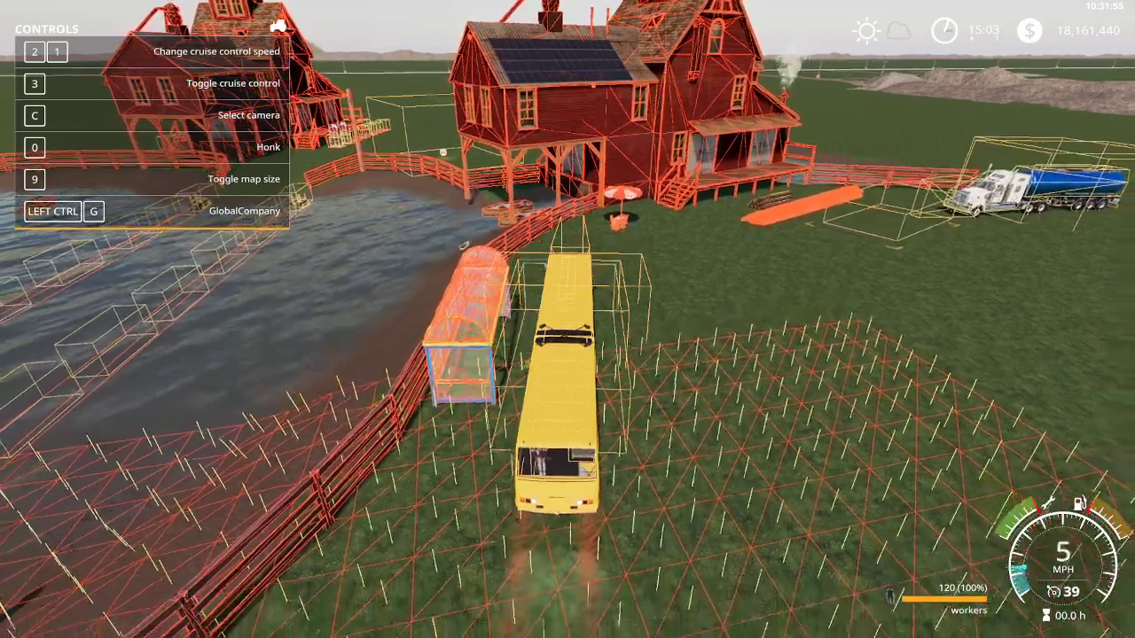
Drive the loaded bus back and forth through the trigger beside the bus shelter to test unloading, and turn off the wireframe debug view
{"action": "key", "text": "s"}
{"action": "key", "text": "d"}
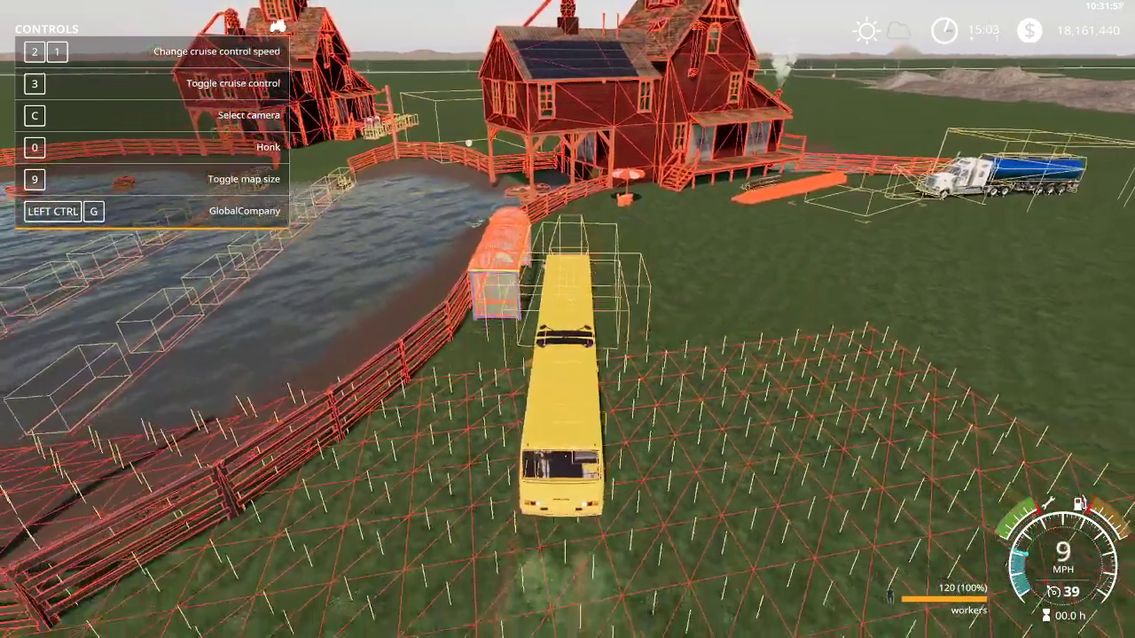
{"action": "key", "text": "a"}
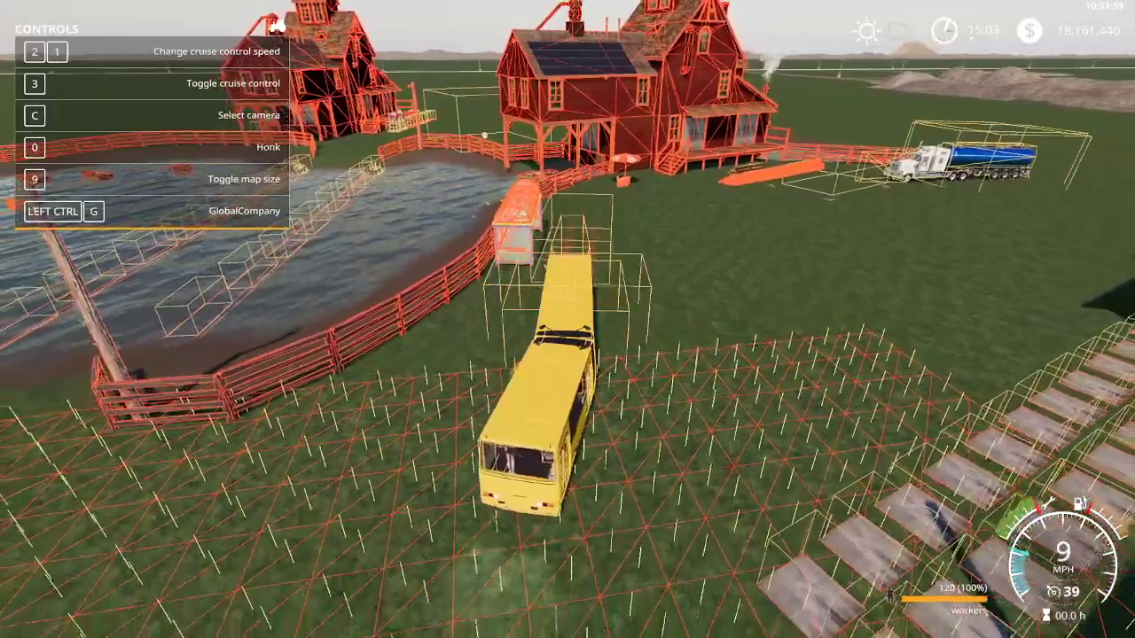
{"action": "key", "text": "s"}
{"action": "key", "text": "w"}
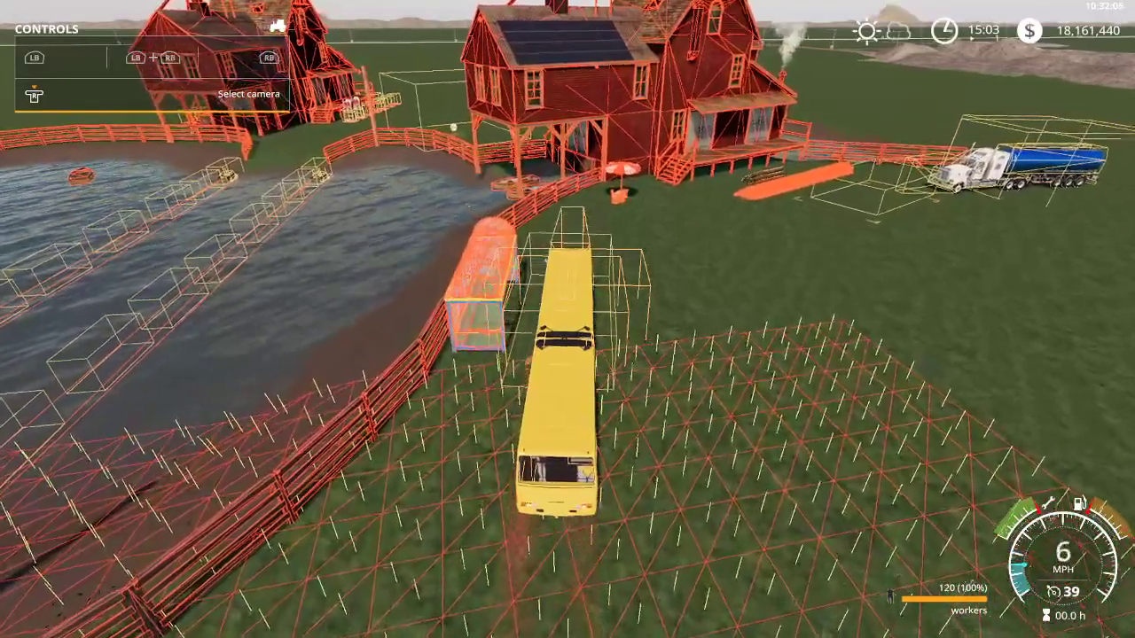
{"action": "key", "text": "F5"}
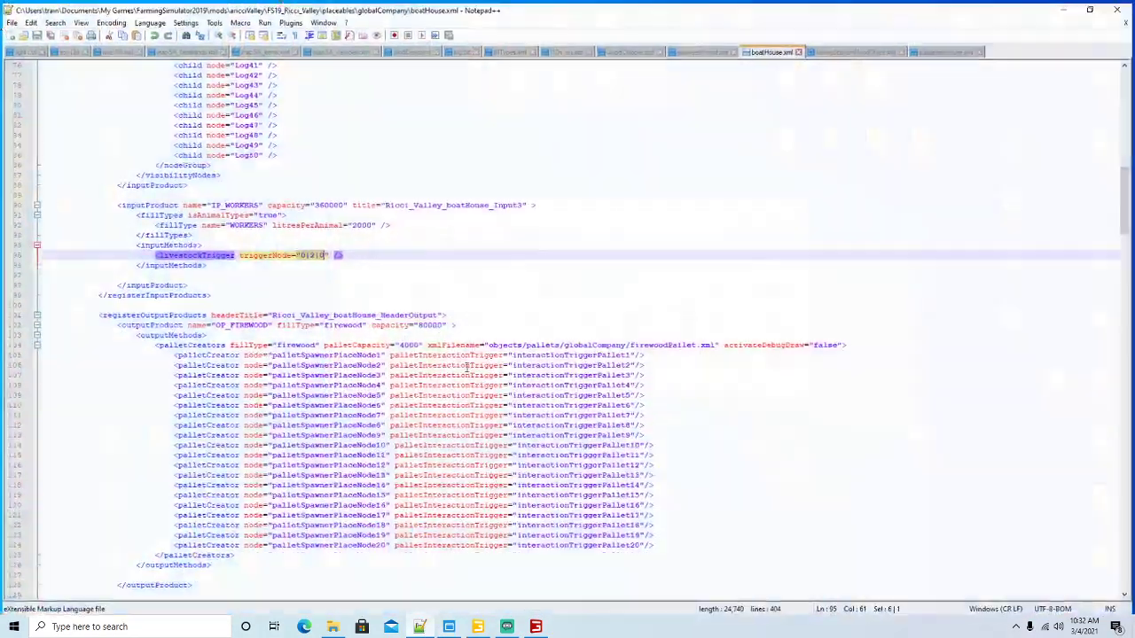
Reload log.txt in Notepad++, and quit the running game without saving
{"action": "left_click", "coordinate": [462, 50]}
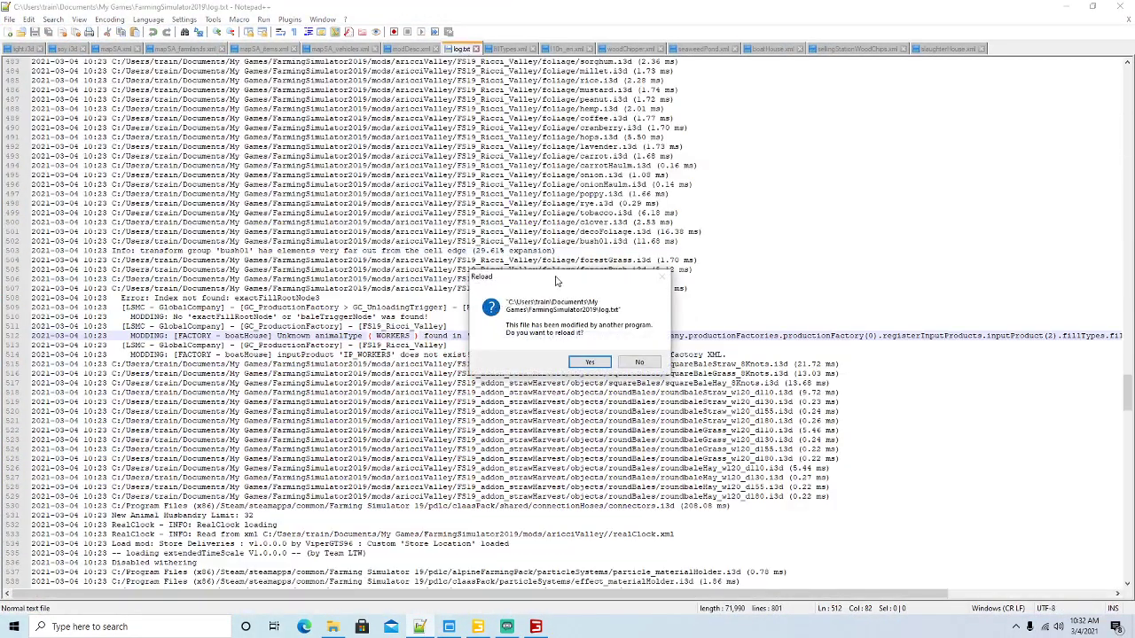
{"action": "left_click", "coordinate": [588, 363]}
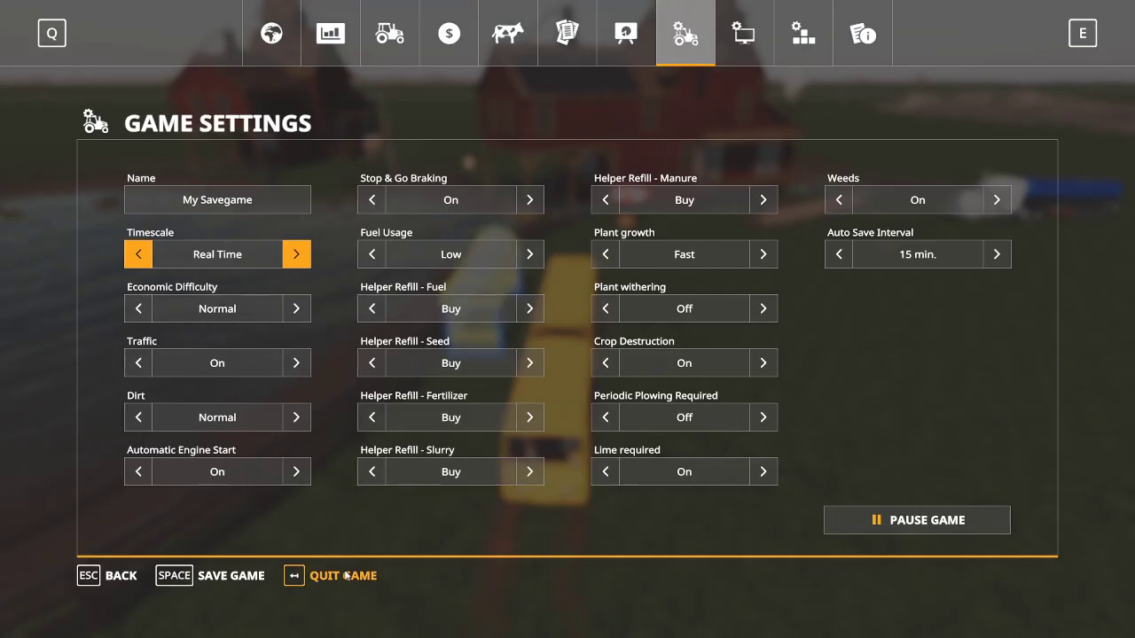
{"action": "left_click", "coordinate": [343, 576]}
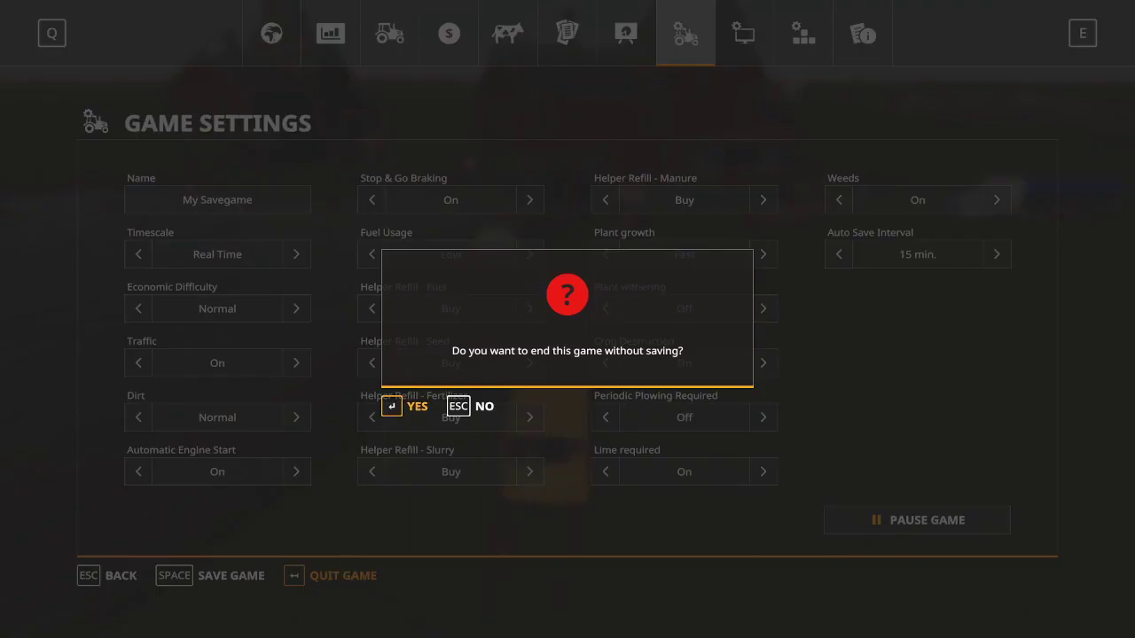
{"action": "key", "text": "Return"}
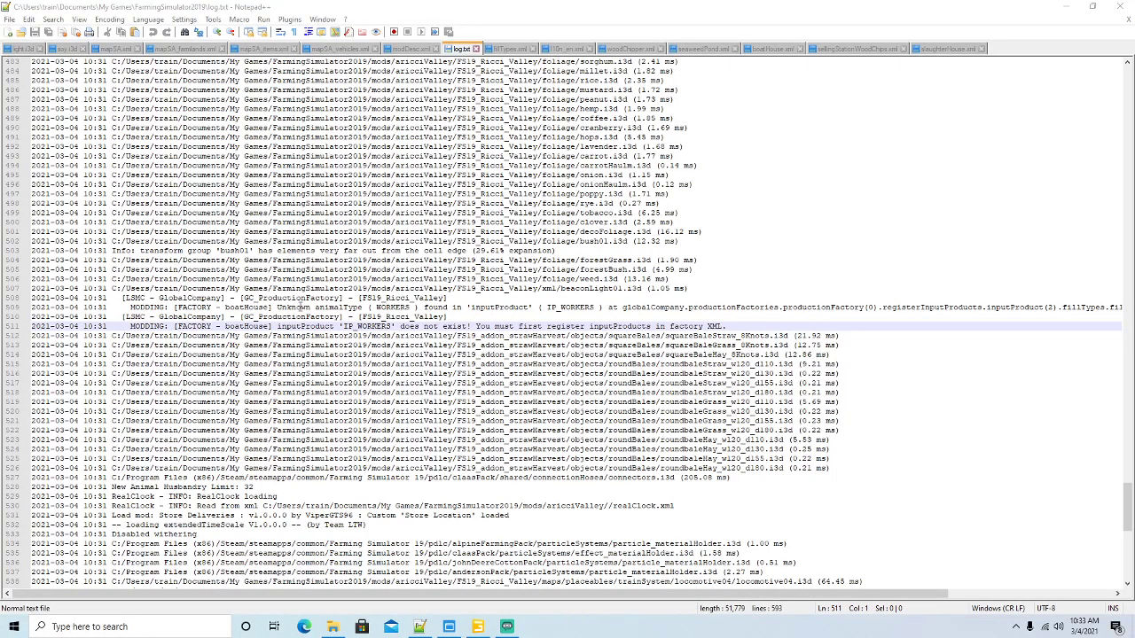
Reload log.txt once more and highlight the boatHouse message about the WORKERS animalType
{"action": "left_click", "coordinate": [274, 307]}
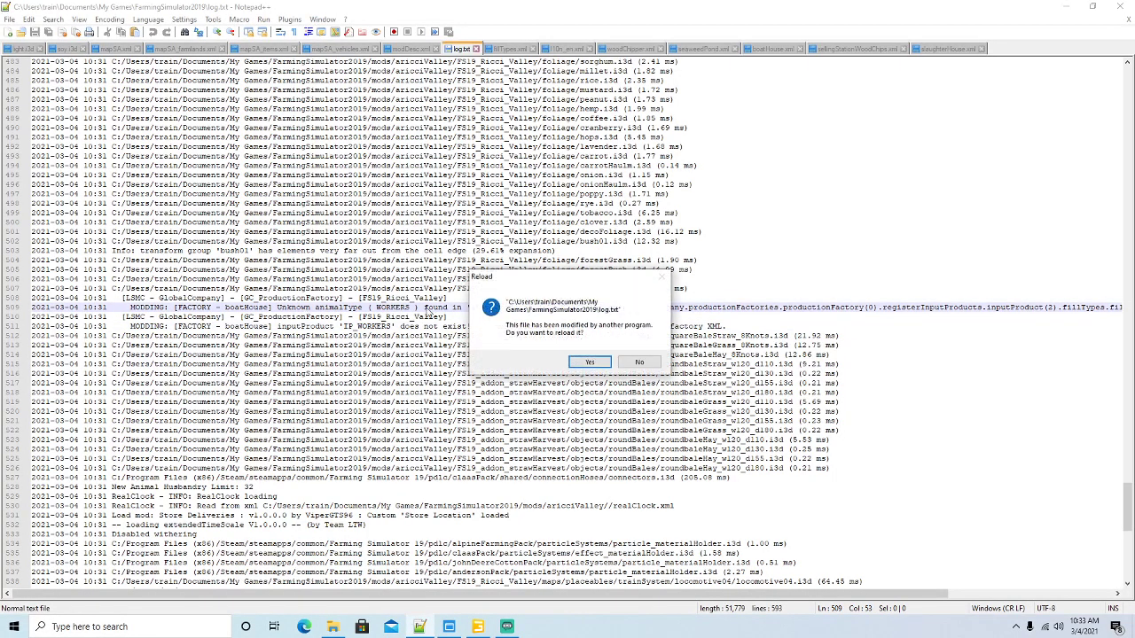
{"action": "left_click", "coordinate": [589, 362]}
{"action": "left_click_drag", "start_coordinate": [276, 308], "coordinate": [424, 312]}
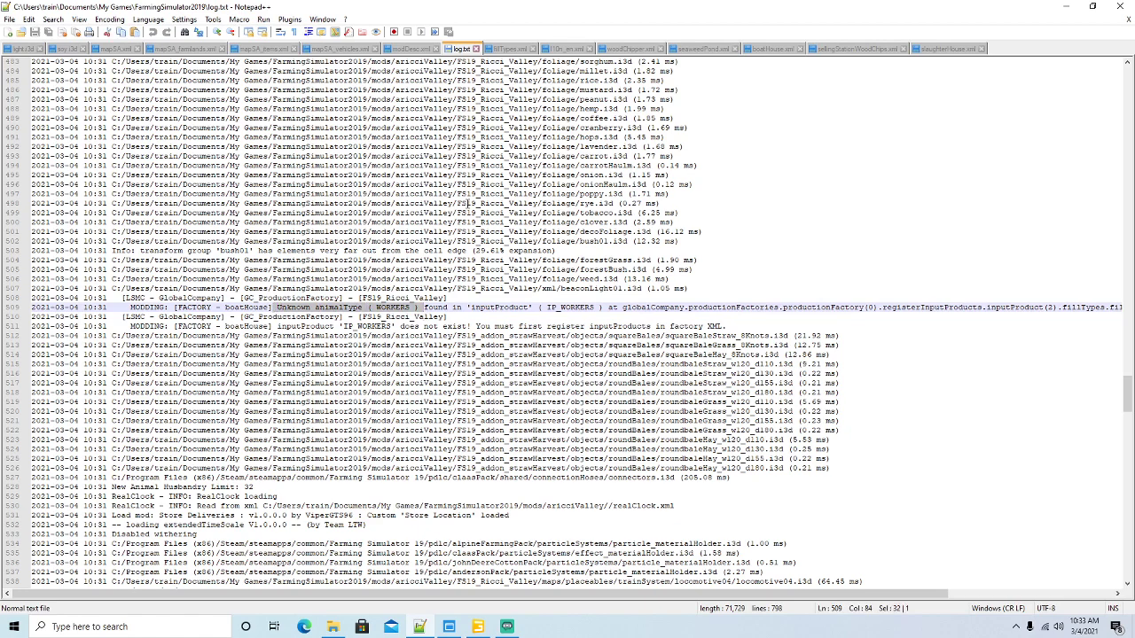
Examine the text entries in l10n_en.xml for the workers fill type and the custom animals
{"action": "left_click", "coordinate": [566, 49]}
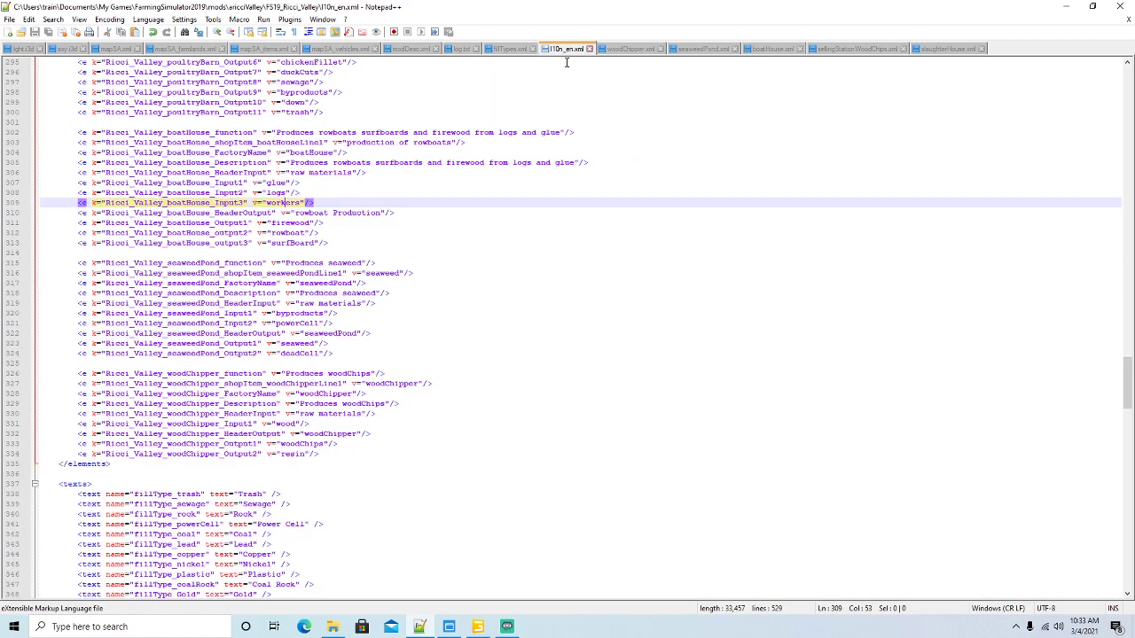
{"action": "scroll", "coordinate": [442, 243], "scroll_direction": "down", "scroll_amount": 20}
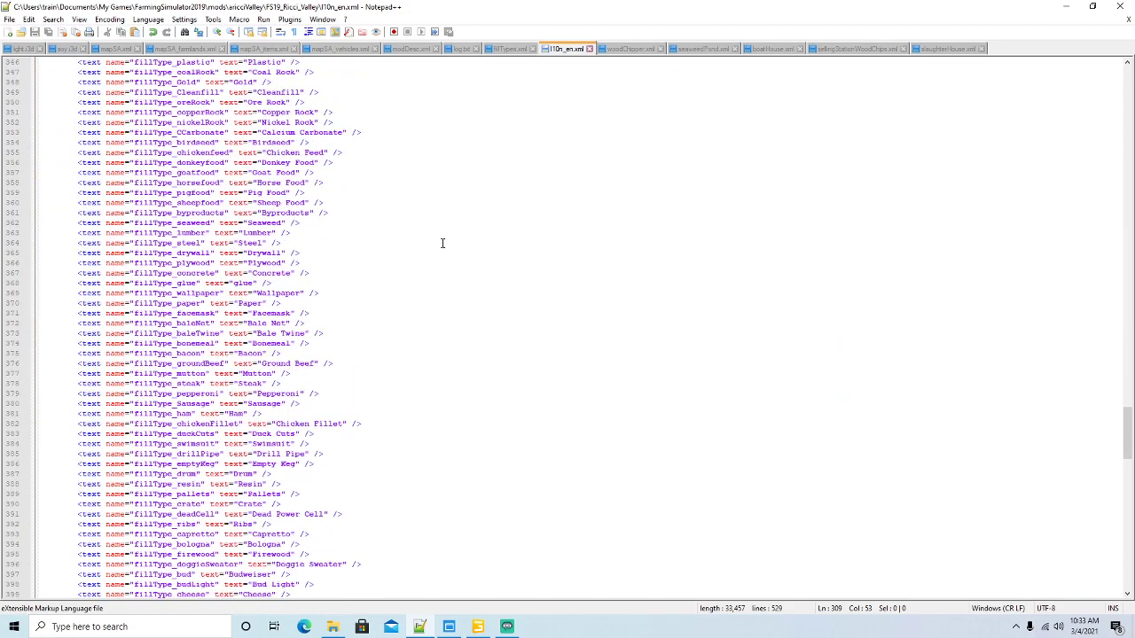
{"action": "scroll", "coordinate": [443, 238], "scroll_direction": "down", "scroll_amount": 12}
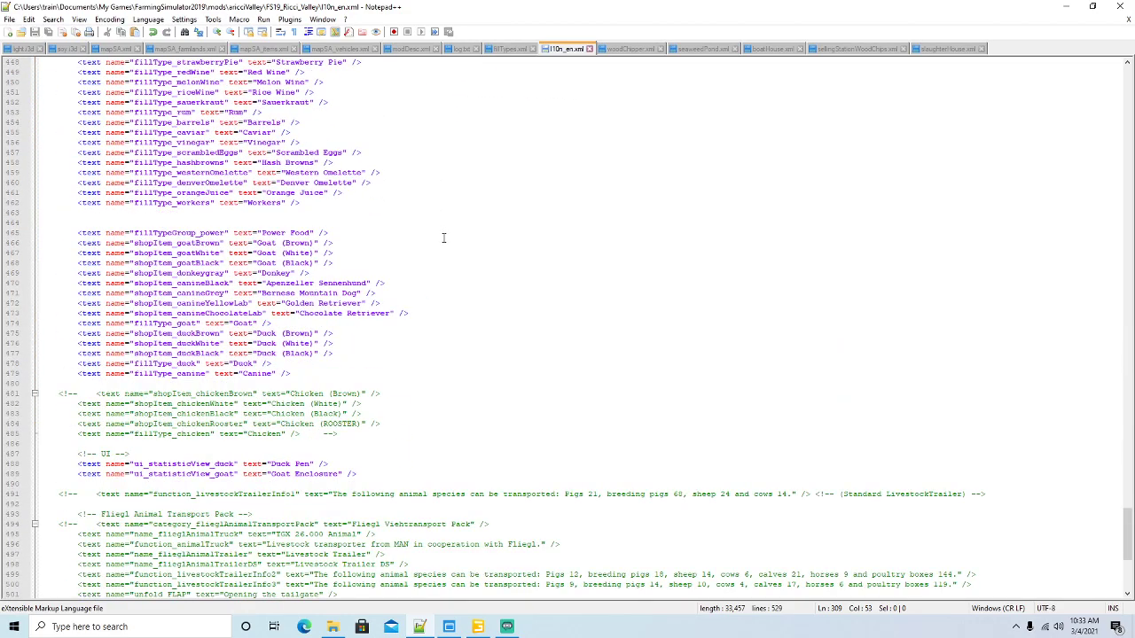
{"action": "scroll", "coordinate": [443, 238], "scroll_direction": "down", "scroll_amount": 10}
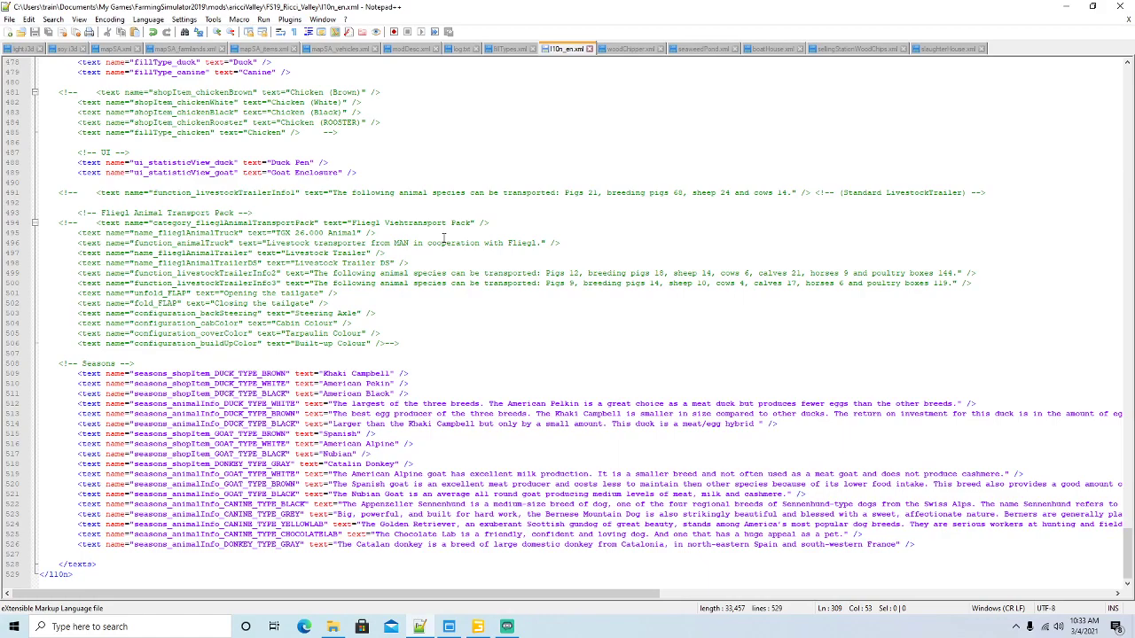
{"action": "scroll", "coordinate": [443, 238], "scroll_direction": "up", "scroll_amount": 4}
{"action": "scroll", "coordinate": [443, 237], "scroll_direction": "up", "scroll_amount": 7}
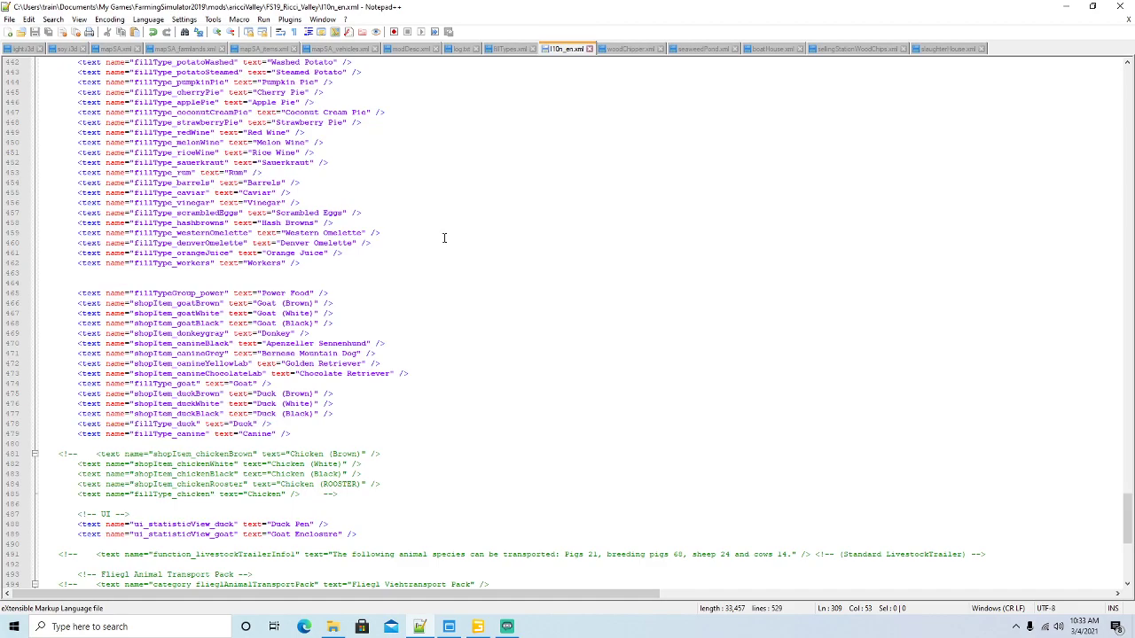
{"action": "scroll", "coordinate": [444, 238], "scroll_direction": "down", "scroll_amount": 1}
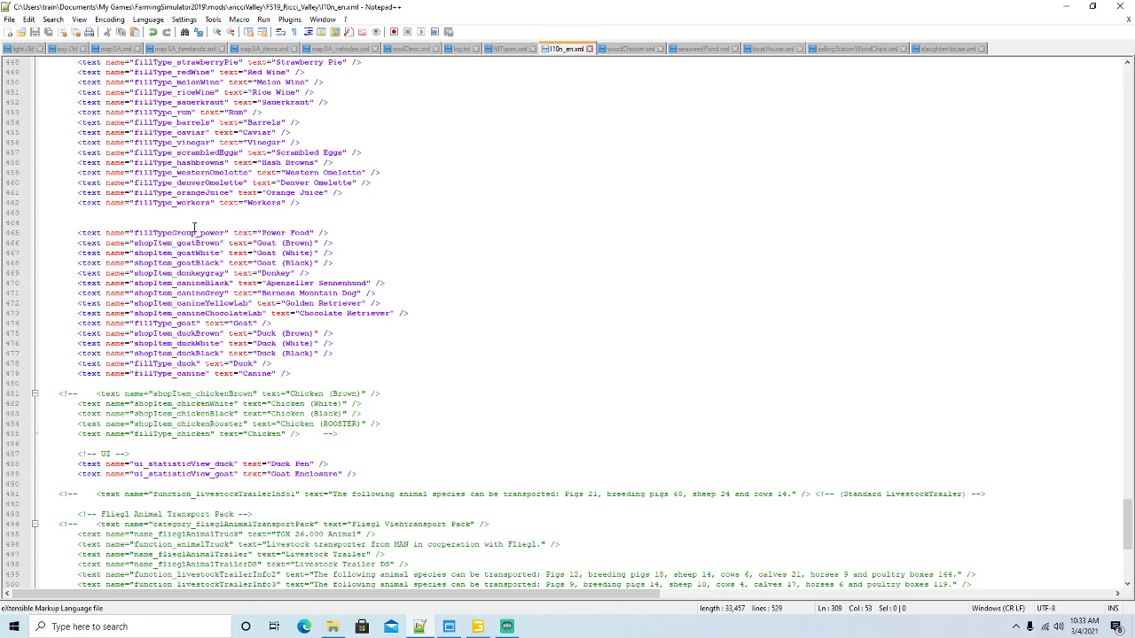
Minimize Notepad++ and open the character folder of FS19_Ricci_Valley in File Explorer
{"action": "left_click", "coordinate": [1065, 7]}
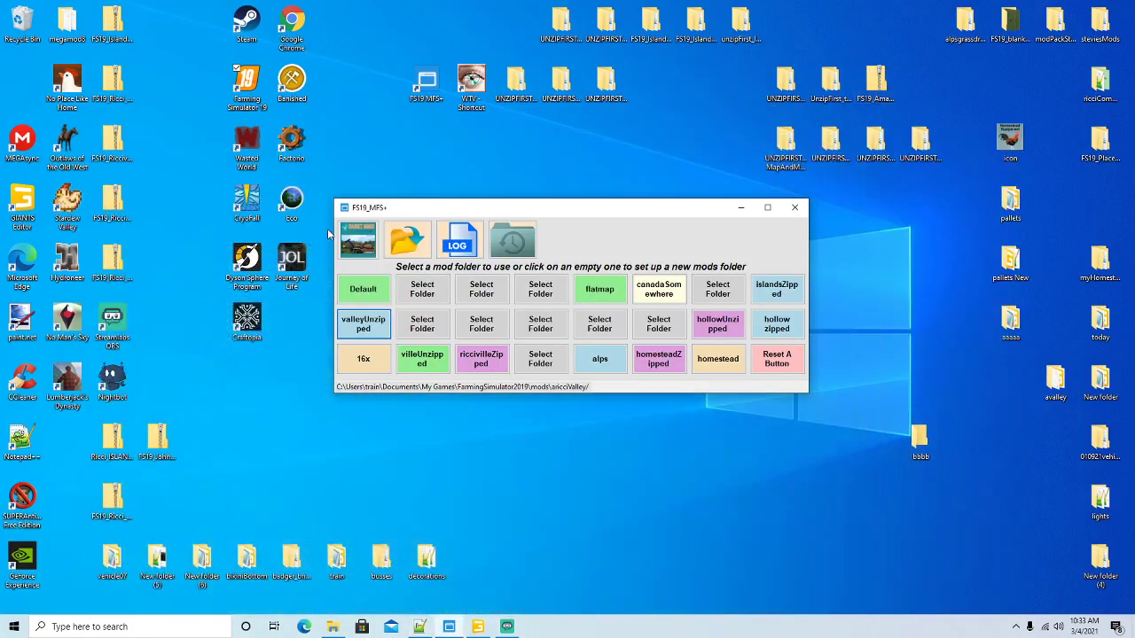
{"action": "left_click", "coordinate": [333, 627]}
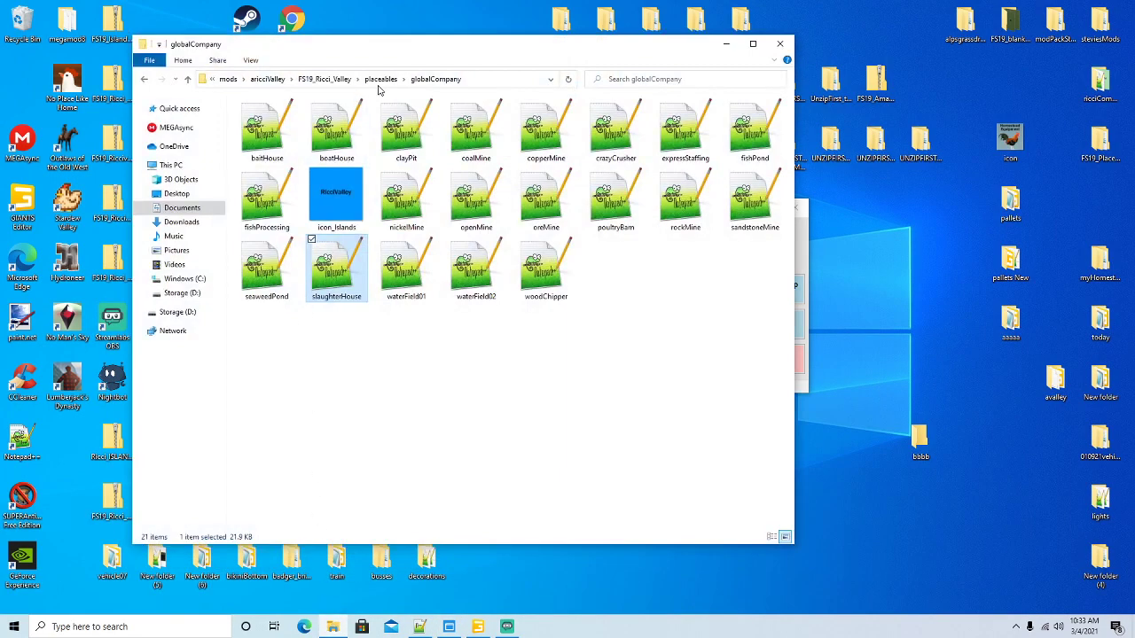
{"action": "left_click_drag", "start_coordinate": [399, 51], "coordinate": [412, 55]}
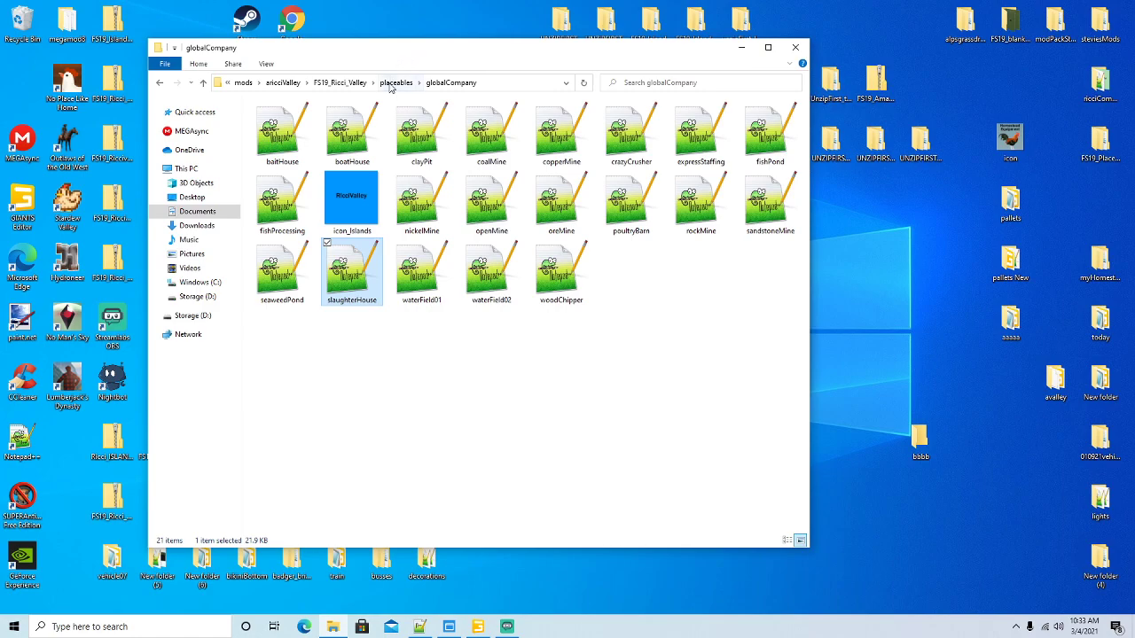
{"action": "left_click", "coordinate": [346, 83]}
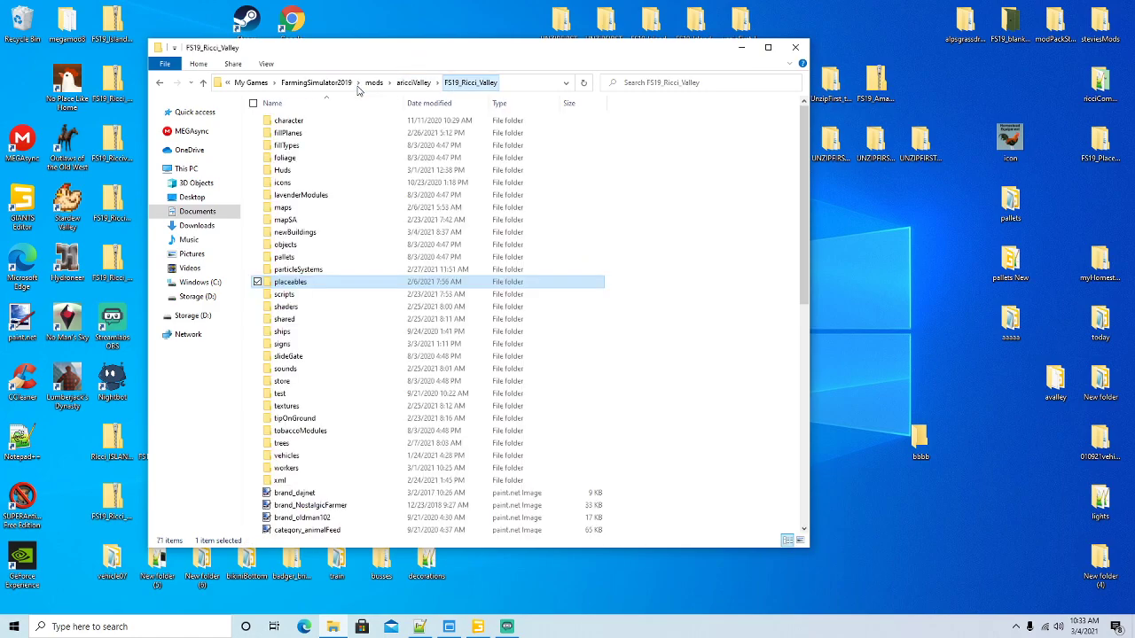
{"action": "left_click", "coordinate": [288, 125]}
{"action": "double_click", "coordinate": [286, 122]}
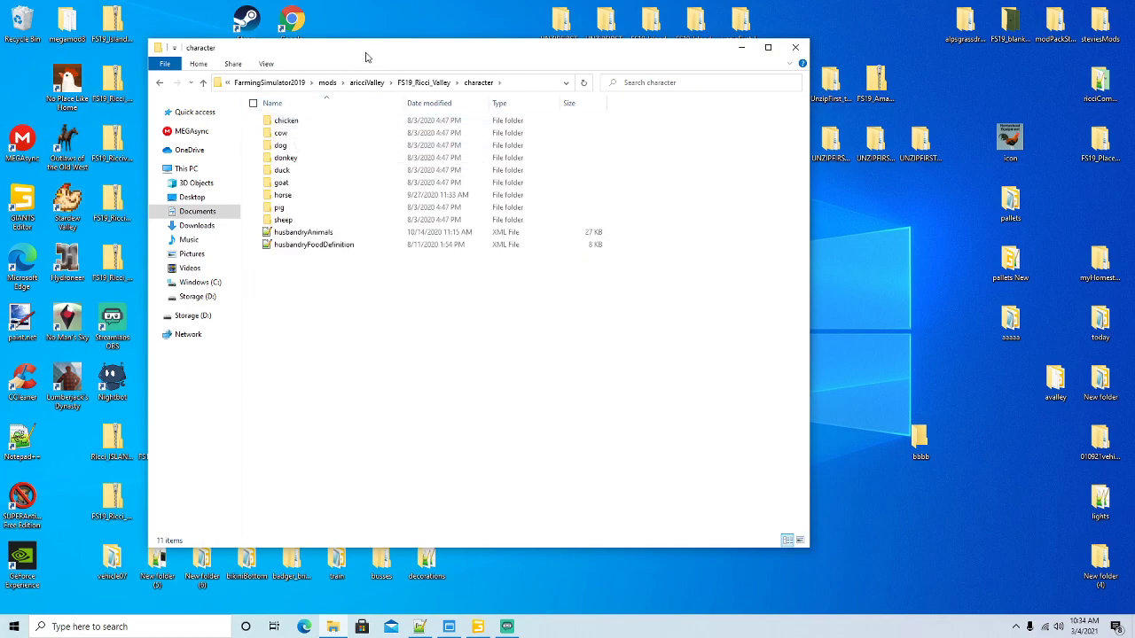
Open husbandryAnimals.xml from the character folder in Notepad++
{"action": "left_click_drag", "start_coordinate": [366, 52], "coordinate": [364, 55]}
{"action": "left_click", "coordinate": [321, 237]}
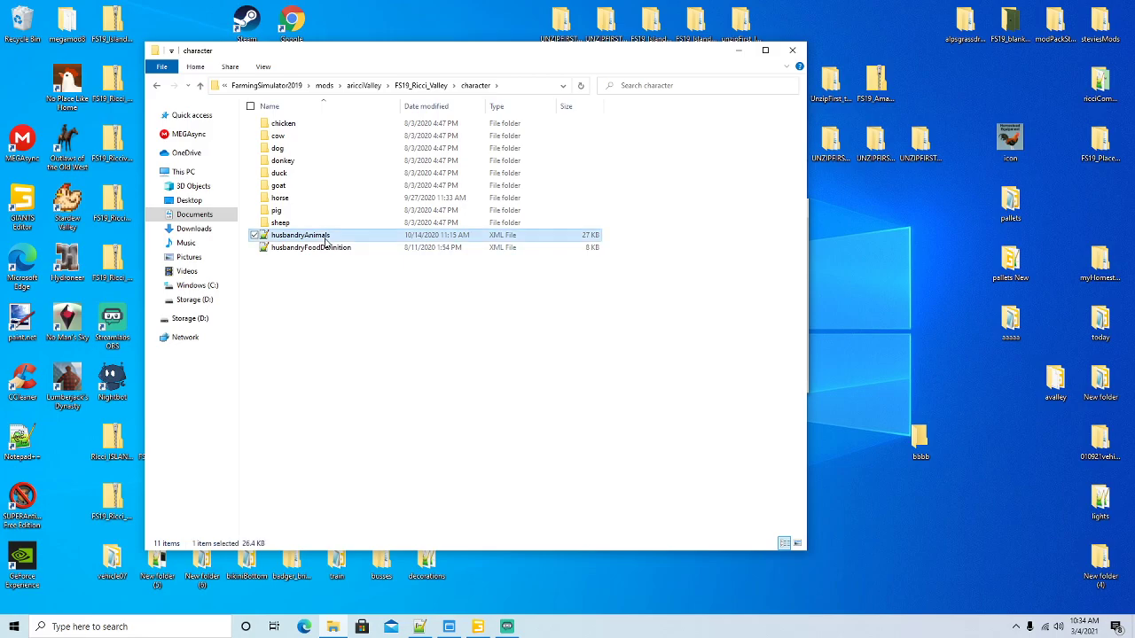
{"action": "right_click", "coordinate": [326, 239]}
{"action": "left_click", "coordinate": [385, 312]}
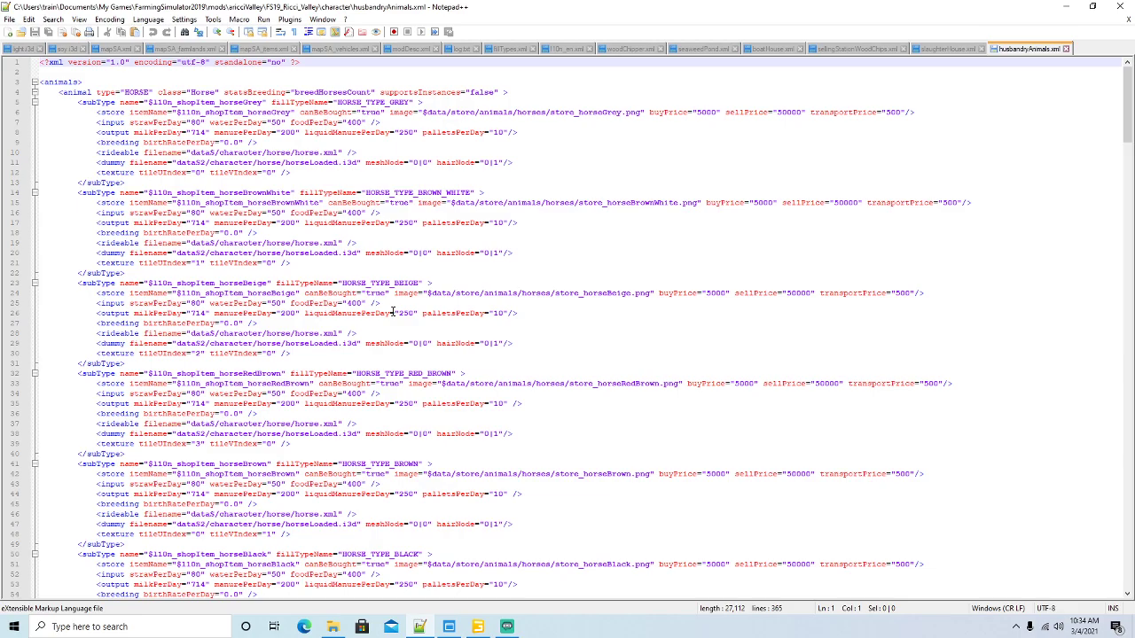
Examine how the HORSE animal's subType blocks are built in husbandryAnimals.xml, from the horseGrey block to the horseLightBrown block
{"action": "scroll", "coordinate": [391, 306], "scroll_direction": "down", "scroll_amount": 18}
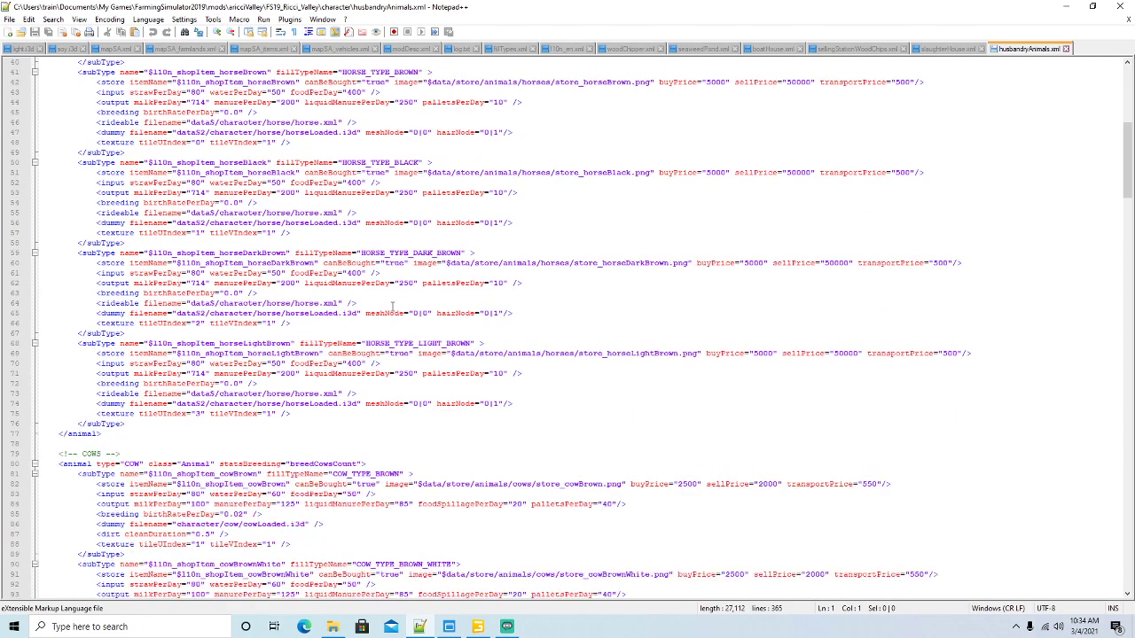
{"action": "scroll", "coordinate": [178, 181], "scroll_direction": "up", "scroll_amount": 18}
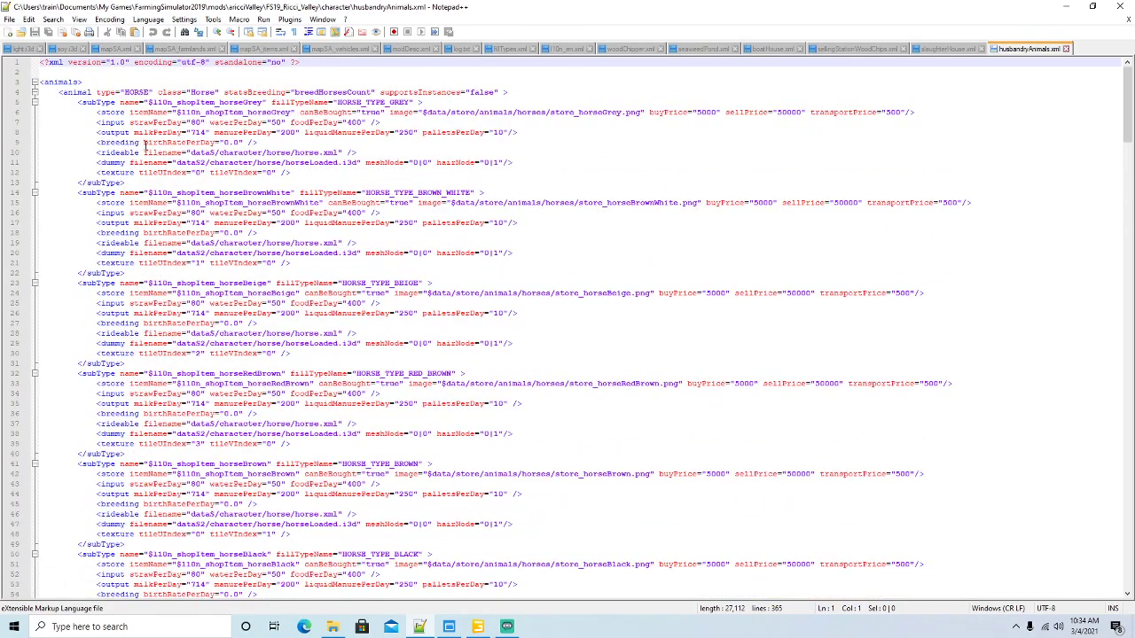
{"action": "left_click", "coordinate": [80, 92]}
{"action": "left_click", "coordinate": [97, 102]}
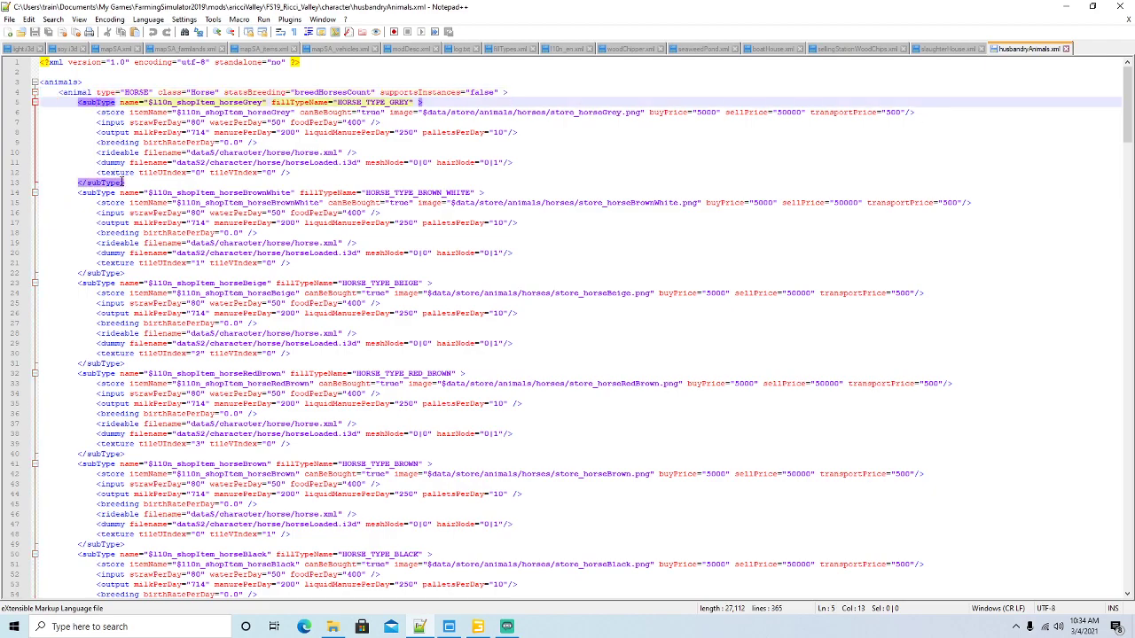
{"action": "left_click_drag", "start_coordinate": [124, 181], "coordinate": [33, 106]}
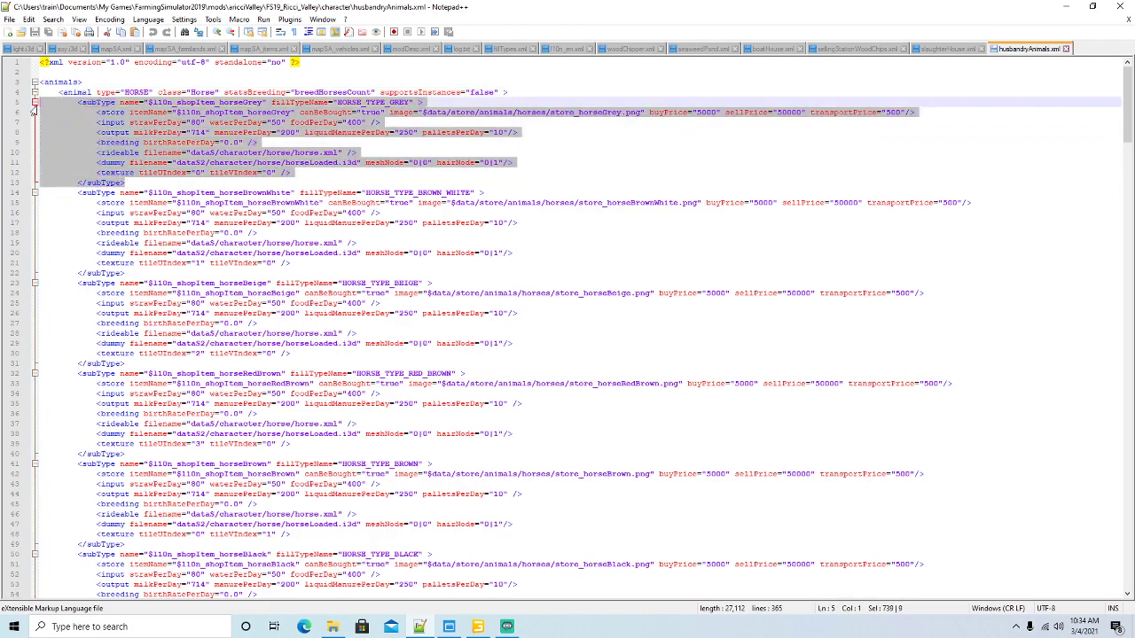
{"action": "scroll", "coordinate": [273, 289], "scroll_direction": "down", "scroll_amount": 20}
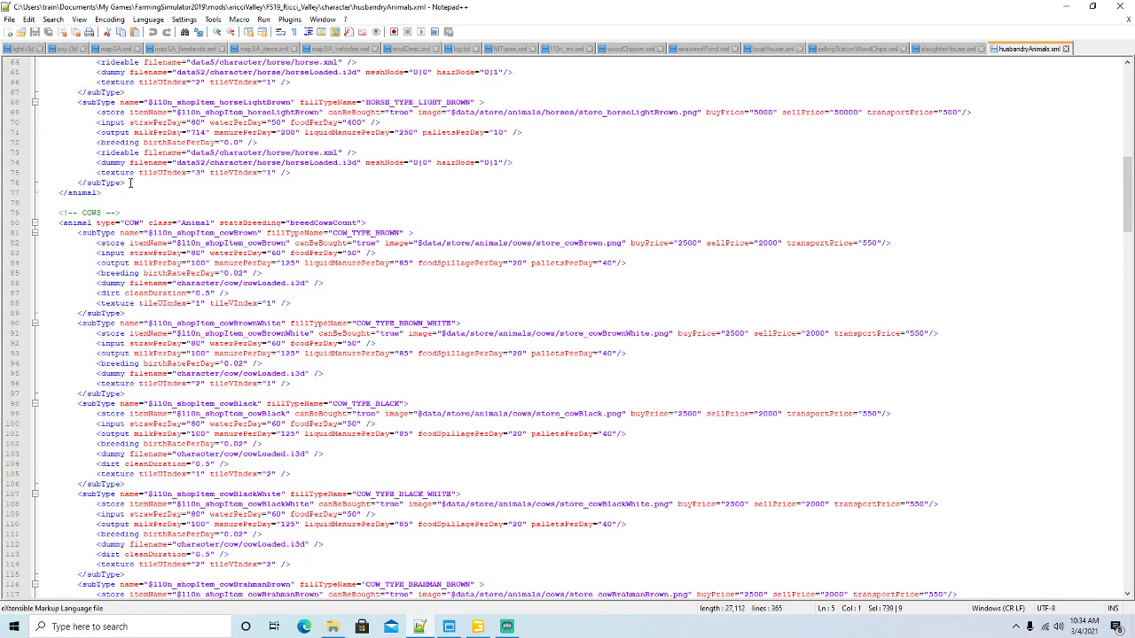
{"action": "left_click", "coordinate": [137, 184]}
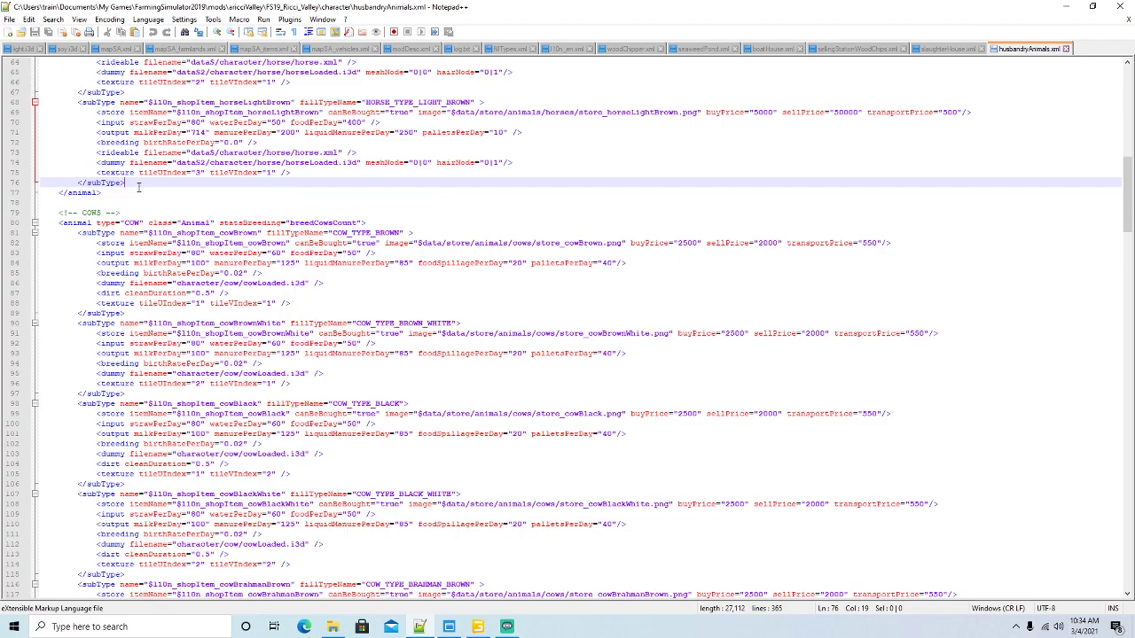
{"action": "scroll", "coordinate": [165, 193], "scroll_direction": "up", "scroll_amount": 17}
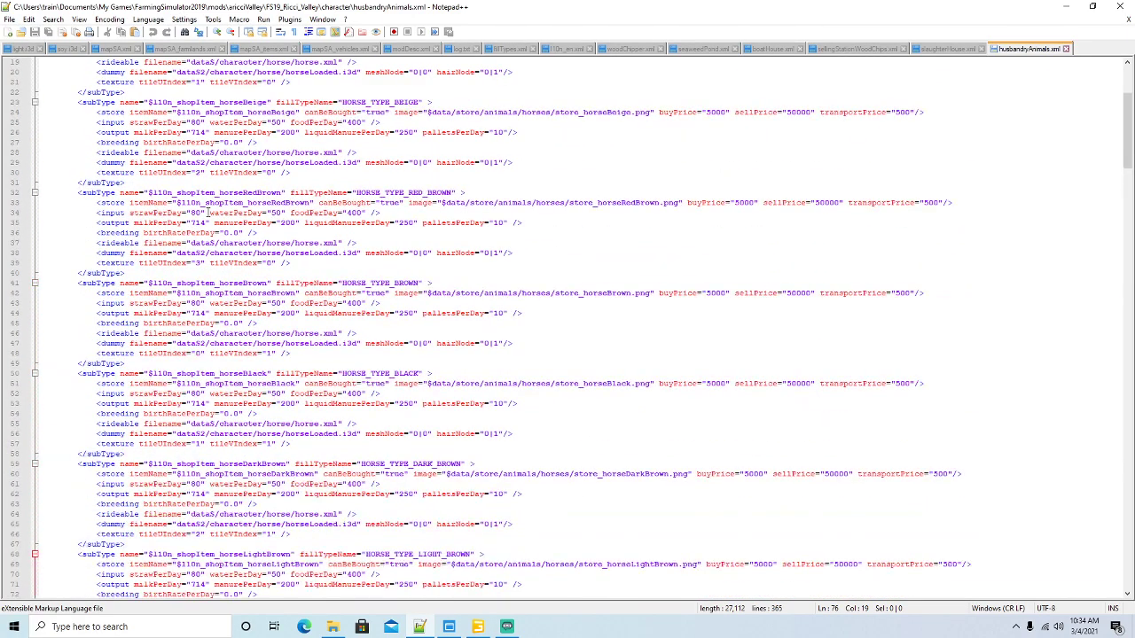
Locate the DONKEY animal block at the end of husbandryAnimals.xml and place the cursor in its opening line
{"action": "scroll", "coordinate": [206, 213], "scroll_direction": "down", "scroll_amount": 20}
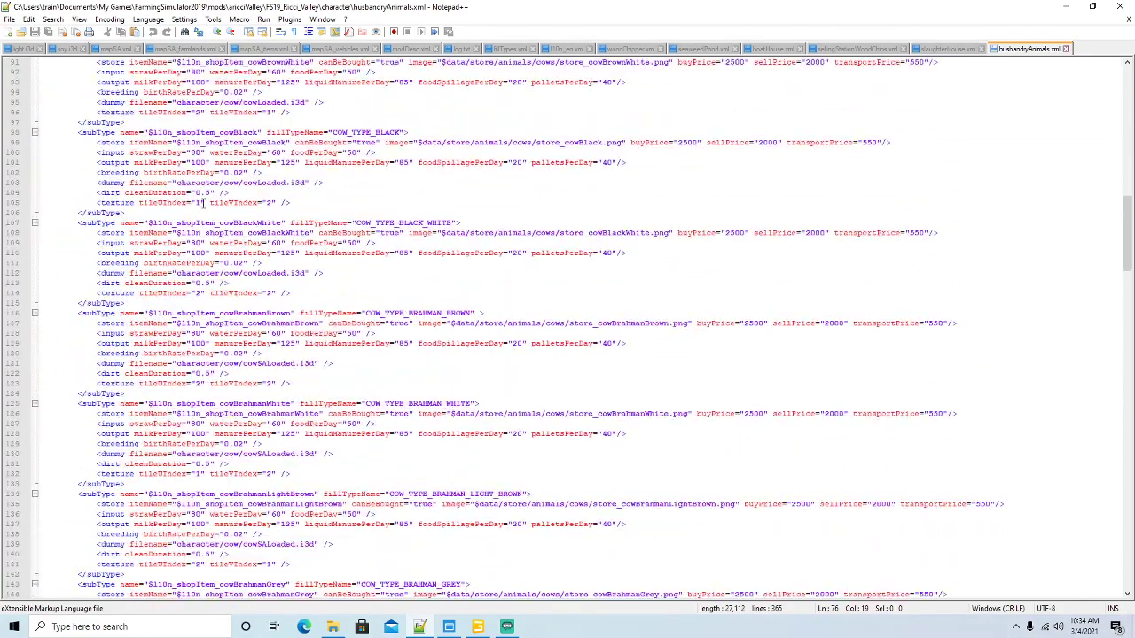
{"action": "scroll", "coordinate": [204, 202], "scroll_direction": "down", "scroll_amount": 20}
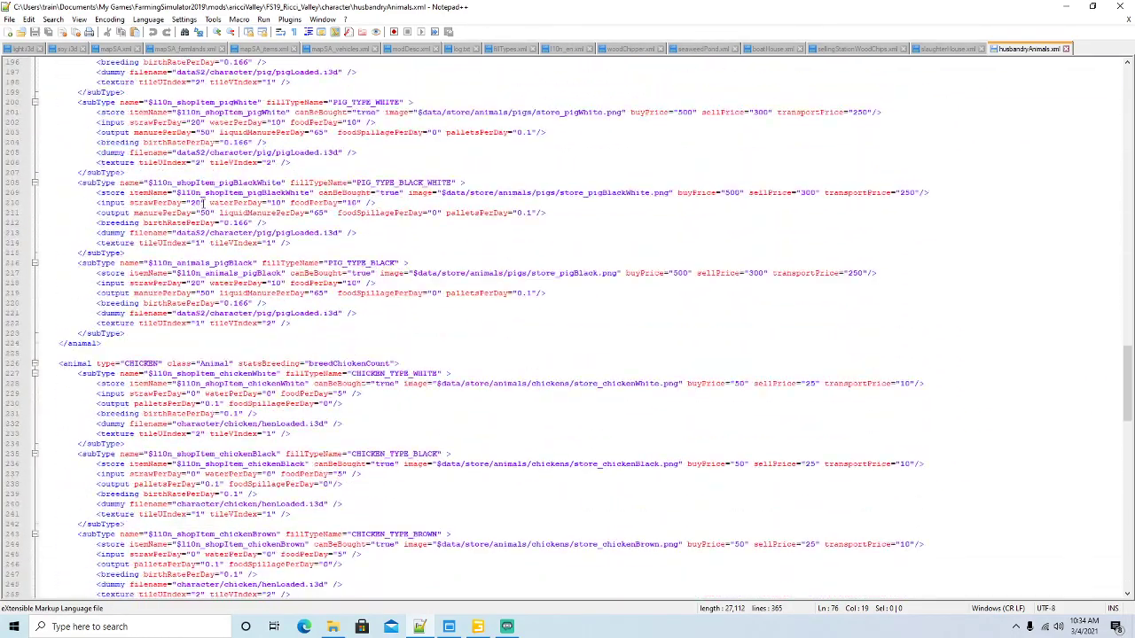
{"action": "scroll", "coordinate": [203, 203], "scroll_direction": "down", "scroll_amount": 20}
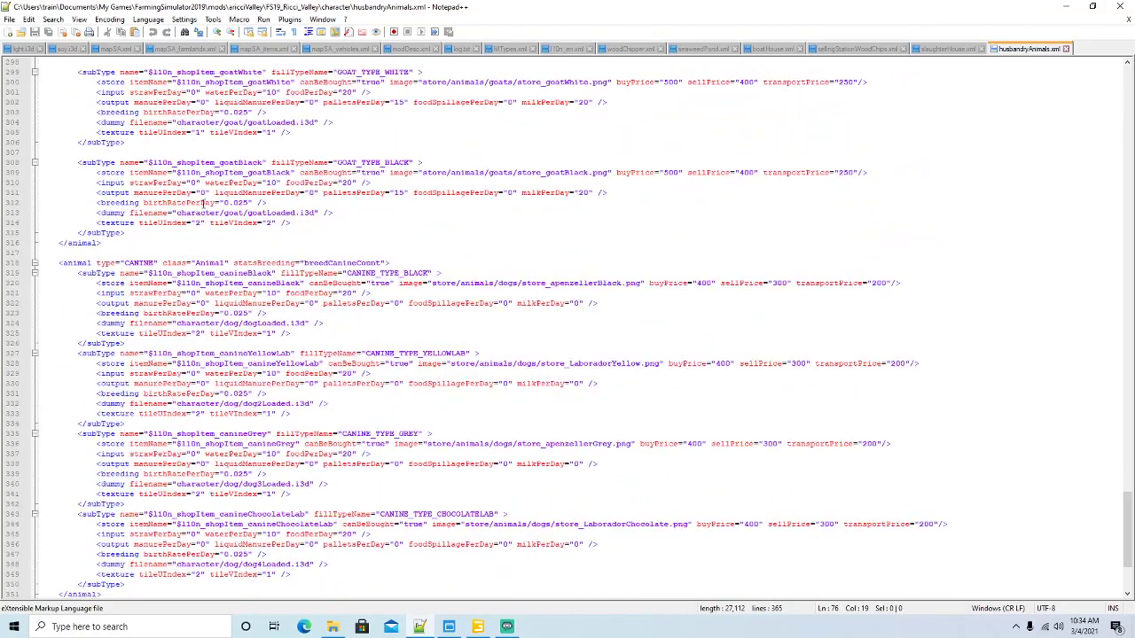
{"action": "left_click", "coordinate": [90, 463]}
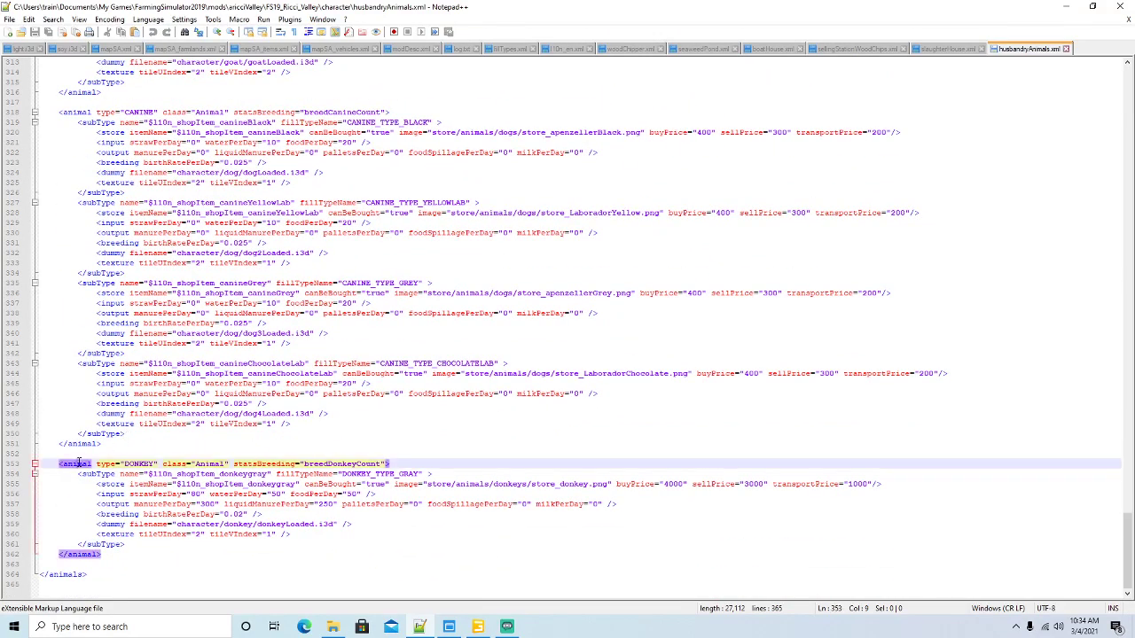
Duplicate the DONKEY animal block directly below the original, ahead of the closing animals tag
{"action": "left_click_drag", "start_coordinate": [104, 554], "coordinate": [32, 468]}
{"action": "key", "text": "ctrl+c"}
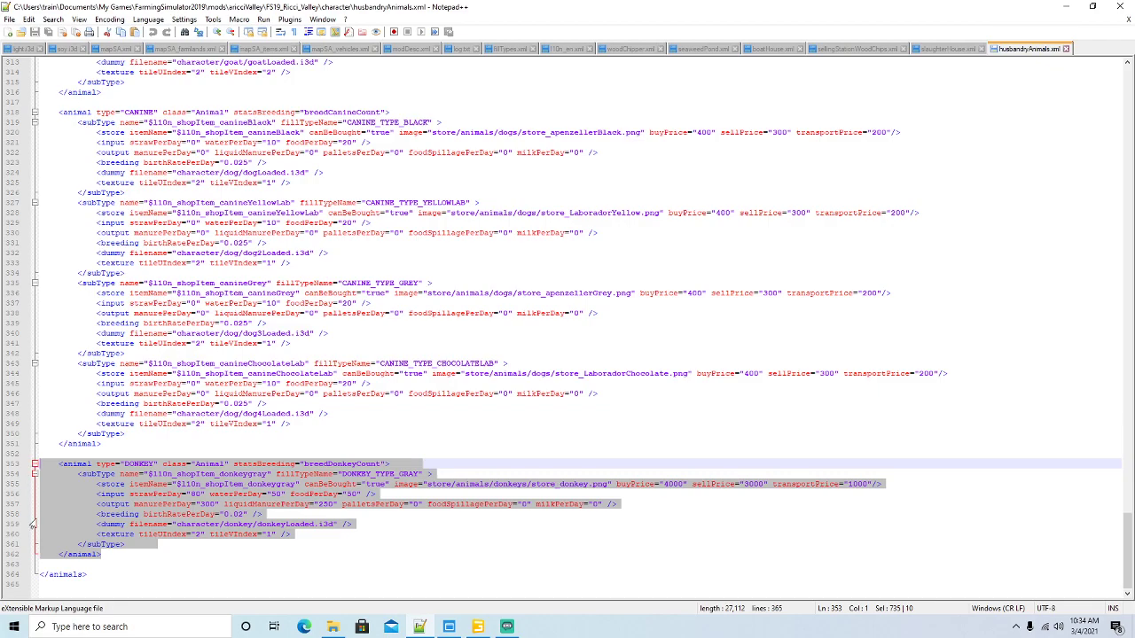
{"action": "left_click", "coordinate": [41, 565]}
{"action": "key", "text": "Return"}
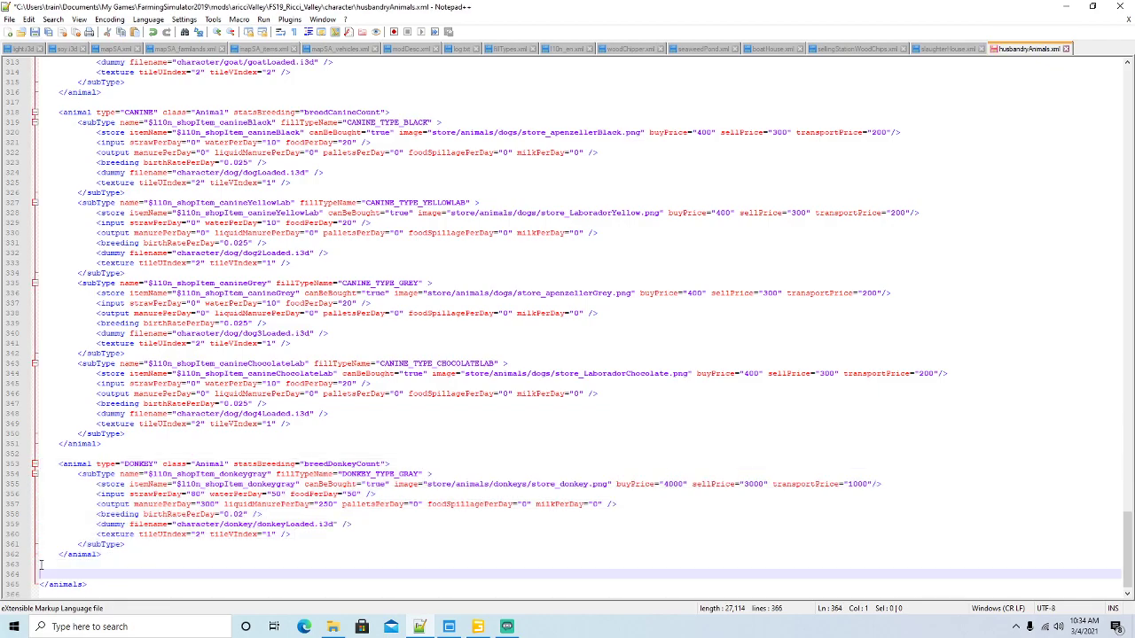
{"action": "key", "text": "ctrl+v"}
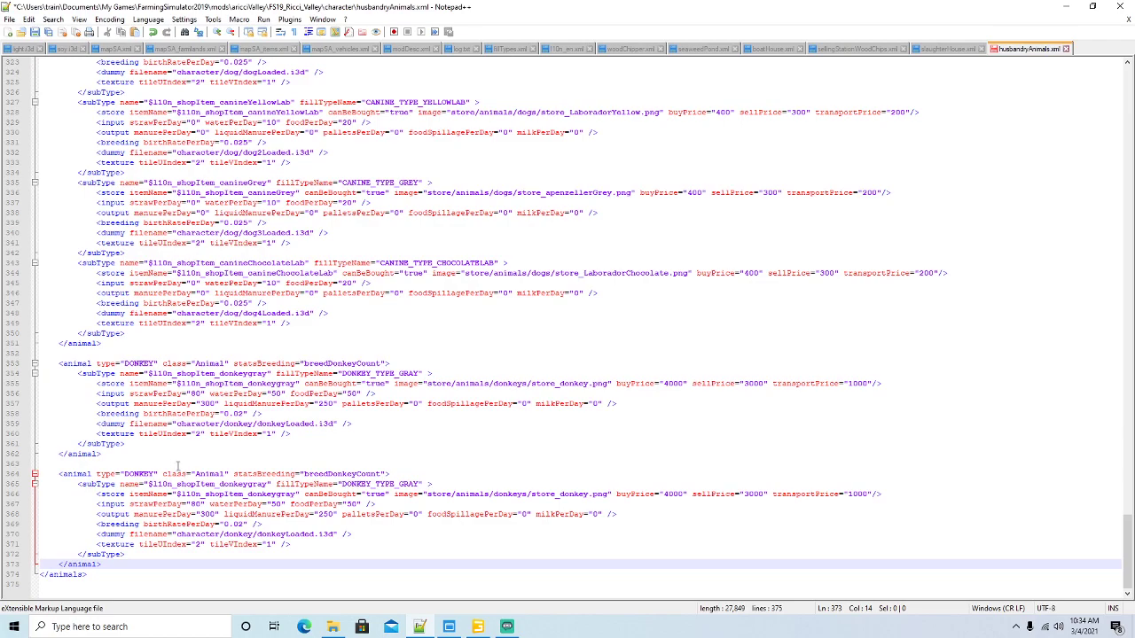
Set the type of the copied animal block to WORKER
{"action": "left_click", "coordinate": [154, 476]}
{"action": "key", "text": "BackSpace"}
{"action": "key", "text": "BackSpace"}
{"action": "key", "text": "BackSpace"}
{"action": "key", "text": "BackSpace"}
{"action": "key", "text": "BackSpace"}
{"action": "key", "text": "BackSpace"}
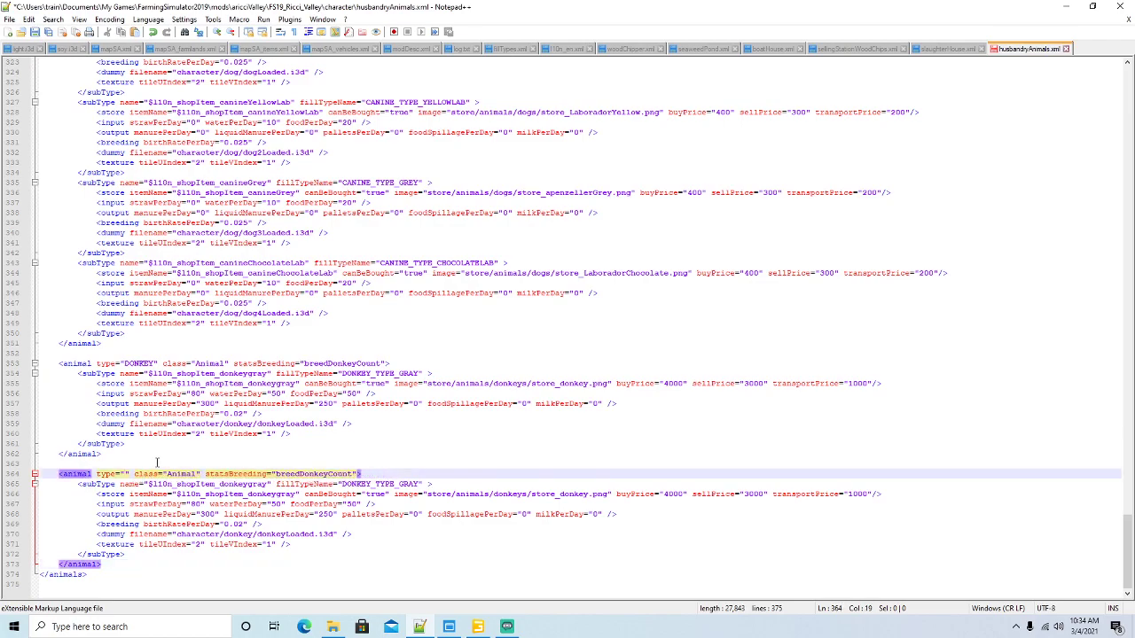
{"action": "type", "text": "WORKER"}
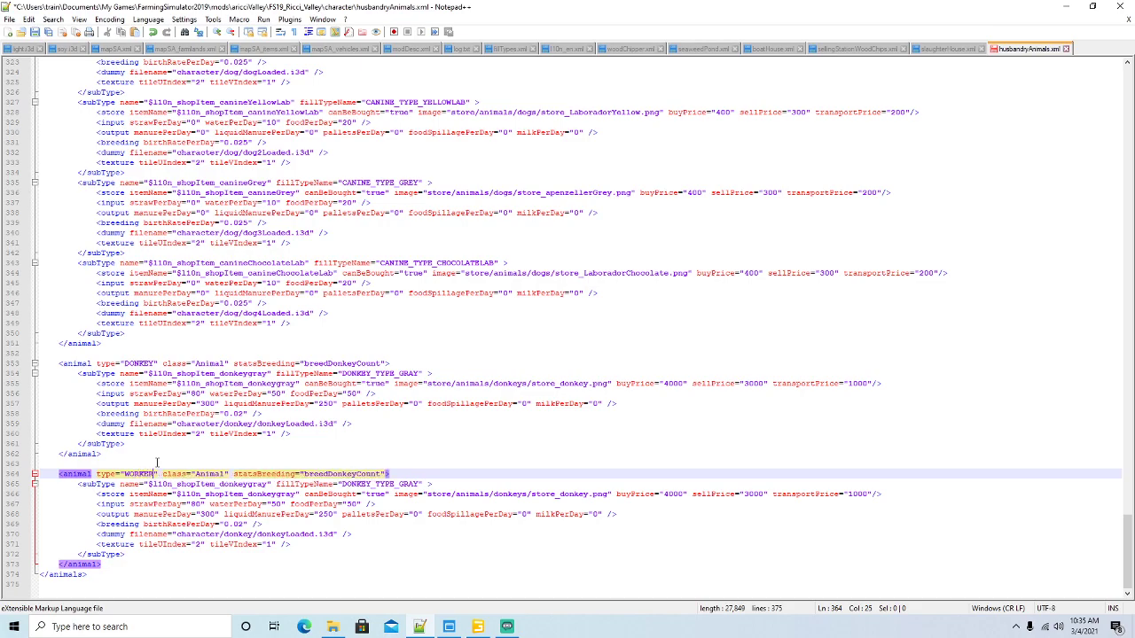
Set the WORKER block's statsBreeding value to breedWorkerCount
{"action": "key", "text": "Right"}
{"action": "key", "text": "Right"}
{"action": "key", "text": "Right"}
{"action": "key", "text": "Right"}
{"action": "key", "text": "Right"}
{"action": "key", "text": "Right"}
{"action": "key", "text": "Right"}
{"action": "key", "text": "Right"}
{"action": "key", "text": "Right"}
{"action": "key", "text": "Right"}
{"action": "key", "text": "Right"}
{"action": "key", "text": "Right"}
{"action": "key", "text": "Right"}
{"action": "key", "text": "Right"}
{"action": "key", "text": "Right"}
{"action": "key", "text": "Right"}
{"action": "key", "text": "Right"}
{"action": "key", "text": "Right"}
{"action": "key", "text": "Right"}
{"action": "key", "text": "Right"}
{"action": "key", "text": "Right"}
{"action": "key", "text": "Right"}
{"action": "key", "text": "Right"}
{"action": "key", "text": "Right"}
{"action": "key", "text": "Right"}
{"action": "key", "text": "BackSpace"}
{"action": "key", "text": "BackSpace"}
{"action": "key", "text": "BackSpace"}
{"action": "key", "text": "BackSpace"}
{"action": "key", "text": "BackSpace"}
{"action": "key", "text": "BackSpace"}
{"action": "type", "text": "Worker"}
Rename the WORKER block's subType to $l10n_shopItem_worker
{"action": "left_click", "coordinate": [268, 479]}
{"action": "key", "text": "BackSpace"}
{"action": "key", "text": "BackSpace"}
{"action": "key", "text": "BackSpace"}
{"action": "key", "text": "BackSpace"}
{"action": "key", "text": "BackSpace"}
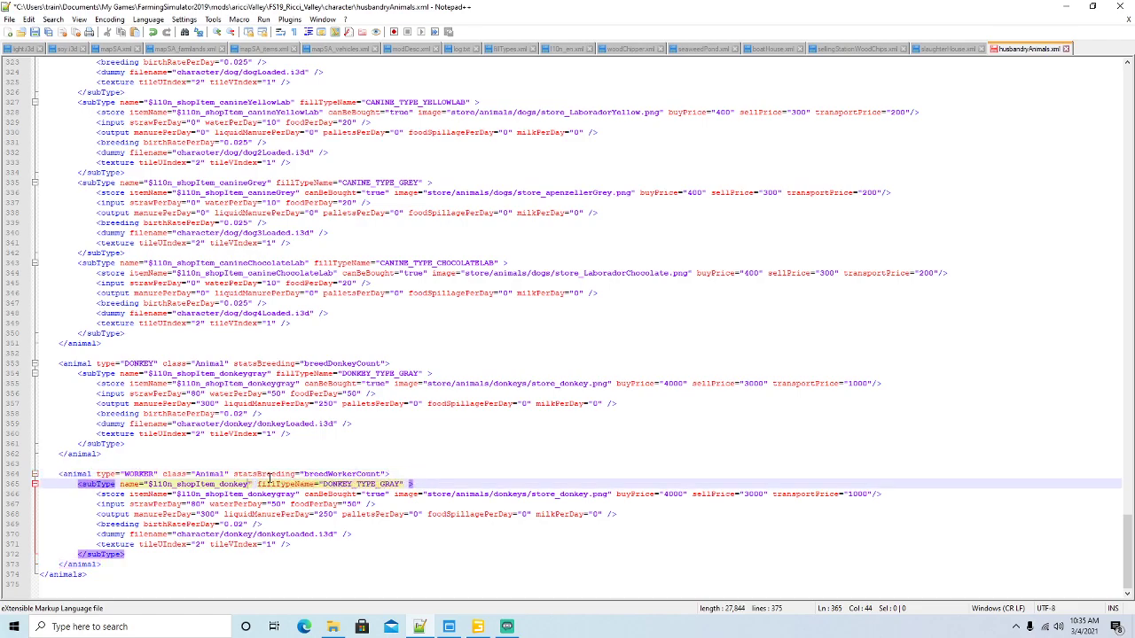
{"action": "key", "text": "BackSpace"}
{"action": "key", "text": "BackSpace"}
{"action": "key", "text": "BackSpace"}
{"action": "key", "text": "BackSpace"}
{"action": "key", "text": "BackSpace"}
{"action": "key", "text": "BackSpace"}
{"action": "type", "text": "wor"}
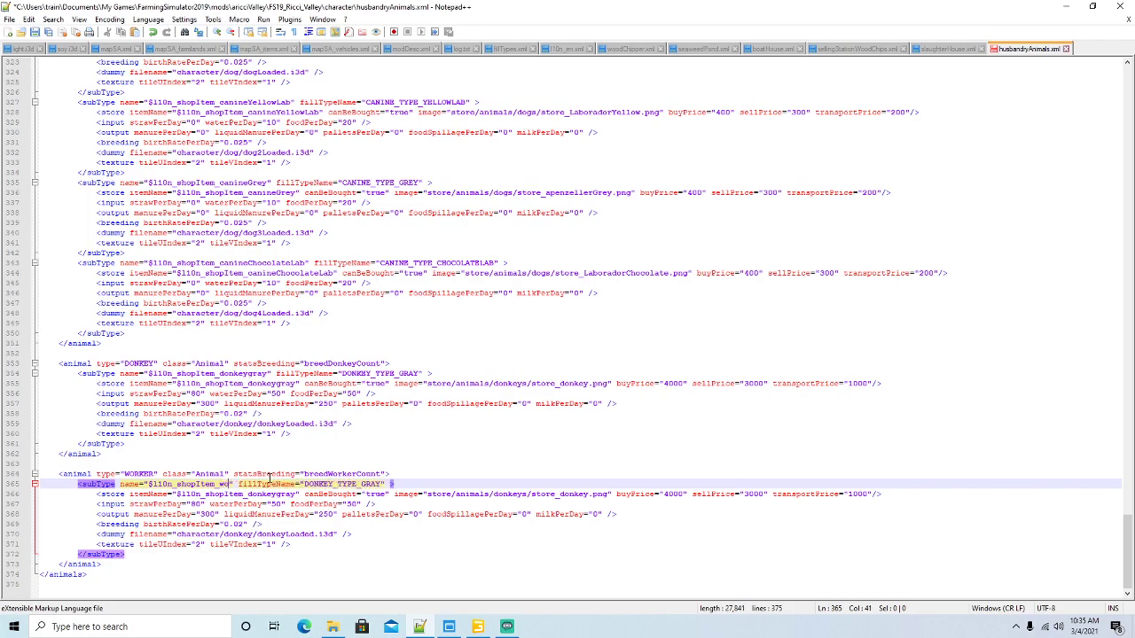
{"action": "type", "text": "rker"}
Set the fillTypeName of the WORKER block's subType to WORKER
{"action": "key", "text": "Right"}
{"action": "key", "text": "Right"}
{"action": "key", "text": "Right"}
{"action": "key", "text": "Right"}
{"action": "key", "text": "Right"}
{"action": "key", "text": "Right"}
{"action": "key", "text": "Right"}
{"action": "key", "text": "Right"}
{"action": "key", "text": "Right"}
{"action": "key", "text": "Right"}
{"action": "key", "text": "Right"}
{"action": "key", "text": "Right"}
{"action": "key", "text": "Right"}
{"action": "key", "text": "Right"}
{"action": "key", "text": "Right"}
{"action": "key", "text": "Right"}
{"action": "key", "text": "Right"}
{"action": "key", "text": "Right"}
{"action": "key", "text": "Right"}
{"action": "key", "text": "Right"}
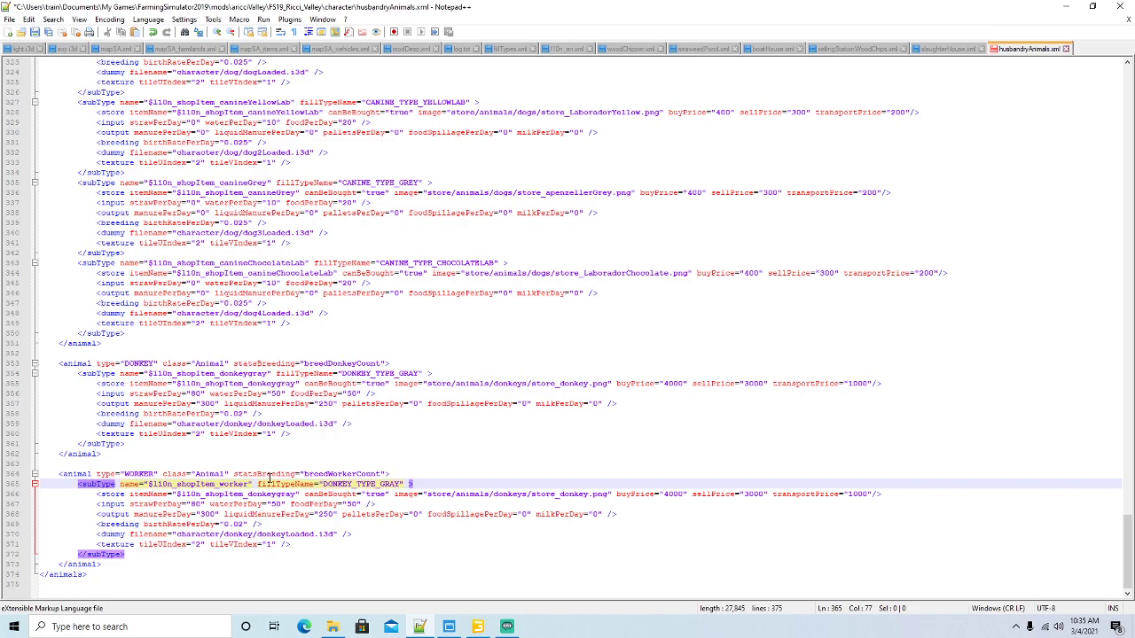
{"action": "key", "text": "BackSpace"}
{"action": "key", "text": "BackSpace"}
{"action": "key", "text": "BackSpace"}
{"action": "key", "text": "BackSpace"}
{"action": "key", "text": "BackSpace"}
{"action": "key", "text": "BackSpace"}
{"action": "key", "text": "BackSpace"}
{"action": "key", "text": "BackSpace"}
{"action": "key", "text": "BackSpace"}
{"action": "key", "text": "BackSpace"}
{"action": "key", "text": "BackSpace"}
{"action": "key", "text": "BackSpace"}
{"action": "key", "text": "BackSpace"}
{"action": "key", "text": "BackSpace"}
{"action": "key", "text": "BackSpace"}
{"action": "key", "text": "BackSpace"}
{"action": "type", "text": "WORKE"}
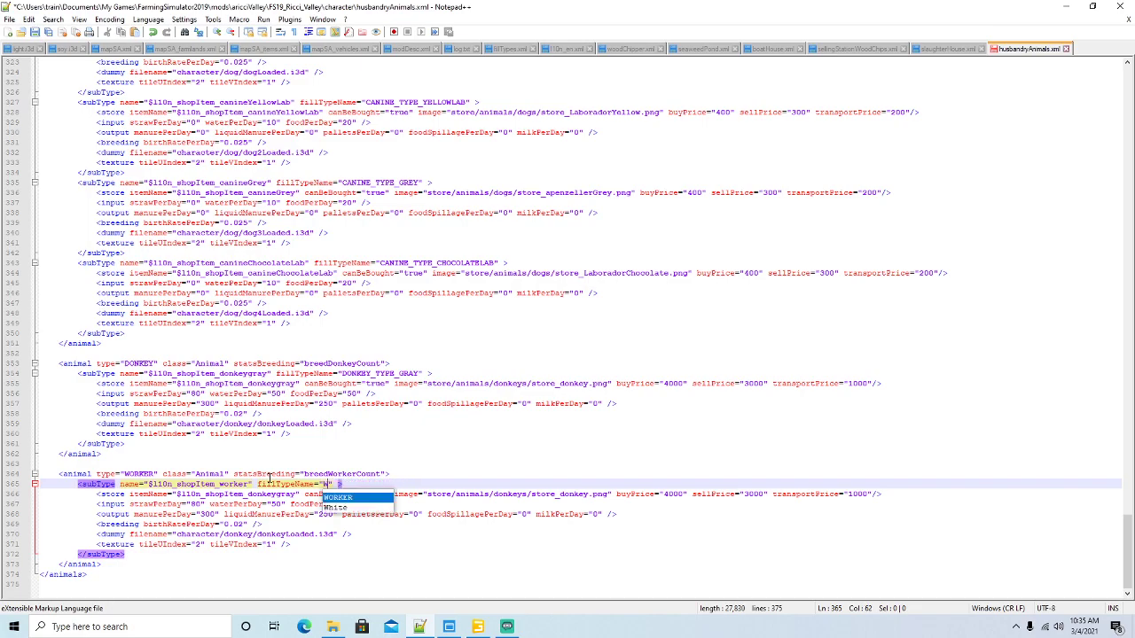
{"action": "type", "text": "R"}
{"action": "key", "text": "Right"}
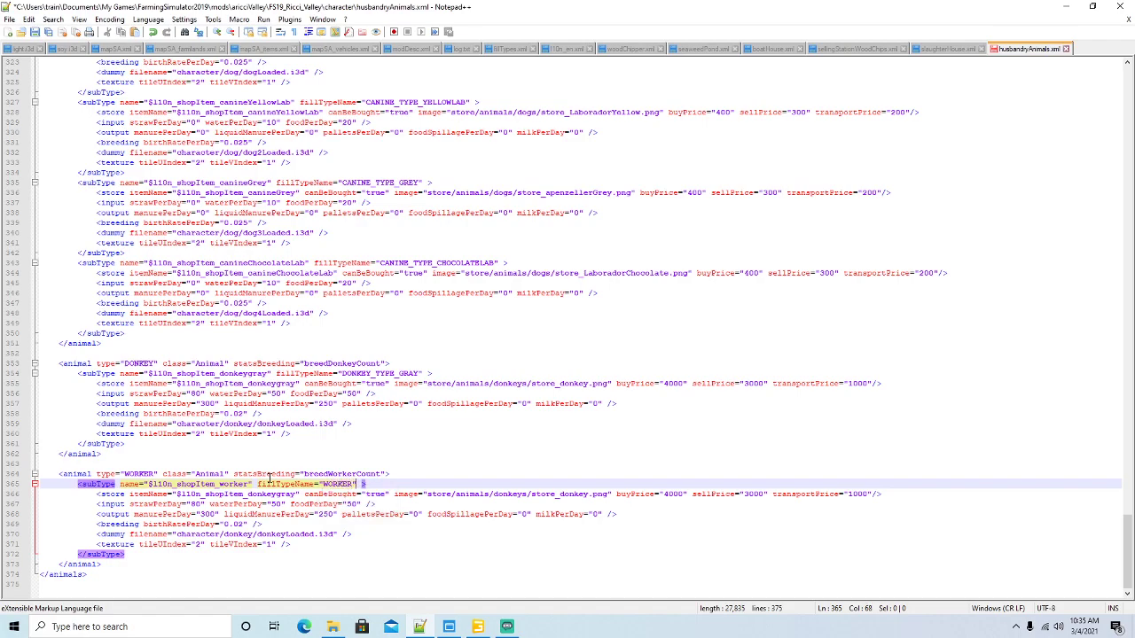
Set the itemName in the WORKER block's store line to $l10n_shopItem_worker
{"action": "left_click", "coordinate": [296, 493]}
{"action": "key", "text": "BackSpace"}
{"action": "key", "text": "BackSpace"}
{"action": "key", "text": "BackSpace"}
{"action": "key", "text": "BackSpace"}
{"action": "key", "text": "BackSpace"}
{"action": "key", "text": "BackSpace"}
{"action": "key", "text": "BackSpace"}
{"action": "key", "text": "BackSpace"}
{"action": "key", "text": "BackSpace"}
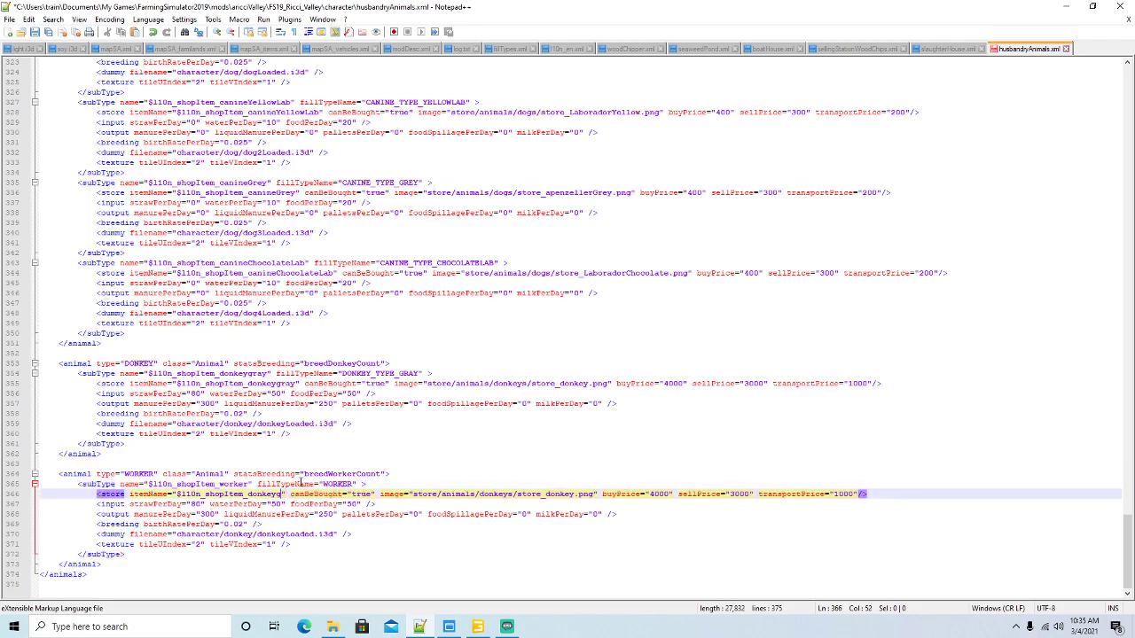
{"action": "type", "text": "worker"}
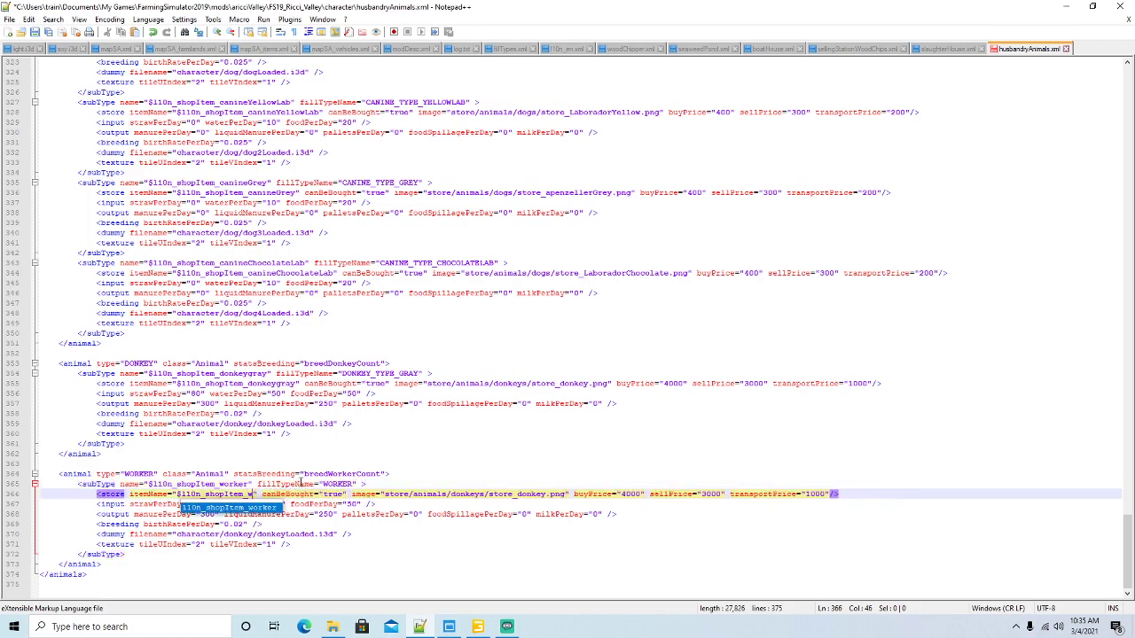
Set canBeBought to false in the WORKER block's store line
{"action": "key", "text": "Right"}
{"action": "key", "text": "Right"}
{"action": "key", "text": "Right"}
{"action": "key", "text": "Right"}
{"action": "key", "text": "Right"}
{"action": "key", "text": "Right"}
{"action": "key", "text": "Right"}
{"action": "key", "text": "Right"}
{"action": "key", "text": "Right"}
{"action": "key", "text": "Right"}
{"action": "key", "text": "Right"}
{"action": "key", "text": "Right"}
{"action": "key", "text": "Right"}
{"action": "key", "text": "Right"}
{"action": "key", "text": "Right"}
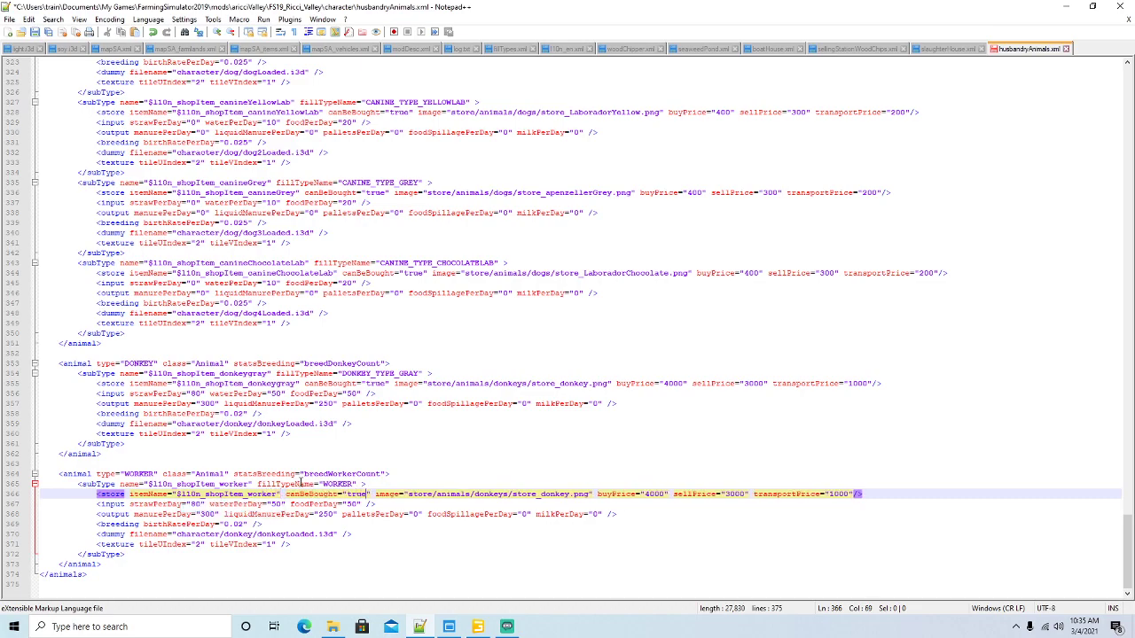
{"action": "key", "text": "BackSpace"}
{"action": "key", "text": "BackSpace"}
{"action": "key", "text": "BackSpace"}
{"action": "type", "text": "fals"}
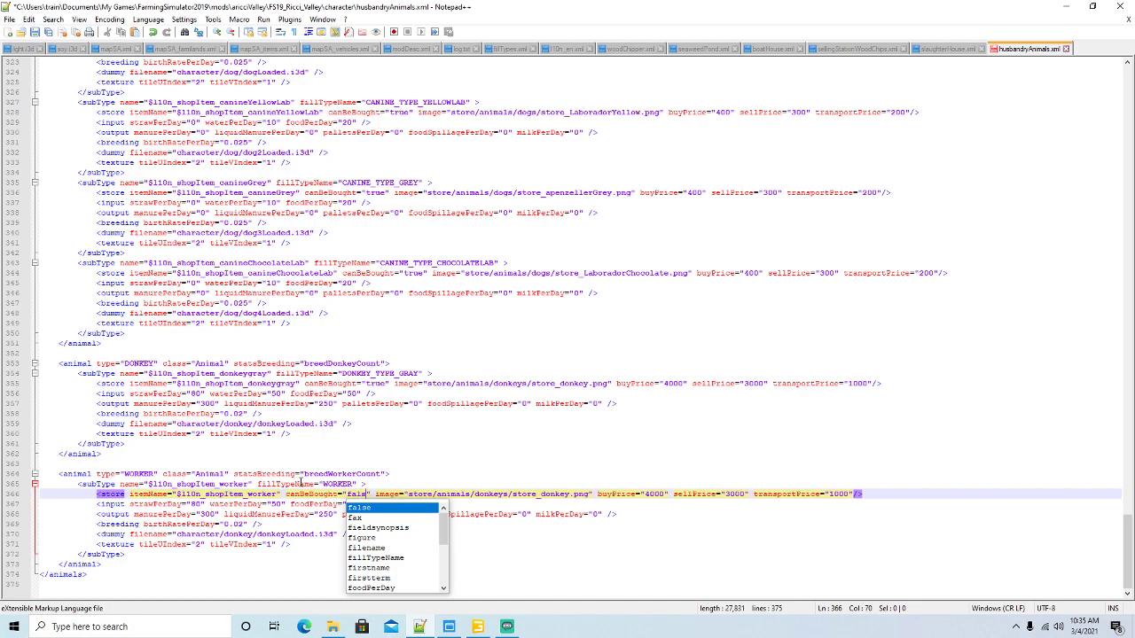
{"action": "type", "text": "e"}
Review the image path and the attributes after it in the WORKER block's store line
{"action": "key", "text": "ctrl+Right"}
{"action": "key", "text": "ctrl+Right"}
{"action": "key", "text": "ctrl+Right"}
{"action": "key", "text": "Right"}
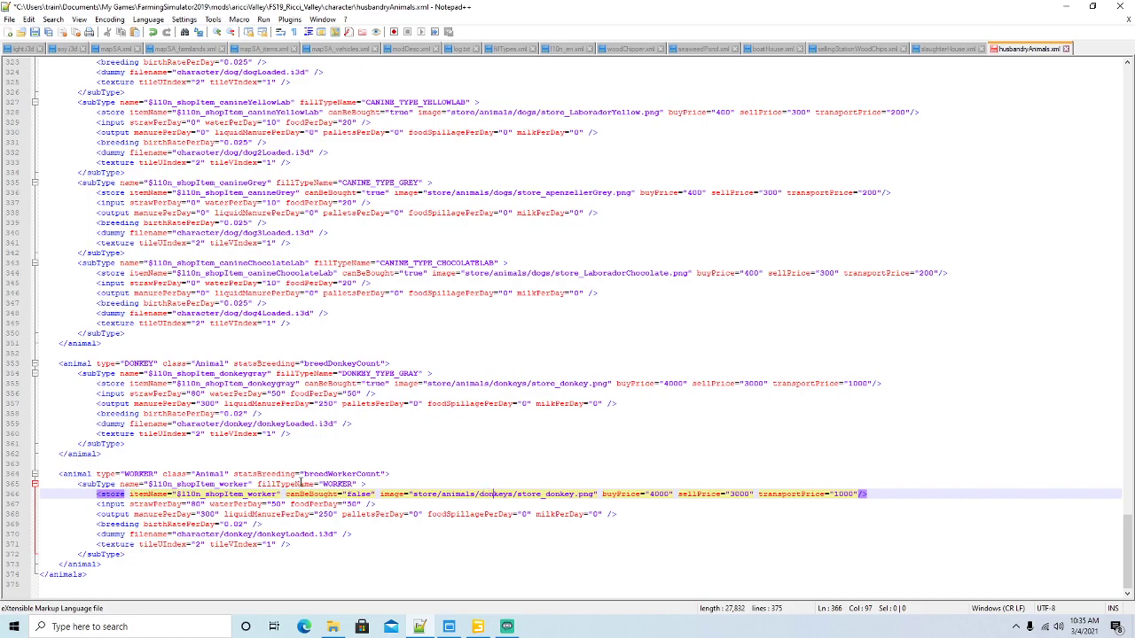
{"action": "key", "text": "Right"}
{"action": "key", "text": "Right"}
{"action": "key", "text": "Right"}
{"action": "key", "text": "Right"}
{"action": "key", "text": "Right"}
{"action": "key", "text": "Right"}
{"action": "key", "text": "Right"}
{"action": "key", "text": "Right"}
{"action": "key", "text": "Right"}
{"action": "key", "text": "Right"}
{"action": "key", "text": "Right"}
{"action": "key", "text": "Right"}
{"action": "key", "text": "Right"}
{"action": "key", "text": "Right"}
{"action": "key", "text": "Right"}
{"action": "key", "text": "Right"}
{"action": "key", "text": "Right"}
{"action": "key", "text": "Right"}
{"action": "key", "text": "Right"}
{"action": "key", "text": "Right"}
Set strawPerDay to 0 in the WORKER block's input line
{"action": "left_click", "coordinate": [195, 503]}
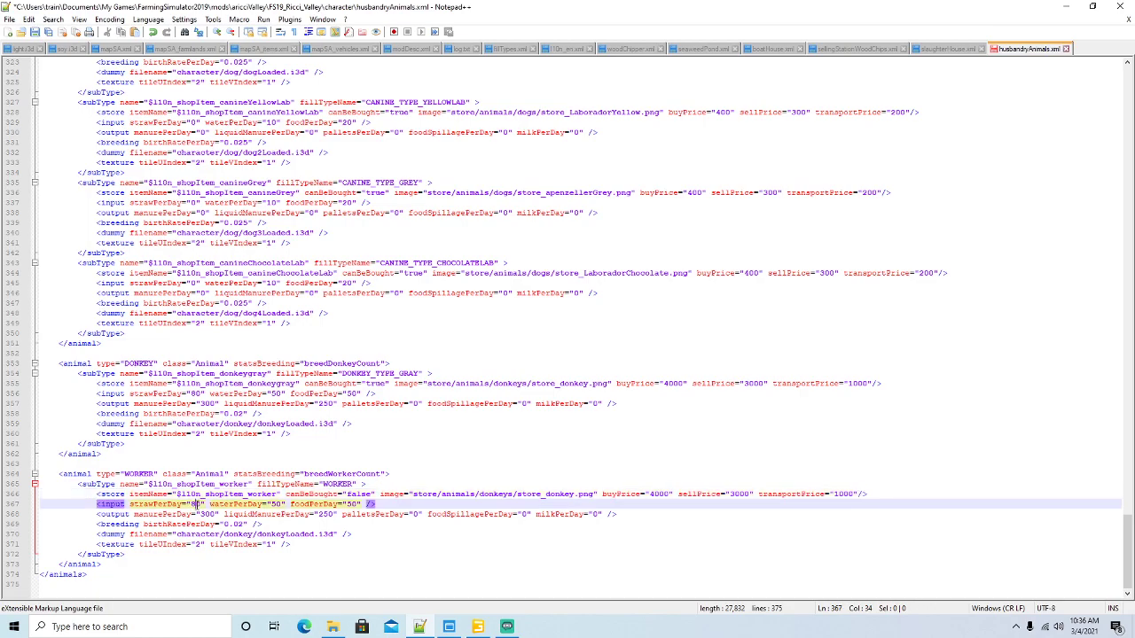
{"action": "key", "text": "BackSpace"}
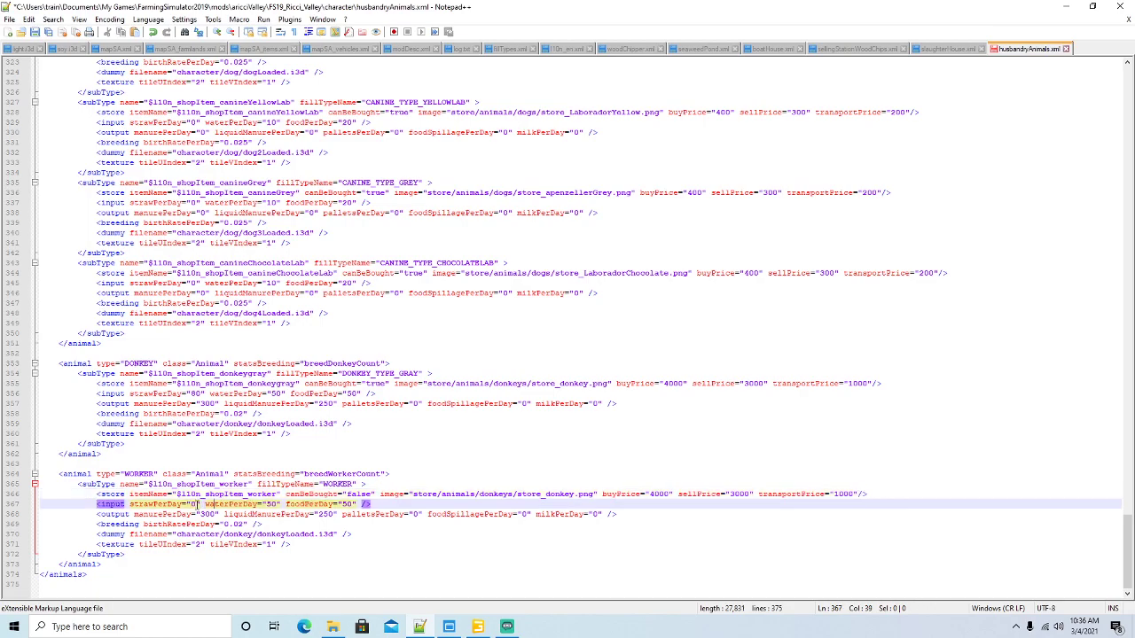
Set waterPerDay and foodPerDay to 0 in the WORKER block's input line
{"action": "key", "text": "Right"}
{"action": "key", "text": "Right"}
{"action": "key", "text": "Right"}
{"action": "key", "text": "Right"}
{"action": "key", "text": "Right"}
{"action": "key", "text": "Right"}
{"action": "key", "text": "BackSpace"}
{"action": "key", "text": "BackSpace"}
Set manurePerDay and liquidManurePerDay to 0 in the WORKER block's output line
{"action": "left_click", "coordinate": [211, 515]}
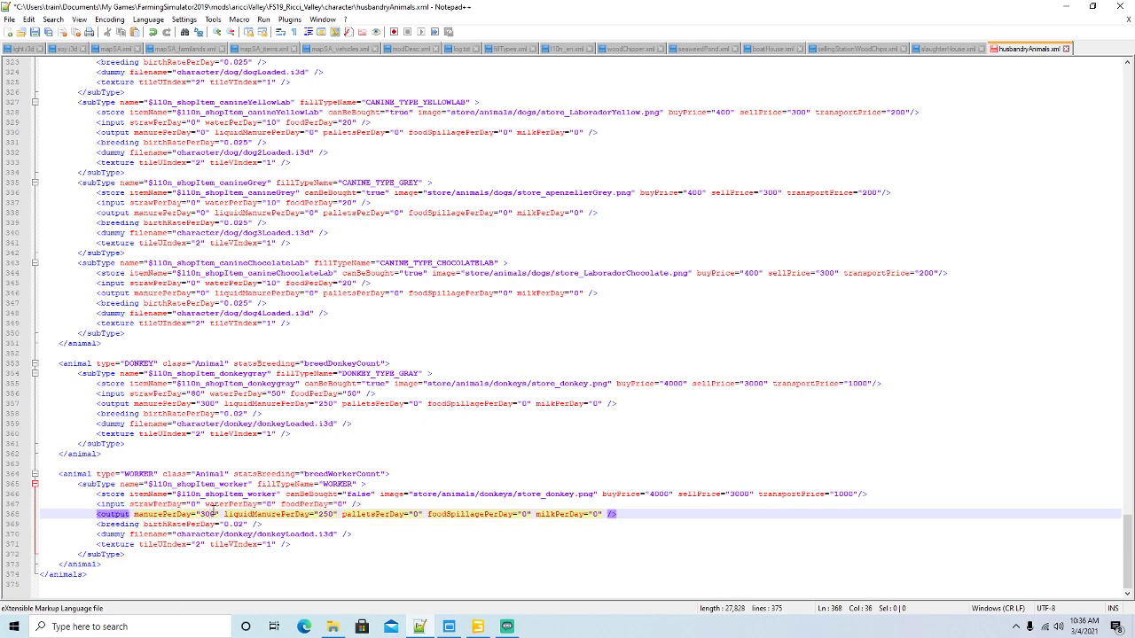
{"action": "key", "text": "BackSpace"}
{"action": "key", "text": "Right"}
{"action": "key", "text": "Right"}
{"action": "key", "text": "Right"}
{"action": "key", "text": "Right"}
{"action": "key", "text": "Right"}
{"action": "key", "text": "Right"}
{"action": "key", "text": "Right"}
{"action": "key", "text": "Right"}
{"action": "key", "text": "Right"}
{"action": "key", "text": "Right"}
{"action": "key", "text": "Right"}
{"action": "key", "text": "Right"}
{"action": "key", "text": "Right"}
{"action": "key", "text": "Right"}
{"action": "key", "text": "Right"}
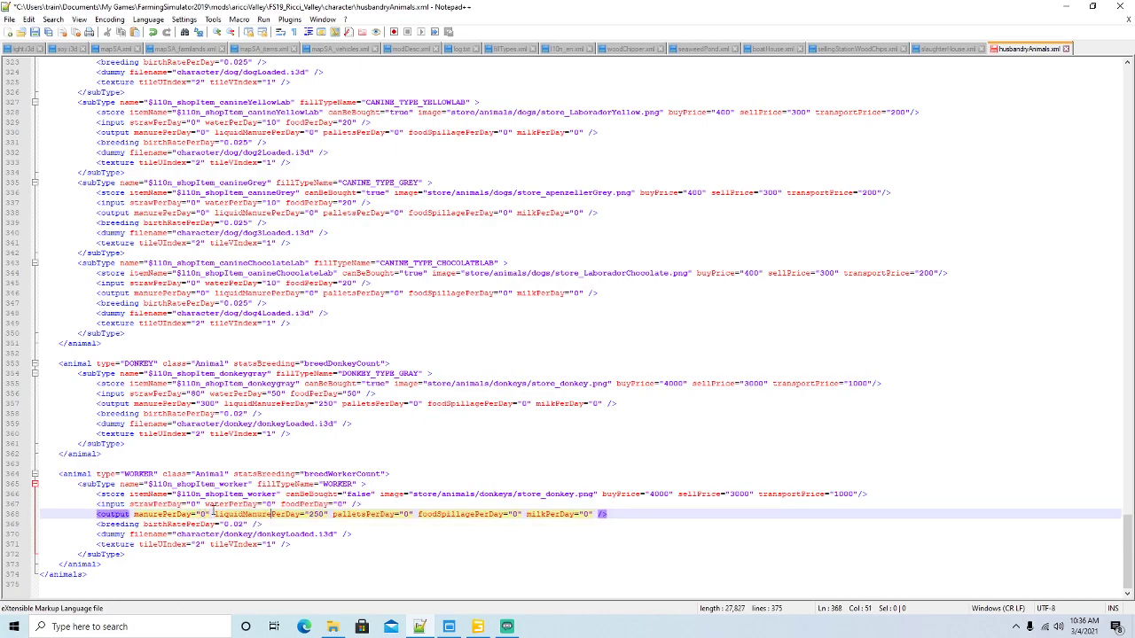
{"action": "key", "text": "BackSpace"}
{"action": "key", "text": "BackSpace"}
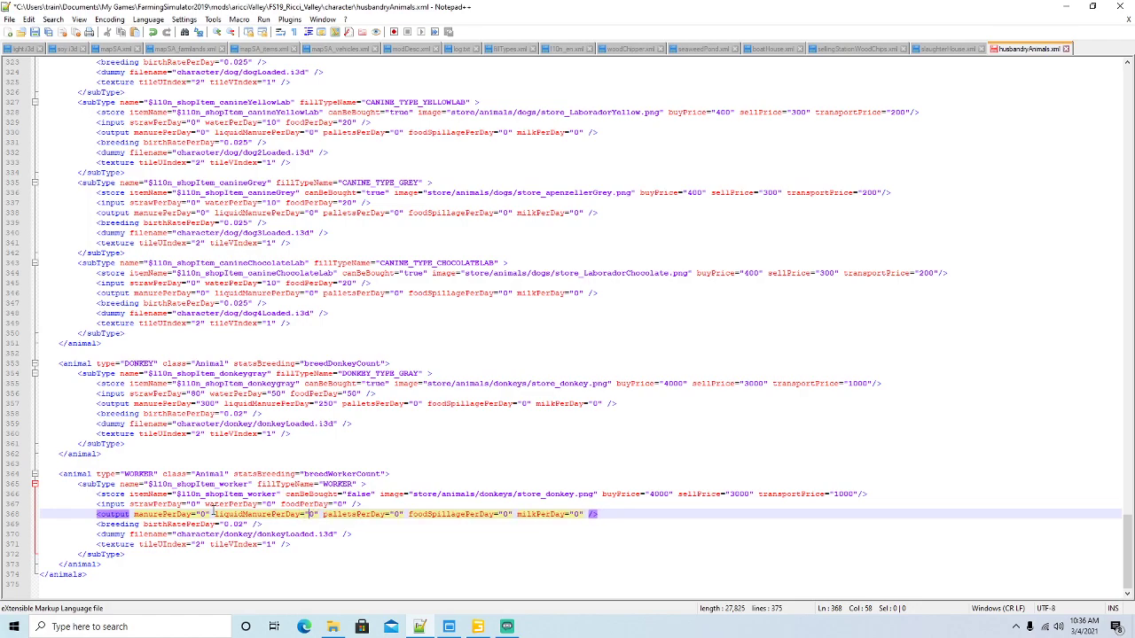
Set birthRatePerDay to 0 in the WORKER block's breeding line and save husbandryAnimals.xml
{"action": "left_click", "coordinate": [240, 524]}
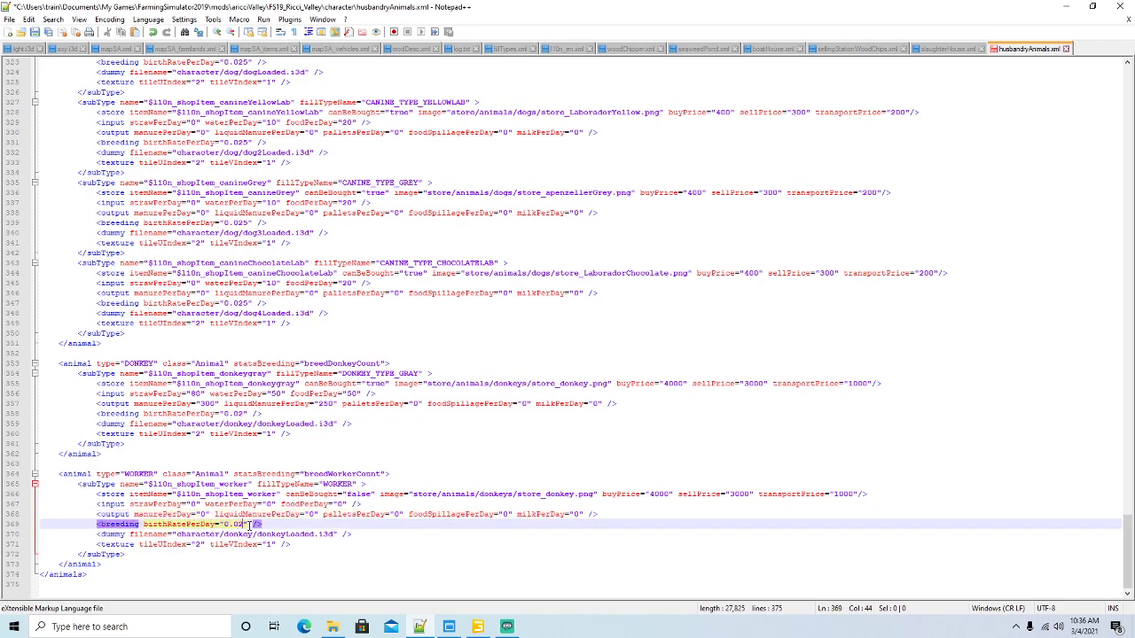
{"action": "key", "text": "BackSpace"}
{"action": "key", "text": "BackSpace"}
{"action": "key", "text": "BackSpace"}
{"action": "left_click", "coordinate": [200, 535]}
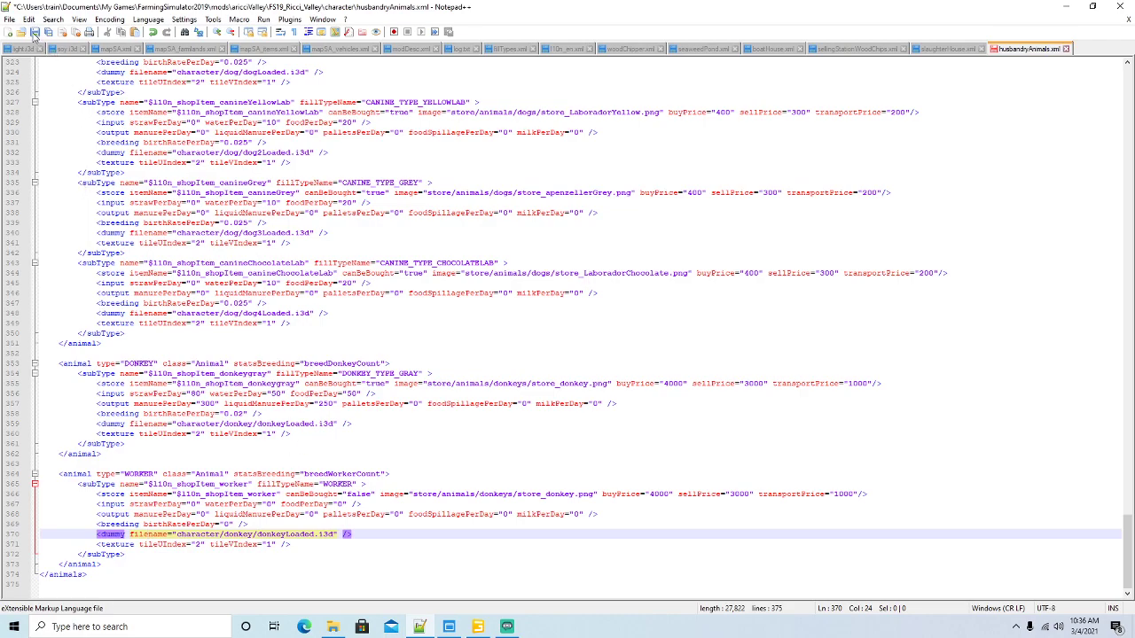
{"action": "left_click", "coordinate": [34, 31]}
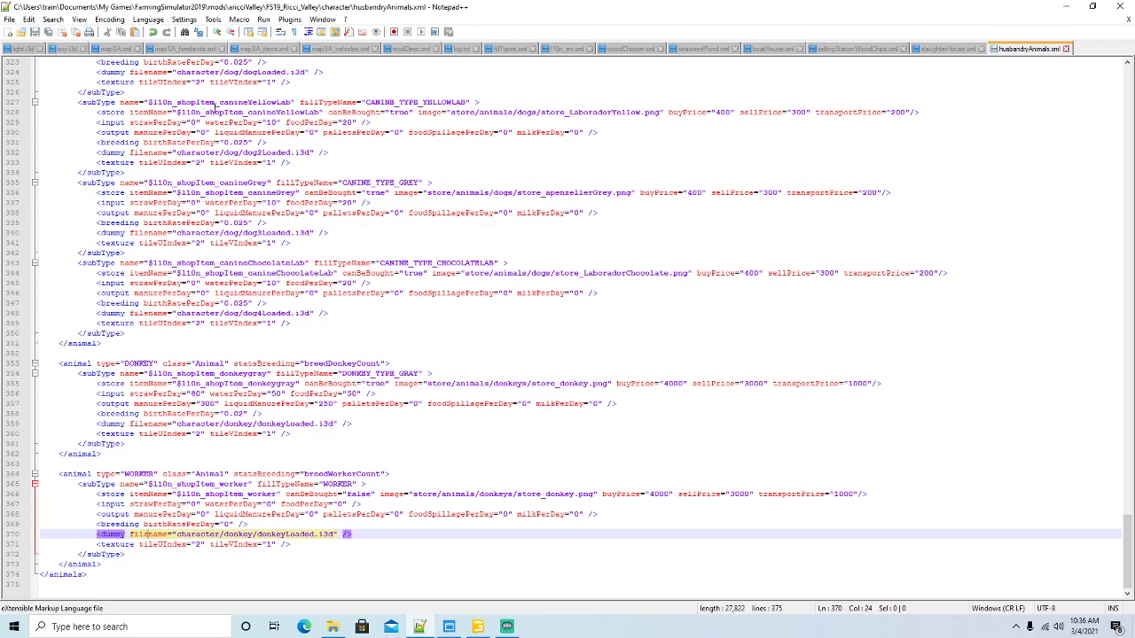
Minimize the editor and the character folder, launch Farming Simulator 19 from the desktop and skip its intro videos
{"action": "left_click", "coordinate": [1068, 9]}
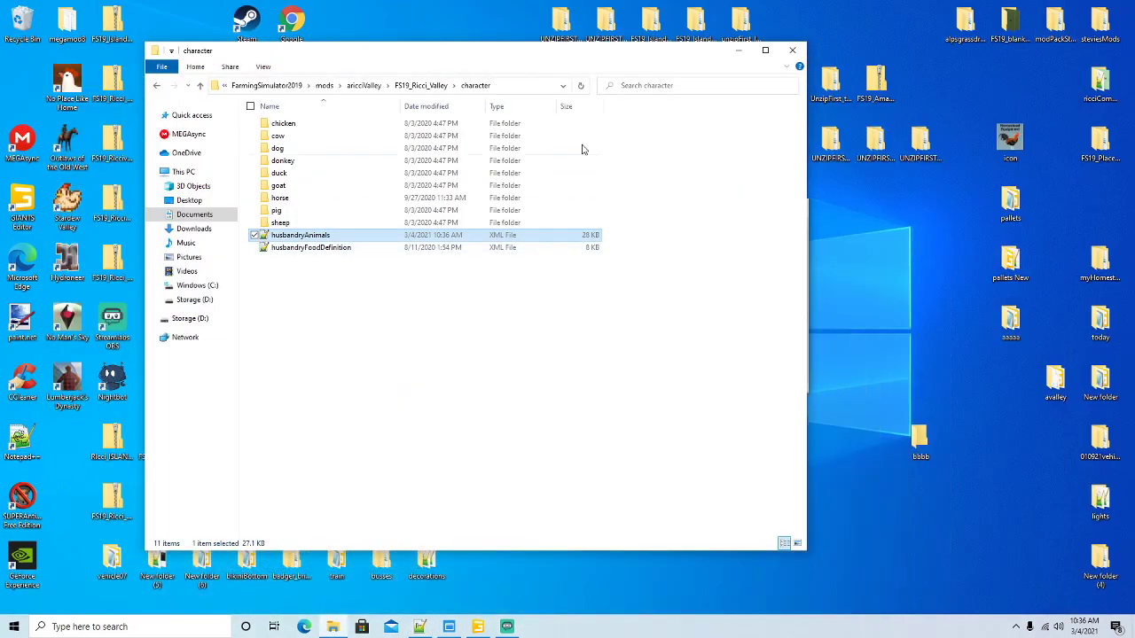
{"action": "left_click", "coordinate": [741, 52]}
{"action": "left_click", "coordinate": [271, 98]}
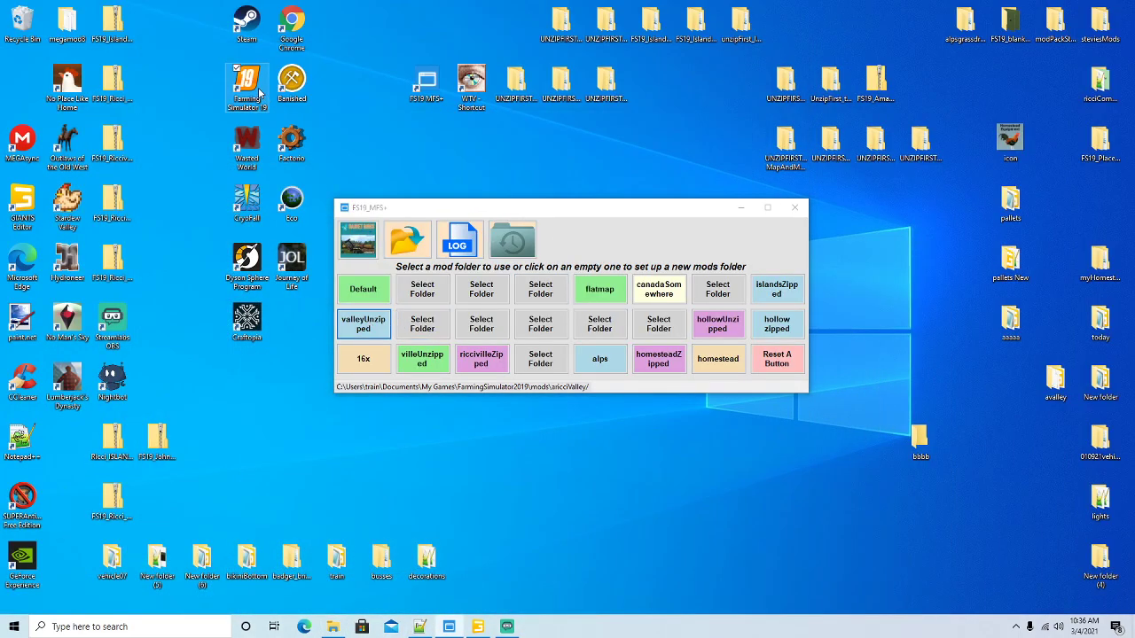
{"action": "right_click", "coordinate": [271, 97]}
{"action": "left_click", "coordinate": [282, 95]}
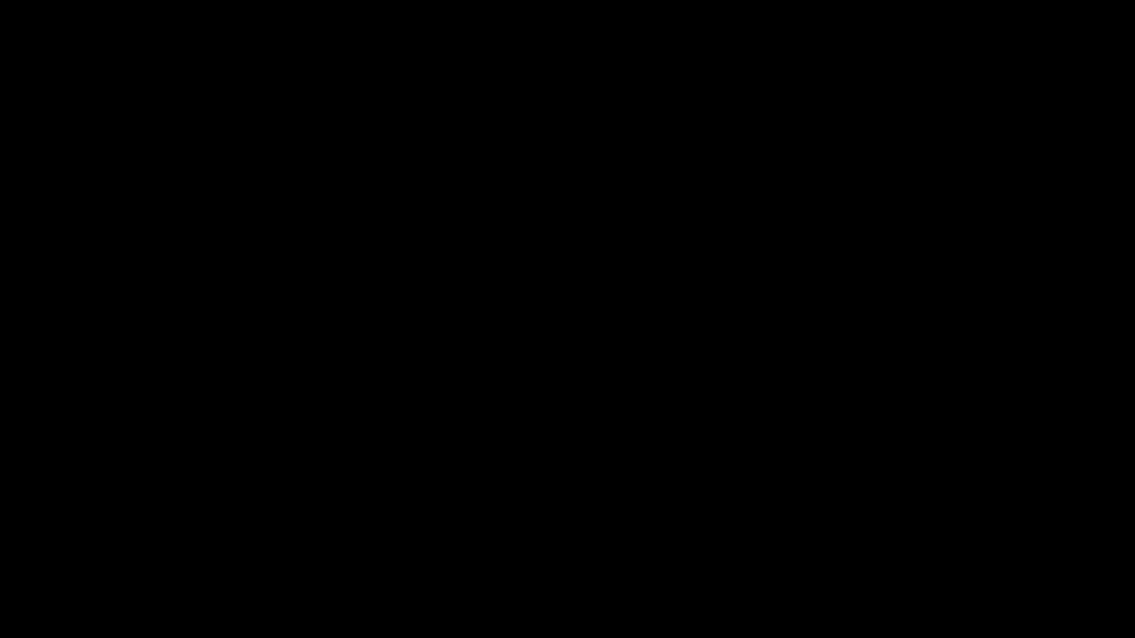
{"action": "left_click", "coordinate": [524, 388]}
{"action": "left_click", "coordinate": [524, 387]}
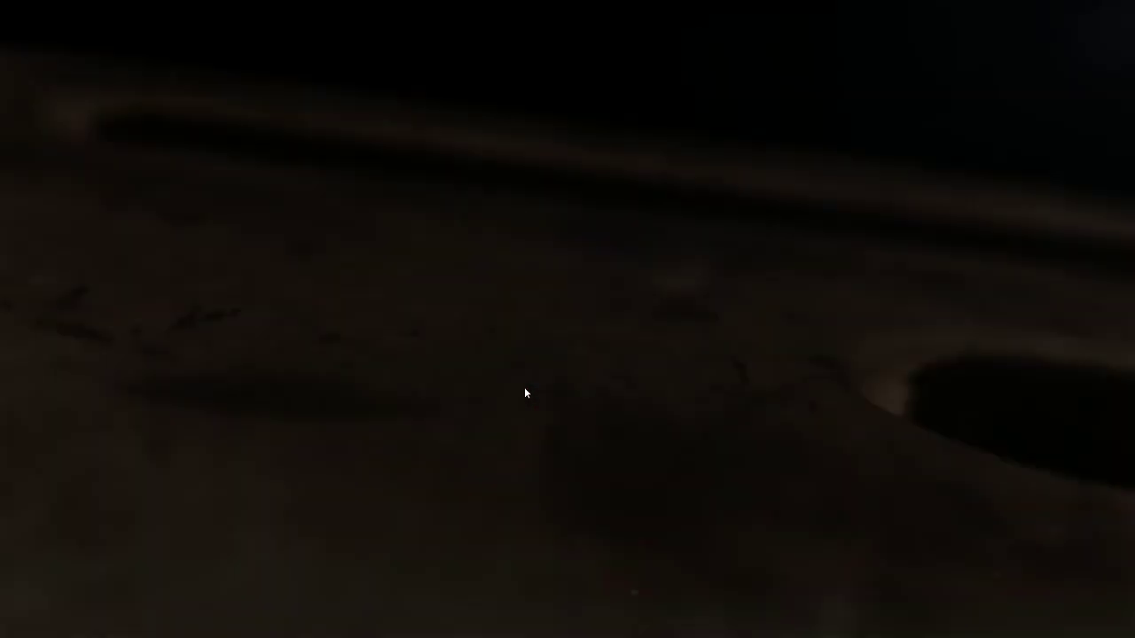
{"action": "left_click", "coordinate": [524, 388]}
{"action": "left_click", "coordinate": [524, 388]}
Load the Ricci_Valley career savegame with the preselected mods and start playing
{"action": "left_click", "coordinate": [114, 362]}
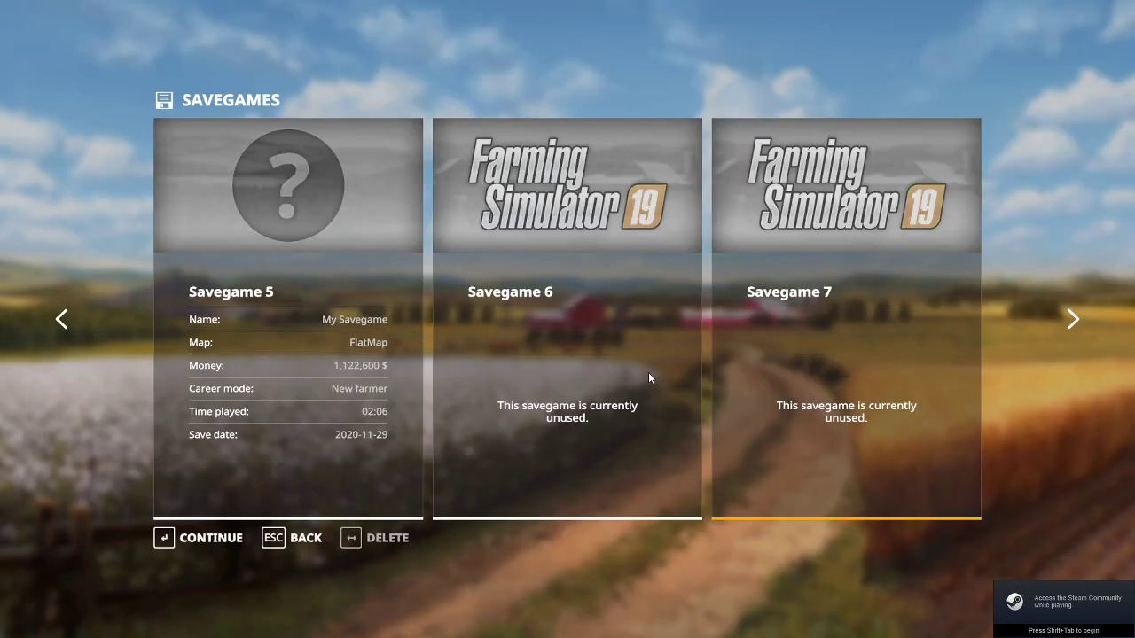
{"action": "scroll", "coordinate": [648, 378], "scroll_direction": "down", "scroll_amount": 1}
{"action": "left_click", "coordinate": [226, 545]}
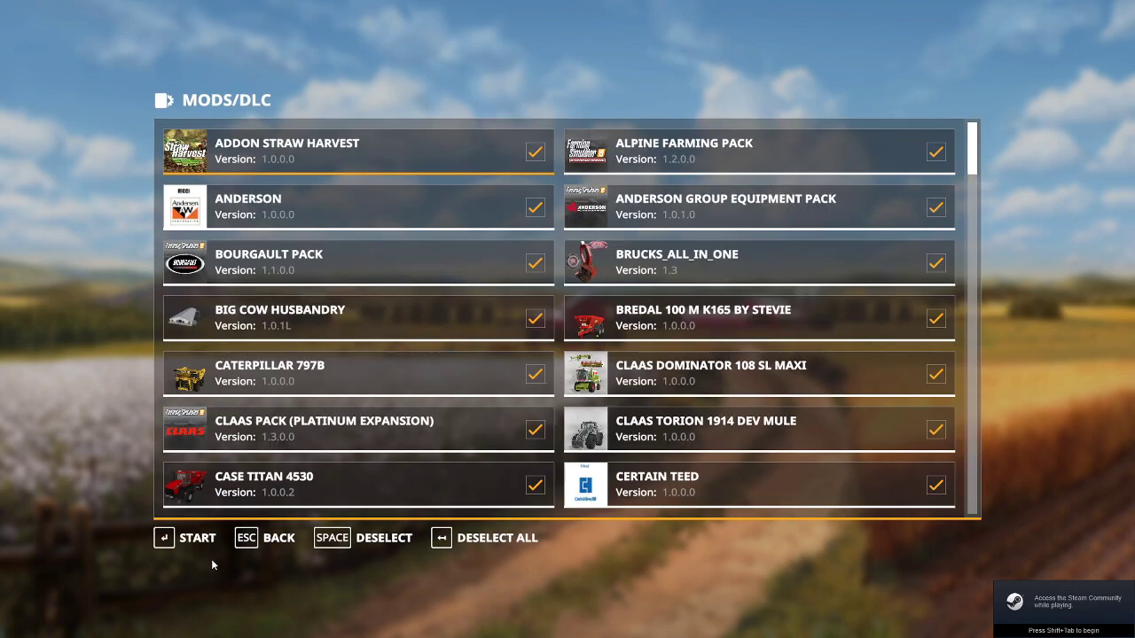
{"action": "key", "text": "Return"}
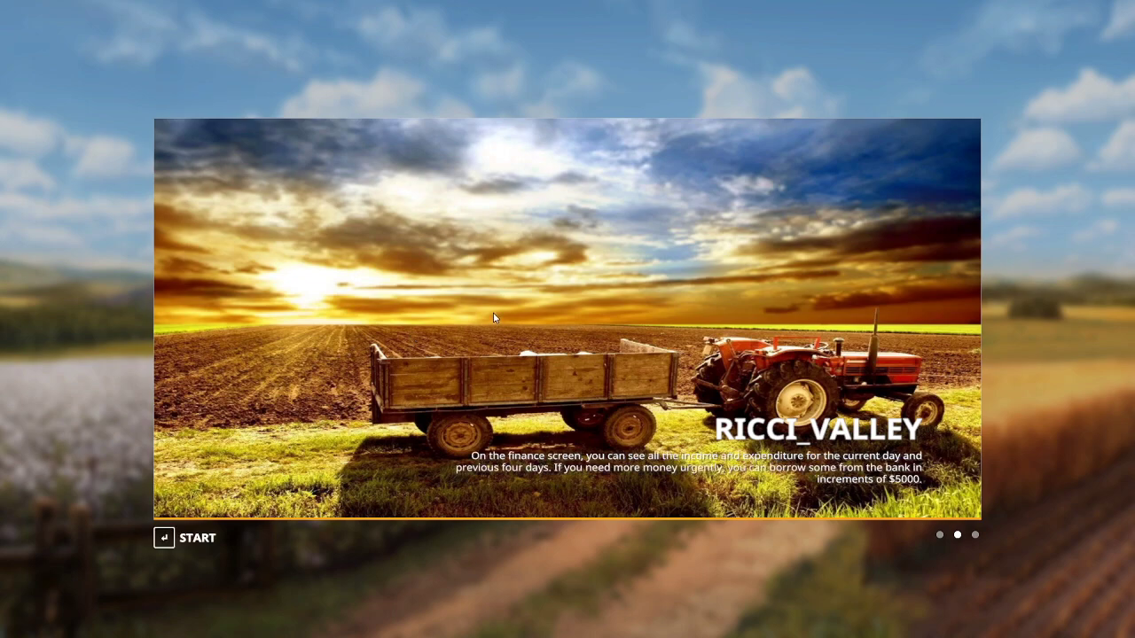
{"action": "left_click", "coordinate": [203, 542]}
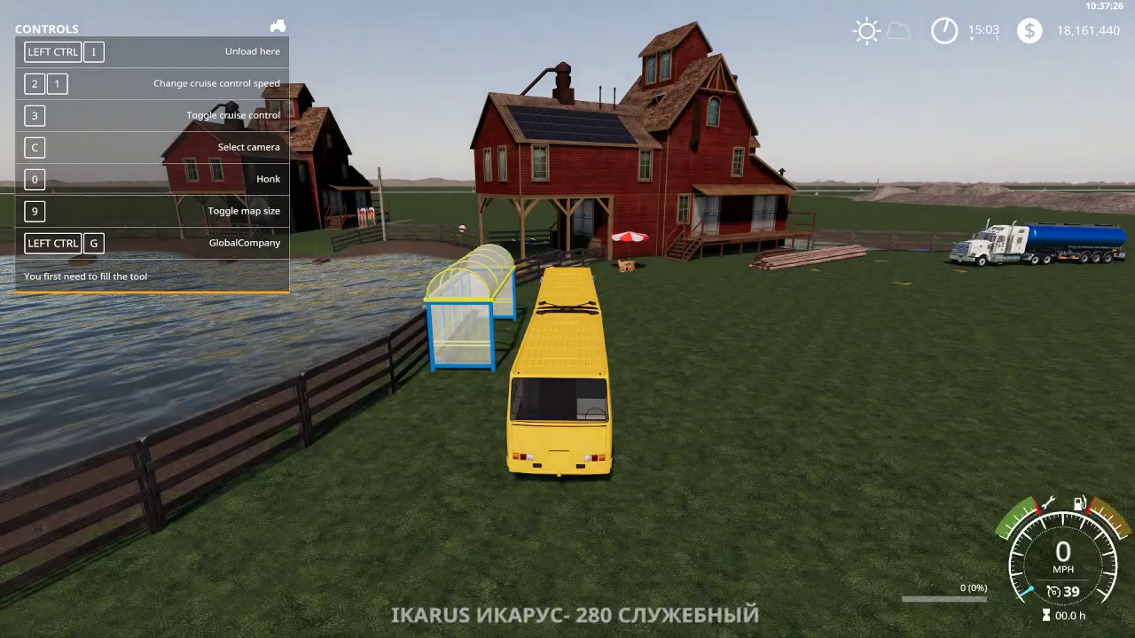
Fill the Ikarus bus's Fill Unit 3 with WORKERS using the Easy Development Commands vehicle settings
{"action": "key", "text": "alt+e"}
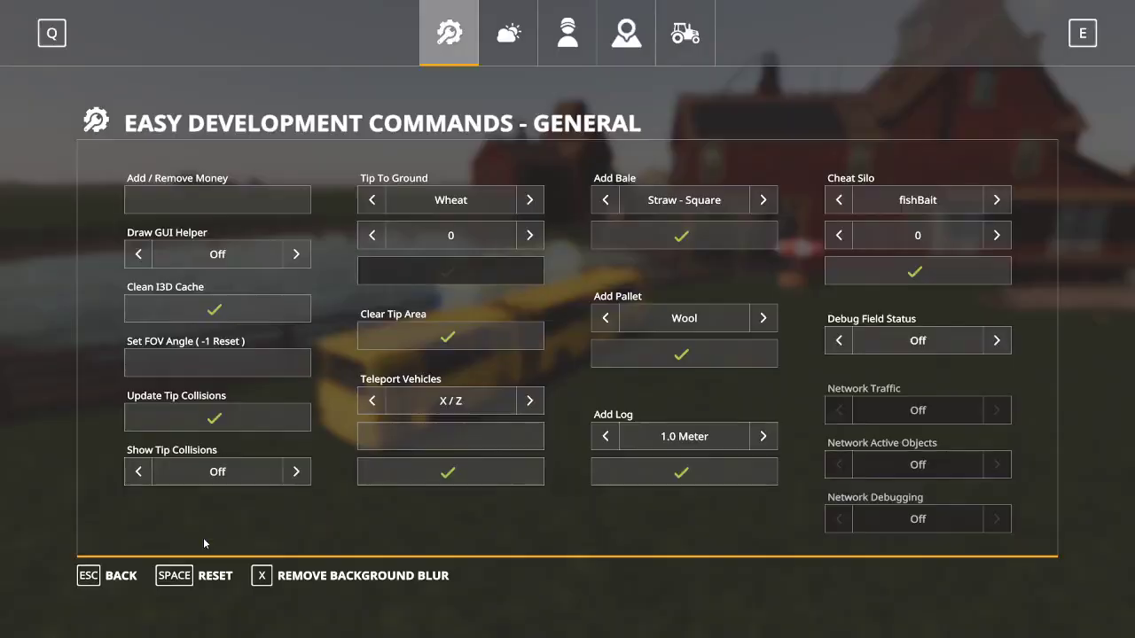
{"action": "left_click", "coordinate": [676, 55]}
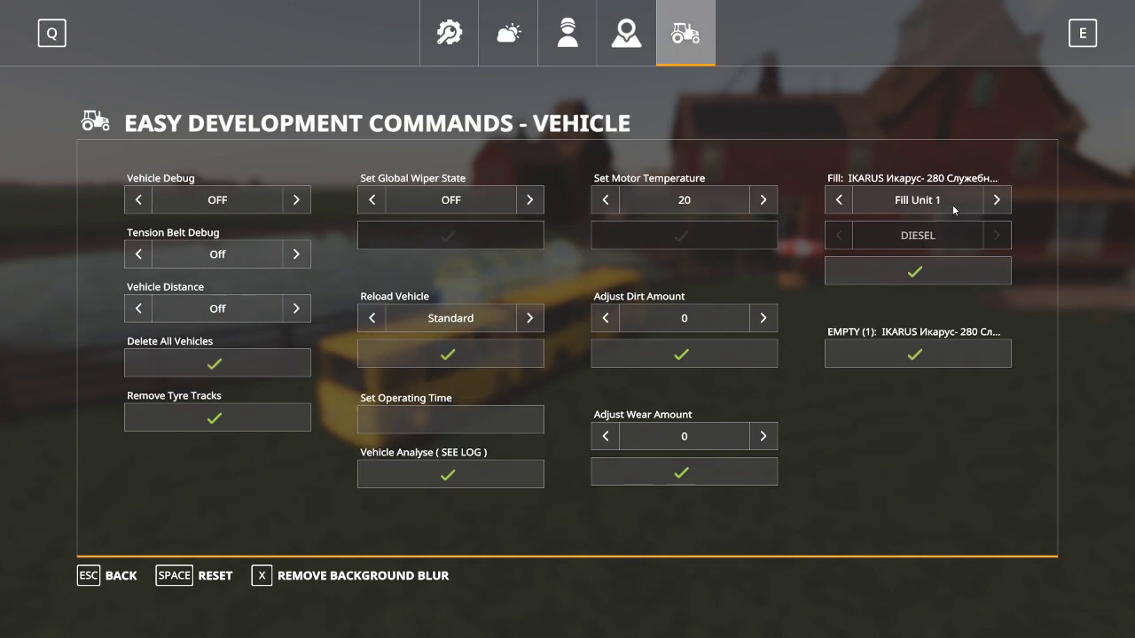
{"action": "left_click", "coordinate": [997, 200]}
{"action": "left_click", "coordinate": [997, 200]}
{"action": "left_click", "coordinate": [951, 279]}
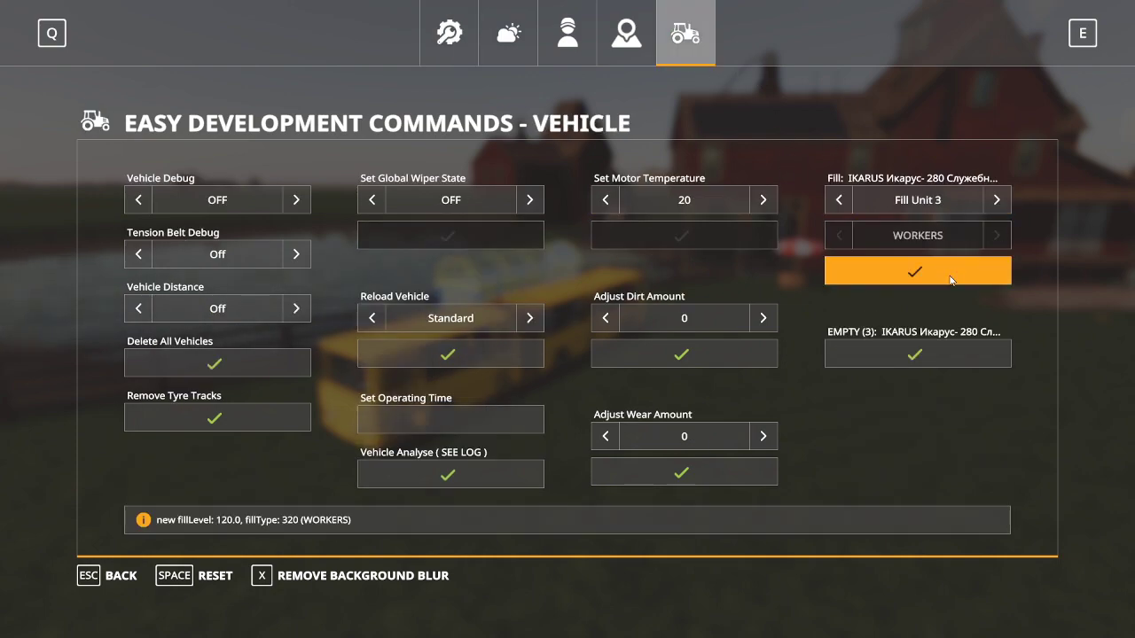
{"action": "key", "text": "Escape"}
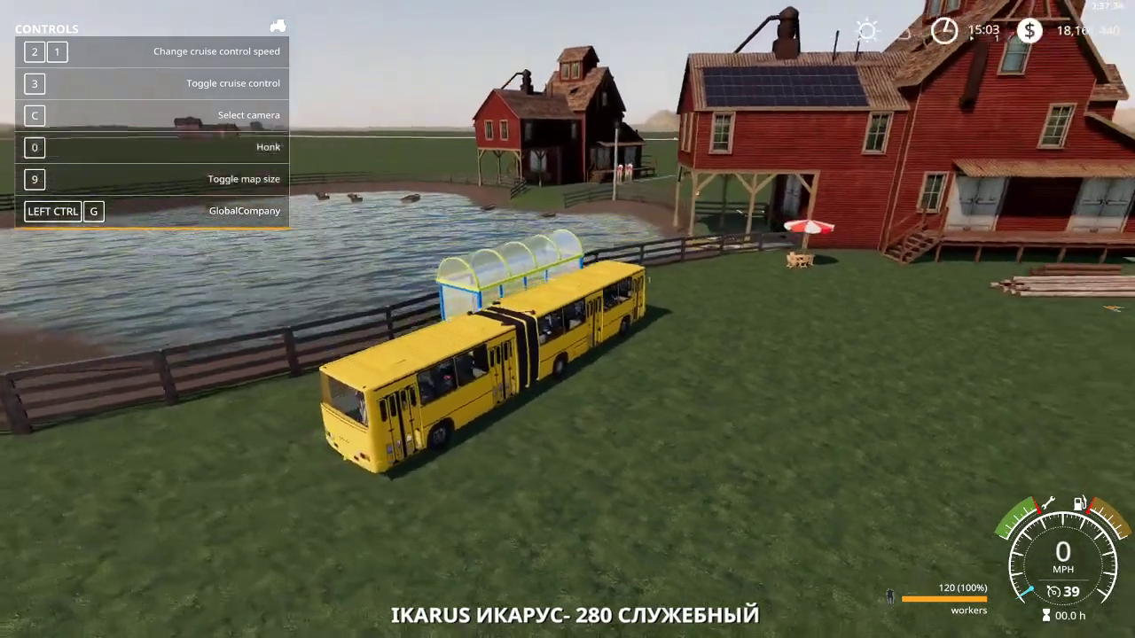
Drive the bus forward and back beside the boathouse bus stop to test unloading the workers
{"action": "key", "text": "w"}
{"action": "key", "text": "w"}
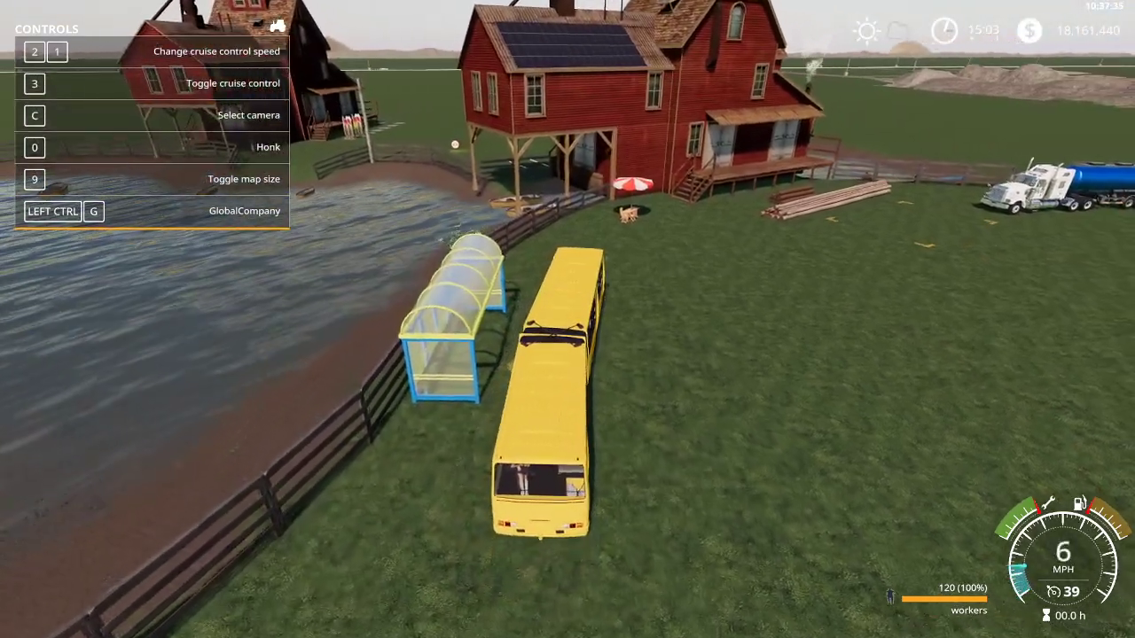
{"action": "key", "text": "s"}
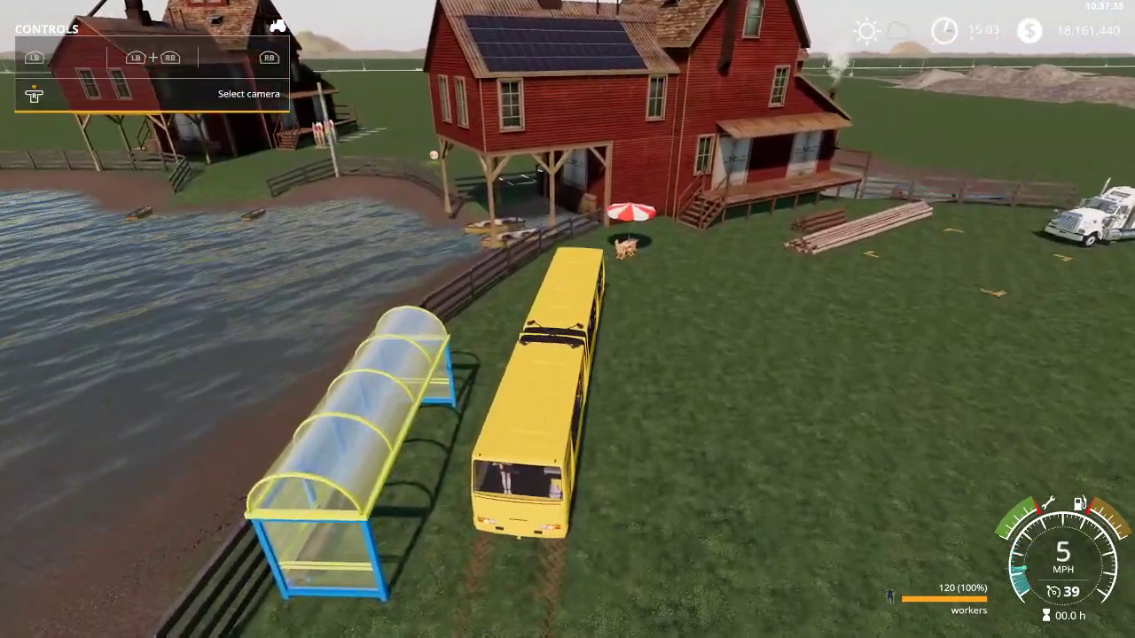
{"action": "key", "text": "w"}
{"action": "key", "text": "w"}
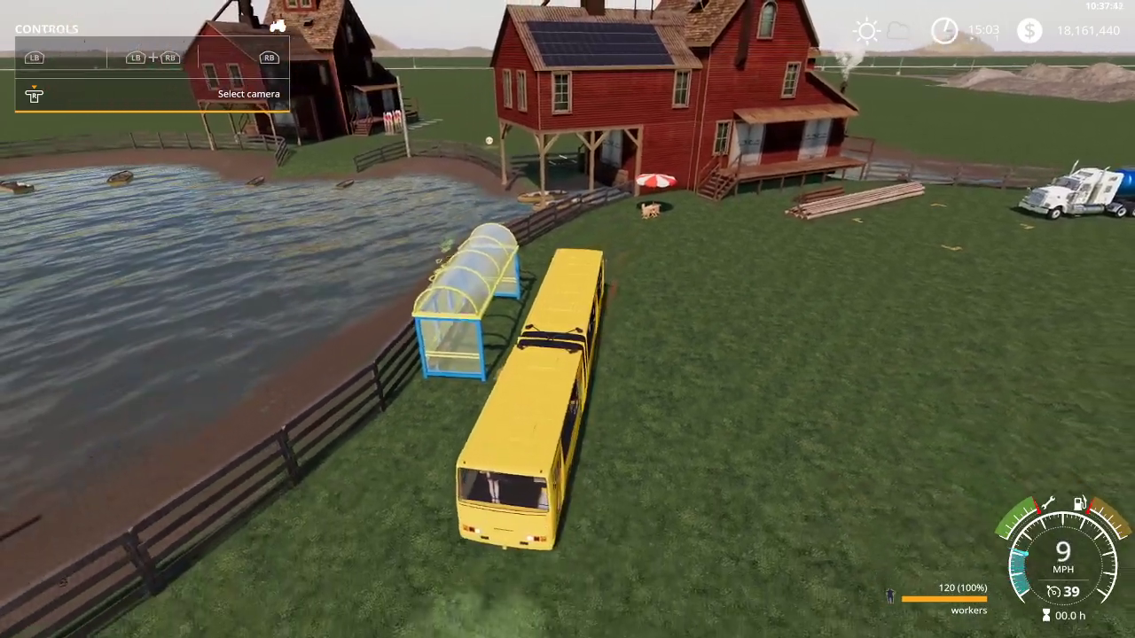
{"action": "key", "text": "s"}
Quit the running game from the game settings page and confirm
{"action": "key", "text": "Escape"}
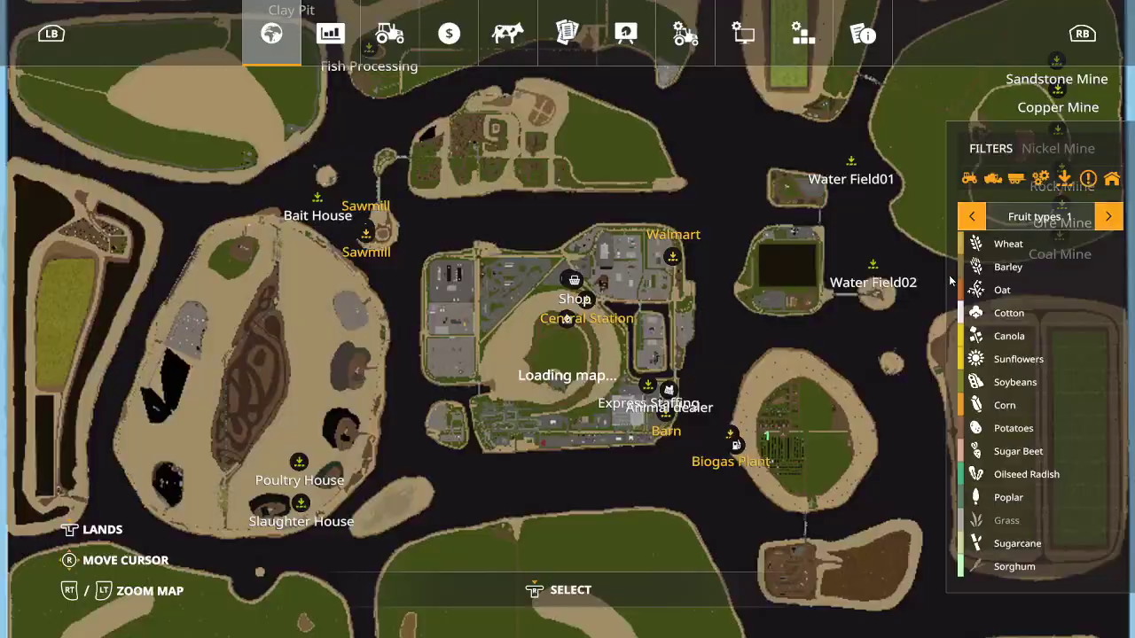
{"action": "left_click", "coordinate": [688, 40]}
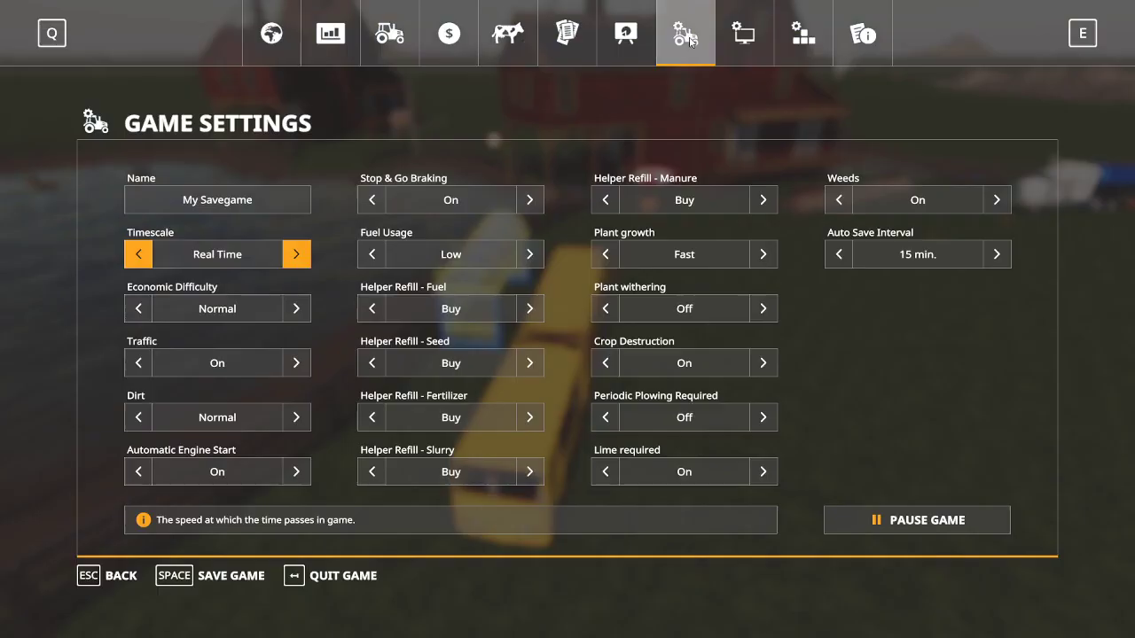
{"action": "left_click", "coordinate": [359, 576]}
{"action": "left_click", "coordinate": [417, 407]}
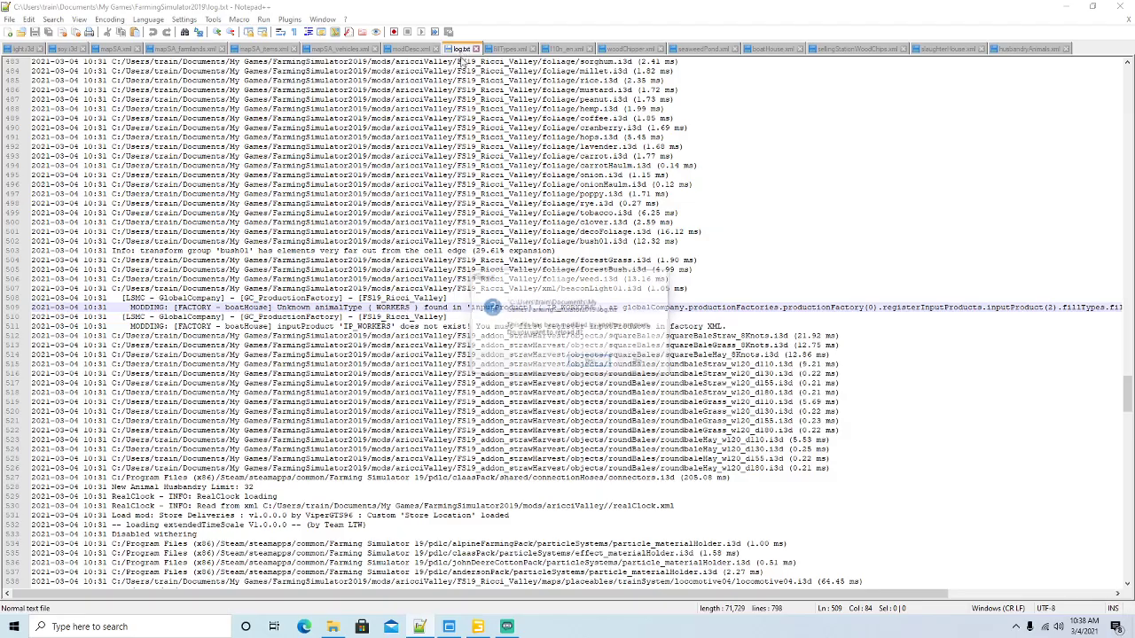
Reload log.txt in Notepad++ and examine the boatHouse messages about the WORKERS animal type and IP_WORKERS
{"action": "left_click", "coordinate": [578, 362]}
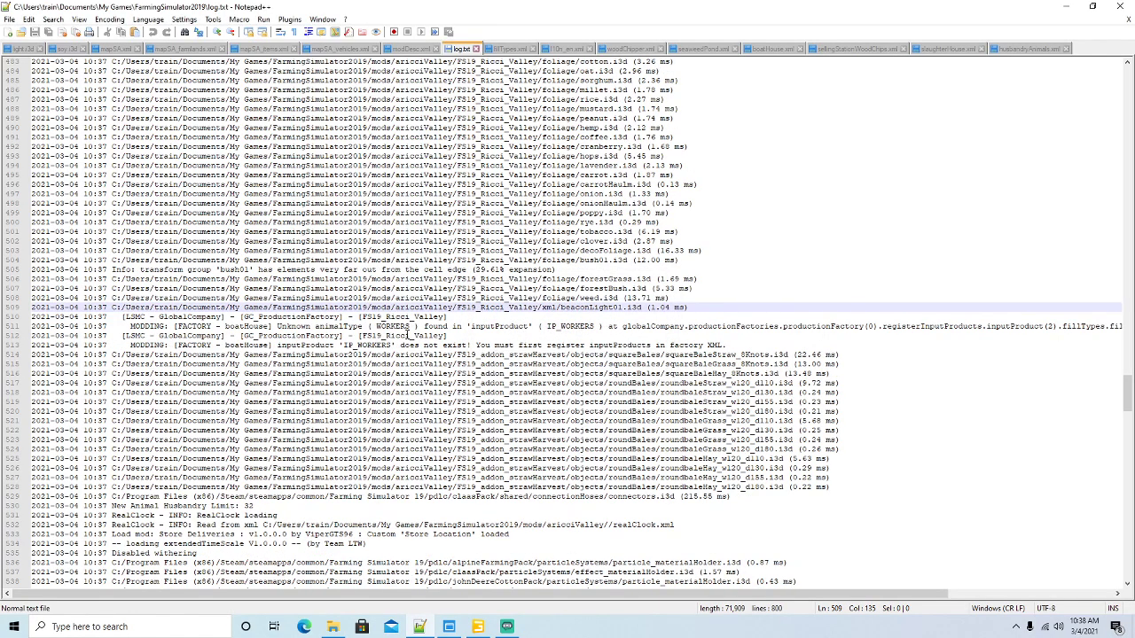
{"action": "left_click_drag", "start_coordinate": [121, 317], "coordinate": [838, 319]}
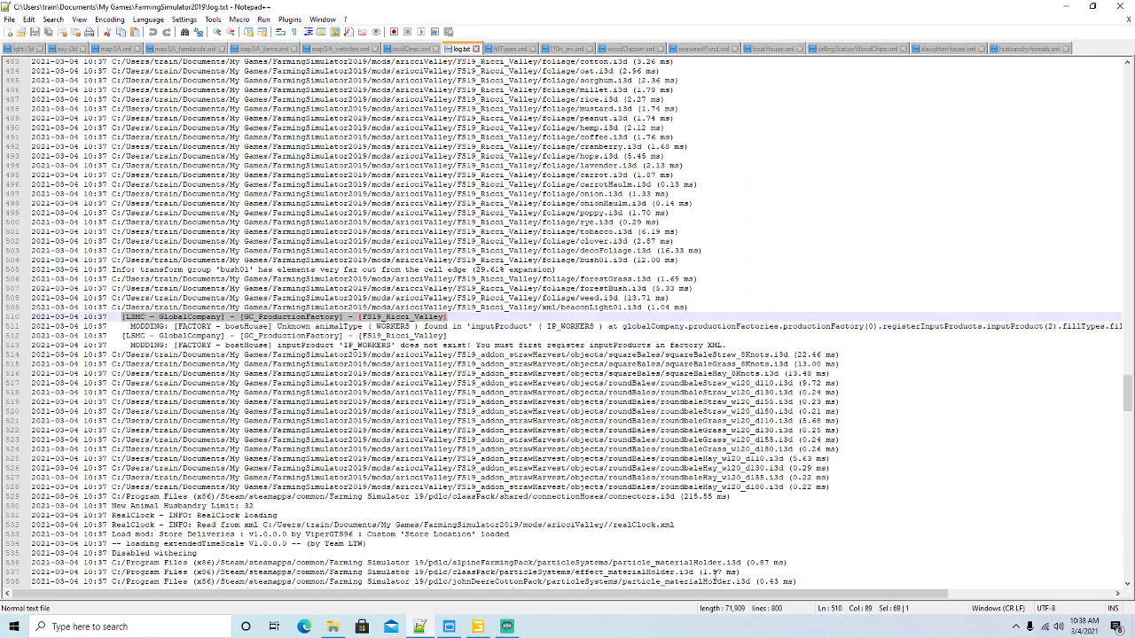
{"action": "mouse_move", "coordinate": [718, 597]}
{"action": "left_mouse_down"}
{"action": "mouse_move", "coordinate": [831, 599]}
{"action": "mouse_move", "coordinate": [716, 596]}
{"action": "left_mouse_up"}
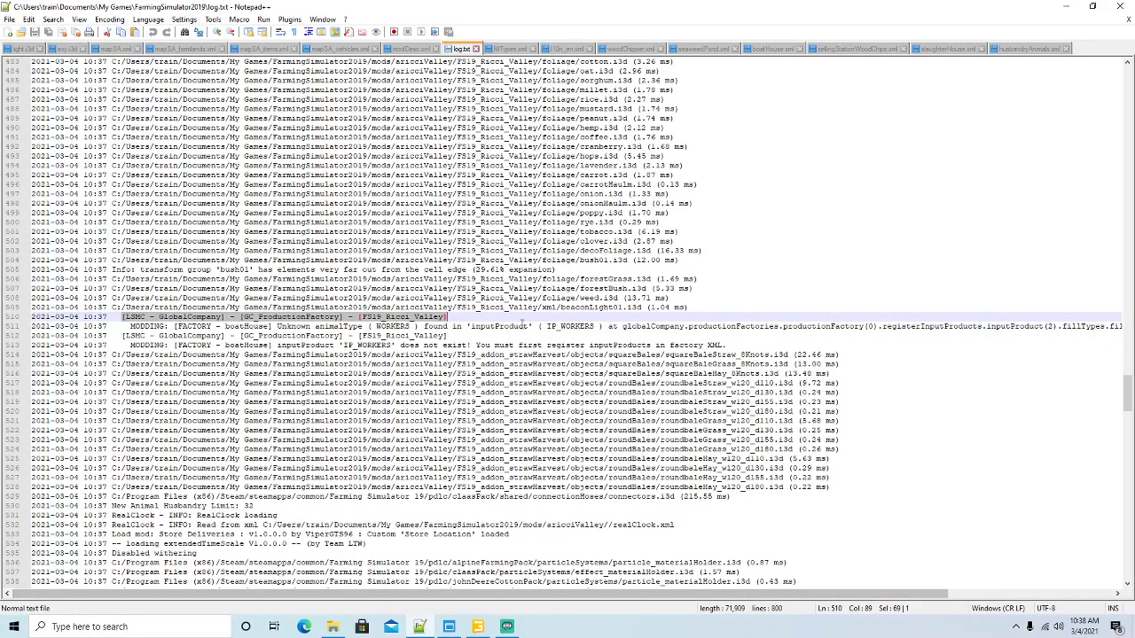
{"action": "left_click_drag", "start_coordinate": [344, 345], "coordinate": [463, 347]}
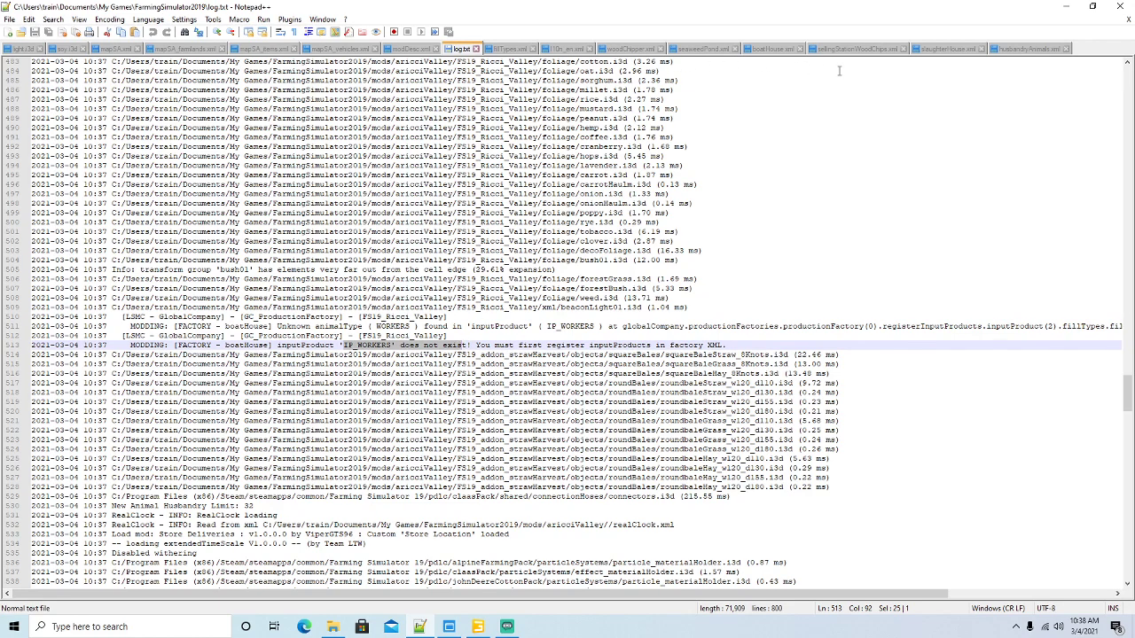
Check the Ricci_Valley_boatHouse_Input3 entry in l10n_en.xml
{"action": "left_click", "coordinate": [567, 49]}
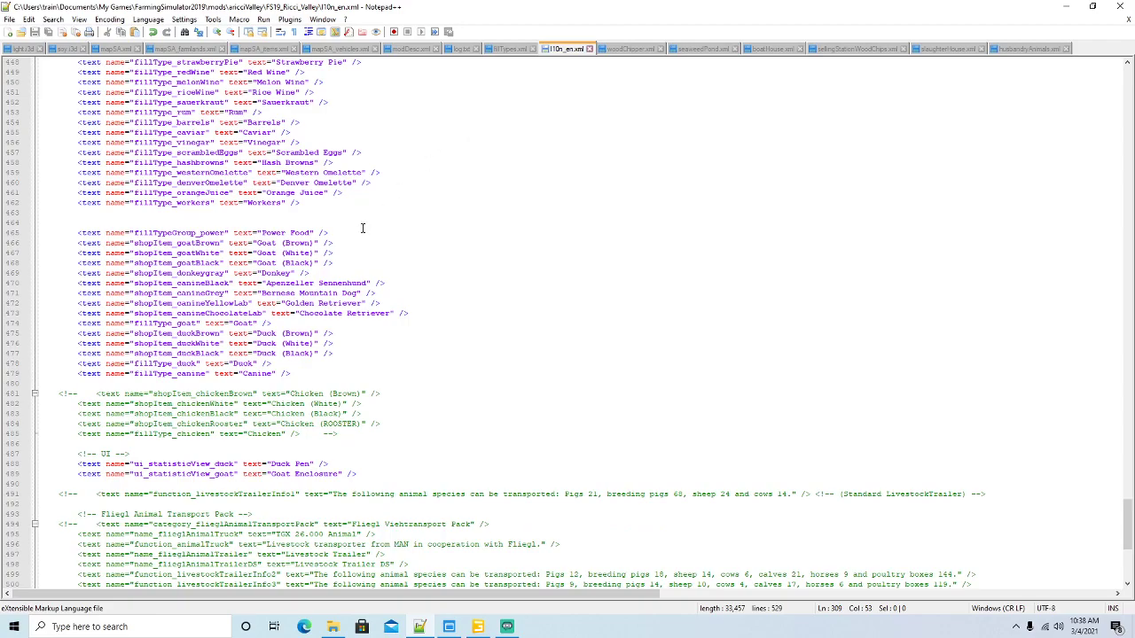
{"action": "scroll", "coordinate": [366, 222], "scroll_direction": "up", "scroll_amount": 20}
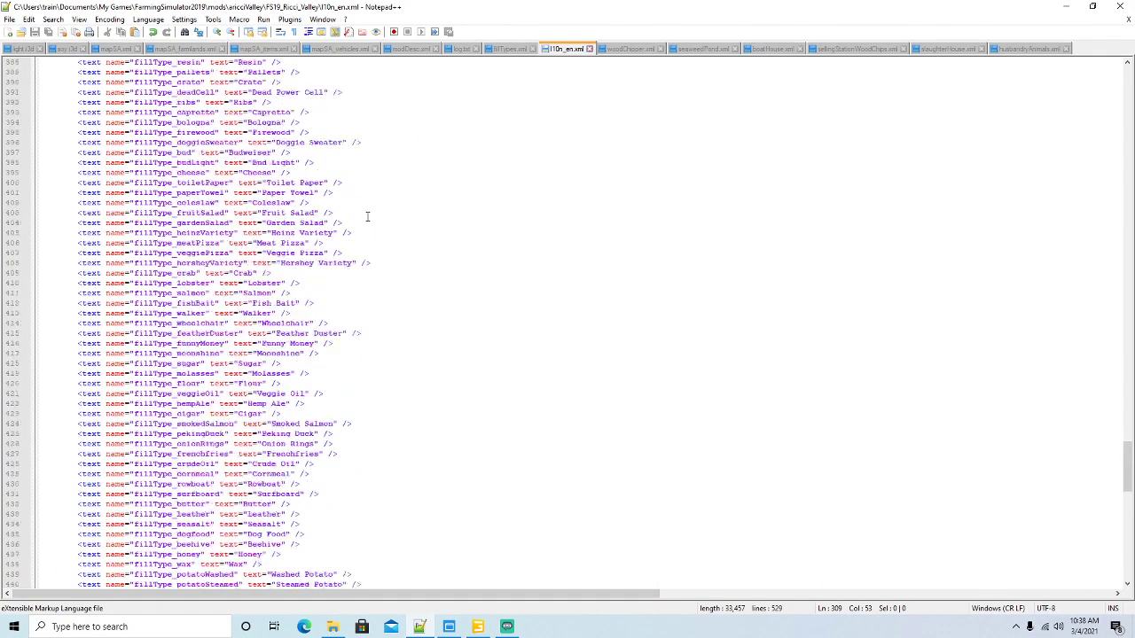
{"action": "scroll", "coordinate": [367, 216], "scroll_direction": "up", "scroll_amount": 19}
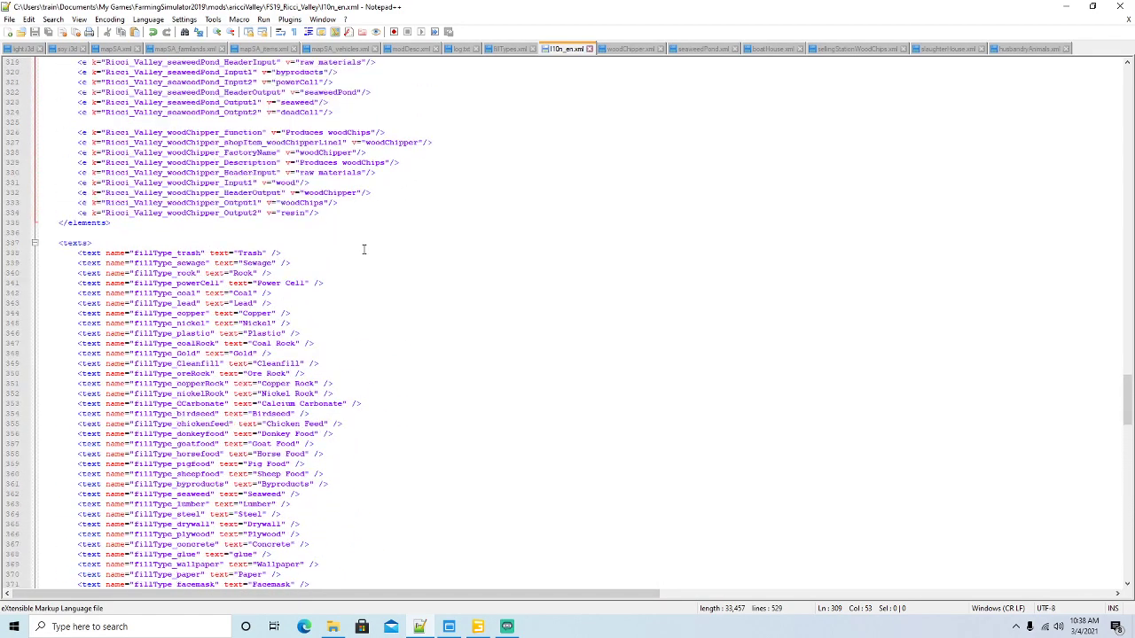
{"action": "scroll", "coordinate": [365, 223], "scroll_direction": "up", "scroll_amount": 4}
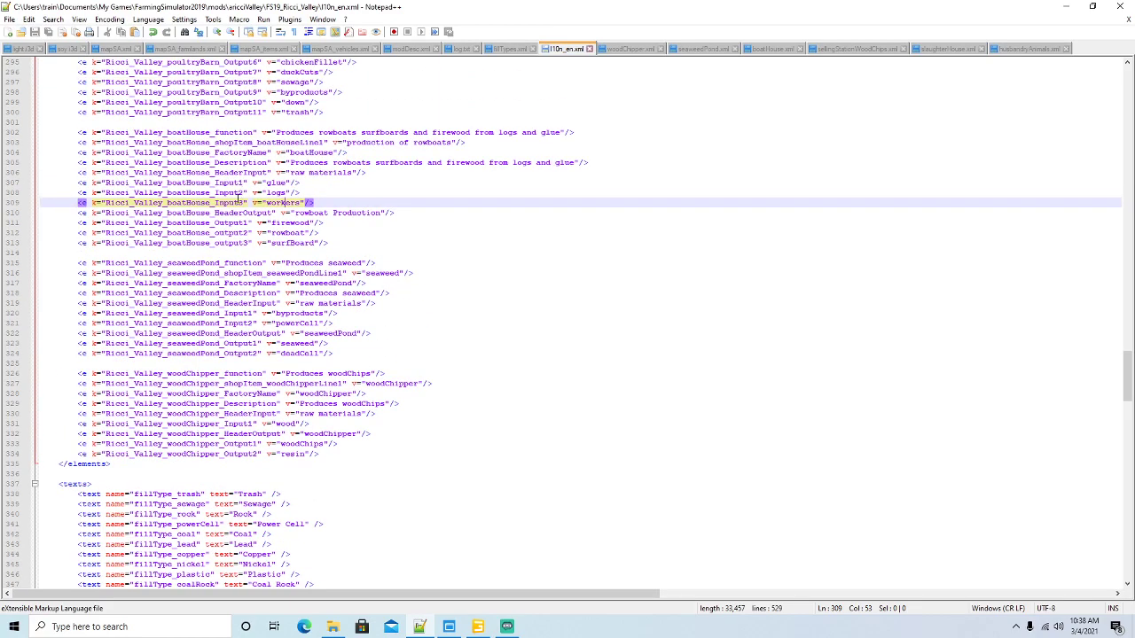
{"action": "left_click", "coordinate": [236, 201]}
Examine the IP_WORKERS inputProduct block in boatHouse.xml
{"action": "left_click", "coordinate": [769, 48]}
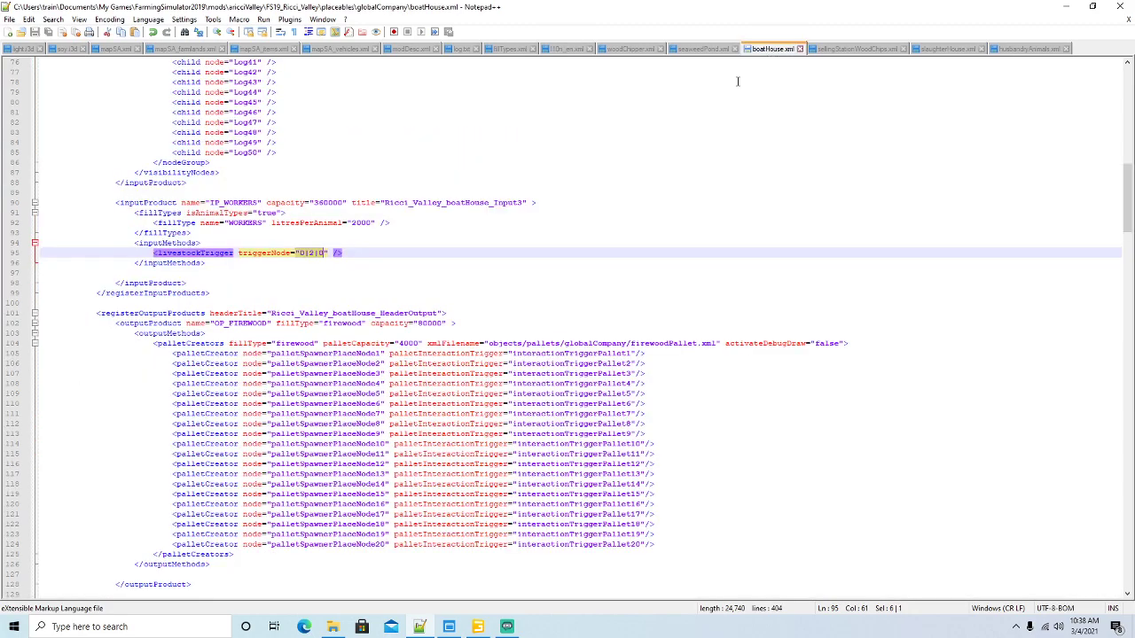
{"action": "left_click", "coordinate": [286, 203]}
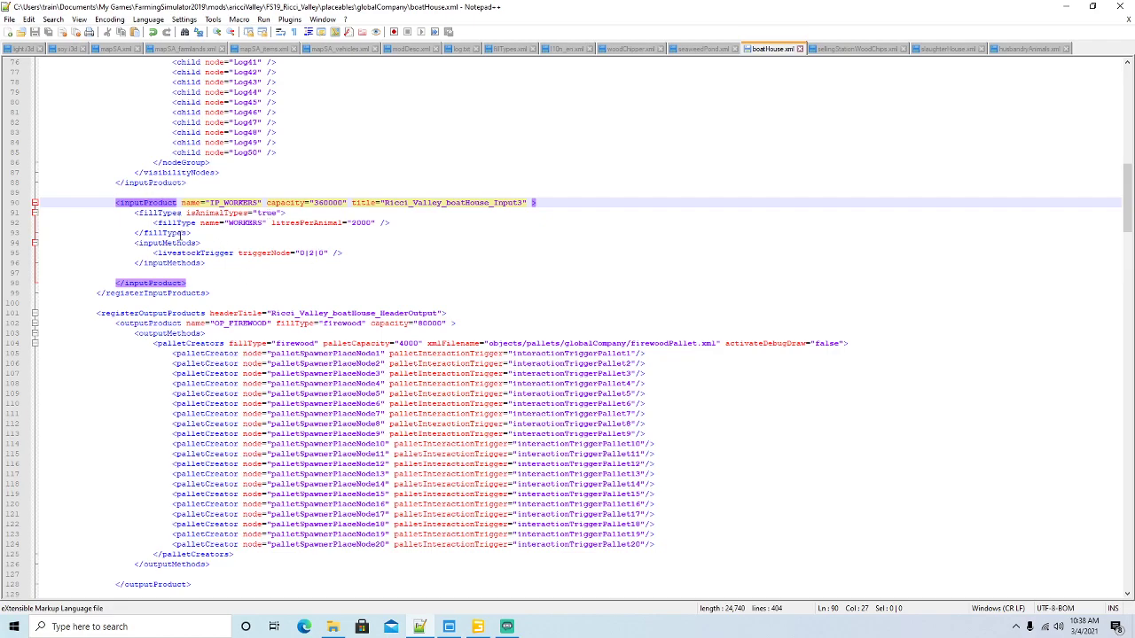
{"action": "left_click", "coordinate": [90, 202]}
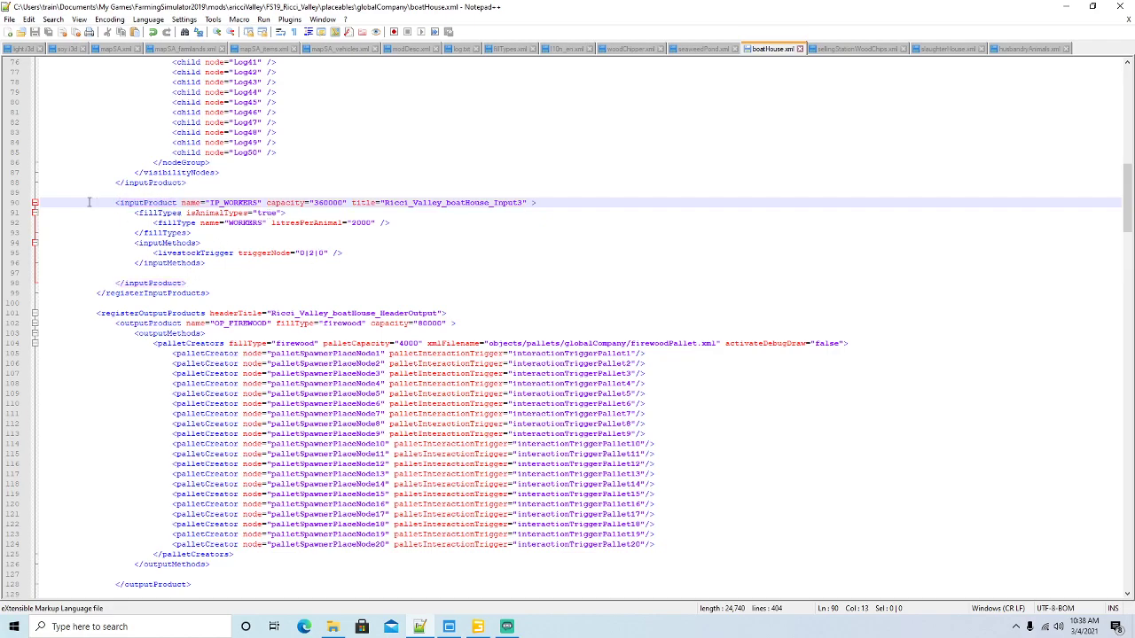
Comment out the whole IP_WORKERS inputProduct block in boatHouse.xml and save the file
{"action": "type", "text": "<!"}
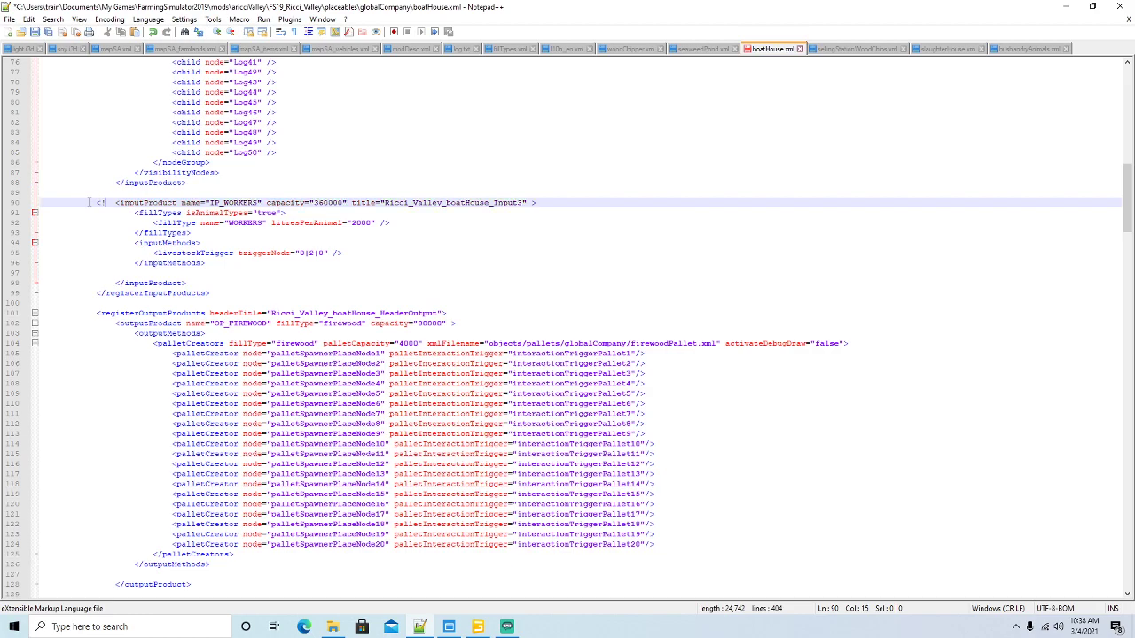
{"action": "type", "text": "--"}
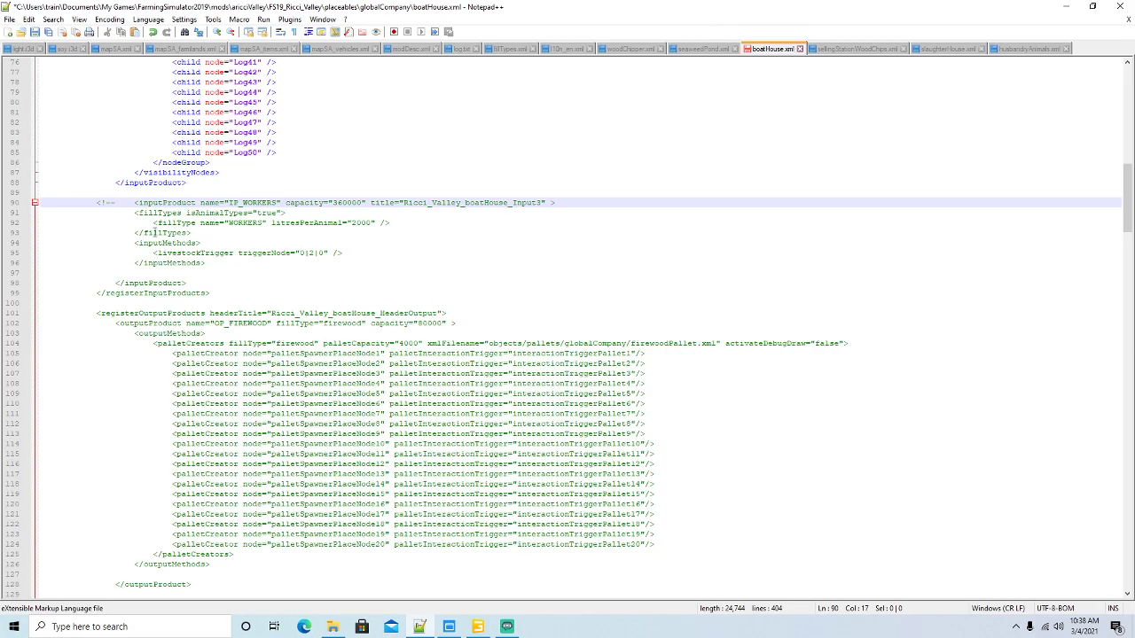
{"action": "left_click", "coordinate": [209, 284]}
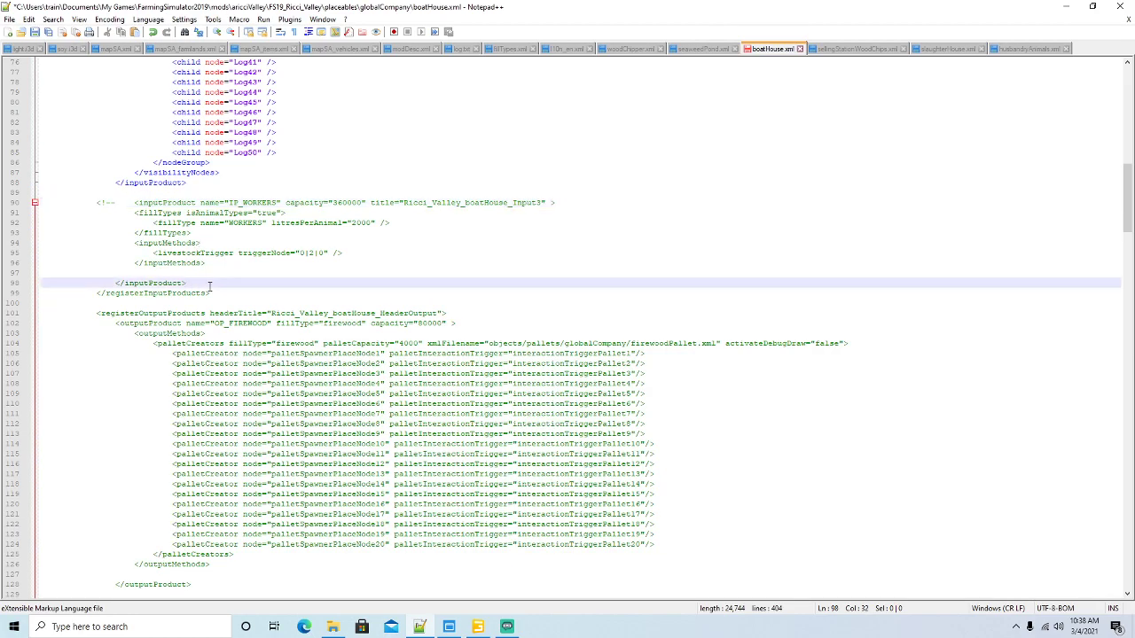
{"action": "type", "text": "-->"}
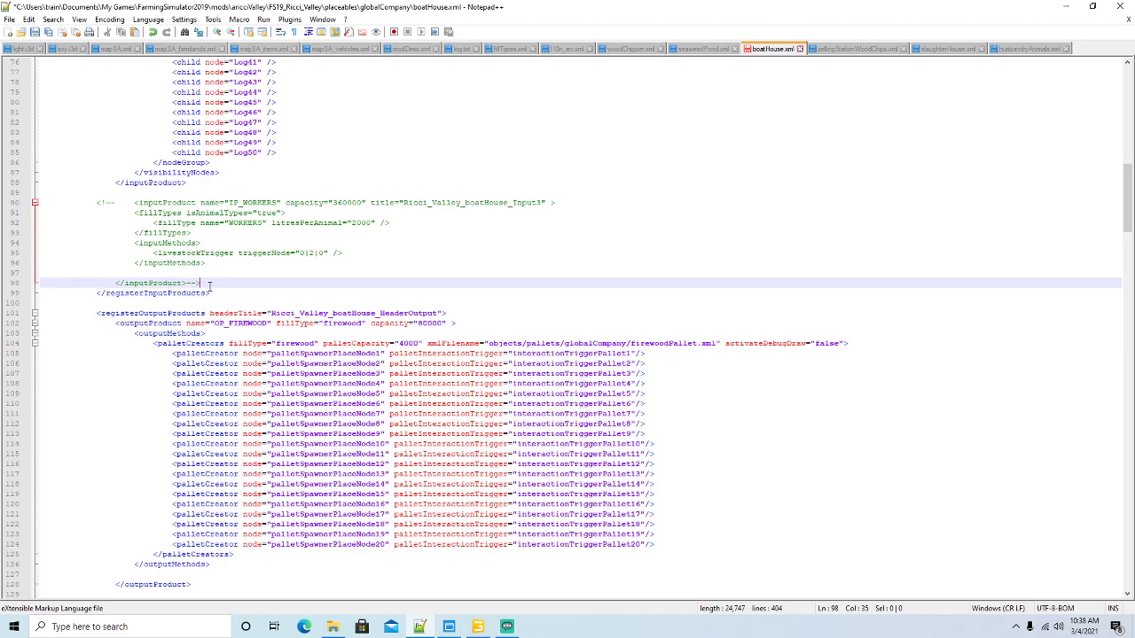
{"action": "left_click", "coordinate": [36, 36]}
Comment out the IP_WORKERS line in the boatHouse productLine inputs and save the file
{"action": "scroll", "coordinate": [180, 253], "scroll_direction": "down", "scroll_amount": 20}
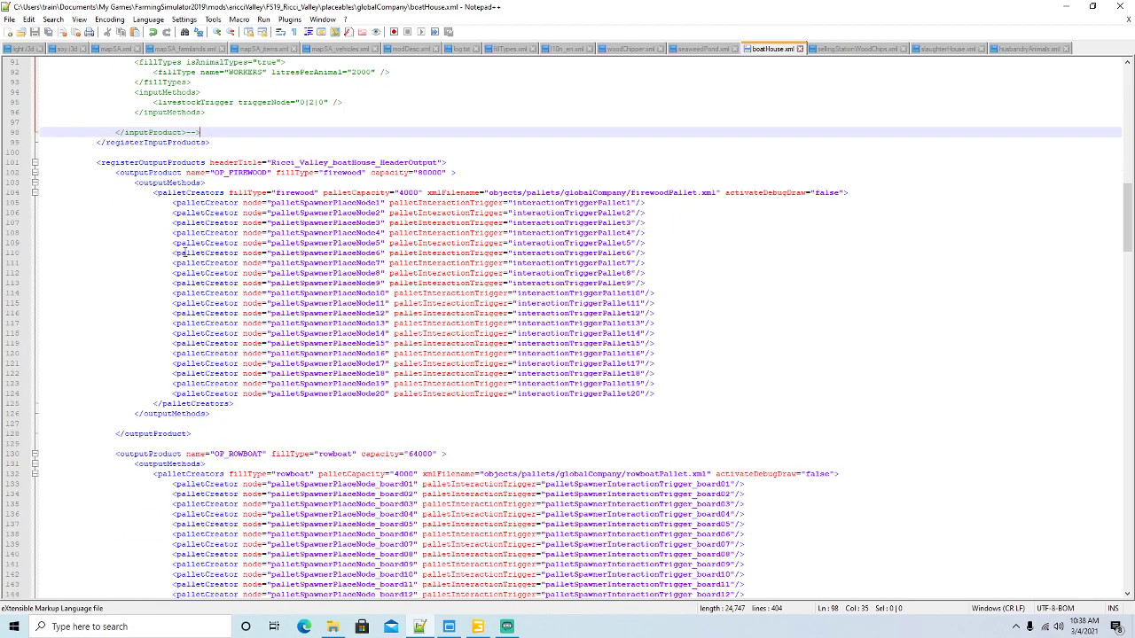
{"action": "scroll", "coordinate": [180, 253], "scroll_direction": "down", "scroll_amount": 6}
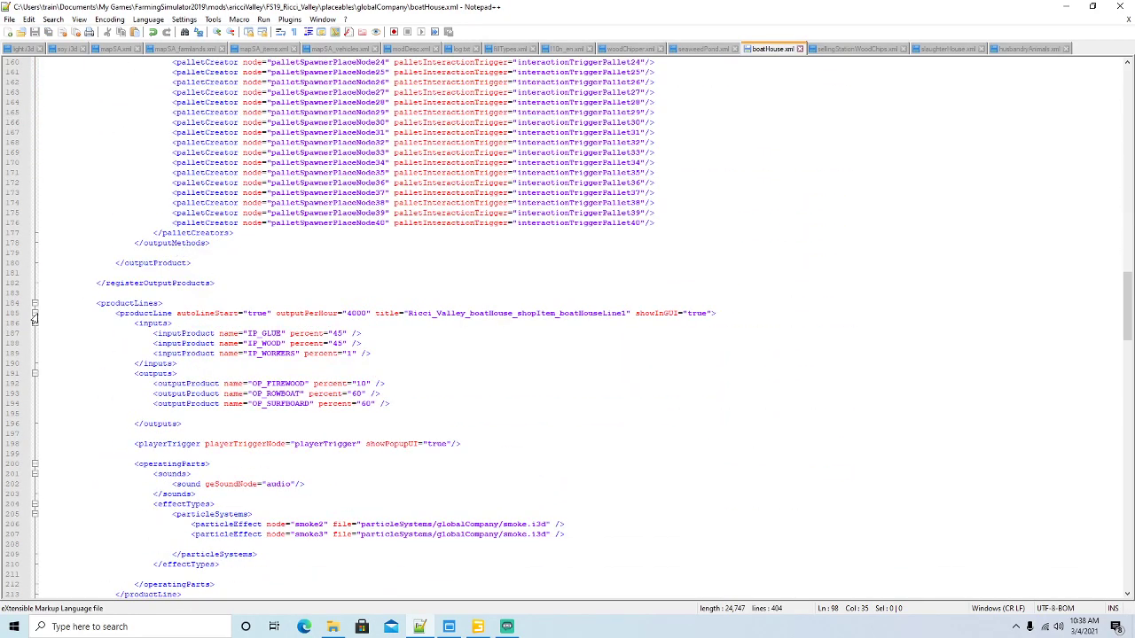
{"action": "left_click", "coordinate": [135, 353]}
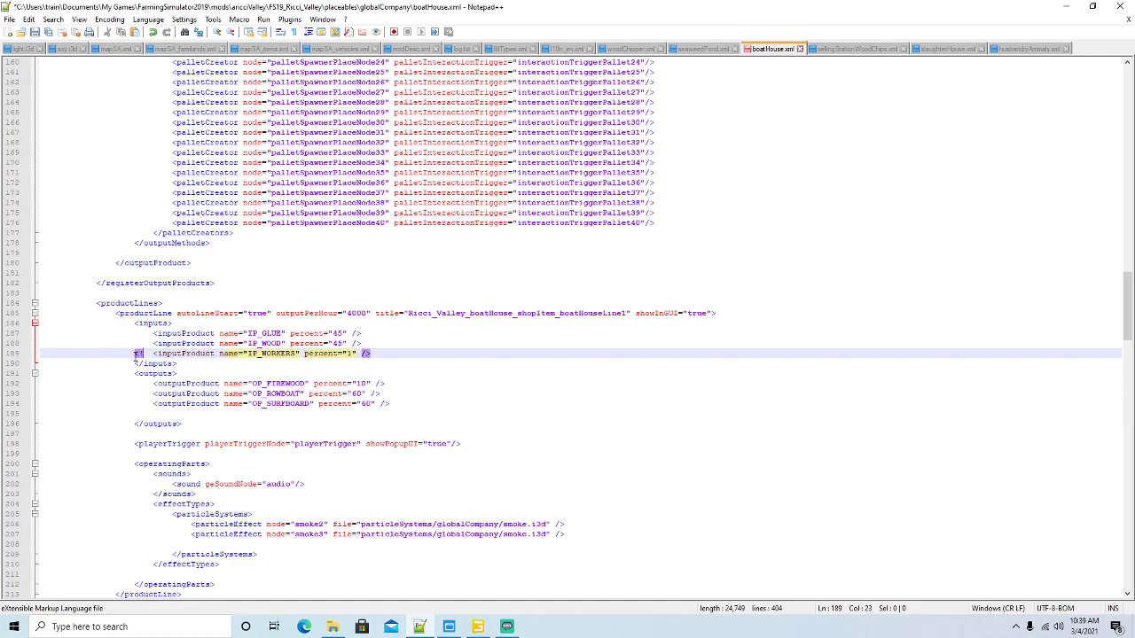
{"action": "type", "text": "!--"}
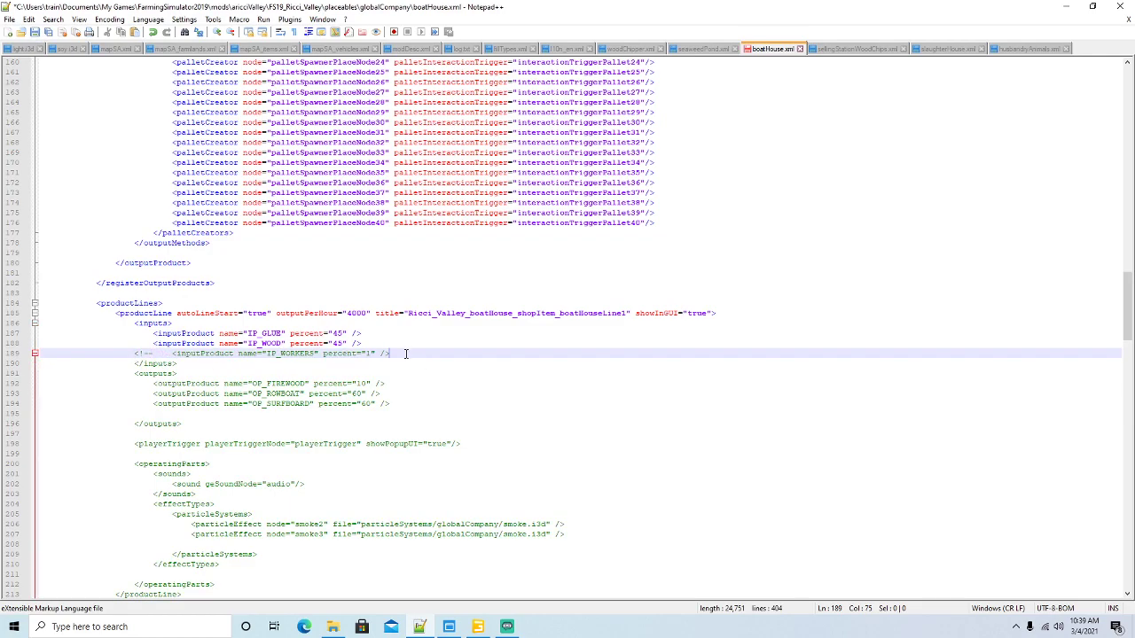
{"action": "type", "text": "->"}
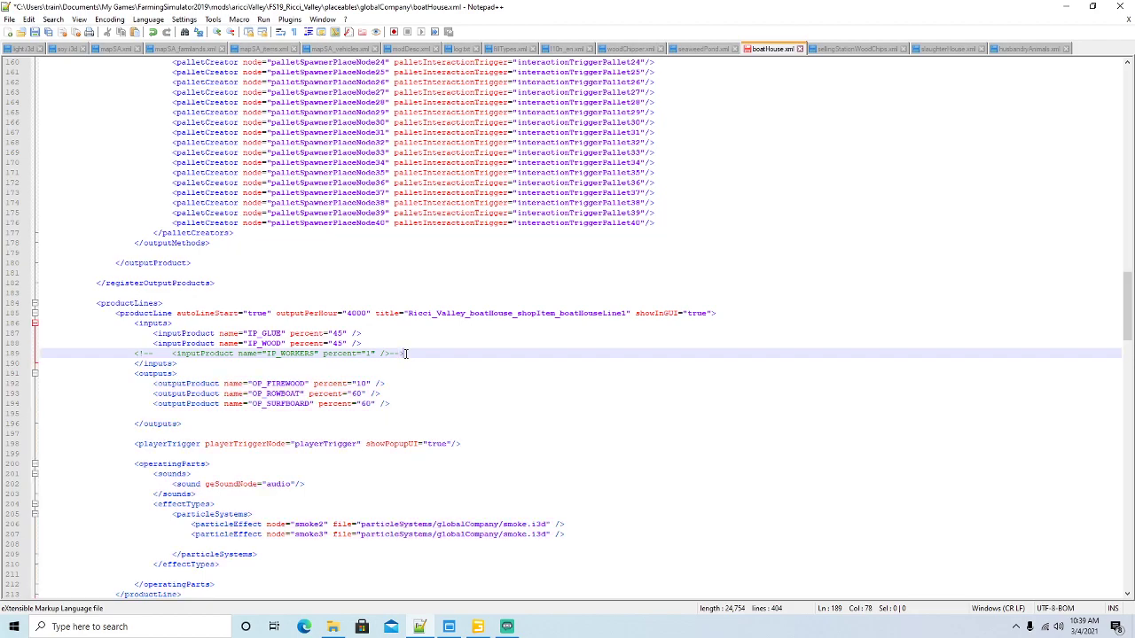
{"action": "left_click", "coordinate": [35, 32]}
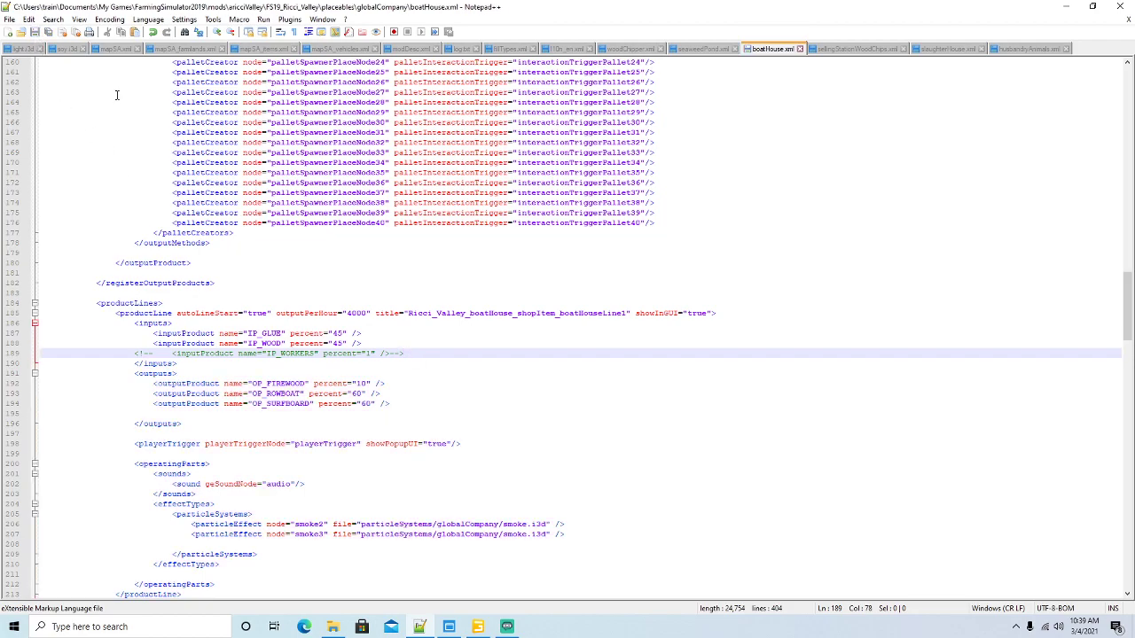
Comment out the Ricci_Valley_boatHouse_Input3 entry in l10n_en.xml and save the file
{"action": "left_click", "coordinate": [567, 50]}
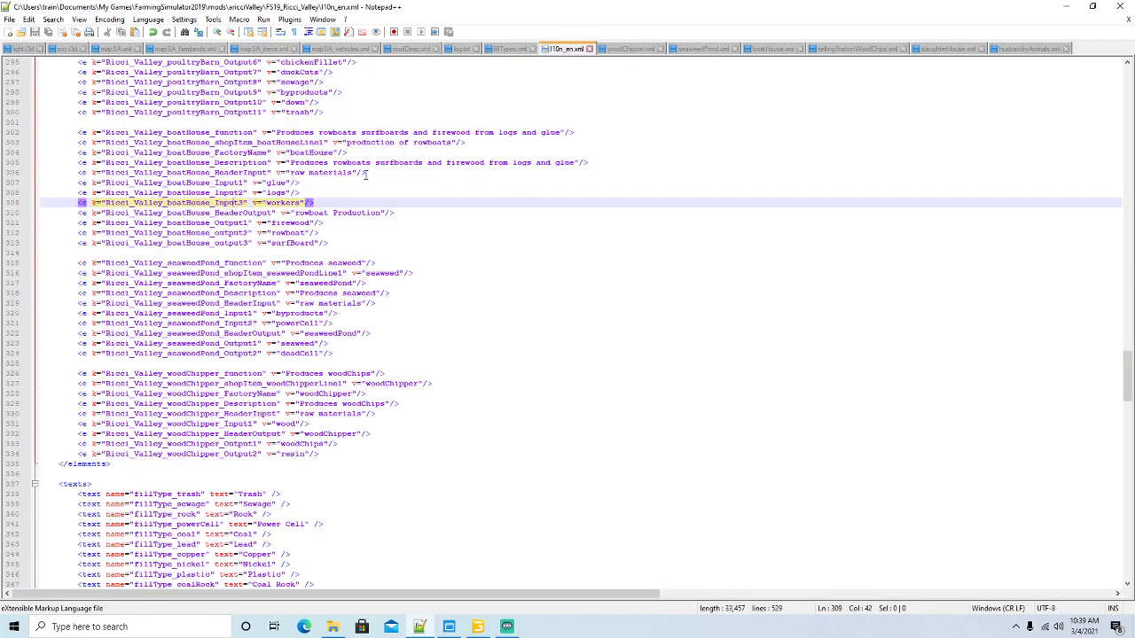
{"action": "left_click", "coordinate": [71, 203]}
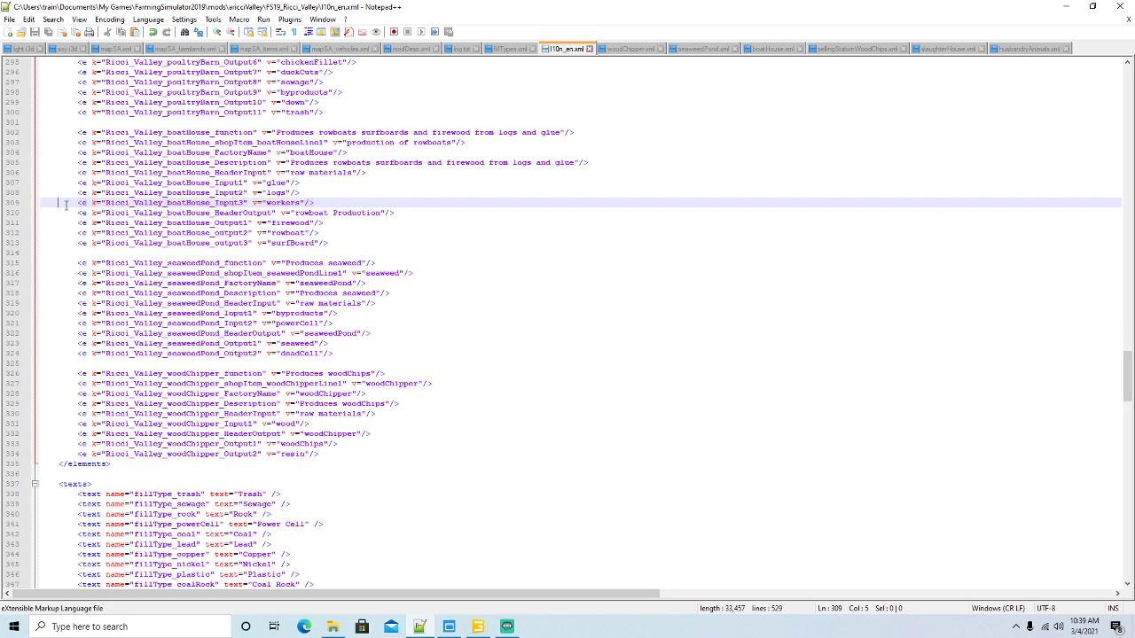
{"action": "type", "text": "<!--"}
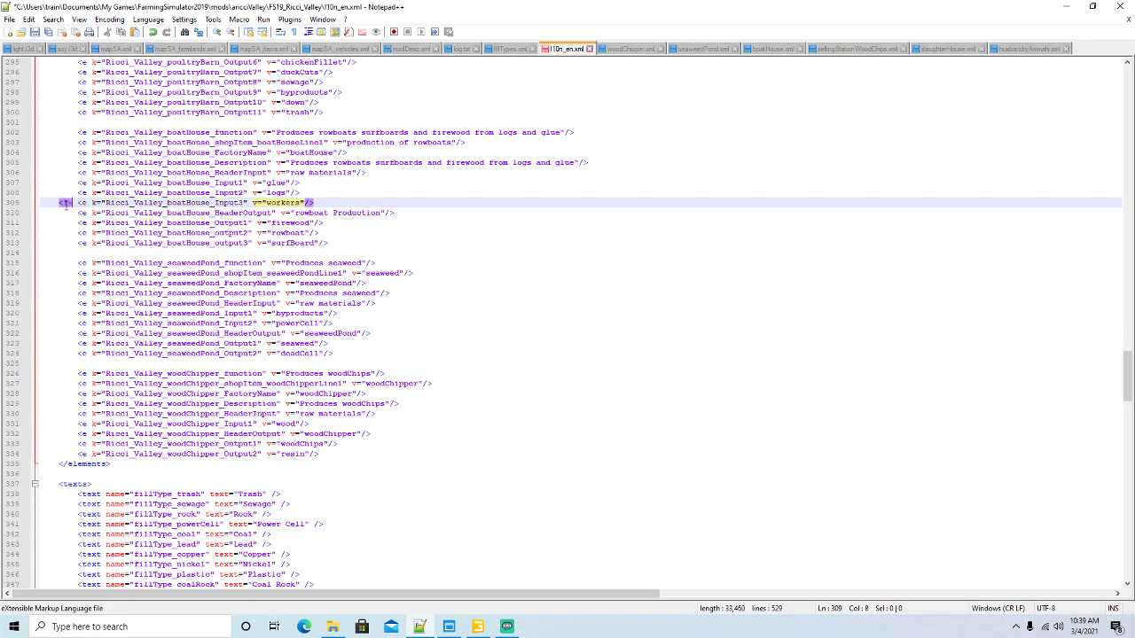
{"action": "left_click", "coordinate": [347, 205]}
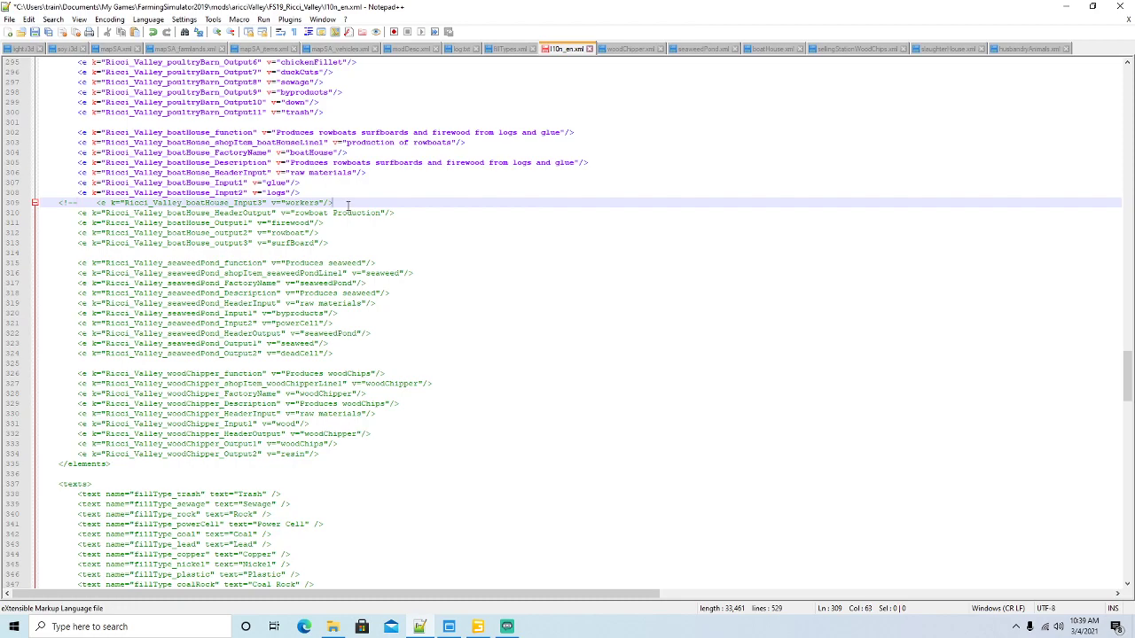
{"action": "type", "text": "-->"}
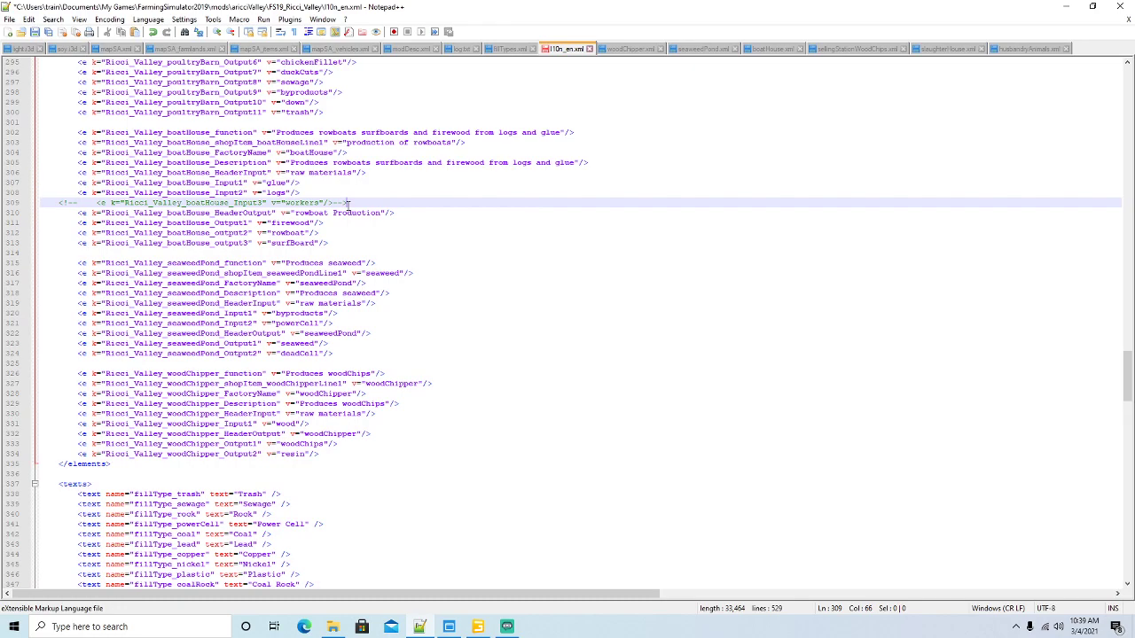
{"action": "left_click", "coordinate": [35, 32]}
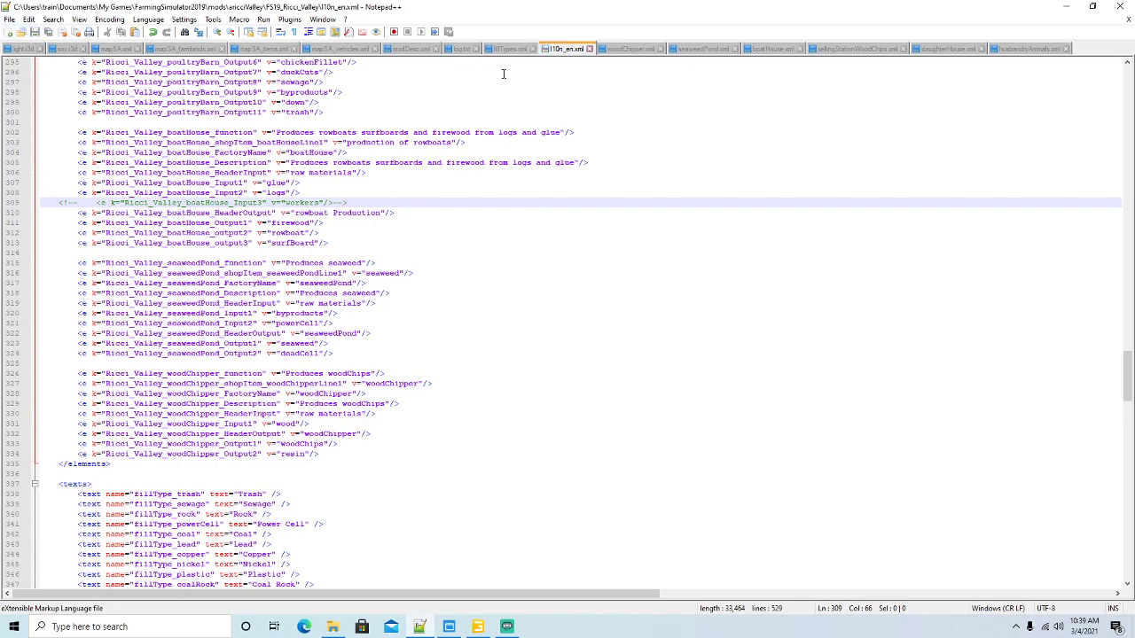
Delete the entire WORKER animal block from husbandryAnimals.xml and save the file
{"action": "left_click", "coordinate": [1018, 50]}
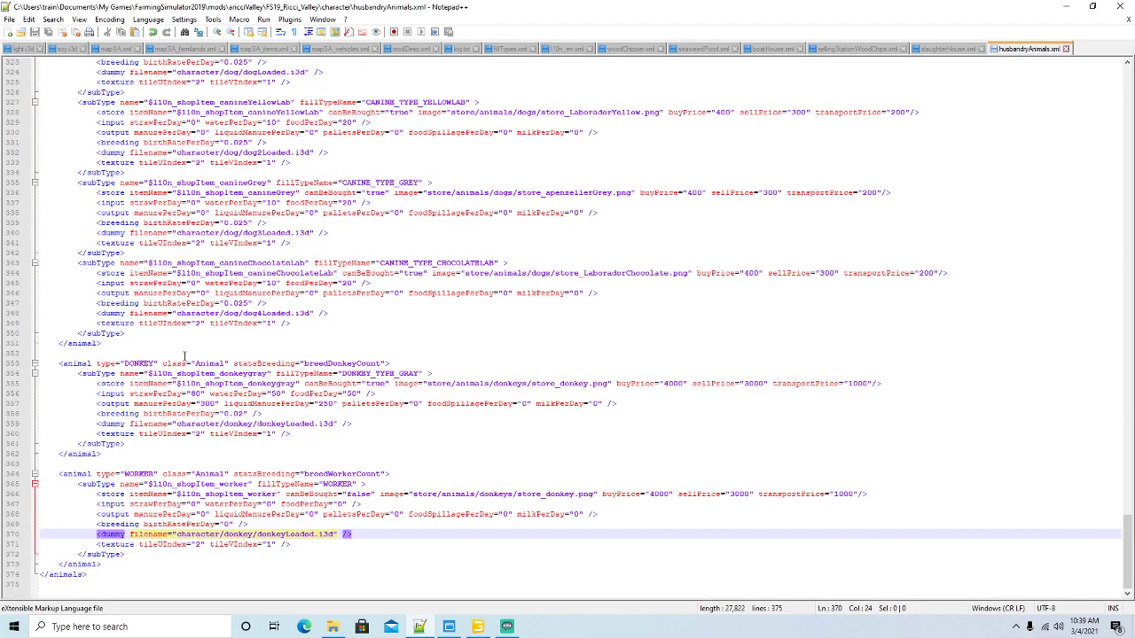
{"action": "left_click", "coordinate": [87, 473]}
{"action": "left_click_drag", "start_coordinate": [106, 564], "coordinate": [49, 467]}
{"action": "key", "text": "Delete"}
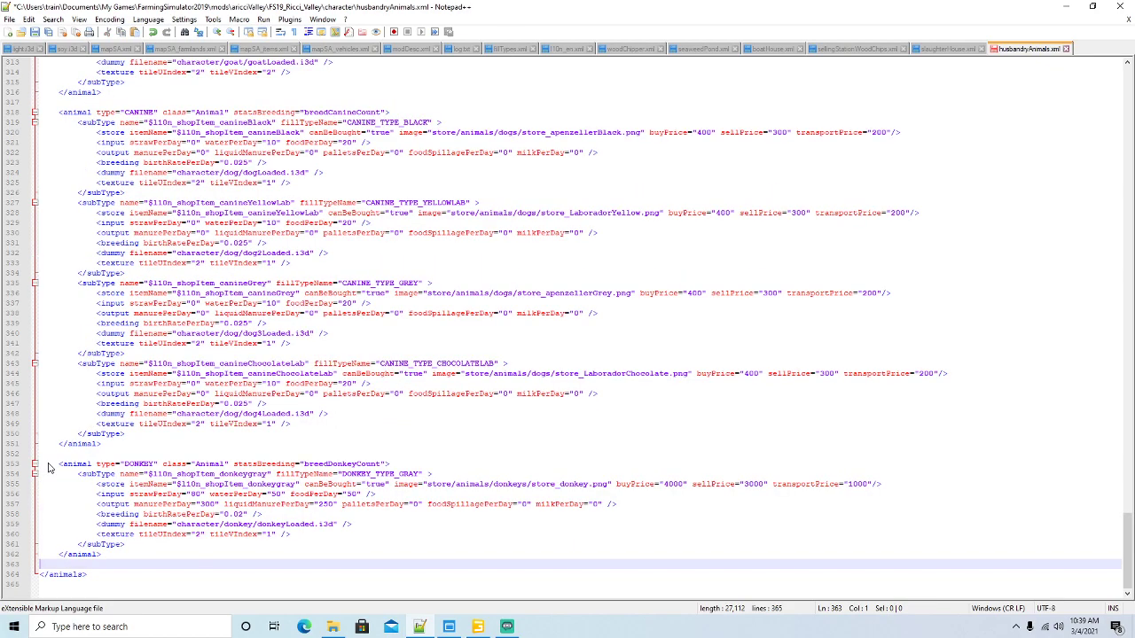
{"action": "left_click", "coordinate": [35, 34]}
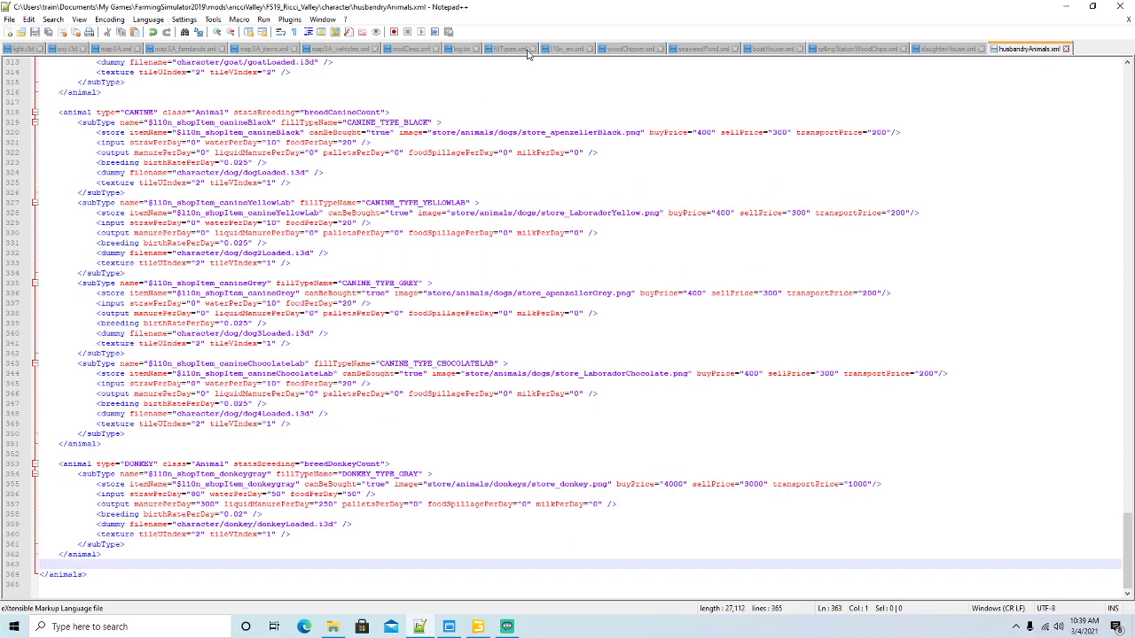
Remove WORKERS from the ANIMAL fillTypeCategory in fillTypes.xml, save the file, and check the BULK4 category name
{"action": "left_click", "coordinate": [509, 47]}
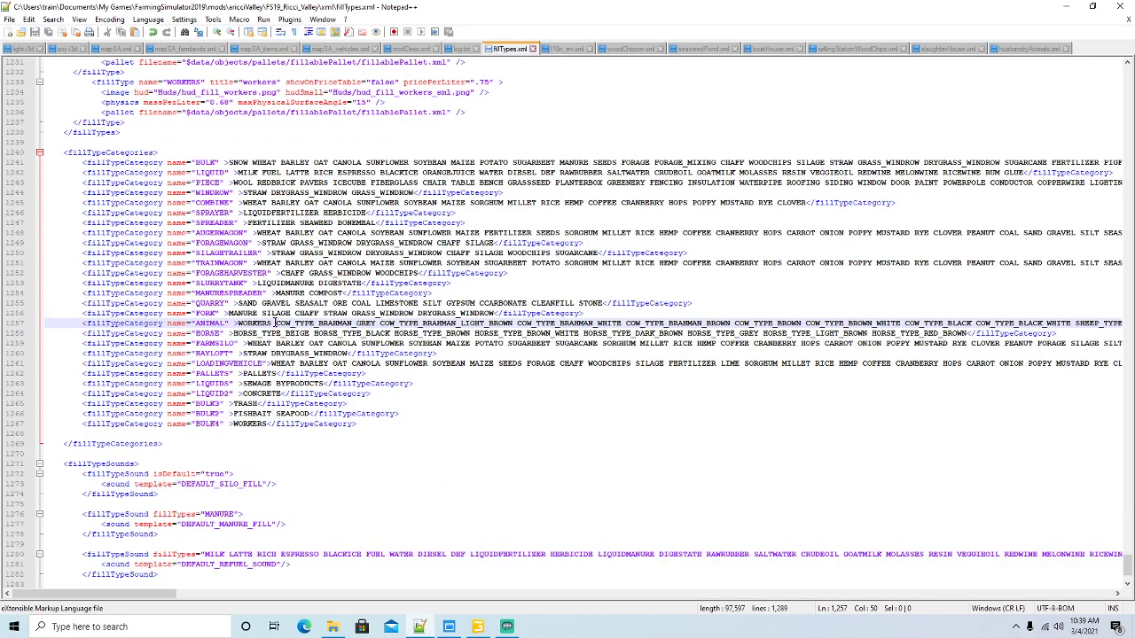
{"action": "key", "text": "BackSpace"}
{"action": "key", "text": "BackSpace"}
{"action": "key", "text": "BackSpace"}
{"action": "key", "text": "BackSpace"}
{"action": "key", "text": "BackSpace"}
{"action": "key", "text": "BackSpace"}
{"action": "key", "text": "BackSpace"}
{"action": "key", "text": "BackSpace"}
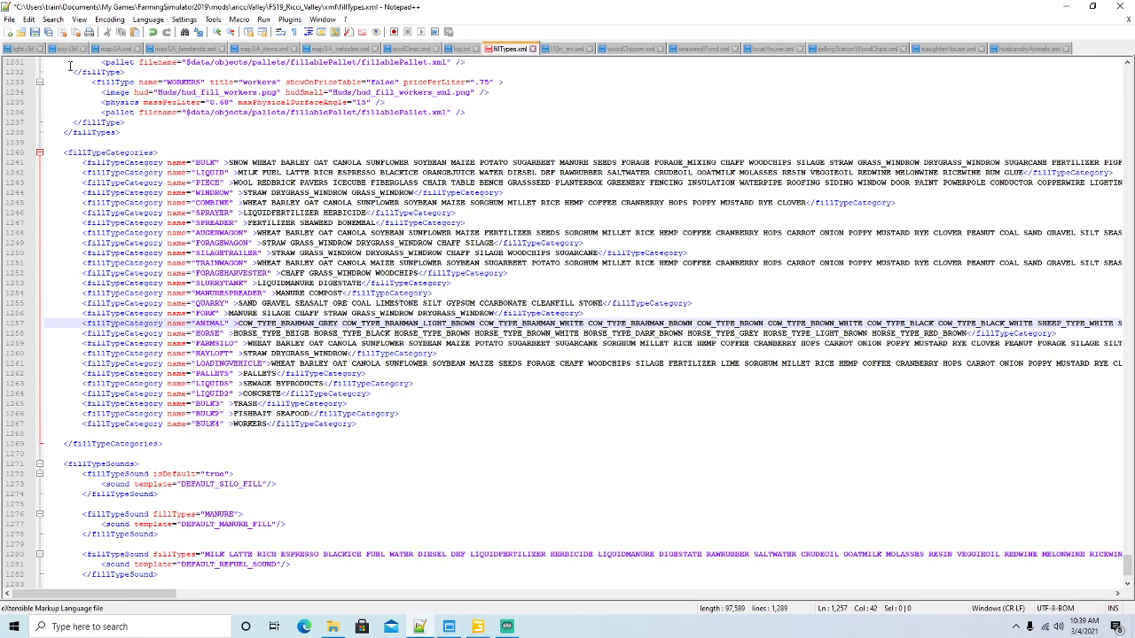
{"action": "left_click", "coordinate": [35, 33]}
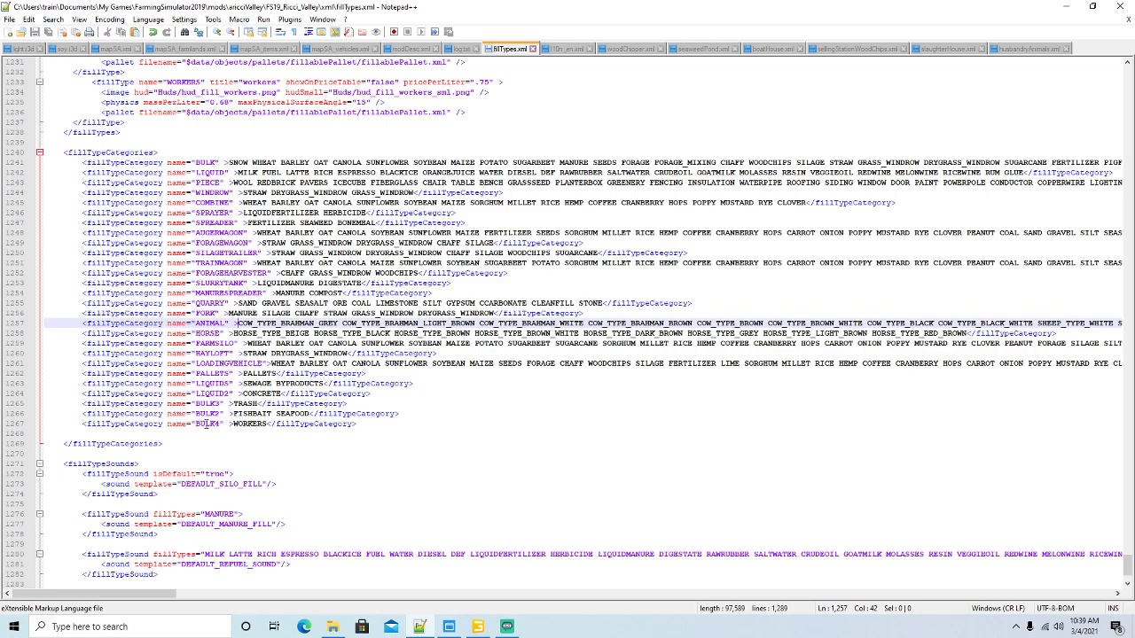
{"action": "left_click_drag", "start_coordinate": [196, 424], "coordinate": [222, 424]}
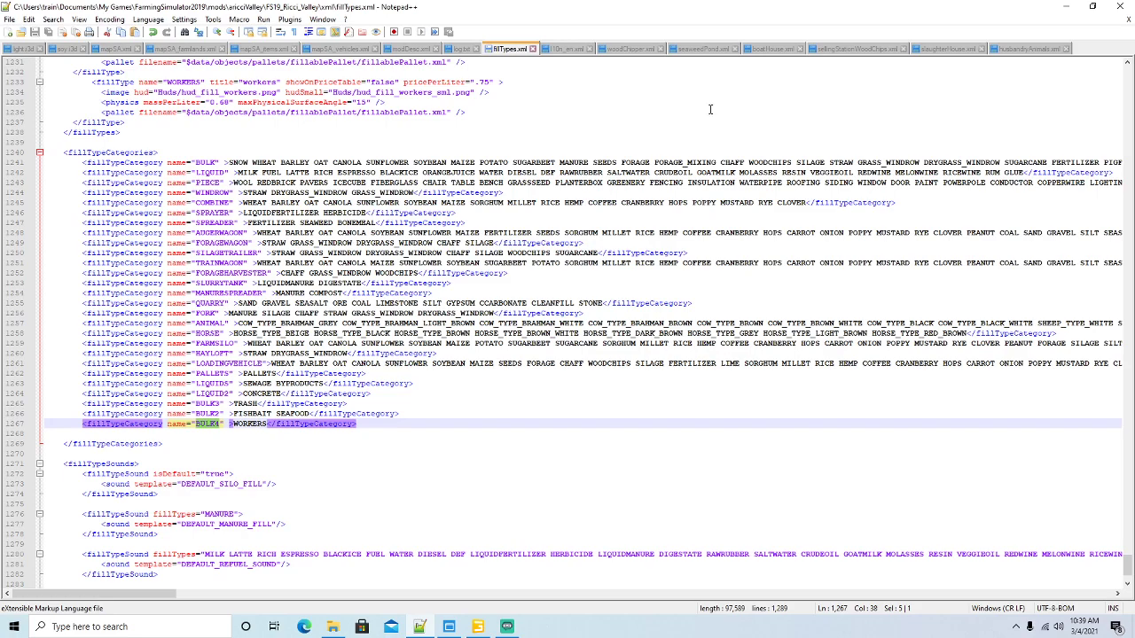
Uncomment the Ricci_Valley_boatHouse_Input3 entry in l10n_en.xml and save the file
{"action": "left_click", "coordinate": [566, 49]}
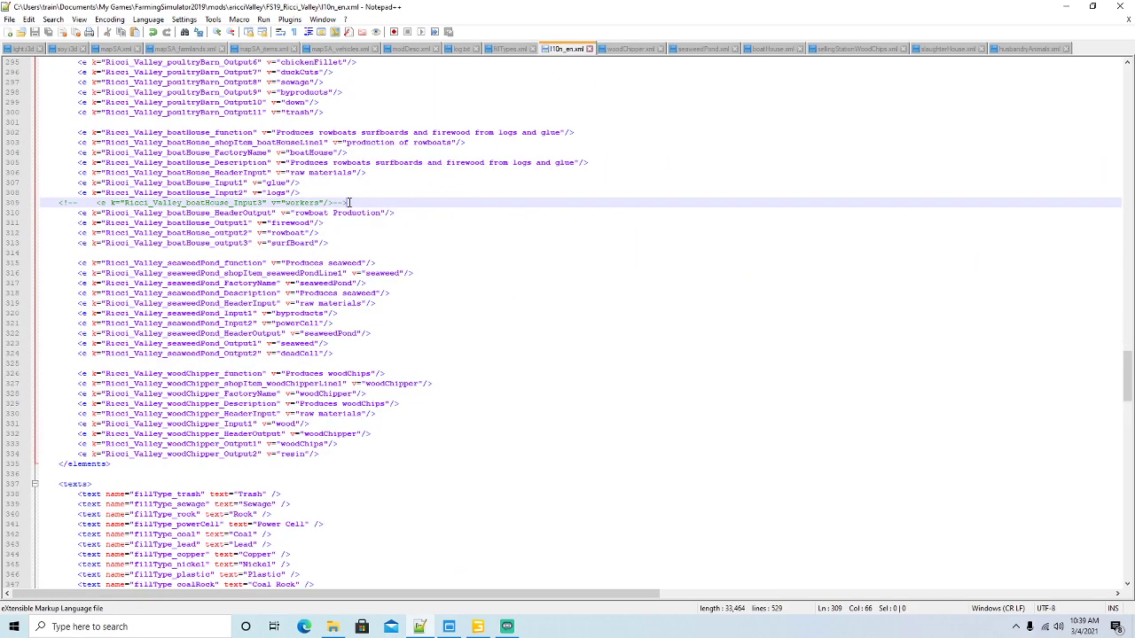
{"action": "key", "text": "BackSpace"}
{"action": "key", "text": "BackSpace"}
{"action": "key", "text": "BackSpace"}
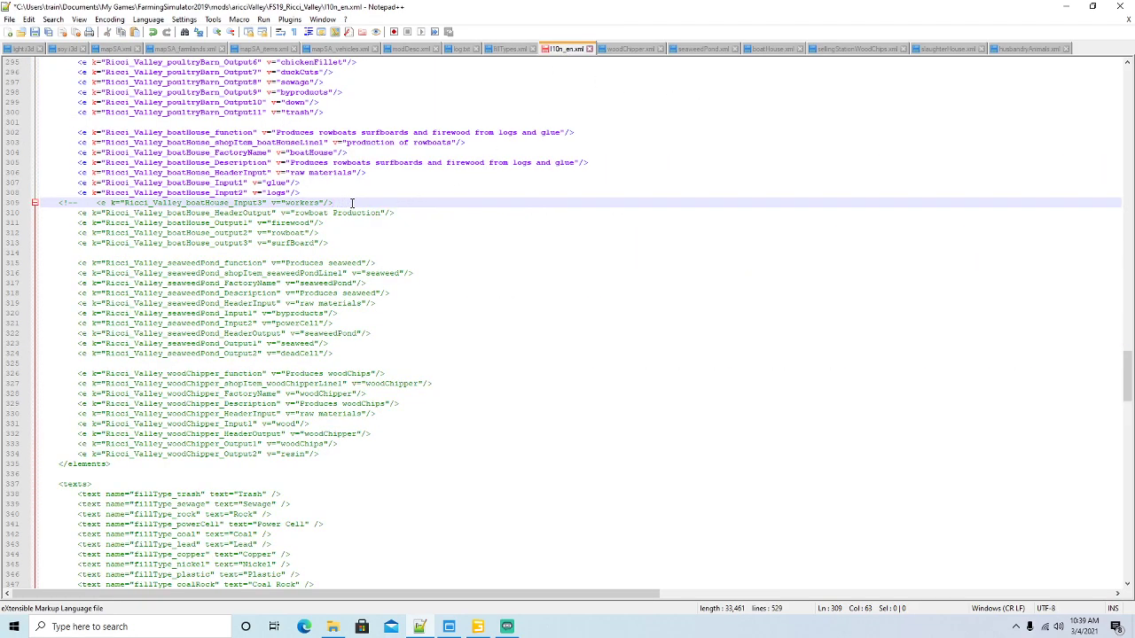
{"action": "left_click", "coordinate": [78, 203]}
{"action": "key", "text": "BackSpace"}
{"action": "key", "text": "BackSpace"}
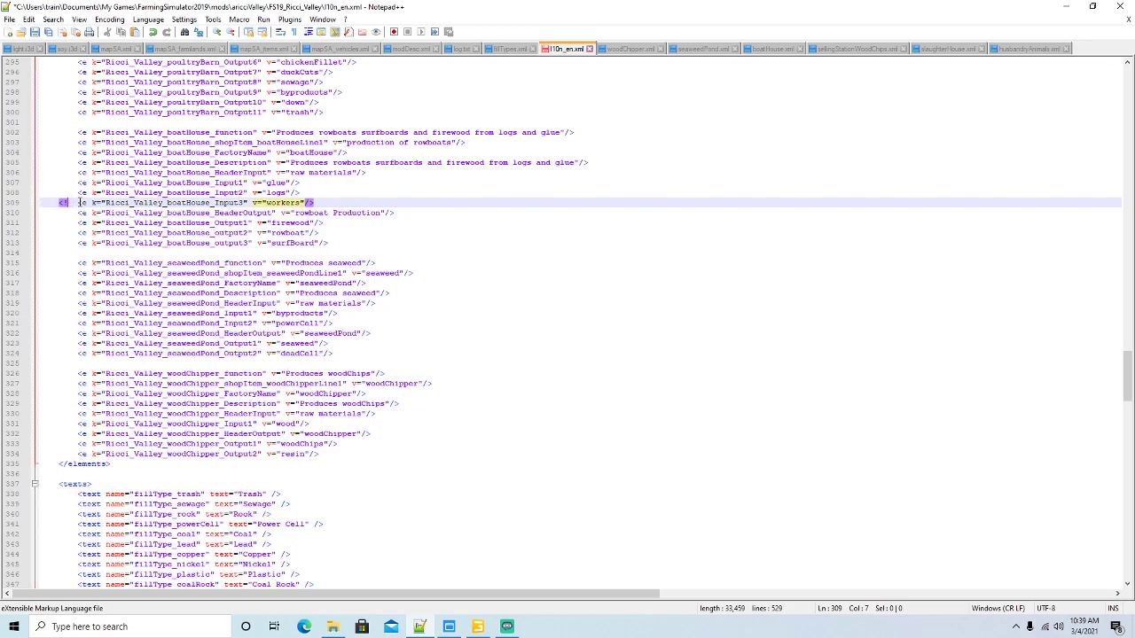
{"action": "key", "text": "BackSpace"}
{"action": "key", "text": "BackSpace"}
{"action": "left_click", "coordinate": [34, 32]}
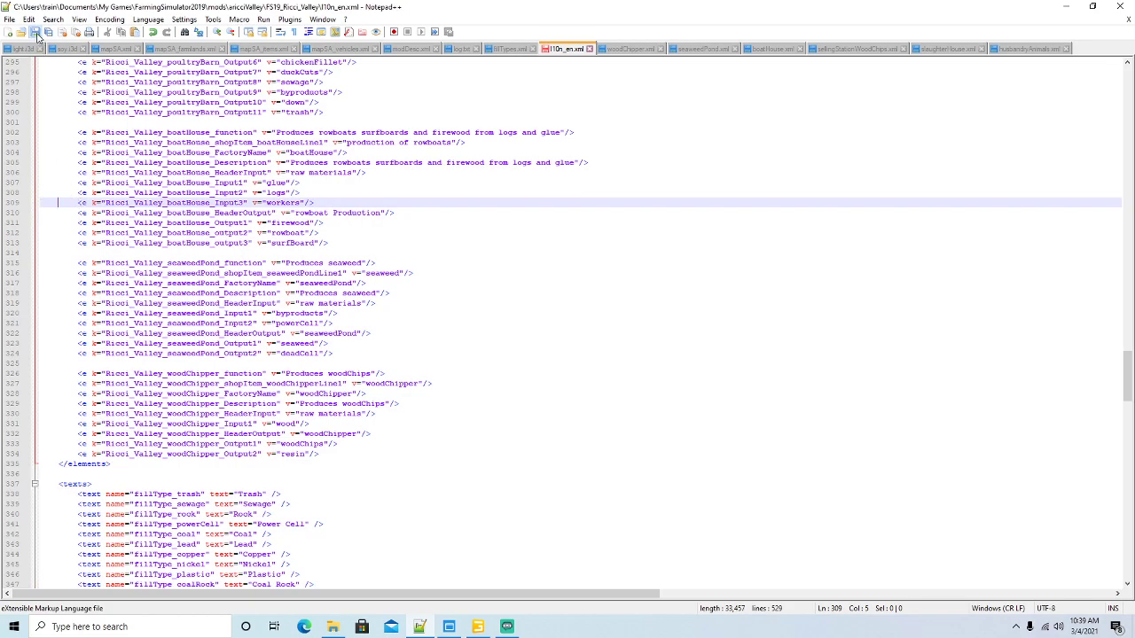
Close the slaughterHouse.xml, husbandryAnimals.xml and sellingStationWoodChips.xml files
{"action": "left_click", "coordinate": [962, 50]}
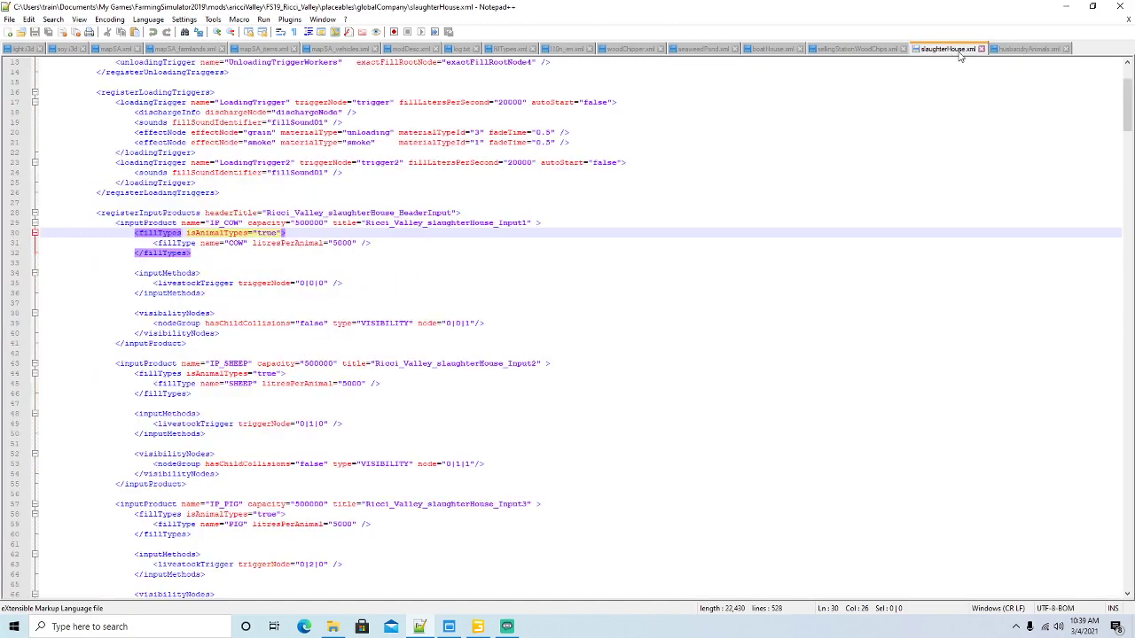
{"action": "left_click", "coordinate": [982, 49]}
{"action": "left_click", "coordinate": [944, 51]}
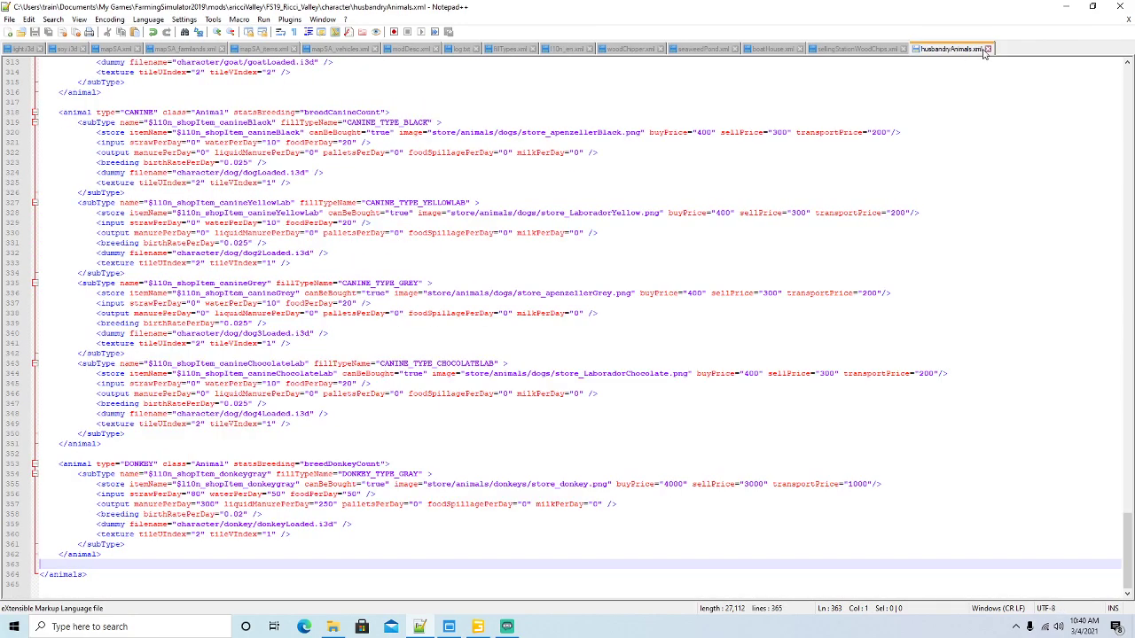
{"action": "left_click", "coordinate": [986, 49]}
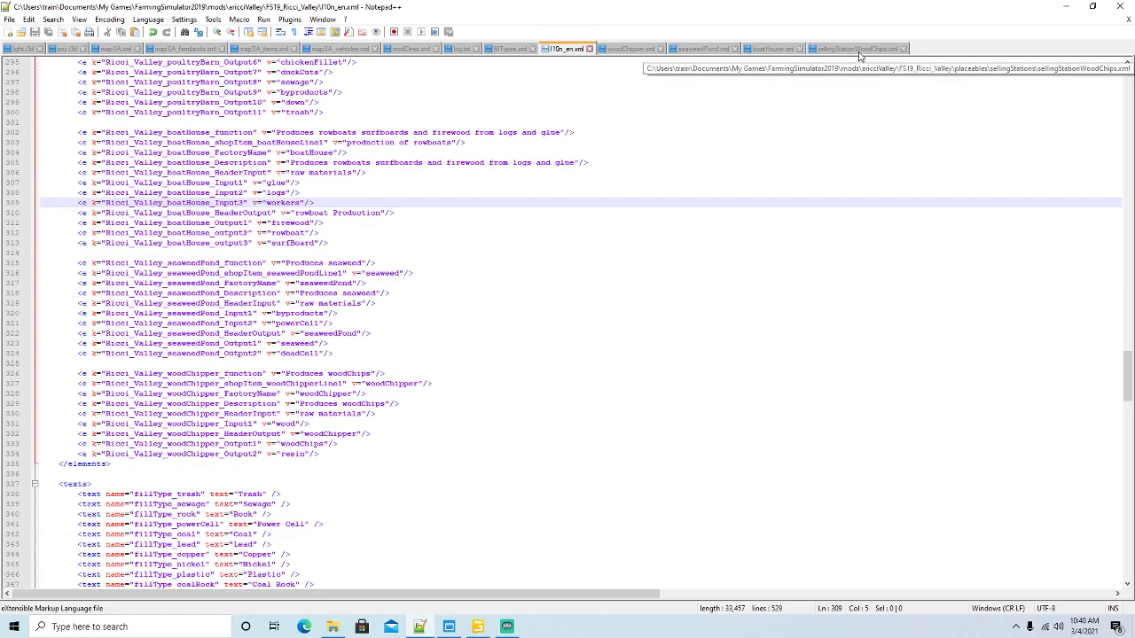
{"action": "left_click", "coordinate": [860, 50]}
{"action": "left_click", "coordinate": [905, 49]}
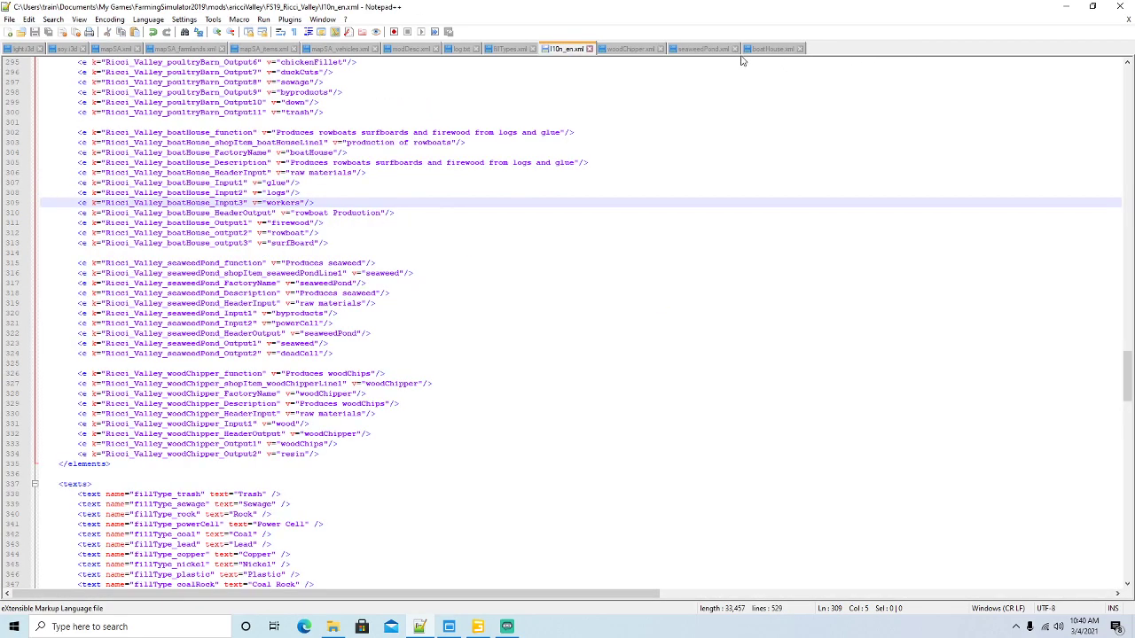
Uncomment the IP_WORKERS line in the boatHouse.xml productLine inputs and save the file
{"action": "left_click", "coordinate": [767, 50]}
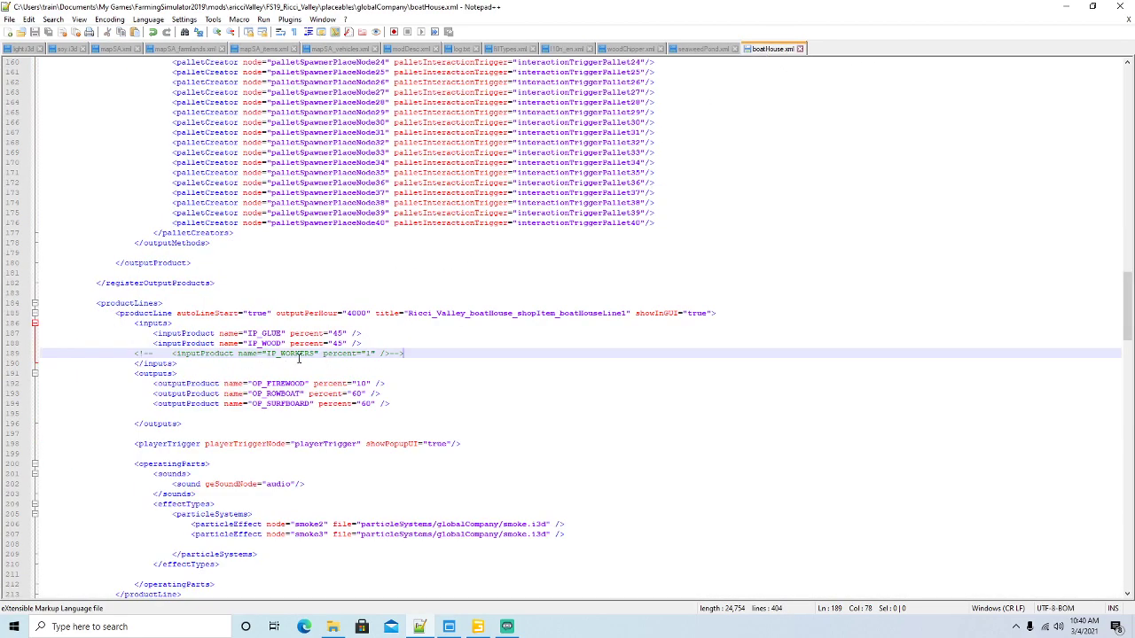
{"action": "key", "text": "BackSpace"}
{"action": "key", "text": "BackSpace"}
{"action": "key", "text": "BackSpace"}
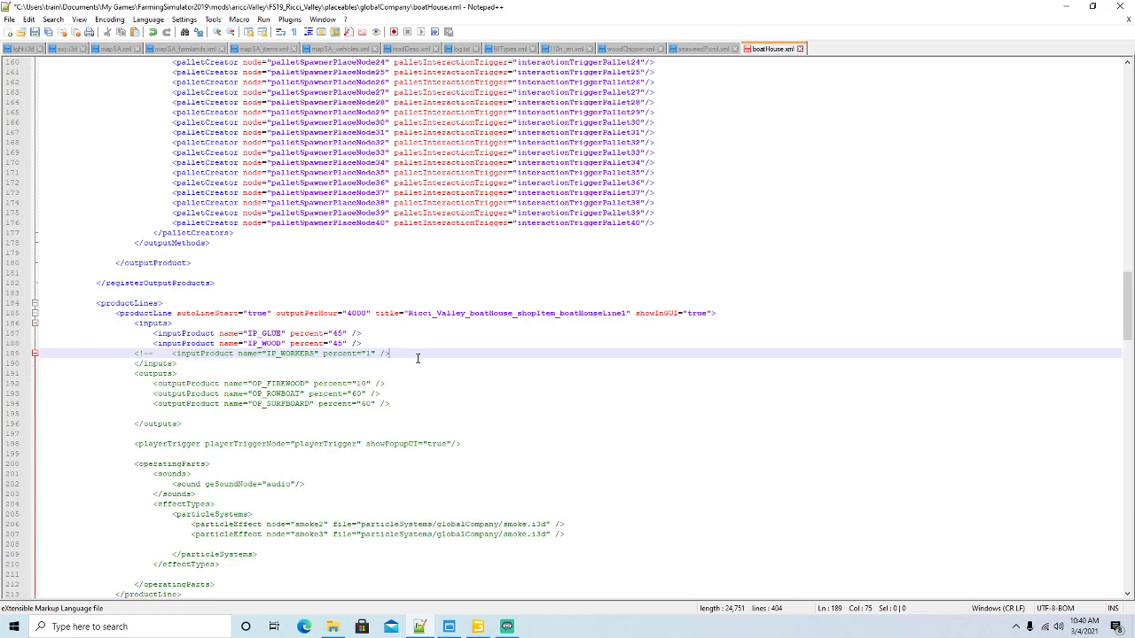
{"action": "left_click", "coordinate": [156, 353]}
{"action": "key", "text": "BackSpace"}
{"action": "key", "text": "BackSpace"}
{"action": "key", "text": "BackSpace"}
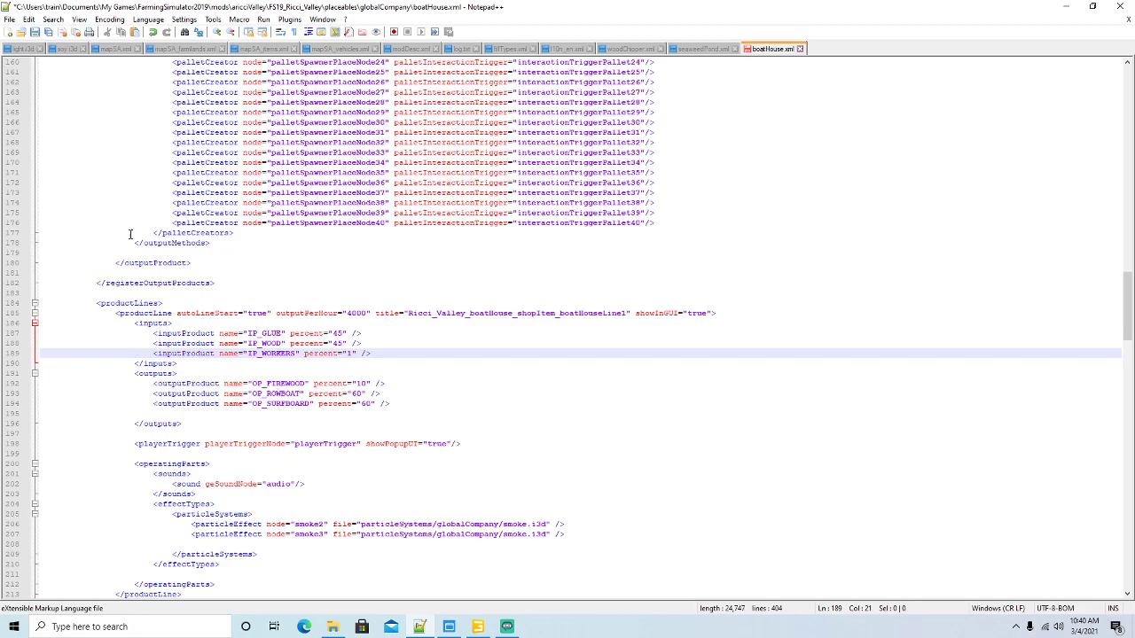
{"action": "key", "text": "ctrl+s"}
Remove the comment markers around the IP_WORKERS inputProduct block in boatHouse.xml
{"action": "scroll", "coordinate": [142, 213], "scroll_direction": "up", "scroll_amount": 15}
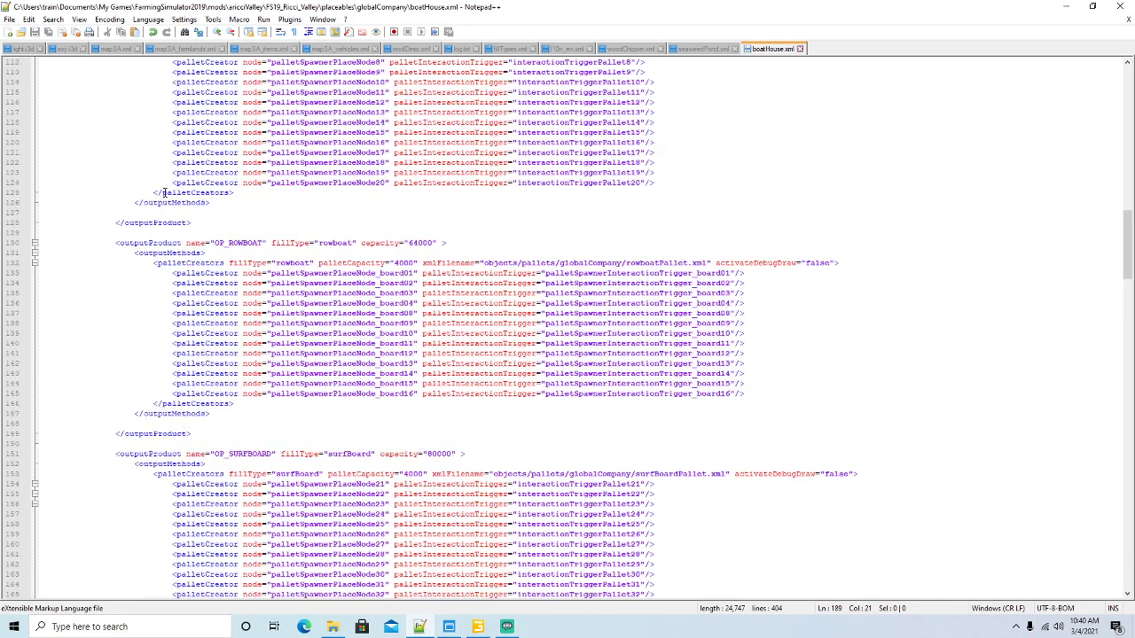
{"action": "scroll", "coordinate": [164, 193], "scroll_direction": "up", "scroll_amount": 12}
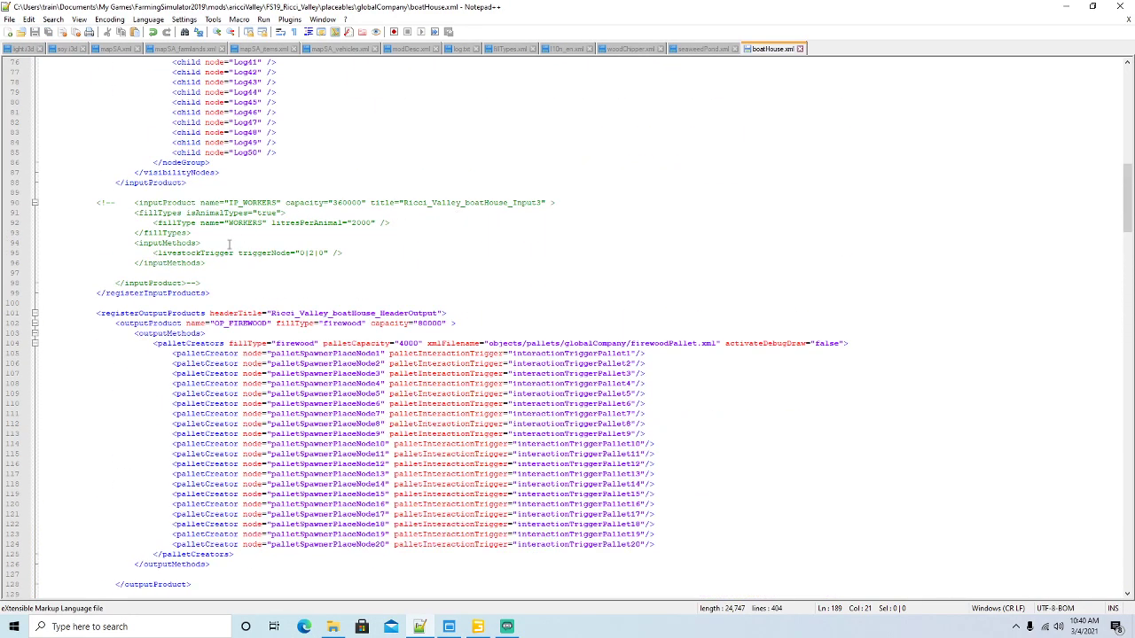
{"action": "left_click", "coordinate": [205, 283]}
{"action": "key", "text": "BackSpace"}
{"action": "key", "text": "BackSpace"}
{"action": "key", "text": "BackSpace"}
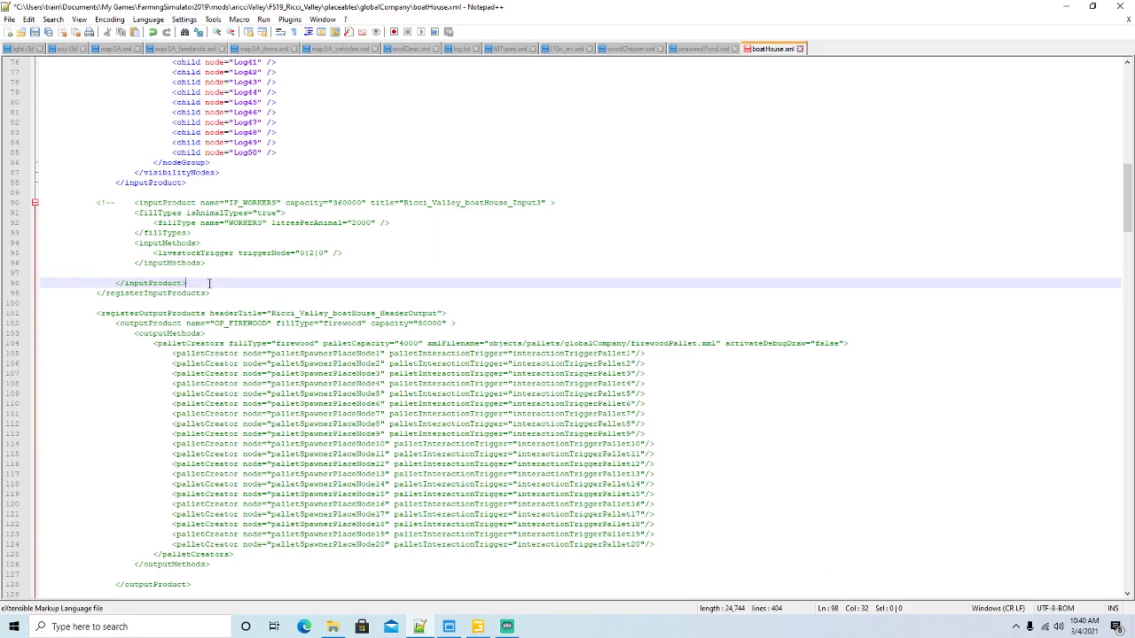
{"action": "left_click", "coordinate": [118, 202]}
{"action": "key", "text": "BackSpace"}
{"action": "key", "text": "BackSpace"}
{"action": "key", "text": "BackSpace"}
{"action": "key", "text": "BackSpace"}
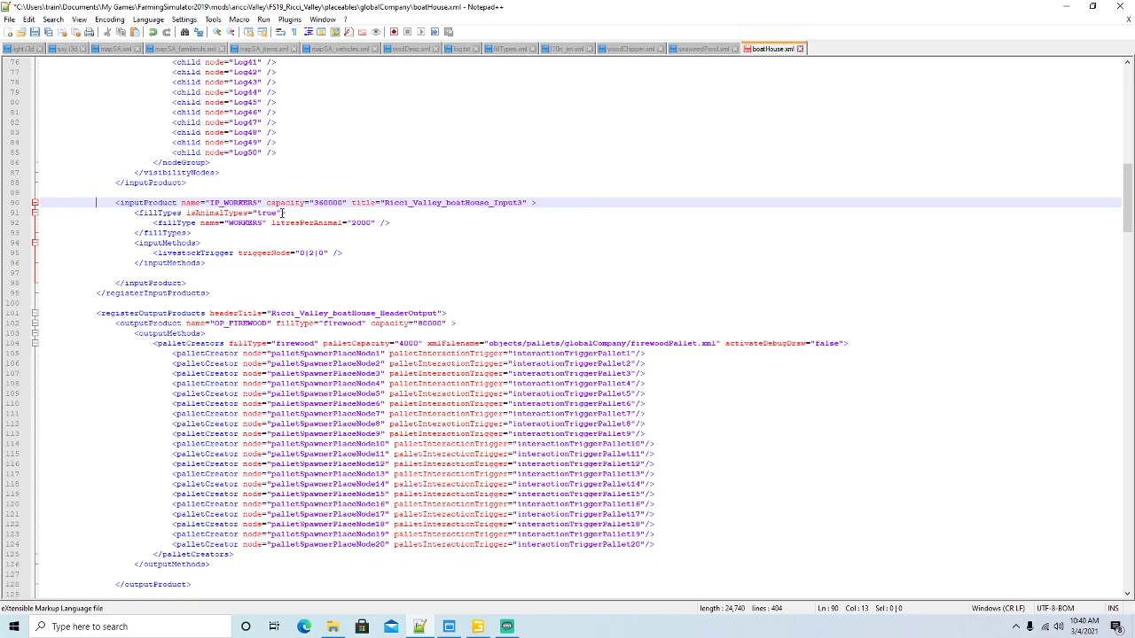
{"action": "left_click", "coordinate": [284, 213]}
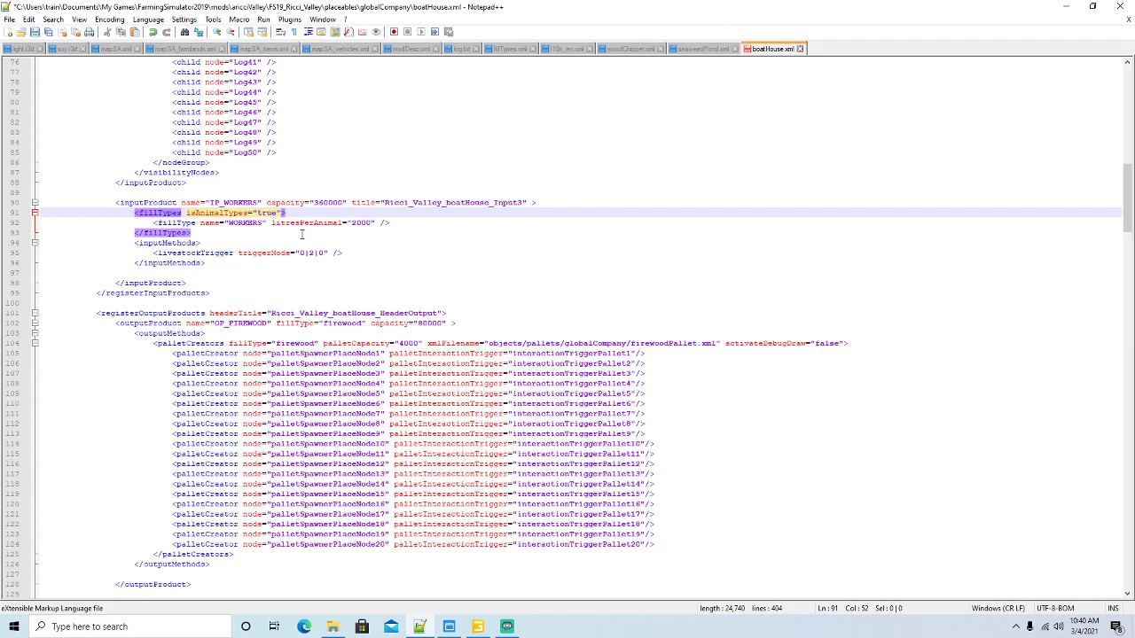
Remove the isAnimalTypes="true" attribute from the fillTypes tag of the IP_WORKERS input product
{"action": "key", "text": "BackSpace"}
{"action": "key", "text": "BackSpace"}
{"action": "key", "text": "BackSpace"}
{"action": "key", "text": "BackSpace"}
{"action": "key", "text": "BackSpace"}
{"action": "key", "text": "BackSpace"}
{"action": "key", "text": "BackSpace"}
{"action": "key", "text": "BackSpace"}
{"action": "key", "text": "BackSpace"}
{"action": "key", "text": "BackSpace"}
{"action": "key", "text": "BackSpace"}
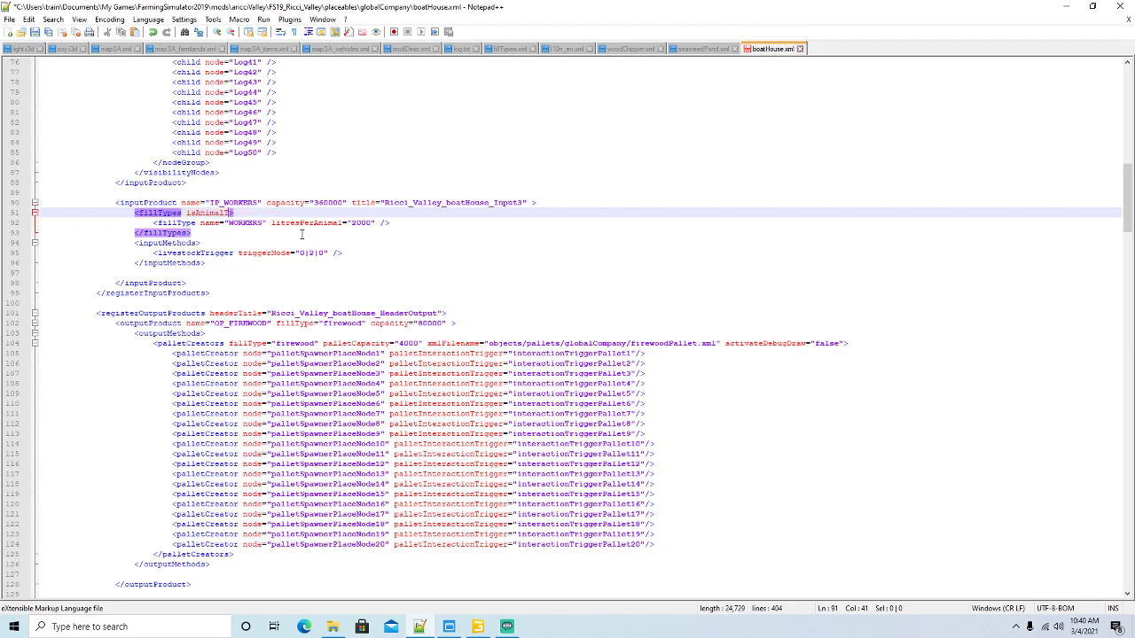
{"action": "key", "text": "BackSpace"}
{"action": "key", "text": "BackSpace"}
{"action": "key", "text": "BackSpace"}
{"action": "key", "text": "BackSpace"}
{"action": "key", "text": "BackSpace"}
{"action": "key", "text": "BackSpace"}
{"action": "key", "text": "BackSpace"}
{"action": "key", "text": "BackSpace"}
{"action": "key", "text": "BackSpace"}
Rename the WORKERS litresPerAnimal attribute to litresPerBulk4, save boatHouse.xml, and check the workers' category name in fillTypes.xml
{"action": "left_click", "coordinate": [342, 222]}
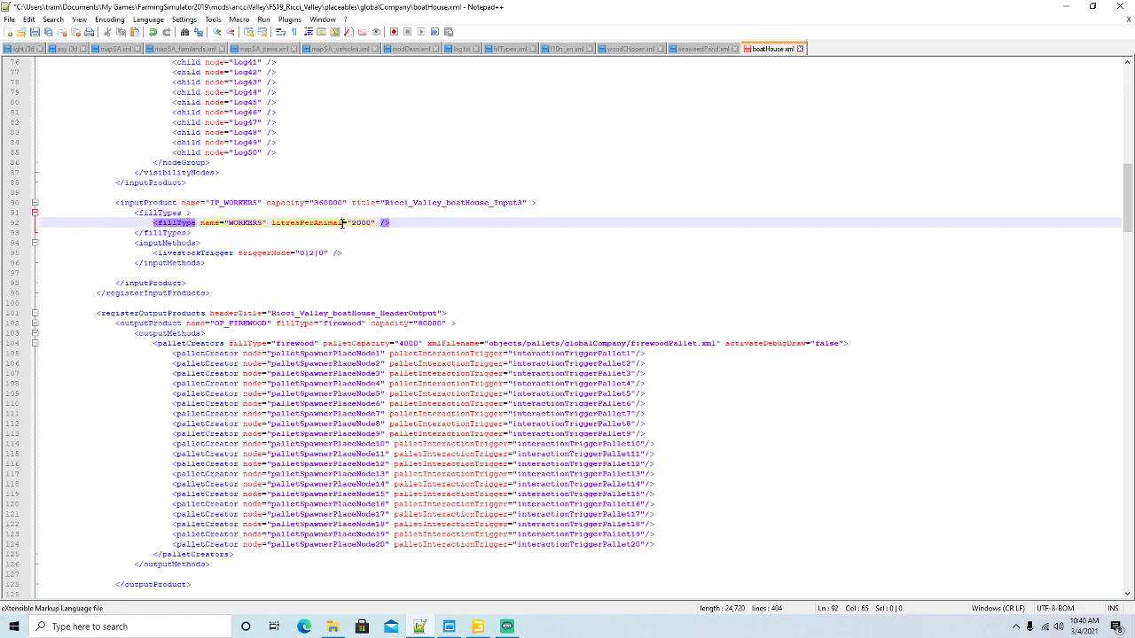
{"action": "key", "text": "BackSpace"}
{"action": "key", "text": "BackSpace"}
{"action": "key", "text": "BackSpace"}
{"action": "key", "text": "BackSpace"}
{"action": "key", "text": "BackSpace"}
{"action": "key", "text": "BackSpace"}
{"action": "type", "text": "Bulks"}
{"action": "key", "text": "ctrl+s"}
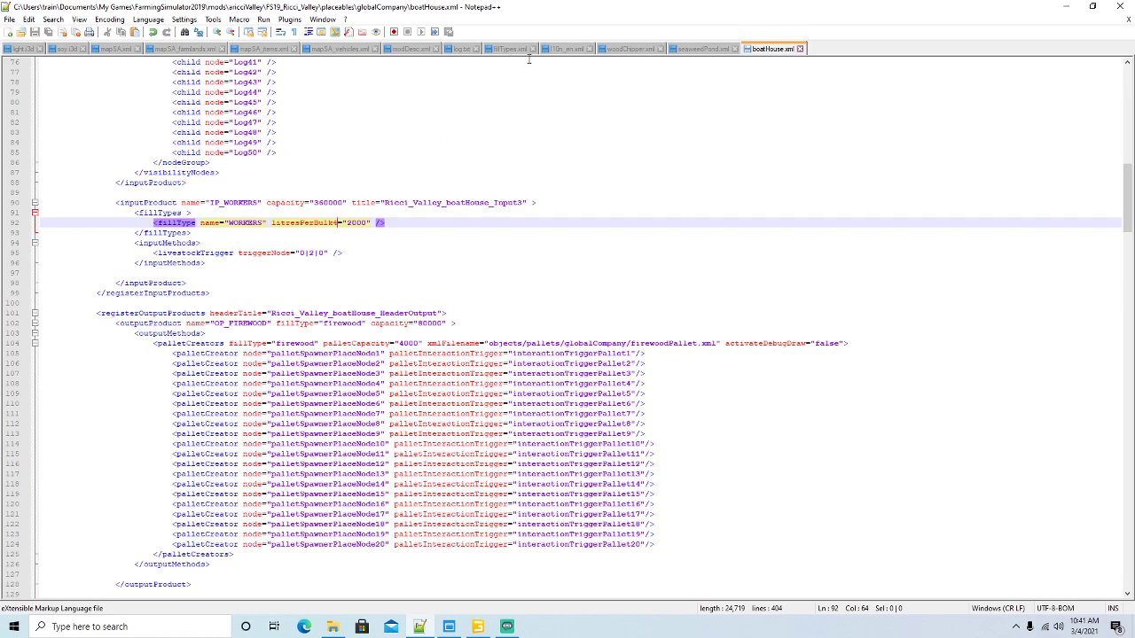
{"action": "left_click", "coordinate": [512, 49]}
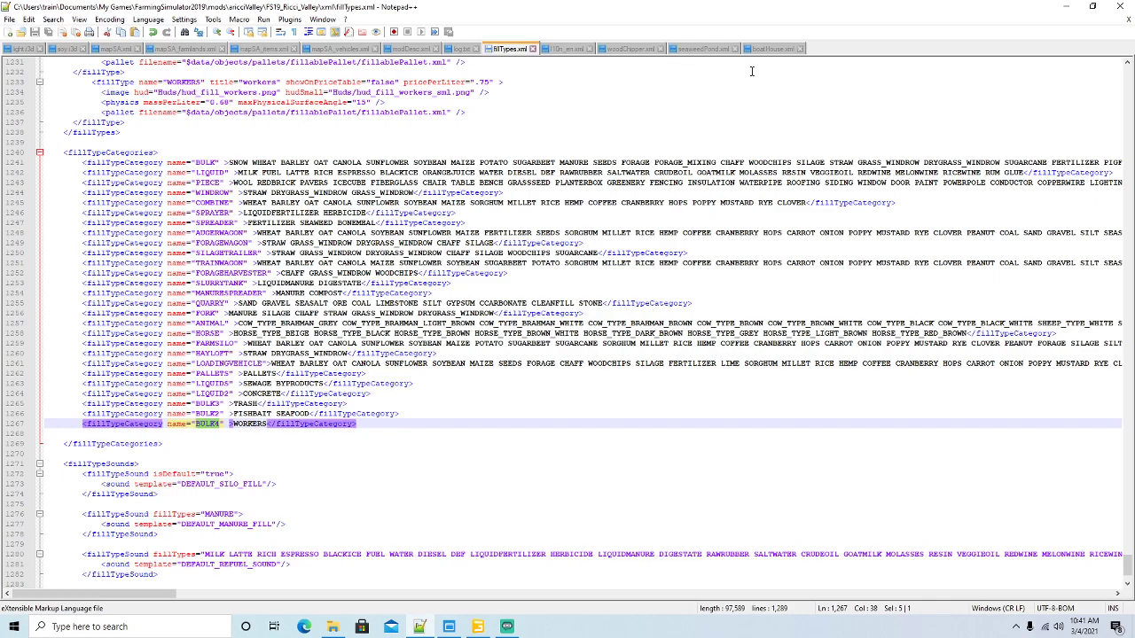
{"action": "left_click", "coordinate": [769, 49]}
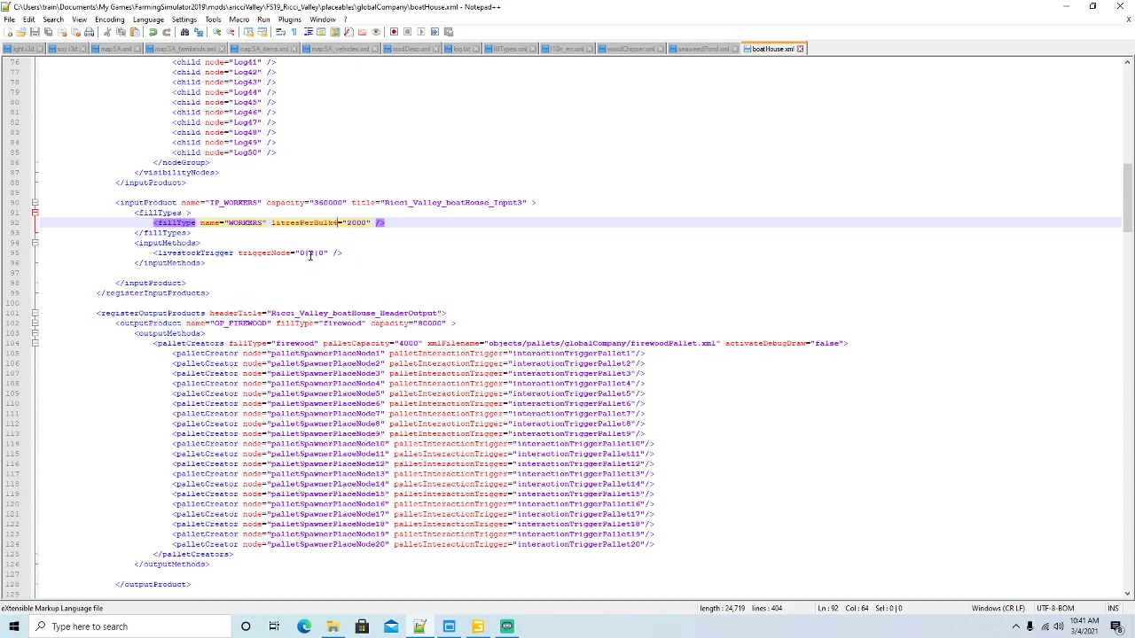
Minimize the editor and launch Farming Simulator 19 from the desktop
{"action": "left_click", "coordinate": [1064, 7]}
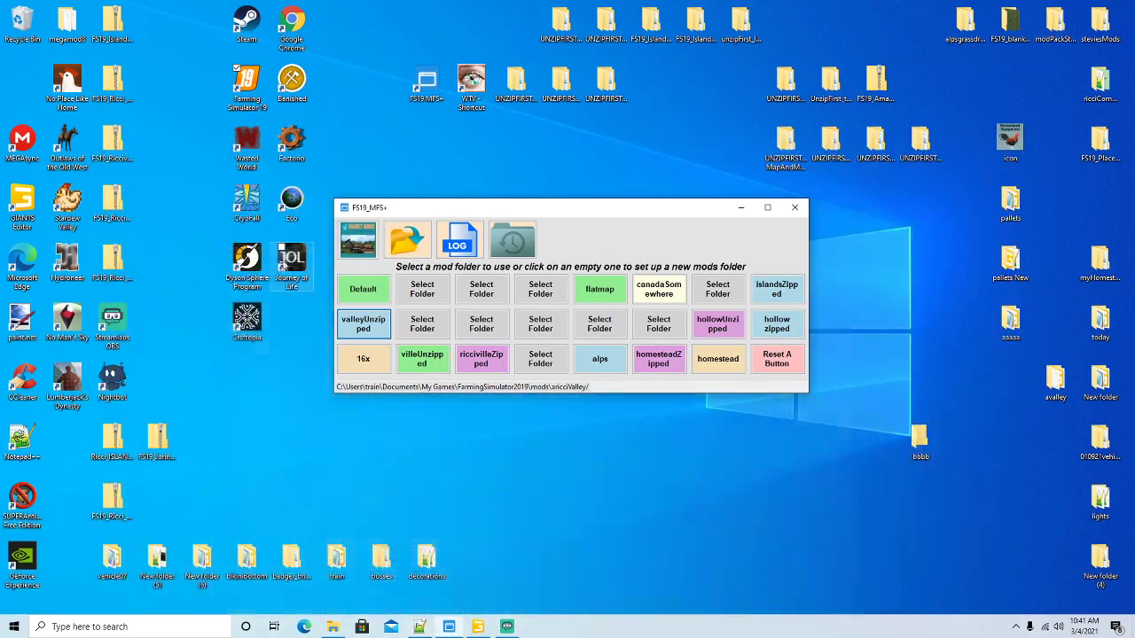
{"action": "right_click", "coordinate": [239, 91]}
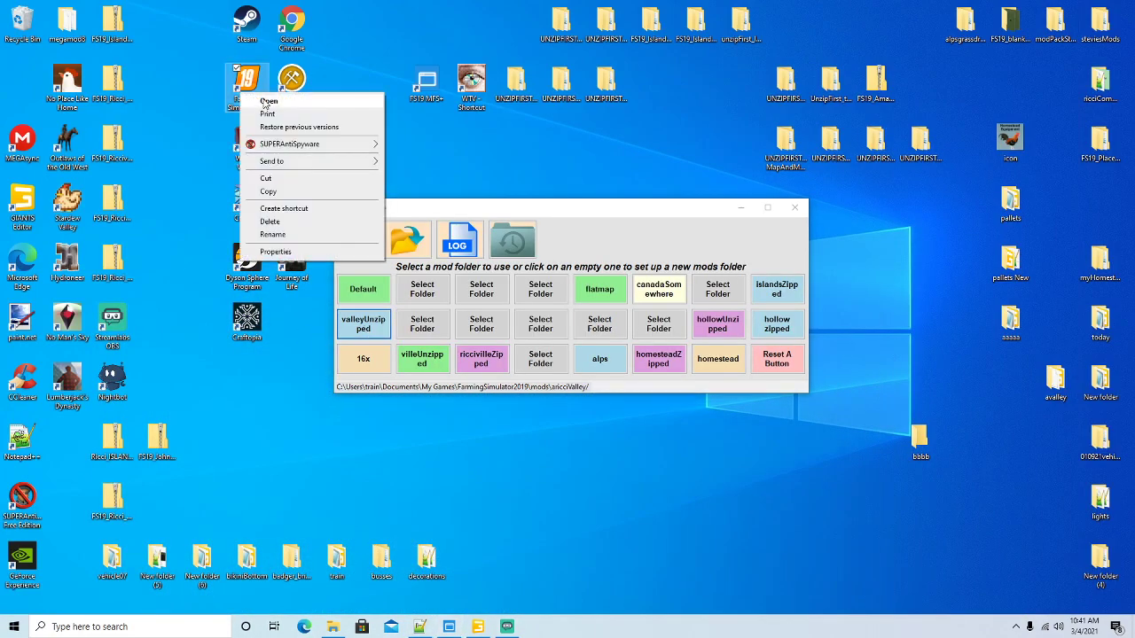
{"action": "left_click", "coordinate": [267, 102]}
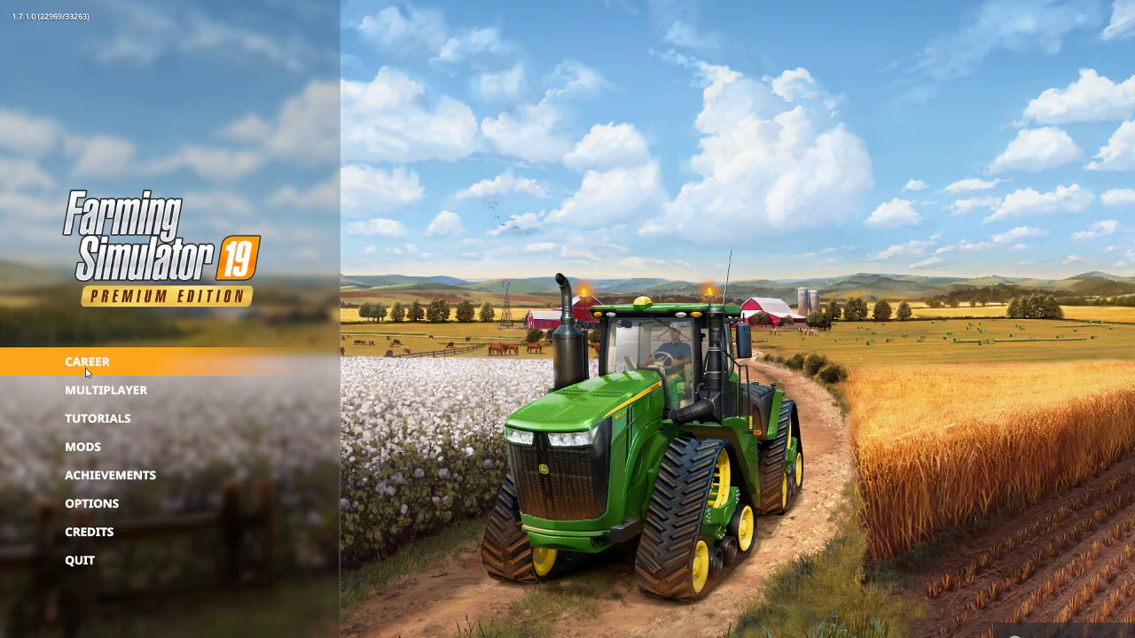
Load career Savegame 8 on the Ricci_Valley map with the selected mods and start playing
{"action": "left_click", "coordinate": [85, 360]}
{"action": "scroll", "coordinate": [595, 361], "scroll_direction": "down", "scroll_amount": 8}
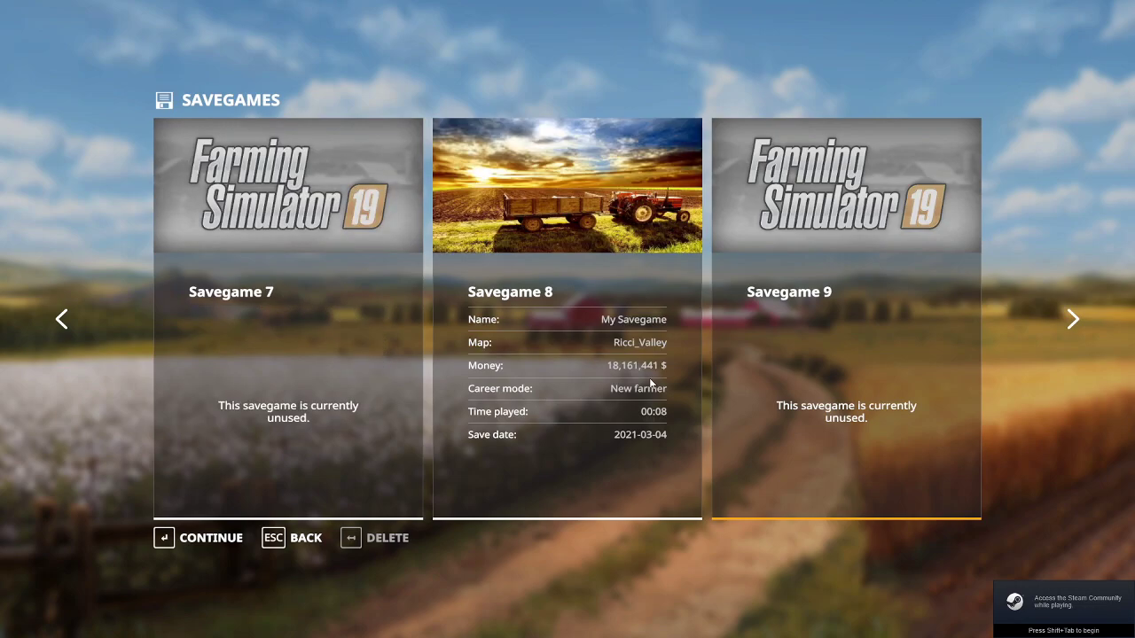
{"action": "left_click", "coordinate": [590, 401]}
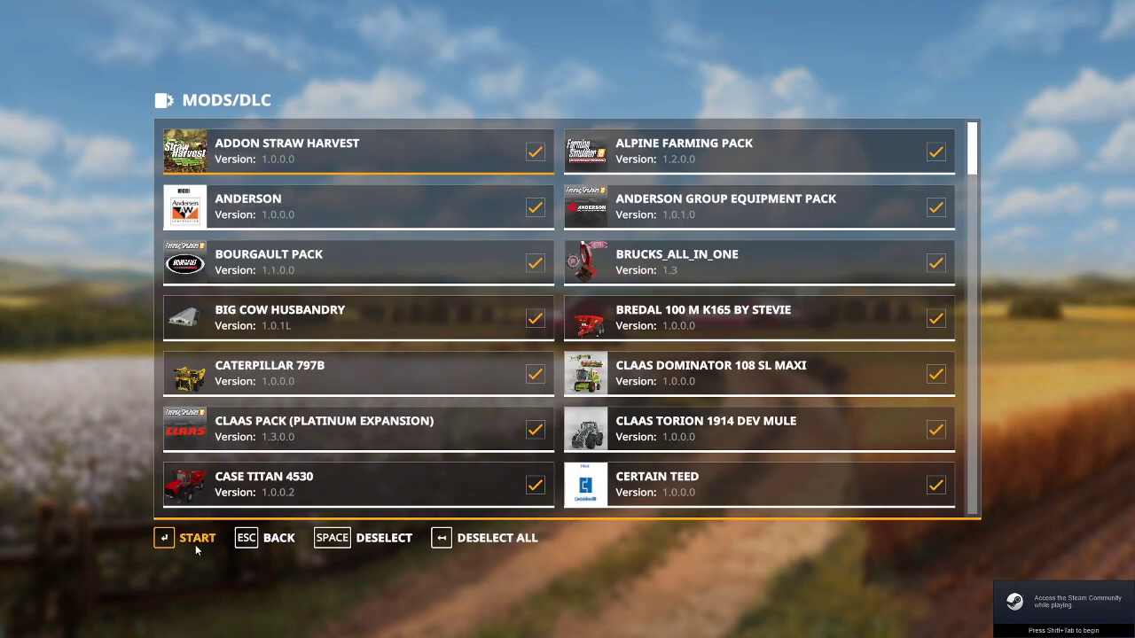
{"action": "left_click", "coordinate": [193, 539]}
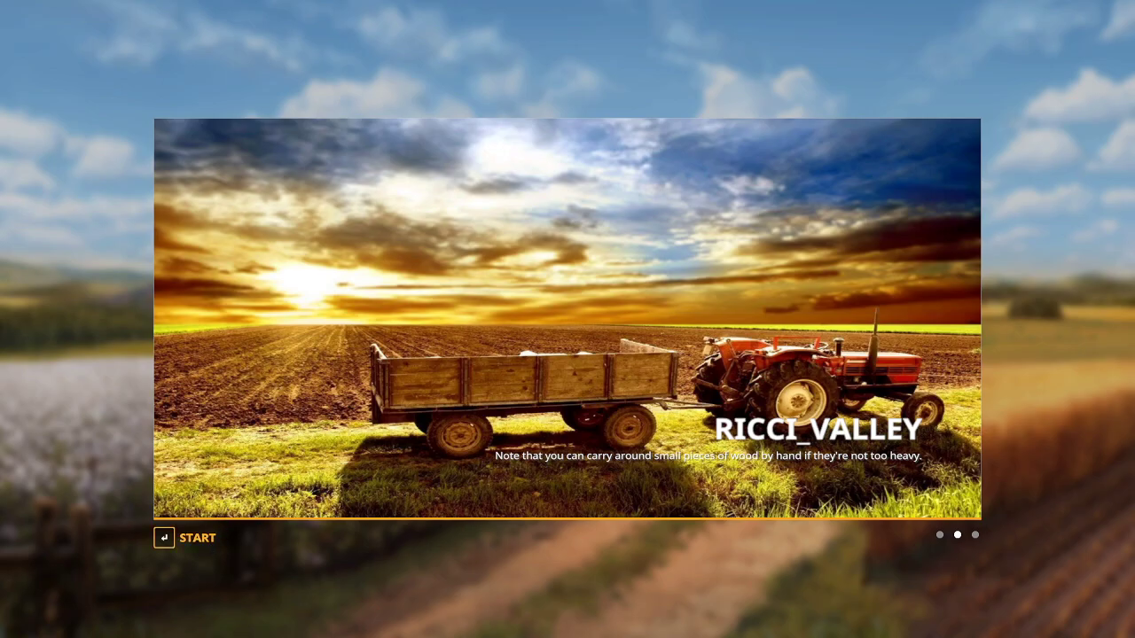
{"action": "left_click", "coordinate": [190, 537]}
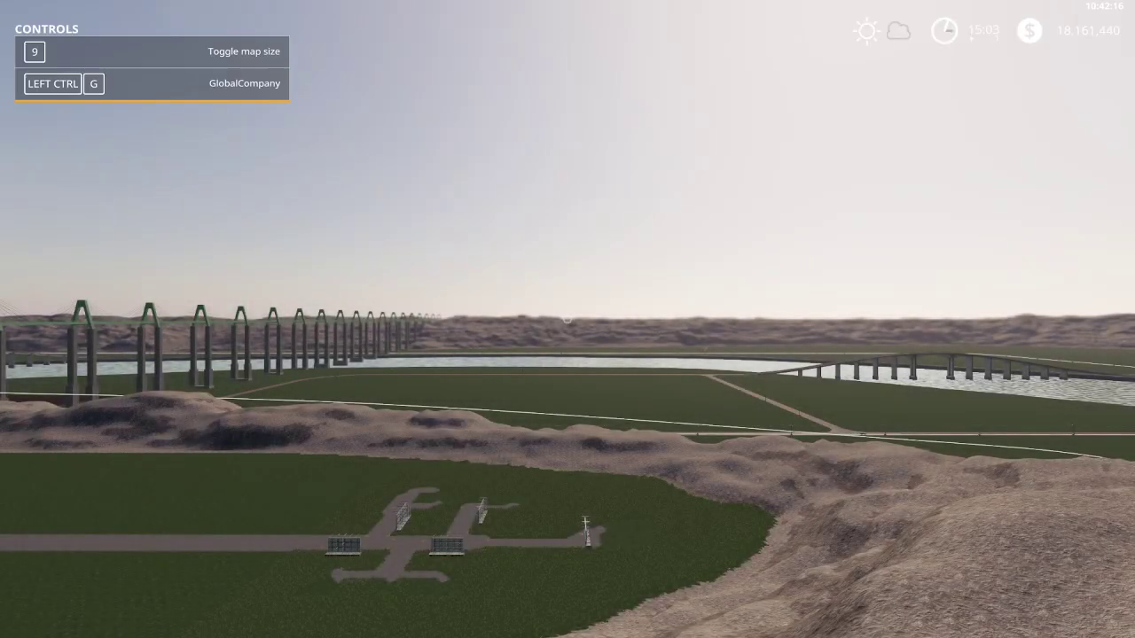
Switch to the yellow Ikarus bus beside the shelter and bring up the Easy Development Commands
{"action": "key", "text": "Tab"}
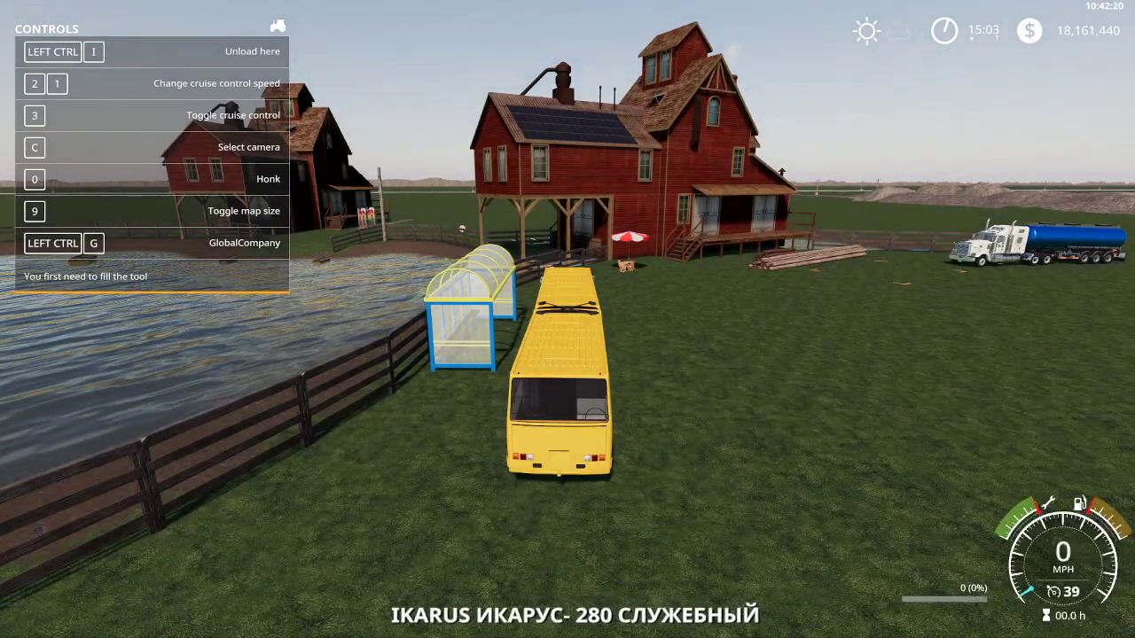
{"action": "key", "text": "ctrl+d"}
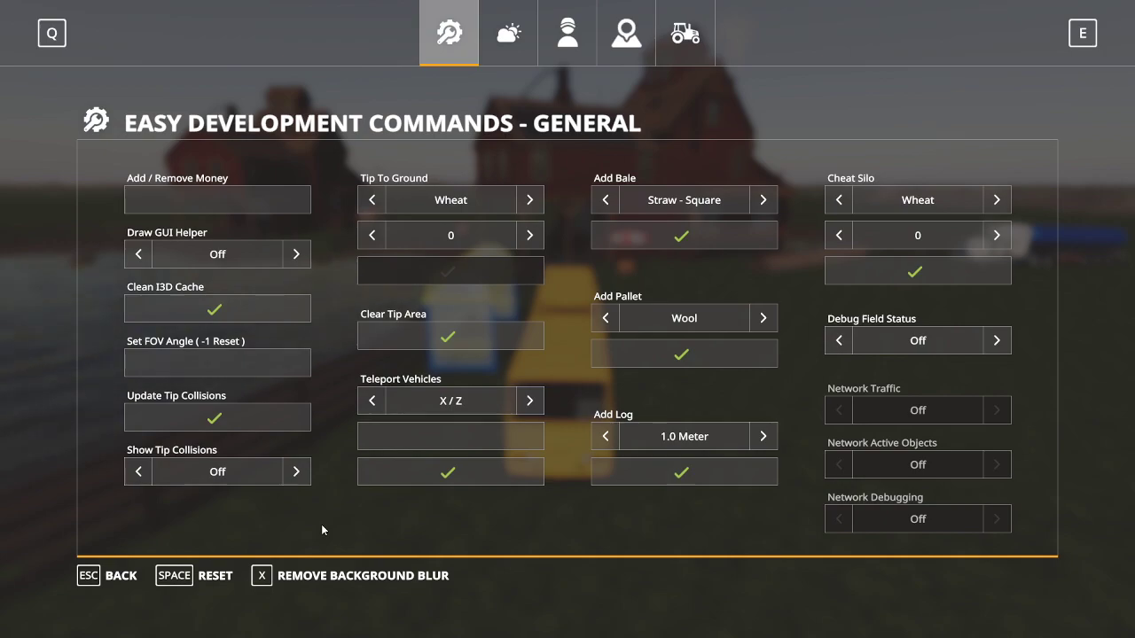
{"action": "key", "text": "Escape"}
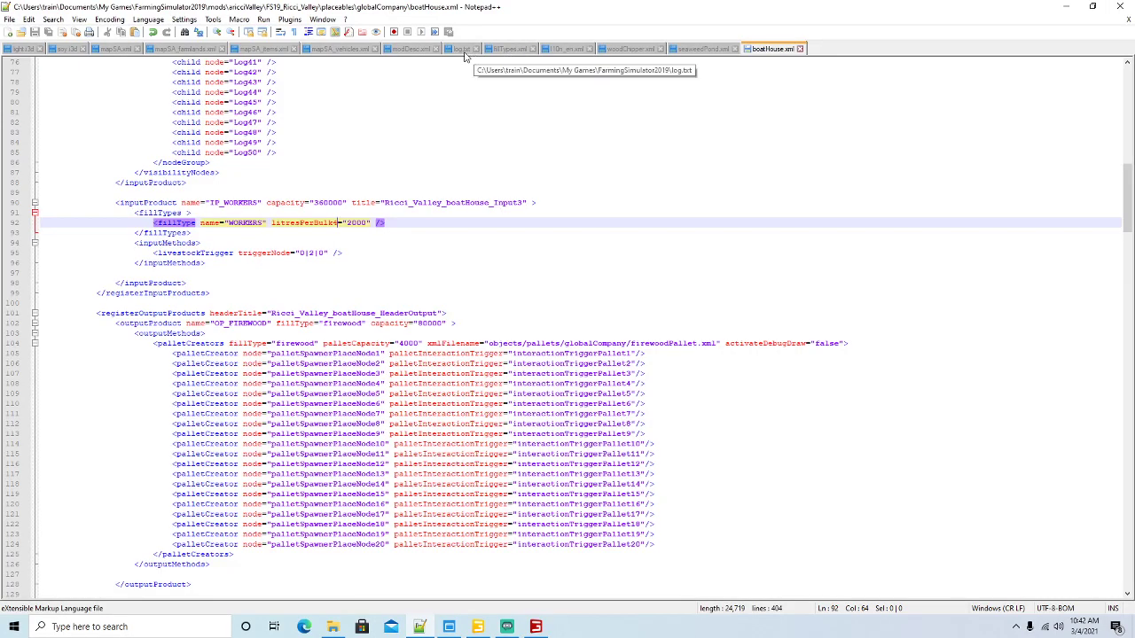
Reload log.txt in Notepad++ and examine the new game session for boatHouse errors
{"action": "left_click", "coordinate": [463, 50]}
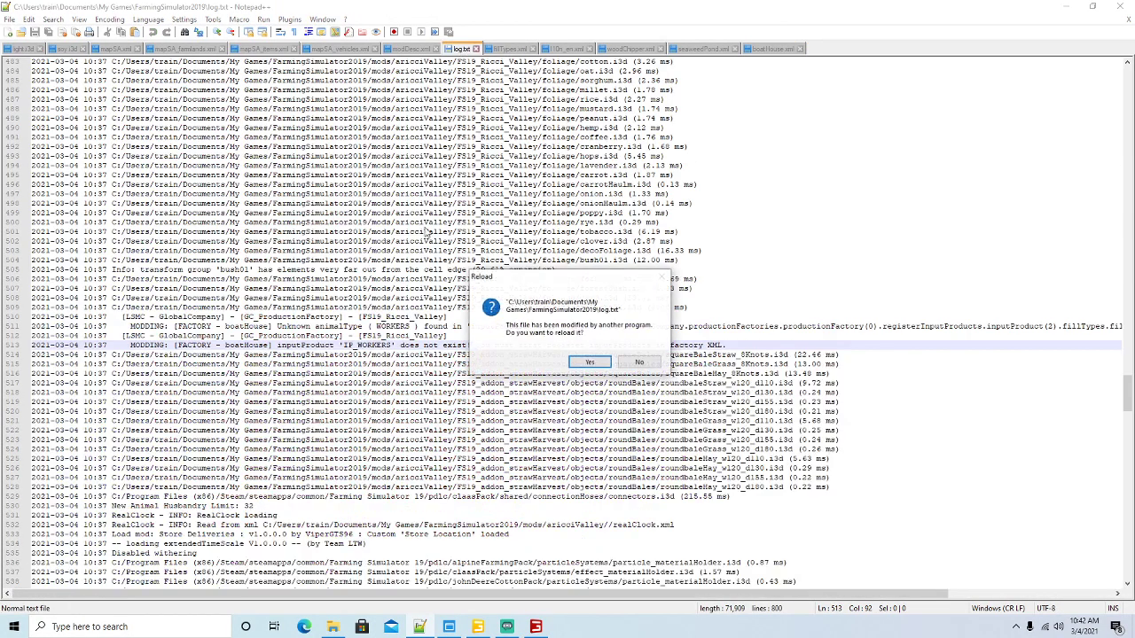
{"action": "left_click", "coordinate": [576, 361]}
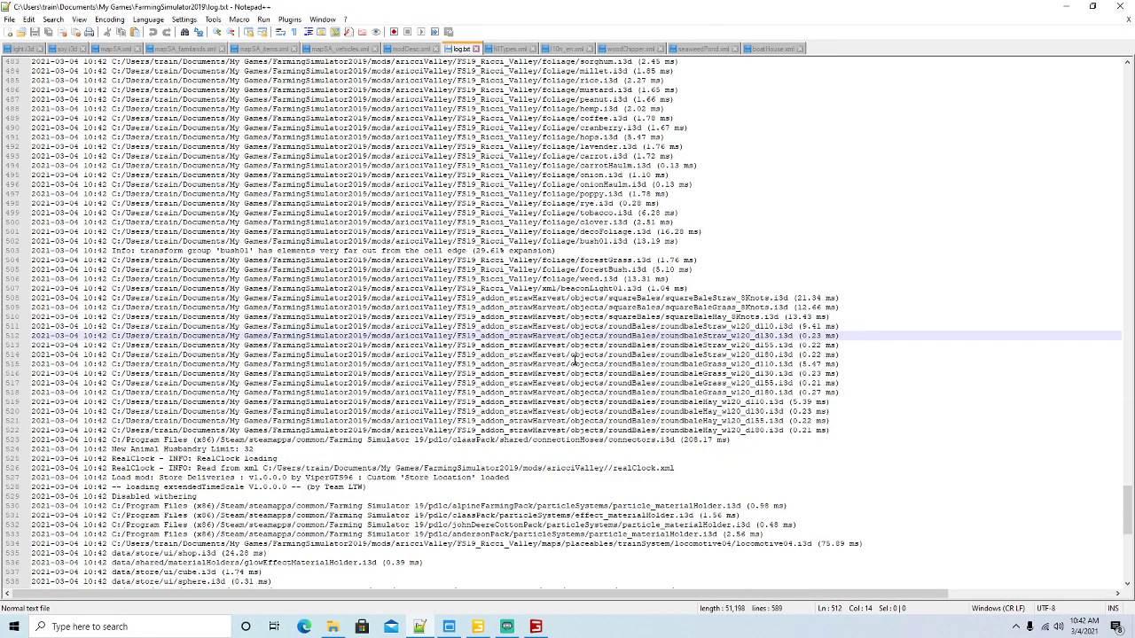
{"action": "scroll", "coordinate": [574, 361], "scroll_direction": "down", "scroll_amount": 7}
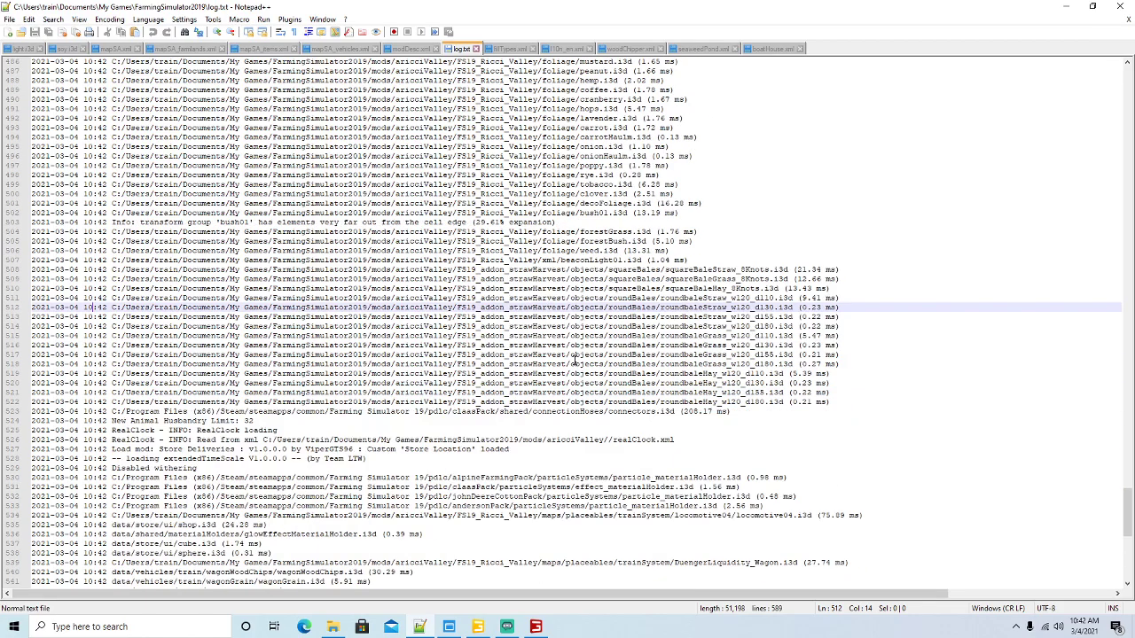
{"action": "left_click", "coordinate": [1065, 6]}
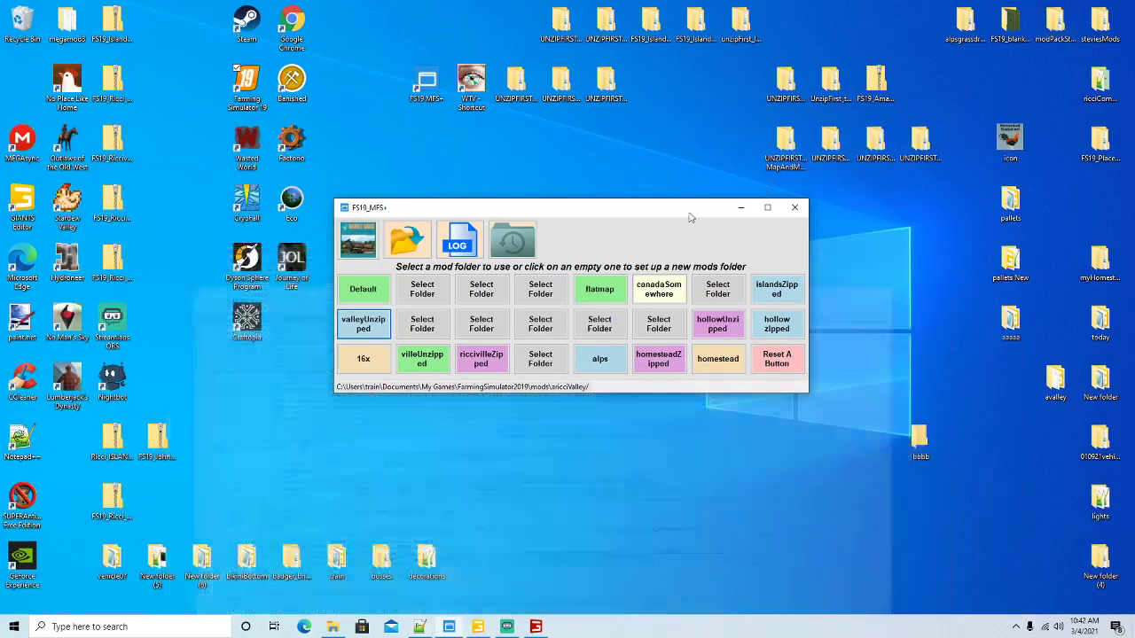
Return to the game and fill the Ikarus bus's Fill Unit 3 with WORKERS using the vehicle development commands
{"action": "left_click", "coordinate": [536, 624]}
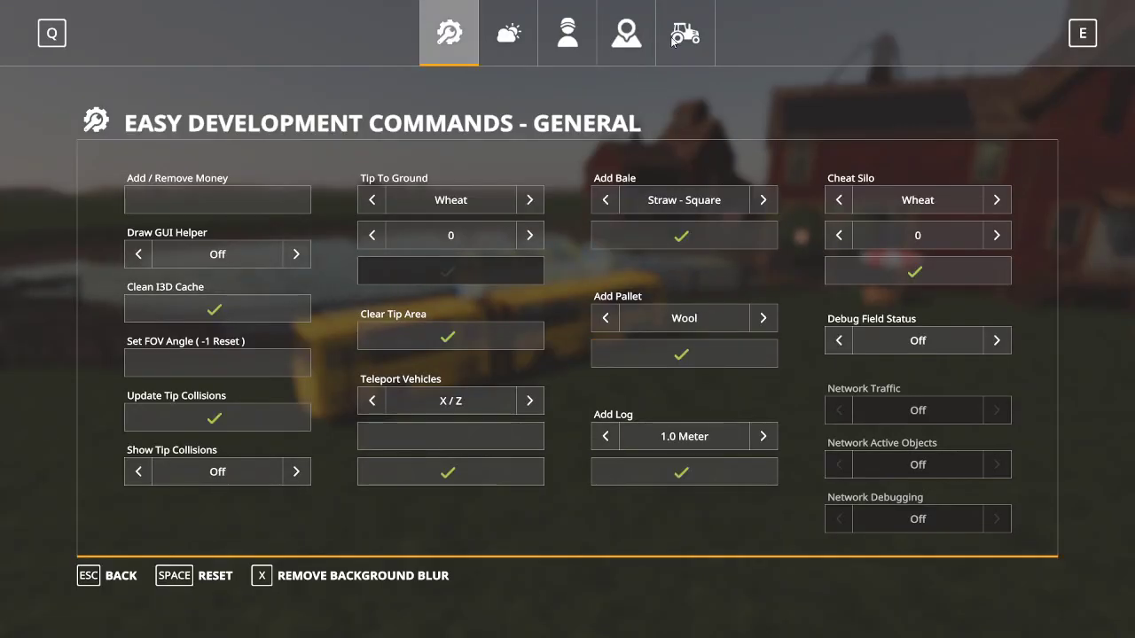
{"action": "left_click", "coordinate": [672, 40]}
{"action": "left_click", "coordinate": [996, 199]}
{"action": "left_click", "coordinate": [997, 200]}
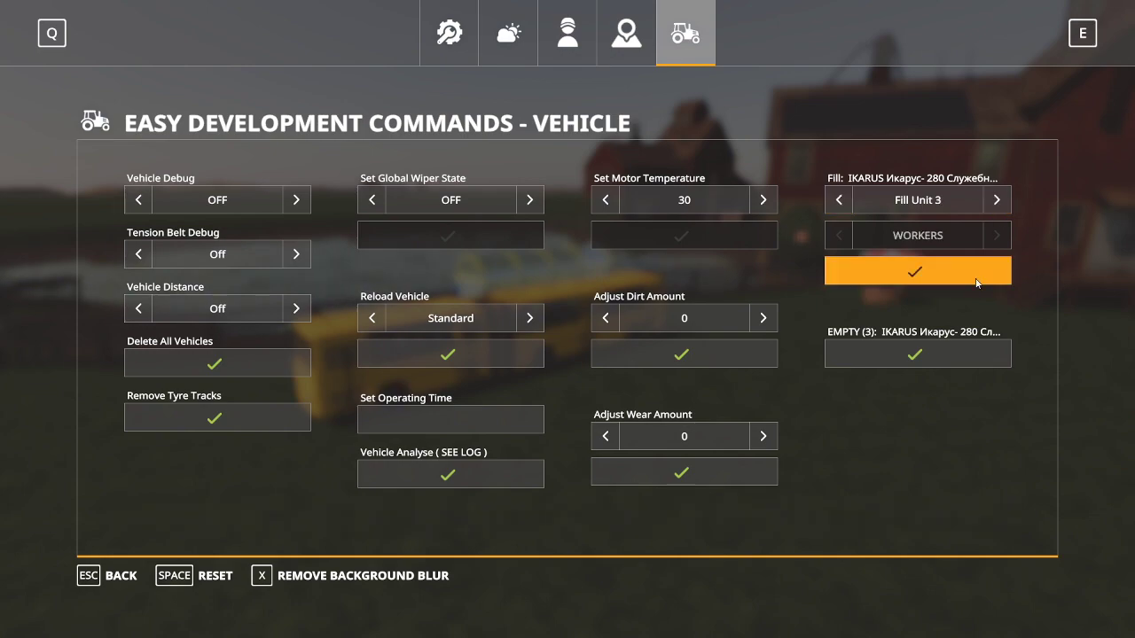
{"action": "key", "text": "Escape"}
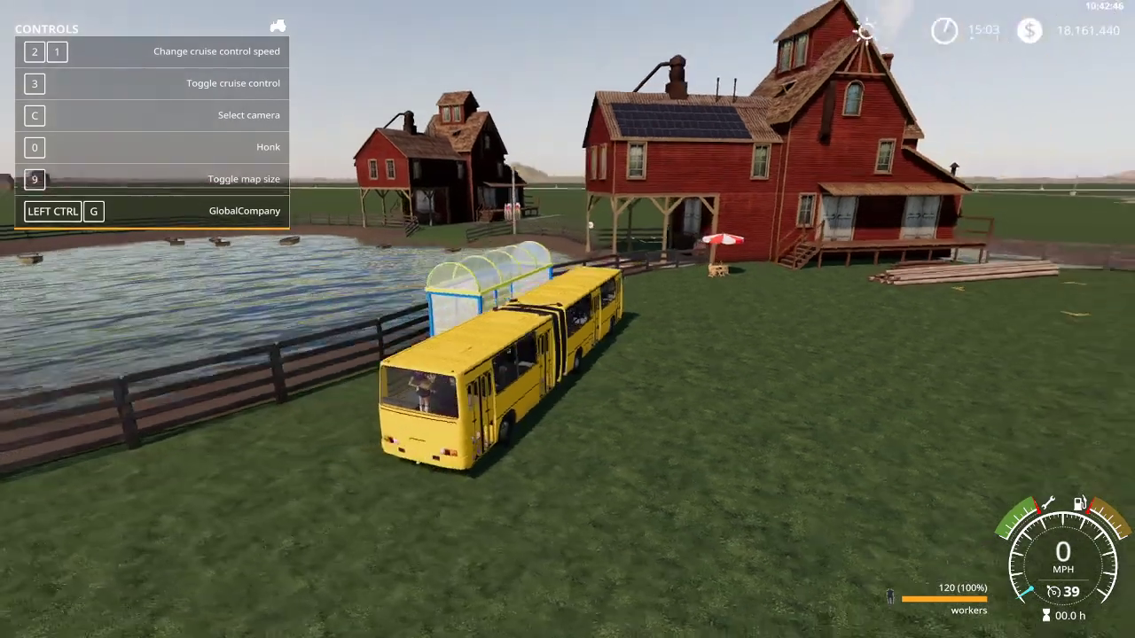
Drive the loaded bus back and forth beside the bus shelter to test the workers' unloading trigger
{"action": "key", "text": "w"}
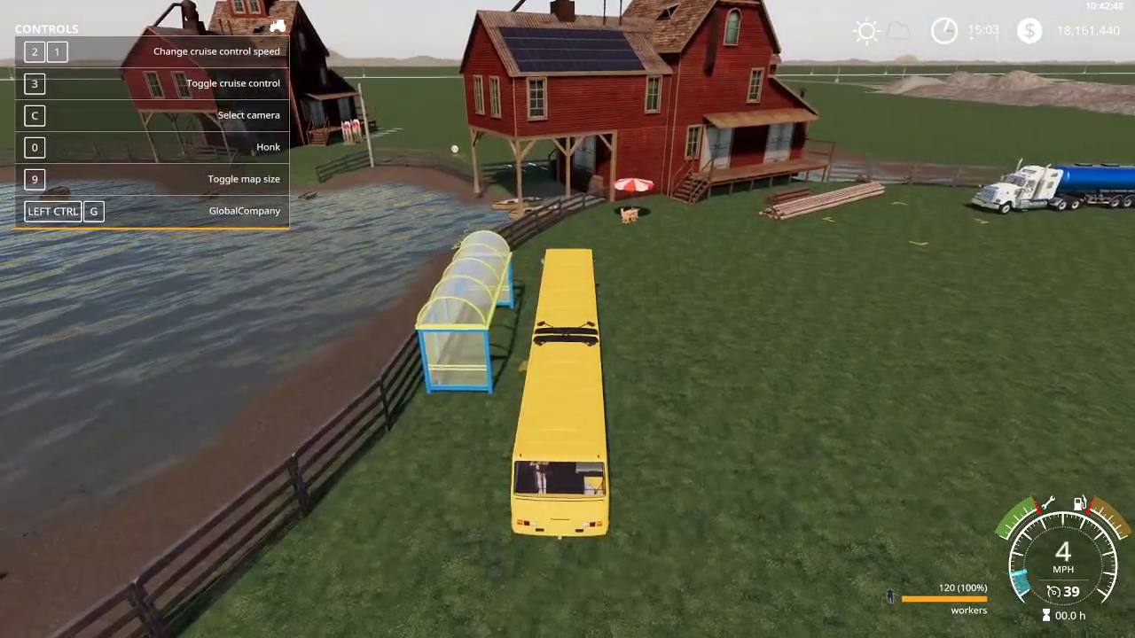
{"action": "key", "text": "w"}
{"action": "key", "text": "d"}
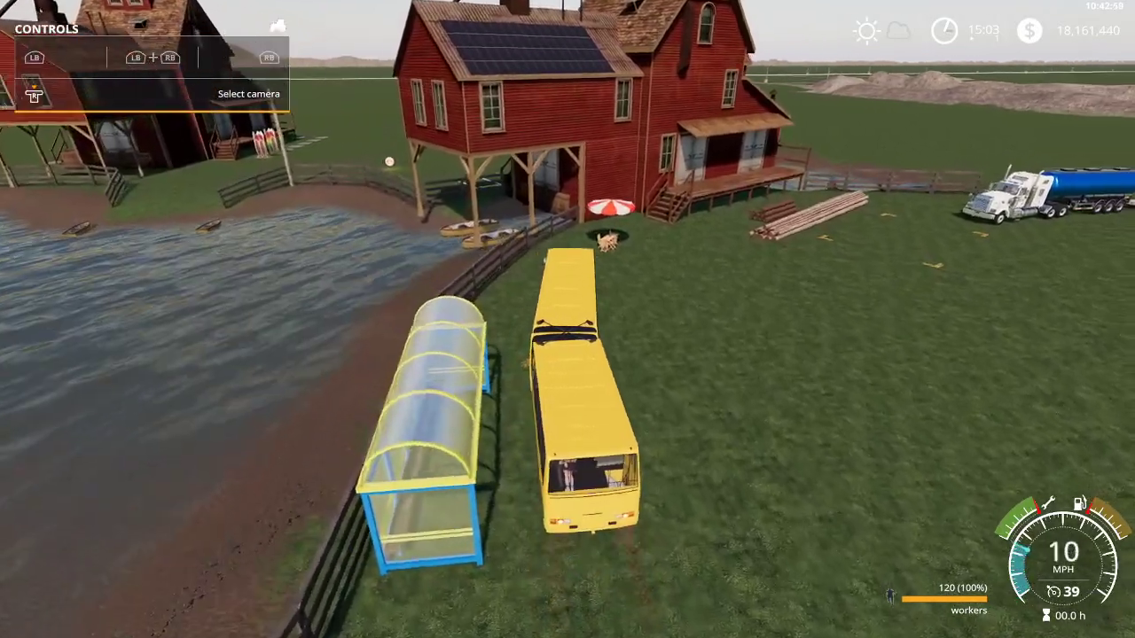
{"action": "key", "text": "s"}
{"action": "key", "text": "w"}
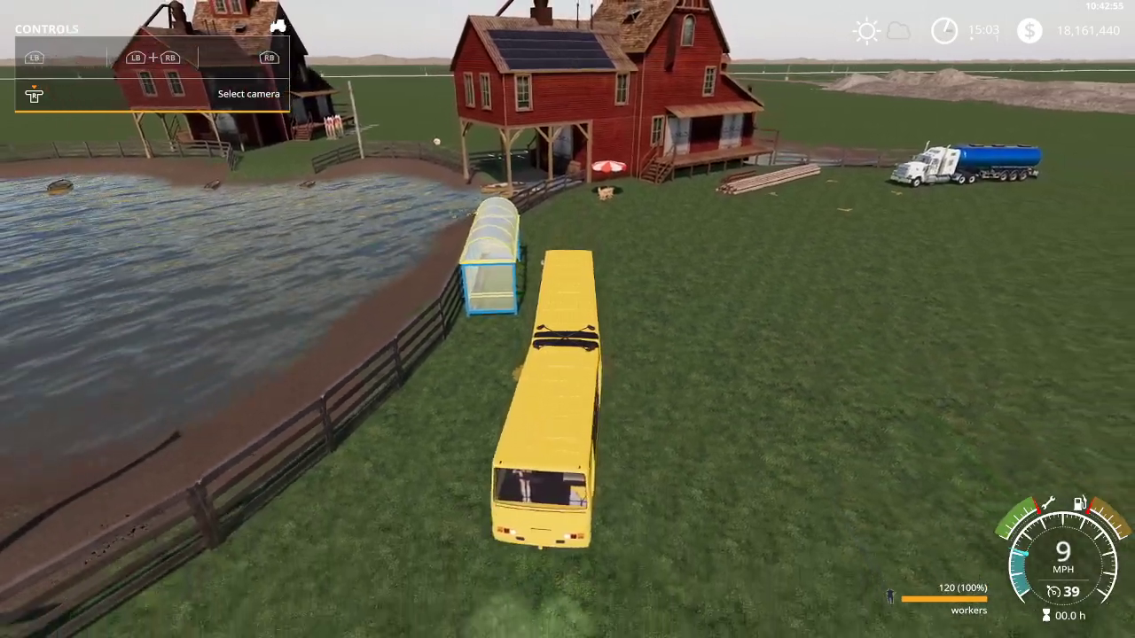
{"action": "key", "text": "w"}
{"action": "key", "text": "w"}
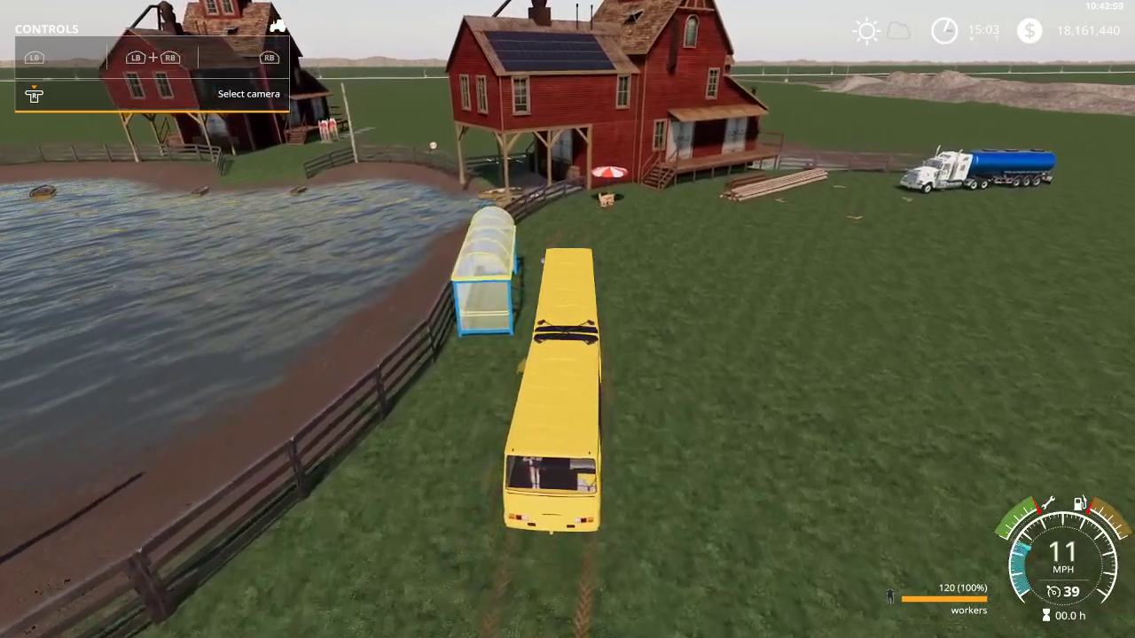
{"action": "key", "text": "s"}
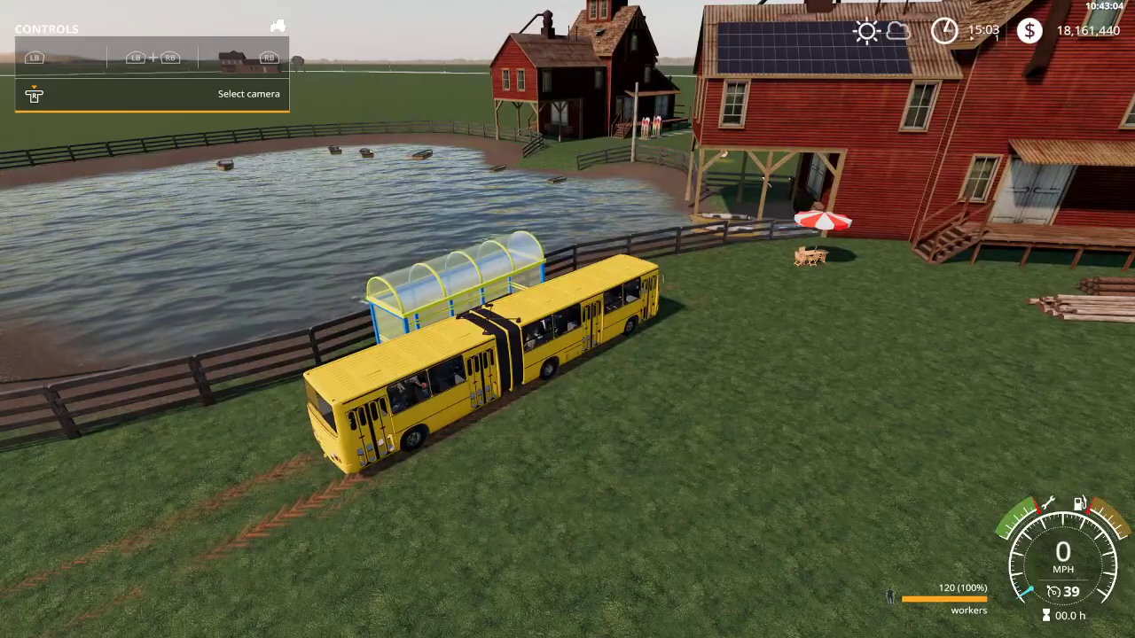
Quit the running game without saving
{"action": "key", "text": "Escape"}
{"action": "left_click", "coordinate": [685, 32]}
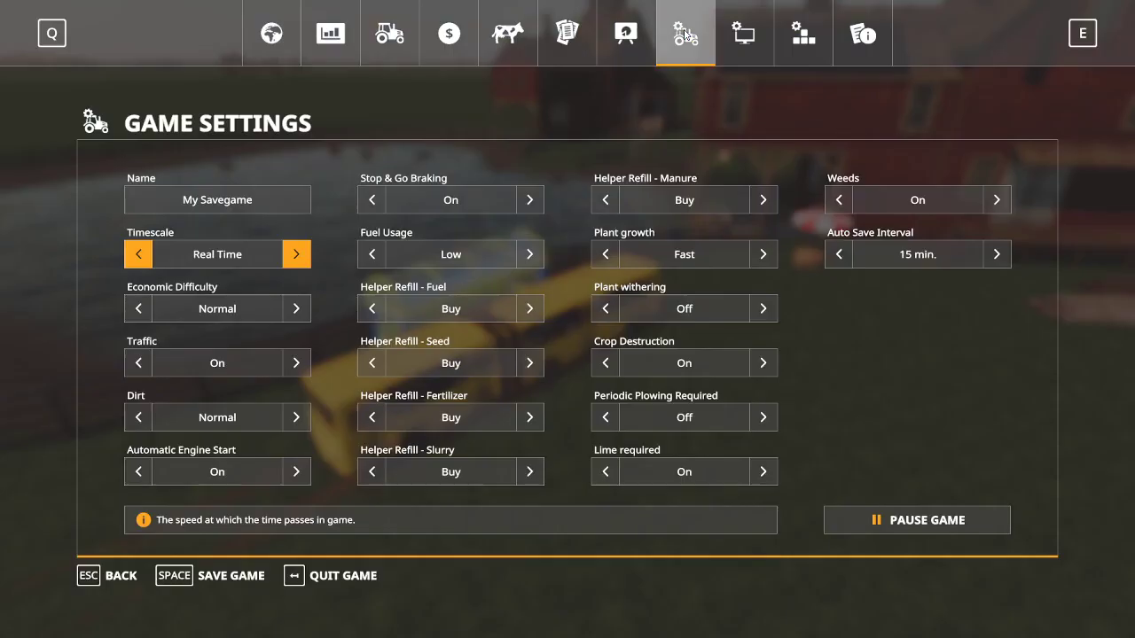
{"action": "left_click", "coordinate": [380, 558]}
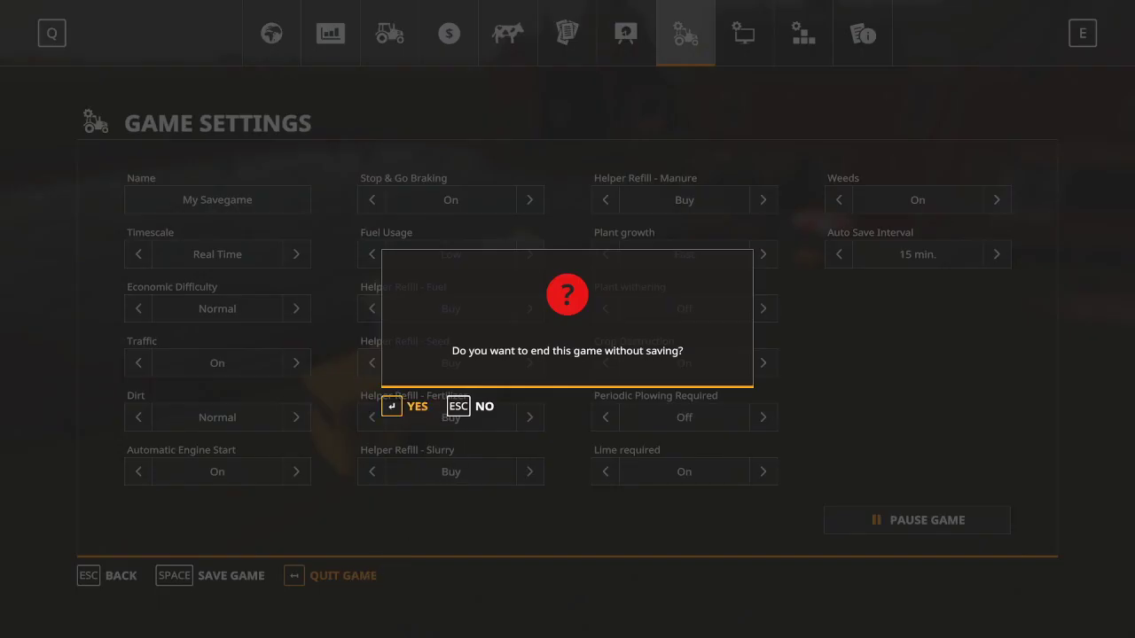
{"action": "left_click", "coordinate": [412, 406]}
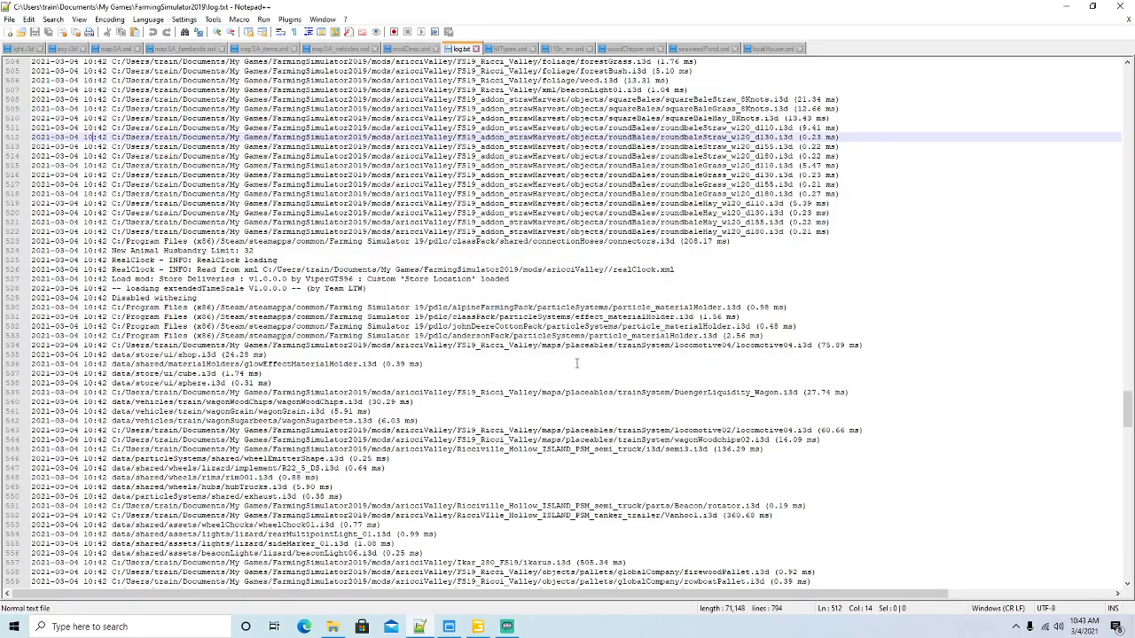
Look through log.txt for warnings or errors from the boat house test
{"action": "scroll", "coordinate": [576, 363], "scroll_direction": "up", "scroll_amount": 15}
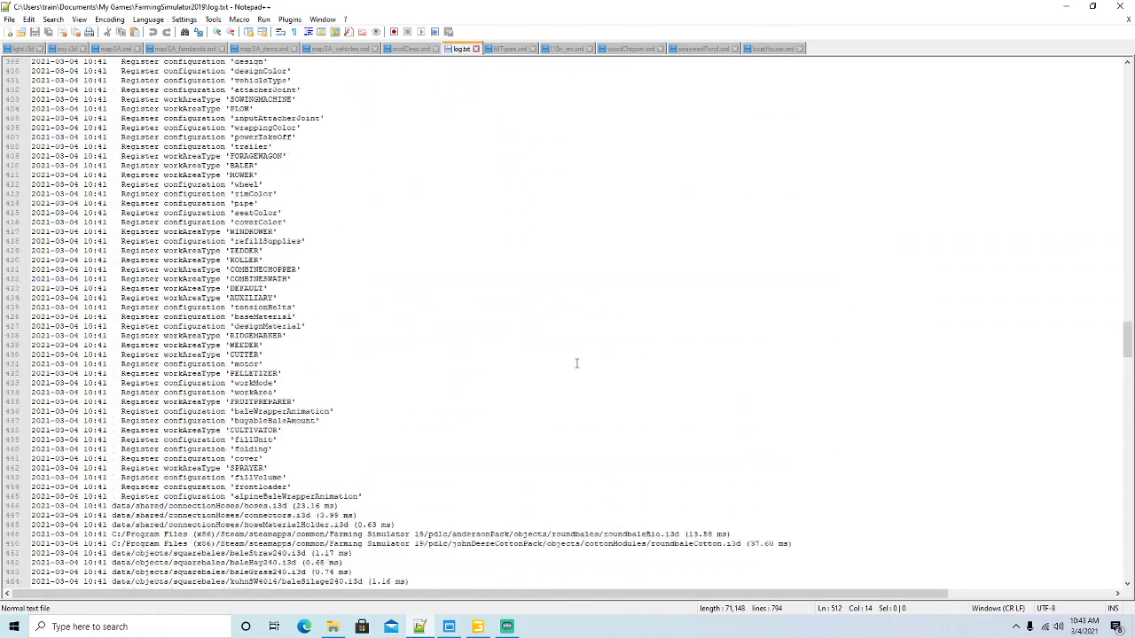
{"action": "scroll", "coordinate": [576, 363], "scroll_direction": "down", "scroll_amount": 20}
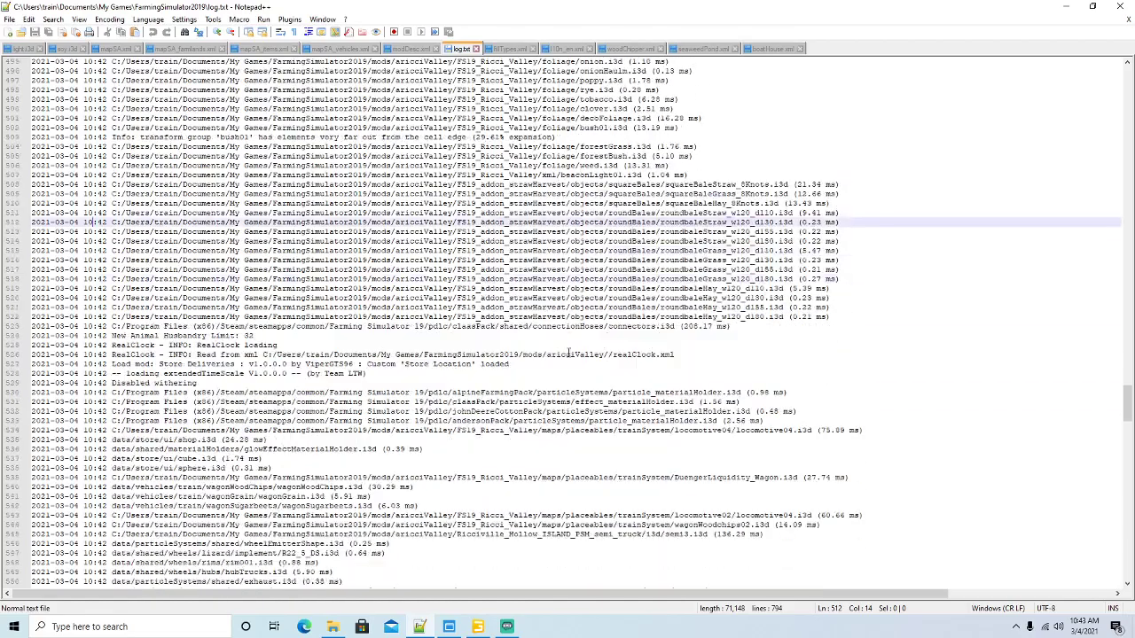
{"action": "scroll", "coordinate": [569, 354], "scroll_direction": "down", "scroll_amount": 18}
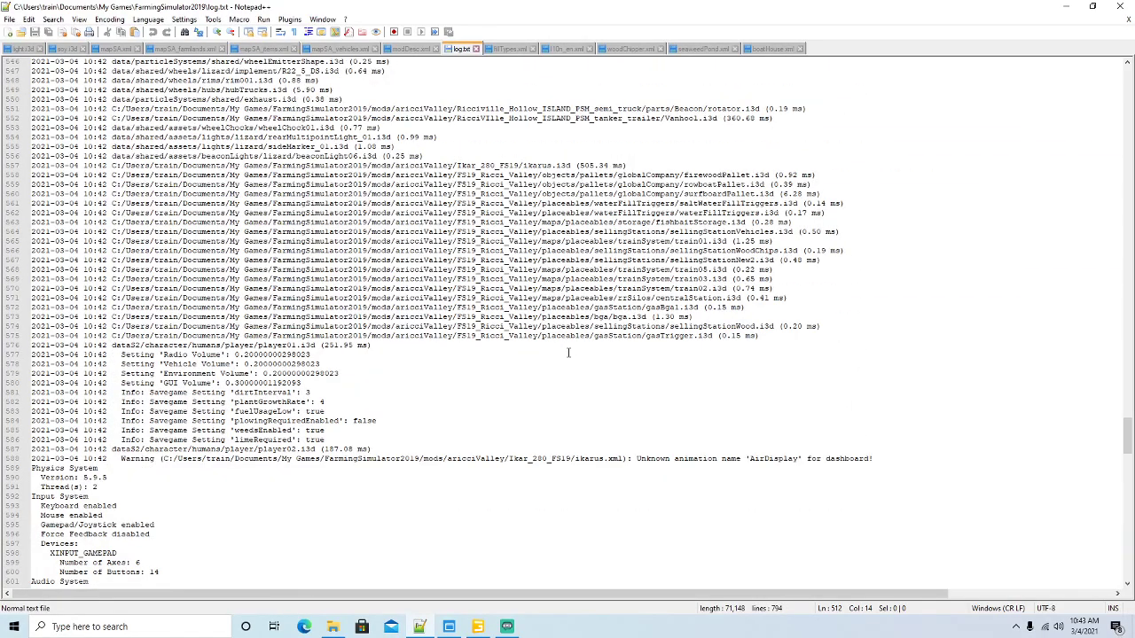
Switch to GIANTS Editor, view the boat house trigger area, and select the workers group inside boatHouse's IN group
{"action": "left_click", "coordinate": [1065, 6]}
{"action": "left_click", "coordinate": [478, 626]}
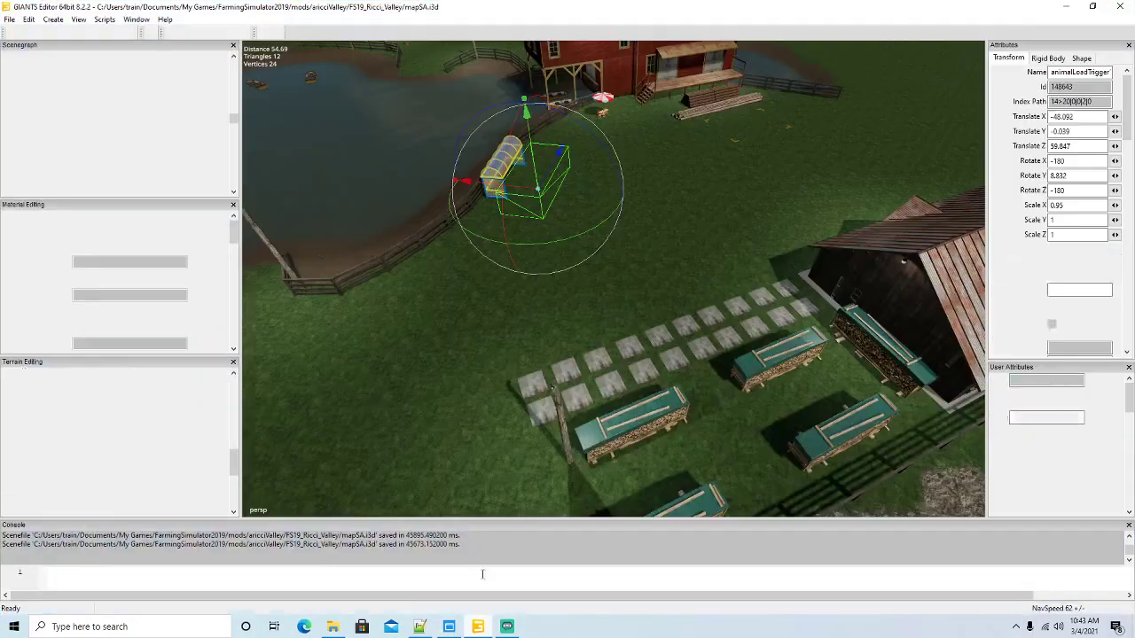
{"action": "left_click_drag", "start_coordinate": [481, 318], "coordinate": [460, 301], "text": "alt"}
{"action": "scroll", "coordinate": [484, 266], "scroll_direction": "up", "scroll_amount": 5}
{"action": "scroll", "coordinate": [484, 266], "scroll_direction": "down", "scroll_amount": 3}
{"action": "left_click", "coordinate": [68, 144]}
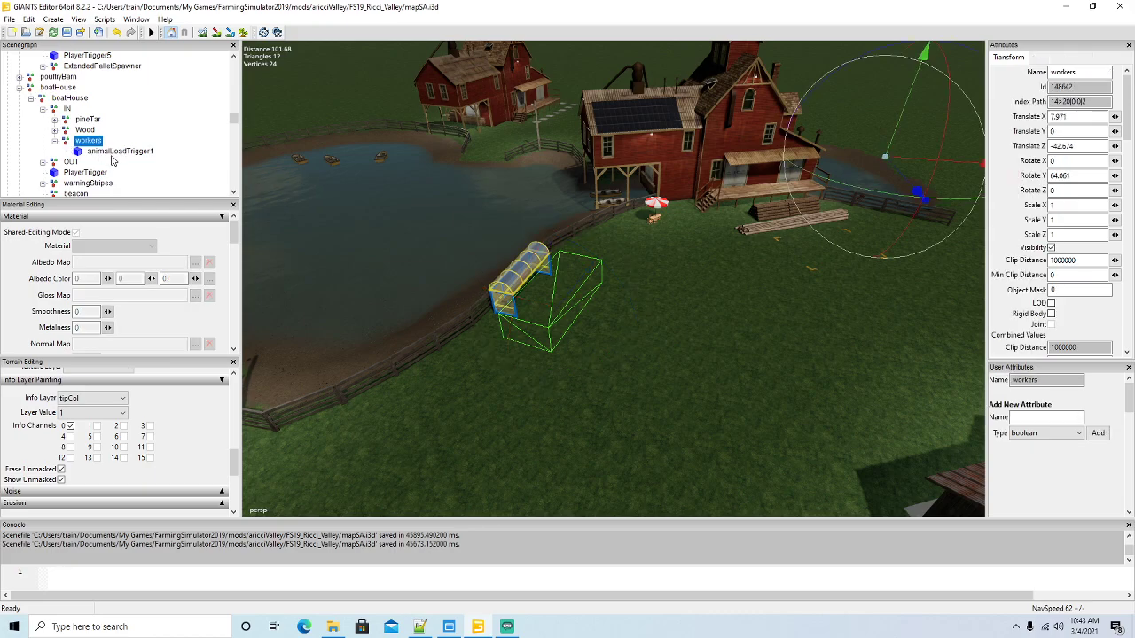
Replace the workers group inside boatHouse's IN group with a duplicate of pineTar renamed workers
{"action": "key", "text": "Delete"}
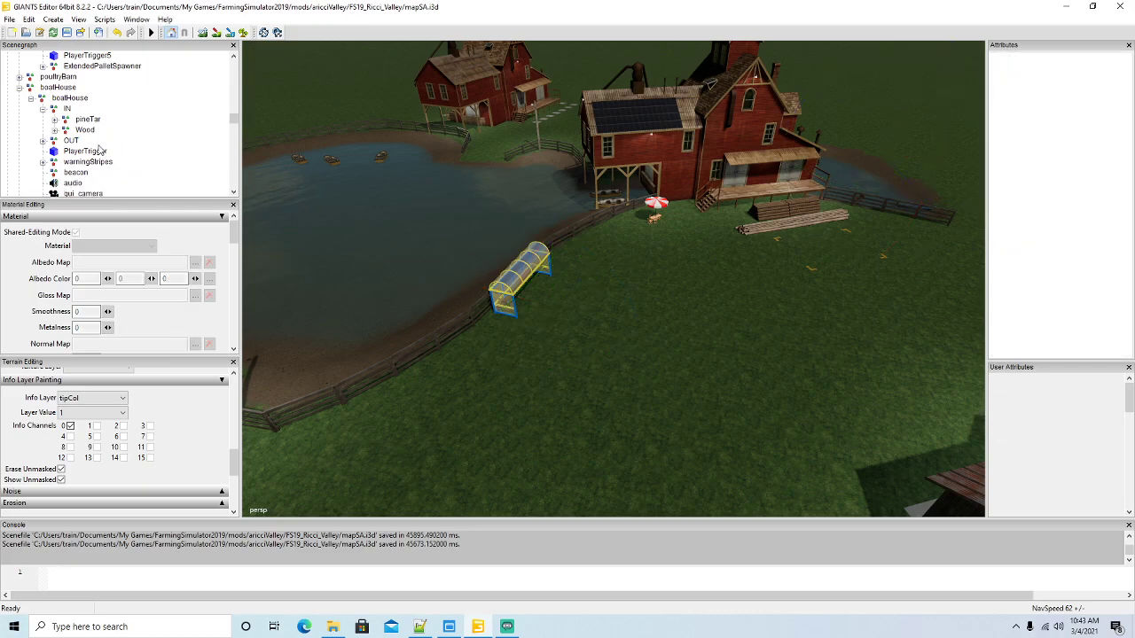
{"action": "left_click", "coordinate": [63, 123]}
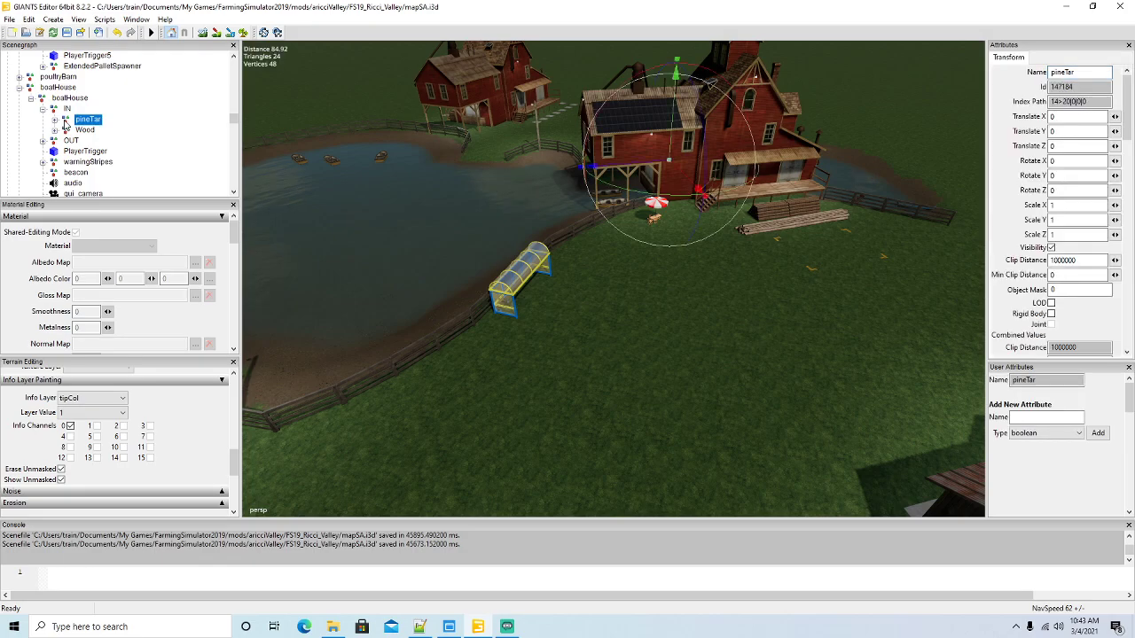
{"action": "key", "text": "ctrl+d"}
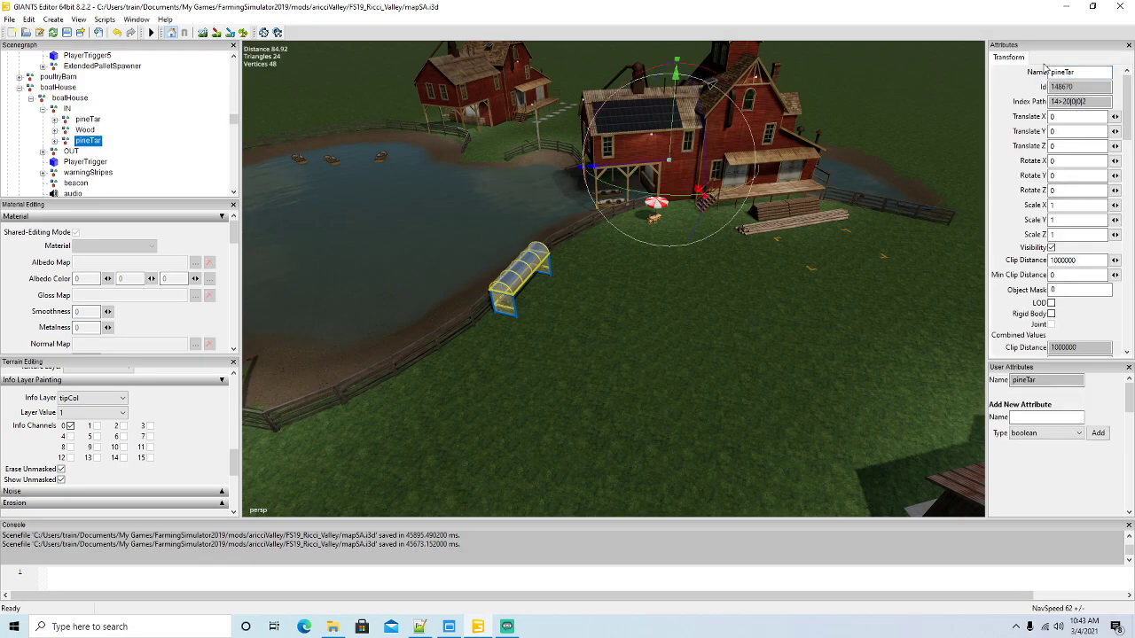
{"action": "double_click", "coordinate": [1082, 70]}
{"action": "type", "text": "workers"}
{"action": "key", "text": "Return"}
Delete PalletTrigger1 from the new workers group
{"action": "left_click", "coordinate": [54, 141]}
{"action": "left_click", "coordinate": [81, 163]}
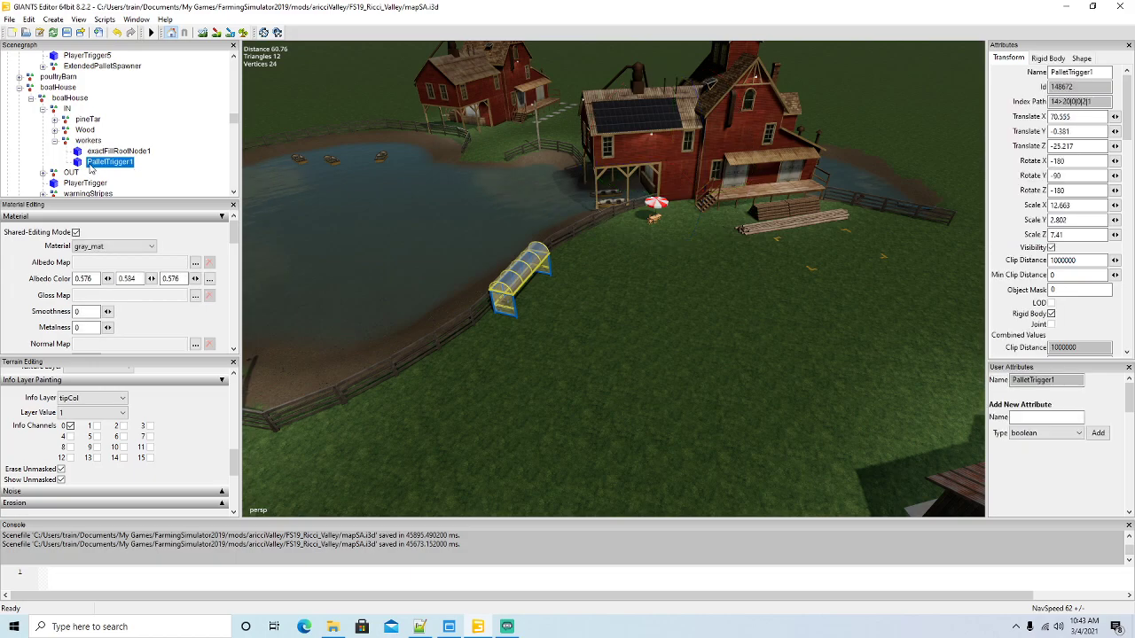
{"action": "key", "text": "Delete"}
Rename the workers group's exactFillRootNode1 to exactFillRootNode3 and save the map scene
{"action": "left_click", "coordinate": [85, 151]}
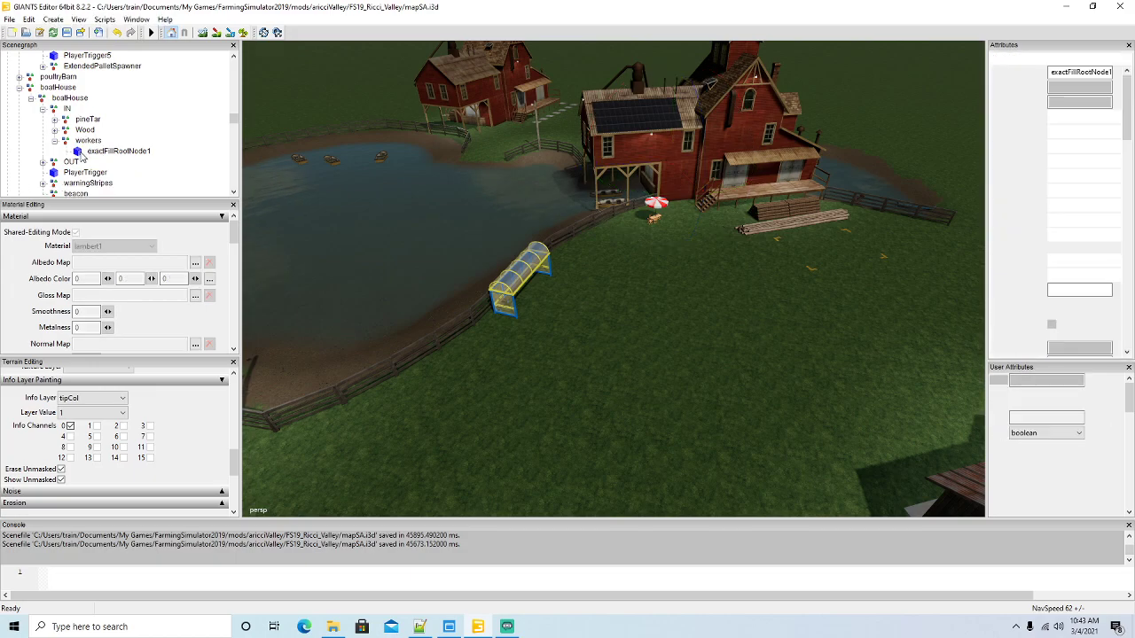
{"action": "left_click", "coordinate": [1095, 72]}
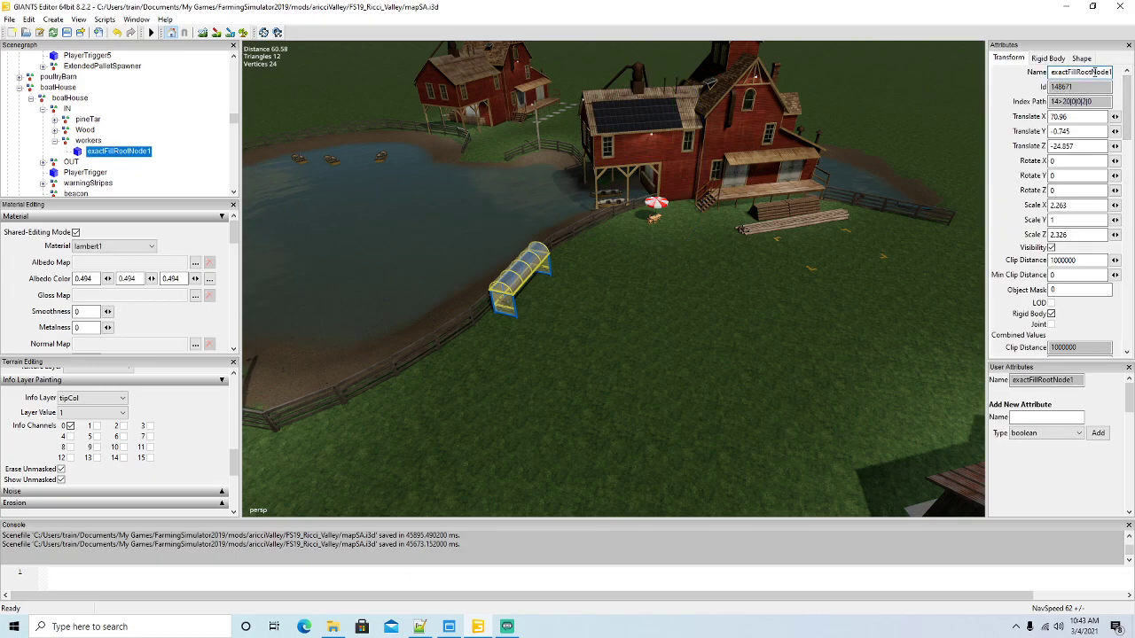
{"action": "key", "text": "End"}
{"action": "left_click", "coordinate": [81, 59]}
{"action": "left_click", "coordinate": [66, 32]}
In boatHouse.xml, replace triggerNode with exactFillRootNode, copied from the unloadingTrigger line, in the IP_WORKERS livestockTrigger line and save the file
{"action": "left_click", "coordinate": [420, 626]}
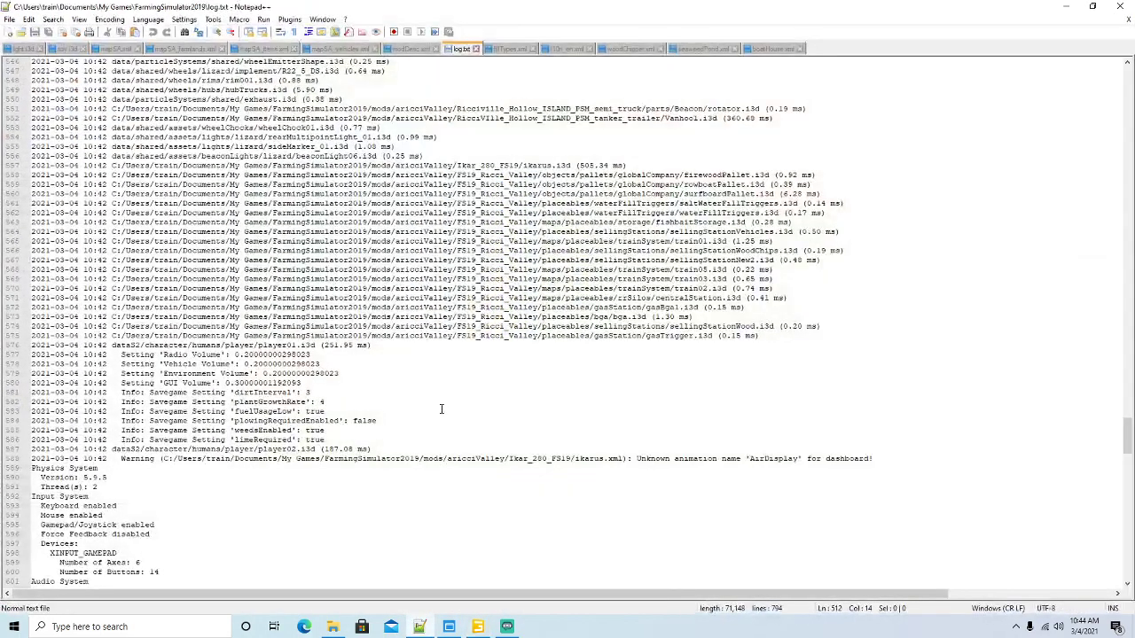
{"action": "left_click", "coordinate": [768, 50]}
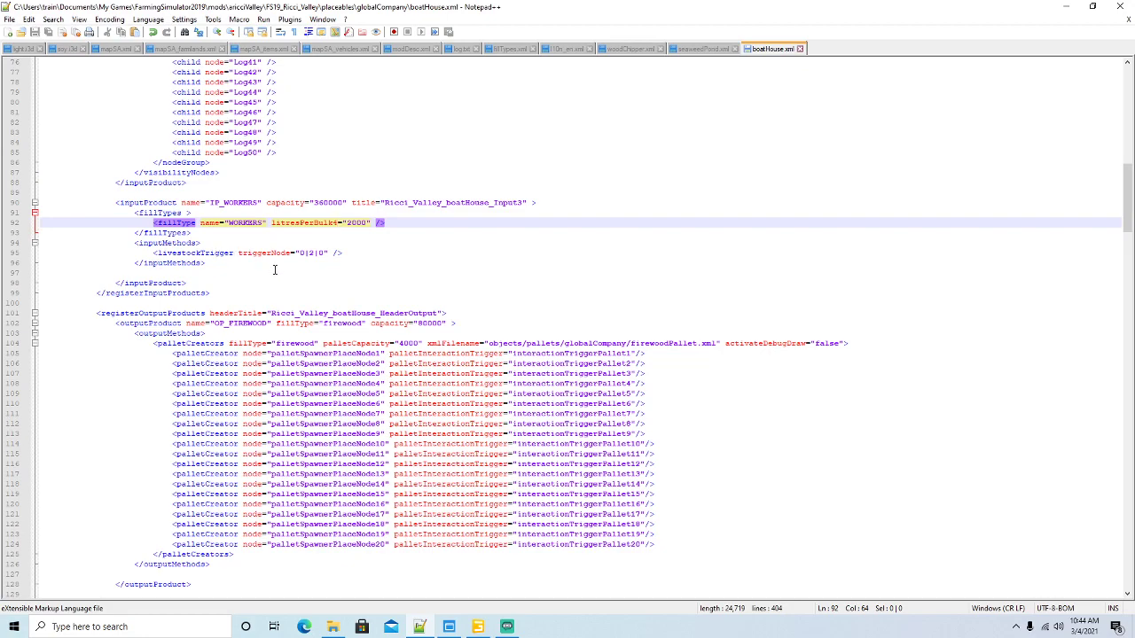
{"action": "scroll", "coordinate": [293, 288], "scroll_direction": "up", "scroll_amount": 20}
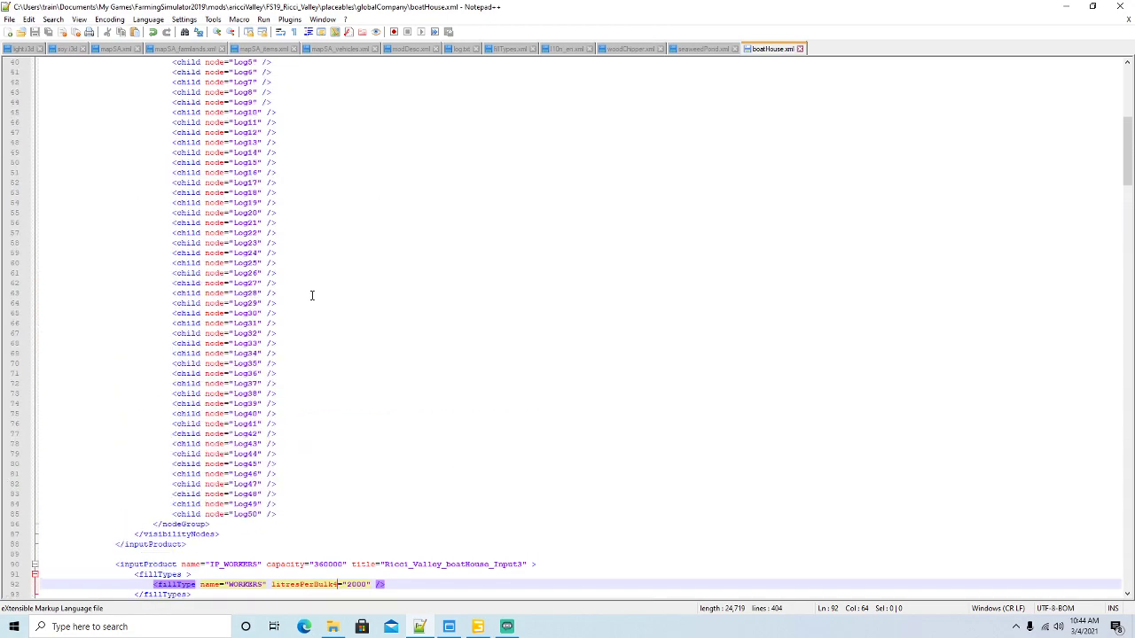
{"action": "scroll", "coordinate": [323, 268], "scroll_direction": "up", "scroll_amount": 5}
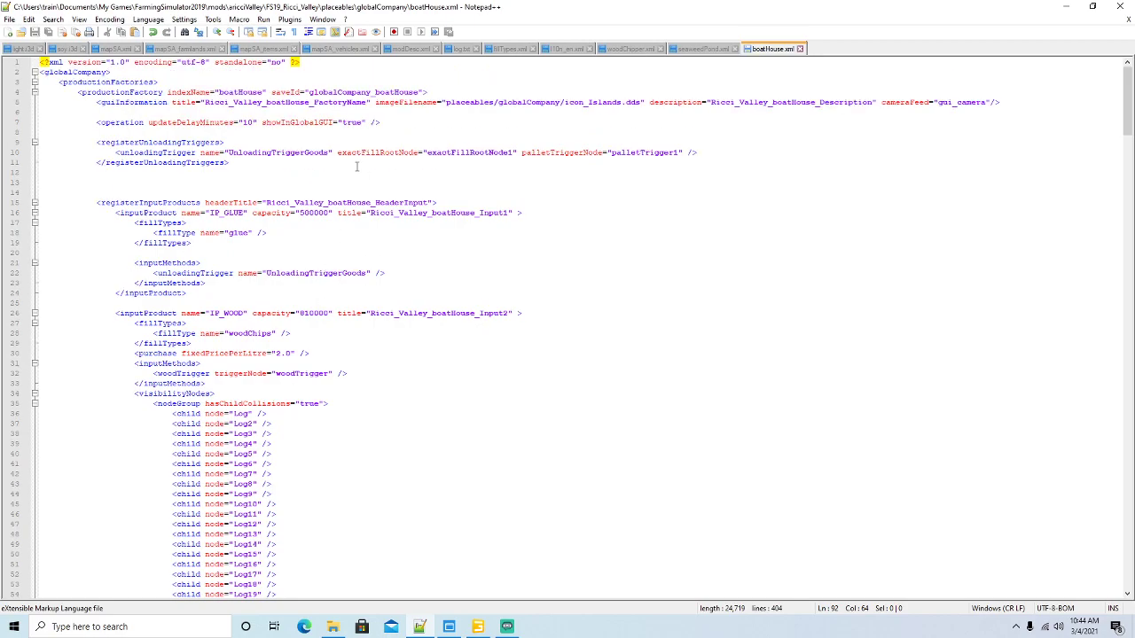
{"action": "left_click_drag", "start_coordinate": [337, 152], "coordinate": [420, 152]}
{"action": "key", "text": "ctrl+c"}
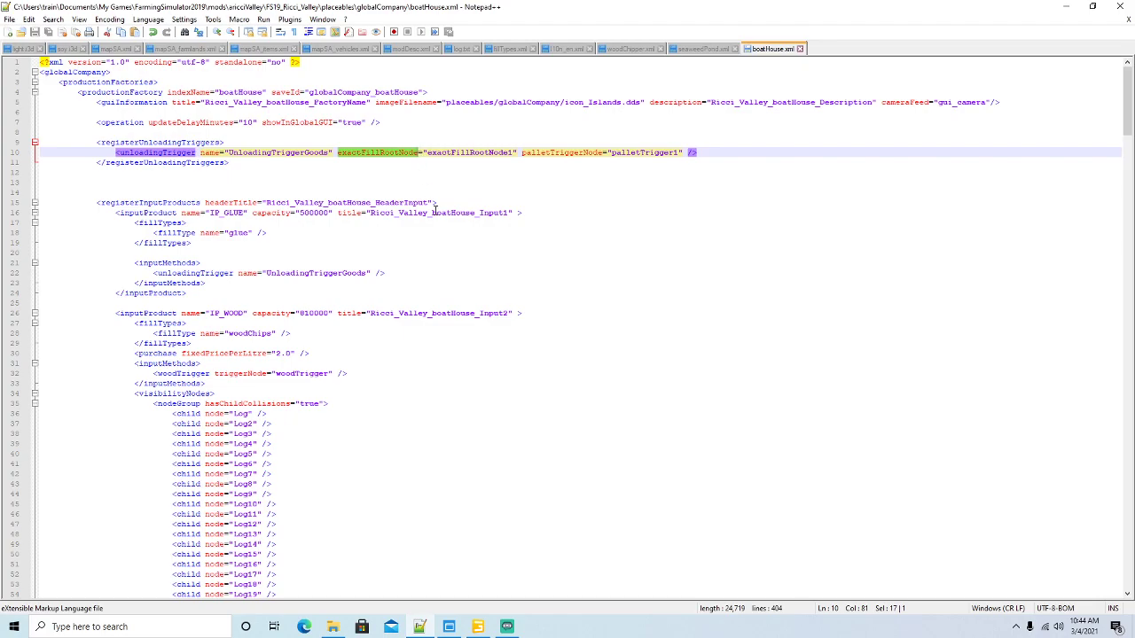
{"action": "scroll", "coordinate": [418, 242], "scroll_direction": "down", "scroll_amount": 20}
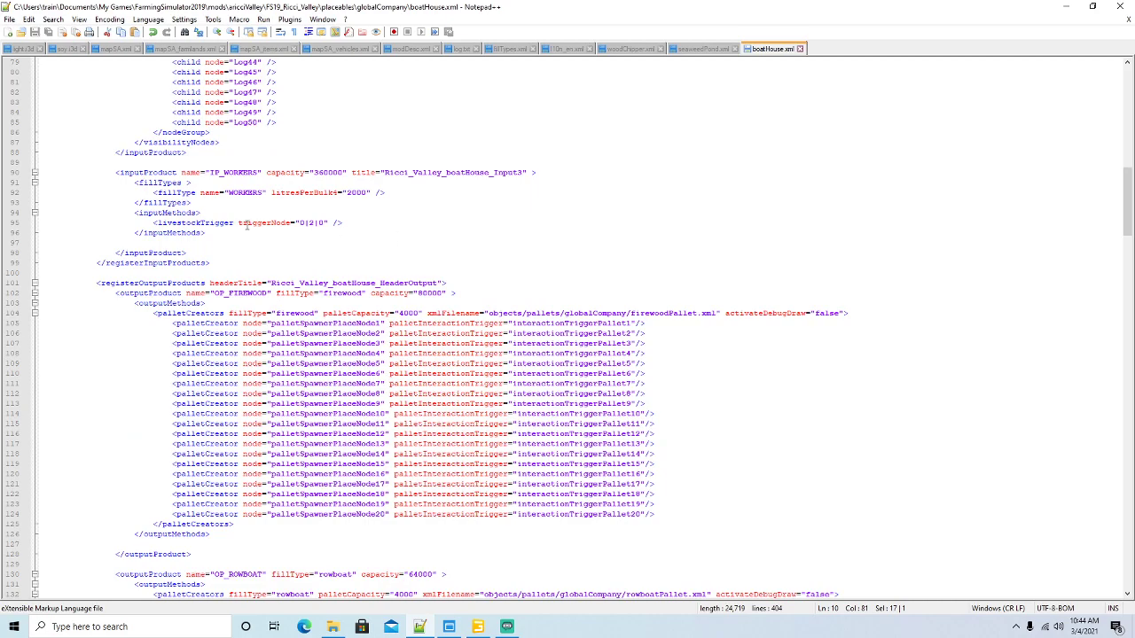
{"action": "left_click_drag", "start_coordinate": [238, 223], "coordinate": [291, 225]}
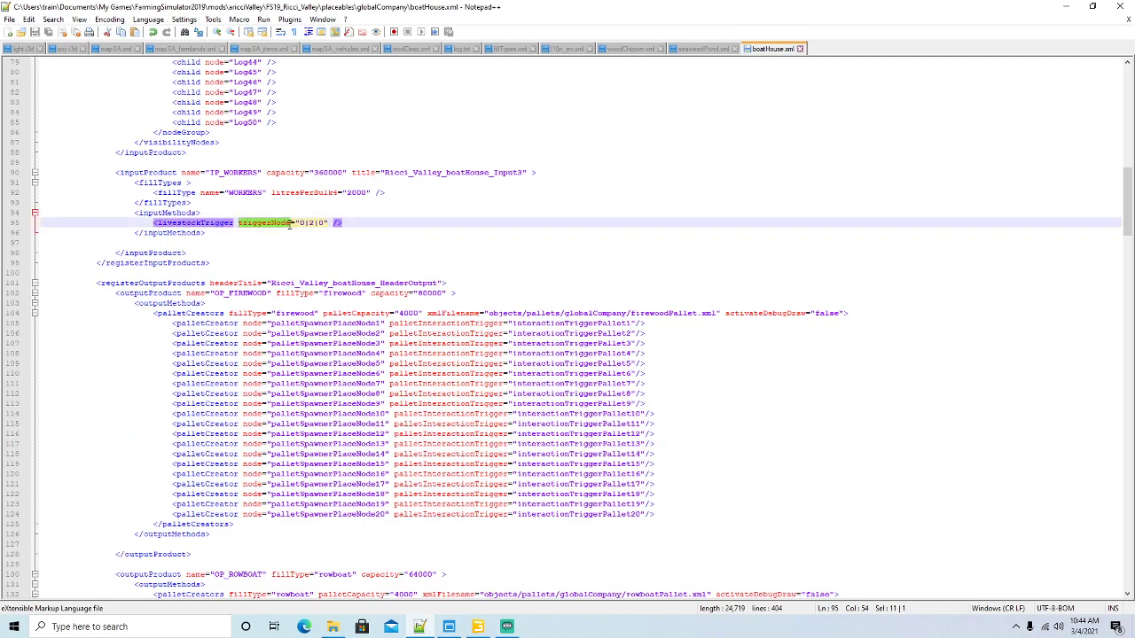
{"action": "key", "text": "ctrl+v"}
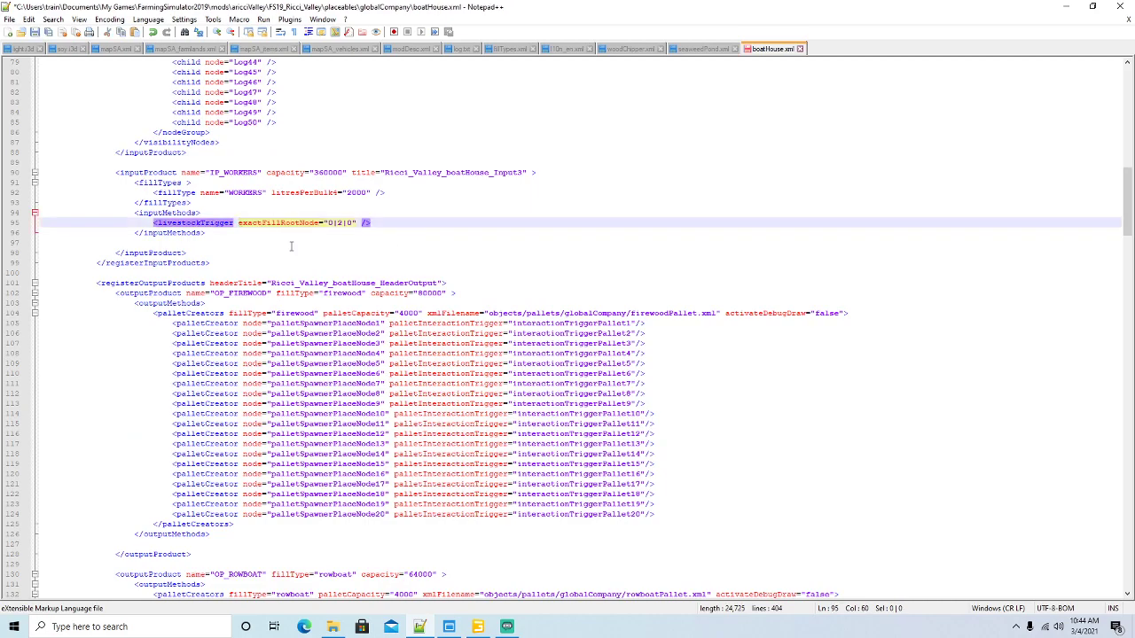
{"action": "left_click", "coordinate": [35, 32]}
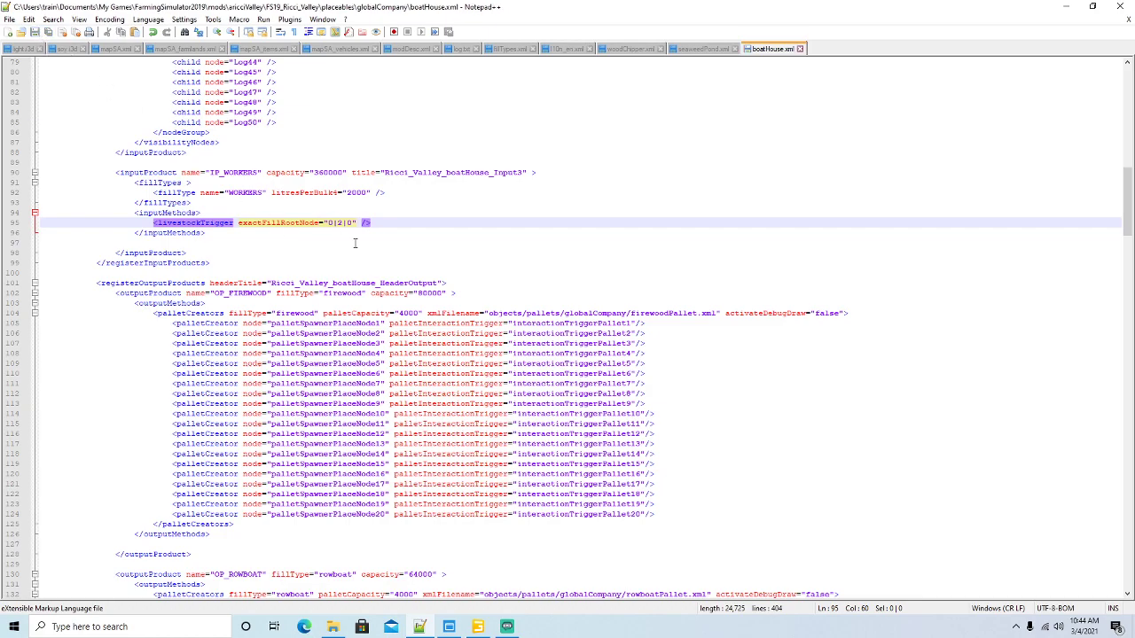
Minimize the open text editor and map editor windows and launch Farming Simulator 19 from the desktop
{"action": "key", "text": "alt+Tab"}
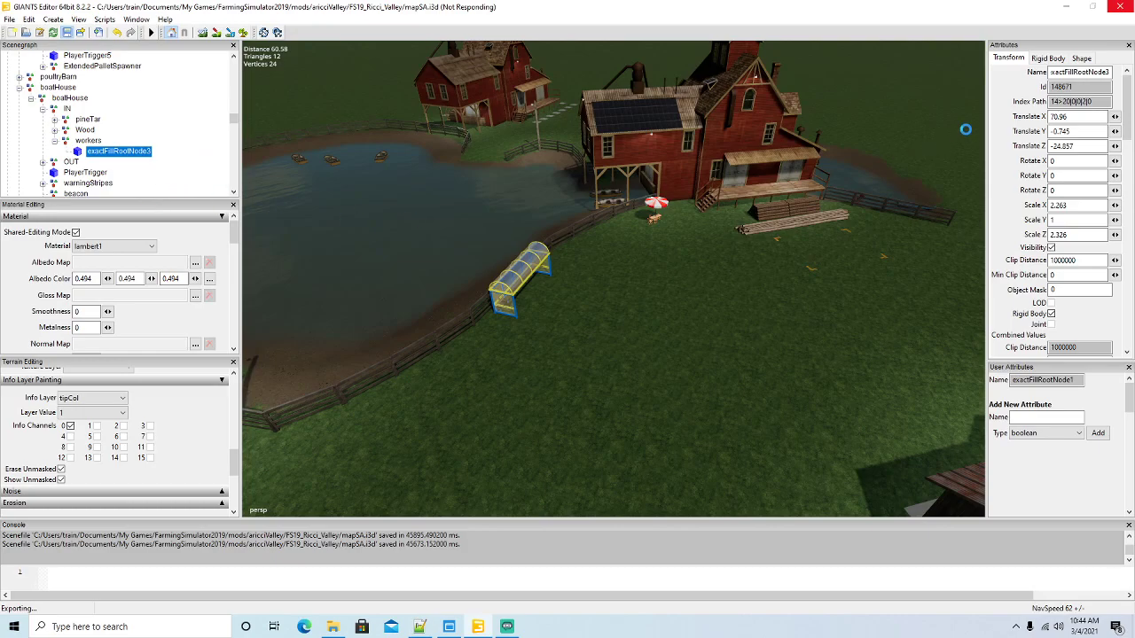
{"action": "left_click", "coordinate": [419, 627]}
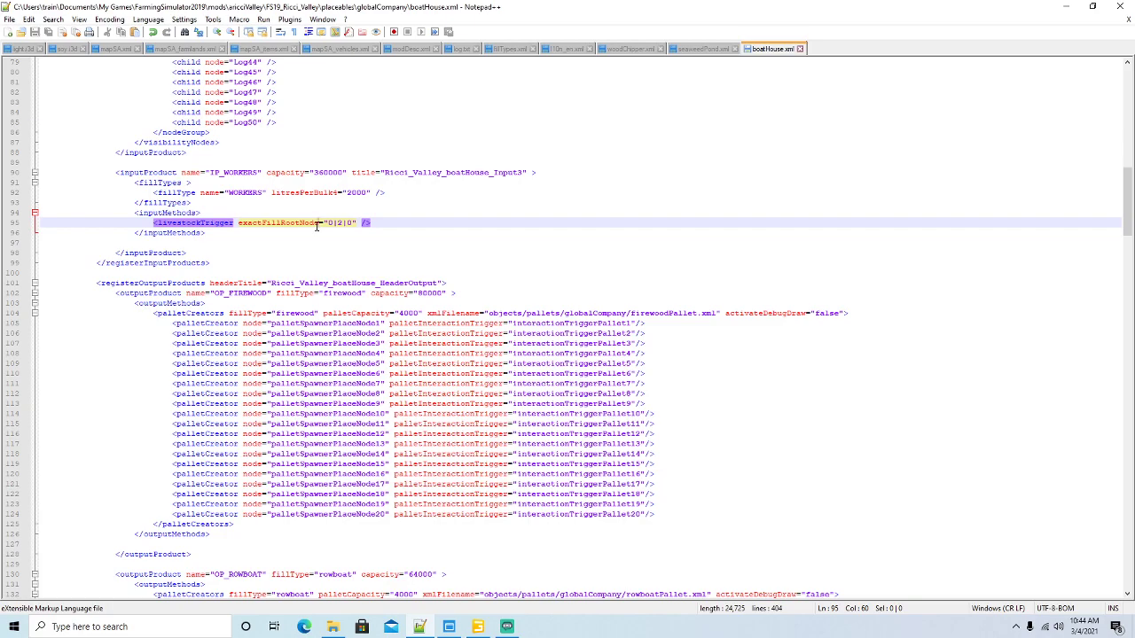
{"action": "left_click", "coordinate": [1065, 6]}
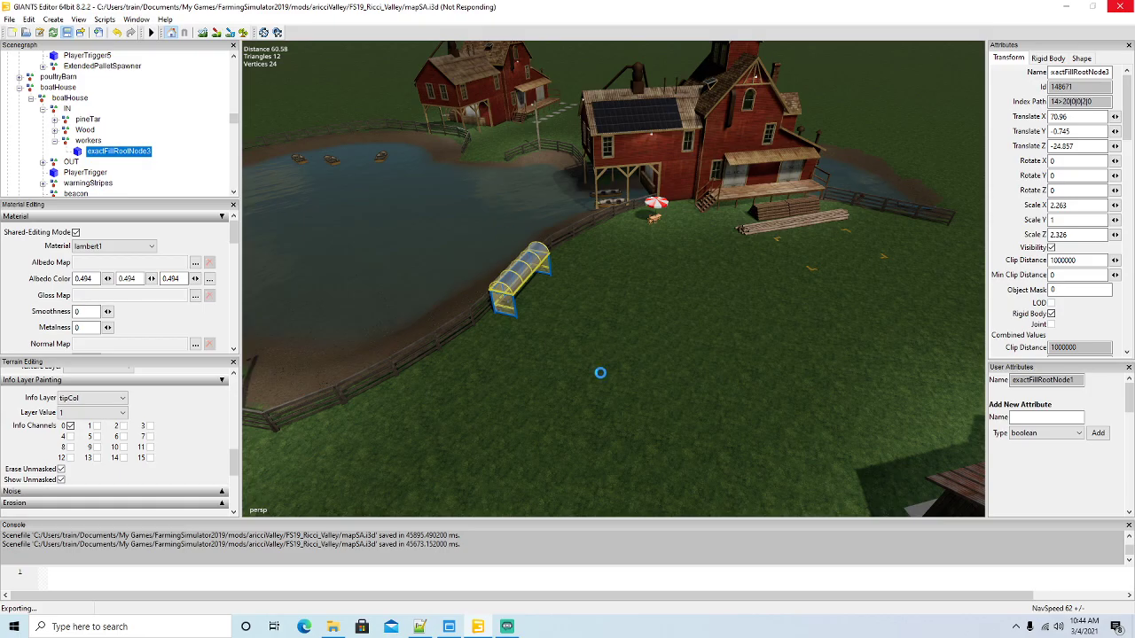
{"action": "left_click", "coordinate": [1065, 6]}
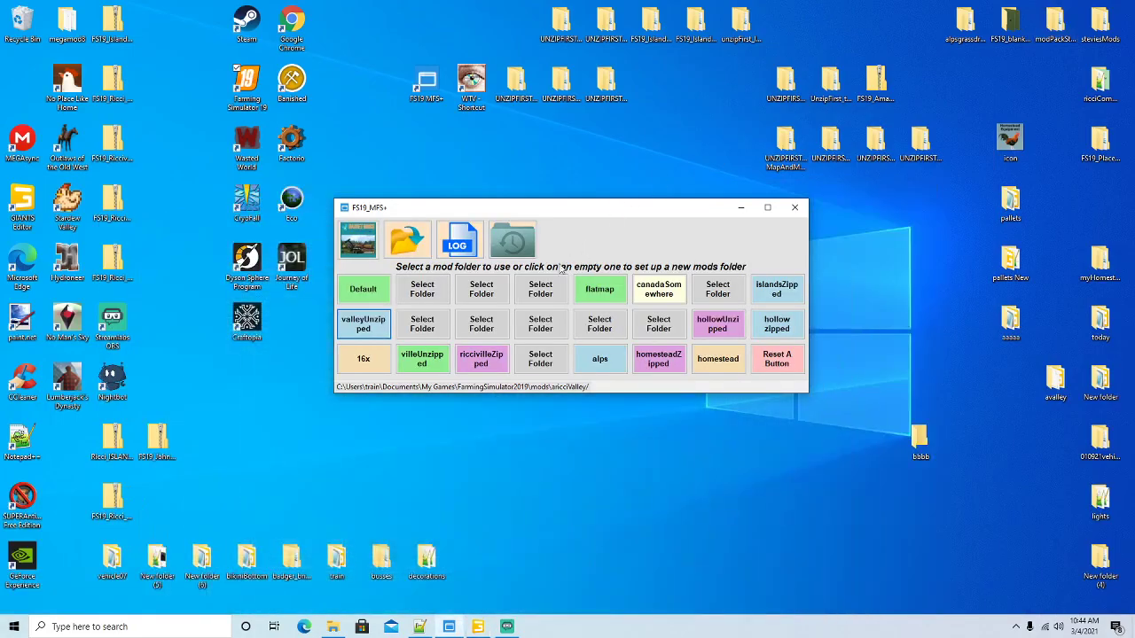
{"action": "right_click", "coordinate": [259, 100]}
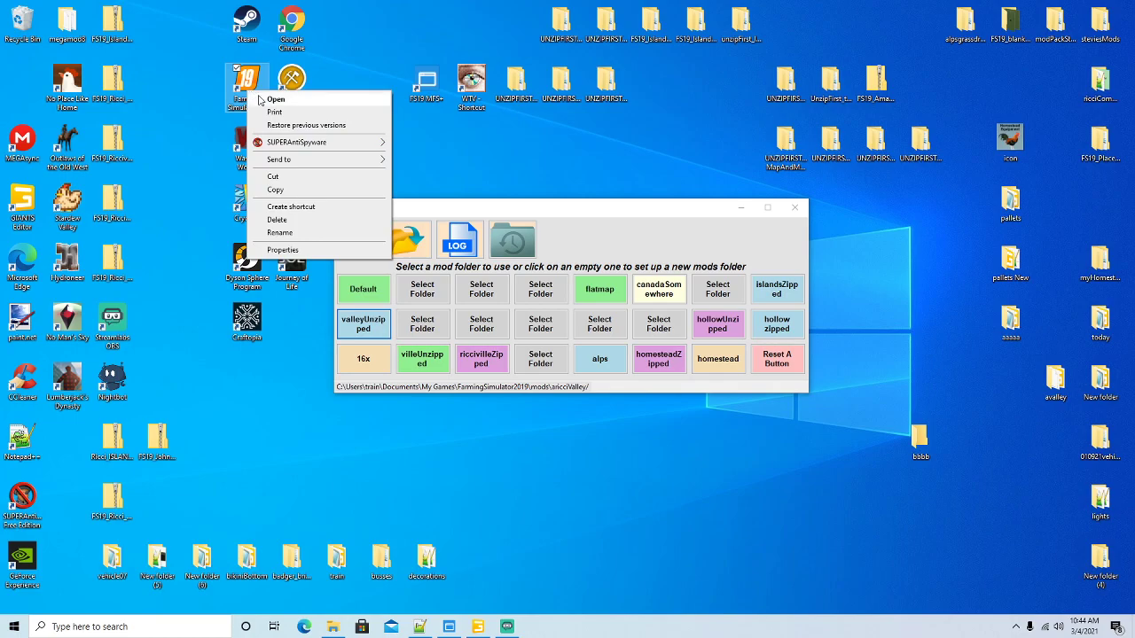
{"action": "left_click", "coordinate": [266, 99]}
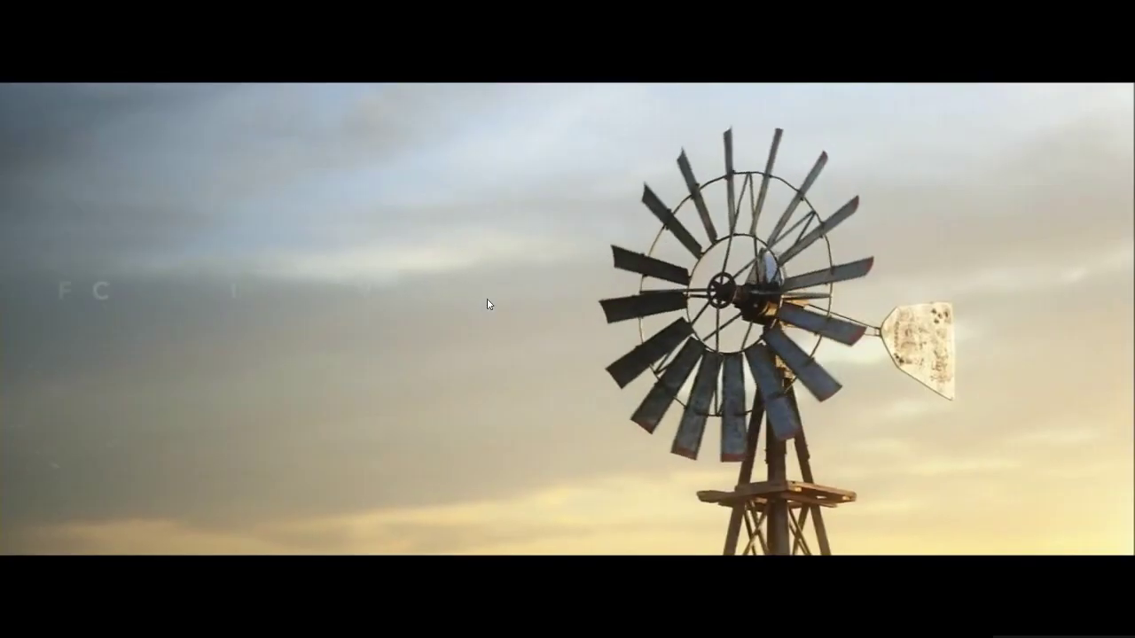
Load Savegame 8 with the Ricci_Valley map and start the game
{"action": "left_click", "coordinate": [487, 299]}
{"action": "left_click", "coordinate": [84, 371]}
{"action": "scroll", "coordinate": [449, 369], "scroll_direction": "down", "scroll_amount": 6}
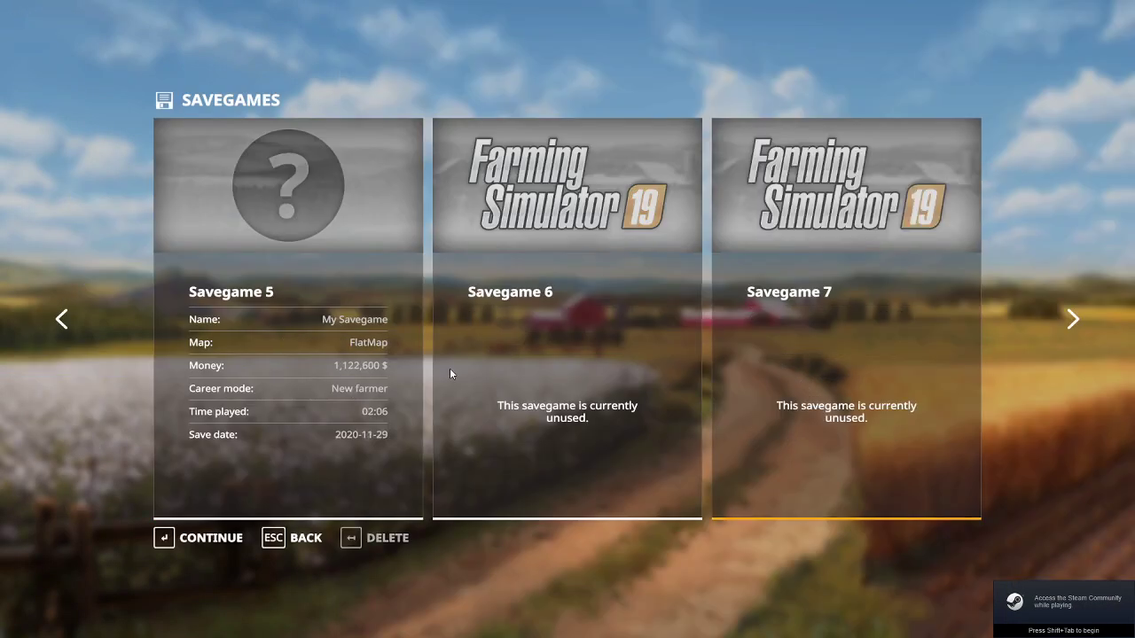
{"action": "key", "text": "Right"}
{"action": "key", "text": "Right"}
{"action": "key", "text": "Right"}
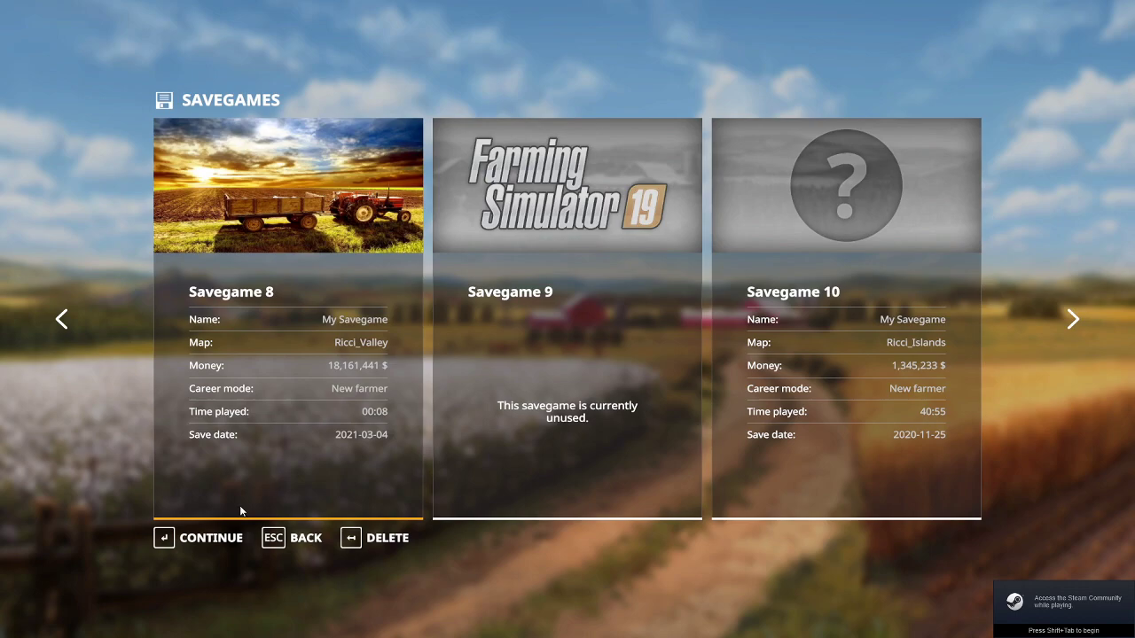
{"action": "left_click", "coordinate": [200, 541]}
{"action": "left_click", "coordinate": [204, 537]}
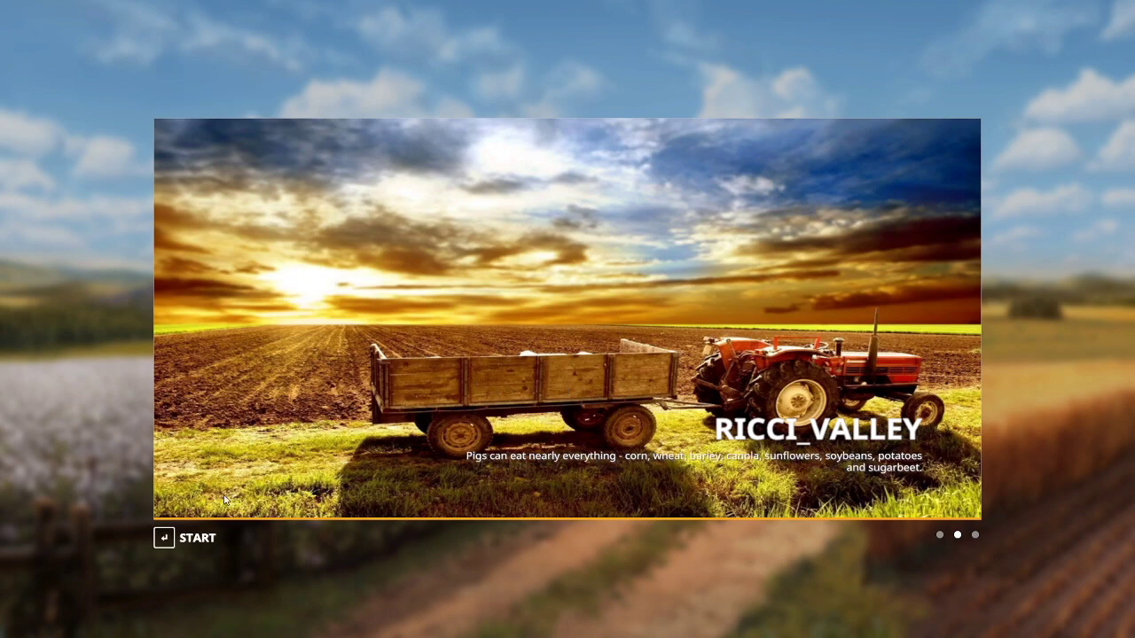
{"action": "left_click", "coordinate": [201, 539]}
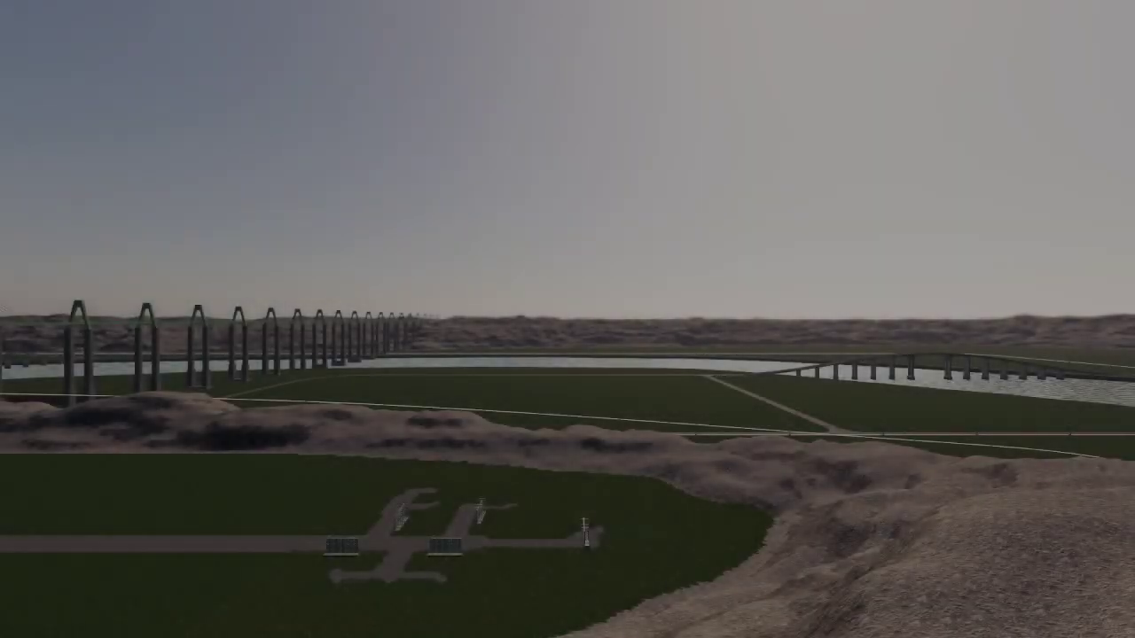
Switch to the IKARUS bus and fill its Fill Unit 3 with WORKERS through the Easy Development Commands
{"action": "key", "text": "Tab"}
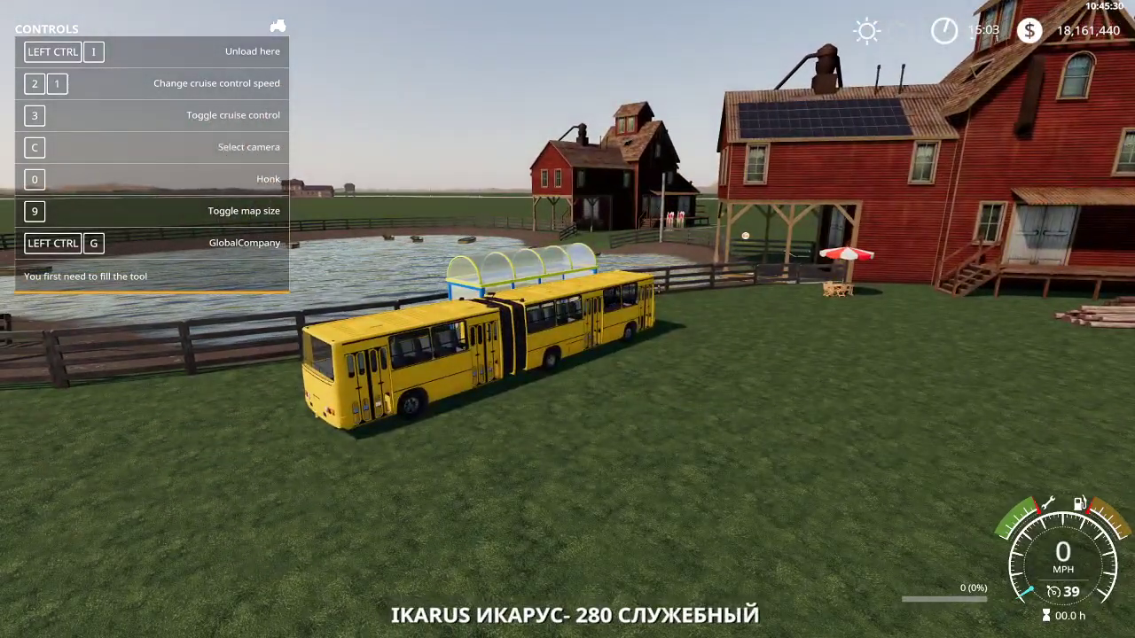
{"action": "key", "text": "ctrl+e"}
{"action": "left_click", "coordinate": [685, 34]}
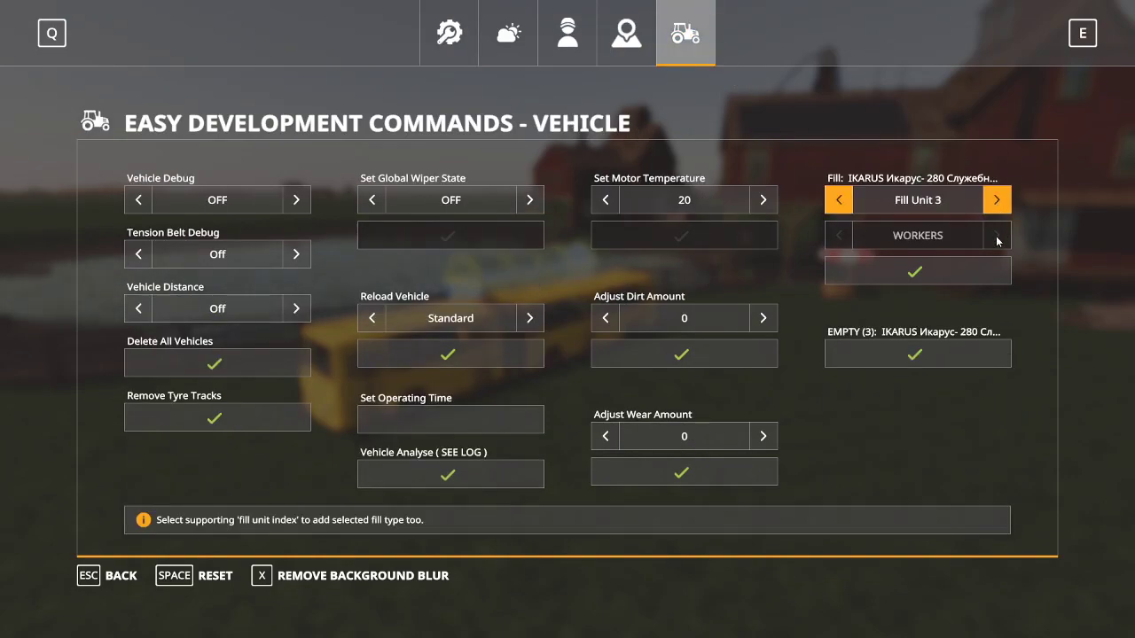
{"action": "key", "text": "Escape"}
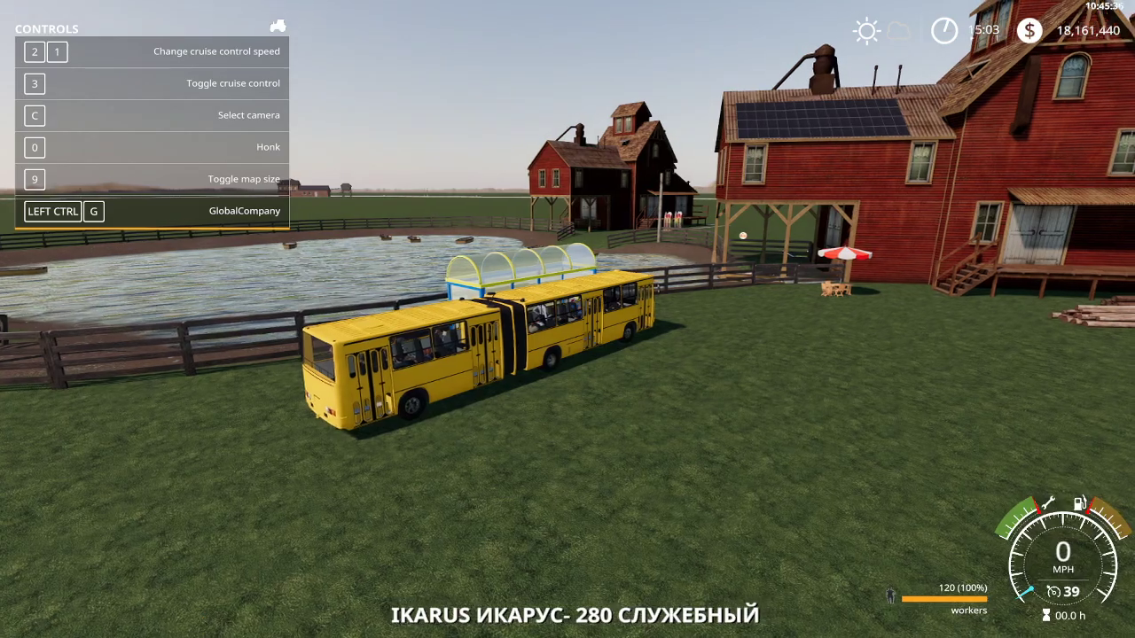
Drive the loaded bus back and forth past the bus shelter to test the new workers trigger
{"action": "key", "text": "w"}
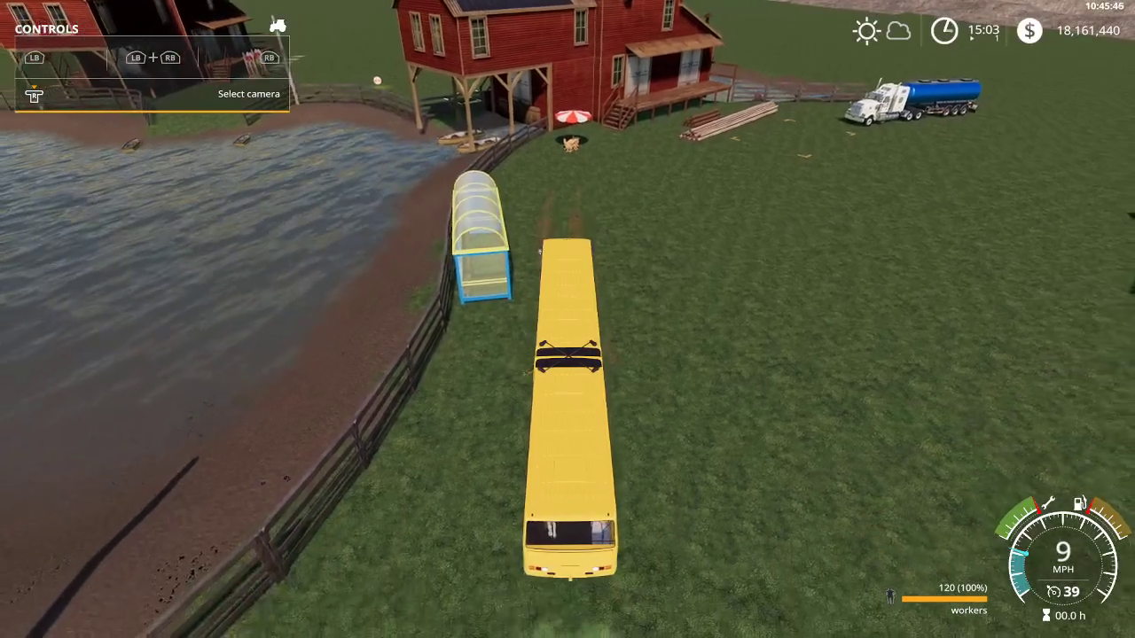
{"action": "key", "text": "s"}
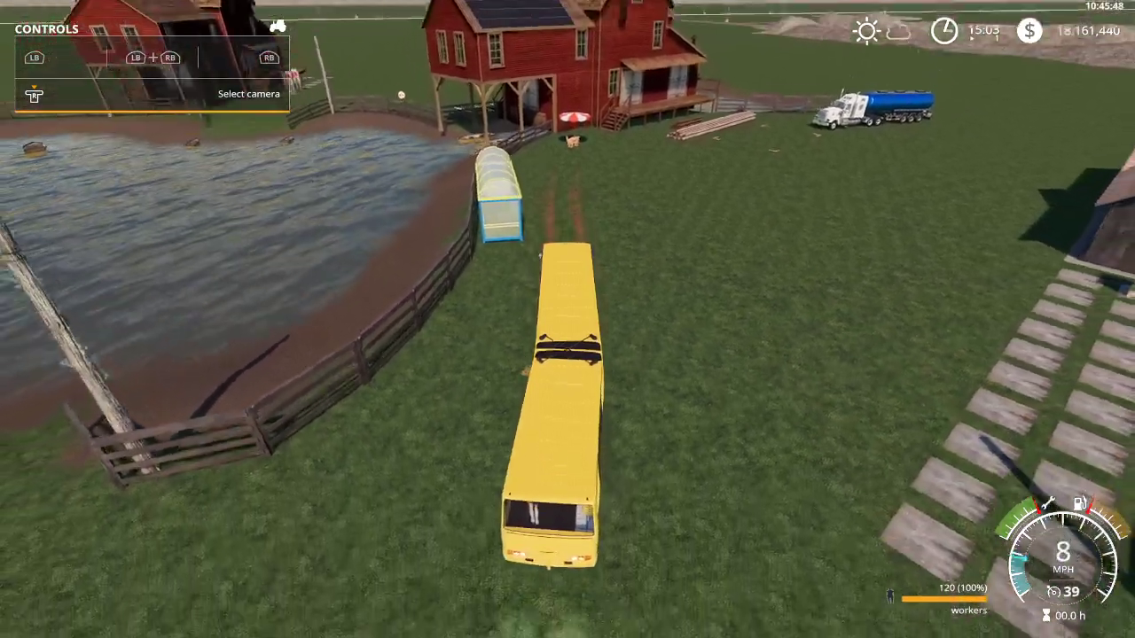
{"action": "key", "text": "w"}
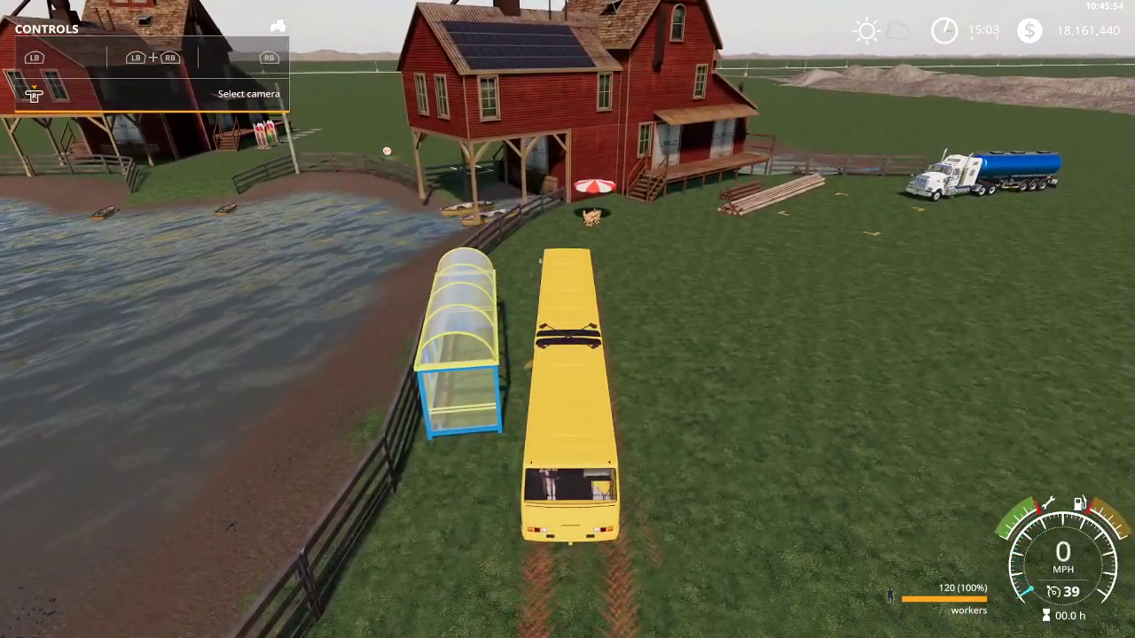
{"action": "key", "text": "w"}
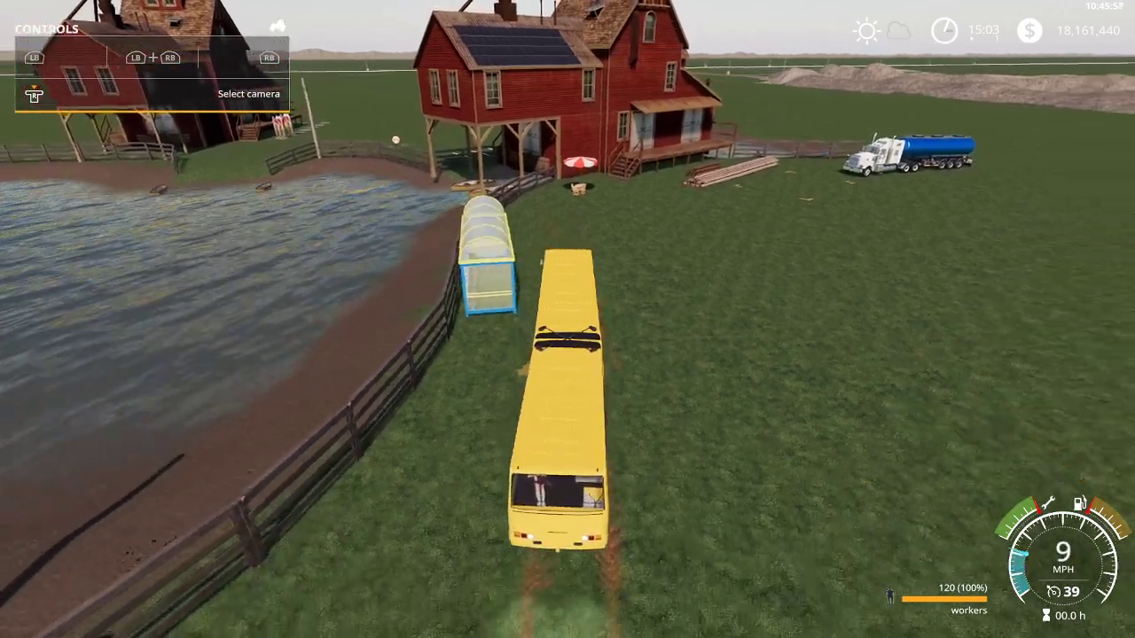
{"action": "key", "text": "a"}
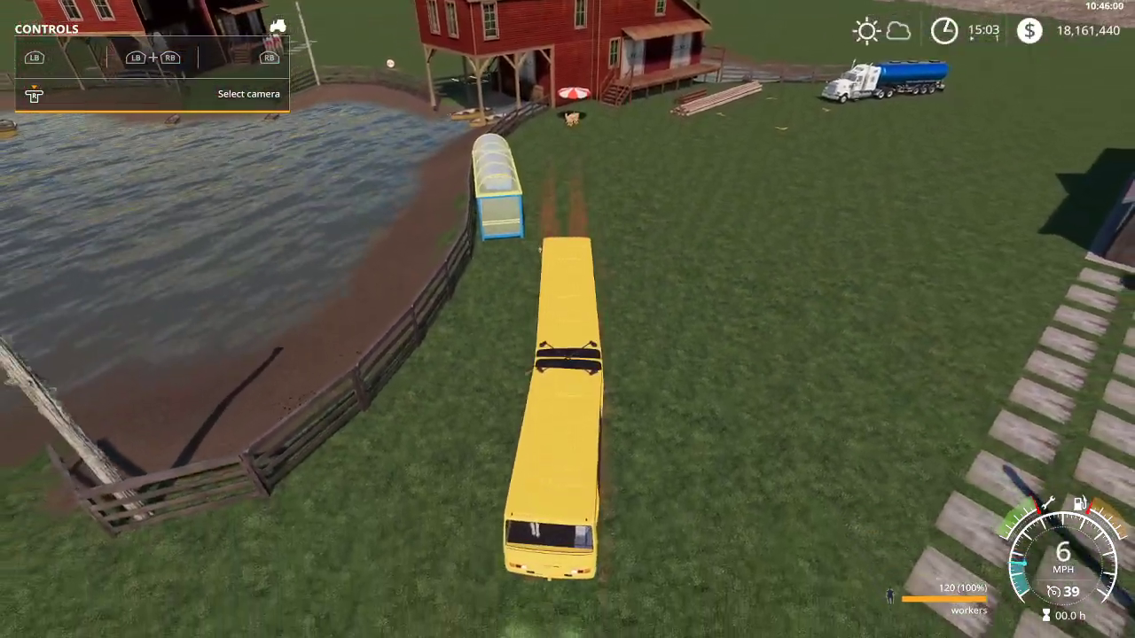
Turn on the collision debug display and manoeuvre the bus near the shelter to look for the workers trigger
{"action": "key", "text": "F5"}
{"action": "key", "text": "a"}
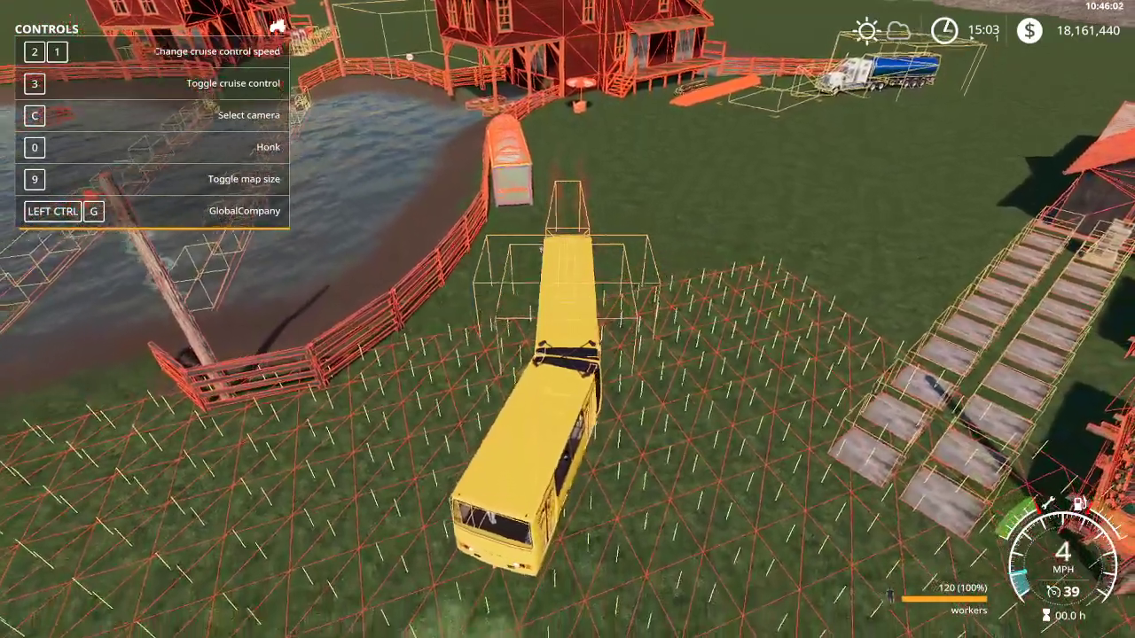
{"action": "key", "text": "s"}
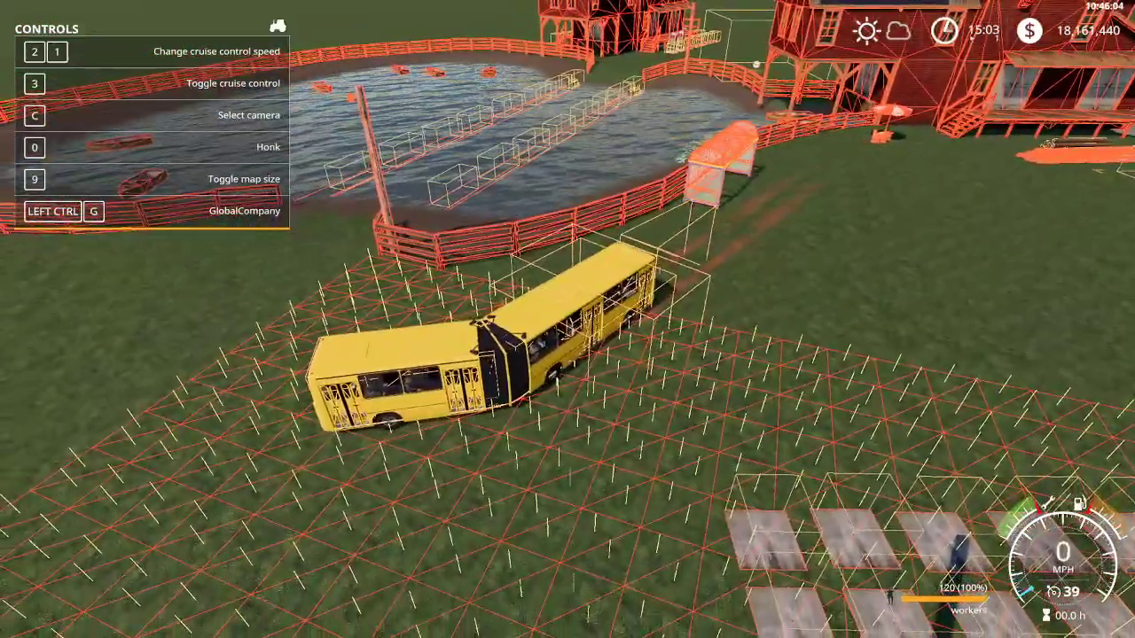
End the bus test by quitting the savegame to the main menu, and switch to boatHouse.xml in Notepad++
{"action": "key", "text": "w"}
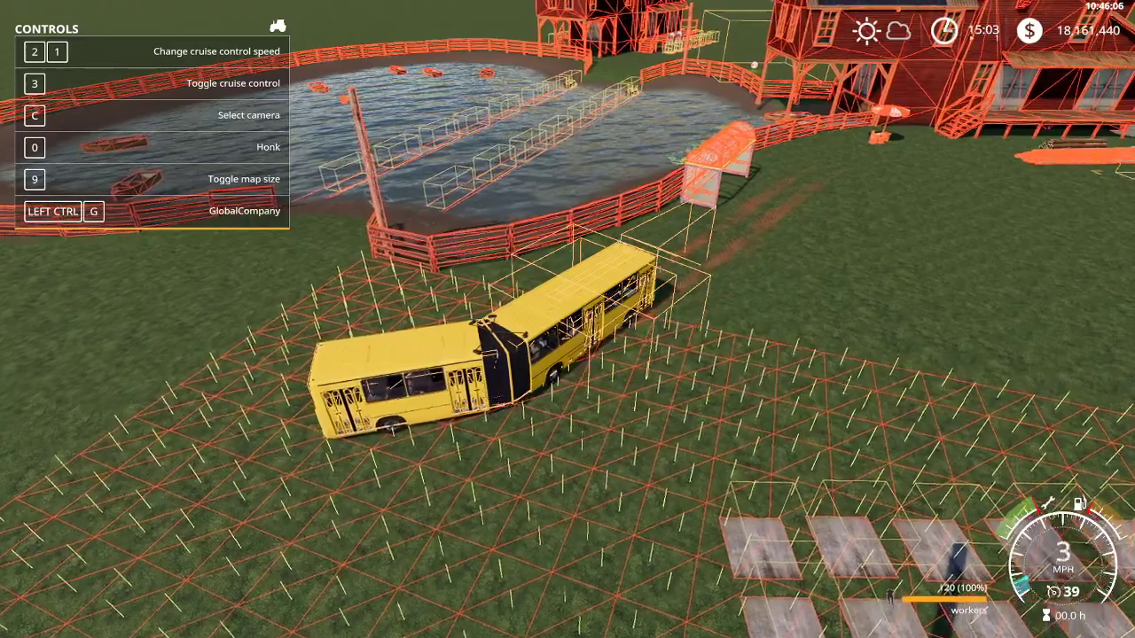
{"action": "key", "text": "w"}
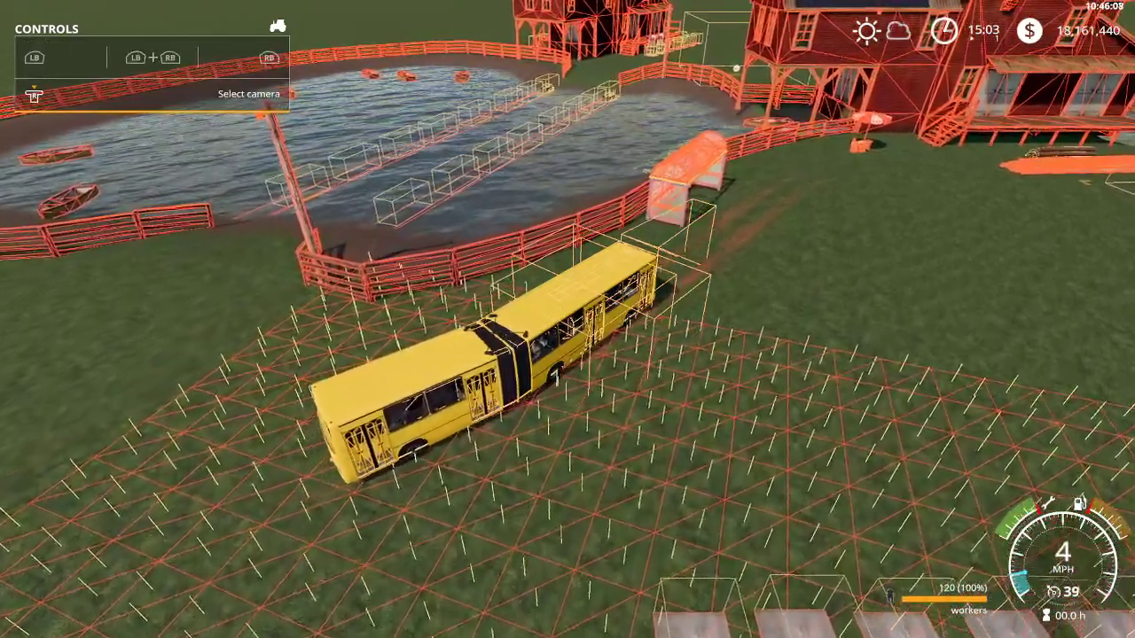
{"action": "key", "text": "Escape"}
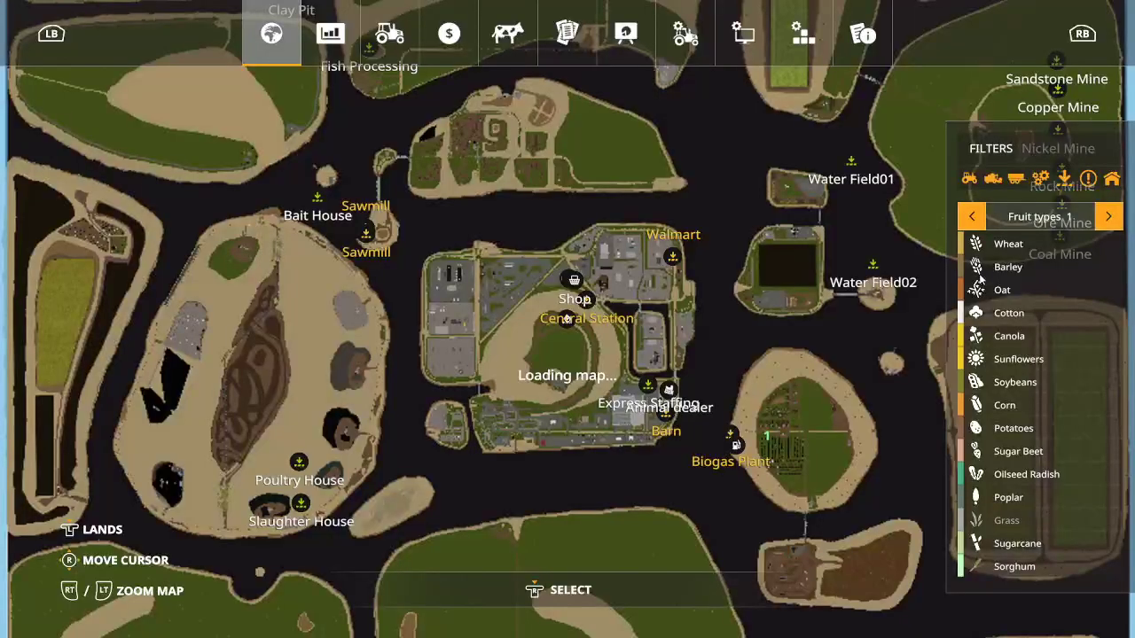
{"action": "left_click", "coordinate": [675, 37]}
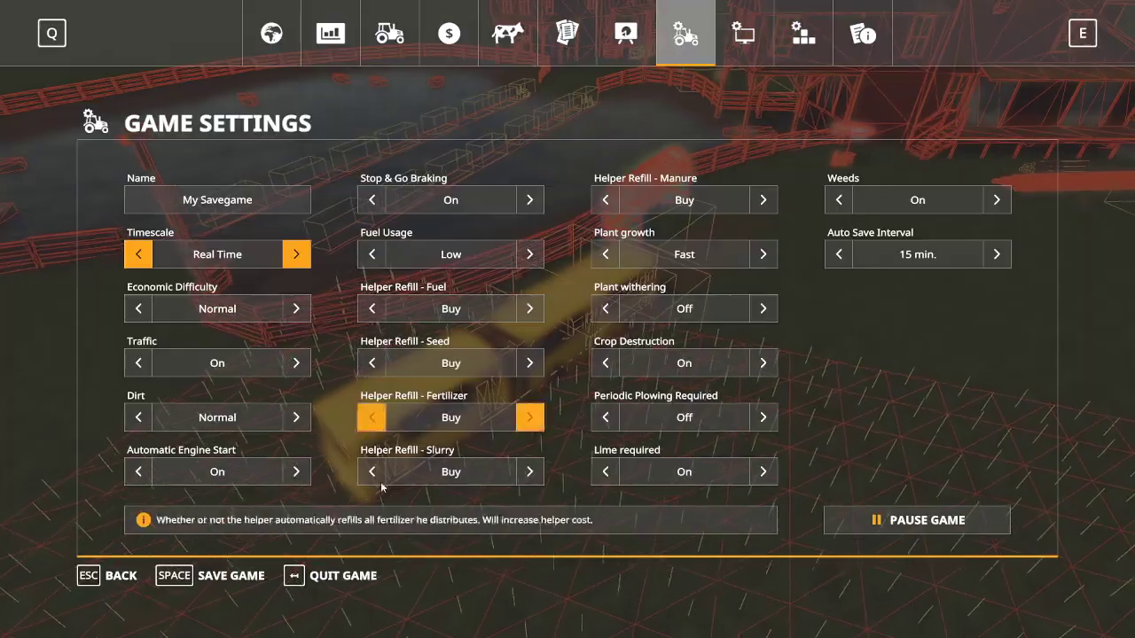
{"action": "left_click", "coordinate": [342, 575]}
{"action": "left_click", "coordinate": [417, 407]}
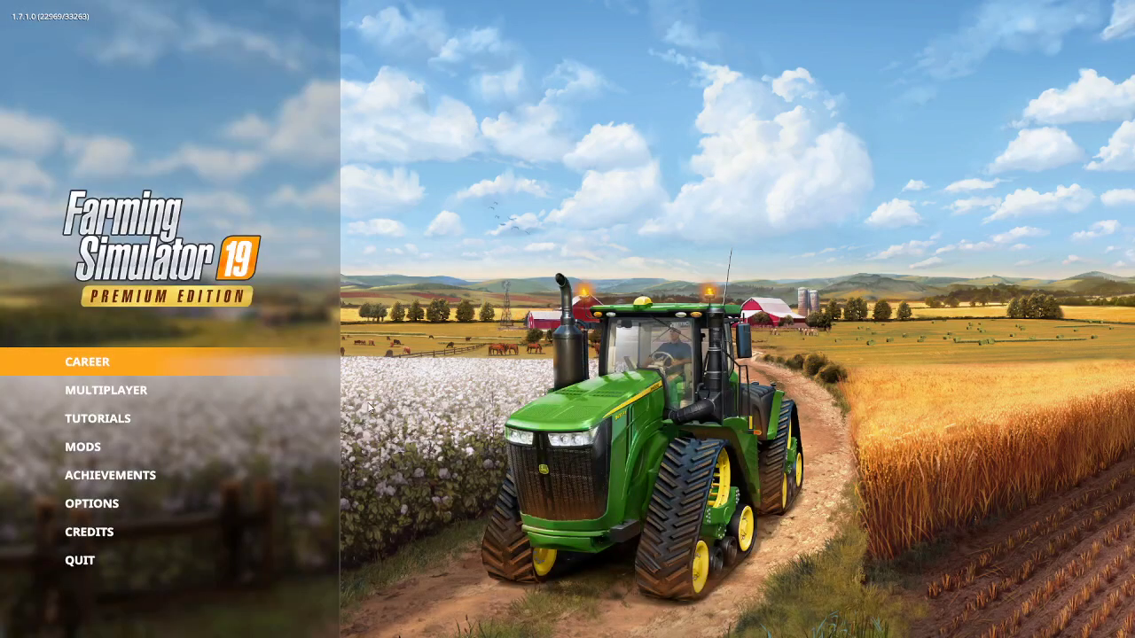
{"action": "key", "text": "Up"}
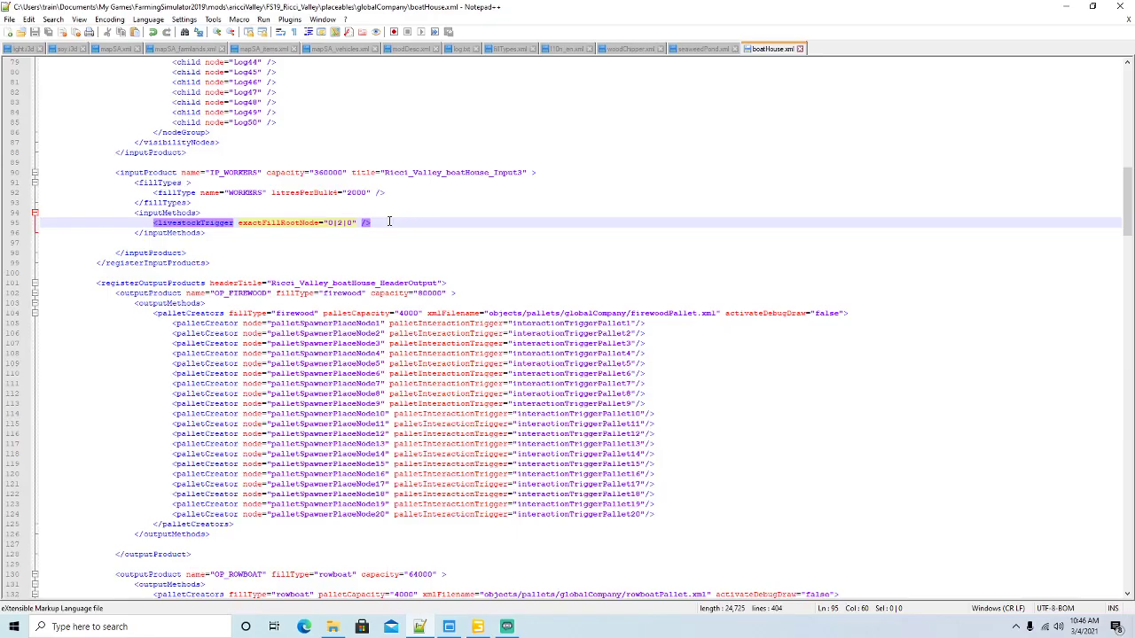
Comment out the whole IP_WORKERS inputProduct block in the registered input products of boatHouse.xml
{"action": "left_click", "coordinate": [107, 173]}
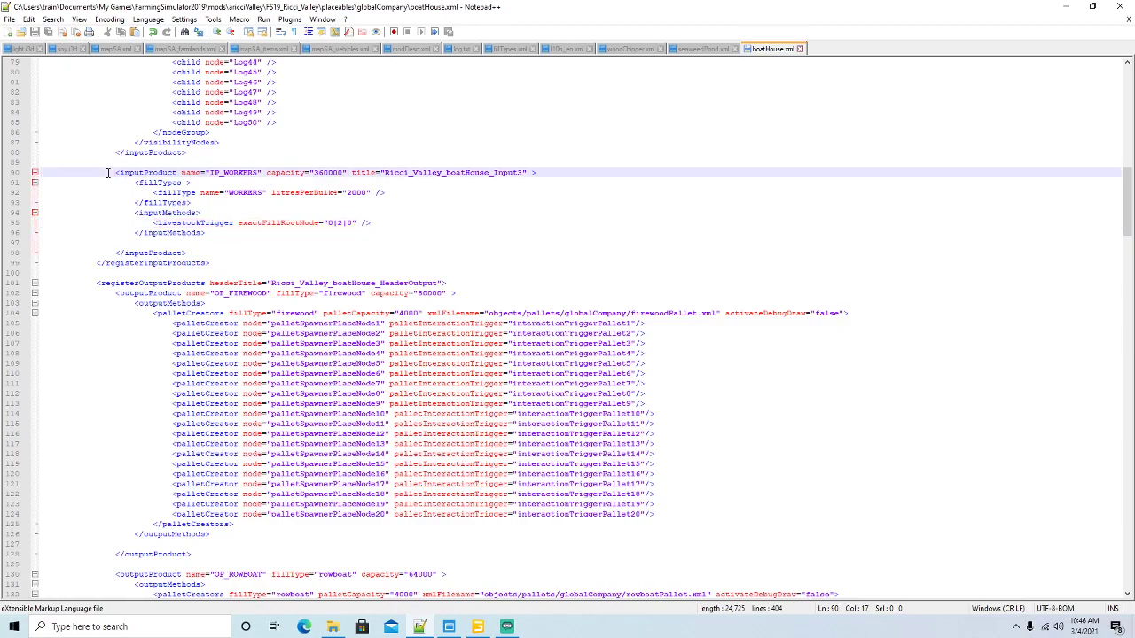
{"action": "type", "text": "<!--"}
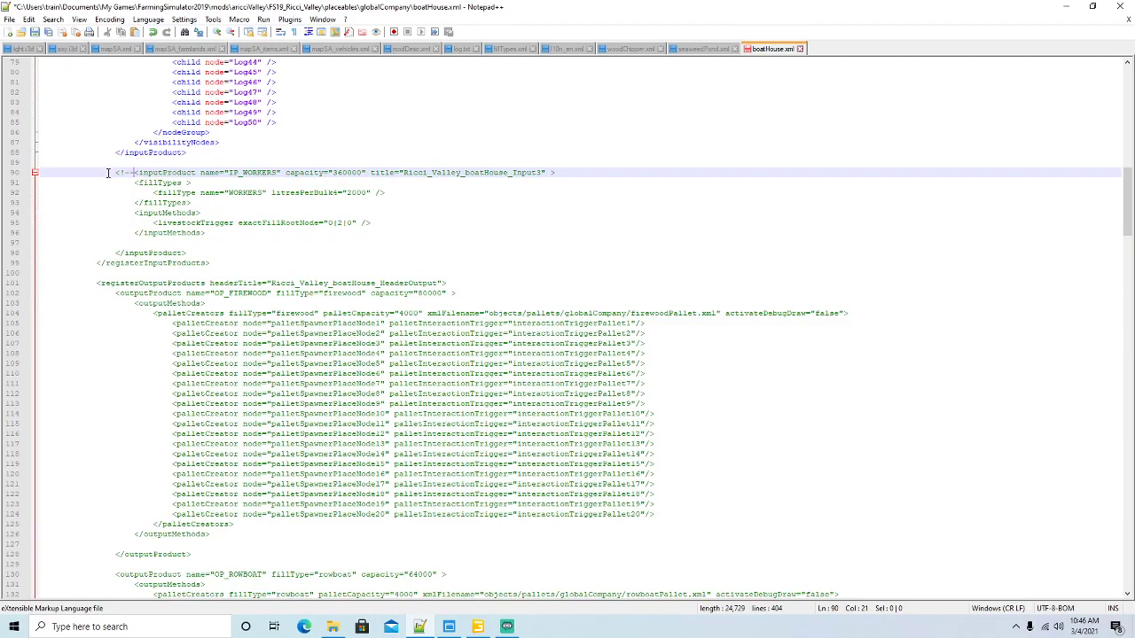
{"action": "left_click", "coordinate": [191, 252]}
{"action": "type", "text": "--"}
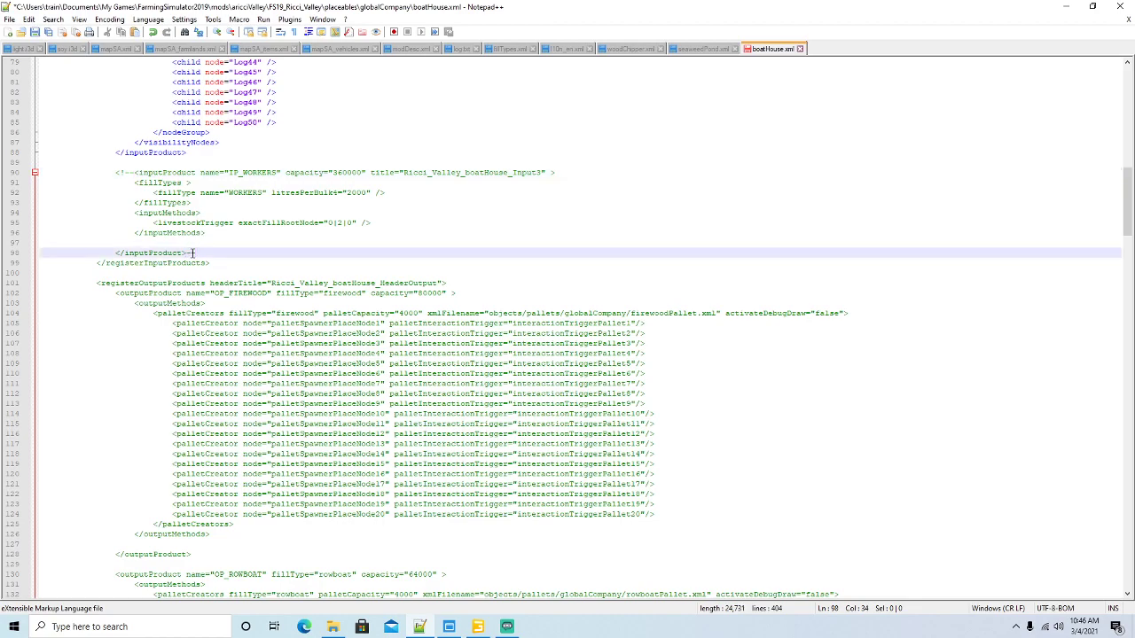
{"action": "type", "text": ">"}
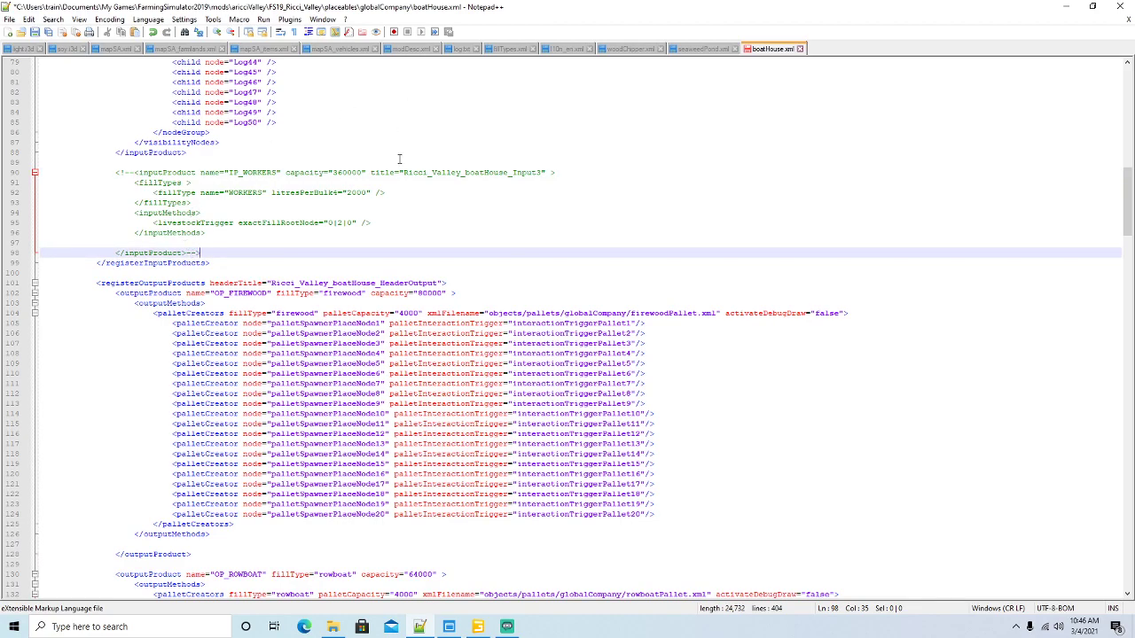
Comment out the IP_WORKERS line in the boat house product line's inputs and save the file
{"action": "scroll", "coordinate": [430, 238], "scroll_direction": "down", "scroll_amount": 20}
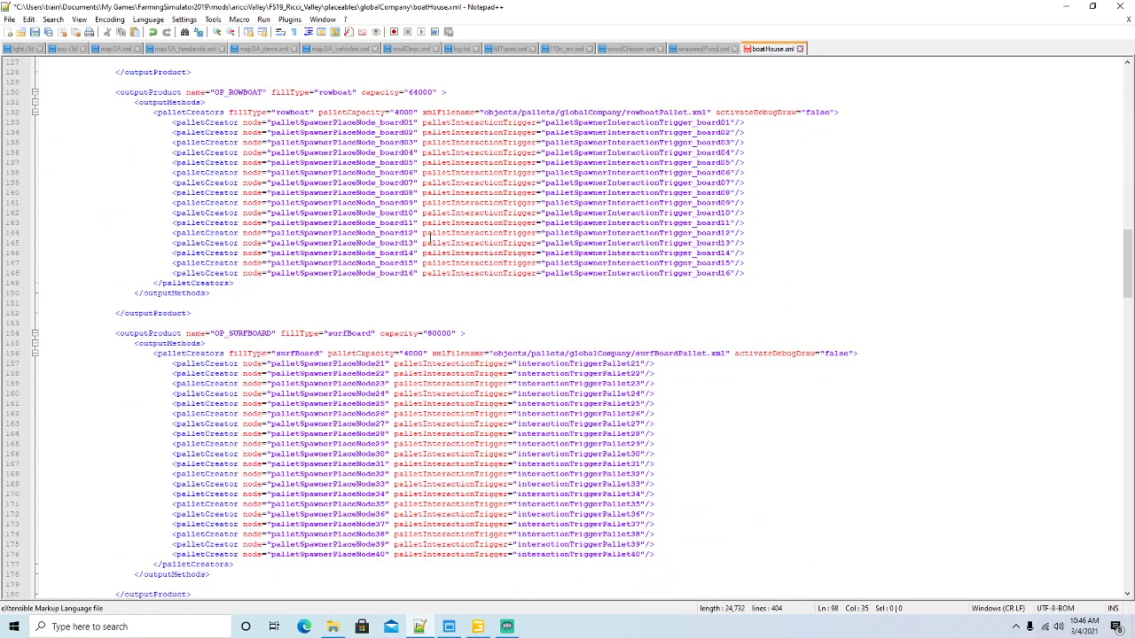
{"action": "scroll", "coordinate": [429, 237], "scroll_direction": "down", "scroll_amount": 7}
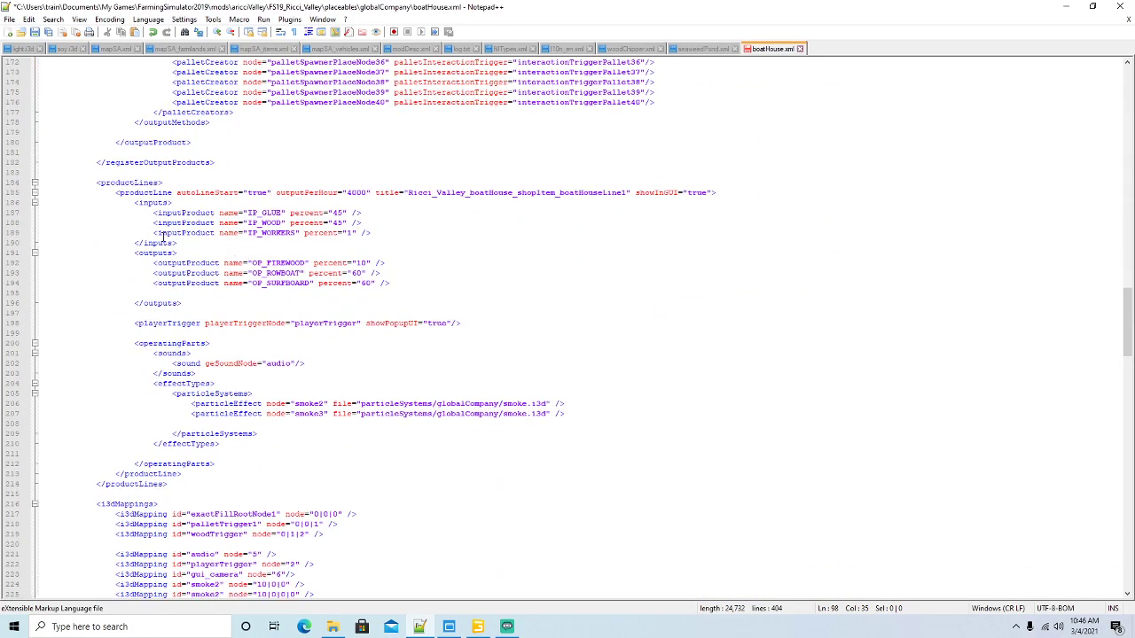
{"action": "left_click", "coordinate": [141, 232]}
{"action": "type", "text": "< "}
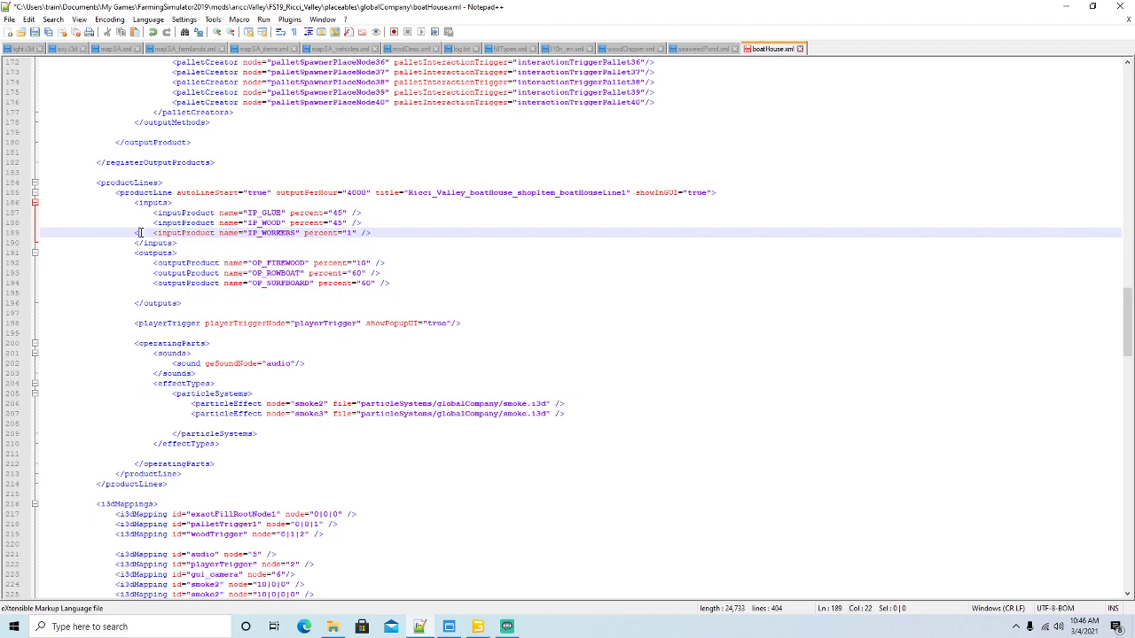
{"action": "type", "text": "!--"}
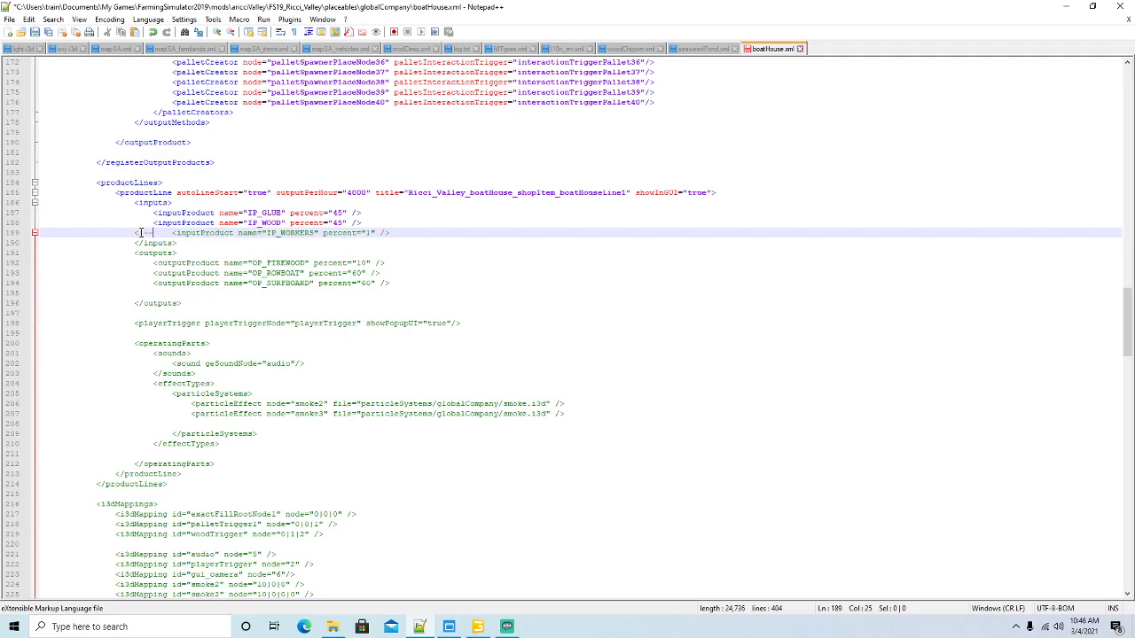
{"action": "left_click", "coordinate": [423, 234]}
{"action": "type", "text": "-->"}
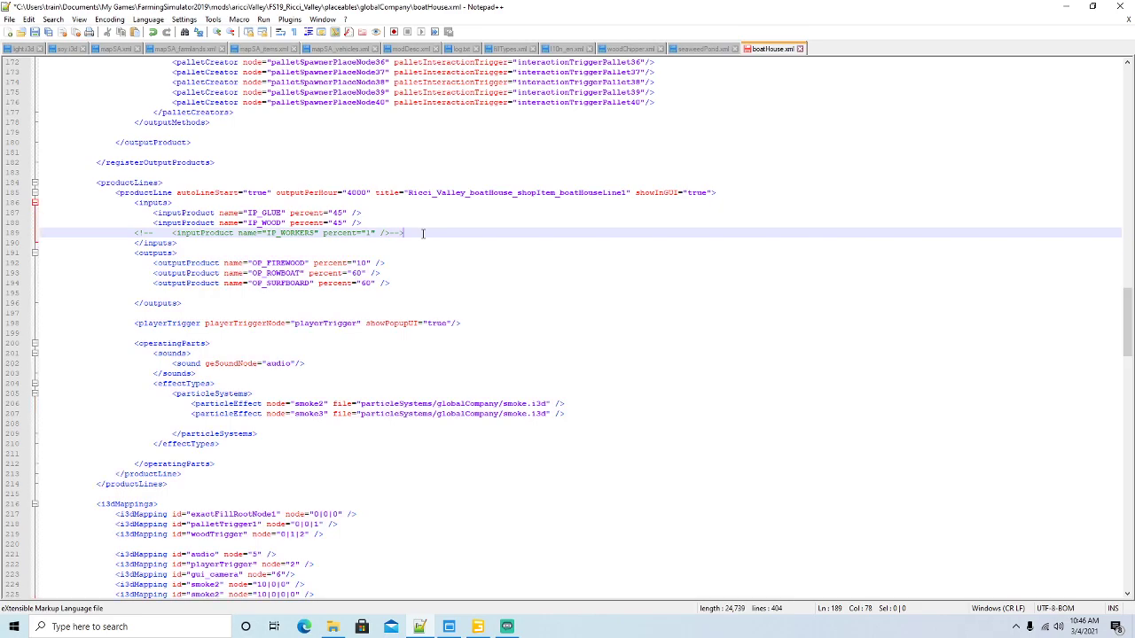
{"action": "left_click", "coordinate": [48, 31]}
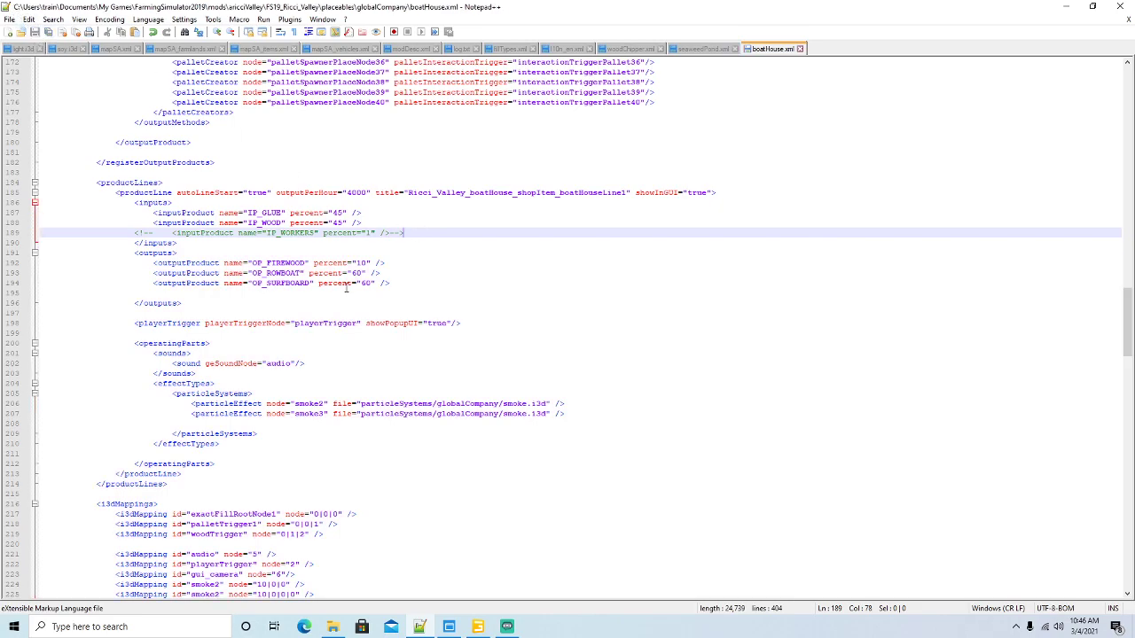
Comment out the Ricci_Valley_boatHouse_Input3 workers entry in l10n_en.xml and save the file
{"action": "scroll", "coordinate": [346, 287], "scroll_direction": "up", "scroll_amount": 20}
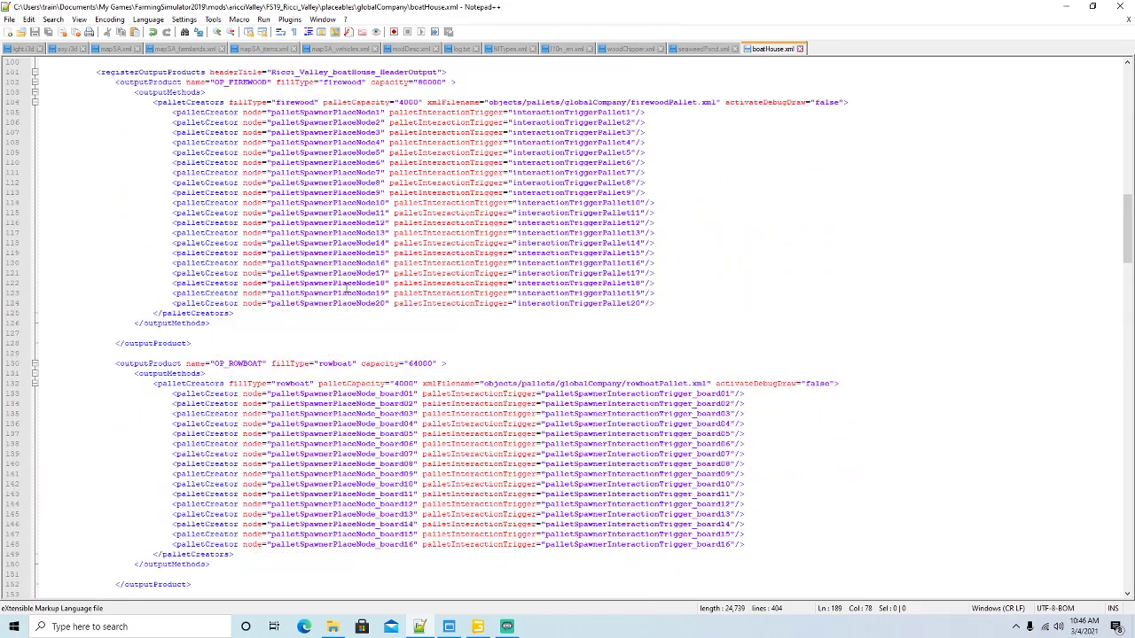
{"action": "scroll", "coordinate": [345, 286], "scroll_direction": "up", "scroll_amount": 19}
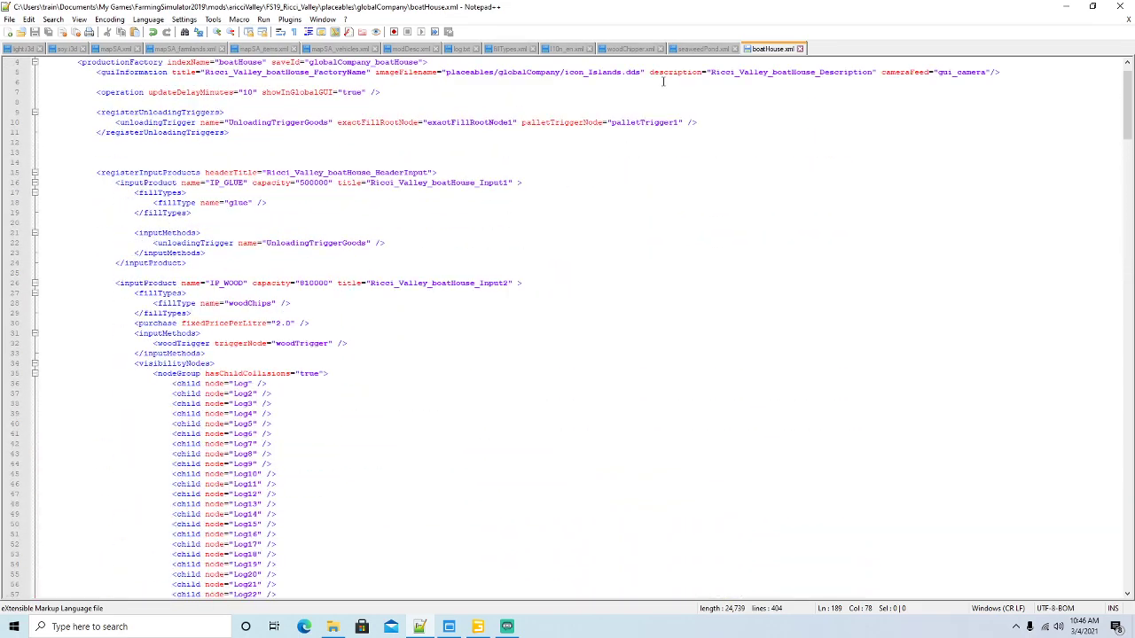
{"action": "left_click", "coordinate": [570, 49]}
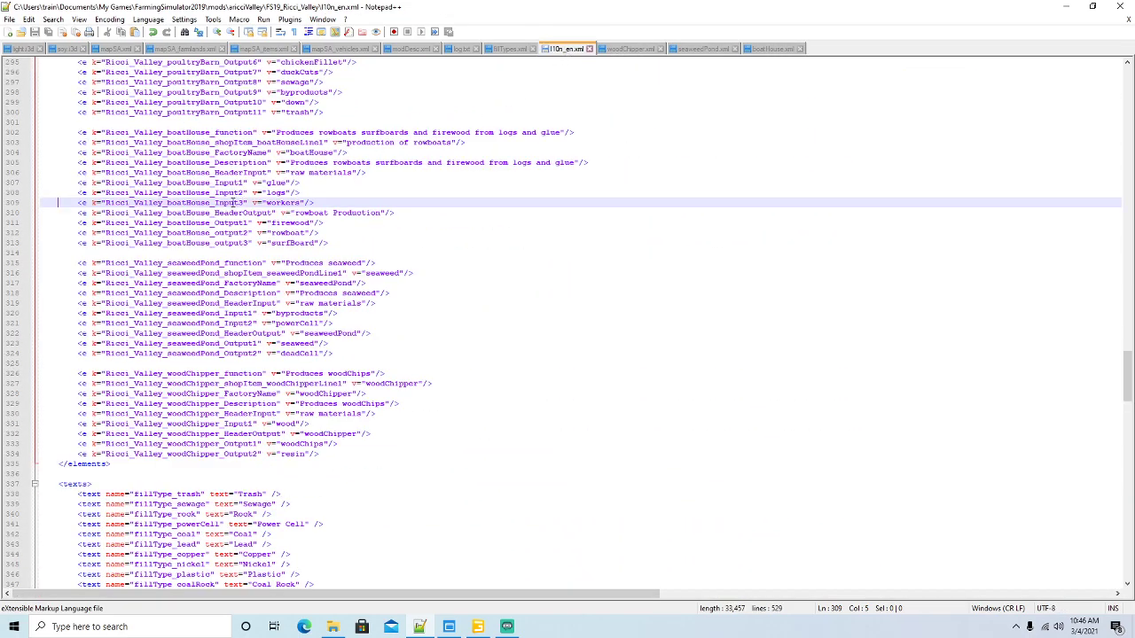
{"action": "type", "text": "<!"}
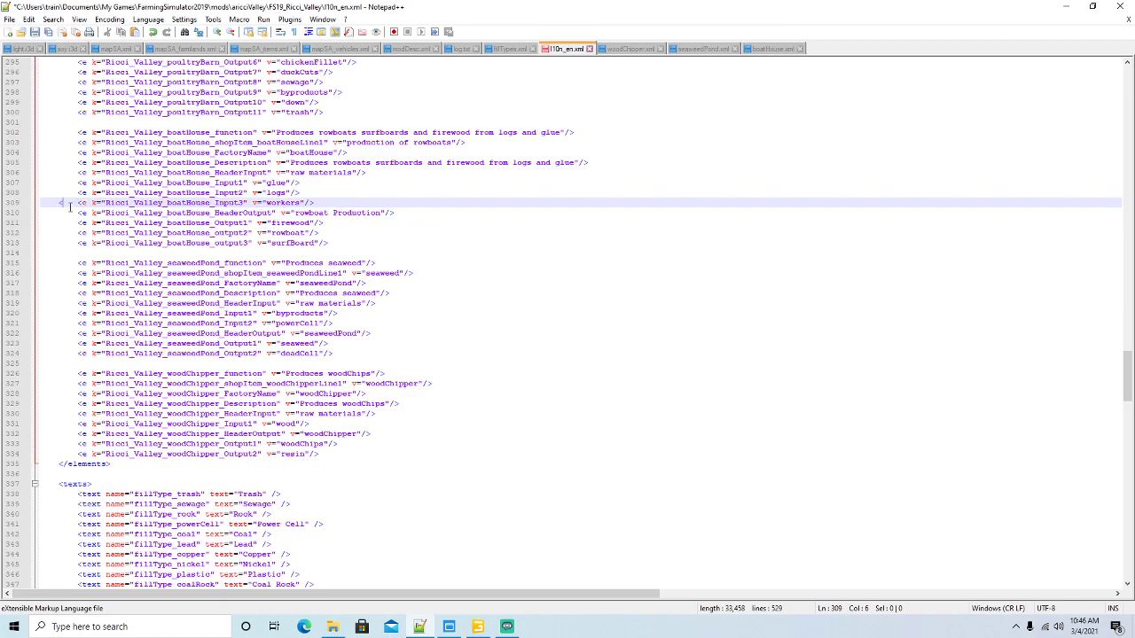
{"action": "type", "text": "--"}
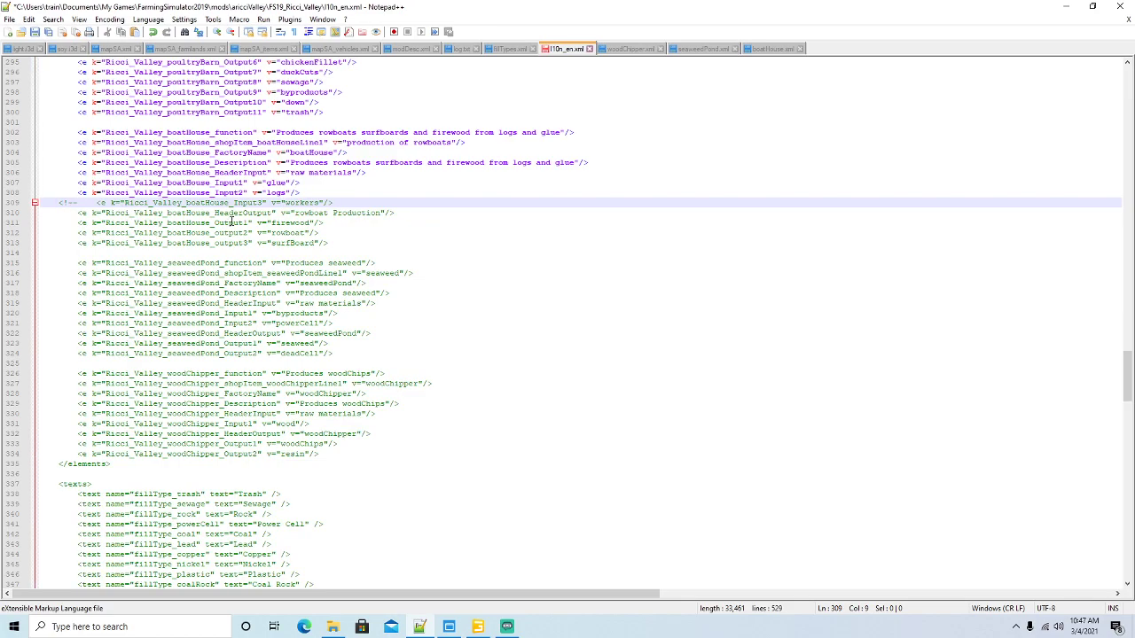
{"action": "left_click", "coordinate": [344, 202]}
{"action": "type", "text": "-->"}
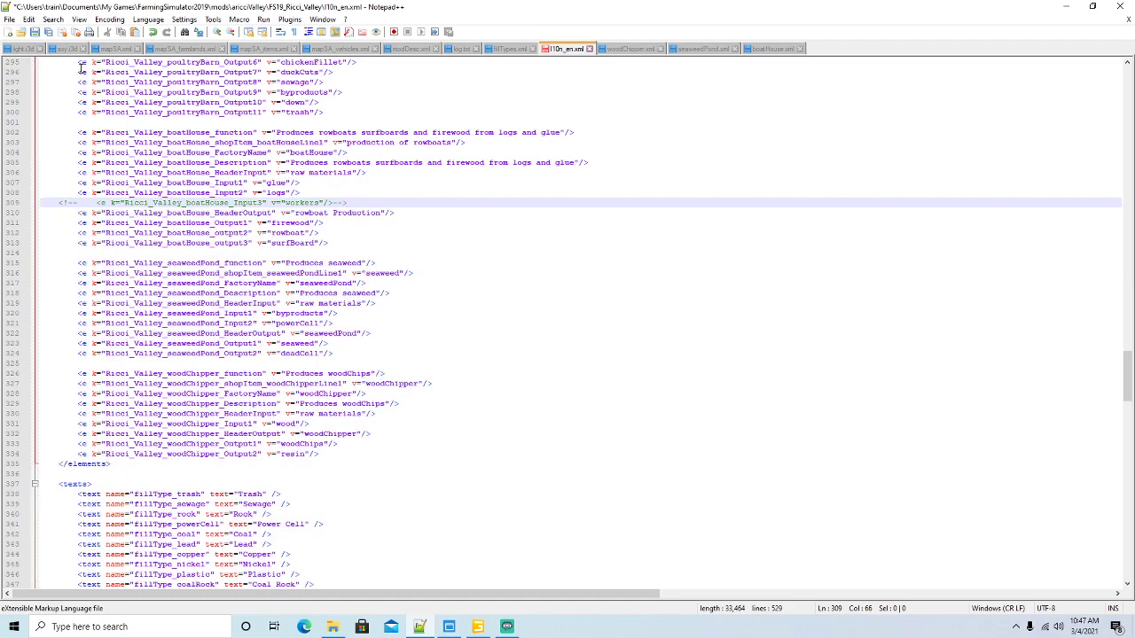
{"action": "left_click", "coordinate": [35, 32]}
Switch to GIANTS Editor and examine the boat pallet spawner triggers around the boat house pond
{"action": "left_click", "coordinate": [1066, 8]}
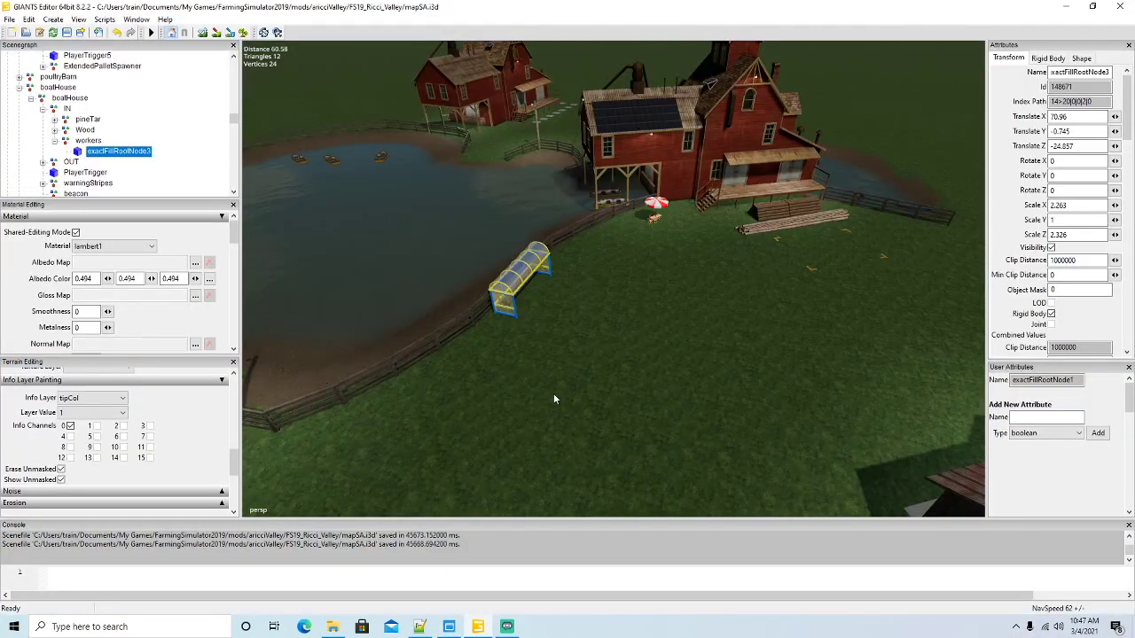
{"action": "left_click_drag", "start_coordinate": [554, 394], "coordinate": [525, 314], "text": "alt"}
{"action": "scroll", "coordinate": [525, 359], "scroll_direction": "up", "scroll_amount": 5}
{"action": "scroll", "coordinate": [525, 313], "scroll_direction": "up", "scroll_amount": 4}
{"action": "right_click_drag", "start_coordinate": [525, 317], "coordinate": [390, 410]}
{"action": "left_click", "coordinate": [519, 329]}
{"action": "right_click_drag", "start_coordinate": [724, 329], "coordinate": [606, 318]}
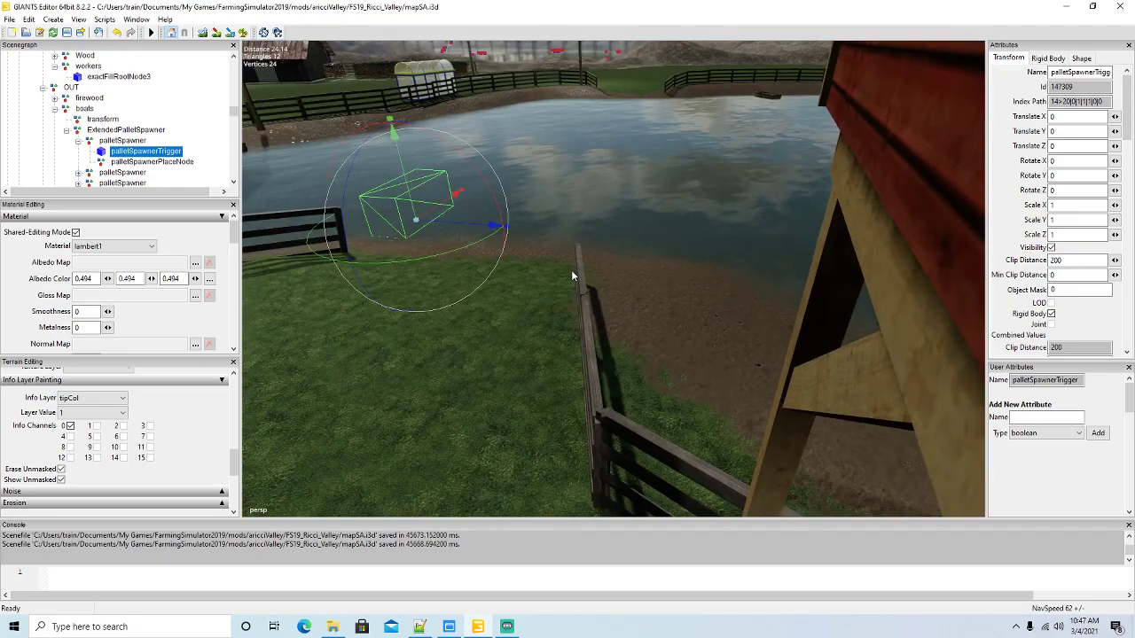
{"action": "mouse_move", "coordinate": [571, 270]}
{"action": "left_mouse_down", "text": "alt"}
{"action": "mouse_move", "coordinate": [563, 247]}
{"action": "mouse_move", "coordinate": [572, 253]}
{"action": "left_mouse_up", "text": "alt"}
{"action": "left_click", "coordinate": [569, 296]}
{"action": "left_click_drag", "start_coordinate": [569, 296], "coordinate": [474, 307], "text": "alt"}
{"action": "right_click_drag", "start_coordinate": [473, 311], "coordinate": [495, 358]}
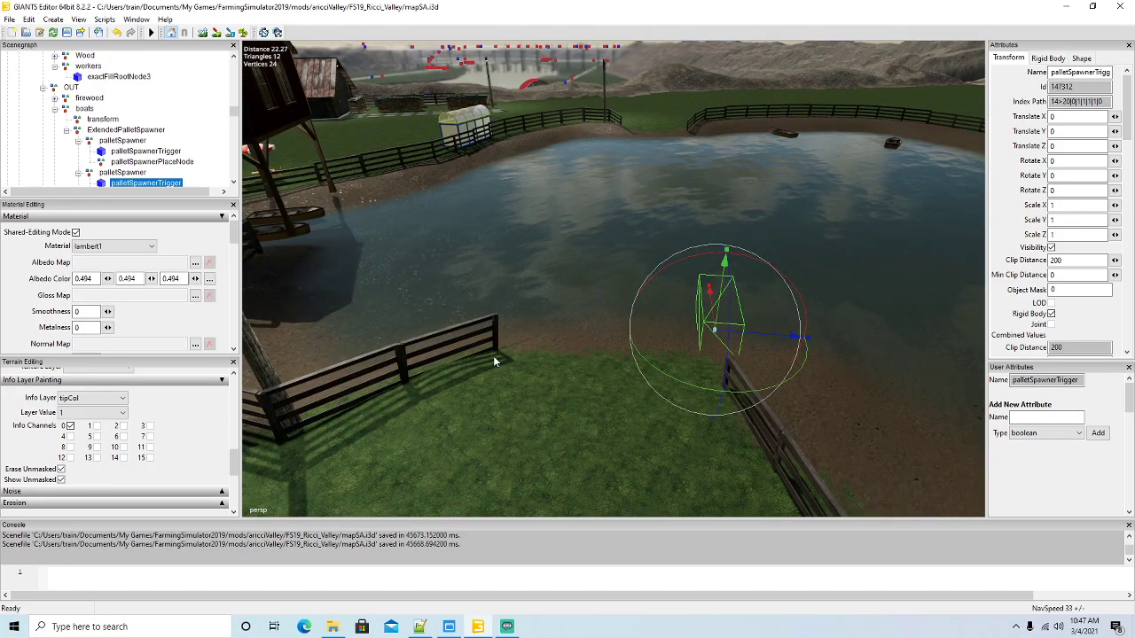
Lower the boat house pond's riverWaterPlane10 slightly to a Y translation of -1.151
{"action": "key", "text": "minus"}
{"action": "left_click_drag", "start_coordinate": [536, 357], "coordinate": [552, 385], "text": "alt"}
{"action": "scroll", "coordinate": [552, 385], "scroll_direction": "up", "scroll_amount": 5}
{"action": "right_click_drag", "start_coordinate": [552, 390], "coordinate": [623, 275]}
{"action": "left_click", "coordinate": [618, 261]}
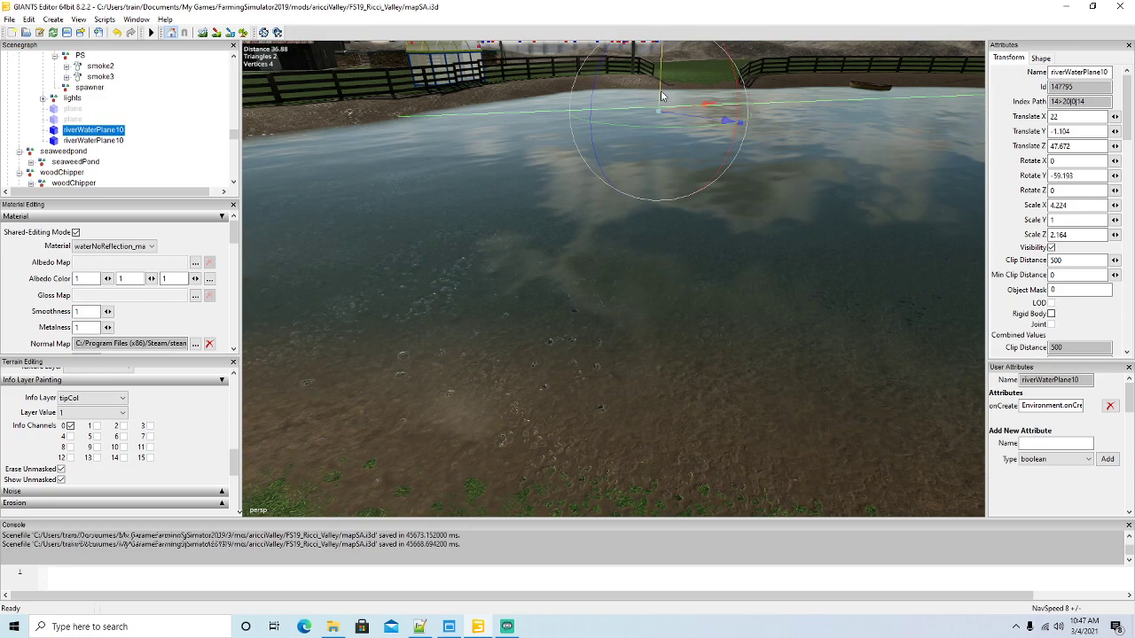
{"action": "left_click_drag", "start_coordinate": [661, 92], "coordinate": [660, 92]}
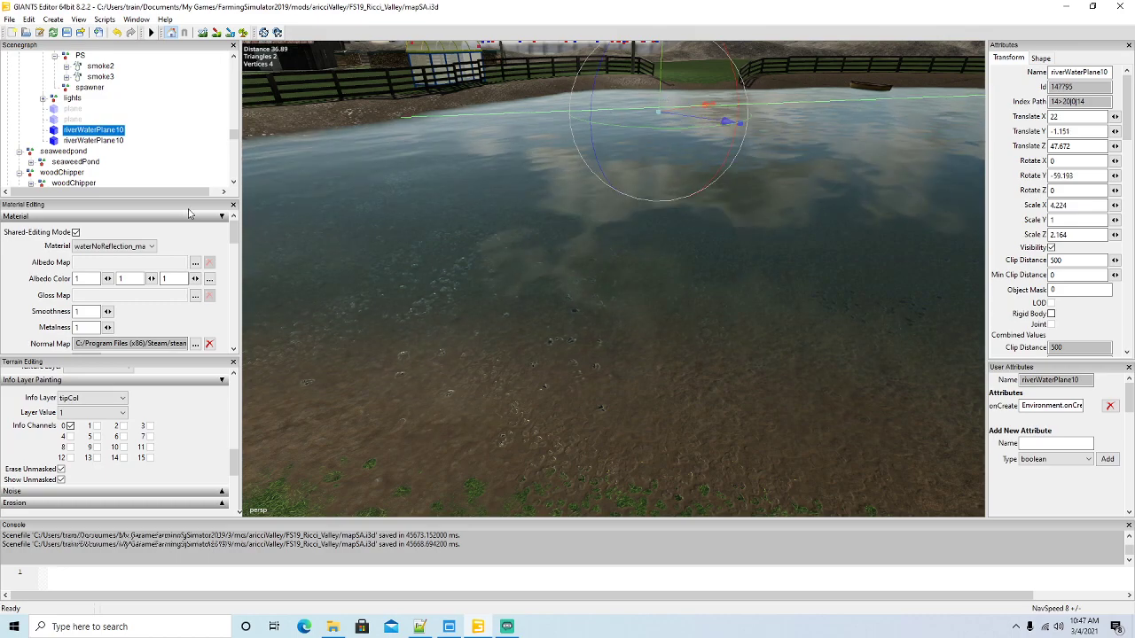
Make the two hidden planes in the boat house group visible
{"action": "left_click", "coordinate": [64, 109]}
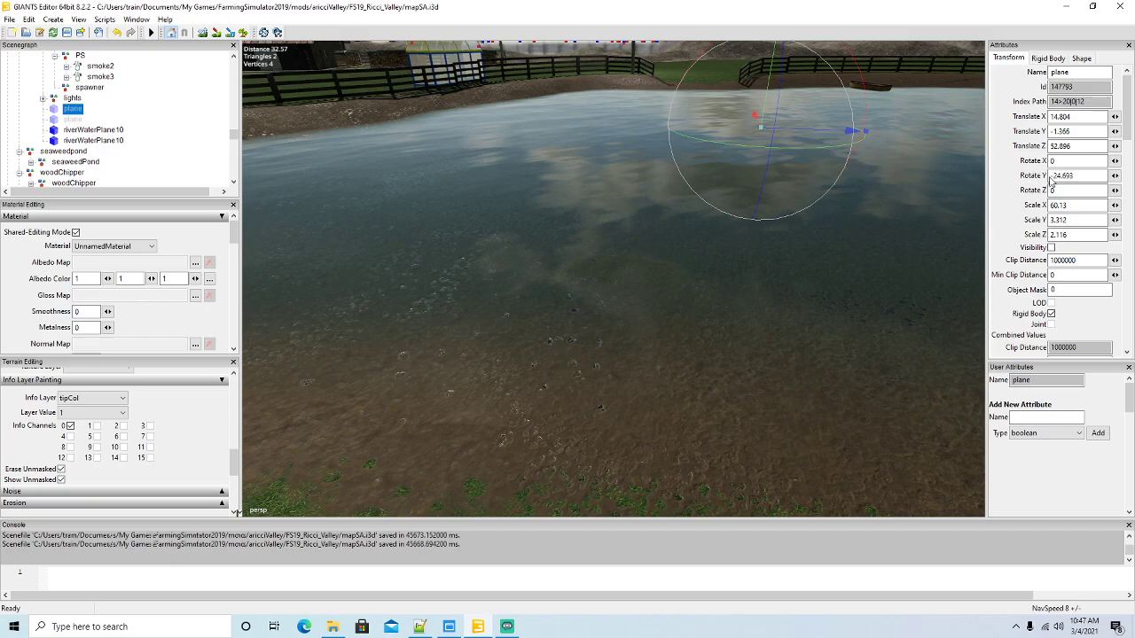
{"action": "left_click", "coordinate": [1051, 248]}
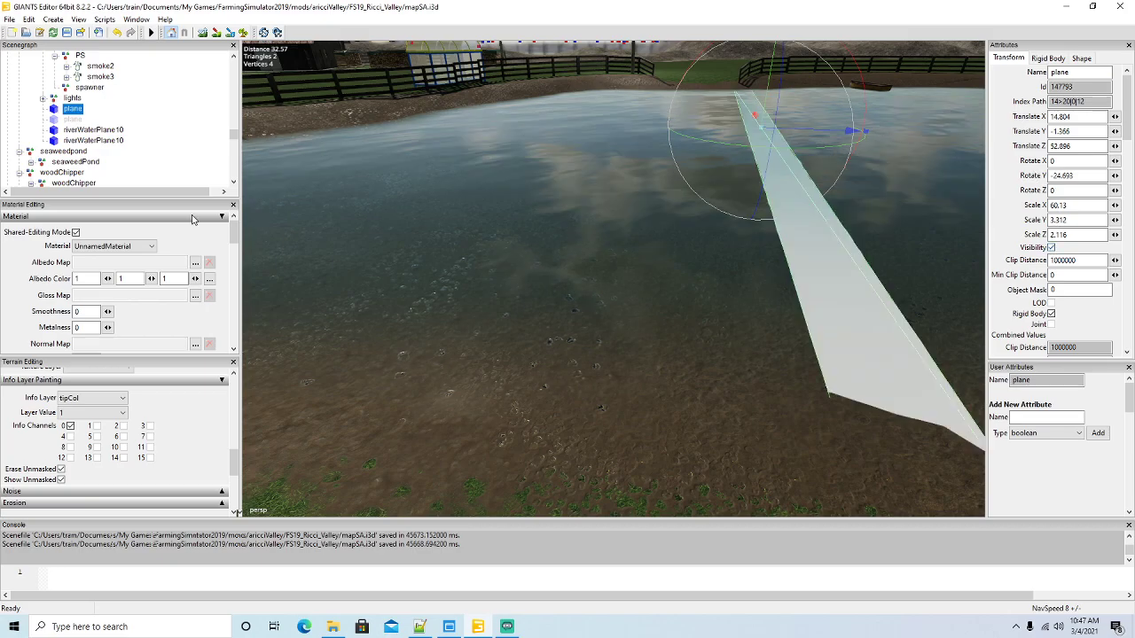
{"action": "left_click", "coordinate": [58, 119]}
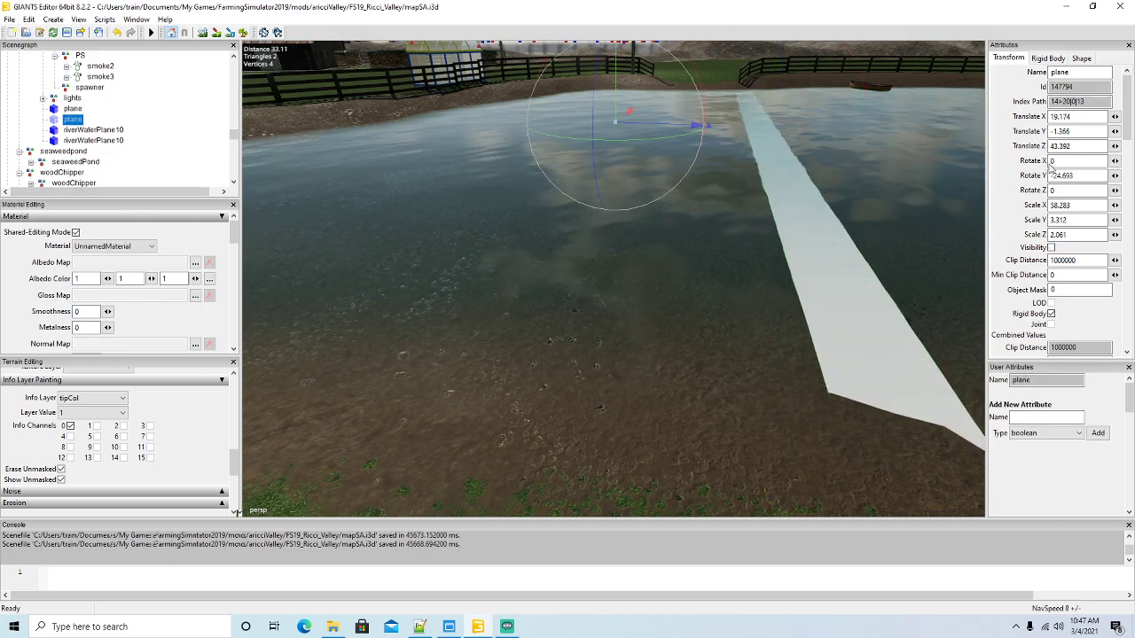
{"action": "left_click", "coordinate": [1052, 248]}
Collapse and select the boats group under OUT to compare its pallet spawners with the two planes
{"action": "scroll", "coordinate": [104, 102], "scroll_direction": "up", "scroll_amount": 3}
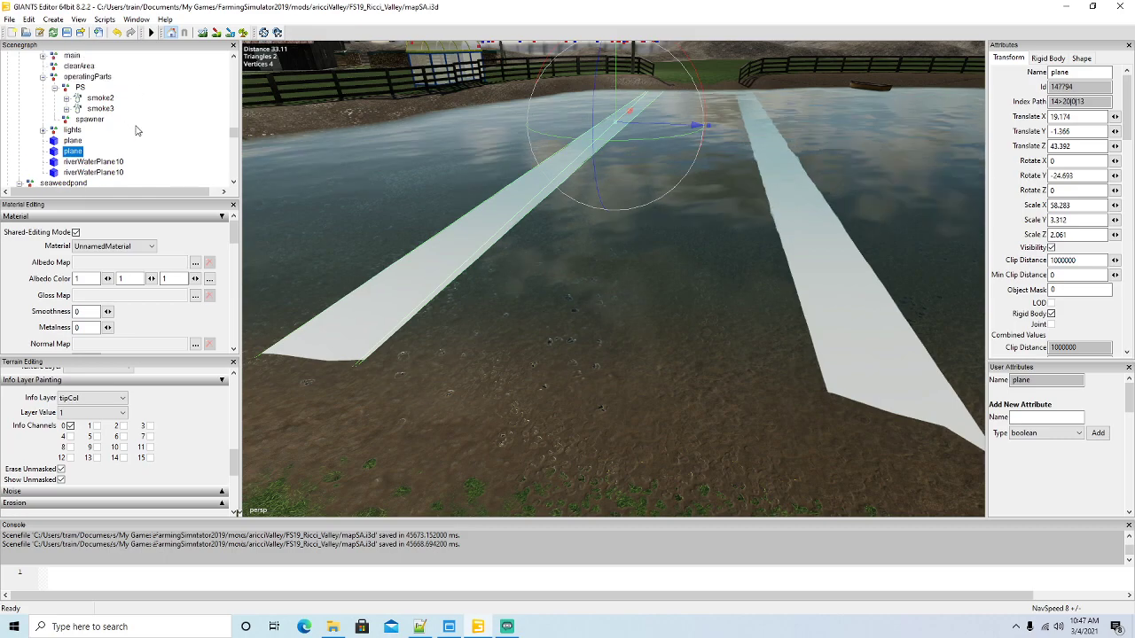
{"action": "scroll", "coordinate": [104, 102], "scroll_direction": "up", "scroll_amount": 10}
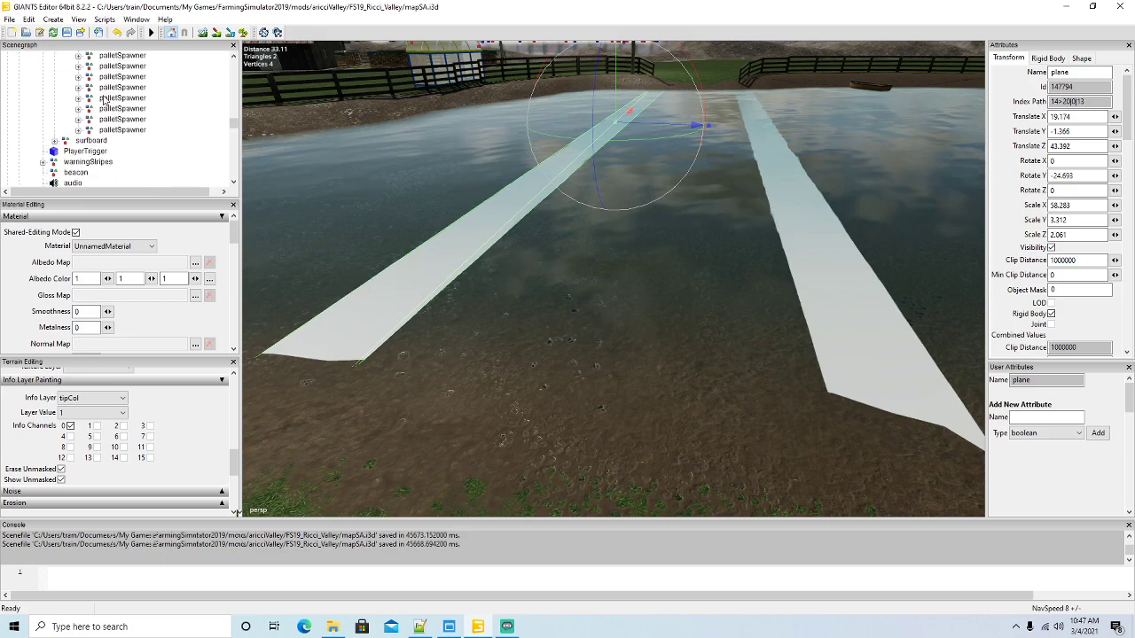
{"action": "scroll", "coordinate": [155, 95], "scroll_direction": "down", "scroll_amount": 5}
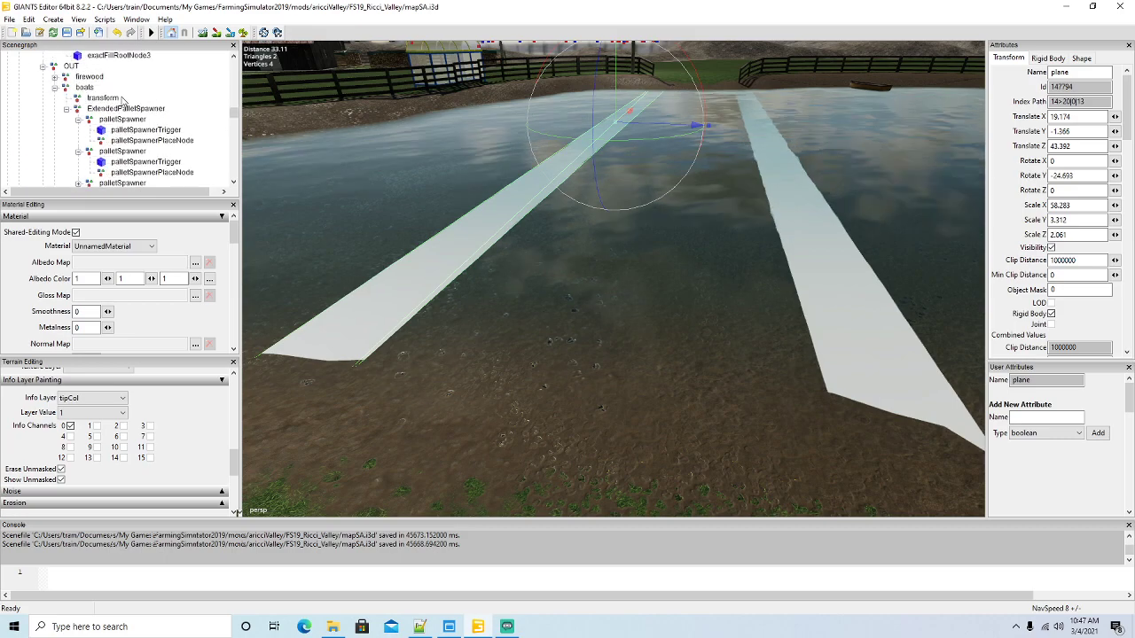
{"action": "left_click", "coordinate": [55, 87]}
{"action": "left_click", "coordinate": [82, 88]}
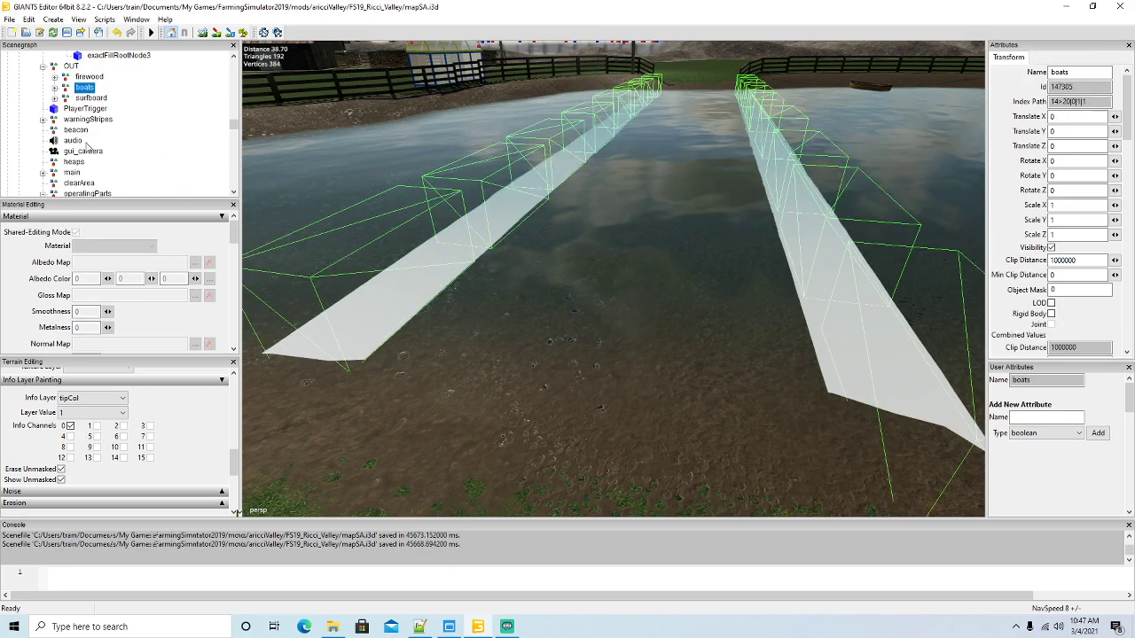
{"action": "scroll", "coordinate": [111, 138], "scroll_direction": "down", "scroll_amount": 2}
{"action": "scroll", "coordinate": [111, 137], "scroll_direction": "down", "scroll_amount": 3}
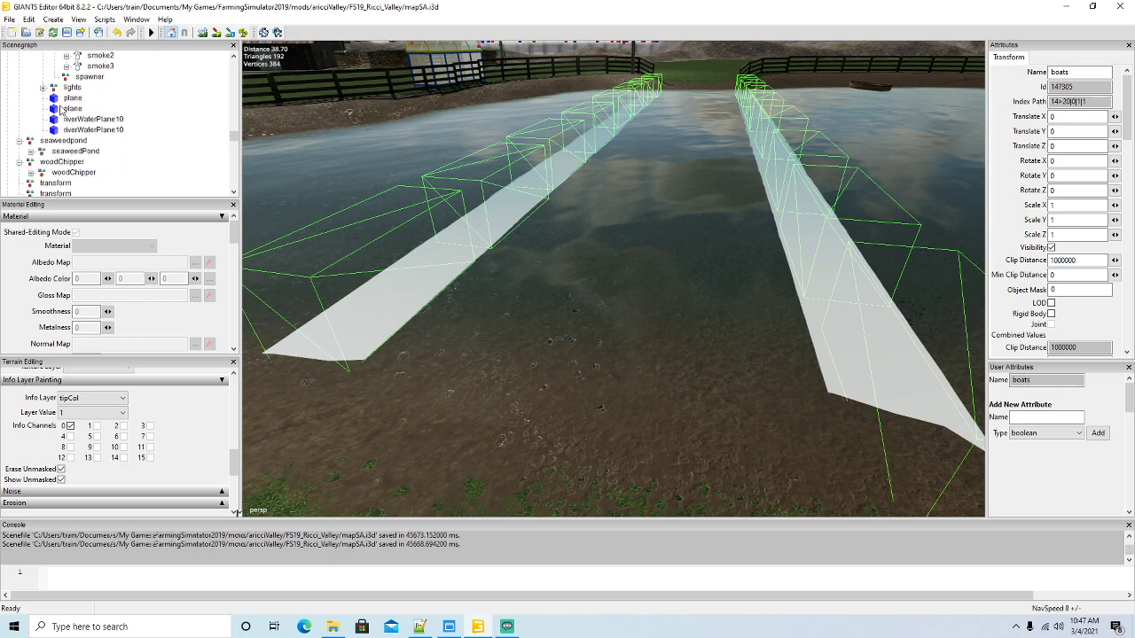
Hide both planes in the boat house group again and save the map
{"action": "left_click", "coordinate": [71, 98]}
{"action": "left_click", "coordinate": [1050, 247]}
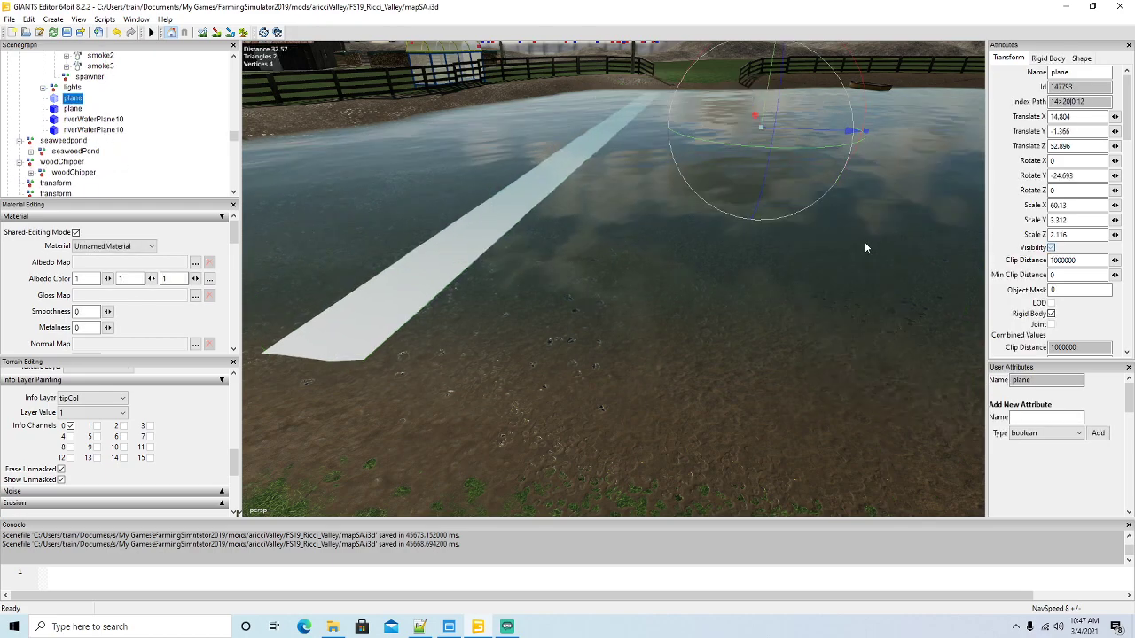
{"action": "left_click", "coordinate": [62, 109]}
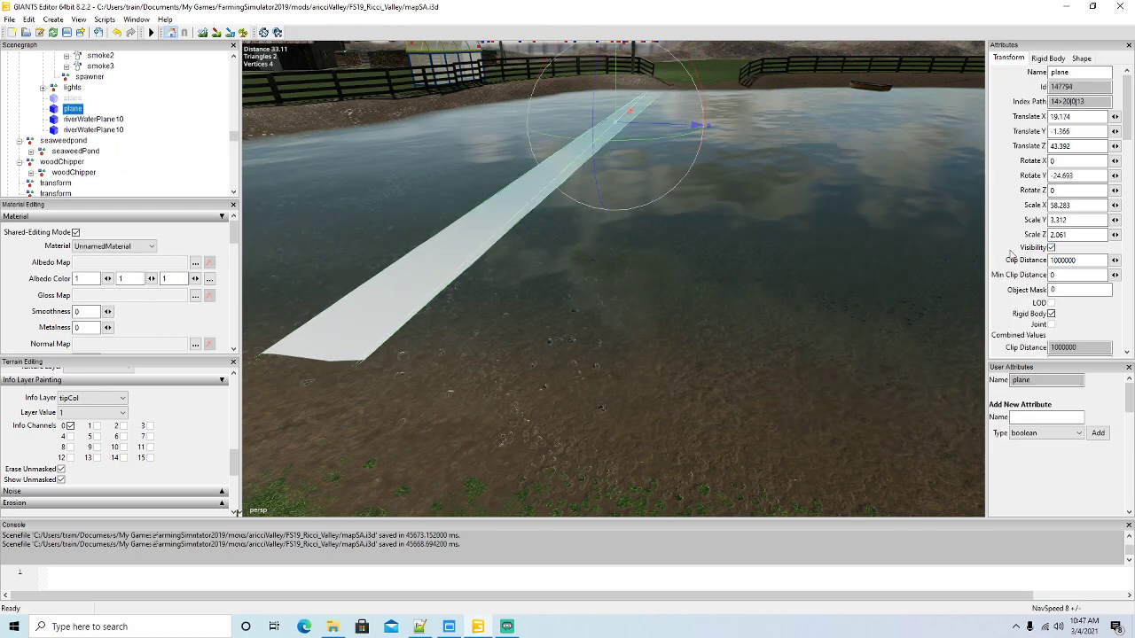
{"action": "left_click", "coordinate": [1050, 248]}
{"action": "scroll", "coordinate": [645, 338], "scroll_direction": "down", "scroll_amount": 5}
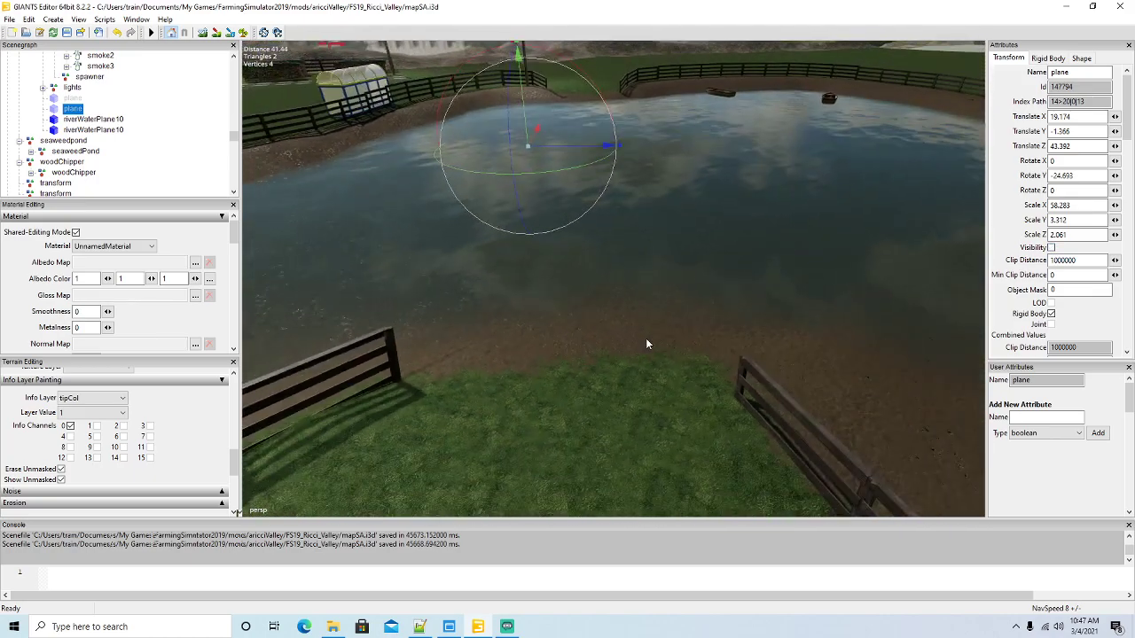
{"action": "scroll", "coordinate": [645, 337], "scroll_direction": "down", "scroll_amount": 3}
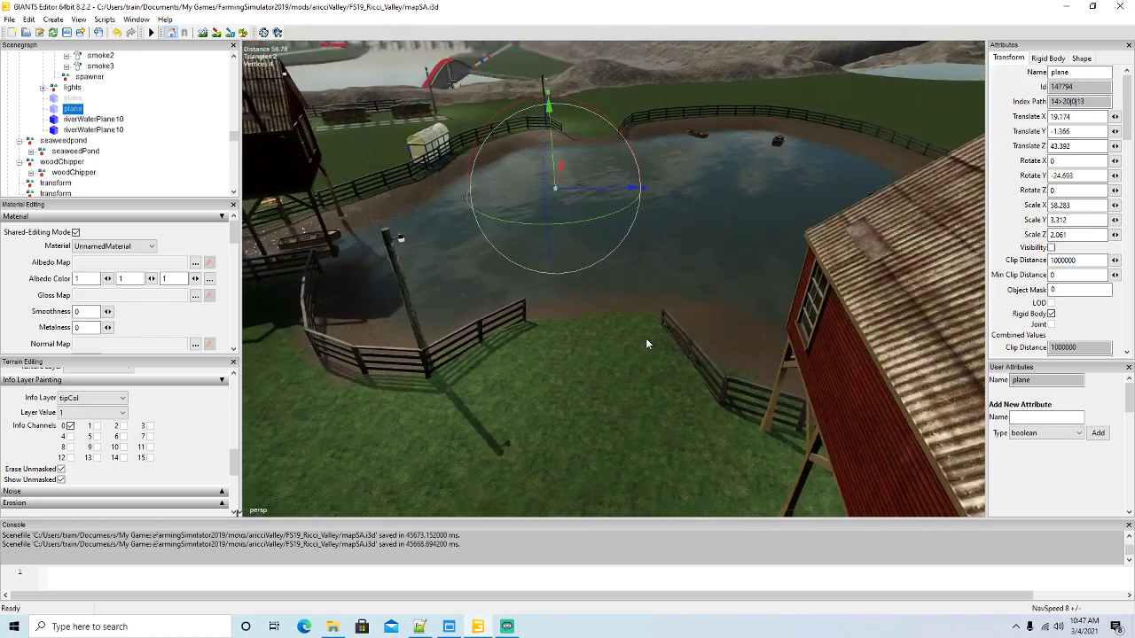
{"action": "left_click", "coordinate": [66, 33]}
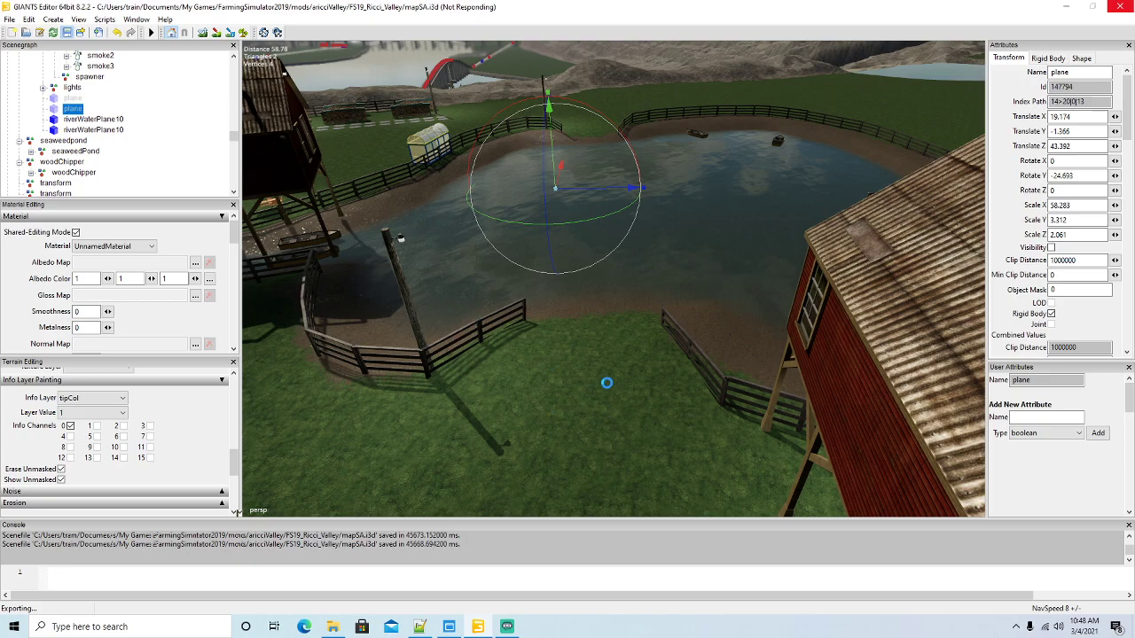
Switch to Notepad++ and uncomment the IP_WORKERS input line in the product line of boatHouse.xml
{"action": "left_click", "coordinate": [419, 626]}
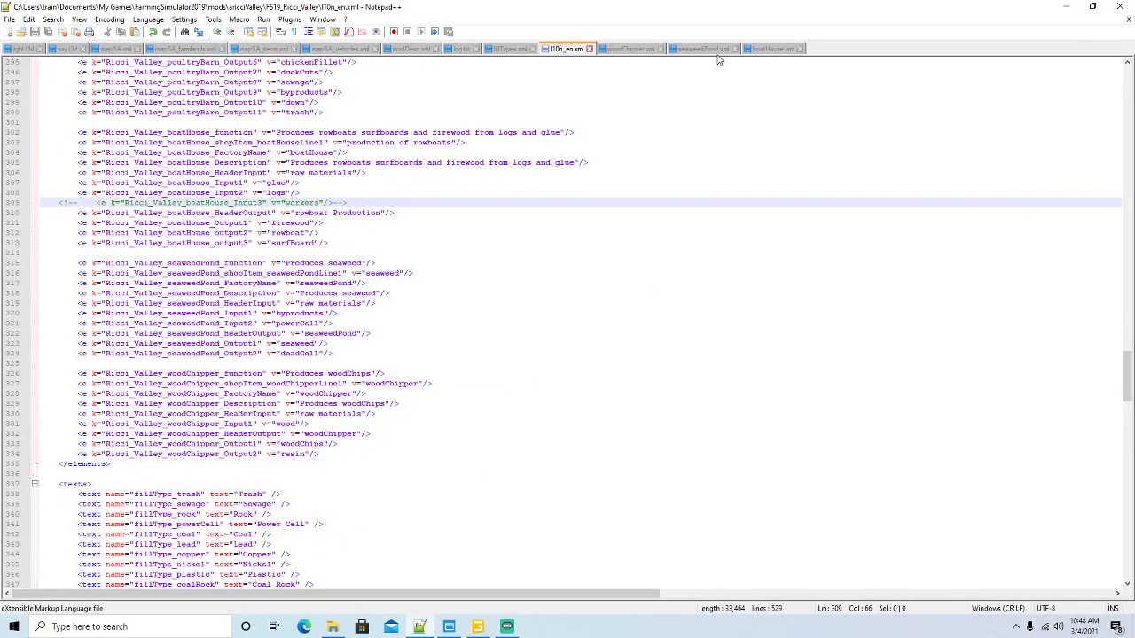
{"action": "left_click", "coordinate": [772, 51]}
{"action": "scroll", "coordinate": [396, 303], "scroll_direction": "down", "scroll_amount": 20}
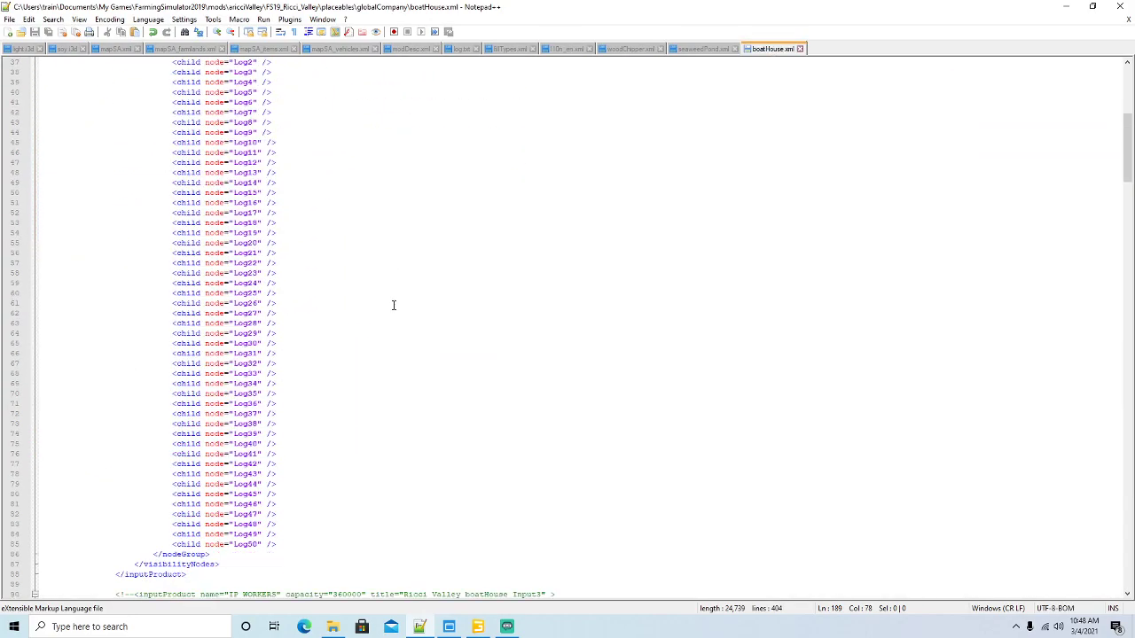
{"action": "scroll", "coordinate": [390, 312], "scroll_direction": "down", "scroll_amount": 14}
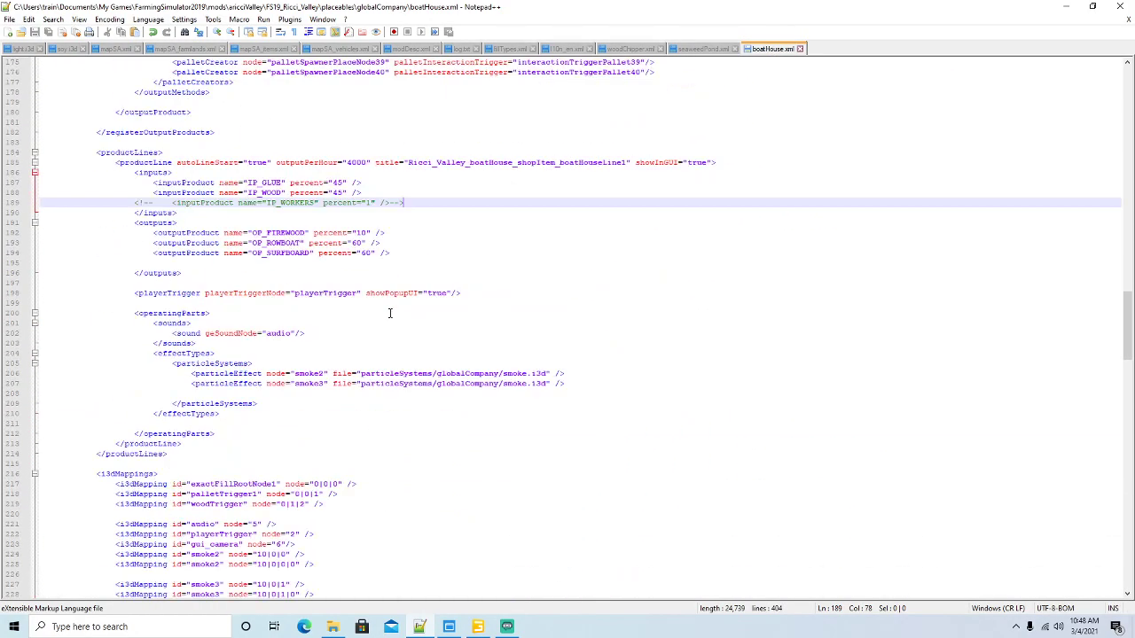
{"action": "double_click", "coordinate": [337, 182]}
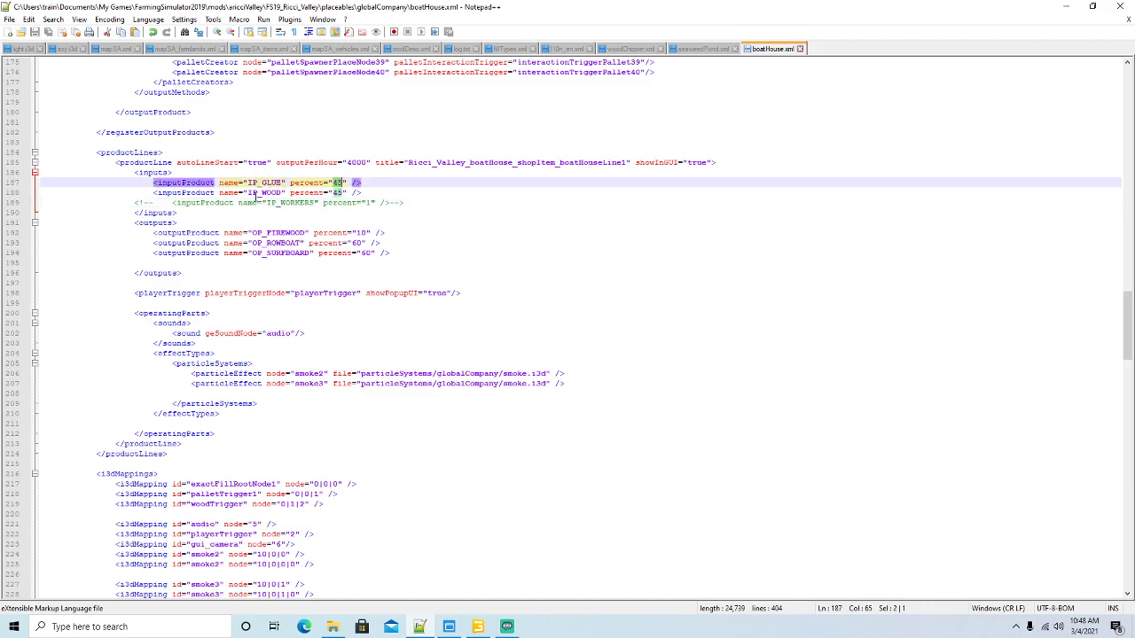
{"action": "left_click", "coordinate": [367, 202]}
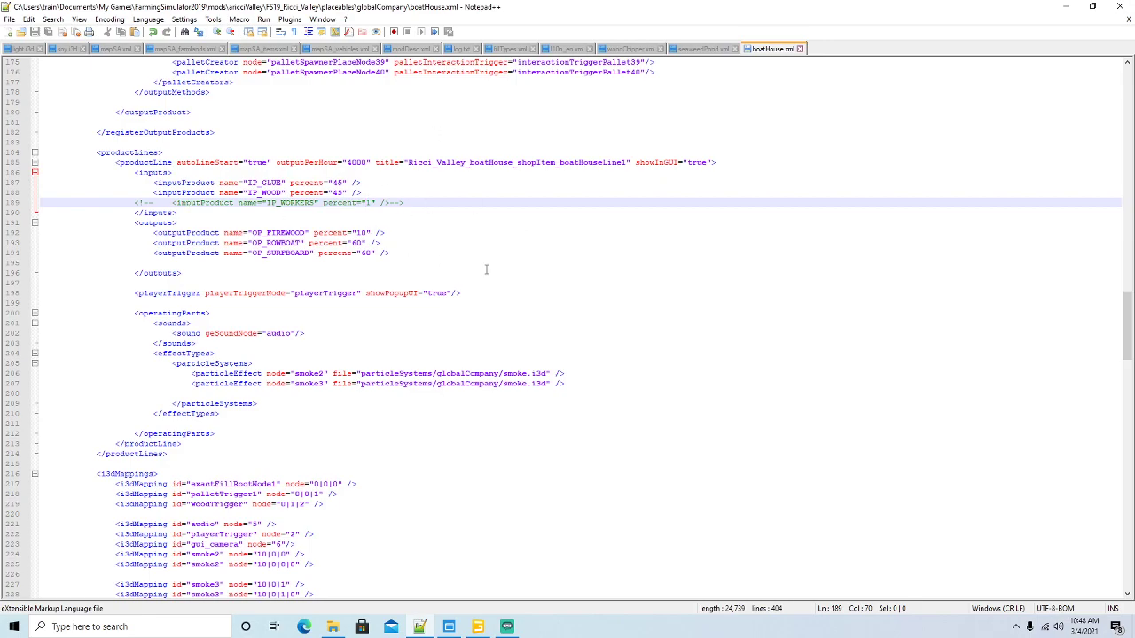
{"action": "left_click", "coordinate": [406, 203]}
{"action": "key", "text": "BackSpace"}
{"action": "key", "text": "BackSpace"}
{"action": "key", "text": "BackSpace"}
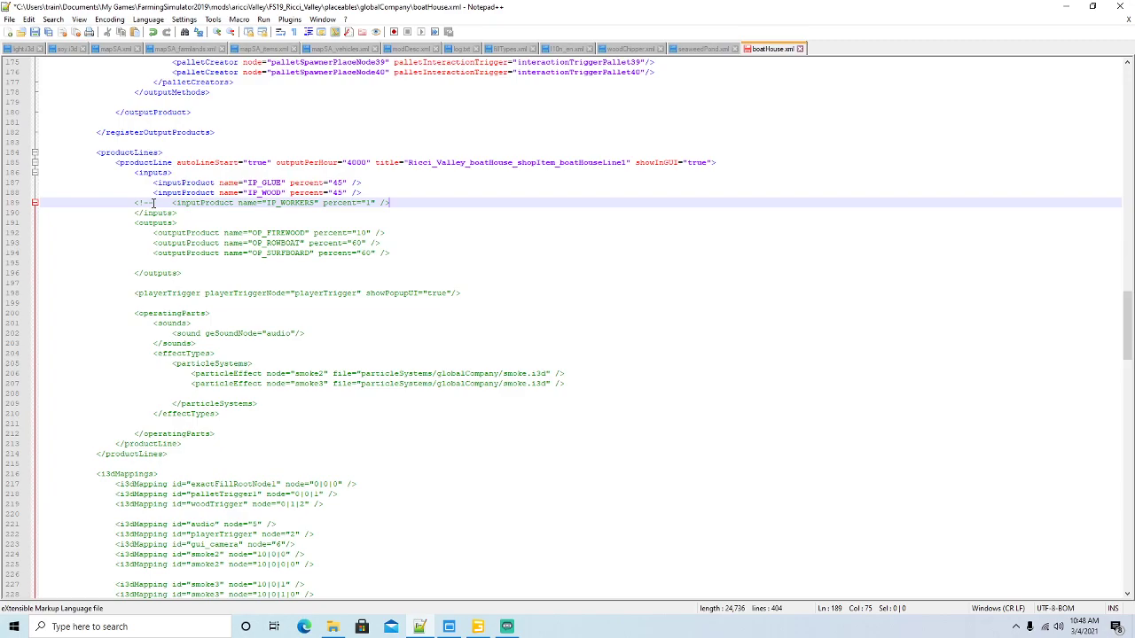
{"action": "double_click", "coordinate": [152, 203]}
{"action": "key", "text": "Delete"}
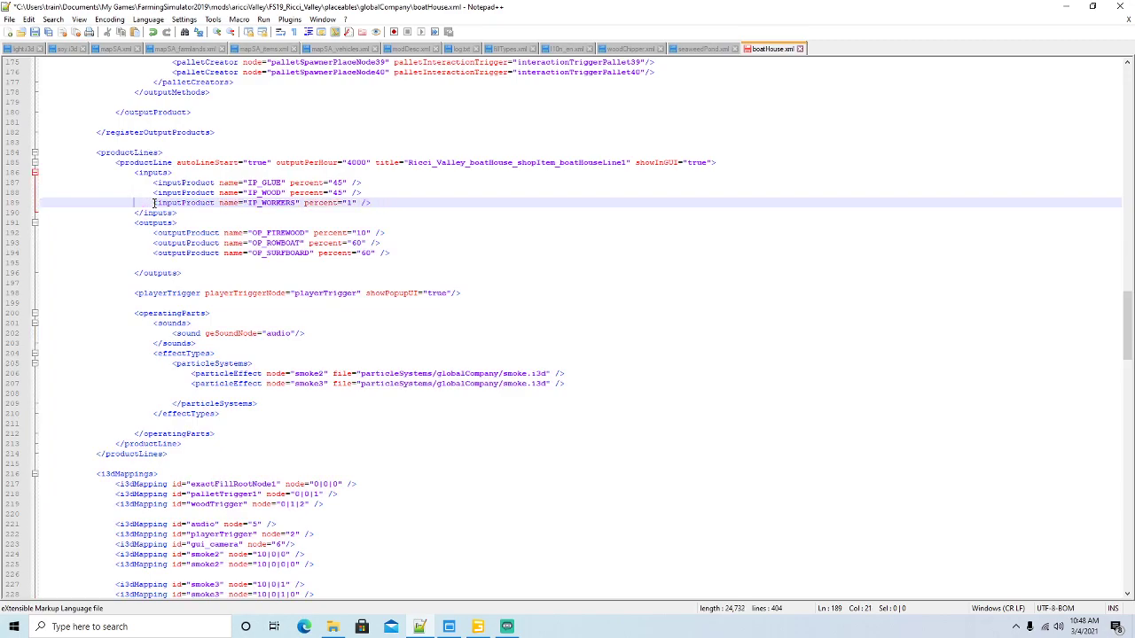
Set the IP_WORKERS percent in the product line inputs to .01 and save the file
{"action": "scroll", "coordinate": [366, 210], "scroll_direction": "up", "scroll_amount": 6}
{"action": "scroll", "coordinate": [377, 231], "scroll_direction": "down", "scroll_amount": 16}
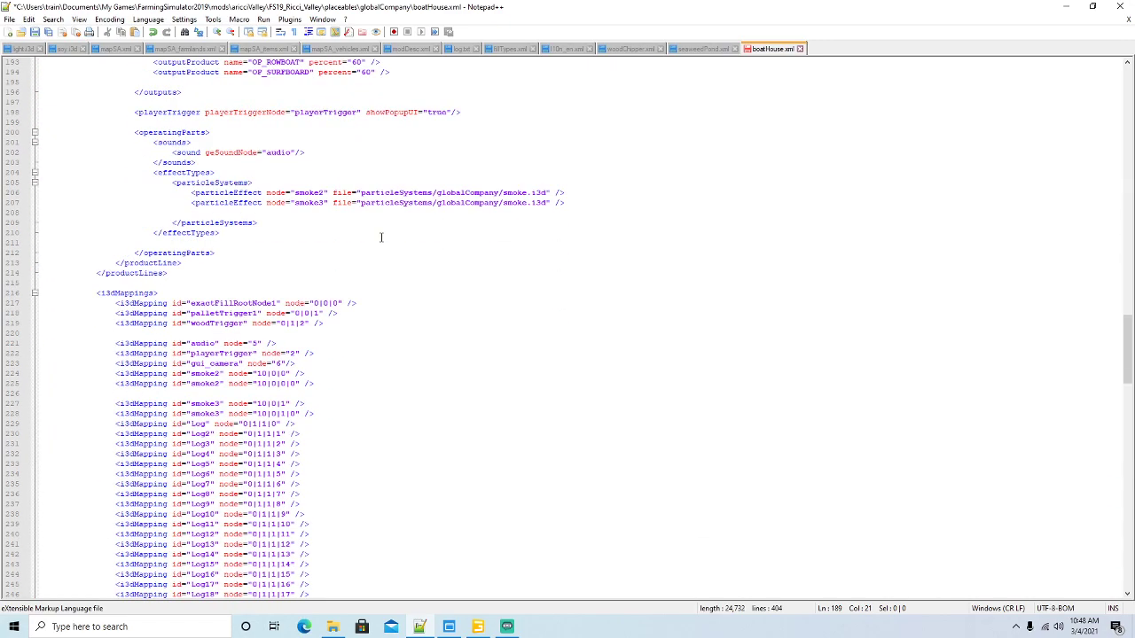
{"action": "scroll", "coordinate": [382, 238], "scroll_direction": "up", "scroll_amount": 20}
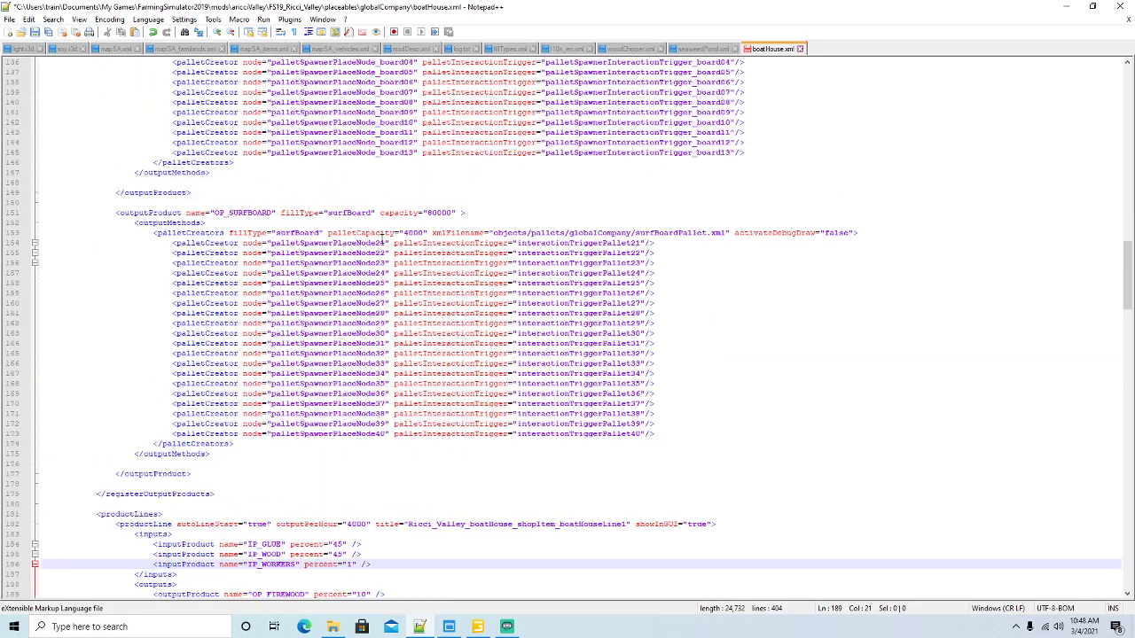
{"action": "scroll", "coordinate": [381, 242], "scroll_direction": "down", "scroll_amount": 15}
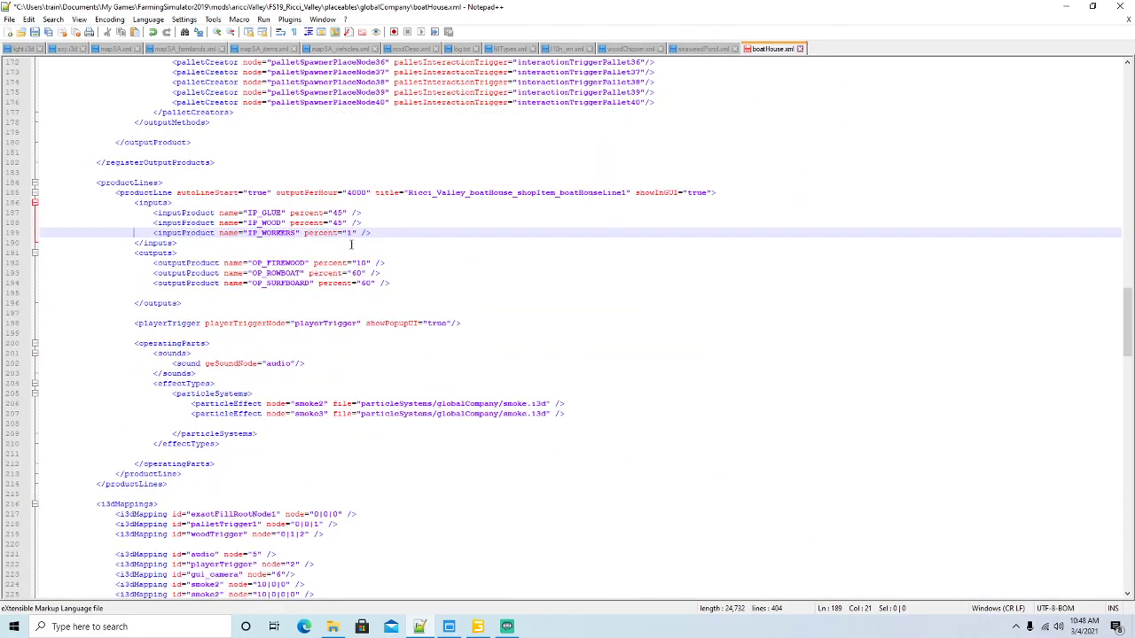
{"action": "left_click", "coordinate": [346, 232]}
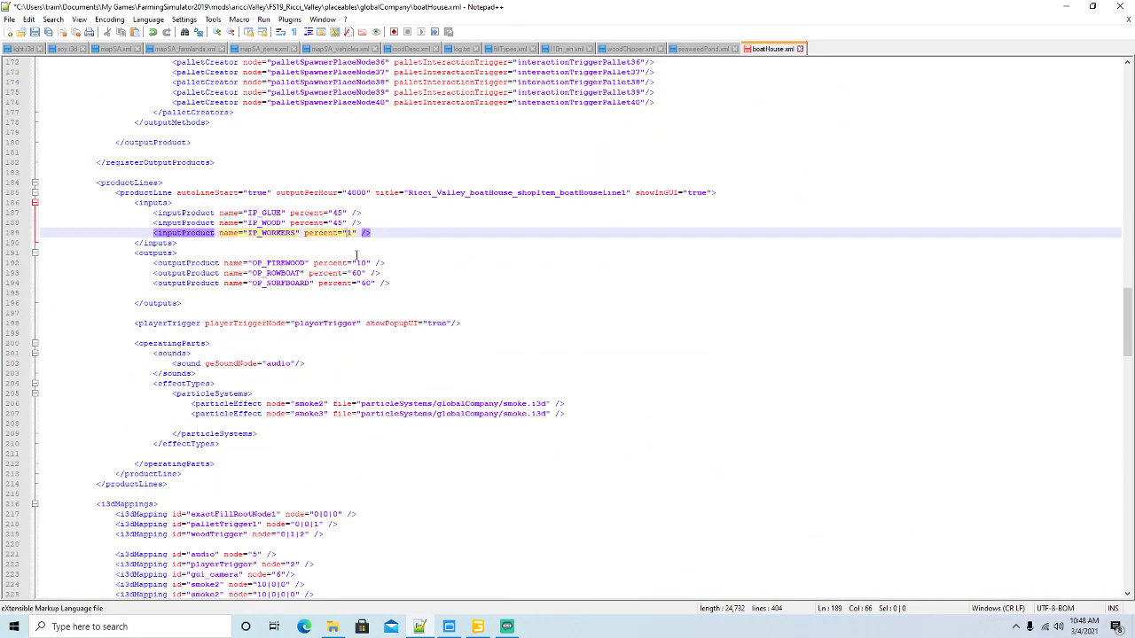
{"action": "type", "text": ".01"}
{"action": "key", "text": "ctrl+s"}
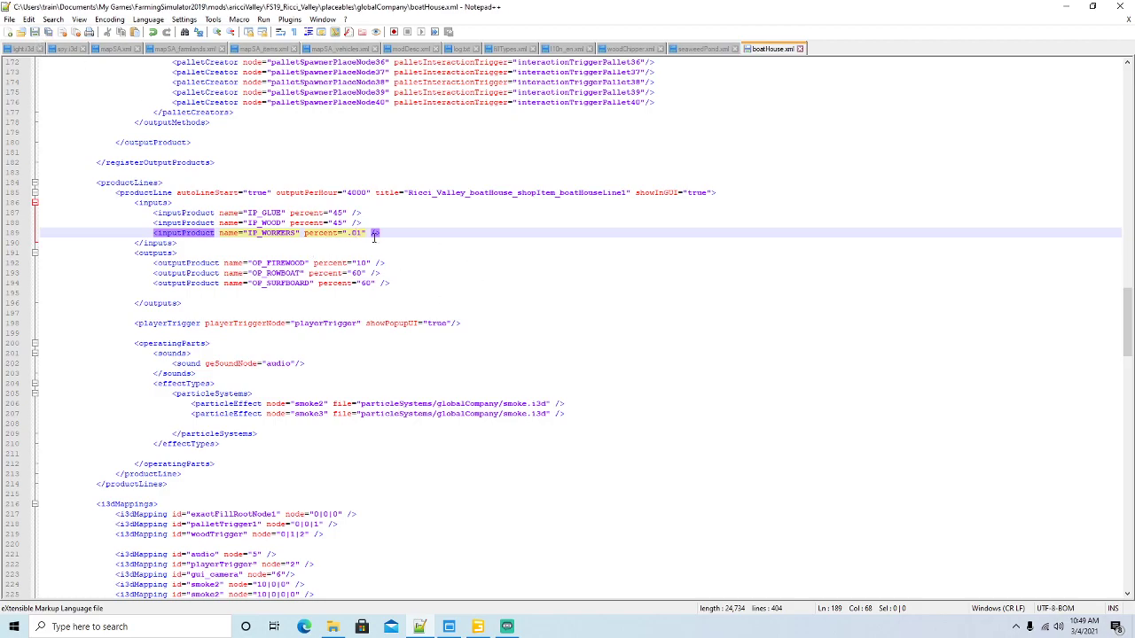
Uncomment the IP_WORKERS inputProduct block under registerInputProducts and save boatHouse.xml
{"action": "scroll", "coordinate": [424, 286], "scroll_direction": "up", "scroll_amount": 20}
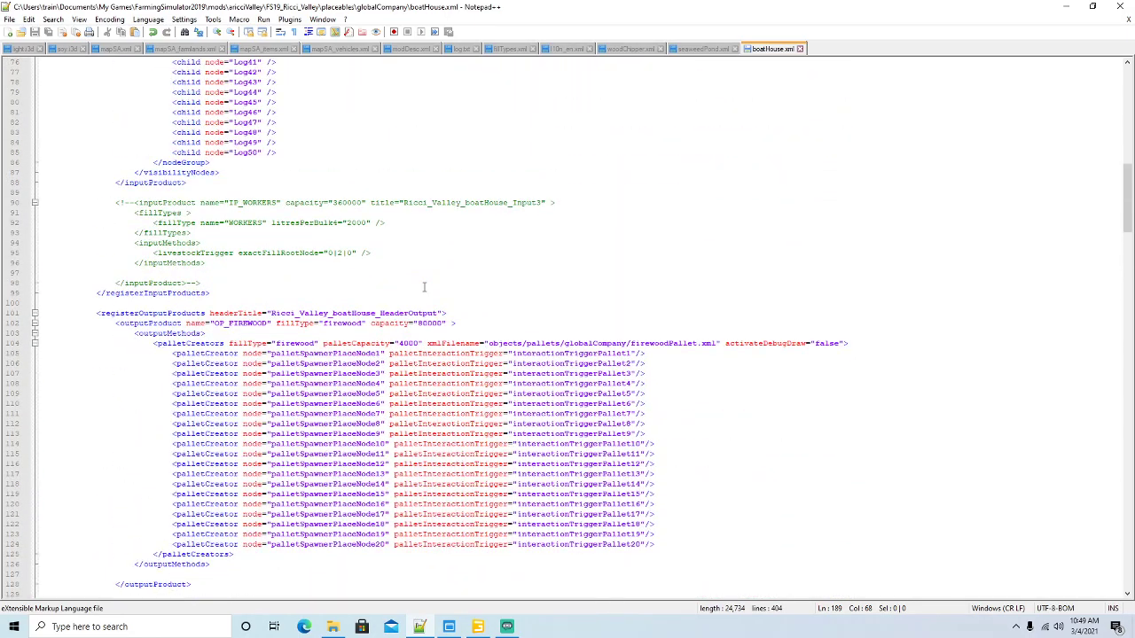
{"action": "left_click", "coordinate": [215, 281]}
{"action": "key", "text": "BackSpace"}
{"action": "key", "text": "BackSpace"}
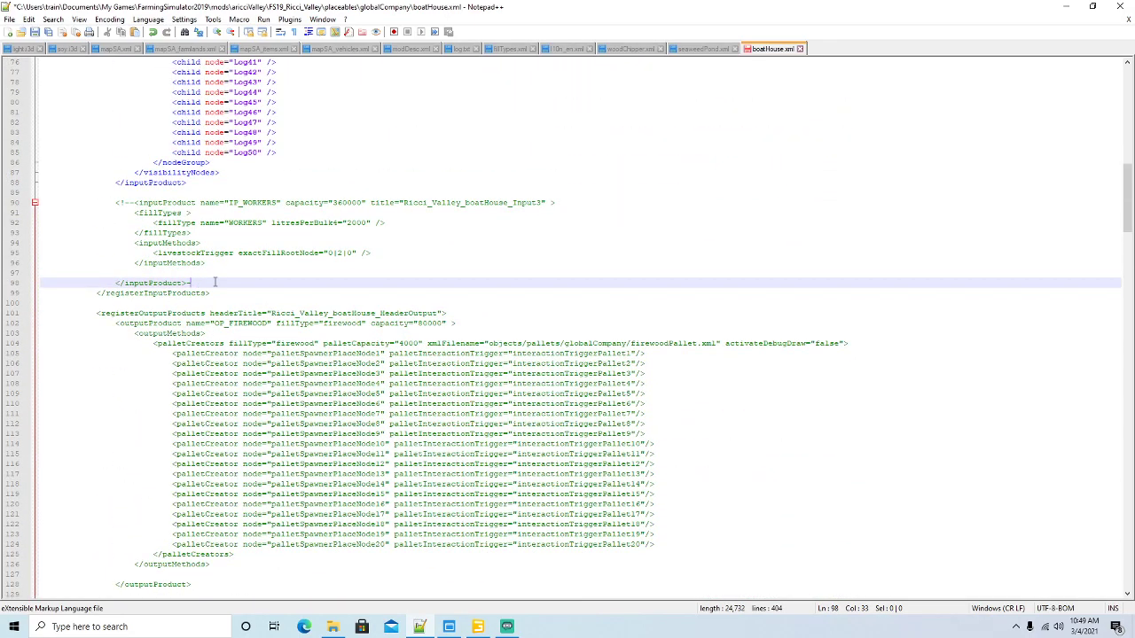
{"action": "left_click", "coordinate": [134, 202]}
{"action": "key", "text": "BackSpace"}
{"action": "key", "text": "BackSpace"}
{"action": "key", "text": "BackSpace"}
{"action": "key", "text": "BackSpace"}
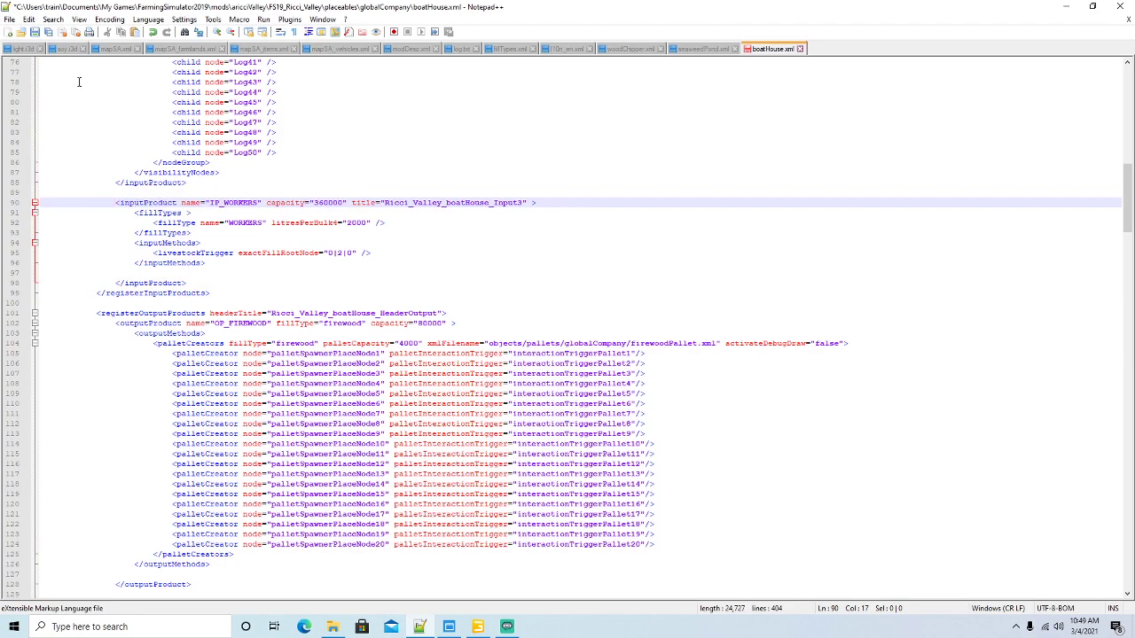
{"action": "left_click", "coordinate": [35, 32]}
Replace the whole IP_WORKERS inputProduct block with a copy of the IP_GLUE inputProduct block
{"action": "scroll", "coordinate": [228, 227], "scroll_direction": "up", "scroll_amount": 7}
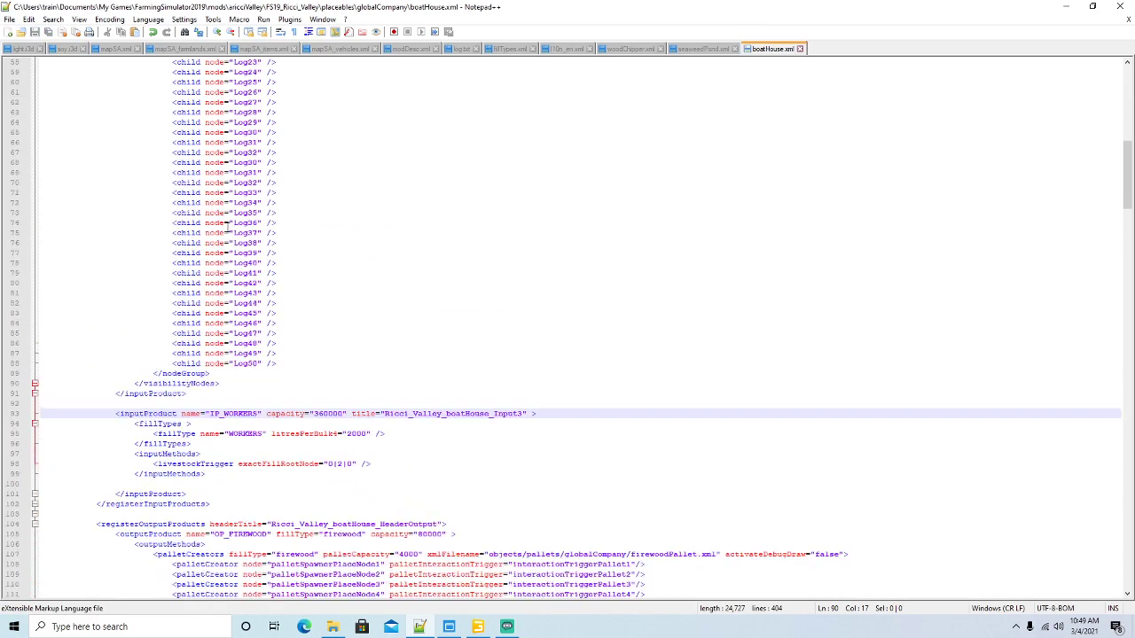
{"action": "scroll", "coordinate": [228, 227], "scroll_direction": "down", "scroll_amount": 9}
{"action": "scroll", "coordinate": [305, 229], "scroll_direction": "up", "scroll_amount": 4}
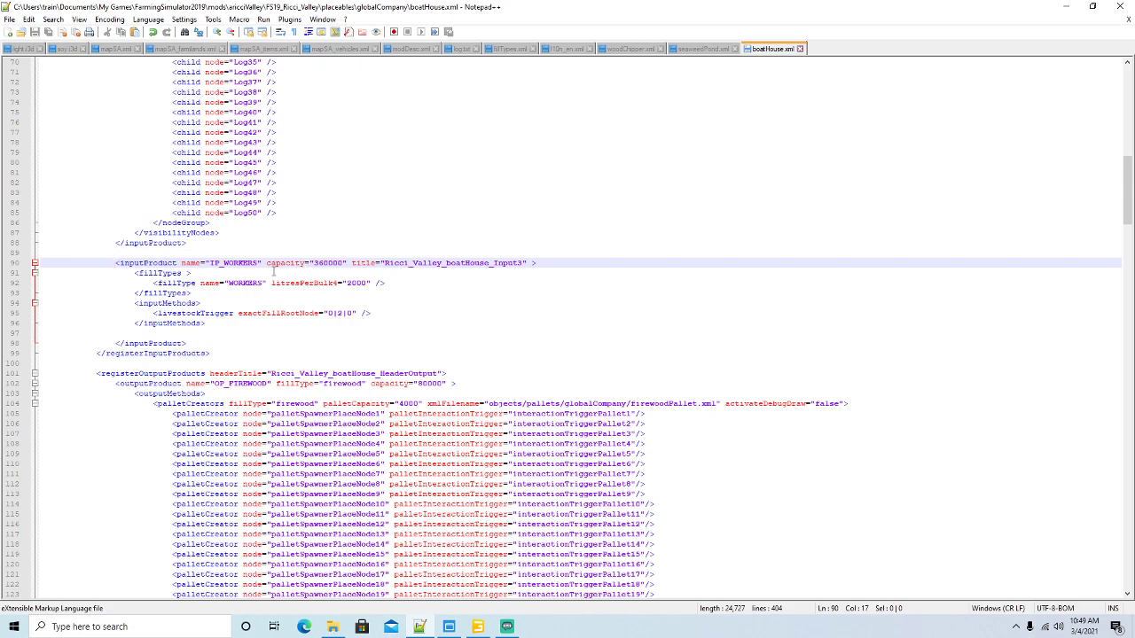
{"action": "left_click", "coordinate": [180, 303]}
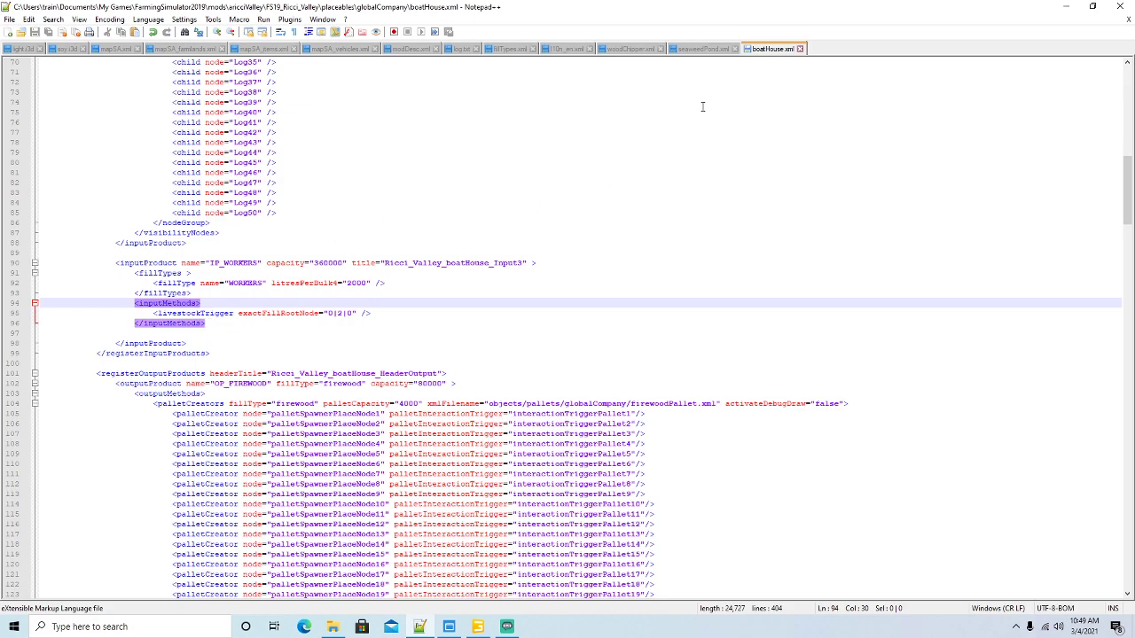
{"action": "scroll", "coordinate": [396, 252], "scroll_direction": "up", "scroll_amount": 3}
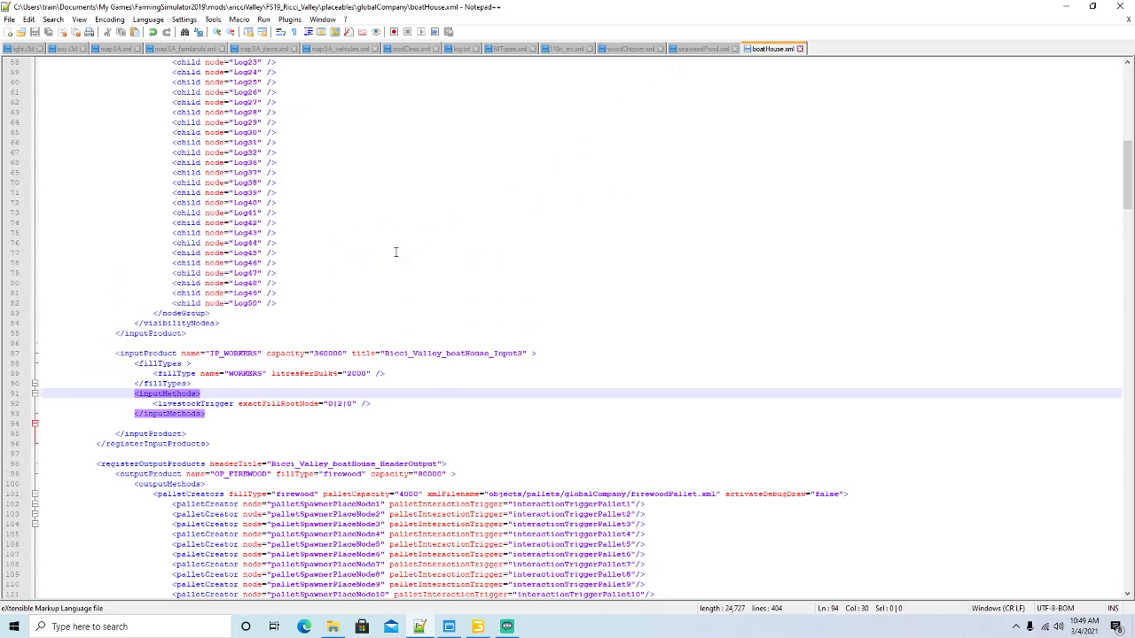
{"action": "scroll", "coordinate": [397, 251], "scroll_direction": "up", "scroll_amount": 16}
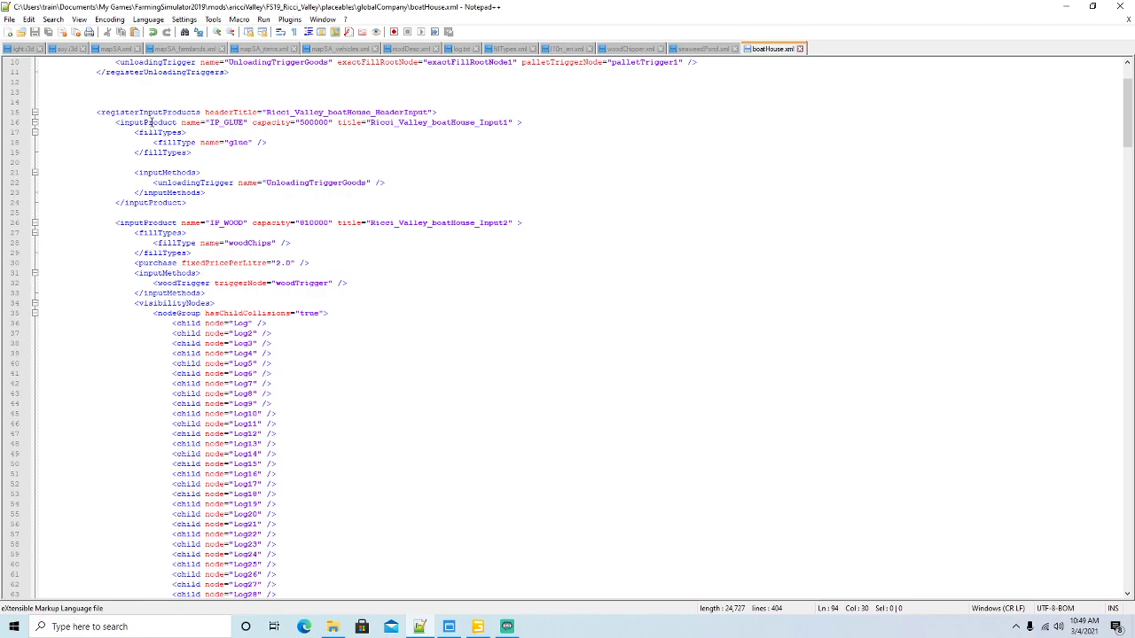
{"action": "left_click_drag", "start_coordinate": [184, 203], "coordinate": [40, 122]}
{"action": "key", "text": "ctrl+c"}
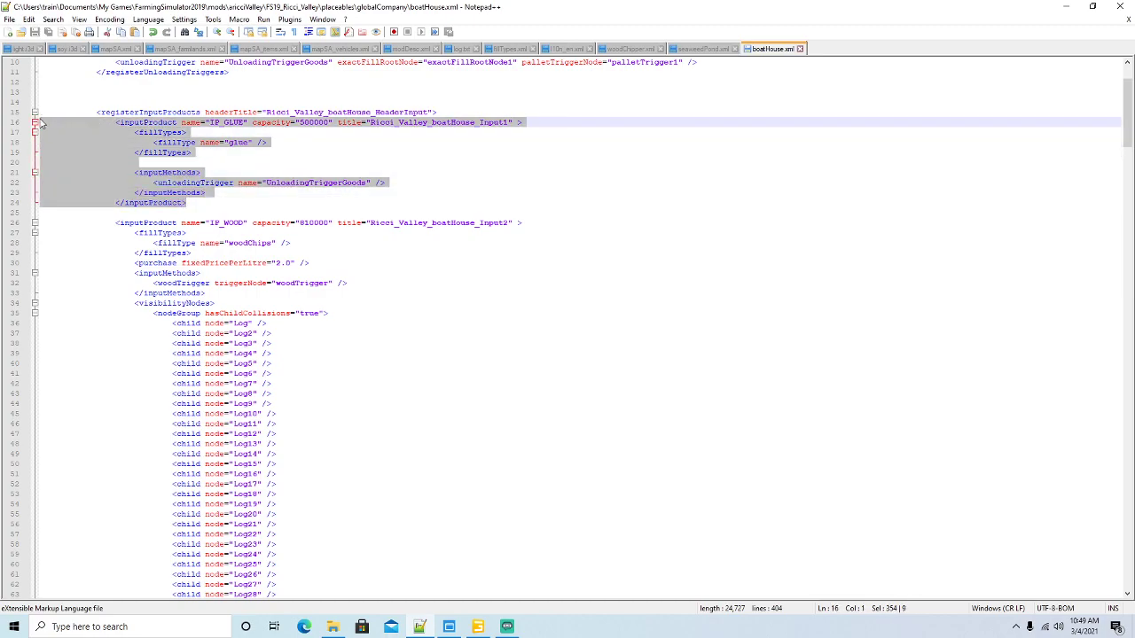
{"action": "scroll", "coordinate": [156, 254], "scroll_direction": "down", "scroll_amount": 20}
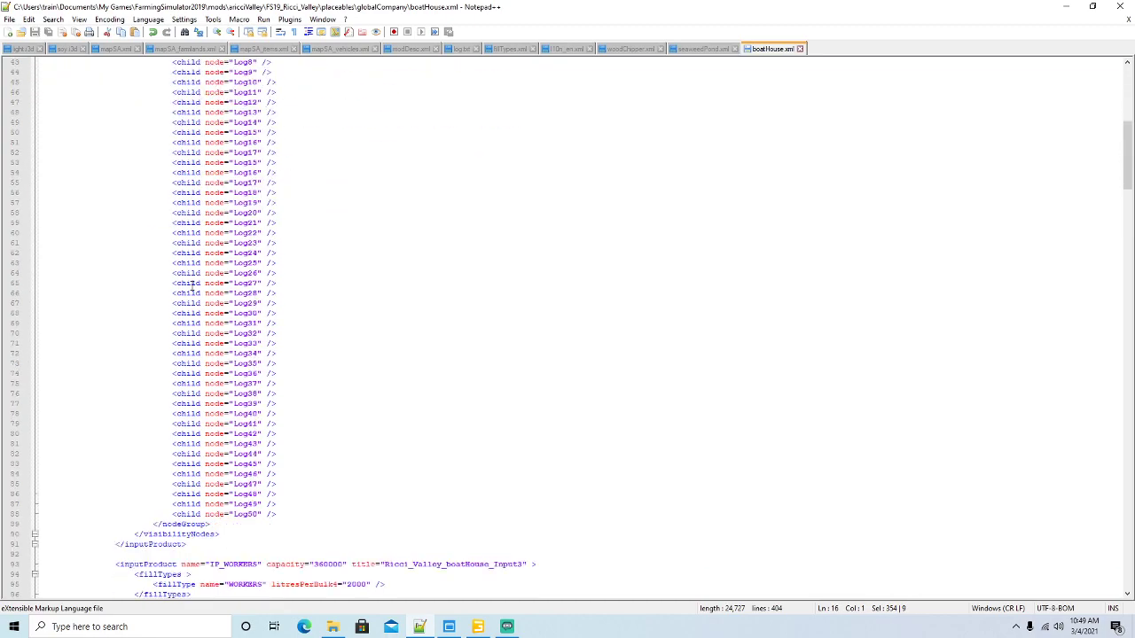
{"action": "left_click", "coordinate": [159, 232]}
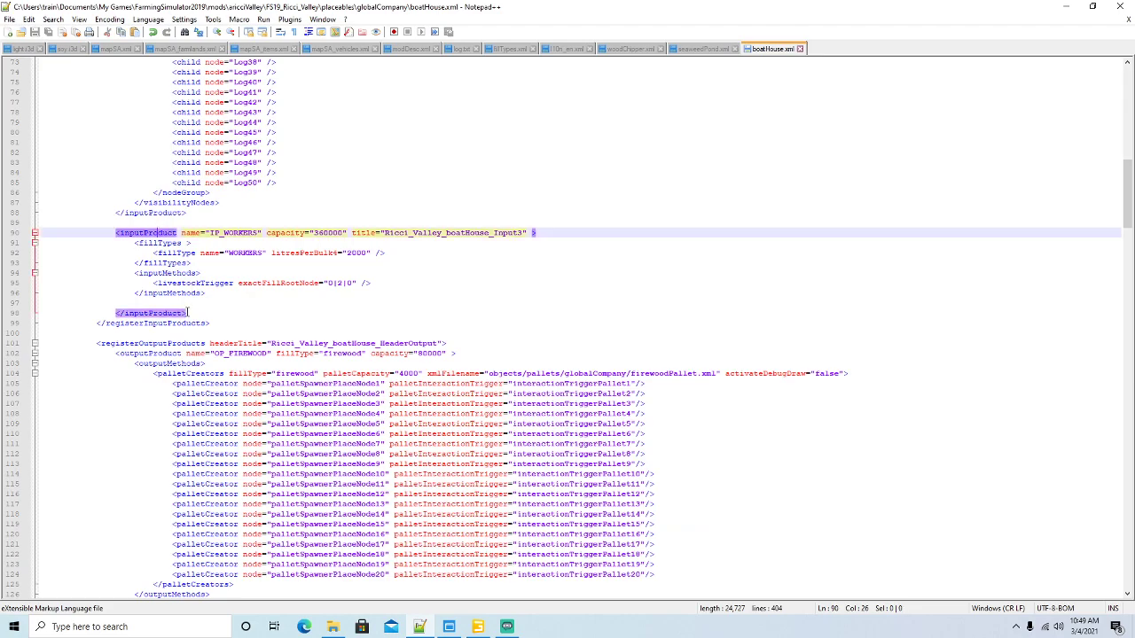
{"action": "left_click_drag", "start_coordinate": [36, 313], "coordinate": [42, 233]}
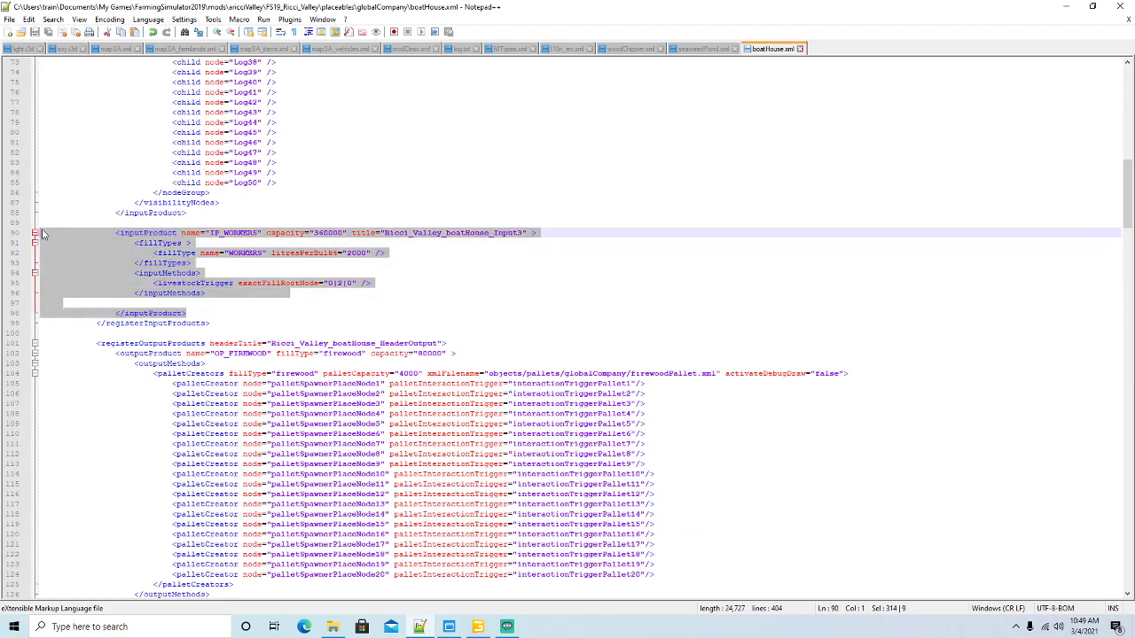
{"action": "key", "text": "ctrl+v"}
Rename the pasted inputProduct block from IP_GLUE to IP_WORKERS
{"action": "left_click", "coordinate": [246, 232]}
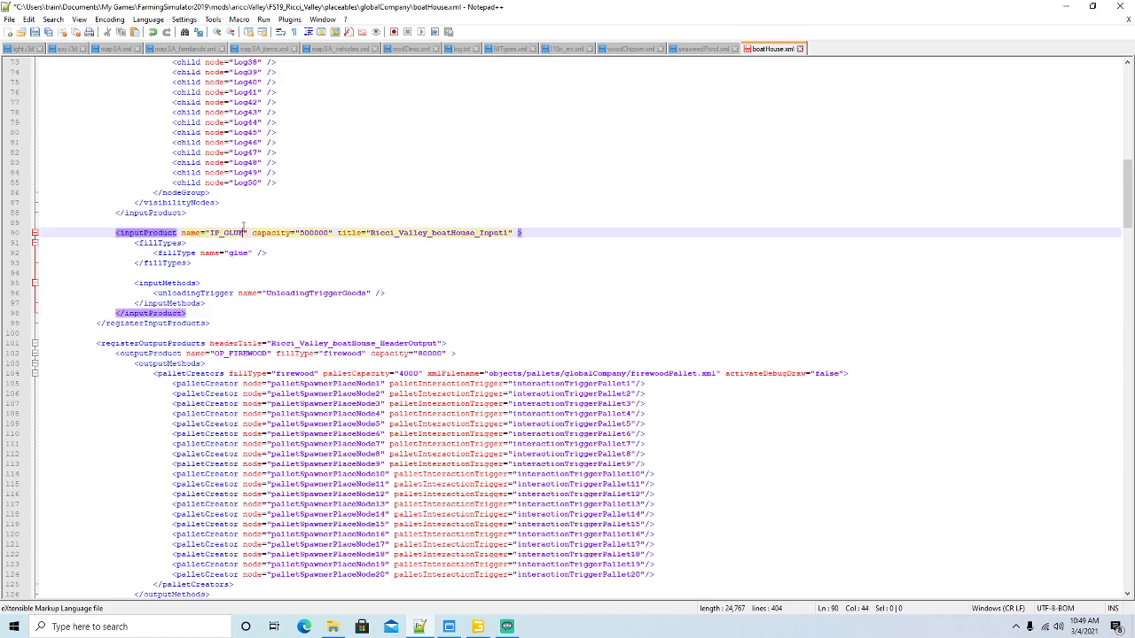
{"action": "key", "text": "BackSpace"}
{"action": "key", "text": "BackSpace"}
{"action": "key", "text": "BackSpace"}
{"action": "key", "text": "BackSpace"}
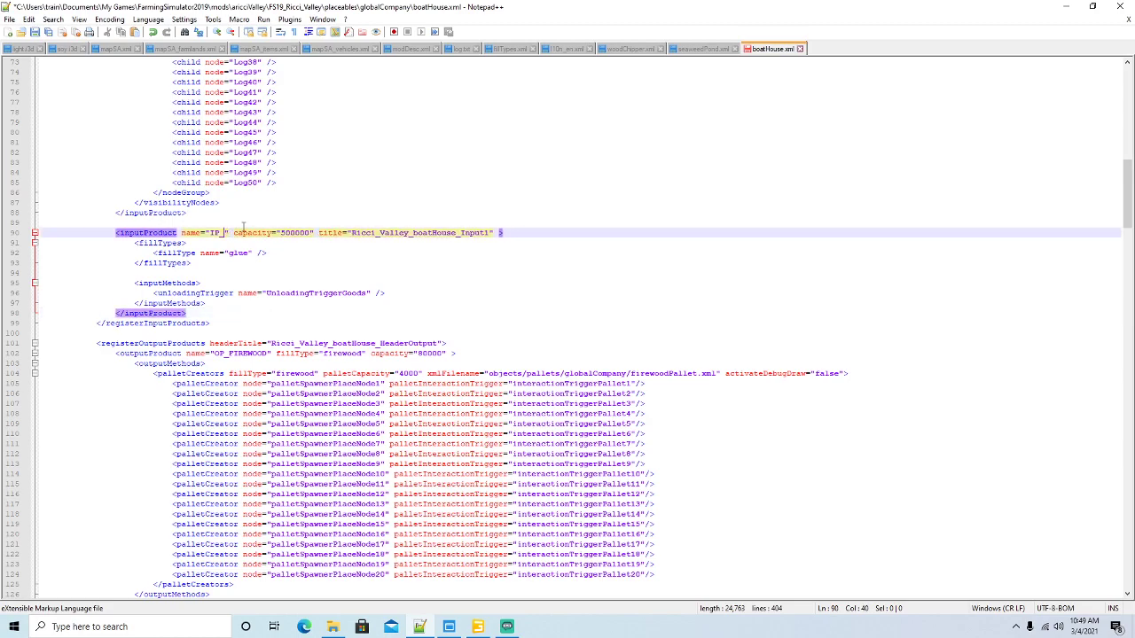
{"action": "type", "text": "WORK"}
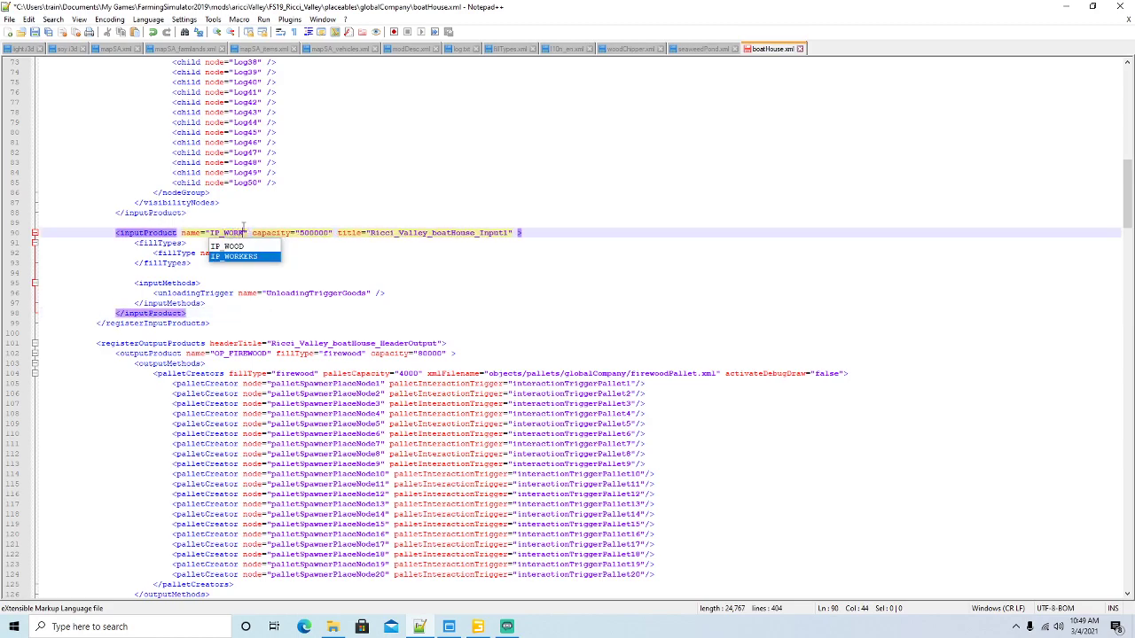
{"action": "type", "text": "ERS"}
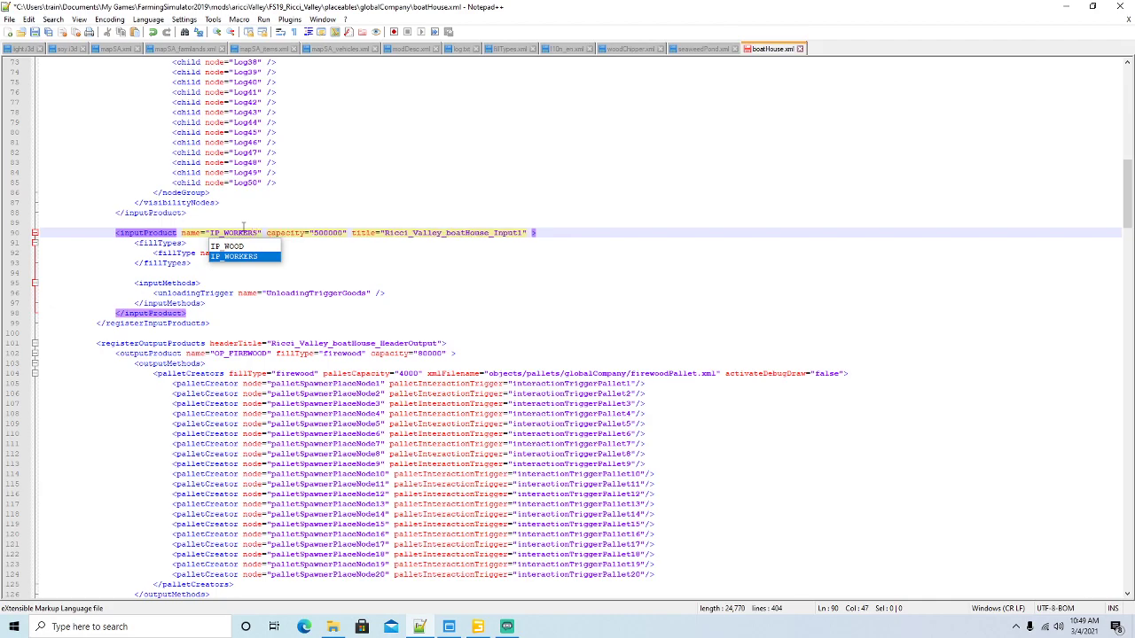
Set the capacity of the IP_WORKERS inputProduct to 360
{"action": "key", "text": "Right"}
{"action": "key", "text": "Right"}
{"action": "key", "text": "Right"}
{"action": "key", "text": "Right"}
{"action": "key", "text": "Right"}
{"action": "key", "text": "Right"}
{"action": "key", "text": "Right"}
{"action": "key", "text": "Right"}
{"action": "key", "text": "Right"}
{"action": "key", "text": "Right"}
{"action": "key", "text": "Right"}
{"action": "key", "text": "Right"}
{"action": "key", "text": "Right"}
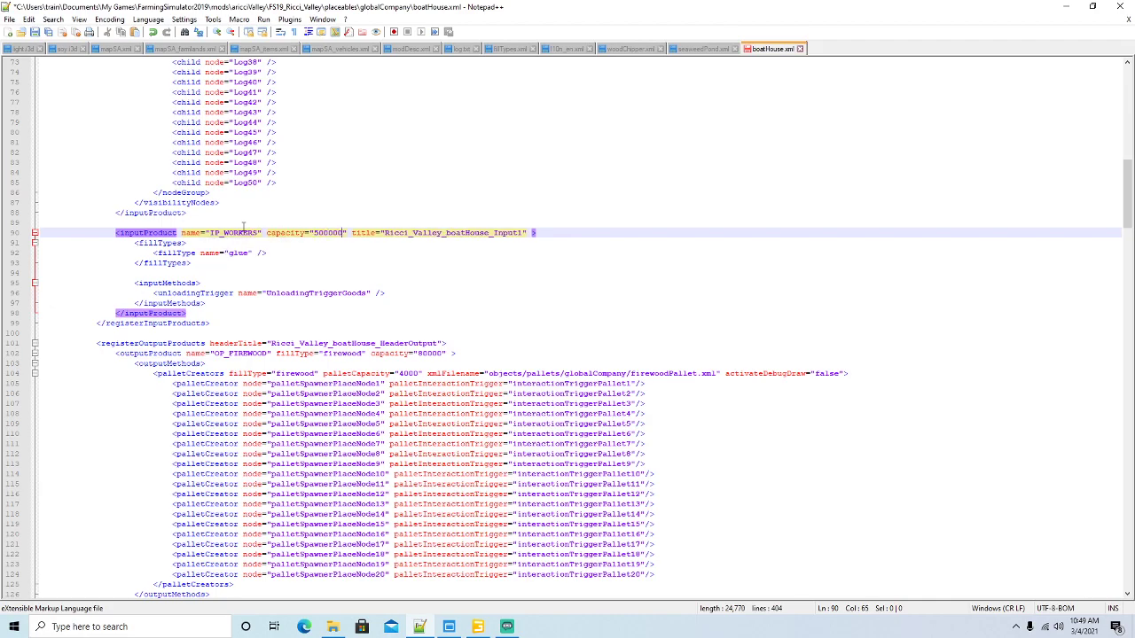
{"action": "key", "text": "BackSpace"}
{"action": "key", "text": "BackSpace"}
{"action": "key", "text": "BackSpace"}
{"action": "key", "text": "BackSpace"}
{"action": "key", "text": "BackSpace"}
{"action": "key", "text": "BackSpace"}
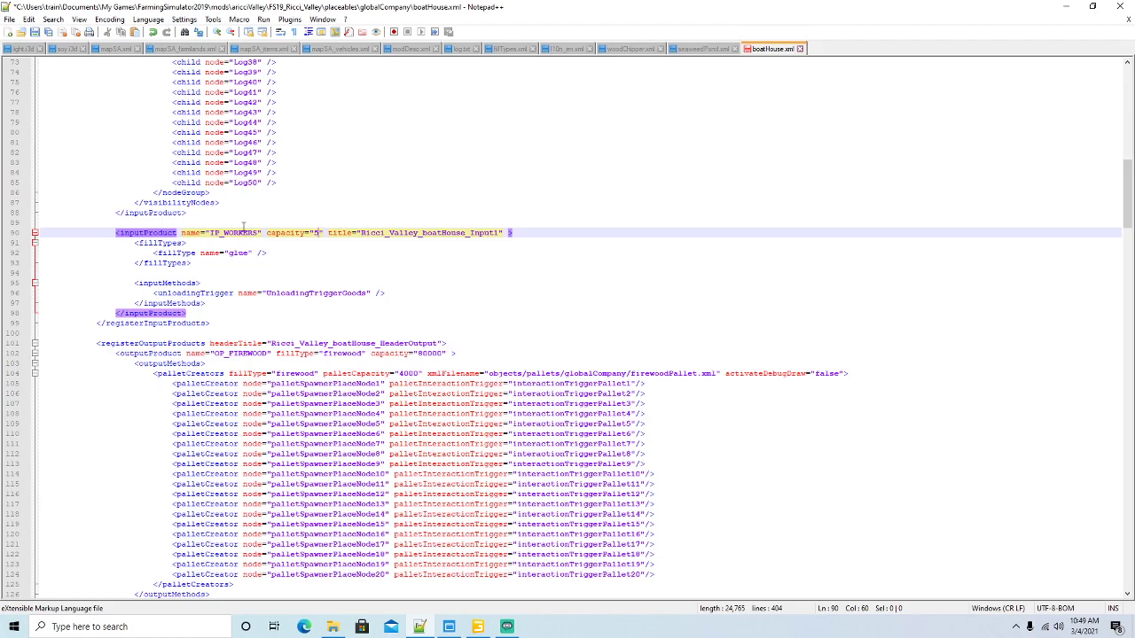
{"action": "type", "text": "360"}
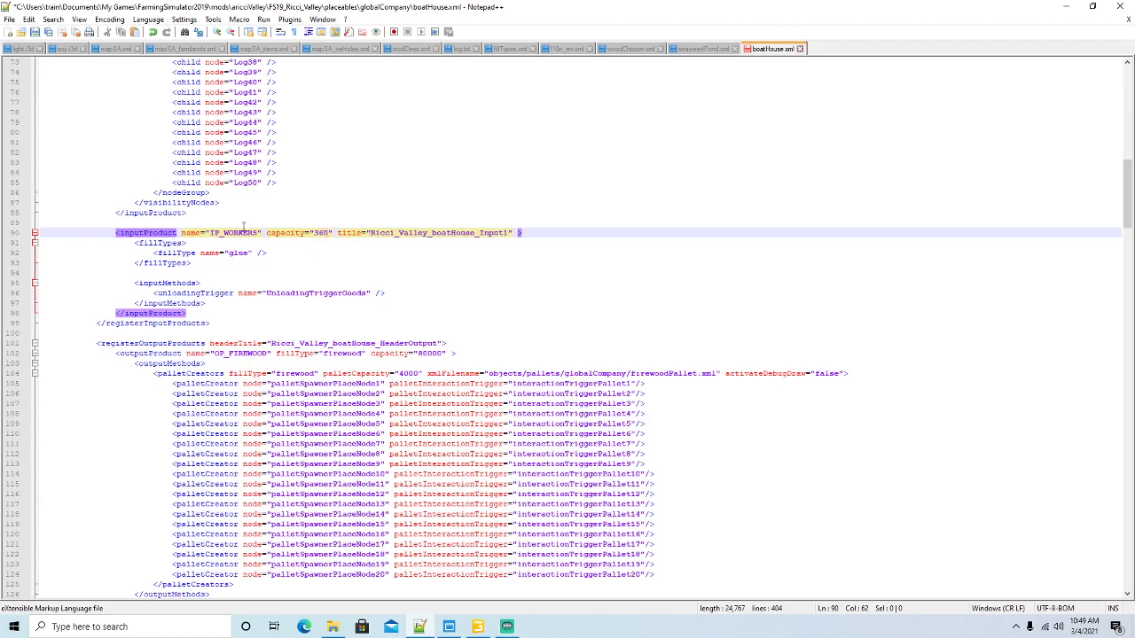
Change the fillType name in the IP_WORKERS inputProduct block to workers
{"action": "left_click", "coordinate": [253, 252]}
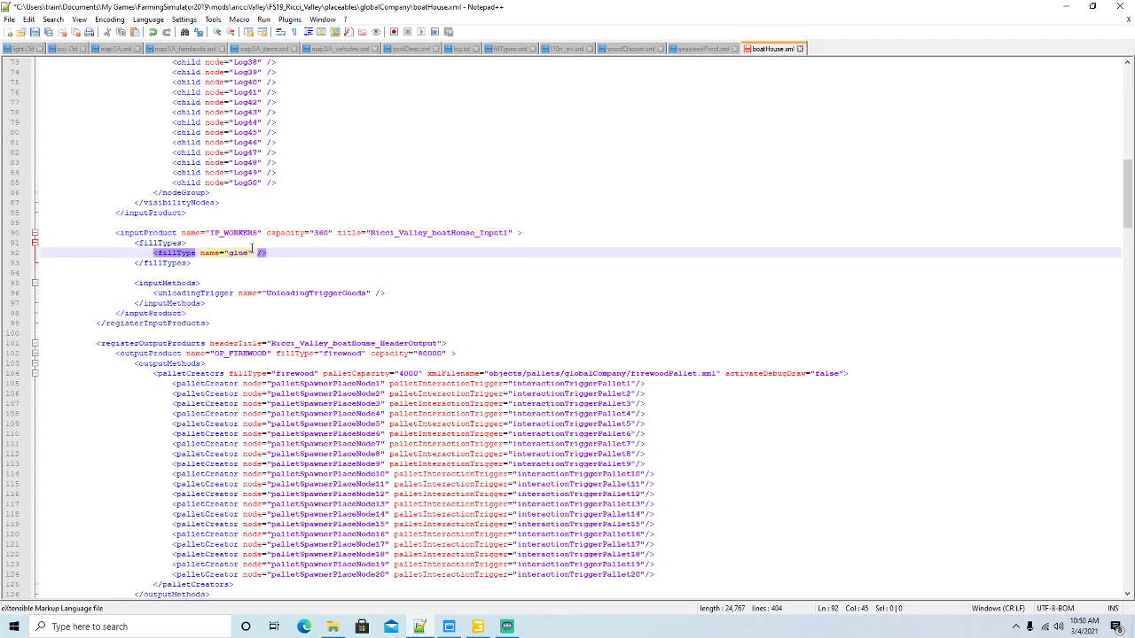
{"action": "key", "text": "BackSpace"}
{"action": "key", "text": "BackSpace"}
{"action": "key", "text": "BackSpace"}
{"action": "key", "text": "BackSpace"}
{"action": "type", "text": "workers"}
Point the IP_WORKERS input method to an unloadingTrigger named UnloadingTriggerWorkers and save boatHouse.xml
{"action": "left_click", "coordinate": [365, 292]}
{"action": "key", "text": "BackSpace"}
{"action": "key", "text": "BackSpace"}
{"action": "key", "text": "BackSpace"}
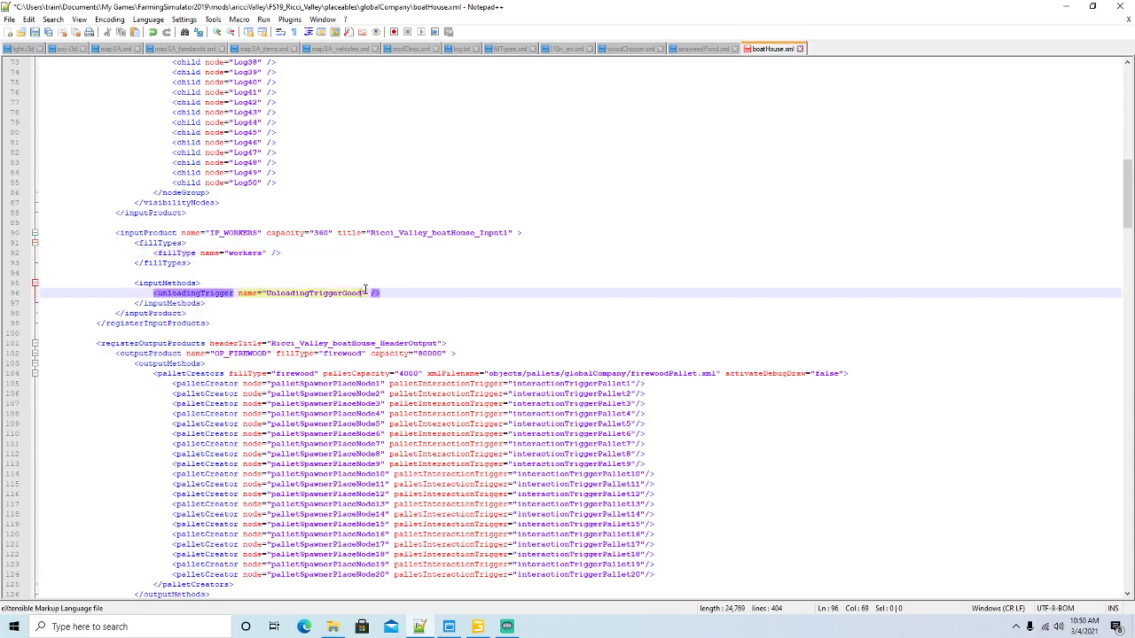
{"action": "key", "text": "BackSpace"}
{"action": "key", "text": "BackSpace"}
{"action": "type", "text": "Workers"}
{"action": "key", "text": "ctrl+s"}
Duplicate the UnloadingTriggerGoods line within registerUnloadingTriggers, directly below the original
{"action": "scroll", "coordinate": [248, 177], "scroll_direction": "up", "scroll_amount": 12}
{"action": "scroll", "coordinate": [239, 191], "scroll_direction": "up", "scroll_amount": 12}
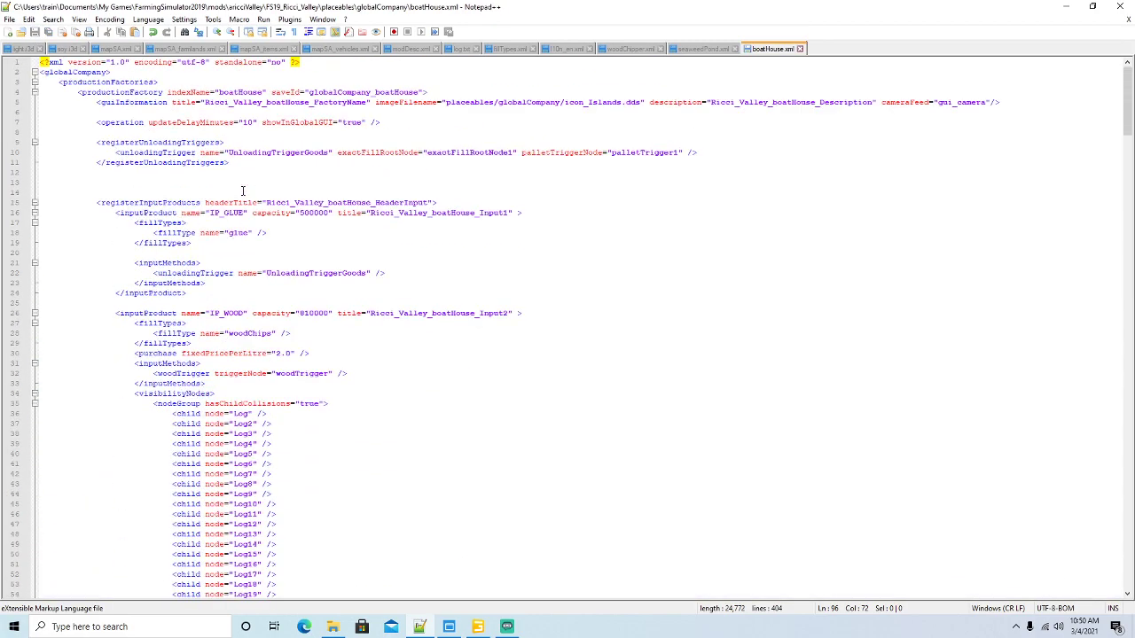
{"action": "left_click", "coordinate": [708, 152]}
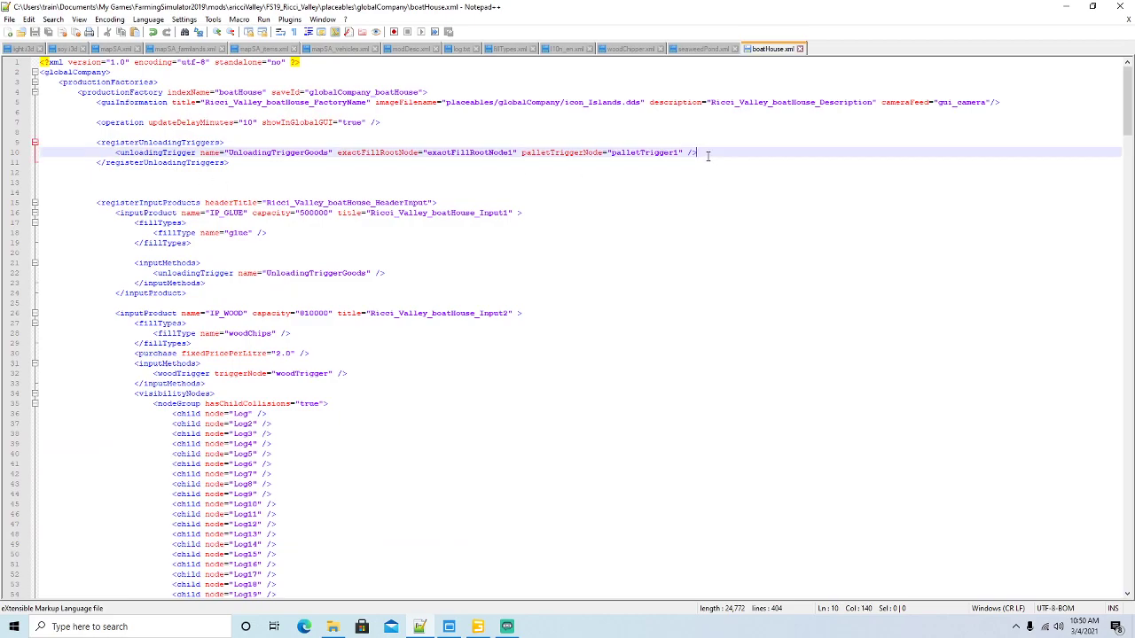
{"action": "key", "text": "Return"}
{"action": "left_click", "coordinate": [15, 152]}
{"action": "key", "text": "ctrl+c"}
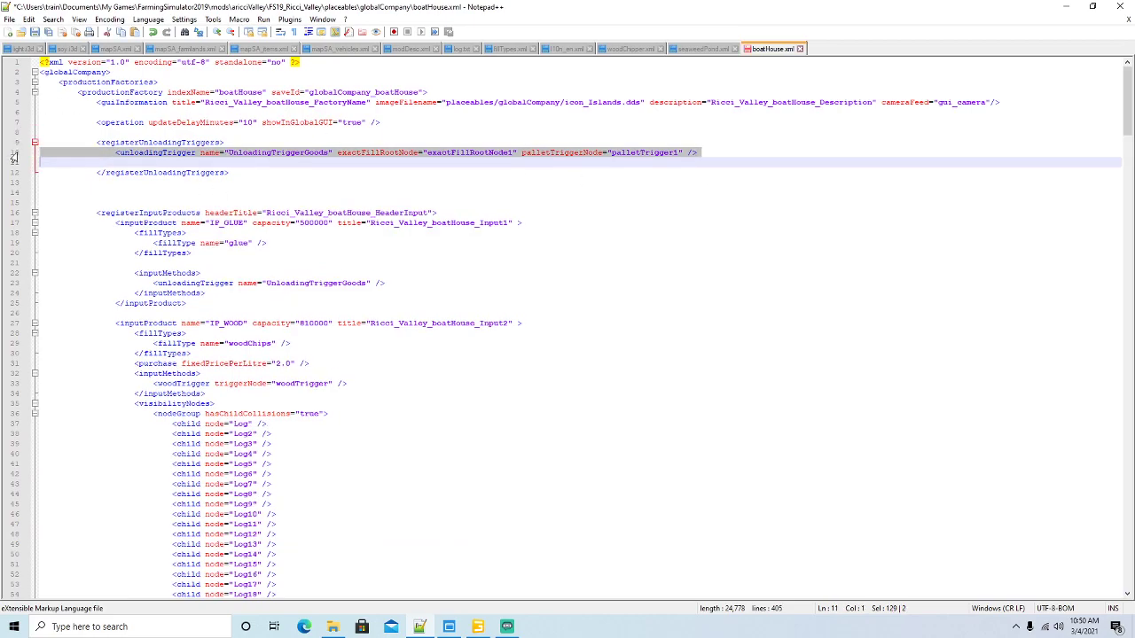
{"action": "left_click", "coordinate": [49, 161]}
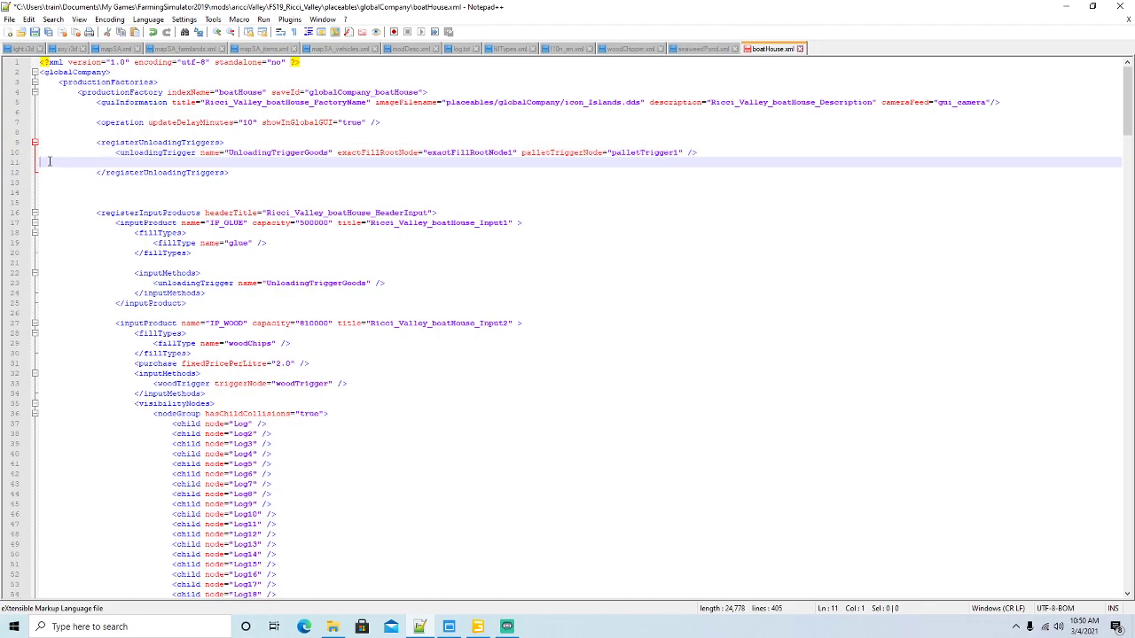
{"action": "key", "text": "ctrl+v"}
Rename the duplicated unloadingTrigger in registerUnloadingTriggers to UnloadingTriggerWorkers
{"action": "left_click", "coordinate": [330, 162]}
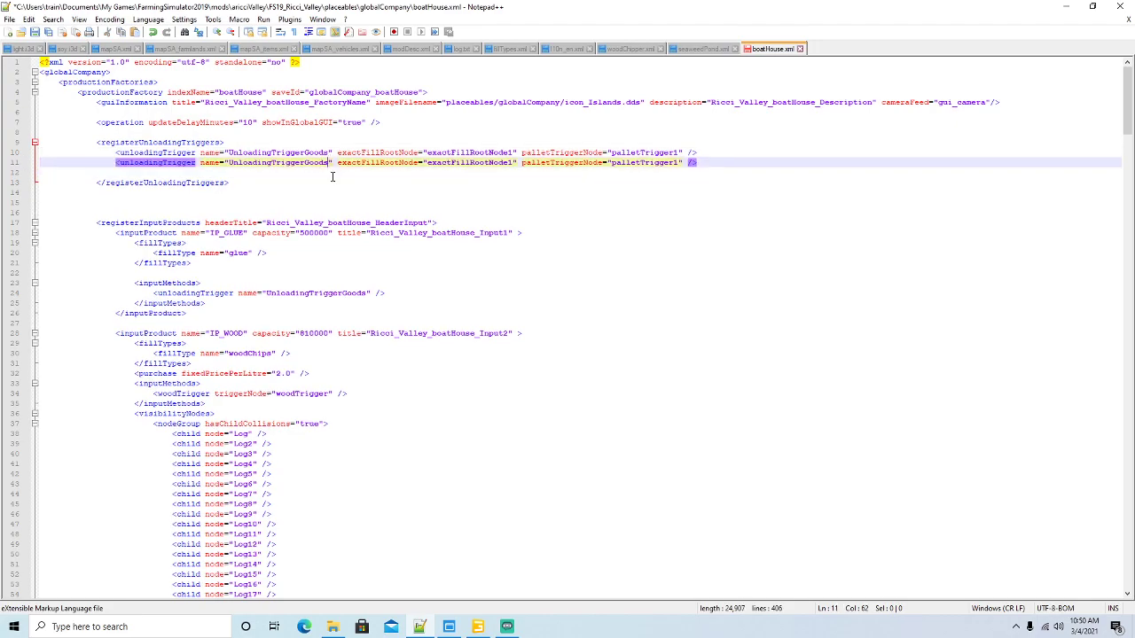
{"action": "key", "text": "BackSpace"}
{"action": "key", "text": "BackSpace"}
{"action": "key", "text": "BackSpace"}
{"action": "key", "text": "BackSpace"}
{"action": "key", "text": "BackSpace"}
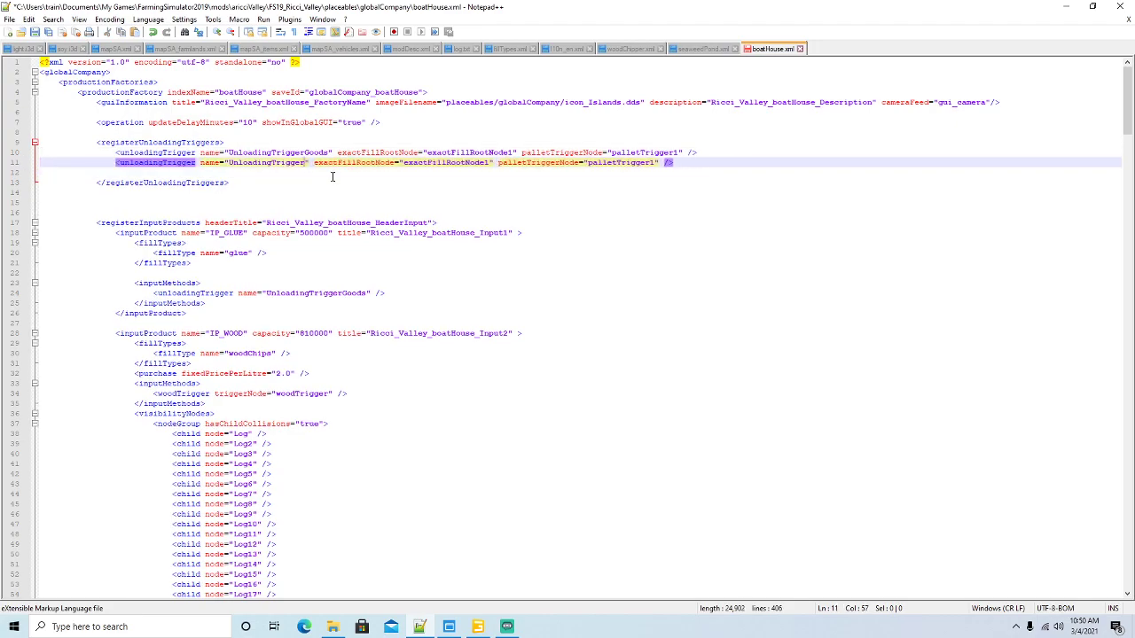
{"action": "type", "text": "Worker"}
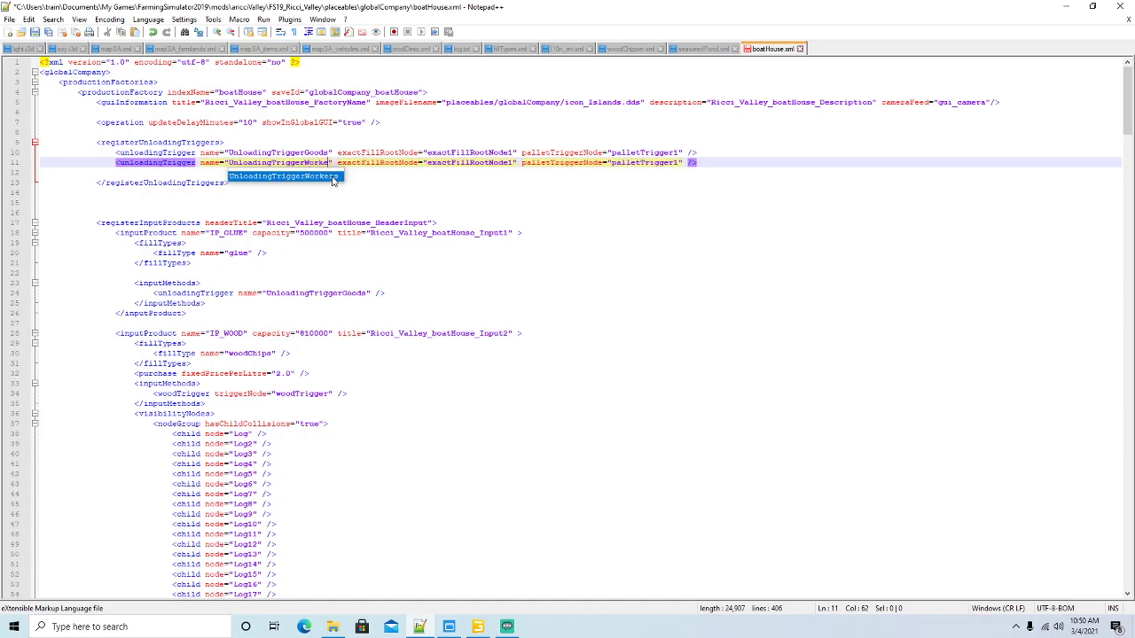
{"action": "type", "text": "s"}
Set the exactFillRootNode value of the UnloadingTriggerWorkers line to exactFillRootNode3
{"action": "key", "text": "Right"}
{"action": "key", "text": "ctrl+Right"}
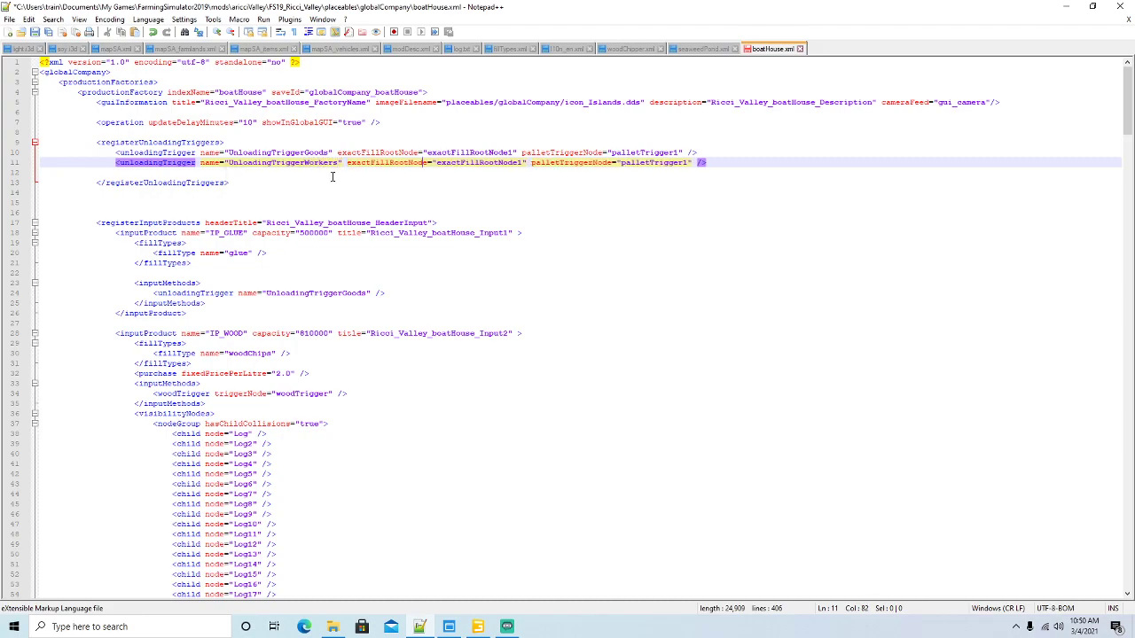
{"action": "key", "text": "Right"}
{"action": "key", "text": "Right"}
{"action": "key", "text": "Right"}
{"action": "key", "text": "Right"}
{"action": "key", "text": "Delete"}
{"action": "type", "text": "3"}
Remove the palletTriggerNode attribute and its value from the UnloadingTriggerWorkers line
{"action": "key", "text": "Right"}
{"action": "key", "text": "Right"}
{"action": "key", "text": "Right"}
{"action": "key", "text": "Right"}
{"action": "key", "text": "Right"}
{"action": "key", "text": "Right"}
{"action": "key", "text": "Right"}
{"action": "key", "text": "Right"}
{"action": "key", "text": "Right"}
{"action": "key", "text": "Right"}
{"action": "key", "text": "Right"}
{"action": "key", "text": "Right"}
{"action": "key", "text": "Right"}
{"action": "key", "text": "Right"}
{"action": "key", "text": "Right"}
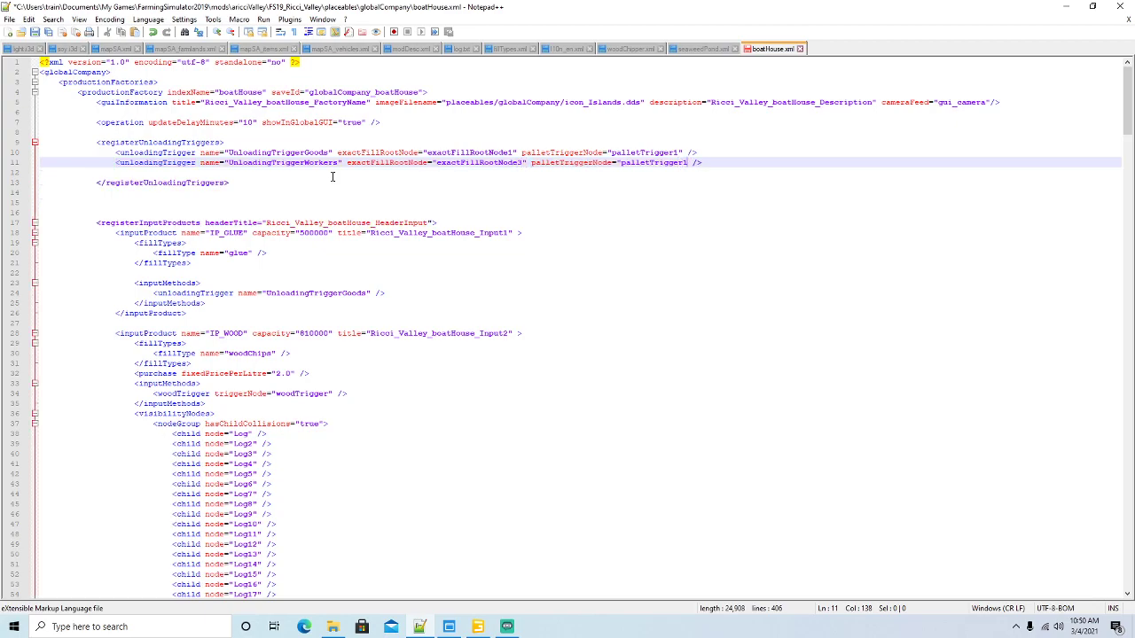
{"action": "key", "text": "BackSpace"}
{"action": "key", "text": "BackSpace"}
{"action": "key", "text": "BackSpace"}
{"action": "key", "text": "BackSpace"}
{"action": "key", "text": "BackSpace"}
{"action": "key", "text": "BackSpace"}
{"action": "key", "text": "BackSpace"}
{"action": "key", "text": "BackSpace"}
{"action": "key", "text": "BackSpace"}
{"action": "key", "text": "BackSpace"}
{"action": "key", "text": "BackSpace"}
{"action": "key", "text": "BackSpace"}
{"action": "key", "text": "BackSpace"}
{"action": "key", "text": "BackSpace"}
{"action": "key", "text": "BackSpace"}
{"action": "key", "text": "BackSpace"}
{"action": "key", "text": "BackSpace"}
{"action": "key", "text": "BackSpace"}
{"action": "key", "text": "BackSpace"}
{"action": "key", "text": "BackSpace"}
{"action": "key", "text": "BackSpace"}
{"action": "key", "text": "BackSpace"}
{"action": "key", "text": "BackSpace"}
{"action": "key", "text": "BackSpace"}
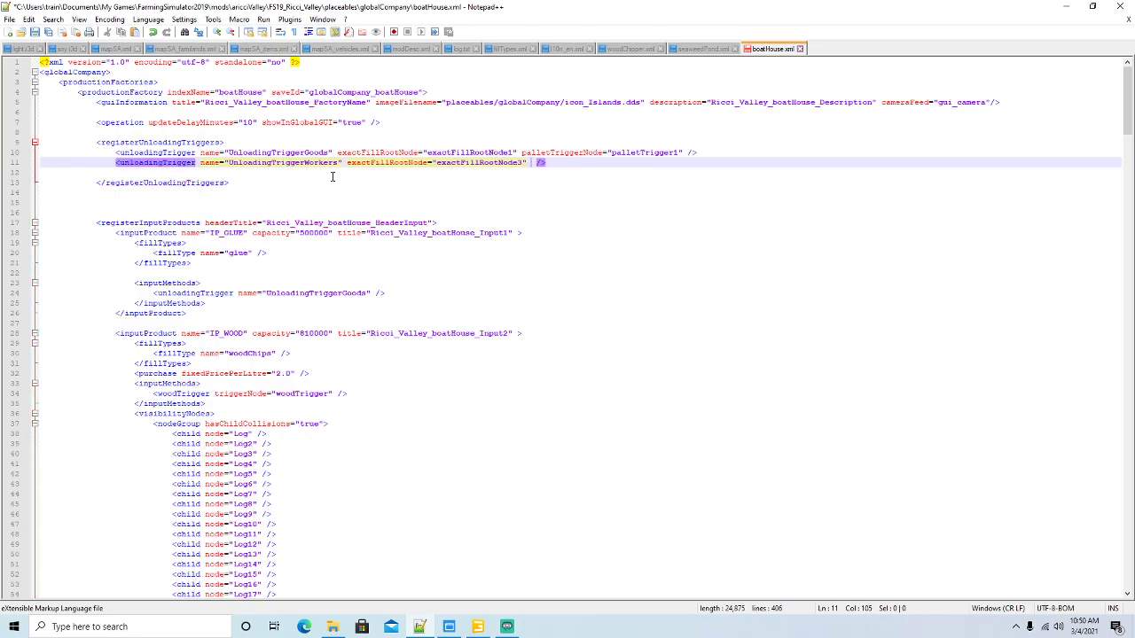
{"action": "scroll", "coordinate": [299, 237], "scroll_direction": "down", "scroll_amount": 20}
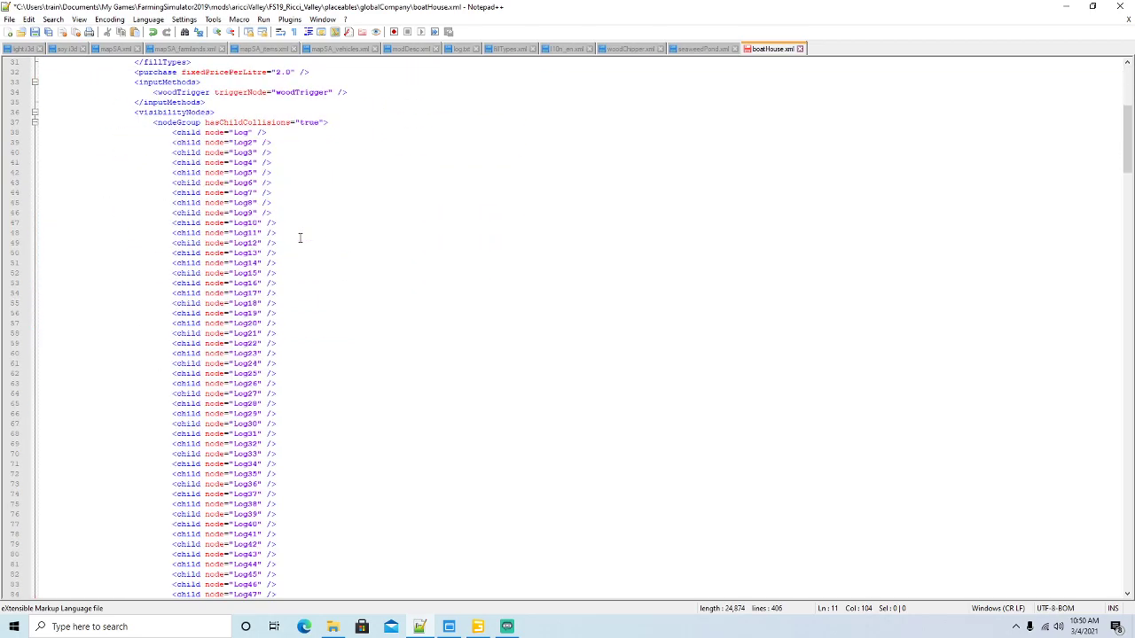
{"action": "scroll", "coordinate": [296, 242], "scroll_direction": "down", "scroll_amount": 20}
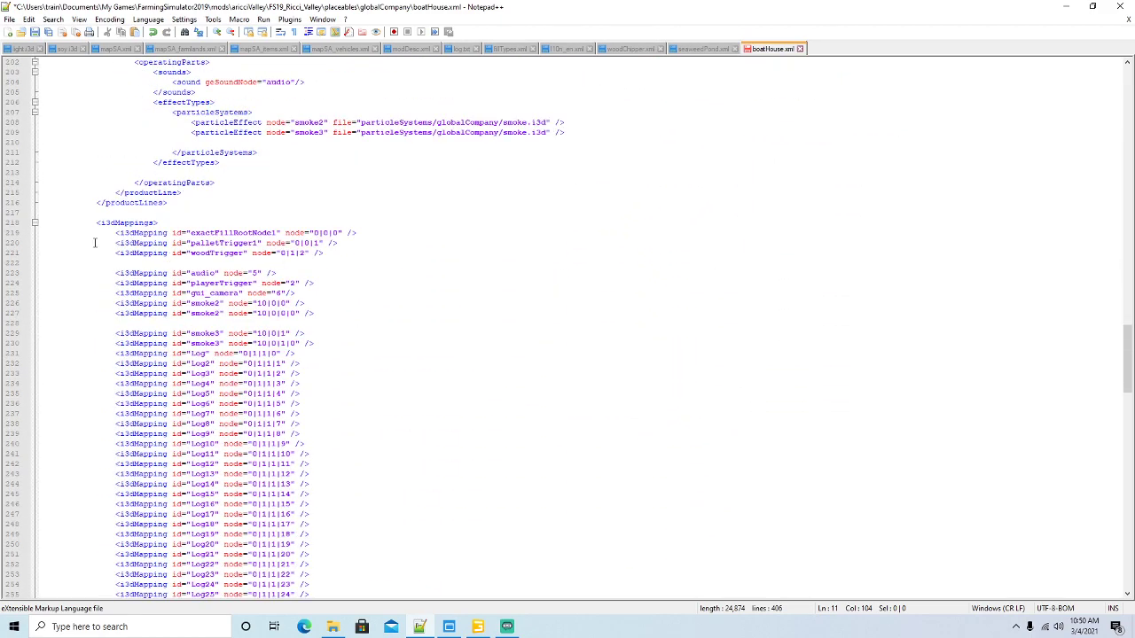
{"action": "left_click", "coordinate": [10, 225]}
{"action": "key", "text": "ctrl+c"}
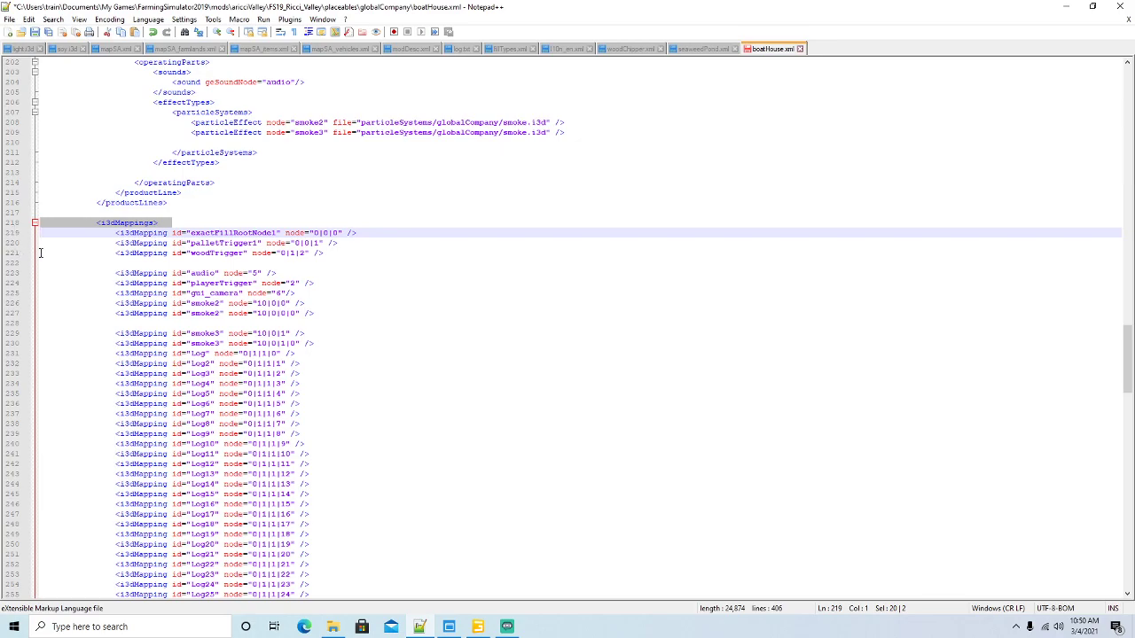
{"action": "left_click", "coordinate": [44, 253]}
{"action": "left_click", "coordinate": [43, 262]}
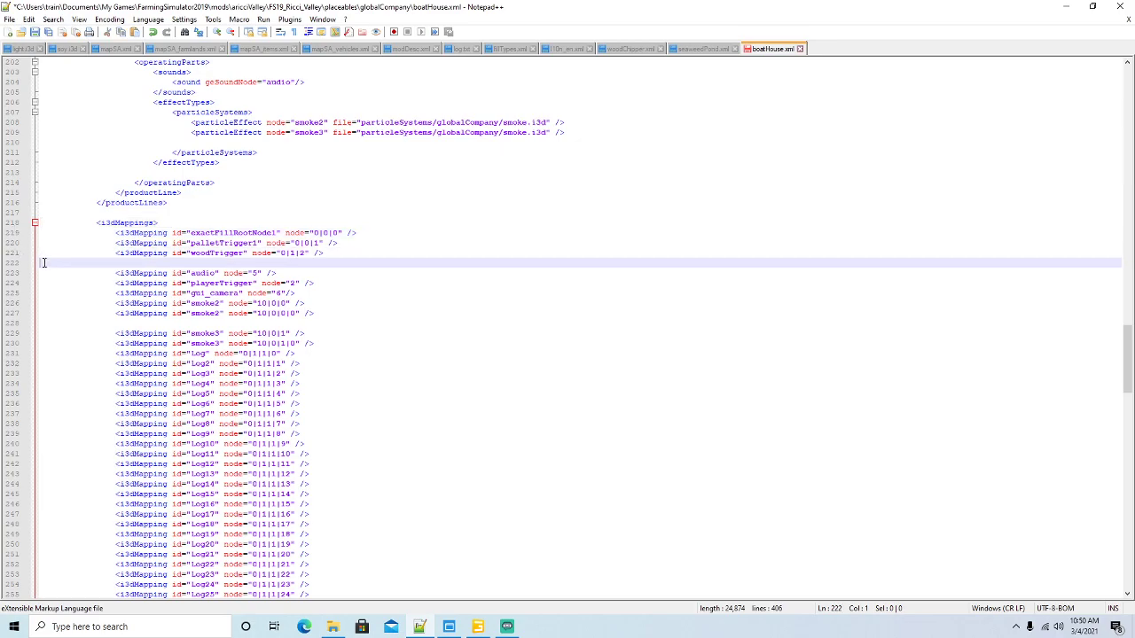
{"action": "key", "text": "ctrl+v"}
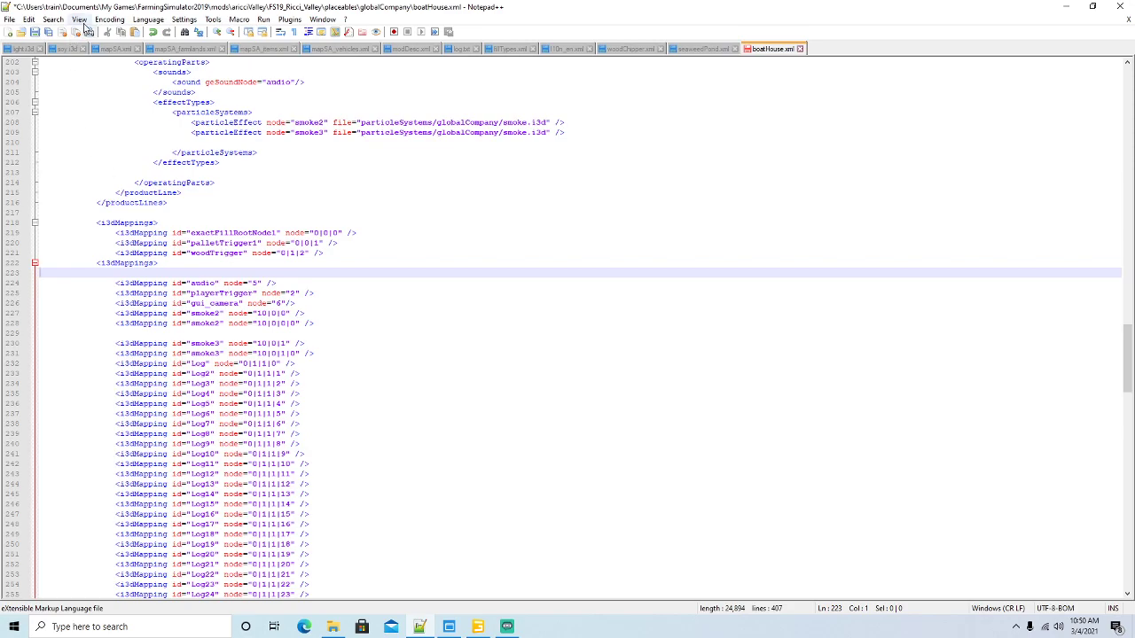
{"action": "left_click", "coordinate": [152, 33]}
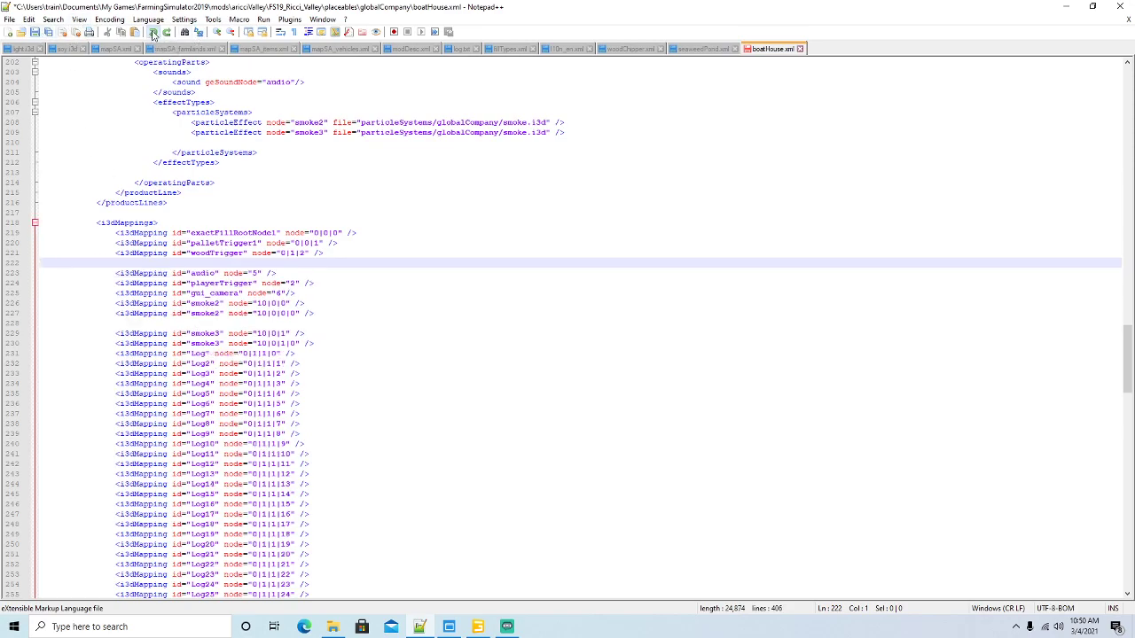
Copy the exactFillRootNode1 i3dMapping line to the empty line below the woodTrigger mapping
{"action": "left_click", "coordinate": [9, 234]}
{"action": "key", "text": "ctrl+c"}
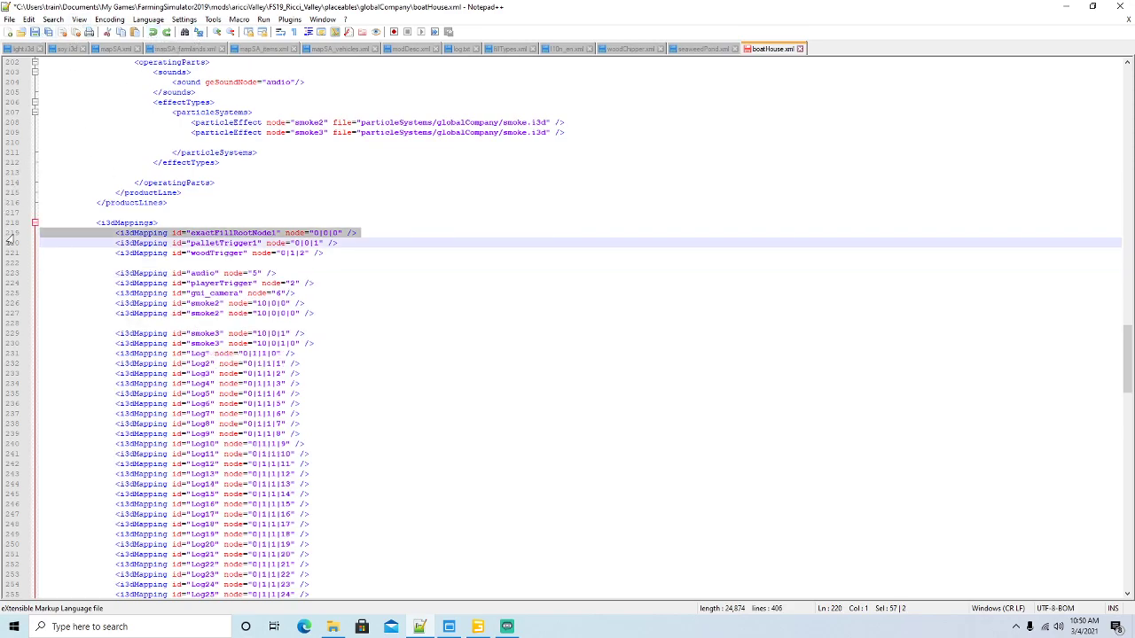
{"action": "left_click", "coordinate": [44, 256]}
{"action": "left_click", "coordinate": [43, 263]}
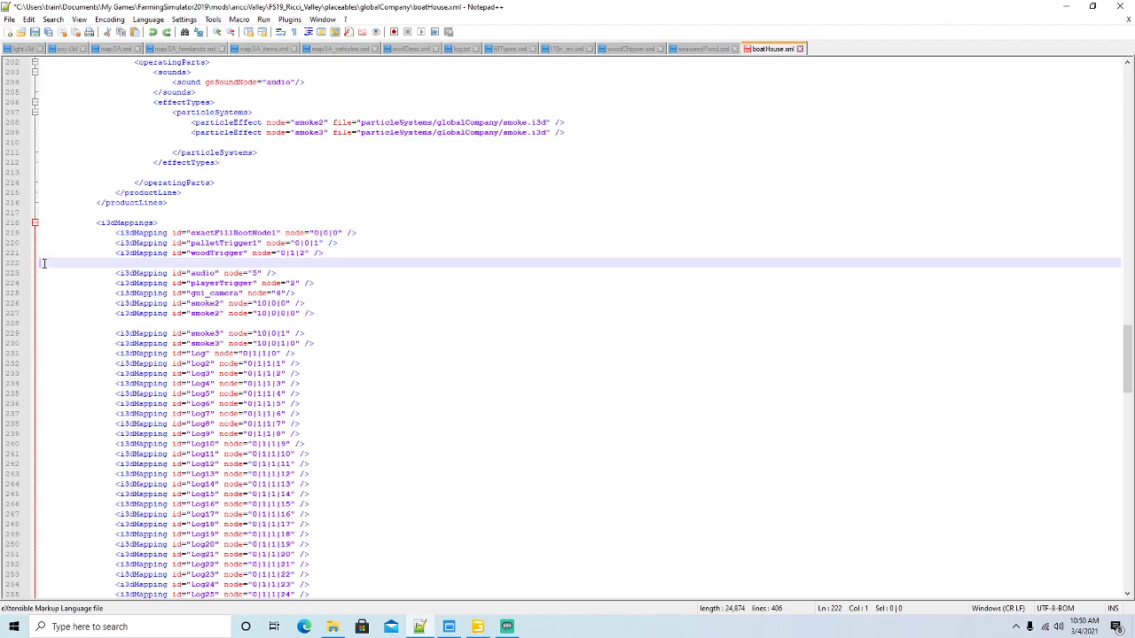
{"action": "key", "text": "ctrl+v"}
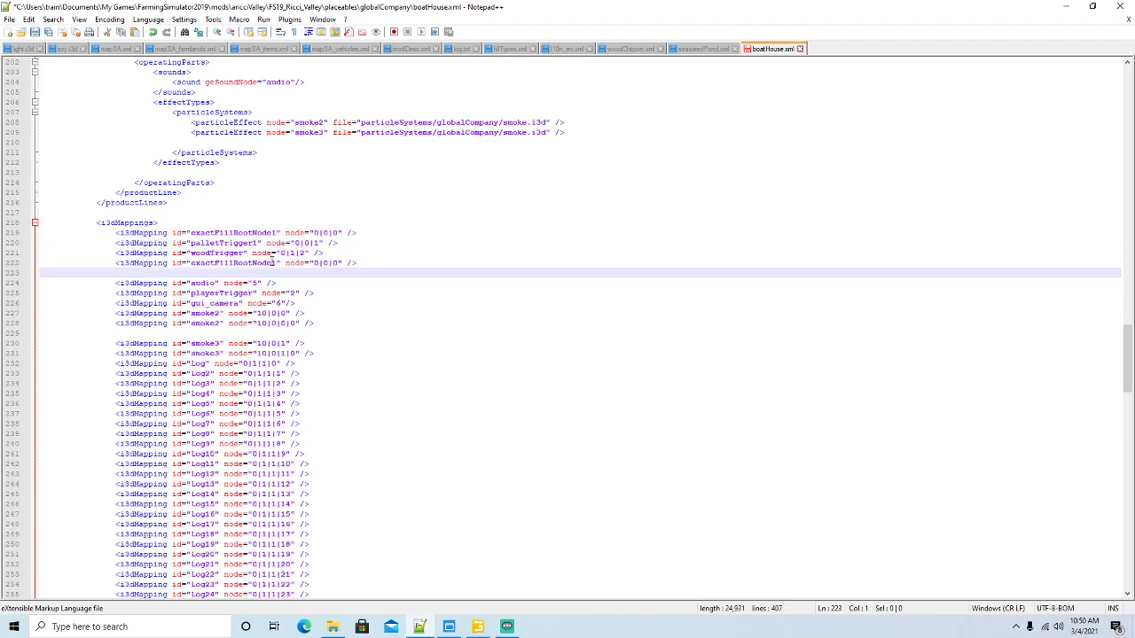
Change the copied i3dMapping to id exactFillRootNode3 with node 0|2|0 and save boatHouse.xml
{"action": "key", "text": "Left"}
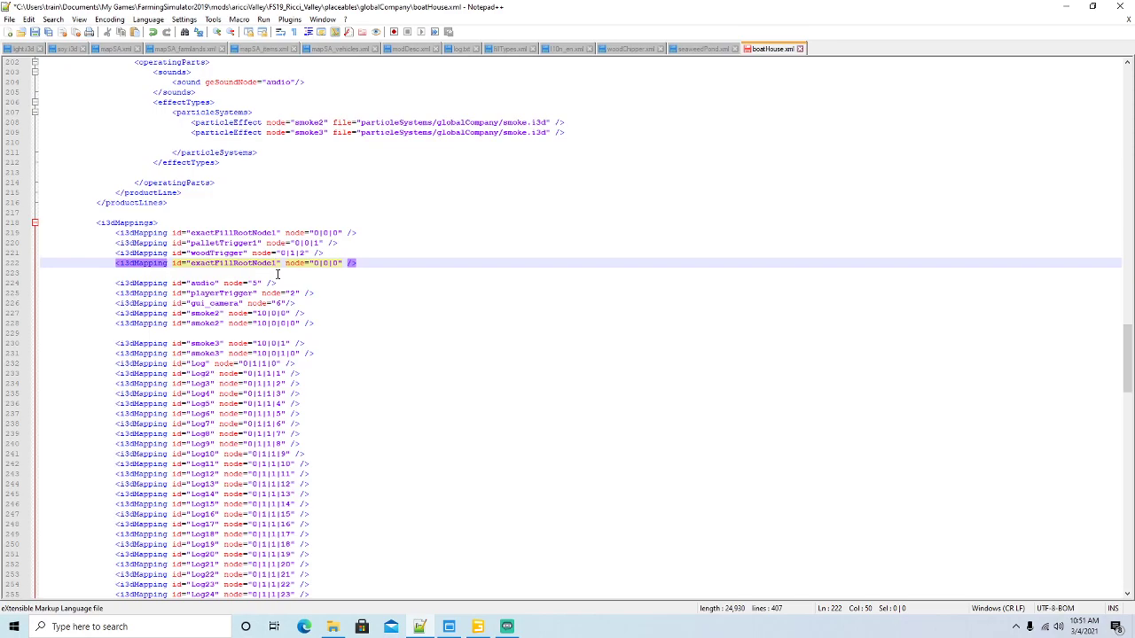
{"action": "type", "text": "3"}
{"action": "key", "text": "BackSpace"}
{"action": "type", "text": "2"}
{"action": "key", "text": "ctrl+s"}
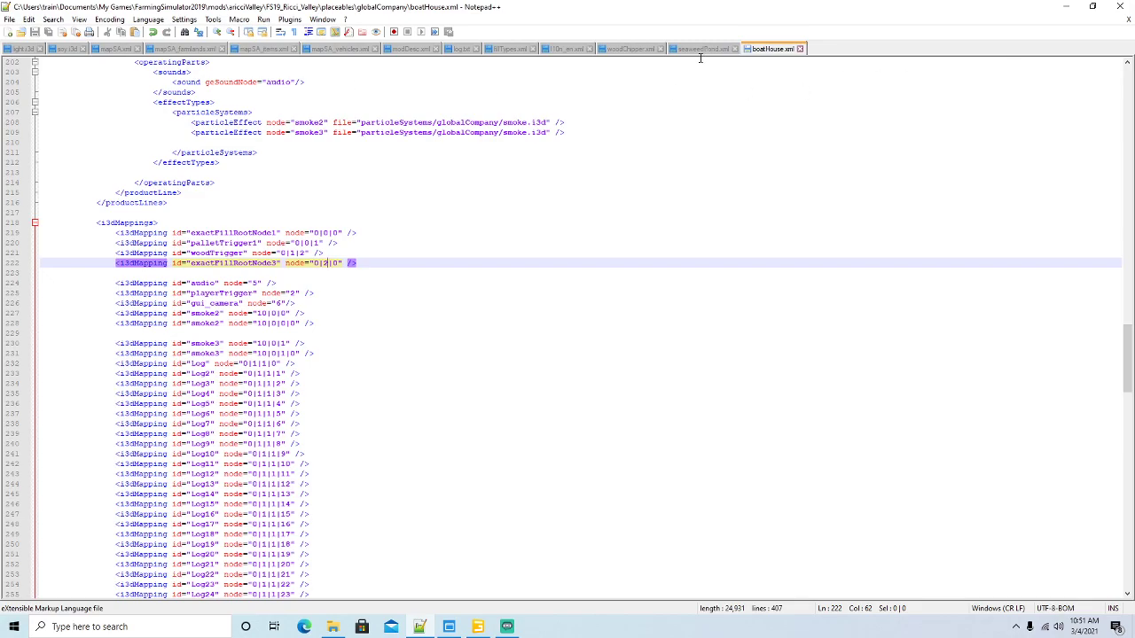
Uncomment the Ricci_Valley_boatHouse_Input3 workers entry in l10n_en.xml and save the file
{"action": "left_click", "coordinate": [568, 49]}
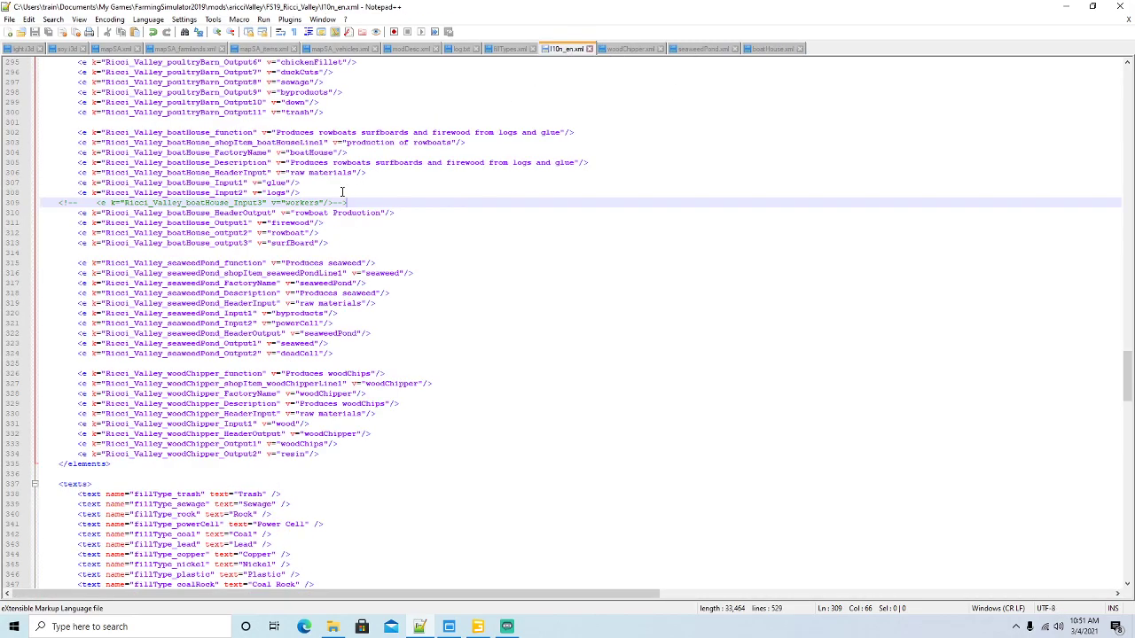
{"action": "key", "text": "BackSpace"}
{"action": "key", "text": "BackSpace"}
{"action": "key", "text": "BackSpace"}
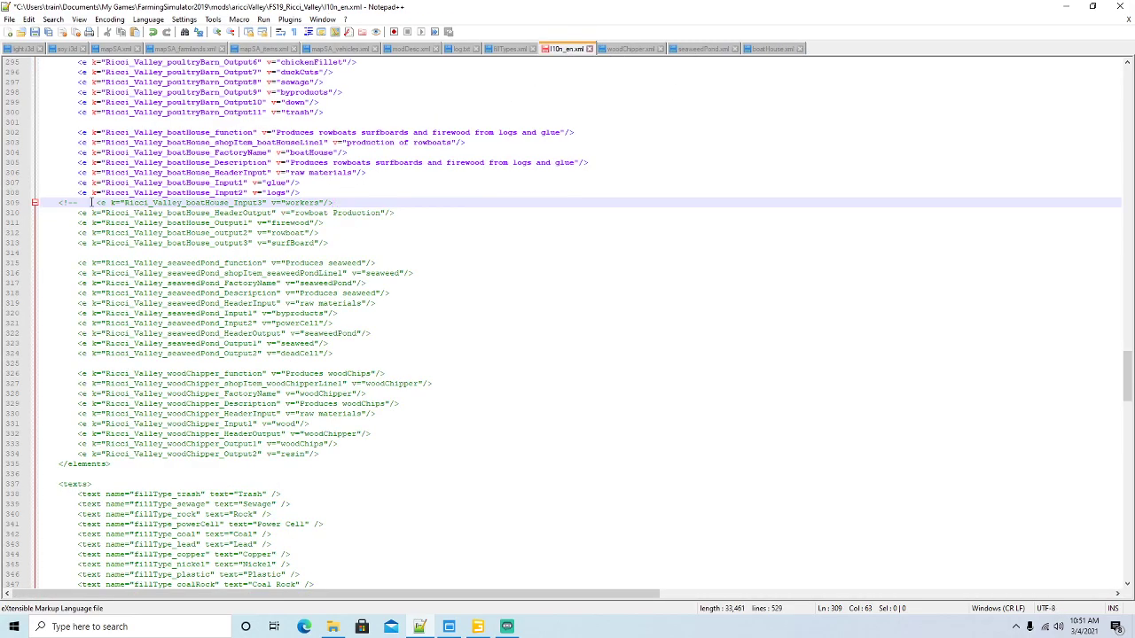
{"action": "left_click", "coordinate": [78, 202]}
{"action": "key", "text": "BackSpace"}
{"action": "key", "text": "BackSpace"}
{"action": "key", "text": "BackSpace"}
{"action": "key", "text": "BackSpace"}
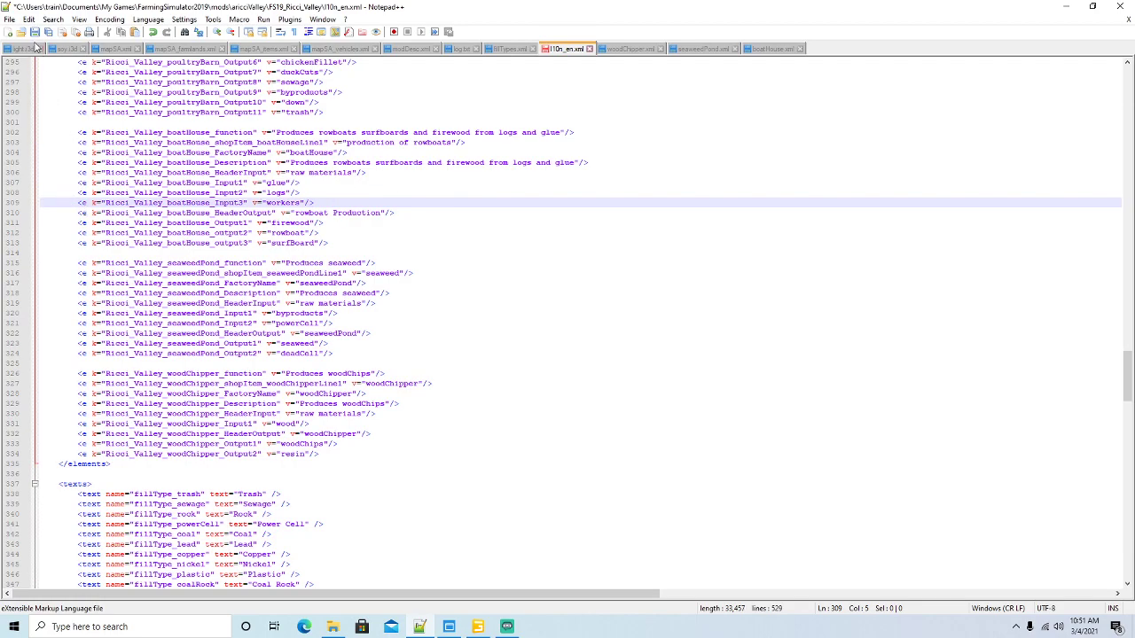
{"action": "left_click", "coordinate": [35, 32]}
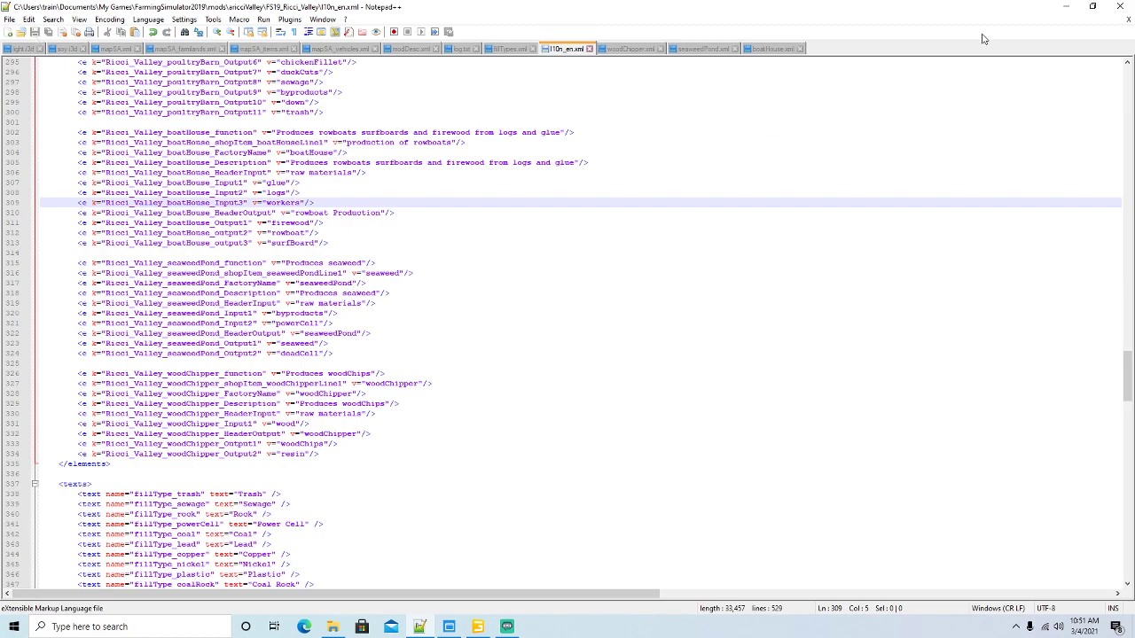
Switch to GIANTS Editor, select exactFillRootNode3 under the boatHouse workers input, and frame it in the viewport
{"action": "left_click", "coordinate": [1065, 6]}
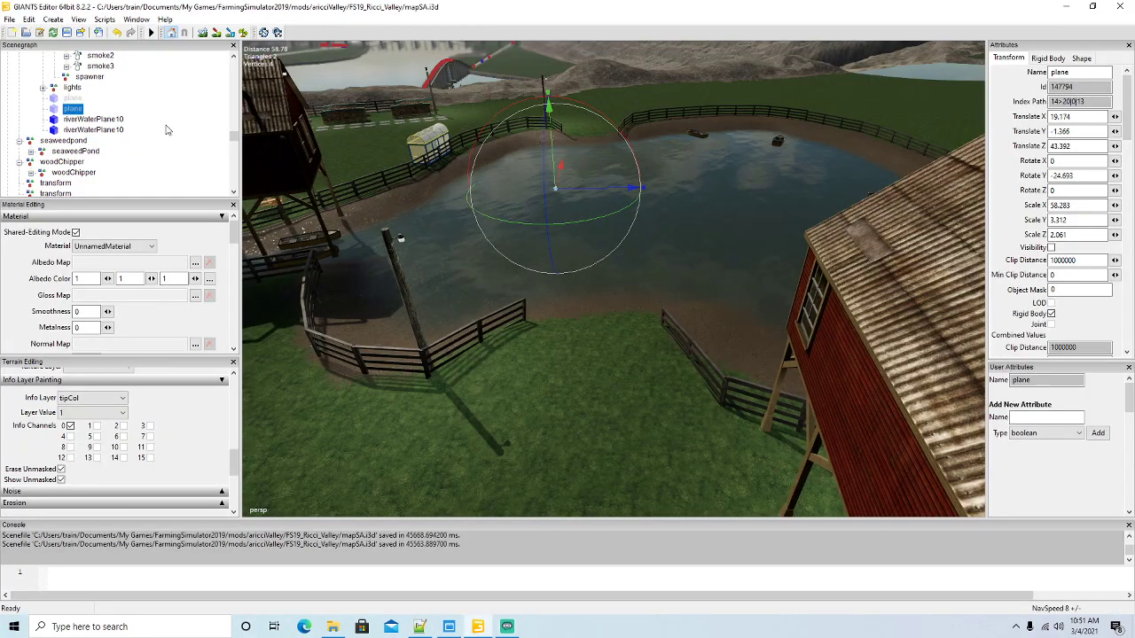
{"action": "scroll", "coordinate": [135, 129], "scroll_direction": "up", "scroll_amount": 3}
{"action": "scroll", "coordinate": [135, 129], "scroll_direction": "up", "scroll_amount": 4}
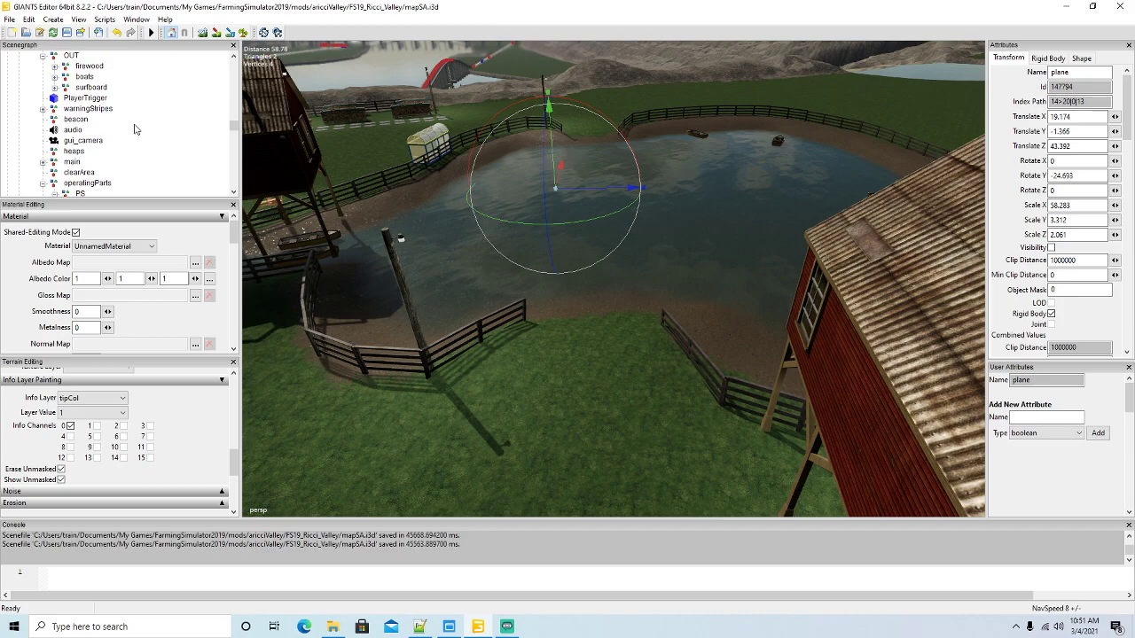
{"action": "left_click", "coordinate": [106, 109]}
{"action": "left_click_drag", "start_coordinate": [559, 292], "coordinate": [537, 225], "text": "alt"}
{"action": "scroll", "coordinate": [551, 226], "scroll_direction": "up", "scroll_amount": 4}
{"action": "key", "text": "w"}
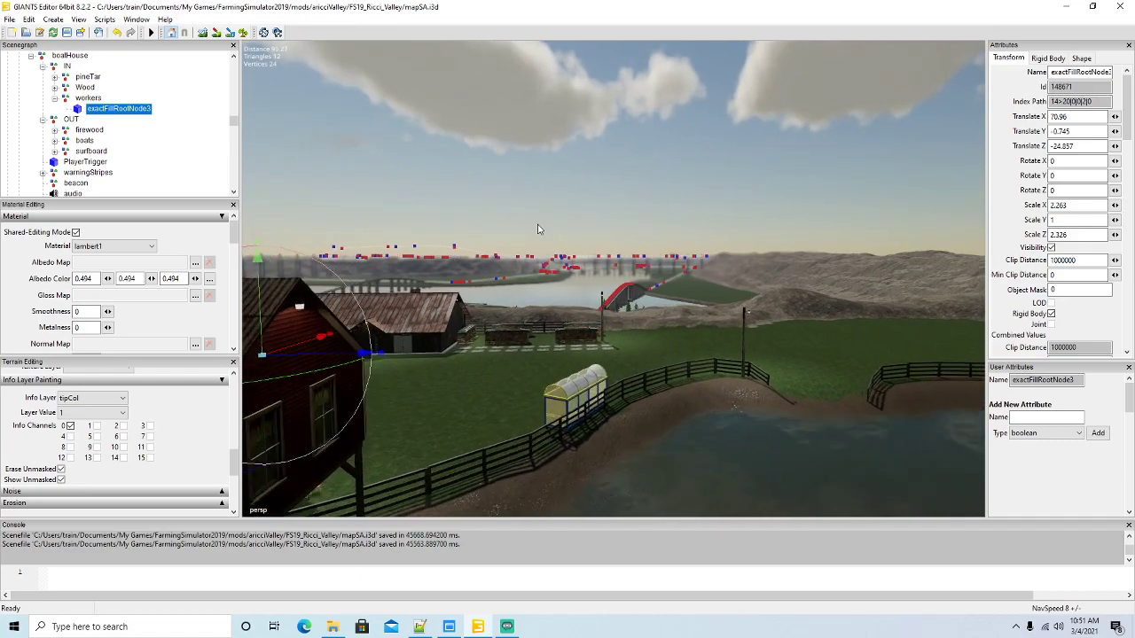
{"action": "key", "text": "w"}
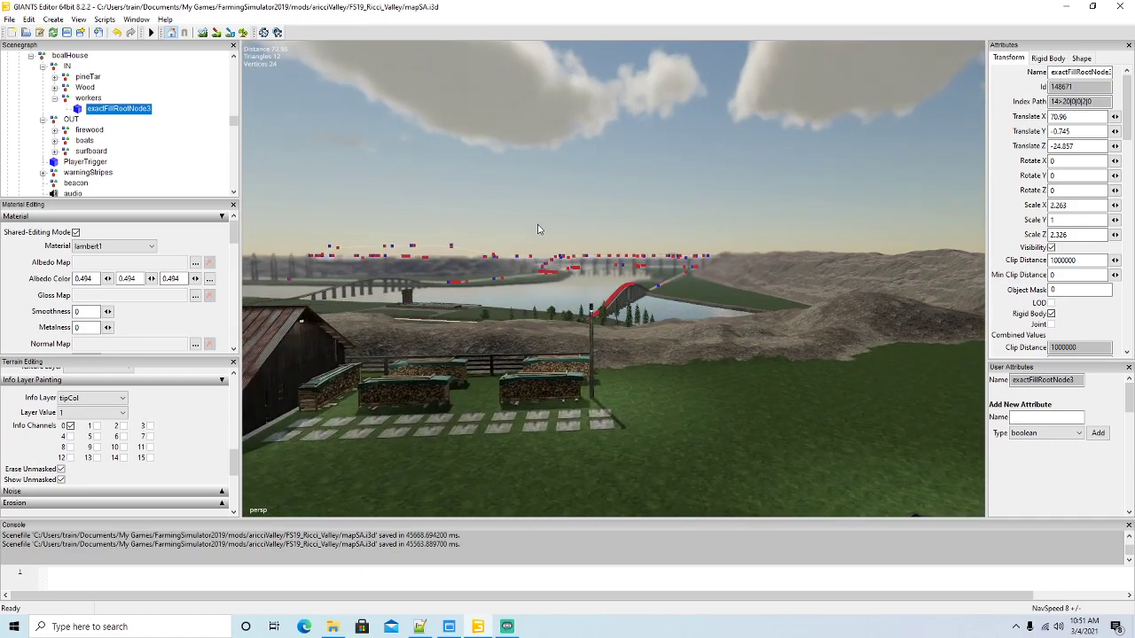
{"action": "key", "text": "f"}
Move exactFillRootNode3 onto the grass beside the shelter at the pond fence, with Rotate Y about 57.91
{"action": "scroll", "coordinate": [706, 315], "scroll_direction": "down", "scroll_amount": 3}
{"action": "left_click_drag", "start_coordinate": [706, 316], "coordinate": [824, 268], "text": "alt"}
{"action": "left_click_drag", "start_coordinate": [939, 193], "coordinate": [505, 549]}
{"action": "left_click_drag", "start_coordinate": [665, 479], "coordinate": [553, 476], "text": "alt"}
{"action": "left_click_drag", "start_coordinate": [622, 427], "coordinate": [657, 352]}
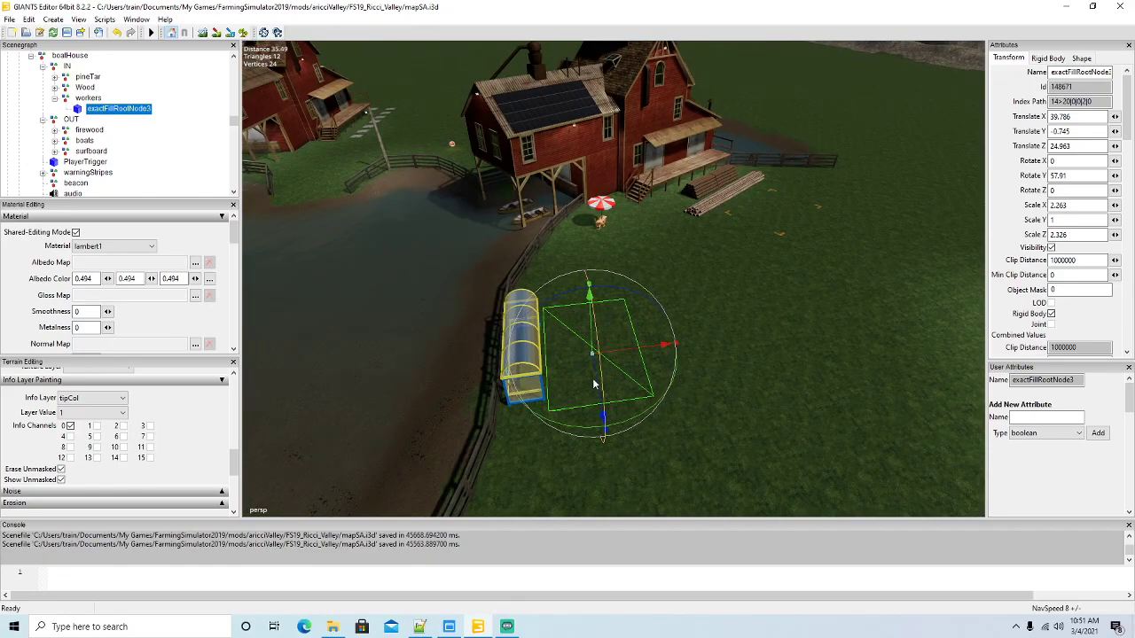
Nudge exactFillRootNode3 closer to the shelter, to about X 38.89 and Z 24.401, and save the map
{"action": "left_click_drag", "start_coordinate": [599, 383], "coordinate": [598, 371]}
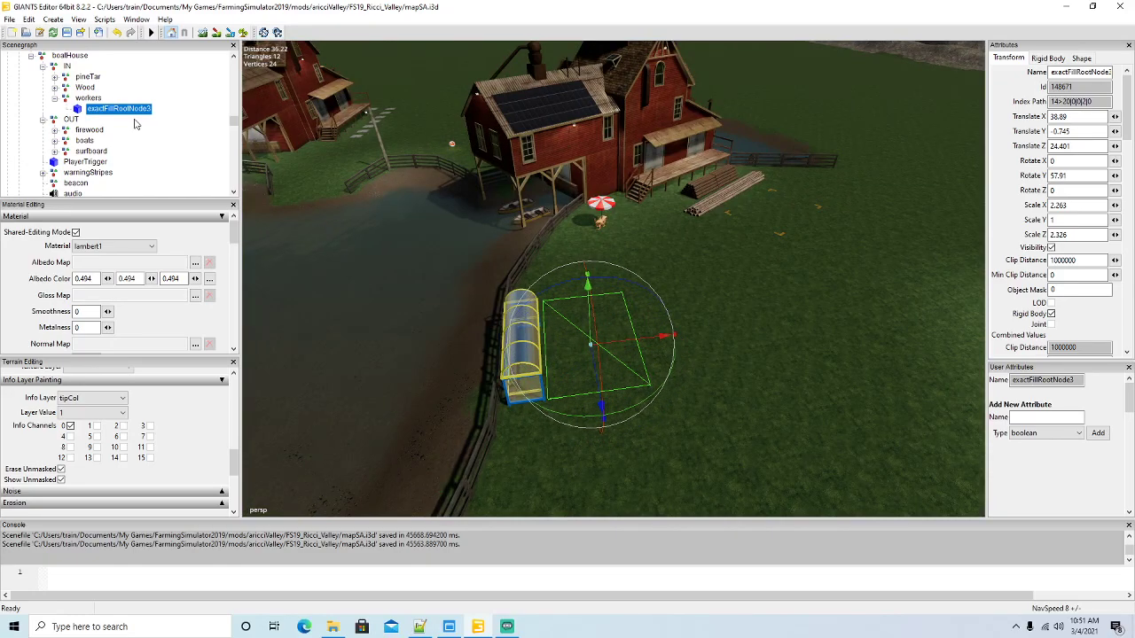
{"action": "left_click", "coordinate": [65, 32]}
Switch to Notepad++, set the IP_WORKERS input product's percent to 0.01 in boatHouse.xml, and save the file
{"action": "left_click", "coordinate": [419, 627]}
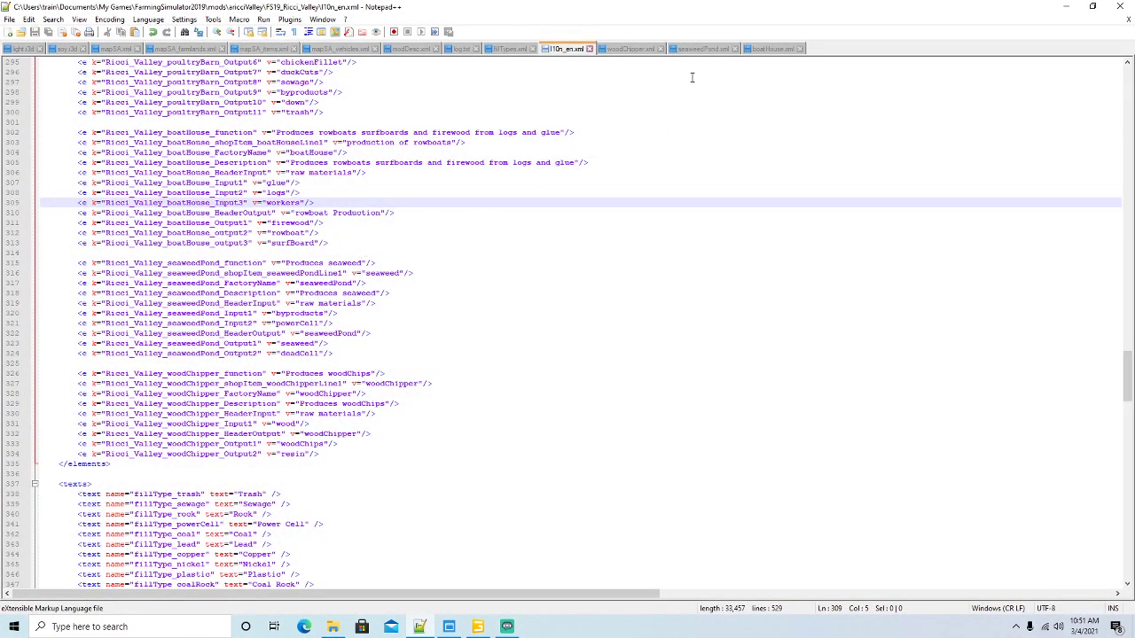
{"action": "left_click", "coordinate": [770, 50]}
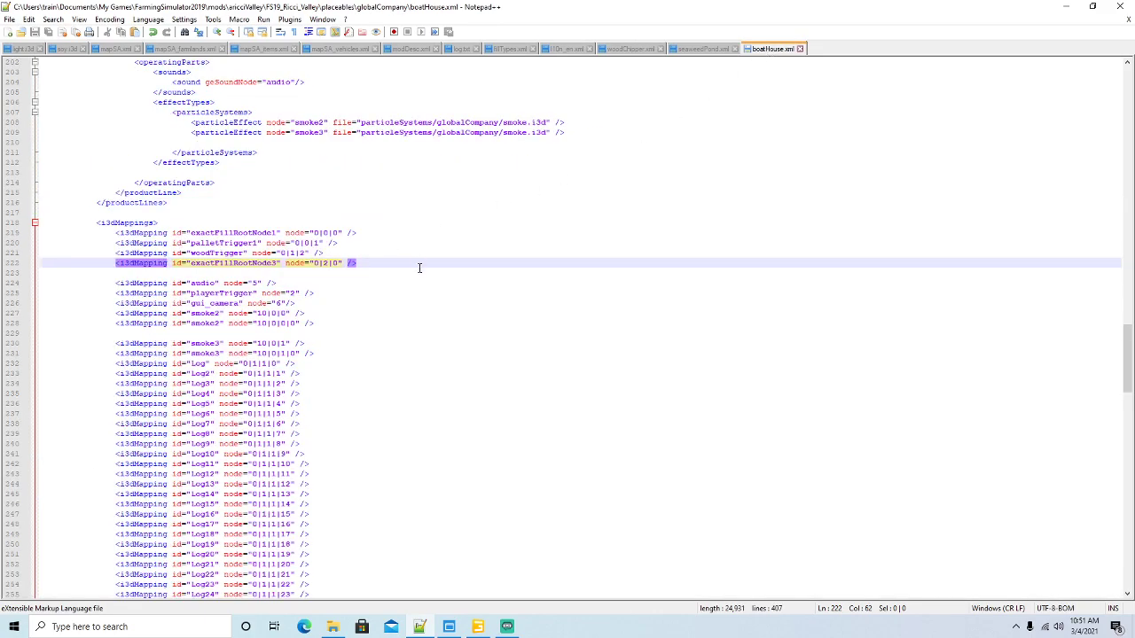
{"action": "scroll", "coordinate": [422, 264], "scroll_direction": "up", "scroll_amount": 10}
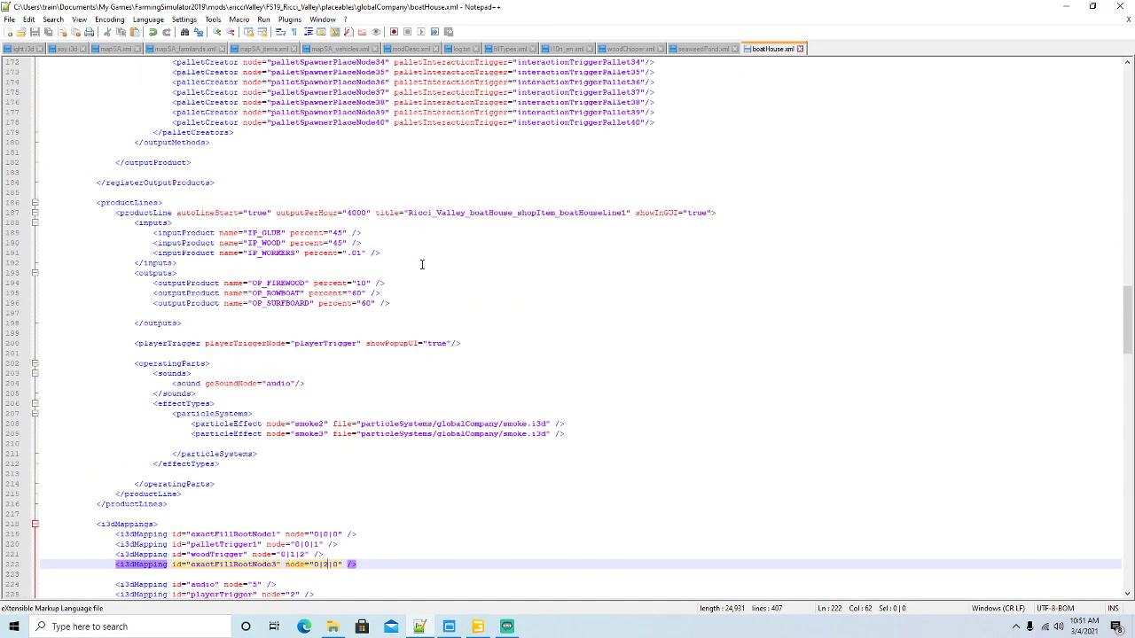
{"action": "left_click", "coordinate": [363, 253]}
{"action": "key", "text": "BackSpace"}
{"action": "key", "text": "BackSpace"}
{"action": "key", "text": "BackSpace"}
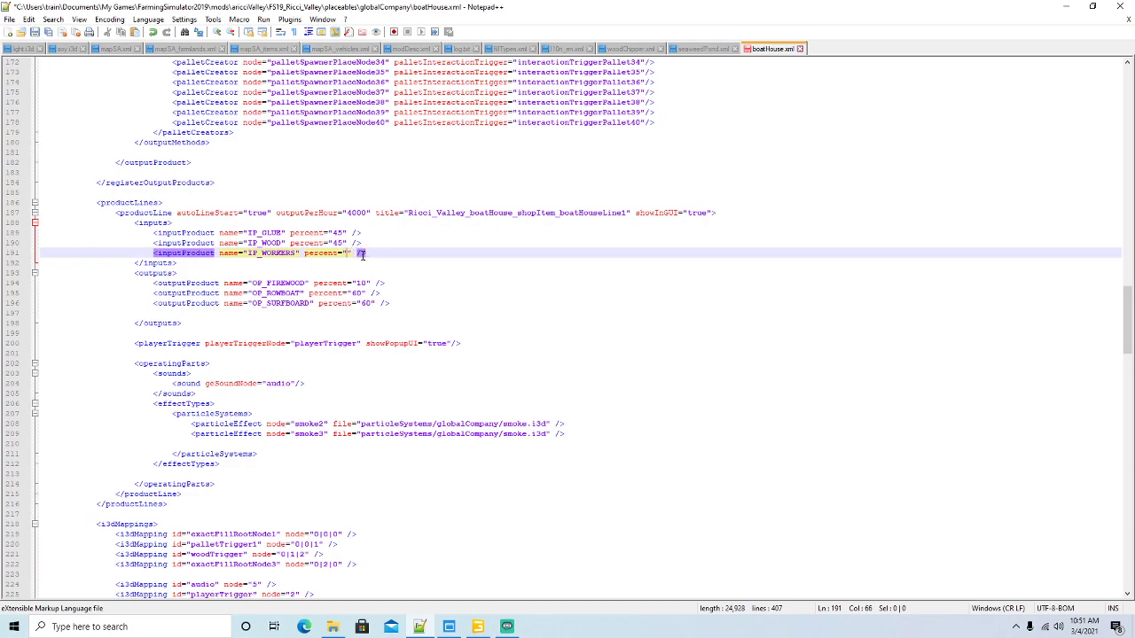
{"action": "type", "text": "0.01"}
{"action": "left_click", "coordinate": [35, 33]}
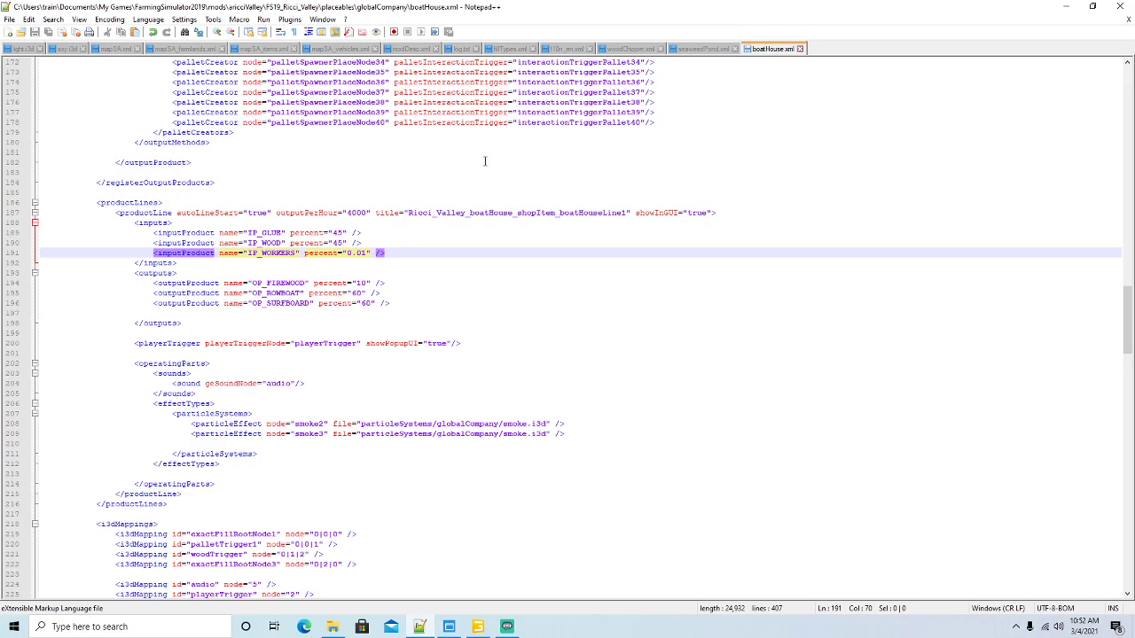
Launch Farming Simulator 19 from the desktop and start the career savegame on the Ricci_Valley map
{"action": "left_click", "coordinate": [1065, 7]}
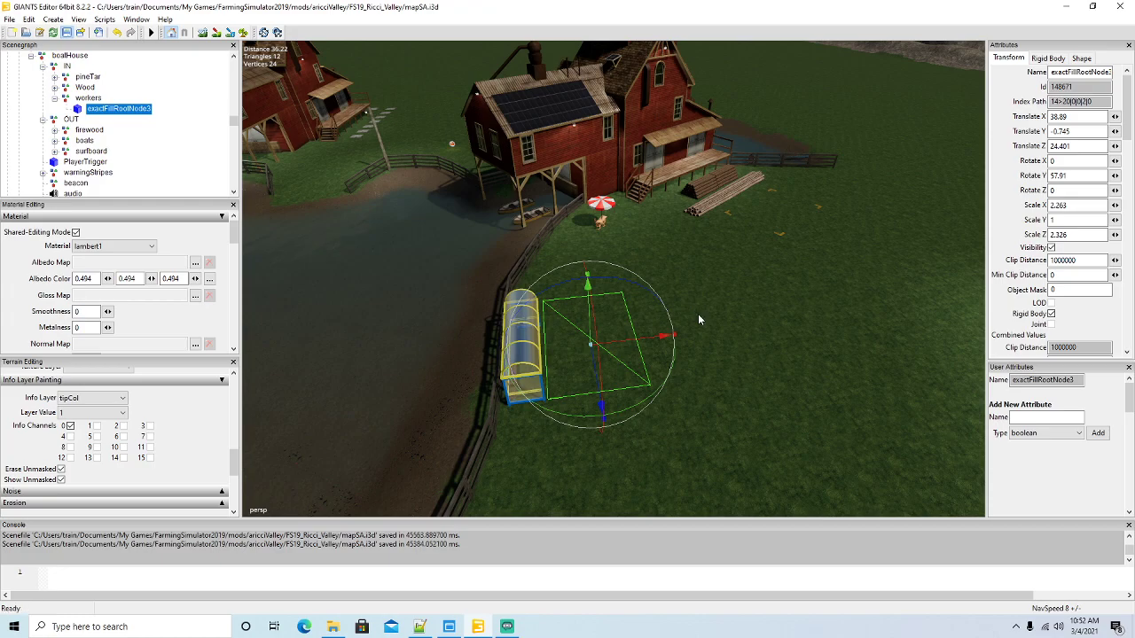
{"action": "left_click", "coordinate": [1064, 6]}
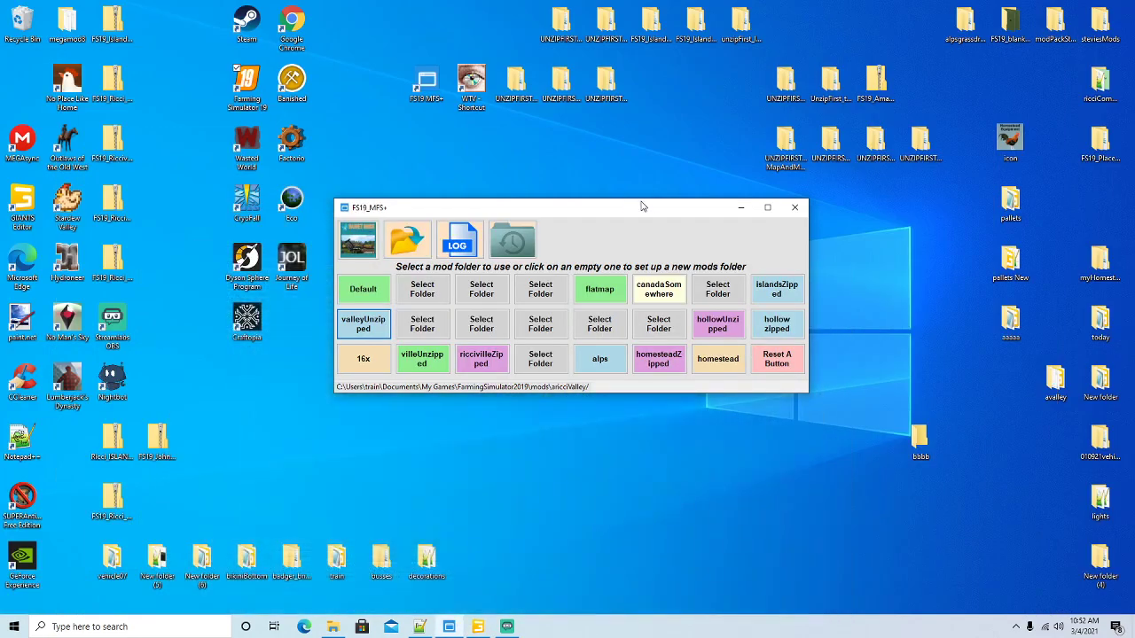
{"action": "right_click", "coordinate": [251, 78]}
{"action": "left_click", "coordinate": [275, 92]}
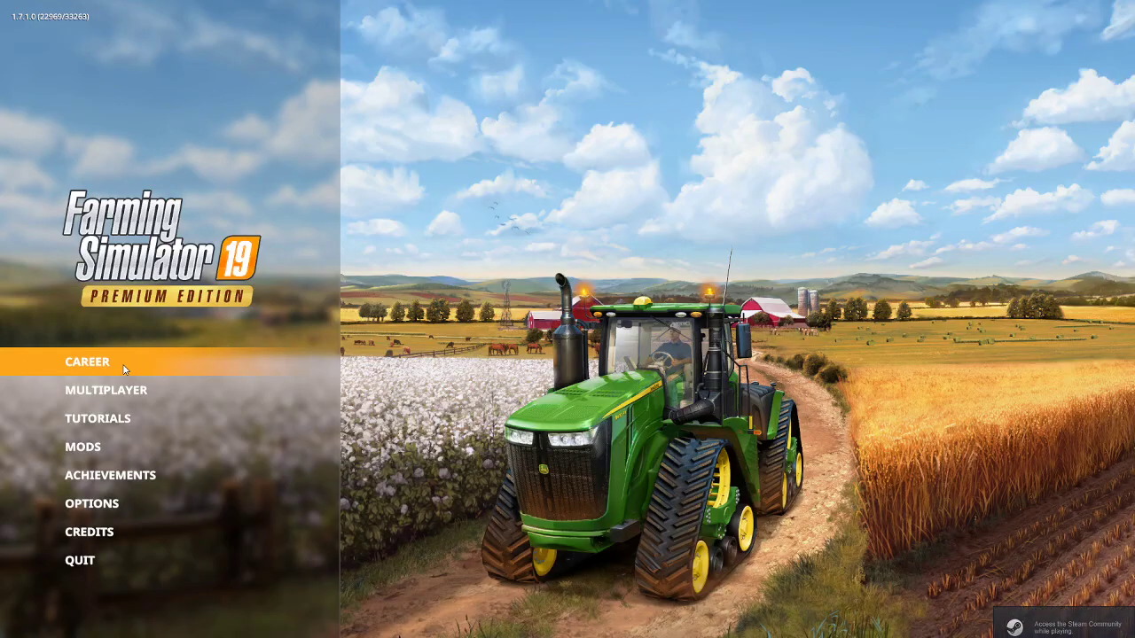
{"action": "left_click", "coordinate": [124, 363]}
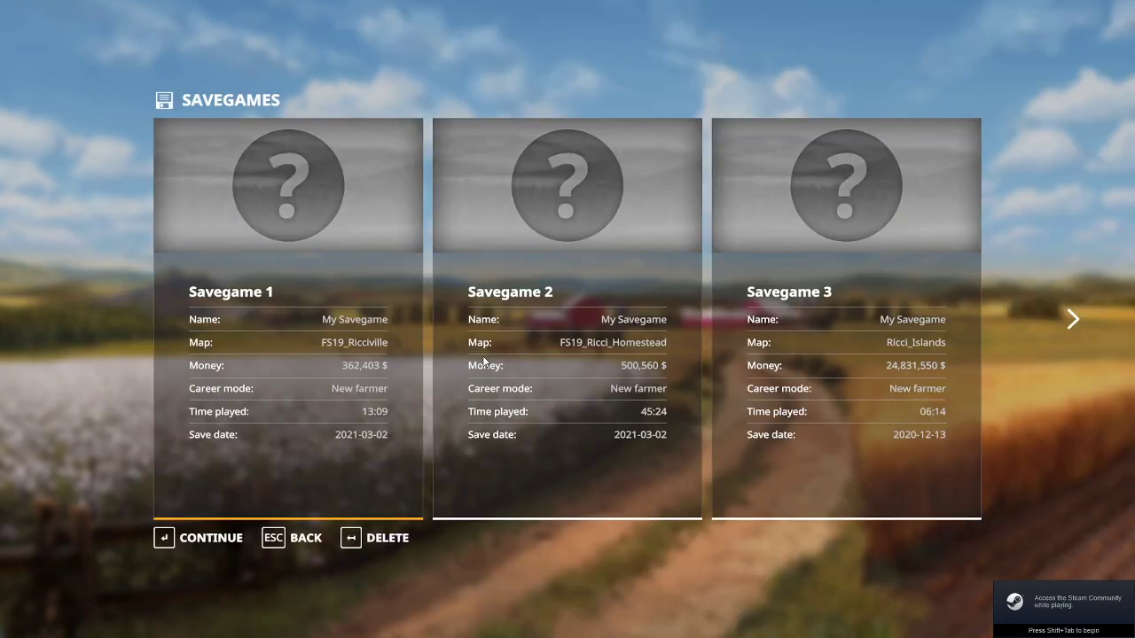
{"action": "left_click", "coordinate": [224, 539]}
{"action": "left_click", "coordinate": [211, 548]}
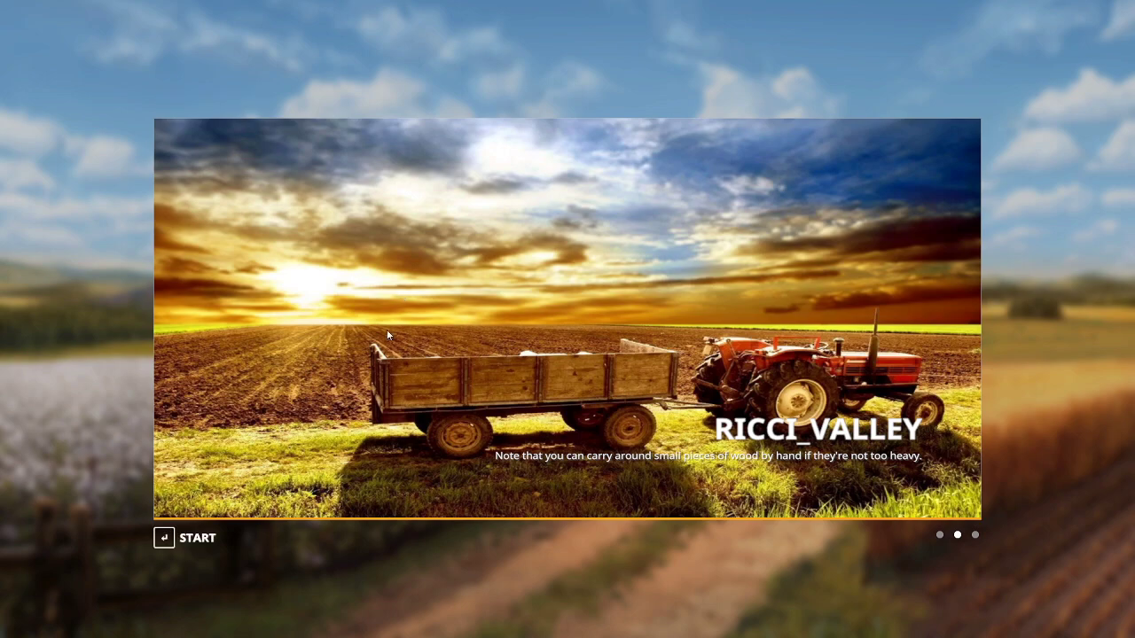
{"action": "left_click", "coordinate": [197, 538]}
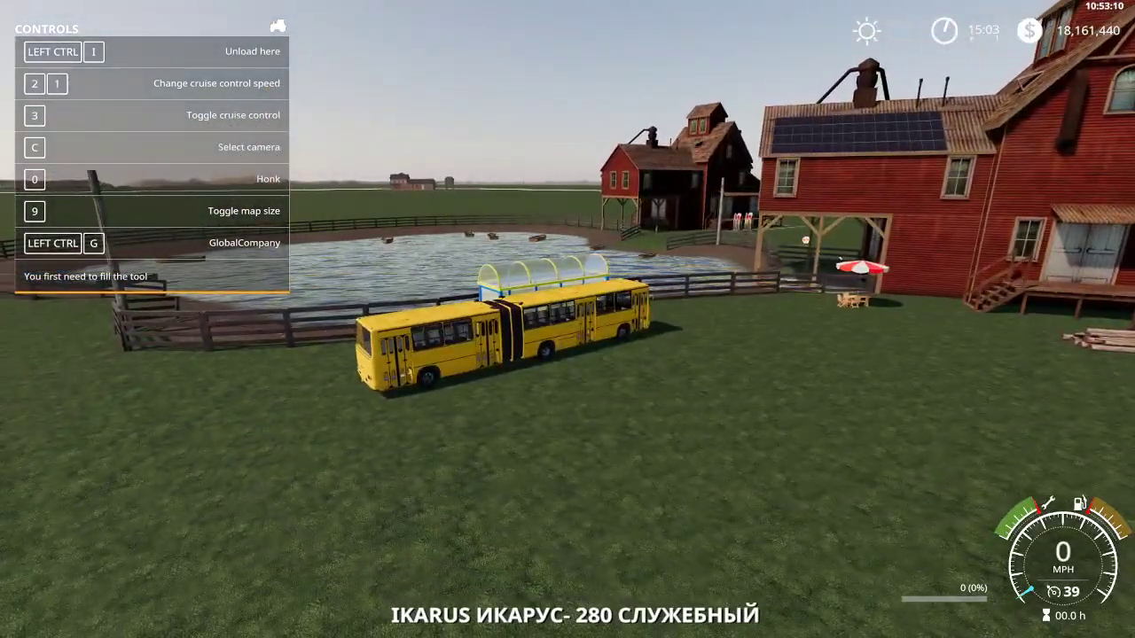
Fill the bus's Fill Unit 3 with workers through Easy Development Commands and unload them at the boat house shelter
{"action": "key", "text": "ctrl+e"}
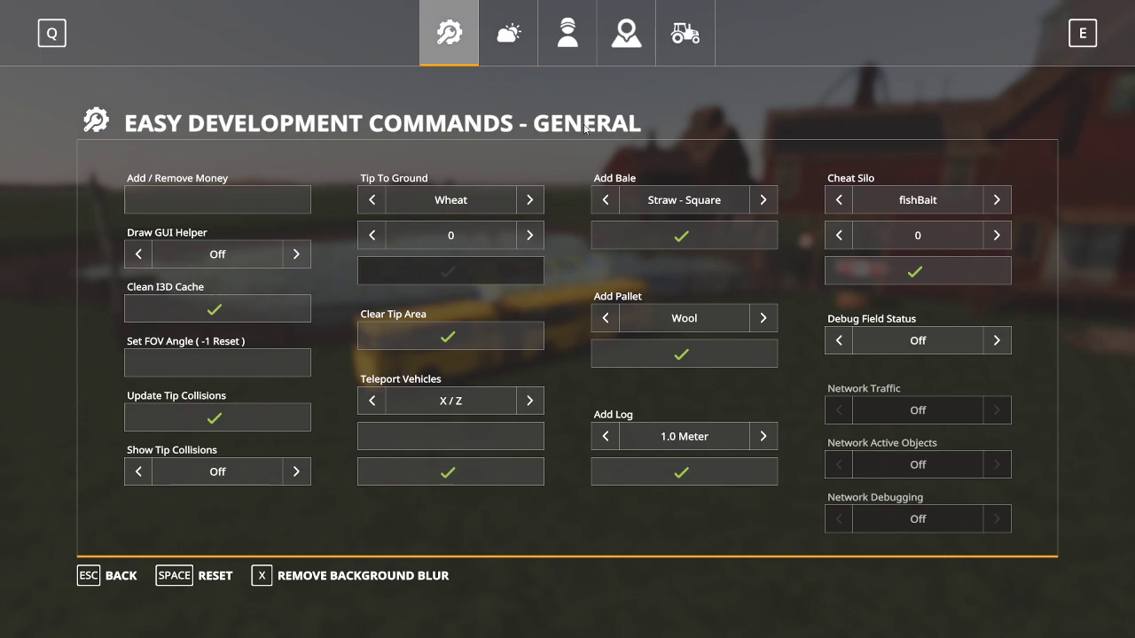
{"action": "left_click", "coordinate": [685, 34]}
{"action": "left_click", "coordinate": [995, 200]}
{"action": "left_click", "coordinate": [996, 199]}
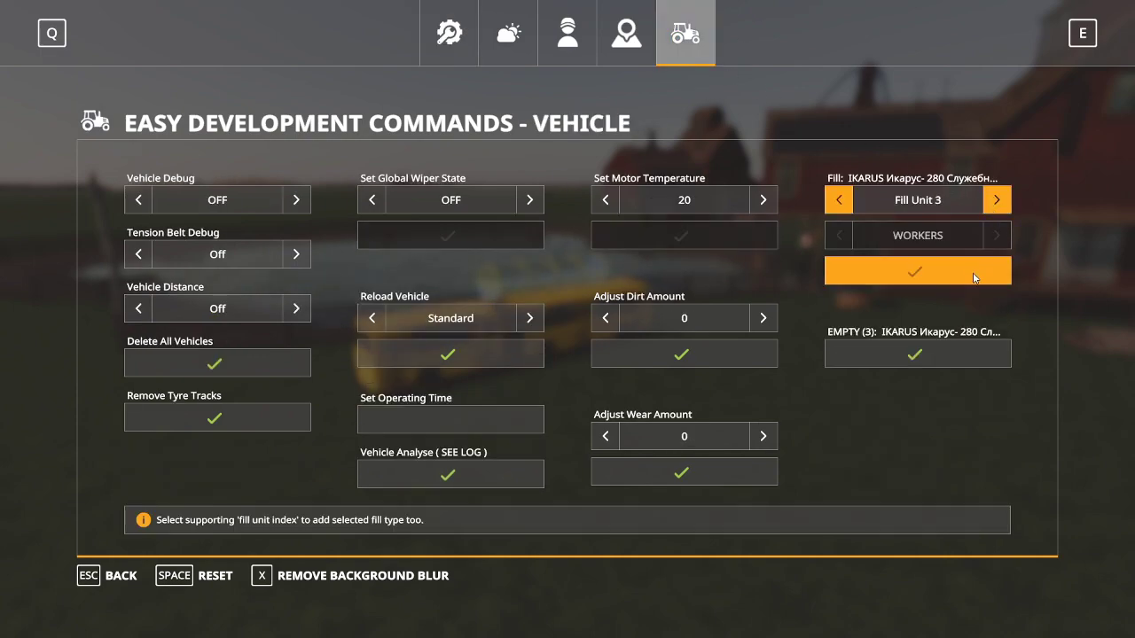
{"action": "left_click", "coordinate": [975, 272]}
{"action": "key", "text": "Escape"}
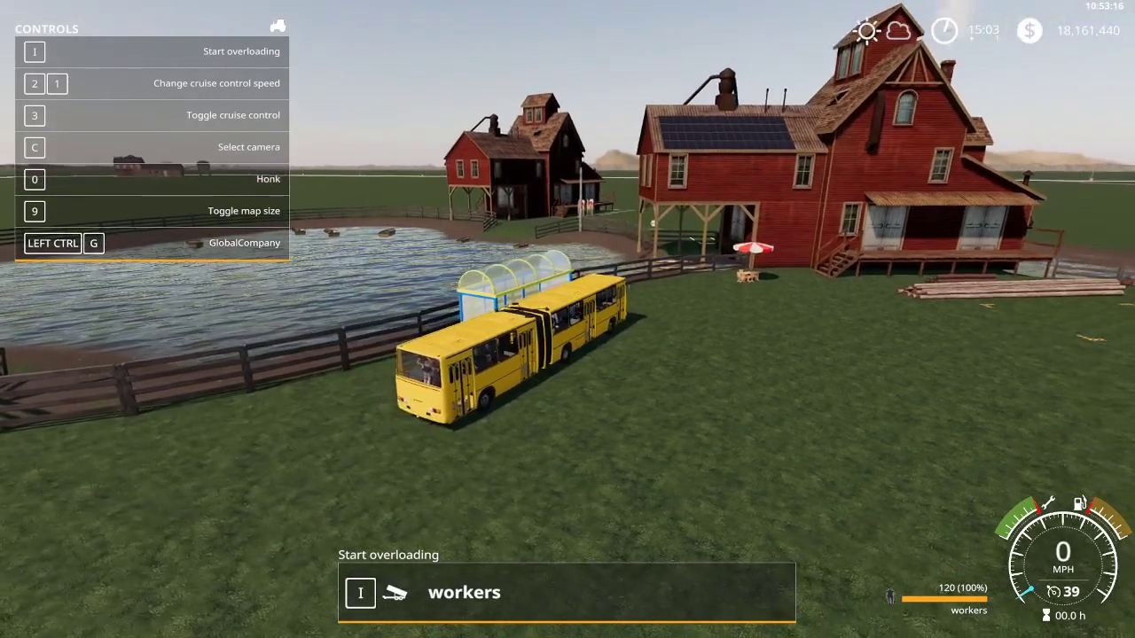
{"action": "key", "text": "i"}
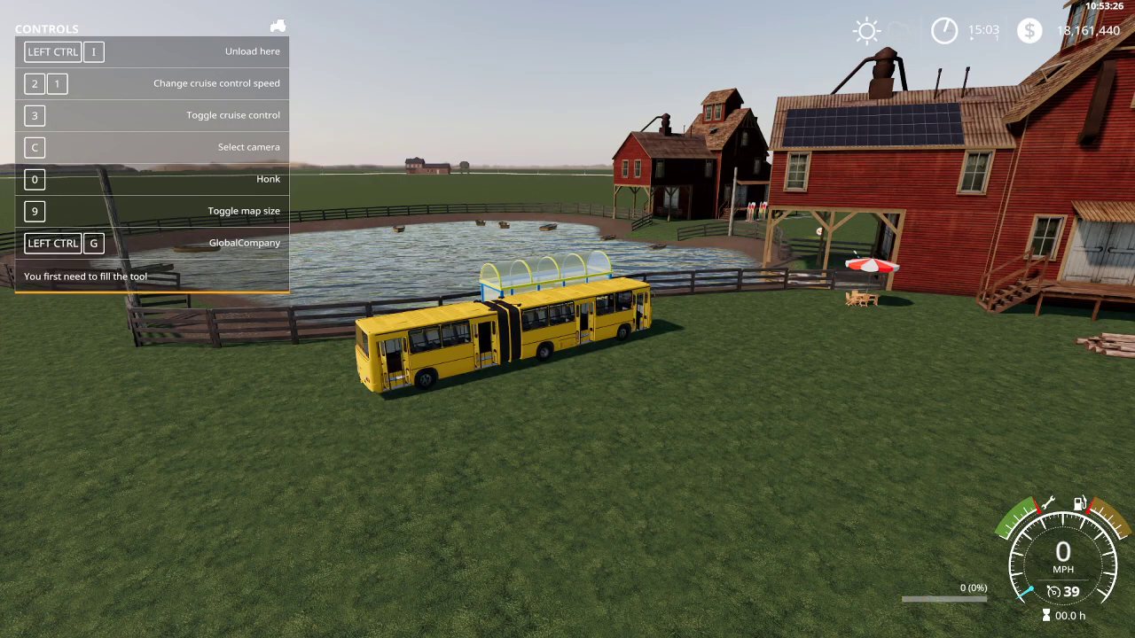
Leave the bus and turn on the 4x player speed multiplier in Easy Development Commands
{"action": "key", "text": "e"}
{"action": "key", "text": "s"}
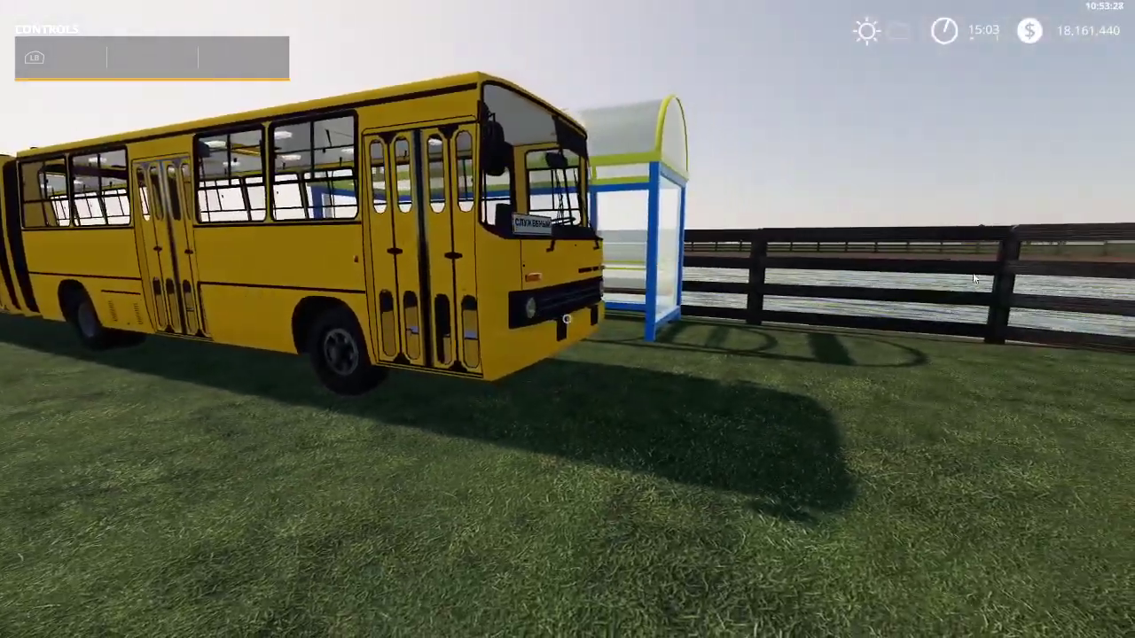
{"action": "key", "text": "ctrl+e"}
{"action": "left_click", "coordinate": [567, 33]}
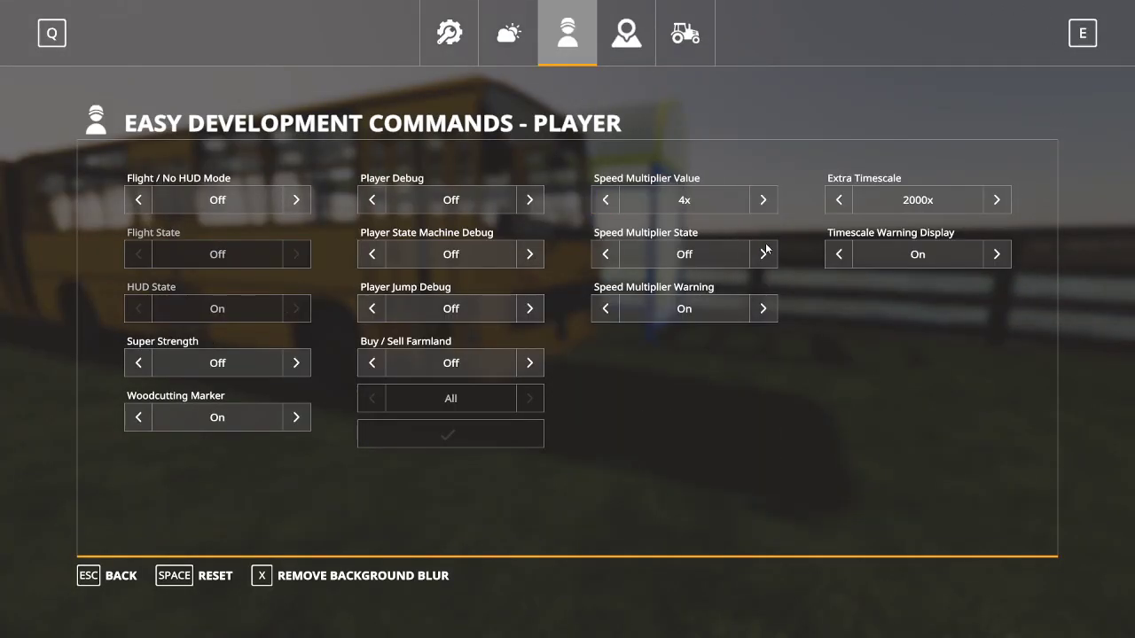
{"action": "left_click", "coordinate": [762, 255]}
{"action": "key", "text": "Escape"}
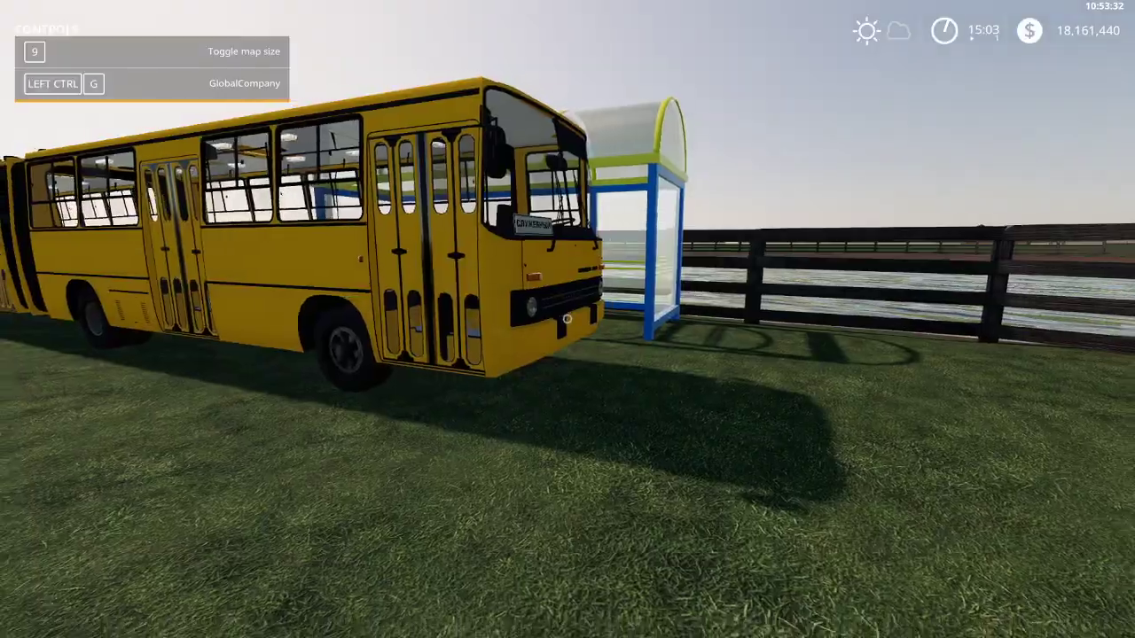
Walk around the boat house to its Ricci crest player trigger and open the product menu
{"action": "key", "text": "w"}
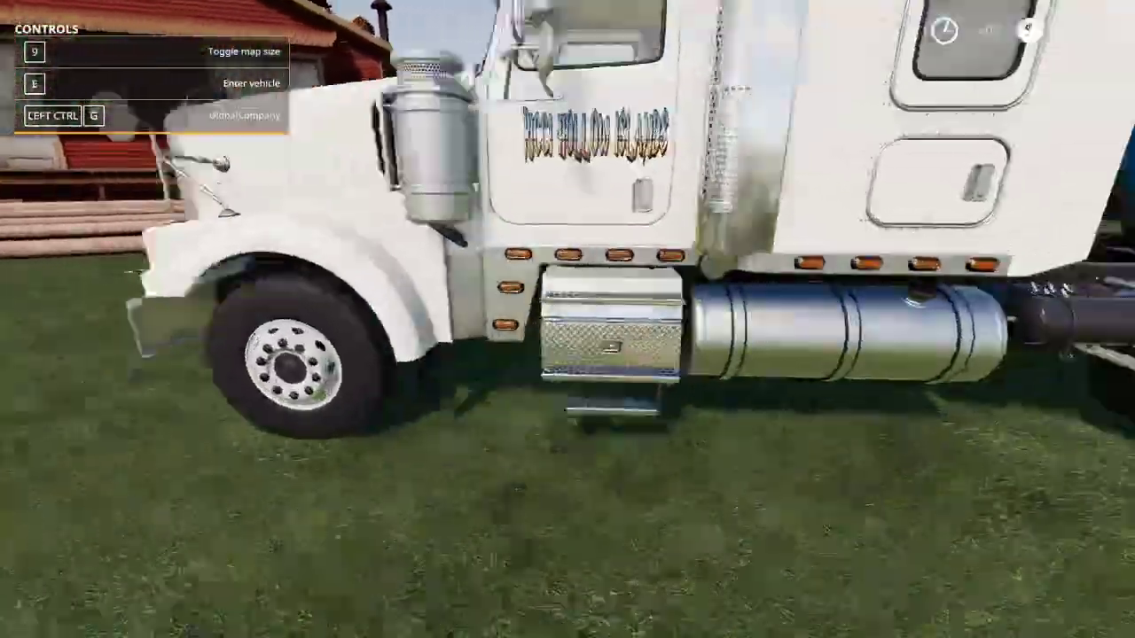
{"action": "key", "text": "d"}
{"action": "key", "text": "s"}
{"action": "key", "text": "w"}
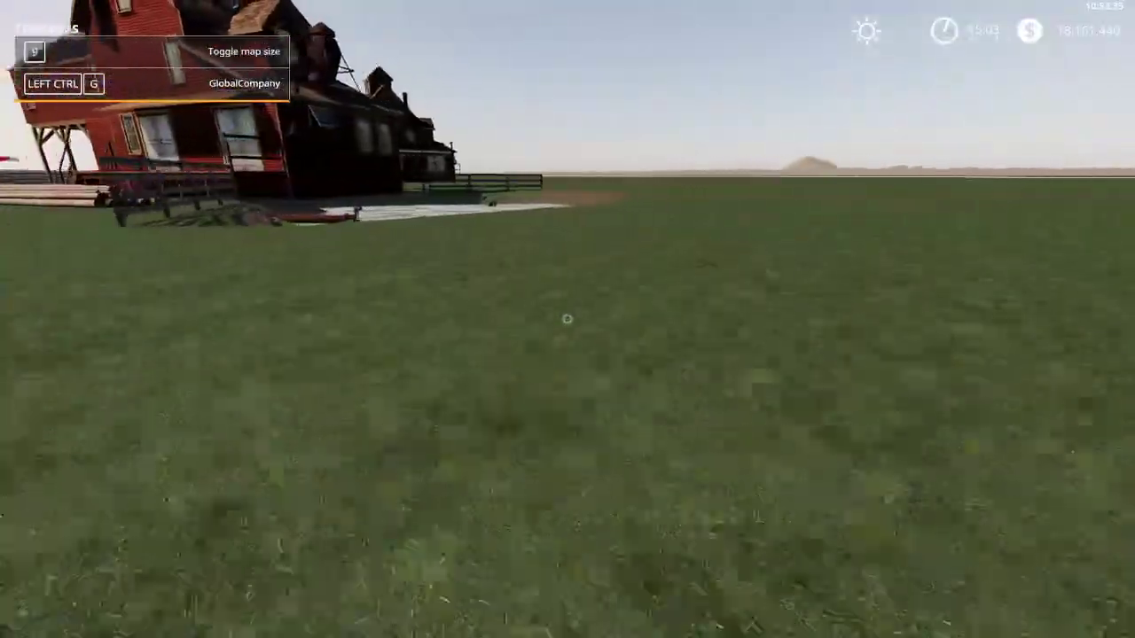
{"action": "key", "text": "w"}
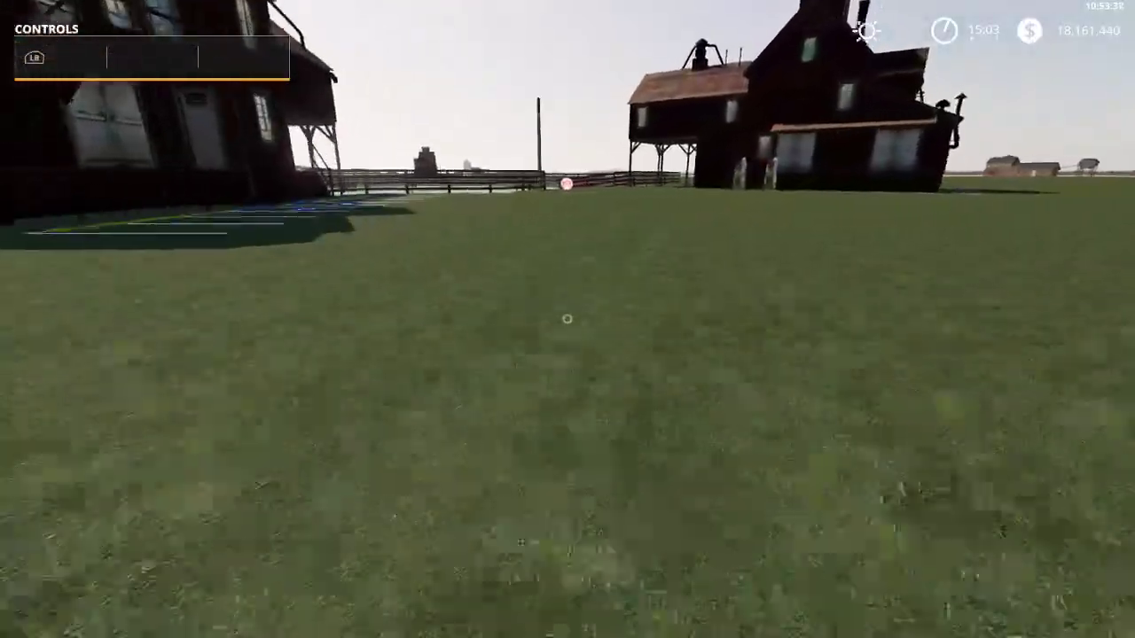
{"action": "key", "text": "w"}
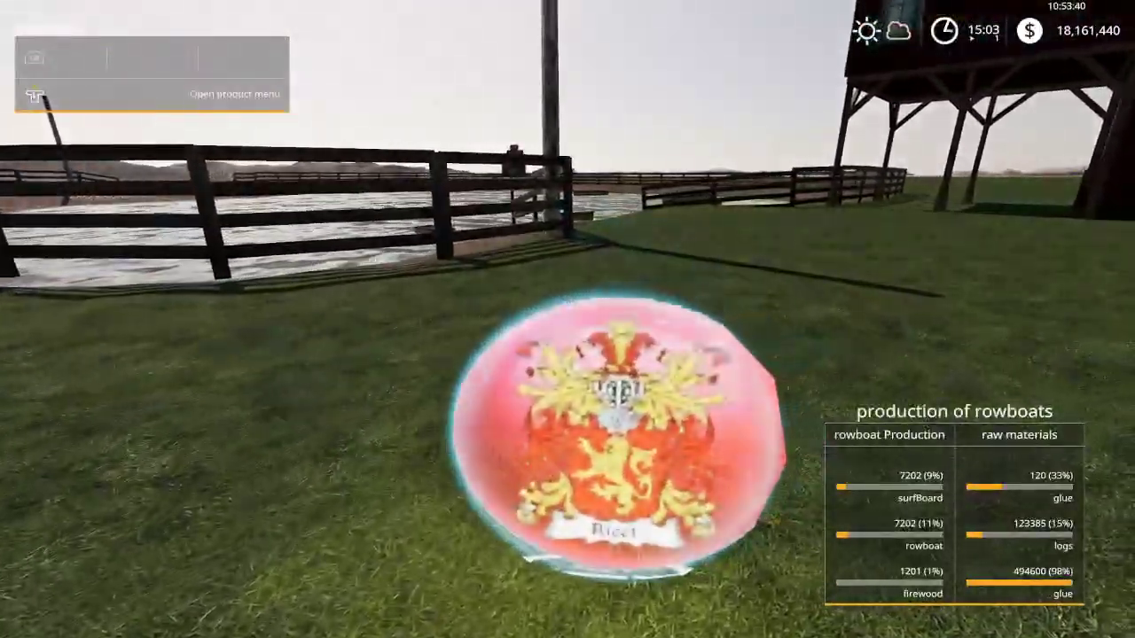
{"action": "key", "text": "r"}
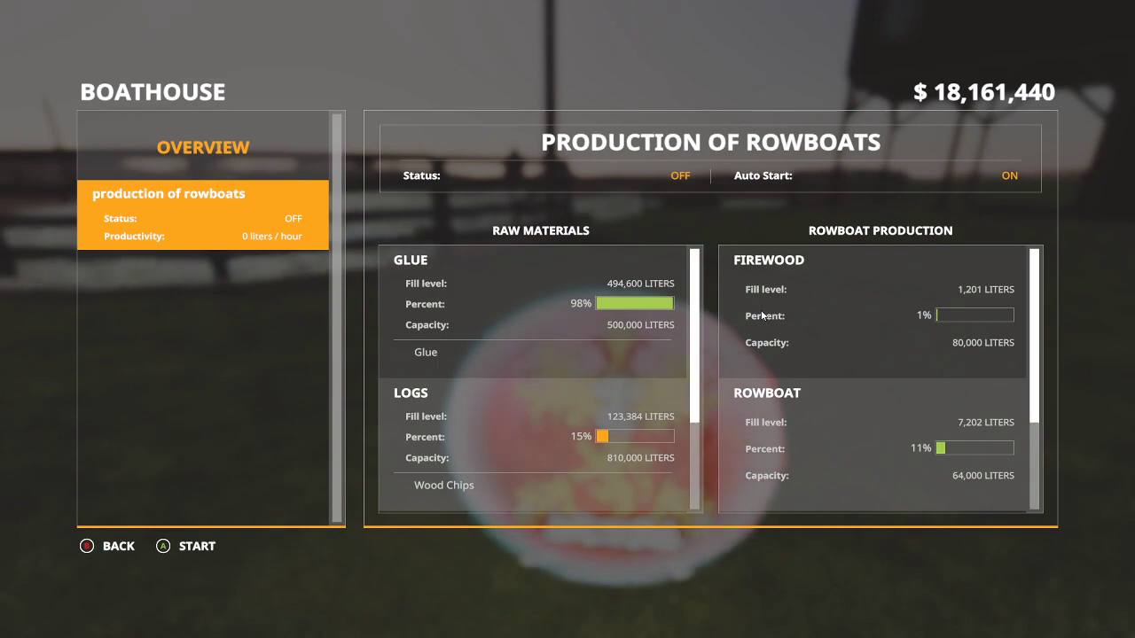
Examine the raw material entries of the rowboat production line, including the name and fill level of the workers input
{"action": "scroll", "coordinate": [557, 394], "scroll_direction": "down", "scroll_amount": 1}
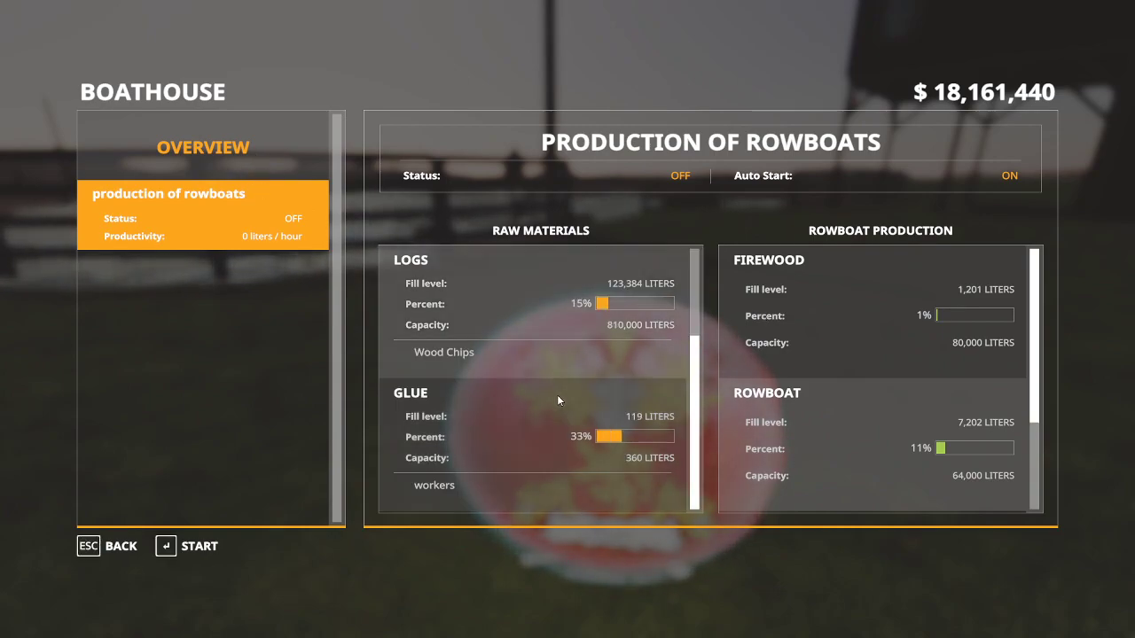
{"action": "scroll", "coordinate": [557, 395], "scroll_direction": "up", "scroll_amount": 1}
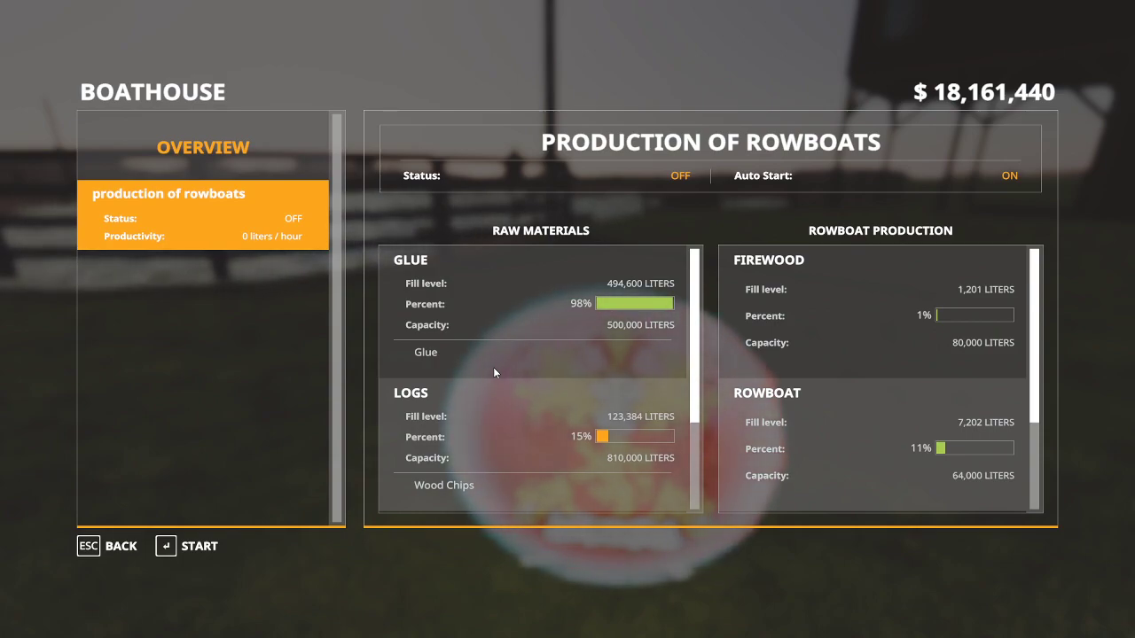
{"action": "key", "text": "Escape"}
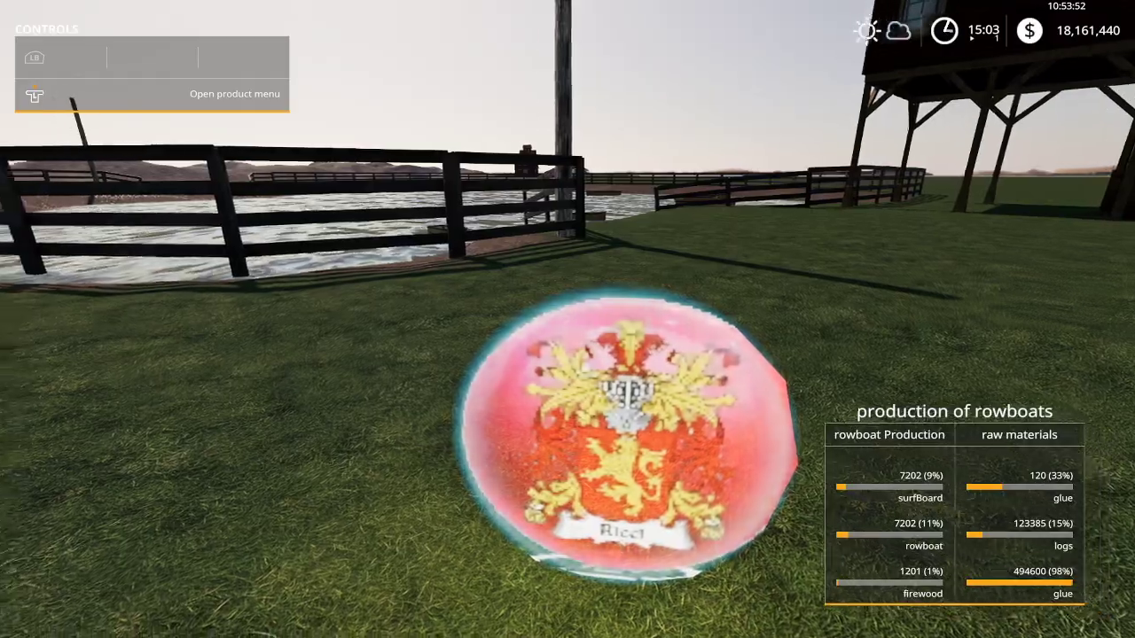
{"action": "key", "text": "r"}
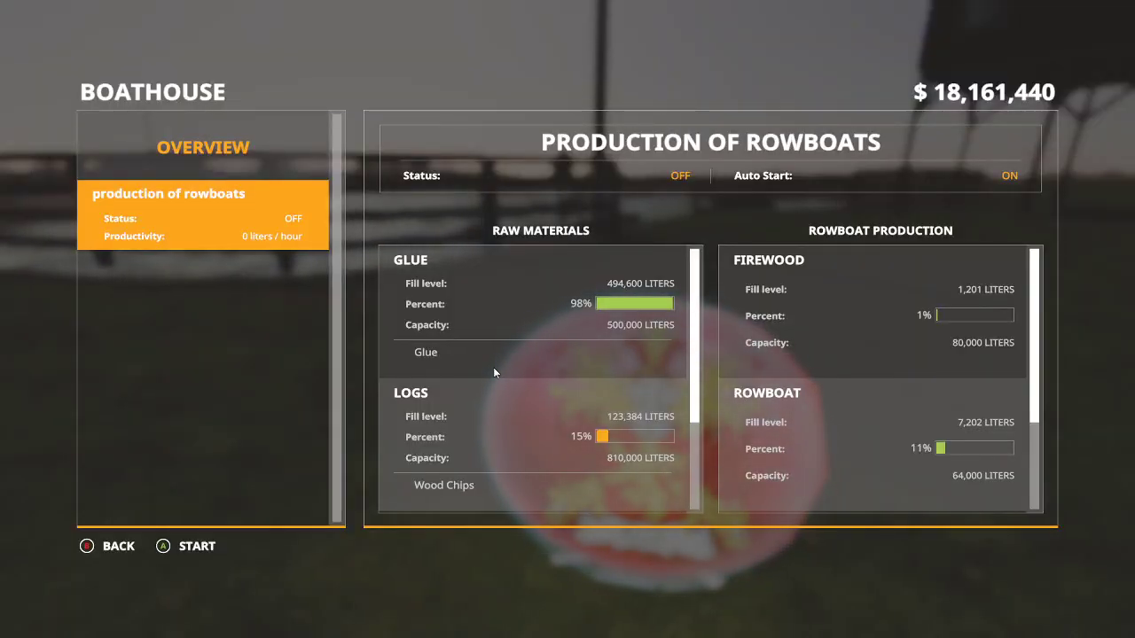
{"action": "key", "text": "Escape"}
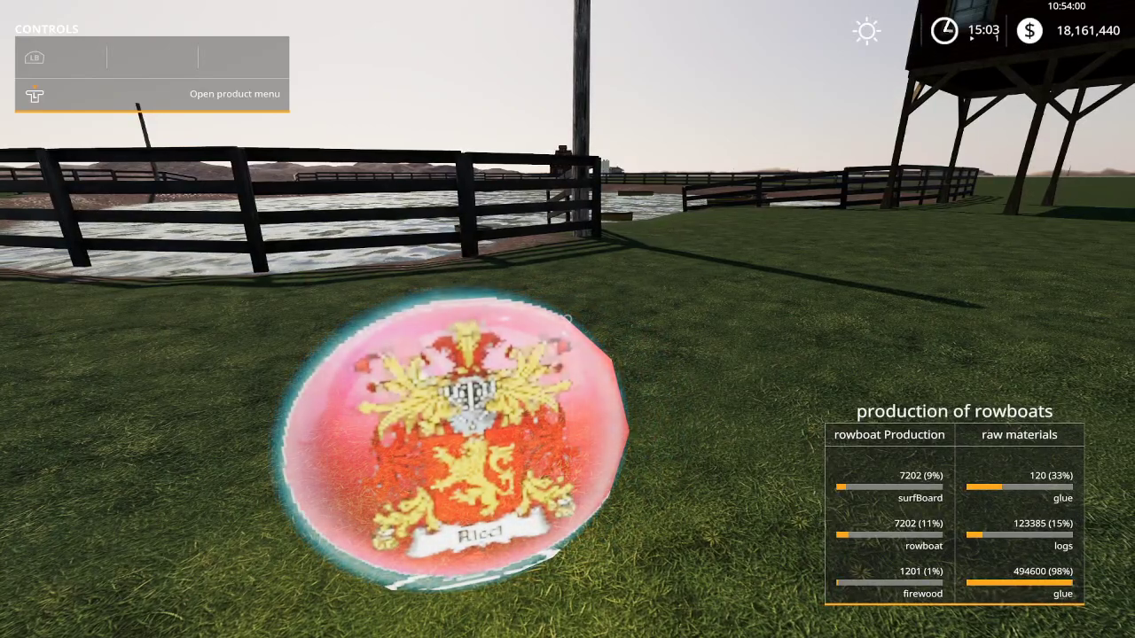
Speed up game time and recheck the rowboat production line's status in the boat house product menu
{"action": "key", "text": "8"}
{"action": "key", "text": "r"}
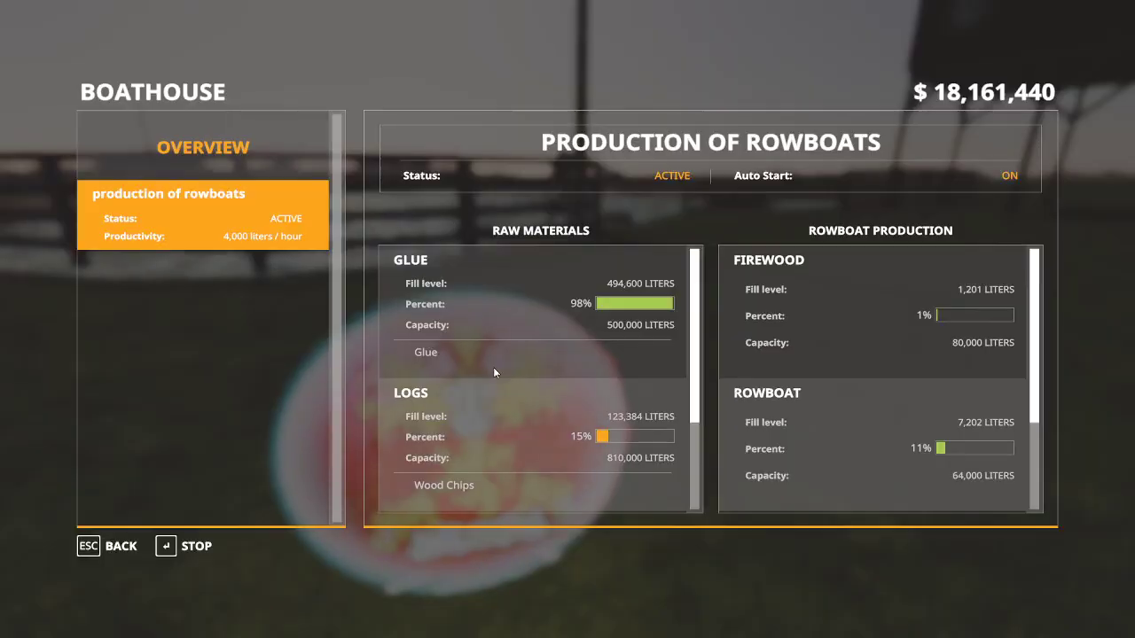
{"action": "key", "text": "Escape"}
Walk to the pond's edge and examine the rowboats floating near the shore
{"action": "key", "text": "w"}
{"action": "key", "text": "w"}
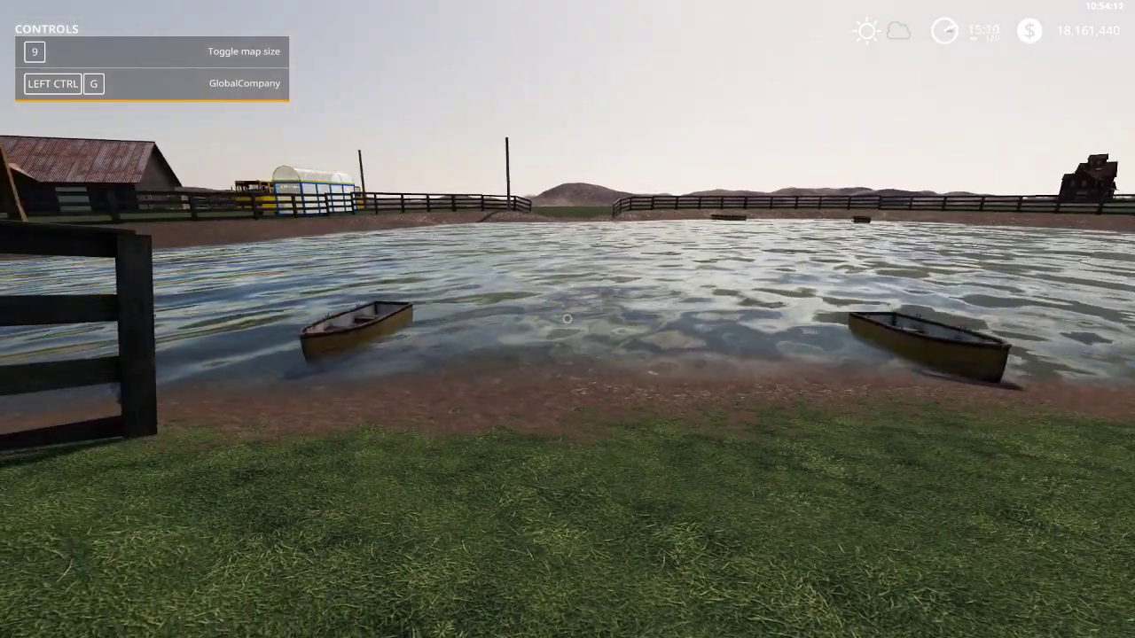
{"action": "key", "text": "w"}
{"action": "key", "text": "w"}
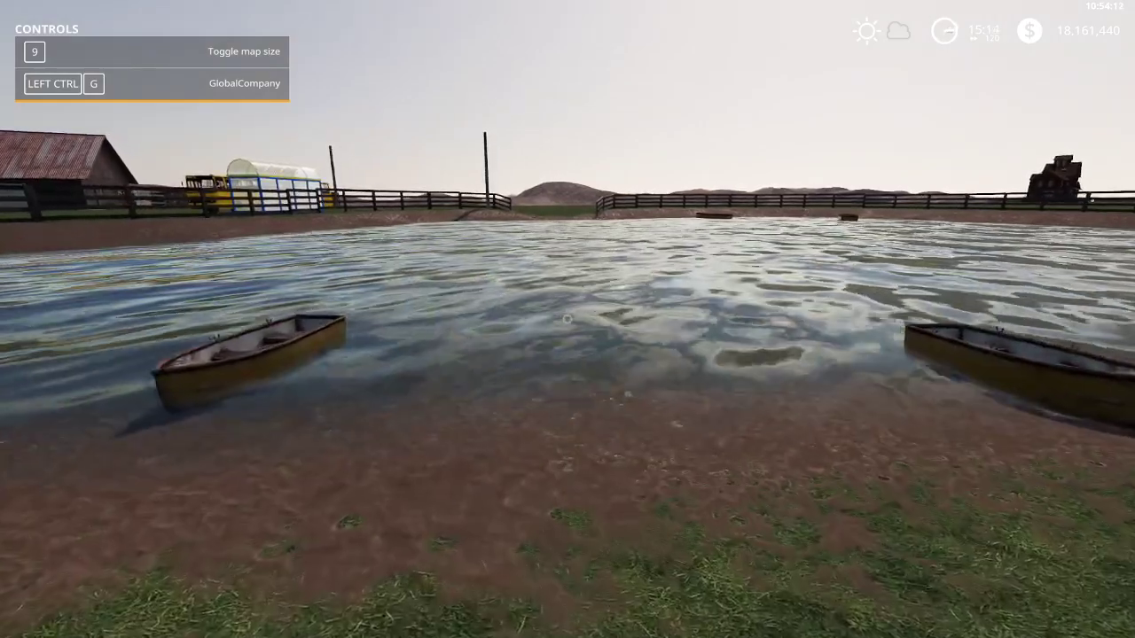
{"action": "key", "text": "d"}
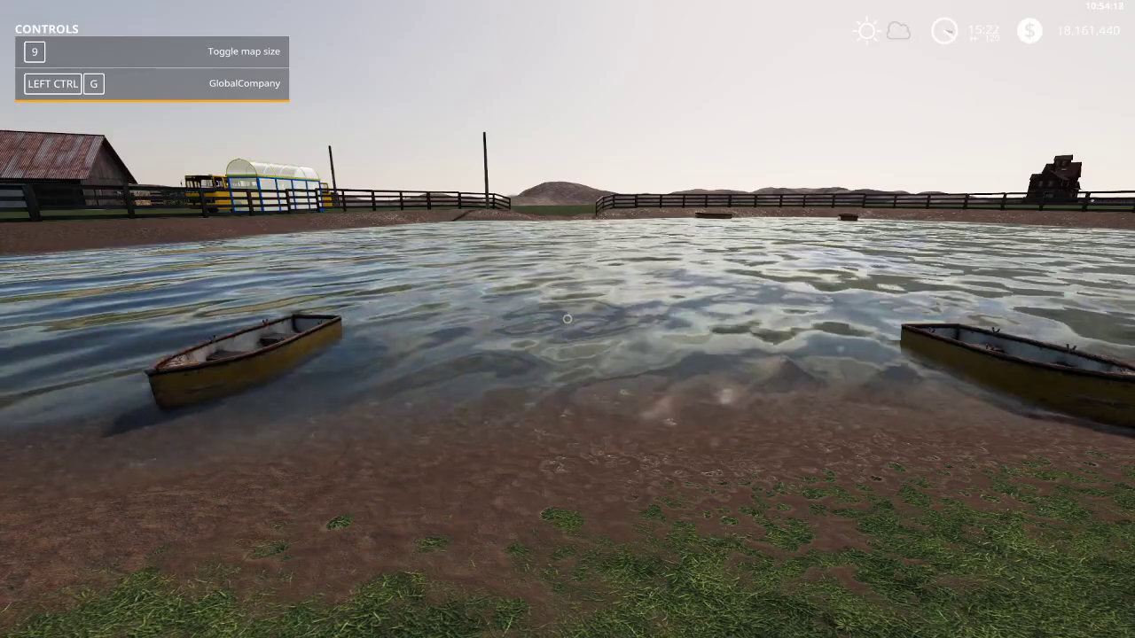
{"action": "key", "text": "w"}
{"action": "key", "text": "a"}
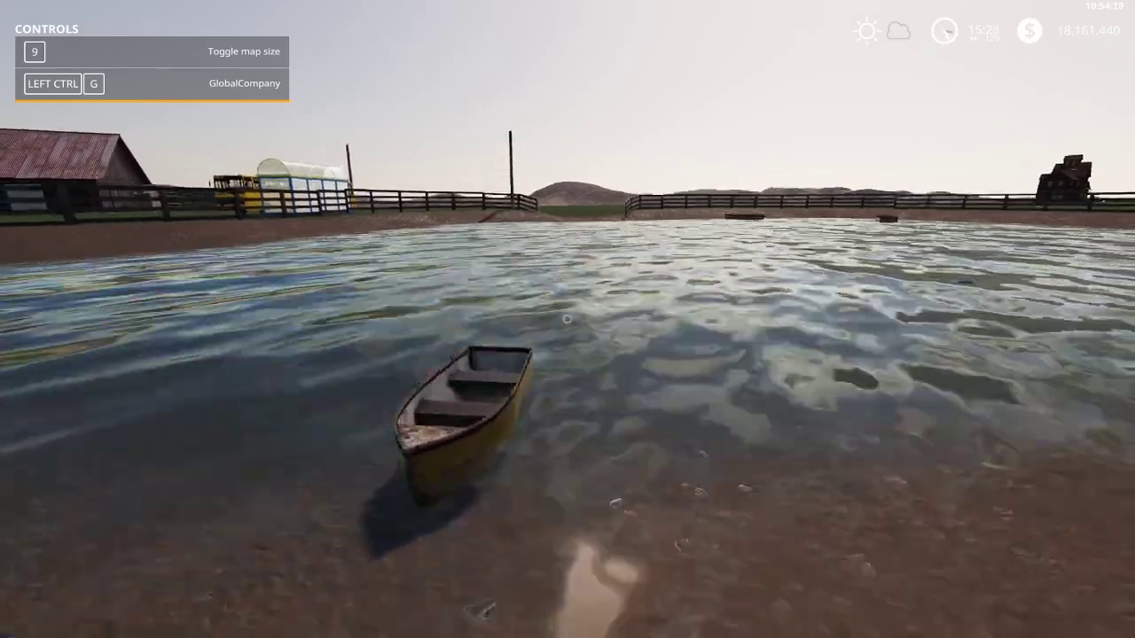
{"action": "key", "text": "s"}
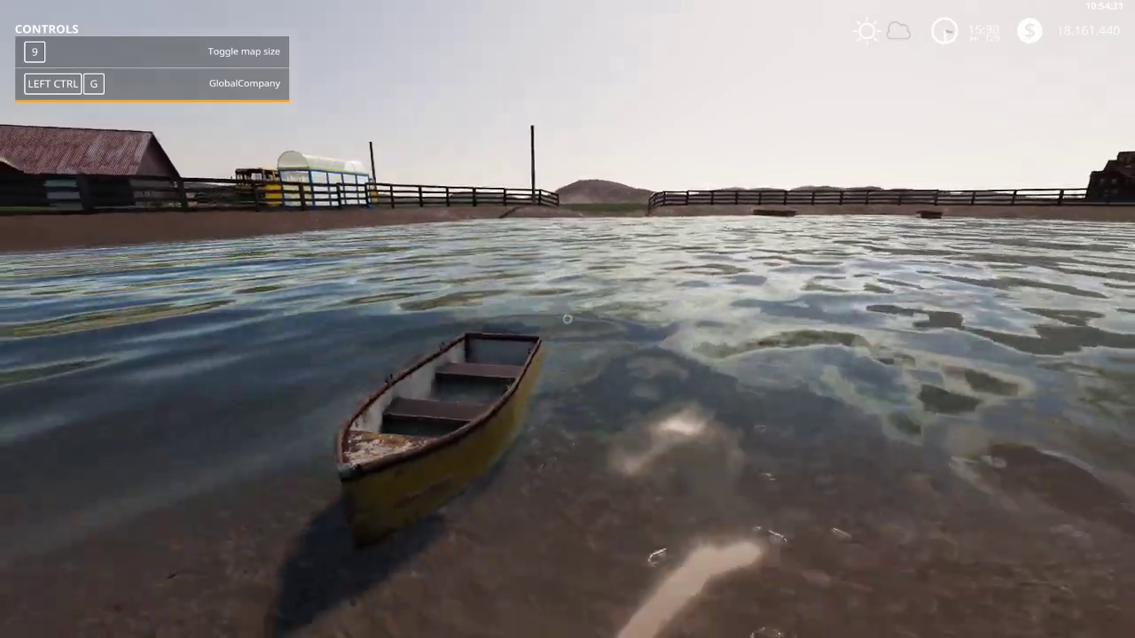
Walk along the pond's shore and examine the rowboats floating on the water from several positions
{"action": "key", "text": "d"}
{"action": "key", "text": "d"}
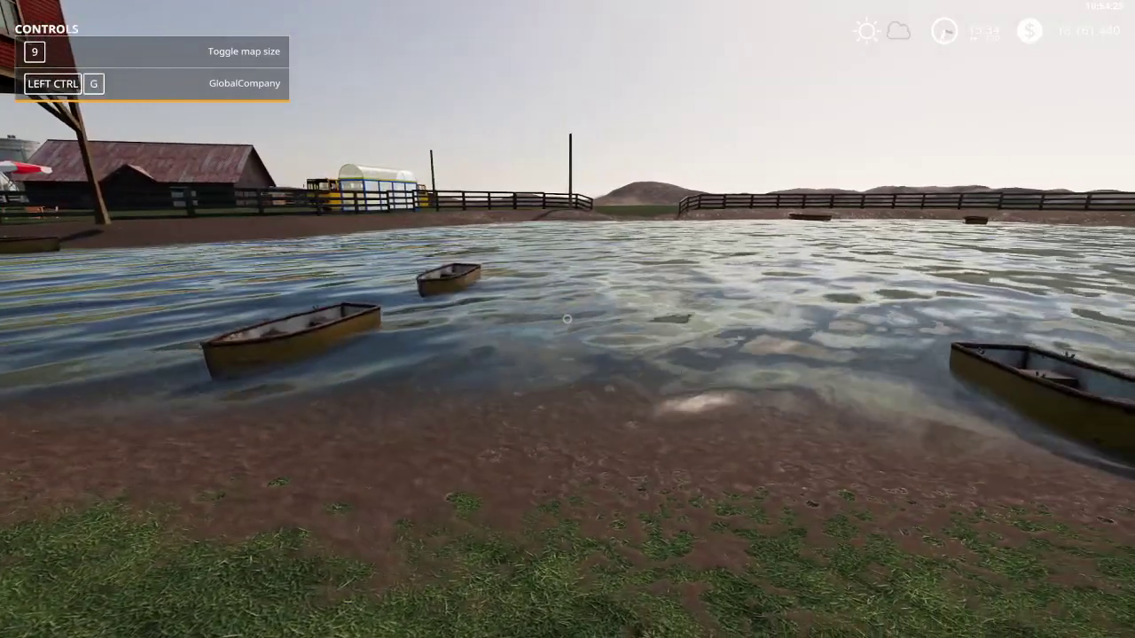
{"action": "key", "text": "d"}
{"action": "key", "text": "w"}
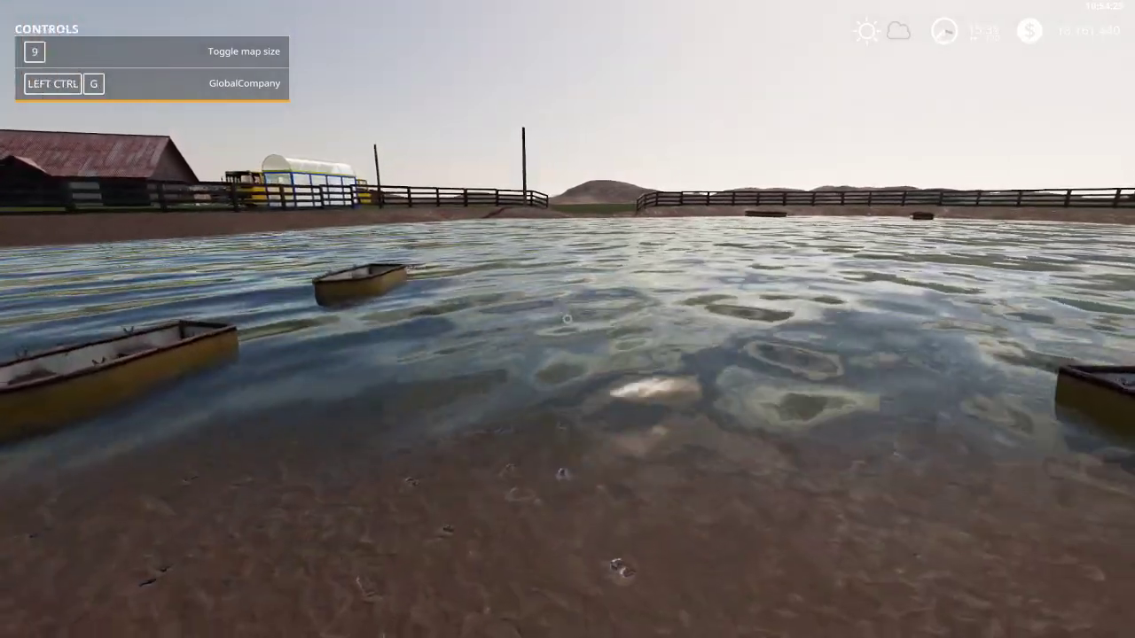
{"action": "key", "text": "s"}
{"action": "key", "text": "s"}
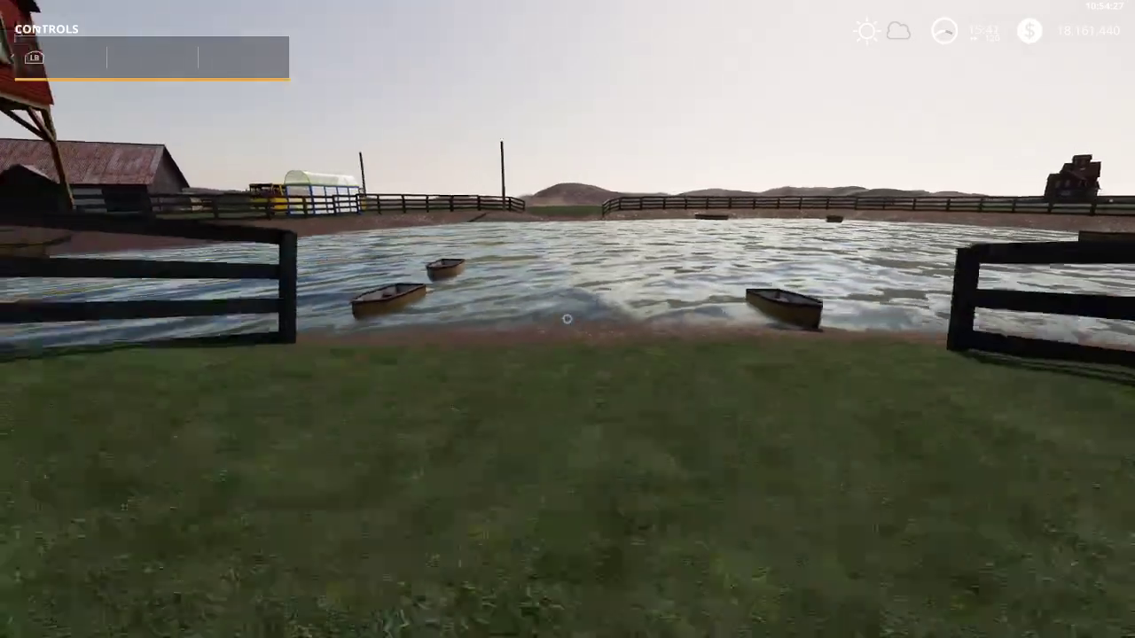
Return to the boat house's player trigger and recheck the rowboat line's raw material entries, including the workers input's name
{"action": "key", "text": "w"}
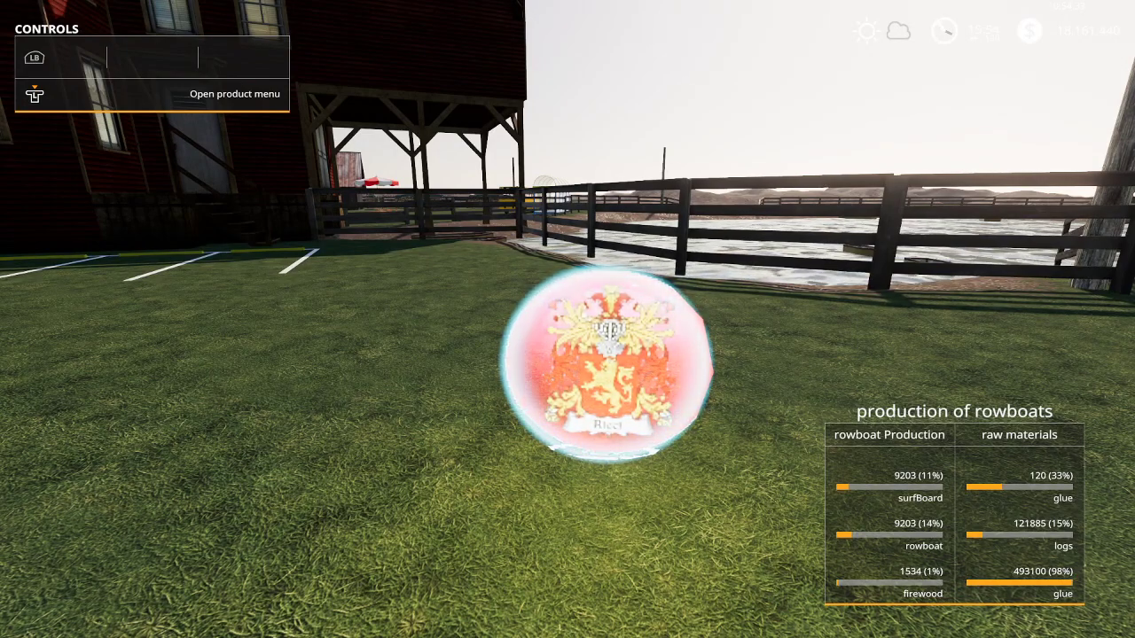
{"action": "key", "text": "r"}
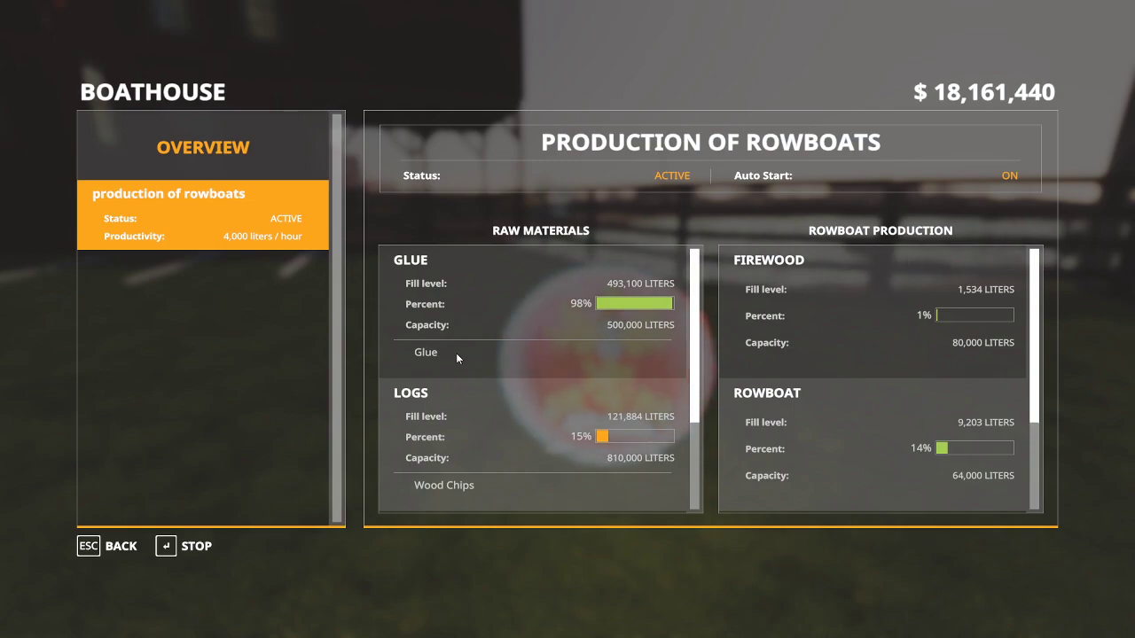
{"action": "scroll", "coordinate": [461, 355], "scroll_direction": "down", "scroll_amount": 1}
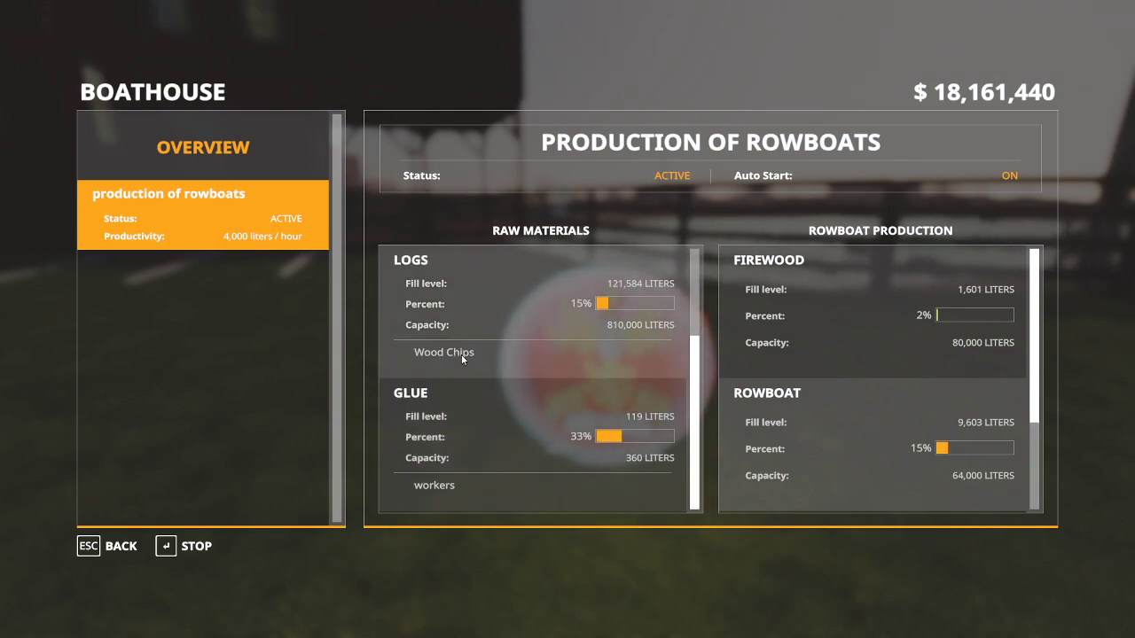
{"action": "key", "text": "Escape"}
End the current game without saving and quit Farming Simulator 19 to get back to boatHouse.xml
{"action": "key", "text": "Escape"}
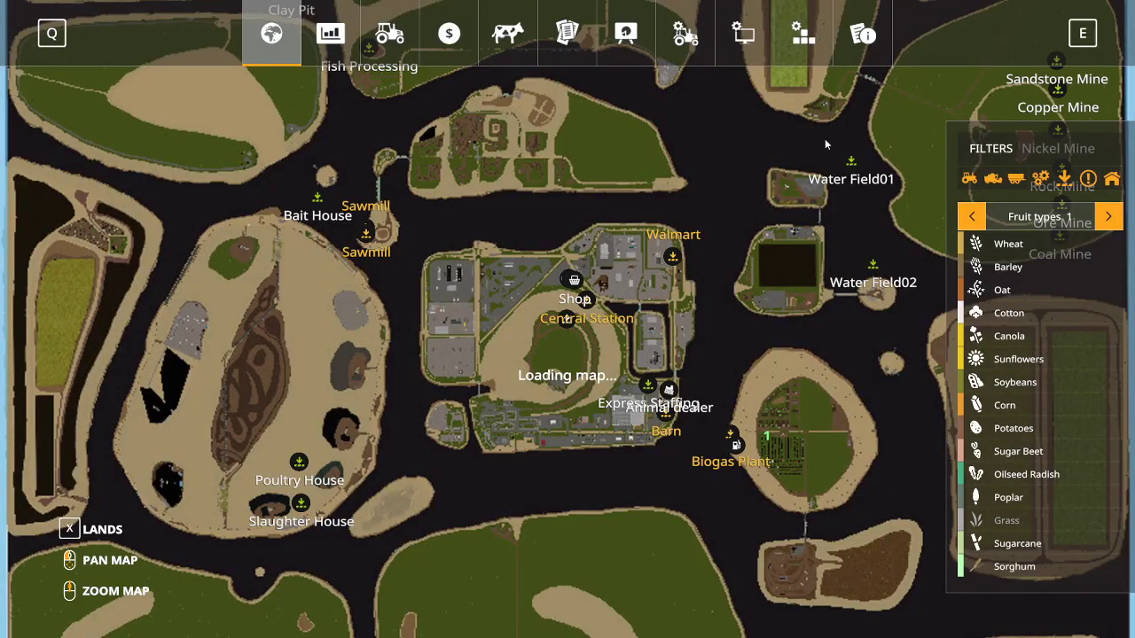
{"action": "left_click", "coordinate": [684, 34]}
{"action": "left_click", "coordinate": [339, 572]}
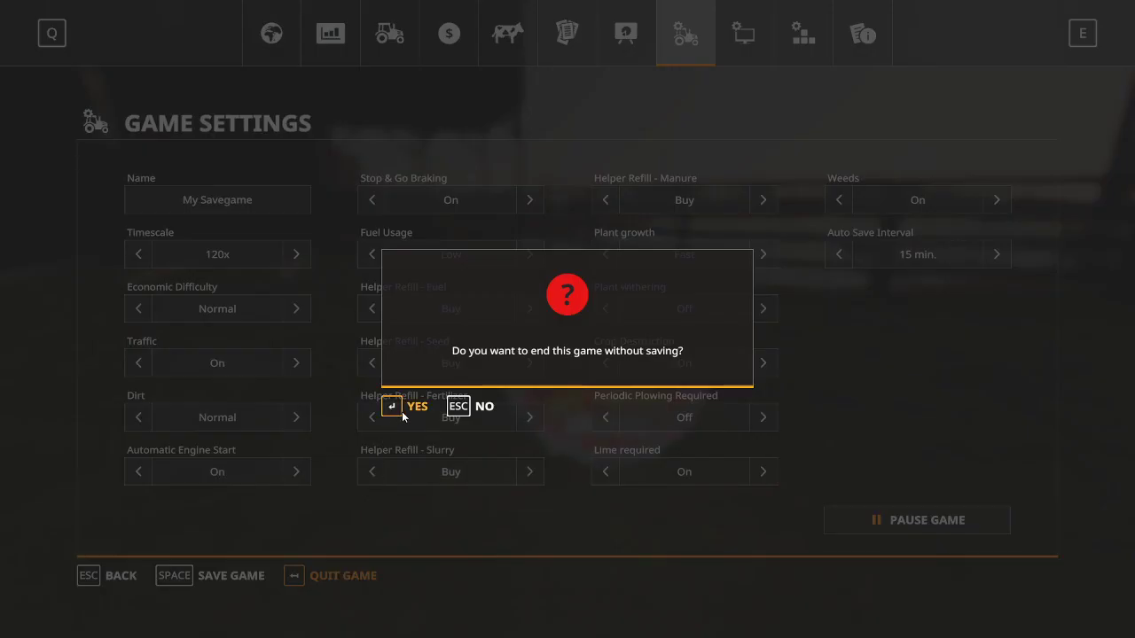
{"action": "key", "text": "Return"}
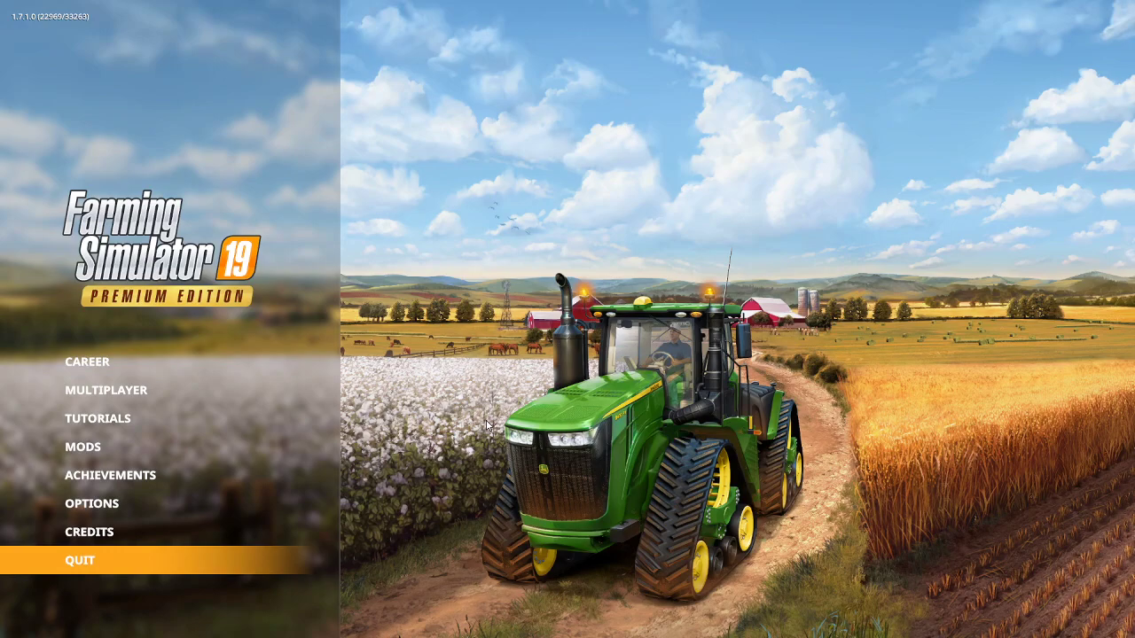
{"action": "key", "text": "Return"}
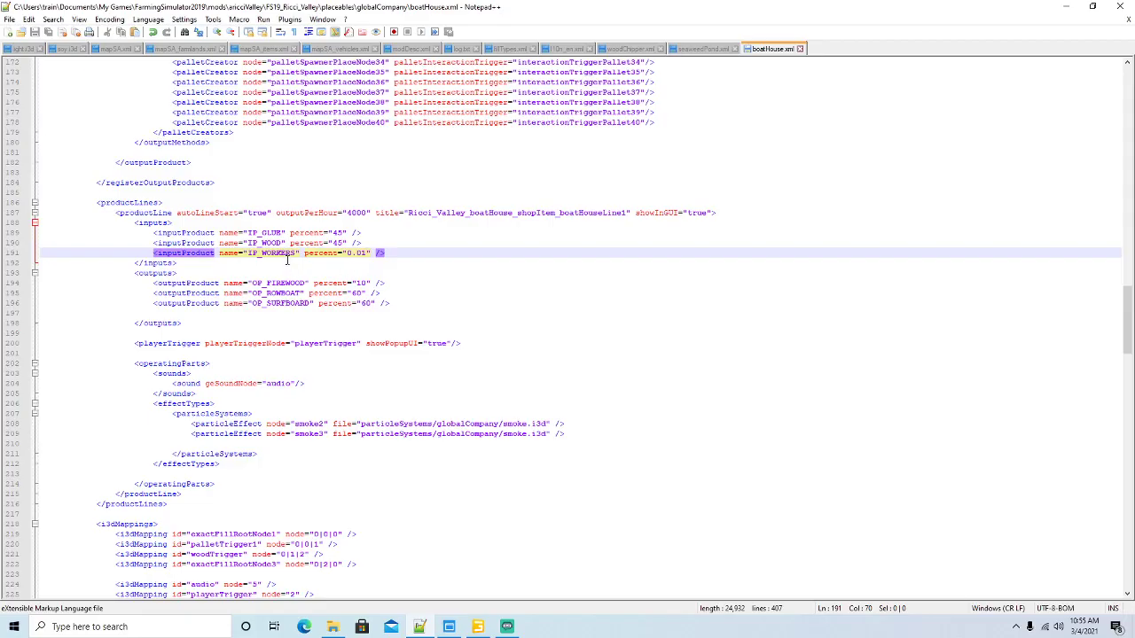
Change the title of the IP_WORKERS input product to Ricci_Valley_boatHouse_Input3 and save boatHouse.xml
{"action": "scroll", "coordinate": [288, 260], "scroll_direction": "up", "scroll_amount": 20}
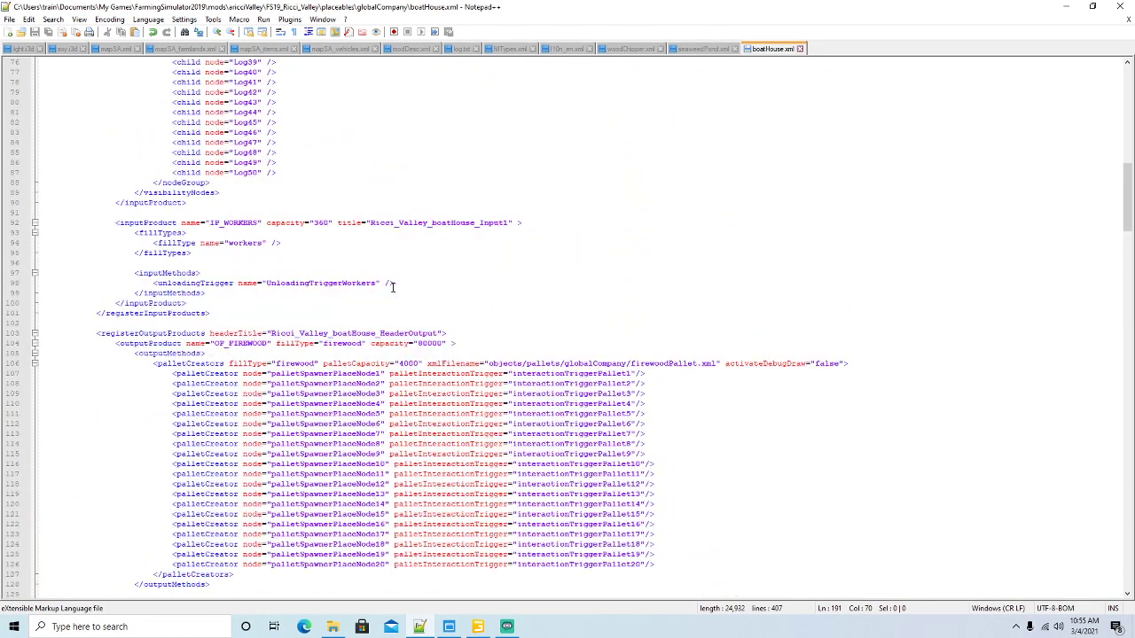
{"action": "left_click", "coordinate": [245, 222]}
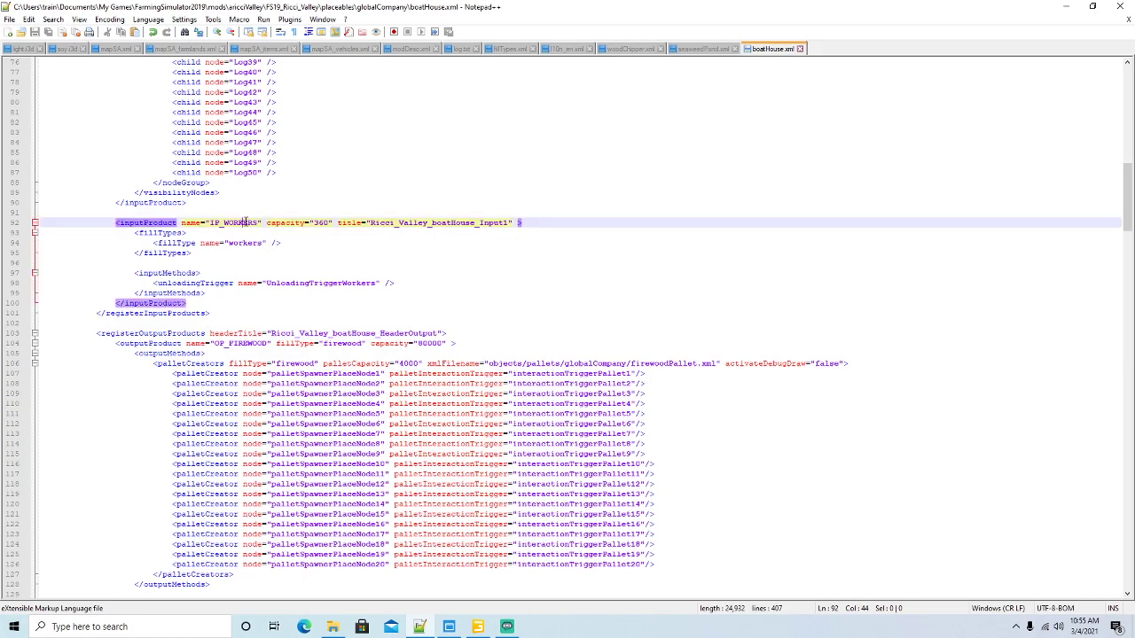
{"action": "left_click", "coordinate": [253, 243]}
{"action": "left_click", "coordinate": [346, 283]}
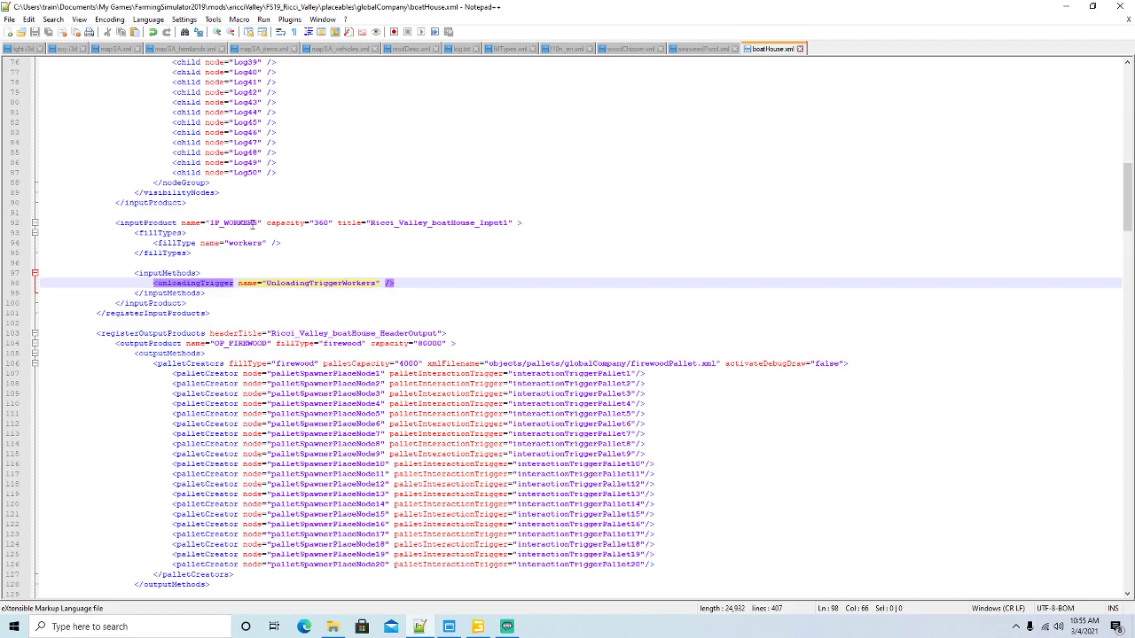
{"action": "left_click_drag", "start_coordinate": [512, 222], "coordinate": [518, 223]}
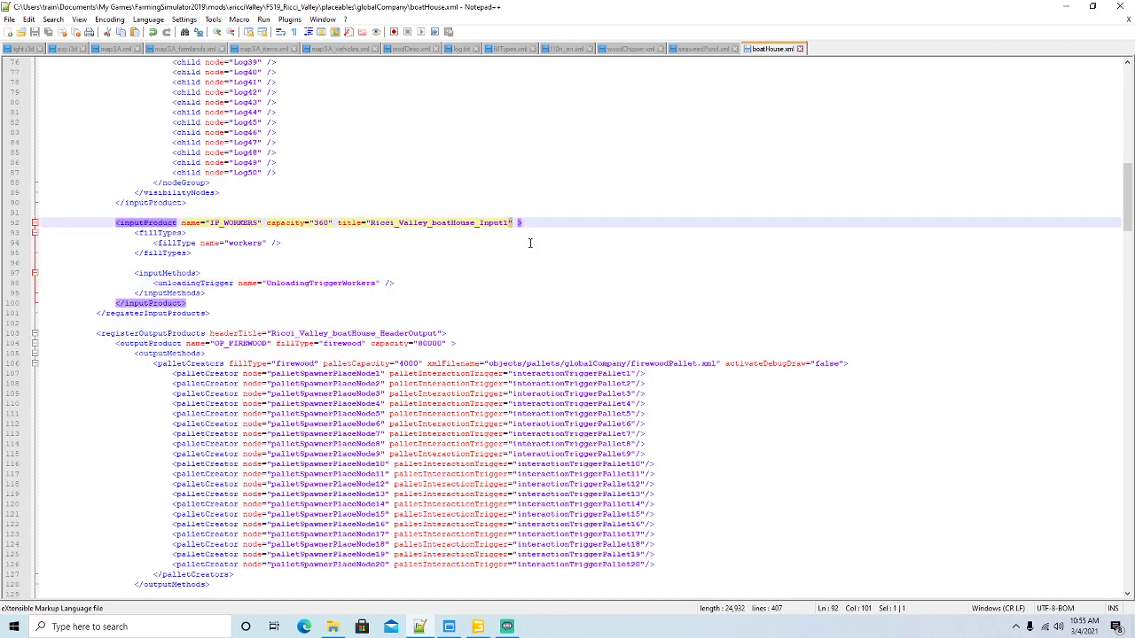
{"action": "key", "text": "Left"}
{"action": "key", "text": "BackSpace"}
{"action": "type", "text": "3"}
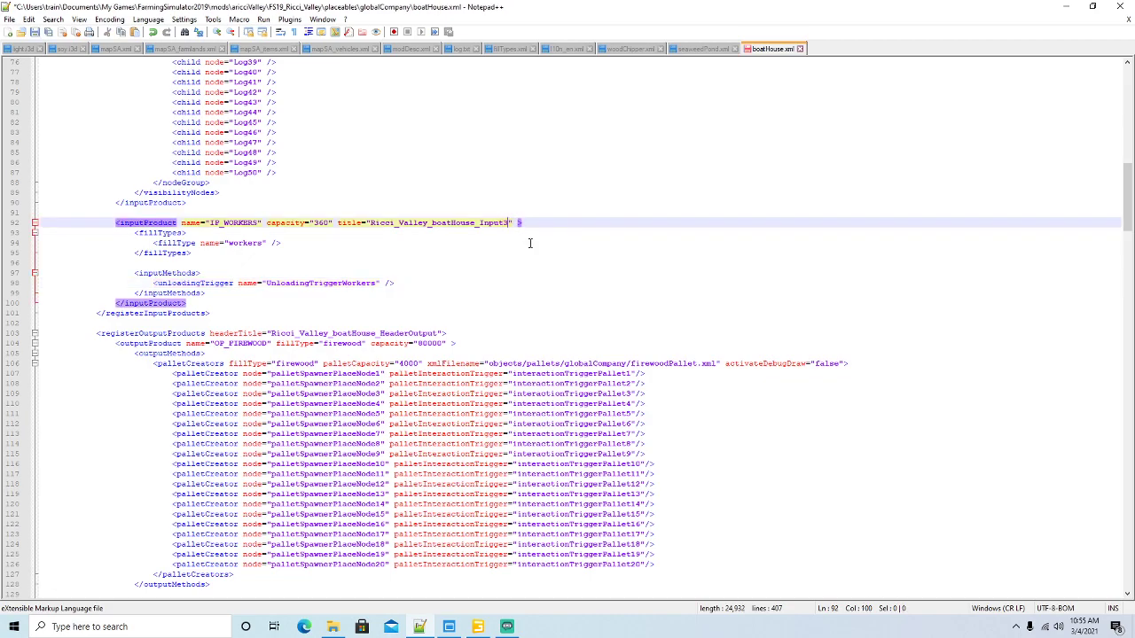
{"action": "left_click", "coordinate": [34, 32]}
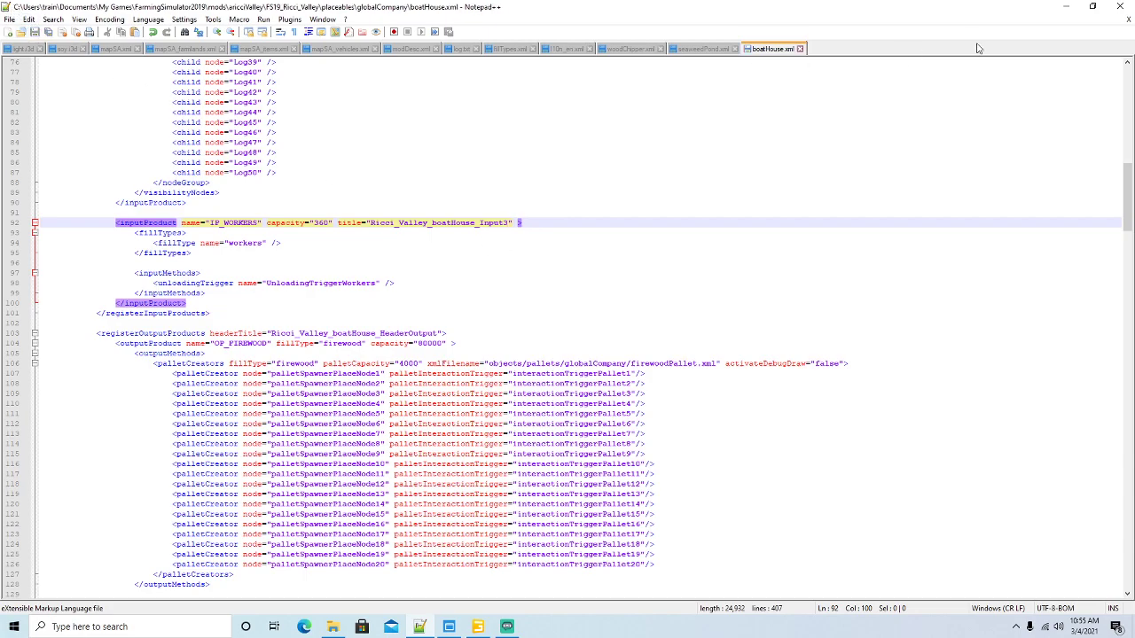
Minimize the text editor and launch Farming Simulator 19 from the desktop
{"action": "left_click", "coordinate": [1065, 6]}
{"action": "right_click", "coordinate": [256, 80]}
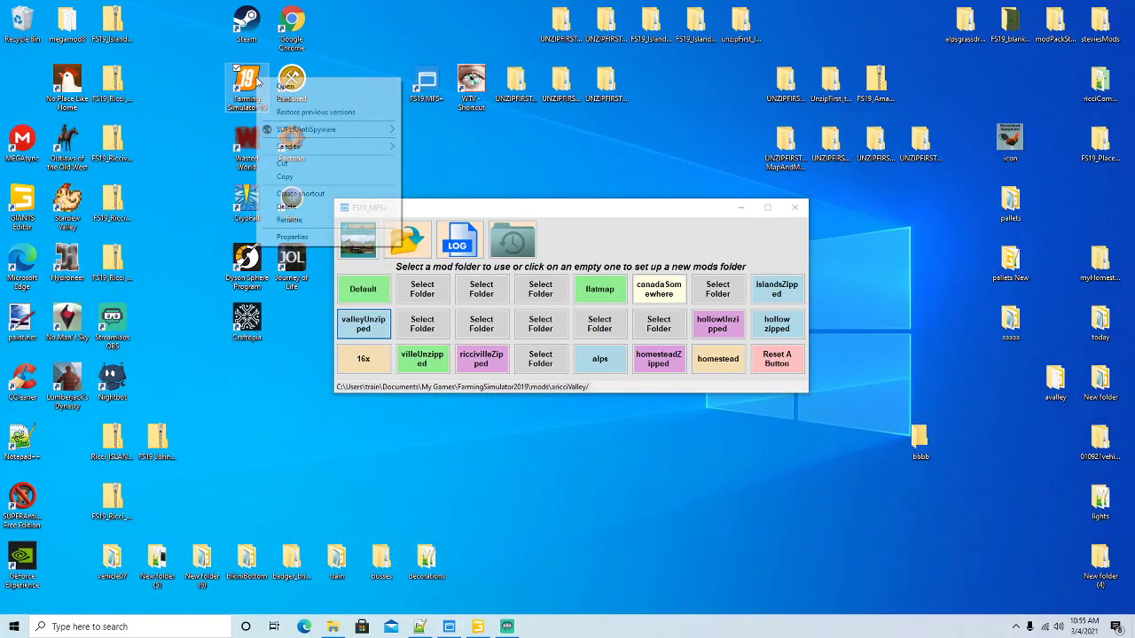
{"action": "left_click", "coordinate": [284, 86]}
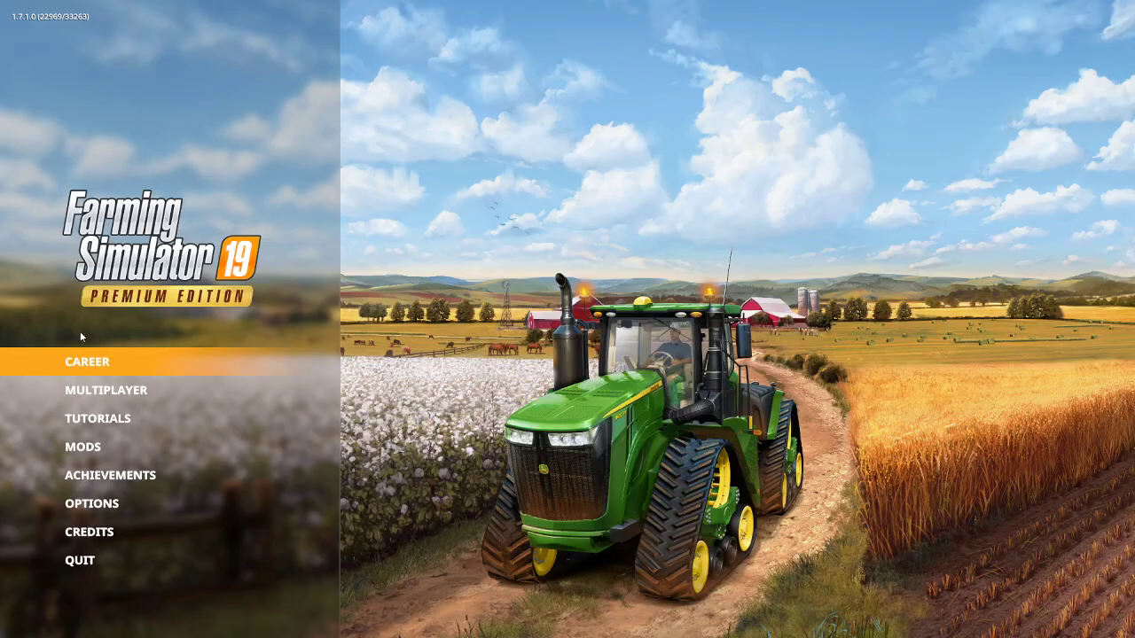
Load the career Savegame 8 on the Ricci_Valley map and start the game
{"action": "left_click", "coordinate": [84, 364]}
{"action": "scroll", "coordinate": [493, 390], "scroll_direction": "down", "scroll_amount": 4}
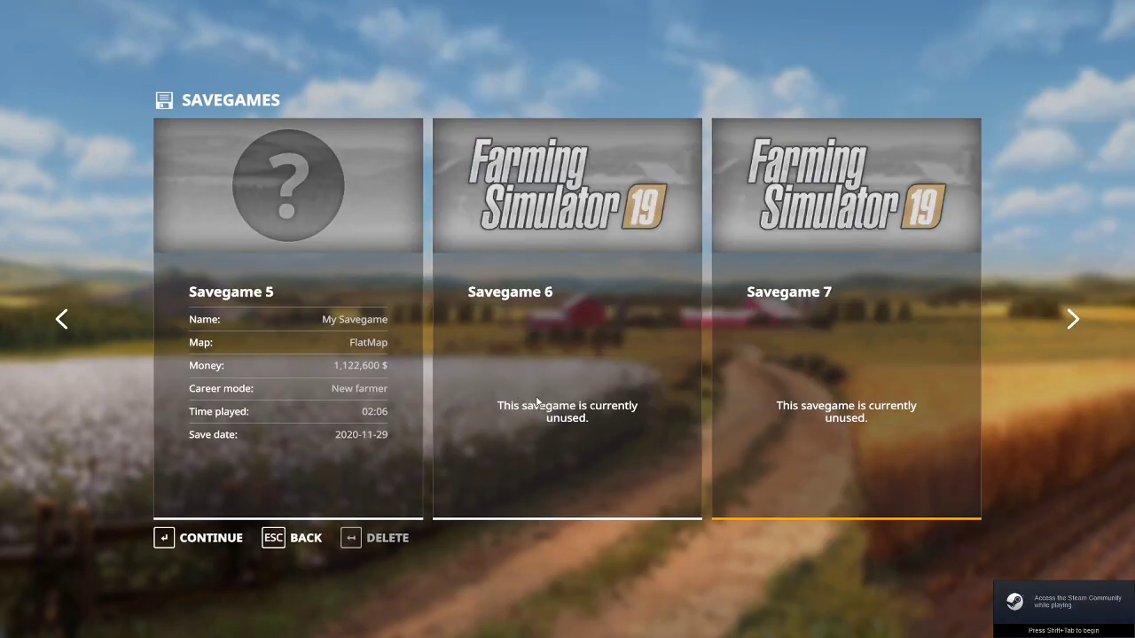
{"action": "scroll", "coordinate": [742, 407], "scroll_direction": "down", "scroll_amount": 1}
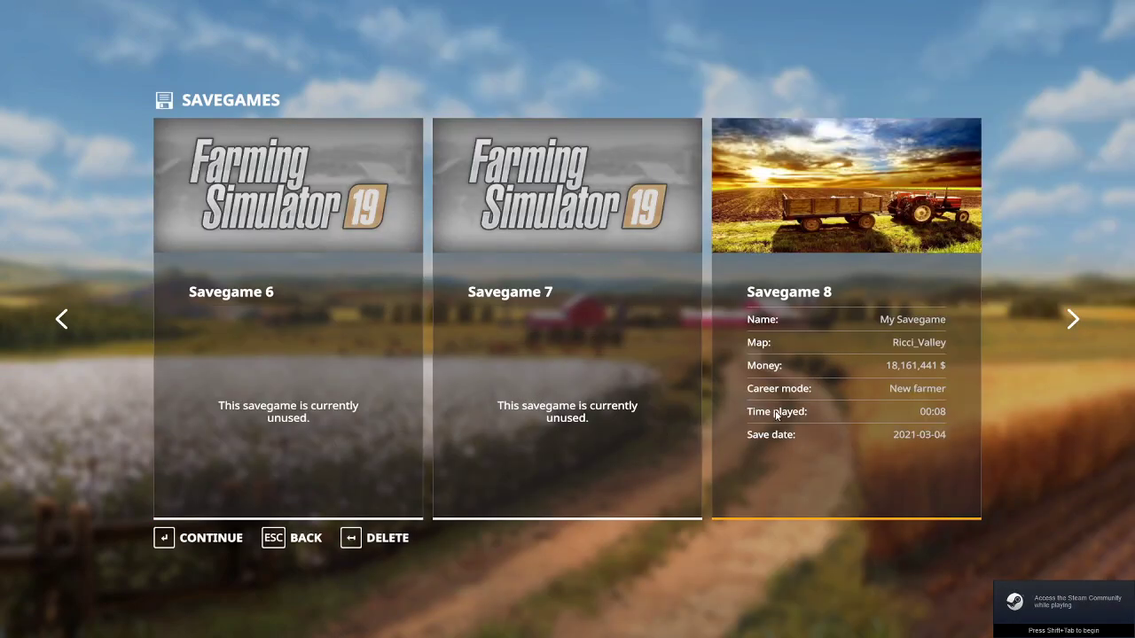
{"action": "left_click", "coordinate": [202, 538]}
{"action": "left_click", "coordinate": [215, 539]}
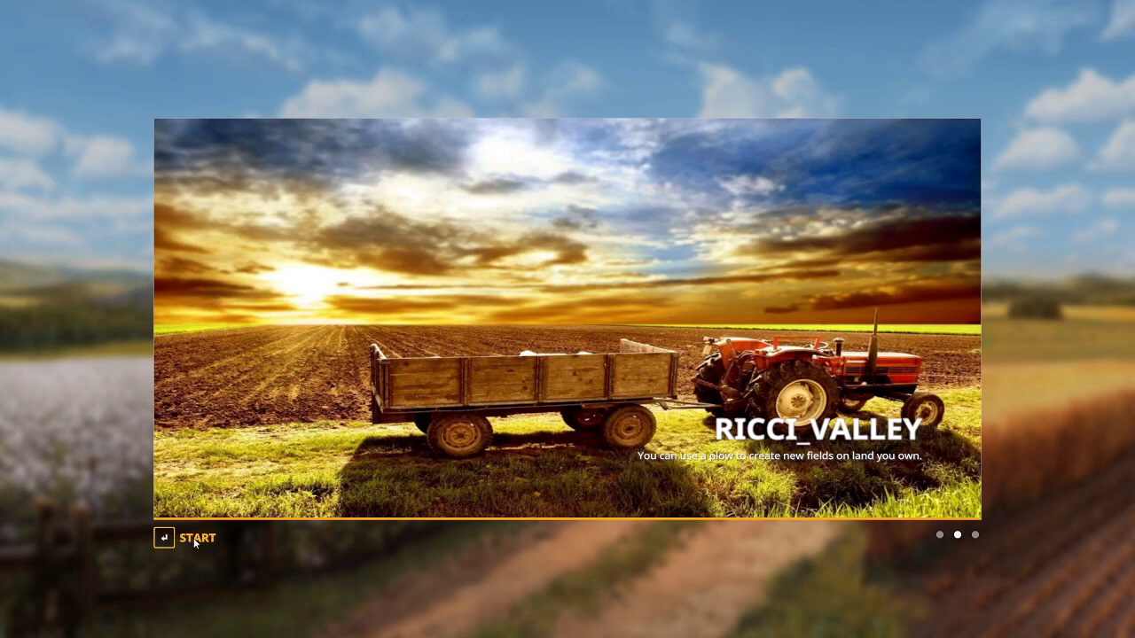
{"action": "left_click", "coordinate": [184, 537]}
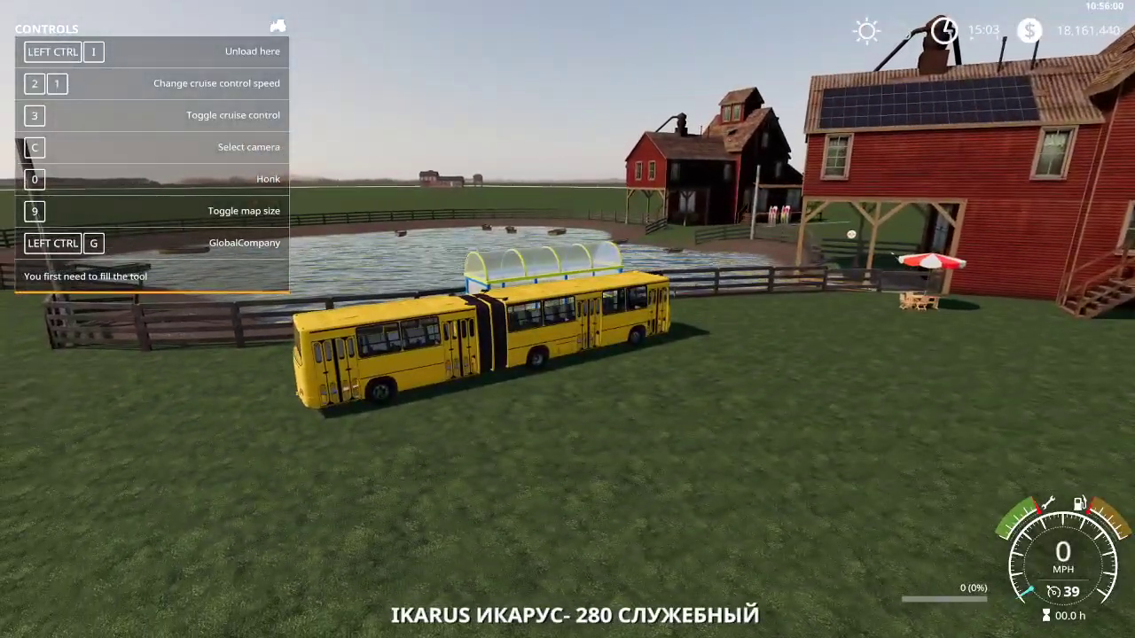
Fill the Ikarus bus with workers through the Easy Development Commands and unload them at the bus stop
{"action": "key", "text": "ctrl+e"}
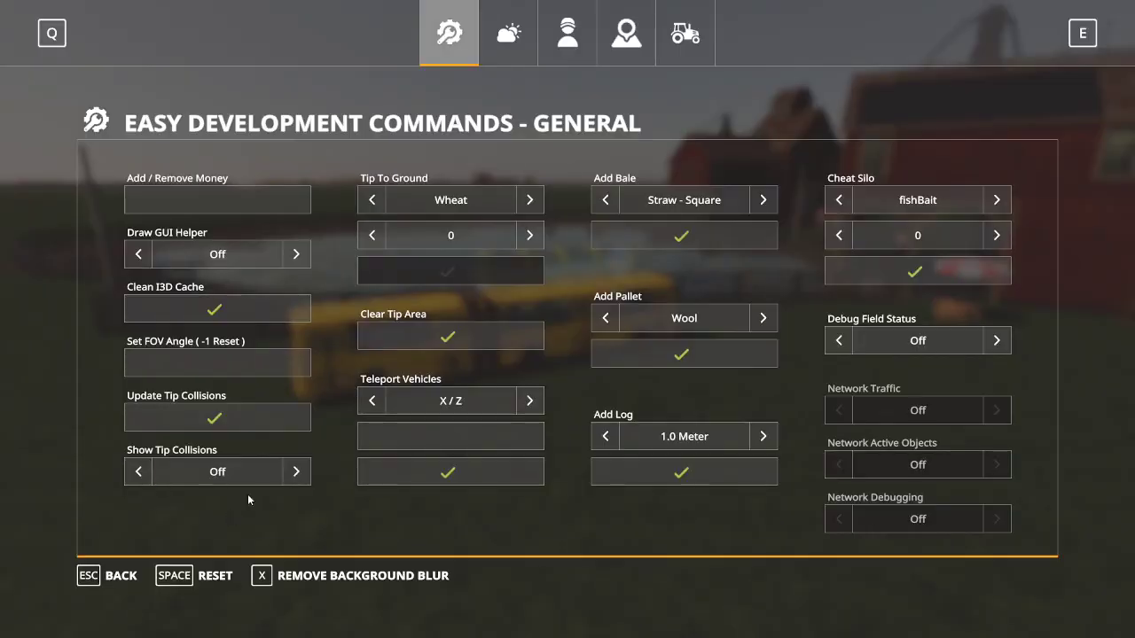
{"action": "left_click", "coordinate": [685, 35]}
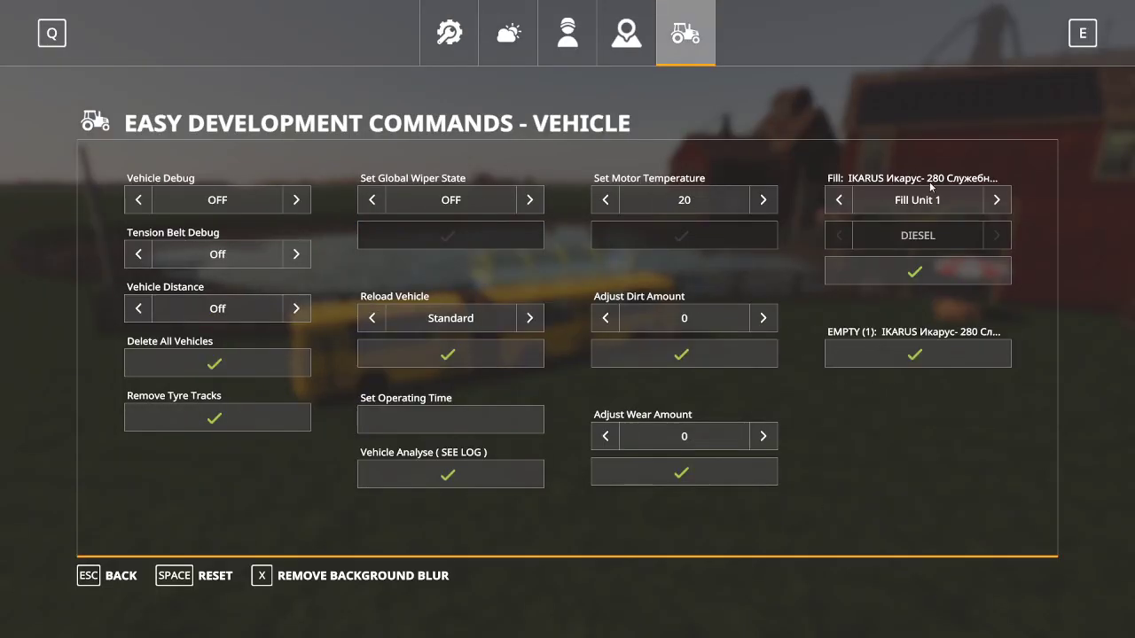
{"action": "left_click", "coordinate": [996, 200]}
{"action": "left_click", "coordinate": [997, 200]}
{"action": "left_click", "coordinate": [957, 278]}
{"action": "key", "text": "Escape"}
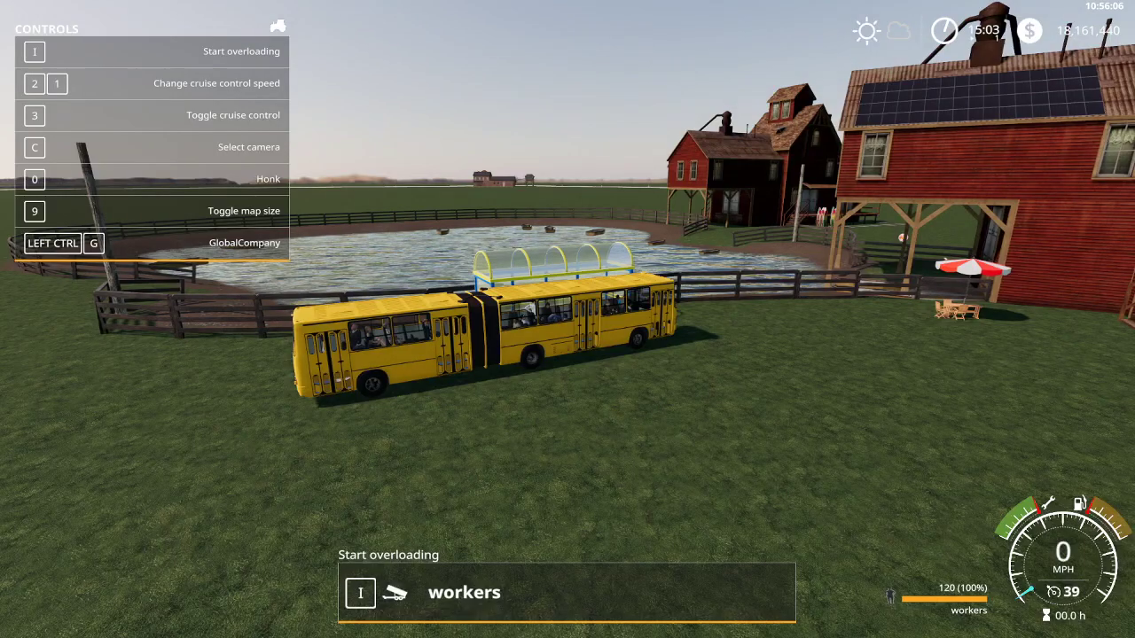
{"action": "key", "text": "i"}
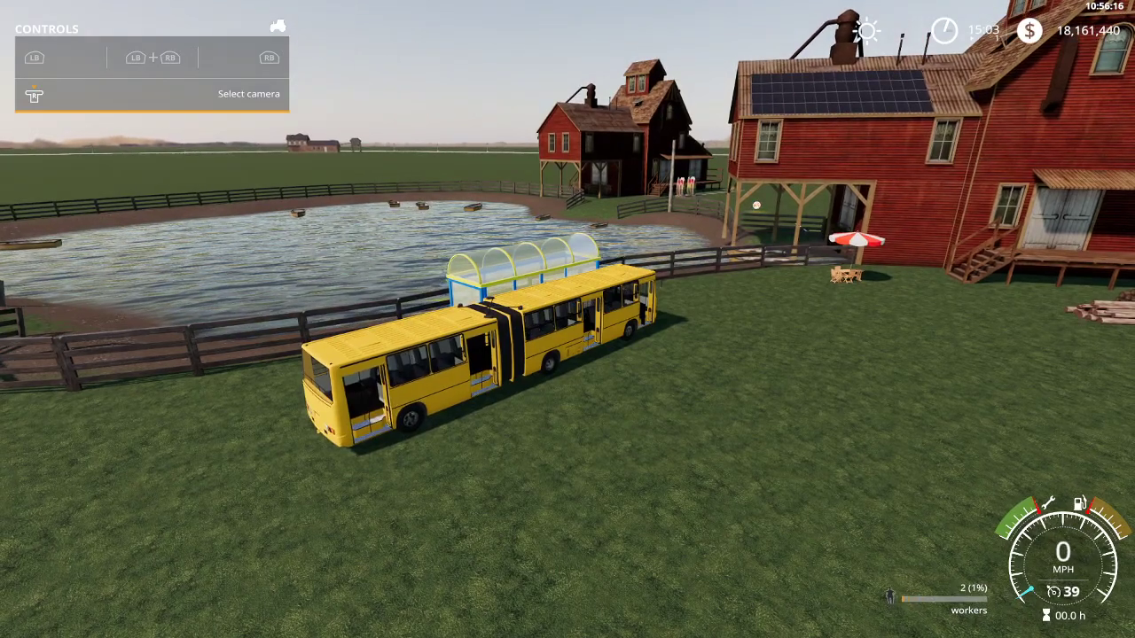
Leave the bus and enable the 4x player speed multiplier with its warning off in the Easy Development Commands
{"action": "key", "text": "e"}
{"action": "key", "text": "s"}
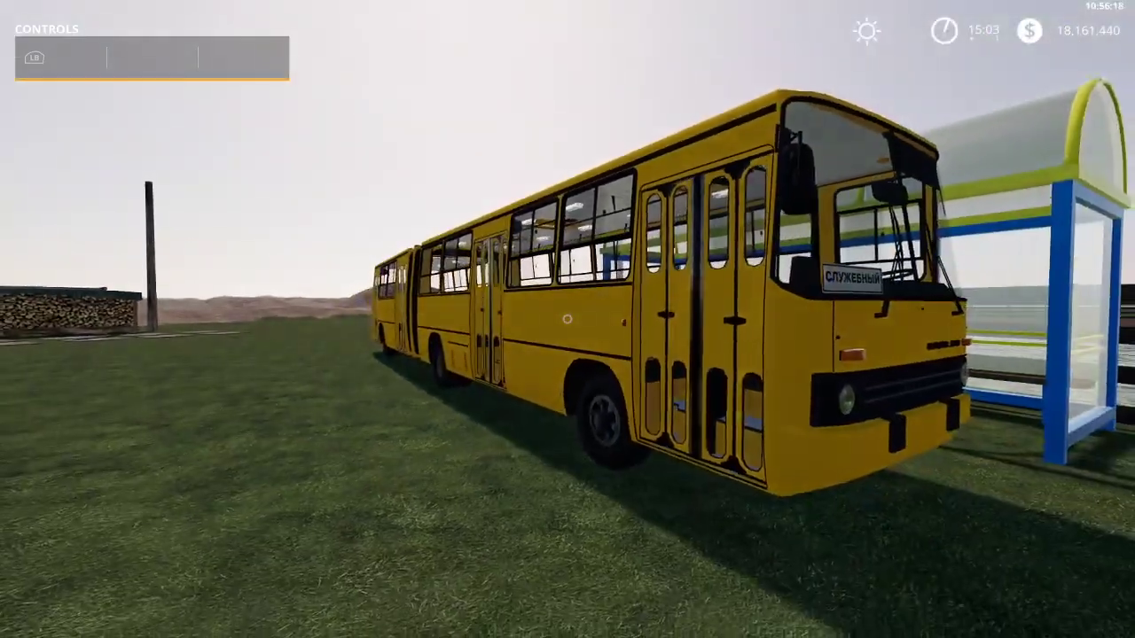
{"action": "key", "text": "ctrl+shift+e"}
{"action": "key", "text": "q"}
{"action": "key", "text": "q"}
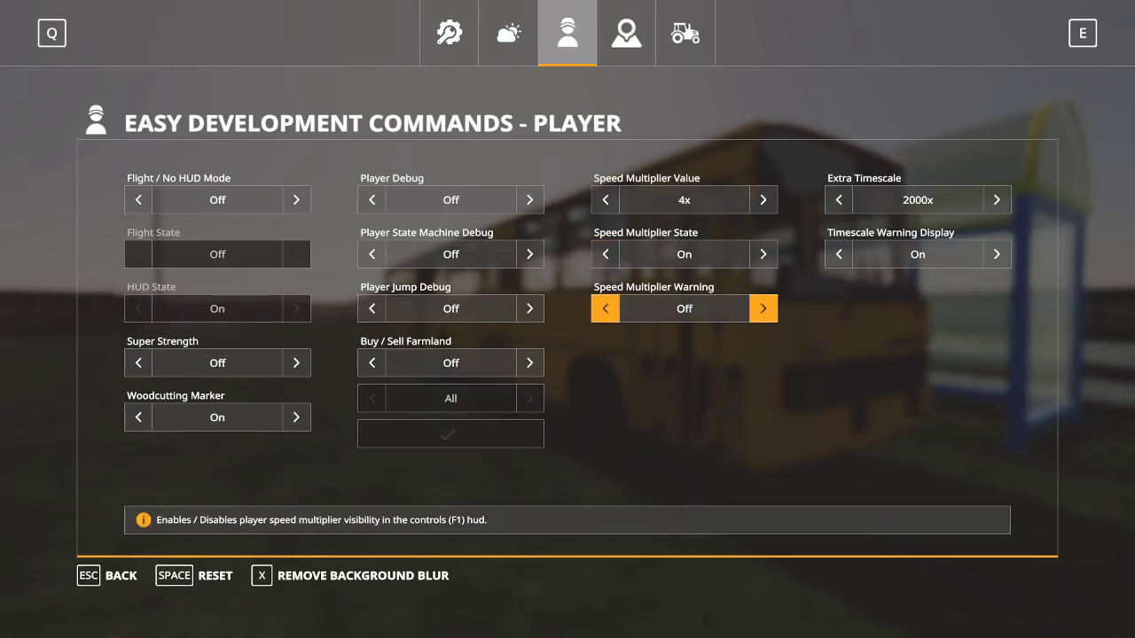
{"action": "key", "text": "Escape"}
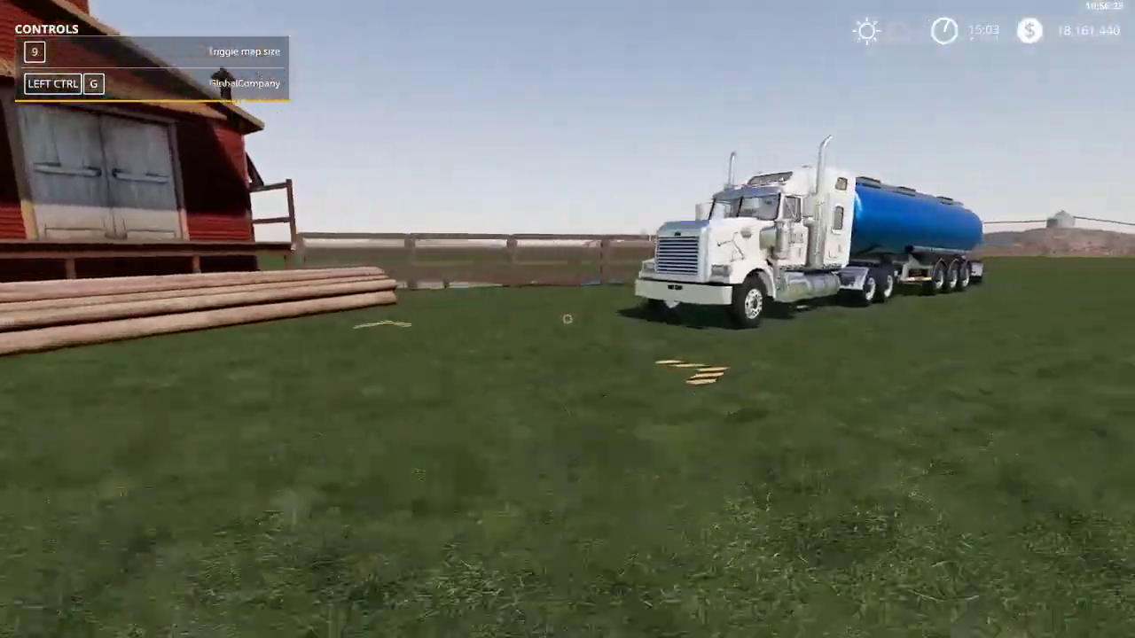
Walk around the pond to the boat house's Ricci crest trigger and check the workers entry in the raw materials overlay
{"action": "key", "text": "w"}
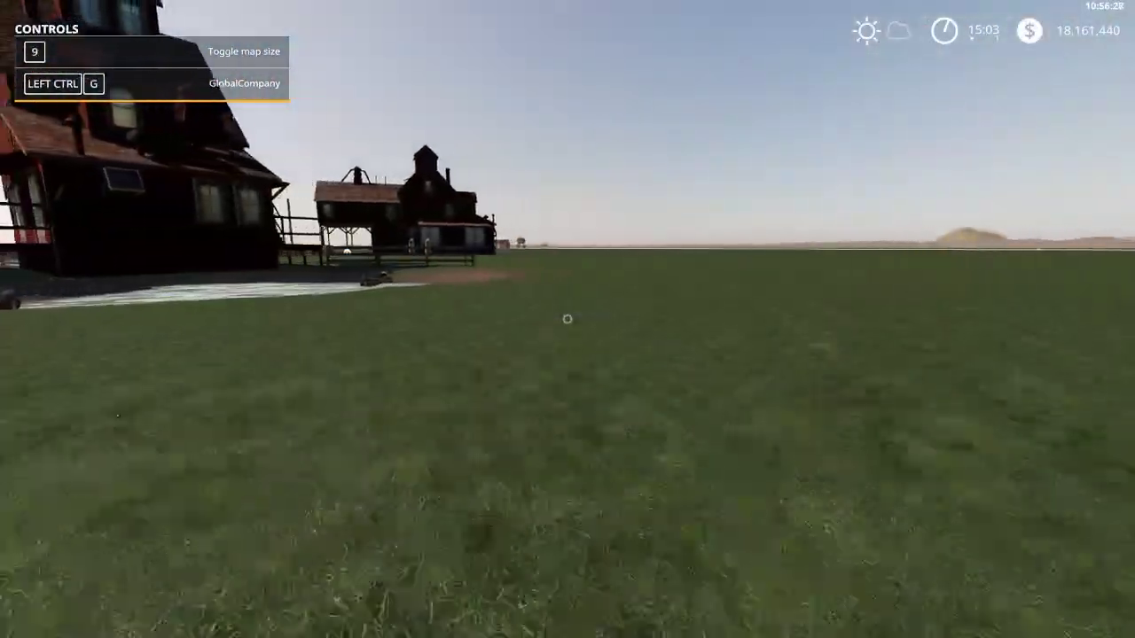
{"action": "key", "text": "w"}
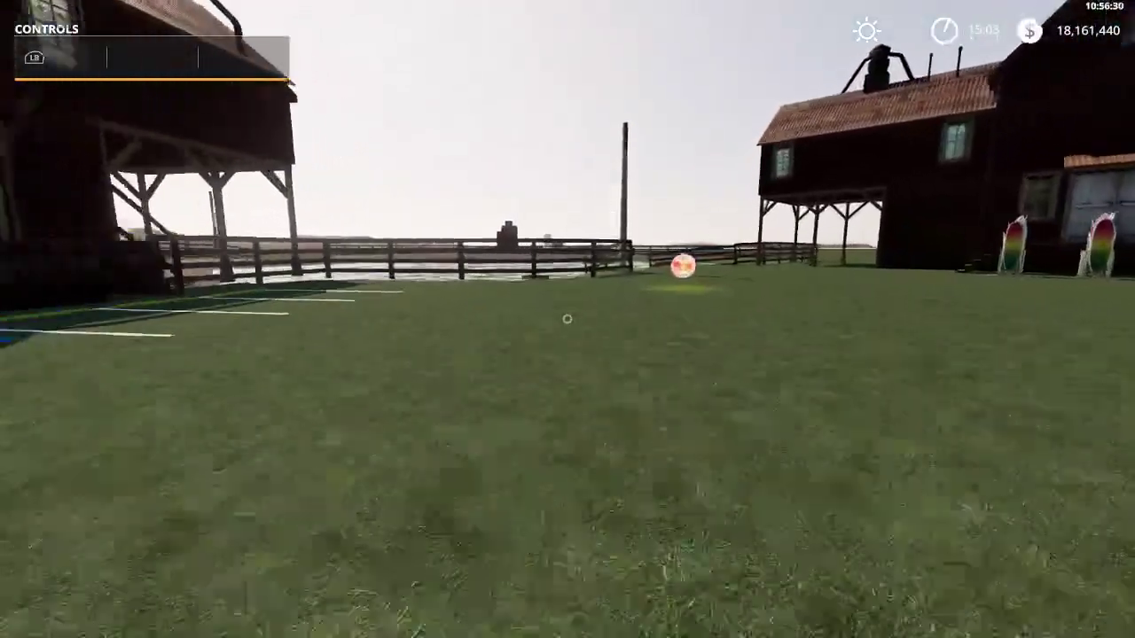
{"action": "key", "text": "w"}
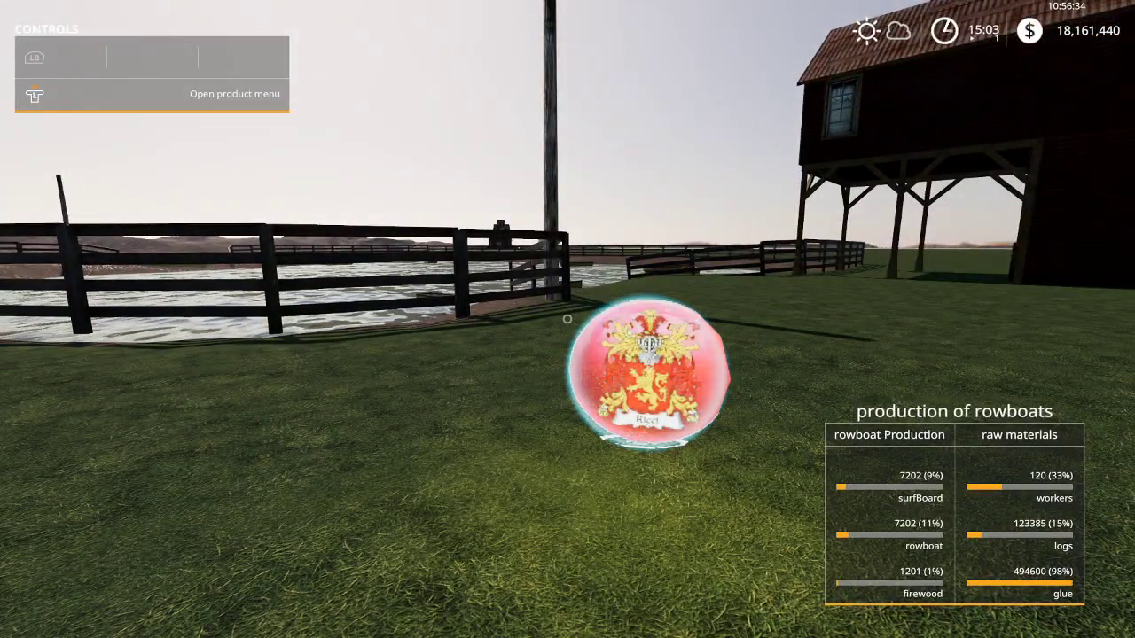
Walk past the trigger to the fence opening at the pond and watch the rowboats near the shore
{"action": "key", "text": "w"}
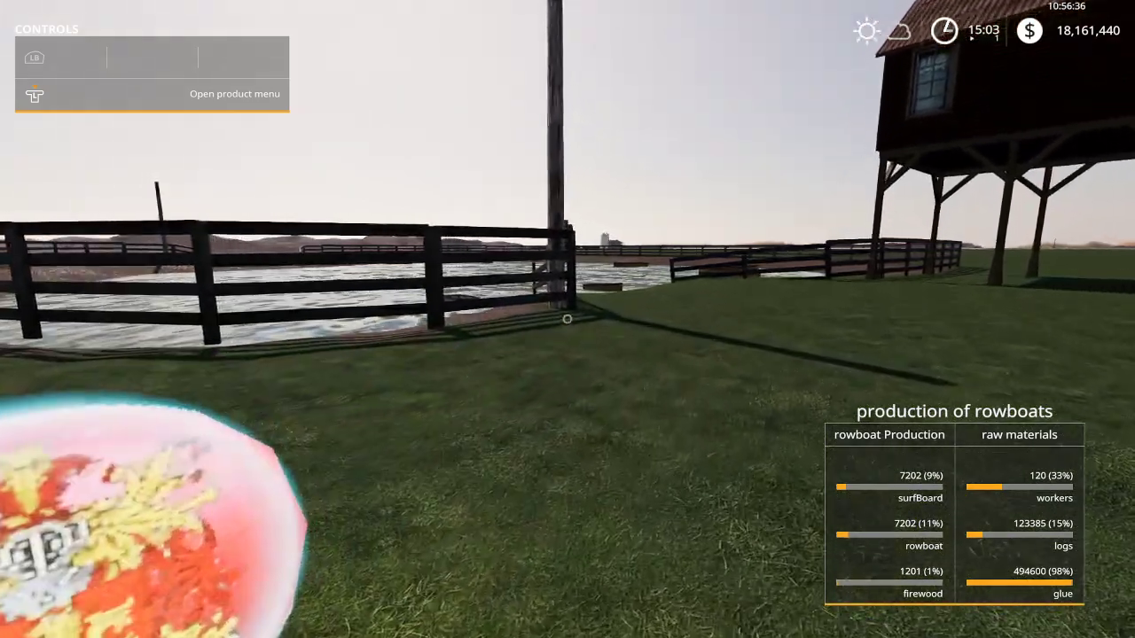
{"action": "key", "text": "w"}
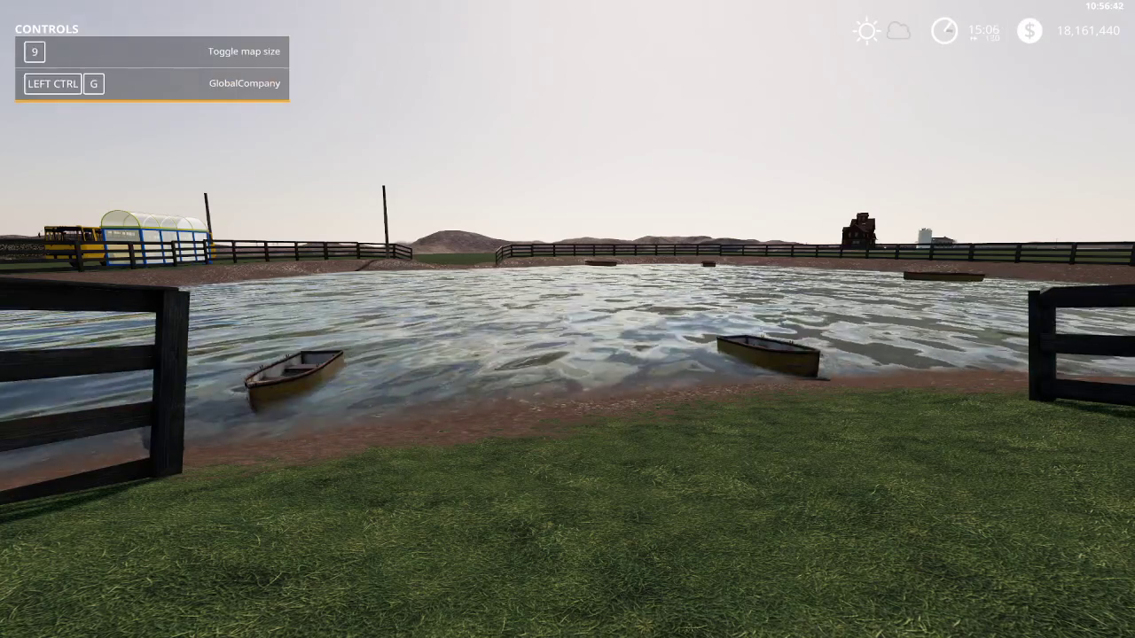
{"action": "key", "text": "w"}
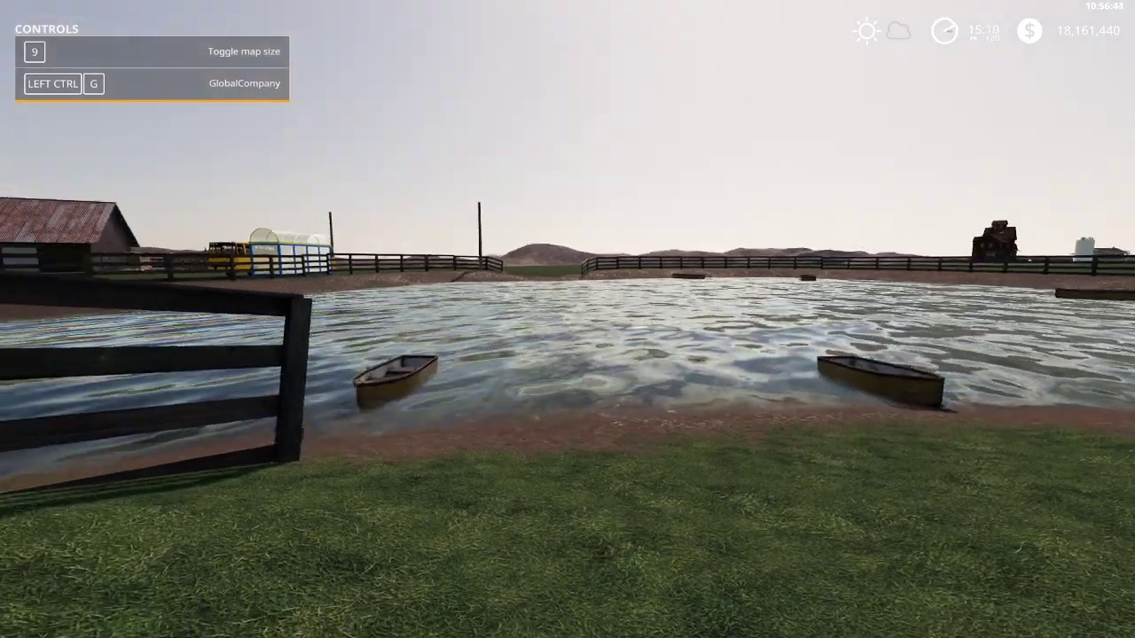
Move around the pond shore at the fence opening and watch for new rowboats in the water
{"action": "key", "text": "w"}
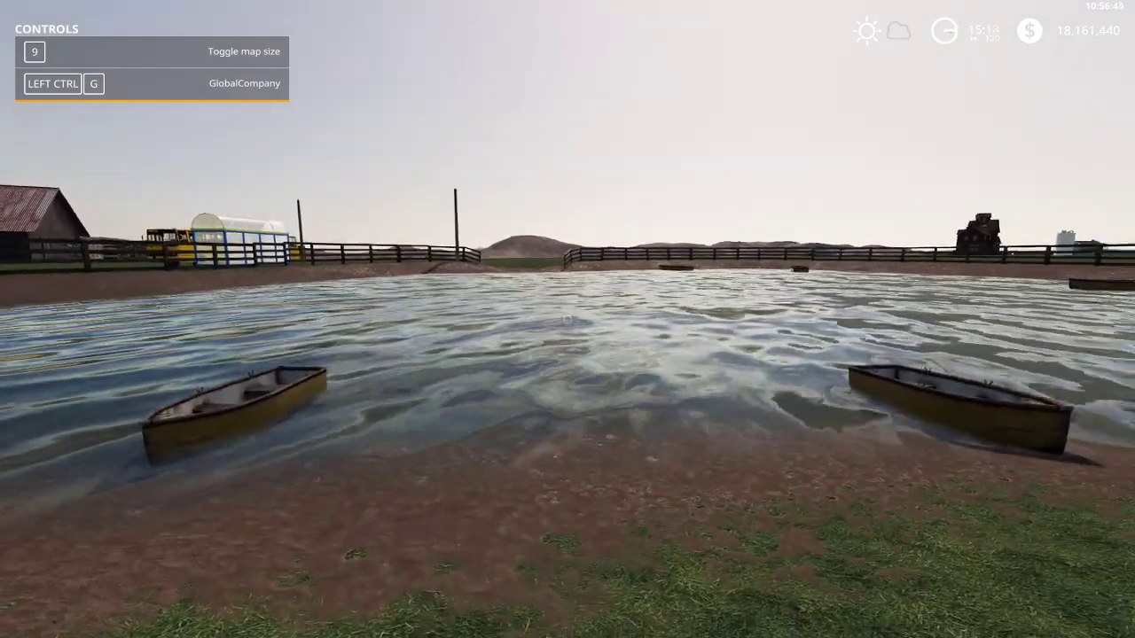
{"action": "key", "text": "s"}
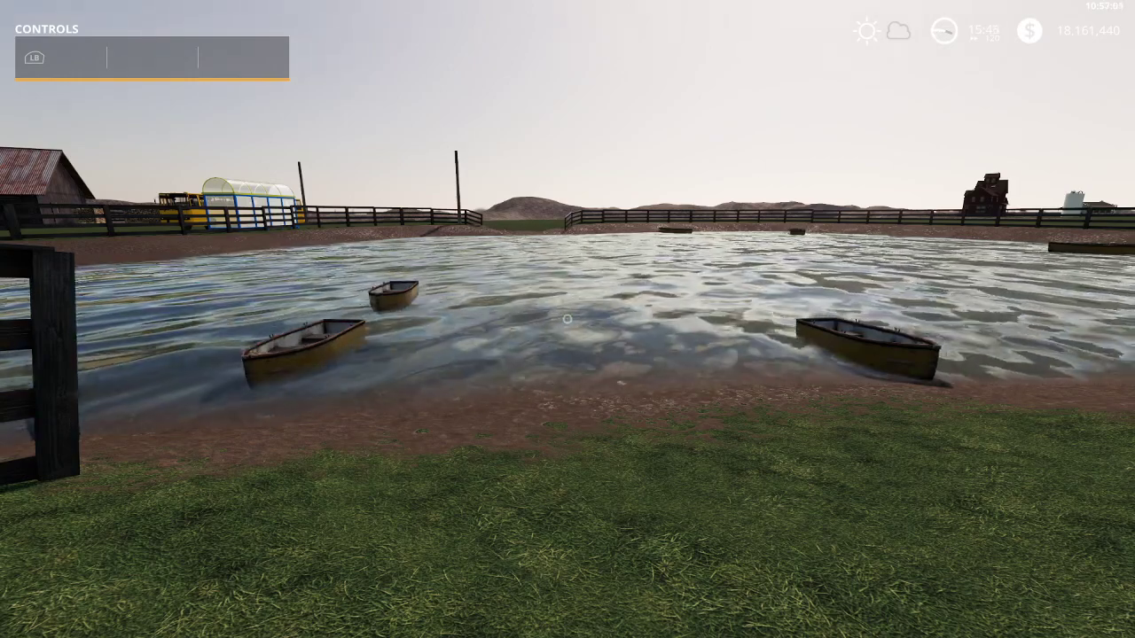
{"action": "key", "text": "w"}
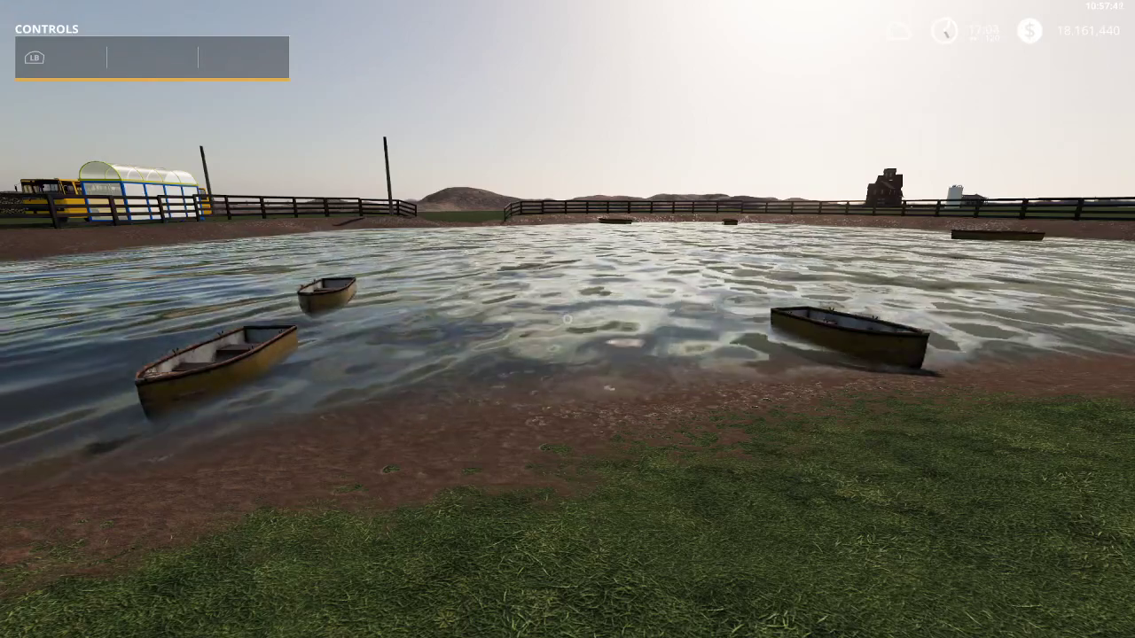
{"action": "key", "text": "a"}
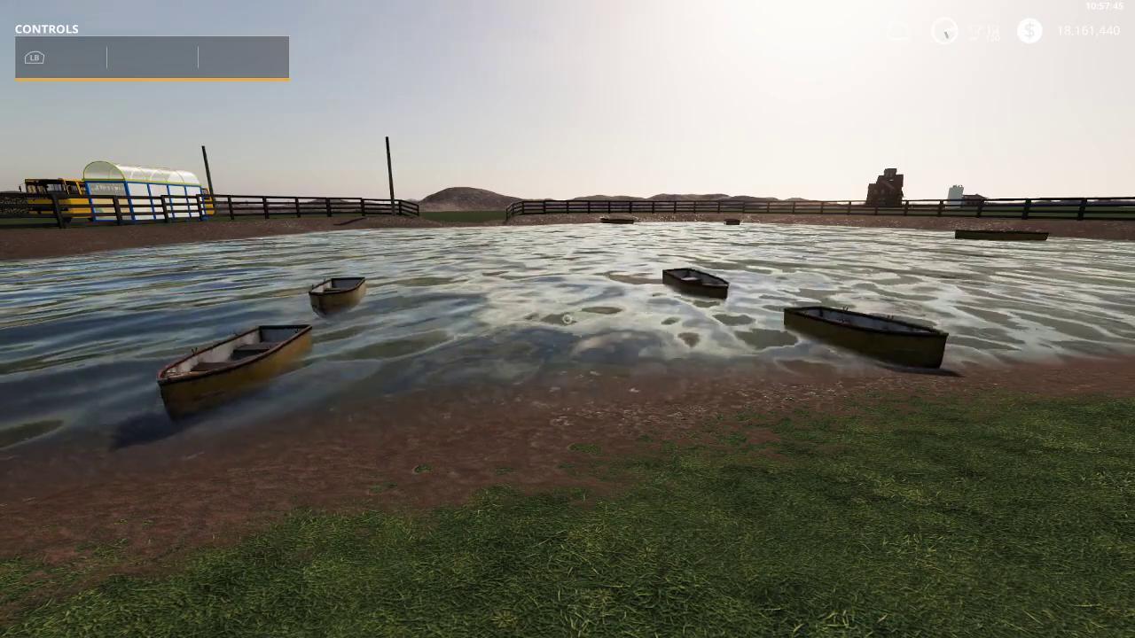
Return to the boat house trigger and check the rowboat, surfboard, logs and workers levels in the product menu
{"action": "key", "text": "s"}
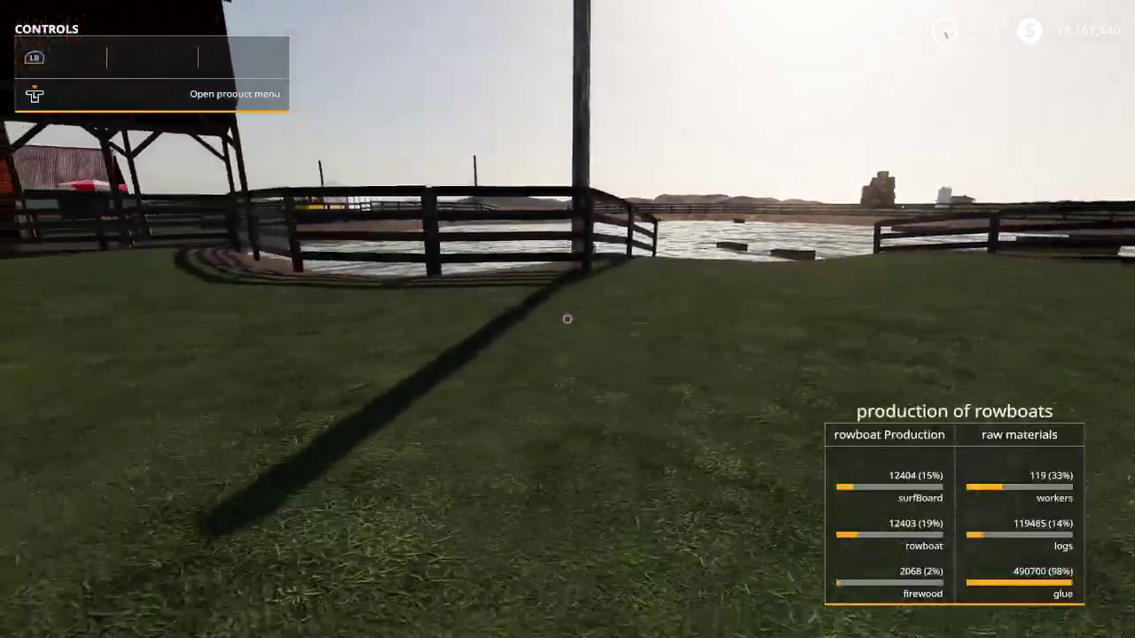
{"action": "key", "text": "r"}
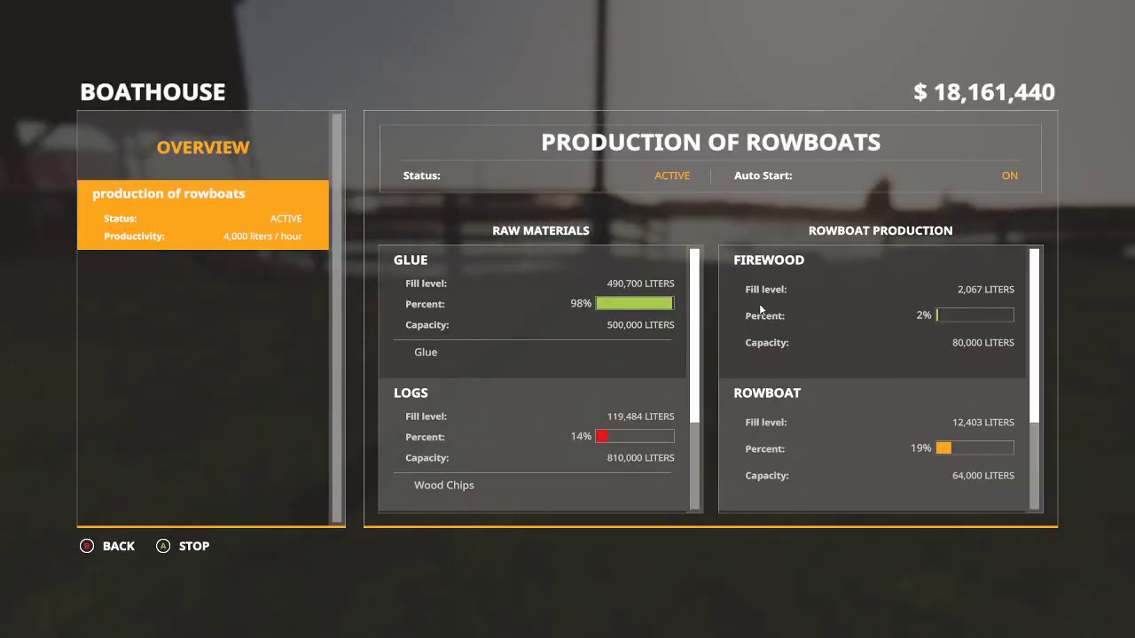
{"action": "scroll", "coordinate": [825, 372], "scroll_direction": "down", "scroll_amount": 1}
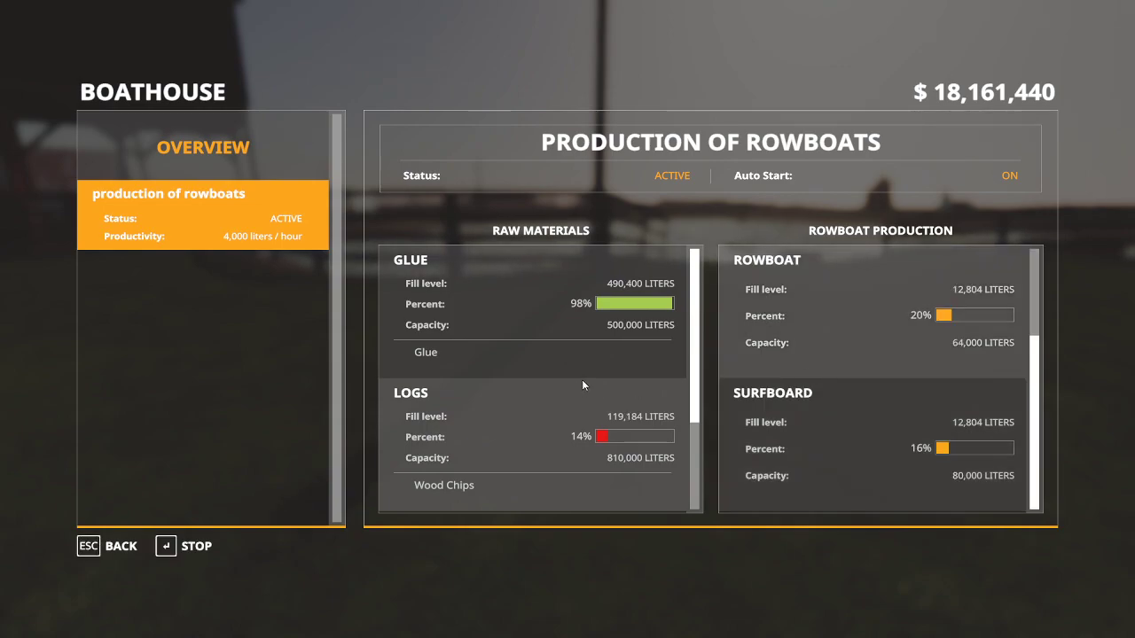
{"action": "scroll", "coordinate": [582, 385], "scroll_direction": "down", "scroll_amount": 1}
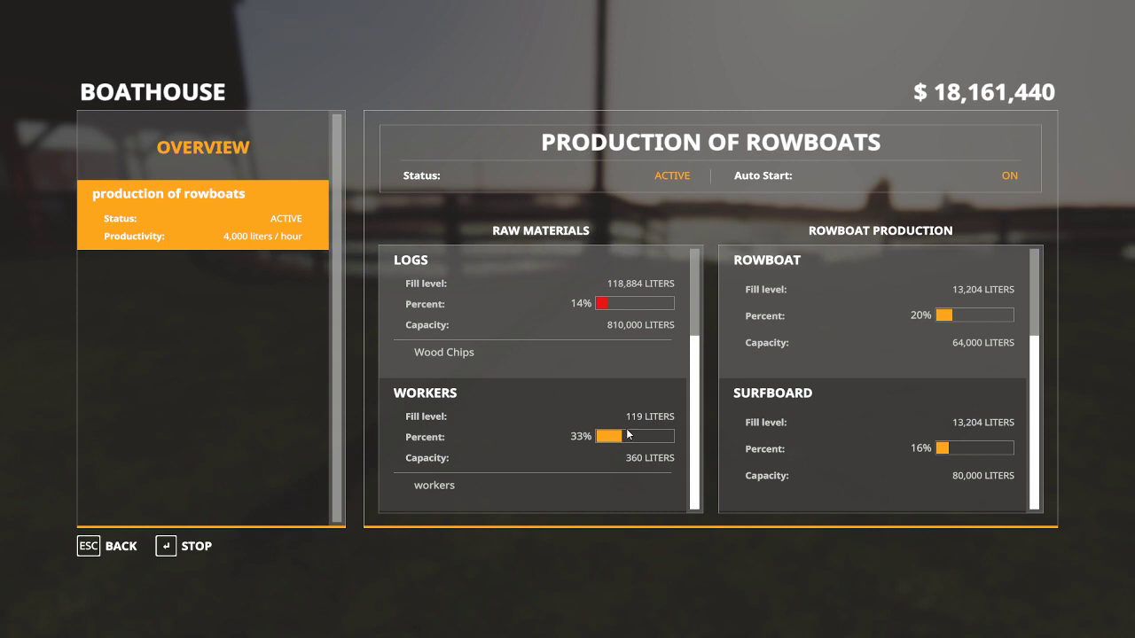
{"action": "key", "text": "Escape"}
Walk back to the pond shore and inspect the spawned rowboats from near and far
{"action": "key", "text": "w"}
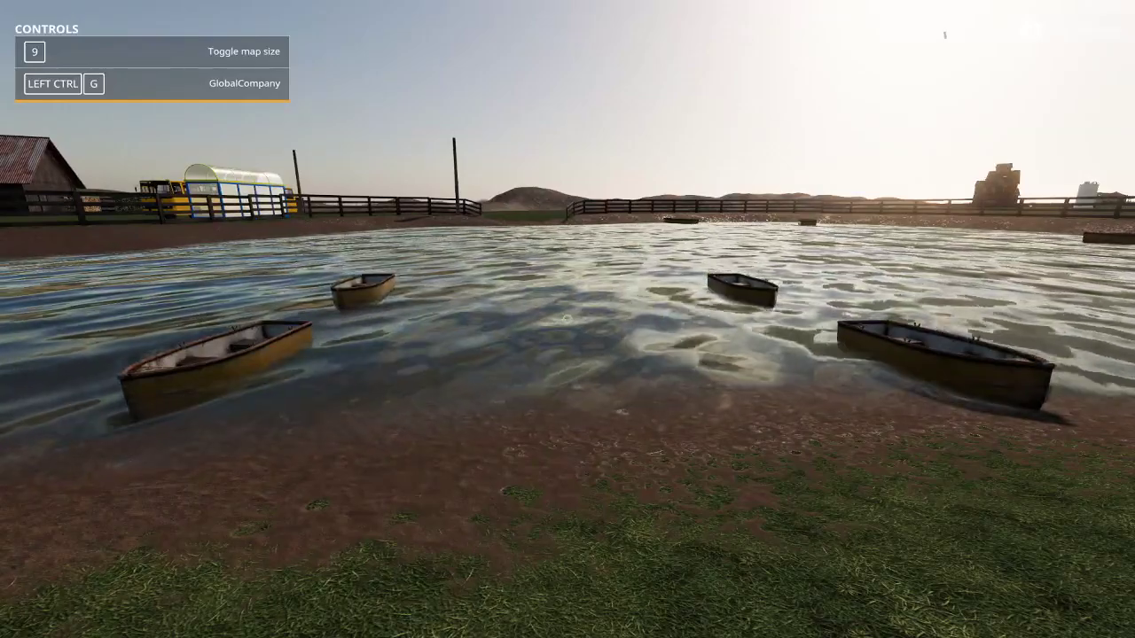
{"action": "key", "text": "s"}
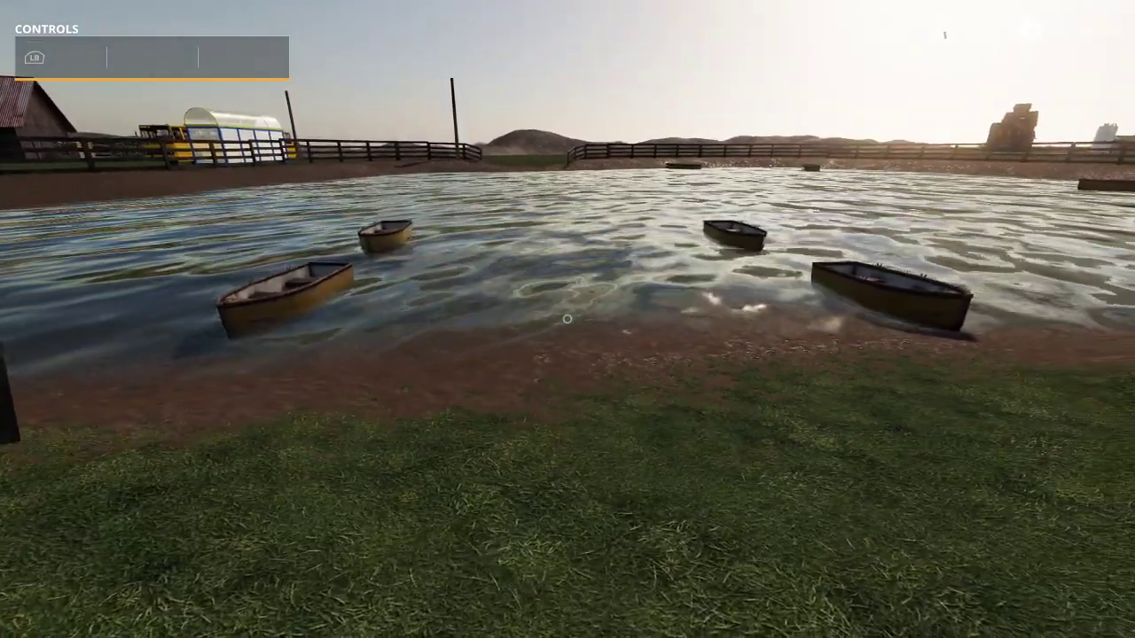
{"action": "key", "text": "w"}
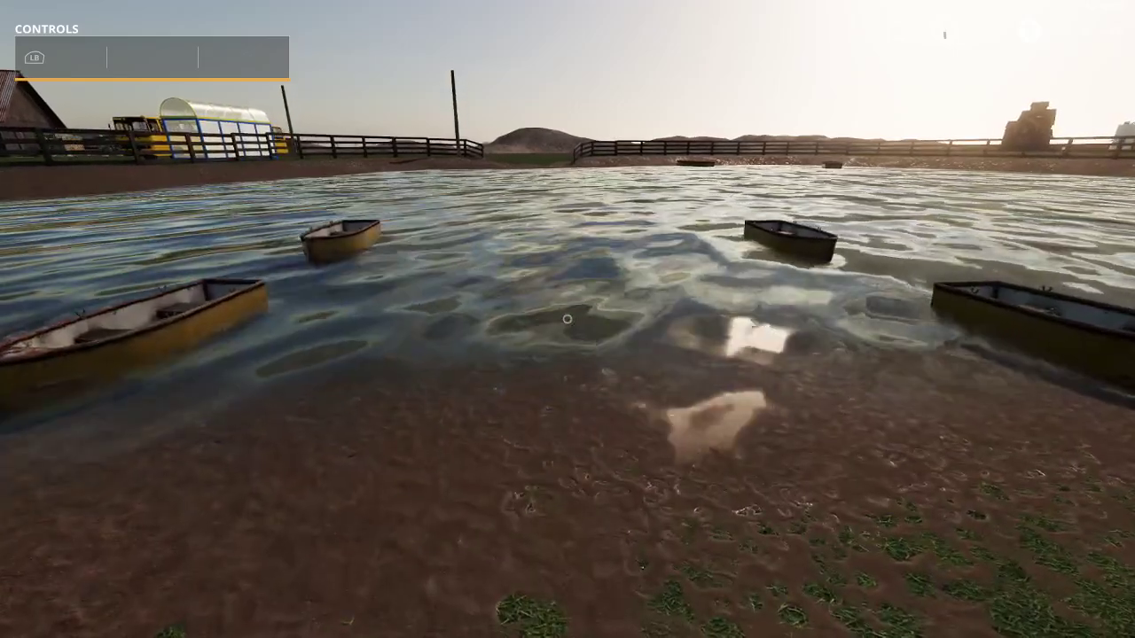
{"action": "key", "text": "s"}
{"action": "key", "text": "s"}
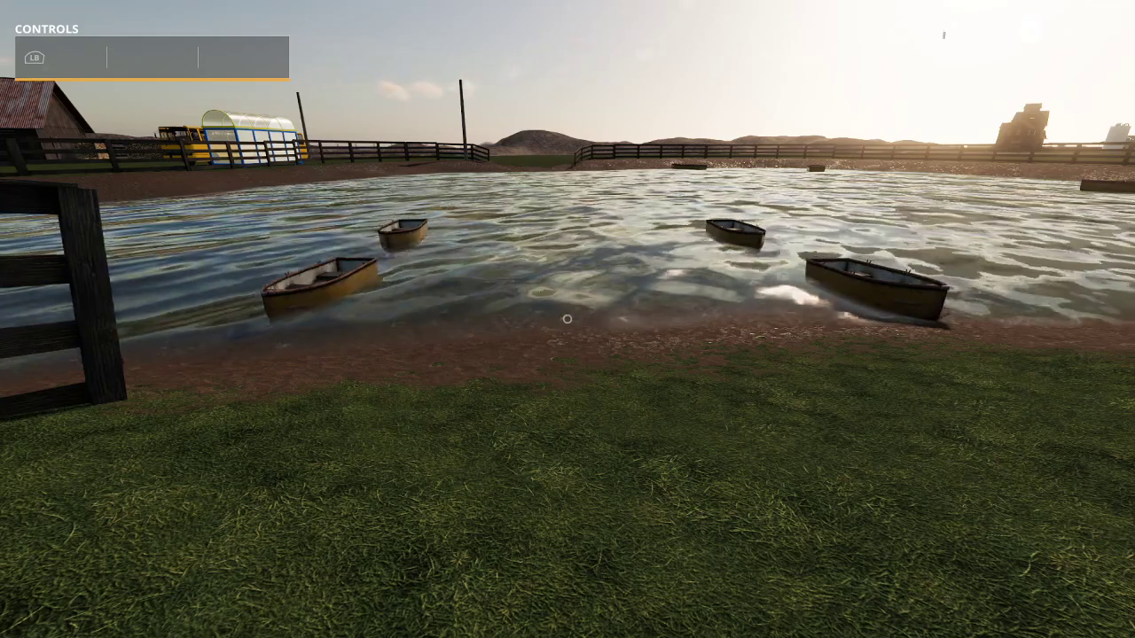
{"action": "key", "text": "w"}
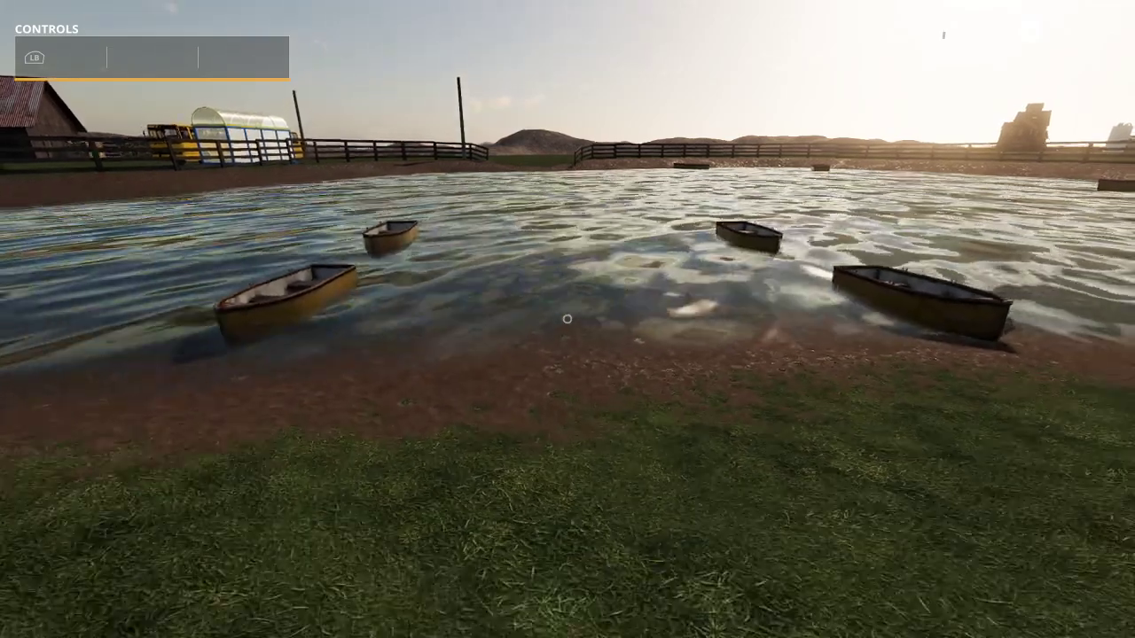
{"action": "key", "text": "s"}
{"action": "key", "text": "a"}
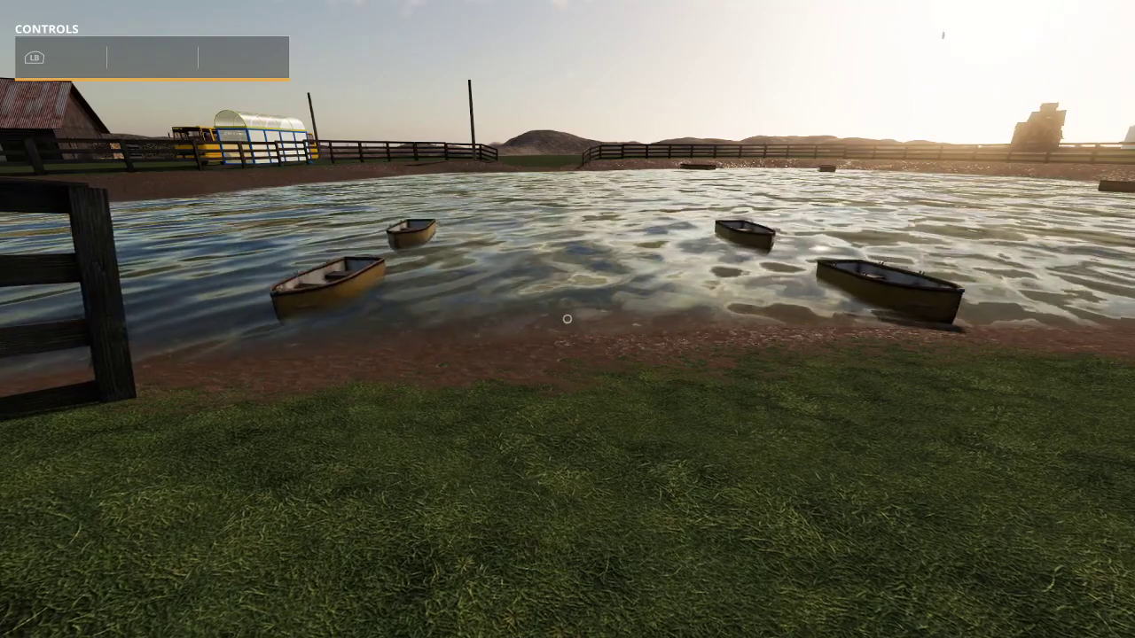
Boost the game time to 2000x while watching the rowboats spawn, and bring the timescale back down to real time
{"action": "key", "text": "w"}
{"action": "key", "text": "8"}
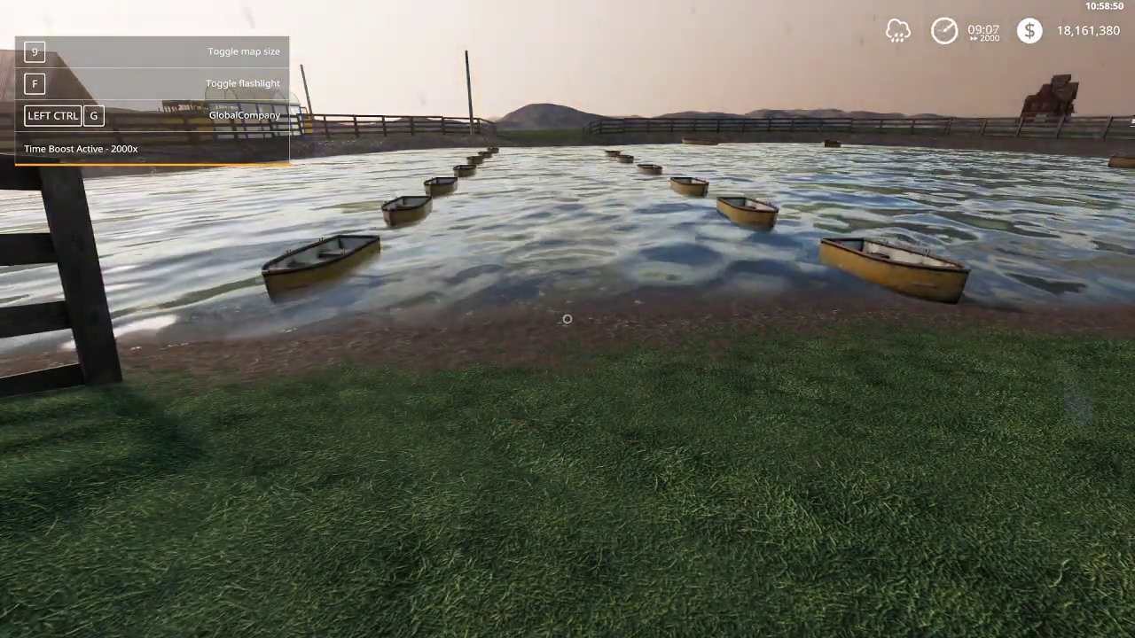
{"action": "key", "text": "7"}
{"action": "key", "text": "7"}
{"action": "key", "text": "7"}
{"action": "key", "text": "7"}
{"action": "key", "text": "7"}
{"action": "key", "text": "7"}
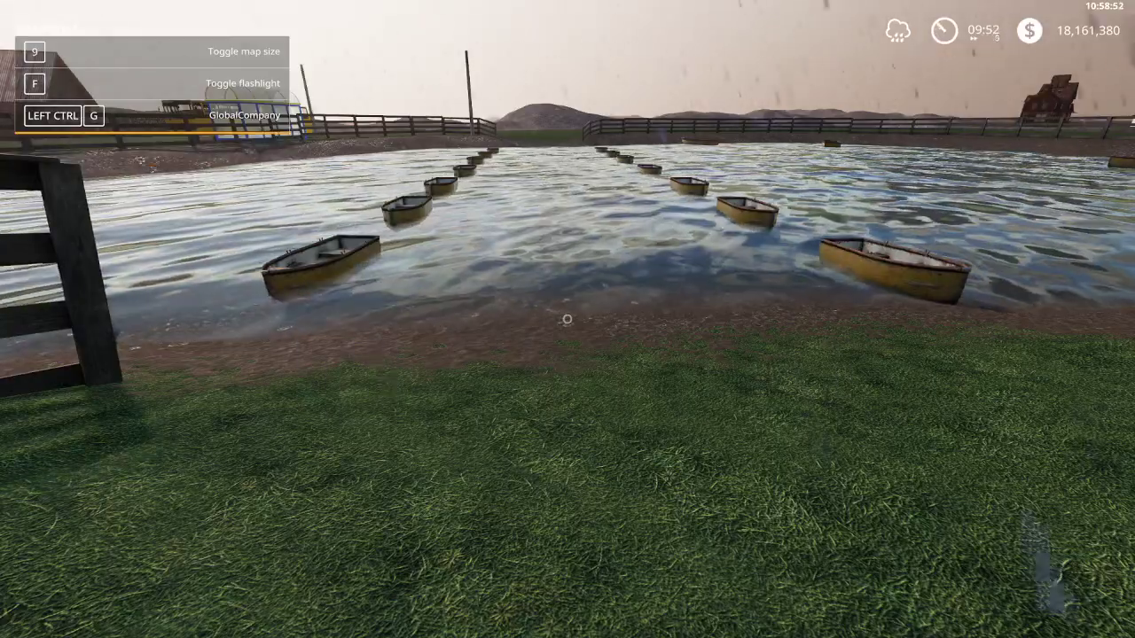
Go back to the boat house trigger and check how many workers the production consumed in the product menu
{"action": "key", "text": "s"}
{"action": "key", "text": "a"}
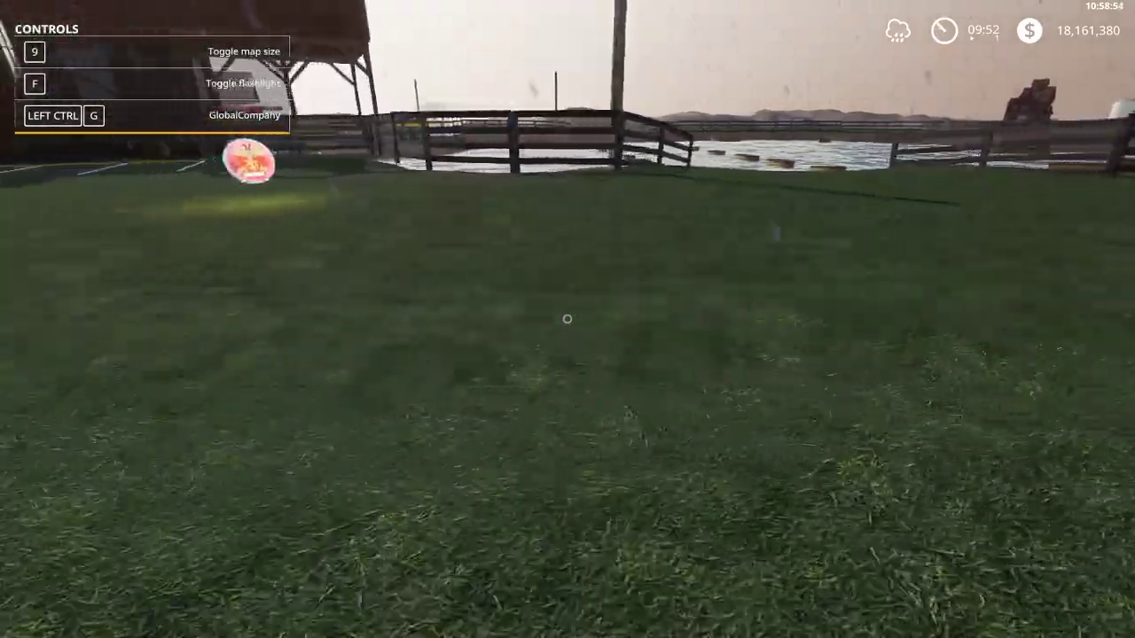
{"action": "key", "text": "w"}
{"action": "key", "text": "r"}
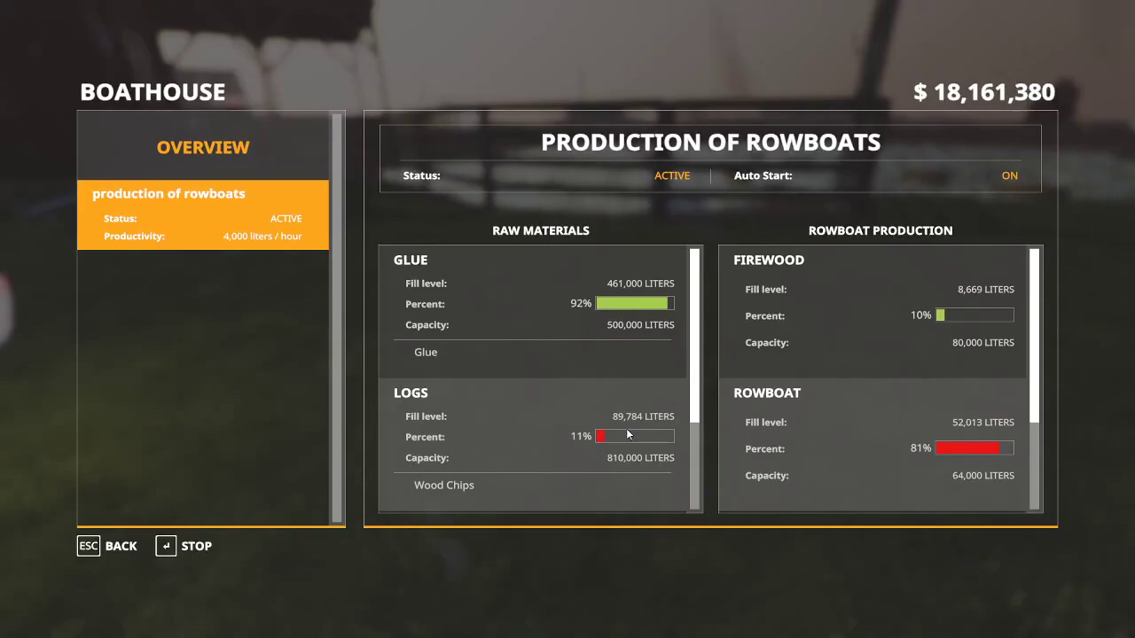
{"action": "scroll", "coordinate": [626, 428], "scroll_direction": "down", "scroll_amount": 1}
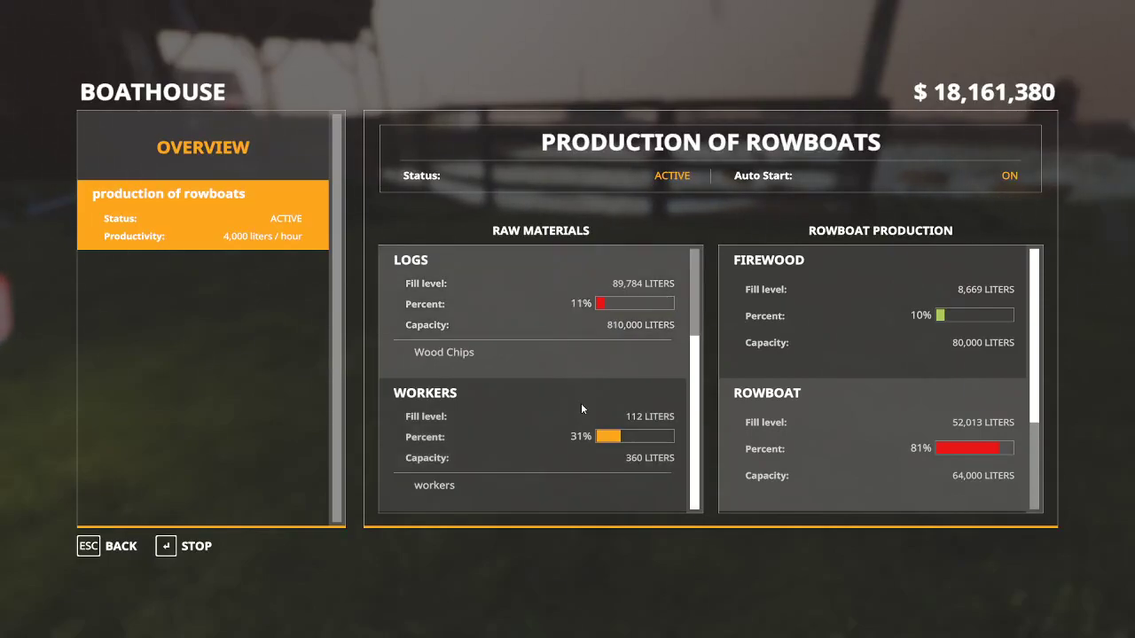
{"action": "left_click", "coordinate": [639, 423]}
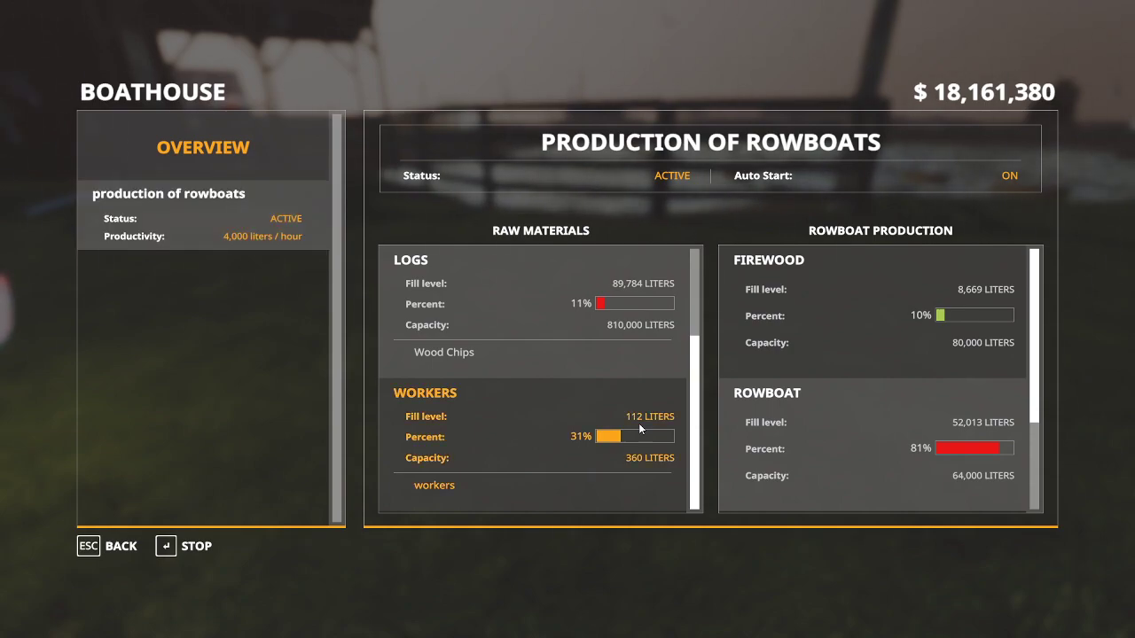
{"action": "key", "text": "Escape"}
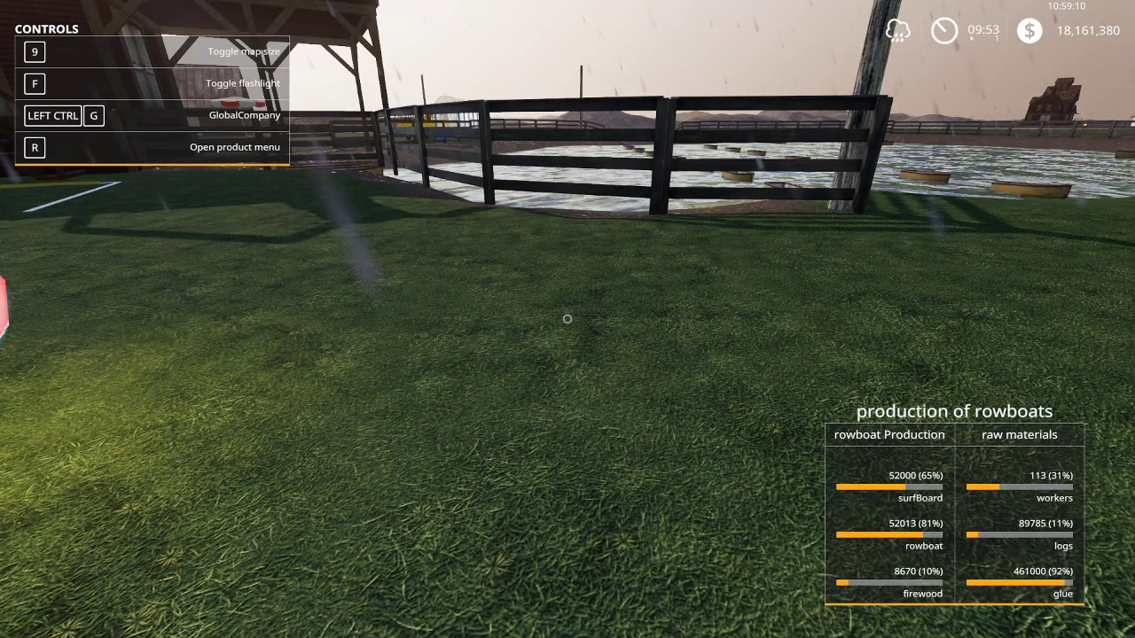
End the game session without saving and quit Farming Simulator 19 to get back to boatHouse.xml in Notepad++
{"action": "key", "text": "Escape"}
{"action": "left_click", "coordinate": [678, 53]}
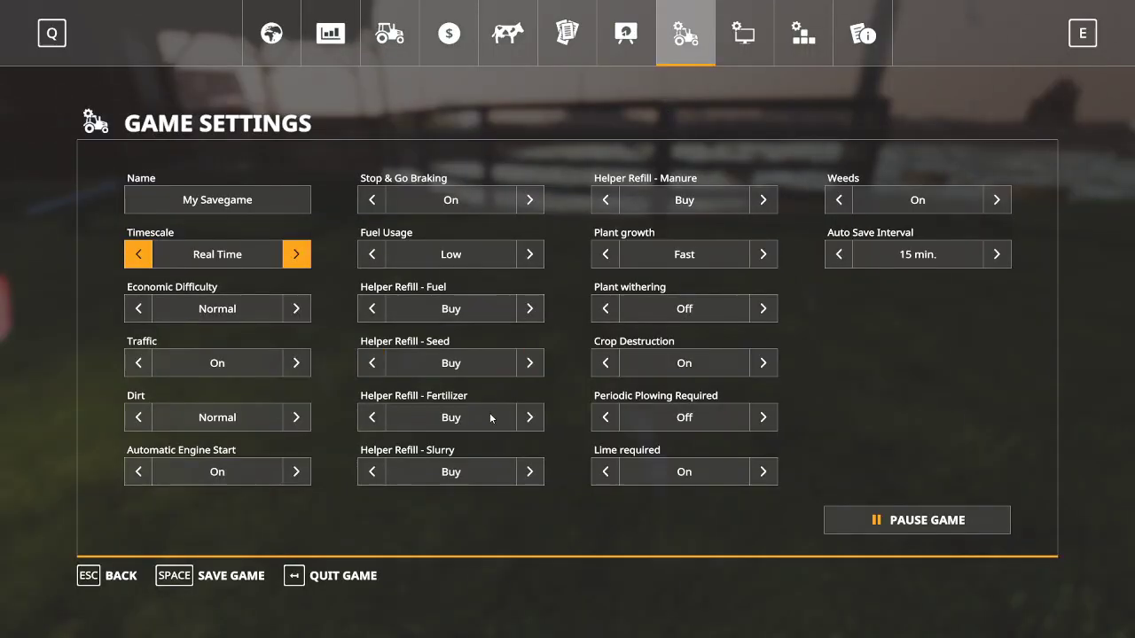
{"action": "left_click", "coordinate": [371, 567]}
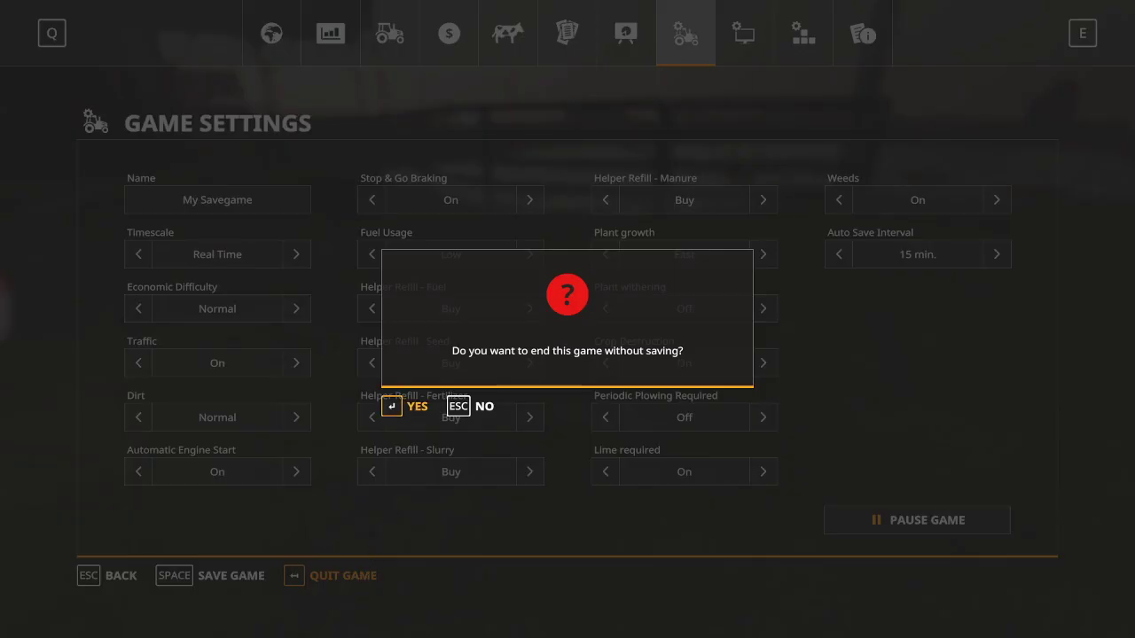
{"action": "key", "text": "Return"}
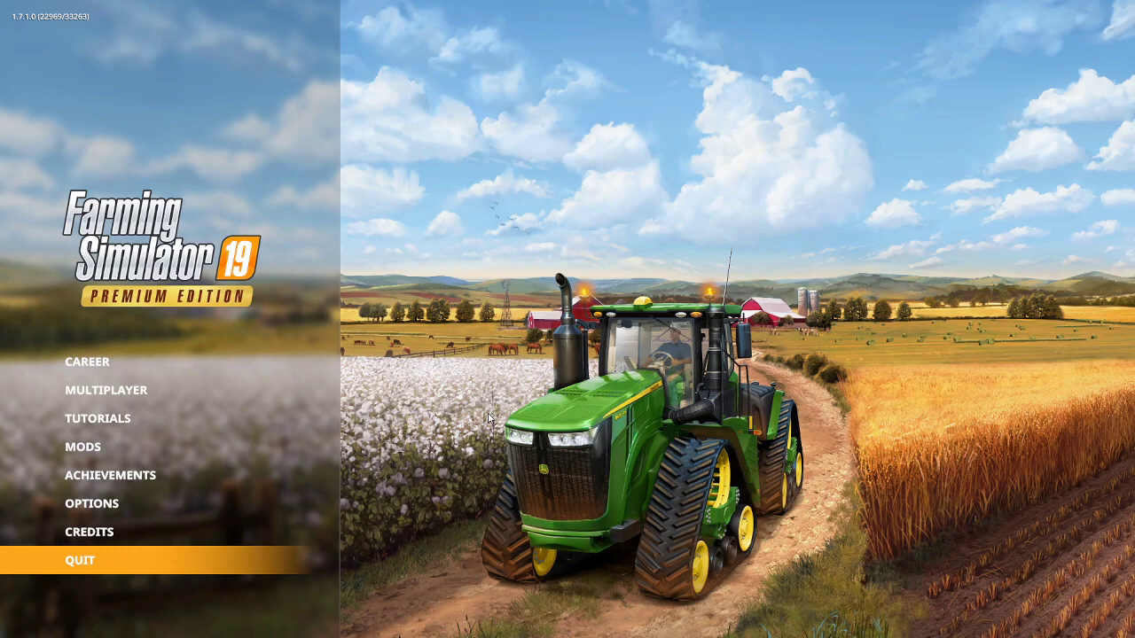
{"action": "key", "text": "Return"}
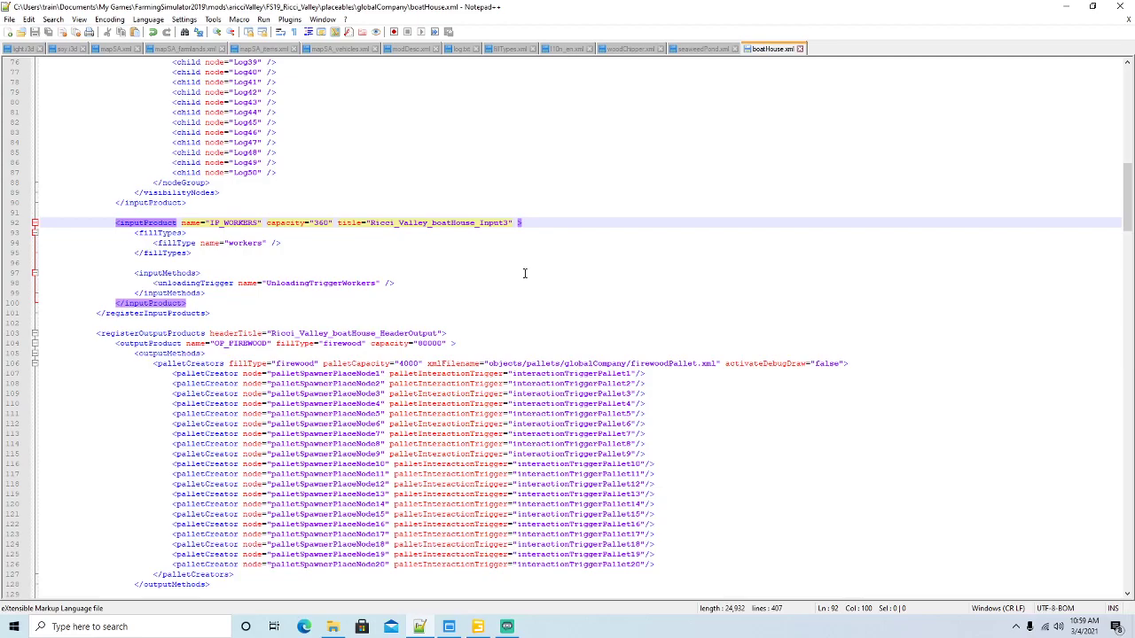
Set the IP_WORKERS input percent to 0.1 in the boat house product line and save boatHouse.xml
{"action": "scroll", "coordinate": [525, 272], "scroll_direction": "up", "scroll_amount": 5}
{"action": "scroll", "coordinate": [524, 272], "scroll_direction": "down", "scroll_amount": 15}
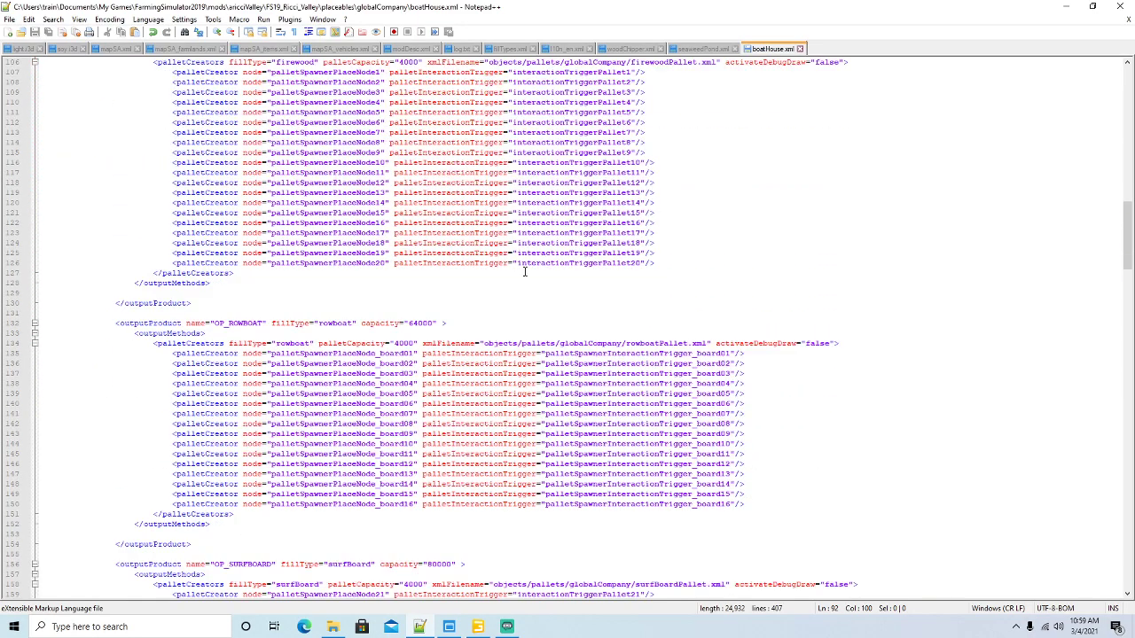
{"action": "scroll", "coordinate": [524, 272], "scroll_direction": "down", "scroll_amount": 20}
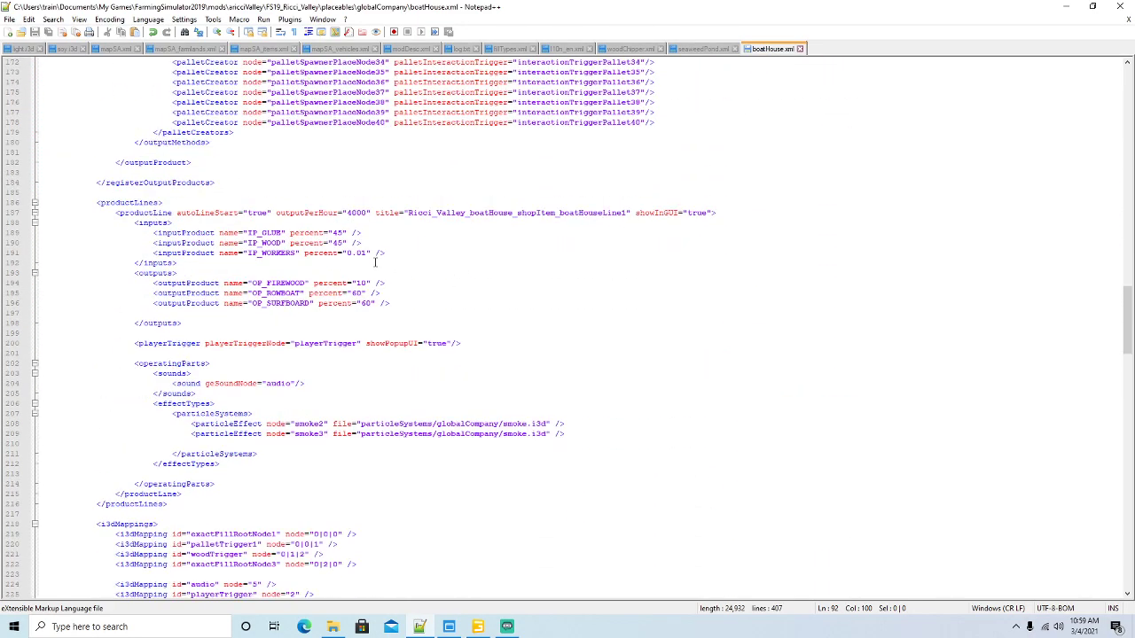
{"action": "left_click", "coordinate": [368, 254]}
{"action": "key", "text": "BackSpace"}
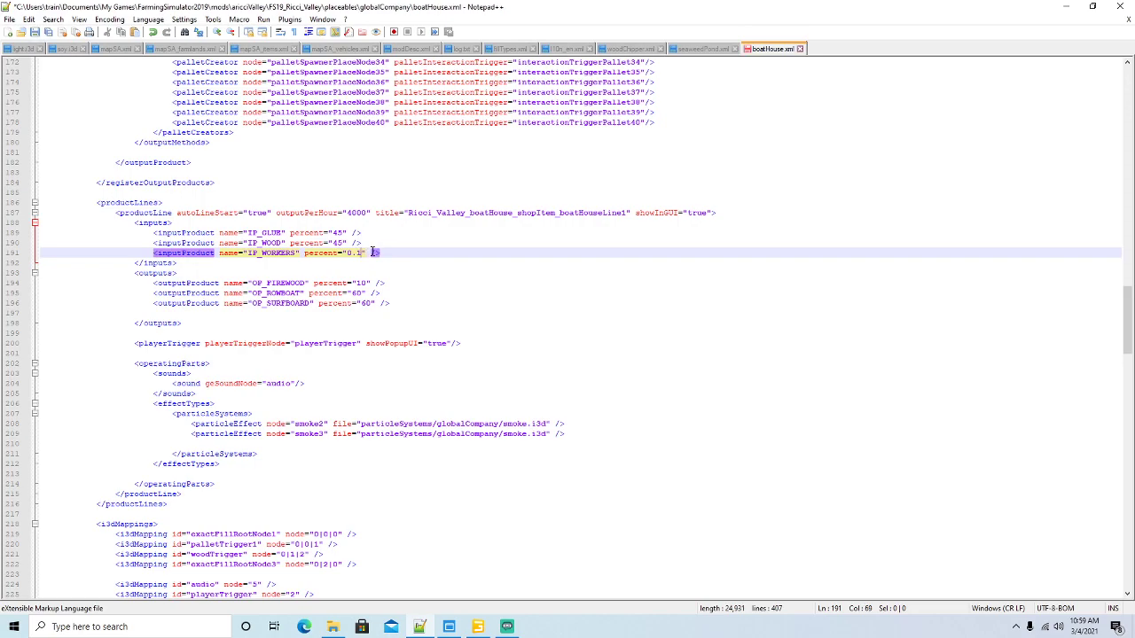
{"action": "left_click", "coordinate": [35, 33]}
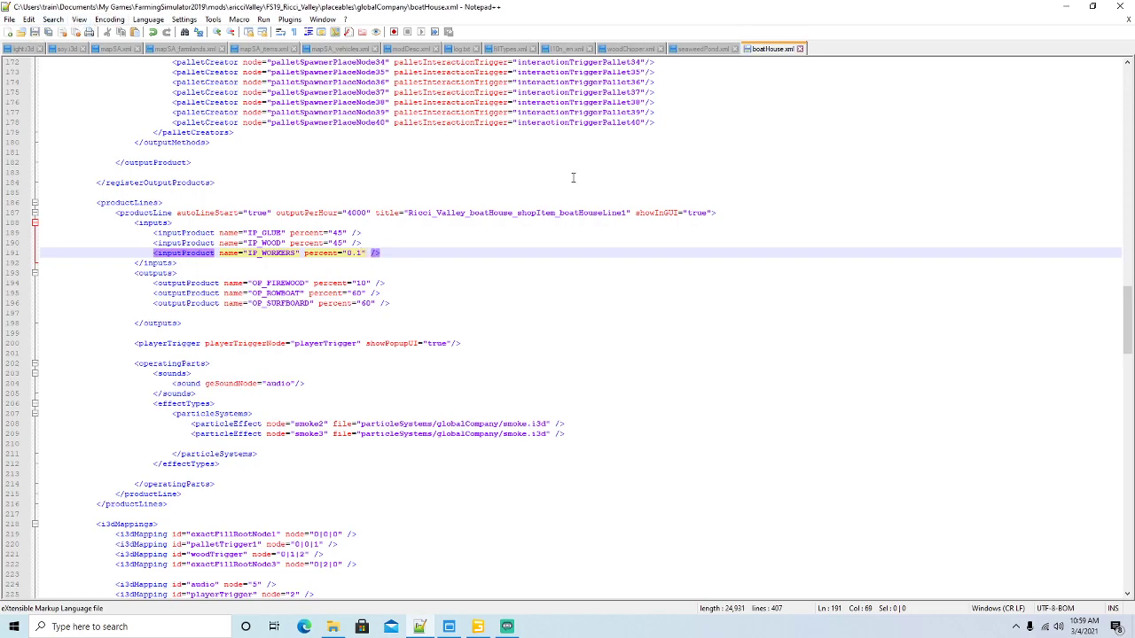
Relaunch Farming Simulator 19 and start Savegame 8 on the Ricci_Valley map with the selected mods
{"action": "left_click", "coordinate": [1065, 7]}
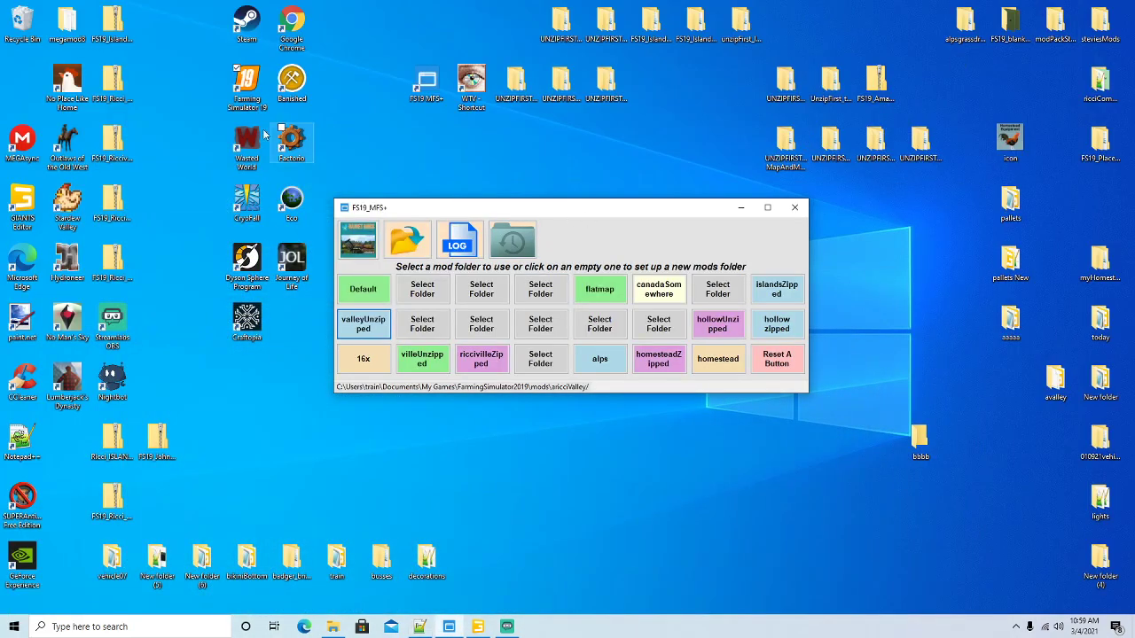
{"action": "double_click", "coordinate": [242, 81]}
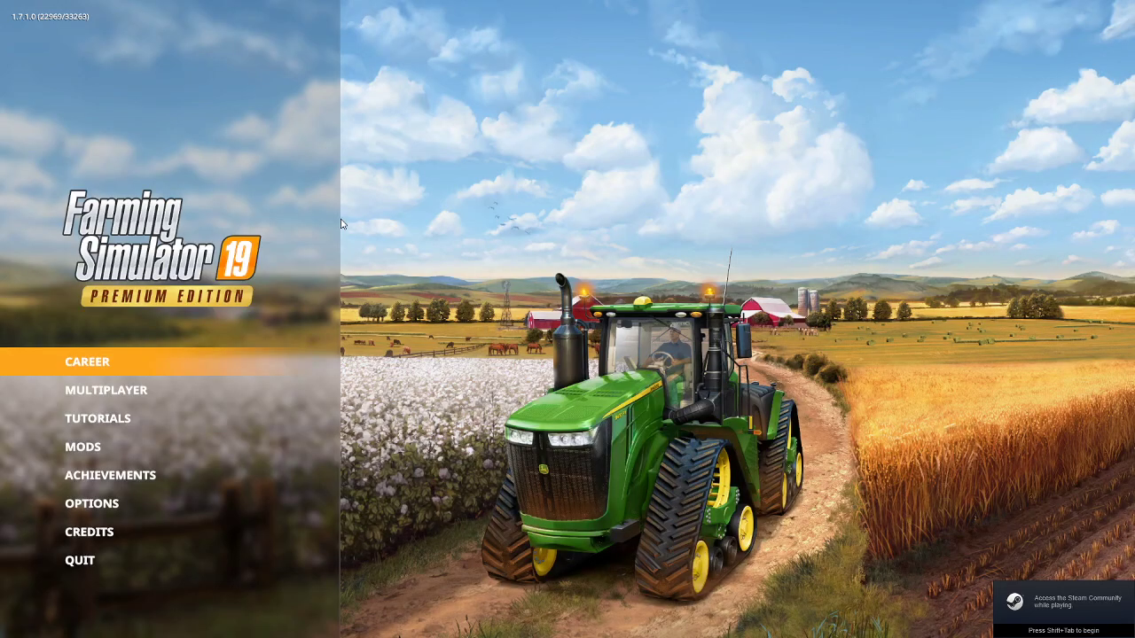
{"action": "left_click", "coordinate": [125, 361]}
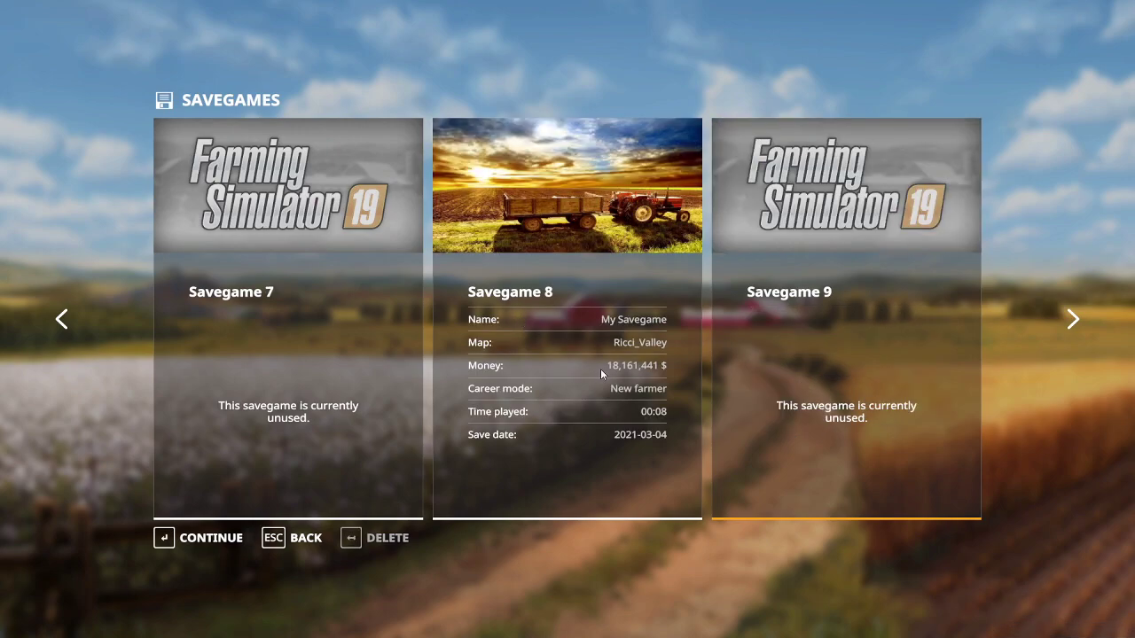
{"action": "left_click", "coordinate": [213, 538]}
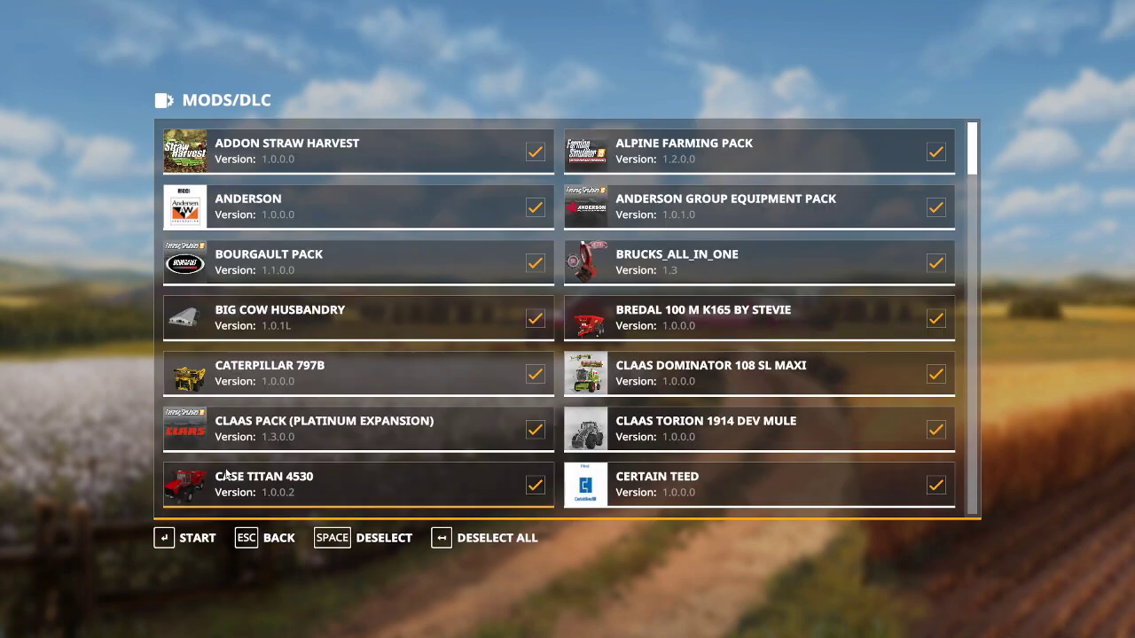
{"action": "left_click", "coordinate": [203, 538]}
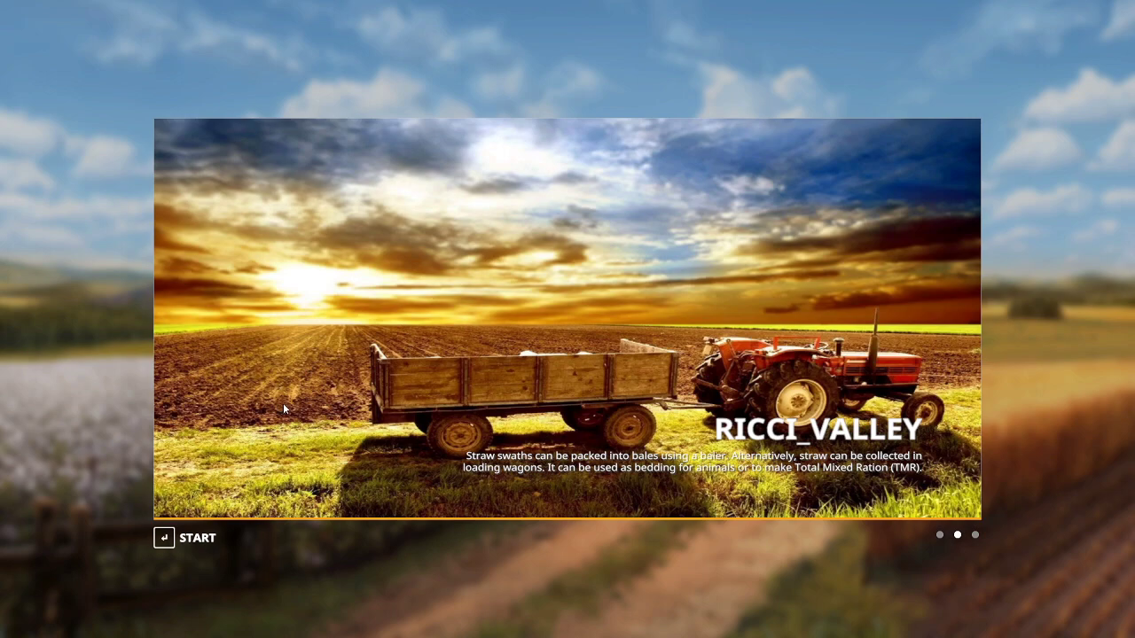
{"action": "left_click", "coordinate": [197, 537]}
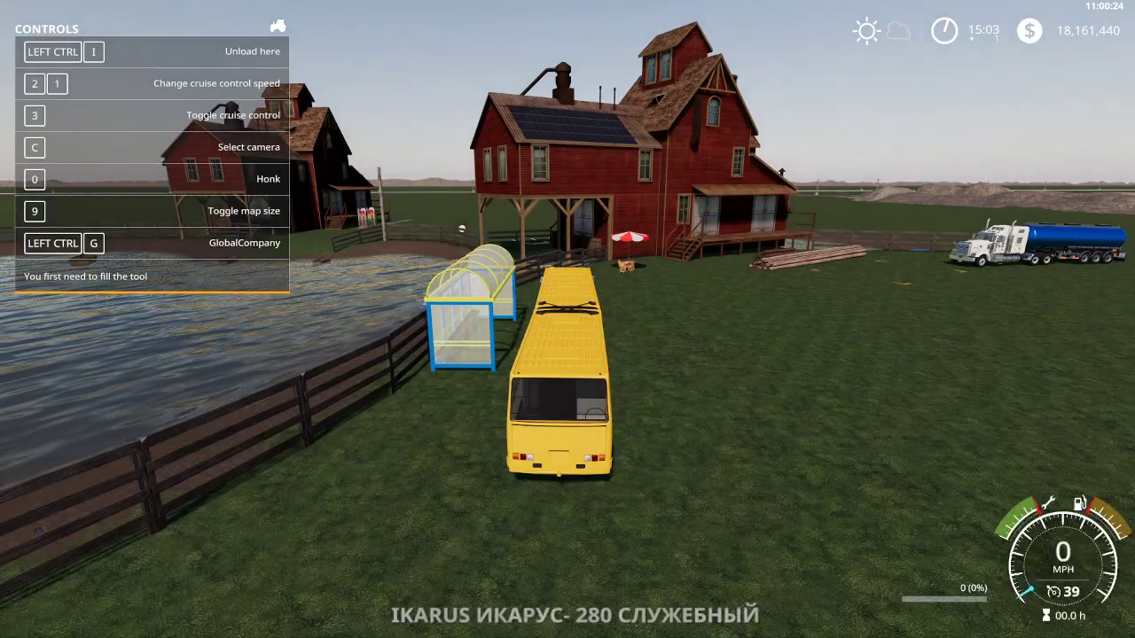
Fill the Ikarus bus with workers using the development commands and unload them at the boat house bus stop
{"action": "key", "text": "ctrl+d"}
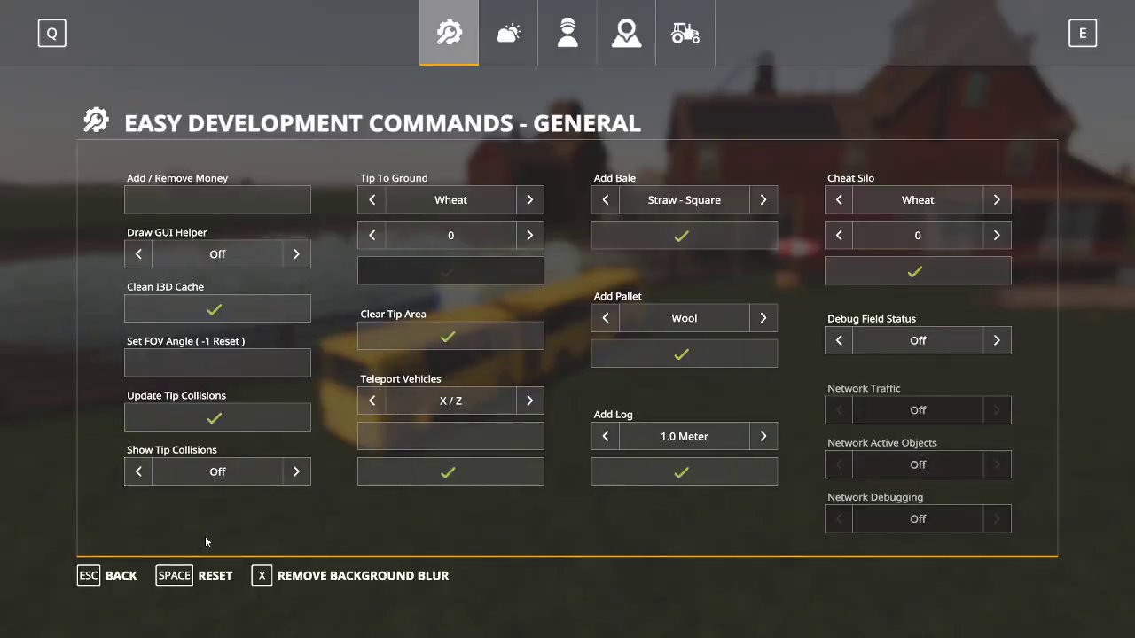
{"action": "left_click", "coordinate": [694, 50]}
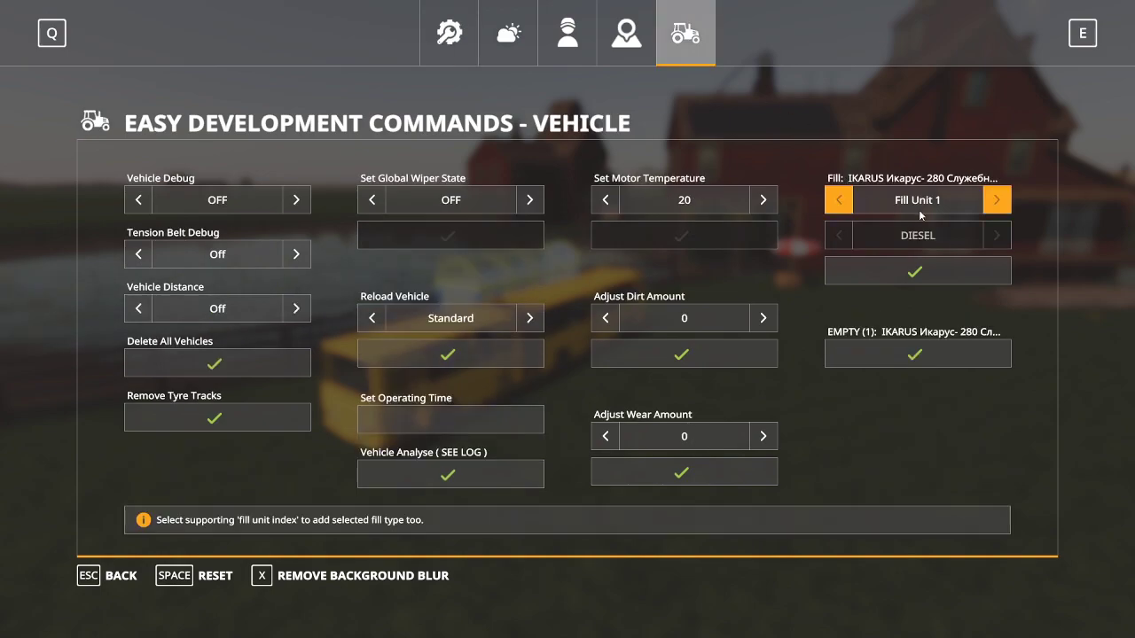
{"action": "left_click", "coordinate": [945, 271]}
{"action": "key", "text": "Escape"}
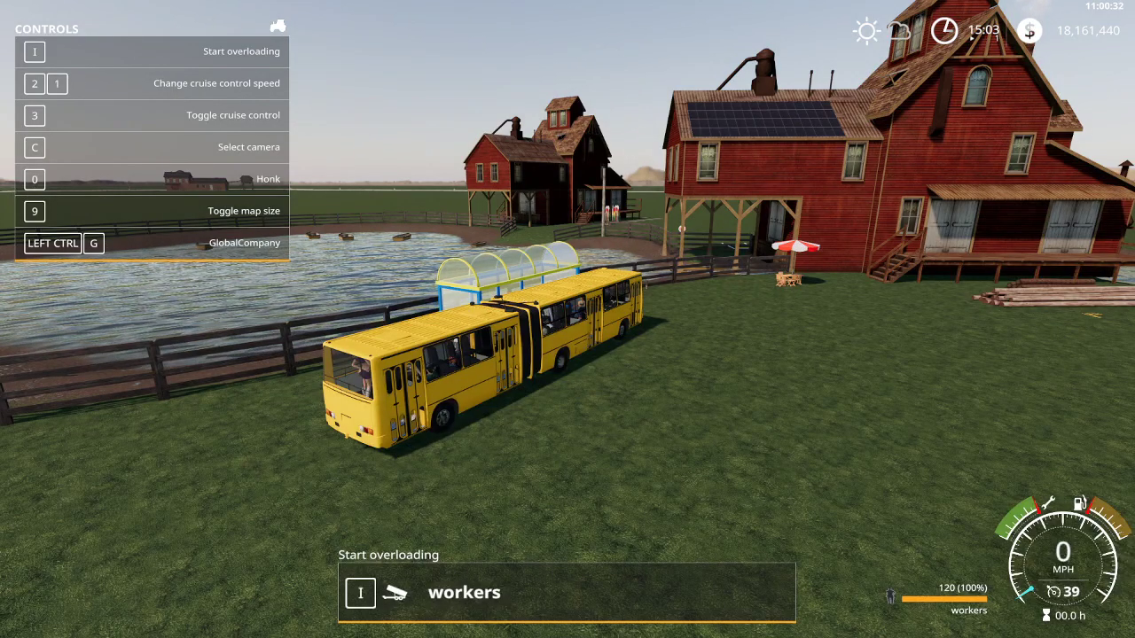
{"action": "key", "text": "i"}
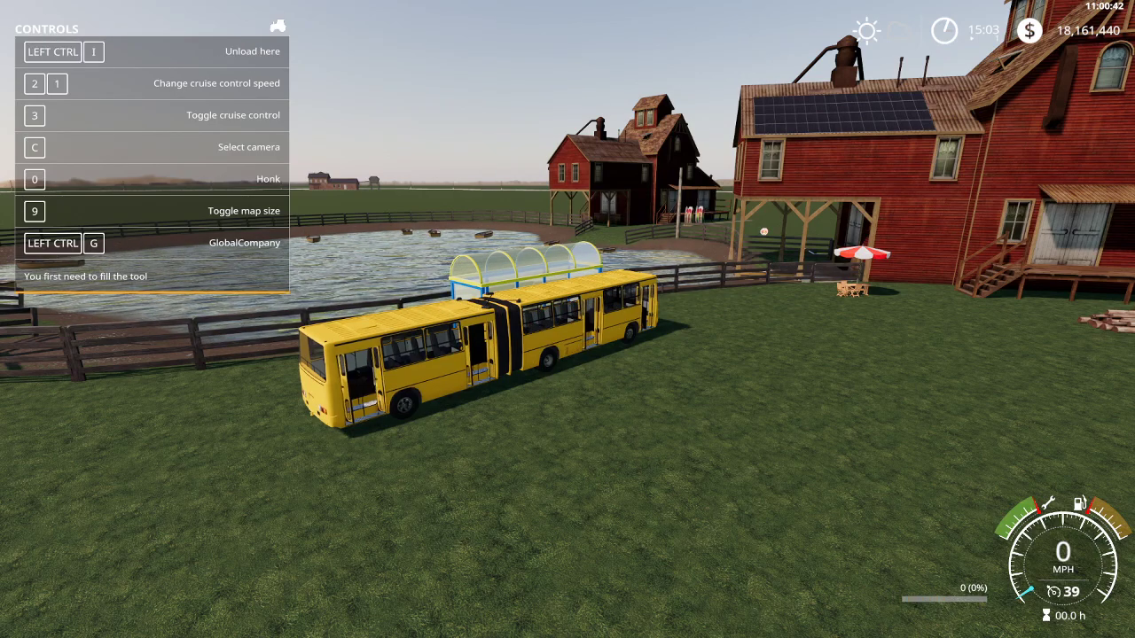
Leave the bus, turn on the 4x player speed multiplier in the development commands and switch off its warning
{"action": "key", "text": "e"}
{"action": "key", "text": "s"}
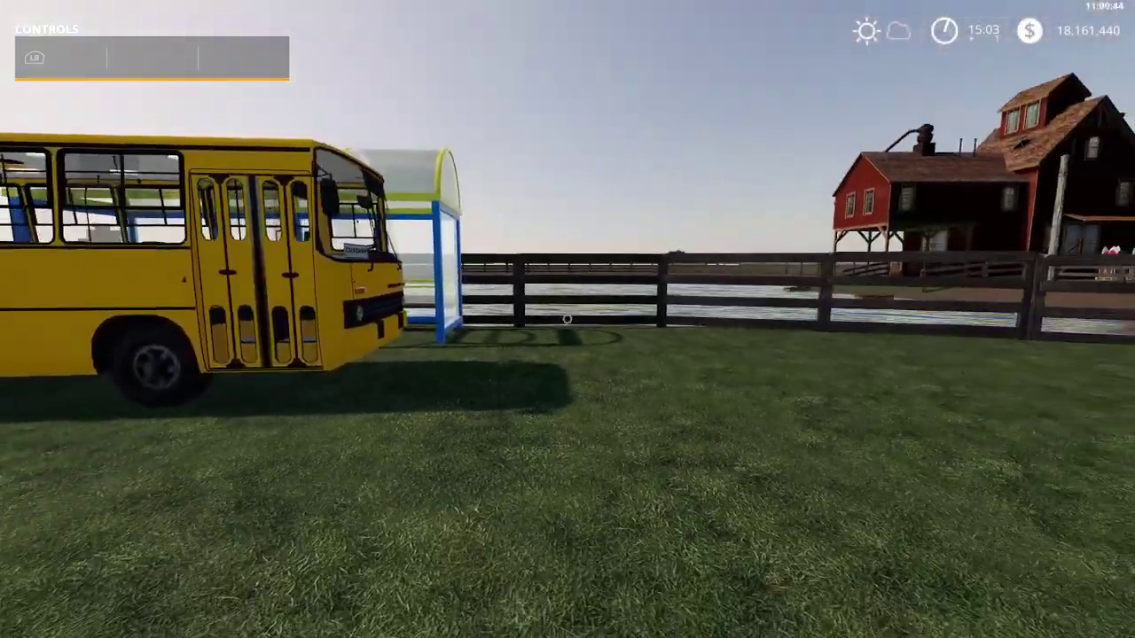
{"action": "key", "text": "ctrl+d"}
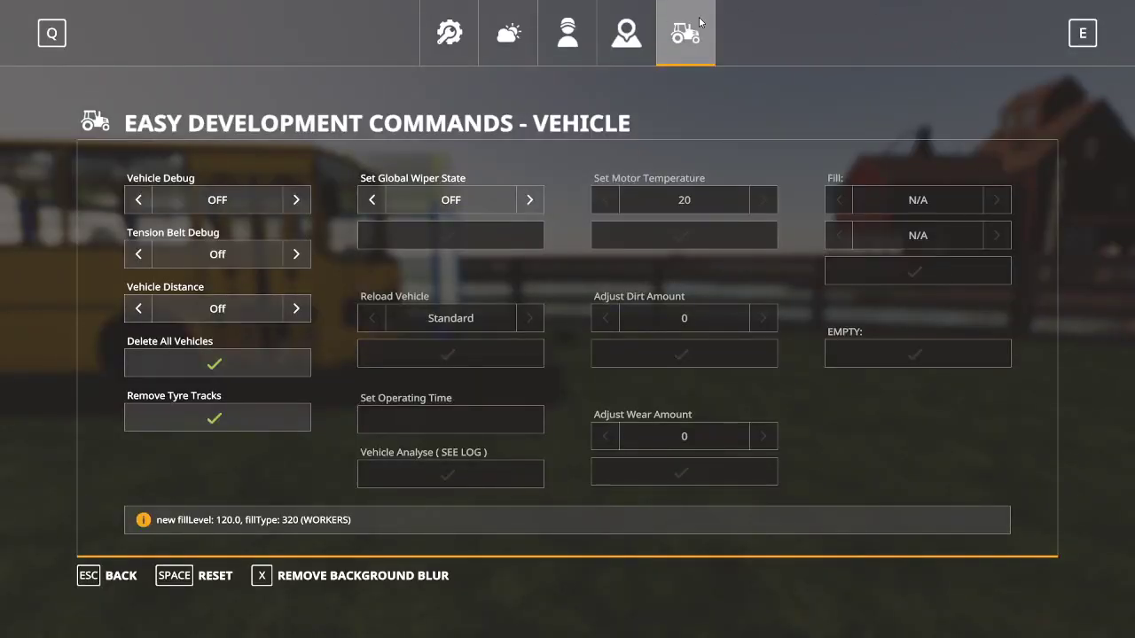
{"action": "key", "text": "q"}
{"action": "key", "text": "q"}
{"action": "left_click", "coordinate": [762, 255]}
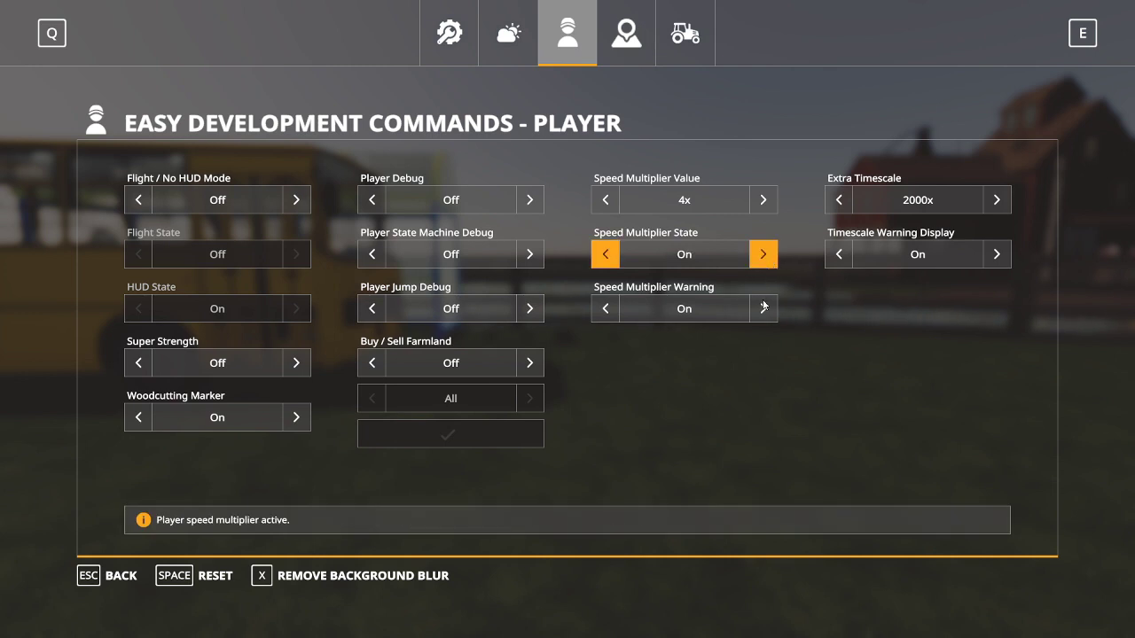
{"action": "left_click", "coordinate": [763, 309]}
{"action": "key", "text": "Escape"}
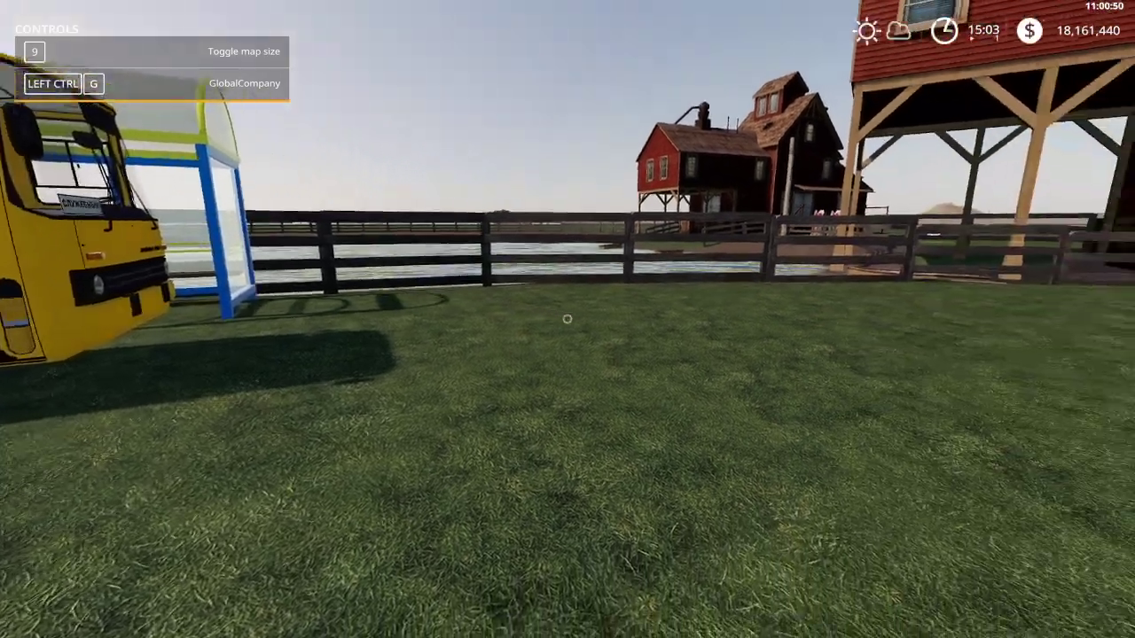
Walk around the boat house to its trigger and check the rowboat production's fill levels
{"action": "key", "text": "w"}
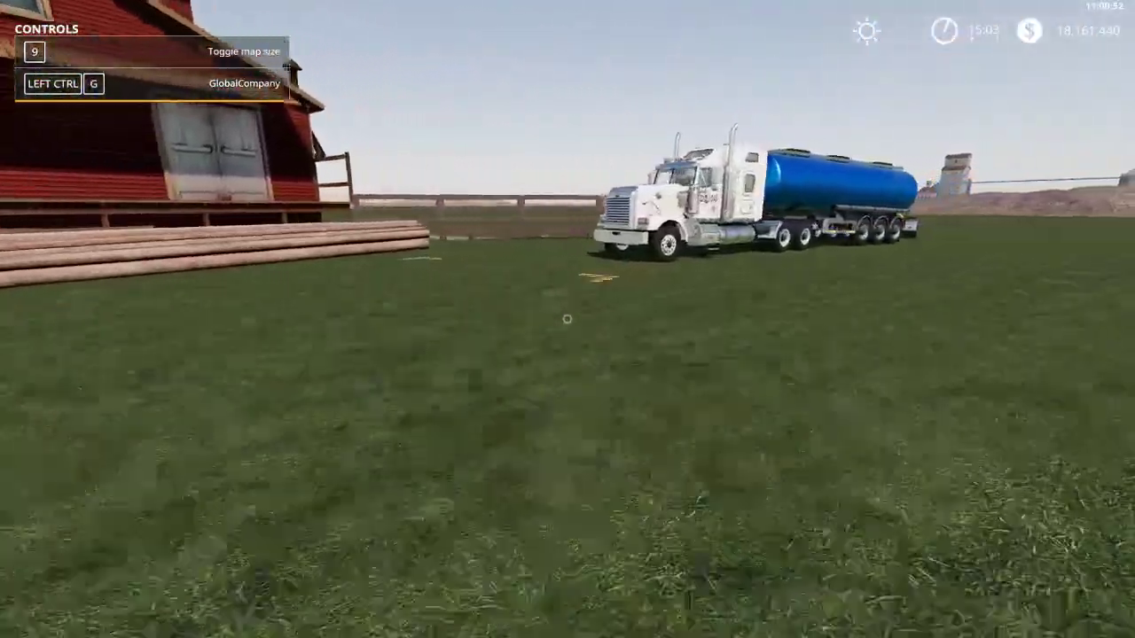
{"action": "key", "text": "w"}
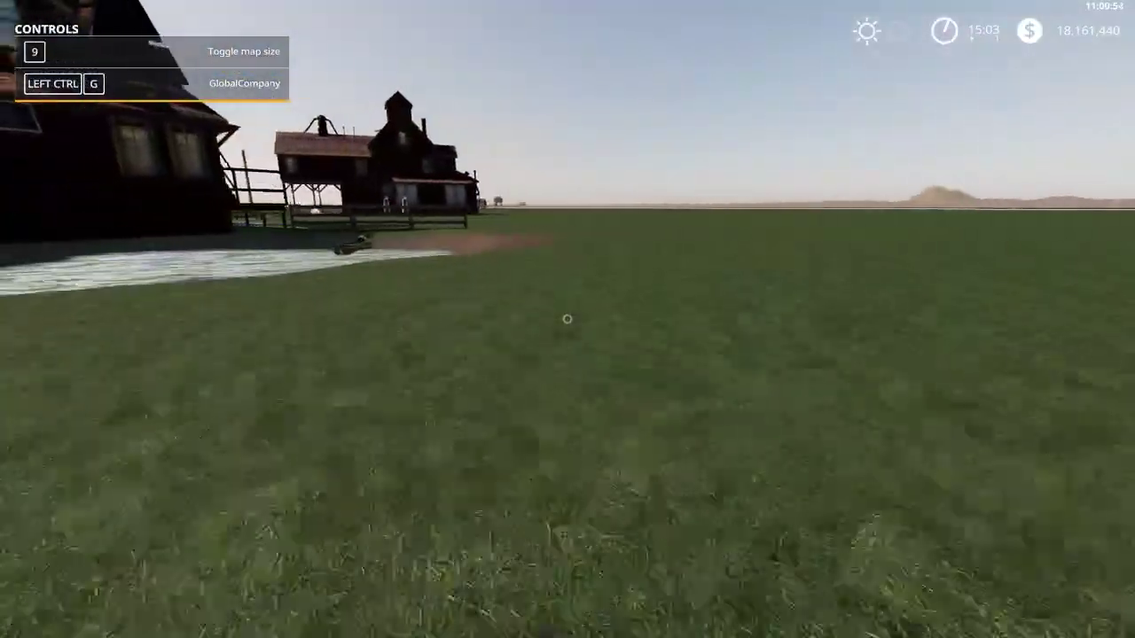
{"action": "key", "text": "w"}
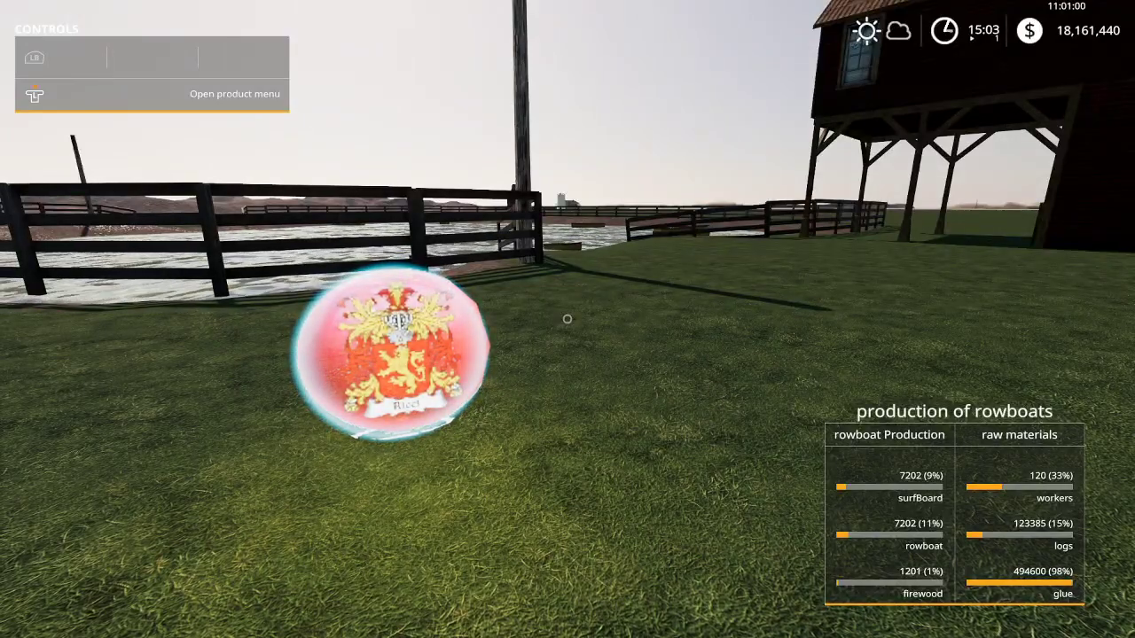
Walk to the pond opening and run the 2000x time boost to advance the rowboat production
{"action": "key", "text": "w"}
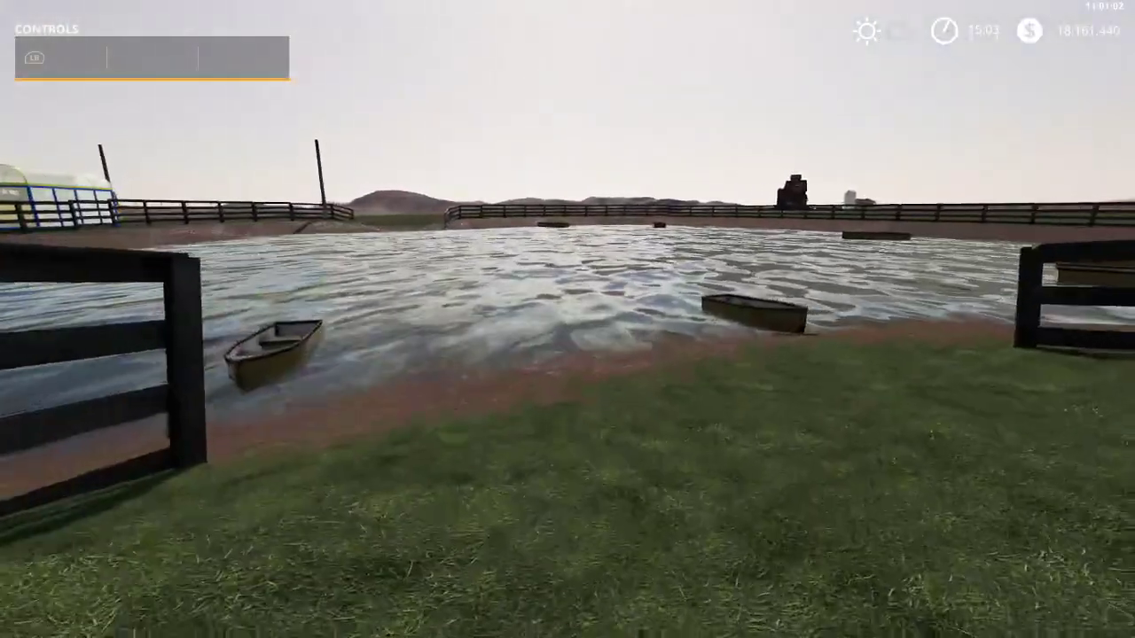
{"action": "key", "text": "d"}
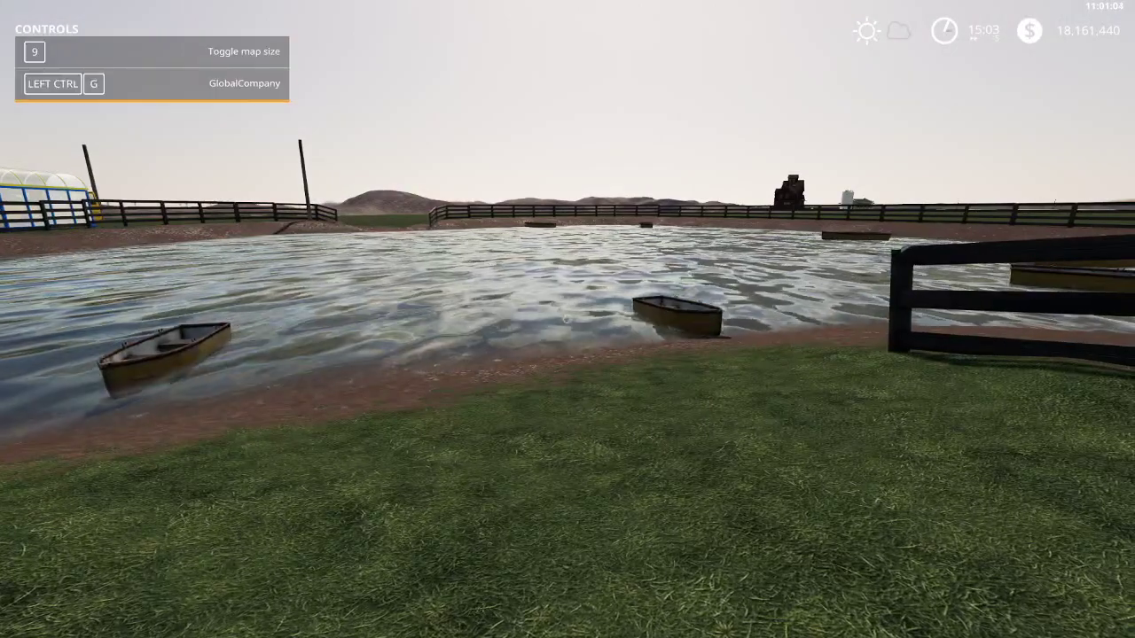
{"action": "key", "text": "8"}
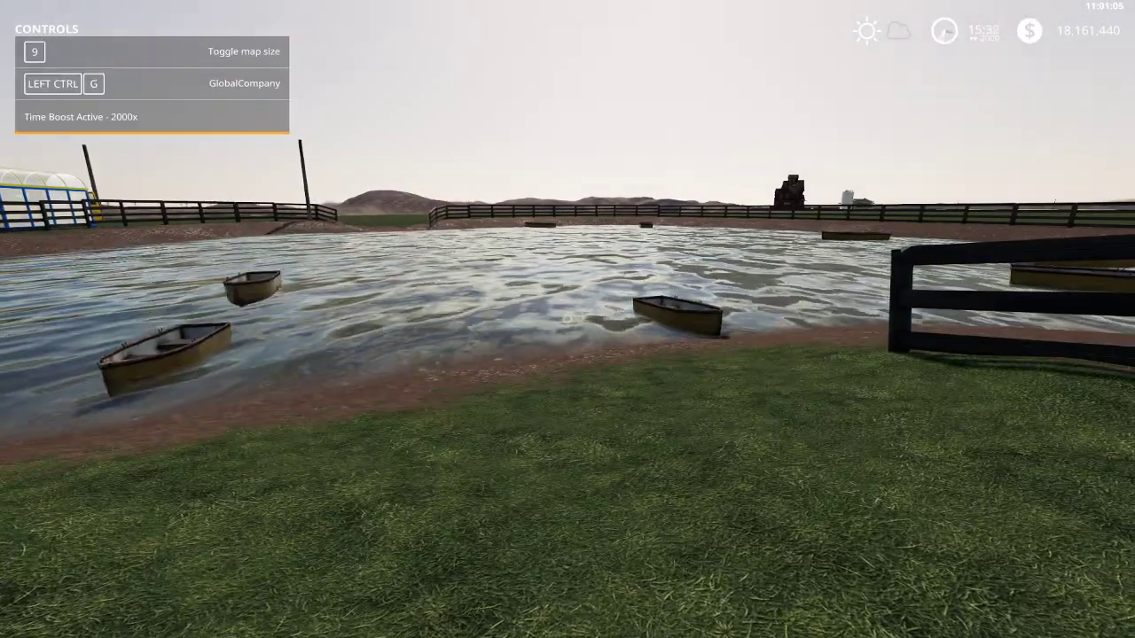
{"action": "key", "text": "s"}
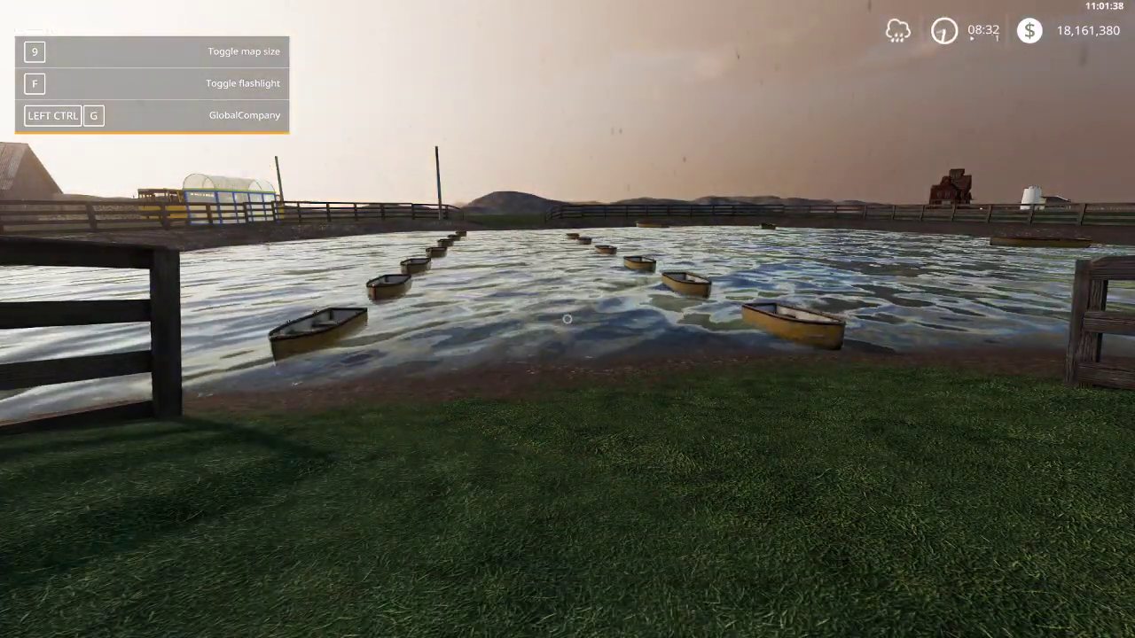
Walk around the boat house and inspect the spawned rowboats, surfboard pallets and firewood pallets
{"action": "key", "text": "s"}
{"action": "key", "text": "s"}
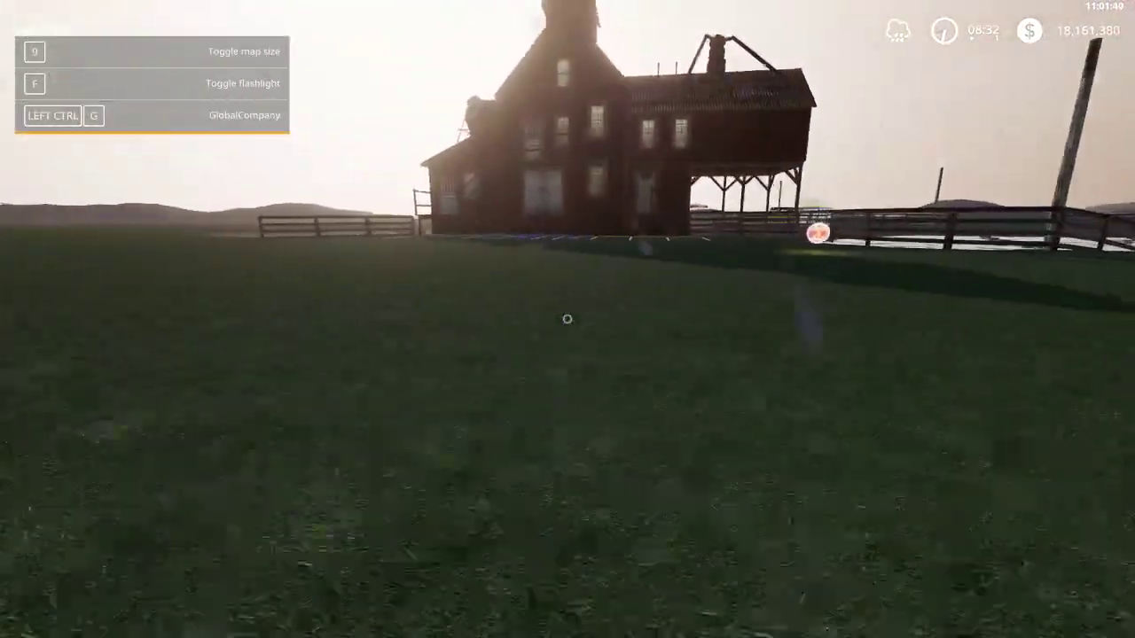
{"action": "key", "text": "w"}
{"action": "key", "text": "w"}
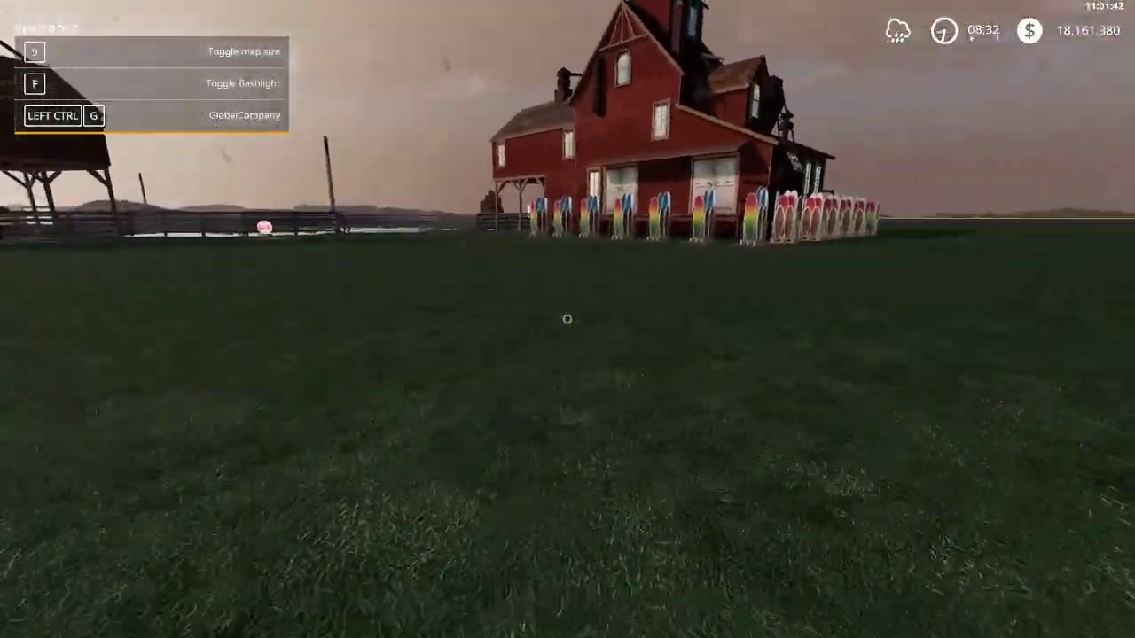
{"action": "key", "text": "d"}
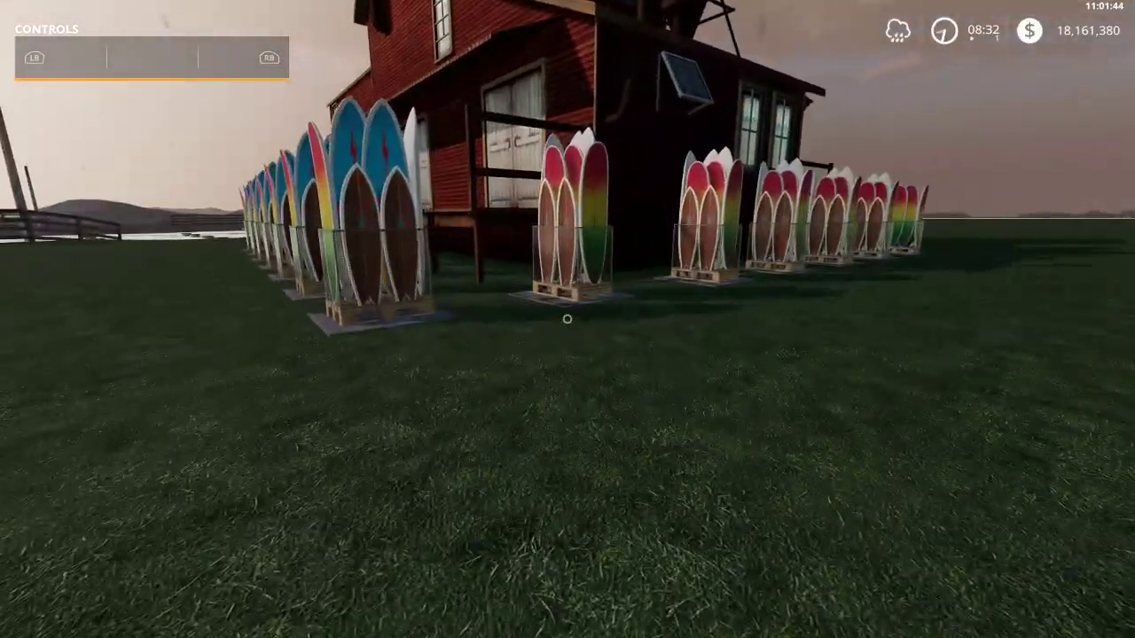
{"action": "key", "text": "a"}
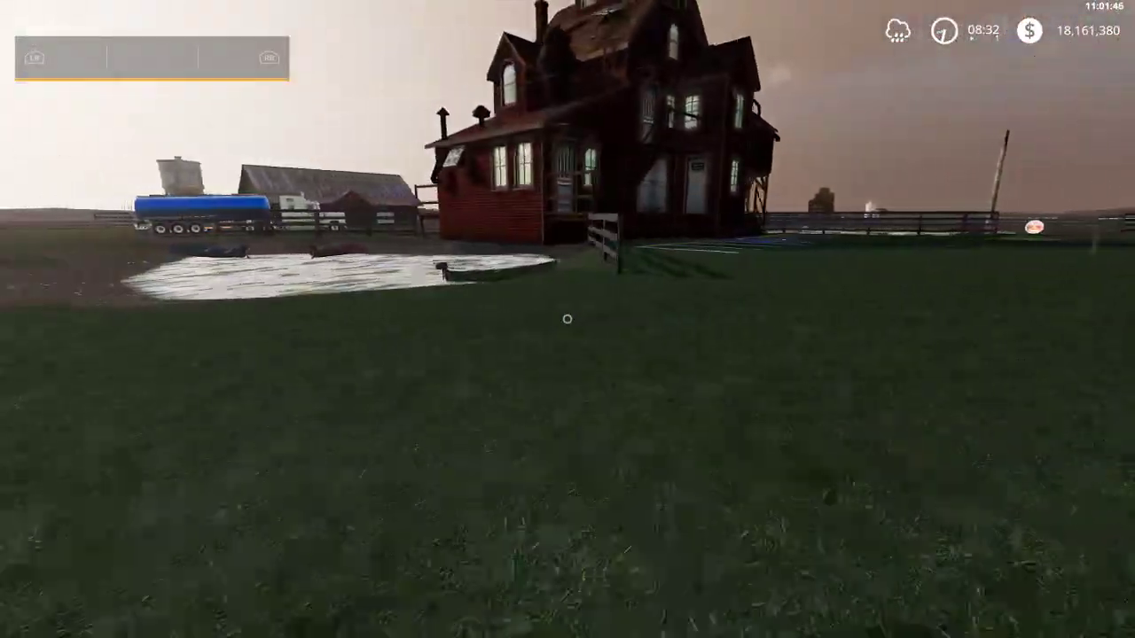
{"action": "key", "text": "w"}
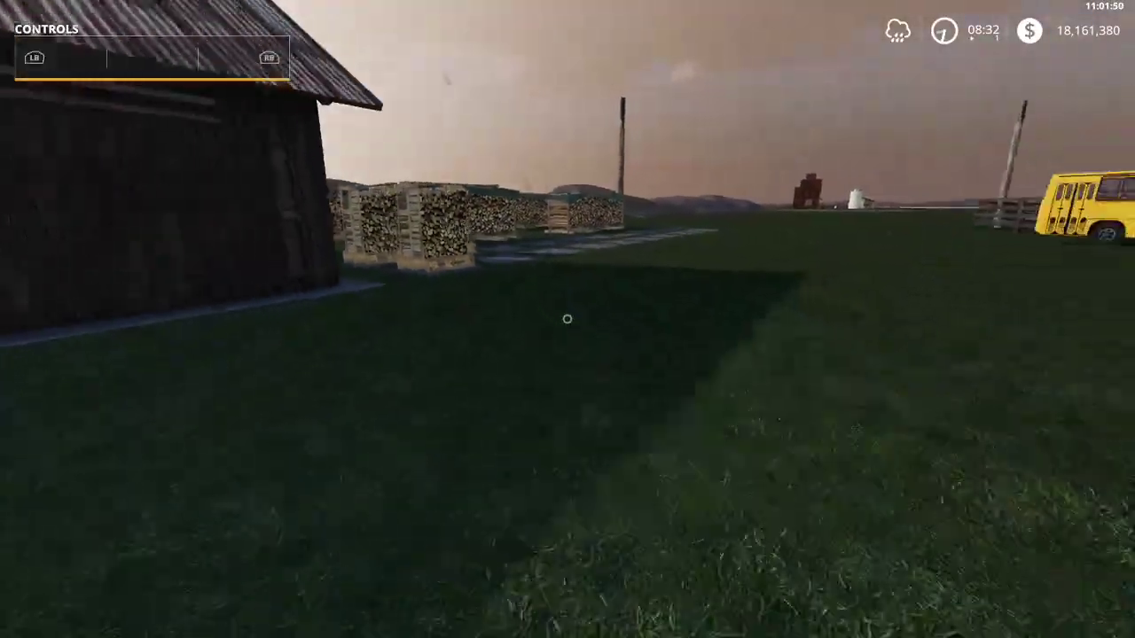
{"action": "key", "text": "w"}
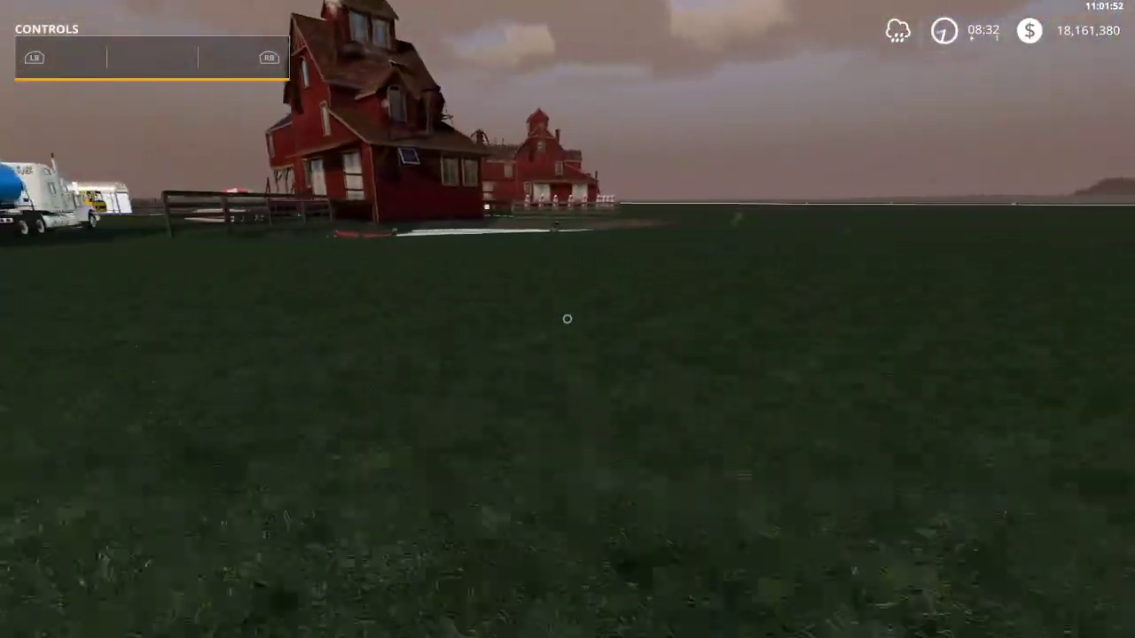
Return to the boat house trigger and check the remaining workers in the product menu's raw materials
{"action": "key", "text": "w"}
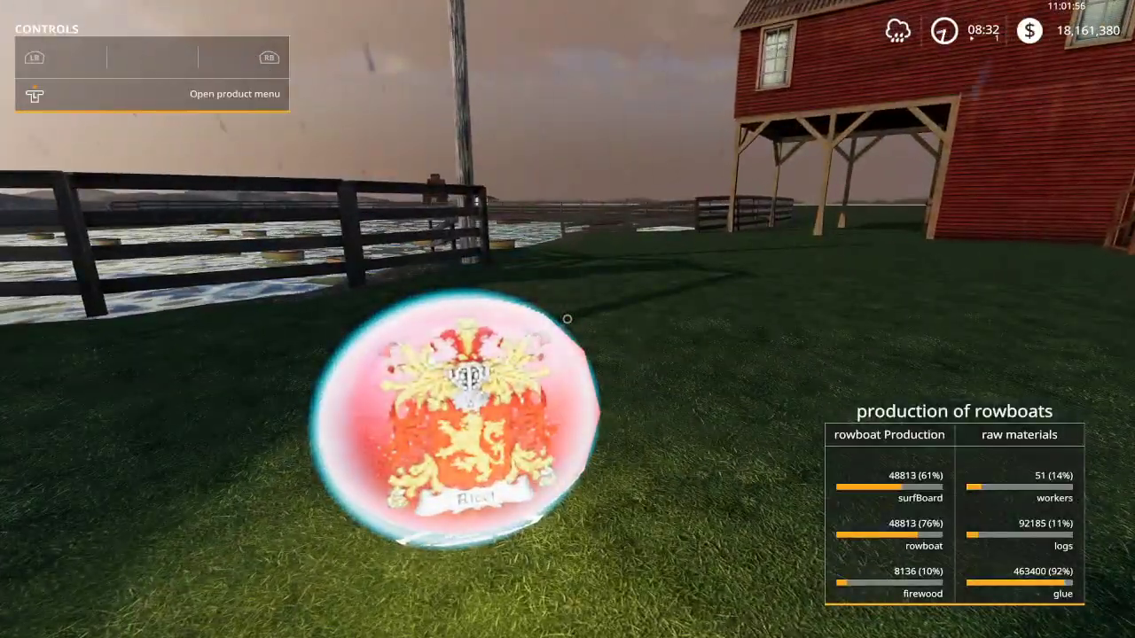
{"action": "key", "text": "r"}
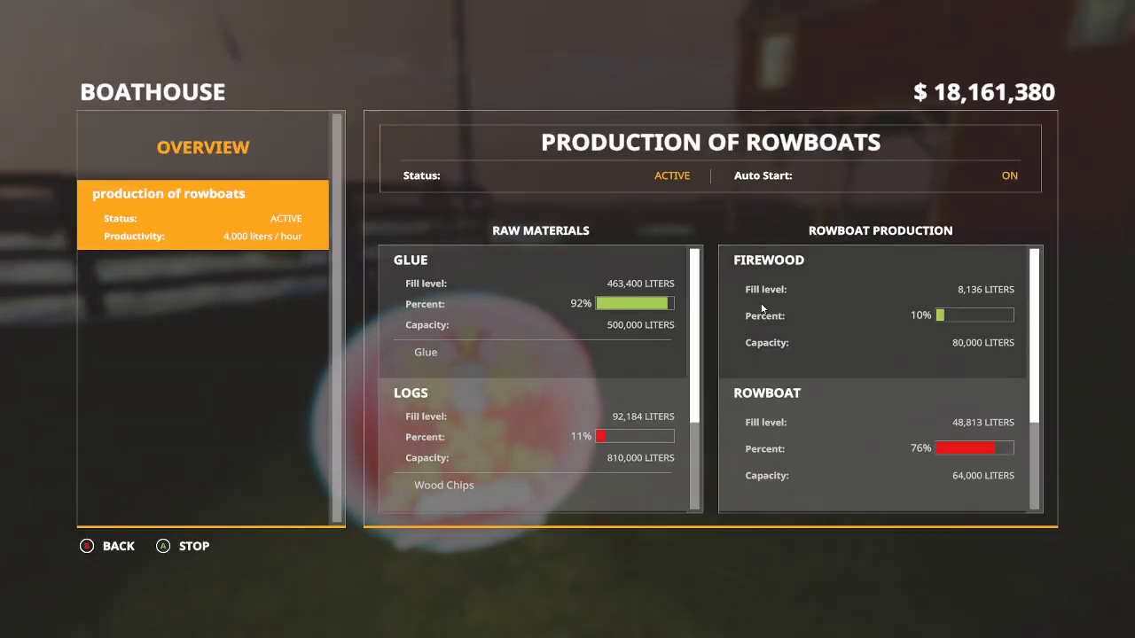
{"action": "scroll", "coordinate": [569, 356], "scroll_direction": "down", "scroll_amount": 1}
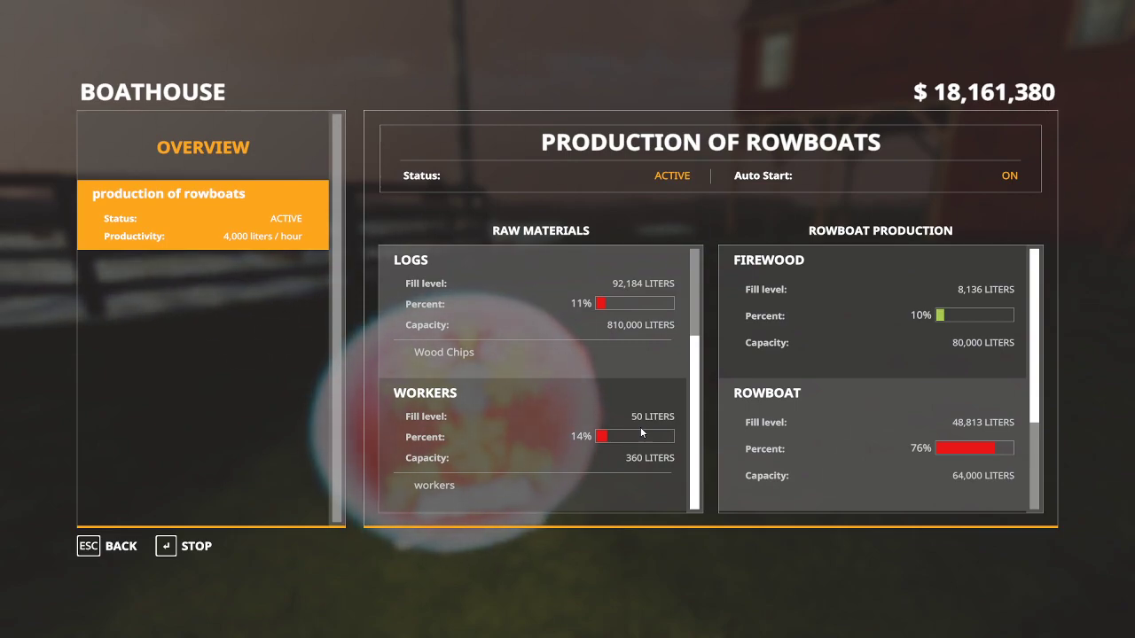
{"action": "key", "text": "Escape"}
Walk away from the trigger and find the Lizard Flatdeck trailer in the shop's Ricci Collaboration Modding Team vehicle mods
{"action": "key", "text": "w"}
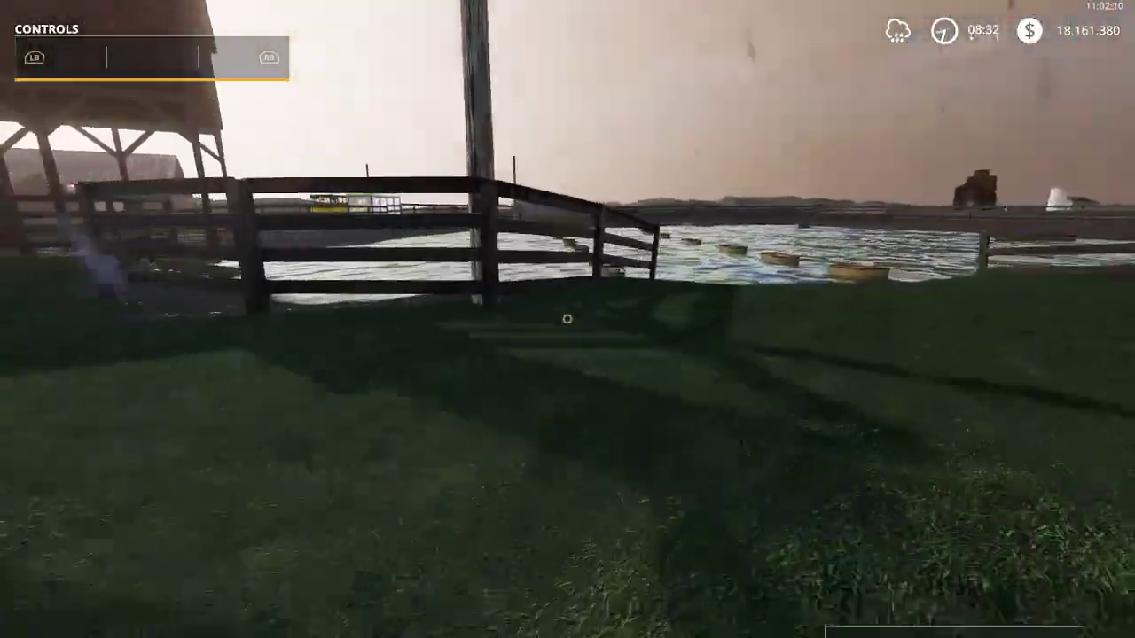
{"action": "key", "text": "s"}
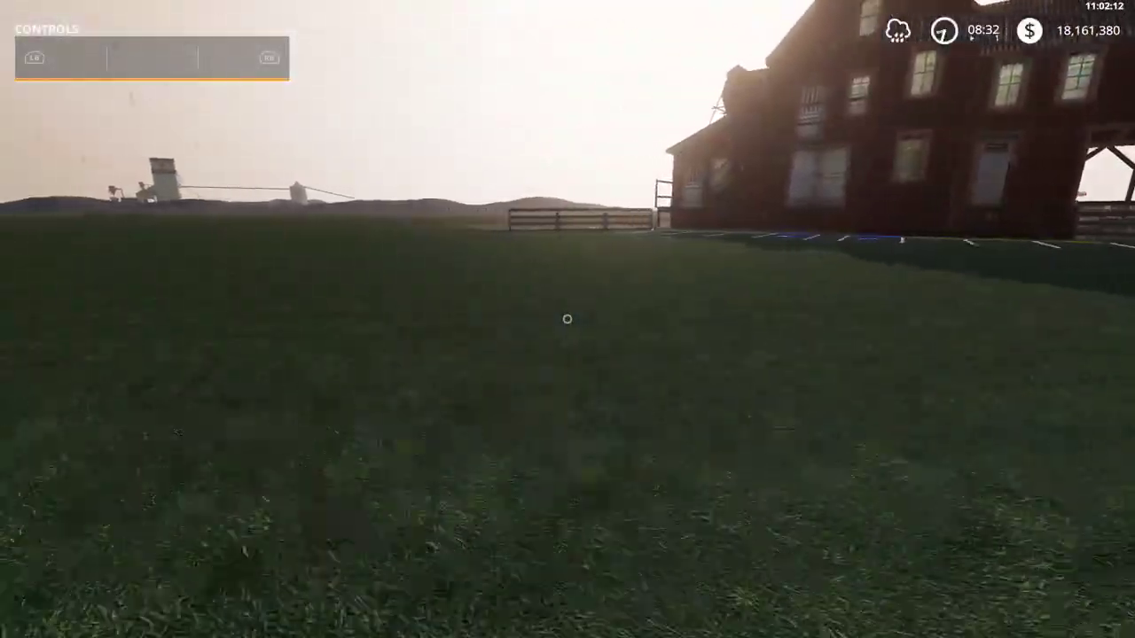
{"action": "key", "text": "a"}
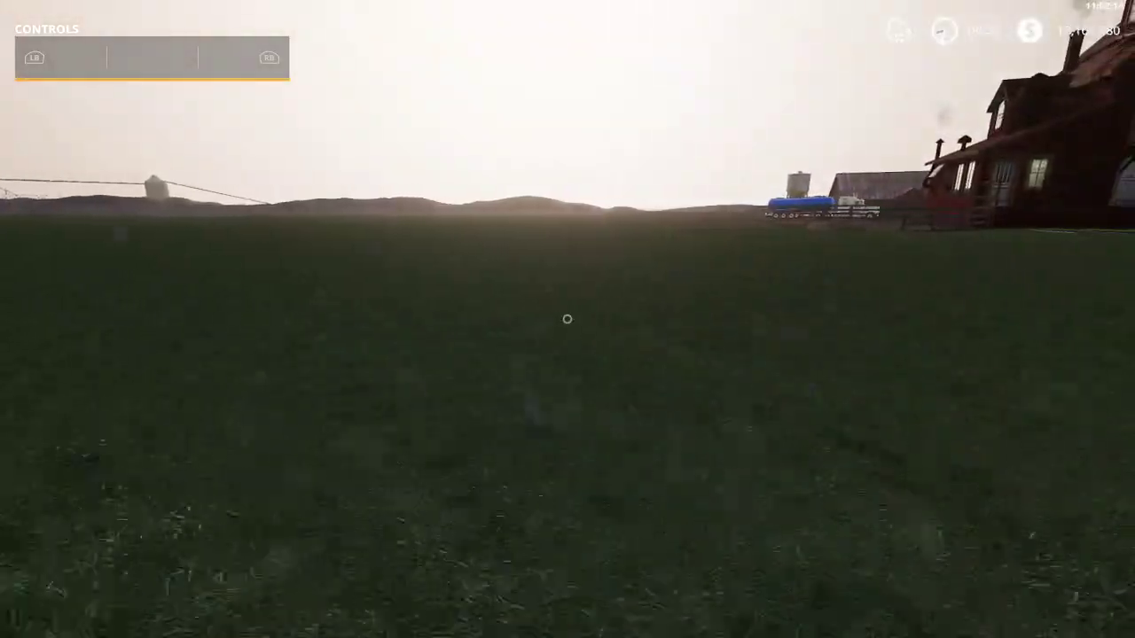
{"action": "key", "text": "p"}
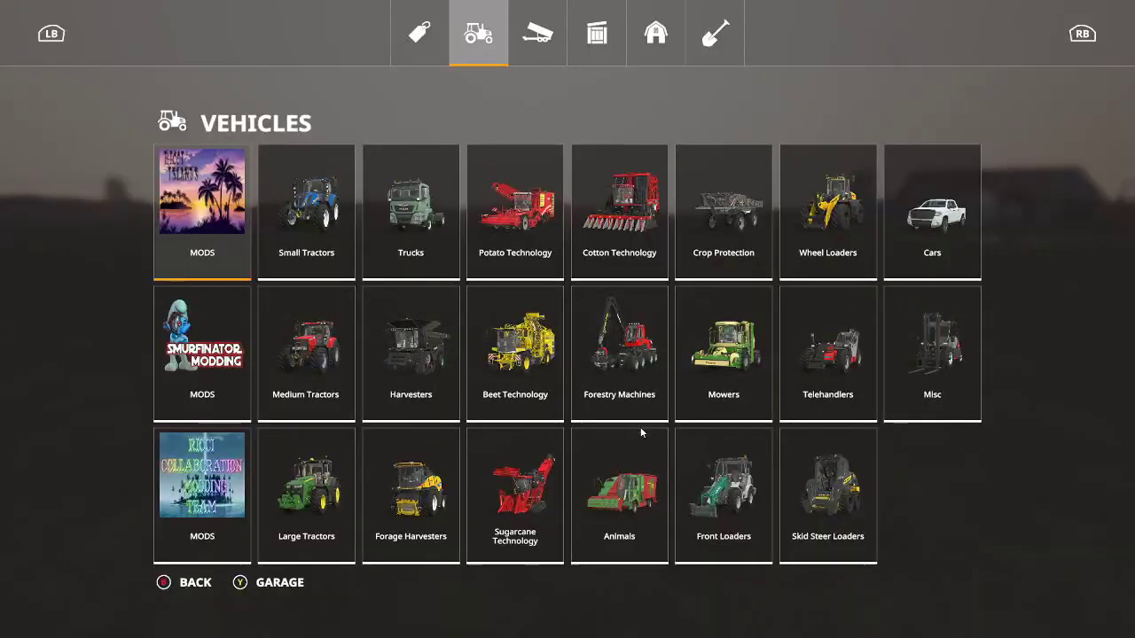
{"action": "left_click", "coordinate": [218, 242]}
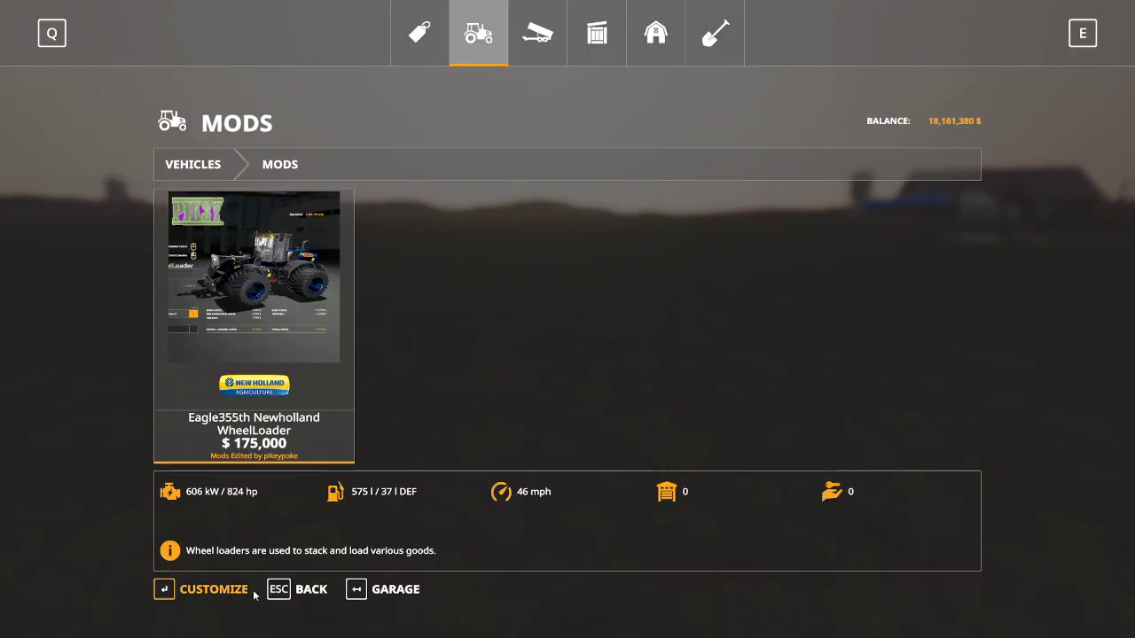
{"action": "left_click", "coordinate": [319, 594]}
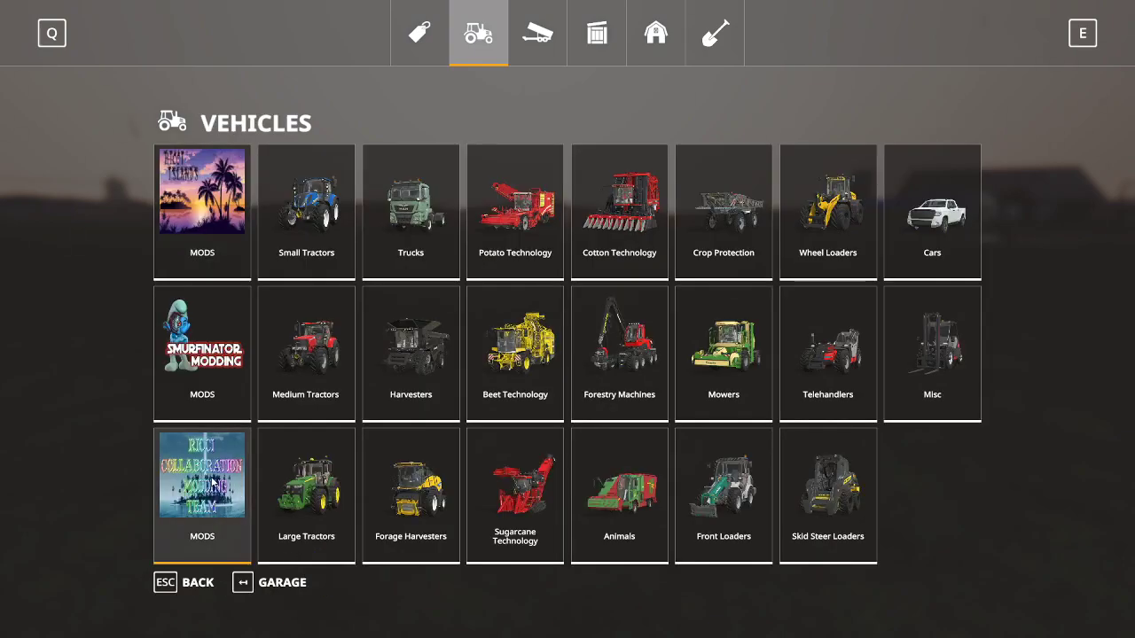
{"action": "left_click", "coordinate": [217, 492]}
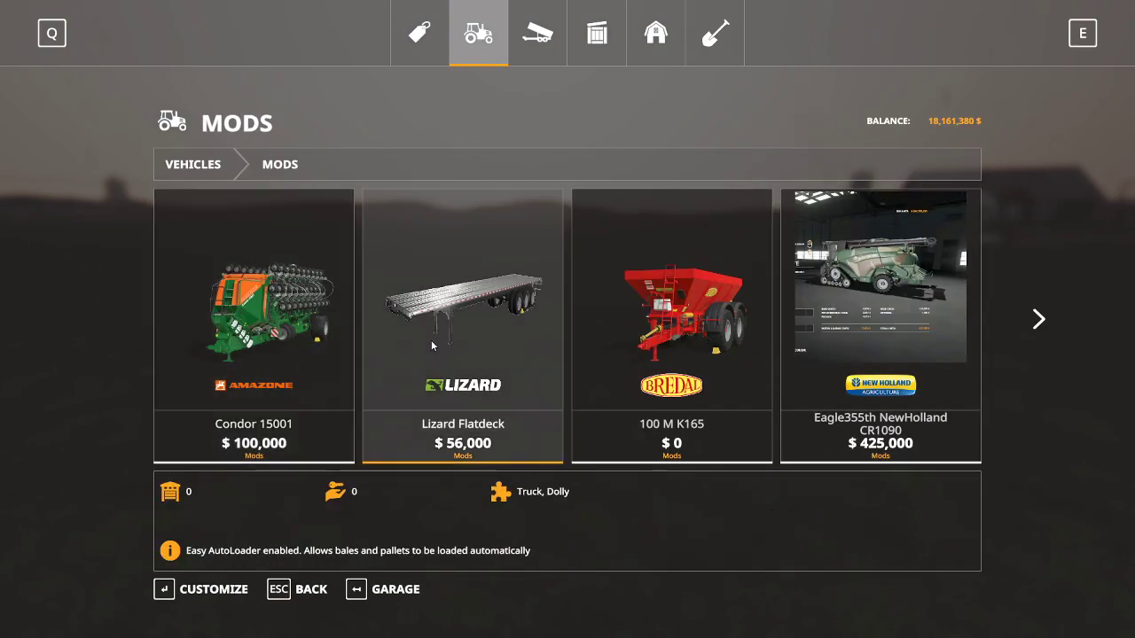
{"action": "left_click", "coordinate": [430, 340]}
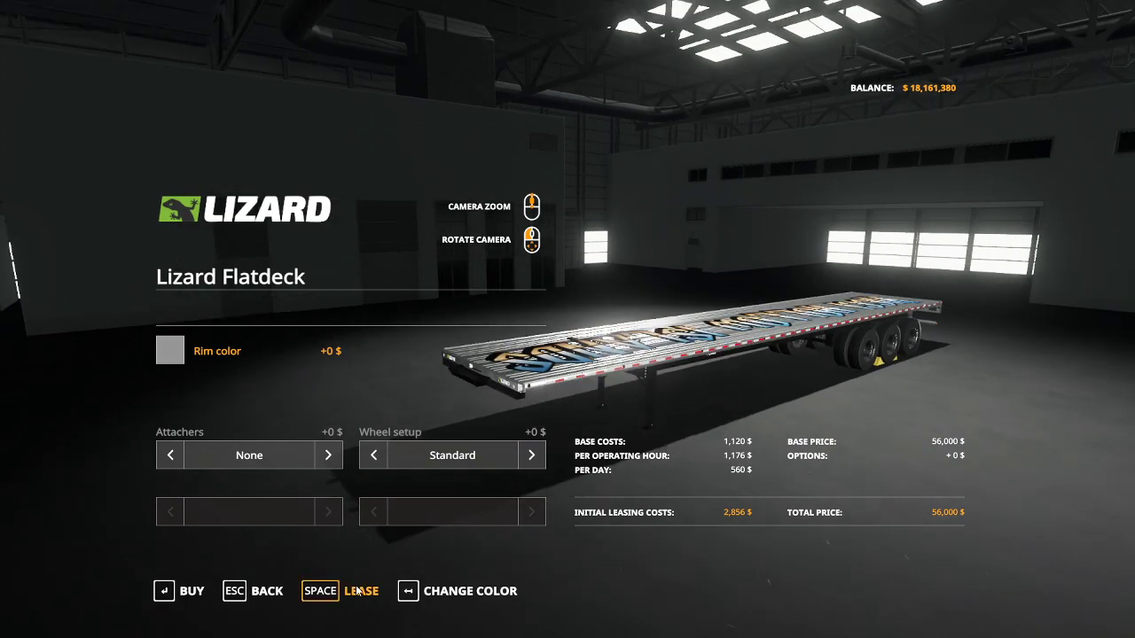
Buy the Lizard Flatdeck with the standard wheel setup for $56,000, then leave the shop and switch to the bus
{"action": "left_click", "coordinate": [191, 590]}
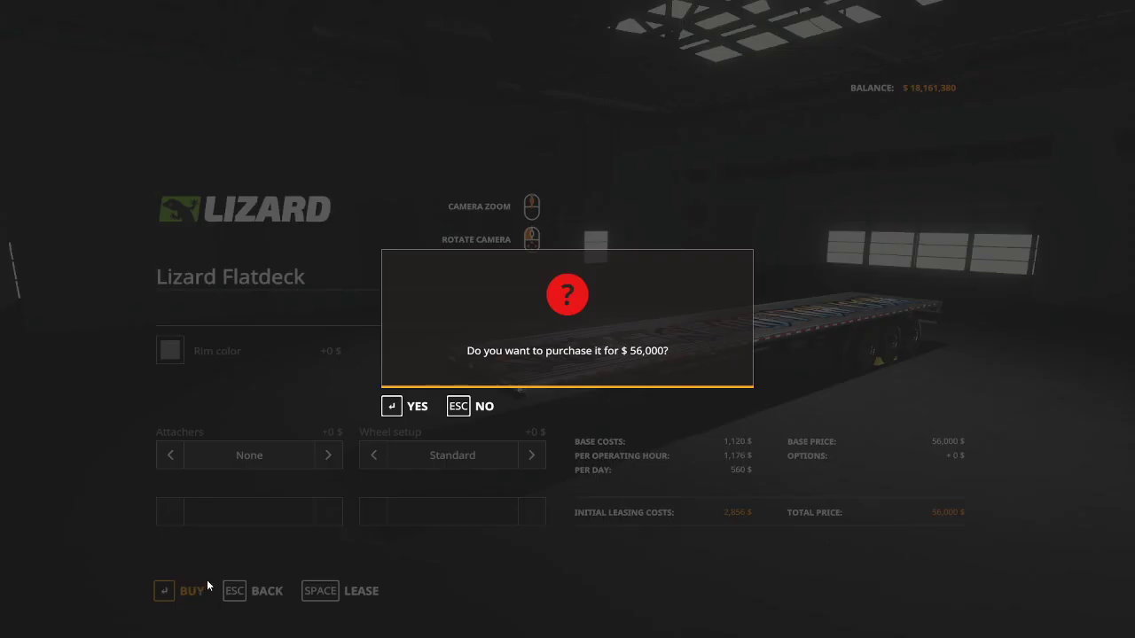
{"action": "left_click", "coordinate": [423, 406]}
{"action": "left_click", "coordinate": [415, 401]}
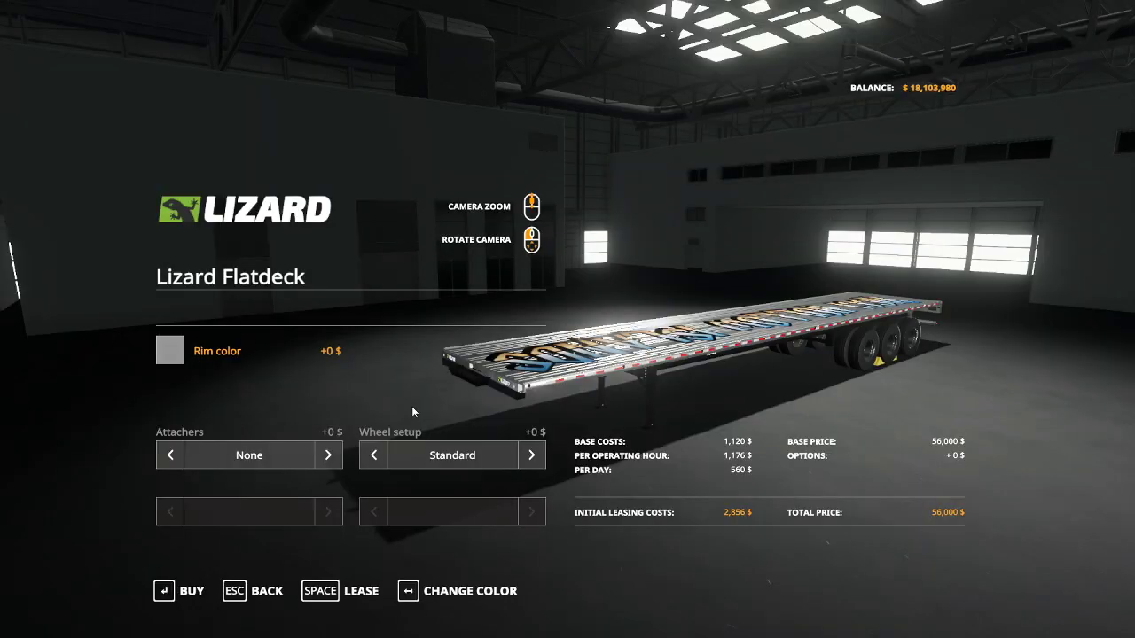
{"action": "key", "text": "Escape"}
{"action": "key", "text": "Escape"}
{"action": "key", "text": "Tab"}
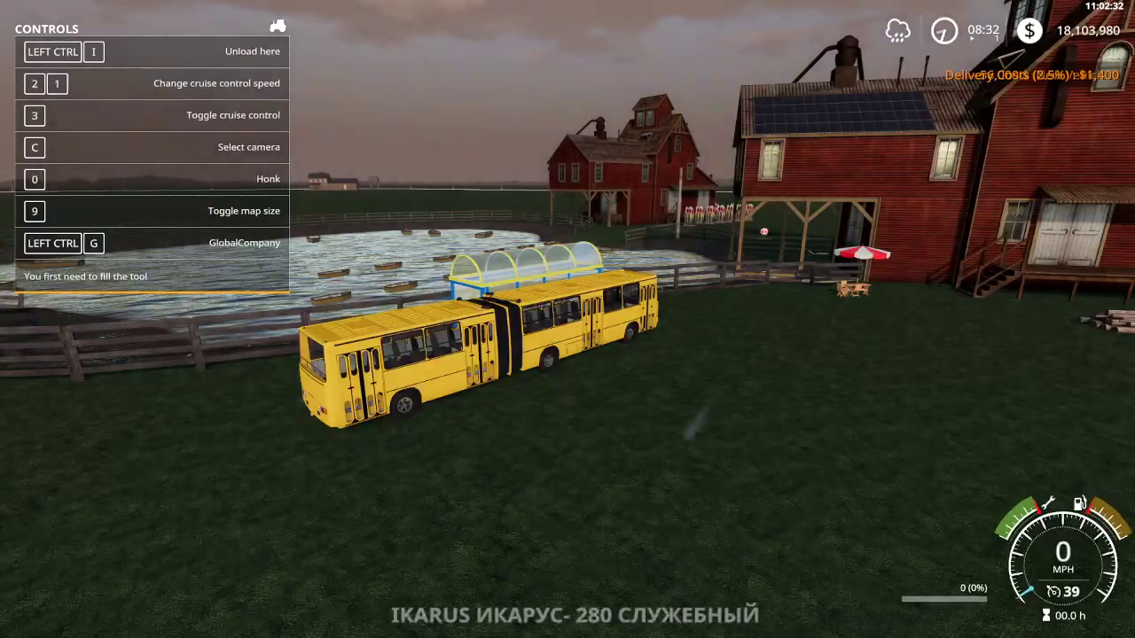
Switch to the Iconik Roadrunner truck, detach its Ricciville tanker and pull away from it
{"action": "key", "text": "Tab"}
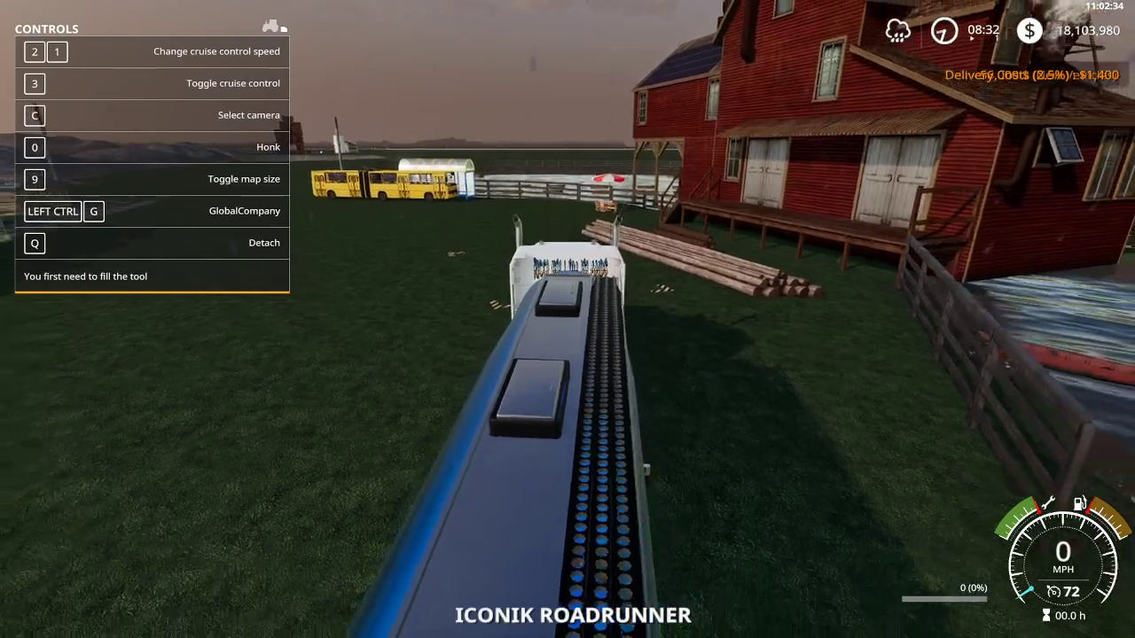
{"action": "key", "text": "w"}
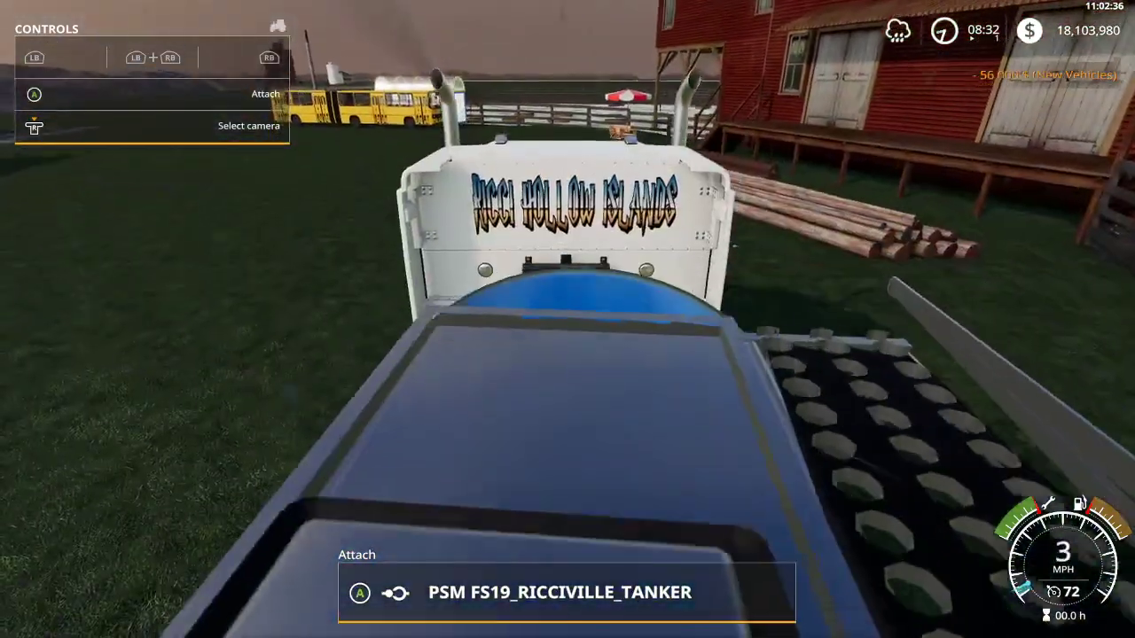
{"action": "key", "text": "w"}
{"action": "key", "text": "a"}
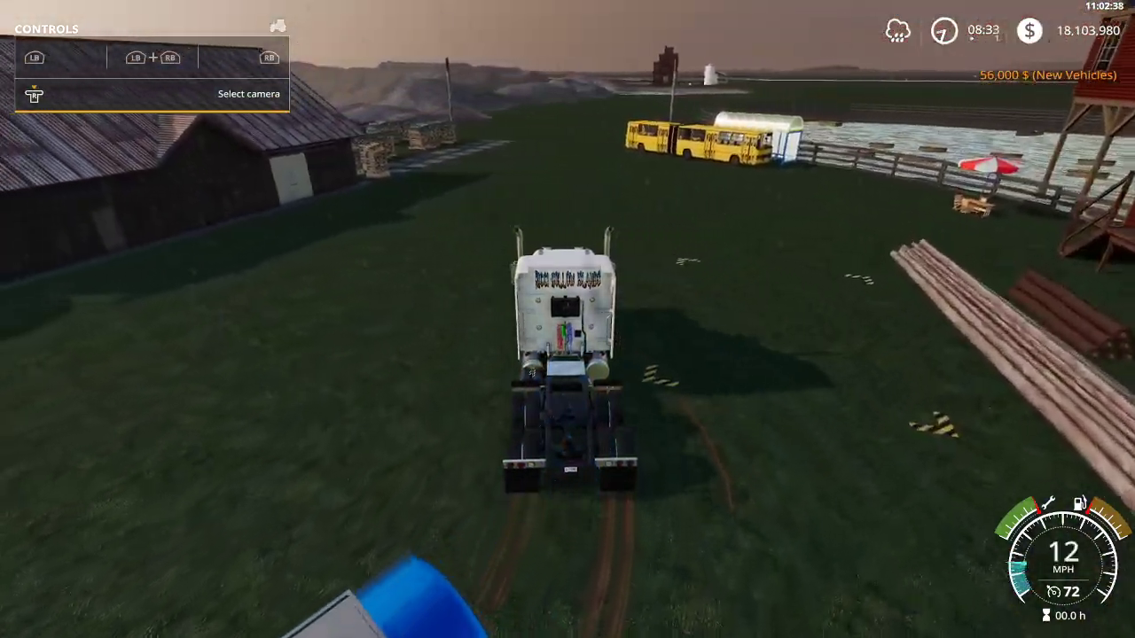
Turn the truck around past the blue tanker and drive across the field to the Lizard Flatdeck
{"action": "key", "text": "w"}
{"action": "key", "text": "a"}
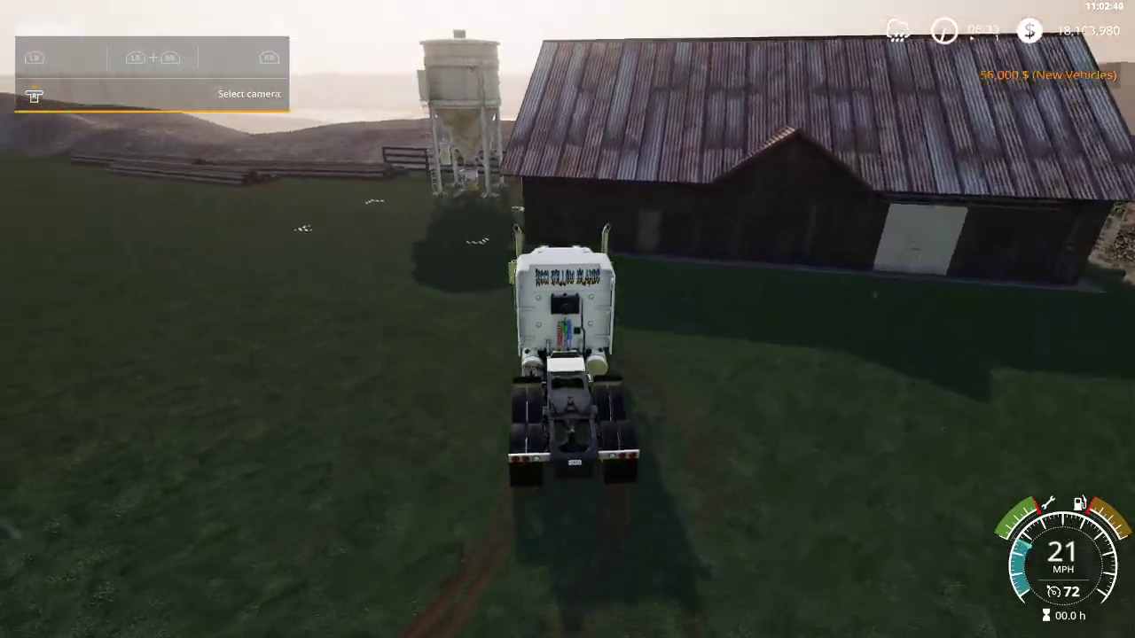
{"action": "key", "text": "w"}
{"action": "key", "text": "a"}
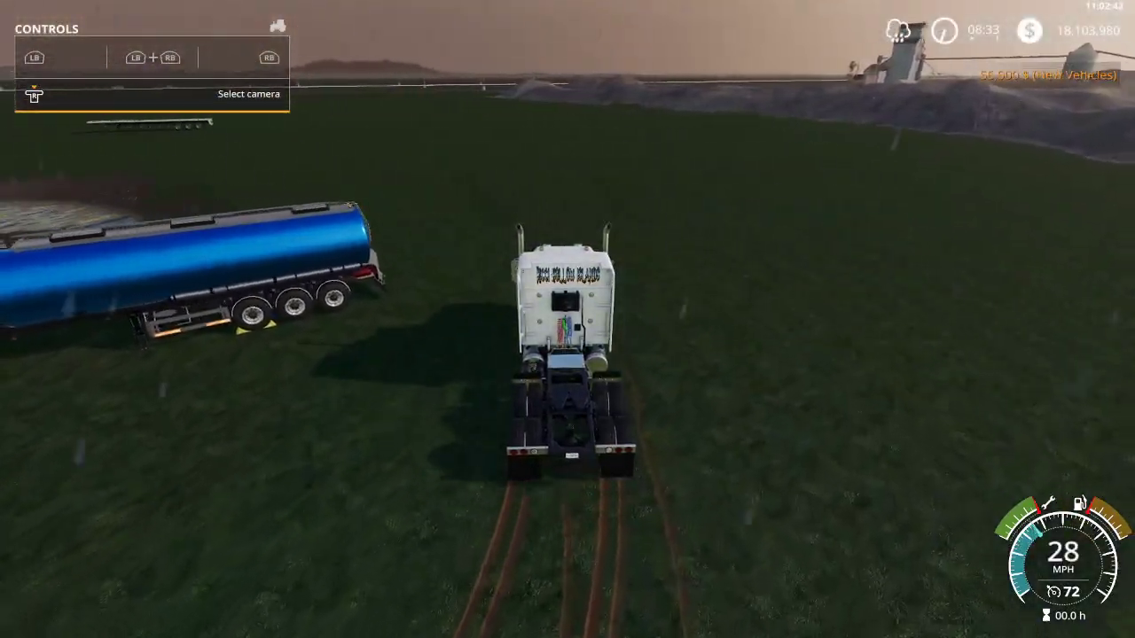
{"action": "key", "text": "w"}
{"action": "key", "text": "a"}
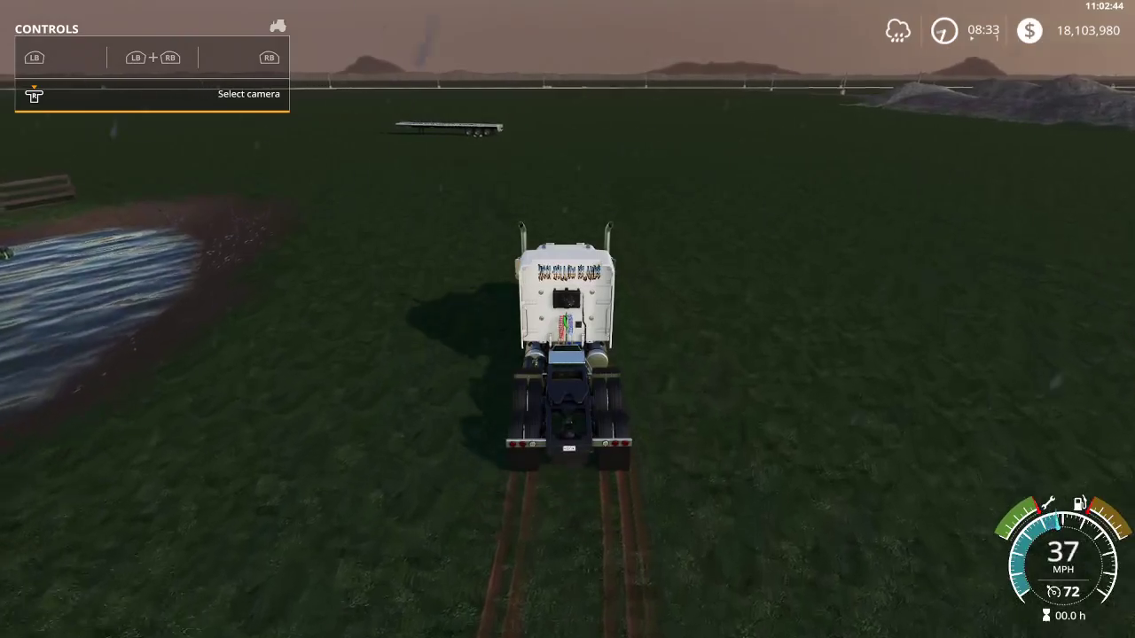
{"action": "key", "text": "w"}
{"action": "key", "text": "a"}
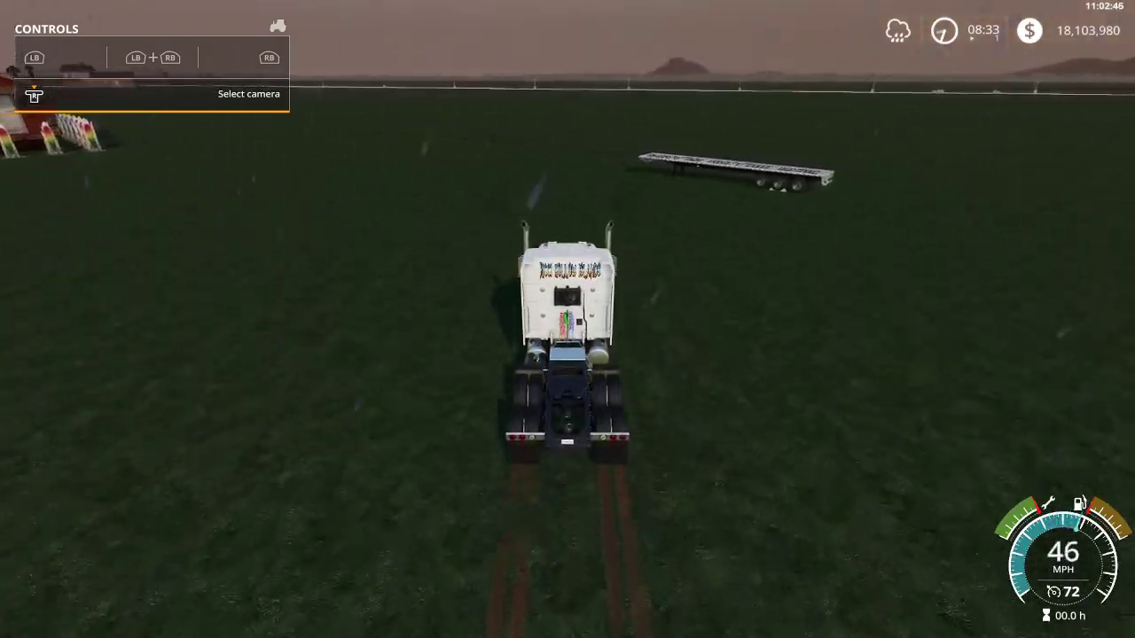
Line the truck up with the front of the Lizard Flatdeck, back under it and attach the trailer
{"action": "key", "text": "s"}
{"action": "key", "text": "a"}
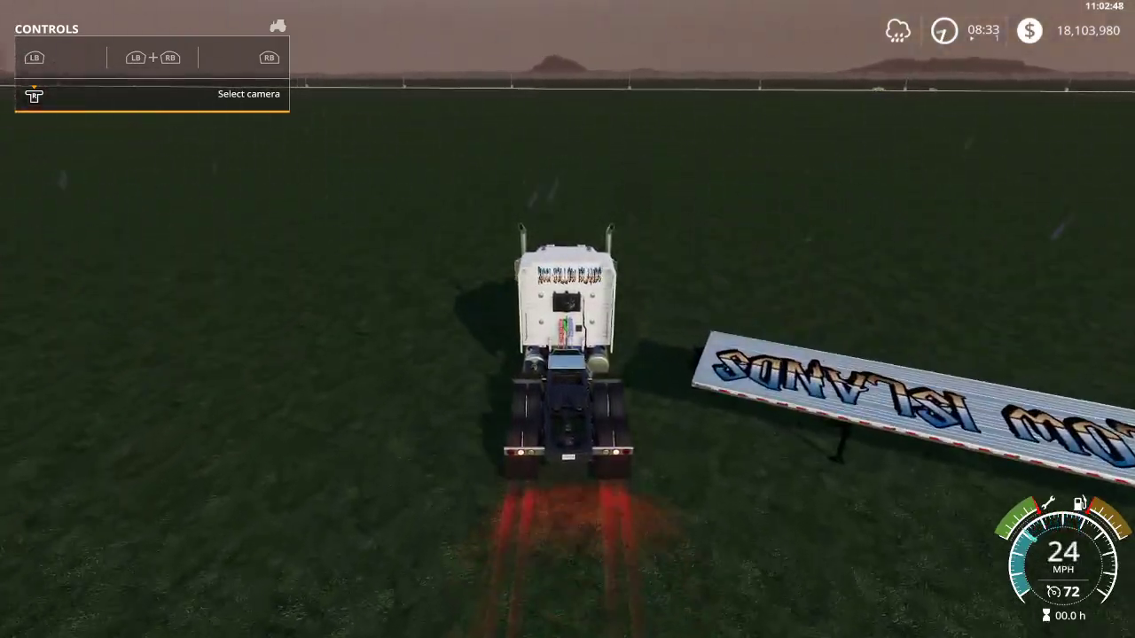
{"action": "key", "text": "s"}
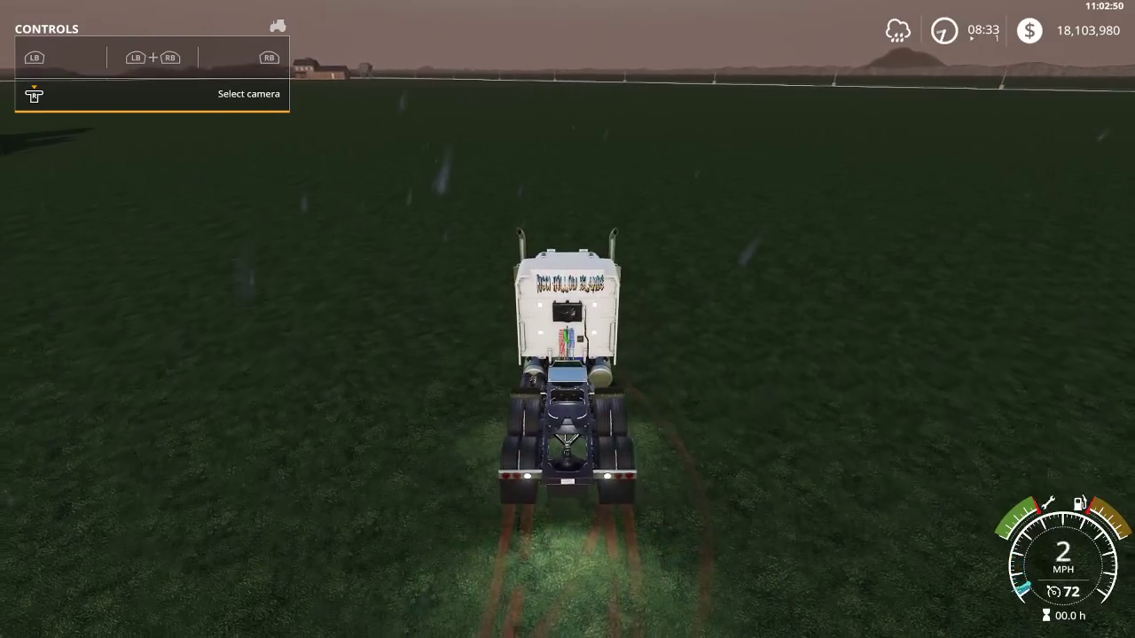
{"action": "key", "text": "s"}
{"action": "key", "text": "d"}
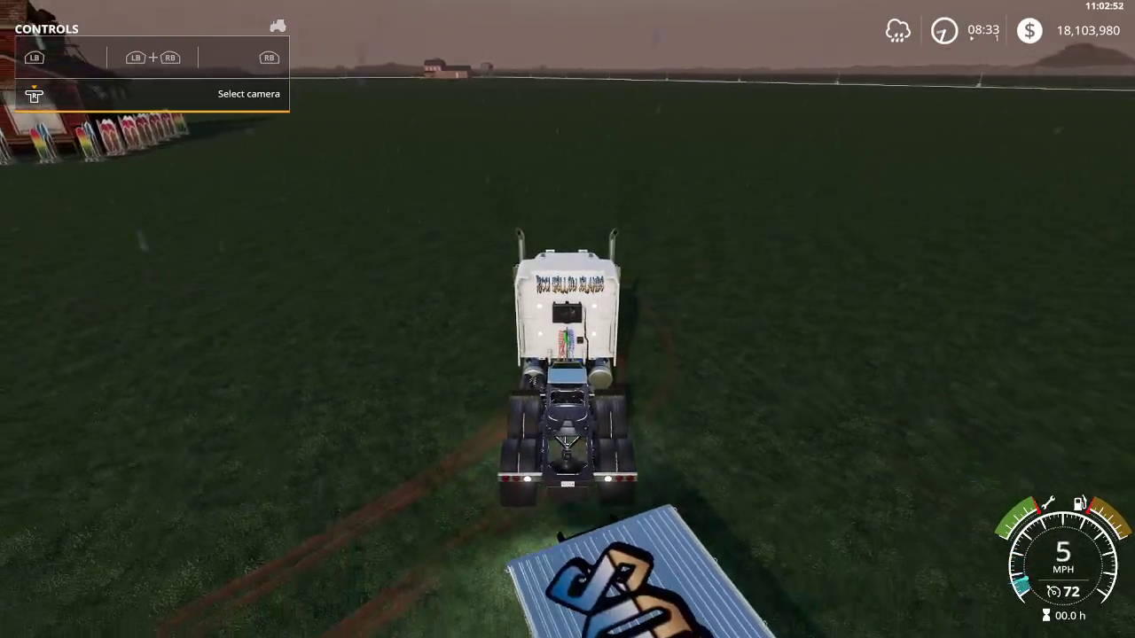
{"action": "key", "text": "s"}
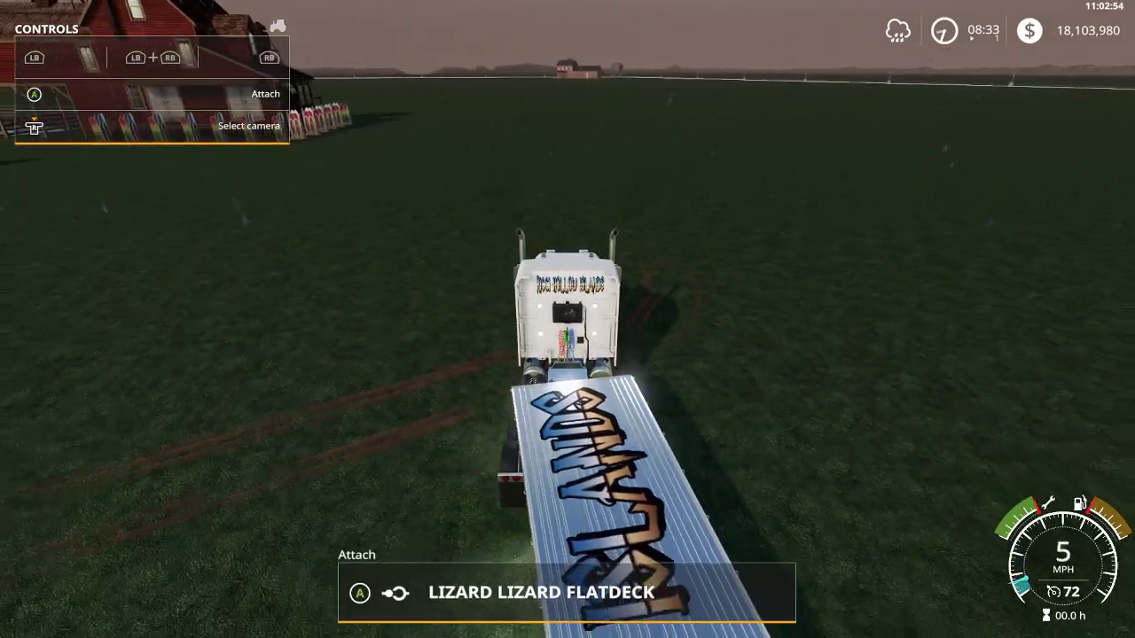
{"action": "key", "text": "q"}
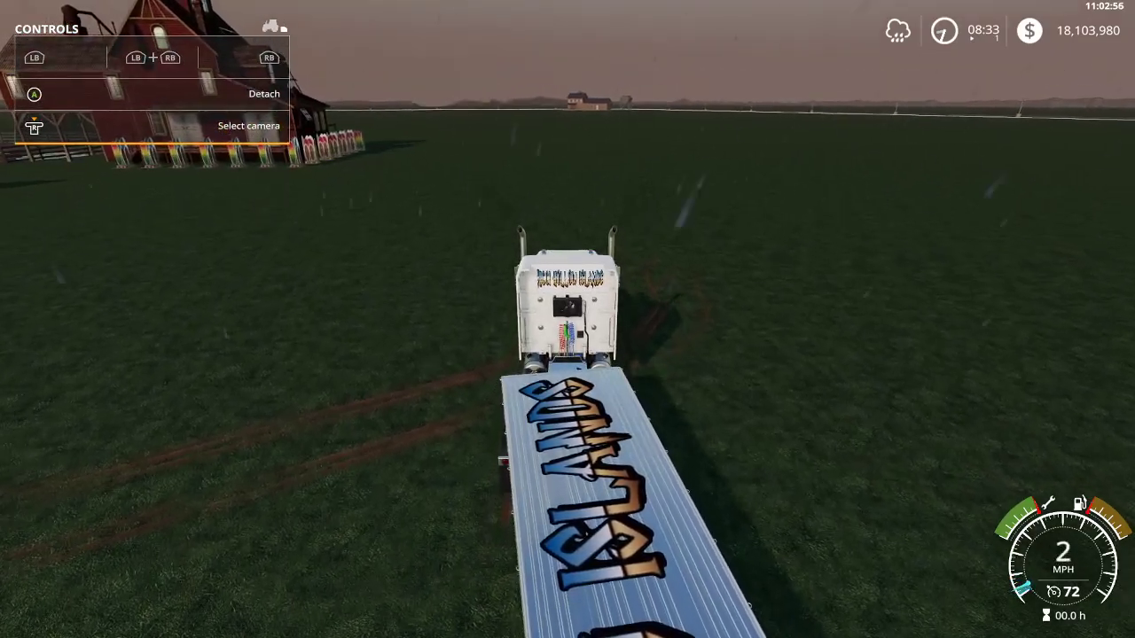
Look through the shop's Ricci Collaboration Modding Team vehicle mods for another flatbed trailer, then return to the vehicle categories
{"action": "key", "text": "p"}
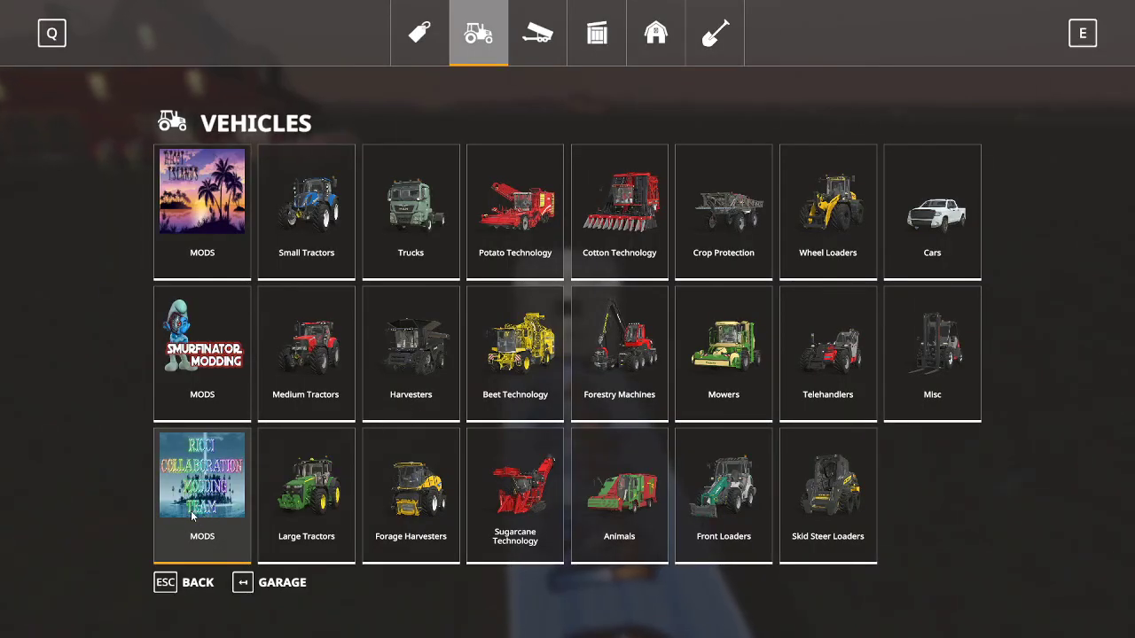
{"action": "left_click", "coordinate": [191, 511]}
{"action": "scroll", "coordinate": [495, 335], "scroll_direction": "down", "scroll_amount": 2}
{"action": "scroll", "coordinate": [496, 337], "scroll_direction": "down", "scroll_amount": 15}
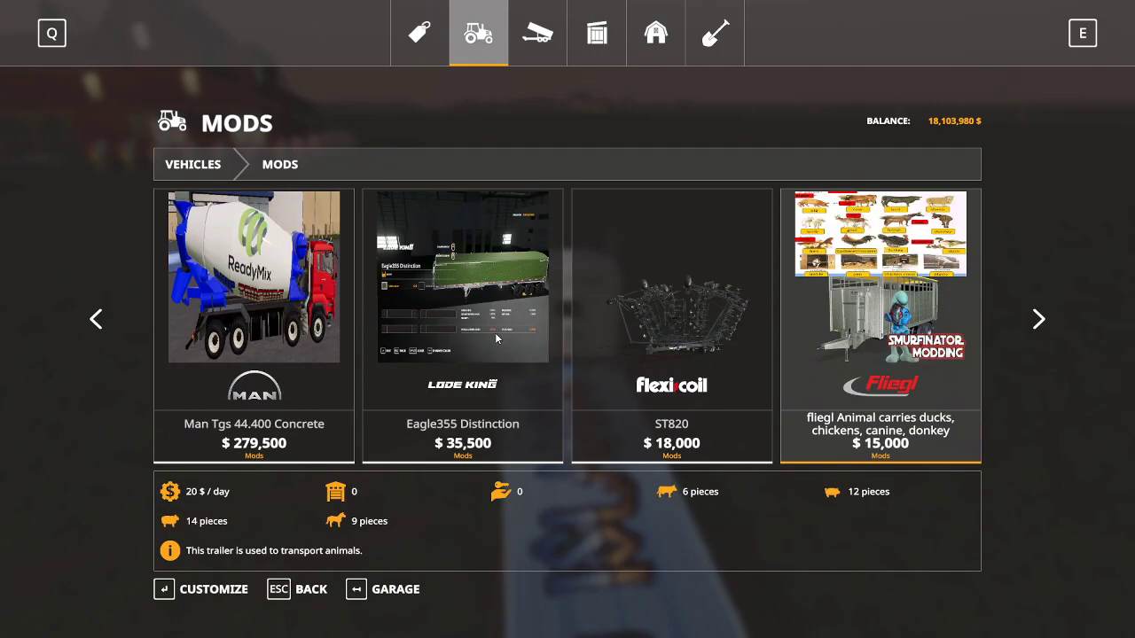
{"action": "scroll", "coordinate": [496, 337], "scroll_direction": "down", "scroll_amount": 12}
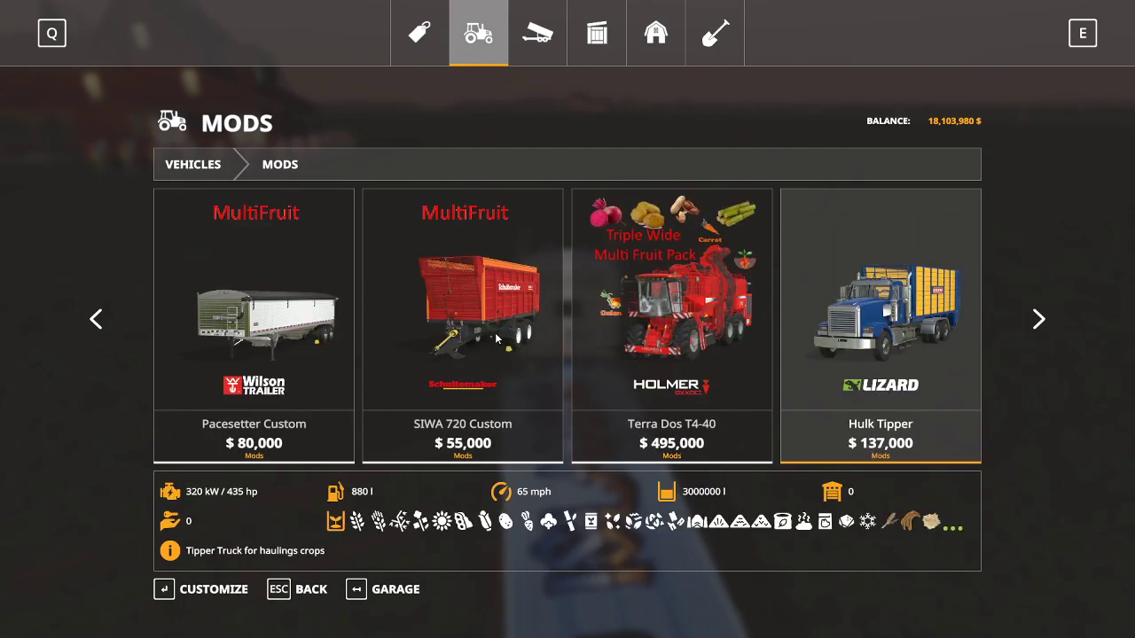
{"action": "scroll", "coordinate": [496, 338], "scroll_direction": "down", "scroll_amount": 12}
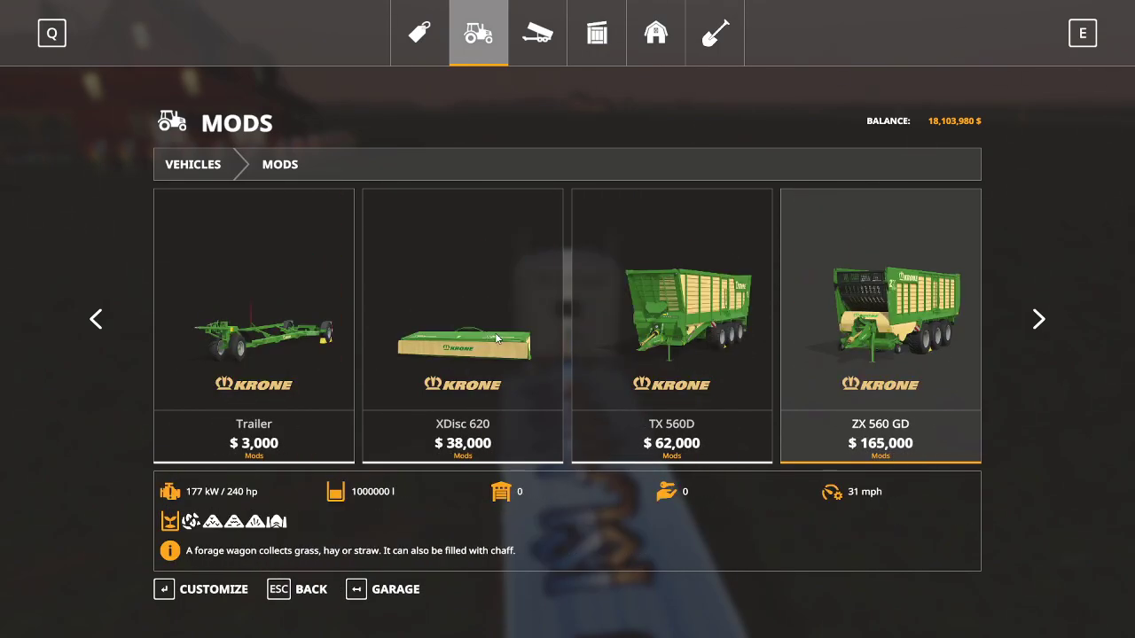
{"action": "scroll", "coordinate": [495, 337], "scroll_direction": "down", "scroll_amount": 5}
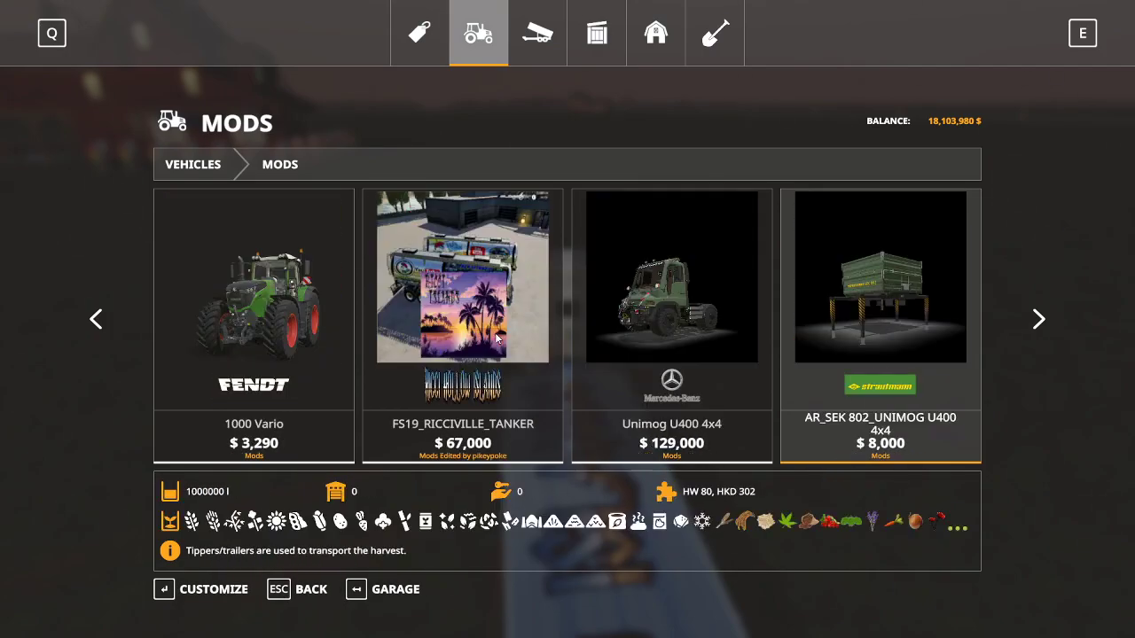
{"action": "scroll", "coordinate": [496, 337], "scroll_direction": "up", "scroll_amount": 6}
{"action": "scroll", "coordinate": [496, 337], "scroll_direction": "up", "scroll_amount": 20}
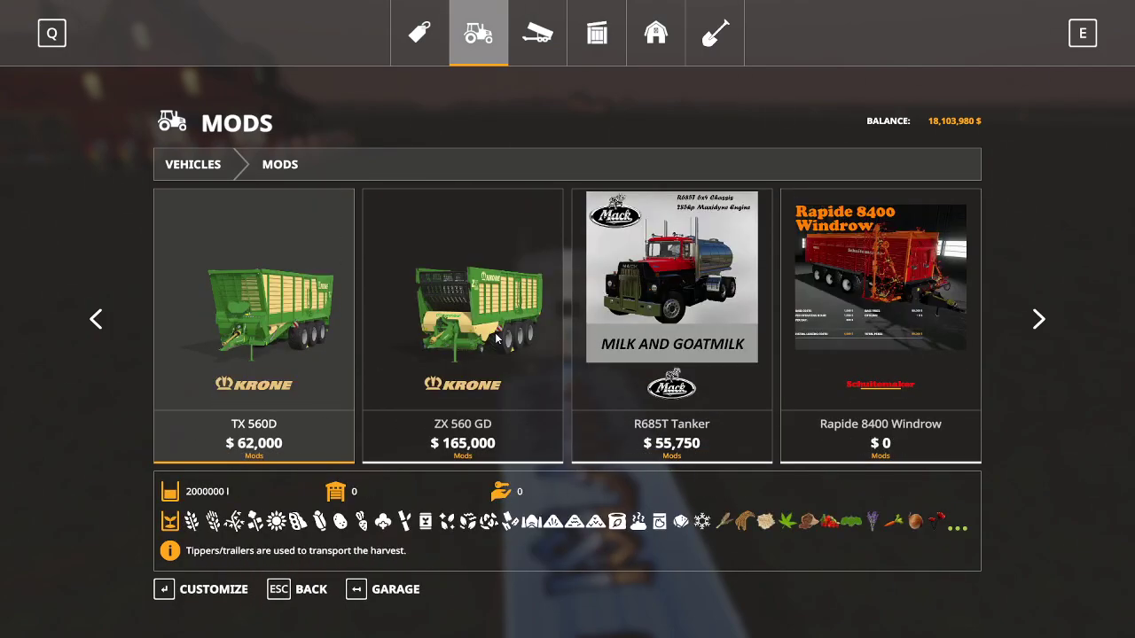
{"action": "scroll", "coordinate": [496, 336], "scroll_direction": "up", "scroll_amount": 12}
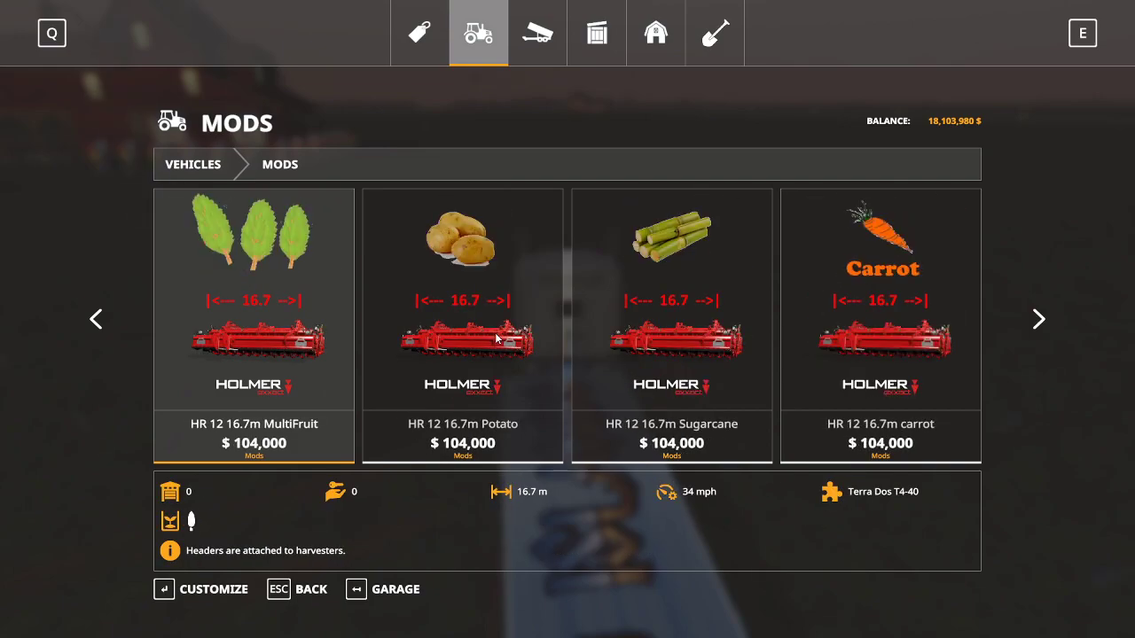
{"action": "scroll", "coordinate": [496, 337], "scroll_direction": "up", "scroll_amount": 4}
{"action": "scroll", "coordinate": [495, 337], "scroll_direction": "up", "scroll_amount": 5}
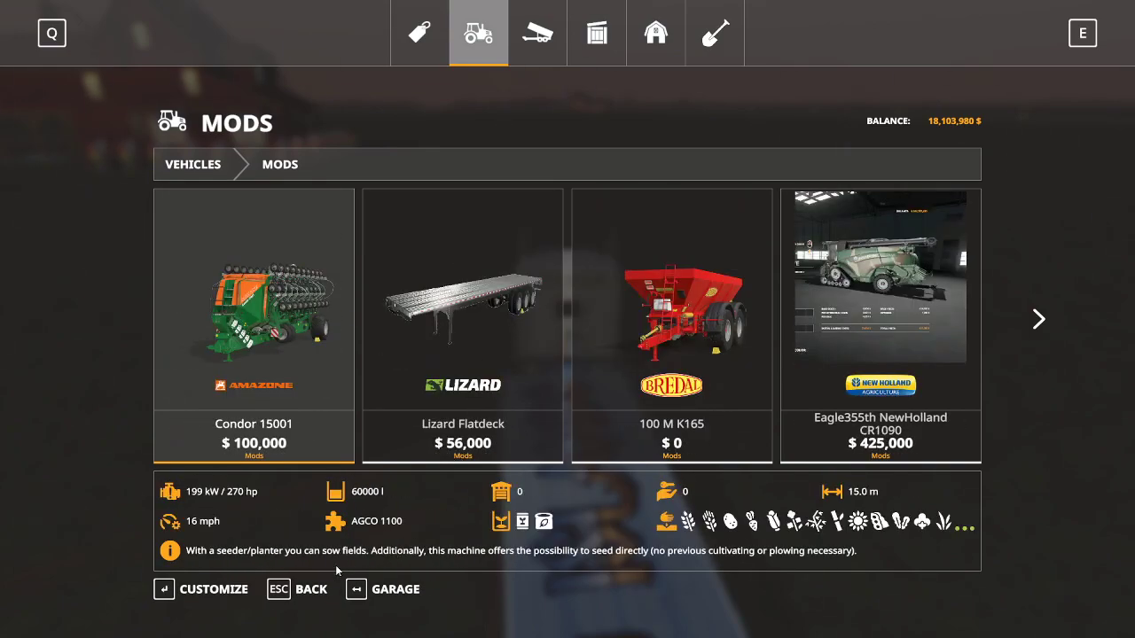
{"action": "left_click", "coordinate": [316, 590]}
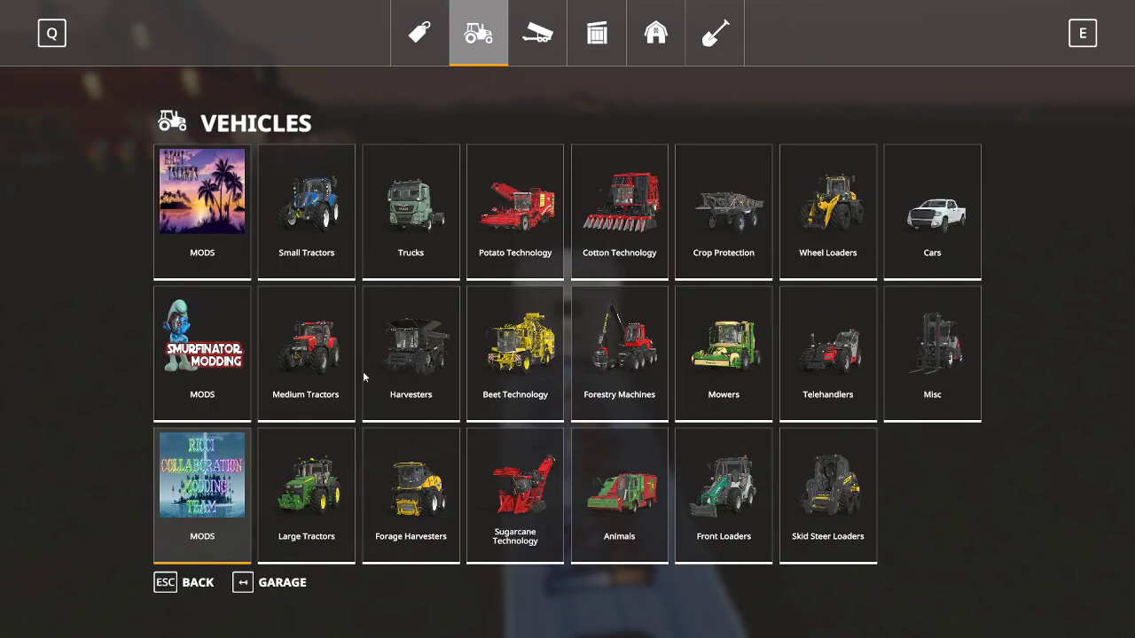
Buy the Lizard PSM Flatbed Trailer from the Smurfinator Modding category for $30,000 and leave the shop
{"action": "left_click", "coordinate": [236, 361]}
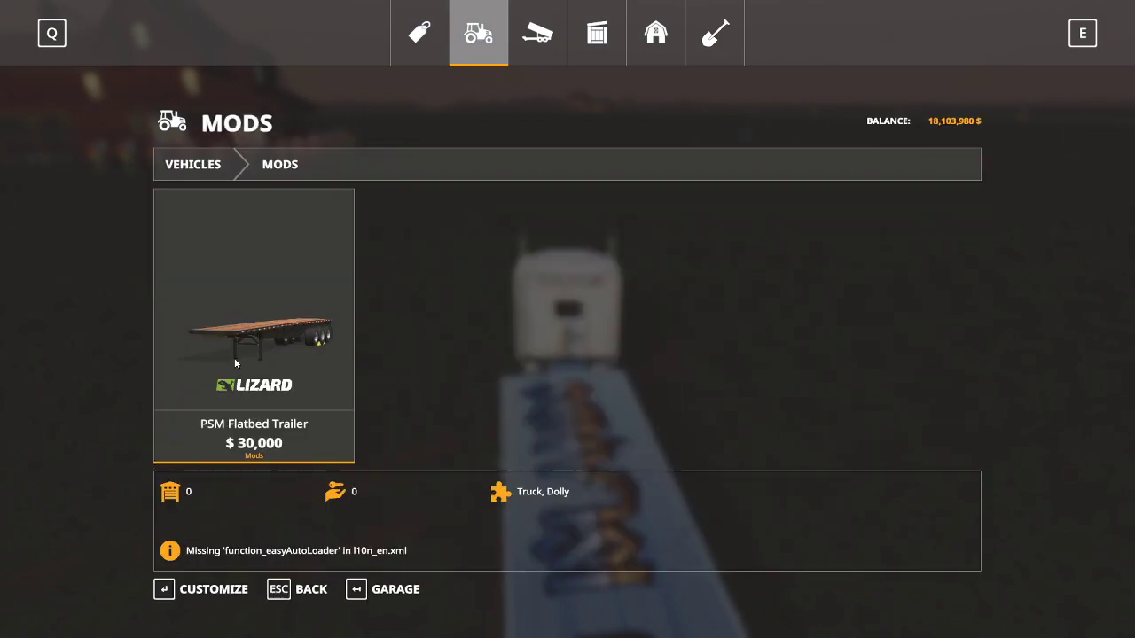
{"action": "left_click", "coordinate": [313, 596]}
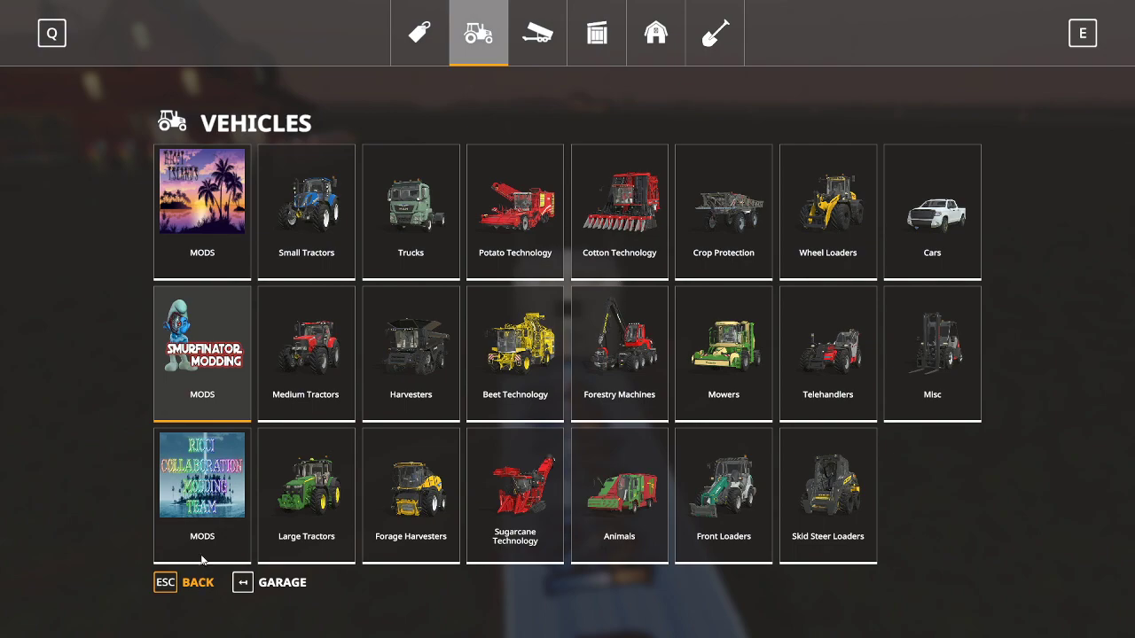
{"action": "left_click", "coordinate": [214, 374]}
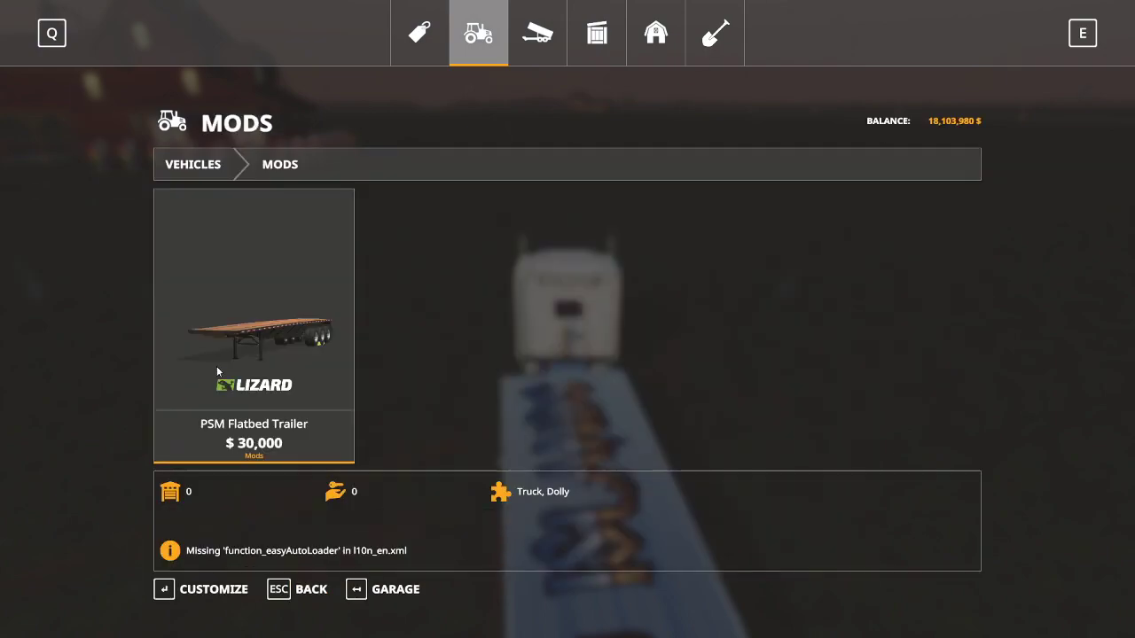
{"action": "left_click", "coordinate": [296, 327]}
{"action": "left_click", "coordinate": [189, 592]}
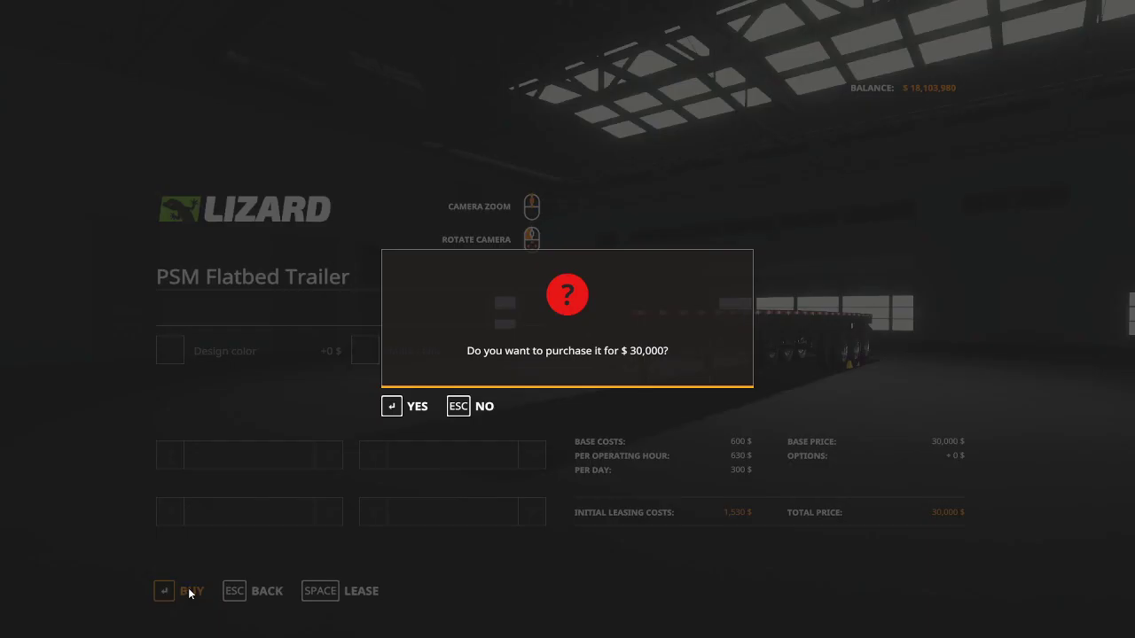
{"action": "left_click", "coordinate": [417, 403]}
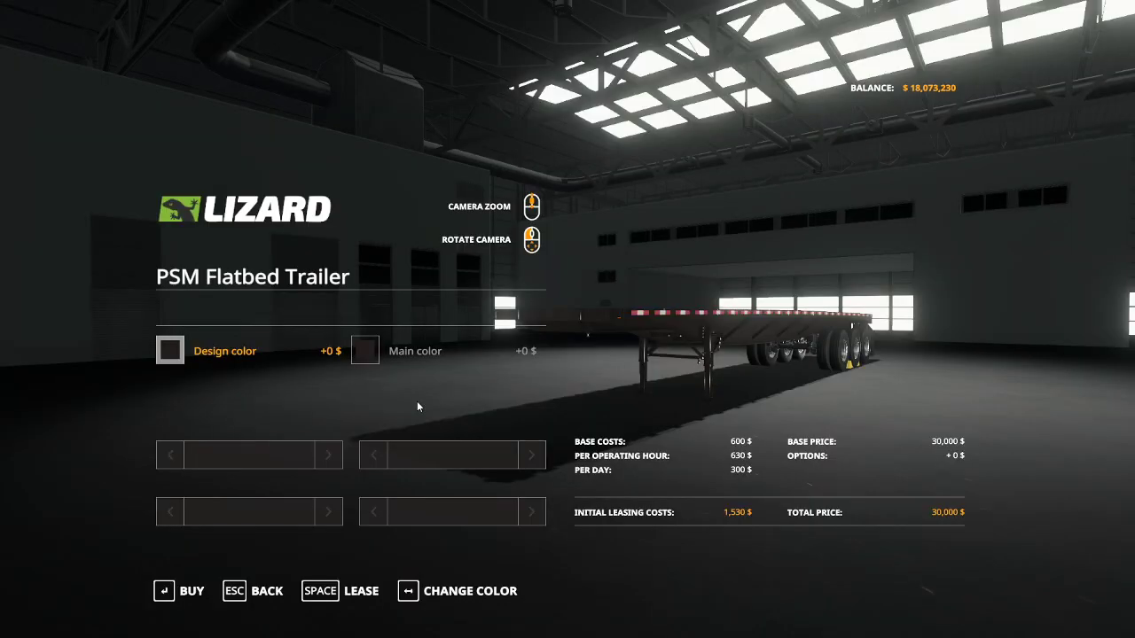
{"action": "key", "text": "Escape"}
{"action": "key", "text": "Escape"}
Pull the truck clear of the detached Flatdeck, back it under the PSM Flatbed Trailer and attach that trailer
{"action": "key", "text": "w"}
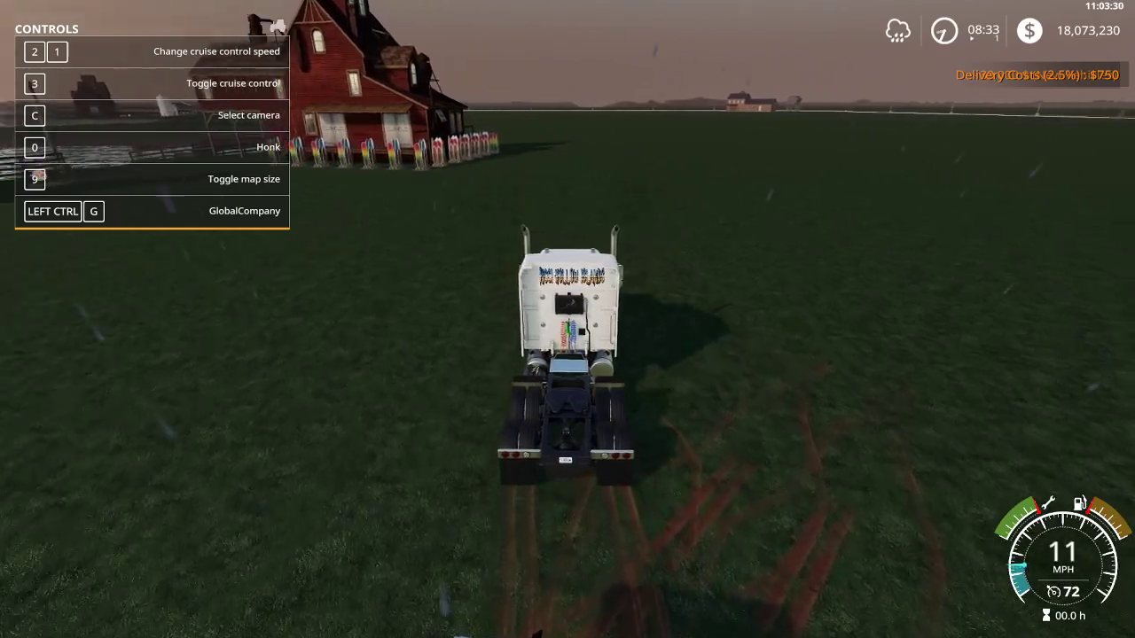
{"action": "key", "text": "s"}
{"action": "key", "text": "a"}
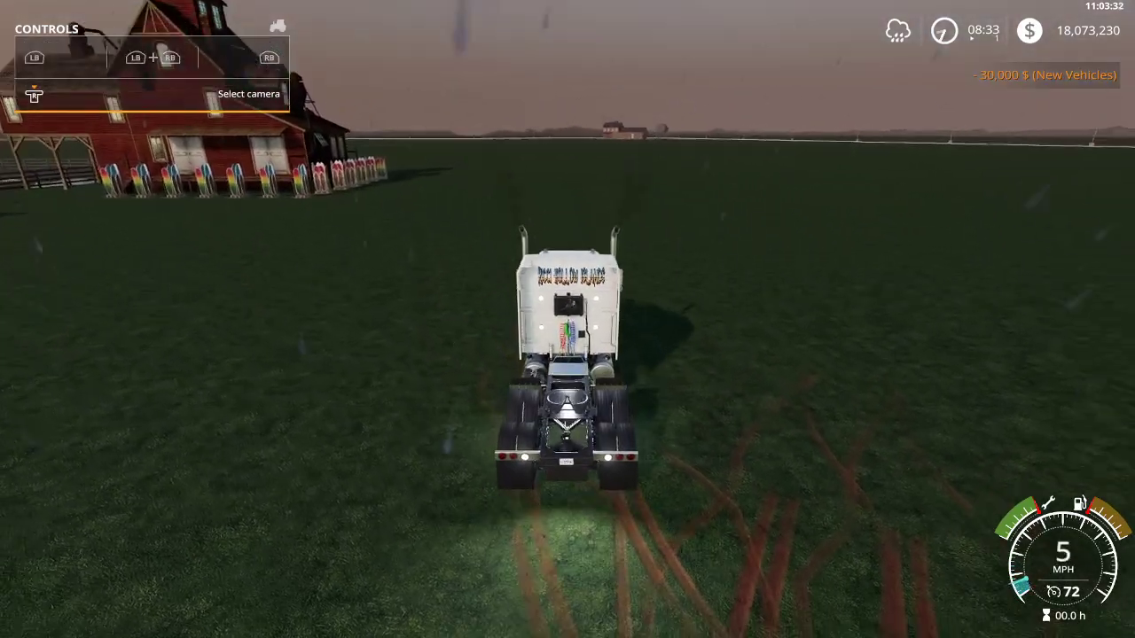
{"action": "key", "text": "w"}
{"action": "key", "text": "s"}
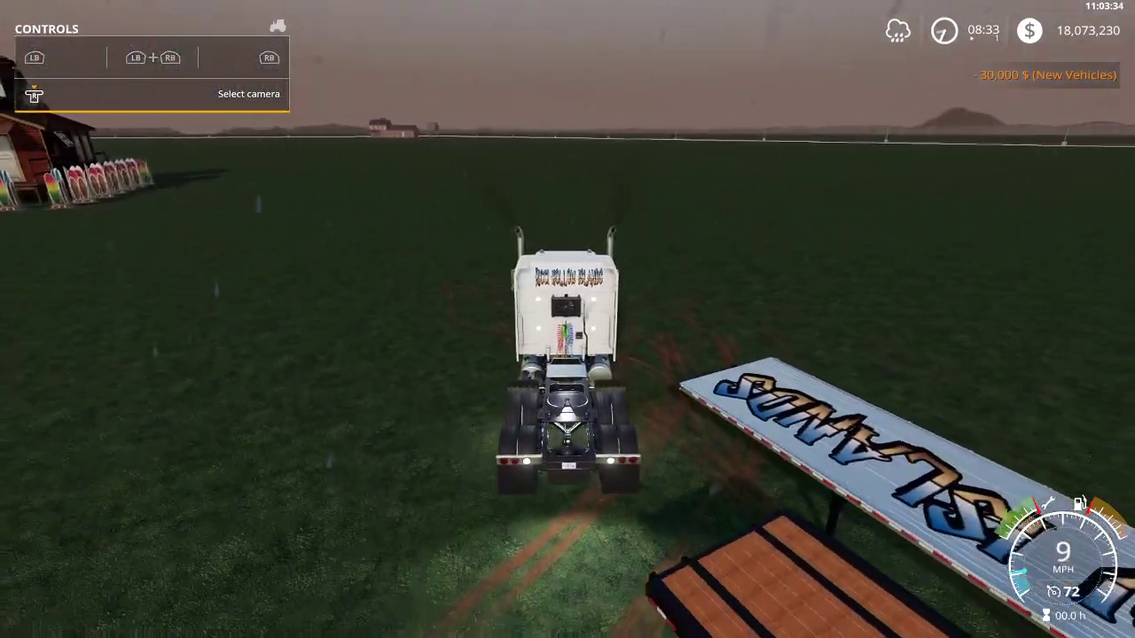
{"action": "key", "text": "s"}
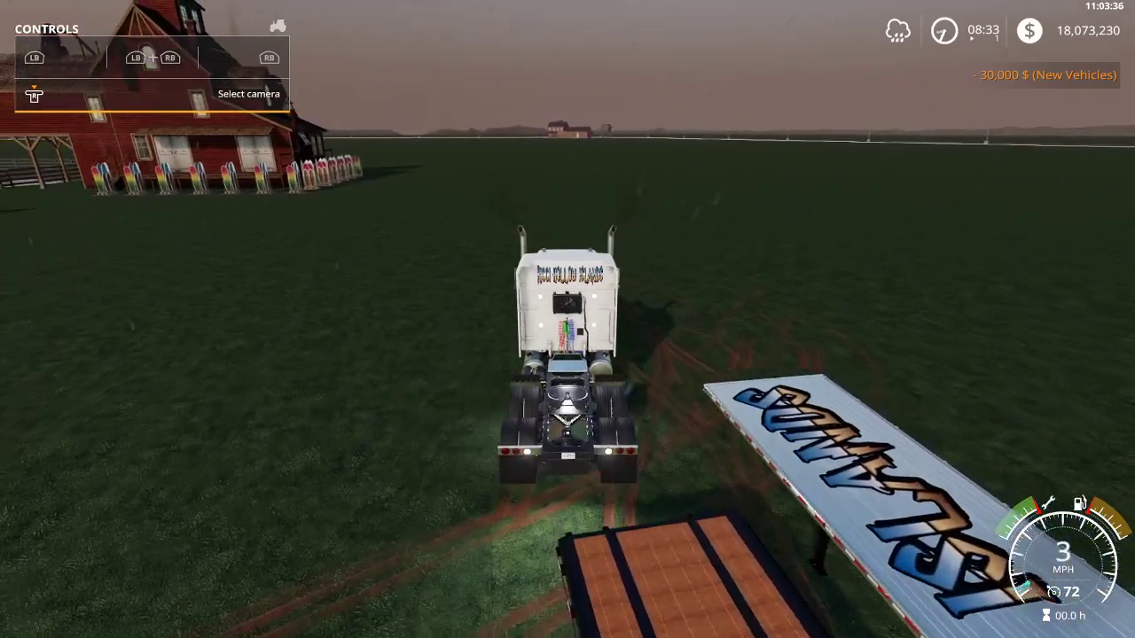
{"action": "key", "text": "s"}
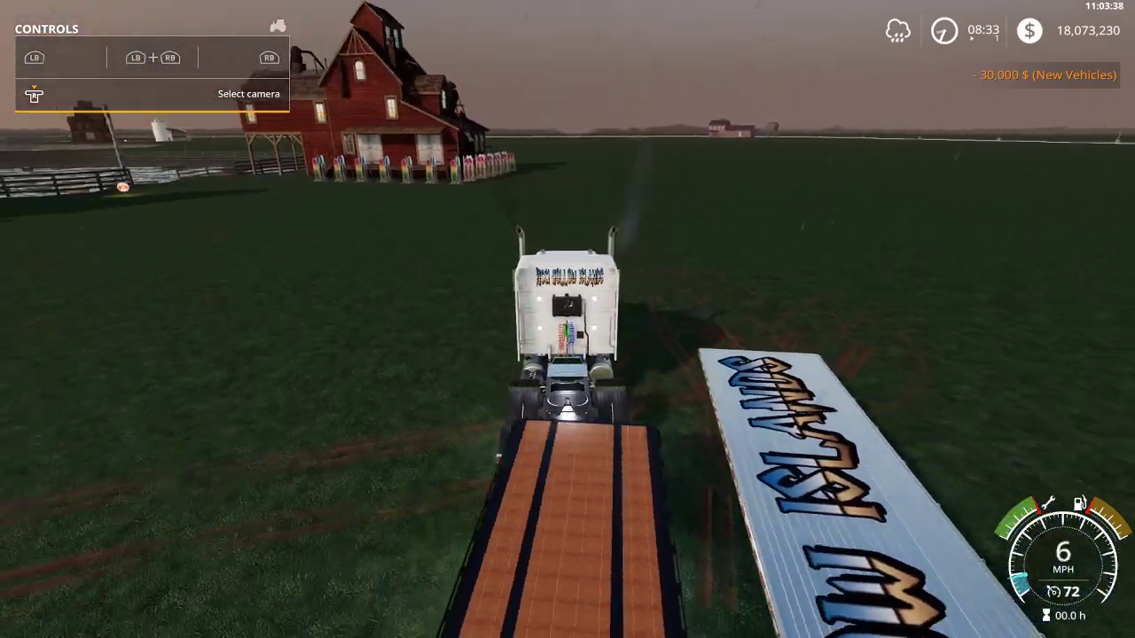
{"action": "key", "text": "q"}
Drive the truck and PSM Flatbed Trailer past the red factory building and line up with the pond's entrance
{"action": "key", "text": "w"}
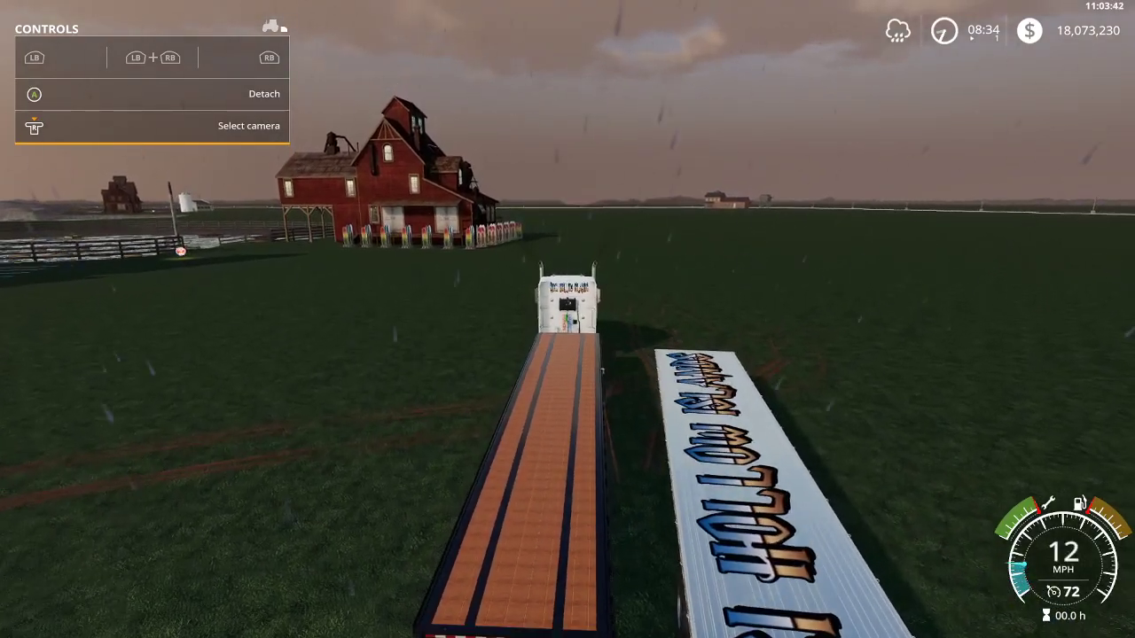
{"action": "key", "text": "w"}
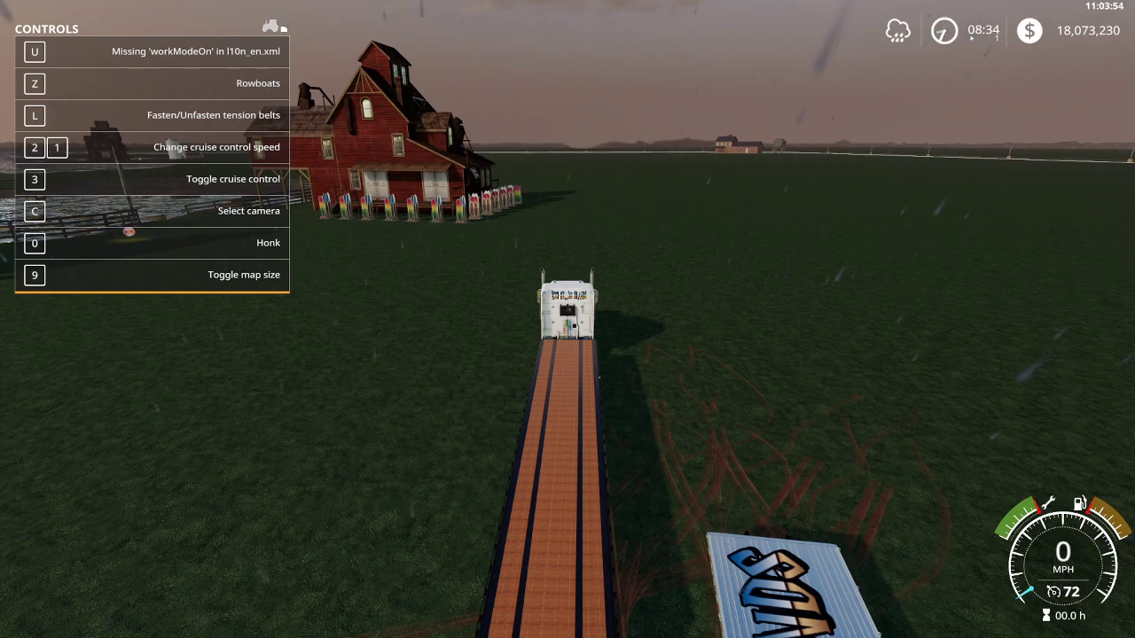
{"action": "key", "text": "w"}
{"action": "key", "text": "a"}
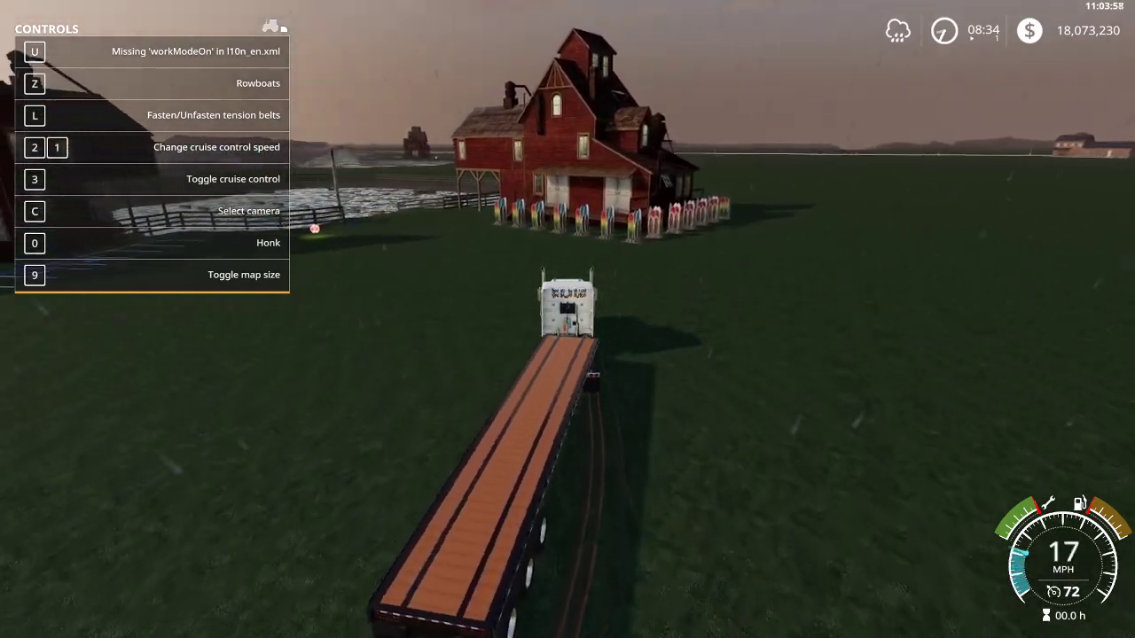
{"action": "key", "text": "w"}
{"action": "key", "text": "a"}
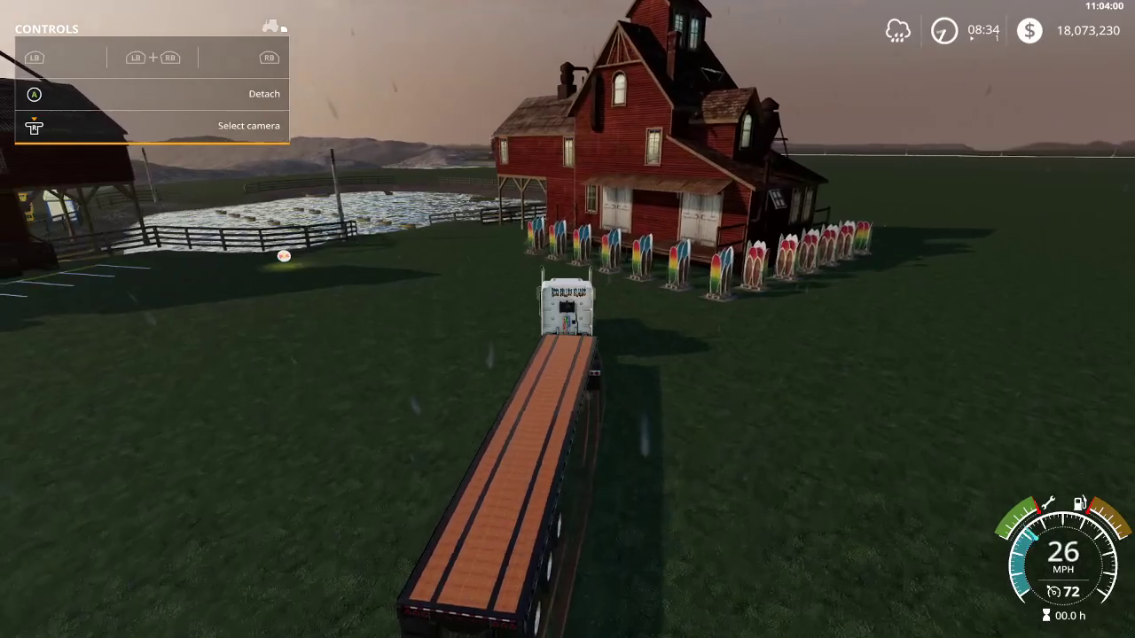
{"action": "key", "text": "w"}
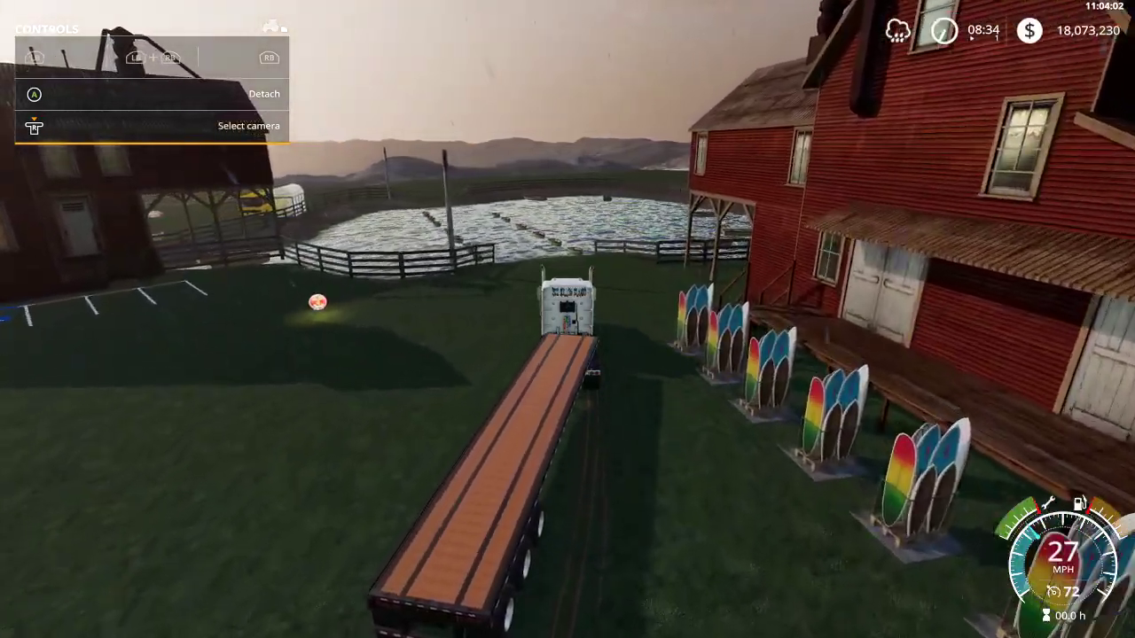
{"action": "key", "text": "s"}
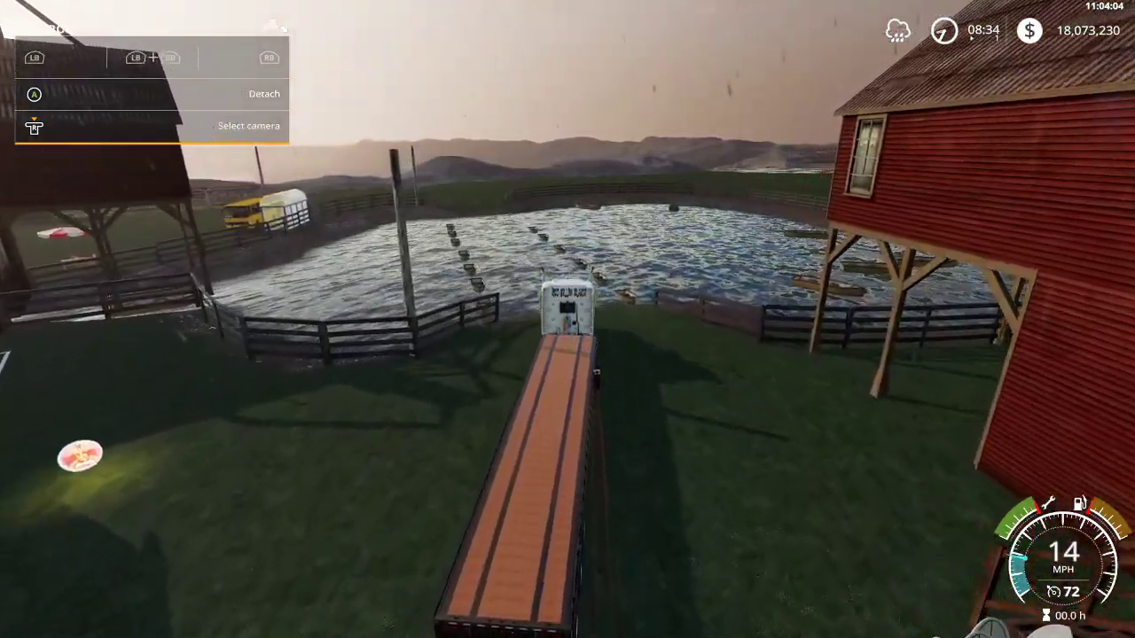
Drive through the pond between the floating rowboats to autoload nine onto the flatbed, and pull out onto the grass beyond
{"action": "key", "text": "w"}
{"action": "key", "text": "w"}
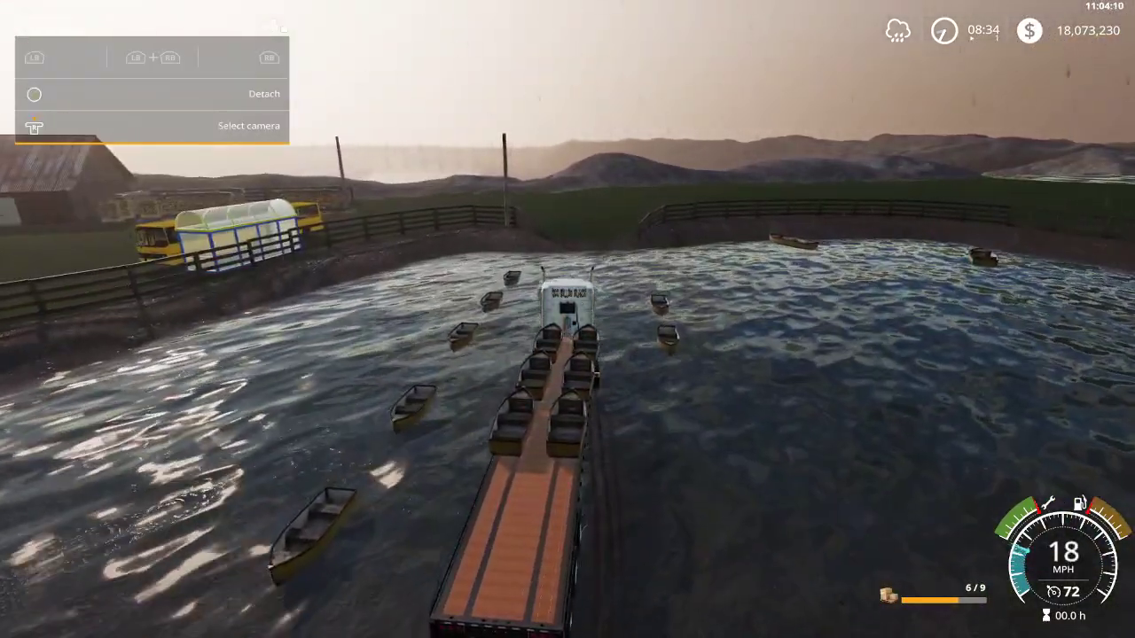
{"action": "key", "text": "w"}
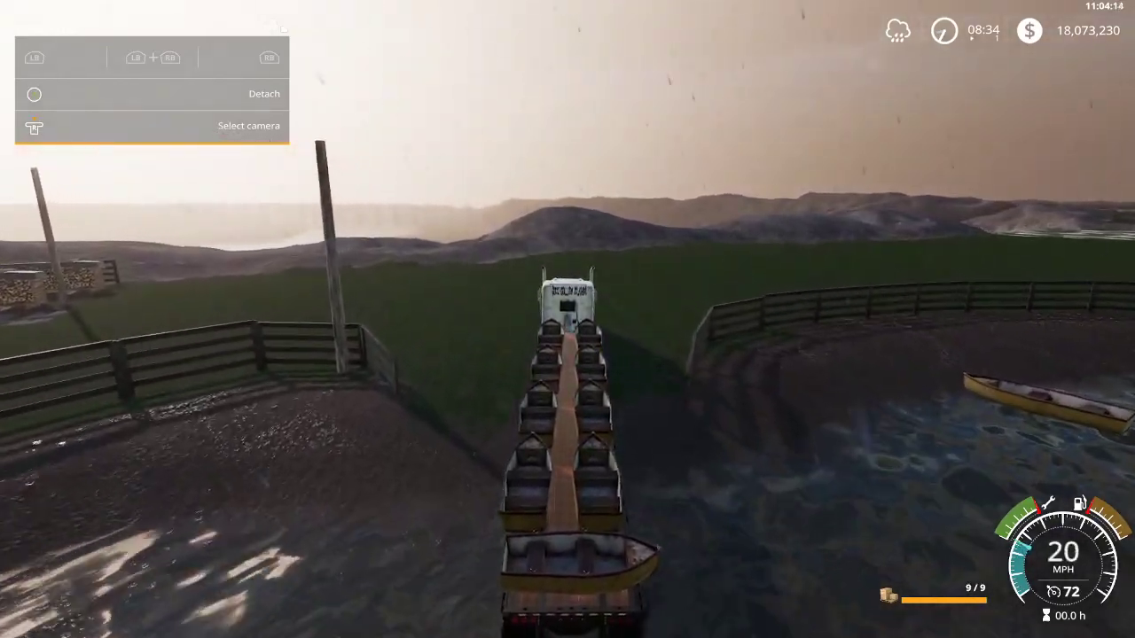
{"action": "key", "text": "d"}
{"action": "key", "text": "w"}
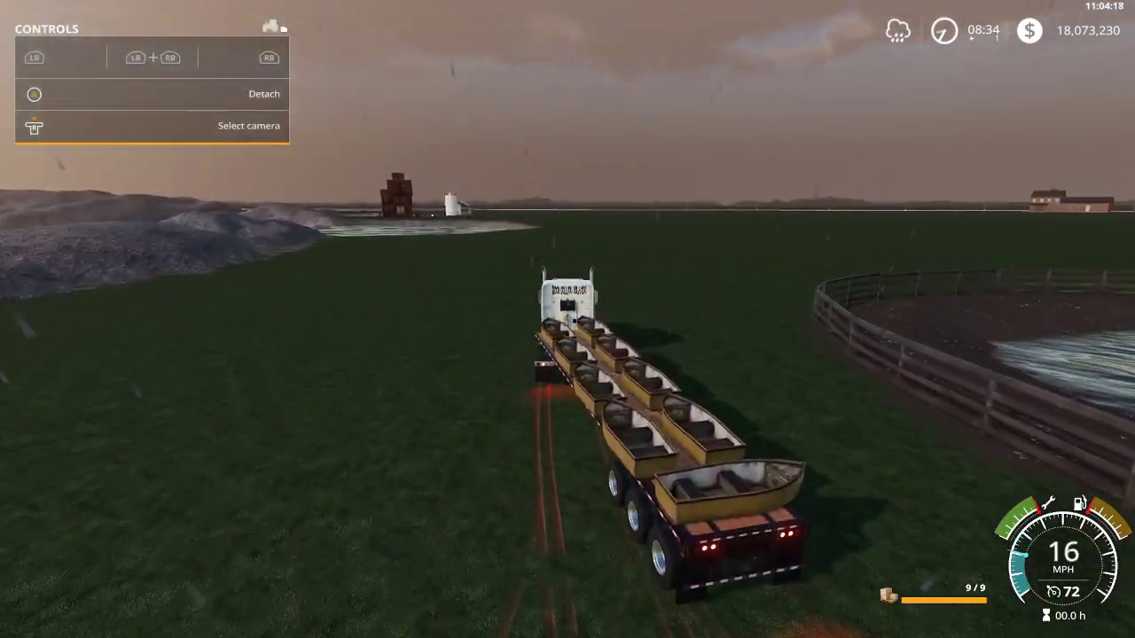
Leave the truck, cross the pond to the Boathouse marker and check its rowboat production overview
{"action": "key", "text": "e"}
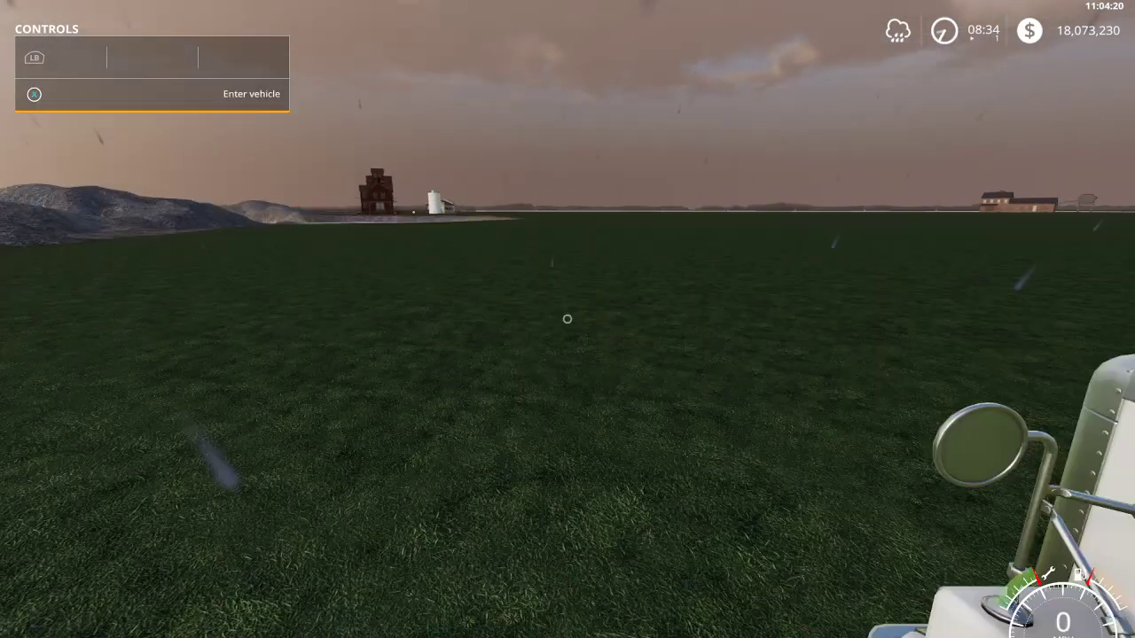
{"action": "key", "text": "w"}
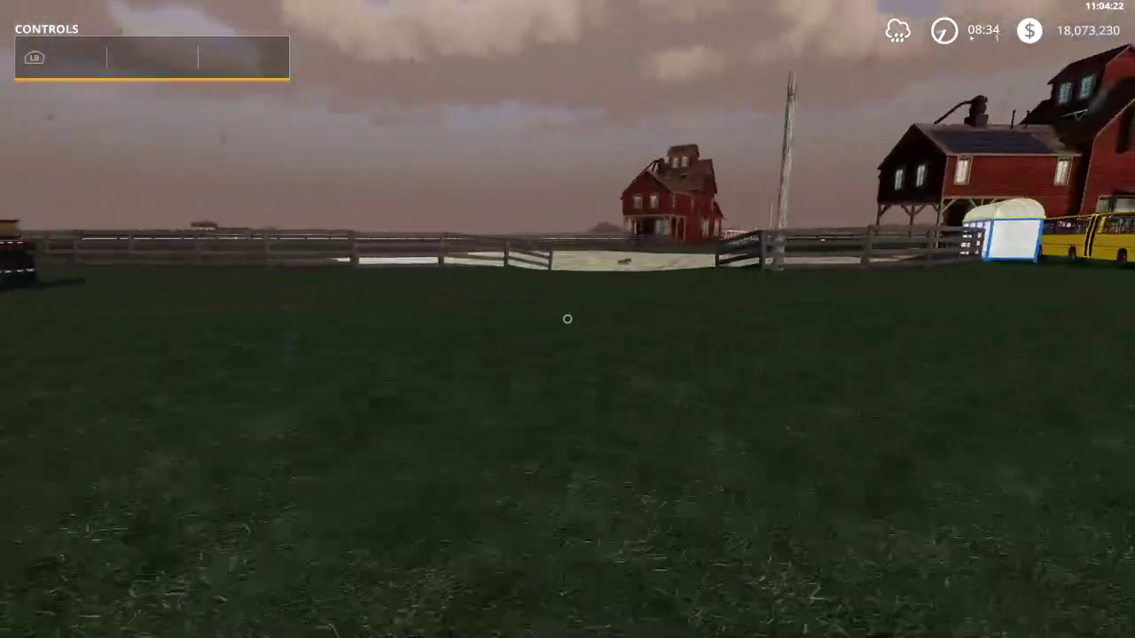
{"action": "key", "text": "w"}
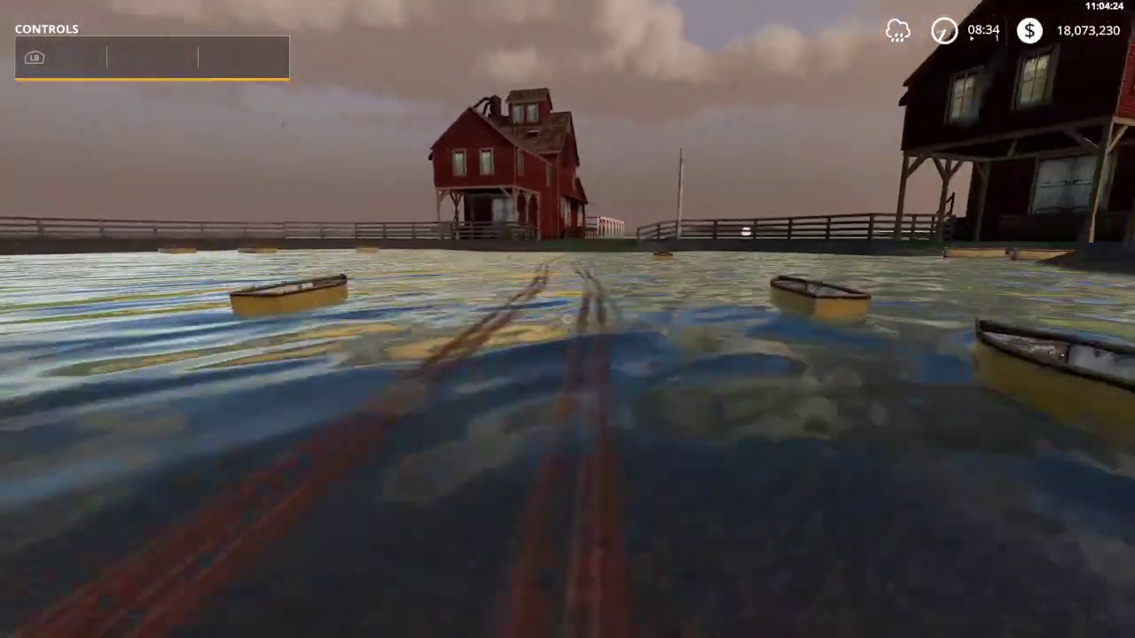
{"action": "key", "text": "w"}
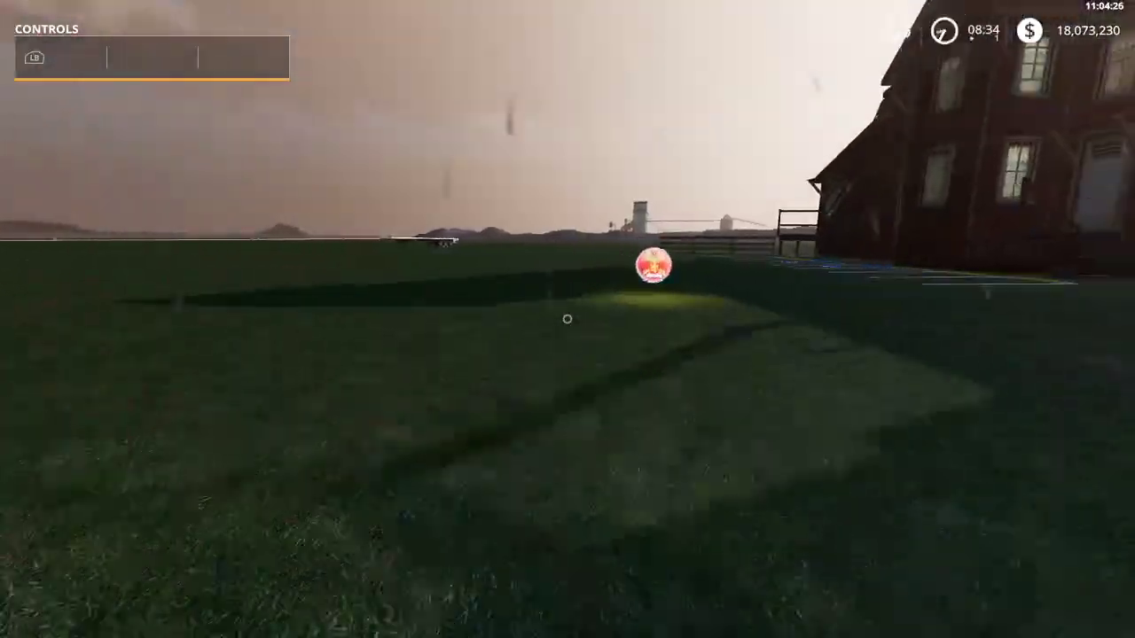
{"action": "key", "text": "r"}
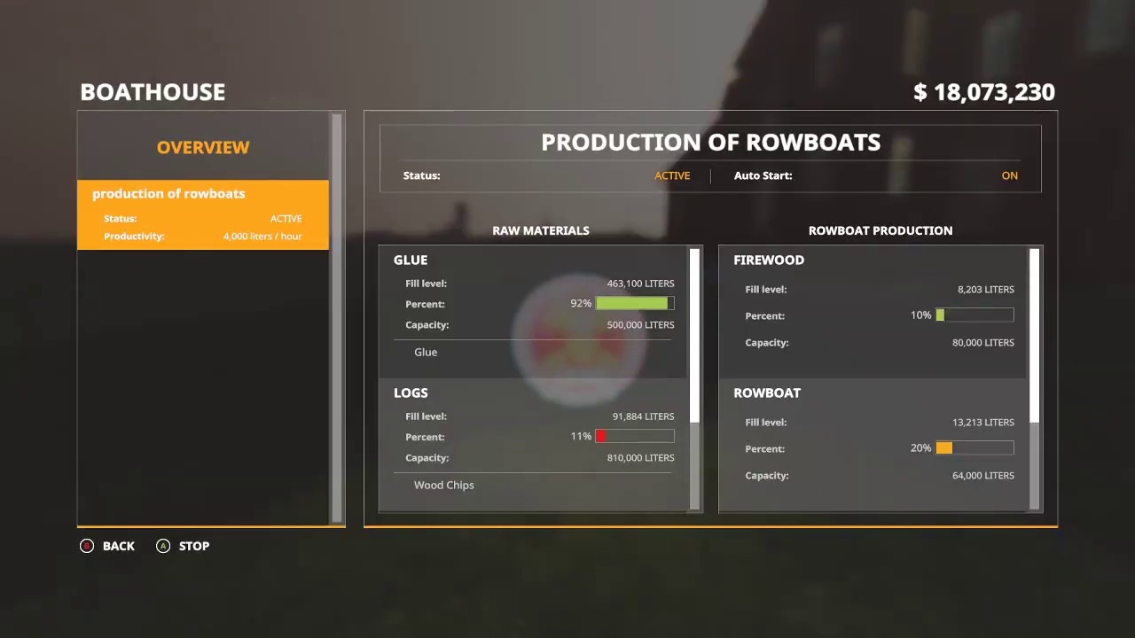
{"action": "key", "text": "Escape"}
Return to the pond's edge and speed up game time so the factory spawns more rowboats
{"action": "key", "text": "s"}
{"action": "key", "text": "w"}
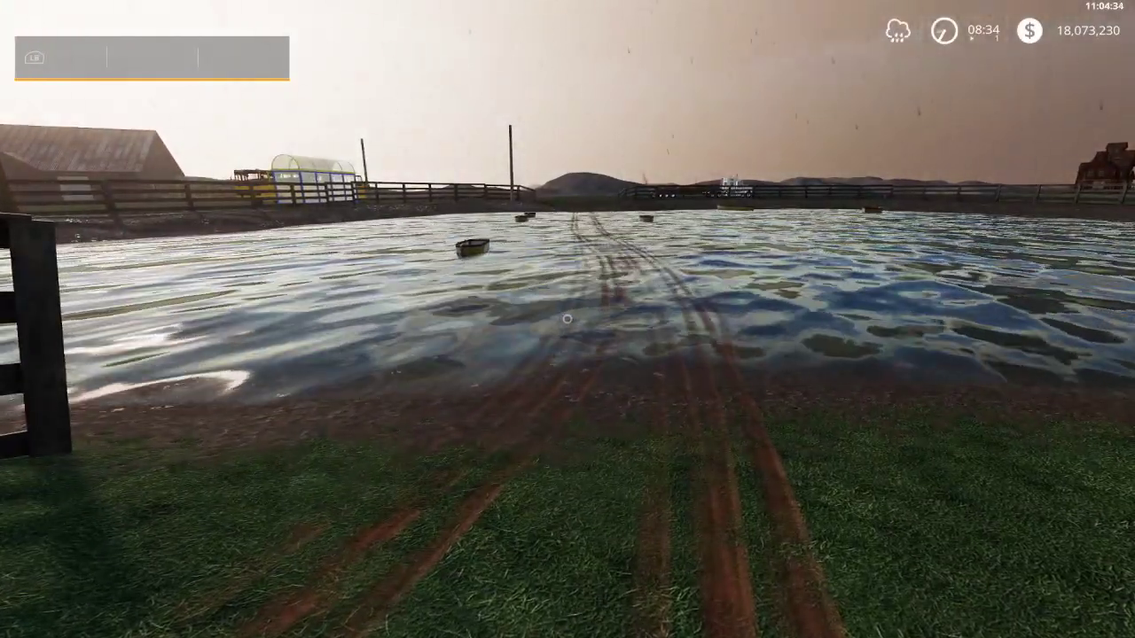
{"action": "key", "text": "8"}
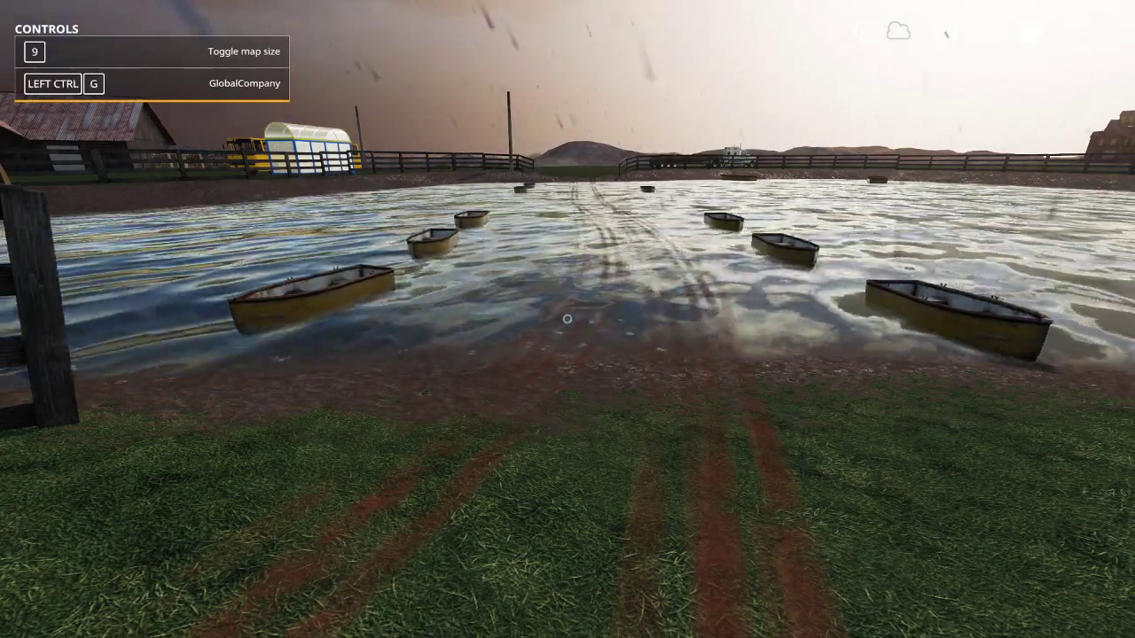
{"action": "key", "text": "s"}
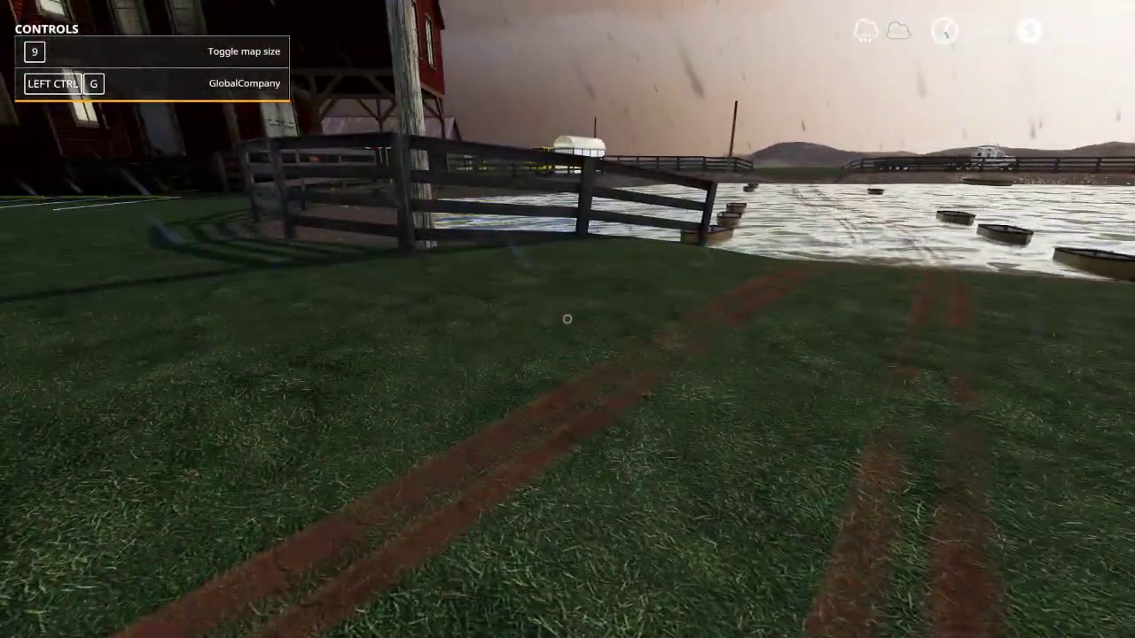
Visit the Animal dealer from the map and walk across its yard towards the gate
{"action": "key", "text": "Escape"}
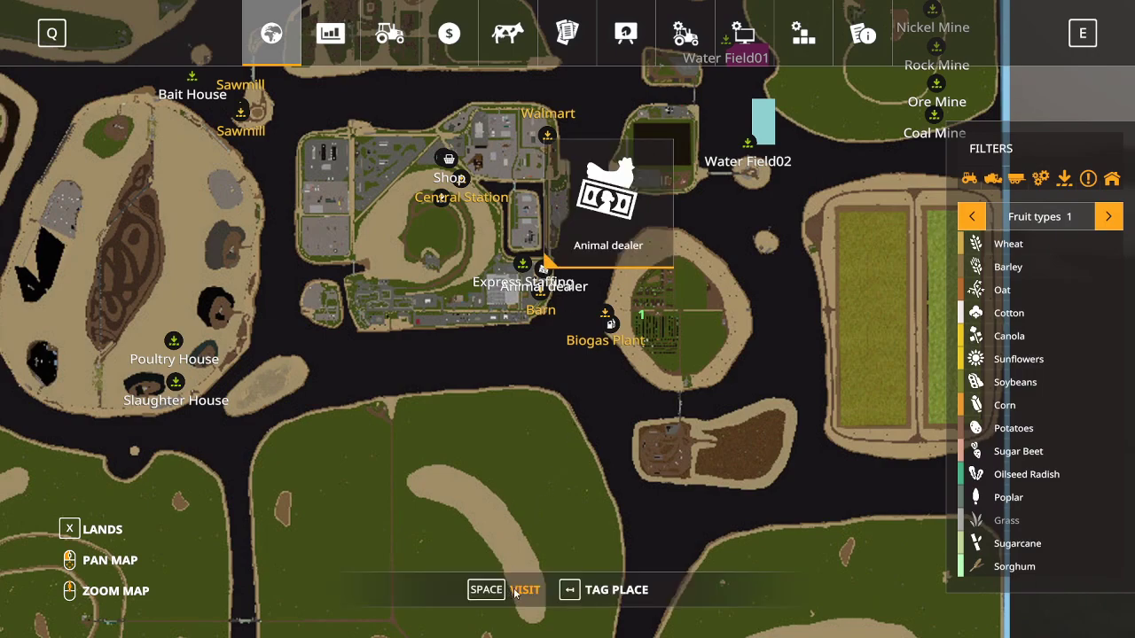
{"action": "key", "text": "space"}
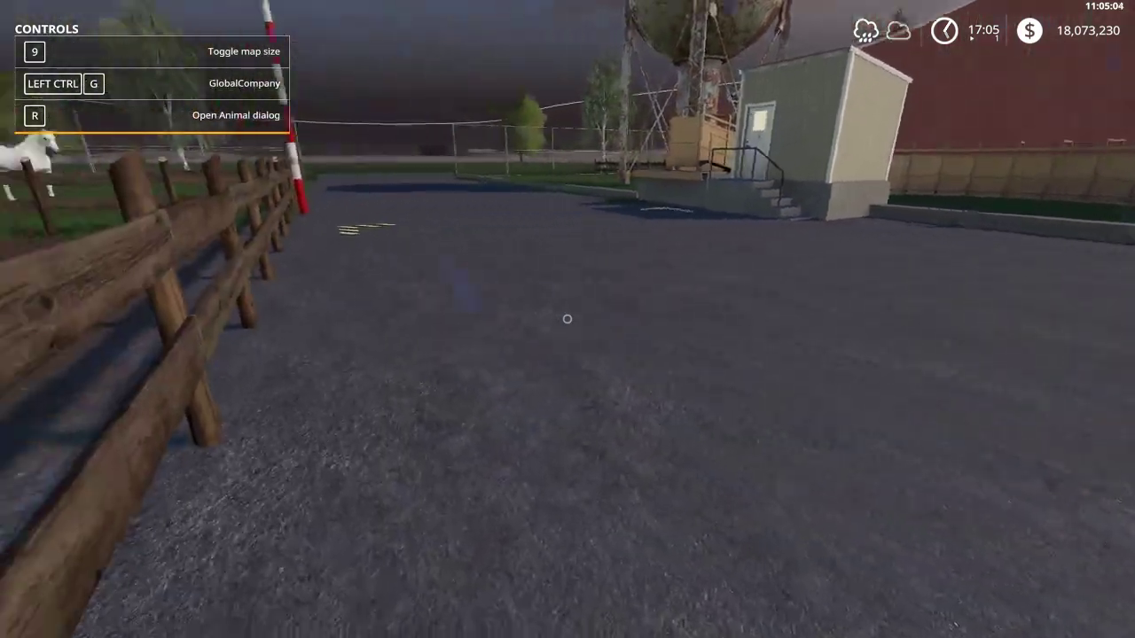
{"action": "key", "text": "w"}
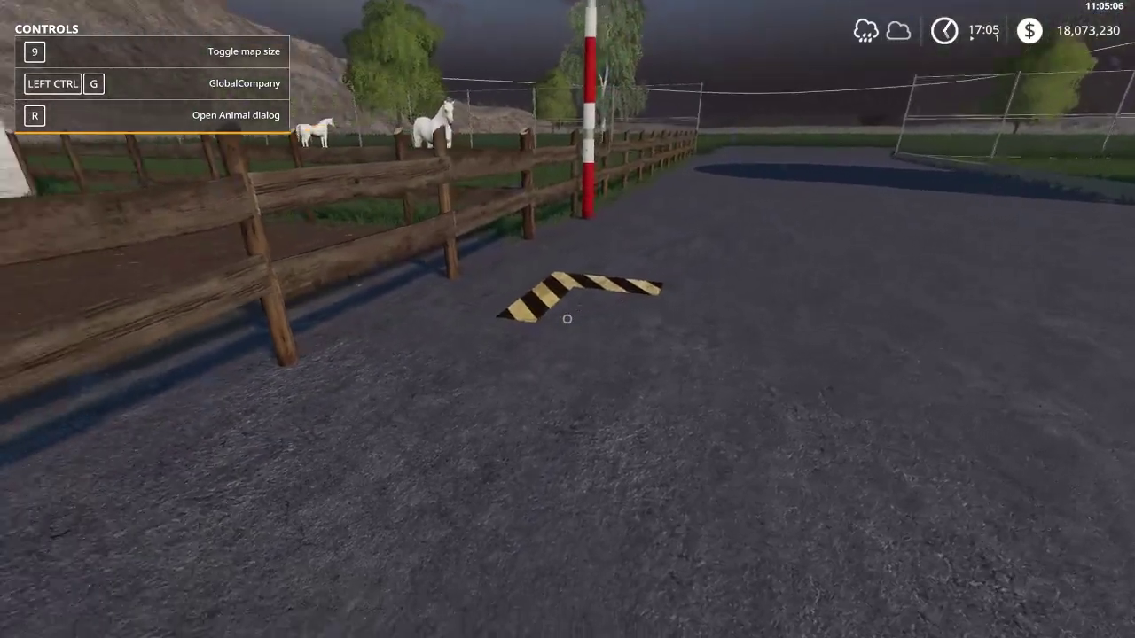
{"action": "key", "text": "w"}
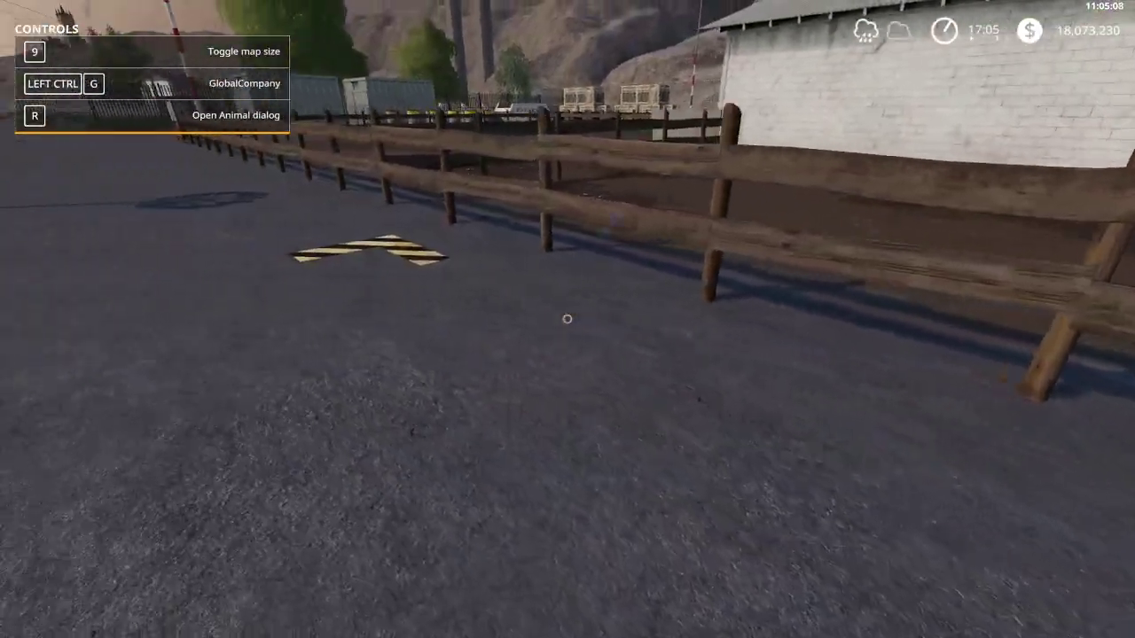
{"action": "key", "text": "w"}
{"action": "key", "text": "w"}
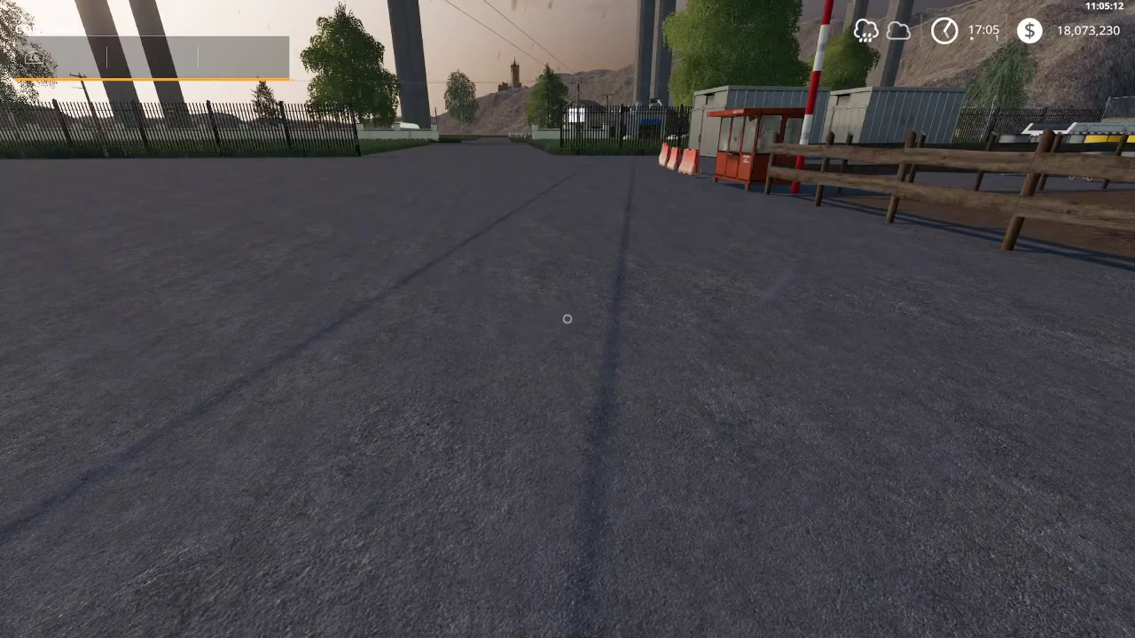
Walk down the road with a 2000x time boost until the next morning, and reset game time to normal speed
{"action": "key", "text": "t"}
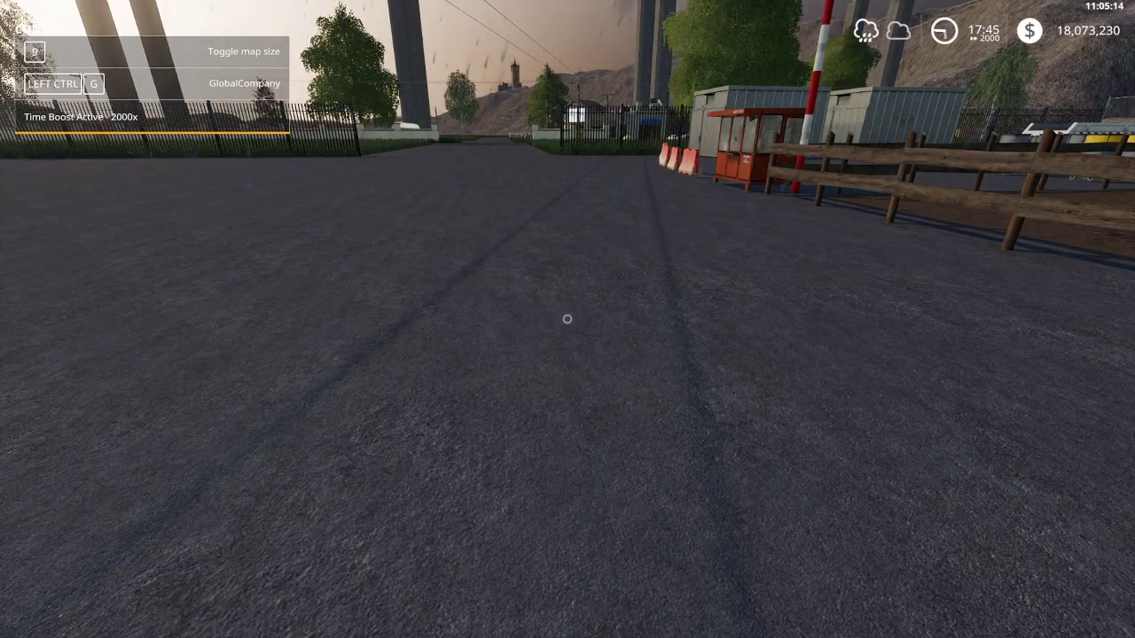
{"action": "key", "text": "w"}
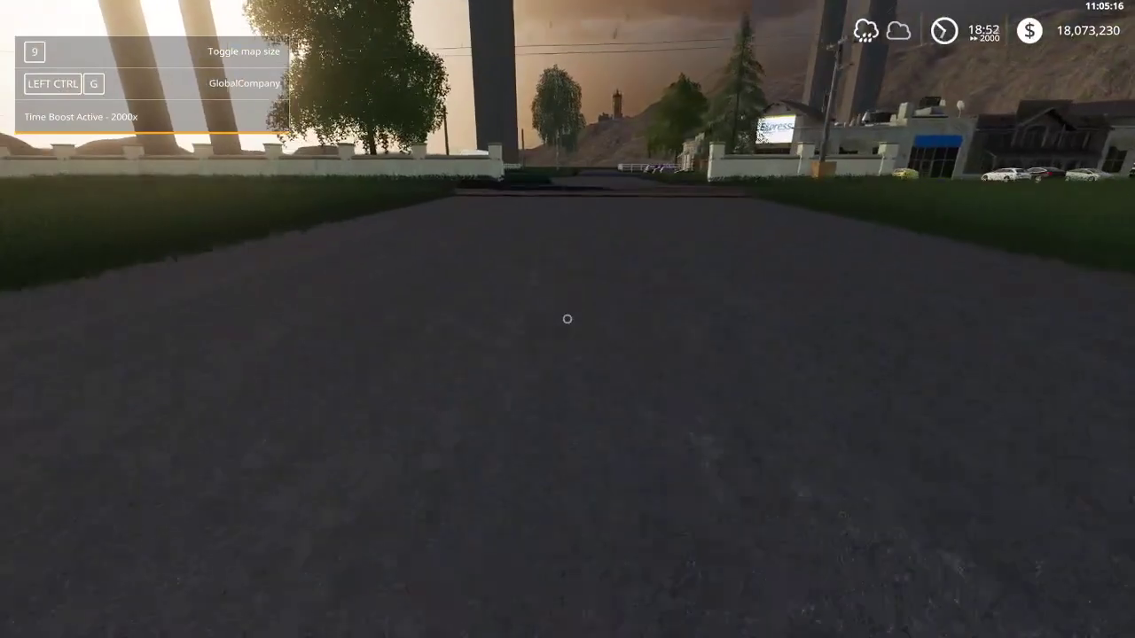
{"action": "key", "text": "w"}
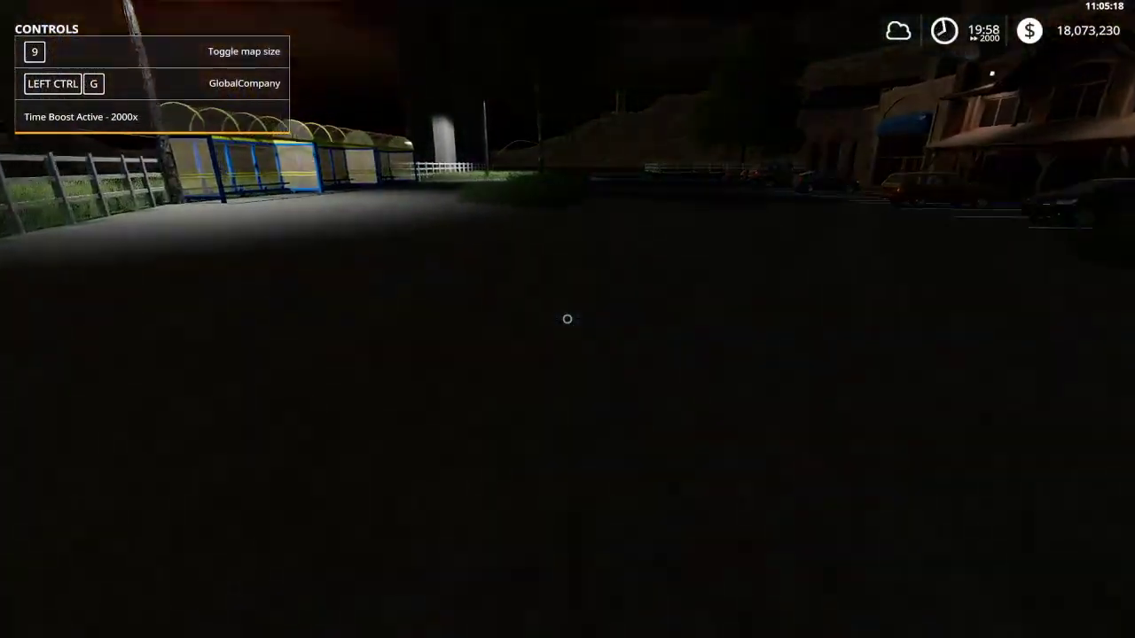
{"action": "key", "text": "w"}
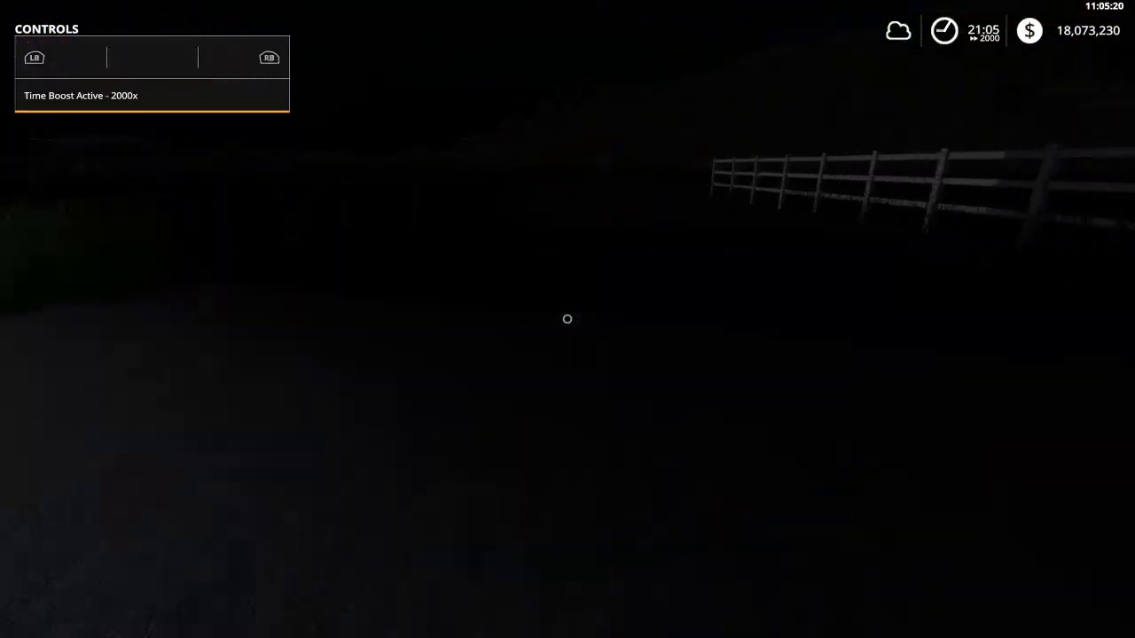
{"action": "key", "text": "w"}
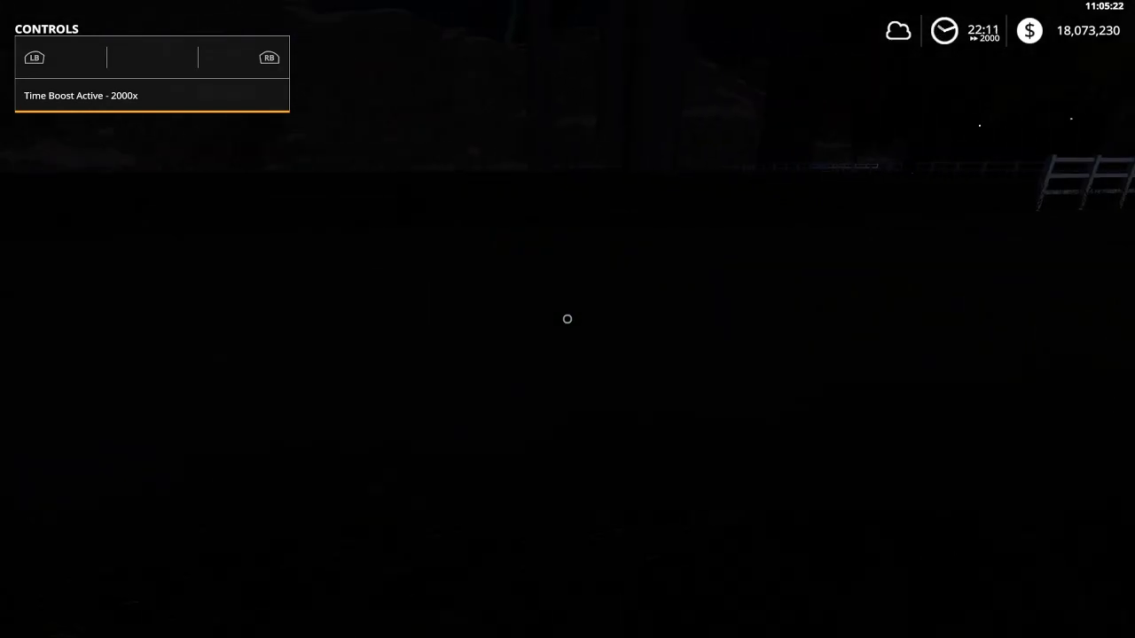
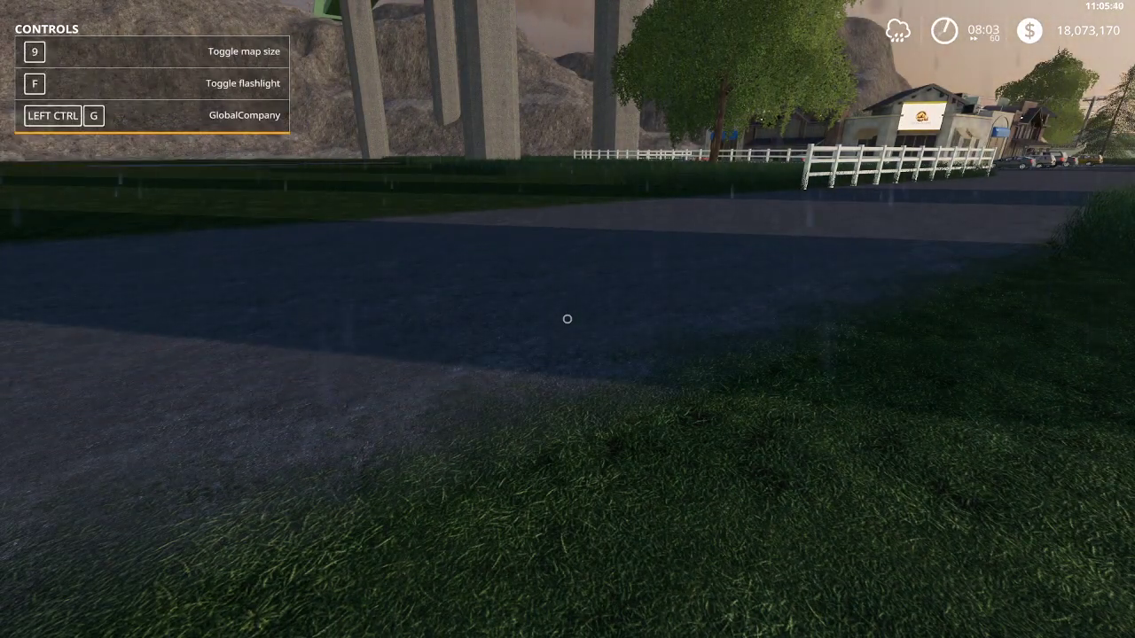
{"action": "key", "text": "7"}
{"action": "key", "text": "7"}
{"action": "key", "text": "7"}
{"action": "key", "text": "7"}
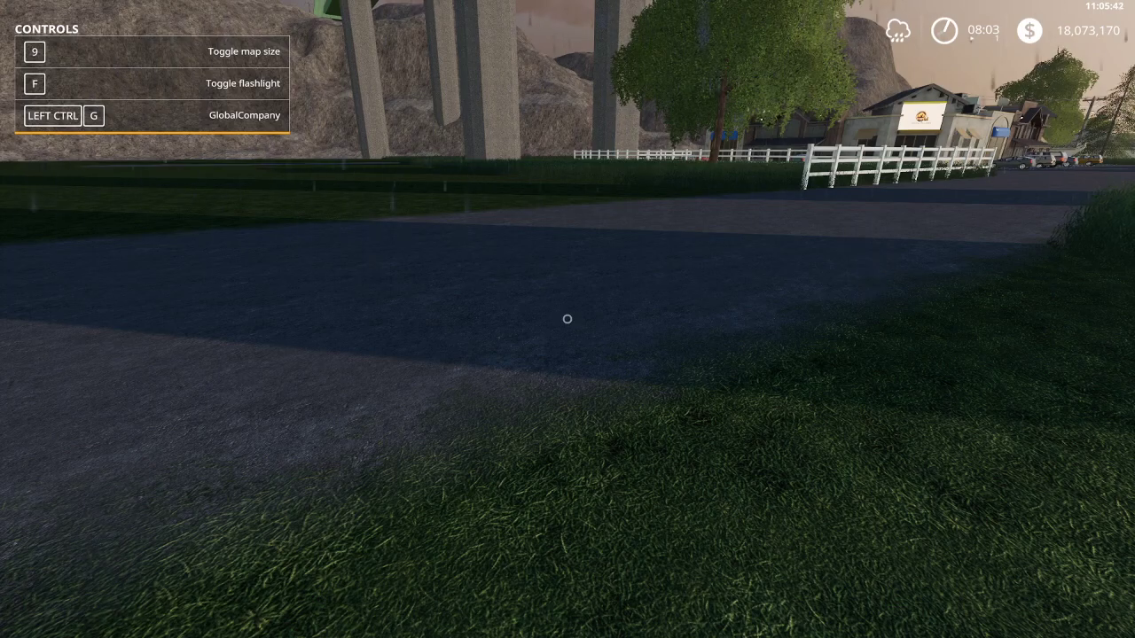
Buy the Kenworth K100 Daycab from the Ricci Collaboration Modding Team vehicle mods for $29,000
{"action": "key", "text": "w"}
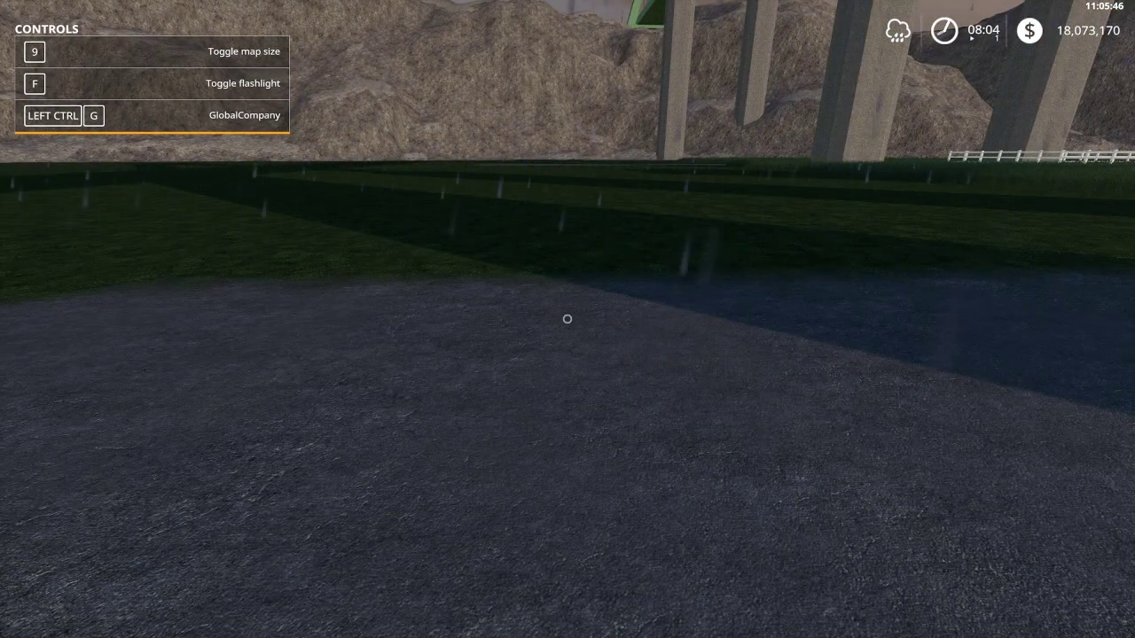
{"action": "key", "text": "s"}
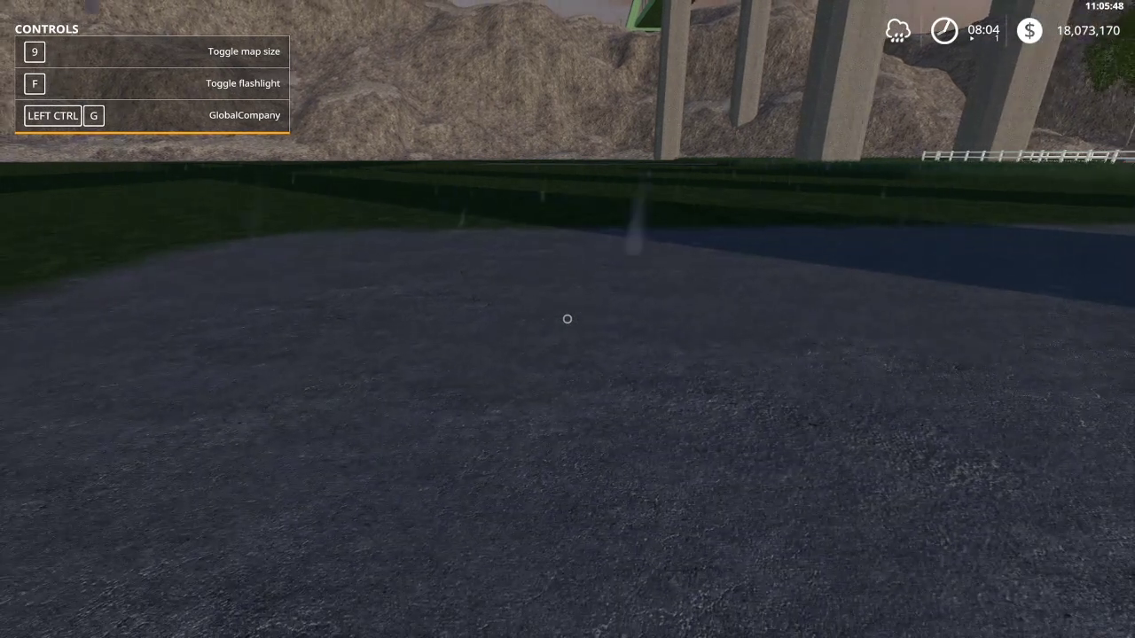
{"action": "key", "text": "p"}
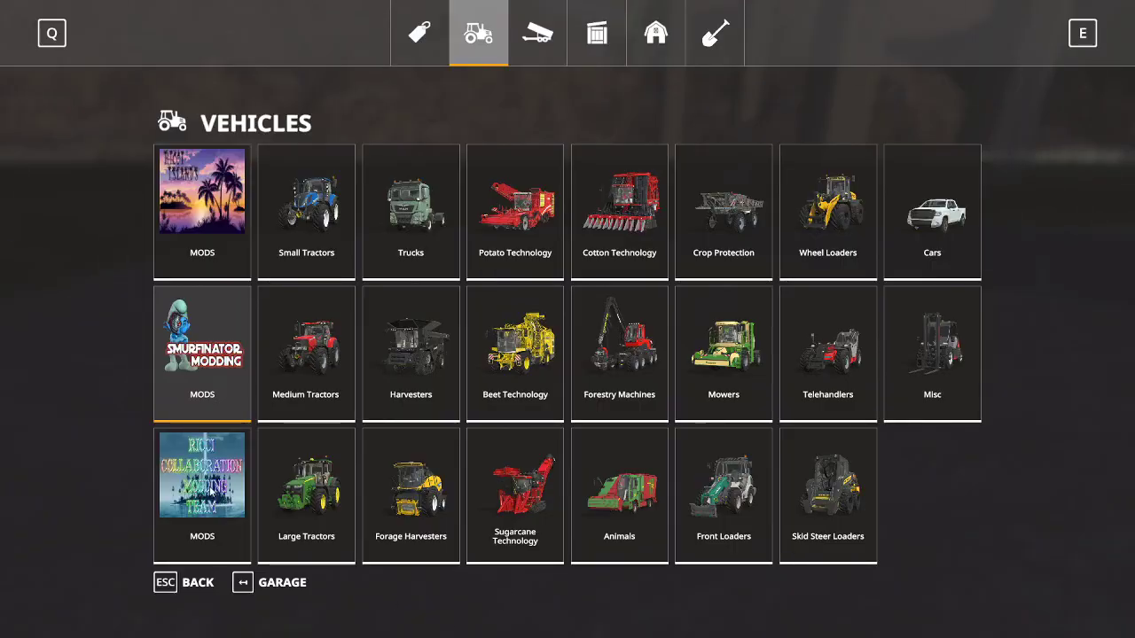
{"action": "left_click", "coordinate": [212, 490]}
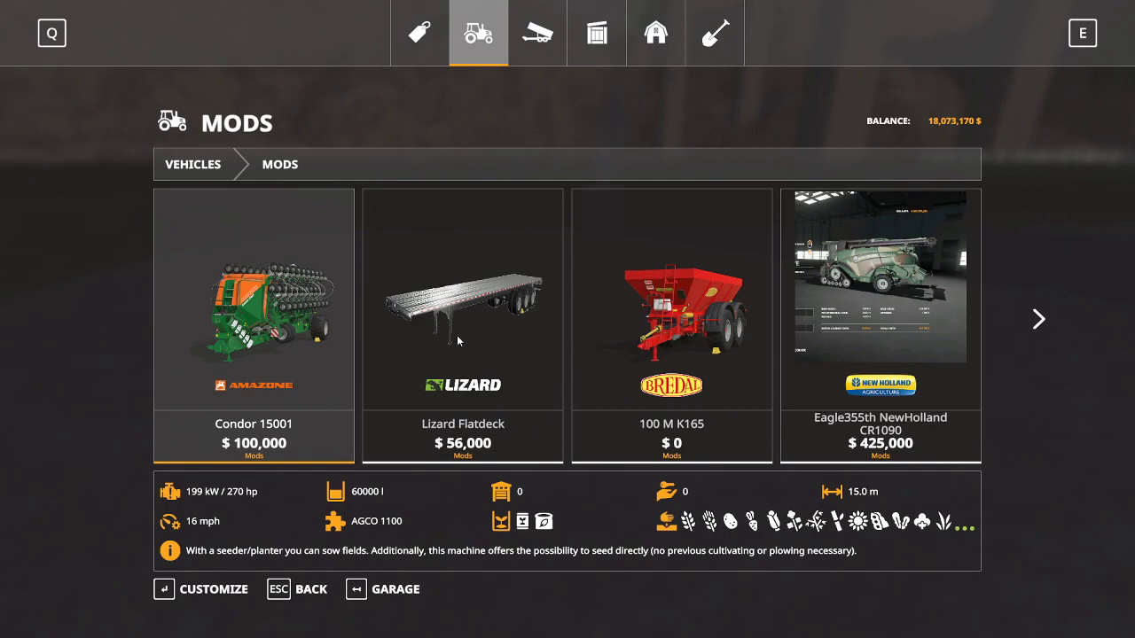
{"action": "key", "text": "Right"}
{"action": "key", "text": "Right"}
{"action": "key", "text": "Right"}
{"action": "key", "text": "Right"}
{"action": "key", "text": "Right"}
{"action": "key", "text": "Right"}
{"action": "key", "text": "Right"}
{"action": "key", "text": "Right"}
{"action": "key", "text": "Right"}
{"action": "key", "text": "Right"}
{"action": "key", "text": "Right"}
{"action": "key", "text": "Right"}
{"action": "key", "text": "Right"}
{"action": "key", "text": "Right"}
{"action": "key", "text": "Right"}
{"action": "key", "text": "Right"}
{"action": "key", "text": "Right"}
{"action": "key", "text": "Right"}
{"action": "key", "text": "Right"}
{"action": "key", "text": "Right"}
{"action": "key", "text": "Right"}
{"action": "key", "text": "Right"}
{"action": "key", "text": "Right"}
{"action": "key", "text": "Right"}
{"action": "key", "text": "Right"}
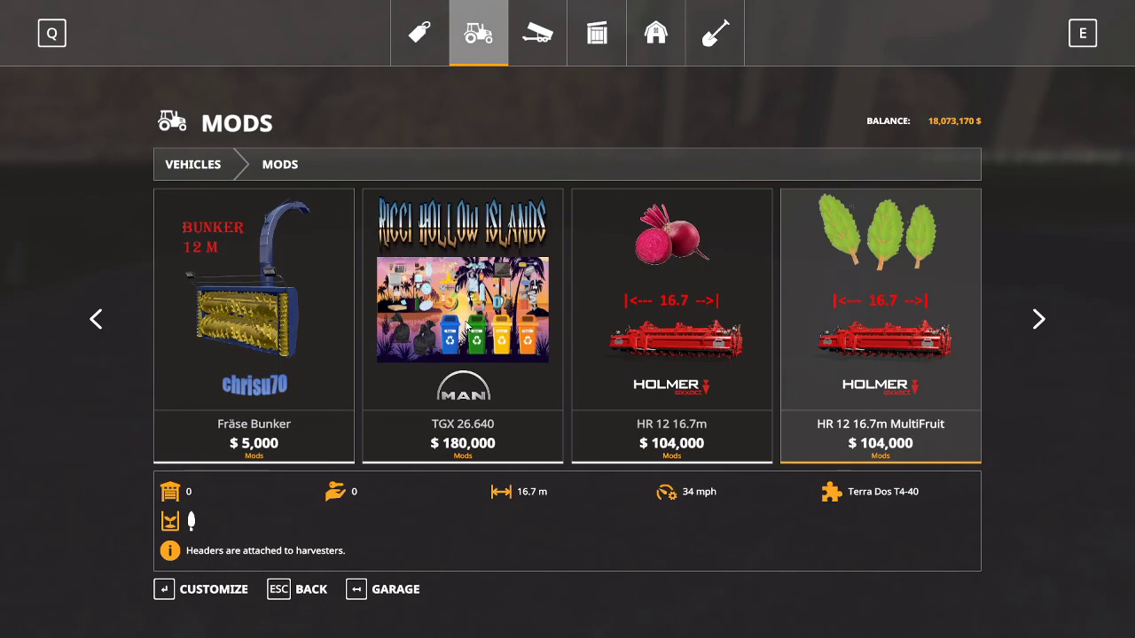
{"action": "key", "text": "Right"}
{"action": "key", "text": "Right"}
{"action": "key", "text": "Right"}
{"action": "key", "text": "Right"}
{"action": "key", "text": "Right"}
{"action": "key", "text": "Right"}
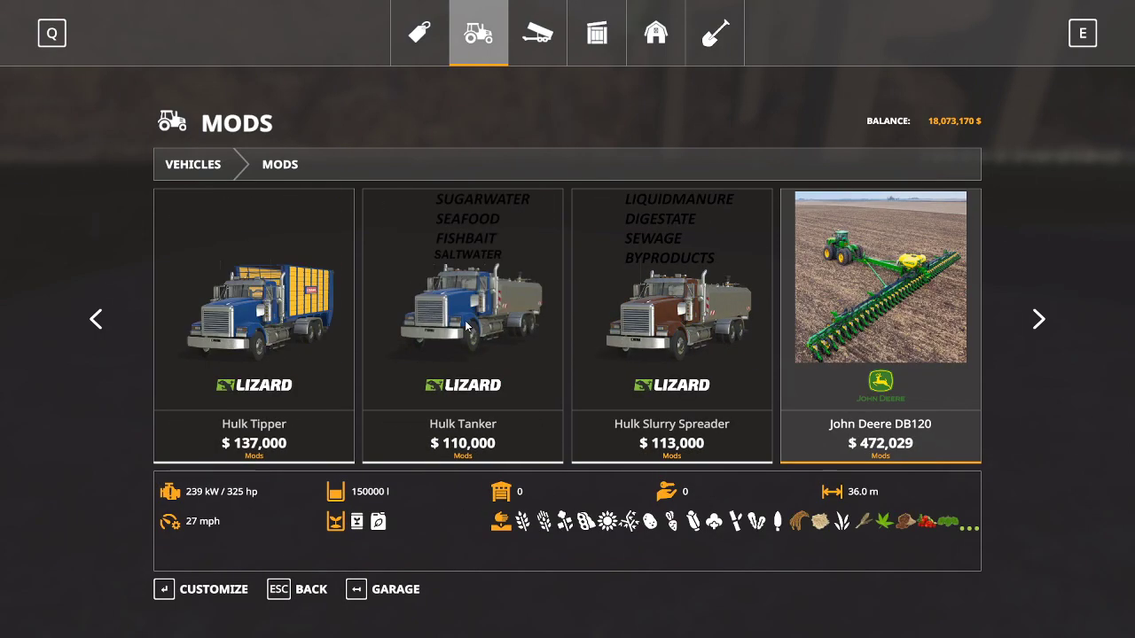
{"action": "left_click", "coordinate": [665, 328]}
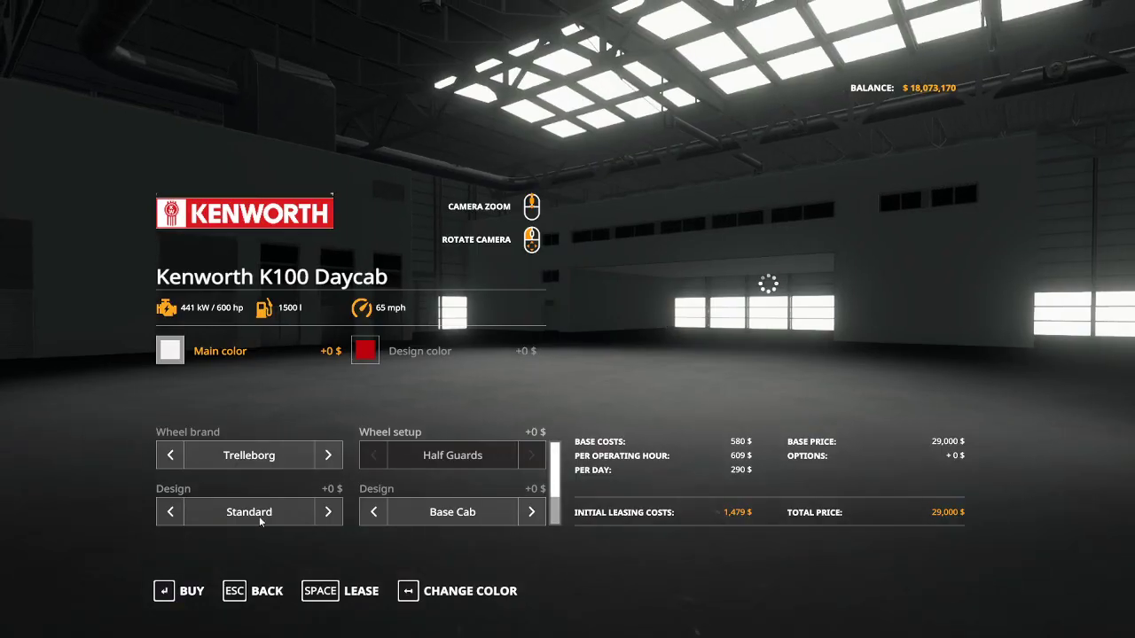
{"action": "key", "text": "Return"}
{"action": "left_click", "coordinate": [417, 406]}
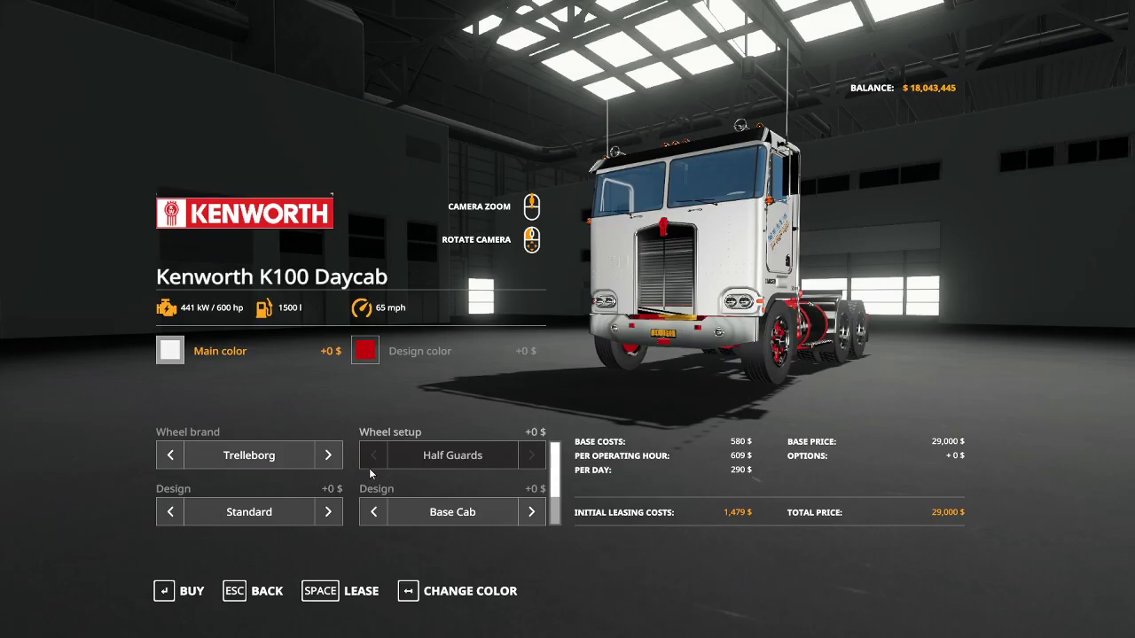
Return to the same mod list and buy the Ricci Hollow Islands Roadrunner truck for $152,000 with standard options
{"action": "left_click", "coordinate": [267, 591]}
{"action": "key", "text": "Right"}
{"action": "key", "text": "Right"}
{"action": "key", "text": "Right"}
{"action": "key", "text": "Right"}
{"action": "key", "text": "Right"}
{"action": "key", "text": "Right"}
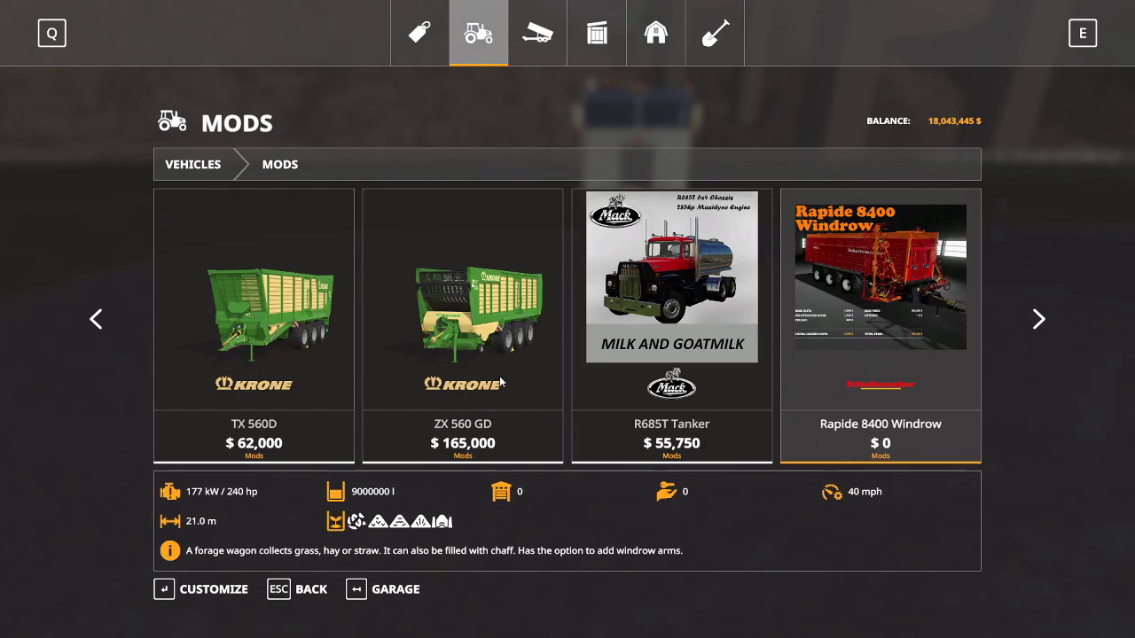
{"action": "key", "text": "Right"}
{"action": "key", "text": "Right"}
{"action": "key", "text": "Right"}
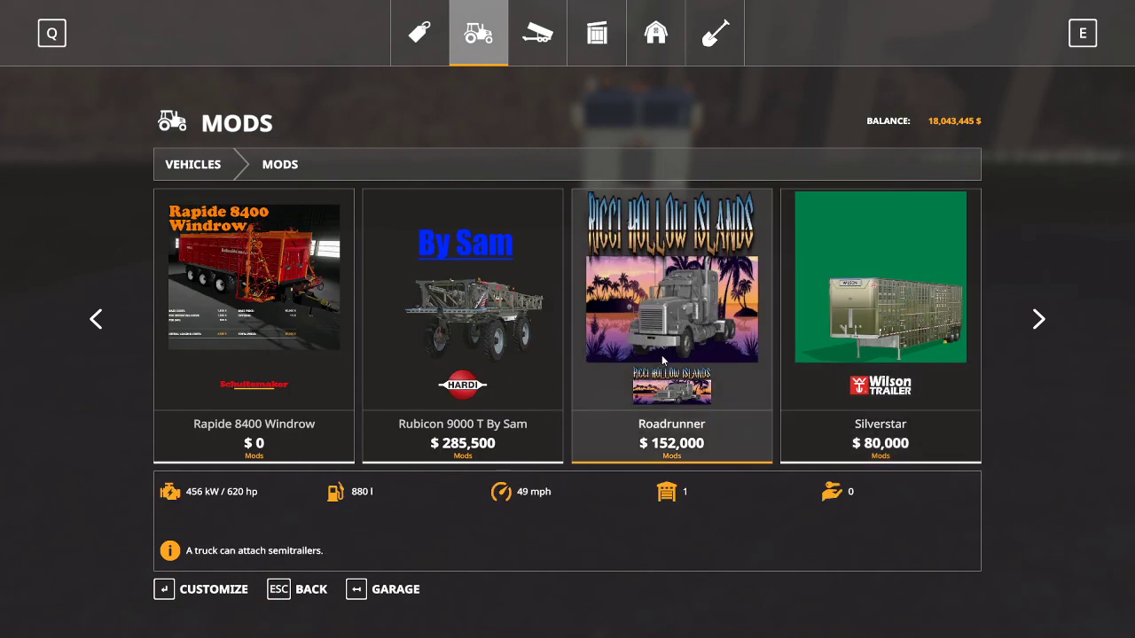
{"action": "left_click", "coordinate": [661, 354]}
{"action": "left_click", "coordinate": [181, 591]}
{"action": "left_click", "coordinate": [406, 406]}
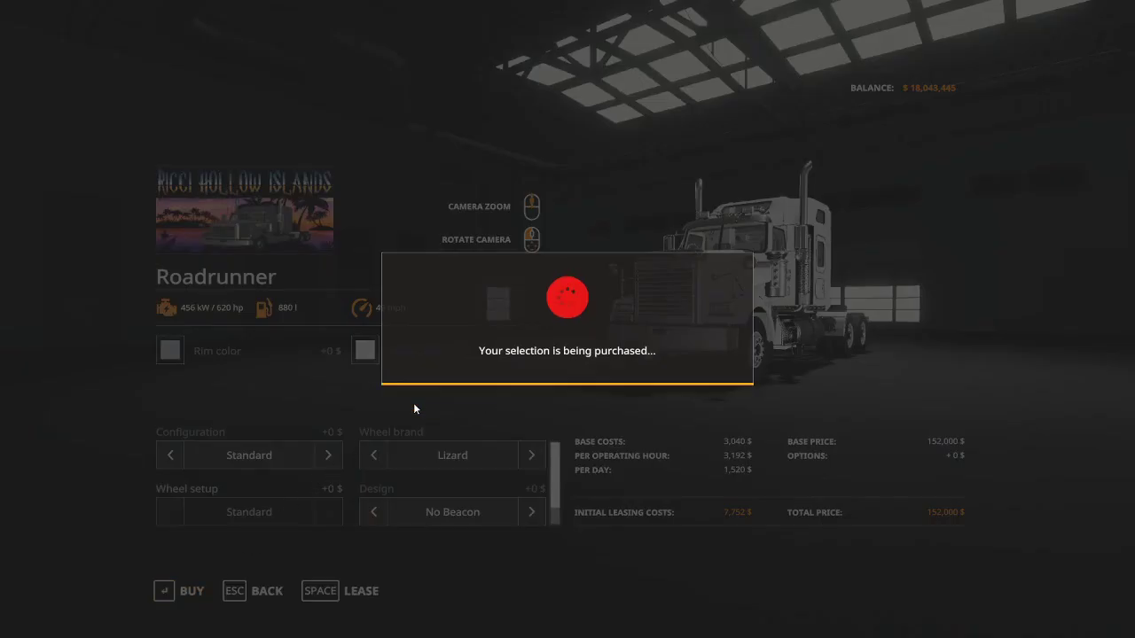
Buy the Slide on Tipper 5 with its default configuration from the vehicle mods category
{"action": "left_click", "coordinate": [260, 596]}
{"action": "scroll", "coordinate": [490, 327], "scroll_direction": "down", "scroll_amount": 2}
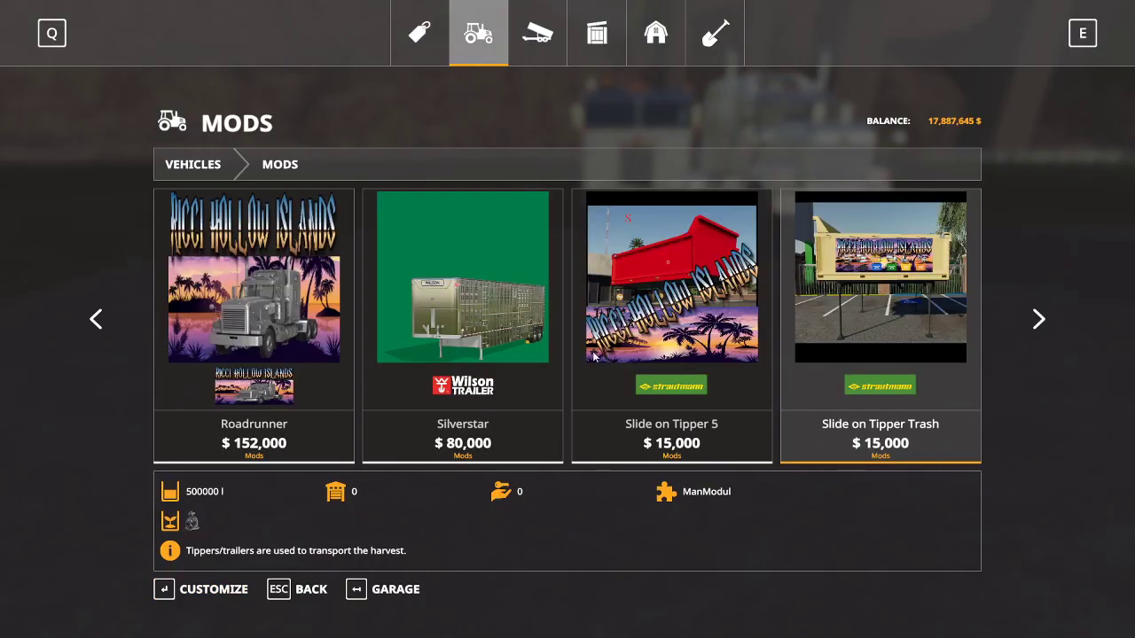
{"action": "left_click", "coordinate": [621, 345]}
{"action": "left_click", "coordinate": [190, 590]}
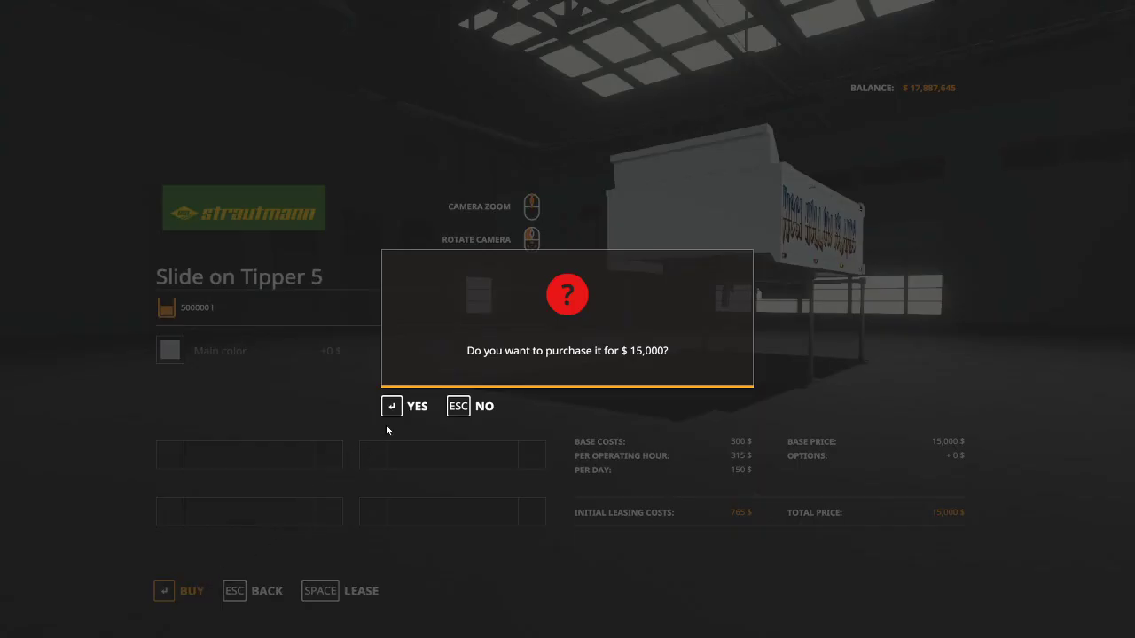
{"action": "left_click", "coordinate": [406, 406]}
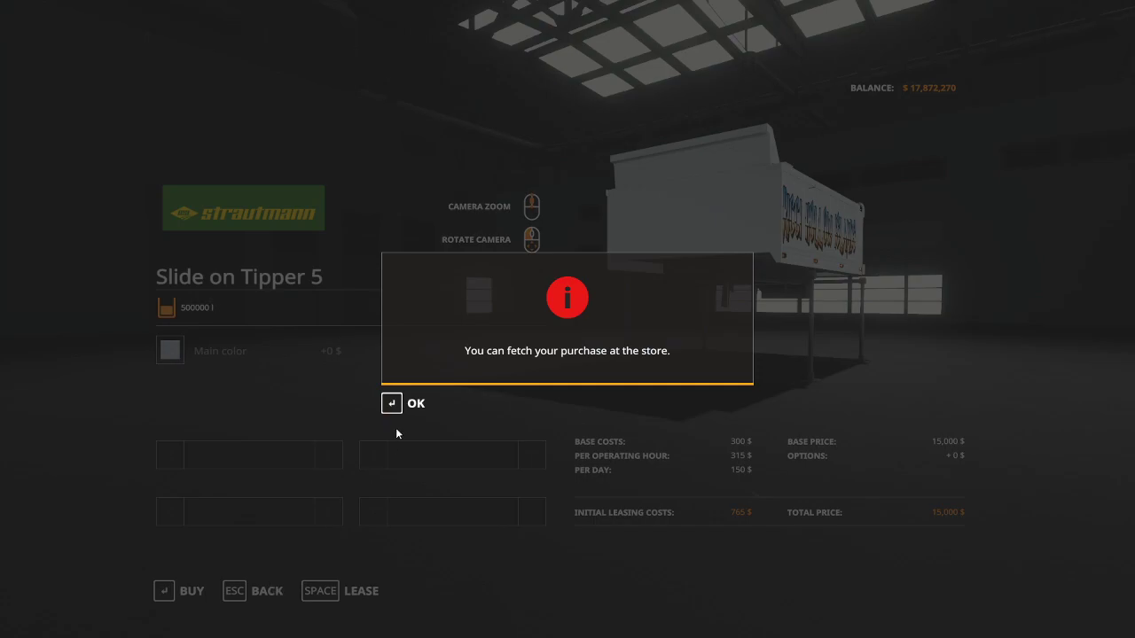
{"action": "key", "text": "Return"}
{"action": "left_click", "coordinate": [267, 591]}
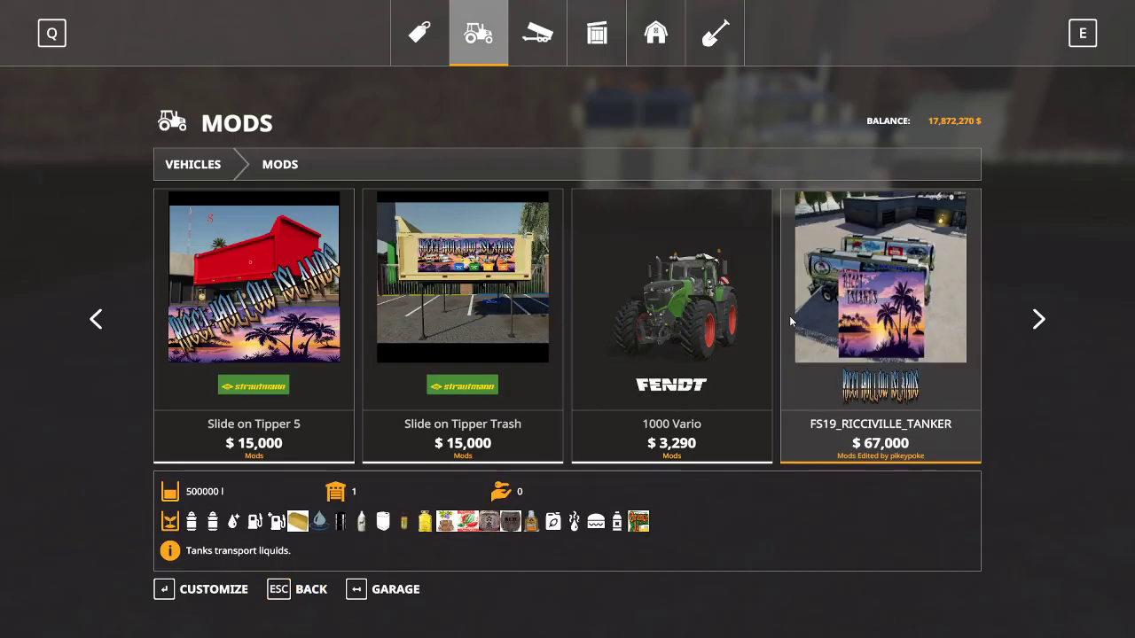
Buy the FS19_RICCIVILLE_TANKER in the Standard design with its default colour and leave the shop
{"action": "left_click", "coordinate": [839, 308]}
{"action": "key", "text": "Return"}
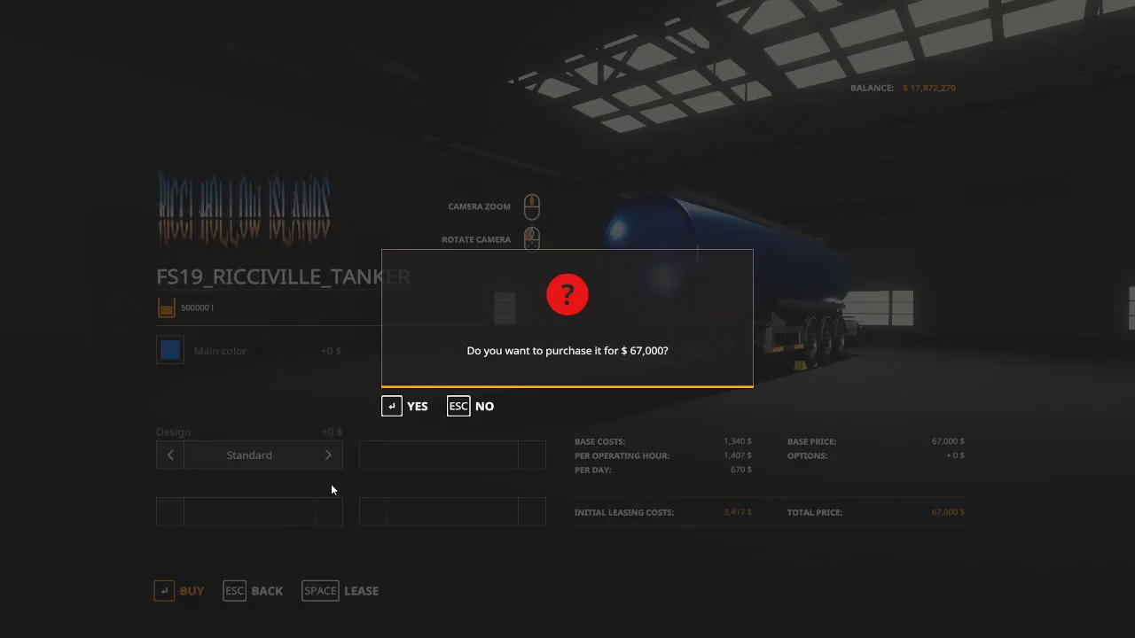
{"action": "left_click", "coordinate": [407, 409]}
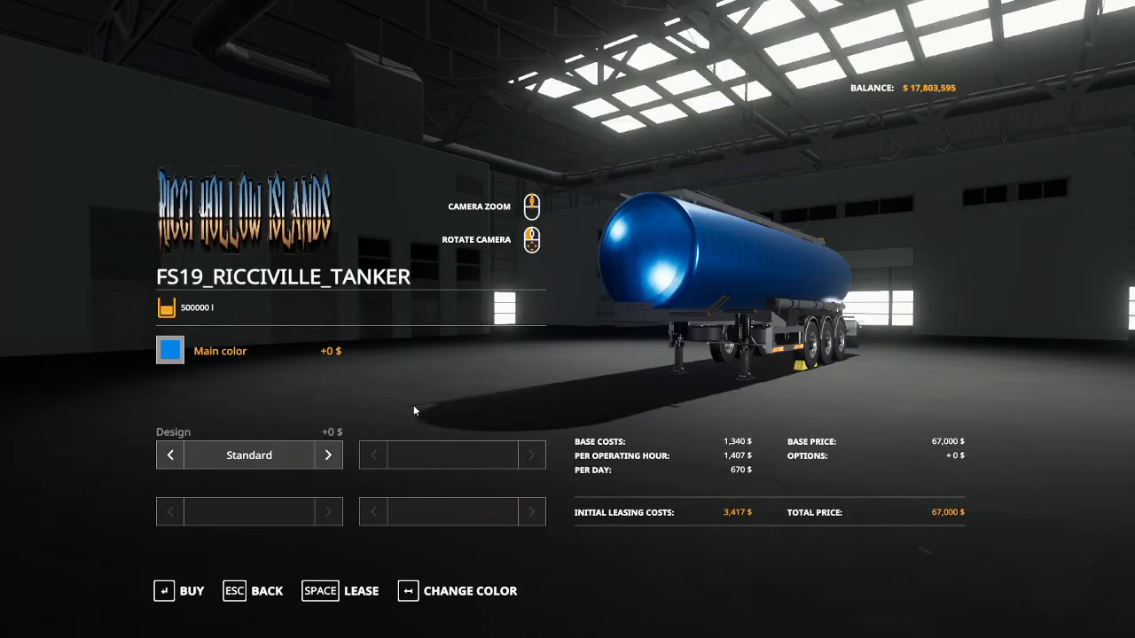
{"action": "key", "text": "Escape"}
{"action": "key", "text": "Escape"}
{"action": "key", "text": "Escape"}
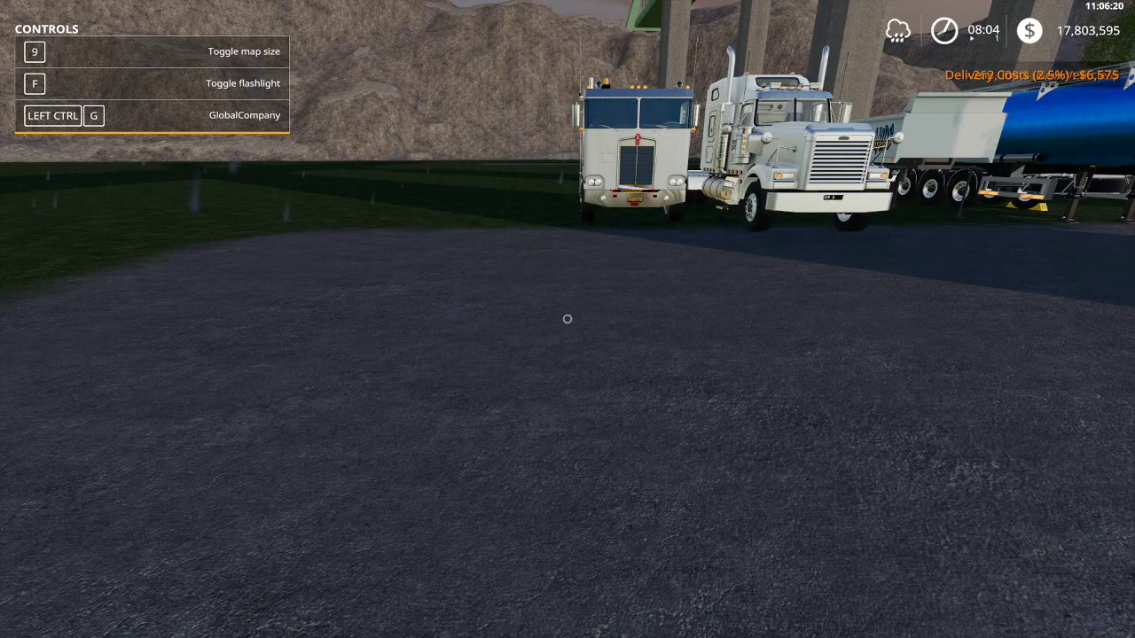
Buy the Икарус- 280 Служебный bus from the Trucks category and return to the game world
{"action": "key", "text": "p"}
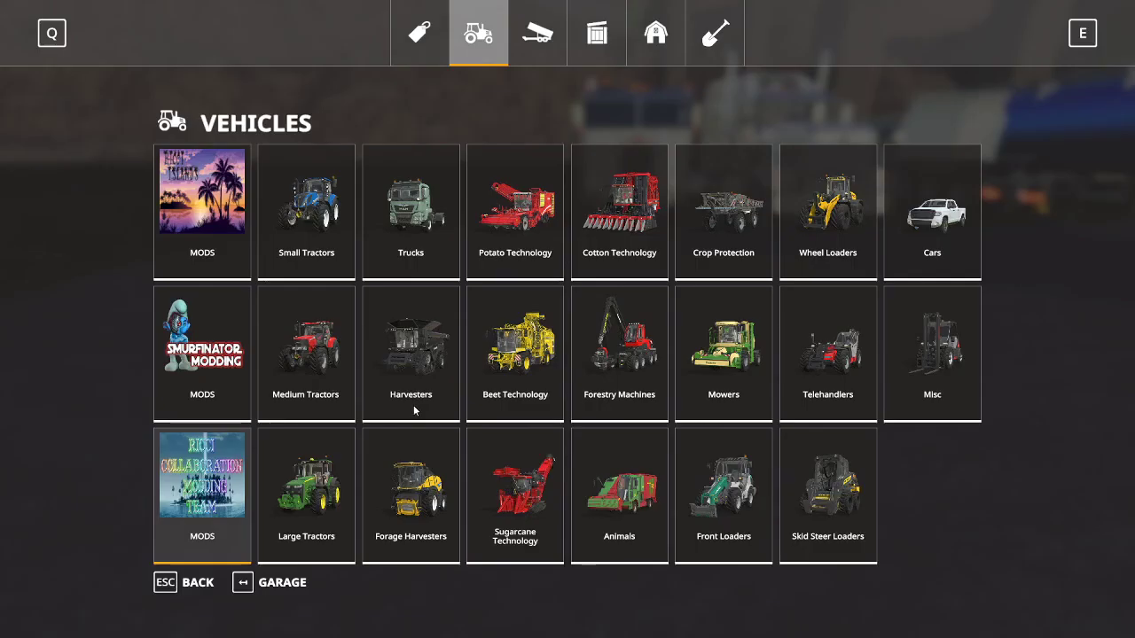
{"action": "left_click", "coordinate": [420, 213]}
{"action": "scroll", "coordinate": [647, 242], "scroll_direction": "down", "scroll_amount": 2}
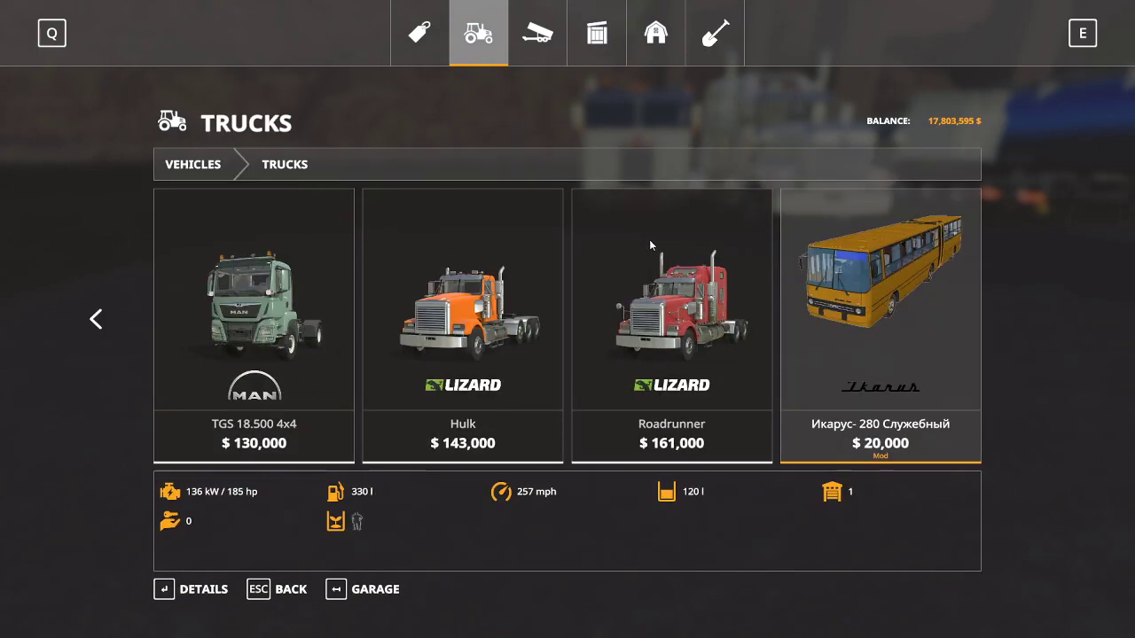
{"action": "left_click", "coordinate": [855, 297]}
{"action": "key", "text": "Return"}
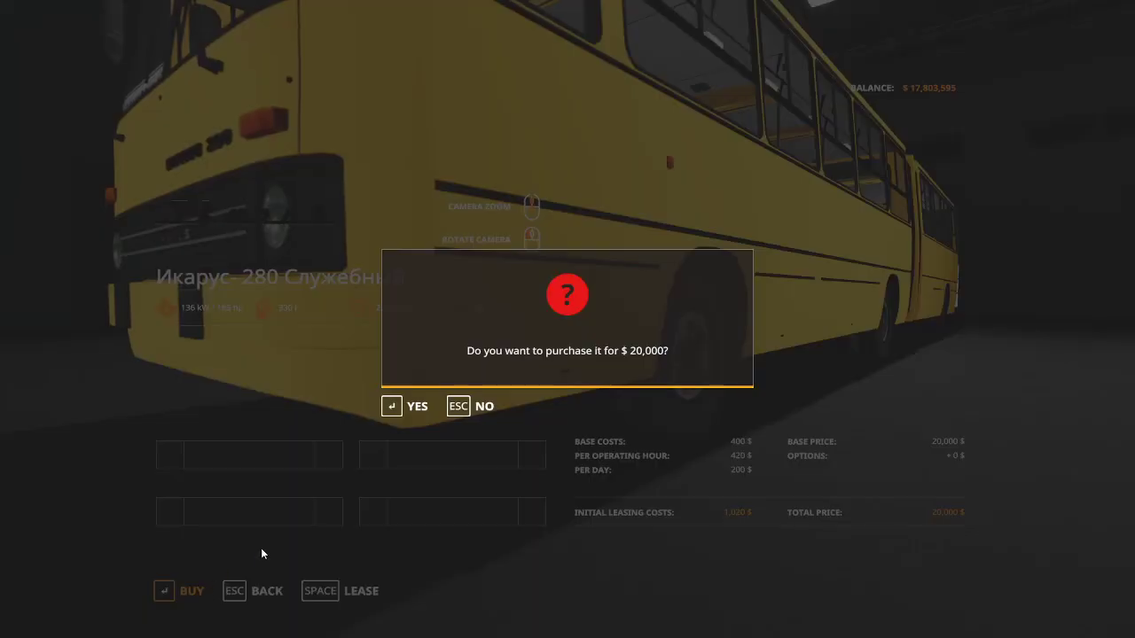
{"action": "left_click", "coordinate": [419, 407]}
{"action": "left_click", "coordinate": [417, 404]}
{"action": "key", "text": "Escape"}
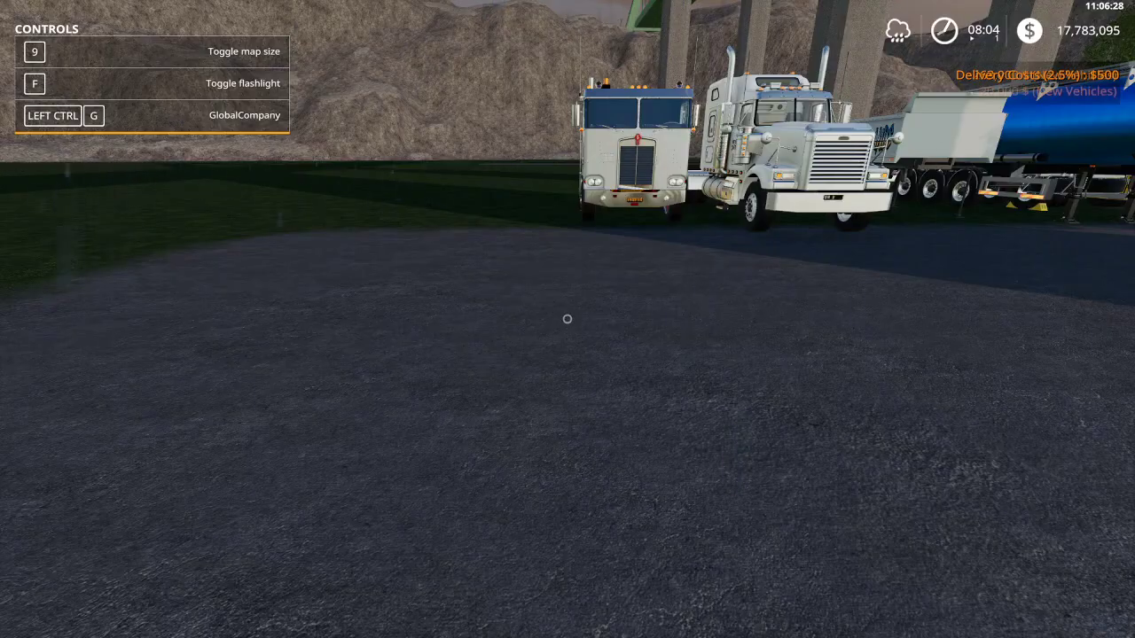
Switch to the Iconik Roadrunner and drive it out of the vehicle row to the area ahead of the blue tanker
{"action": "key", "text": "Tab"}
{"action": "key", "text": "Tab"}
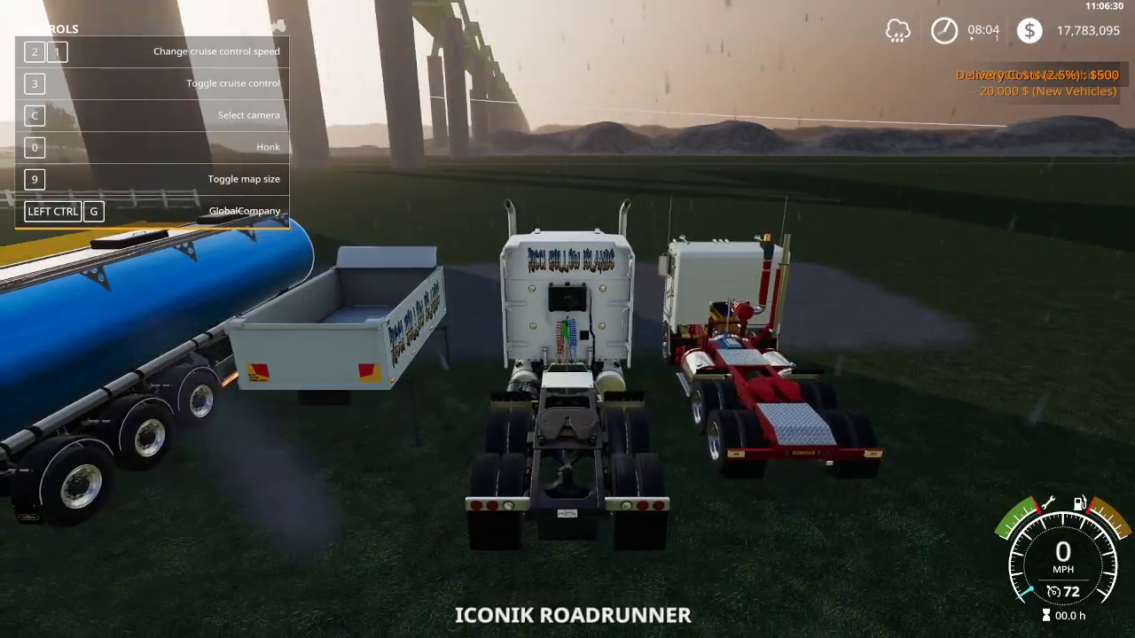
{"action": "scroll", "coordinate": [568, 319], "scroll_direction": "down", "scroll_amount": 5}
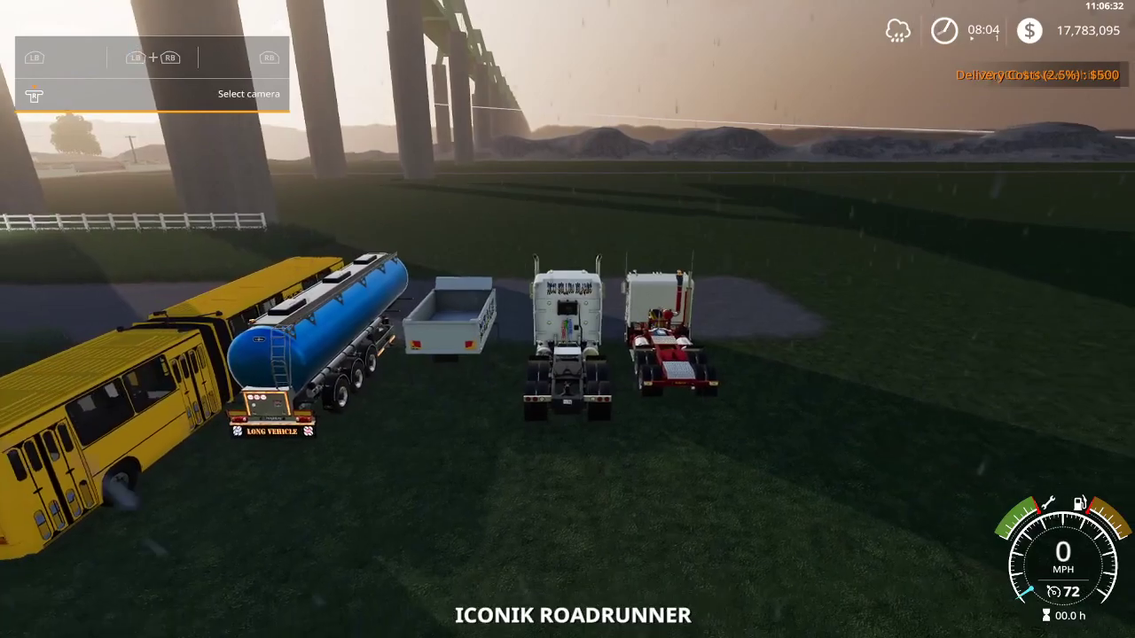
{"action": "key", "text": "w"}
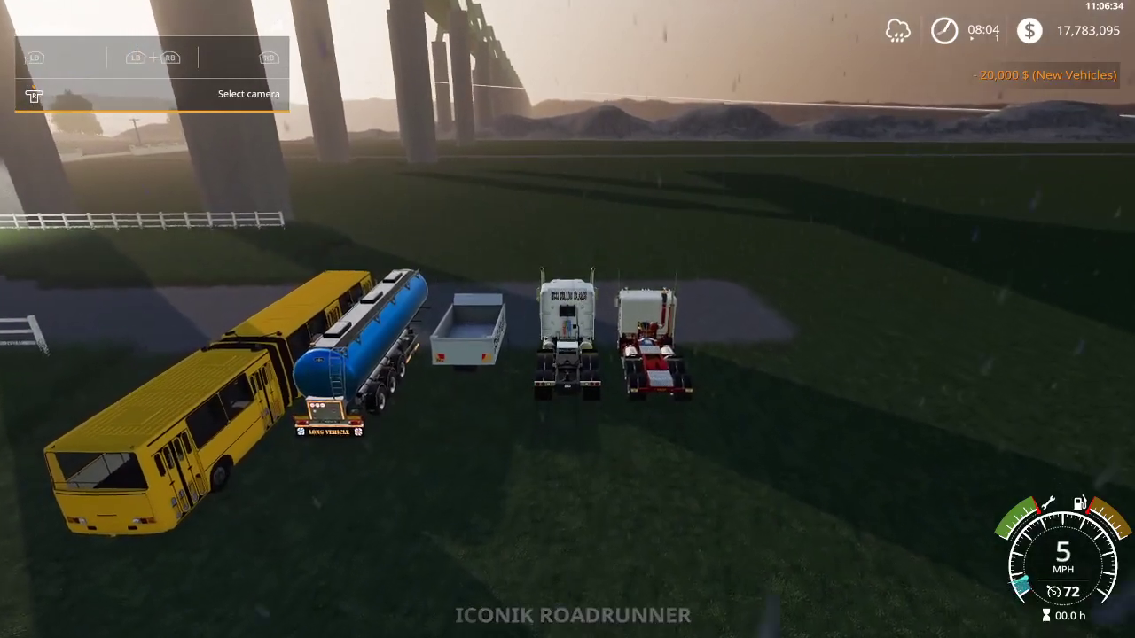
{"action": "key", "text": "w"}
{"action": "key", "text": "a"}
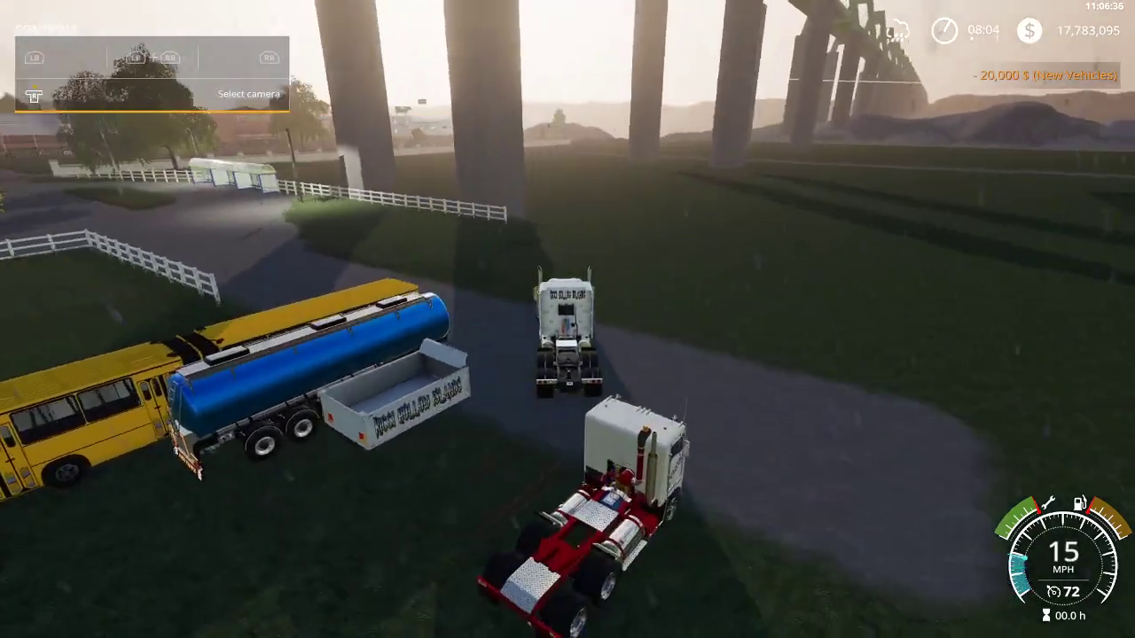
{"action": "key", "text": "d"}
Reverse the Roadrunner up to the blue tanker, attach the trailer and pull it forward
{"action": "key", "text": "s"}
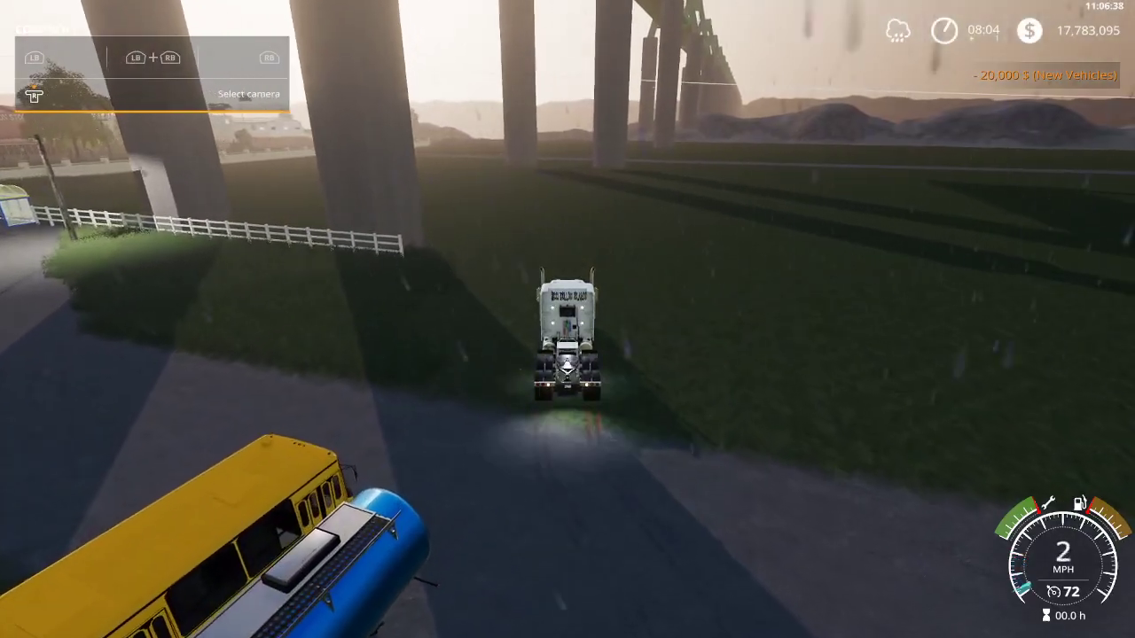
{"action": "key", "text": "s"}
{"action": "key", "text": "a"}
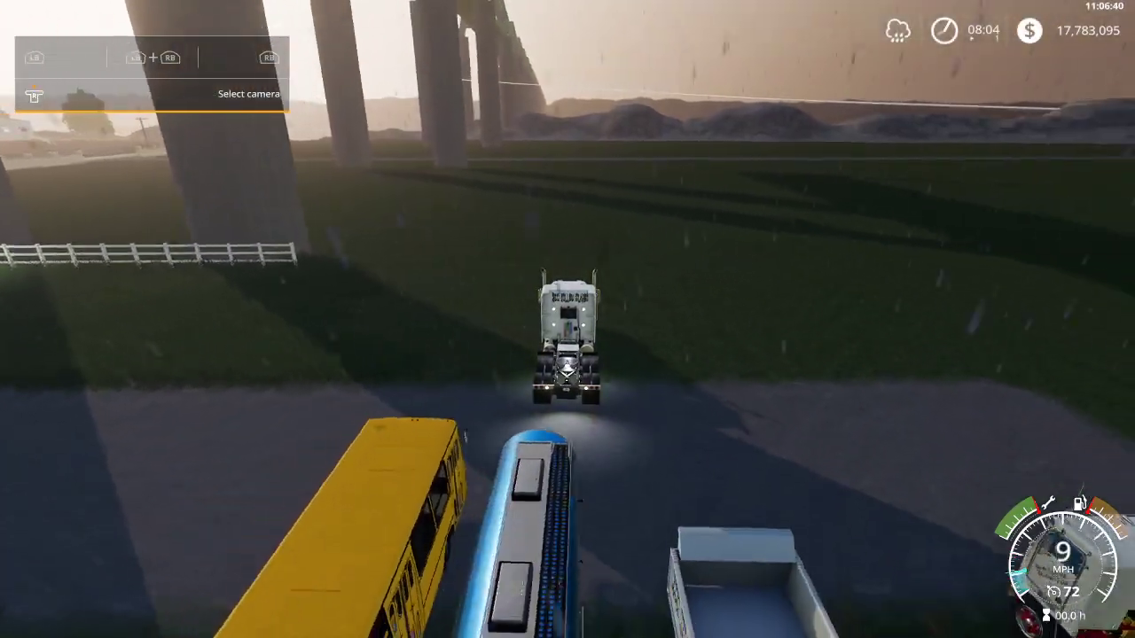
{"action": "key", "text": "s"}
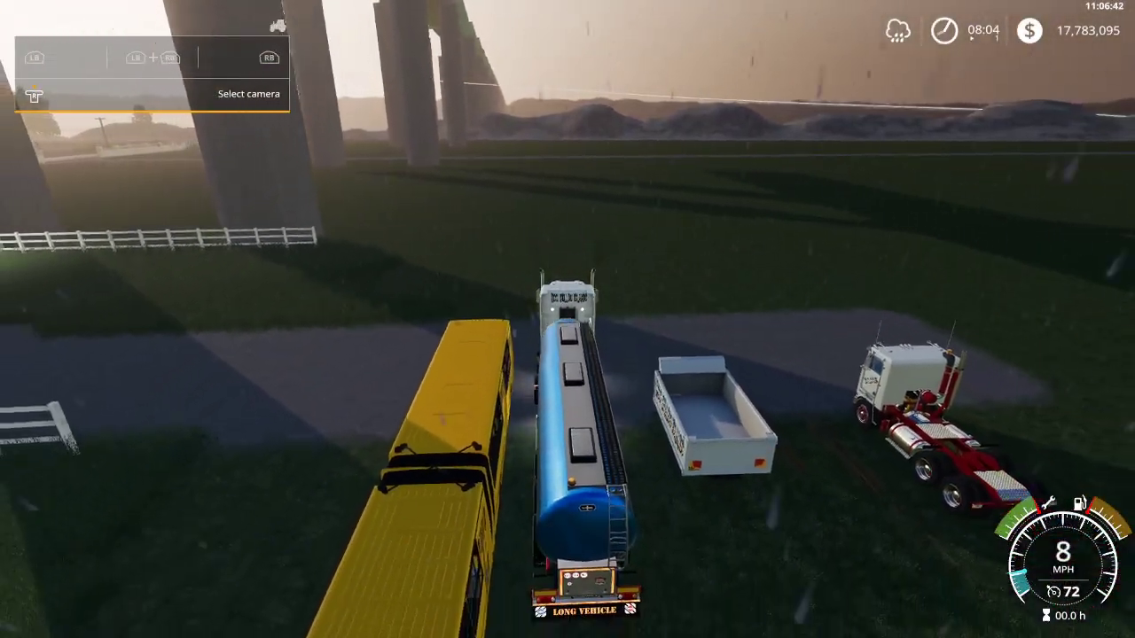
{"action": "key", "text": "q"}
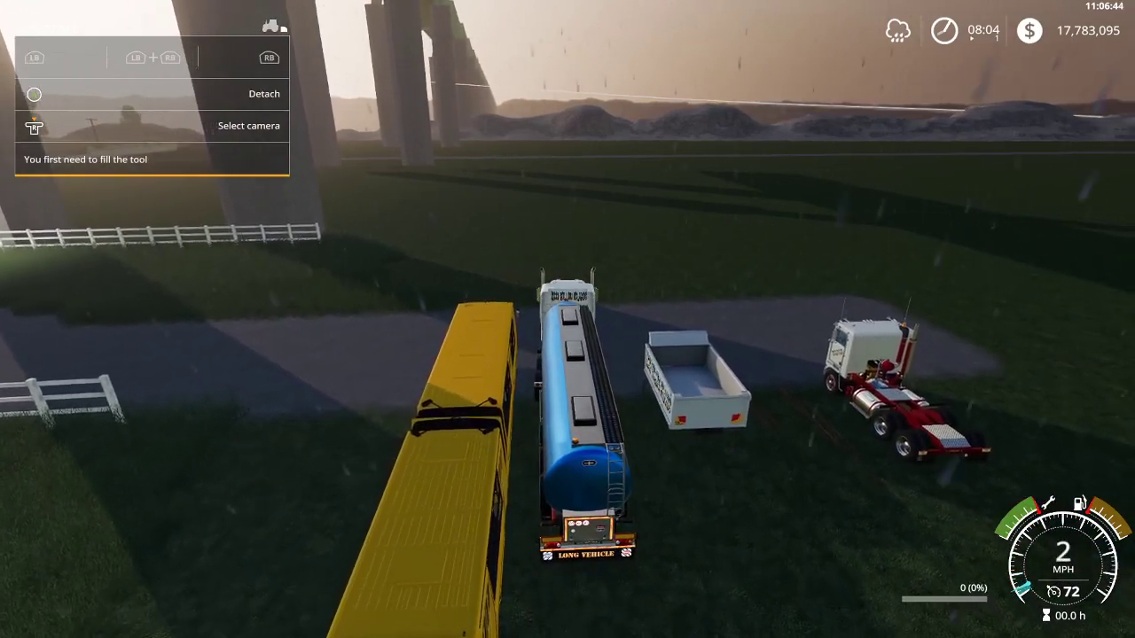
{"action": "key", "text": "w"}
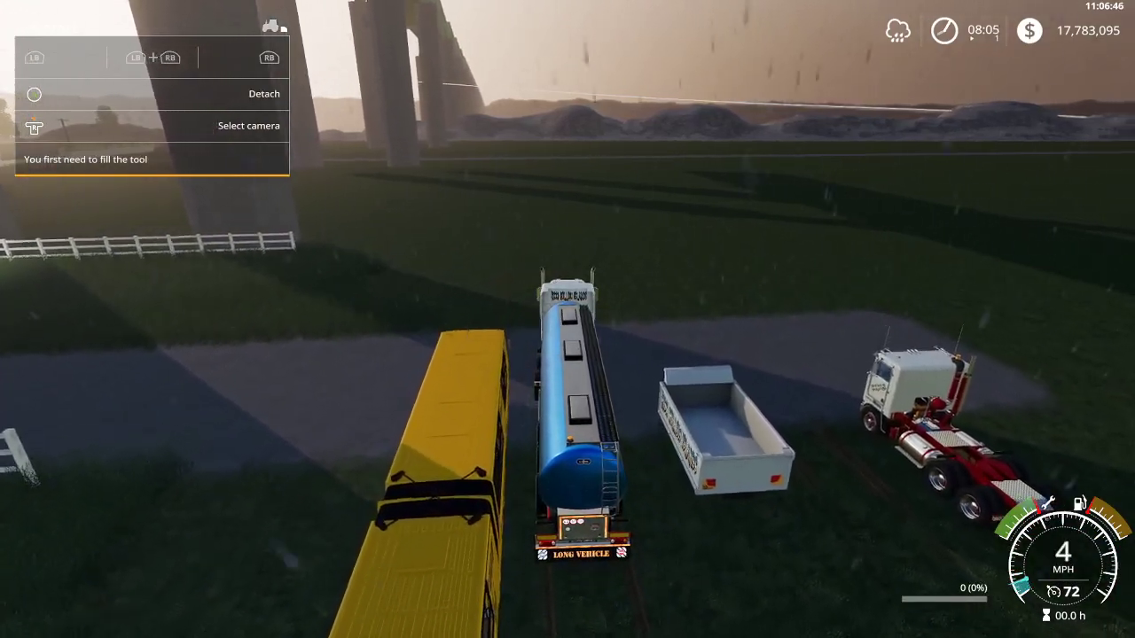
Fill the attached tanker's Fill Unit 1 with WATER through the Easy Development Commands vehicle settings
{"action": "key", "text": "alt+d"}
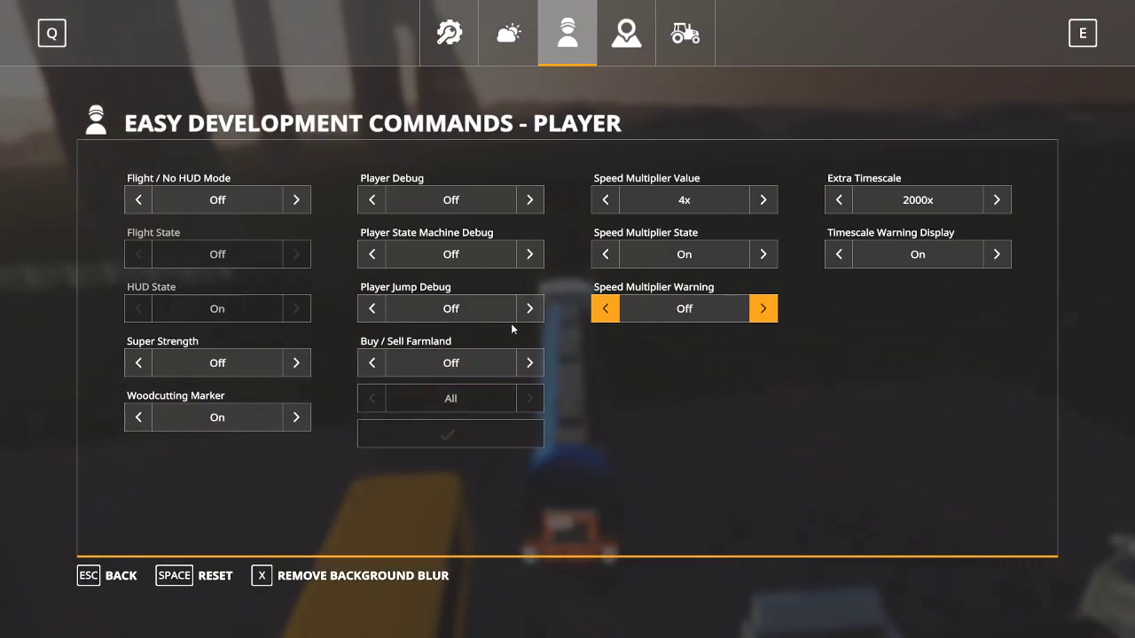
{"action": "key", "text": "Escape"}
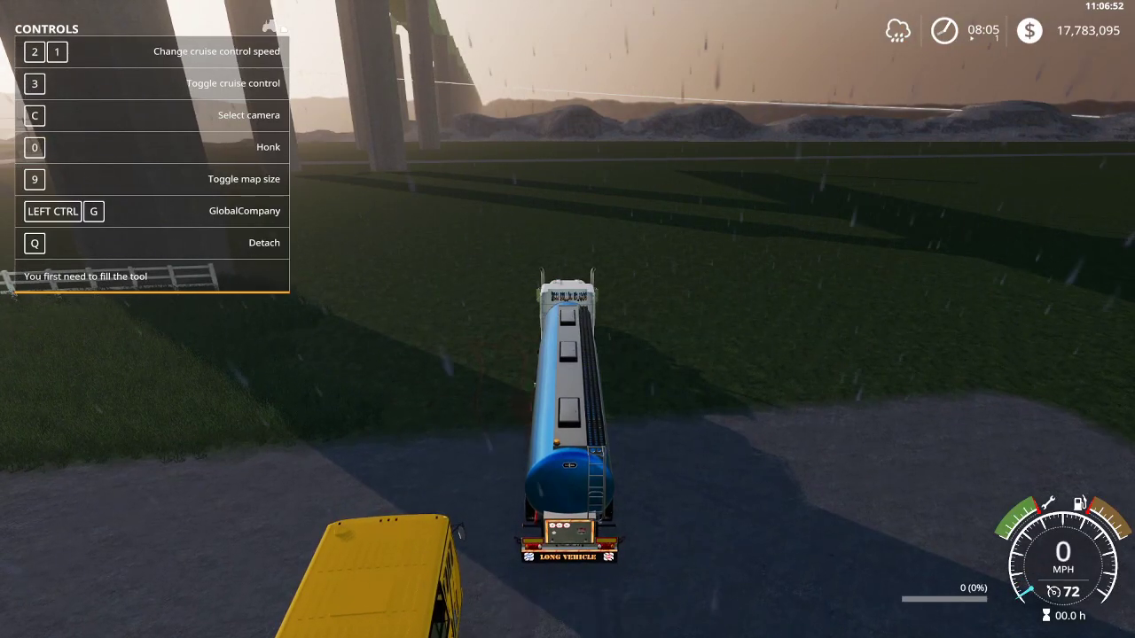
{"action": "key", "text": "ctrl+alt+e"}
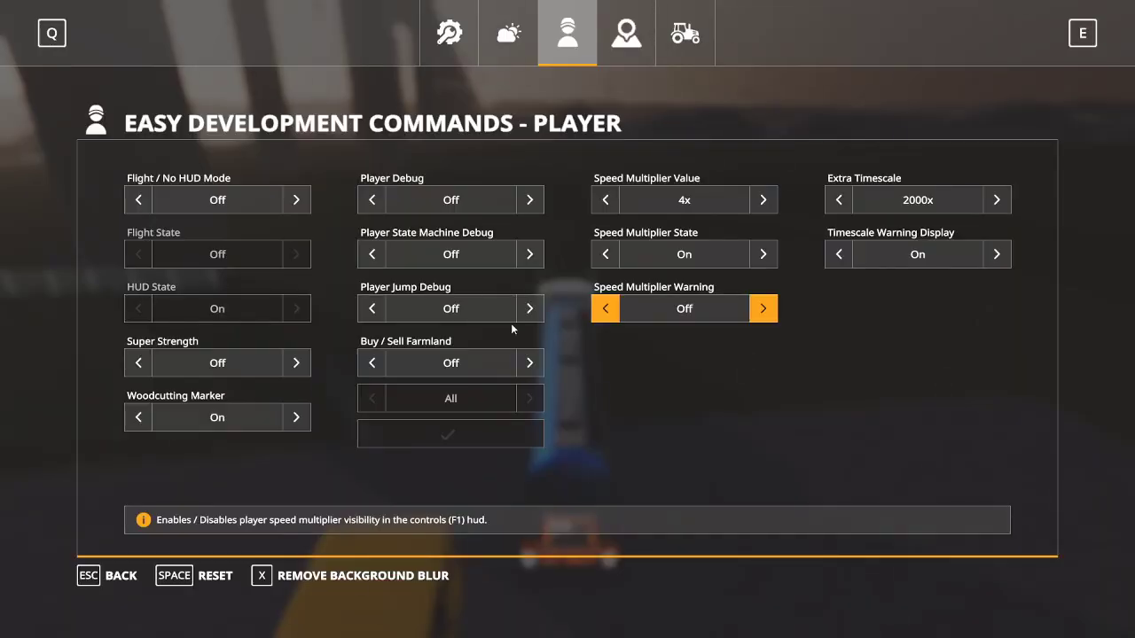
{"action": "left_click", "coordinate": [672, 42]}
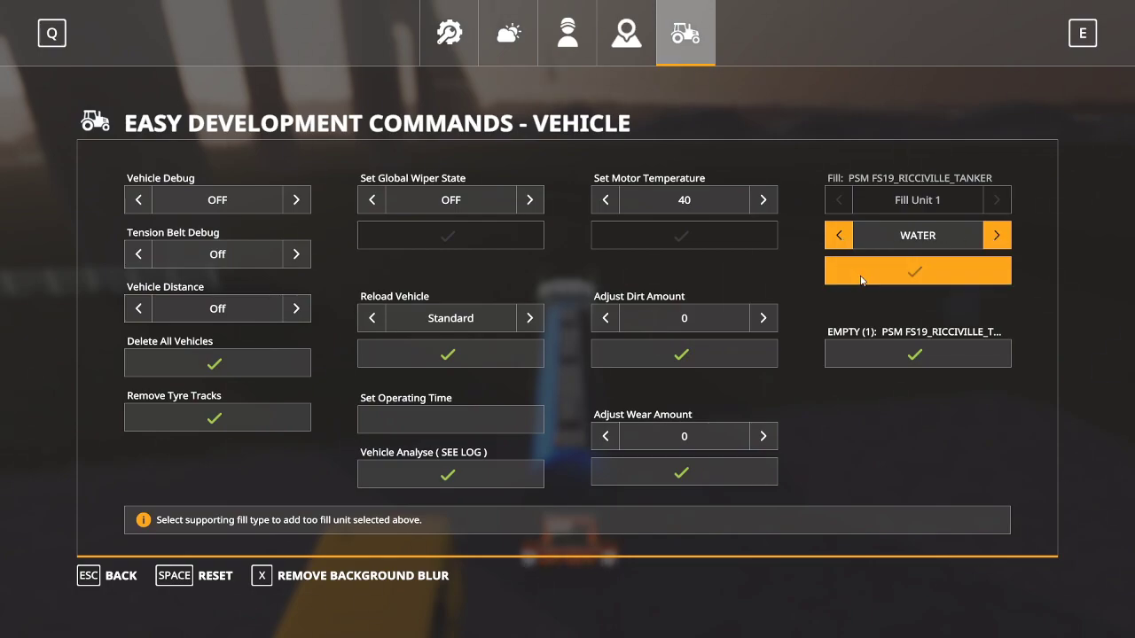
{"action": "key", "text": "Escape"}
Turn the loaded tanker around on the grass and drive it past the bridge pillars to the paved road
{"action": "key", "text": "w"}
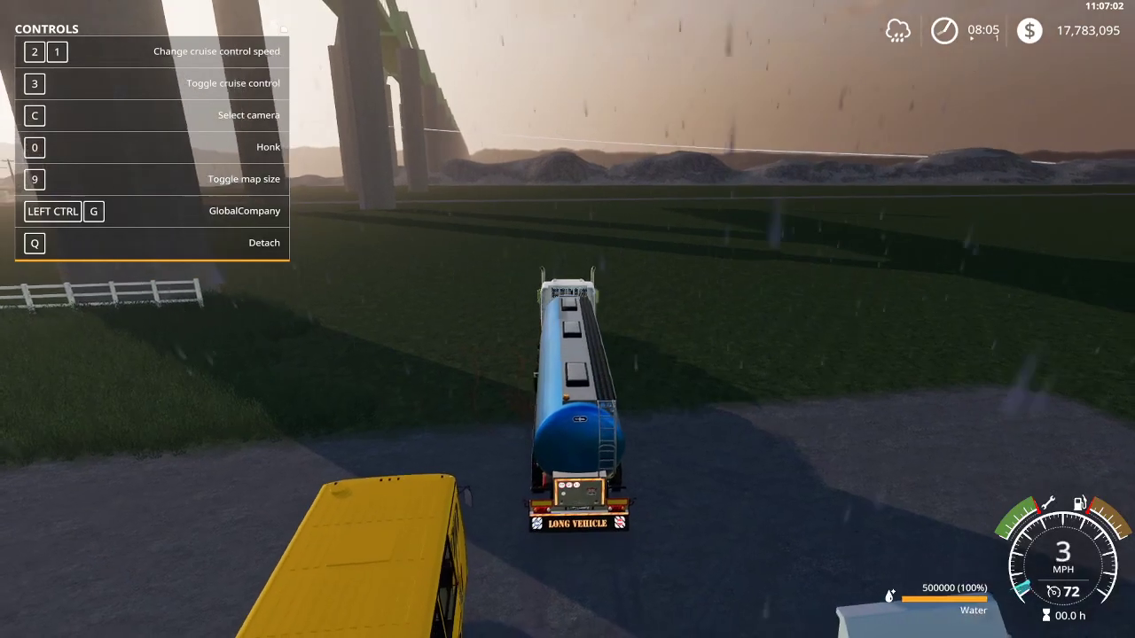
{"action": "key", "text": "w"}
{"action": "key", "text": "d"}
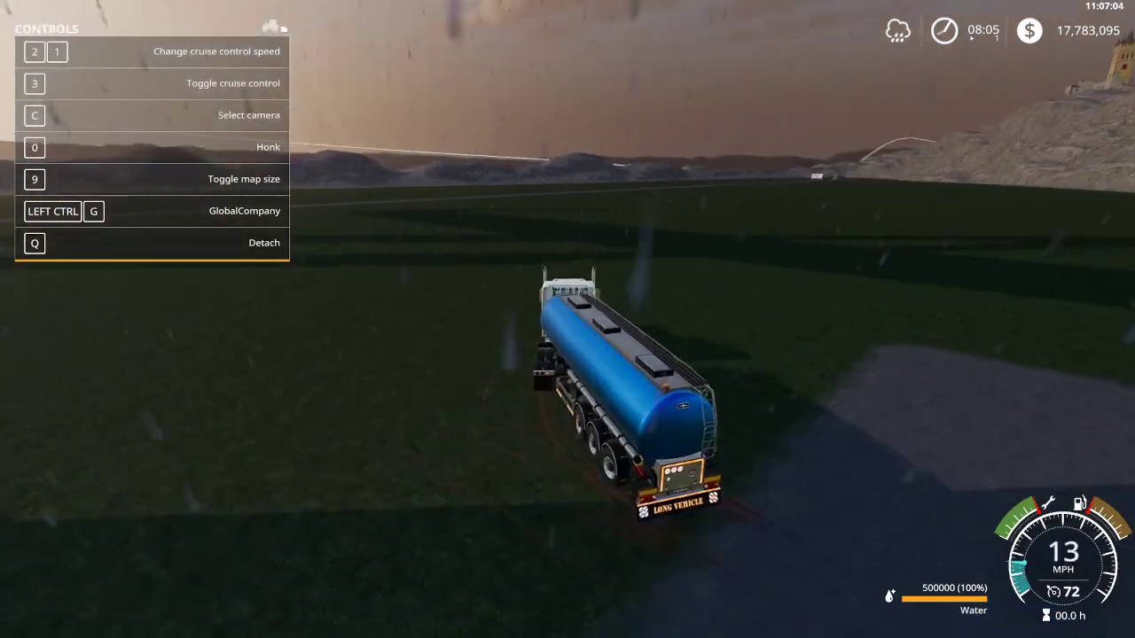
{"action": "key", "text": "w"}
{"action": "key", "text": "d"}
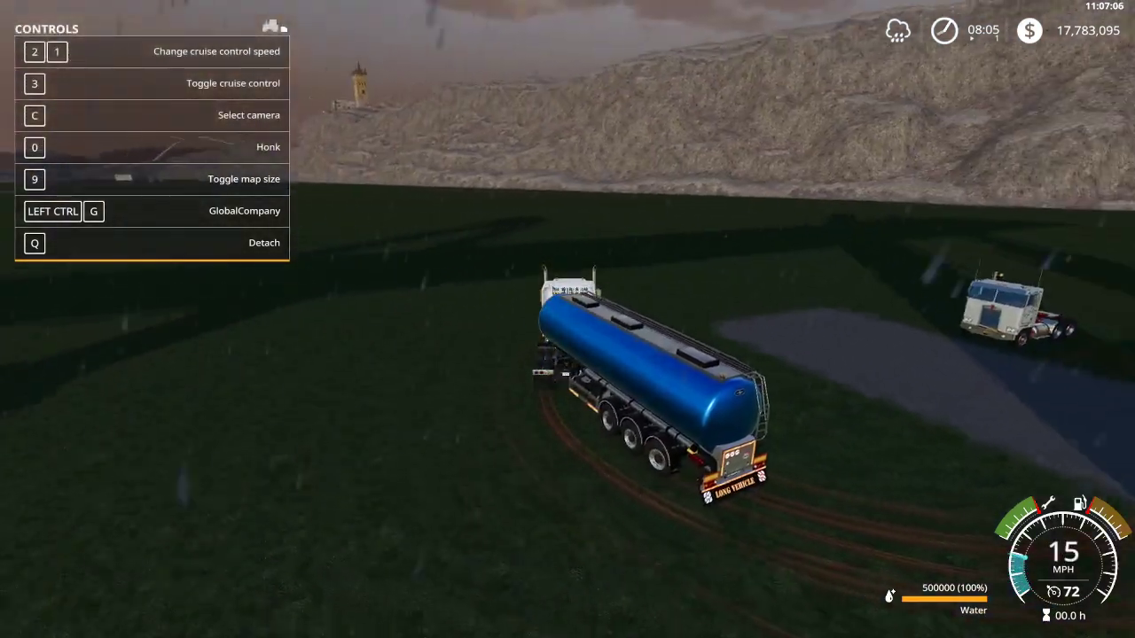
{"action": "key", "text": "w"}
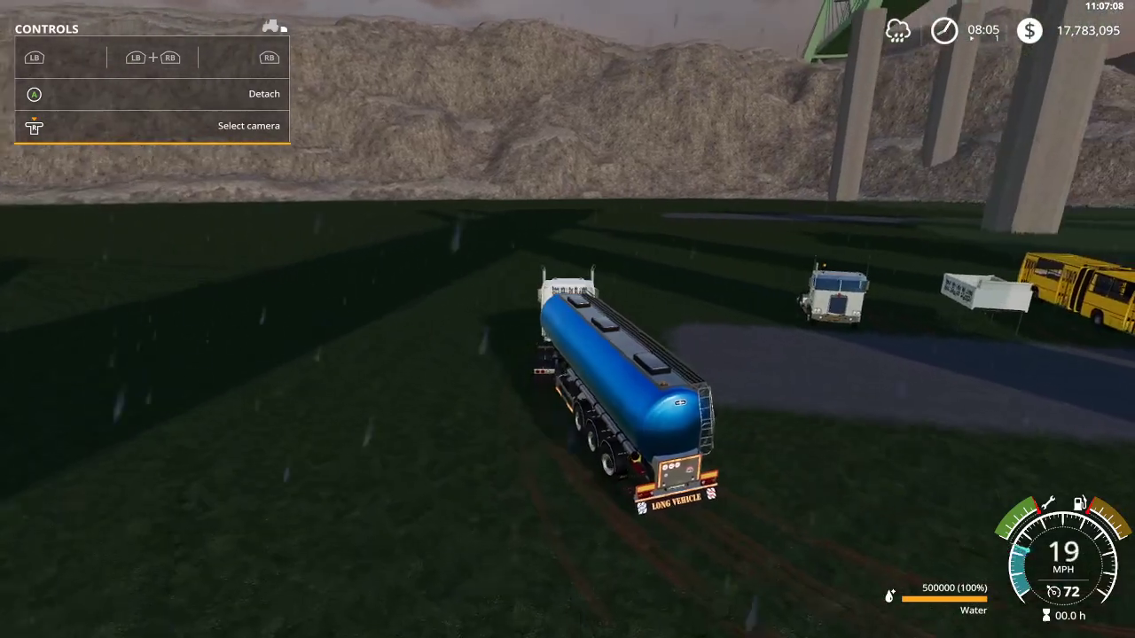
{"action": "key", "text": "w"}
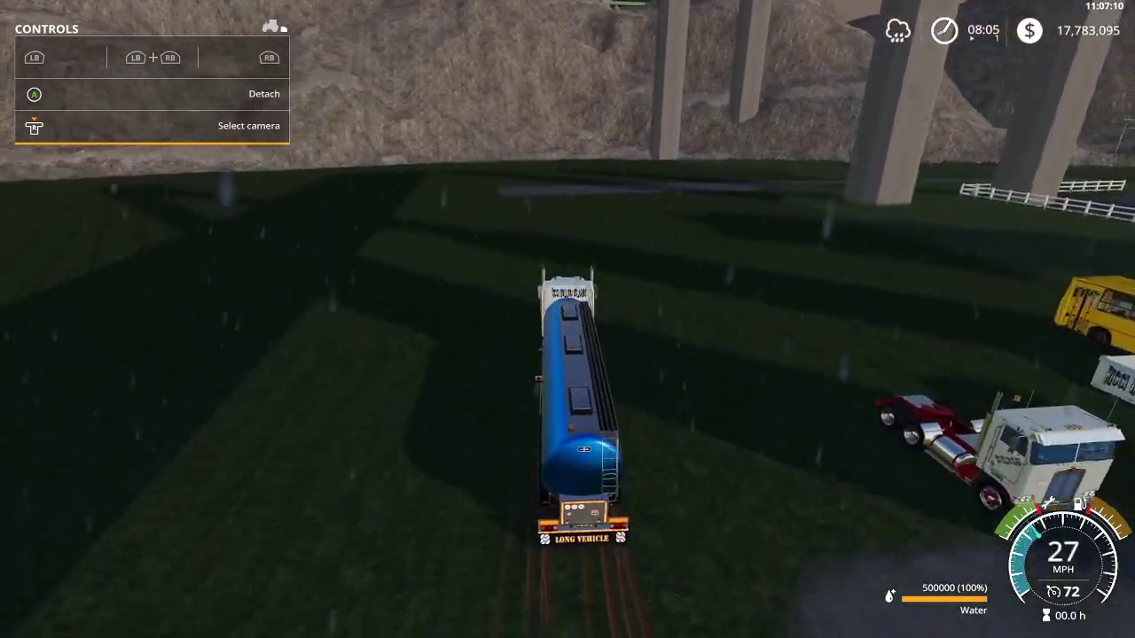
{"action": "key", "text": "w"}
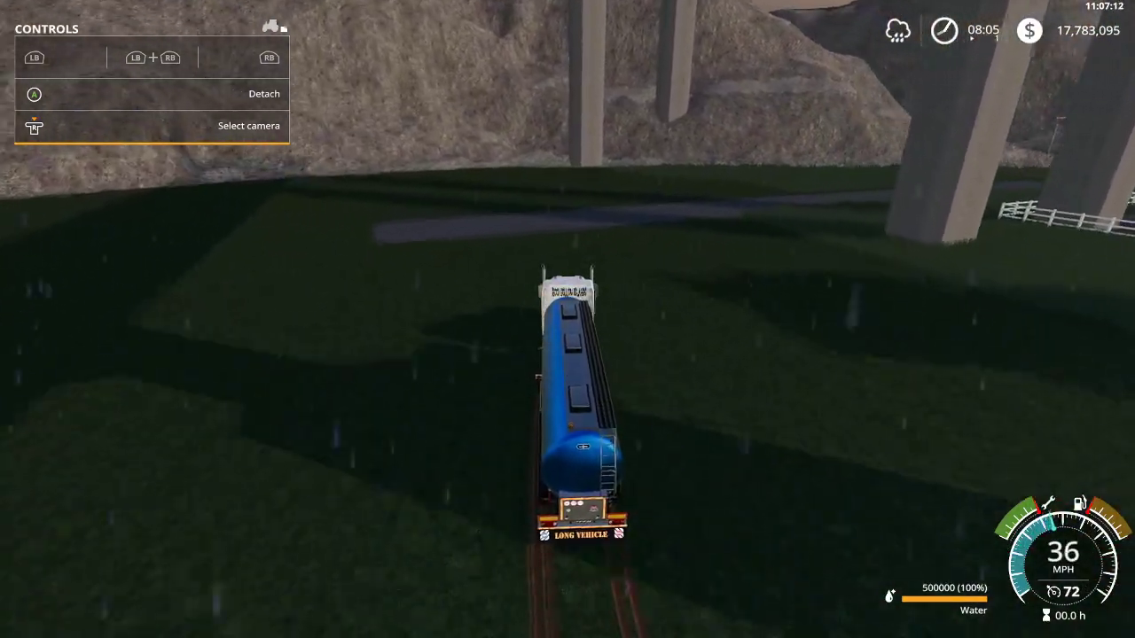
{"action": "key", "text": "d"}
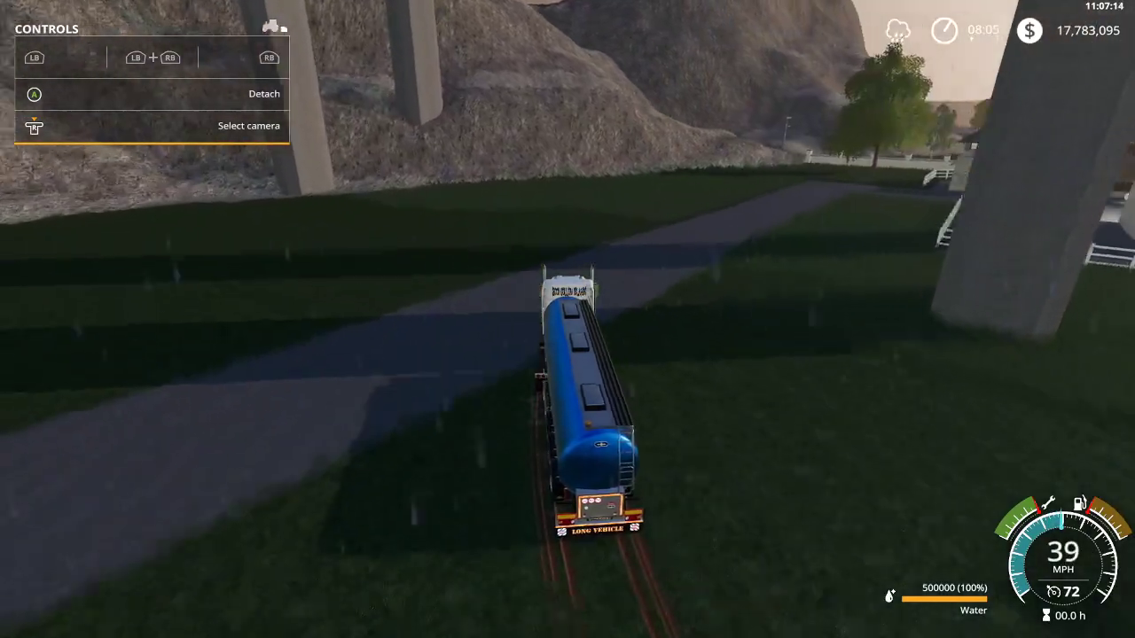
Drive the tanker along the road into the courtyard between the buildings and stop at the water unloading point
{"action": "key", "text": "w"}
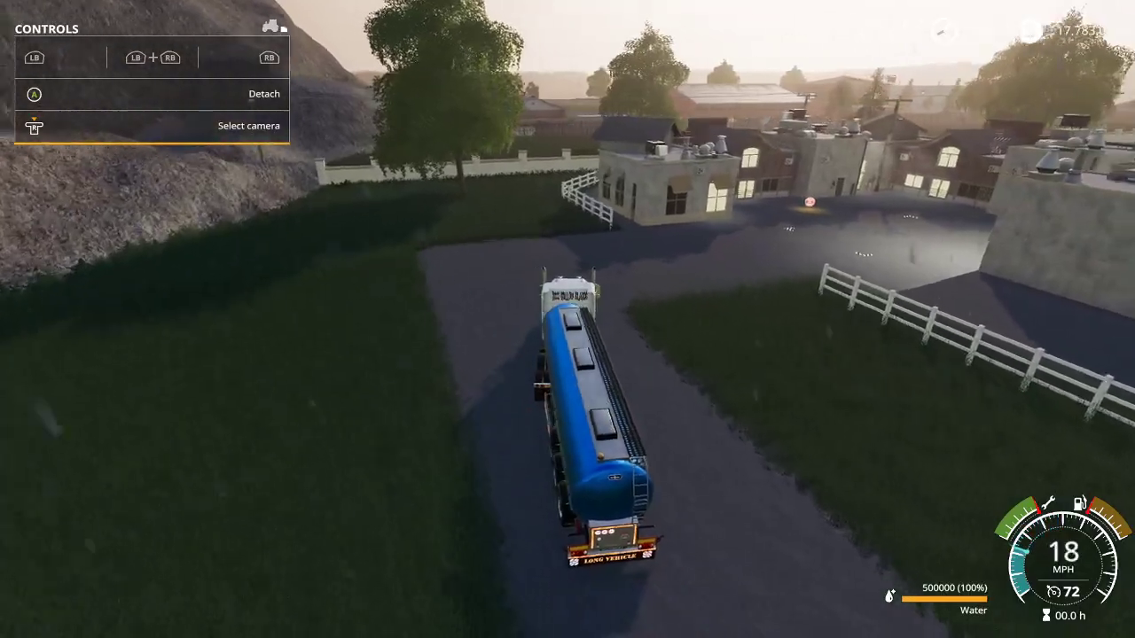
{"action": "key", "text": "w"}
{"action": "key", "text": "d"}
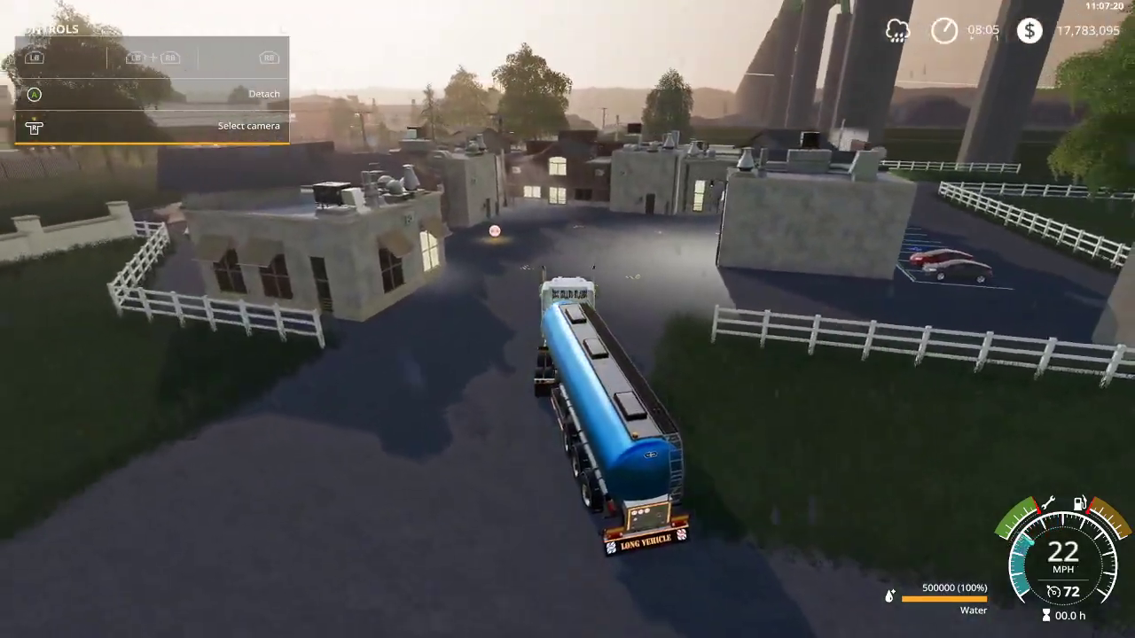
{"action": "key", "text": "w"}
{"action": "key", "text": "s"}
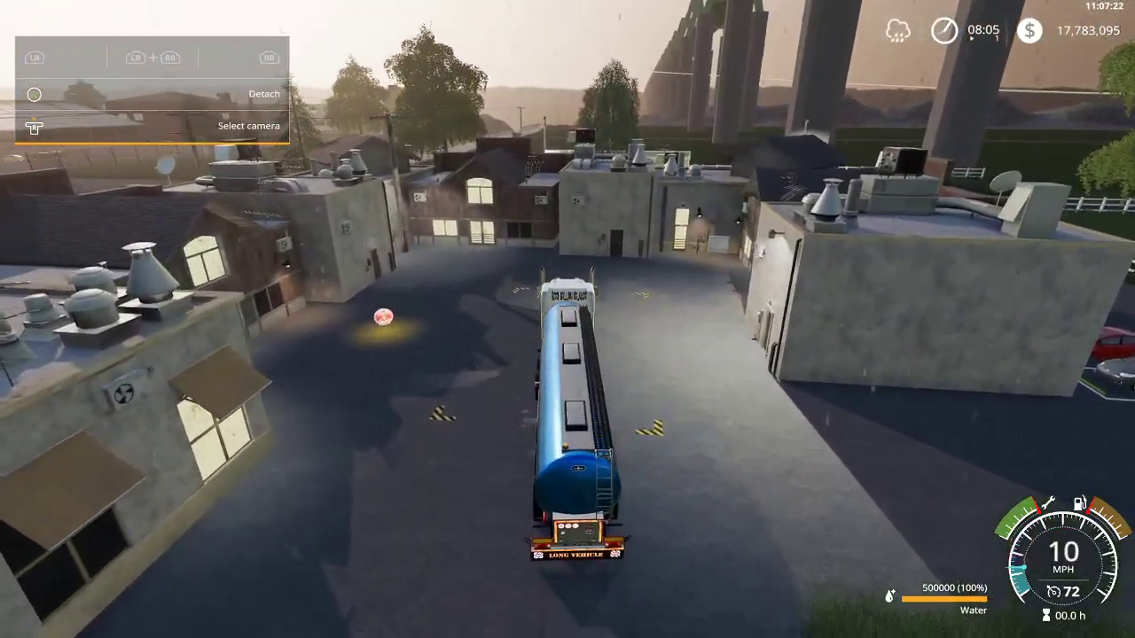
{"action": "key", "text": "s"}
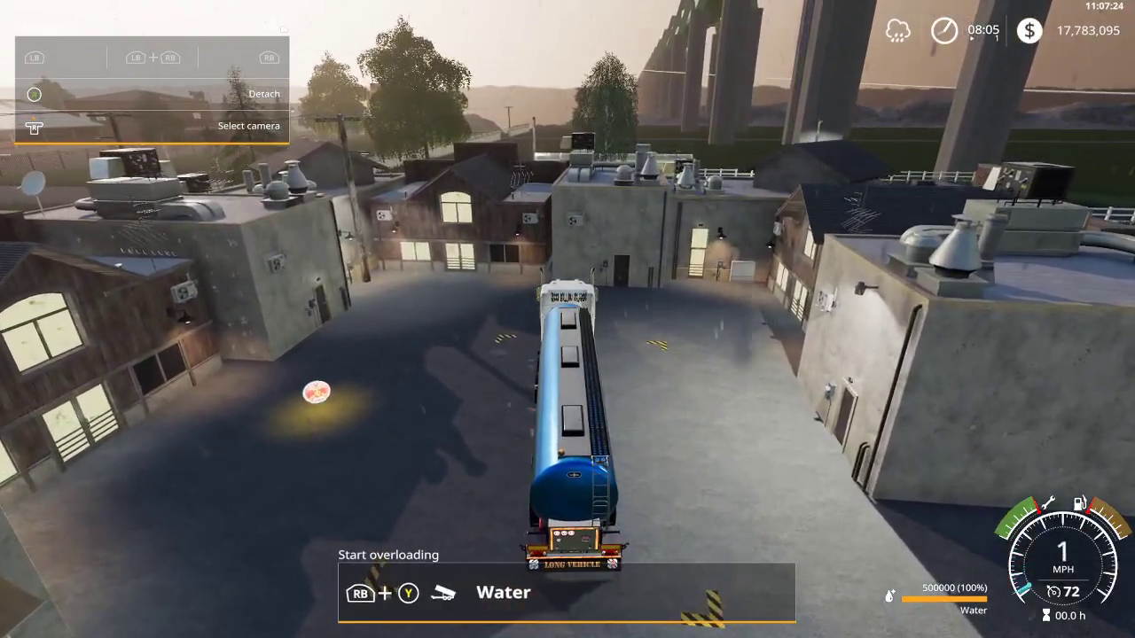
Overload water from the tanker at the unloading point, reverse out of the courtyard and leave the truck parked beside the road
{"action": "key", "text": "i"}
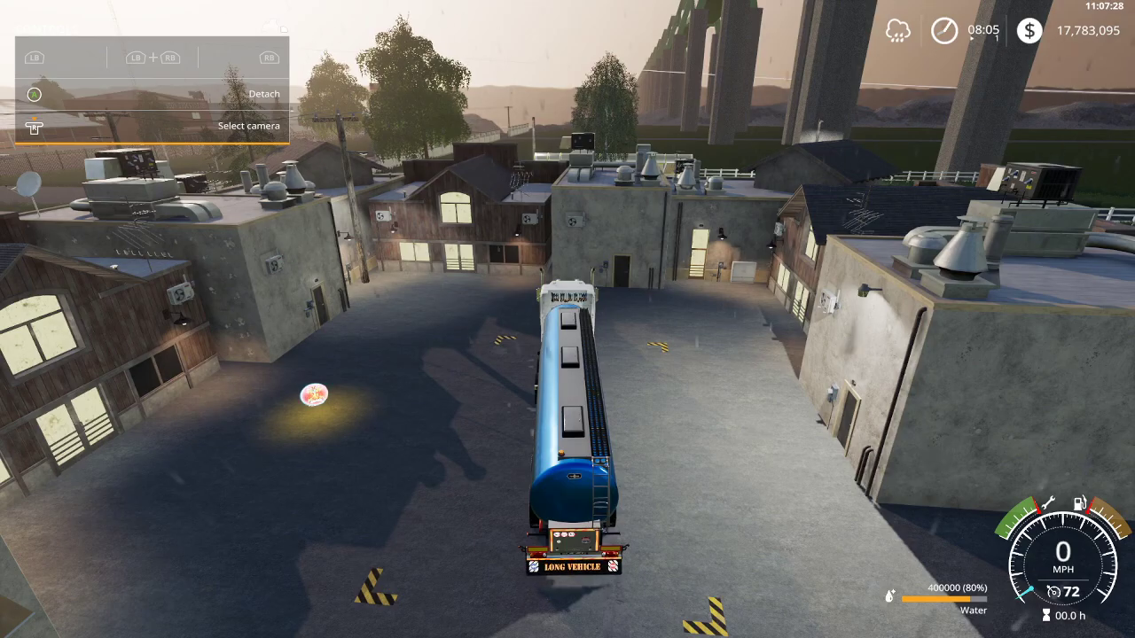
{"action": "key", "text": "w"}
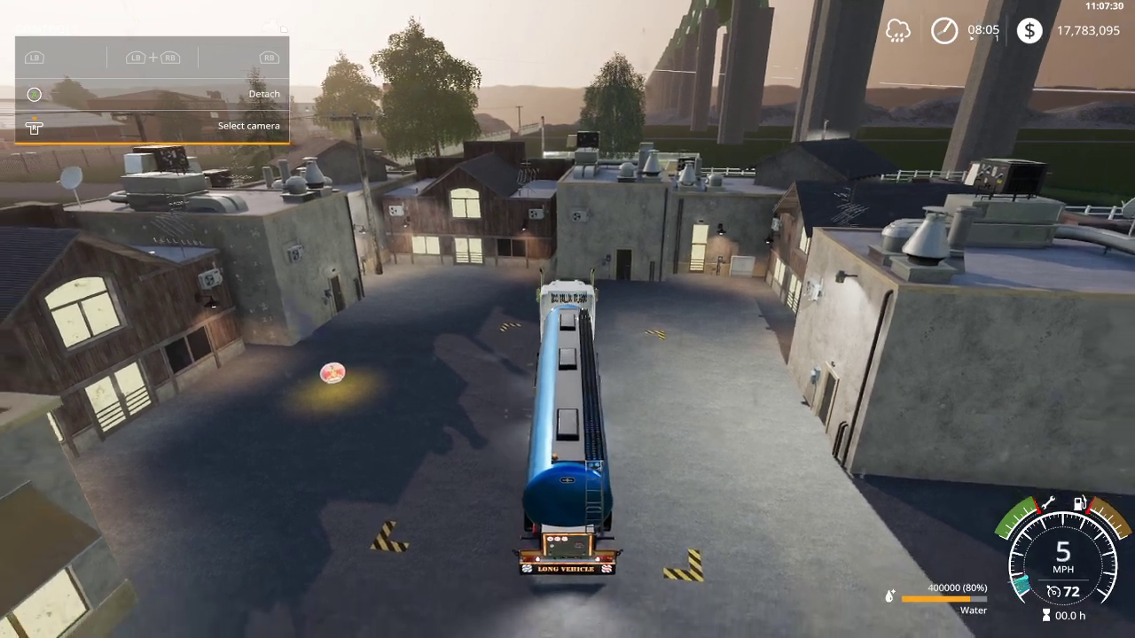
{"action": "key", "text": "w"}
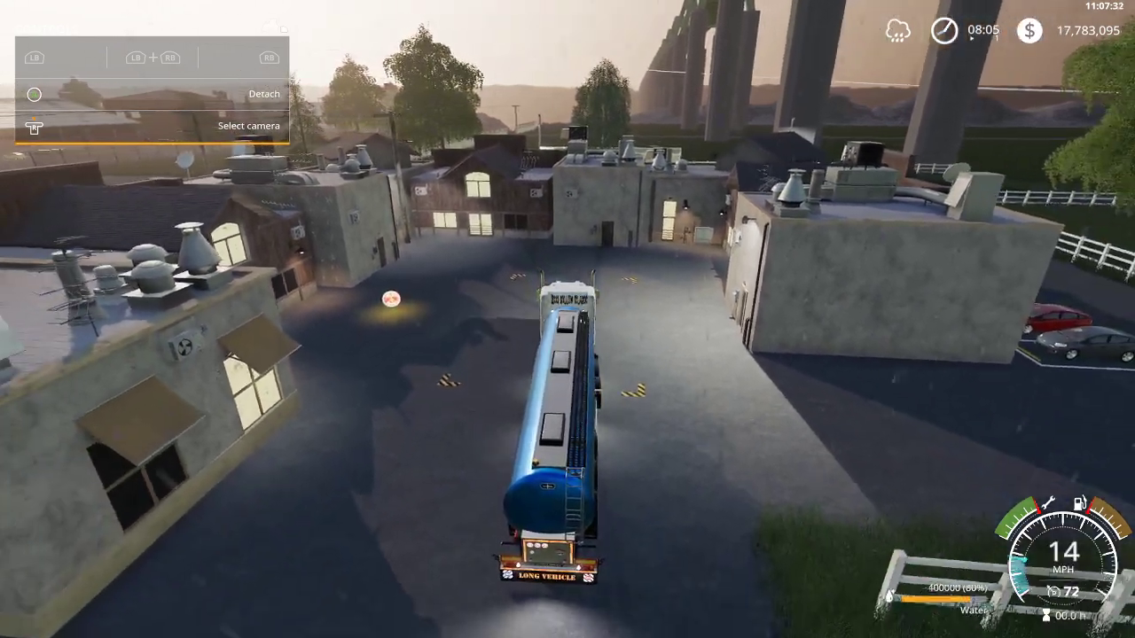
{"action": "key", "text": "w"}
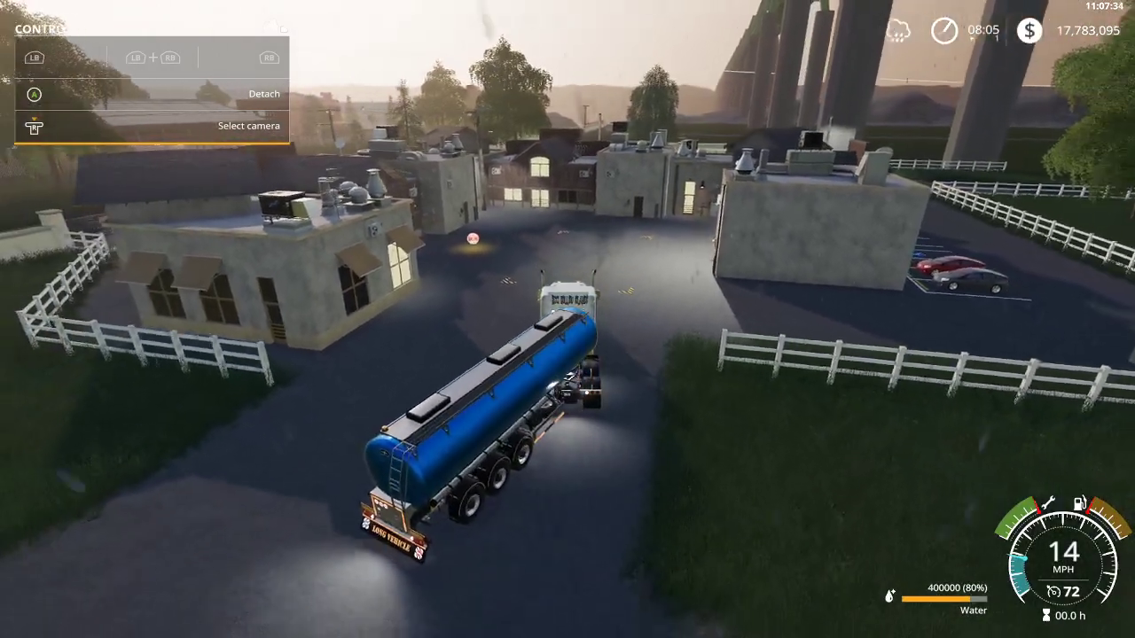
{"action": "key", "text": "d"}
{"action": "key", "text": "s"}
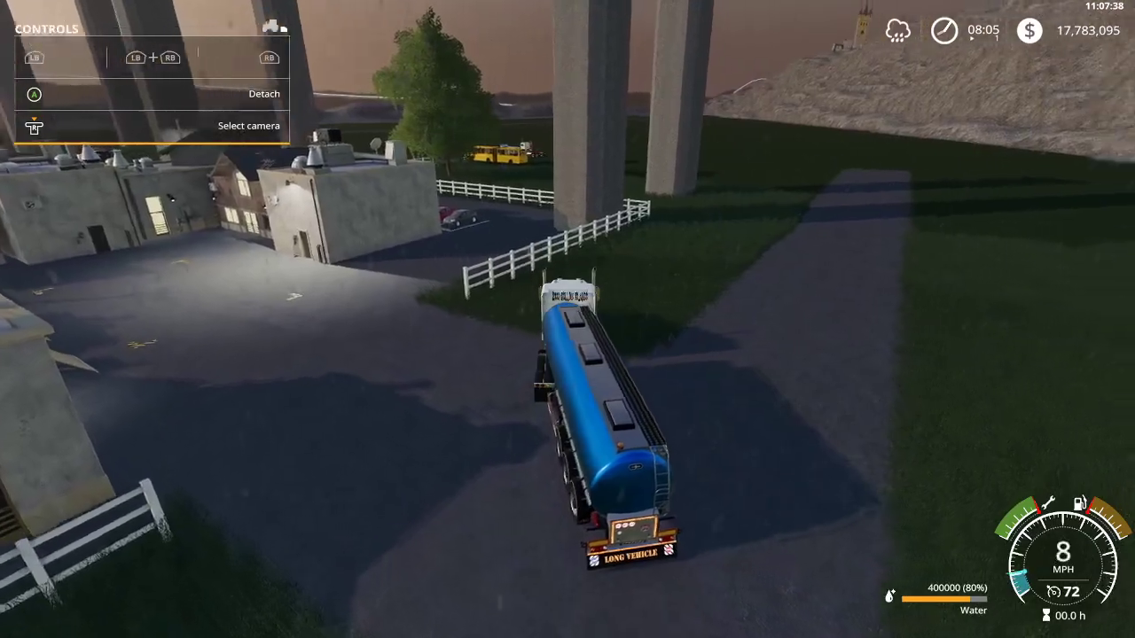
{"action": "key", "text": "e"}
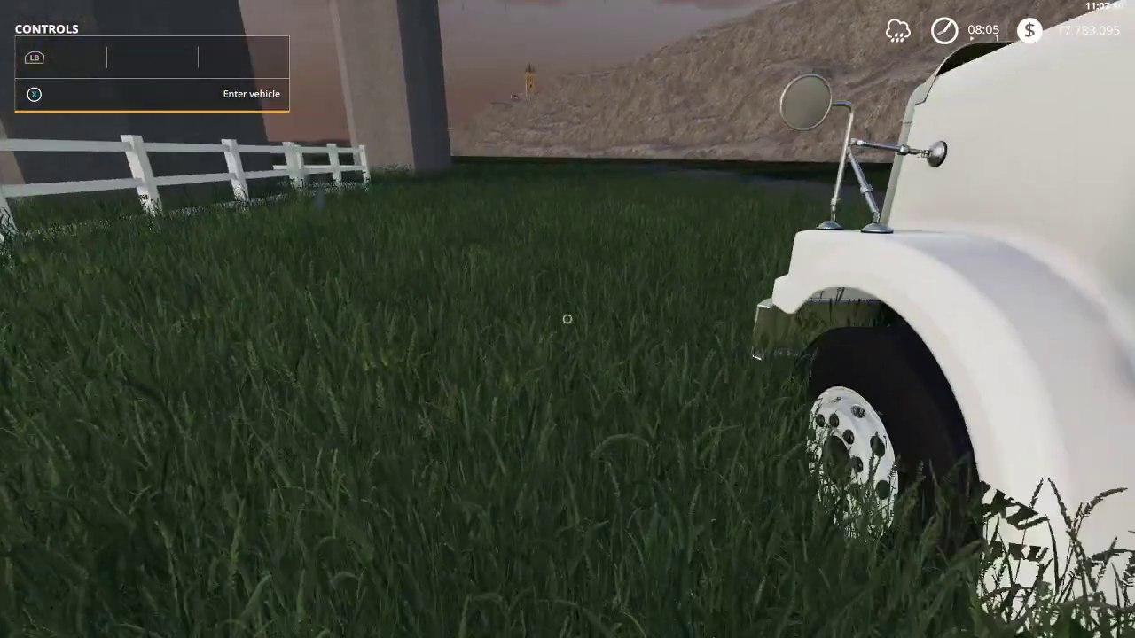
Switch to the Kenworth CAT C13 Farmer, position it at the white slide-on tipper body and attach the body
{"action": "key", "text": "w"}
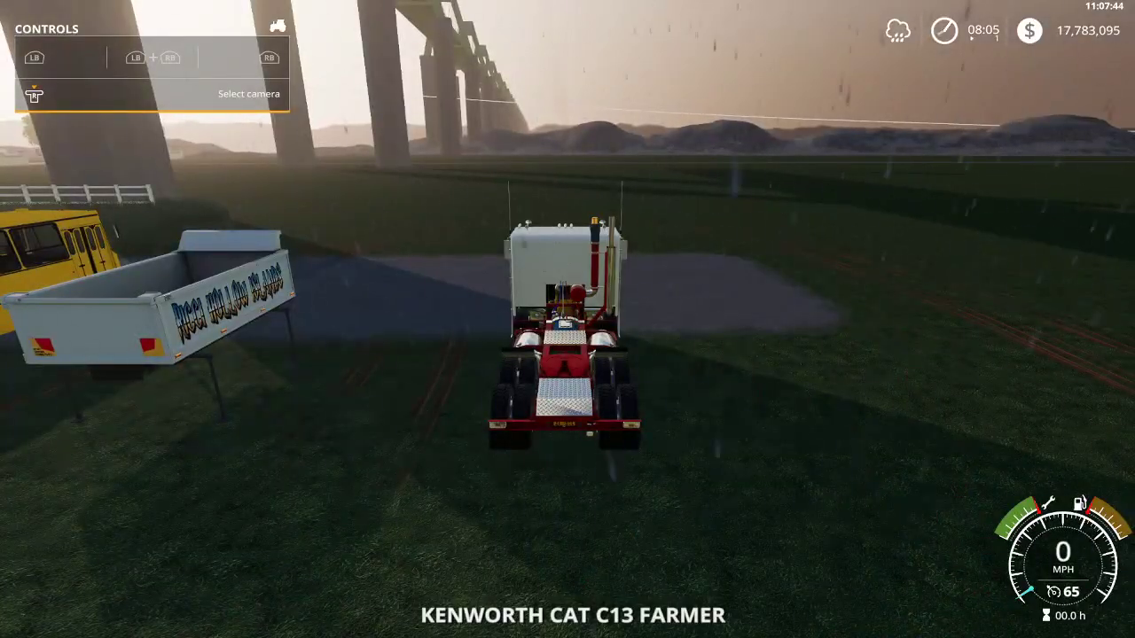
{"action": "key", "text": "w"}
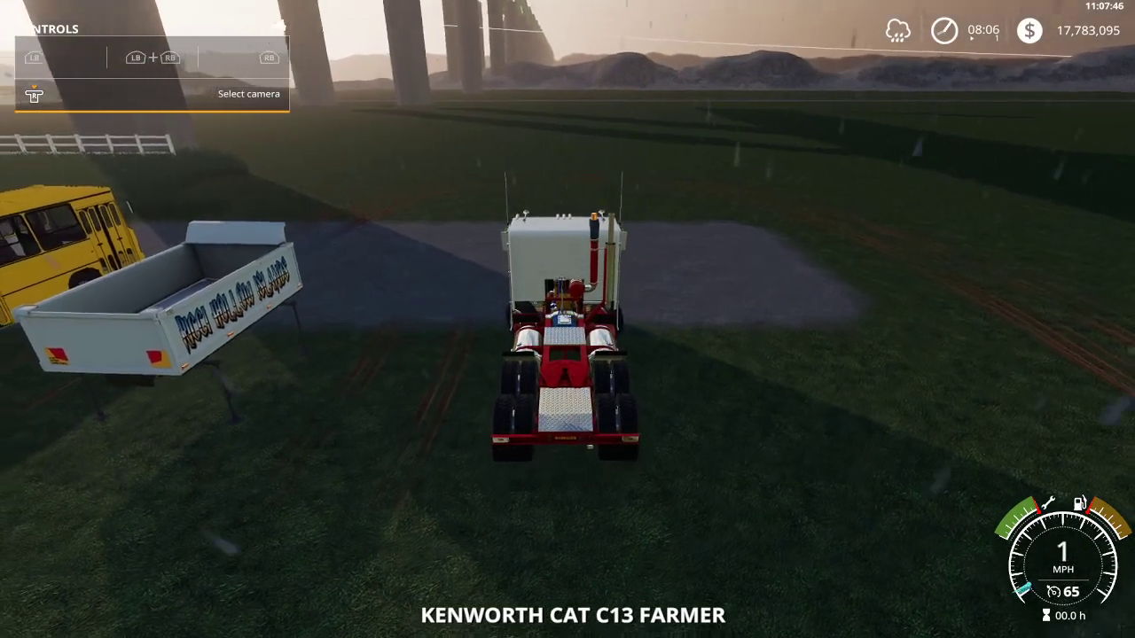
{"action": "key", "text": "w"}
{"action": "key", "text": "a"}
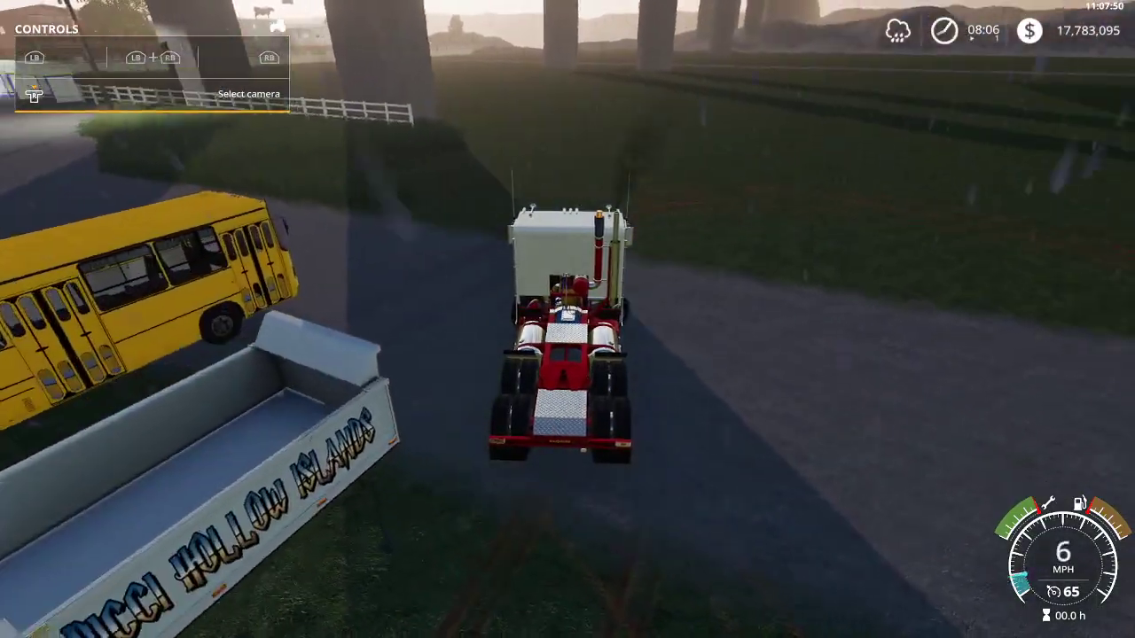
{"action": "key", "text": "w"}
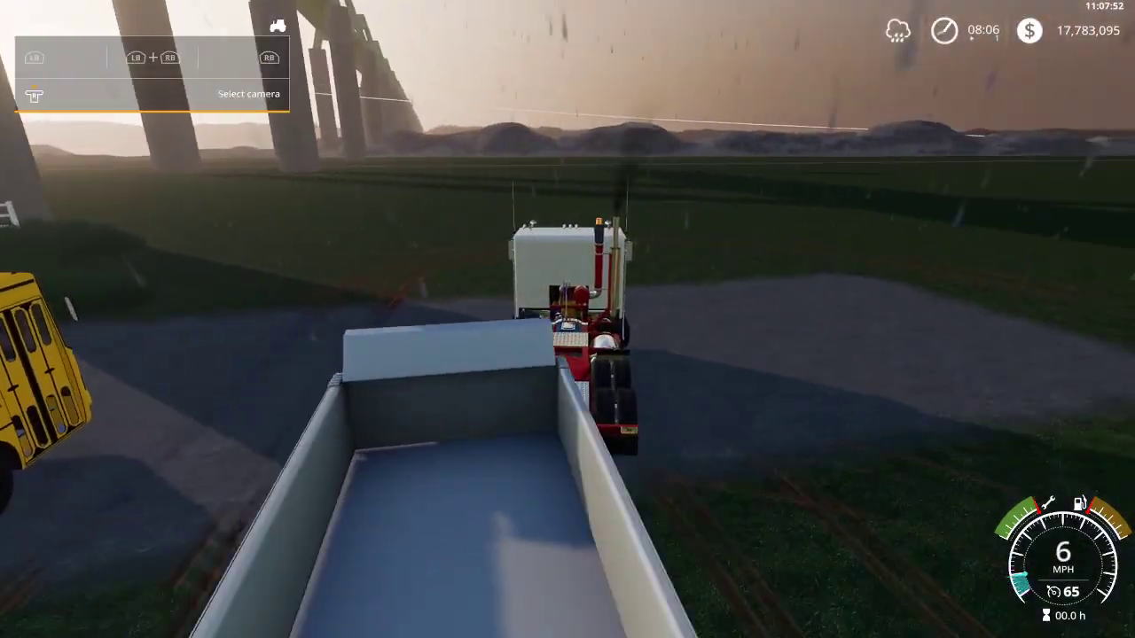
{"action": "key", "text": "w"}
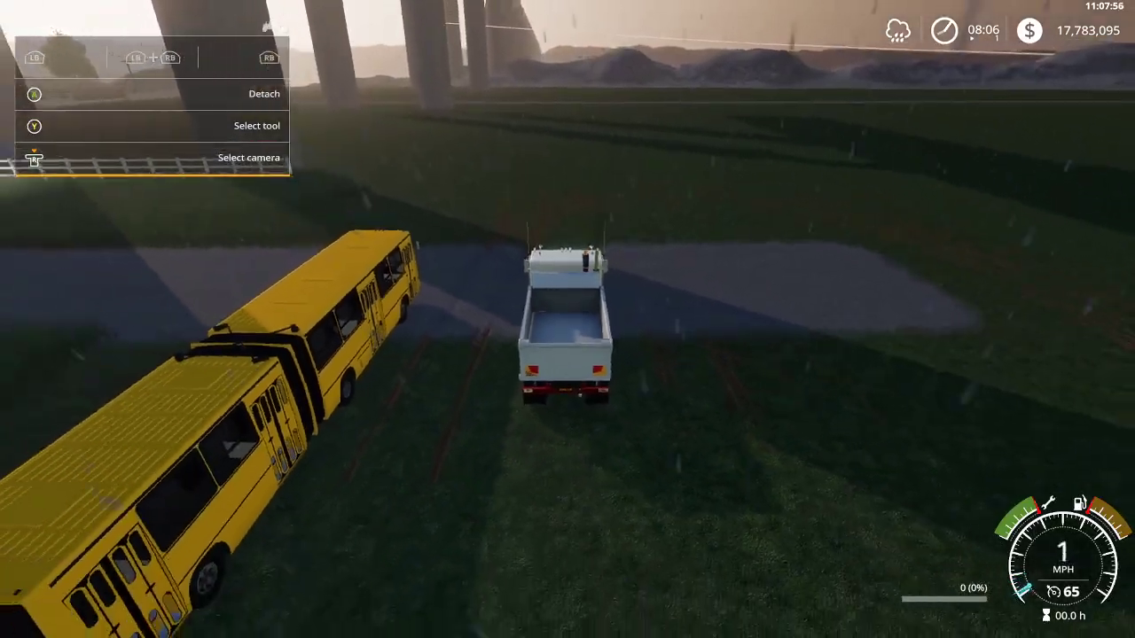
Turn the Kenworth with the tipper body around and drive it across the grass to the paved road past the bridge pillars
{"action": "key", "text": "w"}
{"action": "key", "text": "w"}
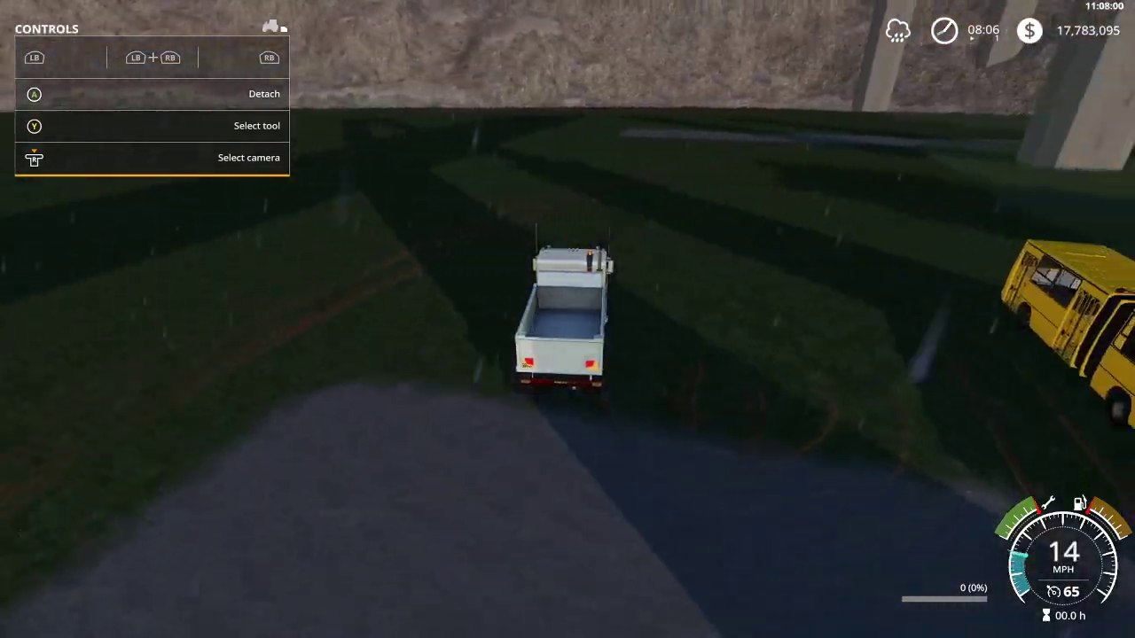
{"action": "key", "text": "w"}
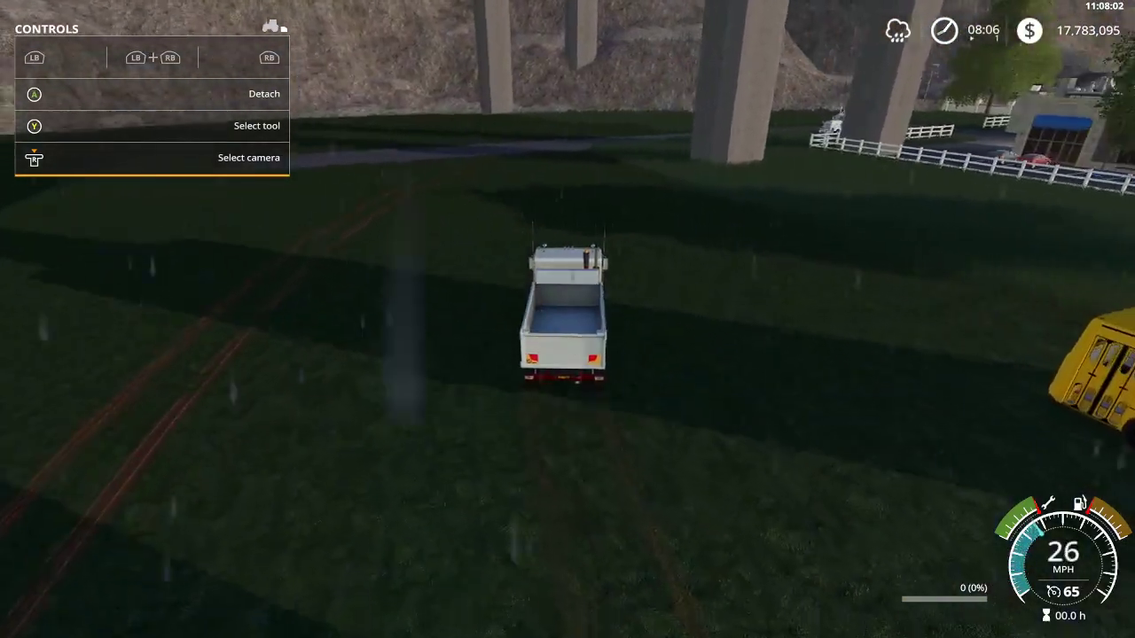
{"action": "key", "text": "w"}
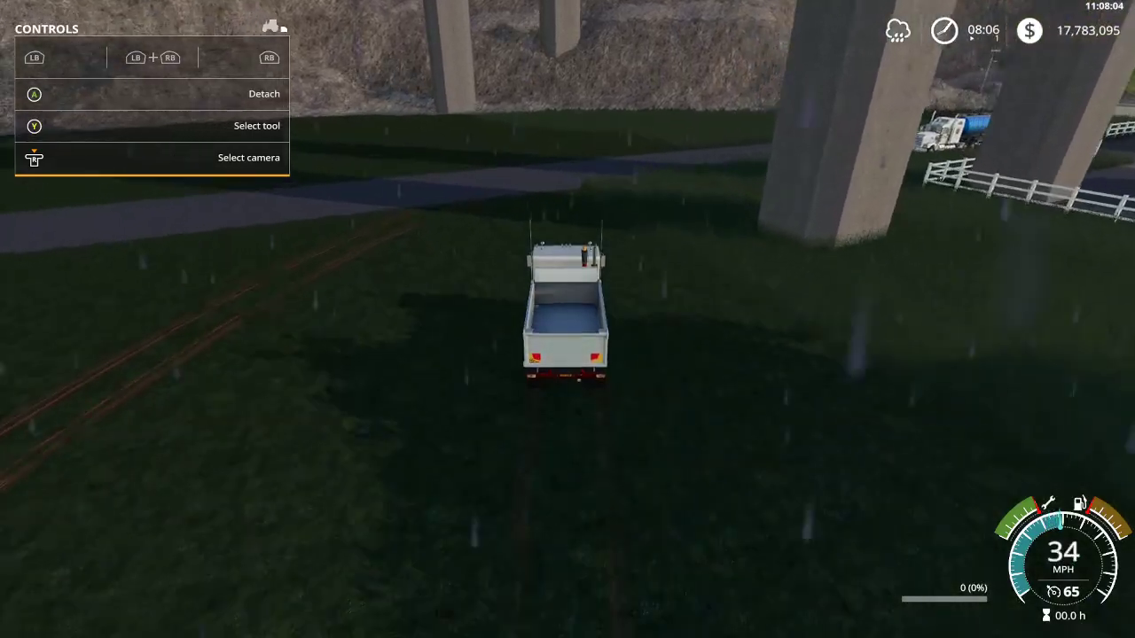
{"action": "key", "text": "w"}
{"action": "key", "text": "w"}
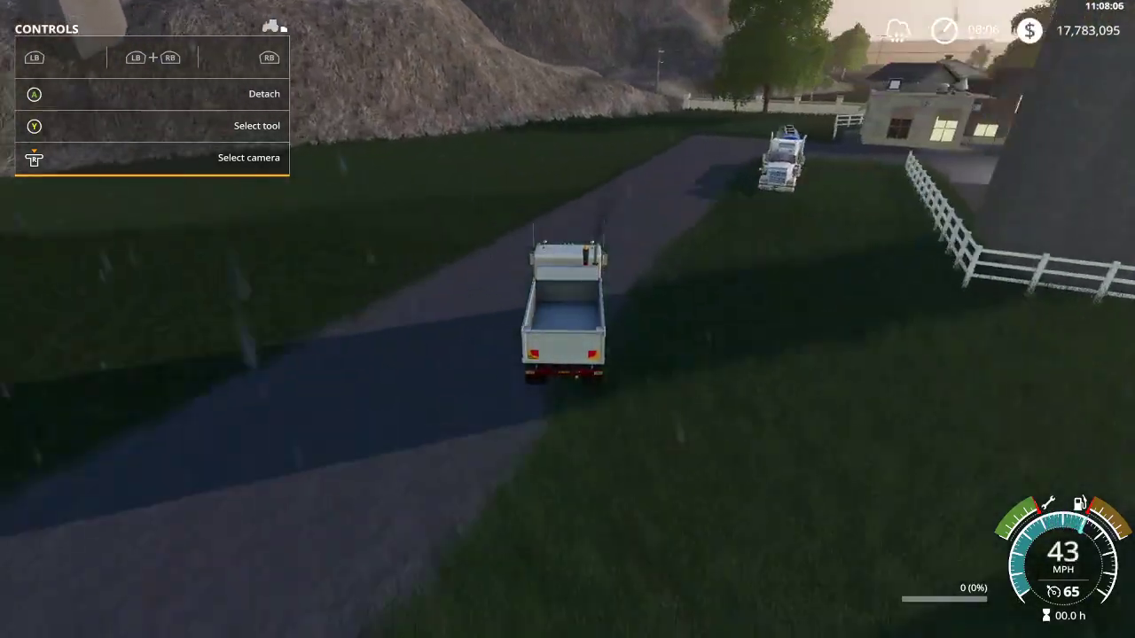
Drive the Kenworth past the parked tanker into the courtyard and stop between the striped unloading markers
{"action": "key", "text": "s"}
{"action": "key", "text": "d"}
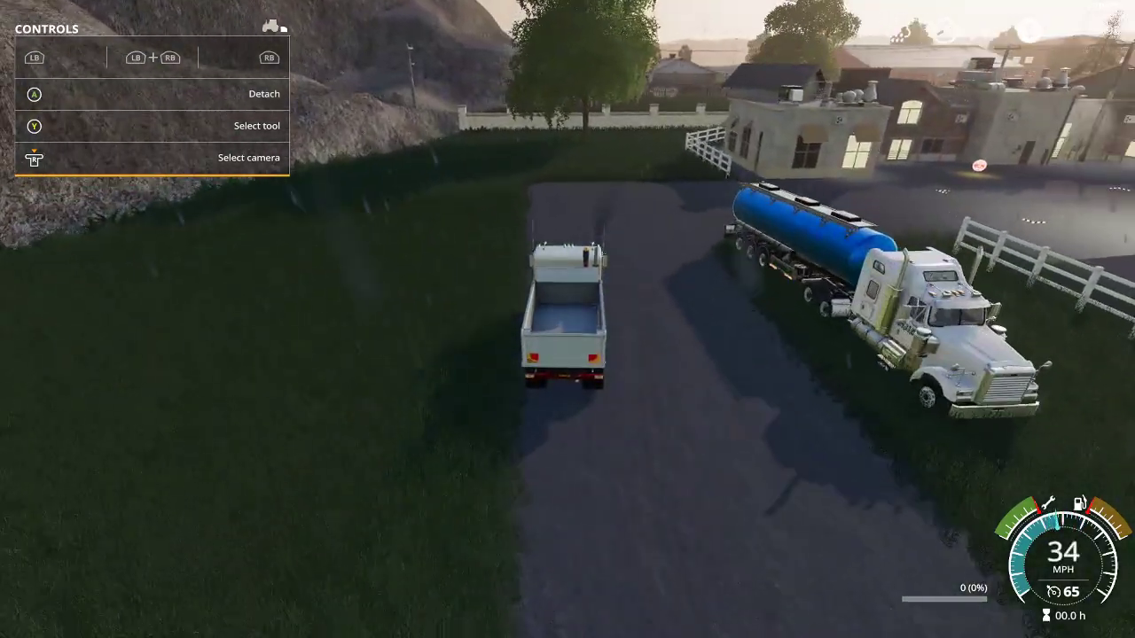
{"action": "key", "text": "s"}
{"action": "key", "text": "d"}
{"action": "key", "text": "w"}
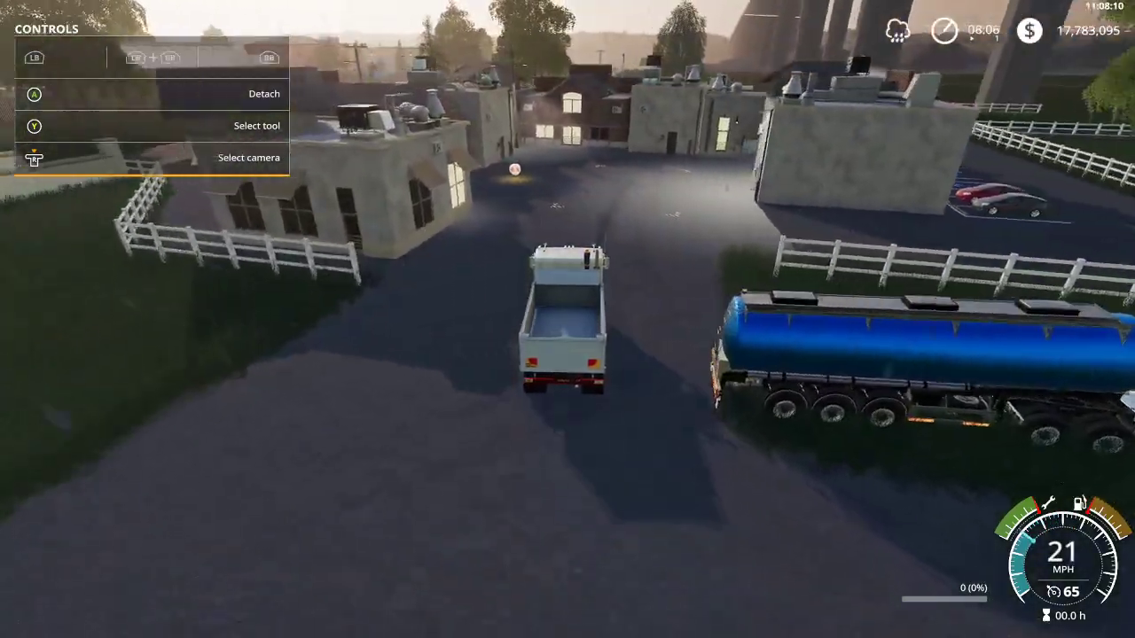
{"action": "key", "text": "s"}
{"action": "key", "text": "a"}
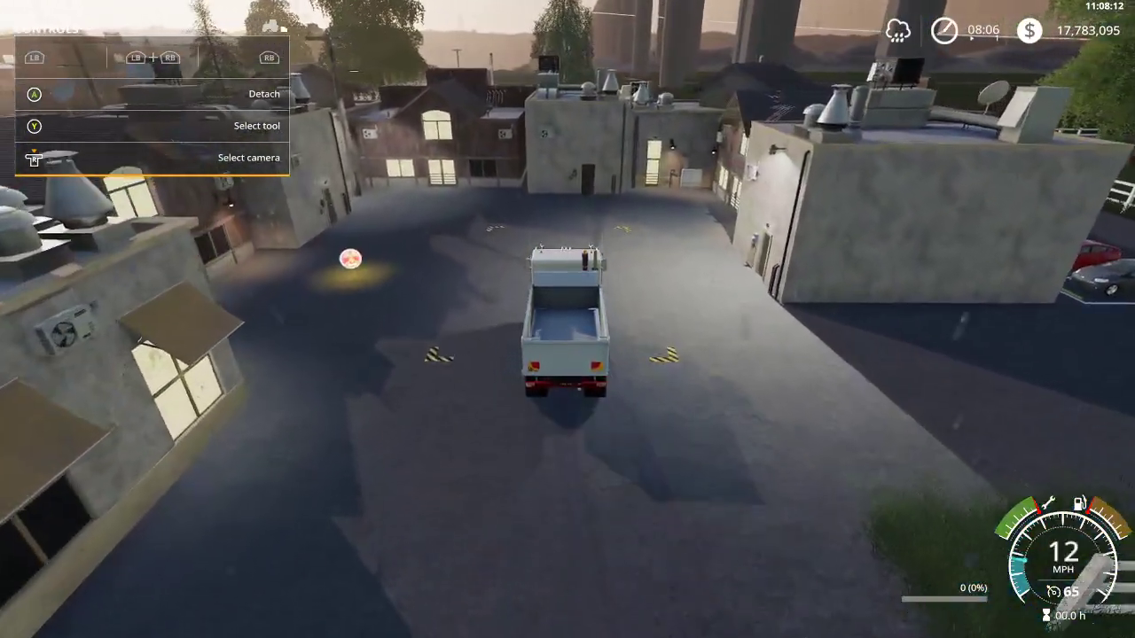
{"action": "key", "text": "s"}
Fill the slide-on tipper's Fill Unit 1 with COFFEE through the Easy Development Commands vehicle settings
{"action": "key", "text": "ctrl+shift+e"}
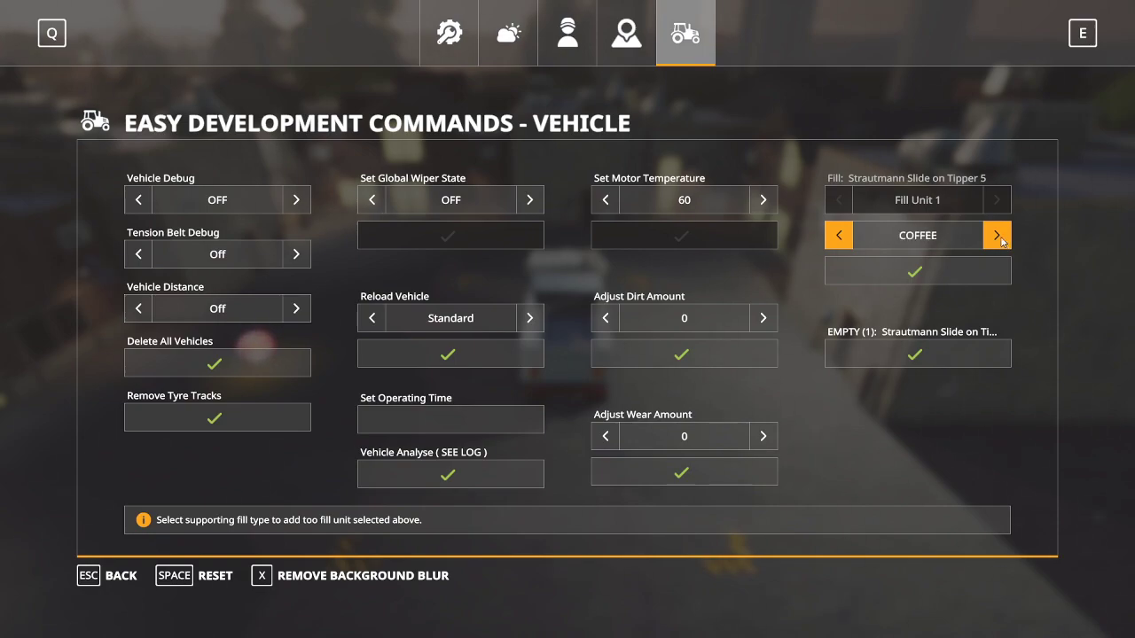
{"action": "left_click", "coordinate": [918, 270]}
{"action": "key", "text": "Escape"}
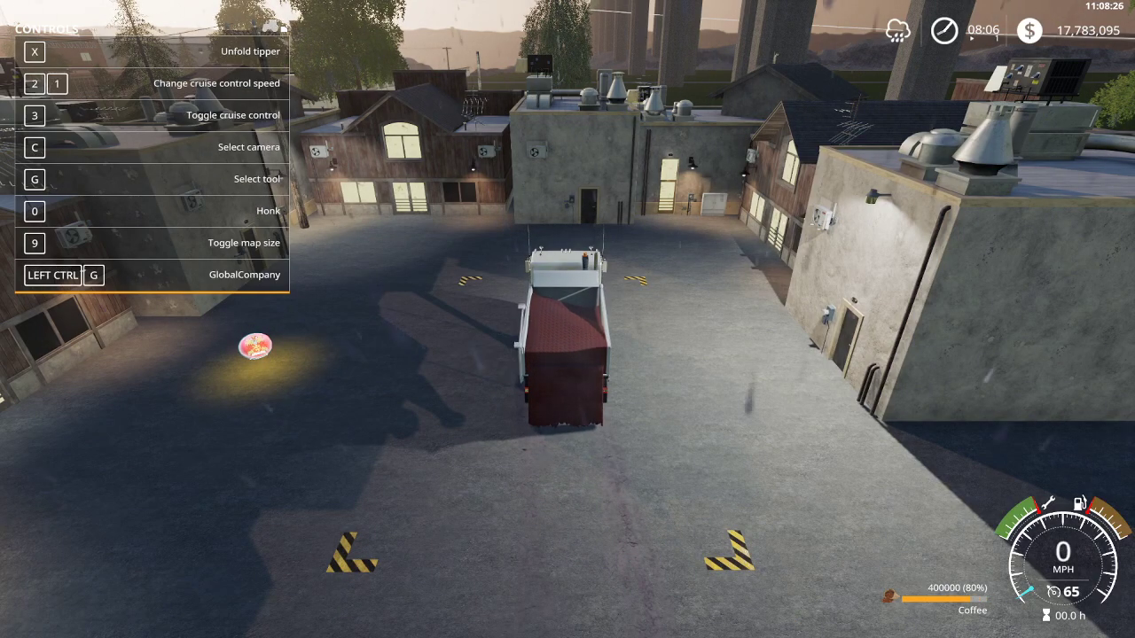
Leave the Kenworth and walk out of the courtyard past the parked cars to the blue and yellow bus shelter
{"action": "key", "text": "e"}
{"action": "key", "text": "s"}
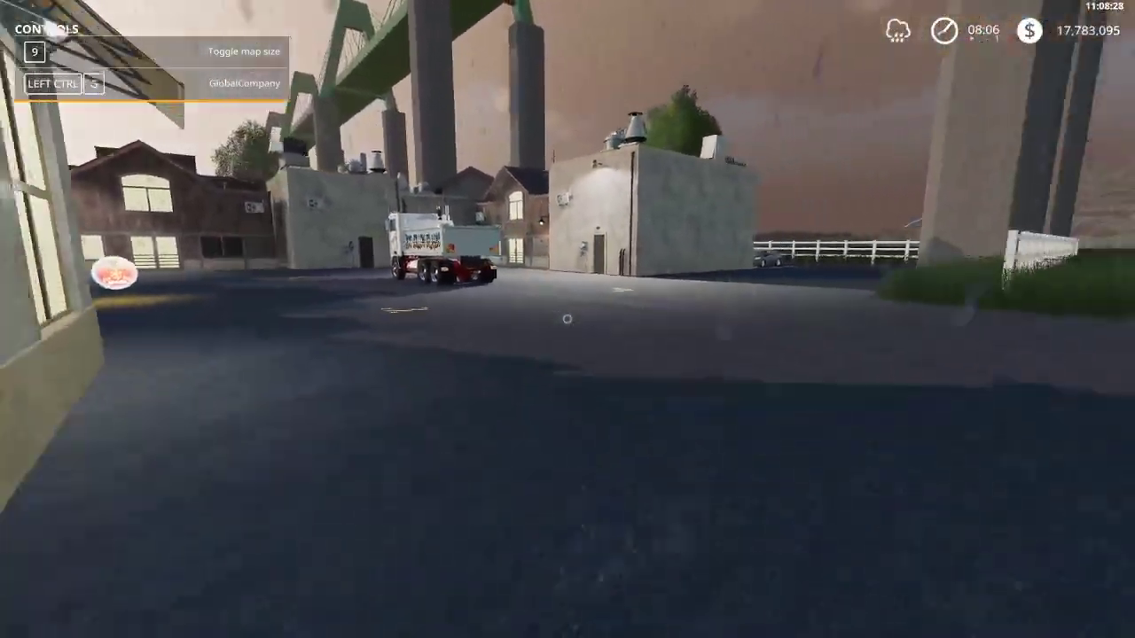
{"action": "key", "text": "w"}
{"action": "key", "text": "w"}
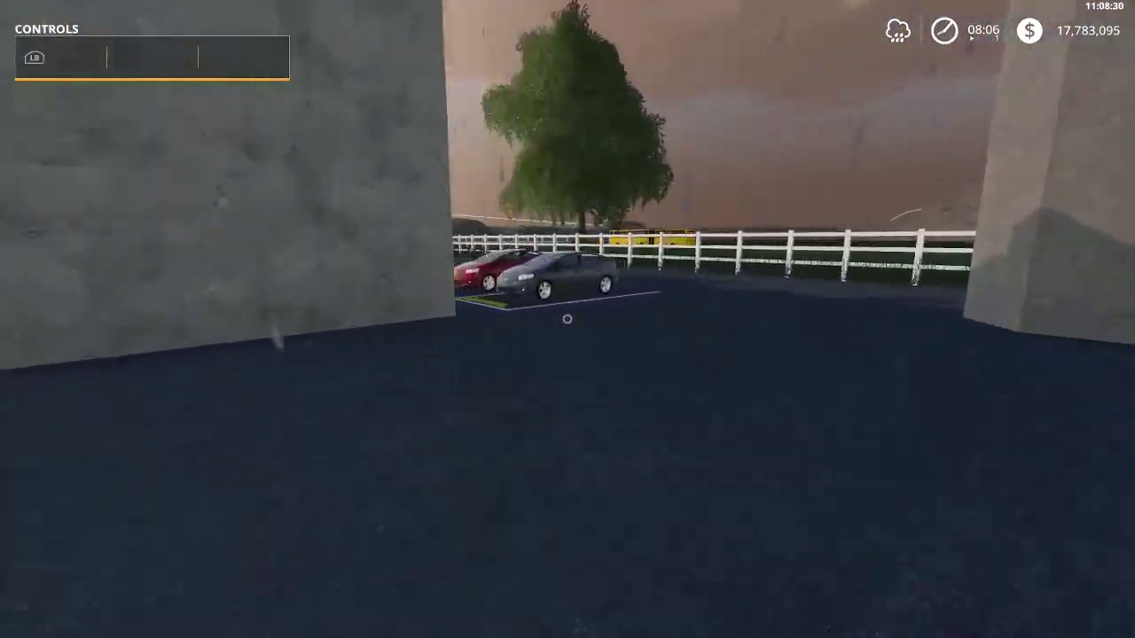
{"action": "key", "text": "w"}
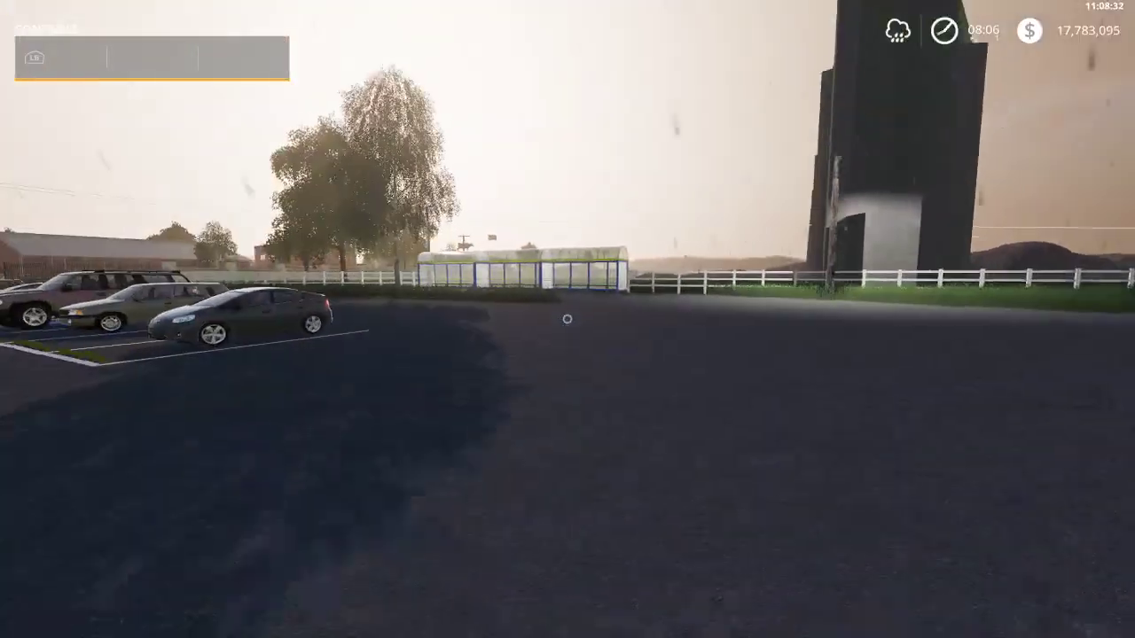
{"action": "key", "text": "w"}
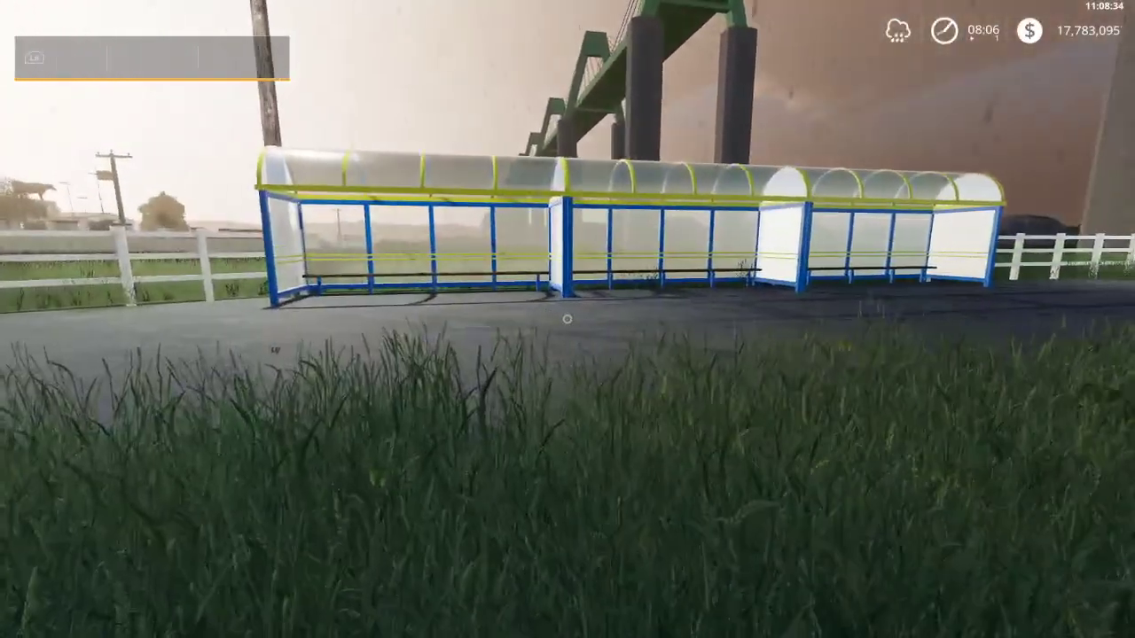
{"action": "key", "text": "s"}
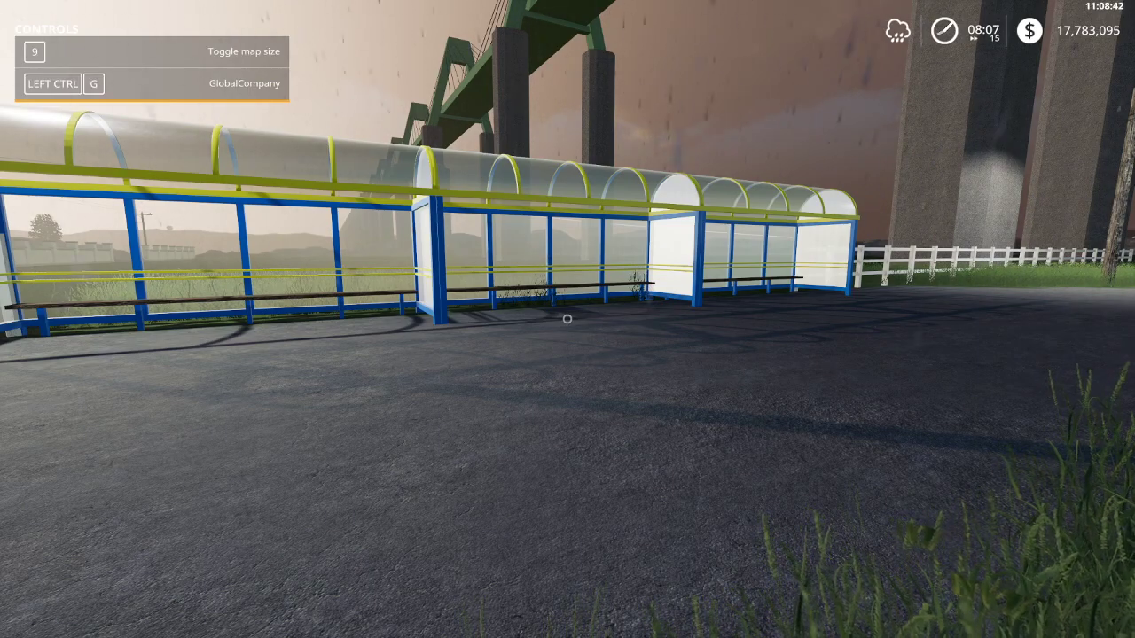
Face the bus shelter, run the 2000x time boost to bring in passengers, and return the game to normal speed
{"action": "key", "text": "a"}
{"action": "key", "text": "a"}
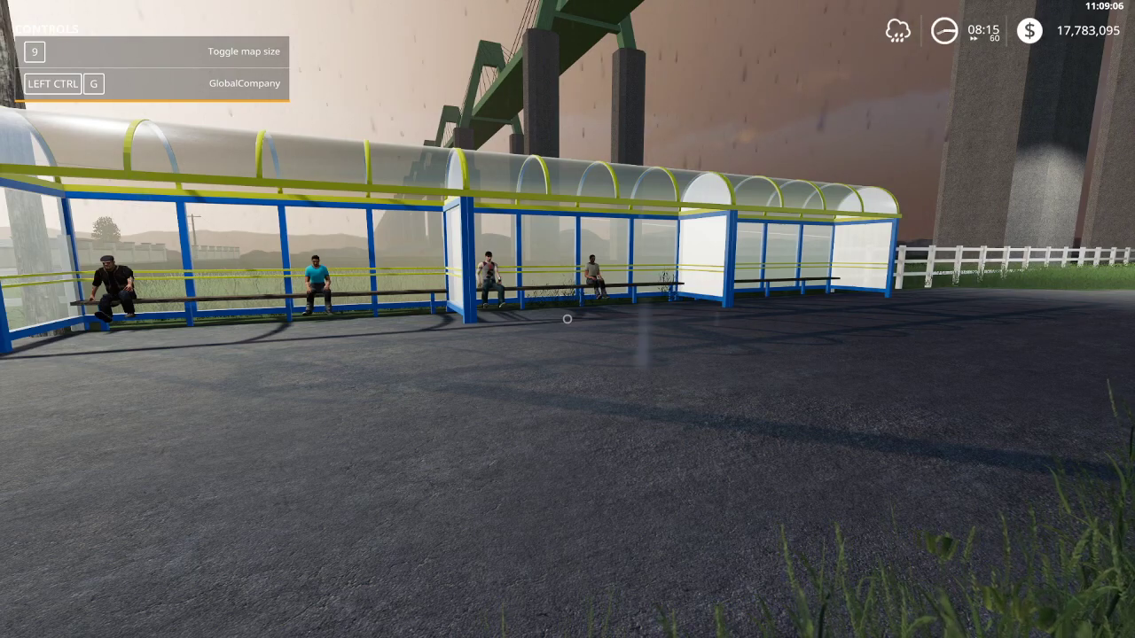
{"action": "key", "text": "t"}
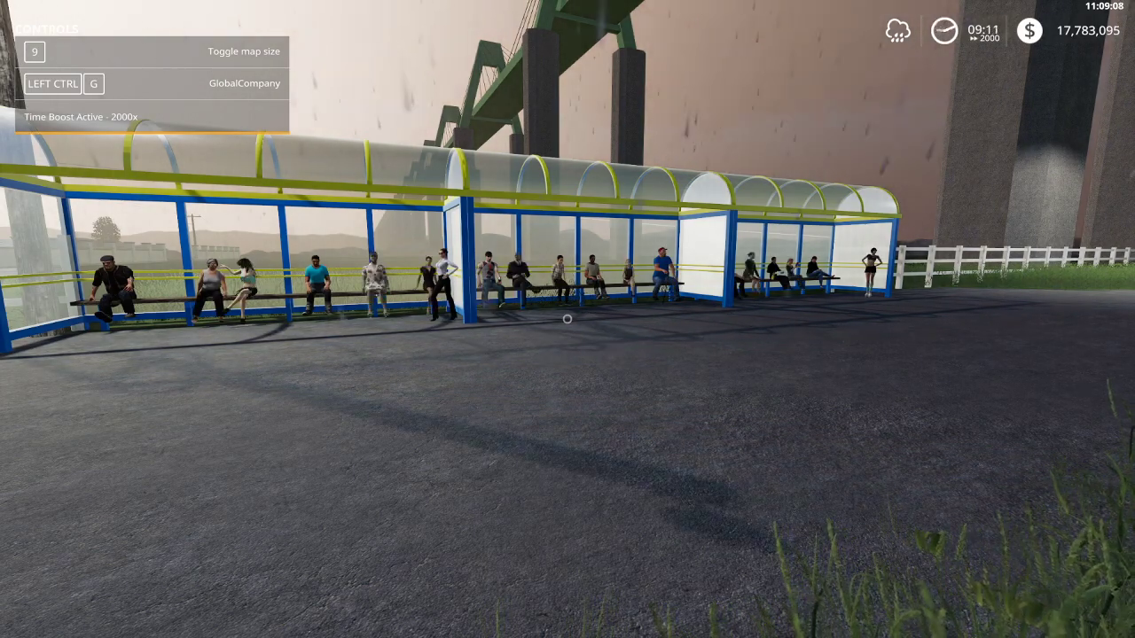
{"action": "key", "text": "t"}
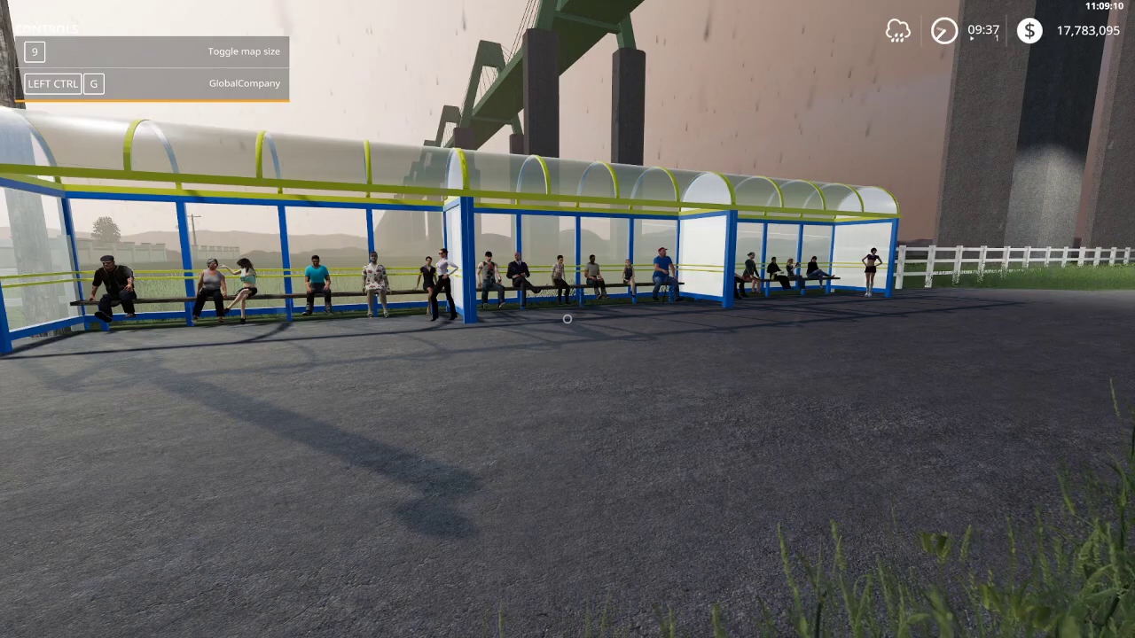
Switch to the yellow Ikarus 280 bus and steer it off the grass onto the paved road
{"action": "key", "text": "Tab"}
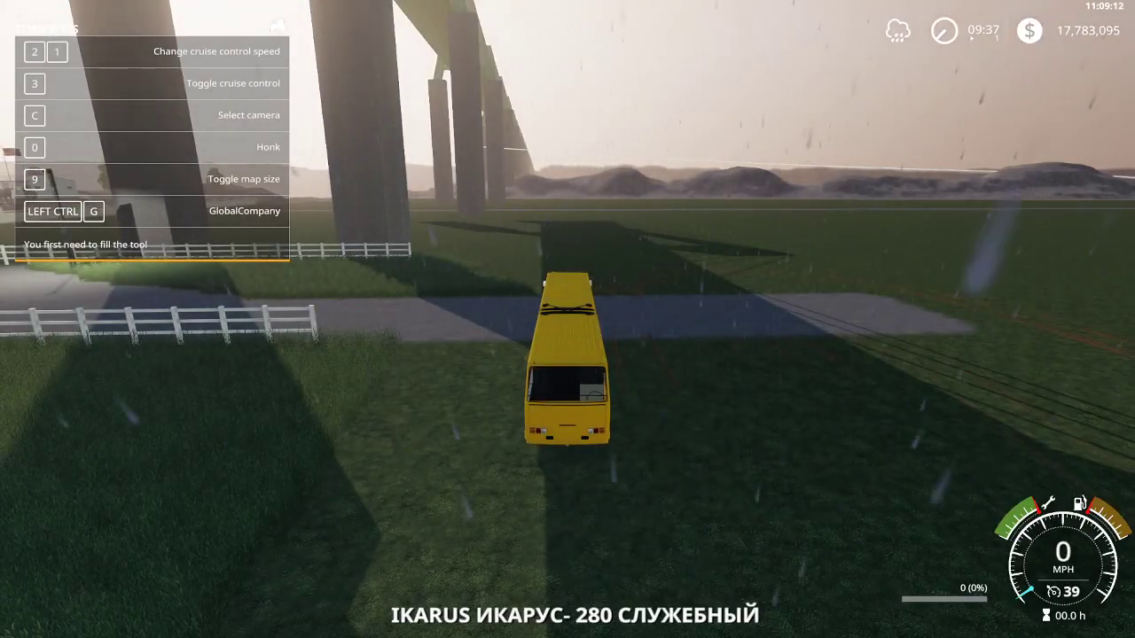
{"action": "key", "text": "w"}
{"action": "key", "text": "a"}
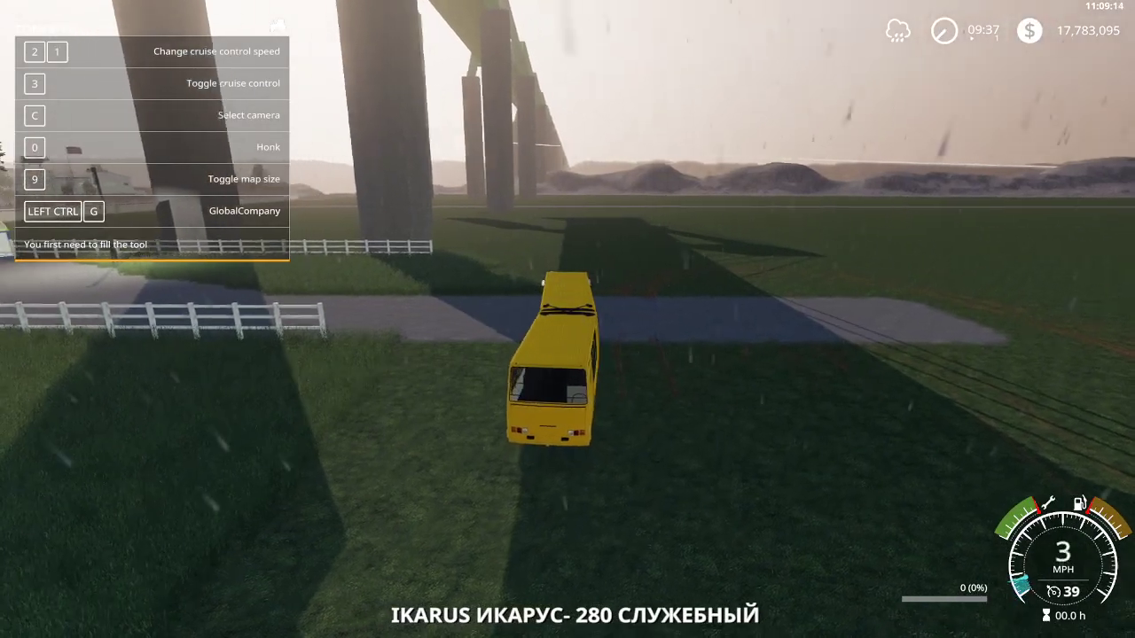
{"action": "key", "text": "w"}
{"action": "key", "text": "a"}
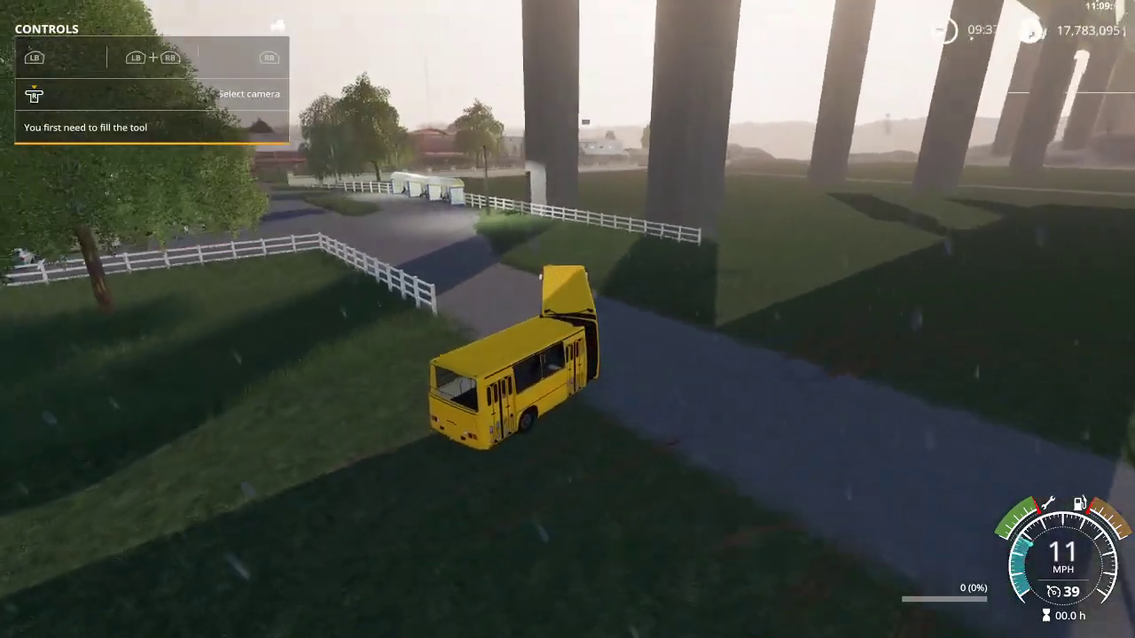
Drive the bus along the white fence and stop it beside the waiting passengers at the bus shelter
{"action": "key", "text": "w"}
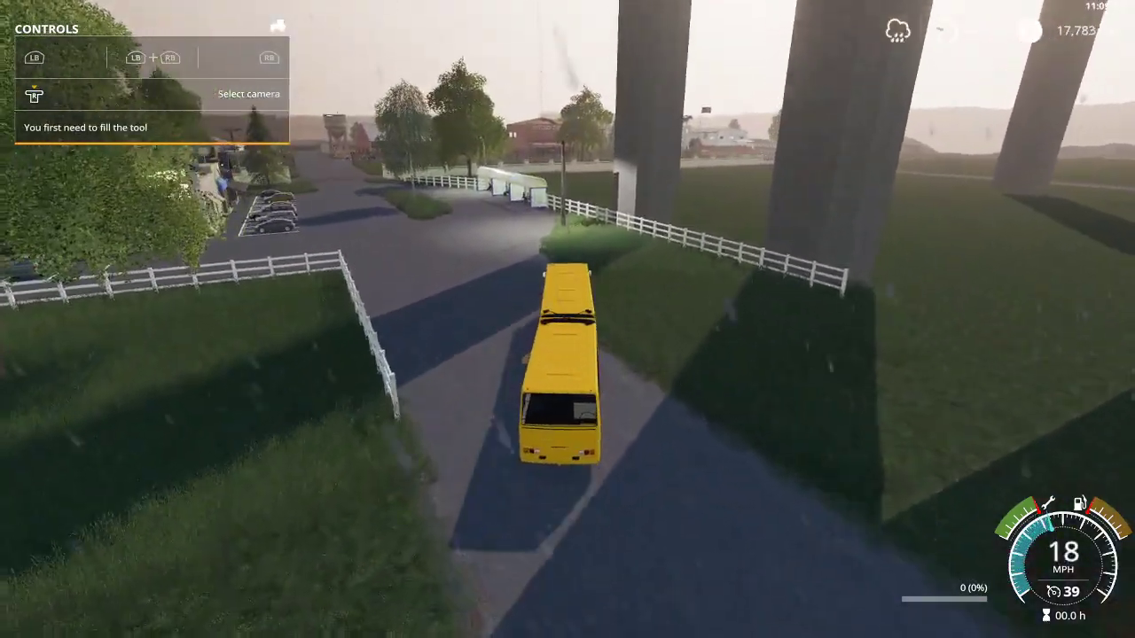
{"action": "key", "text": "w"}
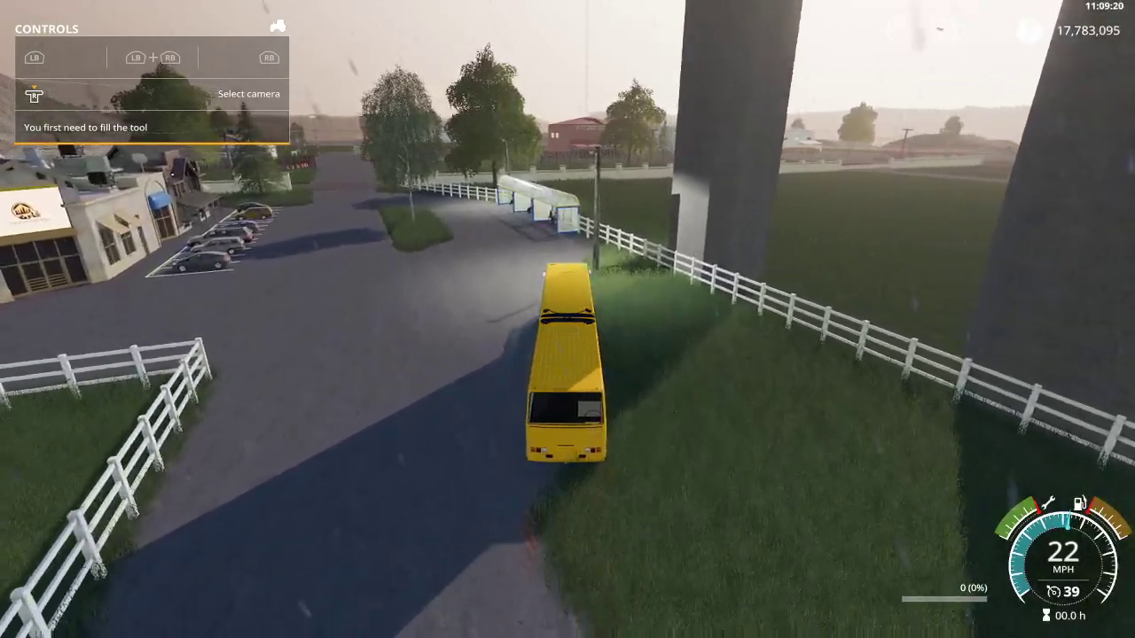
{"action": "key", "text": "w"}
{"action": "key", "text": "a"}
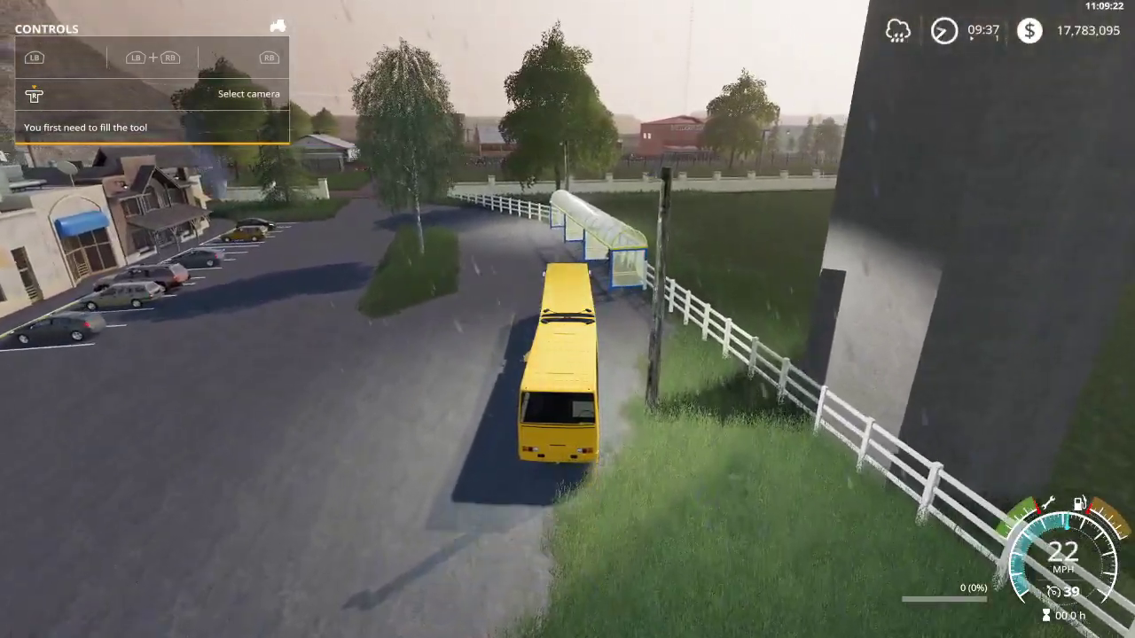
{"action": "key", "text": "s"}
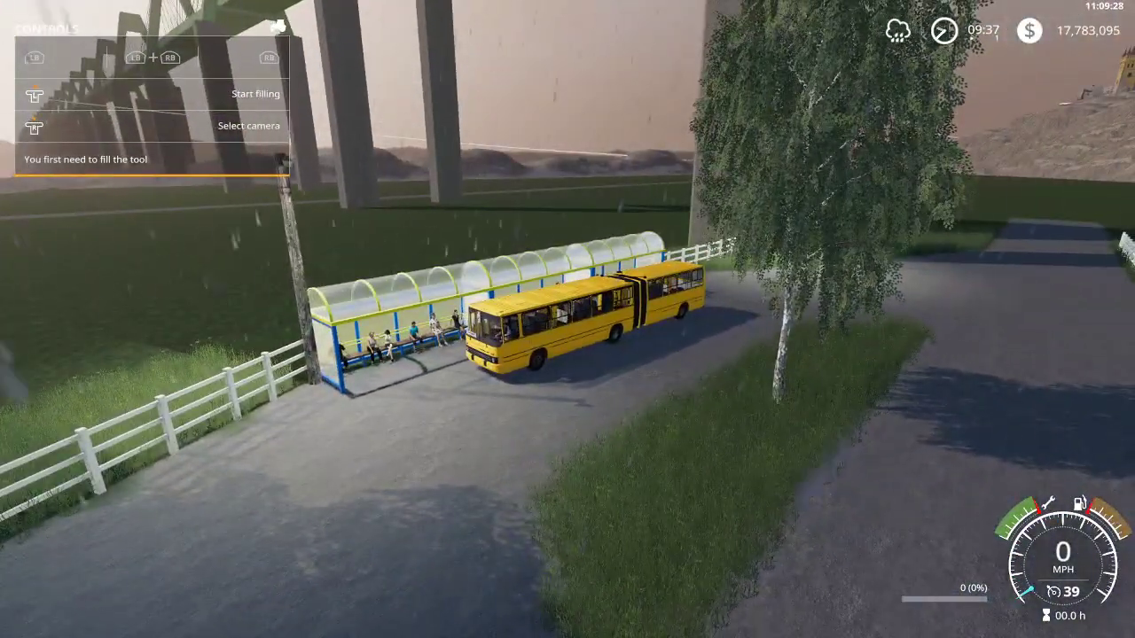
Load the workers from ExpressStaffing into the bus, drive it out past the white fence and turn right onto the main road
{"action": "key", "text": "r"}
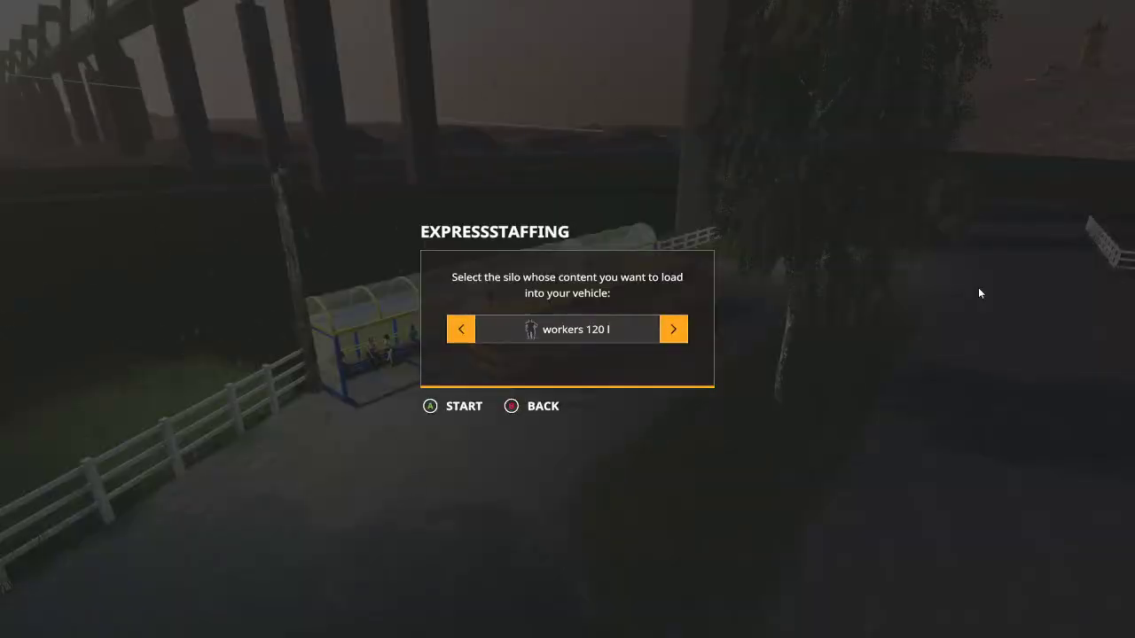
{"action": "key", "text": "Return"}
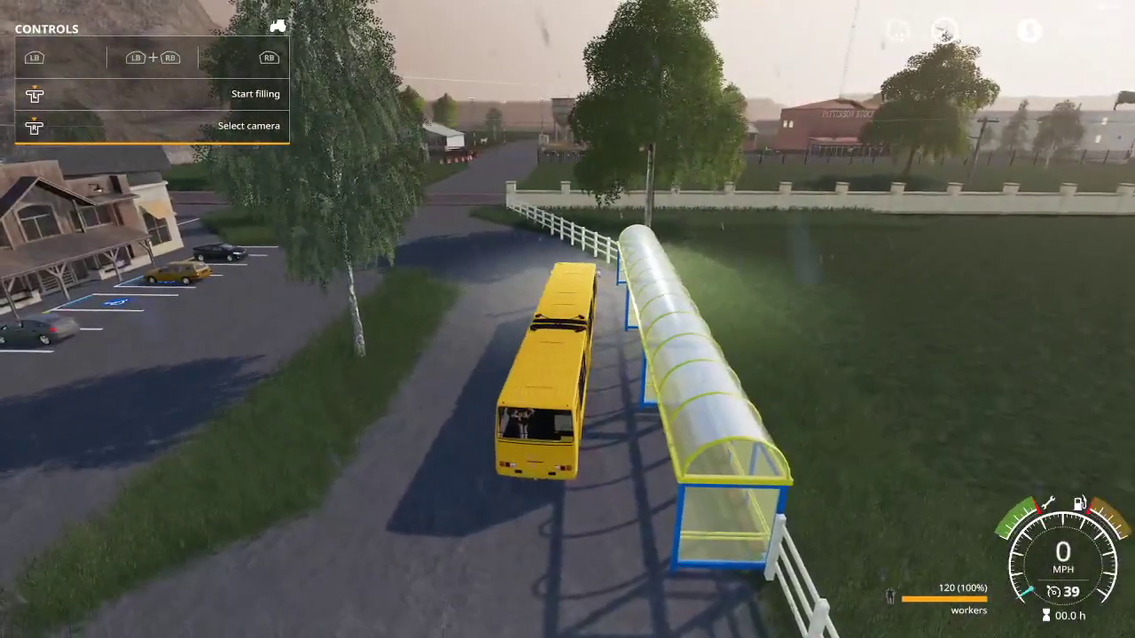
{"action": "key", "text": "w"}
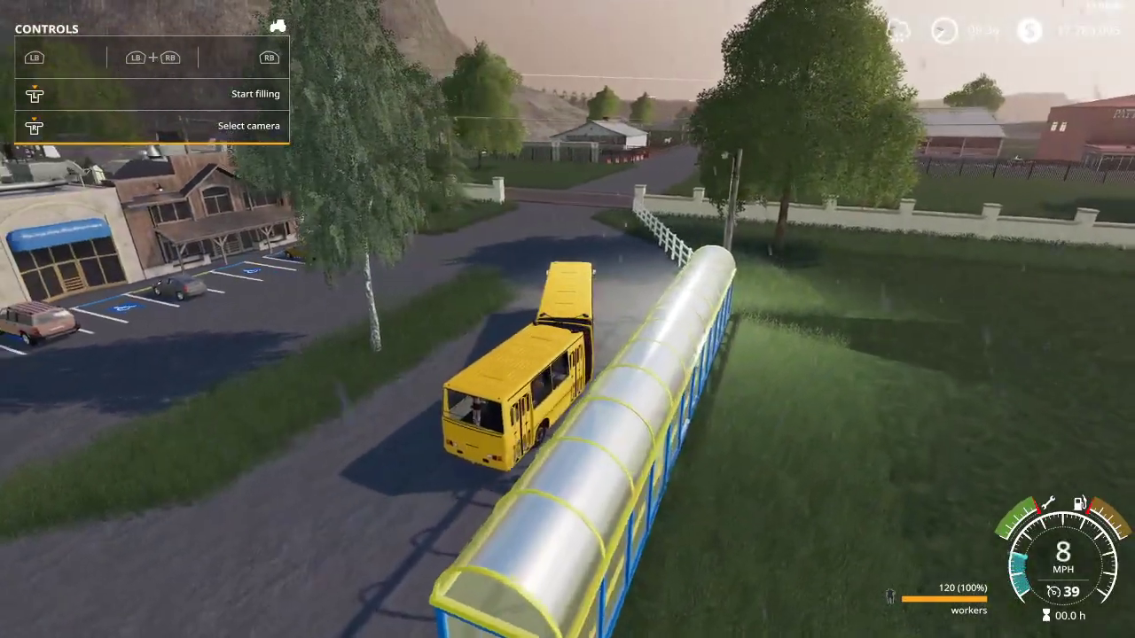
{"action": "key", "text": "w"}
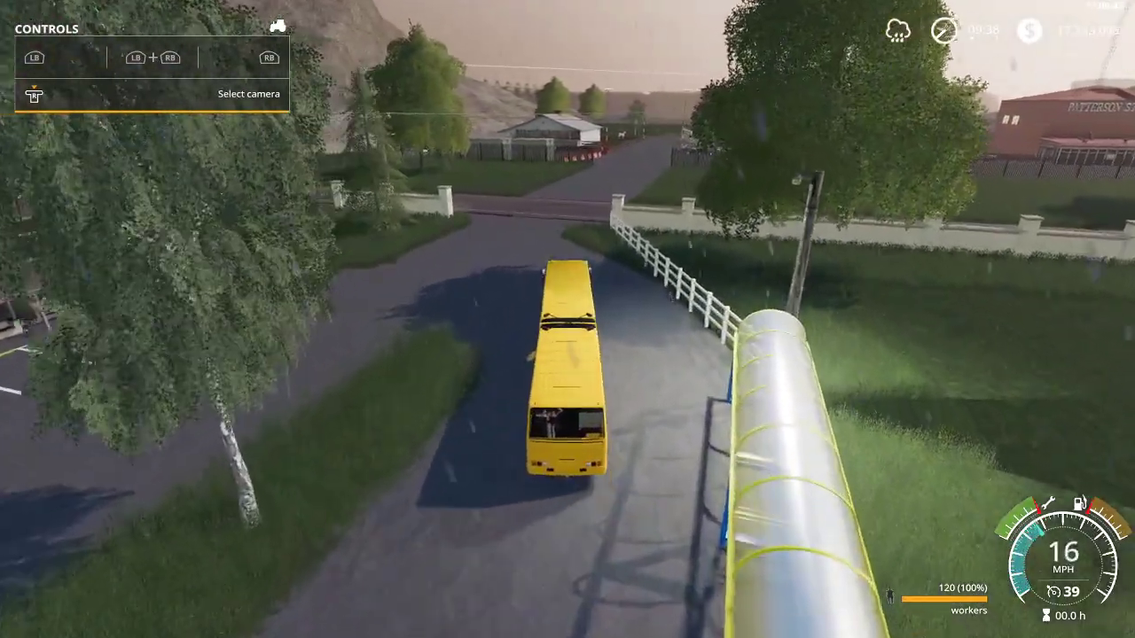
{"action": "key", "text": "w"}
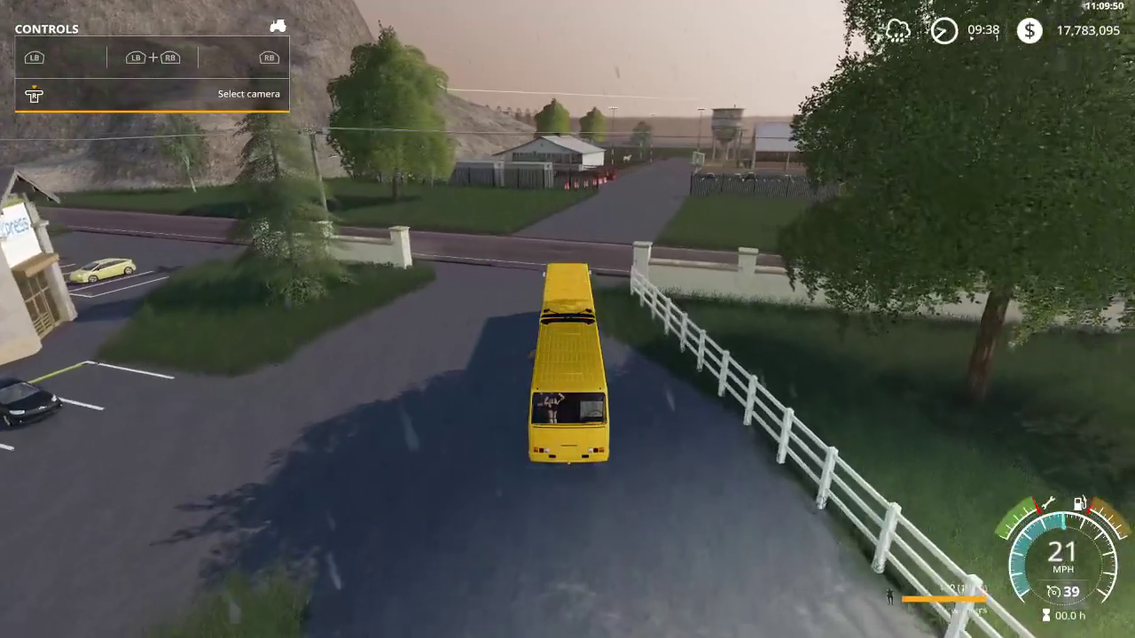
{"action": "key", "text": "d"}
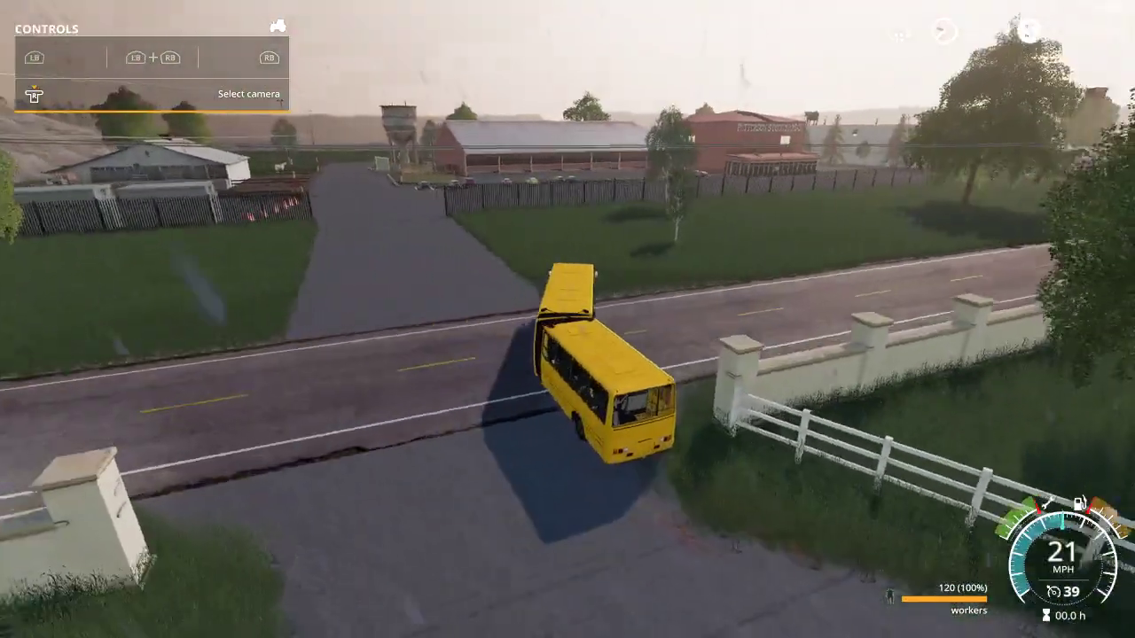
Drive the bus along the walled road, turn right through the wall opening onto the grassland track and brake there
{"action": "key", "text": "w"}
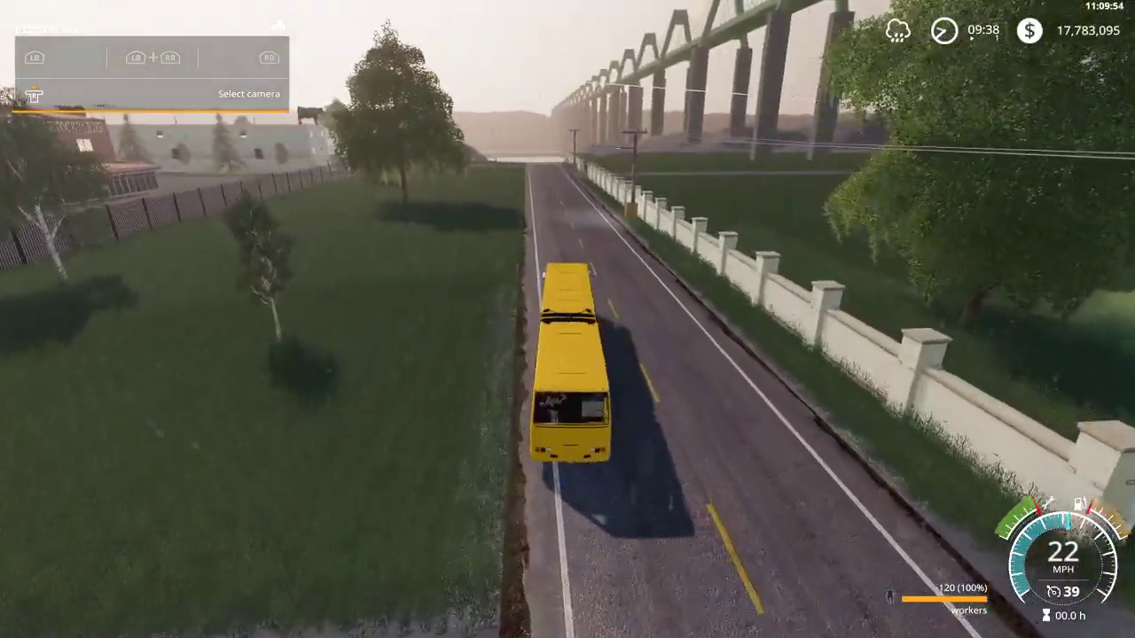
{"action": "key", "text": "w"}
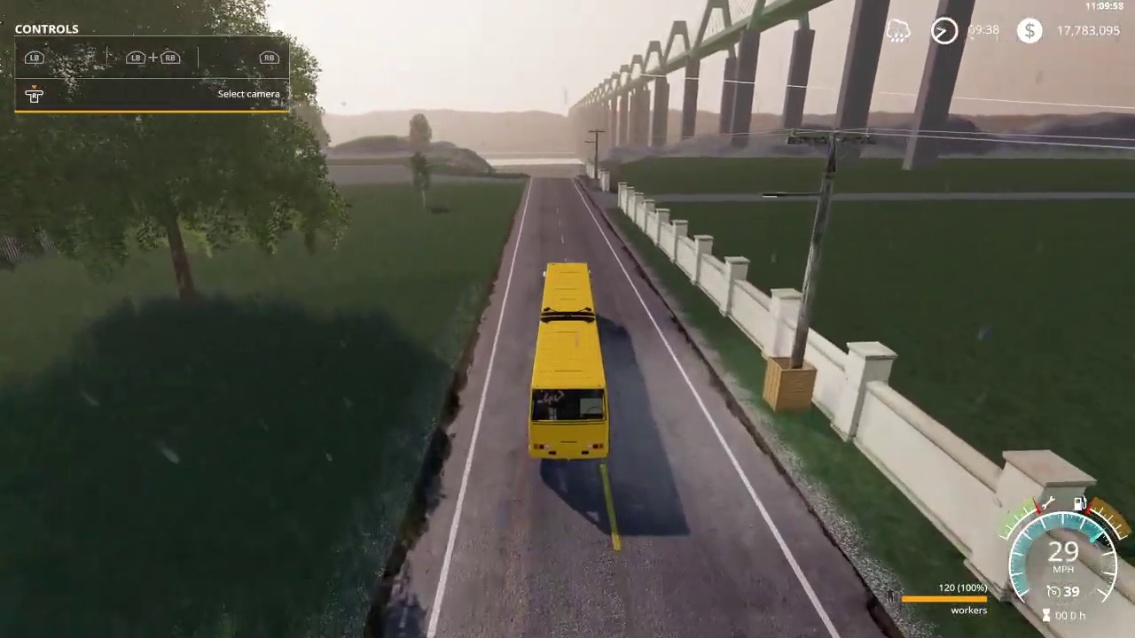
{"action": "key", "text": "w"}
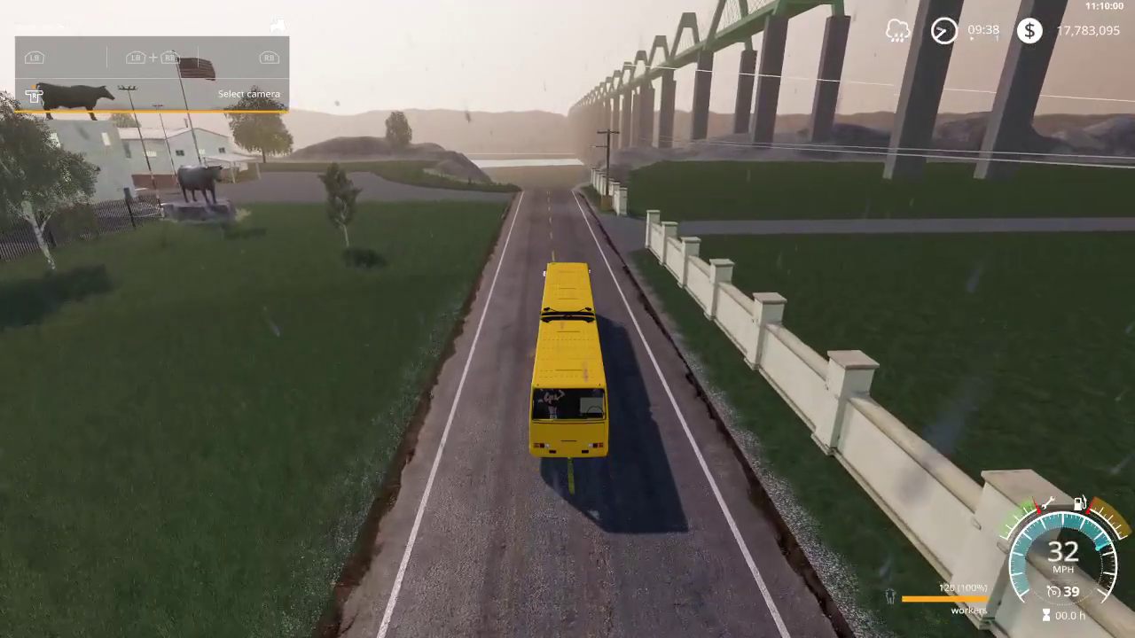
{"action": "key", "text": "a"}
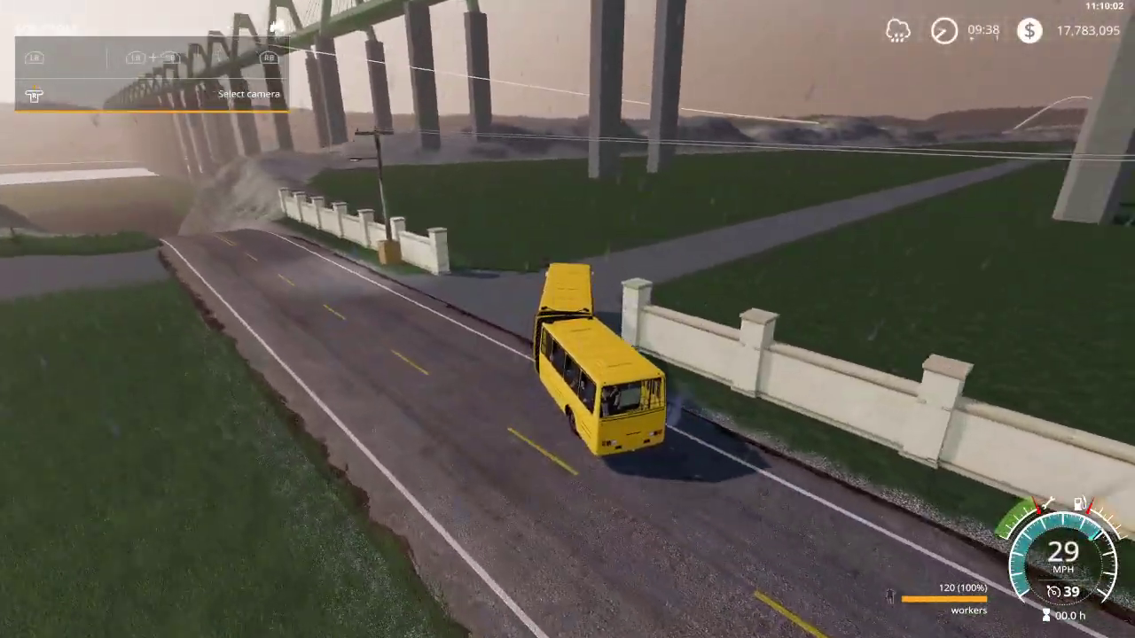
{"action": "key", "text": "a"}
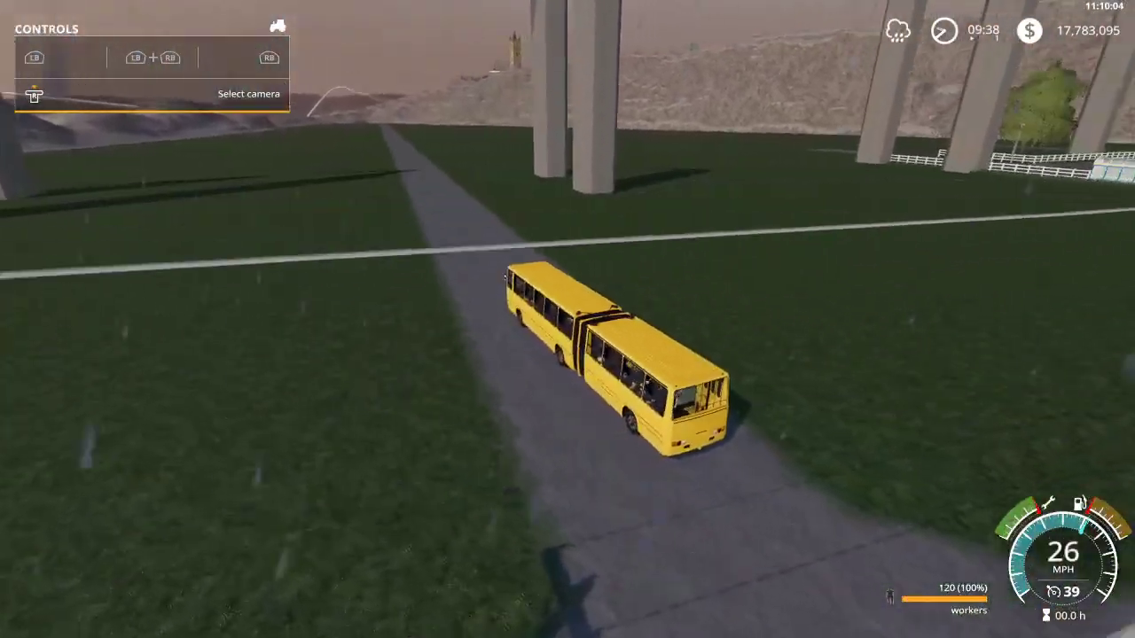
{"action": "key", "text": "s"}
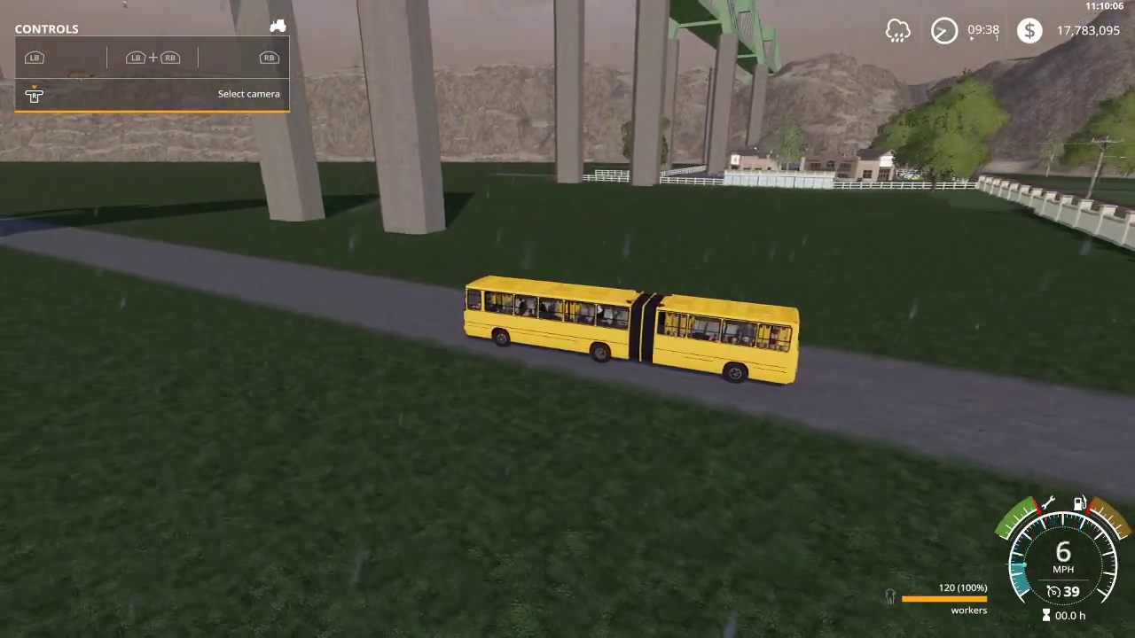
End the current game without saving and quit Farming Simulator 19 to the desktop
{"action": "key", "text": "Escape"}
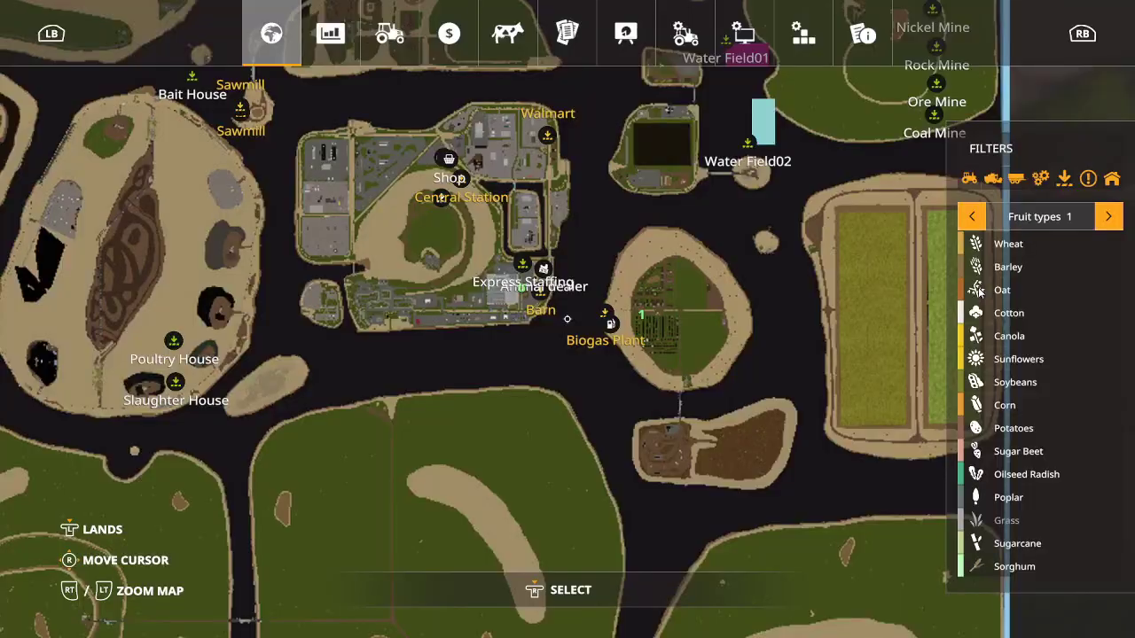
{"action": "left_click", "coordinate": [675, 30]}
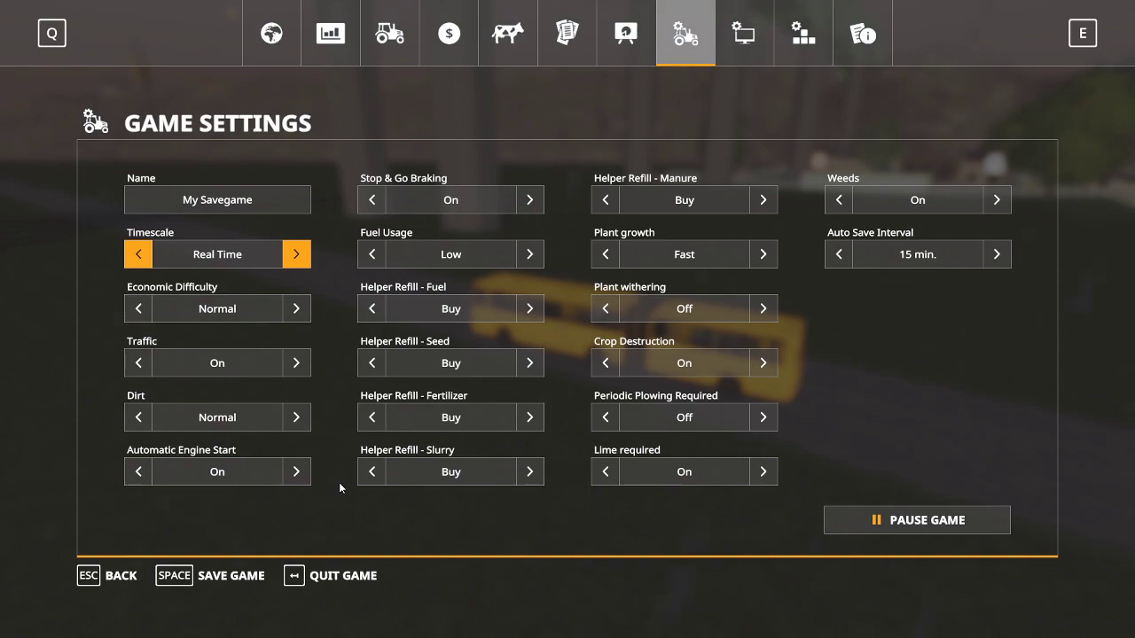
{"action": "left_click", "coordinate": [343, 574]}
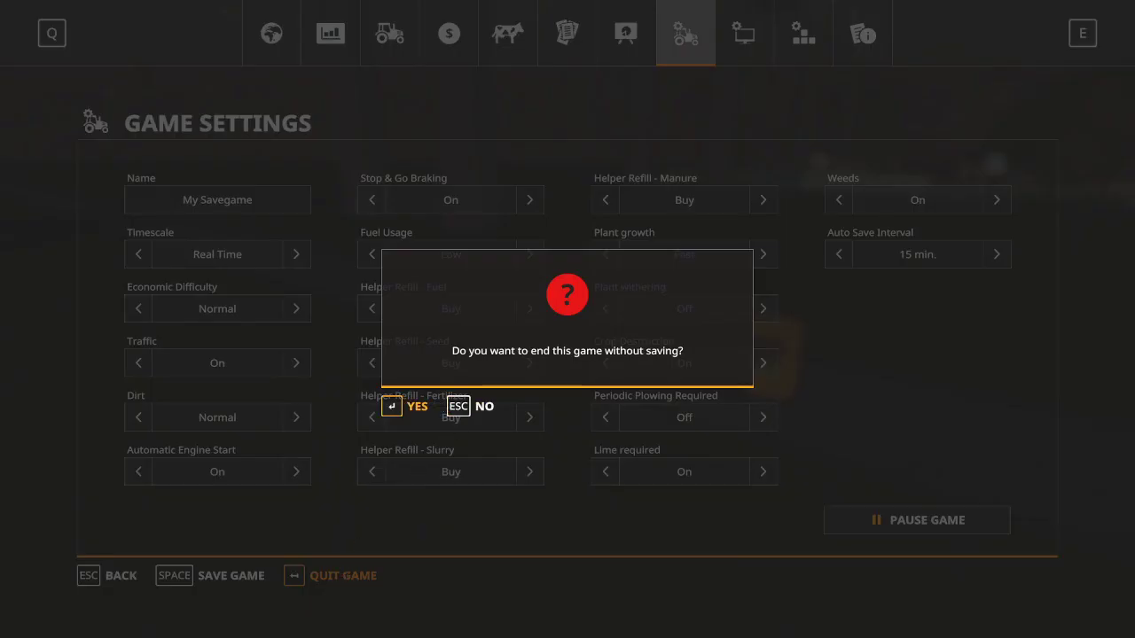
{"action": "left_click", "coordinate": [413, 406]}
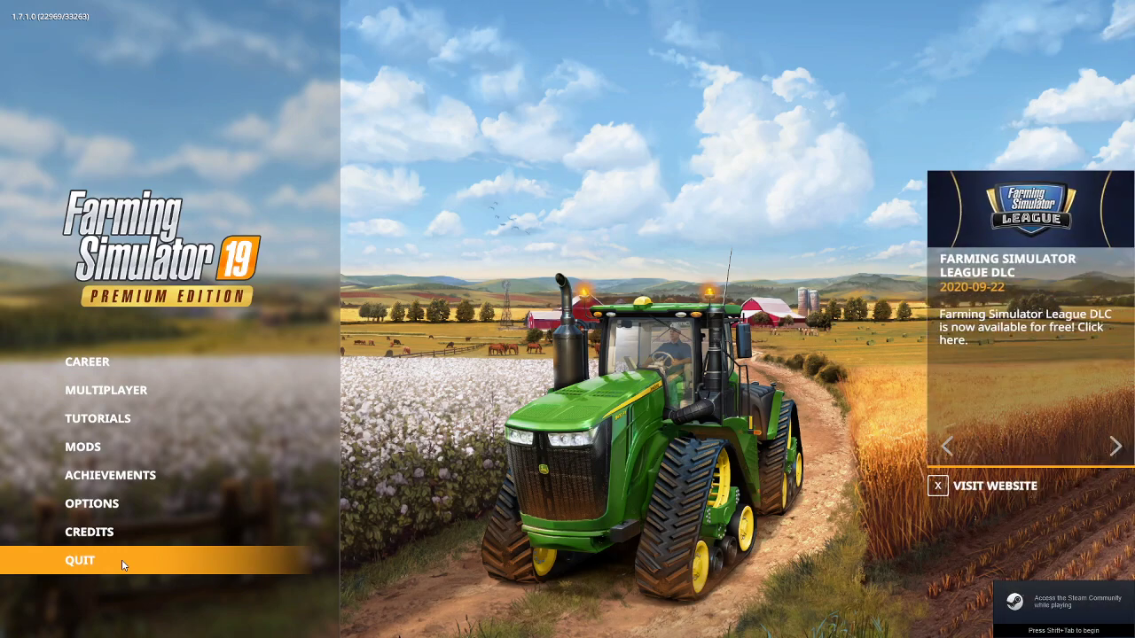
{"action": "left_click", "coordinate": [80, 560]}
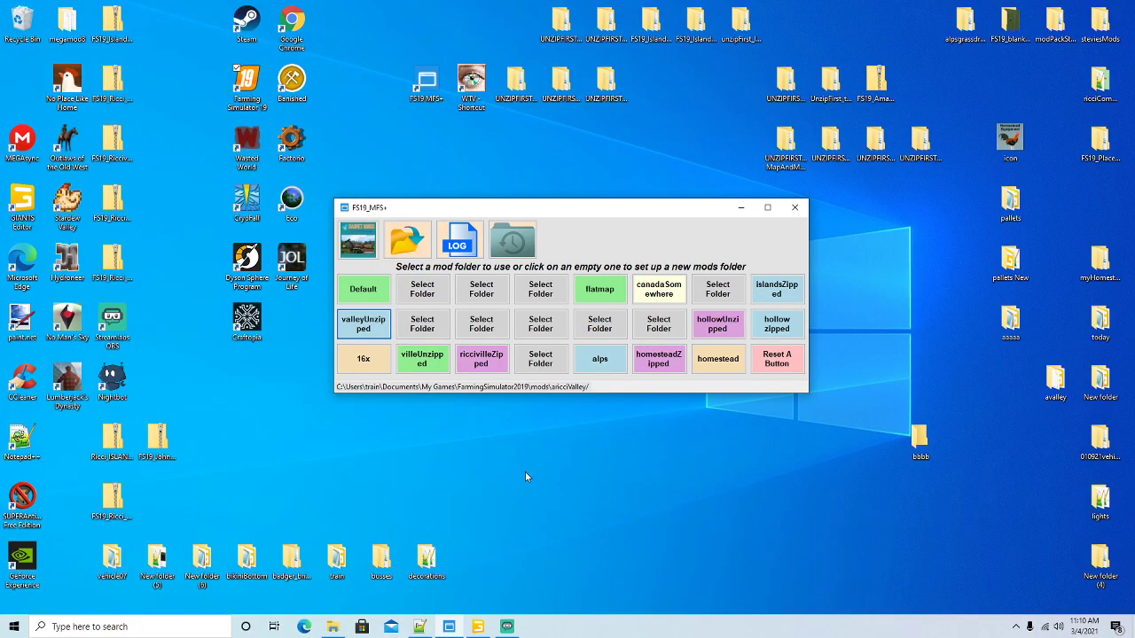
Switch to Notepad++, show the game's log.txt and reload it from disk
{"action": "left_click", "coordinate": [421, 626]}
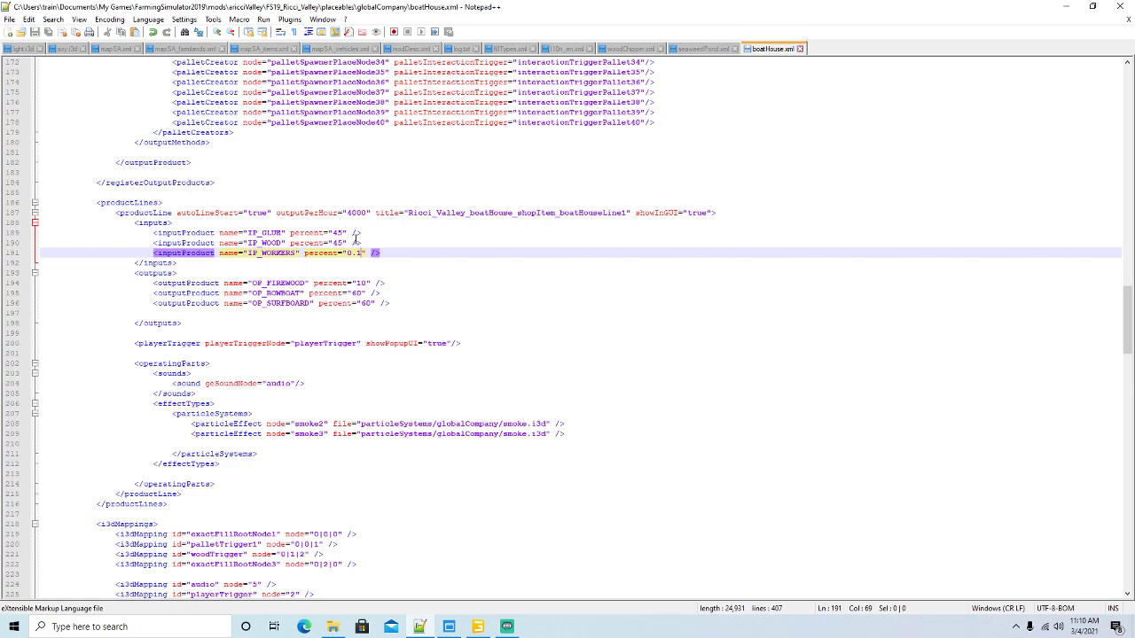
{"action": "left_click", "coordinate": [460, 49]}
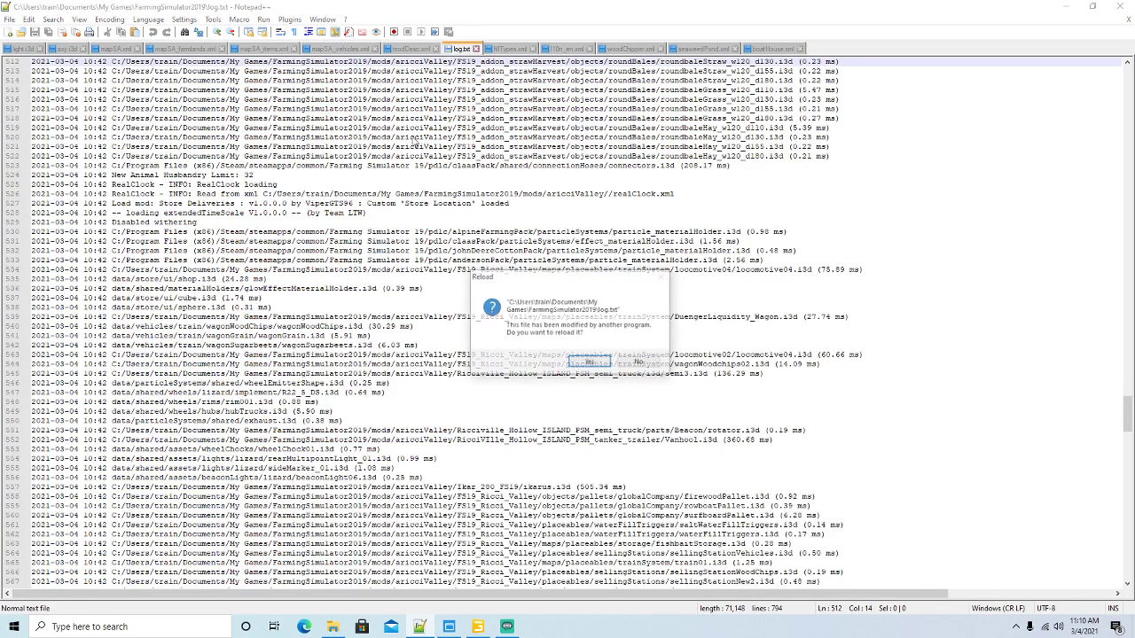
{"action": "left_click", "coordinate": [582, 361]}
Check log.txt for warnings and errors, highlight the first Ikarus bus warning text, and minimize Notepad++
{"action": "scroll", "coordinate": [583, 361], "scroll_direction": "down", "scroll_amount": 4}
{"action": "scroll", "coordinate": [583, 361], "scroll_direction": "up", "scroll_amount": 9}
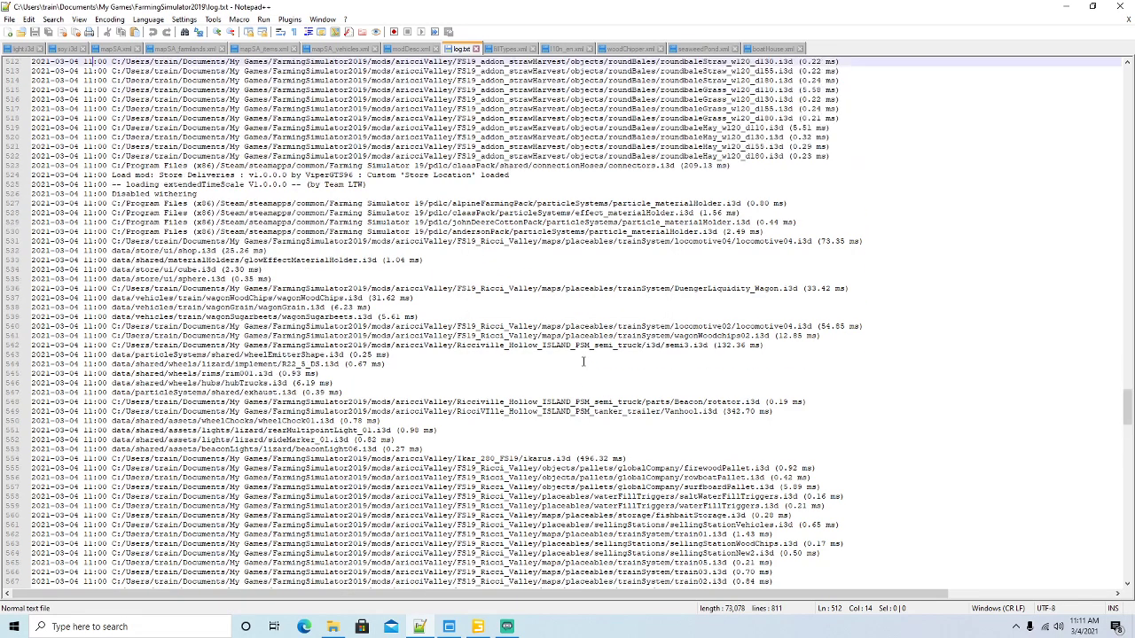
{"action": "scroll", "coordinate": [583, 362], "scroll_direction": "down", "scroll_amount": 6}
{"action": "scroll", "coordinate": [582, 360], "scroll_direction": "down", "scroll_amount": 18}
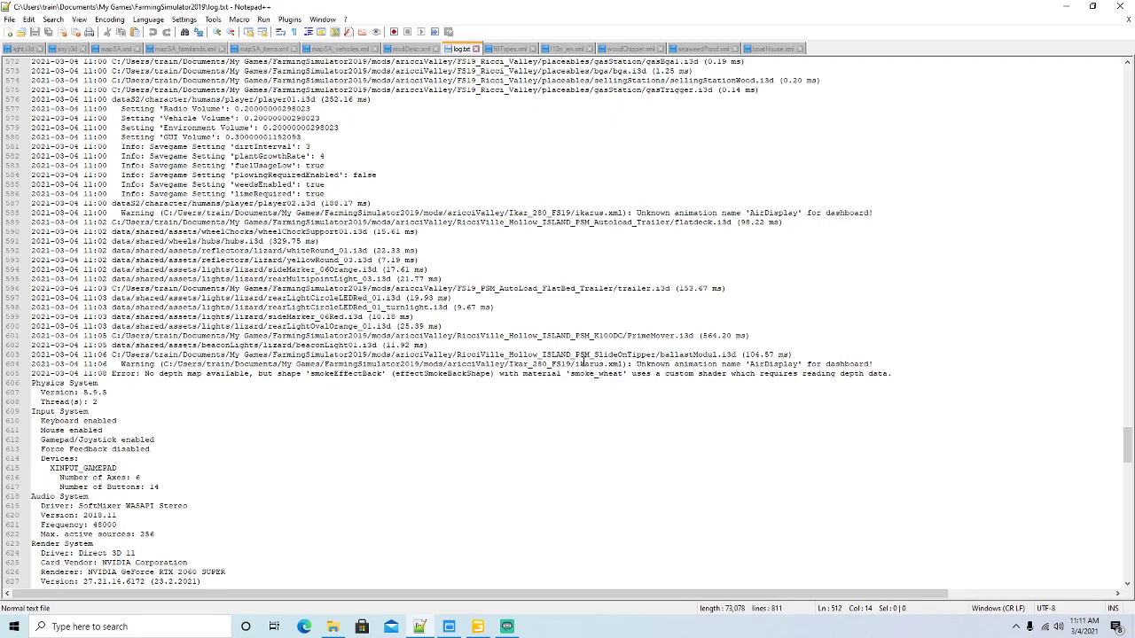
{"action": "left_click_drag", "start_coordinate": [634, 213], "coordinate": [809, 213]}
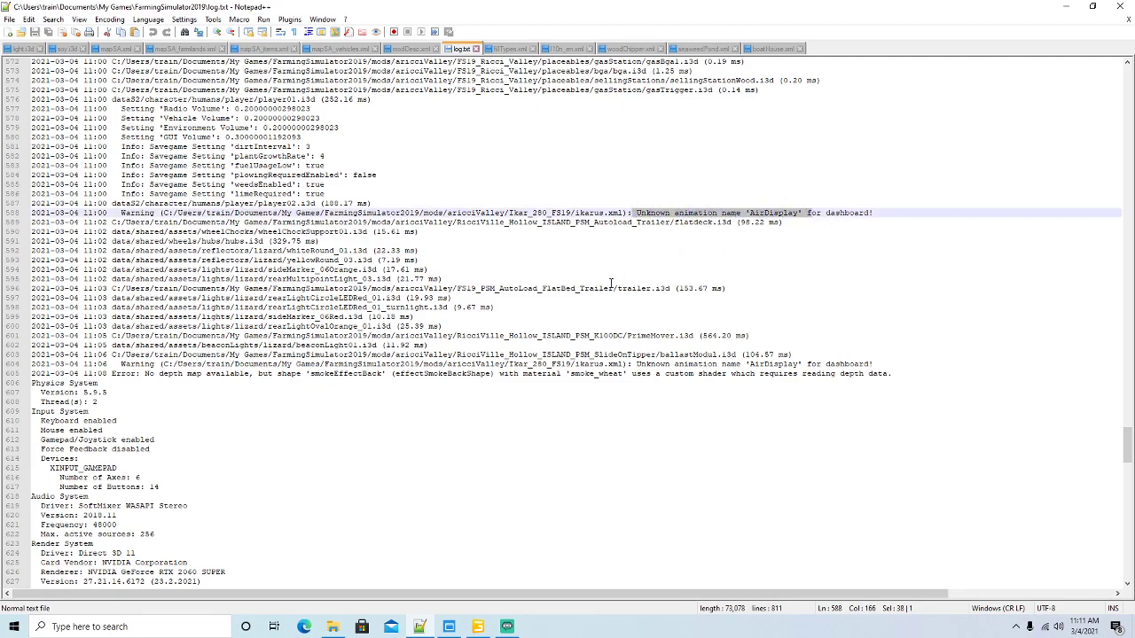
{"action": "scroll", "coordinate": [610, 283], "scroll_direction": "up", "scroll_amount": 20}
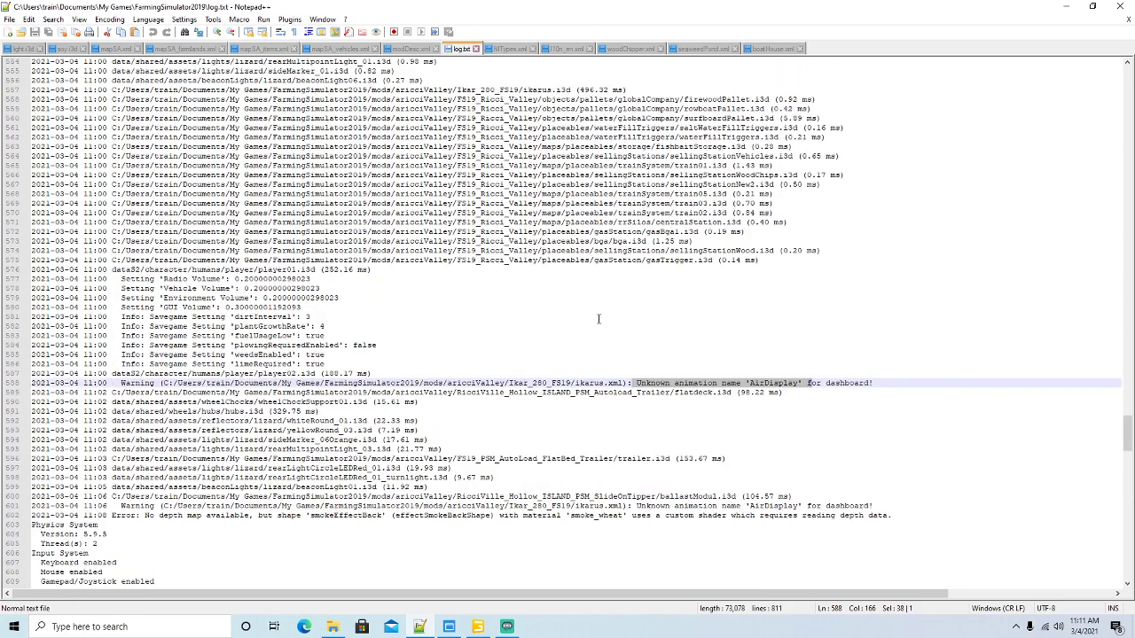
{"action": "scroll", "coordinate": [598, 317], "scroll_direction": "up", "scroll_amount": 5}
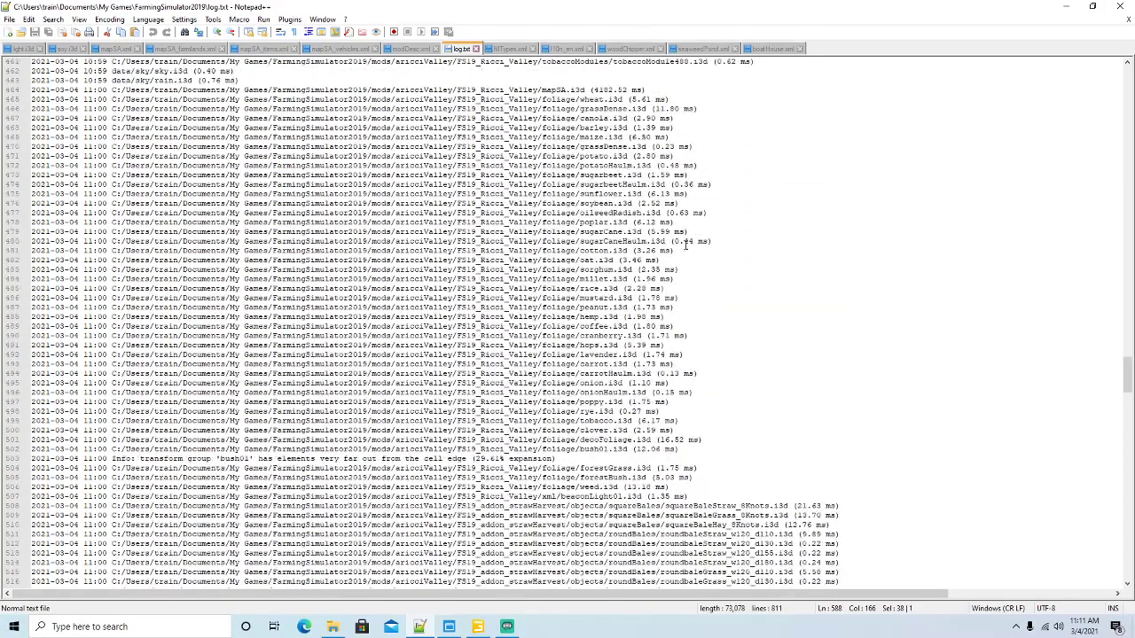
{"action": "left_click", "coordinate": [1067, 7]}
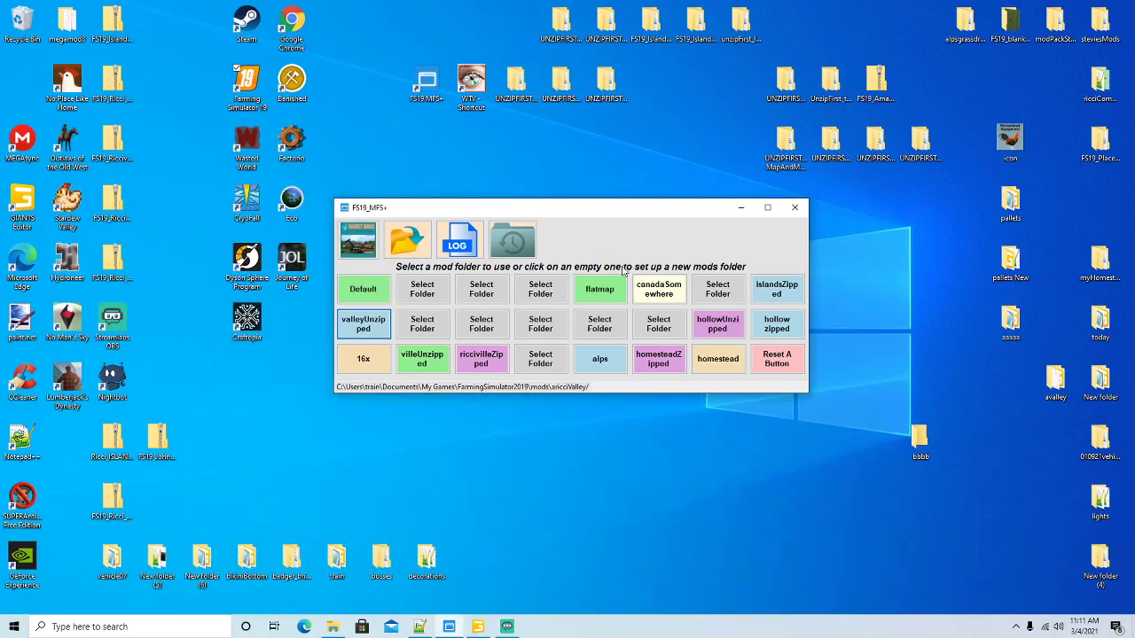
Switch to GIANTS Editor and inspect the boathouse, its worker shelter and the pond area in mapSA.i3d
{"action": "left_click", "coordinate": [505, 625]}
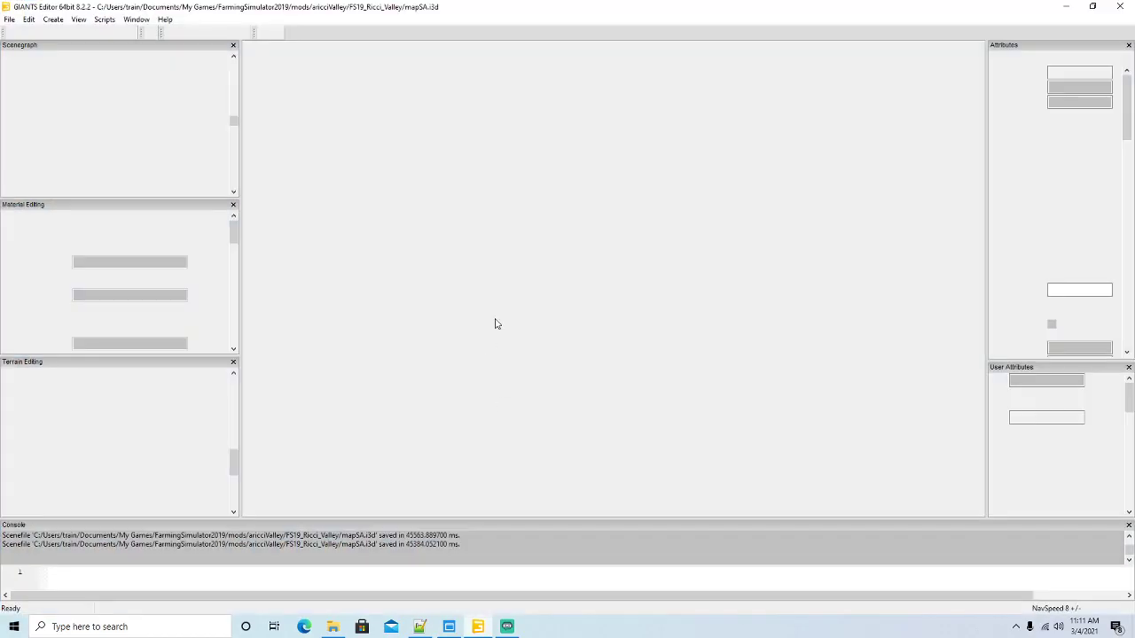
{"action": "scroll", "coordinate": [703, 319], "scroll_direction": "down", "scroll_amount": 5}
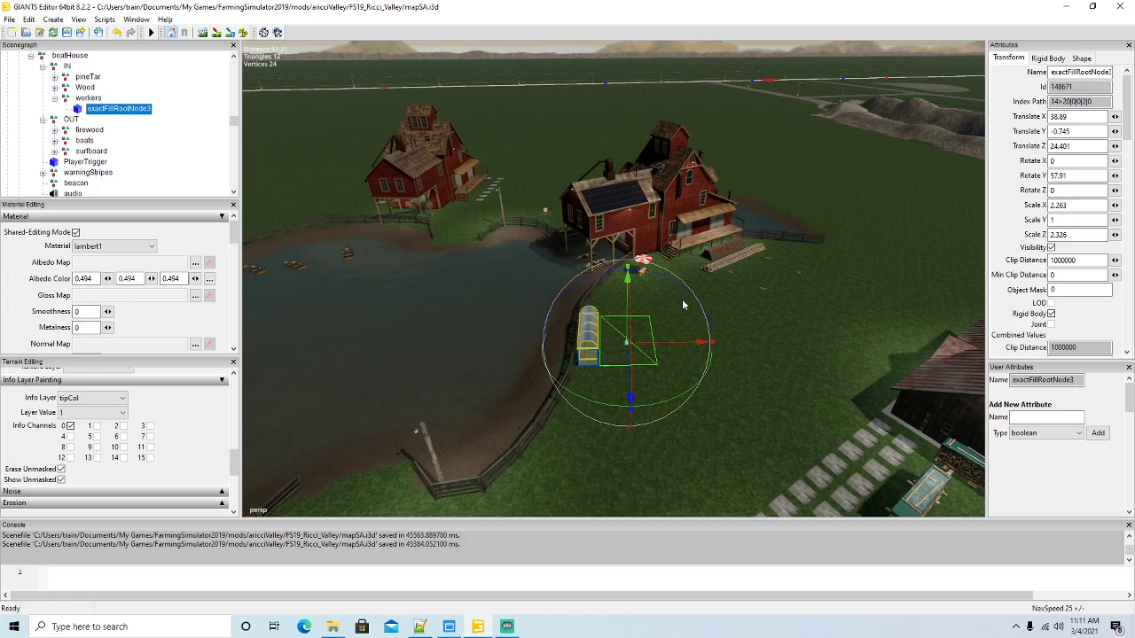
{"action": "middle_click_drag", "start_coordinate": [689, 278], "coordinate": [535, 222]}
{"action": "scroll", "coordinate": [500, 216], "scroll_direction": "down", "scroll_amount": 3}
{"action": "scroll", "coordinate": [500, 215], "scroll_direction": "up", "scroll_amount": 2}
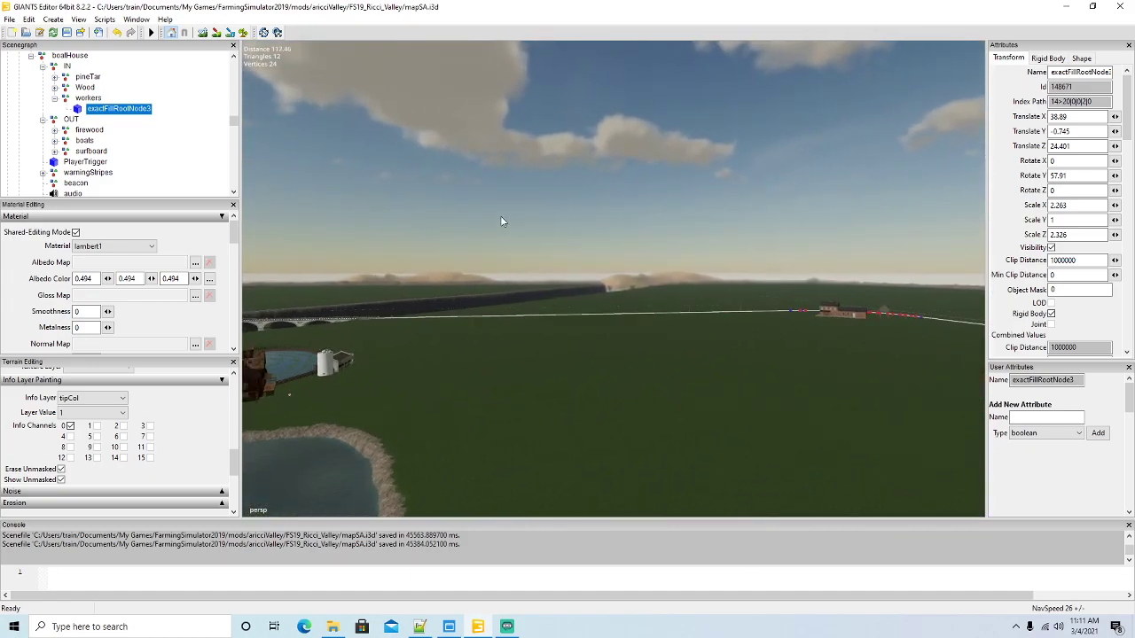
{"action": "left_click_drag", "start_coordinate": [500, 215], "coordinate": [452, 352], "text": "alt"}
{"action": "scroll", "coordinate": [524, 323], "scroll_direction": "down", "scroll_amount": 3}
{"action": "middle_click_drag", "start_coordinate": [700, 375], "coordinate": [539, 265]}
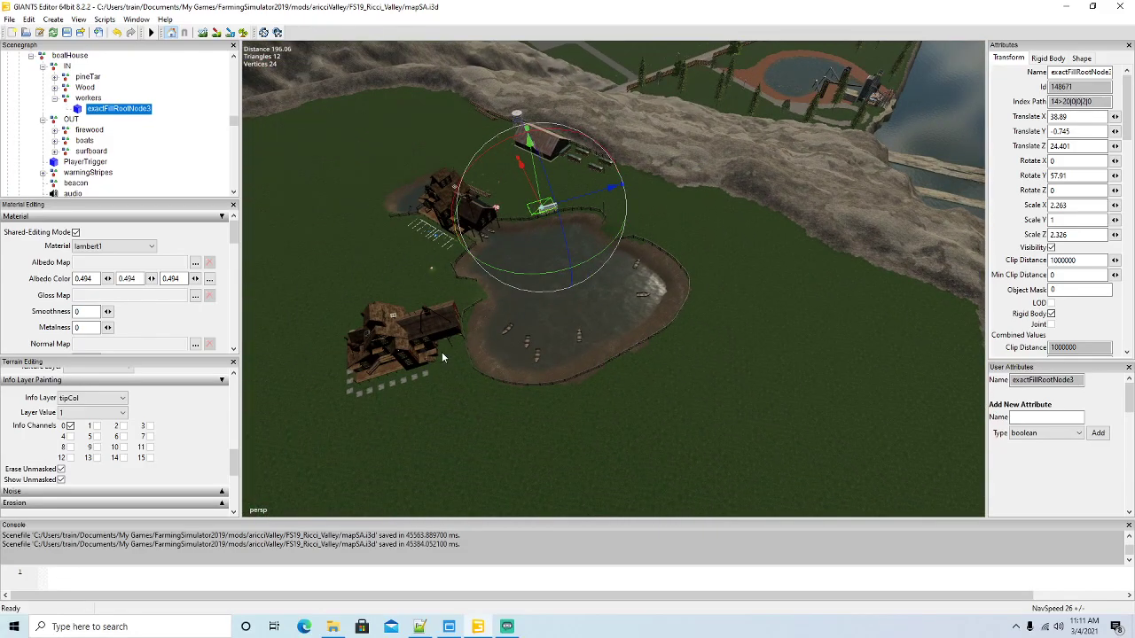
Survey the open grassland around the boathouse pond, from the distant water fields to the rocky ridge
{"action": "middle_click_drag", "start_coordinate": [443, 357], "coordinate": [631, 161]}
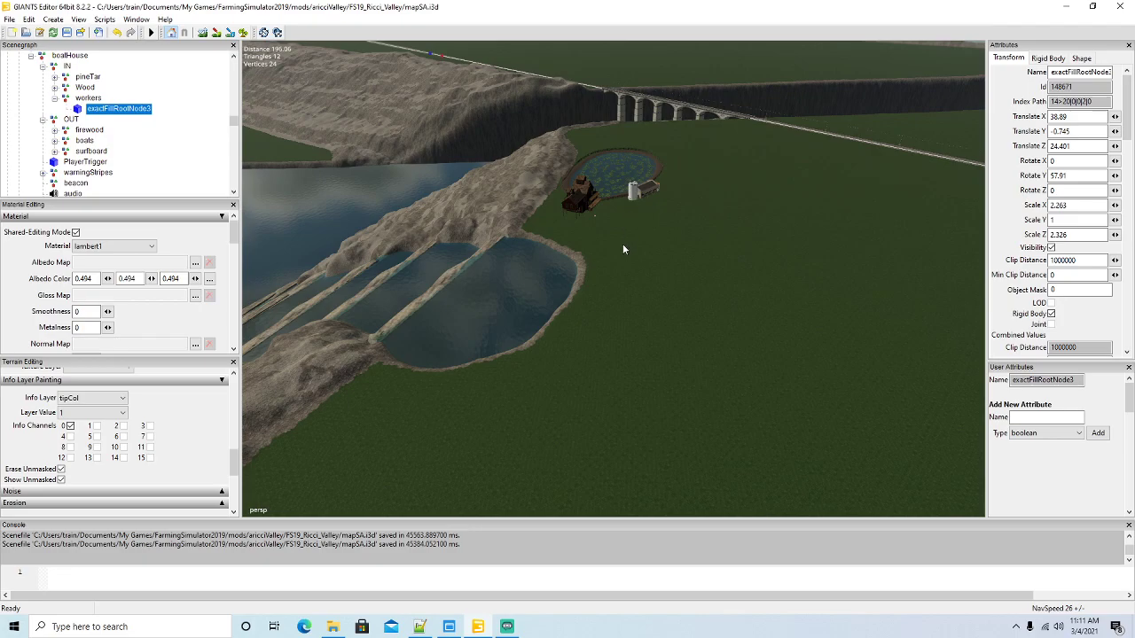
{"action": "middle_click_drag", "start_coordinate": [622, 245], "coordinate": [253, 197]}
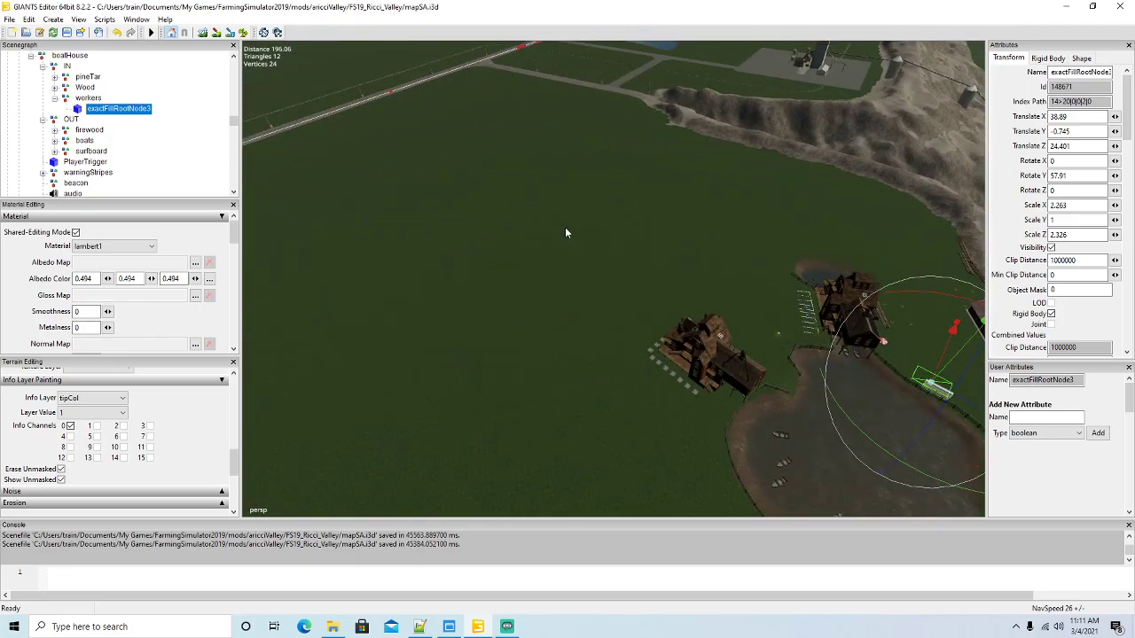
{"action": "middle_click_drag", "start_coordinate": [566, 232], "coordinate": [661, 224]}
{"action": "middle_click_drag", "start_coordinate": [407, 276], "coordinate": [422, 273]}
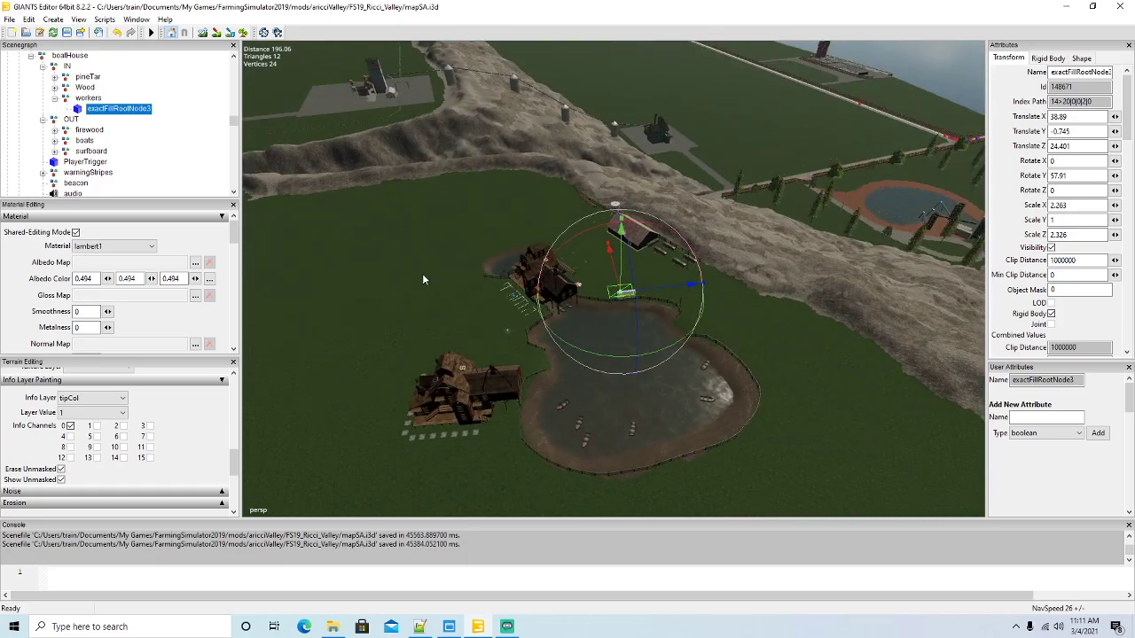
{"action": "middle_click_drag", "start_coordinate": [692, 373], "coordinate": [645, 344]}
{"action": "scroll", "coordinate": [646, 338], "scroll_direction": "up", "scroll_amount": 5}
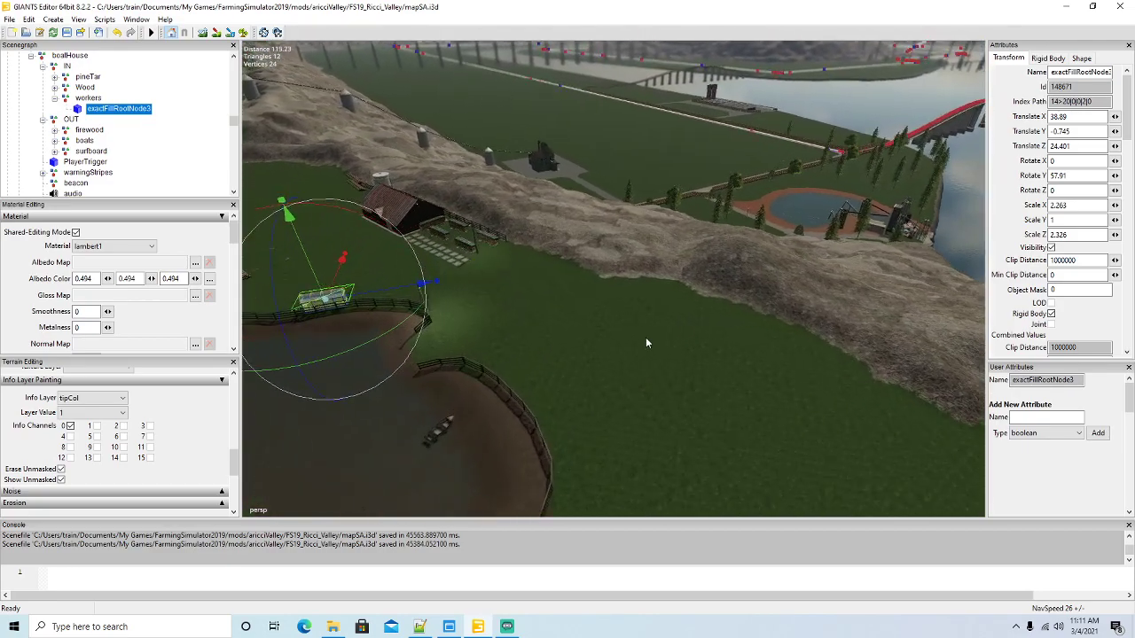
Set the terrain texture layer to c_roughDirt and paint a patch on the grass between the worker shelter and the wooden shed
{"action": "left_click_drag", "start_coordinate": [646, 337], "coordinate": [610, 368], "text": "alt"}
{"action": "scroll", "coordinate": [619, 360], "scroll_direction": "down", "scroll_amount": 5}
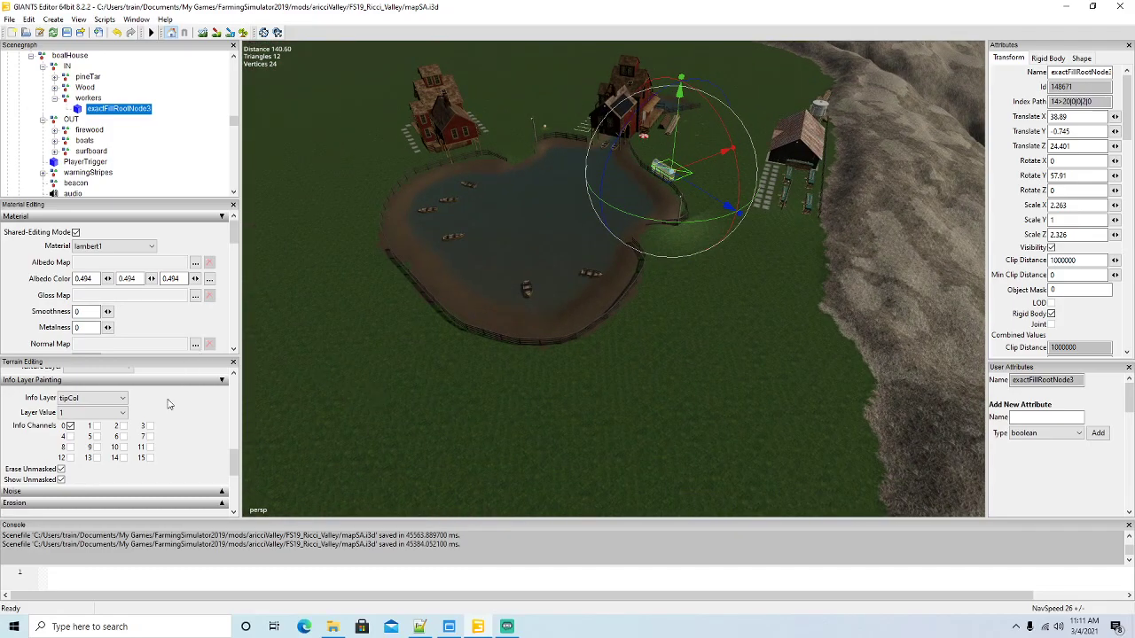
{"action": "mouse_move", "coordinate": [234, 462]}
{"action": "left_mouse_down"}
{"action": "mouse_move", "coordinate": [235, 377]}
{"action": "mouse_move", "coordinate": [235, 430]}
{"action": "left_mouse_up"}
{"action": "left_click", "coordinate": [91, 435]}
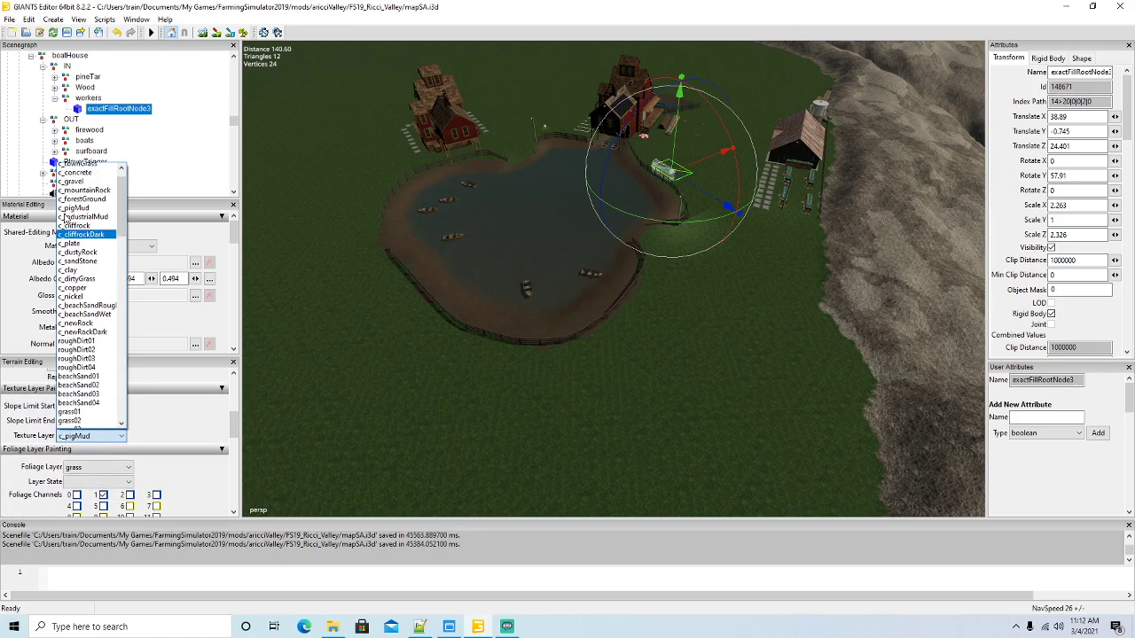
{"action": "left_click", "coordinate": [78, 165]}
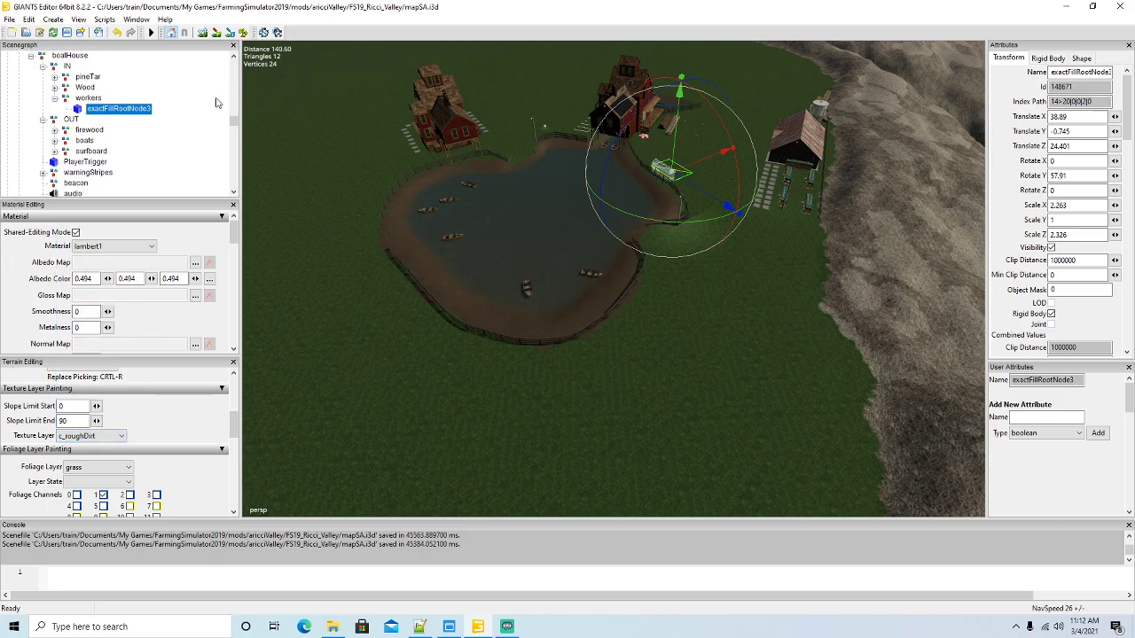
{"action": "left_click", "coordinate": [217, 33]}
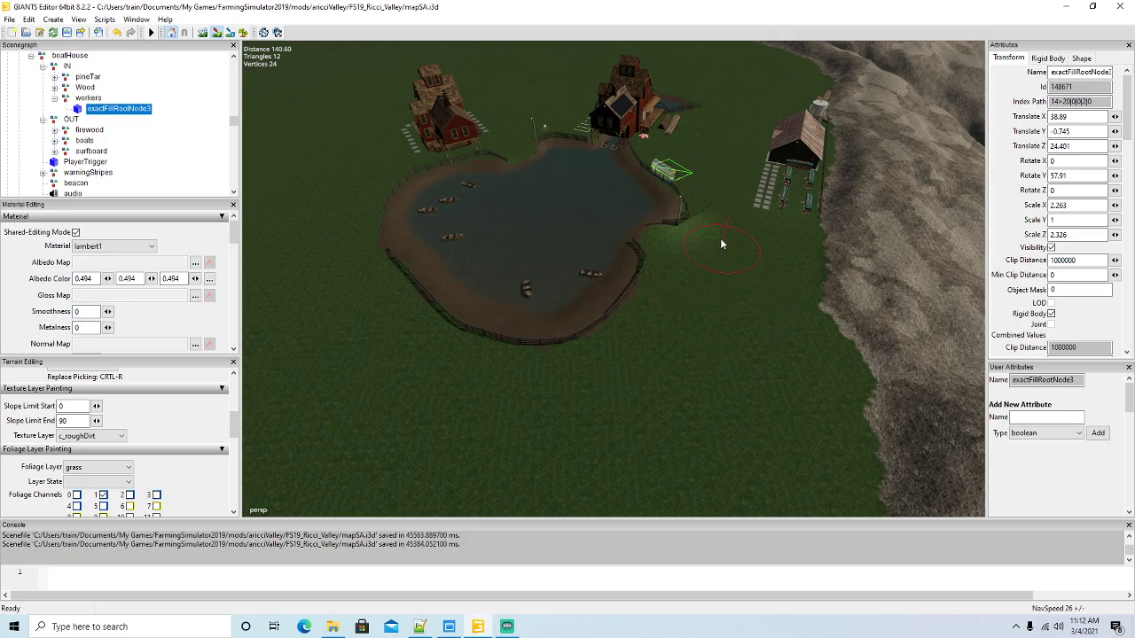
{"action": "mouse_move", "coordinate": [722, 246]}
{"action": "left_mouse_down"}
{"action": "mouse_move", "coordinate": [722, 183]}
{"action": "mouse_move", "coordinate": [720, 222]}
{"action": "mouse_move", "coordinate": [708, 202]}
{"action": "mouse_move", "coordinate": [699, 214]}
{"action": "left_mouse_up"}
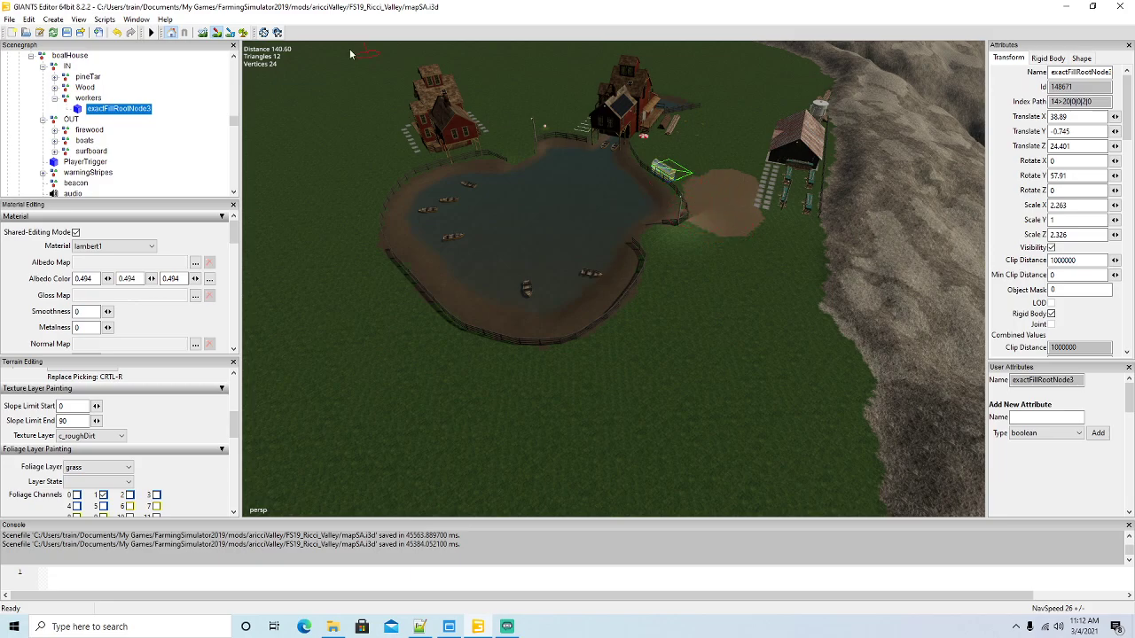
{"action": "left_click", "coordinate": [217, 33]}
Collapse the slaughterHouse, boatHouse and seaweedpond groups in the scenegraph and select the hidden GroupName node
{"action": "mouse_move", "coordinate": [434, 378]}
{"action": "left_mouse_down", "text": "alt"}
{"action": "mouse_move", "coordinate": [483, 378]}
{"action": "mouse_move", "coordinate": [482, 327]}
{"action": "mouse_move", "coordinate": [431, 404]}
{"action": "left_mouse_up", "text": "alt"}
{"action": "scroll", "coordinate": [485, 328], "scroll_direction": "up", "scroll_amount": 2}
{"action": "scroll", "coordinate": [486, 324], "scroll_direction": "up", "scroll_amount": 3}
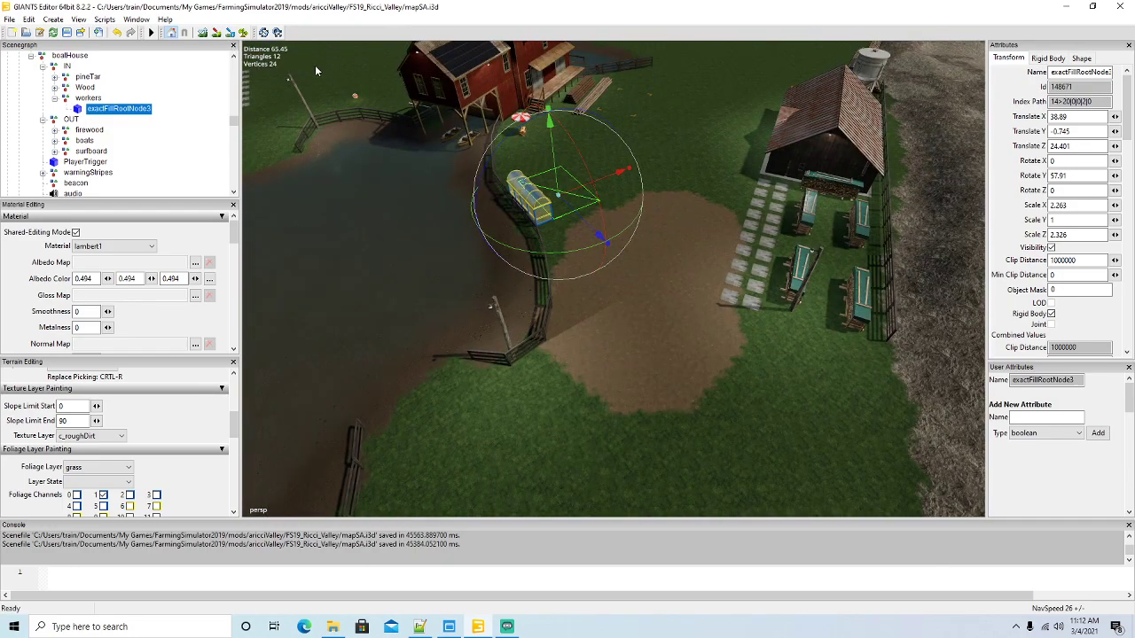
{"action": "left_click_drag", "start_coordinate": [631, 485], "coordinate": [615, 472], "text": "alt"}
{"action": "scroll", "coordinate": [122, 122], "scroll_direction": "up", "scroll_amount": 6}
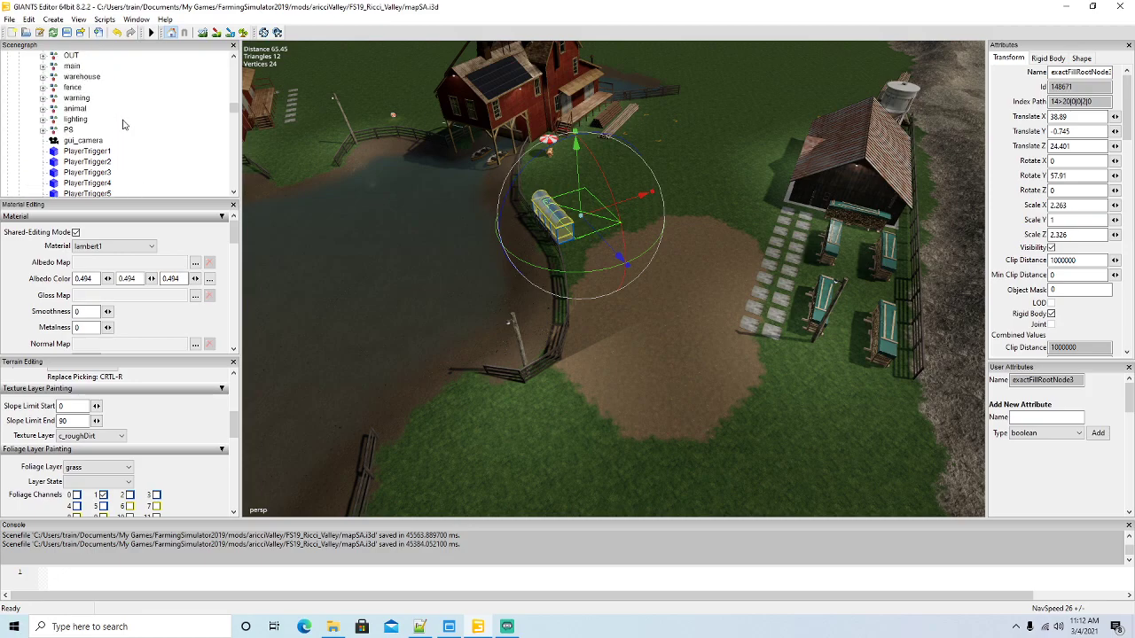
{"action": "scroll", "coordinate": [123, 123], "scroll_direction": "up", "scroll_amount": 5}
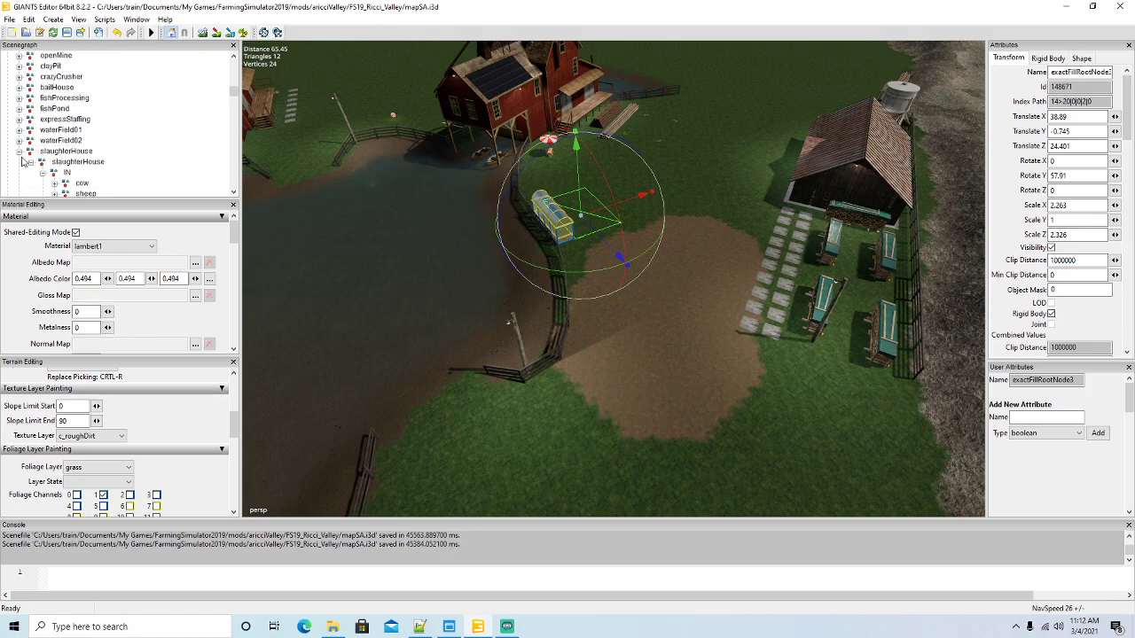
{"action": "left_click", "coordinate": [20, 152]}
{"action": "left_click", "coordinate": [20, 173]}
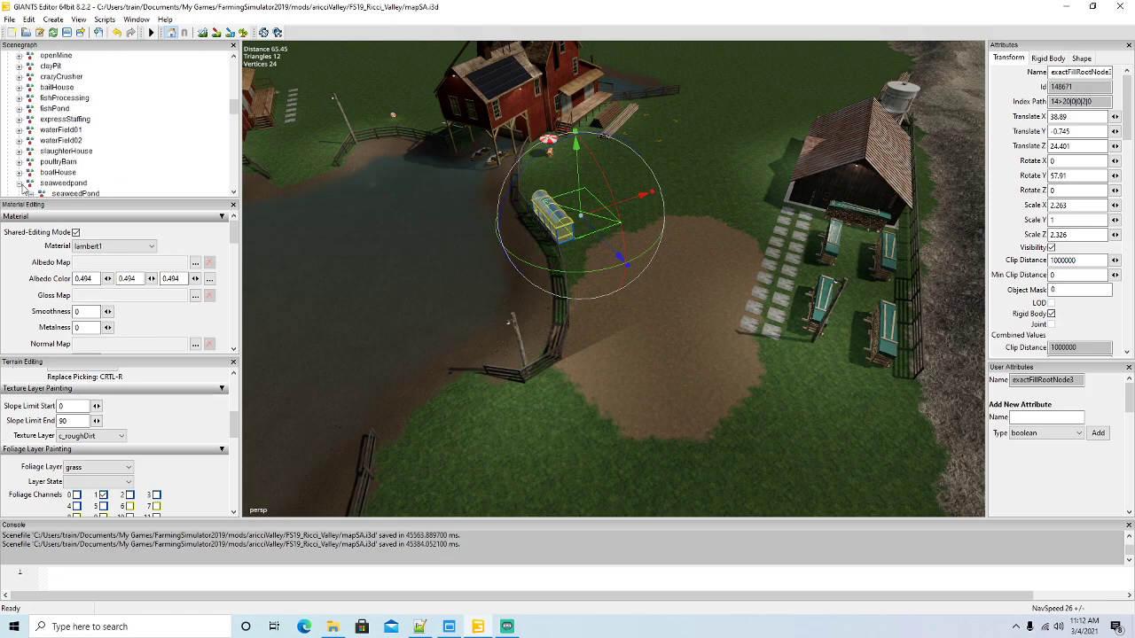
{"action": "left_click", "coordinate": [20, 183]}
{"action": "scroll", "coordinate": [53, 133], "scroll_direction": "up", "scroll_amount": 2}
{"action": "left_click", "coordinate": [20, 58]}
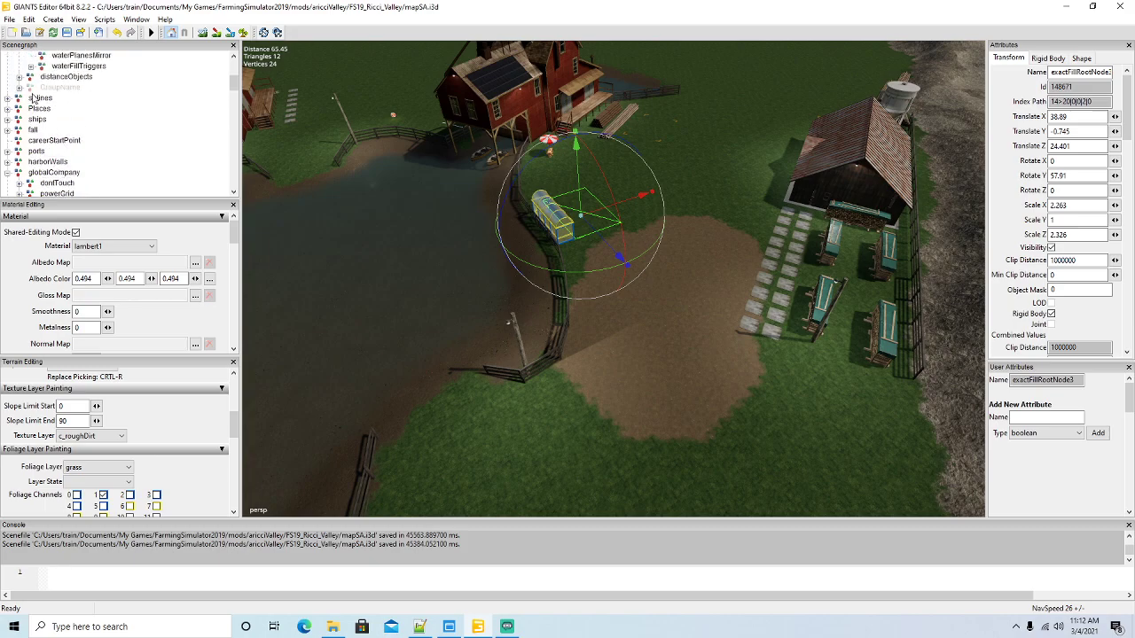
{"action": "left_click", "coordinate": [59, 88]}
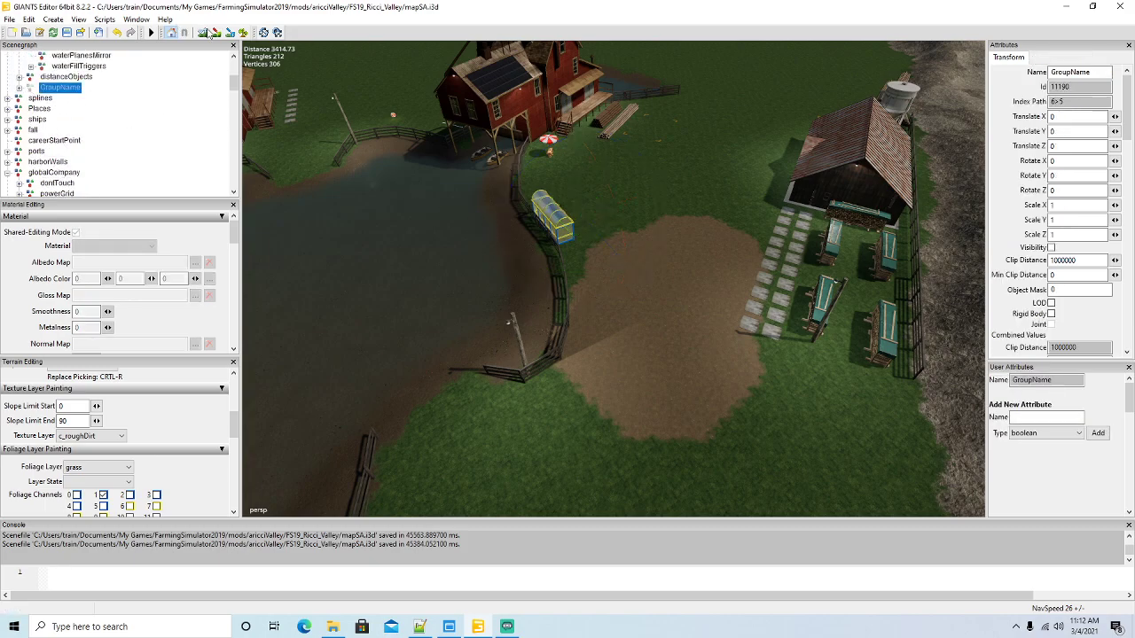
Paint c_roughDirt across the yard from the pond fence and wooden shed to the log piles beside the red boathouse
{"action": "mouse_move", "coordinate": [595, 160]}
{"action": "left_mouse_down"}
{"action": "mouse_move", "coordinate": [566, 152]}
{"action": "mouse_move", "coordinate": [543, 184]}
{"action": "mouse_move", "coordinate": [585, 222]}
{"action": "mouse_move", "coordinate": [572, 244]}
{"action": "mouse_move", "coordinate": [588, 310]}
{"action": "mouse_move", "coordinate": [580, 369]}
{"action": "mouse_move", "coordinate": [531, 411]}
{"action": "mouse_move", "coordinate": [444, 441]}
{"action": "mouse_move", "coordinate": [705, 337]}
{"action": "mouse_move", "coordinate": [855, 341]}
{"action": "mouse_move", "coordinate": [849, 282]}
{"action": "mouse_move", "coordinate": [886, 262]}
{"action": "mouse_move", "coordinate": [897, 271]}
{"action": "mouse_move", "coordinate": [865, 250]}
{"action": "mouse_move", "coordinate": [885, 133]}
{"action": "mouse_move", "coordinate": [851, 188]}
{"action": "mouse_move", "coordinate": [794, 241]}
{"action": "mouse_move", "coordinate": [761, 251]}
{"action": "mouse_move", "coordinate": [787, 215]}
{"action": "mouse_move", "coordinate": [740, 370]}
{"action": "mouse_move", "coordinate": [684, 226]}
{"action": "mouse_move", "coordinate": [754, 120]}
{"action": "mouse_move", "coordinate": [657, 176]}
{"action": "left_mouse_up"}
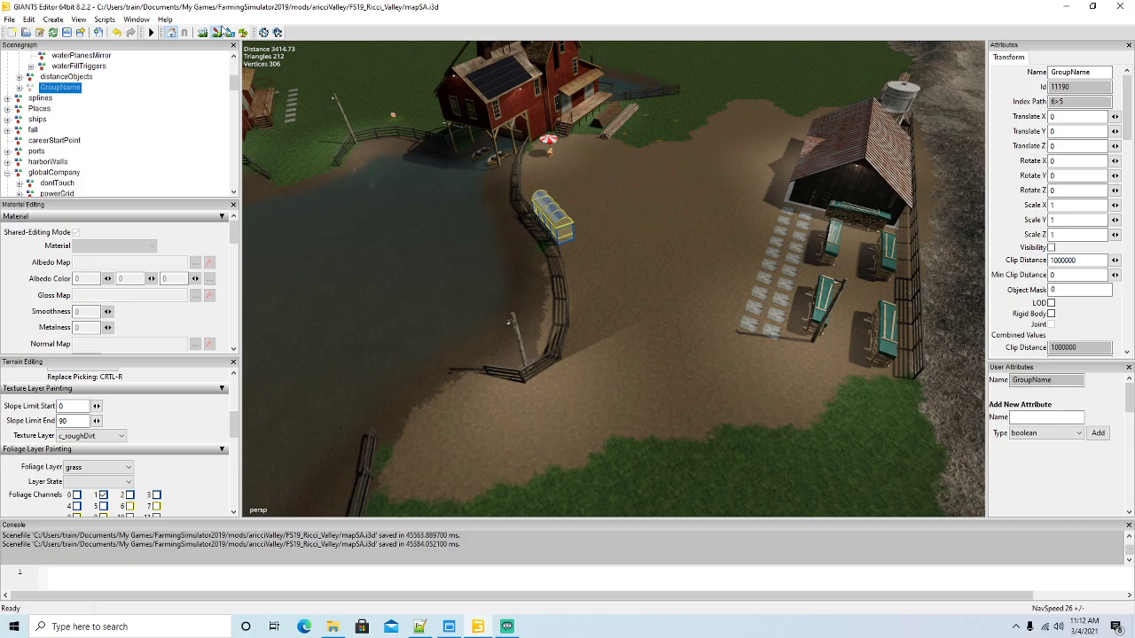
{"action": "left_click", "coordinate": [220, 31]}
{"action": "left_click_drag", "start_coordinate": [503, 293], "coordinate": [485, 195], "text": "alt"}
{"action": "scroll", "coordinate": [485, 196], "scroll_direction": "up", "scroll_amount": 3}
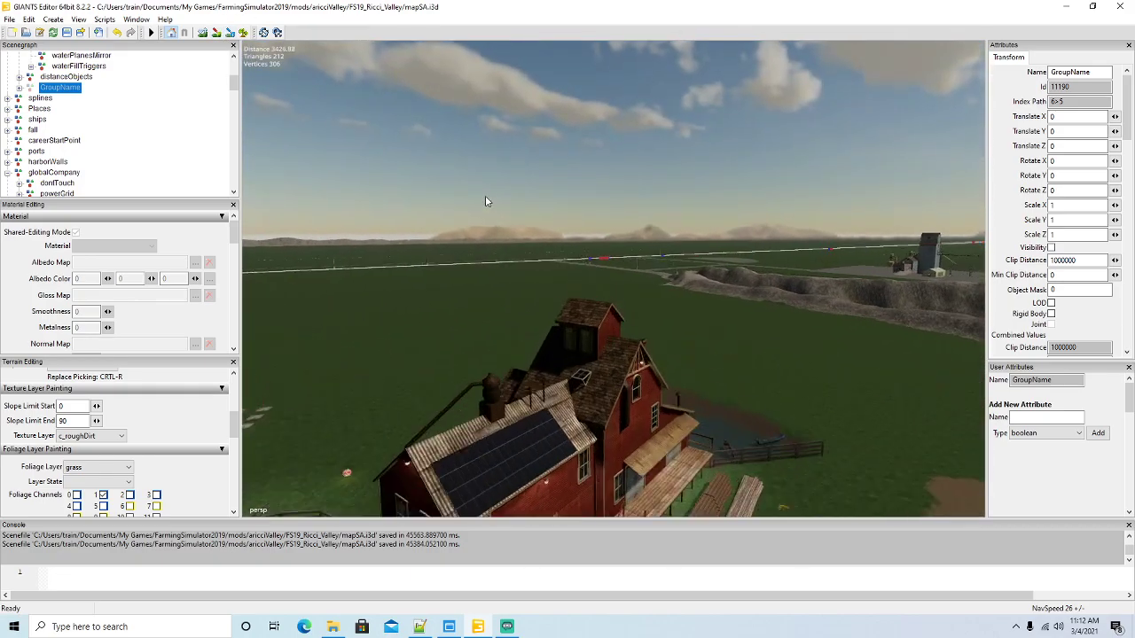
{"action": "right_click_drag", "start_coordinate": [485, 201], "coordinate": [515, 298]}
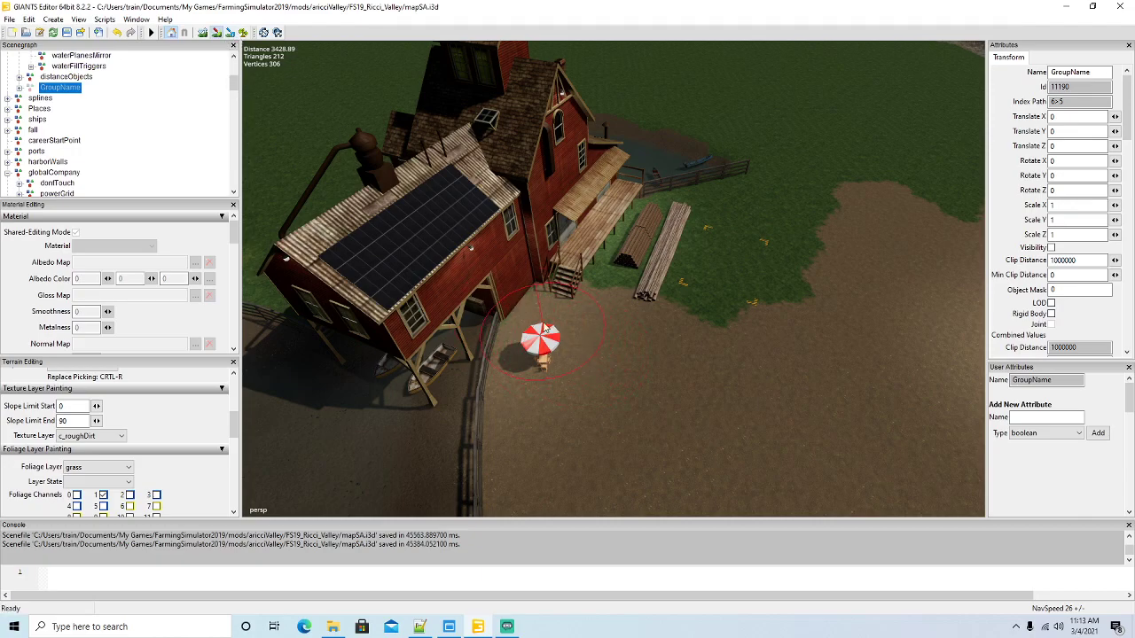
{"action": "mouse_move", "coordinate": [612, 229]}
{"action": "left_mouse_down"}
{"action": "mouse_move", "coordinate": [637, 209]}
{"action": "mouse_move", "coordinate": [770, 177]}
{"action": "mouse_move", "coordinate": [645, 297]}
{"action": "mouse_move", "coordinate": [824, 203]}
{"action": "mouse_move", "coordinate": [789, 275]}
{"action": "left_mouse_up"}
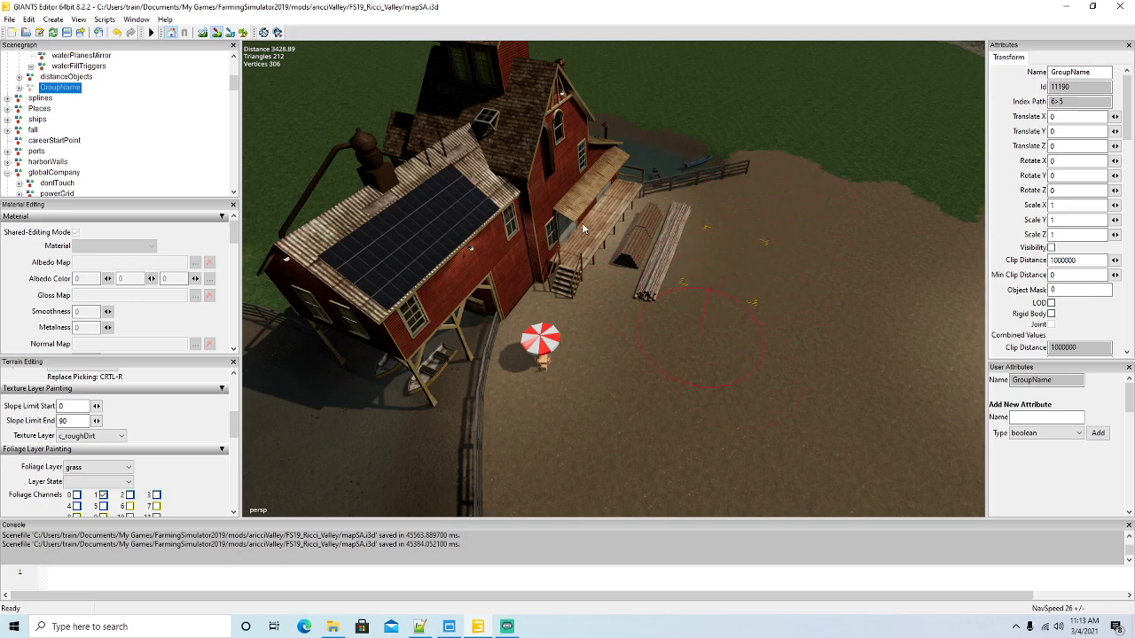
{"action": "left_click", "coordinate": [218, 33]}
Paint c_roughDirt on the grass around the outer shore of the small pond behind the boathouse
{"action": "mouse_move", "coordinate": [674, 342]}
{"action": "left_mouse_down", "text": "alt"}
{"action": "mouse_move", "coordinate": [743, 258]}
{"action": "mouse_move", "coordinate": [456, 362]}
{"action": "left_mouse_up", "text": "alt"}
{"action": "scroll", "coordinate": [743, 258], "scroll_direction": "up", "scroll_amount": 6}
{"action": "right_click_drag", "start_coordinate": [456, 366], "coordinate": [497, 307]}
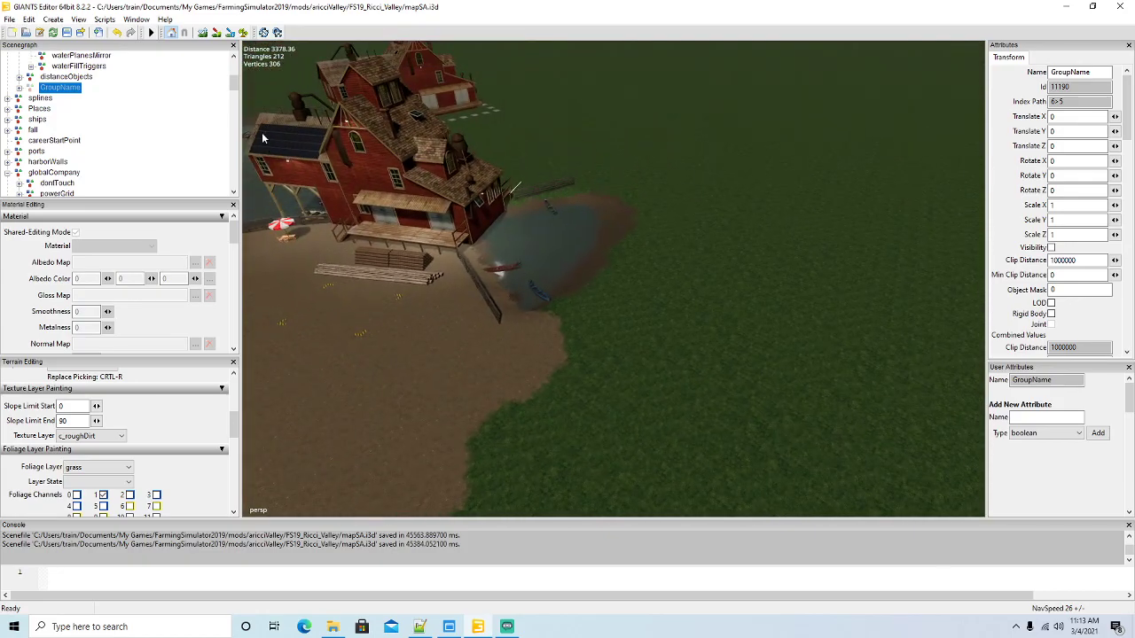
{"action": "left_click", "coordinate": [584, 345]}
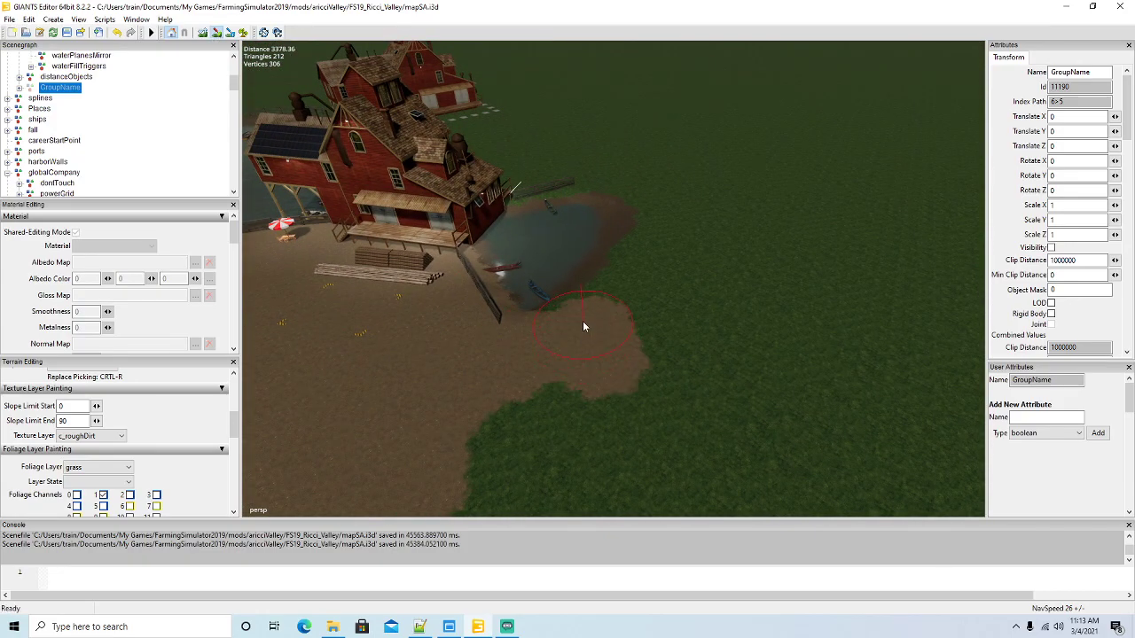
{"action": "left_click_drag", "start_coordinate": [583, 326], "coordinate": [588, 308]}
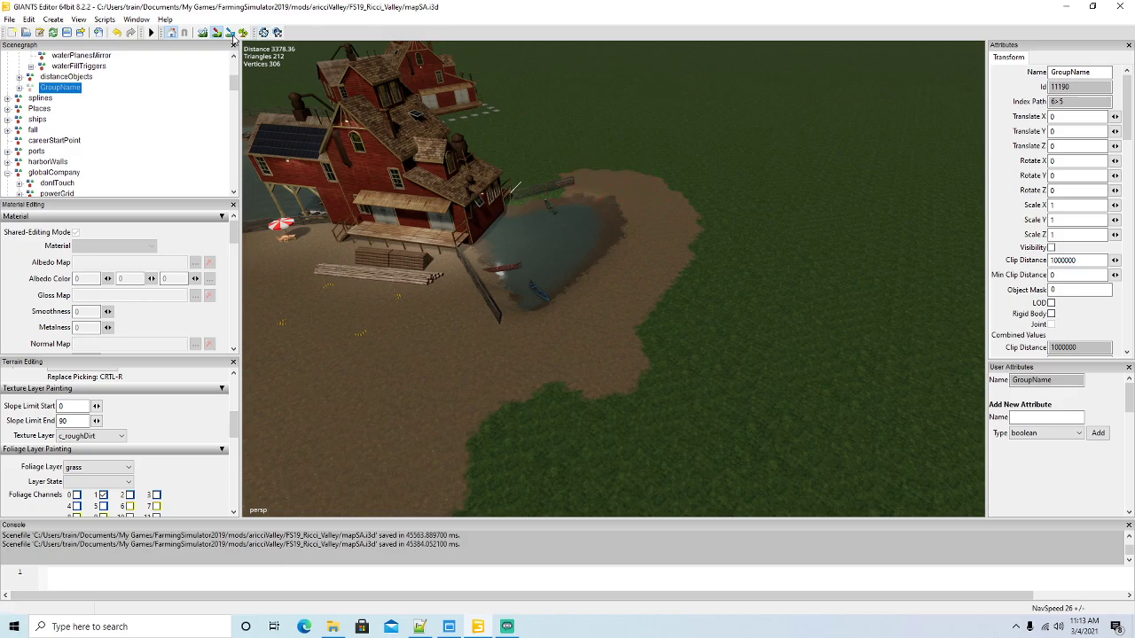
Cover the grass around the boathouse's marked parking spaces and along the adjoining pond fence with c_roughDirt
{"action": "left_click_drag", "start_coordinate": [532, 301], "coordinate": [449, 302], "text": "alt"}
{"action": "right_click_drag", "start_coordinate": [449, 300], "coordinate": [449, 302]}
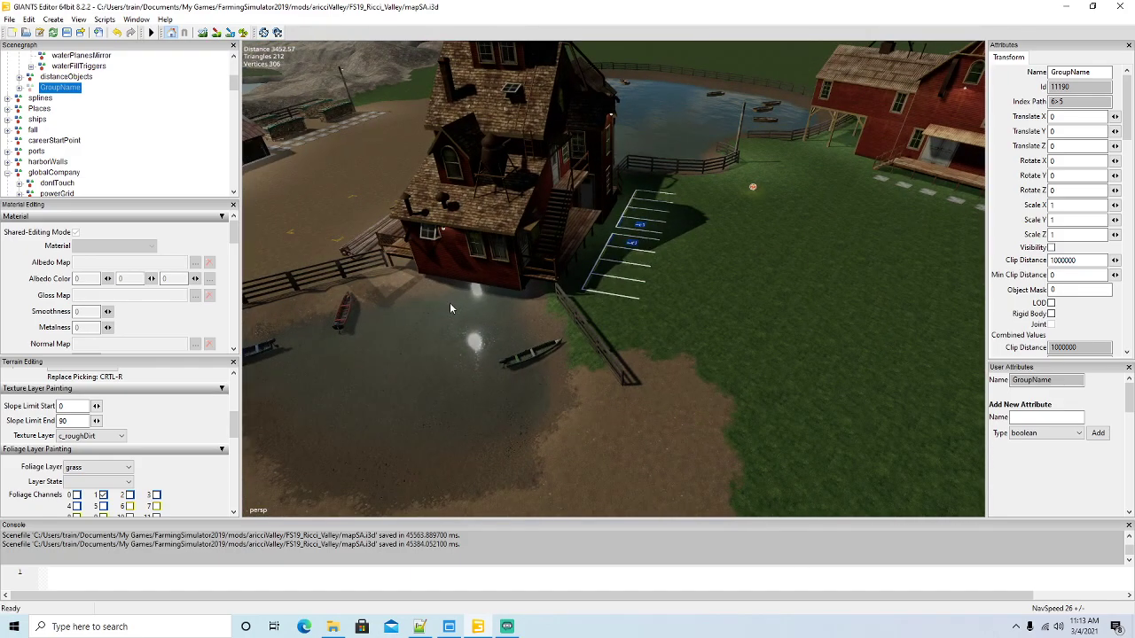
{"action": "mouse_move", "coordinate": [618, 319]}
{"action": "left_mouse_down"}
{"action": "mouse_move", "coordinate": [640, 329]}
{"action": "mouse_move", "coordinate": [608, 279]}
{"action": "mouse_move", "coordinate": [653, 193]}
{"action": "mouse_move", "coordinate": [679, 186]}
{"action": "mouse_move", "coordinate": [725, 252]}
{"action": "mouse_move", "coordinate": [737, 347]}
{"action": "mouse_move", "coordinate": [770, 432]}
{"action": "left_mouse_up"}
{"action": "left_click", "coordinate": [214, 33]}
{"action": "mouse_move", "coordinate": [674, 381]}
{"action": "left_mouse_down", "text": "alt"}
{"action": "mouse_move", "coordinate": [743, 262]}
{"action": "mouse_move", "coordinate": [534, 303]}
{"action": "mouse_move", "coordinate": [574, 327]}
{"action": "mouse_move", "coordinate": [339, 360]}
{"action": "left_mouse_up", "text": "alt"}
{"action": "scroll", "coordinate": [743, 262], "scroll_direction": "up", "scroll_amount": 3}
{"action": "scroll", "coordinate": [539, 313], "scroll_direction": "down", "scroll_amount": 3}
{"action": "scroll", "coordinate": [534, 304], "scroll_direction": "up", "scroll_amount": 5}
{"action": "right_click_drag", "start_coordinate": [339, 361], "coordinate": [322, 333]}
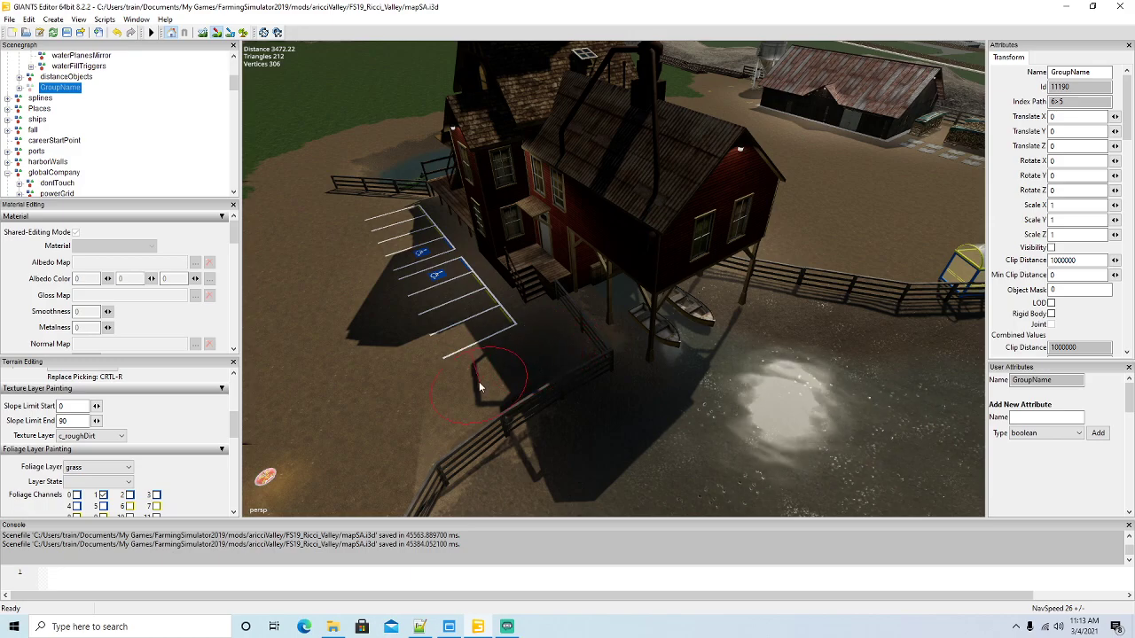
{"action": "left_click", "coordinate": [217, 33]}
Paint c_roughDirt over the gap in the pond fence and the grass around the second red house and its stepping stones
{"action": "mouse_move", "coordinate": [302, 266]}
{"action": "left_mouse_down", "text": "alt"}
{"action": "mouse_move", "coordinate": [342, 294]}
{"action": "mouse_move", "coordinate": [443, 299]}
{"action": "left_mouse_up", "text": "alt"}
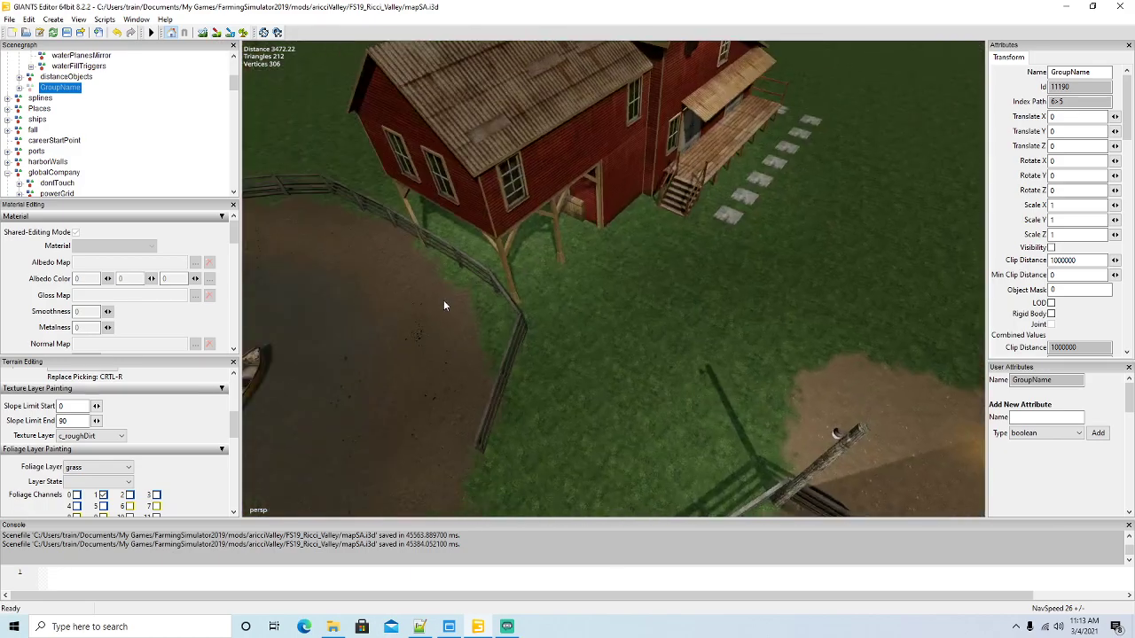
{"action": "scroll", "coordinate": [443, 300], "scroll_direction": "down", "scroll_amount": 3}
{"action": "left_click", "coordinate": [217, 33]}
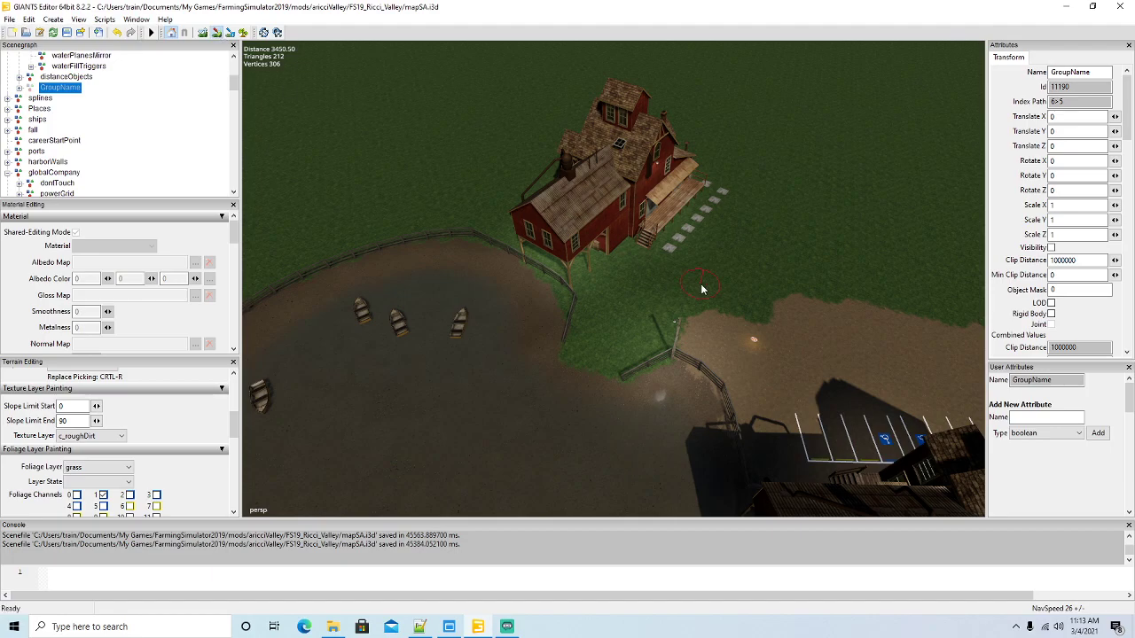
{"action": "left_click_drag", "start_coordinate": [705, 302], "coordinate": [679, 319]}
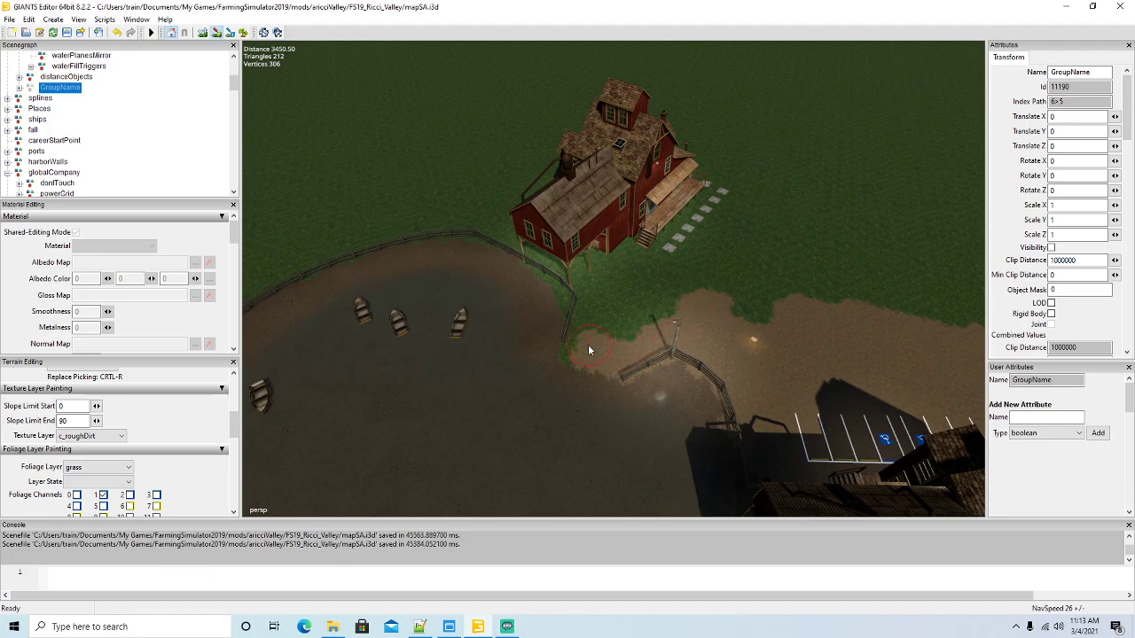
{"action": "mouse_move", "coordinate": [573, 283]}
{"action": "left_mouse_down"}
{"action": "mouse_move", "coordinate": [496, 232]}
{"action": "mouse_move", "coordinate": [453, 222]}
{"action": "mouse_move", "coordinate": [621, 107]}
{"action": "mouse_move", "coordinate": [914, 312]}
{"action": "mouse_move", "coordinate": [709, 208]}
{"action": "mouse_move", "coordinate": [780, 284]}
{"action": "mouse_move", "coordinate": [674, 221]}
{"action": "mouse_move", "coordinate": [760, 295]}
{"action": "mouse_move", "coordinate": [570, 214]}
{"action": "mouse_move", "coordinate": [523, 221]}
{"action": "mouse_move", "coordinate": [689, 313]}
{"action": "mouse_move", "coordinate": [622, 278]}
{"action": "left_mouse_up"}
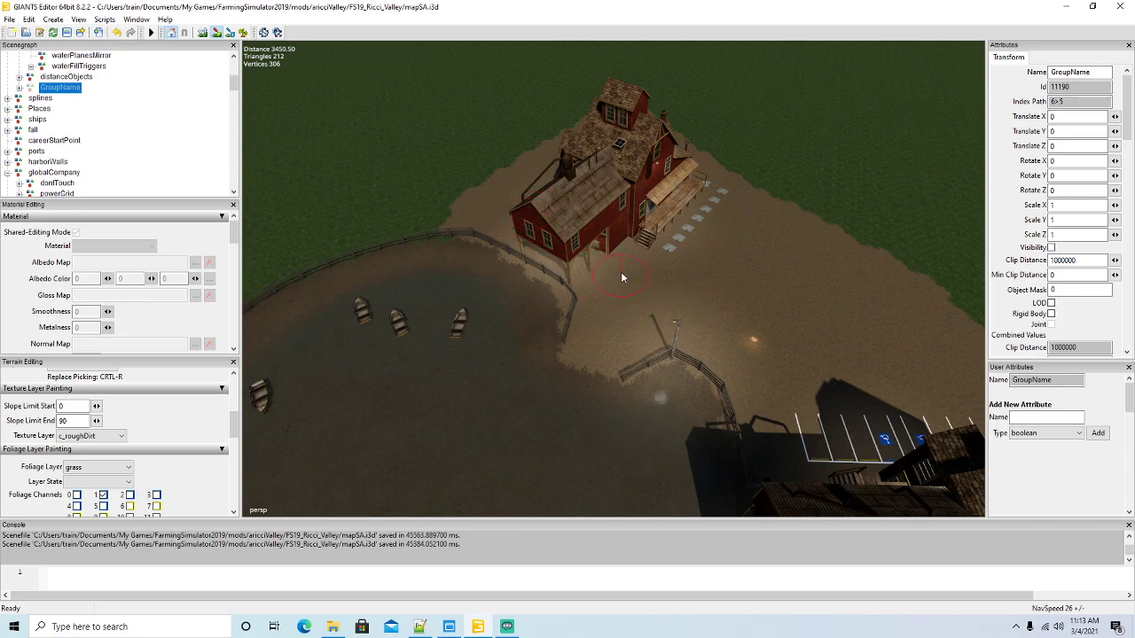
{"action": "left_click", "coordinate": [218, 33]}
Paint c_roughDirt behind the second red house and in a band along the outside of the large pond's fence
{"action": "left_click_drag", "start_coordinate": [286, 102], "coordinate": [504, 142], "text": "alt"}
{"action": "scroll", "coordinate": [502, 140], "scroll_direction": "up", "scroll_amount": 3}
{"action": "right_click_drag", "start_coordinate": [501, 140], "coordinate": [608, 292]}
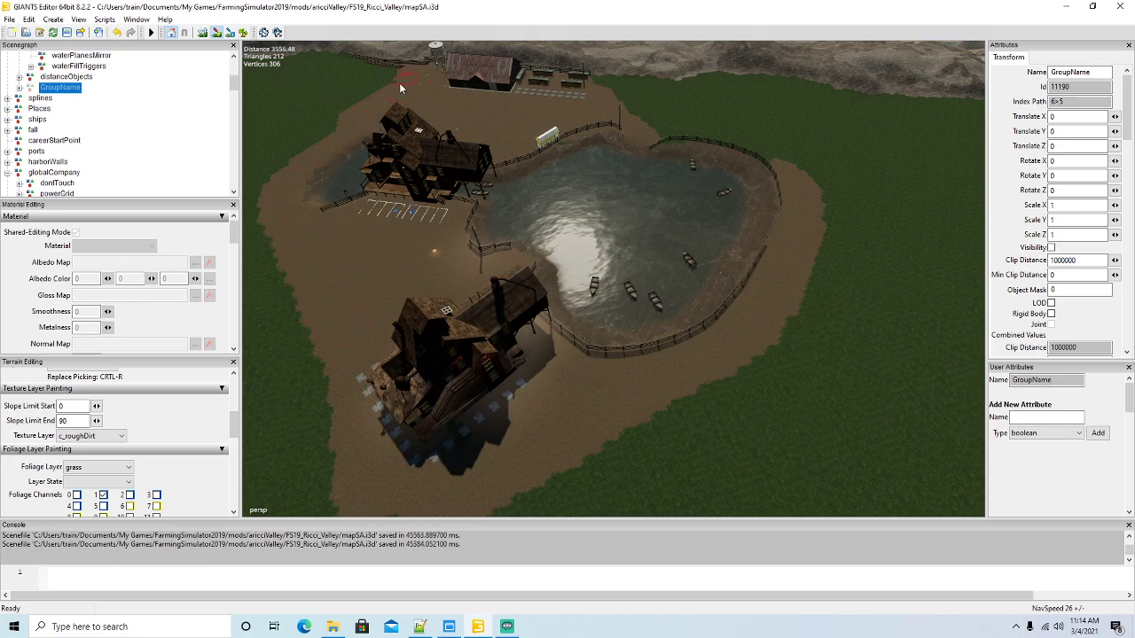
{"action": "left_click", "coordinate": [215, 33]}
Widen the c_roughDirt band along the large pond's outer edge toward the wooden shed
{"action": "mouse_move", "coordinate": [621, 348]}
{"action": "left_mouse_down", "text": "alt"}
{"action": "mouse_move", "coordinate": [655, 319]}
{"action": "mouse_move", "coordinate": [671, 270]}
{"action": "mouse_move", "coordinate": [626, 341]}
{"action": "mouse_move", "coordinate": [581, 376]}
{"action": "left_mouse_up", "text": "alt"}
{"action": "scroll", "coordinate": [672, 271], "scroll_direction": "up", "scroll_amount": 6}
{"action": "scroll", "coordinate": [672, 270], "scroll_direction": "up", "scroll_amount": 3}
{"action": "scroll", "coordinate": [607, 354], "scroll_direction": "down", "scroll_amount": 4}
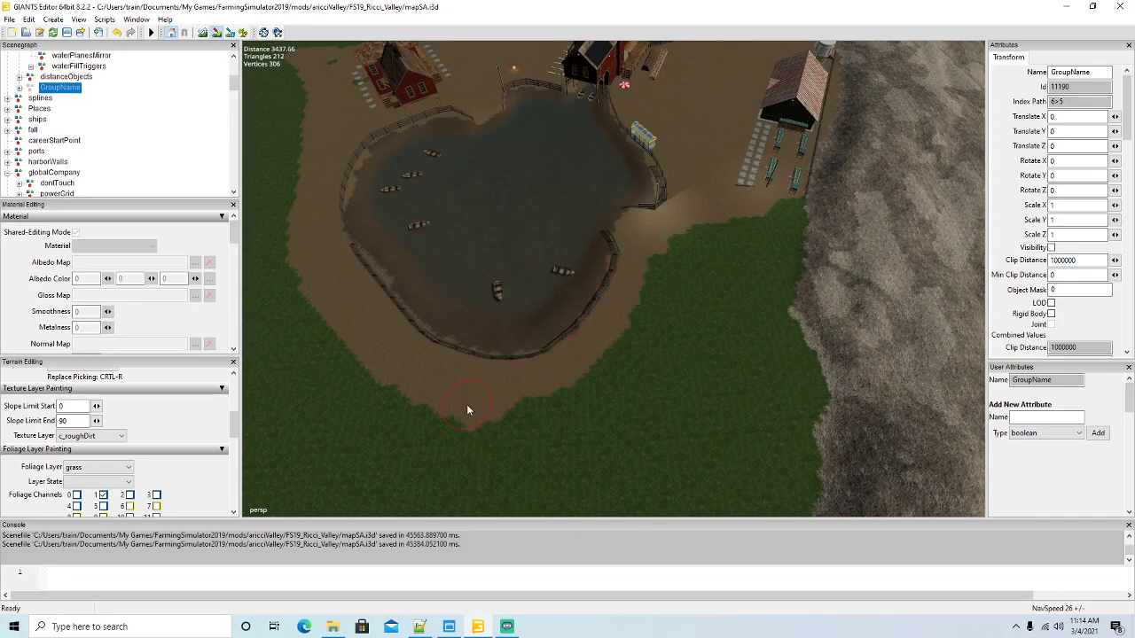
{"action": "mouse_move", "coordinate": [467, 404]}
{"action": "left_mouse_down"}
{"action": "mouse_move", "coordinate": [608, 315]}
{"action": "mouse_move", "coordinate": [707, 231]}
{"action": "mouse_move", "coordinate": [551, 379]}
{"action": "mouse_move", "coordinate": [417, 391]}
{"action": "left_mouse_up"}
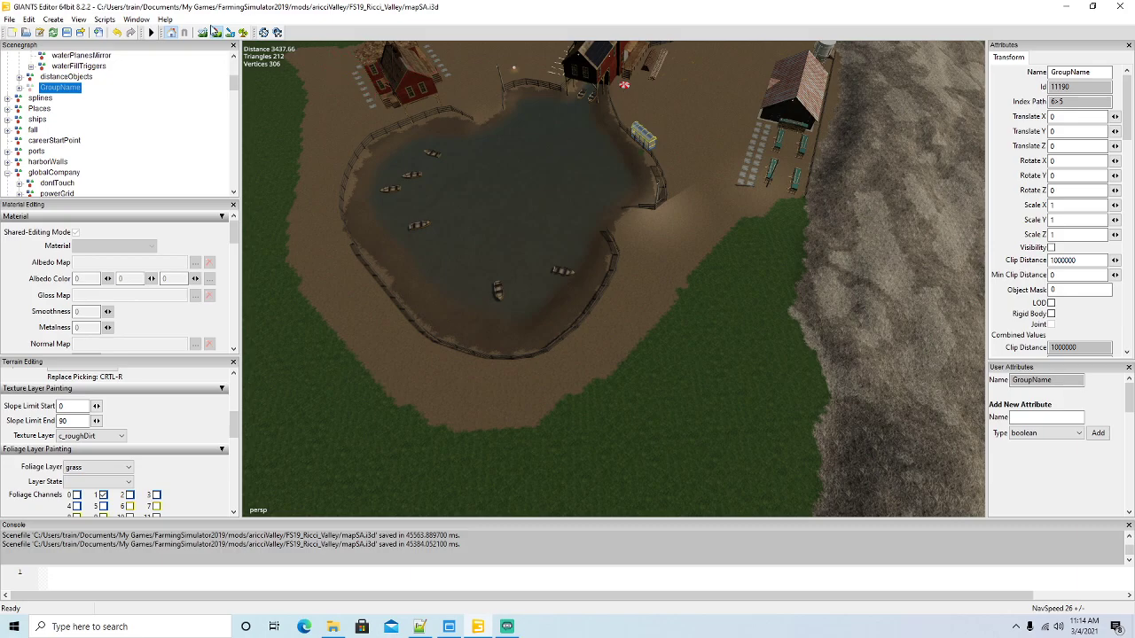
{"action": "left_click", "coordinate": [218, 33]}
Paint c_roughDirt at the seaweed pond, between its fence, the rocky ridge and the front of the red building
{"action": "left_click_drag", "start_coordinate": [606, 301], "coordinate": [400, 261], "text": "alt"}
{"action": "mouse_move", "coordinate": [620, 337]}
{"action": "left_mouse_down", "text": "alt"}
{"action": "mouse_move", "coordinate": [529, 289]}
{"action": "mouse_move", "coordinate": [450, 275]}
{"action": "mouse_move", "coordinate": [407, 249]}
{"action": "mouse_move", "coordinate": [453, 259]}
{"action": "left_mouse_up", "text": "alt"}
{"action": "scroll", "coordinate": [408, 249], "scroll_direction": "up", "scroll_amount": 8}
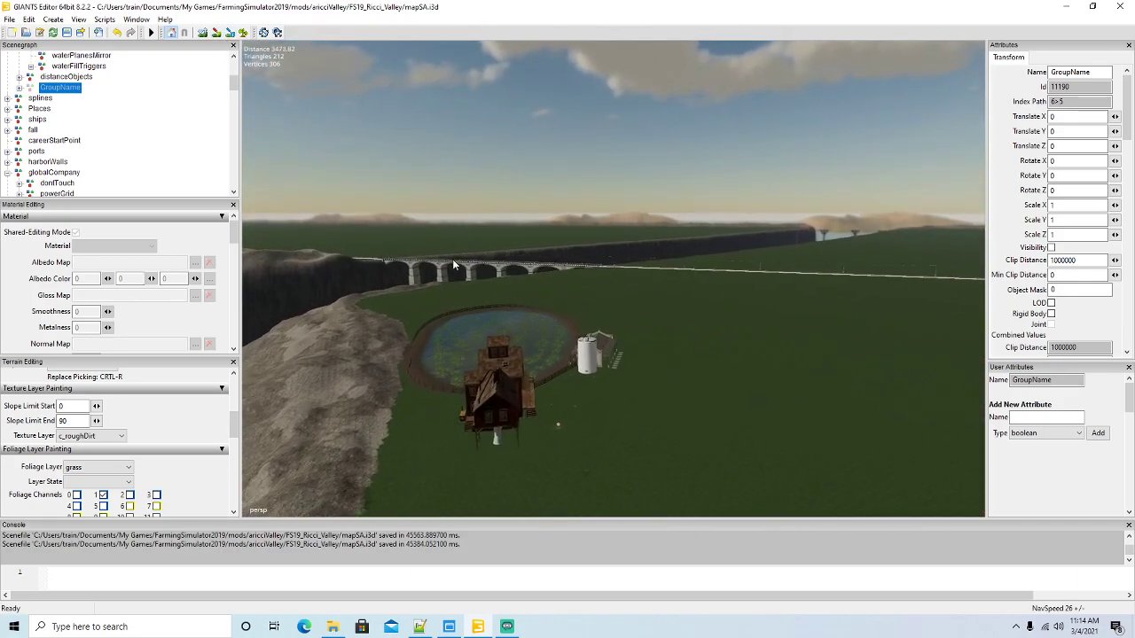
{"action": "right_click_drag", "start_coordinate": [454, 265], "coordinate": [583, 217]}
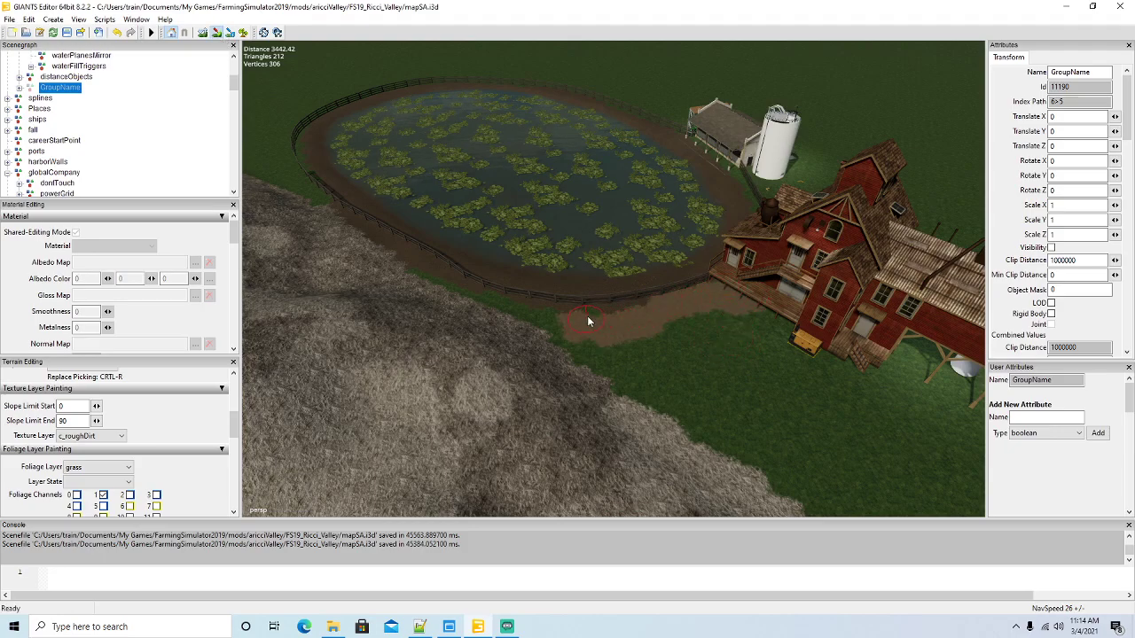
{"action": "mouse_move", "coordinate": [587, 317]}
{"action": "left_mouse_down"}
{"action": "mouse_move", "coordinate": [605, 314]}
{"action": "mouse_move", "coordinate": [549, 316]}
{"action": "left_mouse_up"}
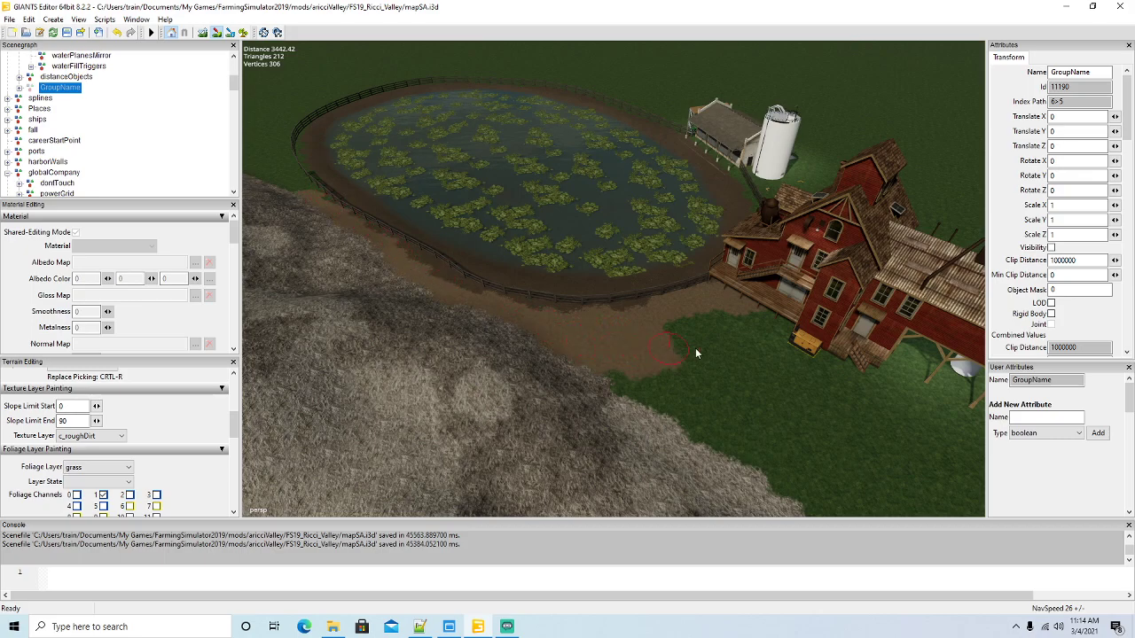
{"action": "left_click_drag", "start_coordinate": [695, 353], "coordinate": [853, 362]}
{"action": "left_click", "coordinate": [218, 33]}
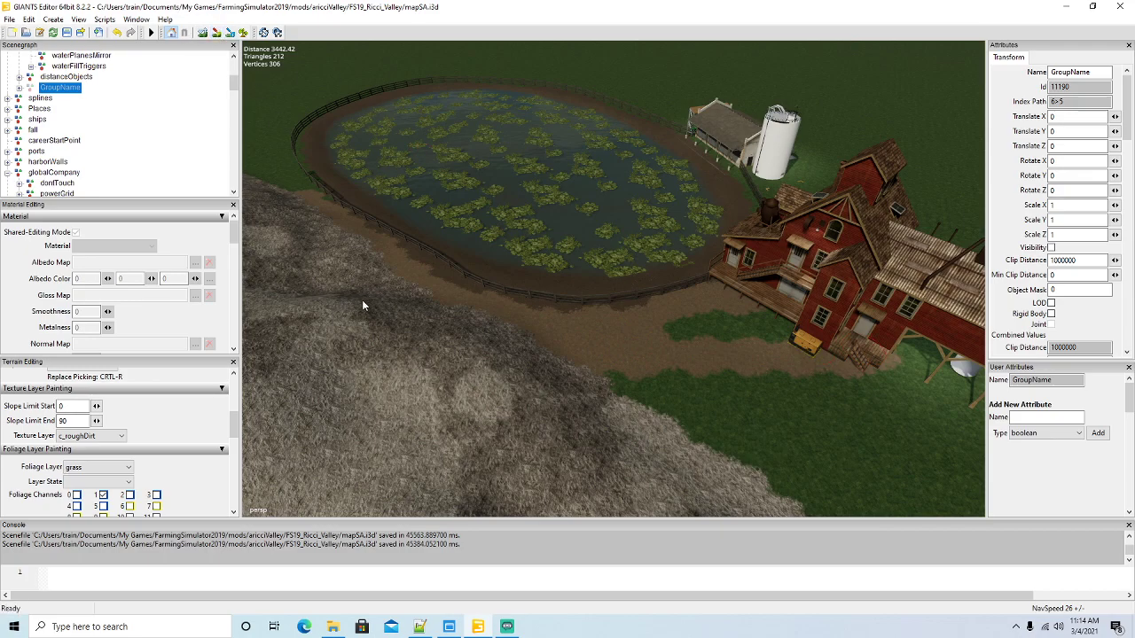
Paint c_roughDirt around the seaweed pond's red building and across the ground to the silo and long shed
{"action": "mouse_move", "coordinate": [362, 299]}
{"action": "left_mouse_down", "text": "alt"}
{"action": "mouse_move", "coordinate": [449, 338]}
{"action": "mouse_move", "coordinate": [430, 326]}
{"action": "left_mouse_up", "text": "alt"}
{"action": "scroll", "coordinate": [447, 339], "scroll_direction": "down", "scroll_amount": 3}
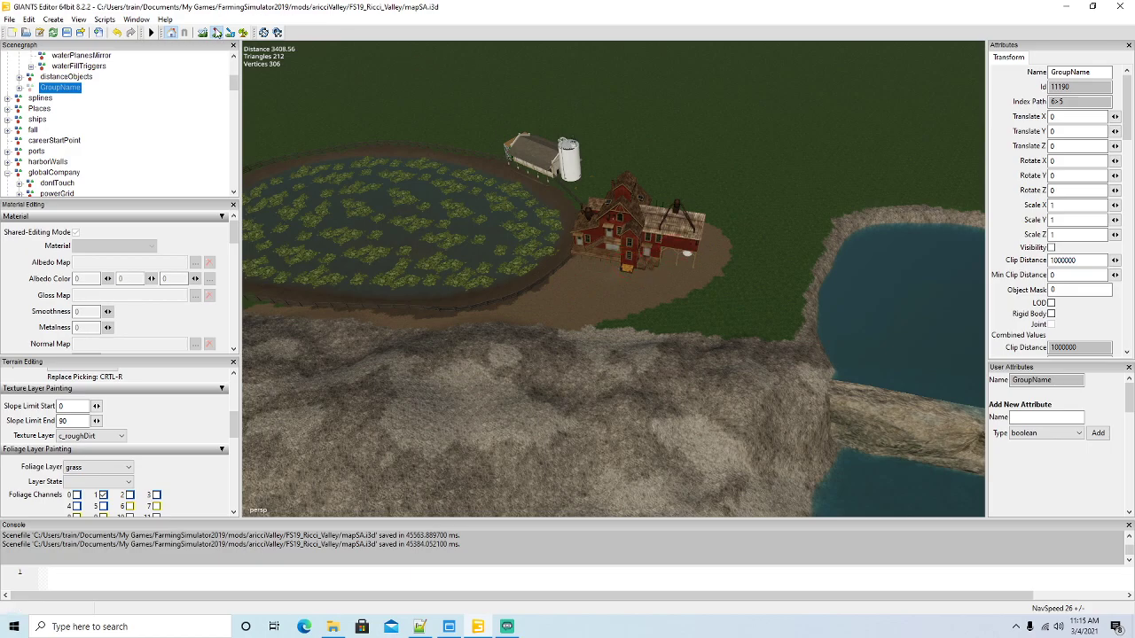
{"action": "left_click_drag", "start_coordinate": [565, 403], "coordinate": [574, 335], "text": "alt"}
{"action": "scroll", "coordinate": [574, 334], "scroll_direction": "up", "scroll_amount": 3}
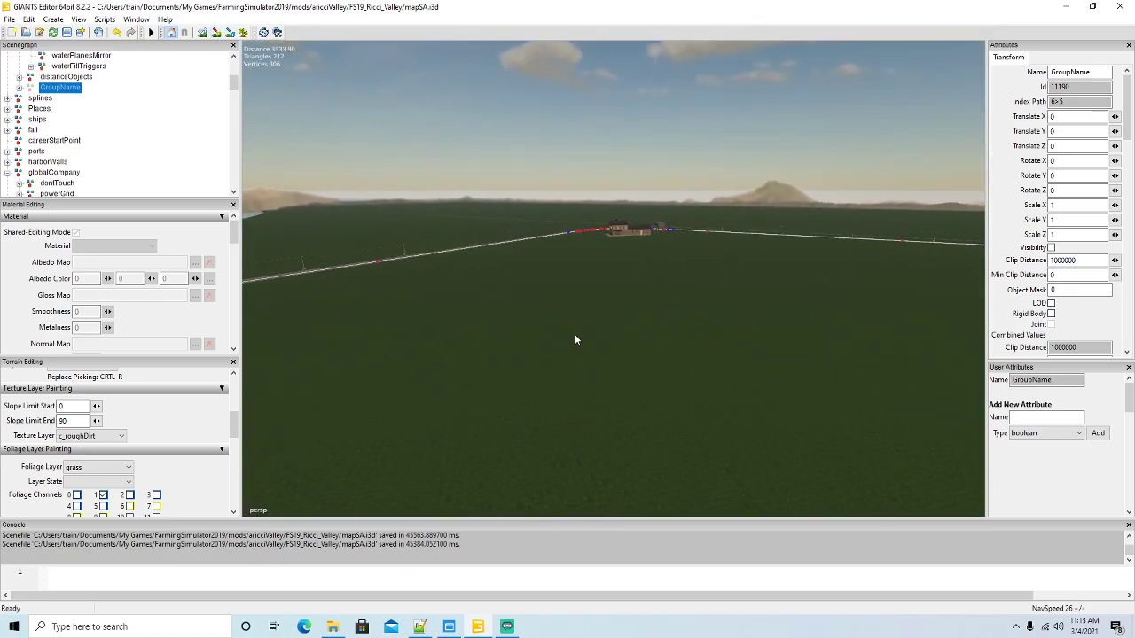
{"action": "right_click_drag", "start_coordinate": [575, 337], "coordinate": [476, 435]}
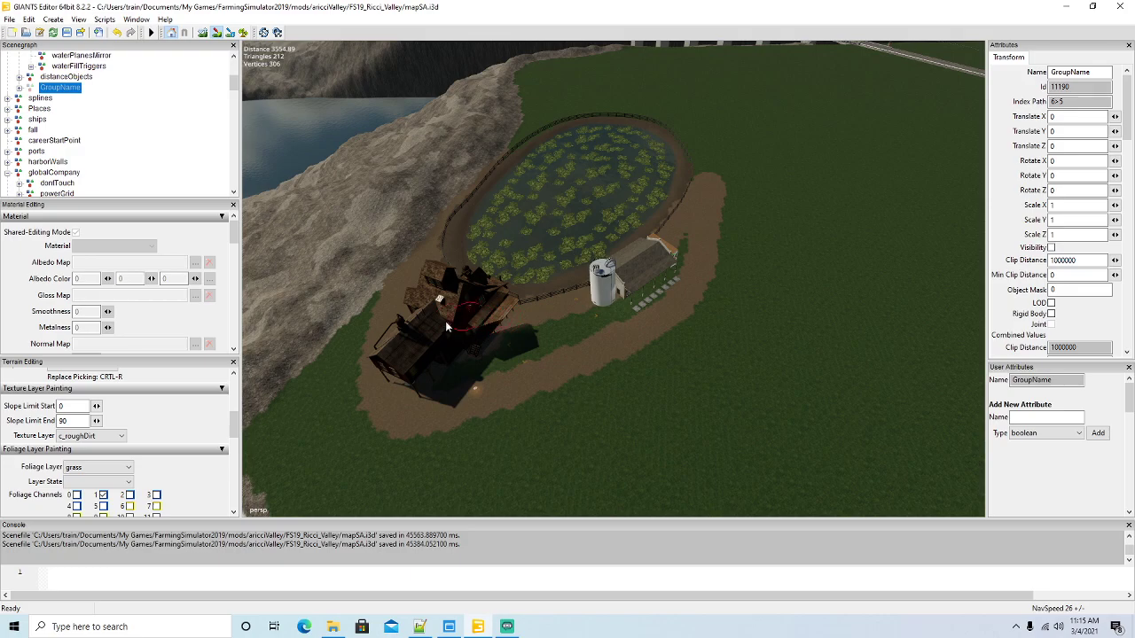
{"action": "mouse_move", "coordinate": [445, 321]}
{"action": "left_mouse_down"}
{"action": "mouse_move", "coordinate": [518, 351]}
{"action": "mouse_move", "coordinate": [677, 258]}
{"action": "left_mouse_up"}
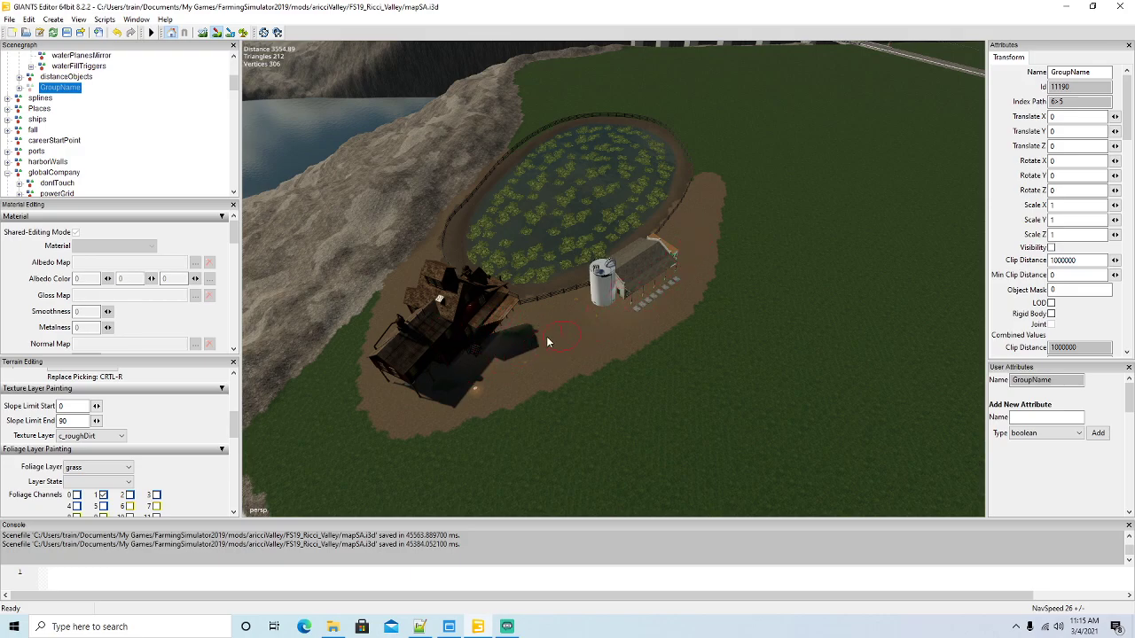
Finish the c_roughDirt ground in front of the seaweed pond's silo and red building
{"action": "mouse_move", "coordinate": [547, 342]}
{"action": "left_mouse_down"}
{"action": "mouse_move", "coordinate": [422, 393]}
{"action": "mouse_move", "coordinate": [369, 346]}
{"action": "mouse_move", "coordinate": [408, 393]}
{"action": "left_mouse_up"}
{"action": "left_click", "coordinate": [216, 33]}
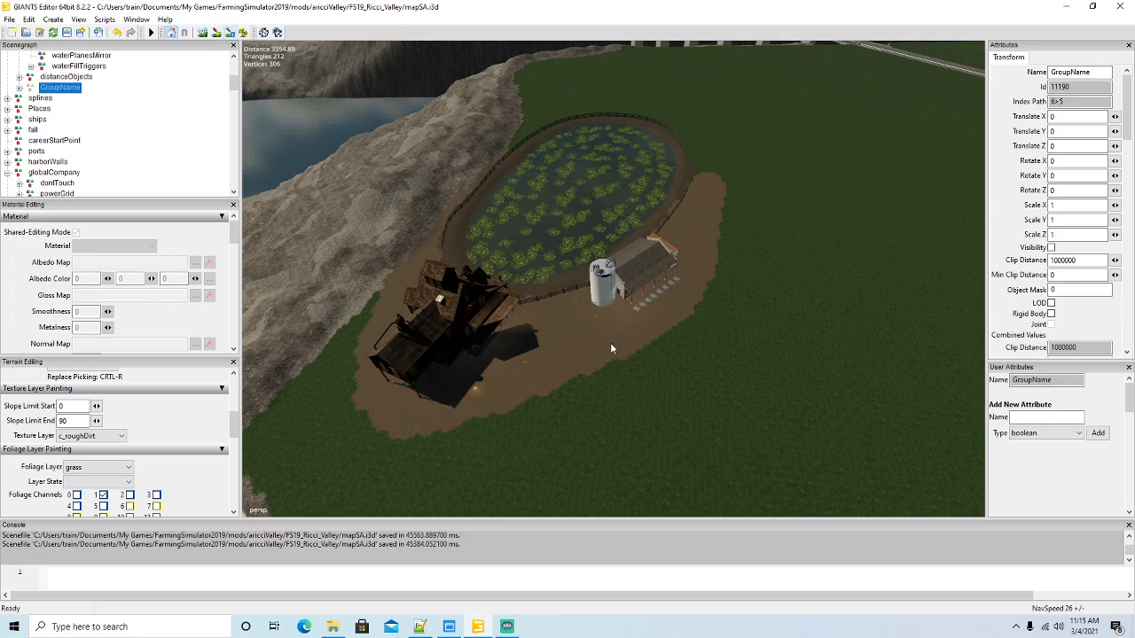
Paint c_roughDirt all around the brown house, its water tank and the raised tower beside the curved road
{"action": "mouse_move", "coordinate": [610, 343]}
{"action": "left_mouse_down", "text": "alt"}
{"action": "mouse_move", "coordinate": [689, 319]}
{"action": "mouse_move", "coordinate": [680, 293]}
{"action": "left_mouse_up", "text": "alt"}
{"action": "right_click_drag", "start_coordinate": [683, 299], "coordinate": [442, 328]}
{"action": "left_click_drag", "start_coordinate": [441, 322], "coordinate": [741, 331], "text": "alt"}
{"action": "scroll", "coordinate": [647, 367], "scroll_direction": "down", "scroll_amount": 6}
{"action": "right_click_drag", "start_coordinate": [742, 335], "coordinate": [668, 416]}
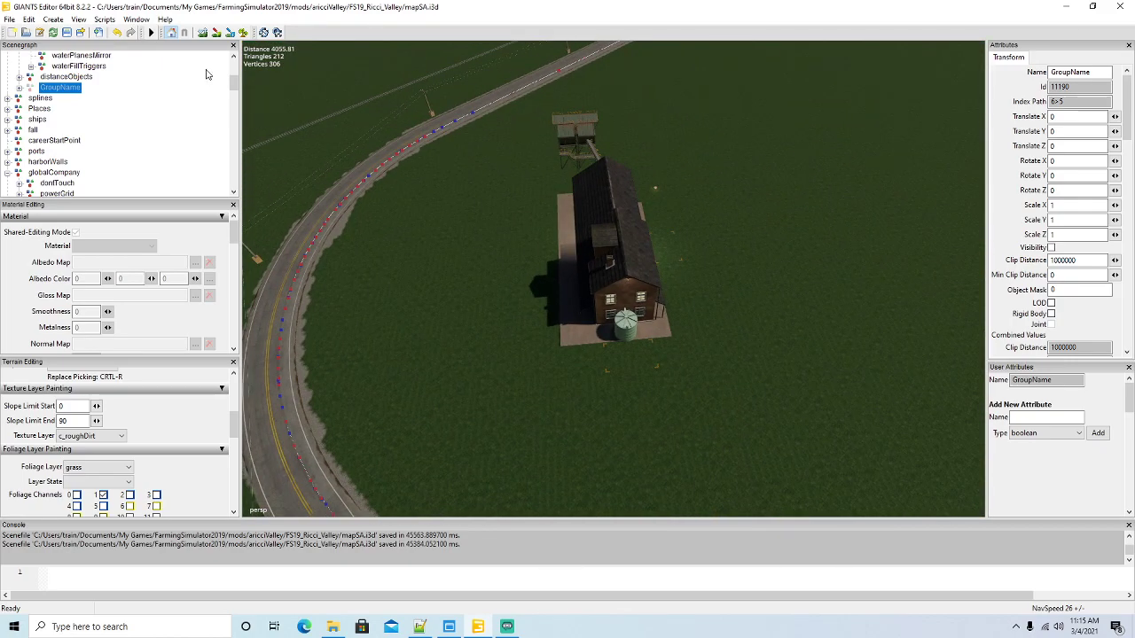
{"action": "mouse_move", "coordinate": [542, 337]}
{"action": "left_mouse_down"}
{"action": "mouse_move", "coordinate": [588, 375]}
{"action": "mouse_move", "coordinate": [691, 344]}
{"action": "left_mouse_up"}
{"action": "mouse_move", "coordinate": [659, 168]}
{"action": "left_mouse_down"}
{"action": "mouse_move", "coordinate": [603, 124]}
{"action": "mouse_move", "coordinate": [541, 130]}
{"action": "left_mouse_up"}
{"action": "left_click_drag", "start_coordinate": [503, 340], "coordinate": [643, 340]}
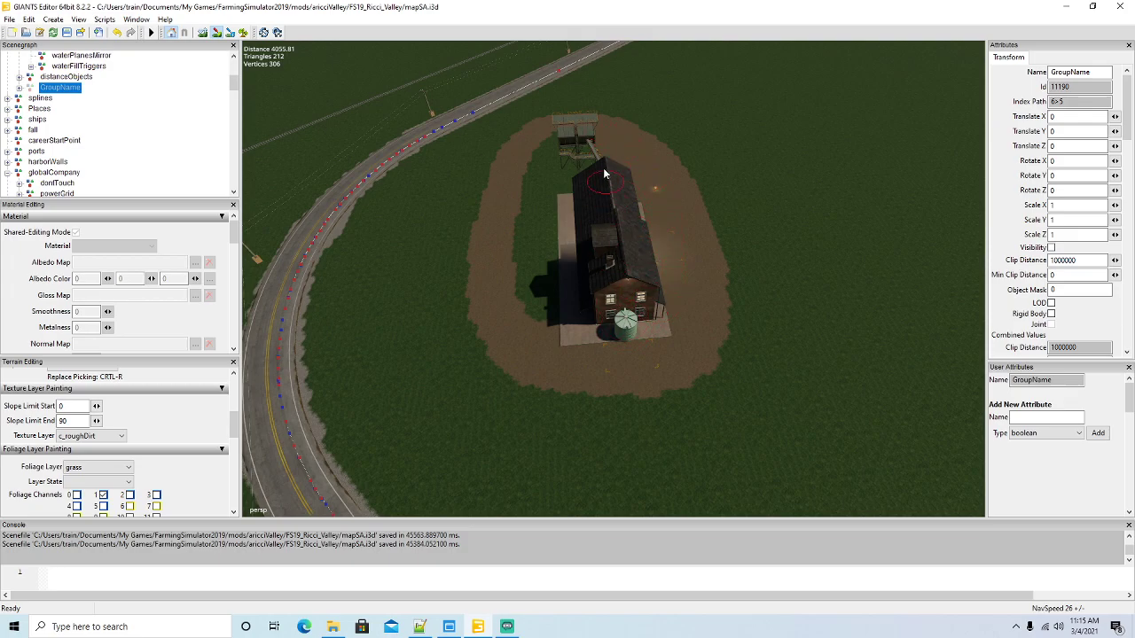
{"action": "mouse_move", "coordinate": [575, 205]}
{"action": "left_mouse_down"}
{"action": "mouse_move", "coordinate": [553, 264]}
{"action": "mouse_move", "coordinate": [564, 146]}
{"action": "mouse_move", "coordinate": [522, 329]}
{"action": "left_mouse_up"}
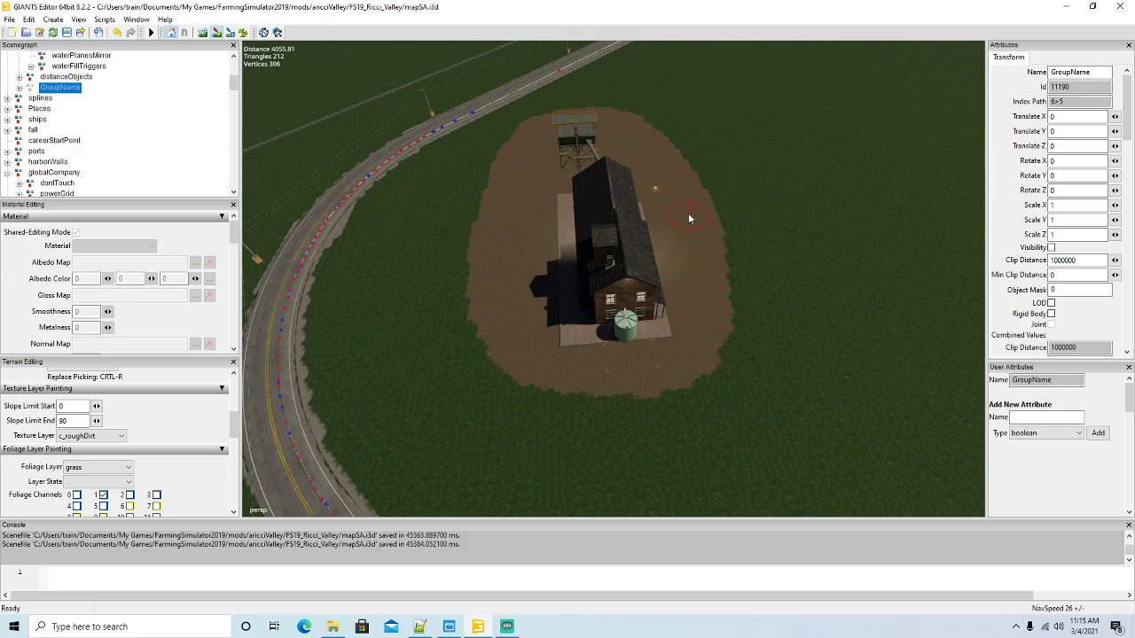
{"action": "left_click_drag", "start_coordinate": [707, 312], "coordinate": [632, 373]}
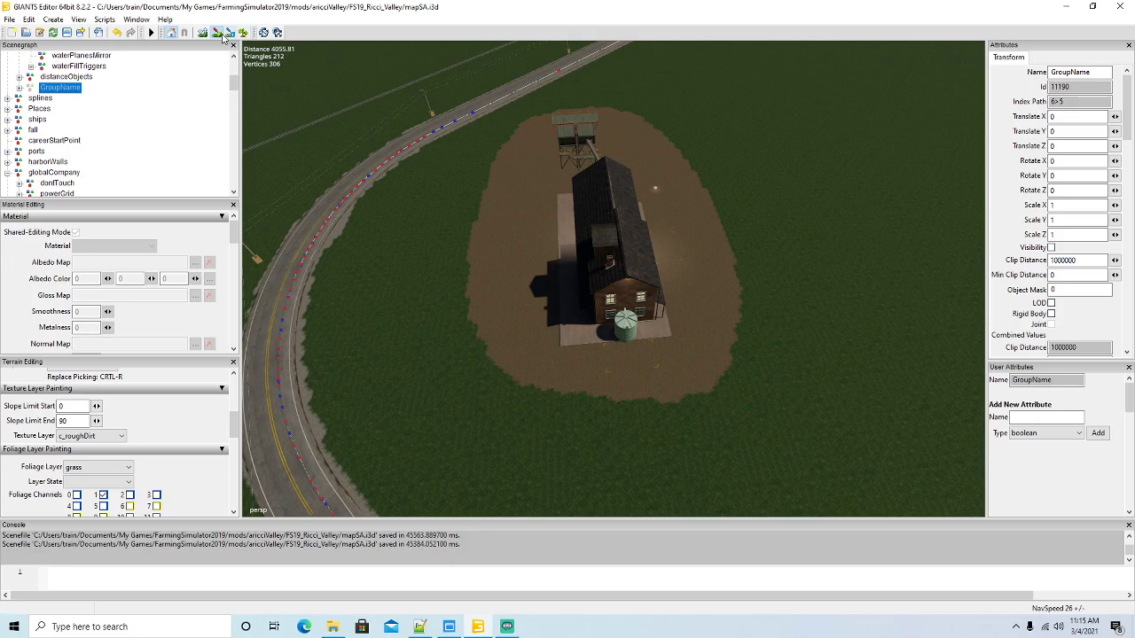
Switch the texture layer to c_forestGround and paint a strip along the house's dirt yard and up to the road
{"action": "left_click_drag", "start_coordinate": [365, 238], "coordinate": [472, 344], "text": "alt"}
{"action": "scroll", "coordinate": [501, 256], "scroll_direction": "down", "scroll_amount": 3}
{"action": "scroll", "coordinate": [473, 343], "scroll_direction": "up", "scroll_amount": 4}
{"action": "right_click_drag", "start_coordinate": [473, 343], "coordinate": [634, 342]}
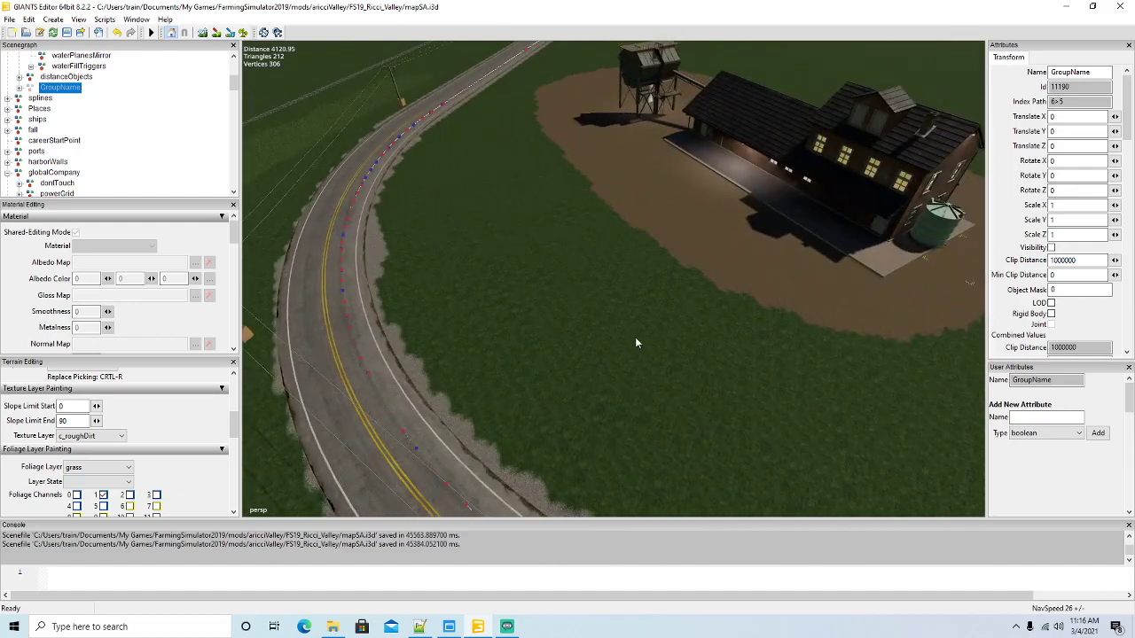
{"action": "left_click", "coordinate": [103, 435]}
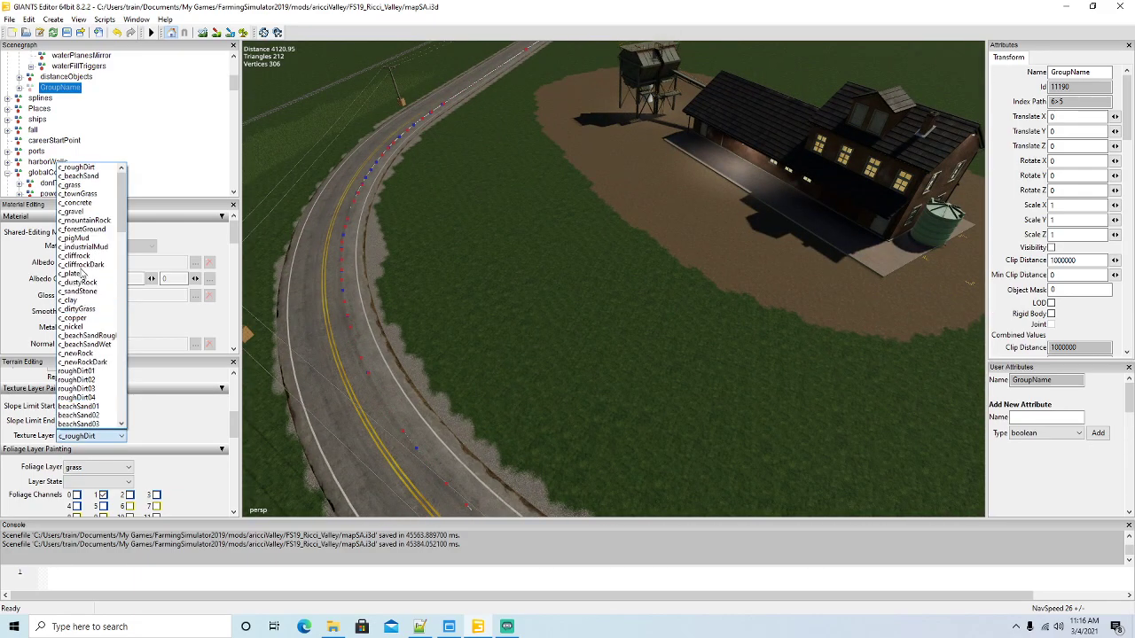
{"action": "left_click", "coordinate": [84, 229]}
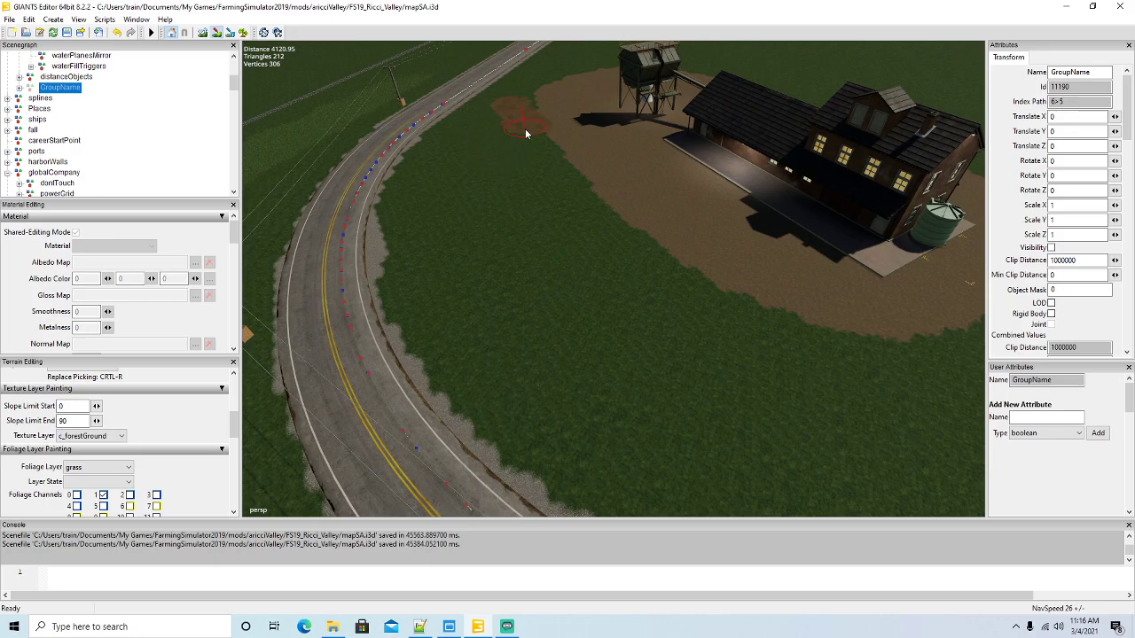
{"action": "left_click_drag", "start_coordinate": [541, 165], "coordinate": [574, 215]}
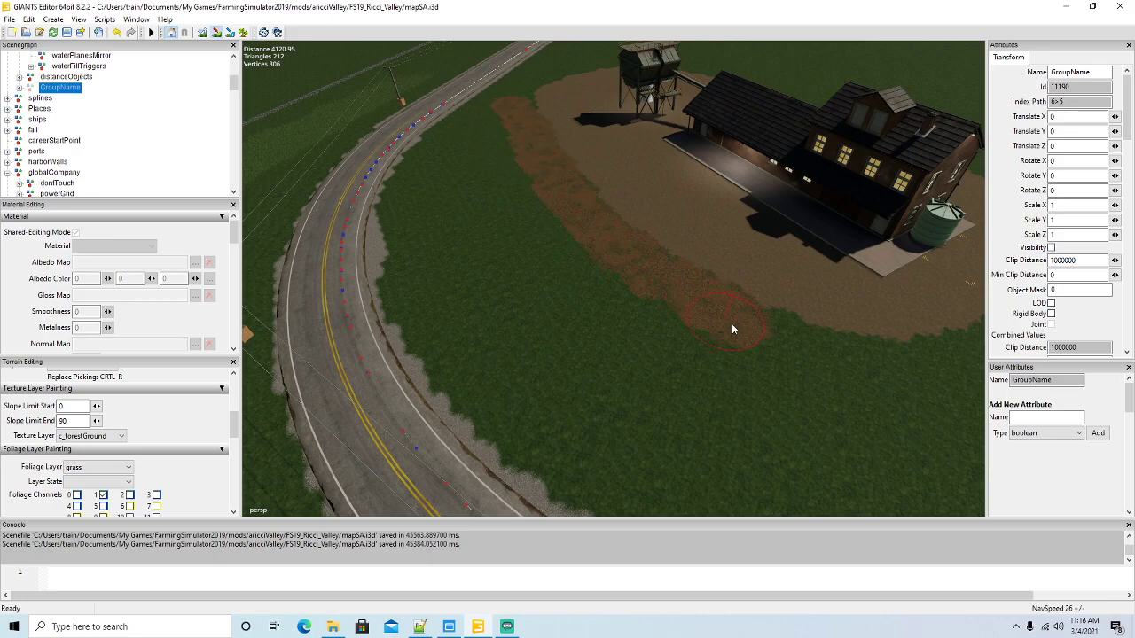
{"action": "mouse_move", "coordinate": [732, 329]}
{"action": "left_mouse_down"}
{"action": "mouse_move", "coordinate": [874, 368]}
{"action": "mouse_move", "coordinate": [571, 240]}
{"action": "left_mouse_up"}
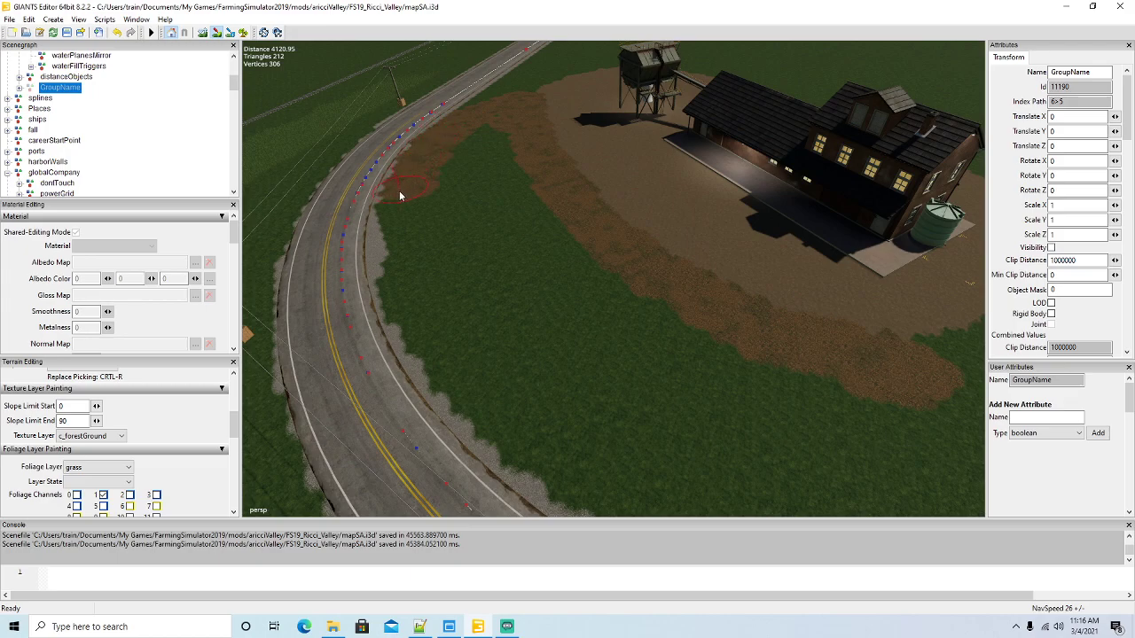
Fill the grass between the curved road's edge and the house's dirt yard with c_forestGround
{"action": "left_click_drag", "start_coordinate": [398, 232], "coordinate": [401, 257]}
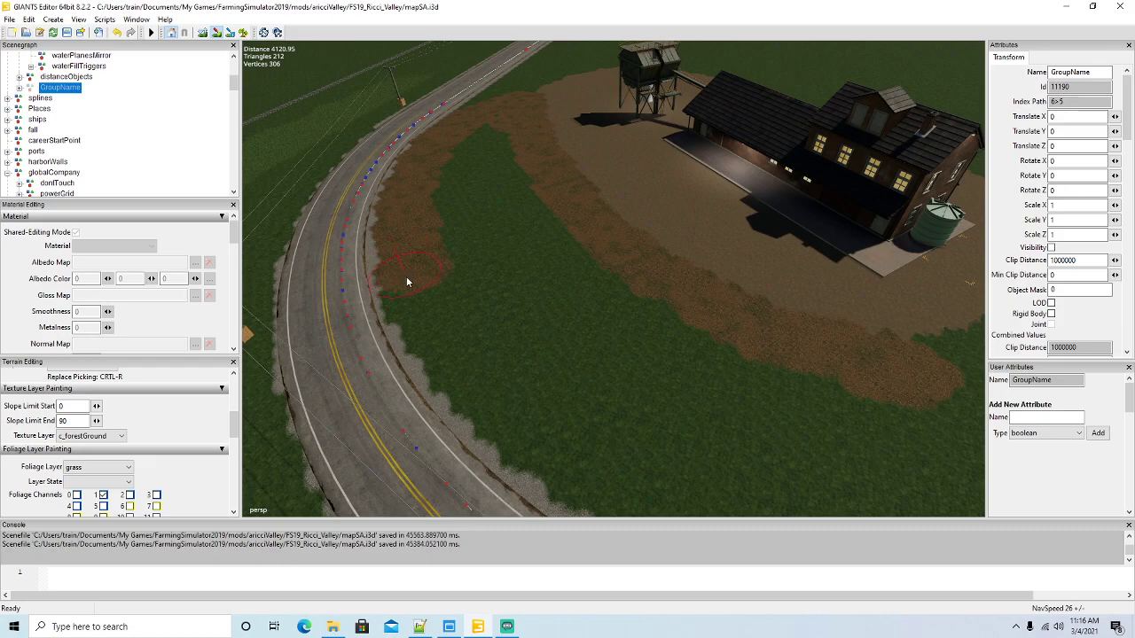
{"action": "mouse_move", "coordinate": [418, 307]}
{"action": "left_mouse_down"}
{"action": "mouse_move", "coordinate": [513, 430]}
{"action": "mouse_move", "coordinate": [594, 452]}
{"action": "mouse_move", "coordinate": [674, 332]}
{"action": "mouse_move", "coordinate": [520, 171]}
{"action": "mouse_move", "coordinate": [625, 315]}
{"action": "mouse_move", "coordinate": [520, 193]}
{"action": "left_mouse_up"}
{"action": "mouse_move", "coordinate": [483, 132]}
{"action": "left_mouse_down"}
{"action": "mouse_move", "coordinate": [571, 321]}
{"action": "mouse_move", "coordinate": [538, 326]}
{"action": "mouse_move", "coordinate": [468, 151]}
{"action": "mouse_move", "coordinate": [508, 308]}
{"action": "mouse_move", "coordinate": [446, 203]}
{"action": "left_mouse_up"}
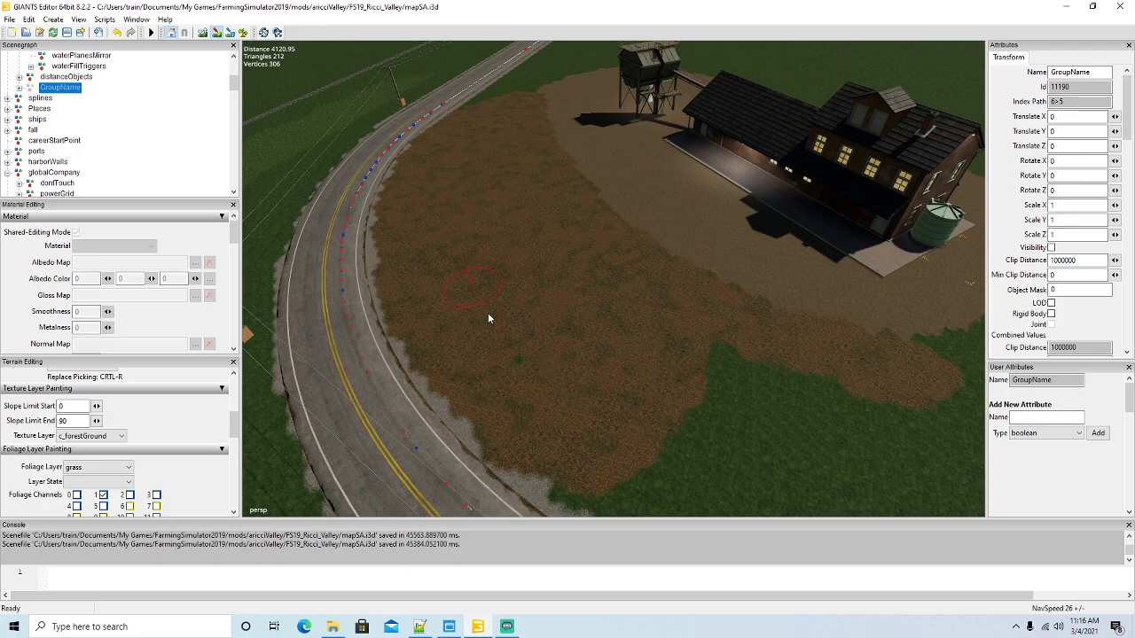
{"action": "left_click", "coordinate": [216, 32]}
Extend the c_forestGround between the straight road and the dirt around the raised tower, including the grass just beyond it
{"action": "left_click_drag", "start_coordinate": [483, 273], "coordinate": [437, 186], "text": "alt"}
{"action": "right_click_drag", "start_coordinate": [436, 186], "coordinate": [538, 253]}
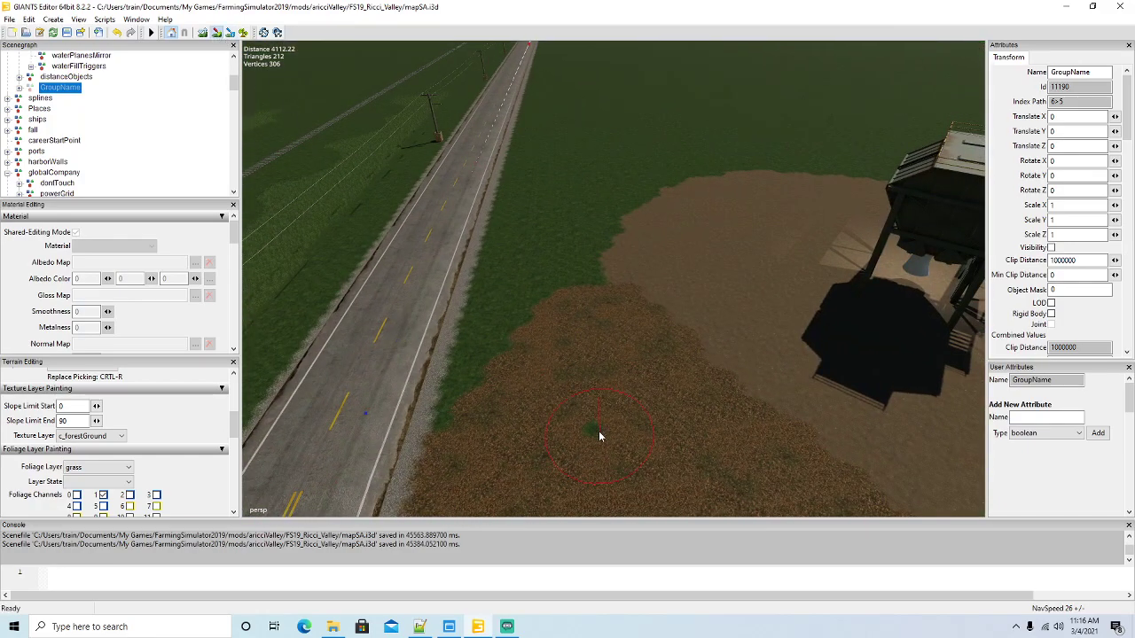
{"action": "mouse_move", "coordinate": [485, 408]}
{"action": "left_mouse_down"}
{"action": "mouse_move", "coordinate": [531, 135]}
{"action": "mouse_move", "coordinate": [562, 276]}
{"action": "mouse_move", "coordinate": [583, 228]}
{"action": "mouse_move", "coordinate": [633, 186]}
{"action": "mouse_move", "coordinate": [599, 240]}
{"action": "mouse_move", "coordinate": [657, 181]}
{"action": "mouse_move", "coordinate": [732, 168]}
{"action": "mouse_move", "coordinate": [681, 165]}
{"action": "left_mouse_up"}
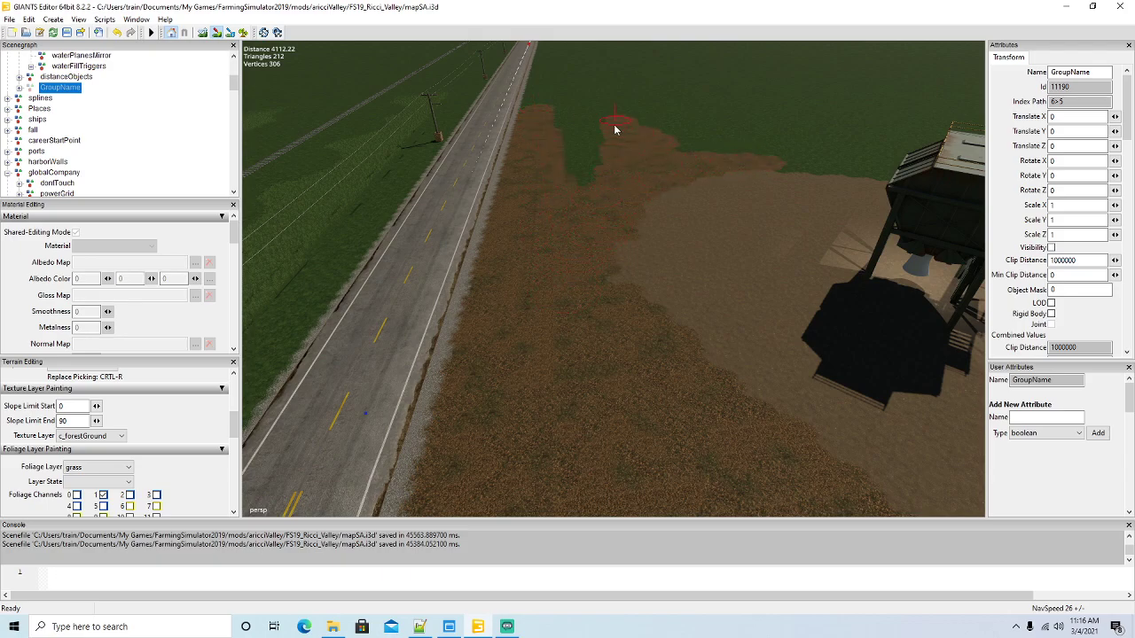
{"action": "left_click_drag", "start_coordinate": [615, 129], "coordinate": [596, 126]}
{"action": "left_click_drag", "start_coordinate": [573, 171], "coordinate": [567, 114]}
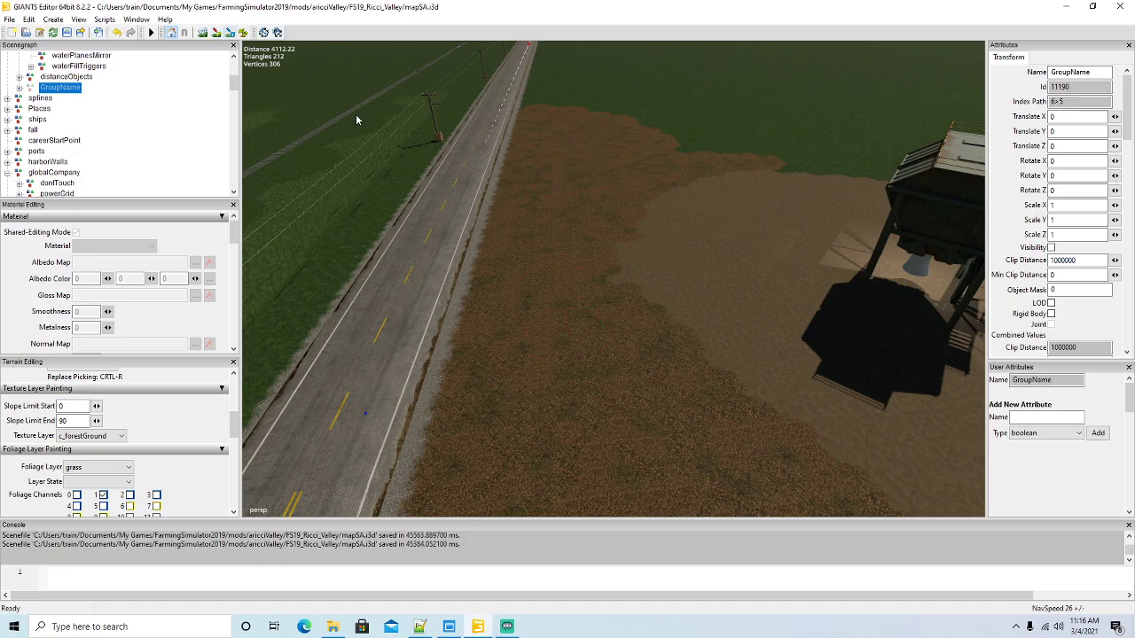
Continue the c_forestGround as a wide area beside the straight road beyond the tower's dirt yard
{"action": "left_click_drag", "start_coordinate": [531, 228], "coordinate": [547, 251], "text": "alt"}
{"action": "scroll", "coordinate": [518, 167], "scroll_direction": "up", "scroll_amount": 5}
{"action": "right_click_drag", "start_coordinate": [547, 257], "coordinate": [531, 282]}
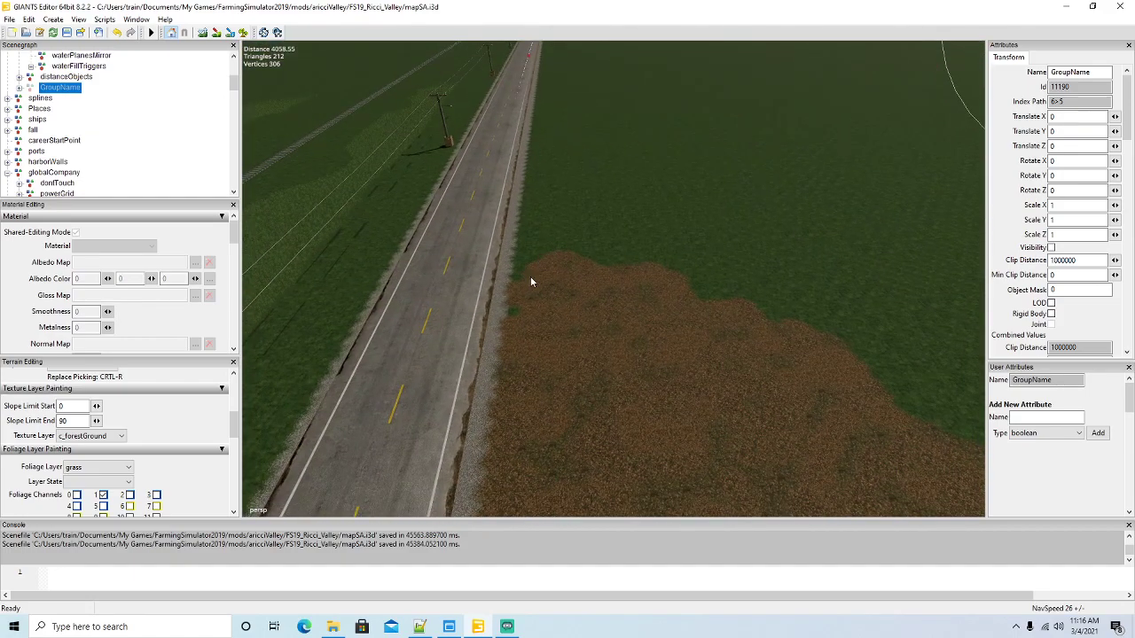
{"action": "left_click", "coordinate": [216, 33]}
{"action": "mouse_move", "coordinate": [552, 306]}
{"action": "left_mouse_down"}
{"action": "mouse_move", "coordinate": [553, 116]}
{"action": "mouse_move", "coordinate": [578, 102]}
{"action": "mouse_move", "coordinate": [851, 304]}
{"action": "mouse_move", "coordinate": [622, 116]}
{"action": "mouse_move", "coordinate": [780, 326]}
{"action": "mouse_move", "coordinate": [623, 114]}
{"action": "mouse_move", "coordinate": [760, 316]}
{"action": "mouse_move", "coordinate": [585, 96]}
{"action": "mouse_move", "coordinate": [630, 326]}
{"action": "left_mouse_up"}
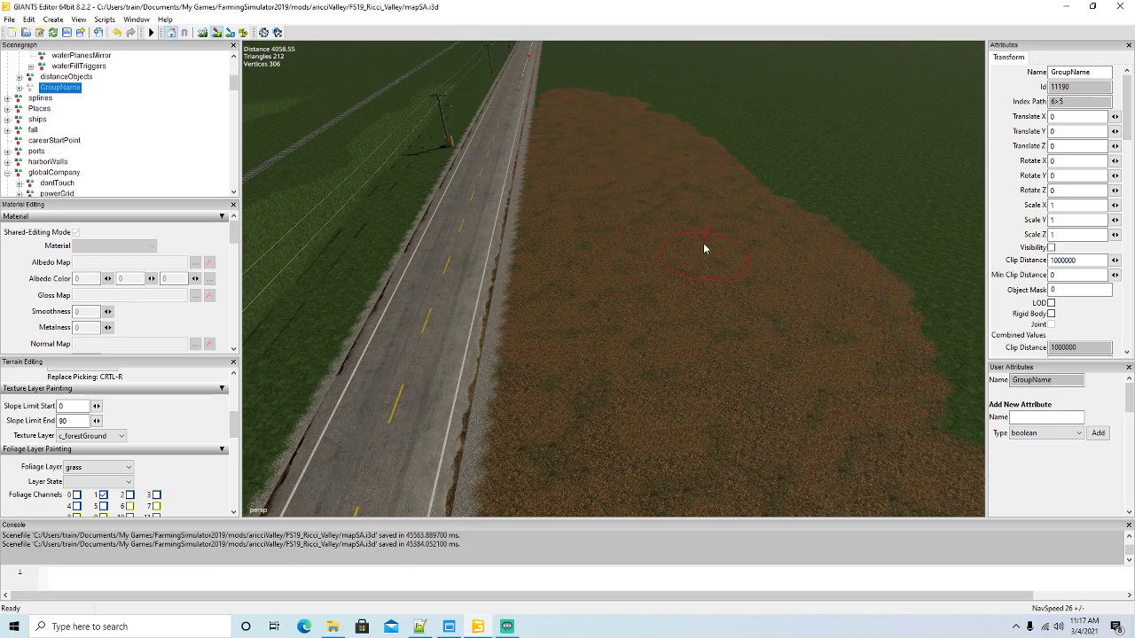
{"action": "mouse_move", "coordinate": [704, 249]}
{"action": "left_mouse_down"}
{"action": "mouse_move", "coordinate": [651, 104]}
{"action": "mouse_move", "coordinate": [813, 220]}
{"action": "mouse_move", "coordinate": [753, 145]}
{"action": "mouse_move", "coordinate": [750, 155]}
{"action": "mouse_move", "coordinate": [629, 94]}
{"action": "mouse_move", "coordinate": [651, 243]}
{"action": "left_mouse_up"}
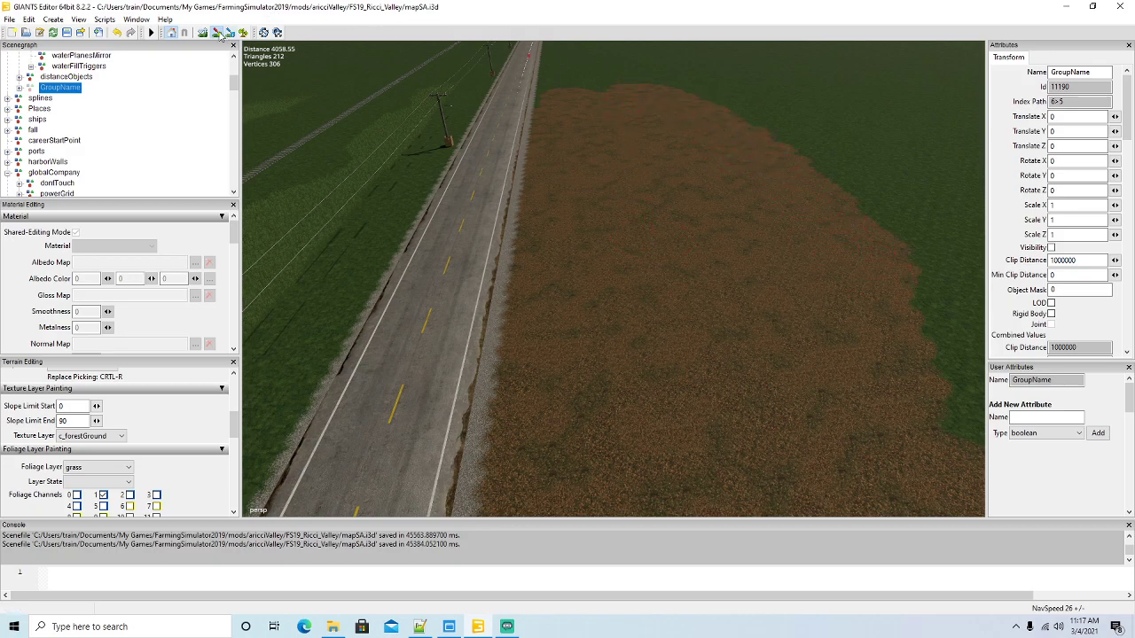
Outline another stretch of c_forestGround farther along the straight road and fill in its grassy middle
{"action": "mouse_move", "coordinate": [411, 219]}
{"action": "right_mouse_down"}
{"action": "mouse_move", "coordinate": [392, 131]}
{"action": "mouse_move", "coordinate": [411, 214]}
{"action": "right_mouse_up"}
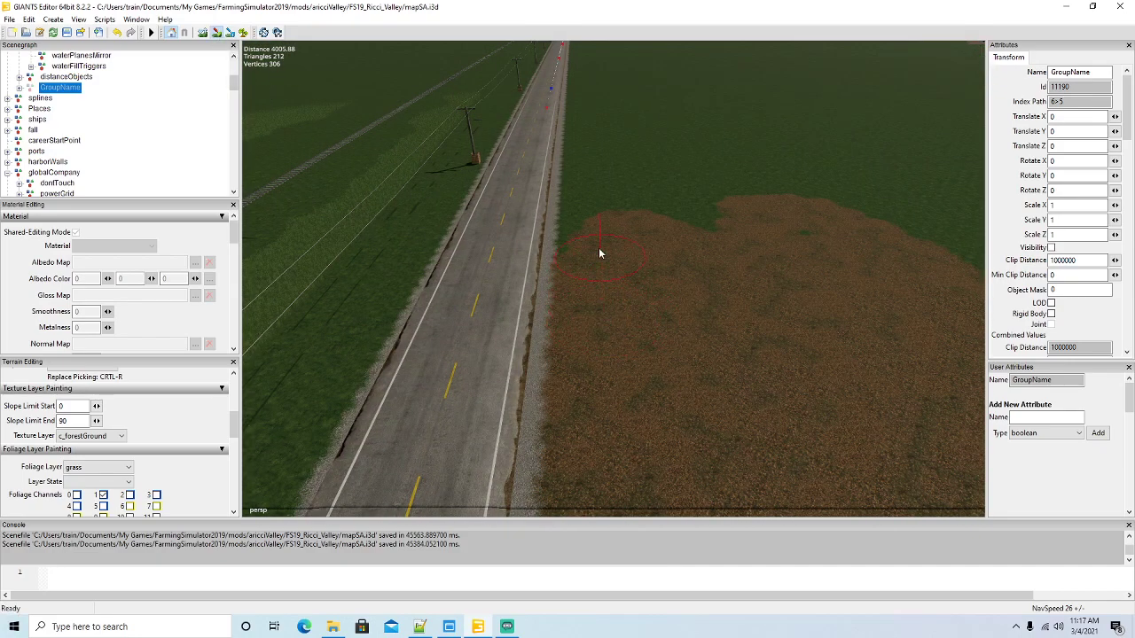
{"action": "mouse_move", "coordinate": [597, 235]}
{"action": "left_mouse_down"}
{"action": "mouse_move", "coordinate": [590, 97]}
{"action": "mouse_move", "coordinate": [842, 217]}
{"action": "mouse_move", "coordinate": [717, 108]}
{"action": "left_mouse_up"}
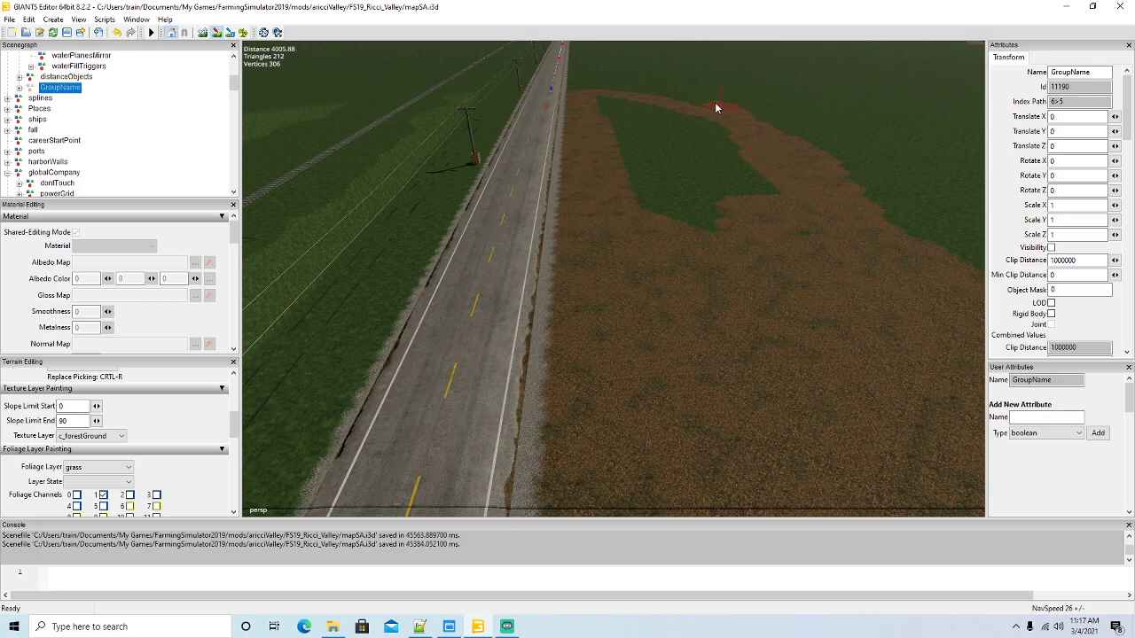
{"action": "mouse_move", "coordinate": [748, 174]}
{"action": "left_mouse_down"}
{"action": "mouse_move", "coordinate": [732, 189]}
{"action": "mouse_move", "coordinate": [669, 115]}
{"action": "mouse_move", "coordinate": [709, 245]}
{"action": "mouse_move", "coordinate": [637, 95]}
{"action": "mouse_move", "coordinate": [635, 164]}
{"action": "mouse_move", "coordinate": [613, 100]}
{"action": "left_mouse_up"}
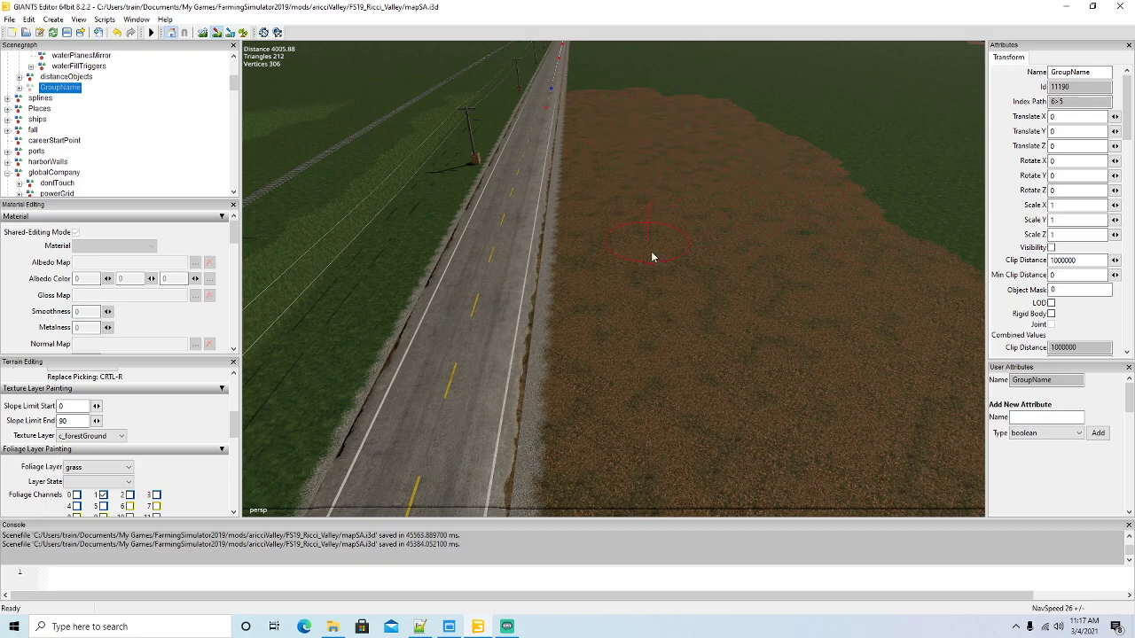
Paint c_forestGround along the roadside past the power pole with the wooden box at its base
{"action": "left_click_drag", "start_coordinate": [465, 161], "coordinate": [470, 144], "text": "alt"}
{"action": "scroll", "coordinate": [472, 141], "scroll_direction": "down", "scroll_amount": 3}
{"action": "scroll", "coordinate": [472, 141], "scroll_direction": "up", "scroll_amount": 5}
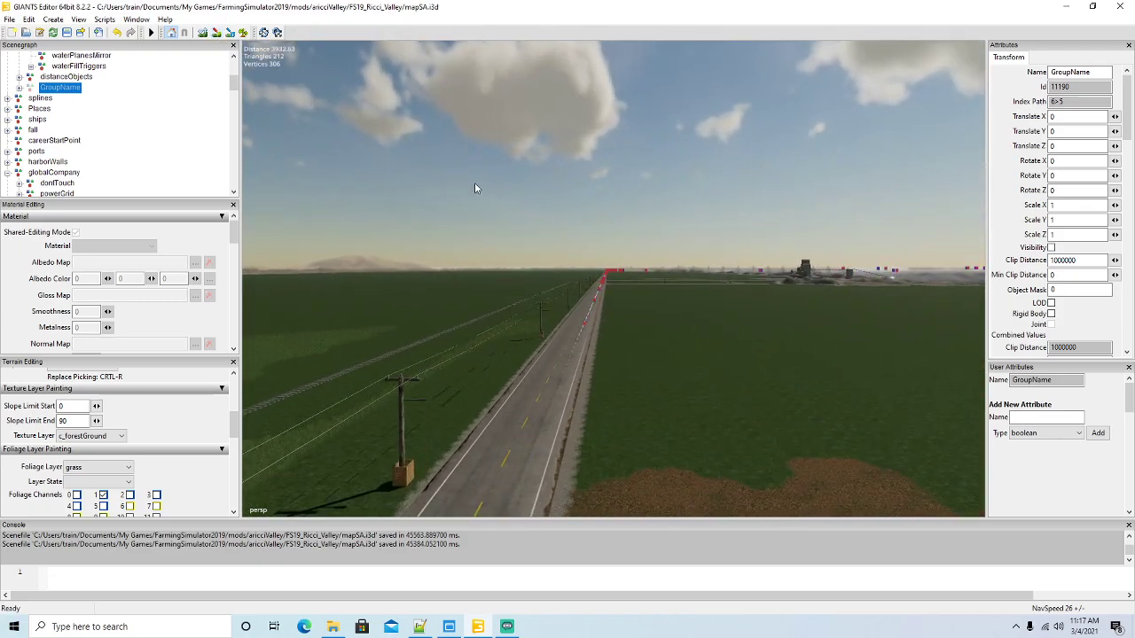
{"action": "left_click_drag", "start_coordinate": [474, 184], "coordinate": [467, 253], "text": "alt"}
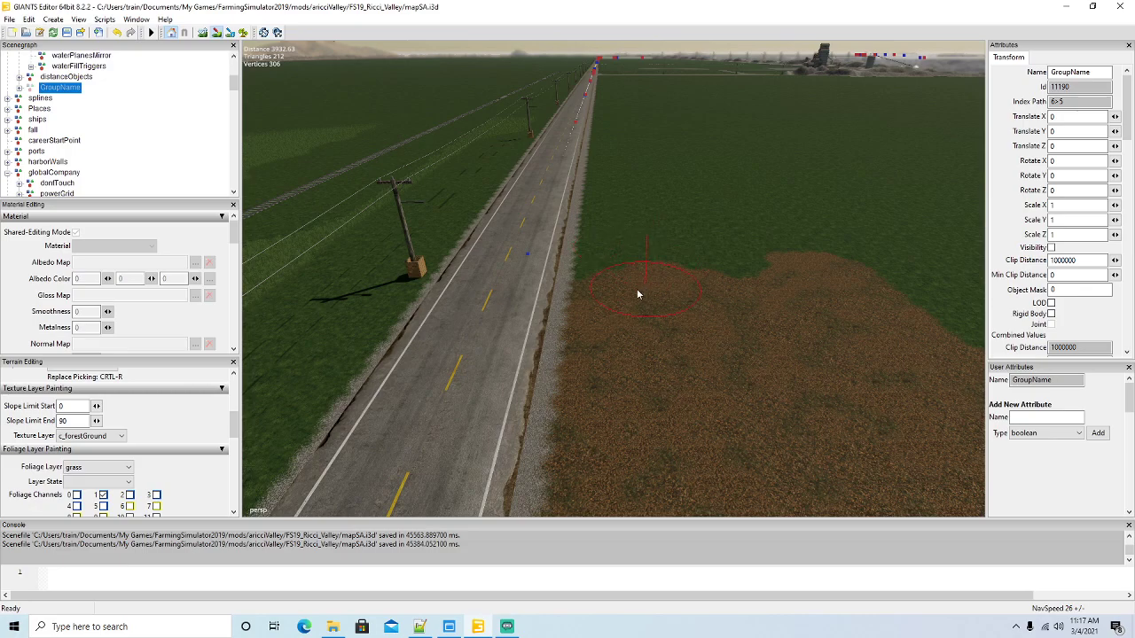
{"action": "mouse_move", "coordinate": [618, 284]}
{"action": "left_mouse_down"}
{"action": "mouse_move", "coordinate": [609, 146]}
{"action": "mouse_move", "coordinate": [758, 161]}
{"action": "mouse_move", "coordinate": [762, 222]}
{"action": "left_mouse_up"}
{"action": "mouse_move", "coordinate": [706, 158]}
{"action": "left_mouse_down"}
{"action": "mouse_move", "coordinate": [698, 255]}
{"action": "mouse_move", "coordinate": [685, 146]}
{"action": "mouse_move", "coordinate": [691, 267]}
{"action": "mouse_move", "coordinate": [656, 140]}
{"action": "left_mouse_up"}
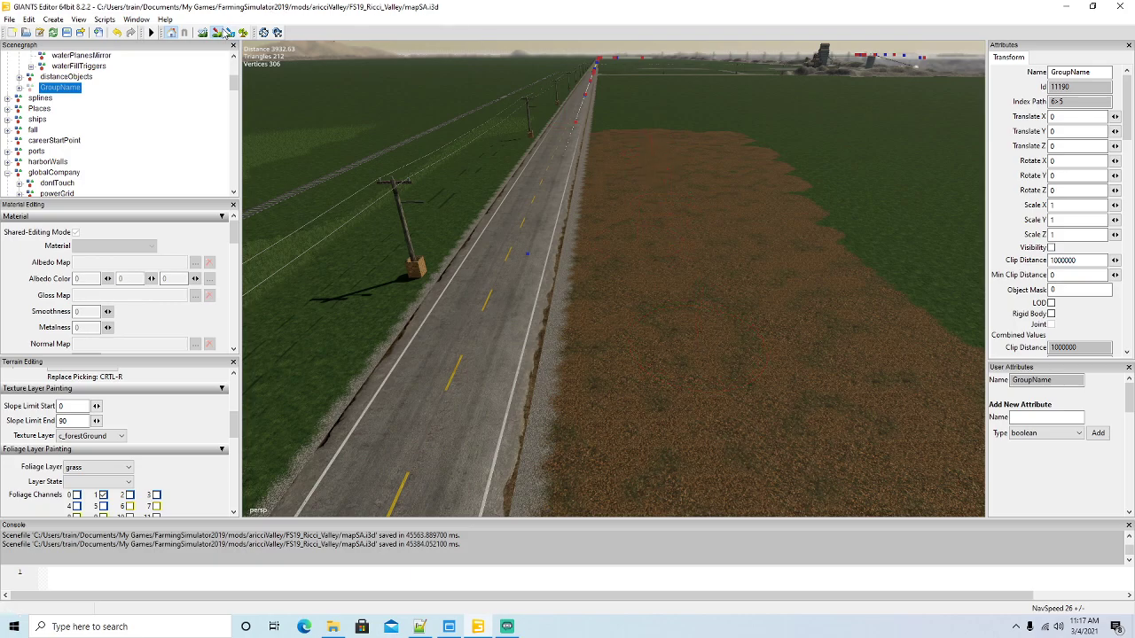
Lengthen the c_forestGround belt along the straight road toward the distant side road
{"action": "left_click_drag", "start_coordinate": [470, 193], "coordinate": [474, 171], "text": "alt"}
{"action": "scroll", "coordinate": [473, 171], "scroll_direction": "up", "scroll_amount": 6}
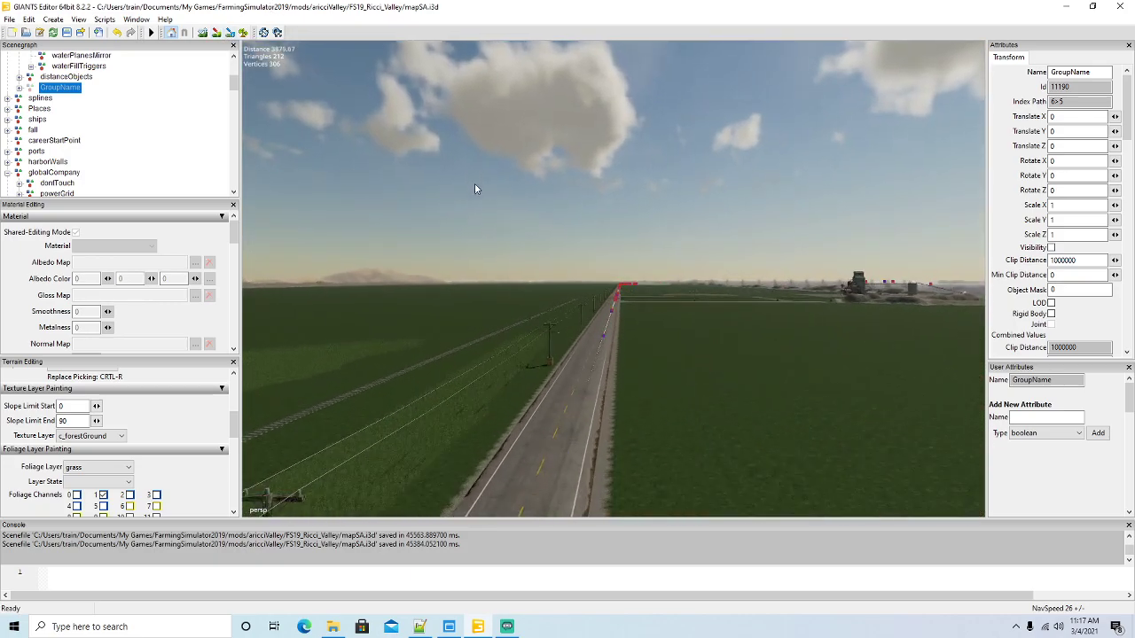
{"action": "right_click_drag", "start_coordinate": [474, 189], "coordinate": [494, 282]}
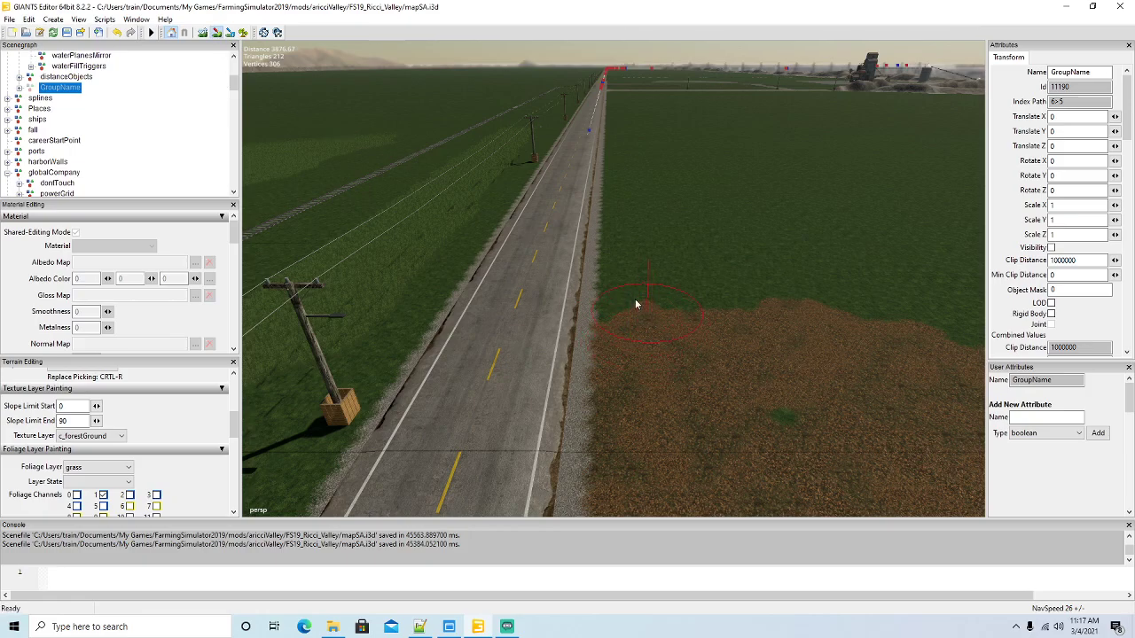
{"action": "mouse_move", "coordinate": [658, 315]}
{"action": "left_mouse_down"}
{"action": "mouse_move", "coordinate": [674, 316]}
{"action": "mouse_move", "coordinate": [661, 309]}
{"action": "mouse_move", "coordinate": [633, 151]}
{"action": "mouse_move", "coordinate": [690, 168]}
{"action": "mouse_move", "coordinate": [874, 304]}
{"action": "mouse_move", "coordinate": [755, 175]}
{"action": "mouse_move", "coordinate": [756, 221]}
{"action": "mouse_move", "coordinate": [722, 203]}
{"action": "mouse_move", "coordinate": [680, 153]}
{"action": "left_mouse_up"}
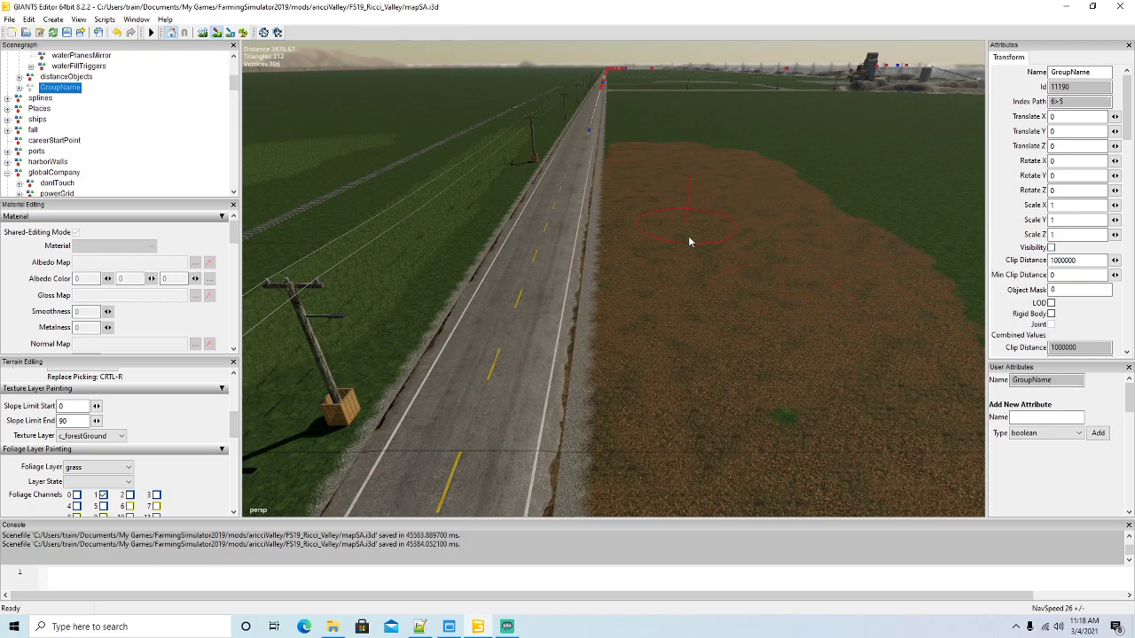
Cover the leftover grass at the road's edge with c_forestGround and extend the belt over the next stretch
{"action": "left_click_drag", "start_coordinate": [367, 158], "coordinate": [404, 116], "text": "alt"}
{"action": "right_click_drag", "start_coordinate": [404, 115], "coordinate": [405, 209]}
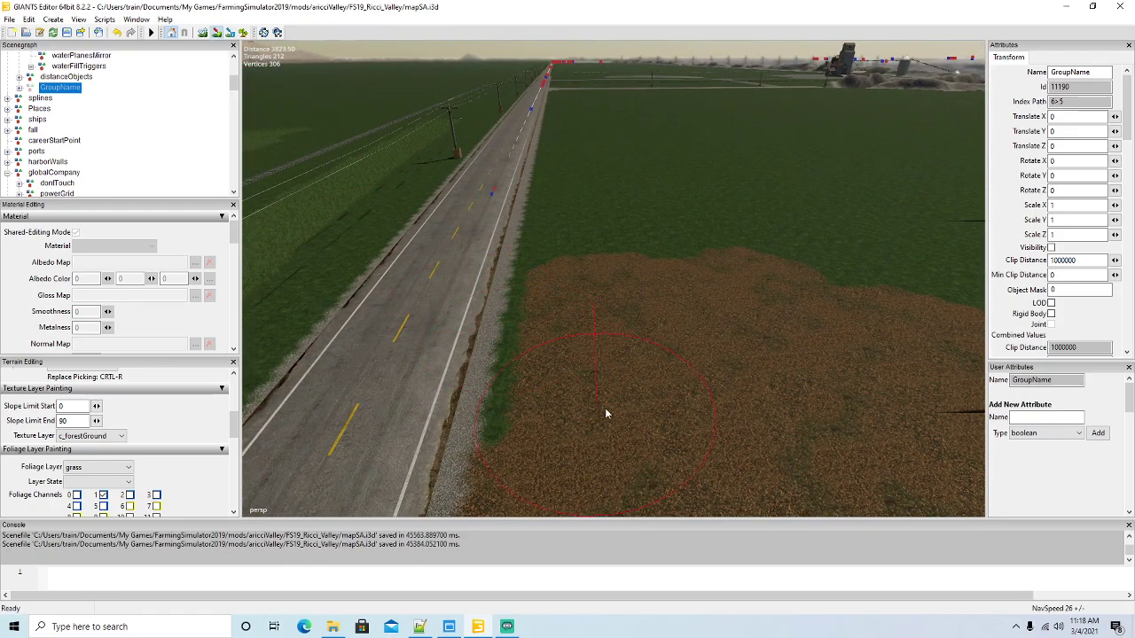
{"action": "left_click_drag", "start_coordinate": [599, 400], "coordinate": [597, 412]}
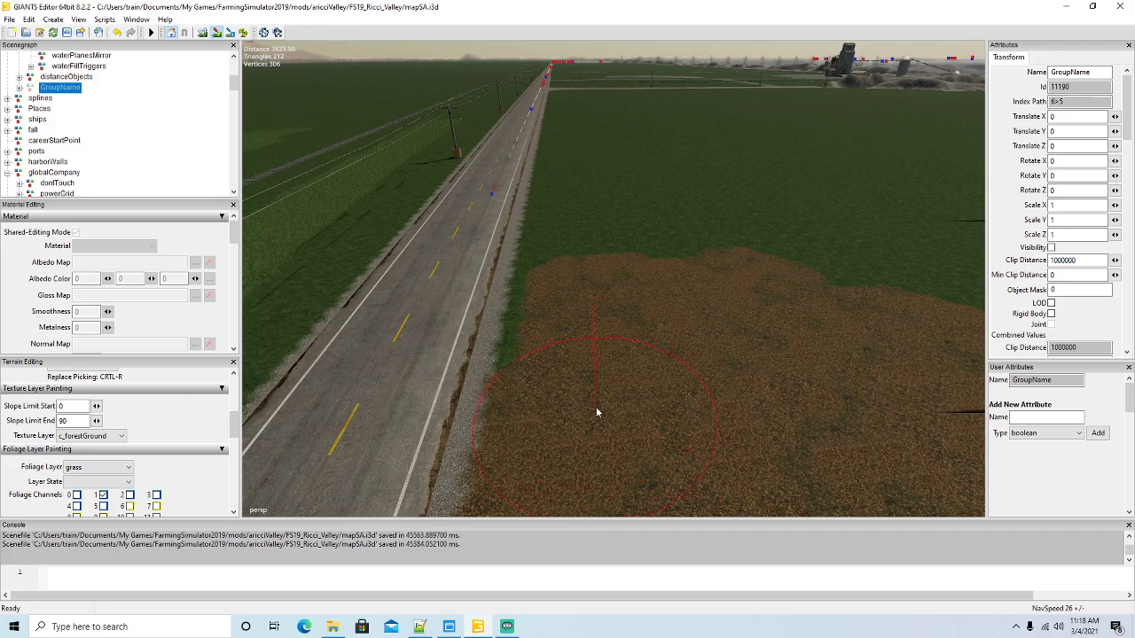
{"action": "mouse_move", "coordinate": [597, 345]}
{"action": "left_mouse_down"}
{"action": "mouse_move", "coordinate": [580, 292]}
{"action": "mouse_move", "coordinate": [568, 143]}
{"action": "mouse_move", "coordinate": [651, 147]}
{"action": "mouse_move", "coordinate": [801, 288]}
{"action": "mouse_move", "coordinate": [671, 157]}
{"action": "mouse_move", "coordinate": [705, 241]}
{"action": "mouse_move", "coordinate": [625, 147]}
{"action": "mouse_move", "coordinate": [644, 218]}
{"action": "left_mouse_up"}
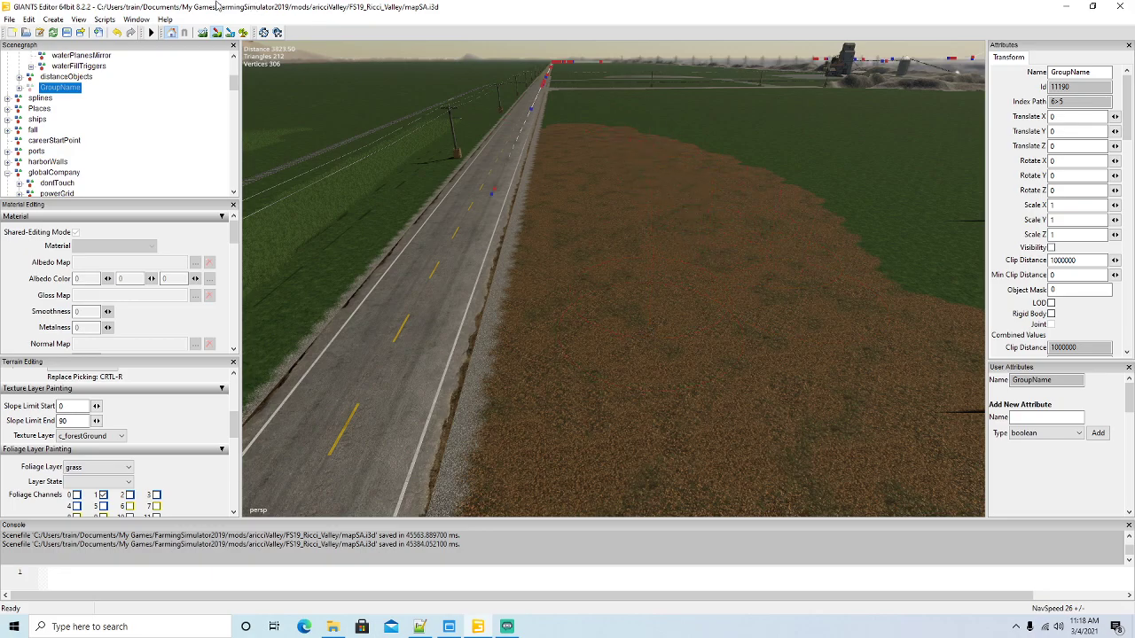
{"action": "left_click", "coordinate": [216, 32]}
Paint c_forestGround over the roadside grass on the stretch leading up to the side road junction
{"action": "mouse_move", "coordinate": [349, 172]}
{"action": "left_mouse_down", "text": "alt"}
{"action": "mouse_move", "coordinate": [339, 122]}
{"action": "mouse_move", "coordinate": [327, 125]}
{"action": "mouse_move", "coordinate": [349, 209]}
{"action": "left_mouse_up", "text": "alt"}
{"action": "scroll", "coordinate": [327, 121], "scroll_direction": "up", "scroll_amount": 3}
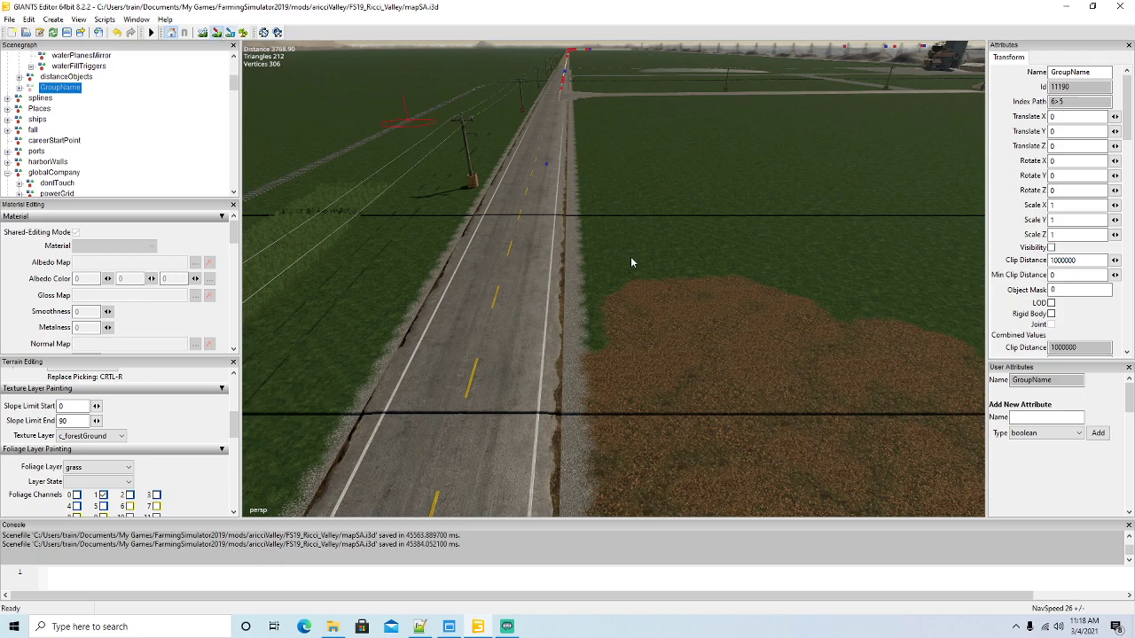
{"action": "mouse_move", "coordinate": [680, 324]}
{"action": "left_mouse_down"}
{"action": "mouse_move", "coordinate": [664, 317]}
{"action": "mouse_move", "coordinate": [603, 133]}
{"action": "mouse_move", "coordinate": [801, 248]}
{"action": "mouse_move", "coordinate": [748, 206]}
{"action": "left_mouse_up"}
{"action": "mouse_move", "coordinate": [671, 139]}
{"action": "left_mouse_down"}
{"action": "mouse_move", "coordinate": [707, 236]}
{"action": "mouse_move", "coordinate": [713, 312]}
{"action": "left_mouse_up"}
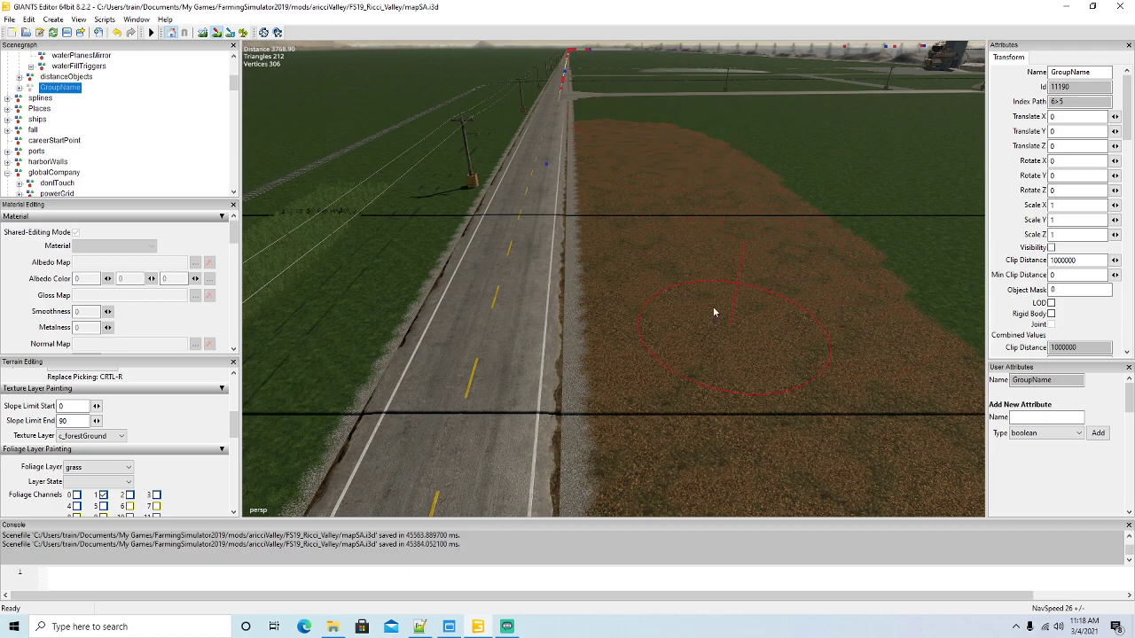
{"action": "left_click", "coordinate": [216, 32]}
Fill the remaining grass up to the junction's rounded corner and along the side road with c_forestGround
{"action": "mouse_move", "coordinate": [479, 217]}
{"action": "left_mouse_down", "text": "alt"}
{"action": "mouse_move", "coordinate": [470, 185]}
{"action": "mouse_move", "coordinate": [449, 177]}
{"action": "mouse_move", "coordinate": [489, 203]}
{"action": "left_mouse_up", "text": "alt"}
{"action": "scroll", "coordinate": [450, 179], "scroll_direction": "up", "scroll_amount": 5}
{"action": "scroll", "coordinate": [489, 203], "scroll_direction": "up", "scroll_amount": 5}
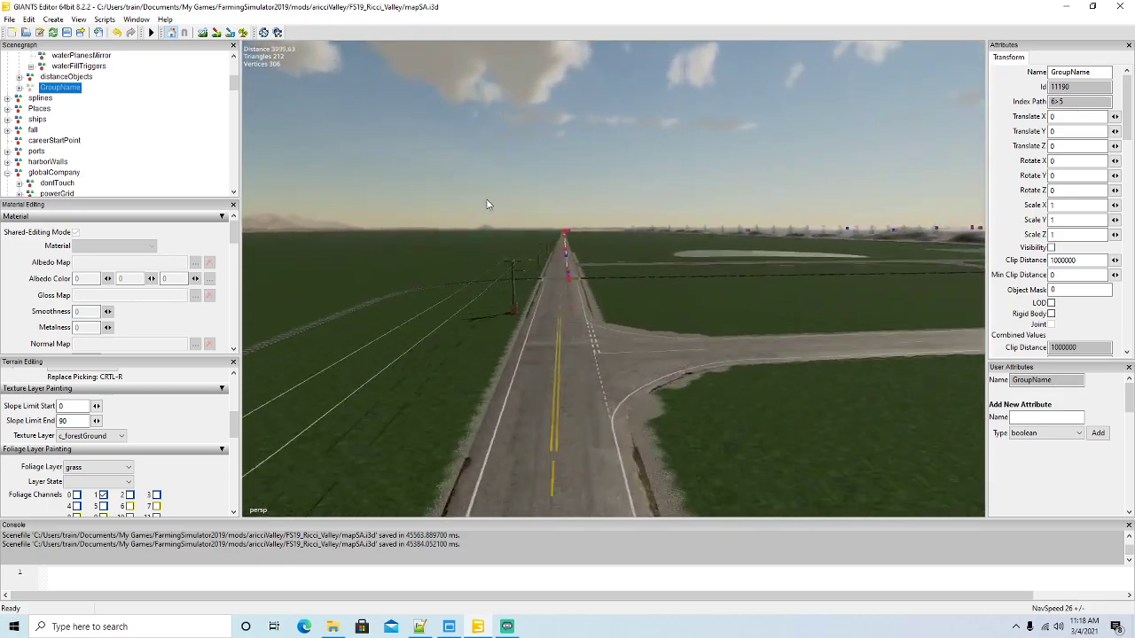
{"action": "mouse_move", "coordinate": [733, 270]}
{"action": "left_mouse_down", "text": "alt"}
{"action": "mouse_move", "coordinate": [725, 289]}
{"action": "mouse_move", "coordinate": [689, 280]}
{"action": "mouse_move", "coordinate": [645, 289]}
{"action": "left_mouse_up", "text": "alt"}
{"action": "scroll", "coordinate": [688, 279], "scroll_direction": "down", "scroll_amount": 3}
{"action": "left_click", "coordinate": [216, 33]}
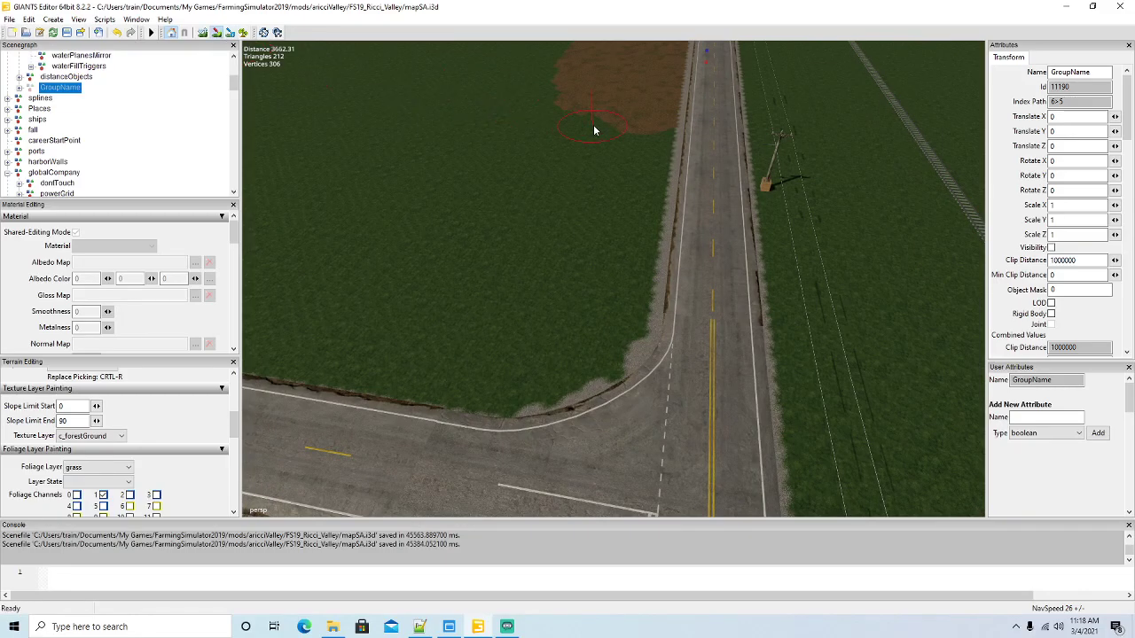
{"action": "mouse_move", "coordinate": [642, 148]}
{"action": "left_mouse_down"}
{"action": "mouse_move", "coordinate": [603, 301]}
{"action": "mouse_move", "coordinate": [581, 334]}
{"action": "mouse_move", "coordinate": [516, 347]}
{"action": "mouse_move", "coordinate": [337, 321]}
{"action": "mouse_move", "coordinate": [386, 223]}
{"action": "mouse_move", "coordinate": [564, 68]}
{"action": "mouse_move", "coordinate": [407, 265]}
{"action": "mouse_move", "coordinate": [592, 114]}
{"action": "mouse_move", "coordinate": [501, 308]}
{"action": "left_mouse_up"}
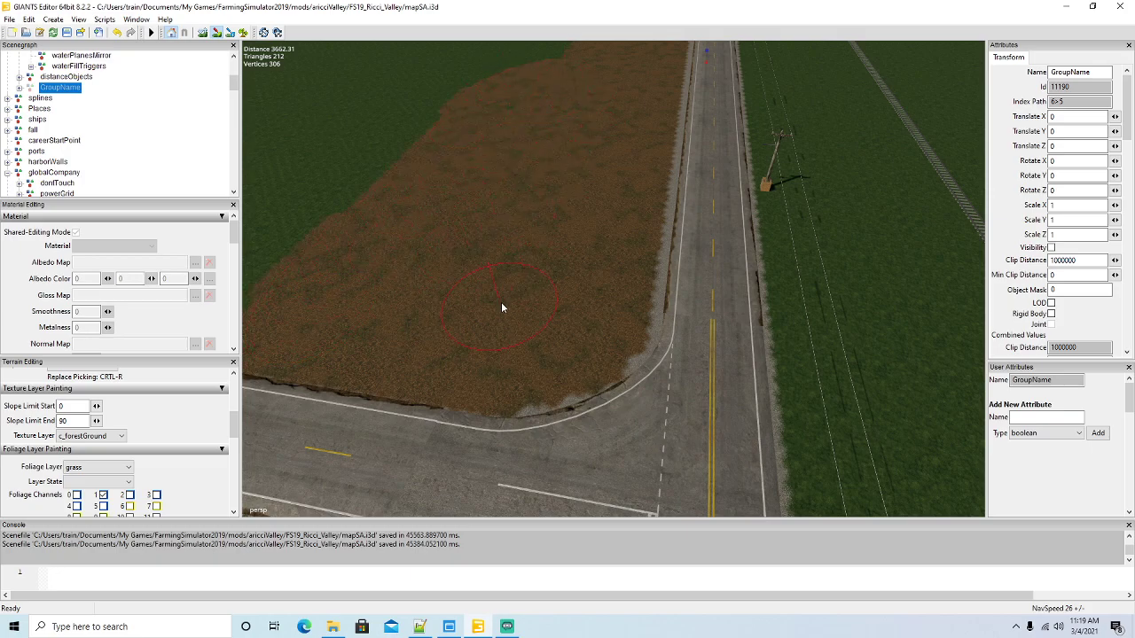
Paint c_forestGround over the grass beside the straight road, continuing from the end of the existing belt past the utility pole
{"action": "left_click", "coordinate": [217, 33]}
{"action": "mouse_move", "coordinate": [550, 205]}
{"action": "left_mouse_down", "text": "alt"}
{"action": "mouse_move", "coordinate": [493, 115]}
{"action": "mouse_move", "coordinate": [471, 139]}
{"action": "left_mouse_up", "text": "alt"}
{"action": "right_click_drag", "start_coordinate": [472, 142], "coordinate": [532, 197]}
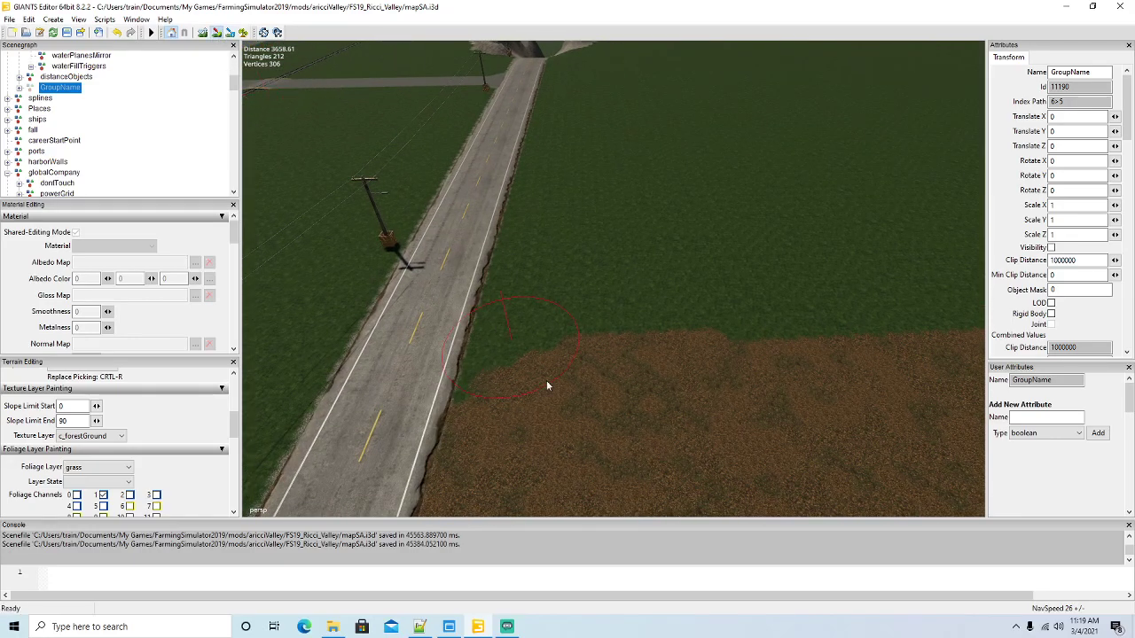
{"action": "mouse_move", "coordinate": [547, 352]}
{"action": "left_mouse_down"}
{"action": "mouse_move", "coordinate": [563, 122]}
{"action": "mouse_move", "coordinate": [682, 165]}
{"action": "mouse_move", "coordinate": [823, 345]}
{"action": "mouse_move", "coordinate": [696, 184]}
{"action": "mouse_move", "coordinate": [667, 183]}
{"action": "mouse_move", "coordinate": [600, 245]}
{"action": "mouse_move", "coordinate": [676, 154]}
{"action": "mouse_move", "coordinate": [892, 336]}
{"action": "mouse_move", "coordinate": [796, 122]}
{"action": "mouse_move", "coordinate": [791, 131]}
{"action": "mouse_move", "coordinate": [736, 105]}
{"action": "mouse_move", "coordinate": [591, 137]}
{"action": "left_mouse_up"}
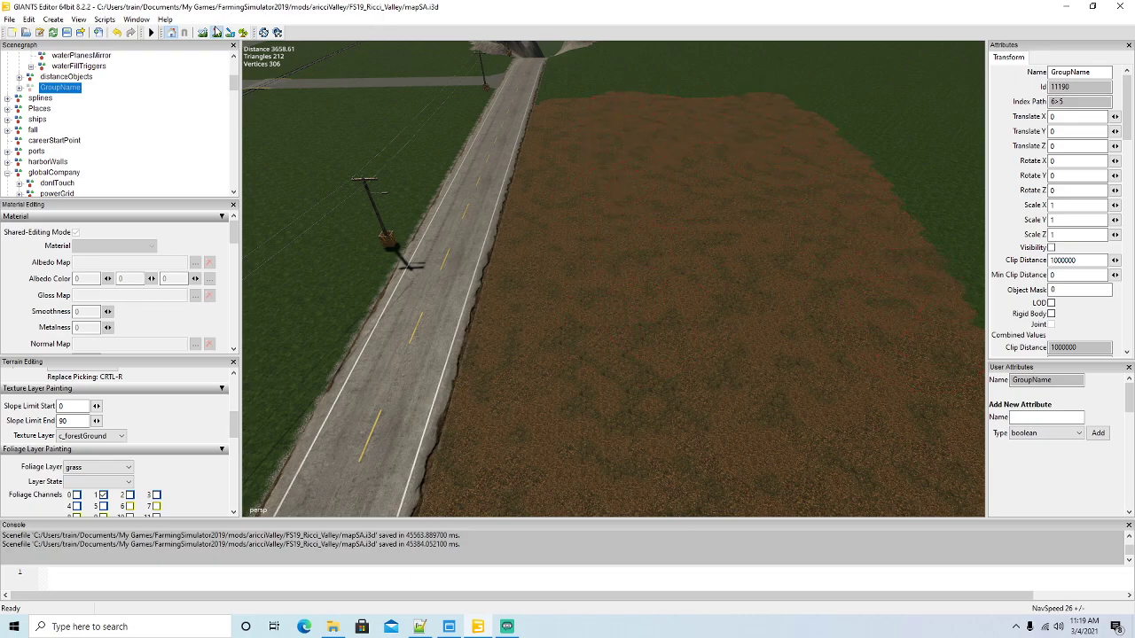
Extend the c_forestGround belt along the road up to the start of the rocky cutting
{"action": "left_click", "coordinate": [215, 31]}
{"action": "mouse_move", "coordinate": [550, 250]}
{"action": "left_mouse_down", "text": "alt"}
{"action": "mouse_move", "coordinate": [538, 204]}
{"action": "mouse_move", "coordinate": [512, 221]}
{"action": "mouse_move", "coordinate": [528, 219]}
{"action": "mouse_move", "coordinate": [620, 283]}
{"action": "left_mouse_up", "text": "alt"}
{"action": "scroll", "coordinate": [536, 203], "scroll_direction": "up", "scroll_amount": 2}
{"action": "scroll", "coordinate": [512, 221], "scroll_direction": "up", "scroll_amount": 3}
{"action": "scroll", "coordinate": [528, 219], "scroll_direction": "up", "scroll_amount": 2}
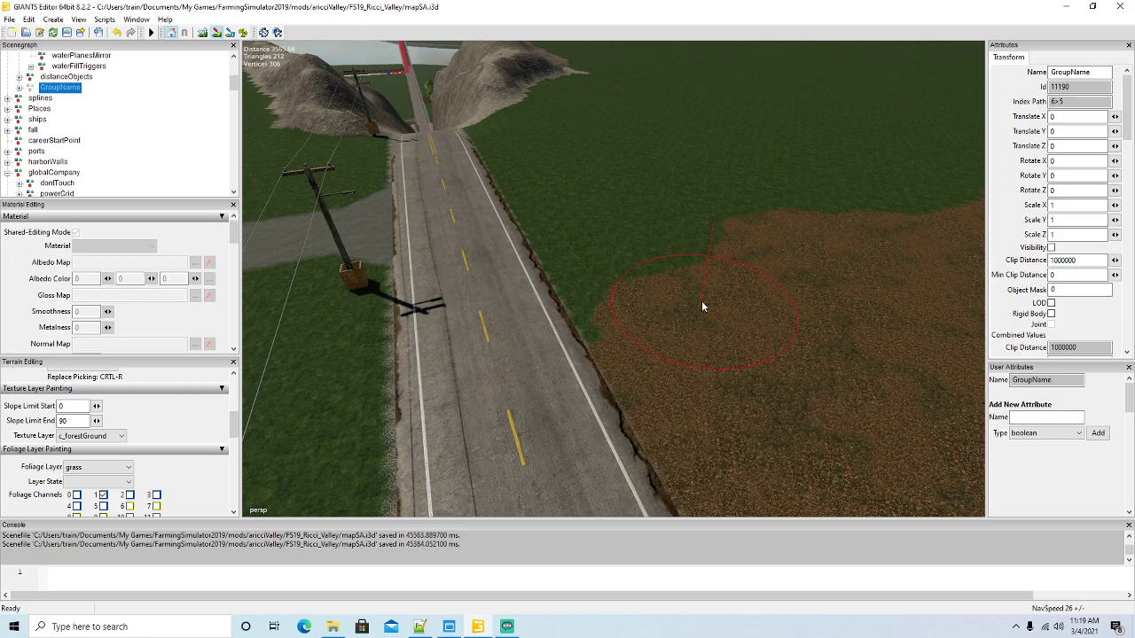
{"action": "mouse_move", "coordinate": [674, 308]}
{"action": "left_mouse_down"}
{"action": "mouse_move", "coordinate": [543, 163]}
{"action": "mouse_move", "coordinate": [631, 79]}
{"action": "mouse_move", "coordinate": [679, 102]}
{"action": "mouse_move", "coordinate": [681, 200]}
{"action": "mouse_move", "coordinate": [599, 144]}
{"action": "left_mouse_up"}
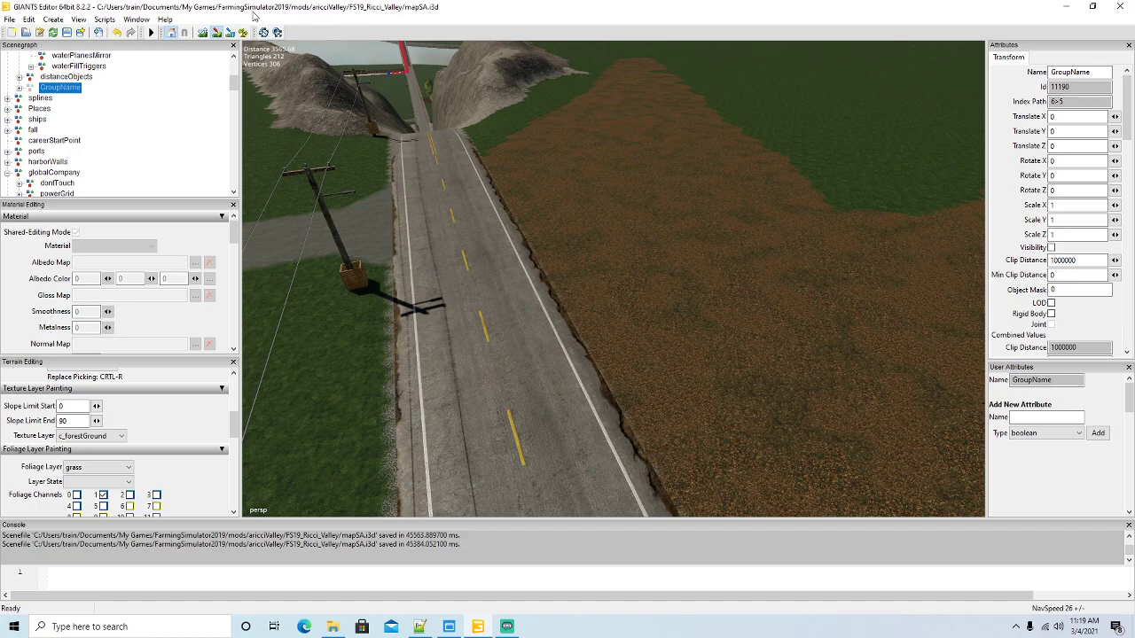
Paint c_forestGround over the grass between the belt and the rock slope where the road enters the cutting
{"action": "left_click", "coordinate": [218, 32]}
{"action": "left_click_drag", "start_coordinate": [622, 250], "coordinate": [592, 175], "text": "alt"}
{"action": "scroll", "coordinate": [592, 174], "scroll_direction": "up", "scroll_amount": 3}
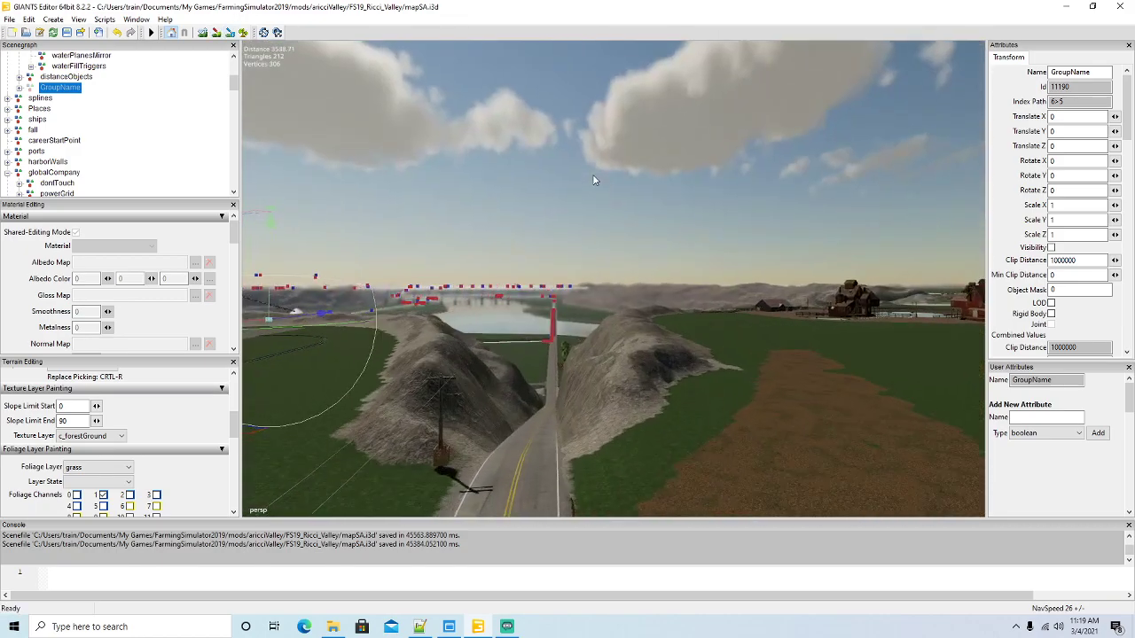
{"action": "right_click_drag", "start_coordinate": [592, 173], "coordinate": [619, 263]}
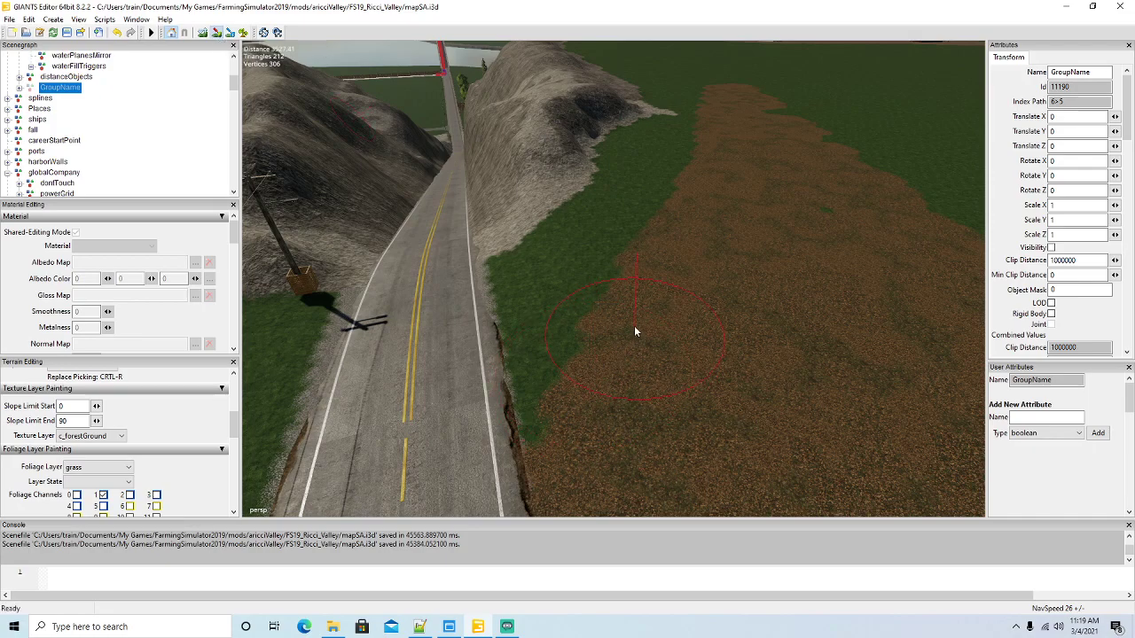
{"action": "mouse_move", "coordinate": [620, 339]}
{"action": "left_mouse_down"}
{"action": "mouse_move", "coordinate": [608, 225]}
{"action": "mouse_move", "coordinate": [637, 140]}
{"action": "left_mouse_up"}
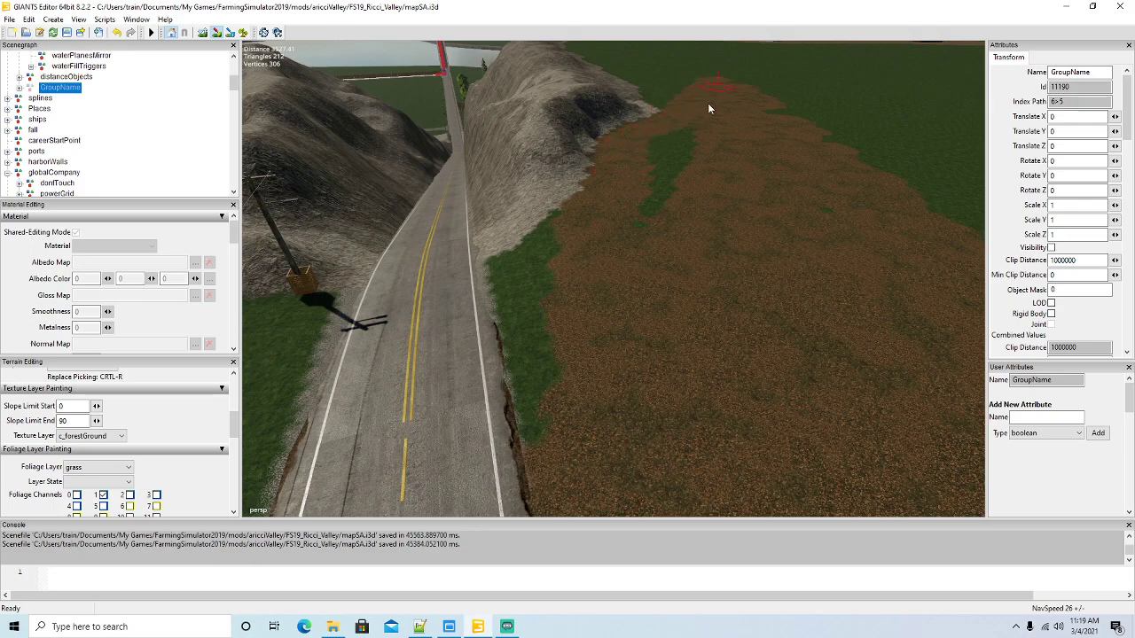
{"action": "left_click_drag", "start_coordinate": [709, 109], "coordinate": [647, 262]}
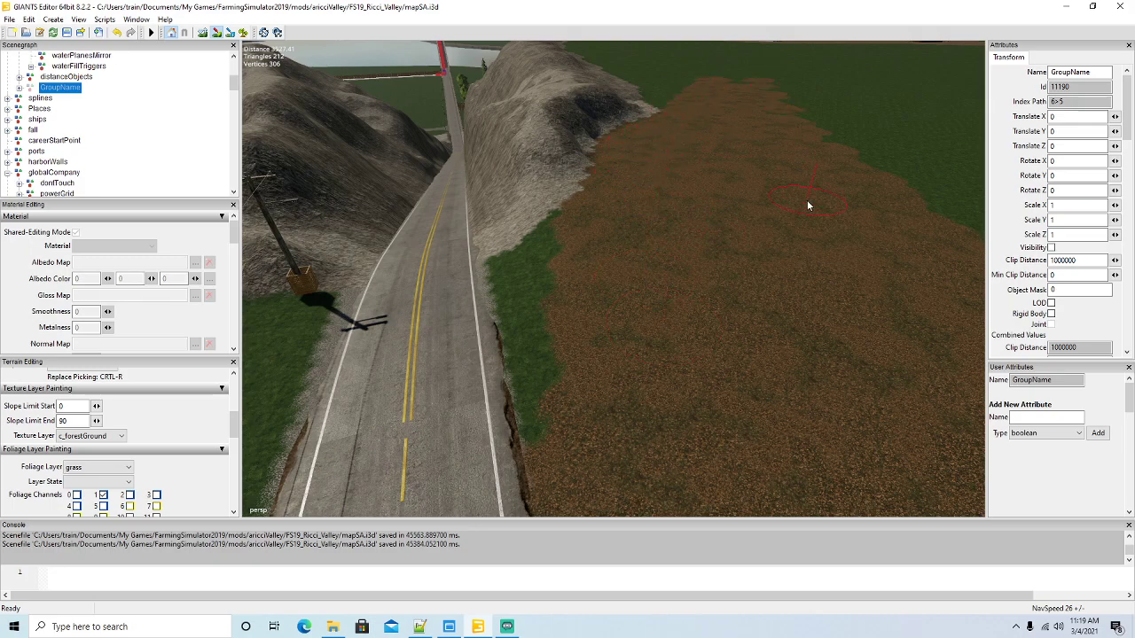
Cover the grass along the foot of the rocky ridge above the road with a wide band of c_forestGround
{"action": "left_click_drag", "start_coordinate": [723, 456], "coordinate": [710, 324], "text": "alt"}
{"action": "scroll", "coordinate": [738, 270], "scroll_direction": "up", "scroll_amount": 5}
{"action": "scroll", "coordinate": [710, 327], "scroll_direction": "down", "scroll_amount": 3}
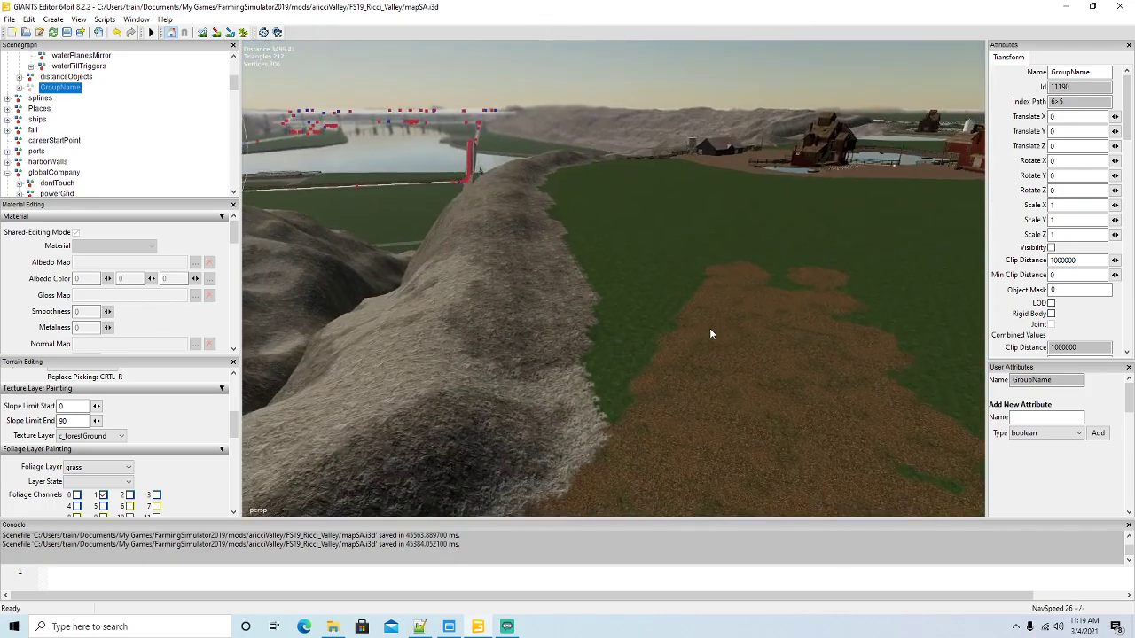
{"action": "left_click", "coordinate": [215, 33]}
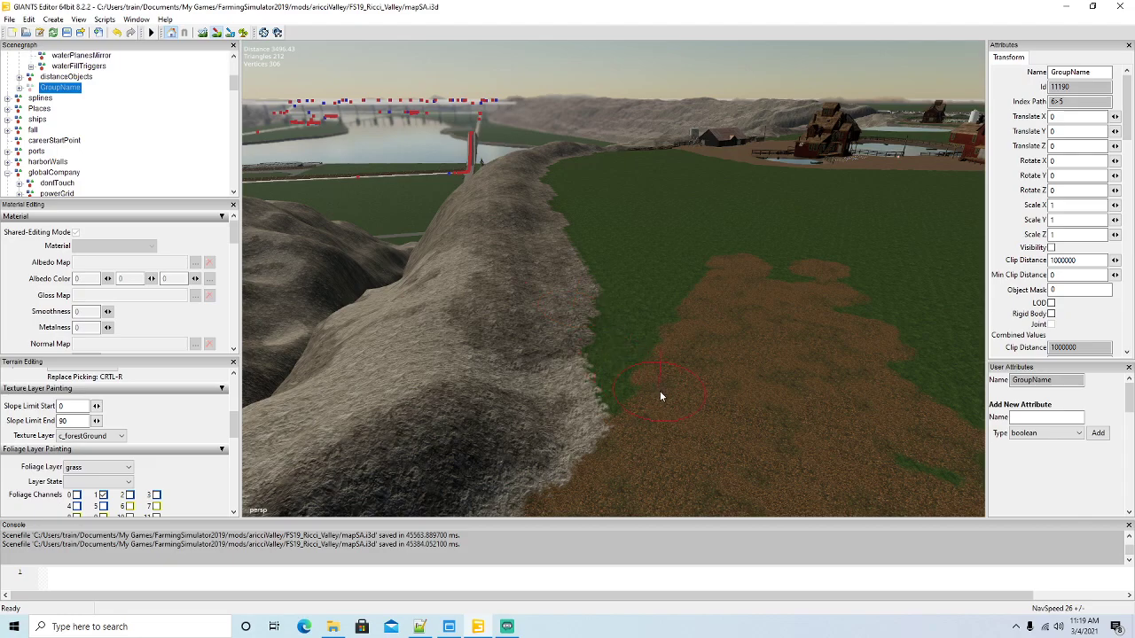
{"action": "mouse_move", "coordinate": [659, 392]}
{"action": "left_mouse_down"}
{"action": "mouse_move", "coordinate": [635, 363]}
{"action": "mouse_move", "coordinate": [615, 263]}
{"action": "mouse_move", "coordinate": [574, 210]}
{"action": "left_mouse_up"}
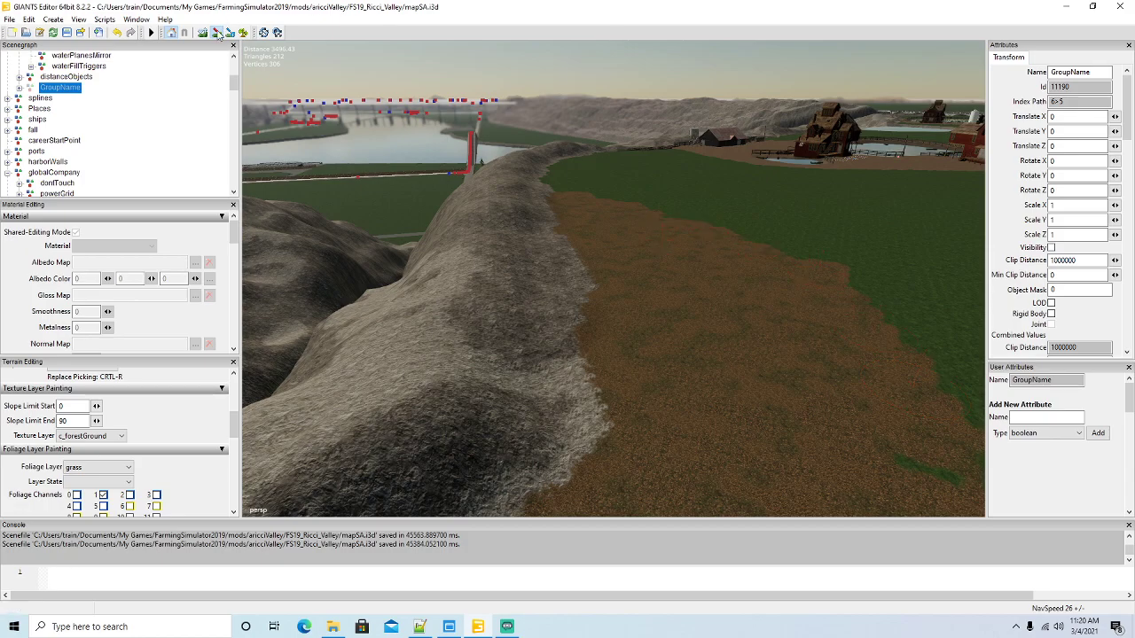
Continue the c_forestGround band along the curving ridge toward the barn and widen it into the grass
{"action": "right_click_drag", "start_coordinate": [671, 289], "coordinate": [632, 241]}
{"action": "scroll", "coordinate": [638, 241], "scroll_direction": "up", "scroll_amount": 3}
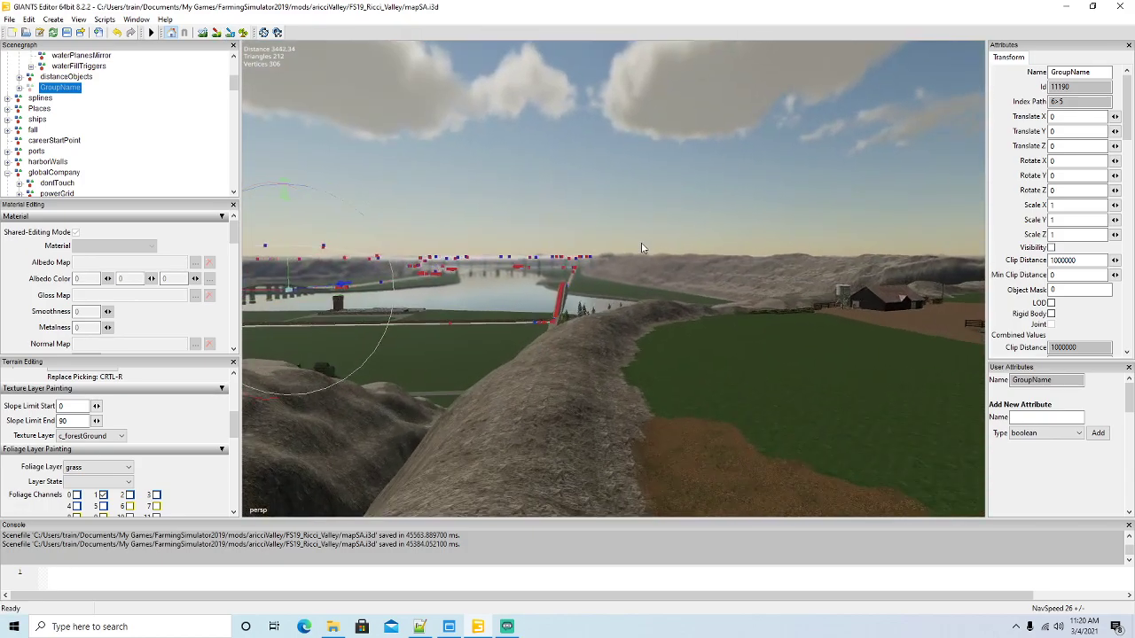
{"action": "mouse_move", "coordinate": [641, 242]}
{"action": "left_mouse_down", "text": "alt"}
{"action": "mouse_move", "coordinate": [691, 311]}
{"action": "mouse_move", "coordinate": [671, 367]}
{"action": "mouse_move", "coordinate": [626, 329]}
{"action": "left_mouse_up", "text": "alt"}
{"action": "scroll", "coordinate": [690, 310], "scroll_direction": "down", "scroll_amount": 2}
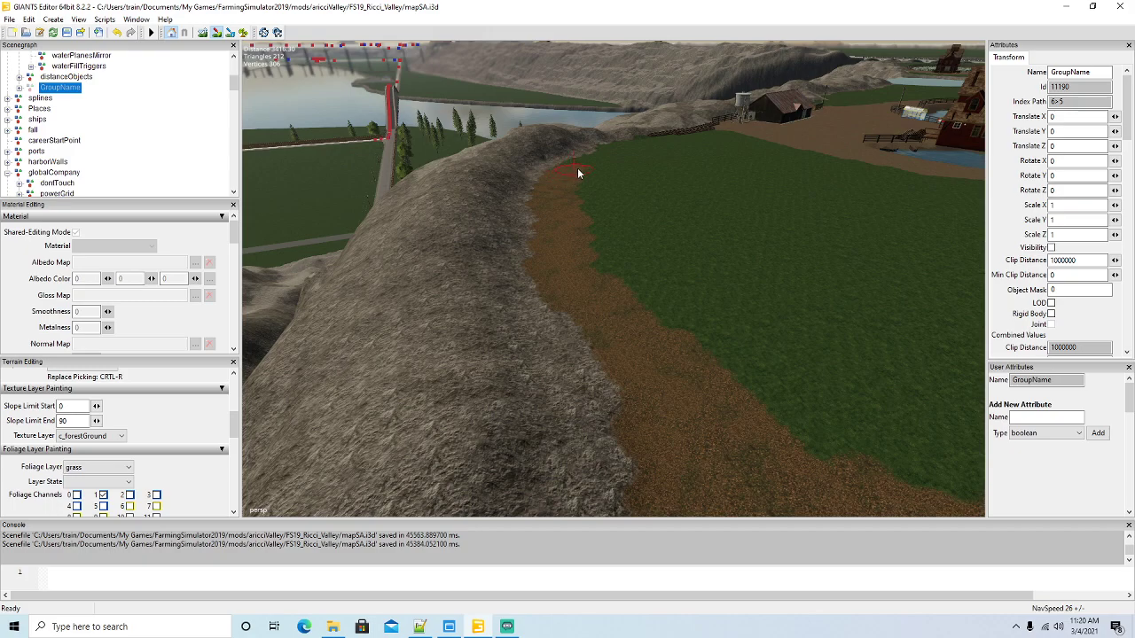
{"action": "mouse_move", "coordinate": [597, 164]}
{"action": "left_mouse_down"}
{"action": "mouse_move", "coordinate": [697, 231]}
{"action": "mouse_move", "coordinate": [780, 393]}
{"action": "mouse_move", "coordinate": [648, 196]}
{"action": "mouse_move", "coordinate": [690, 336]}
{"action": "left_mouse_up"}
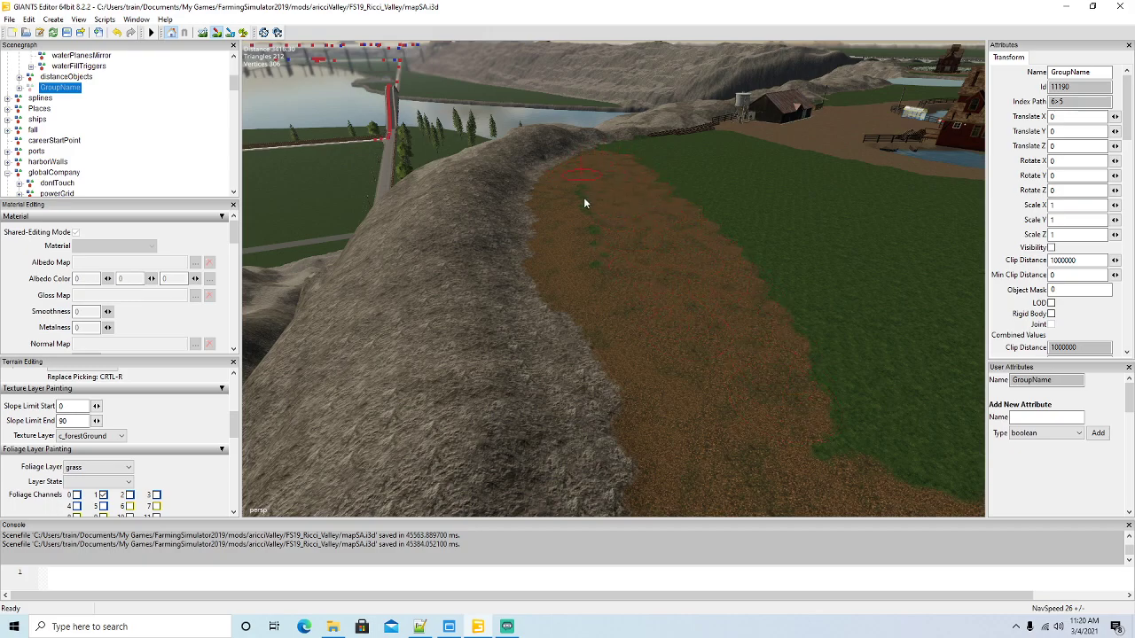
Fill the grass between the ridge, the log piles and the dirt yard of the production site with c_forestGround
{"action": "left_click", "coordinate": [217, 32]}
{"action": "mouse_move", "coordinate": [490, 232]}
{"action": "left_mouse_down", "text": "alt"}
{"action": "mouse_move", "coordinate": [473, 169]}
{"action": "mouse_move", "coordinate": [658, 272]}
{"action": "mouse_move", "coordinate": [667, 263]}
{"action": "left_mouse_up", "text": "alt"}
{"action": "scroll", "coordinate": [474, 169], "scroll_direction": "up", "scroll_amount": 3}
{"action": "scroll", "coordinate": [474, 169], "scroll_direction": "up", "scroll_amount": 5}
{"action": "scroll", "coordinate": [667, 263], "scroll_direction": "down", "scroll_amount": 2}
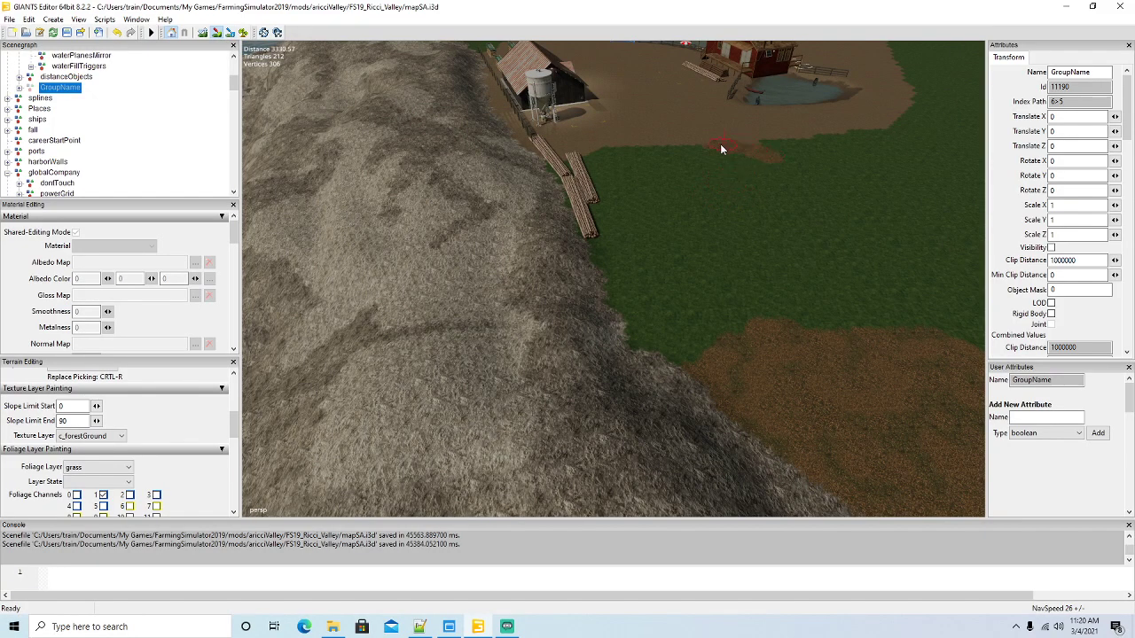
{"action": "left_click_drag", "start_coordinate": [721, 145], "coordinate": [633, 151]}
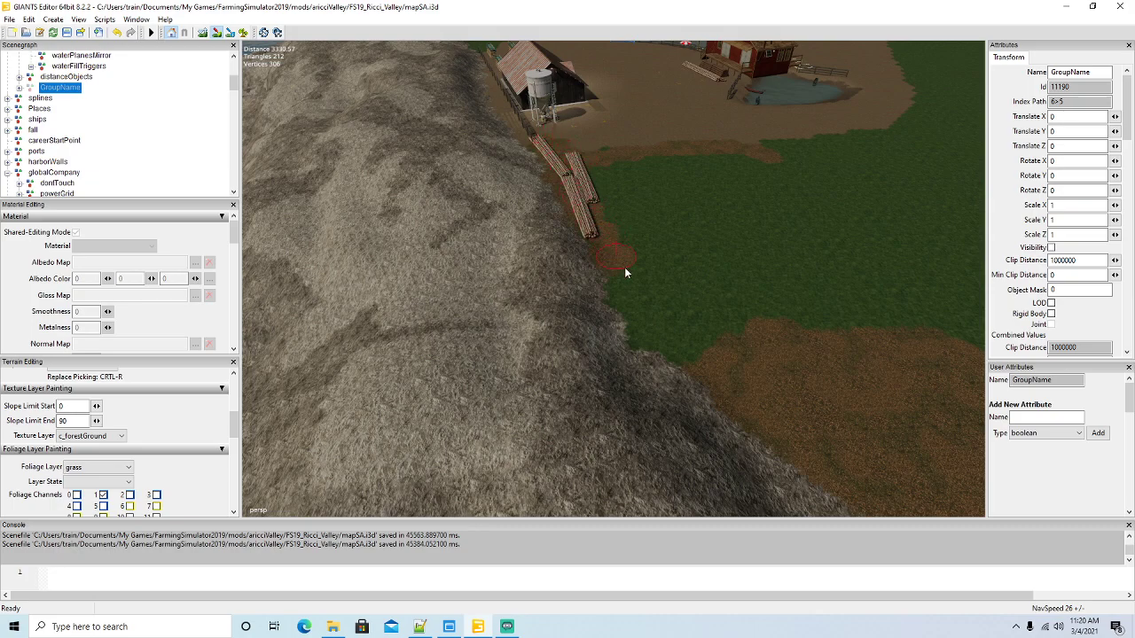
{"action": "left_click_drag", "start_coordinate": [661, 327], "coordinate": [708, 350]}
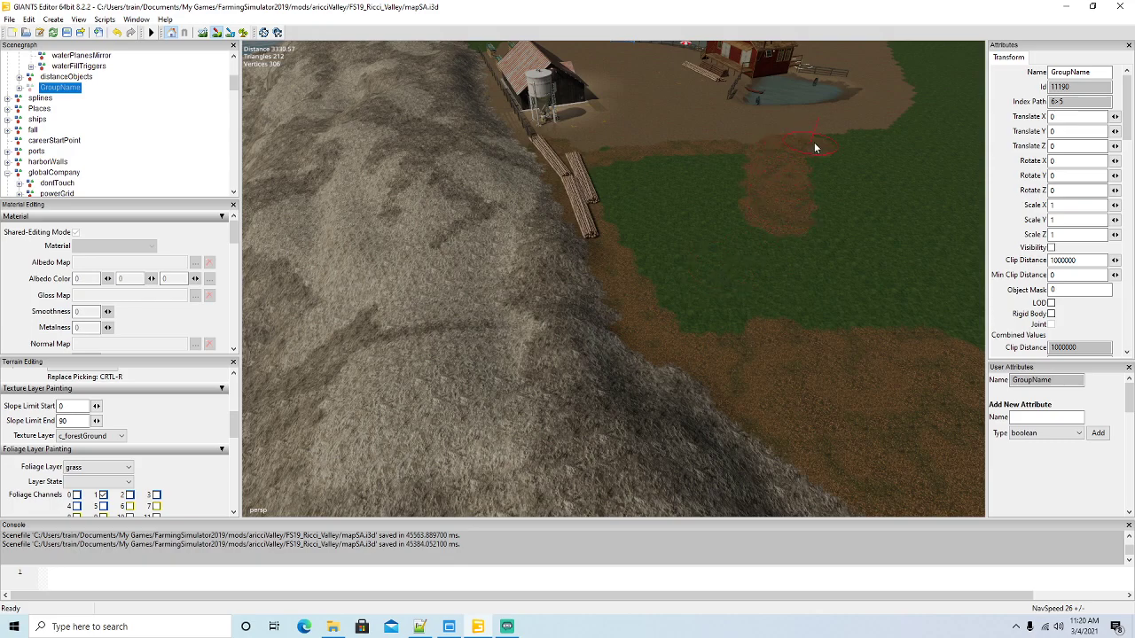
{"action": "mouse_move", "coordinate": [930, 102]}
{"action": "left_mouse_down"}
{"action": "mouse_move", "coordinate": [803, 165]}
{"action": "mouse_move", "coordinate": [668, 177]}
{"action": "mouse_move", "coordinate": [751, 324]}
{"action": "mouse_move", "coordinate": [668, 203]}
{"action": "mouse_move", "coordinate": [793, 284]}
{"action": "mouse_move", "coordinate": [847, 199]}
{"action": "mouse_move", "coordinate": [903, 280]}
{"action": "mouse_move", "coordinate": [874, 316]}
{"action": "left_mouse_up"}
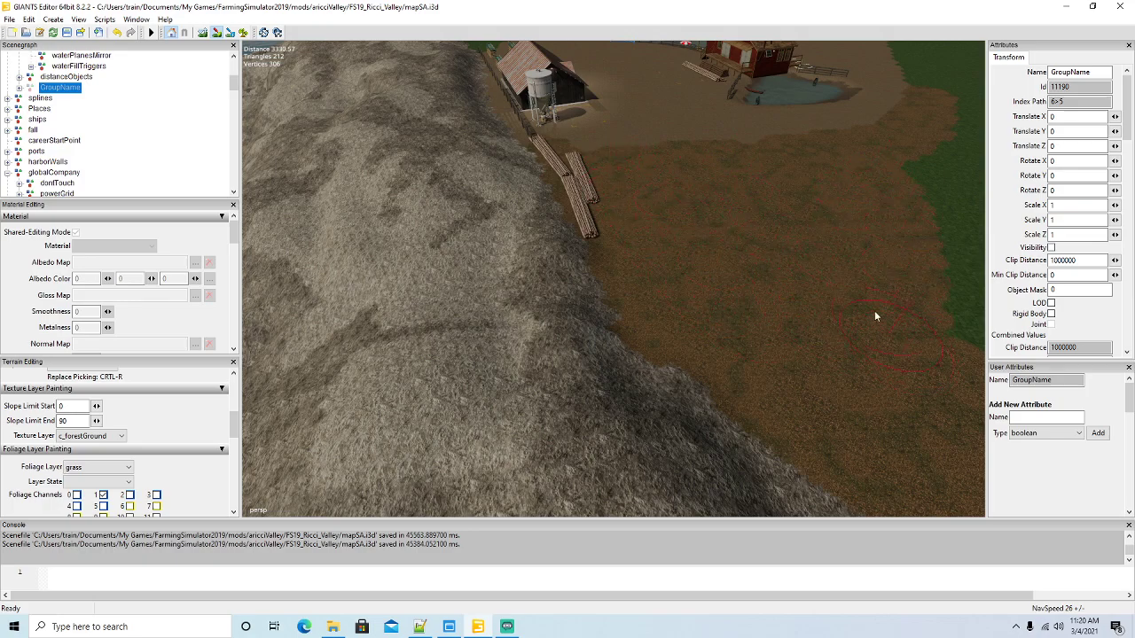
Paint c_forestGround along the dirt yard's outer edge past the red buildings and fill the pointed grass corner near the ridge
{"action": "left_click", "coordinate": [218, 32]}
{"action": "mouse_move", "coordinate": [396, 188]}
{"action": "left_mouse_down", "text": "alt"}
{"action": "mouse_move", "coordinate": [663, 239]}
{"action": "mouse_move", "coordinate": [705, 200]}
{"action": "mouse_move", "coordinate": [683, 348]}
{"action": "mouse_move", "coordinate": [645, 337]}
{"action": "mouse_move", "coordinate": [646, 318]}
{"action": "left_mouse_up", "text": "alt"}
{"action": "scroll", "coordinate": [644, 337], "scroll_direction": "down", "scroll_amount": 5}
{"action": "right_click_drag", "start_coordinate": [646, 323], "coordinate": [511, 295]}
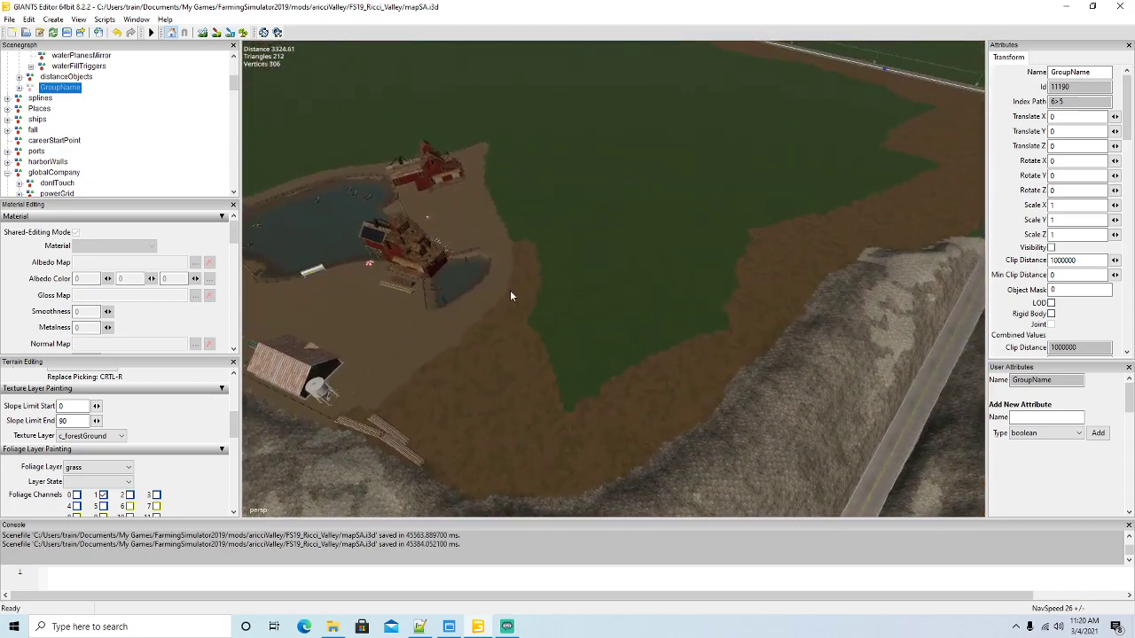
{"action": "left_click", "coordinate": [217, 33]}
{"action": "left_click_drag", "start_coordinate": [549, 209], "coordinate": [554, 340]}
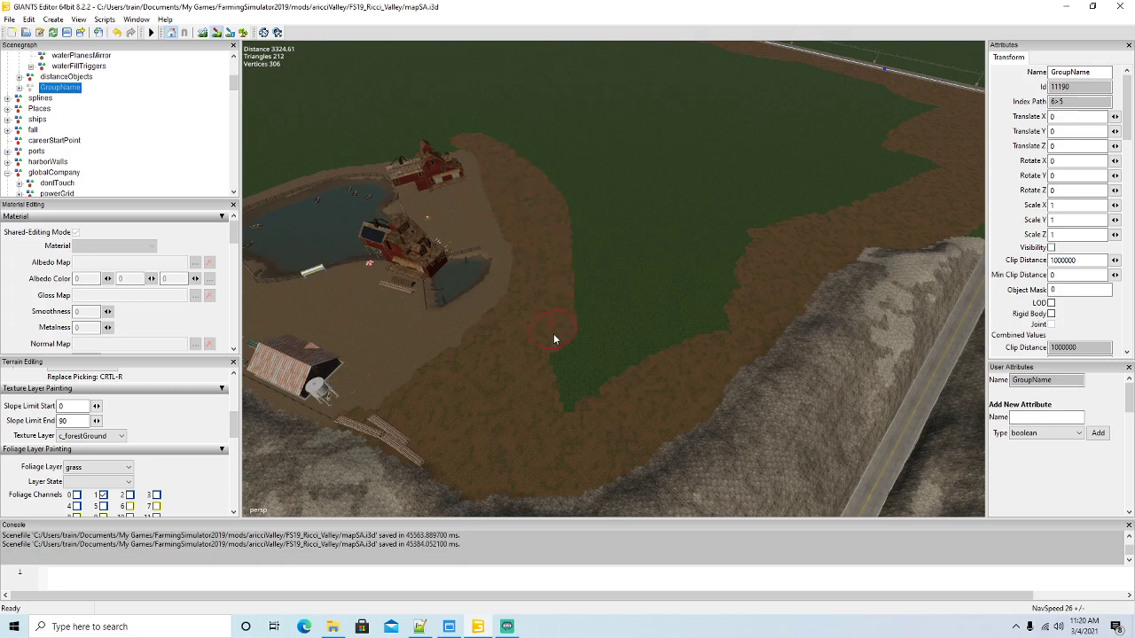
{"action": "mouse_move", "coordinate": [578, 388]}
{"action": "left_mouse_down"}
{"action": "mouse_move", "coordinate": [709, 295]}
{"action": "mouse_move", "coordinate": [563, 345]}
{"action": "left_mouse_up"}
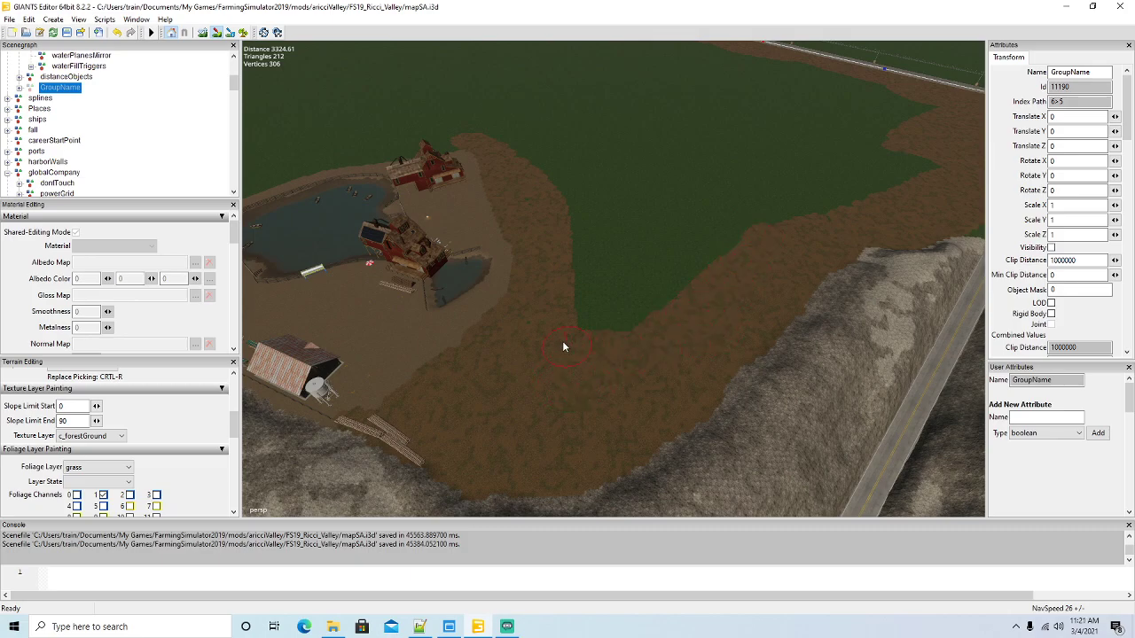
Fill the grass between the production yard and the road with c_forestGround, evening out the outer boundary toward the red building
{"action": "mouse_move", "coordinate": [572, 225]}
{"action": "left_mouse_down"}
{"action": "mouse_move", "coordinate": [585, 252]}
{"action": "mouse_move", "coordinate": [615, 207]}
{"action": "mouse_move", "coordinate": [633, 281]}
{"action": "mouse_move", "coordinate": [635, 177]}
{"action": "mouse_move", "coordinate": [666, 284]}
{"action": "mouse_move", "coordinate": [661, 169]}
{"action": "mouse_move", "coordinate": [685, 270]}
{"action": "left_mouse_up"}
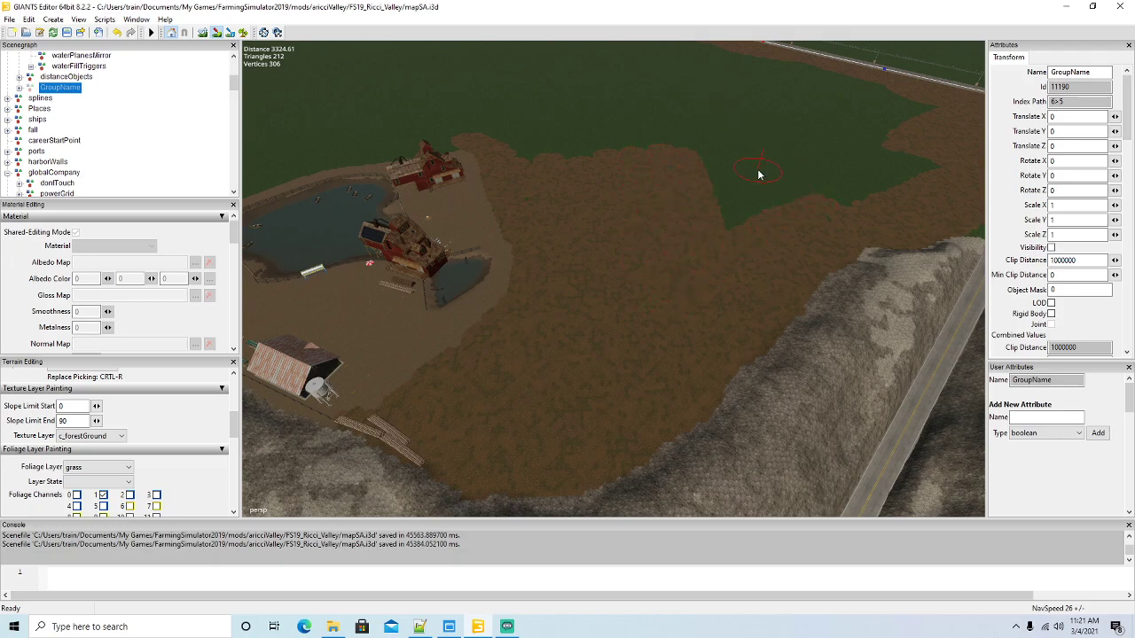
{"action": "mouse_move", "coordinate": [748, 175]}
{"action": "left_mouse_down"}
{"action": "mouse_move", "coordinate": [694, 150]}
{"action": "mouse_move", "coordinate": [884, 100]}
{"action": "left_mouse_up"}
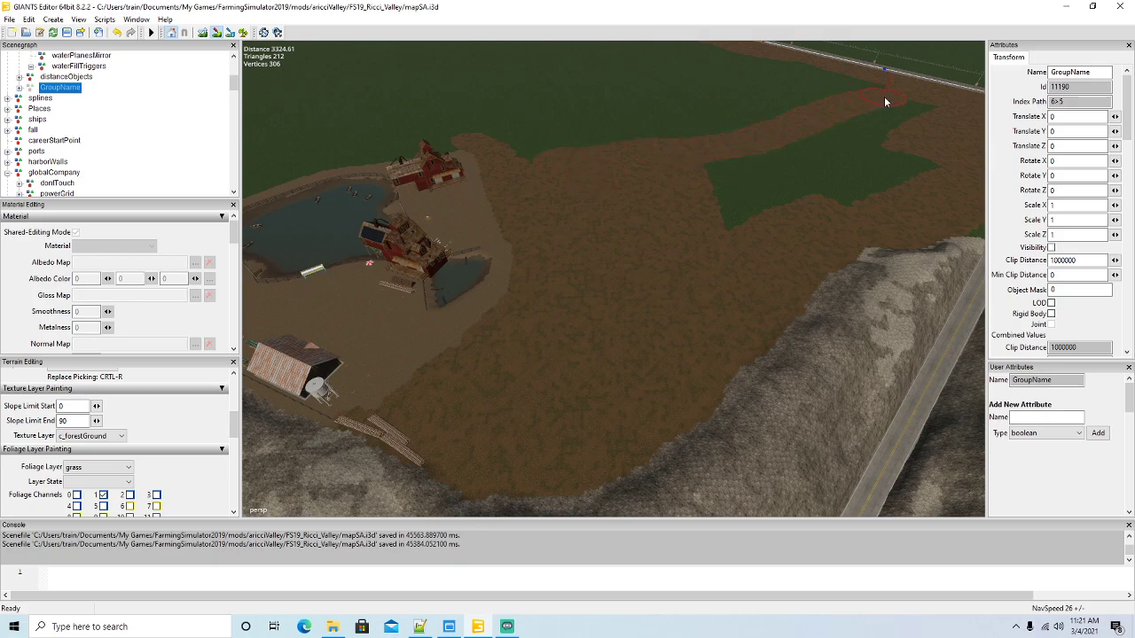
{"action": "left_click_drag", "start_coordinate": [711, 208], "coordinate": [810, 139]}
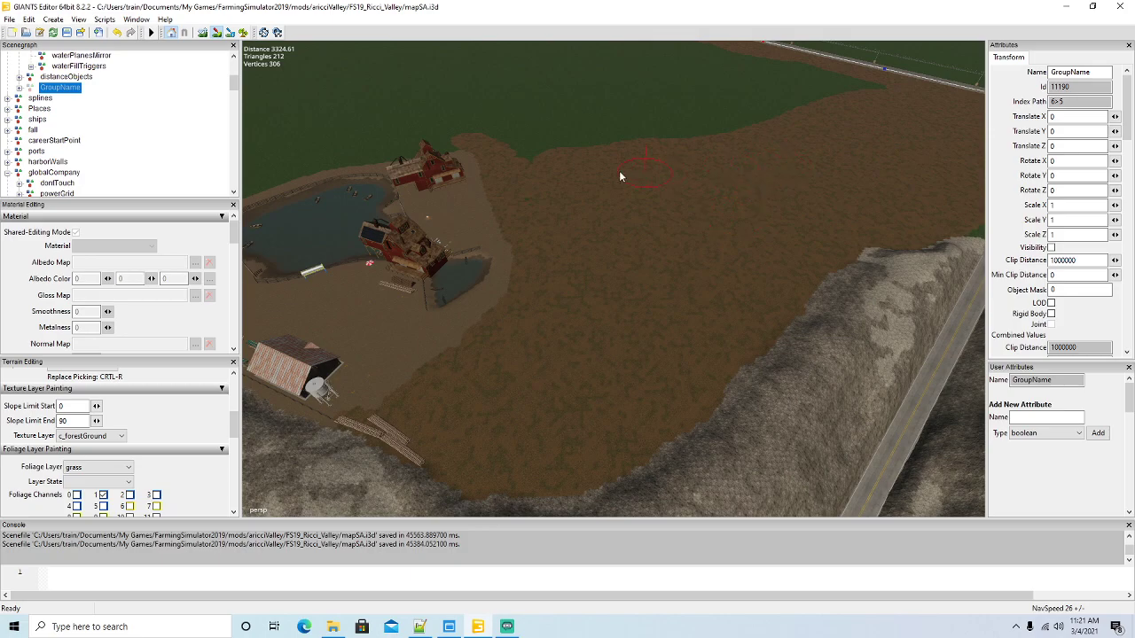
{"action": "mouse_move", "coordinate": [620, 176]}
{"action": "left_mouse_down"}
{"action": "mouse_move", "coordinate": [494, 132]}
{"action": "mouse_move", "coordinate": [761, 101]}
{"action": "mouse_move", "coordinate": [618, 148]}
{"action": "left_mouse_up"}
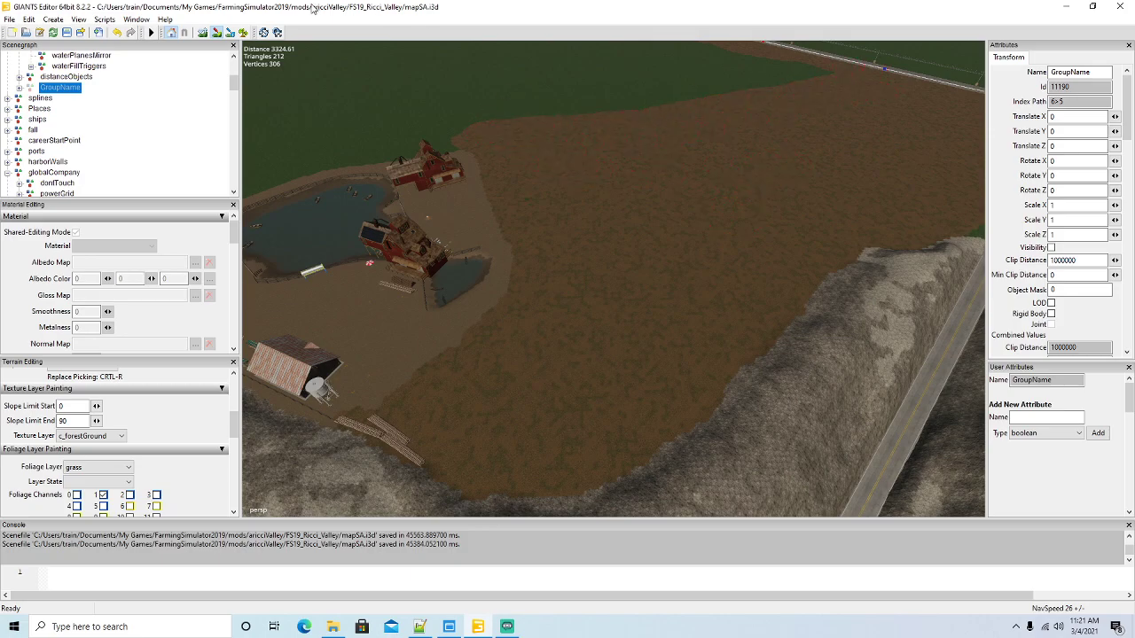
Paint a broad c_forestGround area over the grass beside the large mill building and the fenced pond
{"action": "left_click", "coordinate": [217, 32]}
{"action": "mouse_move", "coordinate": [563, 239]}
{"action": "left_mouse_down", "text": "alt"}
{"action": "mouse_move", "coordinate": [547, 170]}
{"action": "mouse_move", "coordinate": [530, 162]}
{"action": "mouse_move", "coordinate": [553, 173]}
{"action": "mouse_move", "coordinate": [457, 212]}
{"action": "mouse_move", "coordinate": [499, 247]}
{"action": "left_mouse_up", "text": "alt"}
{"action": "scroll", "coordinate": [547, 169], "scroll_direction": "up", "scroll_amount": 8}
{"action": "scroll", "coordinate": [553, 174], "scroll_direction": "up", "scroll_amount": 4}
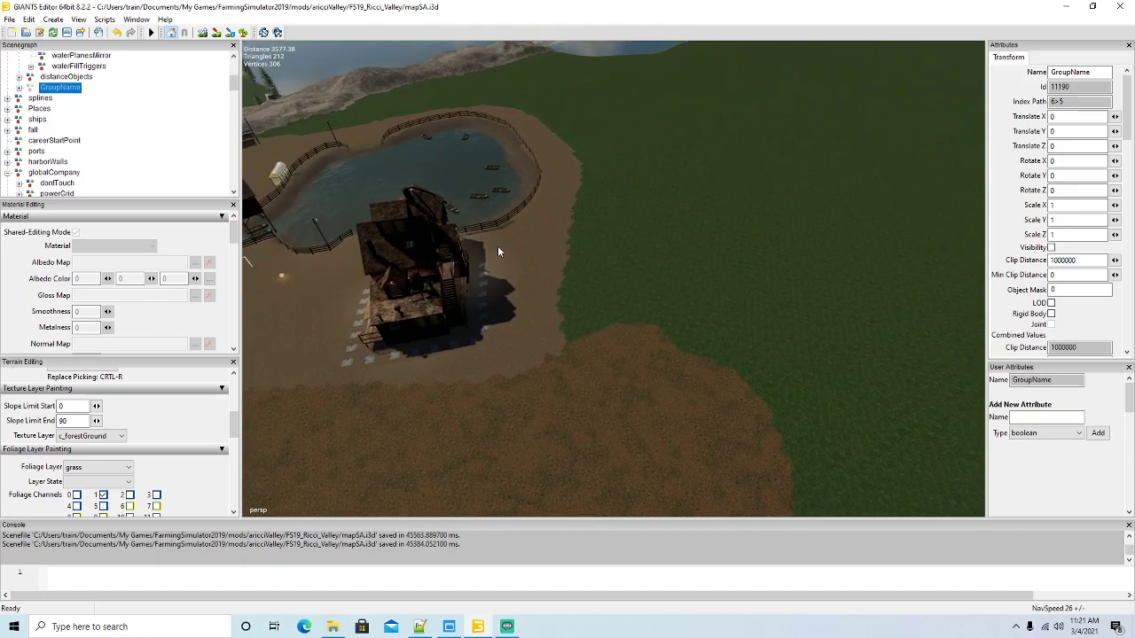
{"action": "right_click_drag", "start_coordinate": [497, 252], "coordinate": [483, 217]}
{"action": "left_click", "coordinate": [216, 33]}
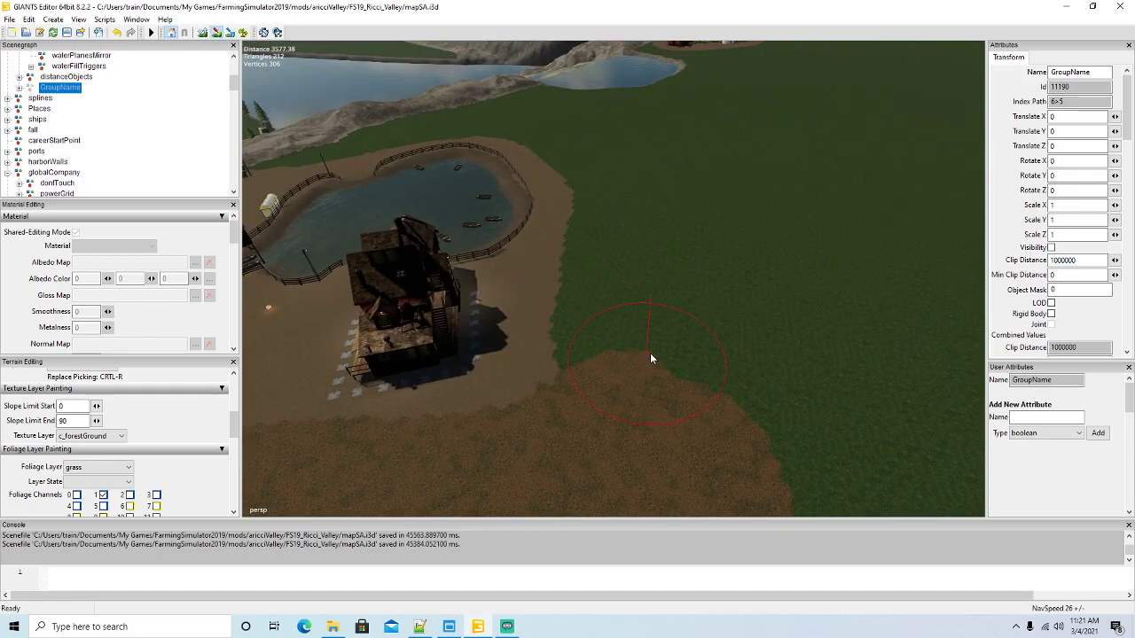
{"action": "mouse_move", "coordinate": [650, 358]}
{"action": "left_mouse_down"}
{"action": "mouse_move", "coordinate": [633, 329]}
{"action": "mouse_move", "coordinate": [626, 196]}
{"action": "mouse_move", "coordinate": [606, 169]}
{"action": "left_mouse_up"}
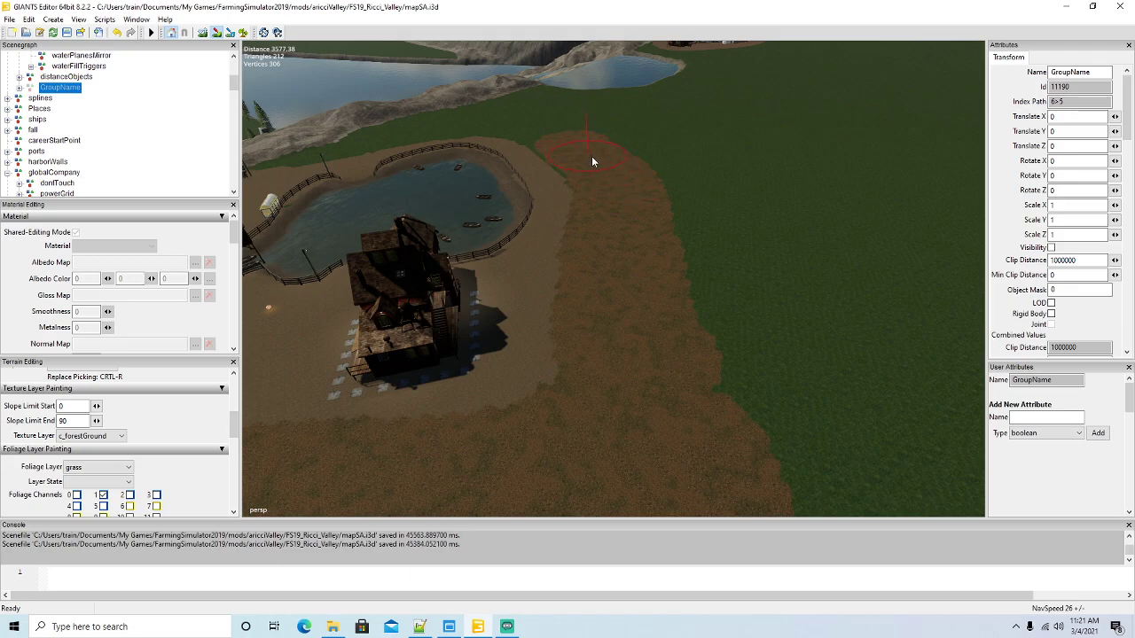
{"action": "mouse_move", "coordinate": [562, 138]}
{"action": "left_mouse_down"}
{"action": "mouse_move", "coordinate": [744, 333]}
{"action": "mouse_move", "coordinate": [678, 175]}
{"action": "mouse_move", "coordinate": [807, 403]}
{"action": "left_mouse_up"}
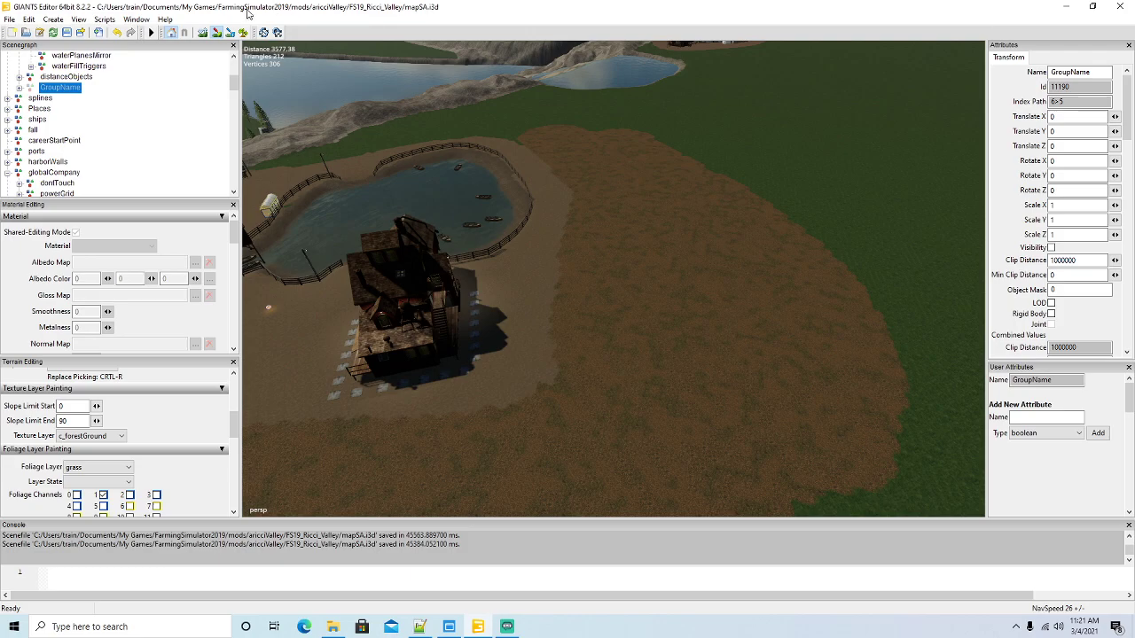
Wrap c_forestGround around the pond's far side and fill the grass strip between the rock slope and the dirt yard
{"action": "left_click", "coordinate": [217, 32]}
{"action": "mouse_move", "coordinate": [603, 351]}
{"action": "left_mouse_down", "text": "alt"}
{"action": "mouse_move", "coordinate": [615, 273]}
{"action": "mouse_move", "coordinate": [368, 275]}
{"action": "mouse_move", "coordinate": [419, 268]}
{"action": "mouse_move", "coordinate": [745, 370]}
{"action": "mouse_move", "coordinate": [729, 385]}
{"action": "left_mouse_up", "text": "alt"}
{"action": "scroll", "coordinate": [615, 274], "scroll_direction": "up", "scroll_amount": 3}
{"action": "scroll", "coordinate": [387, 270], "scroll_direction": "up", "scroll_amount": 2}
{"action": "scroll", "coordinate": [419, 268], "scroll_direction": "up", "scroll_amount": 4}
{"action": "scroll", "coordinate": [418, 270], "scroll_direction": "up", "scroll_amount": 3}
{"action": "scroll", "coordinate": [744, 371], "scroll_direction": "down", "scroll_amount": 2}
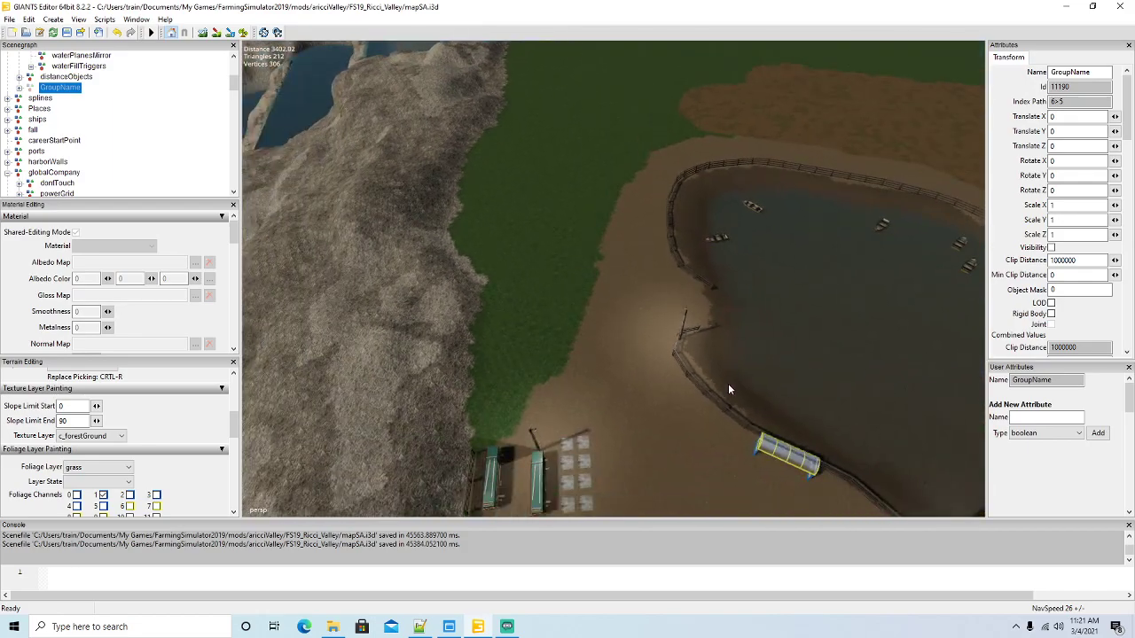
{"action": "left_click", "coordinate": [214, 34]}
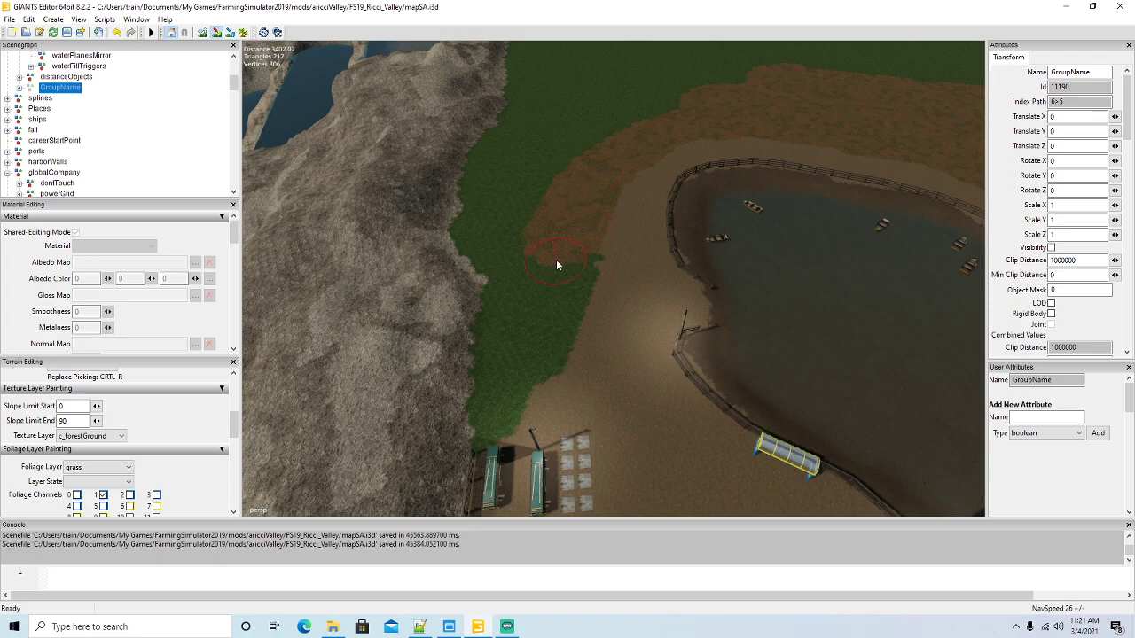
{"action": "left_click_drag", "start_coordinate": [554, 246], "coordinate": [581, 255]}
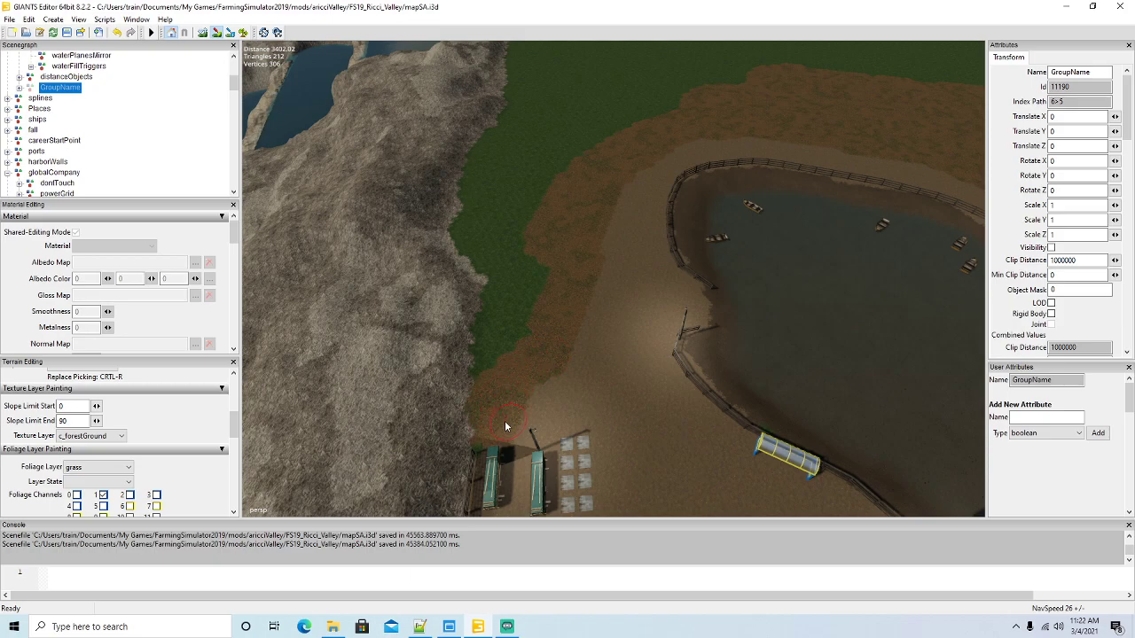
{"action": "left_click_drag", "start_coordinate": [490, 428], "coordinate": [504, 298]}
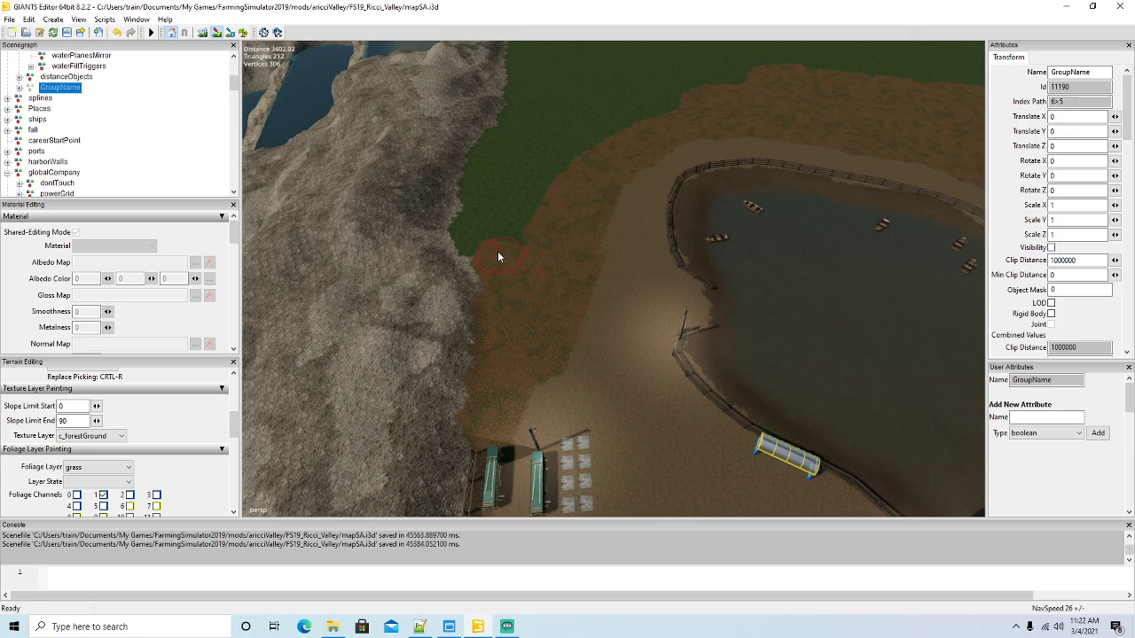
{"action": "mouse_move", "coordinate": [483, 237]}
{"action": "left_mouse_down"}
{"action": "mouse_move", "coordinate": [489, 158]}
{"action": "mouse_move", "coordinate": [526, 106]}
{"action": "mouse_move", "coordinate": [519, 62]}
{"action": "mouse_move", "coordinate": [516, 176]}
{"action": "mouse_move", "coordinate": [551, 93]}
{"action": "mouse_move", "coordinate": [558, 140]}
{"action": "mouse_move", "coordinate": [583, 65]}
{"action": "mouse_move", "coordinate": [616, 133]}
{"action": "mouse_move", "coordinate": [732, 80]}
{"action": "mouse_move", "coordinate": [618, 103]}
{"action": "left_mouse_up"}
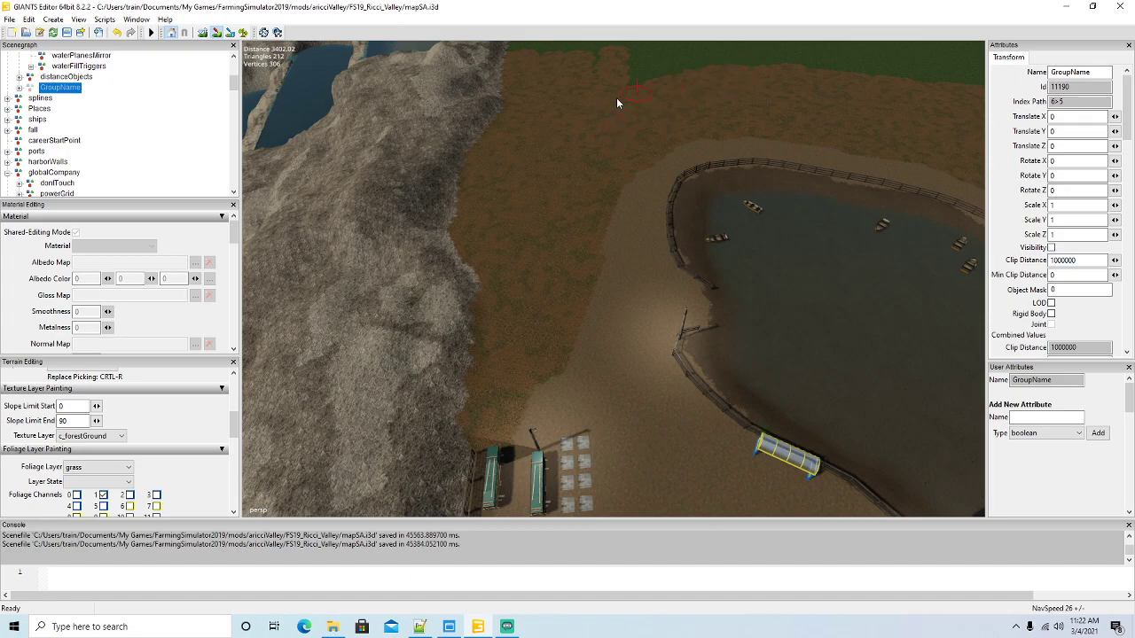
{"action": "left_click_drag", "start_coordinate": [727, 71], "coordinate": [649, 86]}
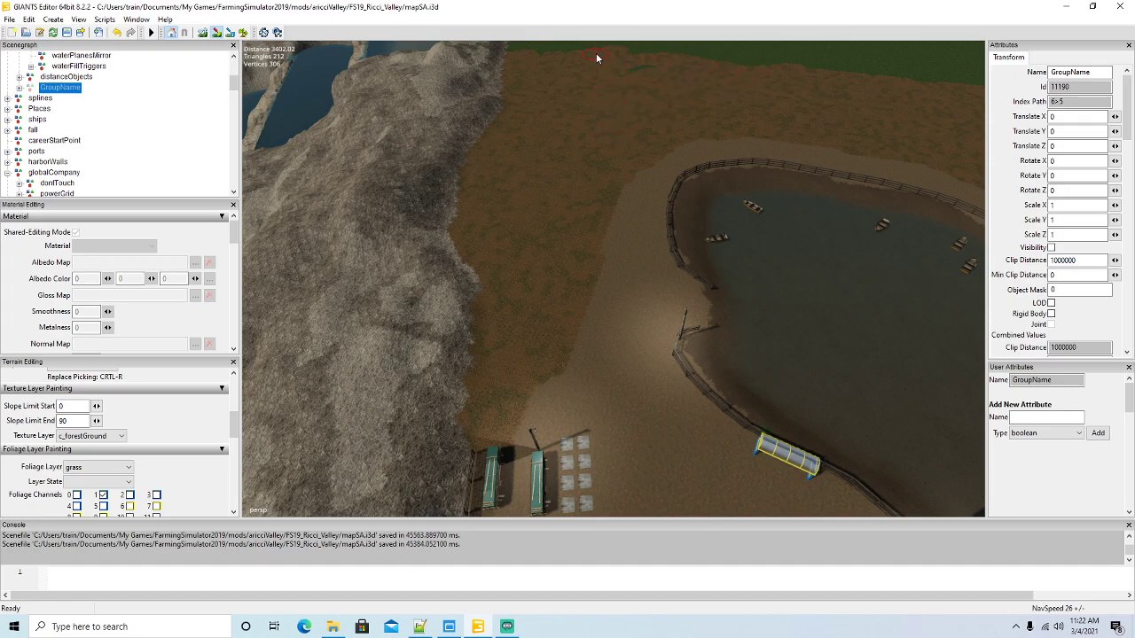
Paint c_forestGround over the grass between the rock-rimmed lake and the already painted ground, filling the leftover green patches
{"action": "left_click", "coordinate": [216, 32]}
{"action": "mouse_move", "coordinate": [520, 206]}
{"action": "left_mouse_down", "text": "alt"}
{"action": "mouse_move", "coordinate": [507, 107]}
{"action": "mouse_move", "coordinate": [470, 100]}
{"action": "mouse_move", "coordinate": [641, 197]}
{"action": "mouse_move", "coordinate": [621, 190]}
{"action": "left_mouse_up", "text": "alt"}
{"action": "scroll", "coordinate": [471, 99], "scroll_direction": "up", "scroll_amount": 5}
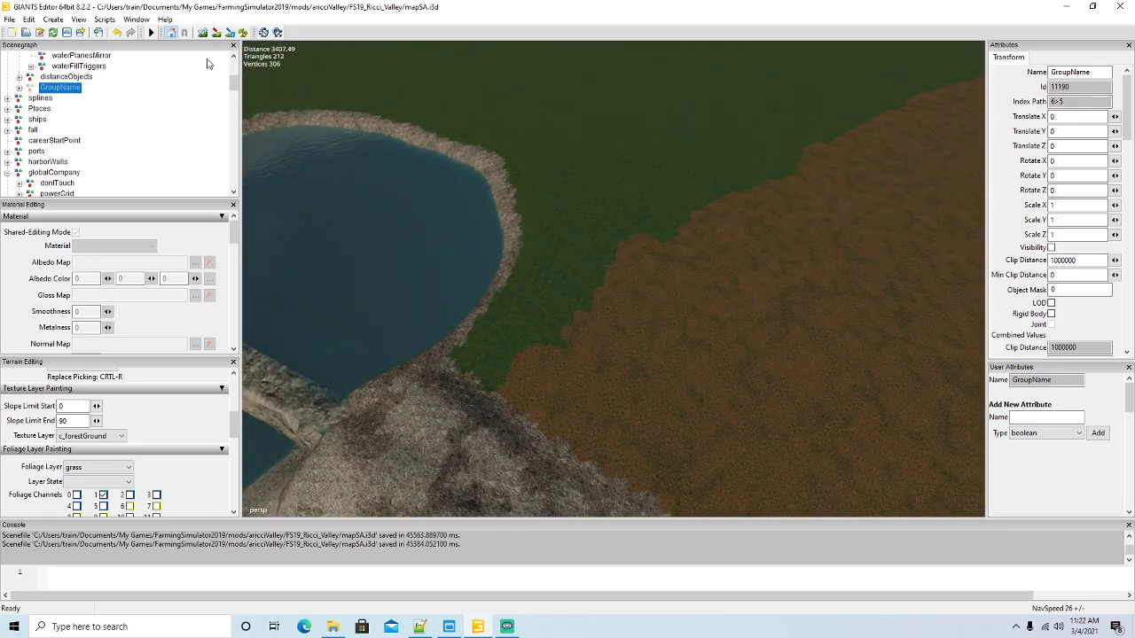
{"action": "left_click", "coordinate": [217, 32]}
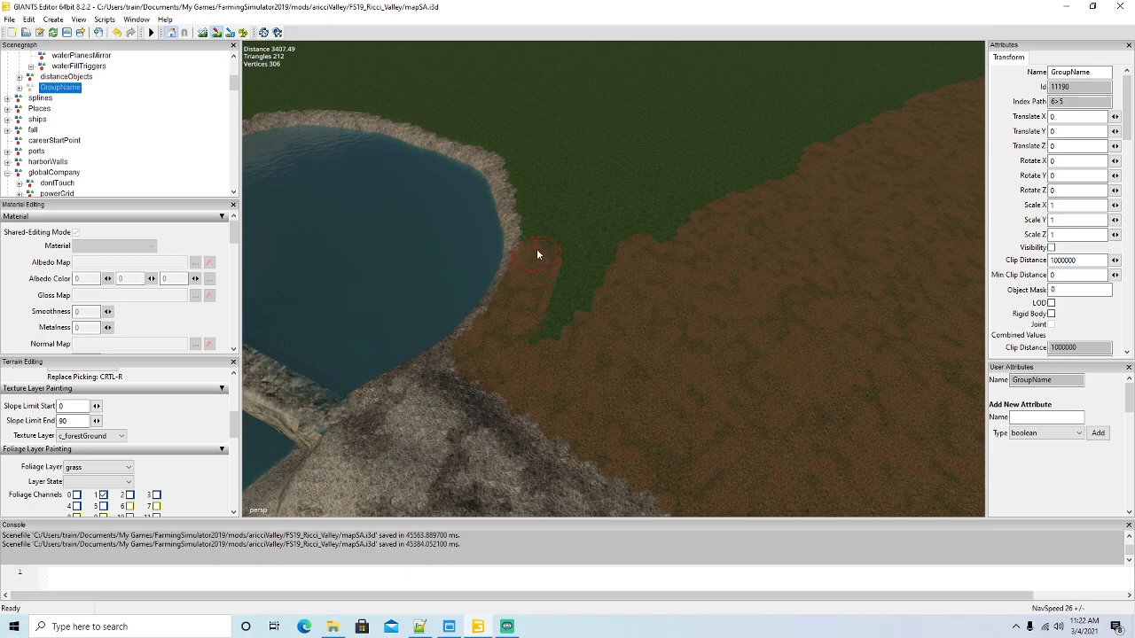
{"action": "mouse_move", "coordinate": [523, 169]}
{"action": "left_mouse_down"}
{"action": "mouse_move", "coordinate": [435, 120]}
{"action": "mouse_move", "coordinate": [570, 255]}
{"action": "mouse_move", "coordinate": [569, 338]}
{"action": "left_mouse_up"}
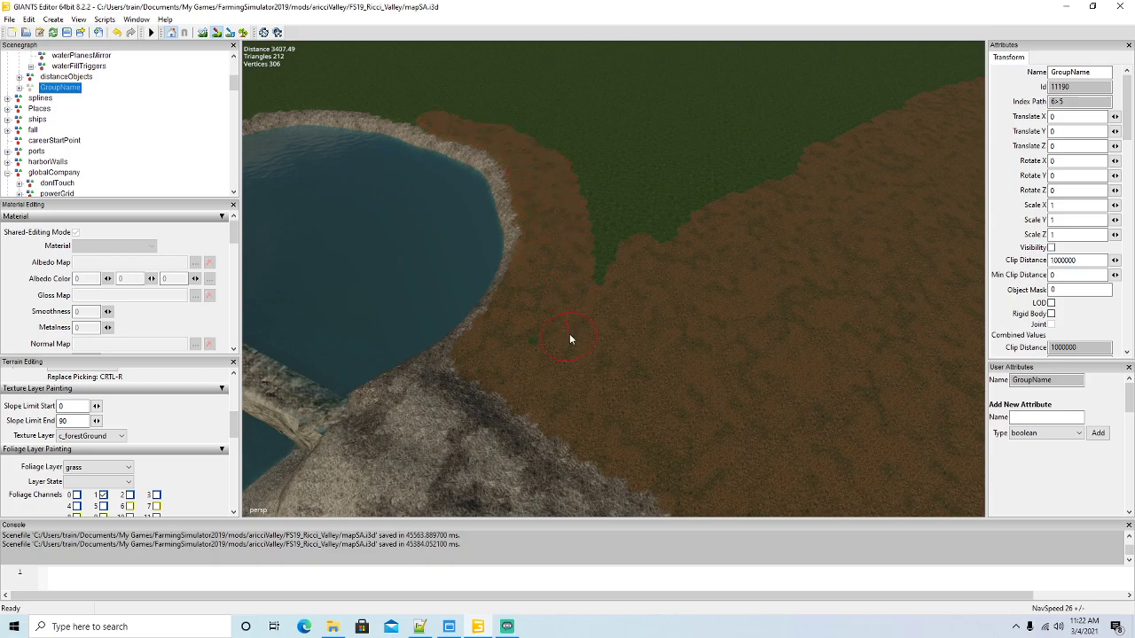
{"action": "mouse_move", "coordinate": [612, 306]}
{"action": "left_mouse_down"}
{"action": "mouse_move", "coordinate": [562, 167]}
{"action": "mouse_move", "coordinate": [618, 187]}
{"action": "mouse_move", "coordinate": [633, 228]}
{"action": "mouse_move", "coordinate": [784, 175]}
{"action": "mouse_move", "coordinate": [479, 117]}
{"action": "mouse_move", "coordinate": [865, 127]}
{"action": "left_mouse_up"}
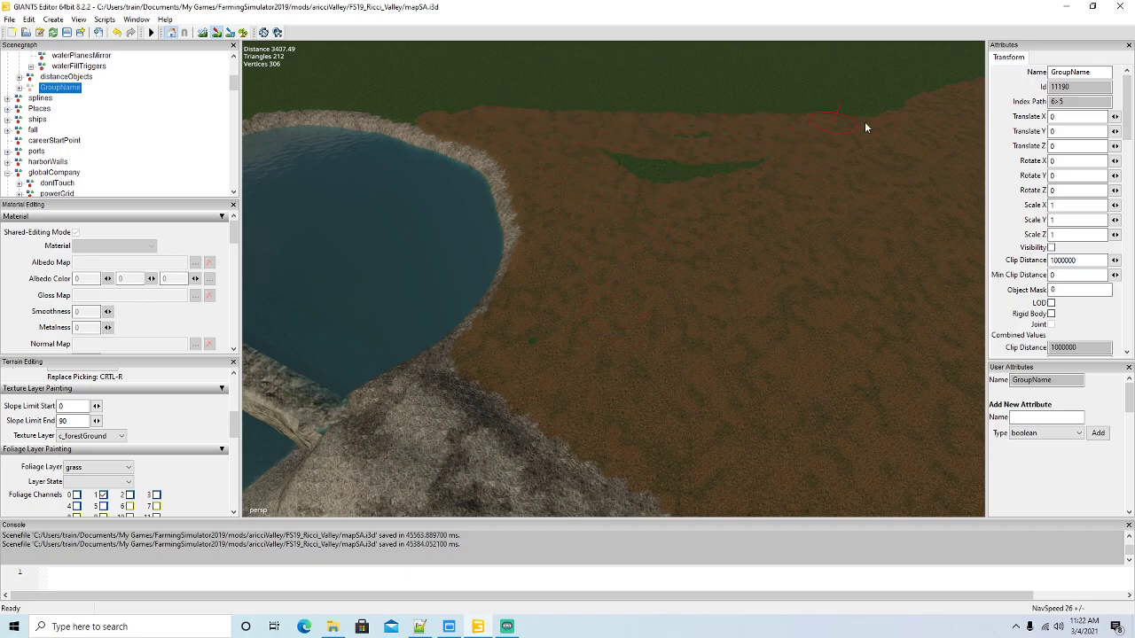
{"action": "left_click_drag", "start_coordinate": [682, 149], "coordinate": [741, 164]}
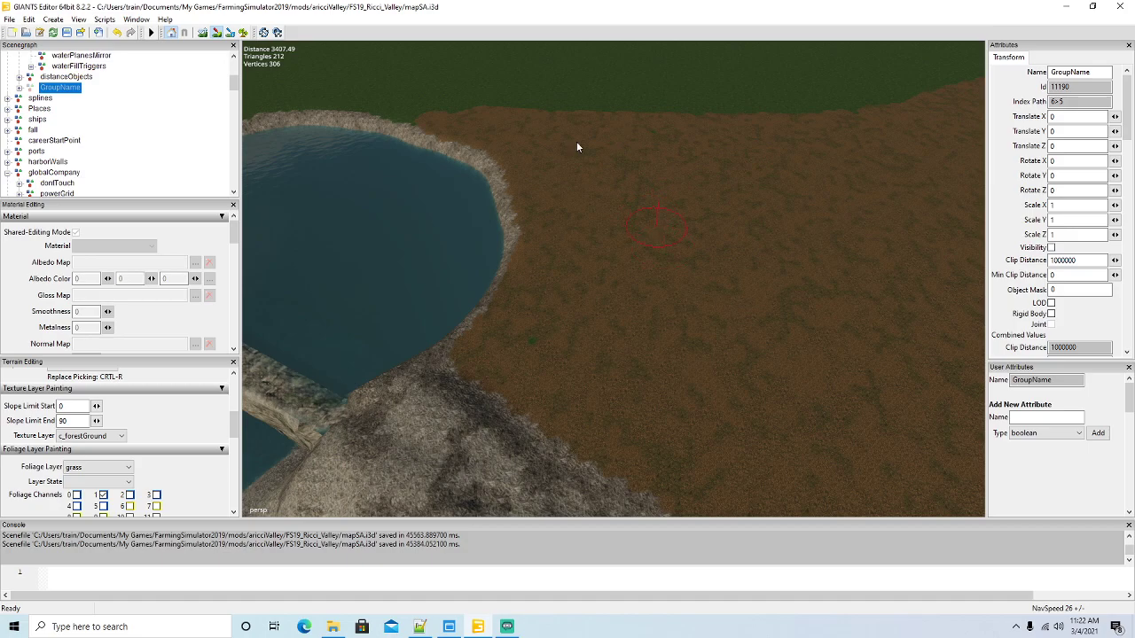
Paint a c_forestGround strip along the lake's rocky shore toward the wooden mill building, undoing the last stroke near the ridge
{"action": "left_click", "coordinate": [216, 32]}
{"action": "mouse_move", "coordinate": [645, 218]}
{"action": "left_mouse_down", "text": "alt"}
{"action": "mouse_move", "coordinate": [613, 171]}
{"action": "mouse_move", "coordinate": [571, 170]}
{"action": "mouse_move", "coordinate": [453, 248]}
{"action": "left_mouse_up", "text": "alt"}
{"action": "scroll", "coordinate": [571, 169], "scroll_direction": "up", "scroll_amount": 5}
{"action": "scroll", "coordinate": [452, 250], "scroll_direction": "down", "scroll_amount": 3}
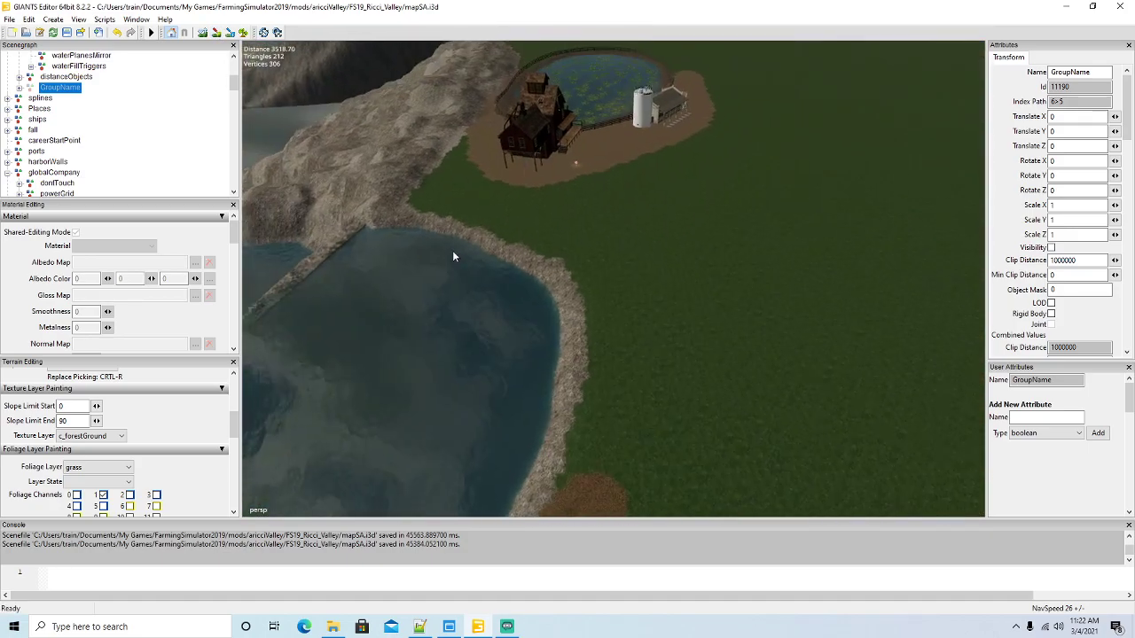
{"action": "scroll", "coordinate": [452, 251], "scroll_direction": "down", "scroll_amount": 3}
{"action": "left_click", "coordinate": [217, 31]}
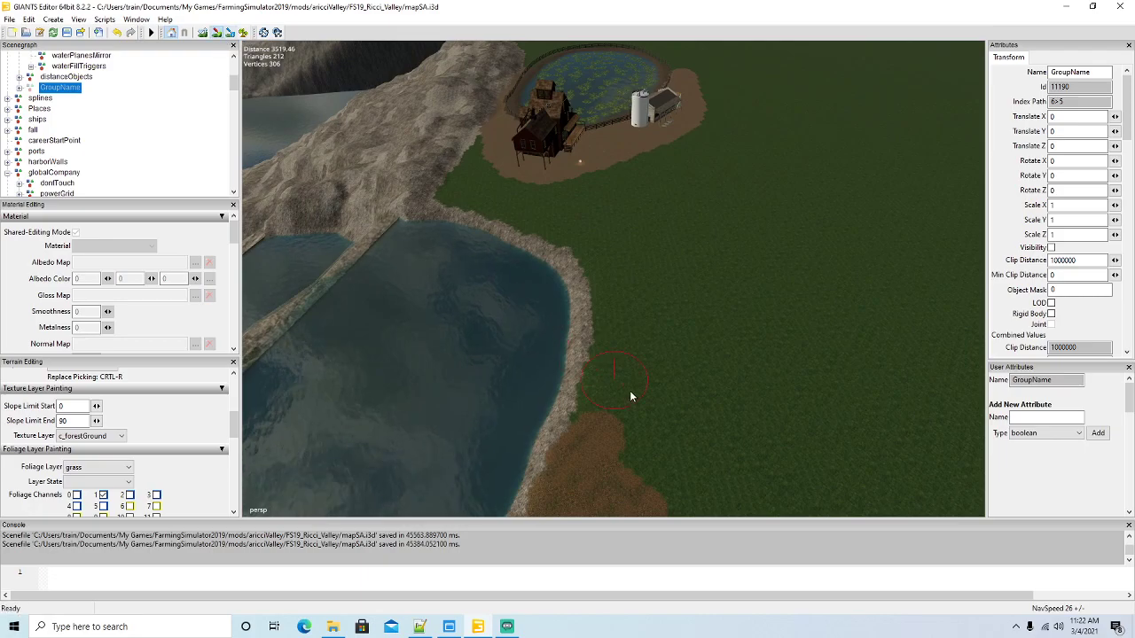
{"action": "mouse_move", "coordinate": [631, 396]}
{"action": "left_mouse_down"}
{"action": "mouse_move", "coordinate": [613, 417]}
{"action": "mouse_move", "coordinate": [620, 336]}
{"action": "left_mouse_up"}
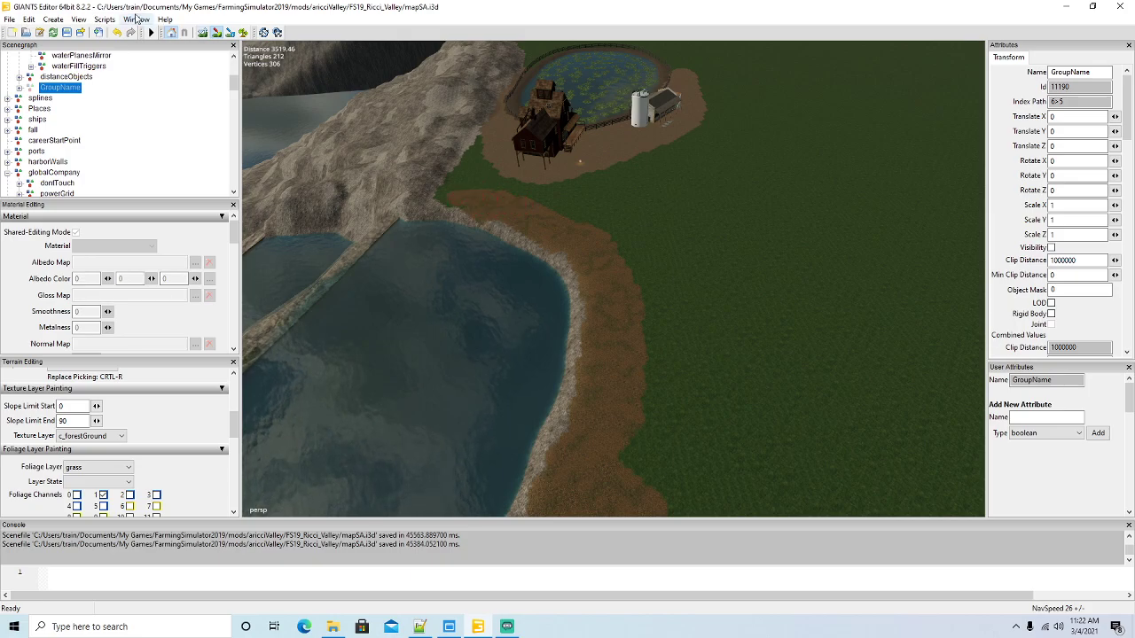
{"action": "left_click", "coordinate": [117, 32]}
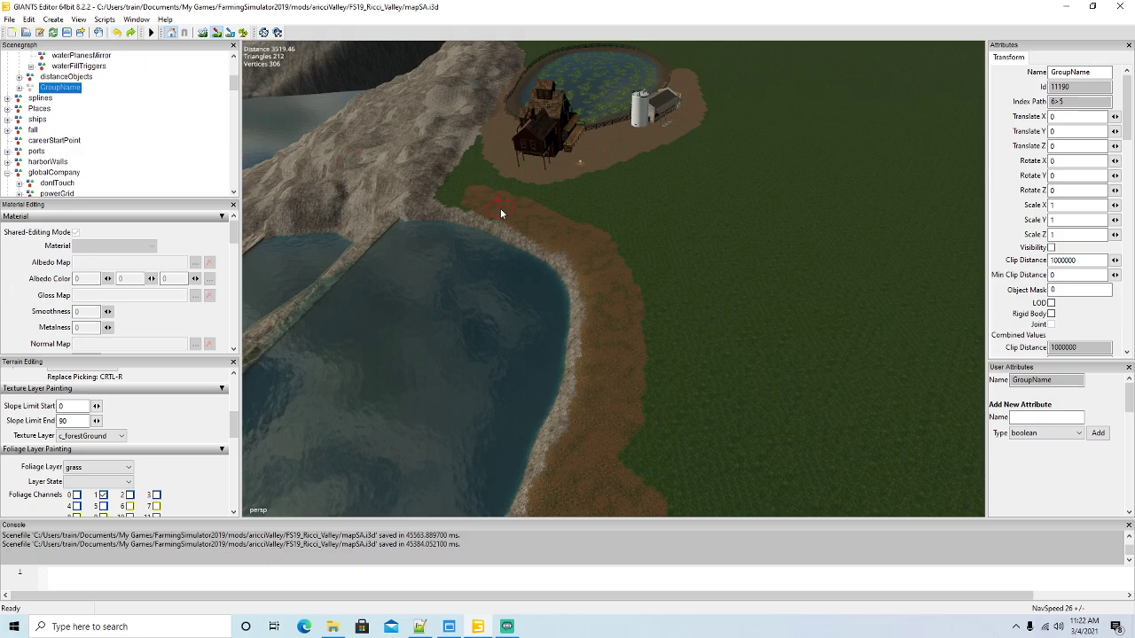
Fill the grass between the lake shore and the mill's dirt yard with c_forestGround, widening it past the silo
{"action": "left_click_drag", "start_coordinate": [485, 177], "coordinate": [484, 177]}
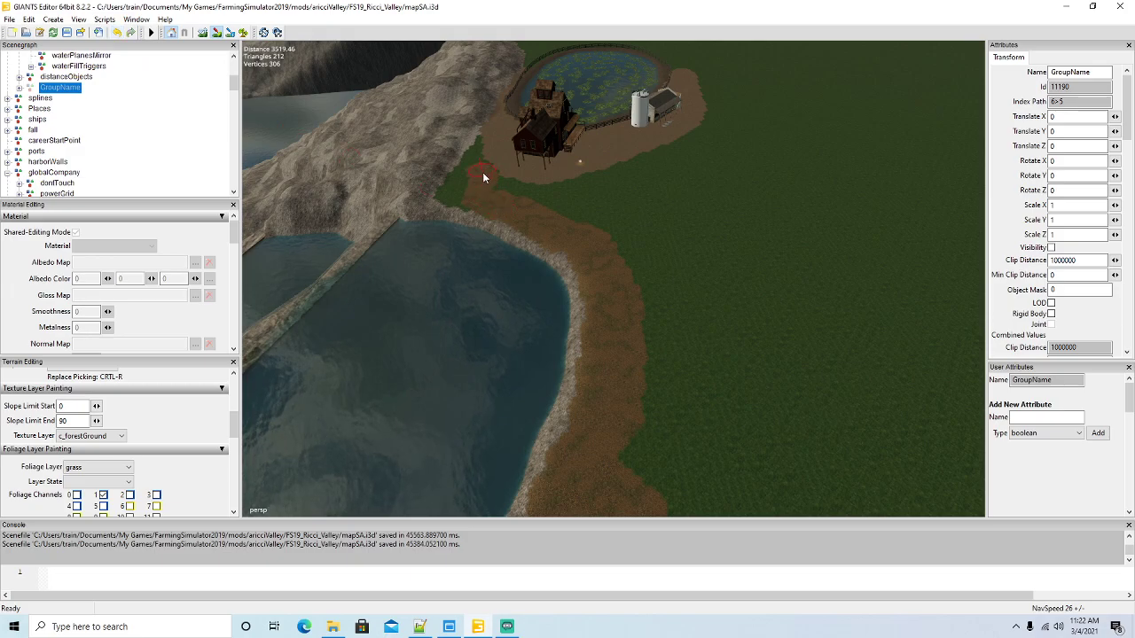
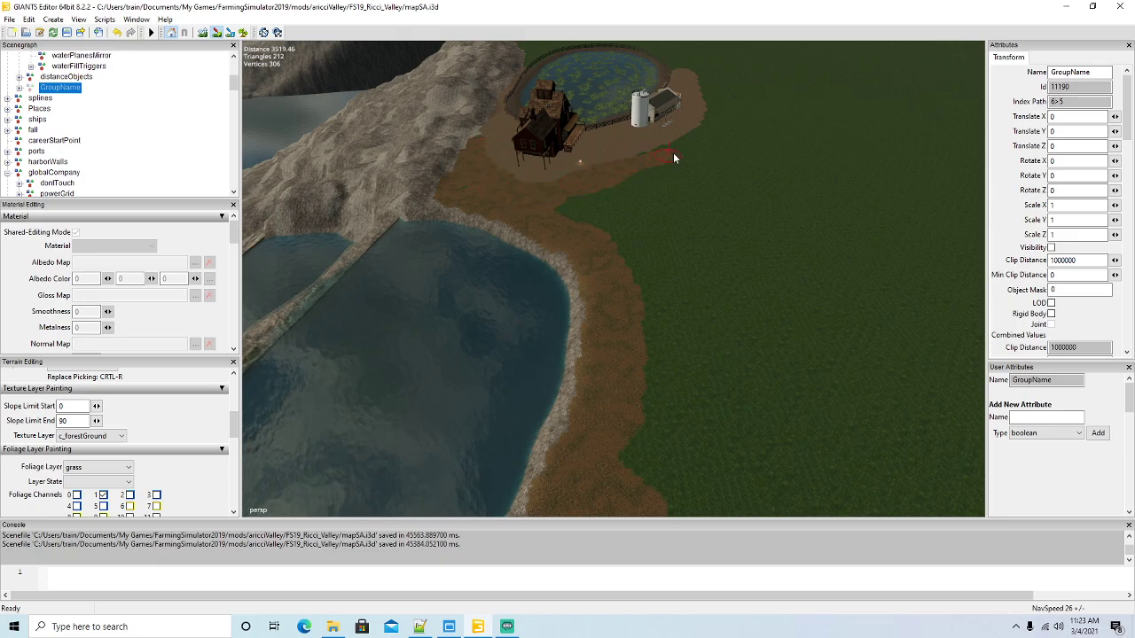
{"action": "mouse_move", "coordinate": [713, 133]}
{"action": "left_mouse_down"}
{"action": "mouse_move", "coordinate": [638, 263]}
{"action": "mouse_move", "coordinate": [664, 178]}
{"action": "mouse_move", "coordinate": [559, 209]}
{"action": "mouse_move", "coordinate": [582, 221]}
{"action": "mouse_move", "coordinate": [638, 299]}
{"action": "mouse_move", "coordinate": [635, 466]}
{"action": "mouse_move", "coordinate": [694, 196]}
{"action": "left_mouse_up"}
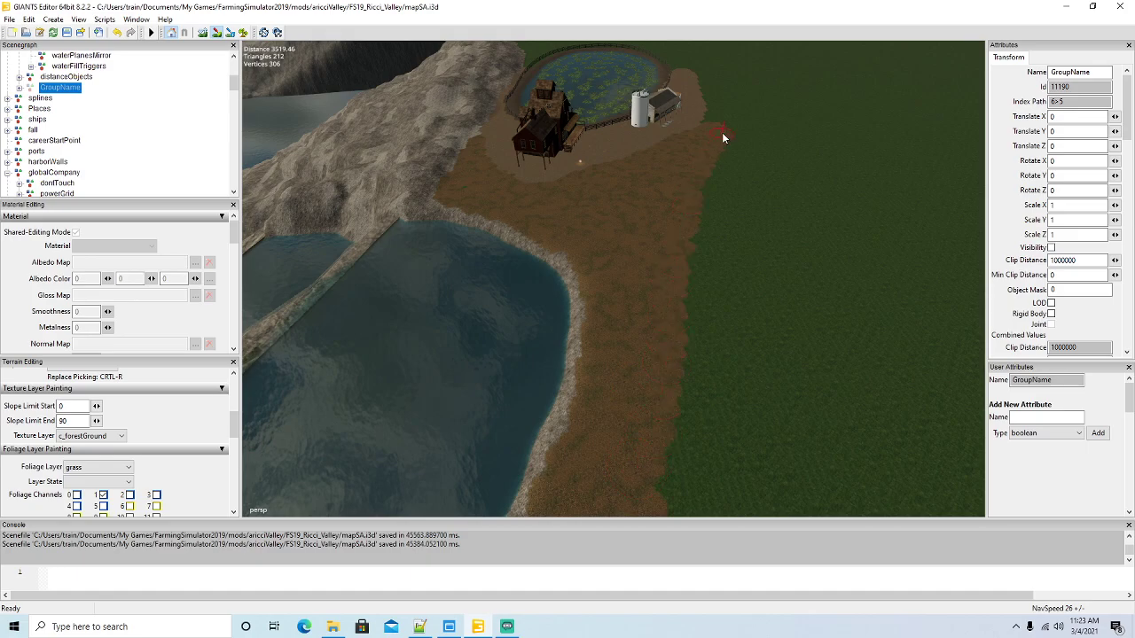
{"action": "left_click_drag", "start_coordinate": [721, 132], "coordinate": [694, 266]}
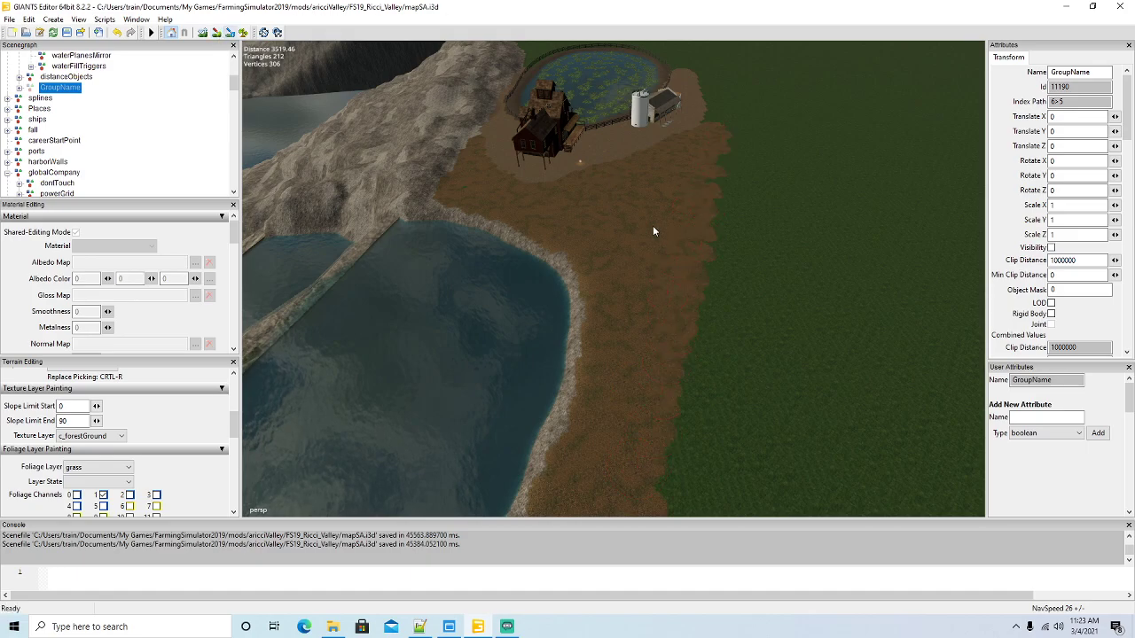
Paint c_forestGround along the outer edge of the dirt yard beside the silo and shed, up to the pond fence
{"action": "left_click_drag", "start_coordinate": [754, 285], "coordinate": [812, 216], "text": "alt"}
{"action": "scroll", "coordinate": [780, 218], "scroll_direction": "up", "scroll_amount": 5}
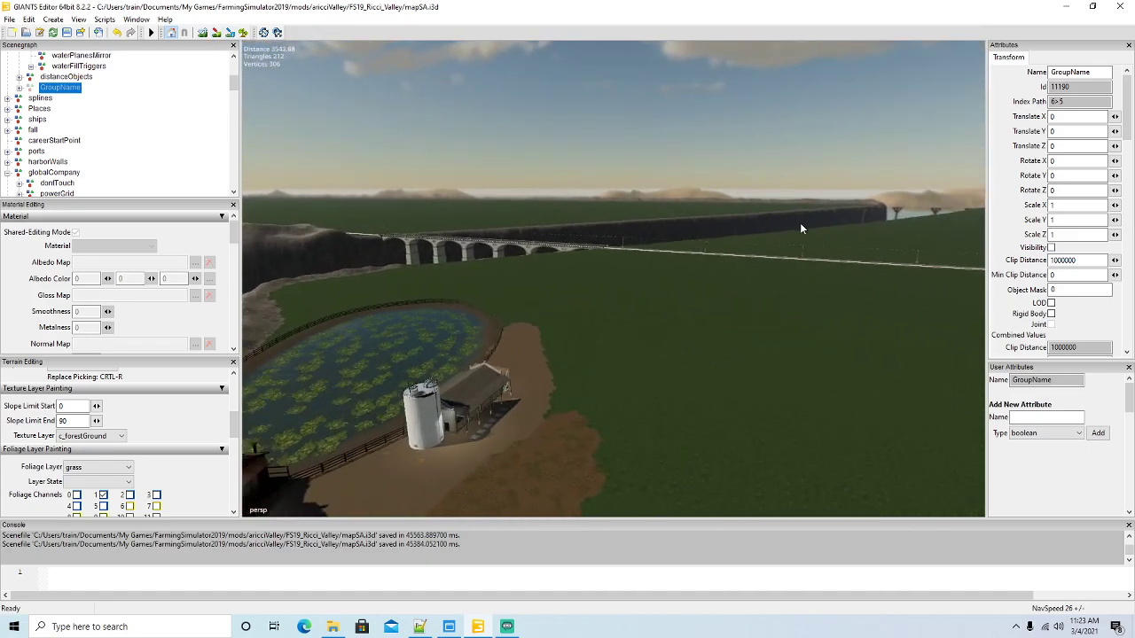
{"action": "right_click_drag", "start_coordinate": [799, 229], "coordinate": [430, 114]}
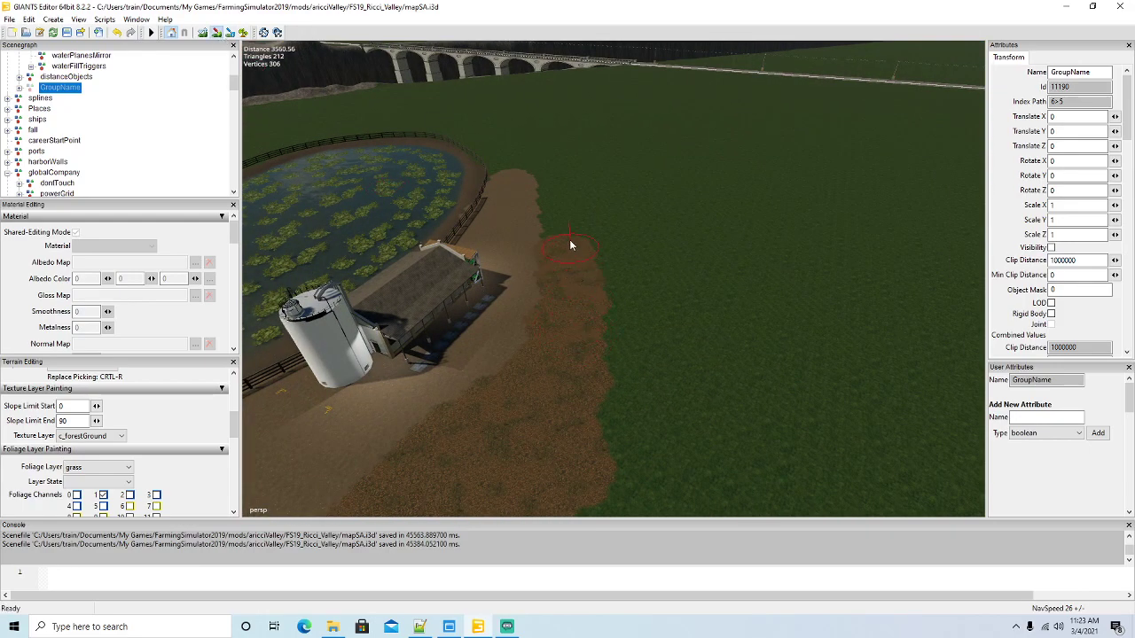
{"action": "mouse_move", "coordinate": [557, 190]}
{"action": "left_mouse_down"}
{"action": "mouse_move", "coordinate": [536, 178]}
{"action": "mouse_move", "coordinate": [533, 193]}
{"action": "mouse_move", "coordinate": [506, 169]}
{"action": "mouse_move", "coordinate": [600, 251]}
{"action": "mouse_move", "coordinate": [617, 414]}
{"action": "mouse_move", "coordinate": [604, 248]}
{"action": "mouse_move", "coordinate": [530, 146]}
{"action": "left_mouse_up"}
Extend c_forestGround in a wide band around the outside of the fenced lily pond
{"action": "left_click", "coordinate": [216, 32]}
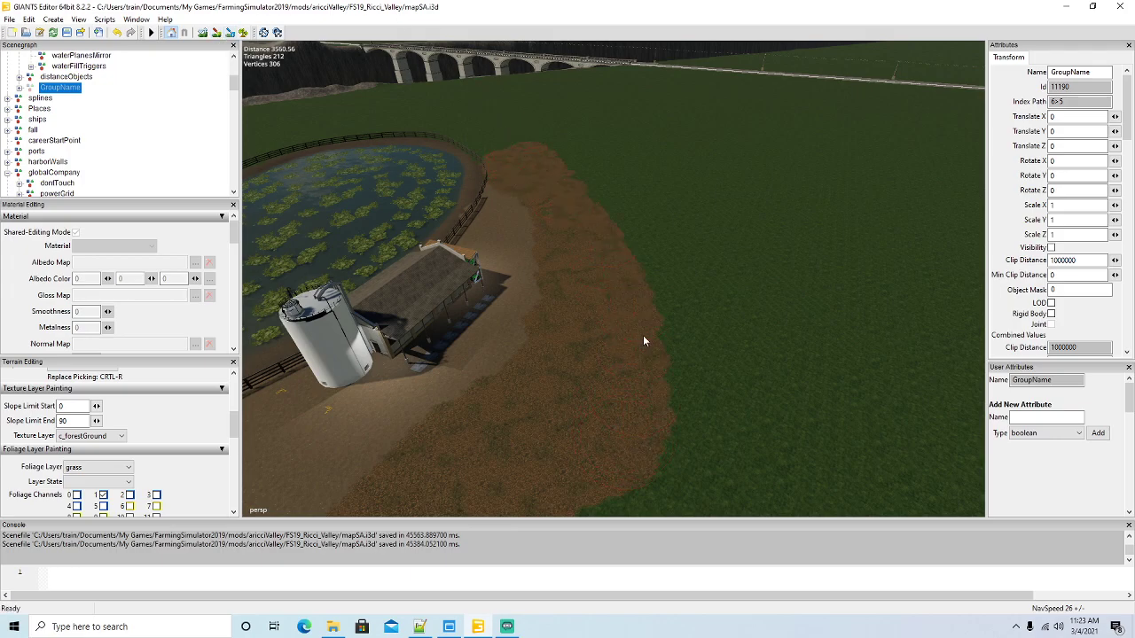
{"action": "left_click_drag", "start_coordinate": [643, 336], "coordinate": [623, 299], "text": "alt"}
{"action": "scroll", "coordinate": [644, 237], "scroll_direction": "up", "scroll_amount": 3}
{"action": "scroll", "coordinate": [629, 245], "scroll_direction": "up", "scroll_amount": 5}
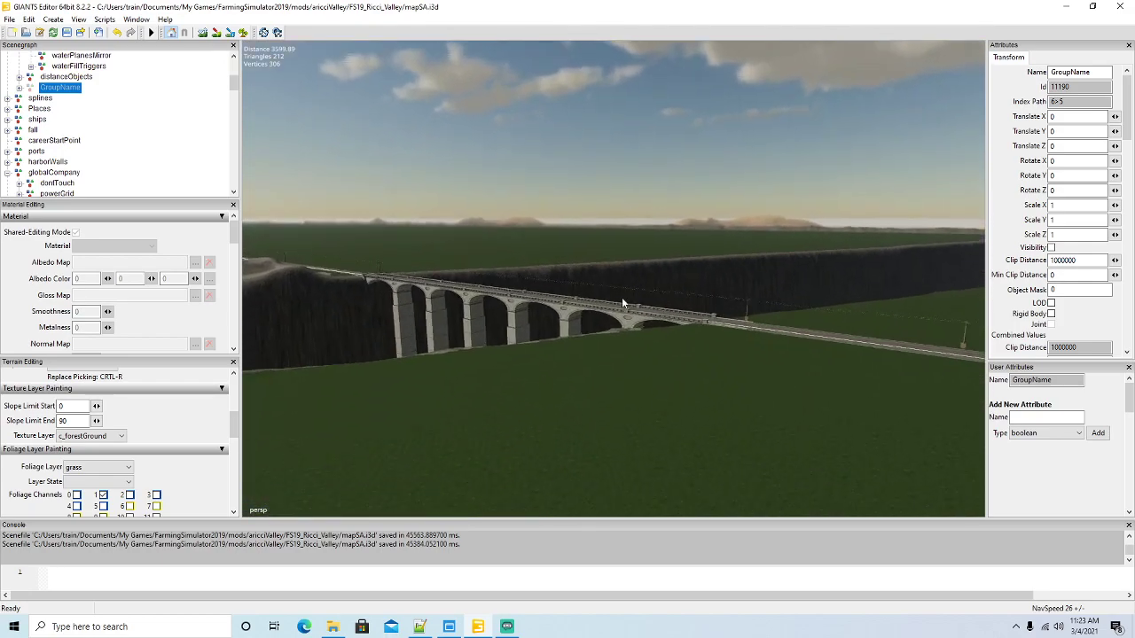
{"action": "right_click_drag", "start_coordinate": [621, 304], "coordinate": [601, 352]}
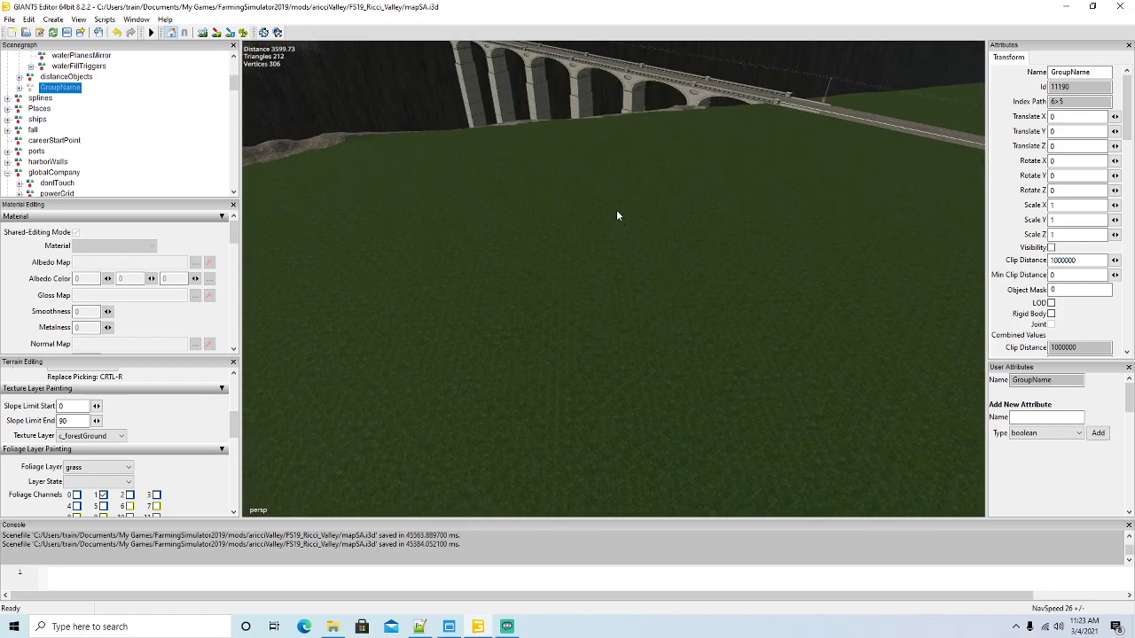
{"action": "left_click_drag", "start_coordinate": [616, 209], "coordinate": [586, 278], "text": "alt"}
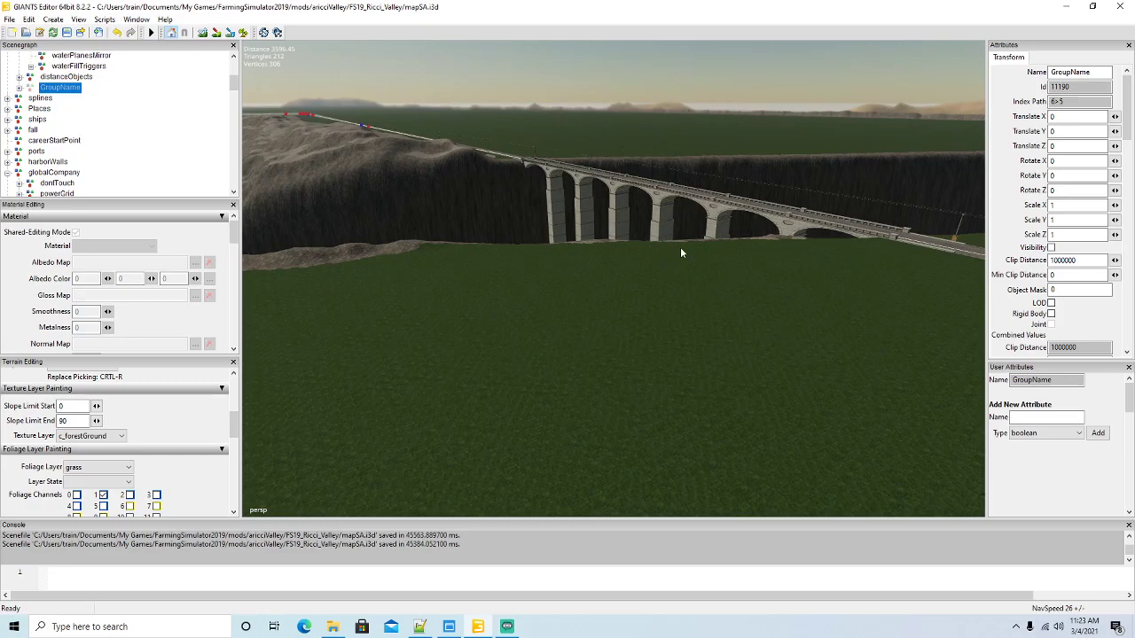
{"action": "left_click_drag", "start_coordinate": [722, 354], "coordinate": [568, 407], "text": "alt"}
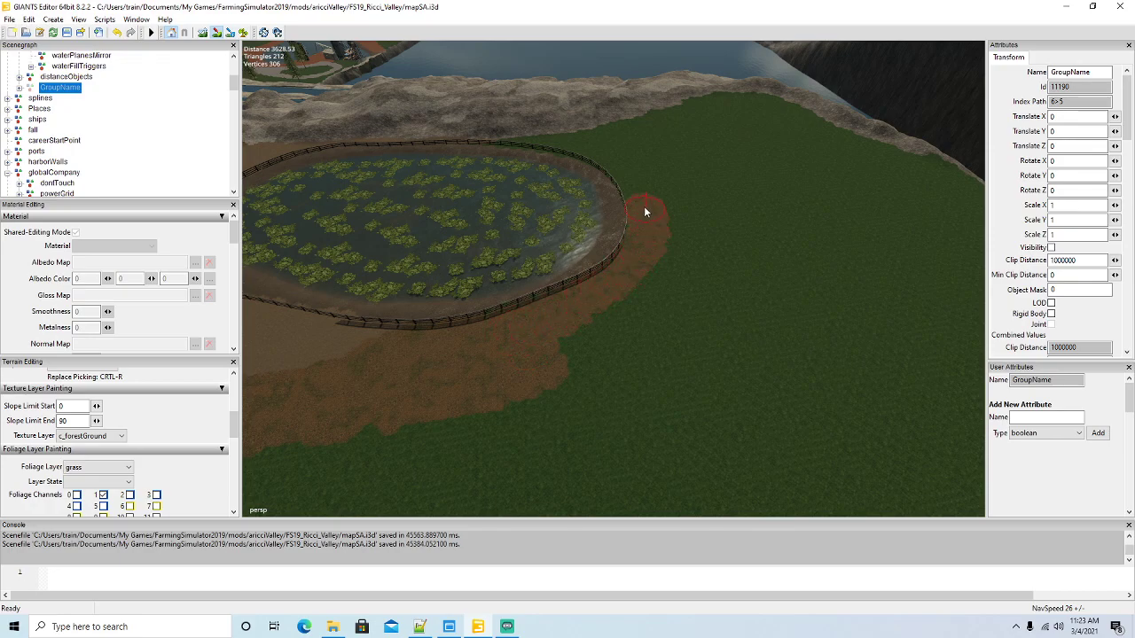
{"action": "mouse_move", "coordinate": [645, 213]}
{"action": "left_mouse_down"}
{"action": "mouse_move", "coordinate": [671, 215]}
{"action": "mouse_move", "coordinate": [542, 375]}
{"action": "mouse_move", "coordinate": [310, 438]}
{"action": "mouse_move", "coordinate": [659, 307]}
{"action": "mouse_move", "coordinate": [683, 185]}
{"action": "mouse_move", "coordinate": [546, 408]}
{"action": "mouse_move", "coordinate": [399, 447]}
{"action": "left_mouse_up"}
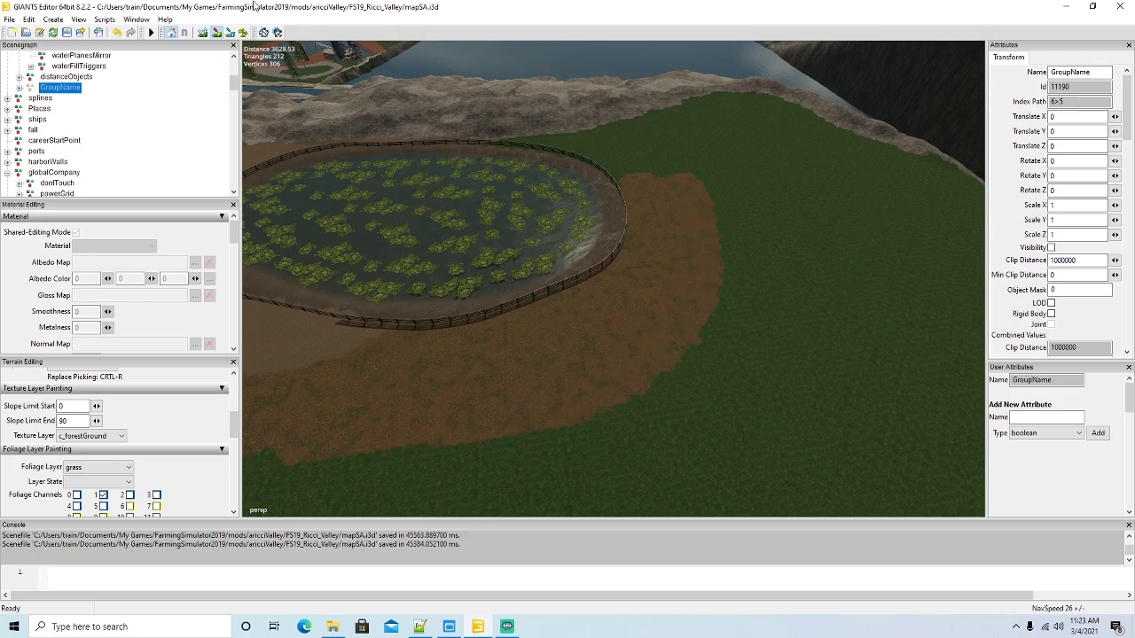
Fill the grass between the lily pond's fence and the rock slope with c_forestGround
{"action": "left_click", "coordinate": [219, 32]}
{"action": "left_click_drag", "start_coordinate": [589, 330], "coordinate": [446, 343], "text": "alt"}
{"action": "scroll", "coordinate": [648, 253], "scroll_direction": "up", "scroll_amount": 6}
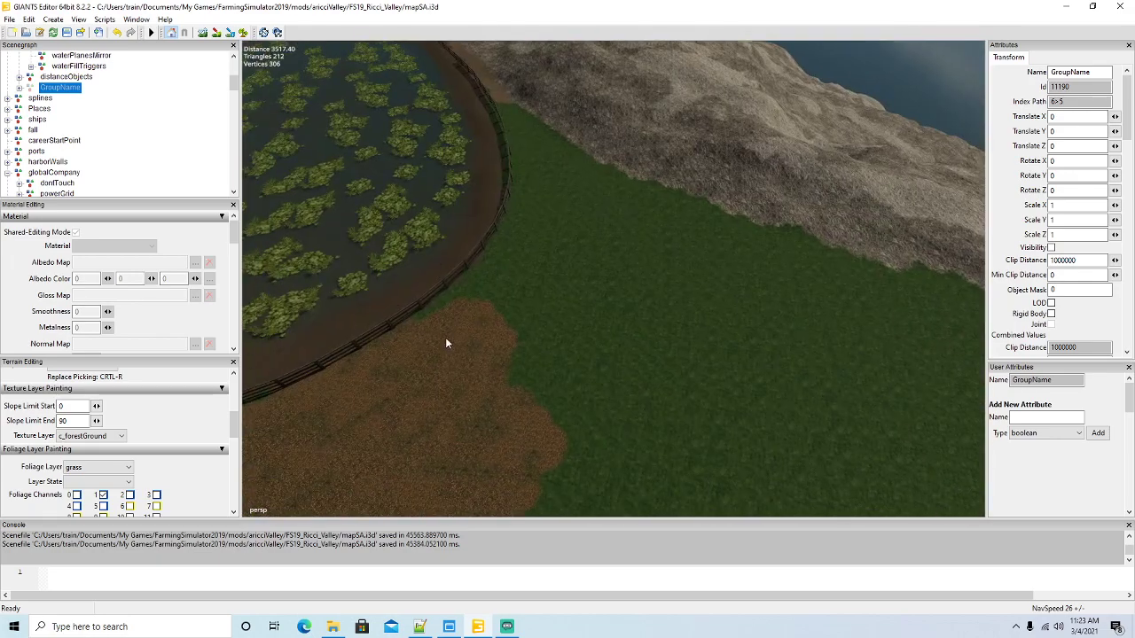
{"action": "right_click_drag", "start_coordinate": [446, 343], "coordinate": [440, 326]}
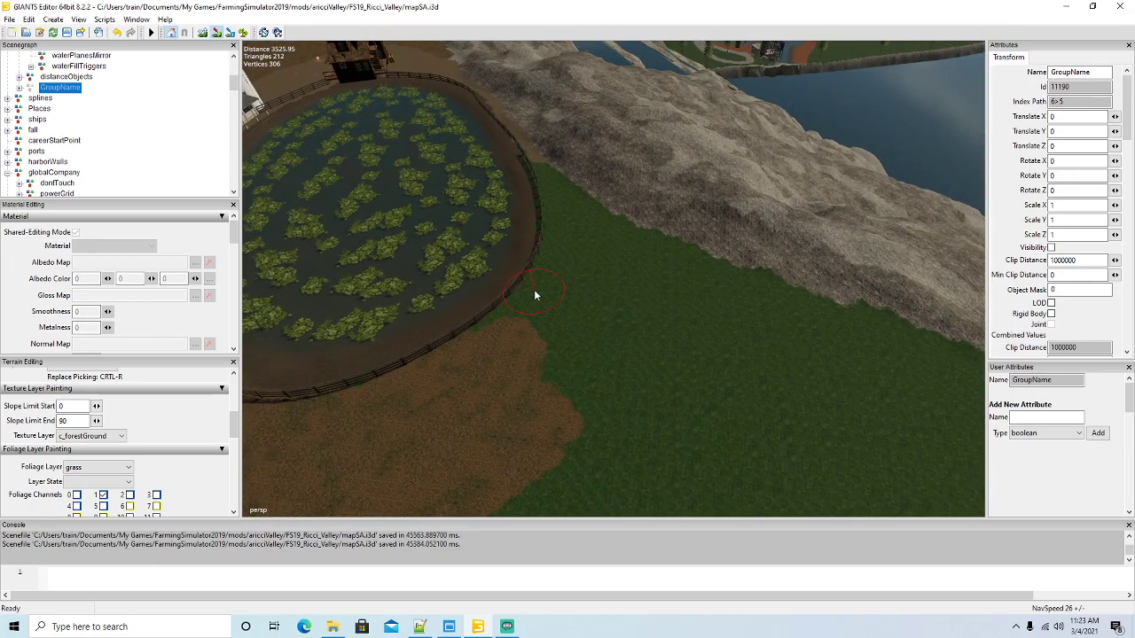
{"action": "mouse_move", "coordinate": [537, 306]}
{"action": "left_mouse_down"}
{"action": "mouse_move", "coordinate": [489, 337]}
{"action": "mouse_move", "coordinate": [534, 296]}
{"action": "left_mouse_up"}
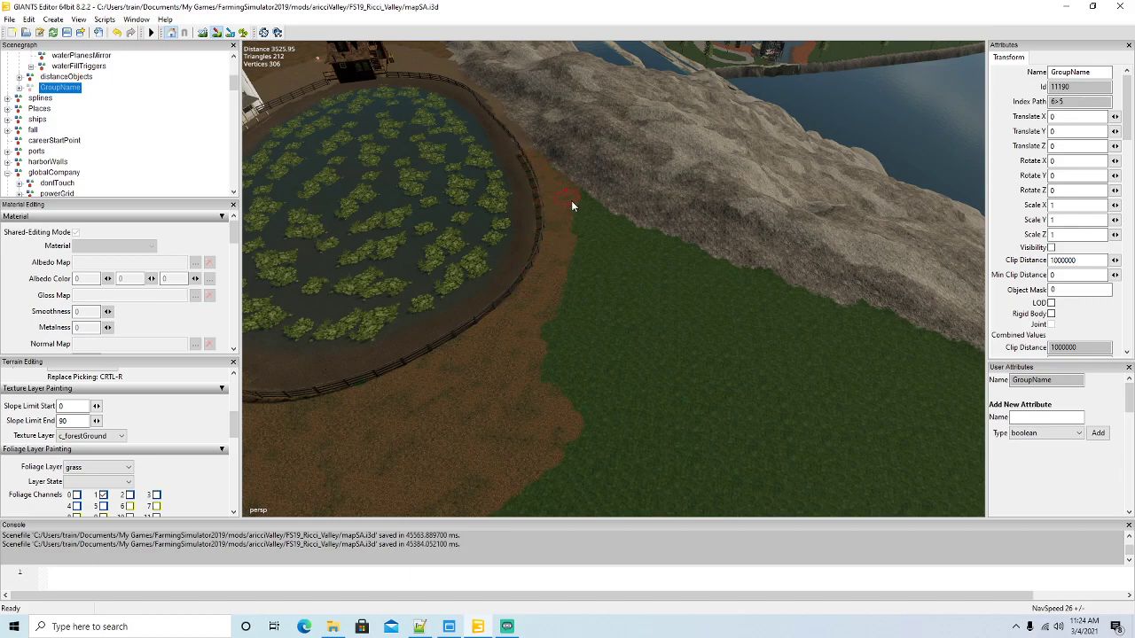
{"action": "mouse_move", "coordinate": [572, 205]}
{"action": "left_mouse_down"}
{"action": "mouse_move", "coordinate": [616, 248]}
{"action": "mouse_move", "coordinate": [607, 261]}
{"action": "left_mouse_up"}
{"action": "mouse_move", "coordinate": [677, 265]}
{"action": "left_mouse_down"}
{"action": "mouse_move", "coordinate": [664, 253]}
{"action": "mouse_move", "coordinate": [925, 351]}
{"action": "mouse_move", "coordinate": [544, 420]}
{"action": "mouse_move", "coordinate": [576, 290]}
{"action": "mouse_move", "coordinate": [697, 306]}
{"action": "mouse_move", "coordinate": [815, 348]}
{"action": "mouse_move", "coordinate": [582, 311]}
{"action": "mouse_move", "coordinate": [687, 362]}
{"action": "mouse_move", "coordinate": [643, 380]}
{"action": "left_mouse_up"}
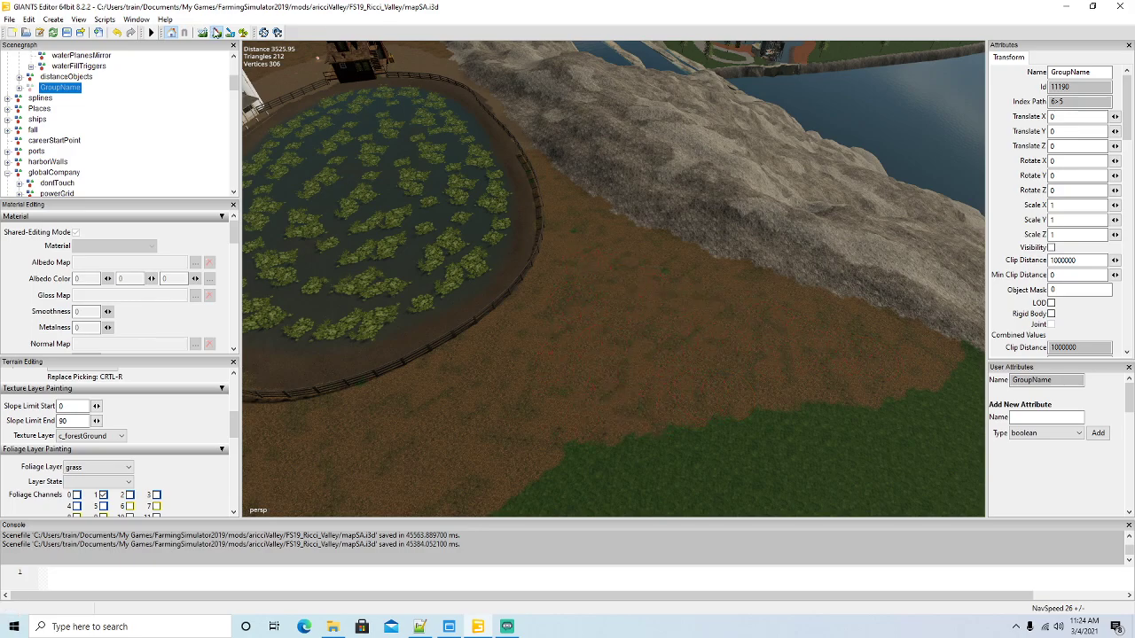
Outline c_forestGround along the cliff edge and across the field to the road, filling the area toward the pond
{"action": "left_click_drag", "start_coordinate": [521, 177], "coordinate": [354, 316], "text": "alt"}
{"action": "right_click_drag", "start_coordinate": [354, 315], "coordinate": [446, 289]}
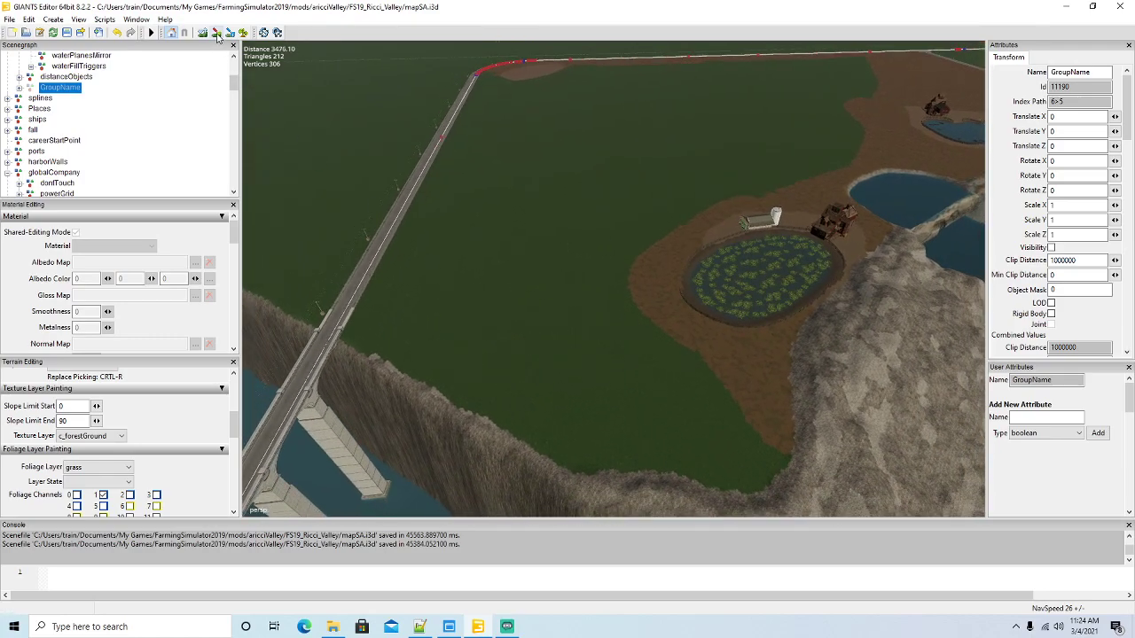
{"action": "mouse_move", "coordinate": [691, 394]}
{"action": "left_mouse_down"}
{"action": "mouse_move", "coordinate": [769, 459]}
{"action": "mouse_move", "coordinate": [733, 475]}
{"action": "mouse_move", "coordinate": [676, 458]}
{"action": "mouse_move", "coordinate": [591, 461]}
{"action": "mouse_move", "coordinate": [537, 431]}
{"action": "mouse_move", "coordinate": [550, 237]}
{"action": "mouse_move", "coordinate": [423, 226]}
{"action": "left_mouse_up"}
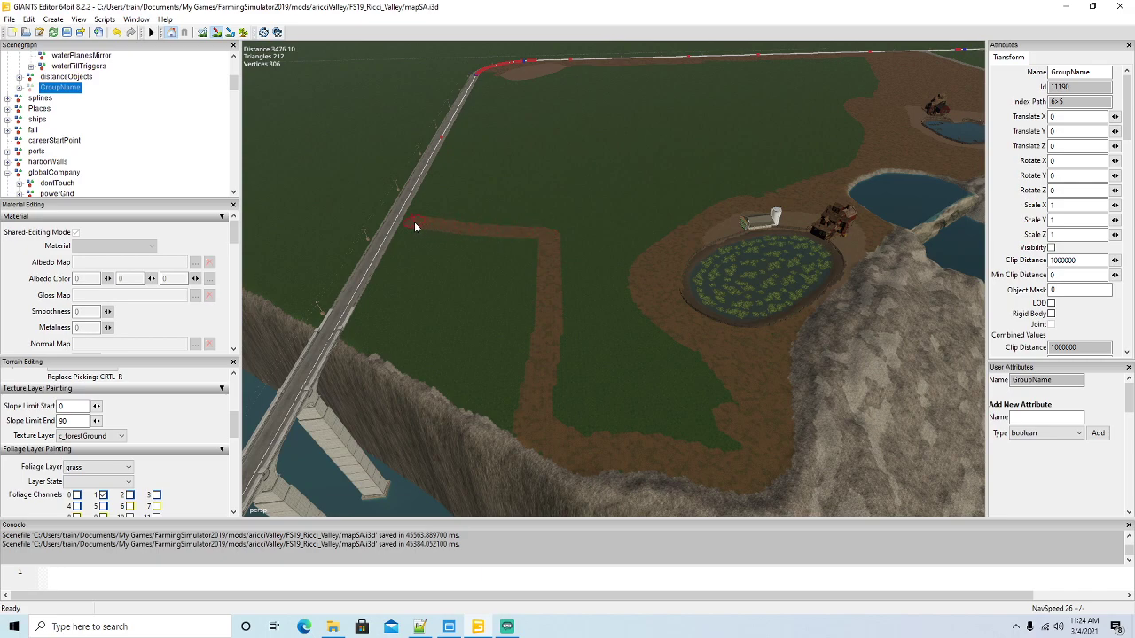
{"action": "mouse_move", "coordinate": [496, 209]}
{"action": "left_mouse_down"}
{"action": "mouse_move", "coordinate": [463, 218]}
{"action": "mouse_move", "coordinate": [562, 266]}
{"action": "mouse_move", "coordinate": [570, 378]}
{"action": "mouse_move", "coordinate": [596, 418]}
{"action": "mouse_move", "coordinate": [677, 432]}
{"action": "mouse_move", "coordinate": [589, 427]}
{"action": "mouse_move", "coordinate": [723, 436]}
{"action": "mouse_move", "coordinate": [653, 344]}
{"action": "mouse_move", "coordinate": [620, 269]}
{"action": "mouse_move", "coordinate": [684, 327]}
{"action": "mouse_move", "coordinate": [613, 289]}
{"action": "mouse_move", "coordinate": [635, 387]}
{"action": "mouse_move", "coordinate": [585, 283]}
{"action": "mouse_move", "coordinate": [598, 403]}
{"action": "mouse_move", "coordinate": [568, 241]}
{"action": "mouse_move", "coordinate": [477, 216]}
{"action": "left_mouse_up"}
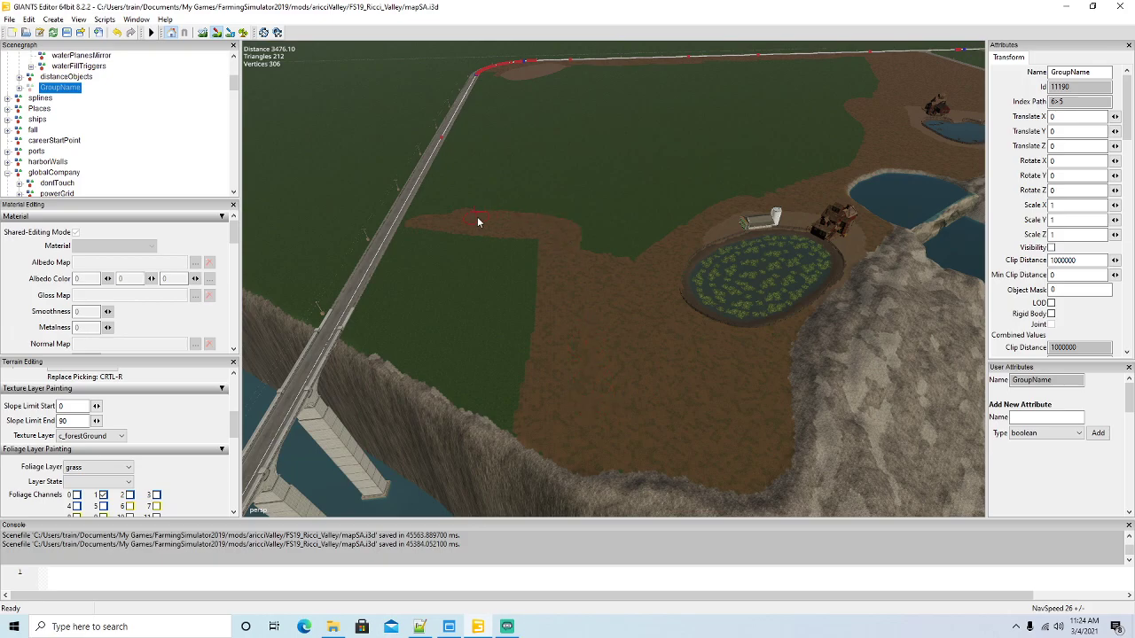
Paint c_forestGround up to the road's gravel shoulder and fill the adjoining grass next to the existing strip
{"action": "left_click", "coordinate": [217, 32]}
{"action": "left_click_drag", "start_coordinate": [535, 239], "coordinate": [460, 215], "text": "alt"}
{"action": "scroll", "coordinate": [460, 216], "scroll_direction": "up", "scroll_amount": 2}
{"action": "scroll", "coordinate": [460, 221], "scroll_direction": "up", "scroll_amount": 8}
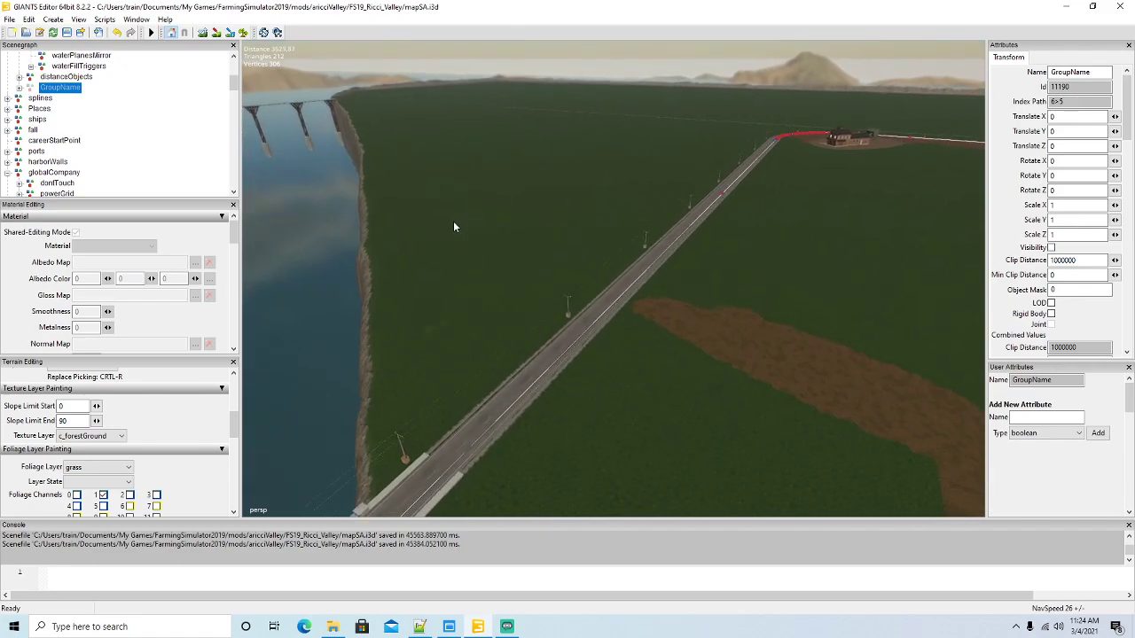
{"action": "right_click_drag", "start_coordinate": [471, 236], "coordinate": [328, 104]}
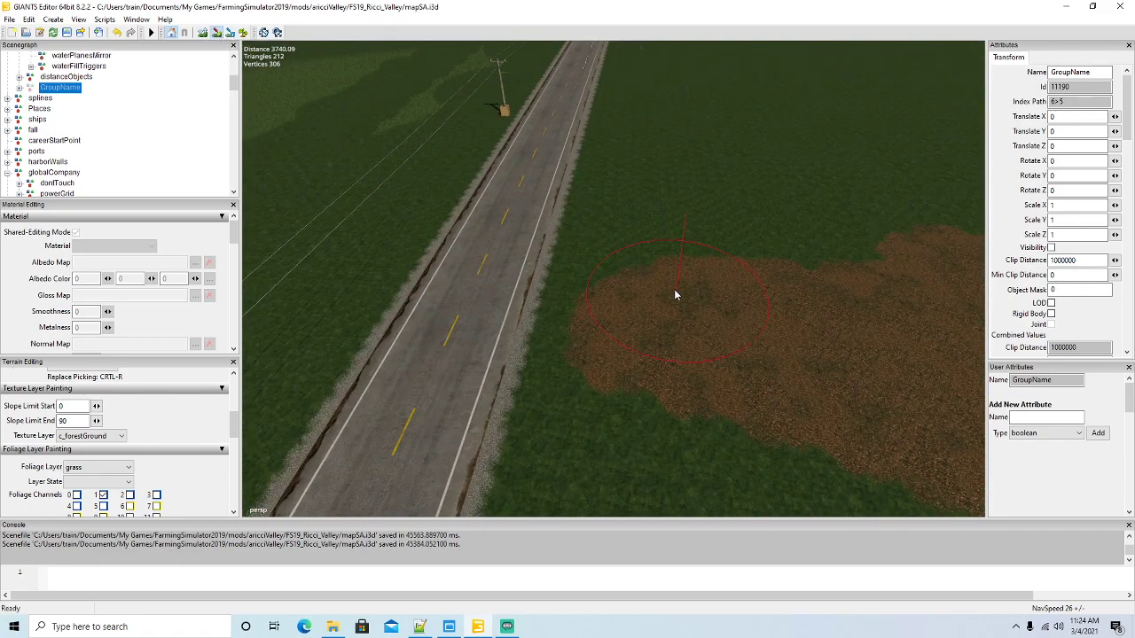
{"action": "mouse_move", "coordinate": [636, 113]}
{"action": "left_mouse_down"}
{"action": "mouse_move", "coordinate": [618, 126]}
{"action": "mouse_move", "coordinate": [600, 339]}
{"action": "left_mouse_up"}
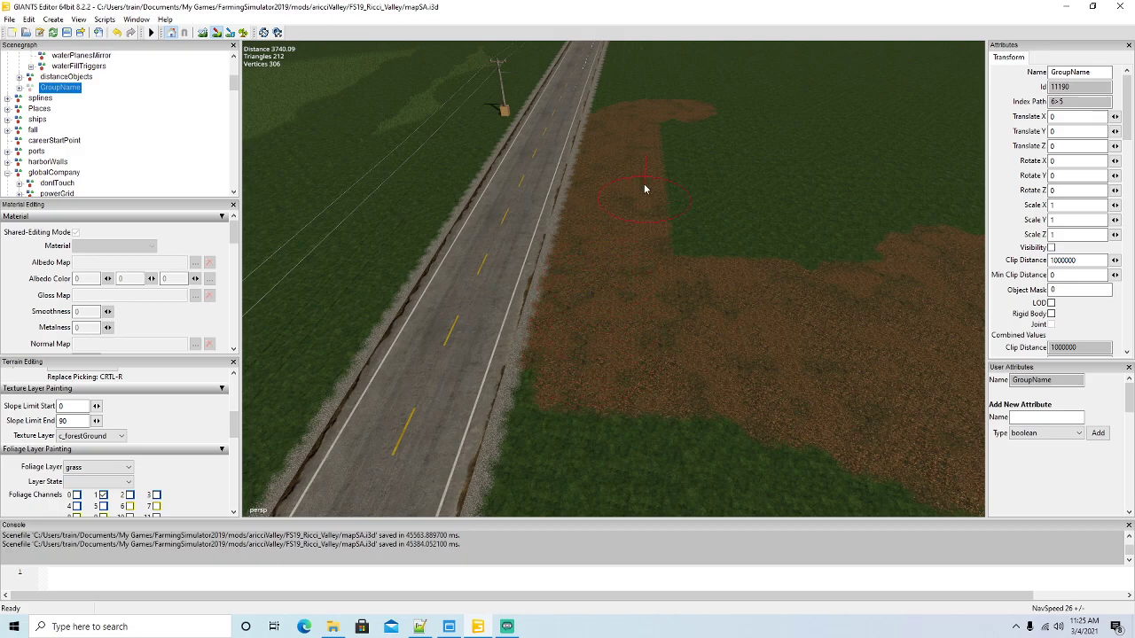
{"action": "mouse_move", "coordinate": [621, 106]}
{"action": "left_mouse_down"}
{"action": "mouse_move", "coordinate": [624, 72]}
{"action": "mouse_move", "coordinate": [679, 198]}
{"action": "mouse_move", "coordinate": [691, 106]}
{"action": "mouse_move", "coordinate": [805, 275]}
{"action": "left_mouse_up"}
{"action": "mouse_move", "coordinate": [747, 100]}
{"action": "left_mouse_down"}
{"action": "mouse_move", "coordinate": [847, 259]}
{"action": "mouse_move", "coordinate": [794, 236]}
{"action": "left_mouse_up"}
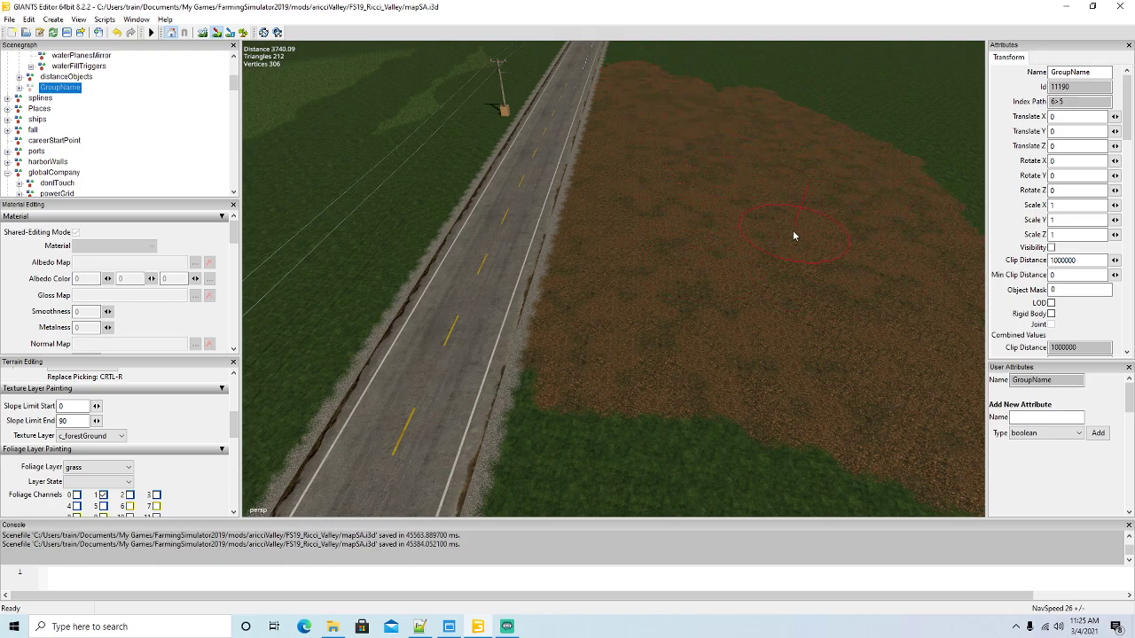
Extend the c_forestGround area along the roadside toward the distant brick building, tapering its outer edge into the field
{"action": "left_click", "coordinate": [217, 31]}
{"action": "left_click_drag", "start_coordinate": [422, 158], "coordinate": [416, 96], "text": "alt"}
{"action": "scroll", "coordinate": [417, 96], "scroll_direction": "down", "scroll_amount": 3}
{"action": "right_click_drag", "start_coordinate": [416, 96], "coordinate": [359, 142]}
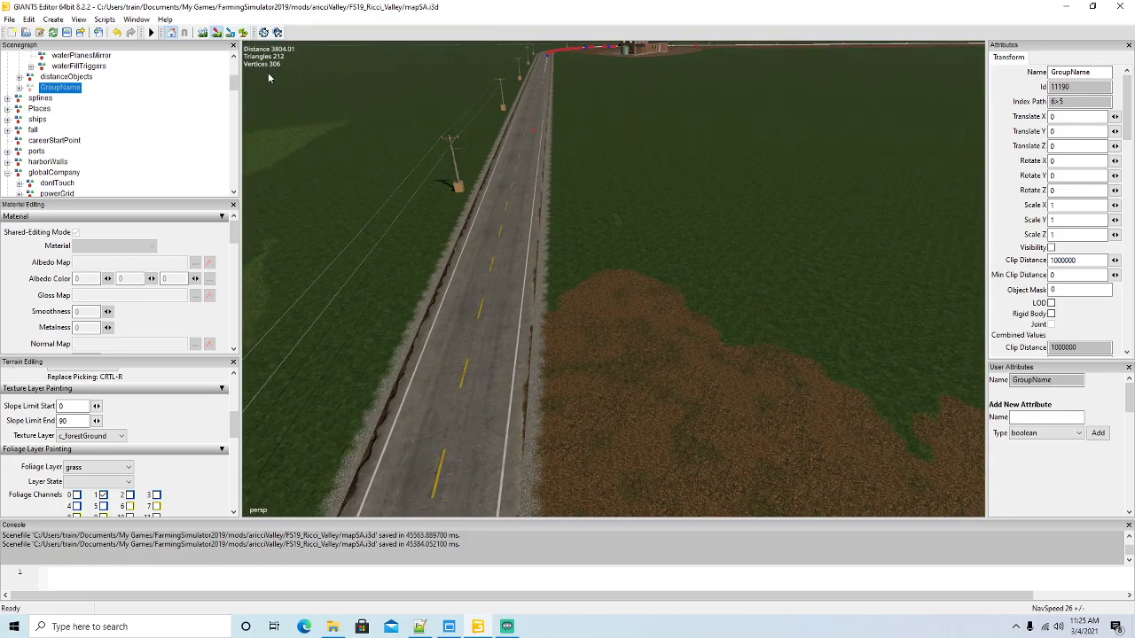
{"action": "mouse_move", "coordinate": [590, 315]}
{"action": "left_mouse_down"}
{"action": "mouse_move", "coordinate": [600, 307]}
{"action": "mouse_move", "coordinate": [577, 121]}
{"action": "mouse_move", "coordinate": [740, 266]}
{"action": "mouse_move", "coordinate": [611, 116]}
{"action": "mouse_move", "coordinate": [815, 331]}
{"action": "mouse_move", "coordinate": [638, 120]}
{"action": "mouse_move", "coordinate": [820, 241]}
{"action": "left_mouse_up"}
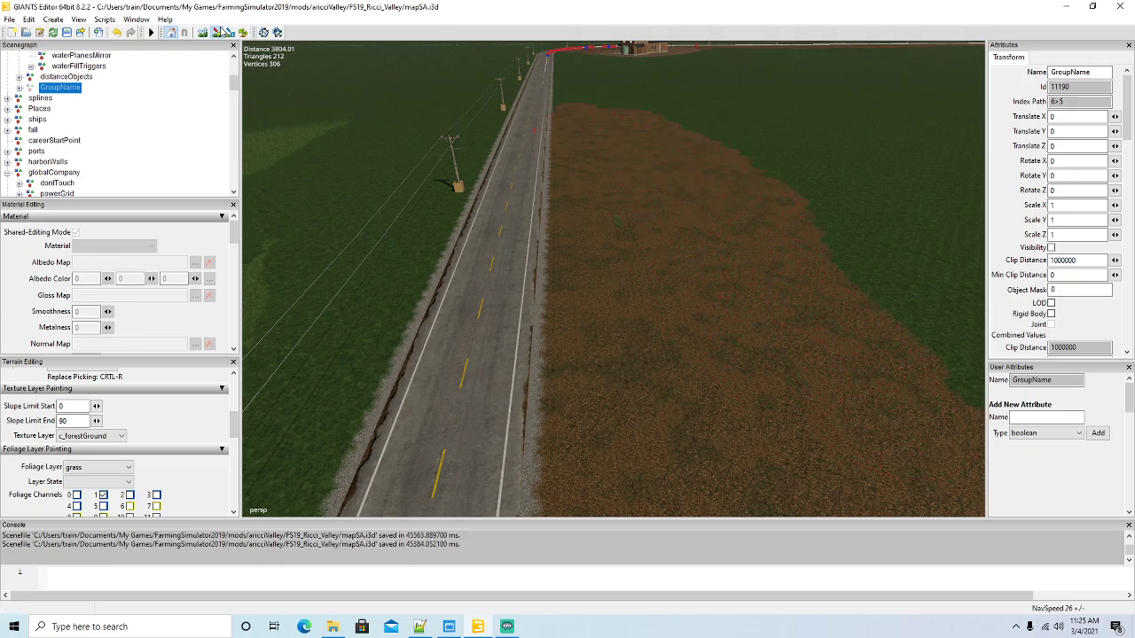
Extend c_forestGround further along the roadside, filling from the existing area's end and smoothing its outer edge into the field
{"action": "left_click", "coordinate": [218, 32]}
{"action": "mouse_move", "coordinate": [588, 294]}
{"action": "left_mouse_down", "text": "alt"}
{"action": "mouse_move", "coordinate": [585, 240]}
{"action": "mouse_move", "coordinate": [585, 251]}
{"action": "left_mouse_up", "text": "alt"}
{"action": "right_click_drag", "start_coordinate": [585, 251], "coordinate": [595, 324]}
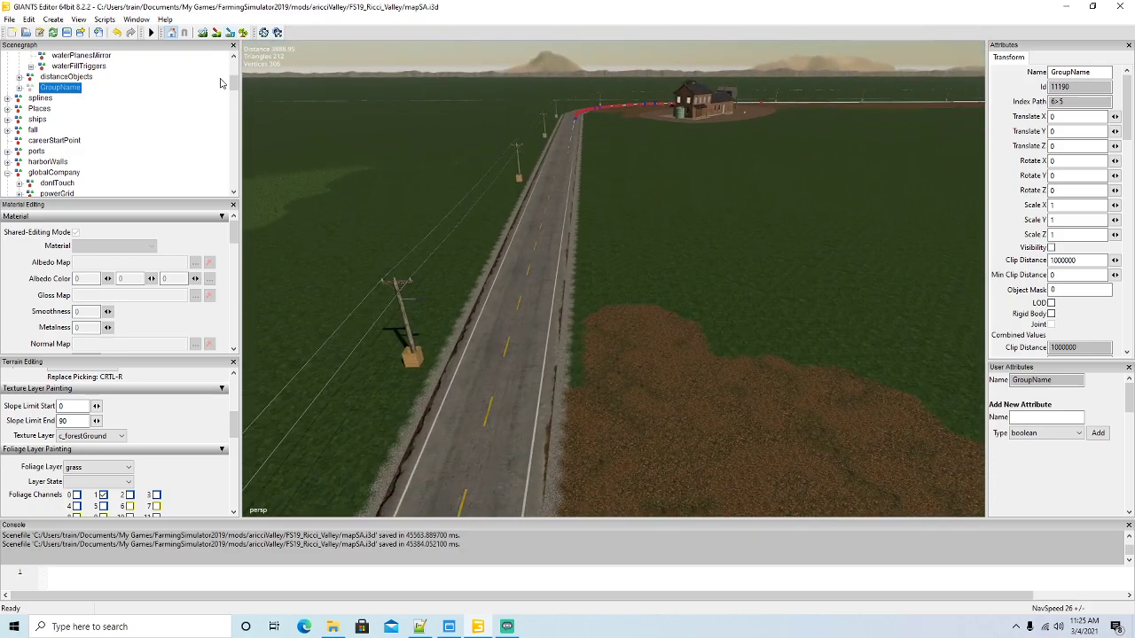
{"action": "mouse_move", "coordinate": [636, 381]}
{"action": "left_mouse_down"}
{"action": "mouse_move", "coordinate": [600, 162]}
{"action": "mouse_move", "coordinate": [671, 203]}
{"action": "mouse_move", "coordinate": [922, 399]}
{"action": "mouse_move", "coordinate": [697, 177]}
{"action": "mouse_move", "coordinate": [625, 157]}
{"action": "left_mouse_up"}
{"action": "mouse_move", "coordinate": [781, 292]}
{"action": "left_mouse_down"}
{"action": "mouse_move", "coordinate": [674, 246]}
{"action": "mouse_move", "coordinate": [659, 226]}
{"action": "left_mouse_up"}
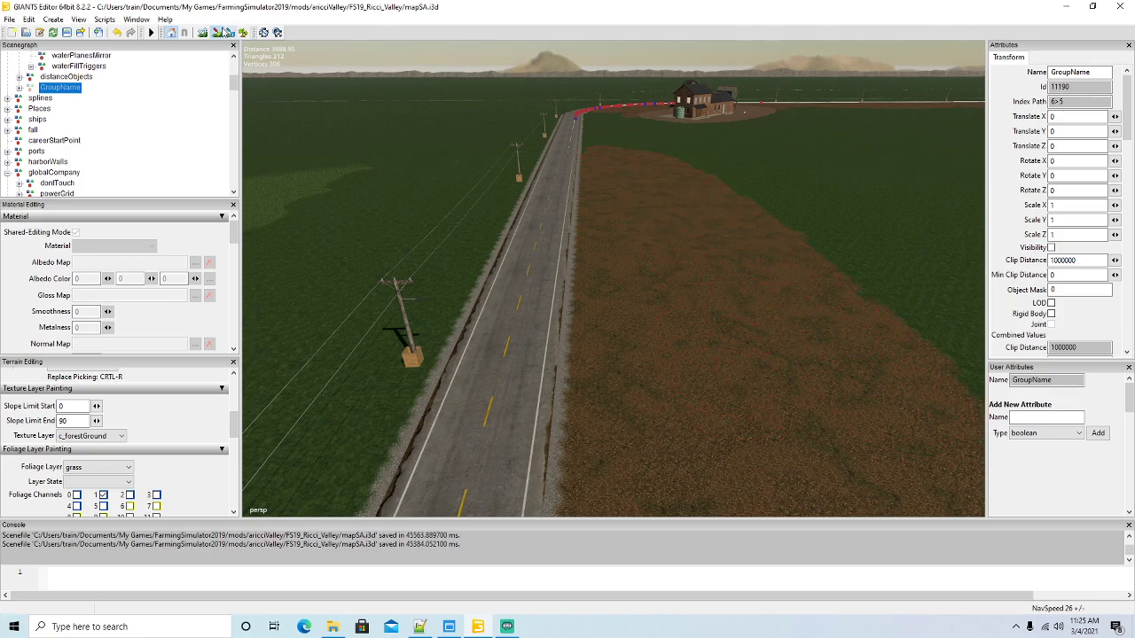
Continue the c_forestGround along the road shoulder toward the start of the bend and widen it into the field
{"action": "left_click", "coordinate": [217, 32]}
{"action": "mouse_move", "coordinate": [401, 176]}
{"action": "left_mouse_down", "text": "alt"}
{"action": "mouse_move", "coordinate": [404, 130]}
{"action": "mouse_move", "coordinate": [444, 194]}
{"action": "left_mouse_up", "text": "alt"}
{"action": "scroll", "coordinate": [405, 129], "scroll_direction": "up", "scroll_amount": 5}
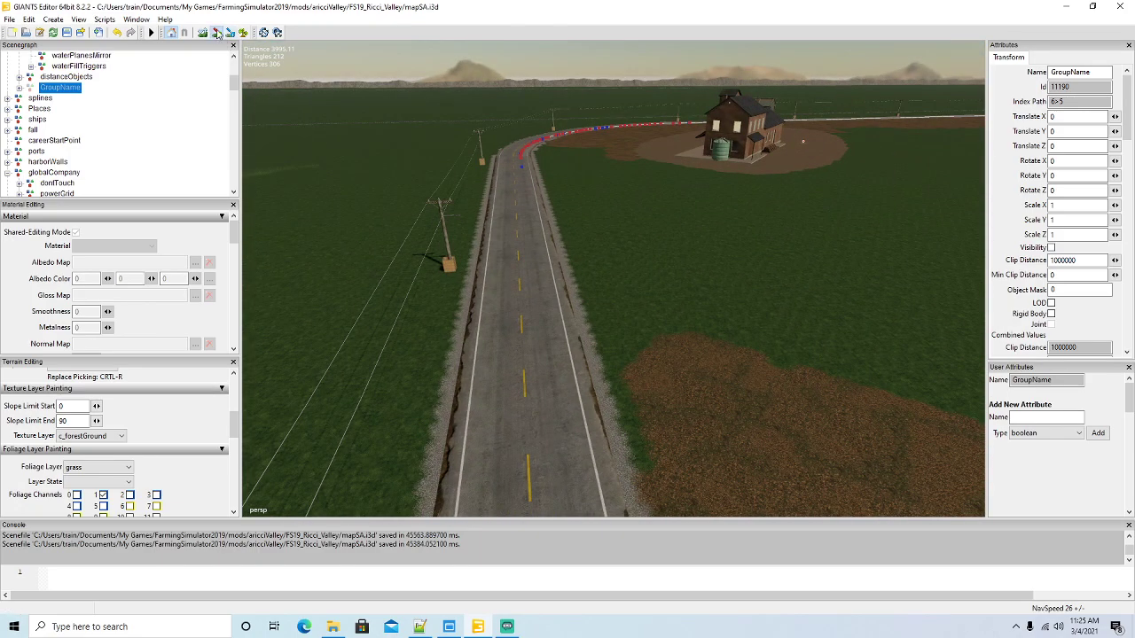
{"action": "mouse_move", "coordinate": [712, 430]}
{"action": "left_mouse_down"}
{"action": "mouse_move", "coordinate": [631, 441]}
{"action": "mouse_move", "coordinate": [618, 281]}
{"action": "left_mouse_up"}
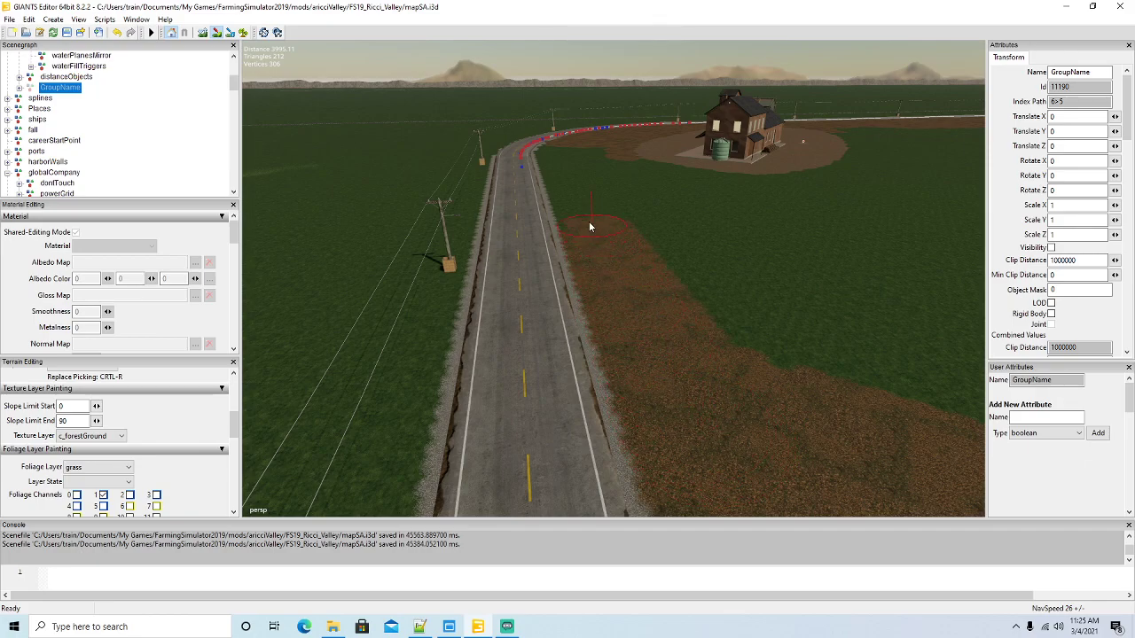
{"action": "mouse_move", "coordinate": [564, 175]}
{"action": "left_mouse_down"}
{"action": "mouse_move", "coordinate": [733, 319]}
{"action": "mouse_move", "coordinate": [597, 231]}
{"action": "mouse_move", "coordinate": [788, 278]}
{"action": "mouse_move", "coordinate": [885, 402]}
{"action": "left_mouse_up"}
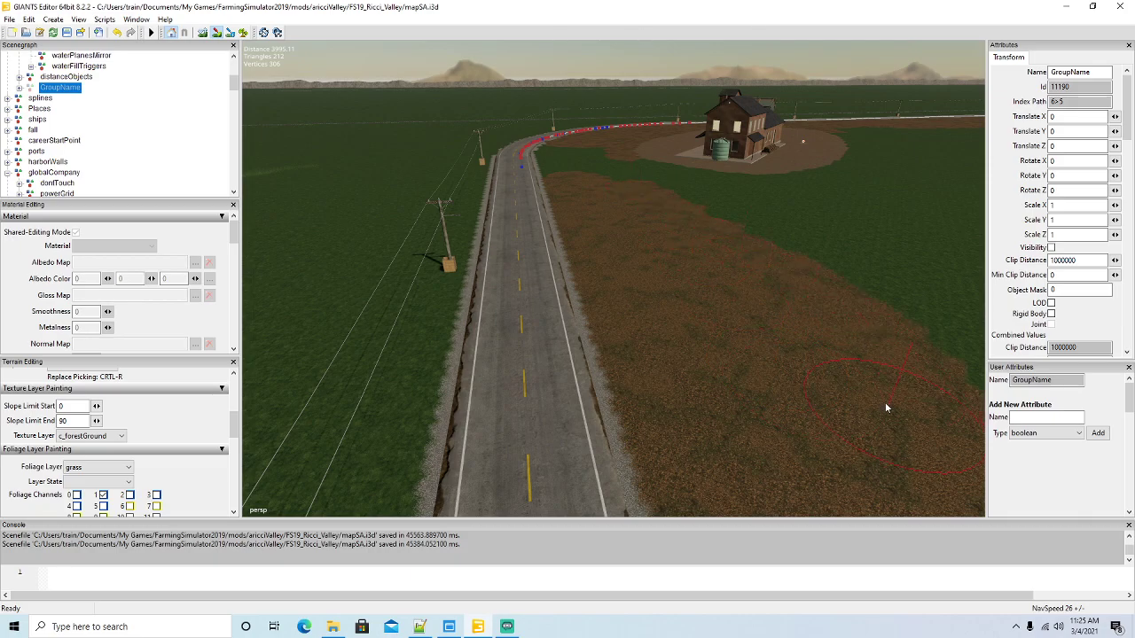
Fill the grass between the roadside strip and the brick building's surroundings with c_forestGround, up to the curved road shoulder
{"action": "left_click", "coordinate": [215, 33]}
{"action": "left_click_drag", "start_coordinate": [251, 72], "coordinate": [456, 221], "text": "alt"}
{"action": "scroll", "coordinate": [456, 221], "scroll_direction": "up", "scroll_amount": 3}
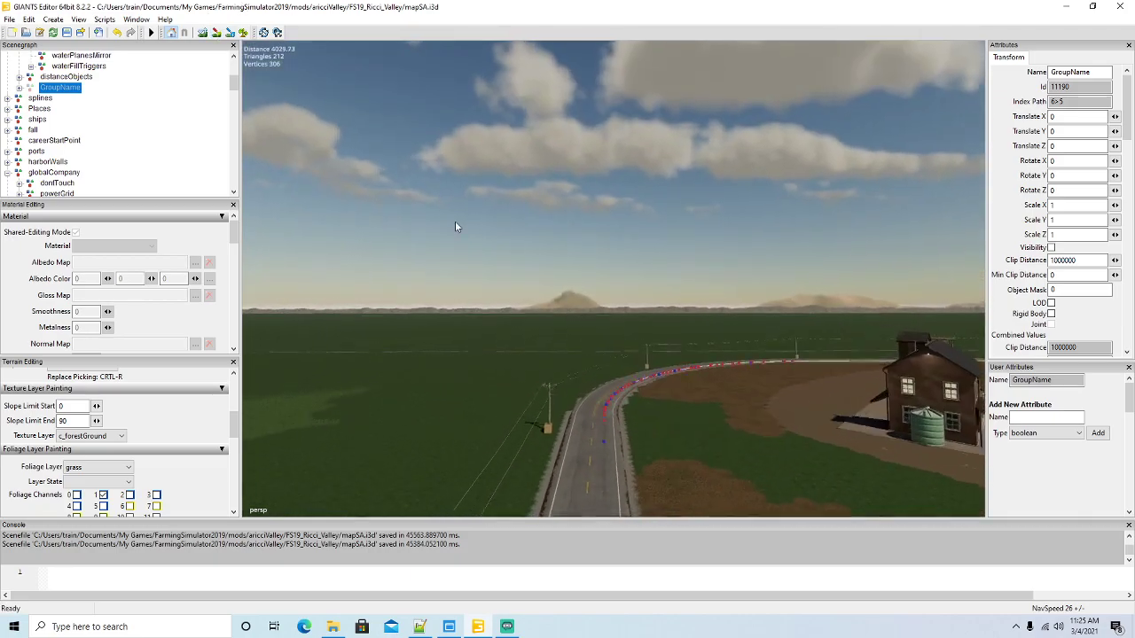
{"action": "right_click_drag", "start_coordinate": [454, 227], "coordinate": [526, 343]}
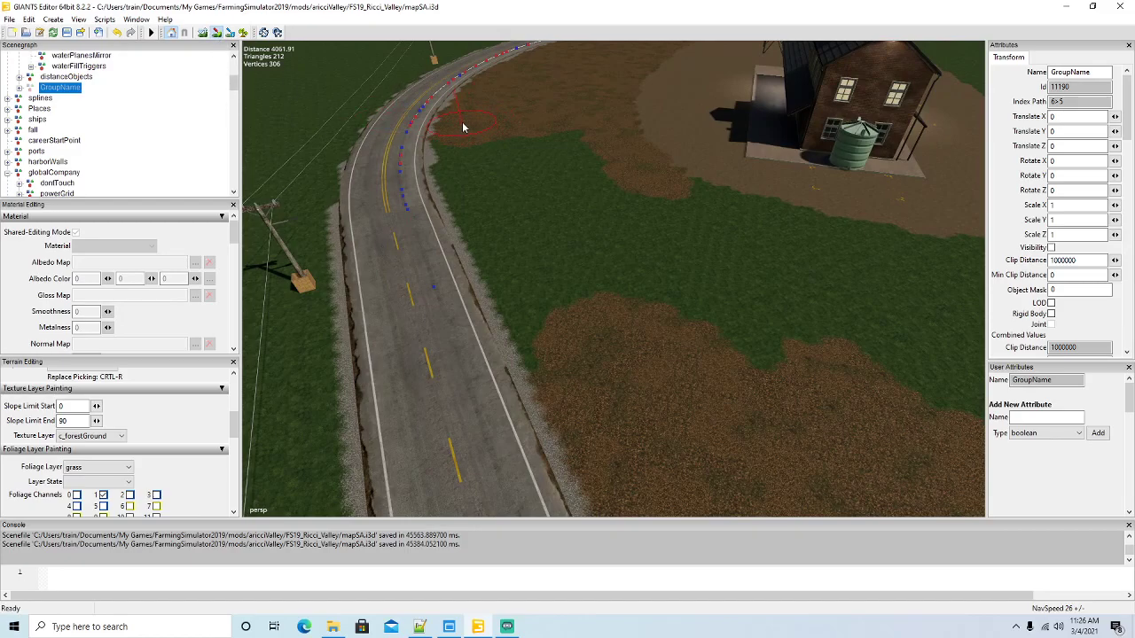
{"action": "mouse_move", "coordinate": [471, 177]}
{"action": "left_mouse_down"}
{"action": "mouse_move", "coordinate": [580, 340]}
{"action": "mouse_move", "coordinate": [577, 147]}
{"action": "mouse_move", "coordinate": [562, 223]}
{"action": "mouse_move", "coordinate": [647, 199]}
{"action": "mouse_move", "coordinate": [880, 252]}
{"action": "mouse_move", "coordinate": [772, 236]}
{"action": "mouse_move", "coordinate": [743, 312]}
{"action": "mouse_move", "coordinate": [809, 304]}
{"action": "left_mouse_up"}
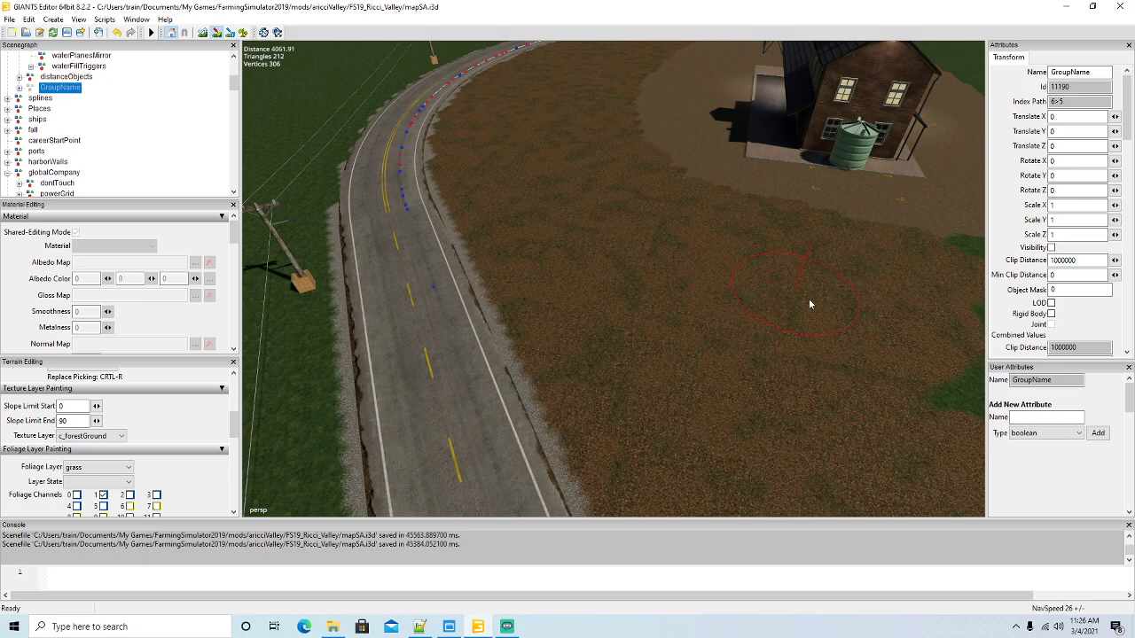
Paint a wide c_forestGround band around the field side of the brick building's dirt yard, rounding its outer edge
{"action": "left_click", "coordinate": [218, 32]}
{"action": "left_click_drag", "start_coordinate": [505, 174], "coordinate": [553, 177], "text": "alt"}
{"action": "right_click_drag", "start_coordinate": [554, 181], "coordinate": [594, 144]}
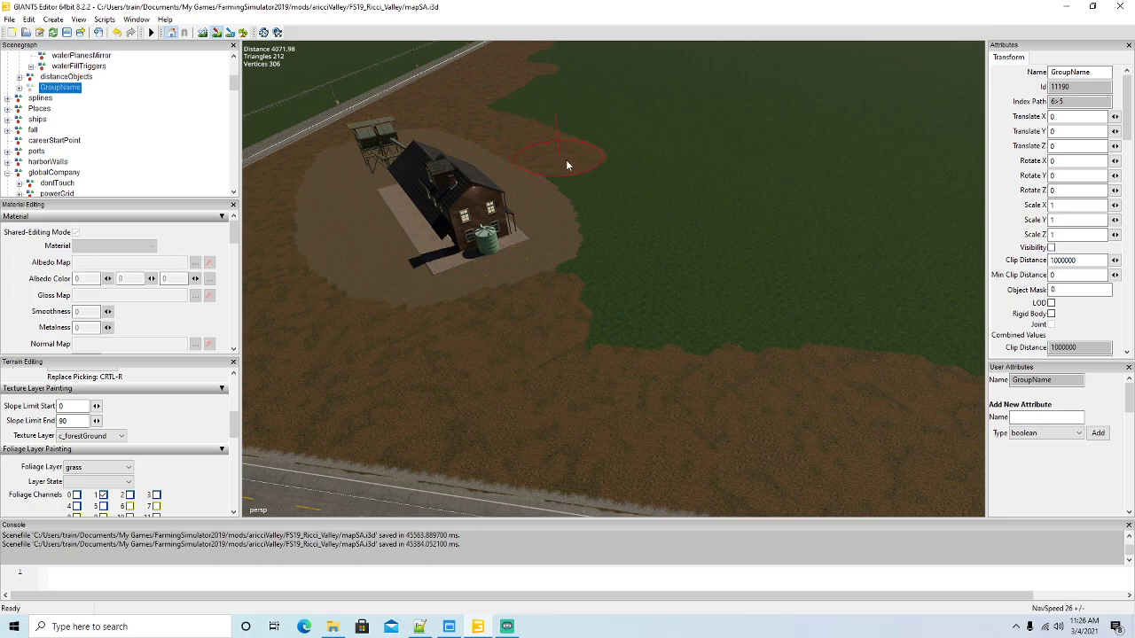
{"action": "mouse_move", "coordinate": [567, 165]}
{"action": "left_mouse_down"}
{"action": "mouse_move", "coordinate": [626, 216]}
{"action": "mouse_move", "coordinate": [612, 282]}
{"action": "mouse_move", "coordinate": [761, 339]}
{"action": "mouse_move", "coordinate": [758, 182]}
{"action": "mouse_move", "coordinate": [639, 84]}
{"action": "mouse_move", "coordinate": [593, 83]}
{"action": "mouse_move", "coordinate": [732, 261]}
{"action": "mouse_move", "coordinate": [621, 136]}
{"action": "left_mouse_up"}
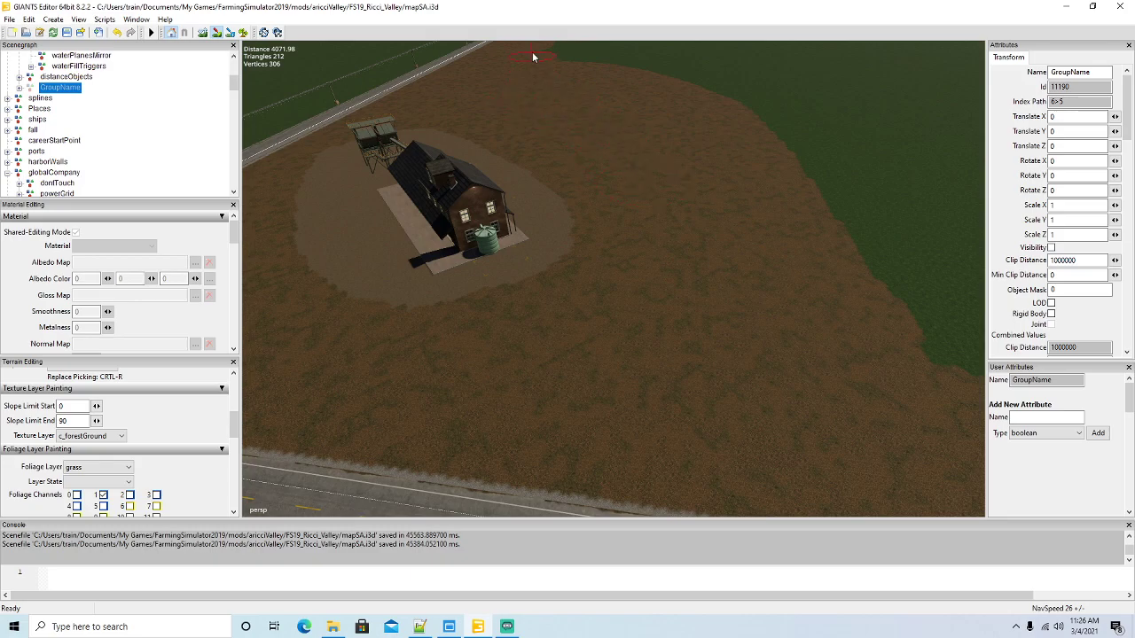
{"action": "left_click_drag", "start_coordinate": [774, 154], "coordinate": [849, 331]}
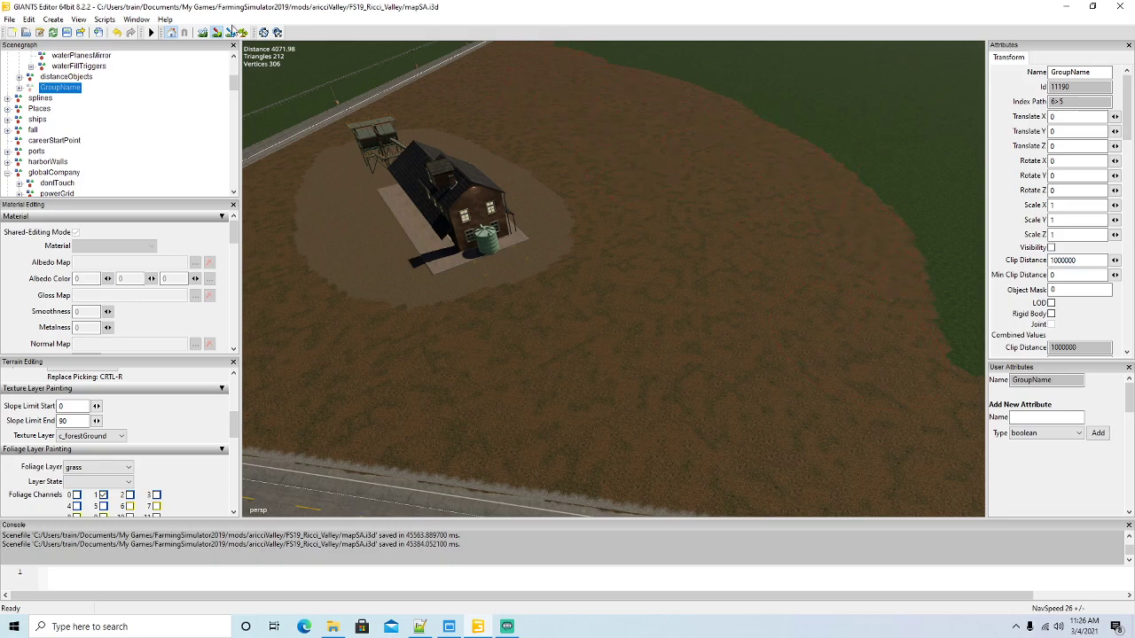
Fill the far roadside corner of the field beyond the brick building with c_forestGround, working in bands toward the ponds
{"action": "right_click_drag", "start_coordinate": [605, 225], "coordinate": [720, 151]}
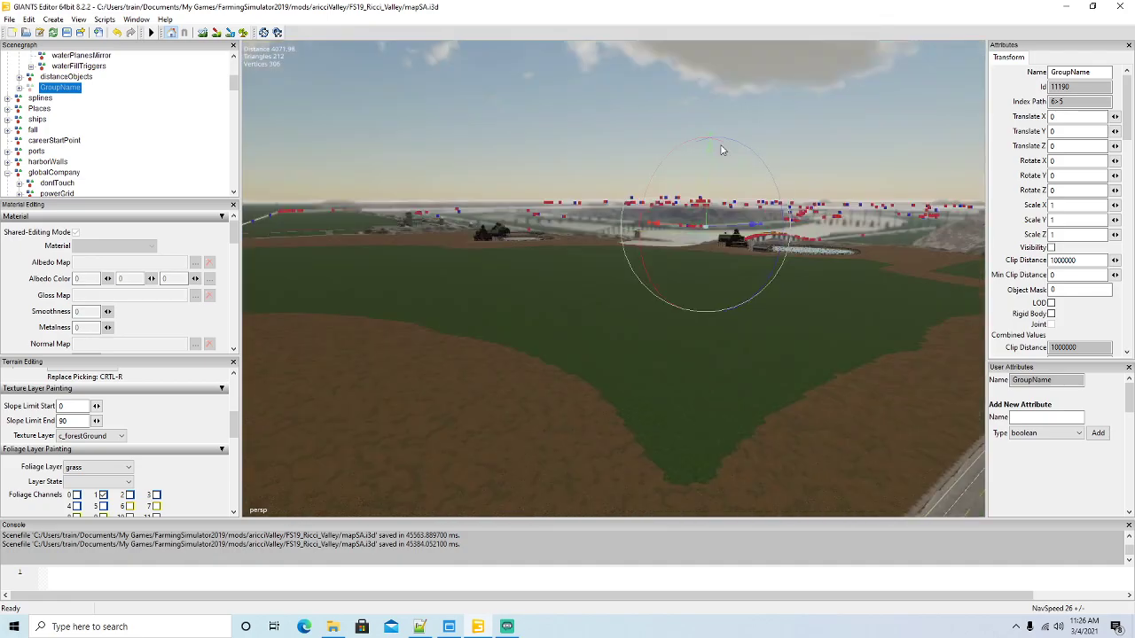
{"action": "scroll", "coordinate": [722, 151], "scroll_direction": "up", "scroll_amount": 3}
{"action": "mouse_move", "coordinate": [739, 236]}
{"action": "left_mouse_down", "text": "alt"}
{"action": "mouse_move", "coordinate": [743, 282]}
{"action": "mouse_move", "coordinate": [727, 219]}
{"action": "mouse_move", "coordinate": [675, 216]}
{"action": "left_mouse_up", "text": "alt"}
{"action": "scroll", "coordinate": [741, 247], "scroll_direction": "down", "scroll_amount": 3}
{"action": "scroll", "coordinate": [727, 219], "scroll_direction": "down", "scroll_amount": 3}
{"action": "left_click", "coordinate": [216, 32]}
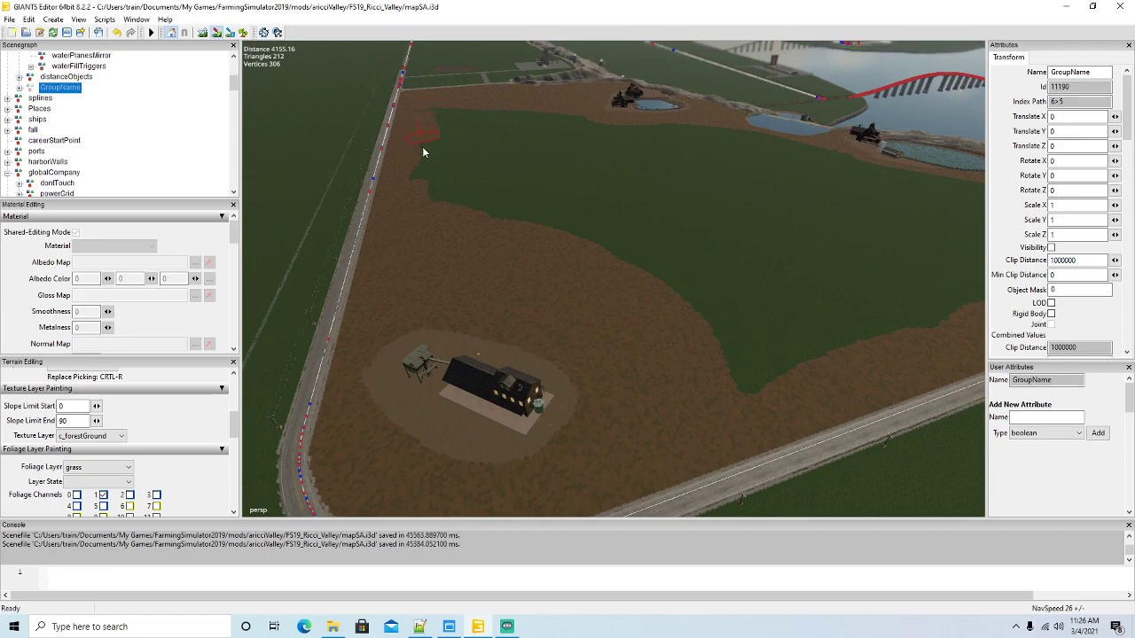
{"action": "mouse_move", "coordinate": [429, 207]}
{"action": "left_mouse_down"}
{"action": "mouse_move", "coordinate": [429, 122]}
{"action": "mouse_move", "coordinate": [527, 118]}
{"action": "left_mouse_up"}
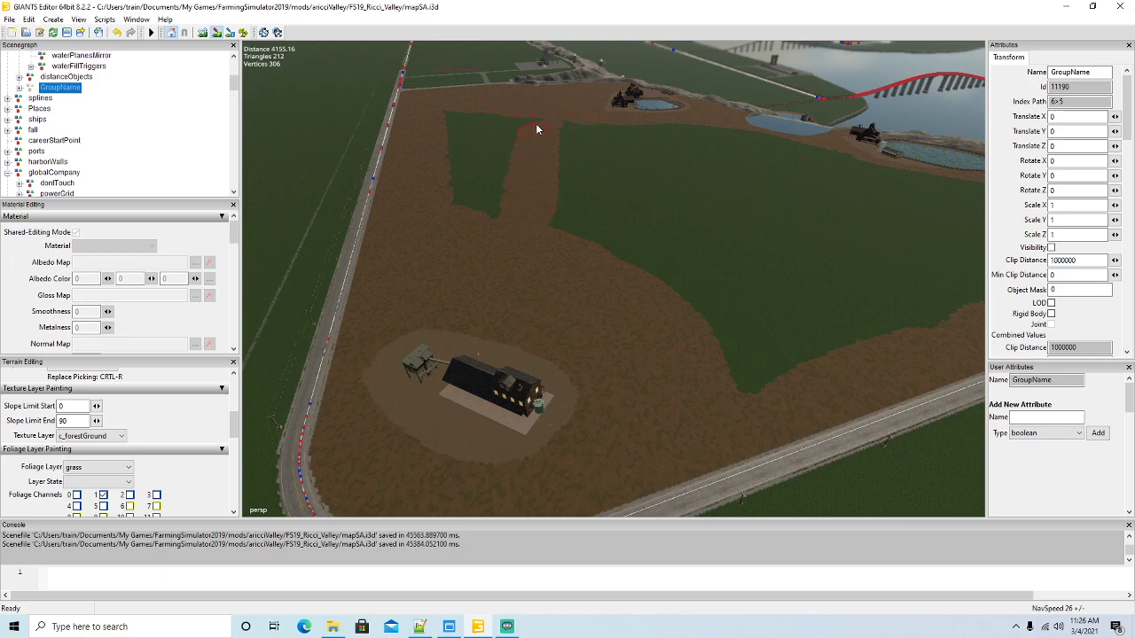
{"action": "mouse_move", "coordinate": [494, 181]}
{"action": "left_mouse_down"}
{"action": "mouse_move", "coordinate": [504, 114]}
{"action": "mouse_move", "coordinate": [469, 212]}
{"action": "left_mouse_up"}
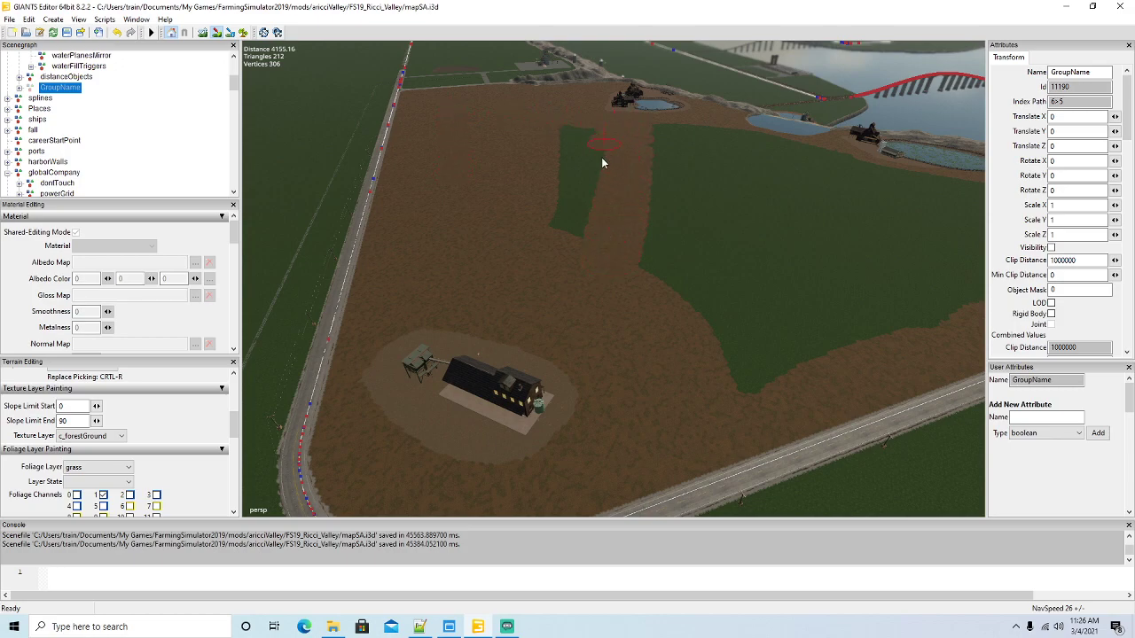
Cover the grass strip left between the bands and push c_forestGround diagonally across the field toward the lily pond
{"action": "left_click_drag", "start_coordinate": [558, 223], "coordinate": [706, 325]}
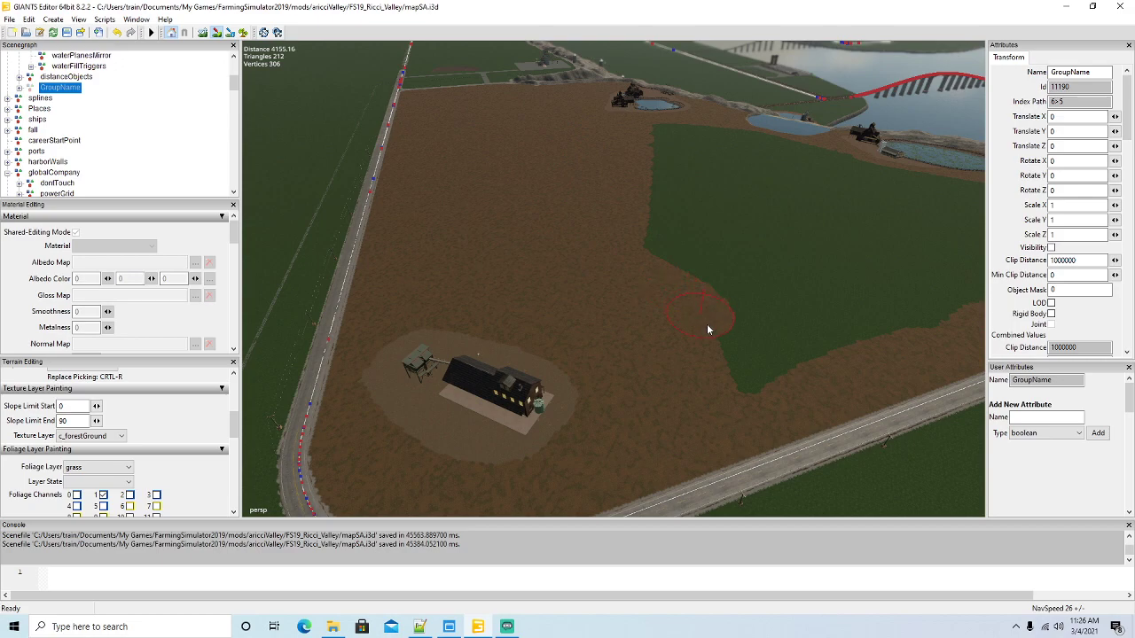
{"action": "mouse_move", "coordinate": [780, 371]}
{"action": "left_mouse_down"}
{"action": "mouse_move", "coordinate": [912, 329]}
{"action": "mouse_move", "coordinate": [783, 240]}
{"action": "mouse_move", "coordinate": [633, 180]}
{"action": "mouse_move", "coordinate": [873, 304]}
{"action": "mouse_move", "coordinate": [633, 188]}
{"action": "mouse_move", "coordinate": [844, 307]}
{"action": "mouse_move", "coordinate": [653, 233]}
{"action": "mouse_move", "coordinate": [781, 307]}
{"action": "mouse_move", "coordinate": [703, 305]}
{"action": "left_mouse_up"}
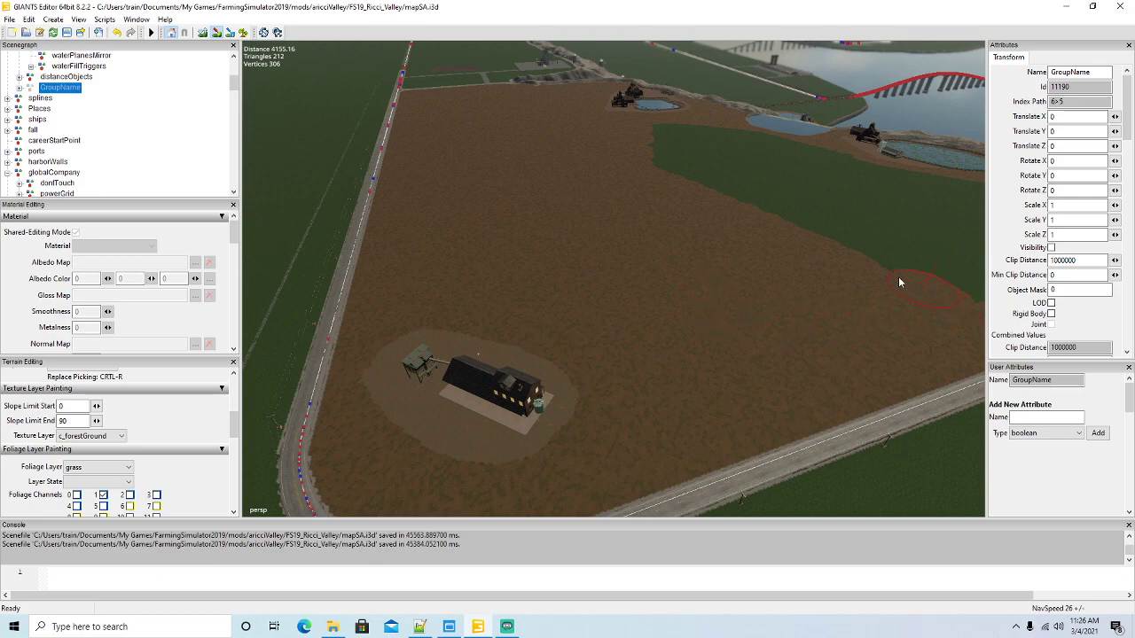
{"action": "mouse_move", "coordinate": [898, 282]}
{"action": "left_mouse_down"}
{"action": "mouse_move", "coordinate": [673, 175]}
{"action": "mouse_move", "coordinate": [692, 130]}
{"action": "left_mouse_up"}
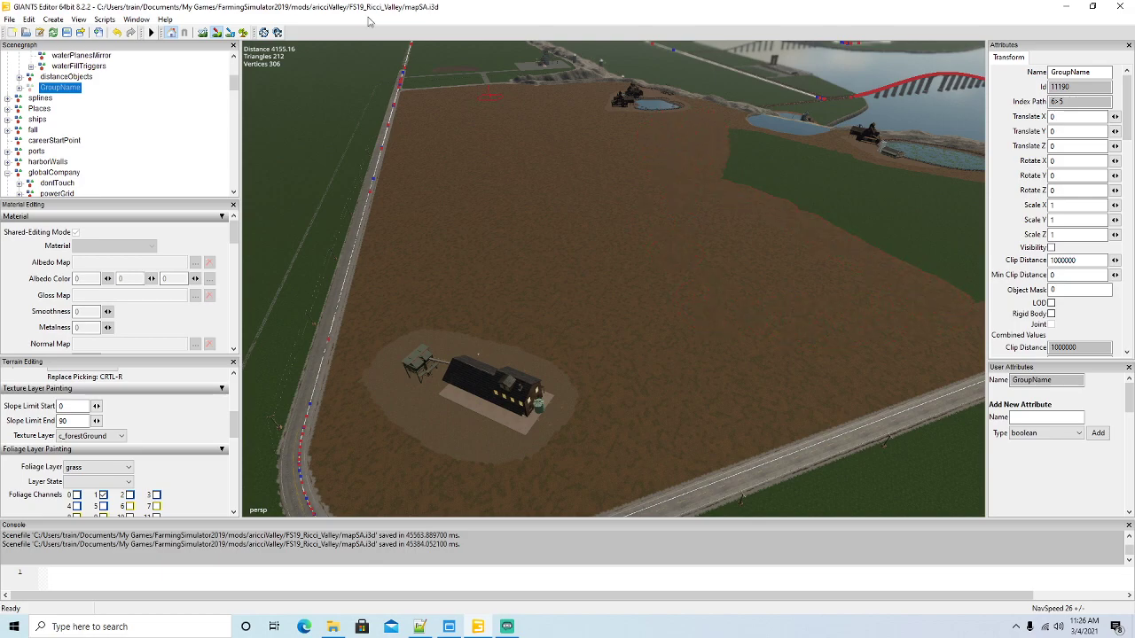
Fill the remaining grass patch in the middle of the field next to the ponds with c_forestGround
{"action": "left_click_drag", "start_coordinate": [497, 168], "coordinate": [609, 148], "text": "alt"}
{"action": "scroll", "coordinate": [614, 148], "scroll_direction": "up", "scroll_amount": 5}
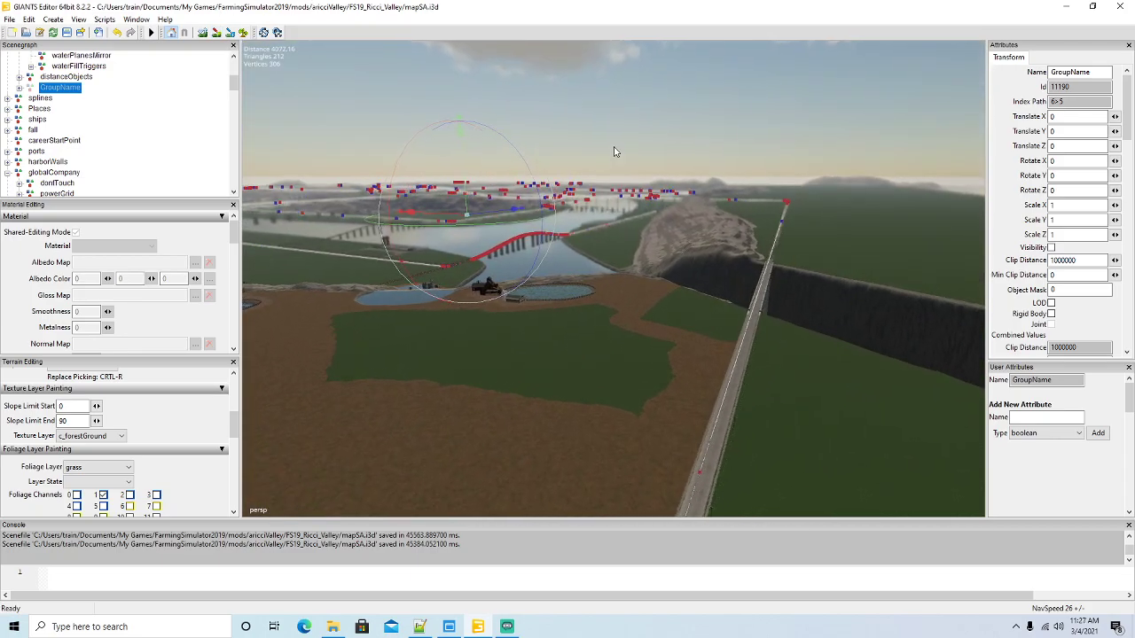
{"action": "scroll", "coordinate": [614, 147], "scroll_direction": "up", "scroll_amount": 5}
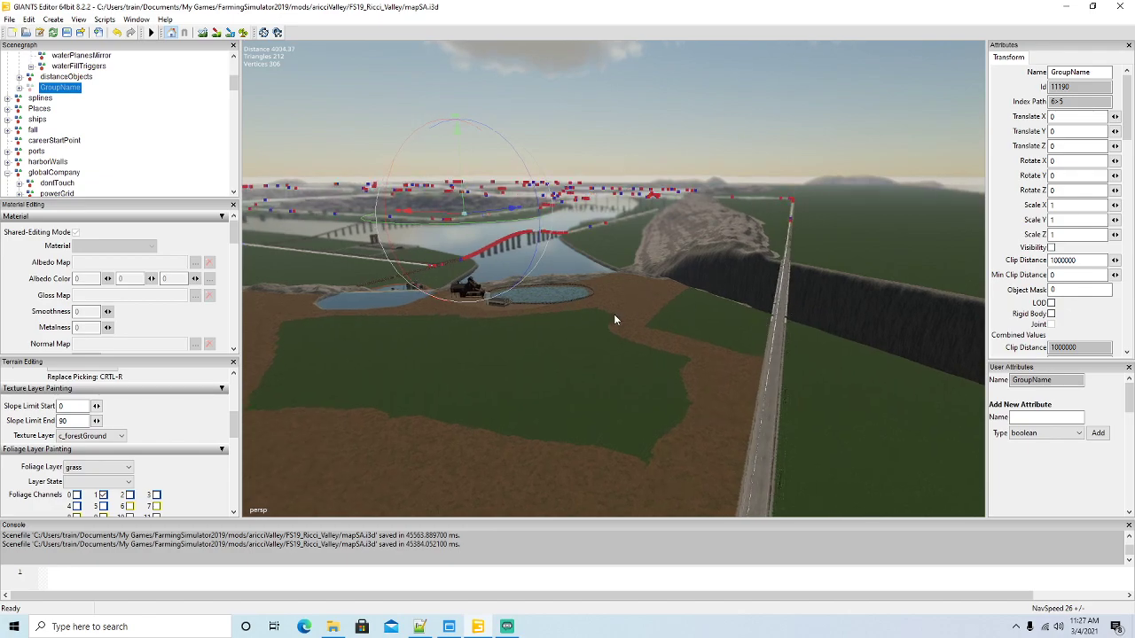
{"action": "key", "text": "w"}
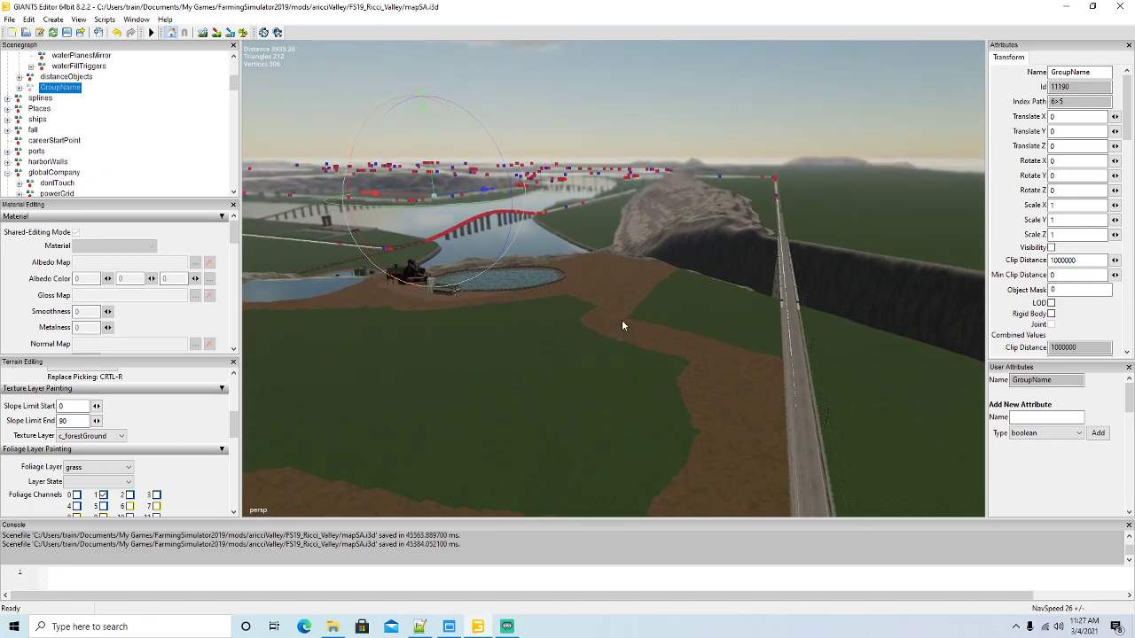
{"action": "key", "text": "w"}
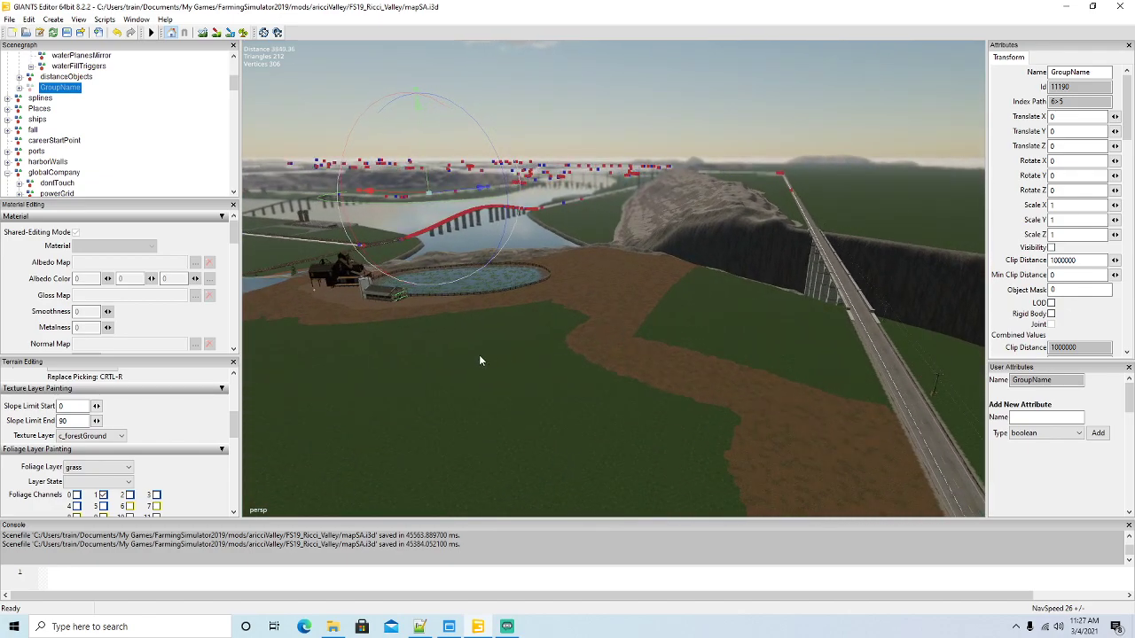
{"action": "mouse_move", "coordinate": [479, 355]}
{"action": "left_mouse_down", "text": "alt"}
{"action": "mouse_move", "coordinate": [452, 362]}
{"action": "mouse_move", "coordinate": [488, 366]}
{"action": "left_mouse_up", "text": "alt"}
{"action": "scroll", "coordinate": [488, 365], "scroll_direction": "down", "scroll_amount": 4}
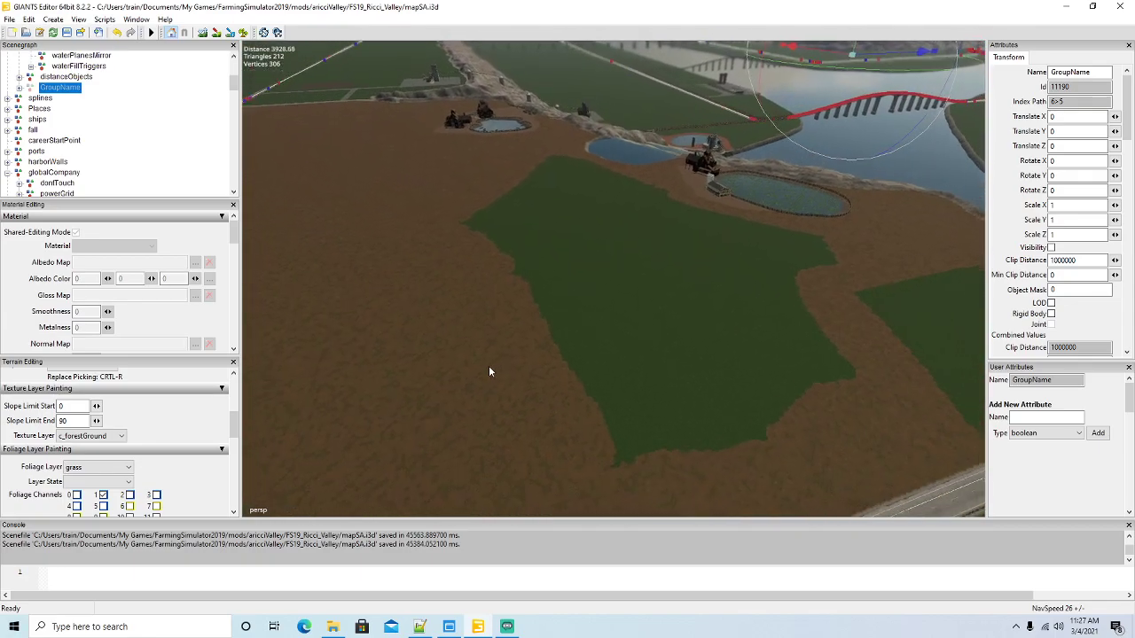
{"action": "scroll", "coordinate": [489, 365], "scroll_direction": "down", "scroll_amount": 2}
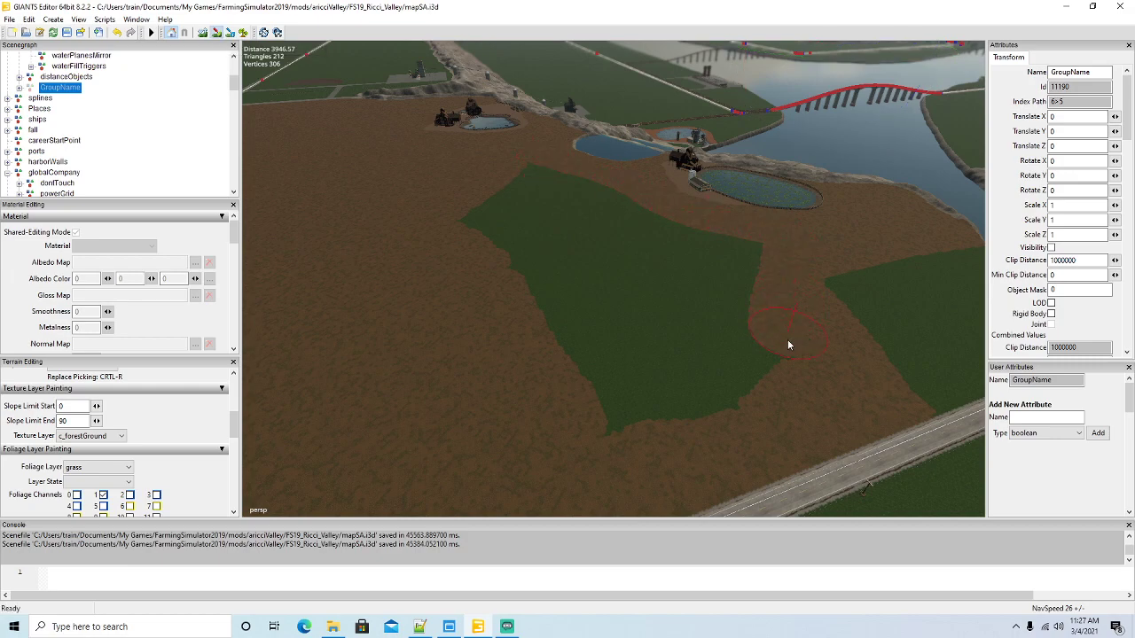
{"action": "mouse_move", "coordinate": [788, 345]}
{"action": "left_mouse_down"}
{"action": "mouse_move", "coordinate": [680, 399]}
{"action": "mouse_move", "coordinate": [547, 332]}
{"action": "mouse_move", "coordinate": [471, 218]}
{"action": "left_mouse_up"}
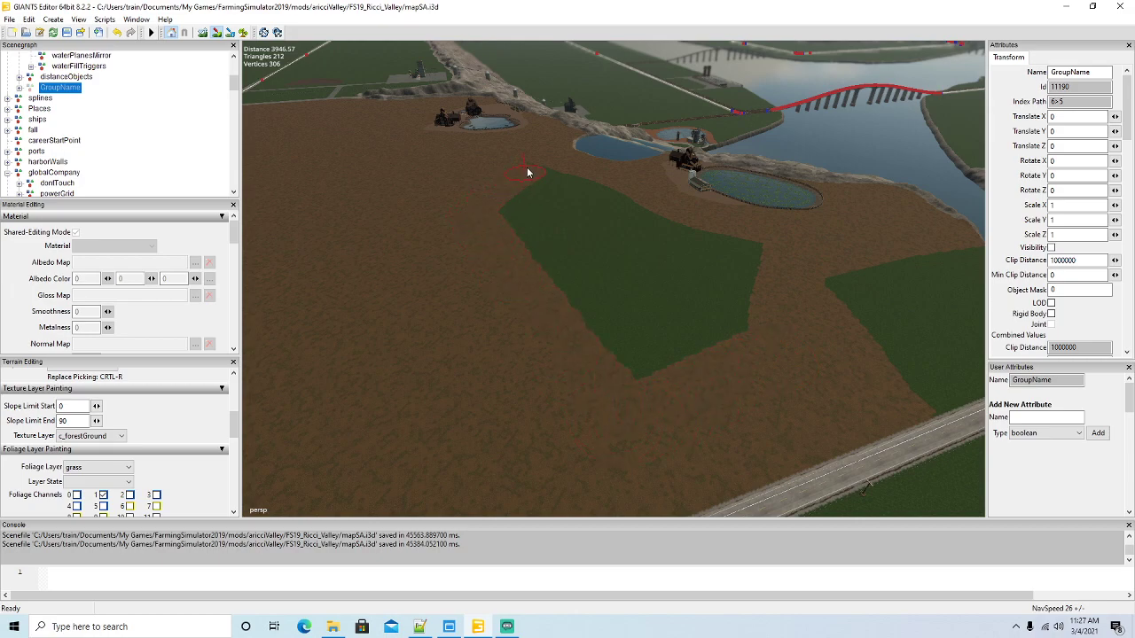
{"action": "mouse_move", "coordinate": [527, 172]}
{"action": "left_mouse_down"}
{"action": "mouse_move", "coordinate": [682, 221]}
{"action": "mouse_move", "coordinate": [754, 291]}
{"action": "mouse_move", "coordinate": [718, 269]}
{"action": "mouse_move", "coordinate": [692, 358]}
{"action": "mouse_move", "coordinate": [672, 263]}
{"action": "mouse_move", "coordinate": [623, 303]}
{"action": "mouse_move", "coordinate": [621, 213]}
{"action": "mouse_move", "coordinate": [586, 310]}
{"action": "left_mouse_up"}
{"action": "mouse_move", "coordinate": [577, 198]}
{"action": "left_mouse_down"}
{"action": "mouse_move", "coordinate": [554, 233]}
{"action": "mouse_move", "coordinate": [509, 206]}
{"action": "left_mouse_up"}
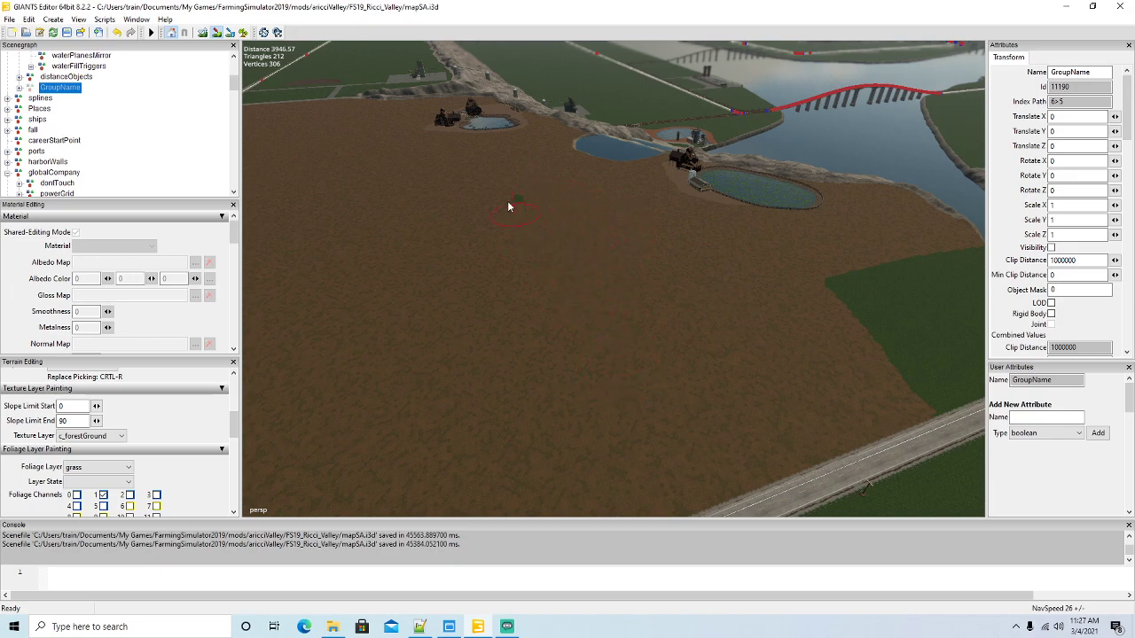
Switch the texture layer to c_roughDirt and paint a large round clearing in the middle of the forest ground
{"action": "left_click", "coordinate": [217, 32]}
{"action": "left_click_drag", "start_coordinate": [707, 292], "coordinate": [641, 322], "text": "alt"}
{"action": "right_click_drag", "start_coordinate": [641, 324], "coordinate": [649, 257]}
{"action": "scroll", "coordinate": [650, 253], "scroll_direction": "up", "scroll_amount": 6}
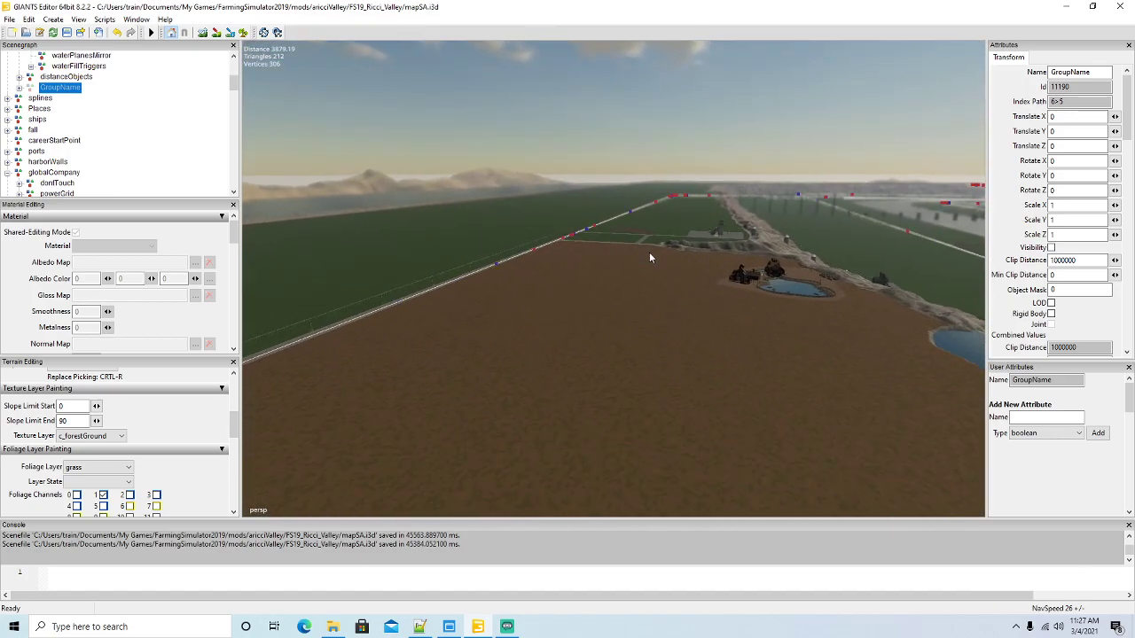
{"action": "left_click_drag", "start_coordinate": [649, 253], "coordinate": [654, 358], "text": "alt"}
{"action": "right_click_drag", "start_coordinate": [653, 363], "coordinate": [557, 341]}
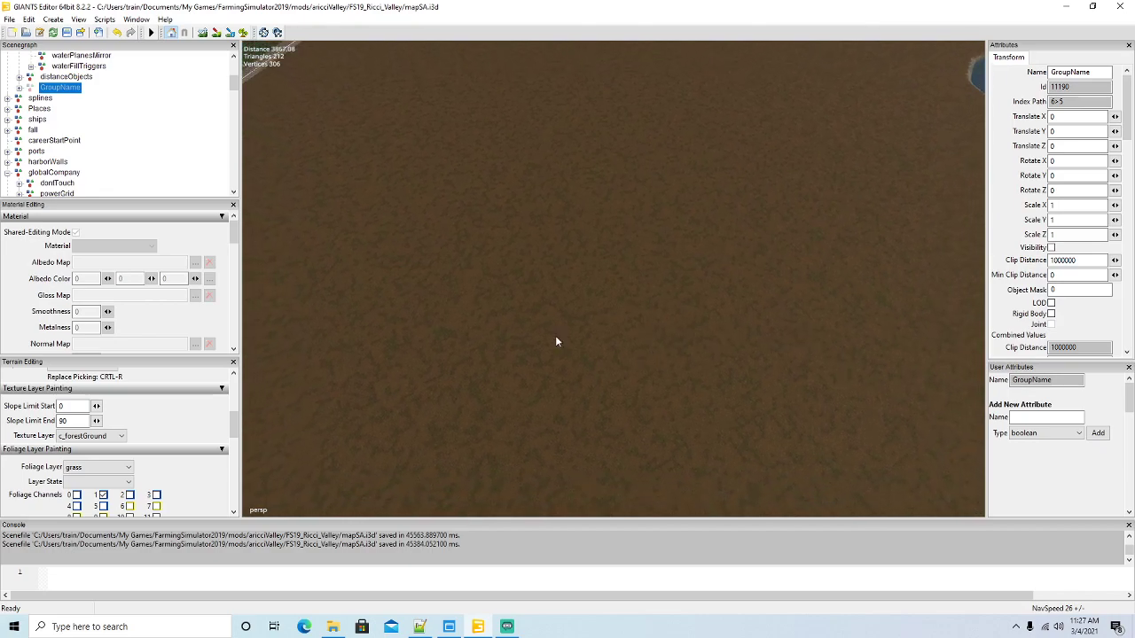
{"action": "left_click", "coordinate": [119, 436]}
{"action": "scroll", "coordinate": [89, 292], "scroll_direction": "up", "scroll_amount": 1}
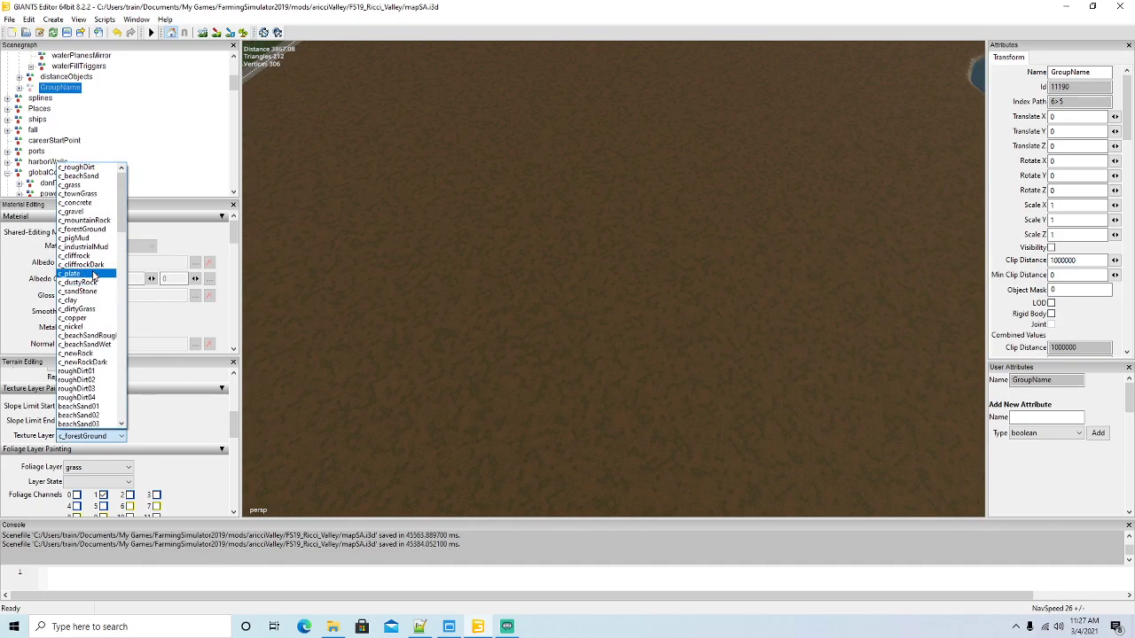
{"action": "left_click", "coordinate": [84, 167]}
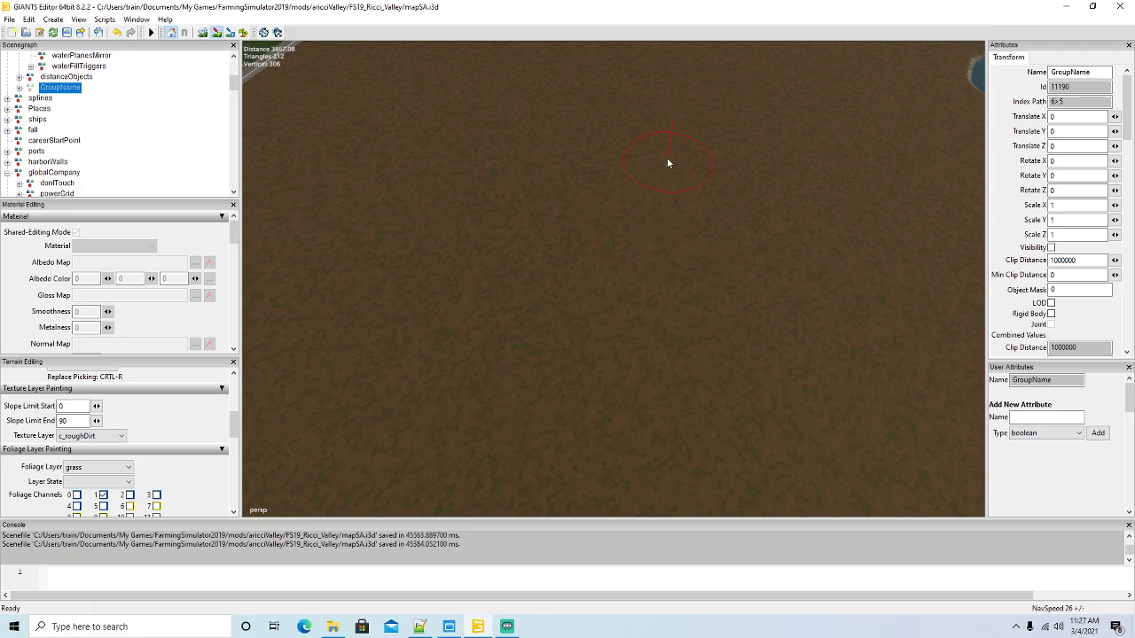
{"action": "mouse_move", "coordinate": [582, 162]}
{"action": "left_mouse_down"}
{"action": "mouse_move", "coordinate": [537, 263]}
{"action": "mouse_move", "coordinate": [786, 334]}
{"action": "mouse_move", "coordinate": [789, 147]}
{"action": "mouse_move", "coordinate": [611, 125]}
{"action": "left_mouse_up"}
{"action": "mouse_move", "coordinate": [519, 183]}
{"action": "left_mouse_down"}
{"action": "mouse_move", "coordinate": [583, 326]}
{"action": "mouse_move", "coordinate": [771, 202]}
{"action": "mouse_move", "coordinate": [604, 208]}
{"action": "mouse_move", "coordinate": [720, 207]}
{"action": "left_mouse_up"}
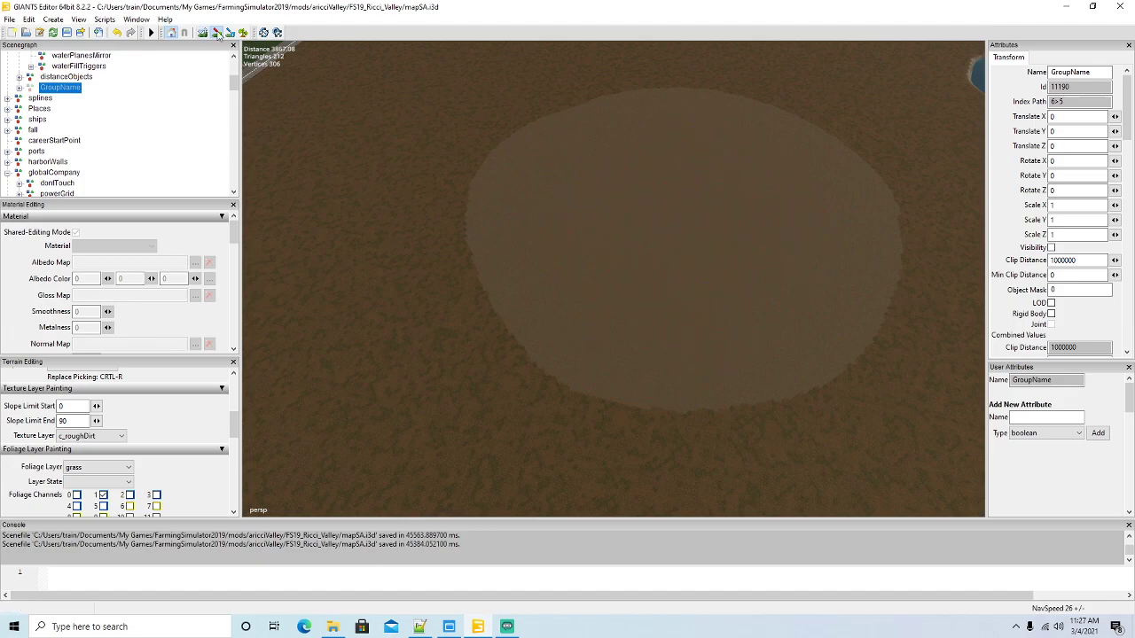
Examine the round c_roughDirt clearing and its edges from several distances and angles
{"action": "mouse_move", "coordinate": [449, 247]}
{"action": "left_mouse_down", "text": "alt"}
{"action": "mouse_move", "coordinate": [429, 203]}
{"action": "mouse_move", "coordinate": [446, 226]}
{"action": "left_mouse_up", "text": "alt"}
{"action": "scroll", "coordinate": [429, 203], "scroll_direction": "down", "scroll_amount": 3}
{"action": "mouse_move", "coordinate": [446, 230]}
{"action": "right_mouse_down"}
{"action": "mouse_move", "coordinate": [415, 229]}
{"action": "mouse_move", "coordinate": [473, 351]}
{"action": "mouse_move", "coordinate": [787, 415]}
{"action": "mouse_move", "coordinate": [727, 427]}
{"action": "right_mouse_up"}
{"action": "mouse_move", "coordinate": [728, 427]}
{"action": "left_mouse_down", "text": "alt"}
{"action": "mouse_move", "coordinate": [770, 370]}
{"action": "mouse_move", "coordinate": [764, 402]}
{"action": "left_mouse_up", "text": "alt"}
{"action": "scroll", "coordinate": [764, 401], "scroll_direction": "up", "scroll_amount": 3}
{"action": "scroll", "coordinate": [764, 402], "scroll_direction": "down", "scroll_amount": 1}
{"action": "scroll", "coordinate": [764, 402], "scroll_direction": "down", "scroll_amount": 4}
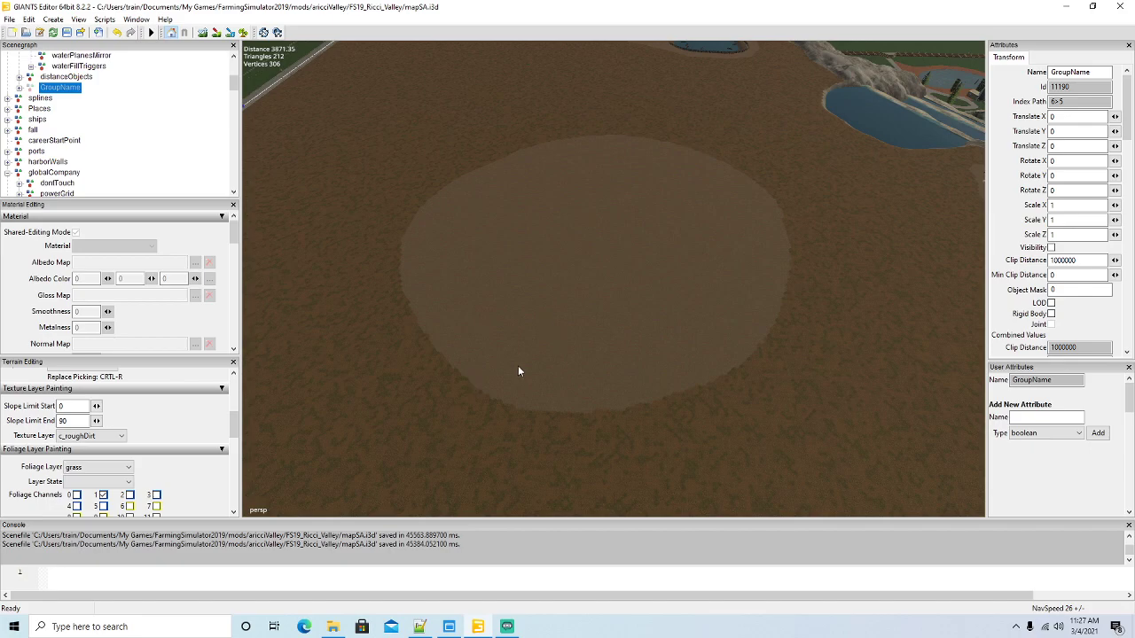
{"action": "right_click_drag", "start_coordinate": [518, 371], "coordinate": [526, 356]}
{"action": "left_click_drag", "start_coordinate": [519, 391], "coordinate": [515, 429], "text": "alt"}
{"action": "scroll", "coordinate": [515, 429], "scroll_direction": "up", "scroll_amount": 6}
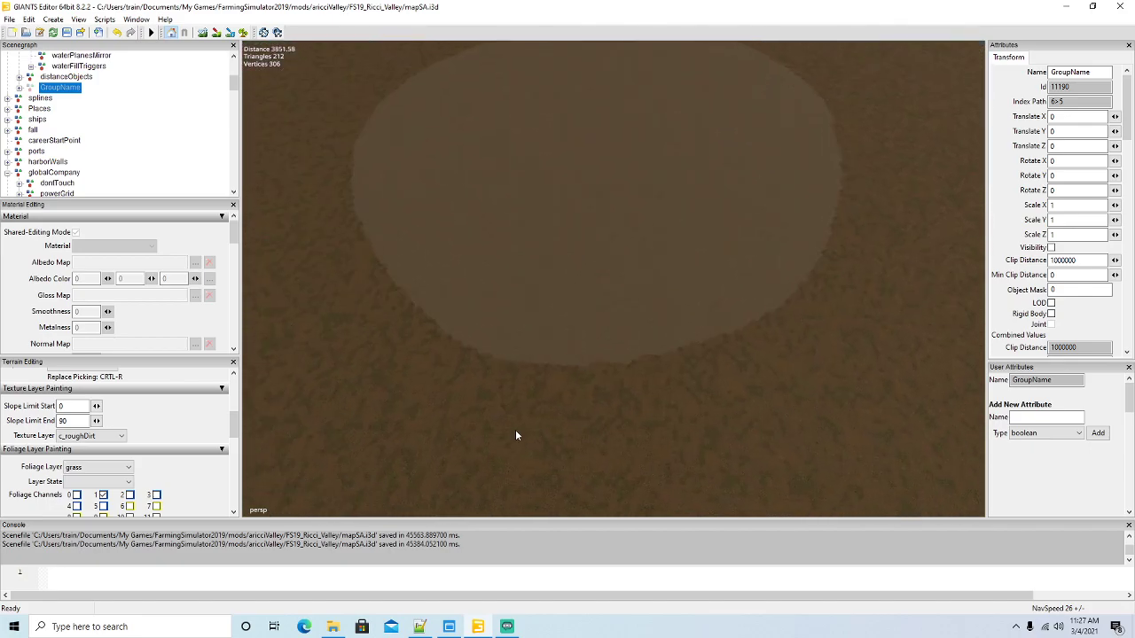
{"action": "right_click_drag", "start_coordinate": [515, 430], "coordinate": [513, 338]}
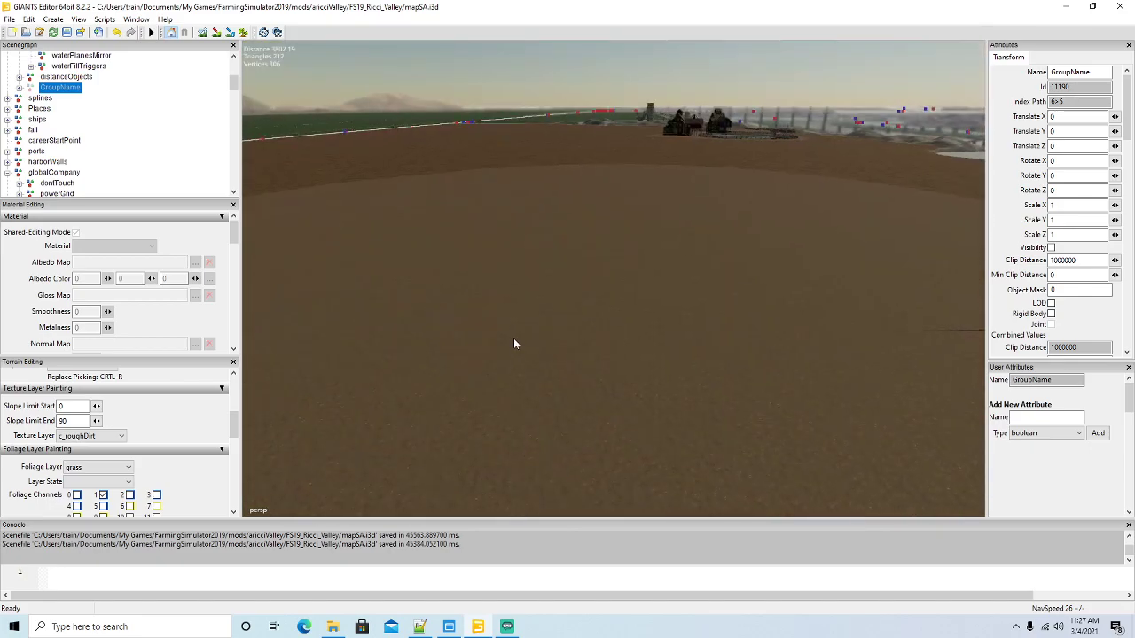
{"action": "left_click_drag", "start_coordinate": [563, 358], "coordinate": [562, 396], "text": "alt"}
{"action": "scroll", "coordinate": [563, 397], "scroll_direction": "down", "scroll_amount": 3}
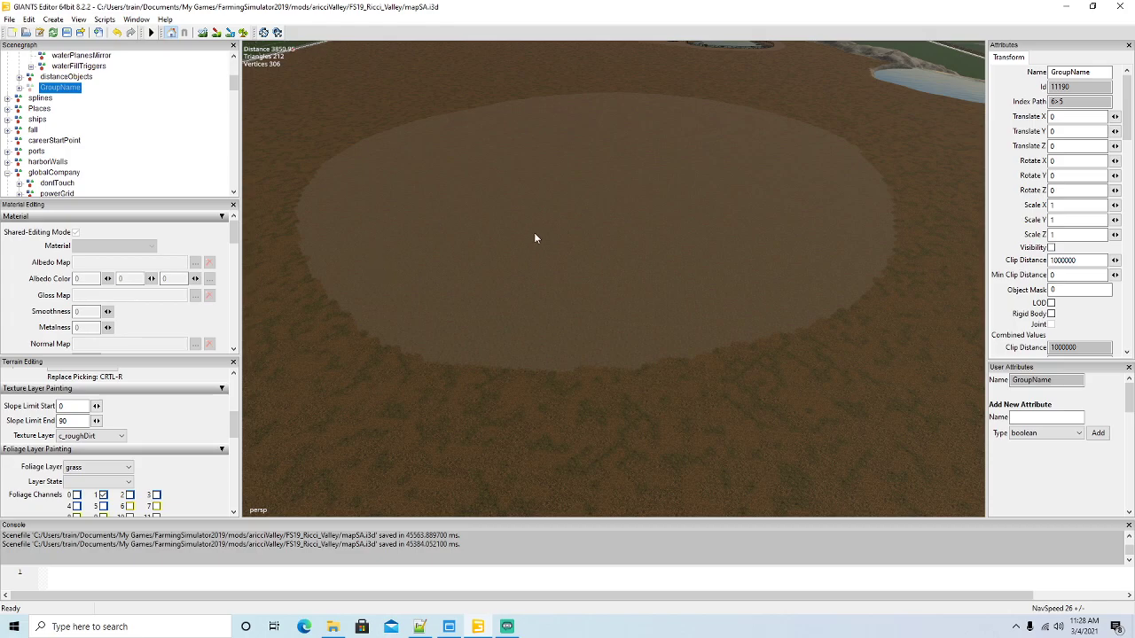
Look through the globalCompany groups from nickelMine to fishPond, checking where their objects sit around the clearing
{"action": "mouse_move", "coordinate": [396, 400]}
{"action": "right_mouse_down"}
{"action": "mouse_move", "coordinate": [475, 384]}
{"action": "mouse_move", "coordinate": [404, 387]}
{"action": "right_mouse_up"}
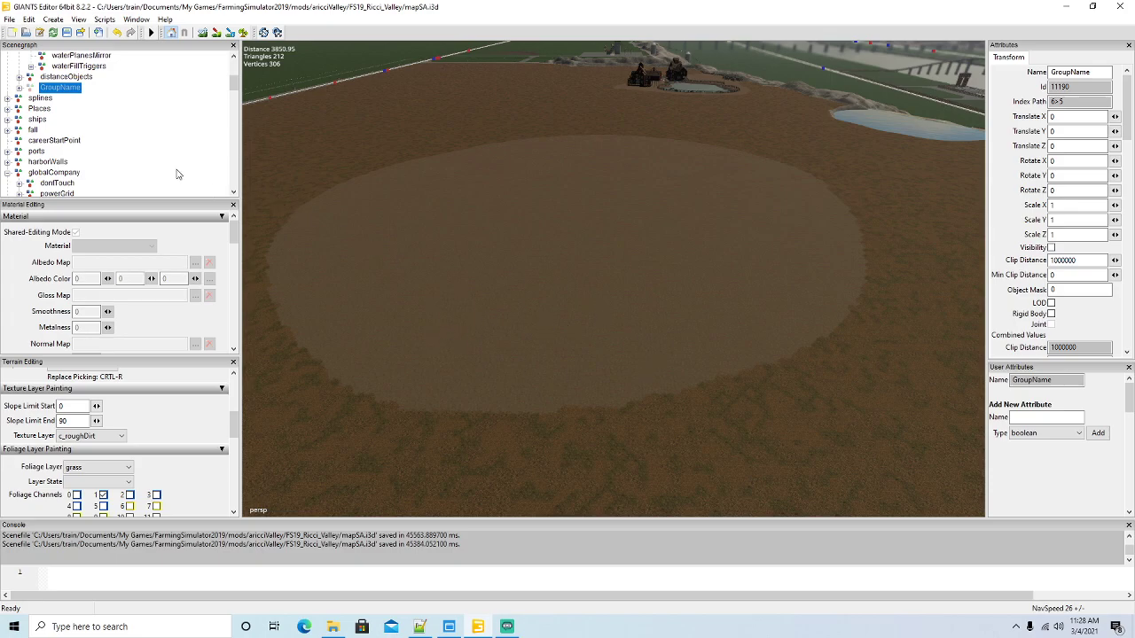
{"action": "scroll", "coordinate": [165, 159], "scroll_direction": "up", "scroll_amount": 3}
{"action": "scroll", "coordinate": [144, 122], "scroll_direction": "down", "scroll_amount": 3}
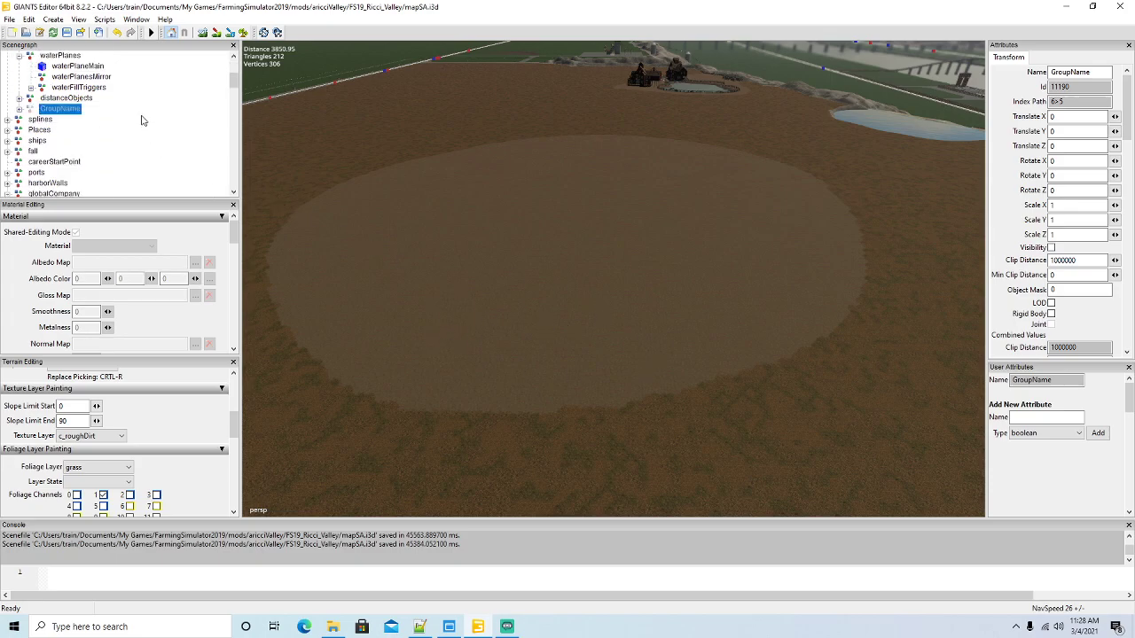
{"action": "scroll", "coordinate": [142, 119], "scroll_direction": "down", "scroll_amount": 4}
{"action": "scroll", "coordinate": [122, 117], "scroll_direction": "down", "scroll_amount": 1}
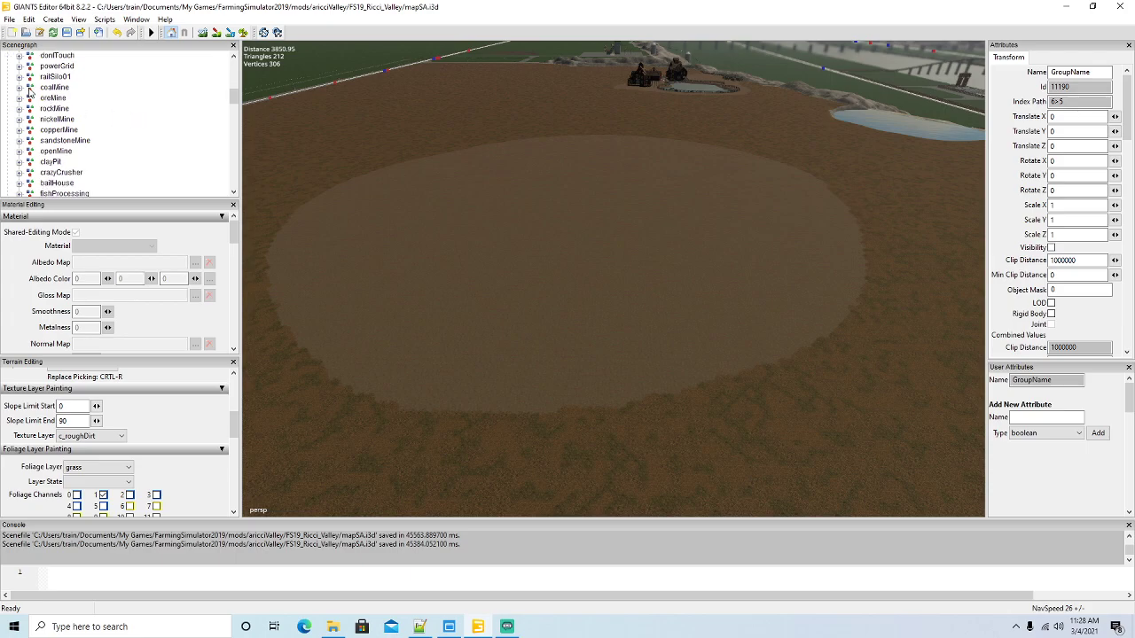
{"action": "left_click", "coordinate": [32, 118]}
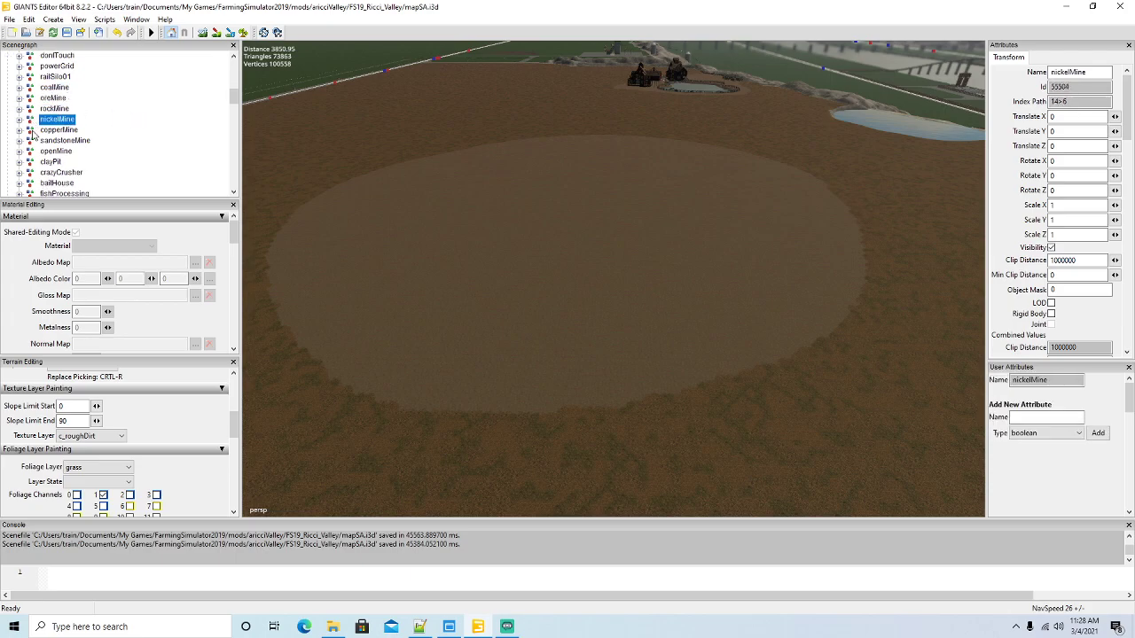
{"action": "left_click", "coordinate": [32, 130]}
{"action": "scroll", "coordinate": [72, 137], "scroll_direction": "down", "scroll_amount": 1}
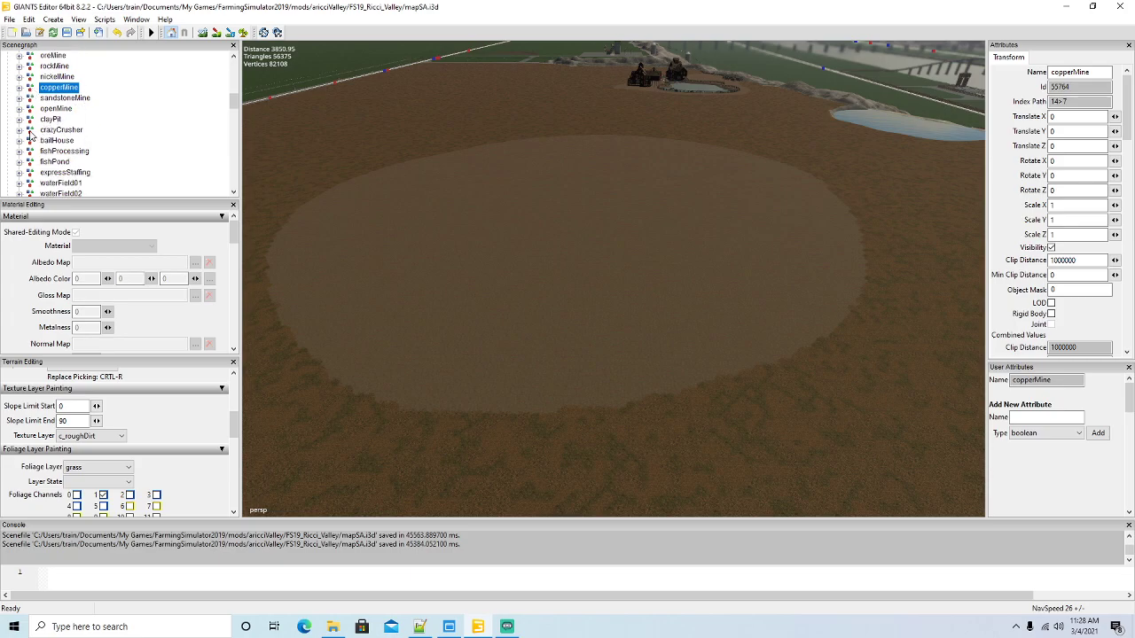
{"action": "left_click", "coordinate": [32, 130]}
{"action": "scroll", "coordinate": [89, 110], "scroll_direction": "down", "scroll_amount": 1}
{"action": "left_click", "coordinate": [32, 108]}
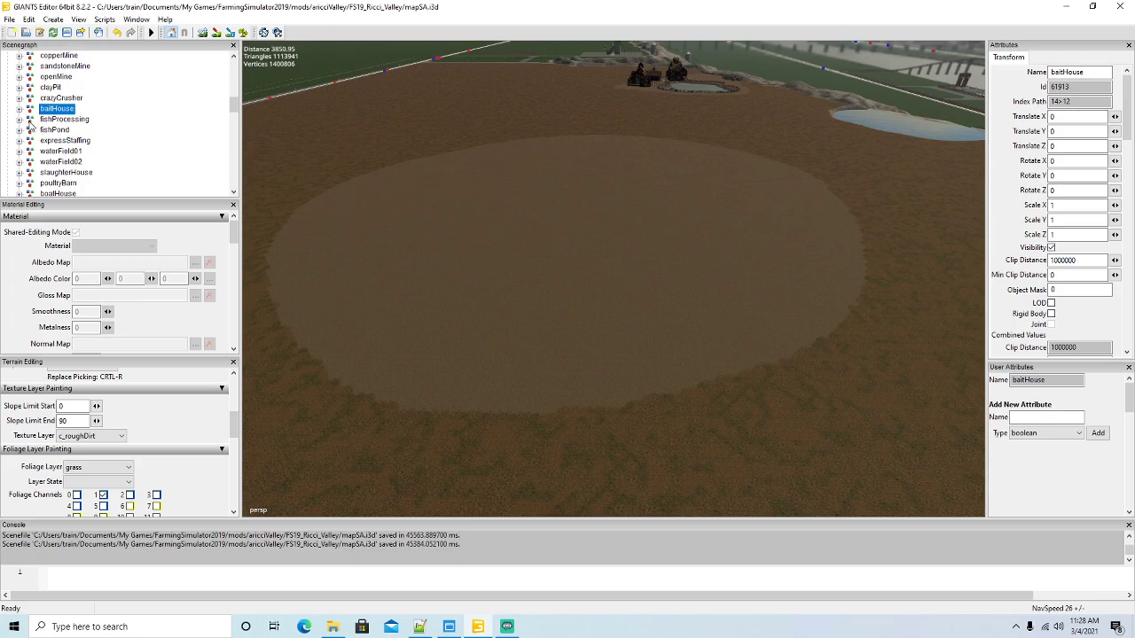
{"action": "left_click", "coordinate": [58, 120]}
{"action": "left_click", "coordinate": [55, 131]}
{"action": "scroll", "coordinate": [98, 140], "scroll_direction": "down", "scroll_amount": 2}
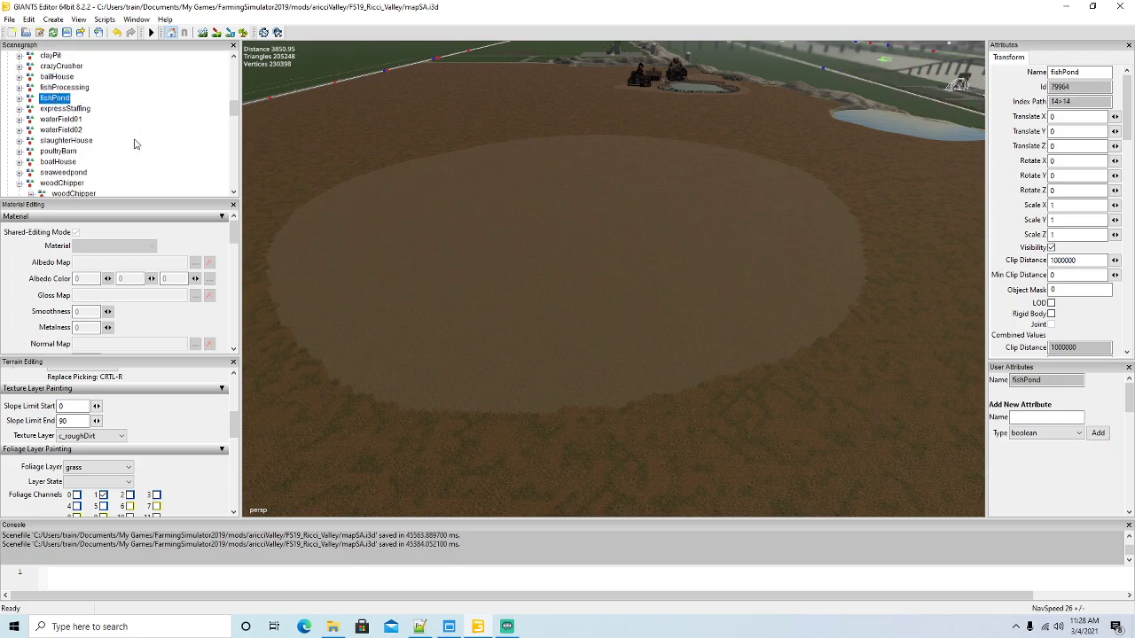
Check the remaining globalCompany groups from waterField01 to woodChipper and collapse the woodChipper group
{"action": "left_click", "coordinate": [31, 108]}
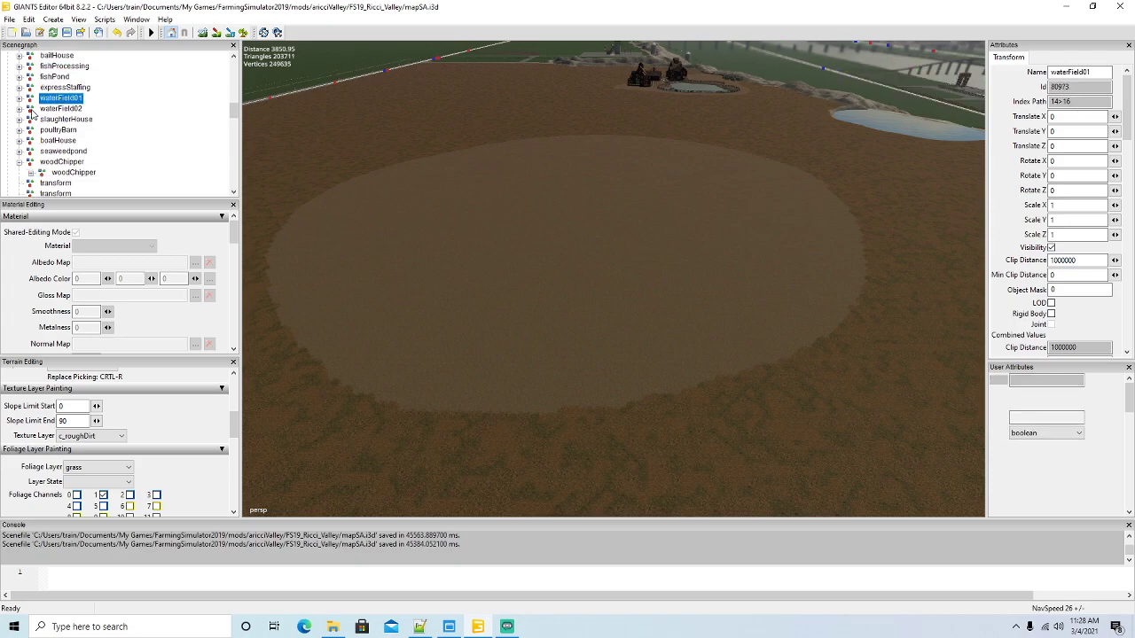
{"action": "scroll", "coordinate": [33, 117], "scroll_direction": "down", "scroll_amount": 1}
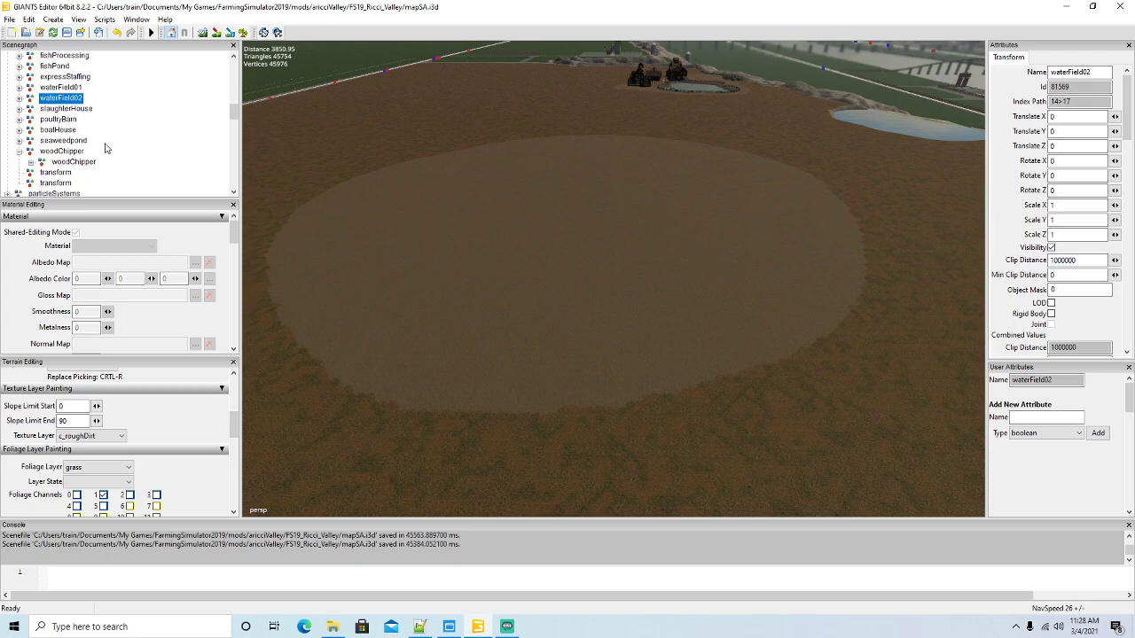
{"action": "left_click", "coordinate": [18, 153]}
{"action": "left_click", "coordinate": [42, 110]}
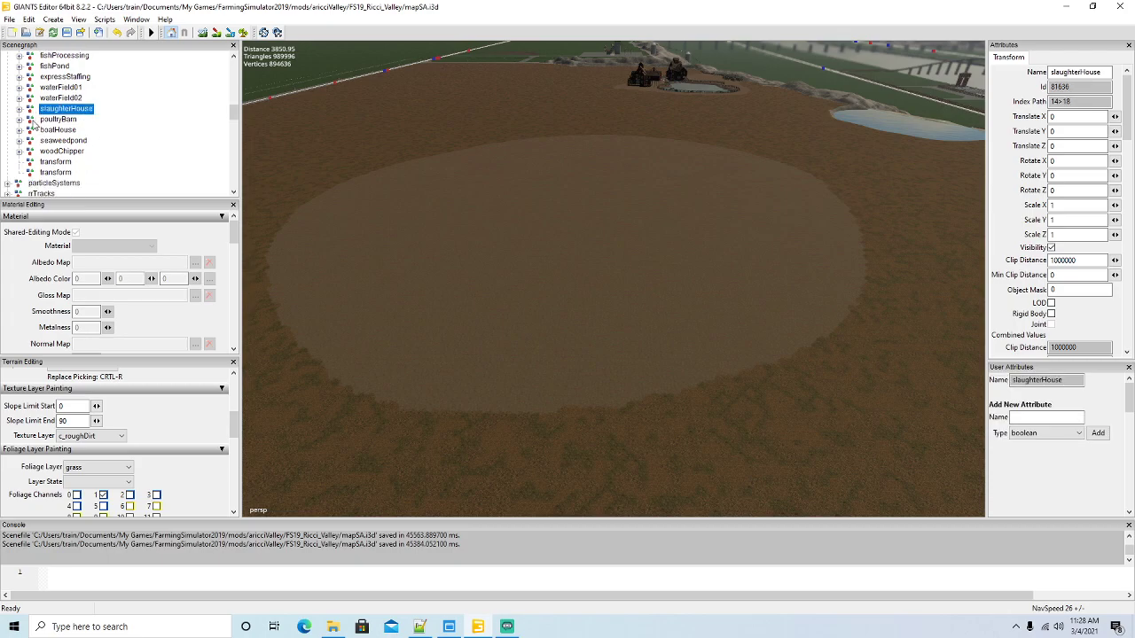
{"action": "left_click", "coordinate": [32, 120]}
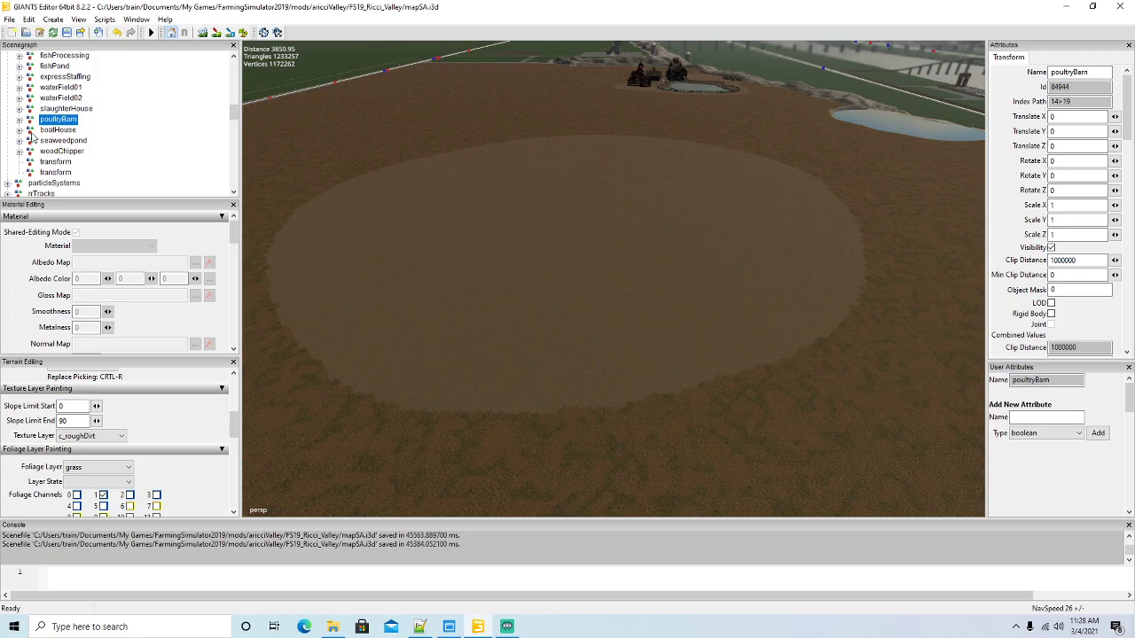
{"action": "left_click", "coordinate": [32, 140]}
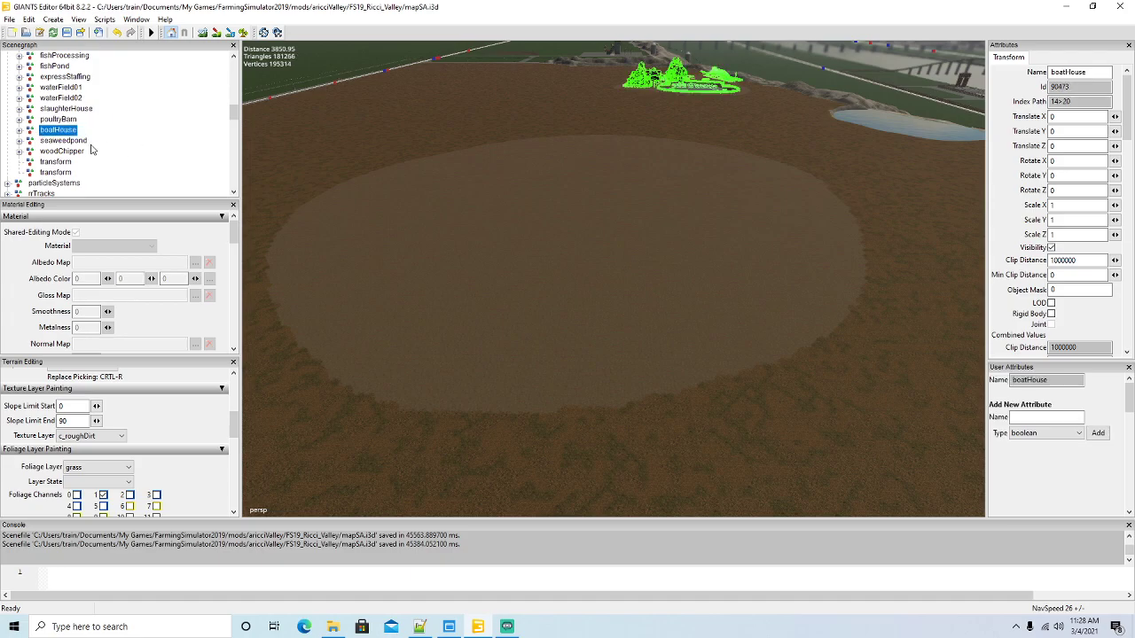
{"action": "left_click", "coordinate": [32, 151]}
Examine the ground between the rough dirt clearing and the ponds from low and high angles
{"action": "left_click_drag", "start_coordinate": [592, 312], "coordinate": [618, 281], "text": "alt"}
{"action": "scroll", "coordinate": [586, 315], "scroll_direction": "down", "scroll_amount": 2}
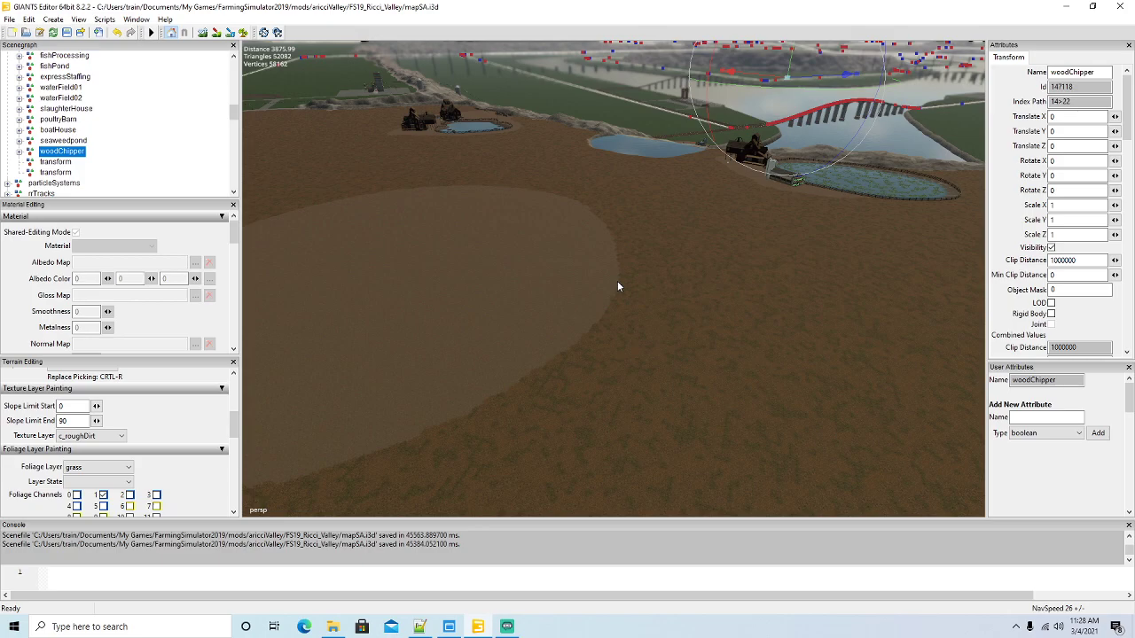
{"action": "left_click_drag", "start_coordinate": [604, 326], "coordinate": [483, 323], "text": "alt"}
{"action": "scroll", "coordinate": [720, 279], "scroll_direction": "up", "scroll_amount": 6}
{"action": "middle_click_drag", "start_coordinate": [482, 327], "coordinate": [492, 263]}
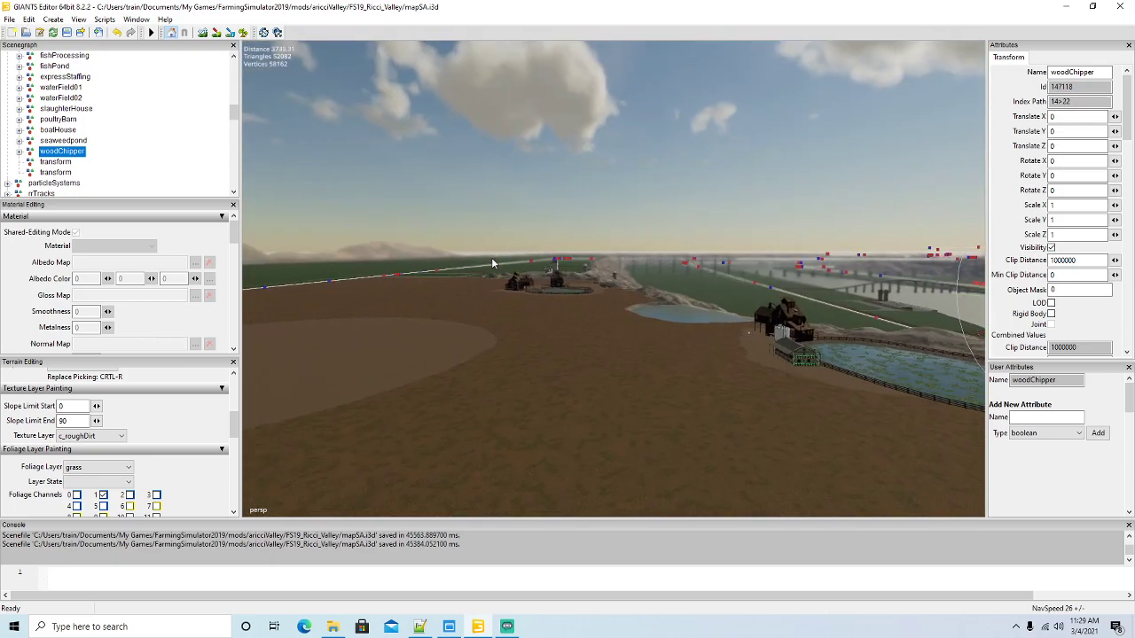
{"action": "key", "text": "w"}
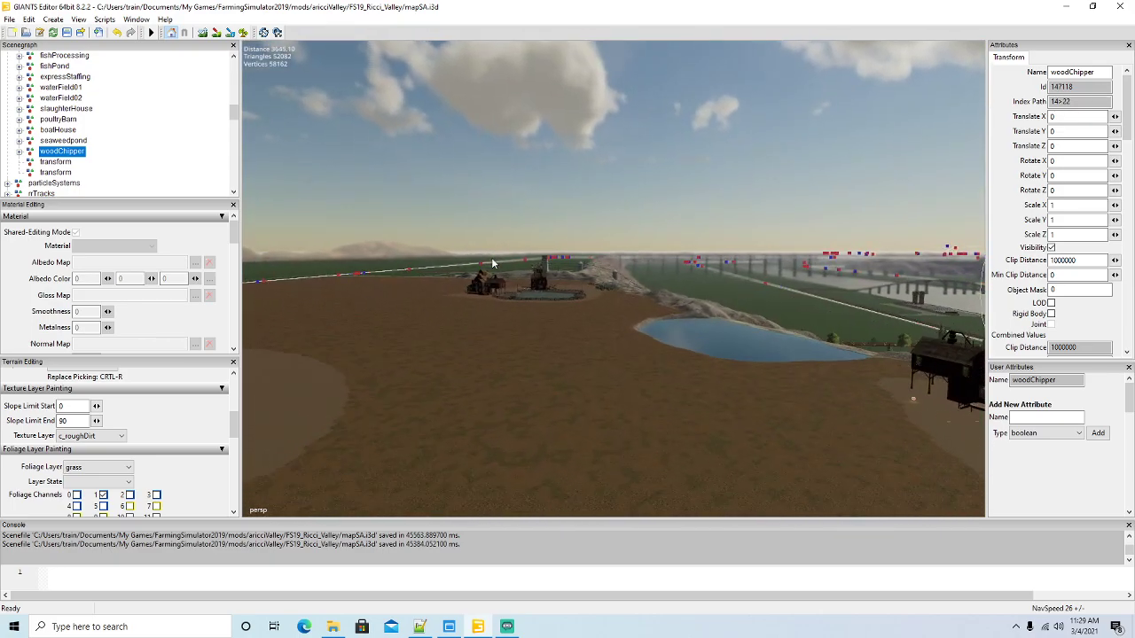
{"action": "middle_click_drag", "start_coordinate": [492, 263], "coordinate": [471, 355]}
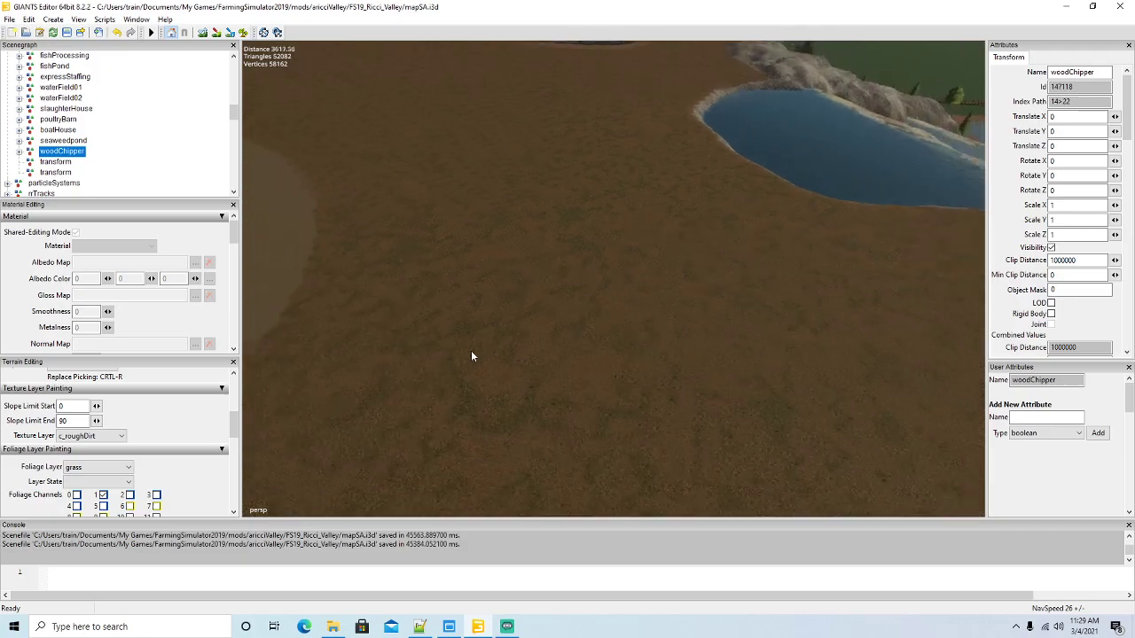
{"action": "scroll", "coordinate": [472, 351], "scroll_direction": "down", "scroll_amount": 3}
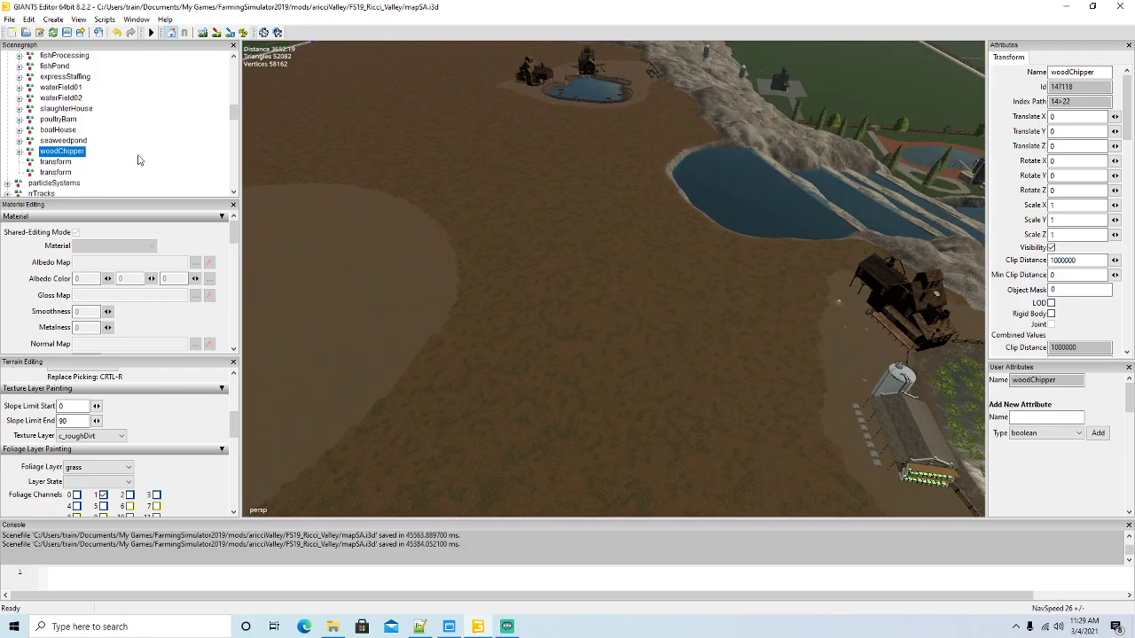
Duplicate the second empty transform group below woodChipper in globalCompany
{"action": "left_click", "coordinate": [53, 162]}
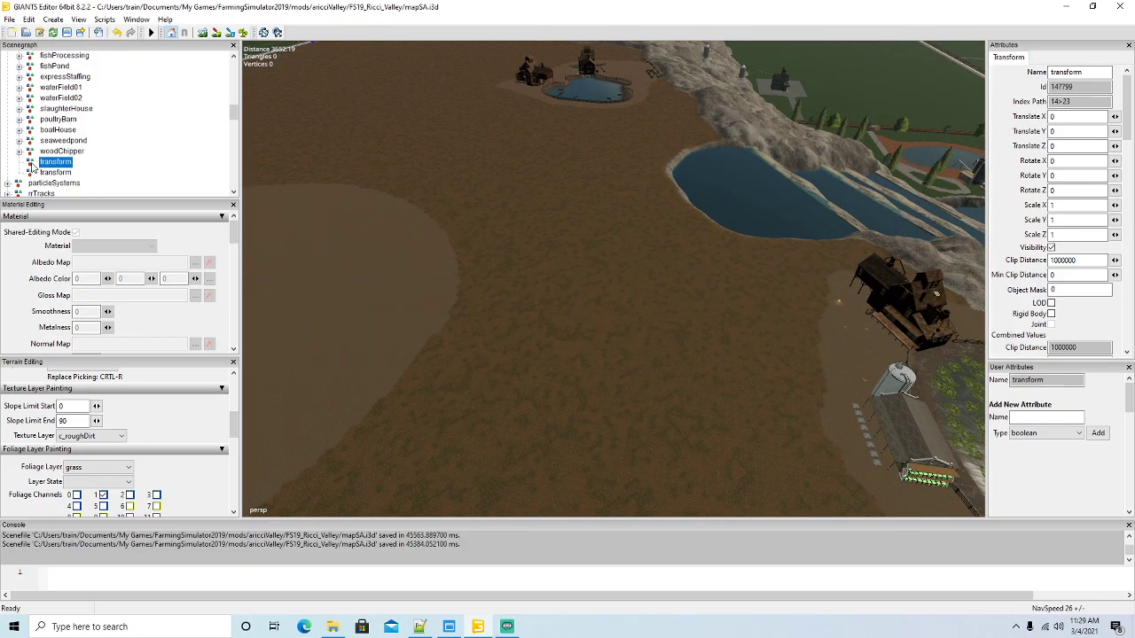
{"action": "left_click", "coordinate": [34, 173]}
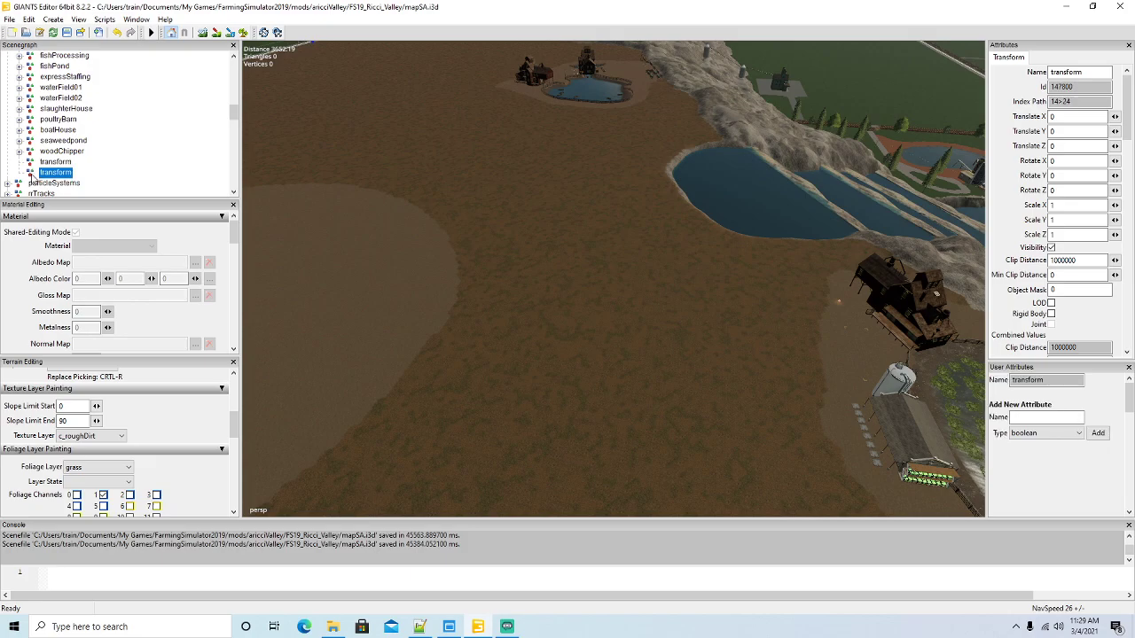
{"action": "left_click", "coordinate": [34, 173]}
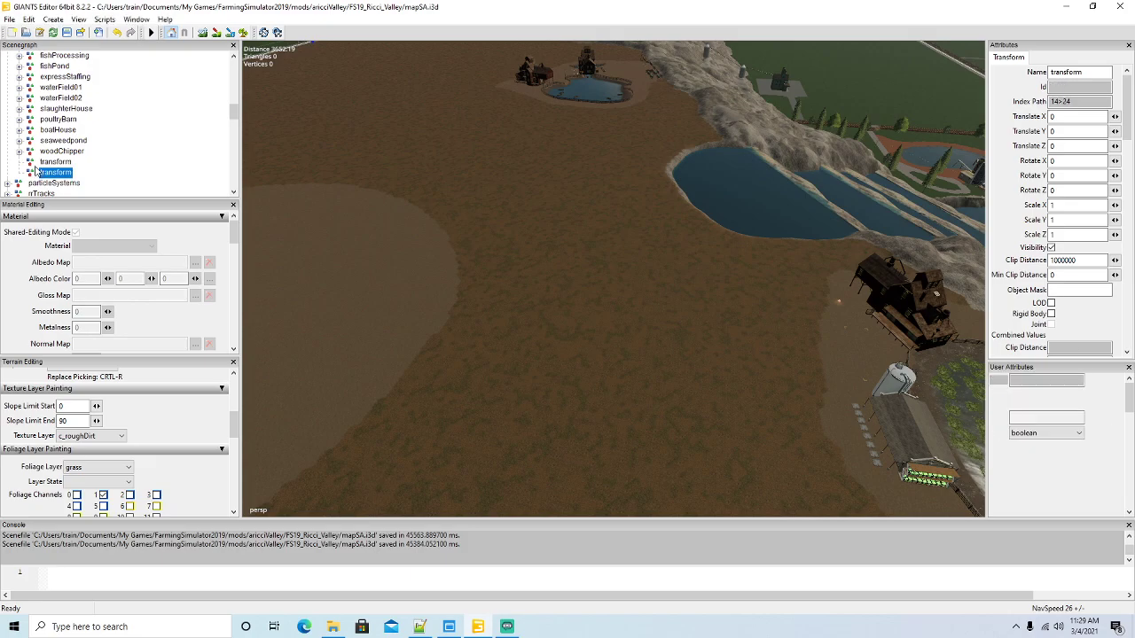
{"action": "key", "text": "ctrl+d"}
Rename the first empty transform group below woodChipper to farmOne
{"action": "left_click", "coordinate": [35, 163]}
{"action": "left_click_drag", "start_coordinate": [602, 289], "coordinate": [757, 303], "text": "alt"}
{"action": "scroll", "coordinate": [757, 303], "scroll_direction": "up", "scroll_amount": 3}
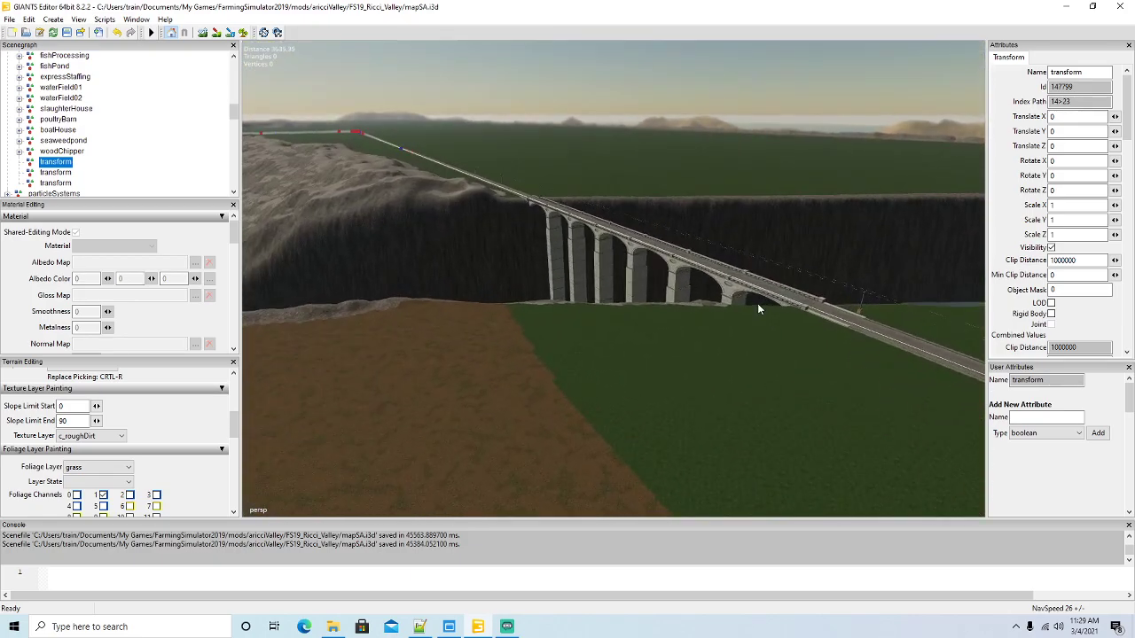
{"action": "right_click_drag", "start_coordinate": [758, 308], "coordinate": [651, 382]}
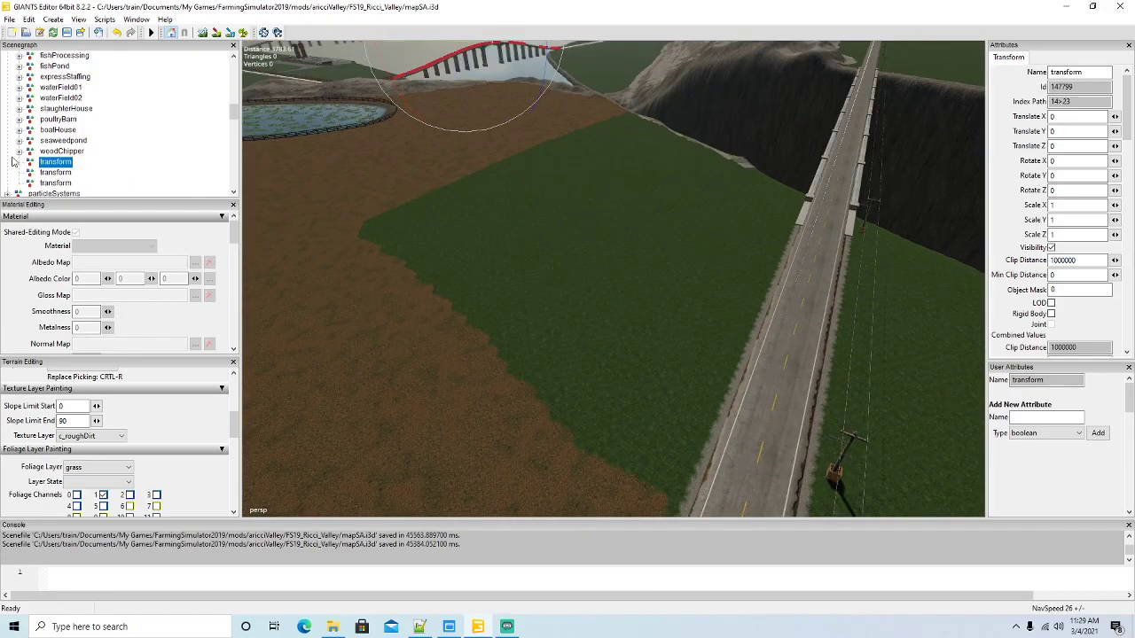
{"action": "left_click_drag", "start_coordinate": [1099, 73], "coordinate": [792, 71]}
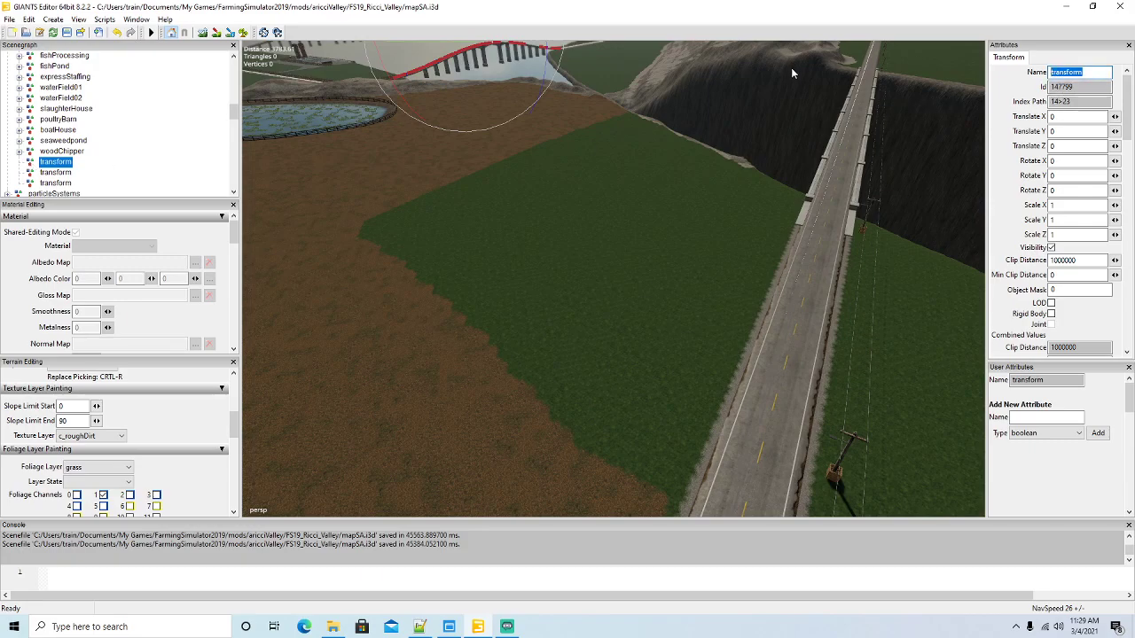
{"action": "type", "text": "farmOne"}
{"action": "left_click", "coordinate": [52, 161]}
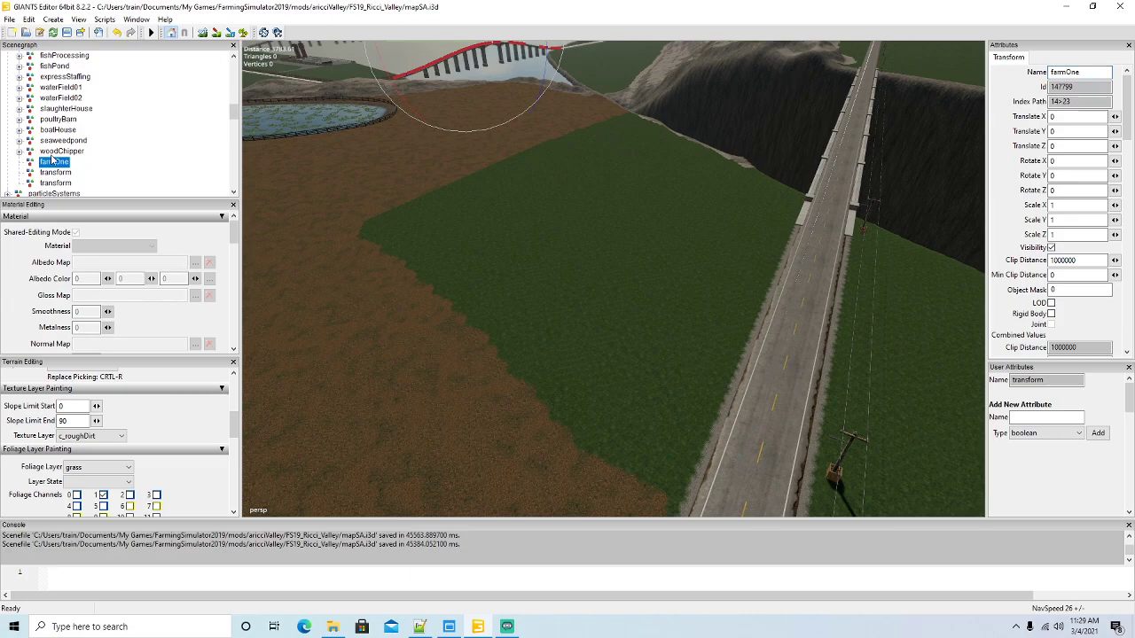
Cut the last transform in globalCompany and paste it into the farmOne group
{"action": "left_click", "coordinate": [49, 182]}
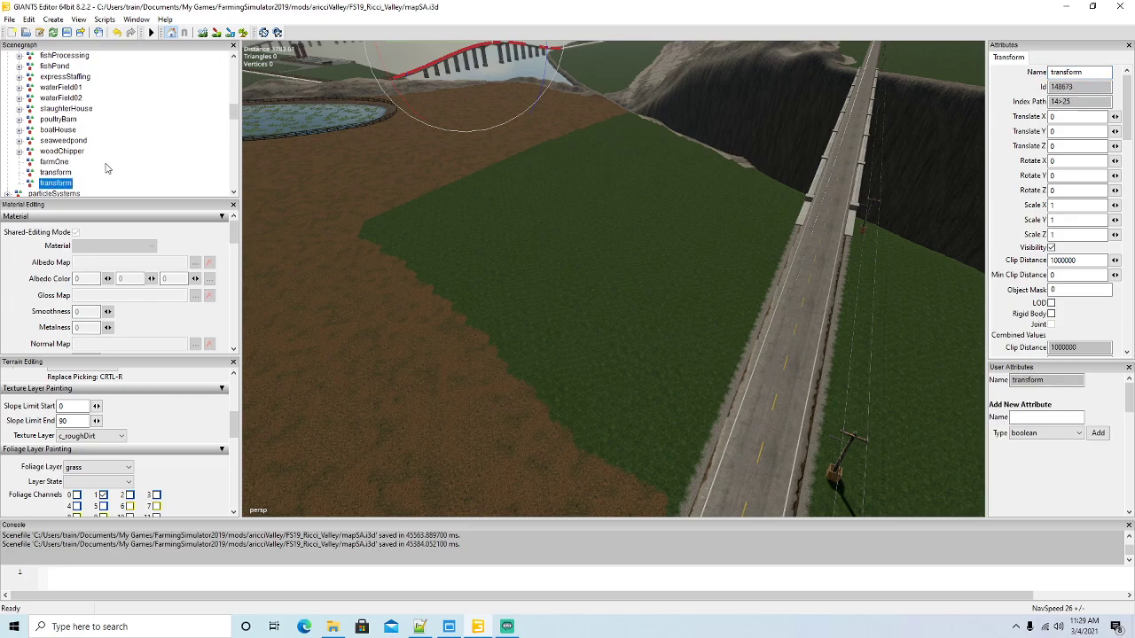
{"action": "left_click", "coordinate": [28, 19]}
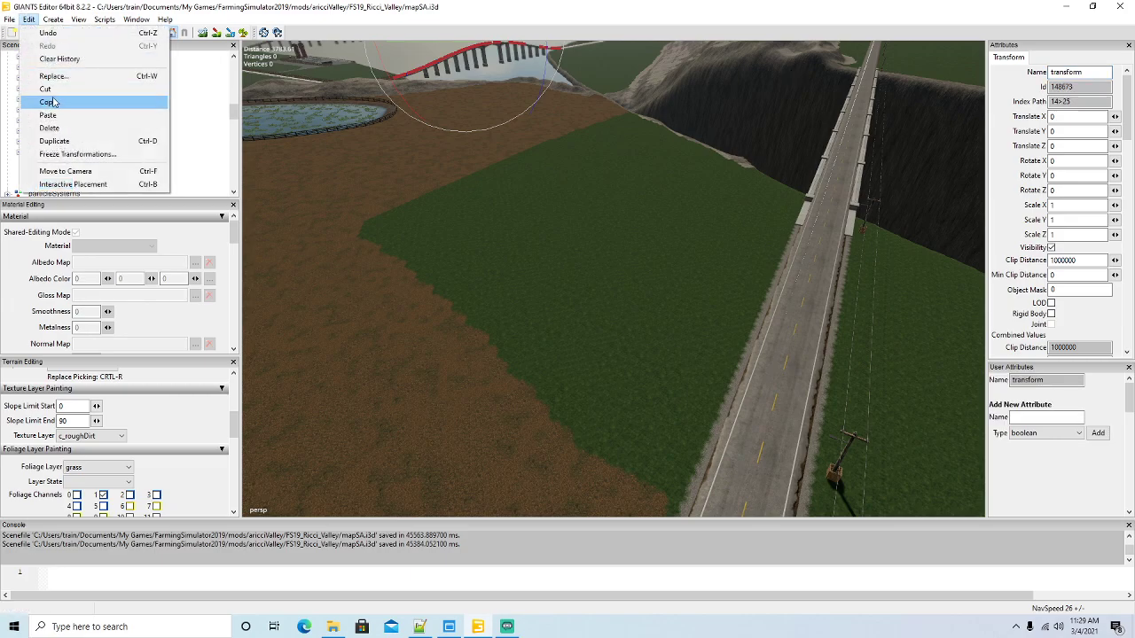
{"action": "left_click", "coordinate": [48, 89]}
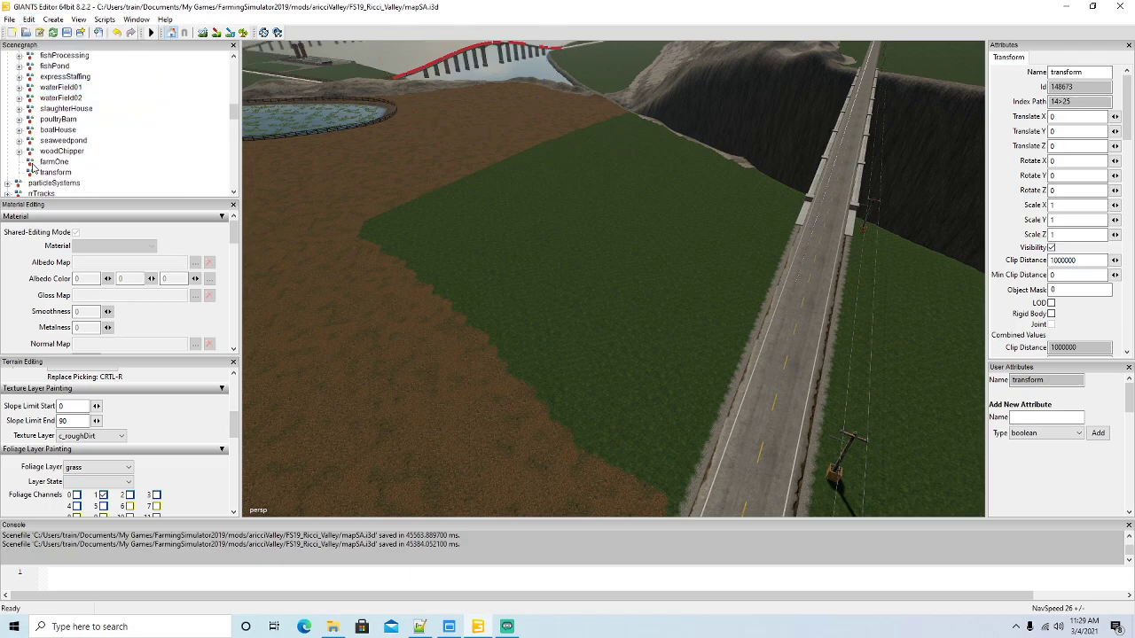
{"action": "left_click", "coordinate": [49, 161]}
{"action": "left_click", "coordinate": [28, 18]}
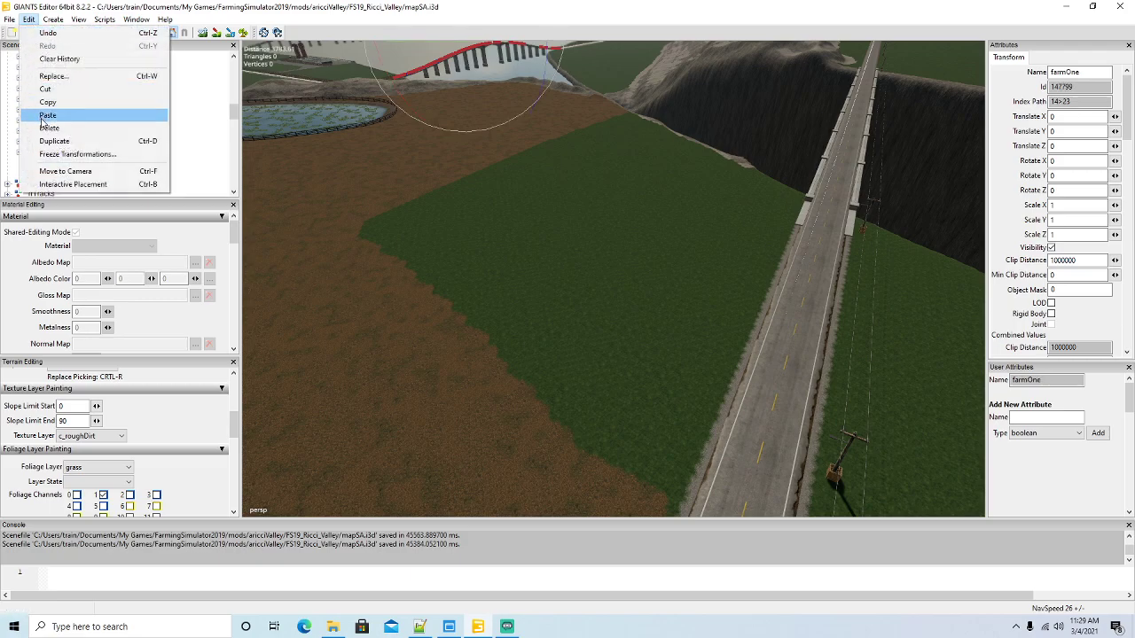
{"action": "left_click", "coordinate": [45, 116]}
Place the transform inside farmOne on the grass beside the road with Interactive Placement and rename it farmOne
{"action": "left_click", "coordinate": [28, 19]}
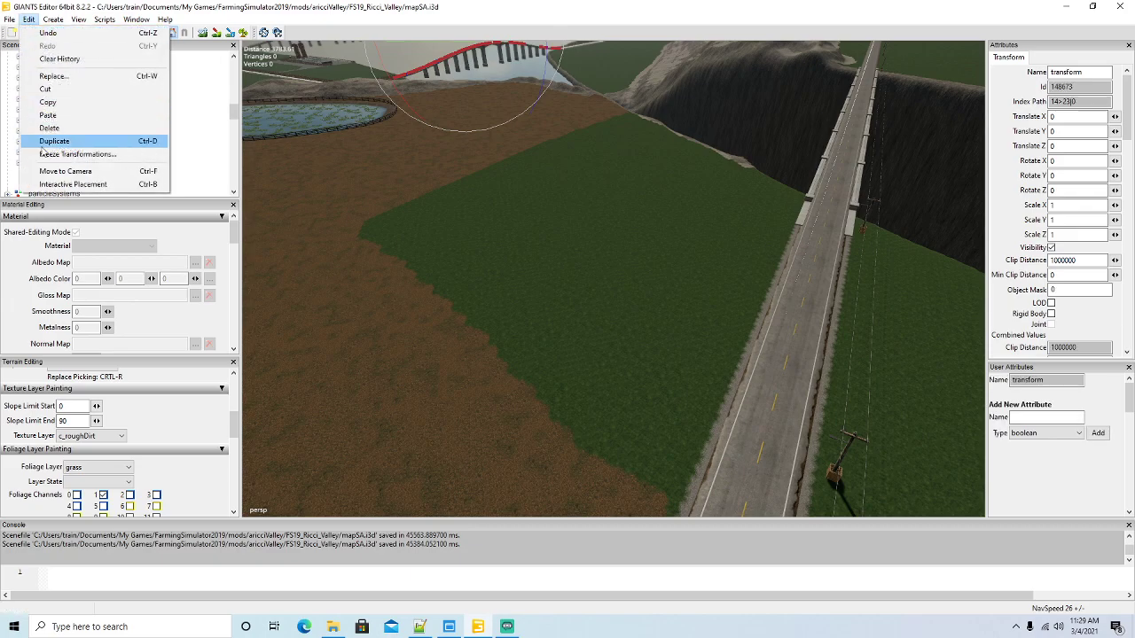
{"action": "left_click", "coordinate": [53, 185]}
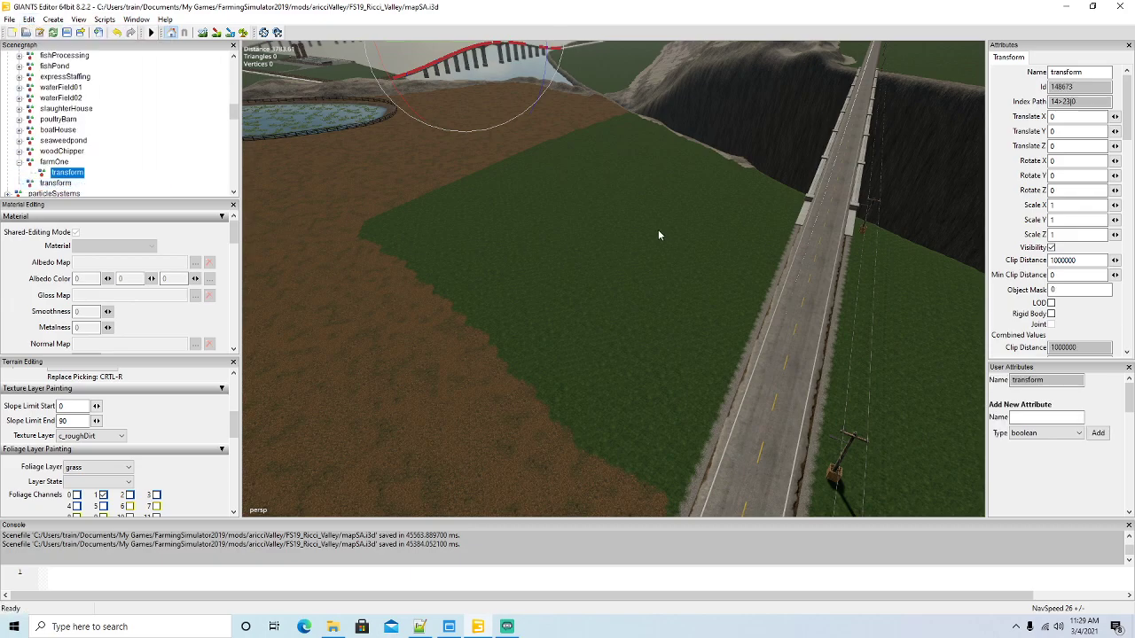
{"action": "left_click", "coordinate": [610, 222]}
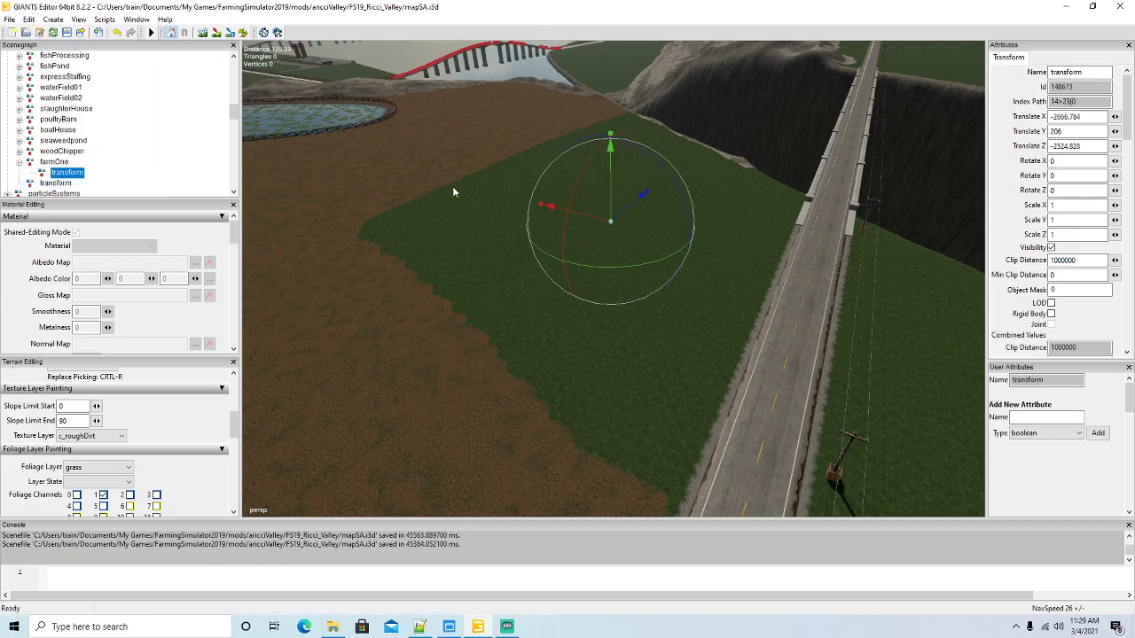
{"action": "double_click", "coordinate": [1092, 71]}
{"action": "type", "text": "farmOne"}
{"action": "key", "text": "Return"}
Duplicate the empty transform group at the end of globalCompany, just below the farmOne group
{"action": "scroll", "coordinate": [96, 149], "scroll_direction": "down", "scroll_amount": 2}
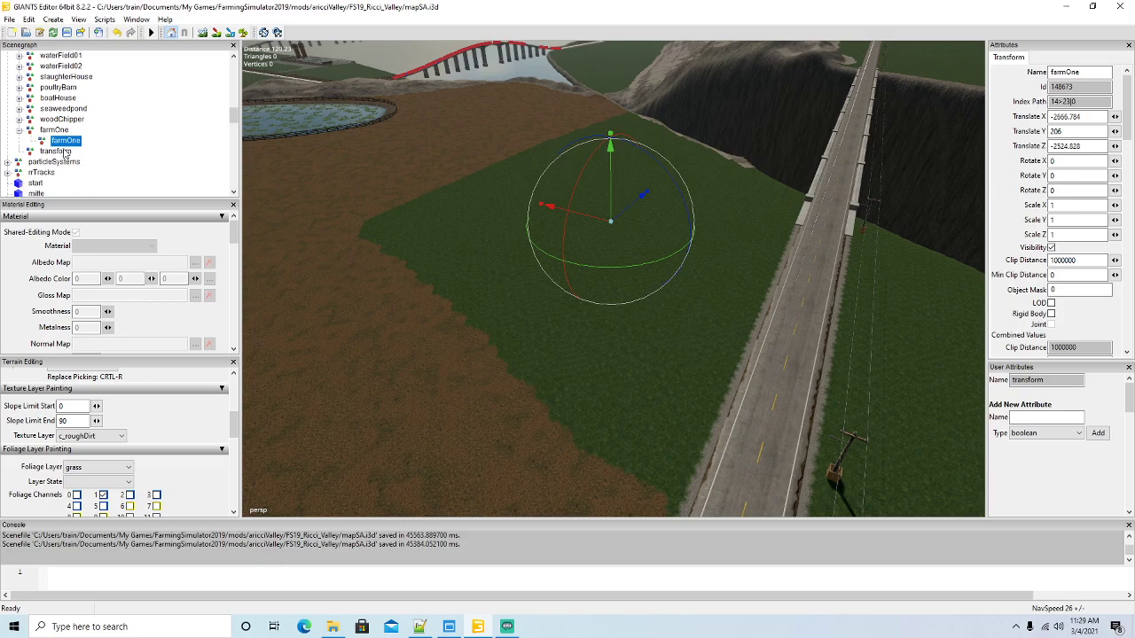
{"action": "left_click", "coordinate": [55, 153]}
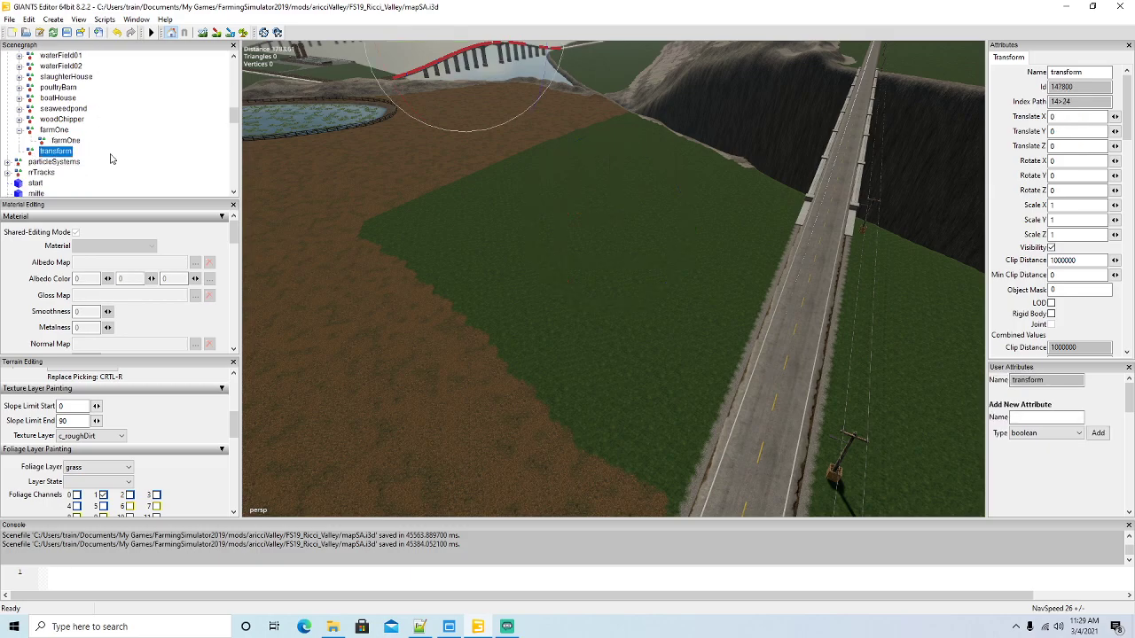
{"action": "key", "text": "ctrl+d"}
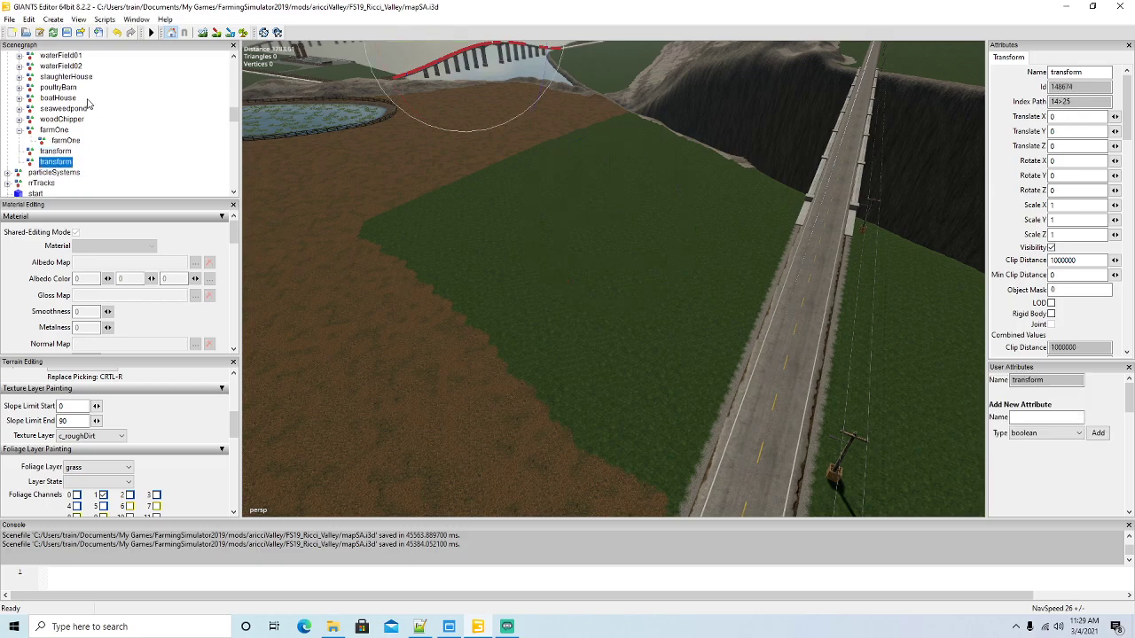
Cut the duplicated transform, paste it into the nested farmOne group and make a second copy of it there
{"action": "left_click", "coordinate": [31, 20]}
{"action": "left_click", "coordinate": [44, 90]}
{"action": "left_click", "coordinate": [46, 140]}
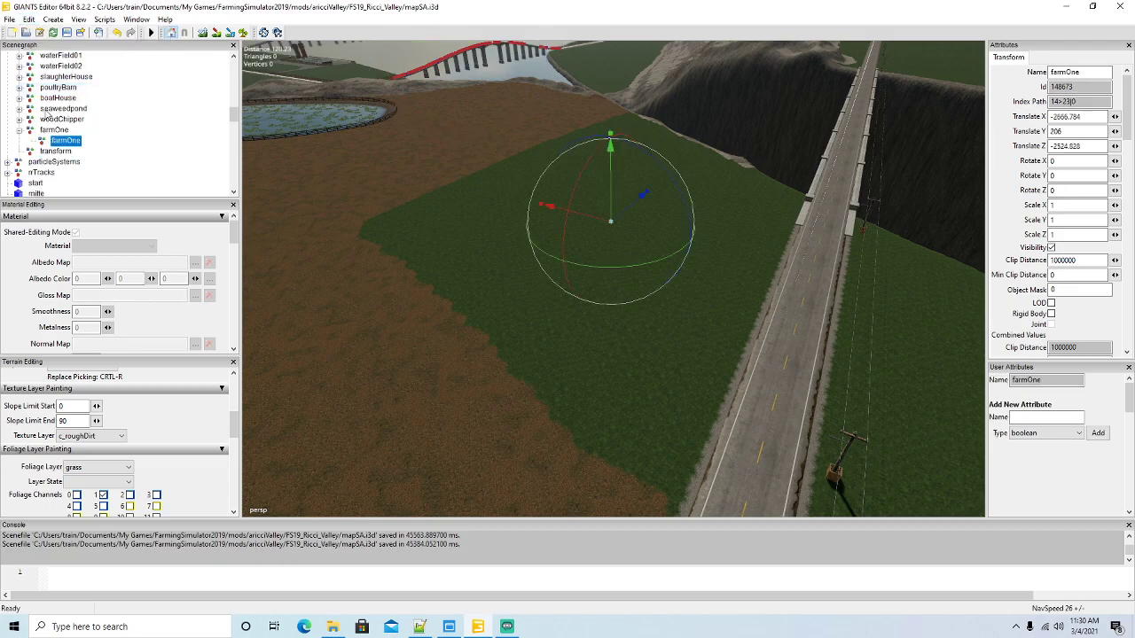
{"action": "left_click", "coordinate": [29, 18]}
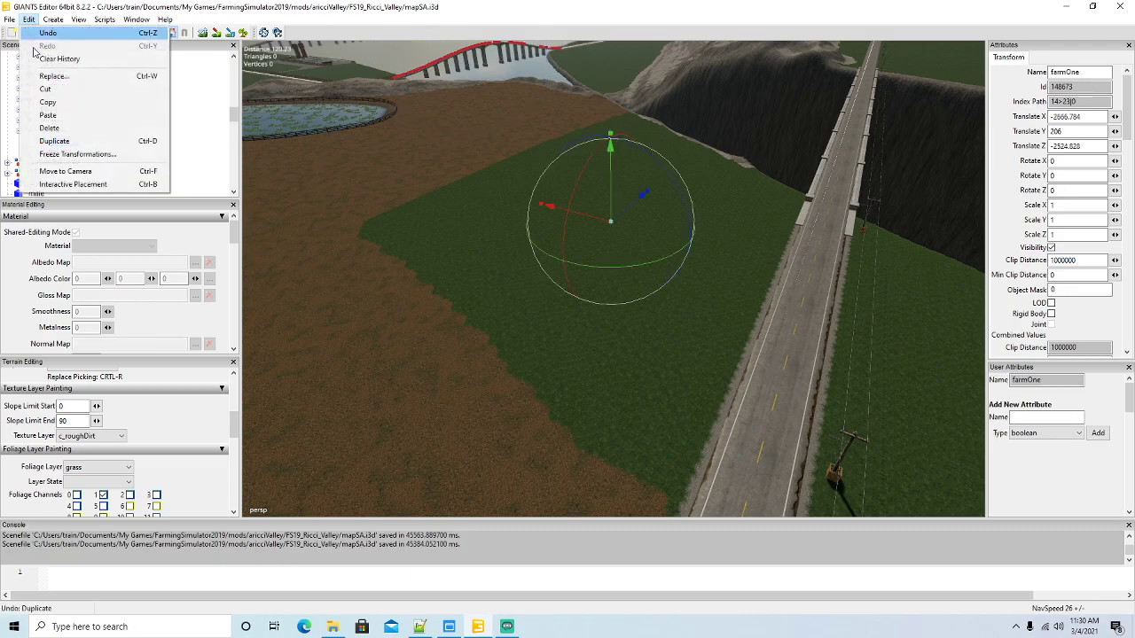
{"action": "left_click", "coordinate": [51, 117]}
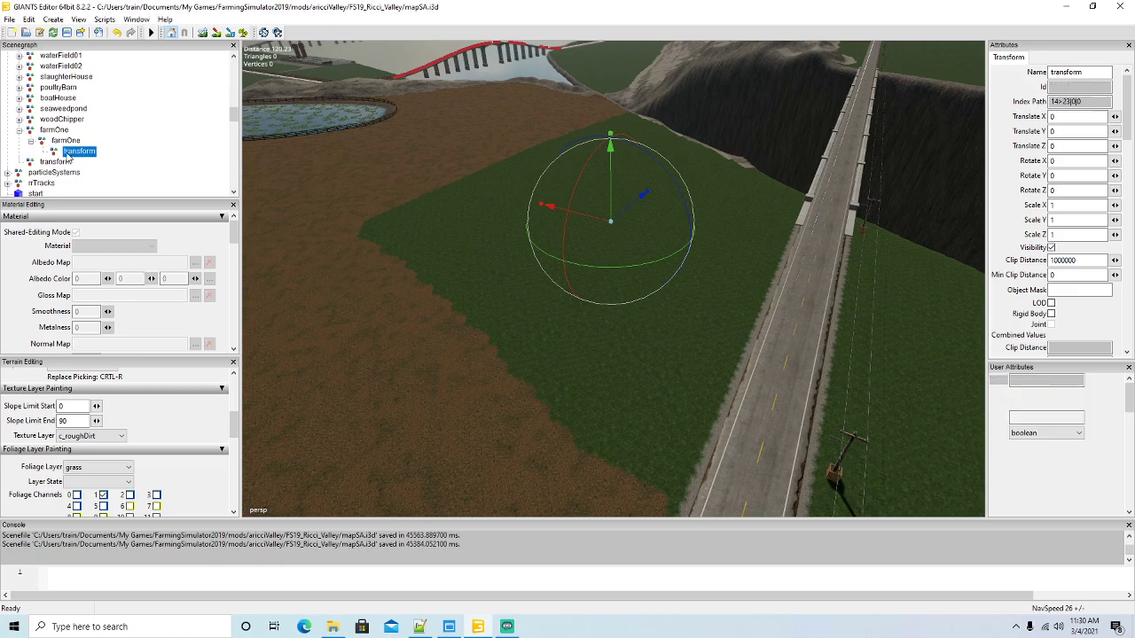
{"action": "key", "text": "ctrl+v"}
{"action": "left_click", "coordinate": [52, 152]}
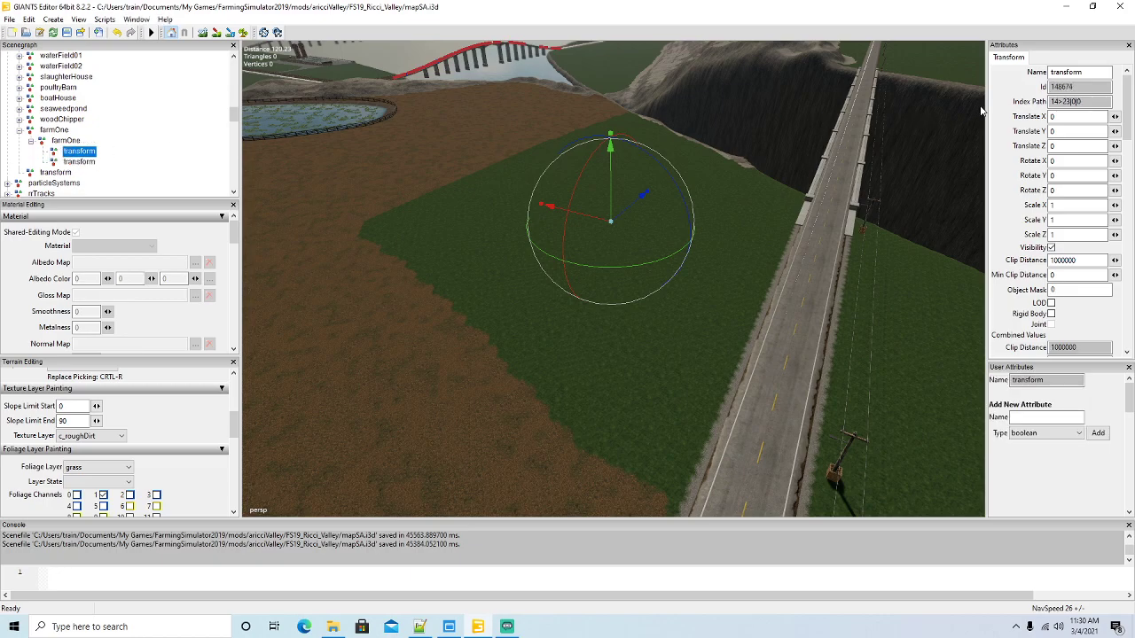
Rename the two transforms inside the nested farmOne group to visibility and invisibility, and save the map
{"action": "double_click", "coordinate": [1064, 71]}
{"action": "type", "text": "visibility"}
{"action": "key", "text": "Return"}
{"action": "left_click", "coordinate": [78, 162]}
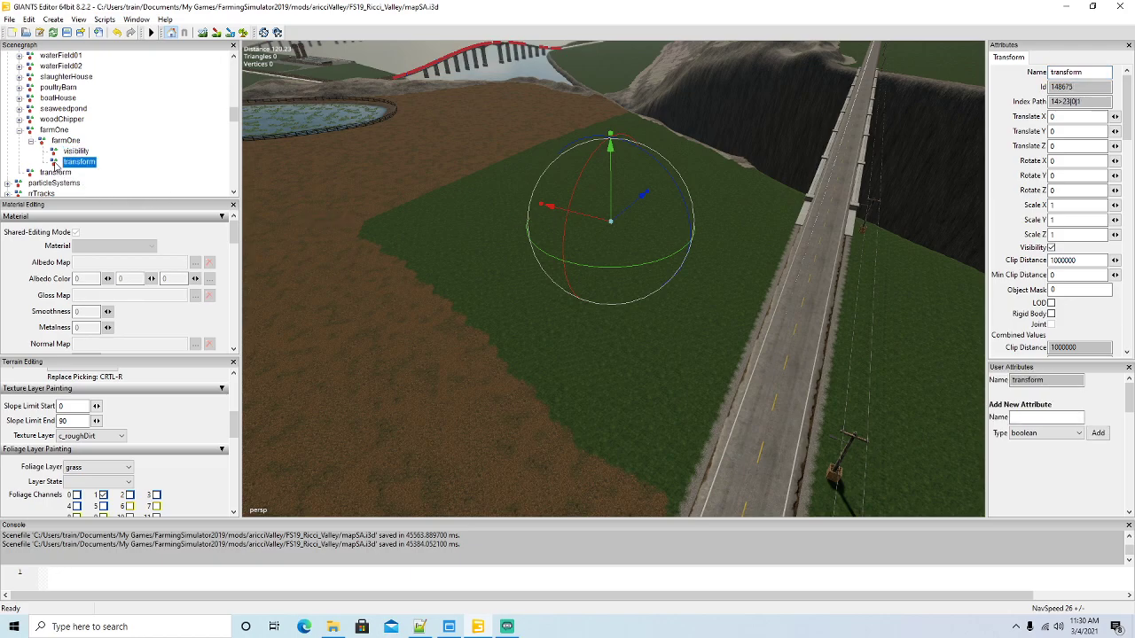
{"action": "double_click", "coordinate": [1067, 72]}
{"action": "type", "text": "lity"}
{"action": "key", "text": "Return"}
{"action": "left_click_drag", "start_coordinate": [521, 314], "coordinate": [500, 307], "text": "alt"}
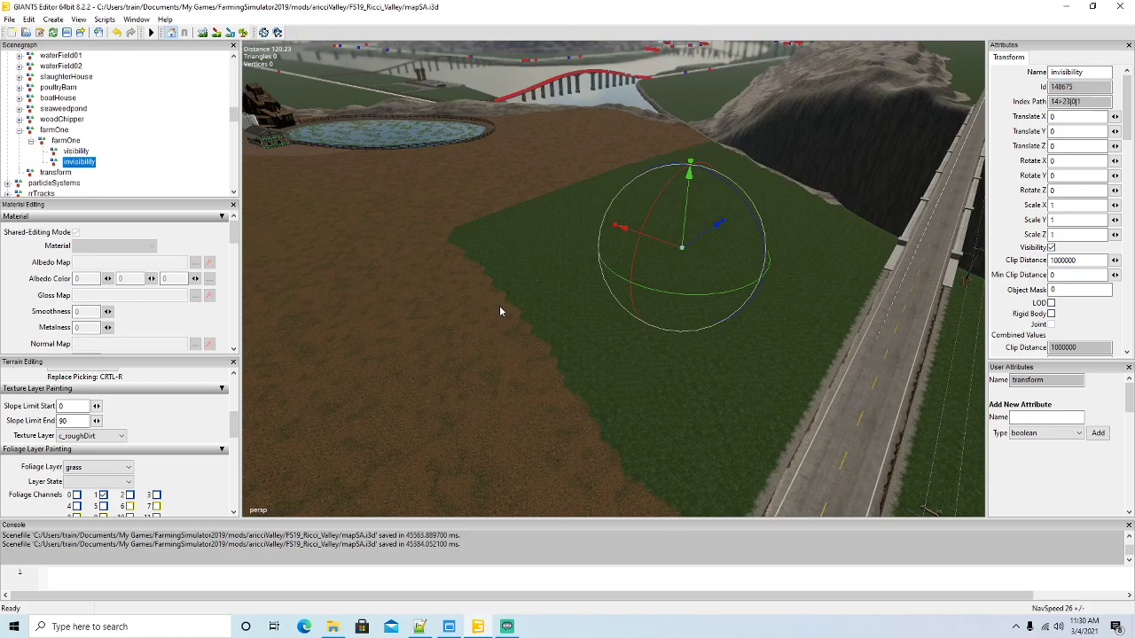
{"action": "left_click", "coordinate": [66, 32]}
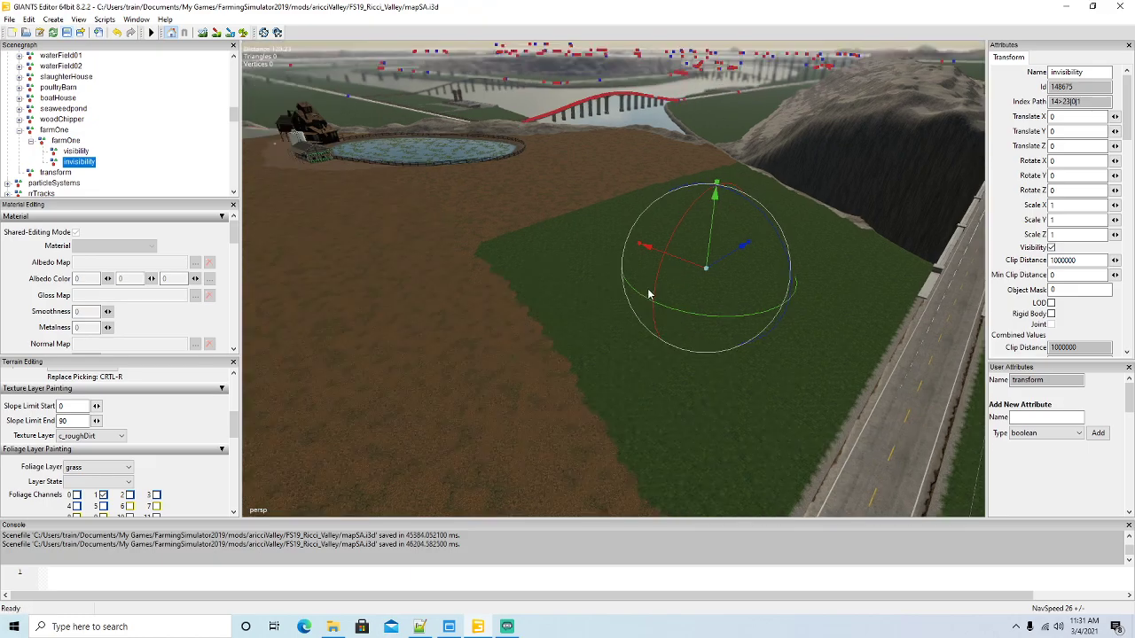
Duplicate the residentialBuildingC house standing between the other houses on the grass near the rocky hills
{"action": "left_click_drag", "start_coordinate": [648, 294], "coordinate": [633, 259], "text": "alt"}
{"action": "scroll", "coordinate": [631, 260], "scroll_direction": "up", "scroll_amount": 3}
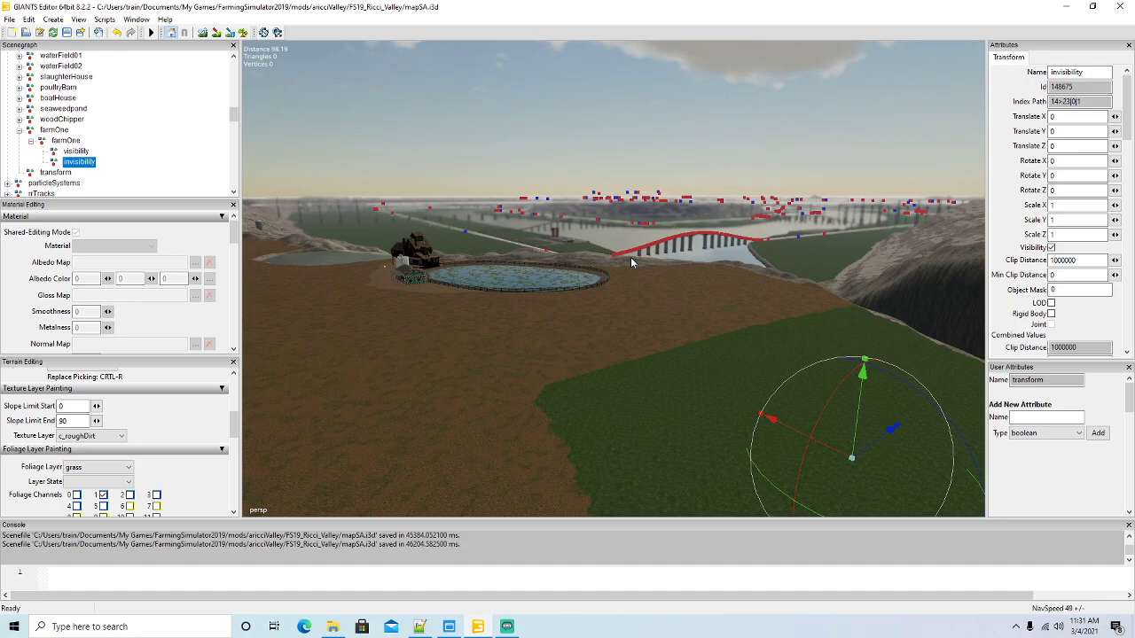
{"action": "key", "text": "plus"}
{"action": "scroll", "coordinate": [630, 349], "scroll_direction": "up", "scroll_amount": 8}
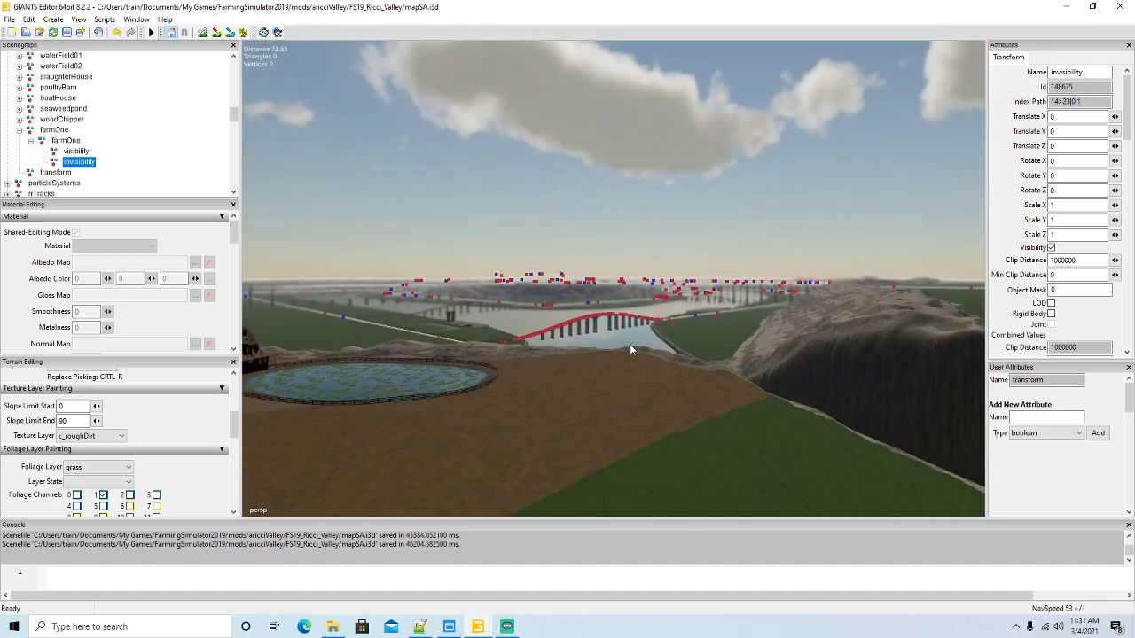
{"action": "key", "text": "w"}
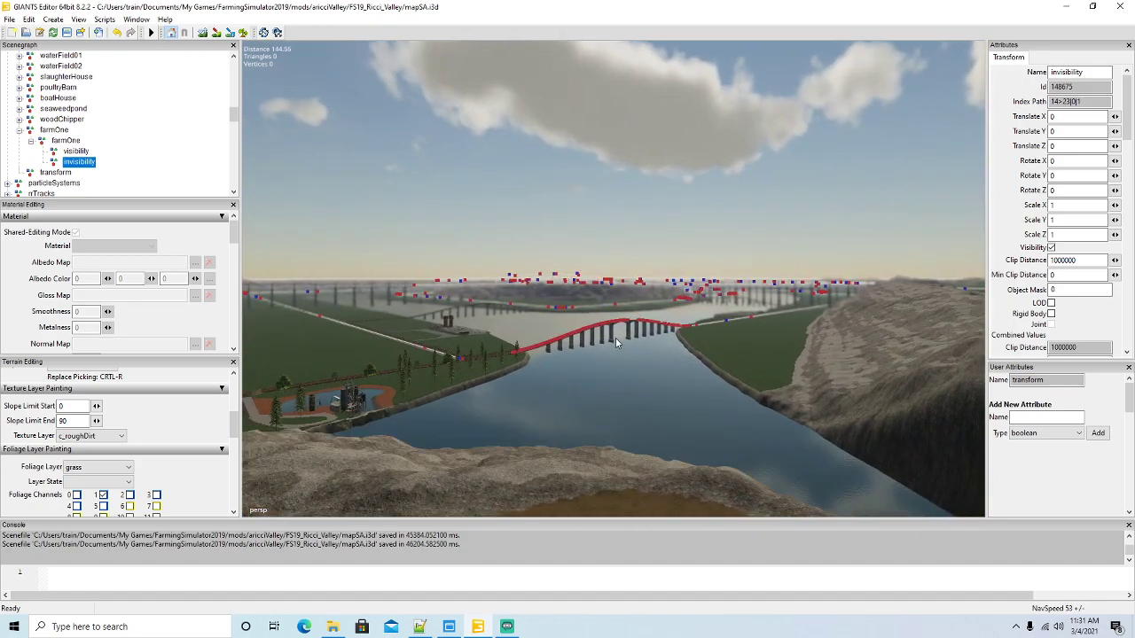
{"action": "key", "text": "w"}
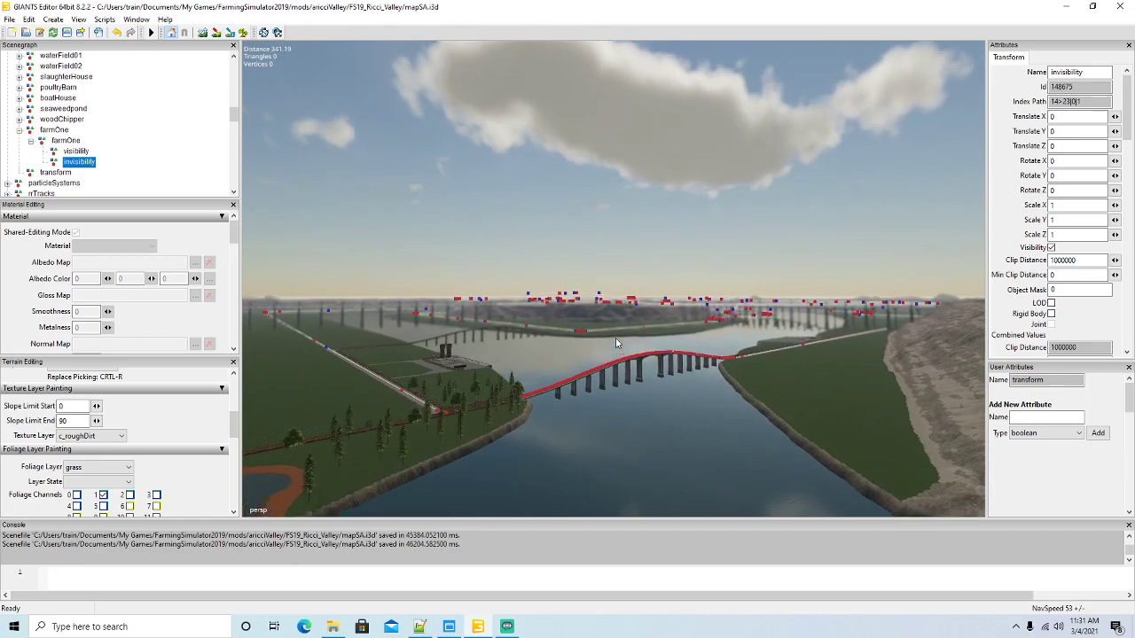
{"action": "key", "text": "w"}
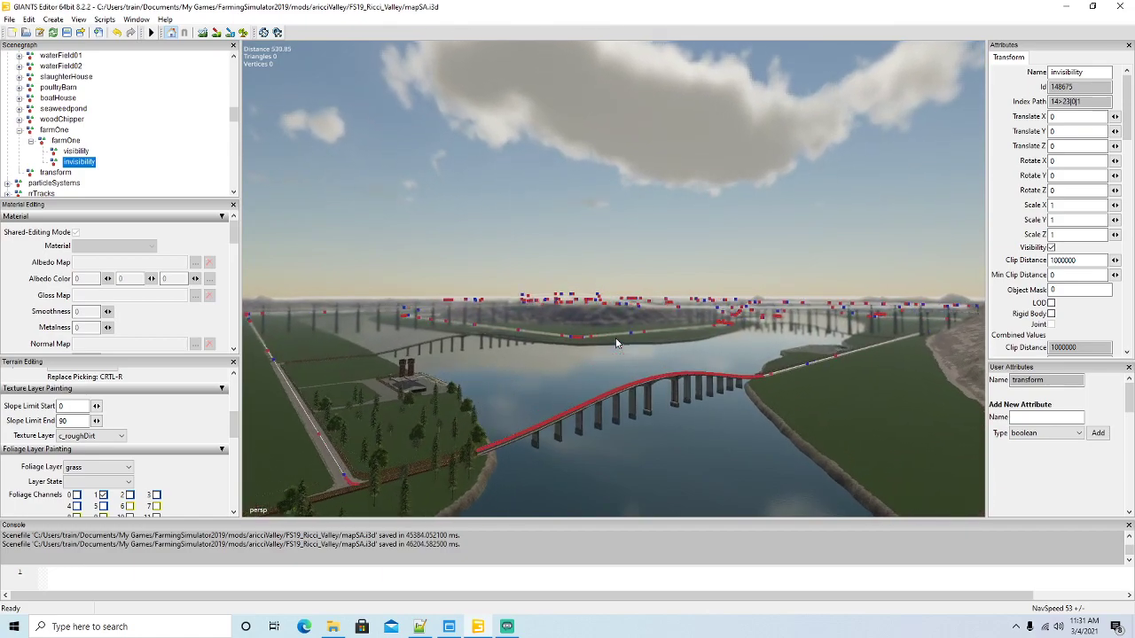
{"action": "key", "text": "w"}
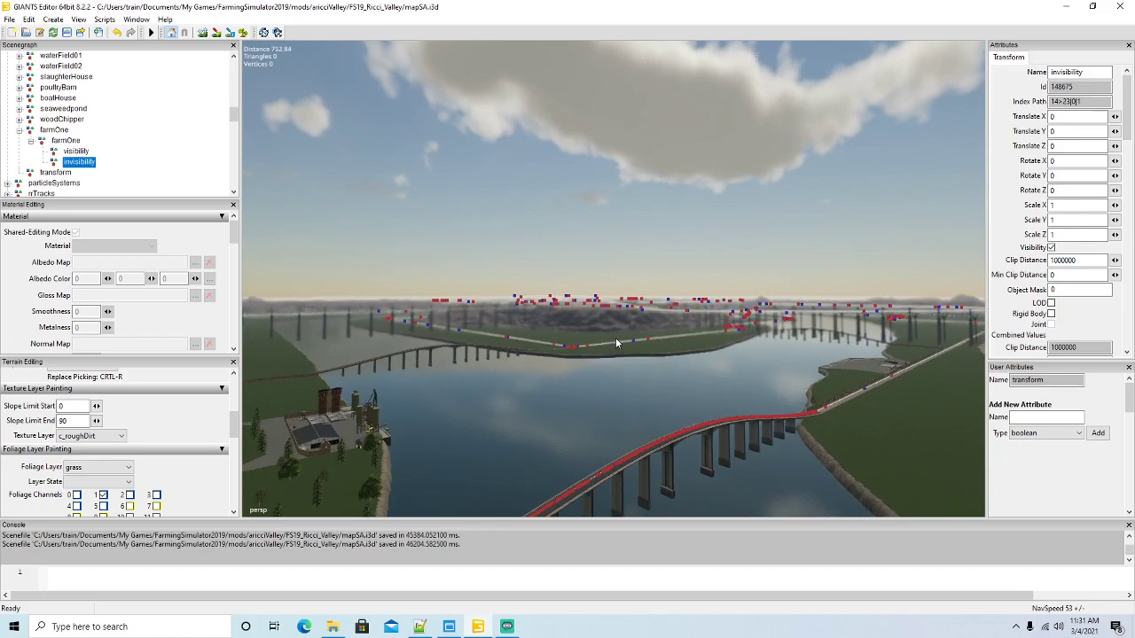
{"action": "key", "text": "w"}
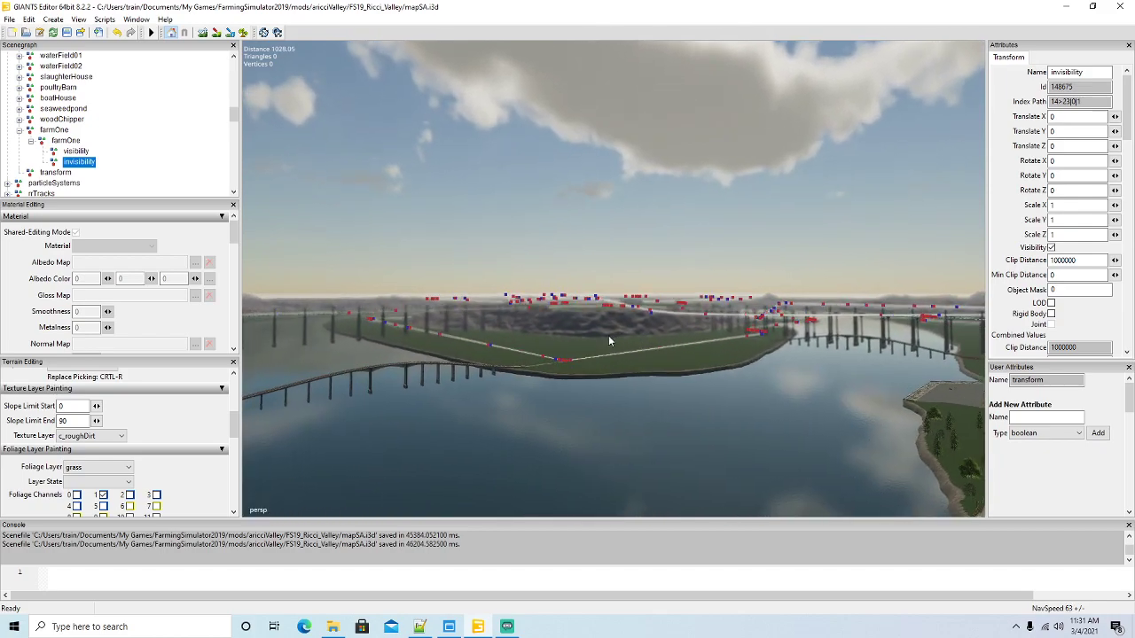
{"action": "key", "text": "w"}
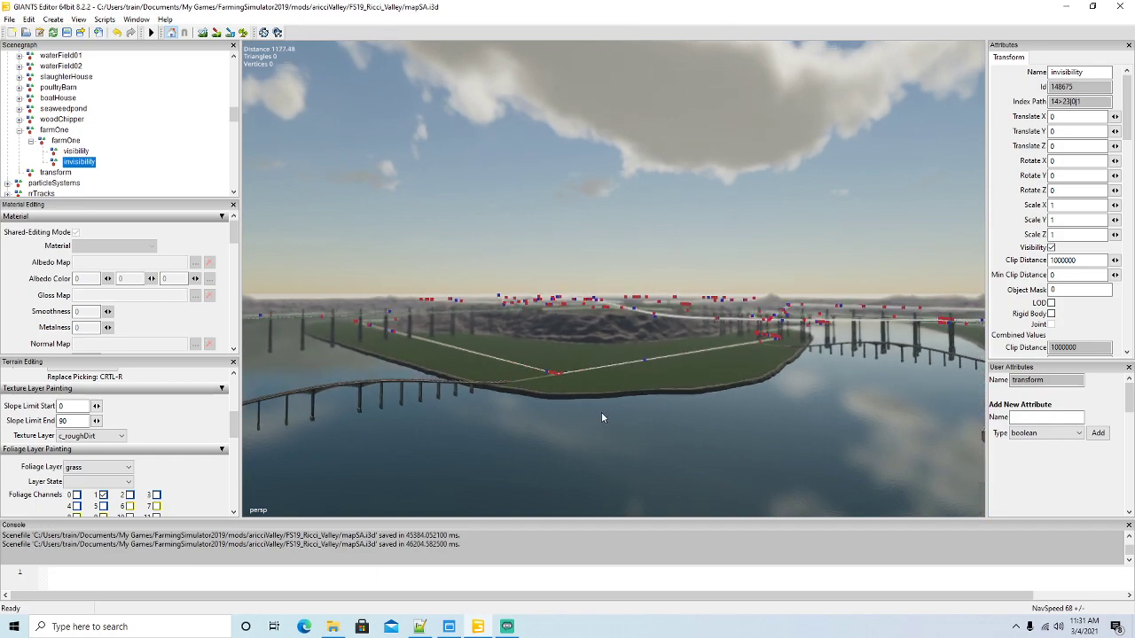
{"action": "key", "text": "w"}
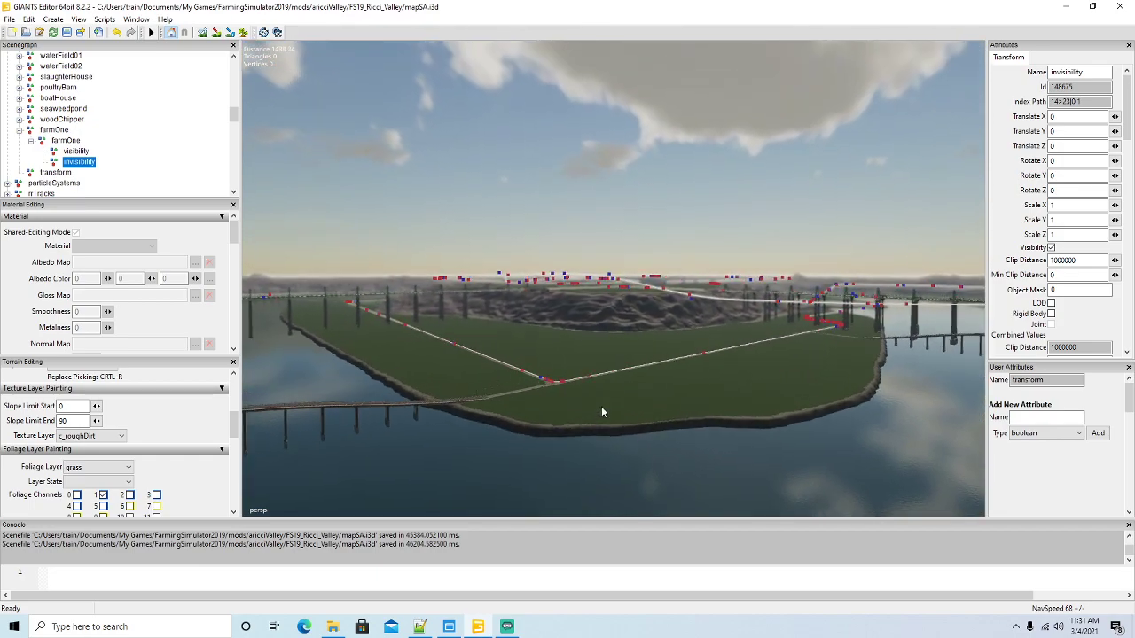
{"action": "key", "text": "w"}
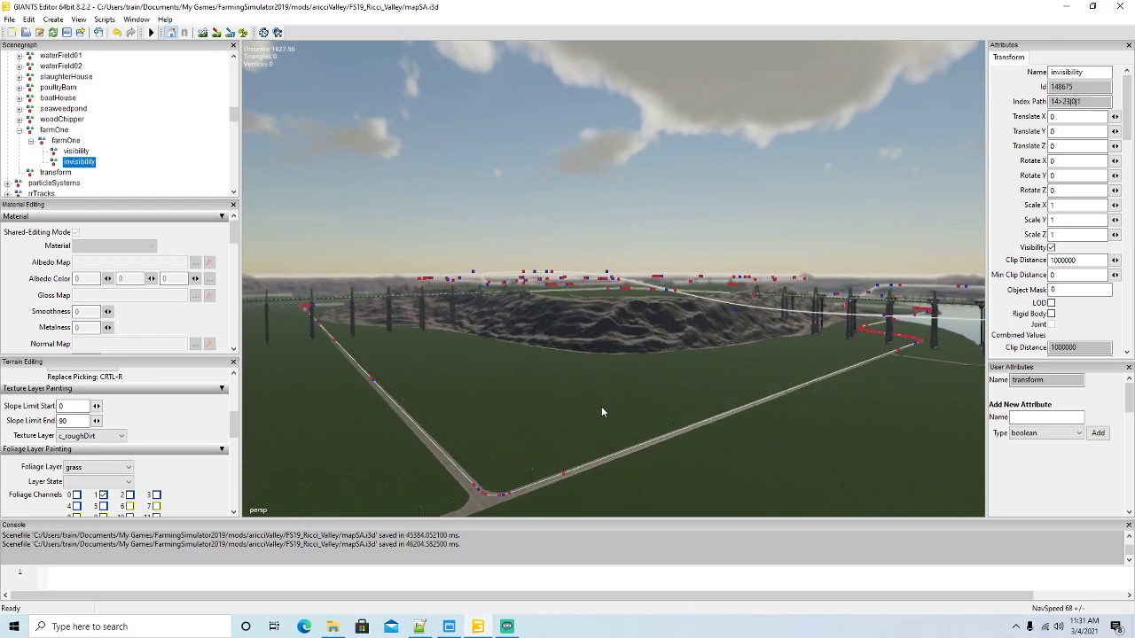
{"action": "key", "text": "w"}
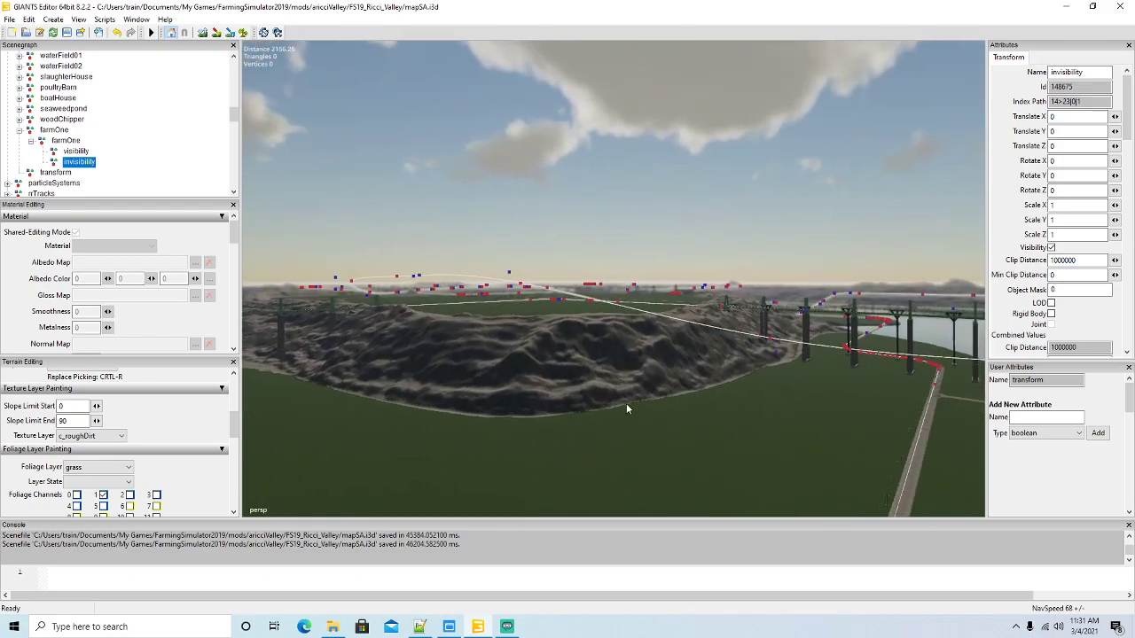
{"action": "key", "text": "w"}
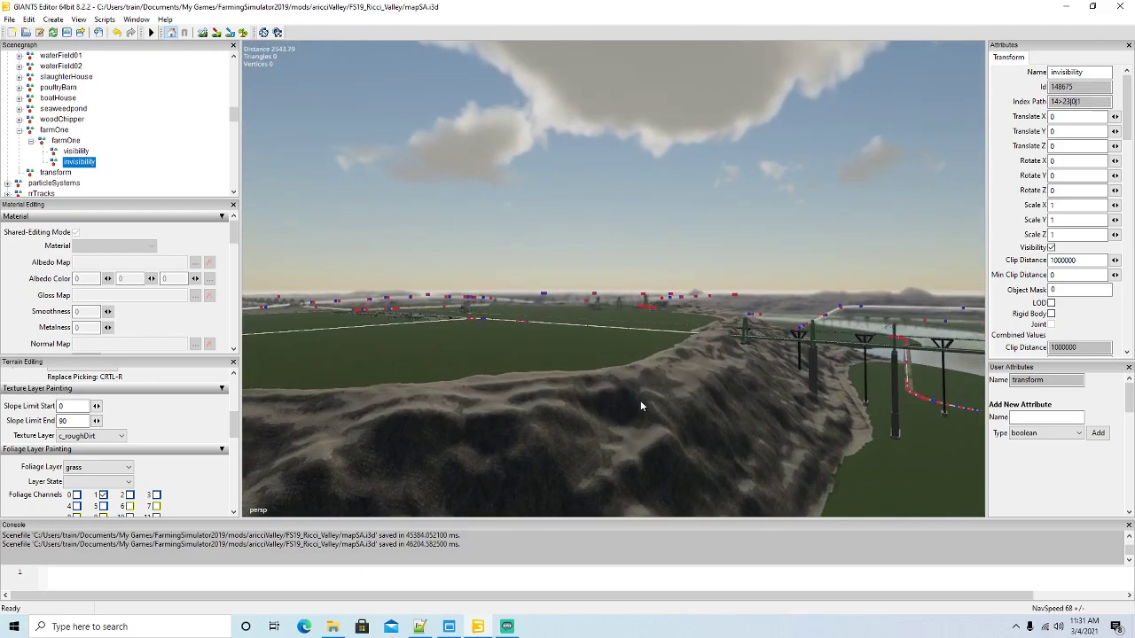
{"action": "key", "text": "w"}
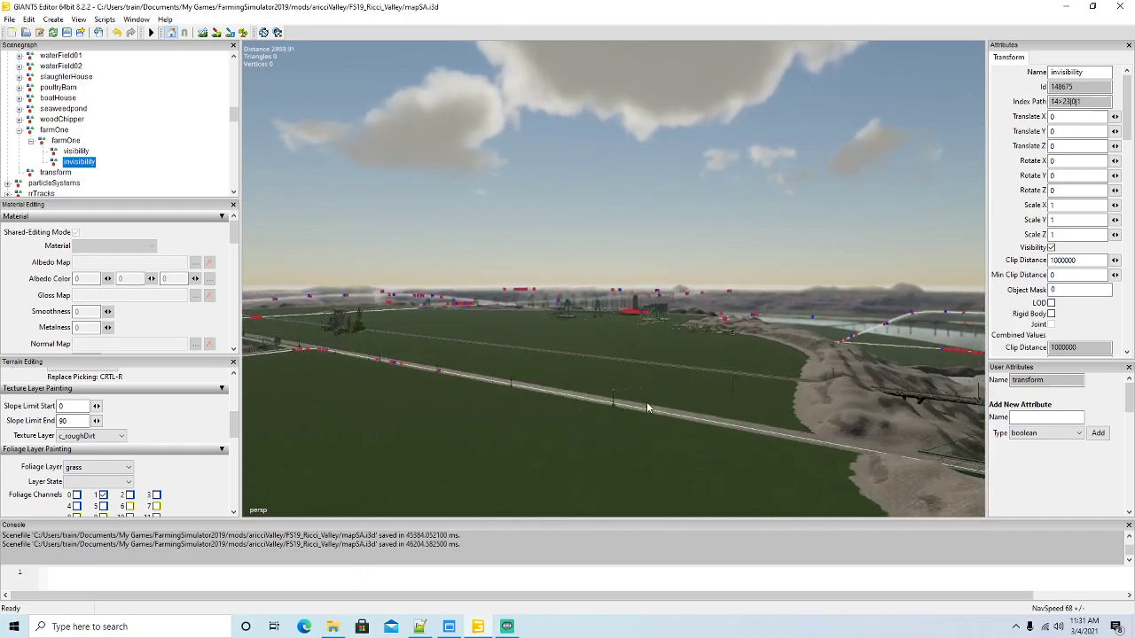
{"action": "scroll", "coordinate": [646, 402], "scroll_direction": "up", "scroll_amount": 4}
{"action": "left_click_drag", "start_coordinate": [647, 402], "coordinate": [691, 414], "text": "alt"}
{"action": "scroll", "coordinate": [692, 415], "scroll_direction": "up", "scroll_amount": 2}
{"action": "left_click_drag", "start_coordinate": [691, 415], "coordinate": [705, 445], "text": "alt"}
{"action": "scroll", "coordinate": [684, 424], "scroll_direction": "up", "scroll_amount": 3}
{"action": "scroll", "coordinate": [672, 433], "scroll_direction": "up", "scroll_amount": 3}
{"action": "scroll", "coordinate": [718, 444], "scroll_direction": "up", "scroll_amount": 1}
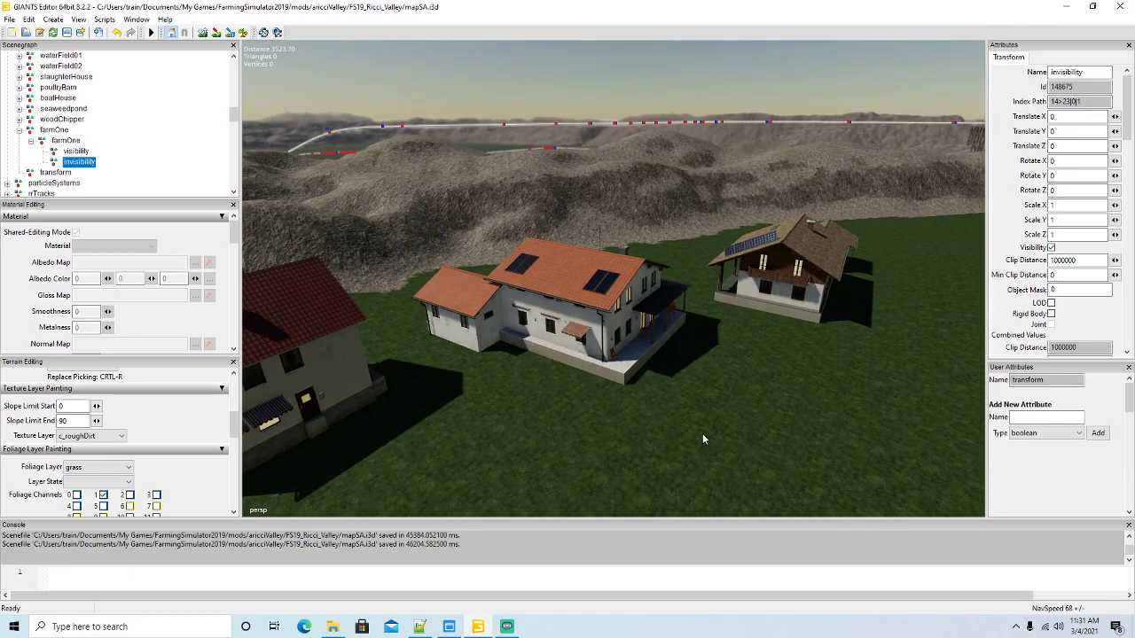
{"action": "left_click", "coordinate": [543, 266]}
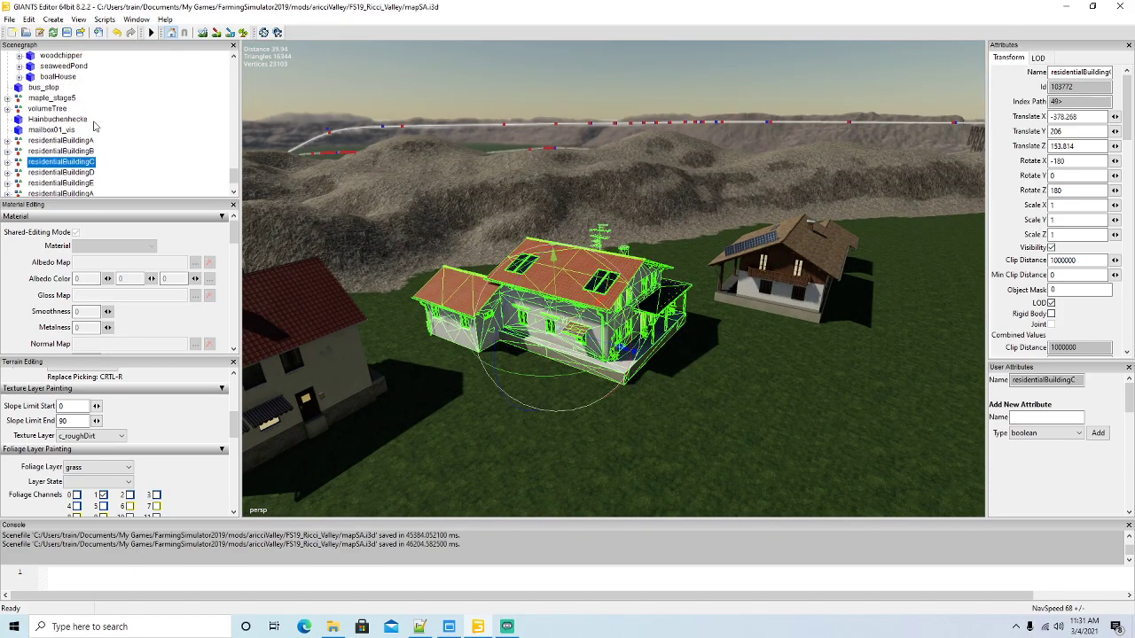
{"action": "key", "text": "Delete"}
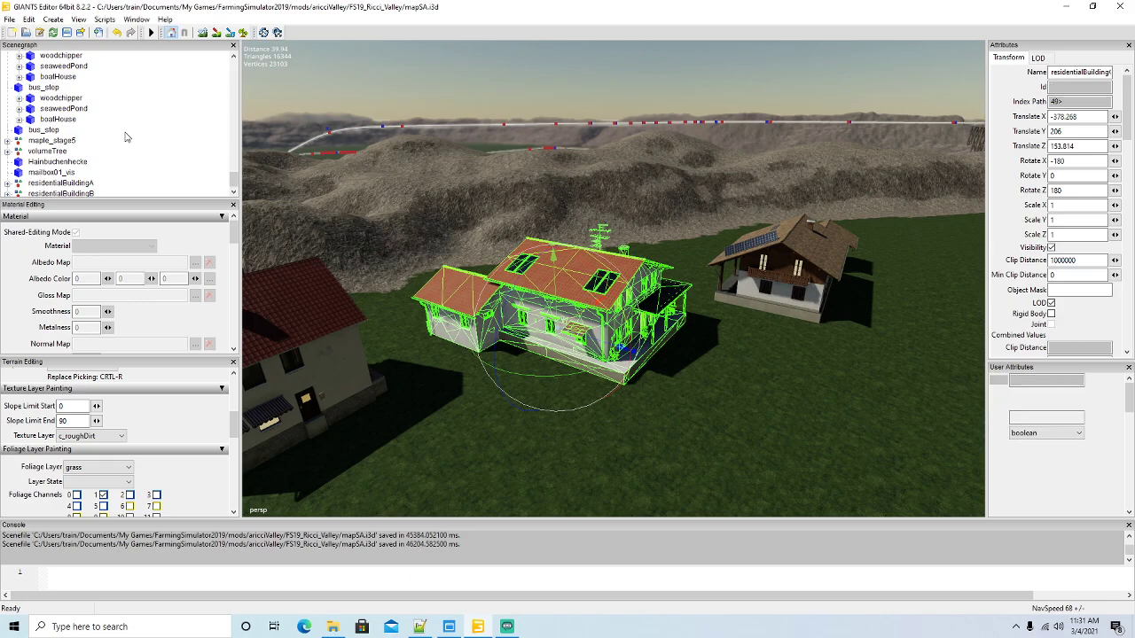
Cut the duplicated residentialBuildingC from the scenegraph and paste it into farmOne's visibility group
{"action": "scroll", "coordinate": [136, 144], "scroll_direction": "up", "scroll_amount": 8}
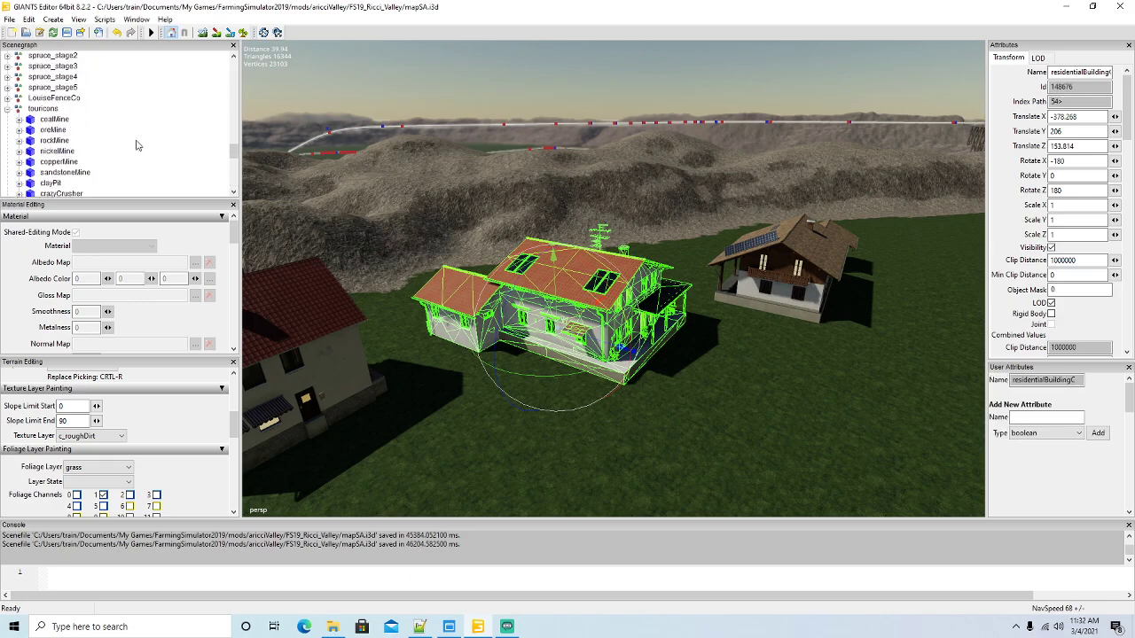
{"action": "scroll", "coordinate": [136, 146], "scroll_direction": "up", "scroll_amount": 5}
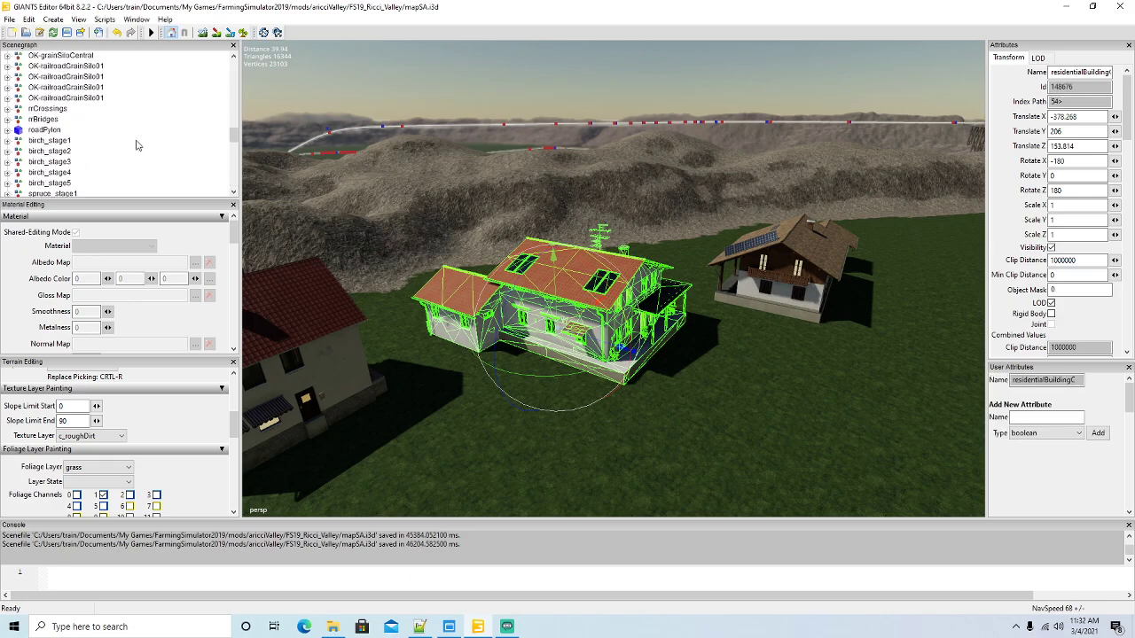
{"action": "left_click", "coordinate": [31, 19]}
{"action": "left_click", "coordinate": [45, 90]}
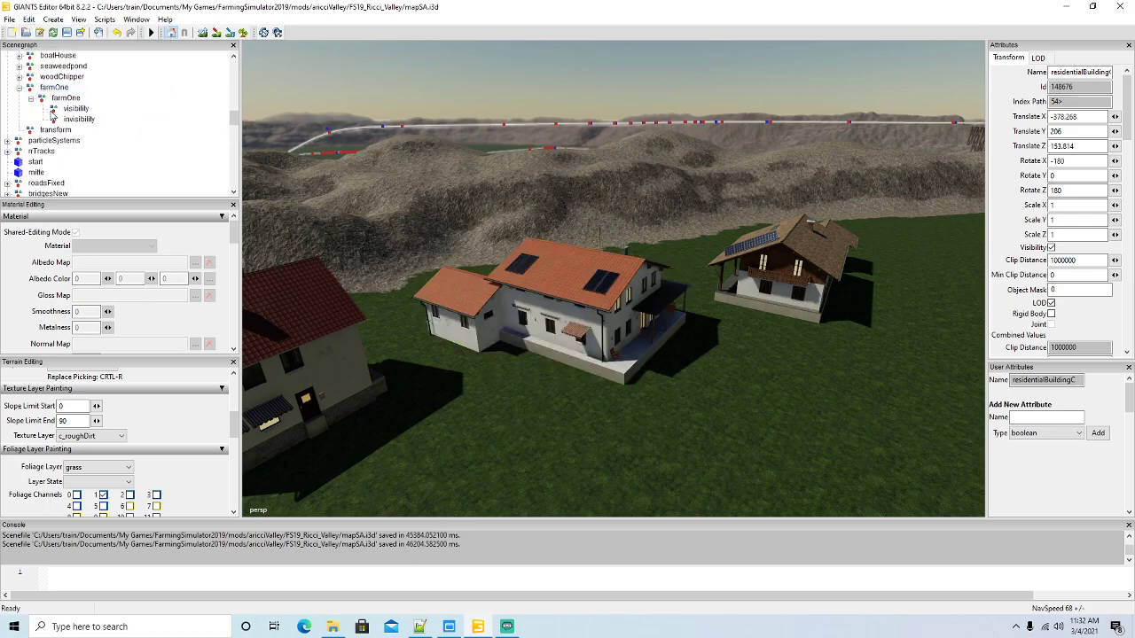
{"action": "left_click", "coordinate": [53, 111]}
{"action": "left_click", "coordinate": [28, 20]}
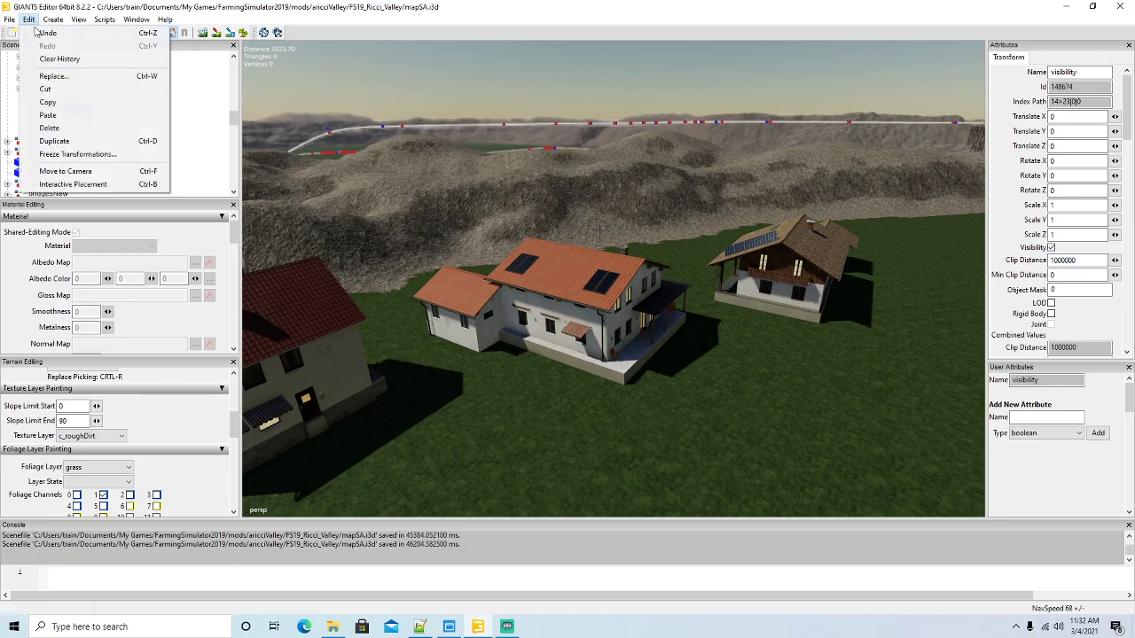
{"action": "left_click", "coordinate": [51, 115]}
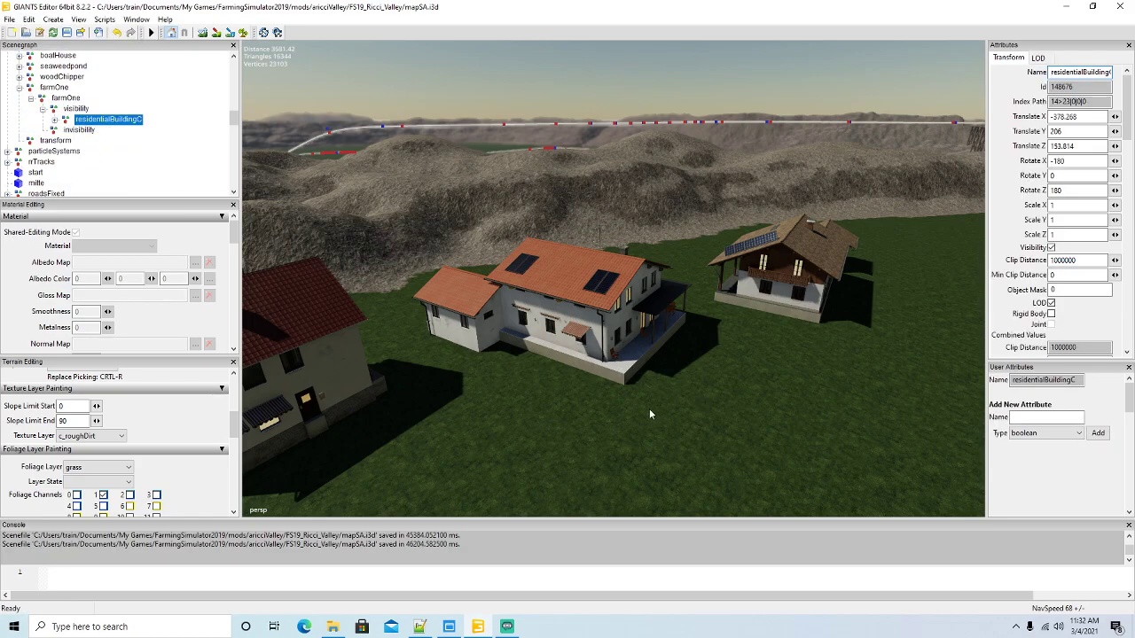
Duplicate the garage between the large dormered house with the red pickup and the small red-roofed house
{"action": "scroll", "coordinate": [649, 414], "scroll_direction": "up", "scroll_amount": 5}
{"action": "left_click_drag", "start_coordinate": [649, 414], "coordinate": [633, 370], "text": "alt"}
{"action": "scroll", "coordinate": [453, 415], "scroll_direction": "down", "scroll_amount": 4}
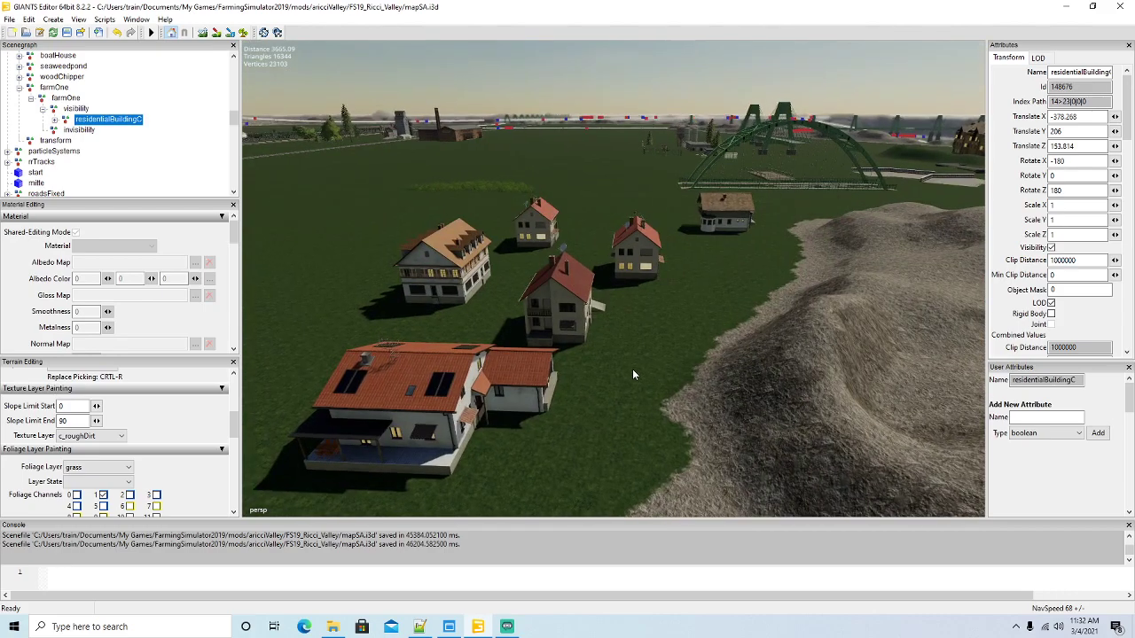
{"action": "middle_click_drag", "start_coordinate": [633, 374], "coordinate": [601, 378]}
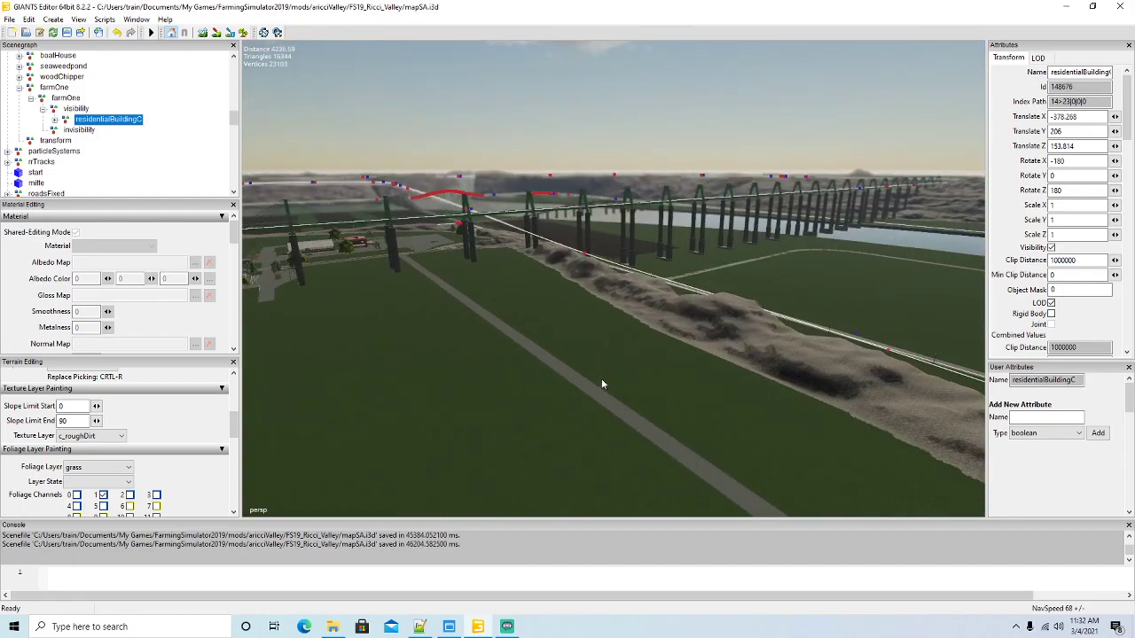
{"action": "scroll", "coordinate": [616, 426], "scroll_direction": "up", "scroll_amount": 8}
{"action": "left_click_drag", "start_coordinate": [601, 381], "coordinate": [720, 444], "text": "alt"}
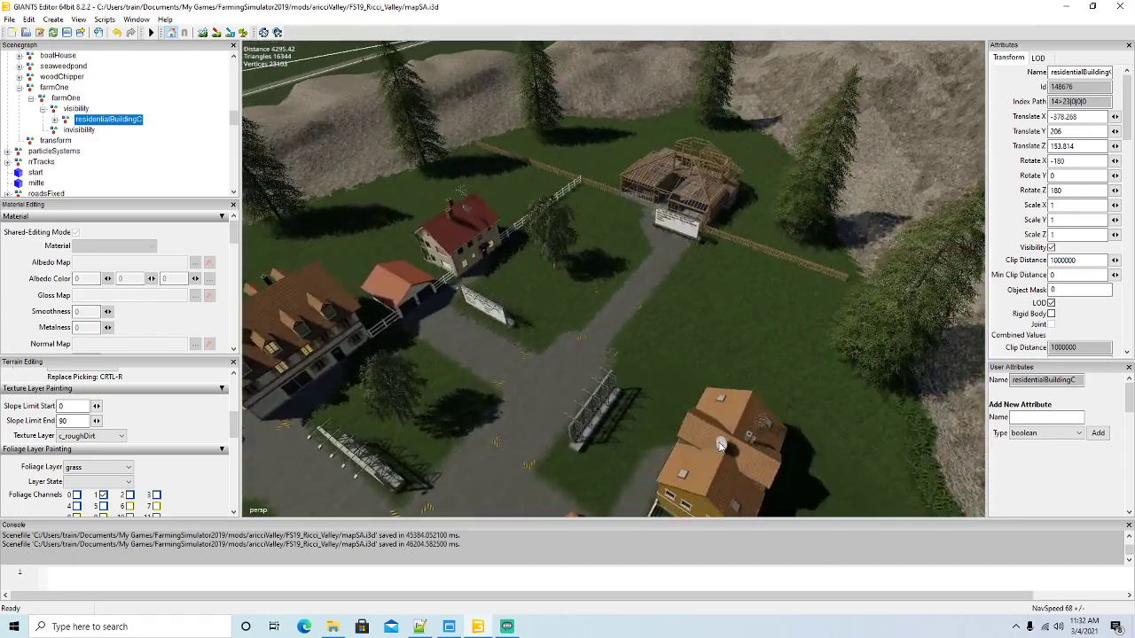
{"action": "middle_click_drag", "start_coordinate": [721, 446], "coordinate": [723, 369]}
{"action": "scroll", "coordinate": [724, 369], "scroll_direction": "down", "scroll_amount": 5}
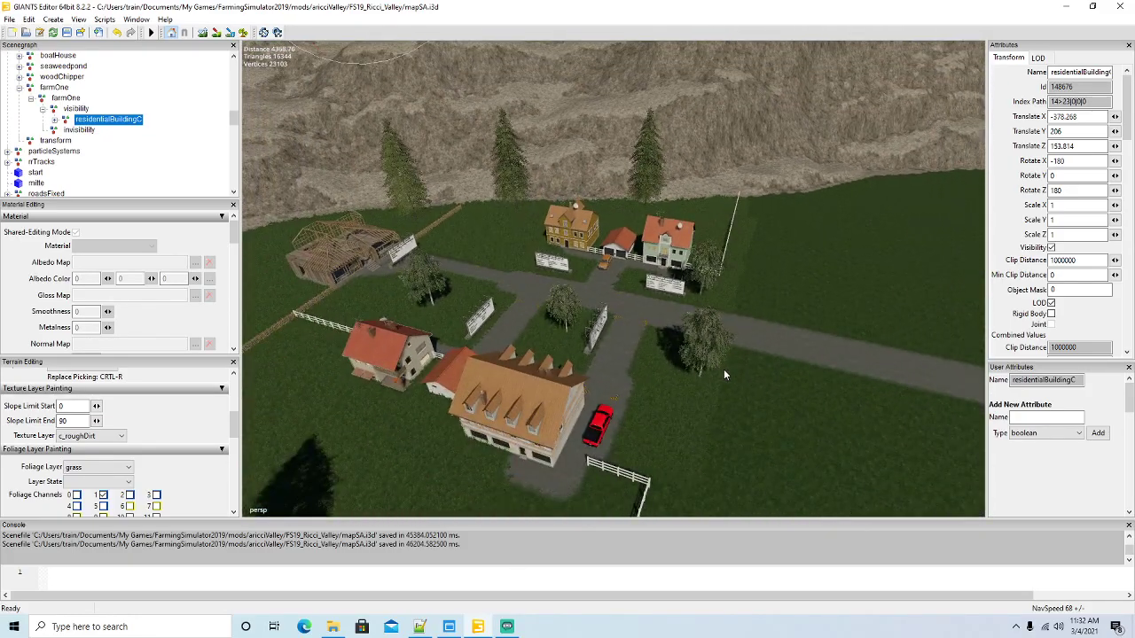
{"action": "left_click_drag", "start_coordinate": [723, 369], "coordinate": [805, 303], "text": "alt"}
{"action": "scroll", "coordinate": [689, 347], "scroll_direction": "down", "scroll_amount": 5}
{"action": "scroll", "coordinate": [719, 250], "scroll_direction": "up", "scroll_amount": 3}
{"action": "scroll", "coordinate": [719, 250], "scroll_direction": "up", "scroll_amount": 3}
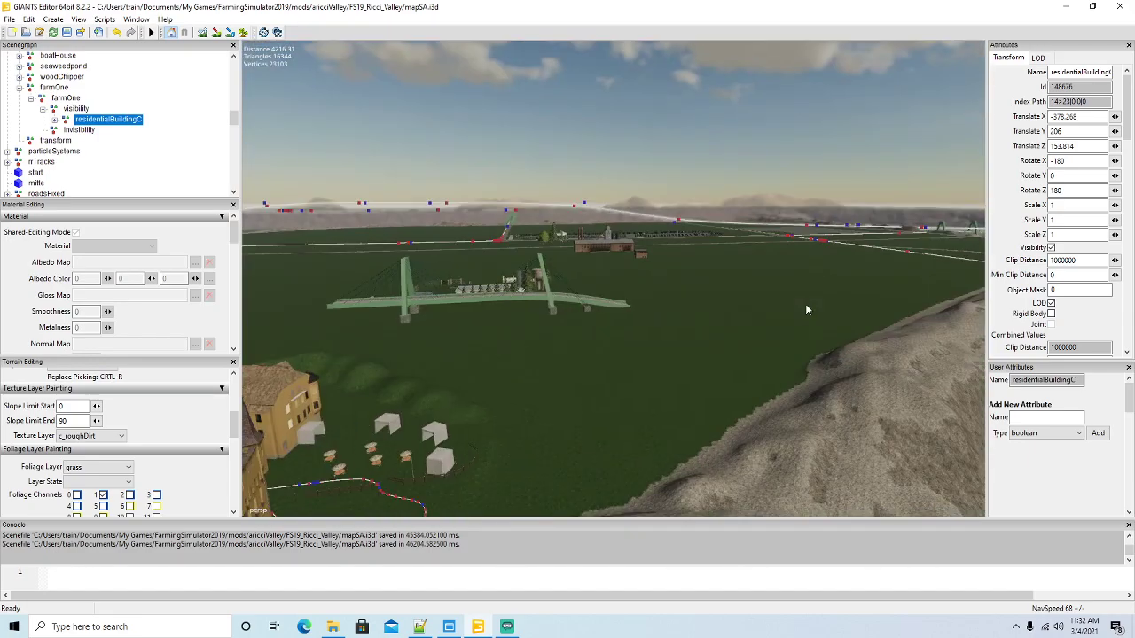
{"action": "middle_click_drag", "start_coordinate": [800, 303], "coordinate": [586, 274]}
{"action": "scroll", "coordinate": [674, 292], "scroll_direction": "up", "scroll_amount": 5}
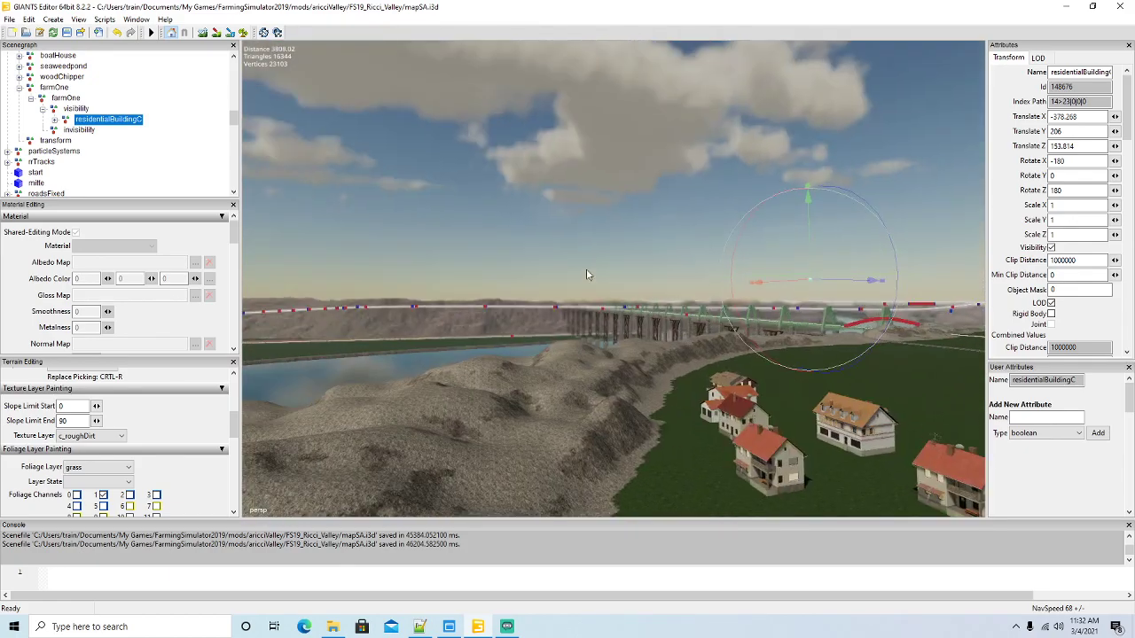
{"action": "scroll", "coordinate": [586, 269], "scroll_direction": "up", "scroll_amount": 4}
{"action": "left_click_drag", "start_coordinate": [586, 268], "coordinate": [858, 370], "text": "alt"}
{"action": "scroll", "coordinate": [723, 394], "scroll_direction": "up", "scroll_amount": 1}
{"action": "scroll", "coordinate": [691, 310], "scroll_direction": "up", "scroll_amount": 5}
{"action": "scroll", "coordinate": [774, 274], "scroll_direction": "up", "scroll_amount": 5}
{"action": "scroll", "coordinate": [707, 274], "scroll_direction": "up", "scroll_amount": 3}
{"action": "scroll", "coordinate": [707, 299], "scroll_direction": "up", "scroll_amount": 4}
{"action": "scroll", "coordinate": [858, 370], "scroll_direction": "up", "scroll_amount": 3}
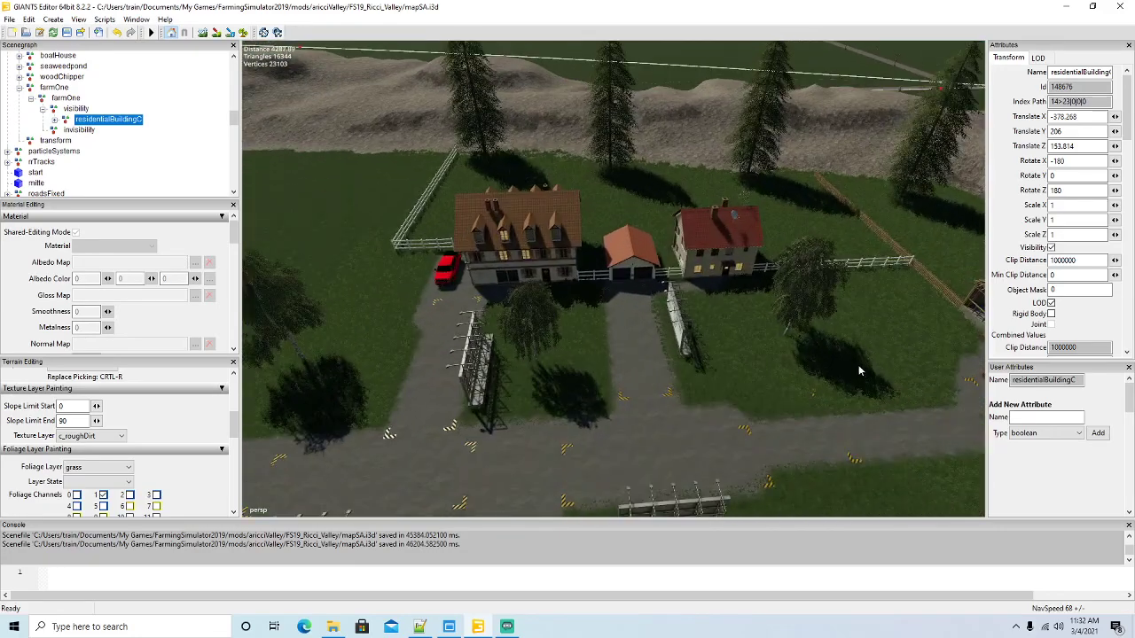
{"action": "left_click", "coordinate": [646, 266]}
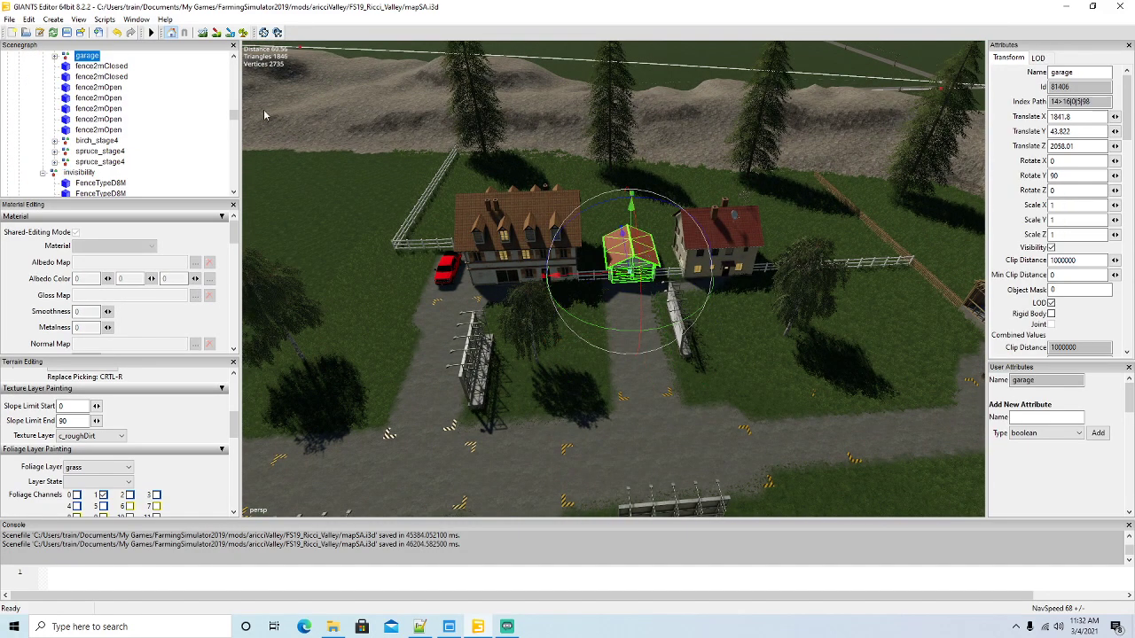
{"action": "scroll", "coordinate": [135, 116], "scroll_direction": "up", "scroll_amount": 2}
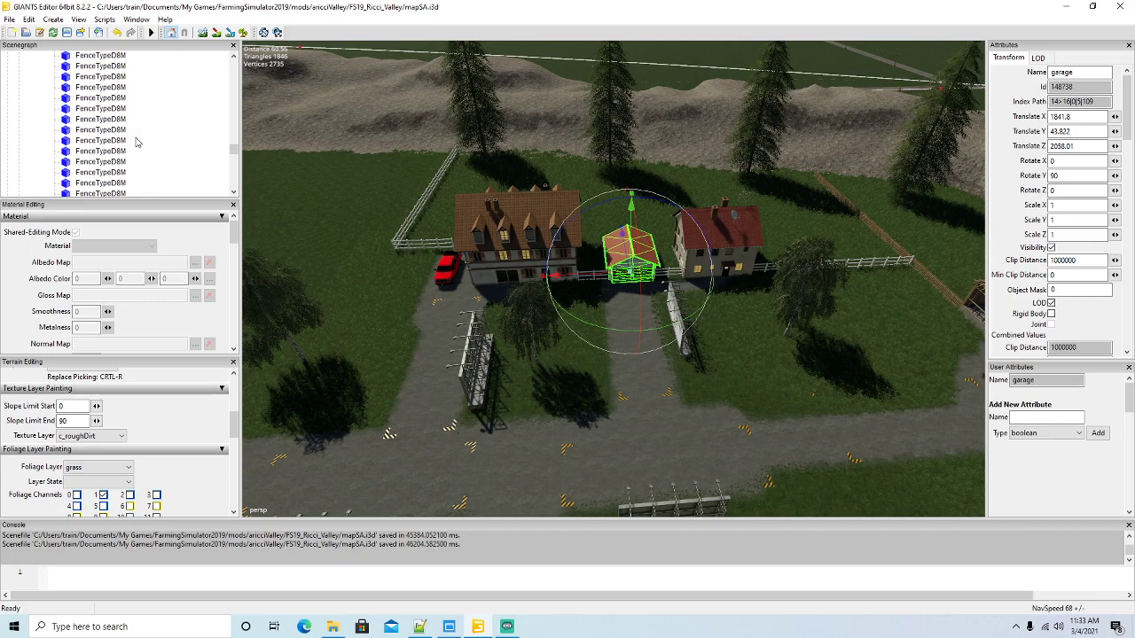
Cut the duplicated garage from the scenegraph and paste it into farmOne's visibility group
{"action": "scroll", "coordinate": [136, 142], "scroll_direction": "up", "scroll_amount": 10}
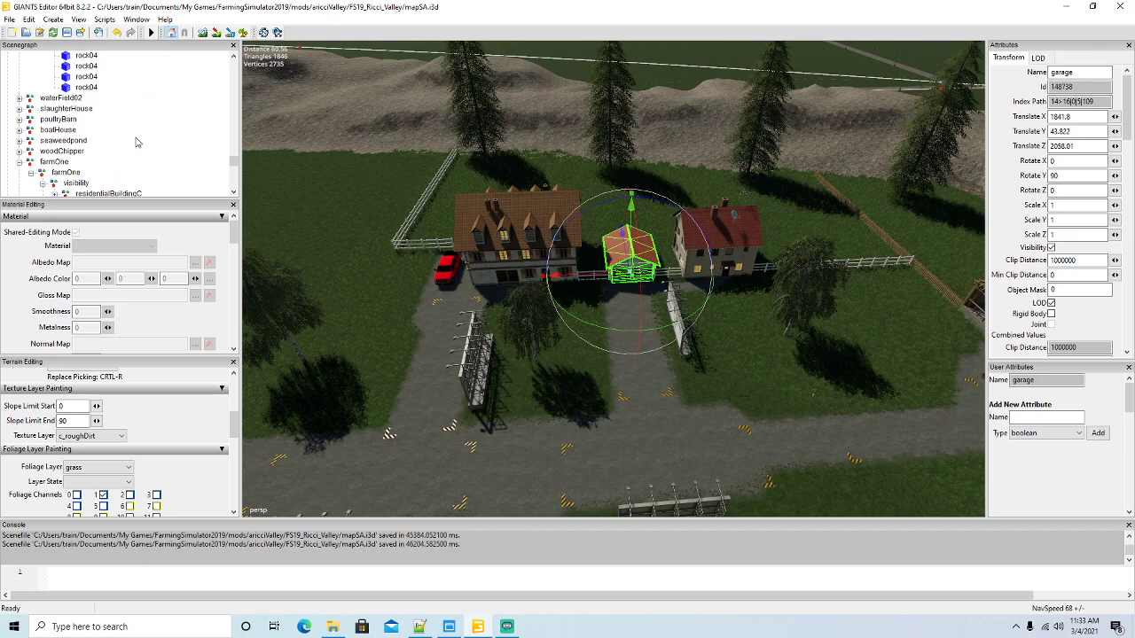
{"action": "left_click", "coordinate": [32, 19]}
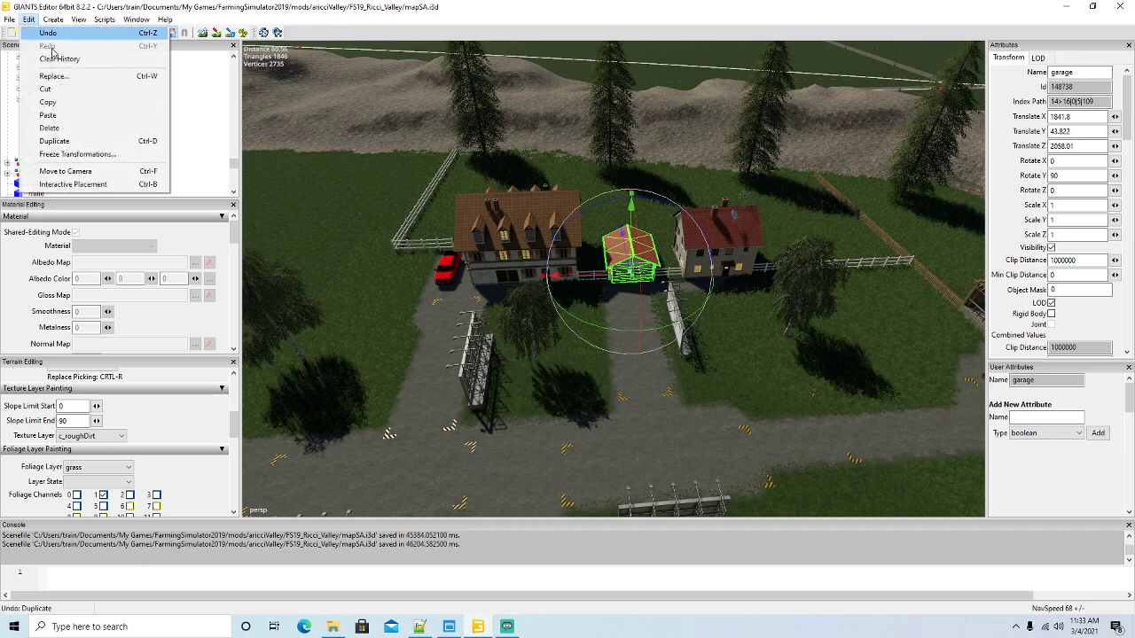
{"action": "left_click", "coordinate": [55, 92]}
{"action": "left_click", "coordinate": [71, 108]}
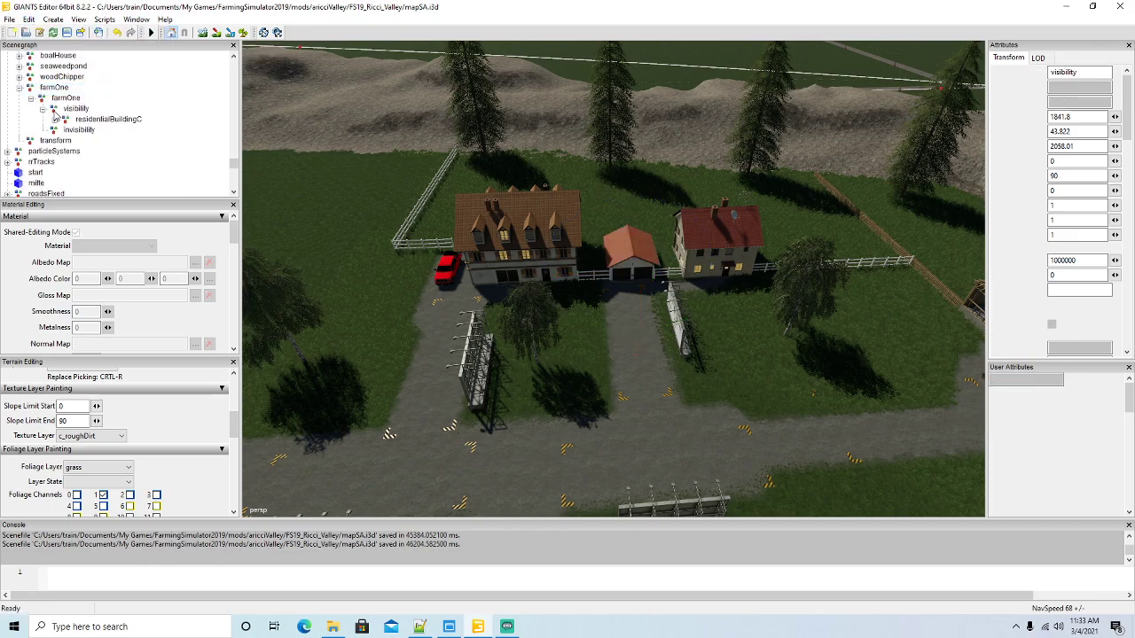
{"action": "left_click", "coordinate": [29, 20]}
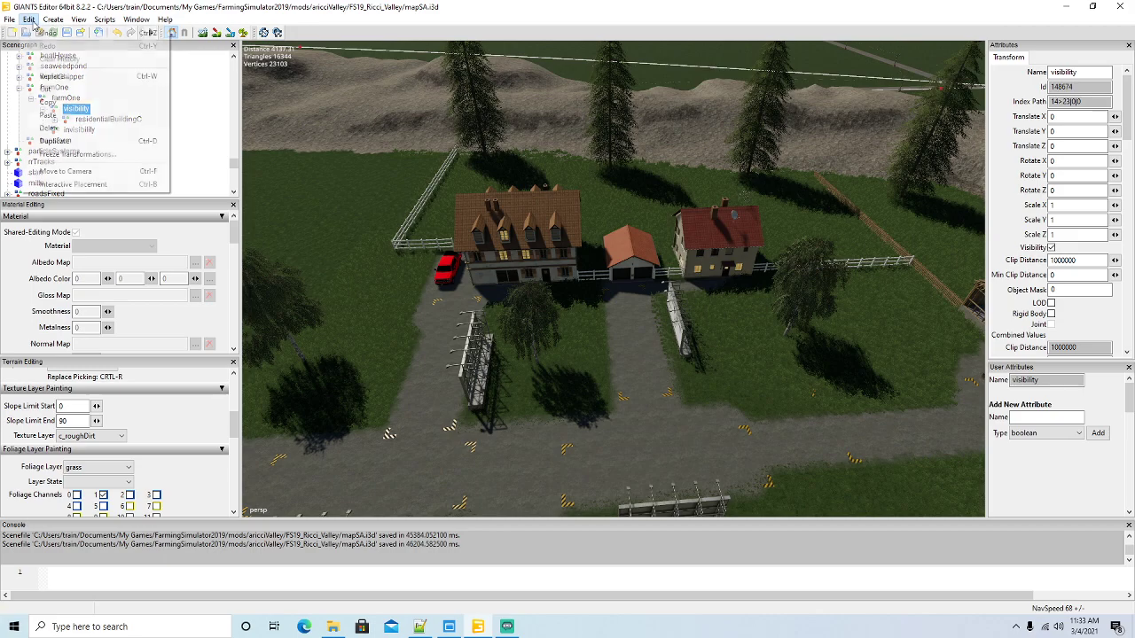
{"action": "left_click", "coordinate": [48, 115]}
Duplicate the short dark plank piece fencePlanksStraightA2m01 from the sample fences on the grass near the long warehouse
{"action": "scroll", "coordinate": [498, 312], "scroll_direction": "down", "scroll_amount": 5}
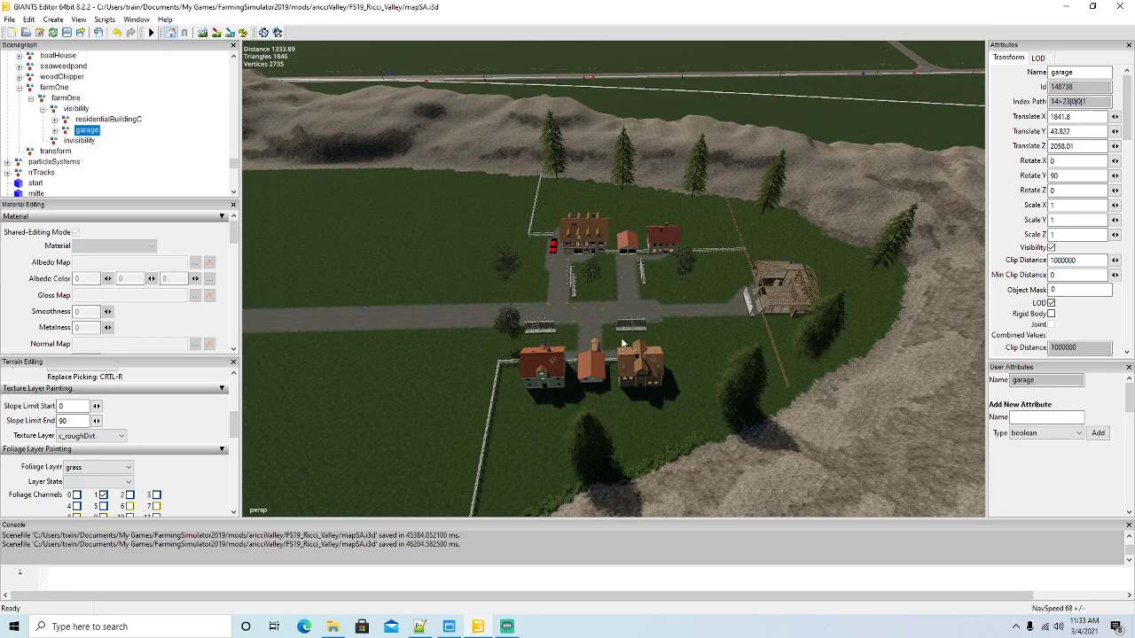
{"action": "left_click_drag", "start_coordinate": [623, 341], "coordinate": [381, 242], "text": "alt"}
{"action": "scroll", "coordinate": [382, 242], "scroll_direction": "up", "scroll_amount": 6}
{"action": "scroll", "coordinate": [381, 242], "scroll_direction": "up", "scroll_amount": 5}
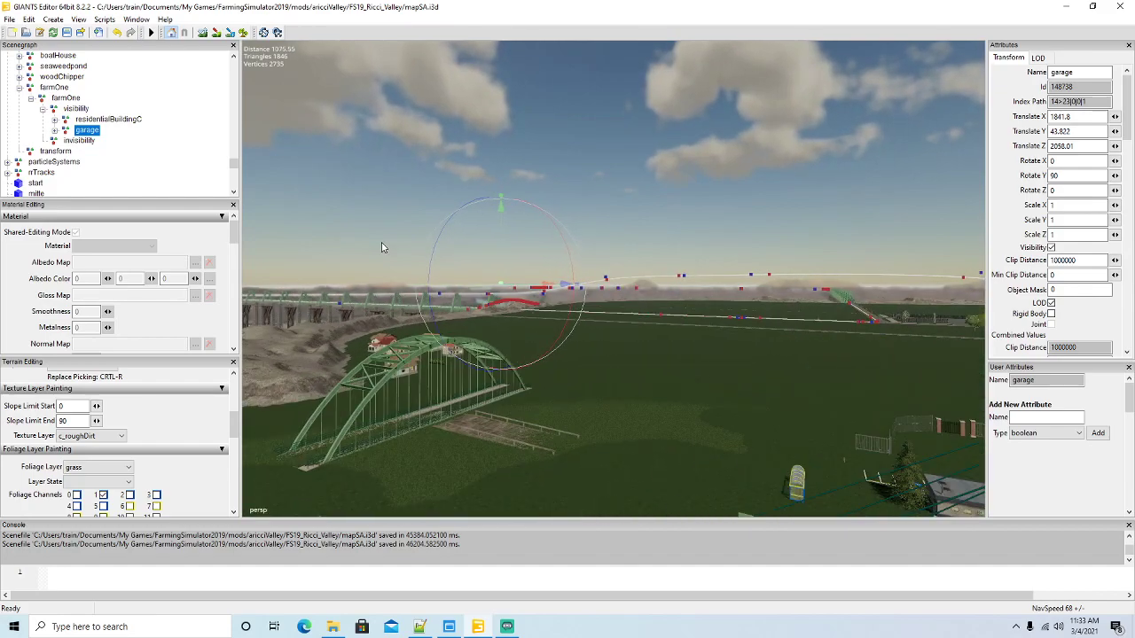
{"action": "right_click_drag", "start_coordinate": [381, 242], "coordinate": [501, 399]}
{"action": "scroll", "coordinate": [465, 296], "scroll_direction": "up", "scroll_amount": 5}
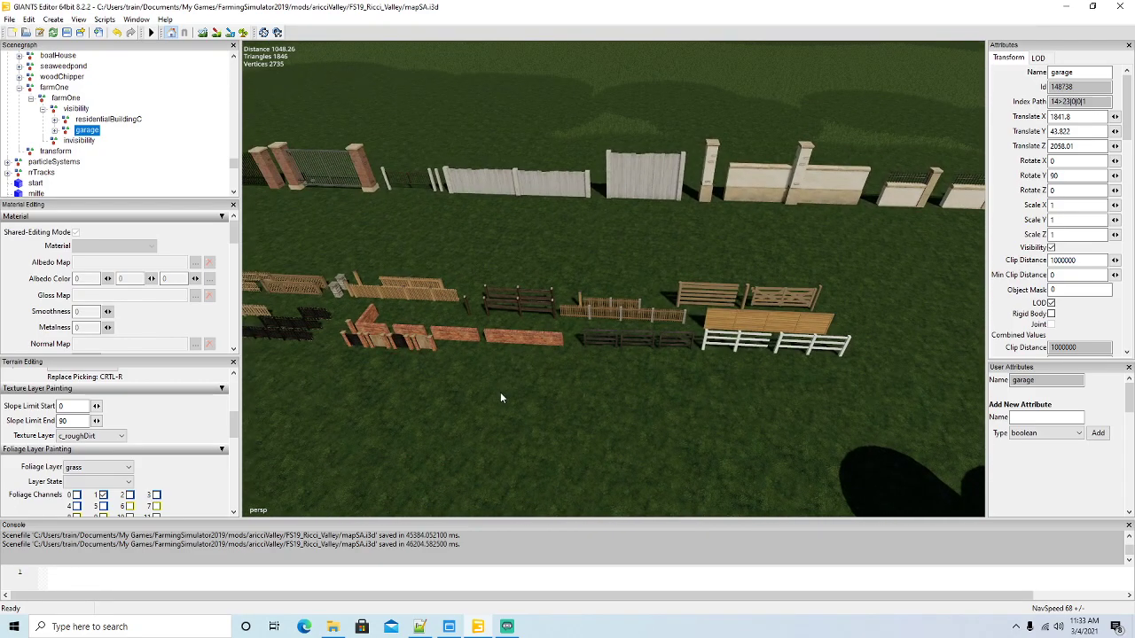
{"action": "mouse_move", "coordinate": [501, 398]}
{"action": "right_mouse_down"}
{"action": "mouse_move", "coordinate": [434, 384]}
{"action": "mouse_move", "coordinate": [706, 387]}
{"action": "mouse_move", "coordinate": [481, 372]}
{"action": "mouse_move", "coordinate": [642, 438]}
{"action": "mouse_move", "coordinate": [491, 409]}
{"action": "right_mouse_up"}
{"action": "scroll", "coordinate": [493, 408], "scroll_direction": "up", "scroll_amount": 5}
{"action": "left_click_drag", "start_coordinate": [496, 411], "coordinate": [781, 402], "text": "alt"}
{"action": "scroll", "coordinate": [775, 415], "scroll_direction": "down", "scroll_amount": 5}
{"action": "scroll", "coordinate": [845, 377], "scroll_direction": "up", "scroll_amount": 3}
{"action": "scroll", "coordinate": [845, 369], "scroll_direction": "up", "scroll_amount": 3}
{"action": "scroll", "coordinate": [781, 407], "scroll_direction": "up", "scroll_amount": 10}
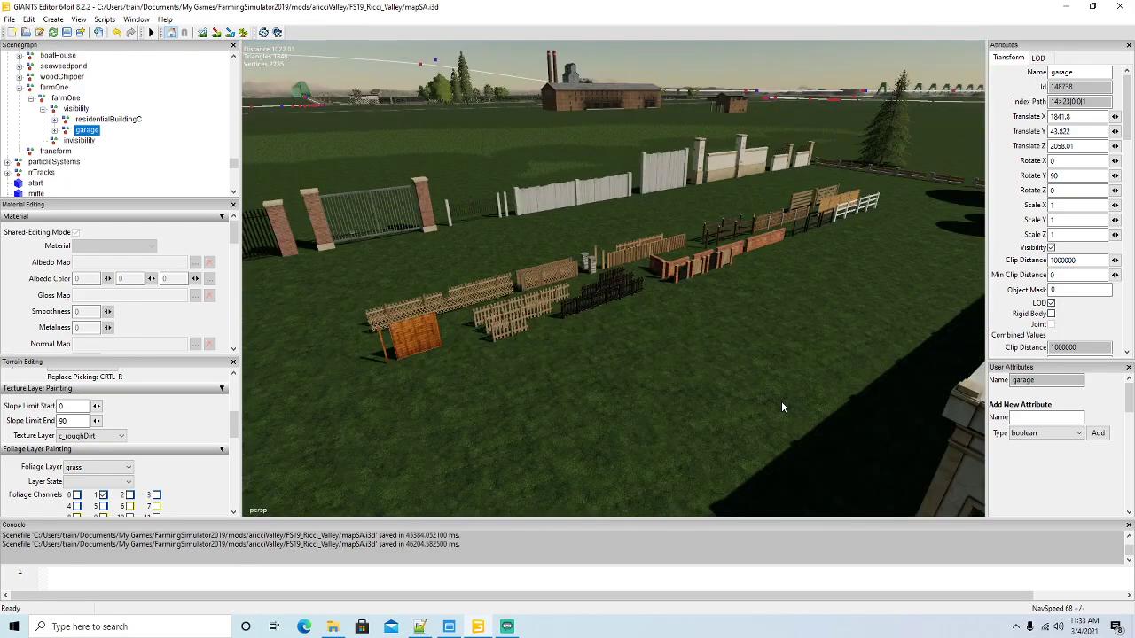
{"action": "mouse_move", "coordinate": [625, 364]}
{"action": "left_mouse_down", "text": "alt"}
{"action": "mouse_move", "coordinate": [695, 311]}
{"action": "mouse_move", "coordinate": [720, 317]}
{"action": "mouse_move", "coordinate": [623, 371]}
{"action": "left_mouse_up", "text": "alt"}
{"action": "scroll", "coordinate": [695, 311], "scroll_direction": "up", "scroll_amount": 4}
{"action": "scroll", "coordinate": [719, 317], "scroll_direction": "up", "scroll_amount": 3}
{"action": "scroll", "coordinate": [623, 372], "scroll_direction": "down", "scroll_amount": 5}
{"action": "scroll", "coordinate": [622, 370], "scroll_direction": "down", "scroll_amount": 4}
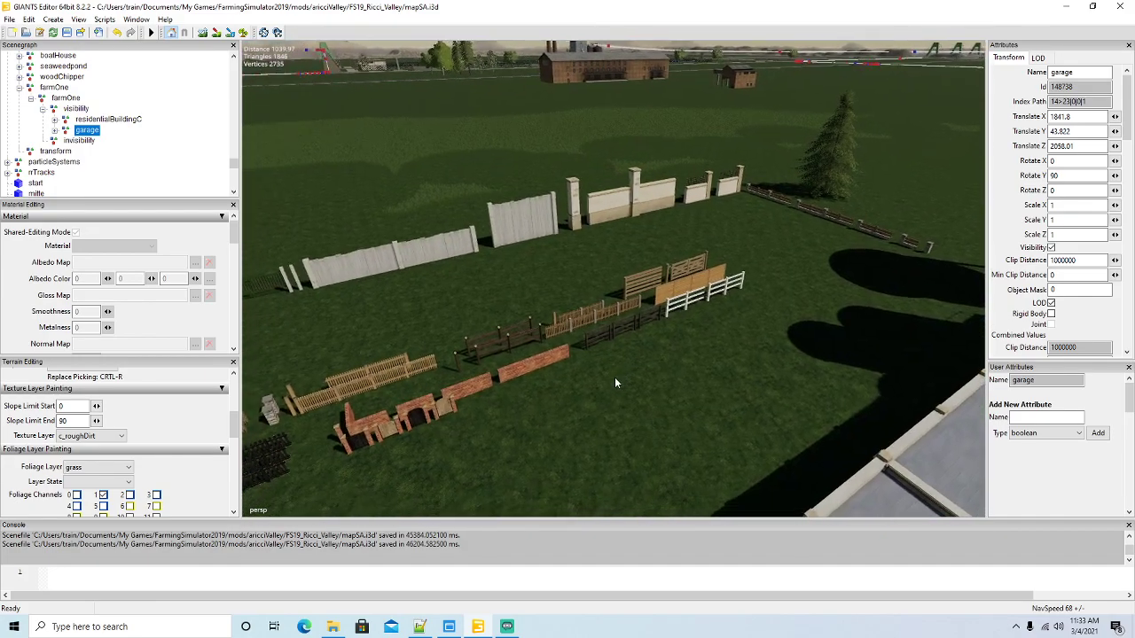
{"action": "left_click", "coordinate": [625, 431]}
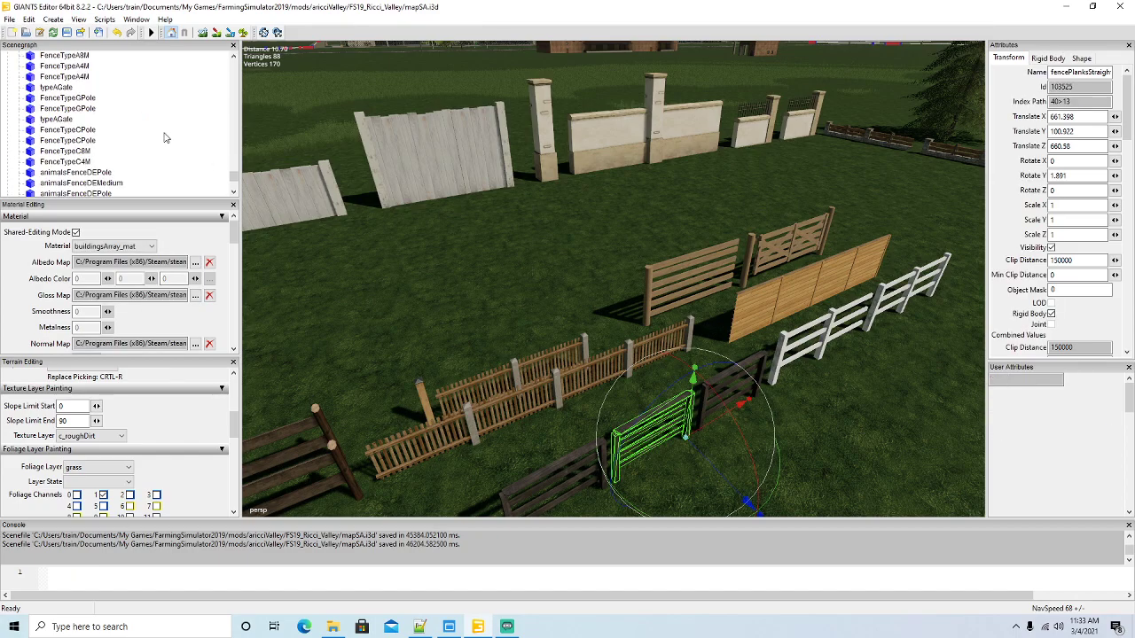
{"action": "scroll", "coordinate": [447, 279], "scroll_direction": "down", "scroll_amount": 5}
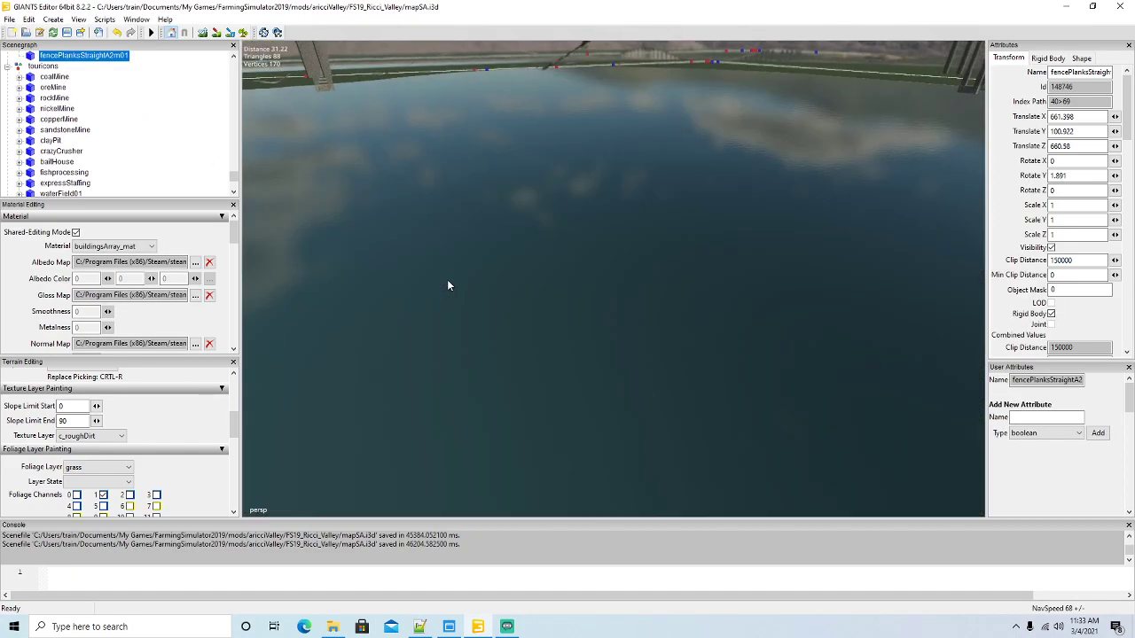
Cut the duplicated fencePlanksStraightA2m01 from the scenegraph and paste it into farmOne's visibility group
{"action": "scroll", "coordinate": [447, 286], "scroll_direction": "up", "scroll_amount": 5}
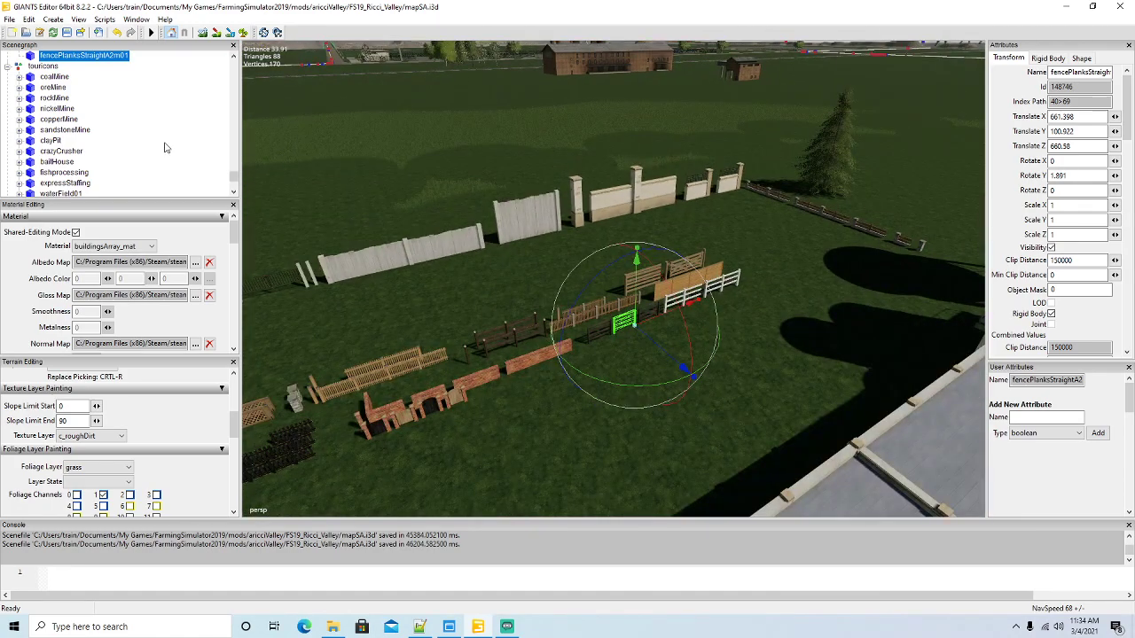
{"action": "scroll", "coordinate": [116, 133], "scroll_direction": "down", "scroll_amount": 4}
{"action": "scroll", "coordinate": [115, 133], "scroll_direction": "up", "scroll_amount": 4}
{"action": "scroll", "coordinate": [115, 133], "scroll_direction": "up", "scroll_amount": 8}
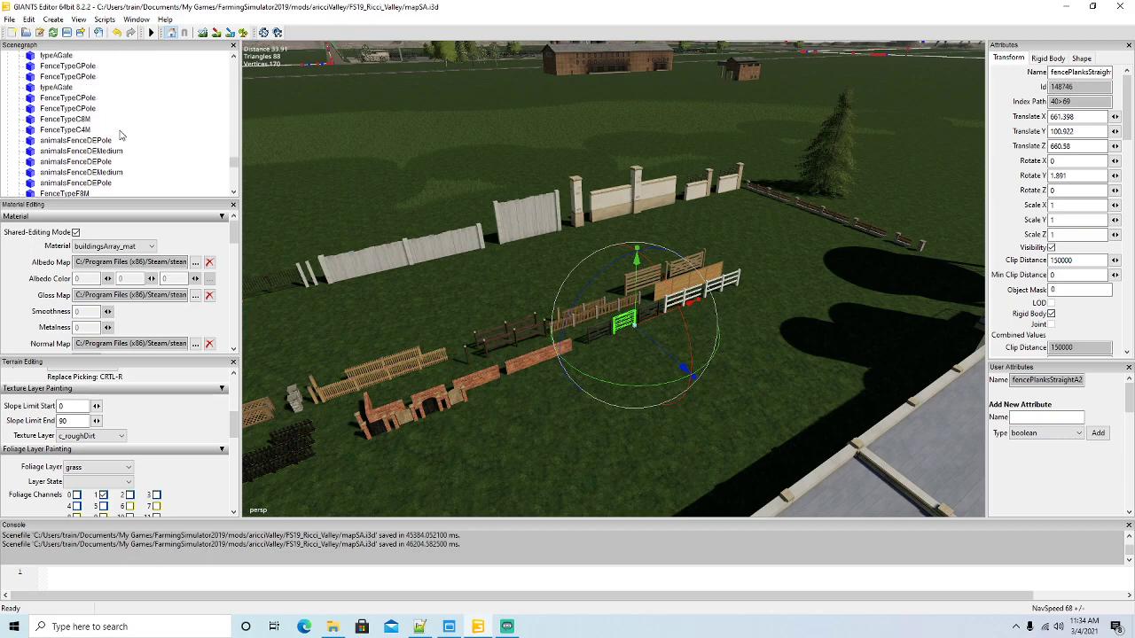
{"action": "scroll", "coordinate": [120, 135], "scroll_direction": "up", "scroll_amount": 8}
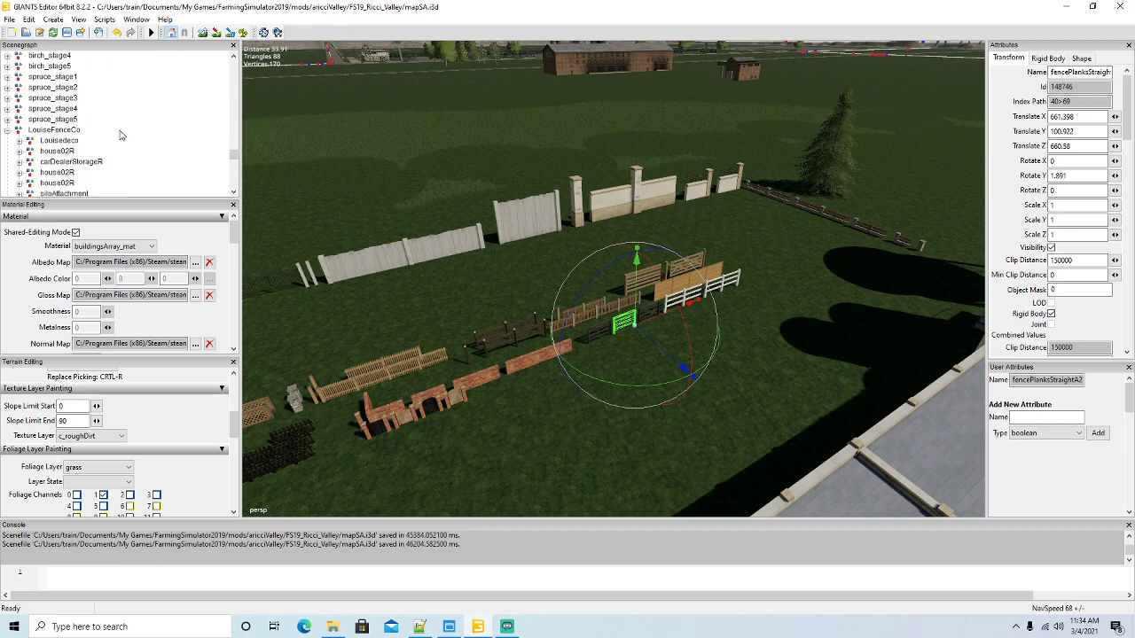
{"action": "scroll", "coordinate": [121, 135], "scroll_direction": "up", "scroll_amount": 8}
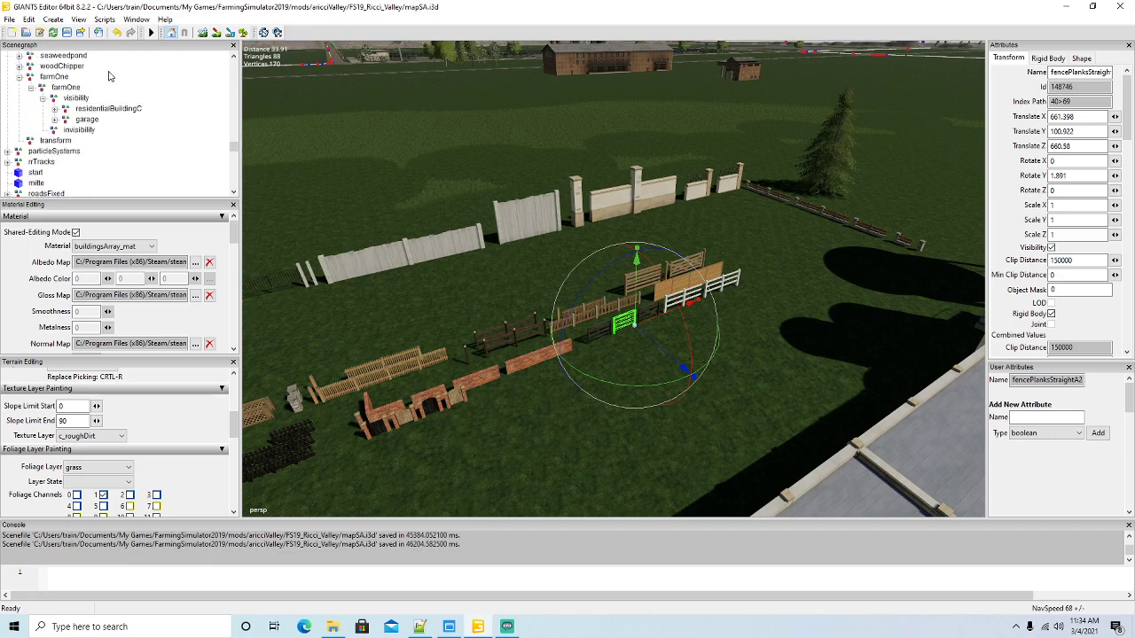
{"action": "left_click", "coordinate": [27, 20]}
{"action": "left_click", "coordinate": [49, 87]}
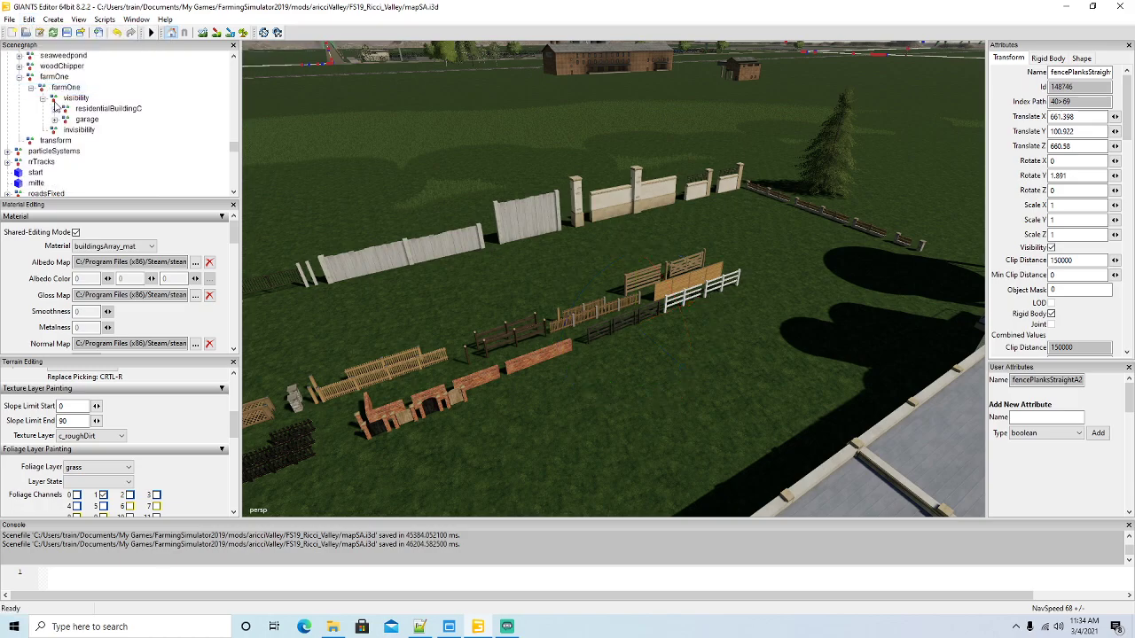
{"action": "left_click", "coordinate": [58, 99]}
{"action": "left_click", "coordinate": [28, 19]}
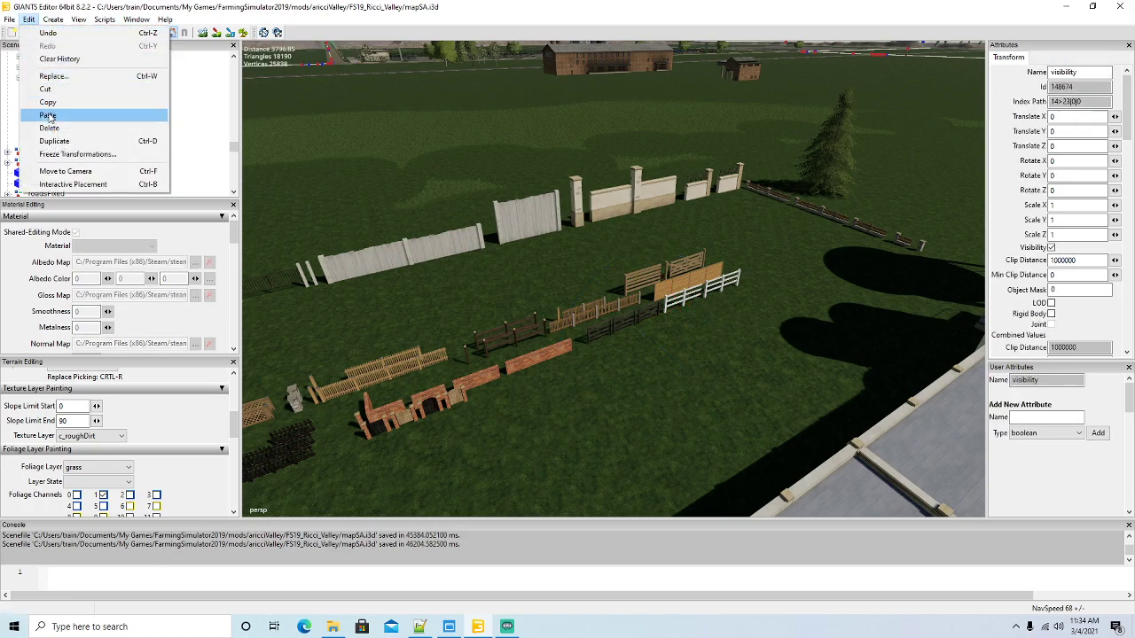
{"action": "left_click", "coordinate": [50, 113]}
Duplicate the whole shed01 group, the open vehicle shed beside the small office on the vehicle dealer's paved lot
{"action": "scroll", "coordinate": [629, 278], "scroll_direction": "down", "scroll_amount": 5}
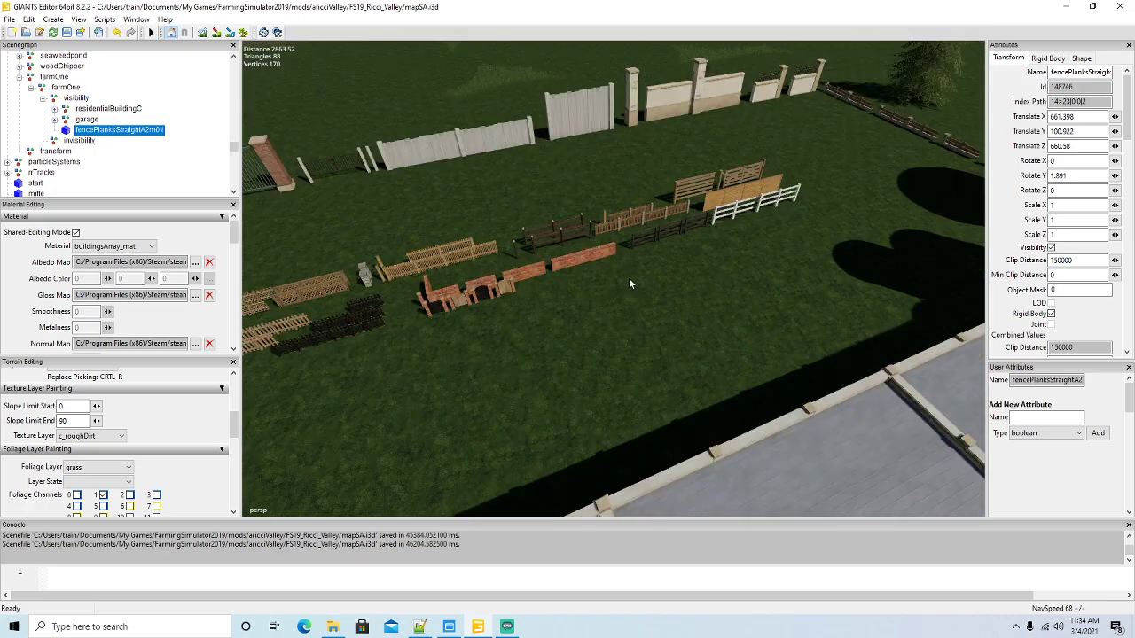
{"action": "left_click_drag", "start_coordinate": [629, 278], "coordinate": [666, 283], "text": "alt"}
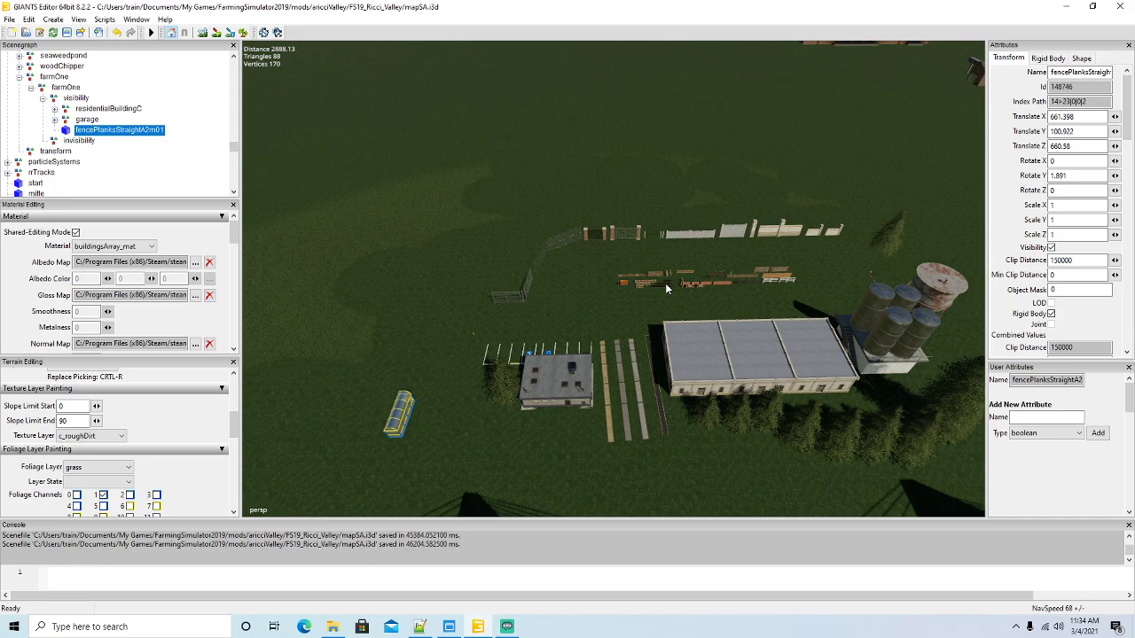
{"action": "left_click_drag", "start_coordinate": [666, 283], "coordinate": [575, 246], "text": "alt"}
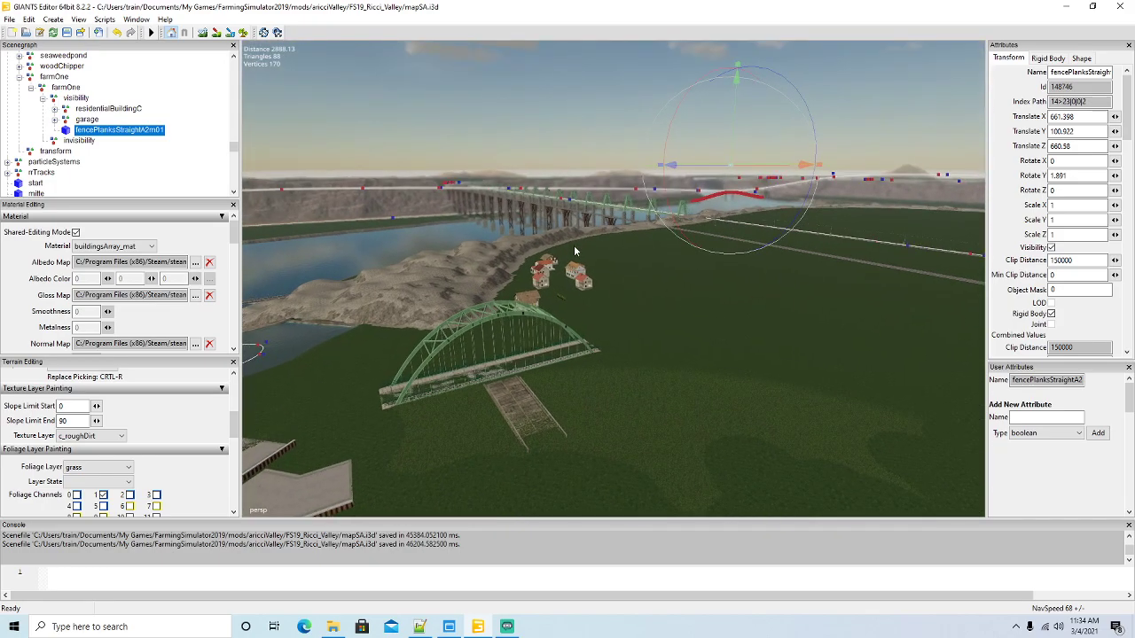
{"action": "right_click_drag", "start_coordinate": [574, 251], "coordinate": [678, 215]}
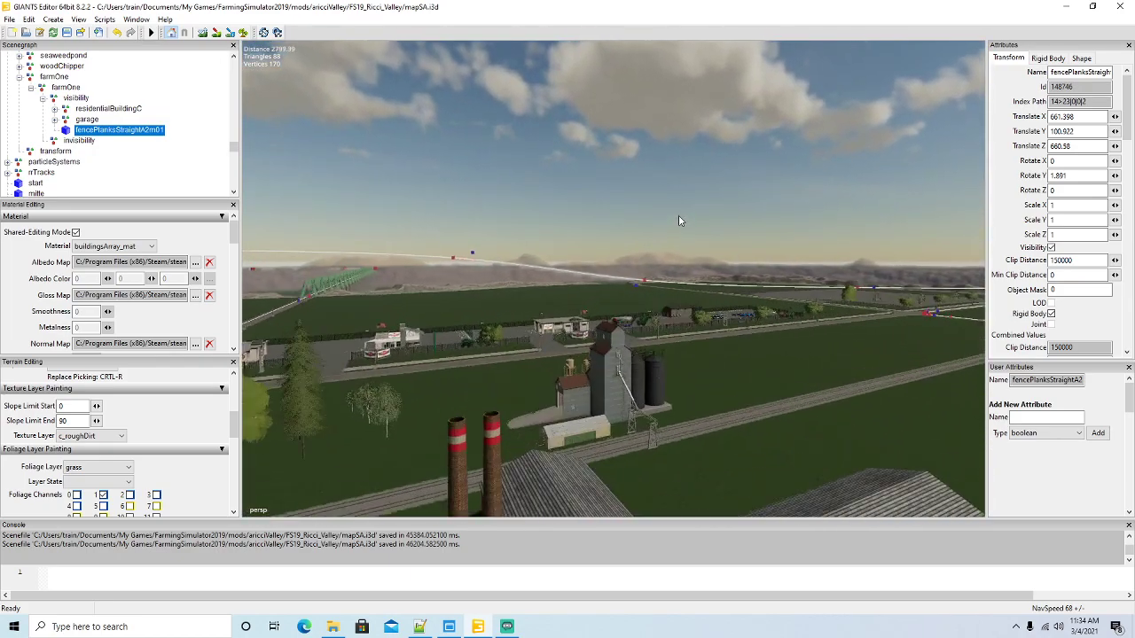
{"action": "scroll", "coordinate": [678, 215], "scroll_direction": "up", "scroll_amount": 5}
{"action": "left_click_drag", "start_coordinate": [679, 216], "coordinate": [715, 252], "text": "alt"}
{"action": "scroll", "coordinate": [714, 218], "scroll_direction": "up", "scroll_amount": 5}
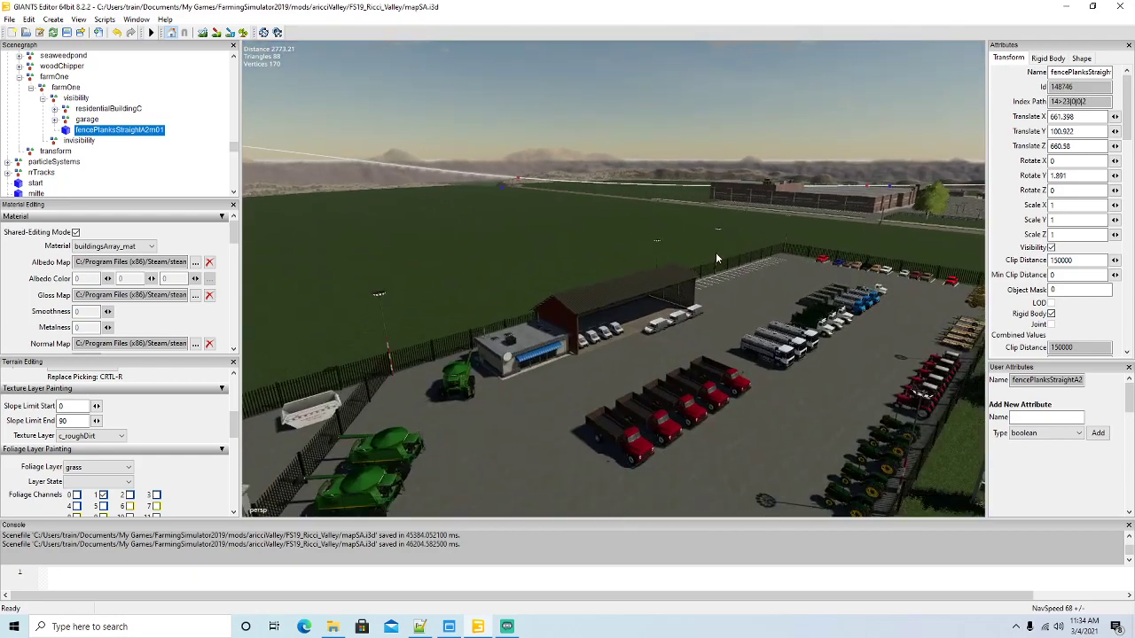
{"action": "right_click_drag", "start_coordinate": [715, 252], "coordinate": [704, 257]}
{"action": "left_click", "coordinate": [613, 284]}
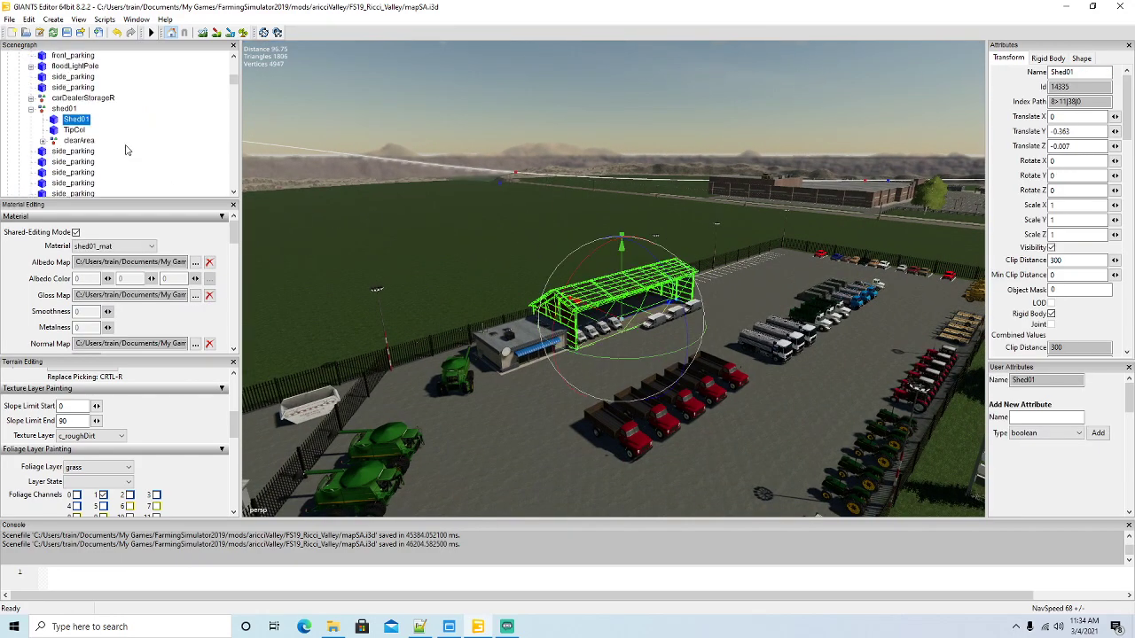
{"action": "left_click", "coordinate": [35, 109]}
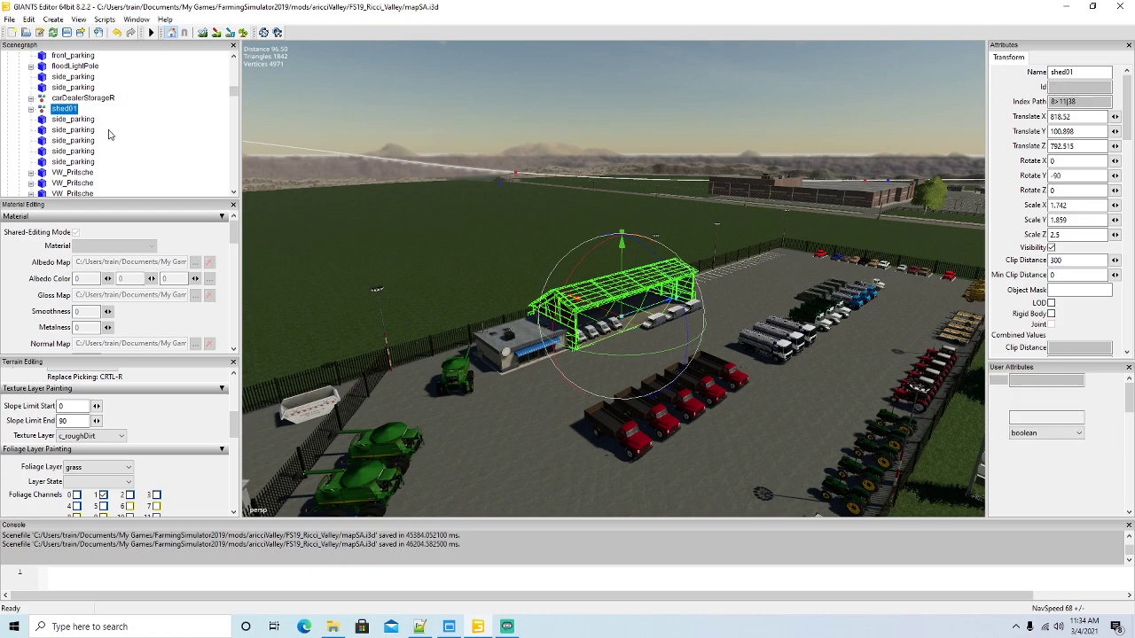
Collapse the expanded jims and waterField01 groups in the scenegraph to reach farmOne's visibility group
{"action": "scroll", "coordinate": [111, 137], "scroll_direction": "up", "scroll_amount": 10}
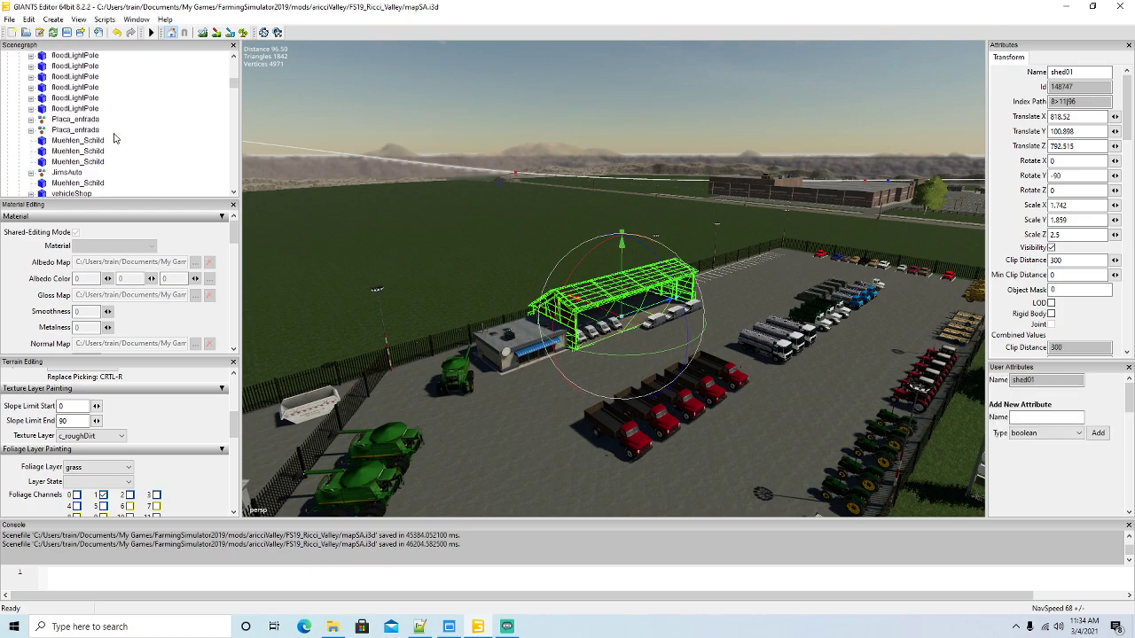
{"action": "scroll", "coordinate": [113, 139], "scroll_direction": "up", "scroll_amount": 8}
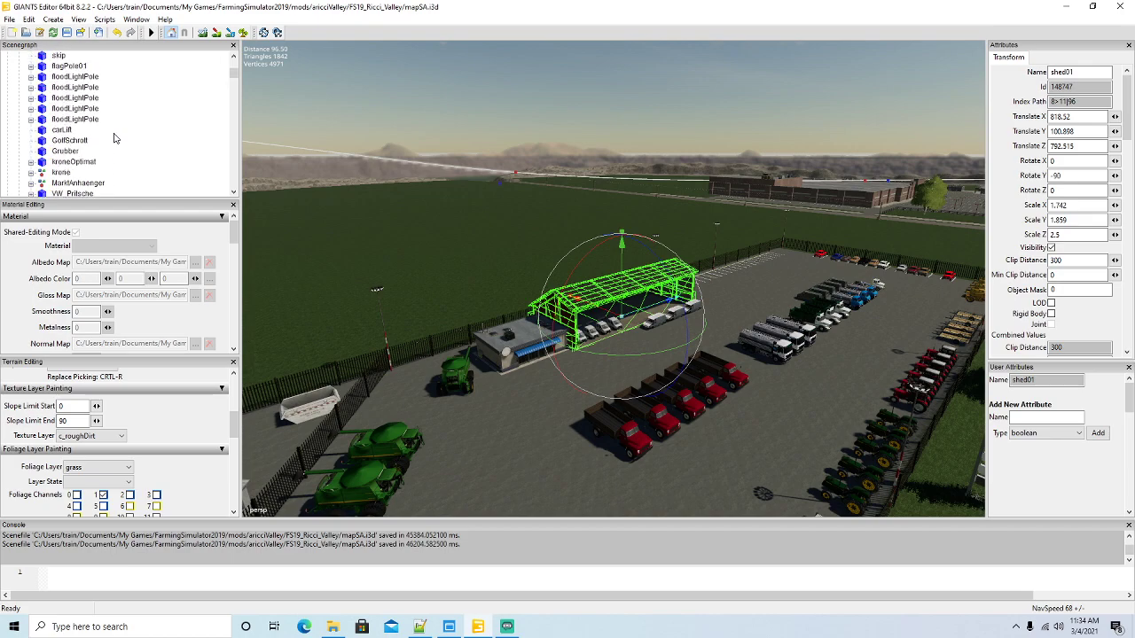
{"action": "scroll", "coordinate": [113, 138], "scroll_direction": "up", "scroll_amount": 6}
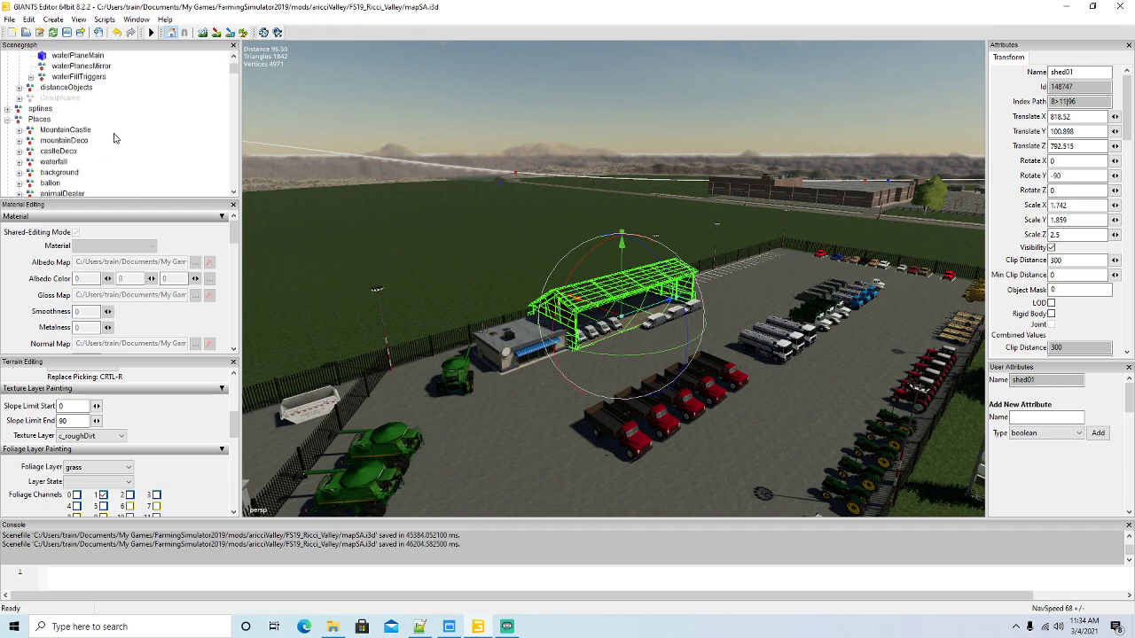
{"action": "scroll", "coordinate": [114, 138], "scroll_direction": "up", "scroll_amount": 2}
{"action": "scroll", "coordinate": [113, 138], "scroll_direction": "down", "scroll_amount": 8}
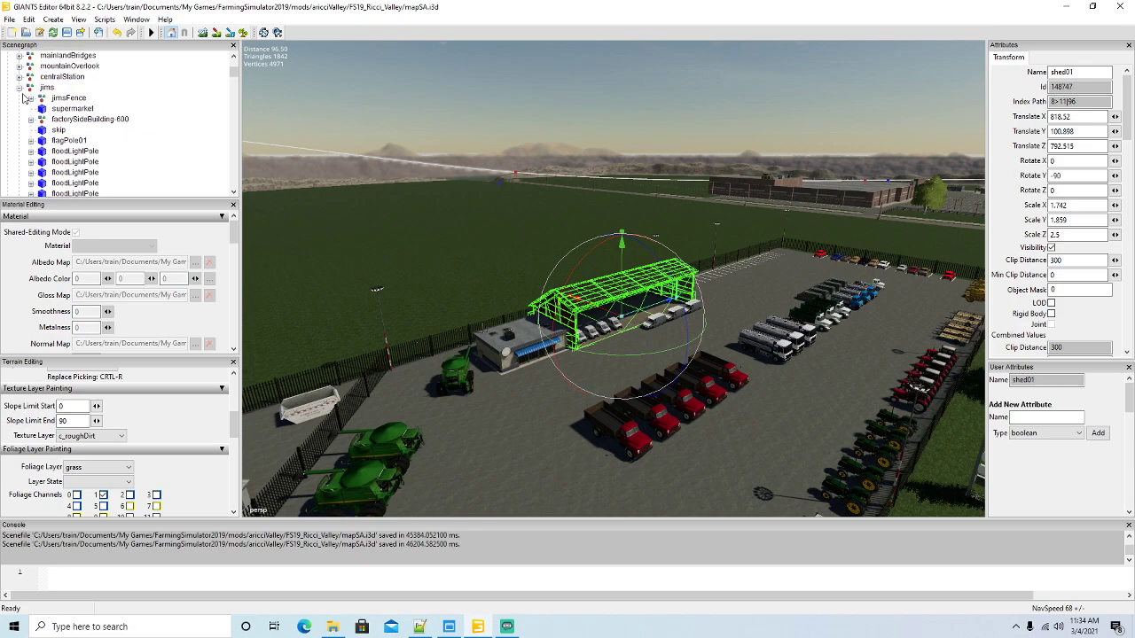
{"action": "left_click", "coordinate": [18, 87]}
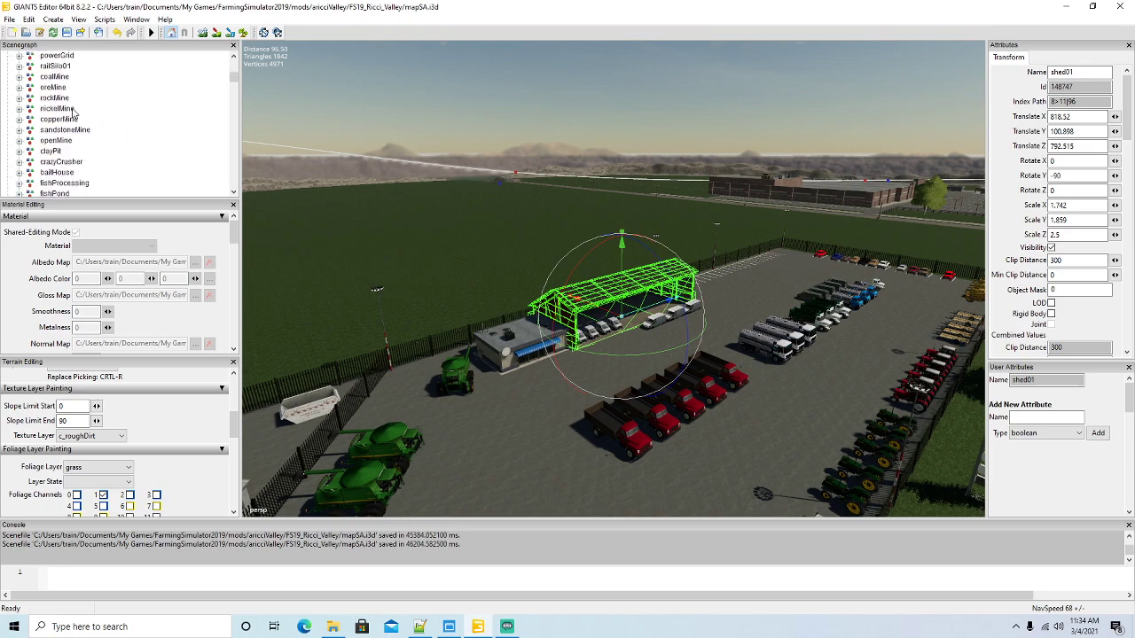
{"action": "scroll", "coordinate": [75, 112], "scroll_direction": "down", "scroll_amount": 3}
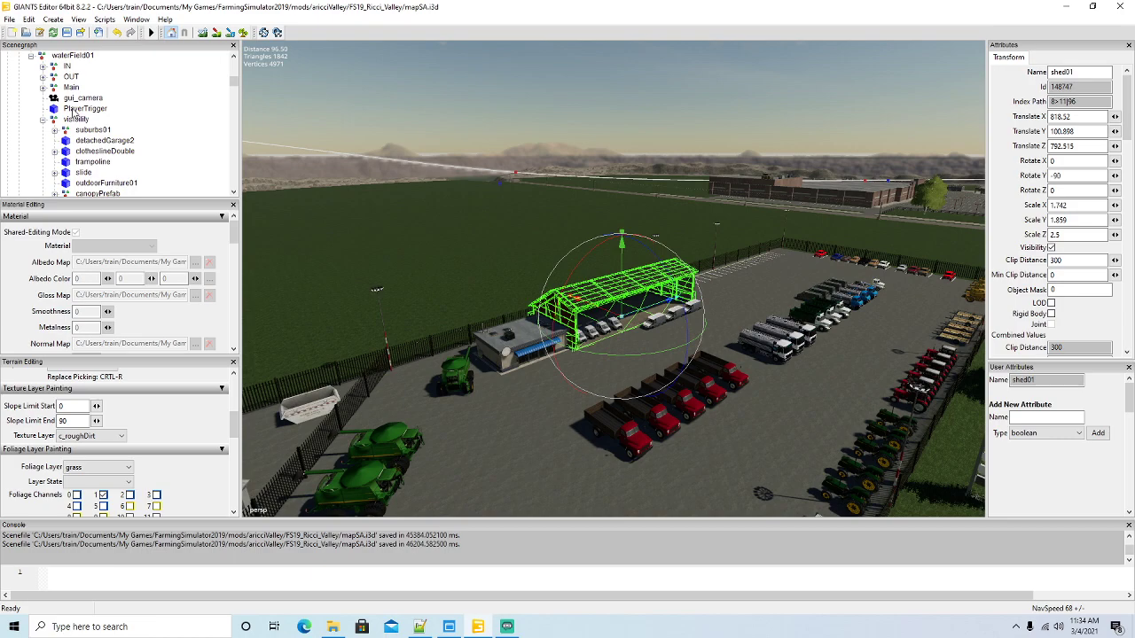
{"action": "scroll", "coordinate": [76, 111], "scroll_direction": "up", "scroll_amount": 2}
{"action": "left_click", "coordinate": [19, 109]}
{"action": "scroll", "coordinate": [43, 126], "scroll_direction": "down", "scroll_amount": 3}
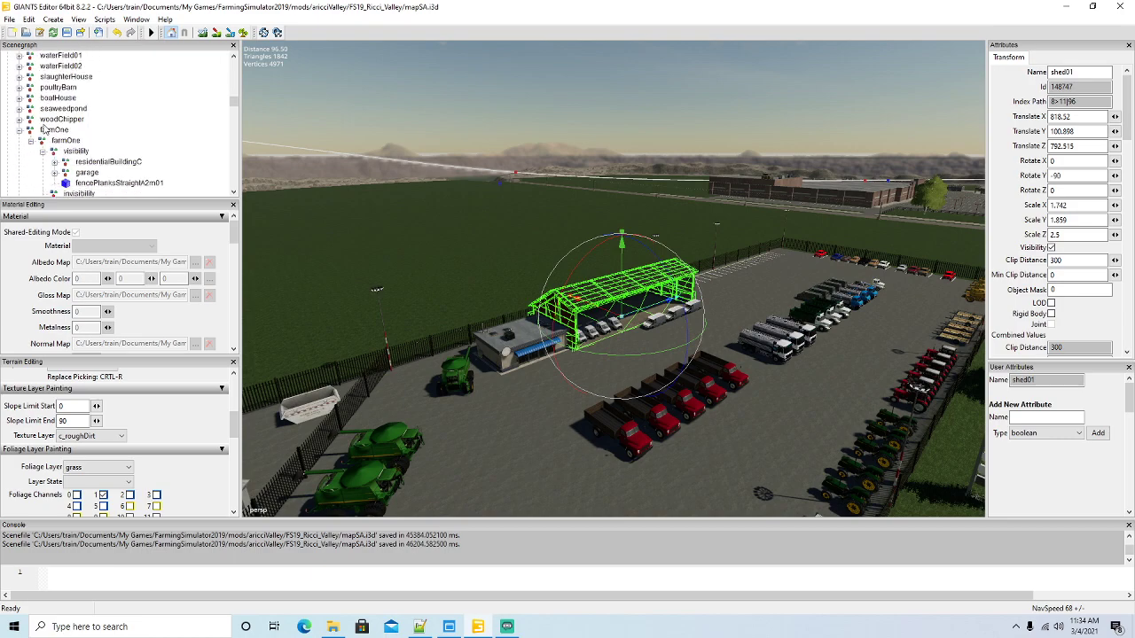
Cut the duplicated shed01, paste it into farmOne's visibility group, and move it up above fencePlanksStraightA2m01
{"action": "left_click", "coordinate": [30, 19]}
{"action": "left_click", "coordinate": [48, 89]}
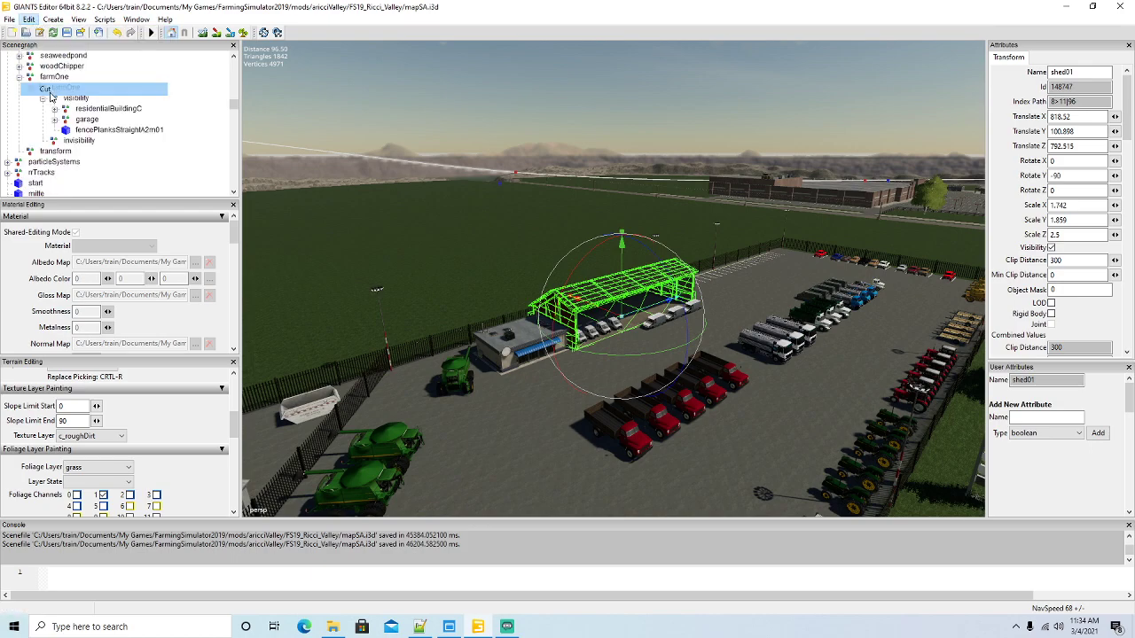
{"action": "left_click", "coordinate": [54, 99]}
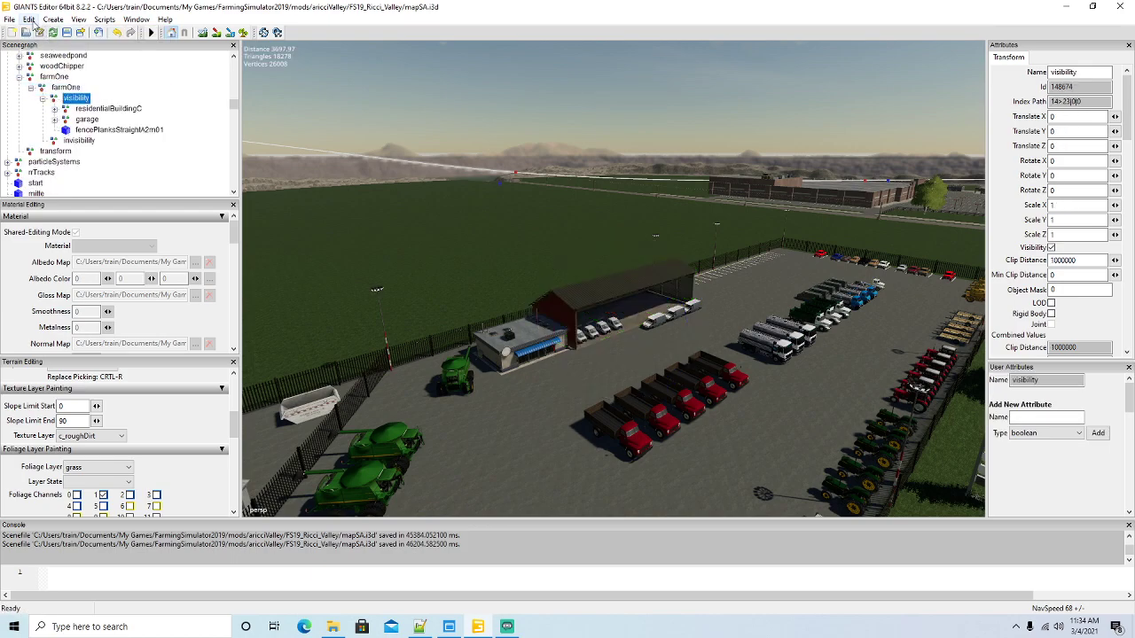
{"action": "left_click", "coordinate": [30, 20]}
{"action": "left_click", "coordinate": [51, 149]}
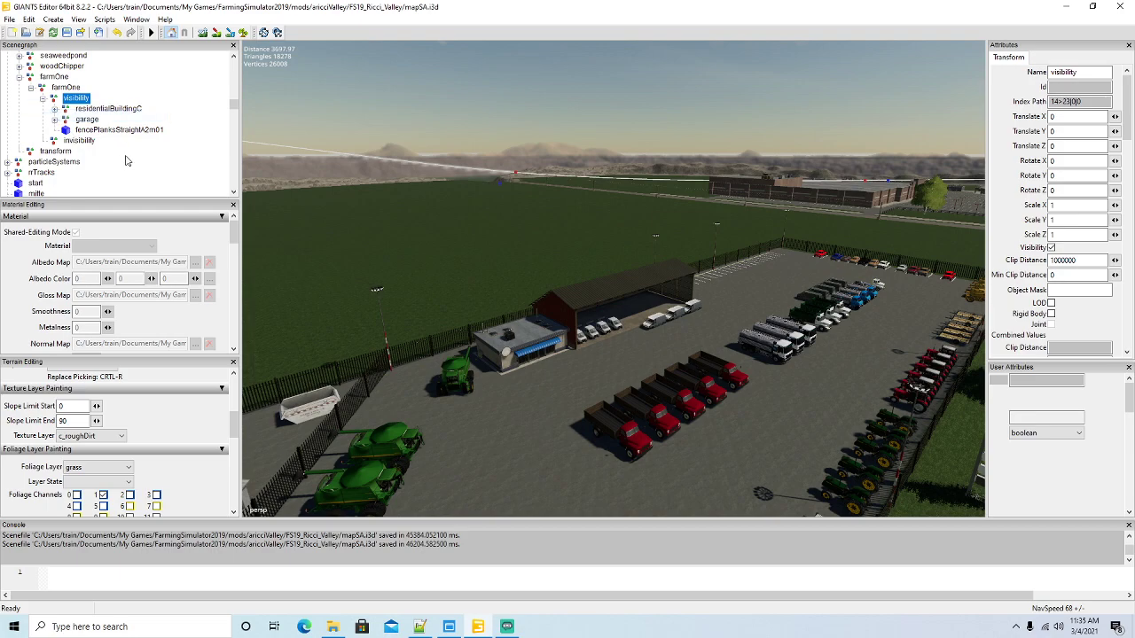
{"action": "right_click", "coordinate": [66, 146]}
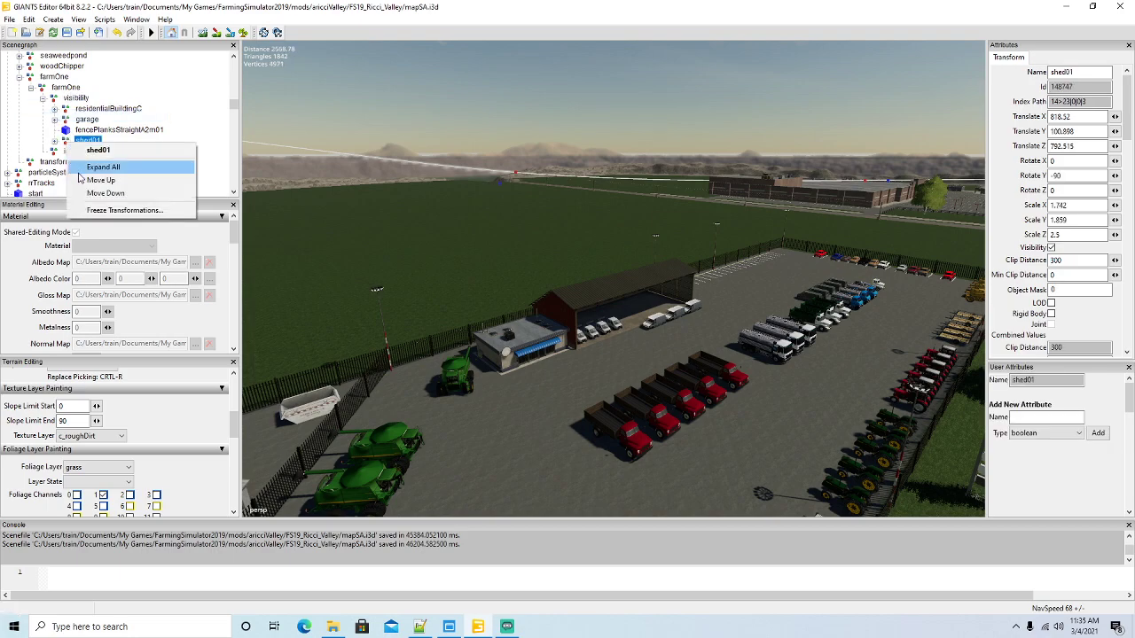
{"action": "left_click", "coordinate": [82, 180]}
Fly the view away from the vehicle dealer's lot across the valley toward the lake, keeping shed01 selected
{"action": "left_click_drag", "start_coordinate": [275, 222], "coordinate": [682, 270], "text": "alt"}
{"action": "scroll", "coordinate": [685, 251], "scroll_direction": "up", "scroll_amount": 6}
{"action": "scroll", "coordinate": [682, 270], "scroll_direction": "up", "scroll_amount": 3}
{"action": "scroll", "coordinate": [683, 269], "scroll_direction": "up", "scroll_amount": 5}
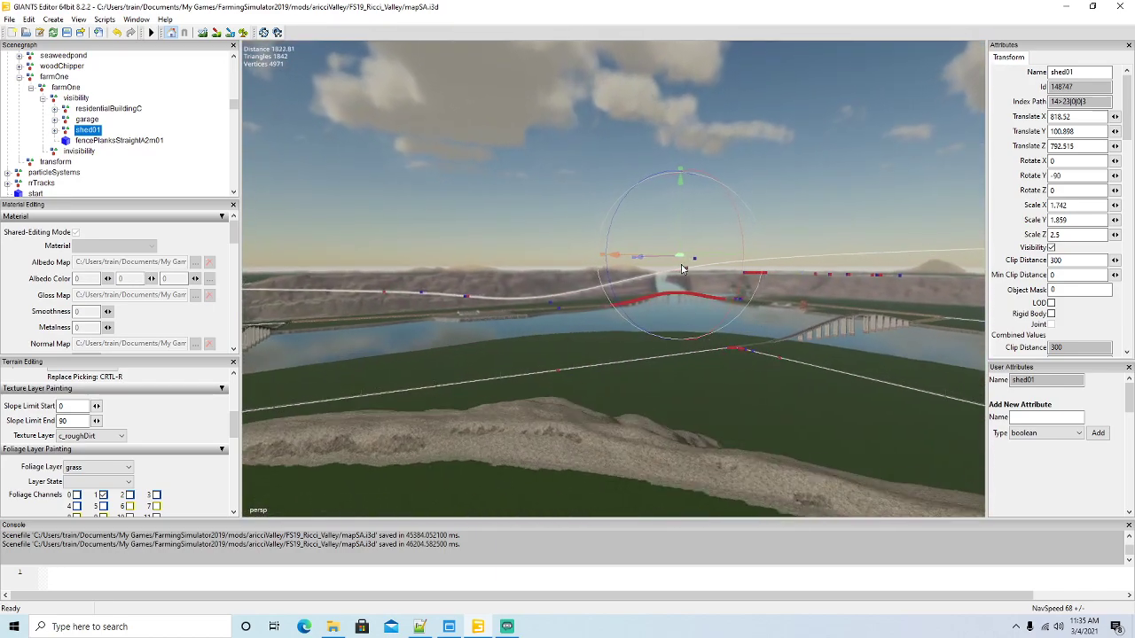
{"action": "scroll", "coordinate": [685, 266], "scroll_direction": "up", "scroll_amount": 5}
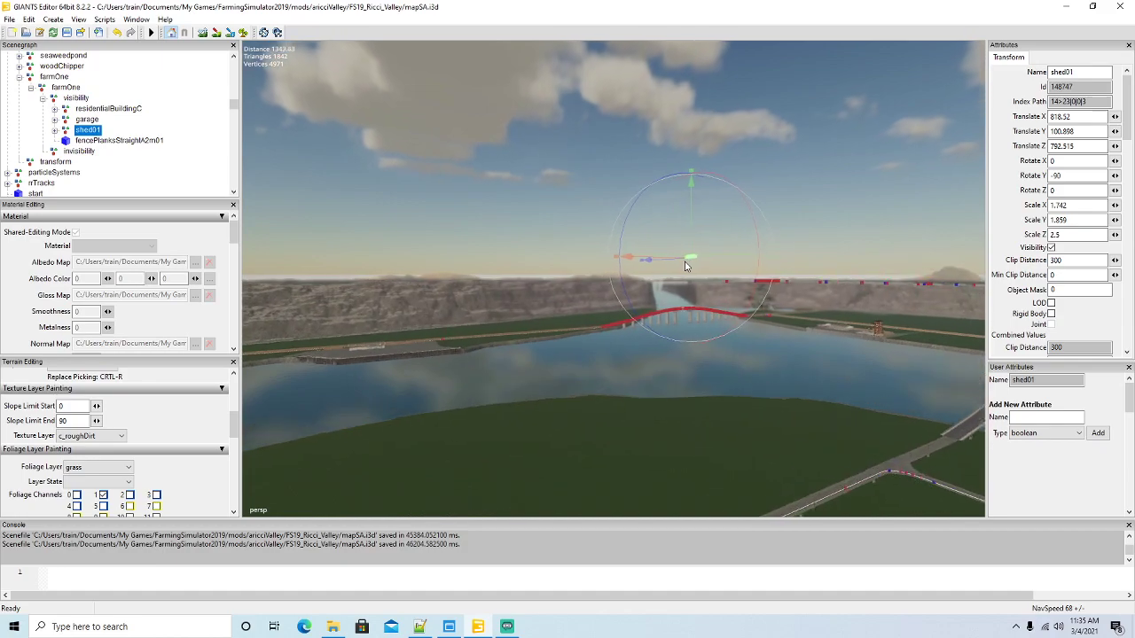
Place residentialBuildingC on the open grass field beside the arched road bridge with Interactive Placement
{"action": "left_click_drag", "start_coordinate": [694, 266], "coordinate": [716, 263], "text": "alt"}
{"action": "key", "text": "w"}
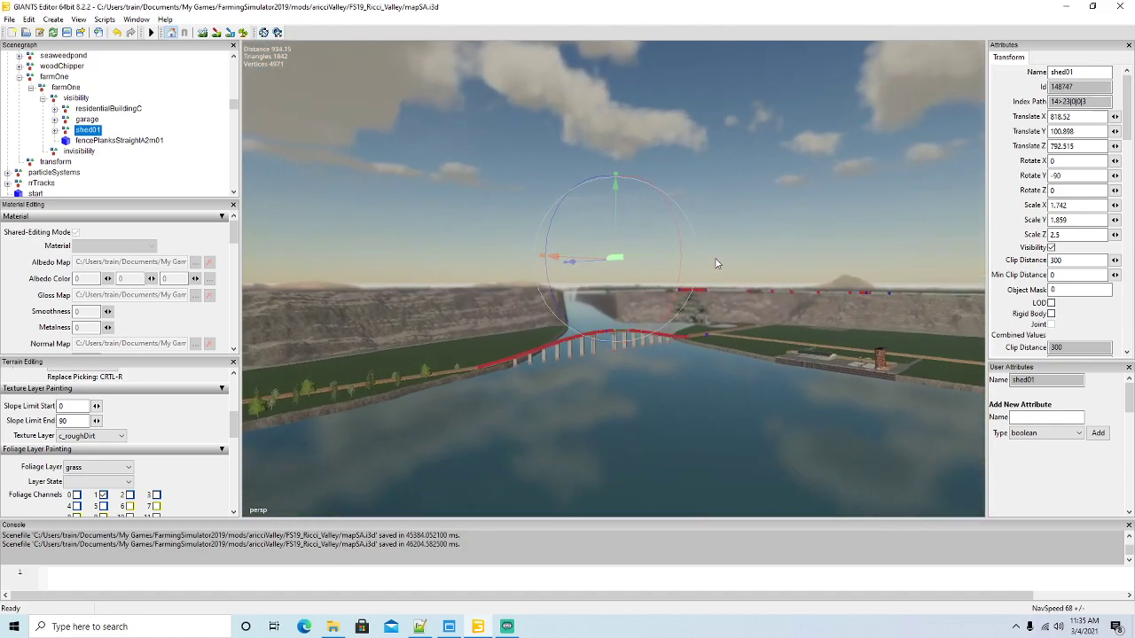
{"action": "key", "text": "w"}
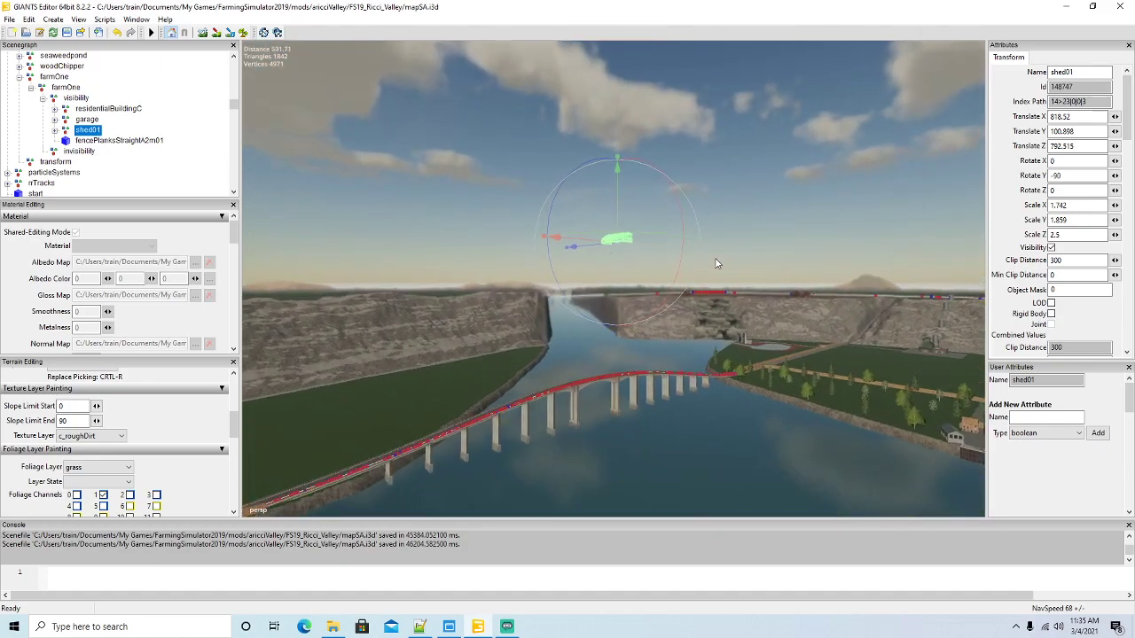
{"action": "key", "text": "w"}
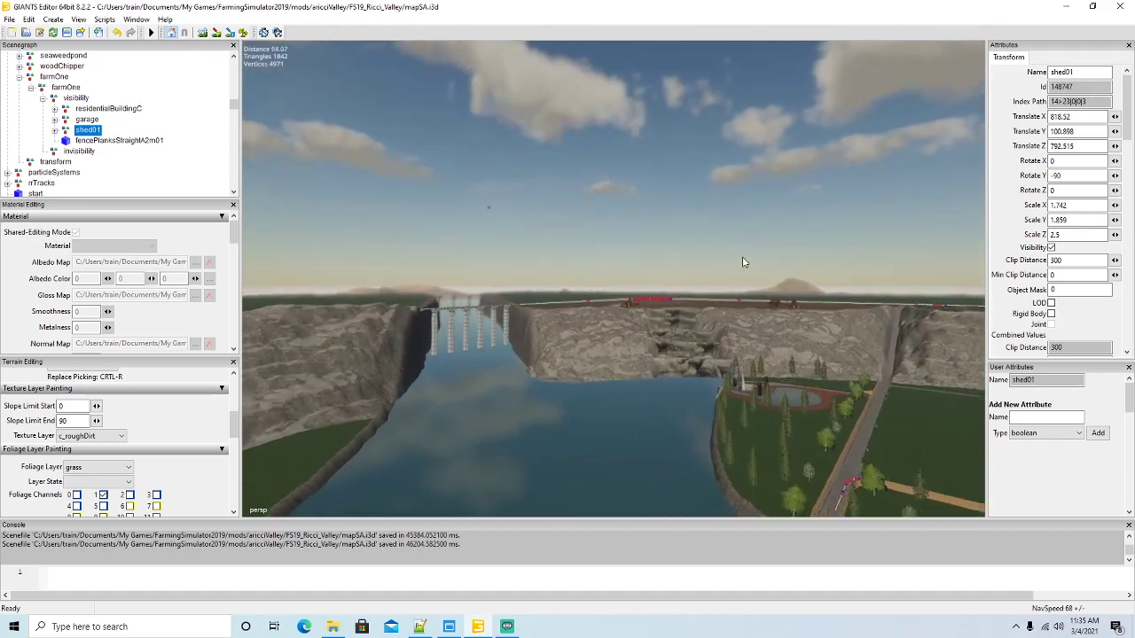
{"action": "key", "text": "w"}
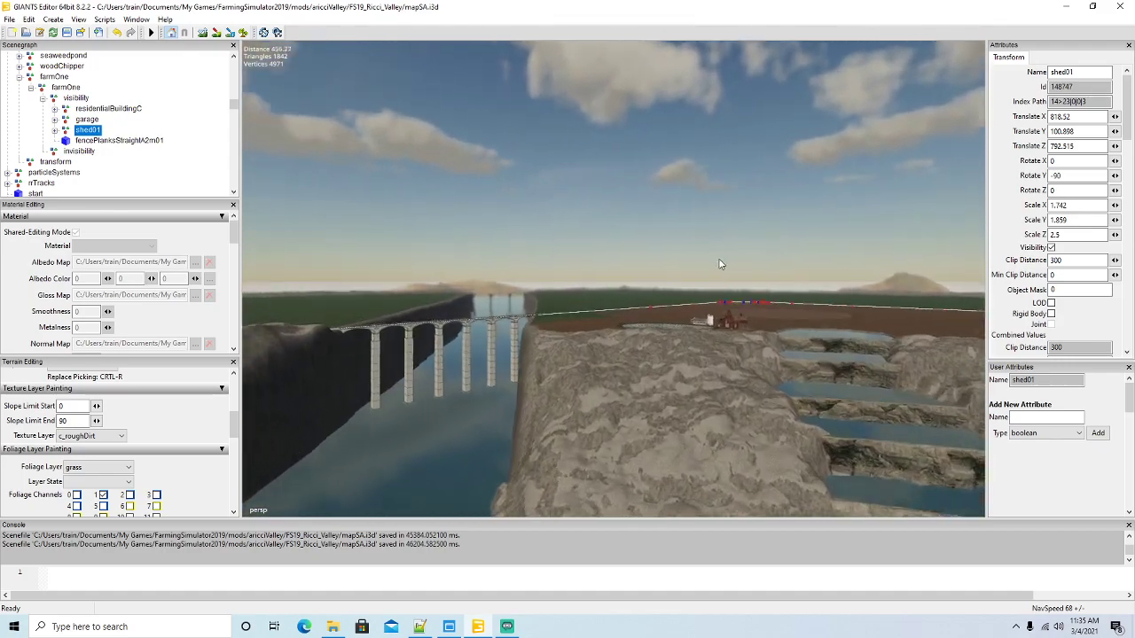
{"action": "scroll", "coordinate": [711, 268], "scroll_direction": "up", "scroll_amount": 5}
{"action": "left_click_drag", "start_coordinate": [701, 267], "coordinate": [513, 314], "text": "alt"}
{"action": "left_click_drag", "start_coordinate": [656, 346], "coordinate": [562, 363], "text": "alt"}
{"action": "scroll", "coordinate": [603, 316], "scroll_direction": "up", "scroll_amount": 2}
{"action": "left_click", "coordinate": [66, 109]}
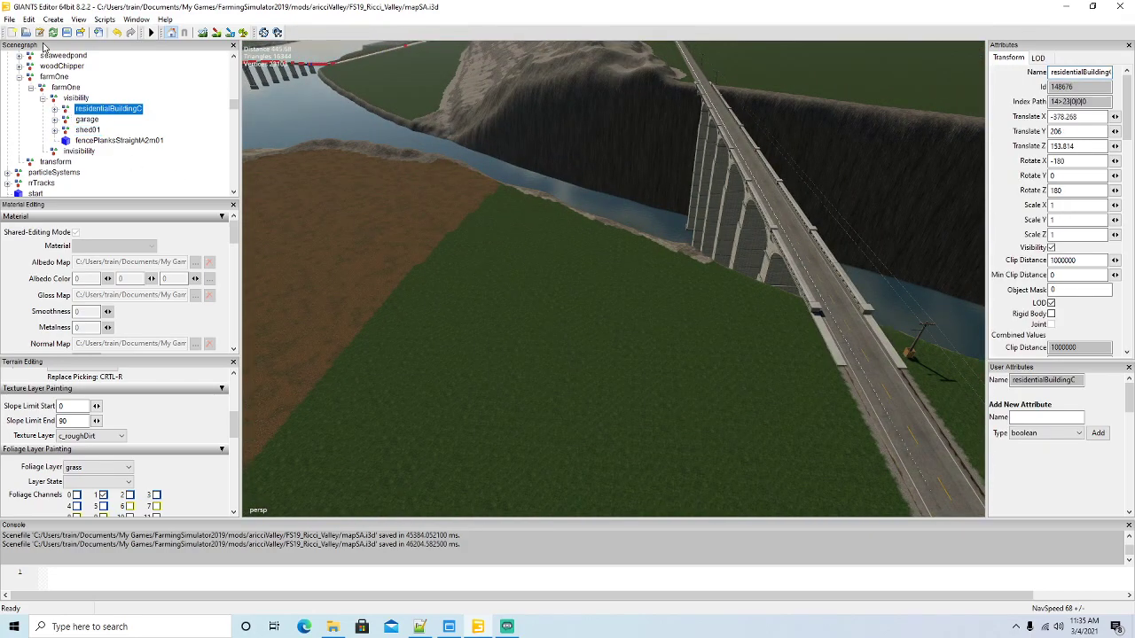
{"action": "left_click", "coordinate": [29, 18]}
{"action": "left_click", "coordinate": [87, 185]}
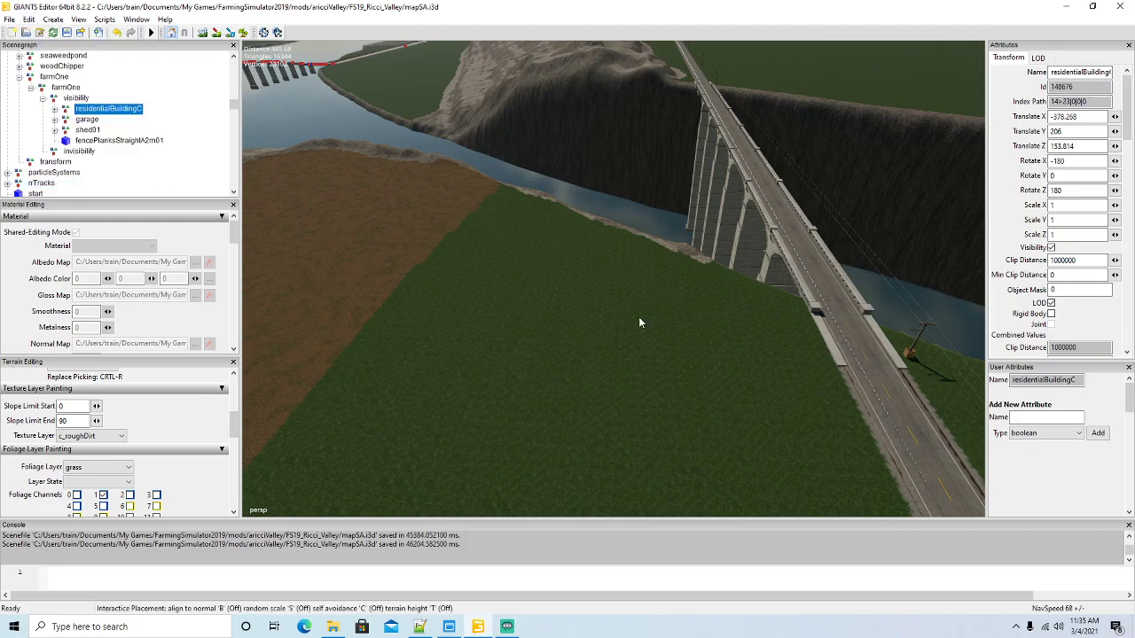
{"action": "left_click", "coordinate": [639, 319]}
Rotate residentialBuildingC to about 77.3° around Y and lower it to a height of about -0.97
{"action": "left_click_drag", "start_coordinate": [681, 368], "coordinate": [752, 430], "text": "alt"}
{"action": "scroll", "coordinate": [752, 430], "scroll_direction": "up", "scroll_amount": 2}
{"action": "scroll", "coordinate": [751, 428], "scroll_direction": "down", "scroll_amount": 4}
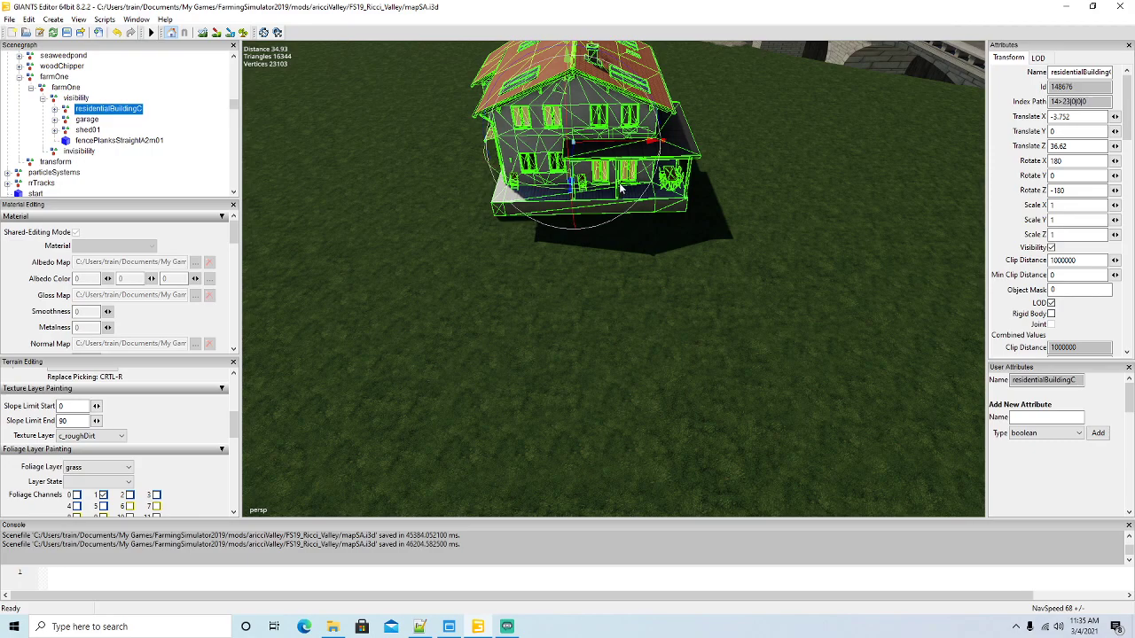
{"action": "left_click_drag", "start_coordinate": [621, 189], "coordinate": [572, 118]}
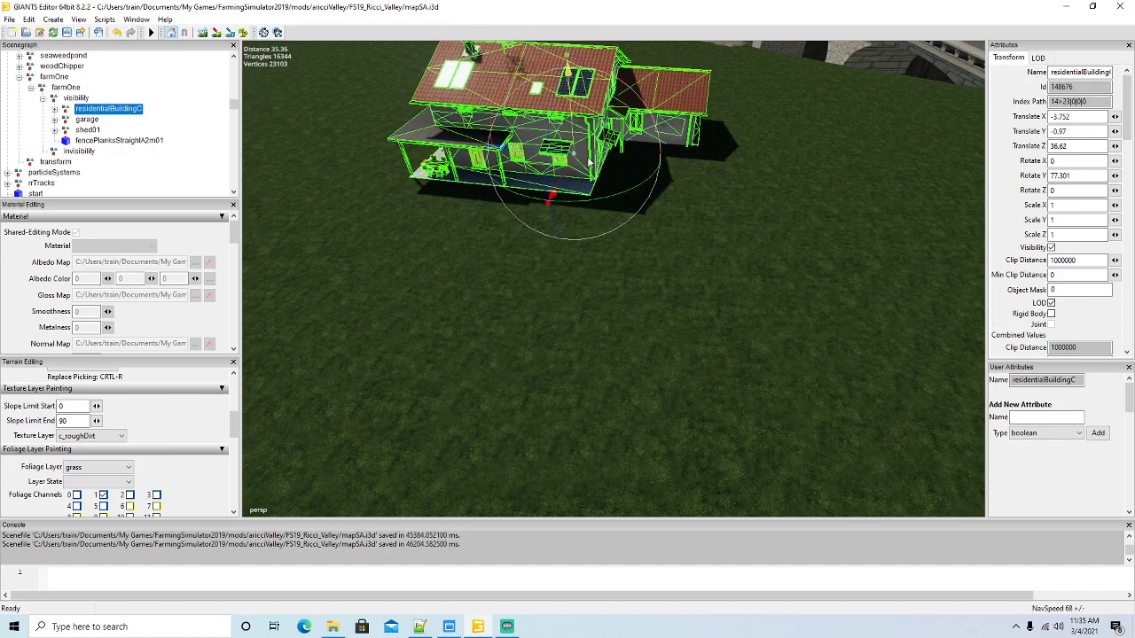
{"action": "left_click_drag", "start_coordinate": [589, 159], "coordinate": [398, 188], "text": "alt"}
{"action": "scroll", "coordinate": [702, 123], "scroll_direction": "up", "scroll_amount": 4}
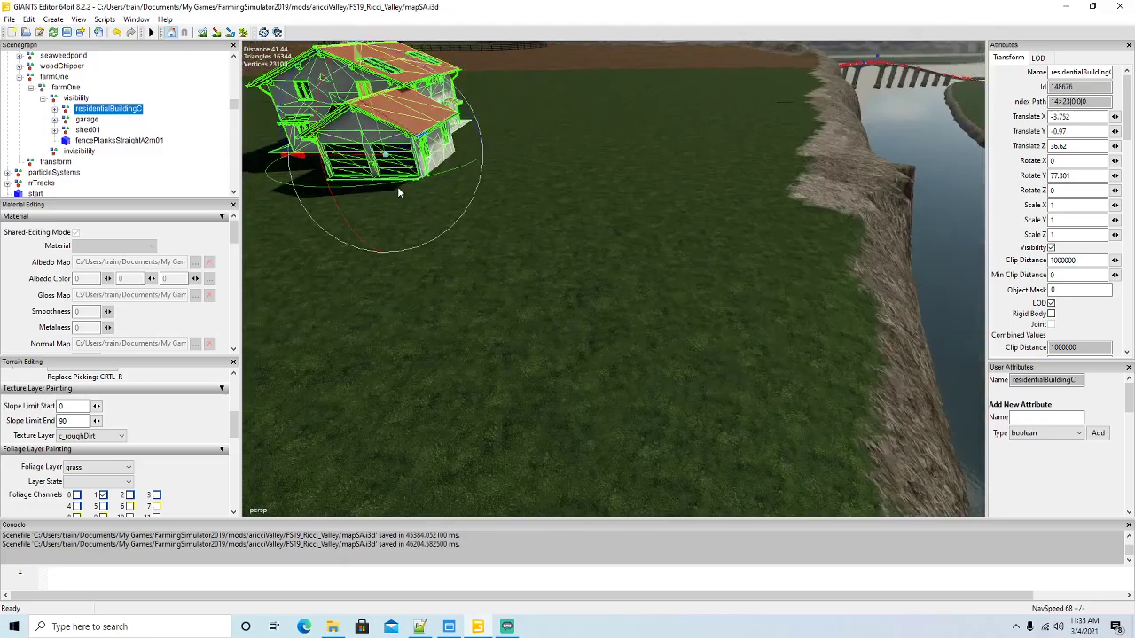
{"action": "right_click_drag", "start_coordinate": [398, 192], "coordinate": [372, 182]}
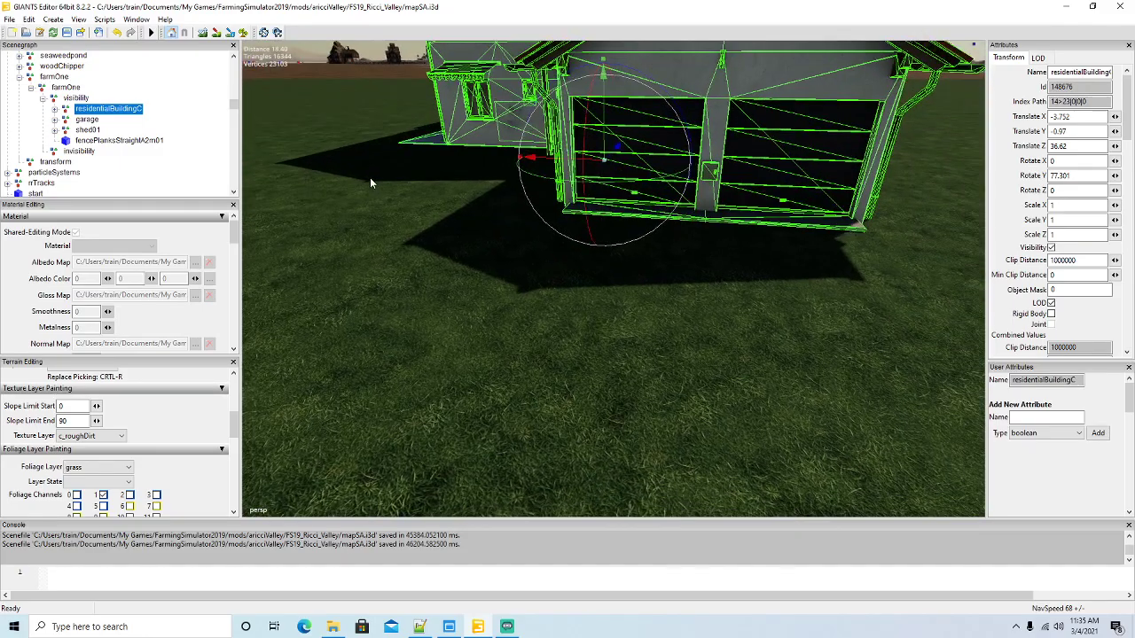
{"action": "left_click_drag", "start_coordinate": [370, 178], "coordinate": [584, 232], "text": "alt"}
Turn residentialBuildingC to about 58.66° around Y and move it to about X -0.239, Z 38.79
{"action": "scroll", "coordinate": [592, 234], "scroll_direction": "down", "scroll_amount": 8}
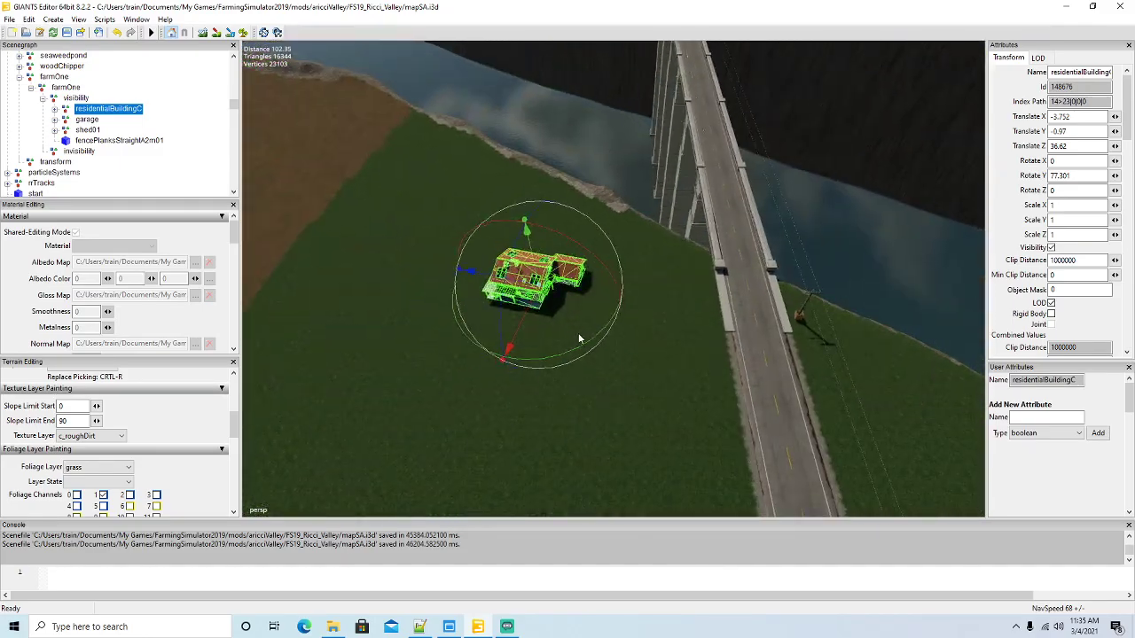
{"action": "right_click_drag", "start_coordinate": [578, 337], "coordinate": [593, 337]}
{"action": "mouse_move", "coordinate": [556, 348]}
{"action": "left_mouse_down"}
{"action": "mouse_move", "coordinate": [567, 352]}
{"action": "mouse_move", "coordinate": [558, 349]}
{"action": "left_mouse_up"}
{"action": "mouse_move", "coordinate": [493, 282]}
{"action": "left_mouse_down"}
{"action": "mouse_move", "coordinate": [477, 280]}
{"action": "mouse_move", "coordinate": [493, 301]}
{"action": "left_mouse_up"}
{"action": "left_click_drag", "start_coordinate": [538, 352], "coordinate": [502, 355]}
{"action": "left_click_drag", "start_coordinate": [496, 313], "coordinate": [603, 344]}
Raise residentialBuildingC to a height of about -0.924 and shift it slightly away from the bridge
{"action": "scroll", "coordinate": [427, 344], "scroll_direction": "up", "scroll_amount": 3}
{"action": "scroll", "coordinate": [603, 343], "scroll_direction": "up", "scroll_amount": 3}
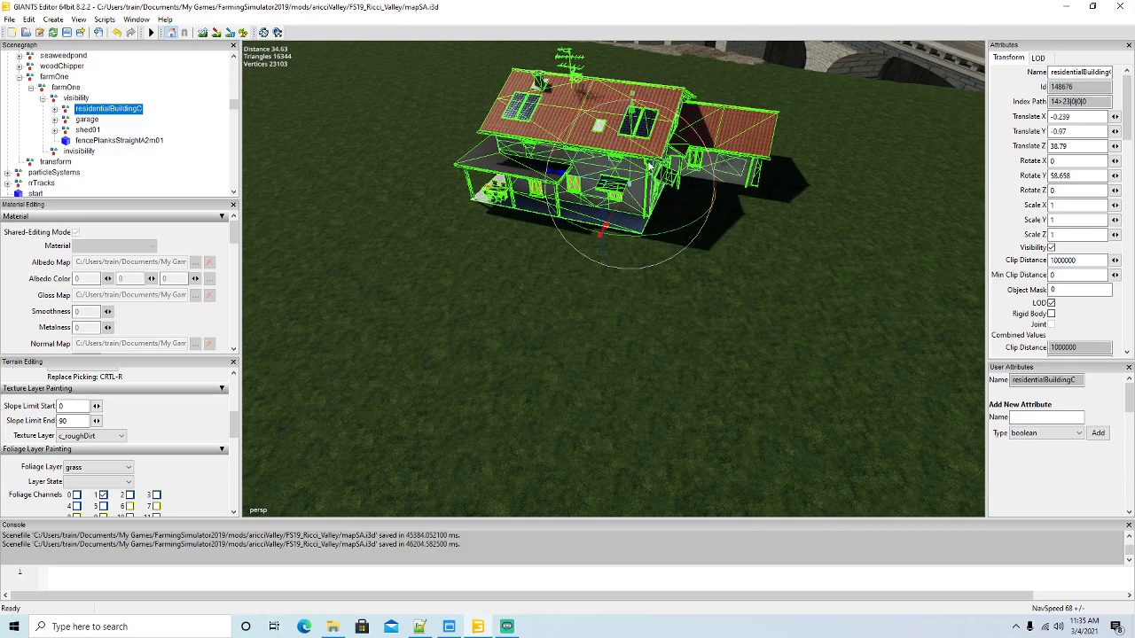
{"action": "left_click_drag", "start_coordinate": [630, 144], "coordinate": [632, 147]}
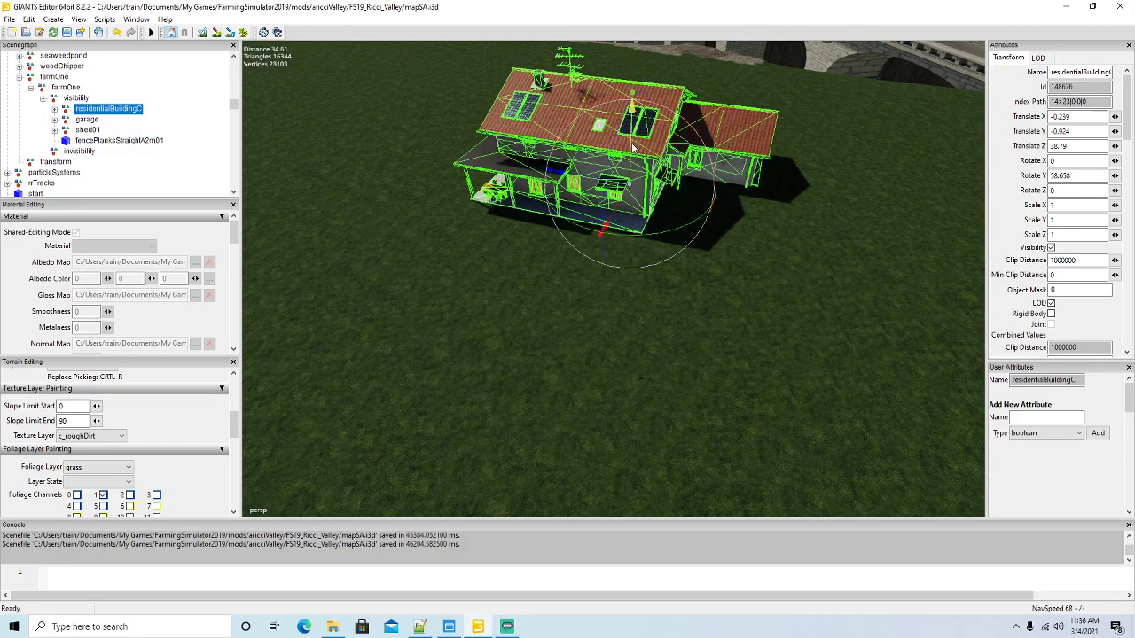
{"action": "scroll", "coordinate": [642, 215], "scroll_direction": "down", "scroll_amount": 5}
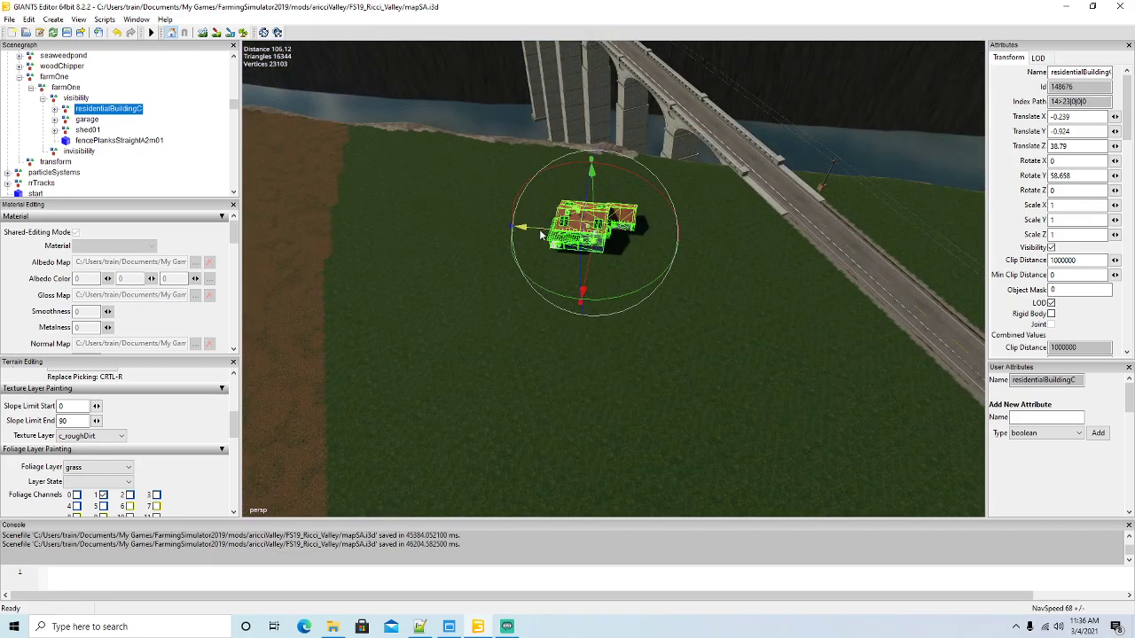
{"action": "left_click_drag", "start_coordinate": [540, 235], "coordinate": [516, 231]}
Place the garage on the grass between the house and bridge with Interactive Placement, rotated about -32.5° around Y
{"action": "left_click", "coordinate": [79, 119]}
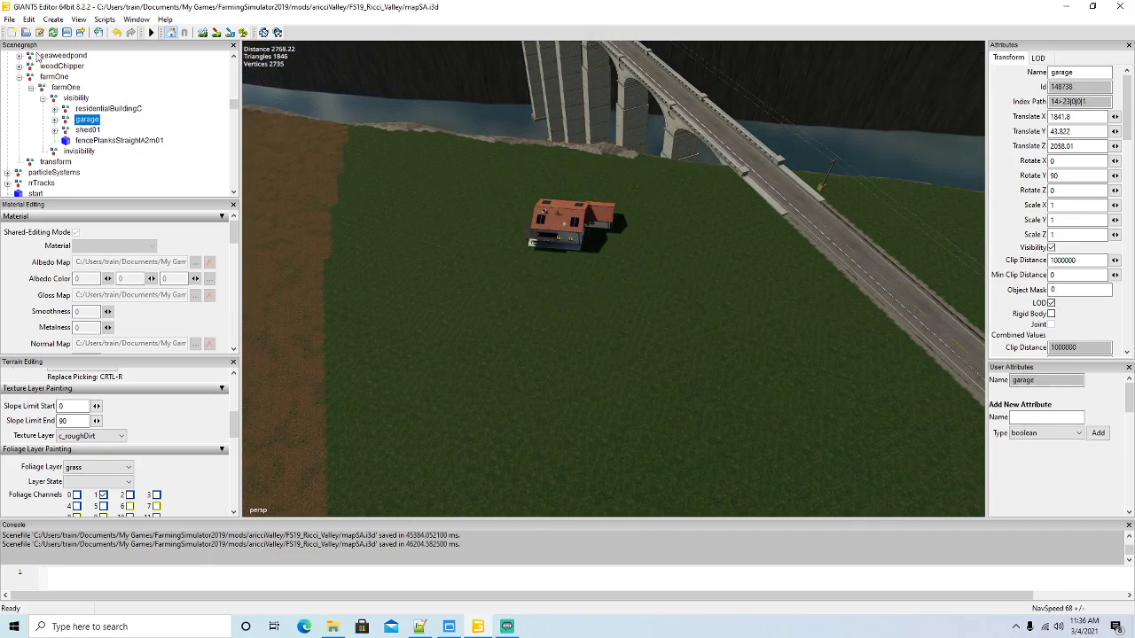
{"action": "left_click", "coordinate": [29, 20]}
{"action": "left_click", "coordinate": [71, 185]}
{"action": "left_click", "coordinate": [672, 217]}
{"action": "left_click_drag", "start_coordinate": [669, 282], "coordinate": [612, 235]}
Sink the garage's base into the ground at a height of about -0.956 and position it near X -14.182, Z 44.181
{"action": "scroll", "coordinate": [716, 220], "scroll_direction": "up", "scroll_amount": 6}
{"action": "scroll", "coordinate": [666, 276], "scroll_direction": "up", "scroll_amount": 2}
{"action": "left_click_drag", "start_coordinate": [697, 263], "coordinate": [576, 124], "text": "alt"}
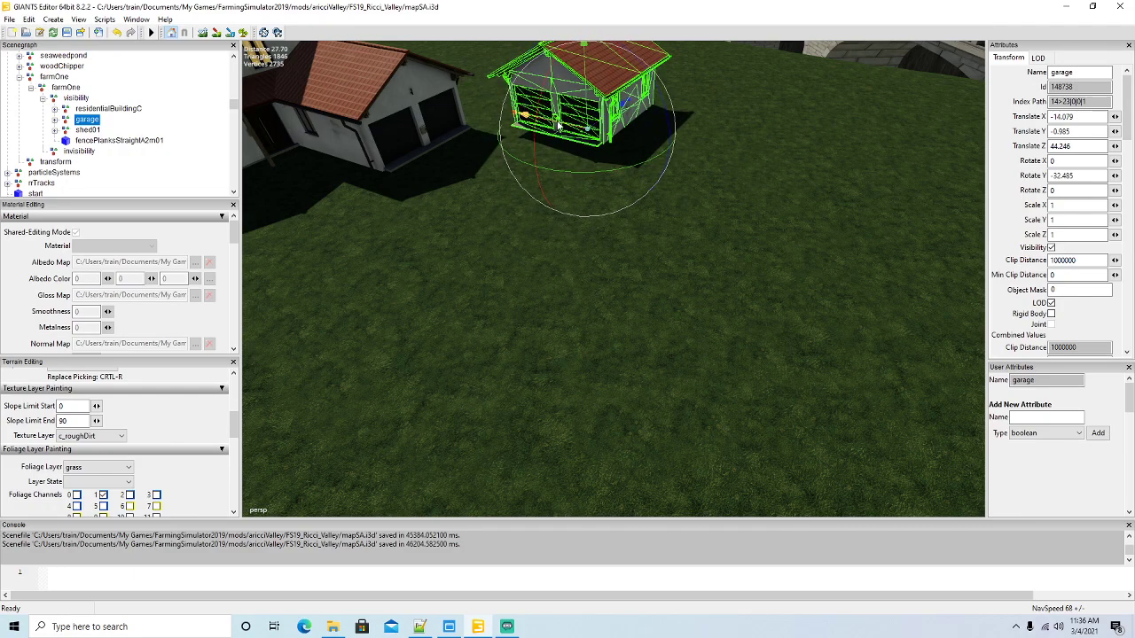
{"action": "scroll", "coordinate": [525, 196], "scroll_direction": "up", "scroll_amount": 3}
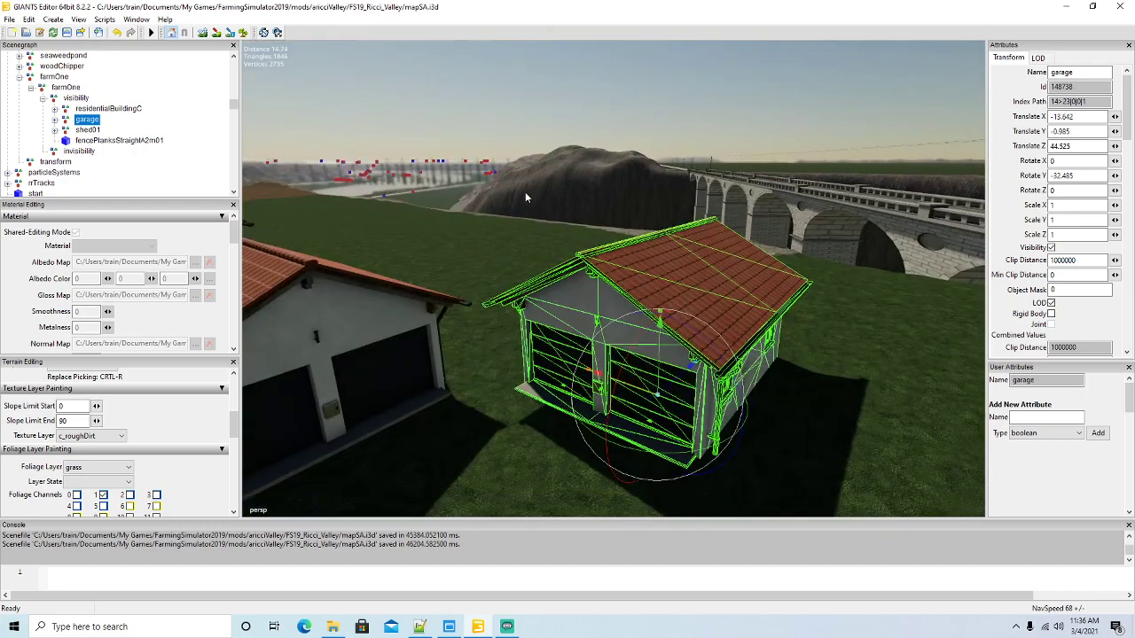
{"action": "left_click_drag", "start_coordinate": [526, 197], "coordinate": [708, 234], "text": "alt"}
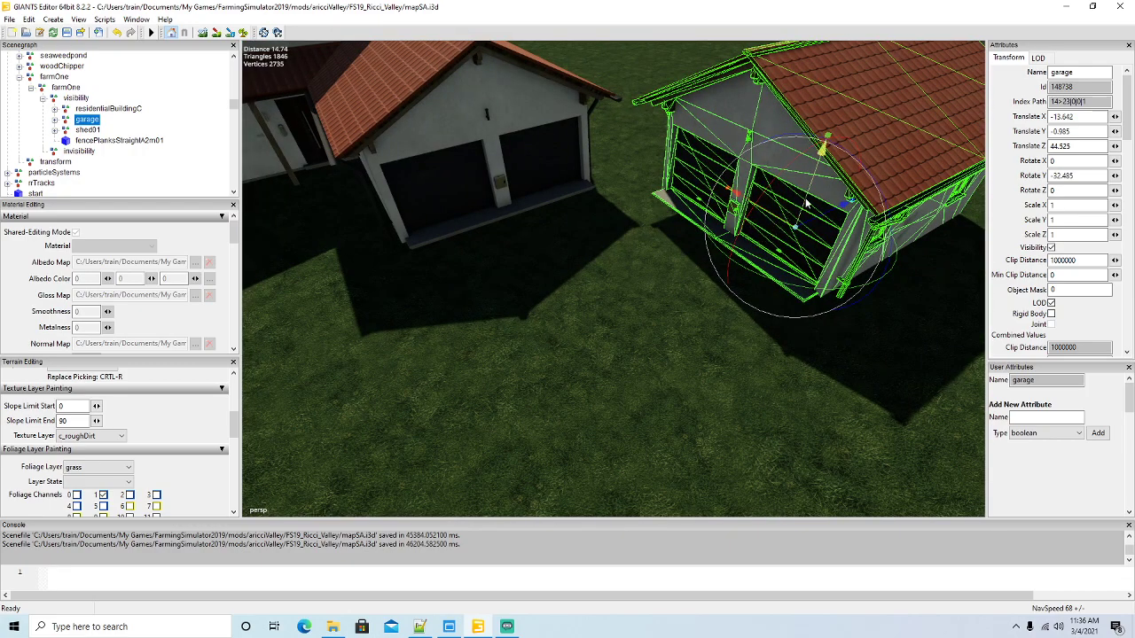
{"action": "left_click_drag", "start_coordinate": [805, 203], "coordinate": [789, 229]}
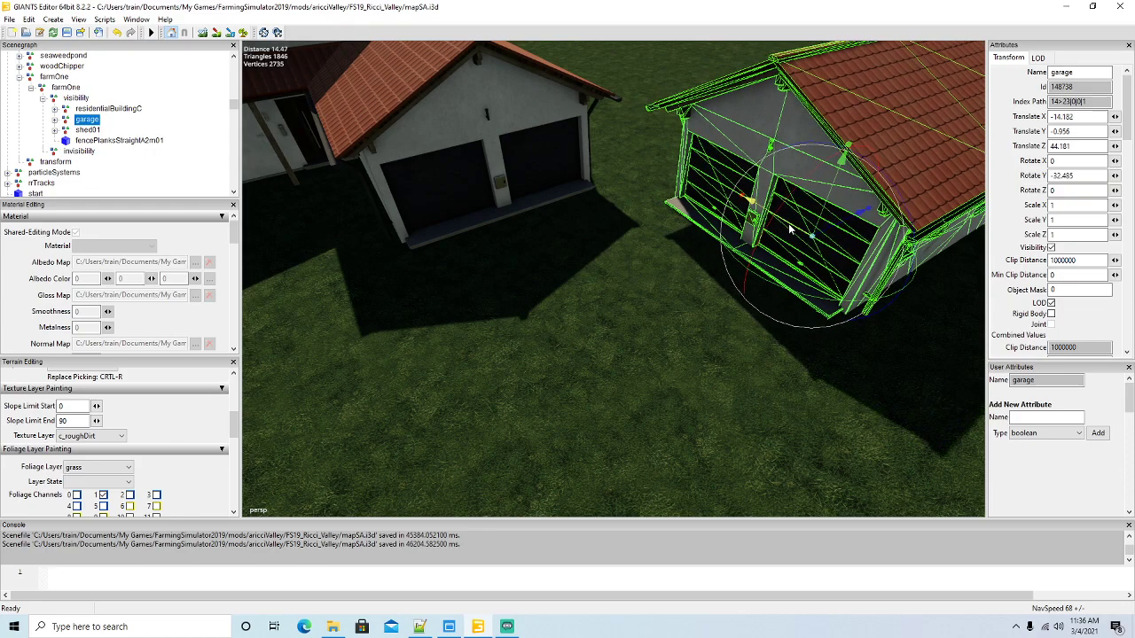
Shift the garage slightly farther from the house to about X -15.147, Z 43.567
{"action": "middle_click_drag", "start_coordinate": [785, 286], "coordinate": [631, 247], "text": "alt"}
{"action": "scroll", "coordinate": [631, 248], "scroll_direction": "down", "scroll_amount": 6}
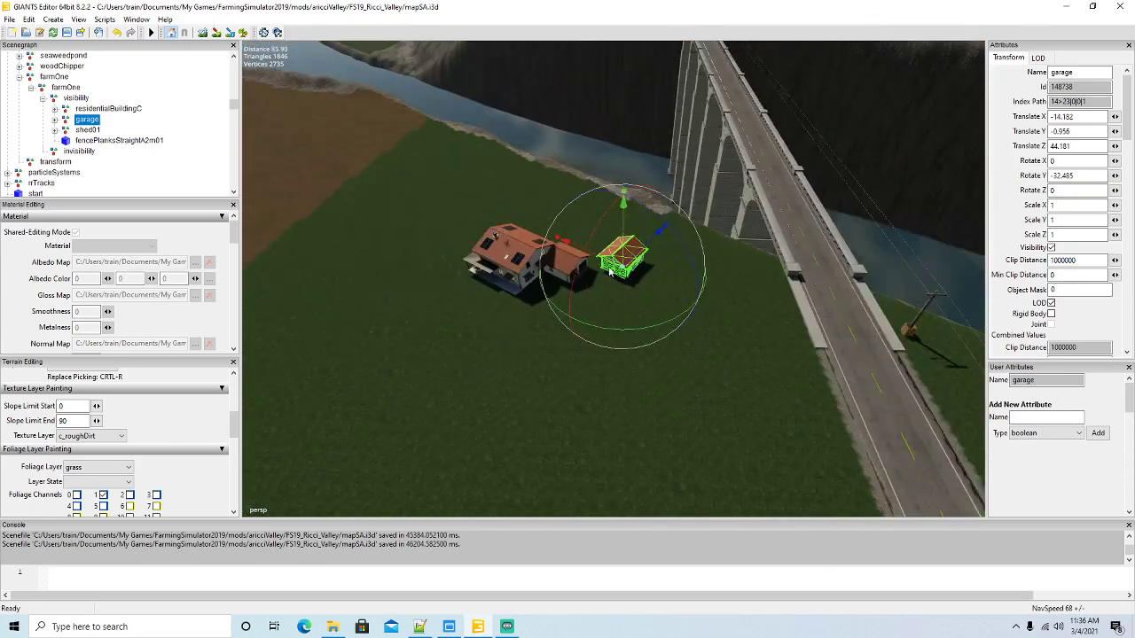
{"action": "left_click_drag", "start_coordinate": [608, 265], "coordinate": [593, 334]}
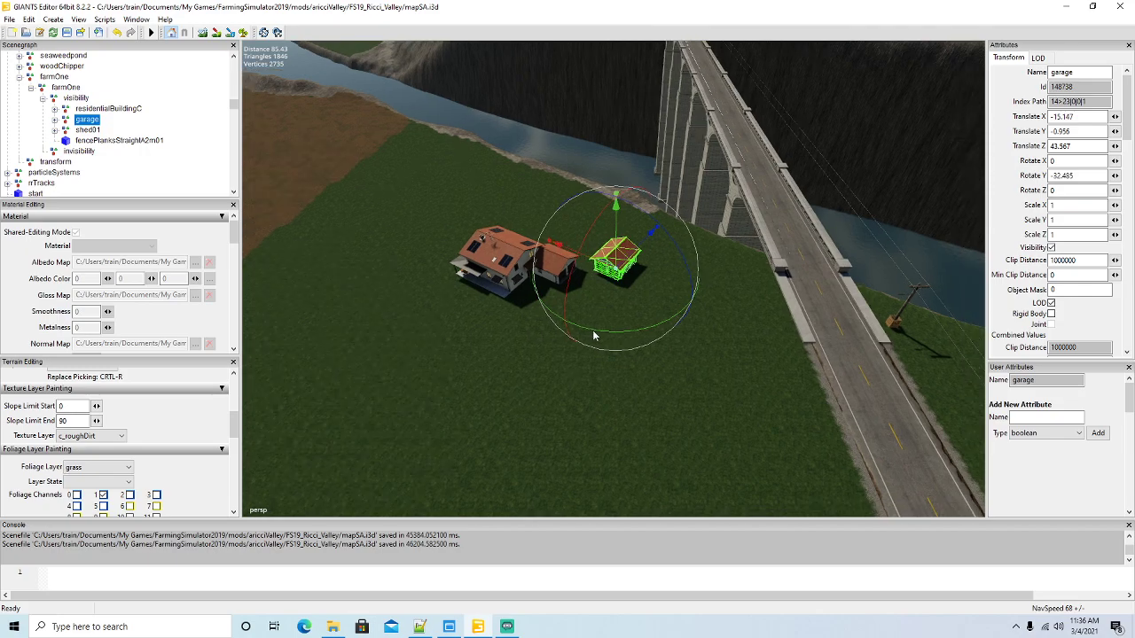
Place shed01 on the grass between the house and the brown dirt field with Interactive Placement
{"action": "scroll", "coordinate": [593, 334], "scroll_direction": "down", "scroll_amount": 3}
{"action": "right_click_drag", "start_coordinate": [594, 335], "coordinate": [555, 338]}
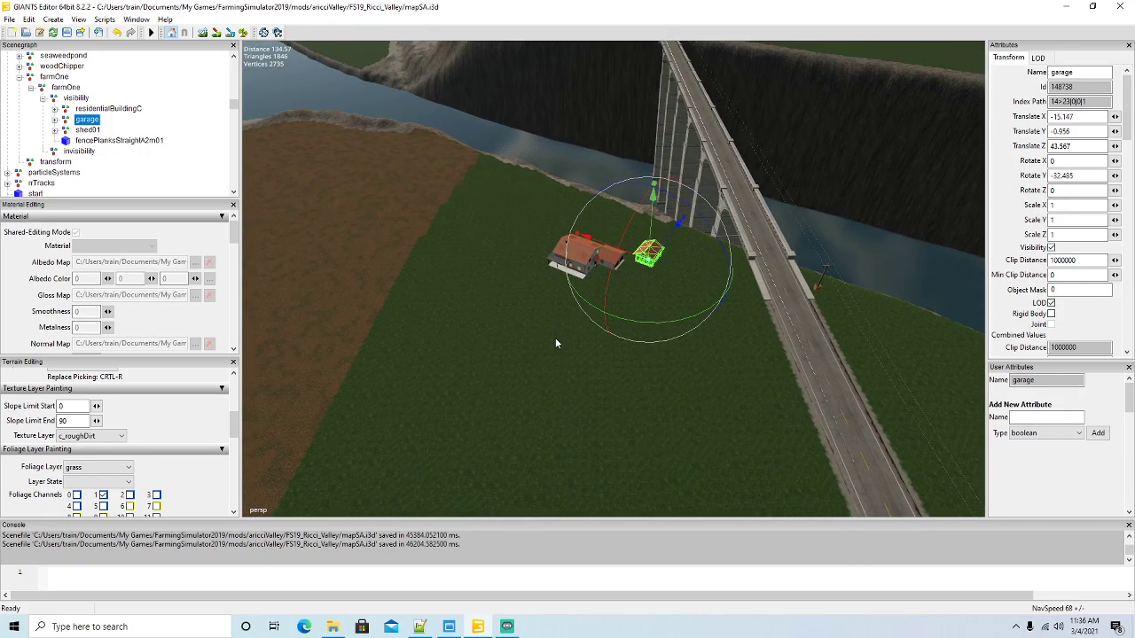
{"action": "left_click_drag", "start_coordinate": [555, 338], "coordinate": [617, 330], "text": "alt"}
{"action": "scroll", "coordinate": [524, 340], "scroll_direction": "up", "scroll_amount": 4}
{"action": "left_click", "coordinate": [684, 348]}
{"action": "left_click_drag", "start_coordinate": [685, 348], "coordinate": [679, 373], "text": "alt"}
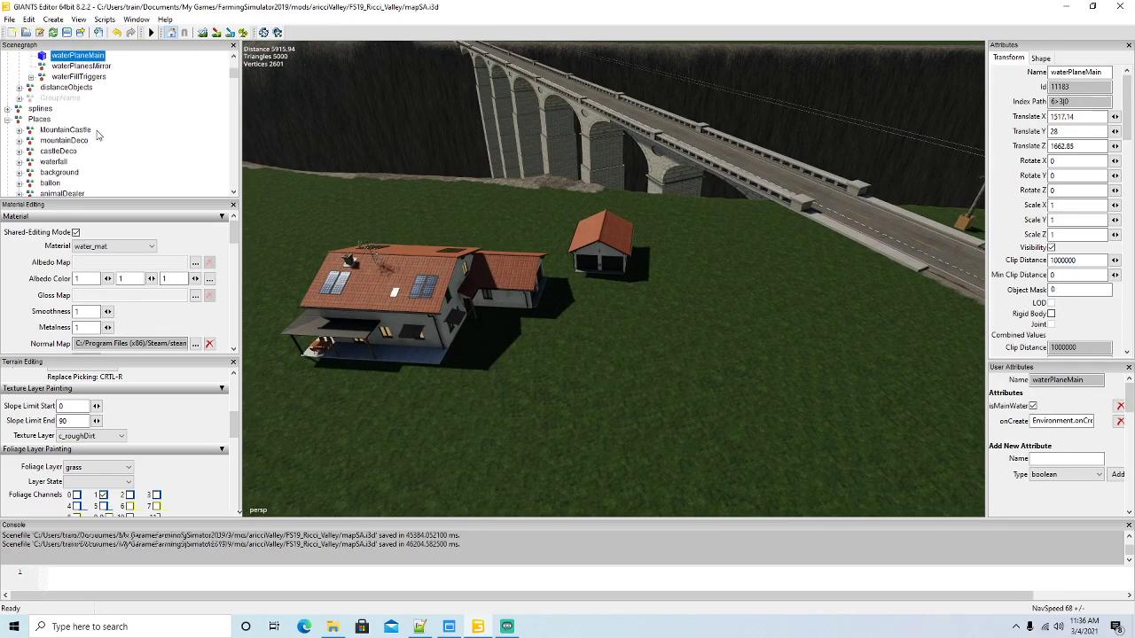
{"action": "scroll", "coordinate": [64, 88], "scroll_direction": "down", "scroll_amount": 10}
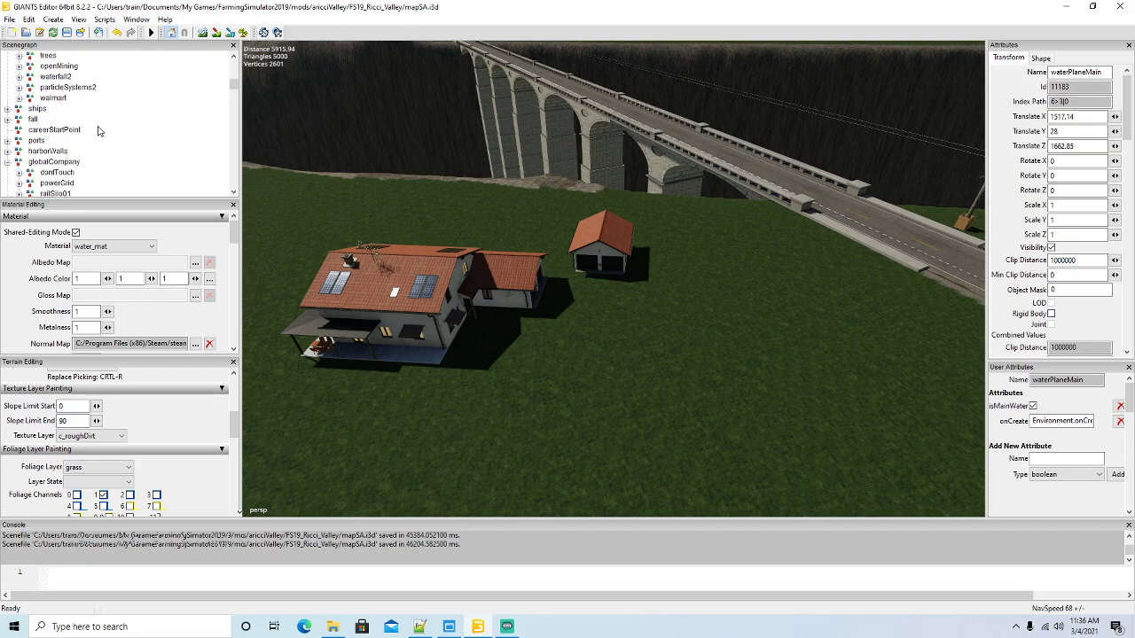
{"action": "scroll", "coordinate": [99, 131], "scroll_direction": "down", "scroll_amount": 10}
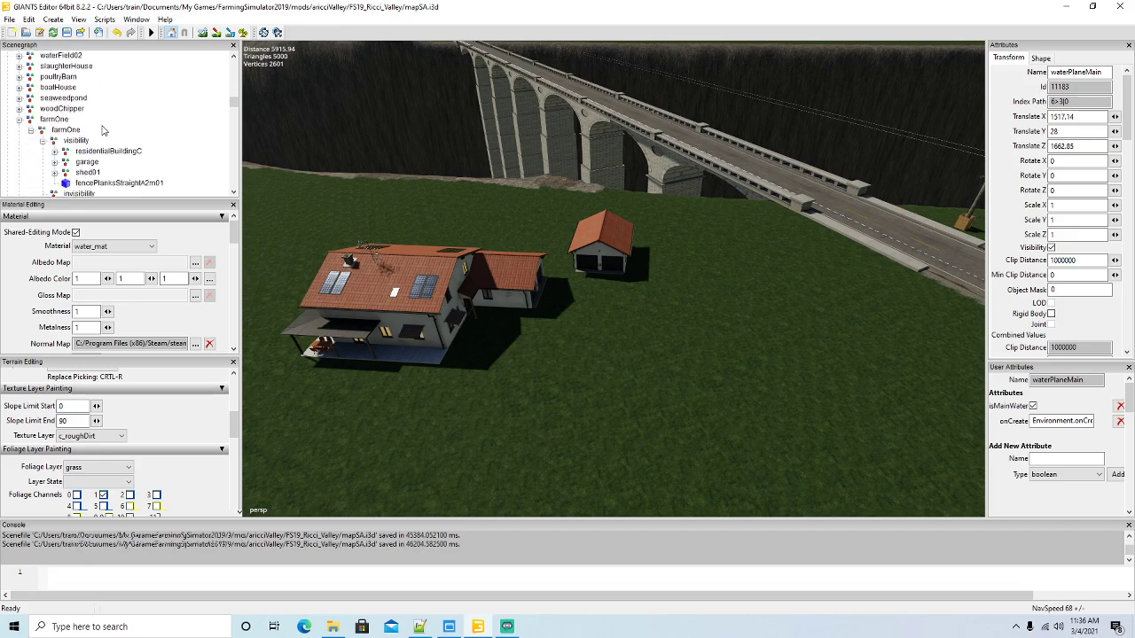
{"action": "left_click", "coordinate": [85, 108]}
{"action": "key", "text": "f"}
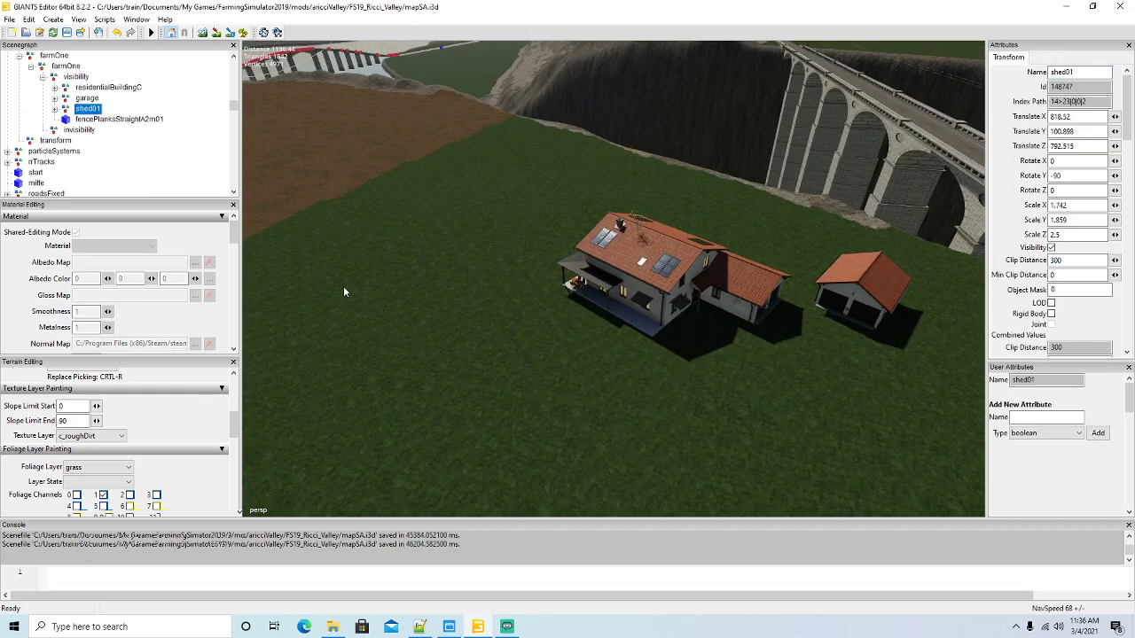
{"action": "left_click", "coordinate": [28, 19]}
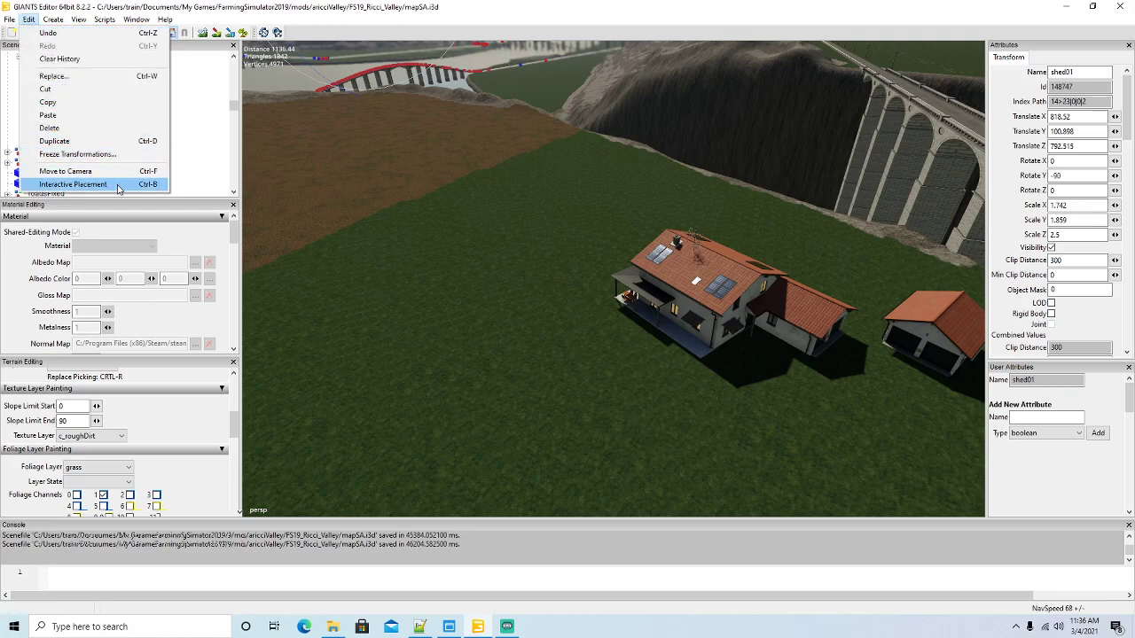
{"action": "left_click", "coordinate": [80, 185]}
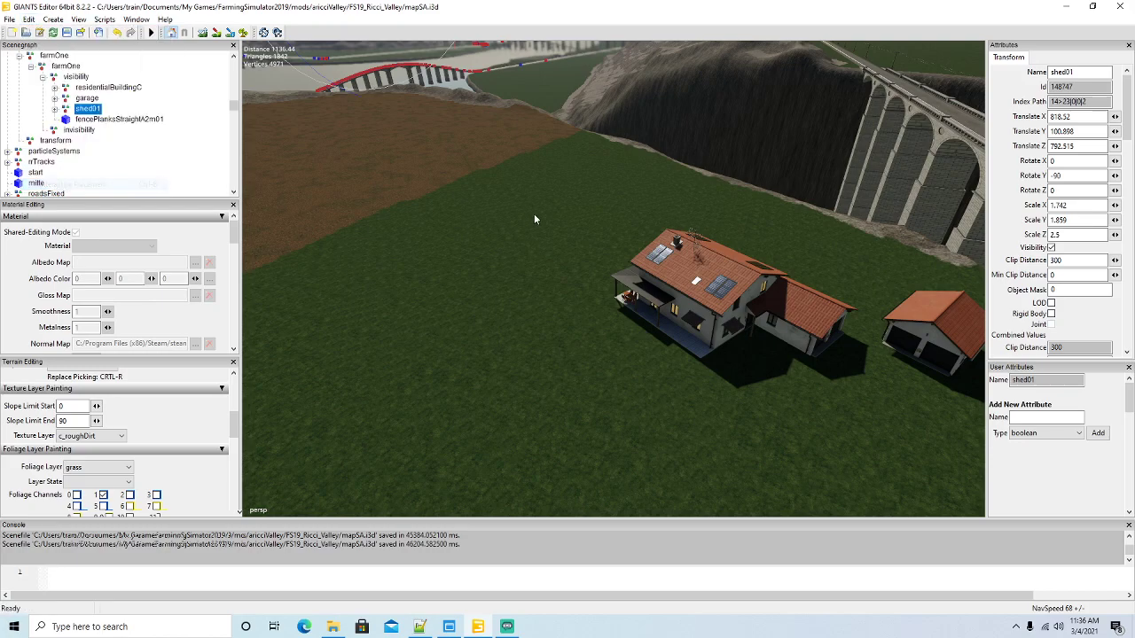
Place fencePlanksStraightA2m01 on the grass in front of the house with Interactive Placement
{"action": "left_click", "coordinate": [71, 119]}
{"action": "left_click", "coordinate": [28, 19]}
{"action": "left_click", "coordinate": [80, 184]}
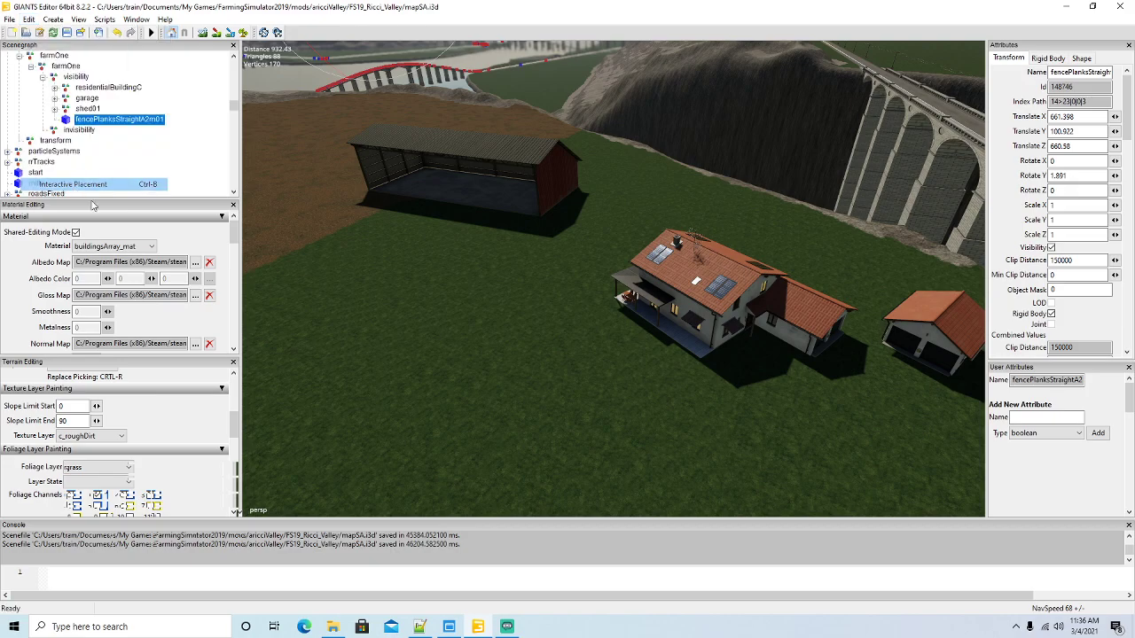
{"action": "left_click", "coordinate": [595, 391]}
Paint a driveway with the c_concrete texture layer in front of the detached garage and the house's attached garage
{"action": "left_click_drag", "start_coordinate": [543, 453], "coordinate": [674, 478], "text": "alt"}
{"action": "scroll", "coordinate": [631, 456], "scroll_direction": "up", "scroll_amount": 5}
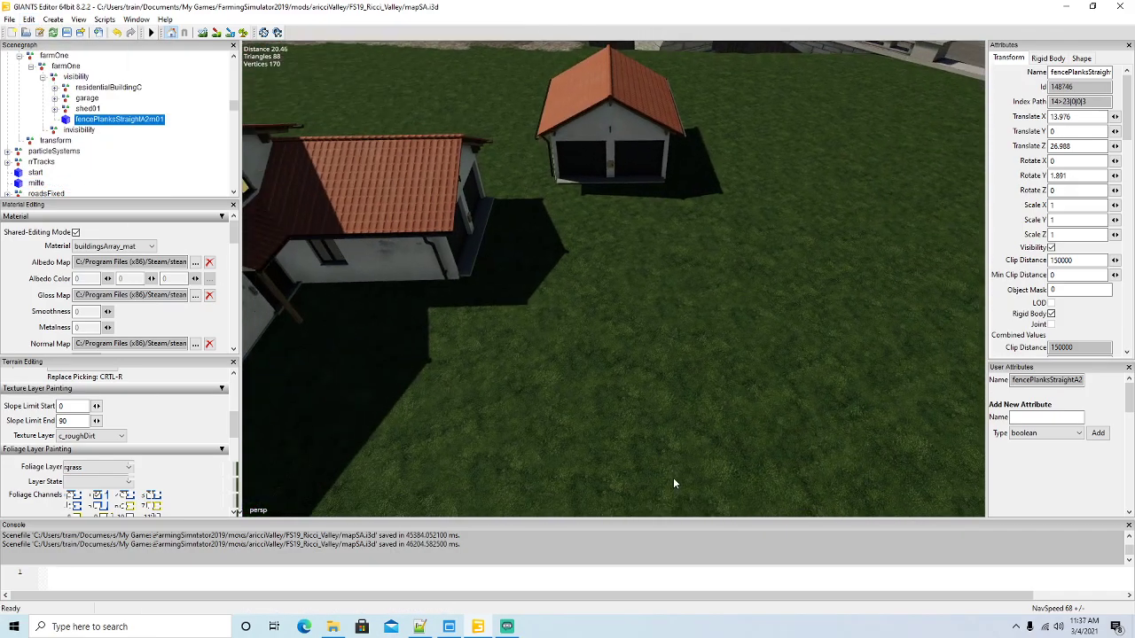
{"action": "left_click", "coordinate": [93, 435]}
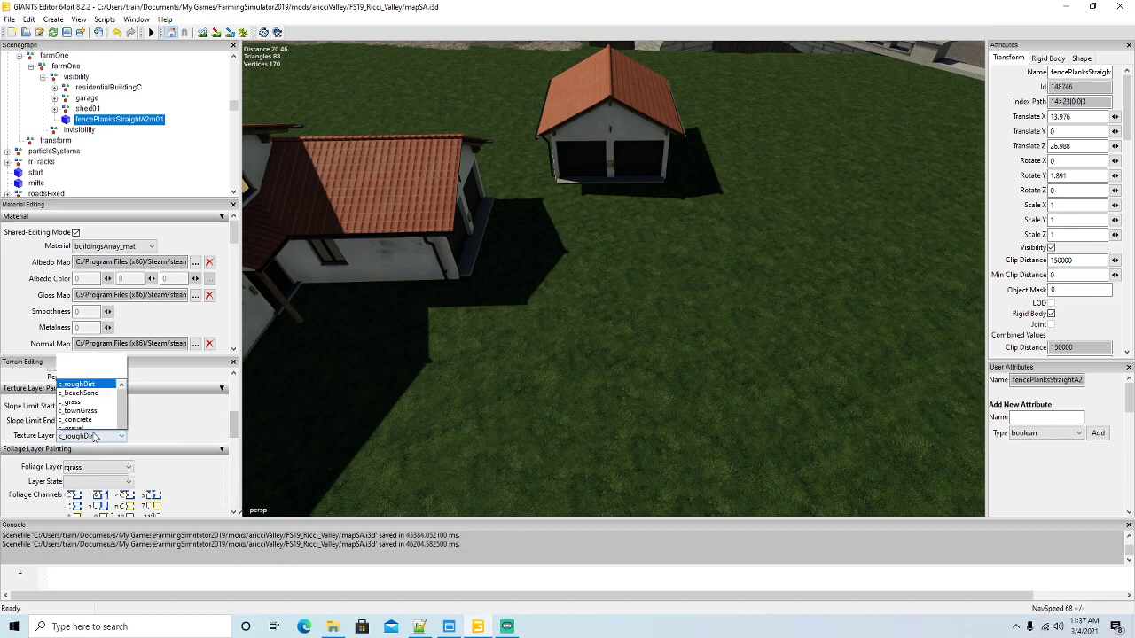
{"action": "left_click", "coordinate": [84, 202]}
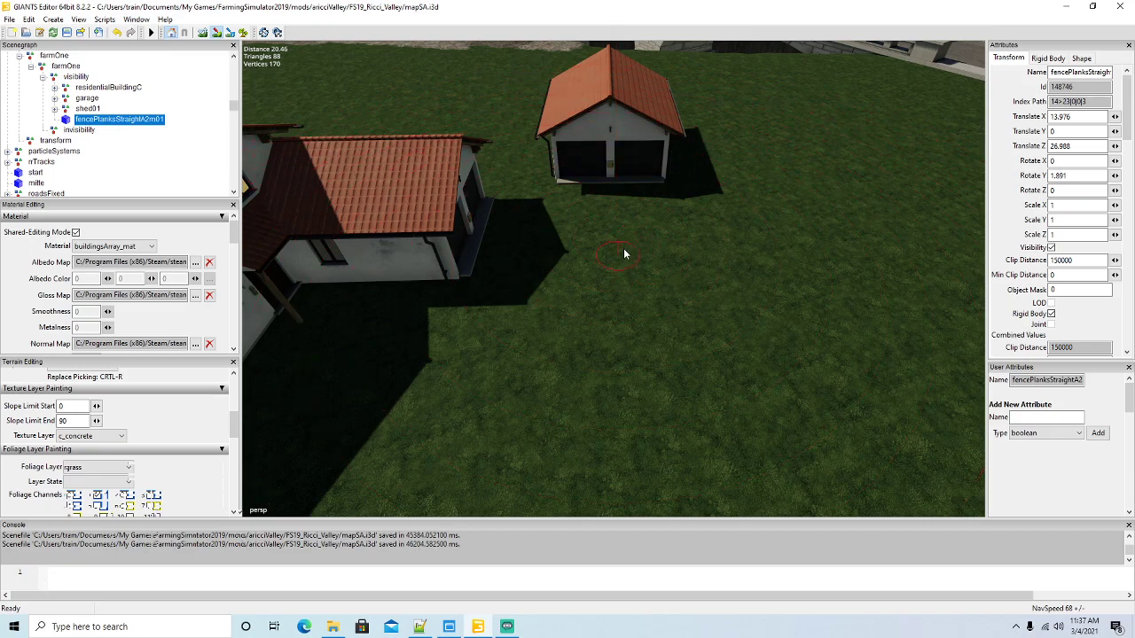
{"action": "mouse_move", "coordinate": [624, 254]}
{"action": "left_mouse_down"}
{"action": "mouse_move", "coordinate": [623, 205]}
{"action": "mouse_move", "coordinate": [592, 191]}
{"action": "mouse_move", "coordinate": [652, 193]}
{"action": "mouse_move", "coordinate": [621, 235]}
{"action": "mouse_move", "coordinate": [612, 284]}
{"action": "mouse_move", "coordinate": [603, 254]}
{"action": "left_mouse_up"}
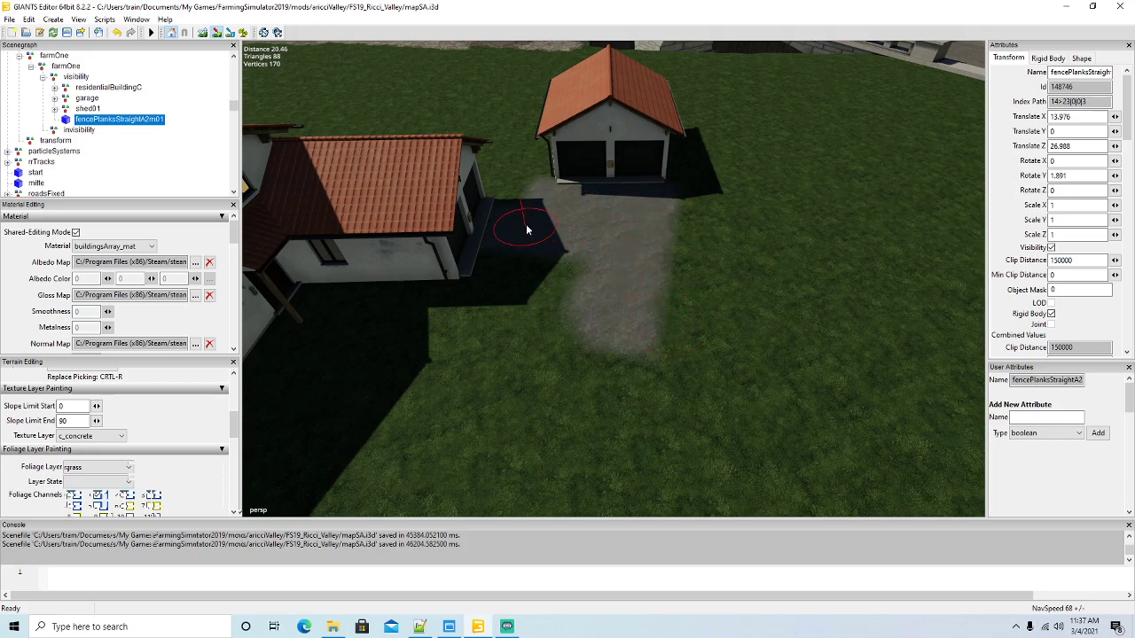
{"action": "left_click_drag", "start_coordinate": [525, 224], "coordinate": [515, 271]}
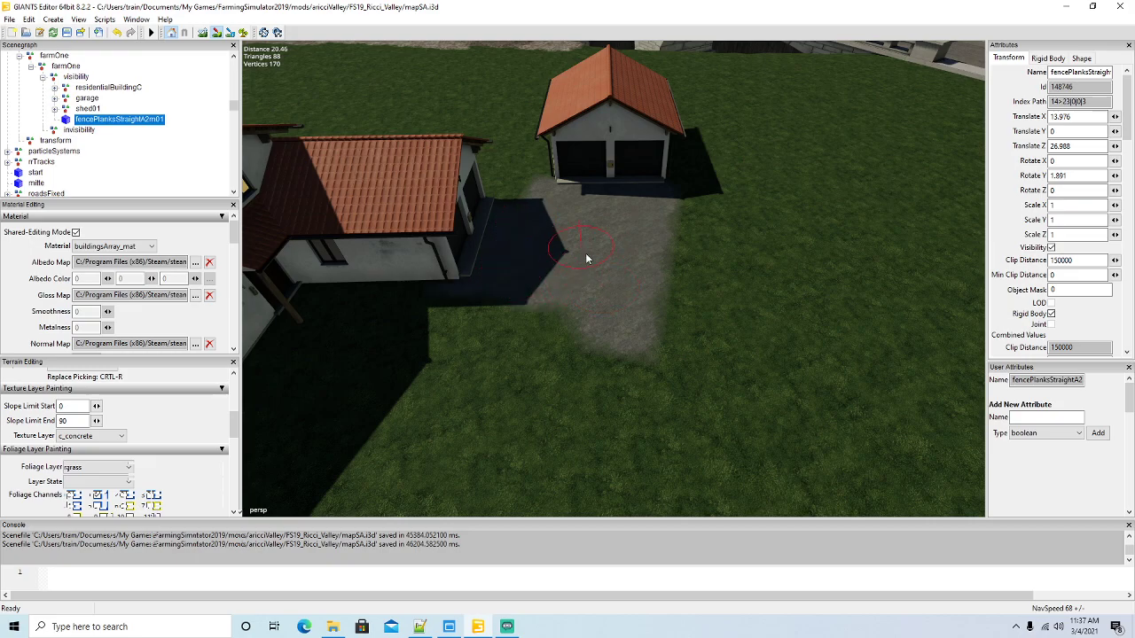
{"action": "left_click_drag", "start_coordinate": [564, 307], "coordinate": [565, 322]}
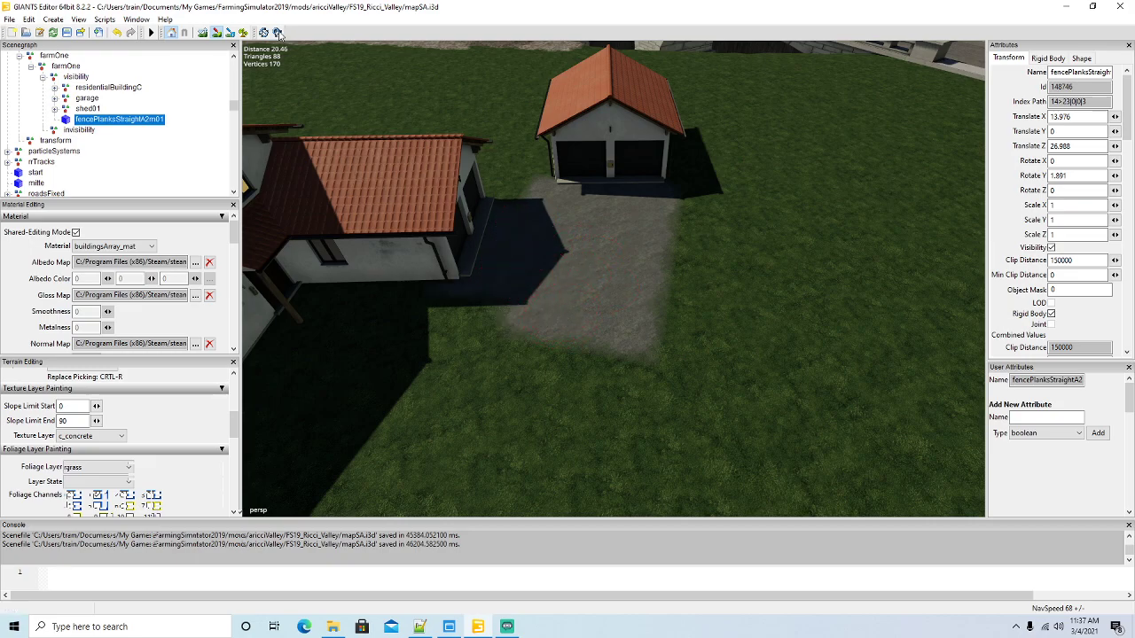
Paint a c_concrete driveway strip across the grass from the garages down to the edge of the main road
{"action": "left_click", "coordinate": [219, 34]}
{"action": "mouse_move", "coordinate": [403, 222]}
{"action": "left_mouse_down", "text": "alt"}
{"action": "mouse_move", "coordinate": [494, 219]}
{"action": "mouse_move", "coordinate": [507, 233]}
{"action": "mouse_move", "coordinate": [618, 185]}
{"action": "mouse_move", "coordinate": [413, 221]}
{"action": "mouse_move", "coordinate": [289, 166]}
{"action": "left_mouse_up", "text": "alt"}
{"action": "scroll", "coordinate": [494, 218], "scroll_direction": "down", "scroll_amount": 5}
{"action": "scroll", "coordinate": [617, 185], "scroll_direction": "up", "scroll_amount": 3}
{"action": "scroll", "coordinate": [413, 221], "scroll_direction": "down", "scroll_amount": 3}
{"action": "scroll", "coordinate": [319, 177], "scroll_direction": "up", "scroll_amount": 5}
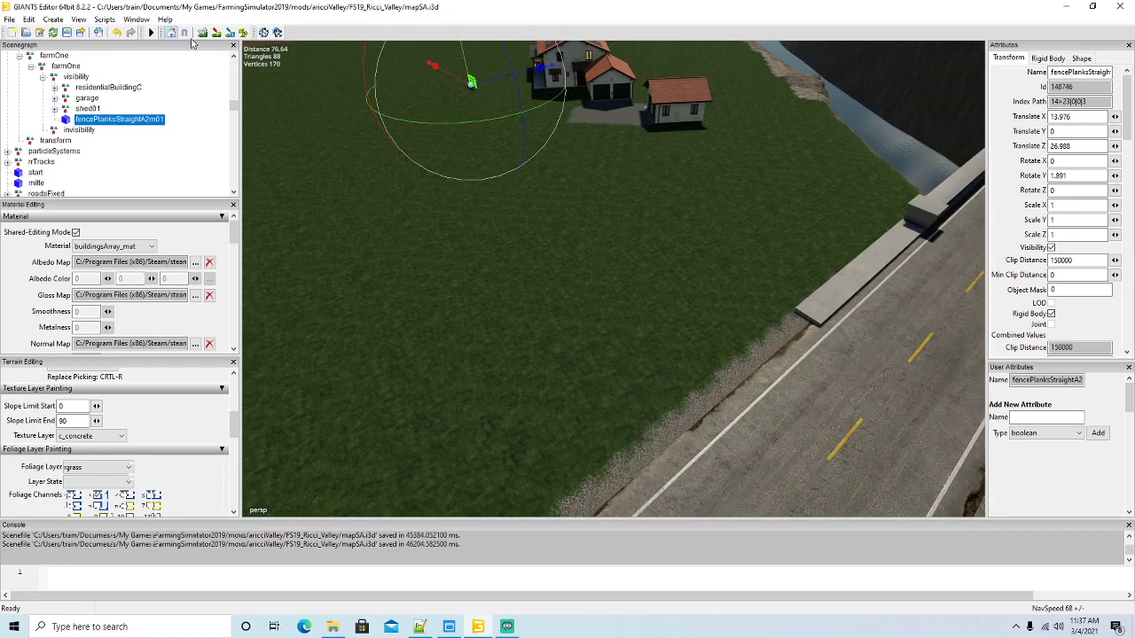
{"action": "left_click", "coordinate": [218, 33]}
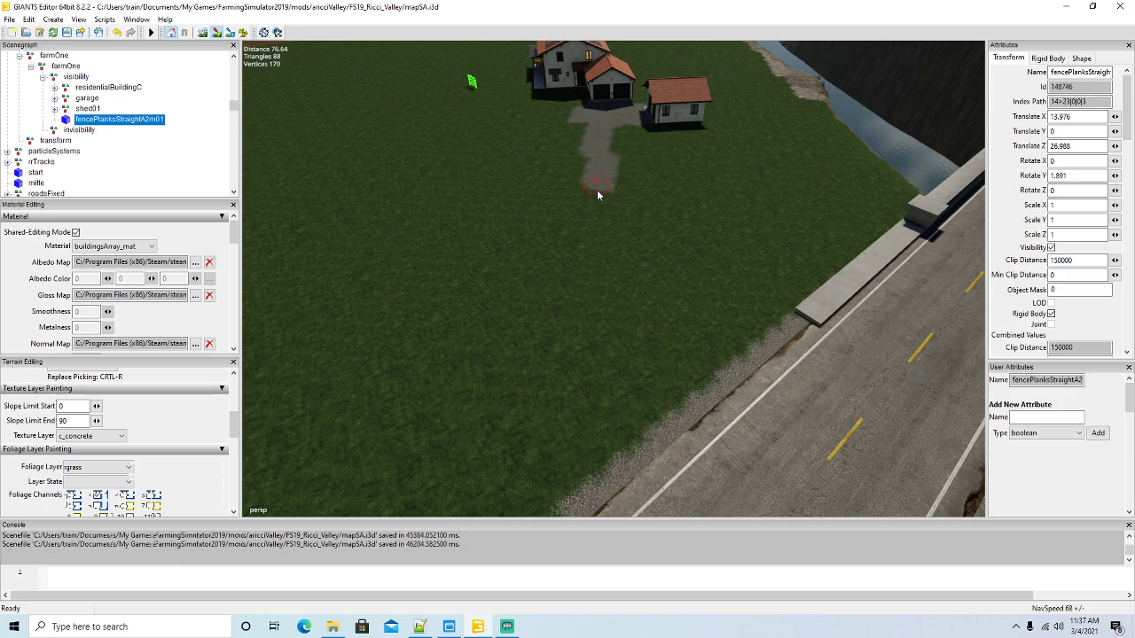
{"action": "mouse_move", "coordinate": [597, 189]}
{"action": "left_mouse_down"}
{"action": "mouse_move", "coordinate": [604, 282]}
{"action": "mouse_move", "coordinate": [652, 419]}
{"action": "left_mouse_up"}
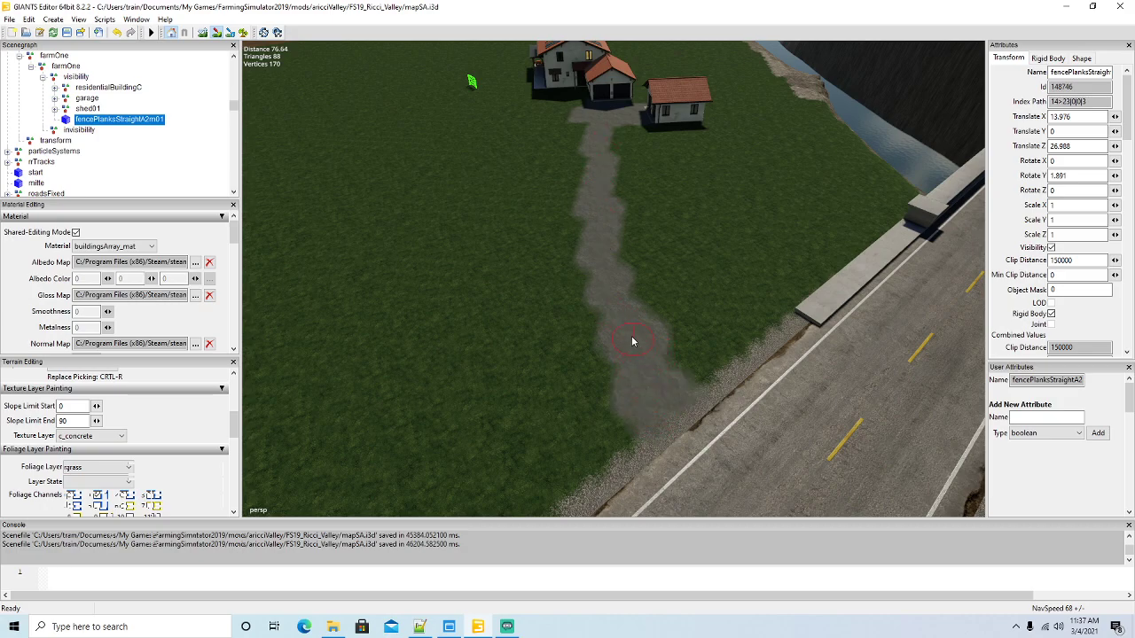
{"action": "left_click_drag", "start_coordinate": [632, 342], "coordinate": [595, 251]}
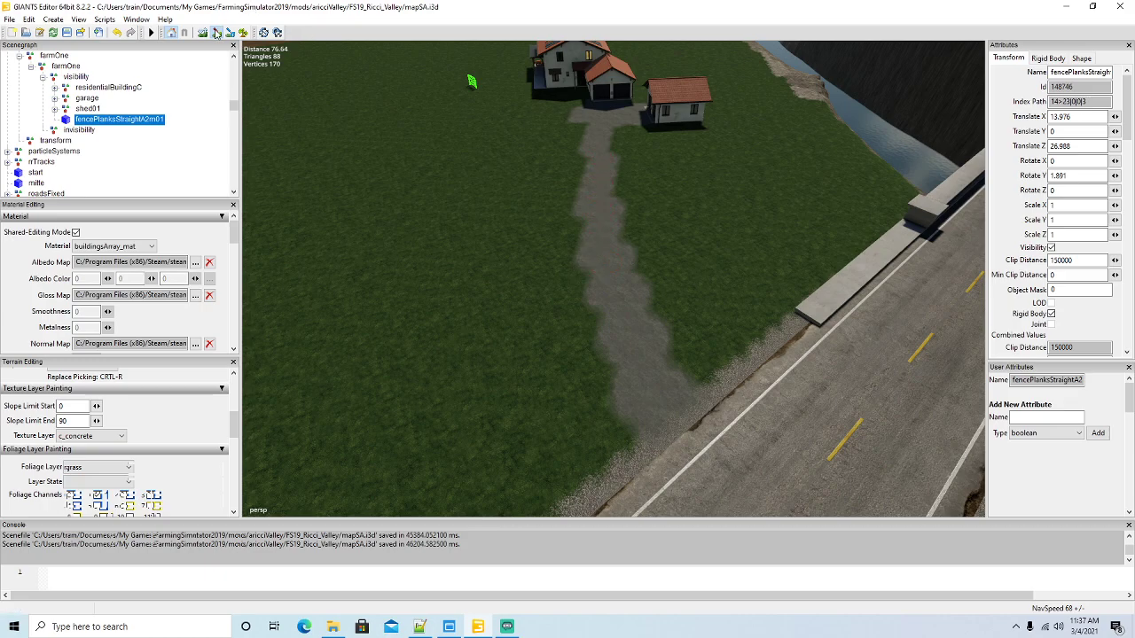
Try painting a c_concrete strip along the front of the house and its covered porch, and undo it
{"action": "left_click_drag", "start_coordinate": [422, 193], "coordinate": [545, 192], "text": "alt"}
{"action": "scroll", "coordinate": [402, 126], "scroll_direction": "up", "scroll_amount": 6}
{"action": "scroll", "coordinate": [546, 191], "scroll_direction": "down", "scroll_amount": 5}
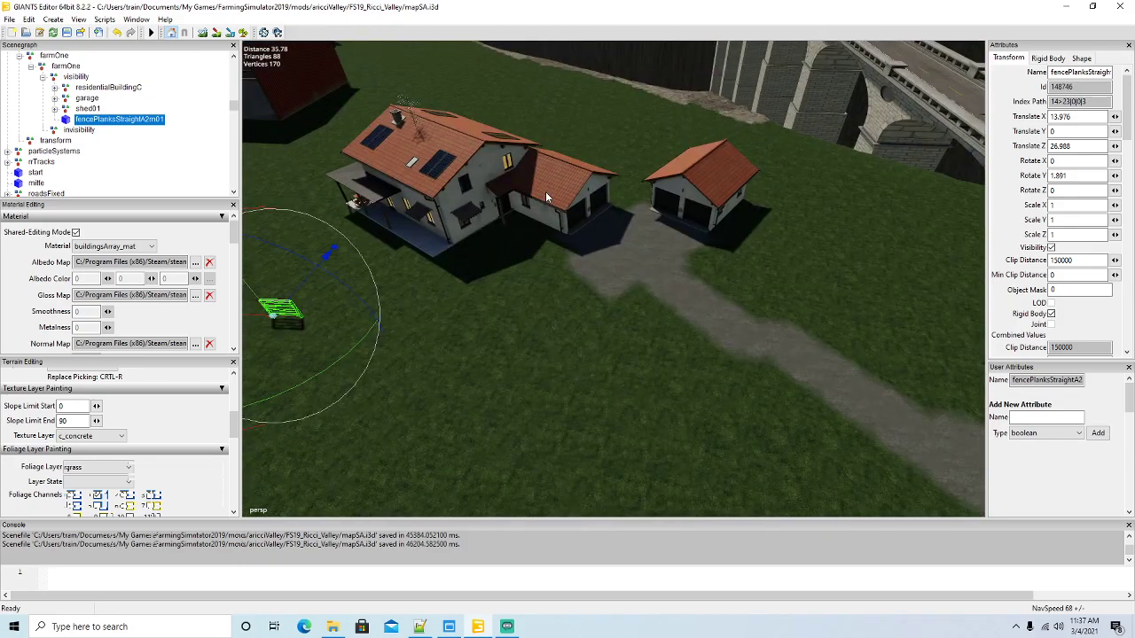
{"action": "right_click_drag", "start_coordinate": [455, 163], "coordinate": [537, 236]}
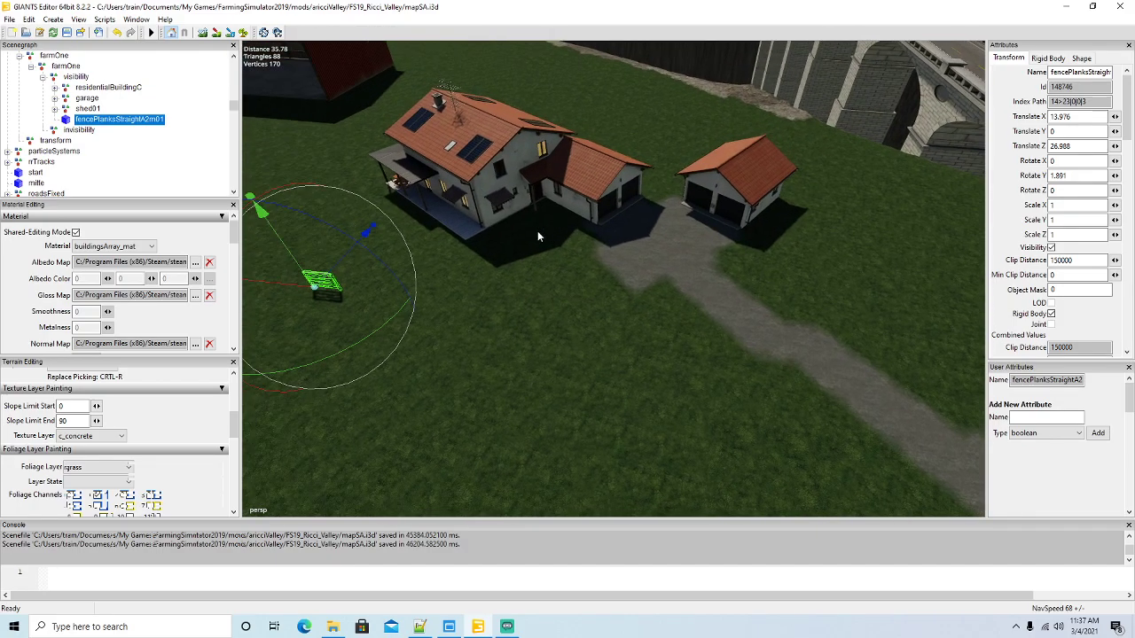
{"action": "left_click", "coordinate": [216, 33]}
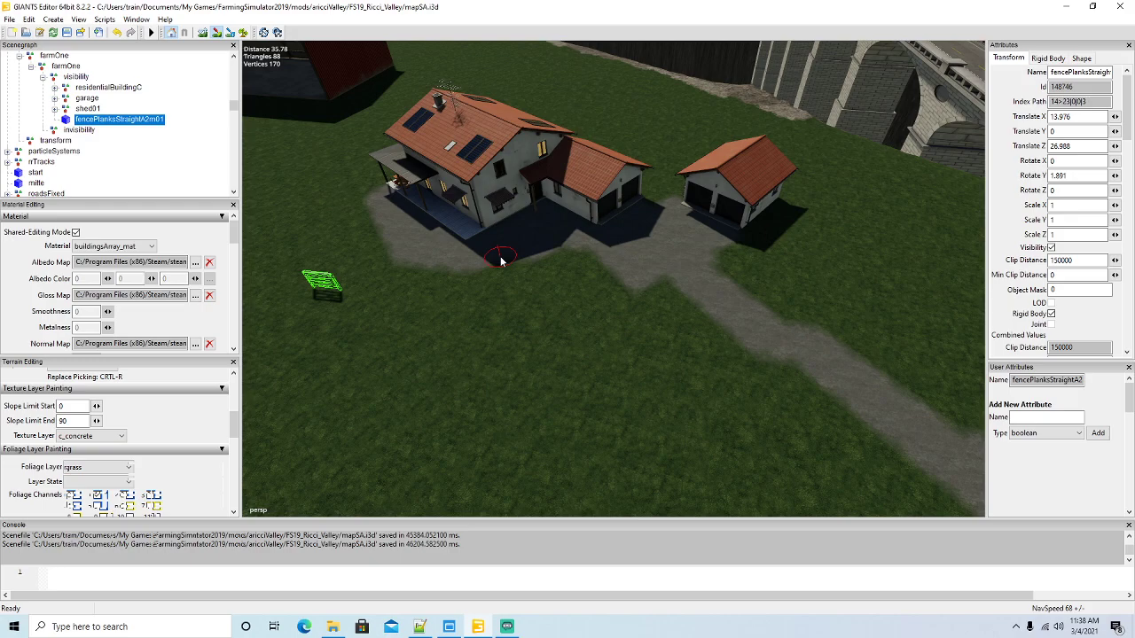
{"action": "left_click_drag", "start_coordinate": [469, 271], "coordinate": [609, 293], "text": "alt"}
{"action": "scroll", "coordinate": [385, 246], "scroll_direction": "up", "scroll_amount": 5}
{"action": "right_click_drag", "start_coordinate": [609, 299], "coordinate": [716, 356]}
{"action": "right_click_drag", "start_coordinate": [458, 349], "coordinate": [495, 353]}
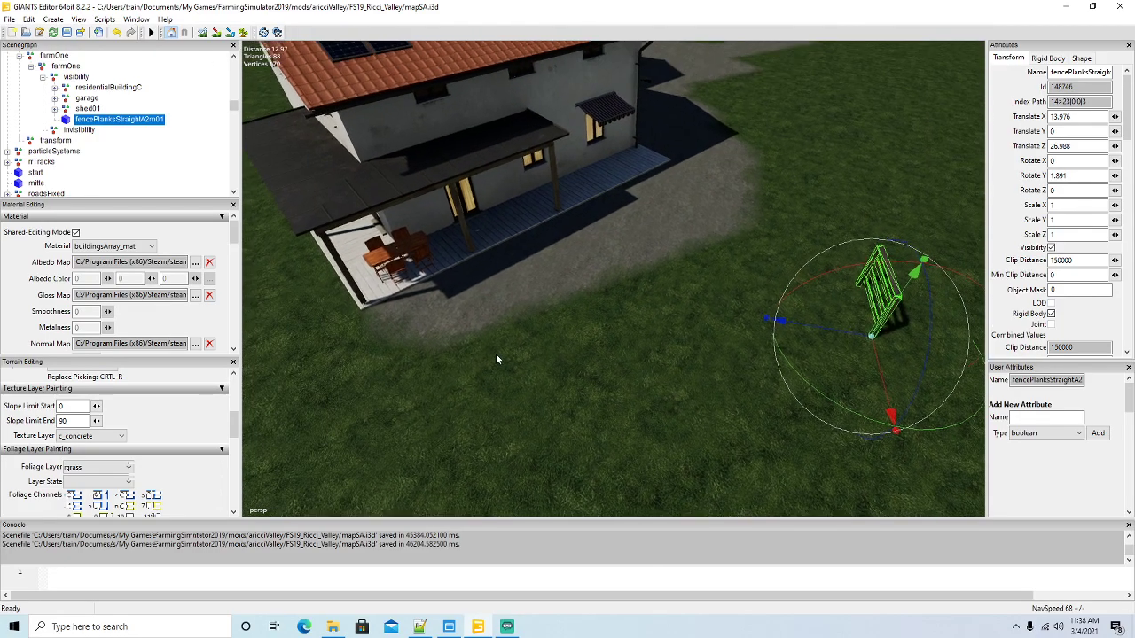
{"action": "left_click", "coordinate": [118, 33]}
Paint a c_concrete area on the grass behind the house, from the attached garage along the rear wall
{"action": "left_click_drag", "start_coordinate": [451, 310], "coordinate": [281, 310], "text": "alt"}
{"action": "scroll", "coordinate": [558, 250], "scroll_direction": "up", "scroll_amount": 5}
{"action": "scroll", "coordinate": [305, 305], "scroll_direction": "down", "scroll_amount": 5}
{"action": "scroll", "coordinate": [249, 286], "scroll_direction": "up", "scroll_amount": 3}
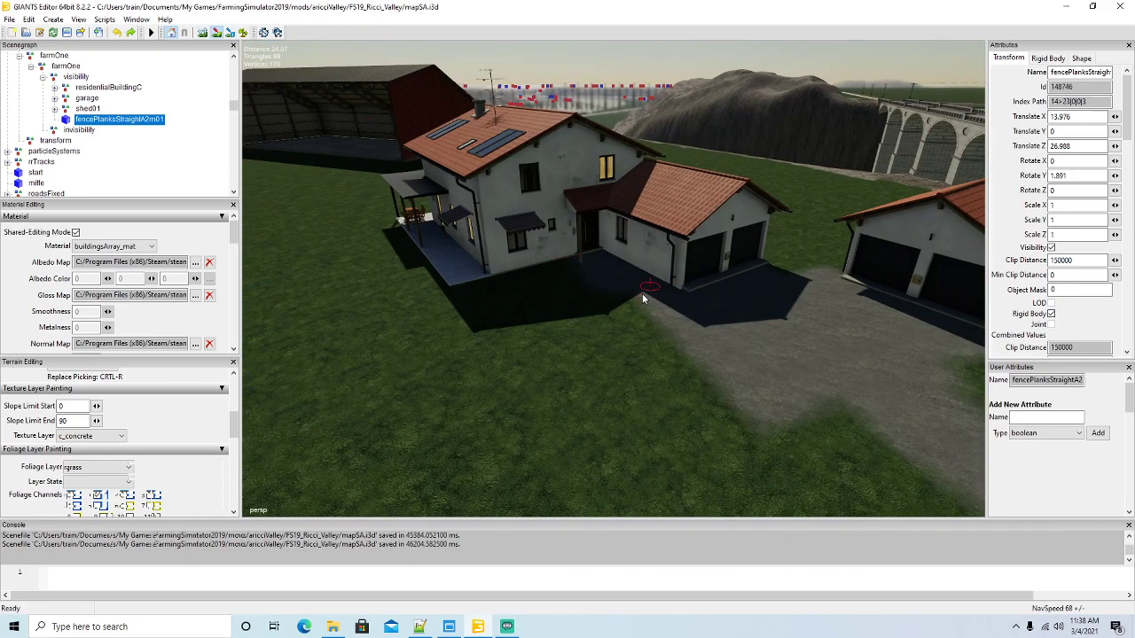
{"action": "scroll", "coordinate": [636, 290], "scroll_direction": "up", "scroll_amount": 3}
{"action": "left_click", "coordinate": [216, 32]}
{"action": "mouse_move", "coordinate": [570, 349]}
{"action": "left_mouse_down", "text": "alt"}
{"action": "mouse_move", "coordinate": [555, 348]}
{"action": "mouse_move", "coordinate": [606, 300]}
{"action": "mouse_move", "coordinate": [434, 358]}
{"action": "mouse_move", "coordinate": [396, 337]}
{"action": "left_mouse_up", "text": "alt"}
{"action": "scroll", "coordinate": [606, 298], "scroll_direction": "up", "scroll_amount": 4}
{"action": "scroll", "coordinate": [434, 359], "scroll_direction": "down", "scroll_amount": 5}
{"action": "scroll", "coordinate": [397, 336], "scroll_direction": "up", "scroll_amount": 4}
{"action": "left_click_drag", "start_coordinate": [523, 334], "coordinate": [386, 391], "text": "alt"}
{"action": "scroll", "coordinate": [554, 319], "scroll_direction": "up", "scroll_amount": 5}
{"action": "scroll", "coordinate": [349, 393], "scroll_direction": "down", "scroll_amount": 5}
{"action": "scroll", "coordinate": [268, 391], "scroll_direction": "up", "scroll_amount": 4}
{"action": "middle_click_drag", "start_coordinate": [386, 391], "coordinate": [395, 381]}
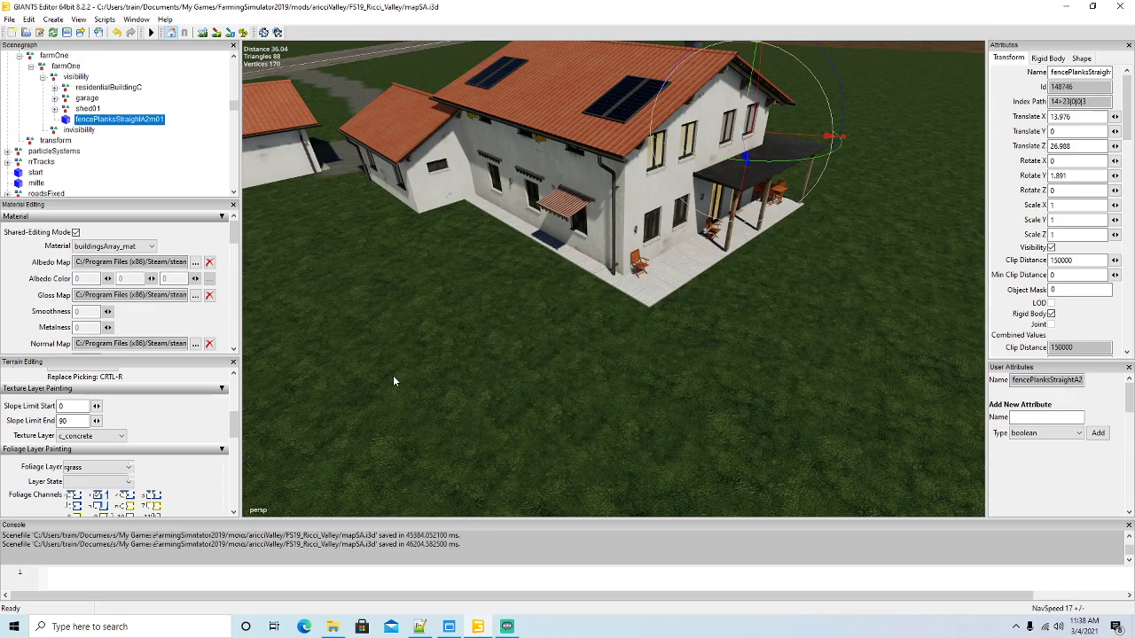
{"action": "left_click", "coordinate": [216, 32]}
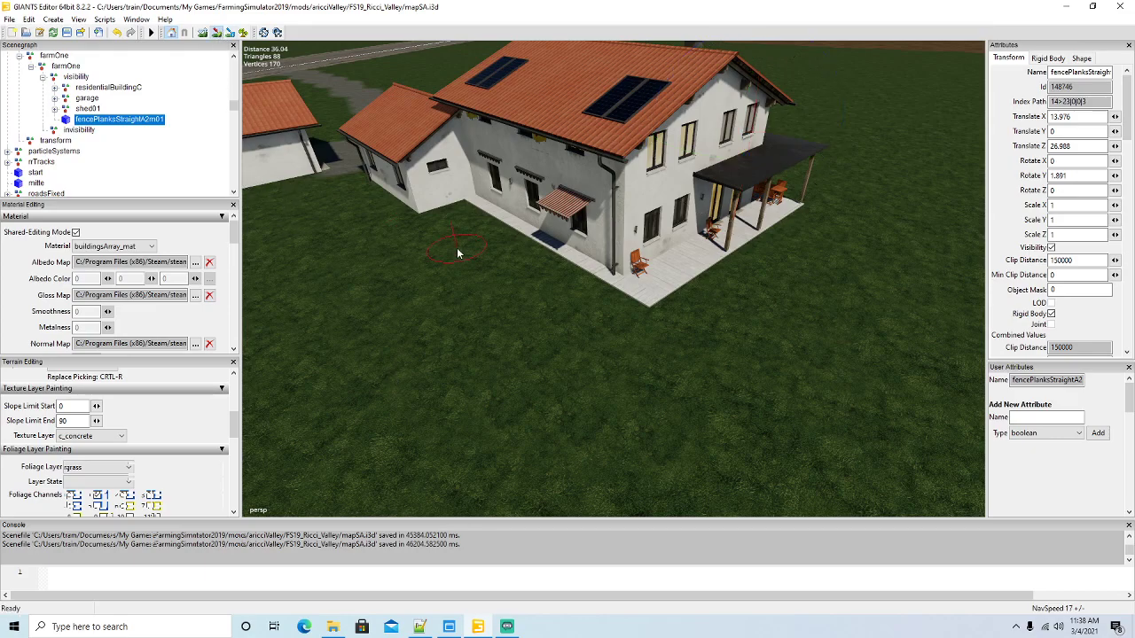
{"action": "mouse_move", "coordinate": [455, 209]}
{"action": "left_mouse_down"}
{"action": "mouse_move", "coordinate": [431, 236]}
{"action": "mouse_move", "coordinate": [569, 321]}
{"action": "mouse_move", "coordinate": [606, 315]}
{"action": "mouse_move", "coordinate": [496, 234]}
{"action": "left_mouse_up"}
Extend the concrete around the terrace corner, redoing the overly wide stroke, and widen the area behind the house
{"action": "mouse_move", "coordinate": [656, 337]}
{"action": "left_mouse_down"}
{"action": "mouse_move", "coordinate": [651, 312]}
{"action": "mouse_move", "coordinate": [781, 233]}
{"action": "mouse_move", "coordinate": [786, 220]}
{"action": "mouse_move", "coordinate": [745, 240]}
{"action": "mouse_move", "coordinate": [779, 221]}
{"action": "mouse_move", "coordinate": [876, 283]}
{"action": "mouse_move", "coordinate": [750, 357]}
{"action": "mouse_move", "coordinate": [844, 290]}
{"action": "left_mouse_up"}
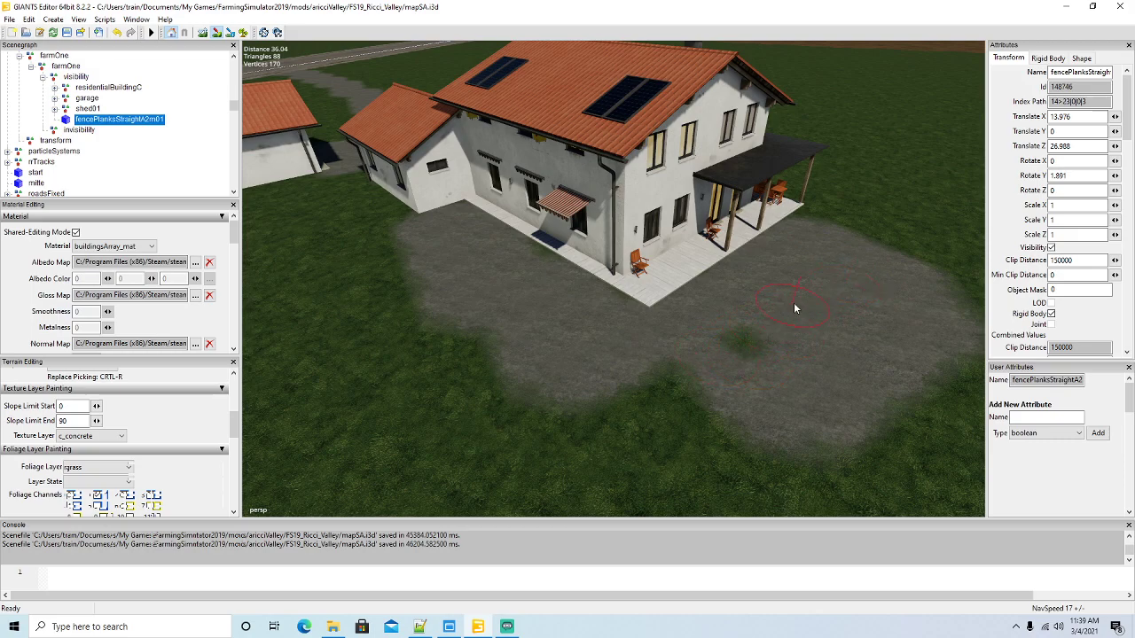
{"action": "left_click", "coordinate": [116, 32]}
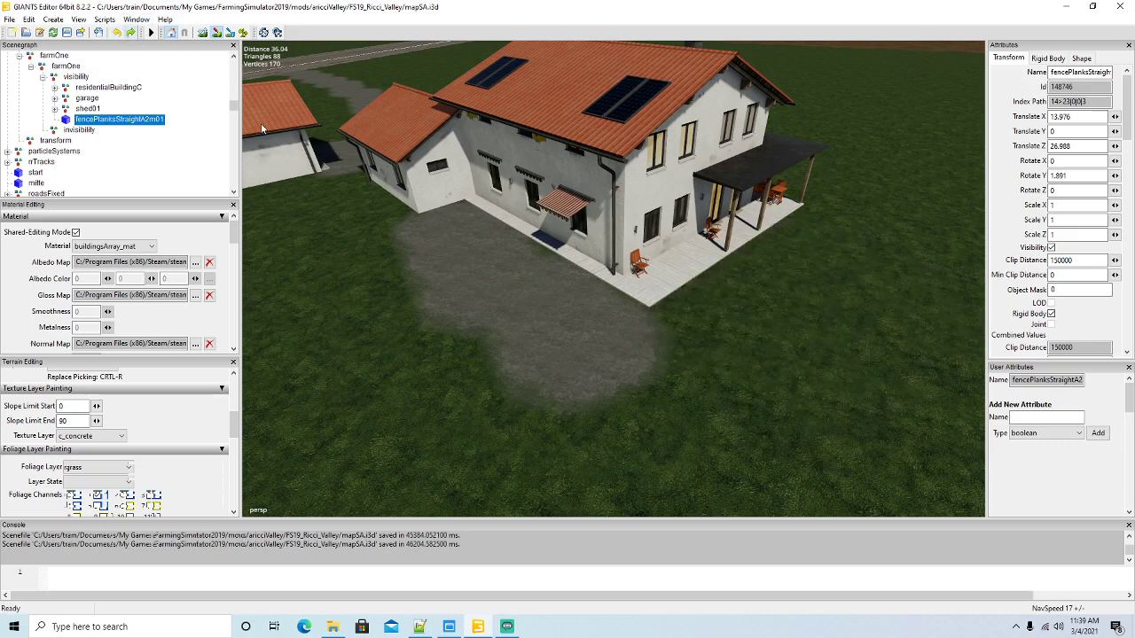
{"action": "mouse_move", "coordinate": [632, 335]}
{"action": "left_mouse_down"}
{"action": "mouse_move", "coordinate": [773, 219]}
{"action": "mouse_move", "coordinate": [846, 239]}
{"action": "mouse_move", "coordinate": [794, 232]}
{"action": "mouse_move", "coordinate": [688, 310]}
{"action": "mouse_move", "coordinate": [750, 282]}
{"action": "left_mouse_up"}
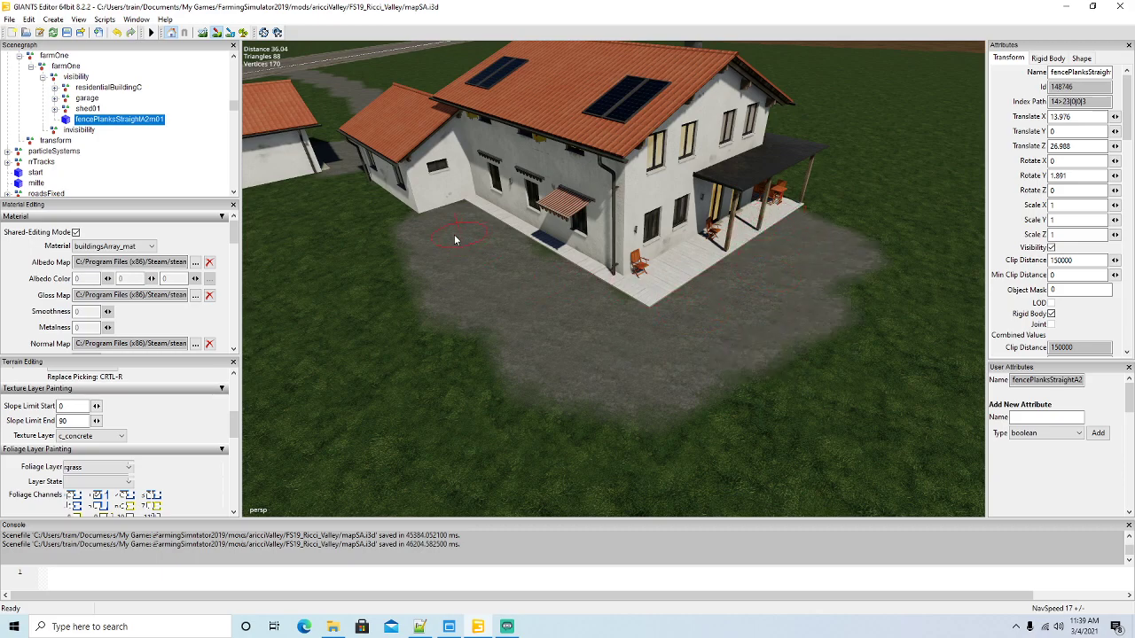
{"action": "left_click_drag", "start_coordinate": [391, 258], "coordinate": [474, 328]}
{"action": "left_click_drag", "start_coordinate": [541, 359], "coordinate": [568, 373]}
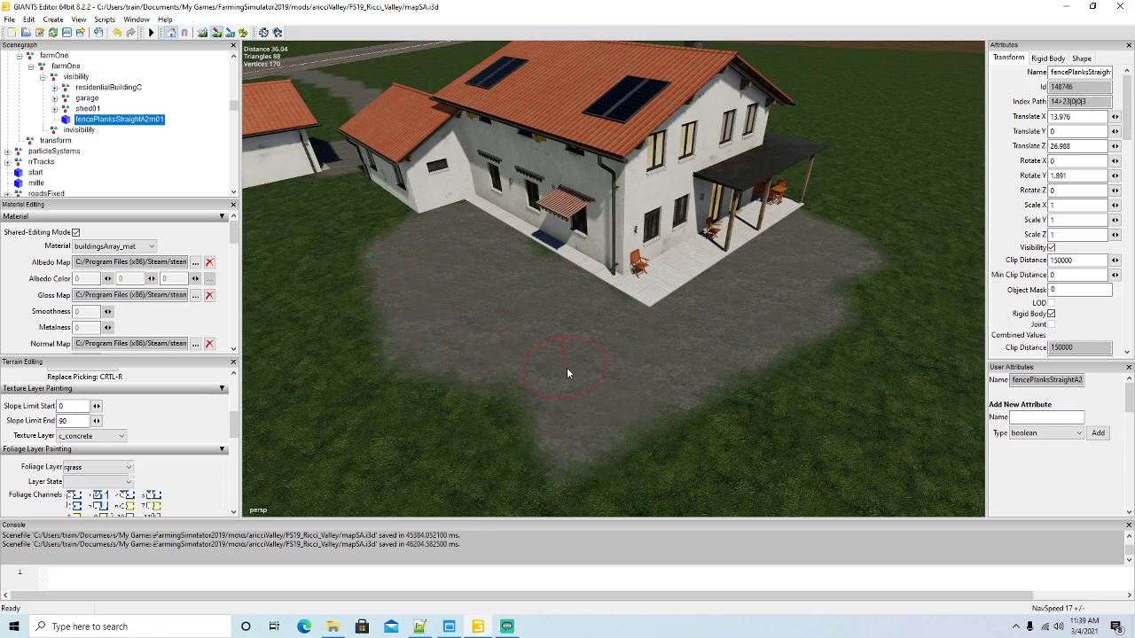
{"action": "left_click_drag", "start_coordinate": [501, 434], "coordinate": [523, 366]}
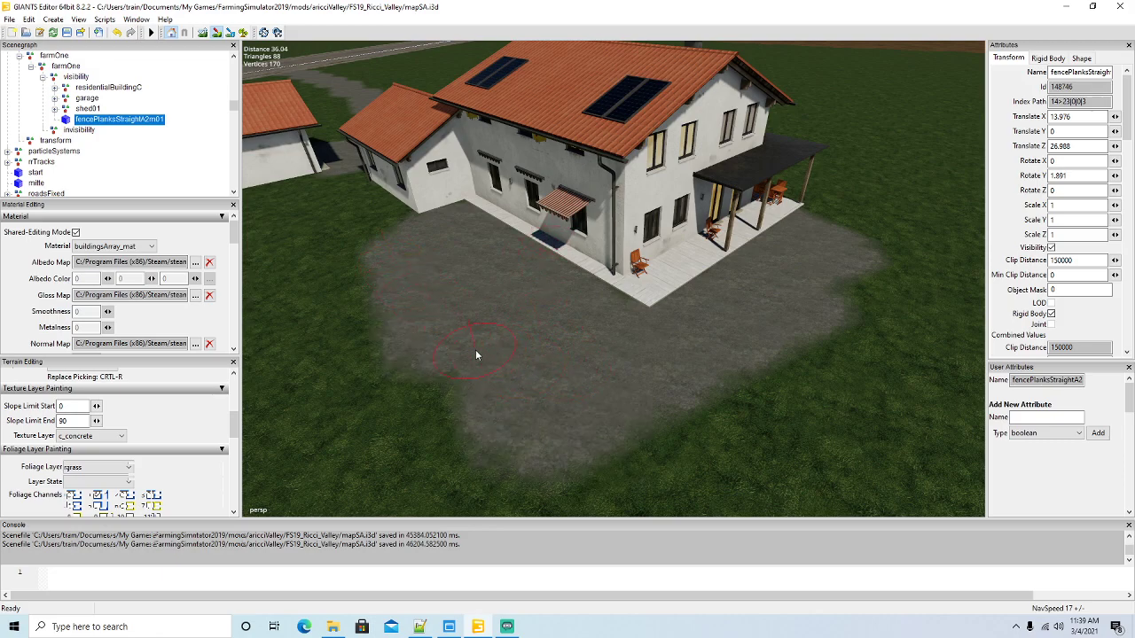
{"action": "left_click", "coordinate": [216, 32]}
{"action": "scroll", "coordinate": [620, 303], "scroll_direction": "down", "scroll_amount": 3}
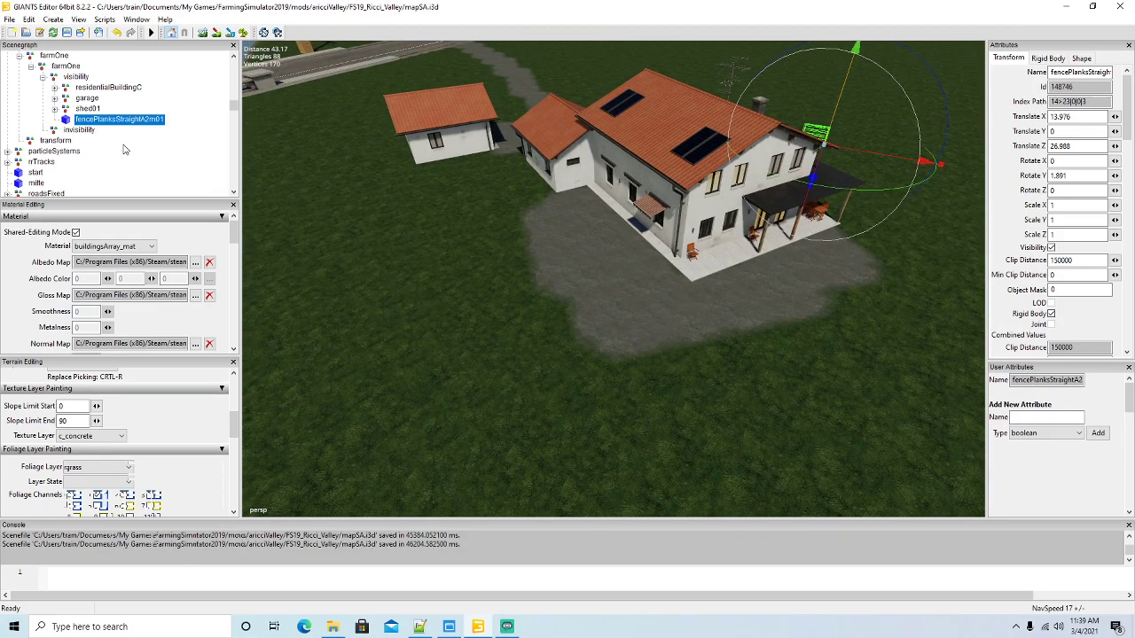
Find the waterField01 group under globalCompany in the scenegraph and expand it
{"action": "scroll", "coordinate": [121, 144], "scroll_direction": "down", "scroll_amount": 1}
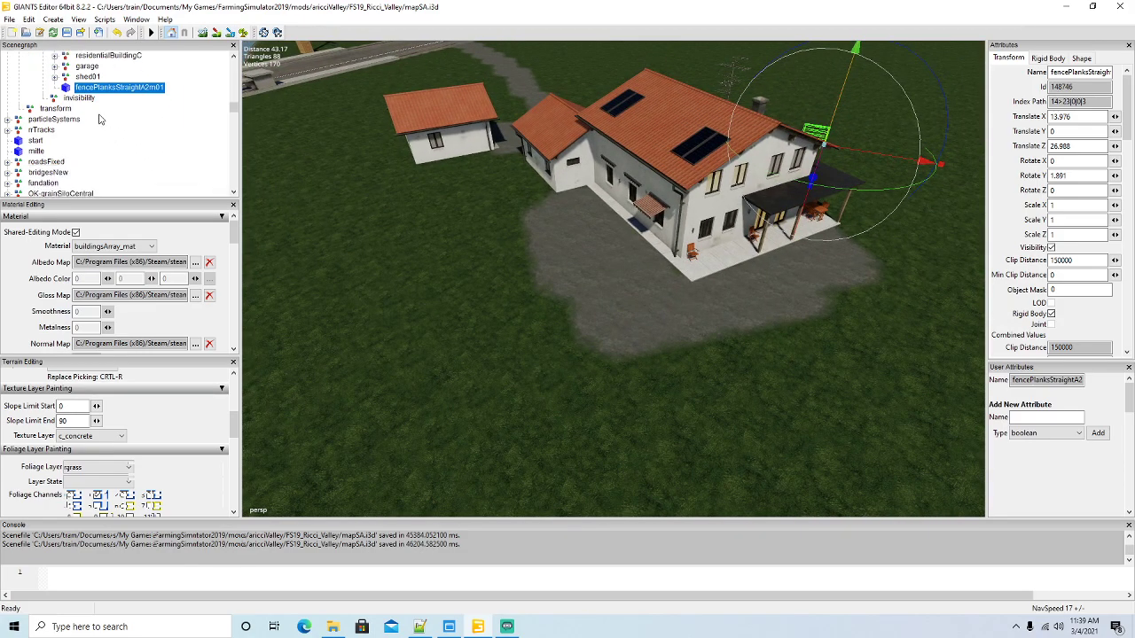
{"action": "scroll", "coordinate": [100, 119], "scroll_direction": "up", "scroll_amount": 10}
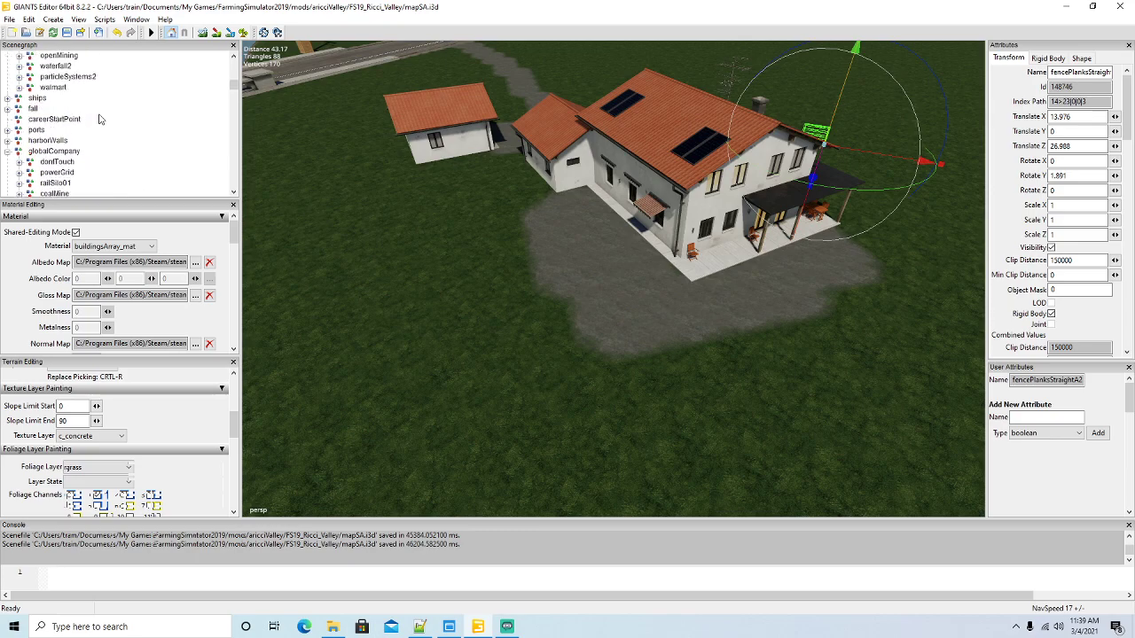
{"action": "scroll", "coordinate": [100, 119], "scroll_direction": "up", "scroll_amount": 1}
{"action": "scroll", "coordinate": [100, 119], "scroll_direction": "up", "scroll_amount": 1}
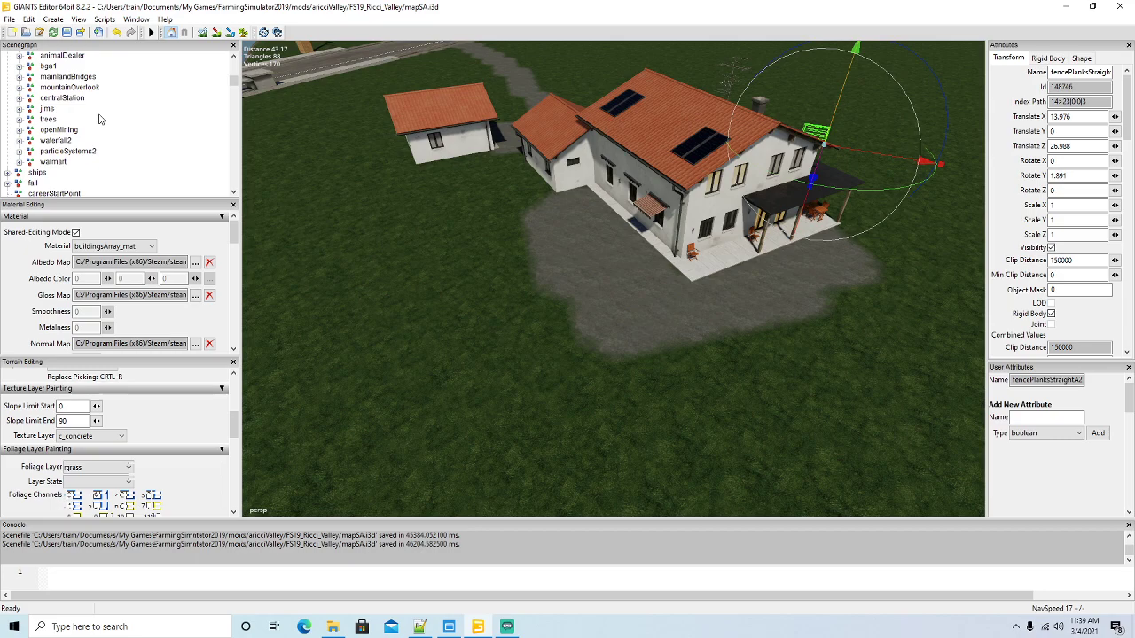
{"action": "scroll", "coordinate": [82, 160], "scroll_direction": "up", "scroll_amount": 2}
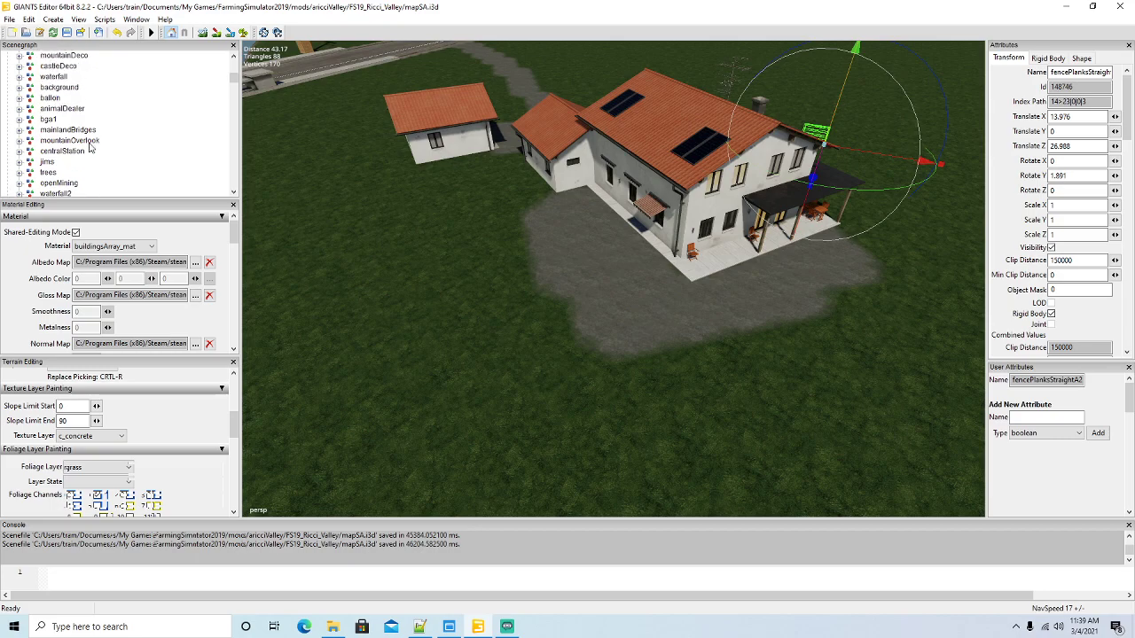
{"action": "scroll", "coordinate": [138, 133], "scroll_direction": "down", "scroll_amount": 1}
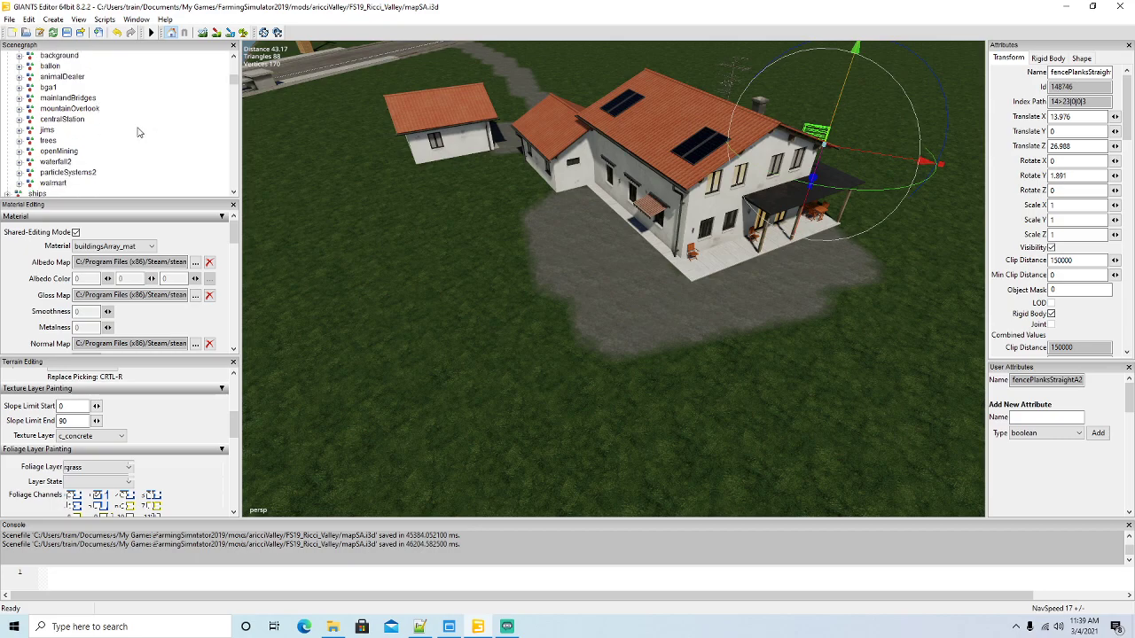
{"action": "scroll", "coordinate": [137, 132], "scroll_direction": "down", "scroll_amount": 1}
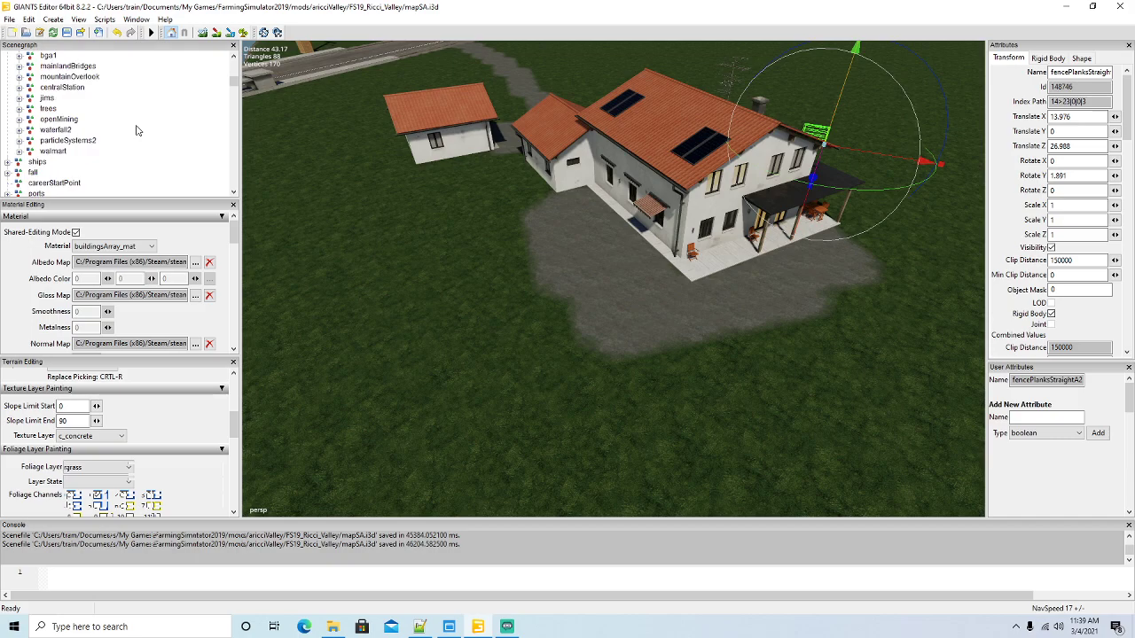
{"action": "scroll", "coordinate": [137, 130], "scroll_direction": "up", "scroll_amount": 3}
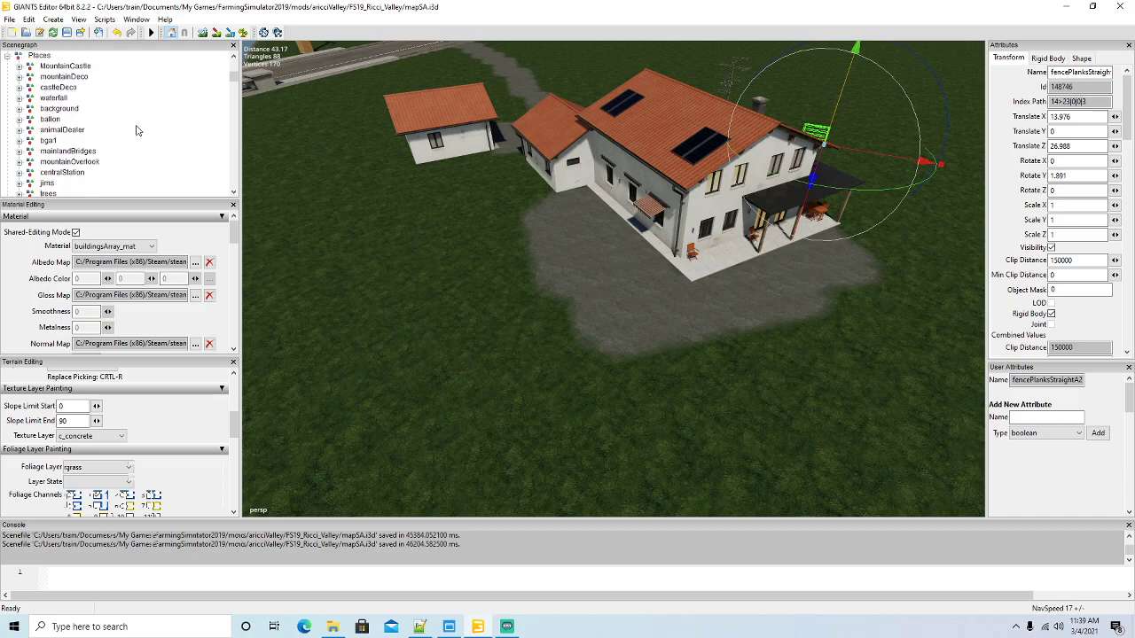
{"action": "scroll", "coordinate": [137, 130], "scroll_direction": "down", "scroll_amount": 7}
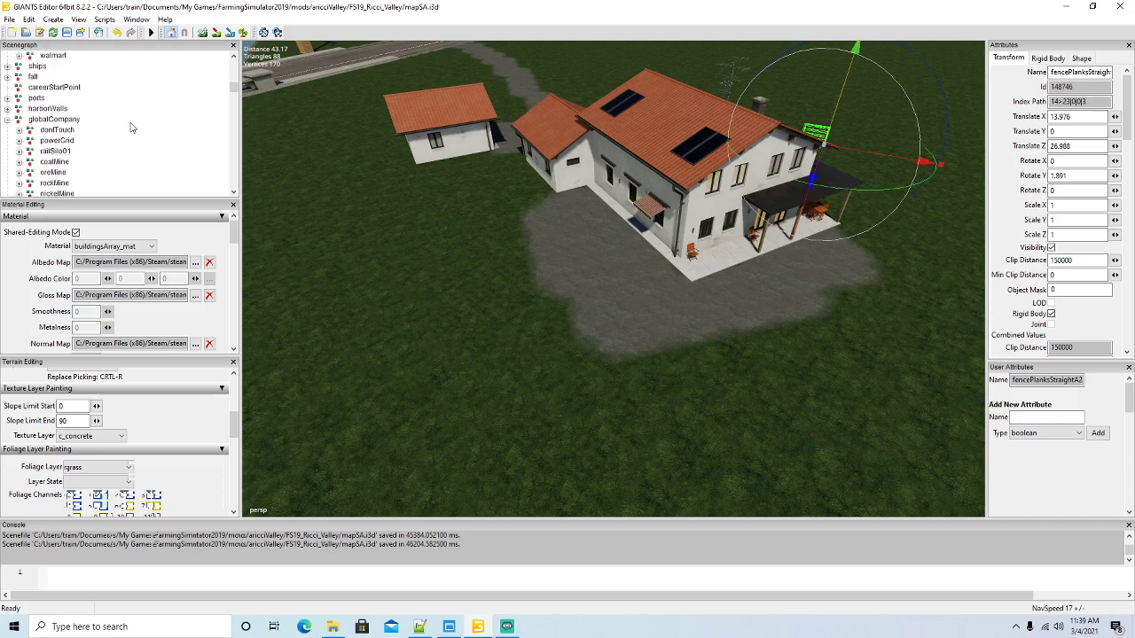
{"action": "scroll", "coordinate": [70, 120], "scroll_direction": "down", "scroll_amount": 2}
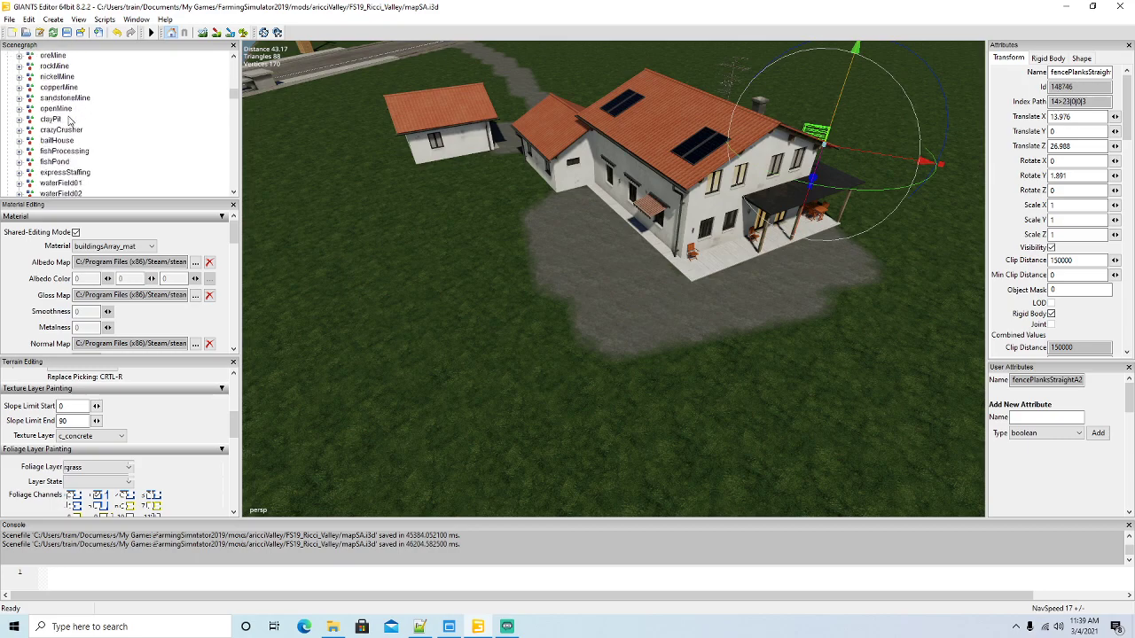
{"action": "scroll", "coordinate": [67, 126], "scroll_direction": "down", "scroll_amount": 1}
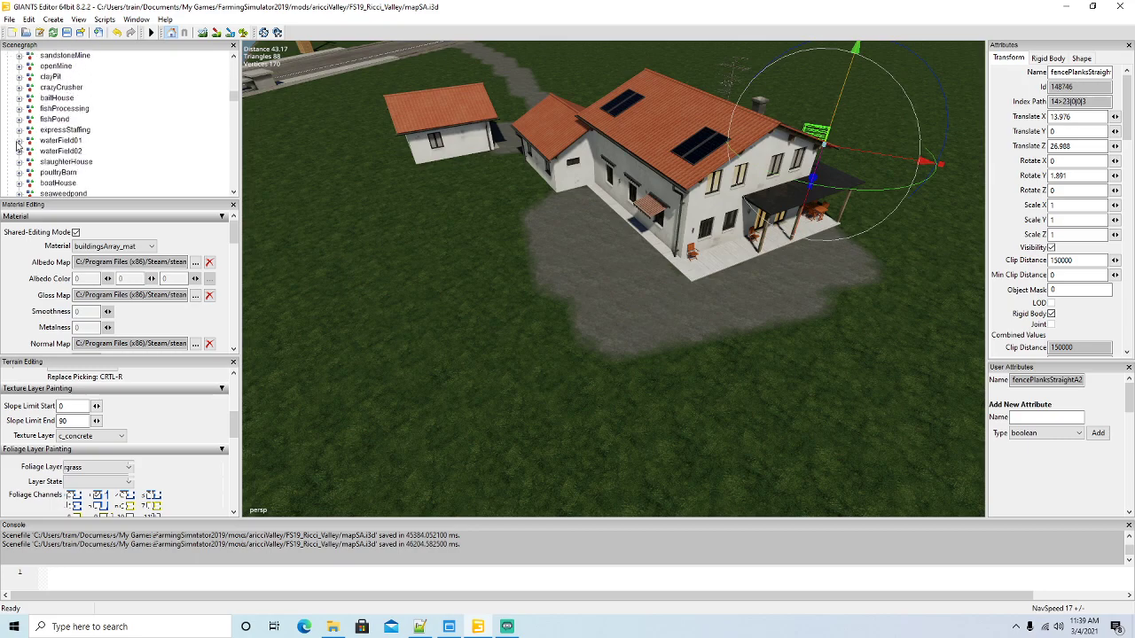
{"action": "left_click", "coordinate": [18, 141]}
Duplicate the trampoline in waterField01's visibility group and cut the duplicate
{"action": "scroll", "coordinate": [132, 147], "scroll_direction": "down", "scroll_amount": 1}
{"action": "scroll", "coordinate": [132, 152], "scroll_direction": "down", "scroll_amount": 1}
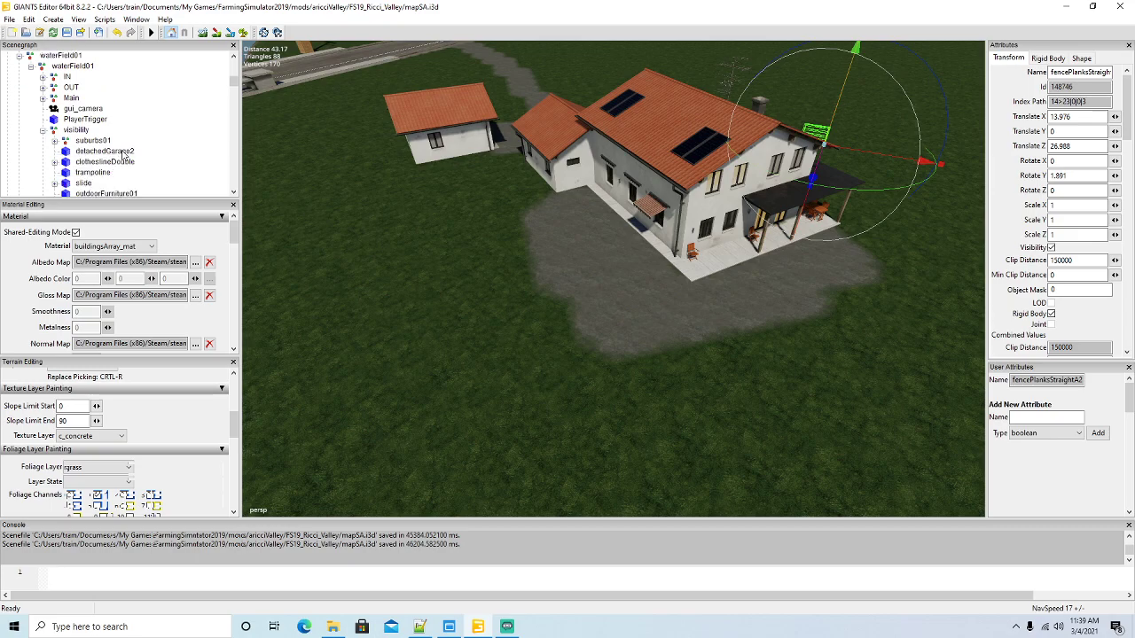
{"action": "scroll", "coordinate": [125, 148], "scroll_direction": "down", "scroll_amount": 1}
{"action": "left_click", "coordinate": [64, 142]}
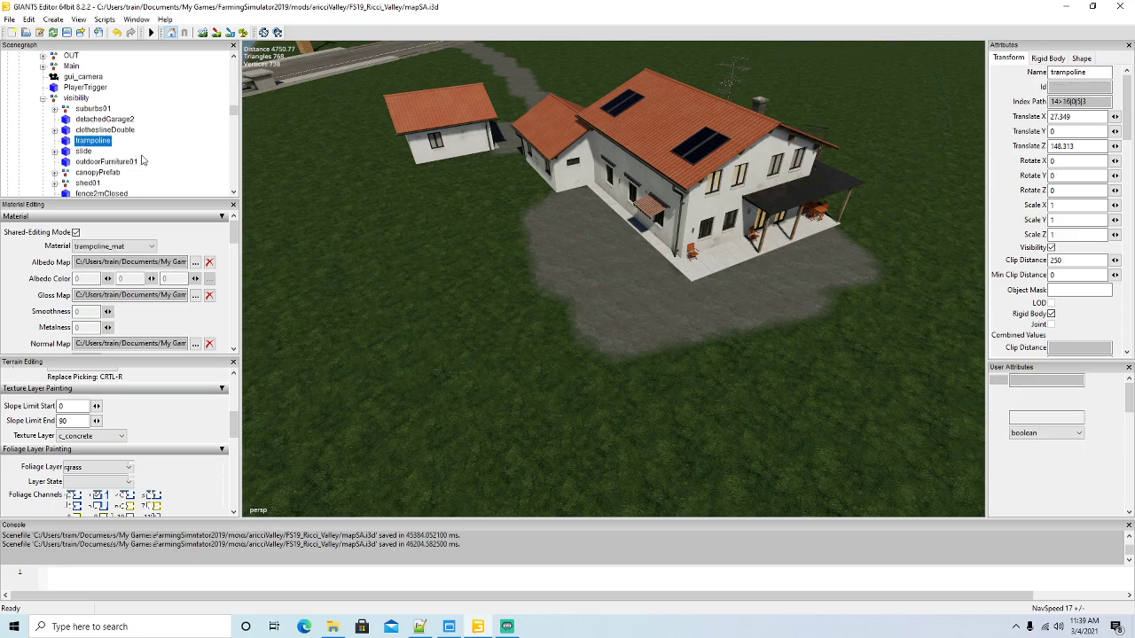
{"action": "left_click", "coordinate": [28, 19]}
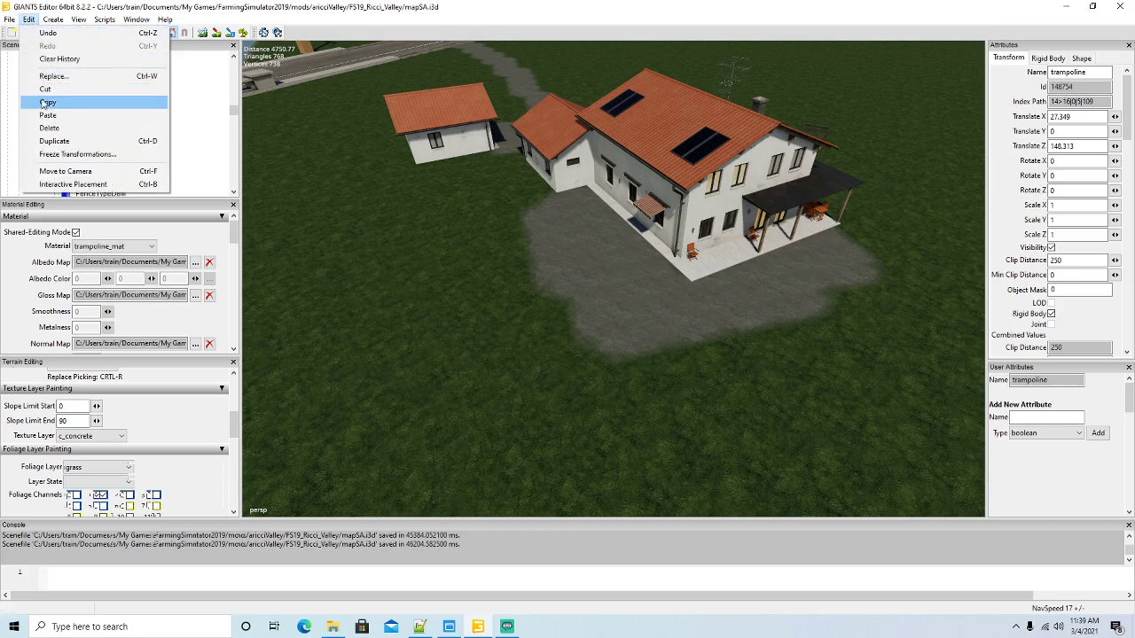
{"action": "left_click", "coordinate": [46, 89]}
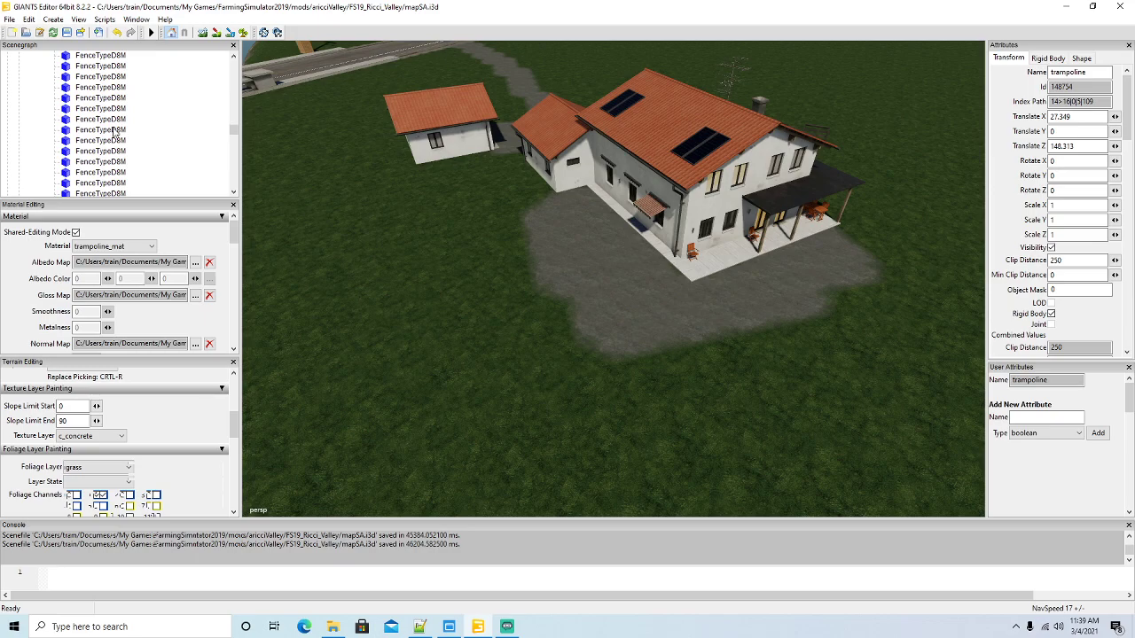
Paste the cut trampoline into farmOne's visibility group in the scenegraph
{"action": "scroll", "coordinate": [114, 131], "scroll_direction": "up", "scroll_amount": 10}
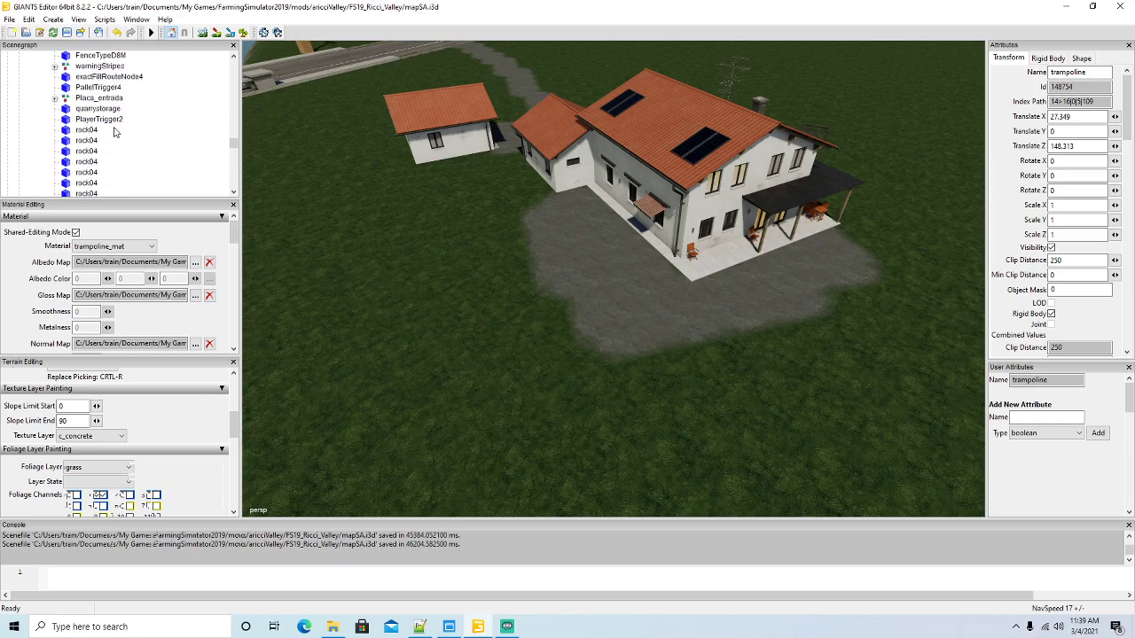
{"action": "scroll", "coordinate": [114, 131], "scroll_direction": "down", "scroll_amount": 2}
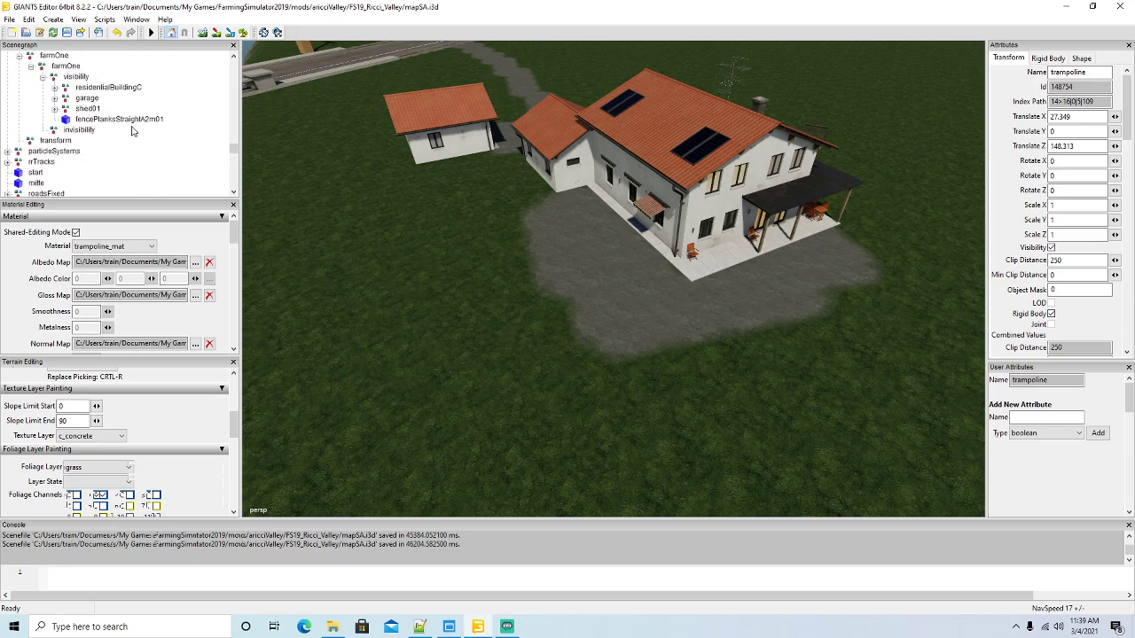
{"action": "left_click", "coordinate": [54, 80]}
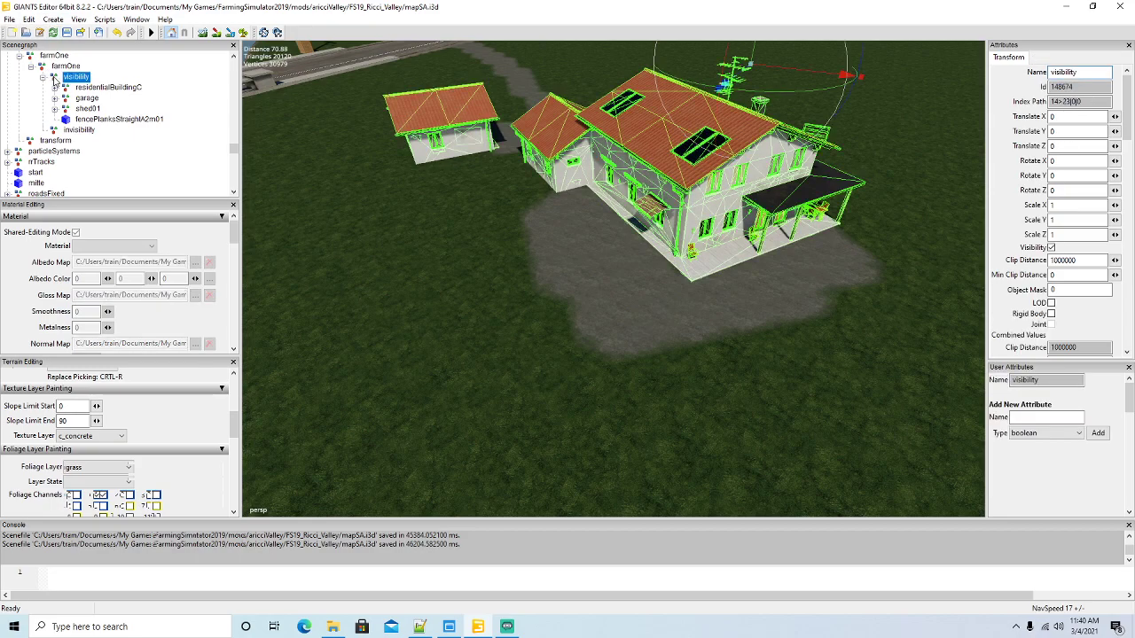
{"action": "left_click", "coordinate": [29, 20]}
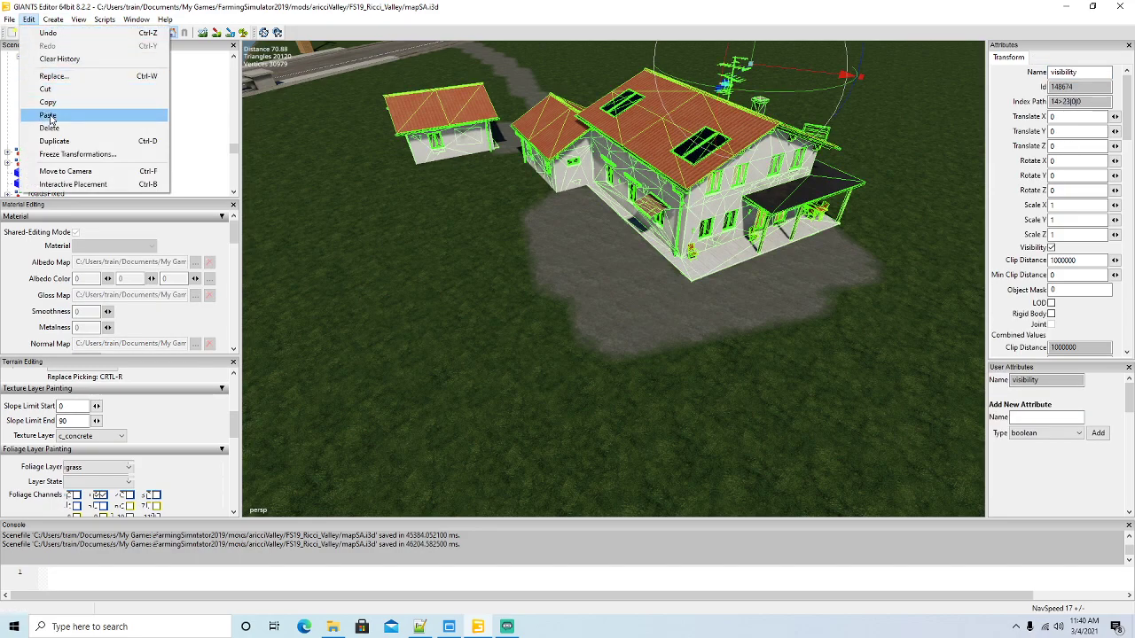
{"action": "left_click", "coordinate": [49, 119]}
Place the trampoline on the grass in front of the small detached building with Interactive Placement, and order it above fencePlanksStraightA2m01
{"action": "left_click", "coordinate": [31, 19]}
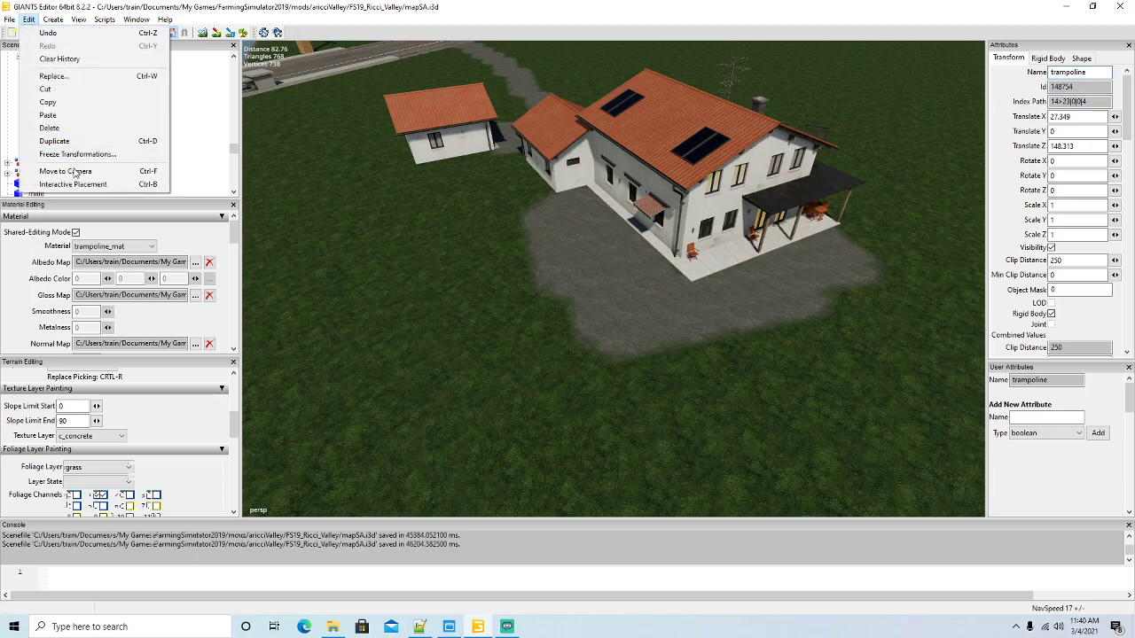
{"action": "left_click", "coordinate": [82, 188]}
{"action": "left_click", "coordinate": [419, 220]}
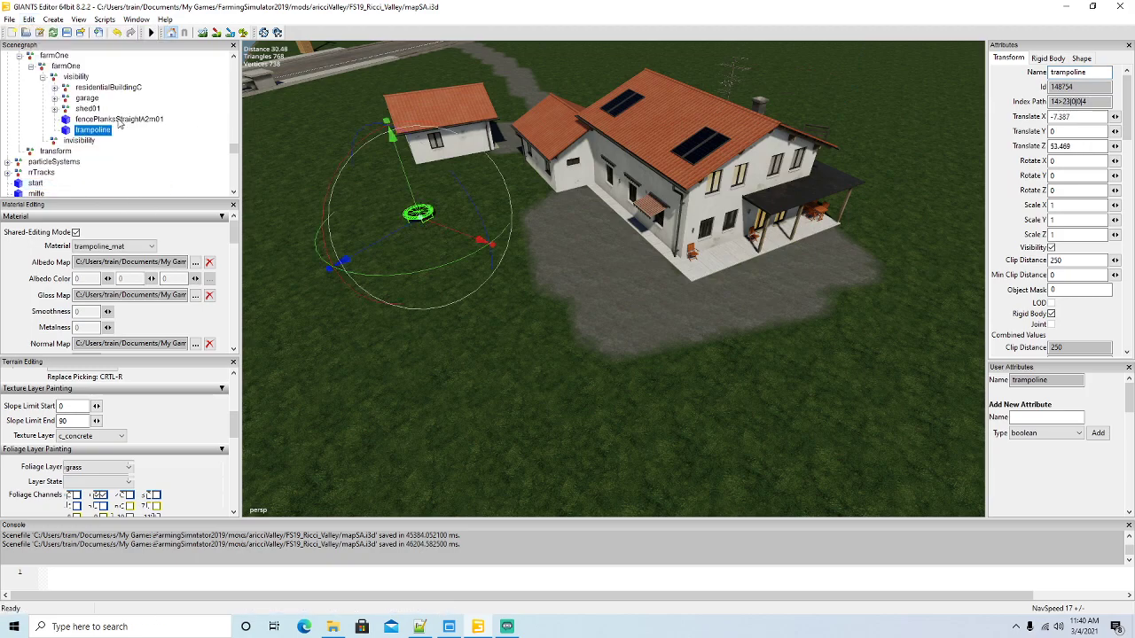
{"action": "right_click", "coordinate": [66, 134]}
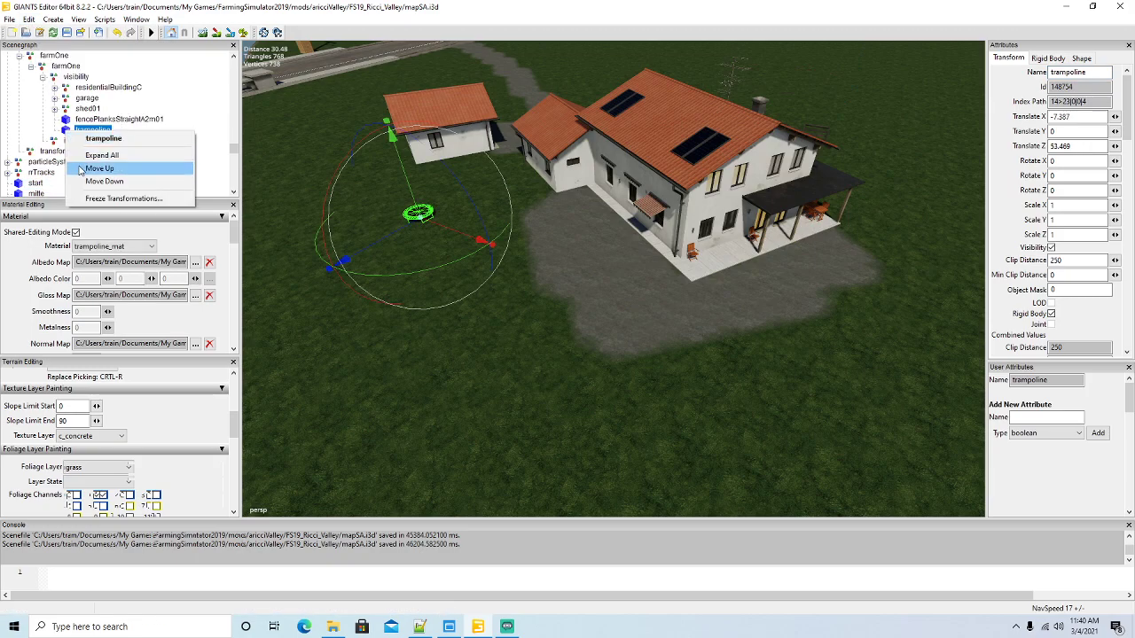
{"action": "left_click", "coordinate": [97, 148]}
Find clotheslineDouble in waterField01's visibility group and duplicate it
{"action": "scroll", "coordinate": [98, 149], "scroll_direction": "up", "scroll_amount": 10}
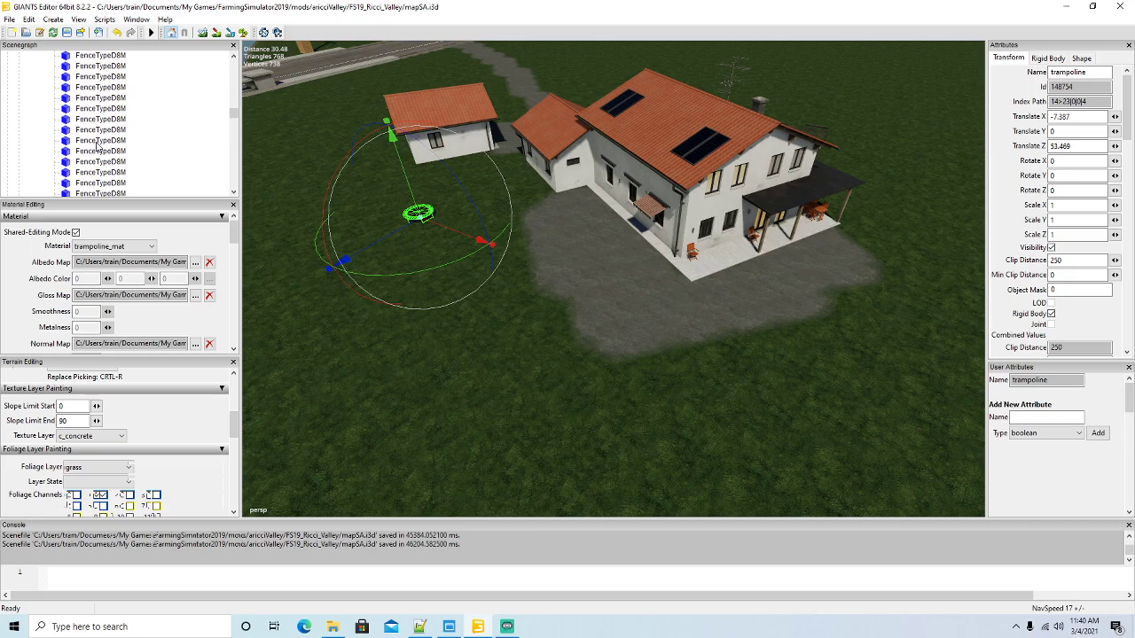
{"action": "scroll", "coordinate": [98, 148], "scroll_direction": "up", "scroll_amount": 3}
{"action": "scroll", "coordinate": [97, 148], "scroll_direction": "up", "scroll_amount": 4}
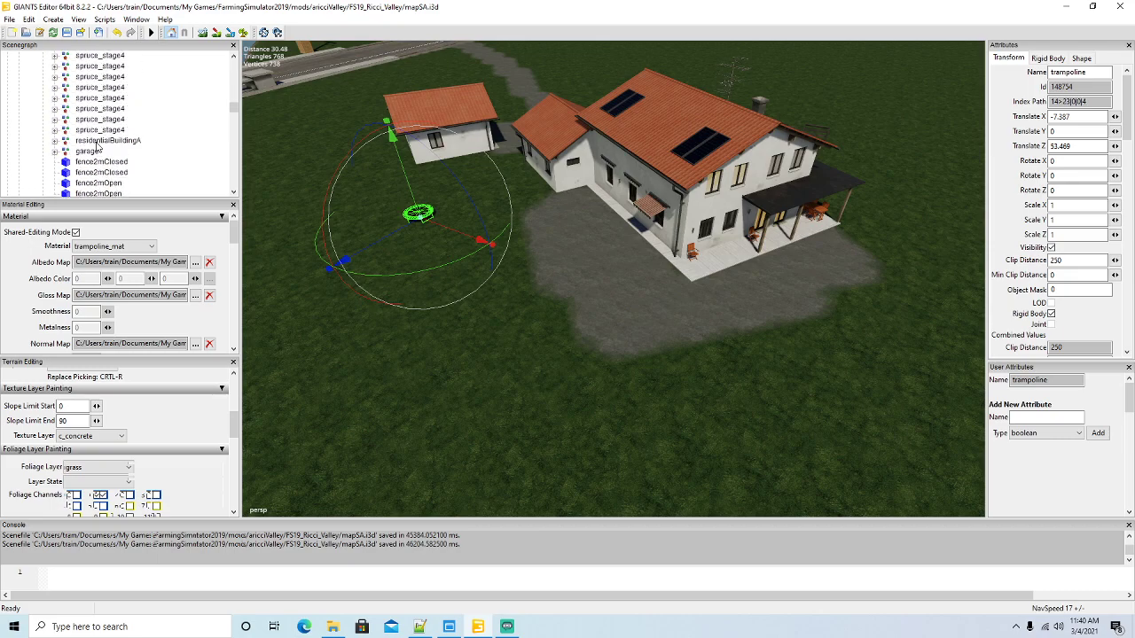
{"action": "scroll", "coordinate": [97, 148], "scroll_direction": "up", "scroll_amount": 2}
{"action": "scroll", "coordinate": [97, 148], "scroll_direction": "up", "scroll_amount": 5}
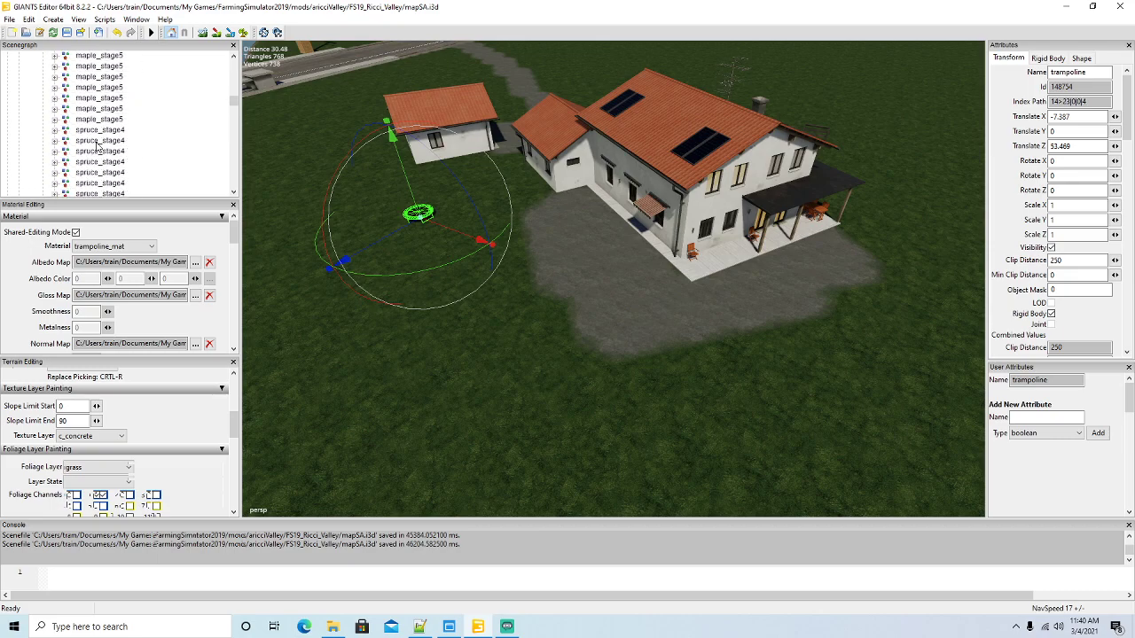
{"action": "scroll", "coordinate": [98, 148], "scroll_direction": "up", "scroll_amount": 4}
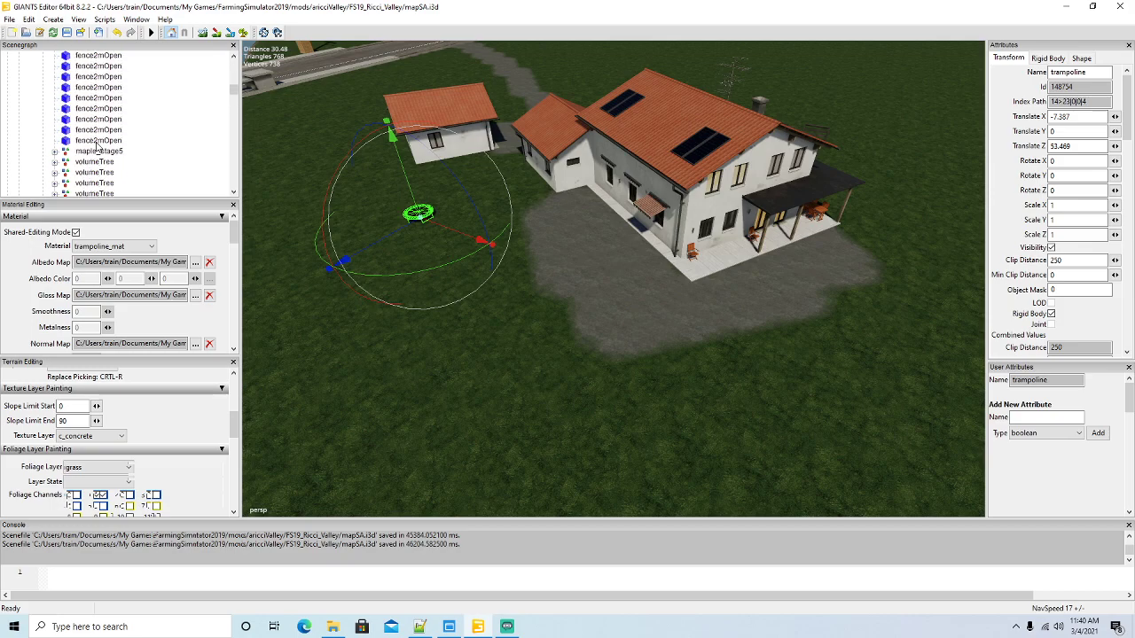
{"action": "scroll", "coordinate": [98, 144], "scroll_direction": "up", "scroll_amount": 2}
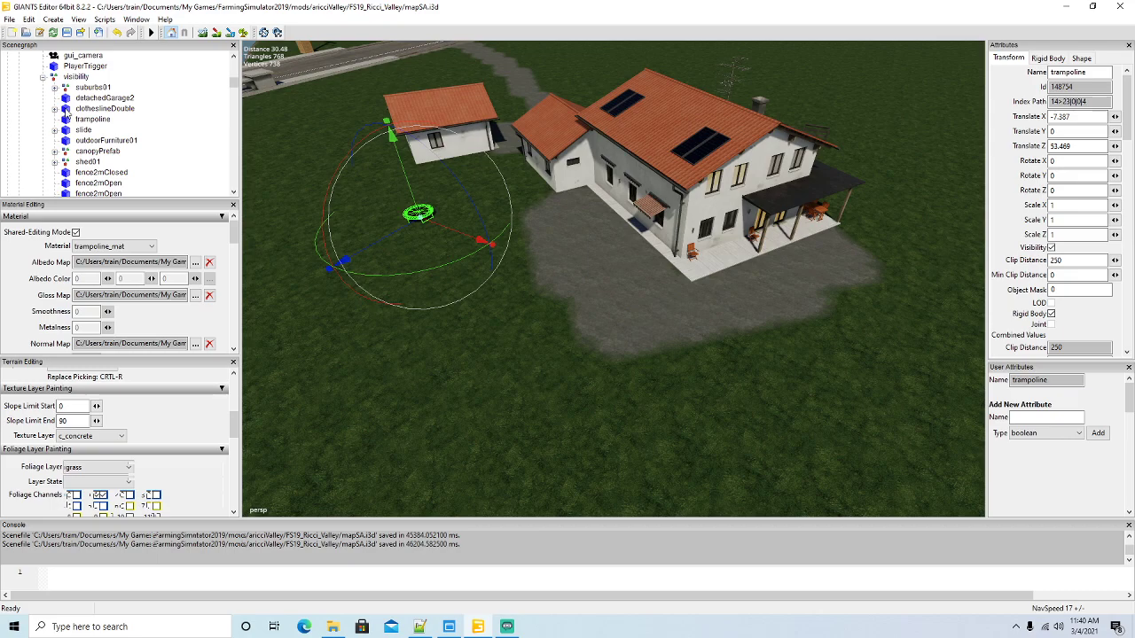
{"action": "left_click", "coordinate": [71, 109]}
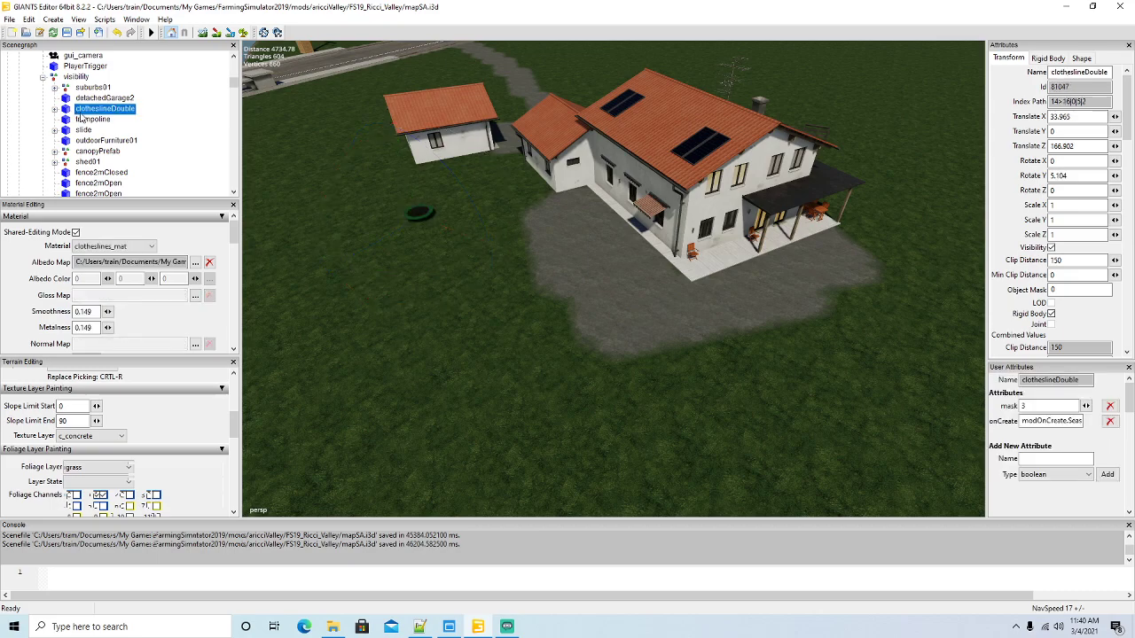
{"action": "key", "text": "ctrl+d"}
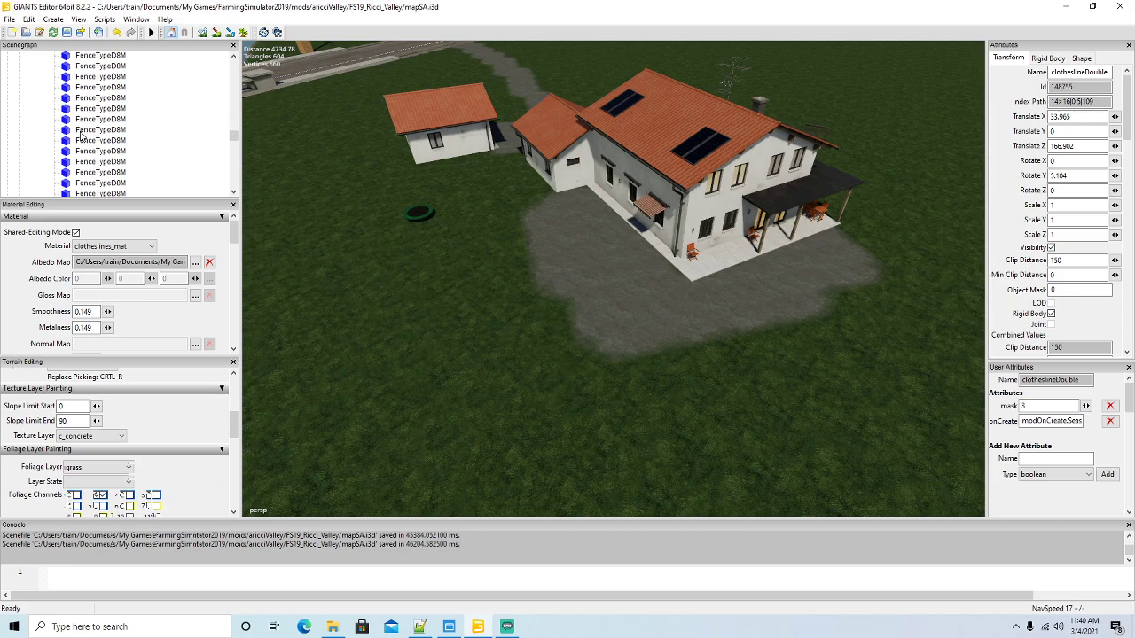
Cut the duplicated clotheslineDouble and paste it into farmOne's visibility group
{"action": "scroll", "coordinate": [80, 140], "scroll_direction": "down", "scroll_amount": 5}
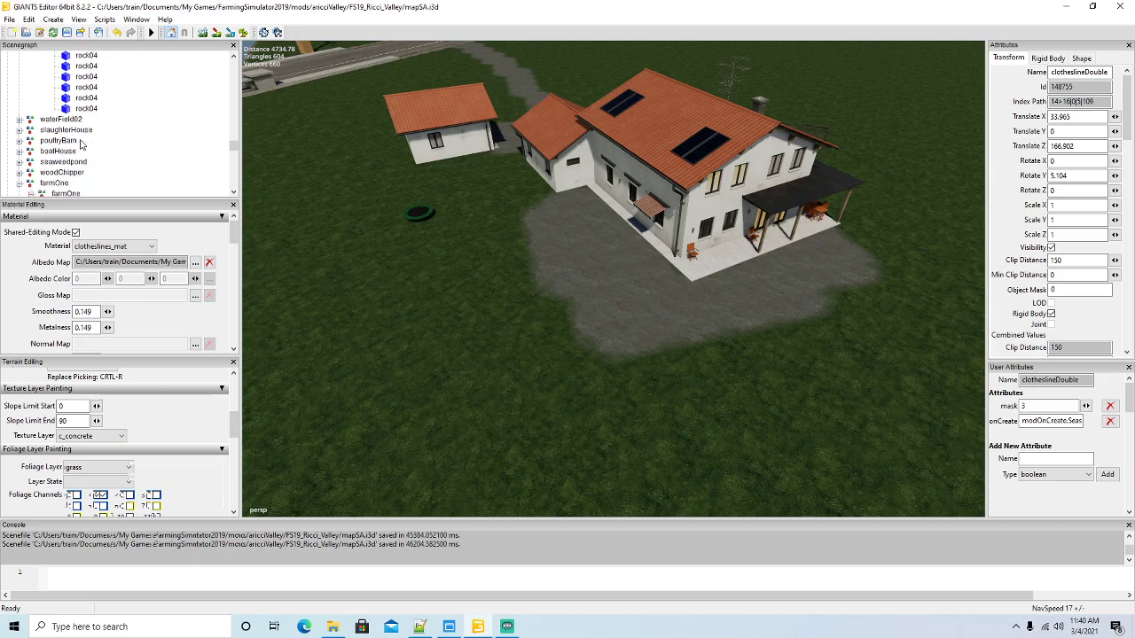
{"action": "scroll", "coordinate": [80, 146], "scroll_direction": "down", "scroll_amount": 3}
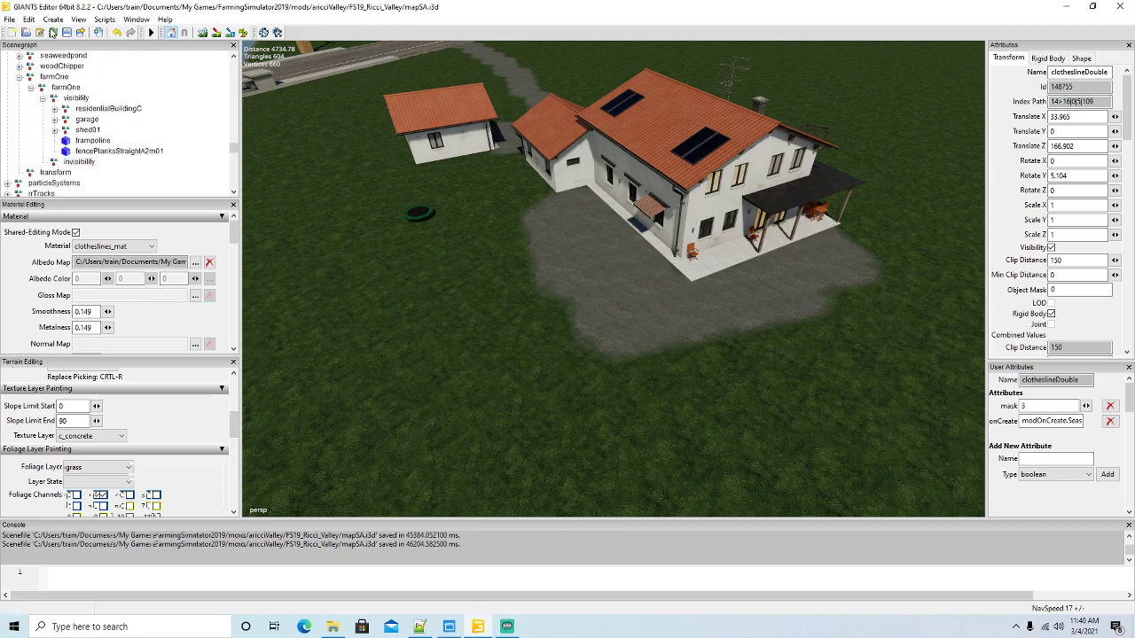
{"action": "left_click", "coordinate": [30, 21]}
{"action": "left_click", "coordinate": [50, 88]}
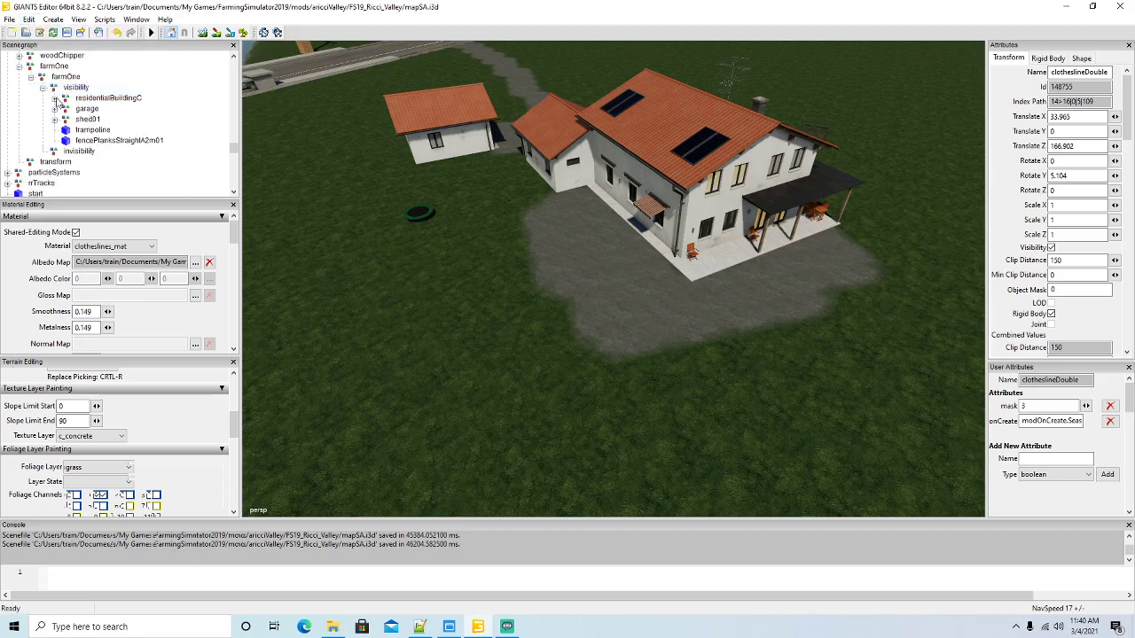
{"action": "left_click", "coordinate": [62, 88]}
{"action": "left_click", "coordinate": [28, 20]}
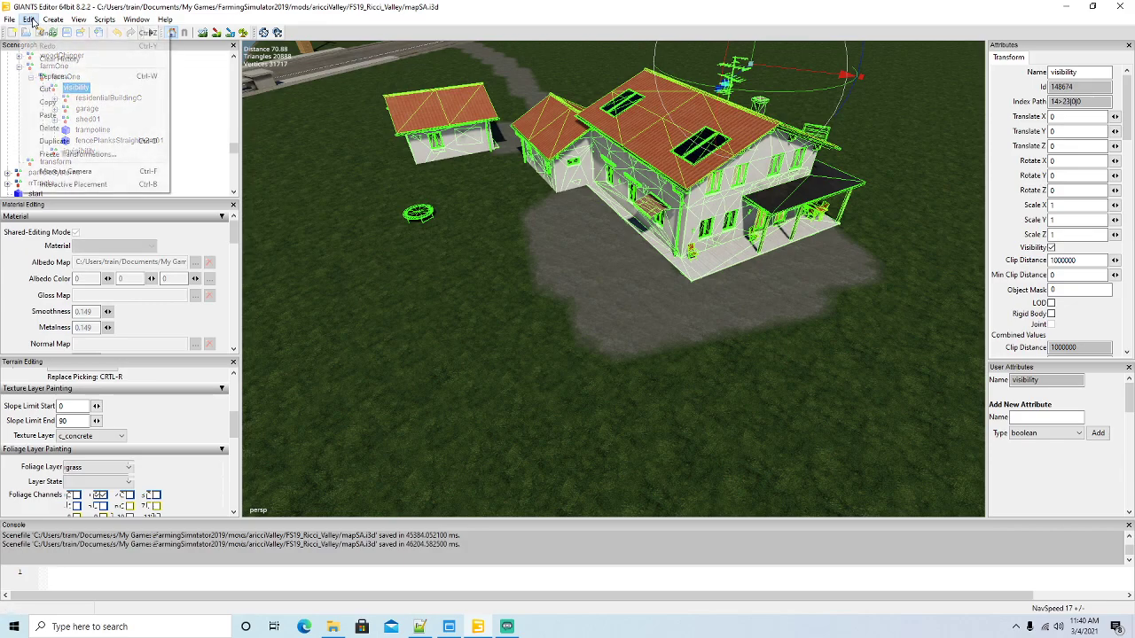
{"action": "left_click", "coordinate": [53, 116]}
Place the clothesline on the grass beside the trampoline with Interactive Placement, and order it above fencePlanksStraightA2m01
{"action": "left_click", "coordinate": [29, 19]}
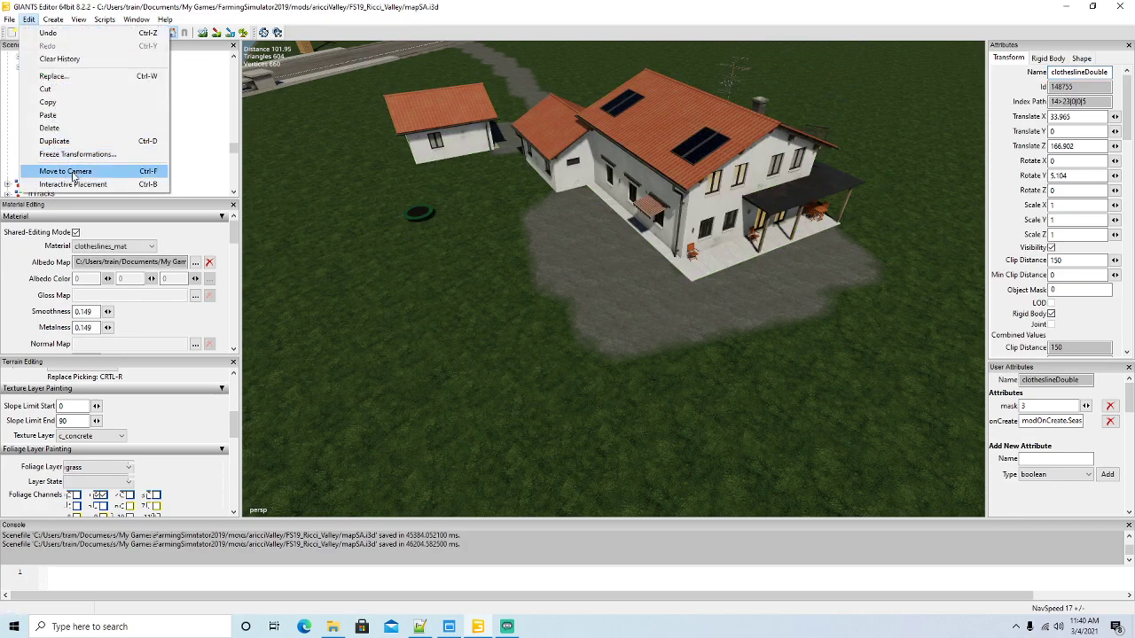
{"action": "left_click", "coordinate": [80, 184]}
{"action": "left_click", "coordinate": [340, 244]}
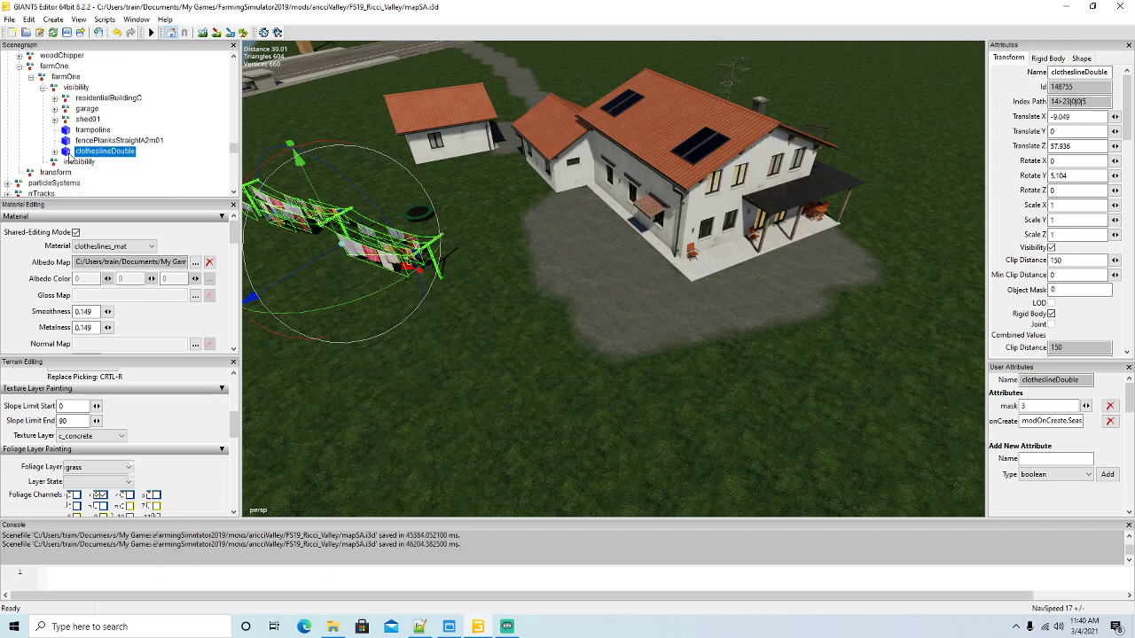
{"action": "right_click", "coordinate": [80, 155]}
{"action": "left_click", "coordinate": [93, 193]}
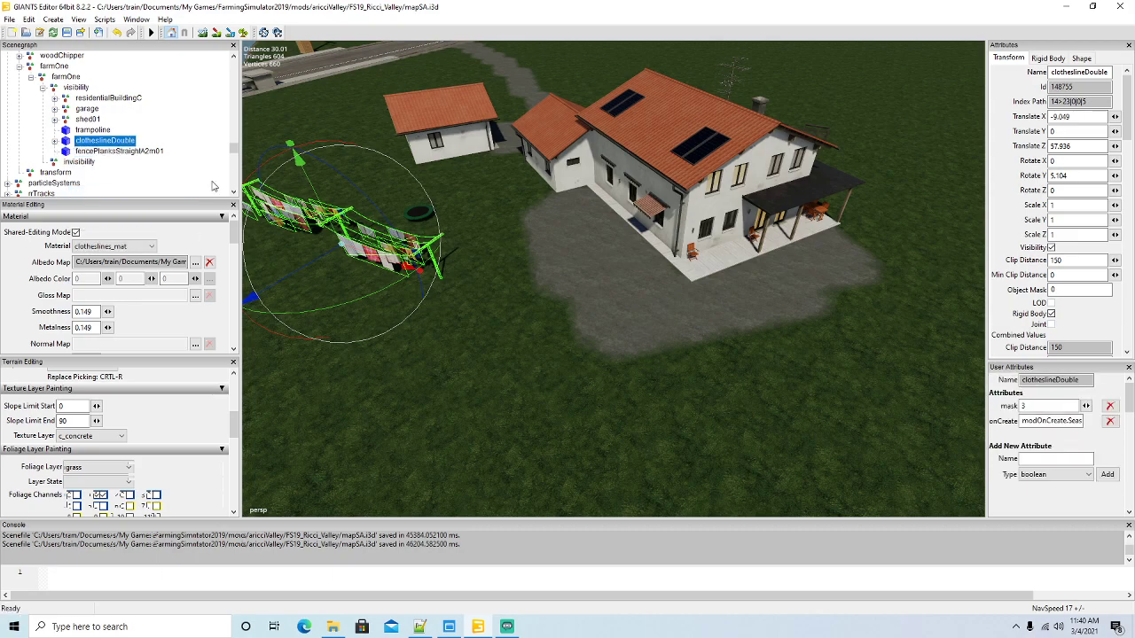
Duplicate the slide in waterField01's visibility group and cut the duplicate
{"action": "left_click_drag", "start_coordinate": [235, 151], "coordinate": [235, 86]}
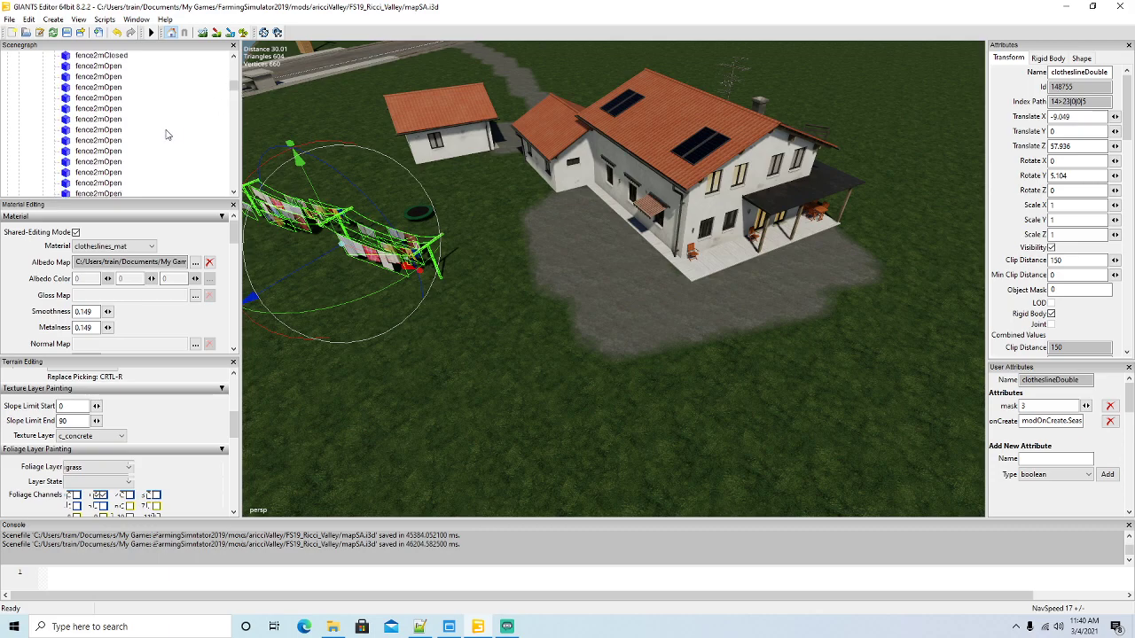
{"action": "scroll", "coordinate": [165, 134], "scroll_direction": "up", "scroll_amount": 3}
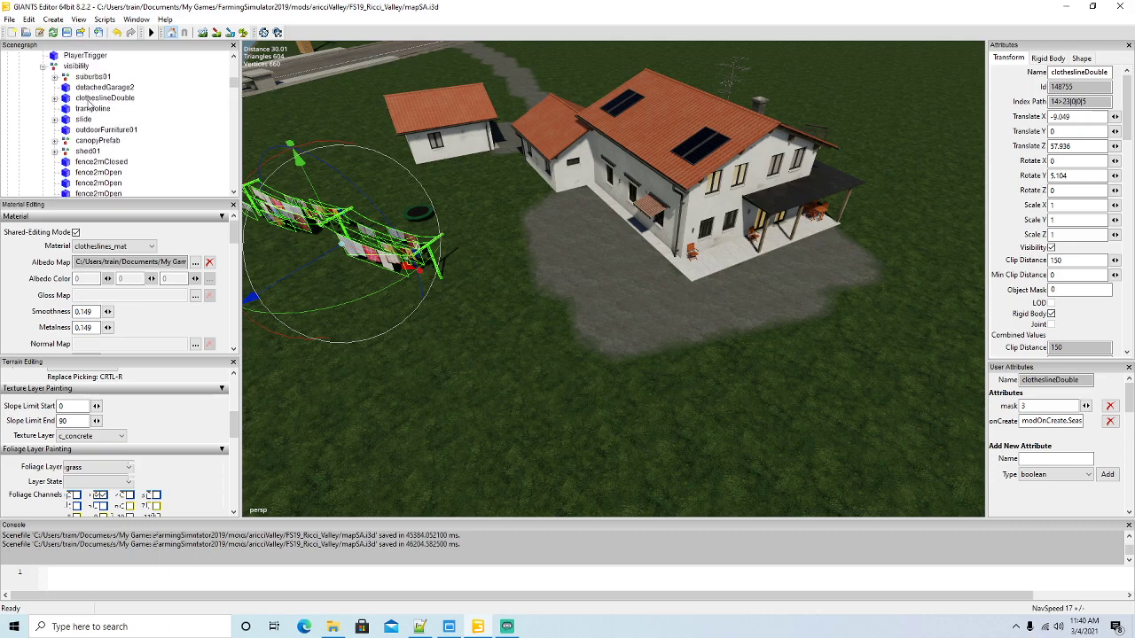
{"action": "left_click", "coordinate": [78, 119]}
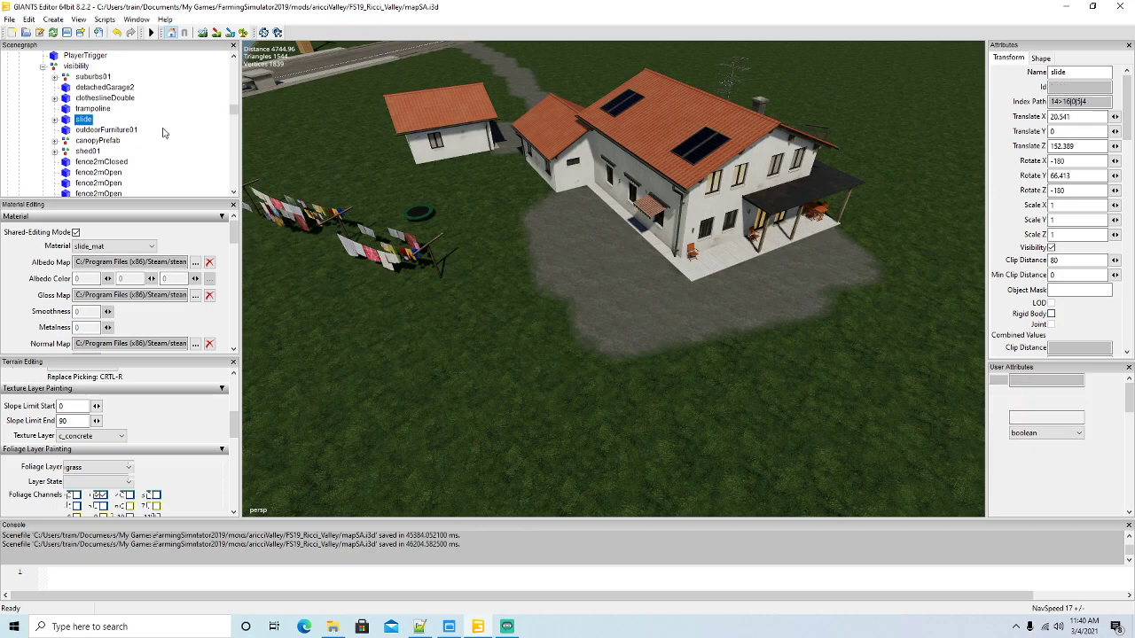
{"action": "key", "text": "ctrl+d"}
{"action": "scroll", "coordinate": [181, 147], "scroll_direction": "down", "scroll_amount": 3}
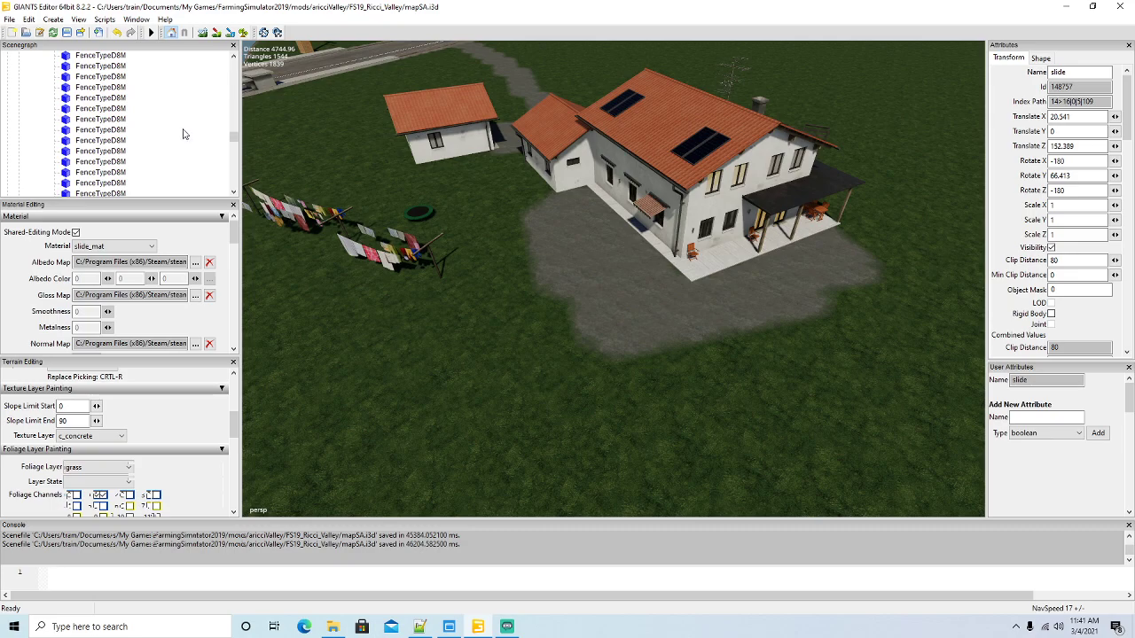
{"action": "scroll", "coordinate": [183, 134], "scroll_direction": "down", "scroll_amount": 10}
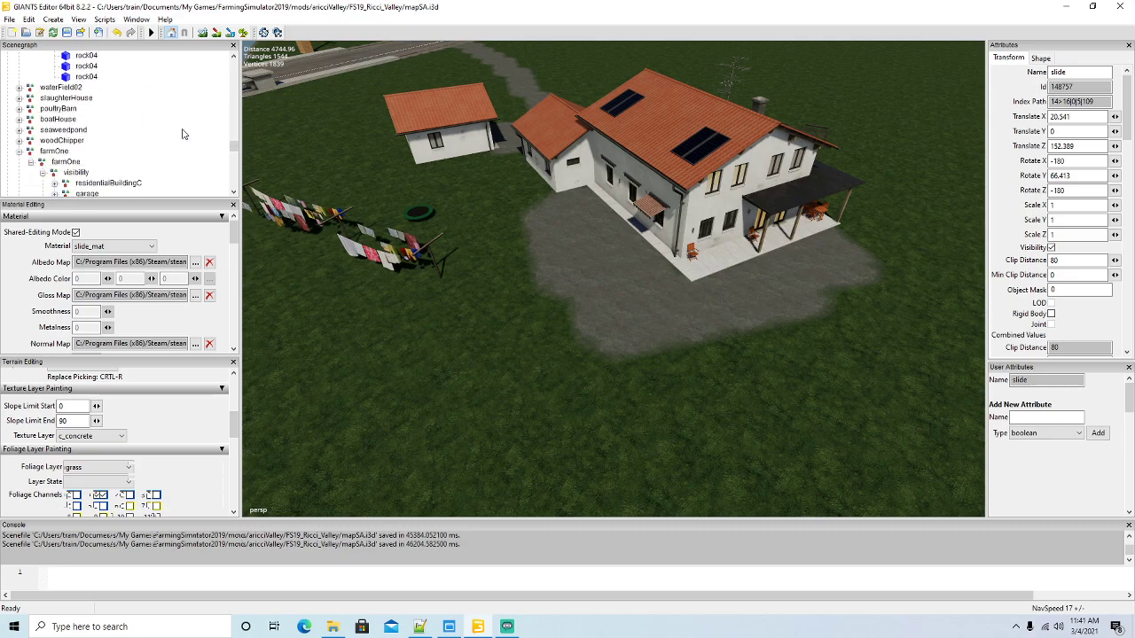
{"action": "scroll", "coordinate": [183, 134], "scroll_direction": "down", "scroll_amount": 2}
{"action": "left_click", "coordinate": [30, 18]}
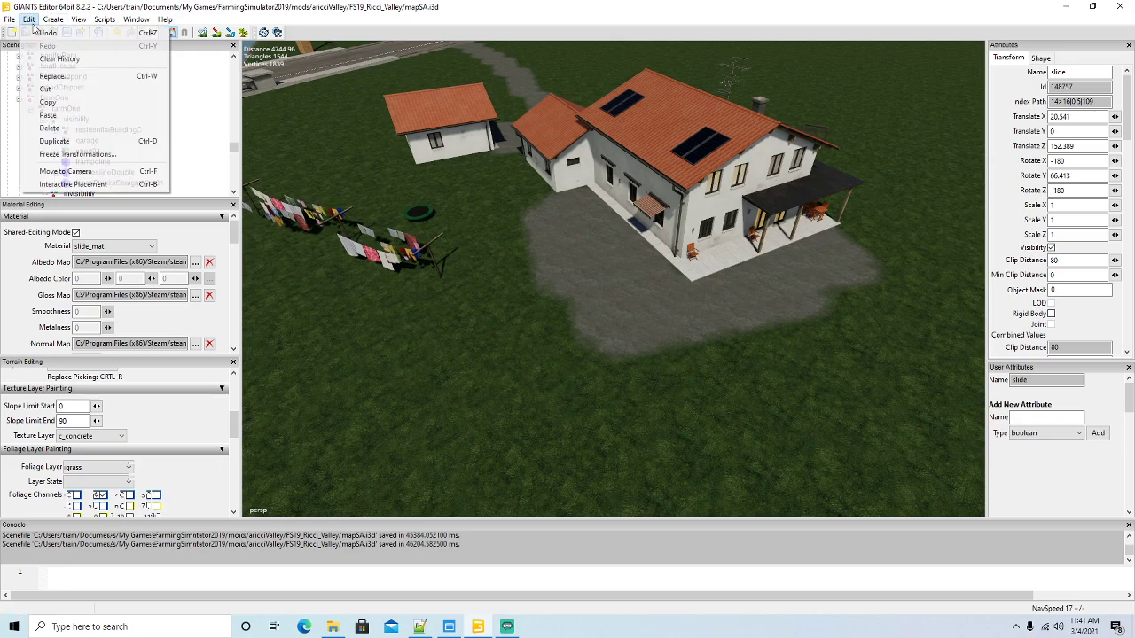
{"action": "left_click", "coordinate": [49, 88]}
Paste the slide into farmOne's visibility group and place it on the grass at the concrete yard's edge with Interactive Placement
{"action": "left_click", "coordinate": [53, 109]}
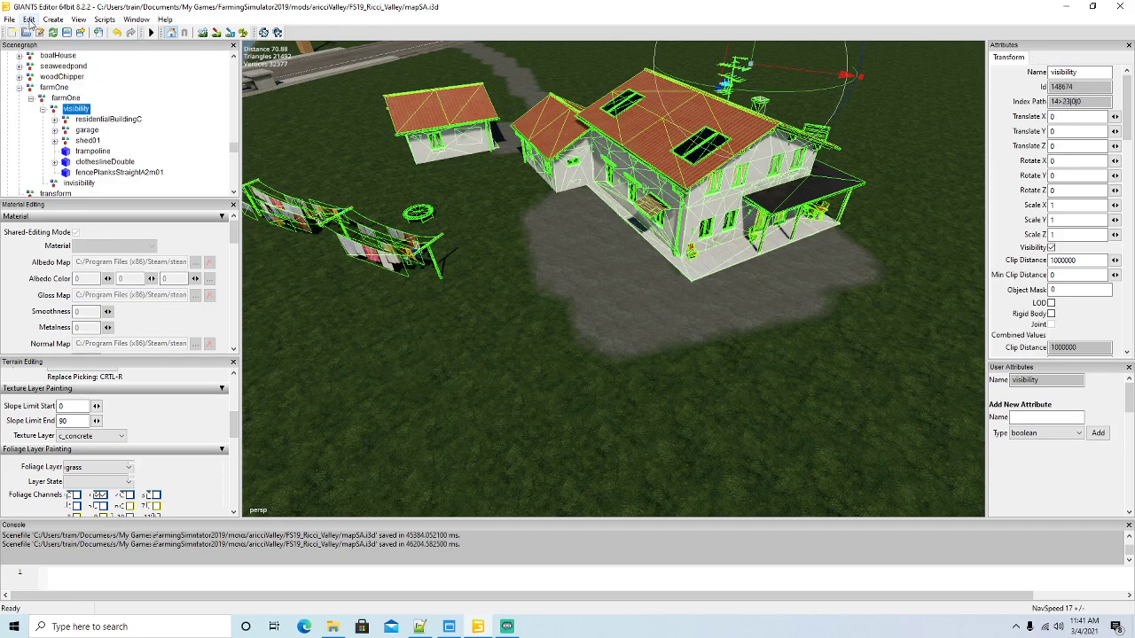
{"action": "left_click", "coordinate": [29, 18]}
{"action": "left_click", "coordinate": [53, 116]}
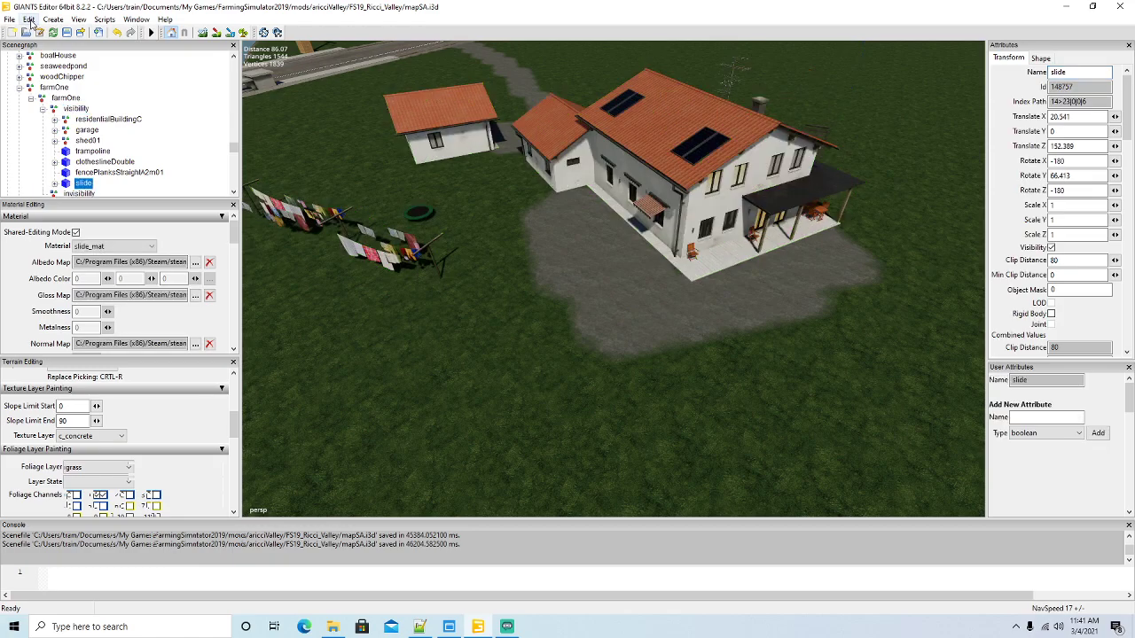
{"action": "left_click", "coordinate": [32, 19]}
{"action": "left_click", "coordinate": [156, 174]}
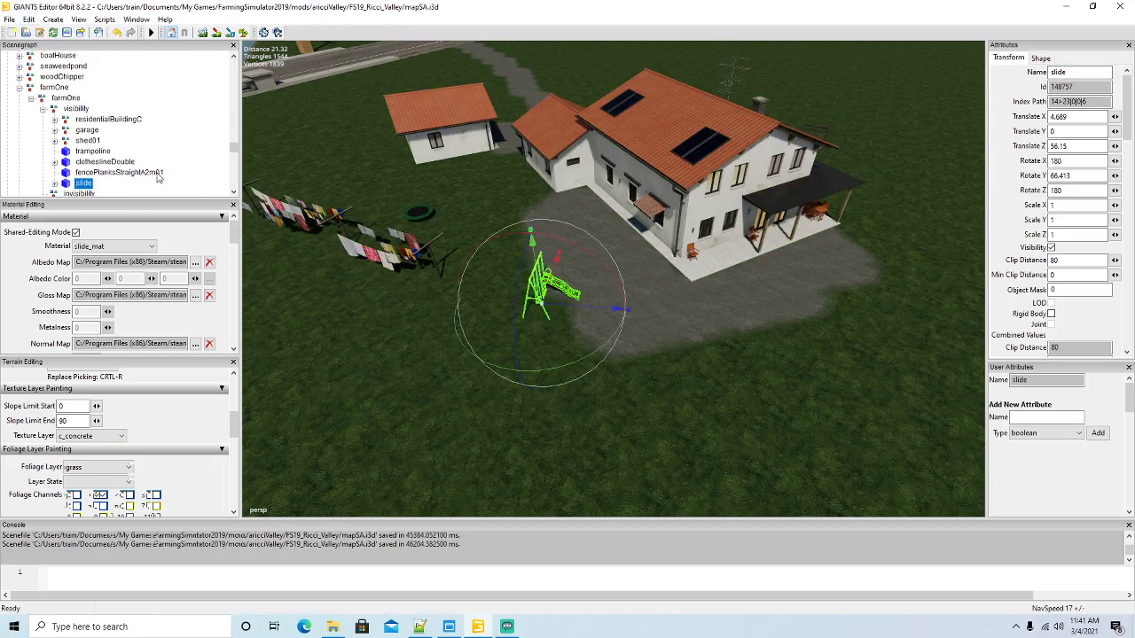
Duplicate outdoorFurniture01 in waterField01's visibility group and cut the duplicate
{"action": "left_click_drag", "start_coordinate": [234, 146], "coordinate": [236, 82]}
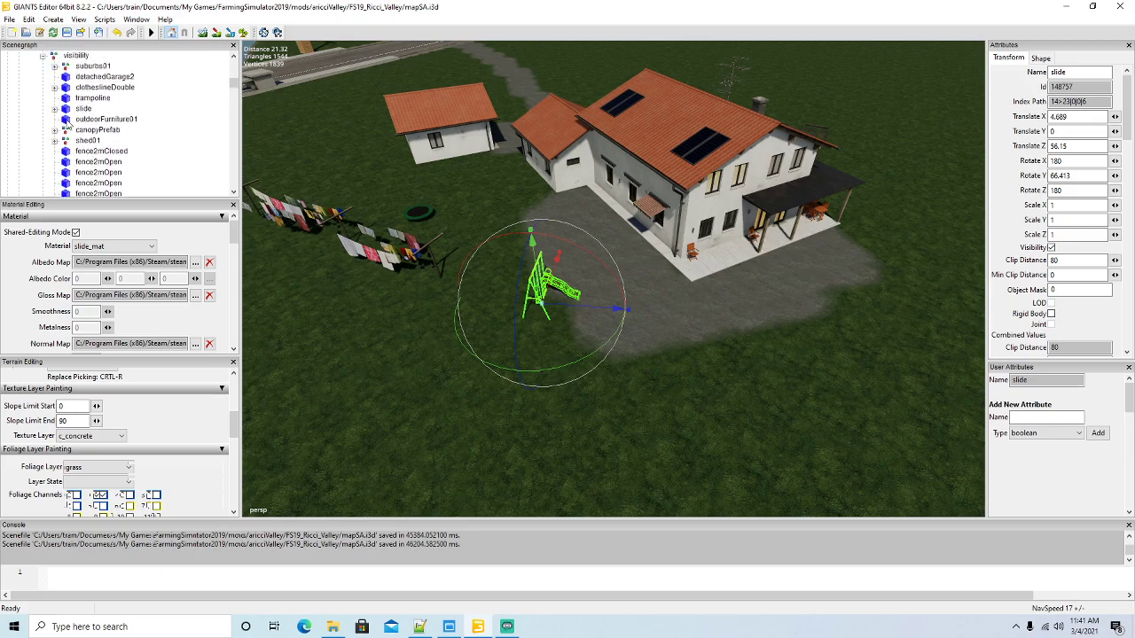
{"action": "left_click", "coordinate": [69, 121]}
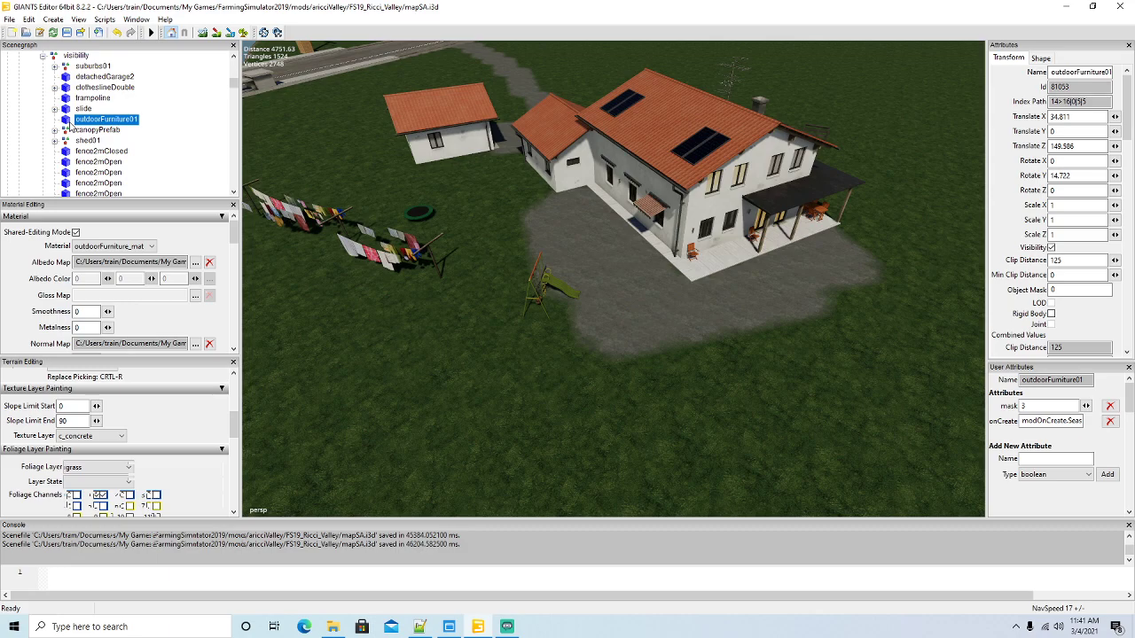
{"action": "key", "text": "ctrl+d"}
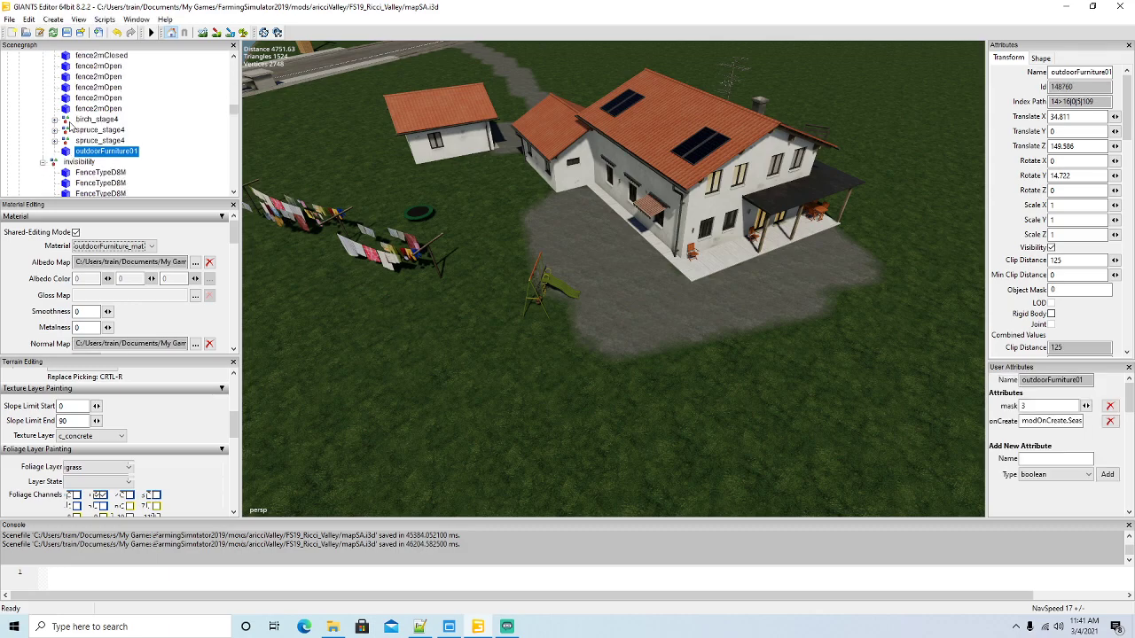
{"action": "scroll", "coordinate": [133, 124], "scroll_direction": "down", "scroll_amount": 5}
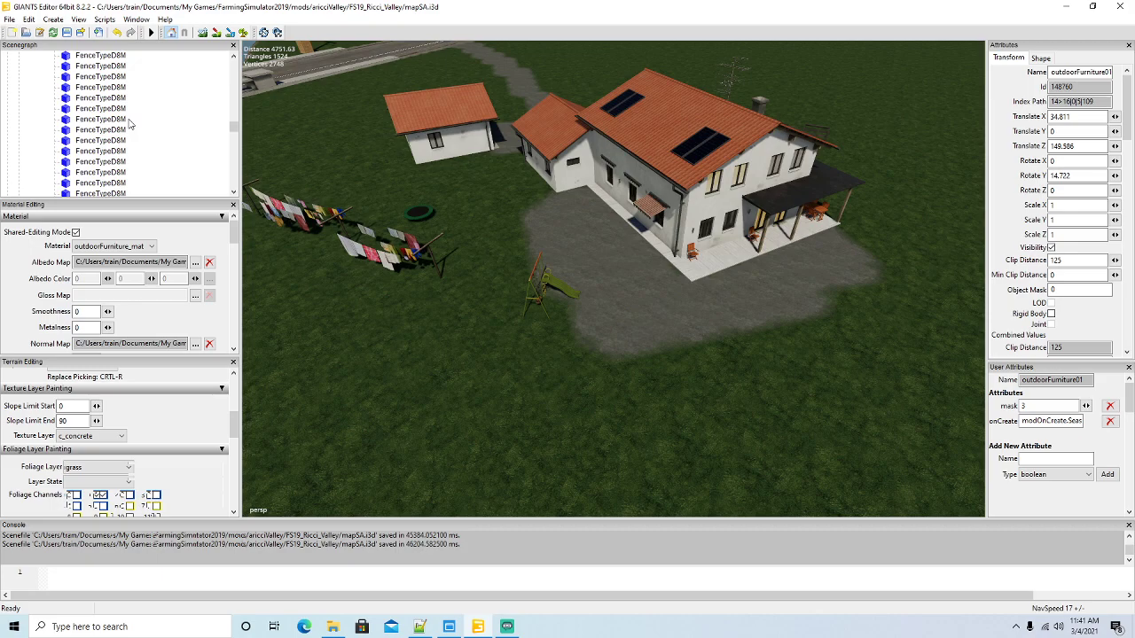
{"action": "scroll", "coordinate": [127, 126], "scroll_direction": "down", "scroll_amount": 10}
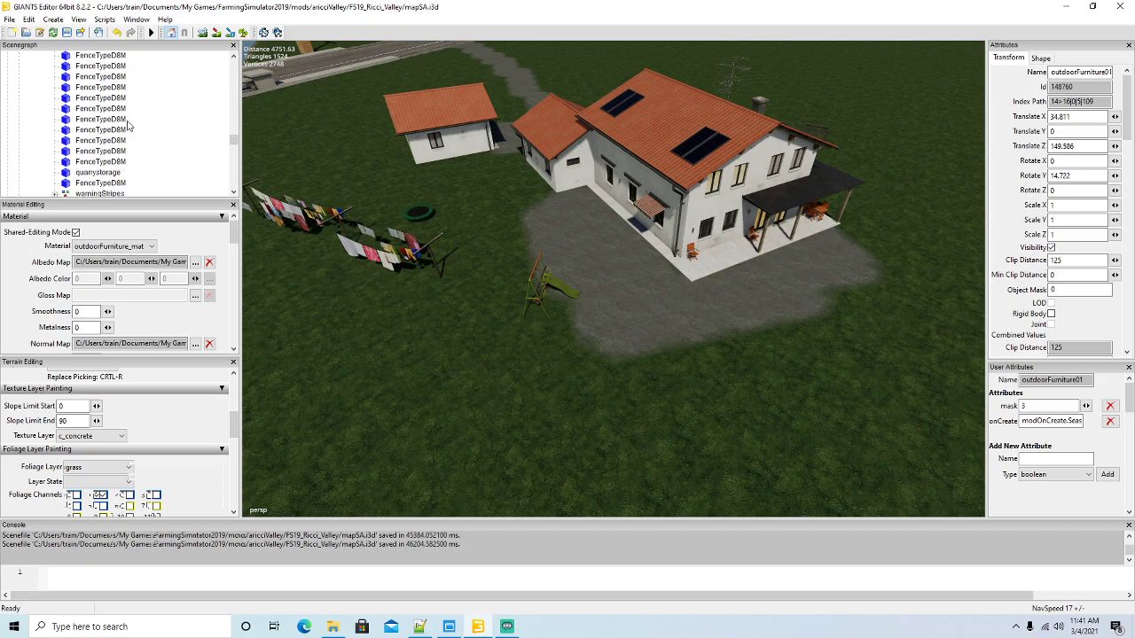
{"action": "scroll", "coordinate": [126, 127], "scroll_direction": "down", "scroll_amount": 3}
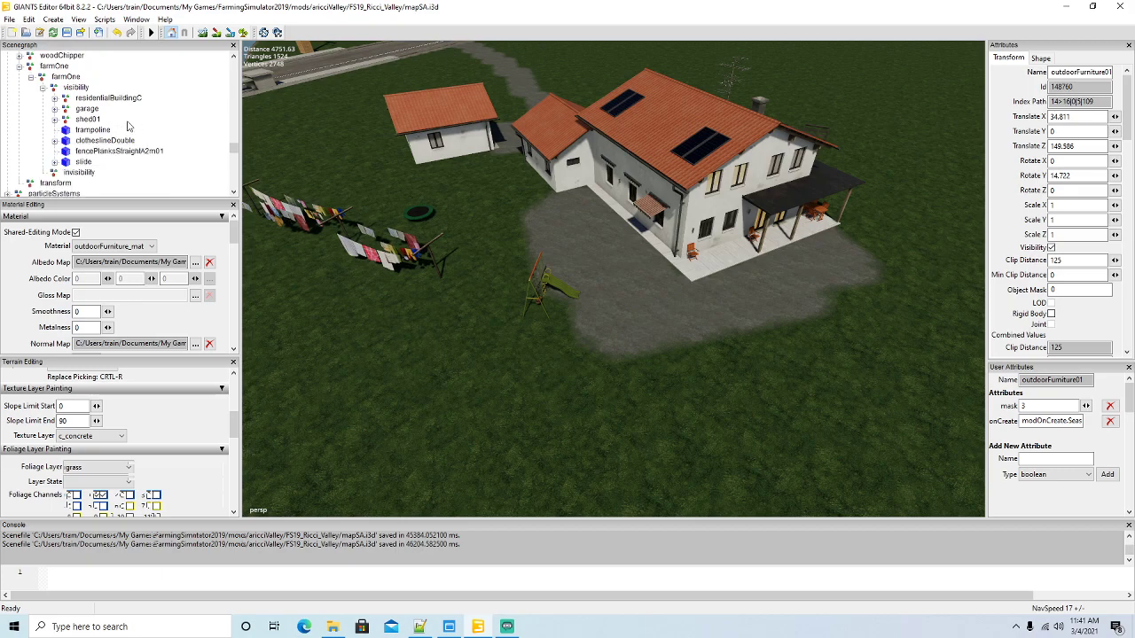
{"action": "left_click", "coordinate": [29, 19]}
{"action": "left_click", "coordinate": [48, 89]}
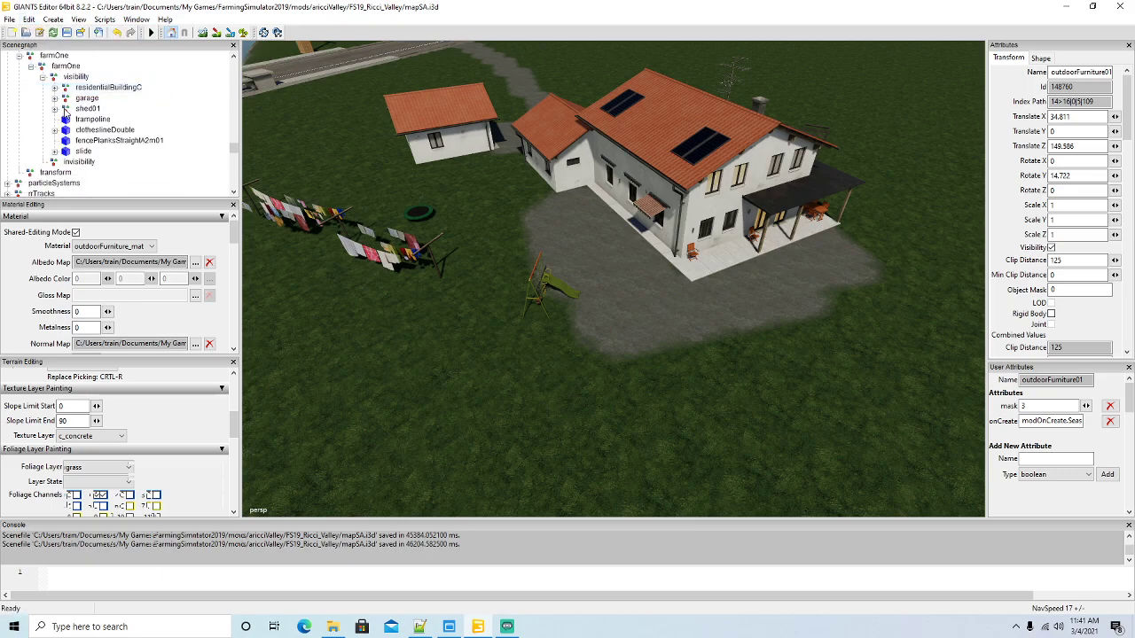
Paste outdoorFurniture01 into farmOne's visibility group and place it on the grass between trampoline and house with Interactive Placement
{"action": "left_click", "coordinate": [75, 77]}
{"action": "left_click", "coordinate": [29, 19]}
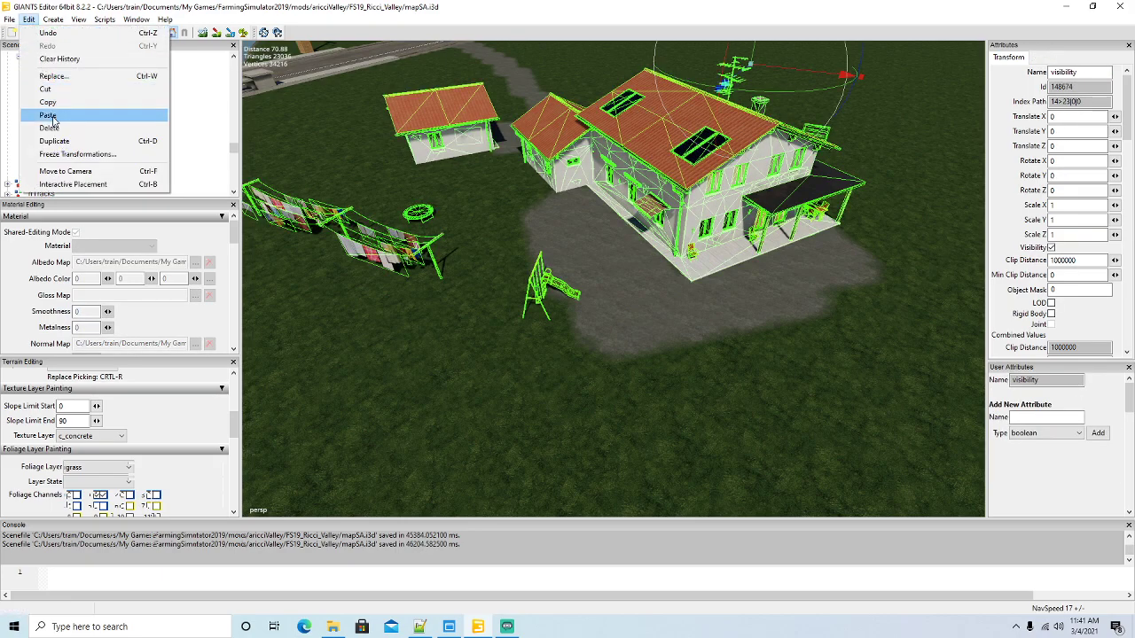
{"action": "left_click", "coordinate": [48, 116]}
{"action": "left_click", "coordinate": [29, 19]}
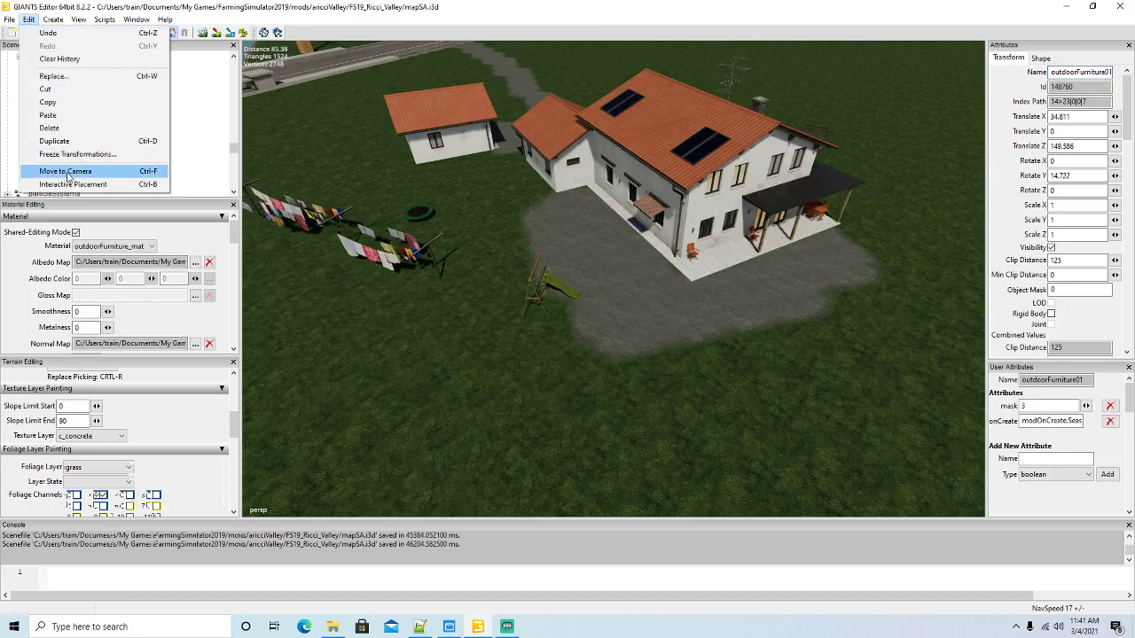
{"action": "left_click", "coordinate": [71, 184]}
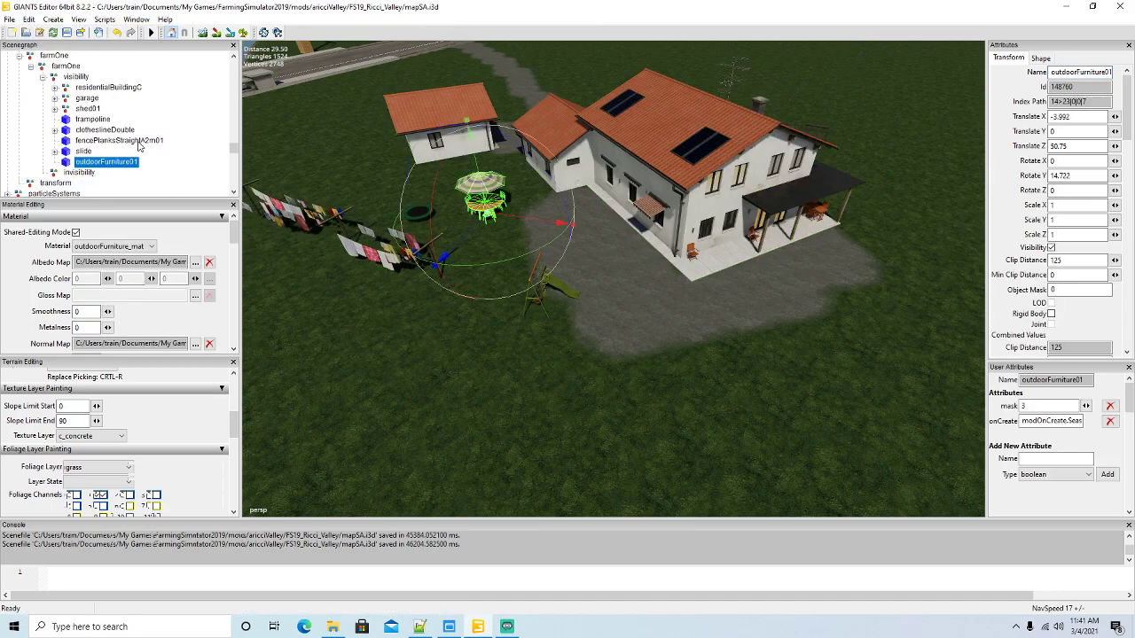
Duplicate canopyPrefab in waterField01's visibility group and cut the duplicate
{"action": "scroll", "coordinate": [137, 146], "scroll_direction": "up", "scroll_amount": 10}
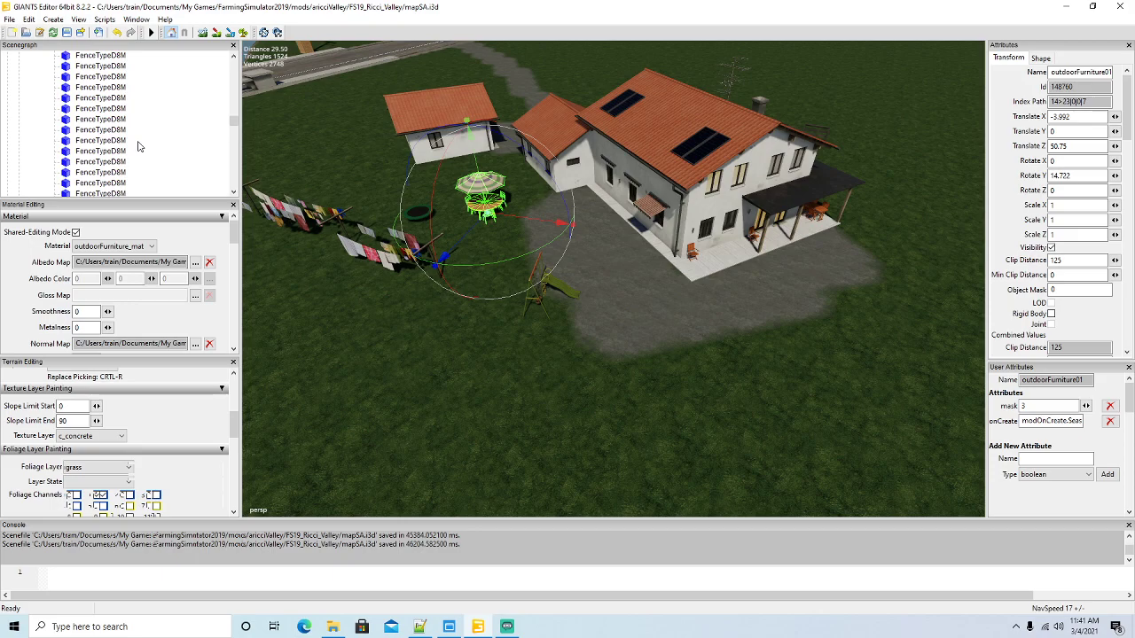
{"action": "scroll", "coordinate": [137, 147], "scroll_direction": "up", "scroll_amount": 10}
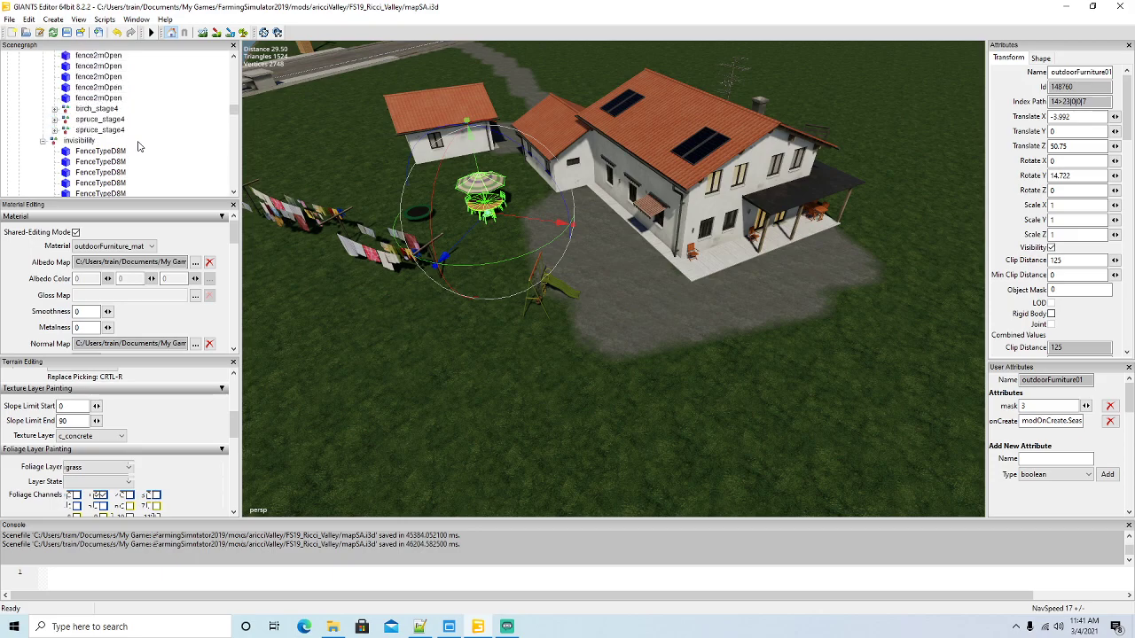
{"action": "scroll", "coordinate": [138, 146], "scroll_direction": "up", "scroll_amount": 10}
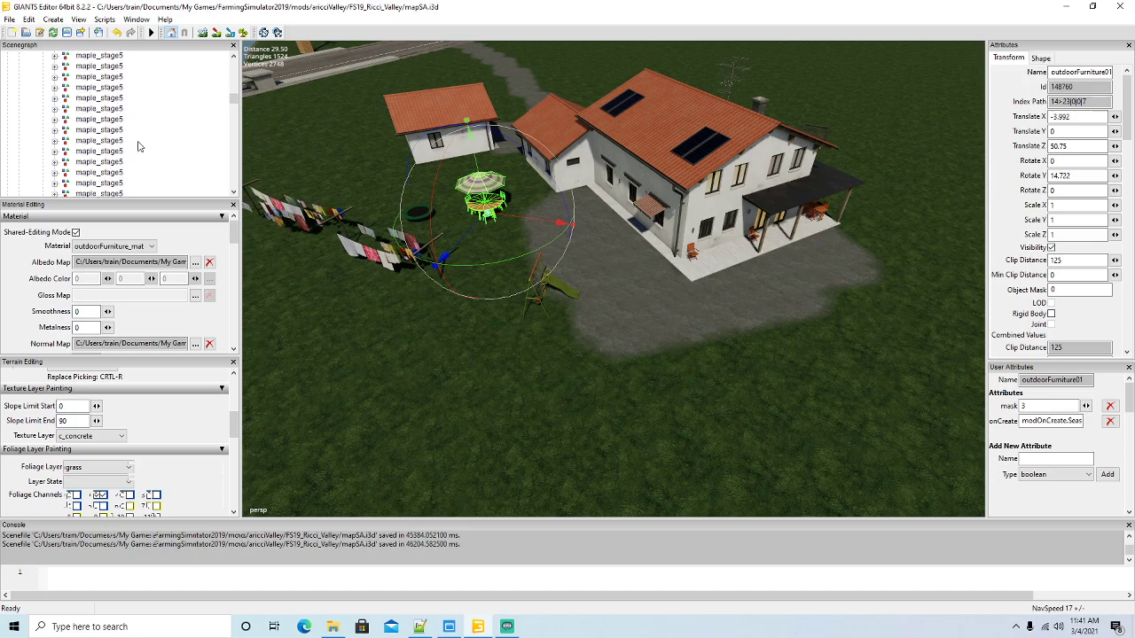
{"action": "scroll", "coordinate": [138, 146], "scroll_direction": "up", "scroll_amount": 10}
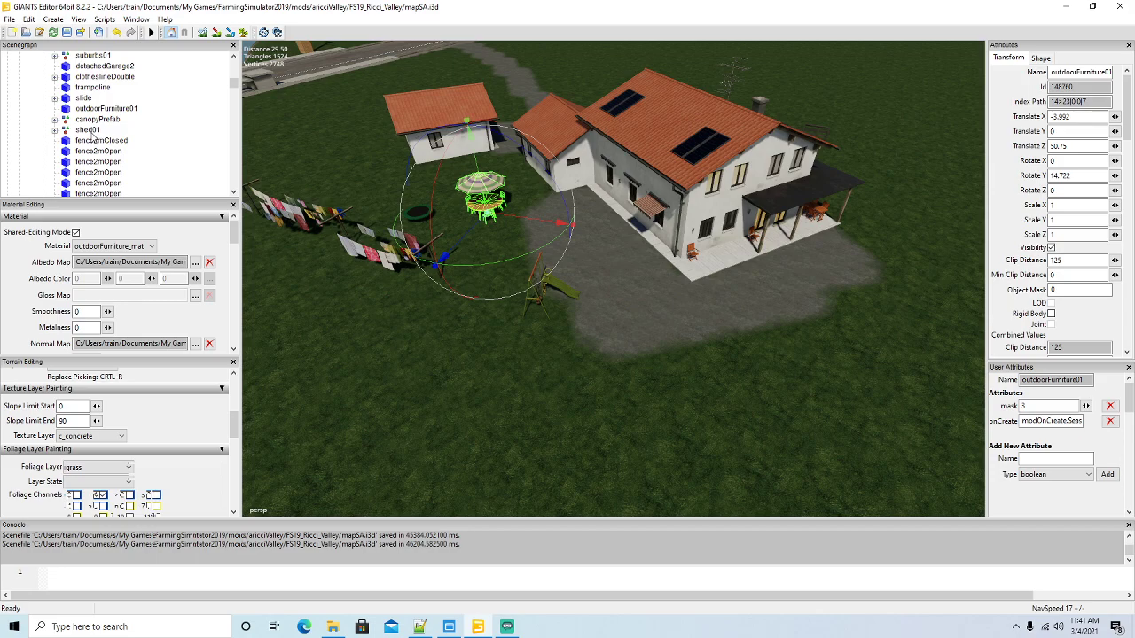
{"action": "left_click", "coordinate": [96, 120]}
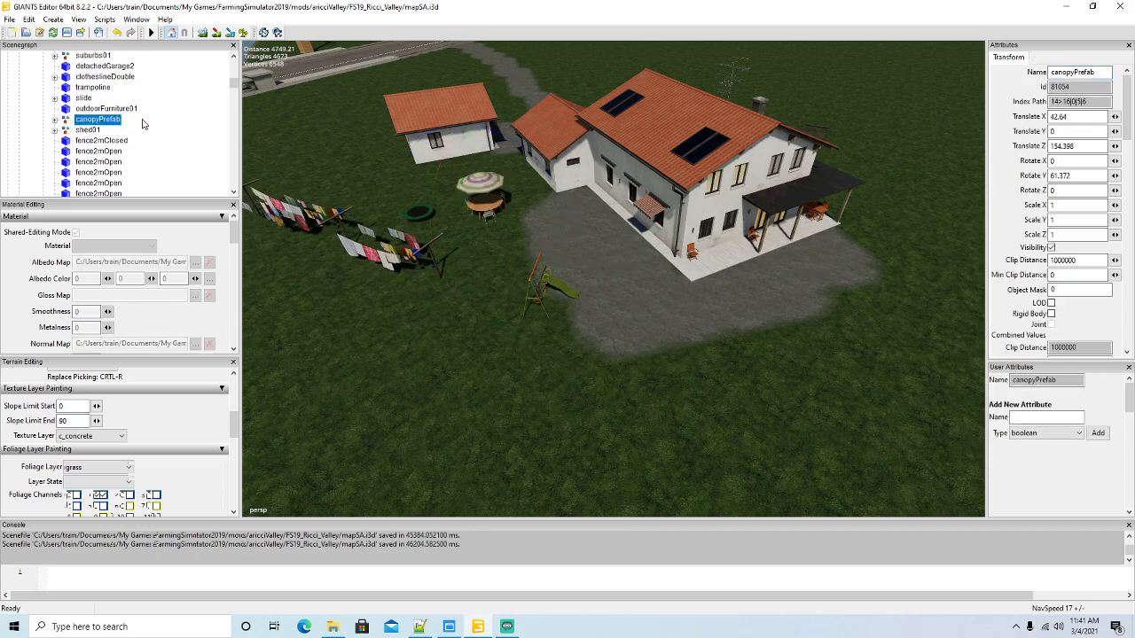
{"action": "scroll", "coordinate": [140, 123], "scroll_direction": "down", "scroll_amount": 5}
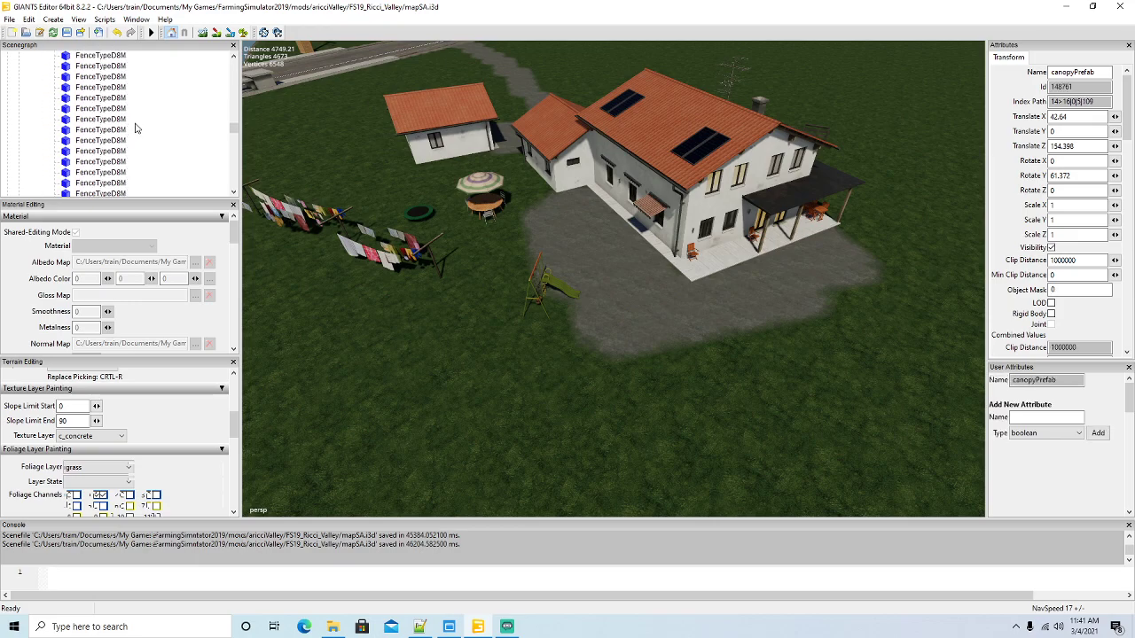
{"action": "scroll", "coordinate": [149, 127], "scroll_direction": "up", "scroll_amount": 10}
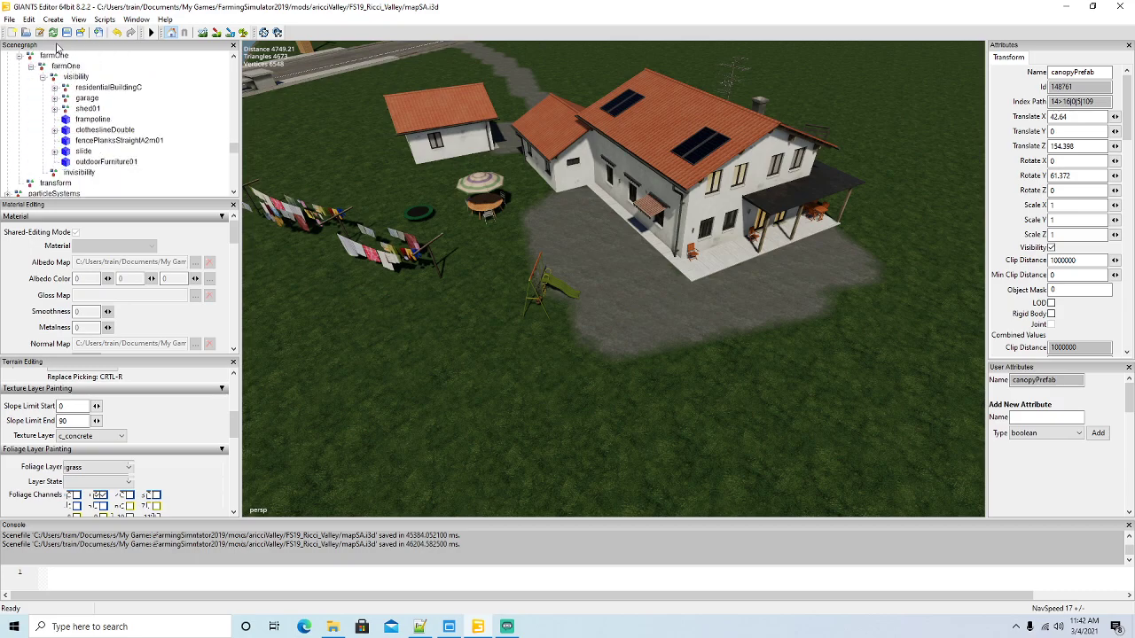
{"action": "left_click", "coordinate": [30, 18]}
{"action": "left_click", "coordinate": [51, 92]}
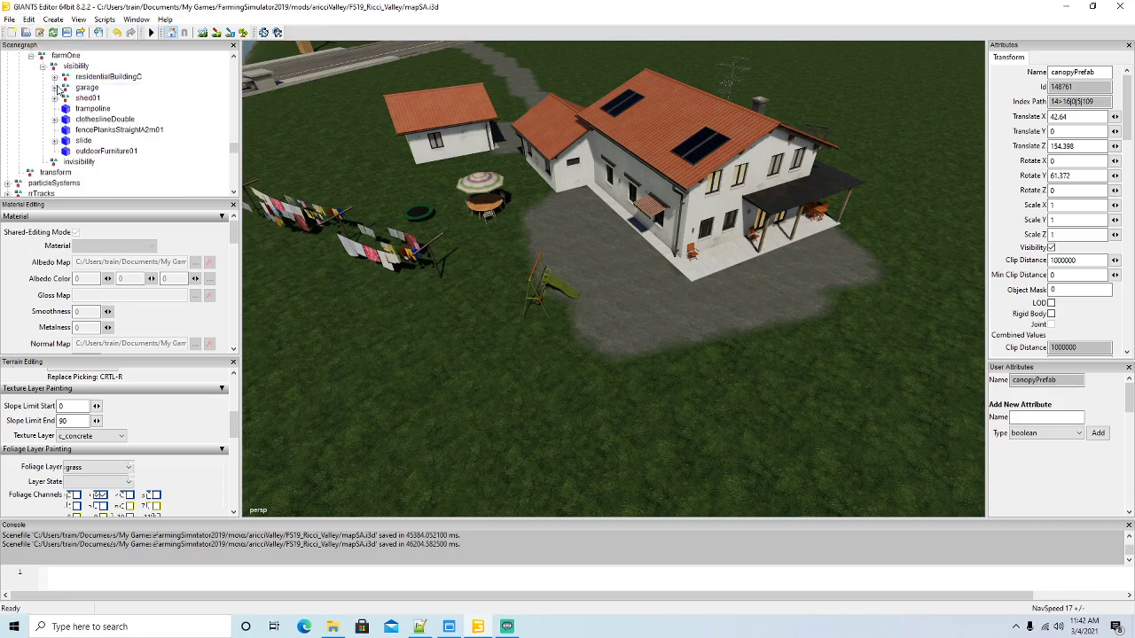
Paste the cut canopyPrefab into farmOne's visibility group
{"action": "left_click", "coordinate": [55, 66]}
{"action": "left_click", "coordinate": [34, 20]}
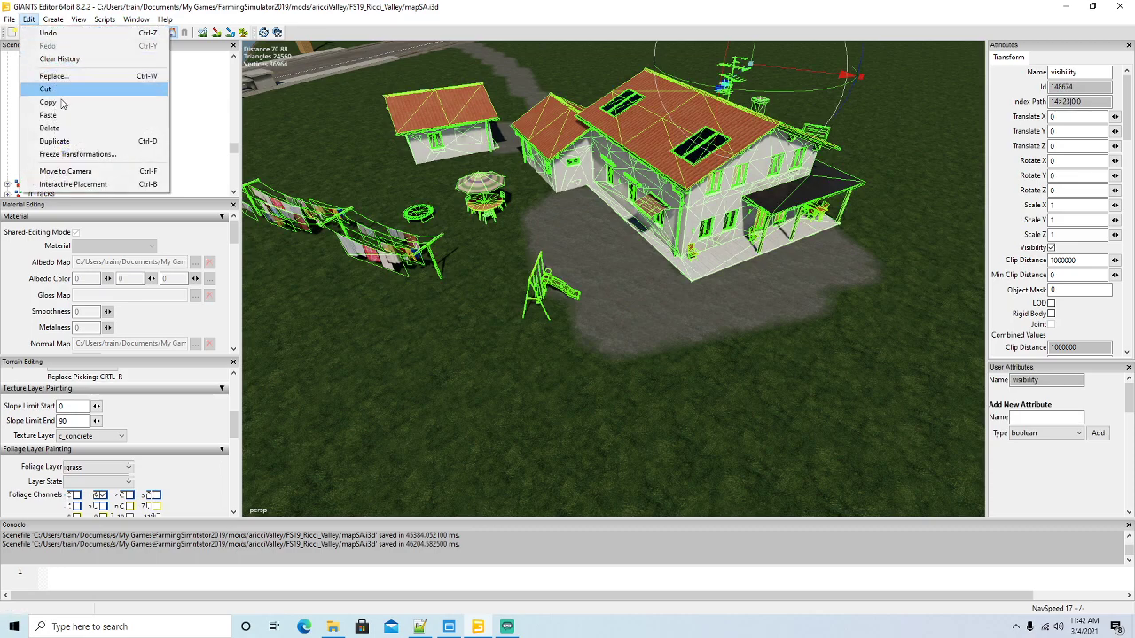
{"action": "left_click", "coordinate": [53, 114]}
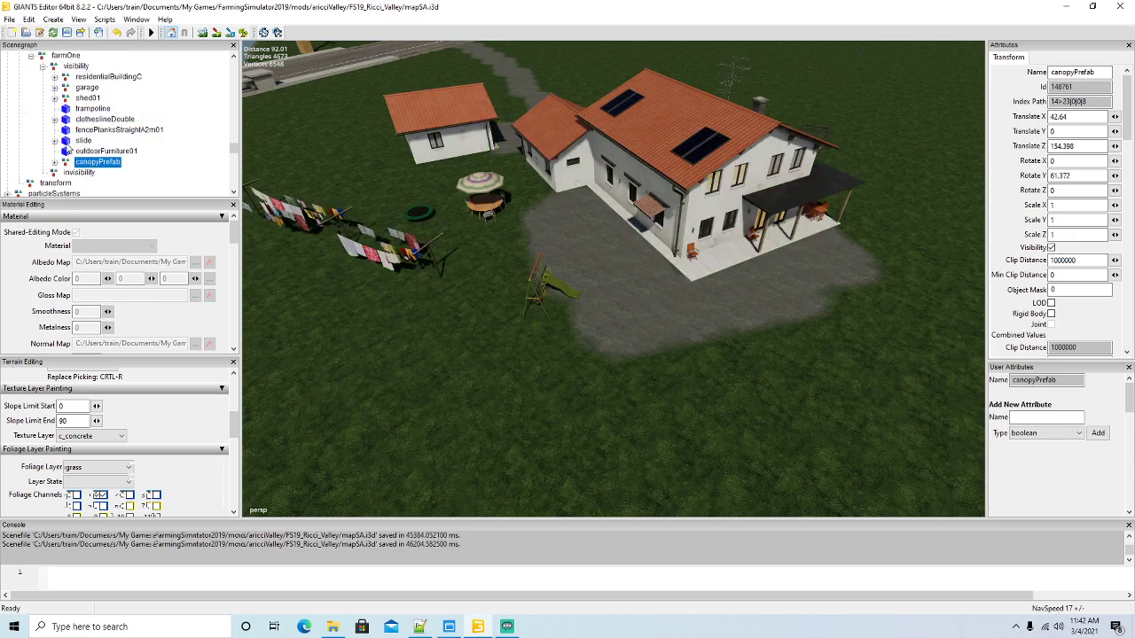
Order the slide and outdoorFurniture01 above fencePlanksStraightA2m01 in farmOne's visibility group
{"action": "left_click", "coordinate": [69, 142]}
{"action": "right_click", "coordinate": [69, 141]}
{"action": "left_click", "coordinate": [82, 180]}
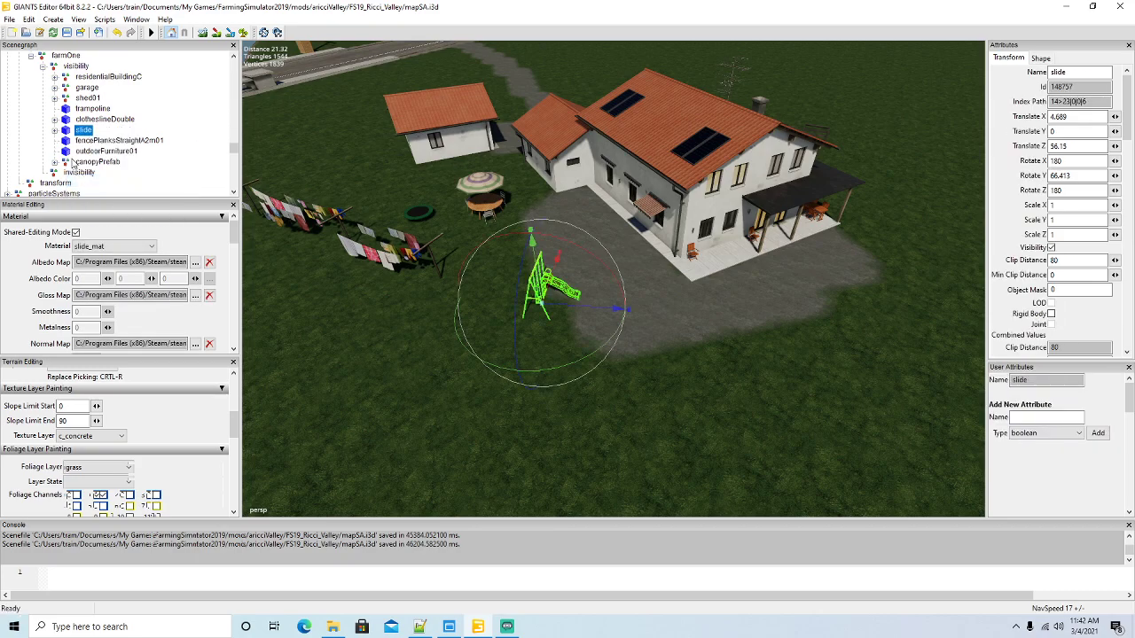
{"action": "left_click", "coordinate": [84, 152]}
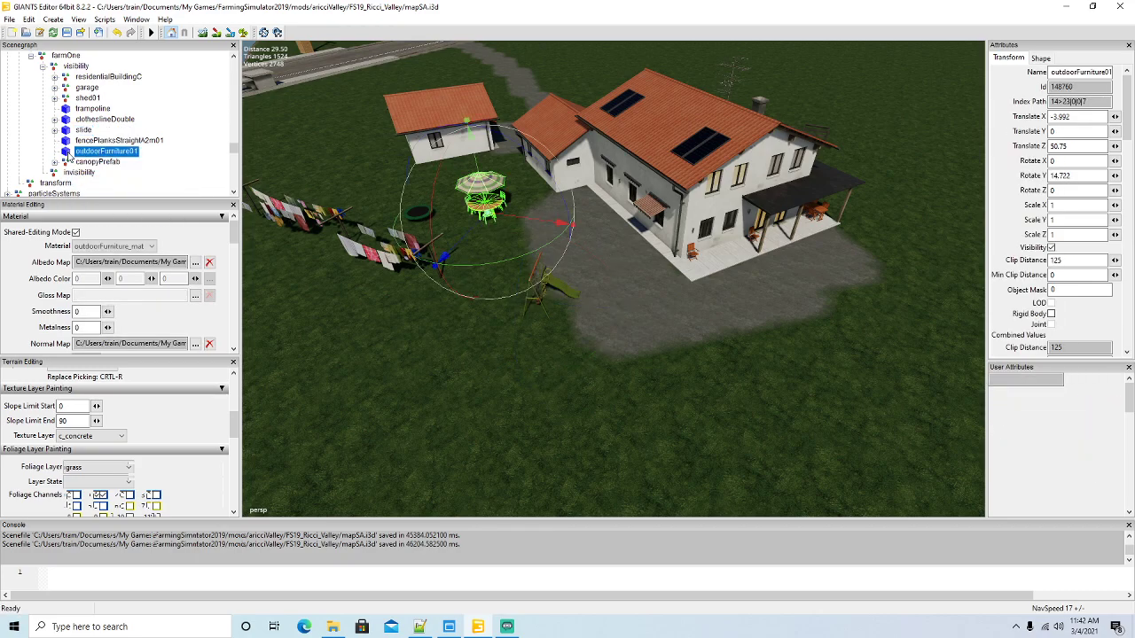
{"action": "right_click", "coordinate": [84, 151]}
{"action": "left_click", "coordinate": [97, 182]}
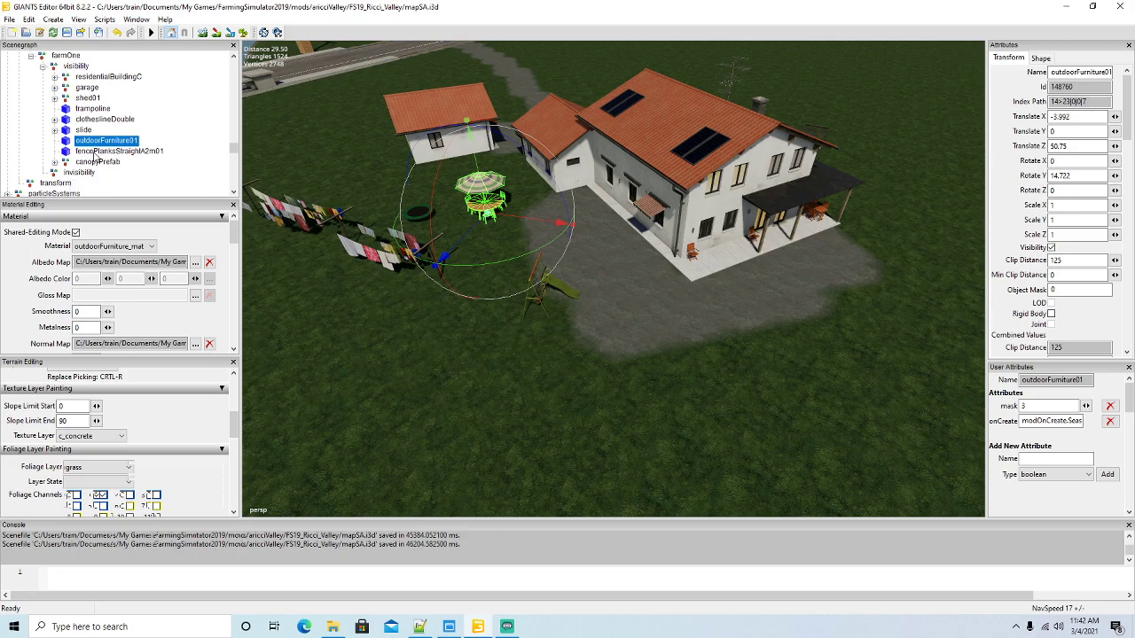
{"action": "key", "text": "Down"}
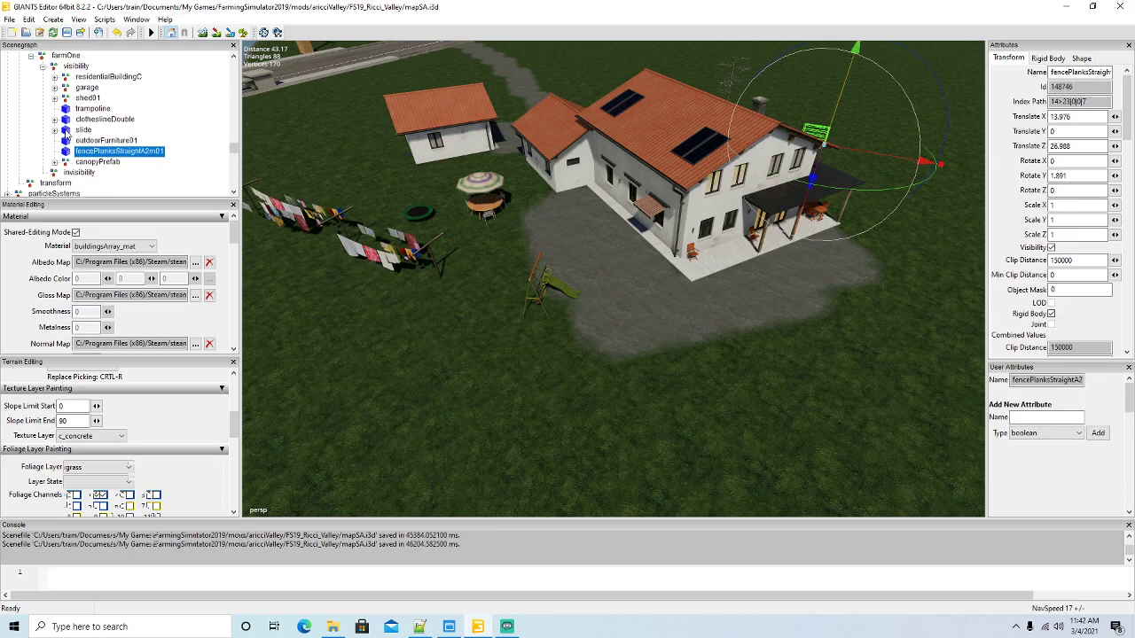
Rotate clotheslineDouble to about -35° around Y and move it farther from the trampoline, toward the river bank
{"action": "left_click", "coordinate": [69, 119]}
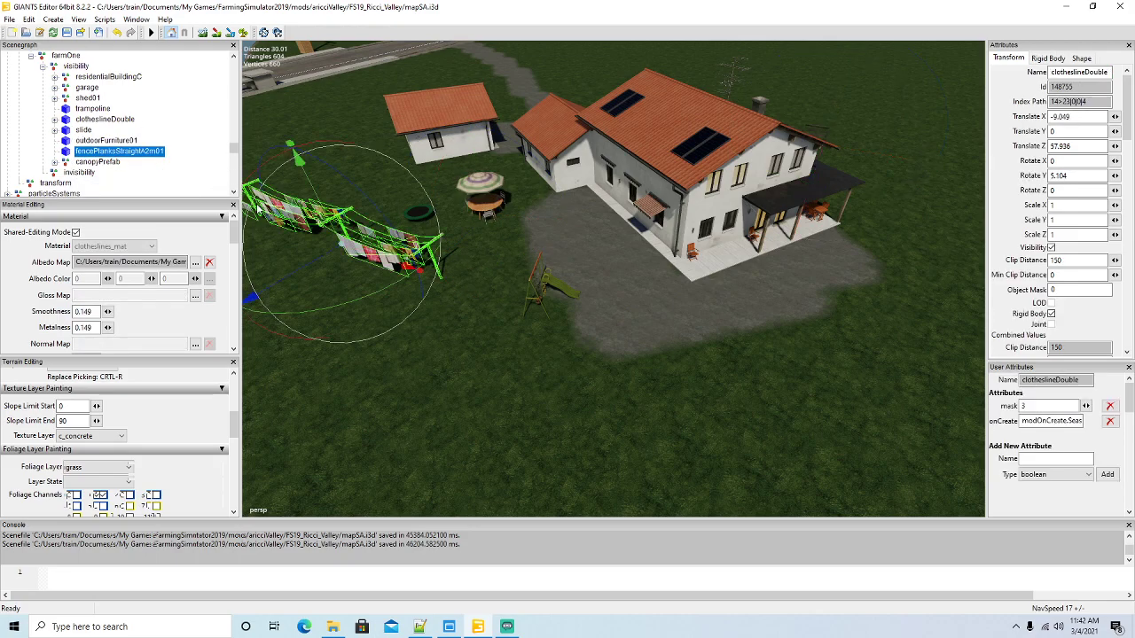
{"action": "scroll", "coordinate": [340, 243], "scroll_direction": "down", "scroll_amount": 4}
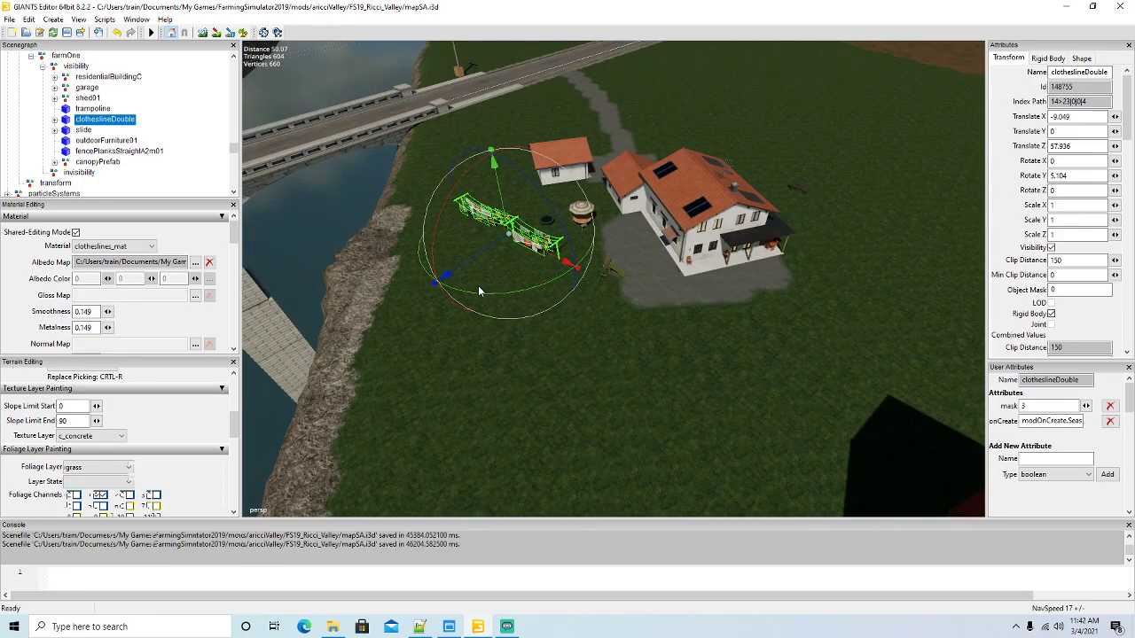
{"action": "left_click", "coordinate": [482, 285]}
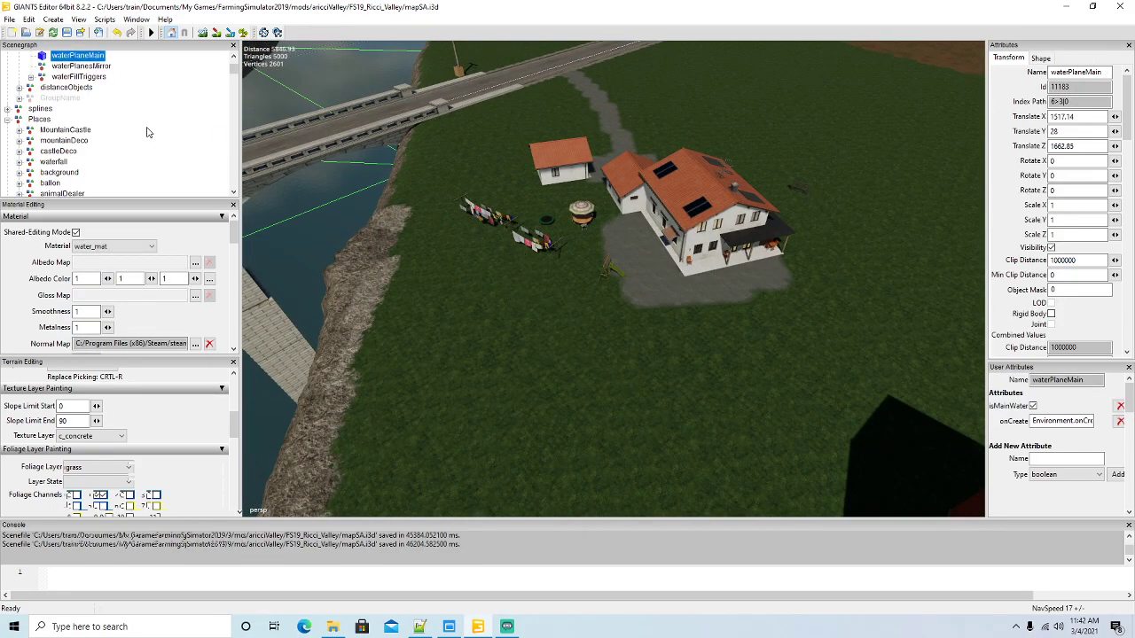
{"action": "left_click", "coordinate": [525, 241]}
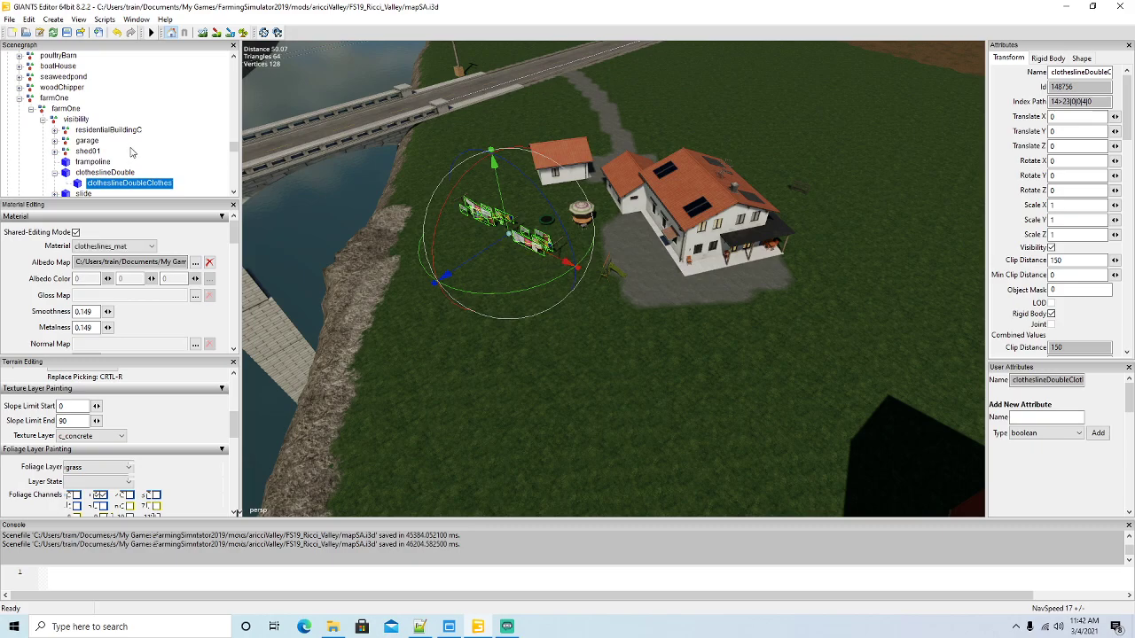
{"action": "scroll", "coordinate": [131, 153], "scroll_direction": "down", "scroll_amount": 1}
{"action": "left_click", "coordinate": [54, 142]}
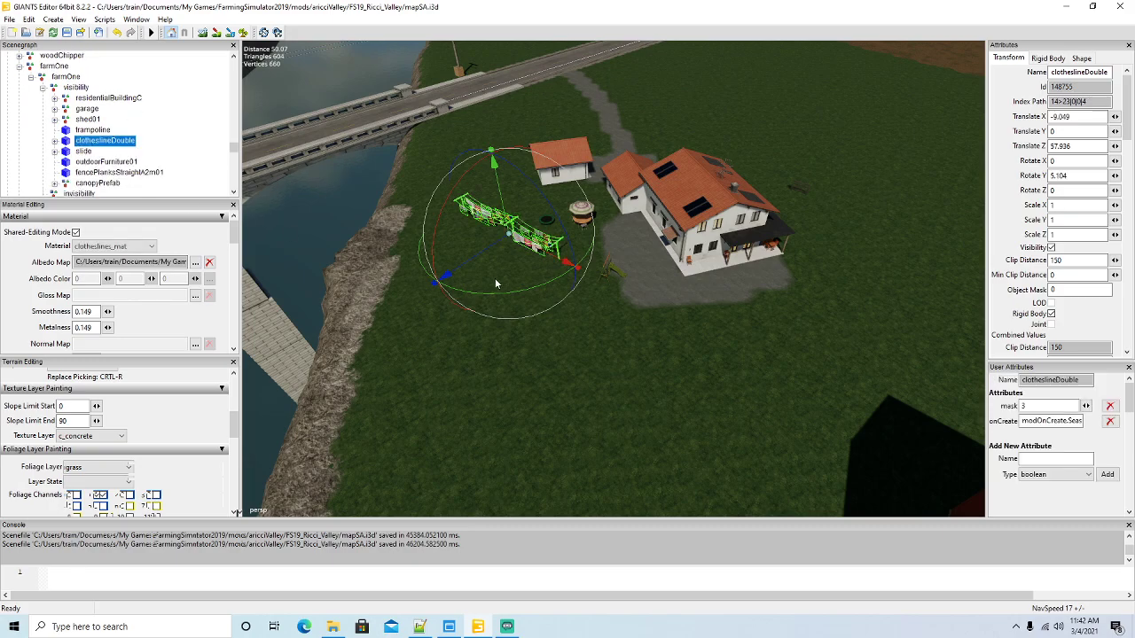
{"action": "left_click_drag", "start_coordinate": [510, 297], "coordinate": [421, 250]}
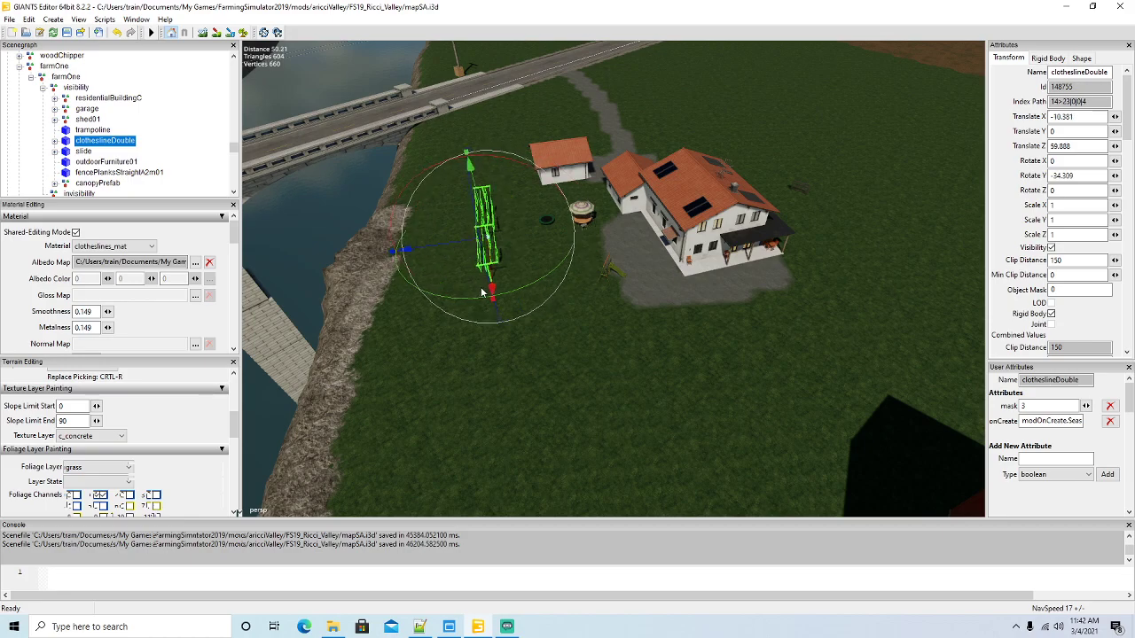
{"action": "left_click_drag", "start_coordinate": [479, 302], "coordinate": [620, 331]}
{"action": "scroll", "coordinate": [464, 275], "scroll_direction": "up", "scroll_amount": 5}
{"action": "key", "text": "f"}
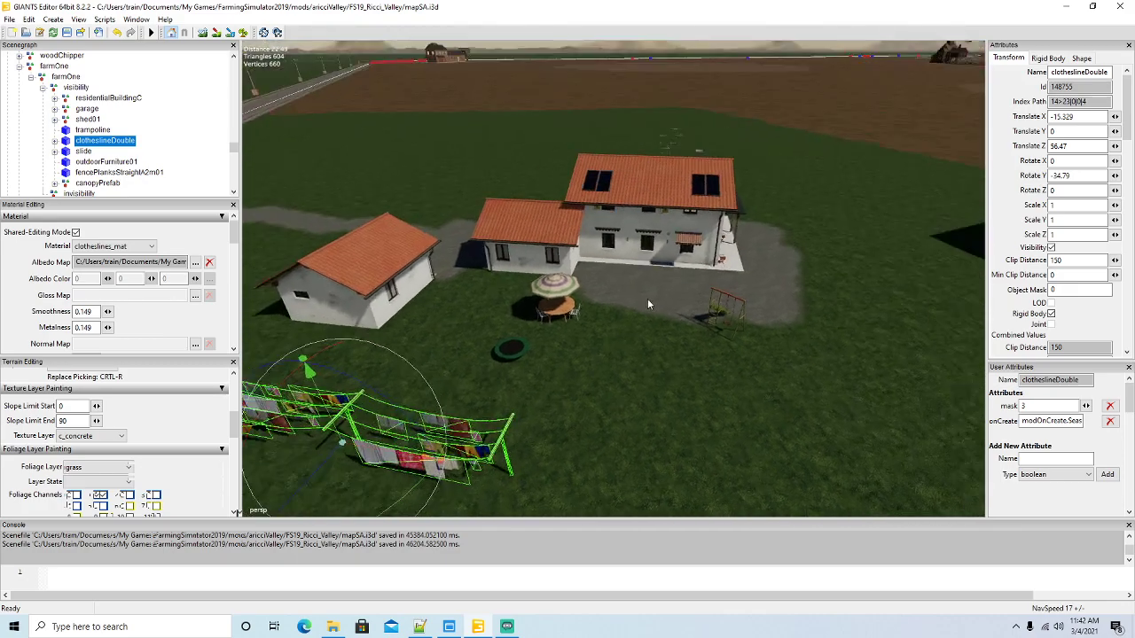
{"action": "scroll", "coordinate": [647, 297], "scroll_direction": "up", "scroll_amount": 4}
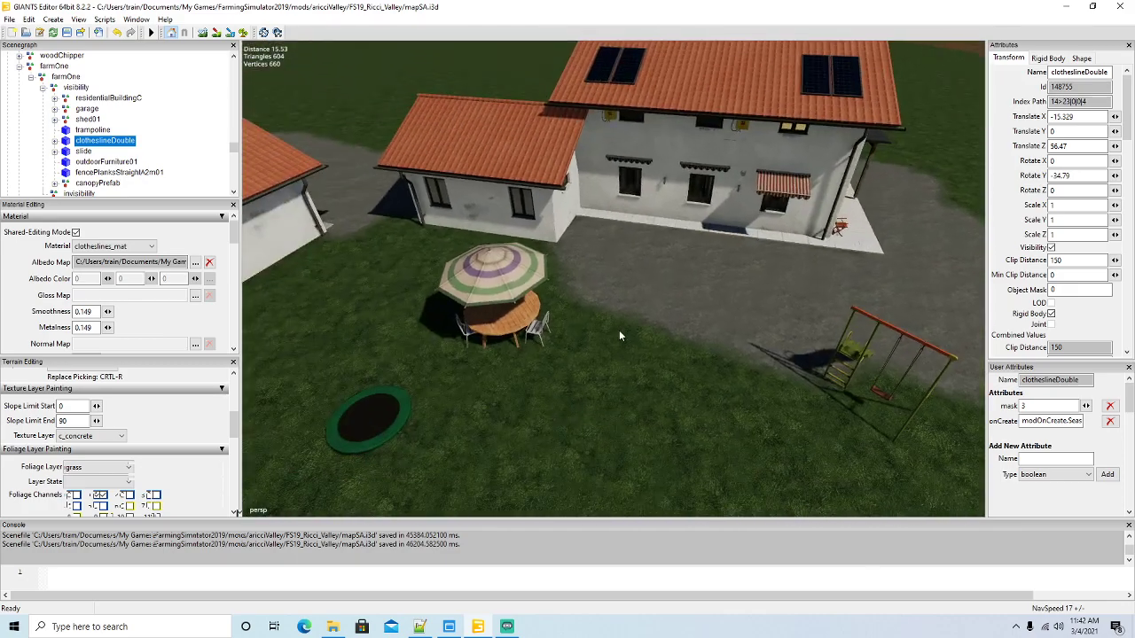
{"action": "scroll", "coordinate": [619, 335], "scroll_direction": "down", "scroll_amount": 5}
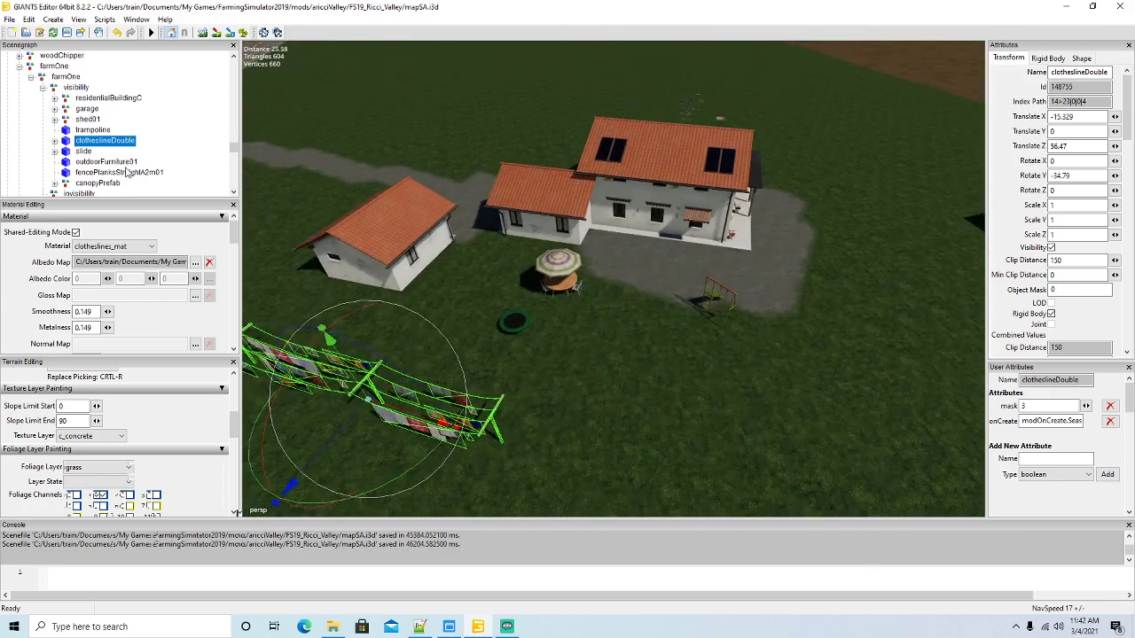
Place canopyPrefab at the edge of the concrete yard beside the outdoor furniture with Interactive Placement
{"action": "left_click", "coordinate": [65, 185]}
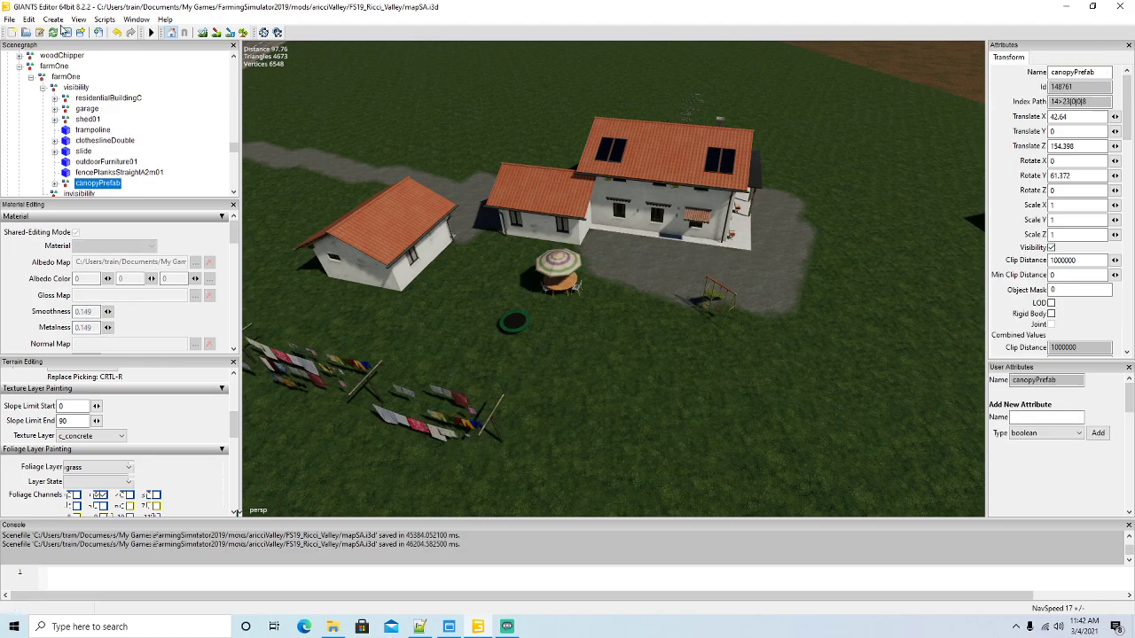
{"action": "left_click", "coordinate": [28, 19]}
{"action": "left_click", "coordinate": [72, 185]}
{"action": "left_click", "coordinate": [610, 266]}
{"action": "left_click_drag", "start_coordinate": [605, 280], "coordinate": [626, 289], "text": "alt"}
{"action": "scroll", "coordinate": [665, 282], "scroll_direction": "up", "scroll_amount": 6}
{"action": "scroll", "coordinate": [612, 288], "scroll_direction": "up", "scroll_amount": 5}
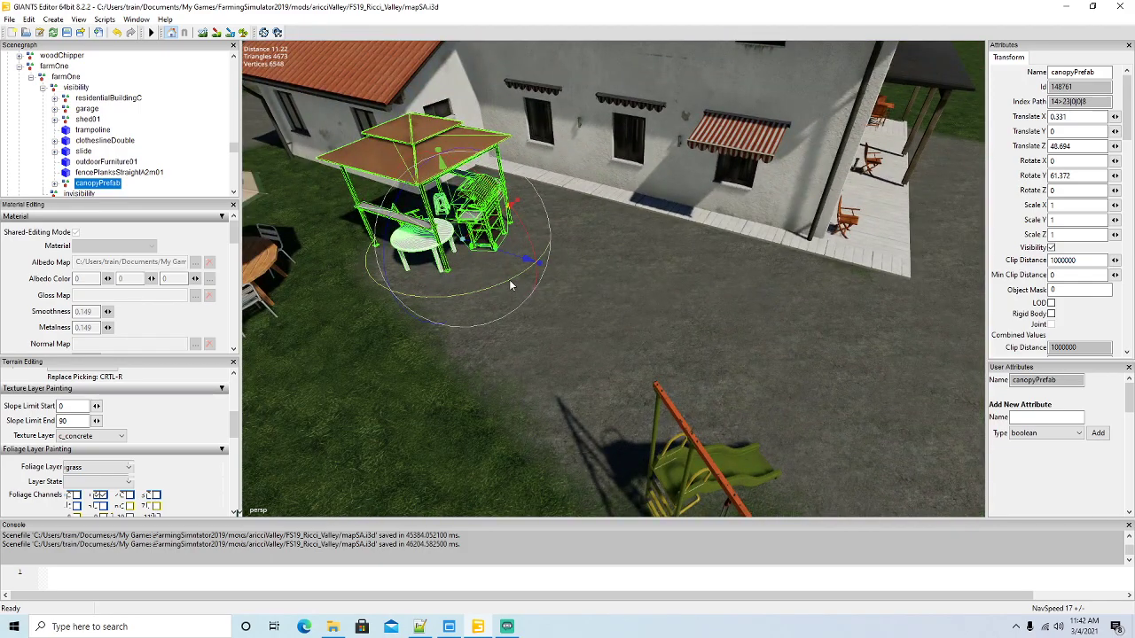
Turn canopyPrefab to about -59° around Y and move it closer to the house wall on the concrete yard
{"action": "left_click_drag", "start_coordinate": [384, 249], "coordinate": [388, 165]}
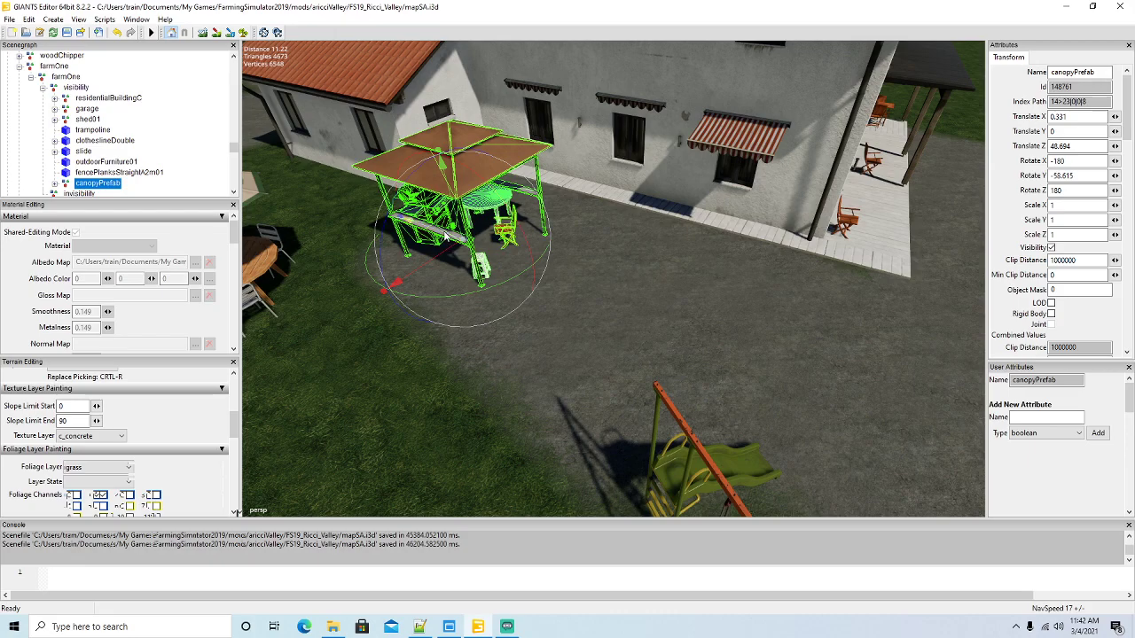
{"action": "left_click_drag", "start_coordinate": [445, 236], "coordinate": [487, 239]}
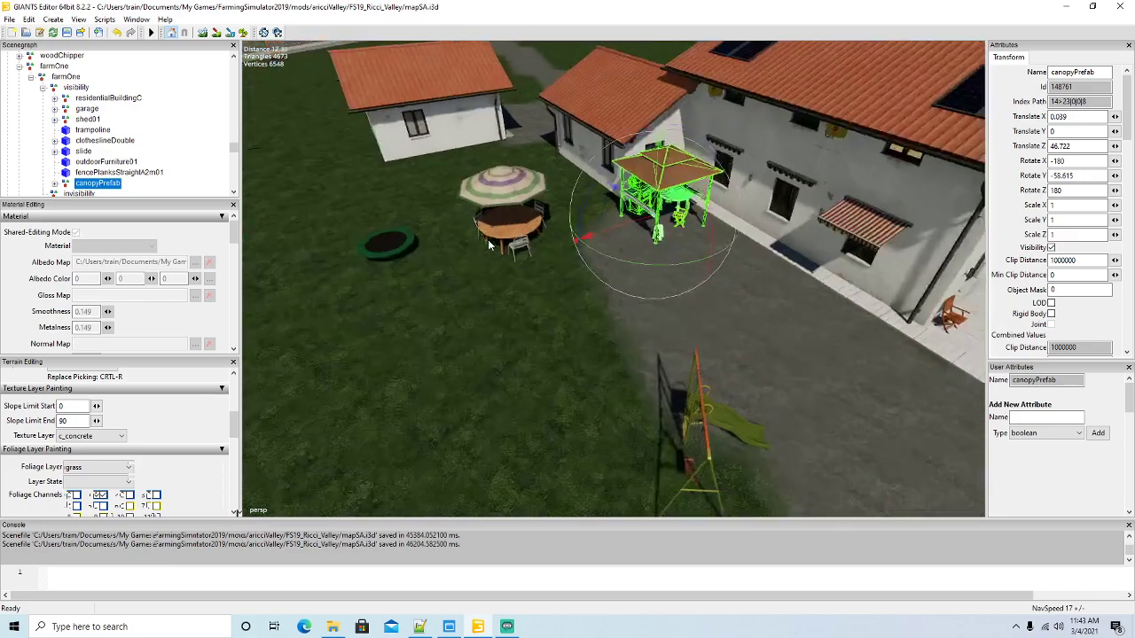
{"action": "scroll", "coordinate": [492, 246], "scroll_direction": "down", "scroll_amount": 3}
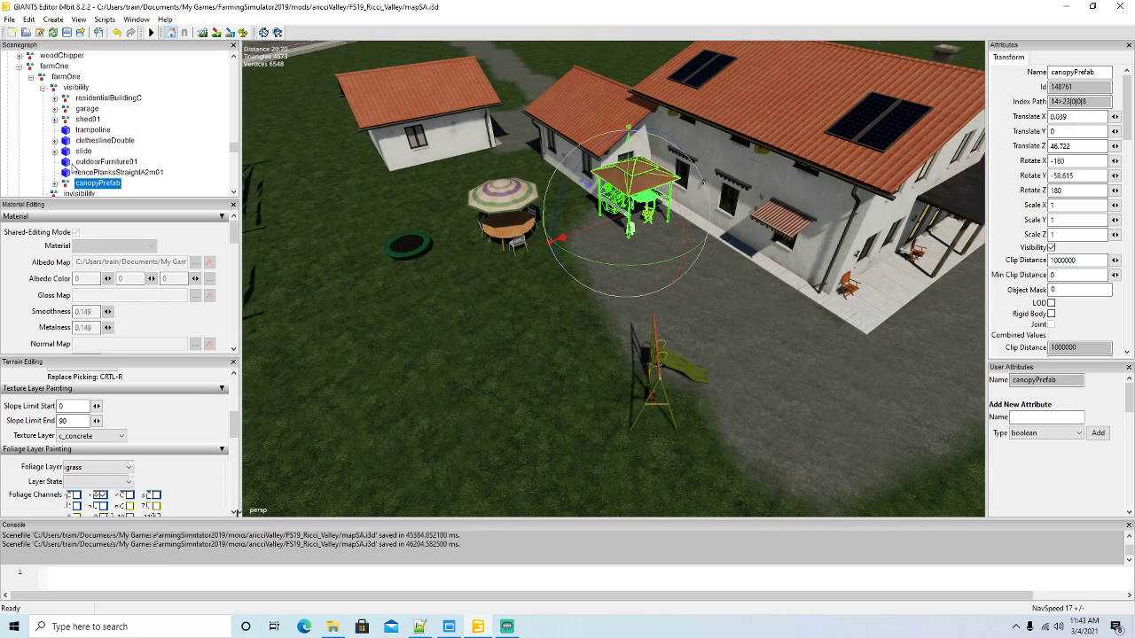
Move outdoorFurniture01 onto the outer part of the concrete yard in front of the house, rotated about 15° around Y
{"action": "left_click", "coordinate": [73, 164]}
{"action": "left_click_drag", "start_coordinate": [470, 271], "coordinate": [642, 337], "text": "alt"}
{"action": "scroll", "coordinate": [529, 262], "scroll_direction": "down", "scroll_amount": 3}
{"action": "left_click_drag", "start_coordinate": [677, 284], "coordinate": [730, 321]}
{"action": "left_click_drag", "start_coordinate": [481, 337], "coordinate": [593, 344], "text": "alt"}
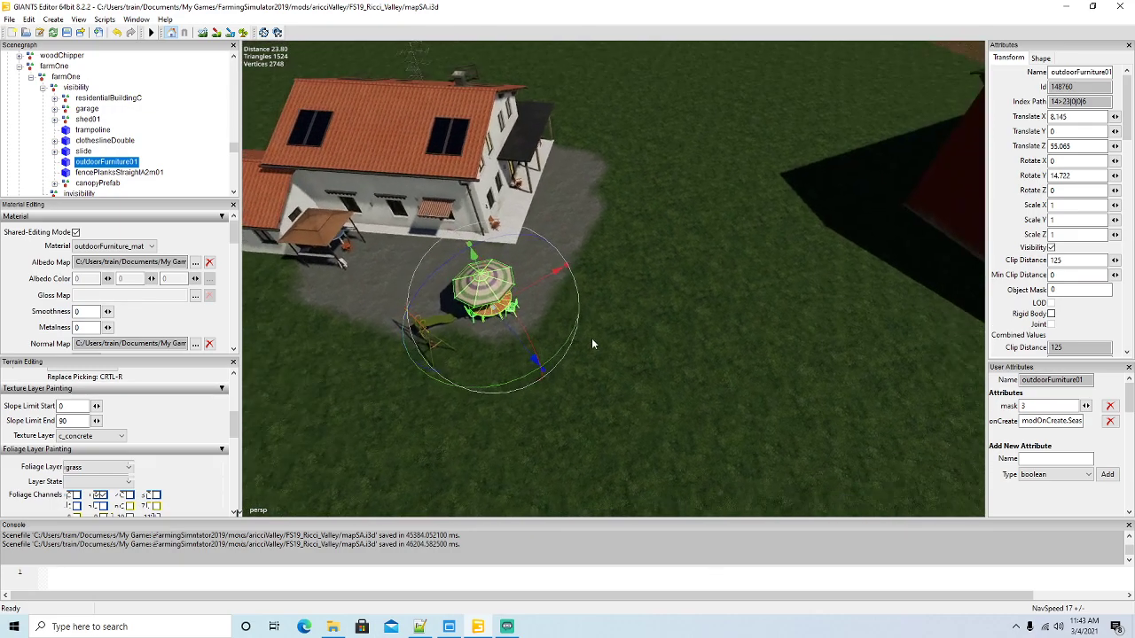
{"action": "scroll", "coordinate": [593, 344], "scroll_direction": "down", "scroll_amount": 3}
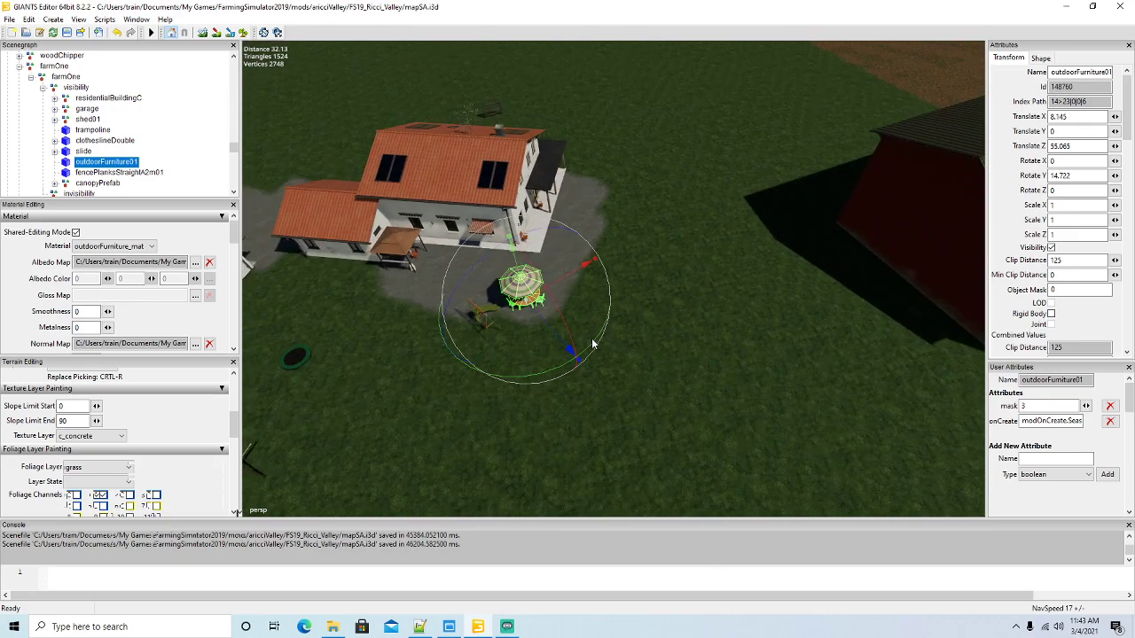
Move the slide and trampoline together onto the grass between the yard and the red barn, turning the slide to about -83° around Y
{"action": "left_click", "coordinate": [65, 153]}
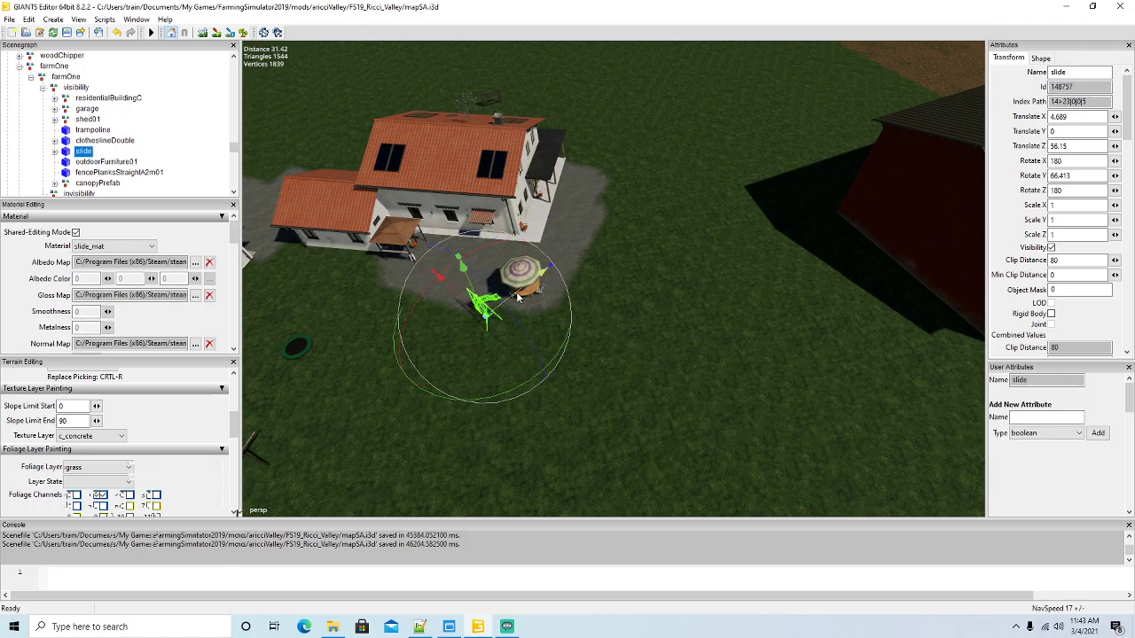
{"action": "left_click_drag", "start_coordinate": [518, 297], "coordinate": [728, 280]}
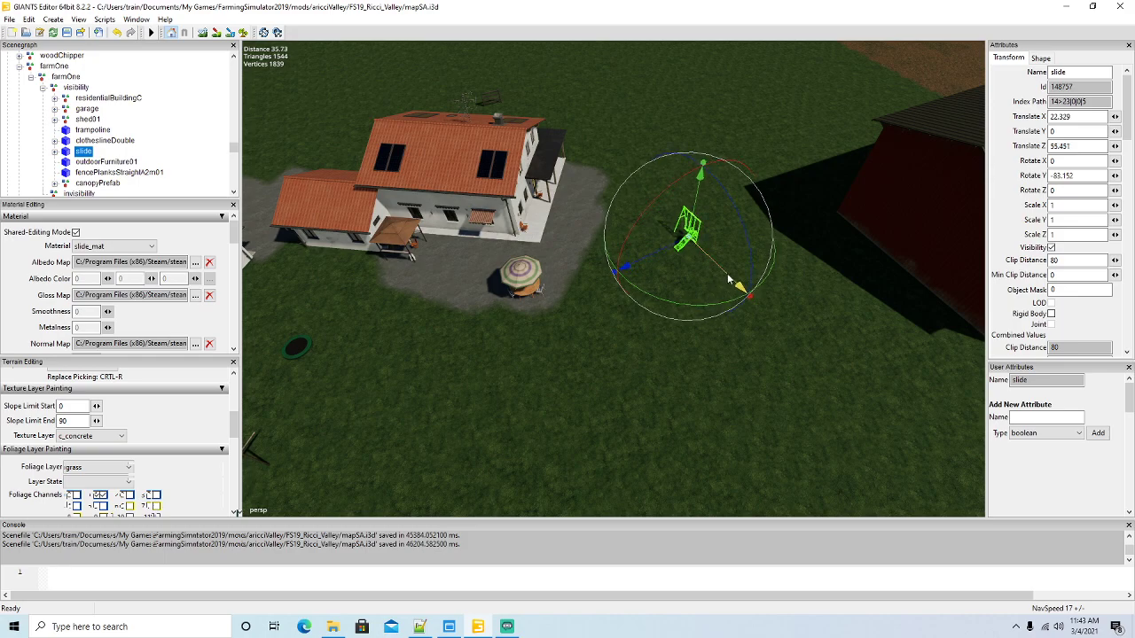
{"action": "left_click", "coordinate": [67, 130]}
{"action": "left_click_drag", "start_coordinate": [354, 338], "coordinate": [705, 337]}
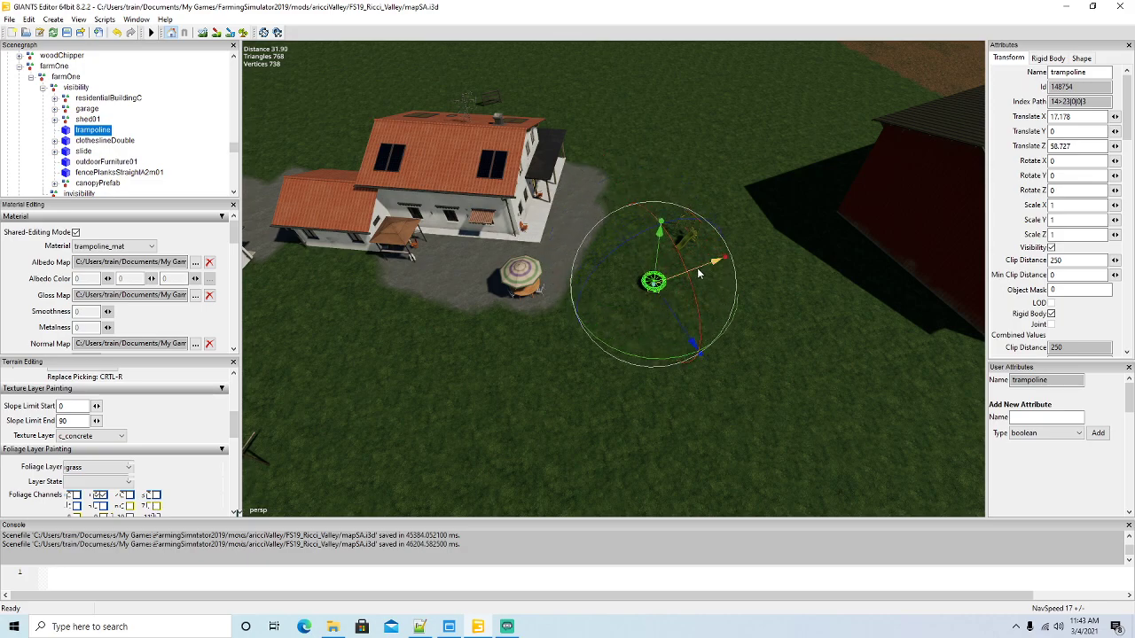
{"action": "left_click_drag", "start_coordinate": [698, 274], "coordinate": [678, 310]}
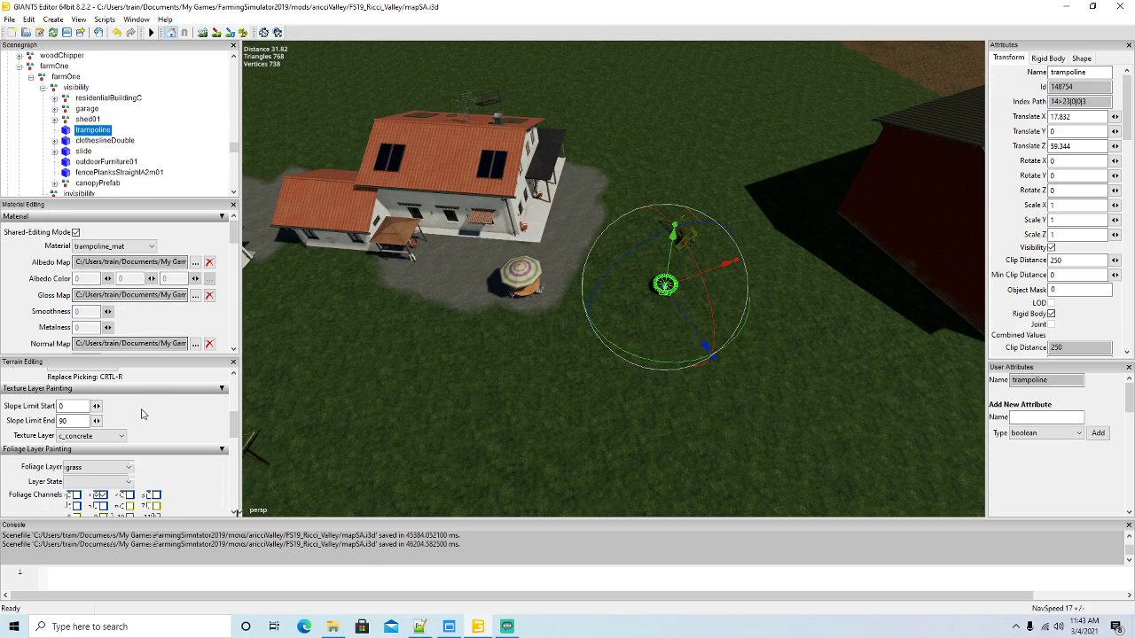
Paint a c_beachSandRough sand patch on the terrain under the slide and trampoline
{"action": "left_click", "coordinate": [88, 435]}
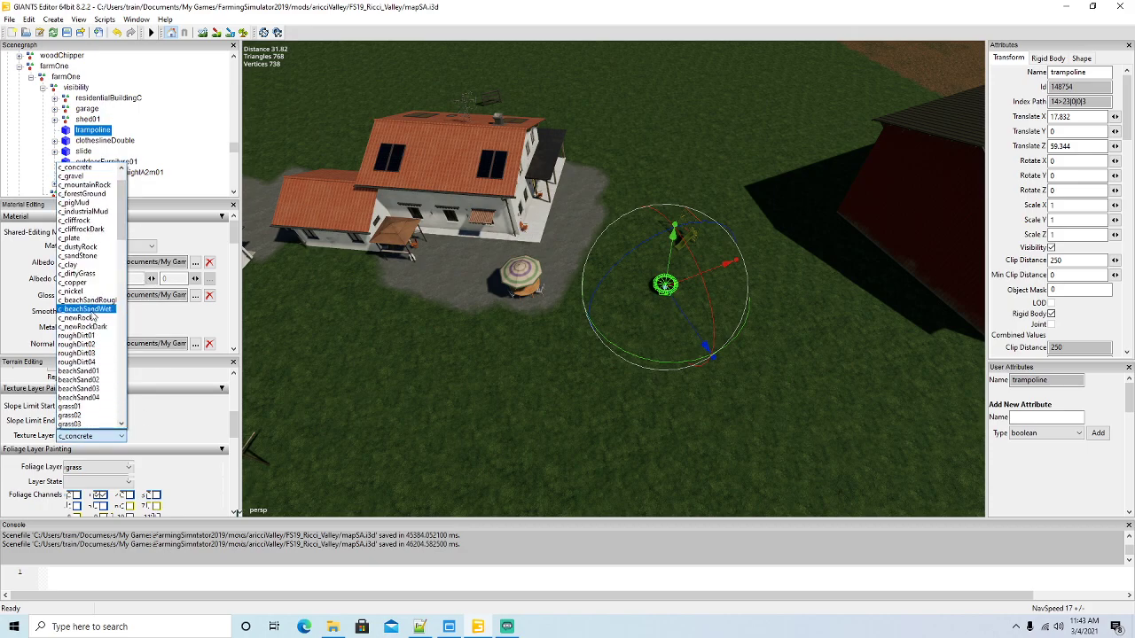
{"action": "left_click", "coordinate": [89, 300]}
{"action": "left_click", "coordinate": [215, 36]}
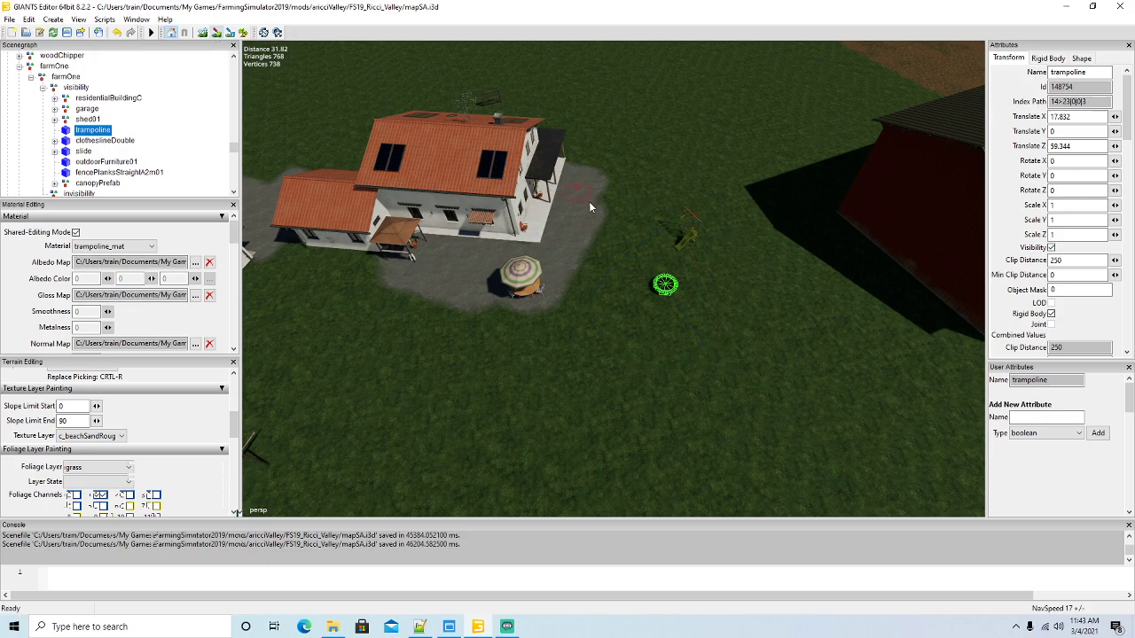
{"action": "mouse_move", "coordinate": [684, 262]}
{"action": "left_mouse_down"}
{"action": "mouse_move", "coordinate": [679, 232]}
{"action": "mouse_move", "coordinate": [696, 226]}
{"action": "mouse_move", "coordinate": [656, 287]}
{"action": "mouse_move", "coordinate": [672, 268]}
{"action": "left_mouse_up"}
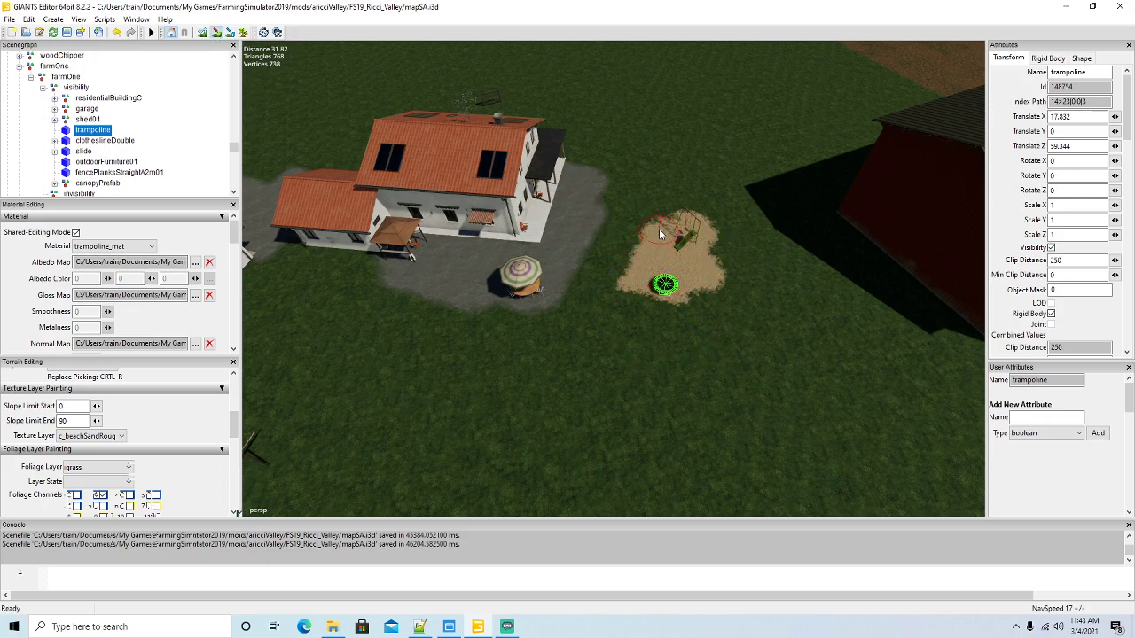
{"action": "left_click_drag", "start_coordinate": [666, 228], "coordinate": [689, 248]}
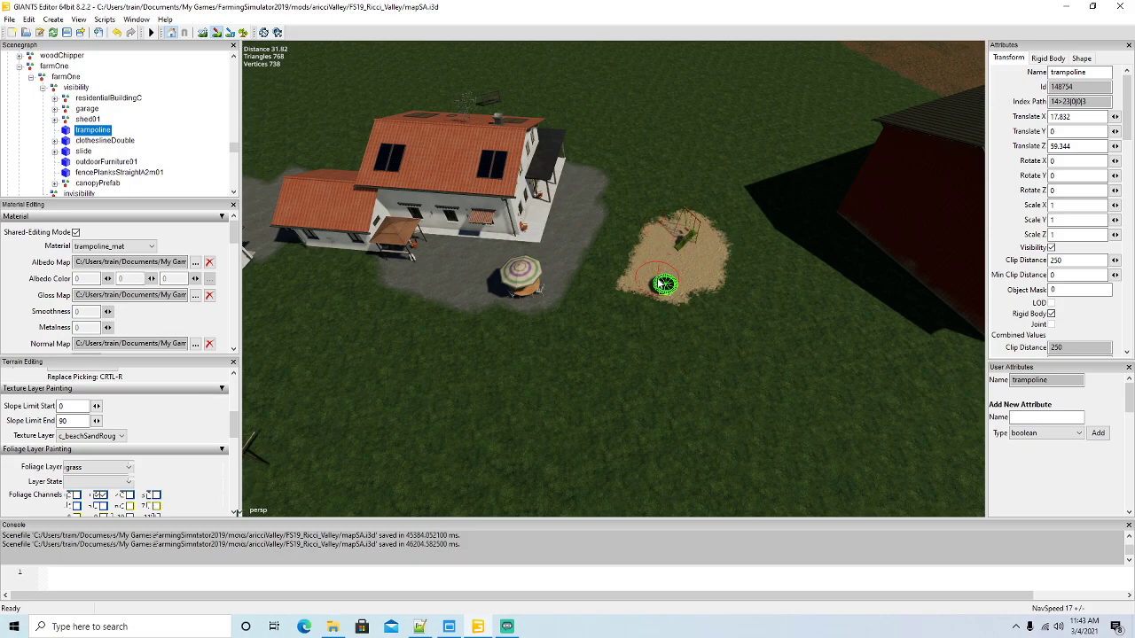
{"action": "left_click", "coordinate": [215, 31]}
Set the terrain painting texture layer back to c_concrete for the area around the garage and house
{"action": "mouse_move", "coordinate": [523, 358]}
{"action": "left_mouse_down", "text": "alt"}
{"action": "mouse_move", "coordinate": [535, 360]}
{"action": "mouse_move", "coordinate": [522, 355]}
{"action": "left_mouse_up", "text": "alt"}
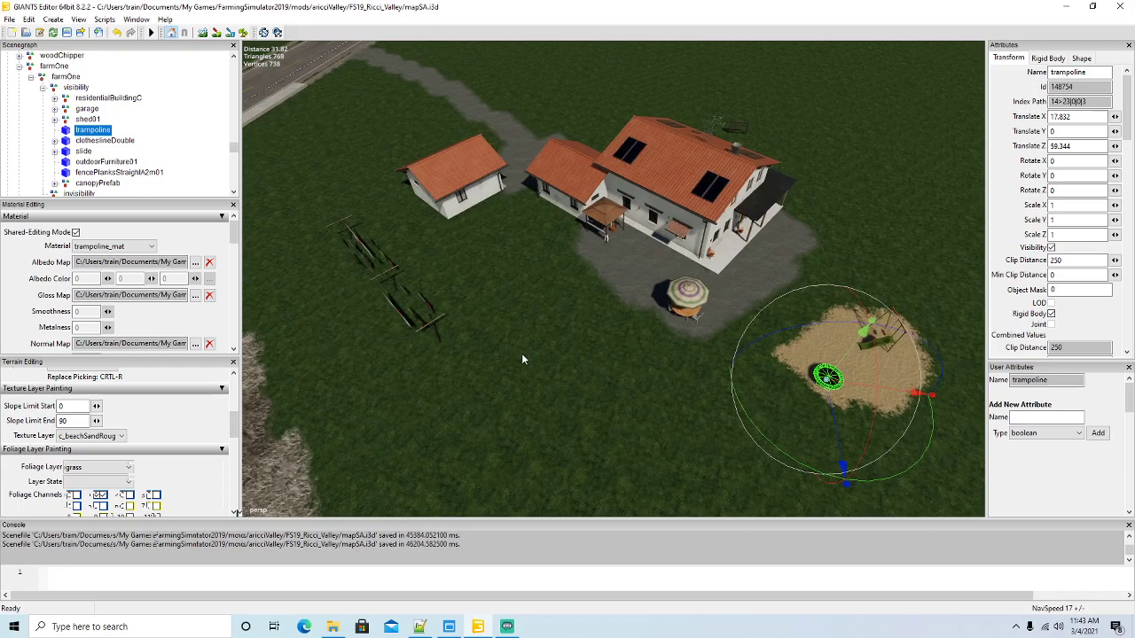
{"action": "middle_click_drag", "start_coordinate": [522, 353], "coordinate": [518, 350], "text": "alt"}
{"action": "scroll", "coordinate": [518, 350], "scroll_direction": "up", "scroll_amount": 3}
{"action": "left_click_drag", "start_coordinate": [517, 350], "coordinate": [530, 354], "text": "alt"}
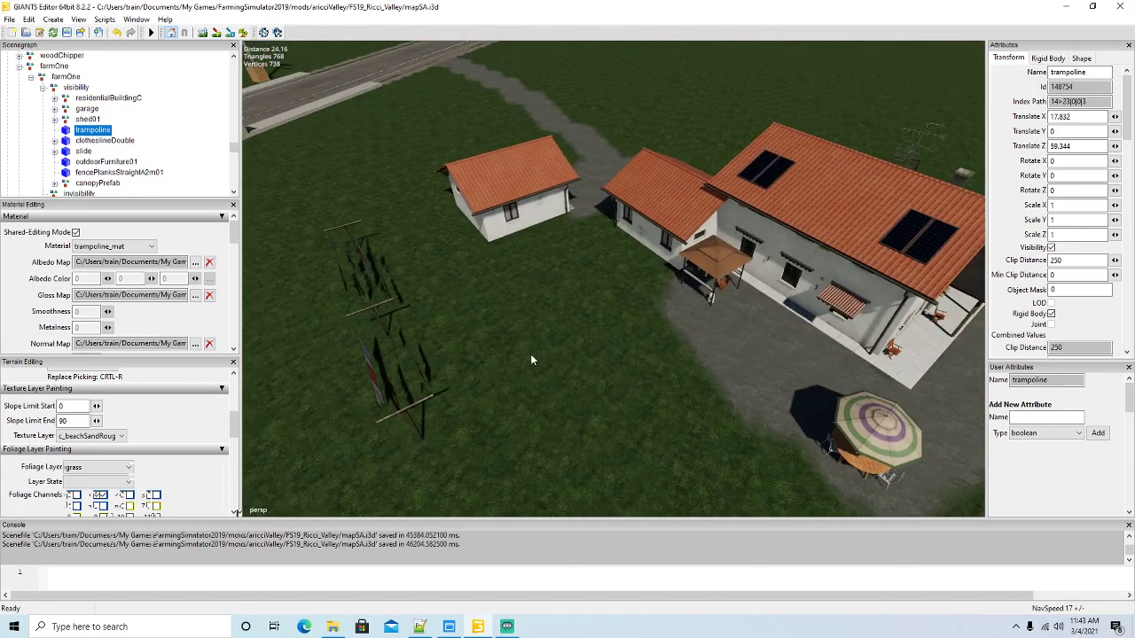
{"action": "left_click", "coordinate": [119, 435]}
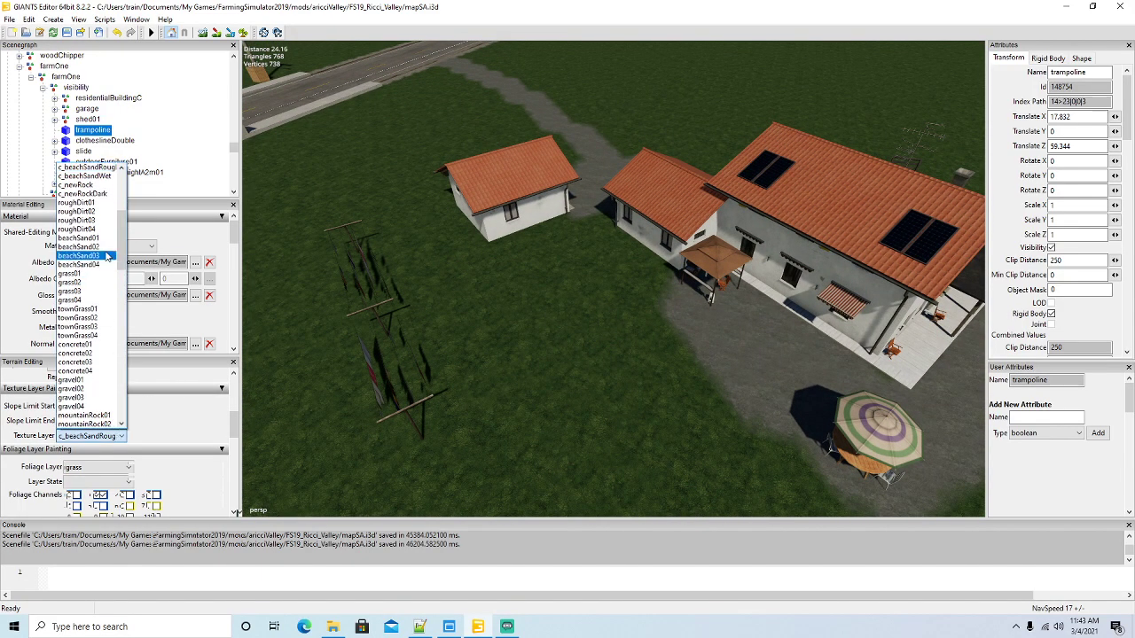
{"action": "scroll", "coordinate": [93, 249], "scroll_direction": "up", "scroll_amount": 3}
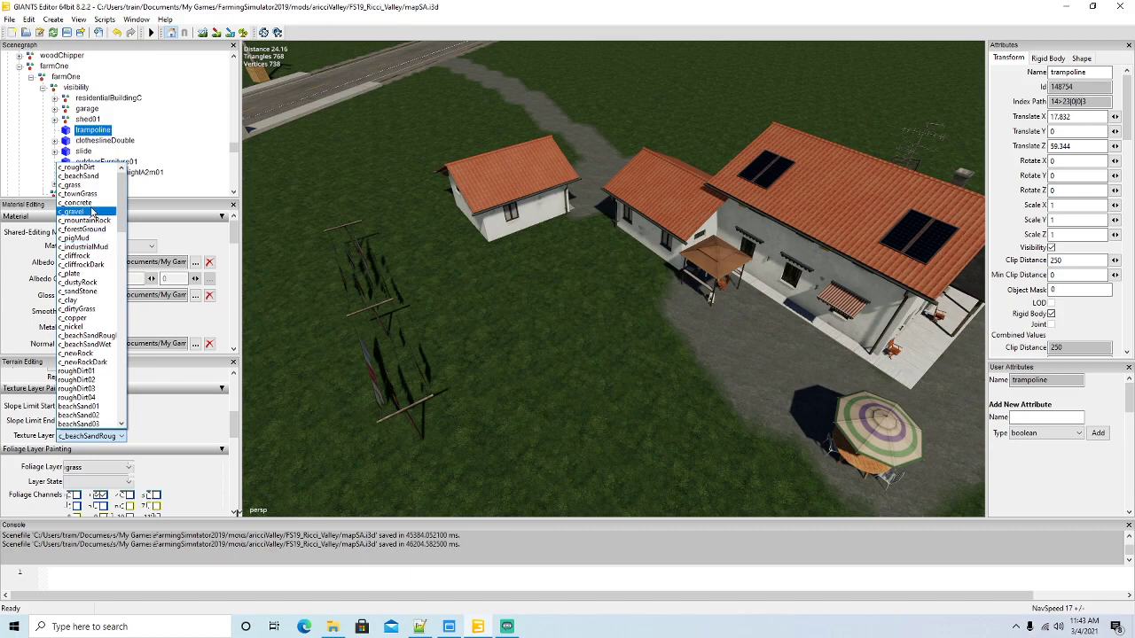
{"action": "left_click", "coordinate": [89, 202]}
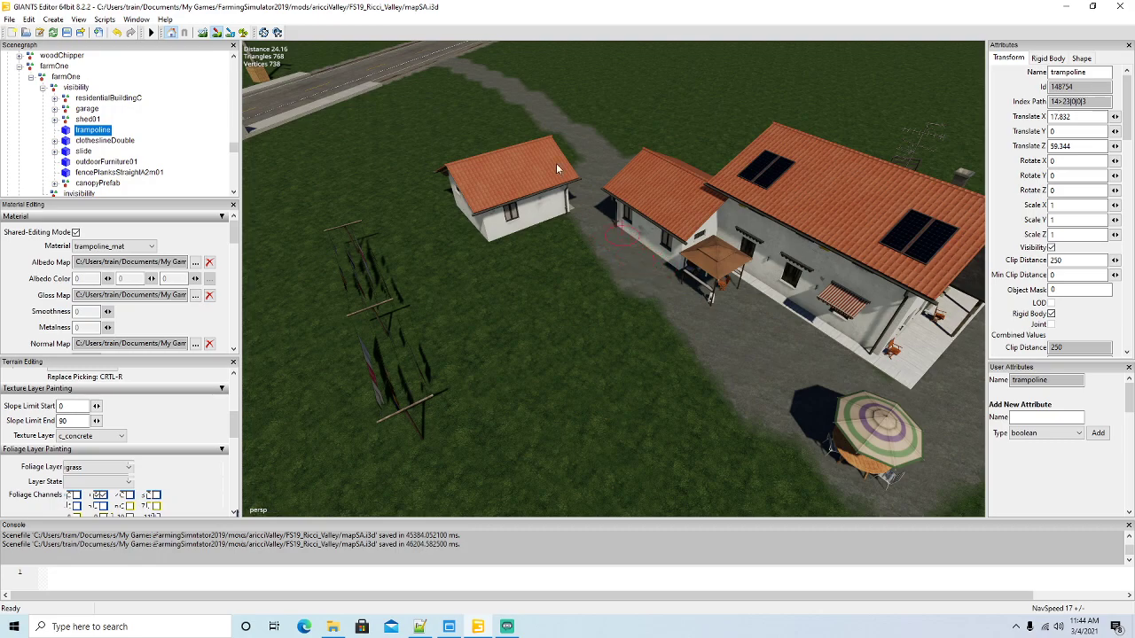
Duplicate the firewoodstackLarge beside the fence near the dark wooden barn
{"action": "left_click_drag", "start_coordinate": [274, 128], "coordinate": [641, 265], "text": "alt"}
{"action": "scroll", "coordinate": [495, 342], "scroll_direction": "down", "scroll_amount": 3}
{"action": "right_click_drag", "start_coordinate": [640, 265], "coordinate": [713, 337]}
{"action": "scroll", "coordinate": [559, 257], "scroll_direction": "up", "scroll_amount": 10}
{"action": "left_click", "coordinate": [712, 292]}
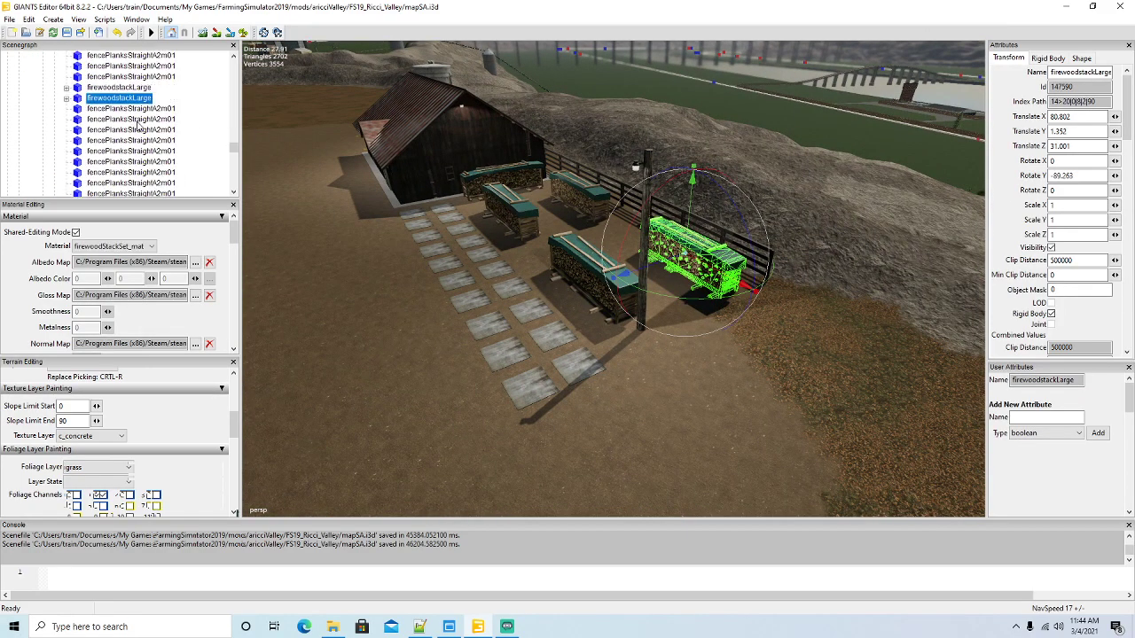
{"action": "scroll", "coordinate": [139, 149], "scroll_direction": "down", "scroll_amount": 7}
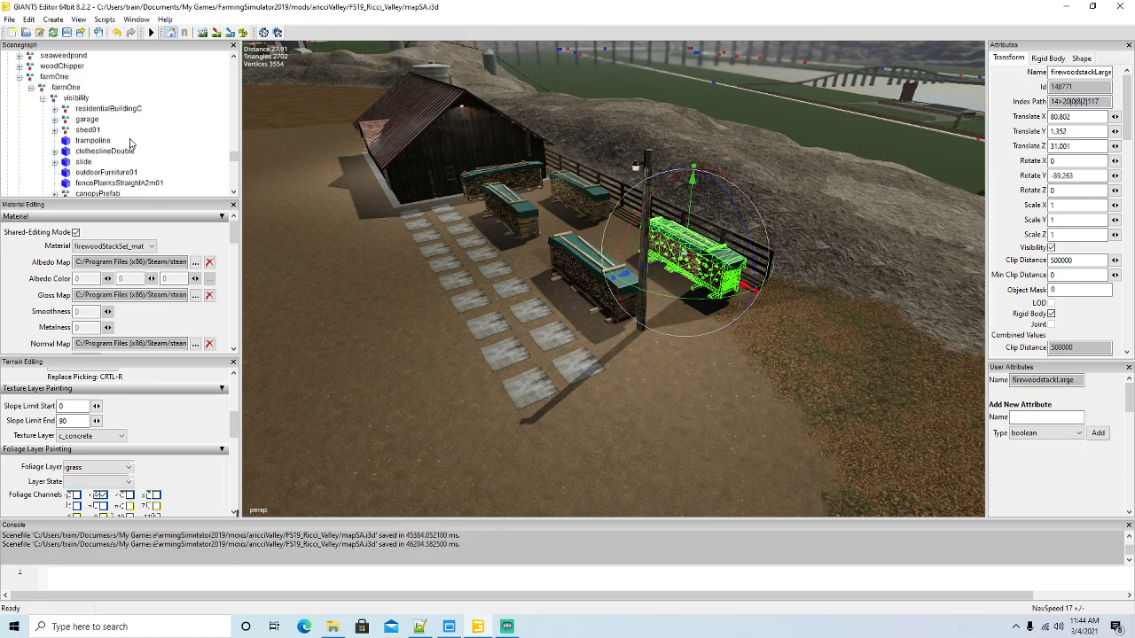
Cut the duplicated firewoodstackLarge and paste it into farmOne's visibility group
{"action": "left_click", "coordinate": [29, 20]}
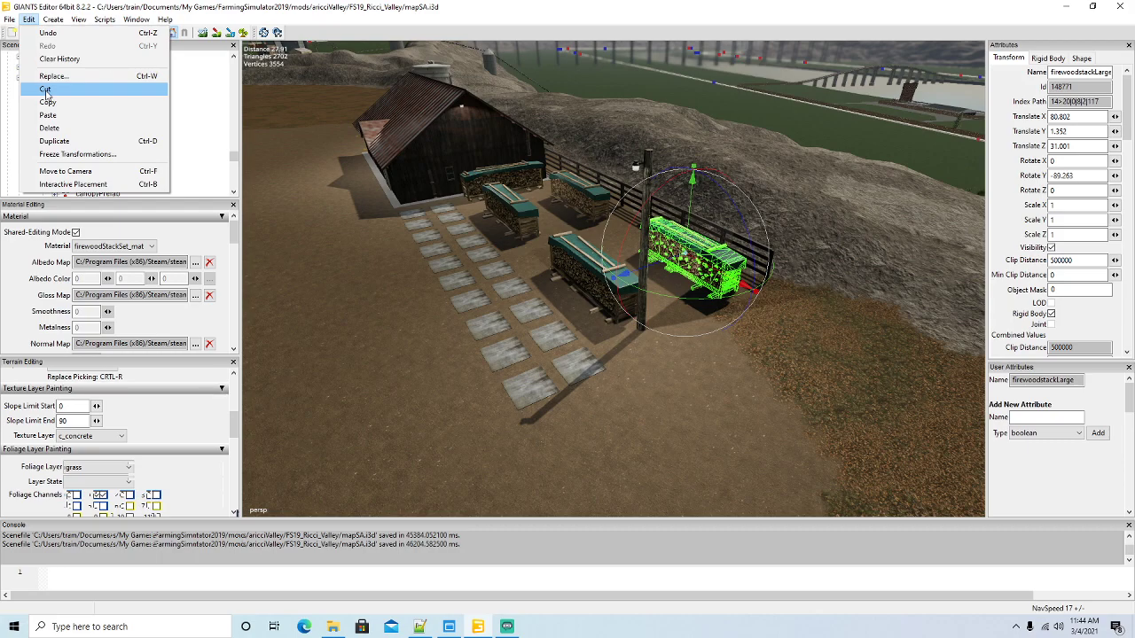
{"action": "left_click", "coordinate": [45, 90]}
{"action": "left_click", "coordinate": [52, 89]}
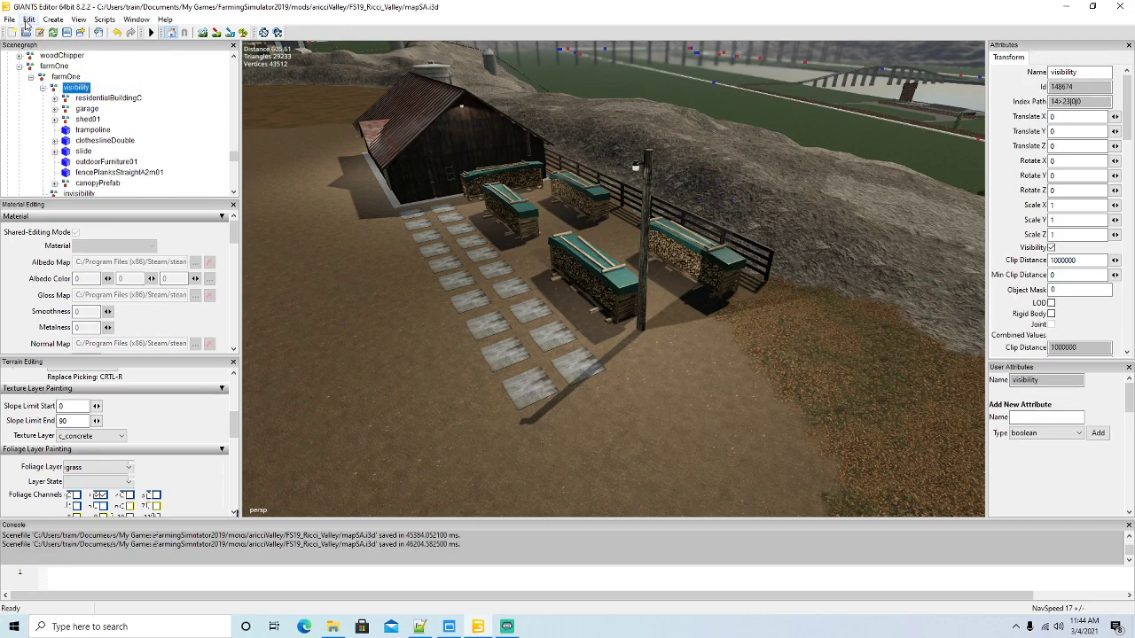
{"action": "left_click", "coordinate": [30, 19]}
{"action": "left_click", "coordinate": [45, 114]}
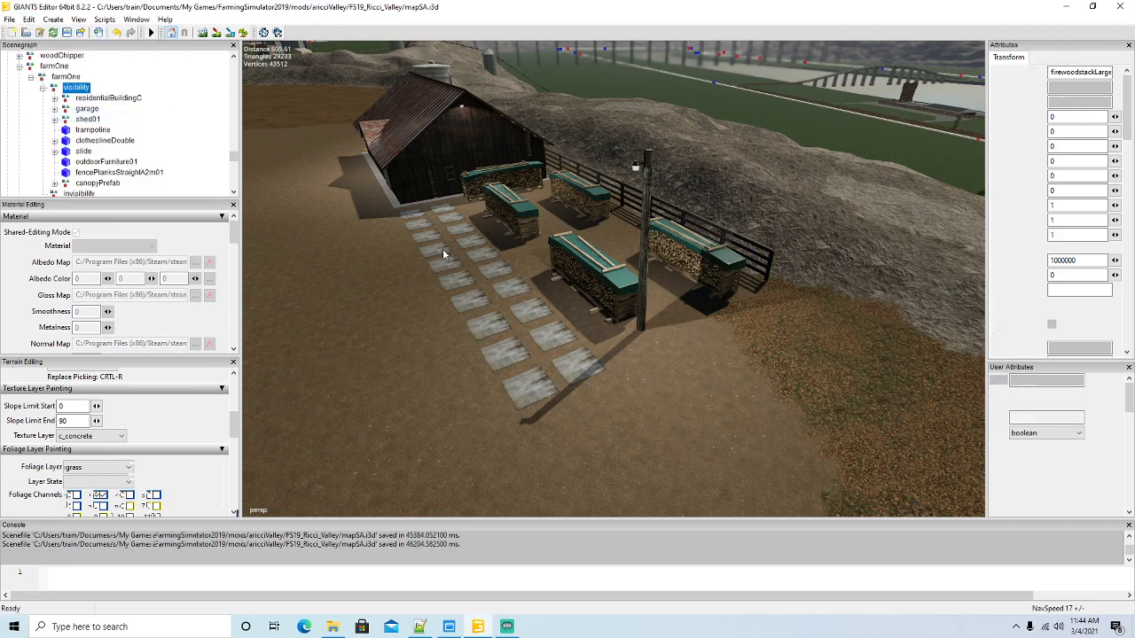
Move the firewood stack between the small white outbuilding and the clothesline, rotating it to about -30° around Y
{"action": "key", "text": "f"}
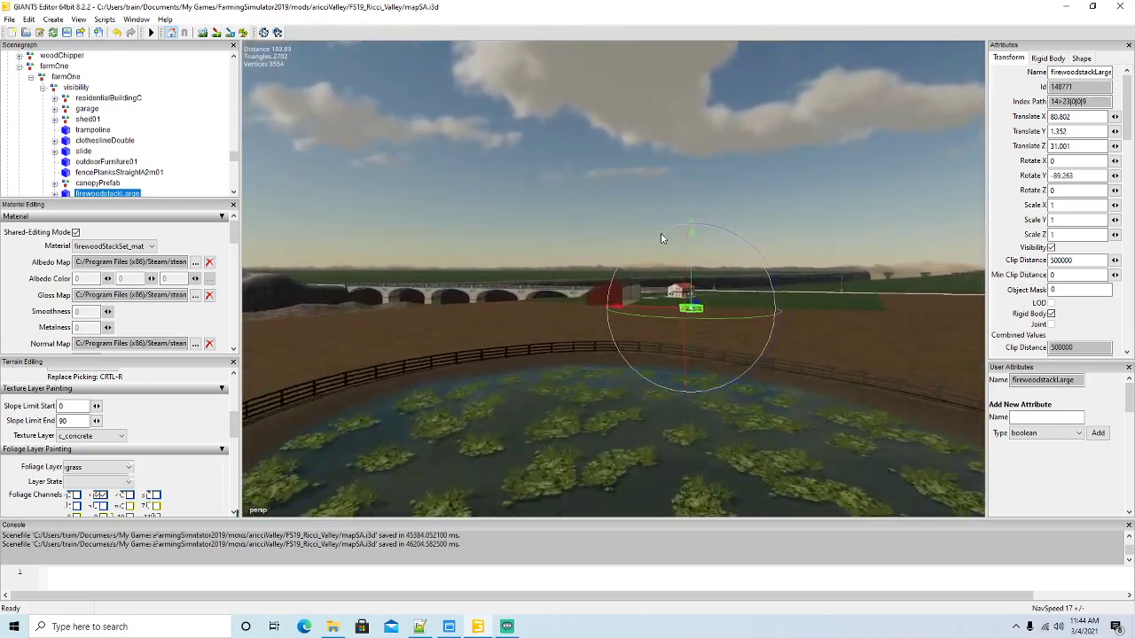
{"action": "scroll", "coordinate": [661, 238], "scroll_direction": "up", "scroll_amount": 7}
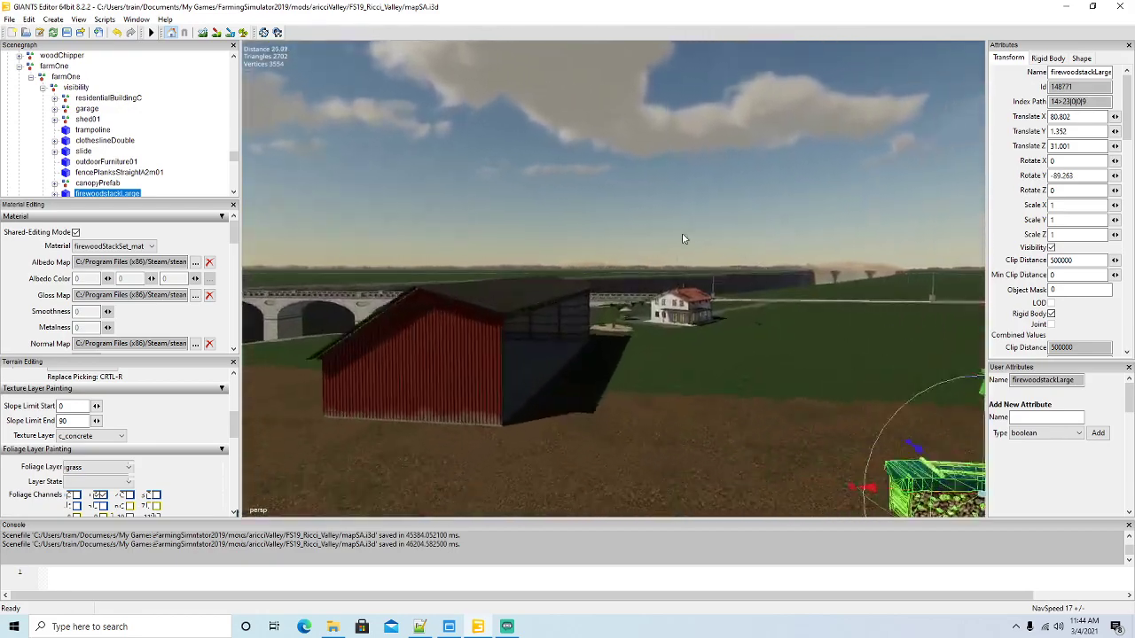
{"action": "scroll", "coordinate": [682, 234], "scroll_direction": "up", "scroll_amount": 7}
{"action": "left_click_drag", "start_coordinate": [683, 234], "coordinate": [623, 274], "text": "alt"}
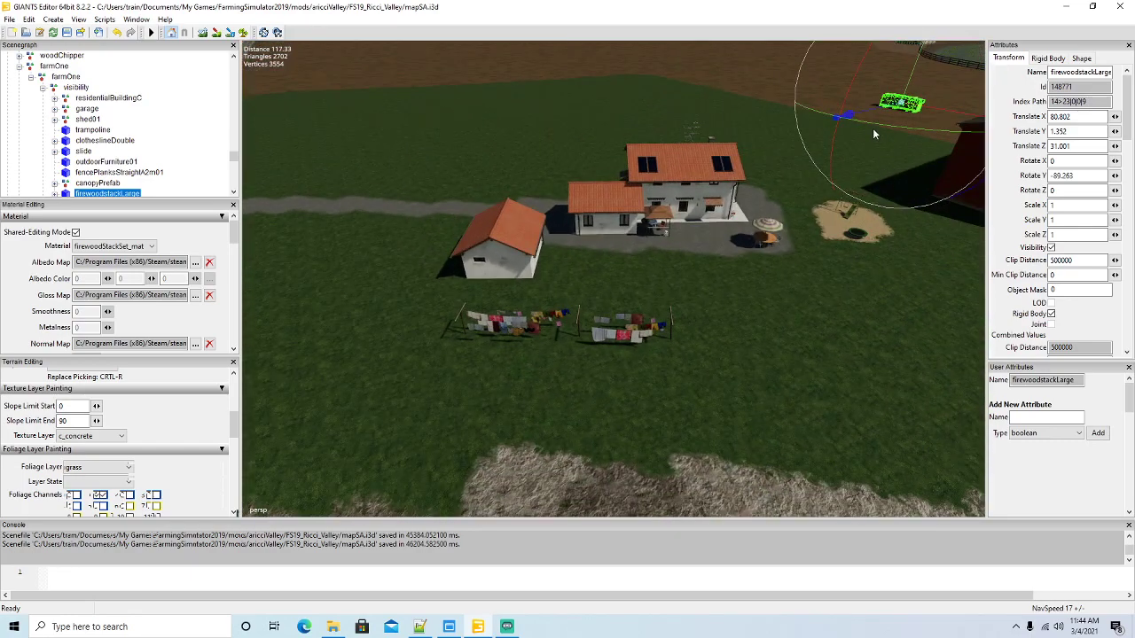
{"action": "left_click_drag", "start_coordinate": [867, 114], "coordinate": [619, 331]}
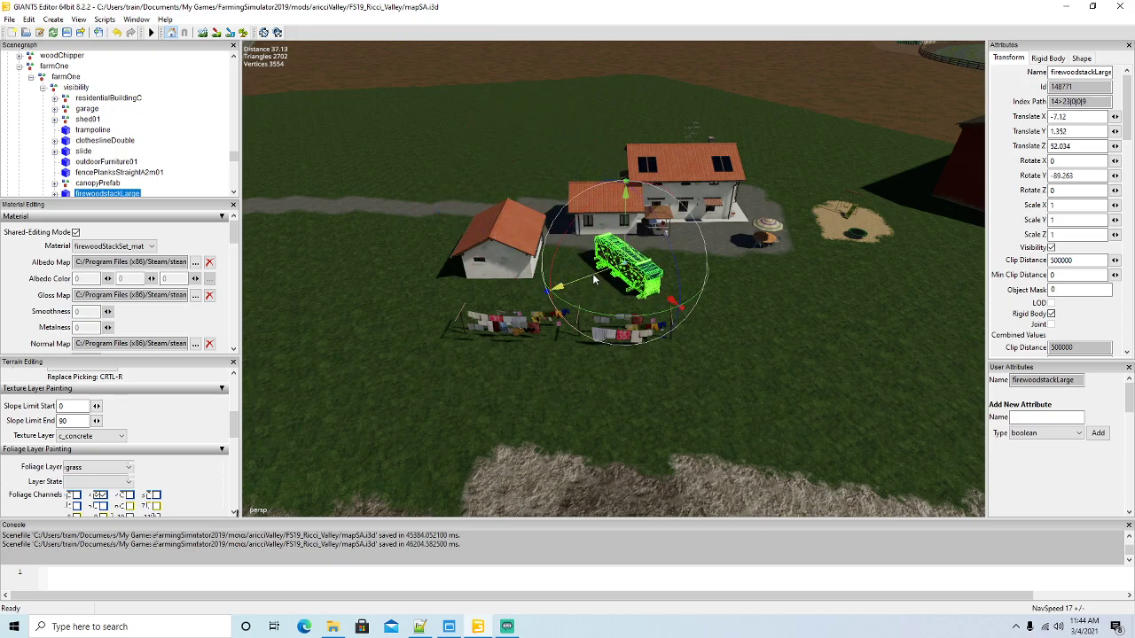
{"action": "left_click_drag", "start_coordinate": [594, 279], "coordinate": [720, 392]}
{"action": "scroll", "coordinate": [458, 335], "scroll_direction": "up", "scroll_amount": 3}
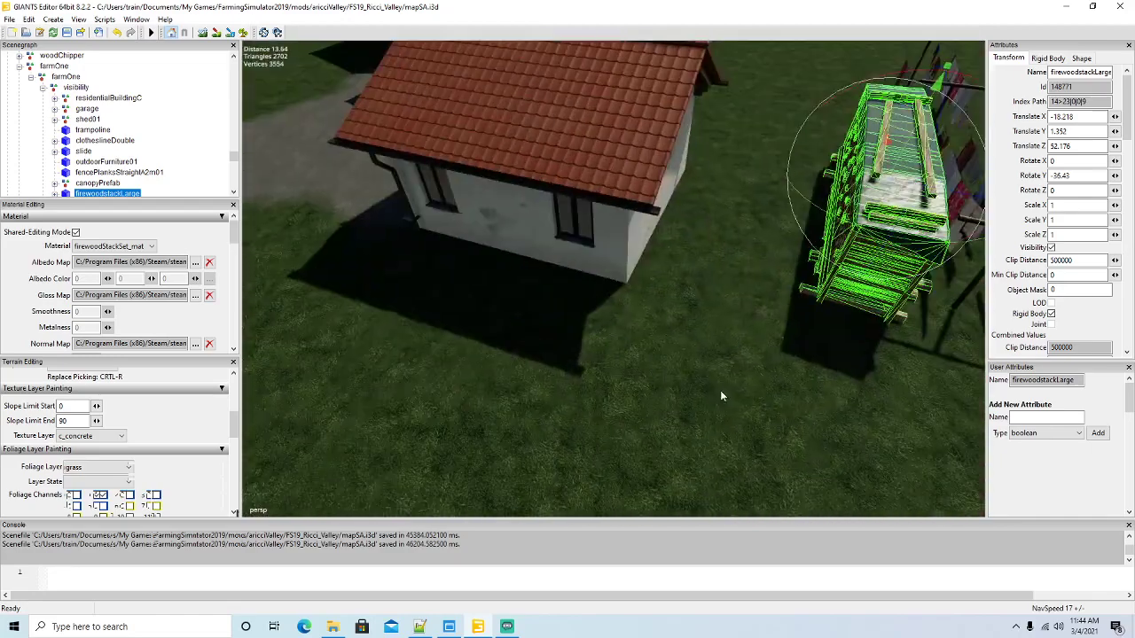
{"action": "scroll", "coordinate": [720, 403], "scroll_direction": "down", "scroll_amount": 3}
{"action": "left_click_drag", "start_coordinate": [839, 222], "coordinate": [677, 317]}
{"action": "scroll", "coordinate": [807, 298], "scroll_direction": "up", "scroll_amount": 3}
{"action": "scroll", "coordinate": [570, 301], "scroll_direction": "down", "scroll_amount": 3}
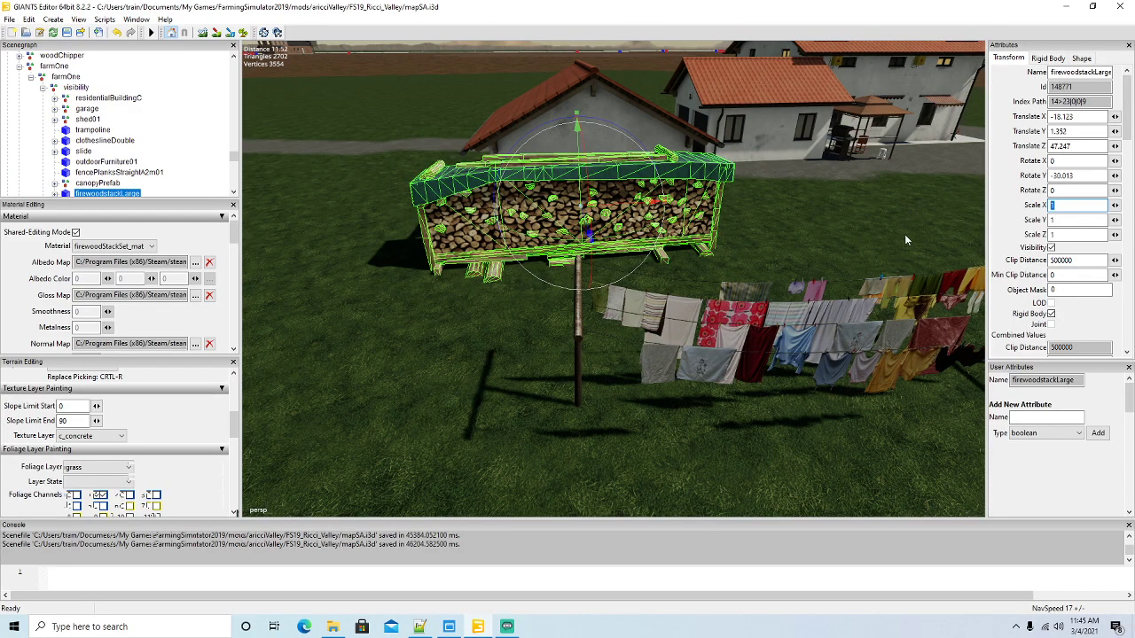
Scale the firewood stack to 0.9 on all three axes and lower it to about 1.2 on Y
{"action": "type", "text": ".9"}
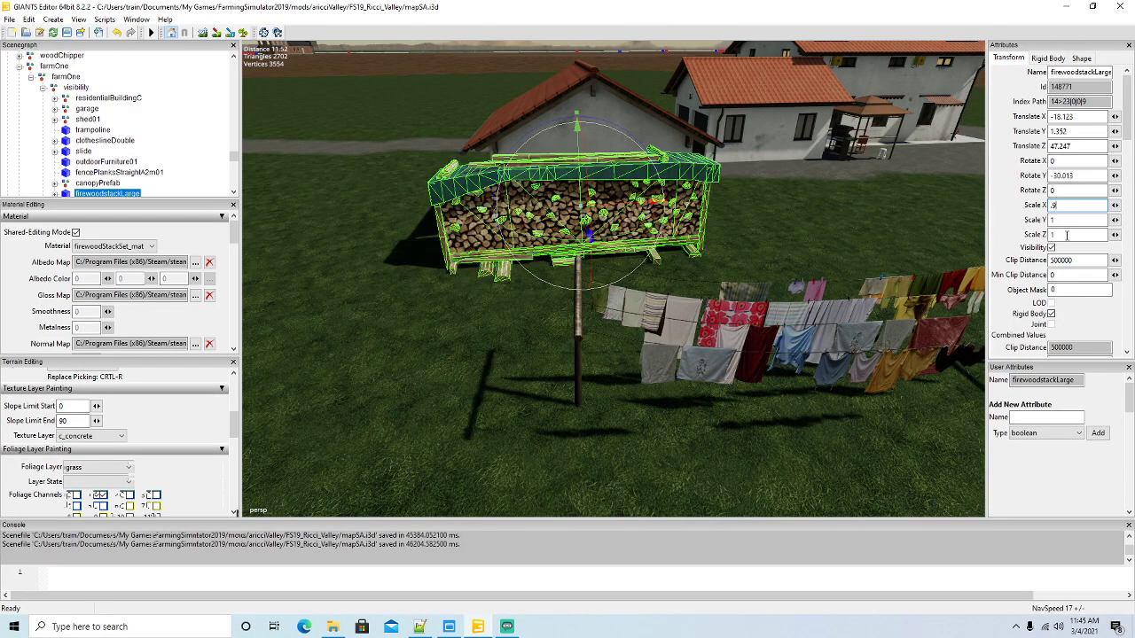
{"action": "left_click", "coordinate": [1067, 234]}
{"action": "type", "text": ".9"}
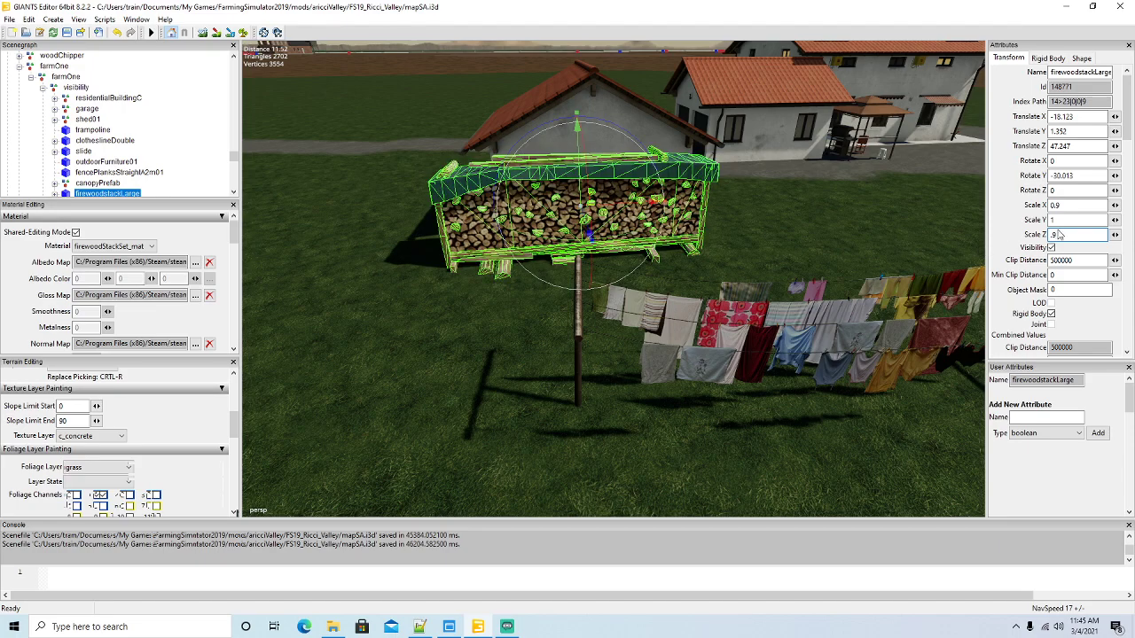
{"action": "left_click", "coordinate": [1067, 220]}
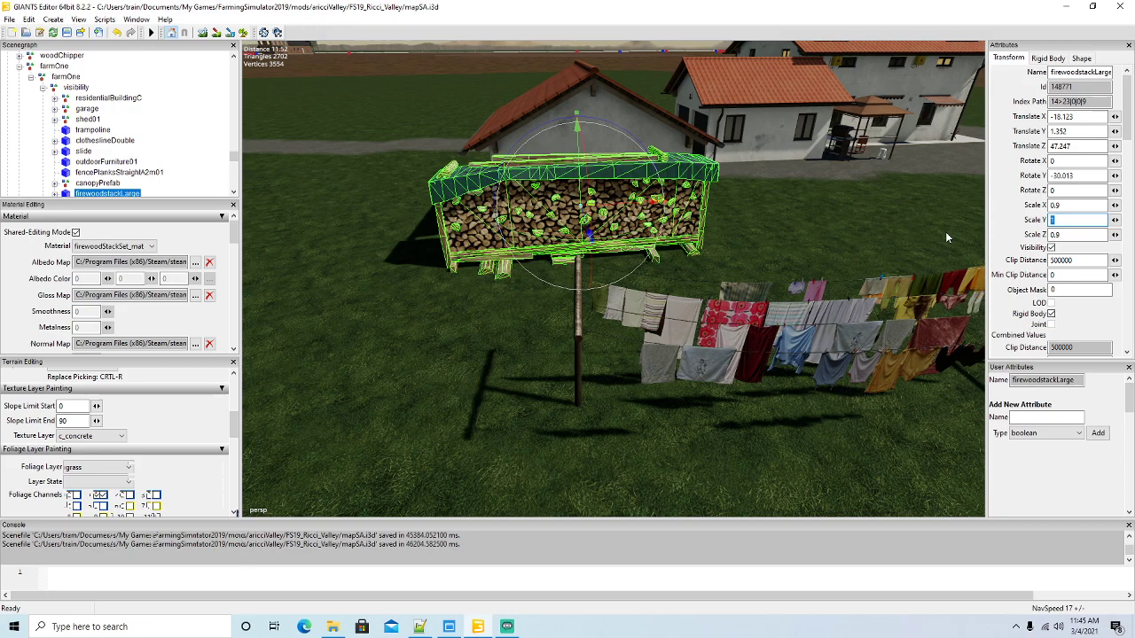
{"action": "type", "text": ".9"}
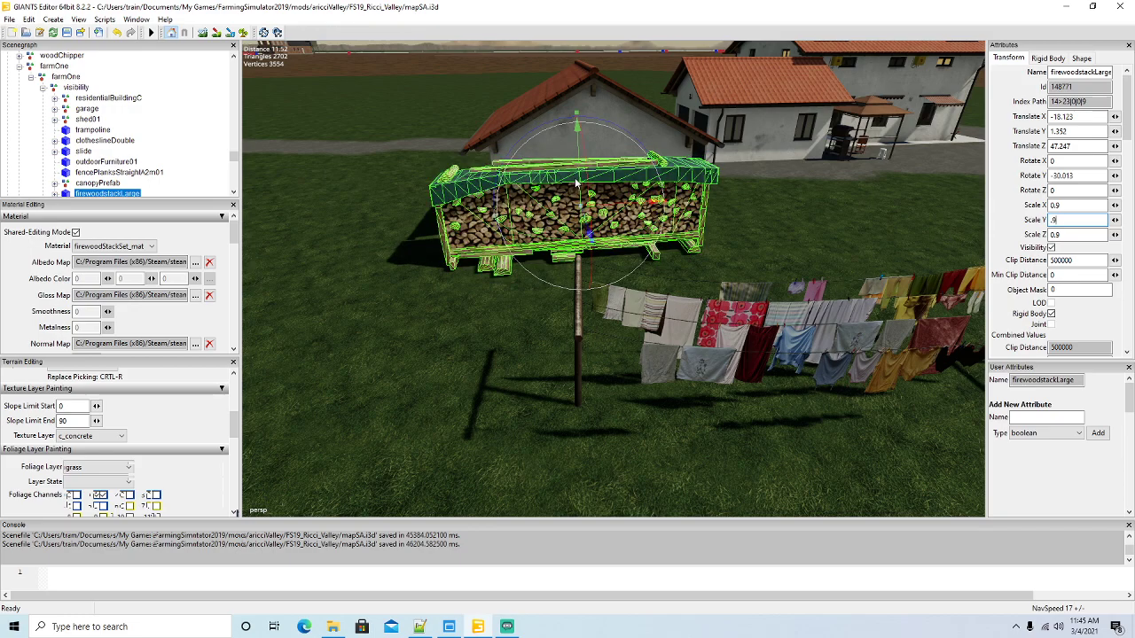
{"action": "key", "text": "Return"}
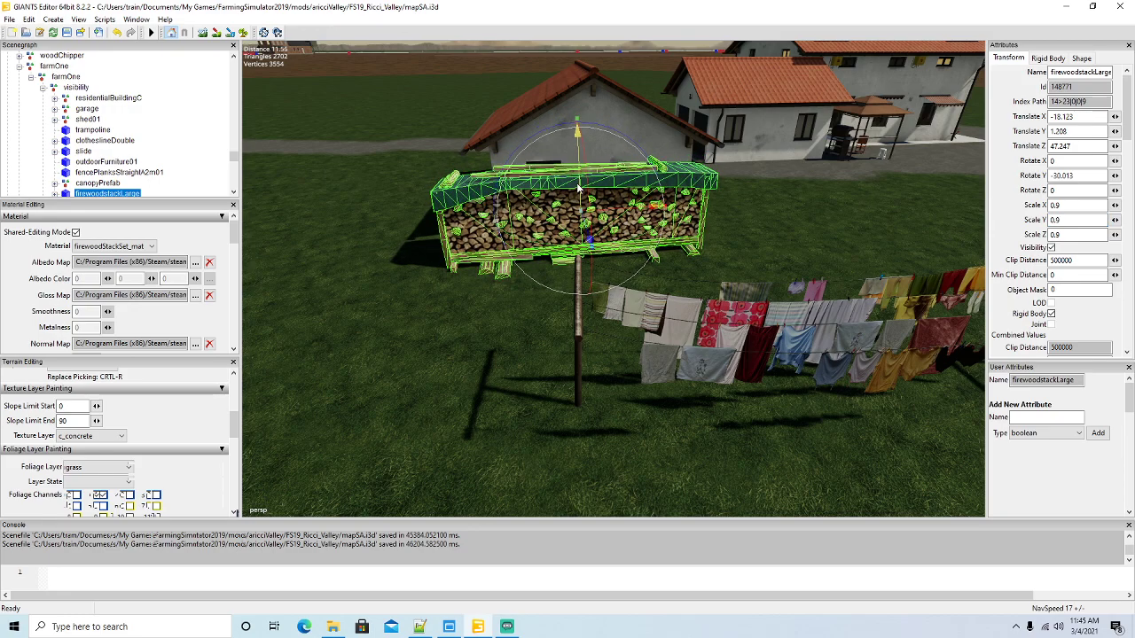
Shift the firewood stack slightly sideways and scale it to 0.7 on all three axes
{"action": "left_click_drag", "start_coordinate": [635, 213], "coordinate": [684, 208]}
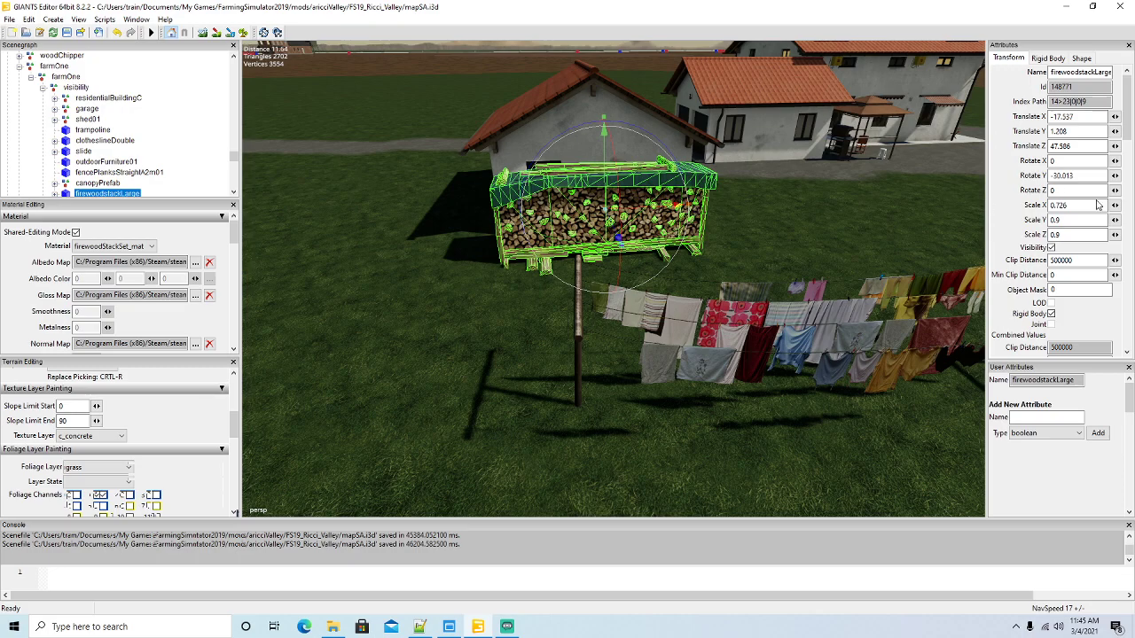
{"action": "key", "text": "BackSpace"}
{"action": "key", "text": "BackSpace"}
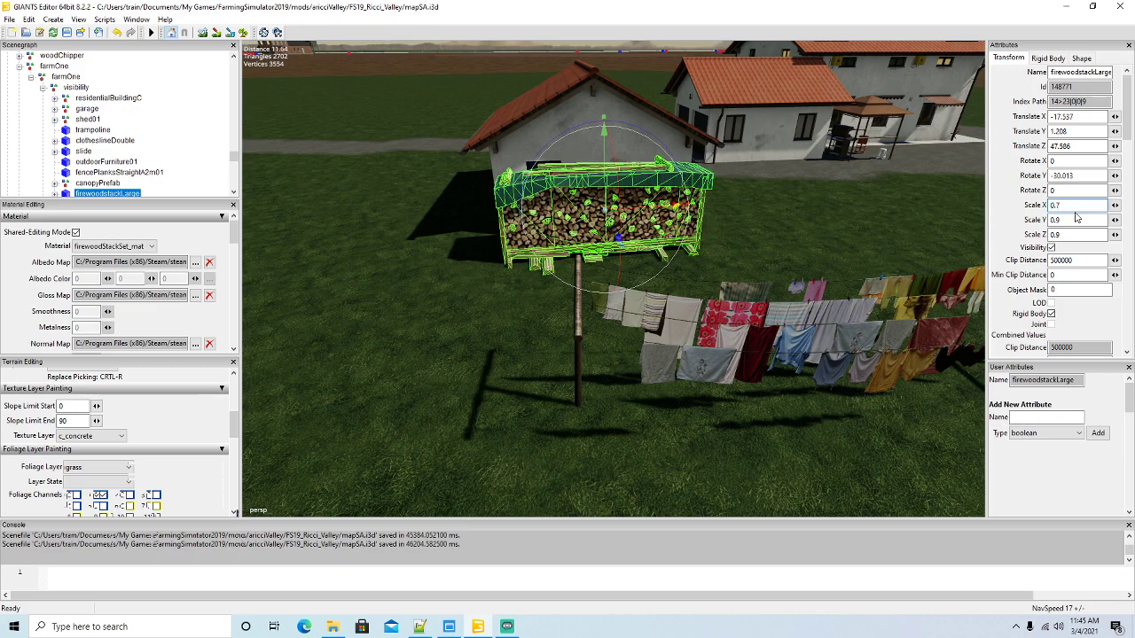
{"action": "key", "text": "BackSpace"}
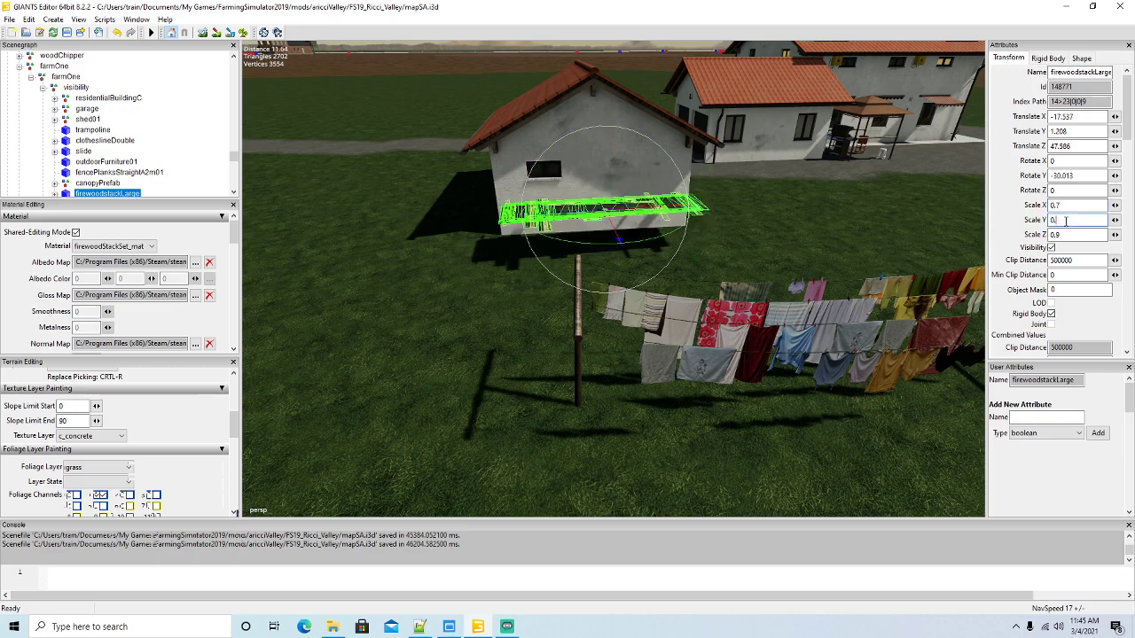
{"action": "type", "text": "7"}
{"action": "left_click", "coordinate": [1068, 235]}
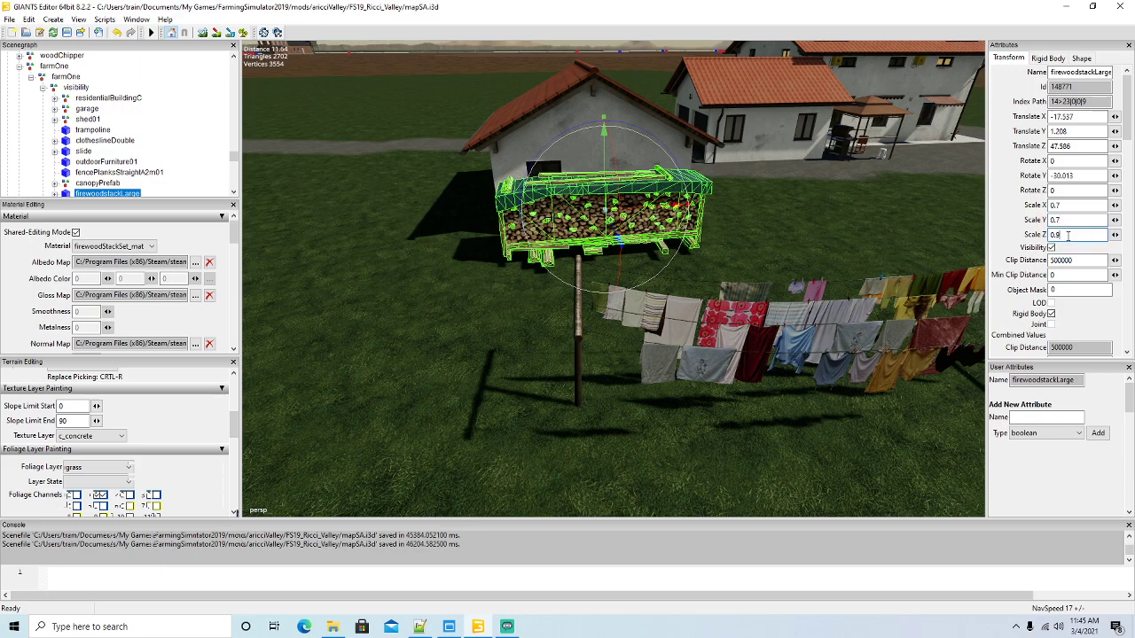
{"action": "key", "text": "BackSpace"}
{"action": "type", "text": "7"}
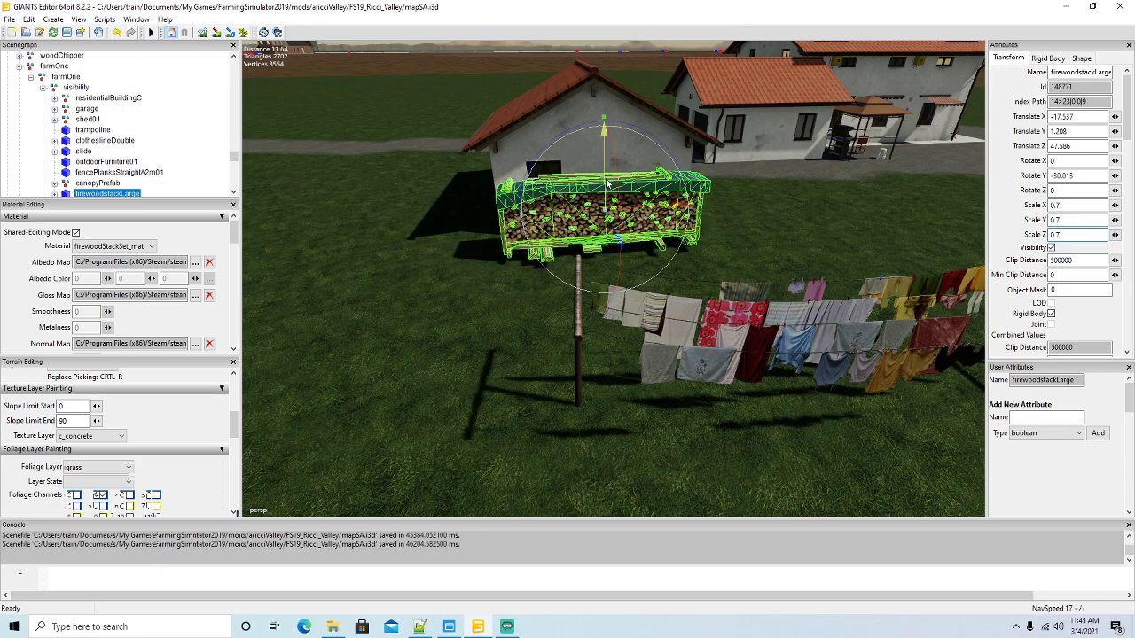
Lower the firewood stack to about 0.93 on Y and set it against the outbuilding's wall, rotated to about -32.8° around Y
{"action": "left_click_drag", "start_coordinate": [604, 176], "coordinate": [764, 271]}
{"action": "scroll", "coordinate": [476, 207], "scroll_direction": "up", "scroll_amount": 3}
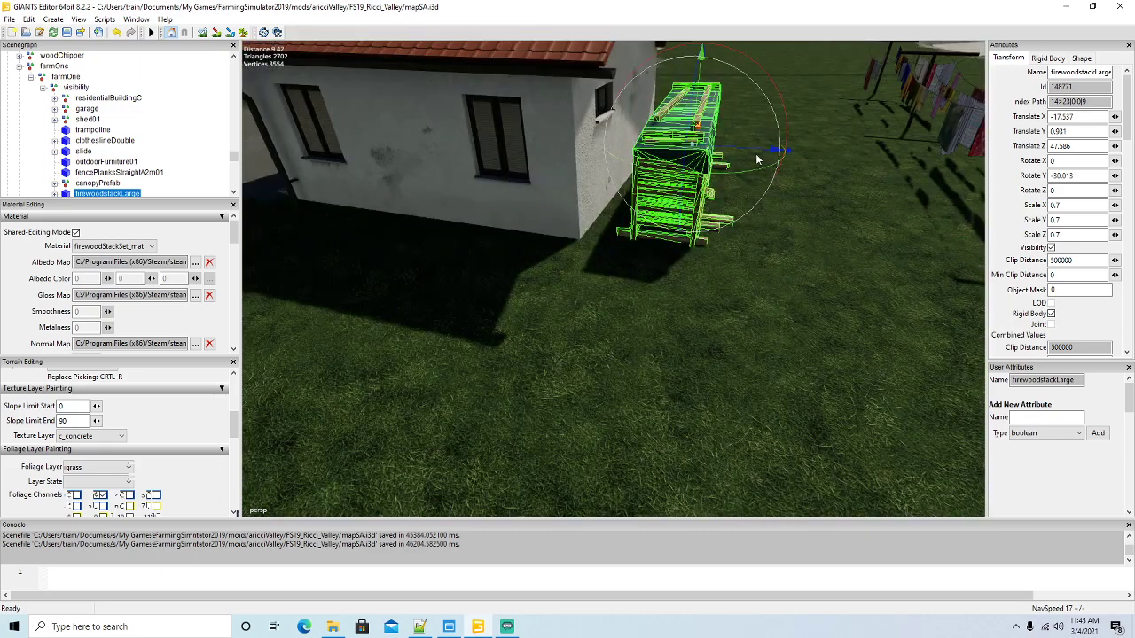
{"action": "mouse_move", "coordinate": [757, 156]}
{"action": "left_mouse_down"}
{"action": "mouse_move", "coordinate": [728, 152]}
{"action": "mouse_move", "coordinate": [710, 167]}
{"action": "mouse_move", "coordinate": [736, 155]}
{"action": "left_mouse_up"}
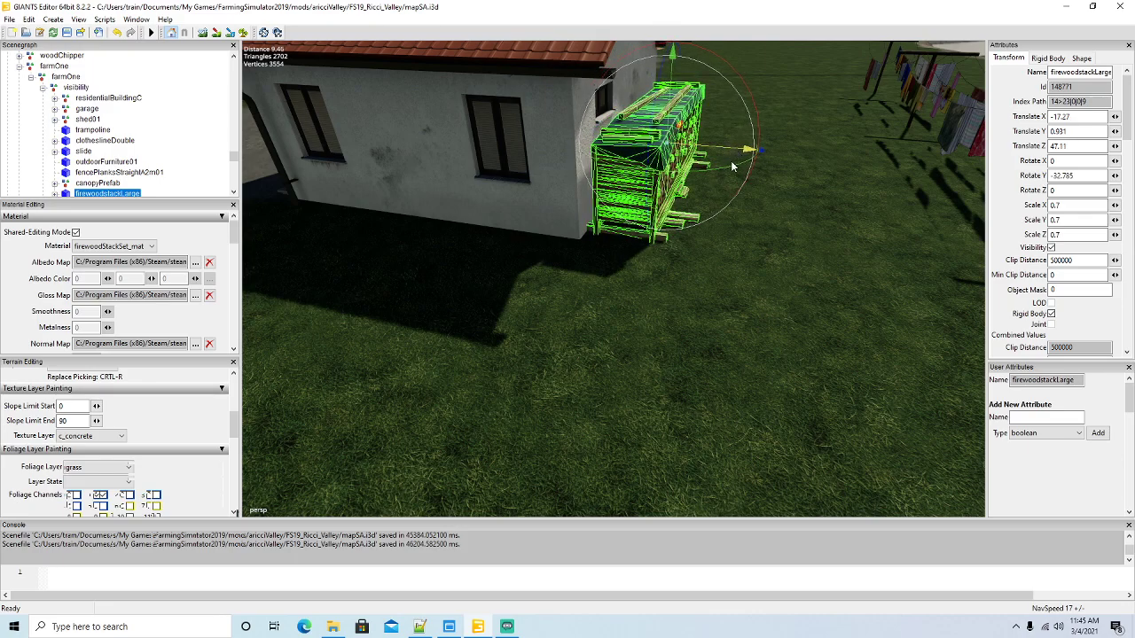
Move clotheslineDouble away from the small outbuilding onto the open grass, at about X -7.6 and Z 63.1
{"action": "scroll", "coordinate": [690, 261], "scroll_direction": "down", "scroll_amount": 5}
{"action": "left_click_drag", "start_coordinate": [690, 261], "coordinate": [724, 199], "text": "alt"}
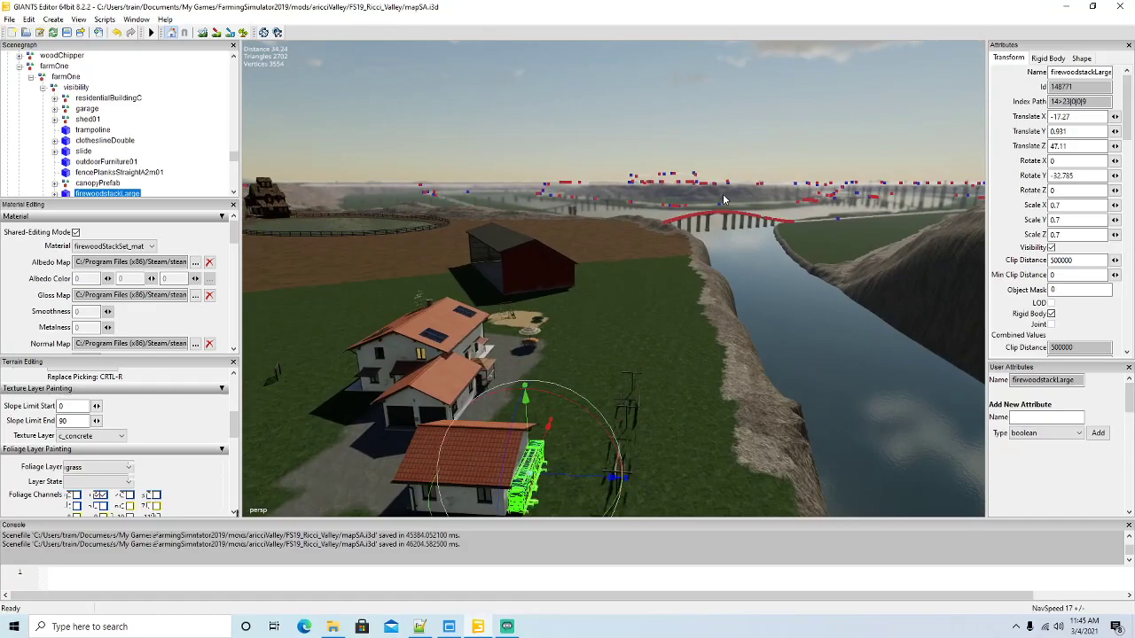
{"action": "scroll", "coordinate": [723, 194], "scroll_direction": "up", "scroll_amount": 5}
{"action": "left_click_drag", "start_coordinate": [467, 237], "coordinate": [740, 273], "text": "alt"}
{"action": "scroll", "coordinate": [512, 289], "scroll_direction": "down", "scroll_amount": 5}
{"action": "scroll", "coordinate": [376, 283], "scroll_direction": "up", "scroll_amount": 5}
{"action": "scroll", "coordinate": [740, 284], "scroll_direction": "down", "scroll_amount": 4}
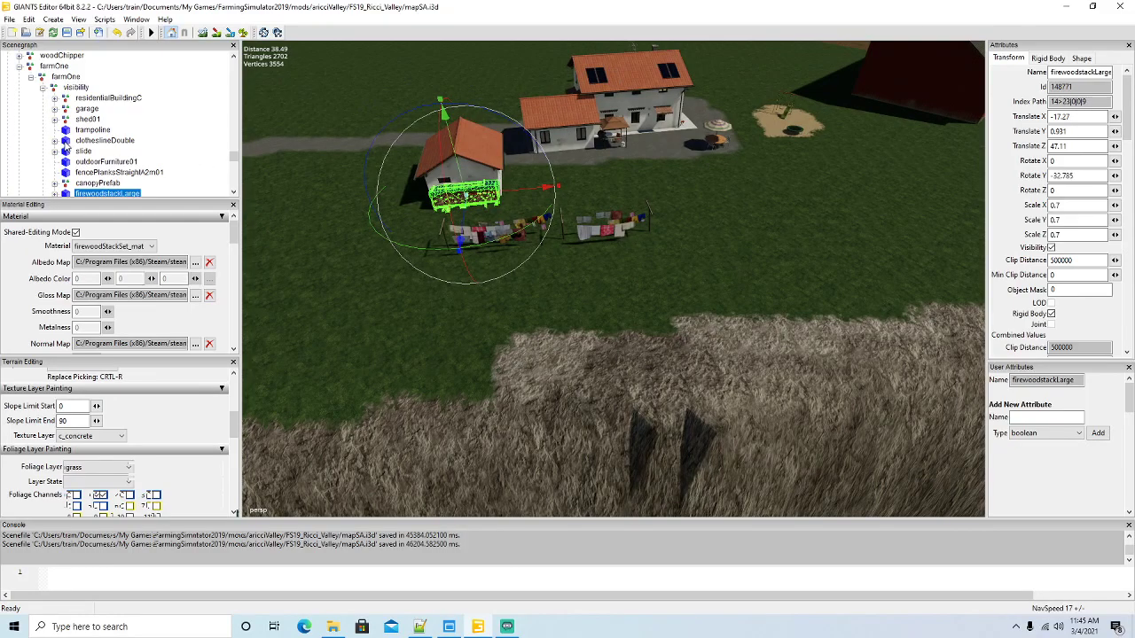
{"action": "left_click", "coordinate": [65, 141]}
{"action": "left_click_drag", "start_coordinate": [586, 240], "coordinate": [697, 264]}
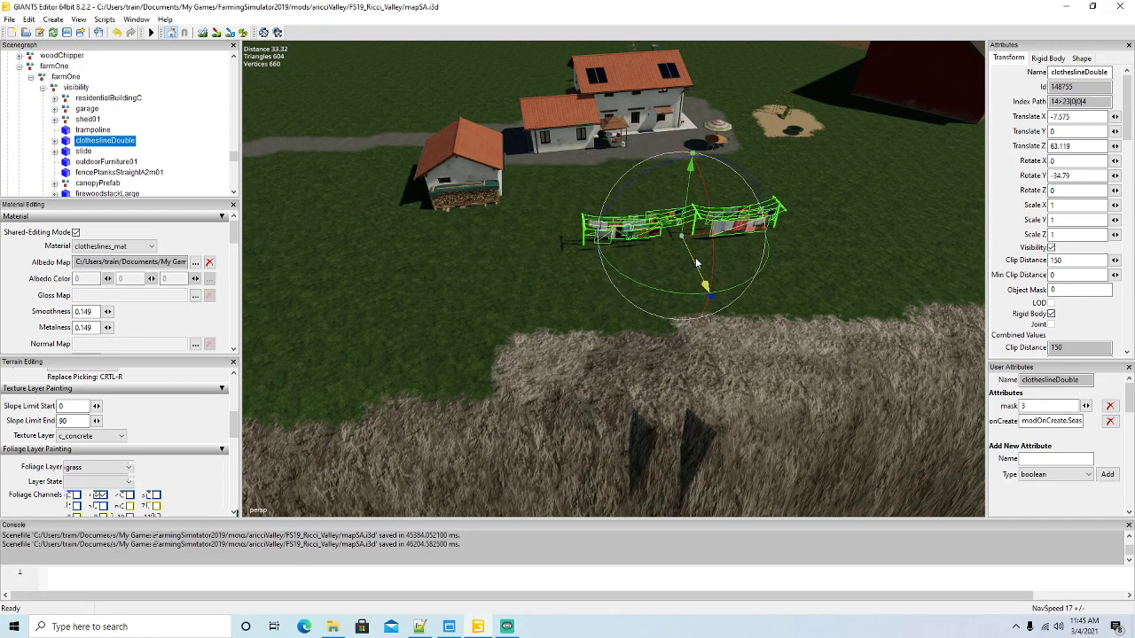
Reposition the red shed01 beyond the sand play area at about X 52.3 and Z 65, rotating it to about 3.9° around Y
{"action": "left_click_drag", "start_coordinate": [602, 298], "coordinate": [684, 281], "text": "alt"}
{"action": "middle_click_drag", "start_coordinate": [685, 280], "coordinate": [722, 207]}
{"action": "scroll", "coordinate": [722, 209], "scroll_direction": "up", "scroll_amount": 6}
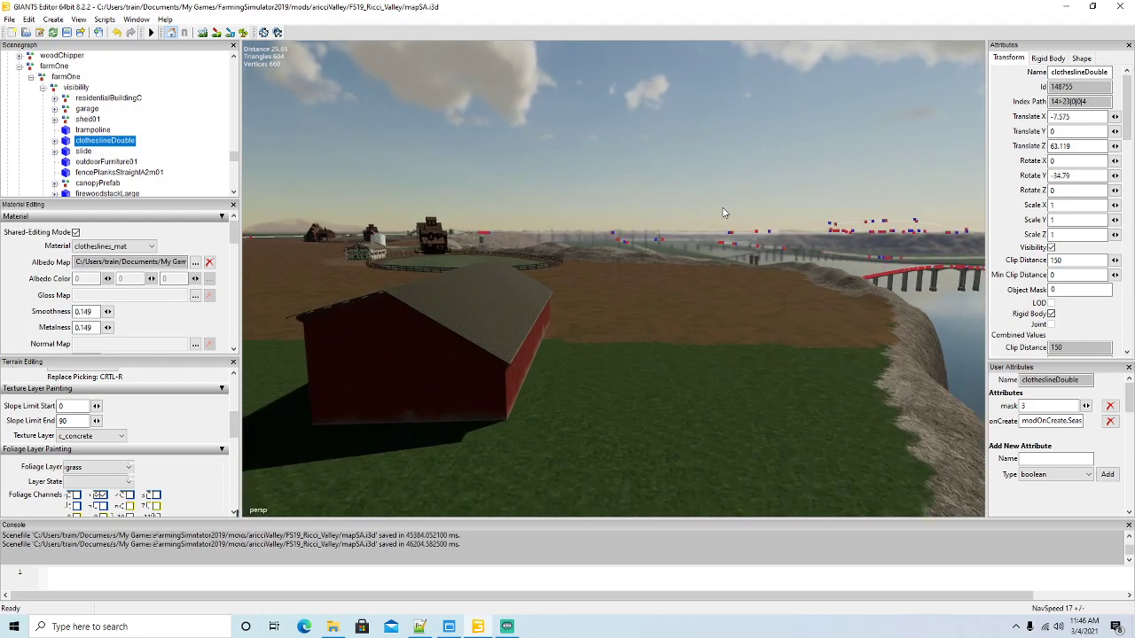
{"action": "left_click_drag", "start_coordinate": [722, 209], "coordinate": [674, 275], "text": "alt"}
{"action": "scroll", "coordinate": [673, 273], "scroll_direction": "down", "scroll_amount": 5}
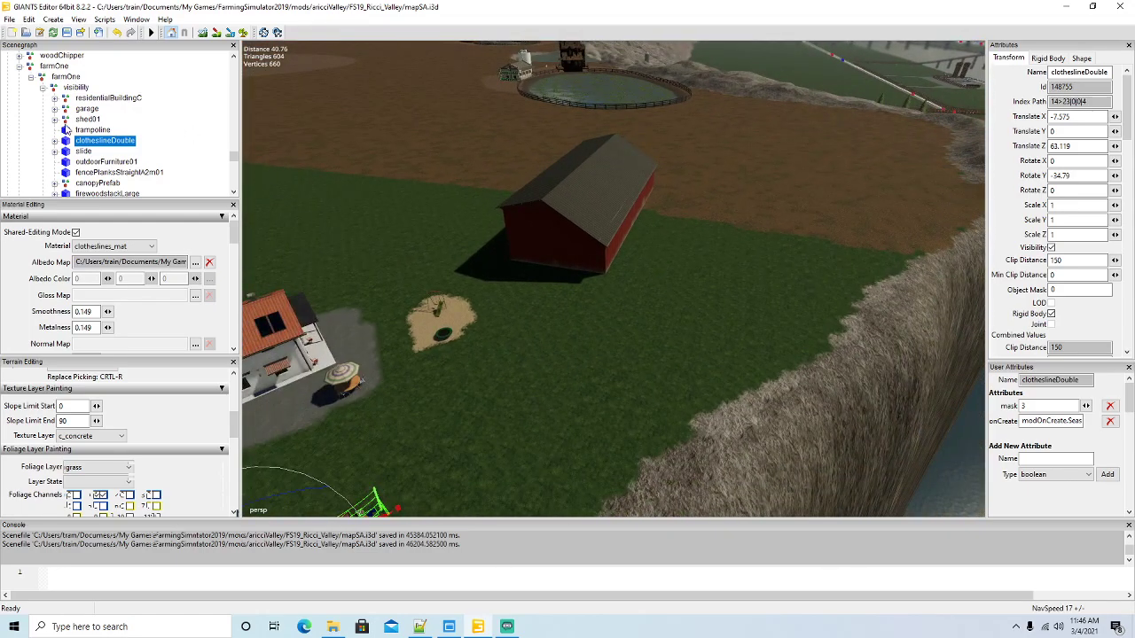
{"action": "left_click", "coordinate": [67, 119]}
{"action": "left_click_drag", "start_coordinate": [637, 250], "coordinate": [466, 250]}
{"action": "middle_click_drag", "start_coordinate": [493, 280], "coordinate": [613, 232]}
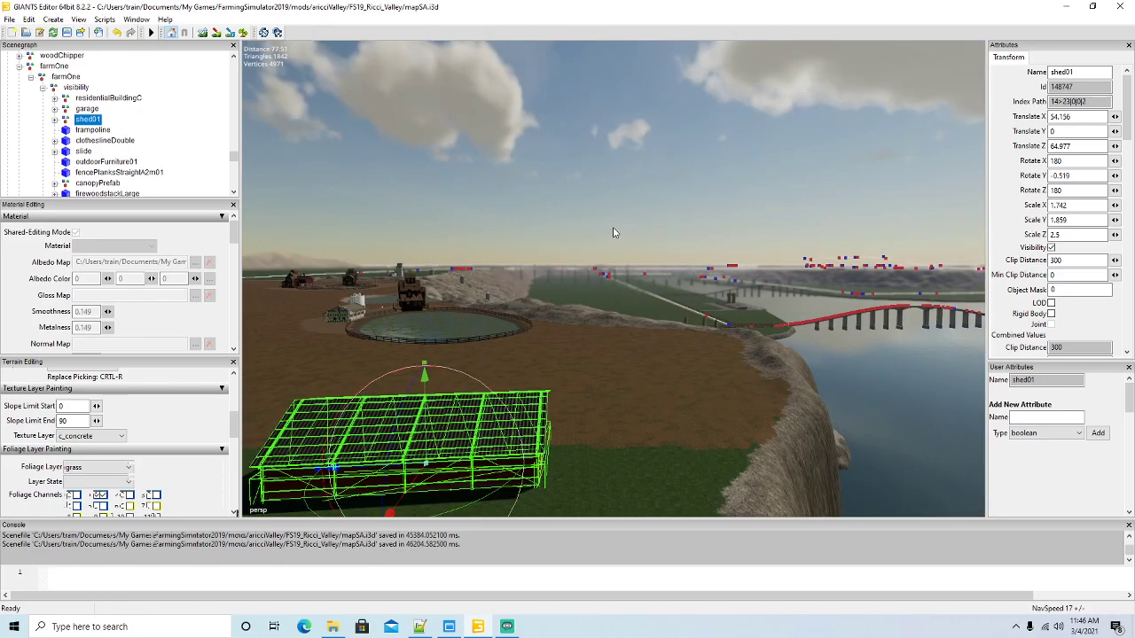
{"action": "scroll", "coordinate": [613, 232], "scroll_direction": "up", "scroll_amount": 6}
{"action": "left_click_drag", "start_coordinate": [612, 232], "coordinate": [466, 317], "text": "alt"}
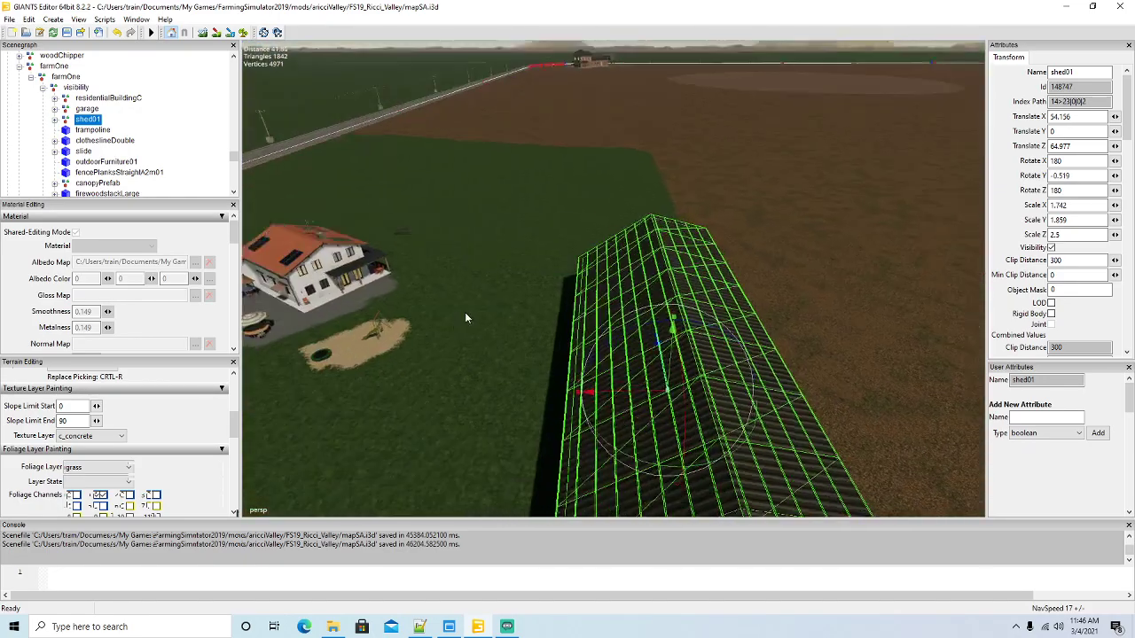
{"action": "scroll", "coordinate": [465, 312], "scroll_direction": "down", "scroll_amount": 6}
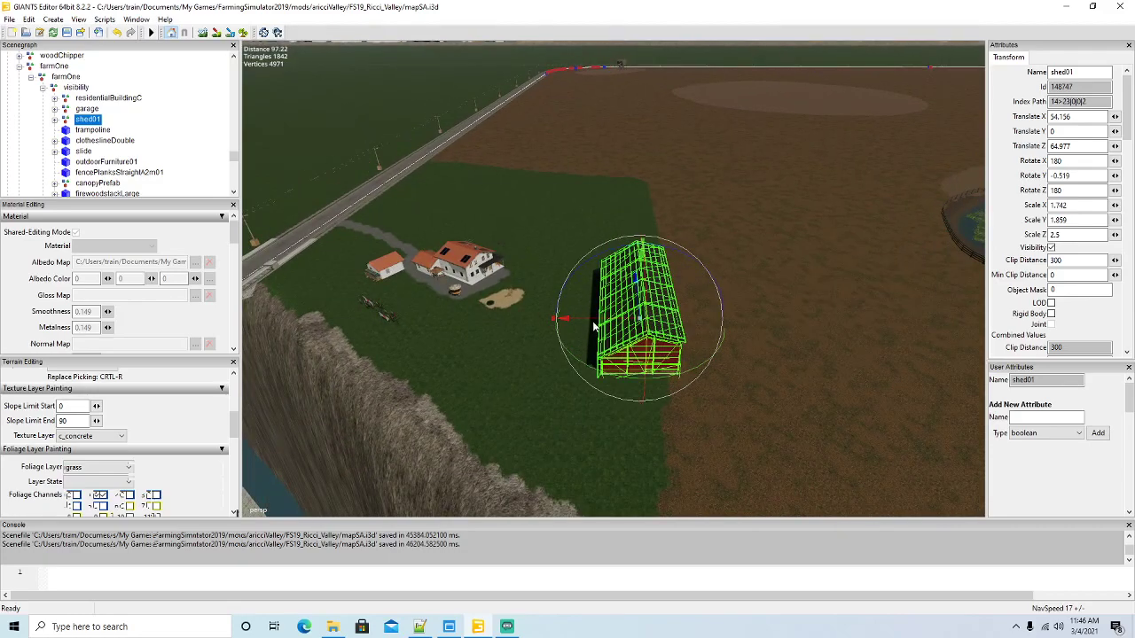
{"action": "left_click_drag", "start_coordinate": [593, 324], "coordinate": [584, 323]}
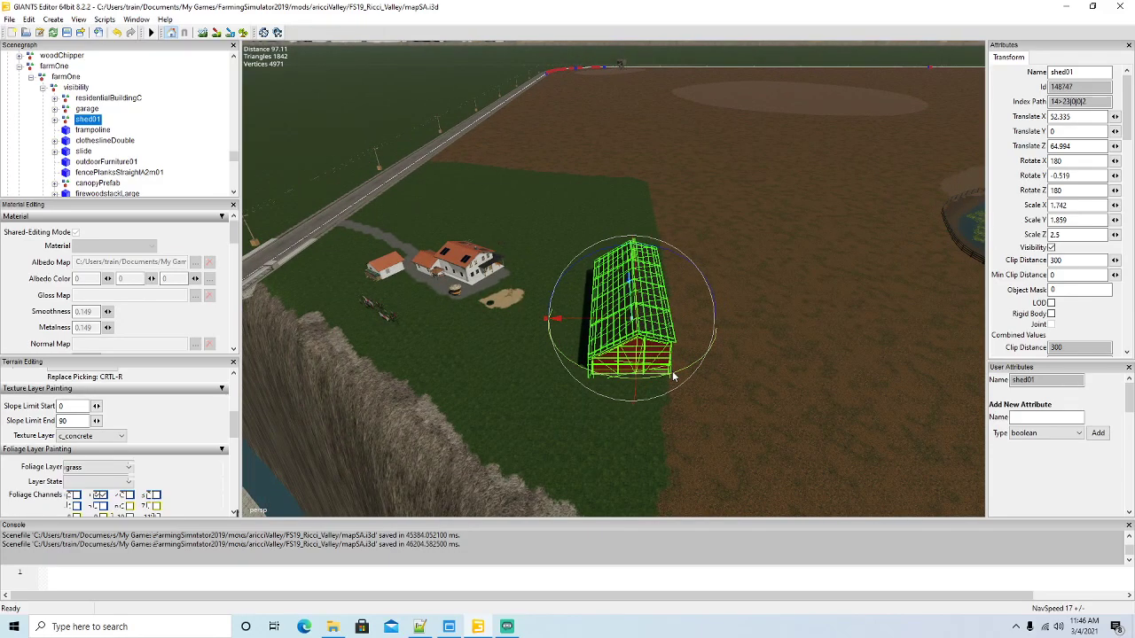
{"action": "left_click_drag", "start_coordinate": [672, 372], "coordinate": [727, 362]}
Lower shed01 to about -0.12 on Y so its floor sits closer to the ground
{"action": "scroll", "coordinate": [727, 363], "scroll_direction": "up", "scroll_amount": 5}
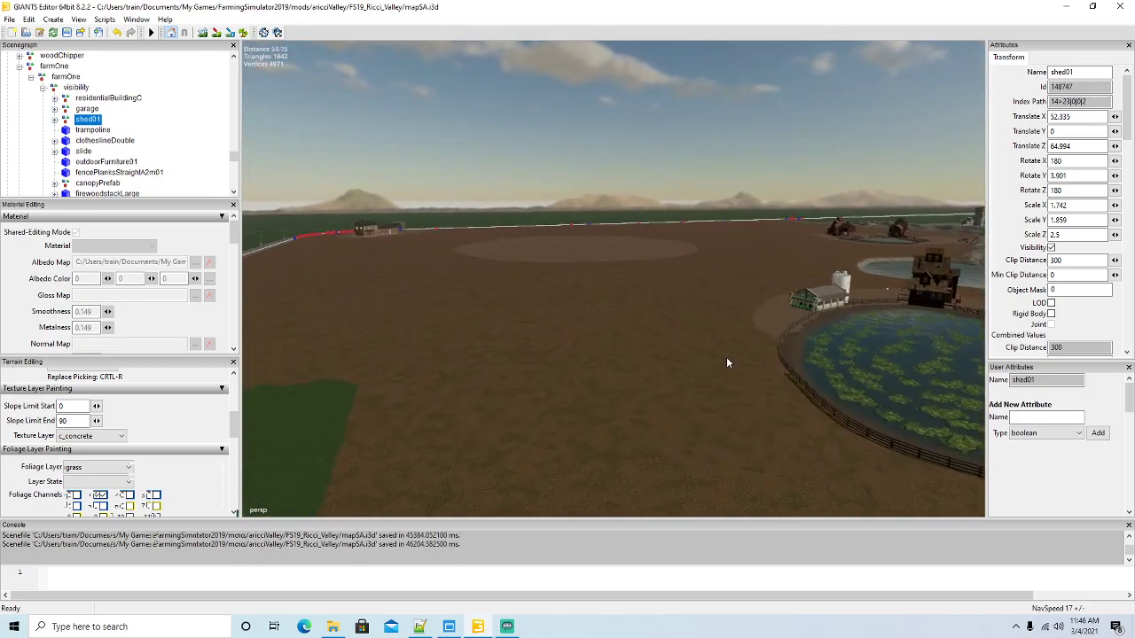
{"action": "right_click_drag", "start_coordinate": [726, 356], "coordinate": [540, 516]}
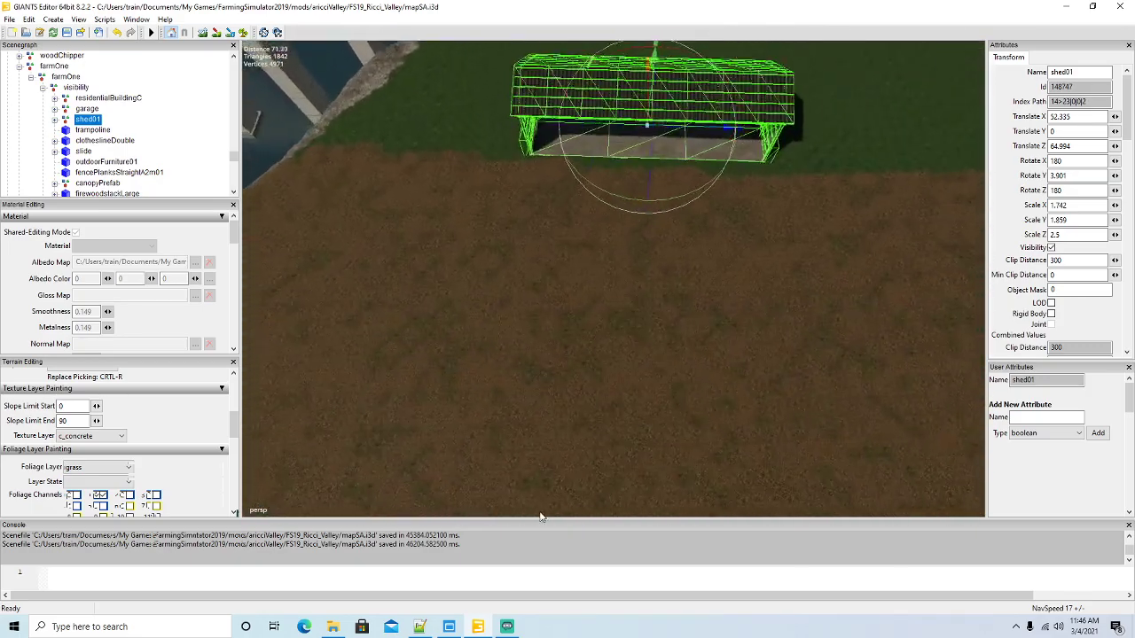
{"action": "scroll", "coordinate": [541, 516], "scroll_direction": "up", "scroll_amount": 5}
{"action": "left_click_drag", "start_coordinate": [542, 519], "coordinate": [562, 407], "text": "alt"}
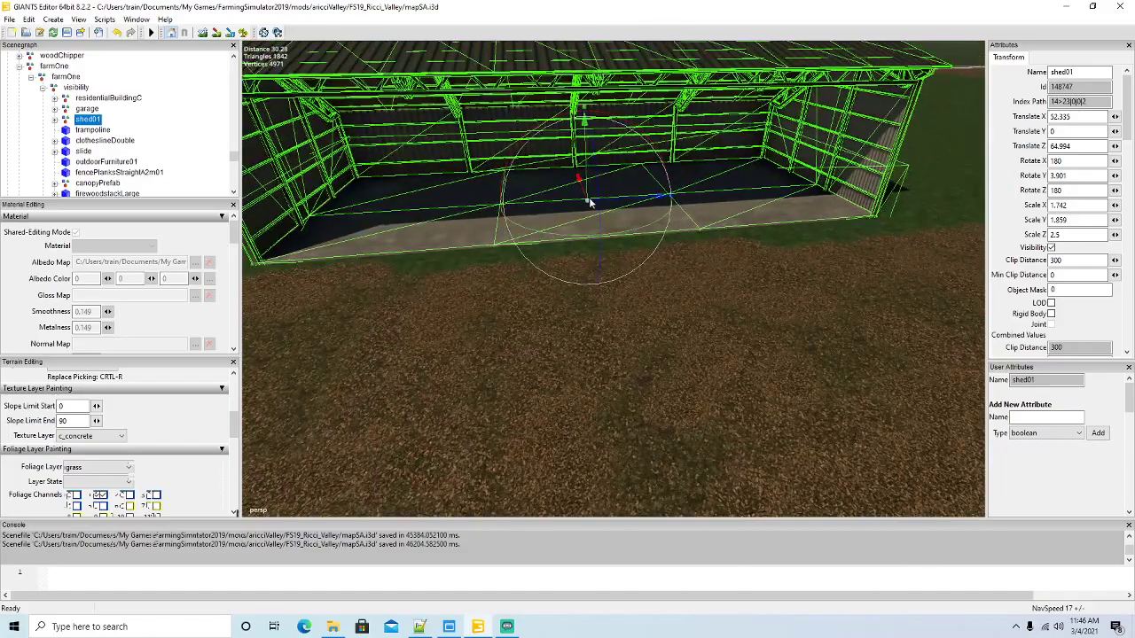
{"action": "left_click_drag", "start_coordinate": [586, 167], "coordinate": [588, 168]}
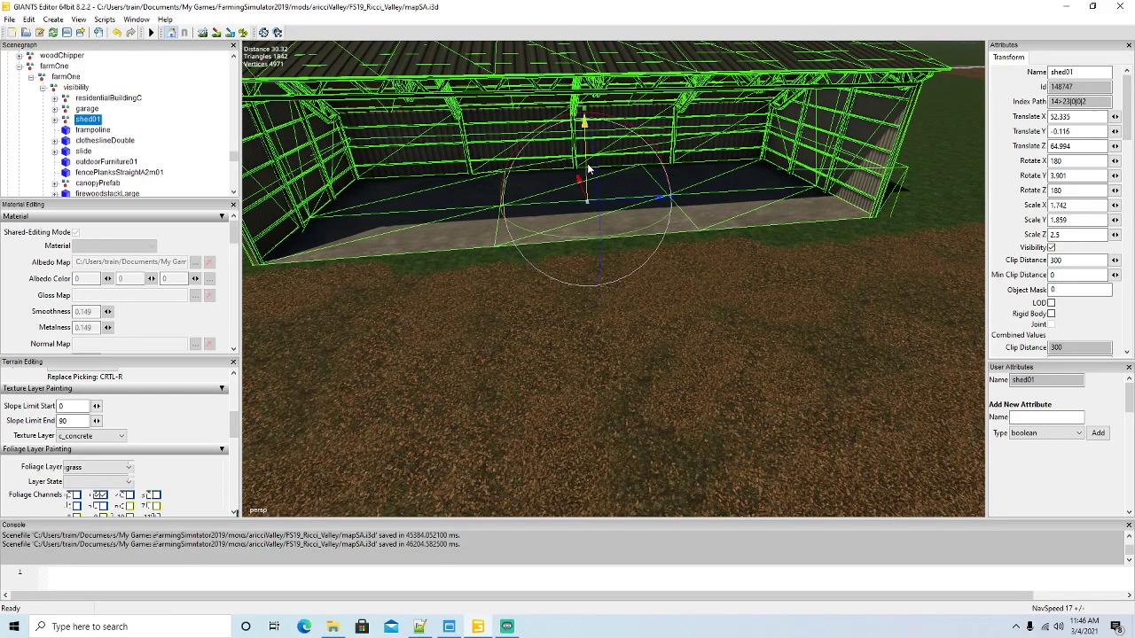
Duplicate shed01 and place the copy toward the river at about X 71 and Z 105, rotated to about -62° around Y
{"action": "right_click_drag", "start_coordinate": [587, 168], "coordinate": [599, 238]}
{"action": "scroll", "coordinate": [600, 238], "scroll_direction": "down", "scroll_amount": 6}
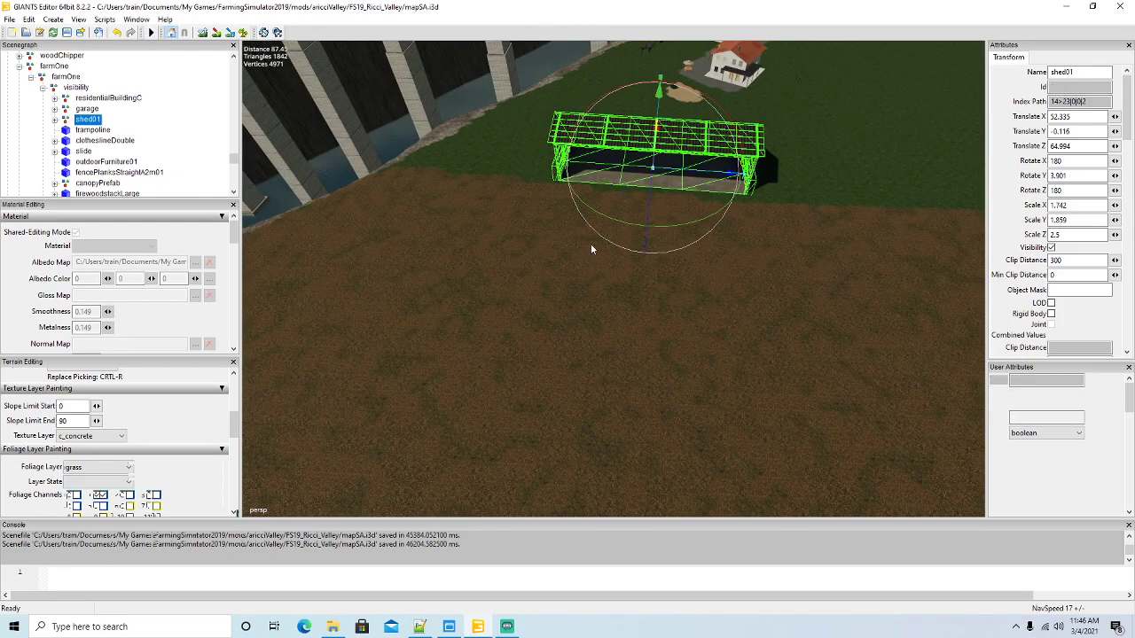
{"action": "left_click", "coordinate": [694, 192]}
{"action": "left_click_drag", "start_coordinate": [725, 202], "coordinate": [392, 220]}
{"action": "left_click_drag", "start_coordinate": [485, 275], "coordinate": [361, 211], "text": "alt"}
{"action": "scroll", "coordinate": [361, 213], "scroll_direction": "up", "scroll_amount": 5}
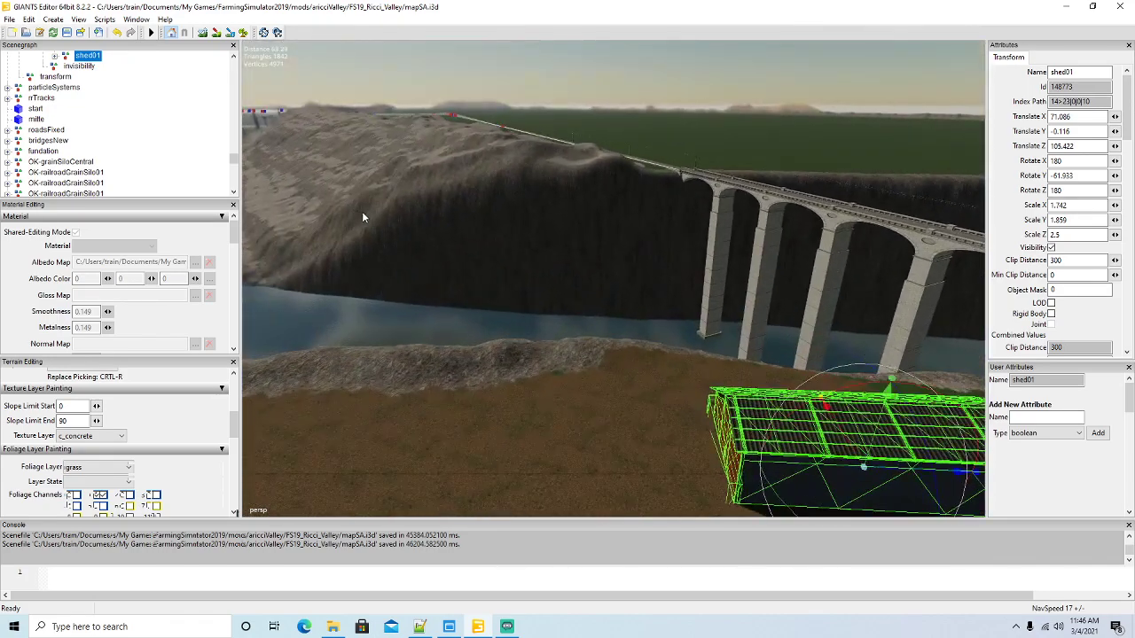
Shift the duplicated shed along the river cliff to about X 72.8 and Z 118.4, rotated to about -52.3° around Y
{"action": "right_click_drag", "start_coordinate": [362, 211], "coordinate": [643, 280]}
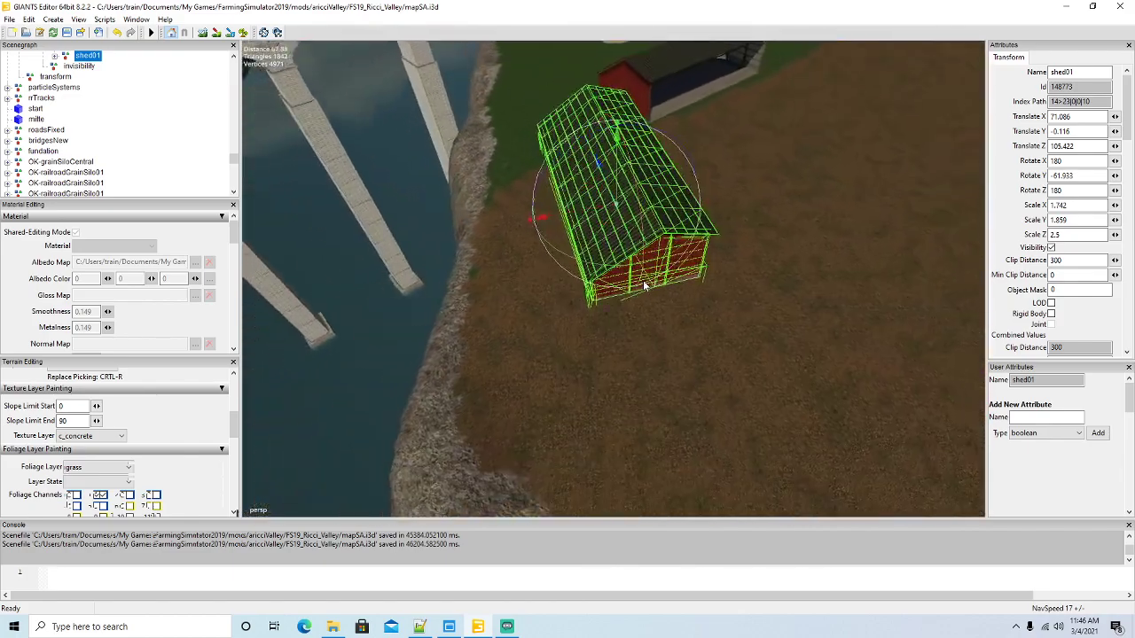
{"action": "left_click_drag", "start_coordinate": [609, 273], "coordinate": [502, 220]}
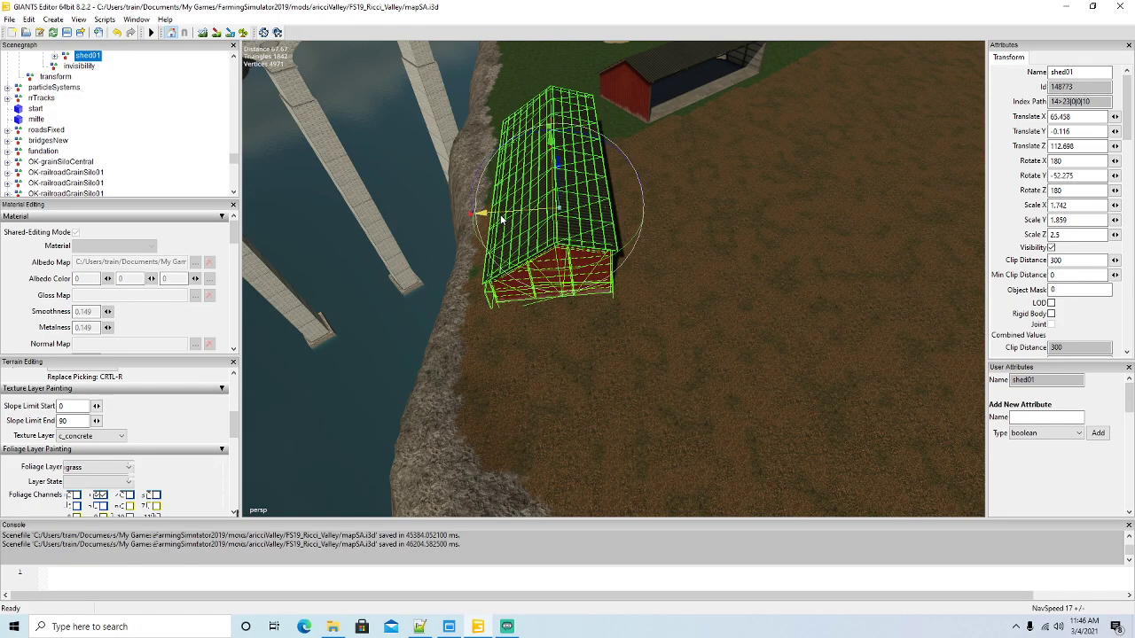
{"action": "left_click_drag", "start_coordinate": [617, 304], "coordinate": [428, 298], "text": "alt"}
{"action": "scroll", "coordinate": [659, 241], "scroll_direction": "up", "scroll_amount": 5}
{"action": "scroll", "coordinate": [429, 298], "scroll_direction": "down", "scroll_amount": 5}
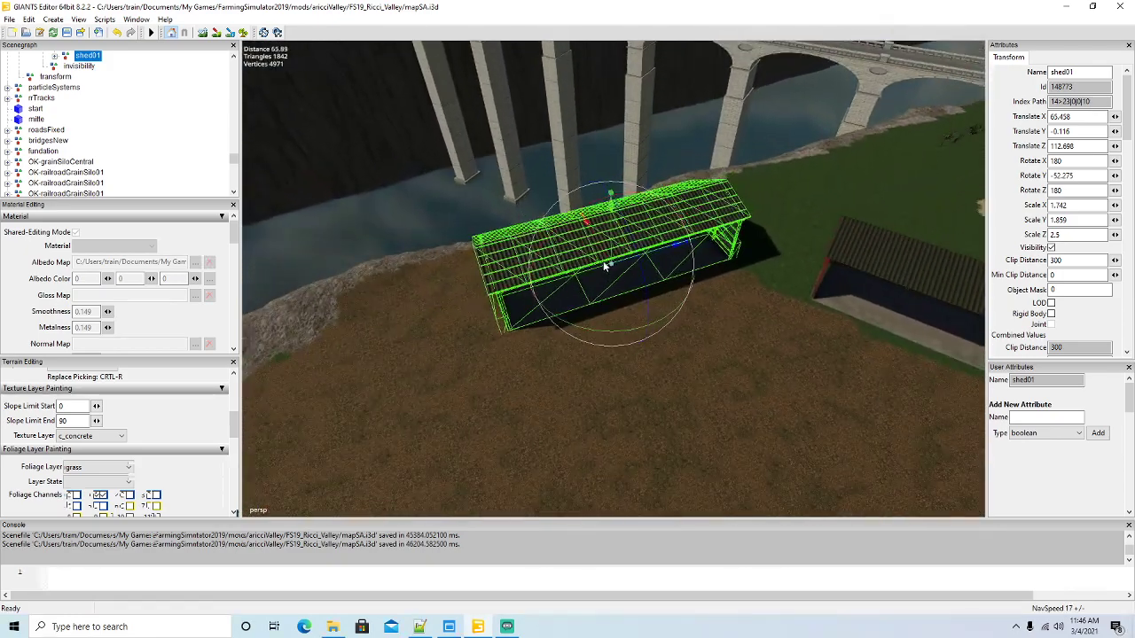
{"action": "left_click_drag", "start_coordinate": [656, 258], "coordinate": [590, 276]}
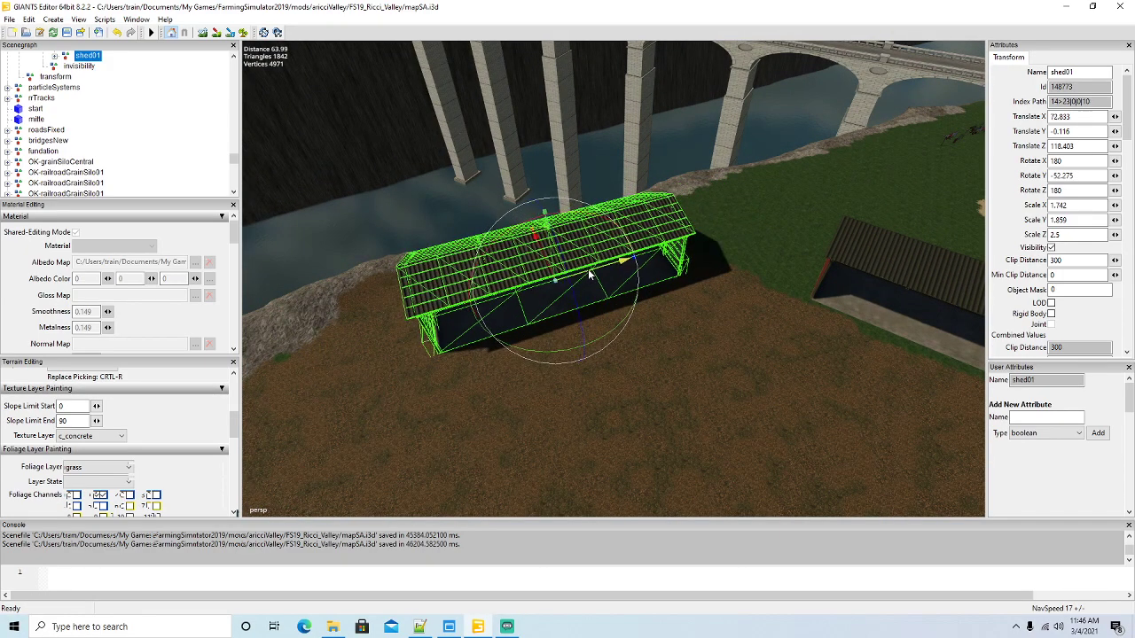
Move the duplicated shed01 up in the scene hierarchy until it sits directly below the original shed01
{"action": "scroll", "coordinate": [105, 116], "scroll_direction": "up", "scroll_amount": 4}
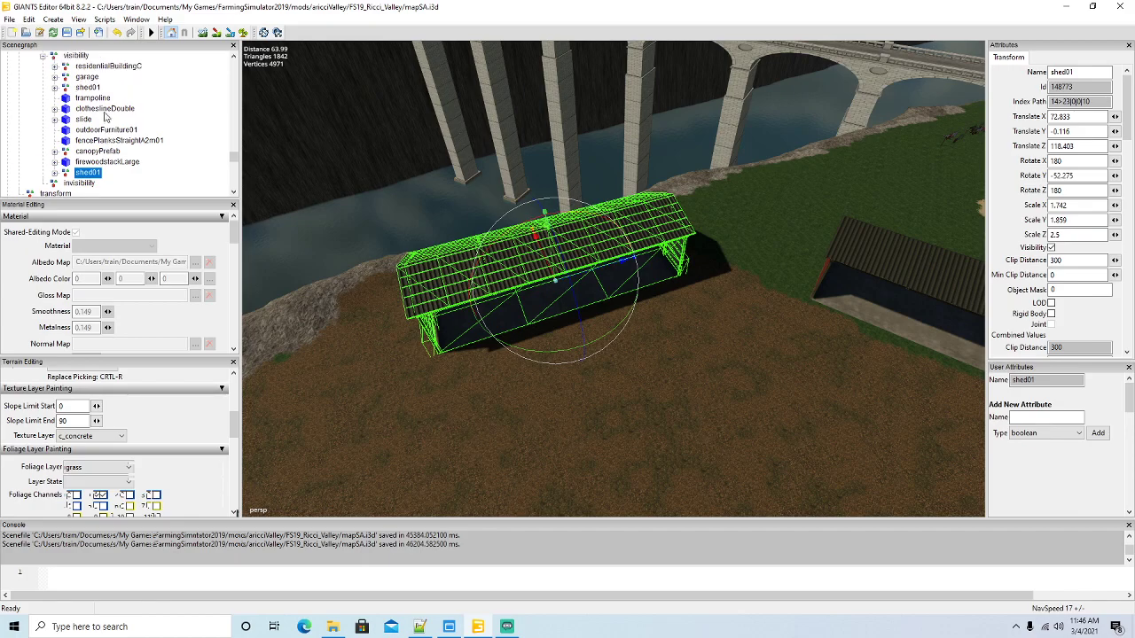
{"action": "right_click", "coordinate": [65, 174]}
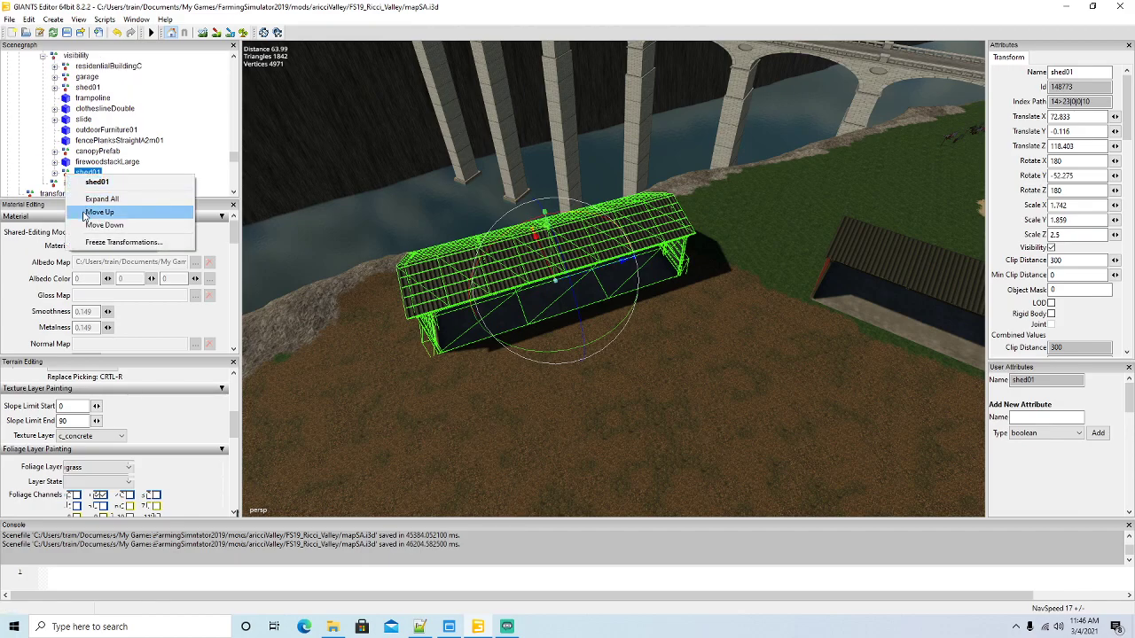
{"action": "left_click", "coordinate": [87, 214]}
{"action": "right_click", "coordinate": [66, 164]}
{"action": "left_click", "coordinate": [97, 200]}
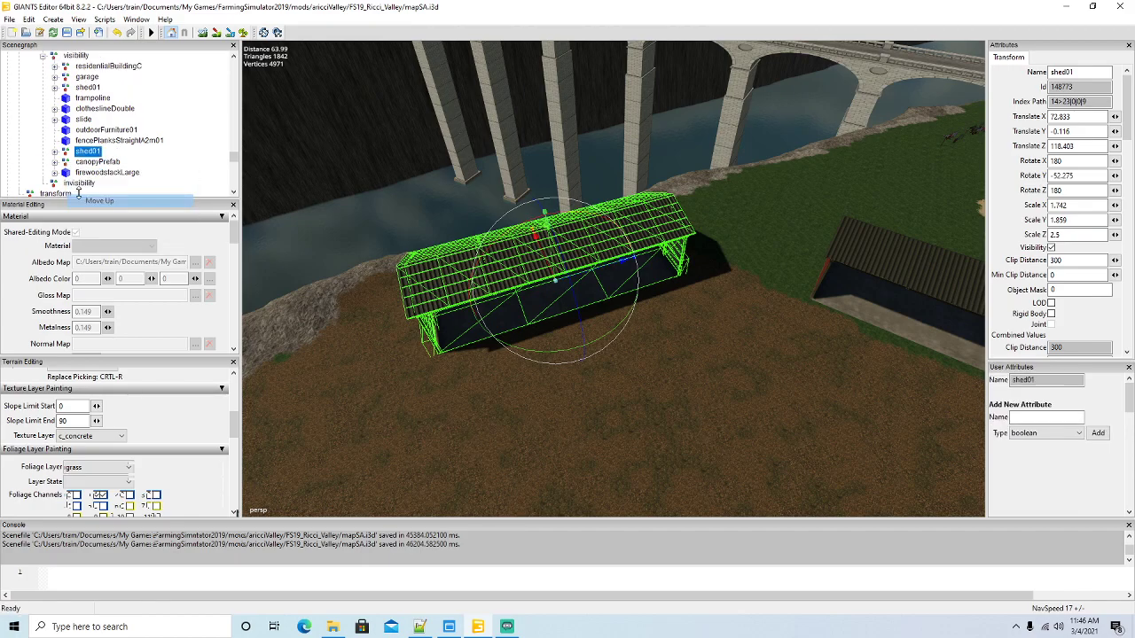
{"action": "right_click", "coordinate": [79, 153]}
{"action": "left_click", "coordinate": [93, 190]}
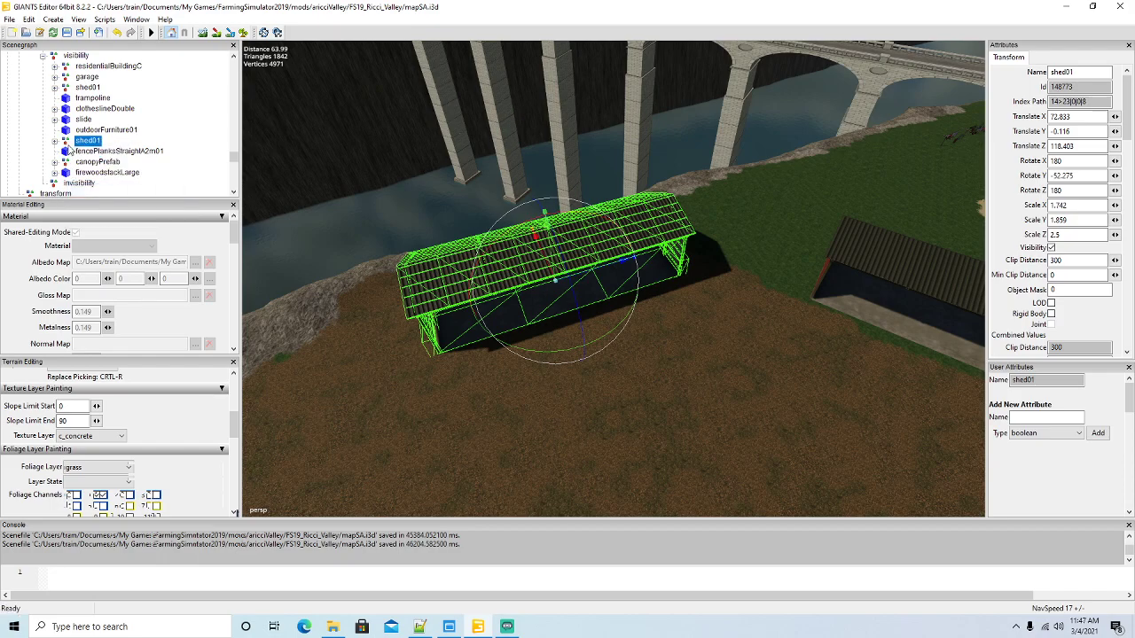
{"action": "right_click", "coordinate": [82, 142]}
{"action": "left_click", "coordinate": [99, 180]}
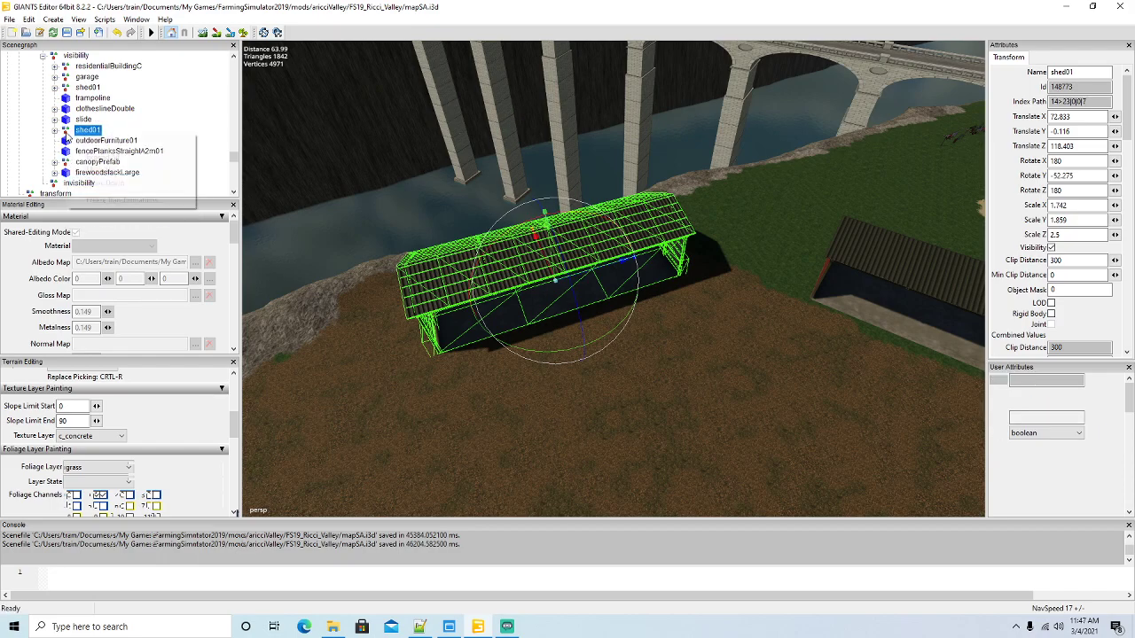
{"action": "right_click", "coordinate": [73, 130]}
{"action": "left_click", "coordinate": [97, 169]}
{"action": "right_click", "coordinate": [66, 124]}
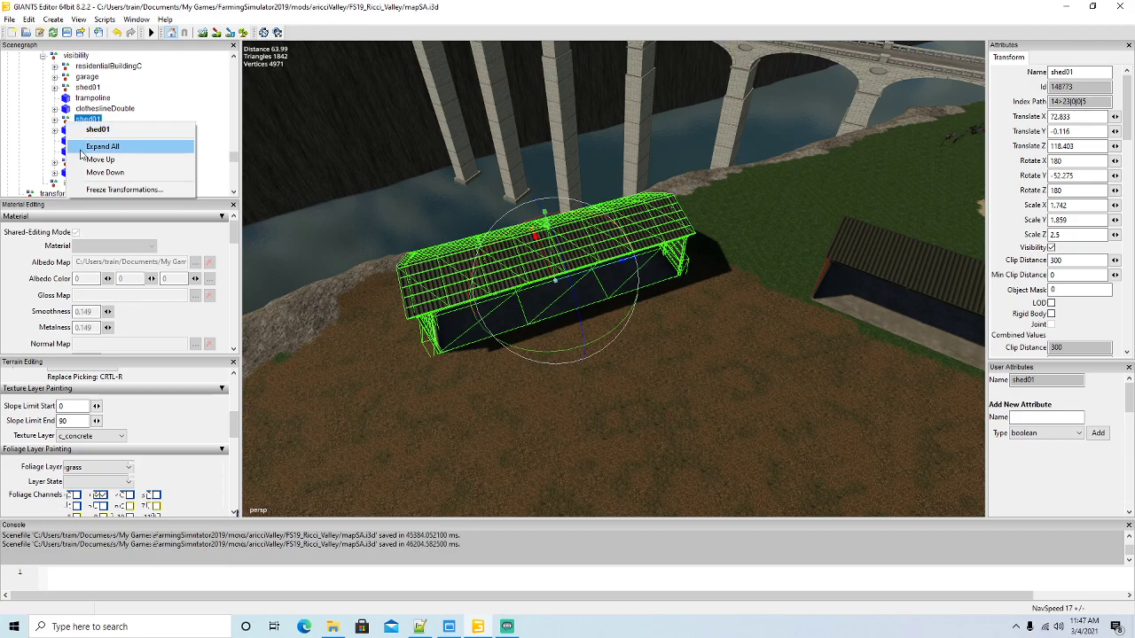
{"action": "left_click", "coordinate": [94, 157]}
{"action": "right_click", "coordinate": [66, 109]}
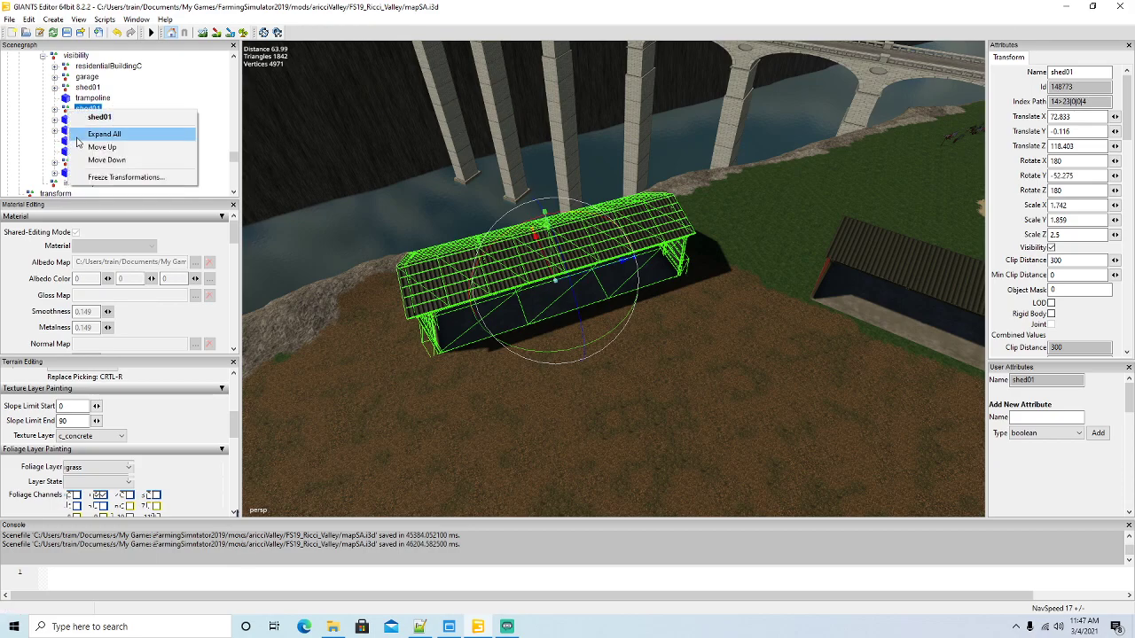
{"action": "left_click", "coordinate": [87, 147]}
Move the original shed01 toward its copy so the two stand end to end, at about X 56.6 and Z 81.7
{"action": "left_click_drag", "start_coordinate": [329, 246], "coordinate": [483, 389], "text": "alt"}
{"action": "scroll", "coordinate": [483, 388], "scroll_direction": "down", "scroll_amount": 2}
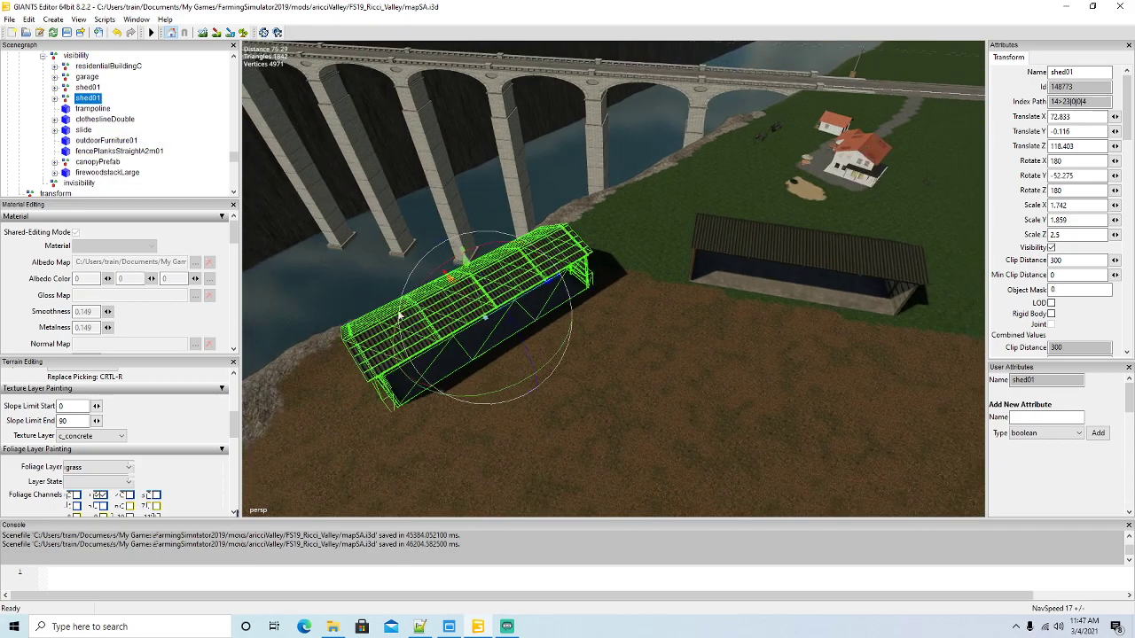
{"action": "left_click", "coordinate": [65, 89]}
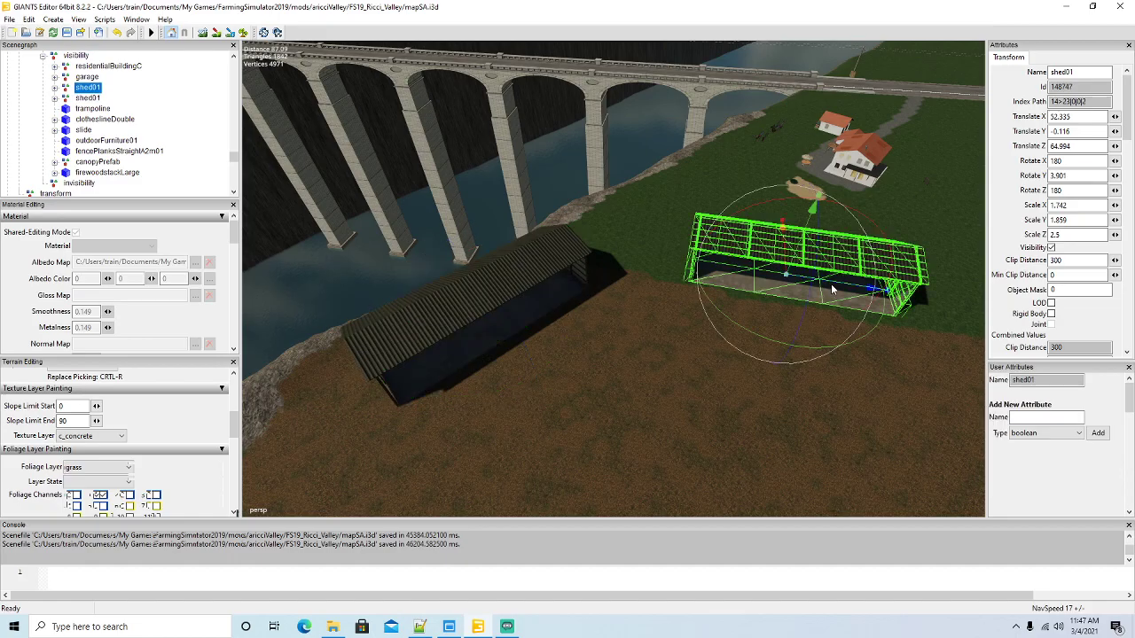
{"action": "left_click_drag", "start_coordinate": [834, 288], "coordinate": [719, 388]}
{"action": "scroll", "coordinate": [844, 368], "scroll_direction": "up", "scroll_amount": 5}
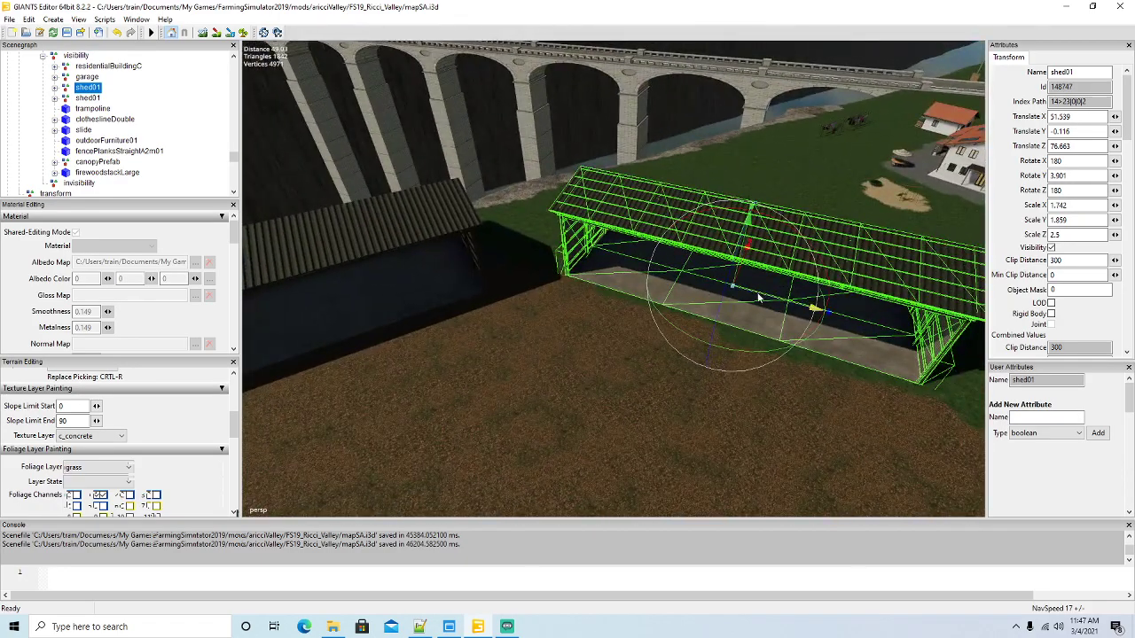
{"action": "left_click_drag", "start_coordinate": [741, 276], "coordinate": [721, 308]}
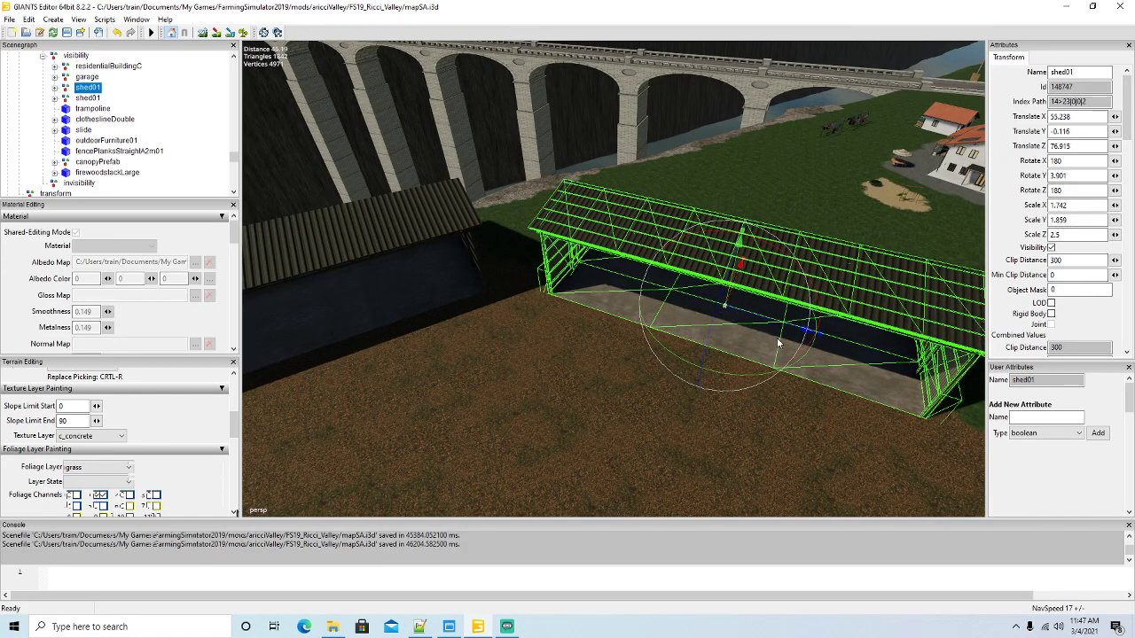
{"action": "left_click_drag", "start_coordinate": [785, 329], "coordinate": [684, 295]}
{"action": "scroll", "coordinate": [694, 328], "scroll_direction": "down", "scroll_amount": 10}
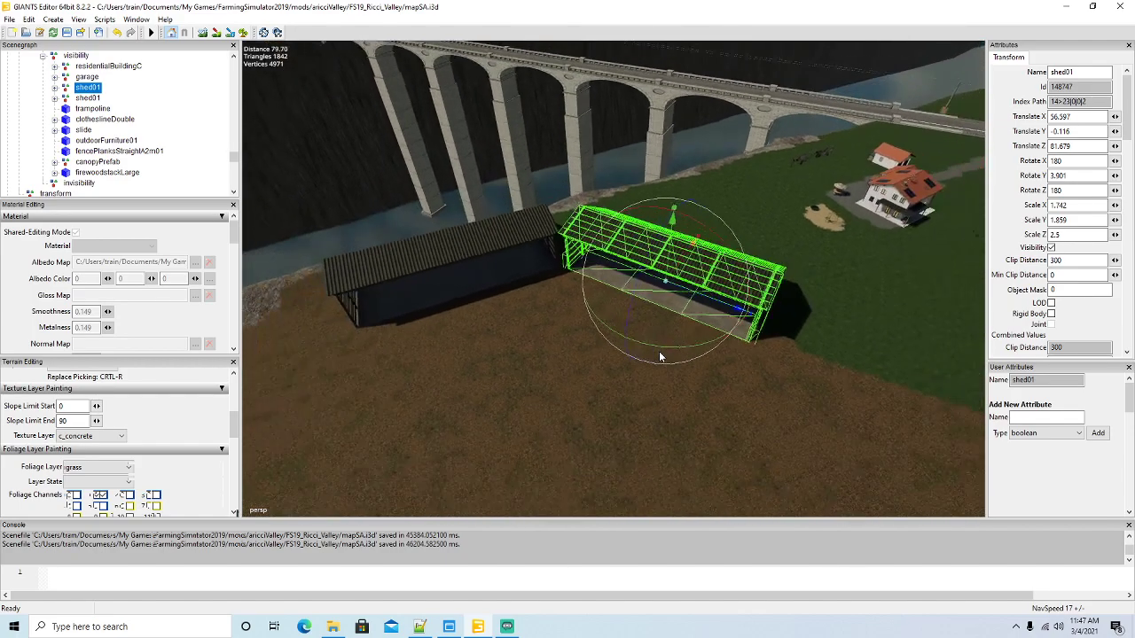
Examine the two sheds, the farmhouse and the driveway down to the road from several angles
{"action": "left_click_drag", "start_coordinate": [680, 357], "coordinate": [699, 342], "text": "alt"}
{"action": "scroll", "coordinate": [698, 342], "scroll_direction": "up", "scroll_amount": 7}
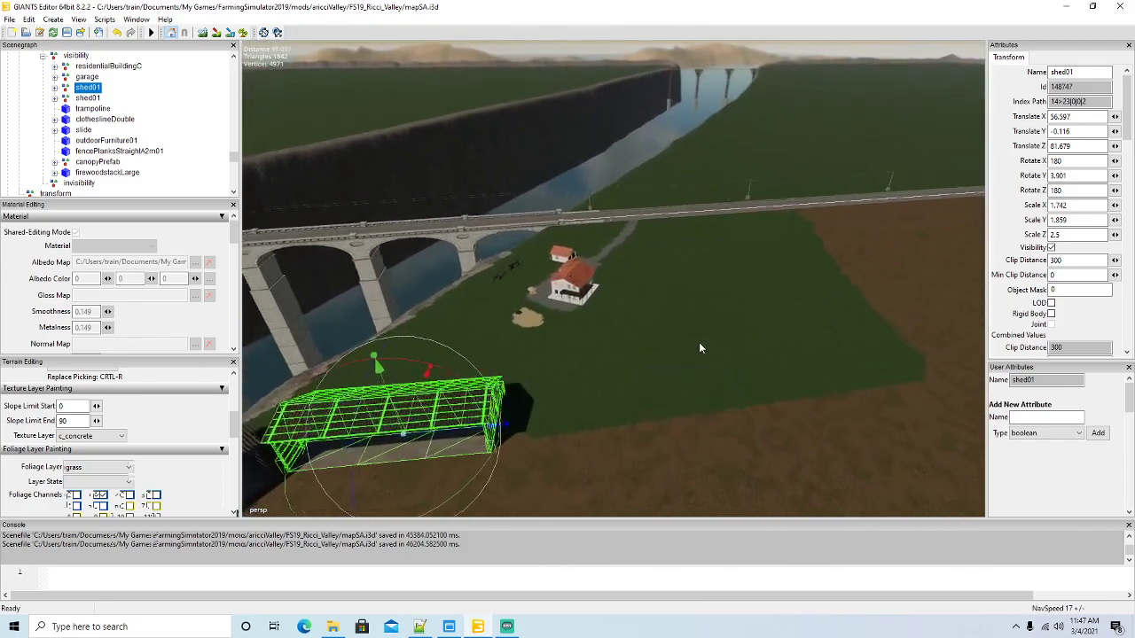
{"action": "scroll", "coordinate": [716, 334], "scroll_direction": "up", "scroll_amount": 6}
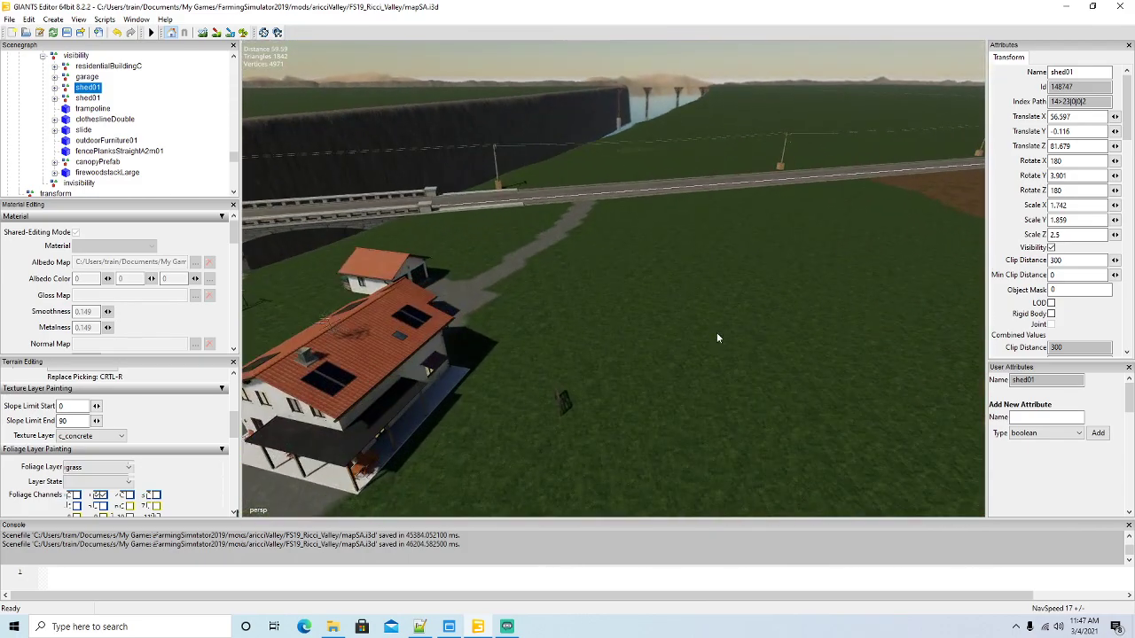
{"action": "left_click_drag", "start_coordinate": [717, 333], "coordinate": [583, 354], "text": "alt"}
{"action": "scroll", "coordinate": [582, 354], "scroll_direction": "down", "scroll_amount": 4}
{"action": "scroll", "coordinate": [581, 358], "scroll_direction": "down", "scroll_amount": 3}
{"action": "middle_click_drag", "start_coordinate": [582, 358], "coordinate": [681, 325]}
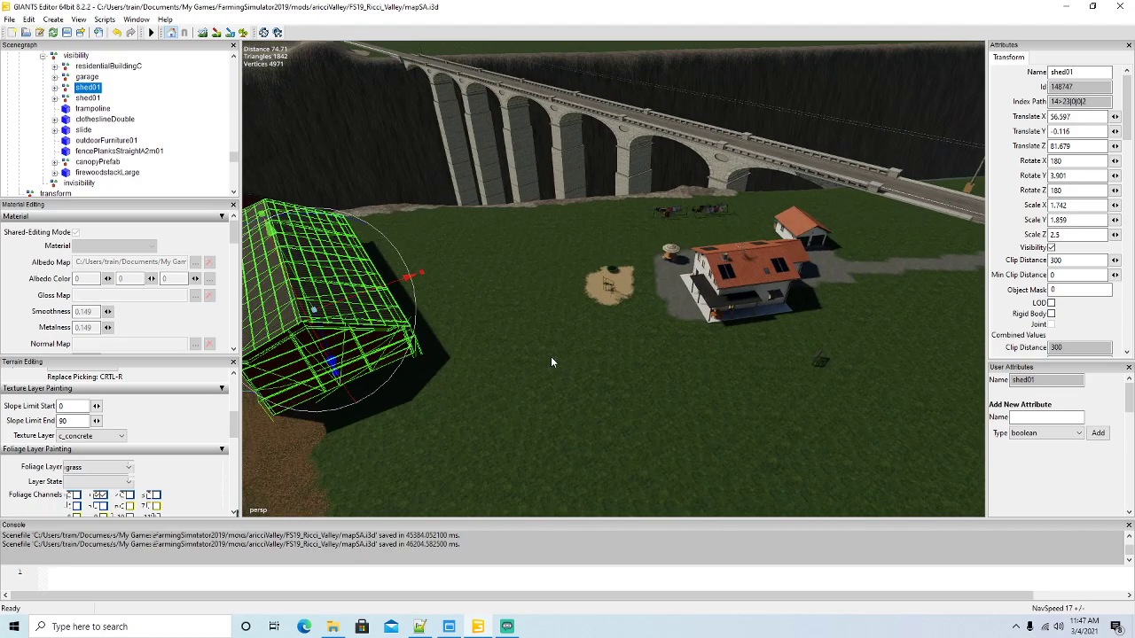
{"action": "scroll", "coordinate": [673, 304], "scroll_direction": "up", "scroll_amount": 7}
{"action": "left_click_drag", "start_coordinate": [681, 321], "coordinate": [717, 384], "text": "alt"}
{"action": "middle_click_drag", "start_coordinate": [716, 389], "coordinate": [579, 387]}
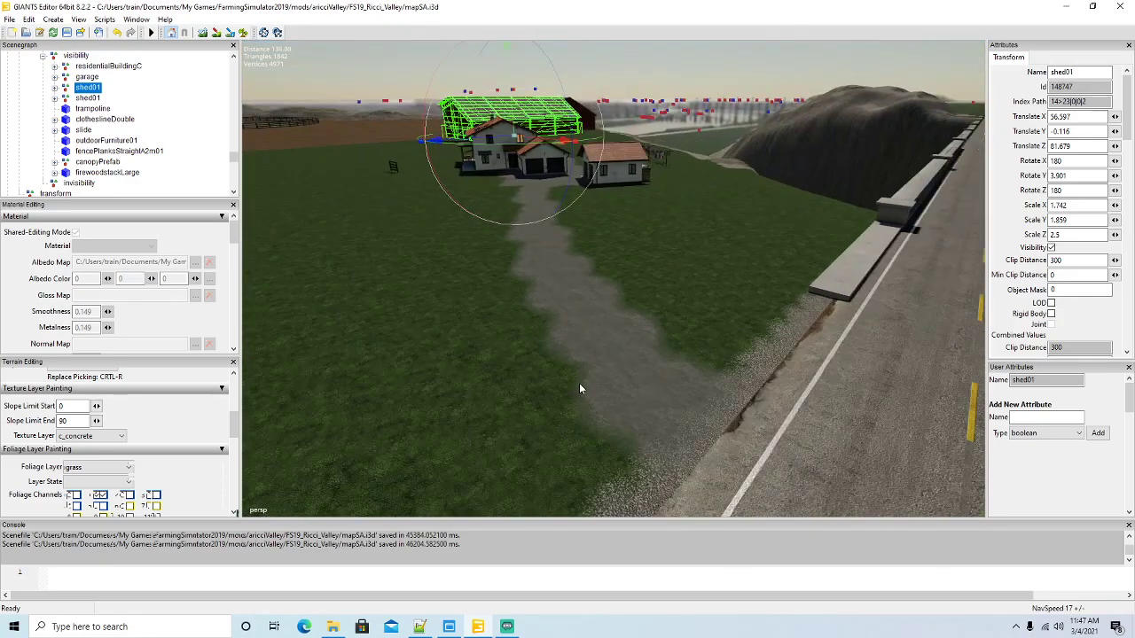
{"action": "middle_click_drag", "start_coordinate": [638, 246], "coordinate": [618, 335]}
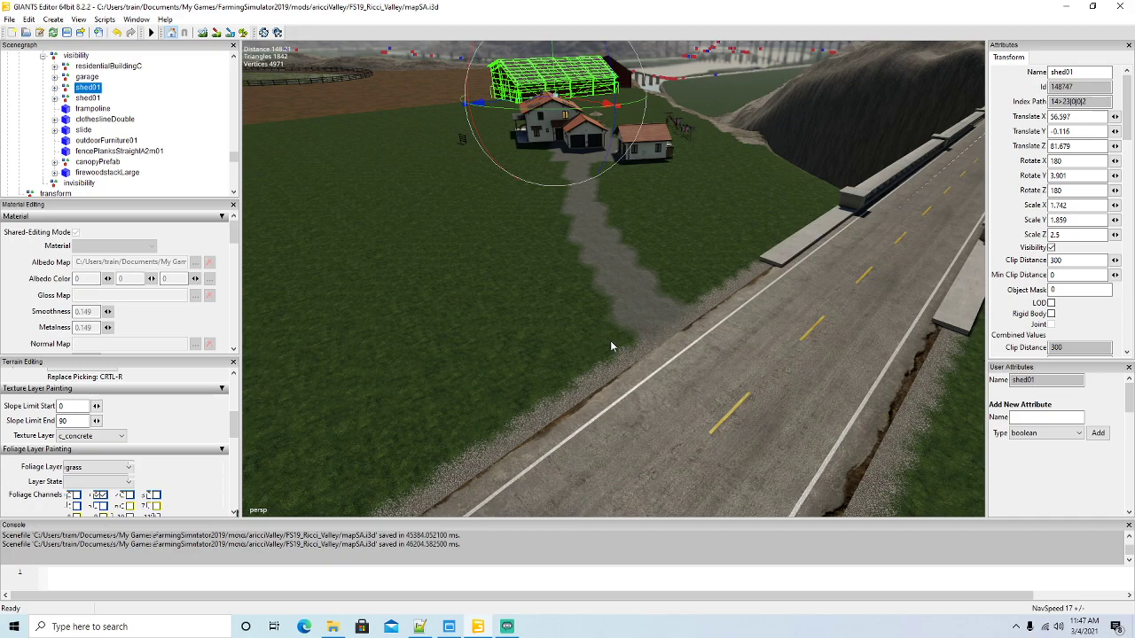
{"action": "left_click_drag", "start_coordinate": [610, 340], "coordinate": [569, 310], "text": "alt"}
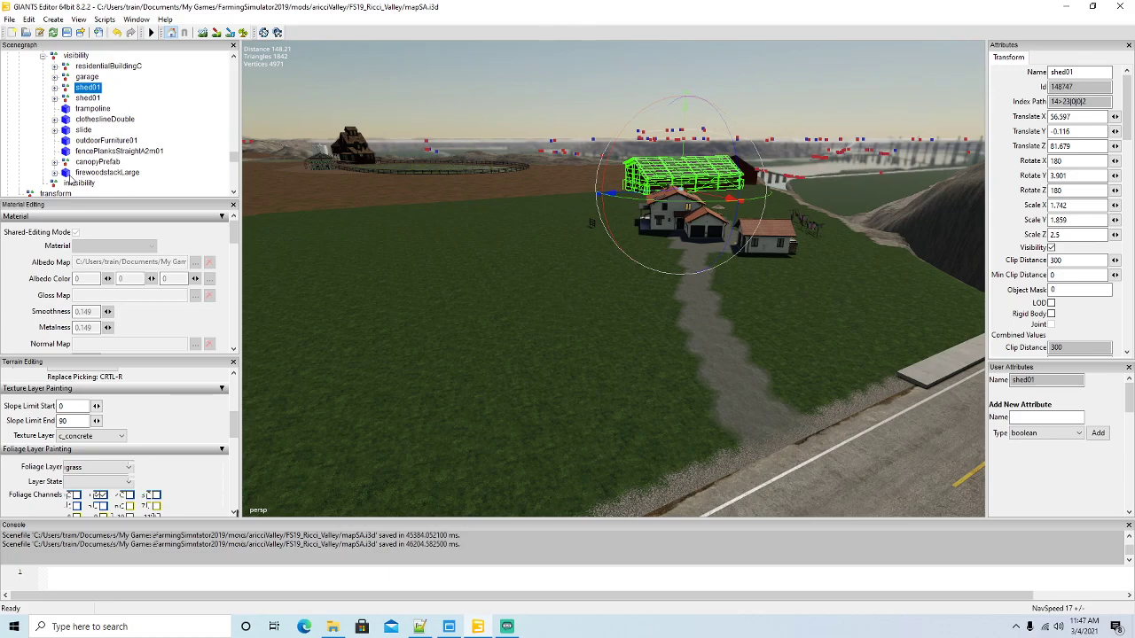
Move canopyPrefab and firewoodstackLarge up in the scene hierarchy so both sit above fencePlanksStraightA2m01
{"action": "left_click", "coordinate": [67, 173]}
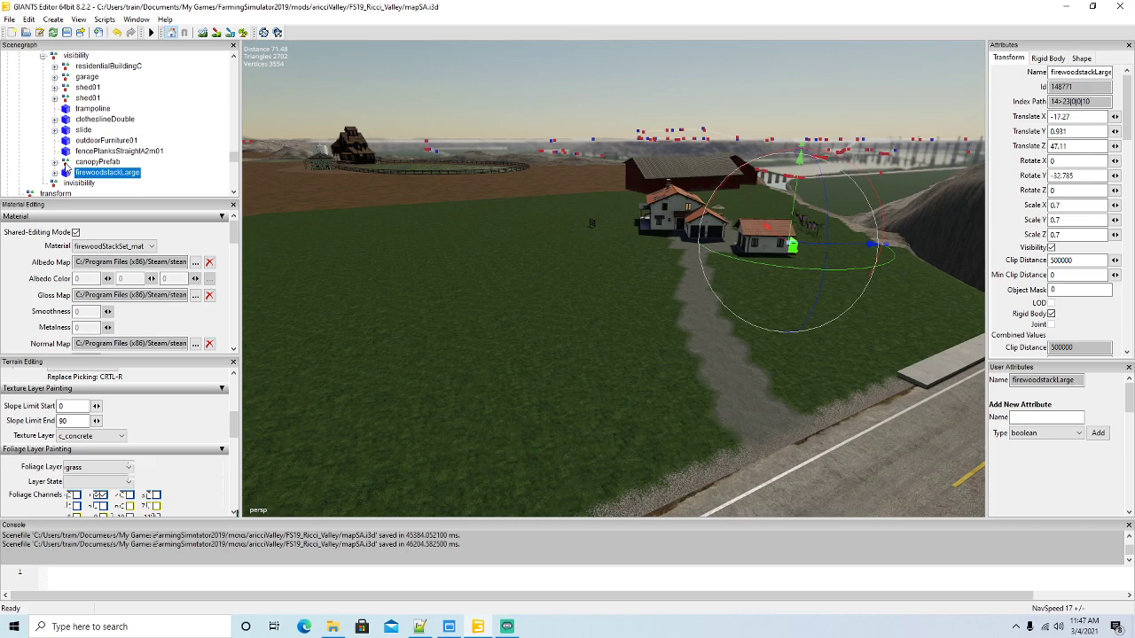
{"action": "left_click", "coordinate": [66, 162]}
{"action": "right_click", "coordinate": [66, 162]}
{"action": "left_click", "coordinate": [86, 199]}
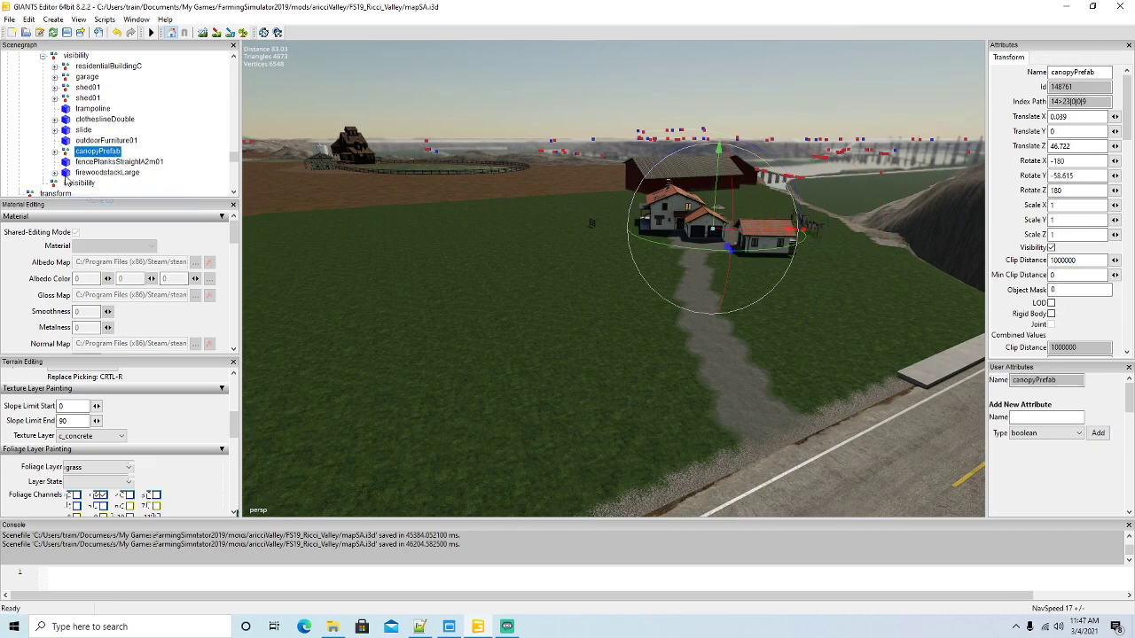
{"action": "left_click", "coordinate": [67, 173]}
{"action": "right_click", "coordinate": [68, 173]}
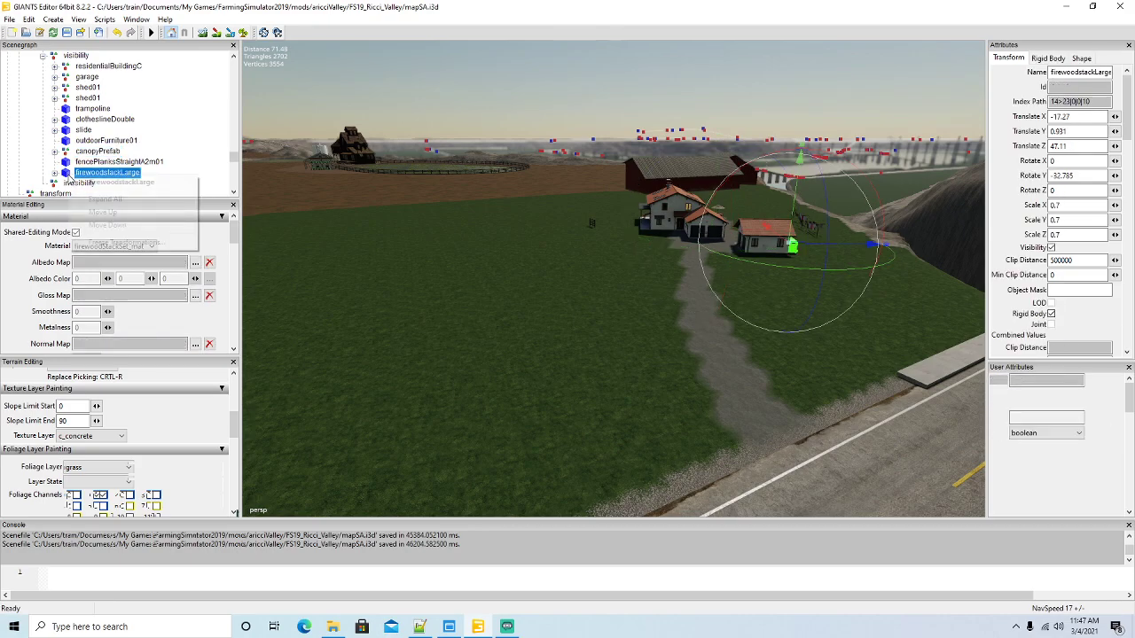
{"action": "left_click", "coordinate": [86, 211]}
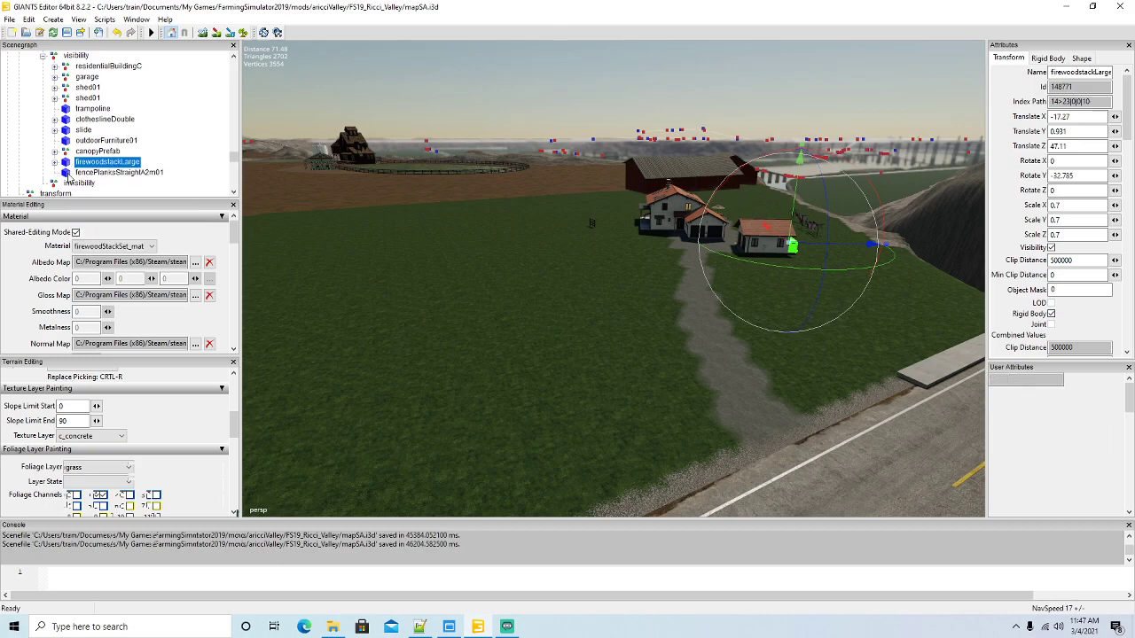
Move fencePlanksStraightA2m01 onto the driveway at about X -35.8 and Z 16.3, with Scale X 2 and Scale Y 1.2
{"action": "left_click", "coordinate": [565, 224]}
{"action": "left_click_drag", "start_coordinate": [584, 237], "coordinate": [743, 374]}
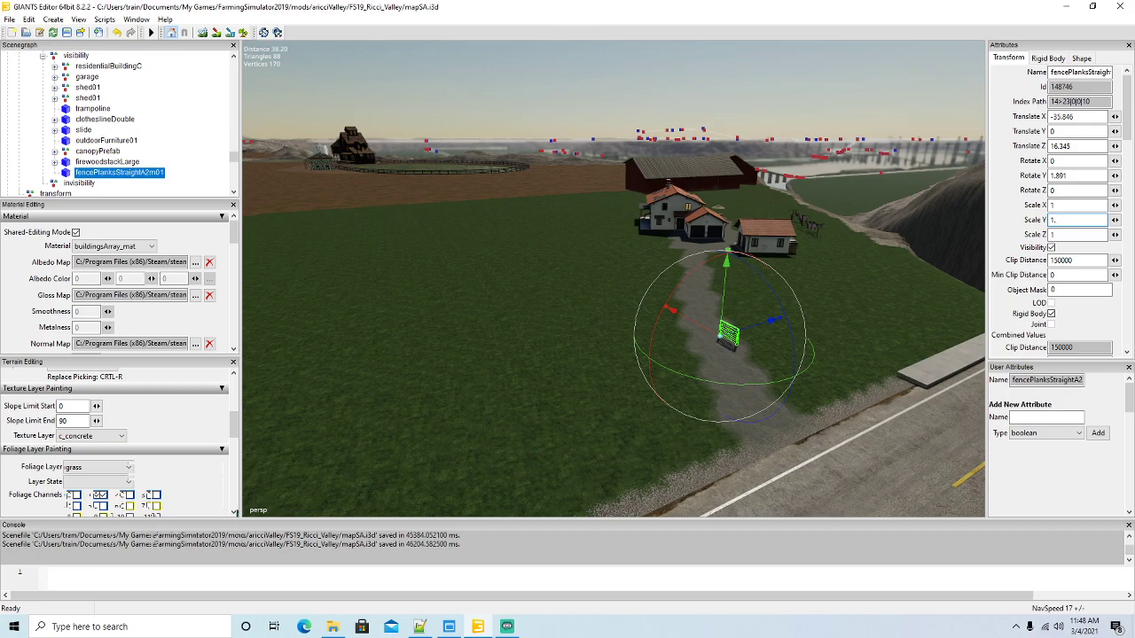
{"action": "type", "text": "2"}
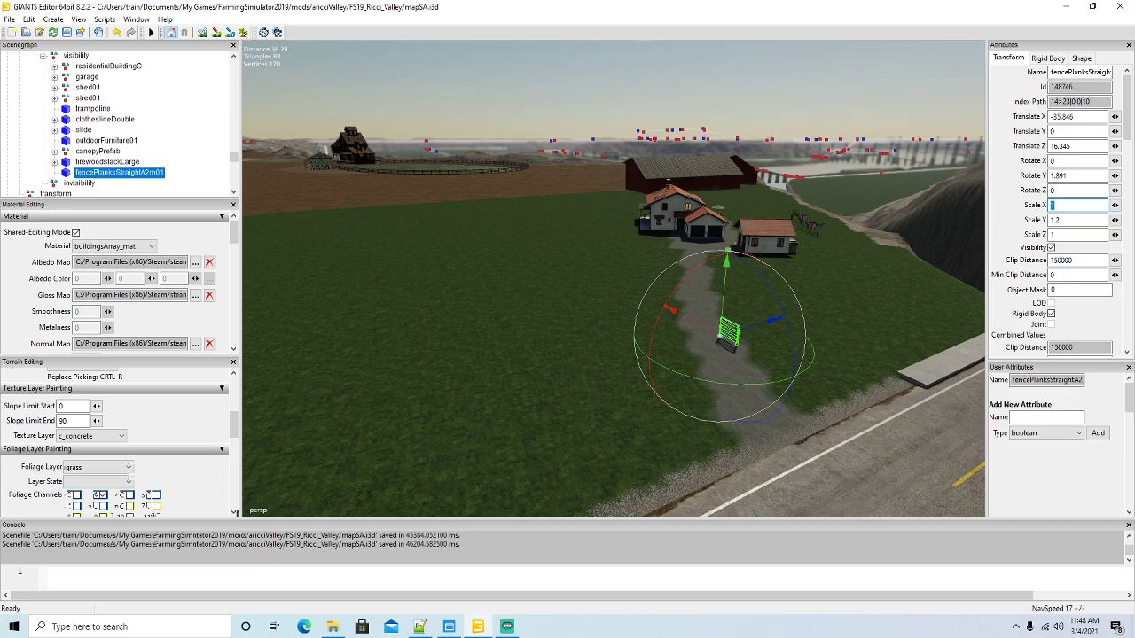
{"action": "type", "text": "2"}
{"action": "scroll", "coordinate": [735, 373], "scroll_direction": "up", "scroll_amount": 4}
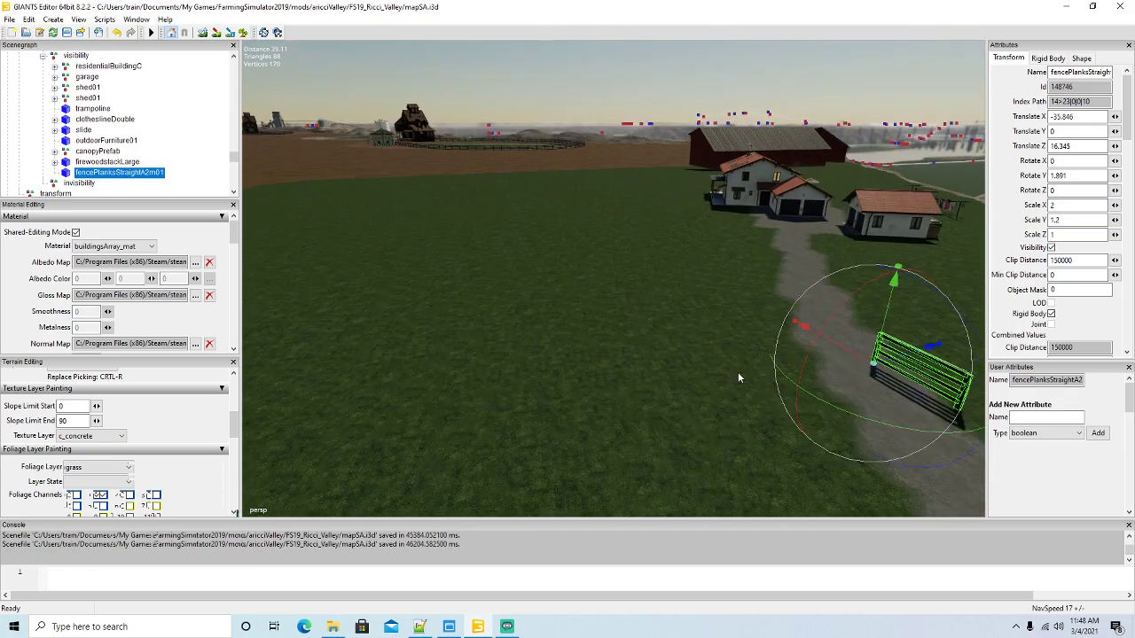
{"action": "left_click_drag", "start_coordinate": [738, 373], "coordinate": [693, 393], "text": "alt"}
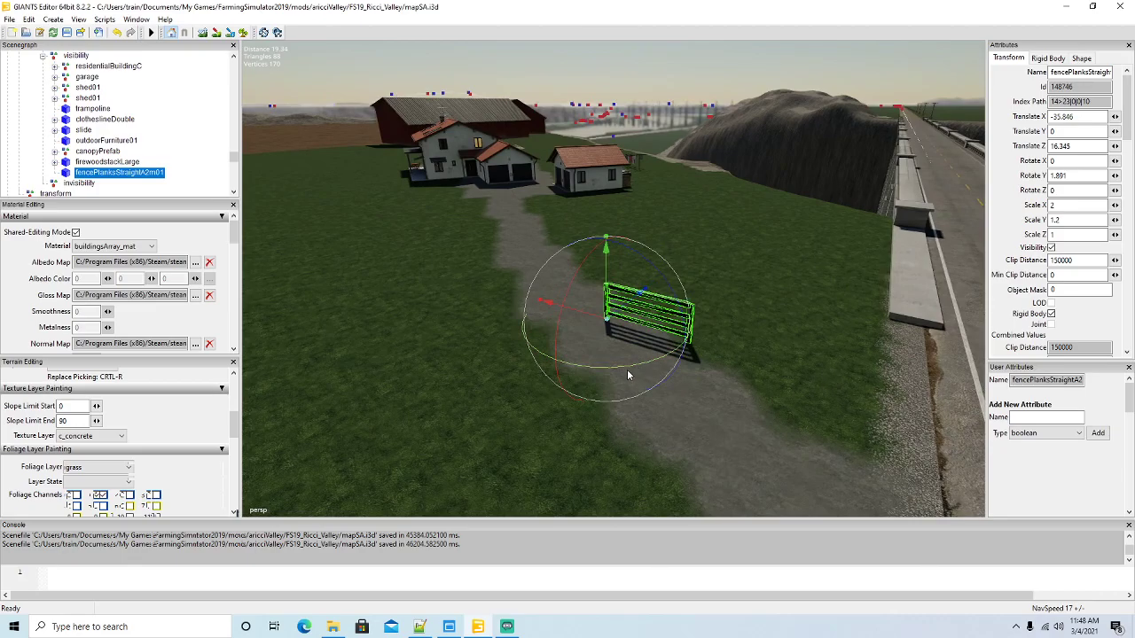
Place the fence panel where the driveway meets the road at about X -46.3 and Z 13.9, rotated to about 27.2° around Y, with Scale X 1.5
{"action": "left_click_drag", "start_coordinate": [627, 374], "coordinate": [619, 359]}
{"action": "left_click_drag", "start_coordinate": [606, 290], "coordinate": [752, 433]}
{"action": "left_click_drag", "start_coordinate": [831, 429], "coordinate": [884, 457]}
{"action": "left_click_drag", "start_coordinate": [890, 459], "coordinate": [887, 457]}
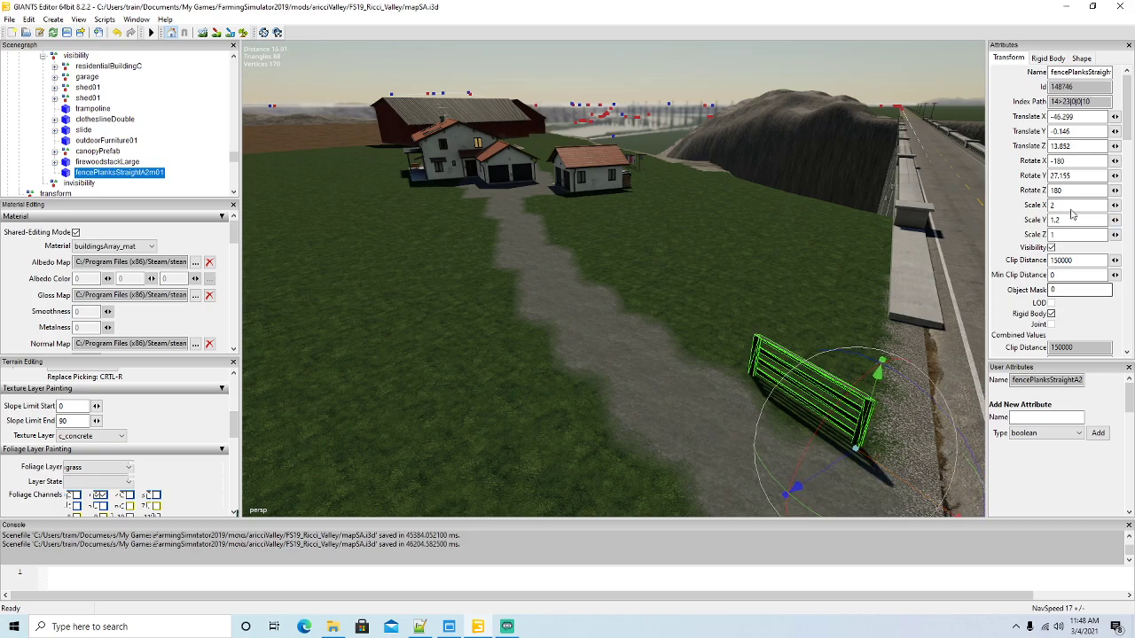
{"action": "type", "text": "1"}
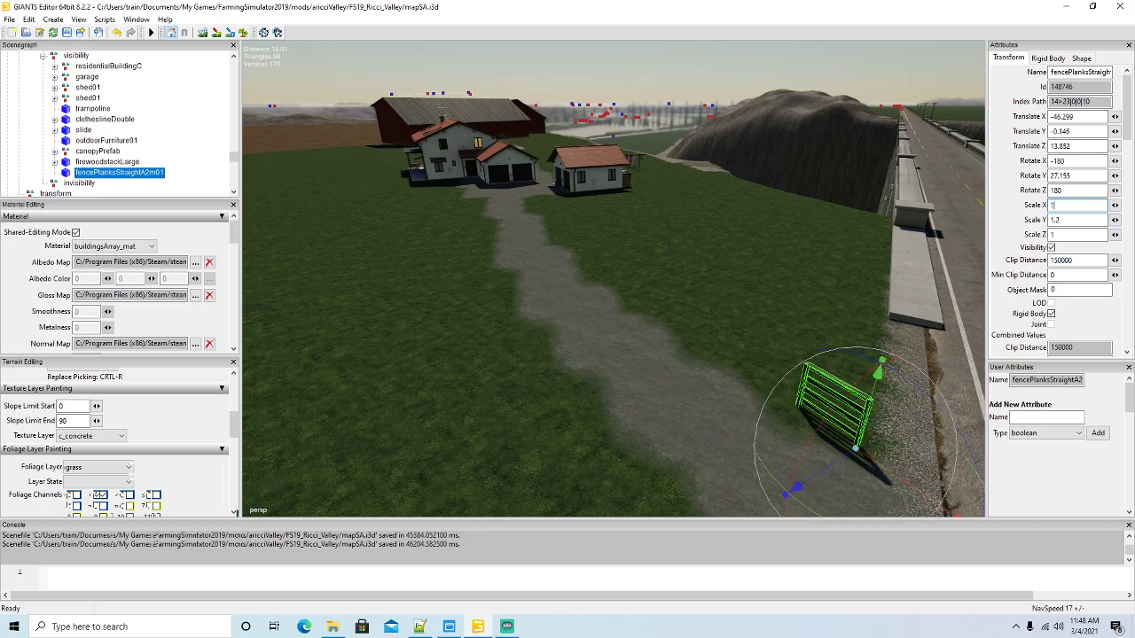
{"action": "type", "text": ".5"}
Fine-tune the fence panel's position at the driveway entrance to about X -46.25 and Z 13.76
{"action": "left_click_drag", "start_coordinate": [703, 331], "coordinate": [572, 399], "text": "alt"}
{"action": "scroll", "coordinate": [679, 401], "scroll_direction": "up", "scroll_amount": 3}
{"action": "scroll", "coordinate": [830, 352], "scroll_direction": "up", "scroll_amount": 3}
{"action": "scroll", "coordinate": [602, 391], "scroll_direction": "down", "scroll_amount": 3}
{"action": "scroll", "coordinate": [573, 400], "scroll_direction": "down", "scroll_amount": 3}
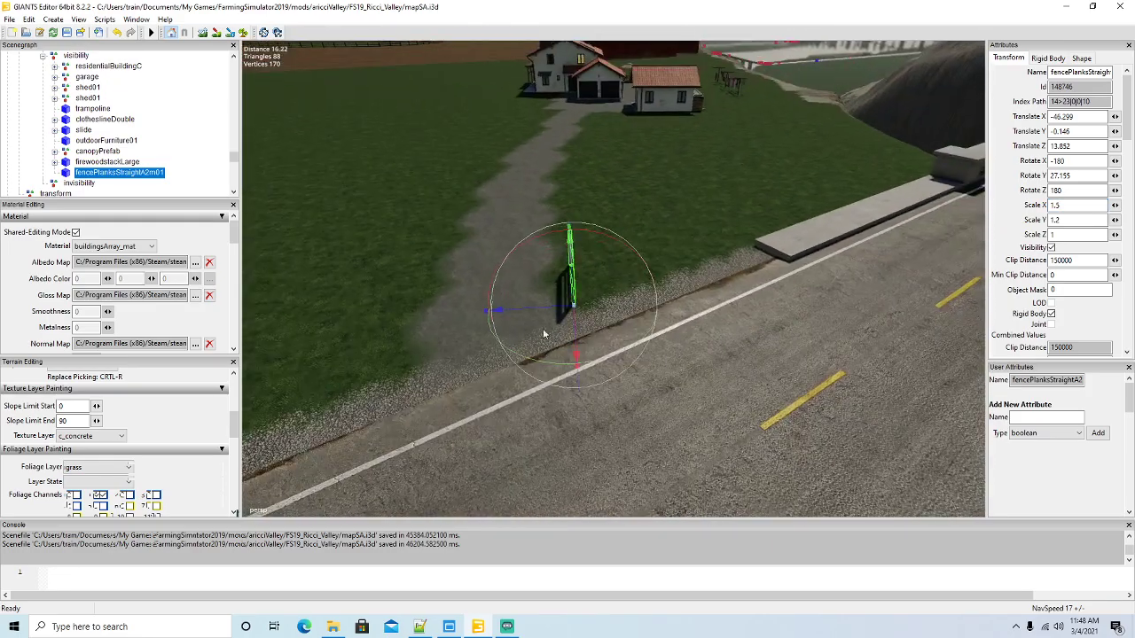
{"action": "left_click", "coordinate": [547, 304]}
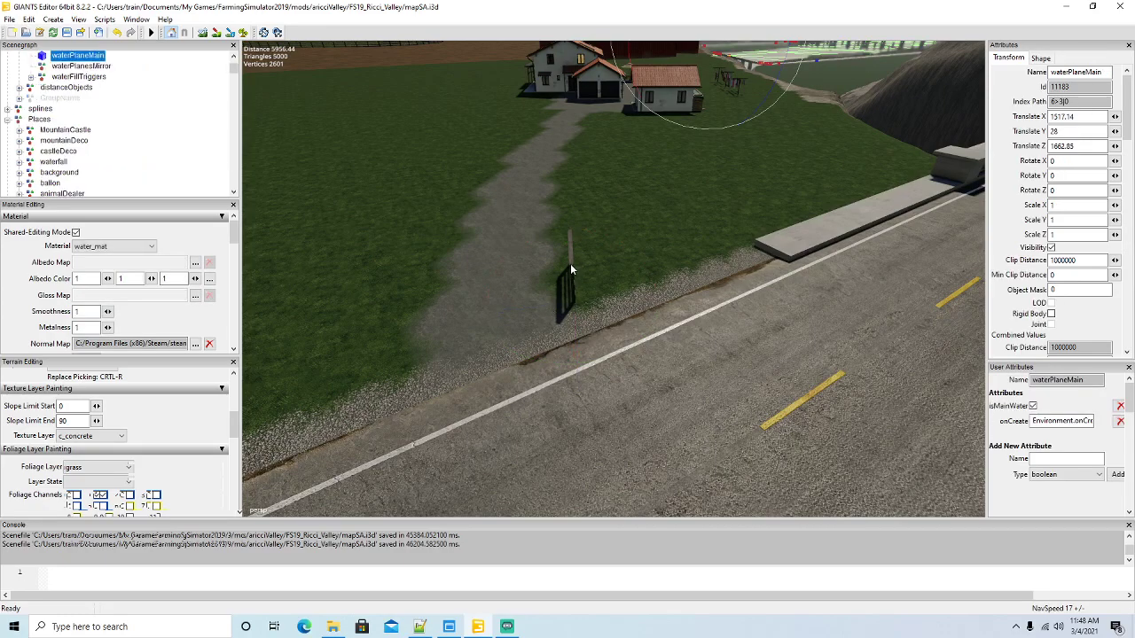
{"action": "left_click", "coordinate": [549, 301]}
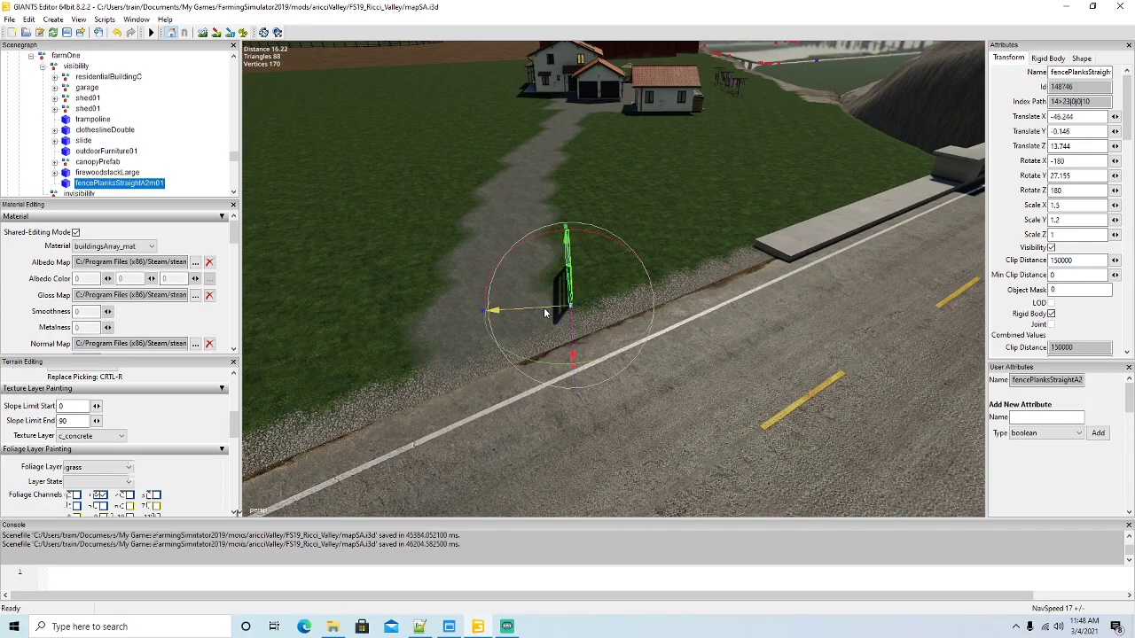
{"action": "left_click_drag", "start_coordinate": [545, 312], "coordinate": [546, 314]}
{"action": "left_click_drag", "start_coordinate": [585, 362], "coordinate": [519, 321], "text": "alt"}
{"action": "scroll", "coordinate": [519, 321], "scroll_direction": "up", "scroll_amount": 5}
{"action": "left_click_drag", "start_coordinate": [605, 345], "coordinate": [762, 332], "text": "alt"}
{"action": "scroll", "coordinate": [671, 364], "scroll_direction": "down", "scroll_amount": 3}
{"action": "scroll", "coordinate": [762, 332], "scroll_direction": "up", "scroll_amount": 5}
{"action": "right_click_drag", "start_coordinate": [764, 338], "coordinate": [584, 379]}
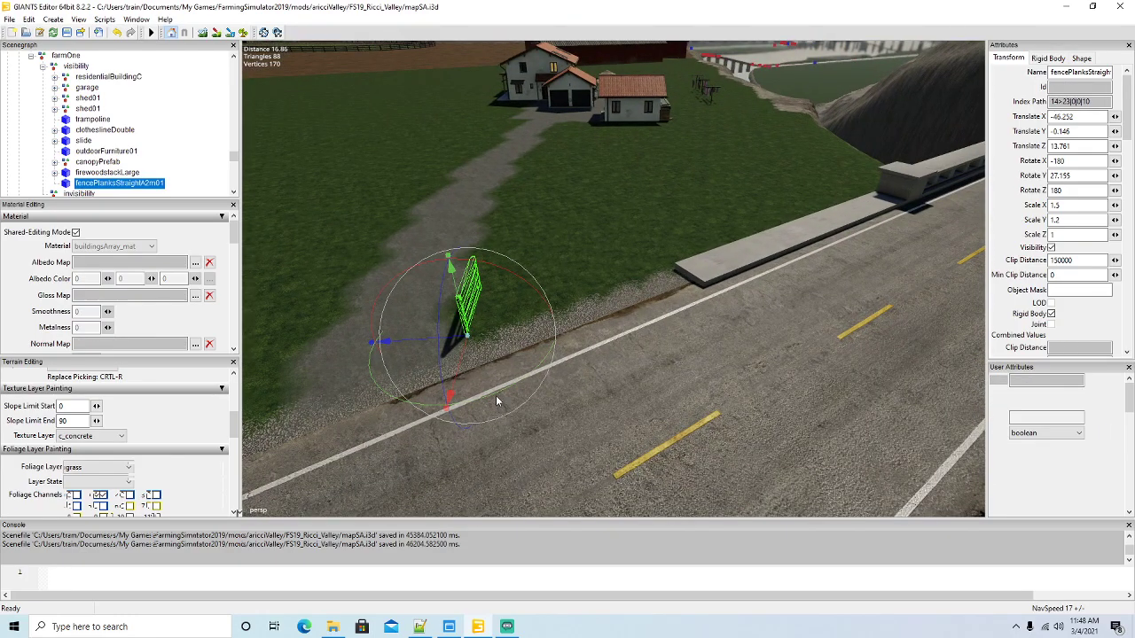
Duplicate the fence panel at the driveway entrance and set the copy's Y rotation to -90
{"action": "key", "text": "ctrl+d"}
{"action": "left_click_drag", "start_coordinate": [512, 386], "coordinate": [559, 275]}
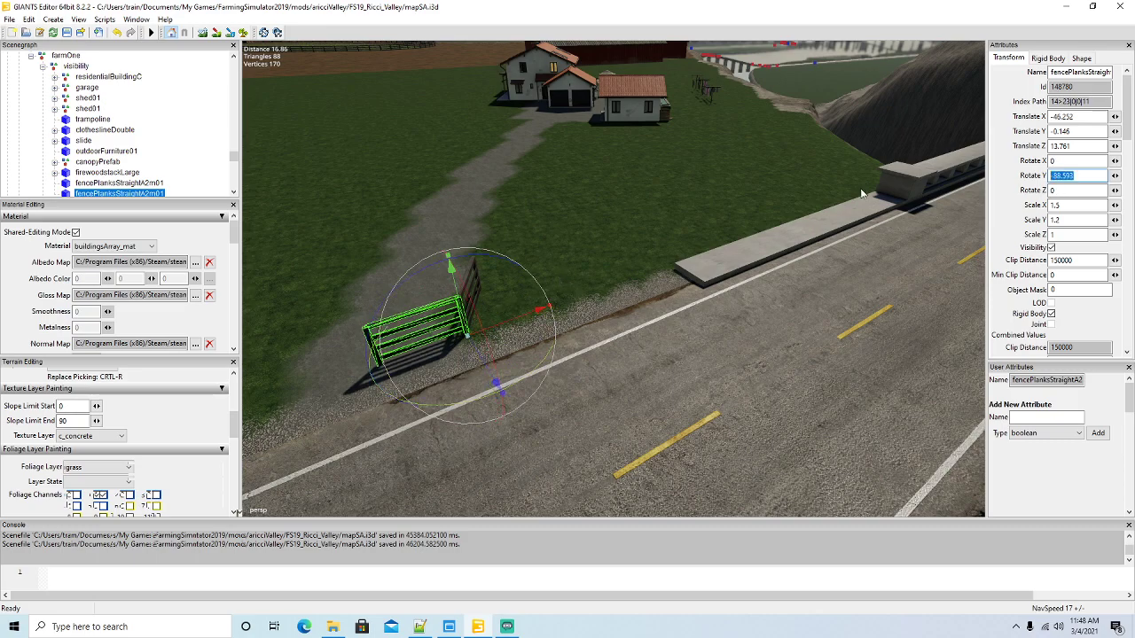
{"action": "type", "text": "-90"}
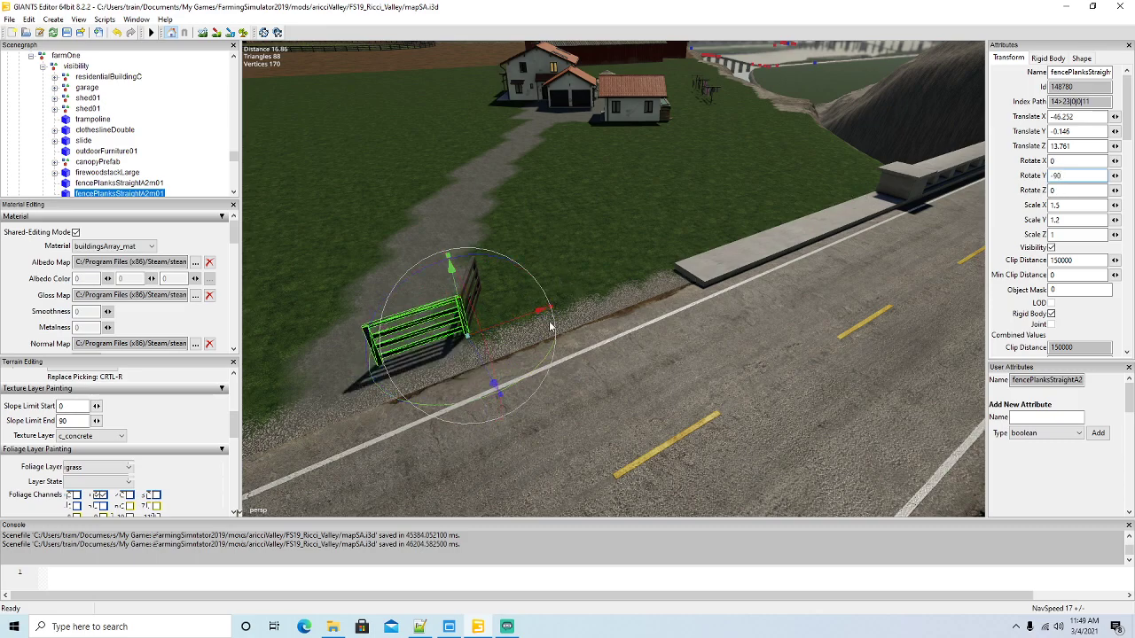
Move the duplicated fence panel along the roadside curb up to the bridge pillar, at about Z 41.6
{"action": "left_click_drag", "start_coordinate": [510, 328], "coordinate": [795, 288]}
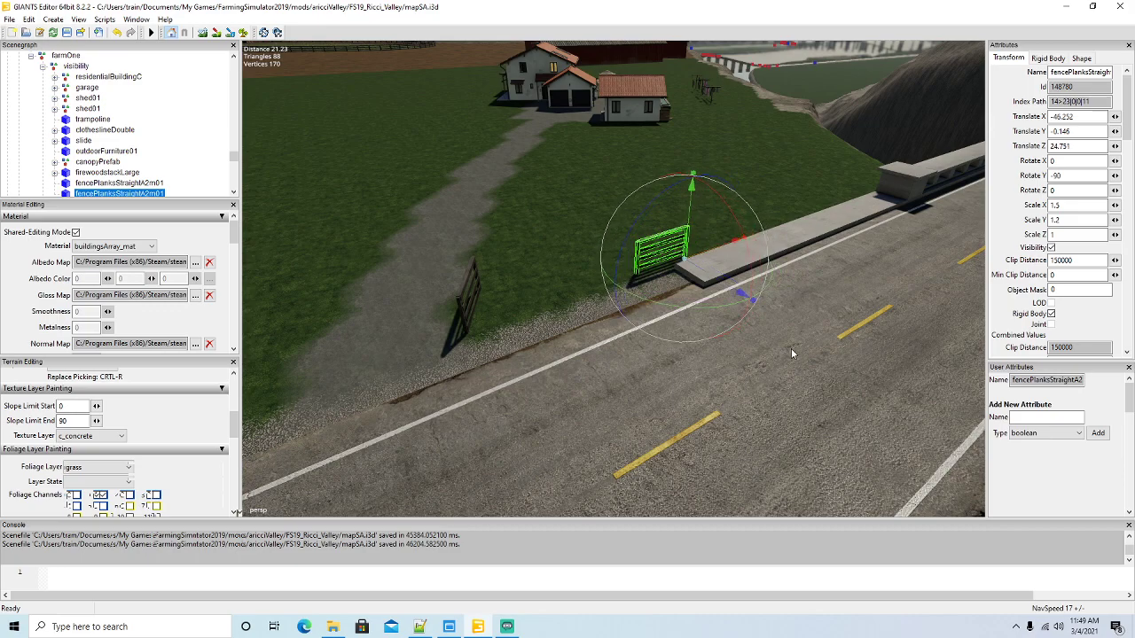
{"action": "left_click_drag", "start_coordinate": [792, 353], "coordinate": [826, 321], "text": "alt"}
{"action": "scroll", "coordinate": [842, 316], "scroll_direction": "up", "scroll_amount": 2}
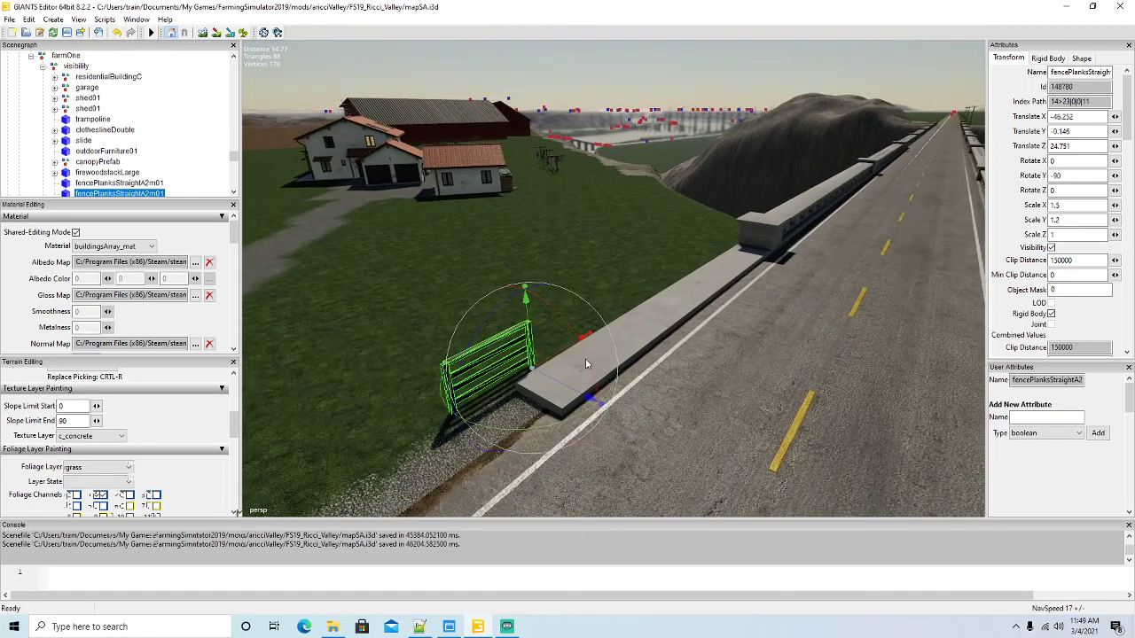
{"action": "left_click_drag", "start_coordinate": [559, 361], "coordinate": [754, 345]}
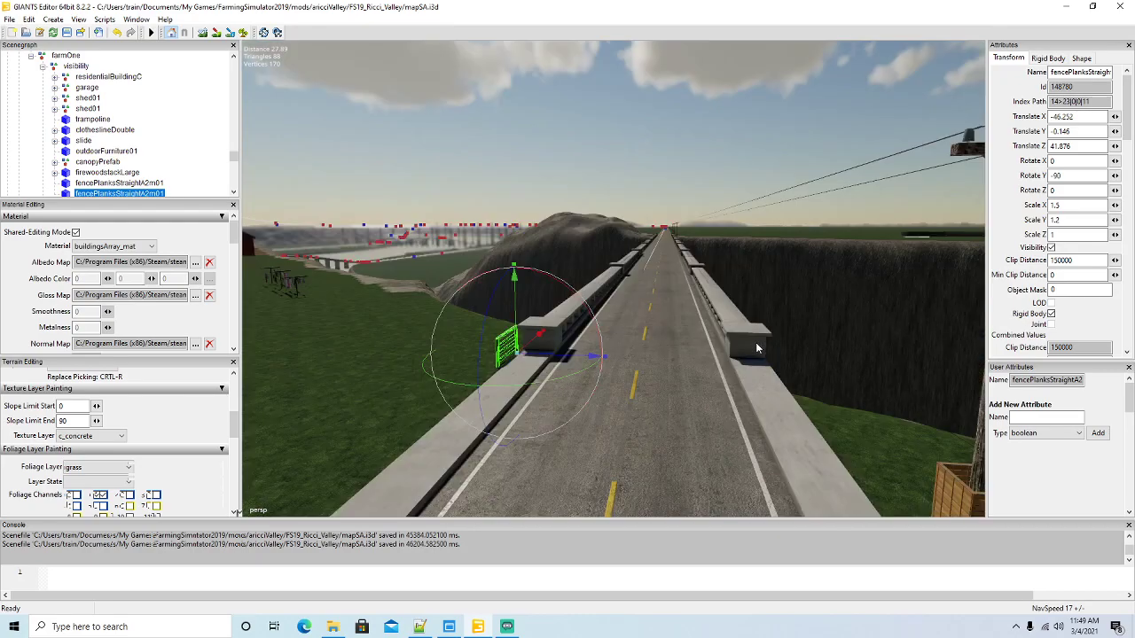
{"action": "scroll", "coordinate": [756, 344], "scroll_direction": "up", "scroll_amount": 3}
{"action": "right_click_drag", "start_coordinate": [756, 342], "coordinate": [620, 394]}
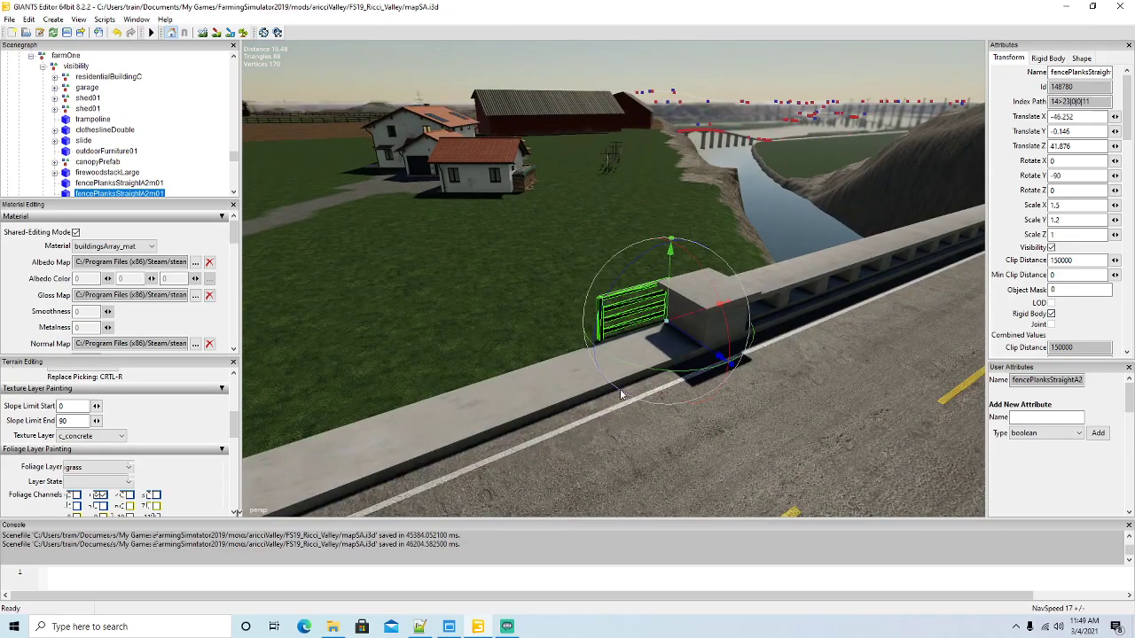
{"action": "left_click_drag", "start_coordinate": [683, 322], "coordinate": [675, 318]}
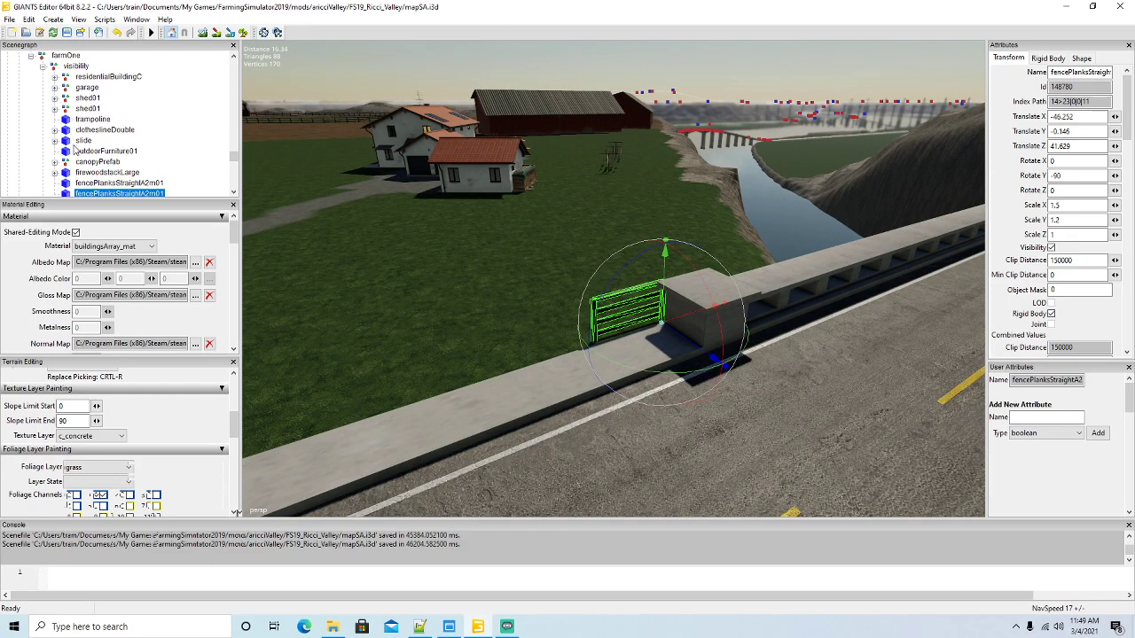
Delete the angled fence panel at the driveway entrance, and duplicate the bridge-side panel, placing the copy end to end with it at about Z 38.5
{"action": "left_click", "coordinate": [69, 184]}
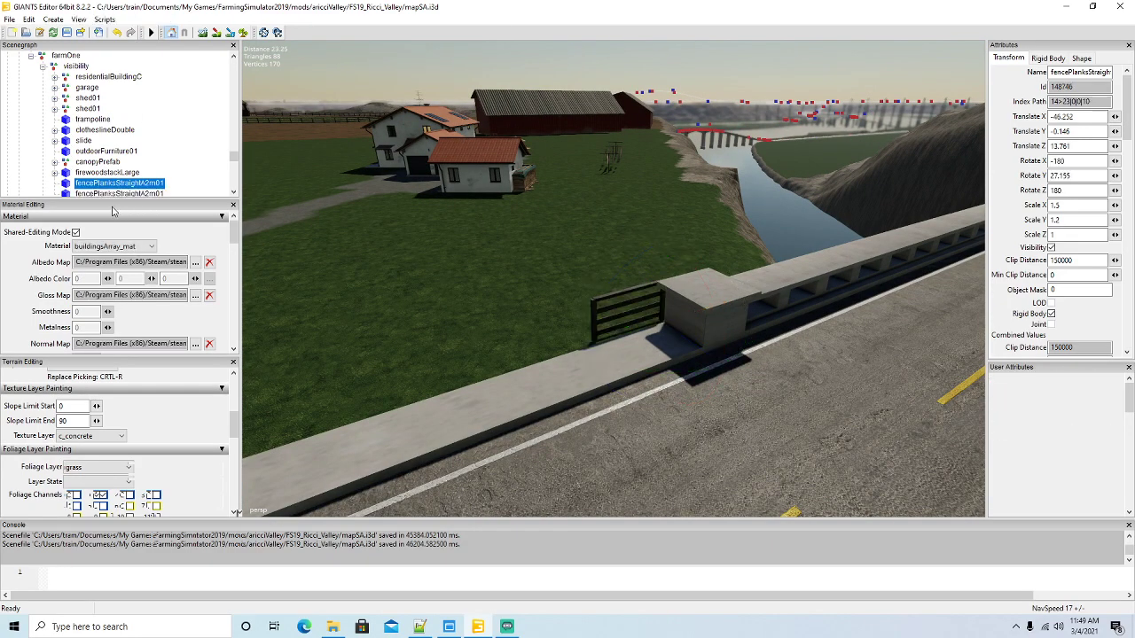
{"action": "key", "text": "Delete"}
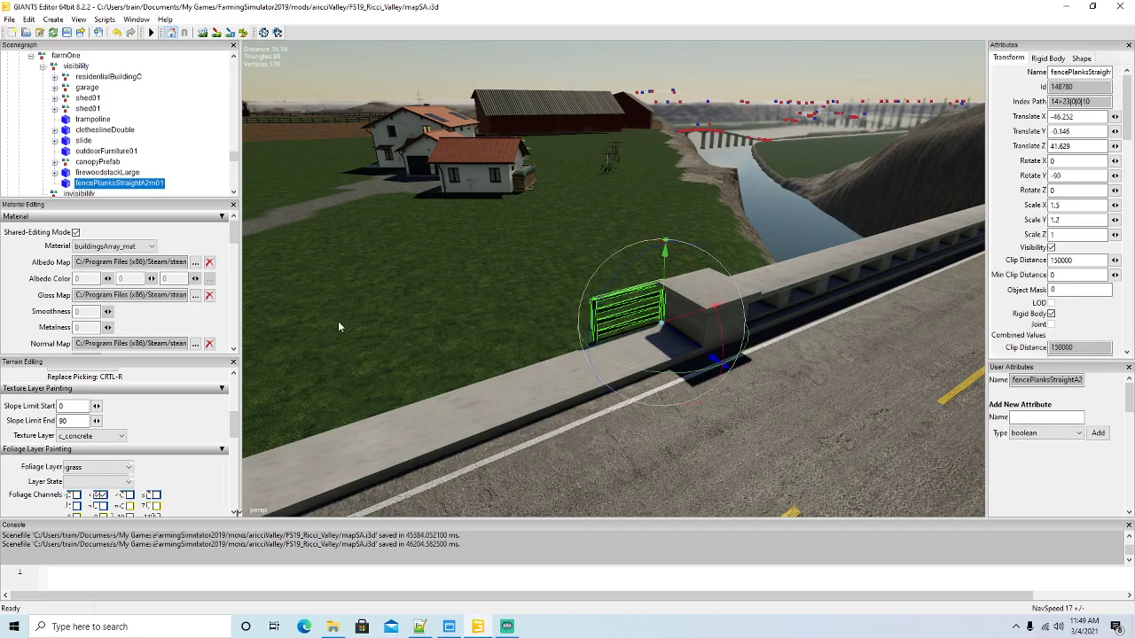
{"action": "key", "text": "ctrl+d"}
{"action": "left_click_drag", "start_coordinate": [675, 319], "coordinate": [585, 348]}
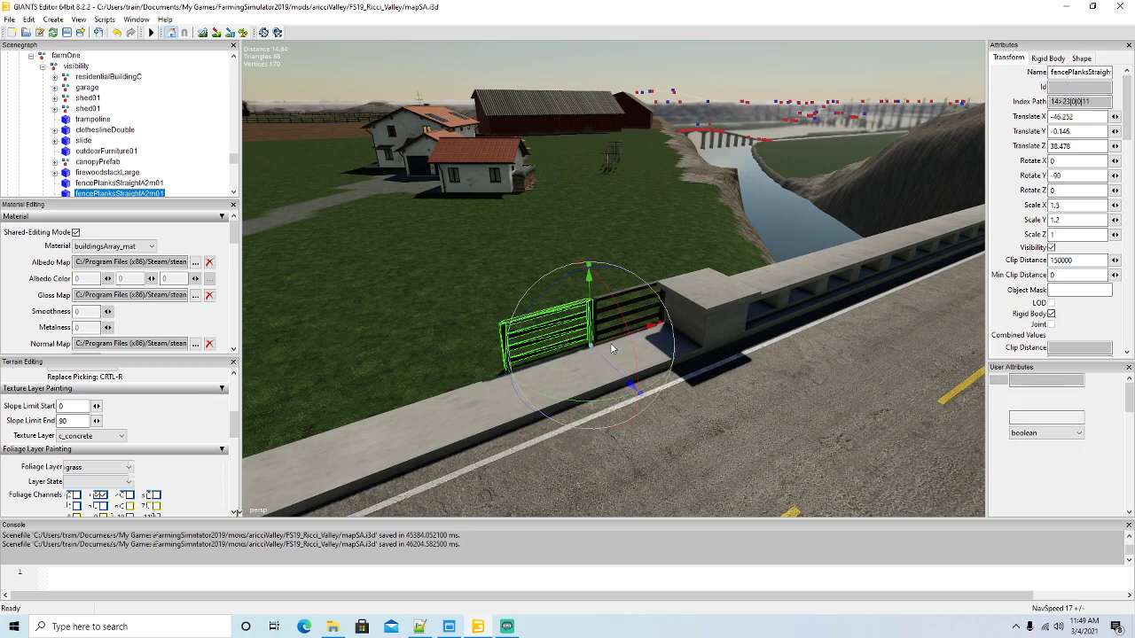
Extend the roadside fence with three duplicated panels placed end to end at about Z 35.41, 32.32 and 29.24
{"action": "key", "text": "ctrl+d"}
{"action": "left_click_drag", "start_coordinate": [613, 338], "coordinate": [517, 370]}
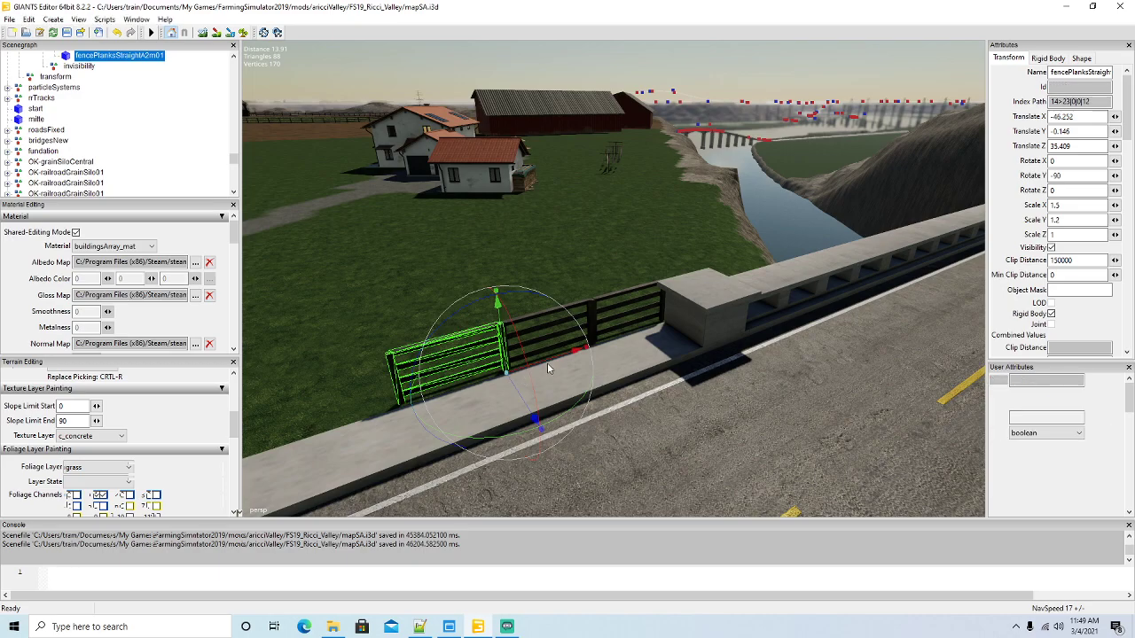
{"action": "key", "text": "ctrl+d"}
{"action": "left_click_drag", "start_coordinate": [547, 360], "coordinate": [387, 406]}
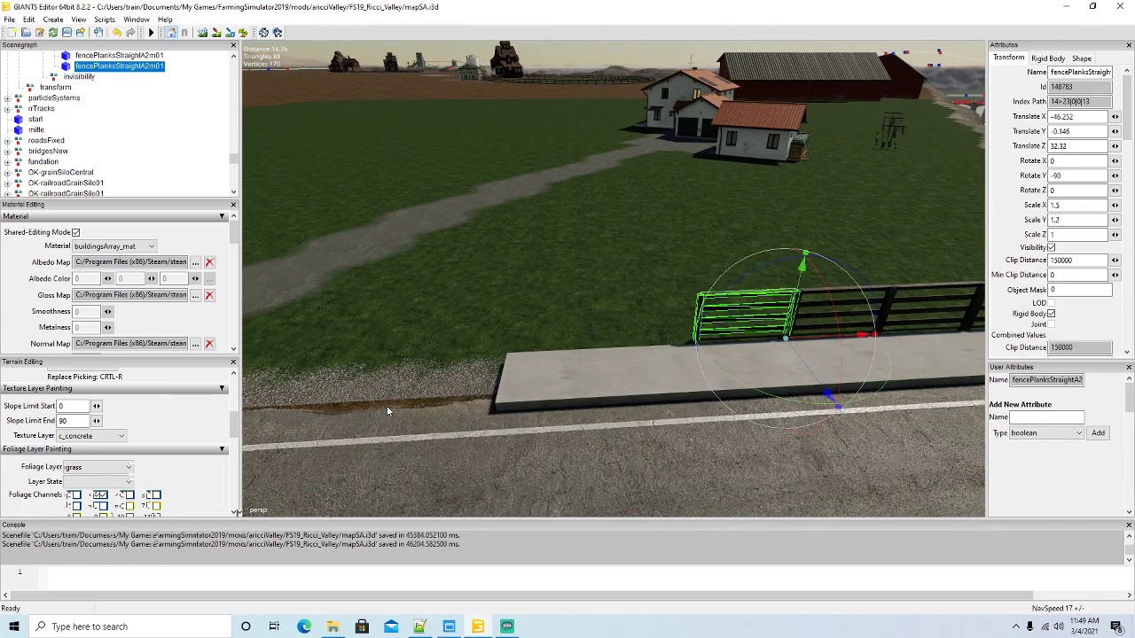
{"action": "key", "text": "ctrl+d"}
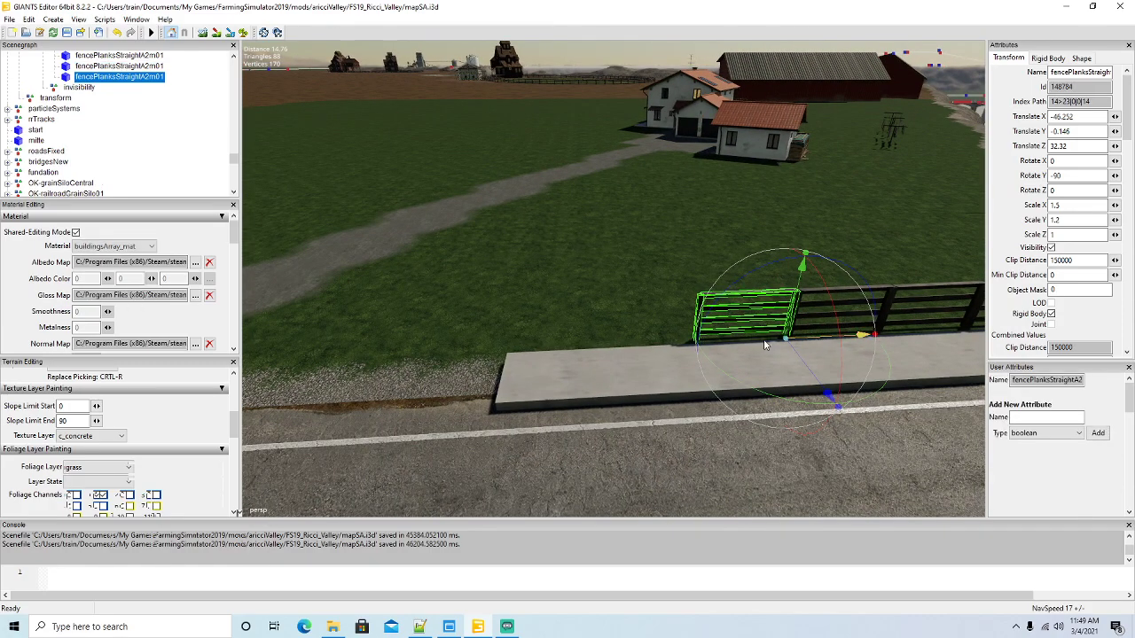
{"action": "left_click_drag", "start_coordinate": [764, 345], "coordinate": [720, 348]}
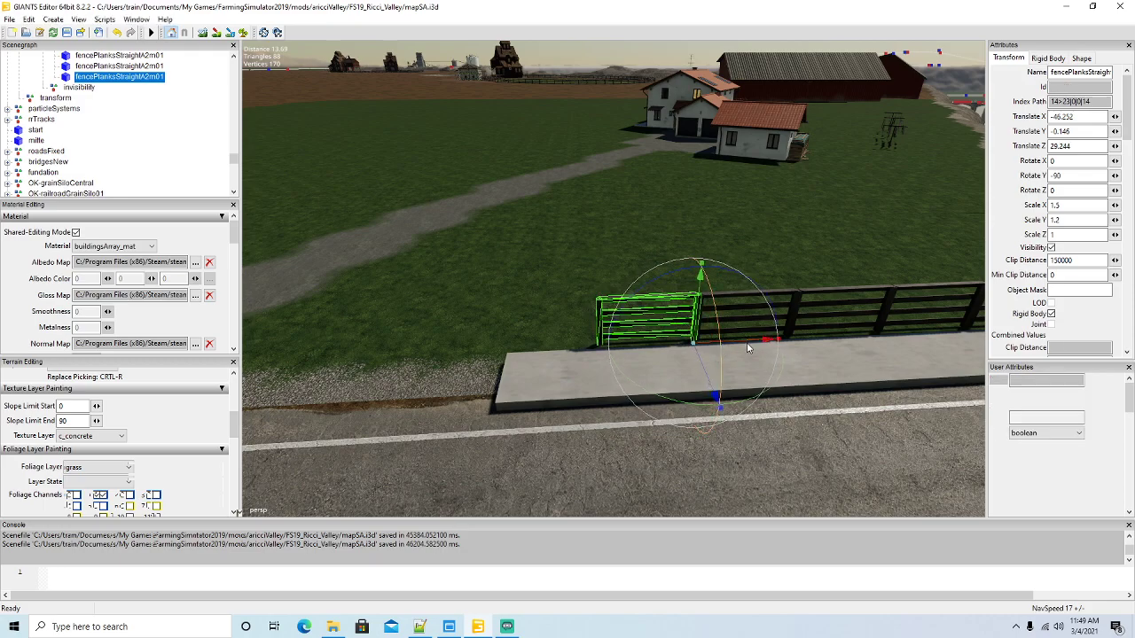
Add two more duplicated fence panels in line at about Z 26.17 and 23.12, reaching past the end of the curb
{"action": "key", "text": "ctrl+d"}
{"action": "left_click_drag", "start_coordinate": [720, 351], "coordinate": [638, 348]}
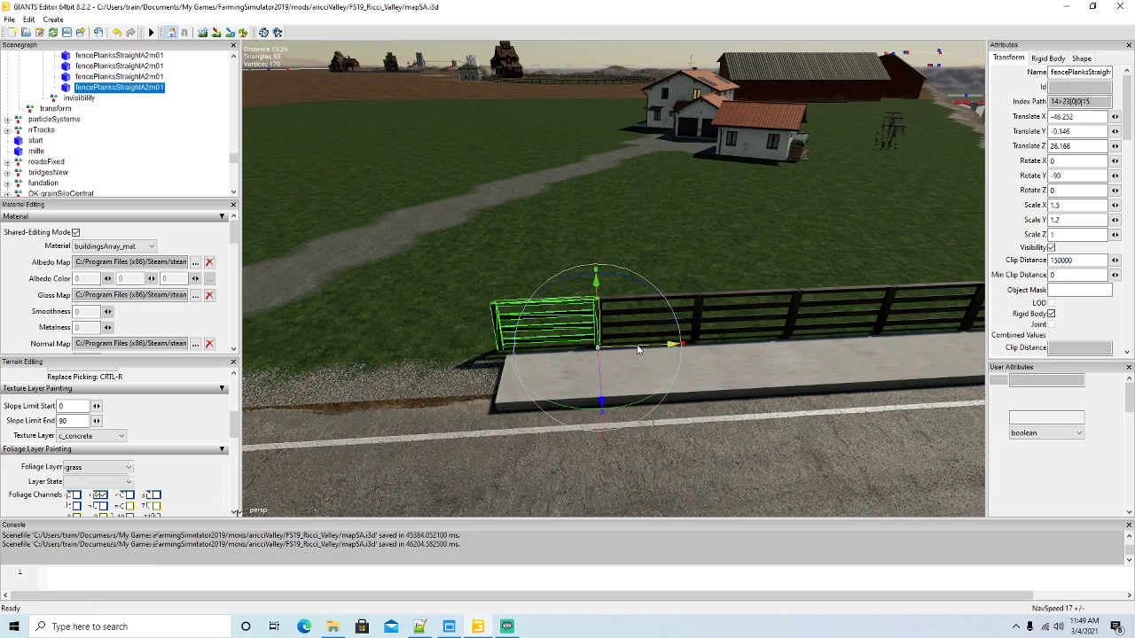
{"action": "key", "text": "ctrl+d"}
{"action": "left_click_drag", "start_coordinate": [638, 349], "coordinate": [525, 354]}
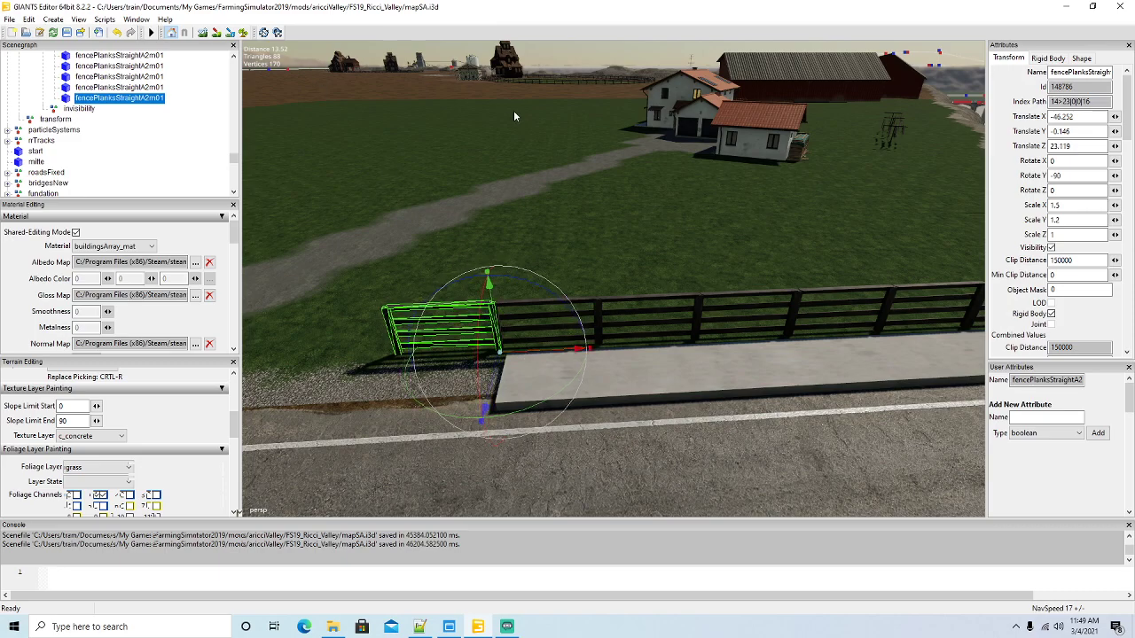
Continue the fence along the gravel shoulder with two duplicated panels, placing the last one at about Z 17.03
{"action": "left_click_drag", "start_coordinate": [542, 312], "coordinate": [532, 316], "text": "alt"}
{"action": "middle_click_drag", "start_coordinate": [531, 316], "coordinate": [533, 313], "text": "alt"}
{"action": "left_click_drag", "start_coordinate": [532, 312], "coordinate": [536, 314], "text": "alt"}
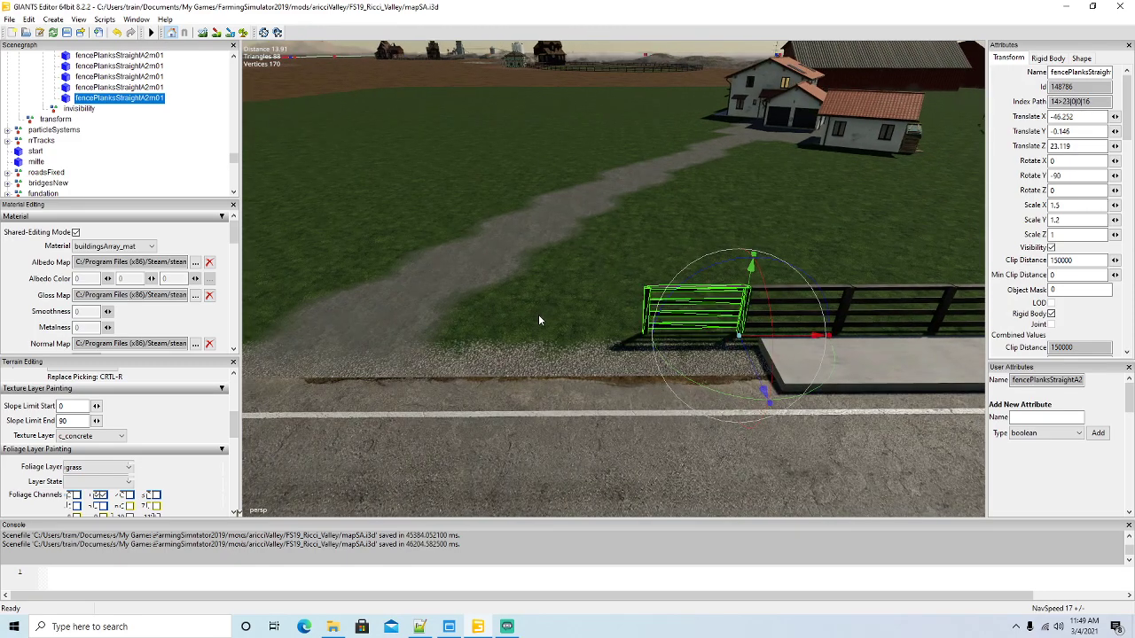
{"action": "key", "text": "ctrl+d"}
{"action": "left_click_drag", "start_coordinate": [785, 337], "coordinate": [478, 322]}
{"action": "key", "text": "ctrl+d"}
{"action": "right_click_drag", "start_coordinate": [478, 322], "coordinate": [633, 338]}
{"action": "left_click_drag", "start_coordinate": [640, 302], "coordinate": [642, 301]}
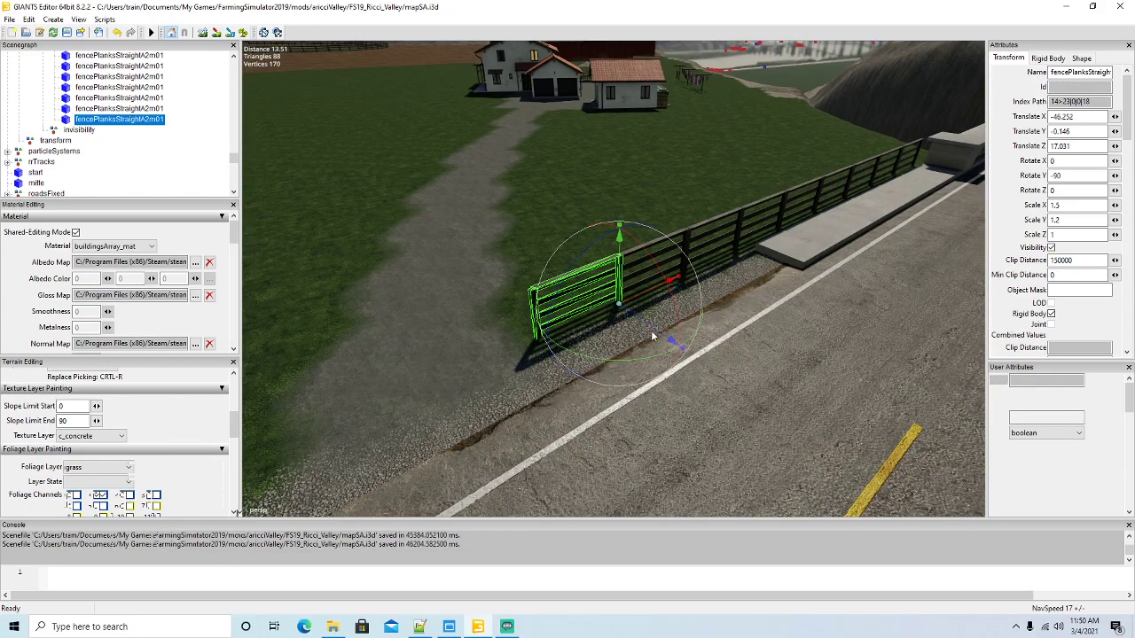
Duplicate the last roadside panel to the driveway entrance at about Z 13.98 and turn it inward to about 22.17 degrees Y rotation
{"action": "key", "text": "ctrl+d"}
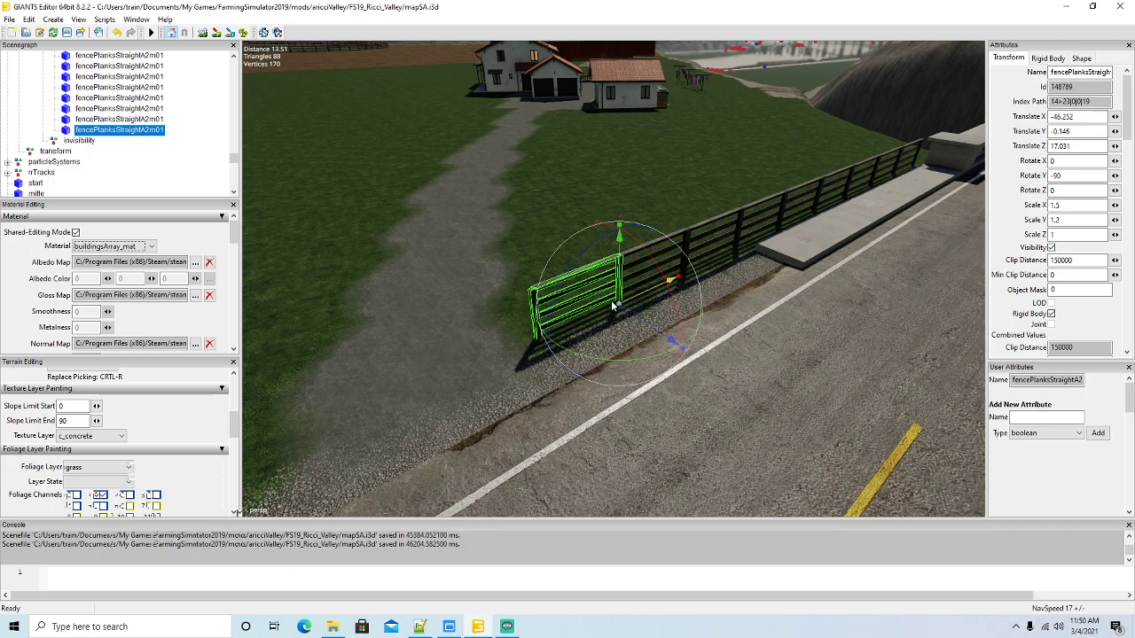
{"action": "left_click_drag", "start_coordinate": [646, 297], "coordinate": [542, 332]}
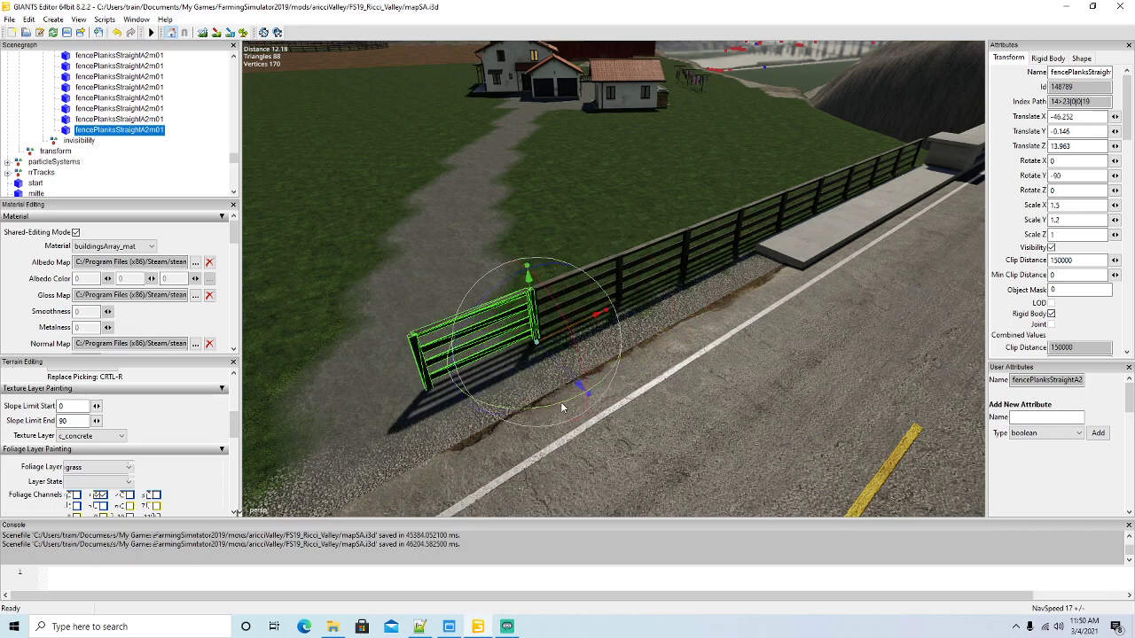
{"action": "left_click_drag", "start_coordinate": [561, 408], "coordinate": [507, 386]}
Add two panel copies along the driveway at about X -43.4, Z 15.13 and X -40.52, Z 16.35, with Y rotations about 23.08 and 26.43
{"action": "scroll", "coordinate": [507, 386], "scroll_direction": "up", "scroll_amount": 4}
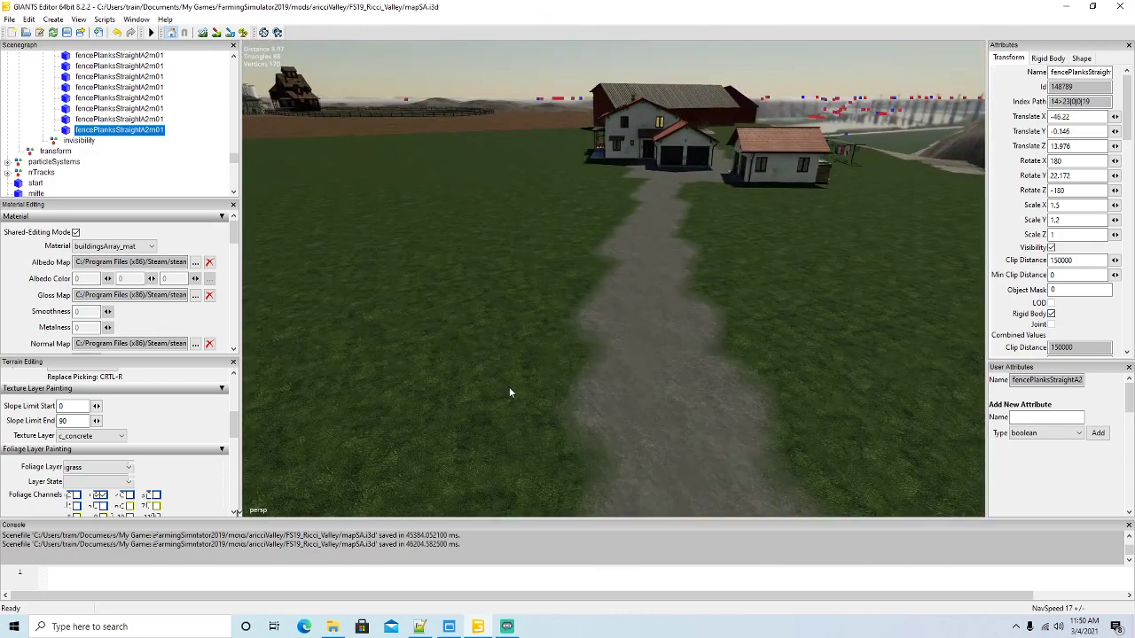
{"action": "middle_click_drag", "start_coordinate": [509, 393], "coordinate": [618, 427]}
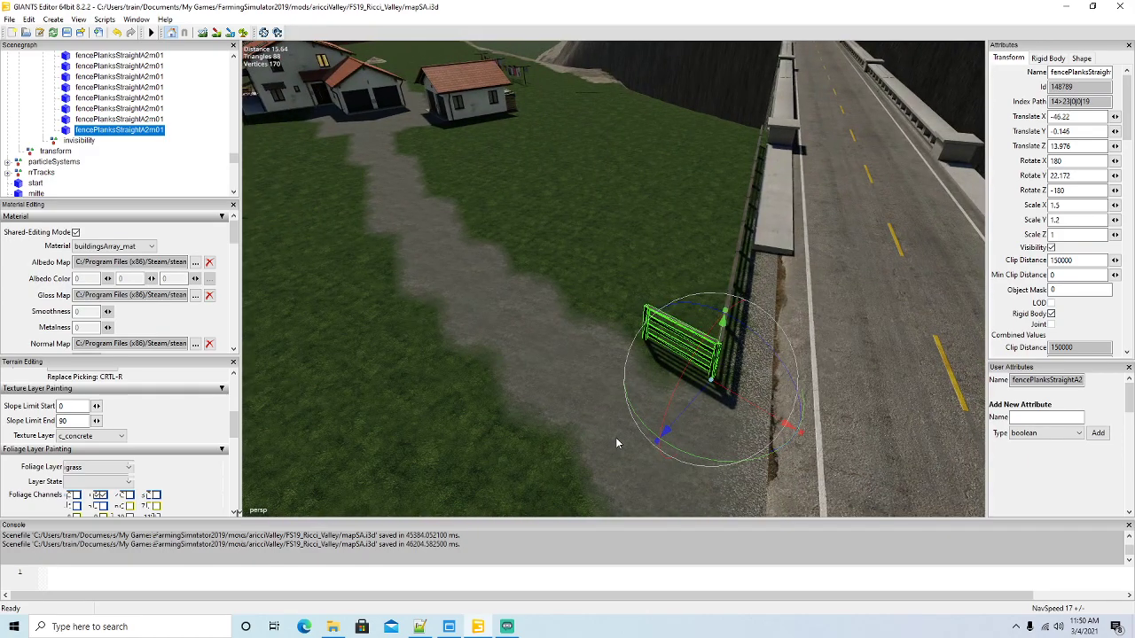
{"action": "key", "text": "ctrl+d"}
{"action": "left_click_drag", "start_coordinate": [766, 415], "coordinate": [682, 374]}
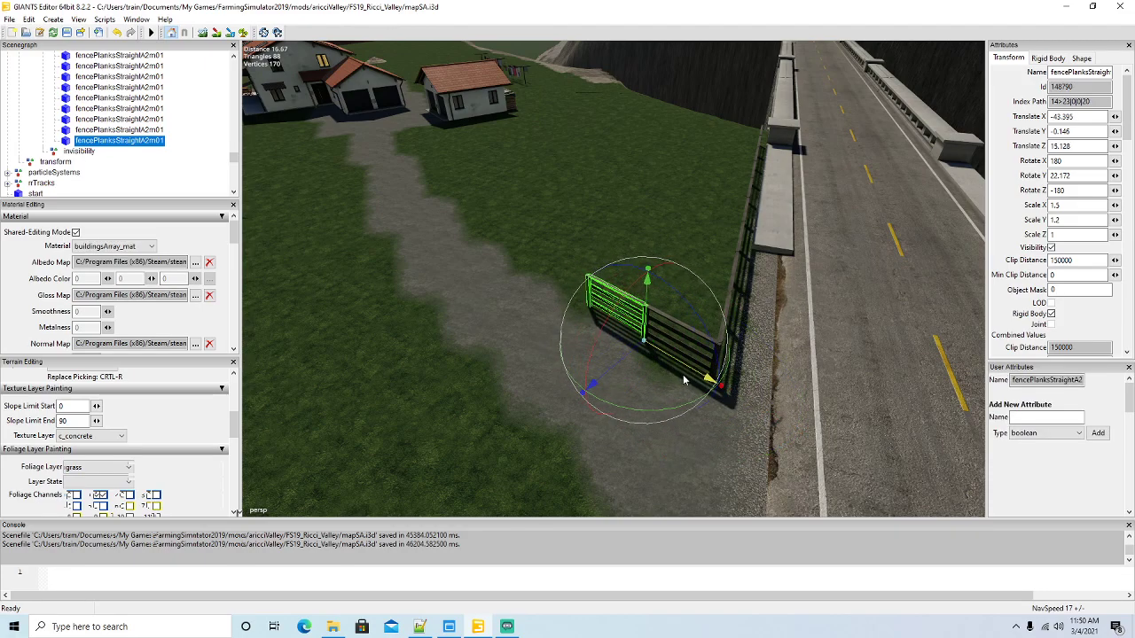
{"action": "left_click_drag", "start_coordinate": [665, 413], "coordinate": [659, 423]}
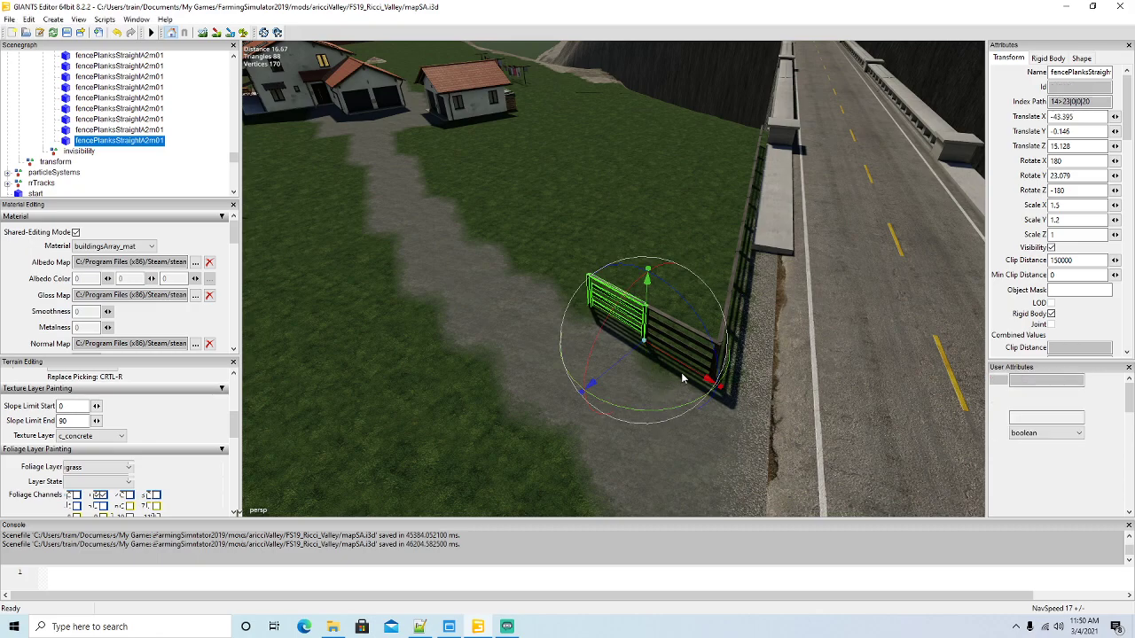
{"action": "key", "text": "ctrl+d"}
{"action": "left_click_drag", "start_coordinate": [676, 363], "coordinate": [615, 334]}
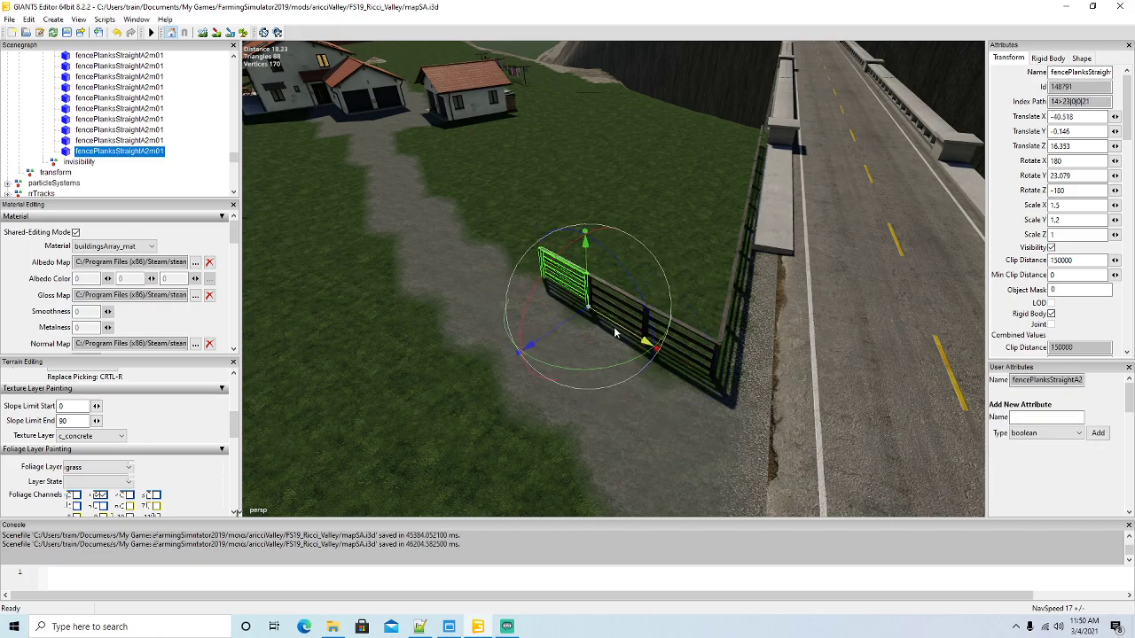
{"action": "left_click_drag", "start_coordinate": [599, 370], "coordinate": [595, 373]}
Add two more driveway panel copies at about X -37.78, Z 17.72 and X -35.15, Z 19.3, both with Y rotation about 31.09
{"action": "left_click_drag", "start_coordinate": [502, 362], "coordinate": [476, 337], "text": "alt"}
{"action": "scroll", "coordinate": [476, 336], "scroll_direction": "up", "scroll_amount": 3}
{"action": "right_click_drag", "start_coordinate": [476, 335], "coordinate": [630, 392]}
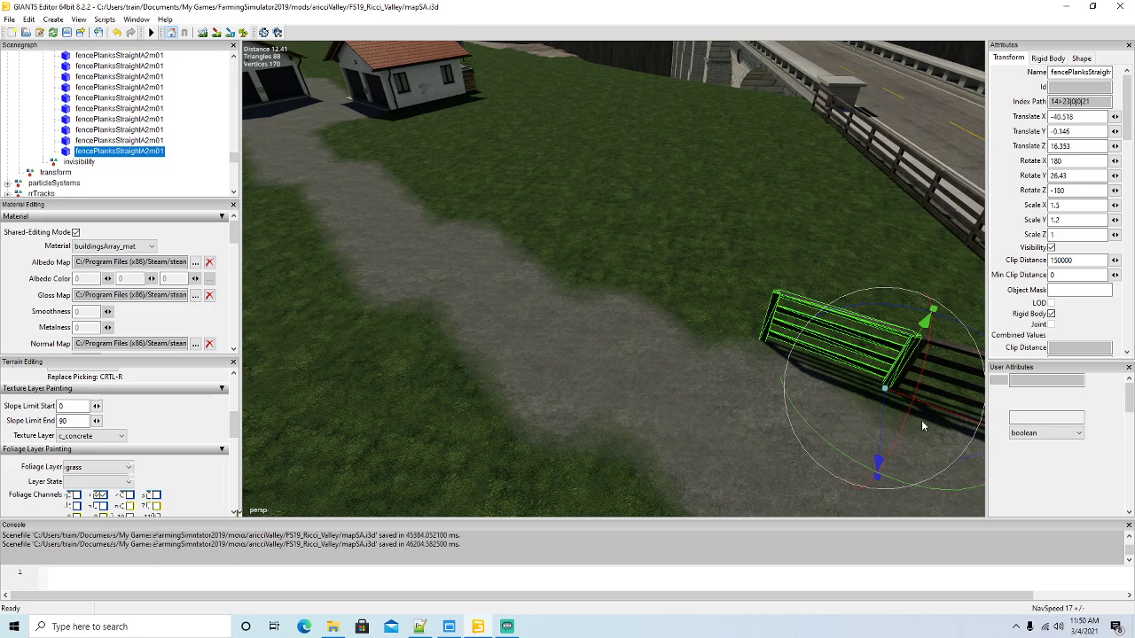
{"action": "key", "text": "ctrl+d"}
{"action": "left_click_drag", "start_coordinate": [922, 419], "coordinate": [775, 422]}
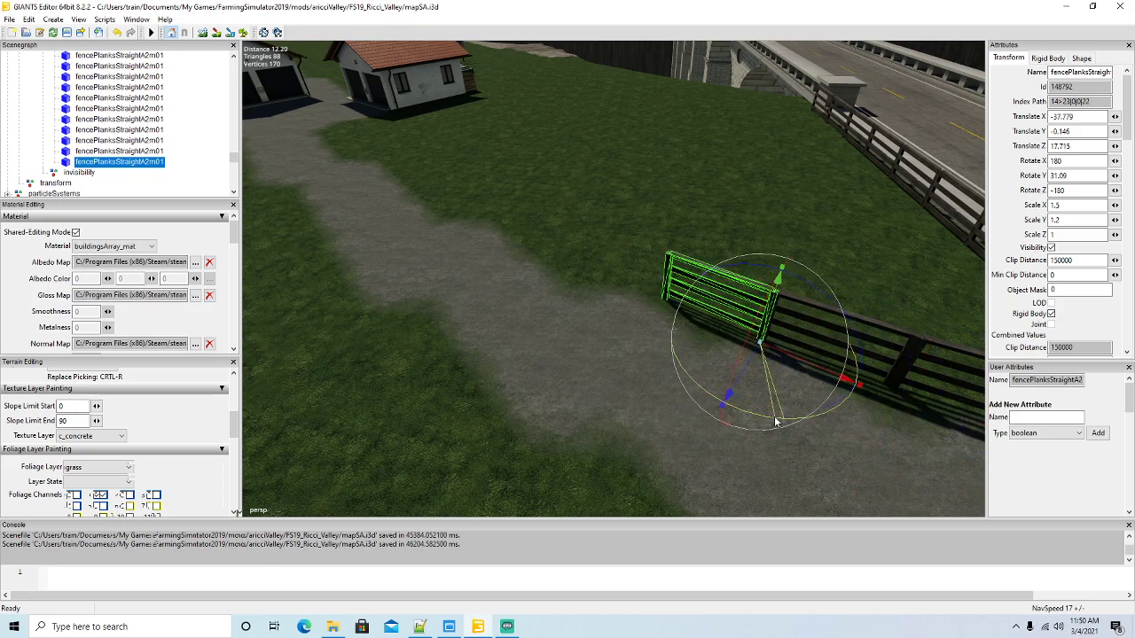
{"action": "key", "text": "ctrl+d"}
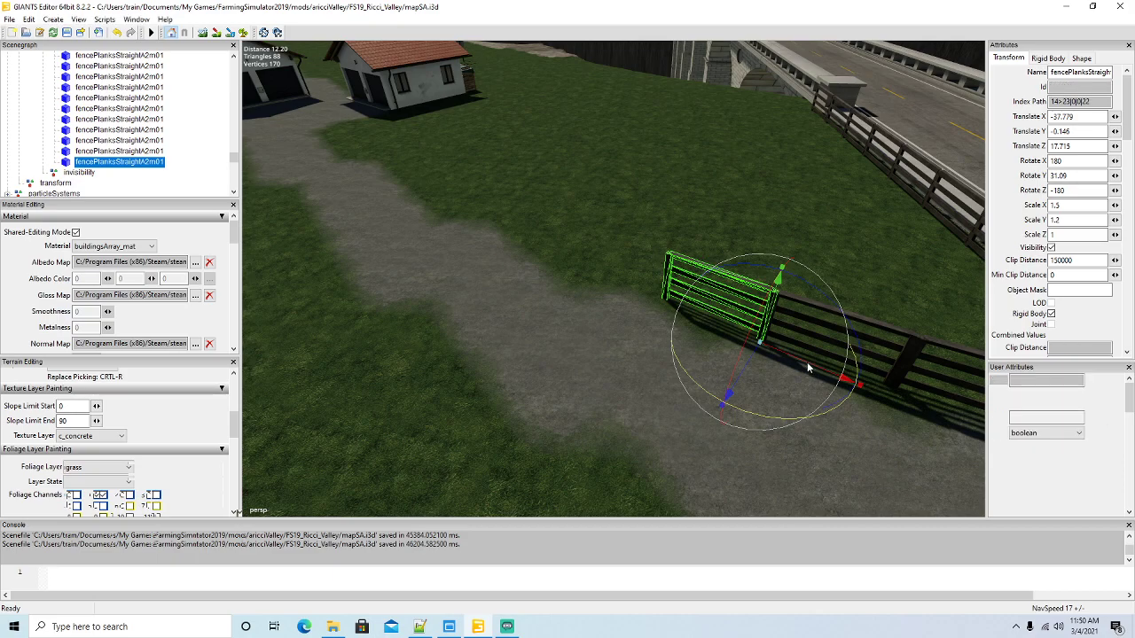
{"action": "left_click_drag", "start_coordinate": [806, 362], "coordinate": [695, 328]}
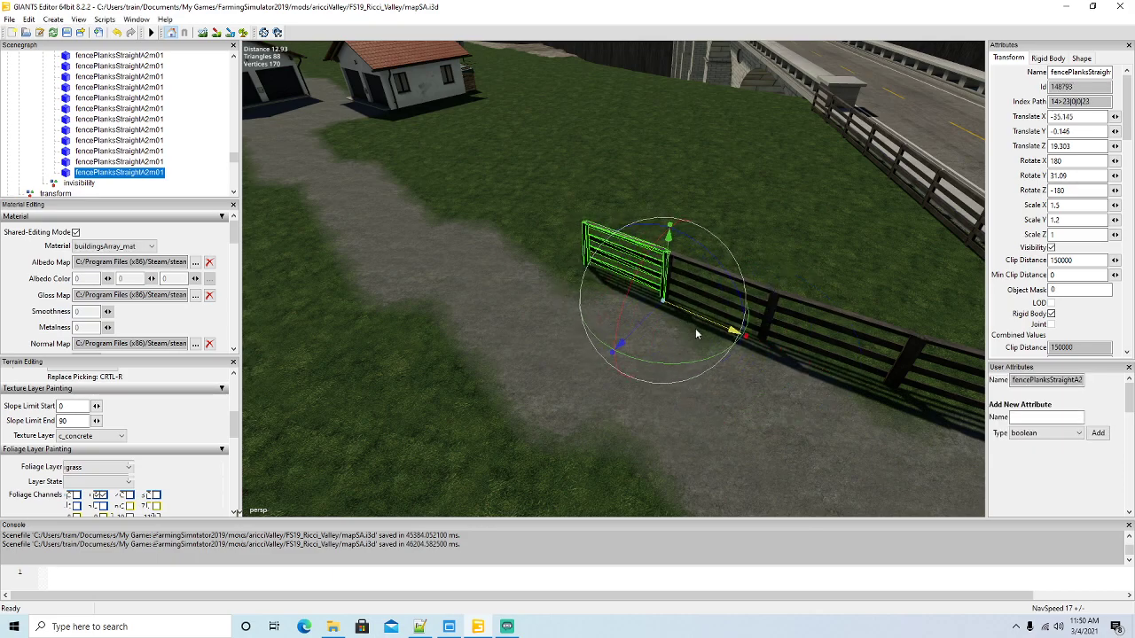
Duplicate the end panel to about X -32.56, Z 20.86 along the driveway edge and turn it to about 34.1 degrees Y rotation
{"action": "left_click_drag", "start_coordinate": [674, 379], "coordinate": [635, 373], "text": "alt"}
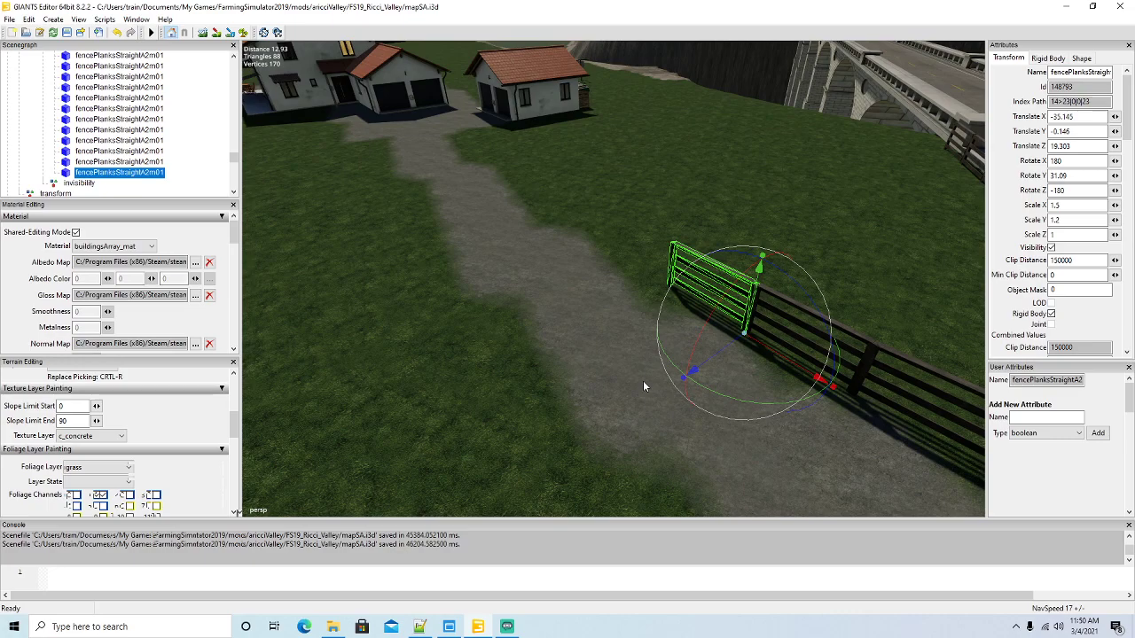
{"action": "key", "text": "ctrl+d"}
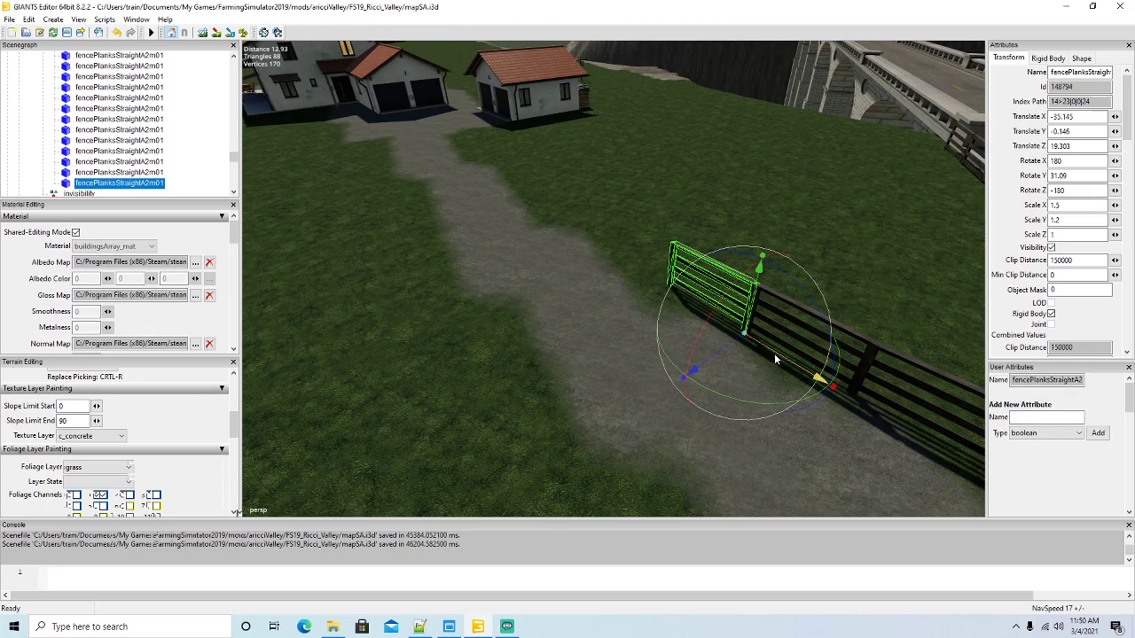
{"action": "left_click_drag", "start_coordinate": [774, 353], "coordinate": [677, 324]}
{"action": "right_click_drag", "start_coordinate": [677, 325], "coordinate": [610, 290]}
{"action": "scroll", "coordinate": [610, 291], "scroll_direction": "up", "scroll_amount": 3}
{"action": "left_click_drag", "start_coordinate": [610, 290], "coordinate": [686, 342], "text": "alt"}
{"action": "scroll", "coordinate": [692, 346], "scroll_direction": "down", "scroll_amount": 3}
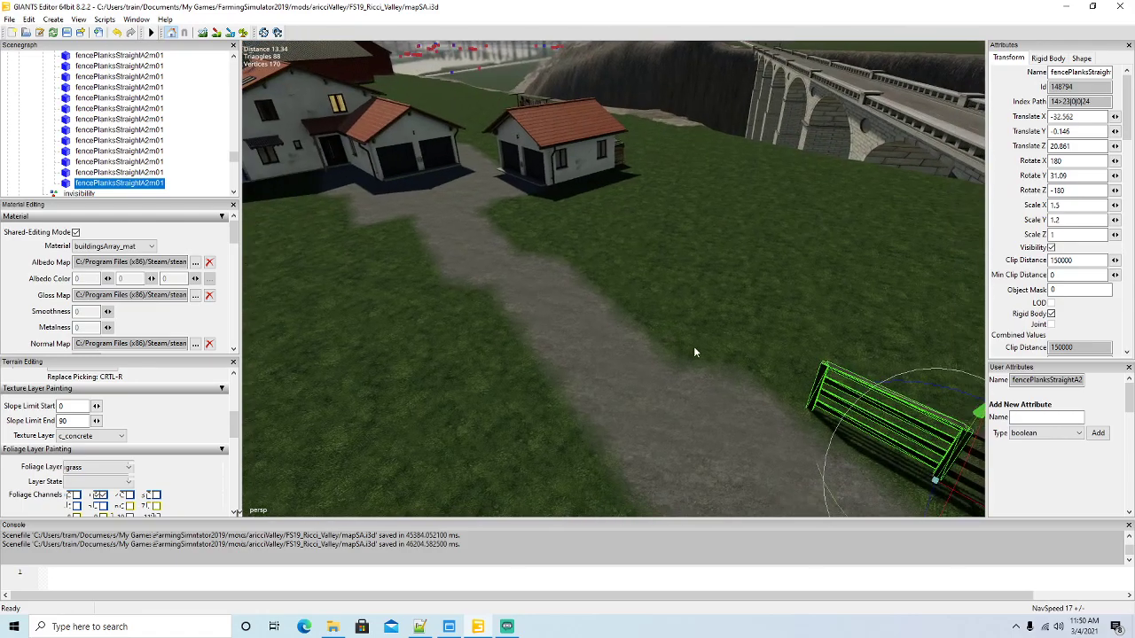
{"action": "left_click_drag", "start_coordinate": [816, 471], "coordinate": [811, 468]}
Add two panel copies along the driveway at about X -30.06, Z 22.56 and X -27.54, Z 24.32, with Y rotation about 34.92
{"action": "key", "text": "ctrl+d"}
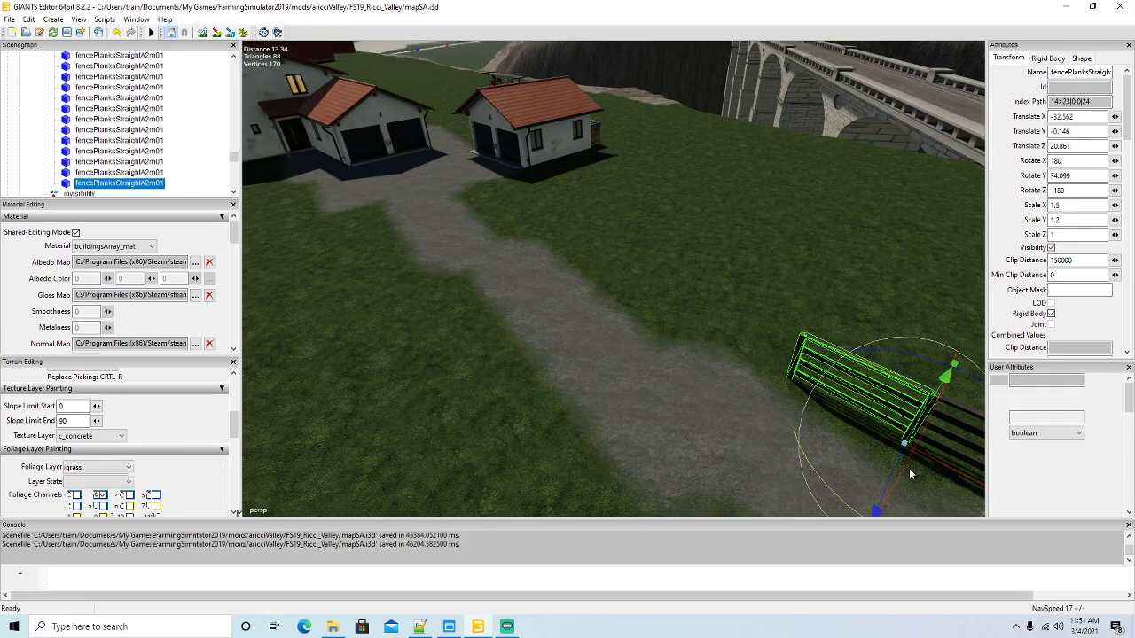
{"action": "left_click_drag", "start_coordinate": [959, 475], "coordinate": [848, 417]}
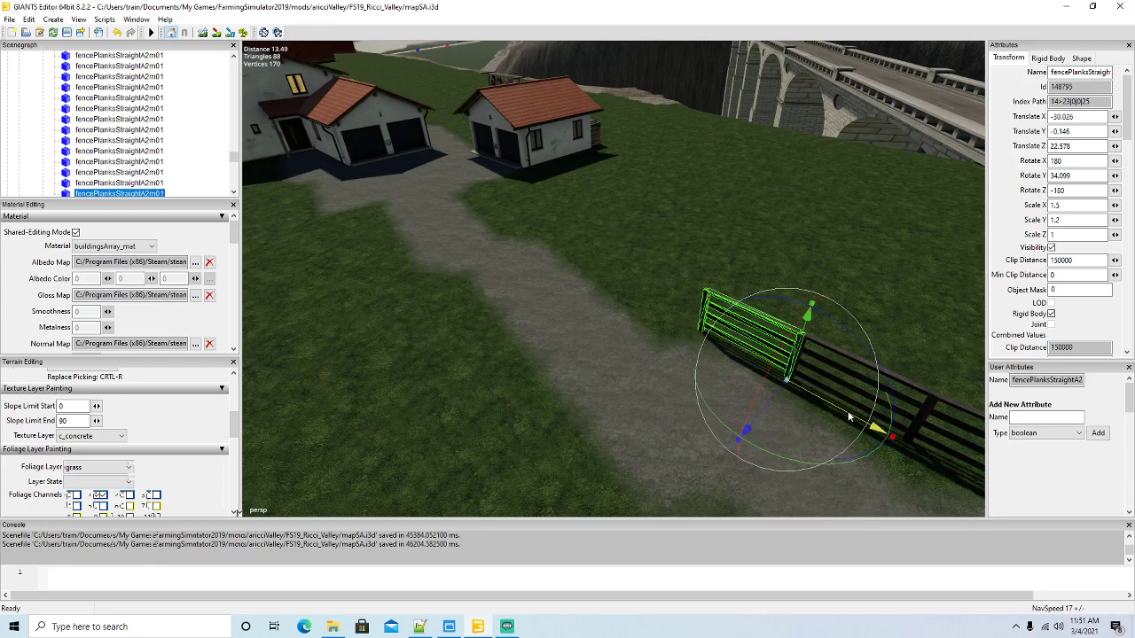
{"action": "left_click_drag", "start_coordinate": [799, 465], "coordinate": [798, 464]}
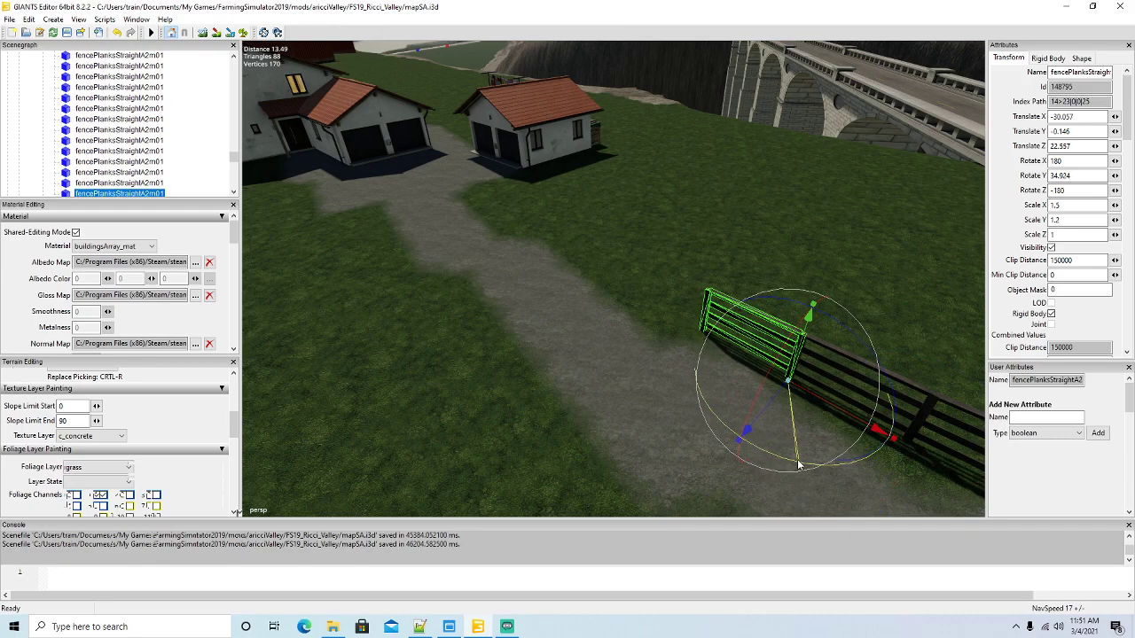
{"action": "key", "text": "ctrl+d"}
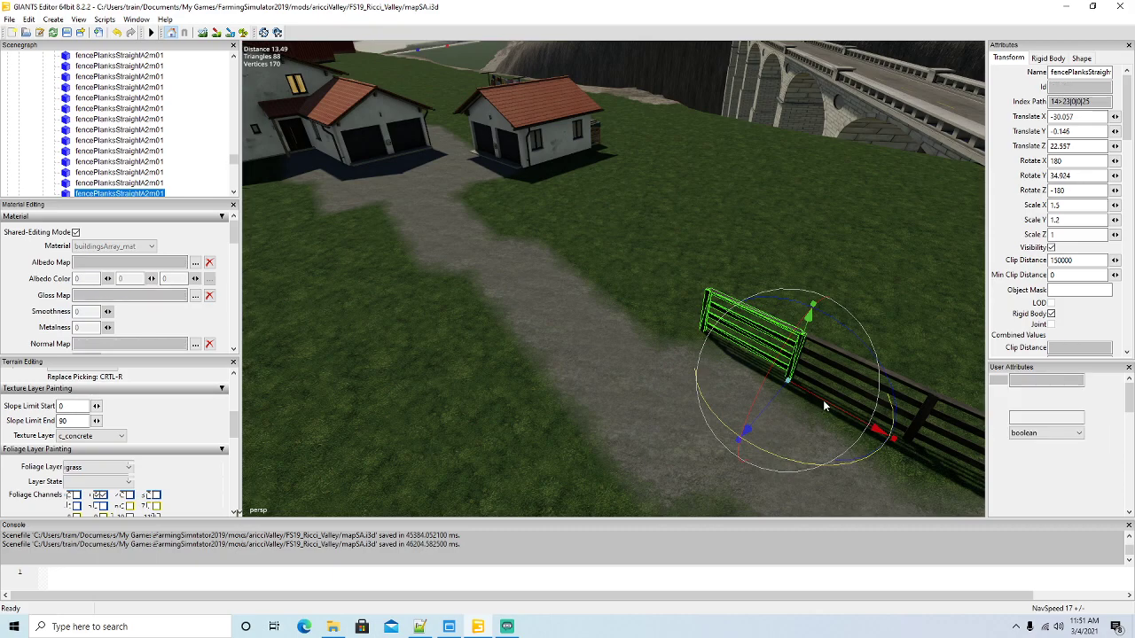
{"action": "left_click_drag", "start_coordinate": [823, 399], "coordinate": [731, 352]}
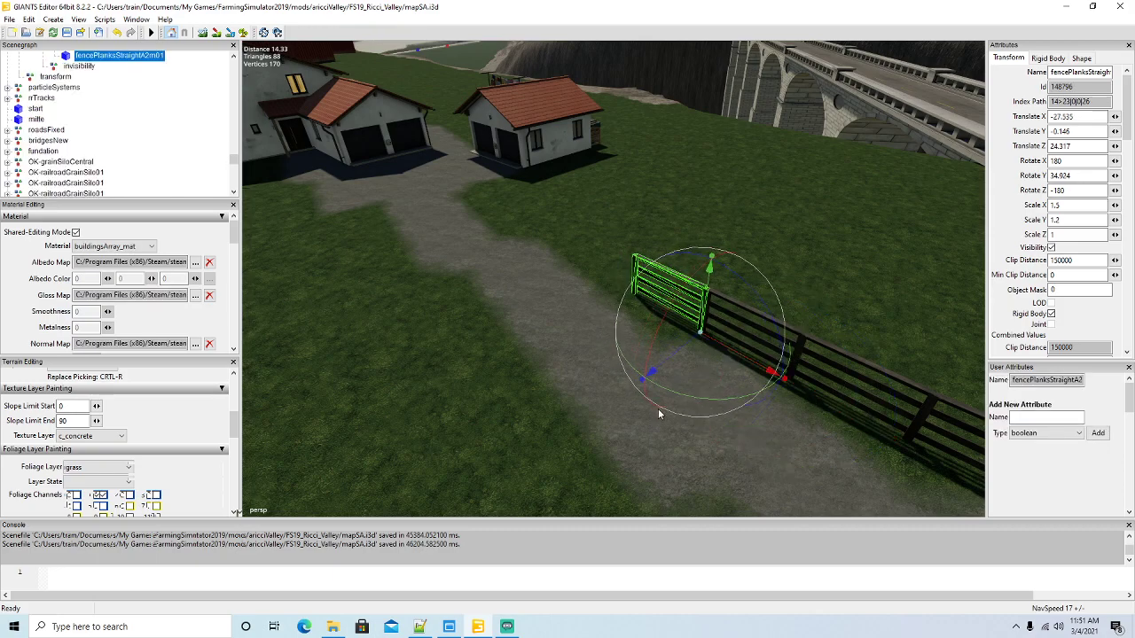
Add panel copies at about X -25.07, Z 26.04 and X -22.55, Z 27.8, turning the second to about 39.53 degrees Y rotation
{"action": "key", "text": "ctrl+d"}
{"action": "left_click_drag", "start_coordinate": [734, 352], "coordinate": [657, 352]}
{"action": "scroll", "coordinate": [537, 302], "scroll_direction": "up", "scroll_amount": 3}
{"action": "scroll", "coordinate": [657, 352], "scroll_direction": "down", "scroll_amount": 3}
{"action": "right_click_drag", "start_coordinate": [657, 357], "coordinate": [683, 362]}
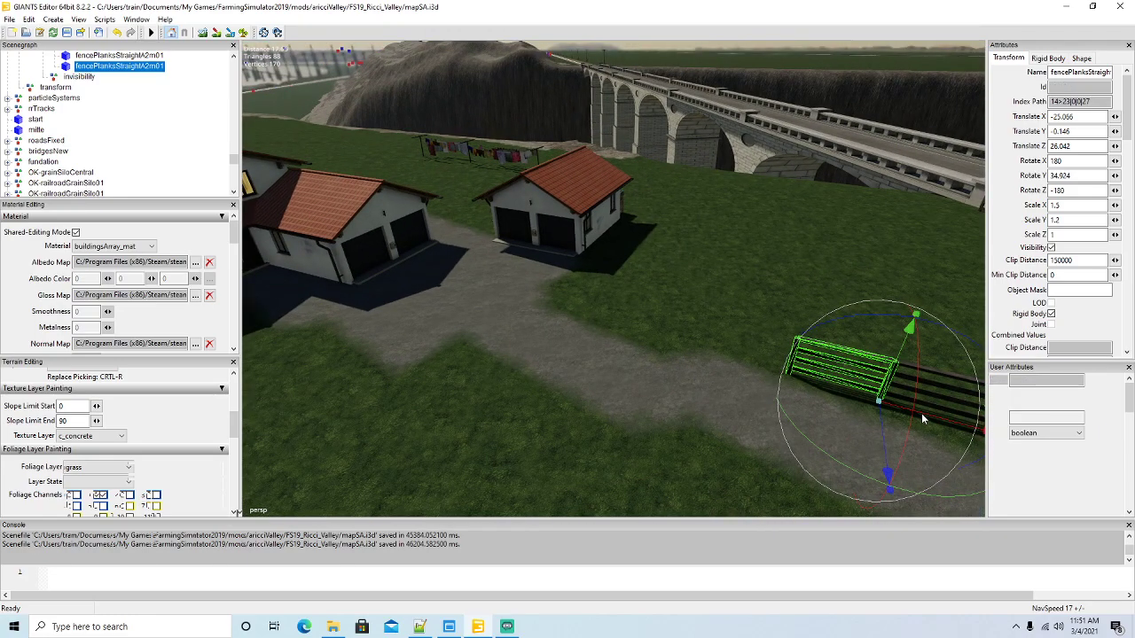
{"action": "key", "text": "ctrl+d"}
{"action": "left_click_drag", "start_coordinate": [922, 414], "coordinate": [816, 459]}
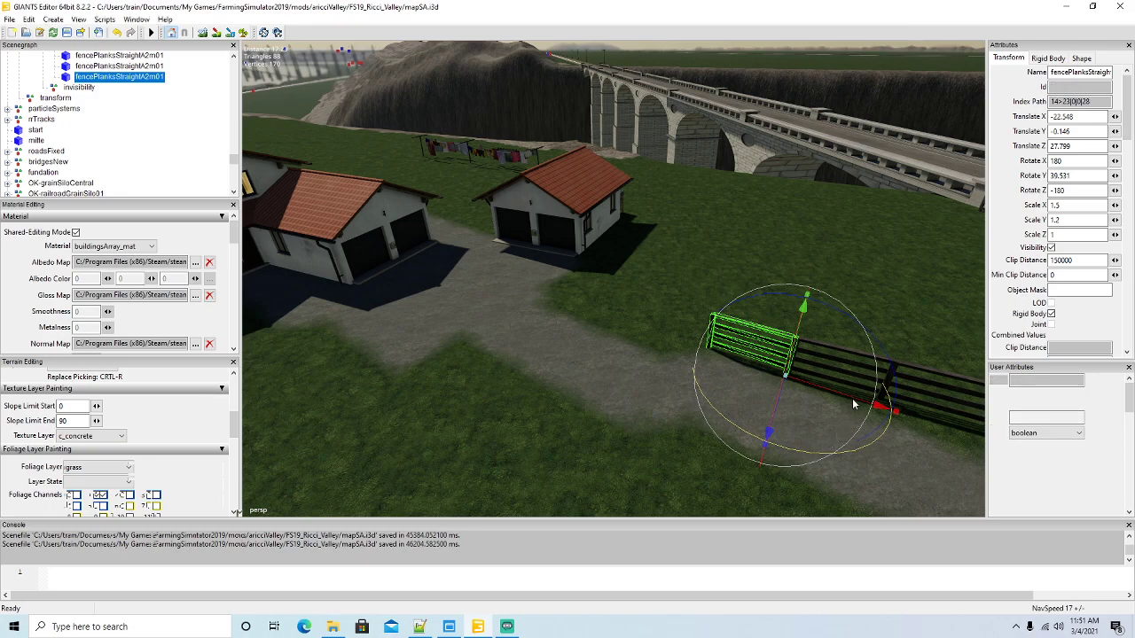
Duplicate the end panel to about X -20.2, Z 29.77 and curve it toward the detached garage at about 60.53 degrees Y rotation
{"action": "key", "text": "ctrl+d"}
{"action": "left_click_drag", "start_coordinate": [852, 398], "coordinate": [764, 383]}
{"action": "left_click_drag", "start_coordinate": [736, 421], "coordinate": [711, 419]}
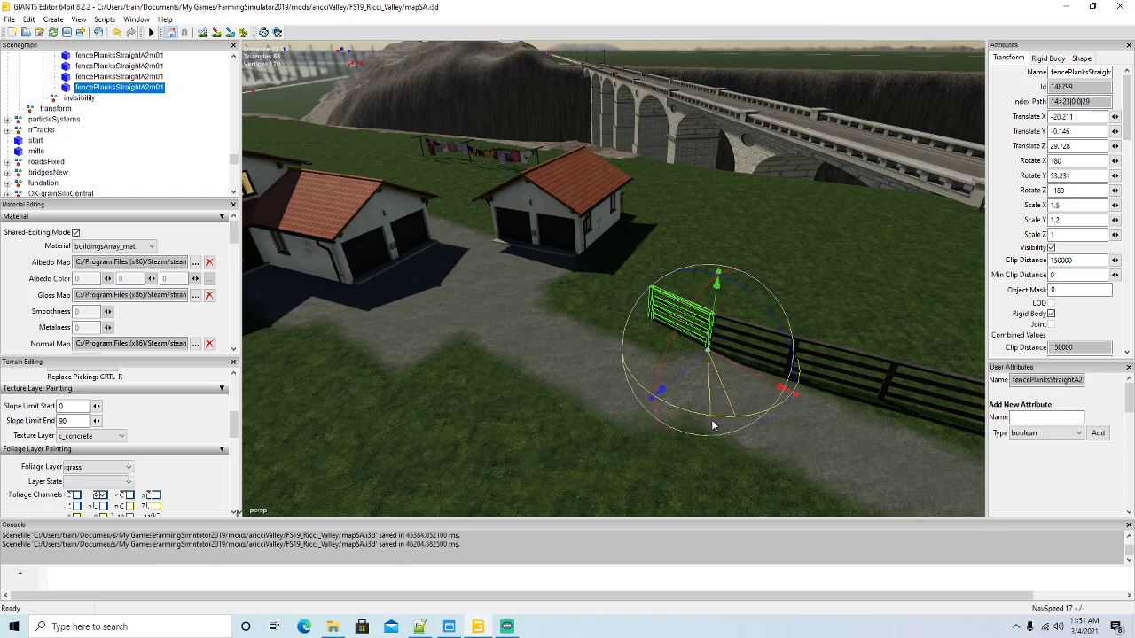
{"action": "mouse_move", "coordinate": [773, 389]}
{"action": "left_mouse_down"}
{"action": "mouse_move", "coordinate": [682, 340]}
{"action": "mouse_move", "coordinate": [777, 383]}
{"action": "left_mouse_up"}
{"action": "left_click_drag", "start_coordinate": [742, 418], "coordinate": [725, 420]}
Duplicate the curved end panel to about X -18.71, Z 32.4 and turn the copy to about 65.32 degrees Y rotation
{"action": "left_click_drag", "start_coordinate": [727, 361], "coordinate": [618, 372]}
{"action": "scroll", "coordinate": [618, 373], "scroll_direction": "up", "scroll_amount": 5}
{"action": "left_click_drag", "start_coordinate": [698, 422], "coordinate": [773, 444], "text": "alt"}
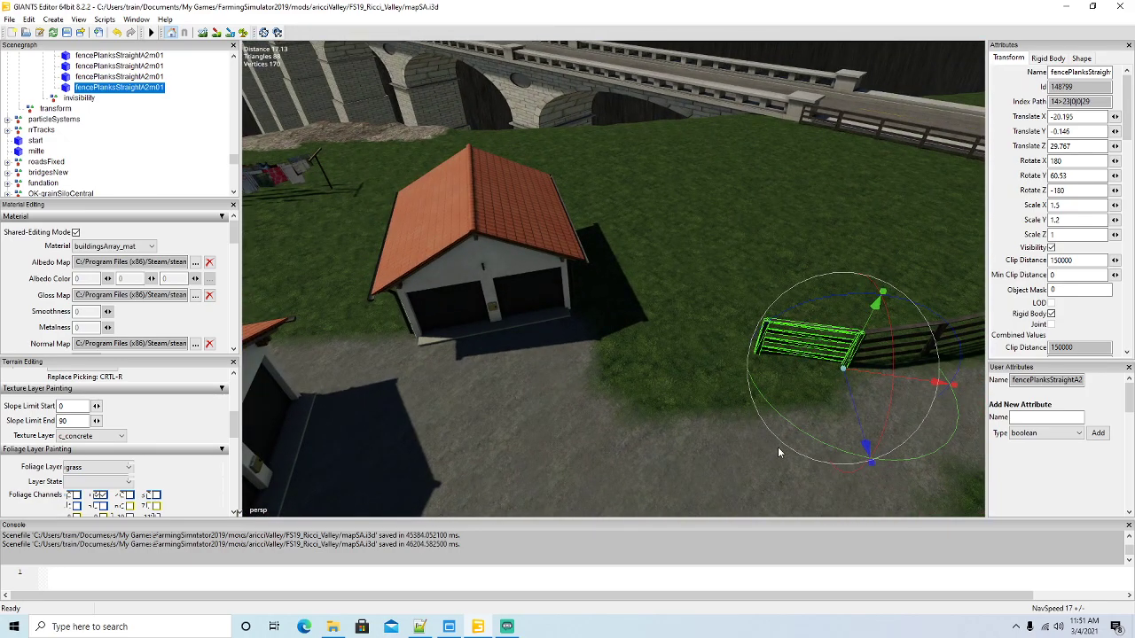
{"action": "key", "text": "ctrl+d"}
{"action": "left_click_drag", "start_coordinate": [873, 372], "coordinate": [790, 364]}
{"action": "left_click_drag", "start_coordinate": [772, 399], "coordinate": [719, 420]}
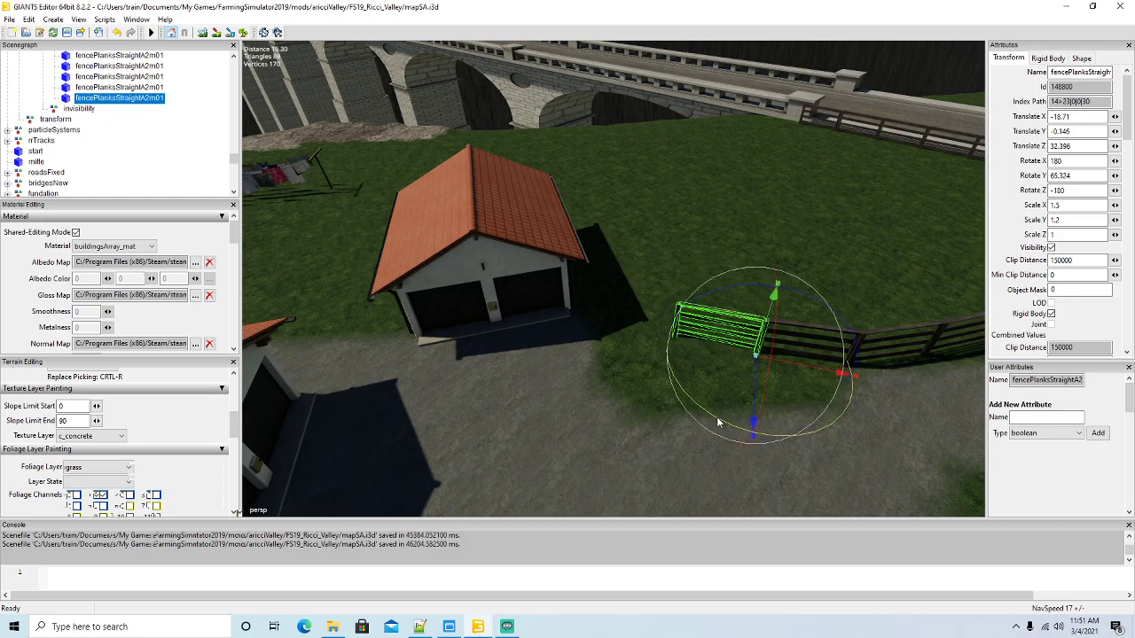
Duplicate the panel once more toward the garage wall at about X -17.44, Z 35.17, with Y rotation about 70.44
{"action": "key", "text": "ctrl+d"}
{"action": "key", "text": "w"}
{"action": "left_click_drag", "start_coordinate": [796, 370], "coordinate": [708, 345]}
{"action": "left_click_drag", "start_coordinate": [675, 412], "coordinate": [668, 412]}
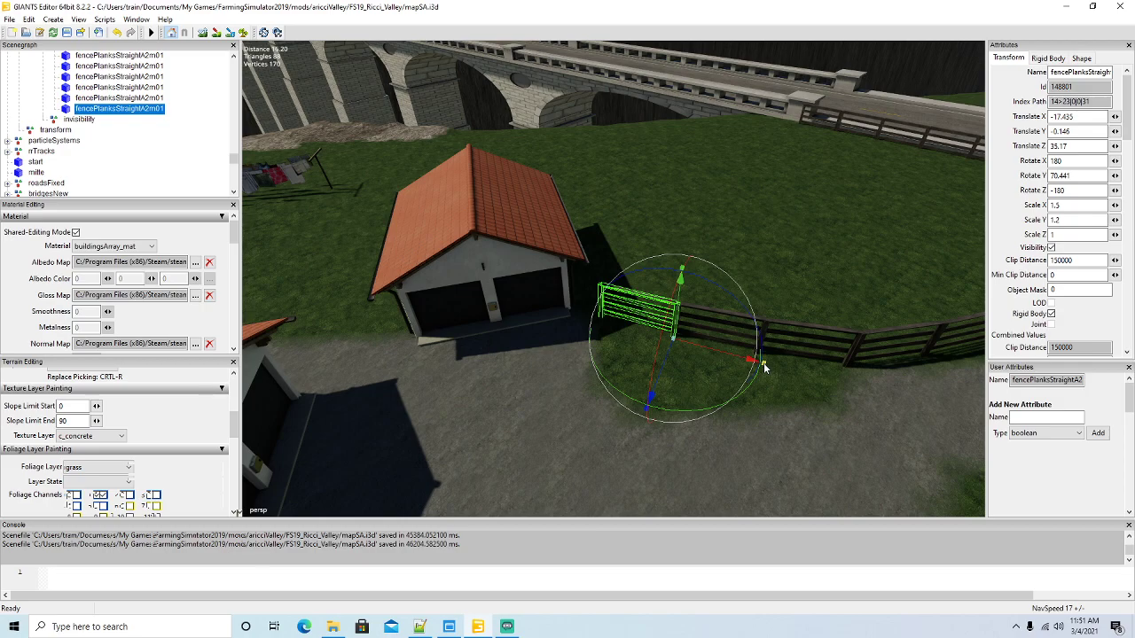
Shift the end panel against the garage wall, and widen the panel before it to about X scale 1.756, at about X -18.66, Z 32.51
{"action": "left_click_drag", "start_coordinate": [767, 367], "coordinate": [727, 358]}
{"action": "left_click", "coordinate": [756, 328]}
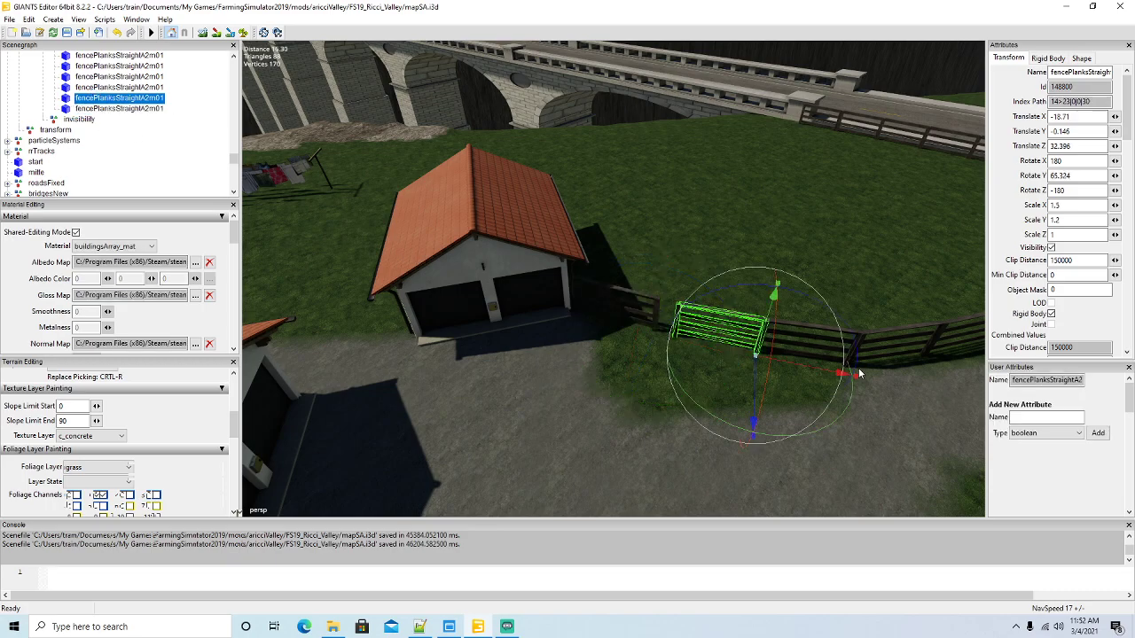
{"action": "left_click_drag", "start_coordinate": [857, 379], "coordinate": [816, 394]}
{"action": "scroll", "coordinate": [819, 388], "scroll_direction": "down", "scroll_amount": 10}
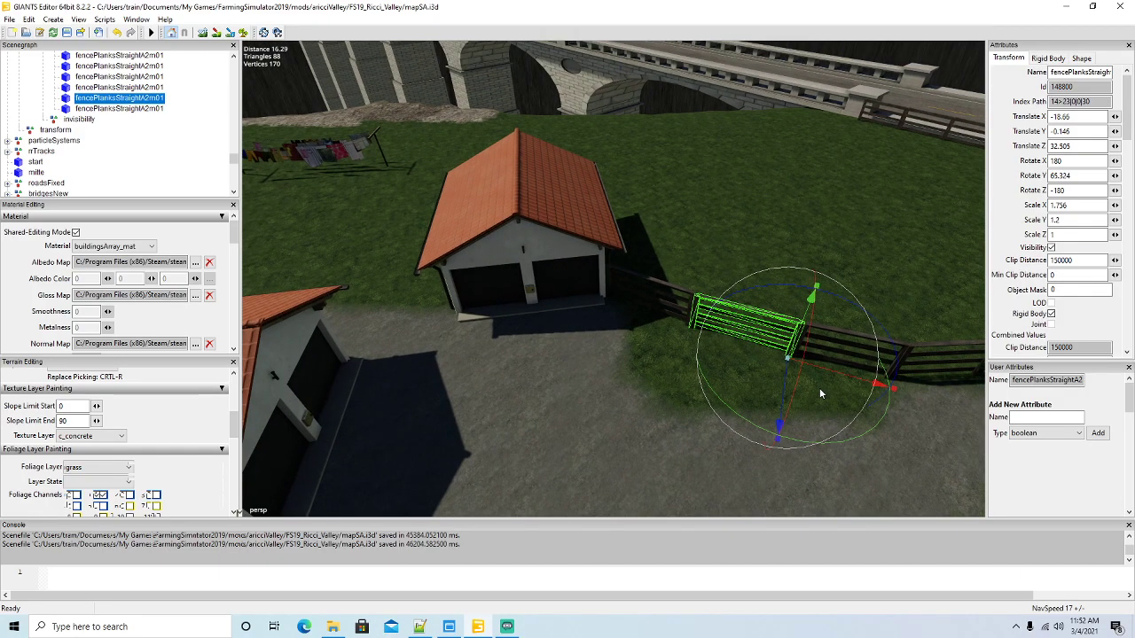
Paint the c_concrete texture over the grass beside the curved plank fence near the detached garage
{"action": "left_click_drag", "start_coordinate": [714, 392], "coordinate": [592, 363], "text": "alt"}
{"action": "scroll", "coordinate": [819, 363], "scroll_direction": "up", "scroll_amount": 5}
{"action": "scroll", "coordinate": [593, 367], "scroll_direction": "down", "scroll_amount": 5}
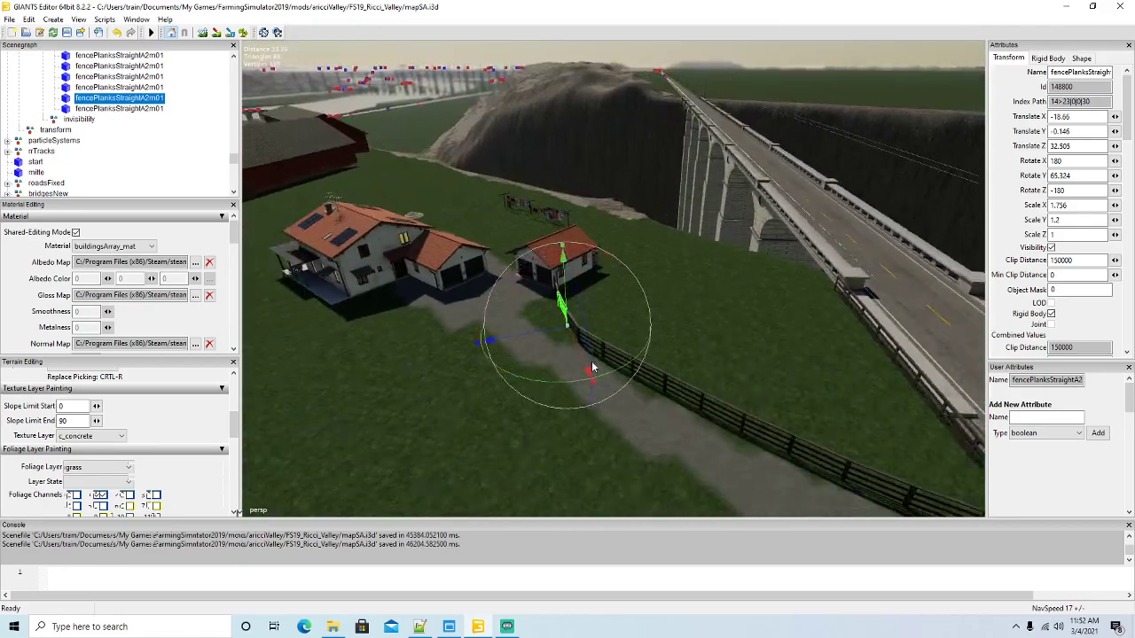
{"action": "middle_click_drag", "start_coordinate": [593, 367], "coordinate": [612, 412]}
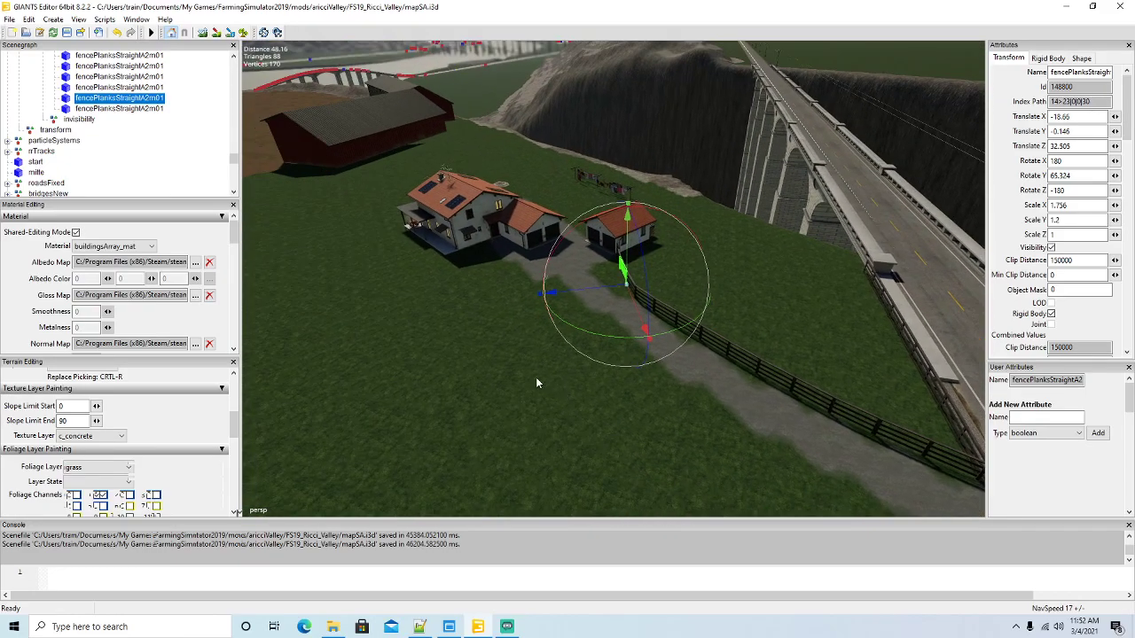
{"action": "scroll", "coordinate": [536, 382], "scroll_direction": "up", "scroll_amount": 5}
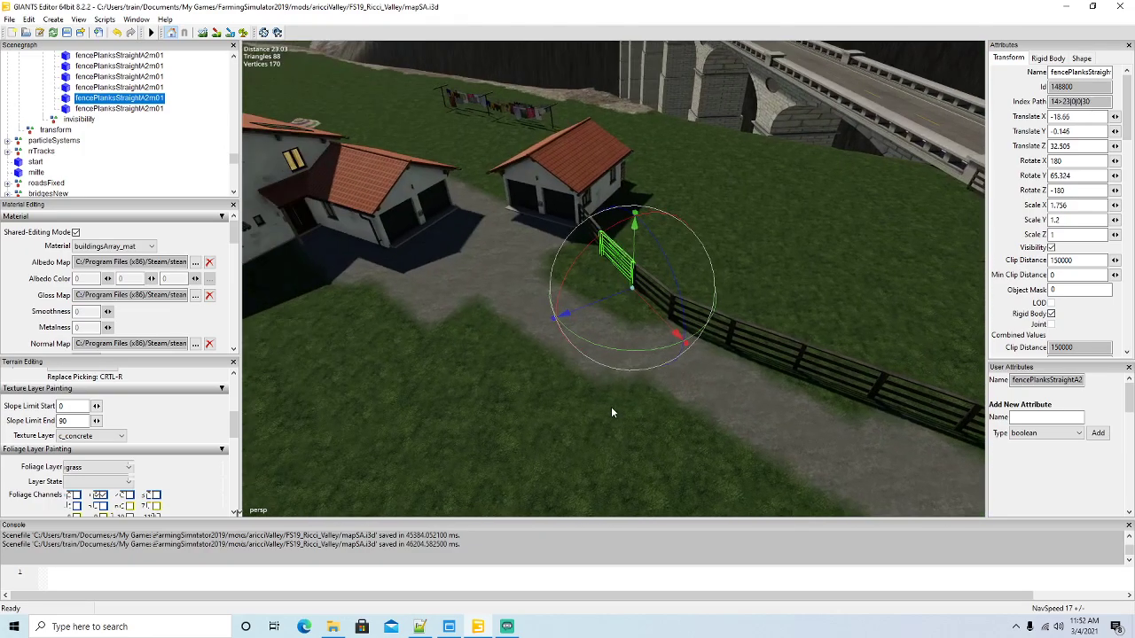
{"action": "left_click", "coordinate": [217, 33]}
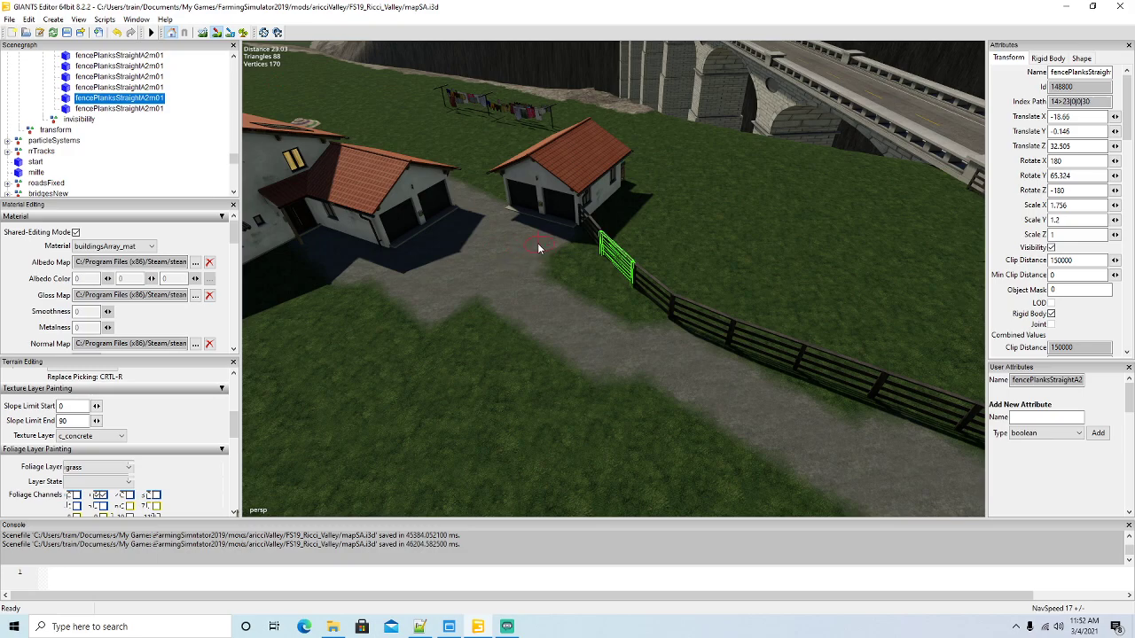
{"action": "left_click_drag", "start_coordinate": [582, 267], "coordinate": [620, 311]}
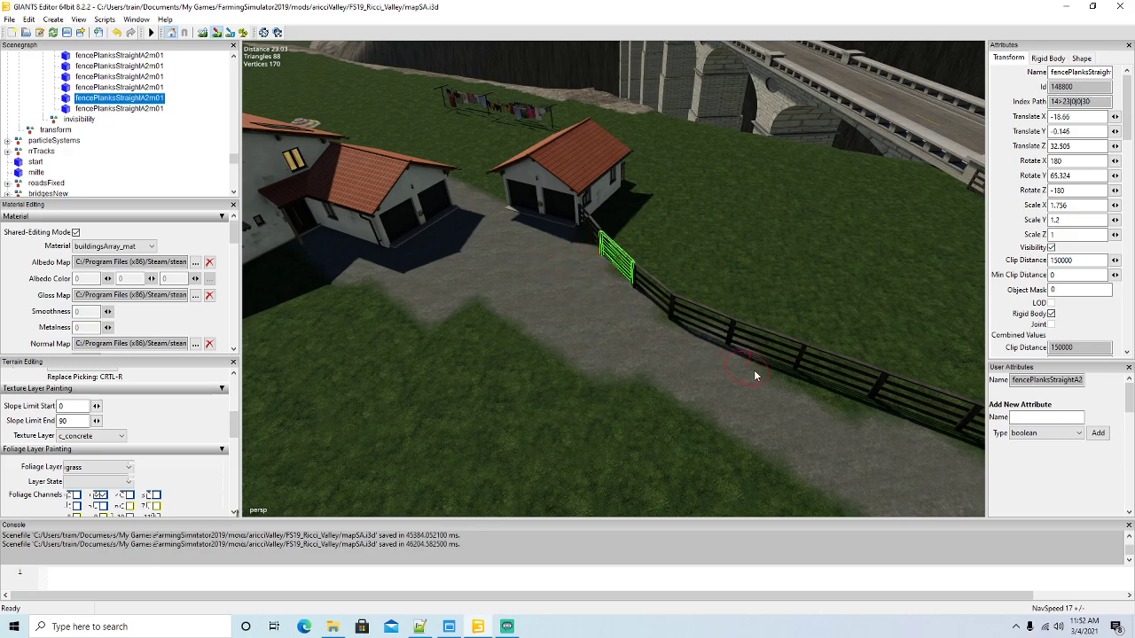
{"action": "left_click", "coordinate": [217, 33]}
Fill the grass strip along the driveway fence toward the road with the c_concrete texture
{"action": "left_click_drag", "start_coordinate": [426, 334], "coordinate": [527, 344], "text": "alt"}
{"action": "scroll", "coordinate": [526, 343], "scroll_direction": "up", "scroll_amount": 3}
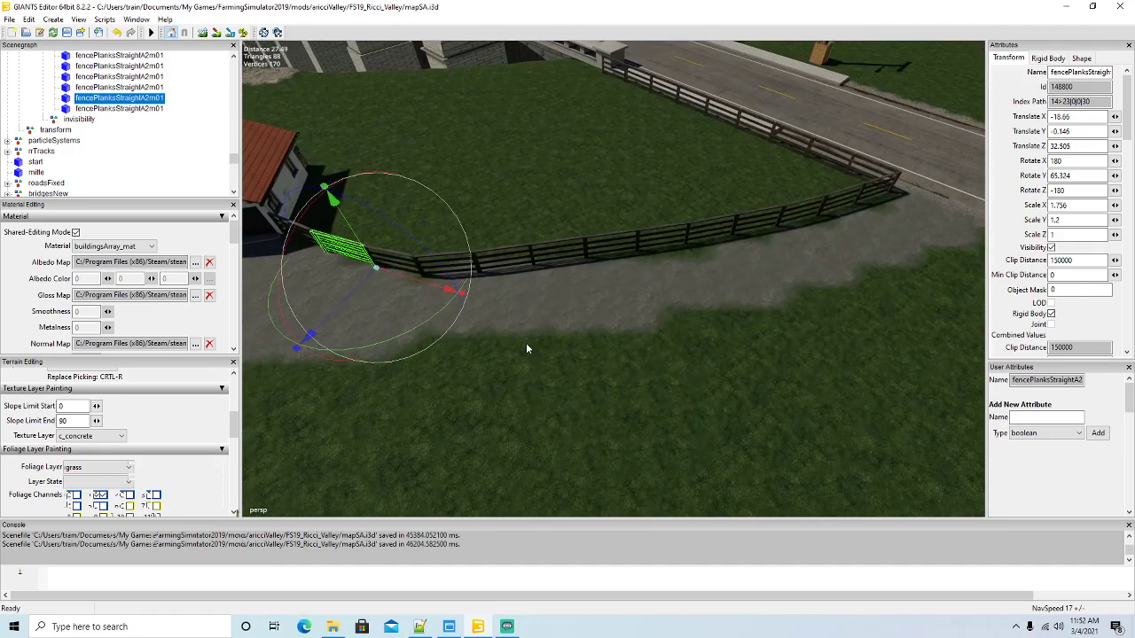
{"action": "left_click", "coordinate": [216, 32]}
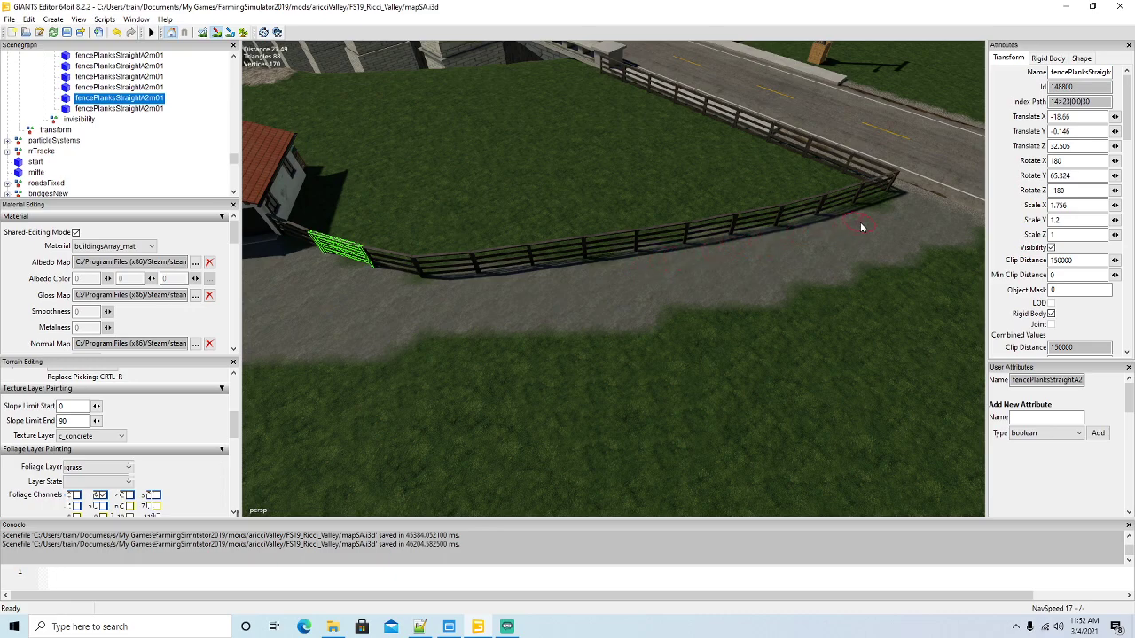
{"action": "left_click", "coordinate": [216, 31]}
Try a duplicate of the driveway's first fence panel across the entrance, at about X -45.94, Z 5.68
{"action": "mouse_move", "coordinate": [505, 305]}
{"action": "left_mouse_down", "text": "alt"}
{"action": "mouse_move", "coordinate": [604, 299]}
{"action": "mouse_move", "coordinate": [625, 251]}
{"action": "mouse_move", "coordinate": [346, 286]}
{"action": "mouse_move", "coordinate": [345, 326]}
{"action": "left_mouse_up", "text": "alt"}
{"action": "scroll", "coordinate": [625, 252], "scroll_direction": "up", "scroll_amount": 3}
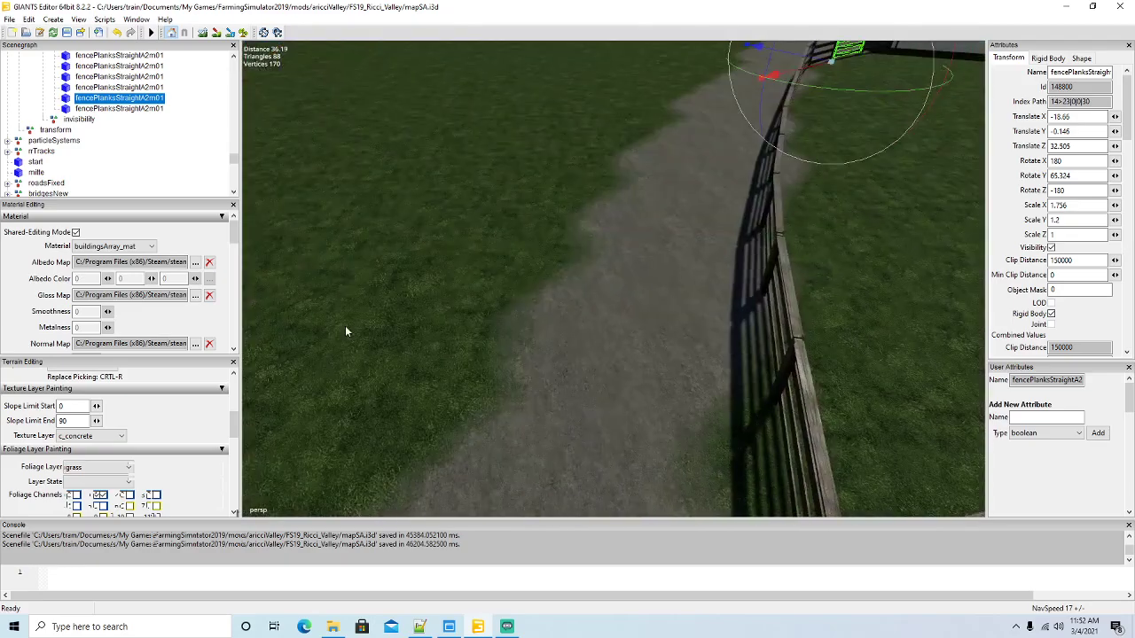
{"action": "scroll", "coordinate": [351, 328], "scroll_direction": "down", "scroll_amount": 4}
{"action": "right_click_drag", "start_coordinate": [352, 333], "coordinate": [493, 323]}
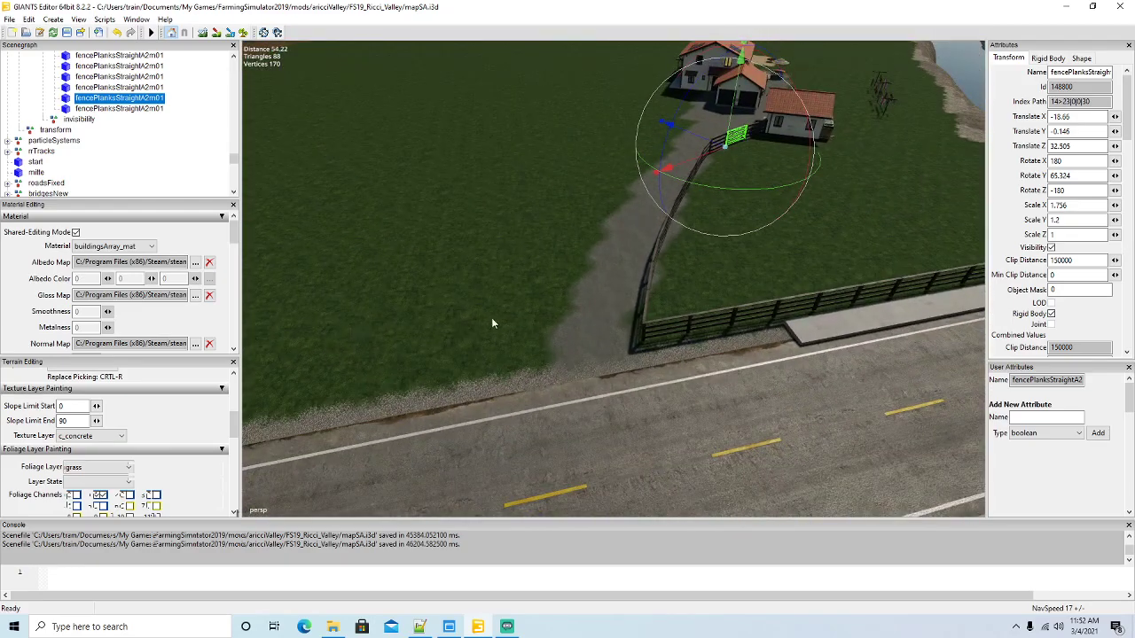
{"action": "left_click", "coordinate": [645, 307]}
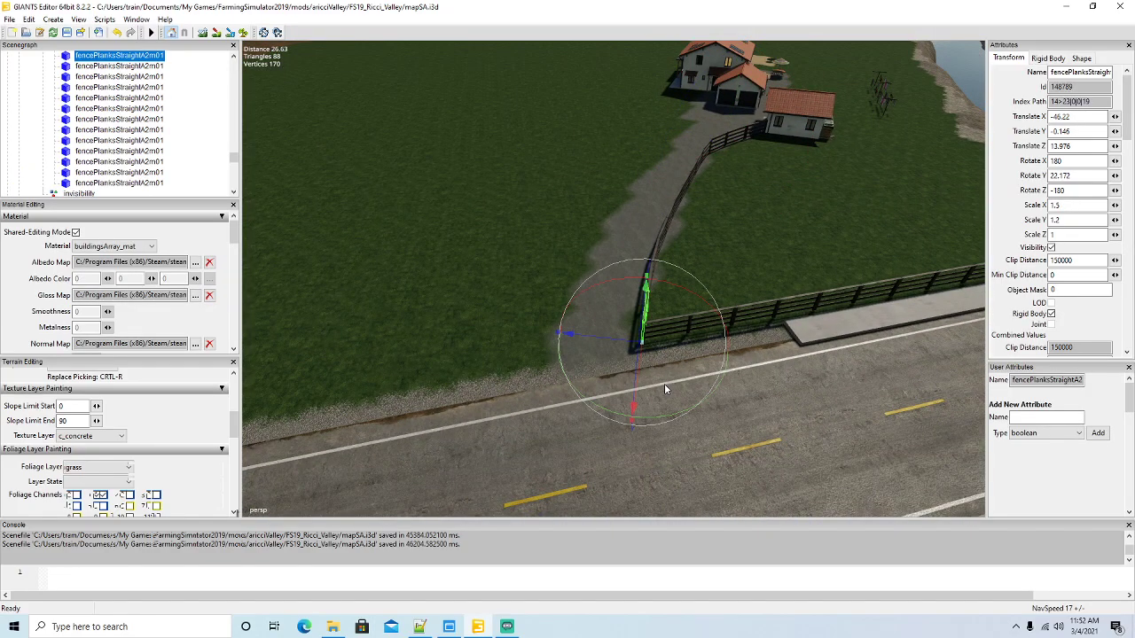
{"action": "key", "text": "ctrl+d"}
{"action": "left_click_drag", "start_coordinate": [598, 338], "coordinate": [468, 318]}
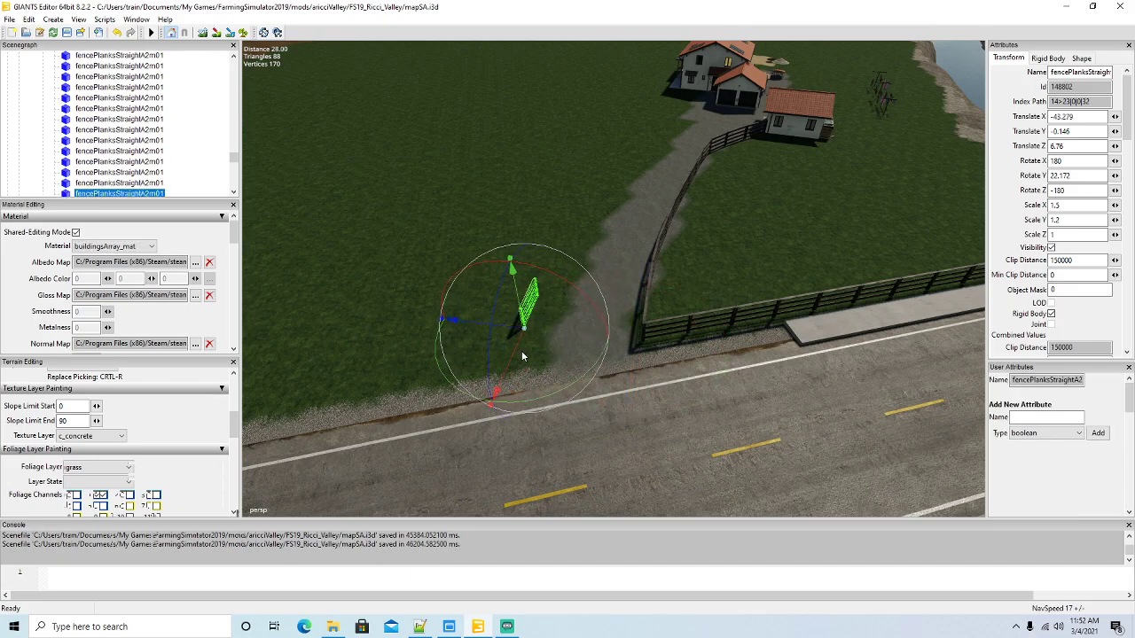
{"action": "left_click_drag", "start_coordinate": [518, 357], "coordinate": [555, 394]}
{"action": "scroll", "coordinate": [462, 381], "scroll_direction": "up", "scroll_amount": 3}
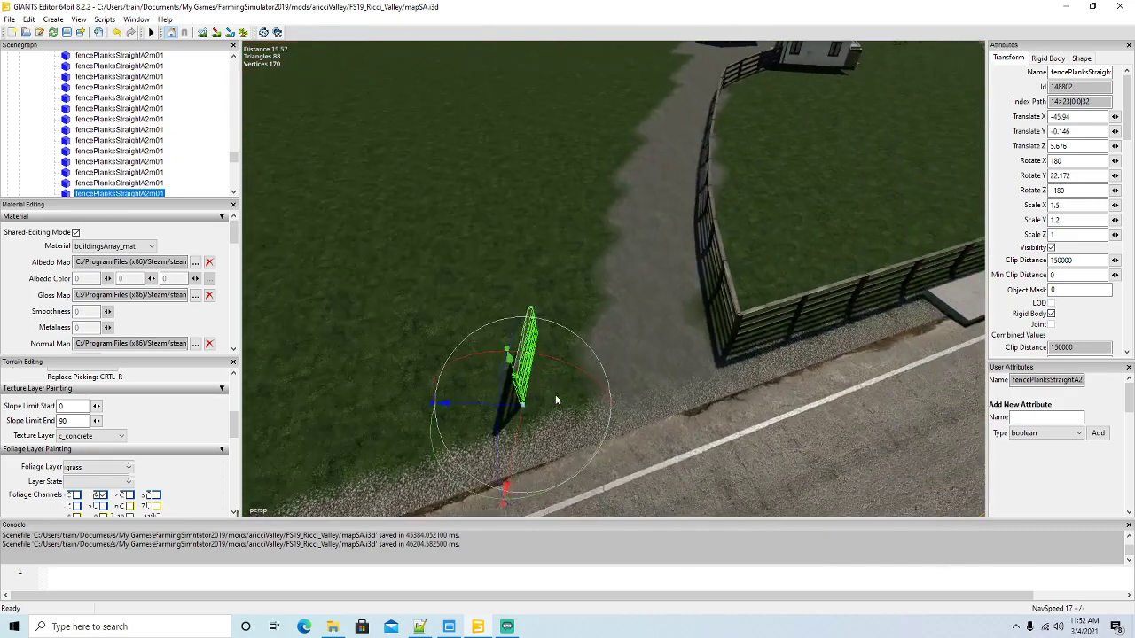
Widen the driveway entrance with c_concrete texture up to the copied fence panel
{"action": "scroll", "coordinate": [554, 395], "scroll_direction": "down", "scroll_amount": 3}
{"action": "left_click", "coordinate": [216, 33]}
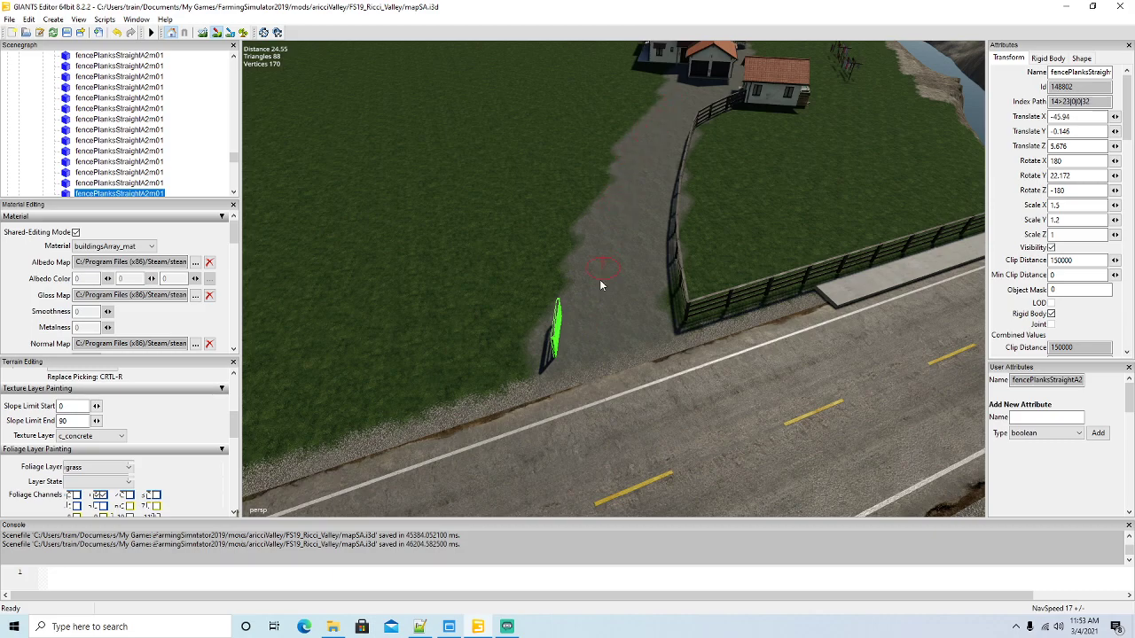
{"action": "left_click", "coordinate": [215, 31]}
Shift the copied entrance panel to about X -46.45, Z 4.65, and delete it
{"action": "left_click_drag", "start_coordinate": [443, 234], "coordinate": [426, 228], "text": "alt"}
{"action": "scroll", "coordinate": [425, 228], "scroll_direction": "up", "scroll_amount": 3}
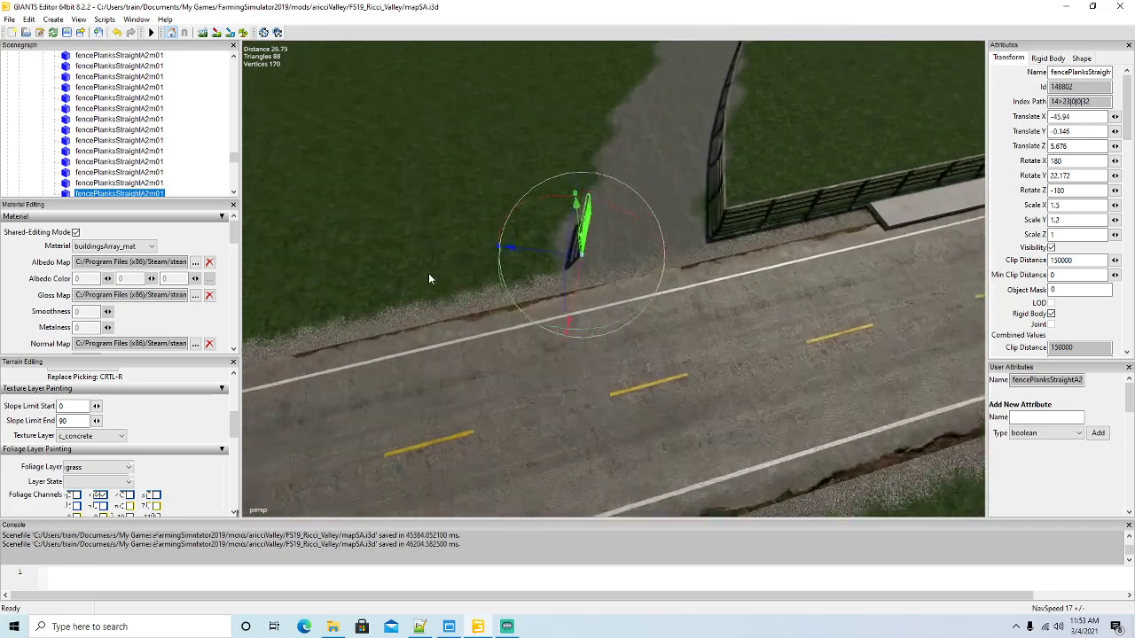
{"action": "left_click_drag", "start_coordinate": [430, 261], "coordinate": [664, 251], "text": "alt"}
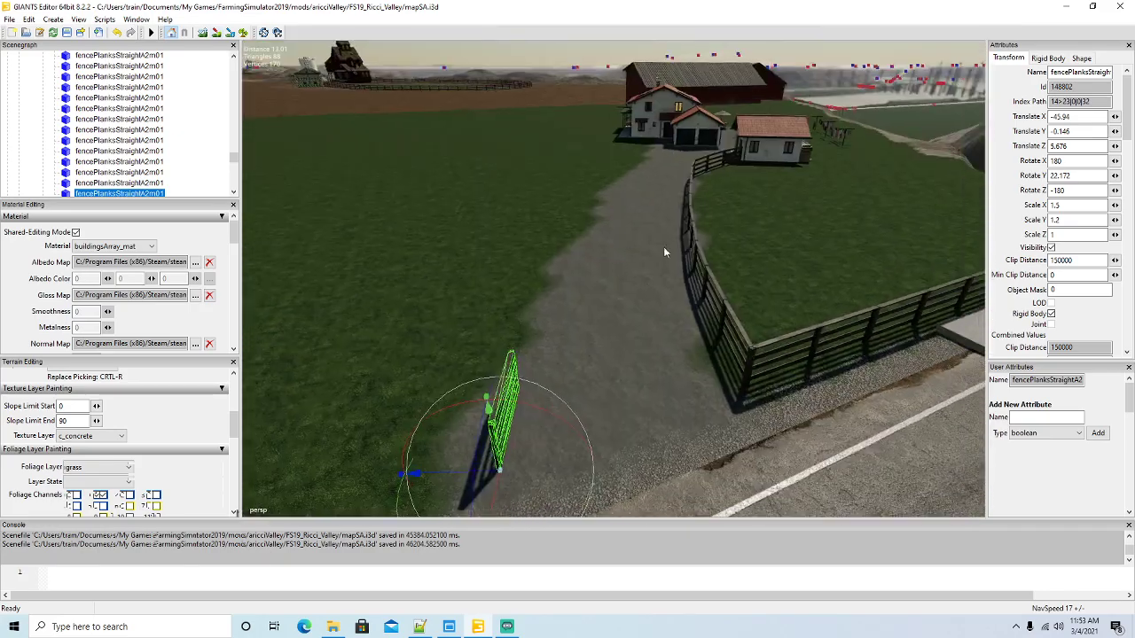
{"action": "middle_click_drag", "start_coordinate": [639, 306], "coordinate": [630, 331]}
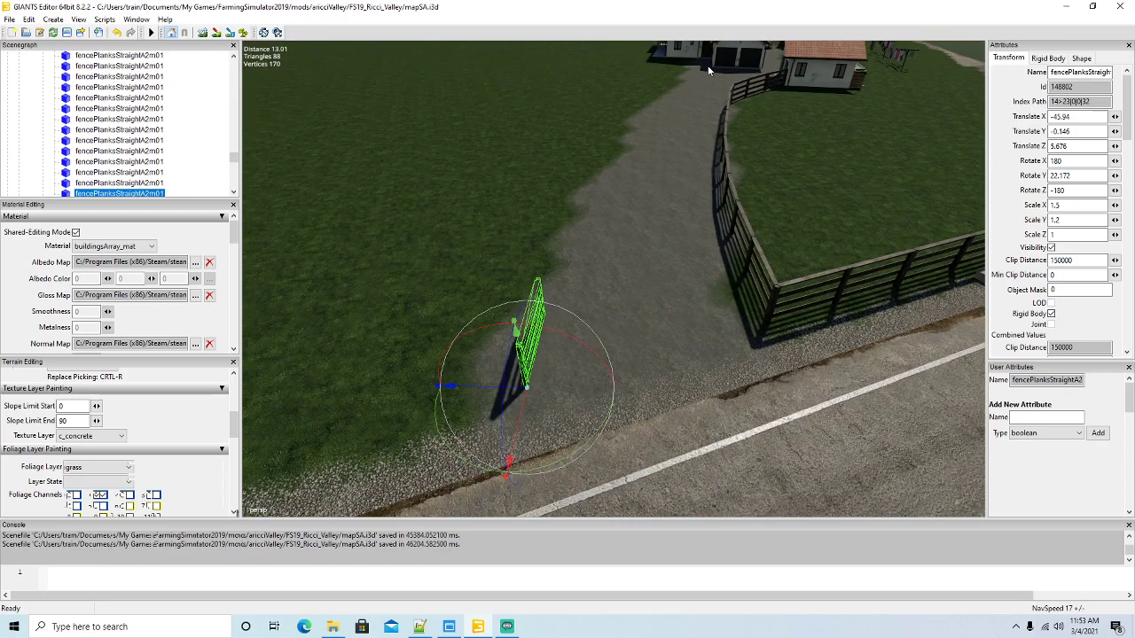
{"action": "left_click_drag", "start_coordinate": [708, 68], "coordinate": [628, 189], "text": "alt"}
{"action": "left_click_drag", "start_coordinate": [624, 272], "coordinate": [598, 286], "text": "alt"}
{"action": "left_click_drag", "start_coordinate": [480, 394], "coordinate": [606, 422]}
{"action": "scroll", "coordinate": [557, 436], "scroll_direction": "down", "scroll_amount": 3}
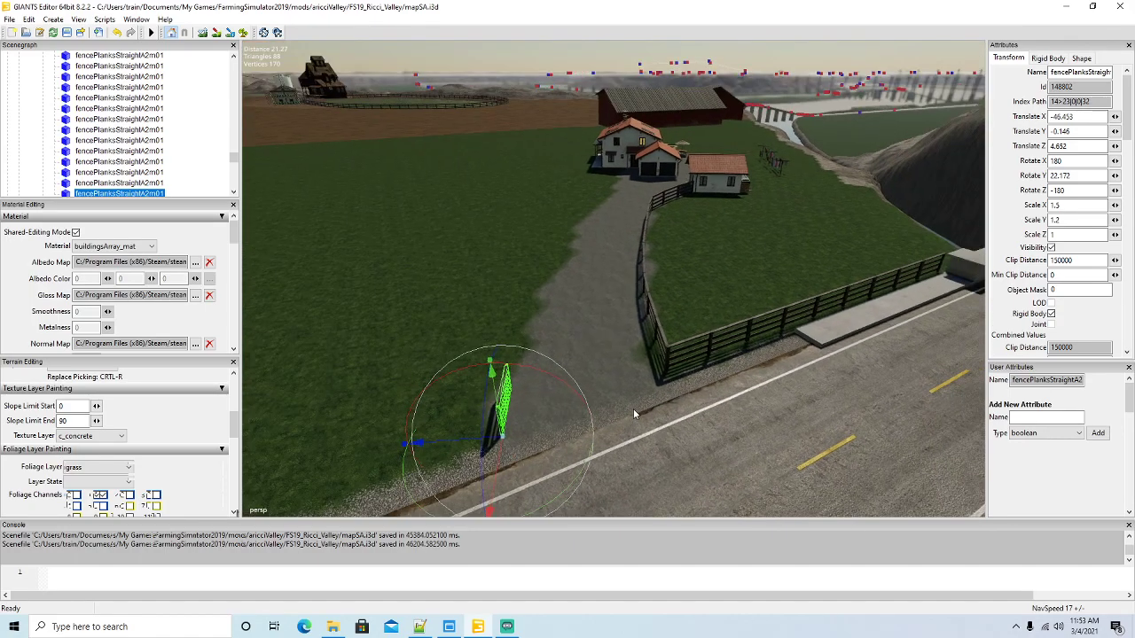
{"action": "scroll", "coordinate": [634, 410], "scroll_direction": "up", "scroll_amount": 2}
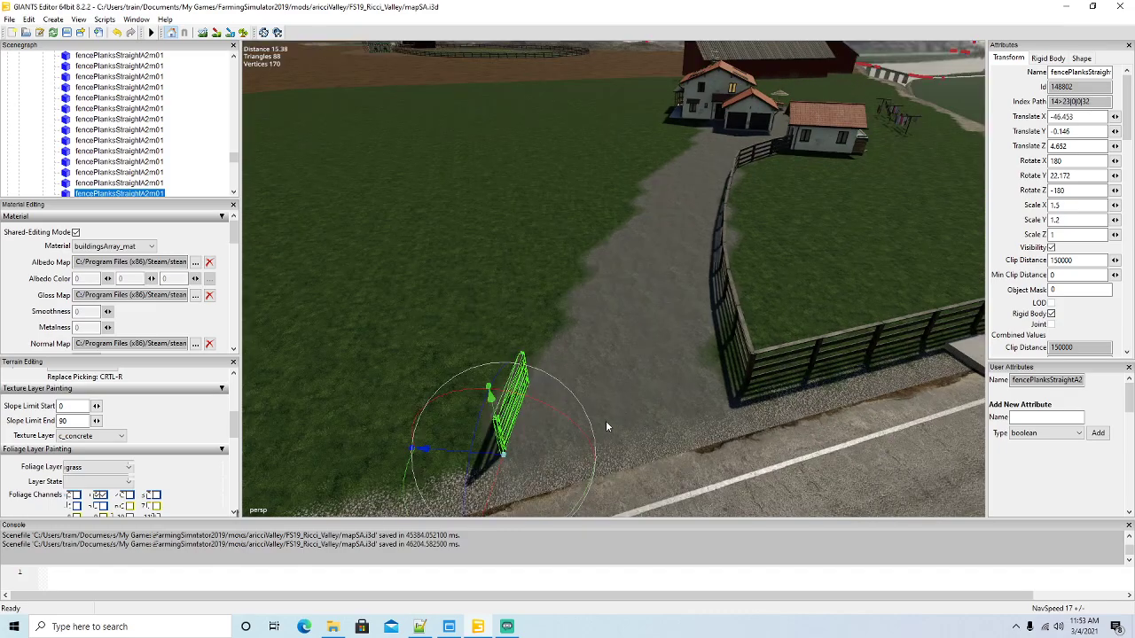
{"action": "scroll", "coordinate": [606, 426], "scroll_direction": "down", "scroll_amount": 4}
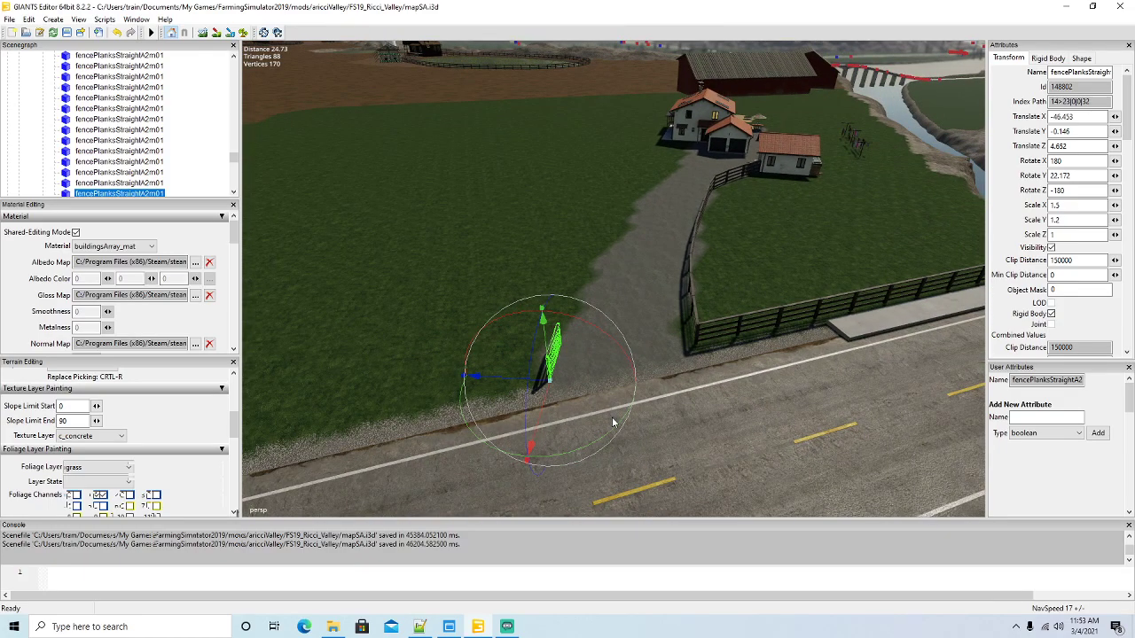
{"action": "key", "text": "Delete"}
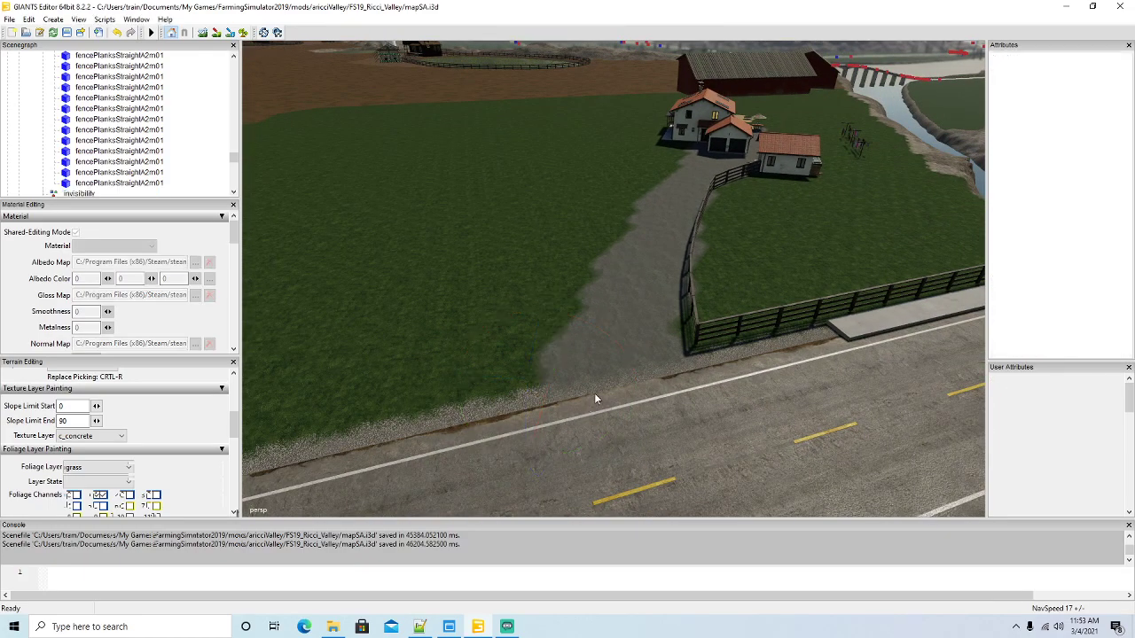
Examine the open grass between the house, the red barn, the bridge and the road
{"action": "left_click_drag", "start_coordinate": [578, 381], "coordinate": [604, 300], "text": "alt"}
{"action": "scroll", "coordinate": [564, 310], "scroll_direction": "up", "scroll_amount": 4}
{"action": "scroll", "coordinate": [604, 301], "scroll_direction": "up", "scroll_amount": 5}
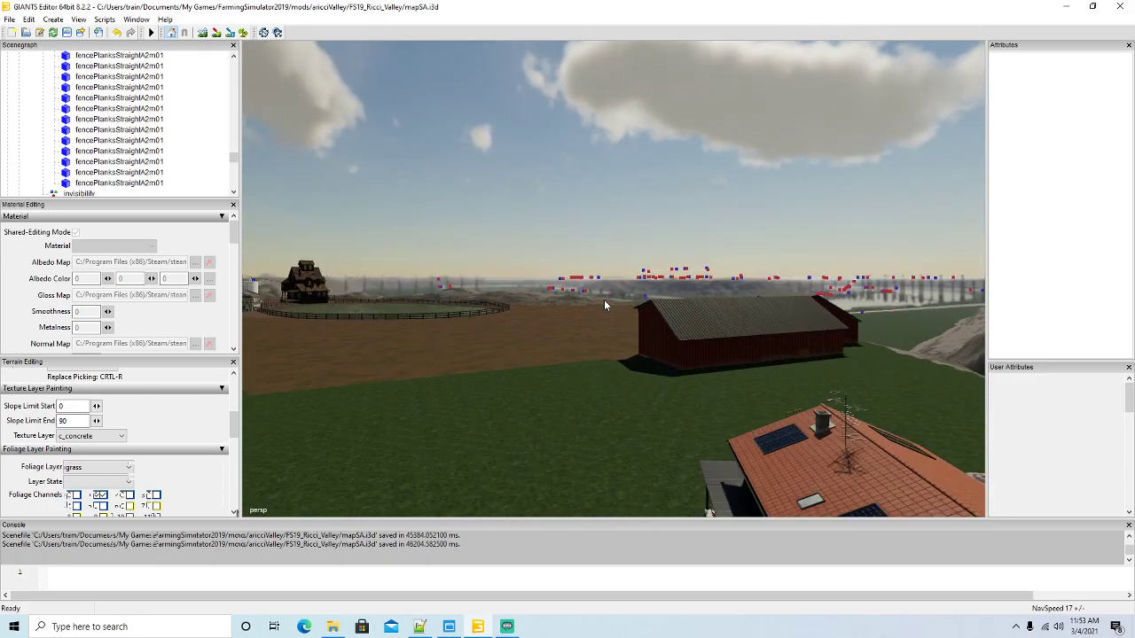
{"action": "scroll", "coordinate": [603, 304], "scroll_direction": "up", "scroll_amount": 4}
{"action": "left_click_drag", "start_coordinate": [727, 335], "coordinate": [671, 378], "text": "alt"}
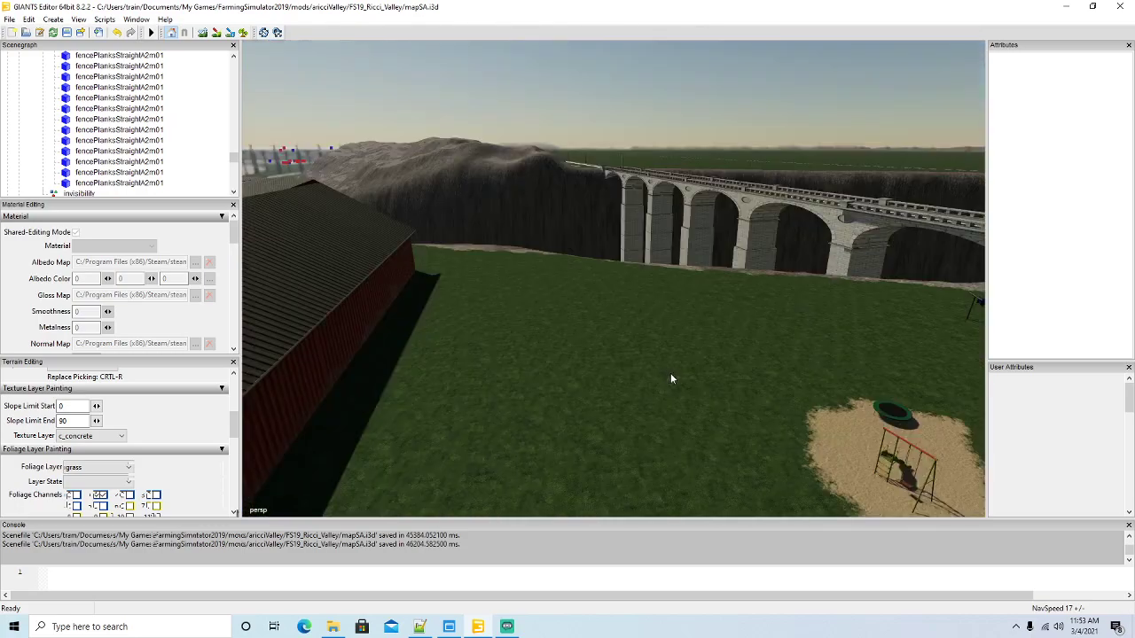
{"action": "scroll", "coordinate": [671, 379], "scroll_direction": "down", "scroll_amount": 5}
{"action": "scroll", "coordinate": [707, 396], "scroll_direction": "down", "scroll_amount": 5}
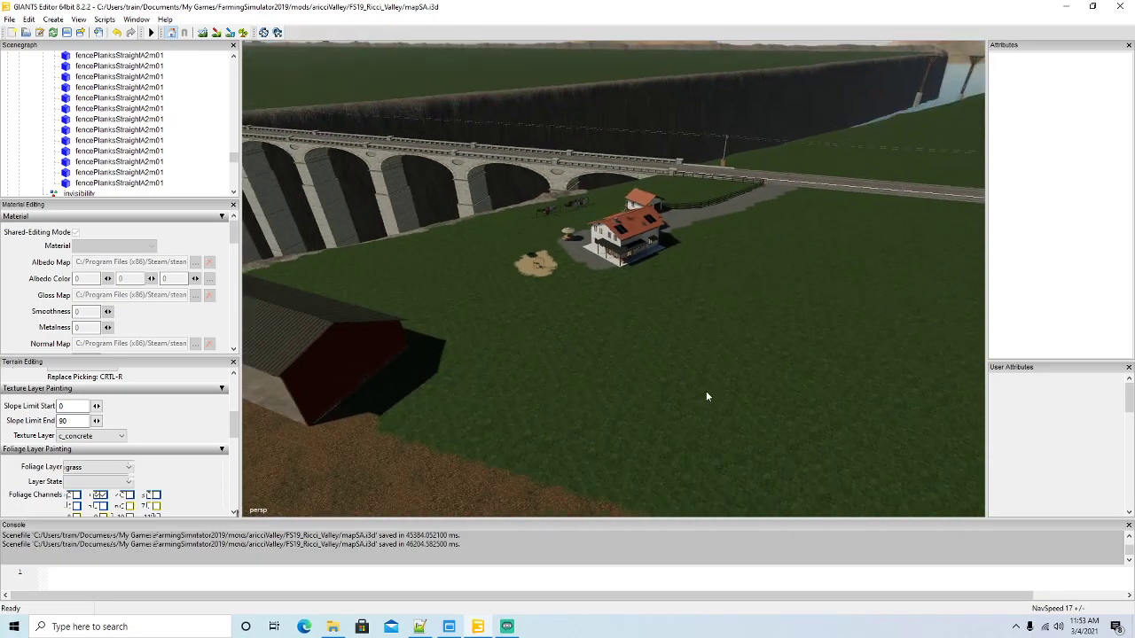
{"action": "scroll", "coordinate": [707, 396], "scroll_direction": "down", "scroll_amount": 3}
{"action": "scroll", "coordinate": [704, 399], "scroll_direction": "down", "scroll_amount": 3}
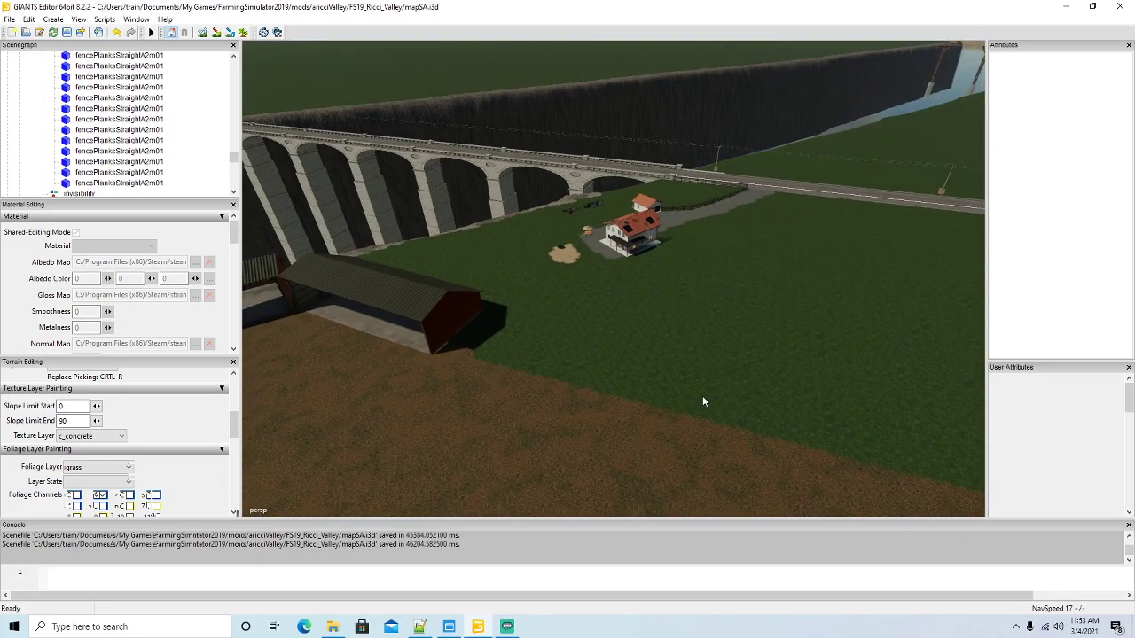
{"action": "right_click_drag", "start_coordinate": [702, 401], "coordinate": [732, 384]}
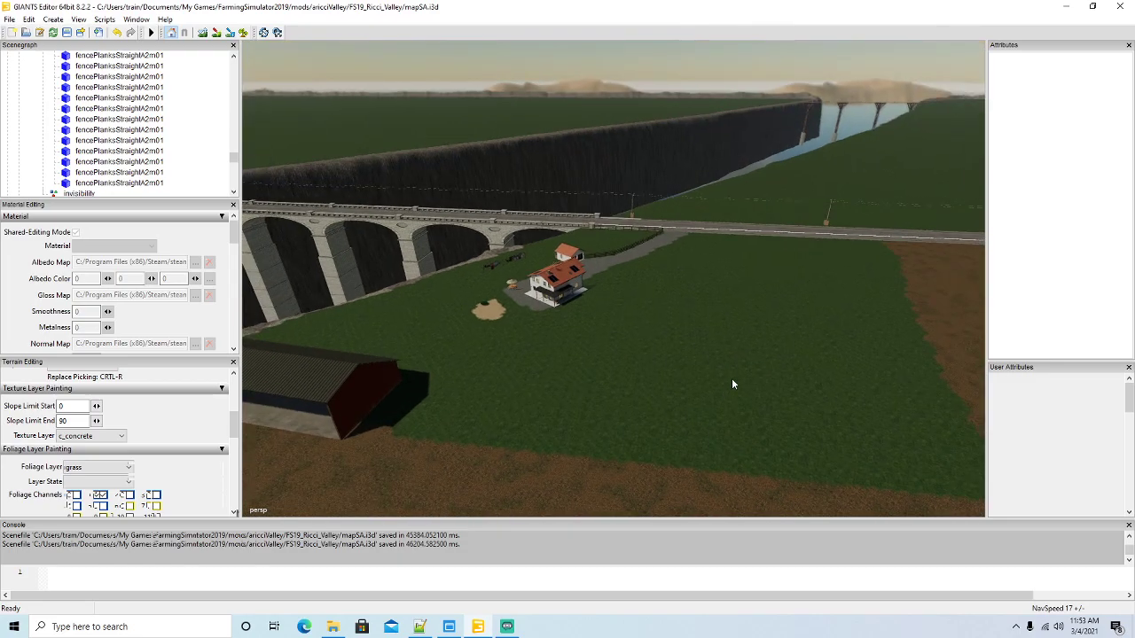
Paint a c_concrete track branching off the driveway and running past the house to the edge of the brown field
{"action": "left_click_drag", "start_coordinate": [732, 384], "coordinate": [507, 421], "text": "alt"}
{"action": "scroll", "coordinate": [777, 349], "scroll_direction": "up", "scroll_amount": 5}
{"action": "scroll", "coordinate": [531, 427], "scroll_direction": "down", "scroll_amount": 10}
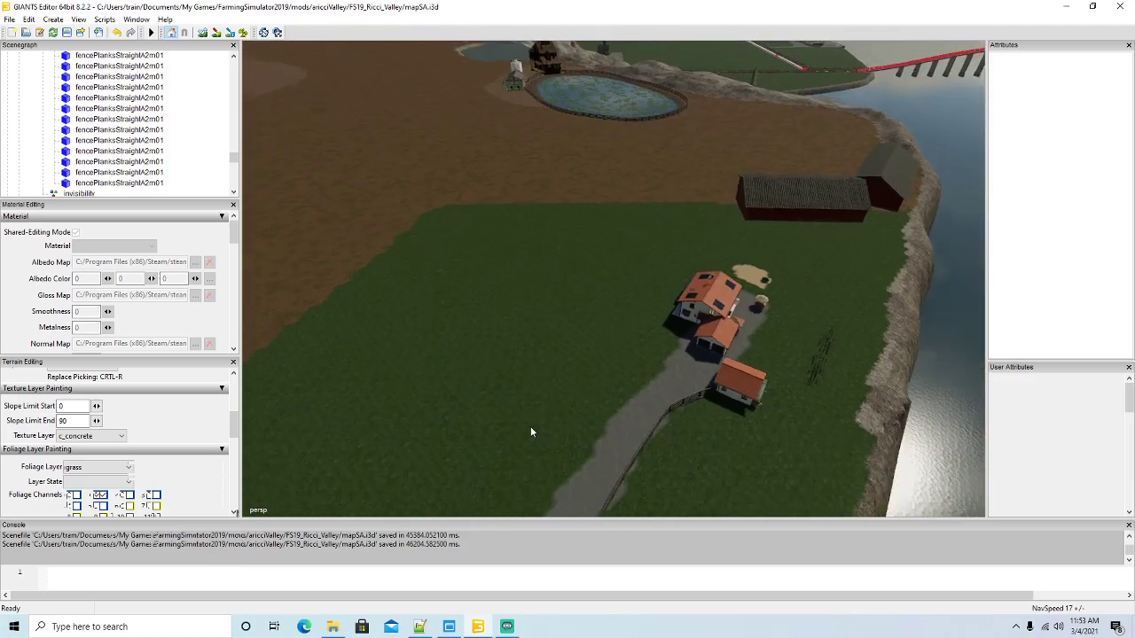
{"action": "left_click", "coordinate": [218, 35]}
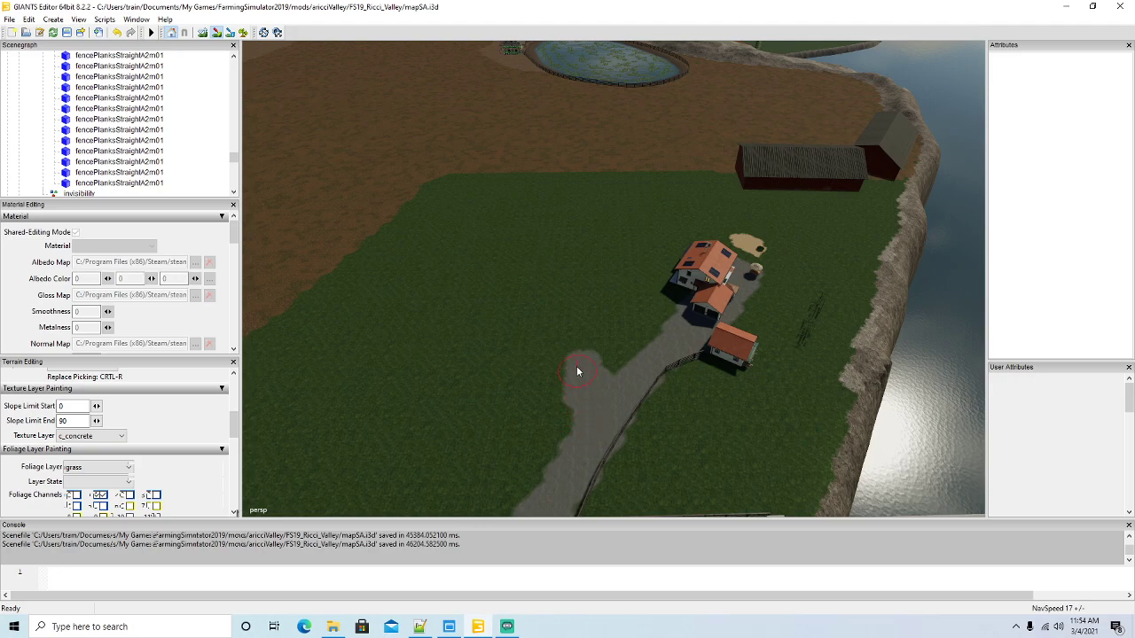
{"action": "left_click_drag", "start_coordinate": [577, 370], "coordinate": [577, 261]}
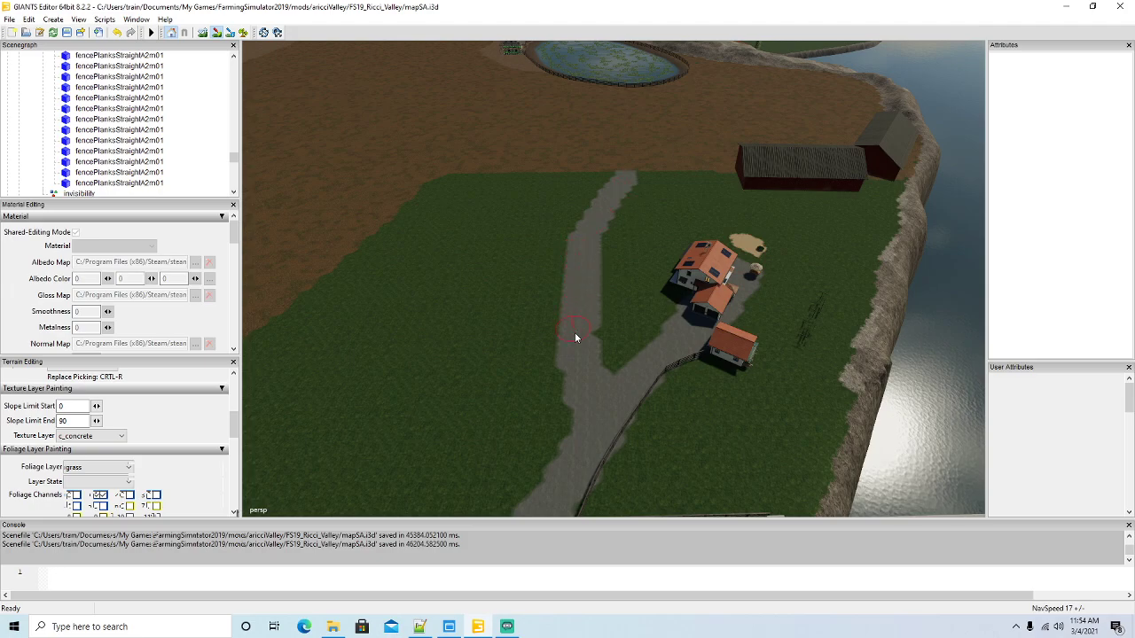
{"action": "left_click", "coordinate": [216, 32]}
Extend the far end of the branch track with c_concrete texture into the brown field, toward the red barn
{"action": "left_click_drag", "start_coordinate": [337, 350], "coordinate": [388, 350], "text": "alt"}
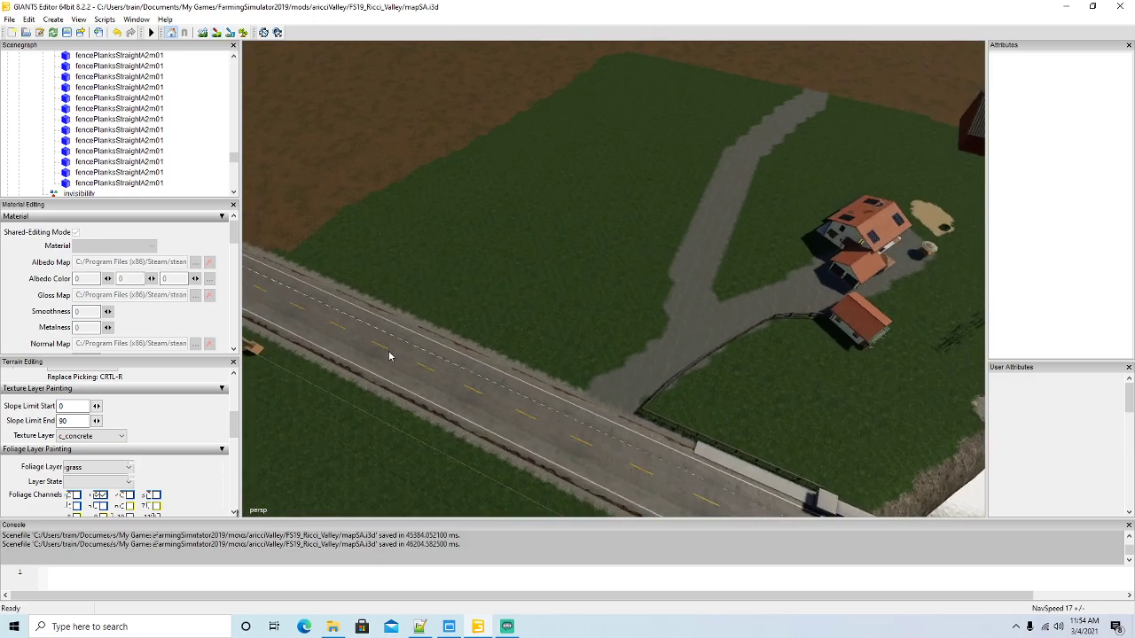
{"action": "scroll", "coordinate": [385, 350], "scroll_direction": "up", "scroll_amount": 6}
{"action": "scroll", "coordinate": [385, 354], "scroll_direction": "down", "scroll_amount": 10}
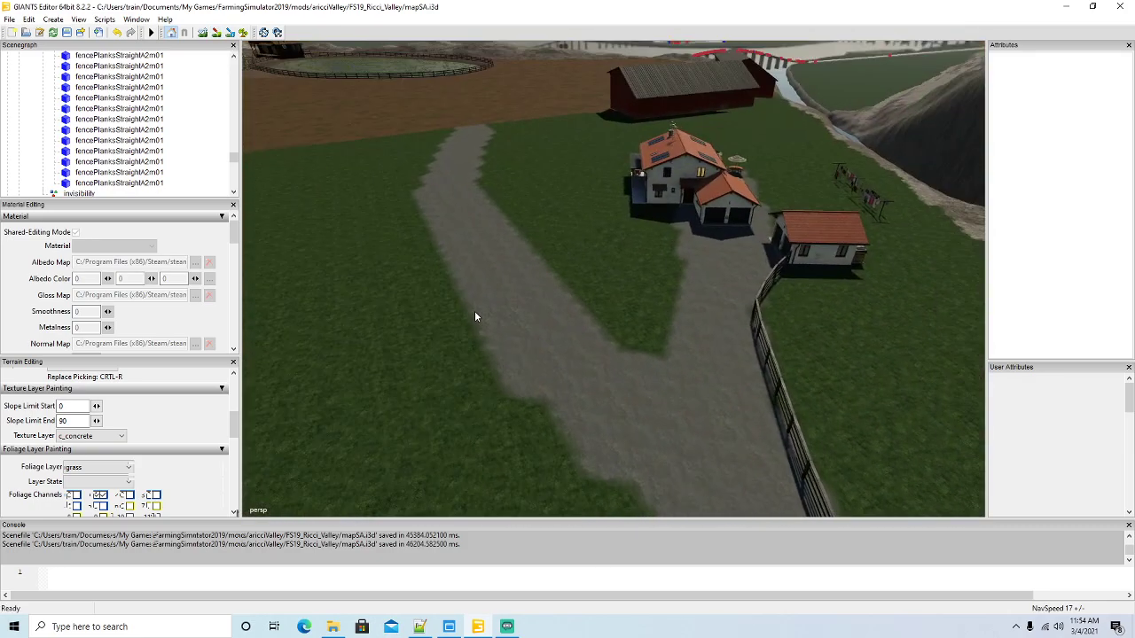
{"action": "left_click_drag", "start_coordinate": [442, 294], "coordinate": [469, 359], "text": "alt"}
{"action": "scroll", "coordinate": [442, 290], "scroll_direction": "up", "scroll_amount": 6}
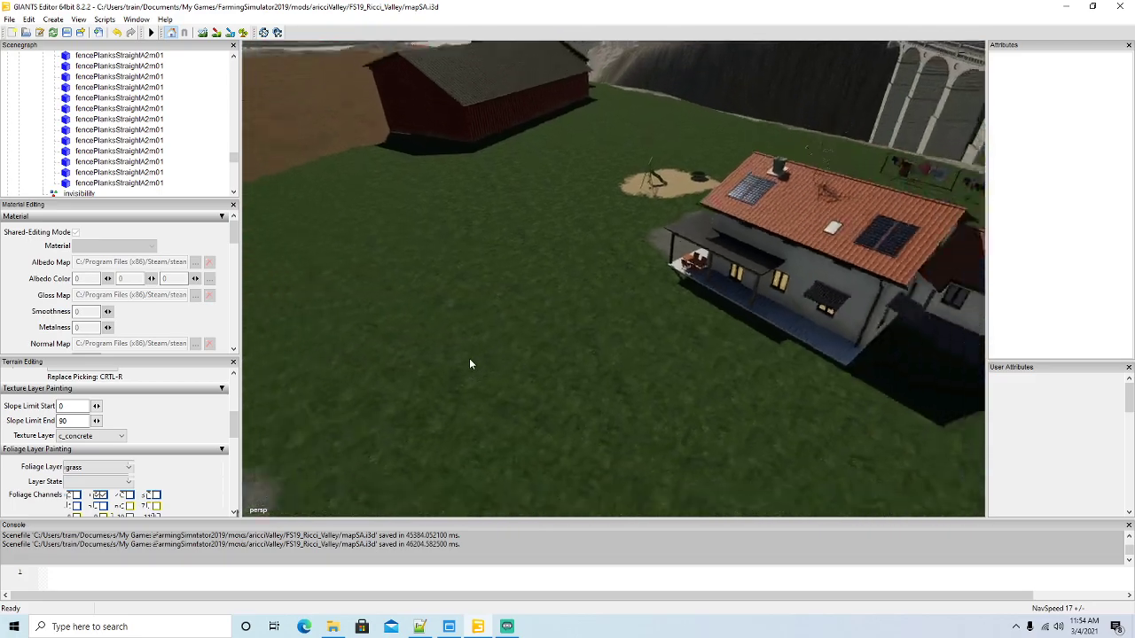
{"action": "scroll", "coordinate": [380, 336], "scroll_direction": "down", "scroll_amount": 4}
{"action": "left_click_drag", "start_coordinate": [380, 336], "coordinate": [377, 333], "text": "alt"}
{"action": "scroll", "coordinate": [377, 333], "scroll_direction": "up", "scroll_amount": 1}
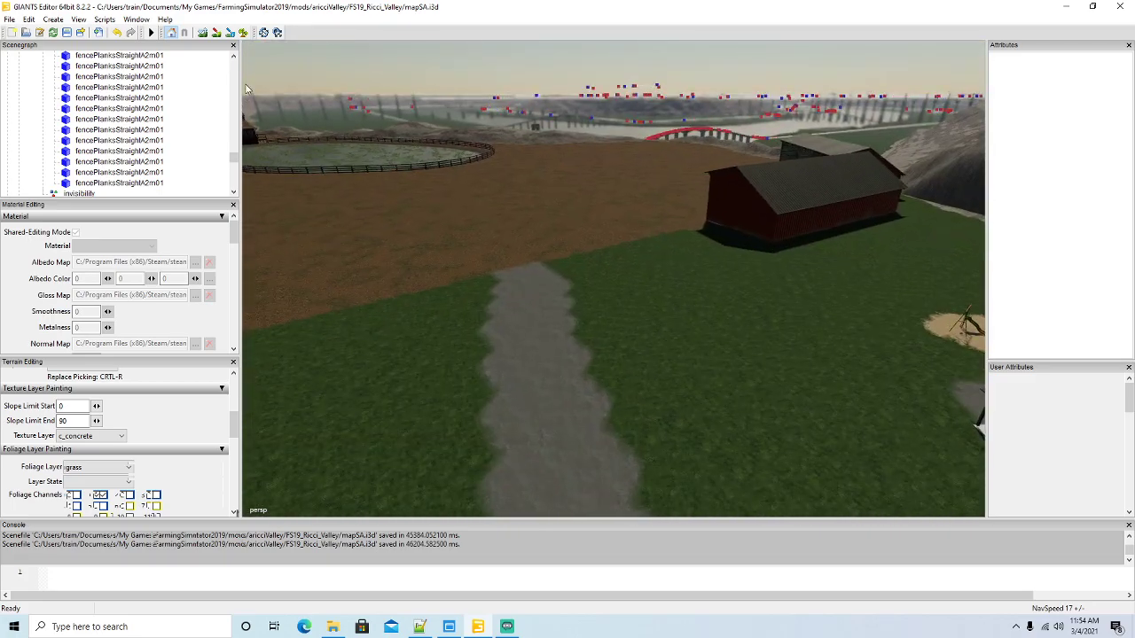
{"action": "left_click", "coordinate": [216, 33]}
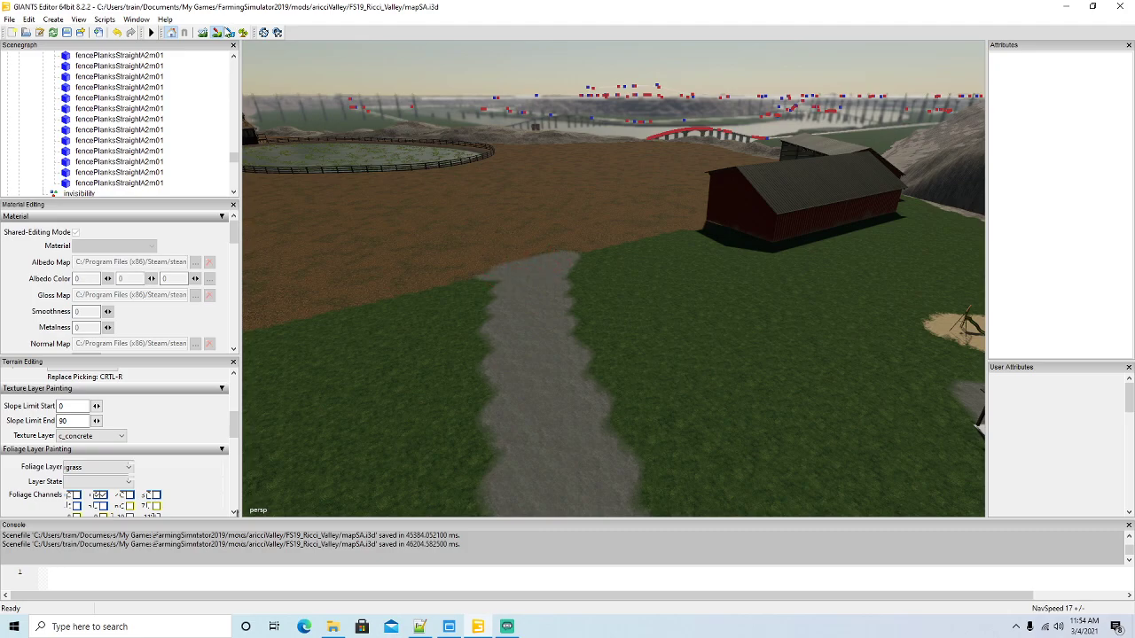
Duplicate the last plank fence panel, place the copy on the grass in front of the house, and set its X scale to 1.5
{"action": "right_click_drag", "start_coordinate": [399, 270], "coordinate": [623, 352]}
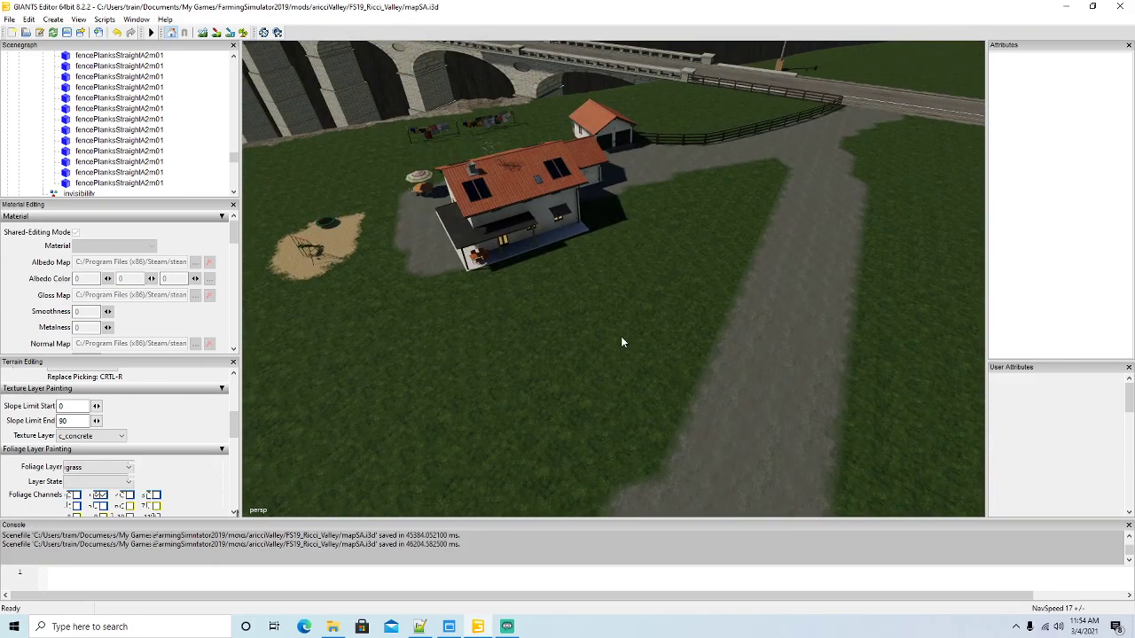
{"action": "left_click", "coordinate": [89, 184]}
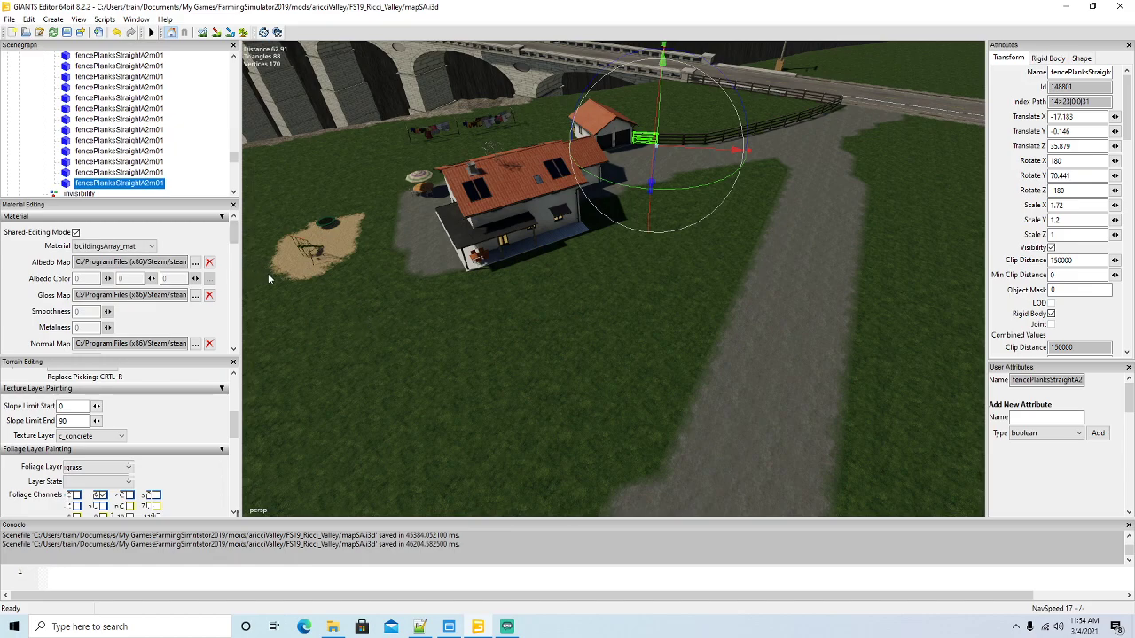
{"action": "key", "text": "ctrl+d"}
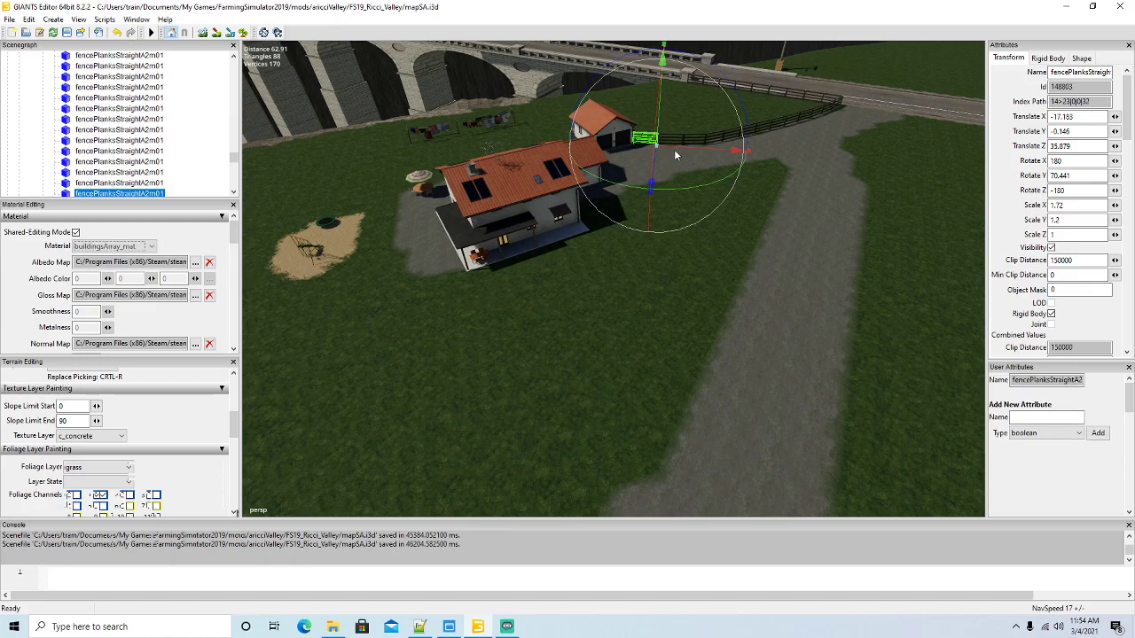
{"action": "left_click_drag", "start_coordinate": [670, 153], "coordinate": [680, 356]}
{"action": "double_click", "coordinate": [1072, 205]}
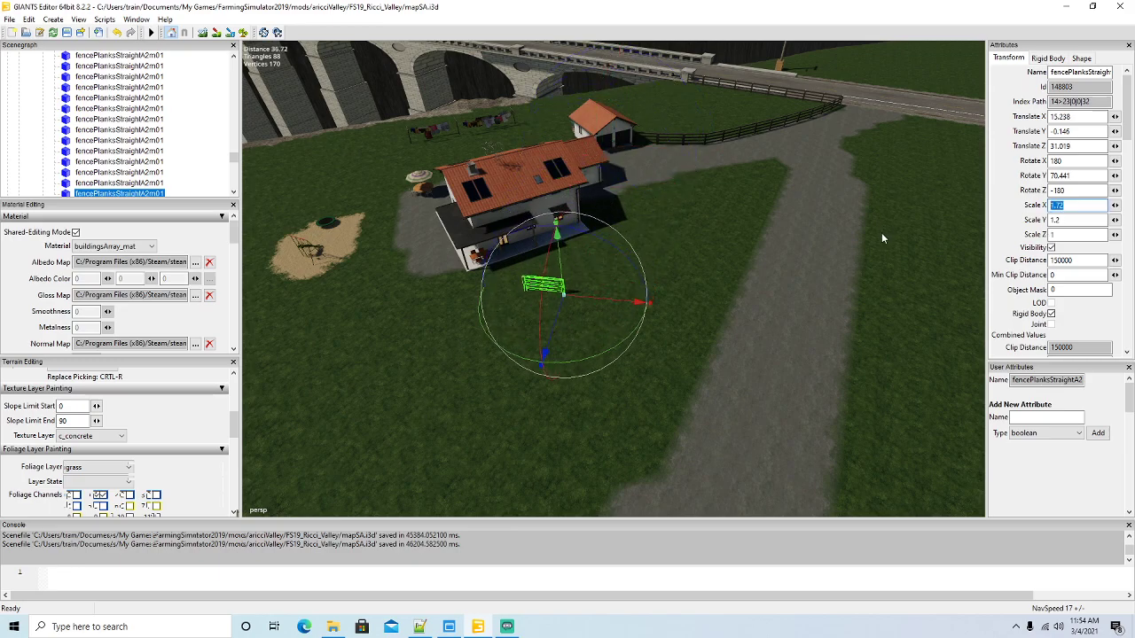
{"action": "type", "text": "1.5"}
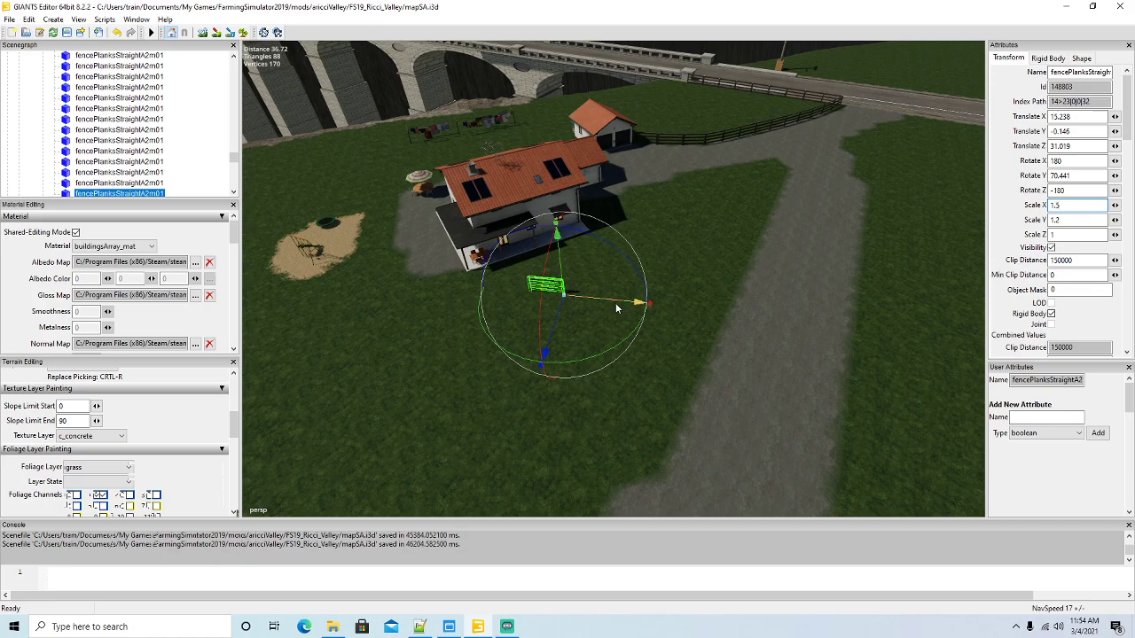
Move the copied panel to the house's patio corner at about X 18.35, Z 42.41, and turn it to about 38.3 degrees around Y
{"action": "left_click_drag", "start_coordinate": [615, 304], "coordinate": [494, 283]}
{"action": "middle_click_drag", "start_coordinate": [495, 283], "coordinate": [555, 327], "text": "alt"}
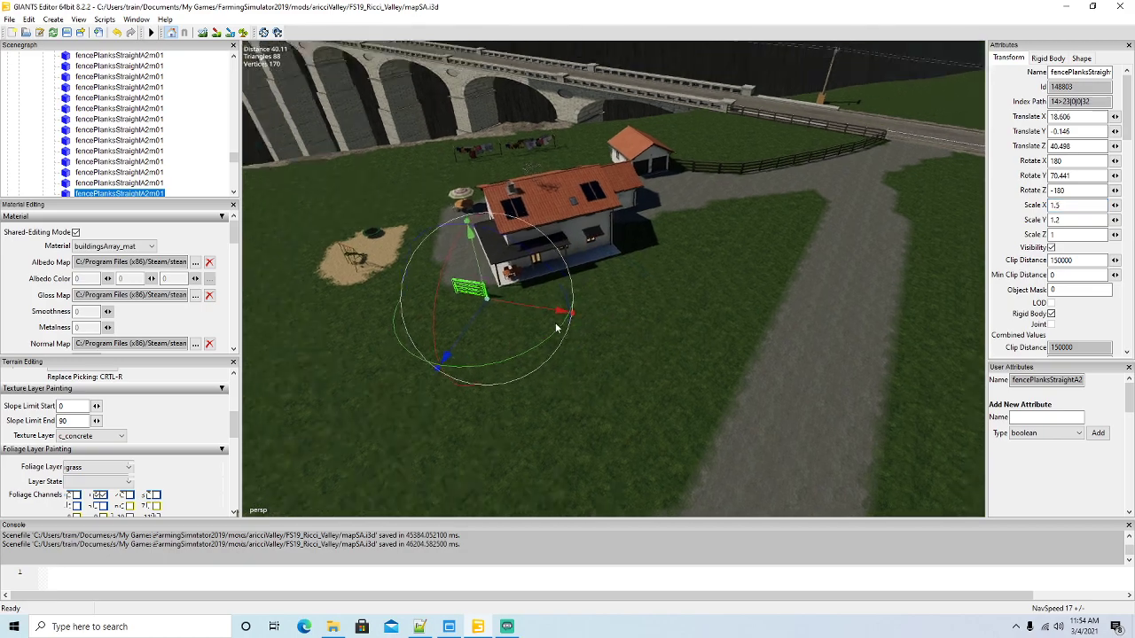
{"action": "scroll", "coordinate": [554, 319], "scroll_direction": "up", "scroll_amount": 3}
{"action": "left_click_drag", "start_coordinate": [553, 317], "coordinate": [560, 269], "text": "alt"}
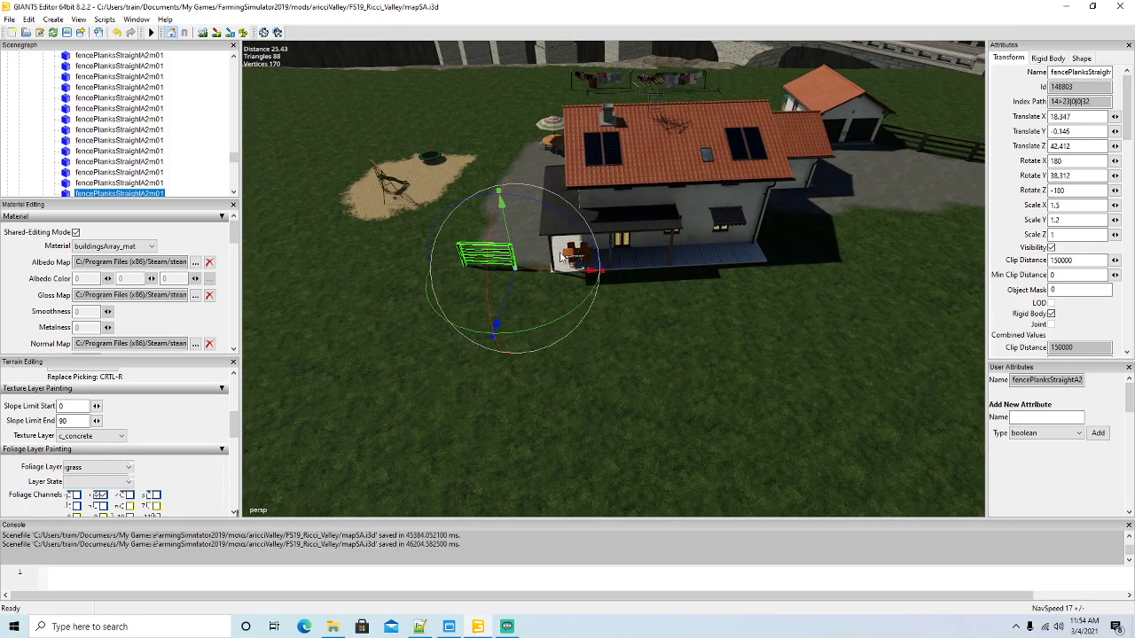
{"action": "left_click_drag", "start_coordinate": [674, 354], "coordinate": [583, 358], "text": "alt"}
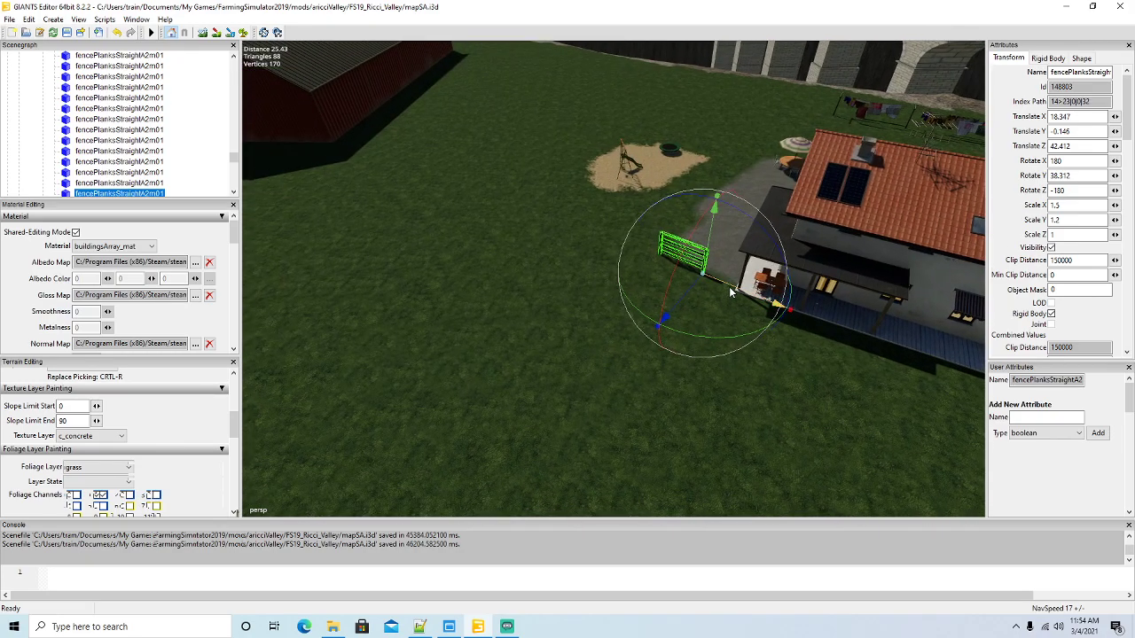
Place the panel against the red barn's corner at about X 46.81, Z 61.02, with a Y rotation of about 33.4 degrees
{"action": "left_click_drag", "start_coordinate": [739, 286], "coordinate": [364, 190]}
{"action": "left_click_drag", "start_coordinate": [390, 341], "coordinate": [530, 358], "text": "alt"}
{"action": "scroll", "coordinate": [456, 330], "scroll_direction": "up", "scroll_amount": 5}
{"action": "scroll", "coordinate": [530, 357], "scroll_direction": "down", "scroll_amount": 2}
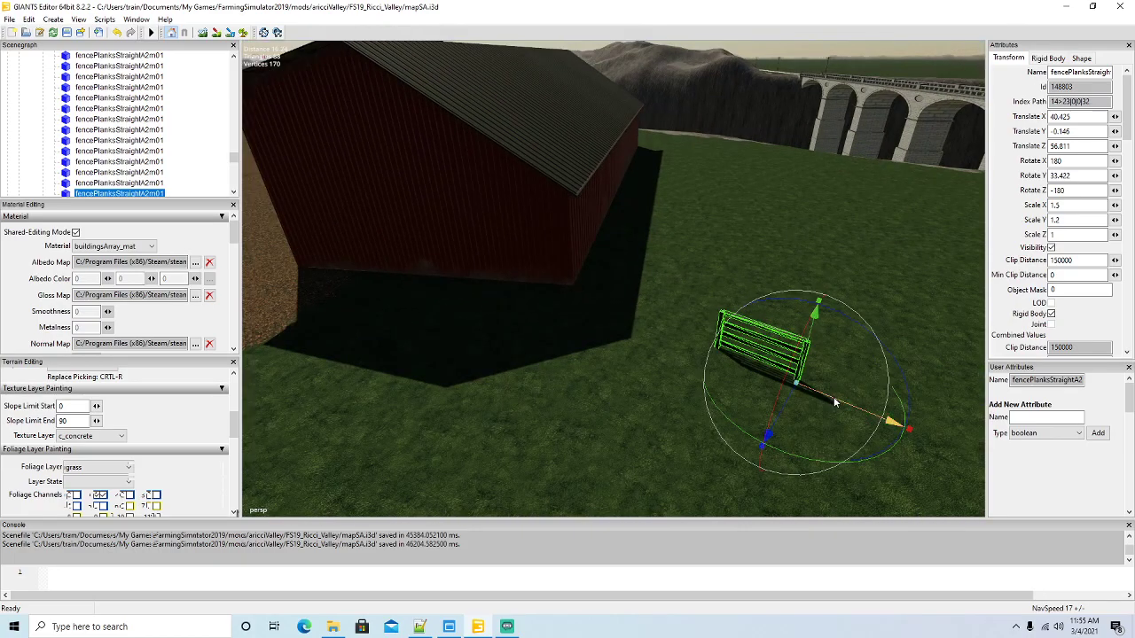
{"action": "left_click_drag", "start_coordinate": [833, 402], "coordinate": [640, 322]}
{"action": "left_click_drag", "start_coordinate": [635, 321], "coordinate": [637, 323]}
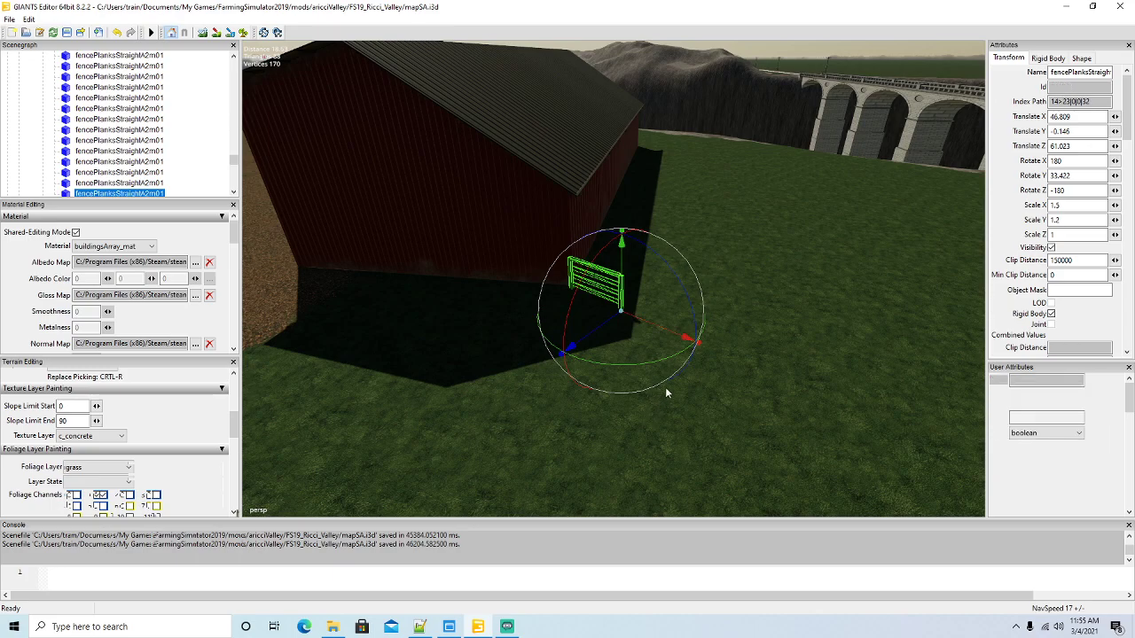
Add four end-to-end copies of the panel running from the barn toward the house, up to about X 36.64, Z 54.32
{"action": "key", "text": "ctrl+d"}
{"action": "left_click_drag", "start_coordinate": [685, 341], "coordinate": [759, 401]}
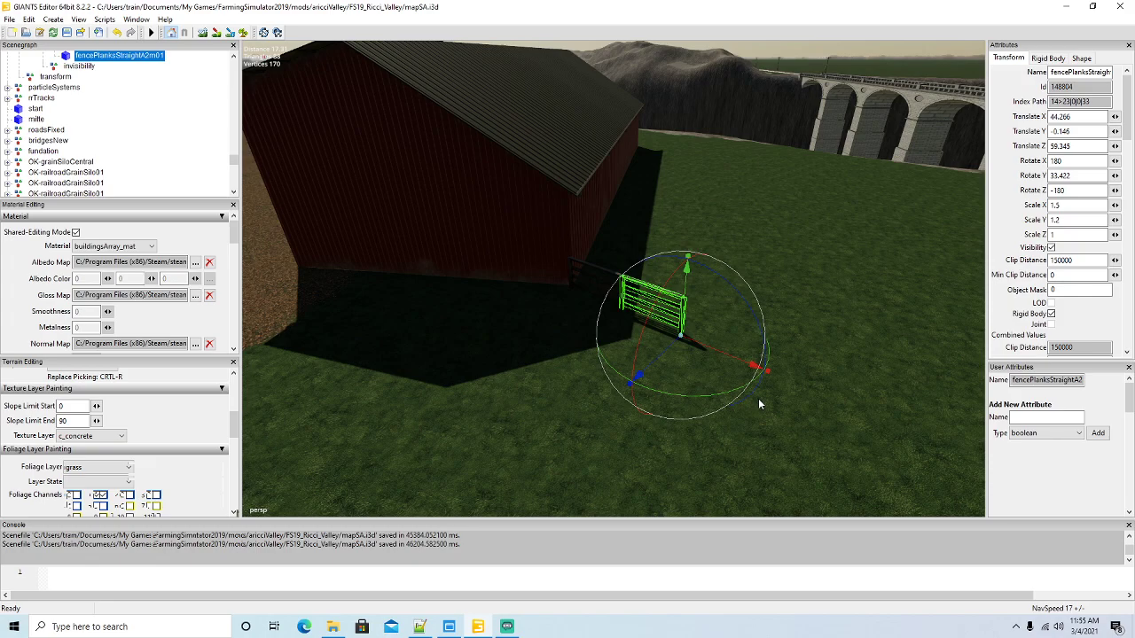
{"action": "key", "text": "ctrl+d"}
{"action": "left_click_drag", "start_coordinate": [762, 374], "coordinate": [945, 474]}
{"action": "key", "text": "ctrl+d"}
{"action": "scroll", "coordinate": [852, 472], "scroll_direction": "down", "scroll_amount": 4}
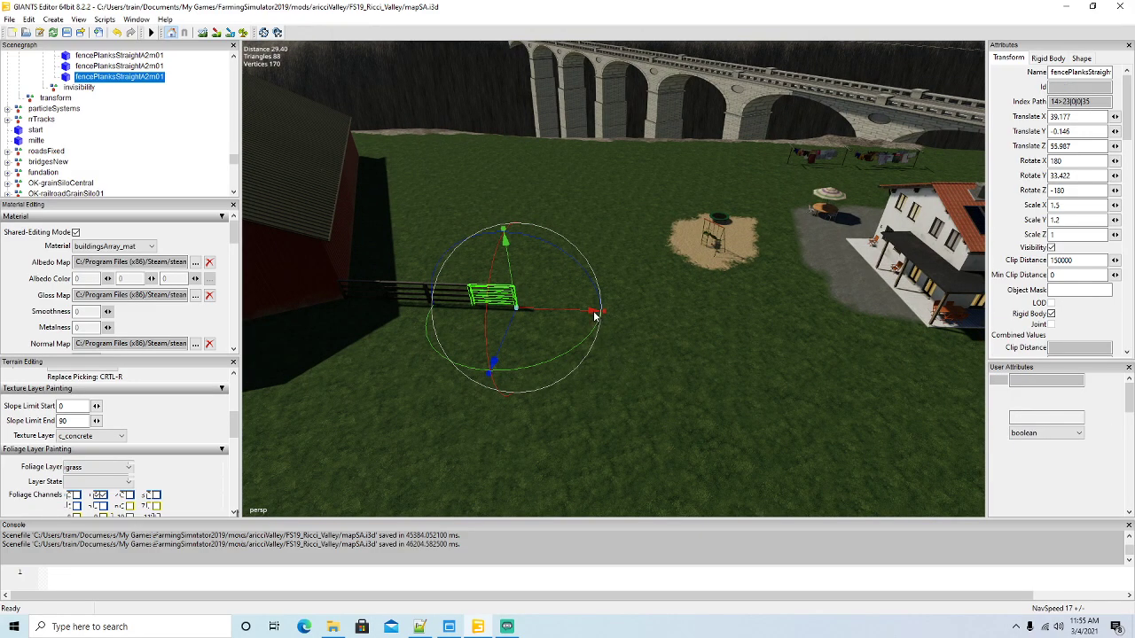
{"action": "left_click_drag", "start_coordinate": [596, 314], "coordinate": [644, 324]}
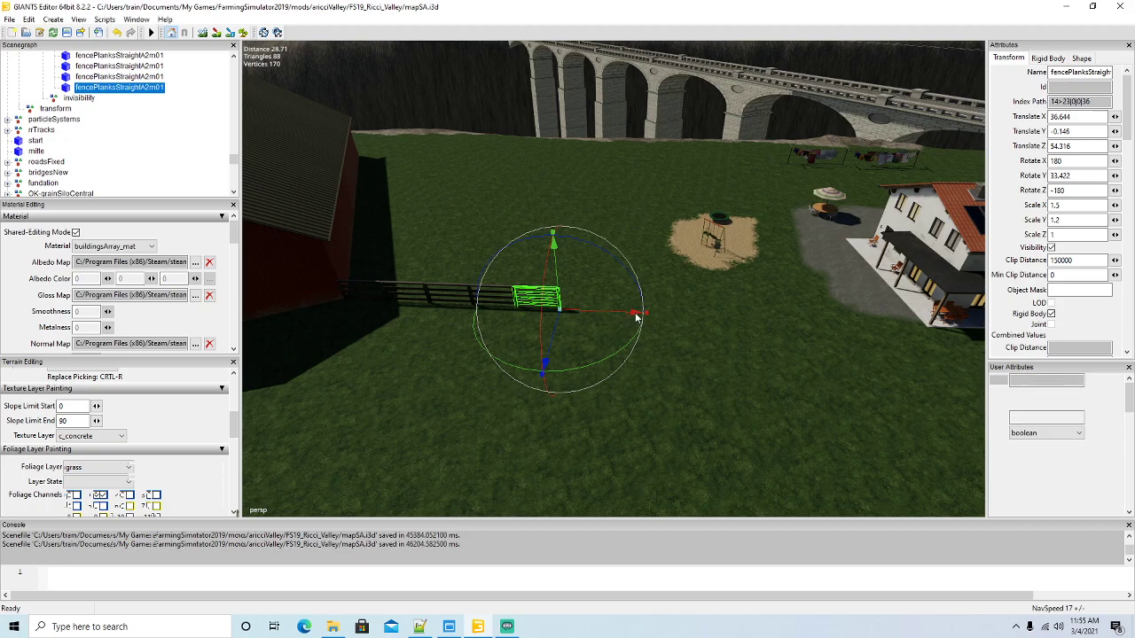
Continue the fence row with six more panel copies toward the patio, up to about X 21.52, Z 44.34
{"action": "key", "text": "ctrl+d"}
{"action": "left_click_drag", "start_coordinate": [646, 325], "coordinate": [913, 328]}
{"action": "key", "text": "ctrl+d"}
{"action": "key", "text": "ctrl+d"}
{"action": "key", "text": "ctrl+d"}
{"action": "key", "text": "ctrl+d"}
{"action": "key", "text": "ctrl+d"}
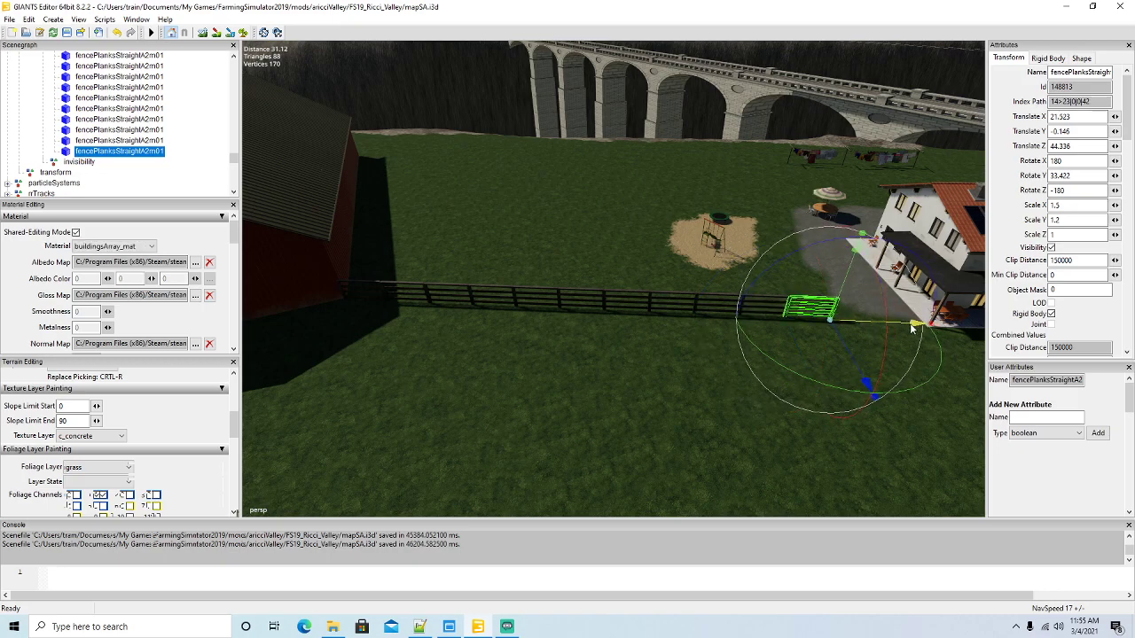
Add one closing fence panel at the patio edge, at about X 19.04, Z 42.70
{"action": "left_click_drag", "start_coordinate": [831, 400], "coordinate": [908, 376], "text": "alt"}
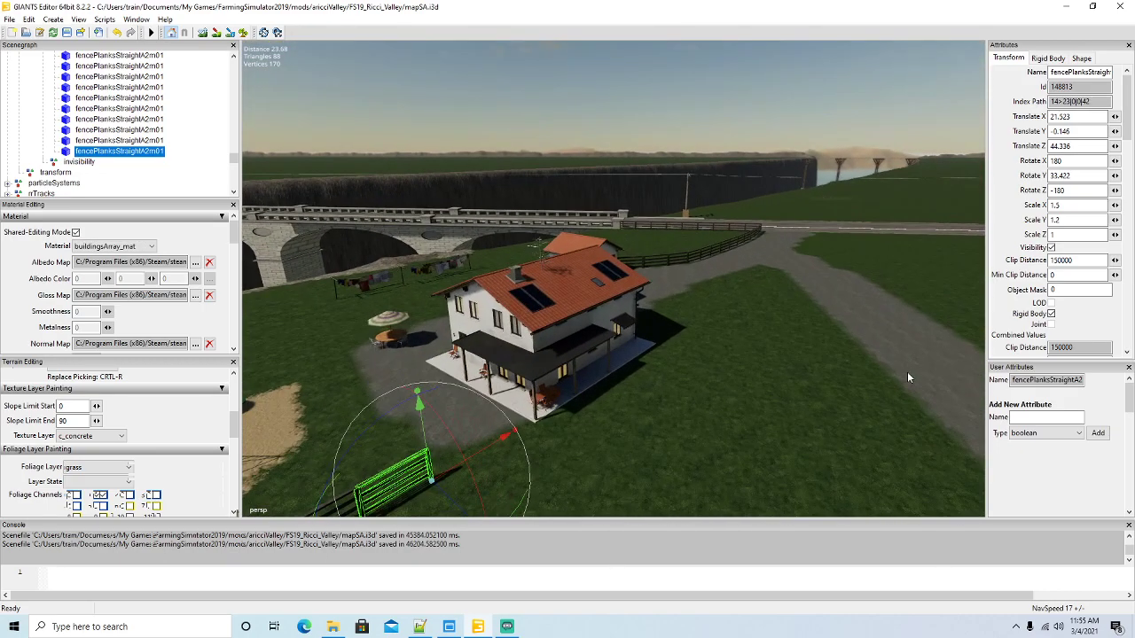
{"action": "scroll", "coordinate": [905, 378], "scroll_direction": "up", "scroll_amount": 3}
{"action": "right_click_drag", "start_coordinate": [903, 378], "coordinate": [776, 430]}
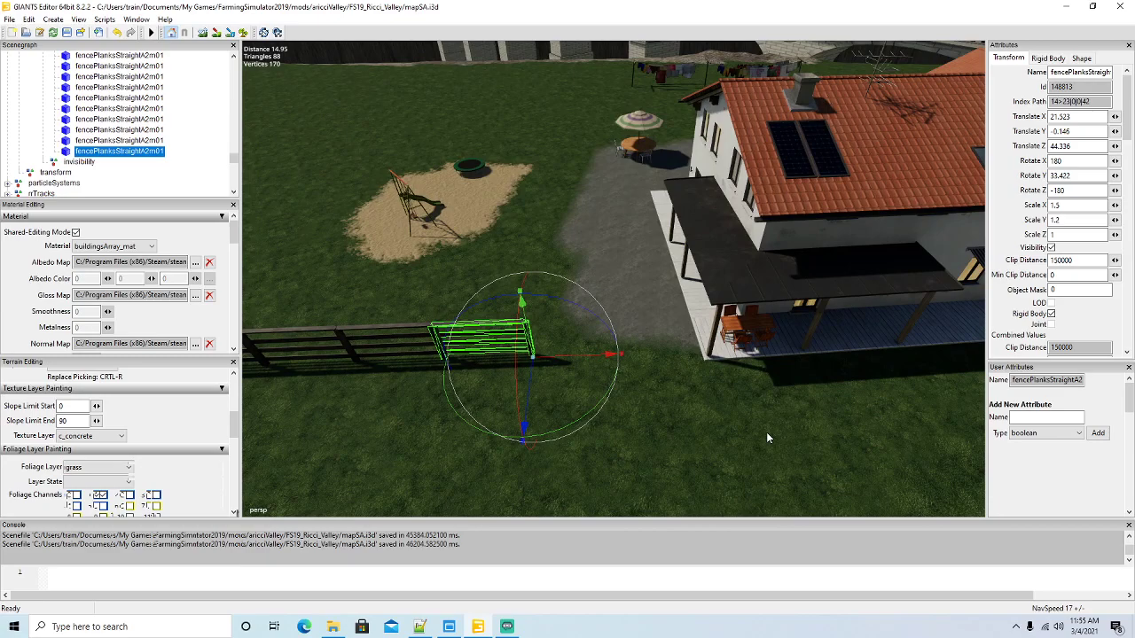
{"action": "key", "text": "ctrl+d"}
{"action": "left_click_drag", "start_coordinate": [613, 354], "coordinate": [685, 332]}
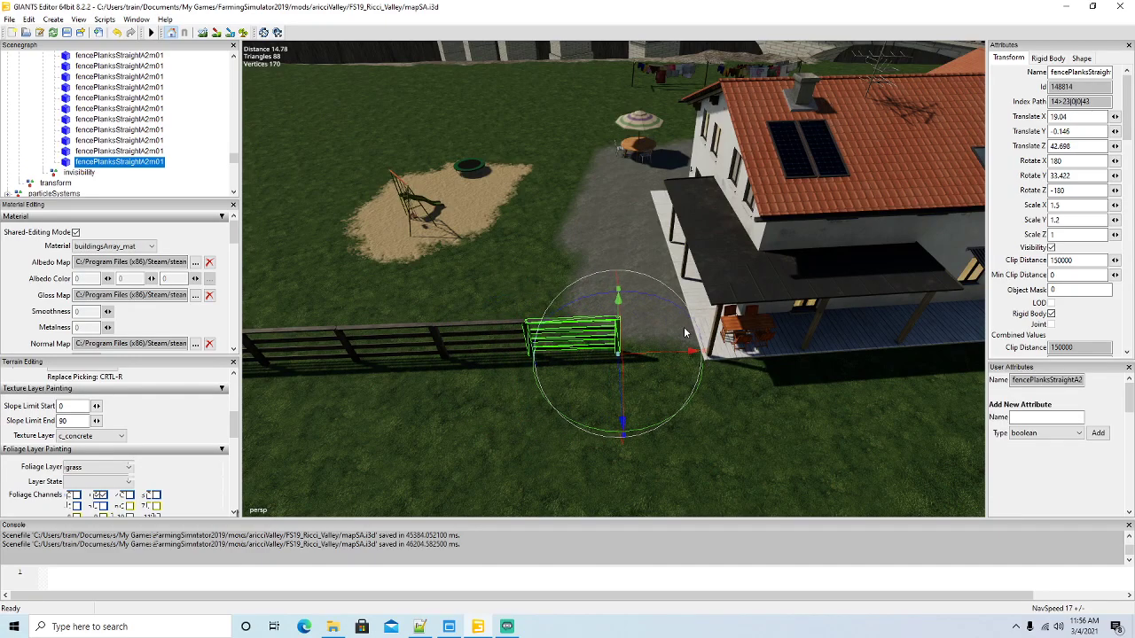
Examine the farmyard from above, including the barn-to-house fence, the branch track and the grass between the track and the brown field
{"action": "scroll", "coordinate": [700, 411], "scroll_direction": "down", "scroll_amount": 10}
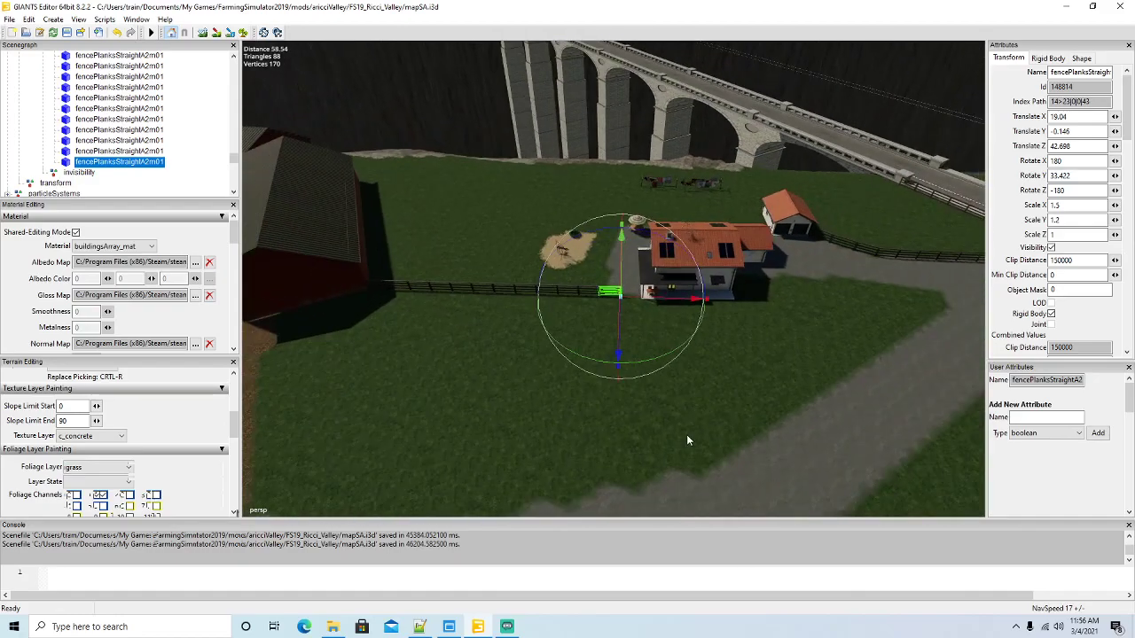
{"action": "left_click_drag", "start_coordinate": [687, 436], "coordinate": [655, 420], "text": "alt"}
{"action": "scroll", "coordinate": [655, 420], "scroll_direction": "down", "scroll_amount": 5}
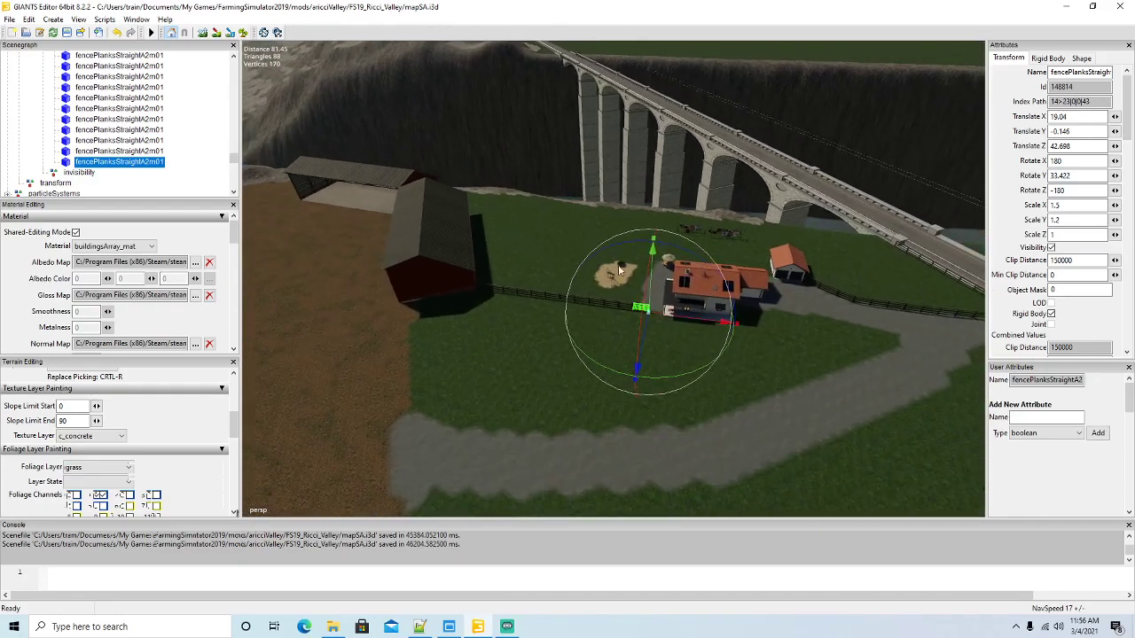
{"action": "left_click_drag", "start_coordinate": [650, 381], "coordinate": [608, 404], "text": "alt"}
{"action": "left_click", "coordinate": [719, 402]}
{"action": "left_click_drag", "start_coordinate": [719, 401], "coordinate": [674, 415], "text": "alt"}
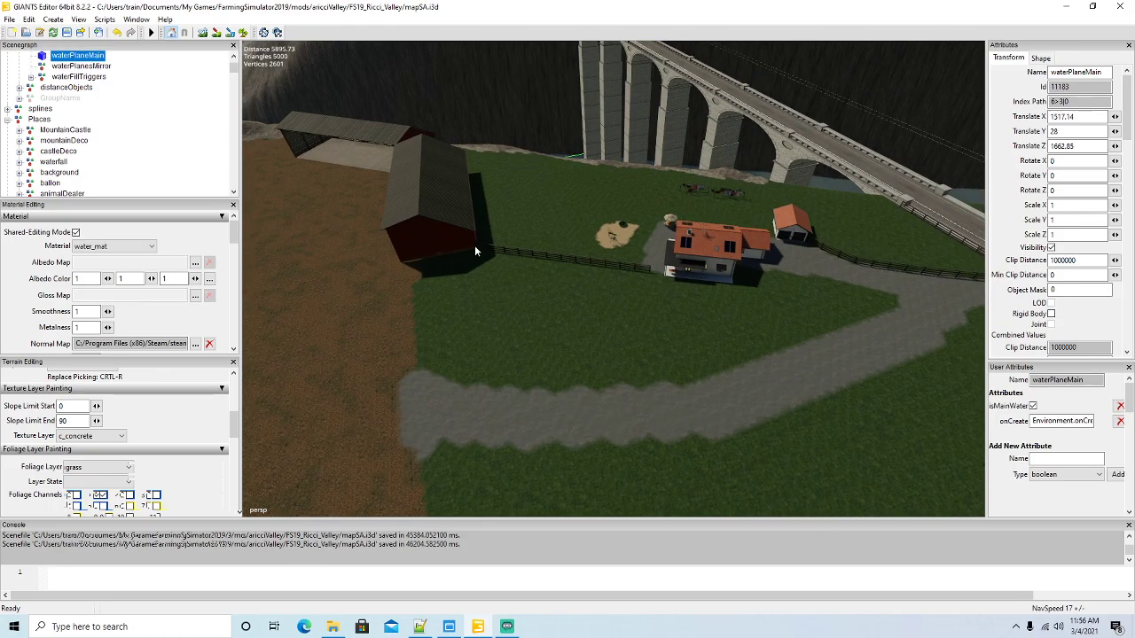
{"action": "middle_click_drag", "start_coordinate": [474, 244], "coordinate": [580, 417]}
{"action": "left_click_drag", "start_coordinate": [601, 356], "coordinate": [810, 324], "text": "alt"}
{"action": "scroll", "coordinate": [660, 362], "scroll_direction": "down", "scroll_amount": 3}
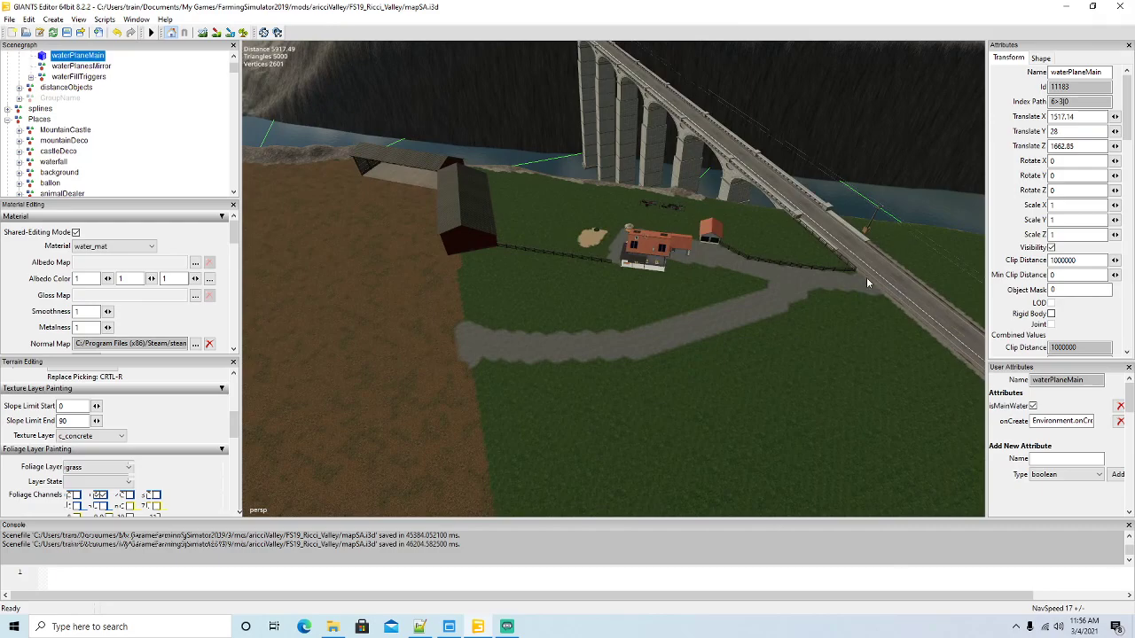
{"action": "middle_click_drag", "start_coordinate": [657, 398], "coordinate": [600, 422]}
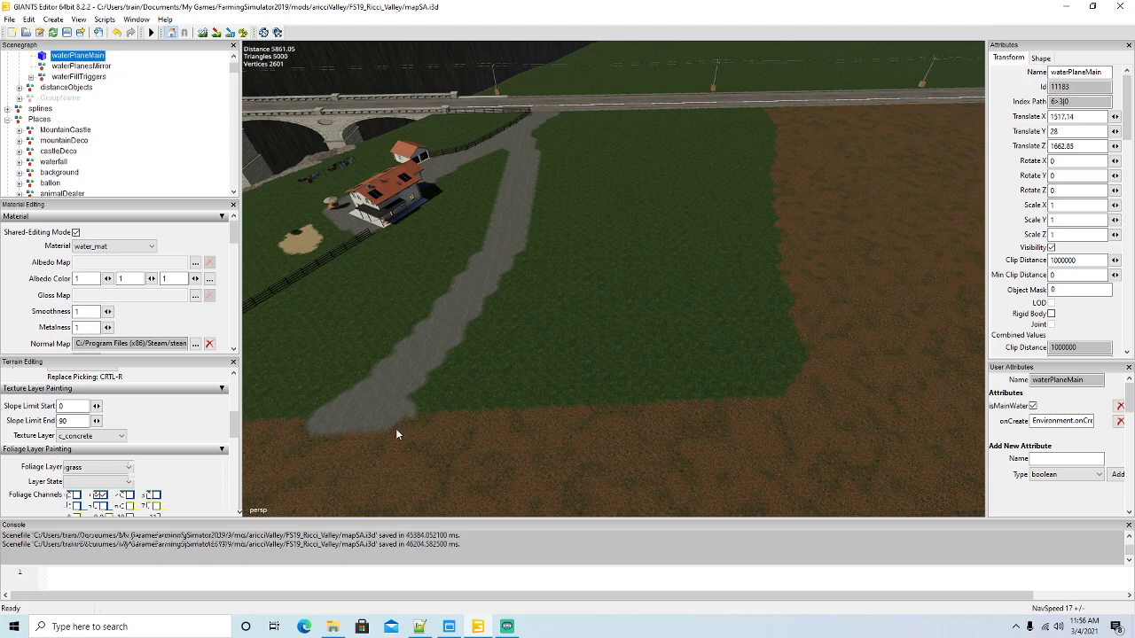
Choose c_forestGround as the texture layer and activate terrain texture painting
{"action": "left_click", "coordinate": [112, 439]}
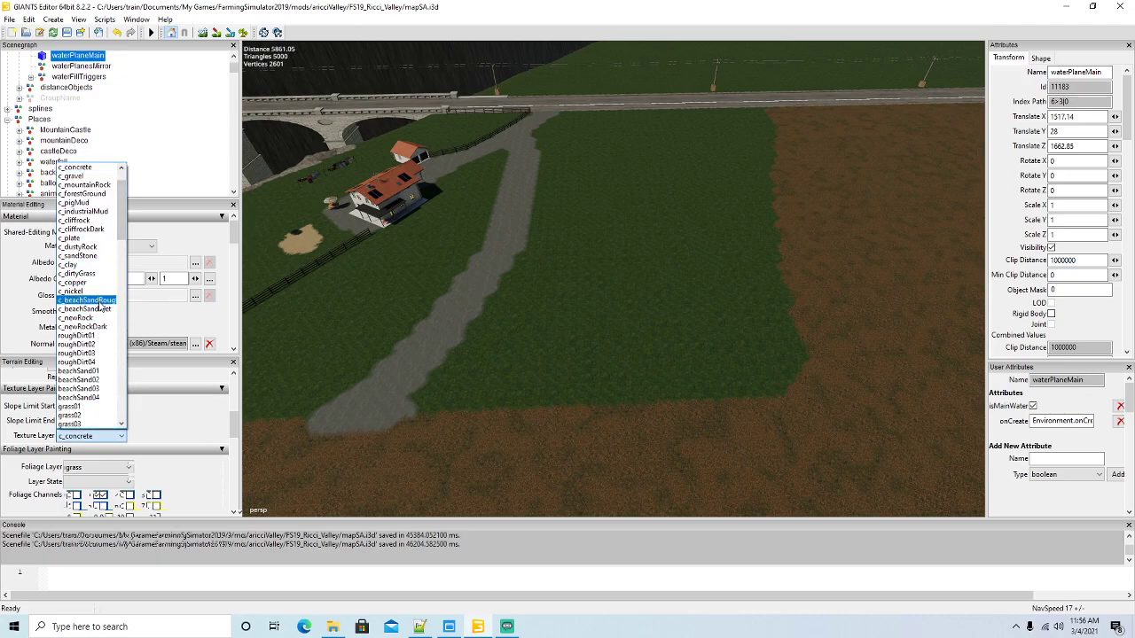
{"action": "left_click", "coordinate": [113, 248]}
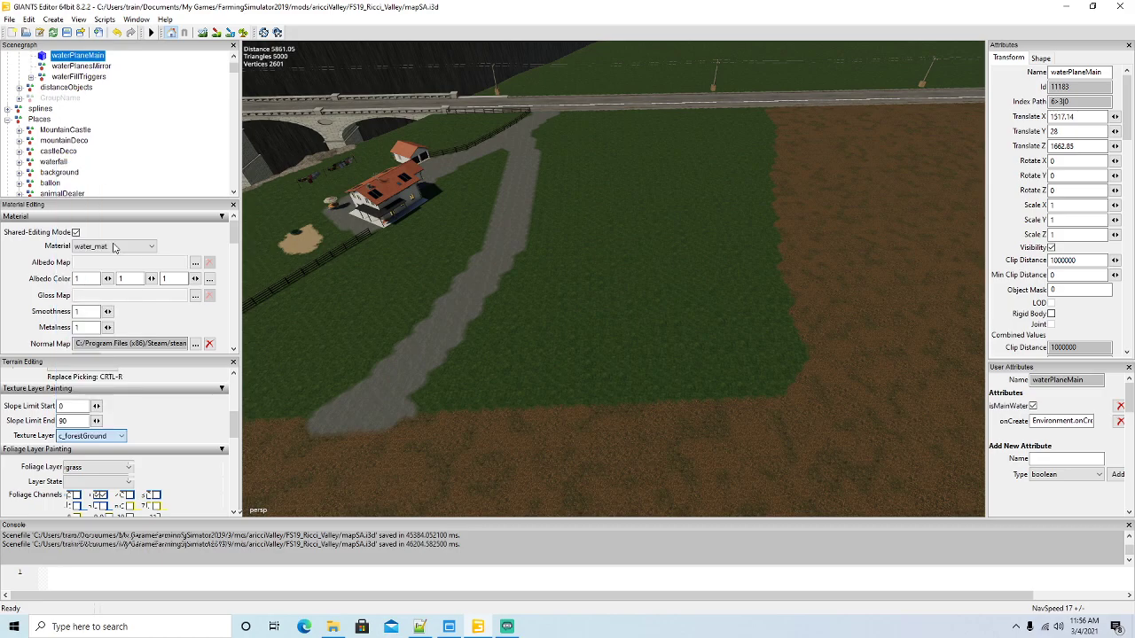
{"action": "scroll", "coordinate": [583, 348], "scroll_direction": "down", "scroll_amount": 1}
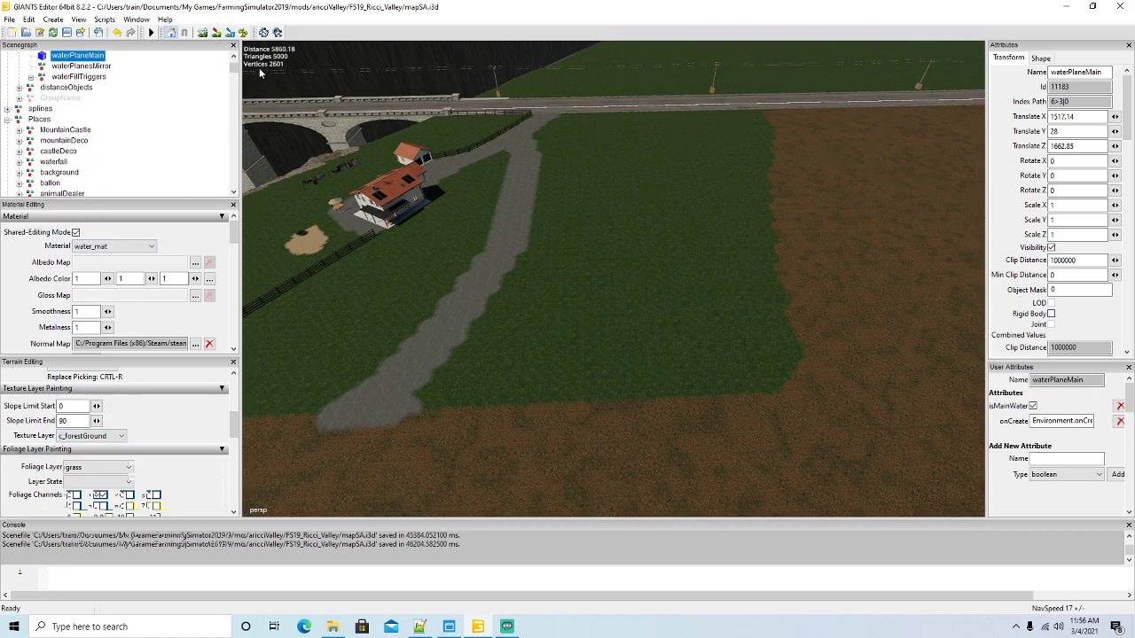
{"action": "left_click", "coordinate": [216, 32]}
{"action": "left_click_drag", "start_coordinate": [767, 235], "coordinate": [773, 327]}
{"action": "mouse_move", "coordinate": [682, 381]}
{"action": "left_mouse_down"}
{"action": "mouse_move", "coordinate": [459, 397]}
{"action": "mouse_move", "coordinate": [481, 356]}
{"action": "left_mouse_up"}
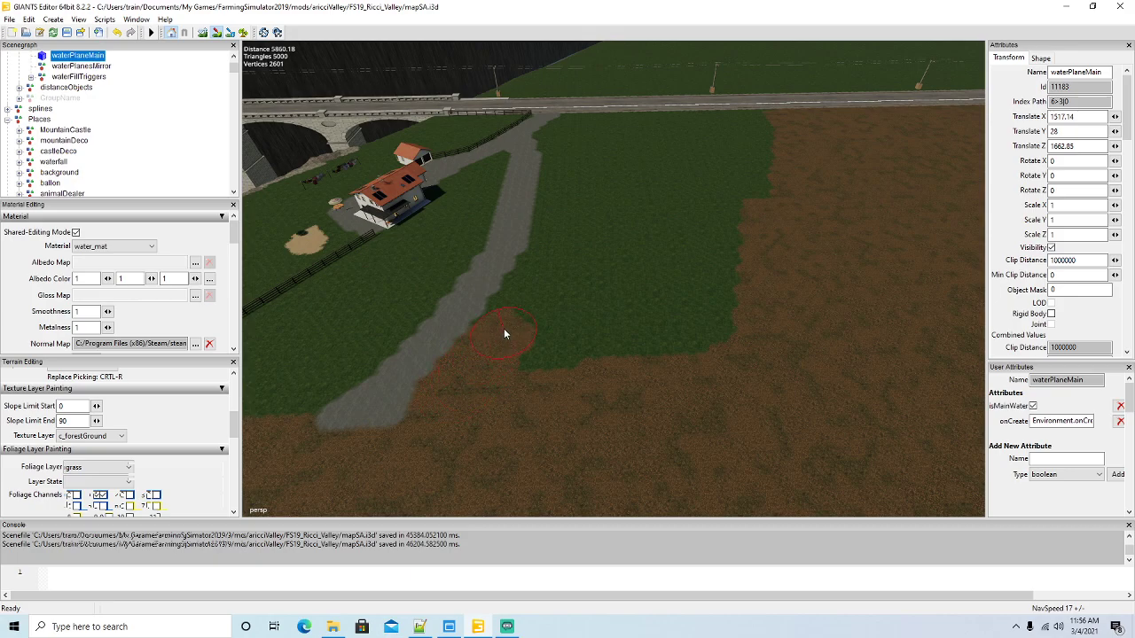
{"action": "left_click_drag", "start_coordinate": [547, 260], "coordinate": [560, 163]}
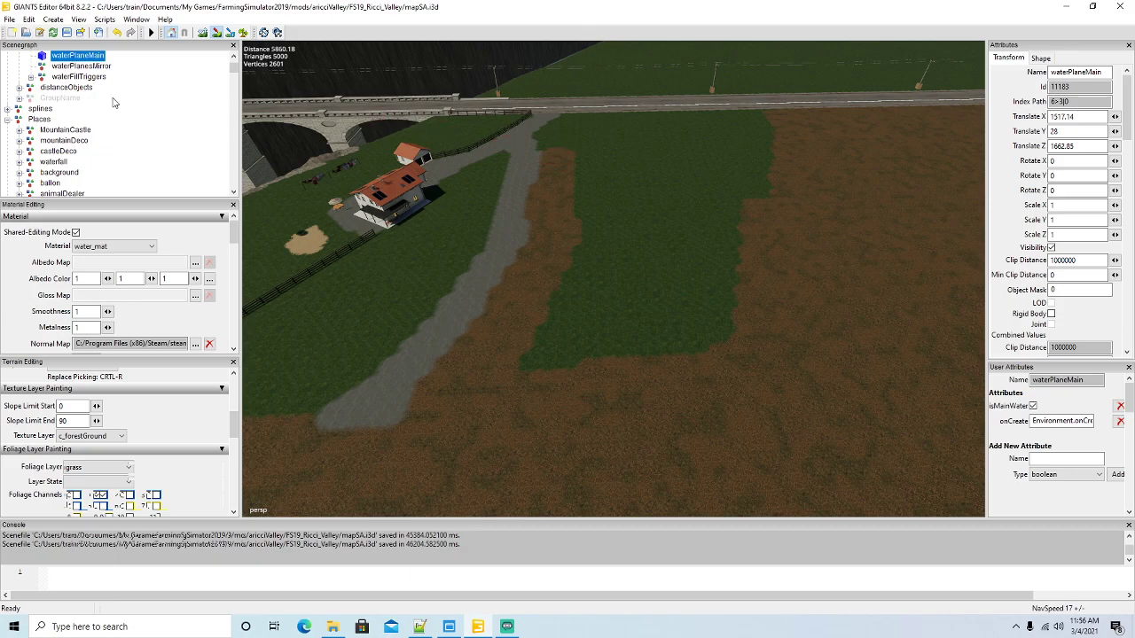
{"action": "left_click", "coordinate": [116, 31]}
Paint c_forestGround over the grass between the branch track and the brown field, leaving a strip along the road
{"action": "left_click_drag", "start_coordinate": [595, 167], "coordinate": [563, 166]}
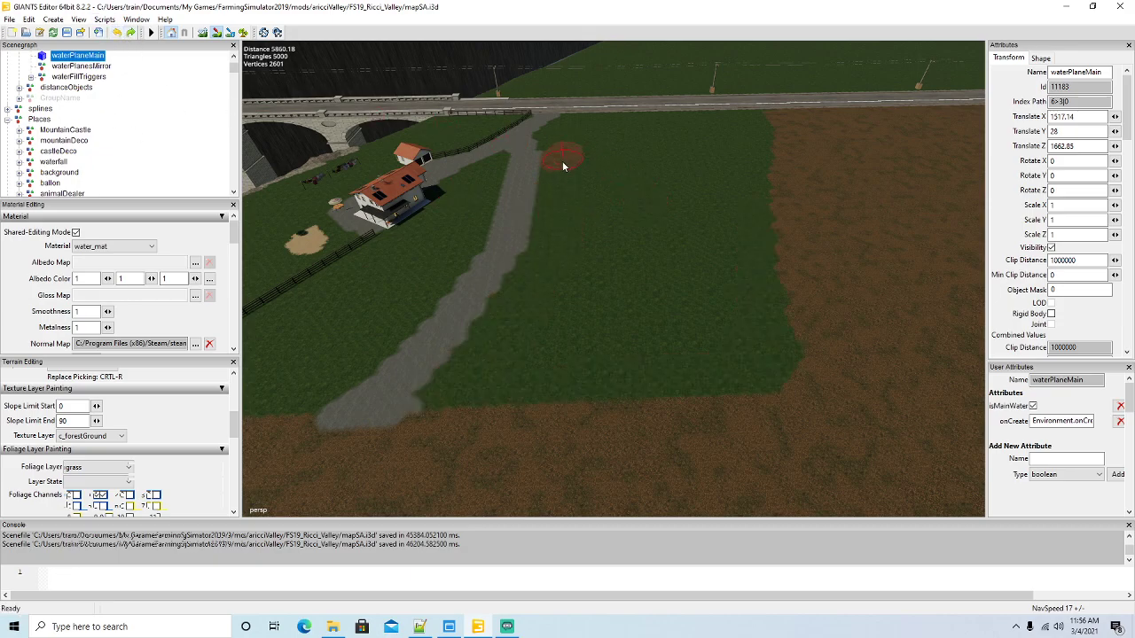
{"action": "mouse_move", "coordinate": [557, 262]}
{"action": "left_mouse_down"}
{"action": "mouse_move", "coordinate": [466, 390]}
{"action": "mouse_move", "coordinate": [527, 355]}
{"action": "mouse_move", "coordinate": [503, 390]}
{"action": "mouse_move", "coordinate": [583, 280]}
{"action": "left_mouse_up"}
{"action": "mouse_move", "coordinate": [607, 215]}
{"action": "left_mouse_down"}
{"action": "mouse_move", "coordinate": [690, 385]}
{"action": "mouse_move", "coordinate": [776, 221]}
{"action": "left_mouse_up"}
{"action": "mouse_move", "coordinate": [773, 161]}
{"action": "left_mouse_down"}
{"action": "mouse_move", "coordinate": [612, 173]}
{"action": "mouse_move", "coordinate": [653, 336]}
{"action": "mouse_move", "coordinate": [691, 176]}
{"action": "mouse_move", "coordinate": [745, 356]}
{"action": "mouse_move", "coordinate": [716, 203]}
{"action": "mouse_move", "coordinate": [673, 192]}
{"action": "mouse_move", "coordinate": [703, 388]}
{"action": "left_mouse_up"}
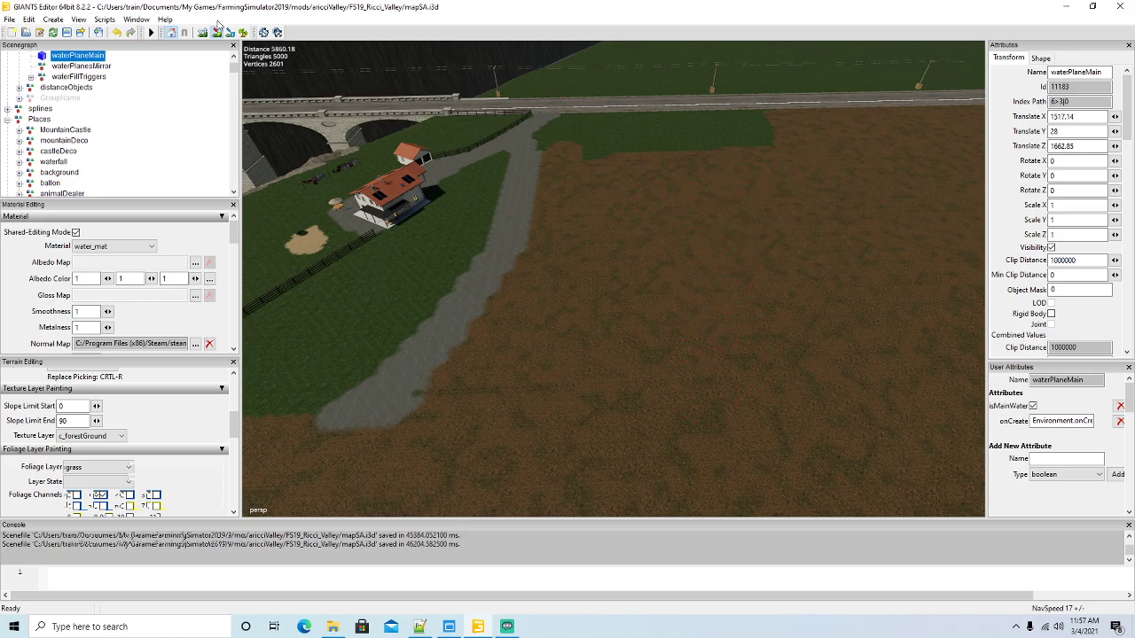
Cover the remaining grass strip beside the road and the driveway entrance with c_forestGround
{"action": "left_click", "coordinate": [219, 34]}
{"action": "mouse_move", "coordinate": [582, 303]}
{"action": "left_mouse_down", "text": "alt"}
{"action": "mouse_move", "coordinate": [555, 243]}
{"action": "mouse_move", "coordinate": [532, 239]}
{"action": "mouse_move", "coordinate": [551, 233]}
{"action": "mouse_move", "coordinate": [835, 300]}
{"action": "left_mouse_up", "text": "alt"}
{"action": "scroll", "coordinate": [552, 237], "scroll_direction": "up", "scroll_amount": 8}
{"action": "scroll", "coordinate": [835, 300], "scroll_direction": "down", "scroll_amount": 4}
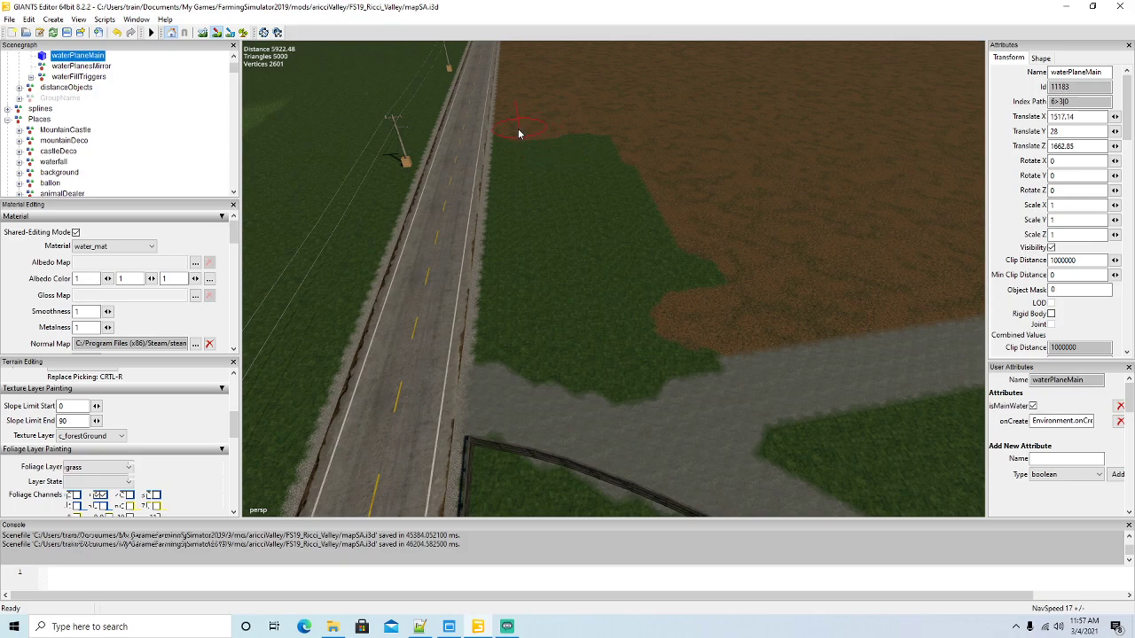
{"action": "mouse_move", "coordinate": [519, 134]}
{"action": "left_mouse_down"}
{"action": "mouse_move", "coordinate": [526, 254]}
{"action": "mouse_move", "coordinate": [544, 279]}
{"action": "mouse_move", "coordinate": [570, 165]}
{"action": "mouse_move", "coordinate": [665, 257]}
{"action": "mouse_move", "coordinate": [649, 276]}
{"action": "mouse_move", "coordinate": [630, 237]}
{"action": "mouse_move", "coordinate": [678, 359]}
{"action": "mouse_move", "coordinate": [643, 350]}
{"action": "mouse_move", "coordinate": [615, 362]}
{"action": "mouse_move", "coordinate": [512, 338]}
{"action": "mouse_move", "coordinate": [632, 309]}
{"action": "left_mouse_up"}
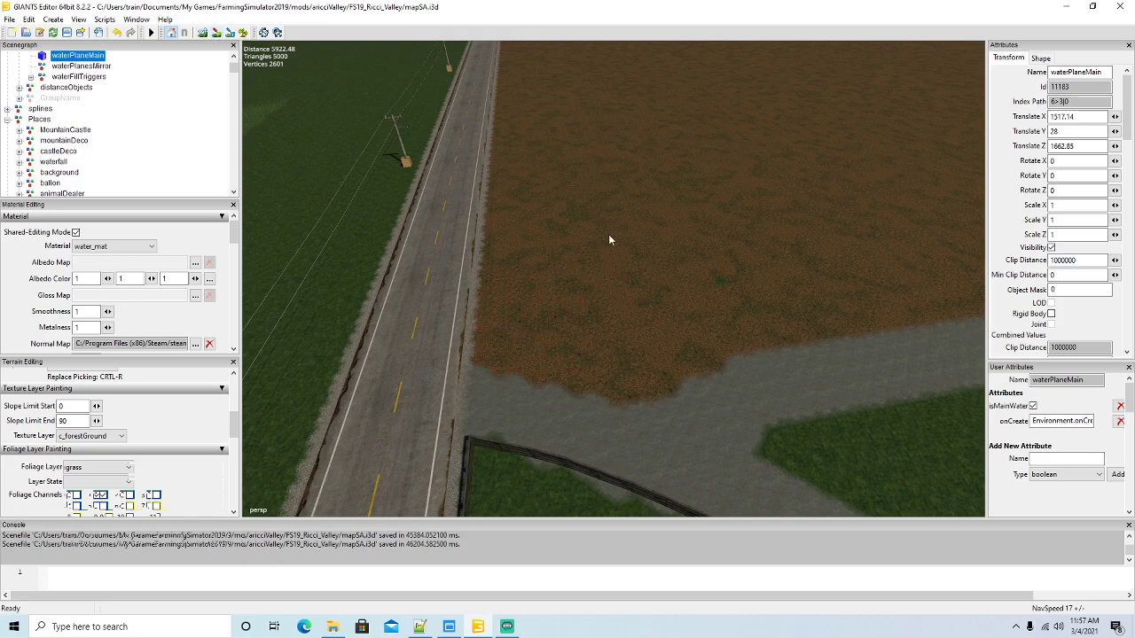
Choose c_roughDirt as the texture layer and paint a track from the large circular clearing toward the road
{"action": "left_click_drag", "start_coordinate": [608, 234], "coordinate": [643, 205], "text": "alt"}
{"action": "left_click_drag", "start_coordinate": [408, 222], "coordinate": [546, 240], "text": "alt"}
{"action": "scroll", "coordinate": [540, 227], "scroll_direction": "down", "scroll_amount": 3}
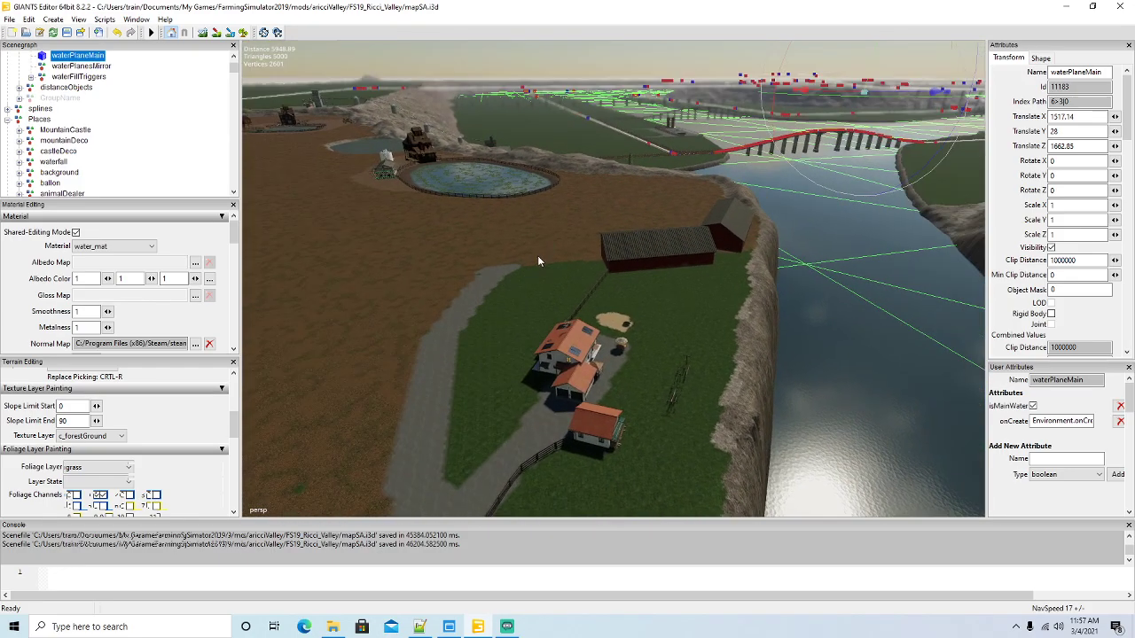
{"action": "right_click_drag", "start_coordinate": [537, 259], "coordinate": [752, 296]}
{"action": "scroll", "coordinate": [514, 200], "scroll_direction": "up", "scroll_amount": 6}
{"action": "left_click", "coordinate": [89, 435]}
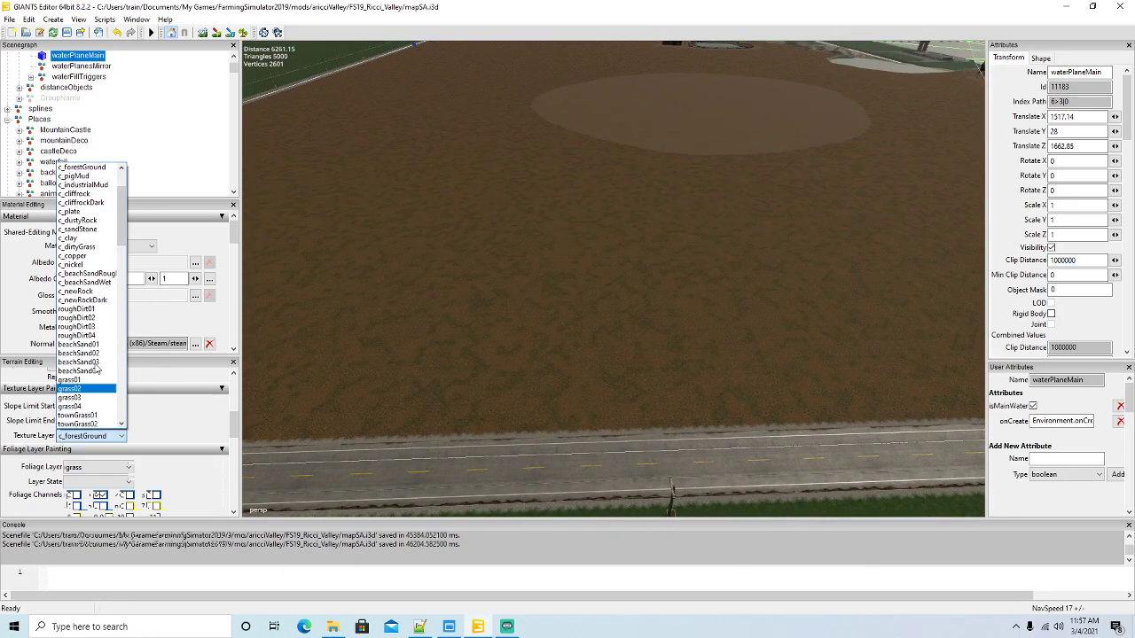
{"action": "left_click", "coordinate": [78, 167]}
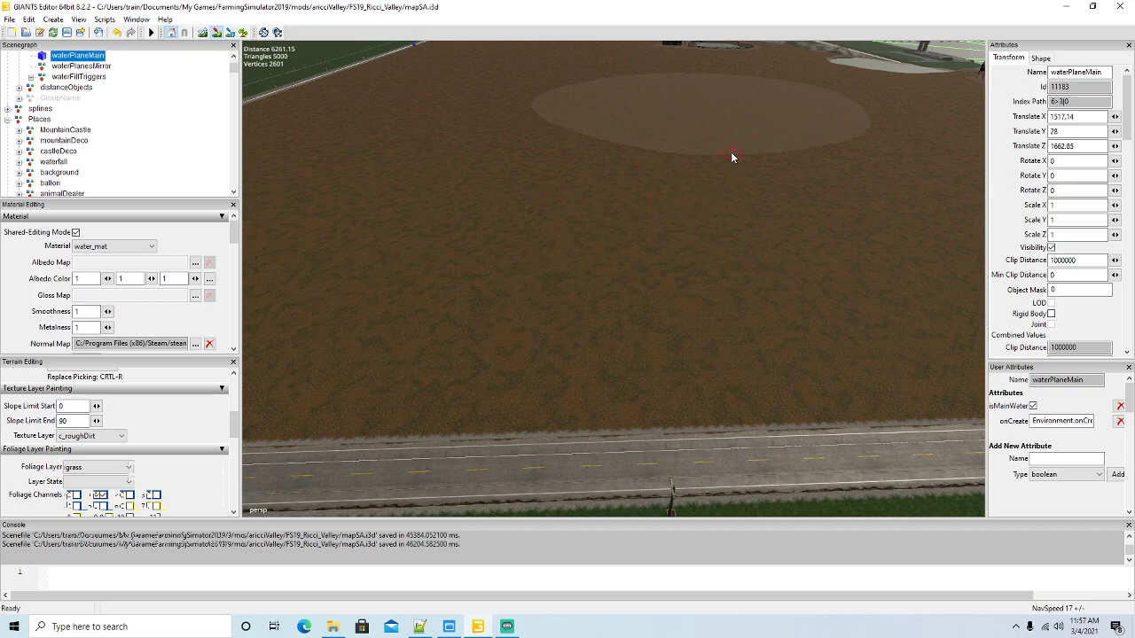
{"action": "left_click_drag", "start_coordinate": [658, 154], "coordinate": [682, 276]}
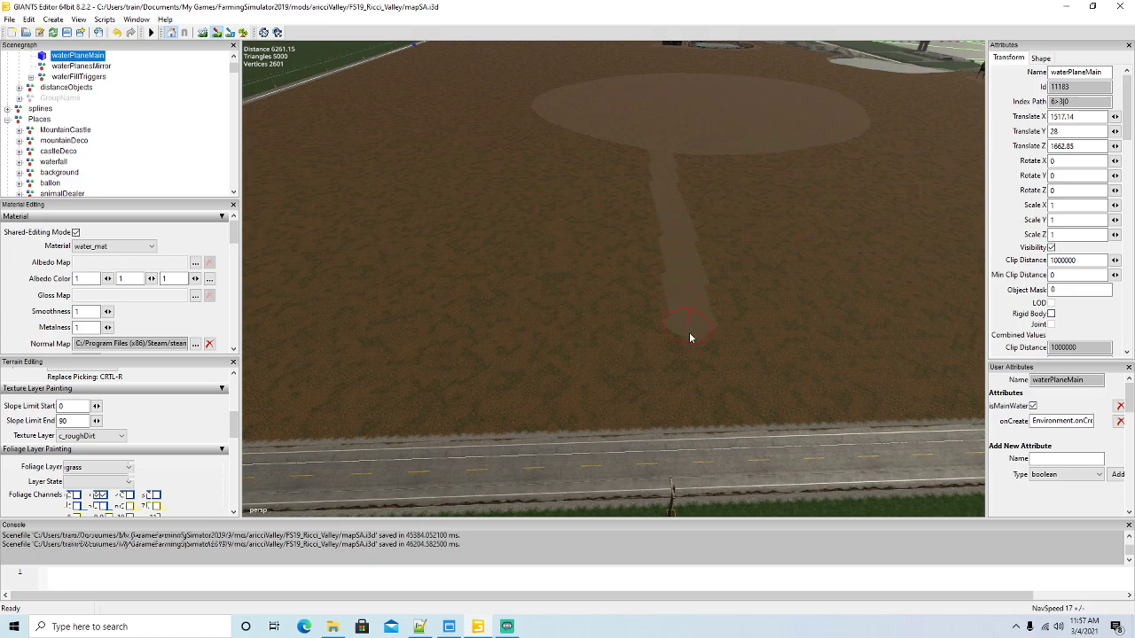
Extend the dirt track to the road edge and flare it into a wide entrance
{"action": "left_click", "coordinate": [216, 36]}
{"action": "left_click_drag", "start_coordinate": [355, 155], "coordinate": [454, 221], "text": "alt"}
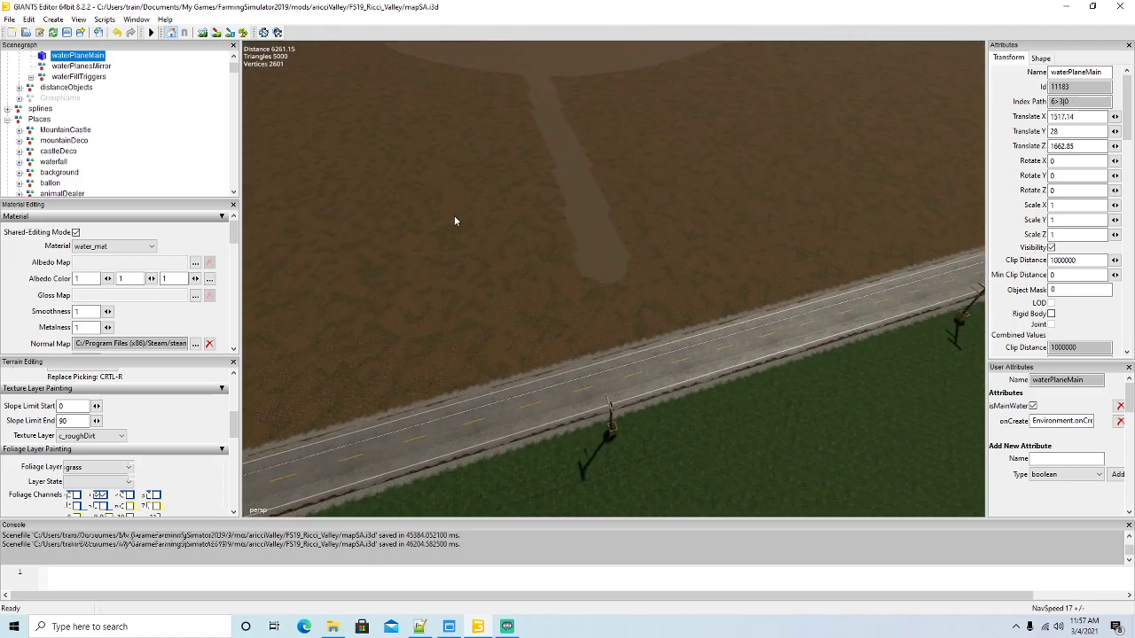
{"action": "scroll", "coordinate": [454, 221], "scroll_direction": "up", "scroll_amount": 5}
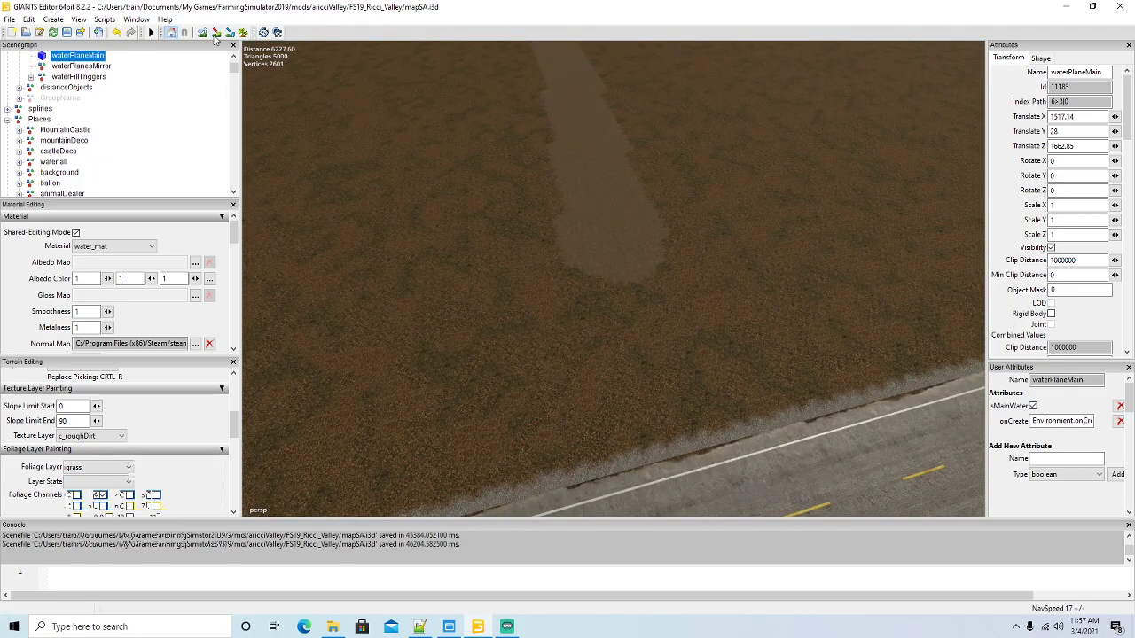
{"action": "mouse_move", "coordinate": [622, 258]}
{"action": "left_mouse_down"}
{"action": "mouse_move", "coordinate": [659, 319]}
{"action": "mouse_move", "coordinate": [621, 301]}
{"action": "mouse_move", "coordinate": [676, 359]}
{"action": "mouse_move", "coordinate": [636, 450]}
{"action": "mouse_move", "coordinate": [704, 377]}
{"action": "mouse_move", "coordinate": [794, 411]}
{"action": "mouse_move", "coordinate": [698, 436]}
{"action": "mouse_move", "coordinate": [600, 501]}
{"action": "mouse_move", "coordinate": [562, 446]}
{"action": "left_mouse_up"}
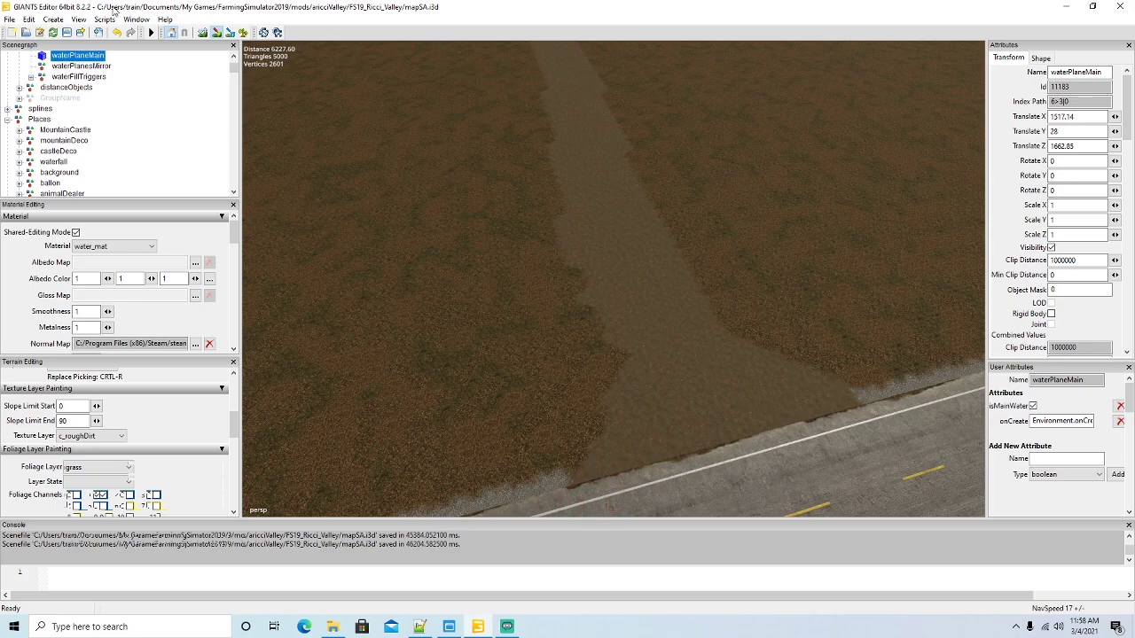
Paint a c_roughDirt track from the building at the road bend down to the track entering from the road
{"action": "left_click", "coordinate": [215, 33]}
{"action": "left_click_drag", "start_coordinate": [382, 155], "coordinate": [443, 199], "text": "alt"}
{"action": "scroll", "coordinate": [439, 184], "scroll_direction": "down", "scroll_amount": 4}
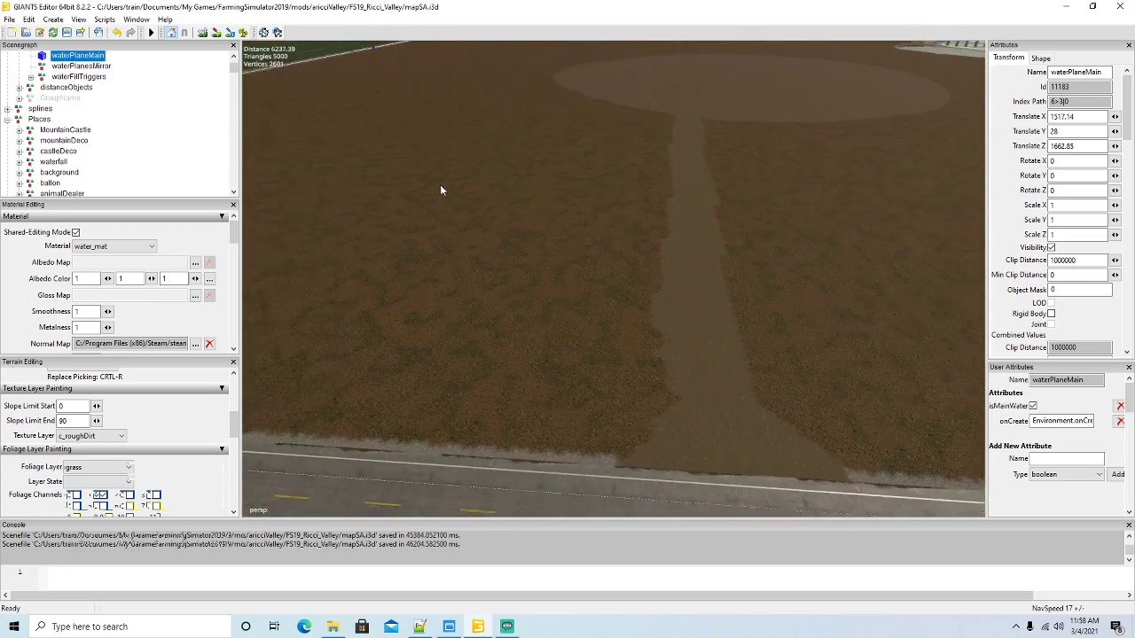
{"action": "left_click_drag", "start_coordinate": [566, 286], "coordinate": [467, 263], "text": "alt"}
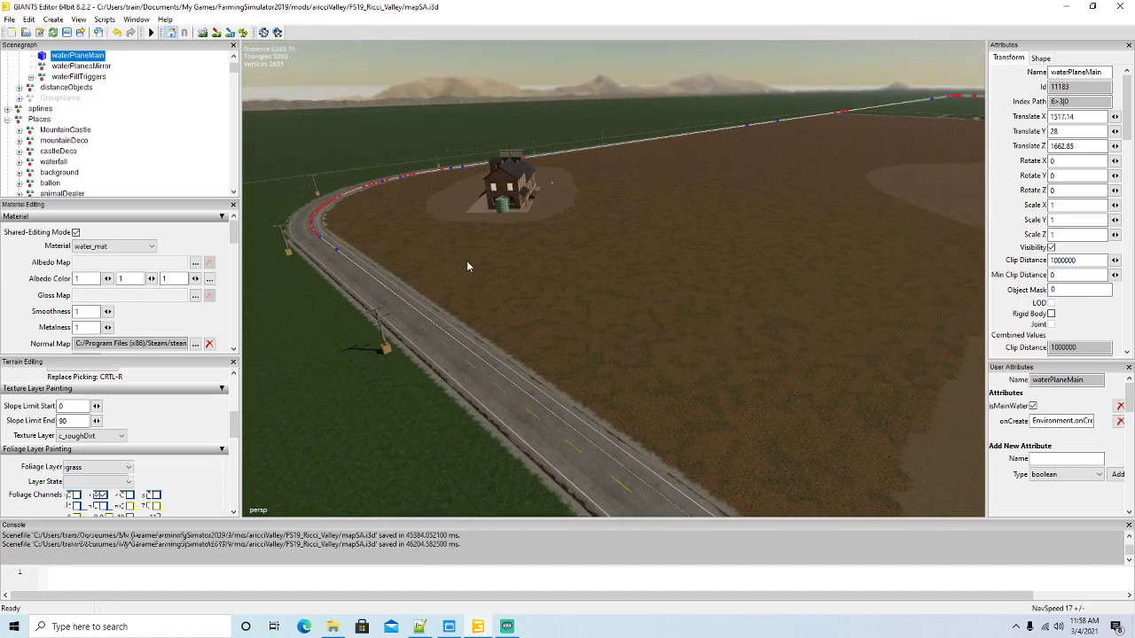
{"action": "right_click_drag", "start_coordinate": [468, 266], "coordinate": [477, 220]}
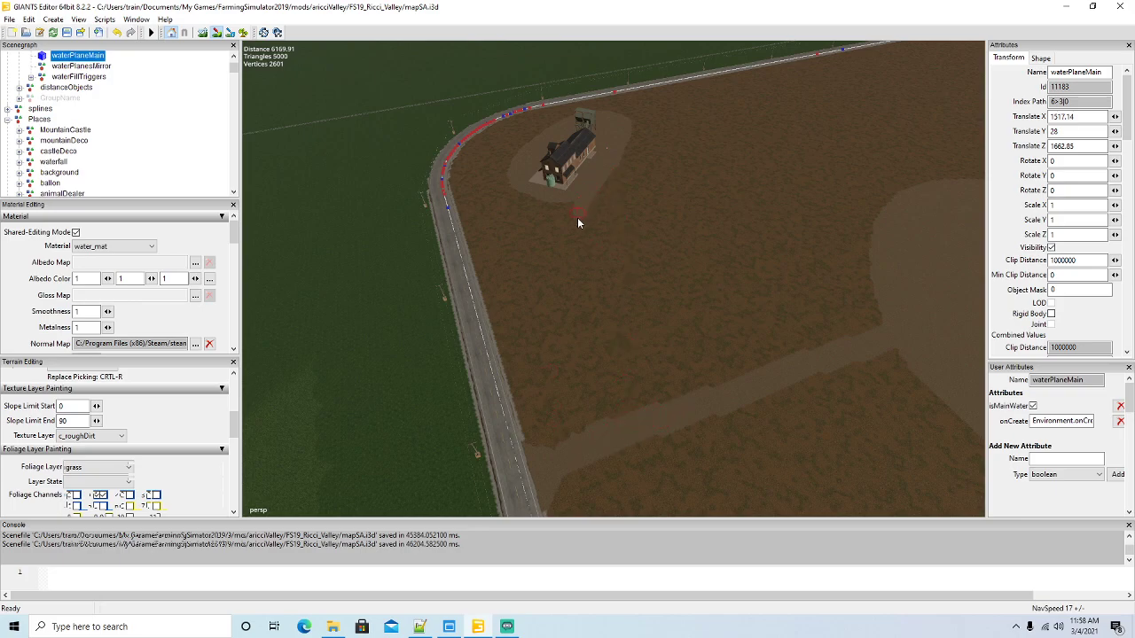
{"action": "left_click_drag", "start_coordinate": [577, 263], "coordinate": [579, 334]}
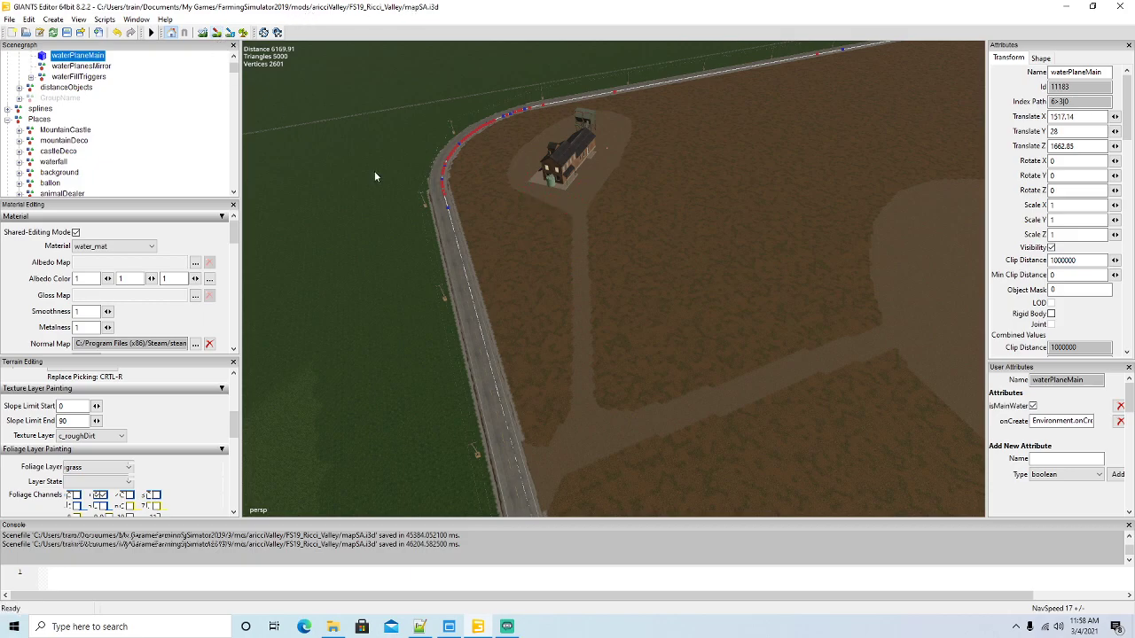
Paint a curved c_roughDirt track from the tower side of the road-bend building's clearing to the large circular clearing
{"action": "left_click_drag", "start_coordinate": [374, 171], "coordinate": [523, 247], "text": "alt"}
{"action": "right_click_drag", "start_coordinate": [523, 247], "coordinate": [514, 195]}
{"action": "scroll", "coordinate": [515, 194], "scroll_direction": "up", "scroll_amount": 3}
{"action": "mouse_move", "coordinate": [516, 194]}
{"action": "left_mouse_down", "text": "alt"}
{"action": "mouse_move", "coordinate": [552, 186]}
{"action": "mouse_move", "coordinate": [517, 184]}
{"action": "left_mouse_up", "text": "alt"}
{"action": "scroll", "coordinate": [518, 189], "scroll_direction": "up", "scroll_amount": 5}
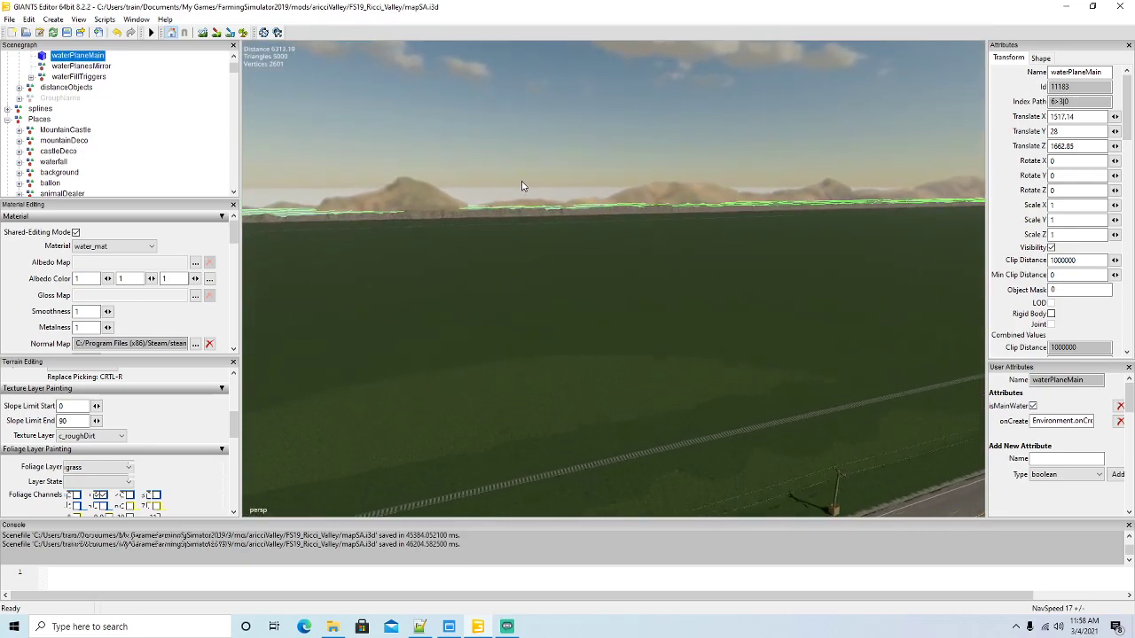
{"action": "right_click_drag", "start_coordinate": [520, 184], "coordinate": [539, 273]}
{"action": "scroll", "coordinate": [567, 256], "scroll_direction": "down", "scroll_amount": 5}
{"action": "scroll", "coordinate": [539, 273], "scroll_direction": "down", "scroll_amount": 2}
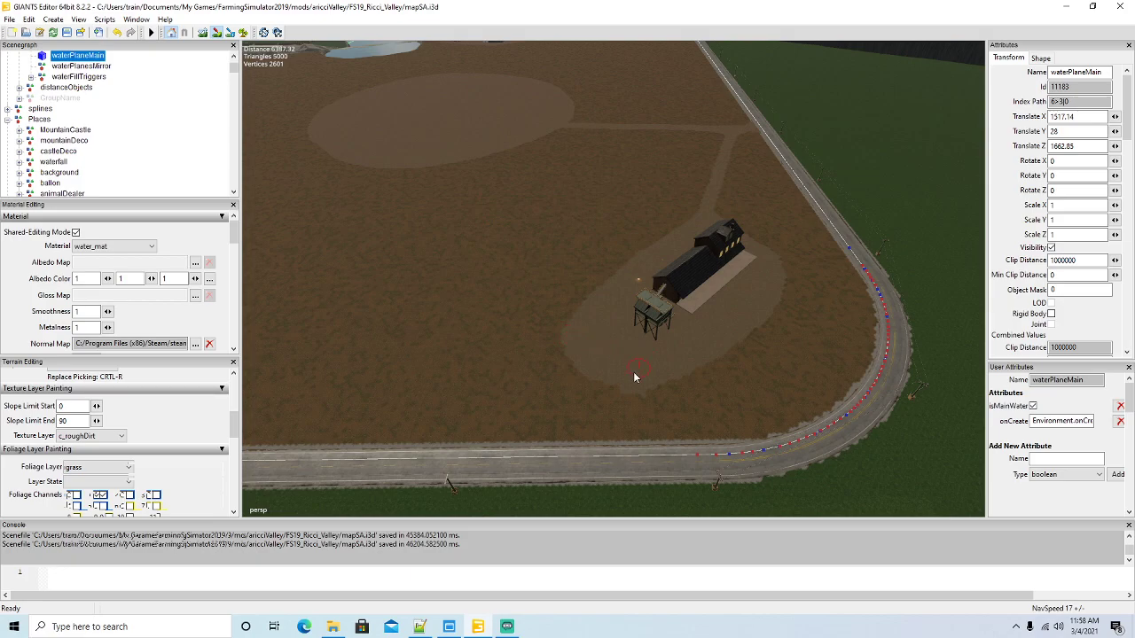
{"action": "left_click_drag", "start_coordinate": [562, 333], "coordinate": [533, 304]}
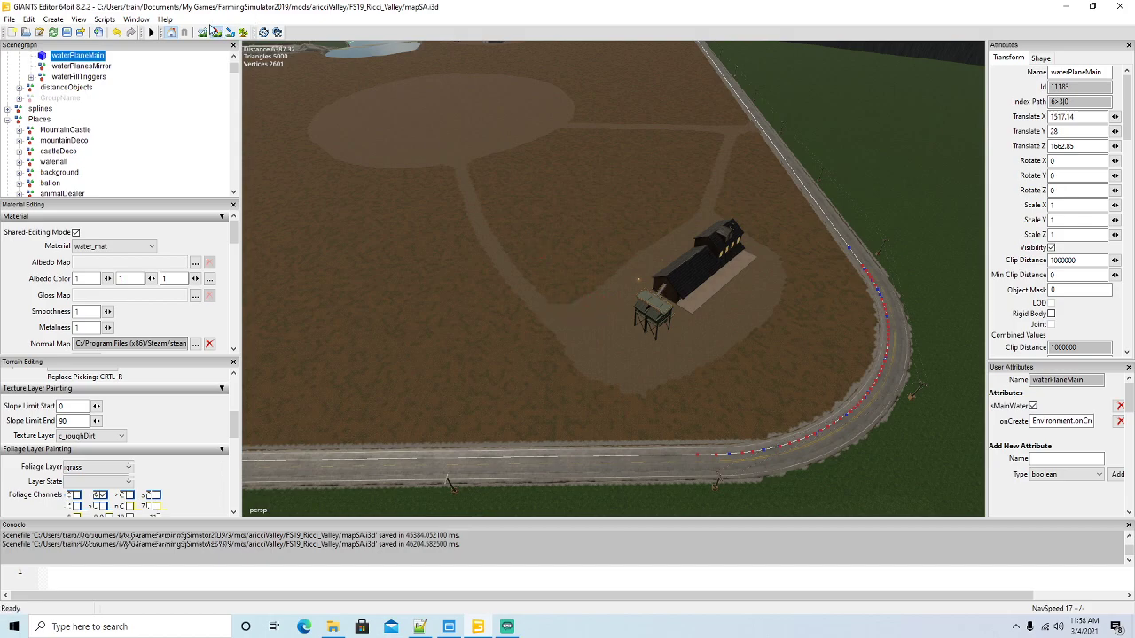
Paint a c_roughDirt track from the fenced-pond buildings to the road opposite the side road junction
{"action": "left_click_drag", "start_coordinate": [572, 285], "coordinate": [506, 288], "text": "alt"}
{"action": "right_click_drag", "start_coordinate": [506, 289], "coordinate": [531, 217]}
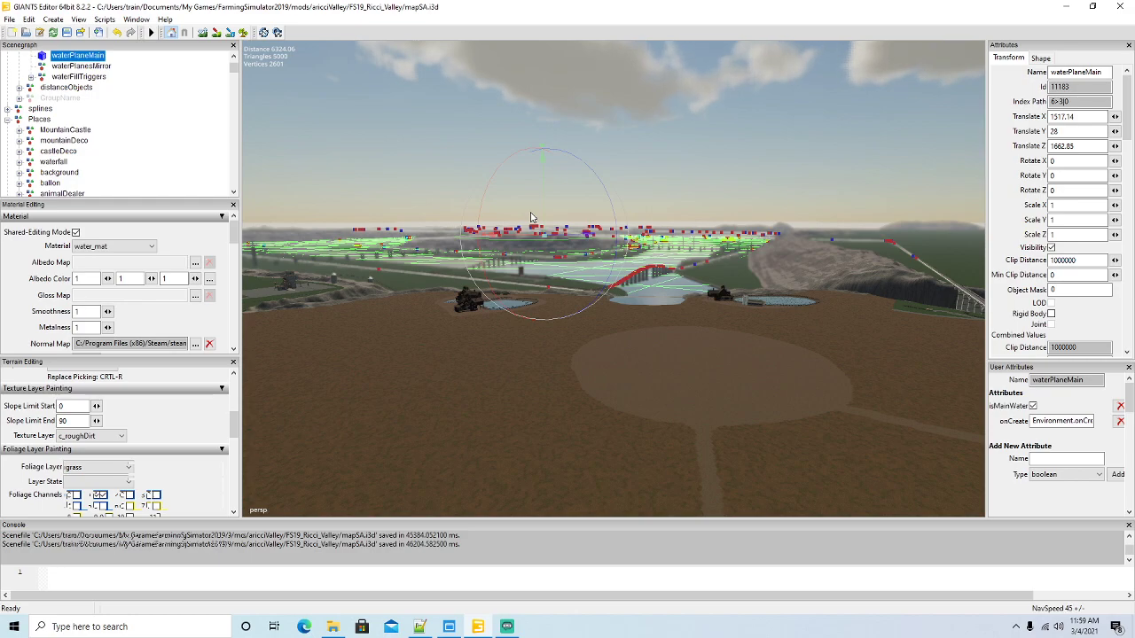
{"action": "right_click_drag", "start_coordinate": [531, 217], "coordinate": [539, 447]}
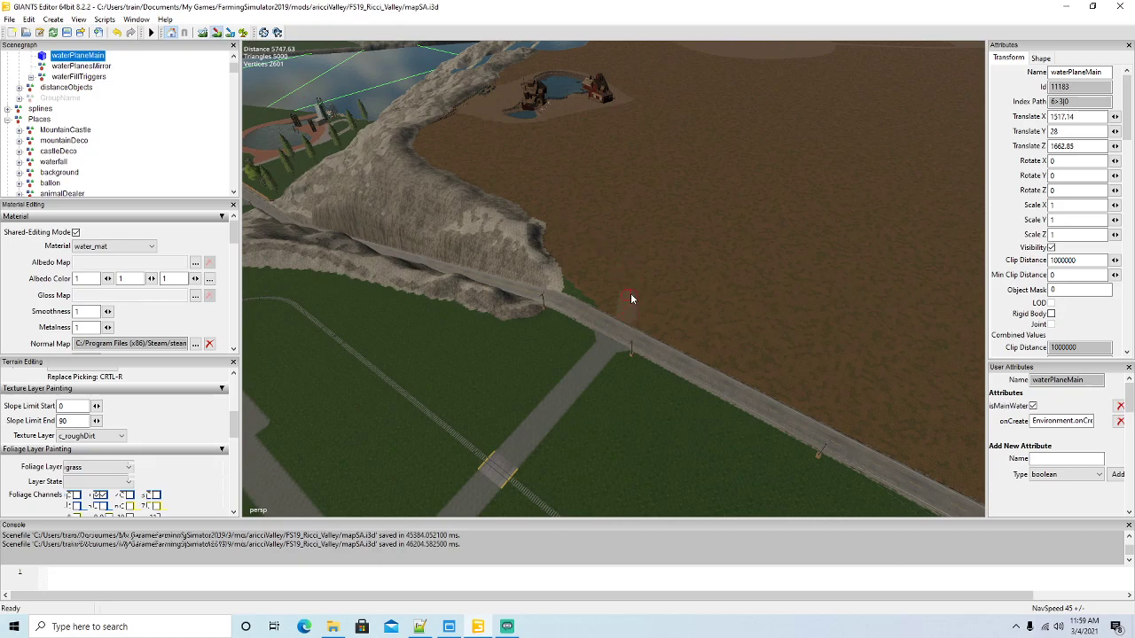
{"action": "left_click_drag", "start_coordinate": [631, 232], "coordinate": [631, 205]}
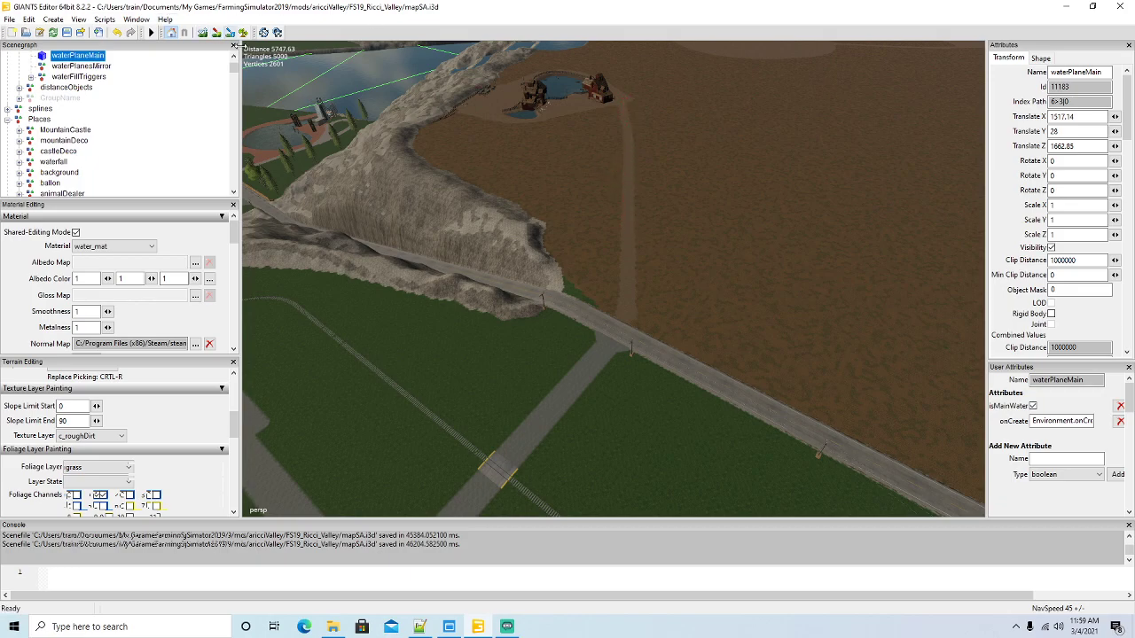
Widen the road end of the fenced-pond track with c_roughDirt to form a flared entrance
{"action": "scroll", "coordinate": [483, 258], "scroll_direction": "up", "scroll_amount": 3}
{"action": "scroll", "coordinate": [492, 246], "scroll_direction": "up", "scroll_amount": 3}
{"action": "left_click_drag", "start_coordinate": [493, 241], "coordinate": [481, 210], "text": "alt"}
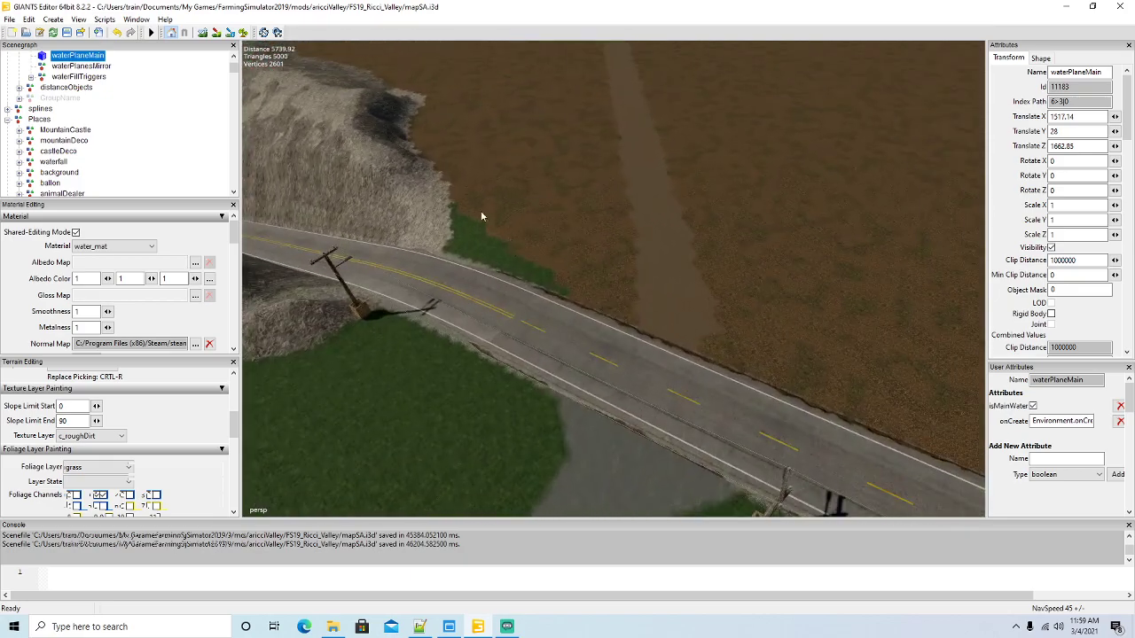
{"action": "left_click", "coordinate": [216, 32]}
{"action": "left_click_drag", "start_coordinate": [696, 329], "coordinate": [734, 379]}
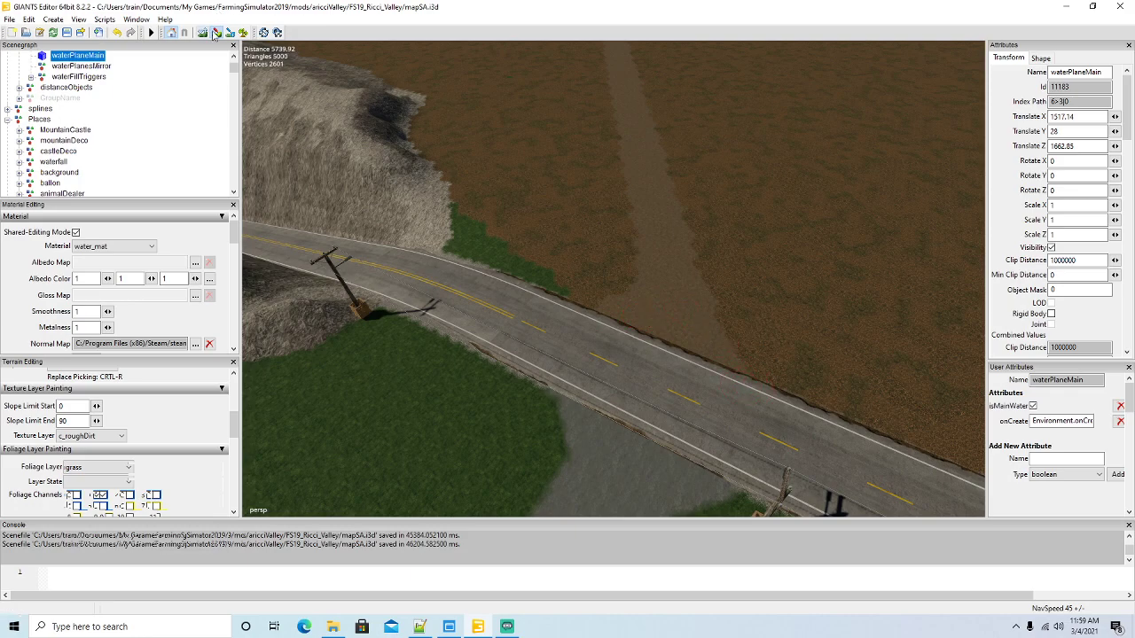
Paint a c_roughDirt track from the red barn beside the fenced pond to the large circular clearing
{"action": "middle_click_drag", "start_coordinate": [567, 274], "coordinate": [568, 158]}
{"action": "scroll", "coordinate": [567, 152], "scroll_direction": "up", "scroll_amount": 8}
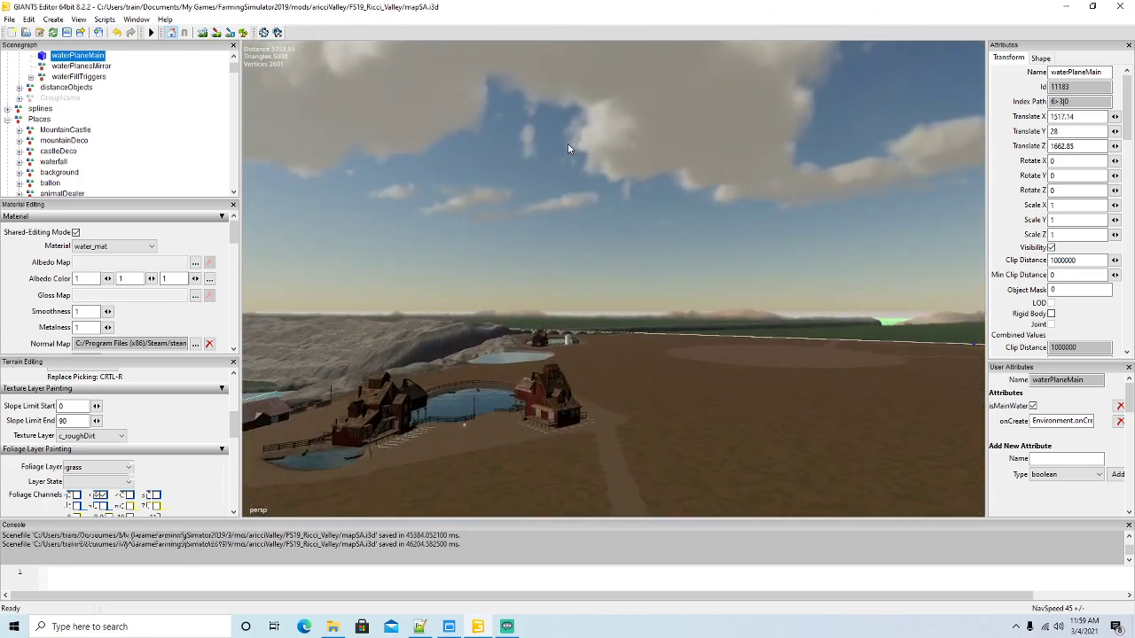
{"action": "left_click_drag", "start_coordinate": [569, 149], "coordinate": [580, 245], "text": "alt"}
{"action": "scroll", "coordinate": [579, 245], "scroll_direction": "down", "scroll_amount": 5}
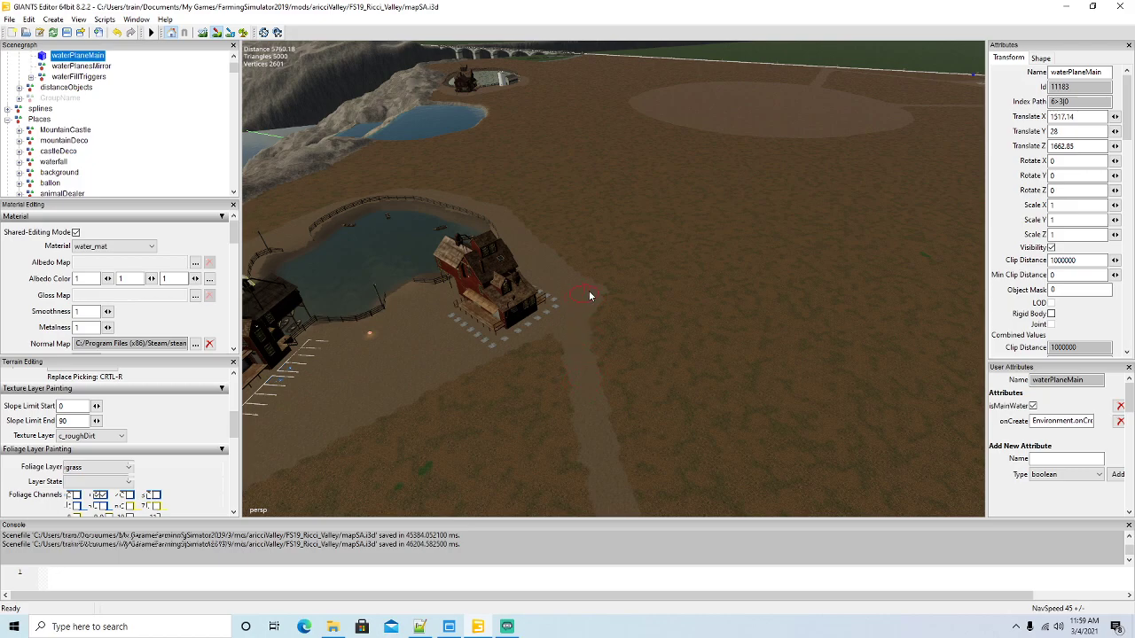
{"action": "left_click_drag", "start_coordinate": [618, 275], "coordinate": [691, 210]}
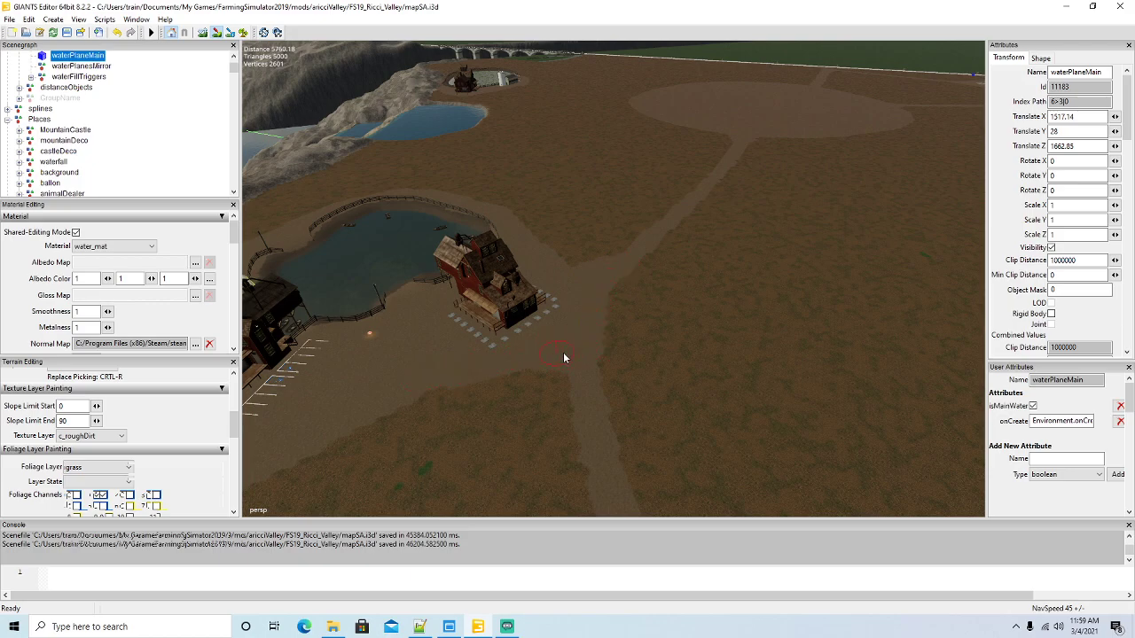
Paint a c_roughDirt track from the fenced pond past the waterfall lake to the building at the far pond
{"action": "left_click", "coordinate": [217, 32]}
{"action": "mouse_move", "coordinate": [592, 279]}
{"action": "left_mouse_down", "text": "alt"}
{"action": "mouse_move", "coordinate": [544, 255]}
{"action": "mouse_move", "coordinate": [571, 197]}
{"action": "mouse_move", "coordinate": [618, 272]}
{"action": "left_mouse_up", "text": "alt"}
{"action": "scroll", "coordinate": [571, 196], "scroll_direction": "up", "scroll_amount": 3}
{"action": "middle_click_drag", "start_coordinate": [619, 276], "coordinate": [532, 190]}
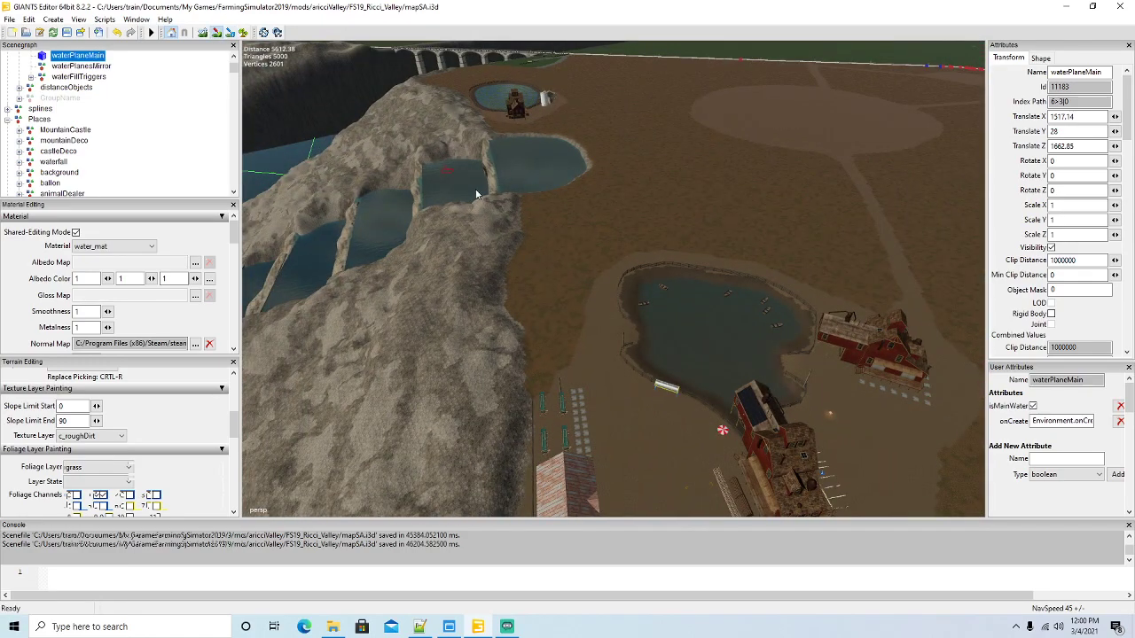
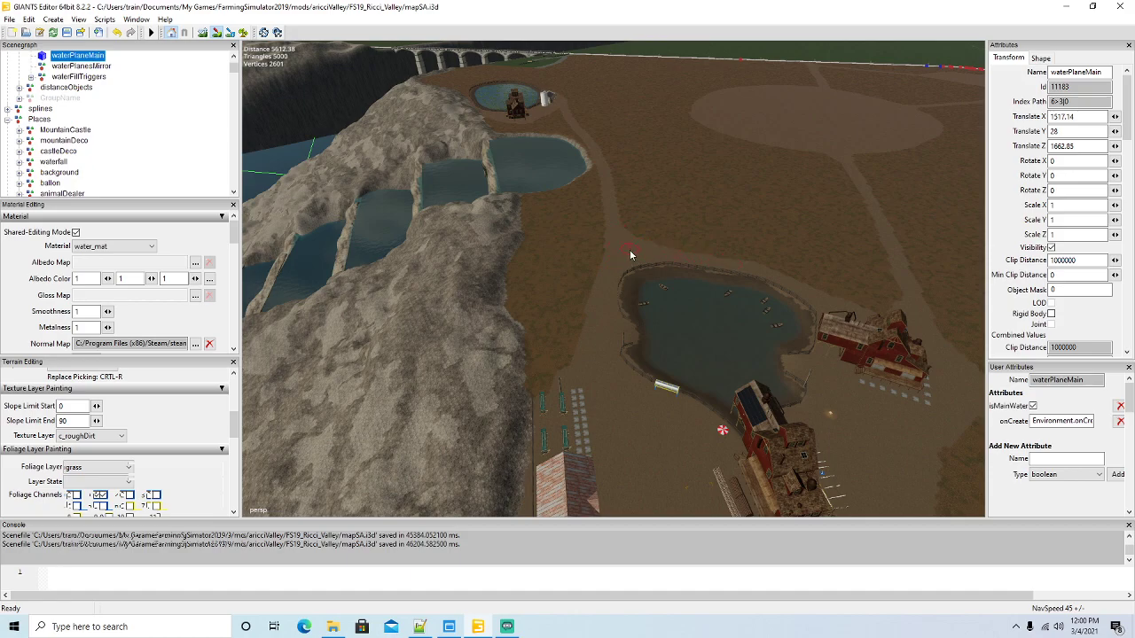
Paint a curved c_roughDirt branch from the junction above the fenced pond to the large circular clearing
{"action": "left_click", "coordinate": [217, 31]}
{"action": "mouse_move", "coordinate": [518, 249]}
{"action": "left_mouse_down", "text": "alt"}
{"action": "mouse_move", "coordinate": [520, 191]}
{"action": "mouse_move", "coordinate": [708, 249]}
{"action": "mouse_move", "coordinate": [594, 252]}
{"action": "mouse_move", "coordinate": [608, 254]}
{"action": "left_mouse_up", "text": "alt"}
{"action": "scroll", "coordinate": [519, 193], "scroll_direction": "up", "scroll_amount": 3}
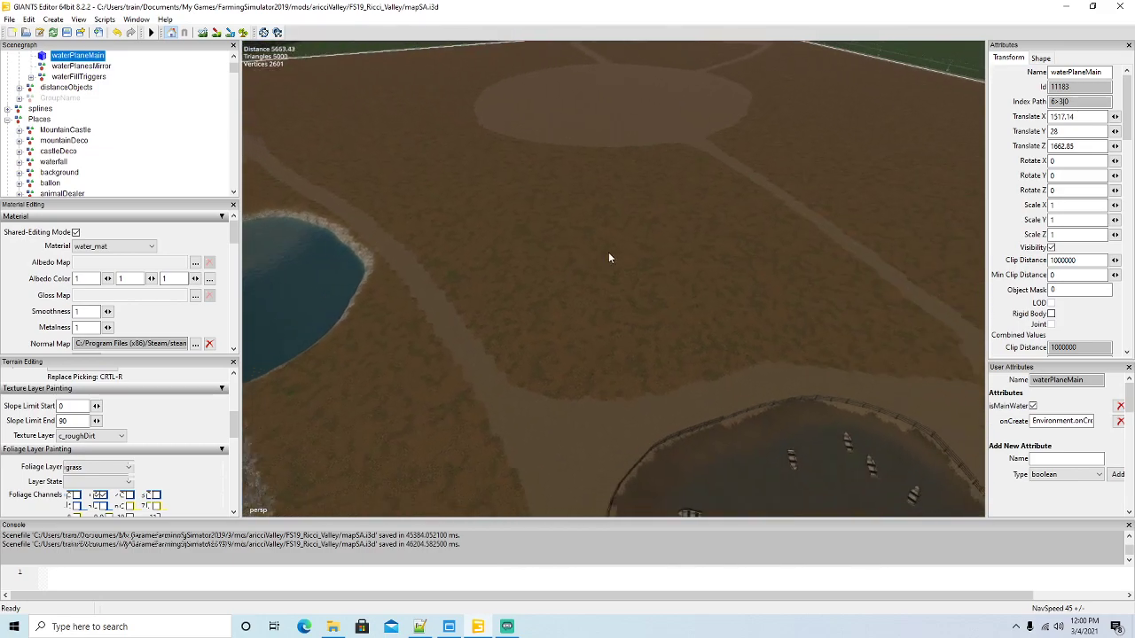
{"action": "scroll", "coordinate": [608, 254], "scroll_direction": "down", "scroll_amount": 2}
{"action": "middle_click_drag", "start_coordinate": [608, 258], "coordinate": [602, 258]}
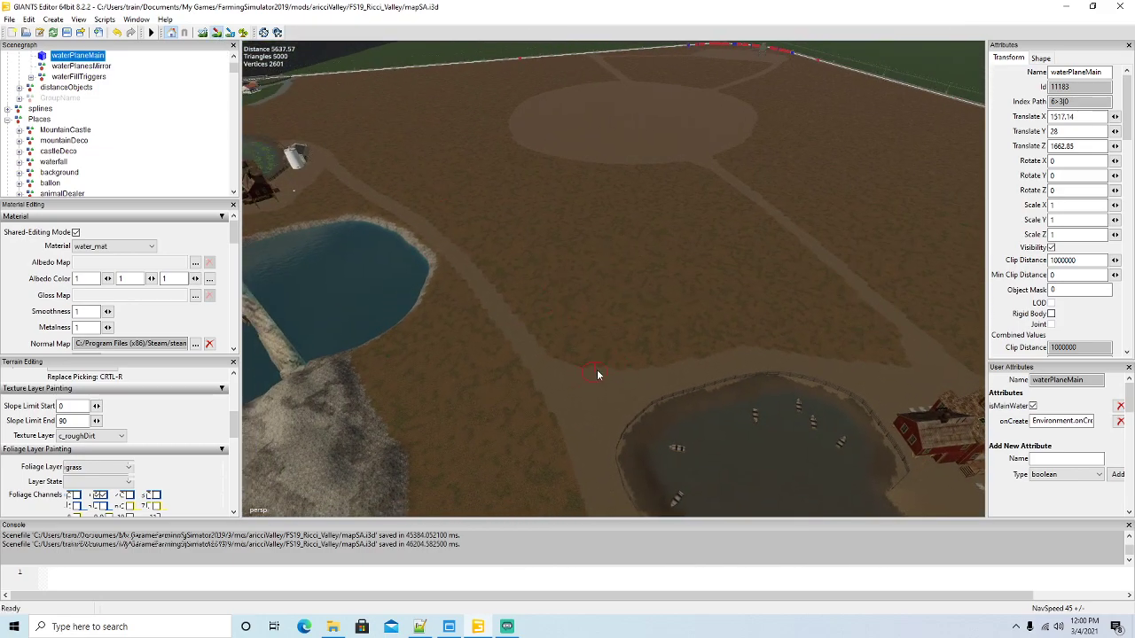
{"action": "left_click_drag", "start_coordinate": [621, 352], "coordinate": [663, 297]}
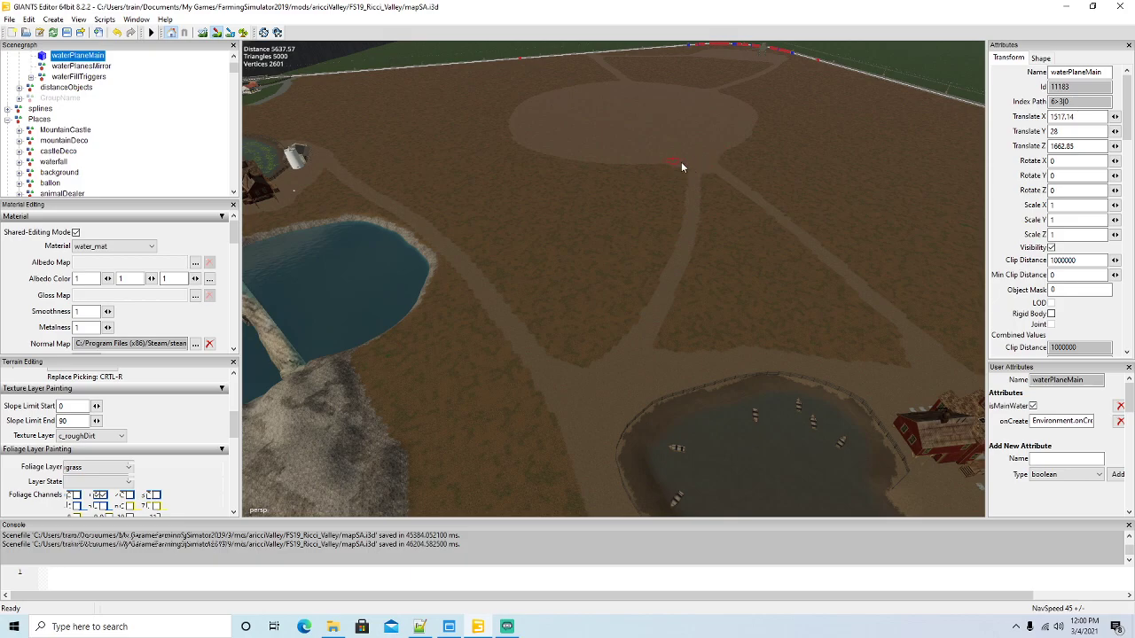
Paint a c_roughDirt track from the lily pond clearing toward the end of the farmyard's concrete branch track
{"action": "left_click", "coordinate": [216, 33]}
{"action": "left_click_drag", "start_coordinate": [557, 282], "coordinate": [453, 222], "text": "alt"}
{"action": "right_click_drag", "start_coordinate": [452, 220], "coordinate": [494, 285]}
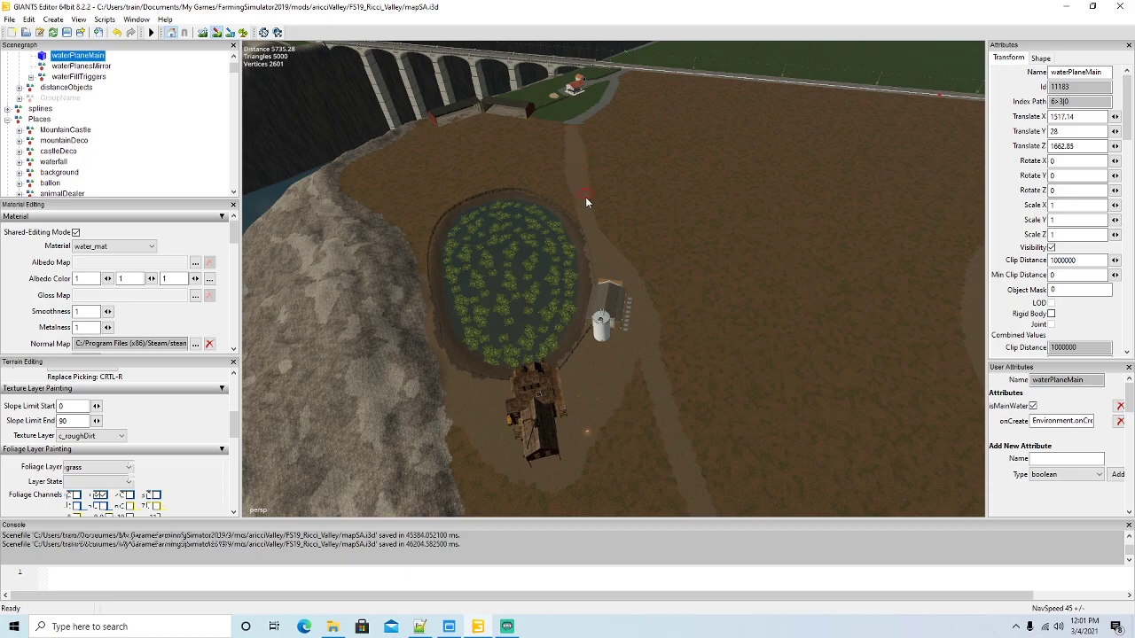
{"action": "key", "text": "ctrl+z"}
{"action": "left_click_drag", "start_coordinate": [576, 186], "coordinate": [570, 144]}
Cover the concrete branch track along the farmyard grass with c_roughDirt up to the driveway entrance
{"action": "mouse_move", "coordinate": [707, 271]}
{"action": "left_mouse_down", "text": "alt"}
{"action": "mouse_move", "coordinate": [731, 265]}
{"action": "mouse_move", "coordinate": [703, 265]}
{"action": "left_mouse_up", "text": "alt"}
{"action": "middle_click_drag", "start_coordinate": [703, 269], "coordinate": [445, 329]}
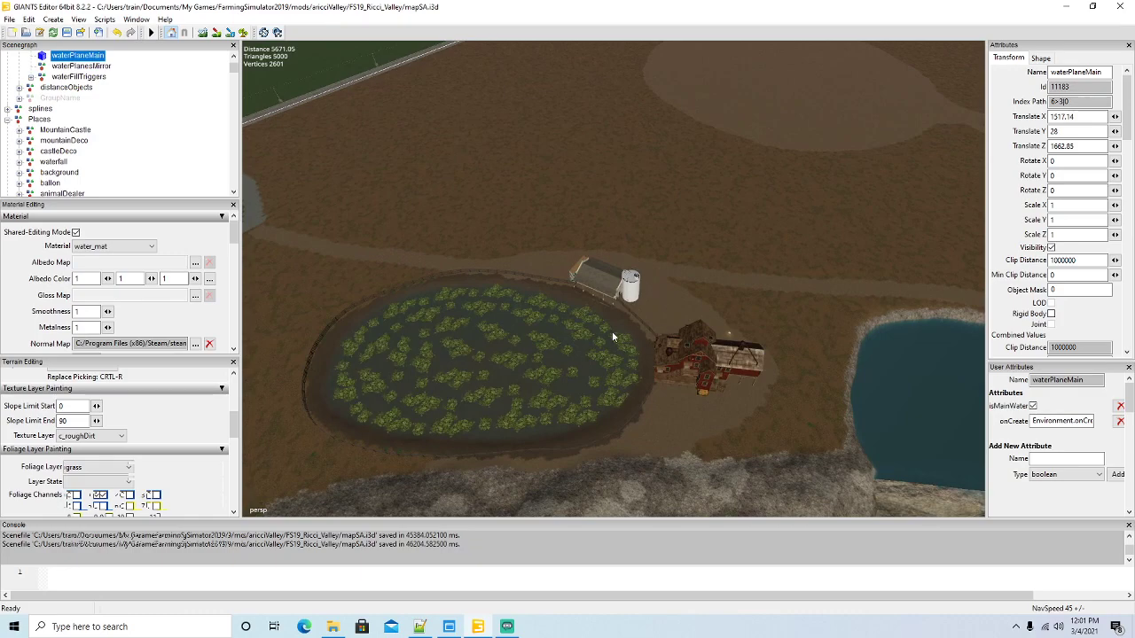
{"action": "middle_click_drag", "start_coordinate": [724, 107], "coordinate": [624, 235]}
{"action": "scroll", "coordinate": [624, 232], "scroll_direction": "up", "scroll_amount": 3}
{"action": "left_click_drag", "start_coordinate": [624, 231], "coordinate": [606, 273], "text": "alt"}
{"action": "scroll", "coordinate": [617, 211], "scroll_direction": "up", "scroll_amount": 5}
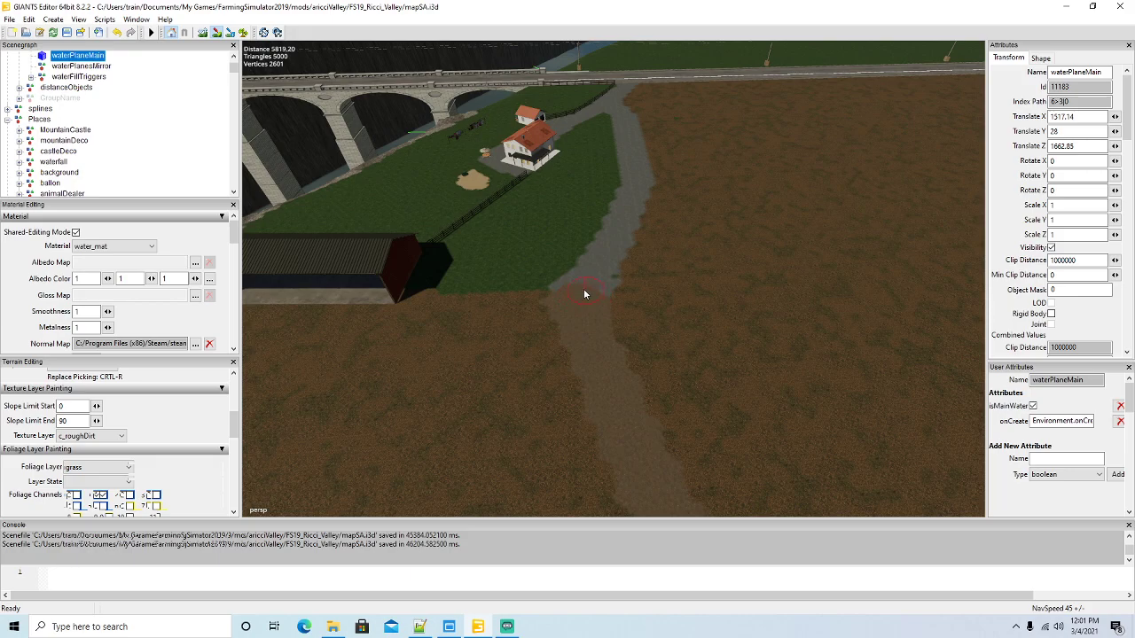
{"action": "mouse_move", "coordinate": [584, 294]}
{"action": "left_mouse_down"}
{"action": "mouse_move", "coordinate": [573, 293]}
{"action": "mouse_move", "coordinate": [603, 261]}
{"action": "mouse_move", "coordinate": [625, 204]}
{"action": "left_mouse_up"}
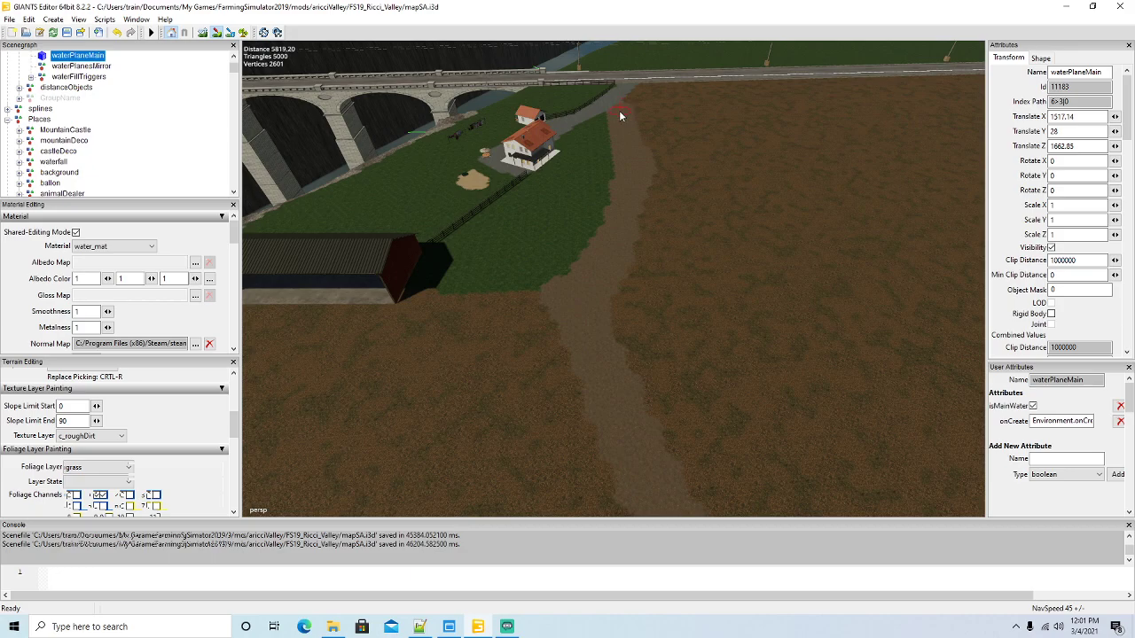
Paint c_roughDirt over the whole area between the two barns and the dirt track
{"action": "left_click", "coordinate": [216, 33]}
{"action": "left_click_drag", "start_coordinate": [355, 293], "coordinate": [486, 344], "text": "alt"}
{"action": "scroll", "coordinate": [486, 346], "scroll_direction": "down", "scroll_amount": 2}
{"action": "middle_click_drag", "start_coordinate": [487, 346], "coordinate": [489, 333], "text": "alt"}
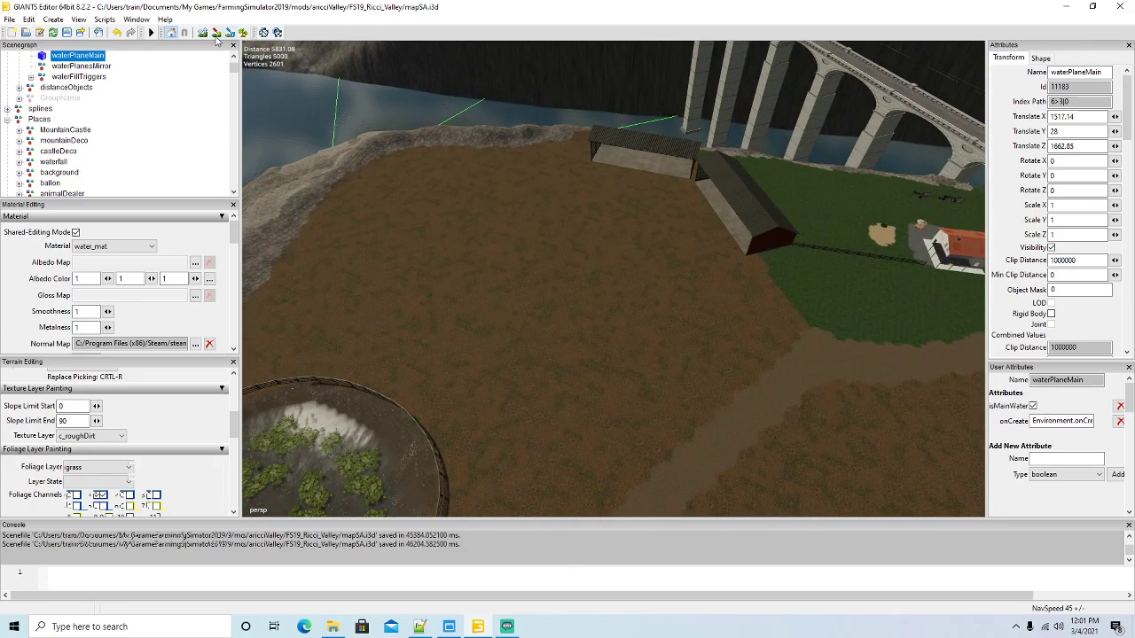
{"action": "scroll", "coordinate": [353, 174], "scroll_direction": "down", "scroll_amount": 2}
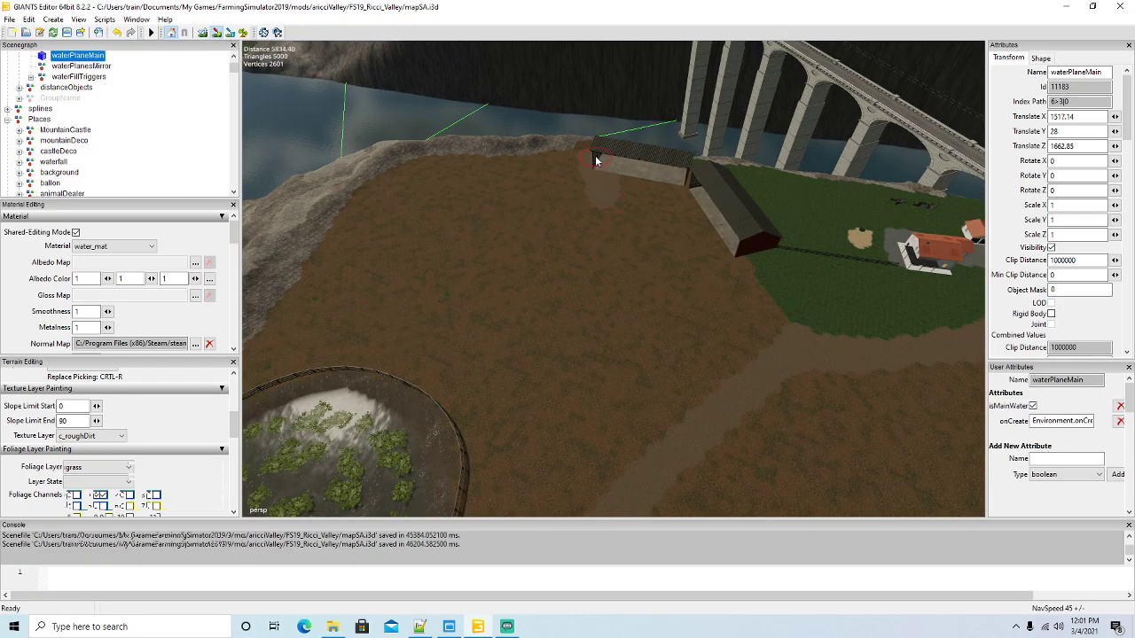
{"action": "left_click_drag", "start_coordinate": [591, 157], "coordinate": [625, 454]}
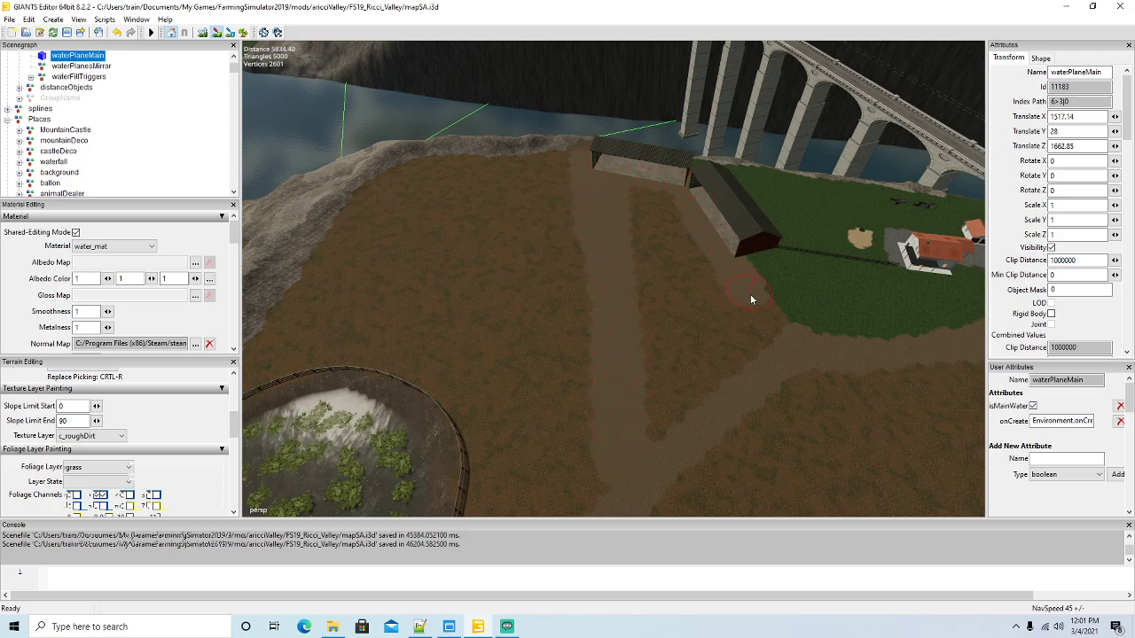
{"action": "mouse_move", "coordinate": [751, 300]}
{"action": "left_mouse_down"}
{"action": "mouse_move", "coordinate": [769, 329]}
{"action": "mouse_move", "coordinate": [716, 286]}
{"action": "mouse_move", "coordinate": [664, 198]}
{"action": "mouse_move", "coordinate": [741, 379]}
{"action": "mouse_move", "coordinate": [669, 407]}
{"action": "mouse_move", "coordinate": [721, 233]}
{"action": "mouse_move", "coordinate": [709, 314]}
{"action": "mouse_move", "coordinate": [659, 444]}
{"action": "mouse_move", "coordinate": [670, 275]}
{"action": "left_mouse_up"}
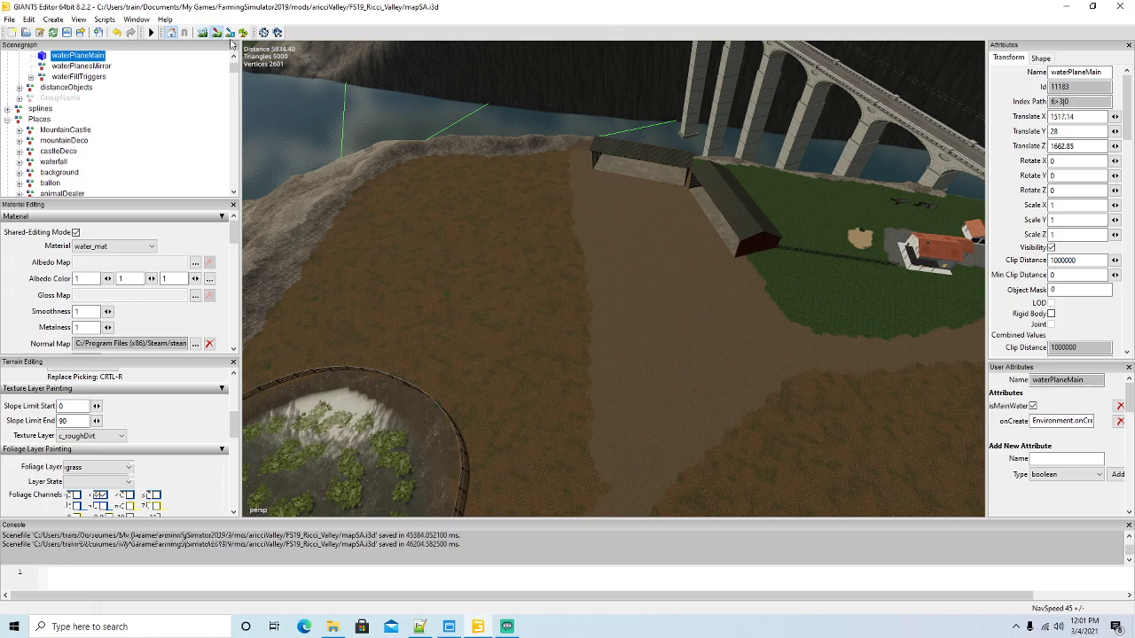
Paint c_roughDirt along the cliff edge past the barns and fill the enclosed area between the cliff, barns and fenced pond
{"action": "left_click_drag", "start_coordinate": [426, 241], "coordinate": [629, 261], "text": "alt"}
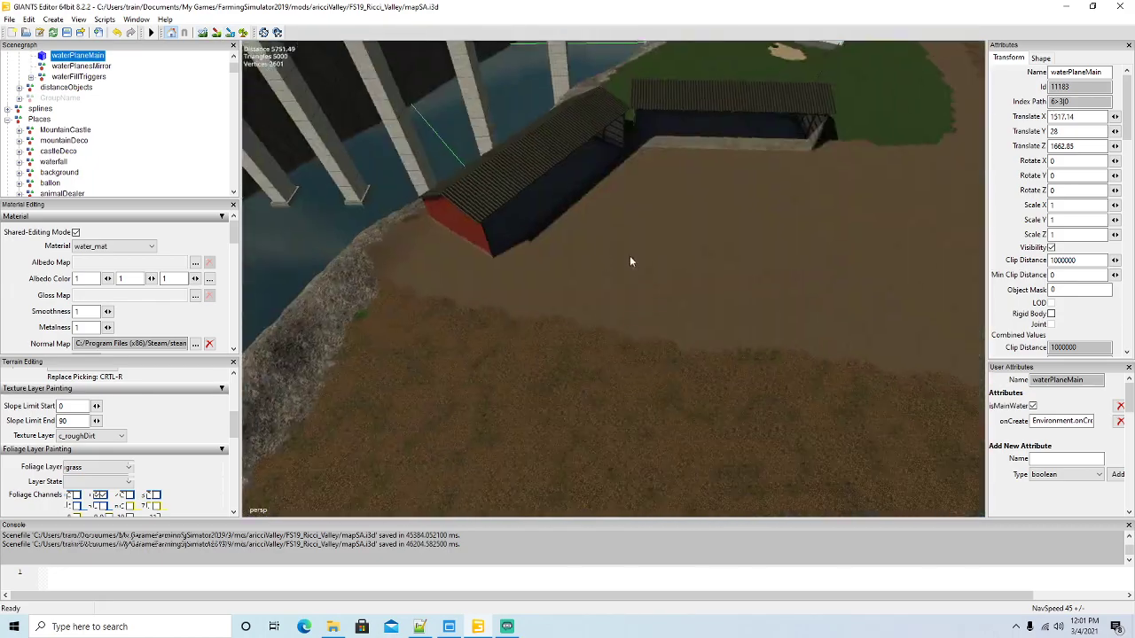
{"action": "right_click_drag", "start_coordinate": [629, 262], "coordinate": [467, 318]}
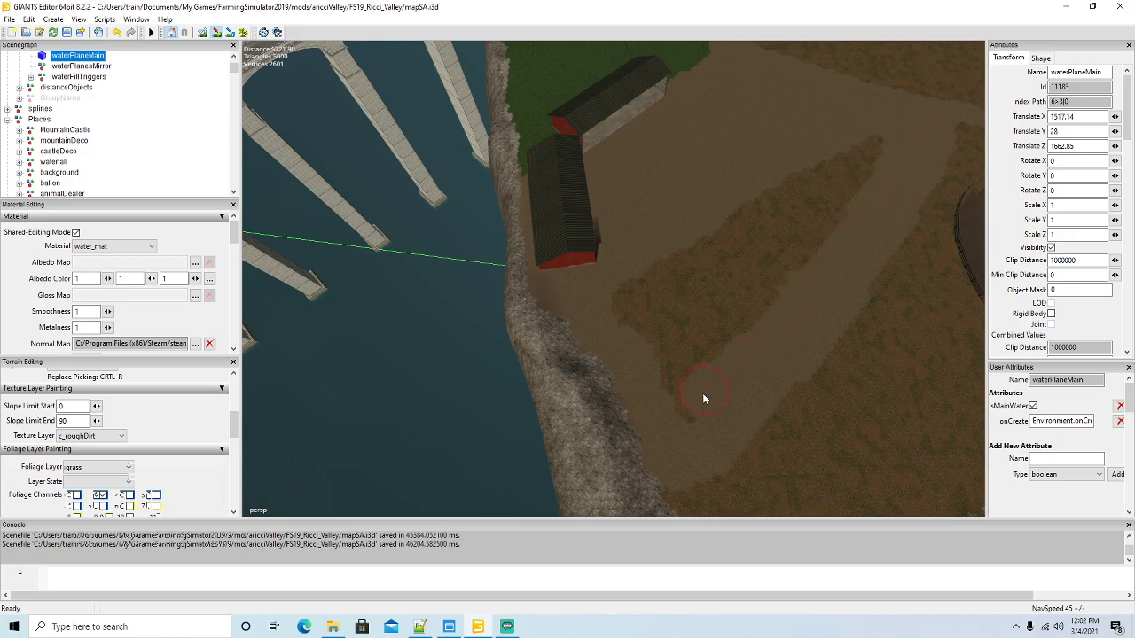
{"action": "mouse_move", "coordinate": [660, 283]}
{"action": "left_mouse_down"}
{"action": "mouse_move", "coordinate": [839, 184]}
{"action": "mouse_move", "coordinate": [664, 274]}
{"action": "left_mouse_up"}
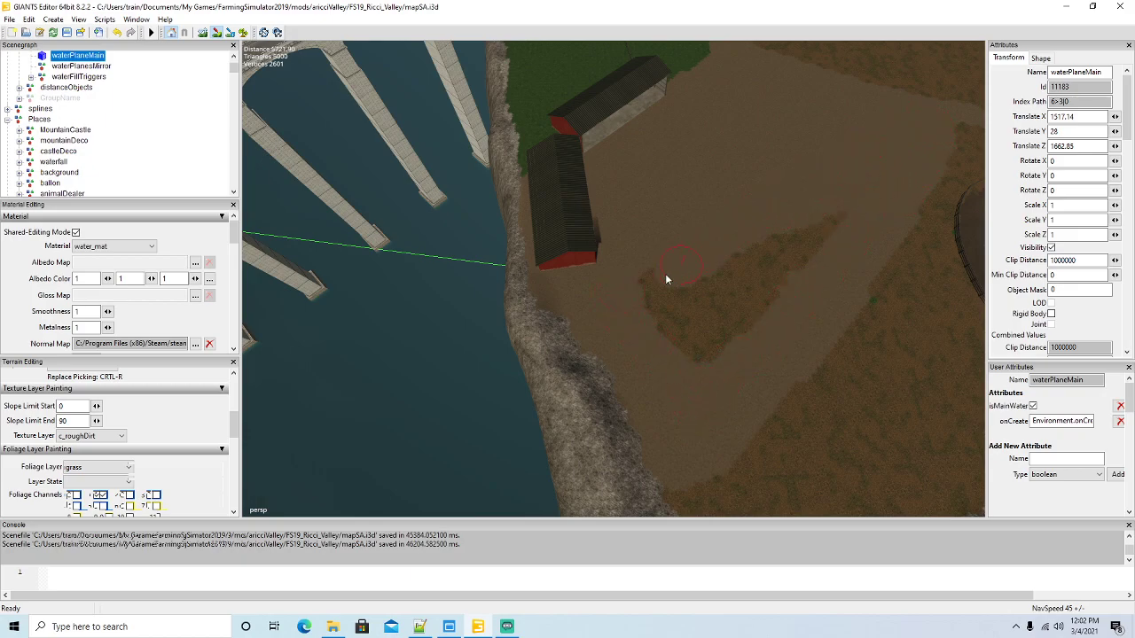
{"action": "key", "text": "ctrl+z"}
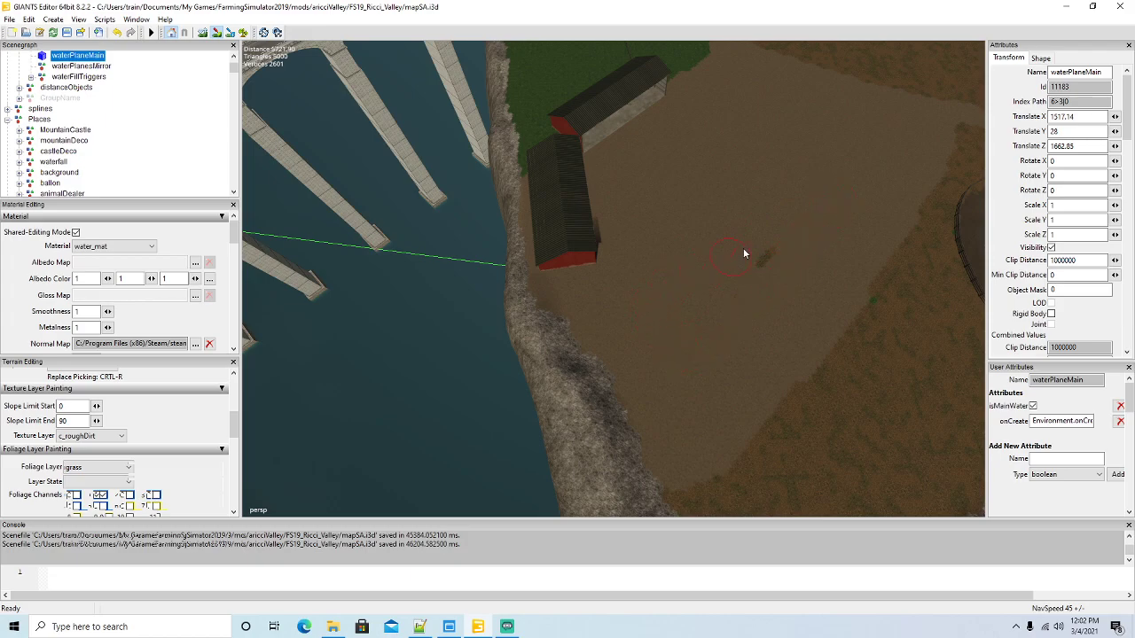
{"action": "left_click", "coordinate": [215, 32]}
Extend the c_roughDirt yard to the lily pond's fence and fill the leftover wedge between the pond and the cliff
{"action": "left_click_drag", "start_coordinate": [649, 197], "coordinate": [375, 190], "text": "alt"}
{"action": "scroll", "coordinate": [696, 102], "scroll_direction": "up", "scroll_amount": 5}
{"action": "right_click_drag", "start_coordinate": [376, 195], "coordinate": [280, 187]}
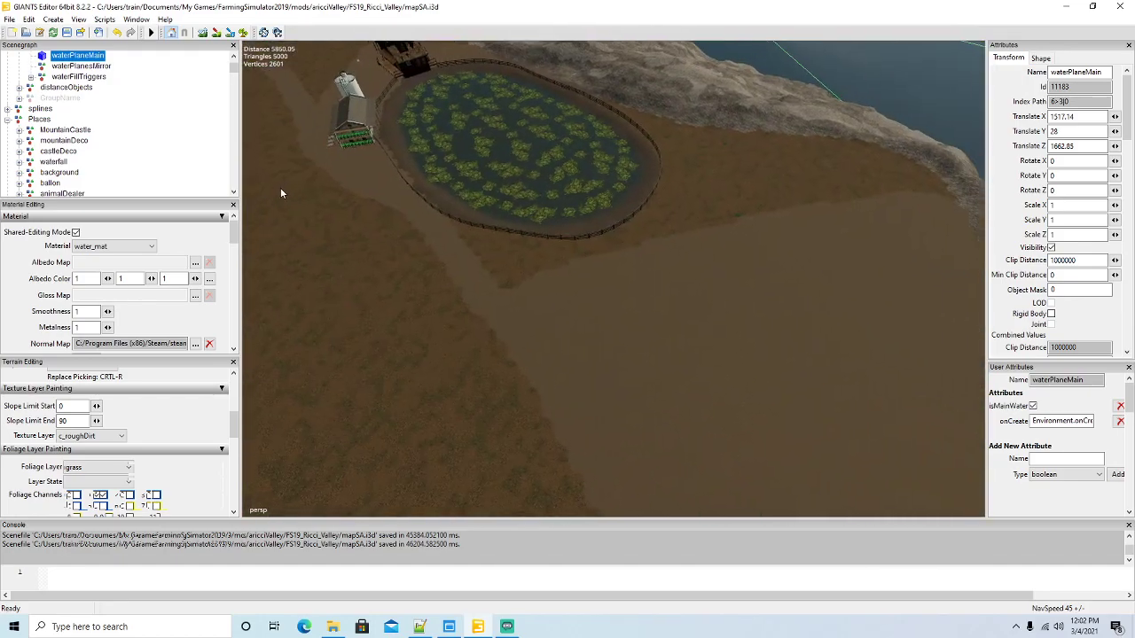
{"action": "left_click", "coordinate": [216, 33]}
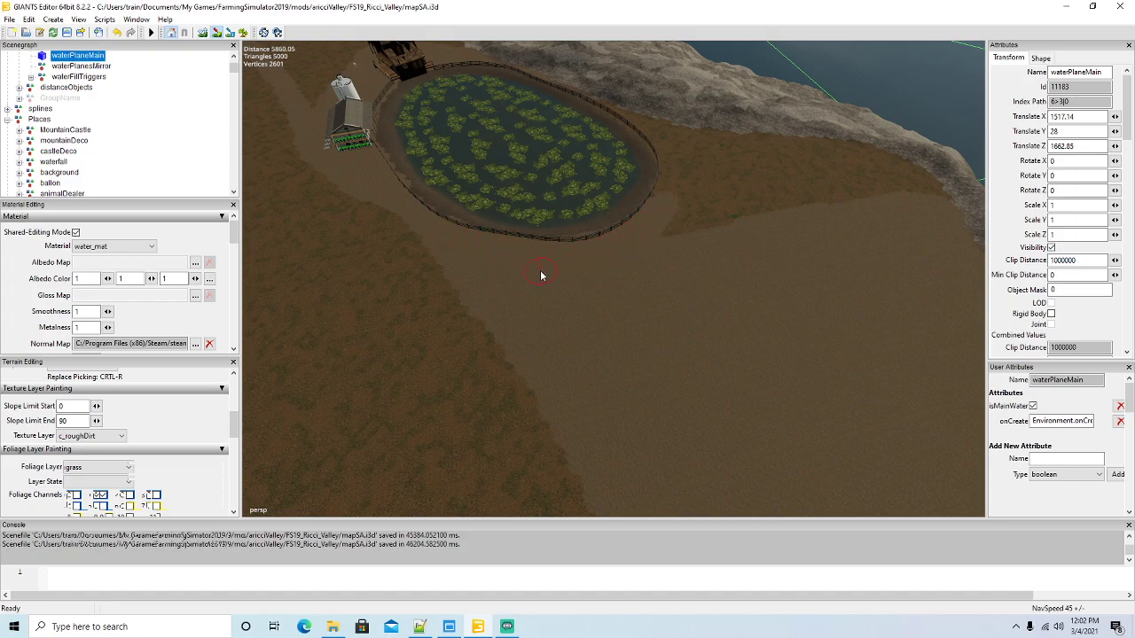
{"action": "mouse_move", "coordinate": [666, 208]}
{"action": "left_mouse_down"}
{"action": "mouse_move", "coordinate": [659, 150]}
{"action": "mouse_move", "coordinate": [771, 177]}
{"action": "mouse_move", "coordinate": [927, 185]}
{"action": "mouse_move", "coordinate": [937, 198]}
{"action": "mouse_move", "coordinate": [766, 187]}
{"action": "left_mouse_up"}
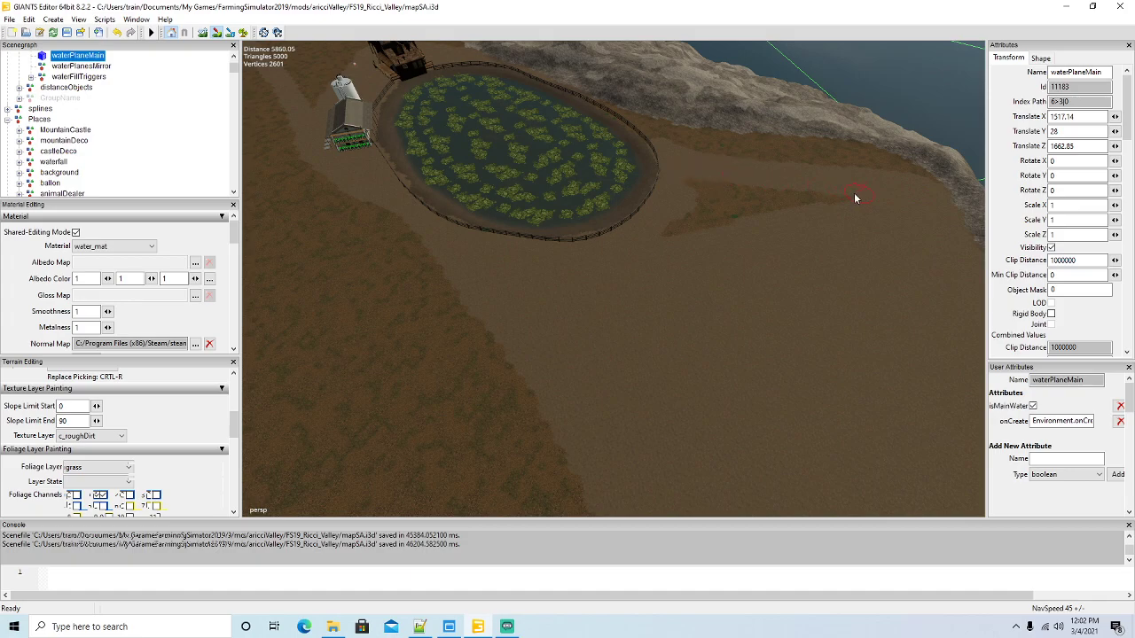
{"action": "left_click_drag", "start_coordinate": [855, 197], "coordinate": [693, 186]}
{"action": "mouse_move", "coordinate": [670, 238]}
{"action": "left_mouse_down"}
{"action": "mouse_move", "coordinate": [767, 200]}
{"action": "mouse_move", "coordinate": [751, 208]}
{"action": "left_mouse_up"}
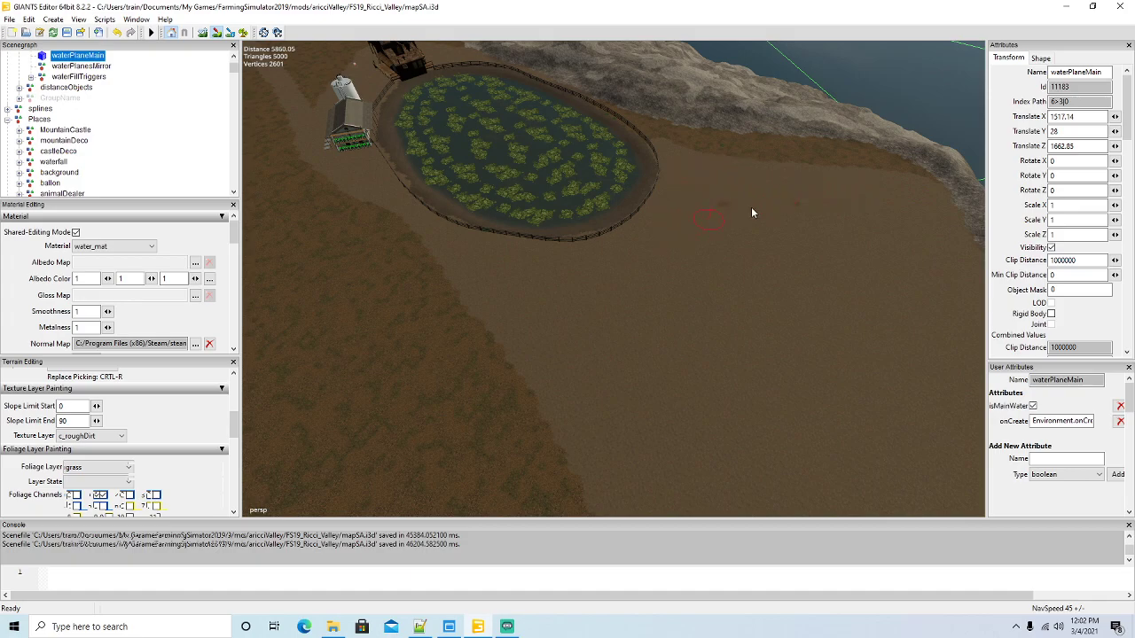
{"action": "left_click", "coordinate": [216, 33]}
Paint a c_roughDirt track from the yard by the barns to the large circular clearing and widen its junction near the farmyard grass
{"action": "left_click_drag", "start_coordinate": [436, 181], "coordinate": [475, 227], "text": "alt"}
{"action": "middle_click_drag", "start_coordinate": [476, 232], "coordinate": [442, 264]}
{"action": "scroll", "coordinate": [441, 261], "scroll_direction": "down", "scroll_amount": 4}
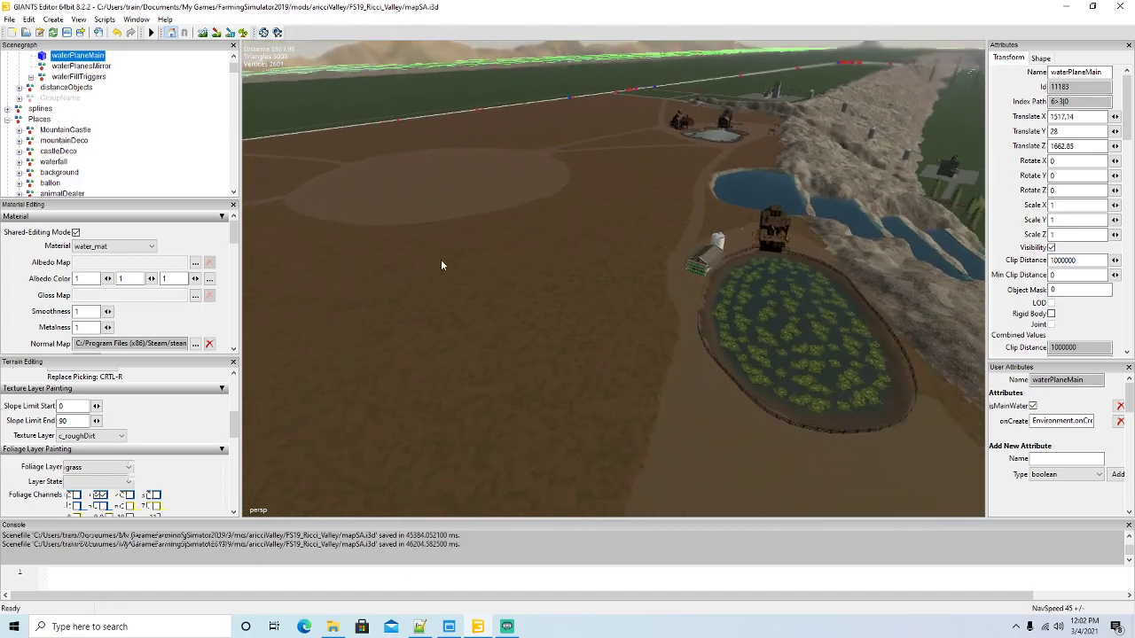
{"action": "left_click_drag", "start_coordinate": [441, 261], "coordinate": [472, 319], "text": "alt"}
{"action": "middle_click_drag", "start_coordinate": [473, 325], "coordinate": [353, 259]}
{"action": "left_click_drag", "start_coordinate": [353, 261], "coordinate": [517, 285], "text": "alt"}
{"action": "scroll", "coordinate": [518, 283], "scroll_direction": "down", "scroll_amount": 3}
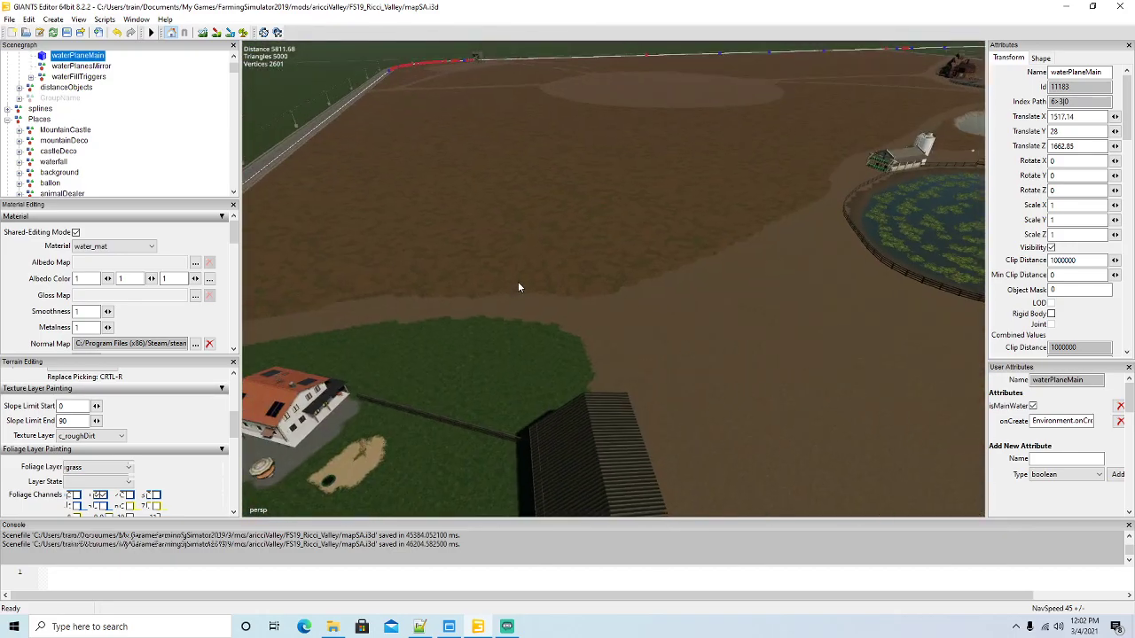
{"action": "left_click", "coordinate": [216, 32]}
{"action": "left_click_drag", "start_coordinate": [601, 335], "coordinate": [613, 165]}
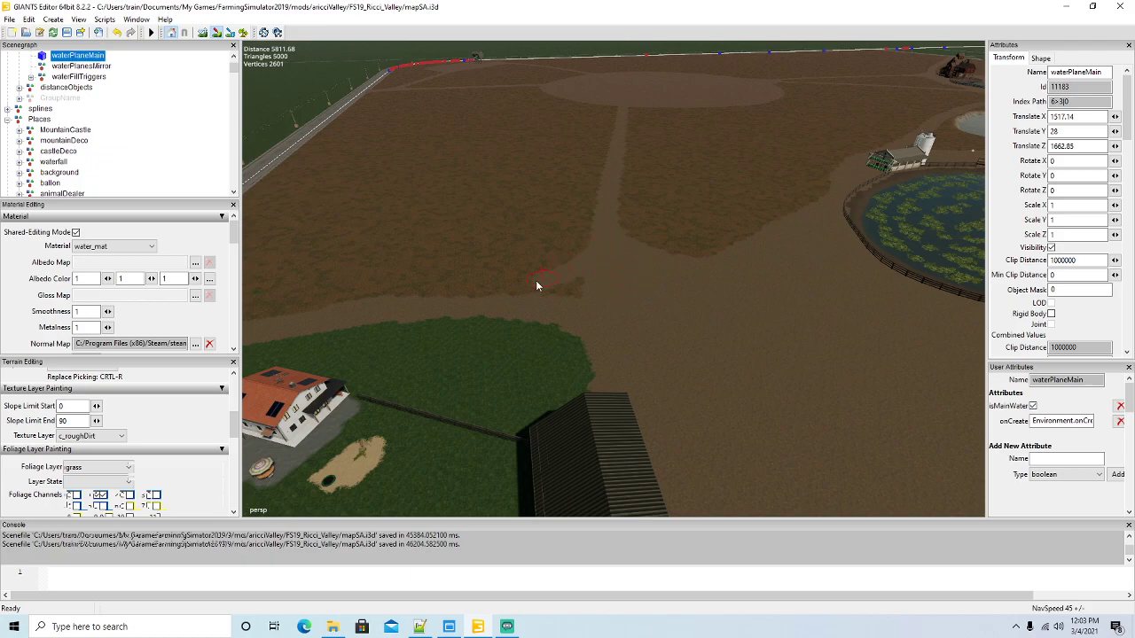
{"action": "mouse_move", "coordinate": [536, 281]}
{"action": "left_mouse_down"}
{"action": "mouse_move", "coordinate": [488, 296]}
{"action": "mouse_move", "coordinate": [579, 287]}
{"action": "left_mouse_up"}
{"action": "left_click", "coordinate": [215, 33]}
Flare the c_roughDirt track on both sides where it meets the large circular clearing
{"action": "mouse_move", "coordinate": [595, 268]}
{"action": "left_mouse_down", "text": "alt"}
{"action": "mouse_move", "coordinate": [672, 301]}
{"action": "mouse_move", "coordinate": [625, 276]}
{"action": "left_mouse_up", "text": "alt"}
{"action": "right_click", "coordinate": [672, 284]}
{"action": "scroll", "coordinate": [625, 286], "scroll_direction": "up", "scroll_amount": 3}
{"action": "scroll", "coordinate": [625, 277], "scroll_direction": "up", "scroll_amount": 5}
{"action": "middle_click_drag", "start_coordinate": [625, 276], "coordinate": [656, 345]}
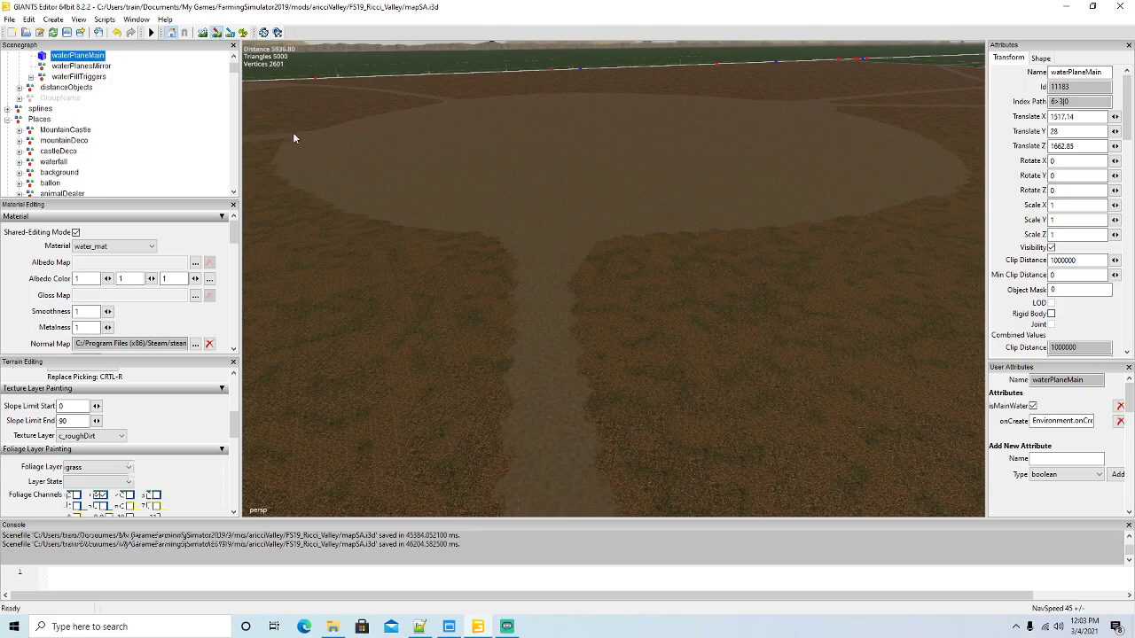
Check the finished dirt tracks across the field and save the map
{"action": "left_click_drag", "start_coordinate": [293, 132], "coordinate": [499, 126], "text": "alt"}
{"action": "scroll", "coordinate": [523, 235], "scroll_direction": "down", "scroll_amount": 5}
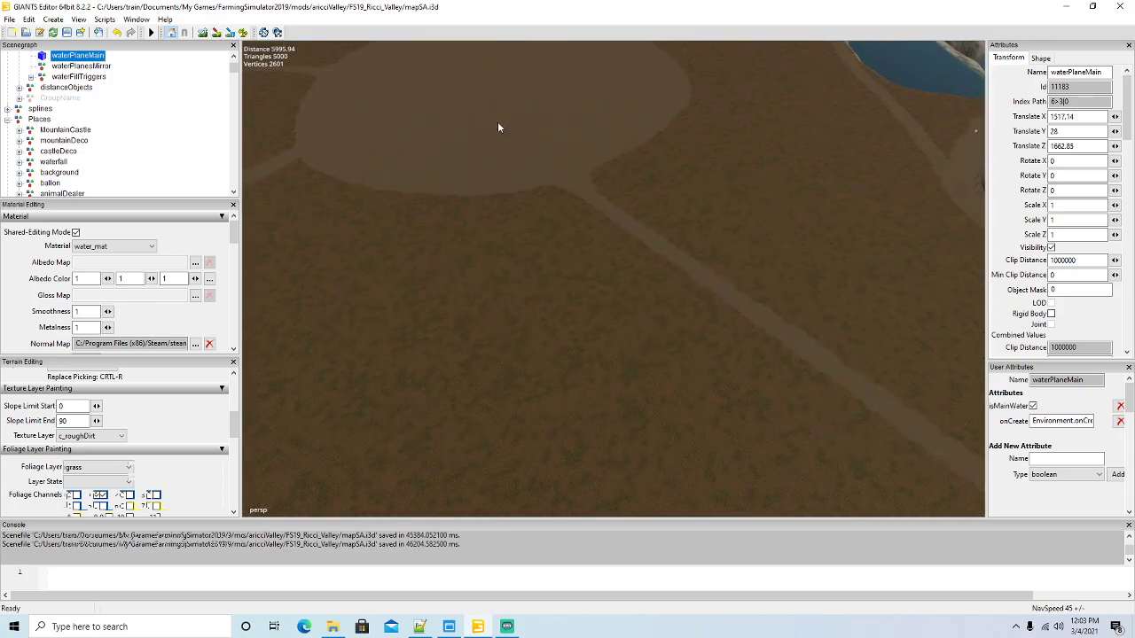
{"action": "middle_click_drag", "start_coordinate": [464, 347], "coordinate": [414, 280]}
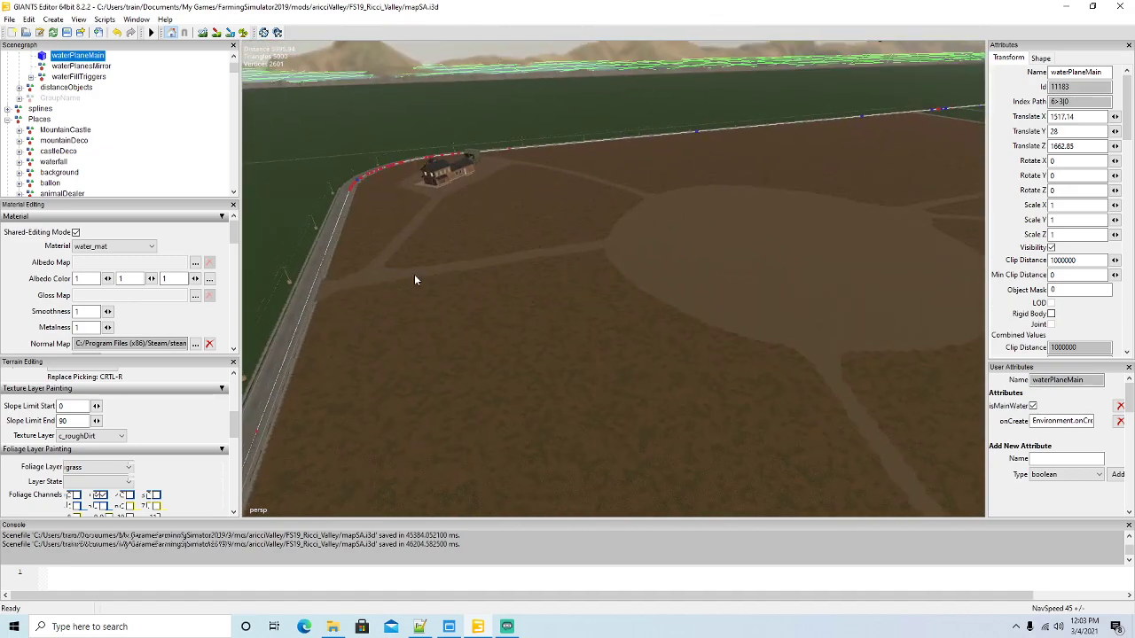
{"action": "middle_click_drag", "start_coordinate": [376, 385], "coordinate": [532, 293]}
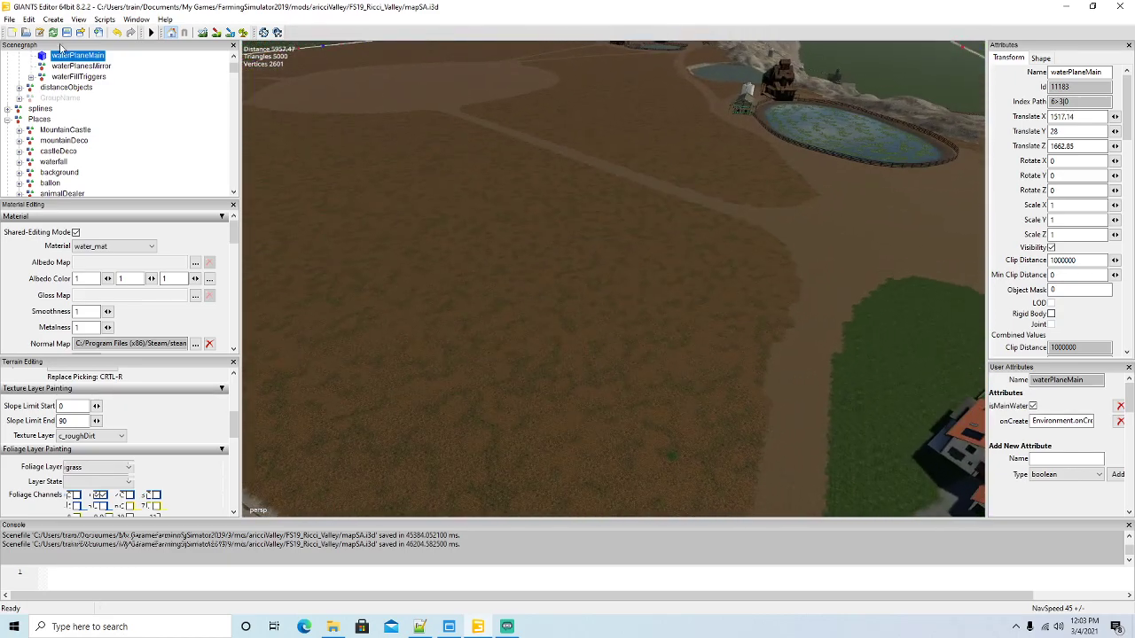
{"action": "left_click", "coordinate": [66, 33]}
Switch to Streamlabs OBS and change the live scene to Ending Soon
{"action": "left_click", "coordinate": [506, 627]}
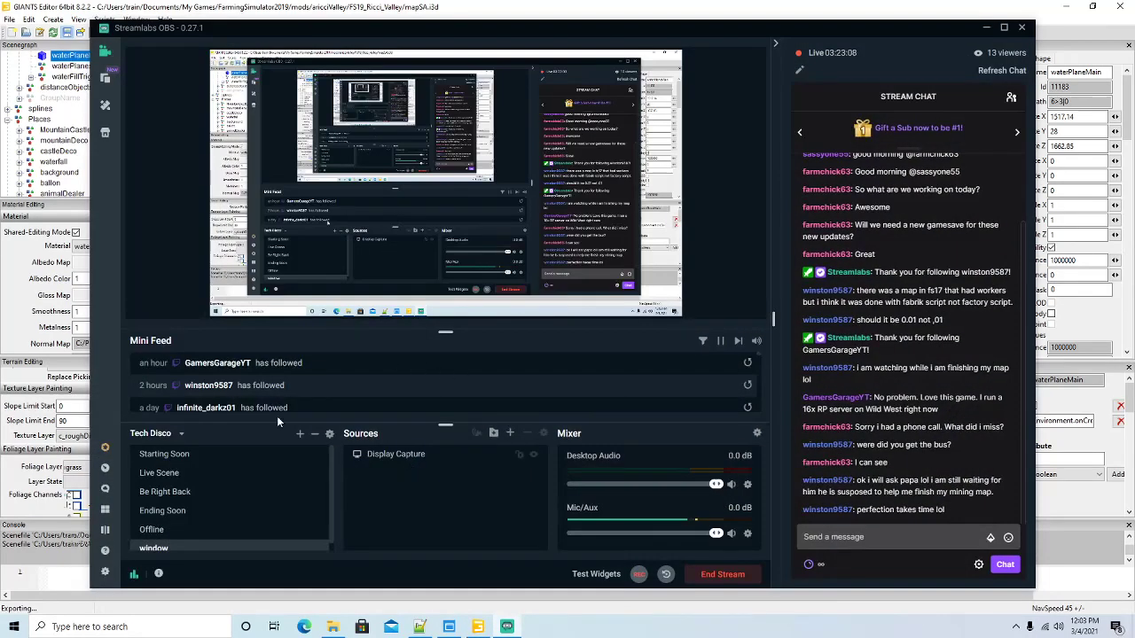
{"action": "left_click", "coordinate": [181, 511]}
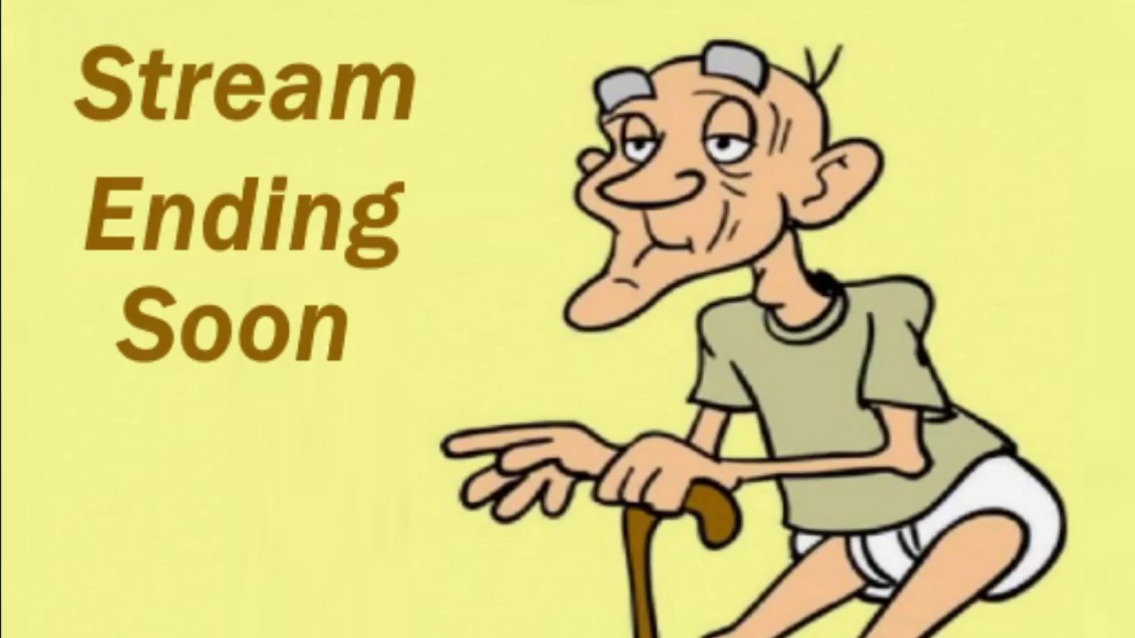